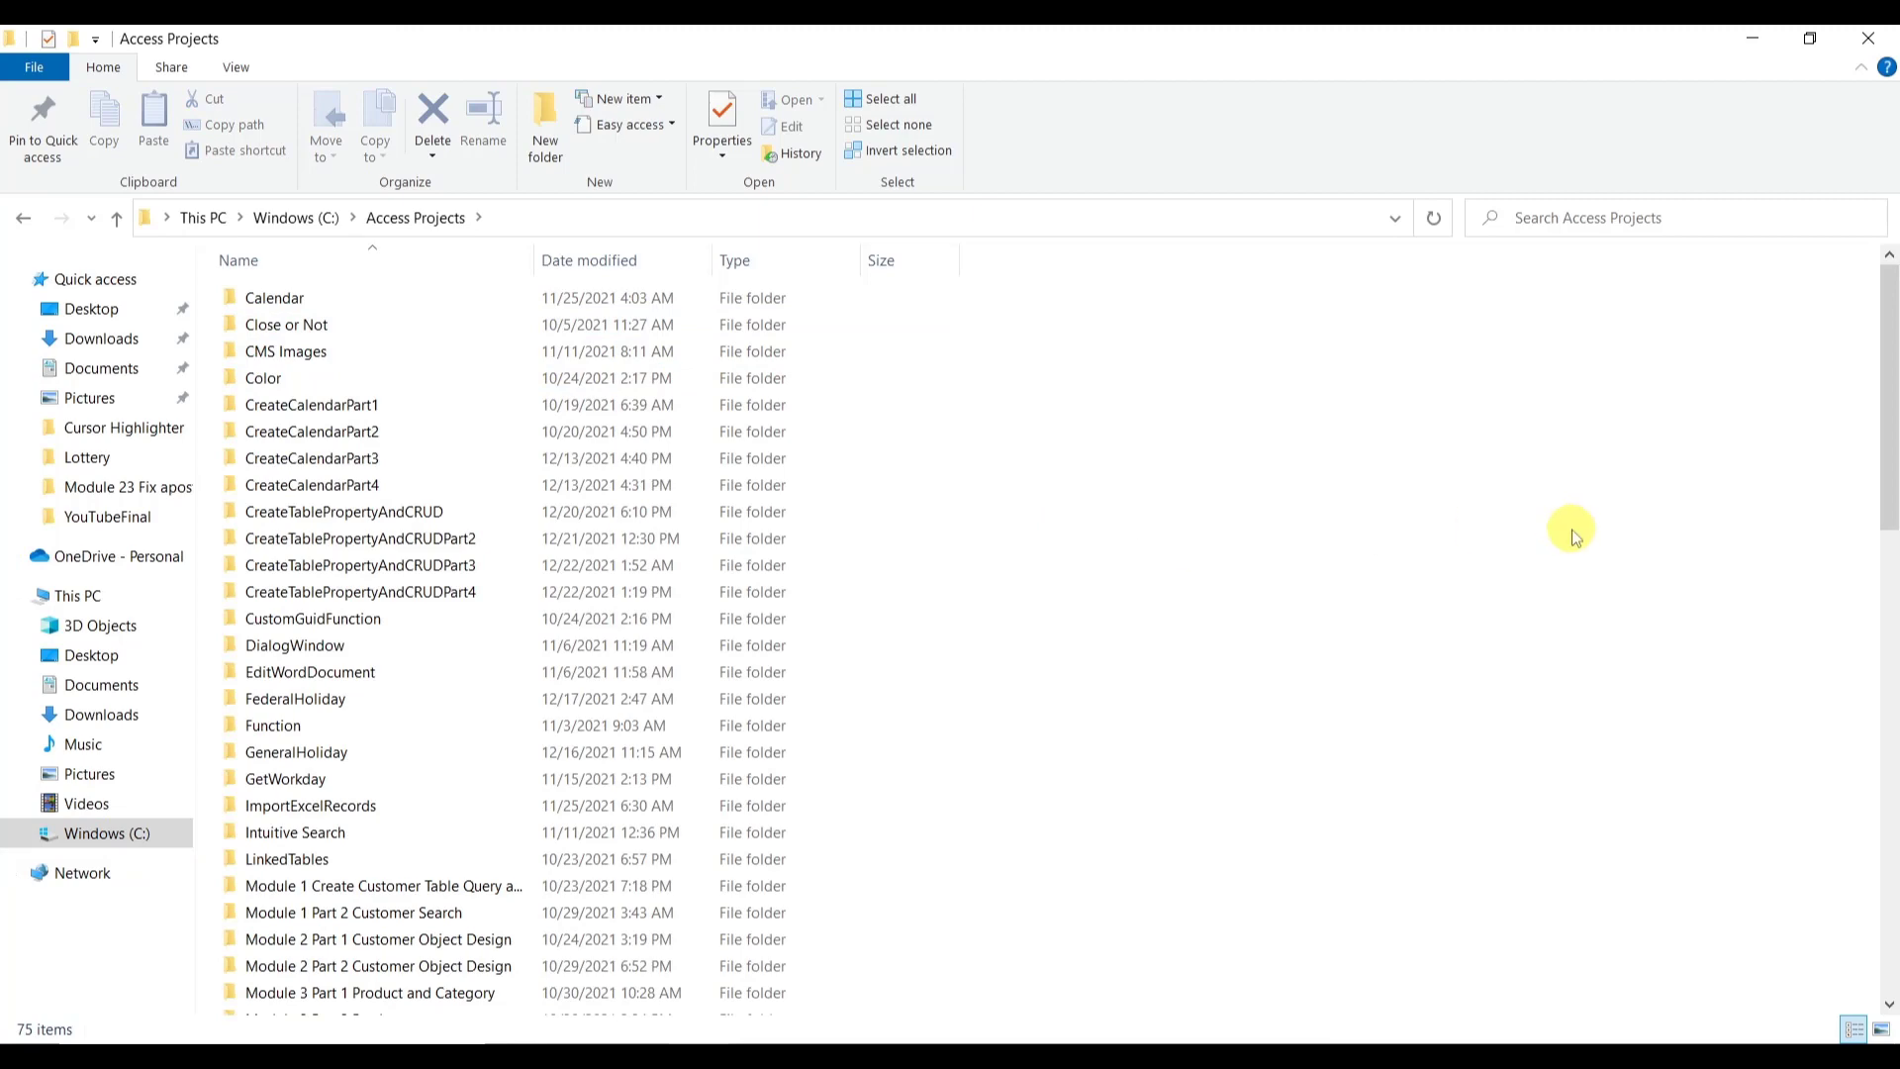
- Duplicate the Module 23 Fix apostrophe issue folder within the Access Projects folder
left_click_drag(1885, 440, 1843, 836)
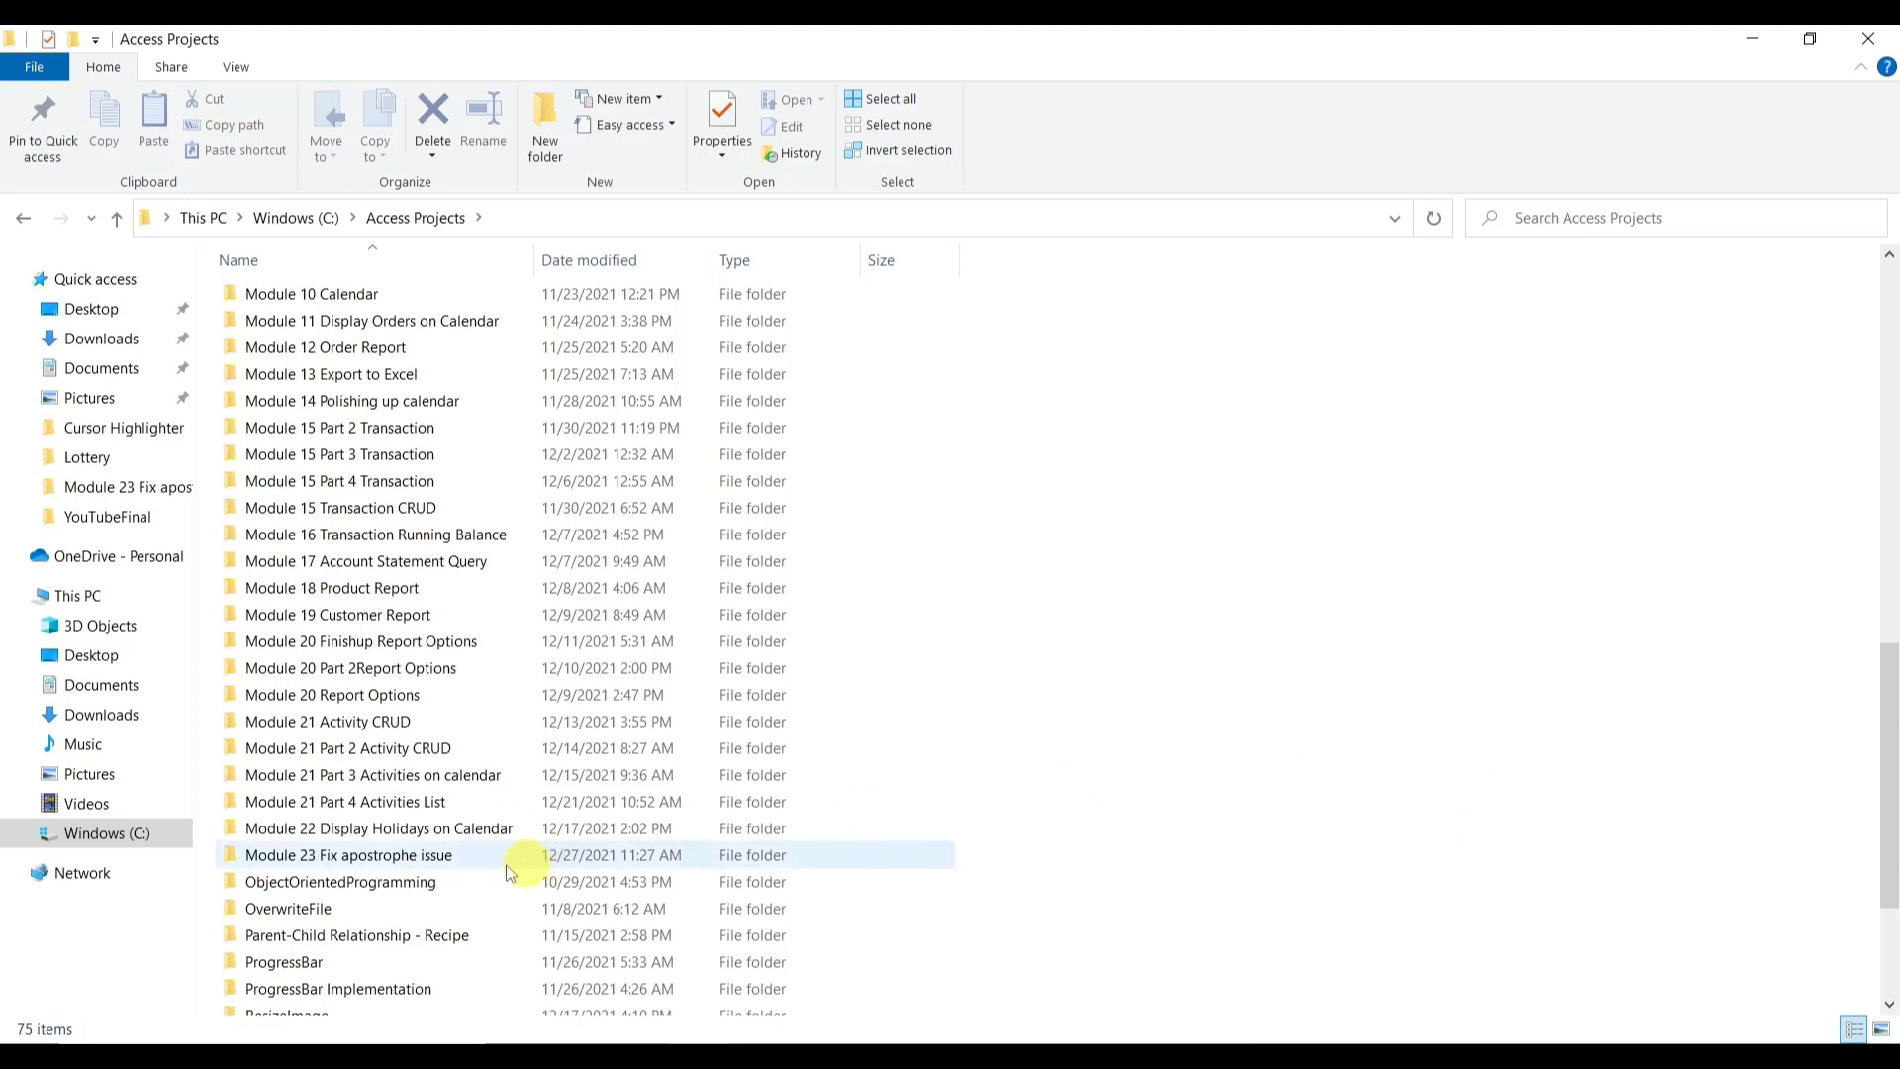
left_click(471, 857)
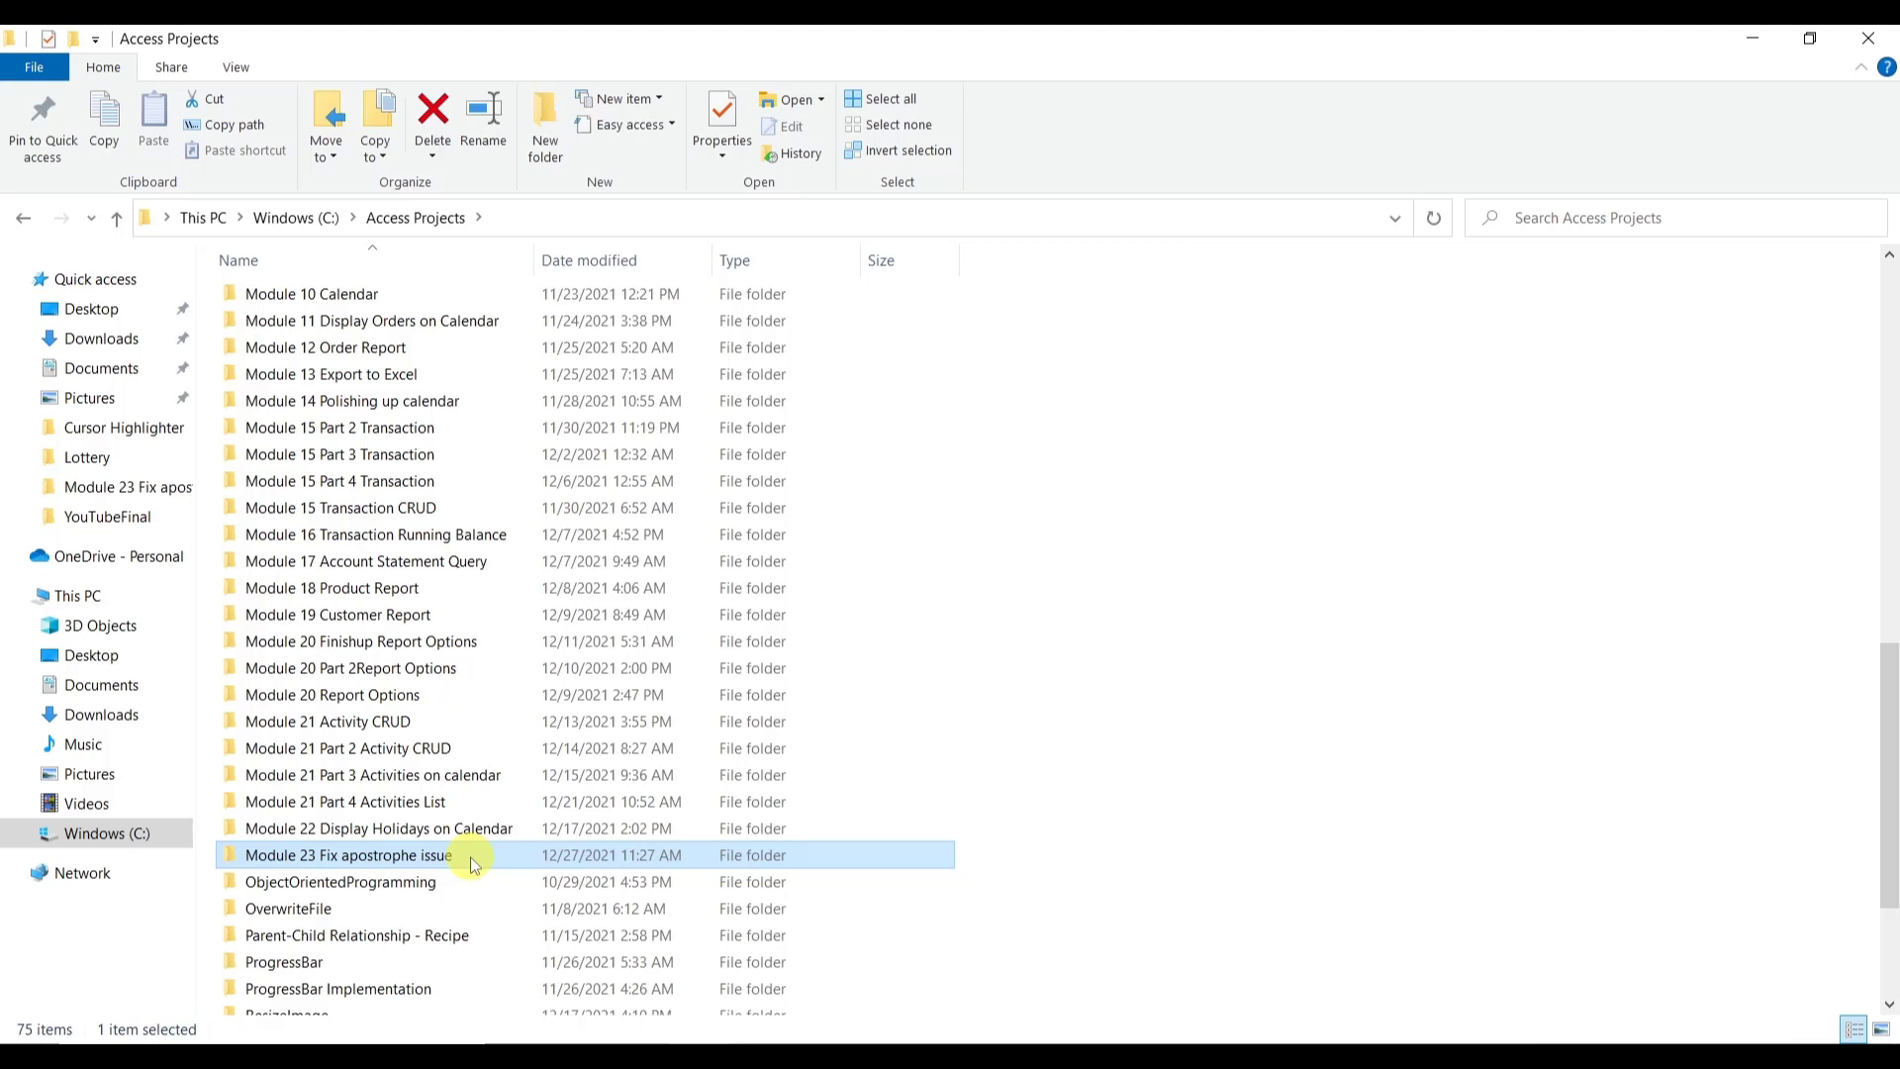
key("ctrl+c")
key("ctrl+v")
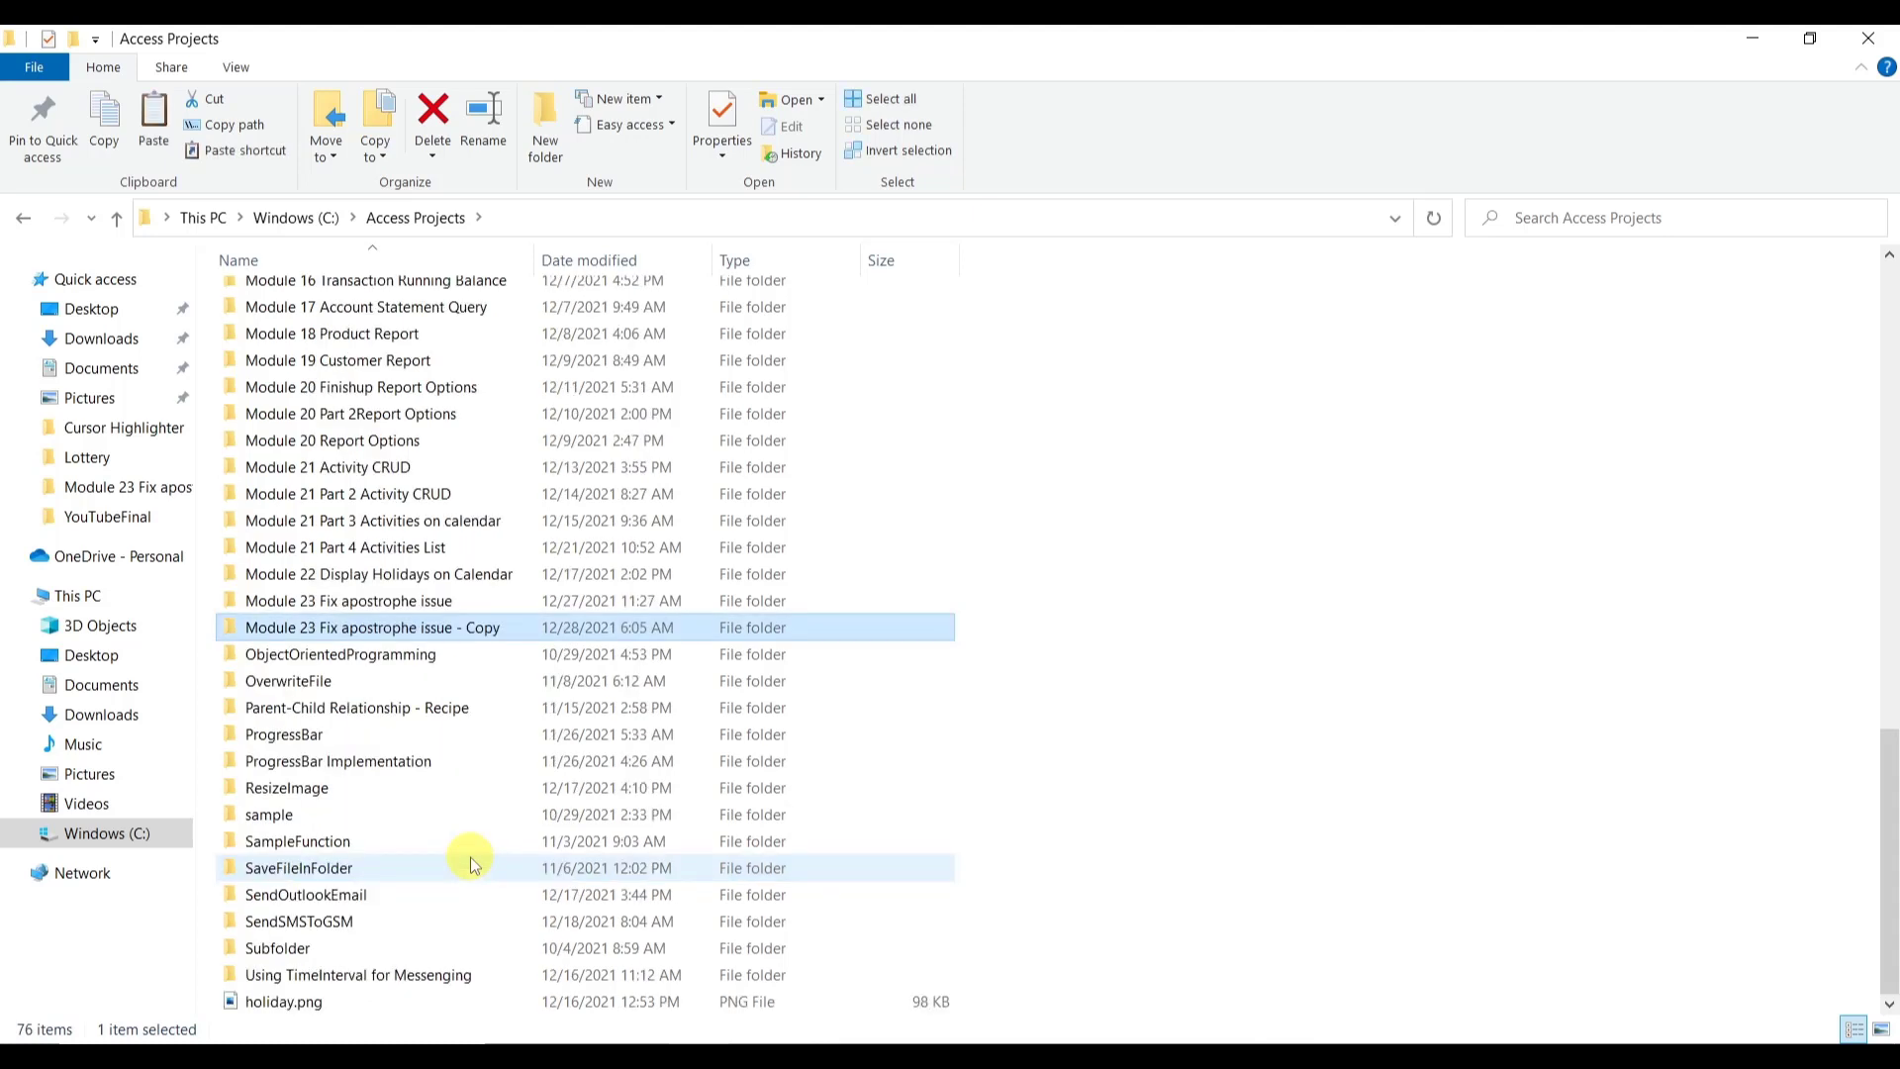
- Rename the copied Module 23 folder to Module 25 Linked Table, using the English (United States) keyboard
left_click(377, 627)
left_click(322, 628)
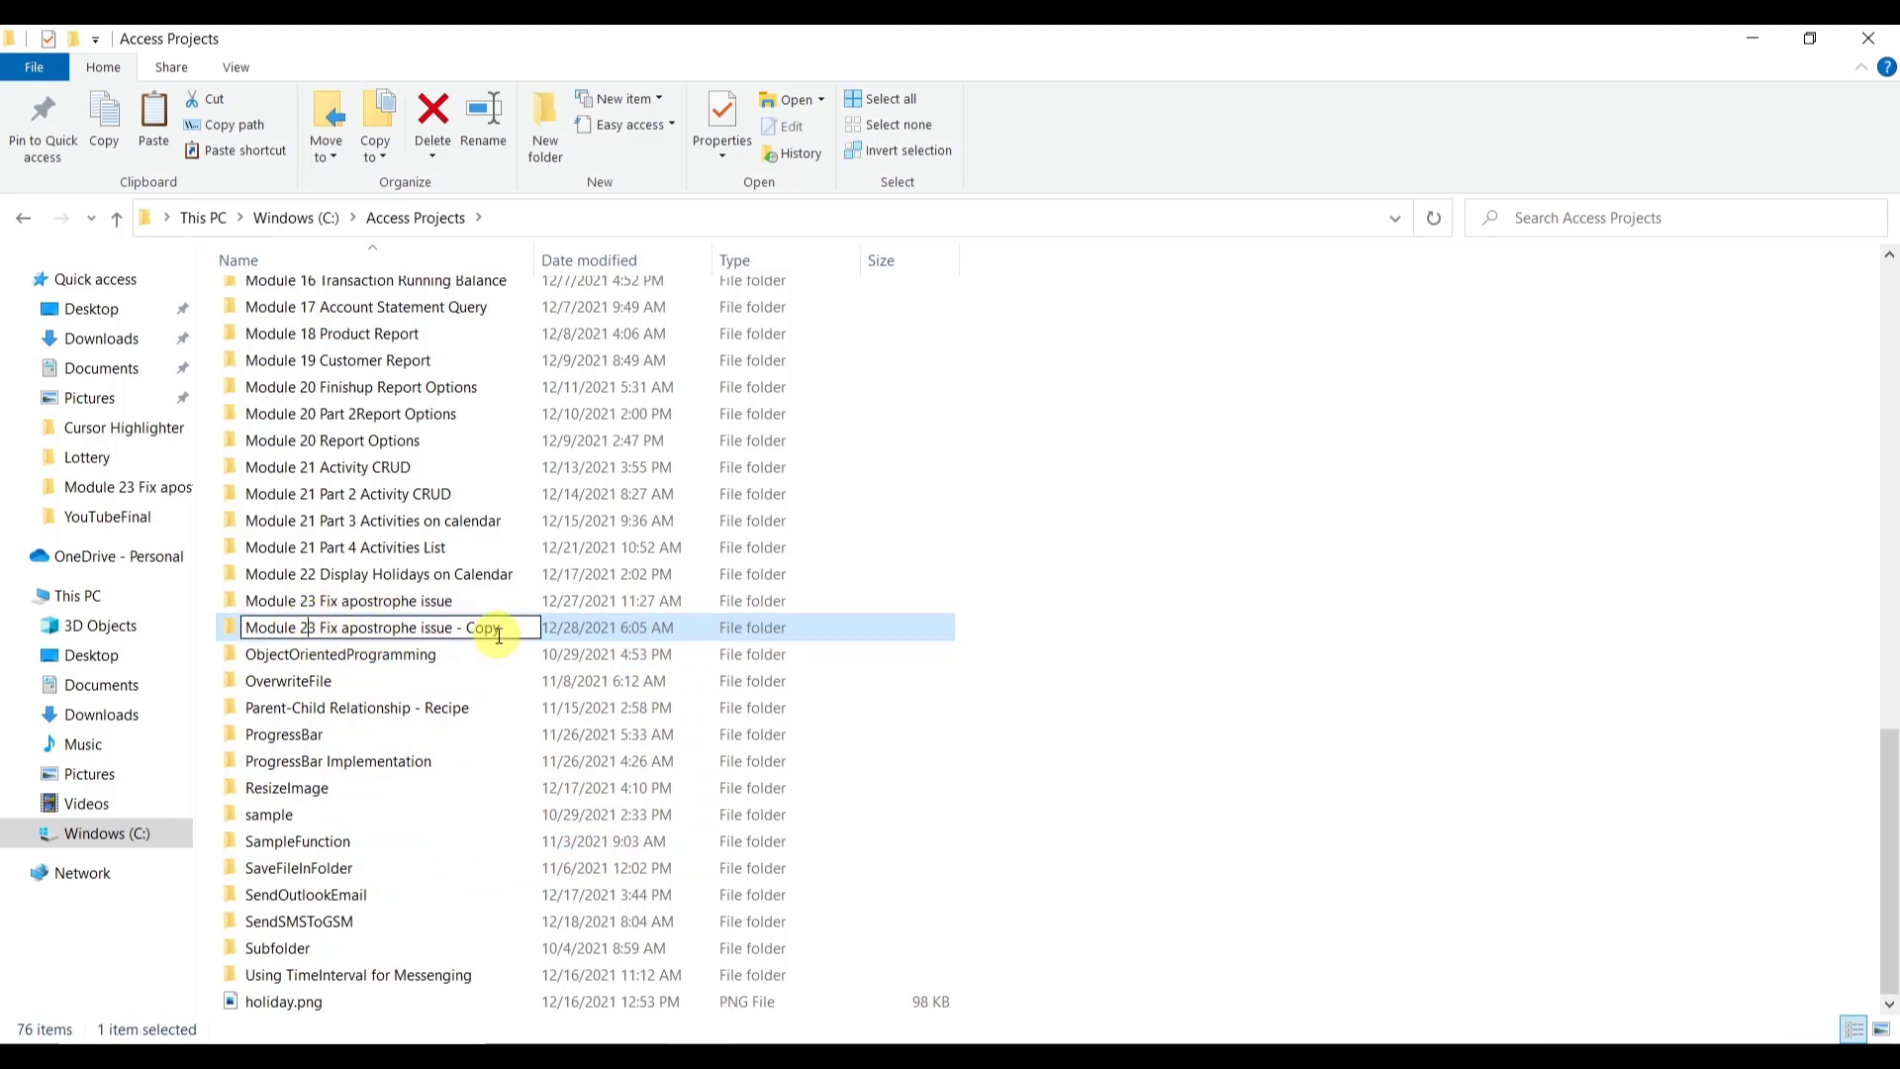
type("'")
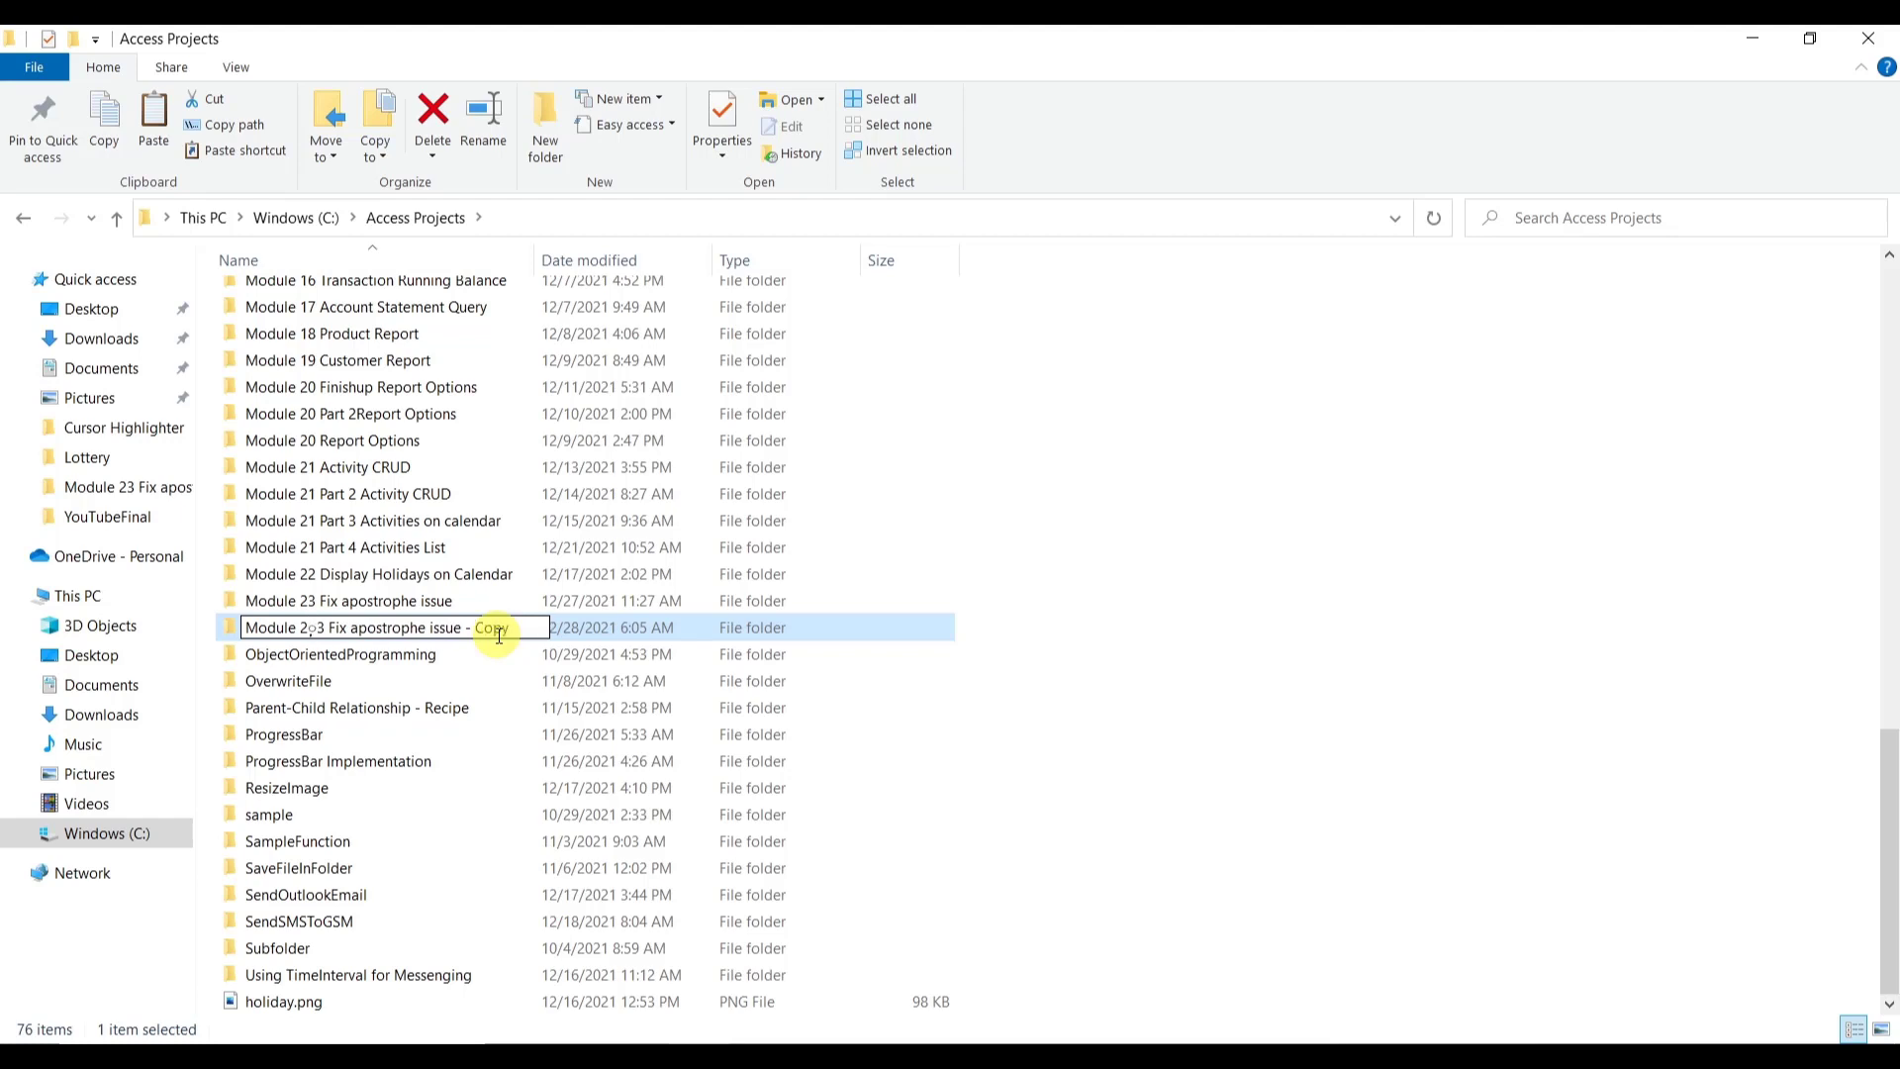
key("Delete")
key("Delete")
key("Delete")
key("Delete")
key("Delete")
key("Delete")
key("Delete")
key("Delete")
key("Delete")
key("Delete")
key("Delete")
key("Delete")
key("Delete")
key("Delete")
key("Delete")
key("Delete")
key("Delete")
key("Delete")
key("Delete")
key("Delete")
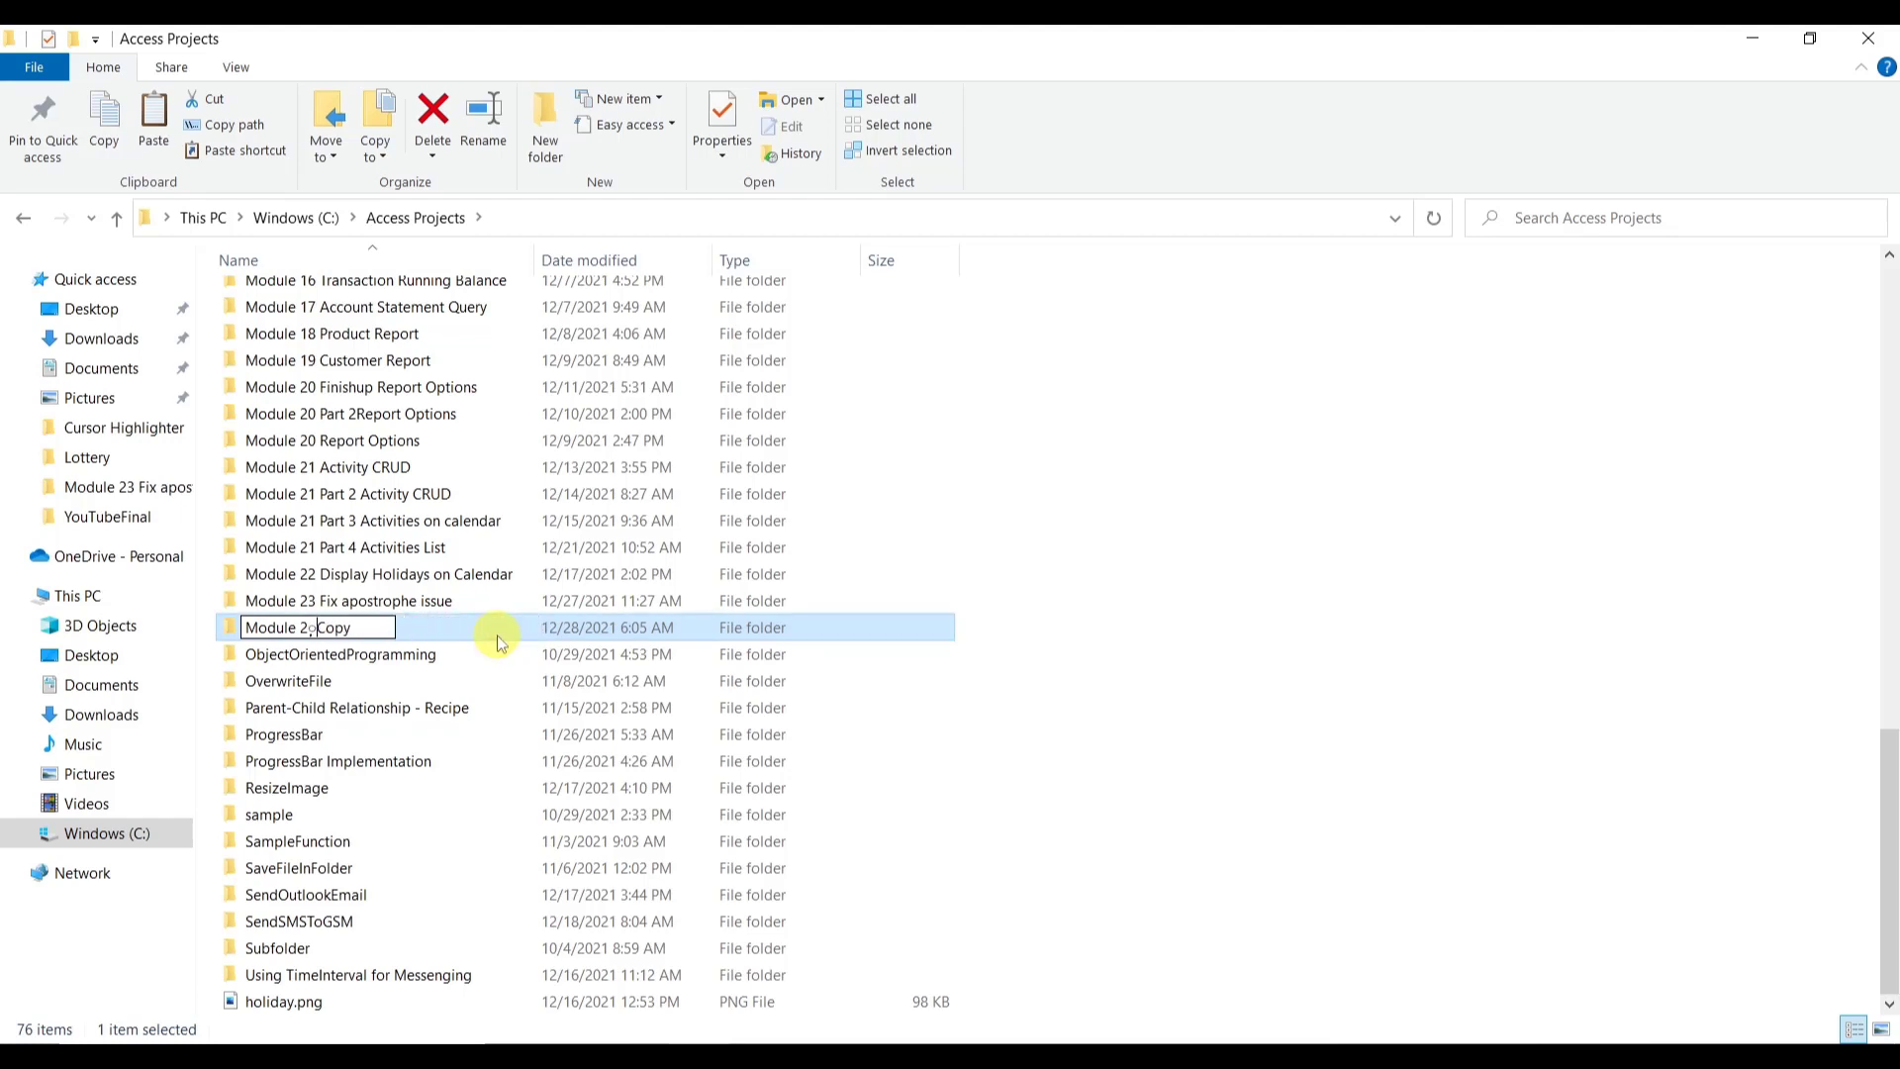
key("Delete")
key("Delete")
key("Delete")
key("Delete")
key("BackSpace")
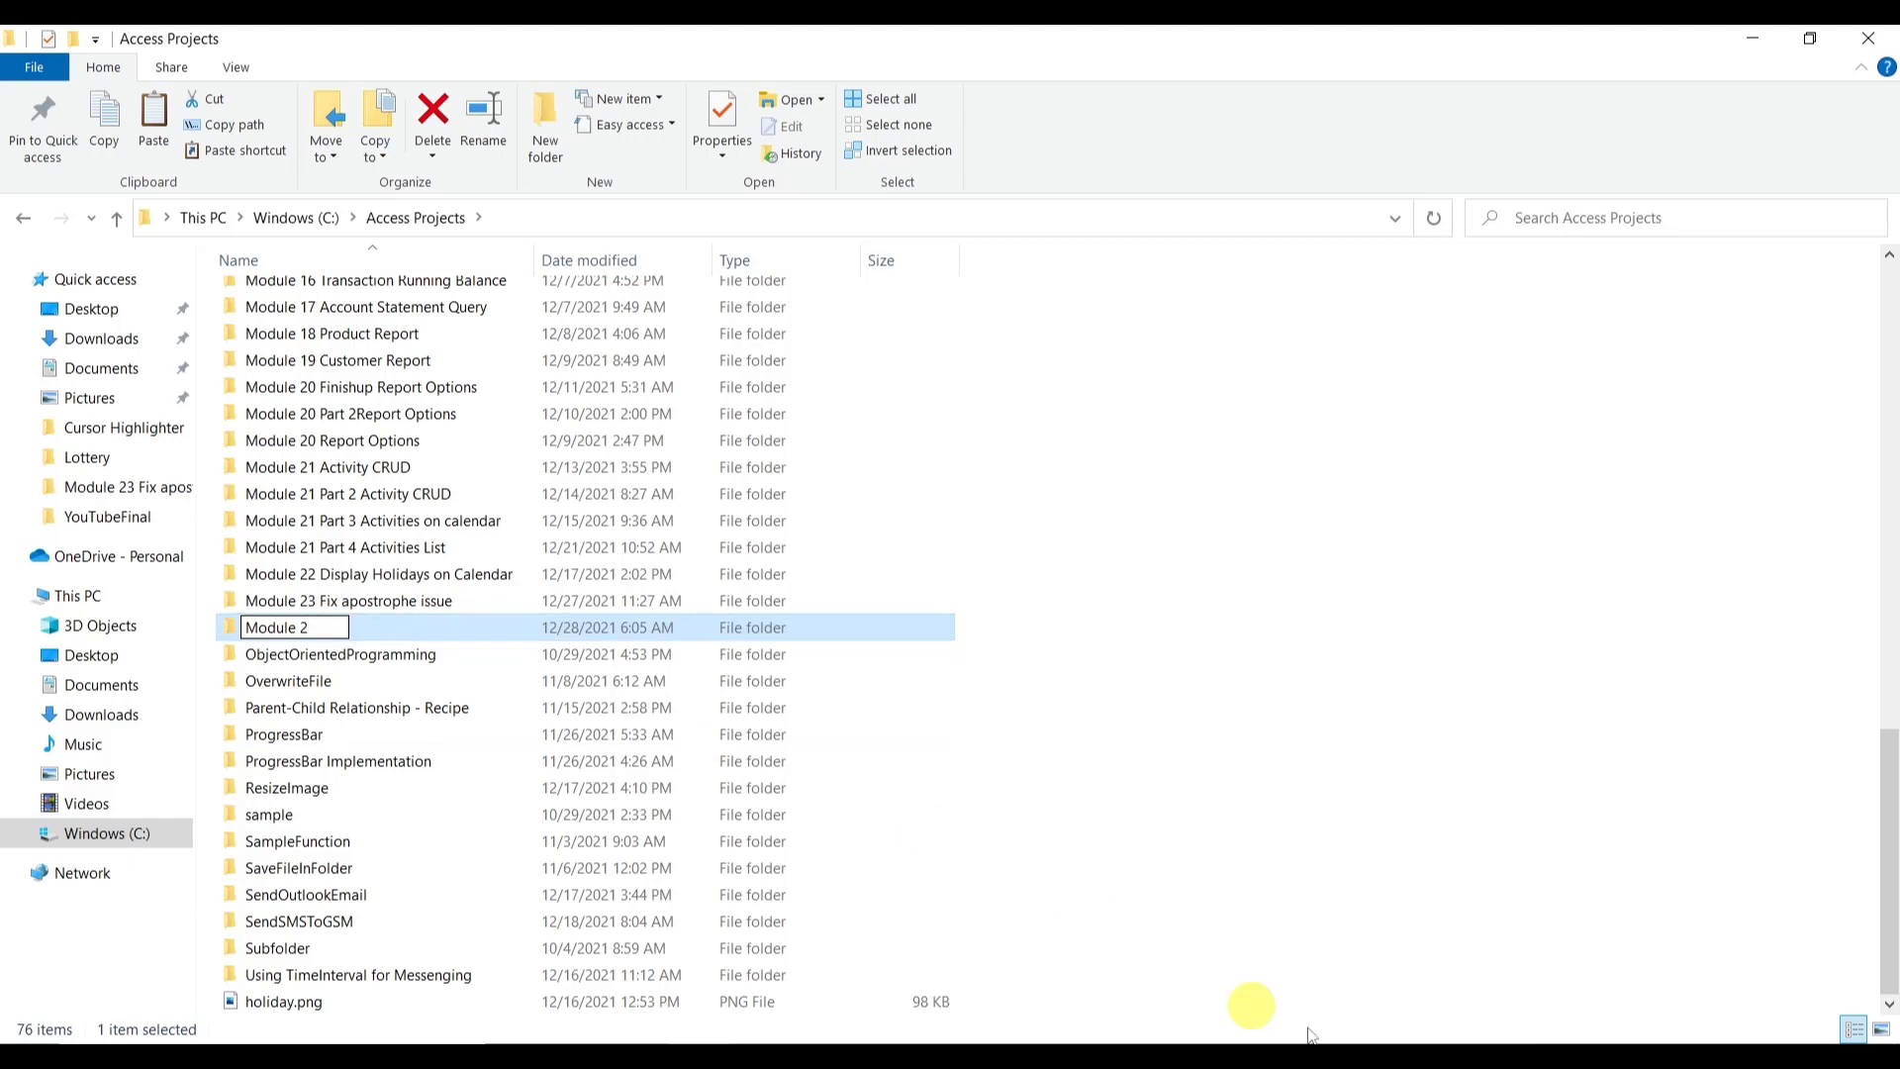
left_click(1633, 1050)
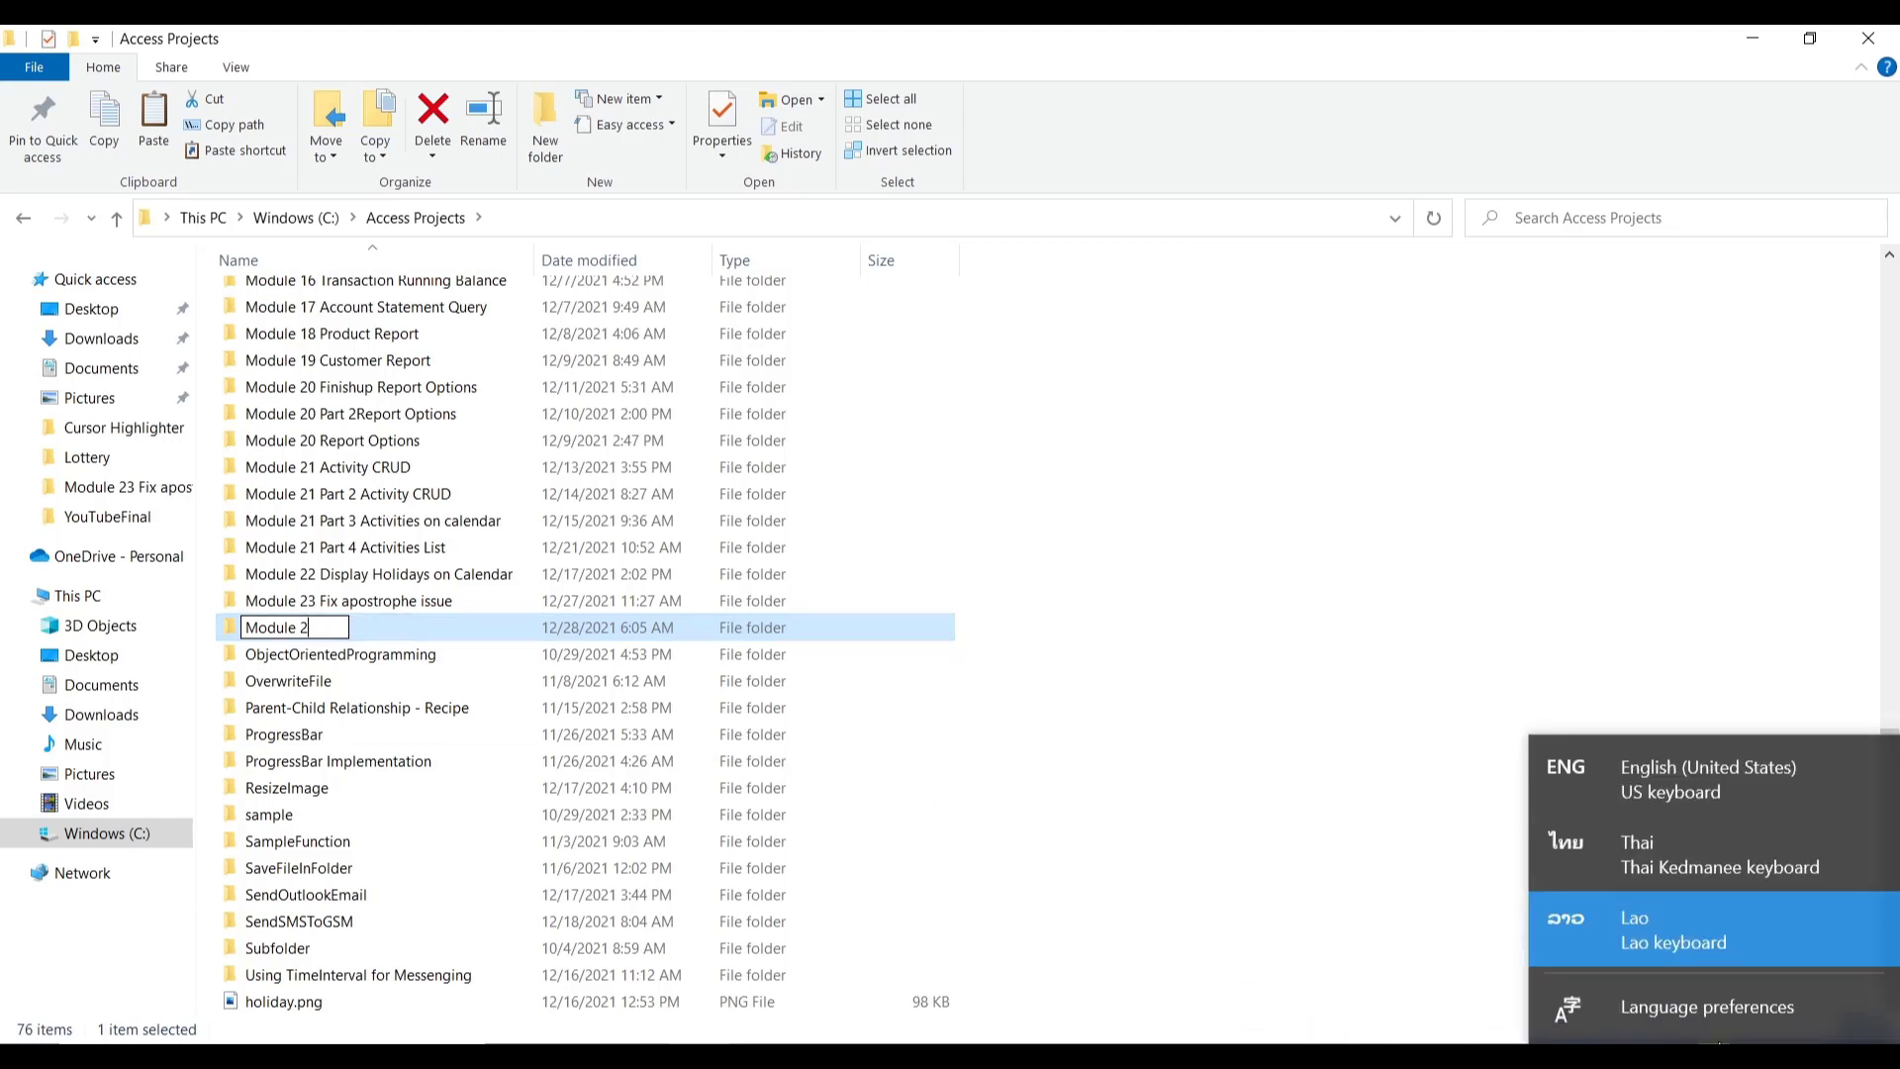
left_click(1702, 789)
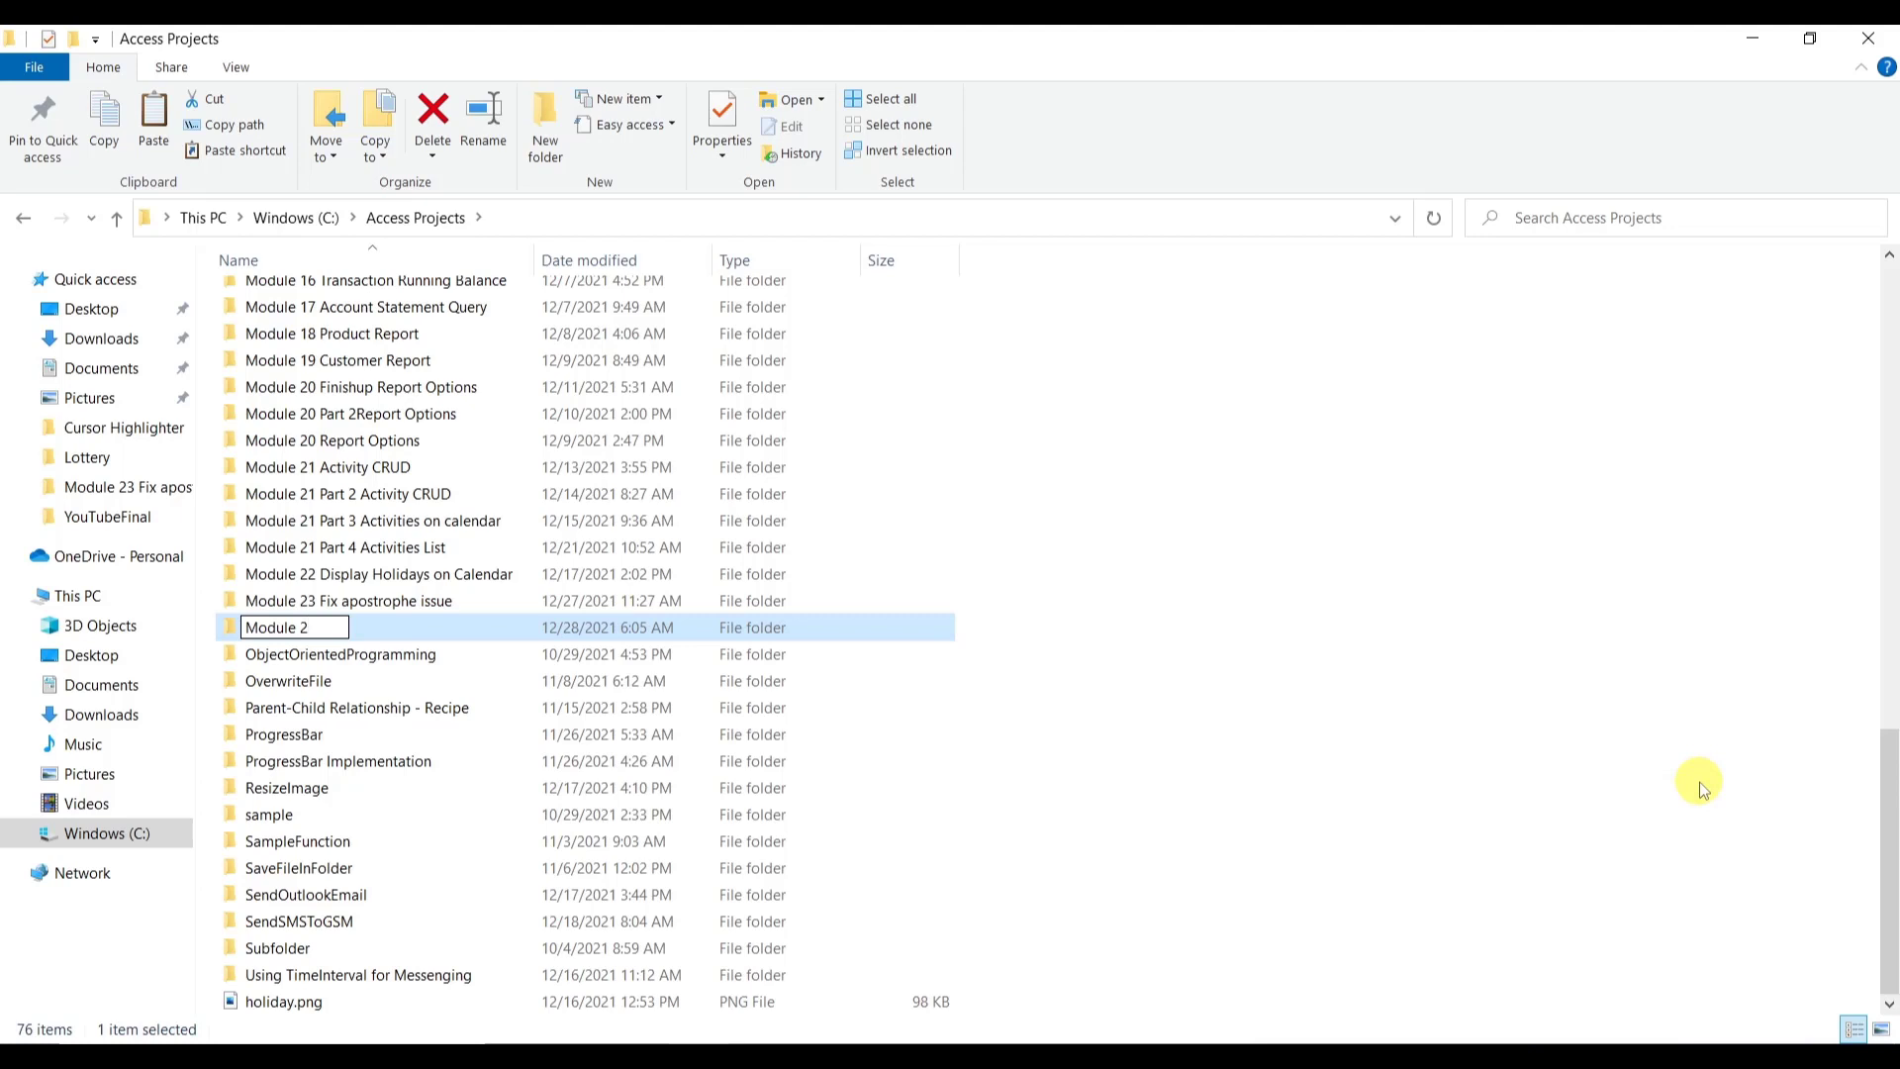
type("5 Linked Table")
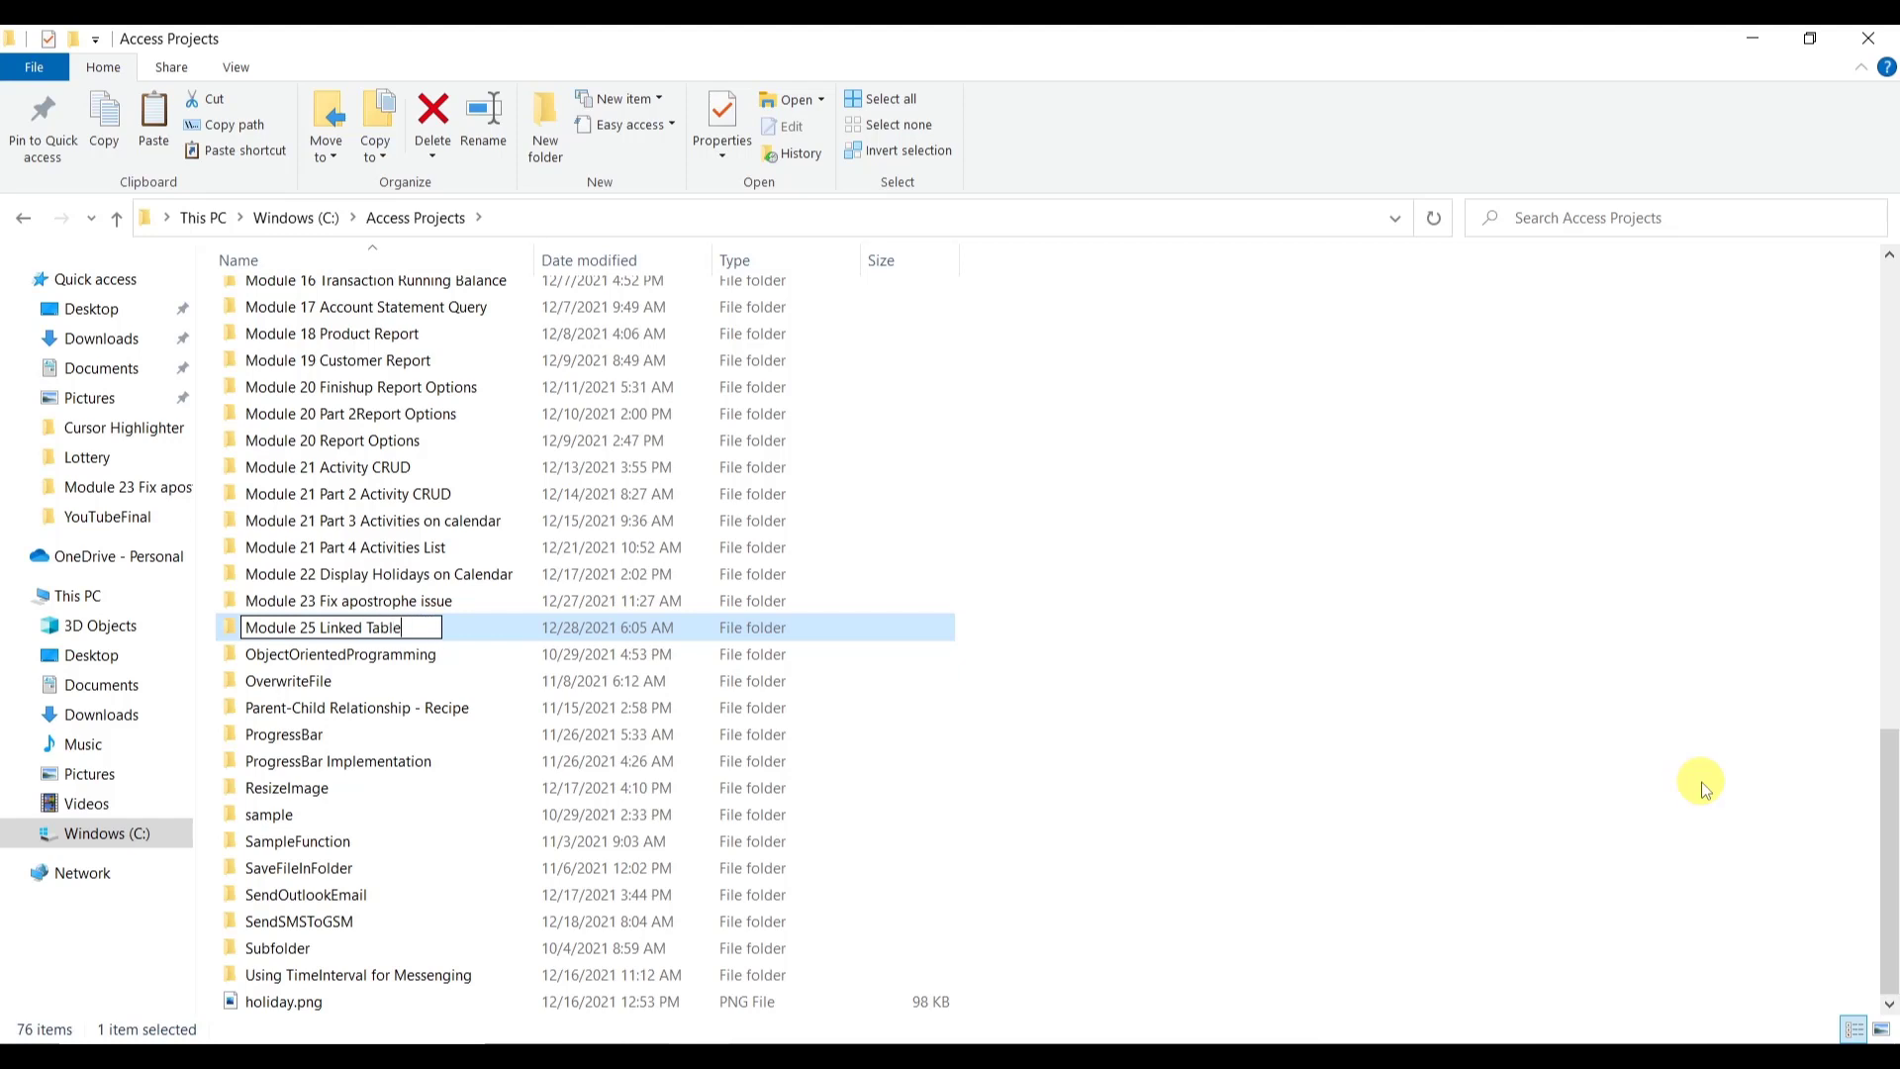
key("Return")
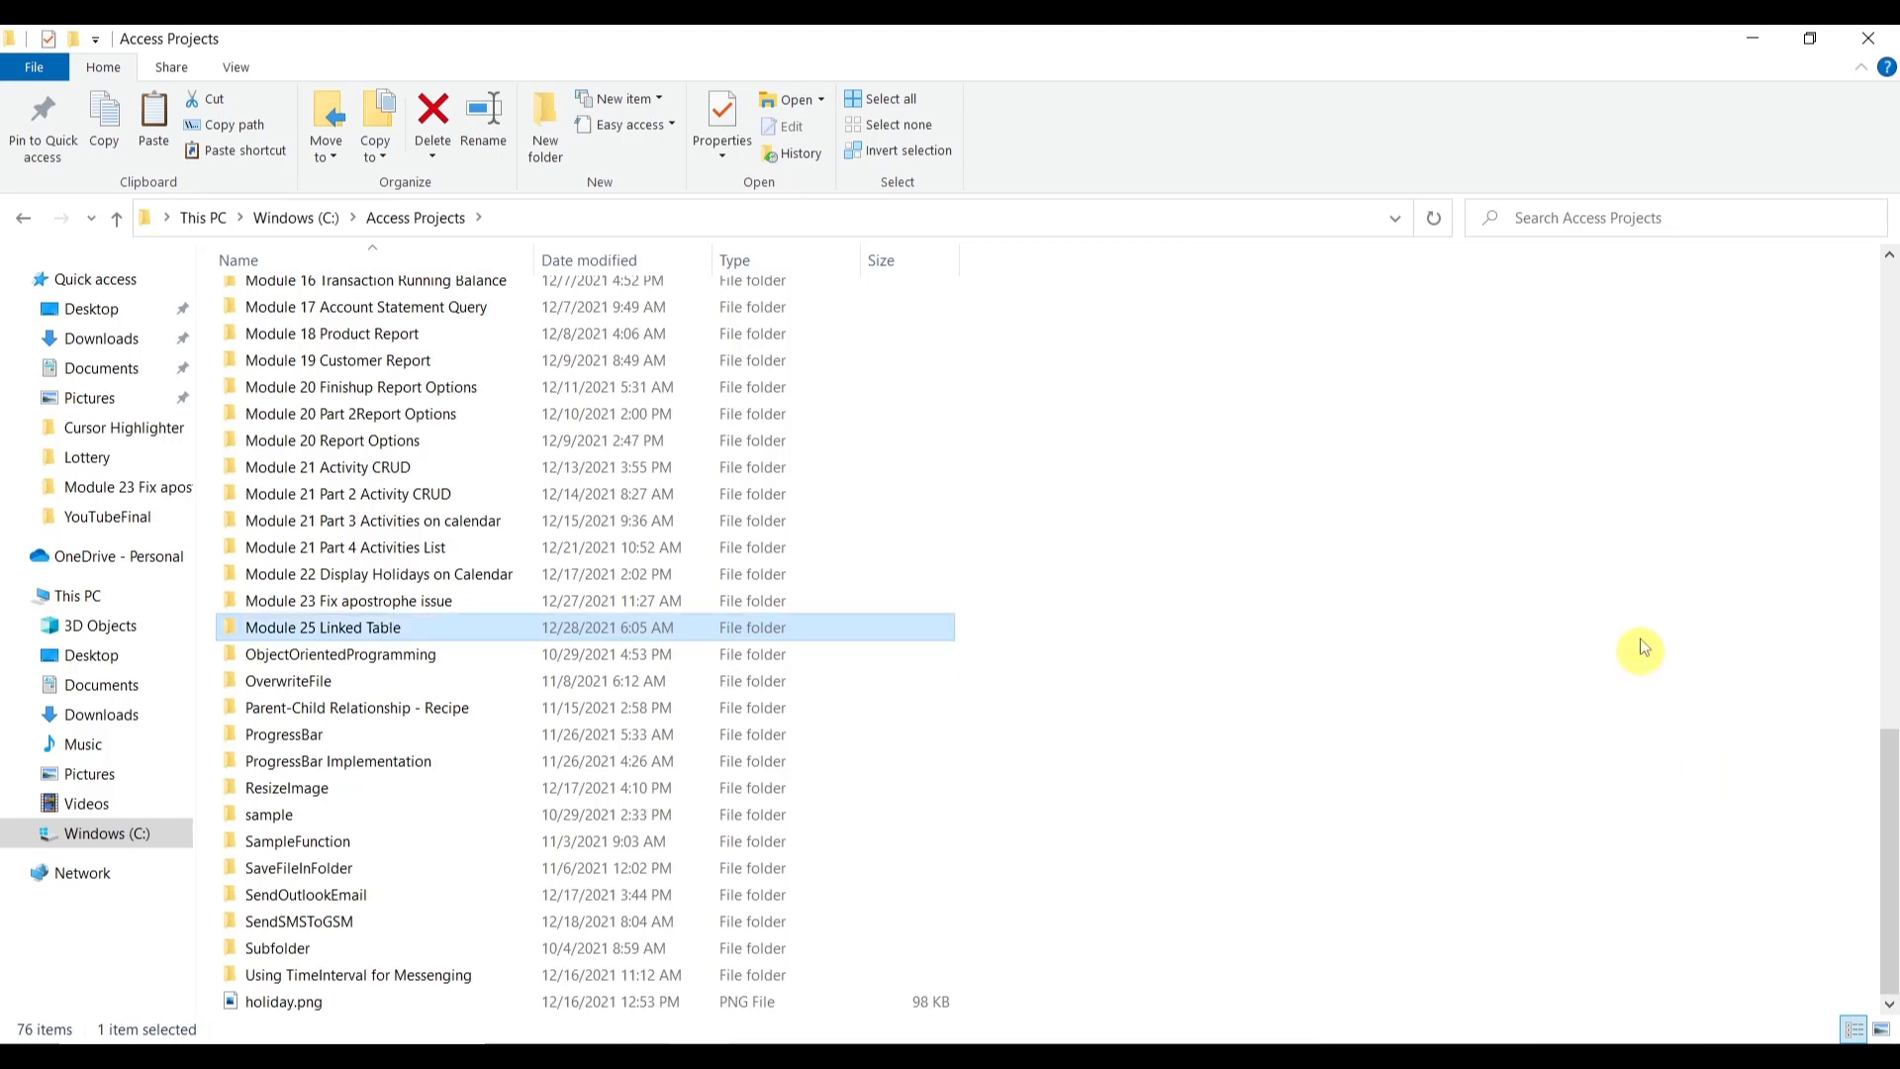
- Open CMS.accdb from the Module 25 Linked Table folder in Access, enable its content, and close the startup form
double_click(506, 630)
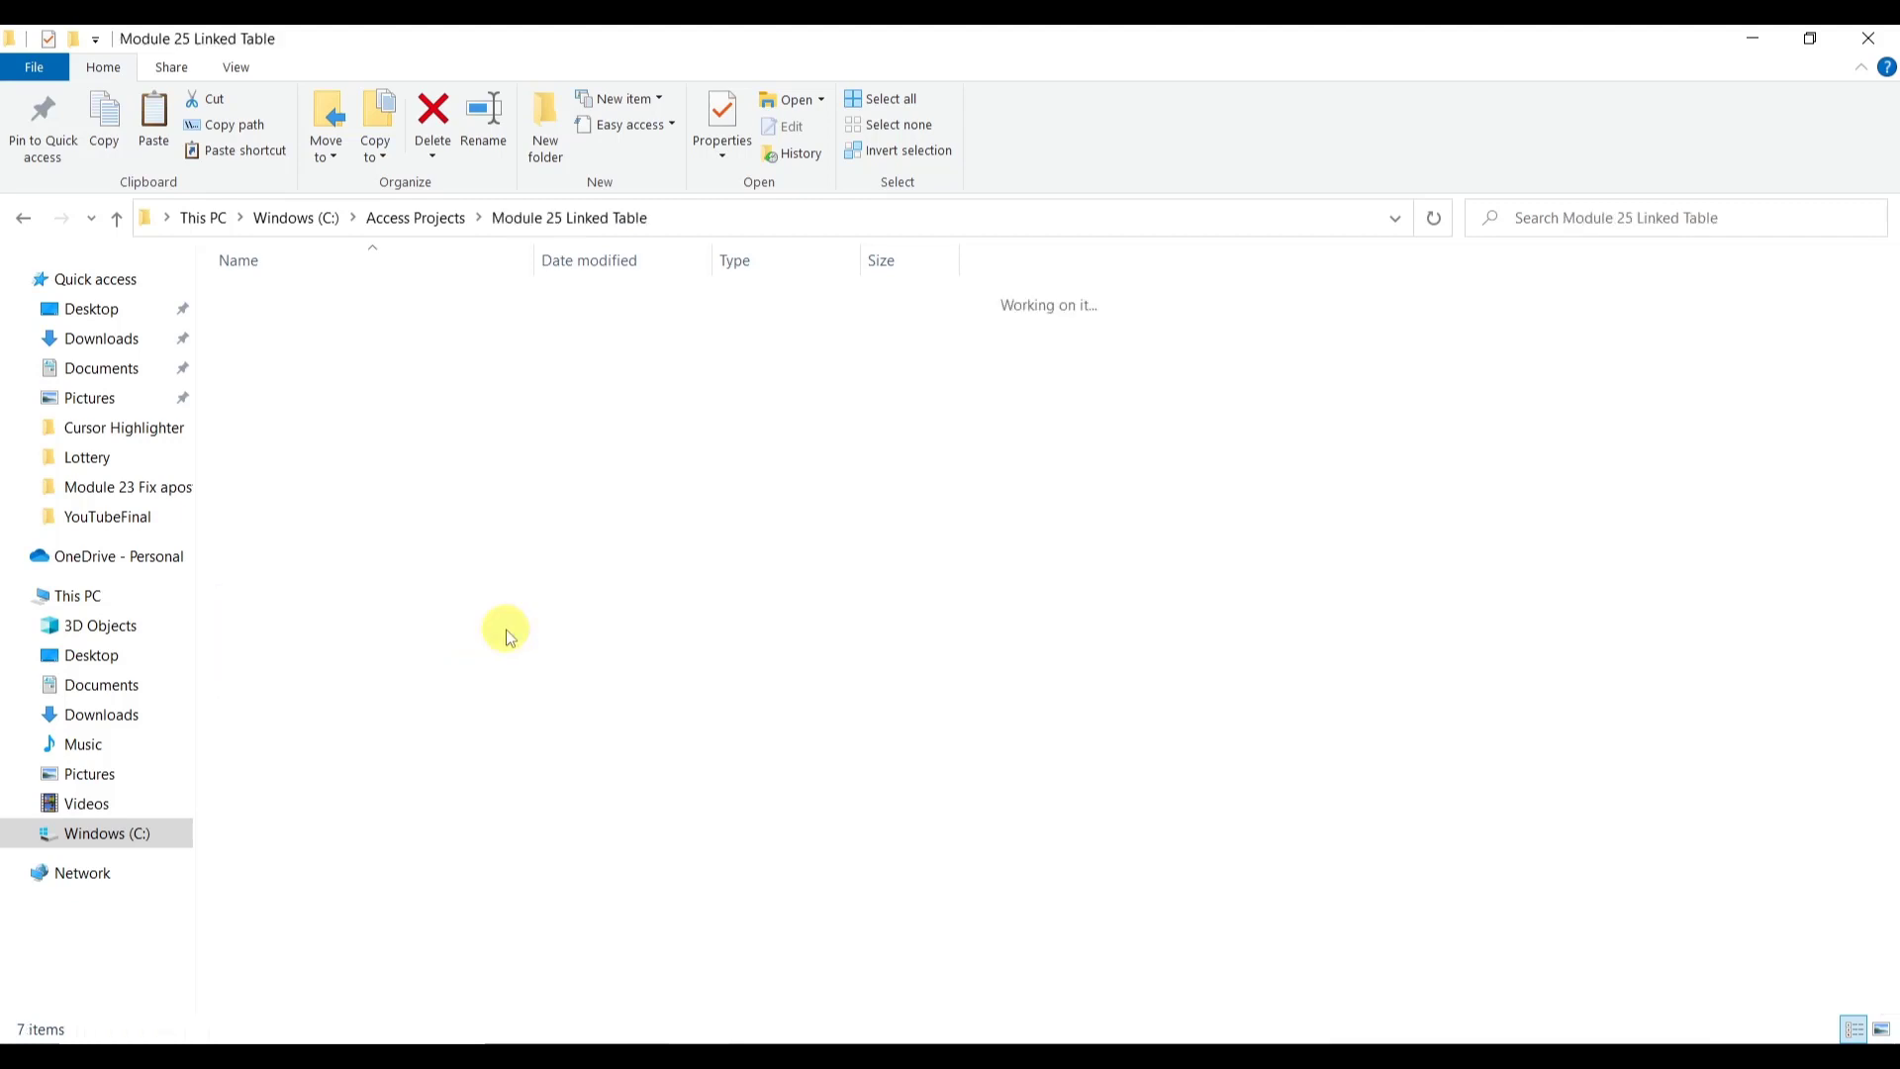
double_click(353, 435)
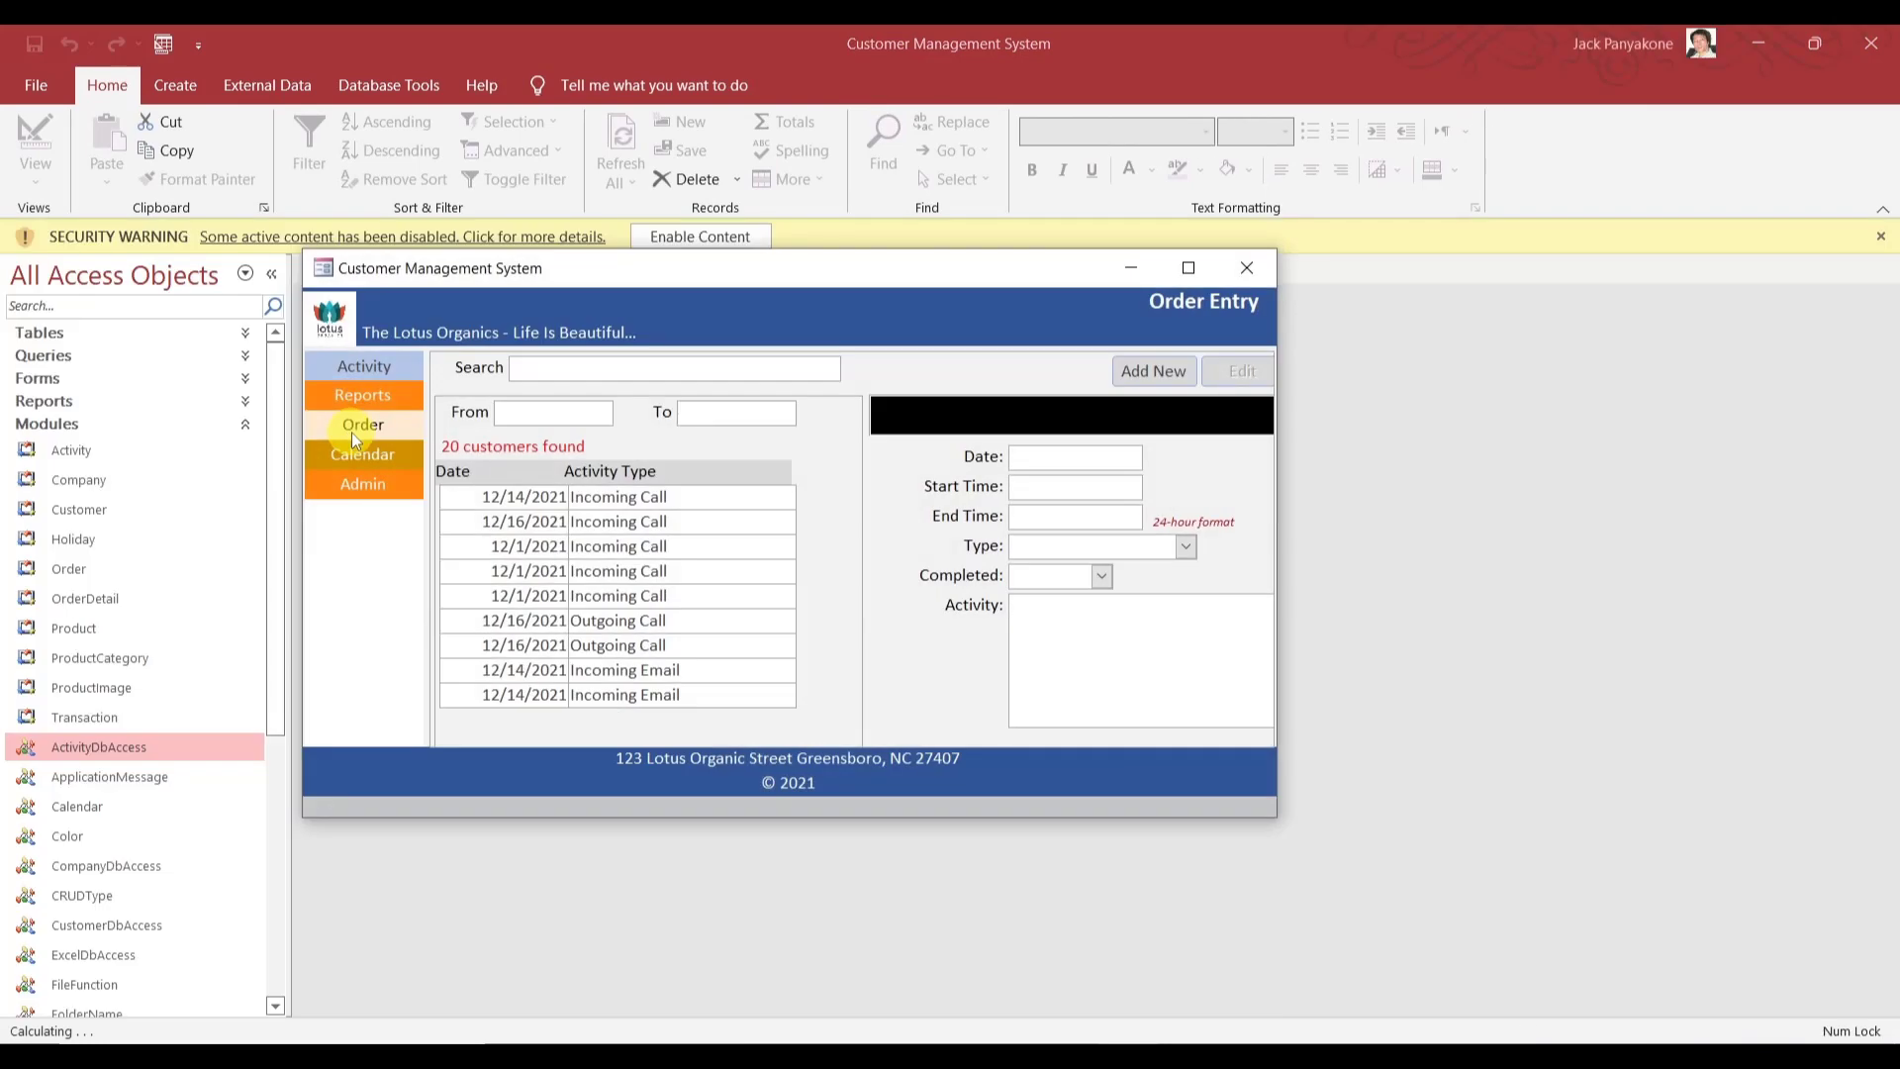
left_click(1252, 269)
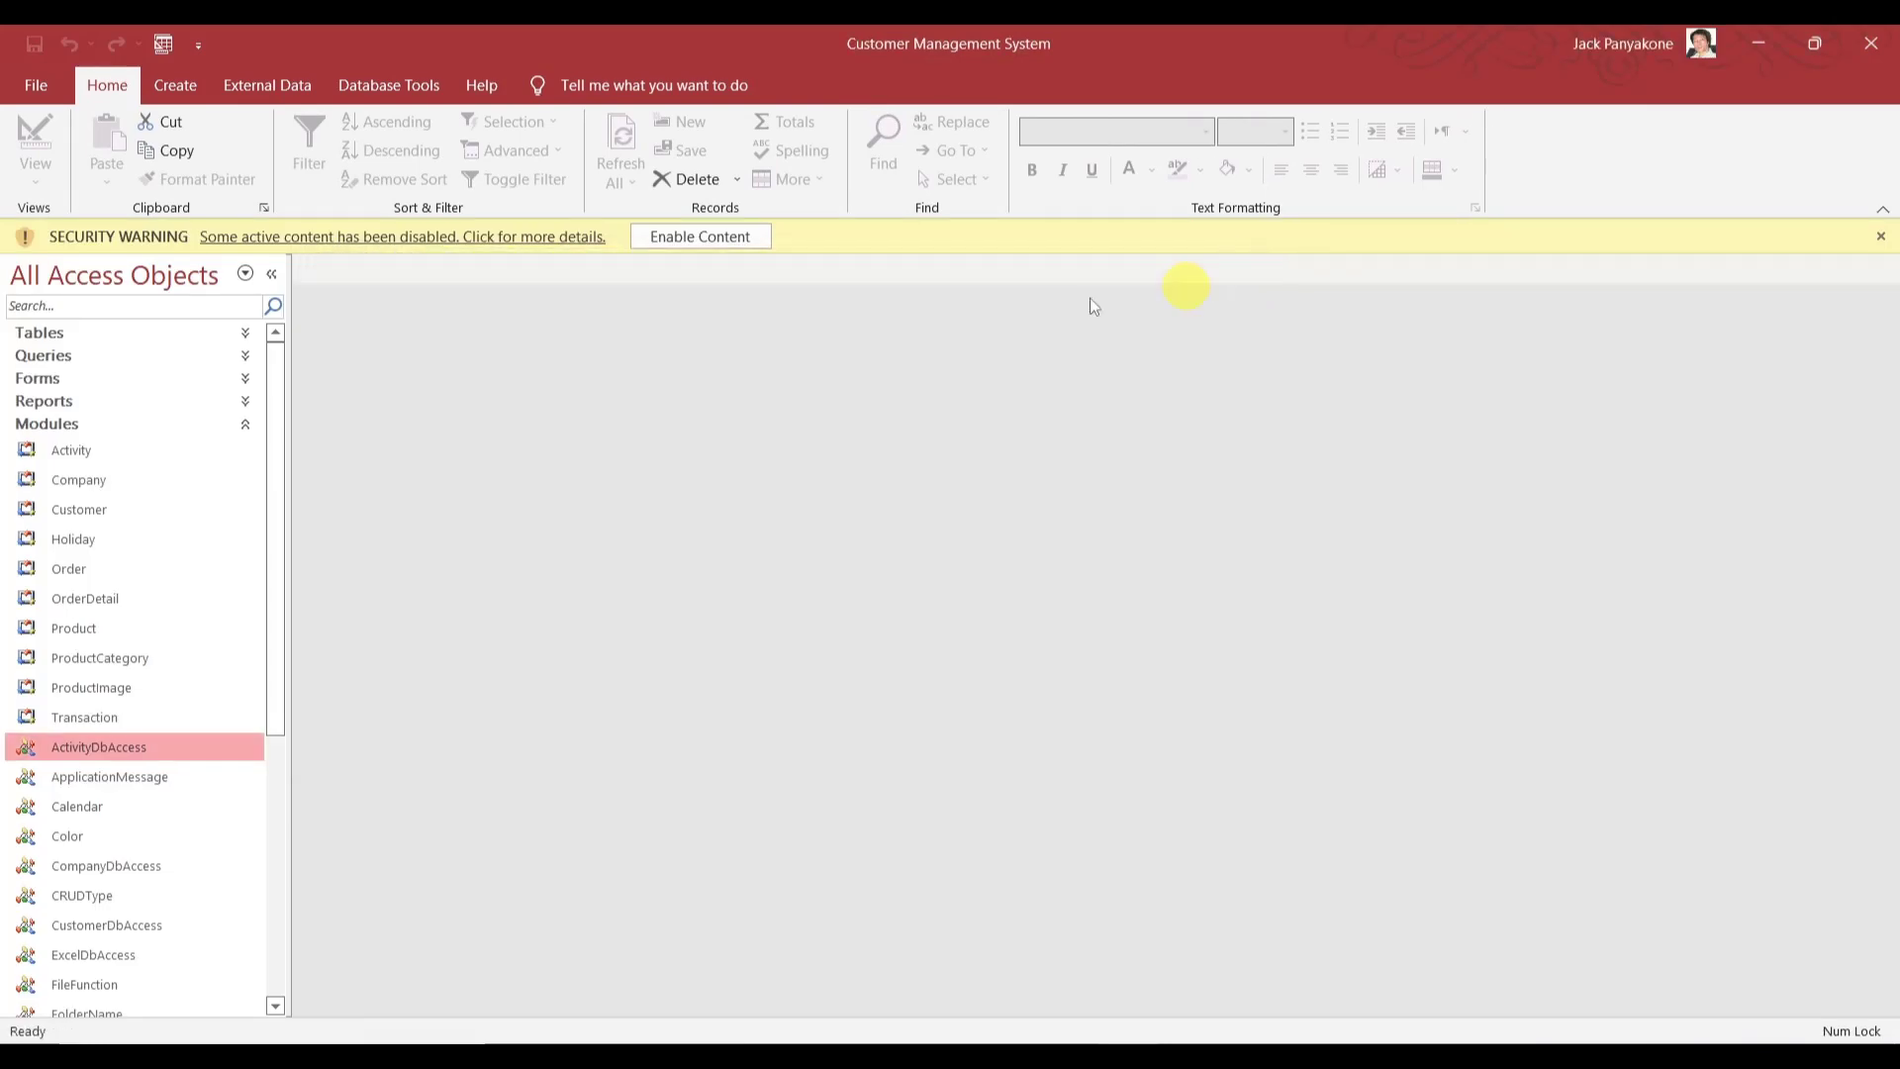
left_click(725, 244)
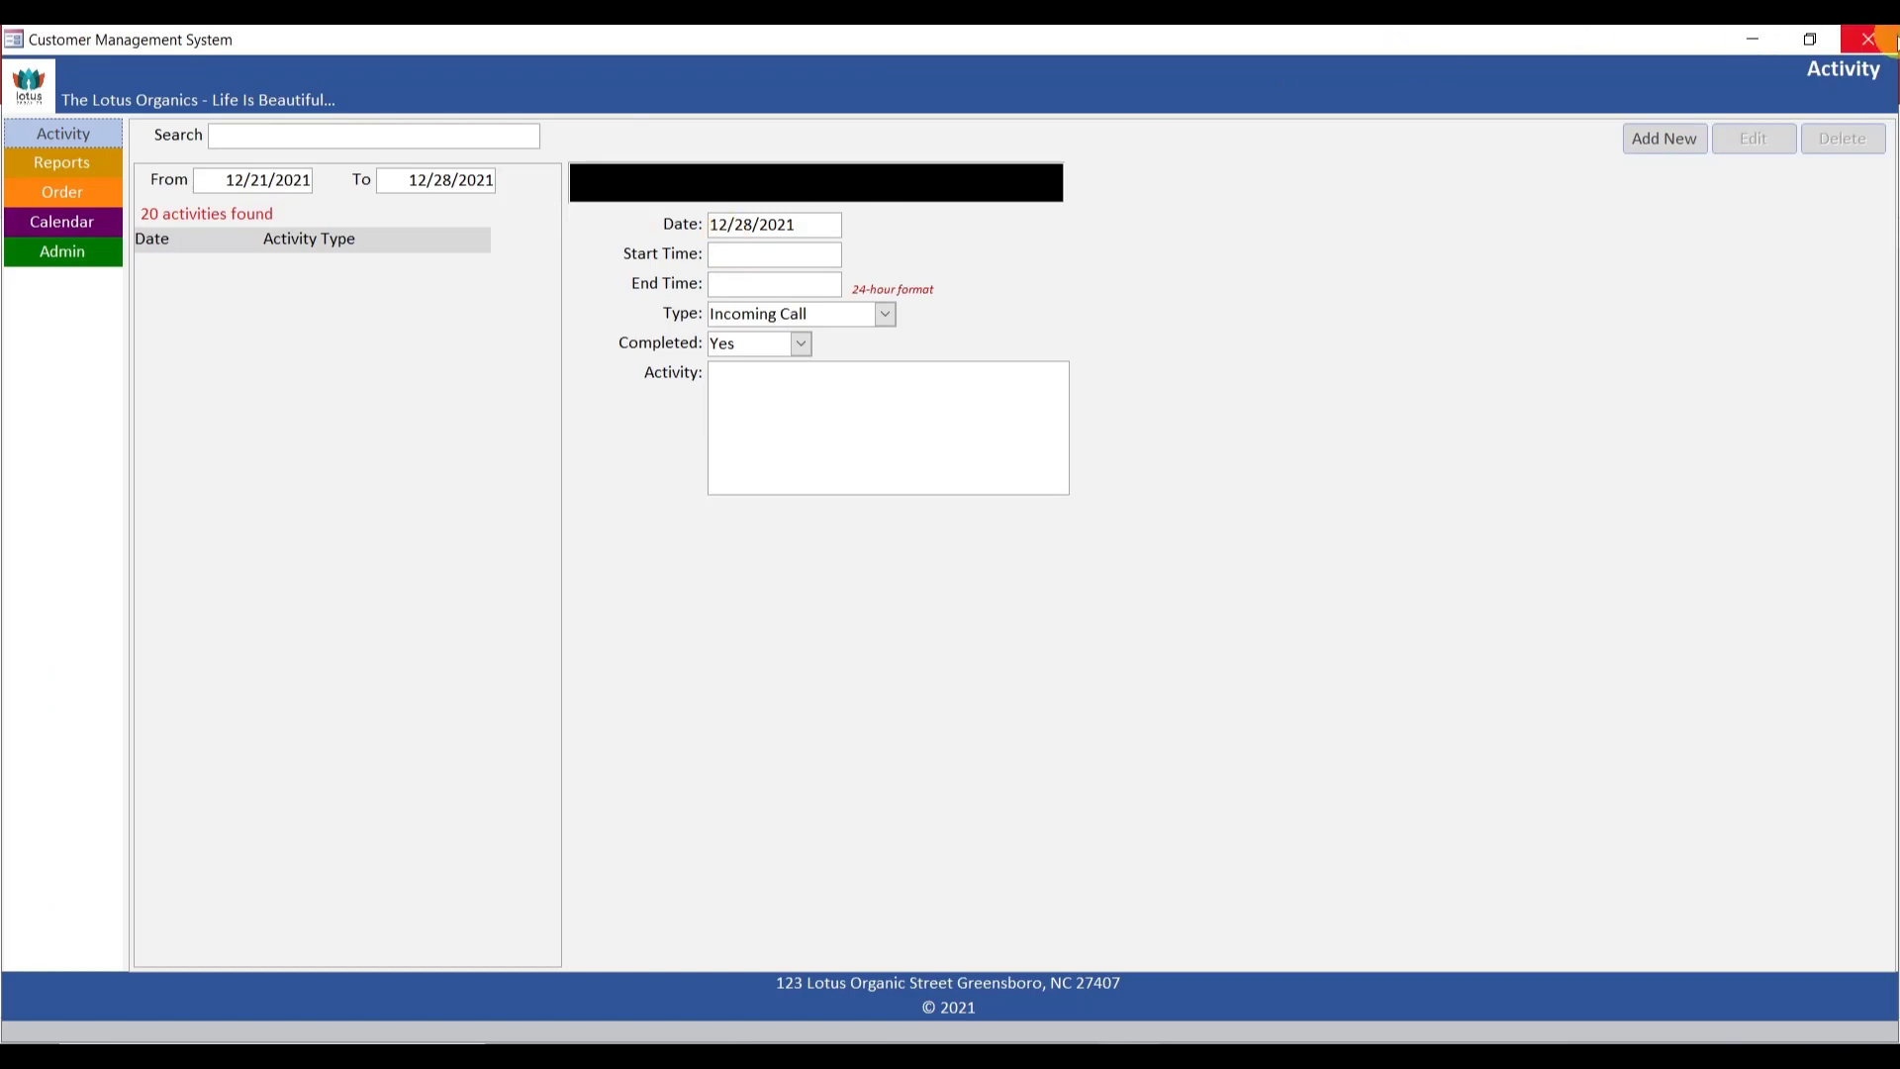
left_click(1892, 39)
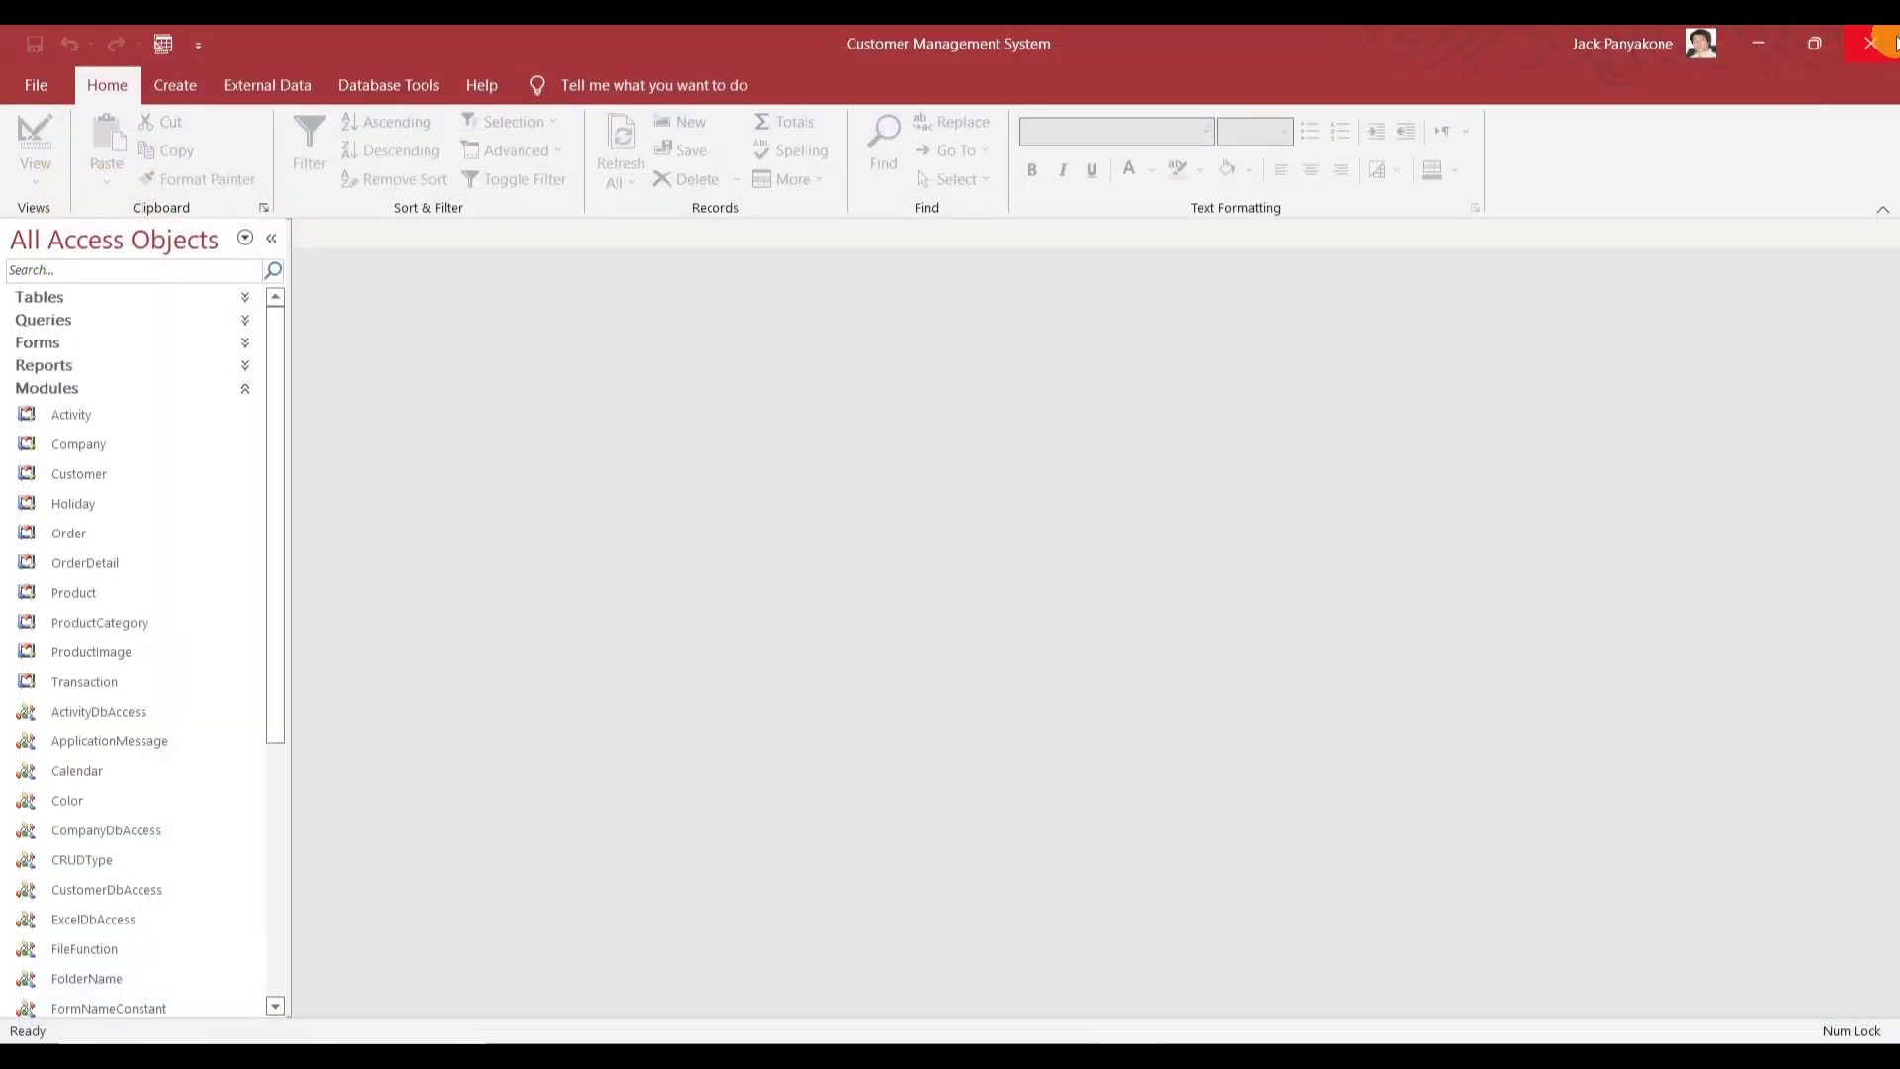
- Collapse the Modules group and examine the database's tables and queries, leaving only the Tables group expanded
left_click(252, 392)
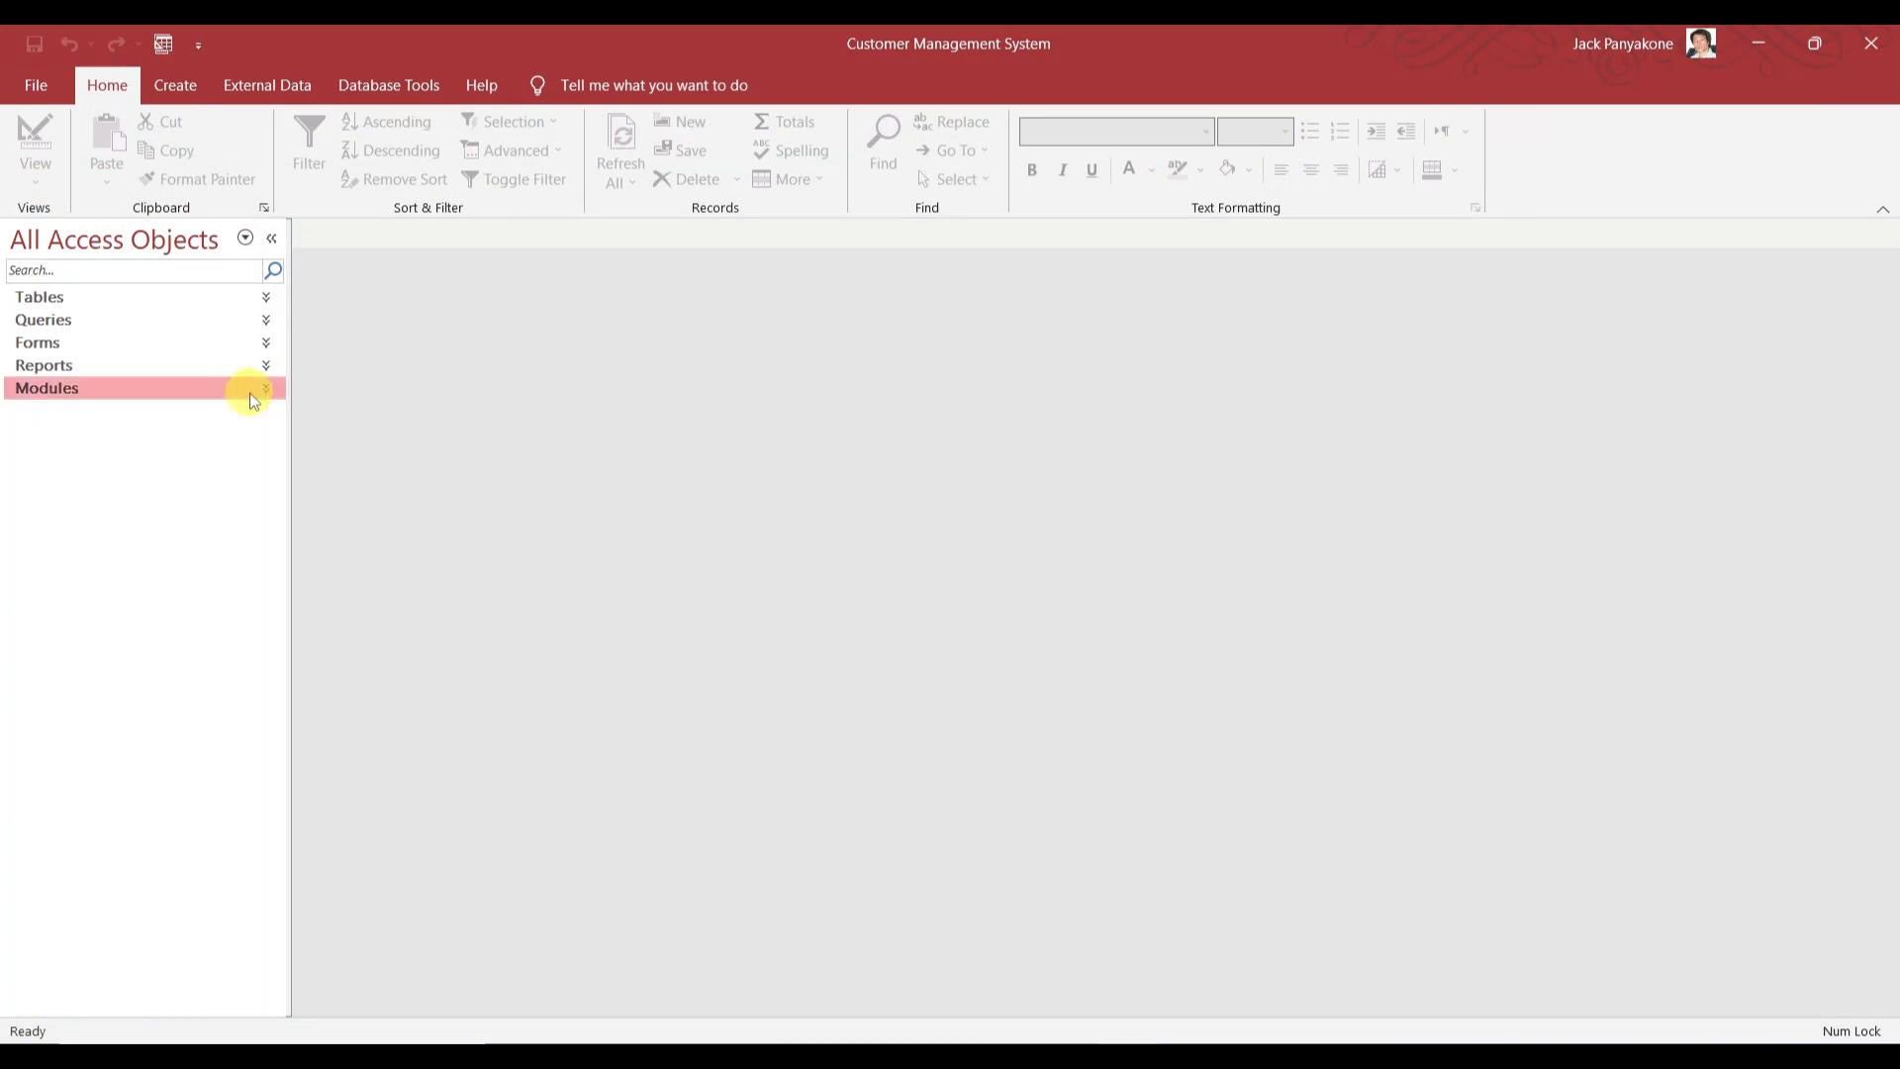
left_click(265, 299)
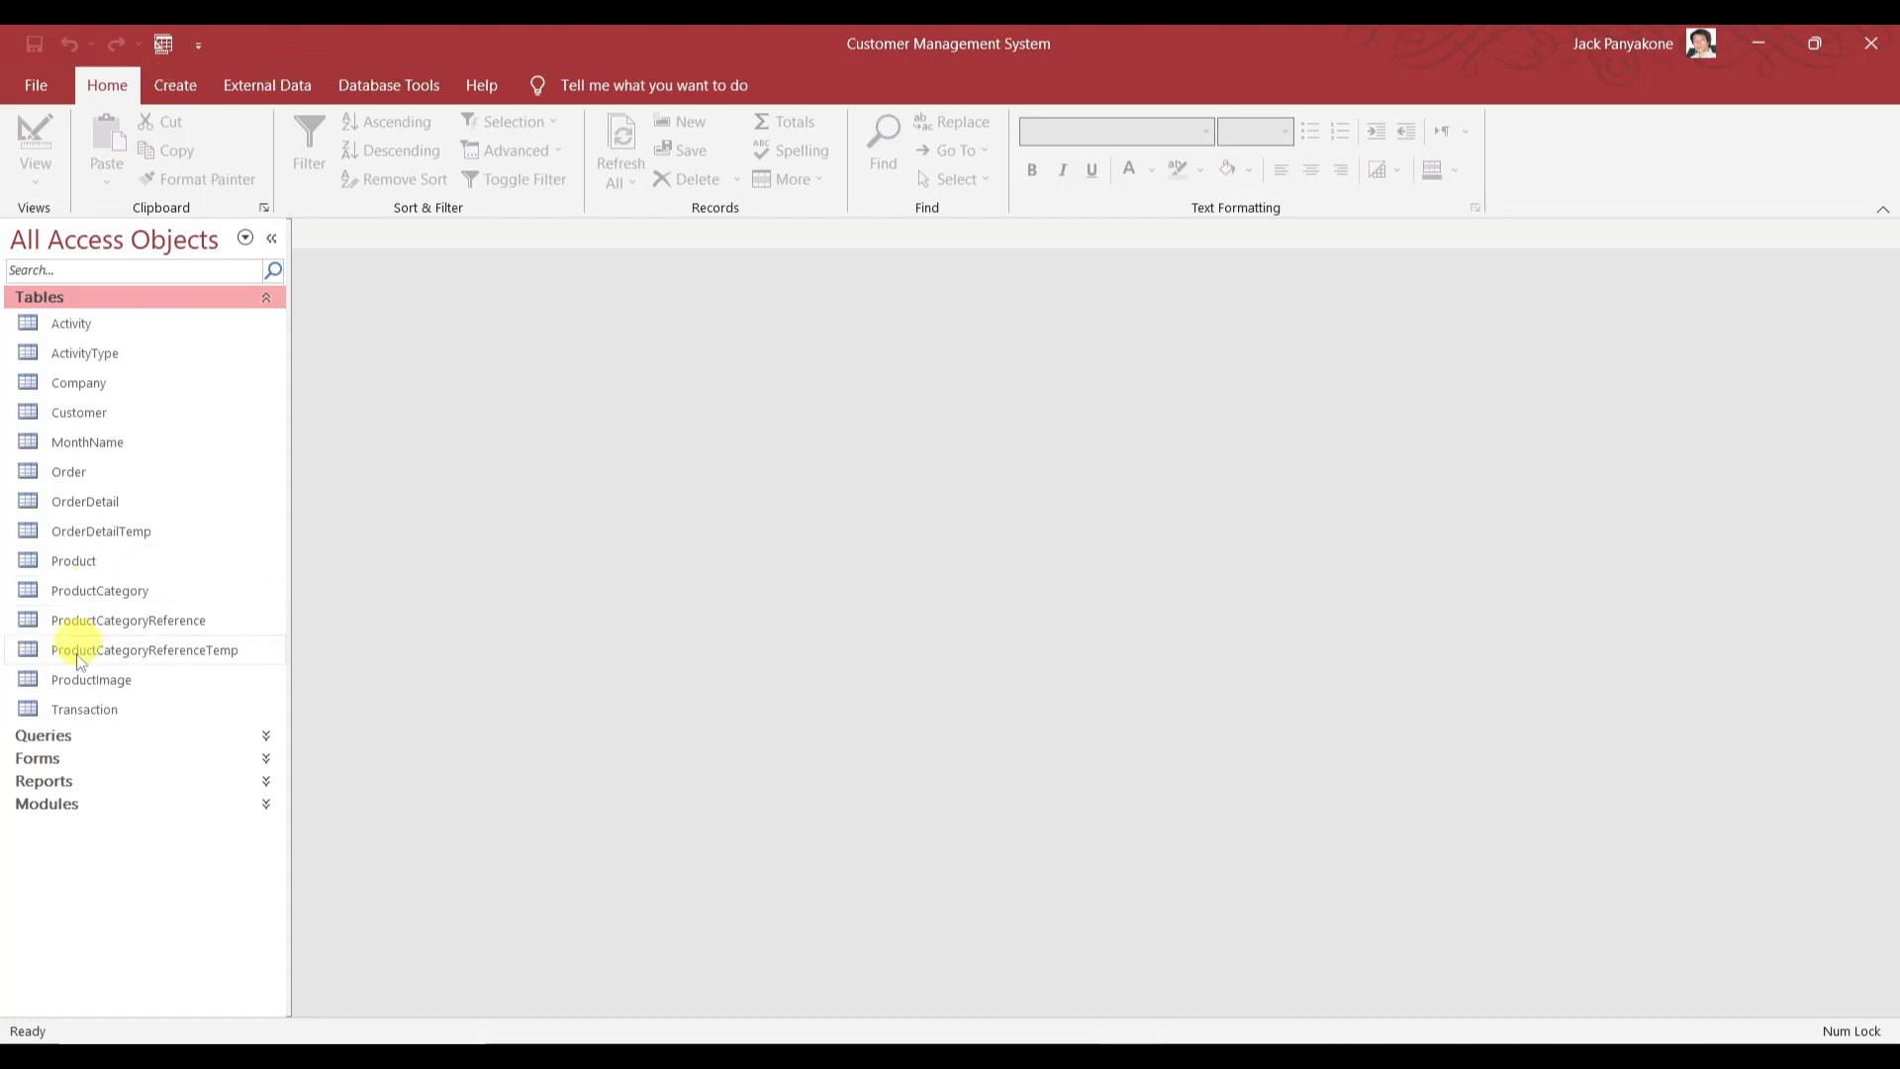
left_click(61, 735)
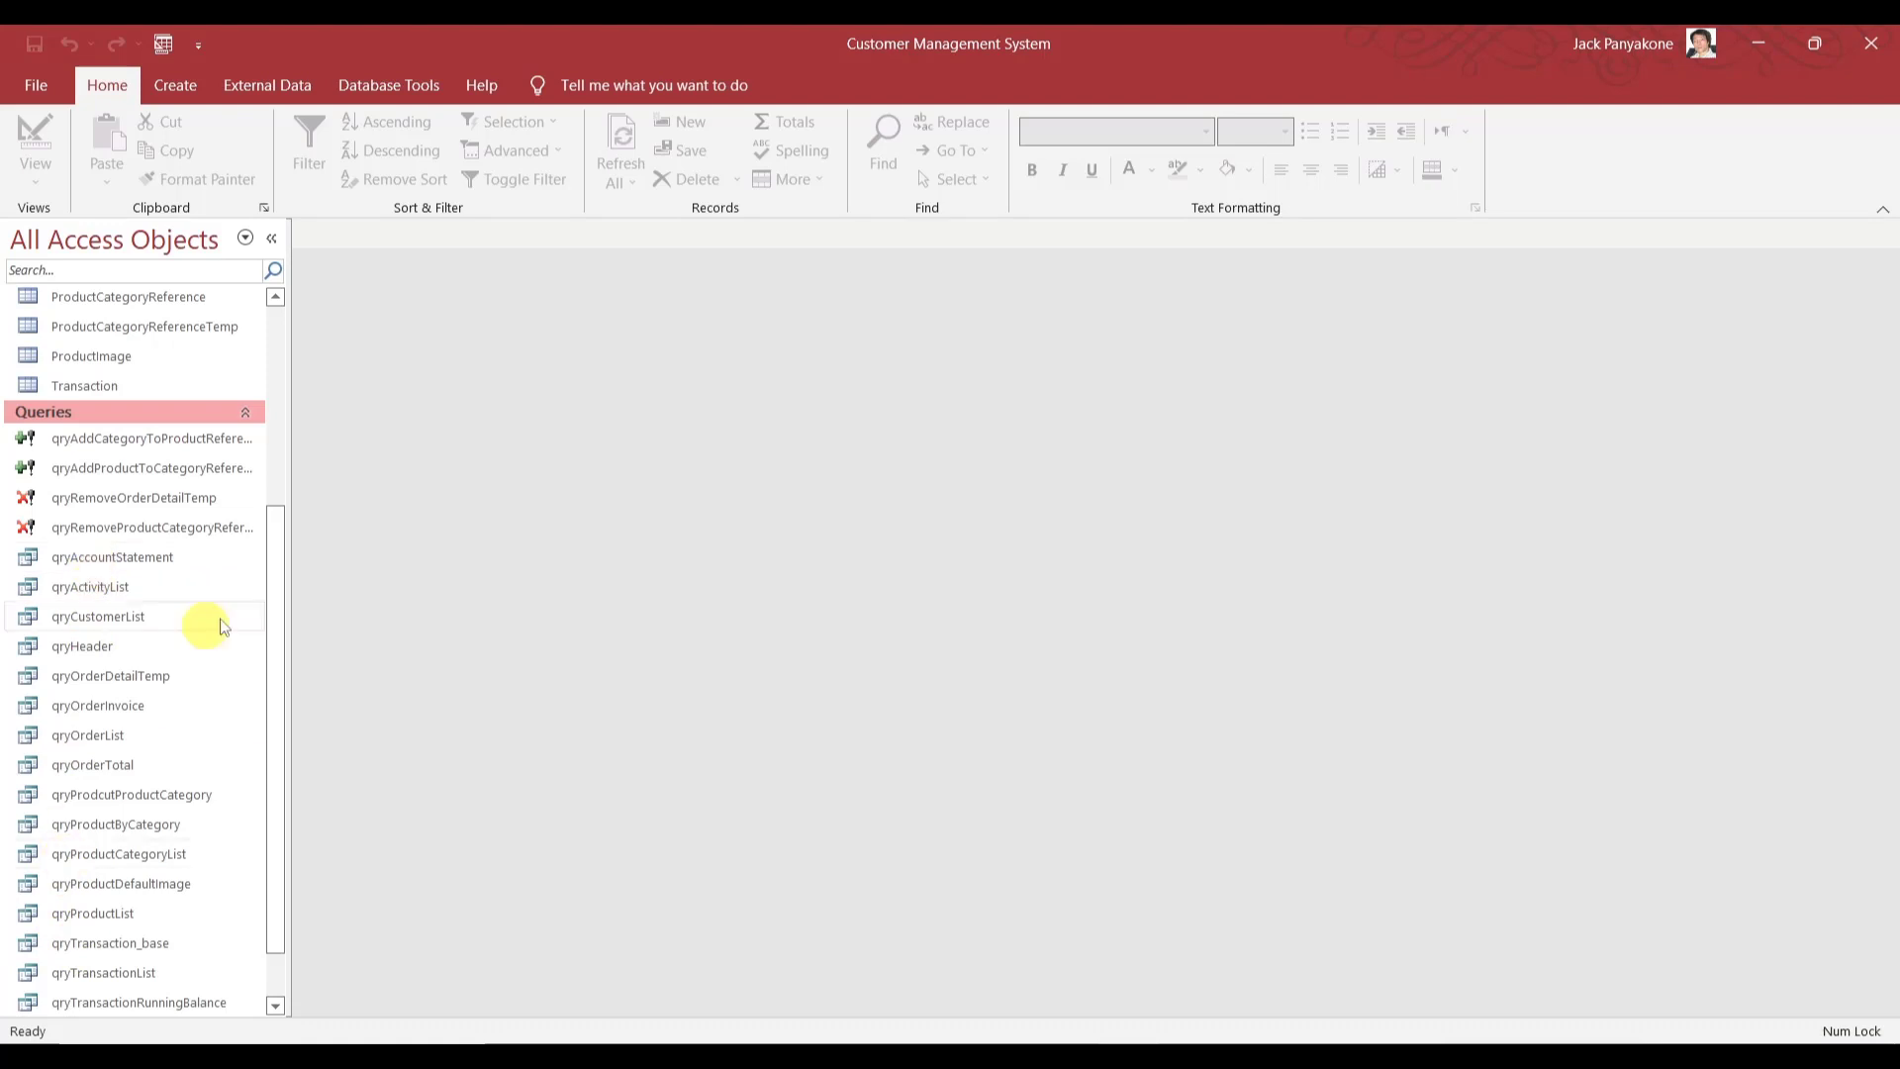
left_click(253, 414)
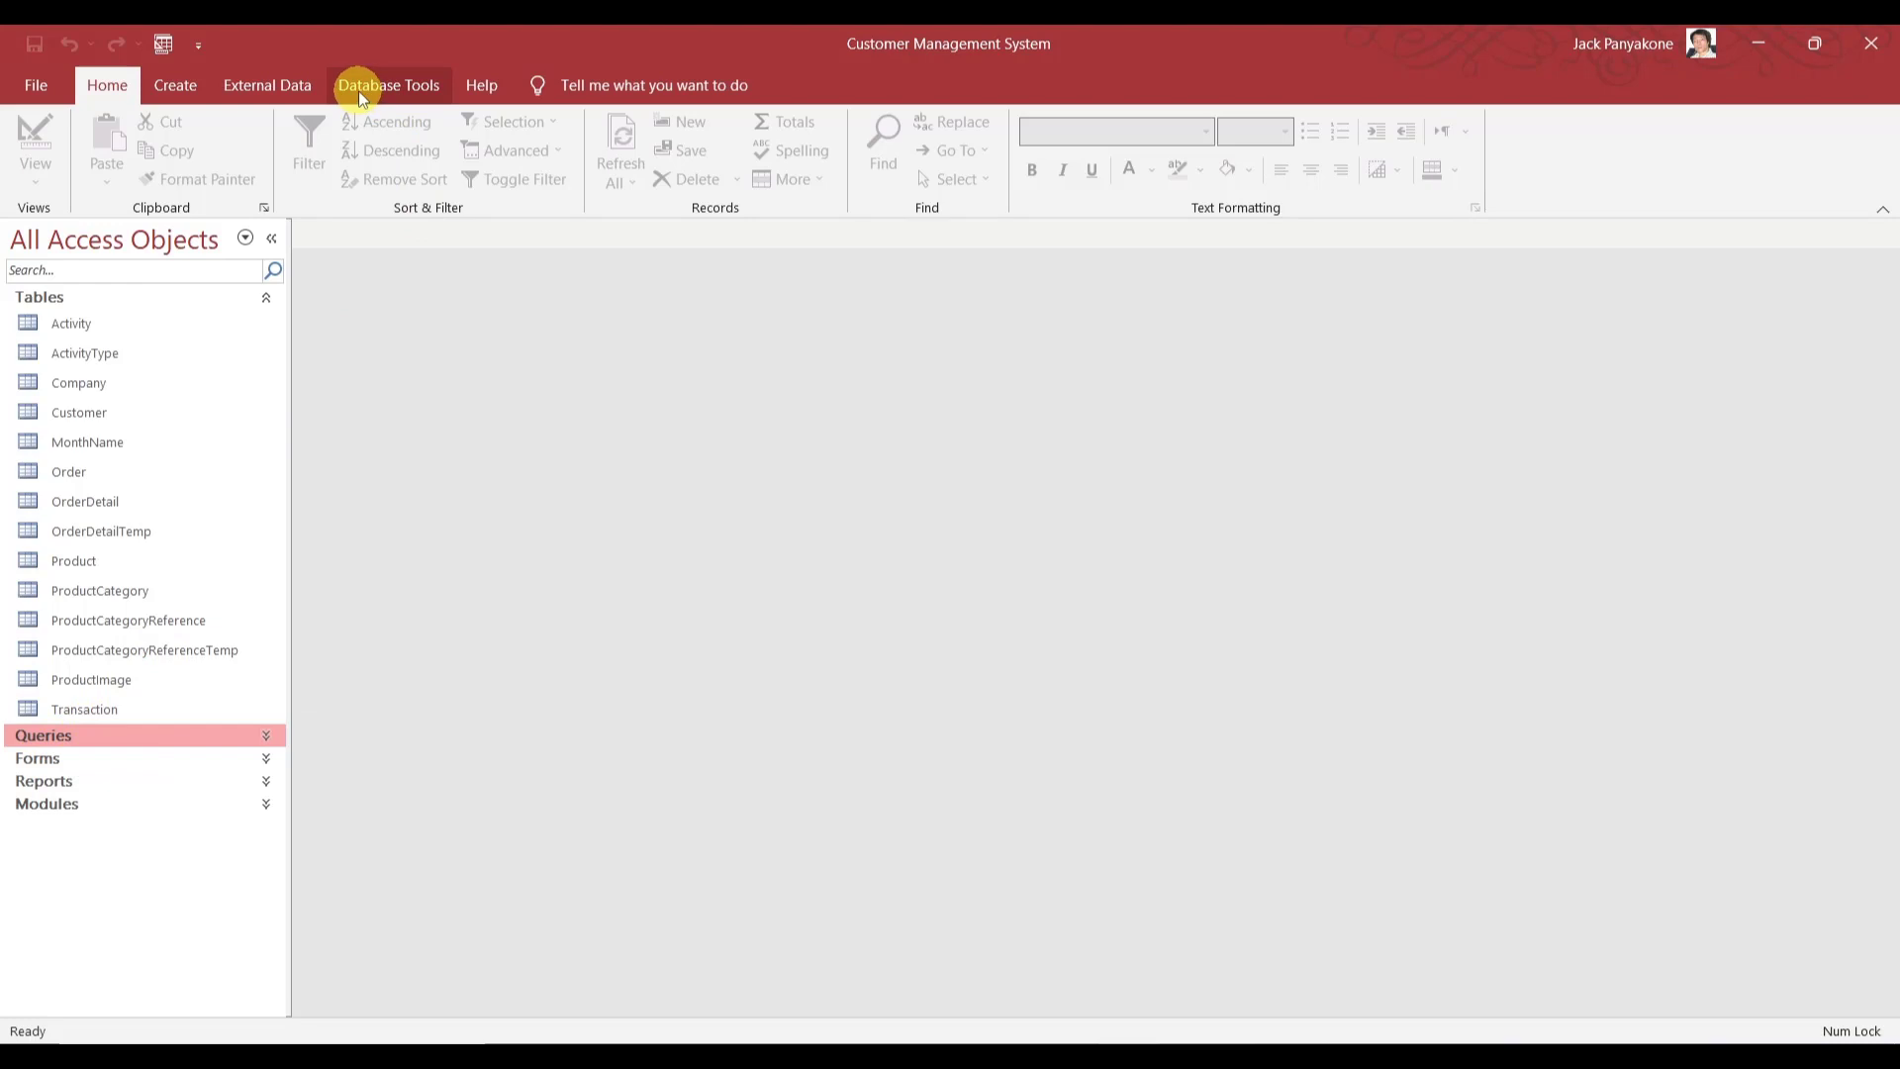
left_click(299, 83)
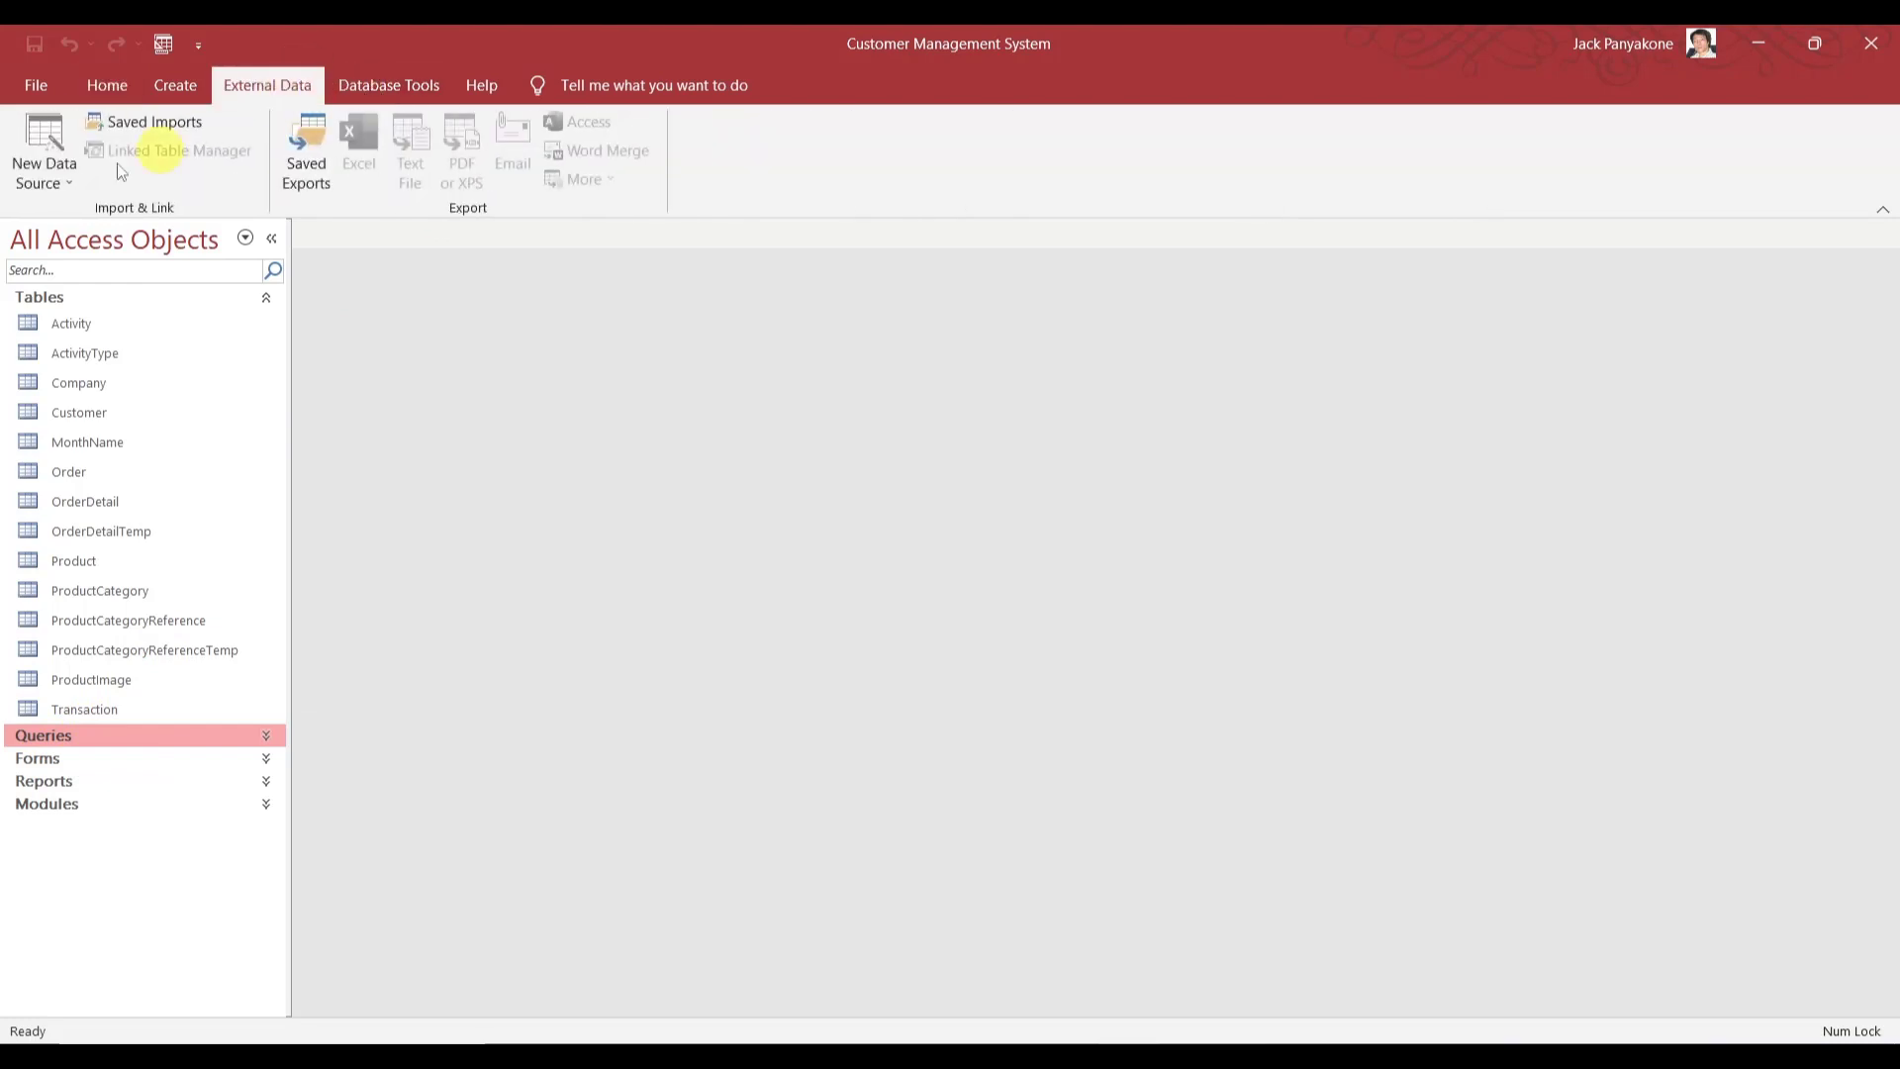
left_click(62, 146)
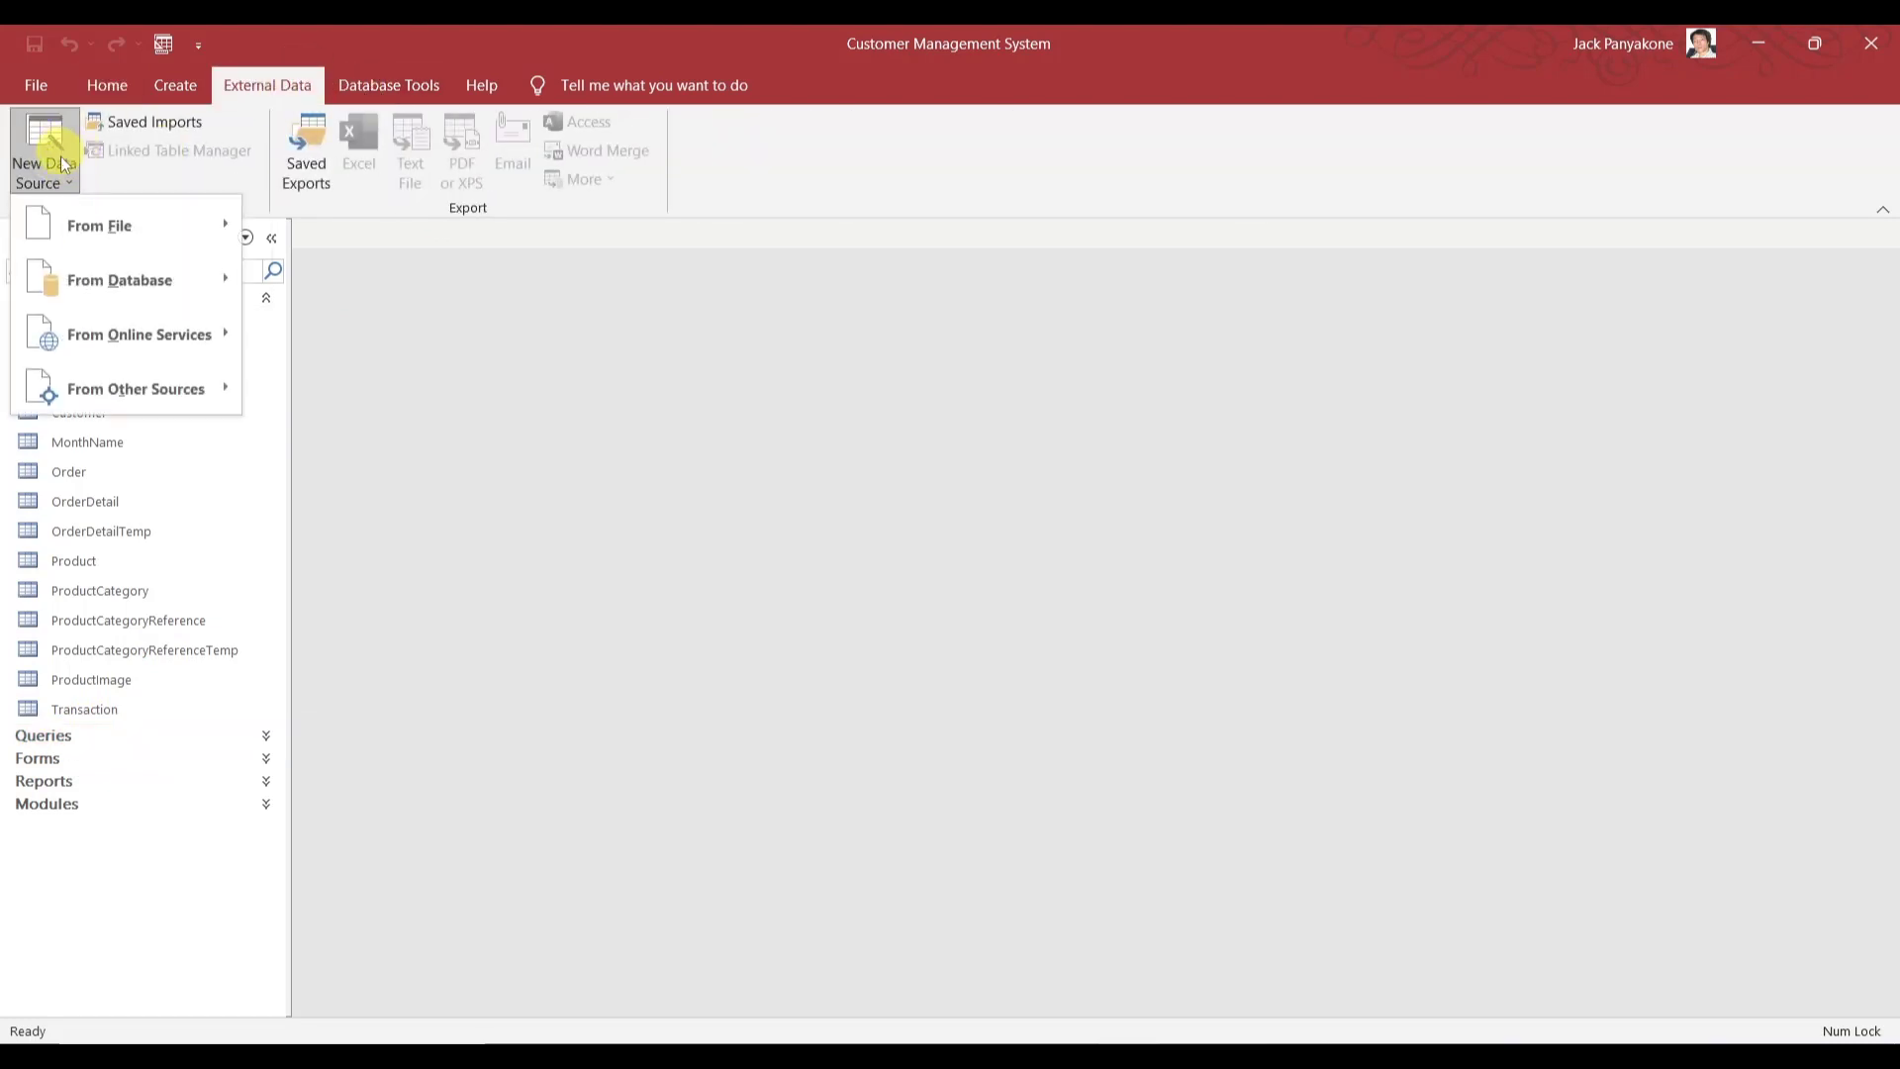
mouse_move(114, 321)
mouse_move(199, 256)
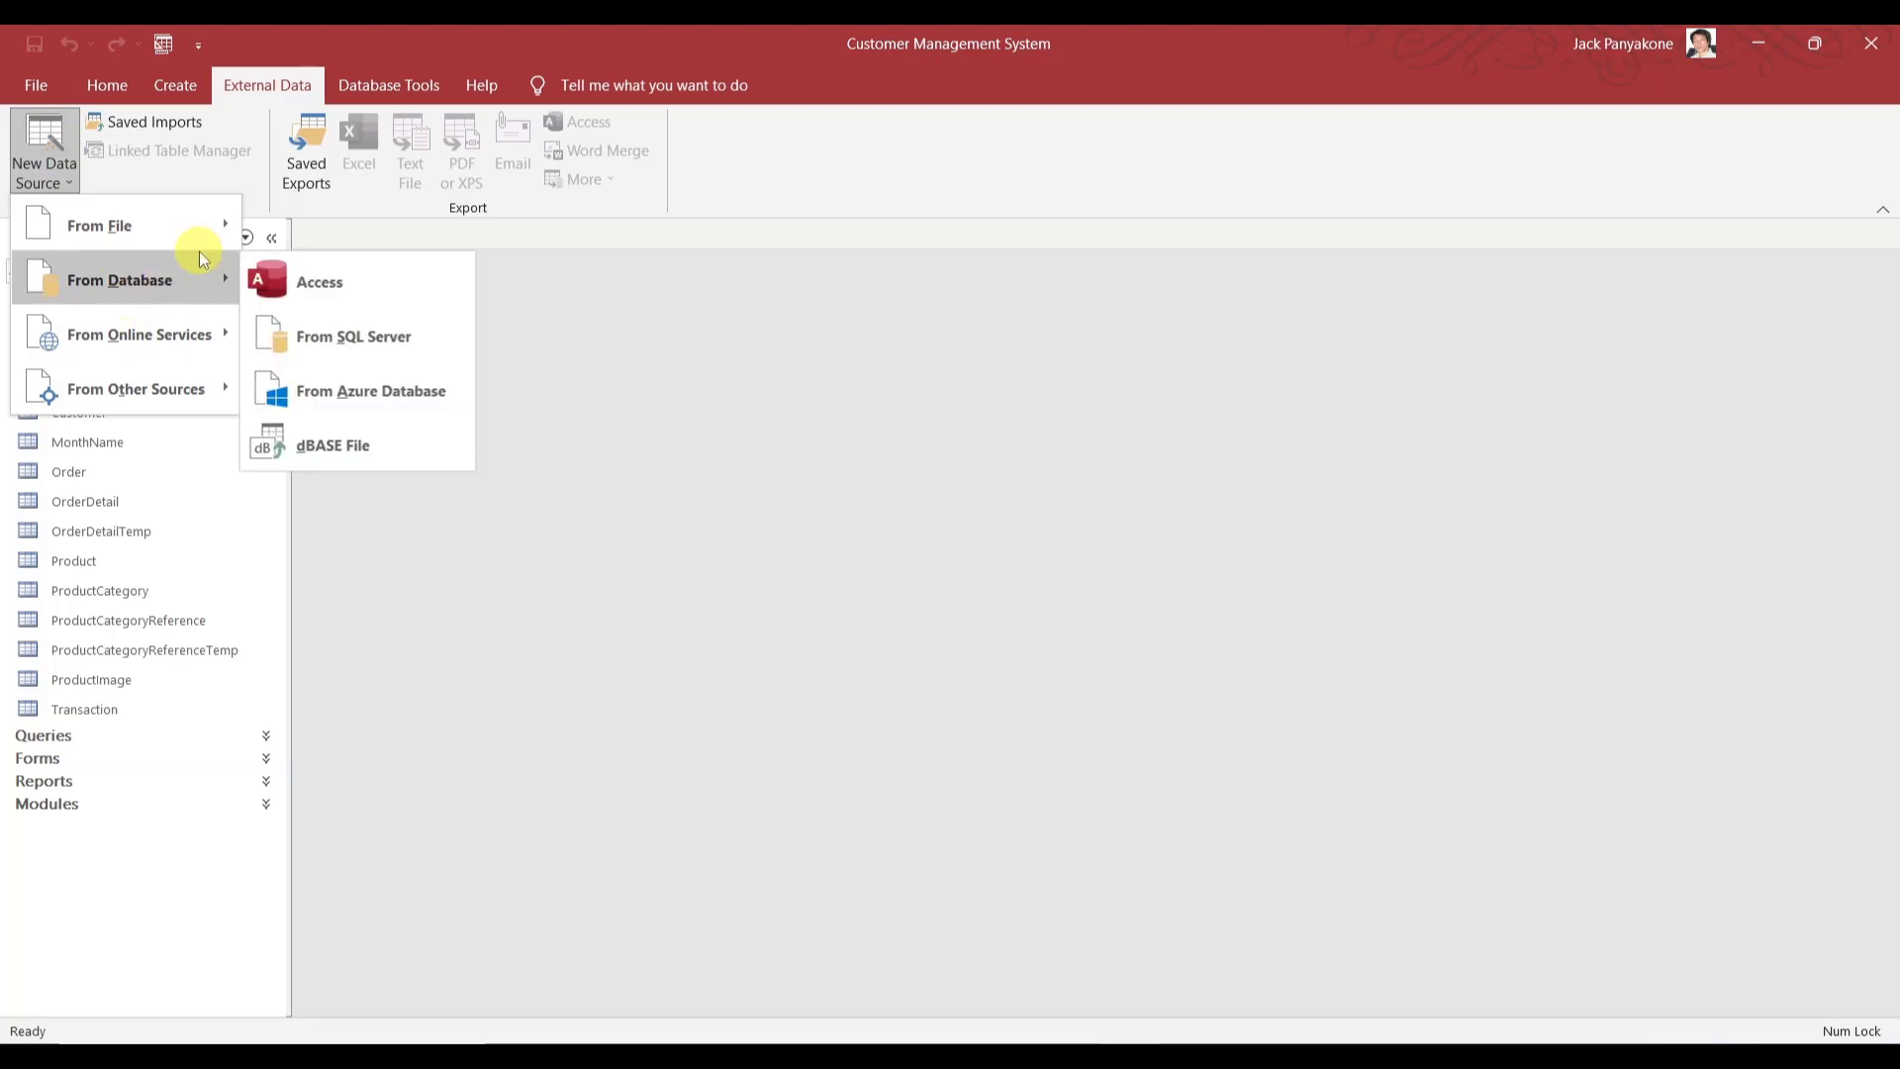
left_click(393, 349)
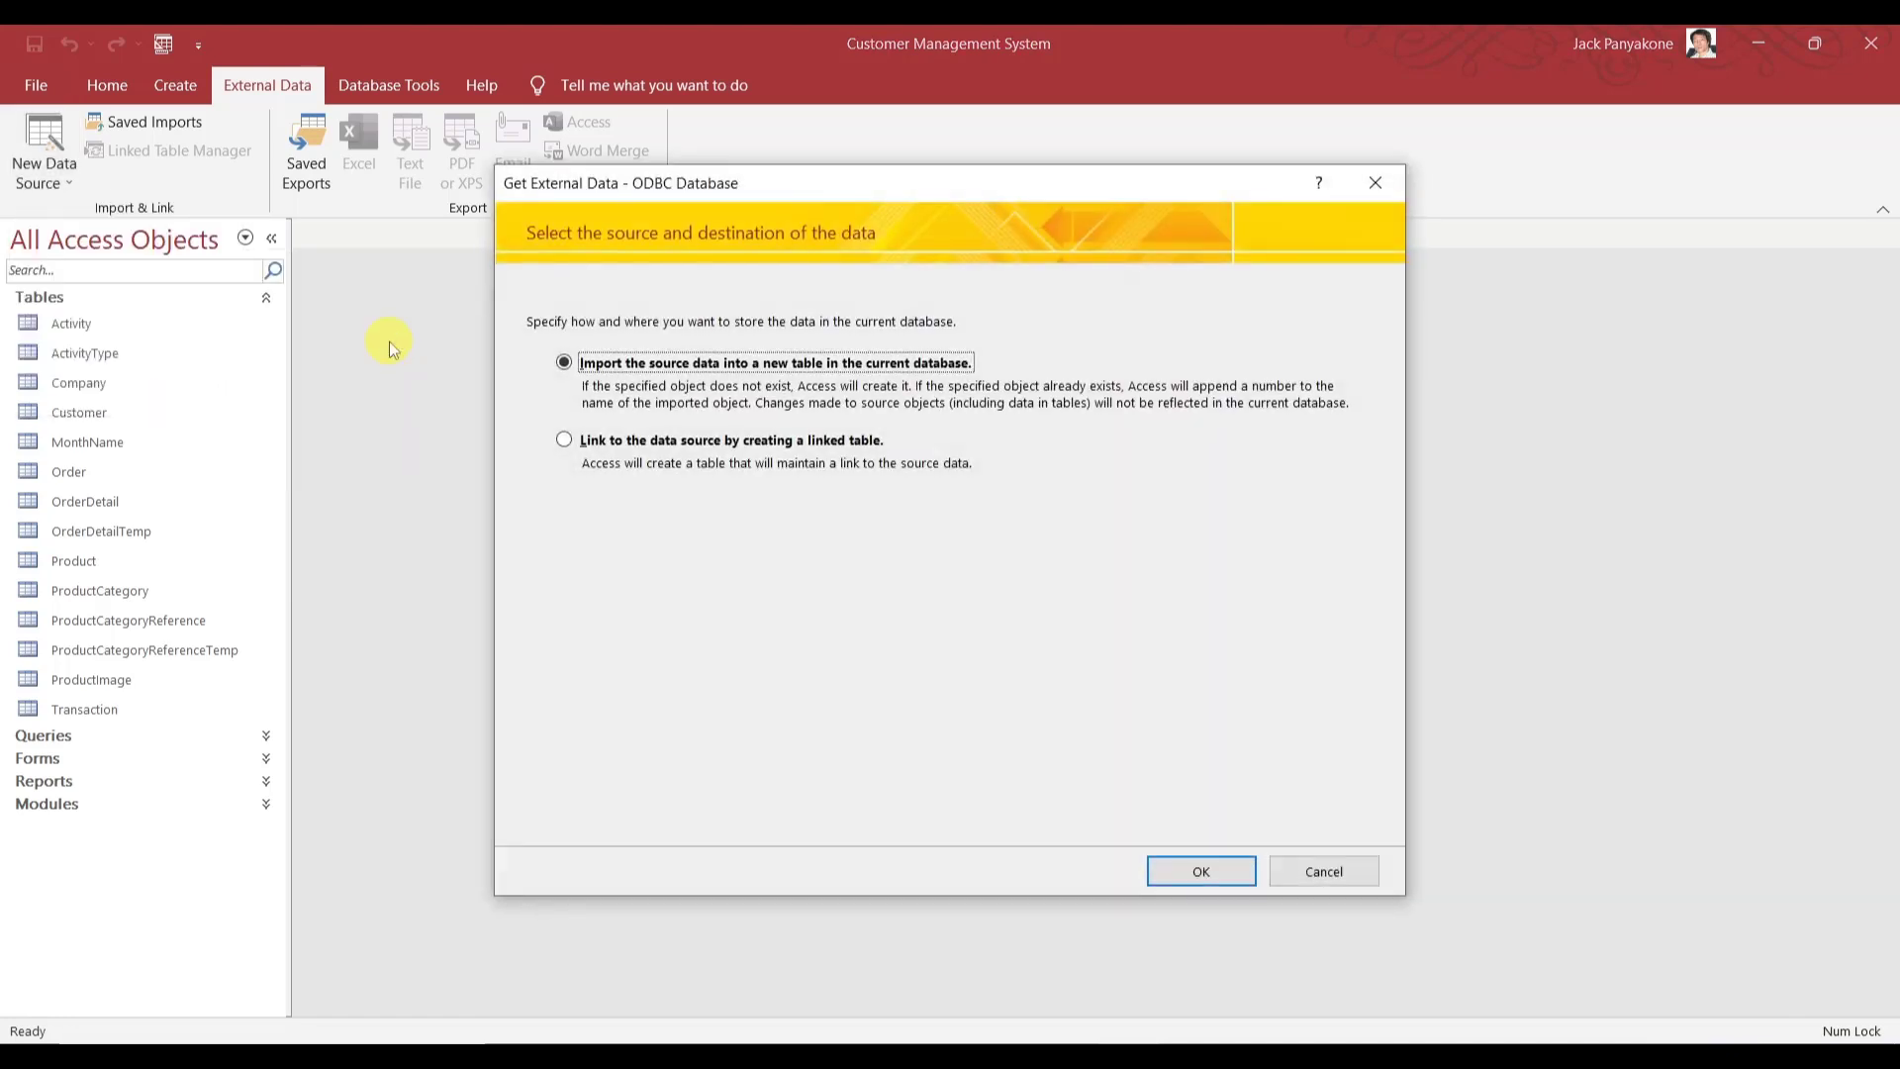
left_click(574, 449)
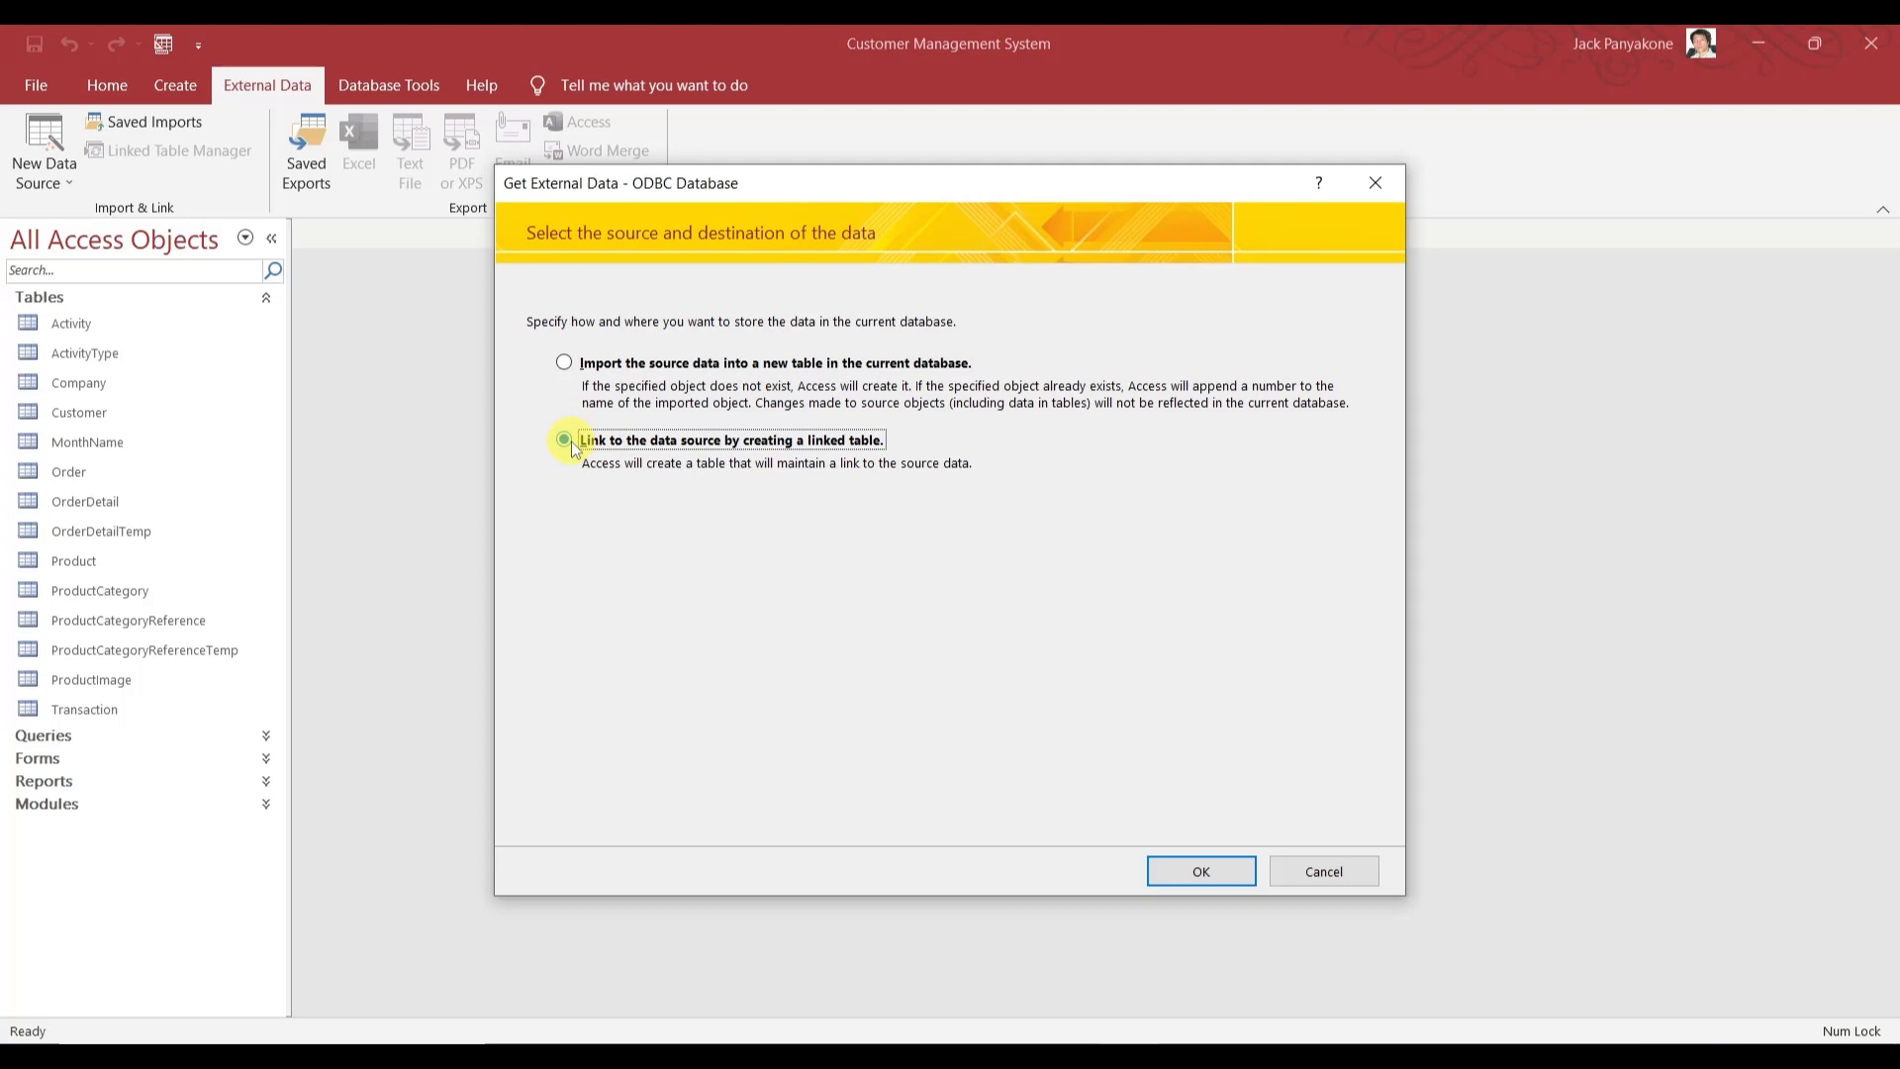
left_click(1187, 872)
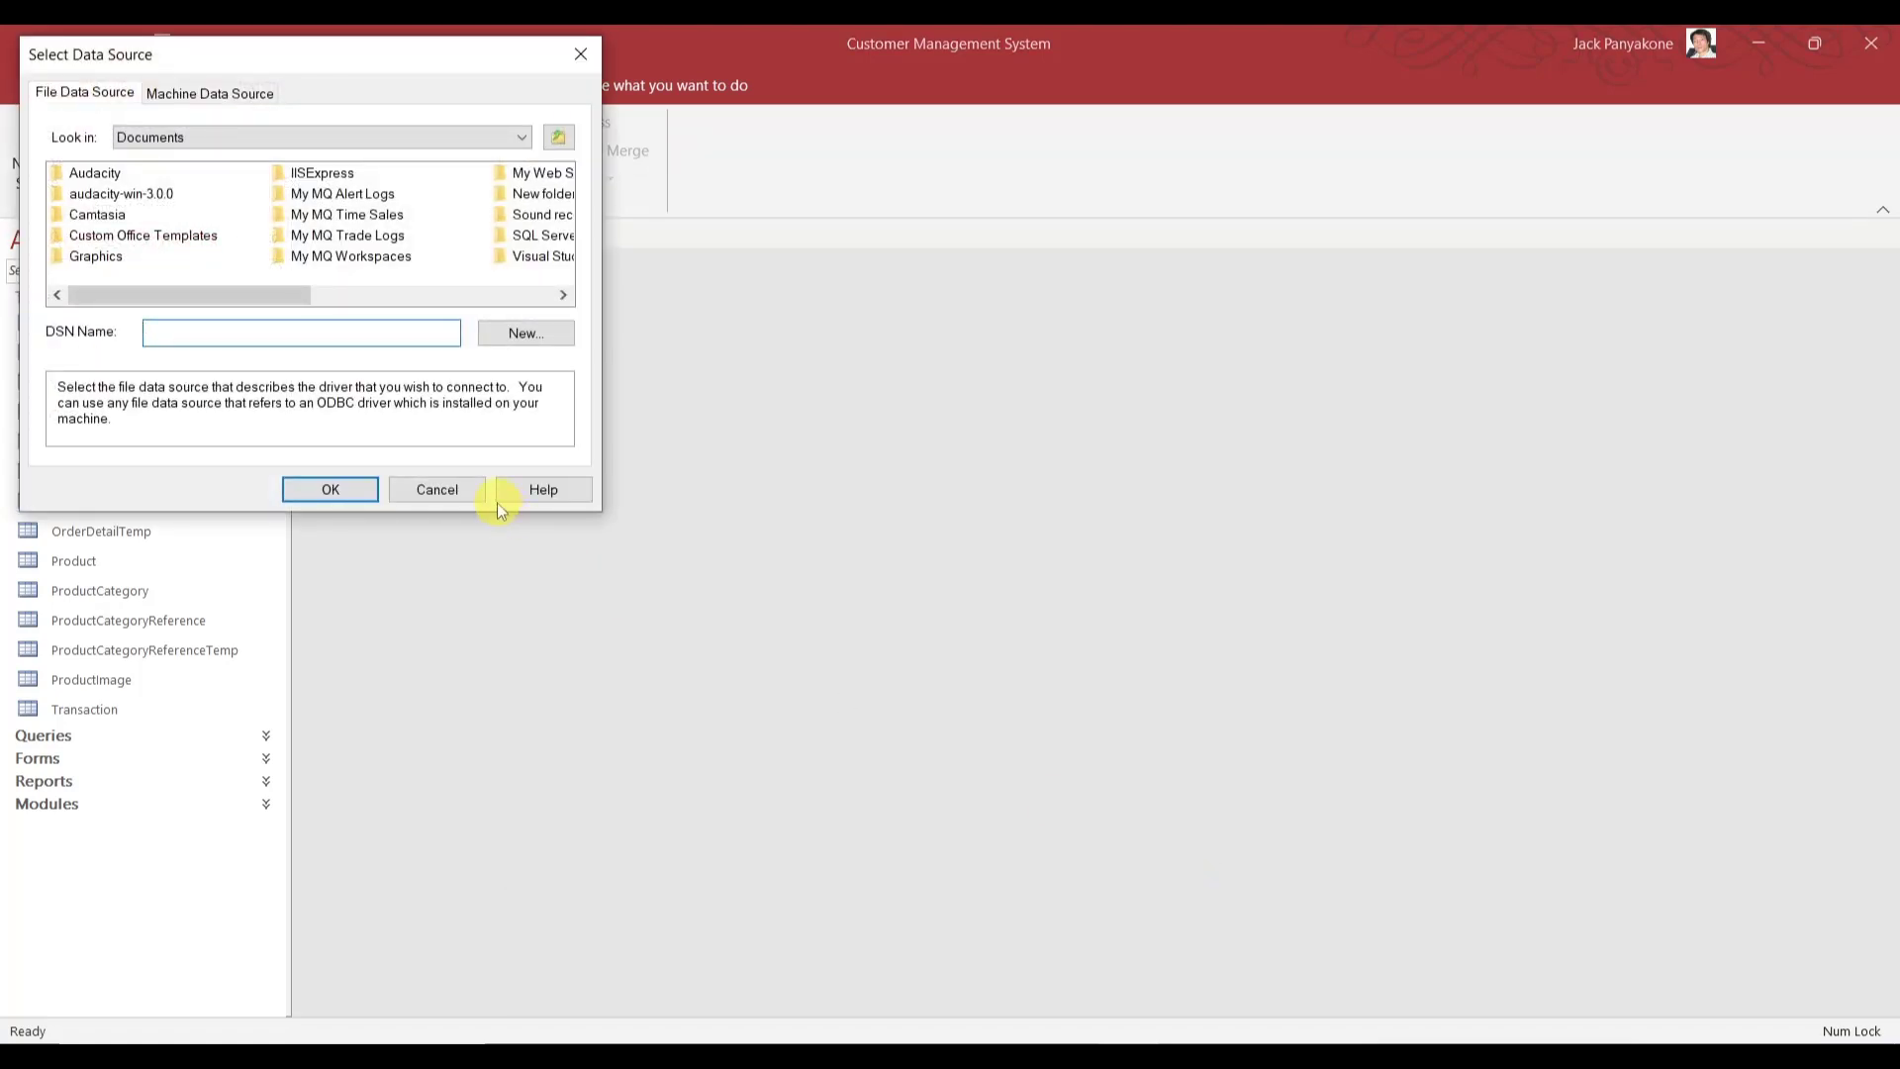
left_click(475, 489)
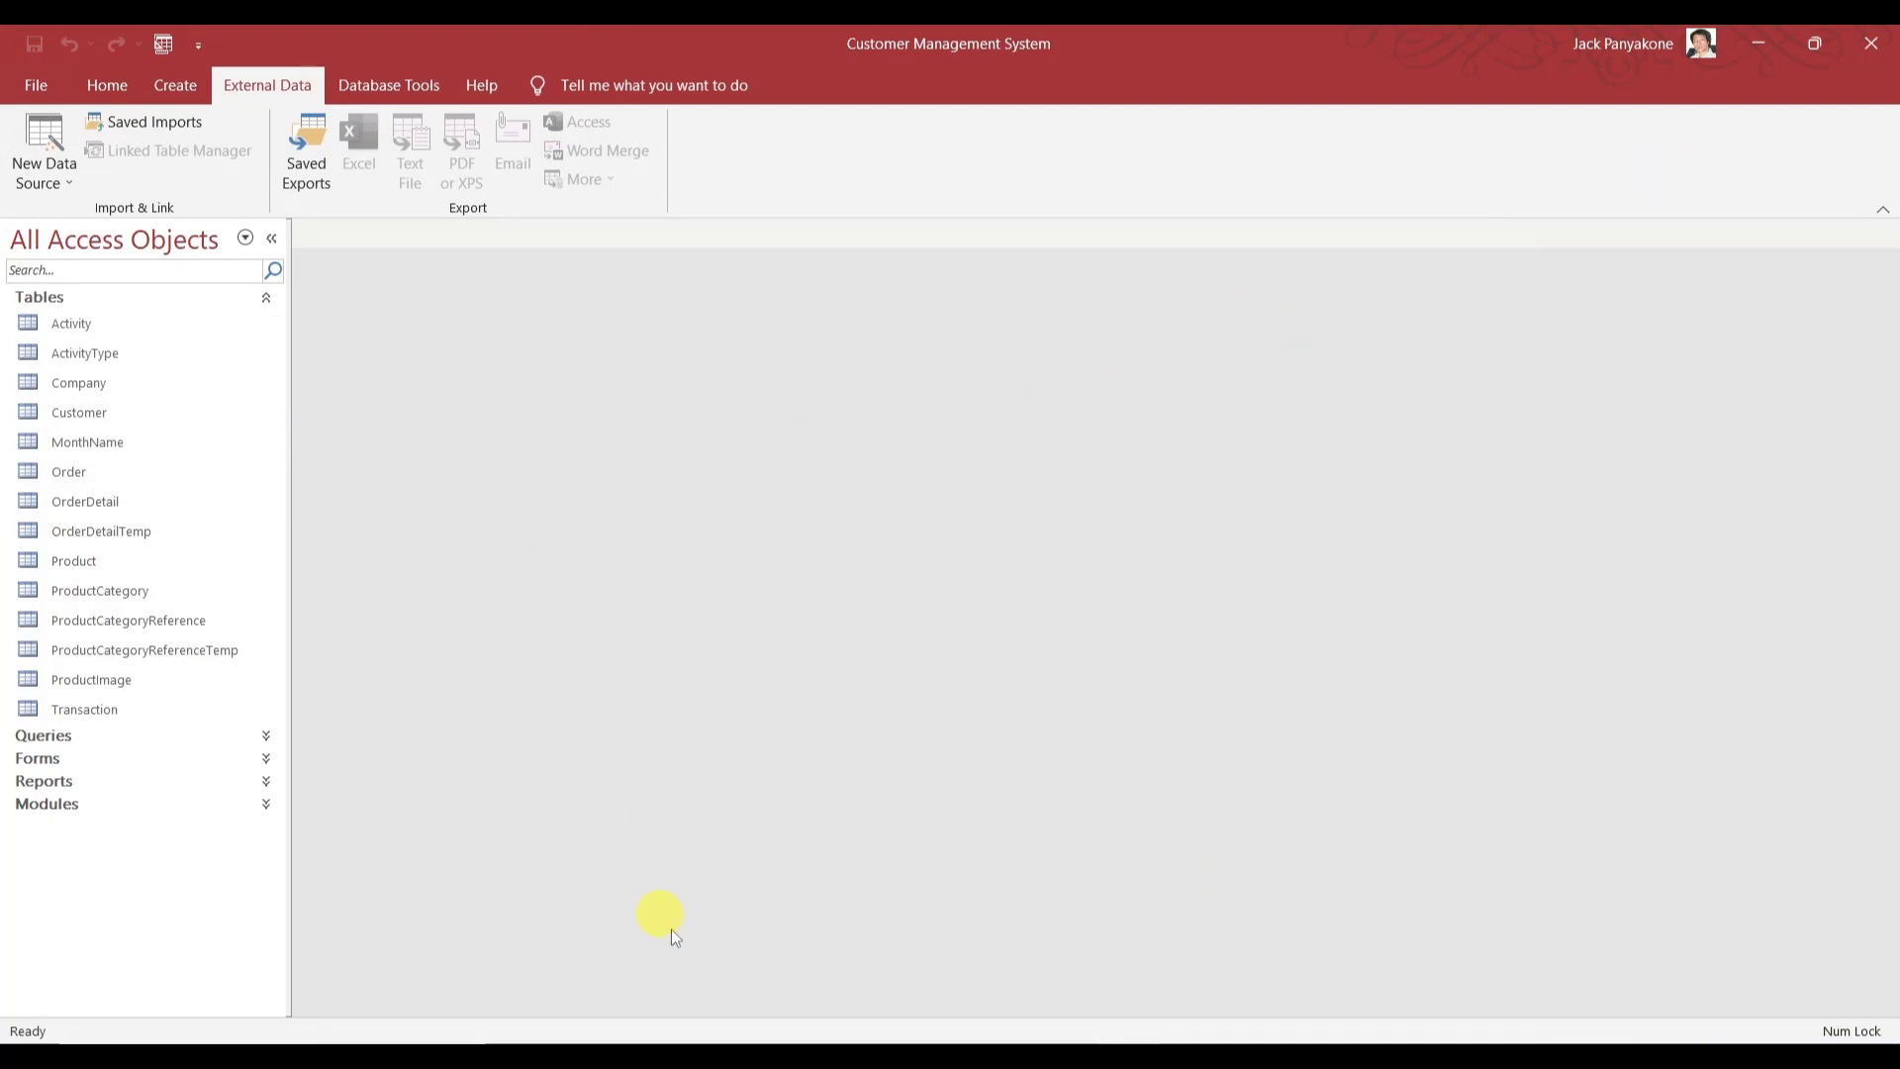
- Switch to File Explorer, locate the SqlConnection.dsn data source file in the LinkedTables folder, and return to Access Projects
left_click(692, 1053)
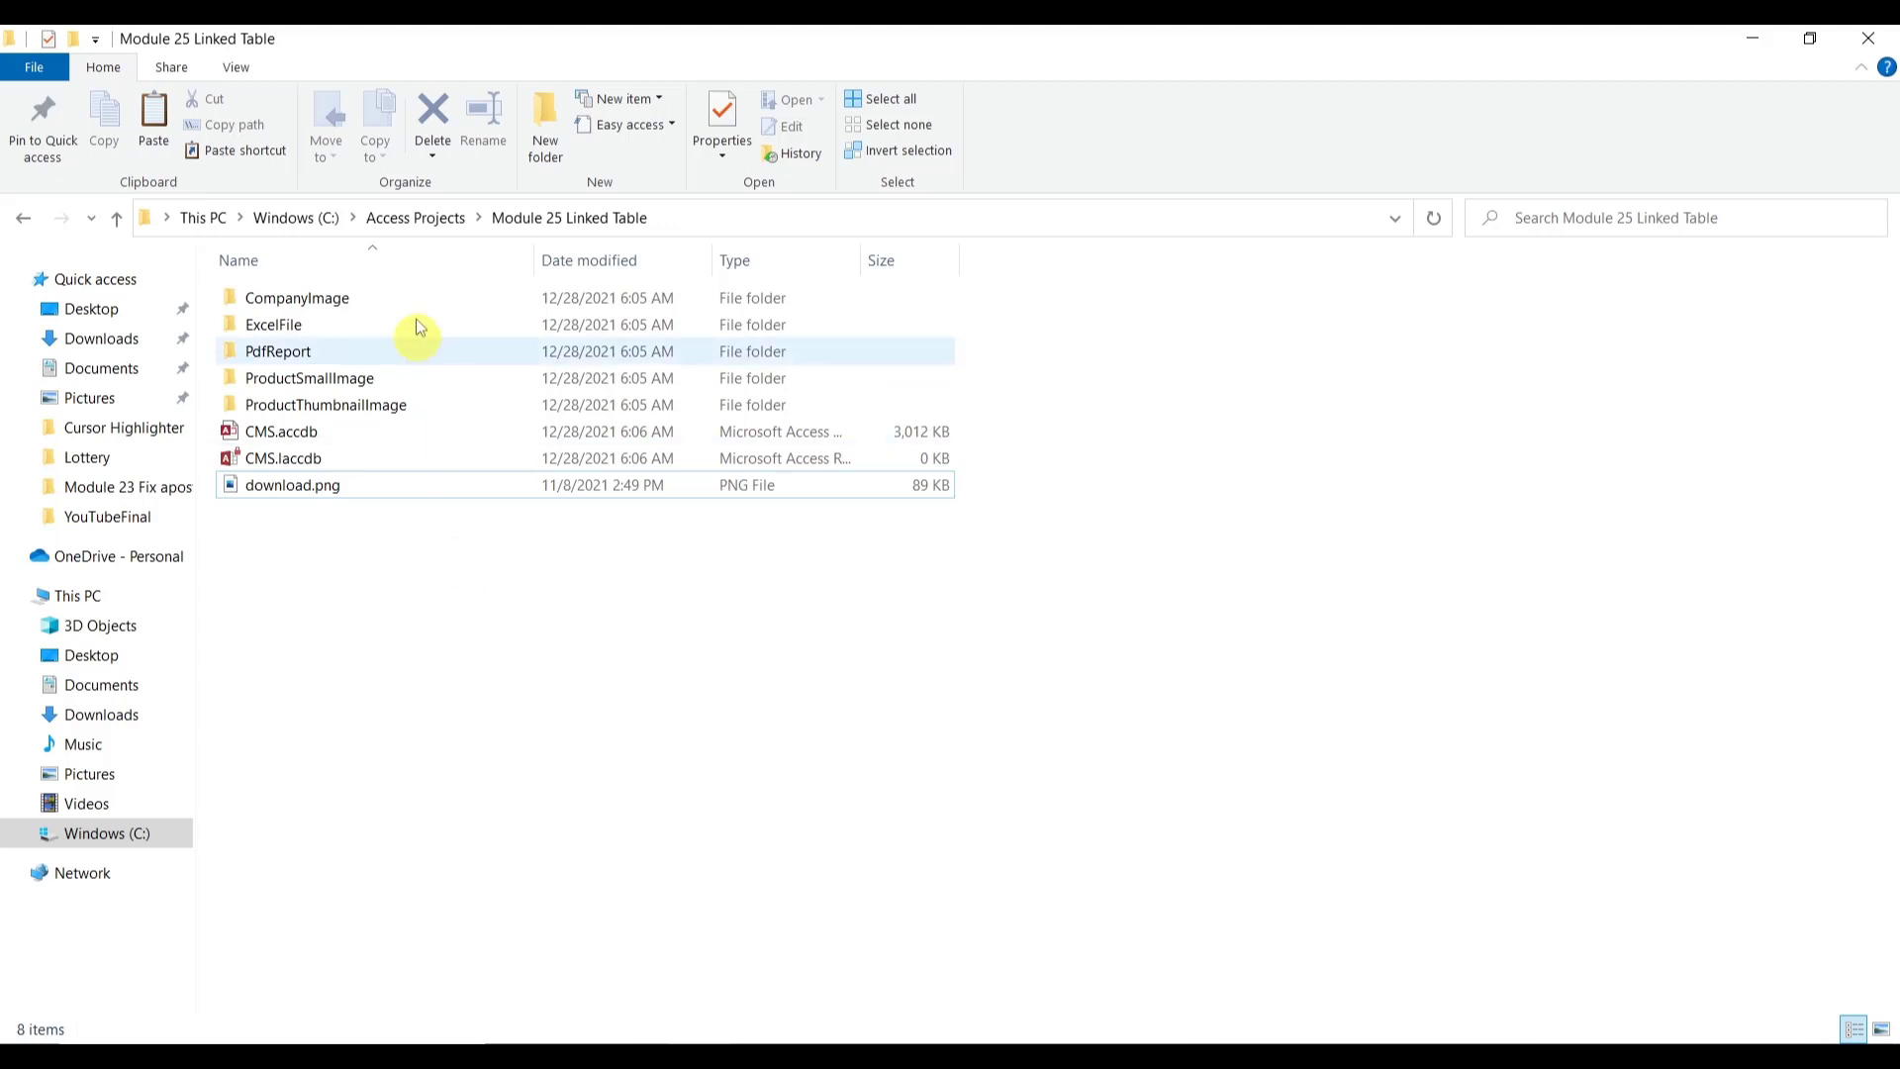
left_click(413, 218)
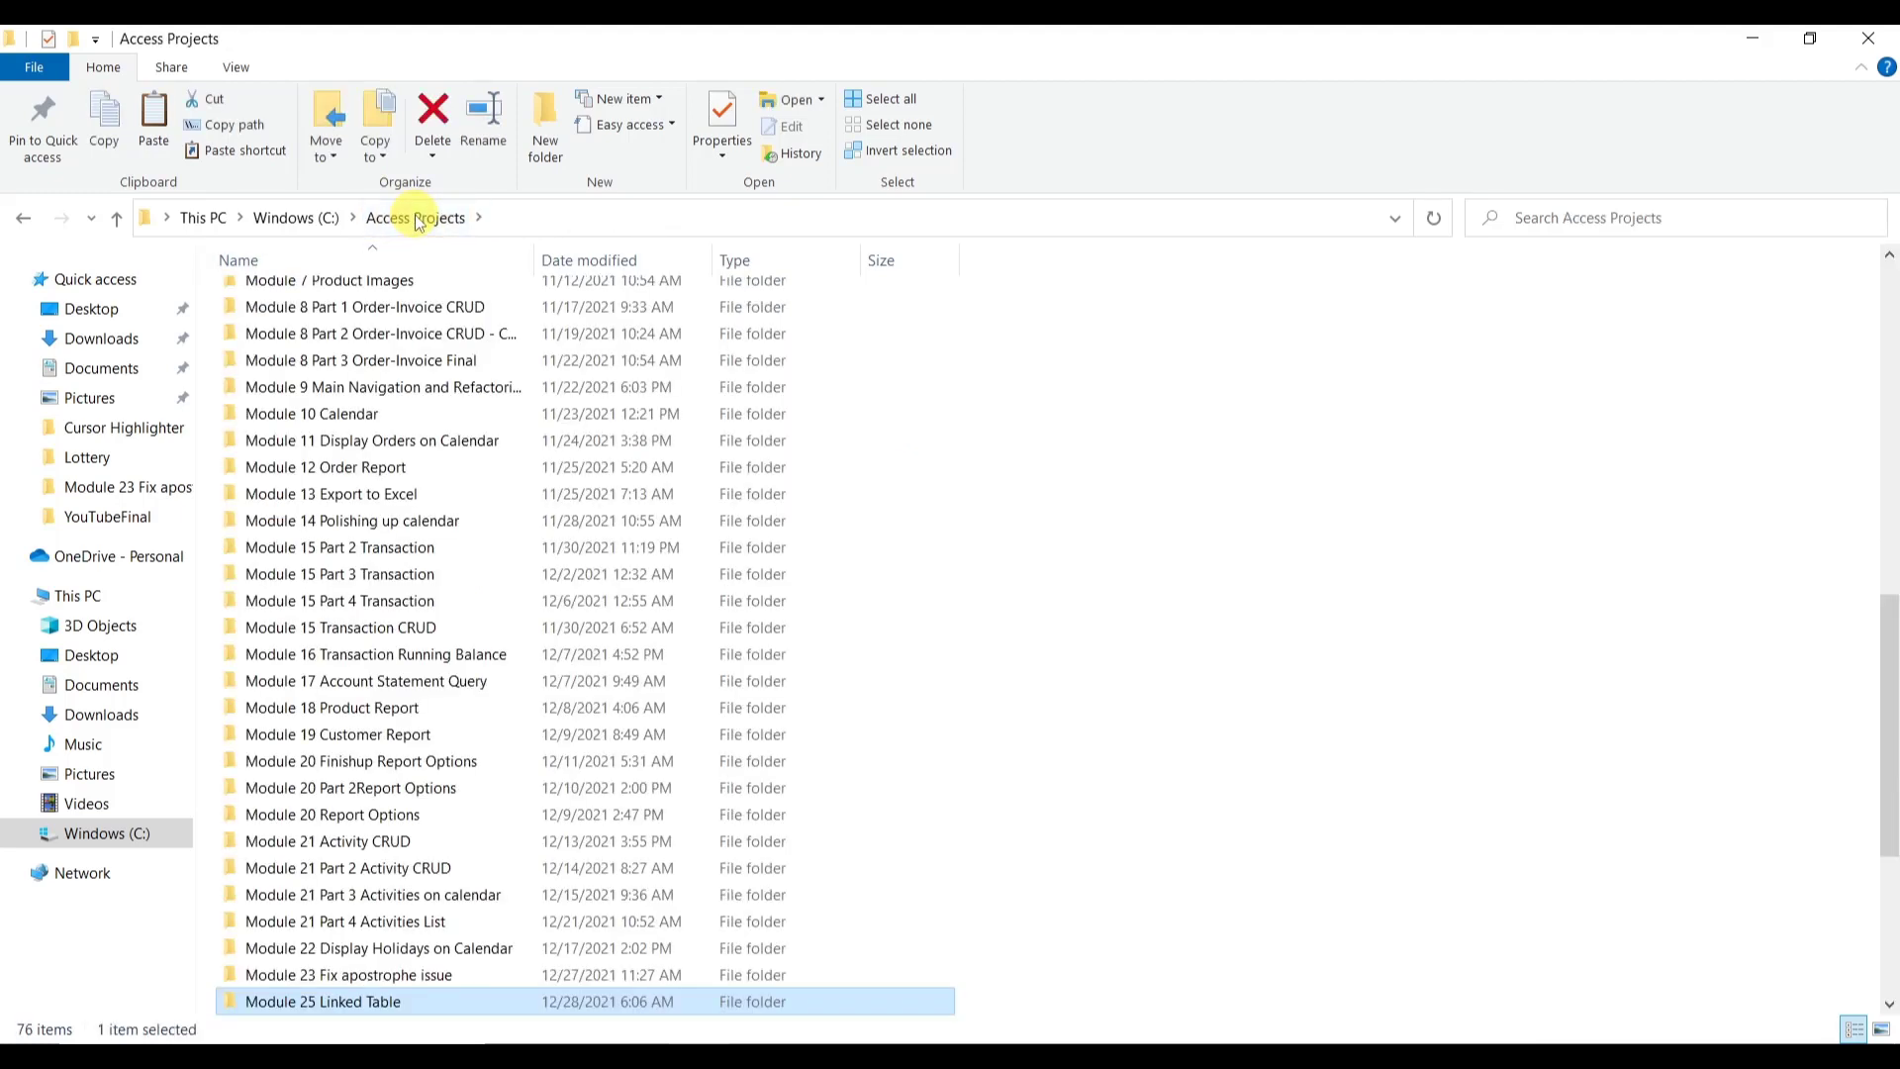
left_click_drag(1890, 777, 1840, 517)
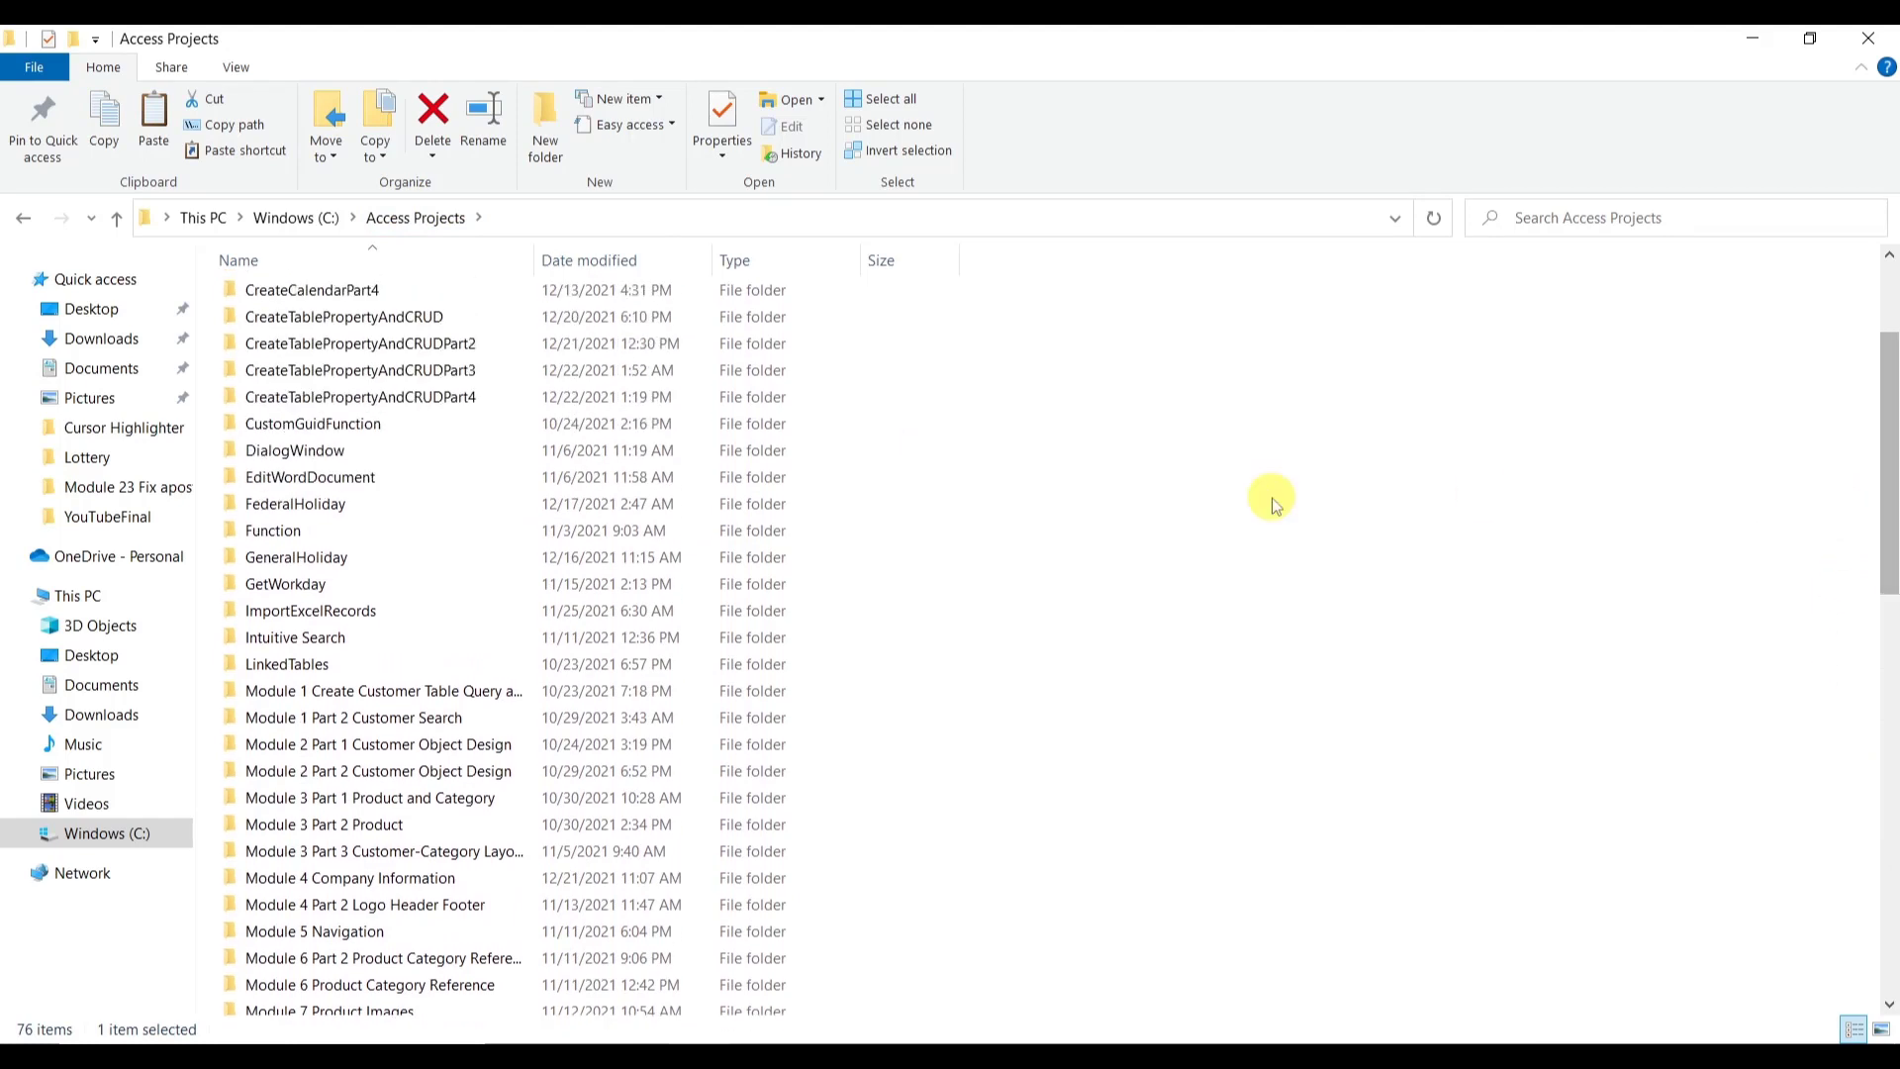
left_click(337, 670)
double_click(336, 670)
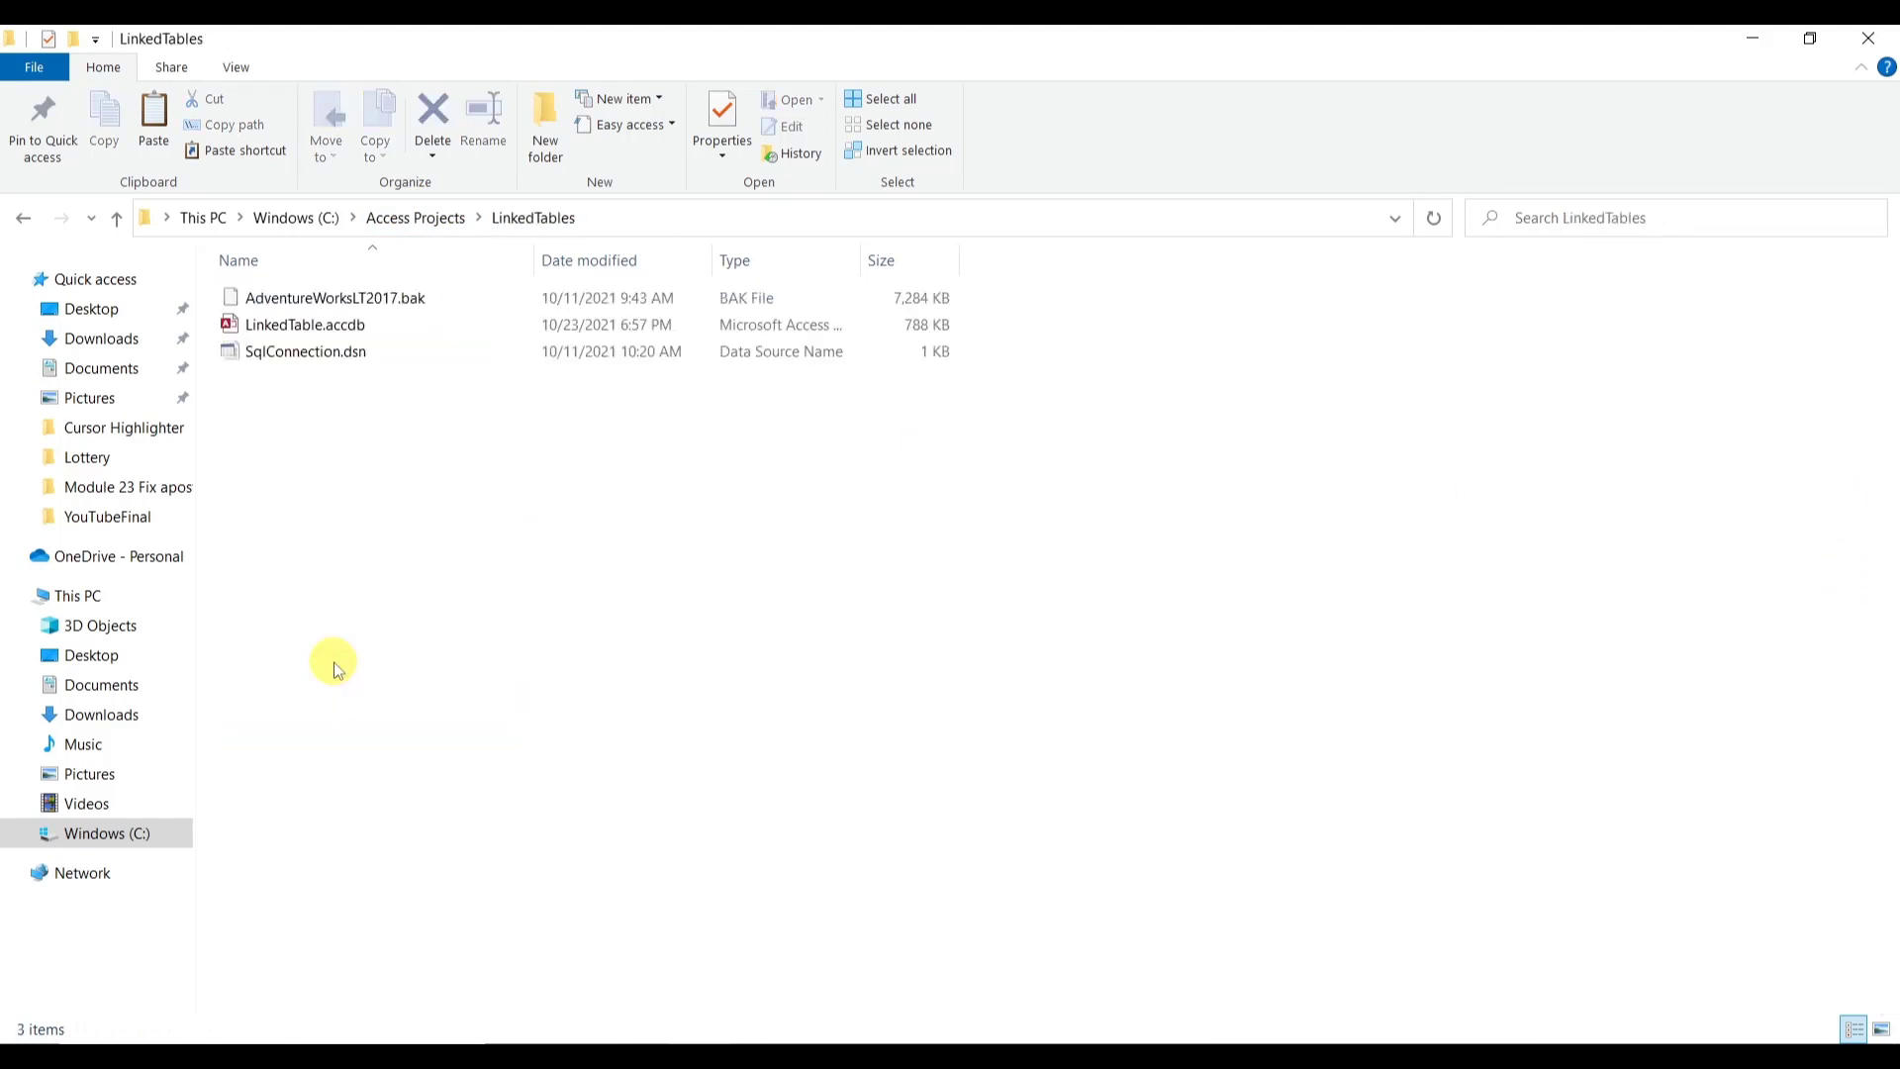
left_click(23, 217)
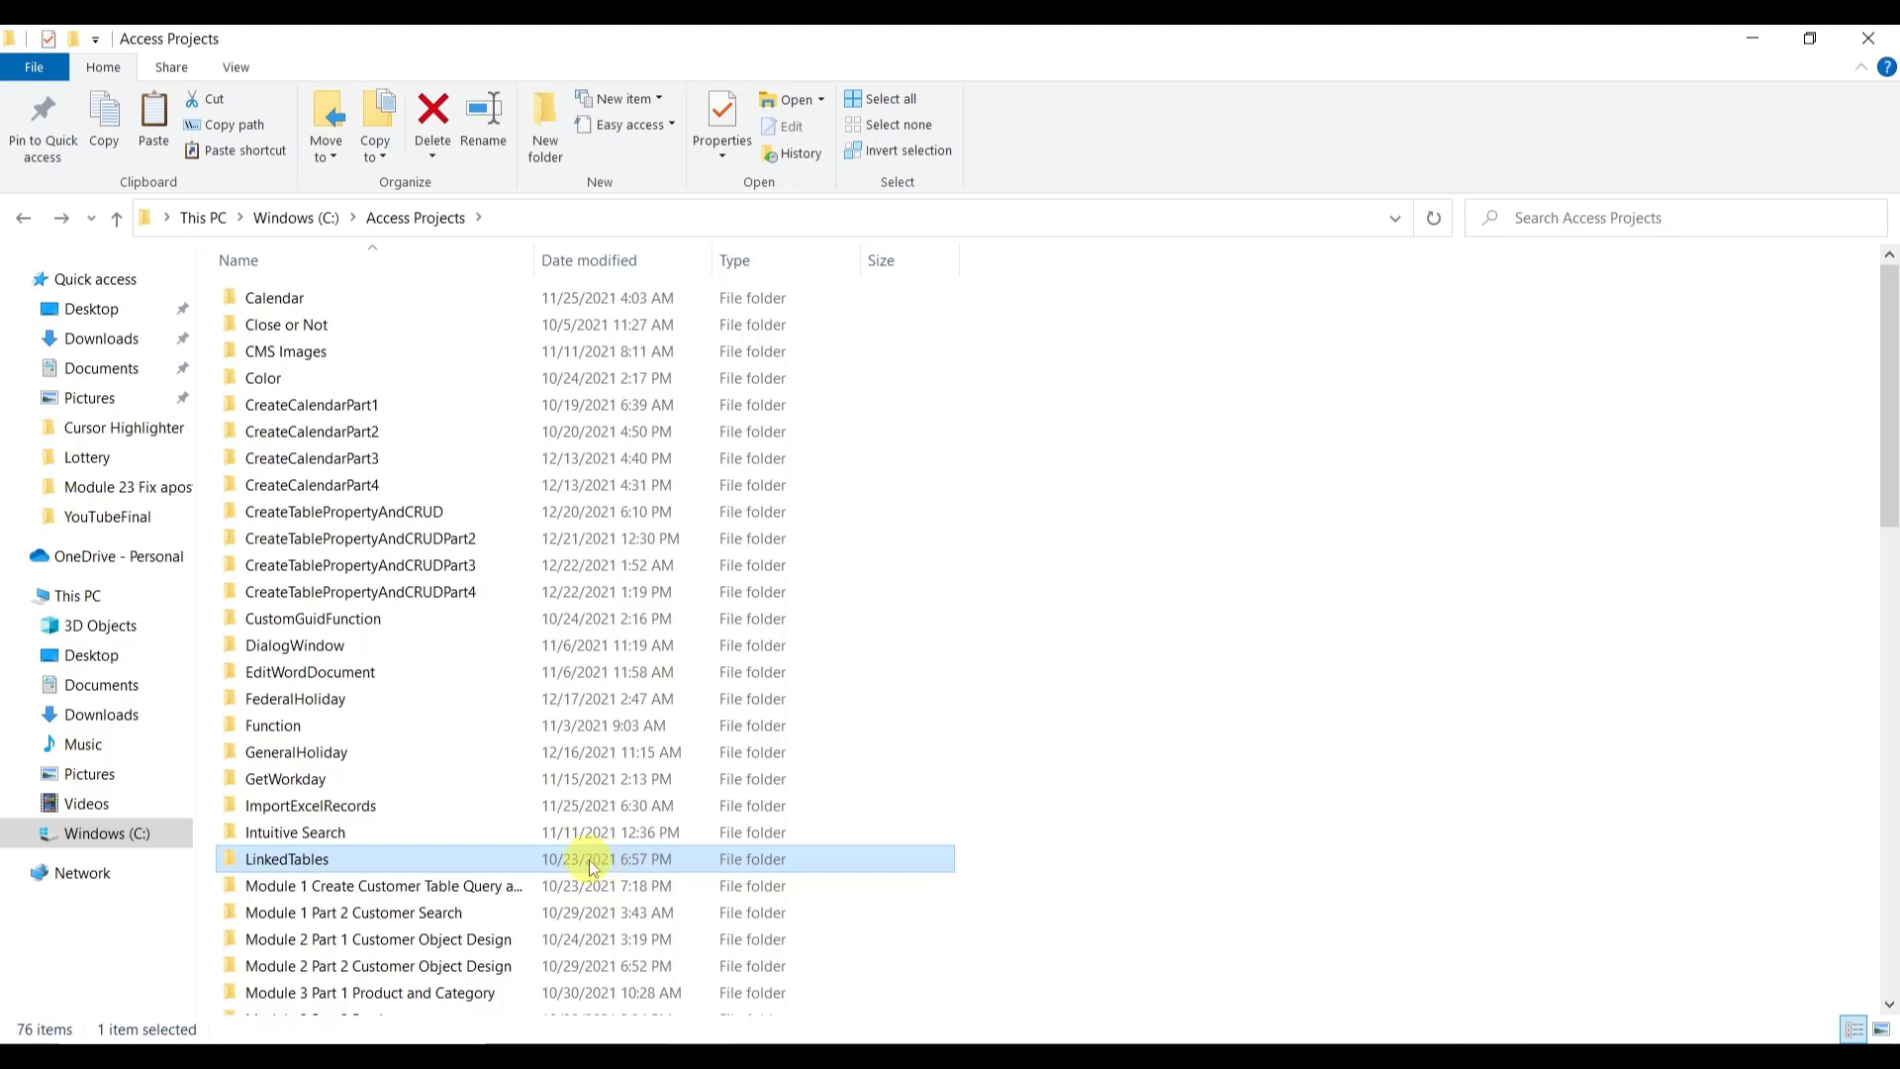
double_click(425, 860)
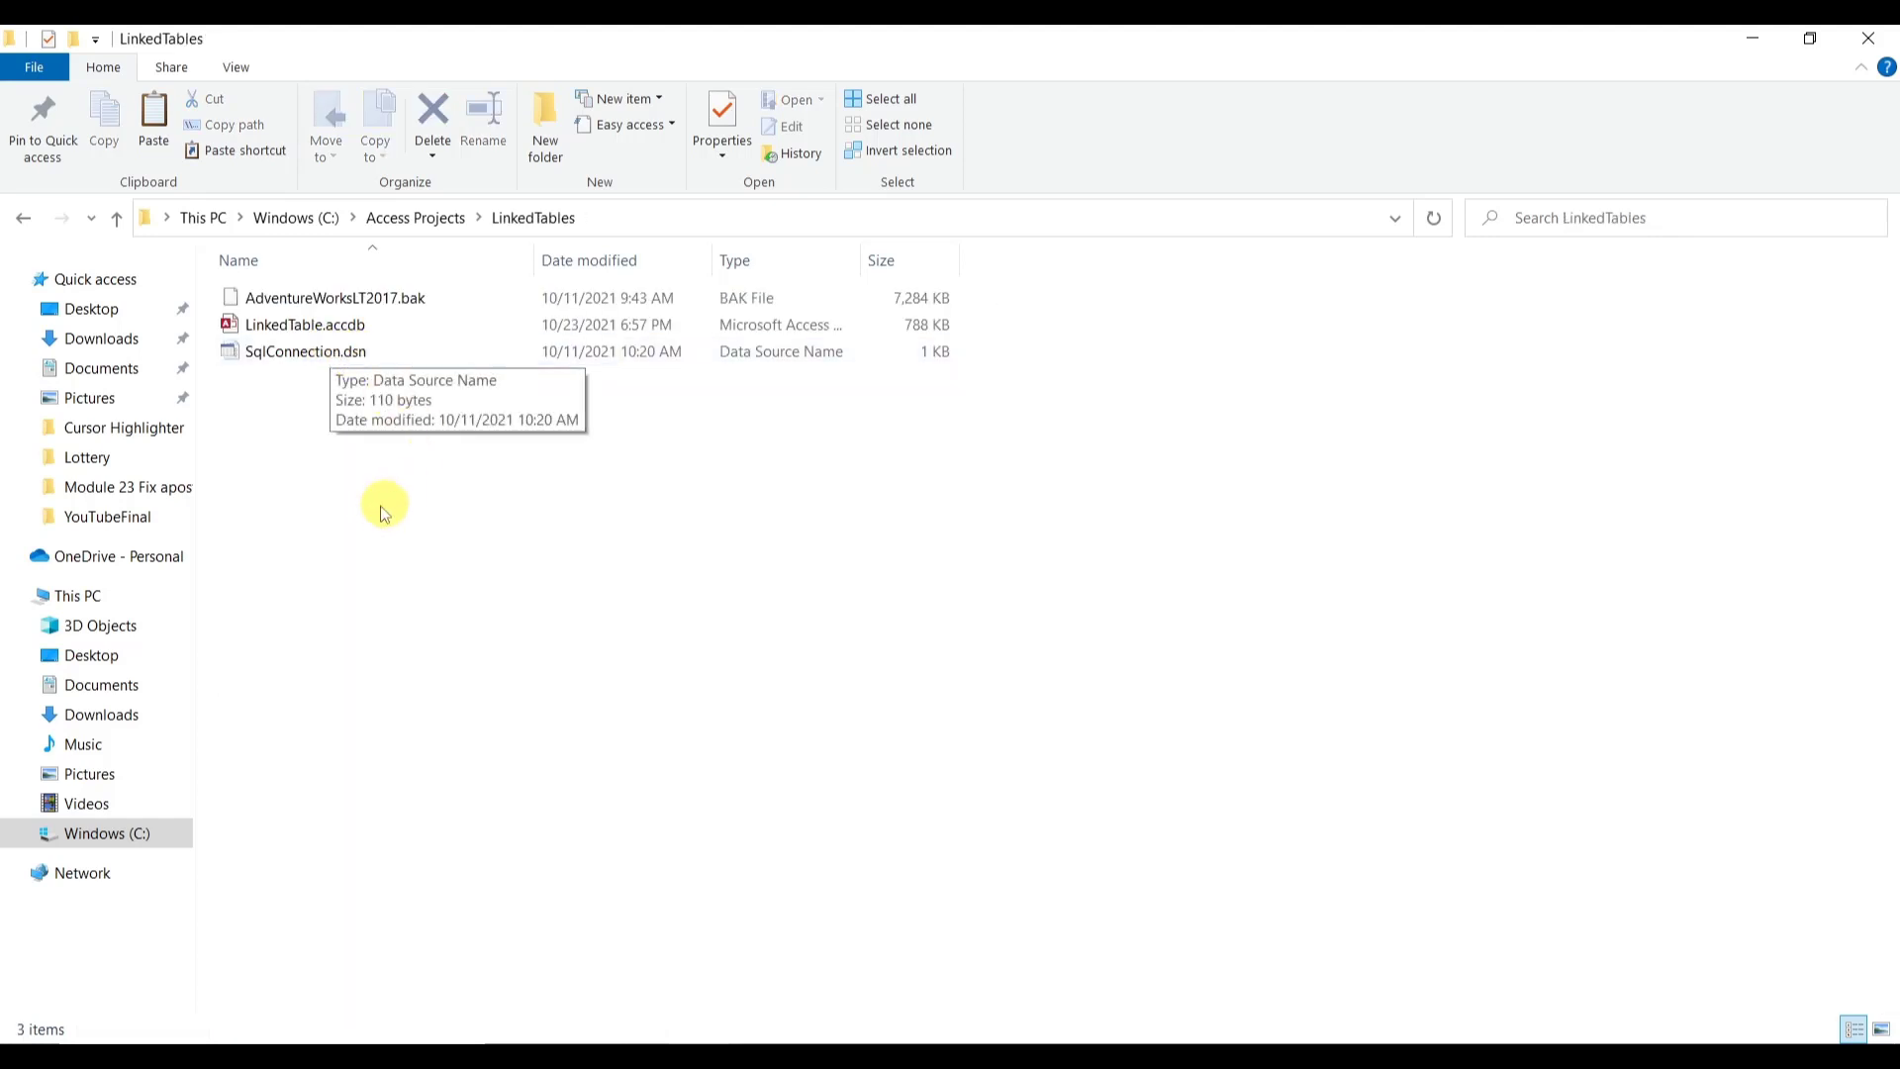
left_click(330, 352)
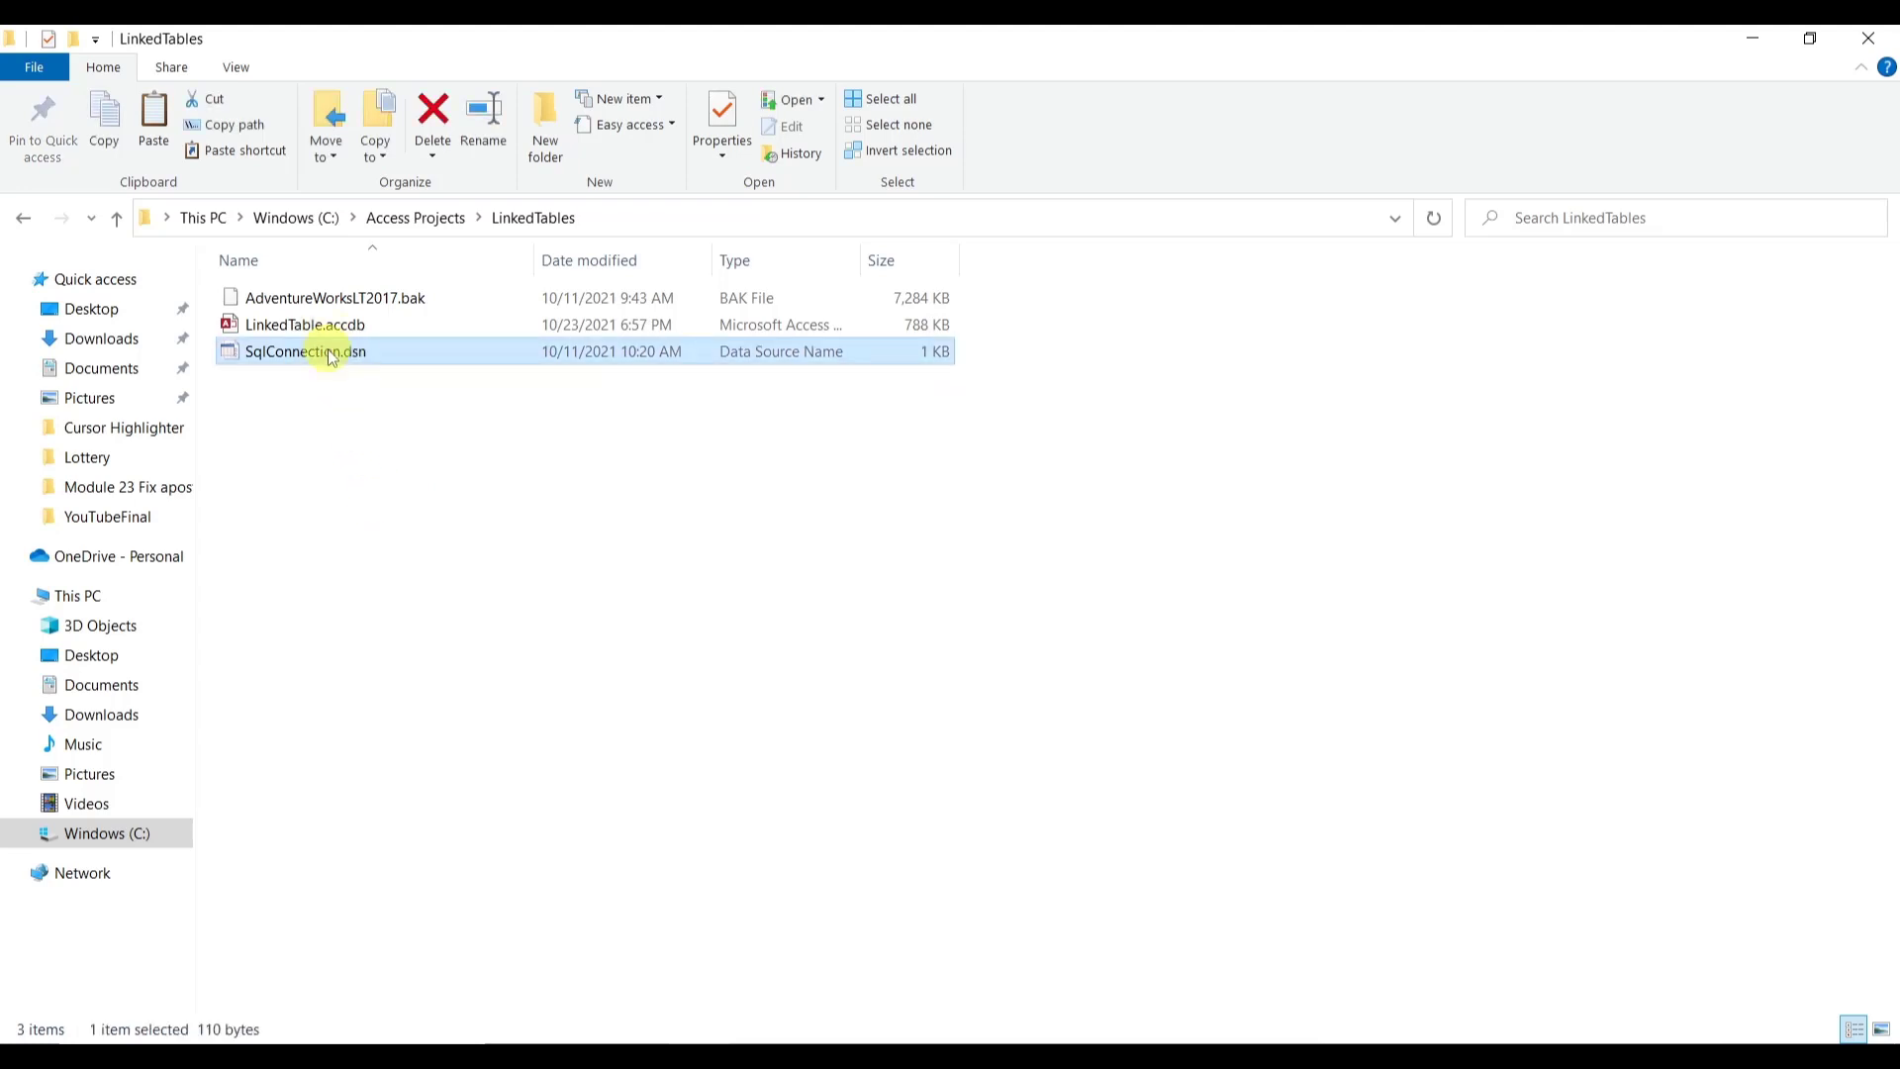
left_click(414, 219)
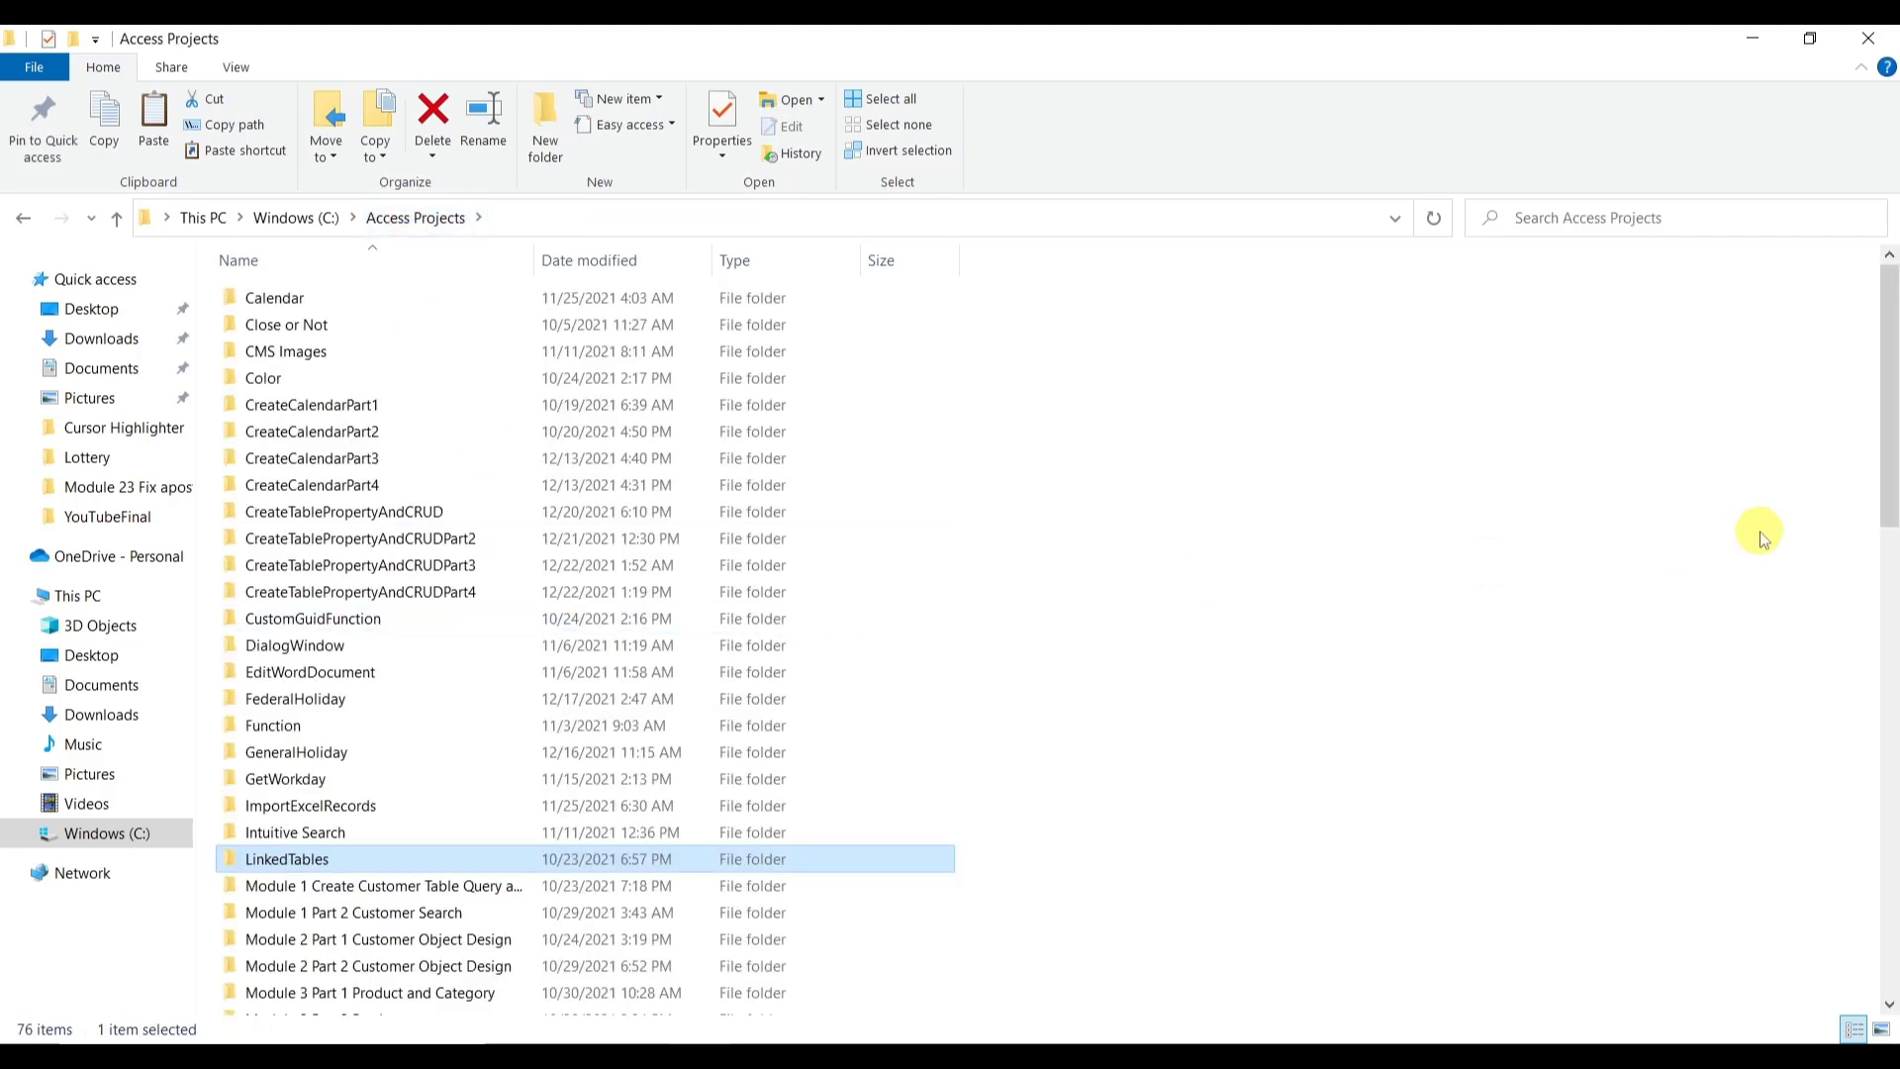
- Paste the copied SqlConnection.dsn file into the Module 25 Linked Table folder
scroll(1885, 504, "down", 12)
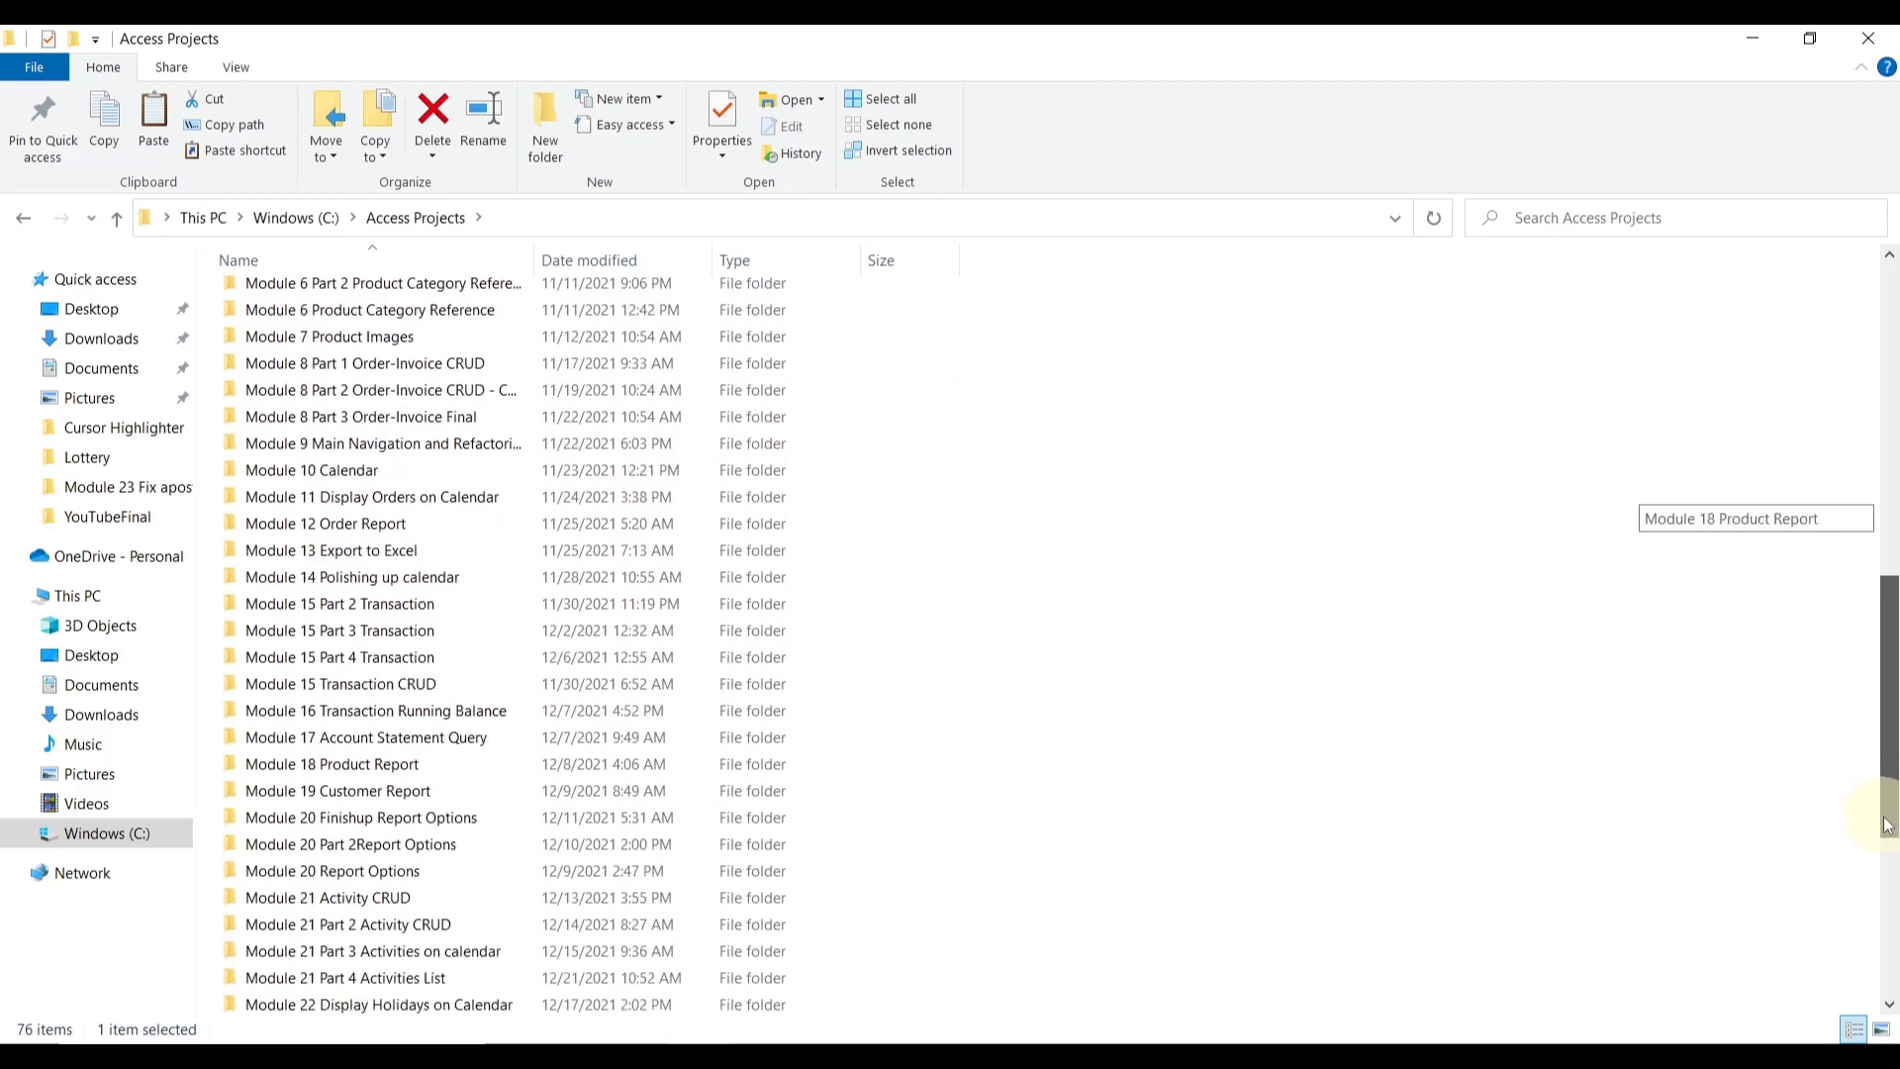
scroll(1885, 824, "down", 2)
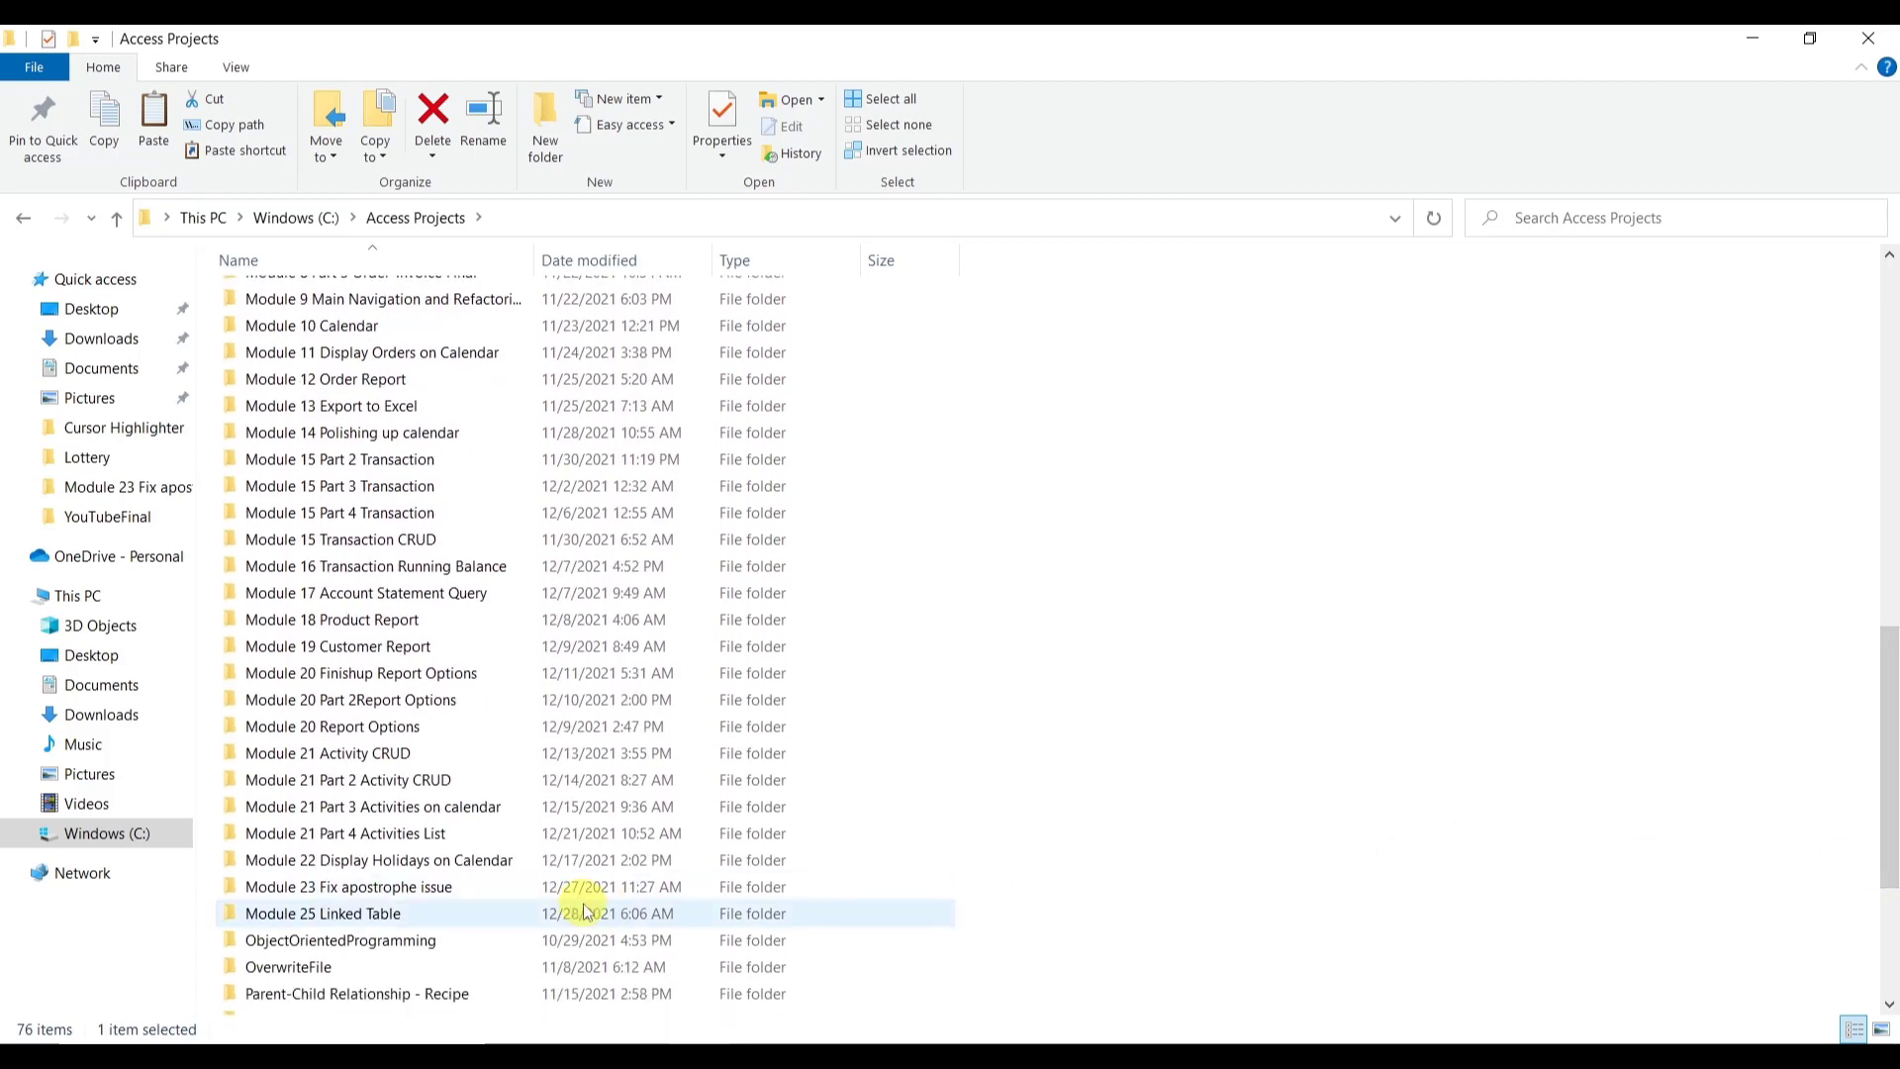
double_click(431, 917)
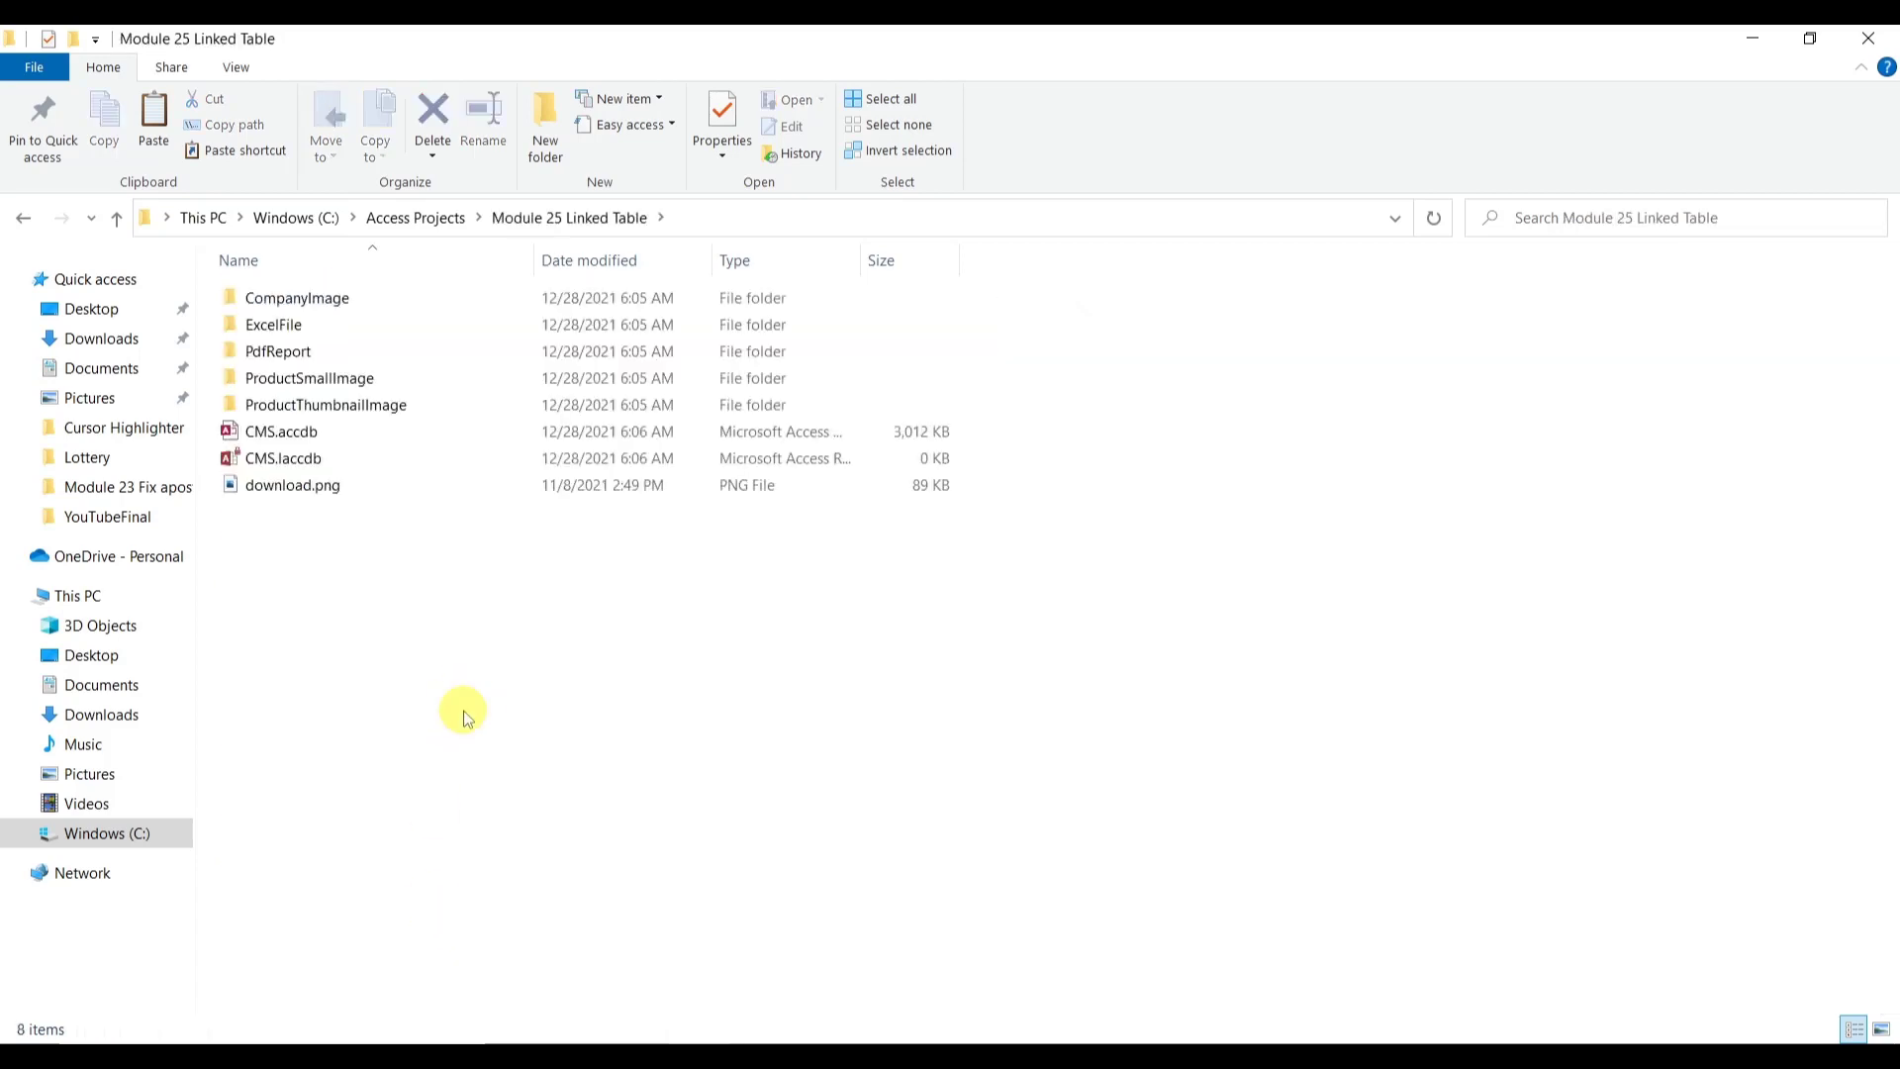
key("ctrl+v")
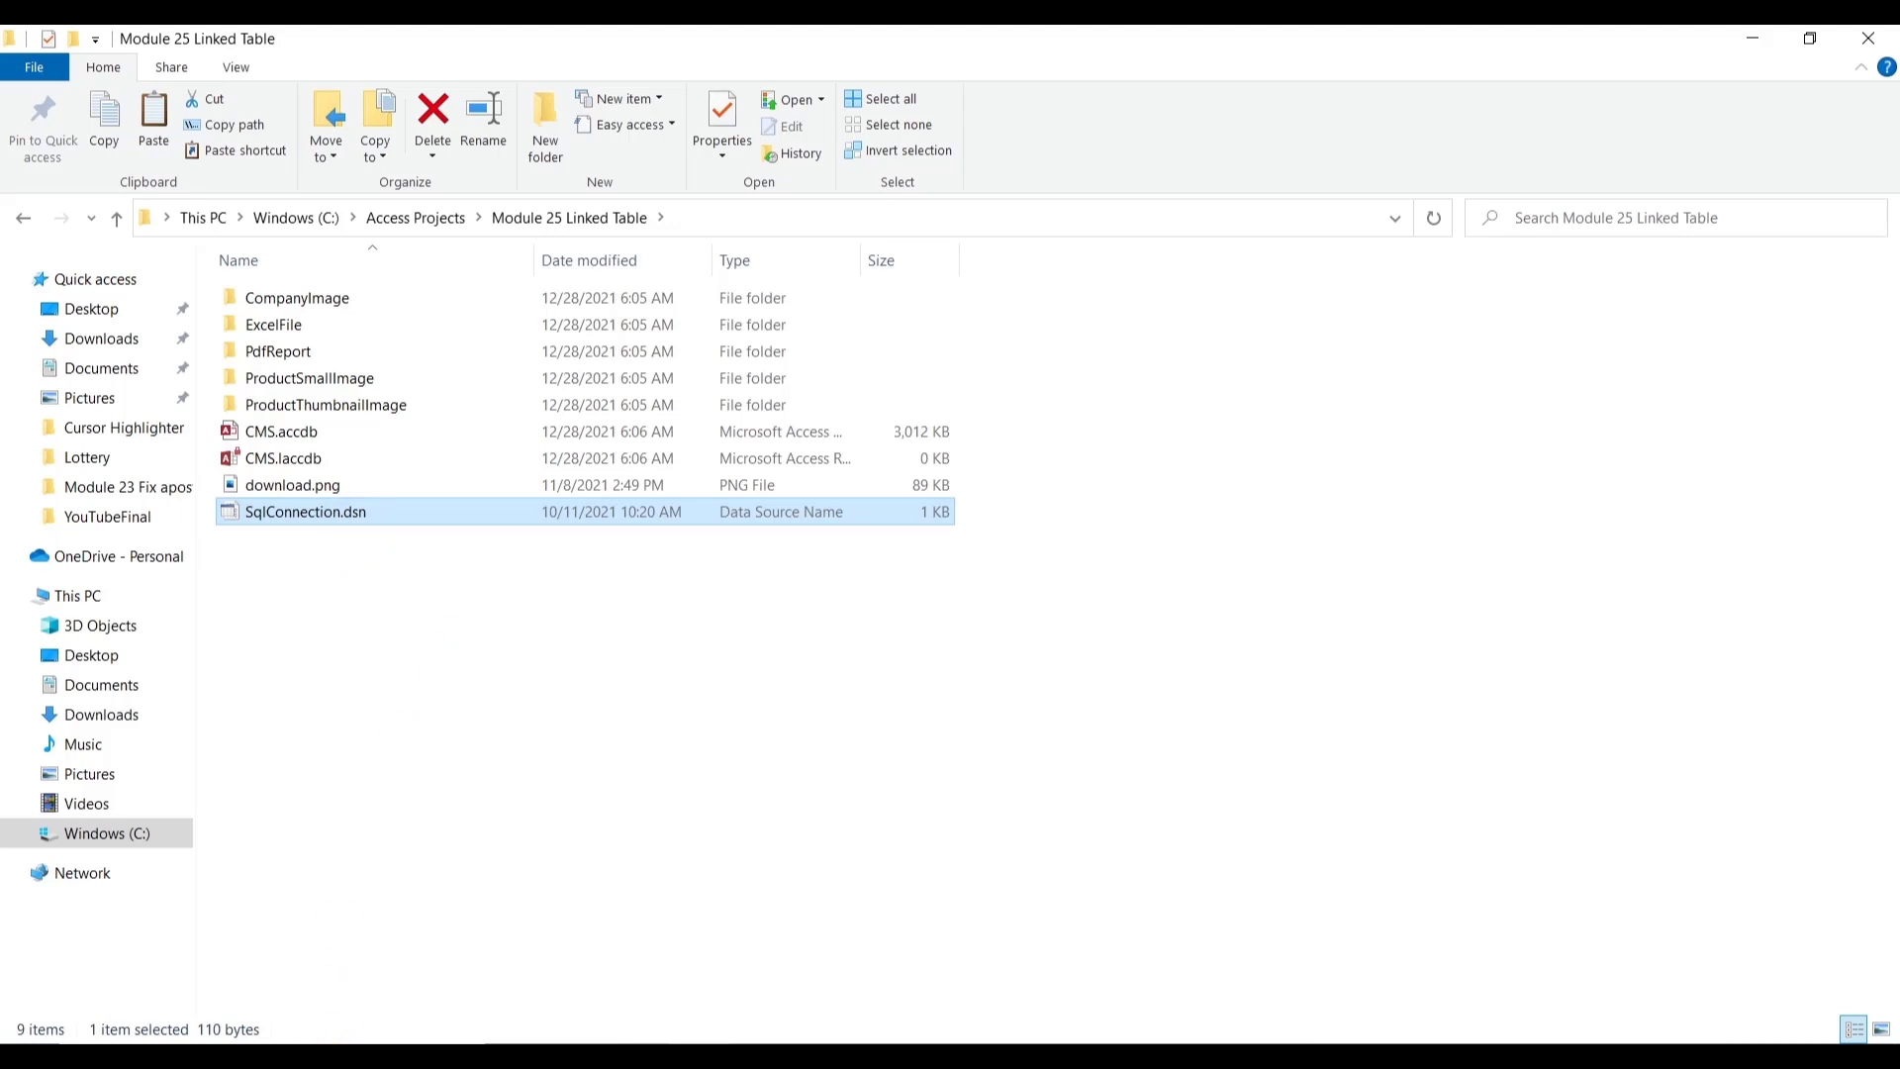
- Switch to Notepad++ and delete all the text in the new 5 document
key("super+s")
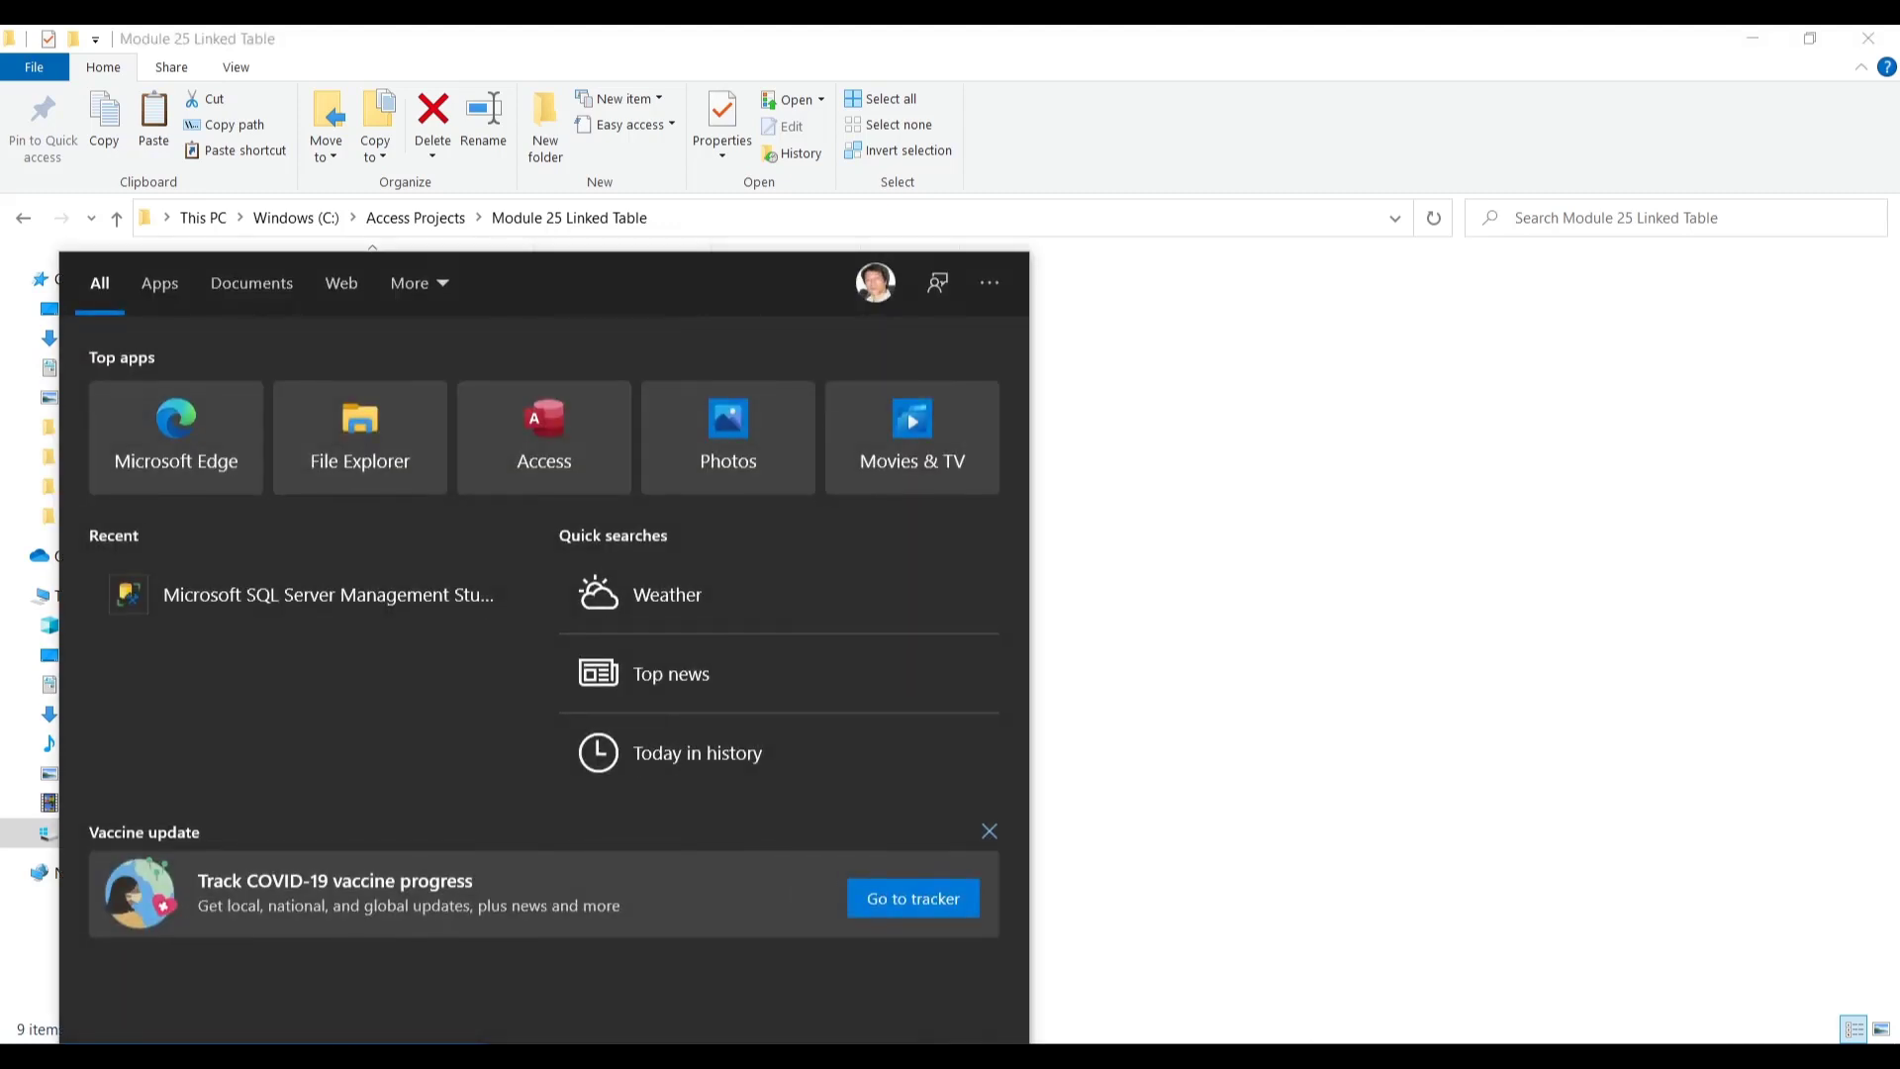
type("note")
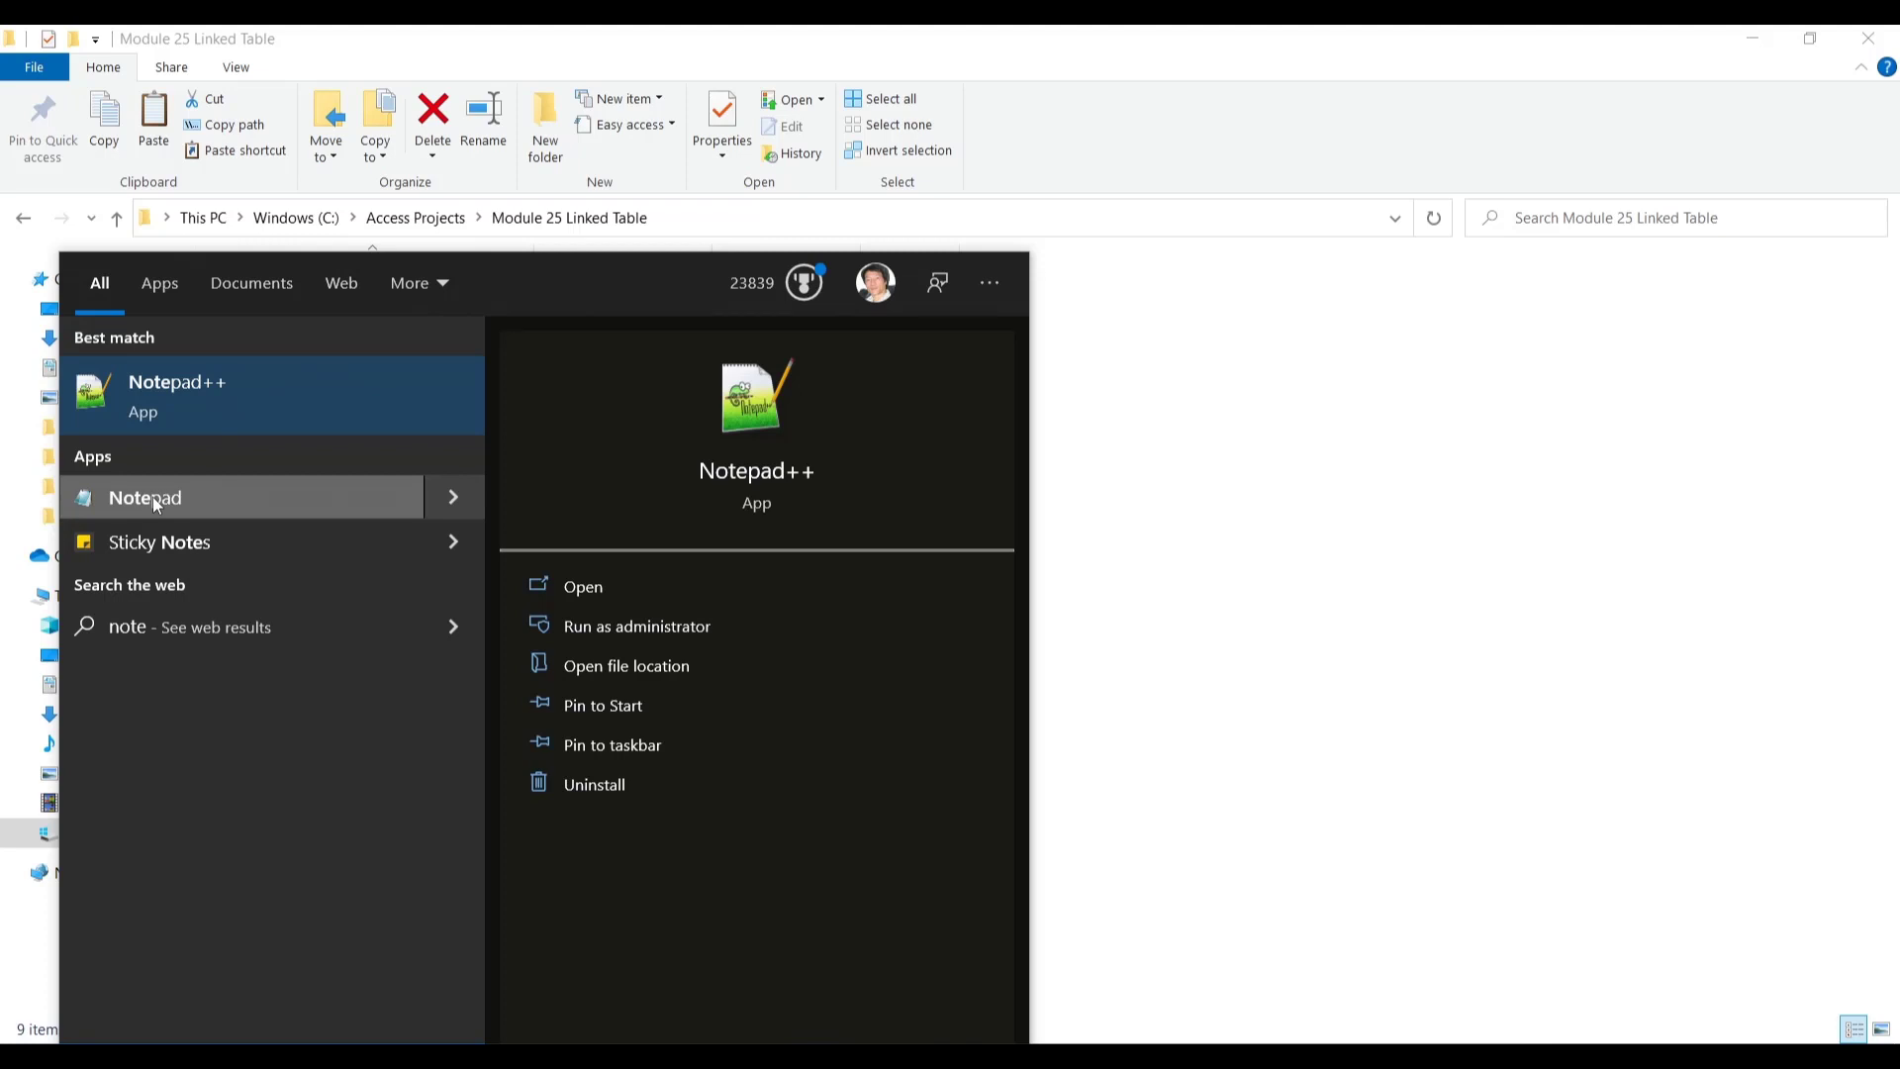
left_click(151, 397)
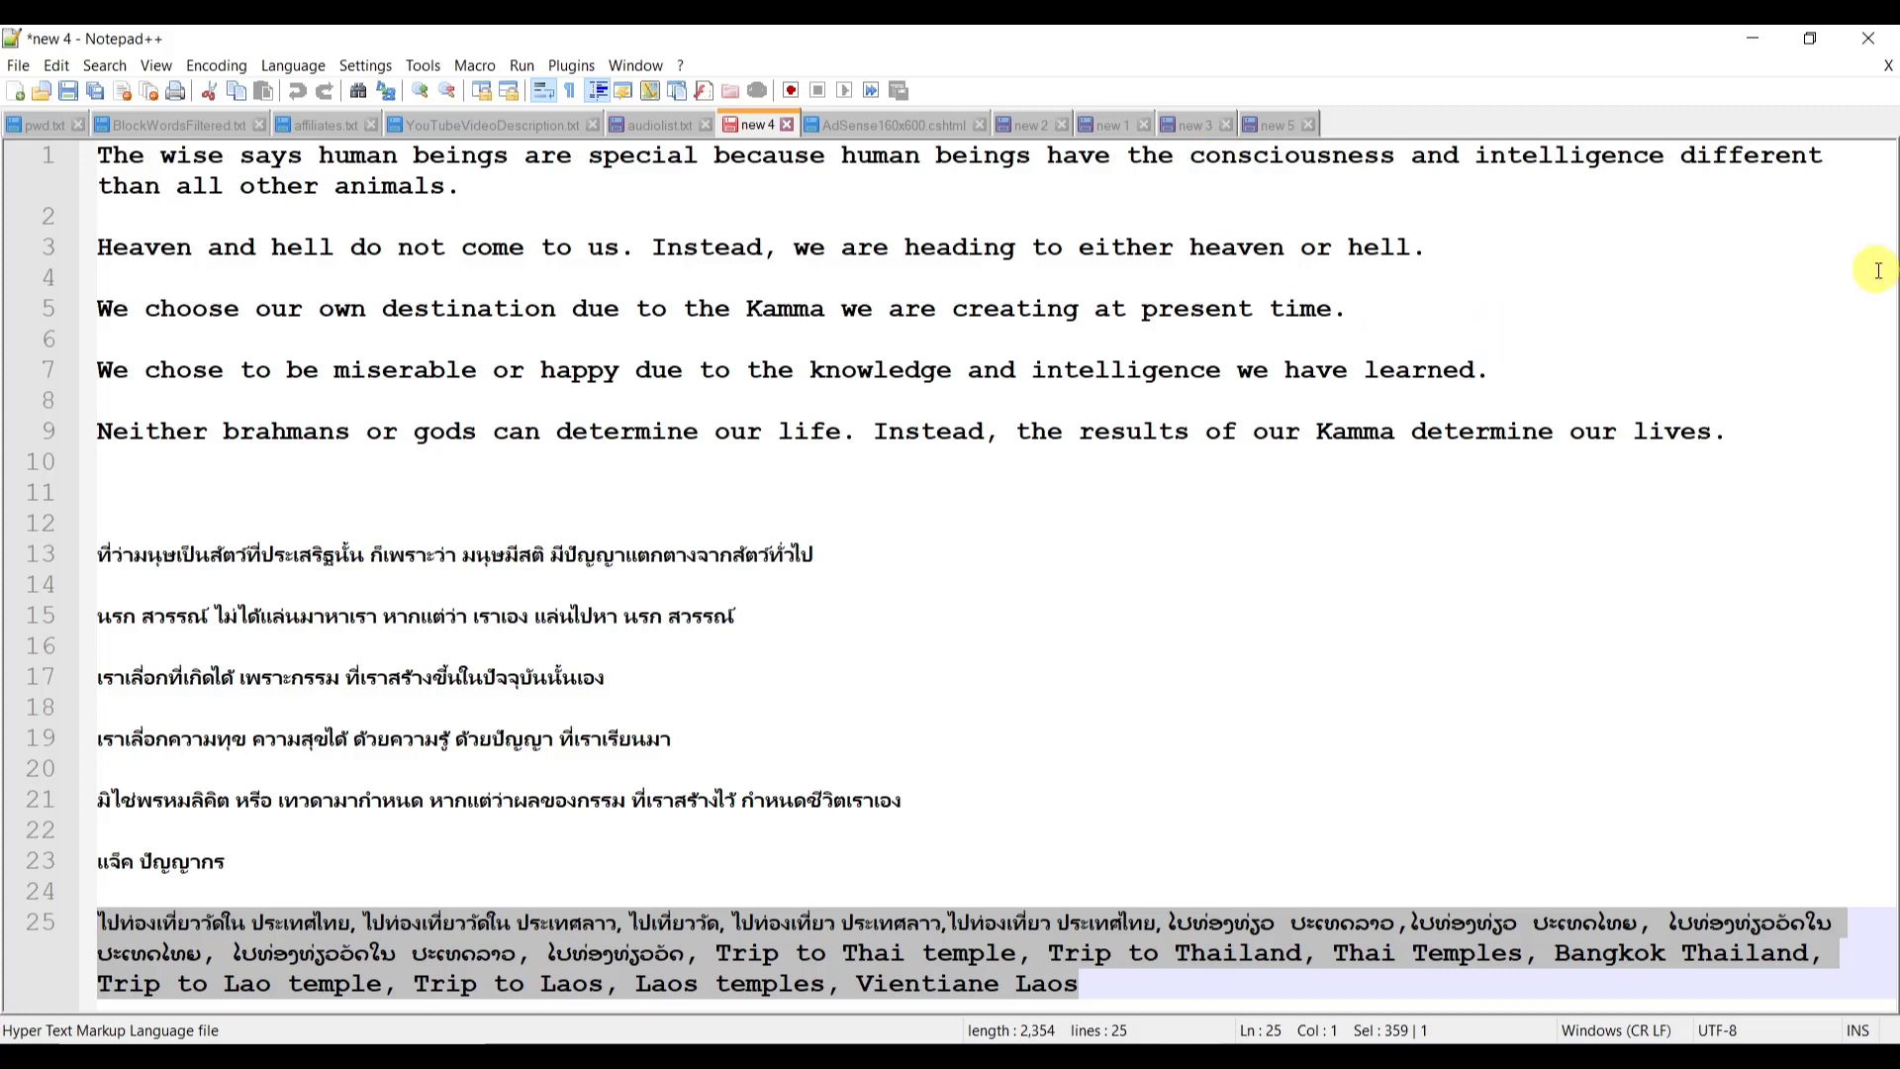
left_click(1649, 450)
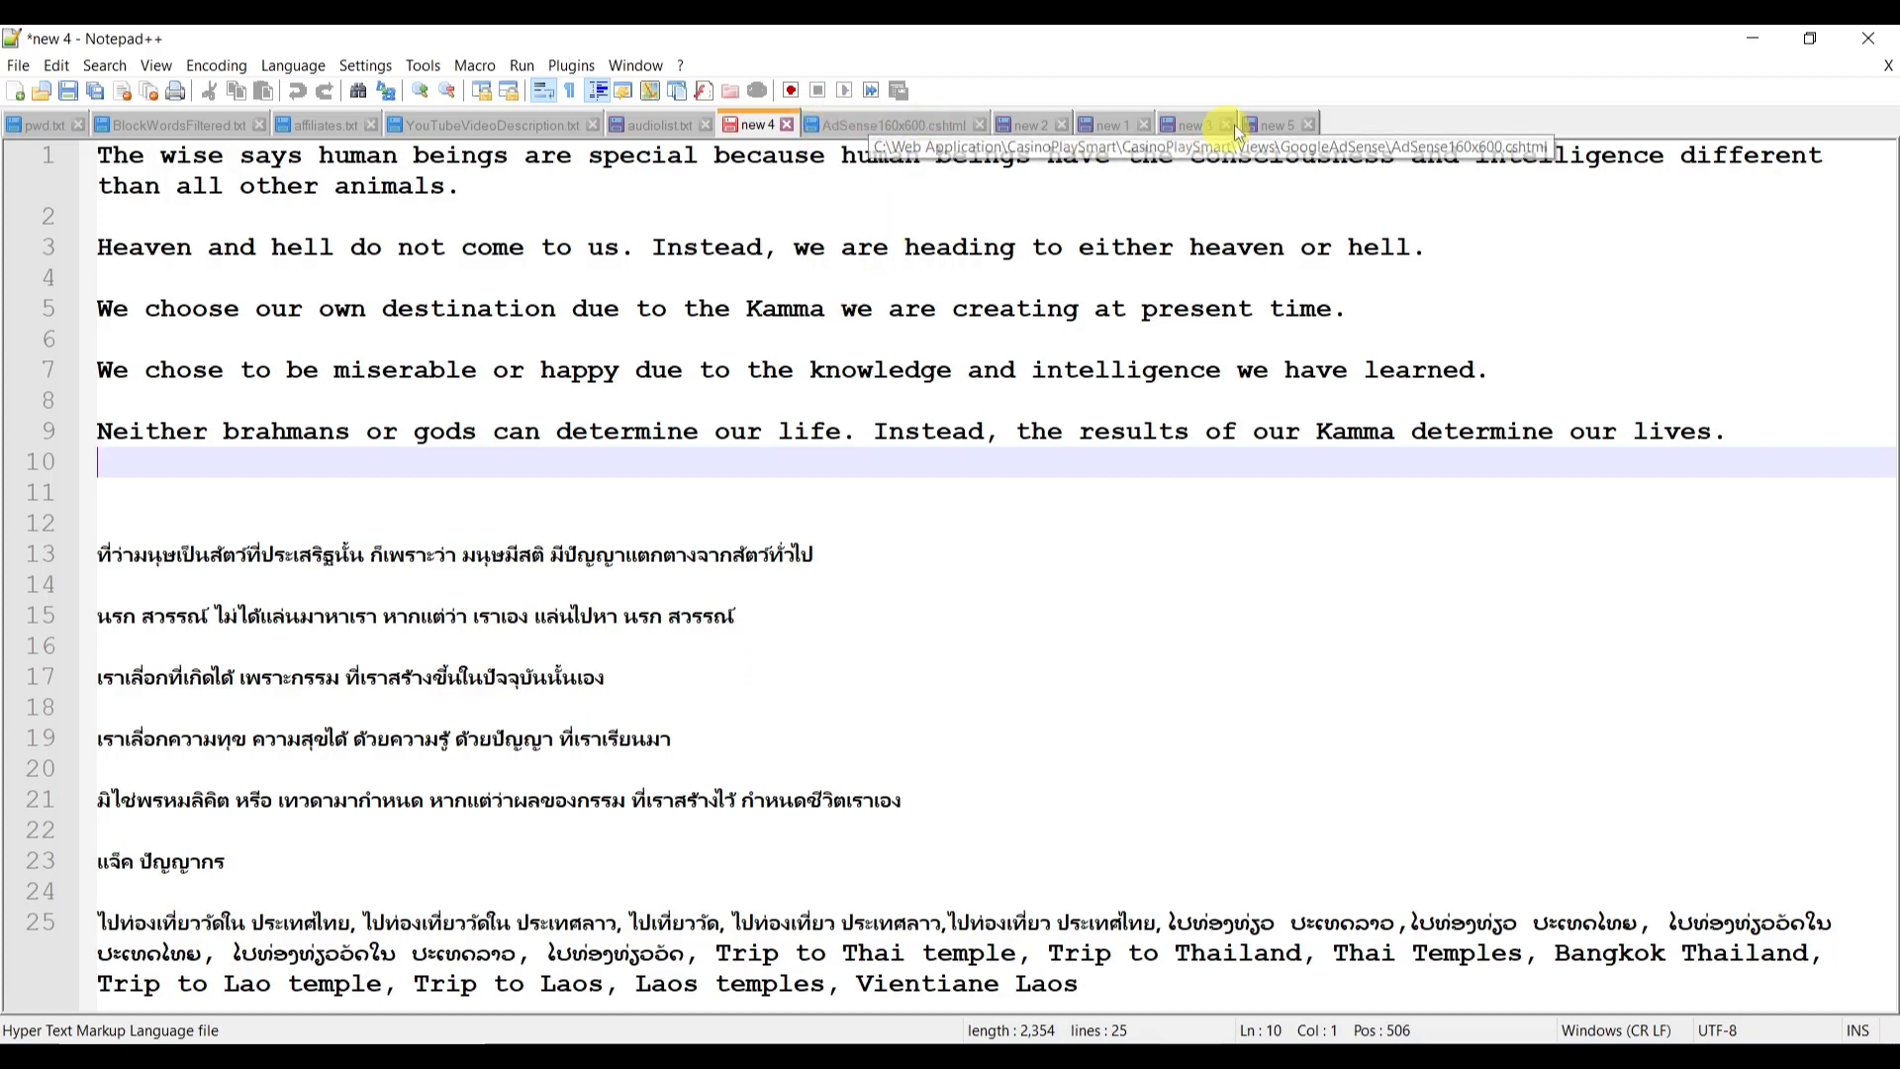
left_click(1277, 126)
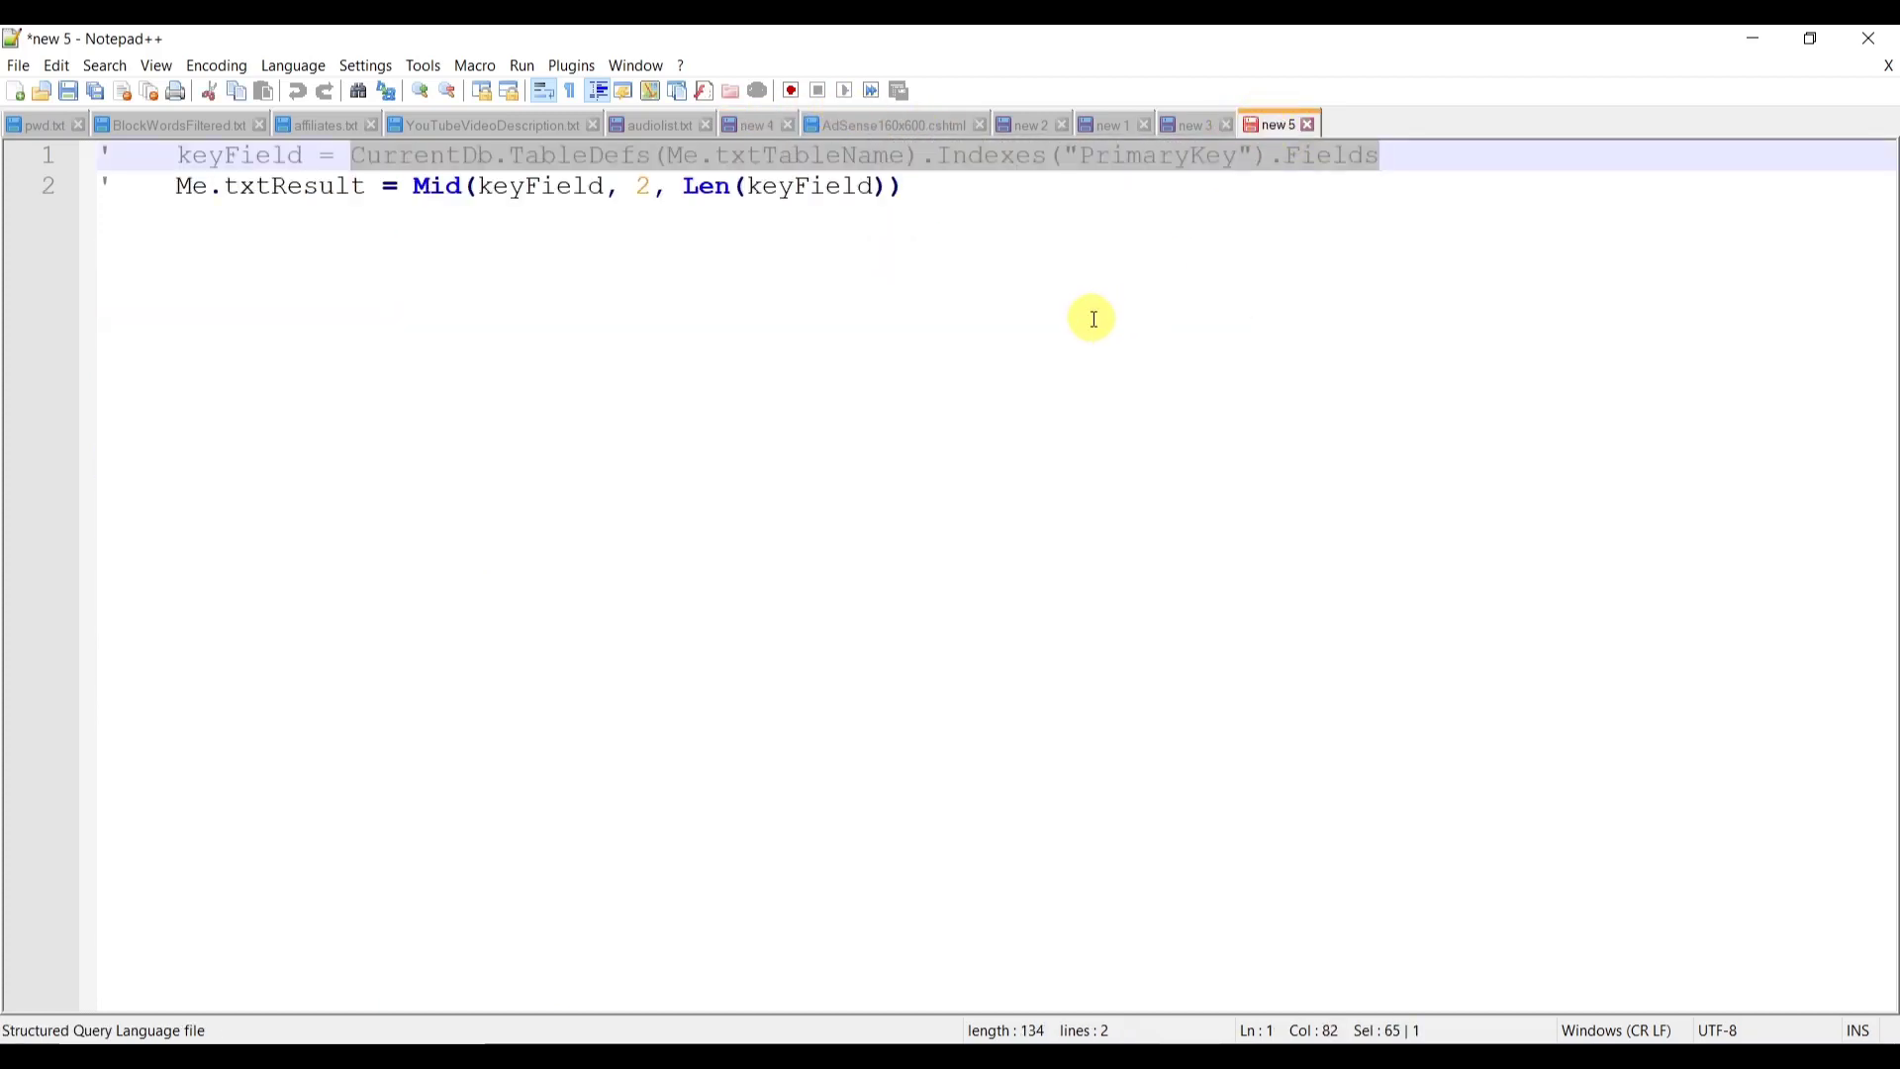
left_click(1627, 379)
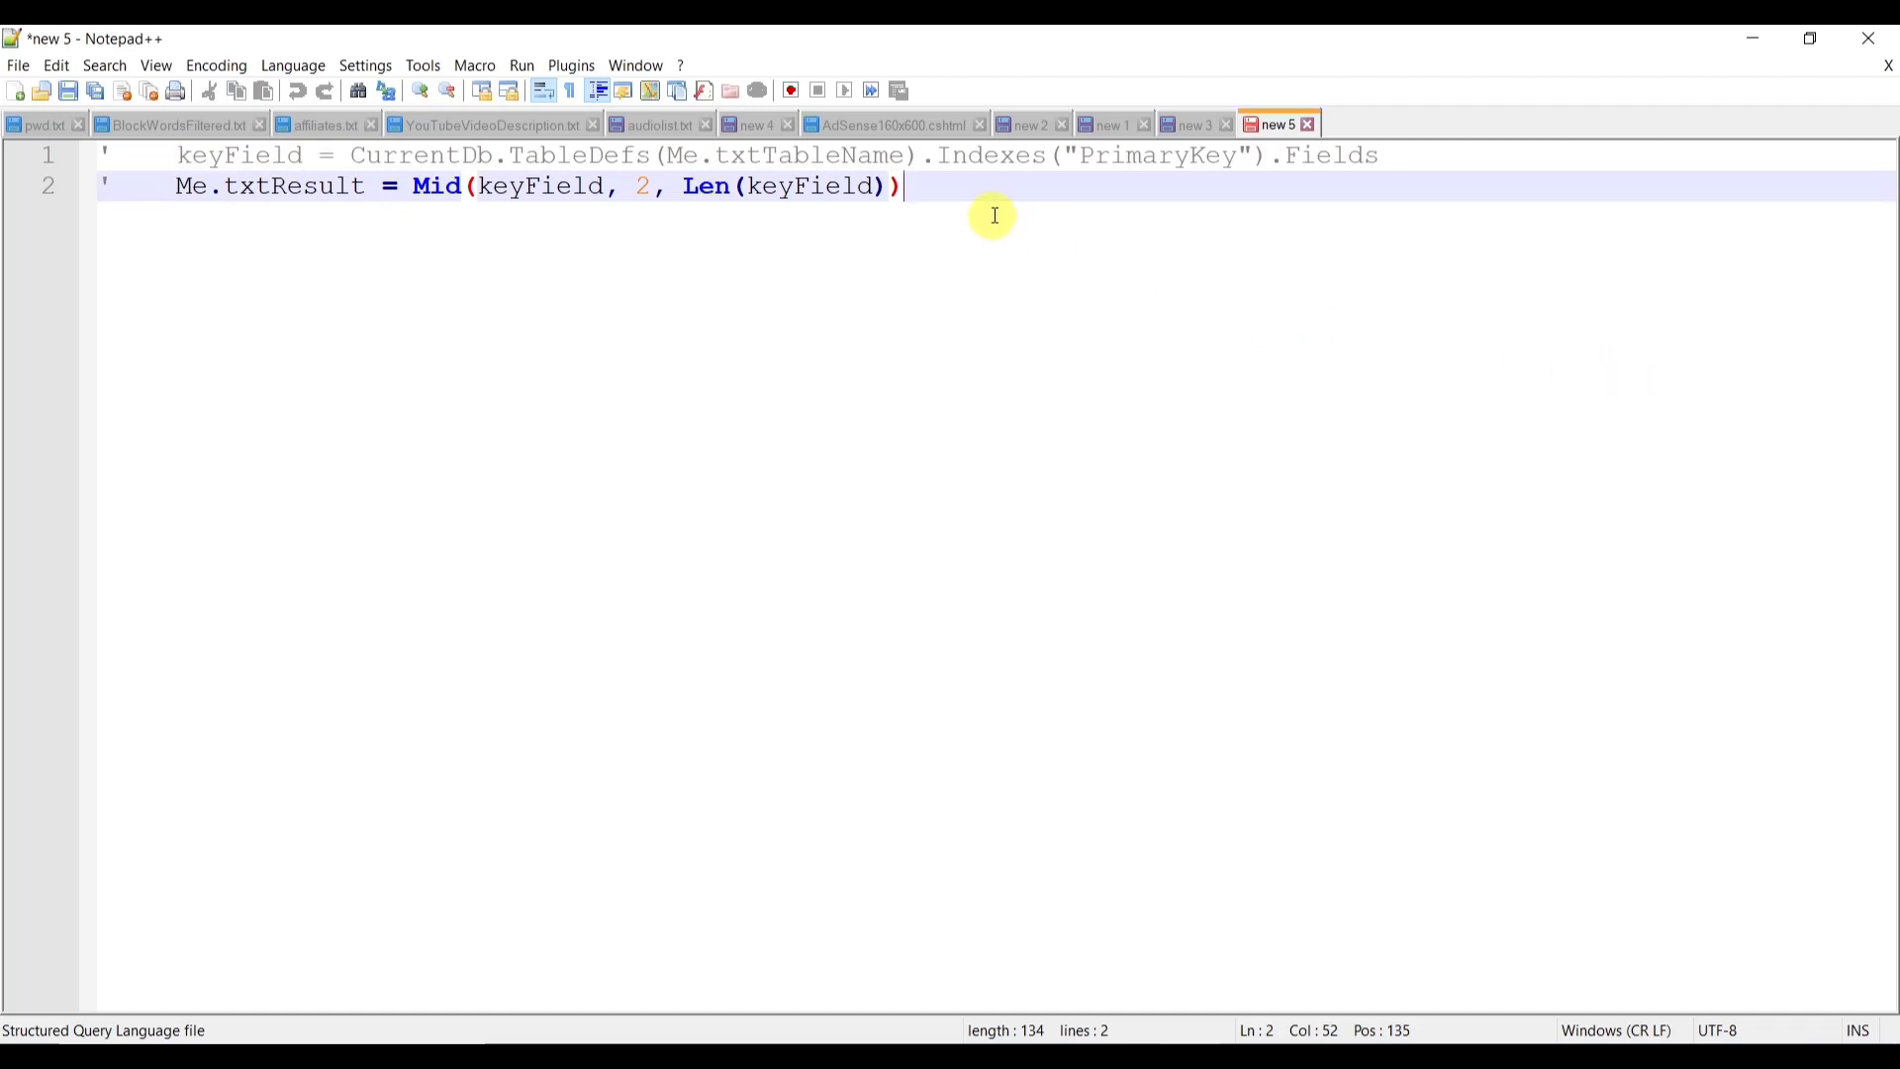
key("ctrl+a")
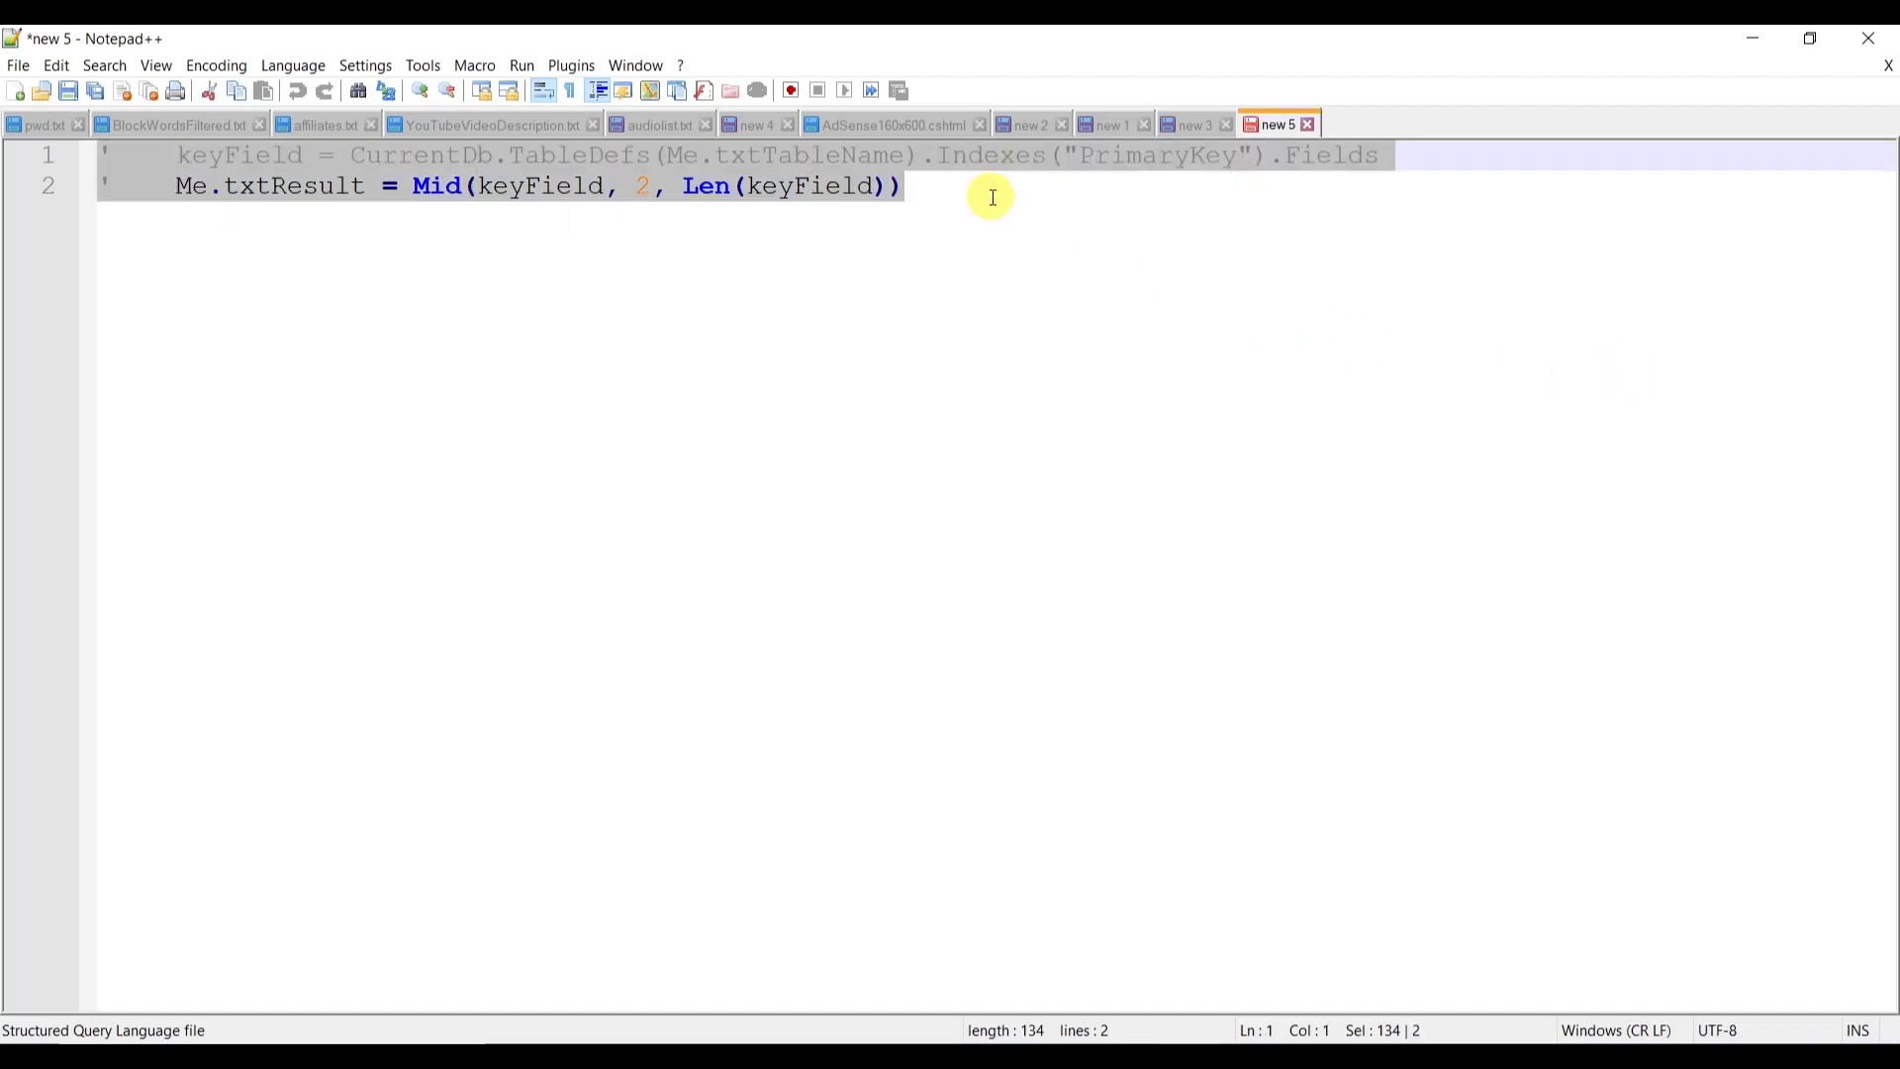
key("Delete")
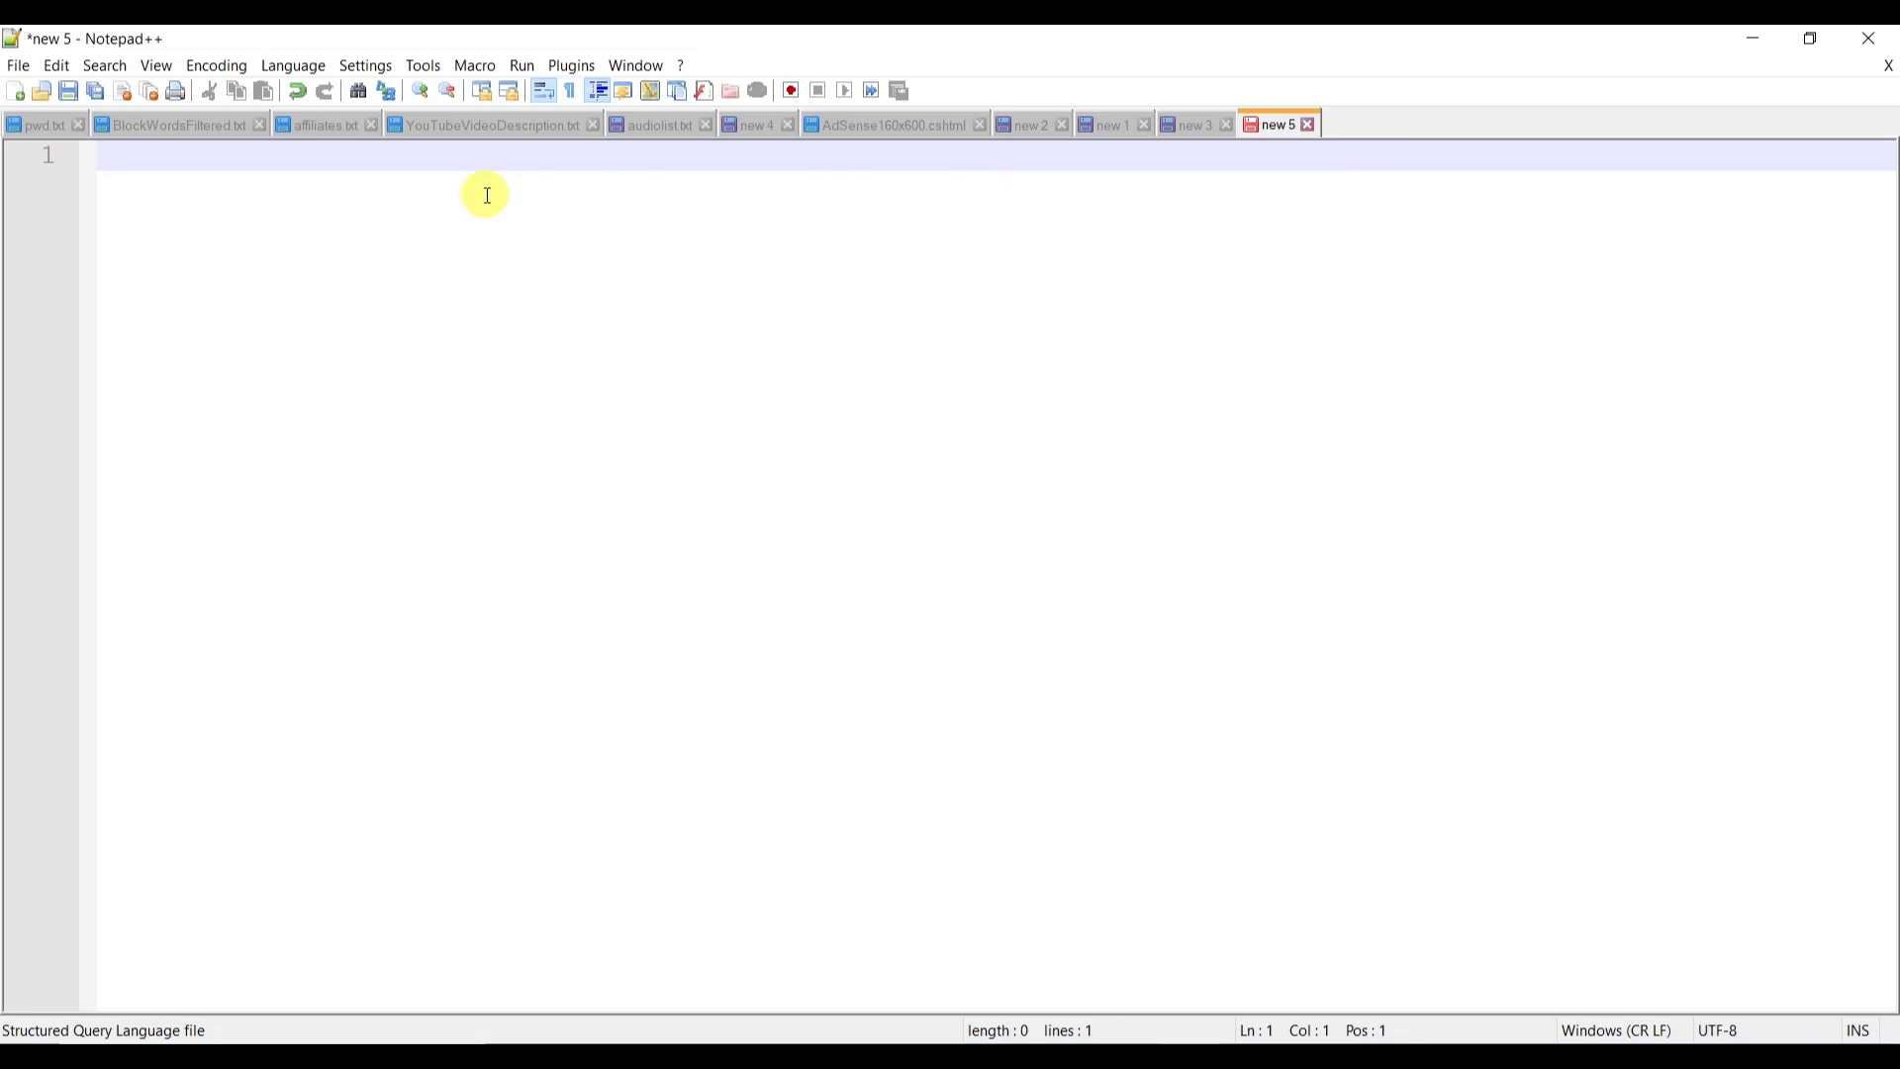
- Open SqlConnection.dsn from the Module 25 Linked Table folder under C:\Access Projects in Notepad++
left_click(49, 91)
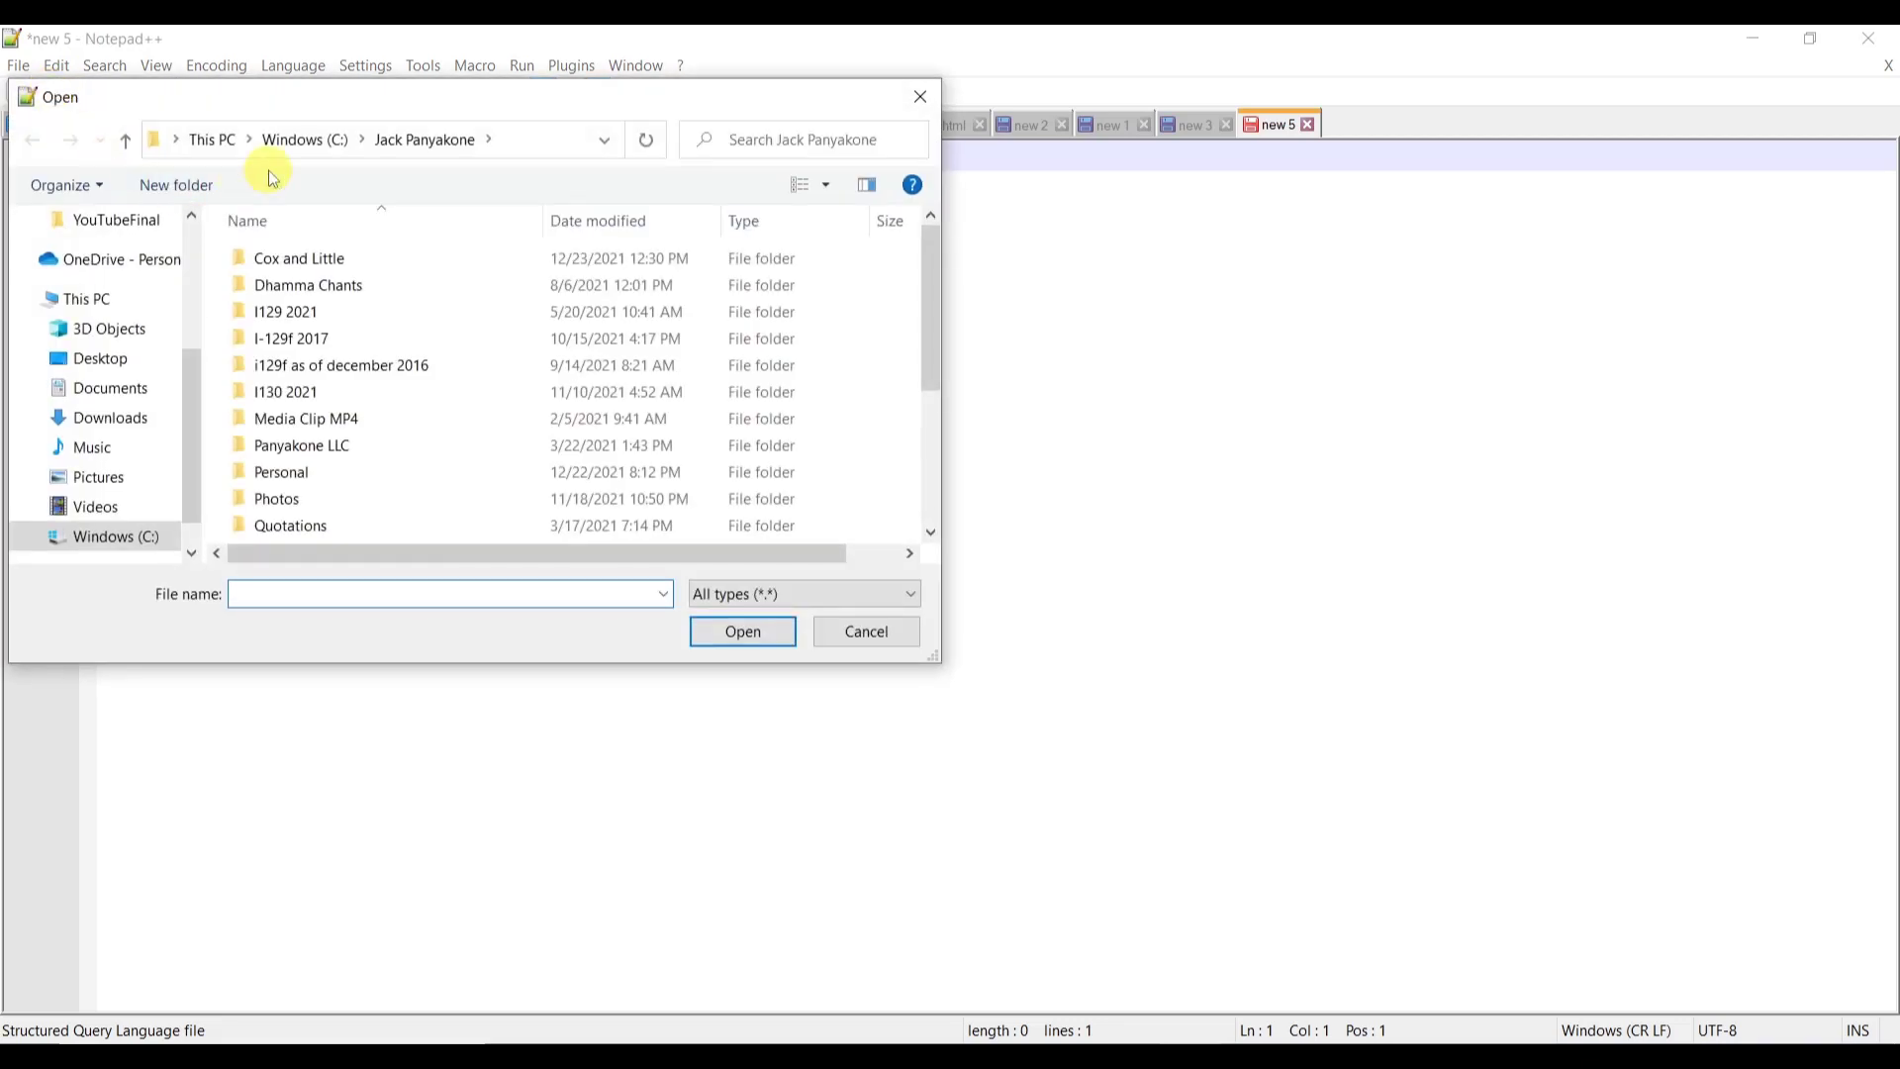
left_click(310, 144)
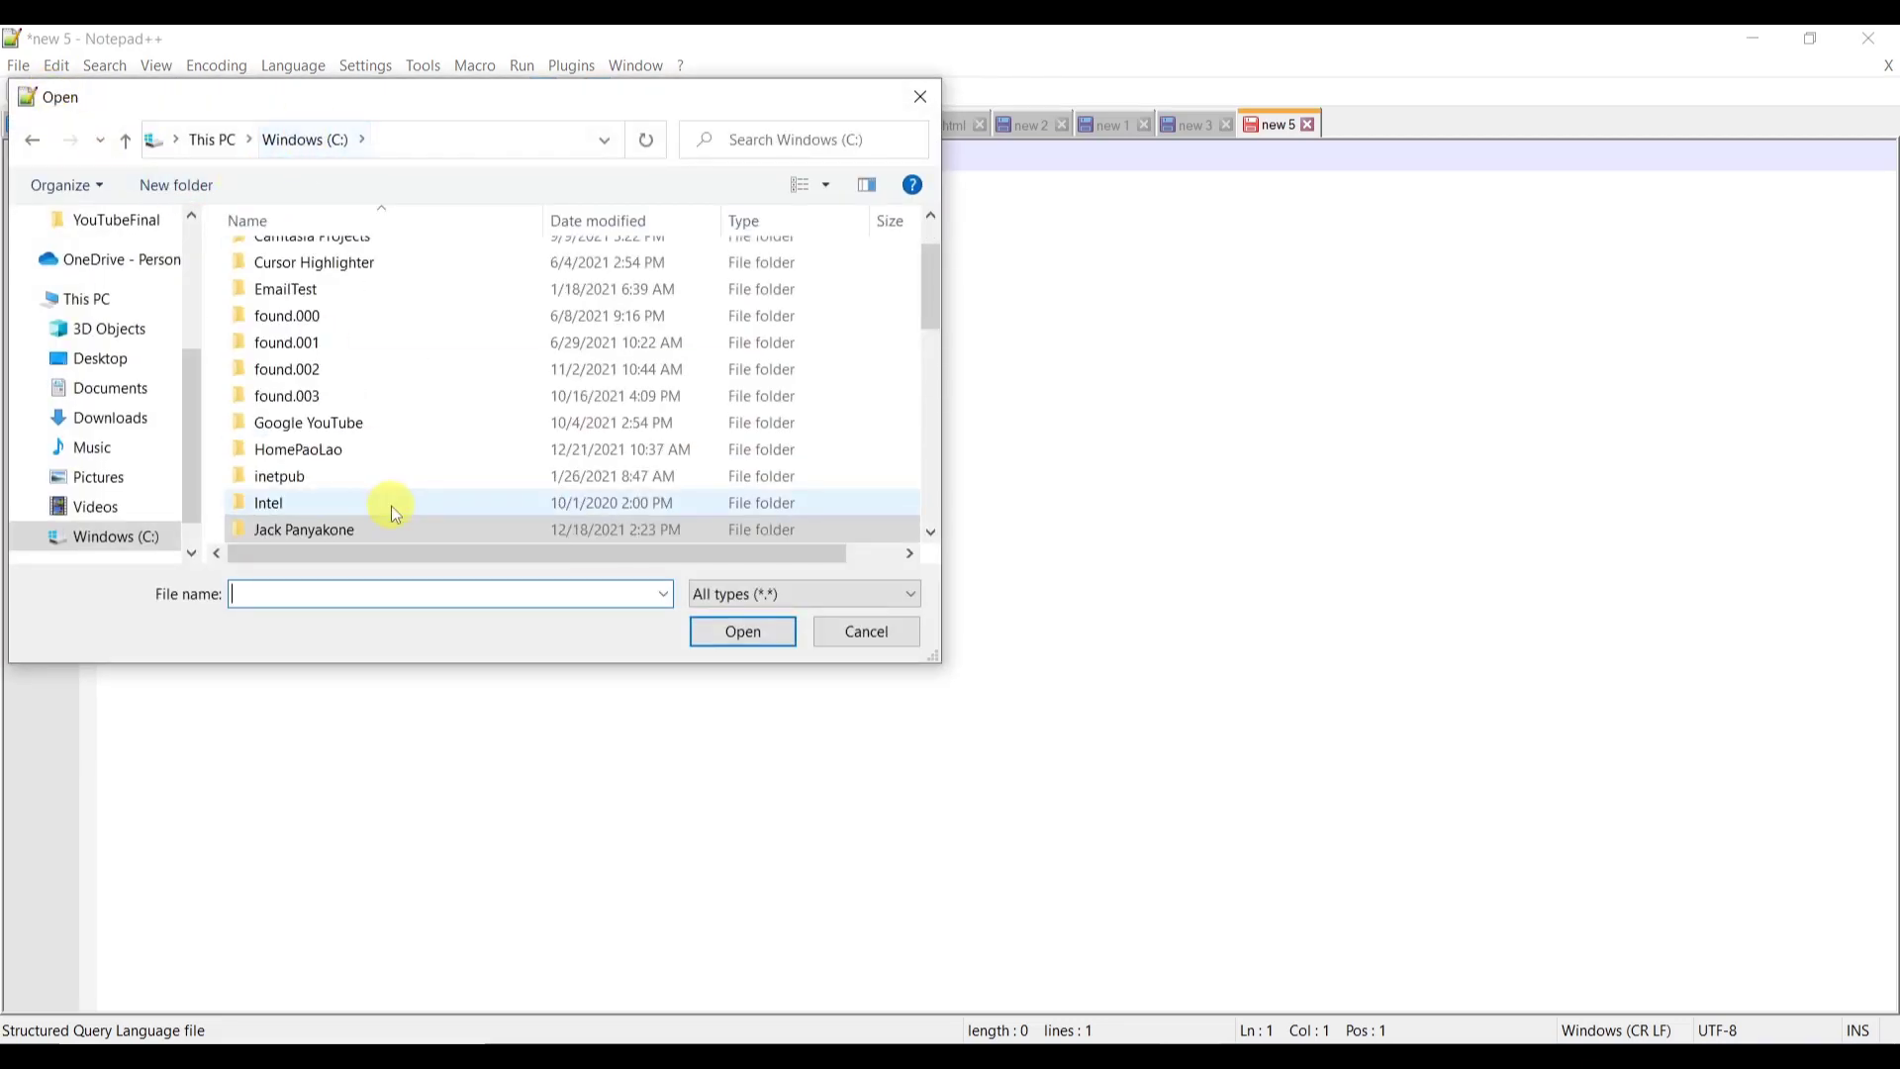
left_click_drag(938, 307, 934, 264)
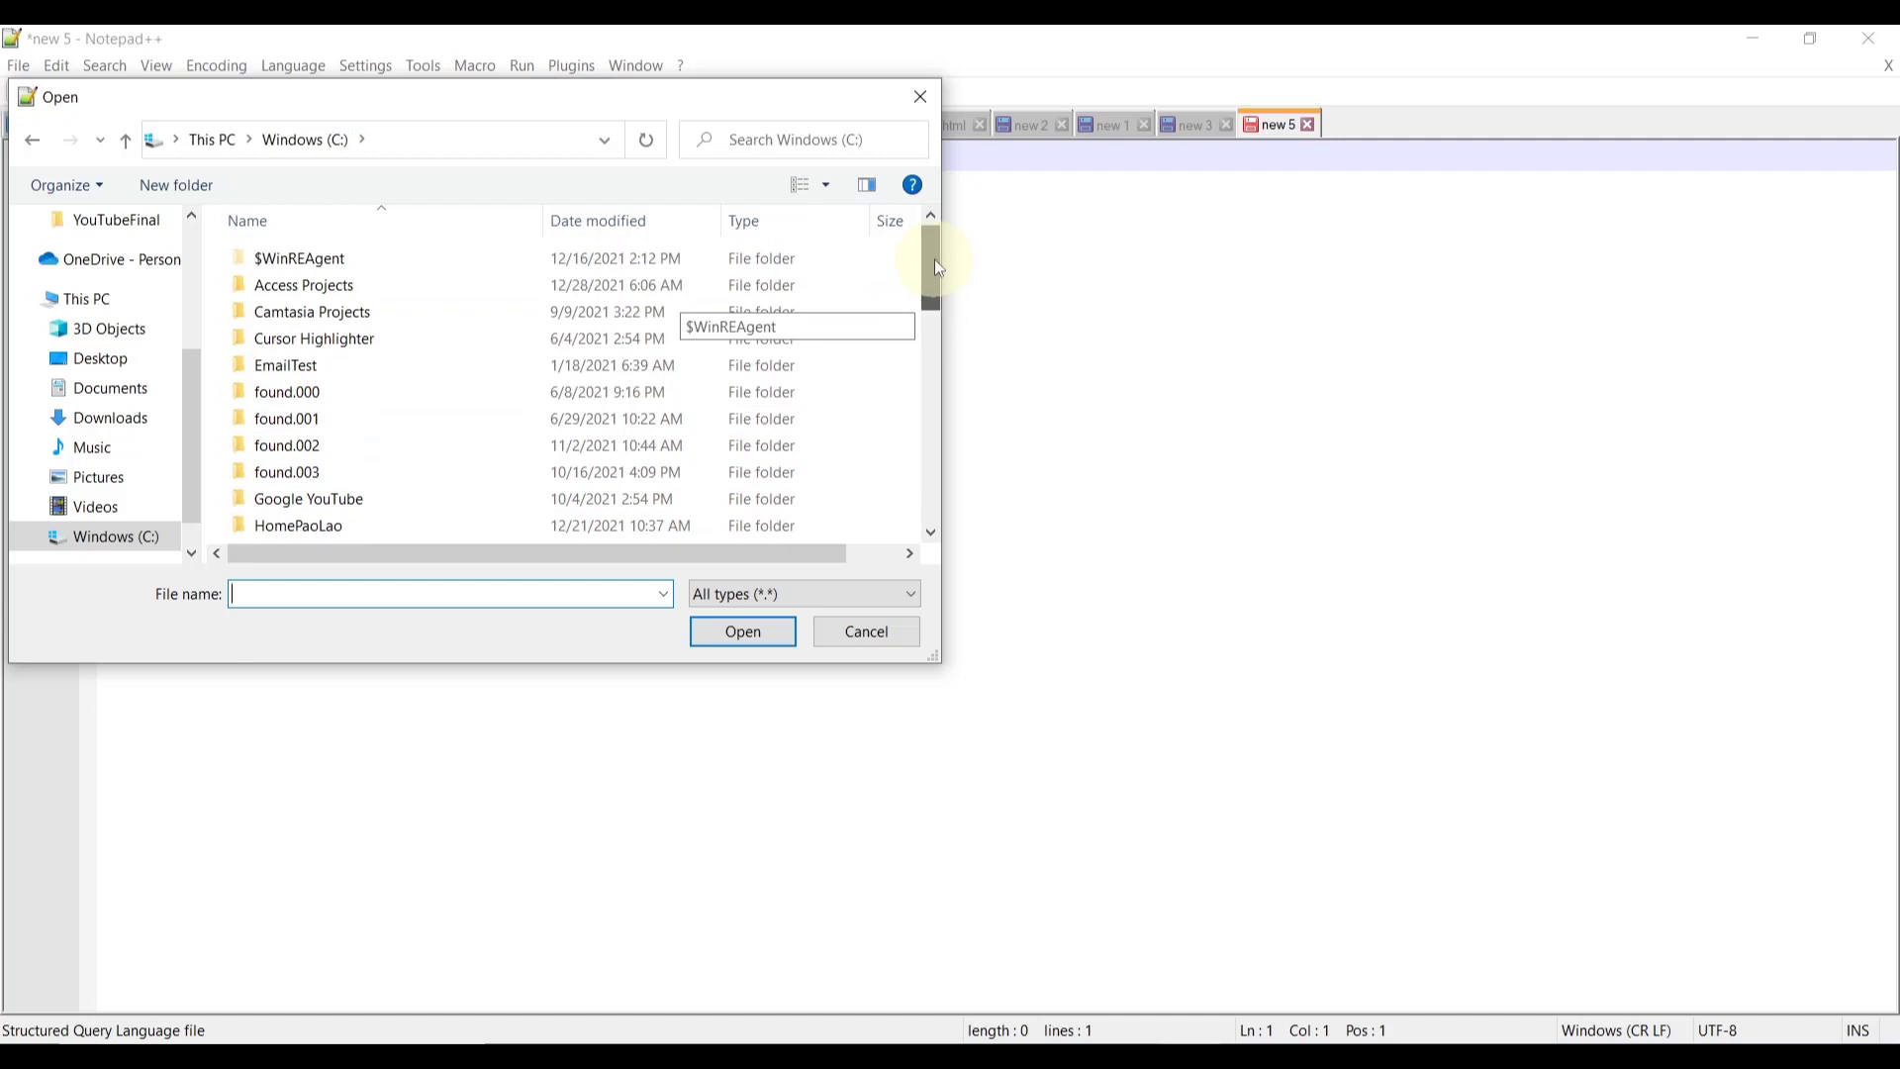
double_click(726, 285)
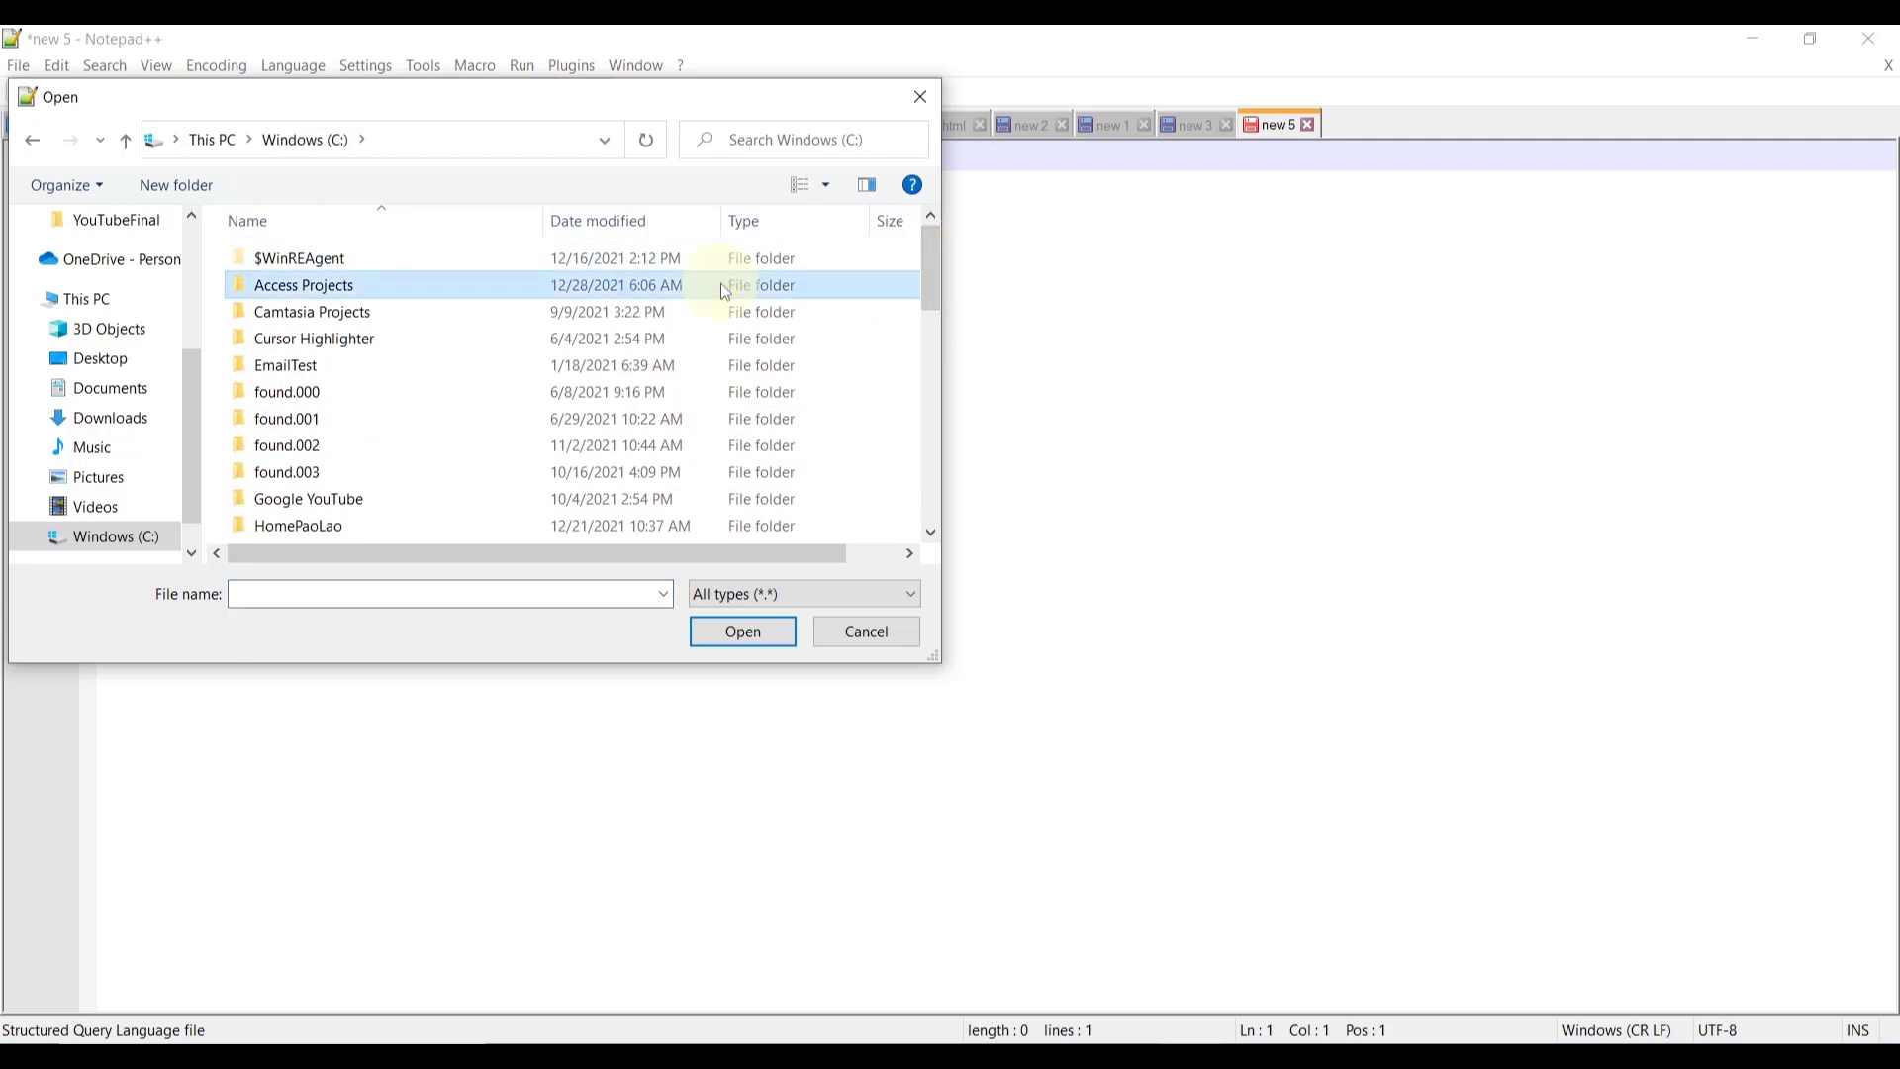
left_click_drag(934, 247, 935, 473)
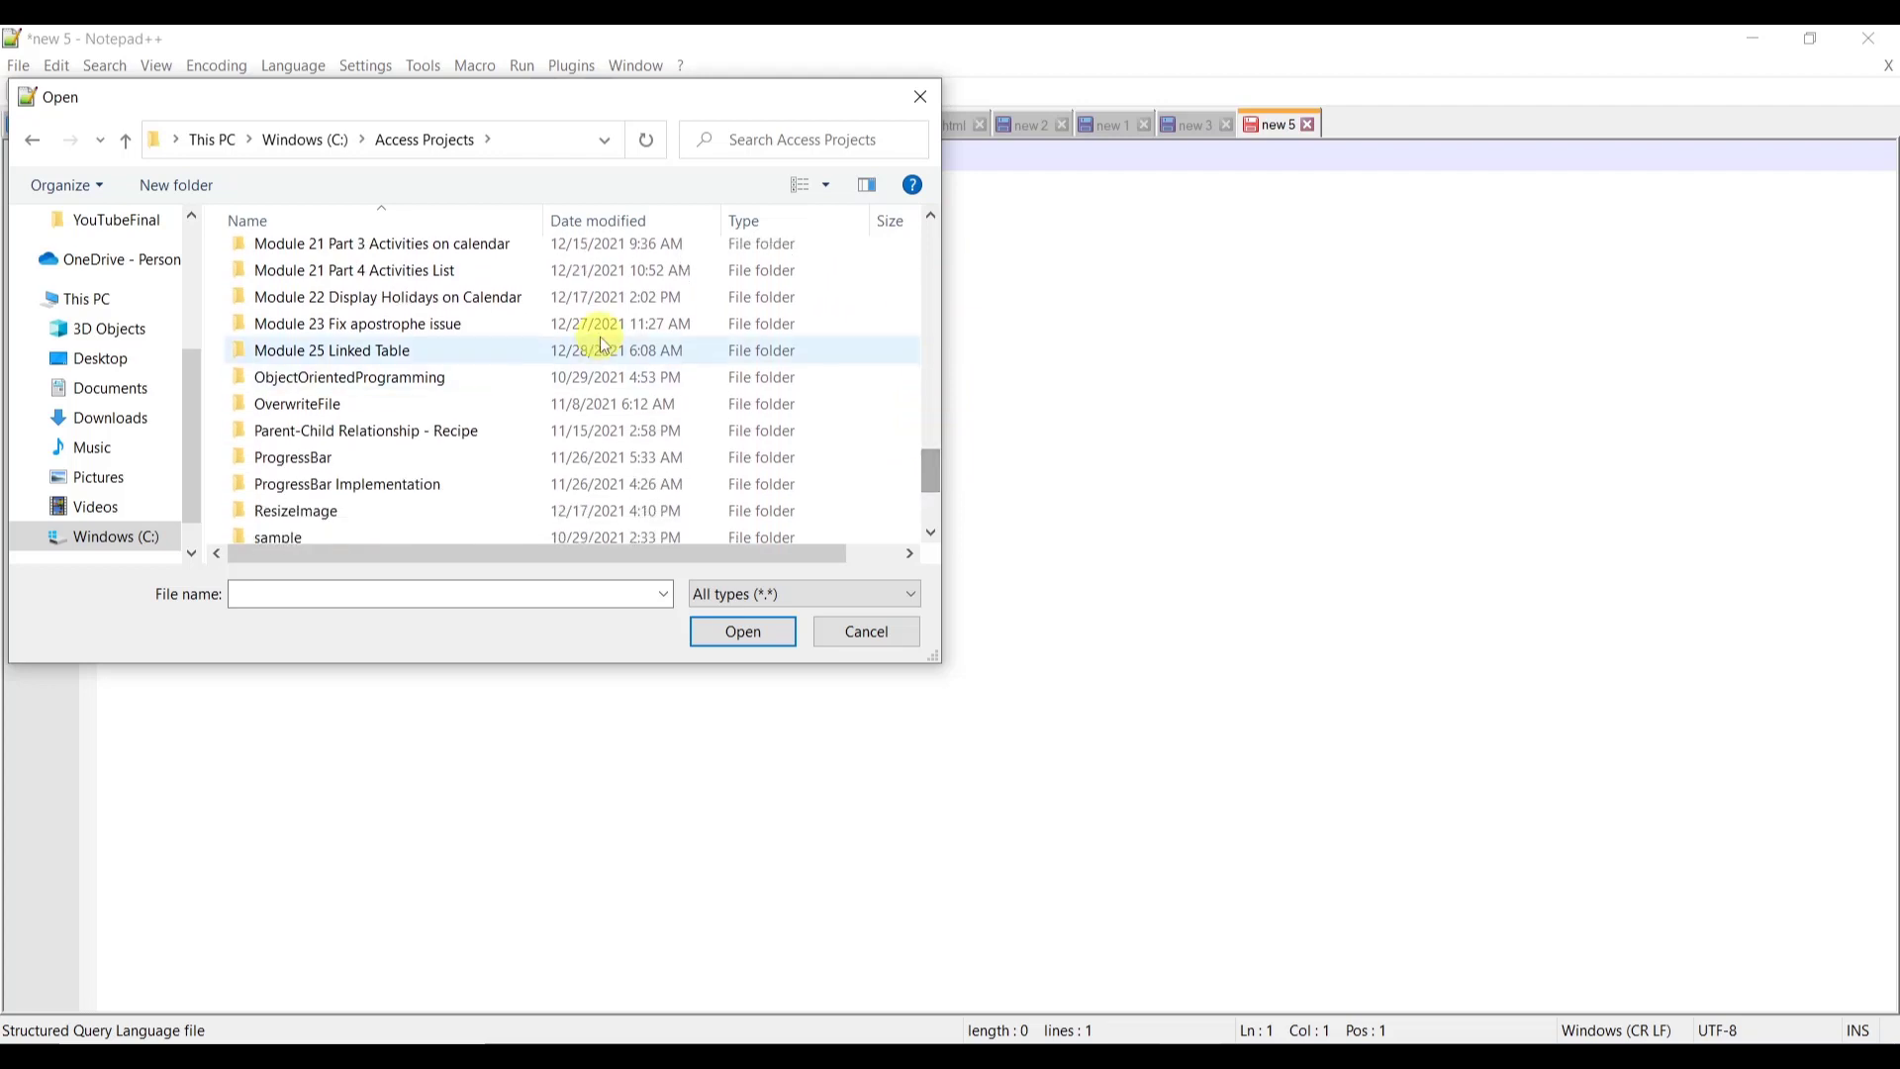
double_click(502, 354)
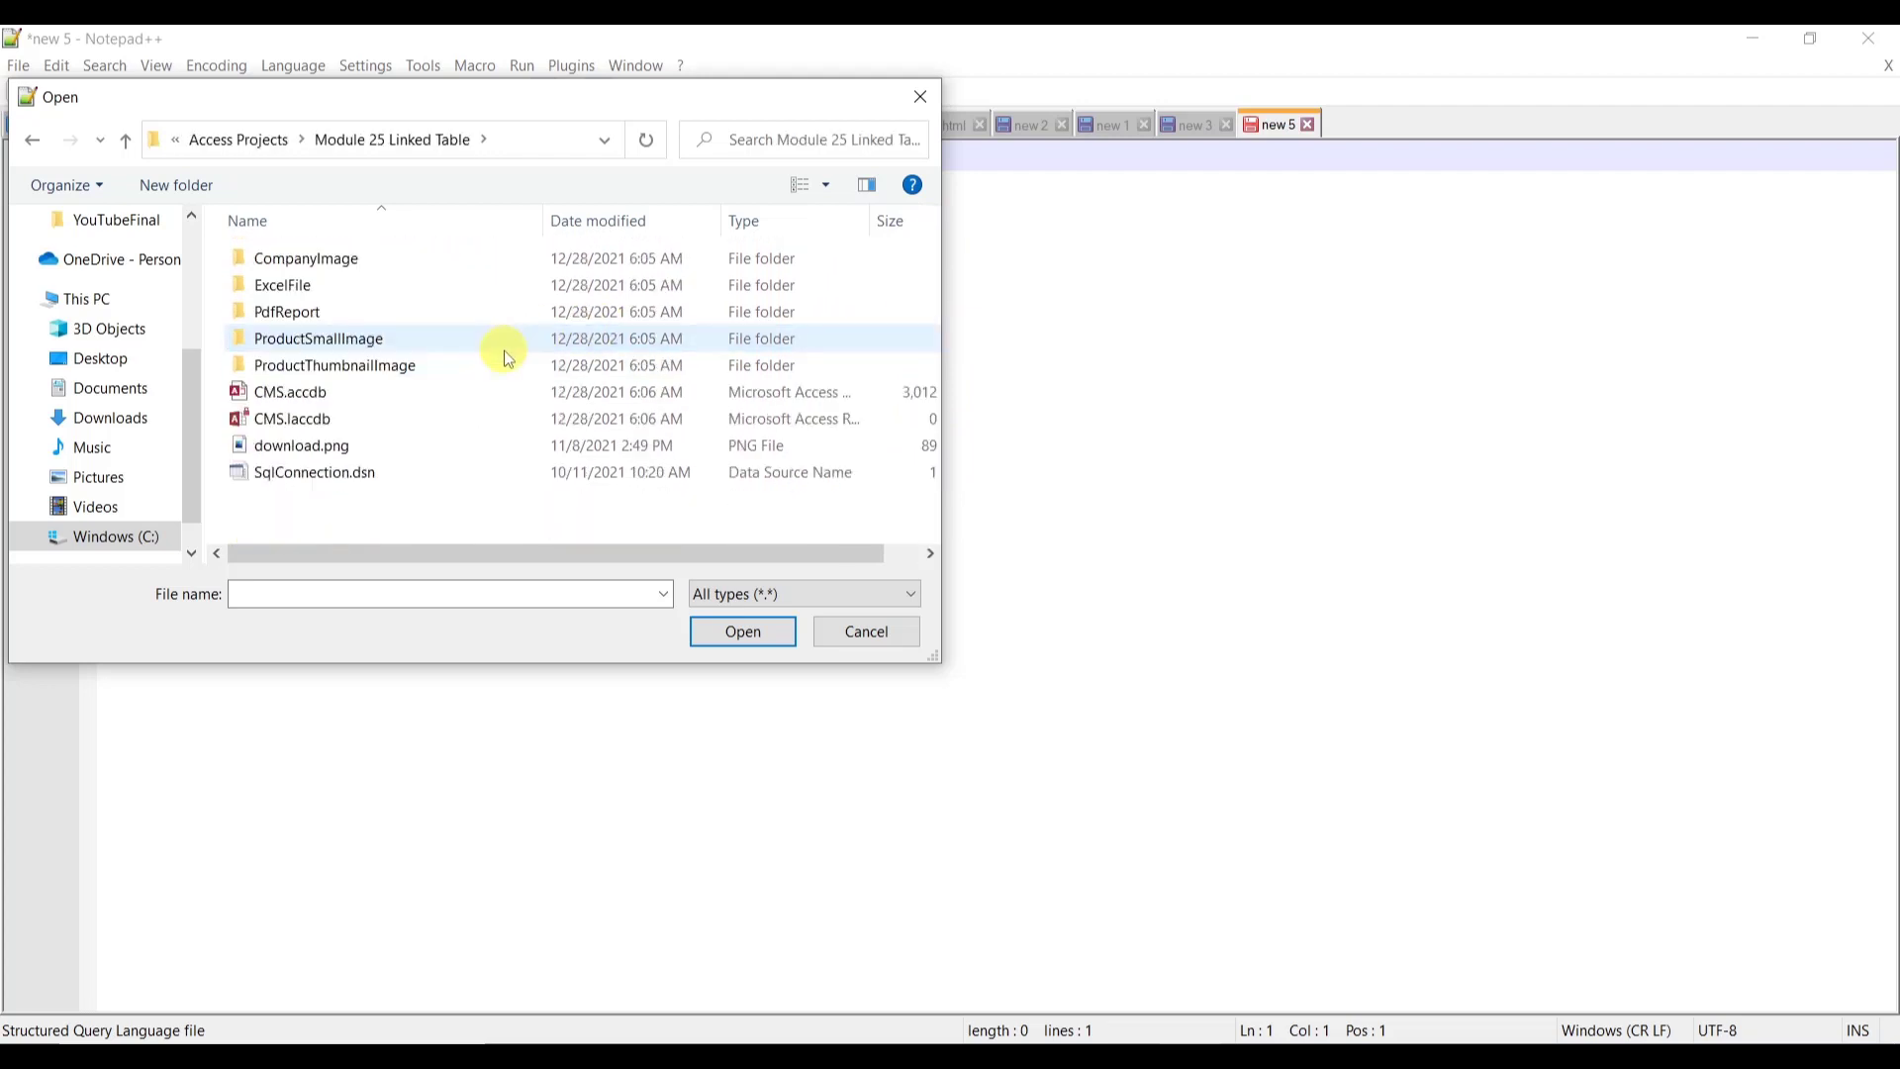
double_click(351, 475)
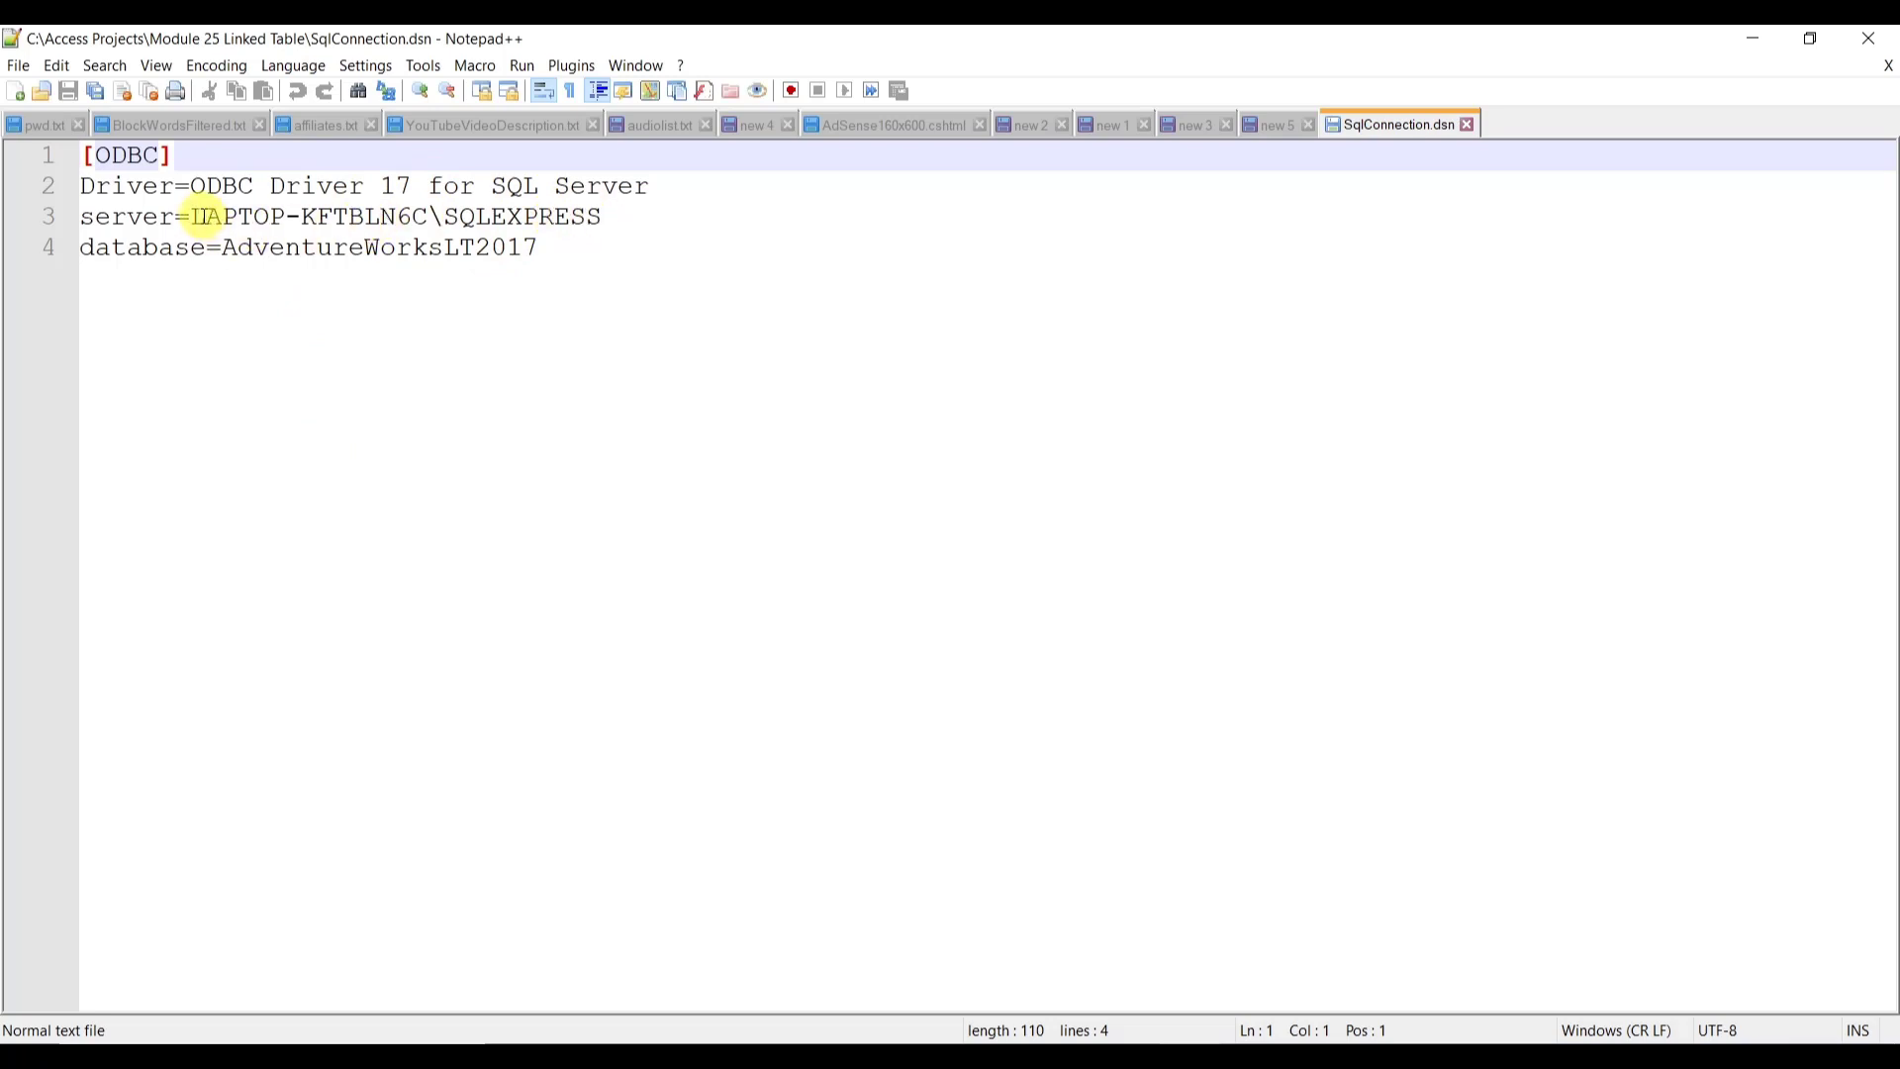
- Review the server name in SqlConnection.dsn, set the database value to CMS, then save and close the file
left_click_drag(192, 217, 435, 218)
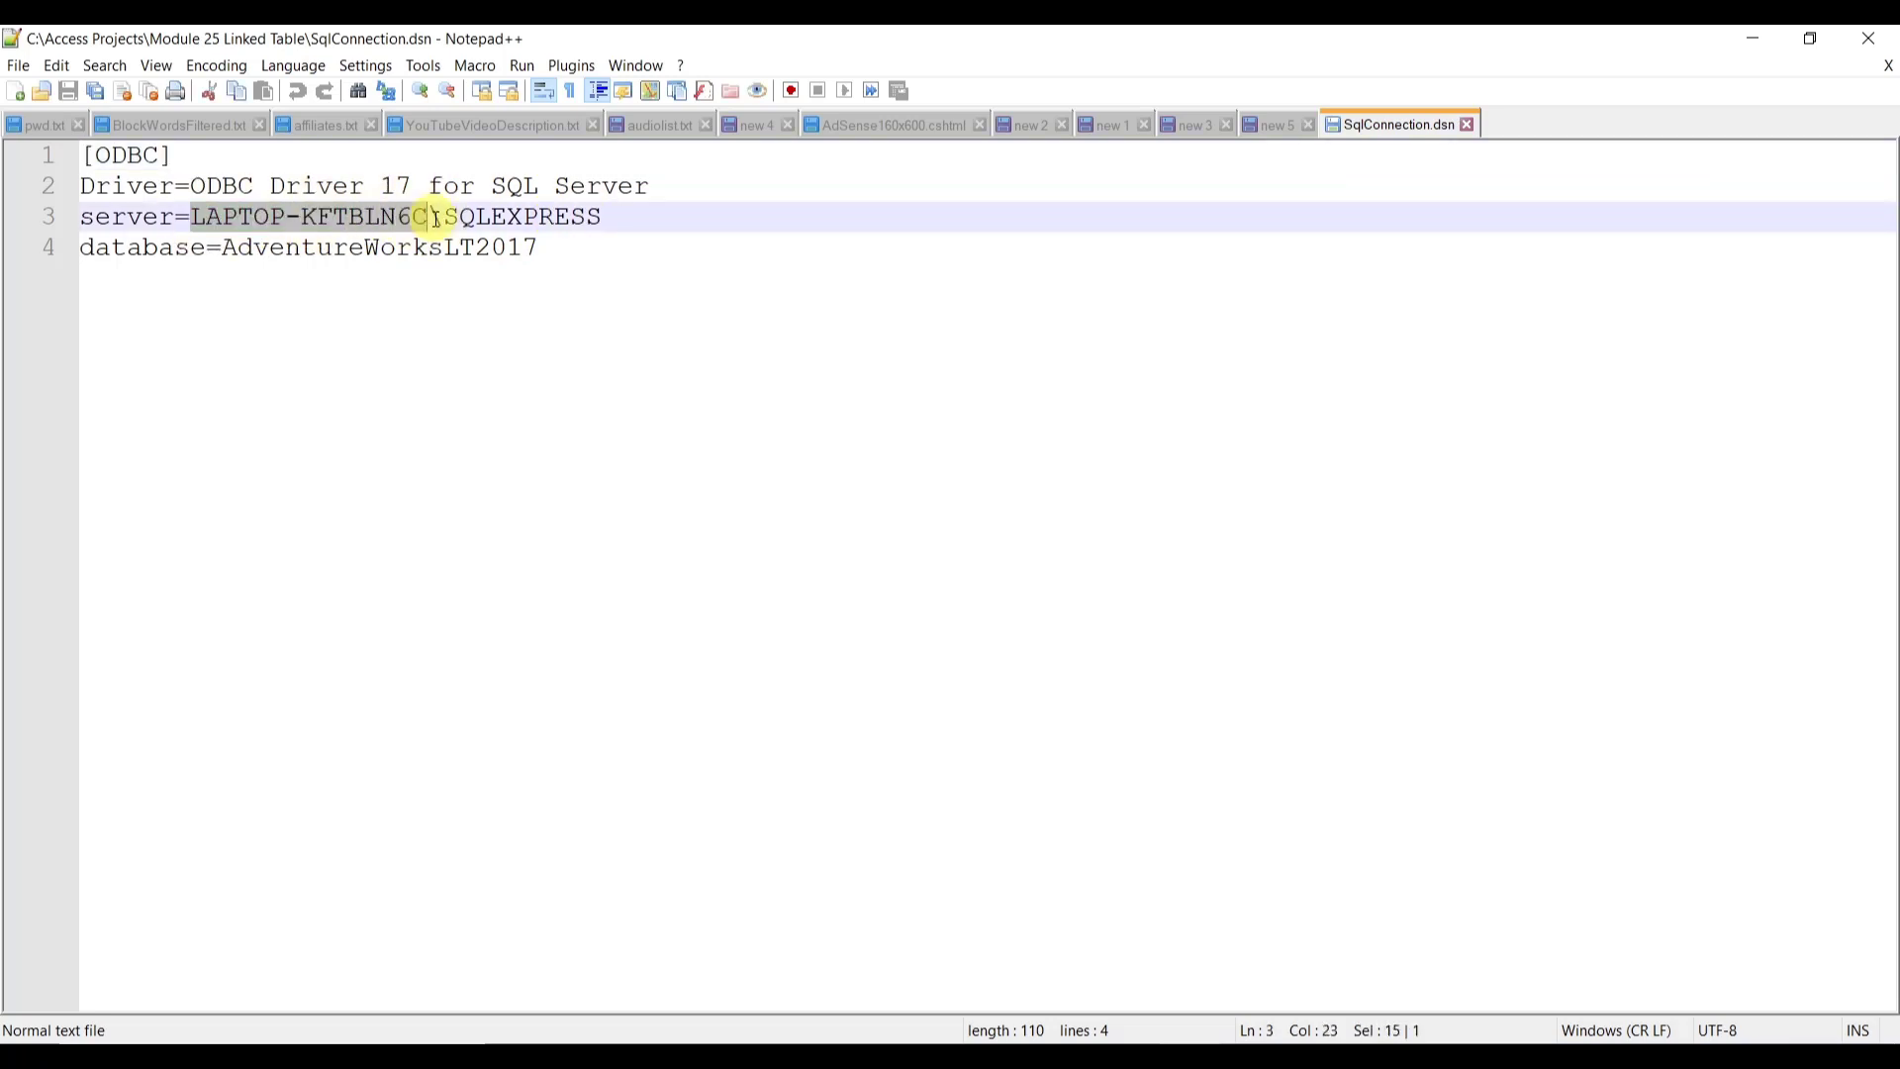
double_click(518, 220)
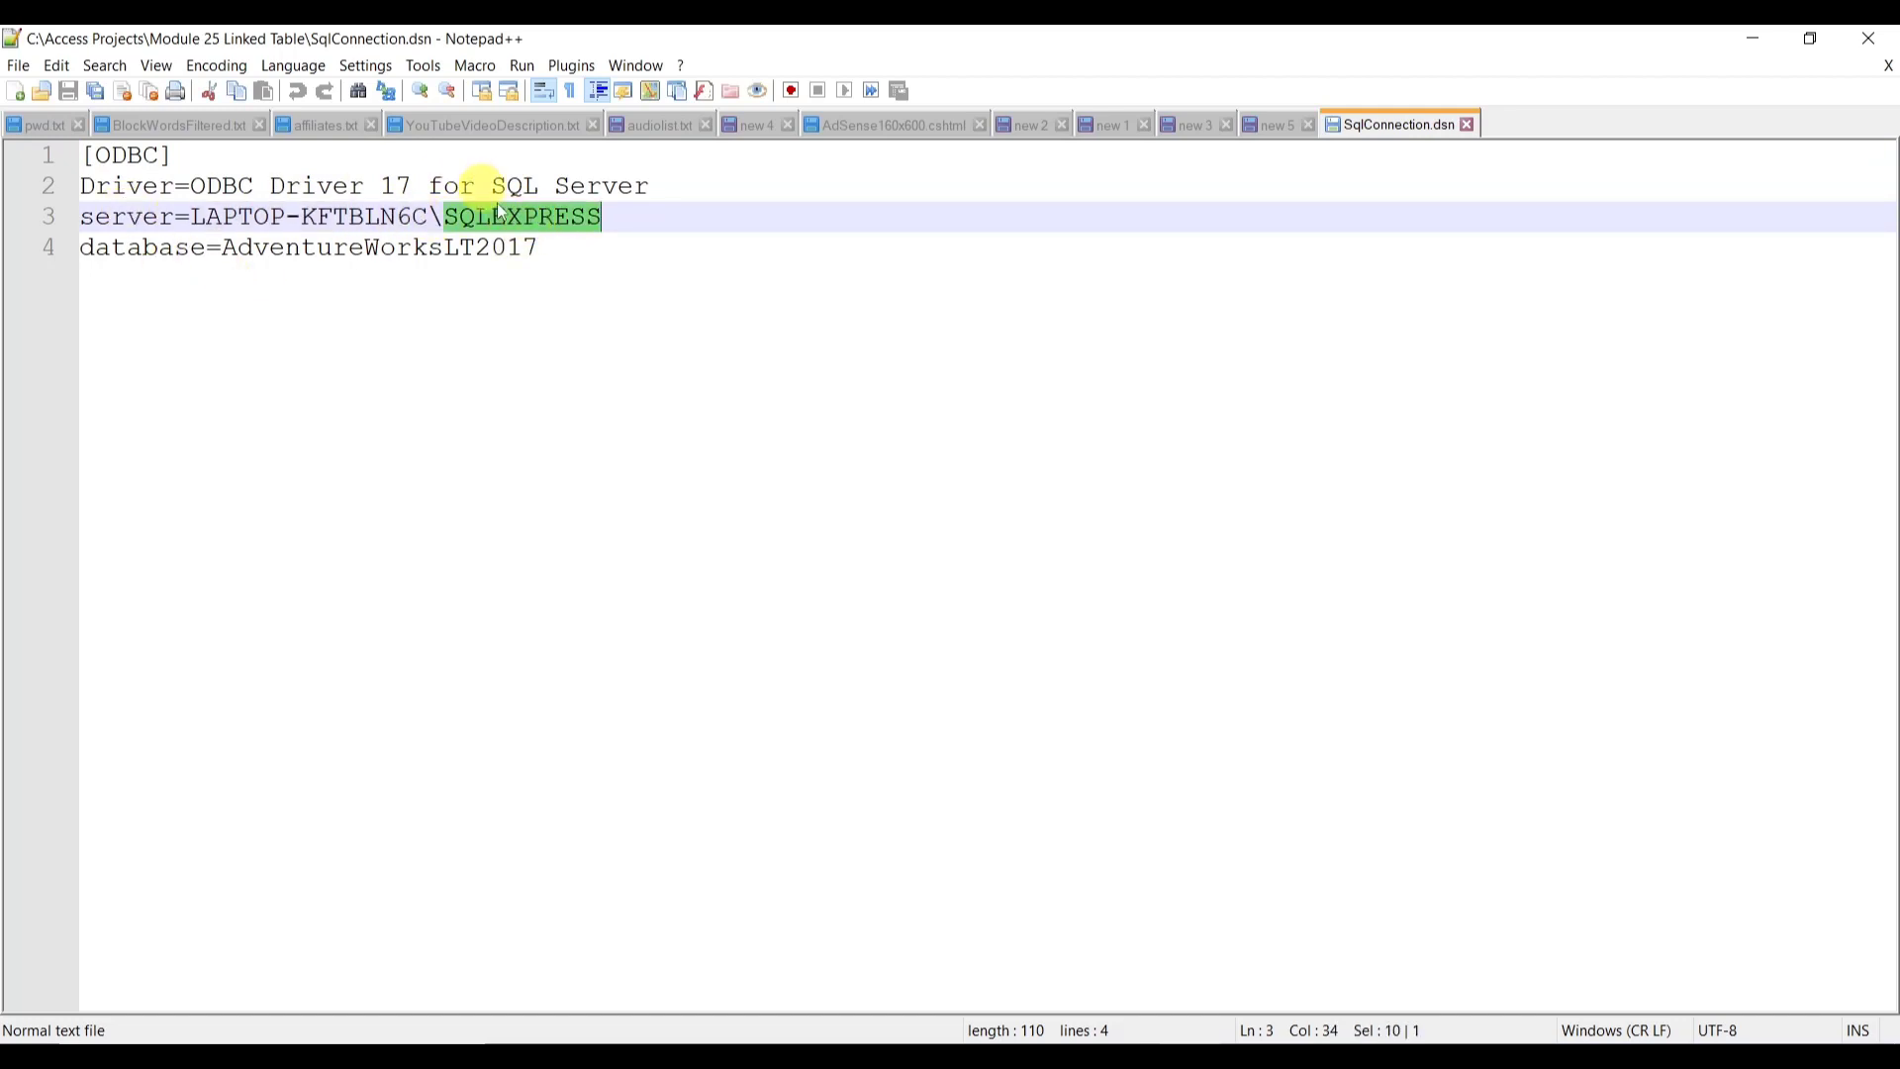
double_click(309, 246)
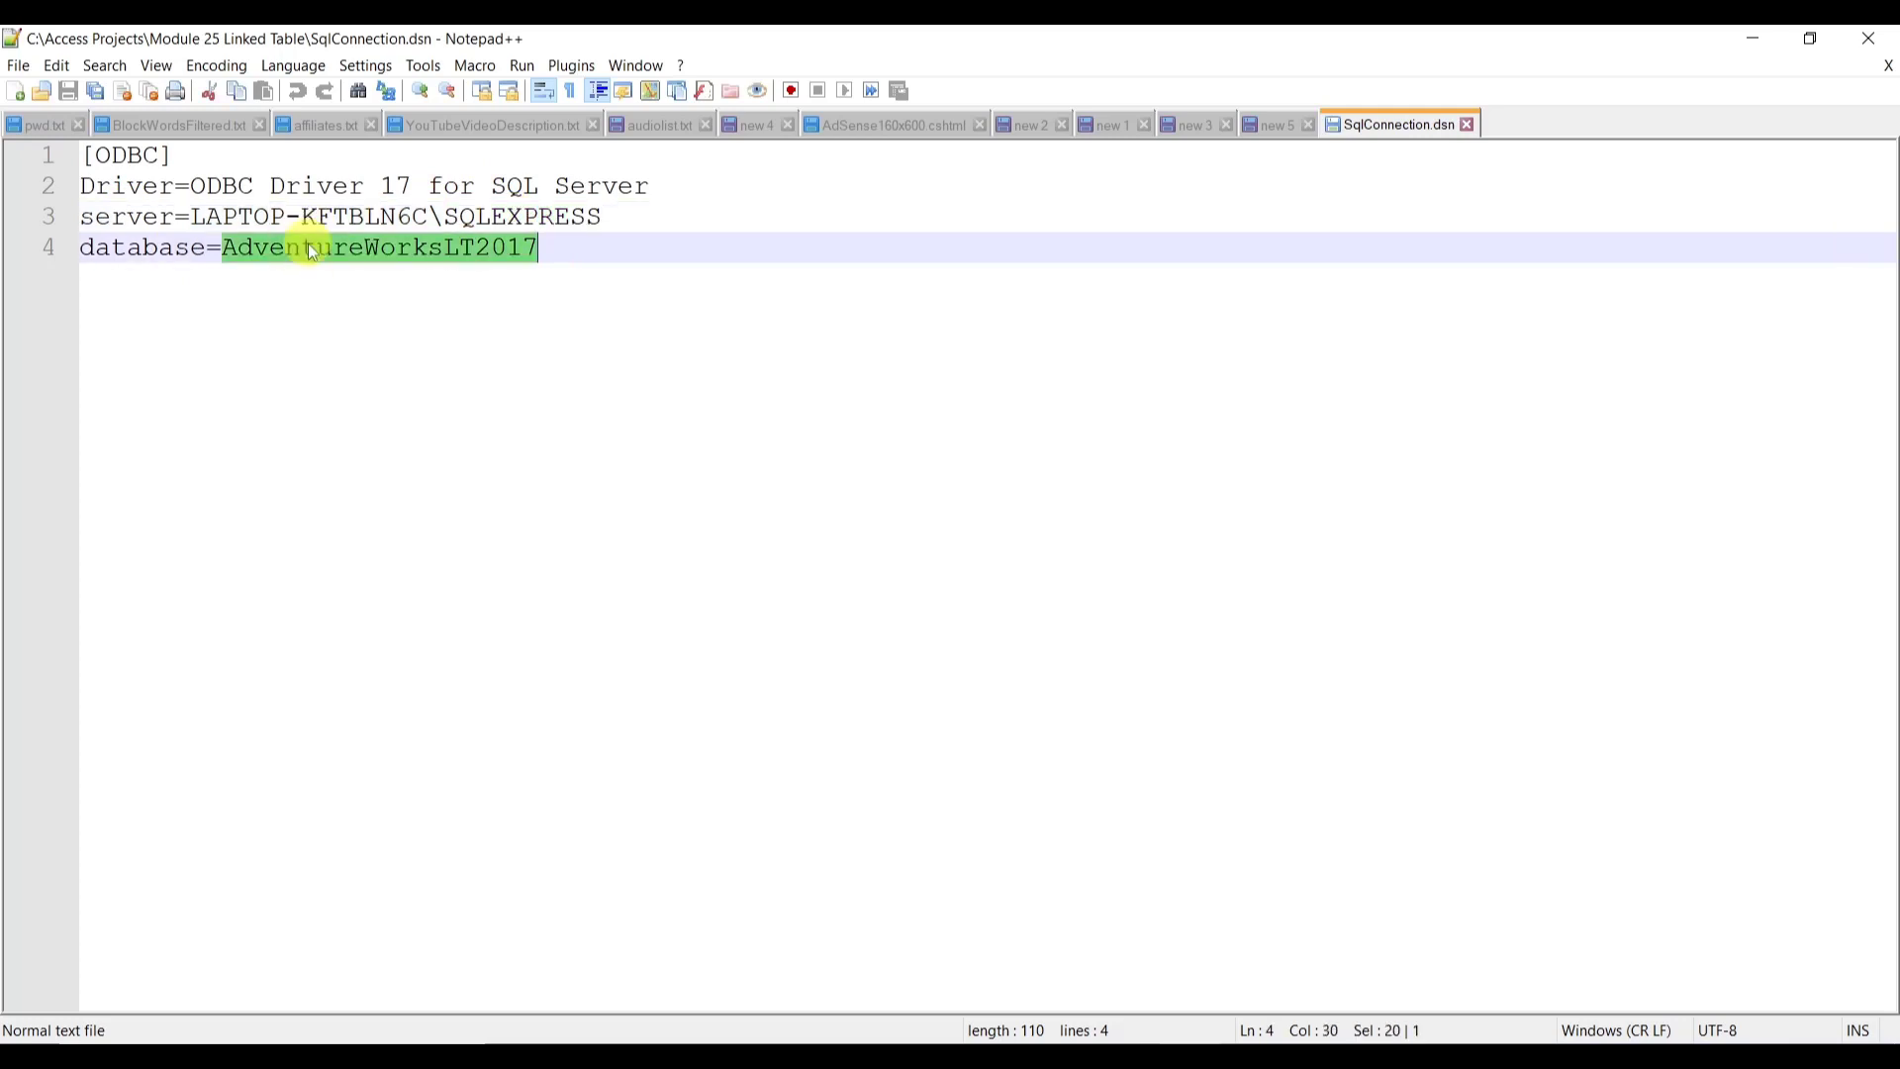
type("CNS")
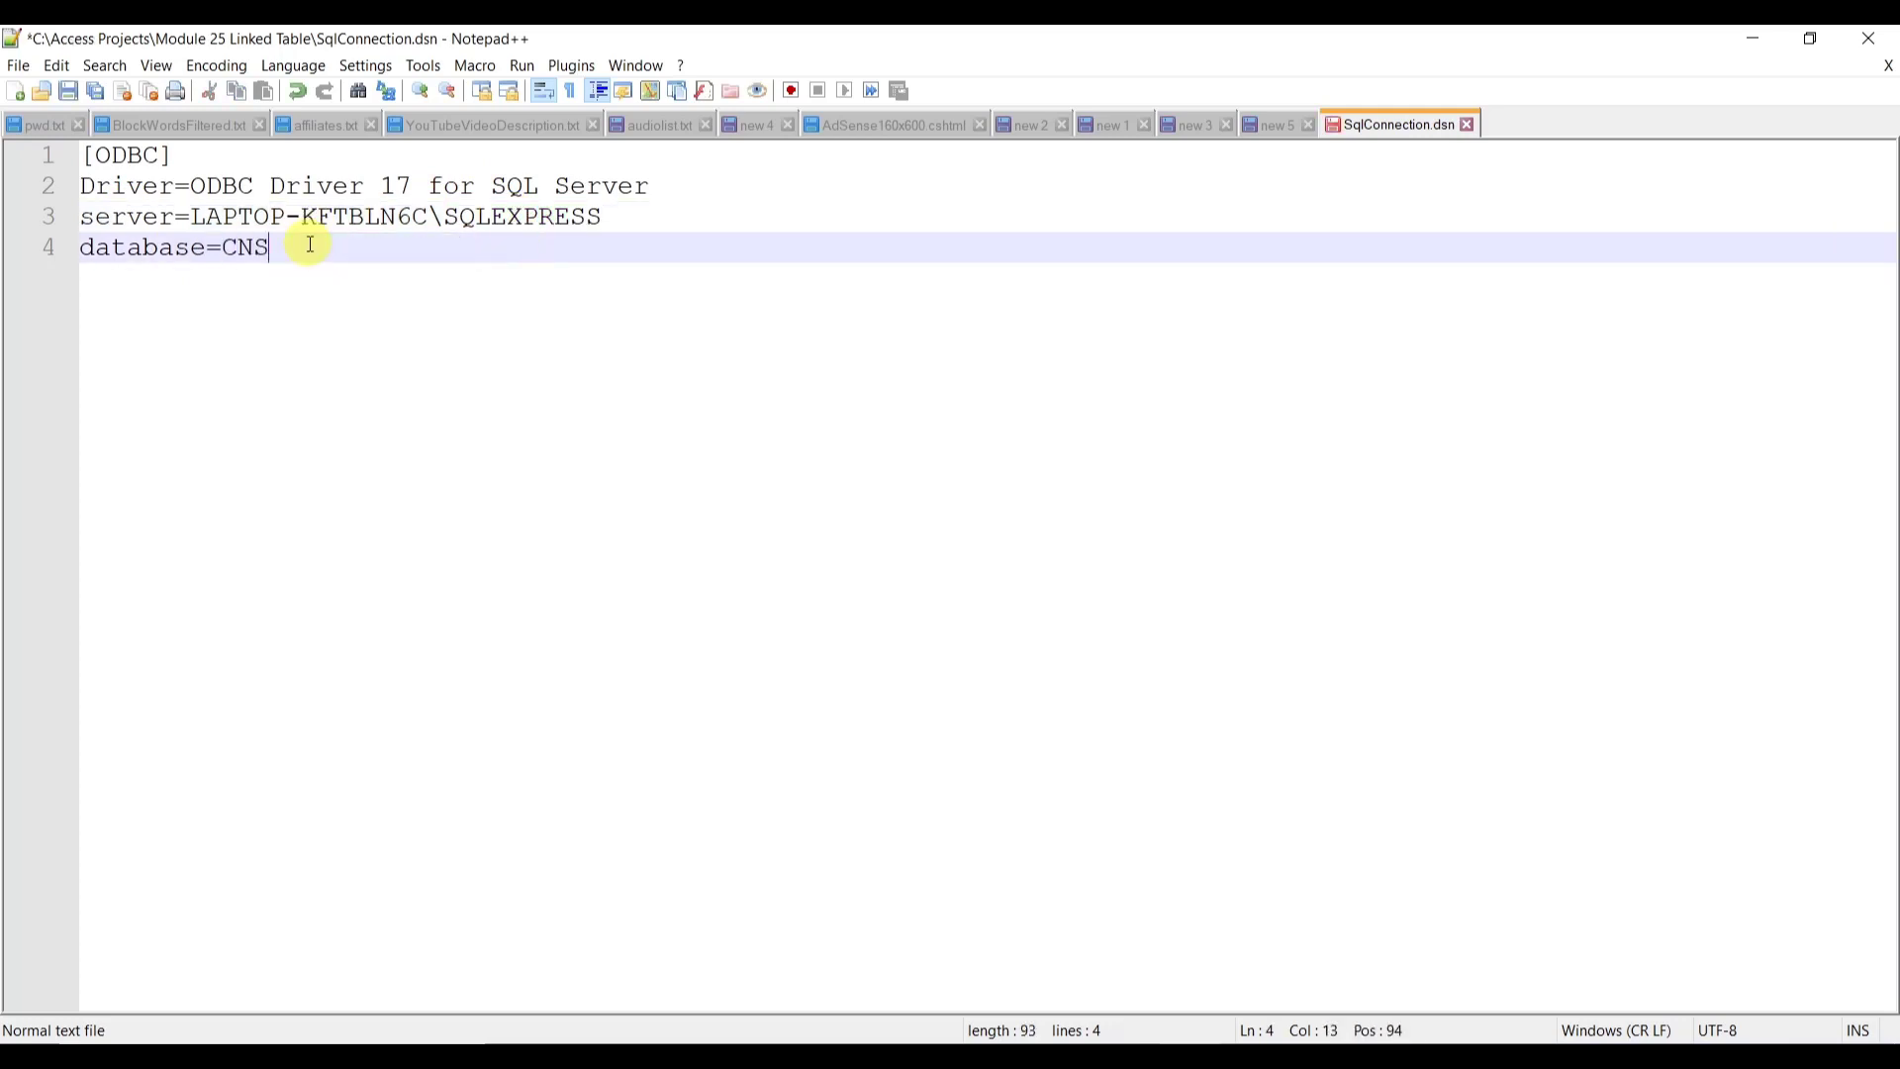
key("BackSpace")
key("BackSpace")
type("MS")
key("ctrl+a")
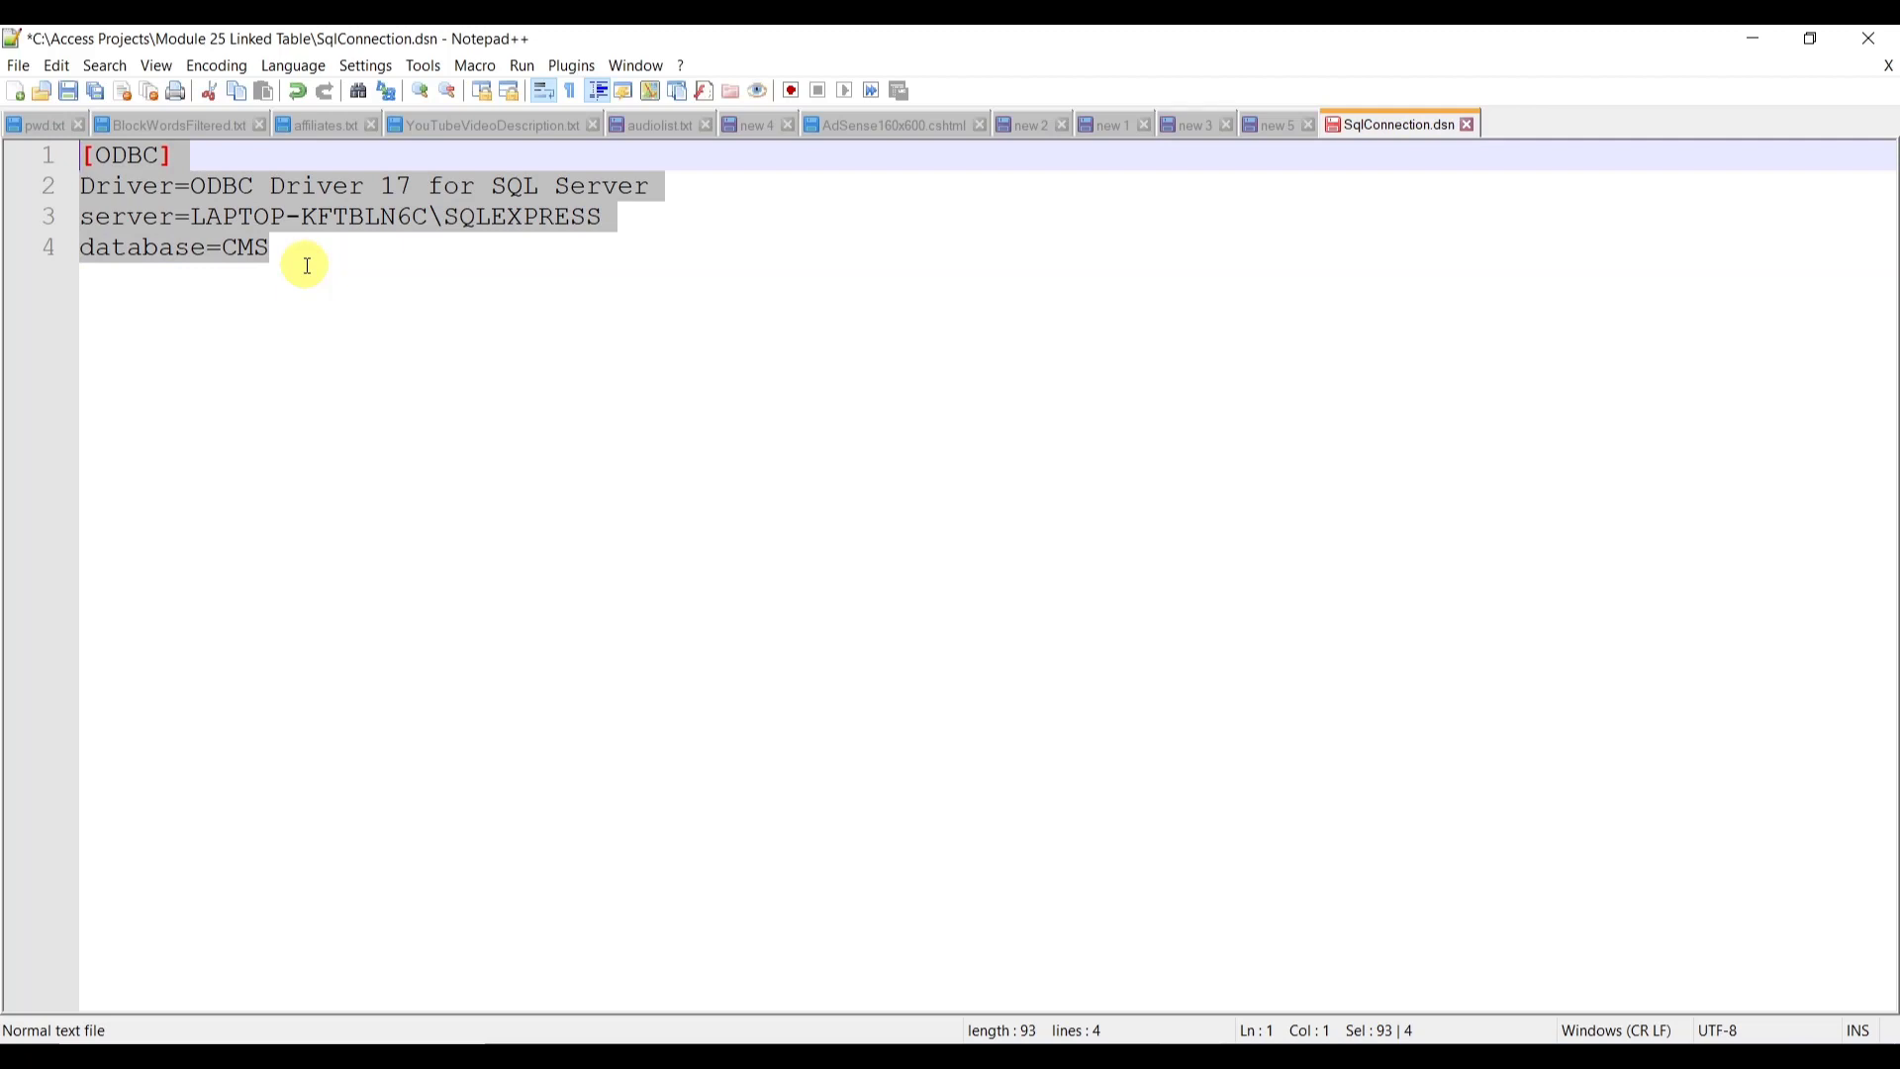
key("ctrl+s")
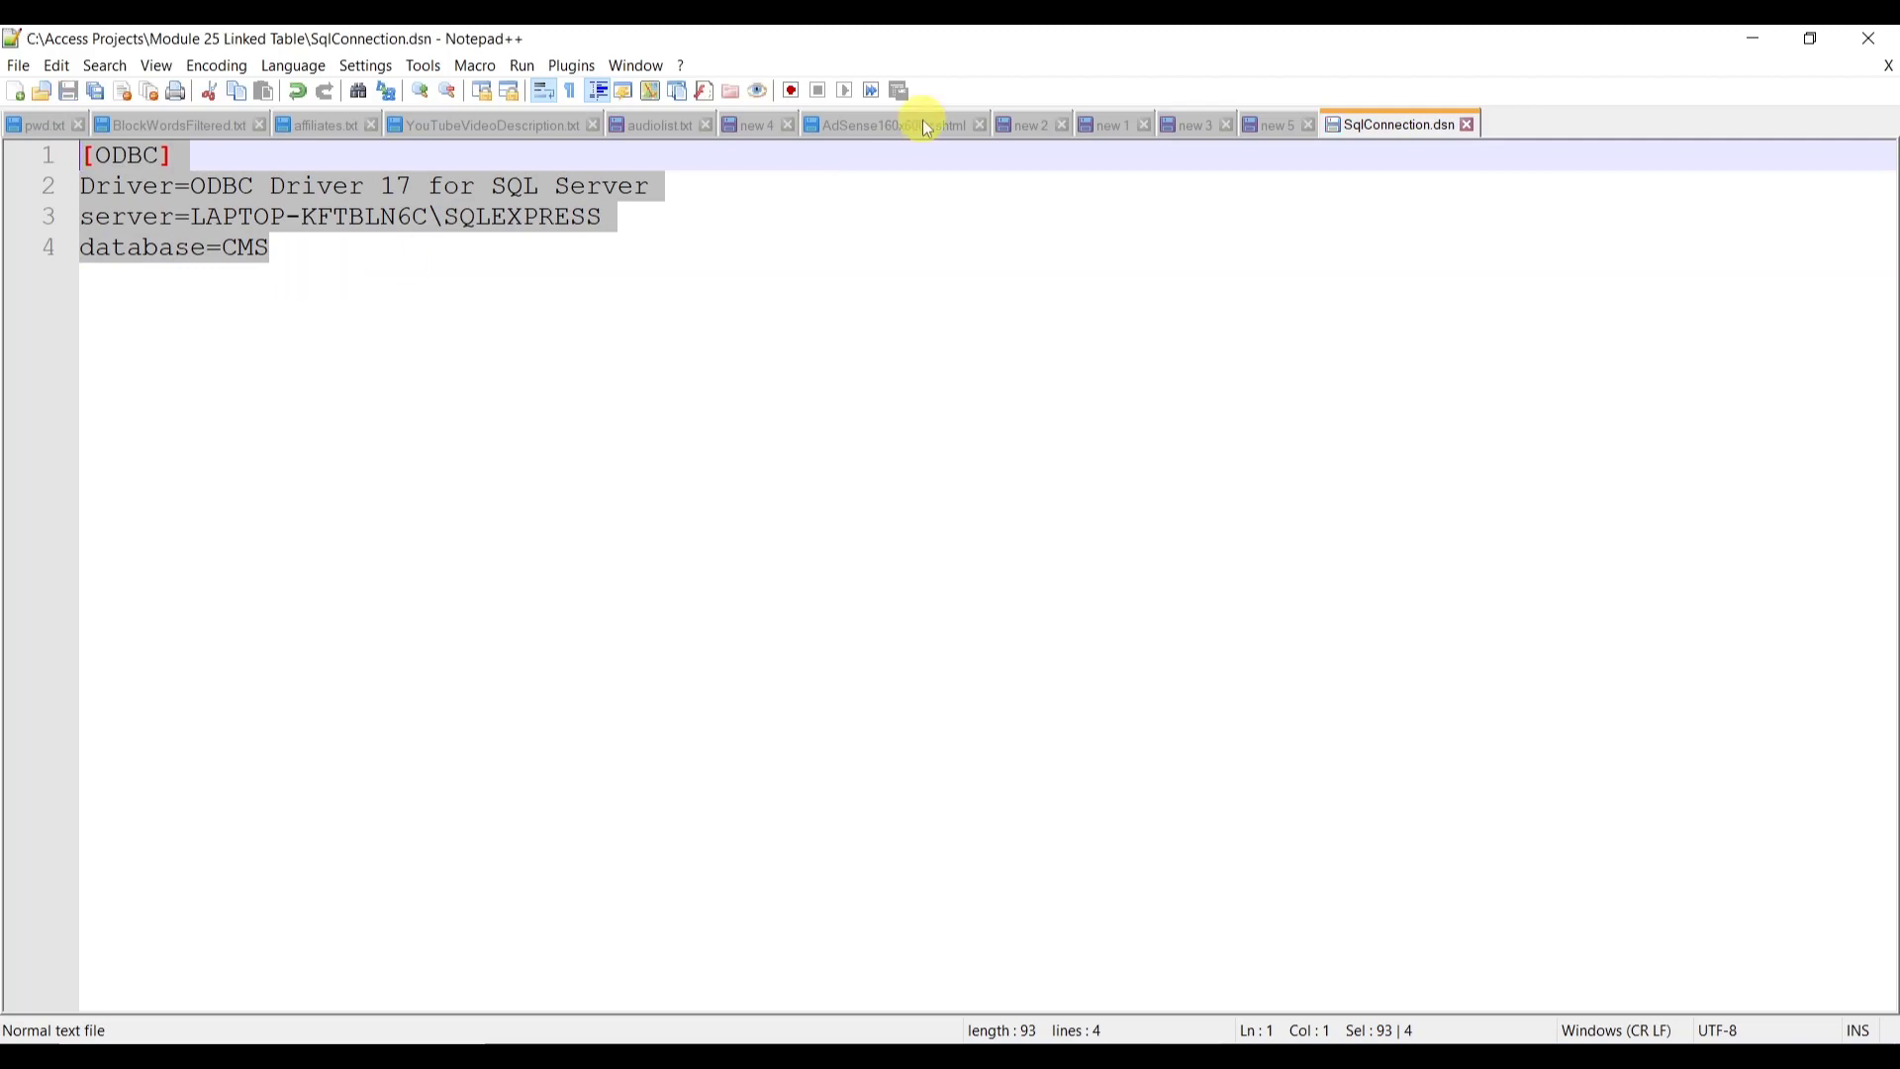
left_click(1472, 126)
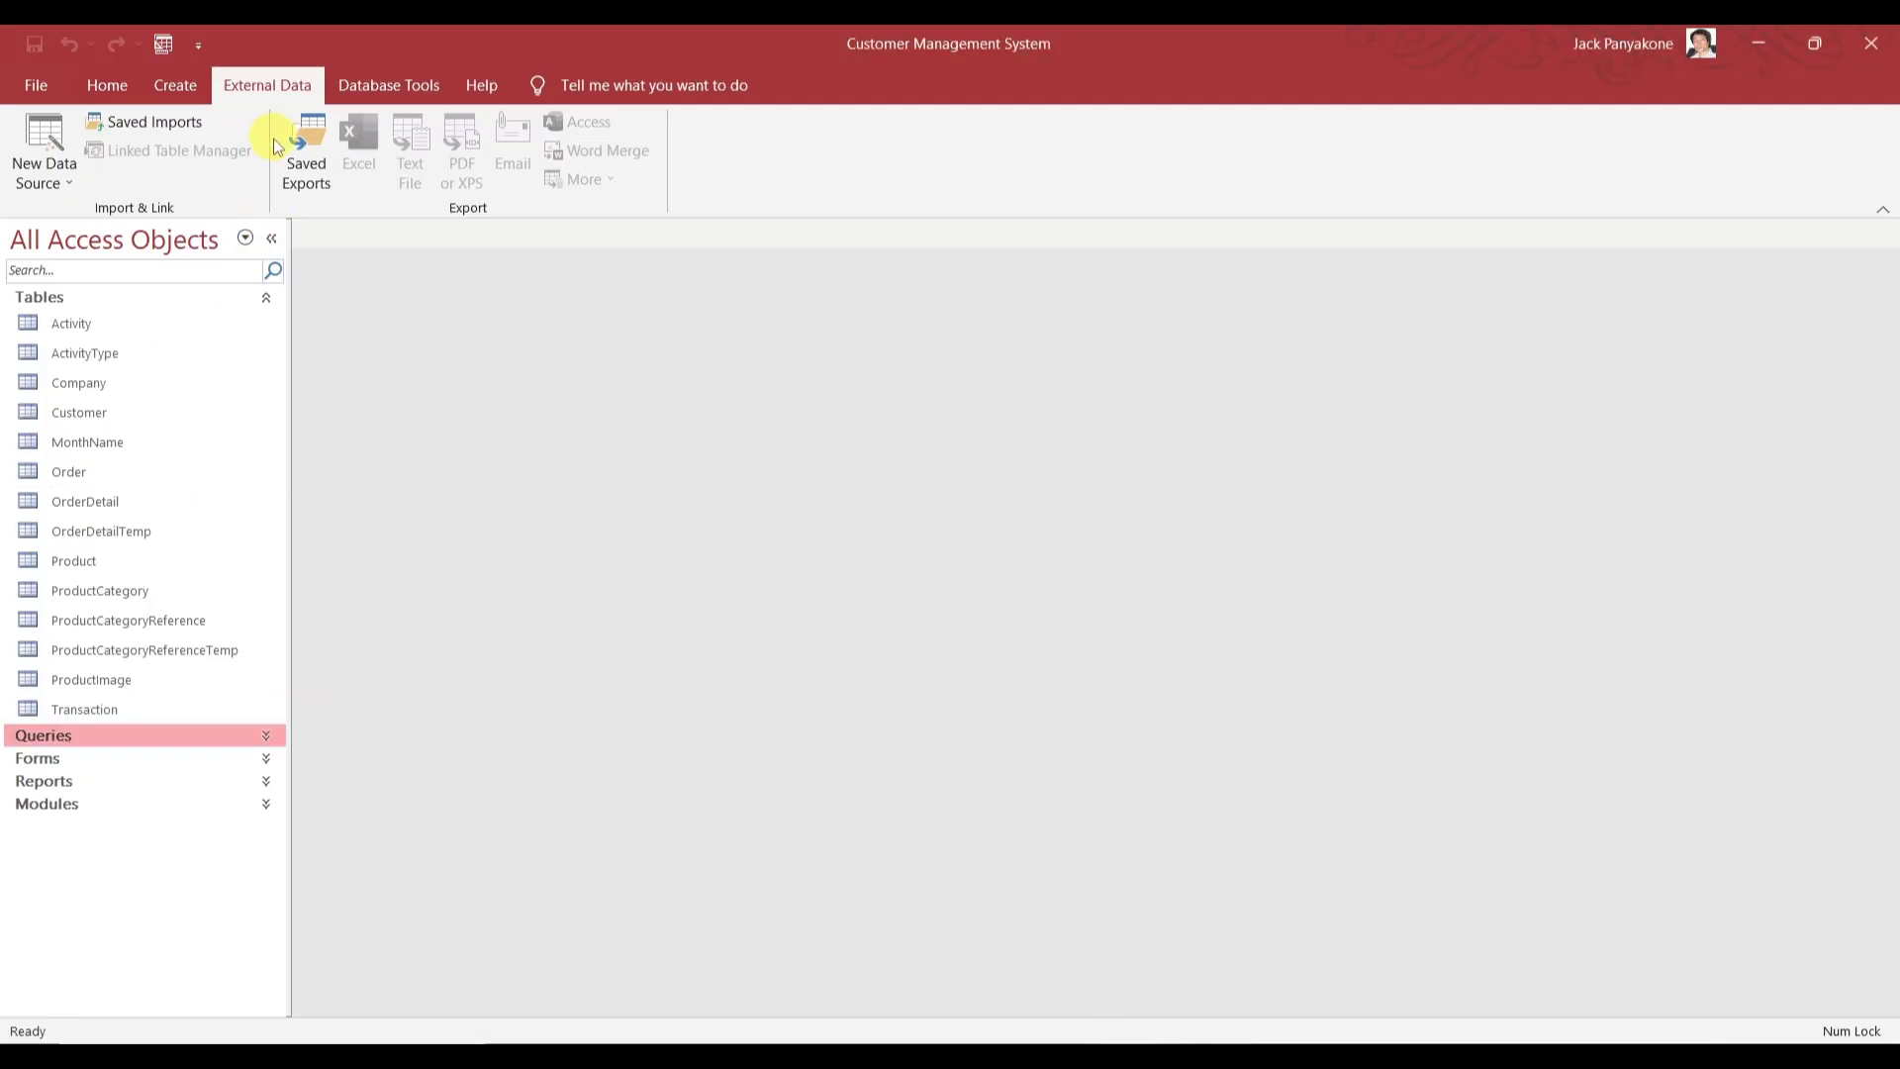
- Switch to Access and start getting external data from SQL Server, choosing to link to the data source by creating a linked table
left_click(24, 171)
mouse_move(135, 292)
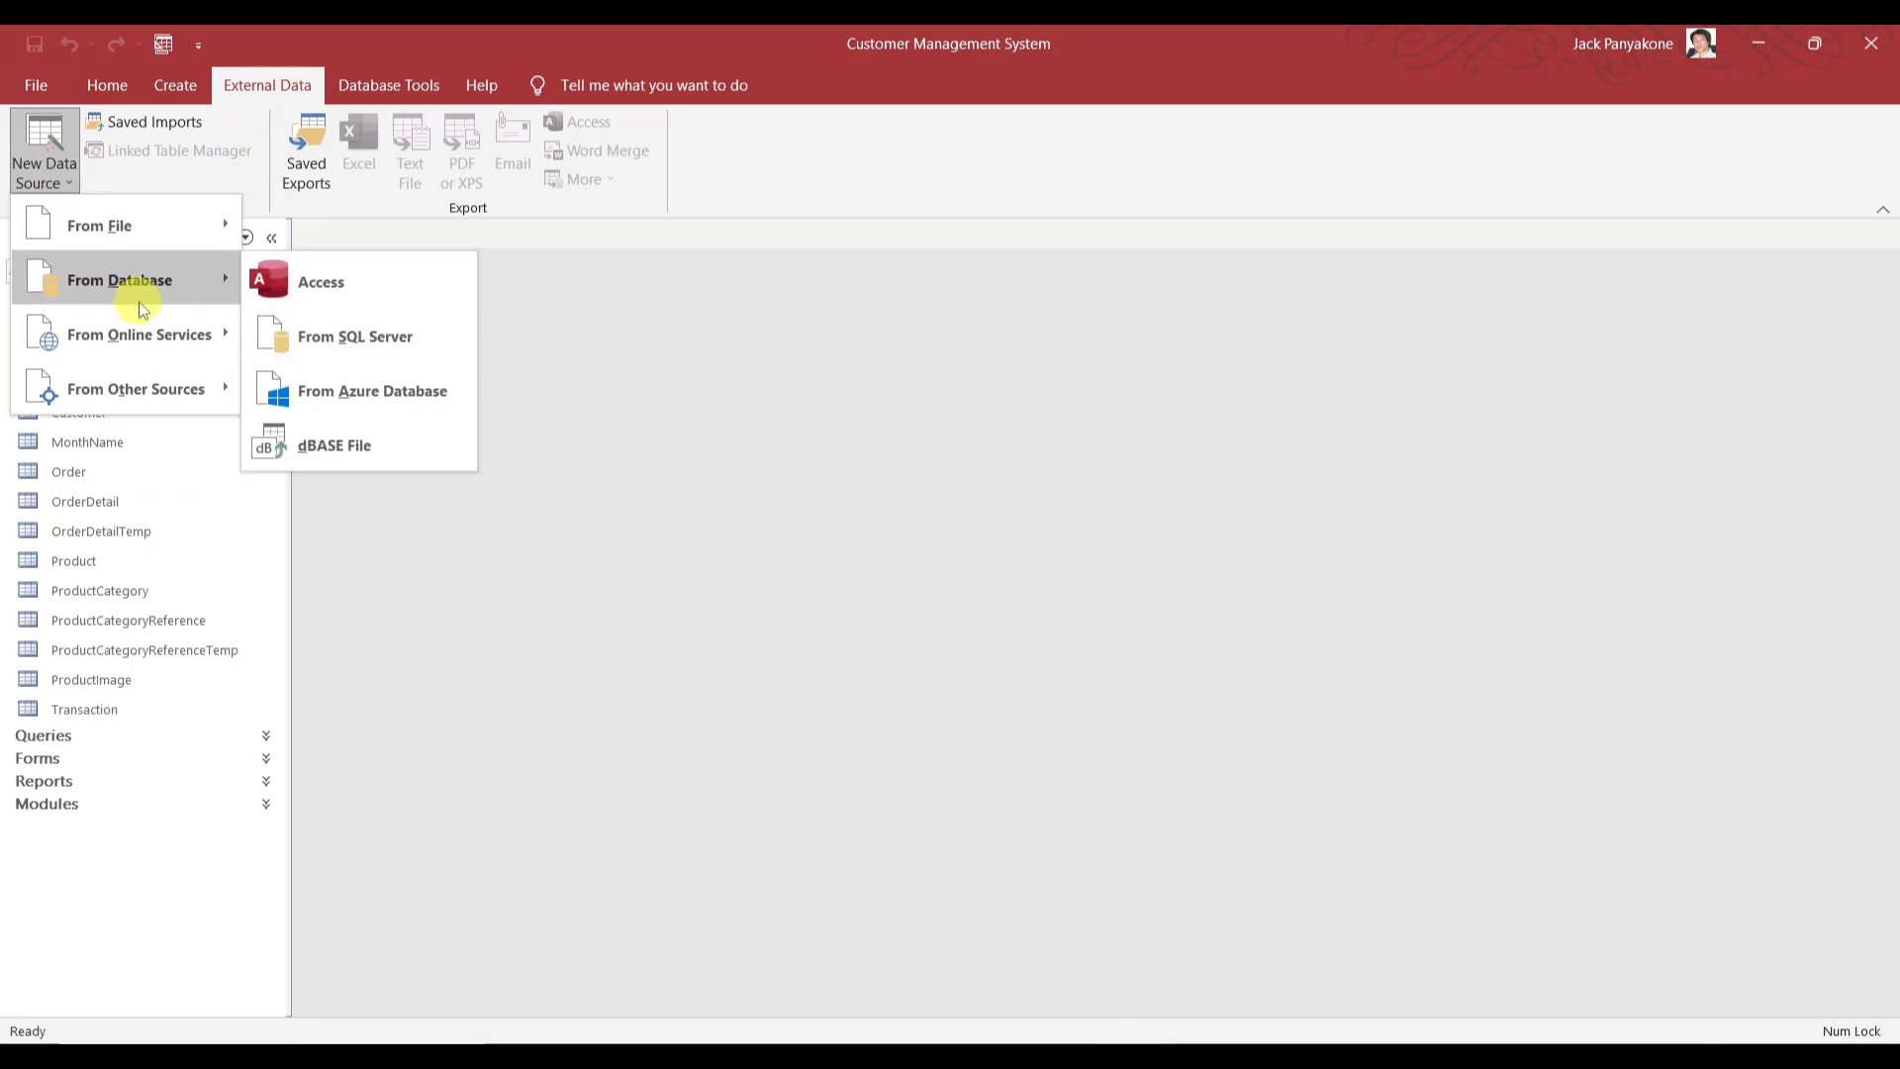
left_click(347, 339)
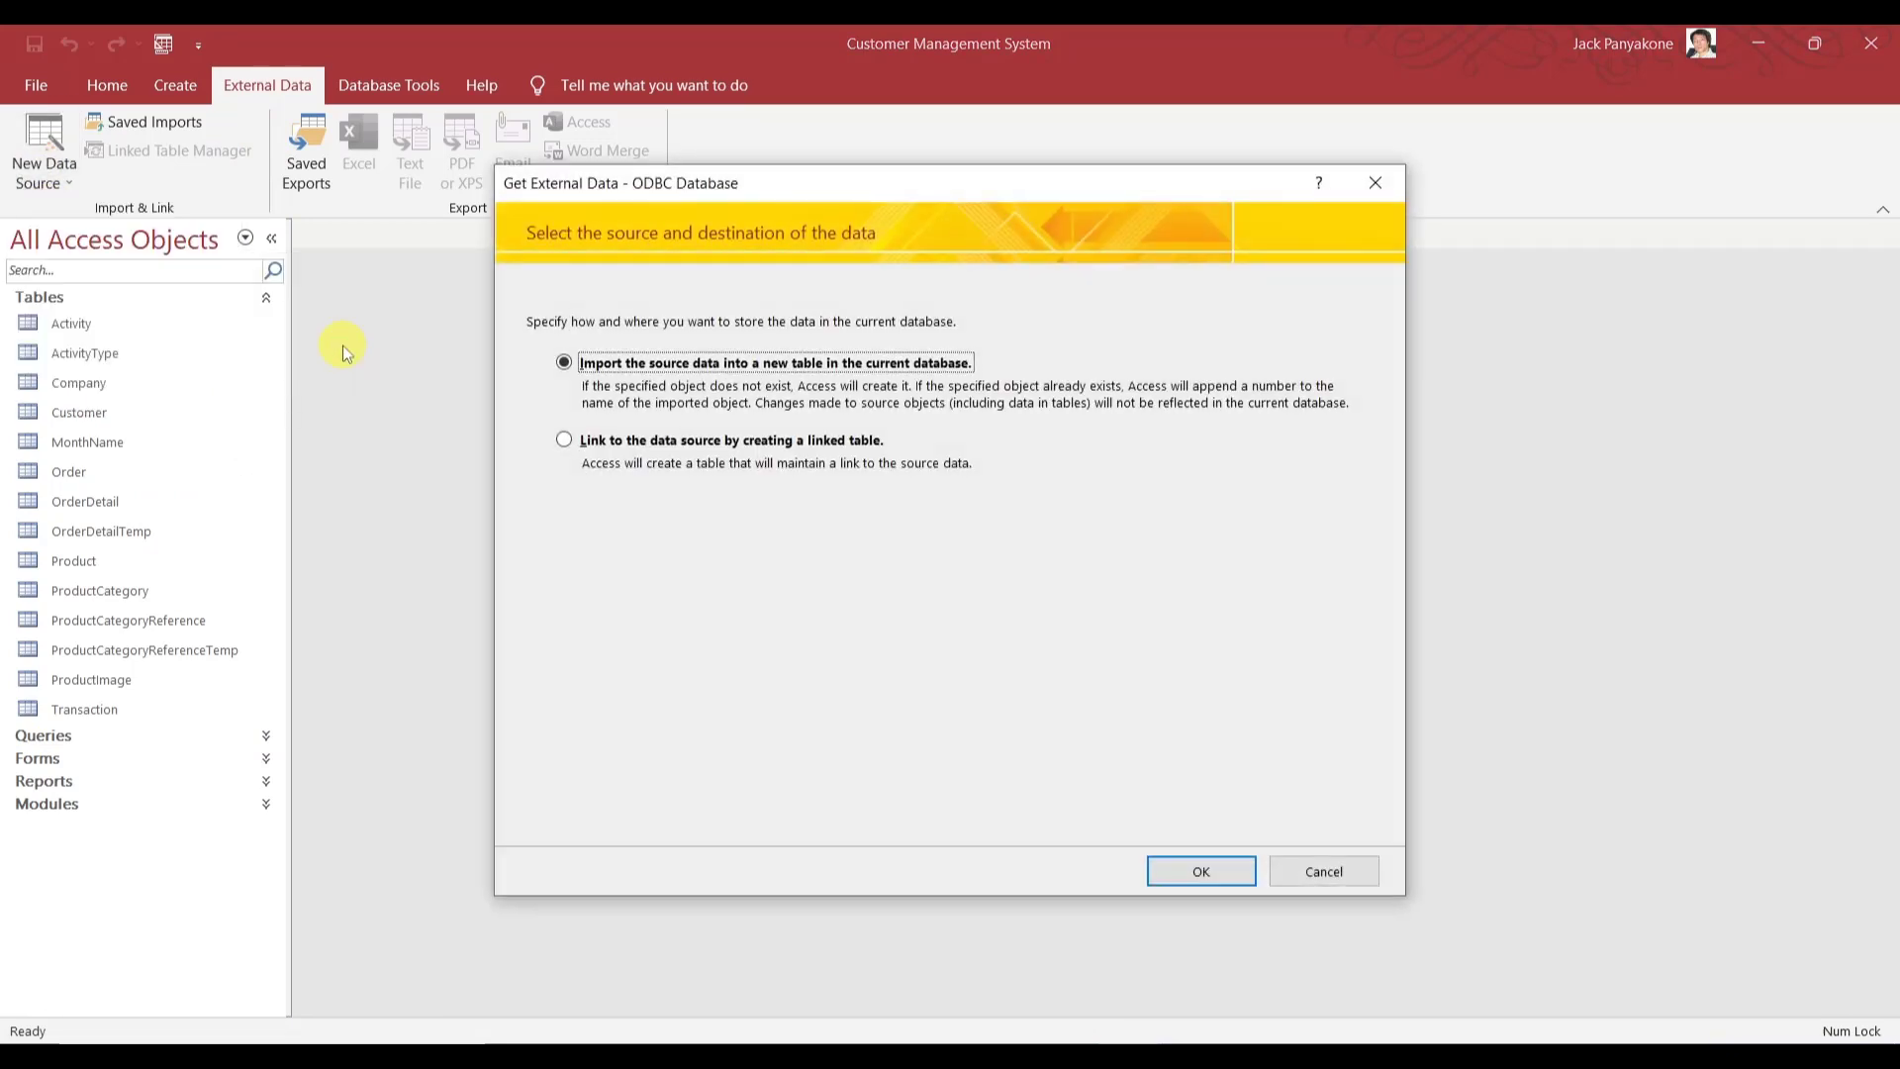
left_click(600, 440)
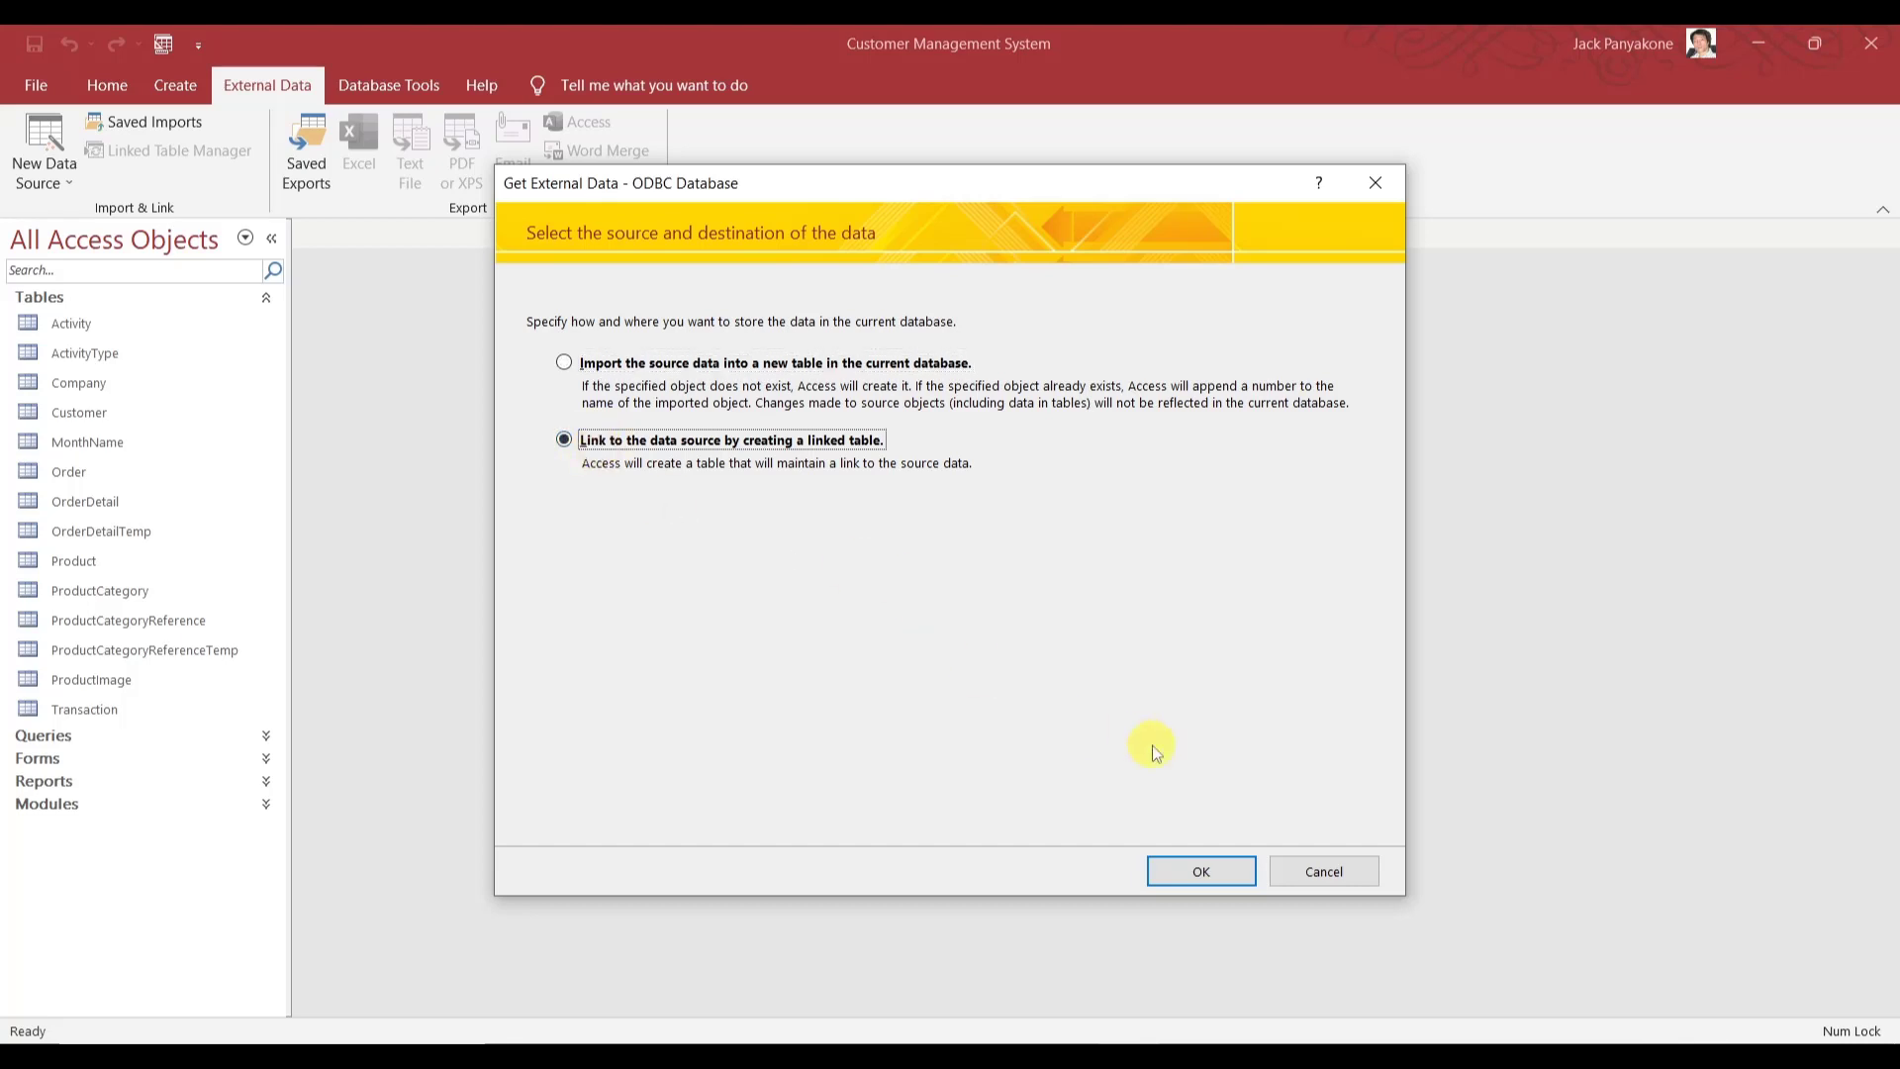
left_click(1203, 870)
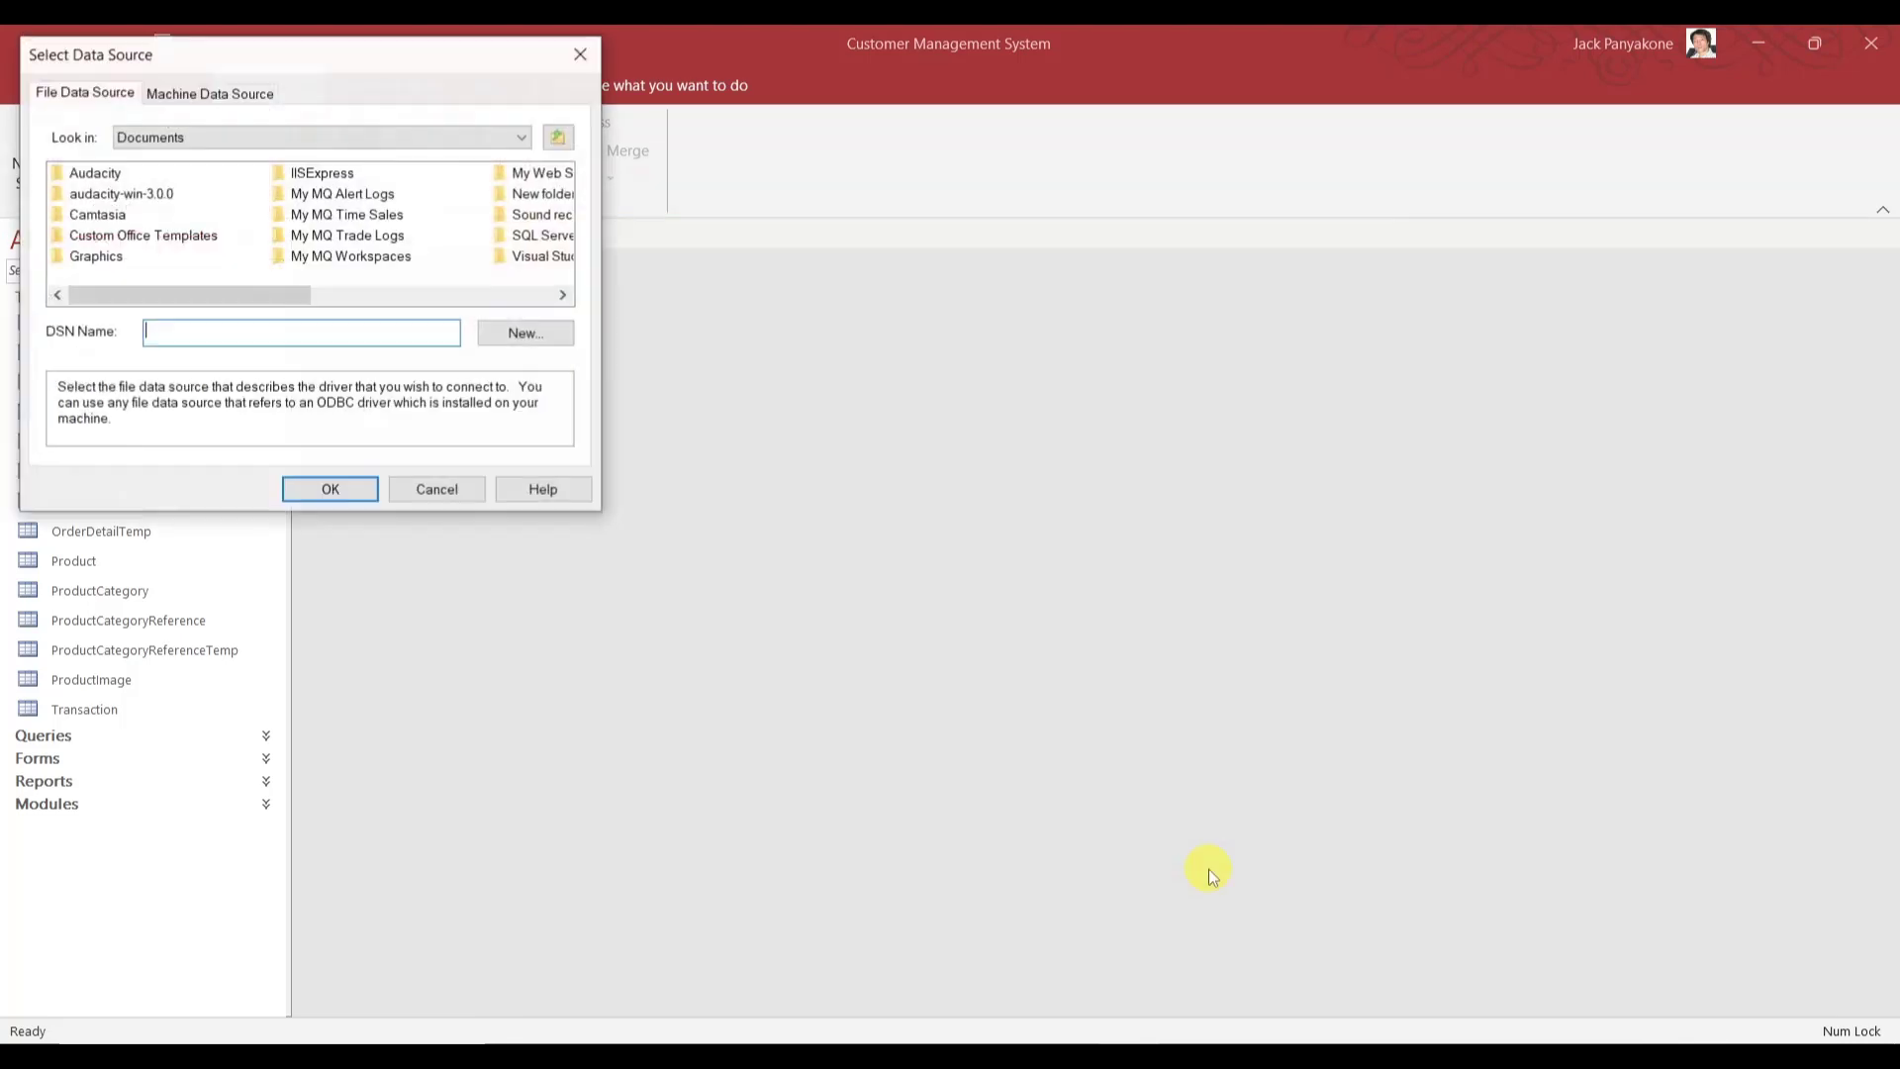
- Choose SqlConnection.dsn from the Module 25 Linked Table folder under C:\Access Projects as the file data source
left_click(383, 138)
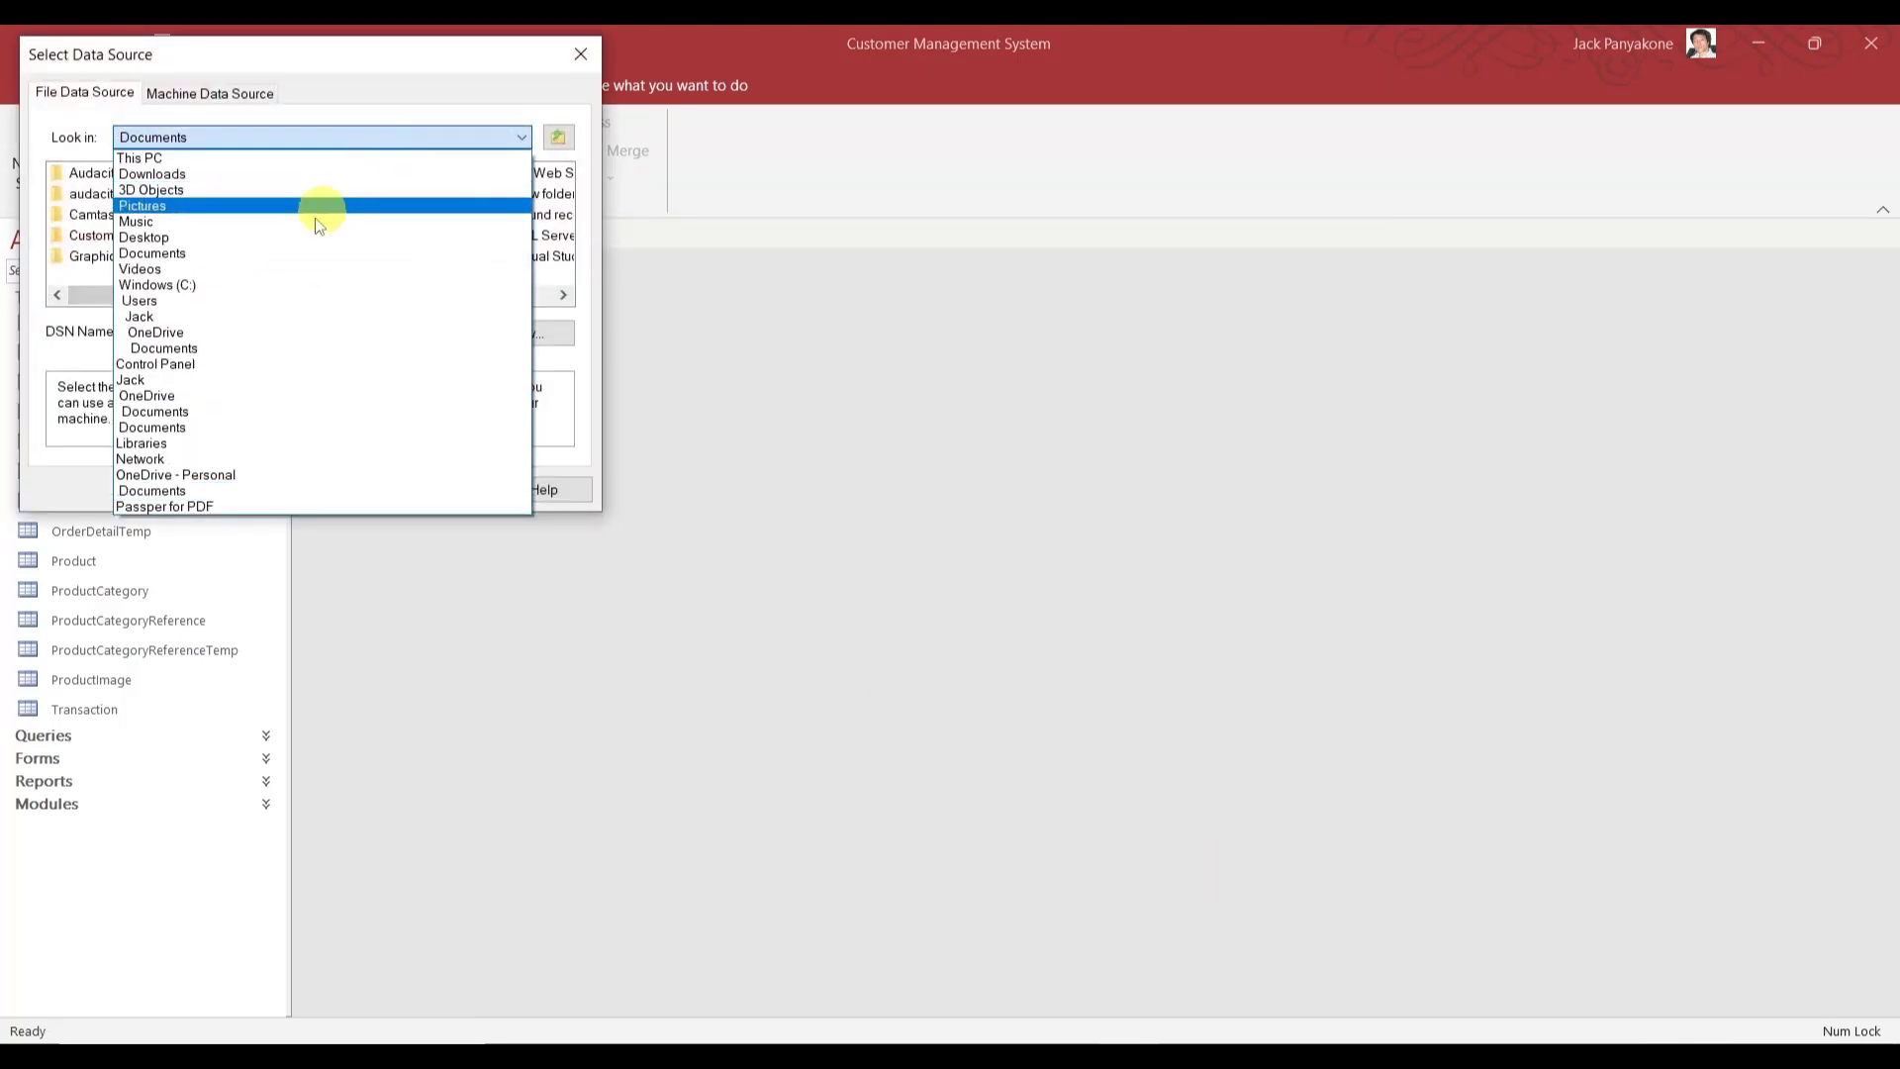
left_click(287, 285)
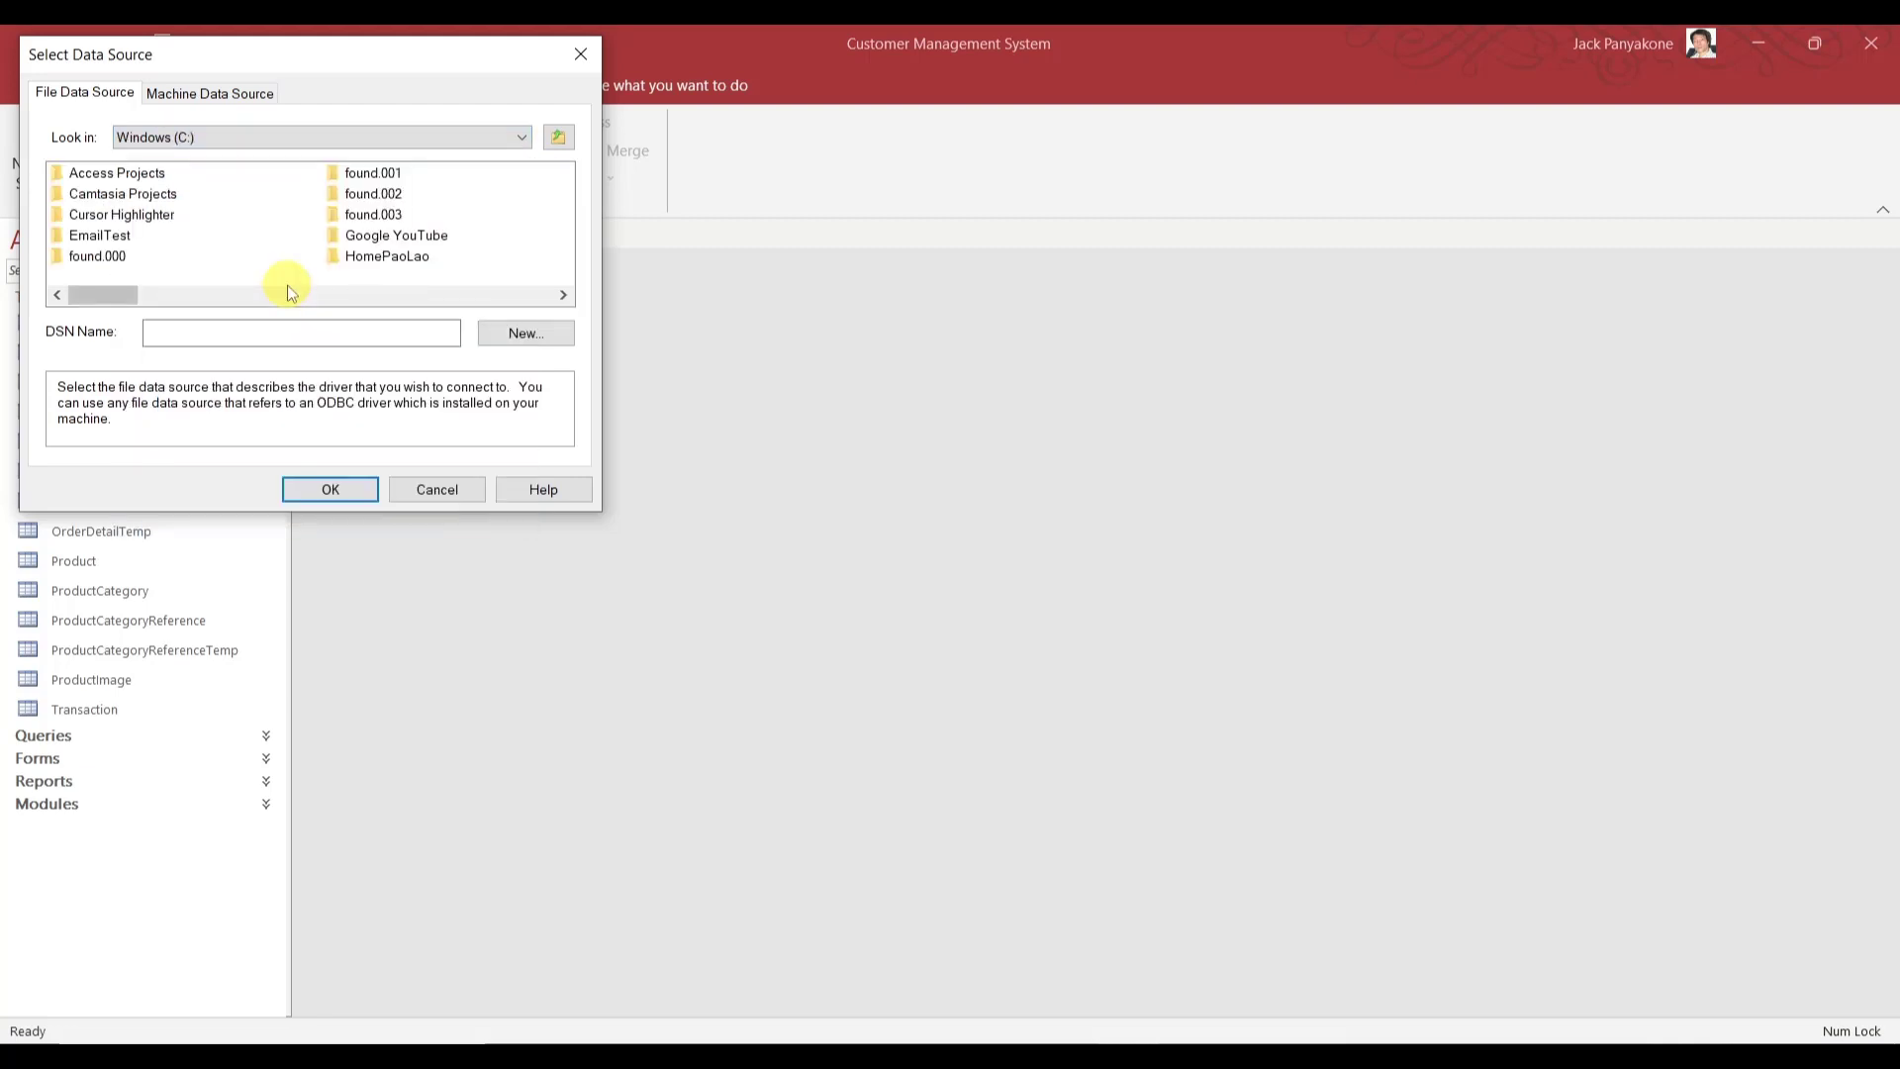
double_click(148, 178)
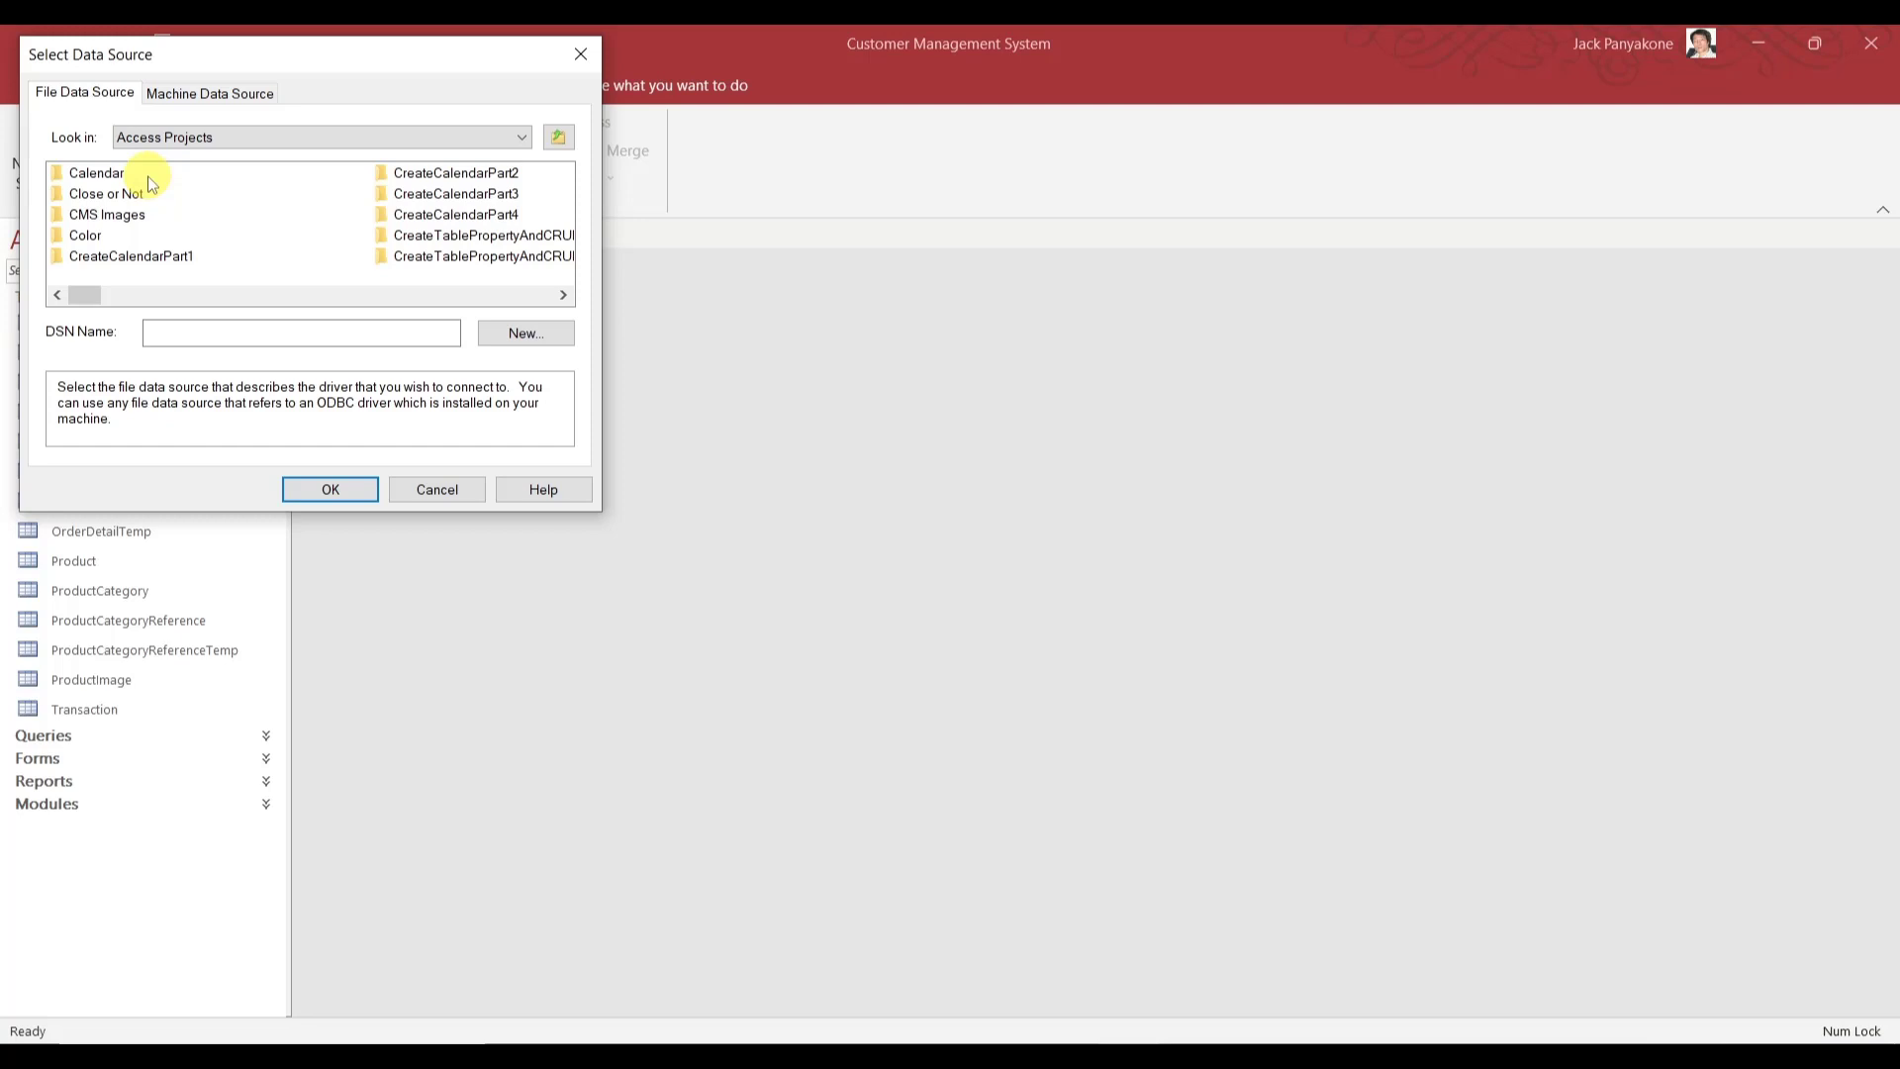
left_click_drag(563, 295, 563, 295)
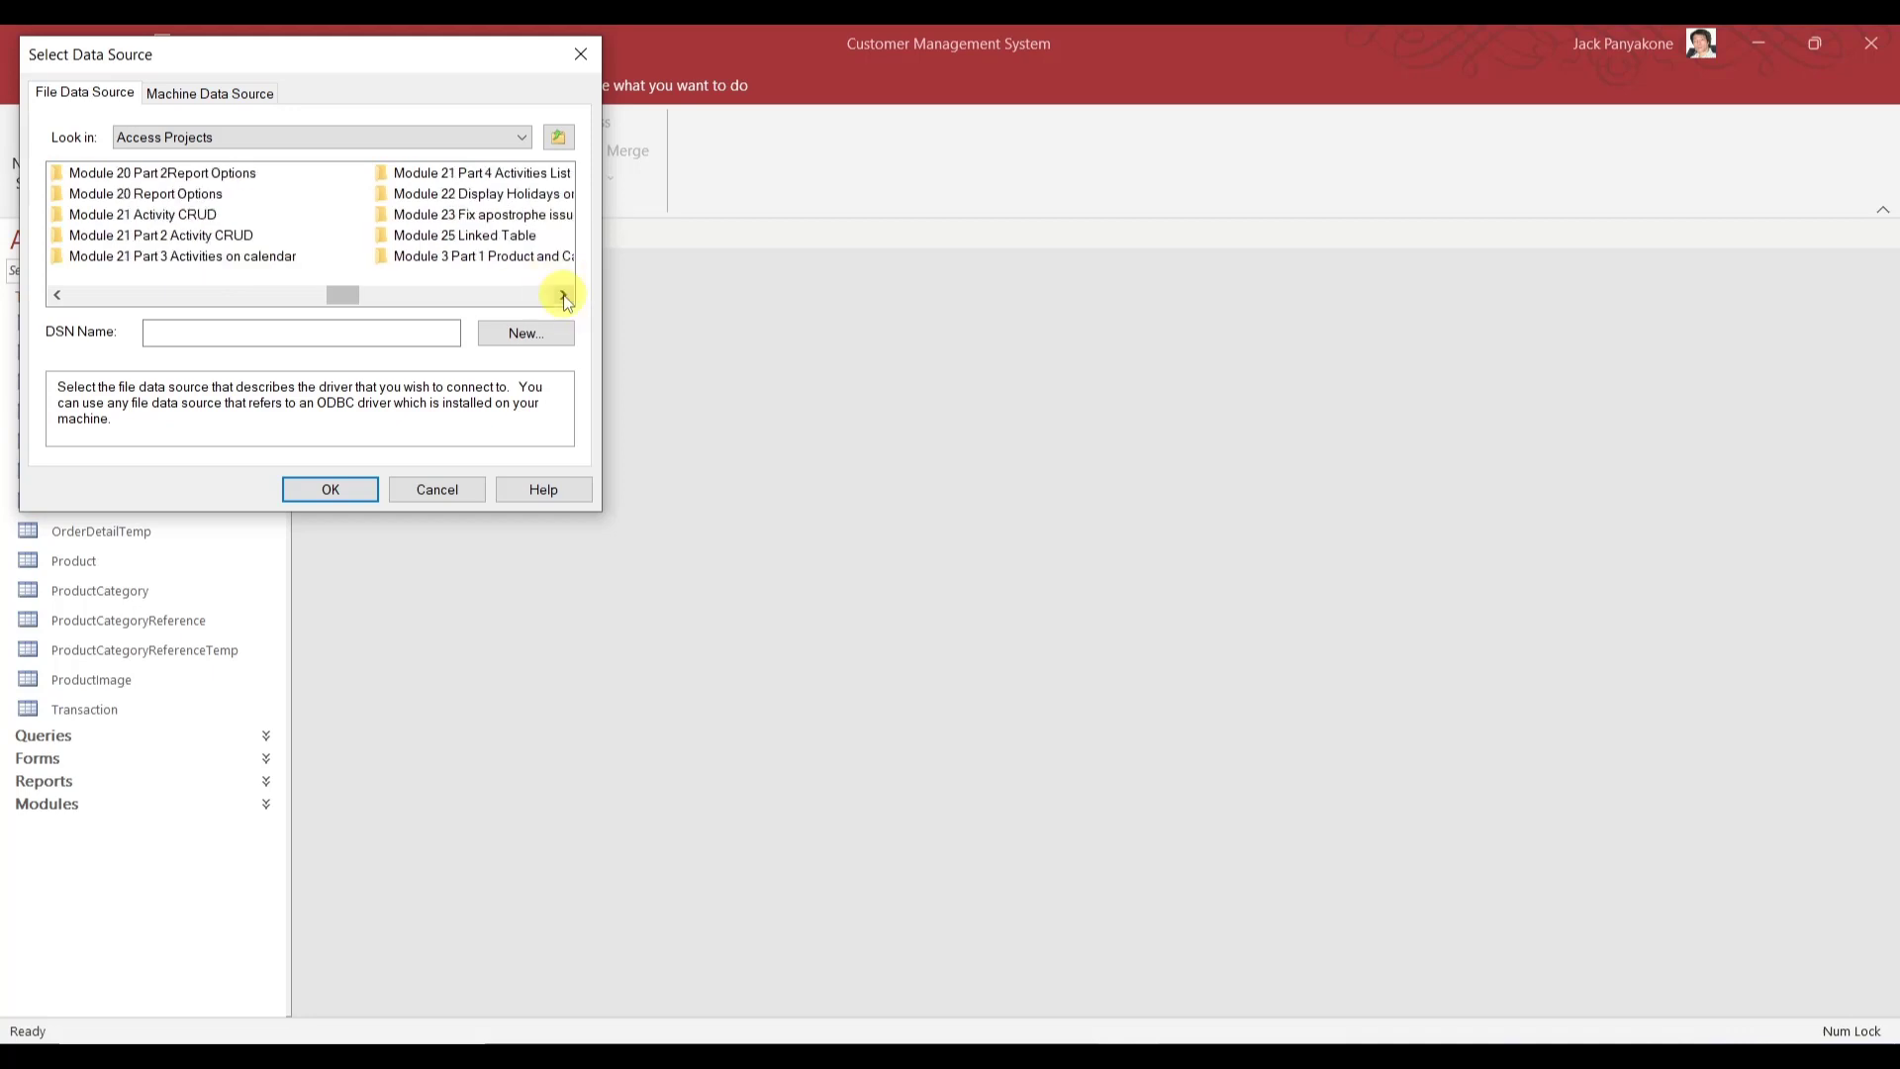
left_click(513, 238)
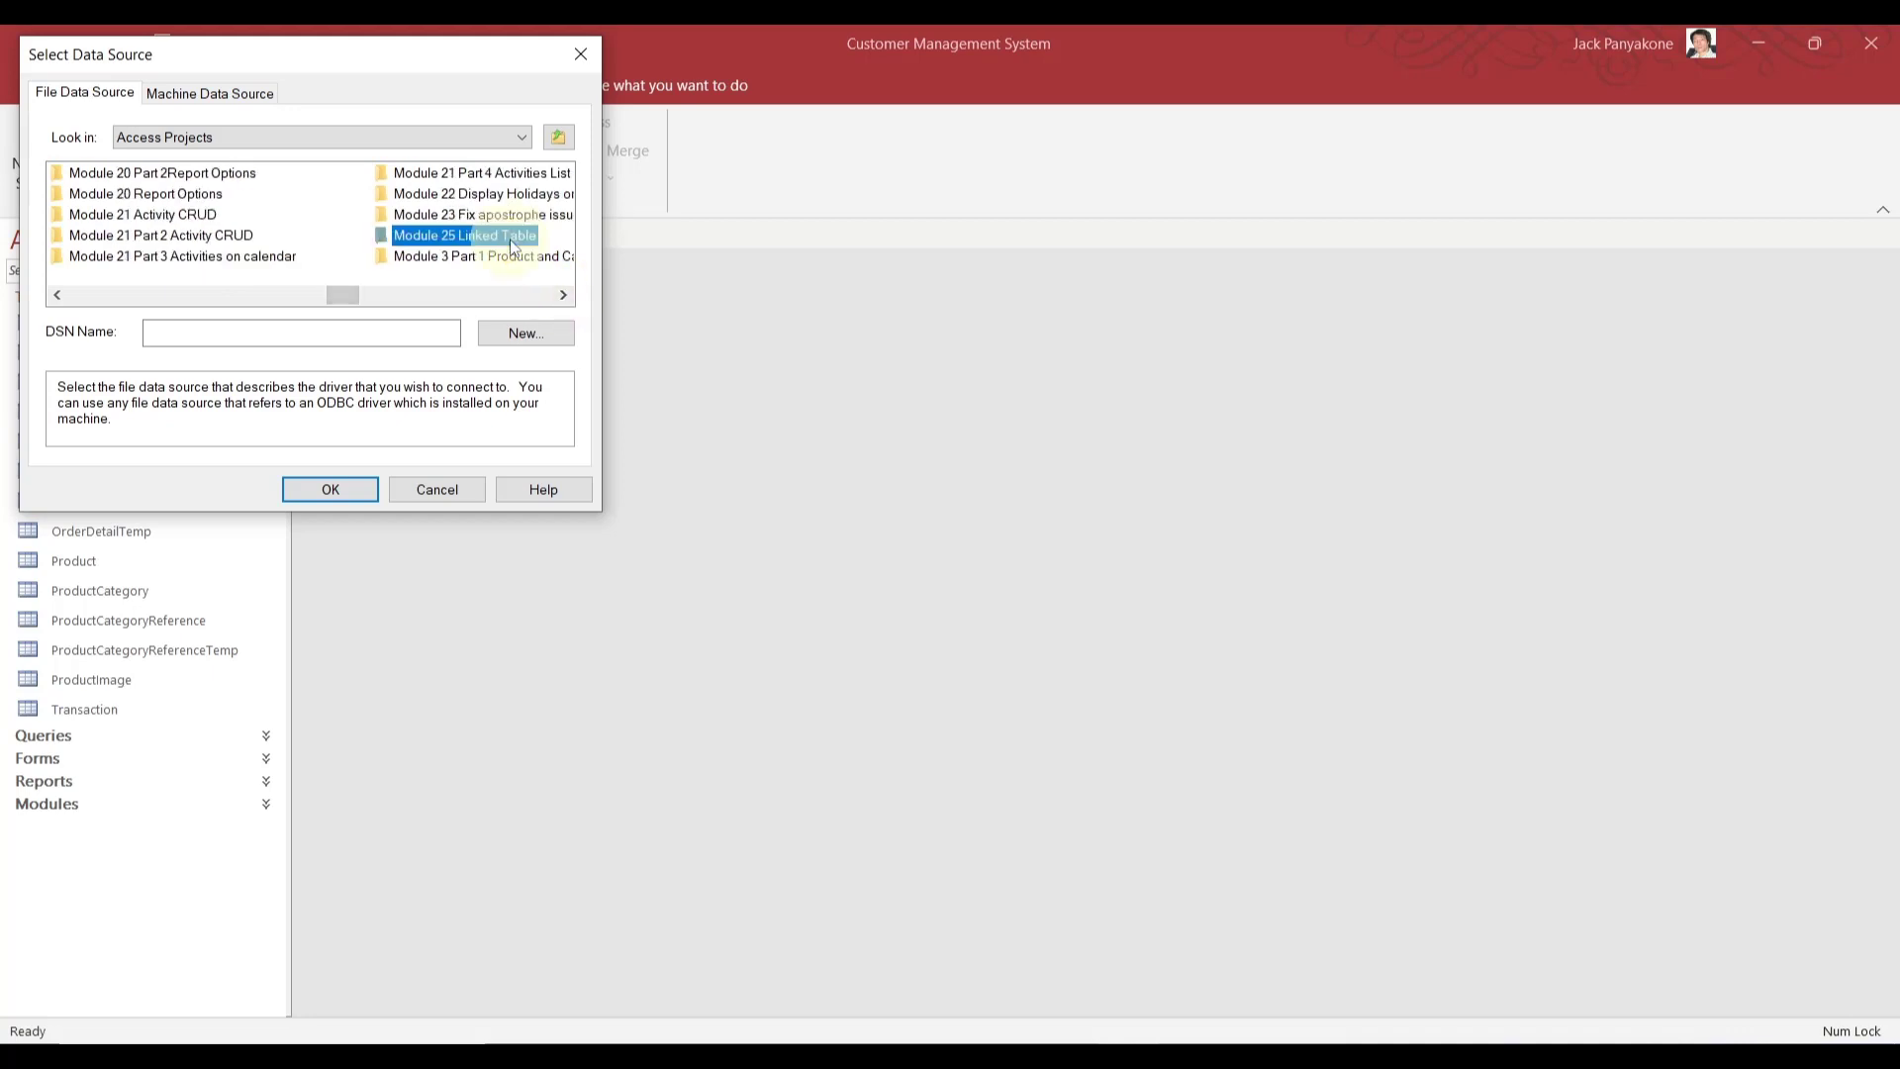
double_click(514, 237)
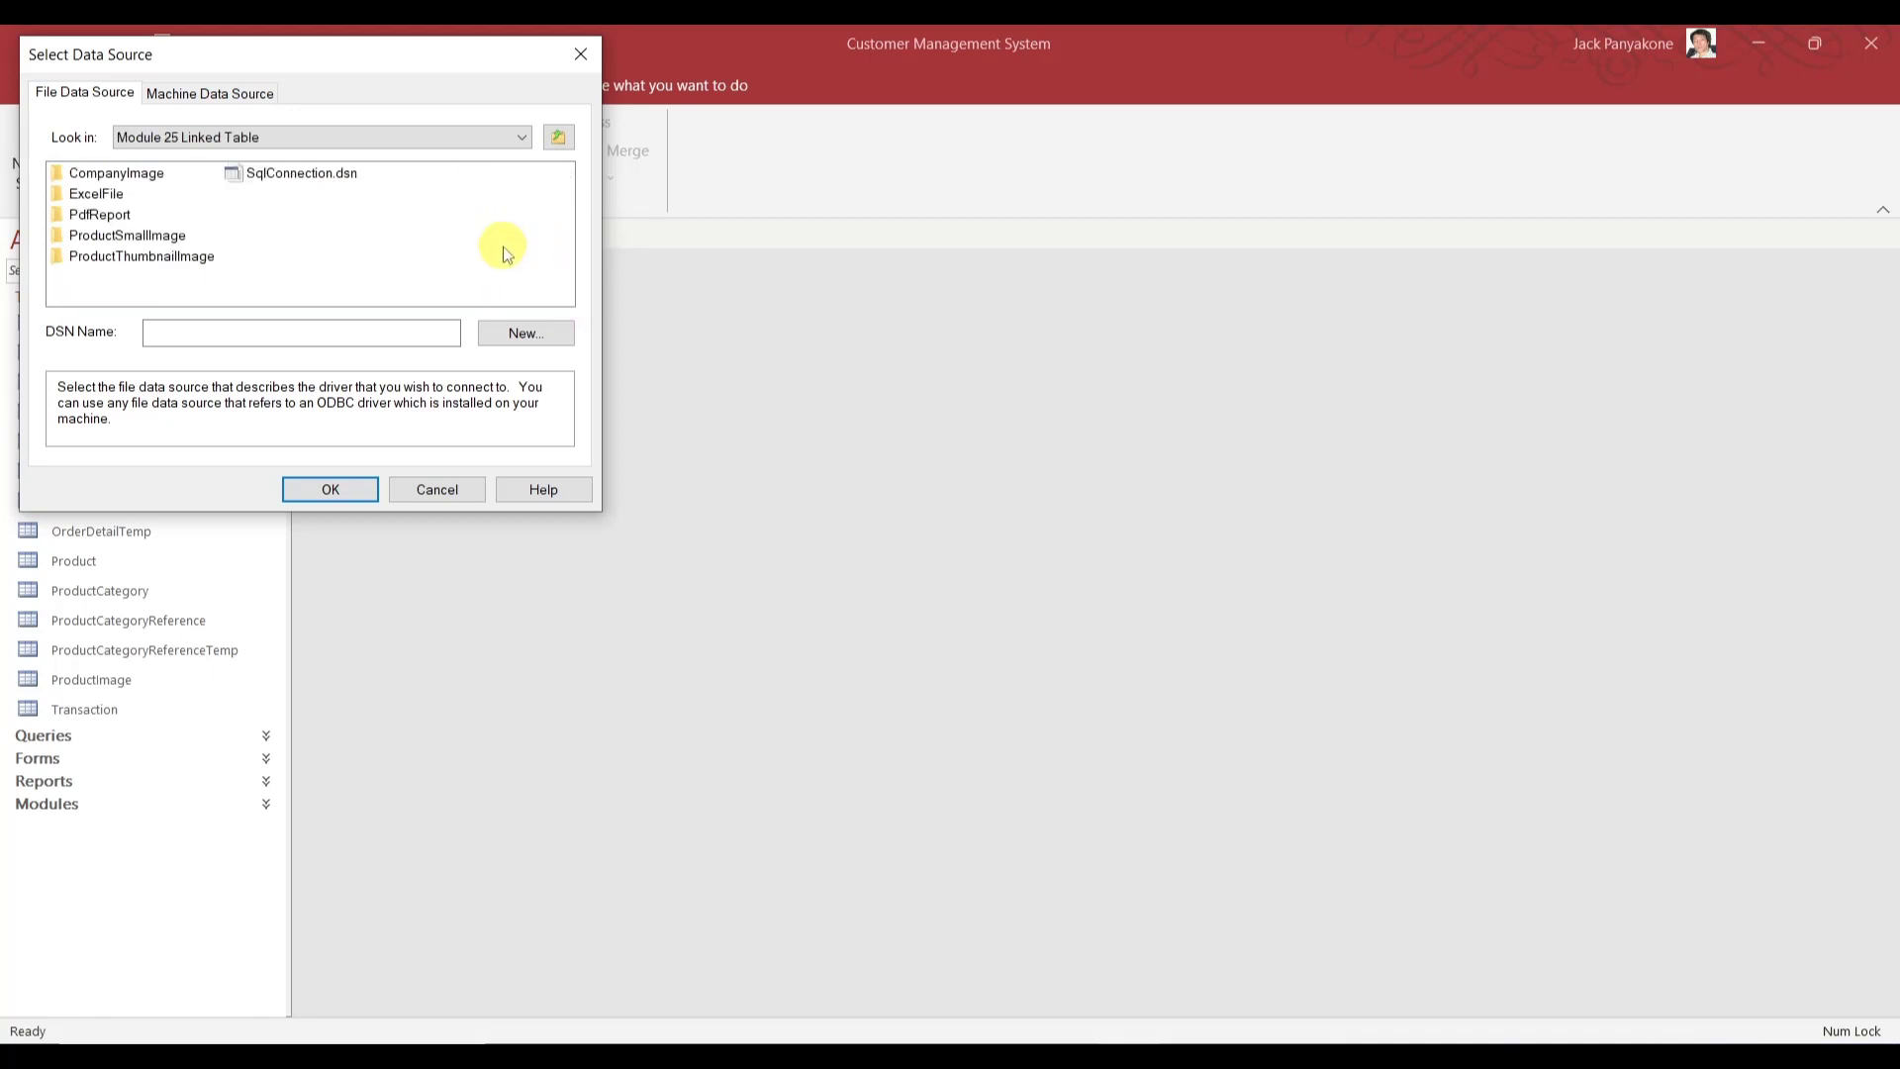
double_click(305, 173)
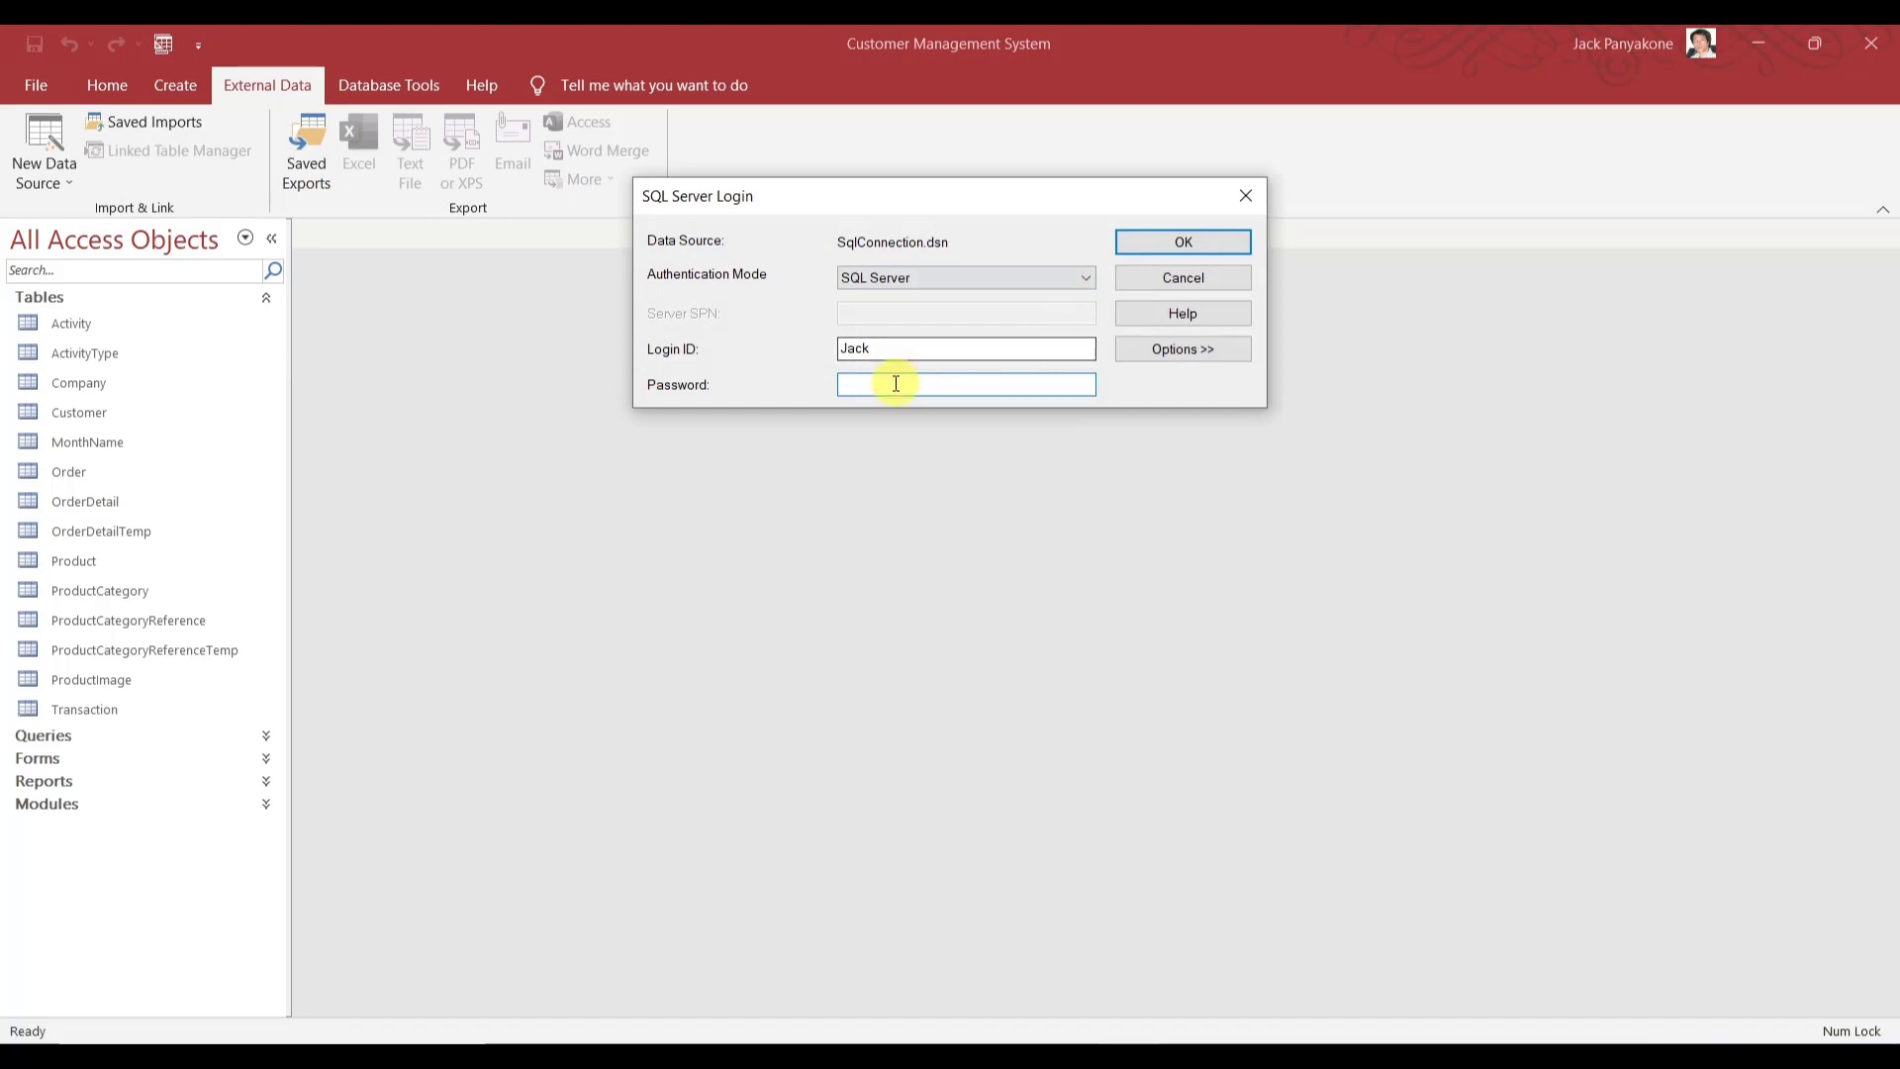
- Log in to SQL Server with the authentication mode set to Windows Integrated
left_click(1082, 281)
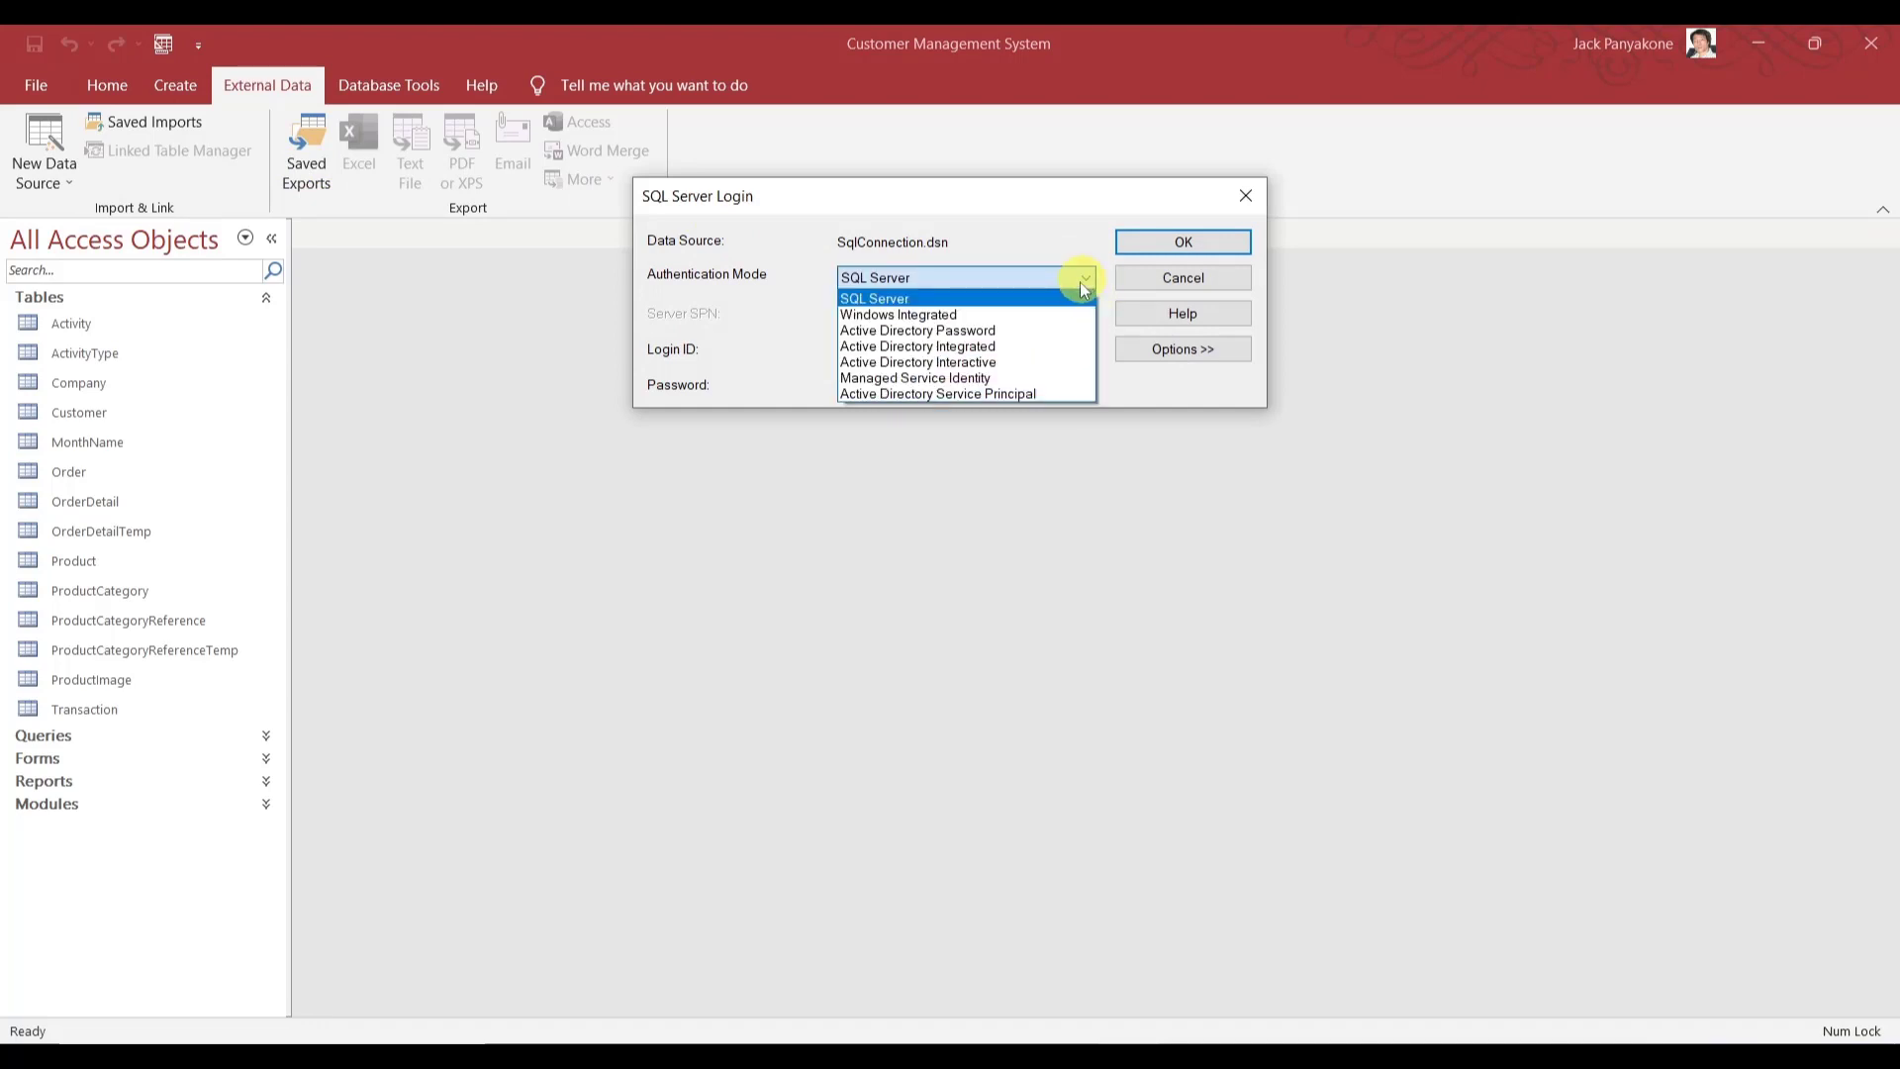
left_click(965, 315)
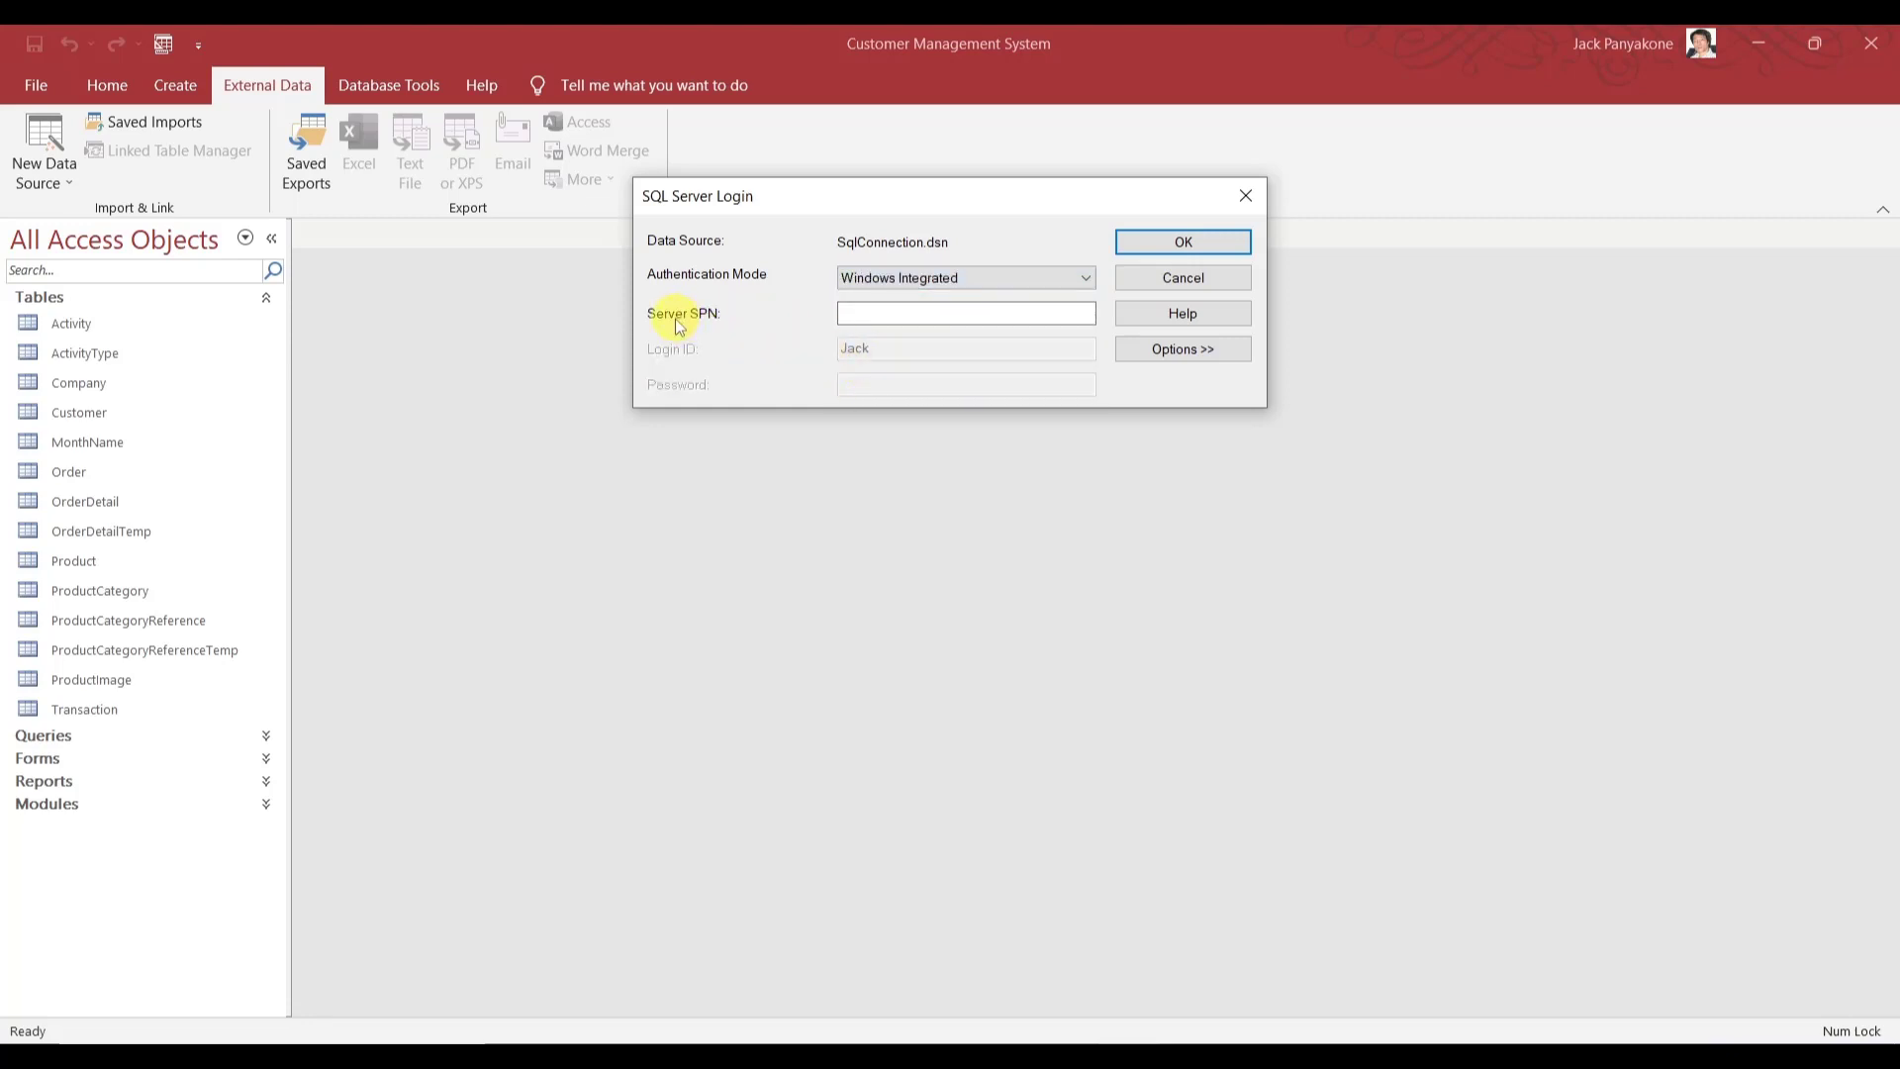
left_click(1160, 249)
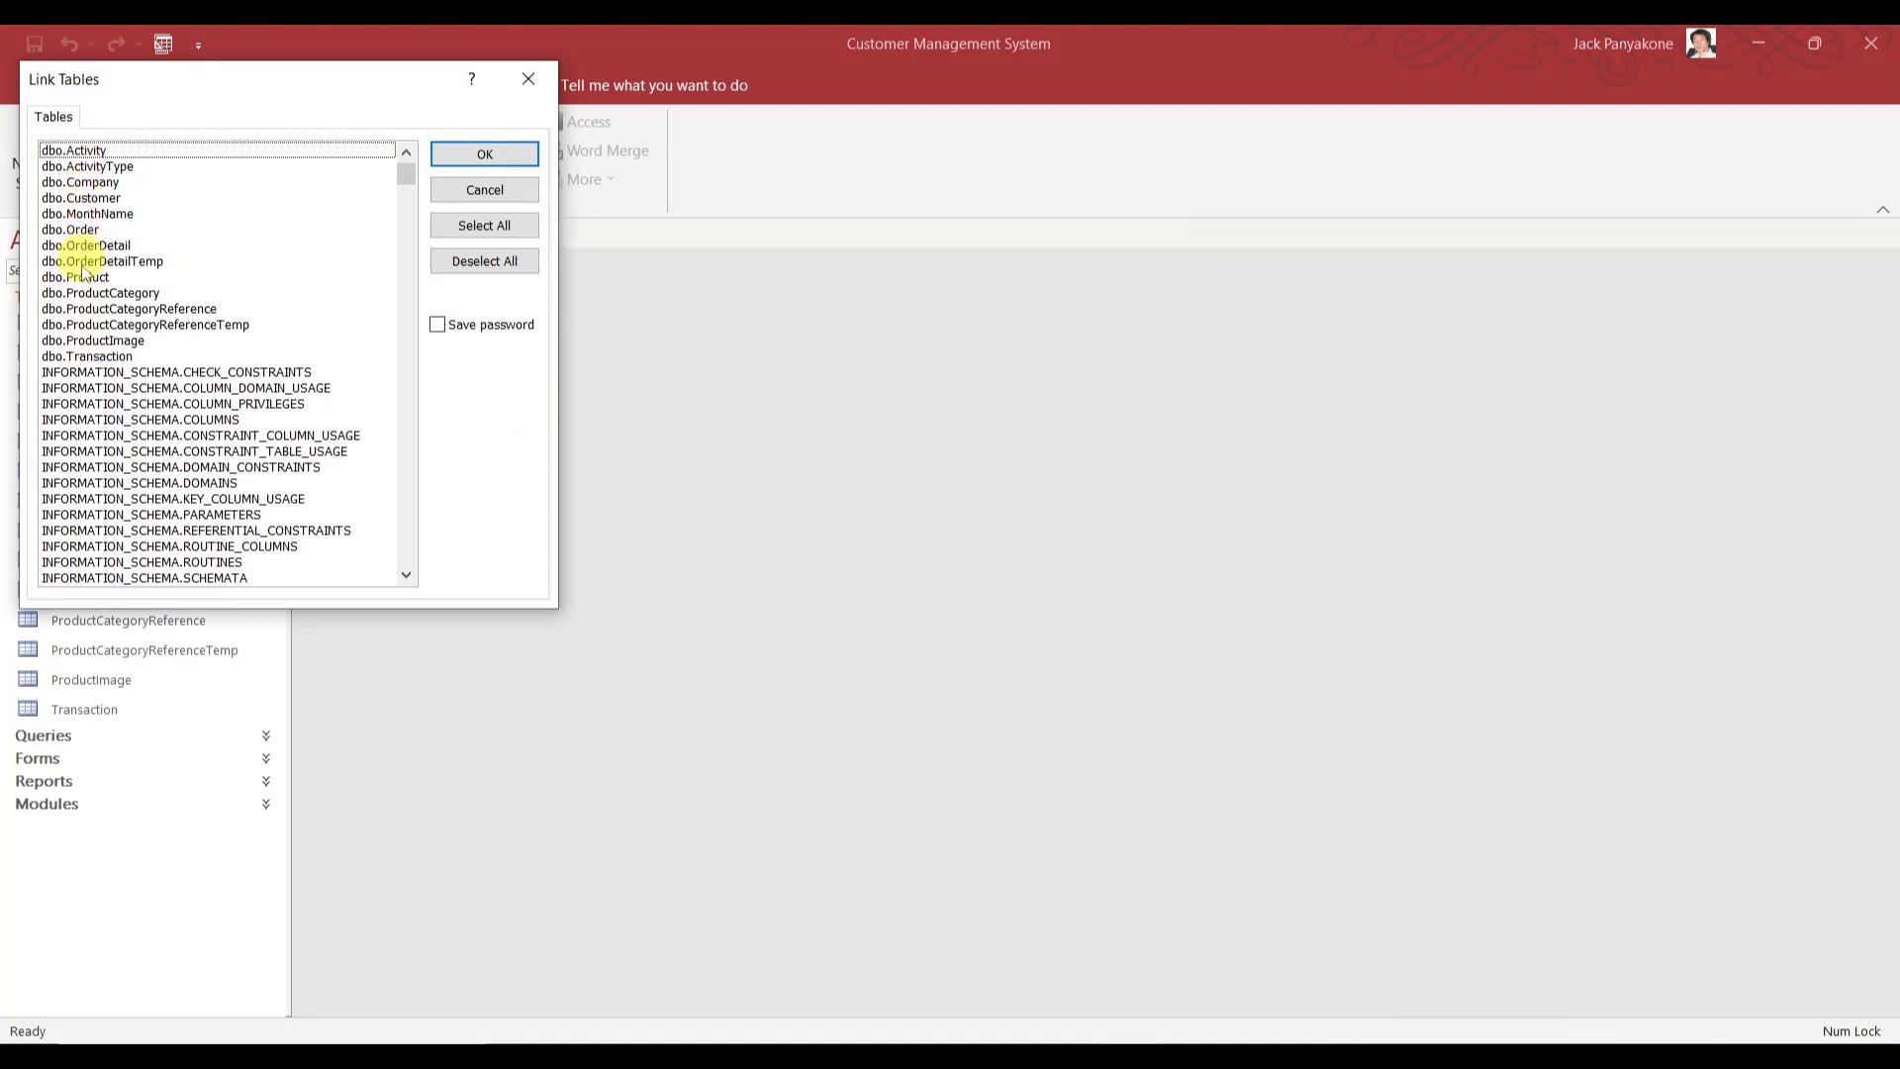
- Link all the dbo tables from dbo.Activity through dbo.Transaction, using ActivityTypeId as the unique record identifier for dbo_ActivityType
left_click(85, 357)
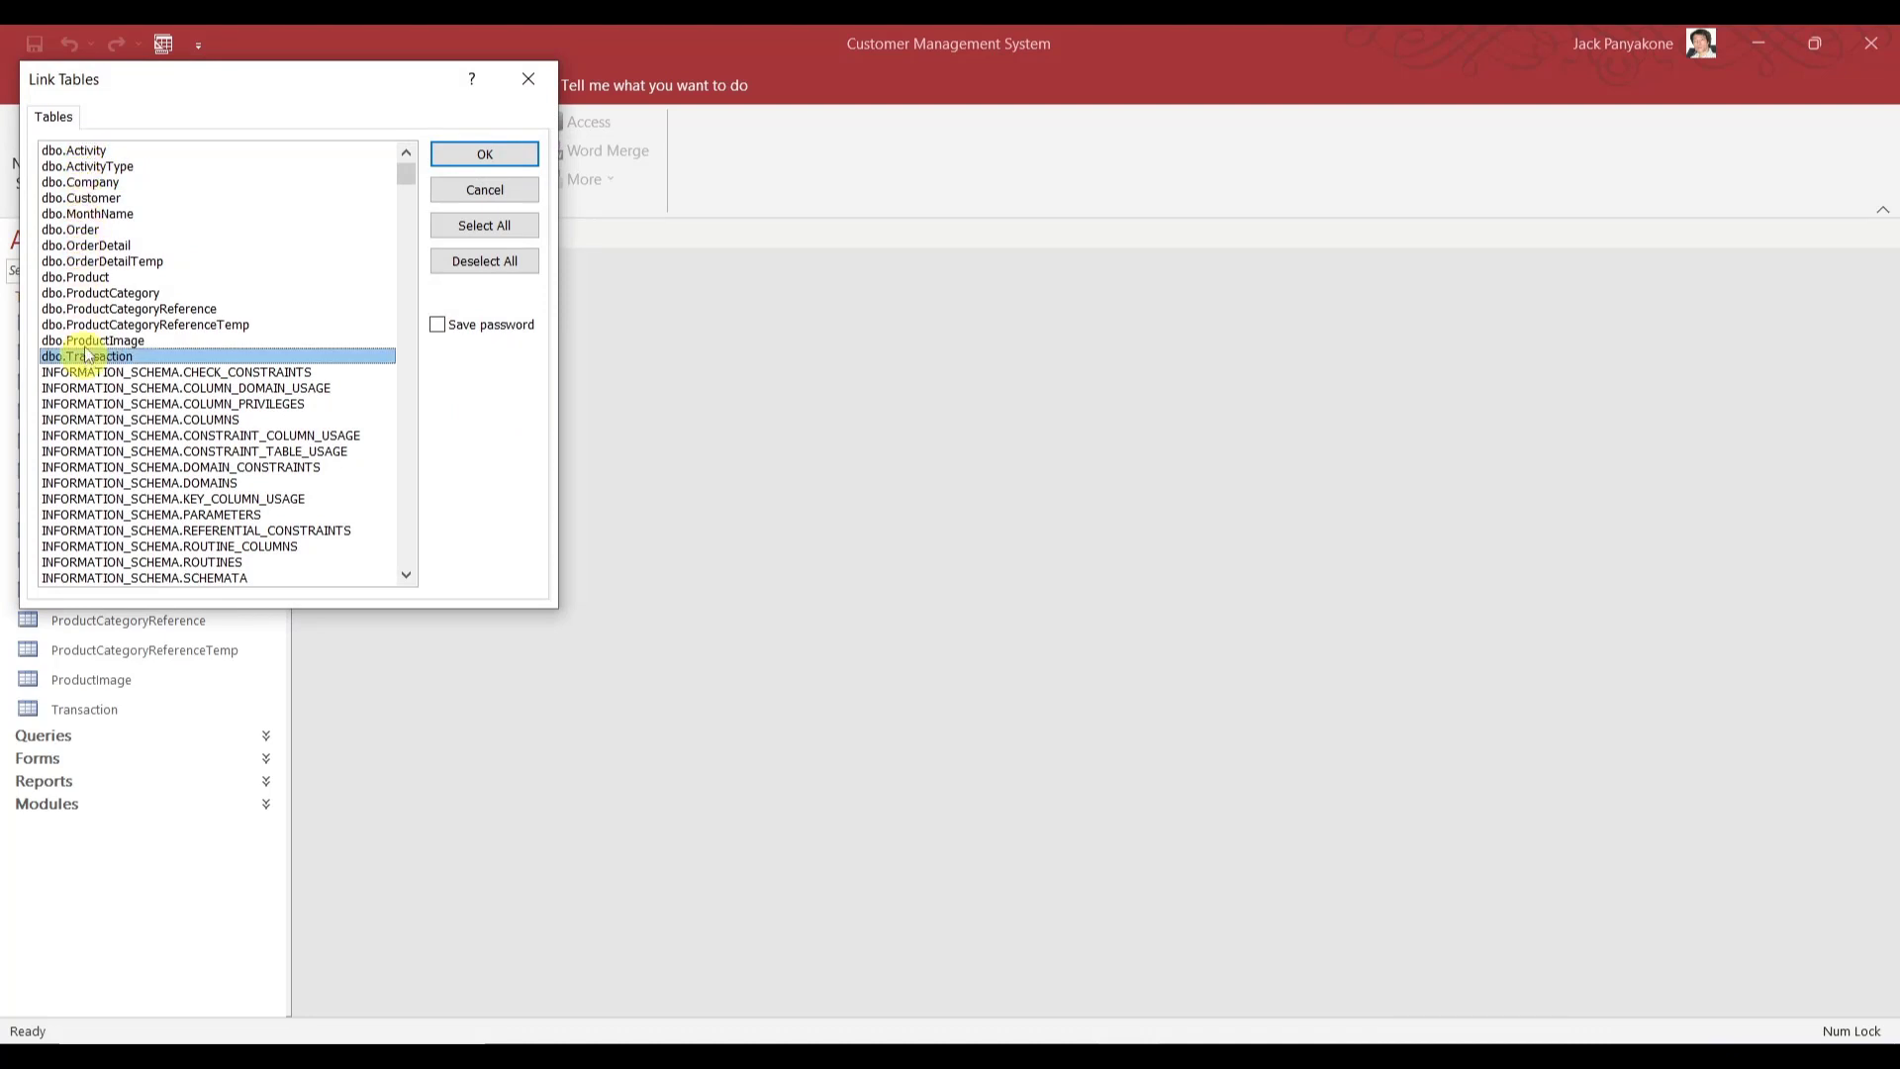
left_click(86, 340)
left_click(86, 327)
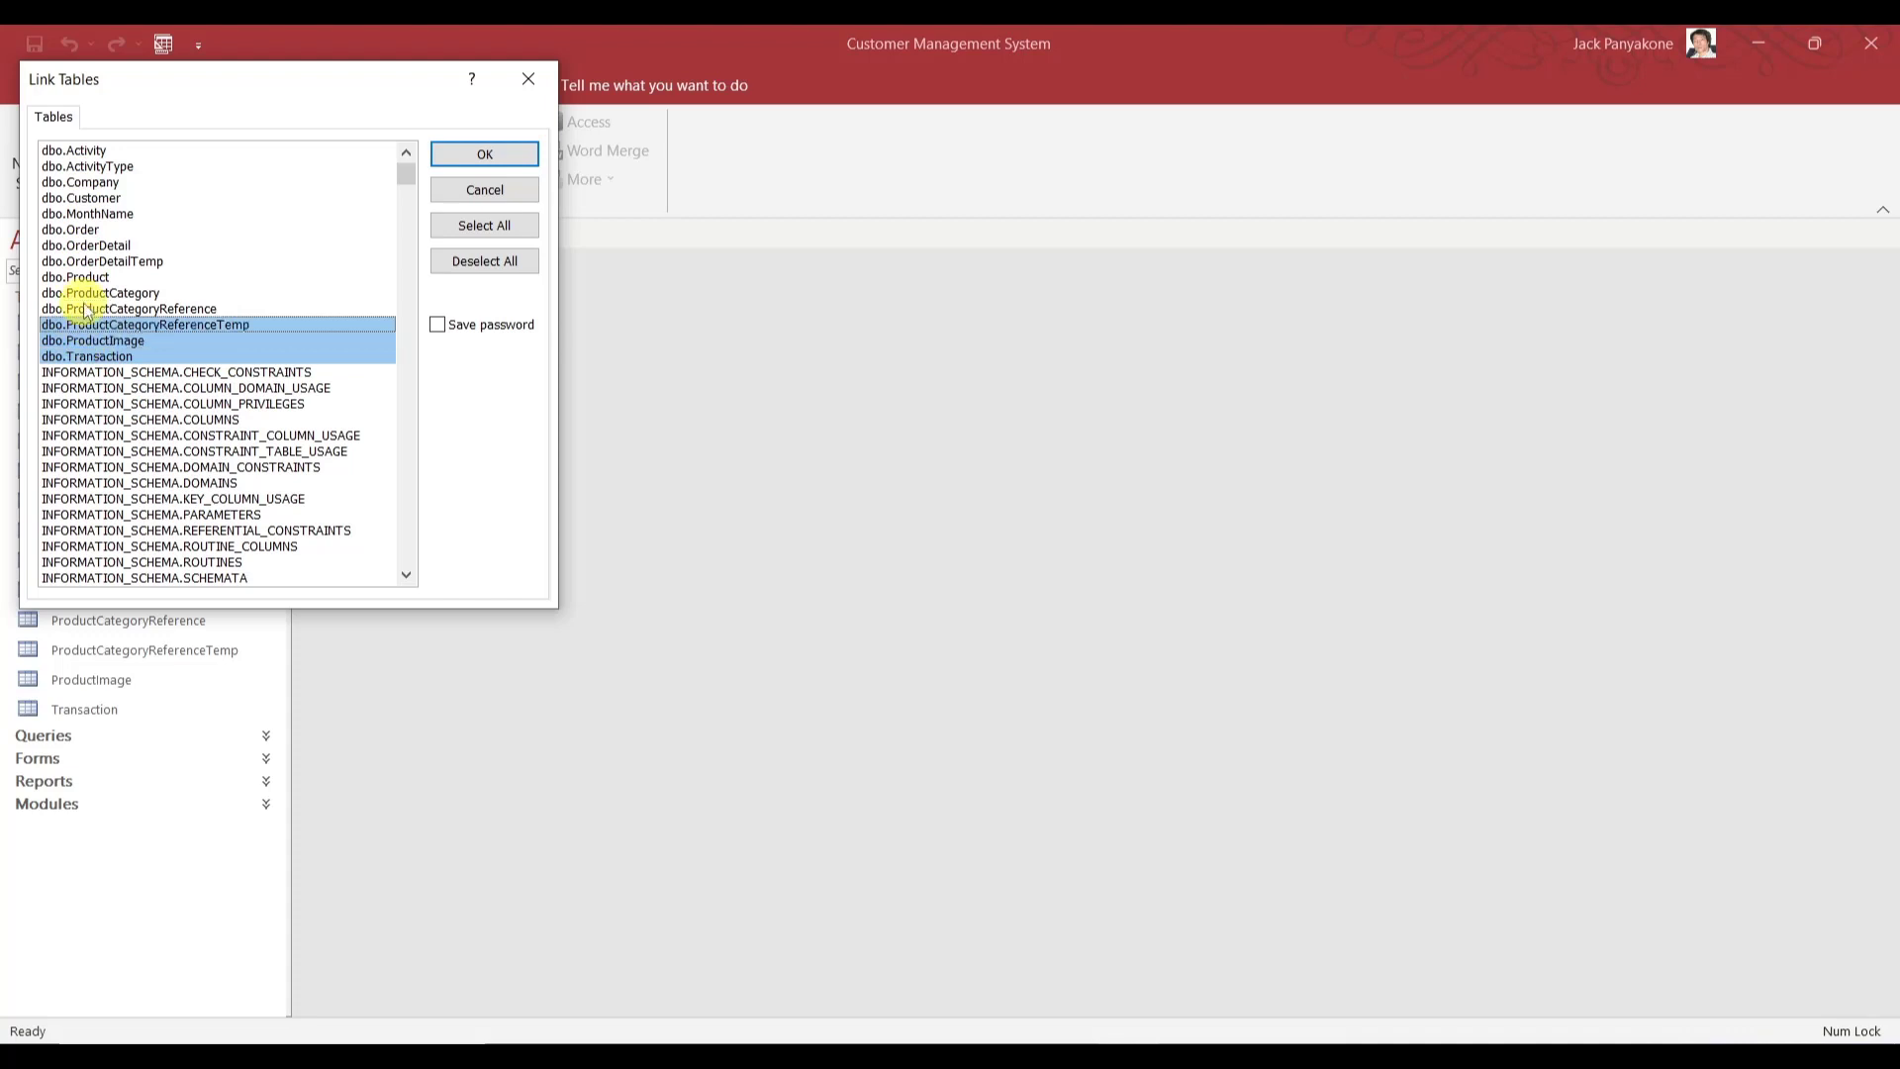
left_click(86, 309)
left_click(83, 293)
left_click(84, 278)
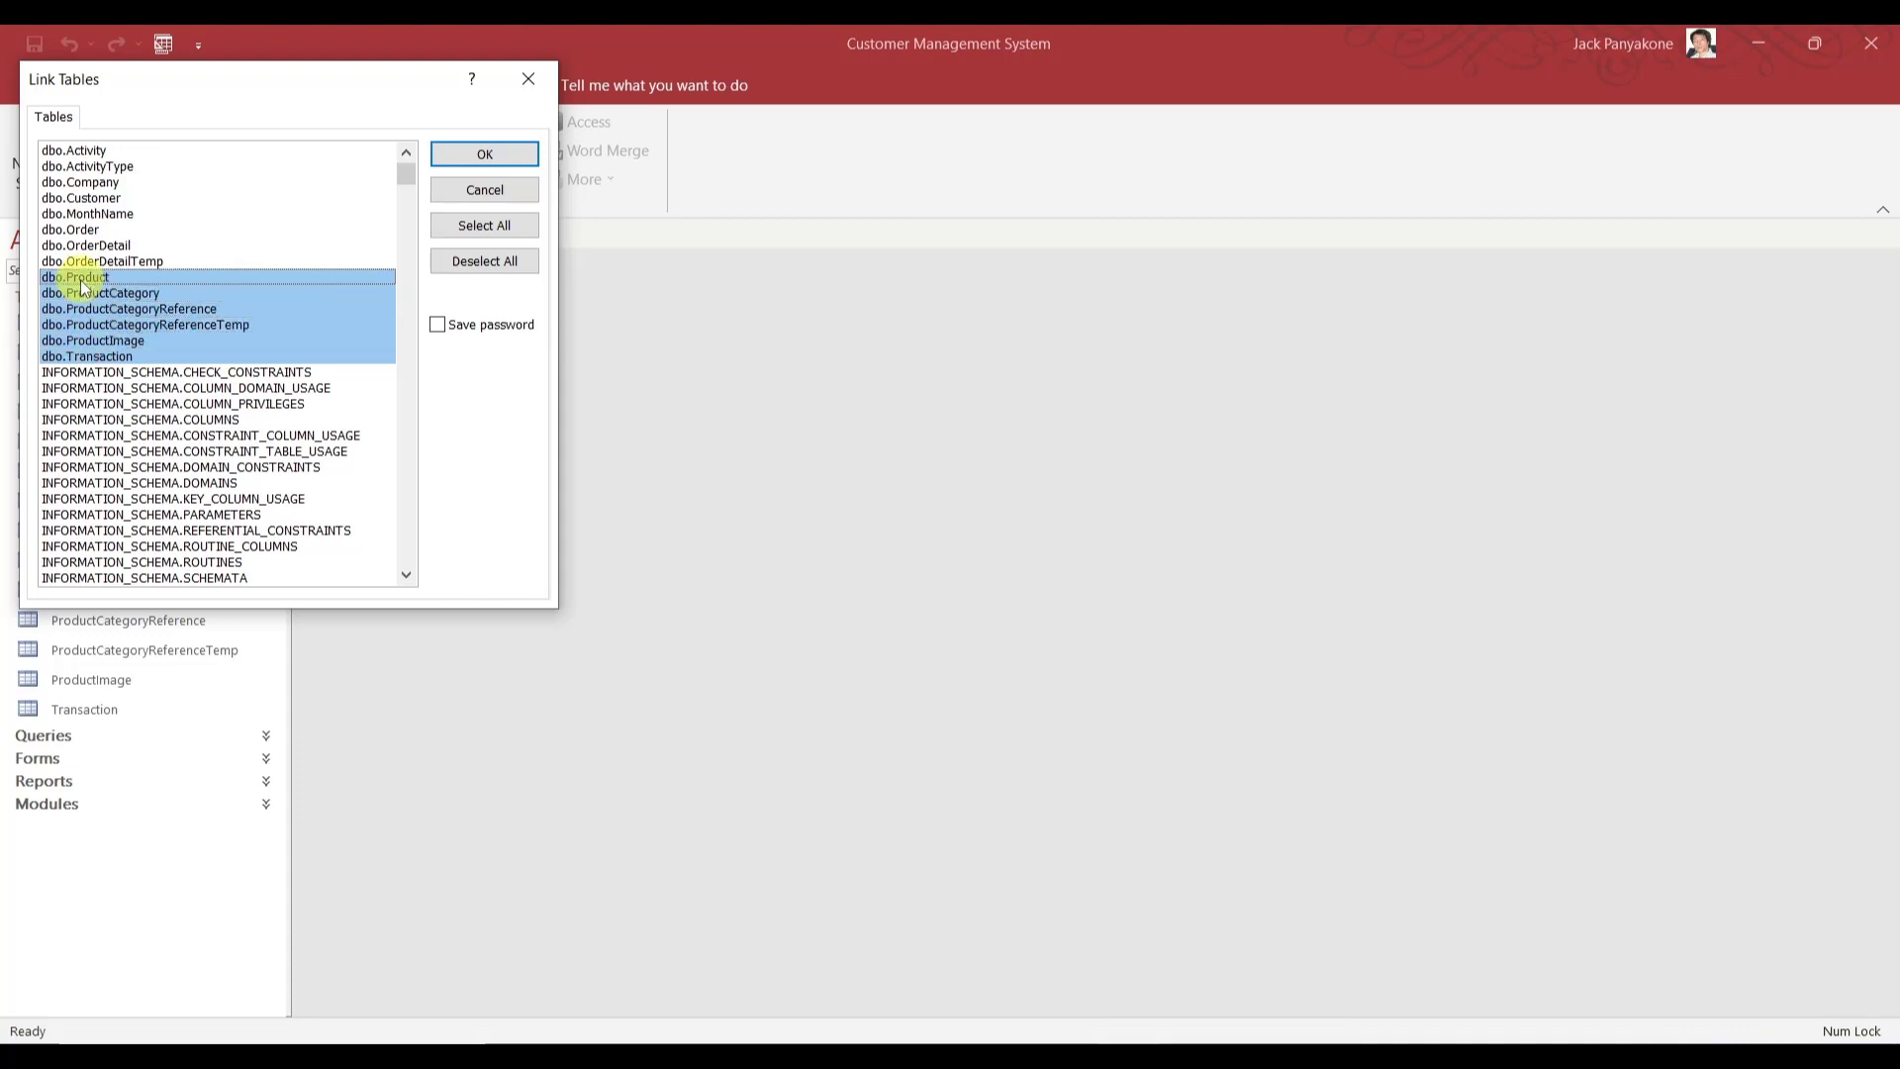
left_click(85, 261)
left_click(86, 248)
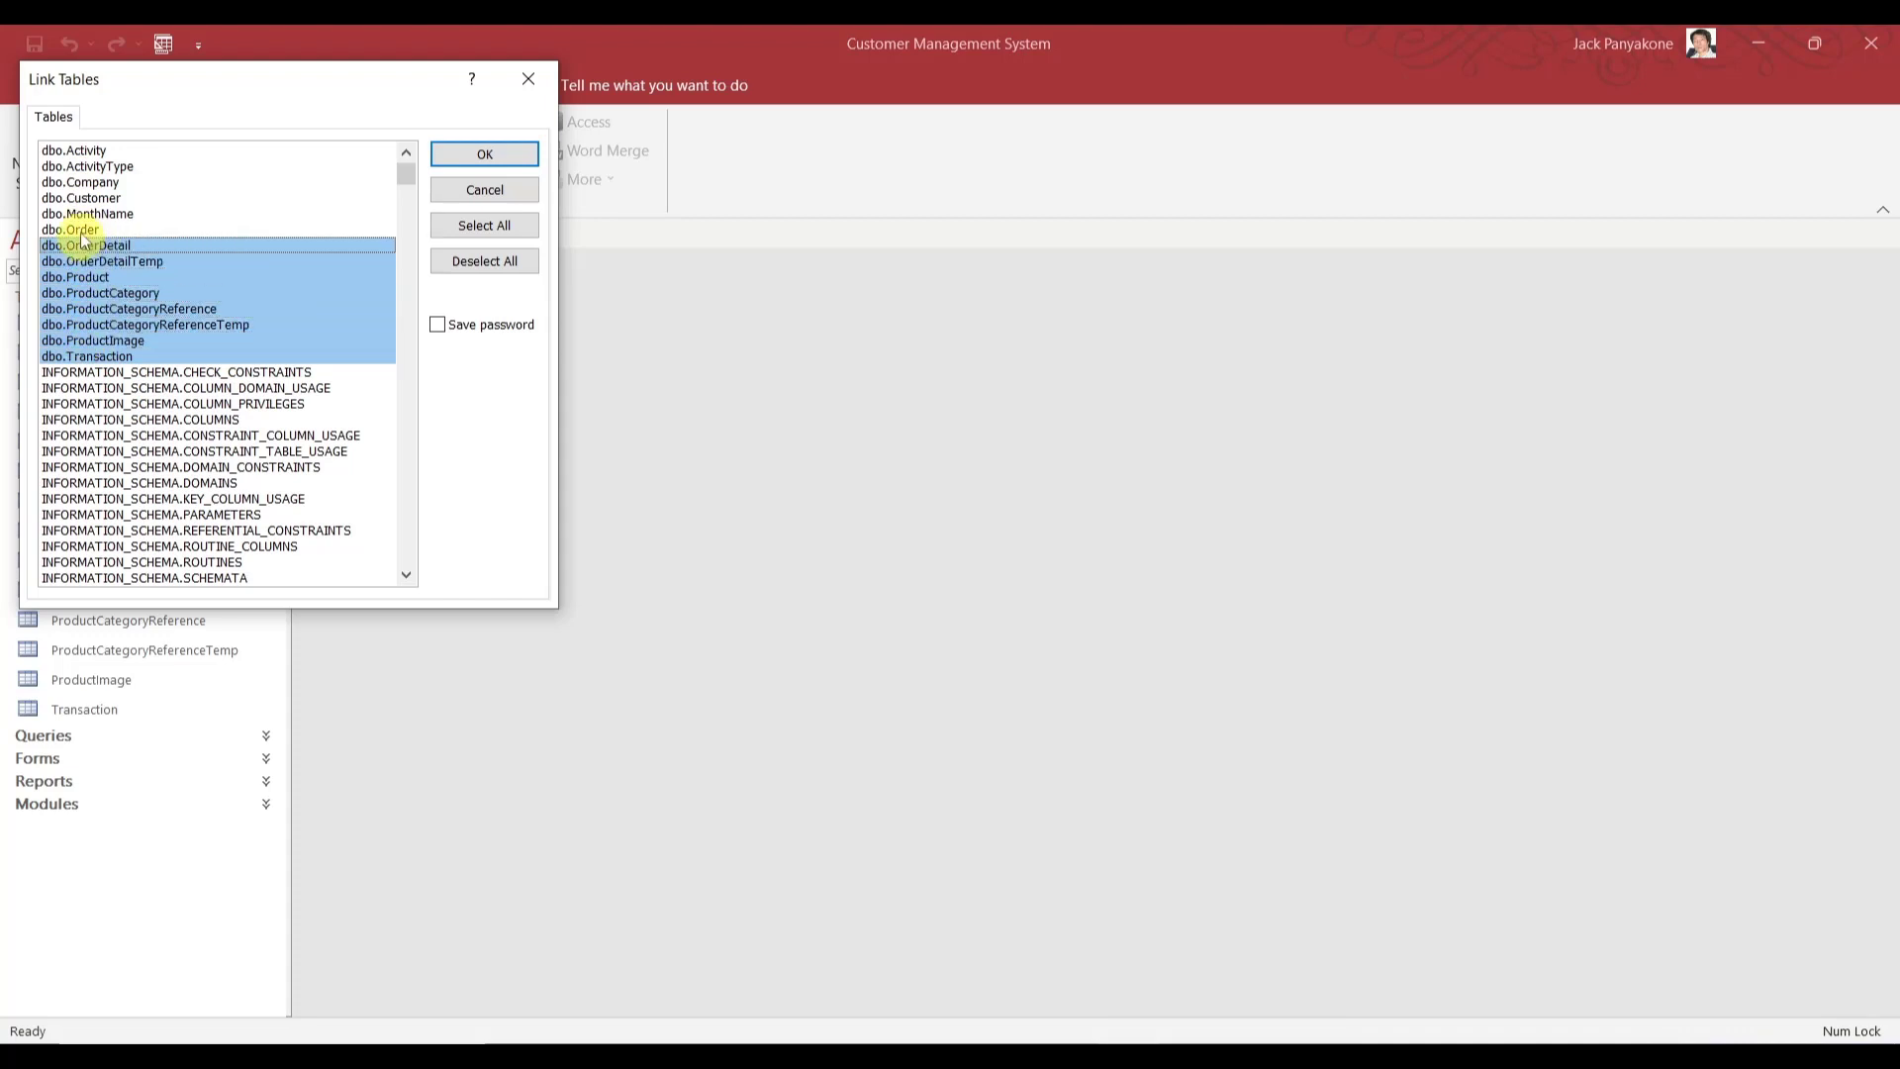
left_click(85, 231)
left_click(85, 214)
left_click(85, 198)
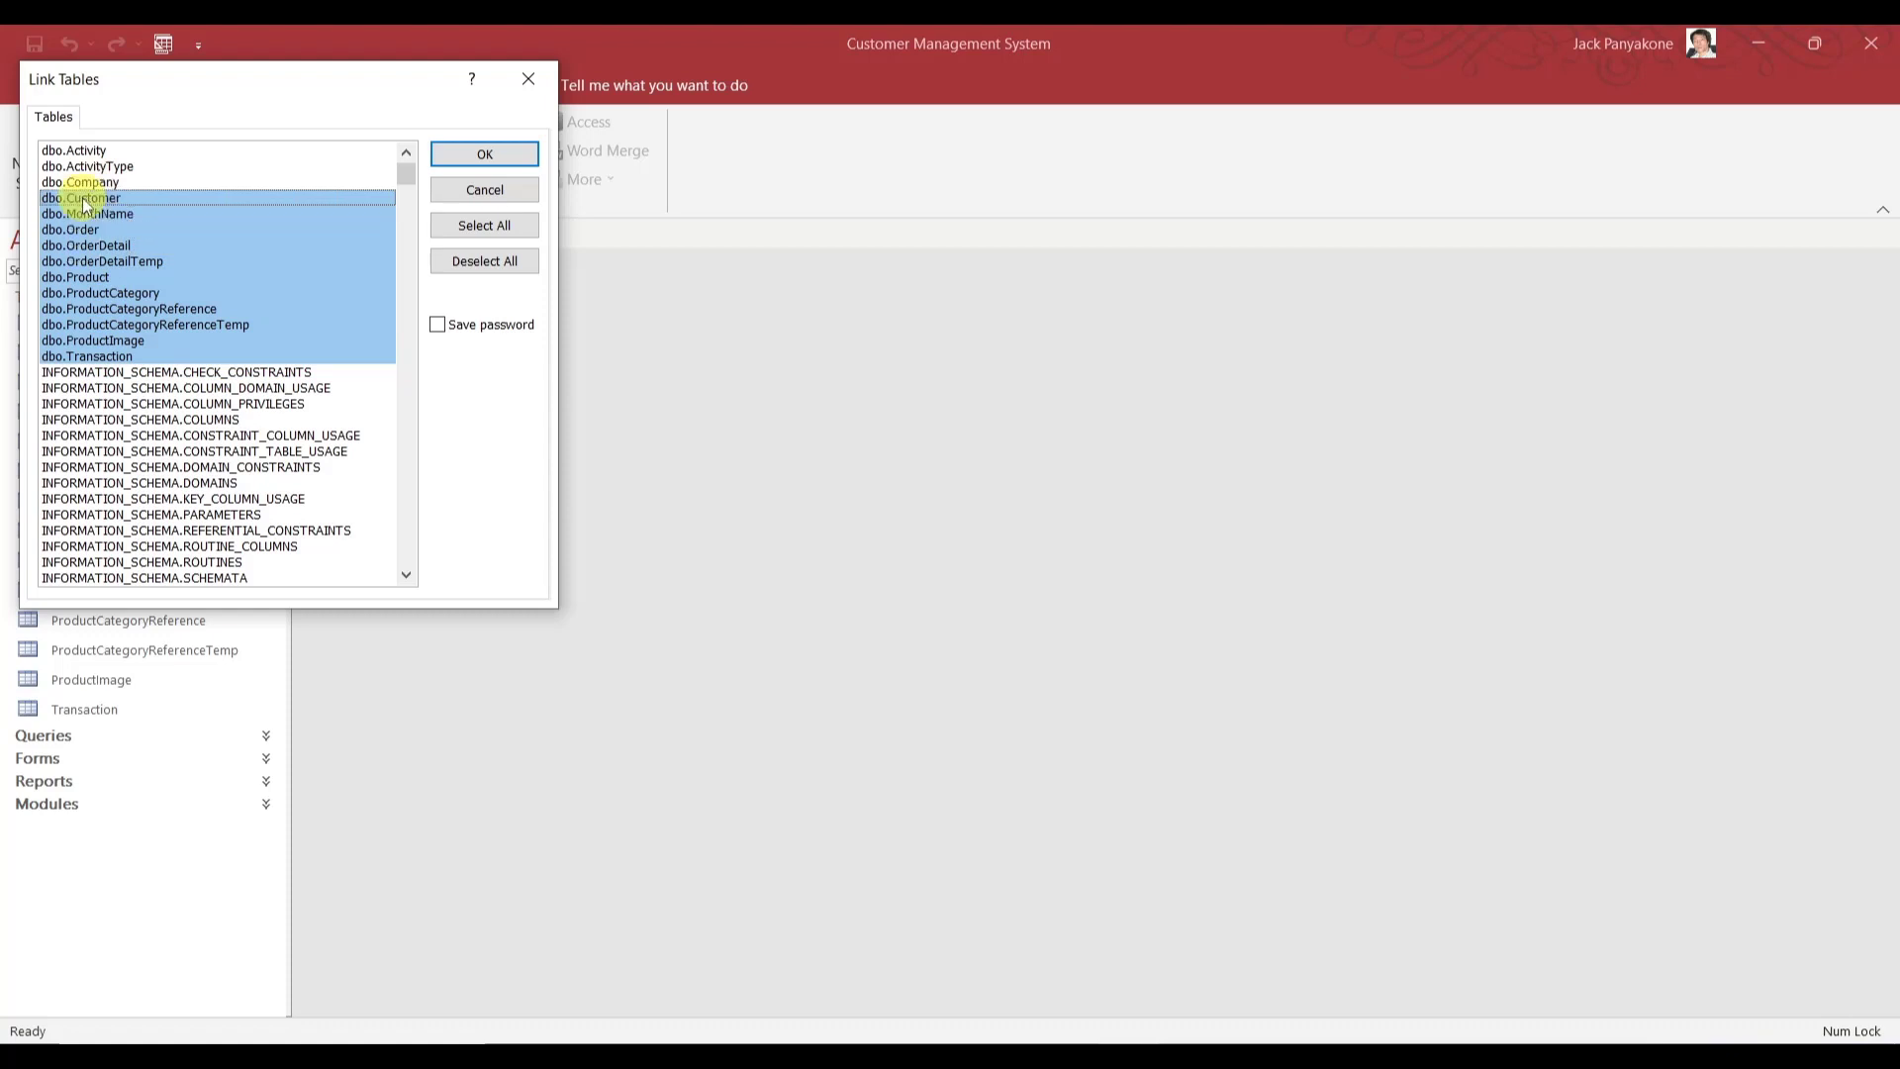
left_click(85, 182)
left_click(86, 166)
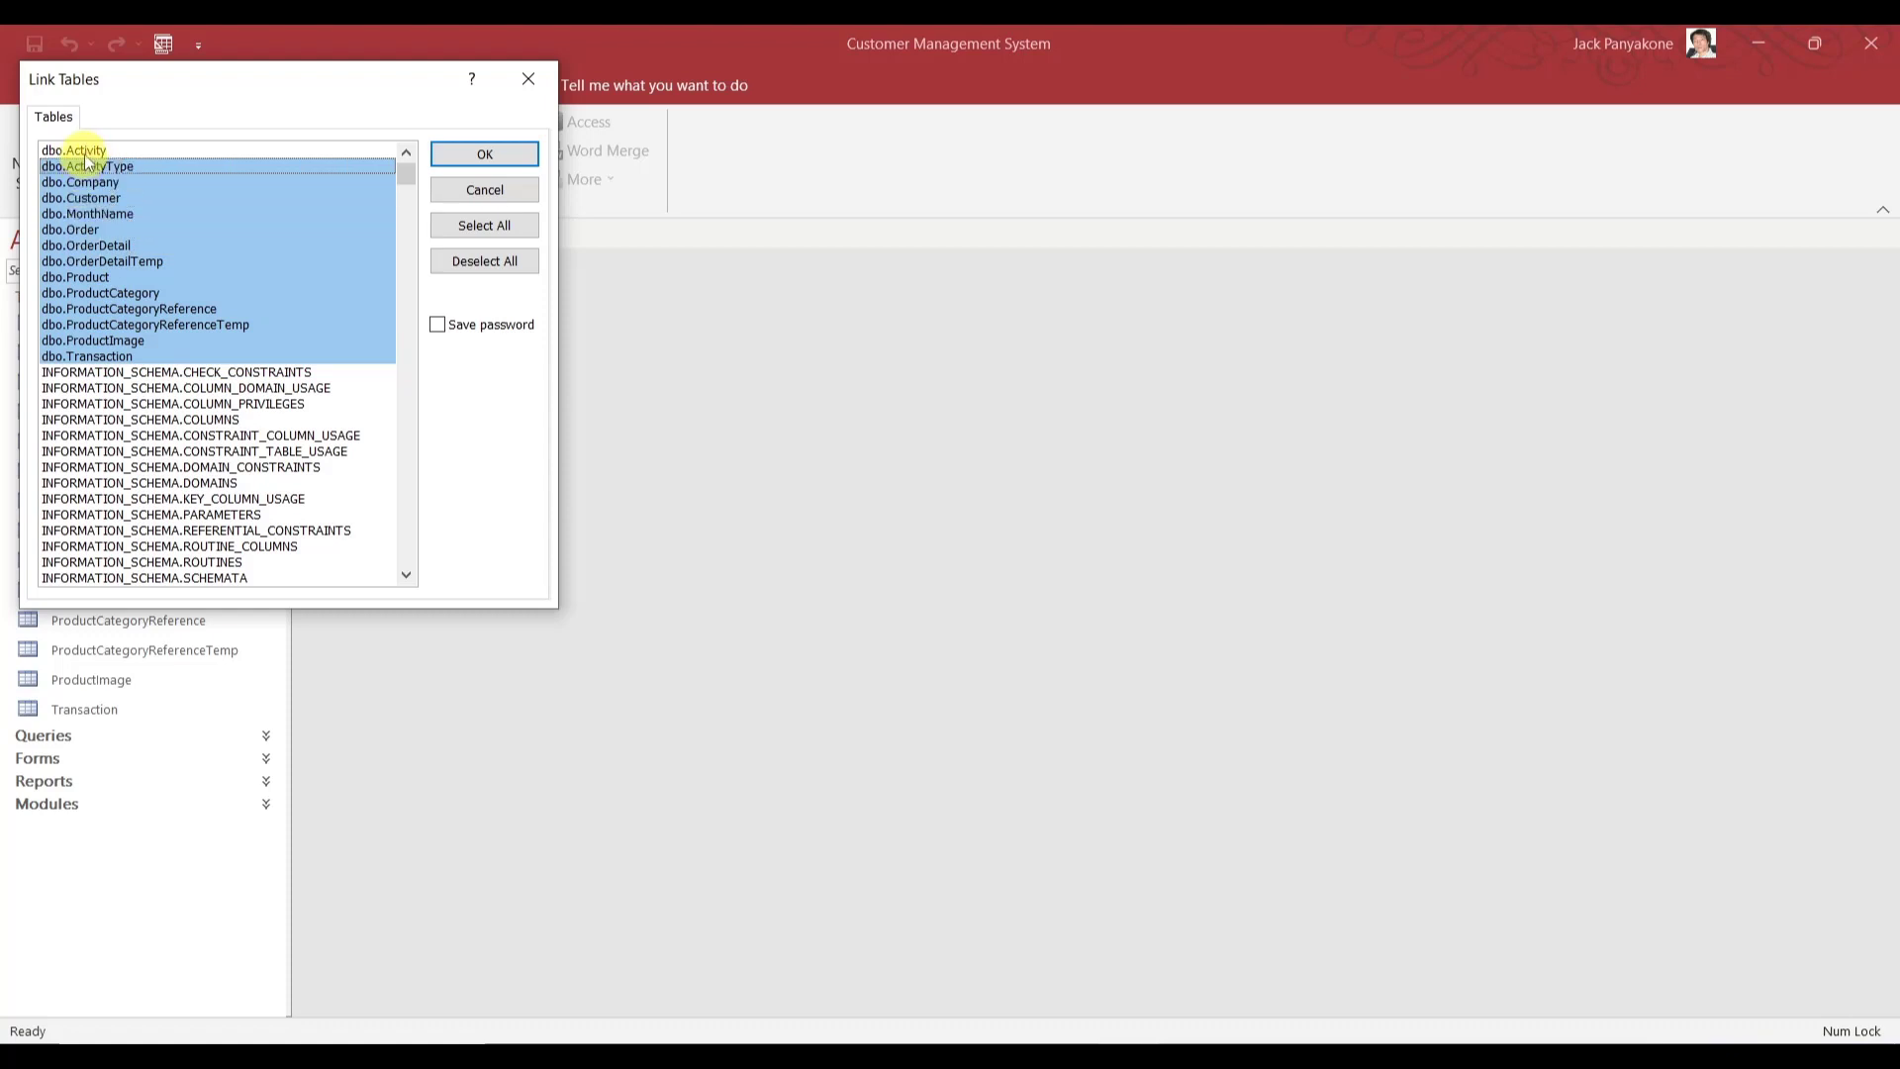
left_click(79, 151)
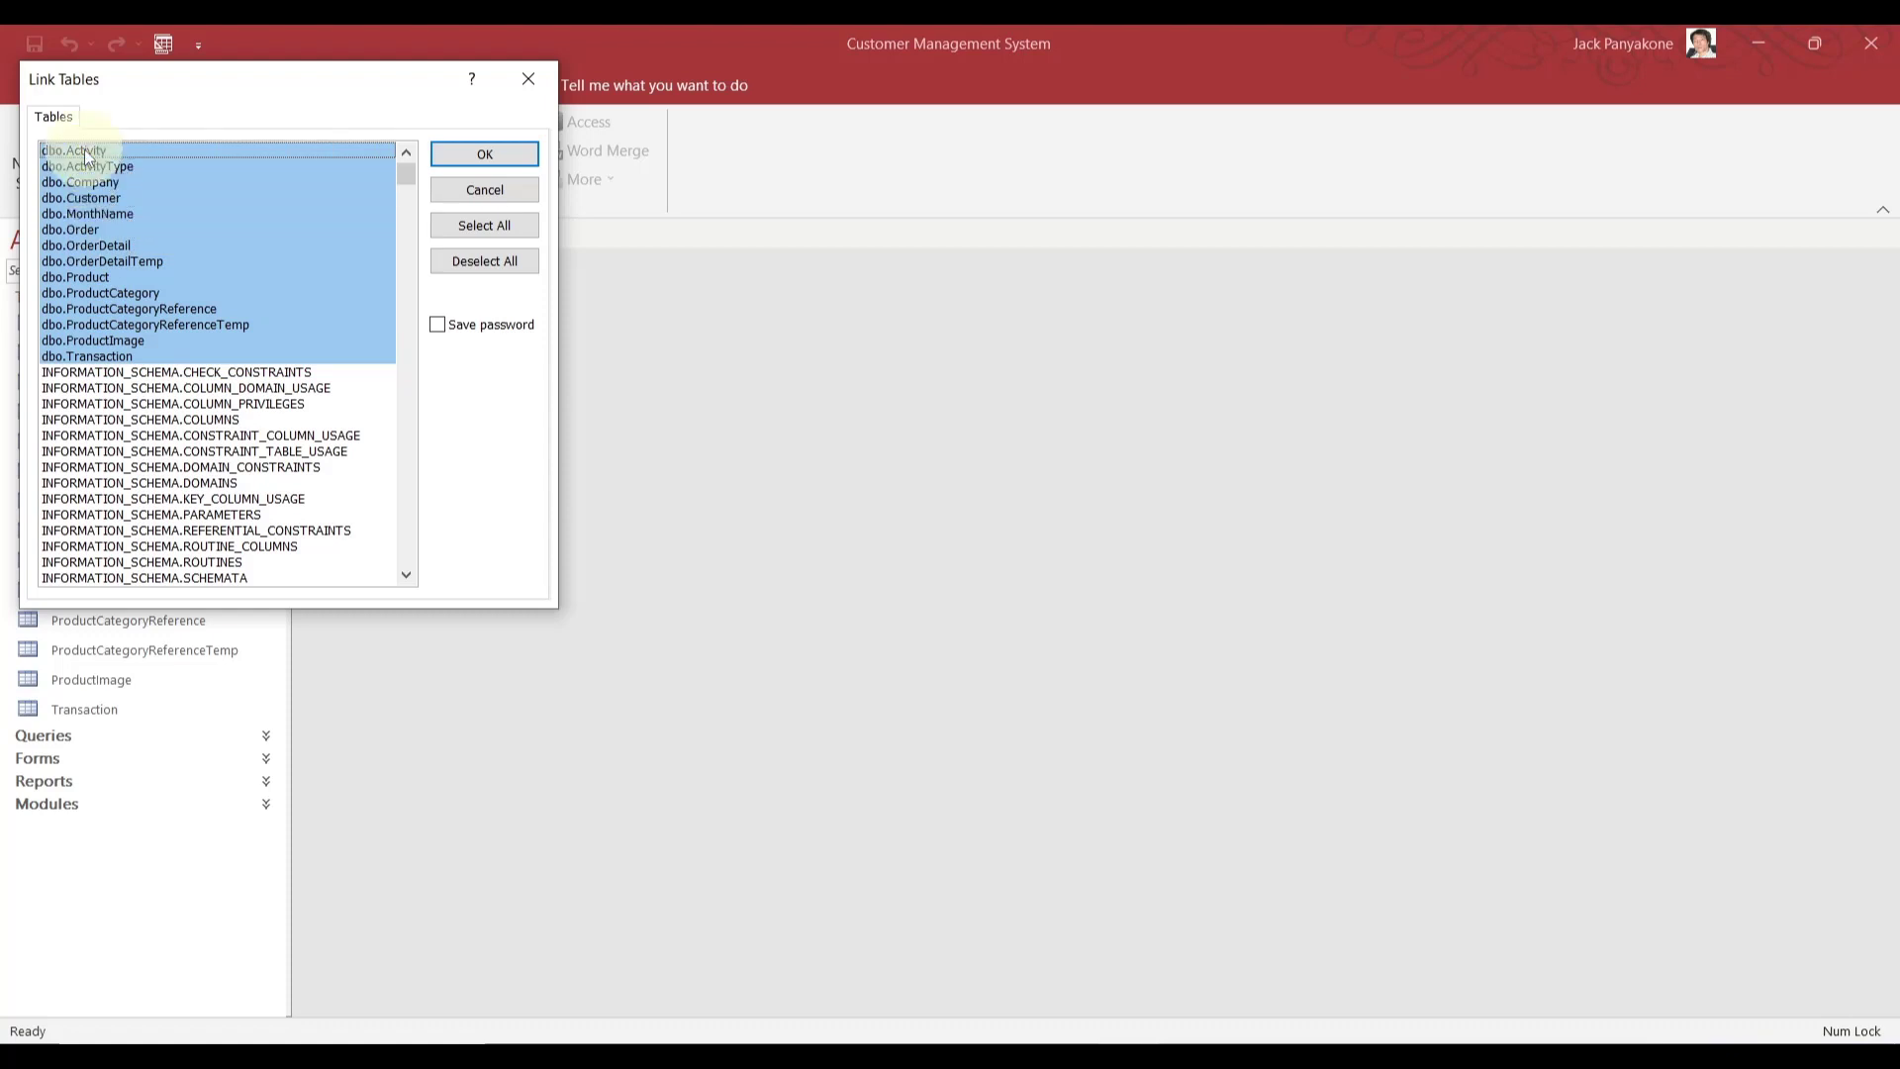
left_click(474, 157)
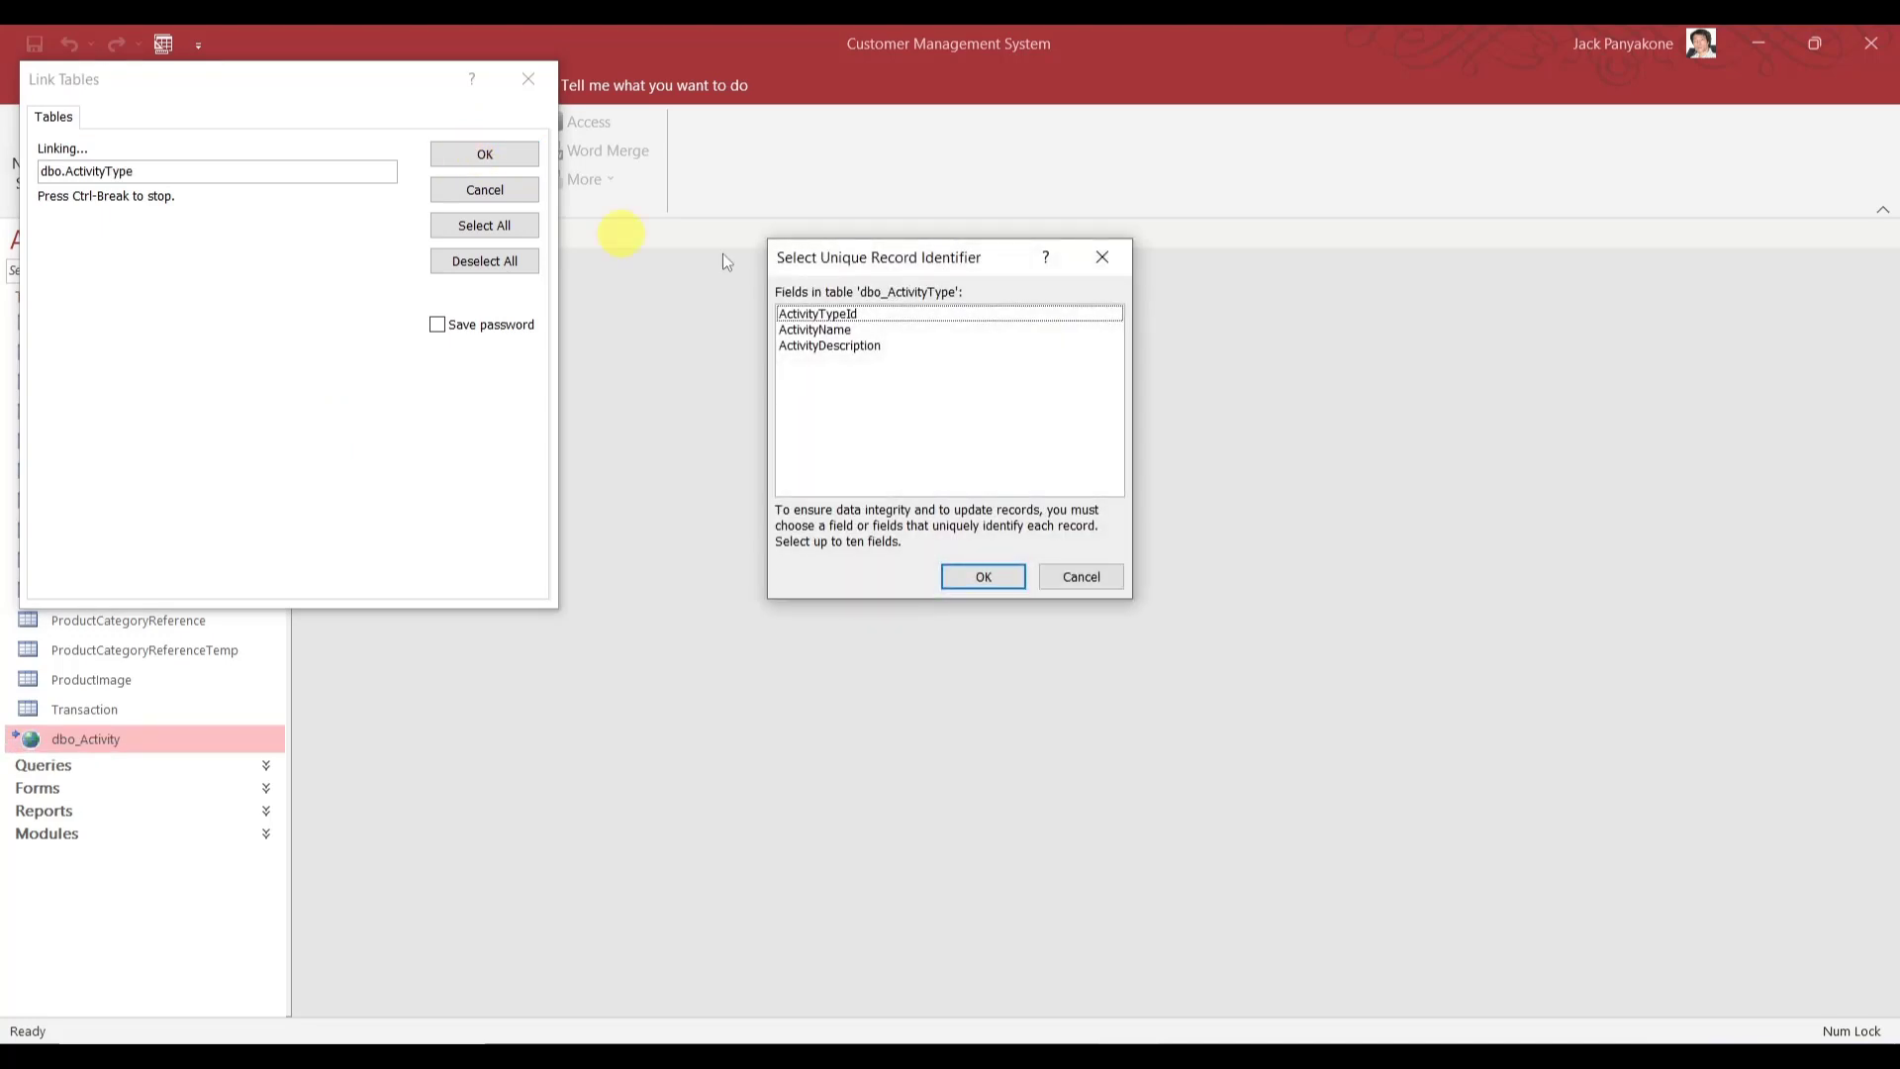
left_click(831, 315)
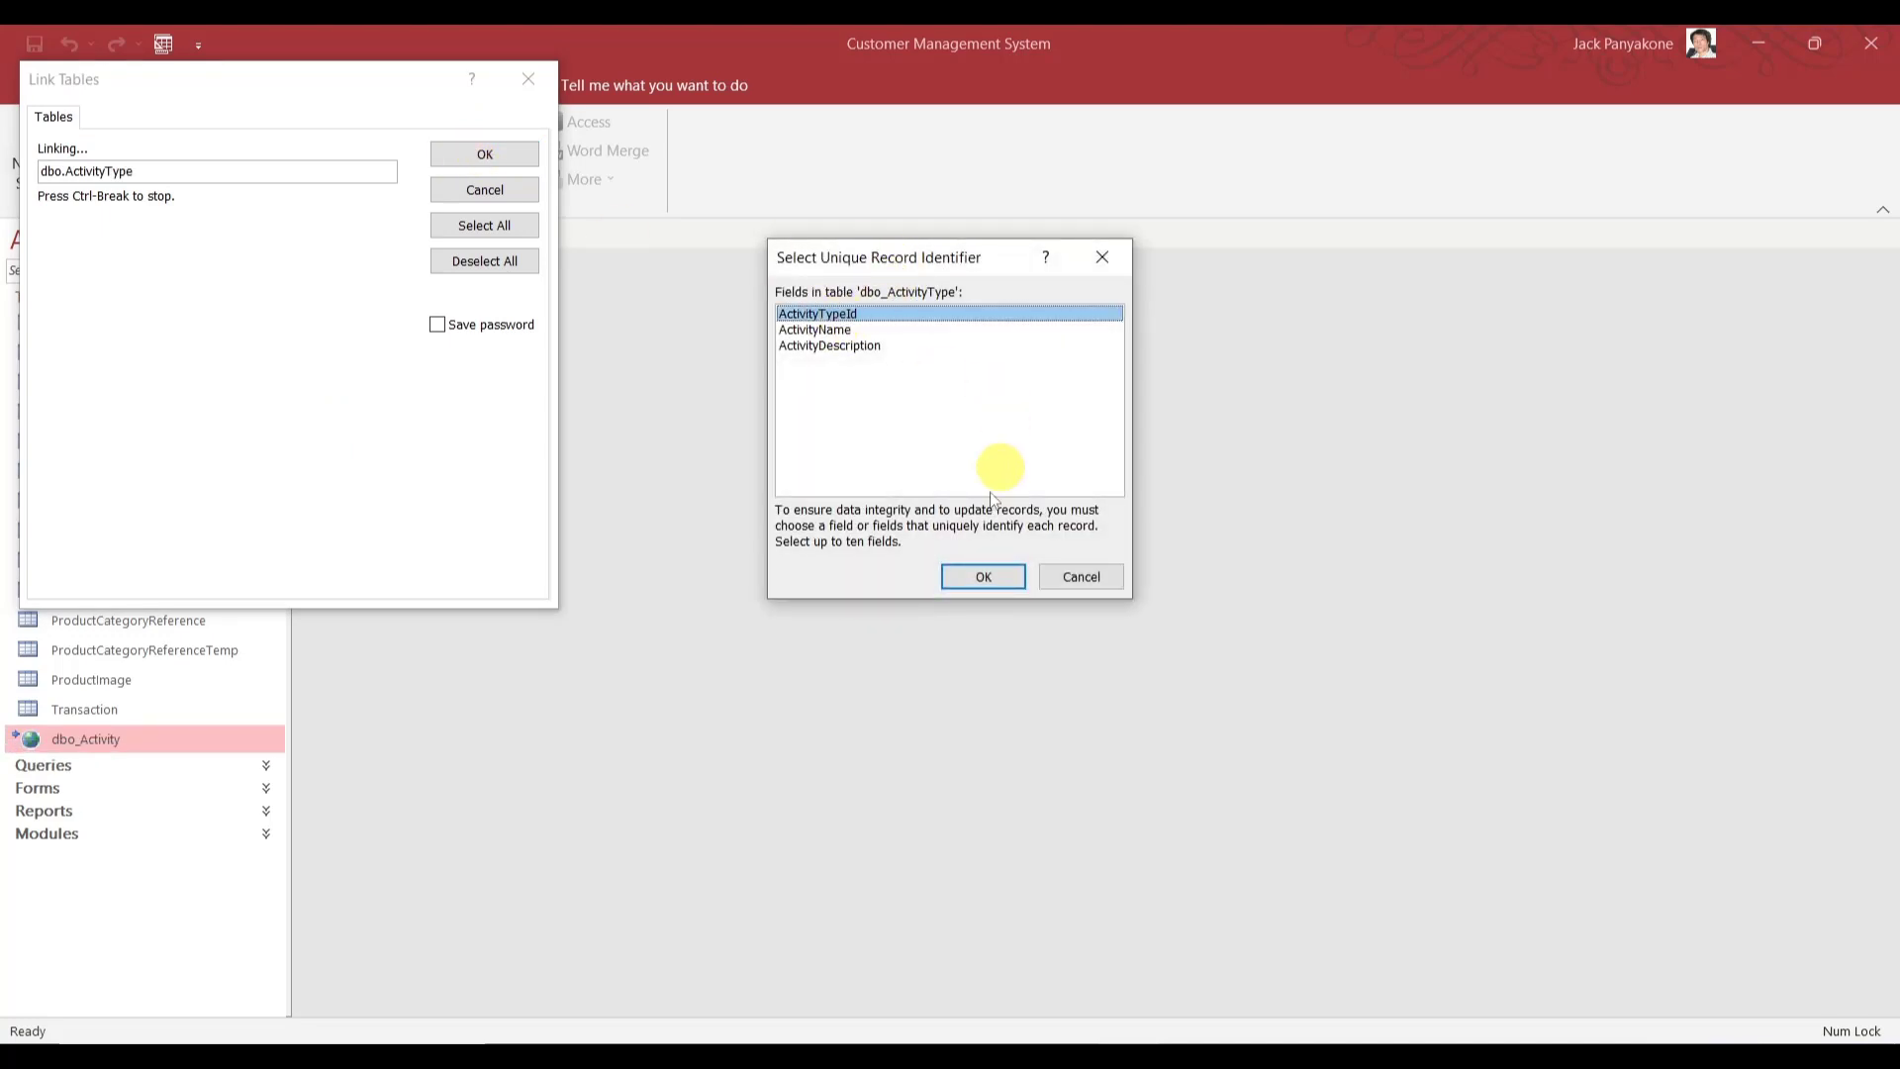
left_click(980, 577)
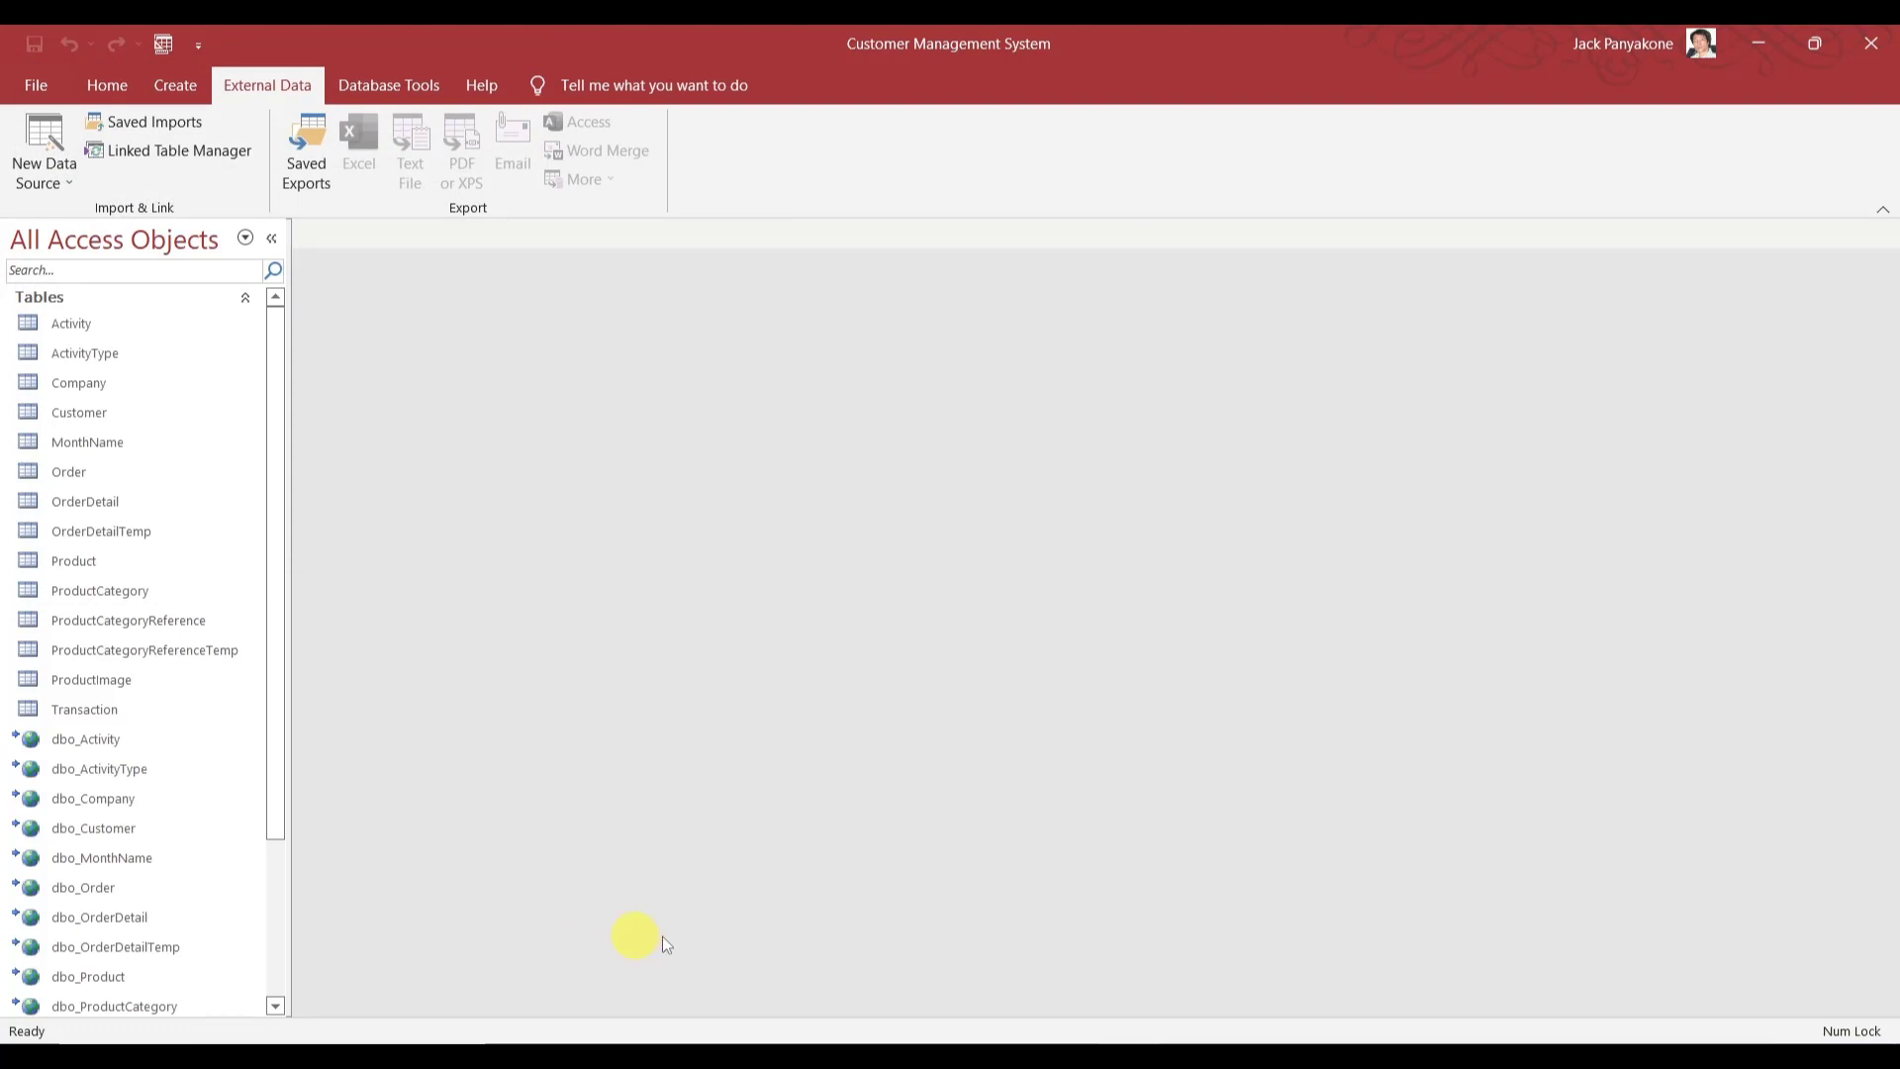
- Open Microsoft SQL Server Management Studio 18 and connect to the SQLEXPRESS server with Windows Authentication, closing Notepad++
left_click(384, 1035)
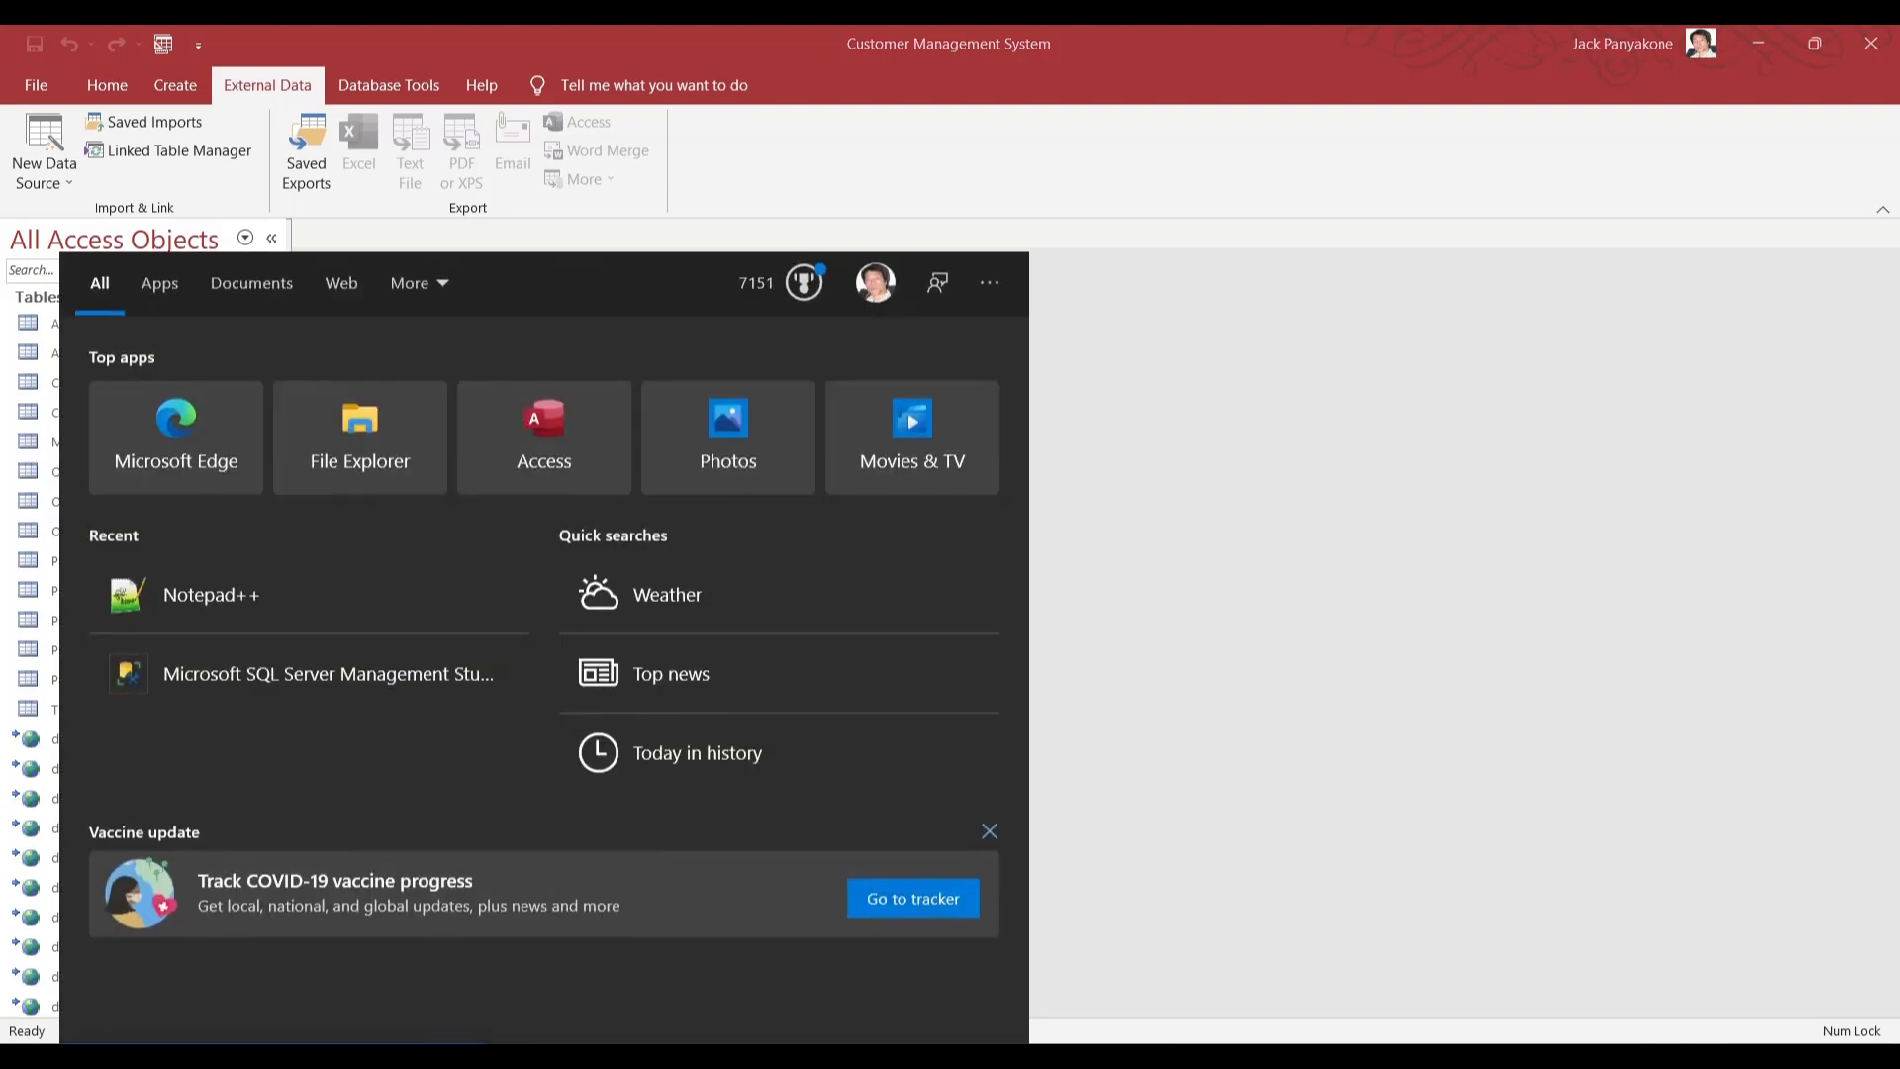
type("sql")
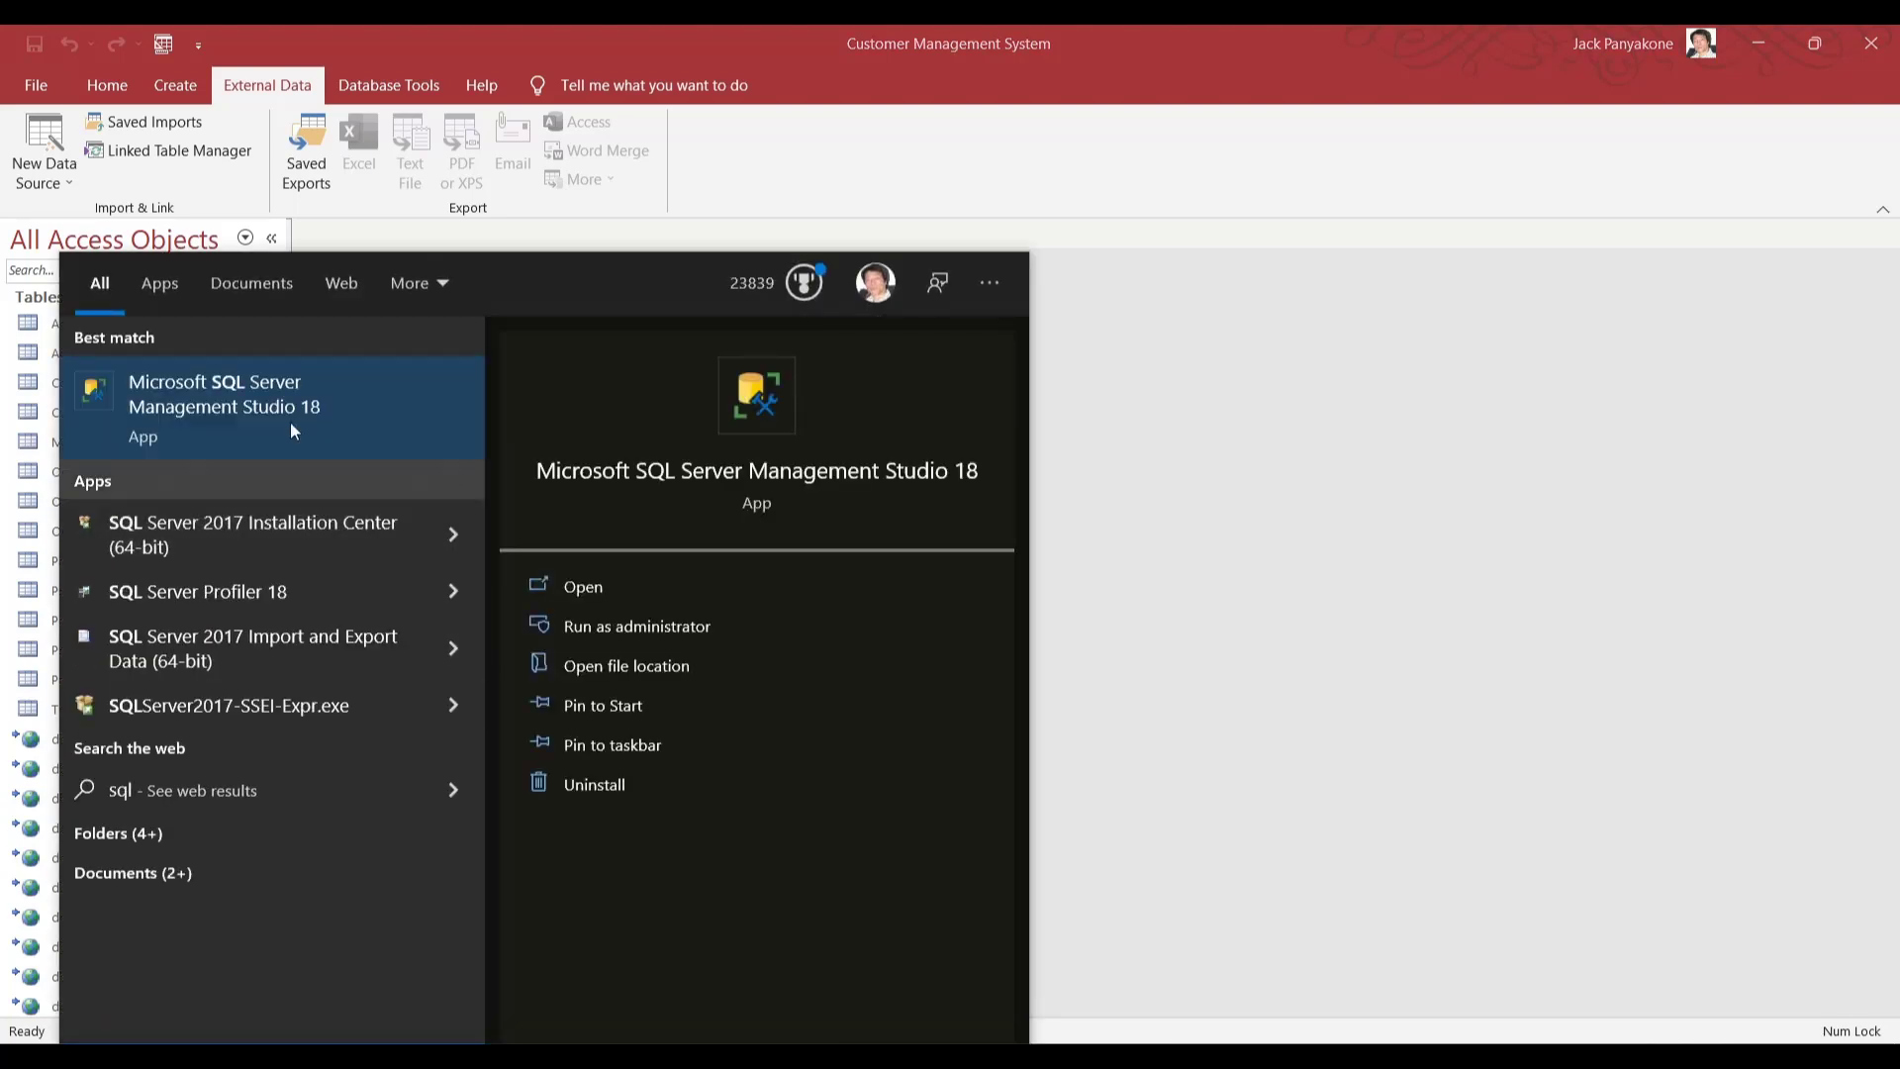
left_click(293, 377)
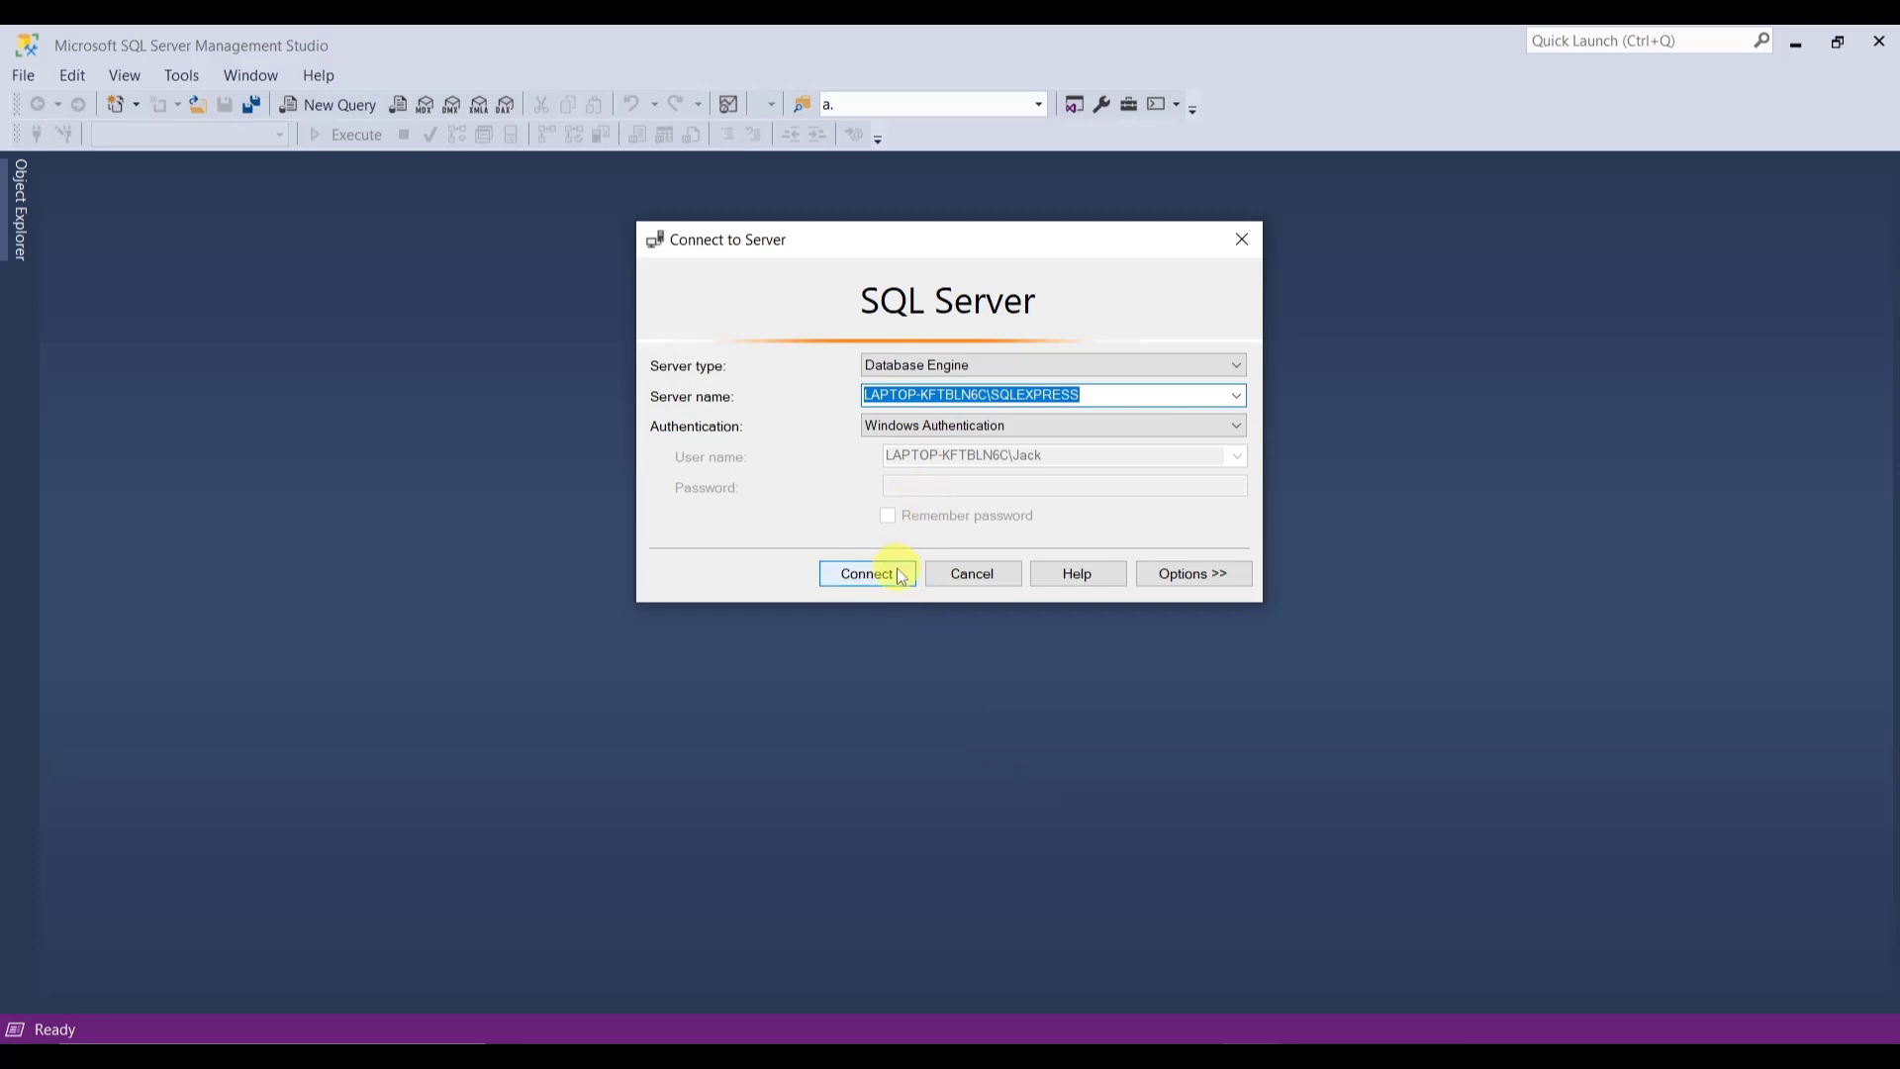
left_click(885, 572)
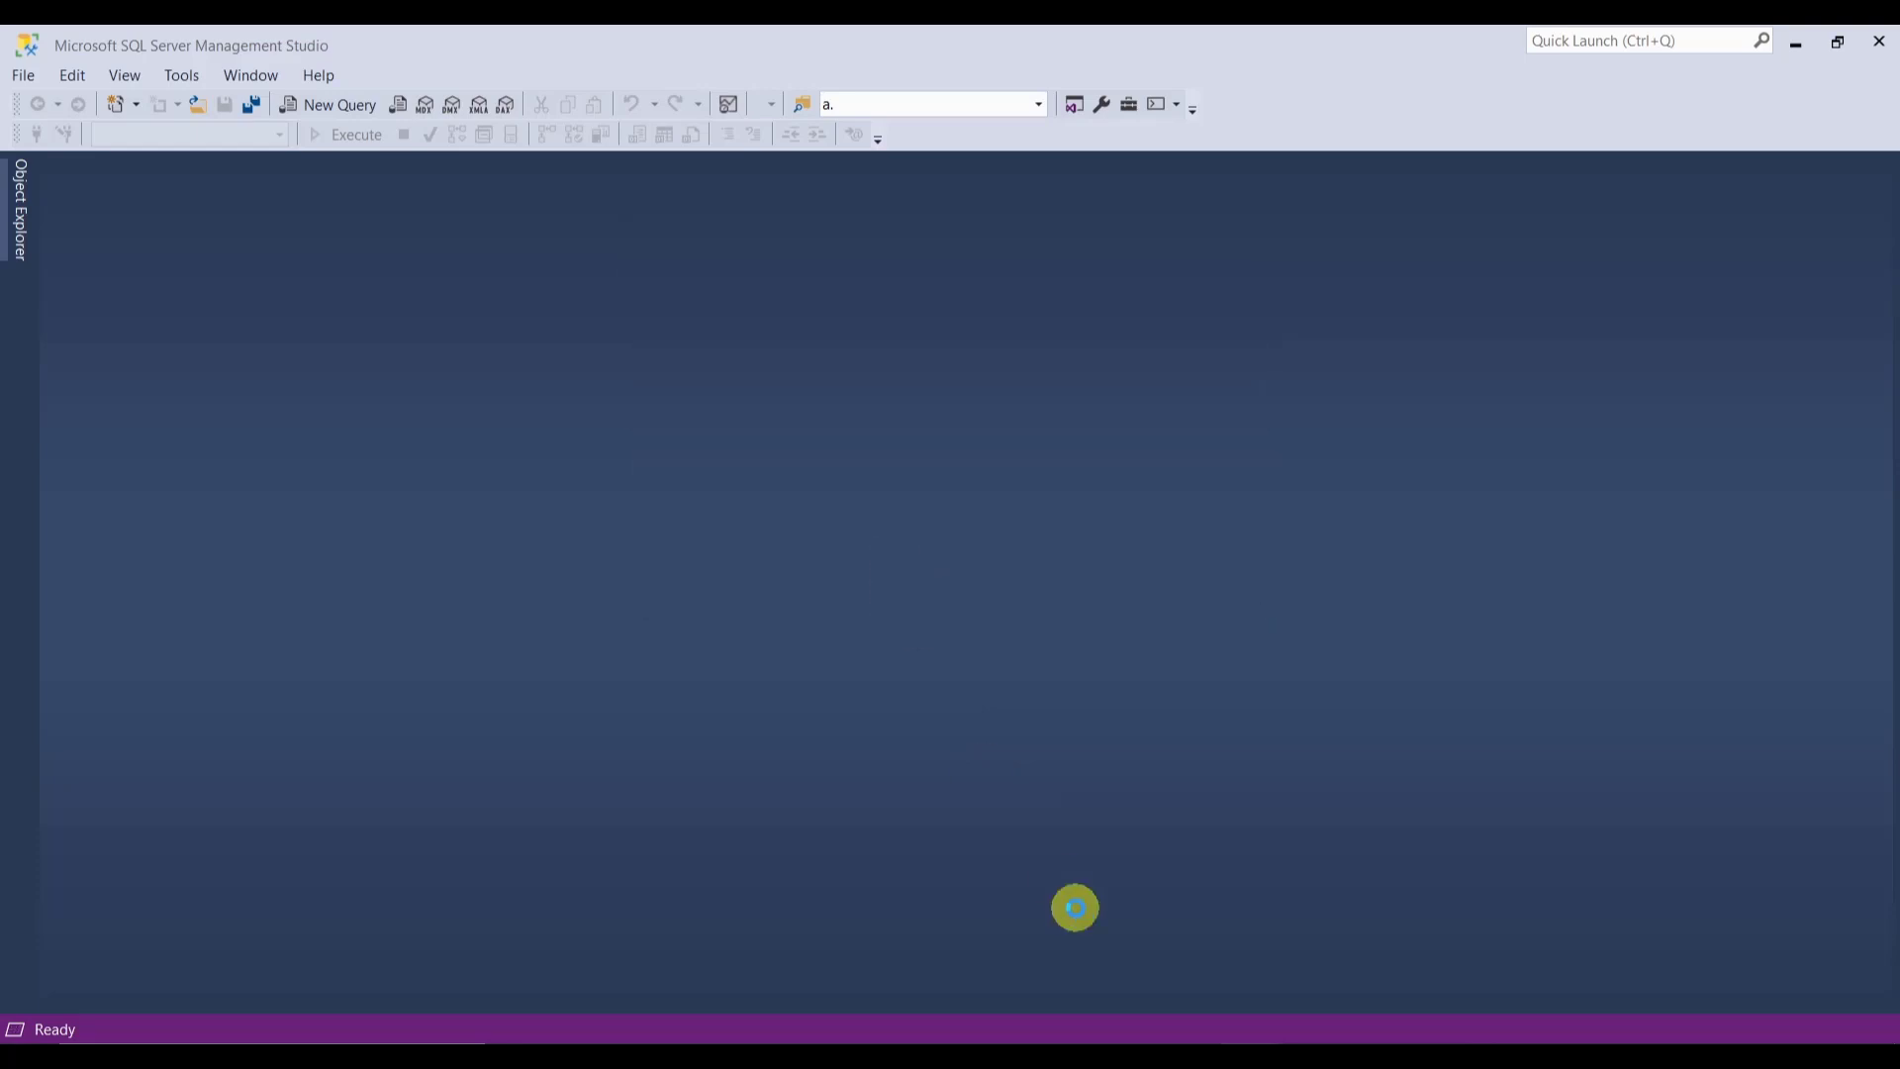
left_click(1184, 1060)
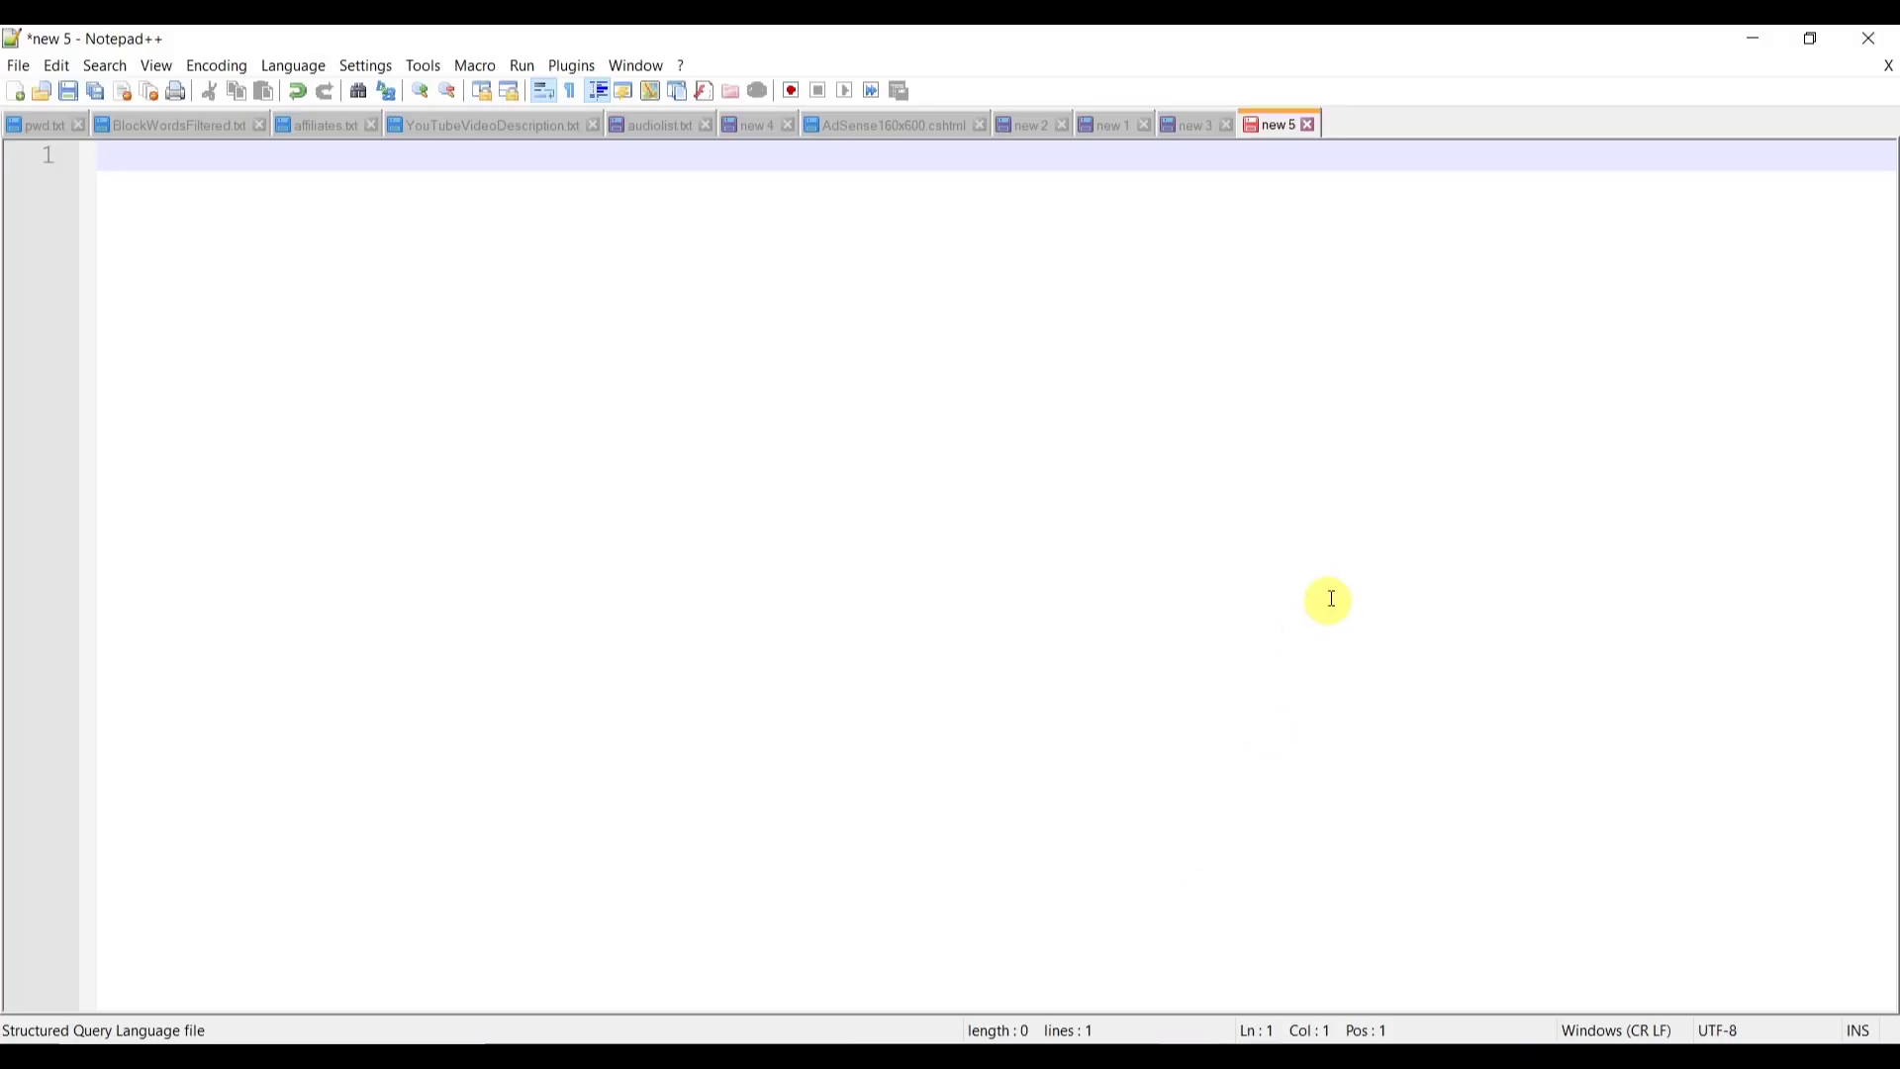
left_click(1884, 40)
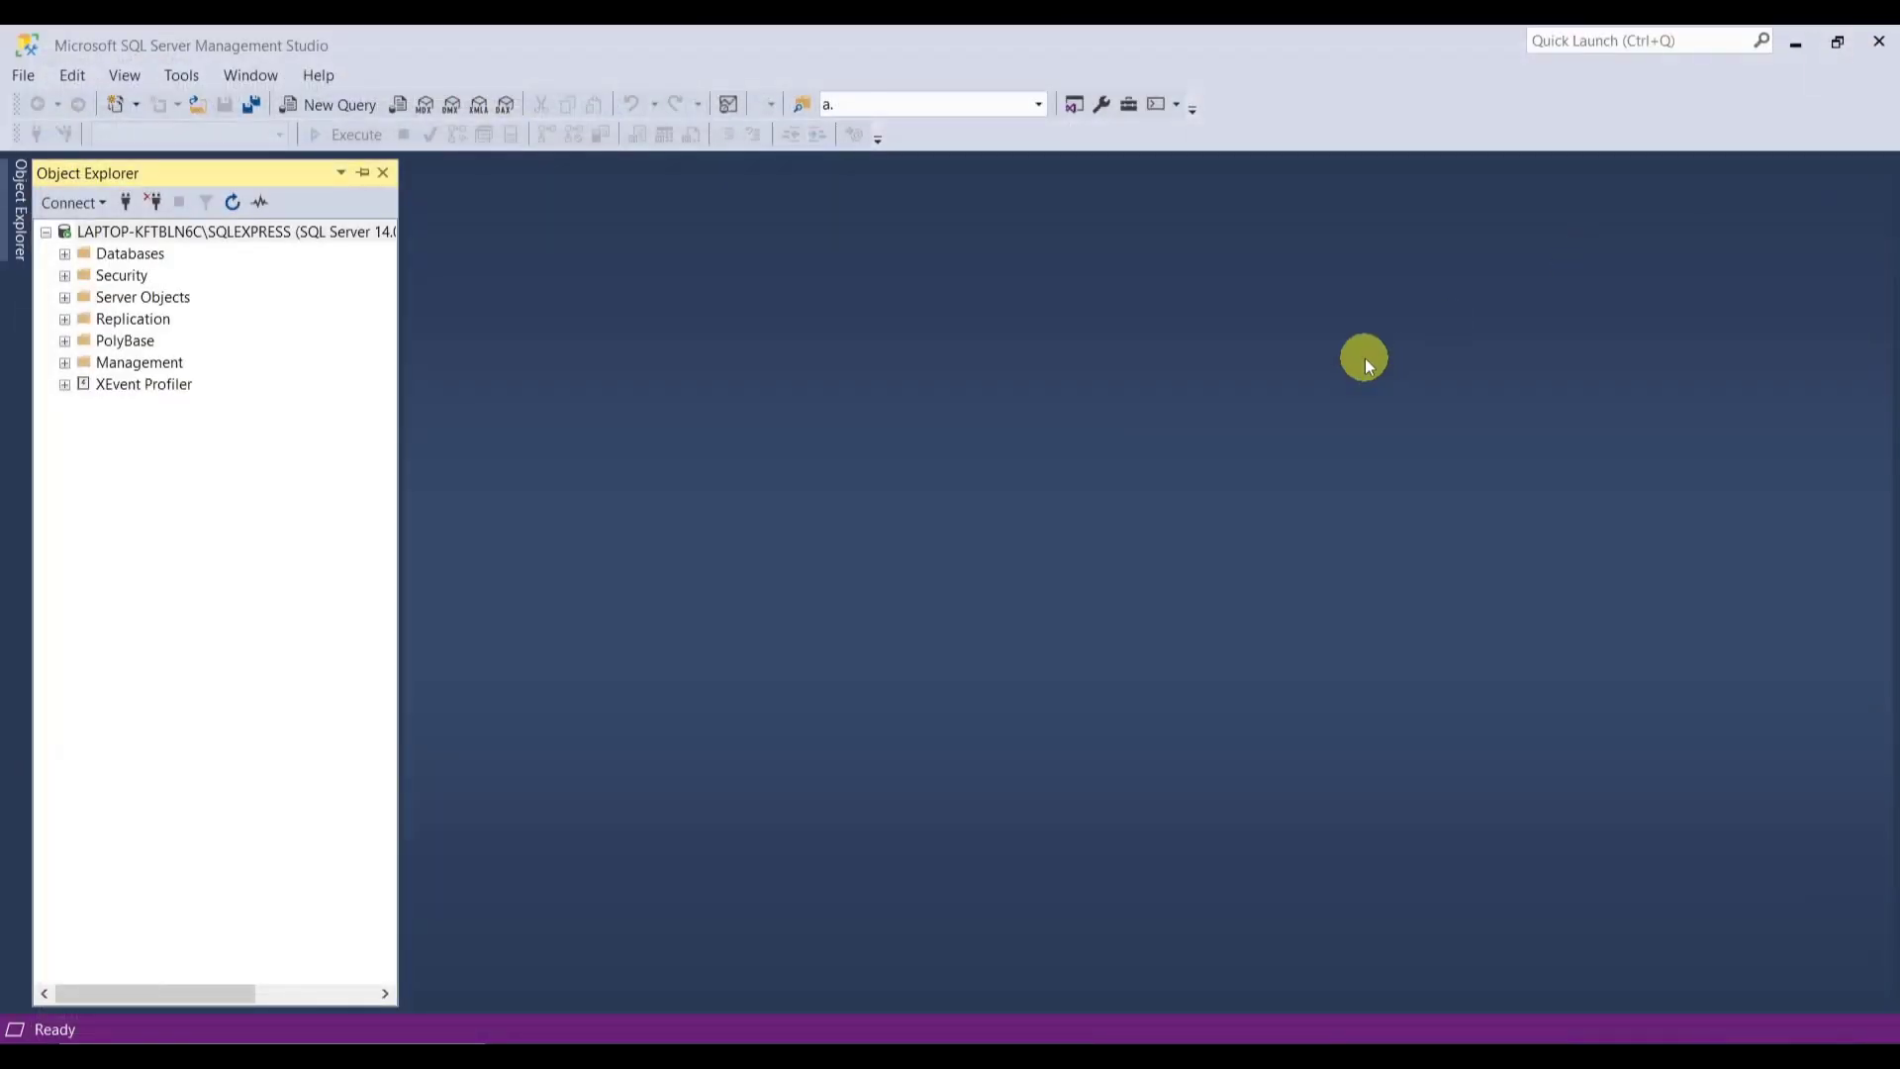
- Open the dbo.ActivityType table of the CMS database in design view
left_click(64, 253)
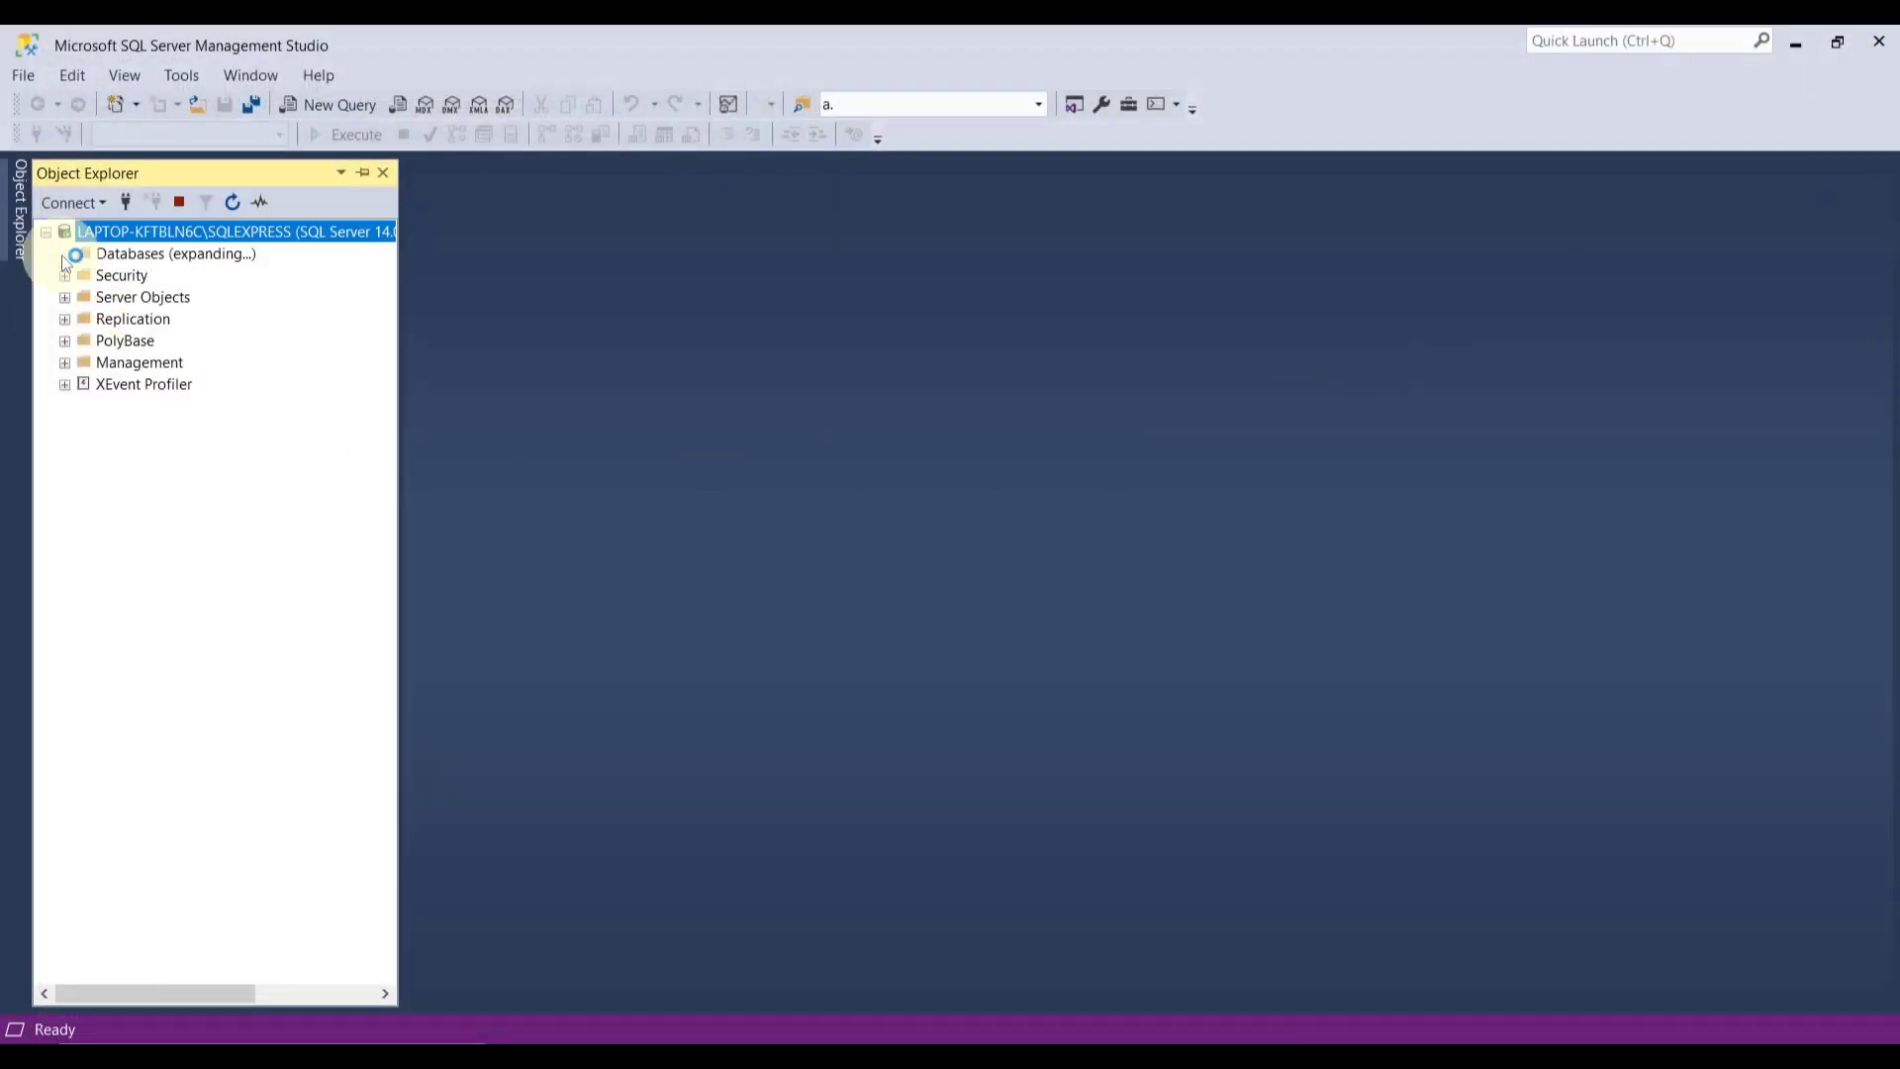
left_click(83, 363)
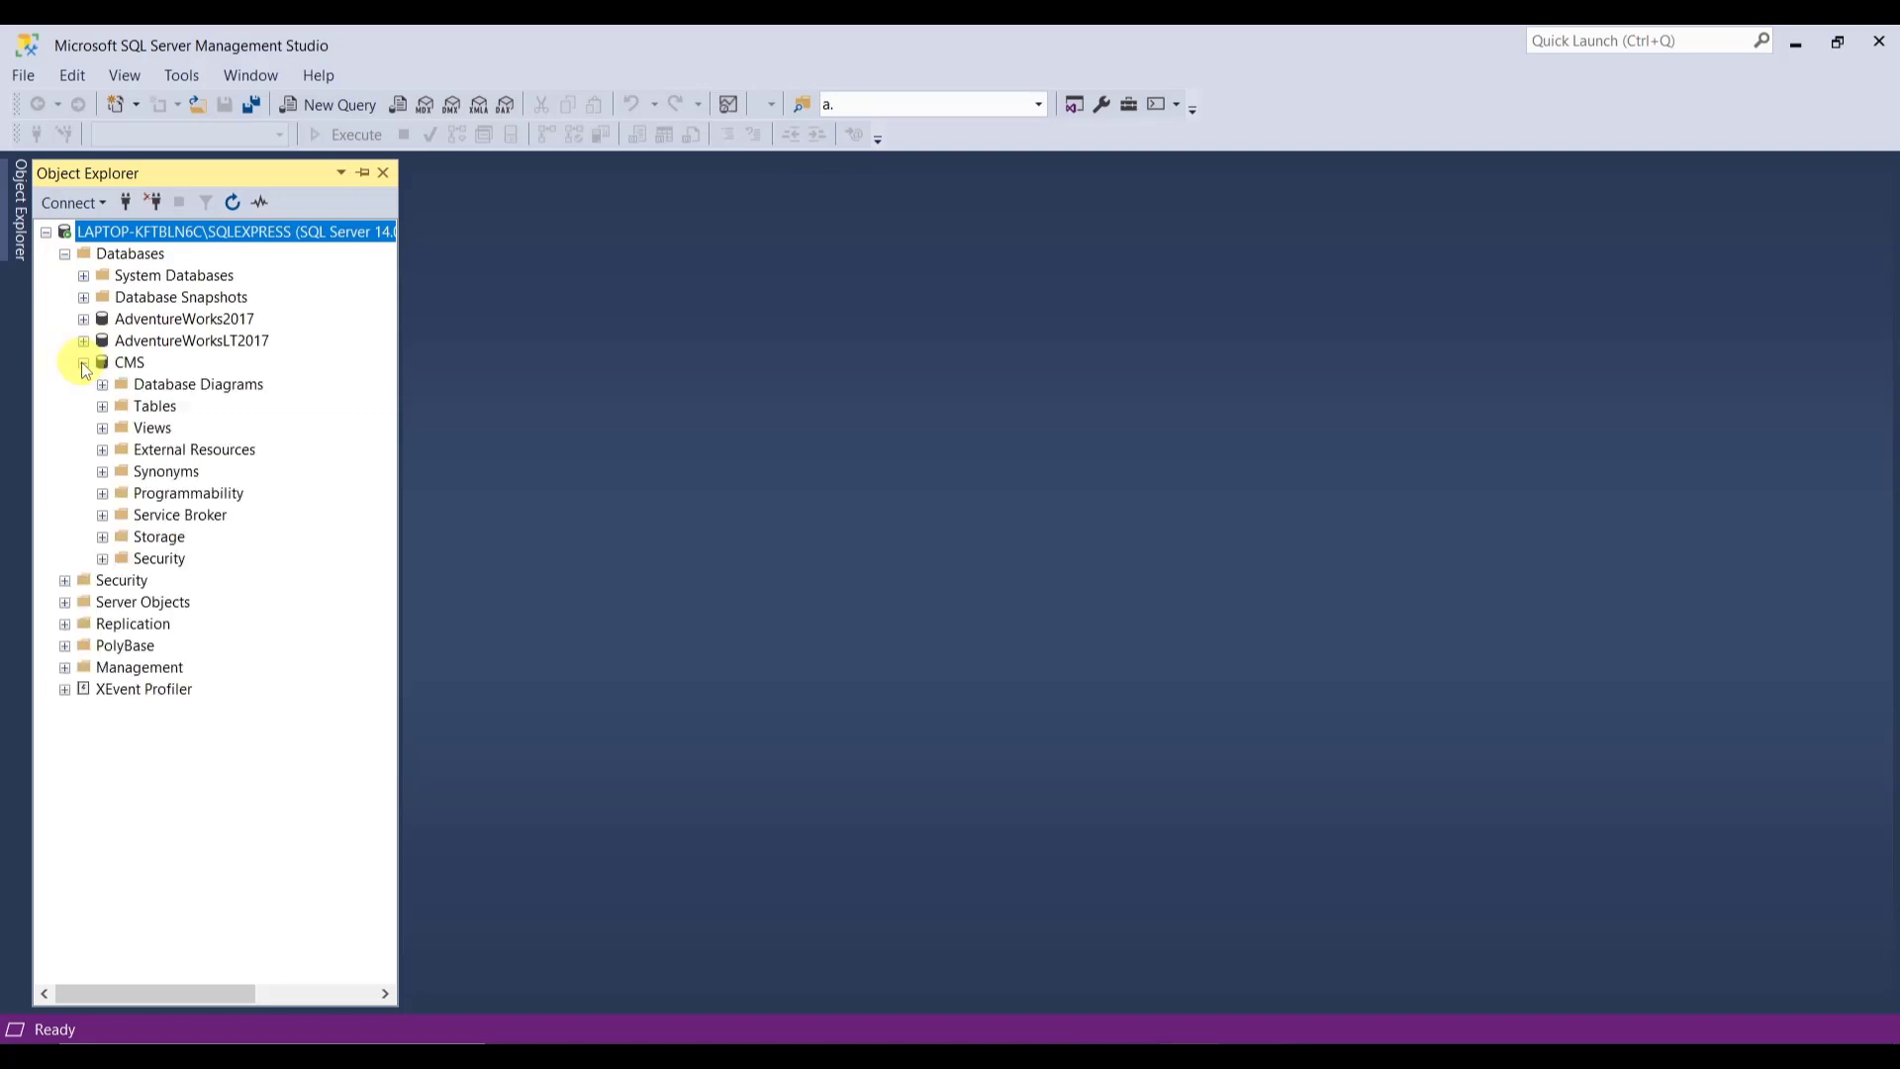
left_click(102, 406)
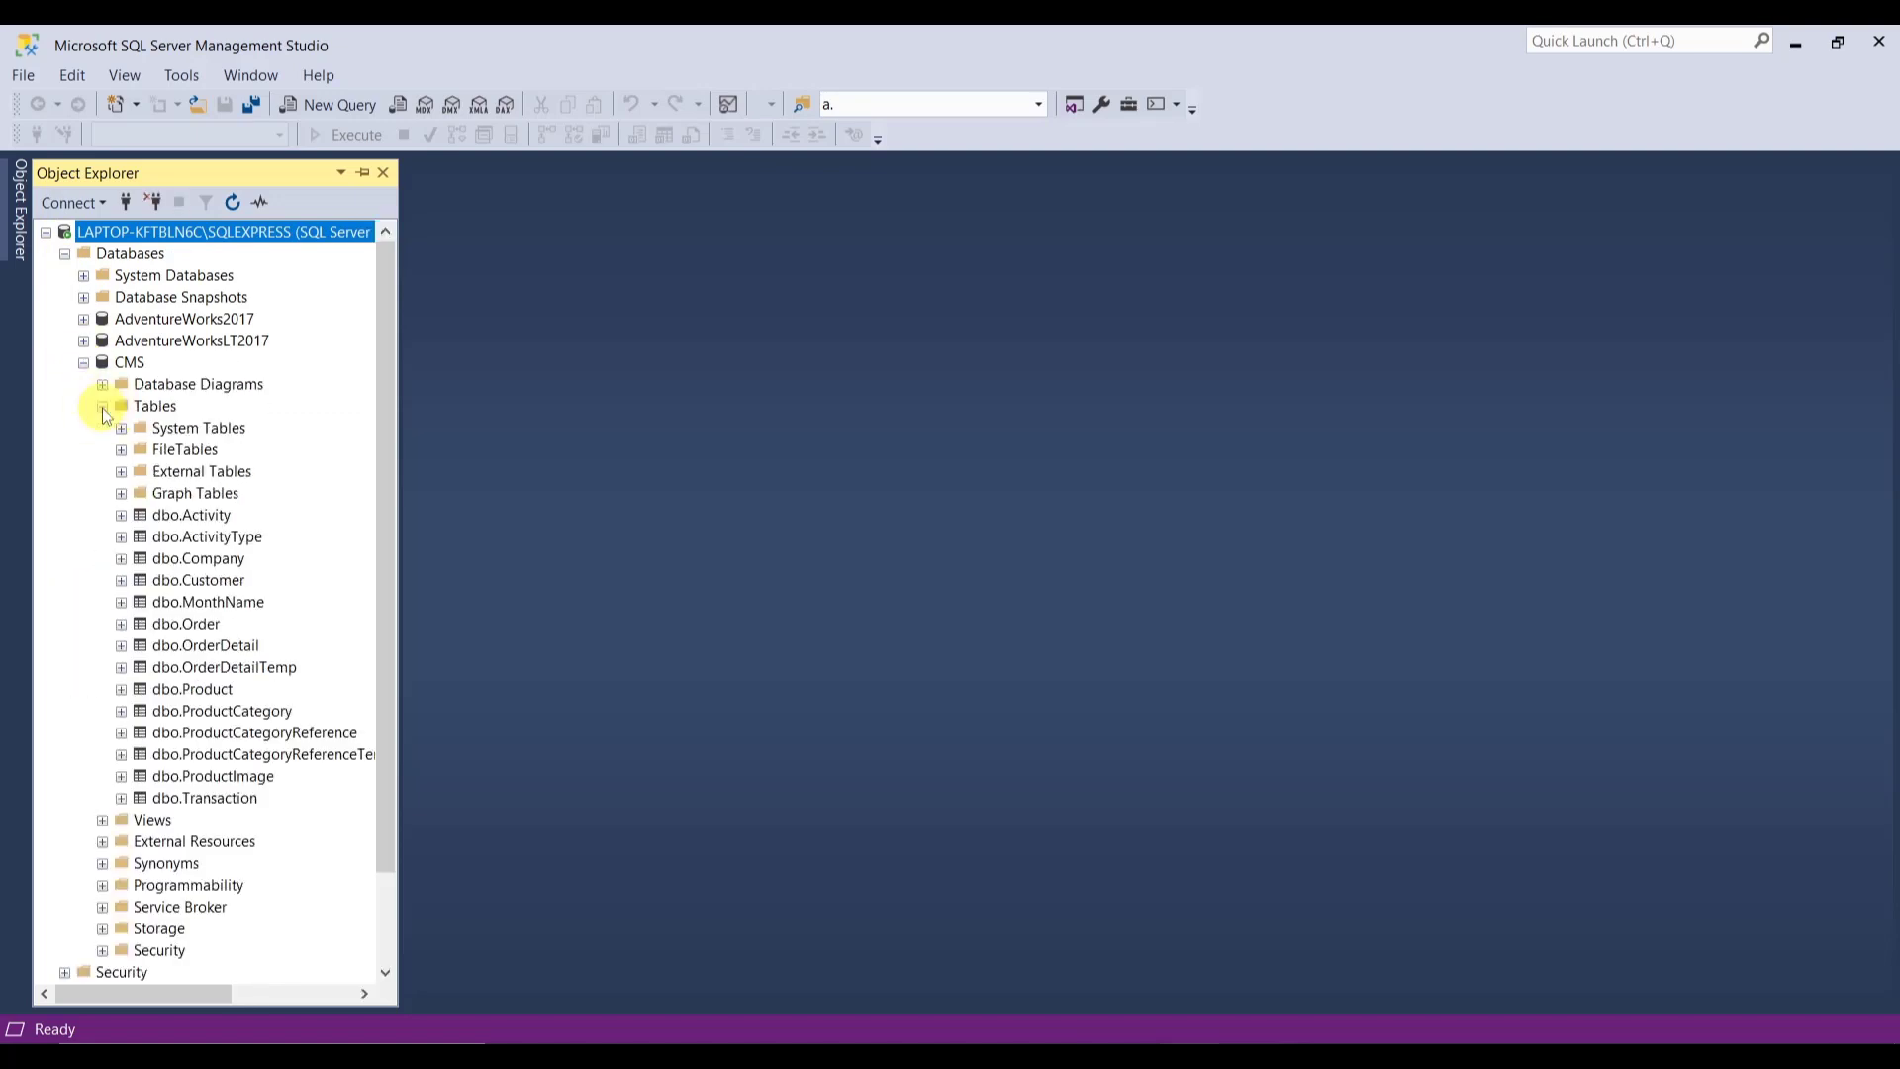
right_click(193, 542)
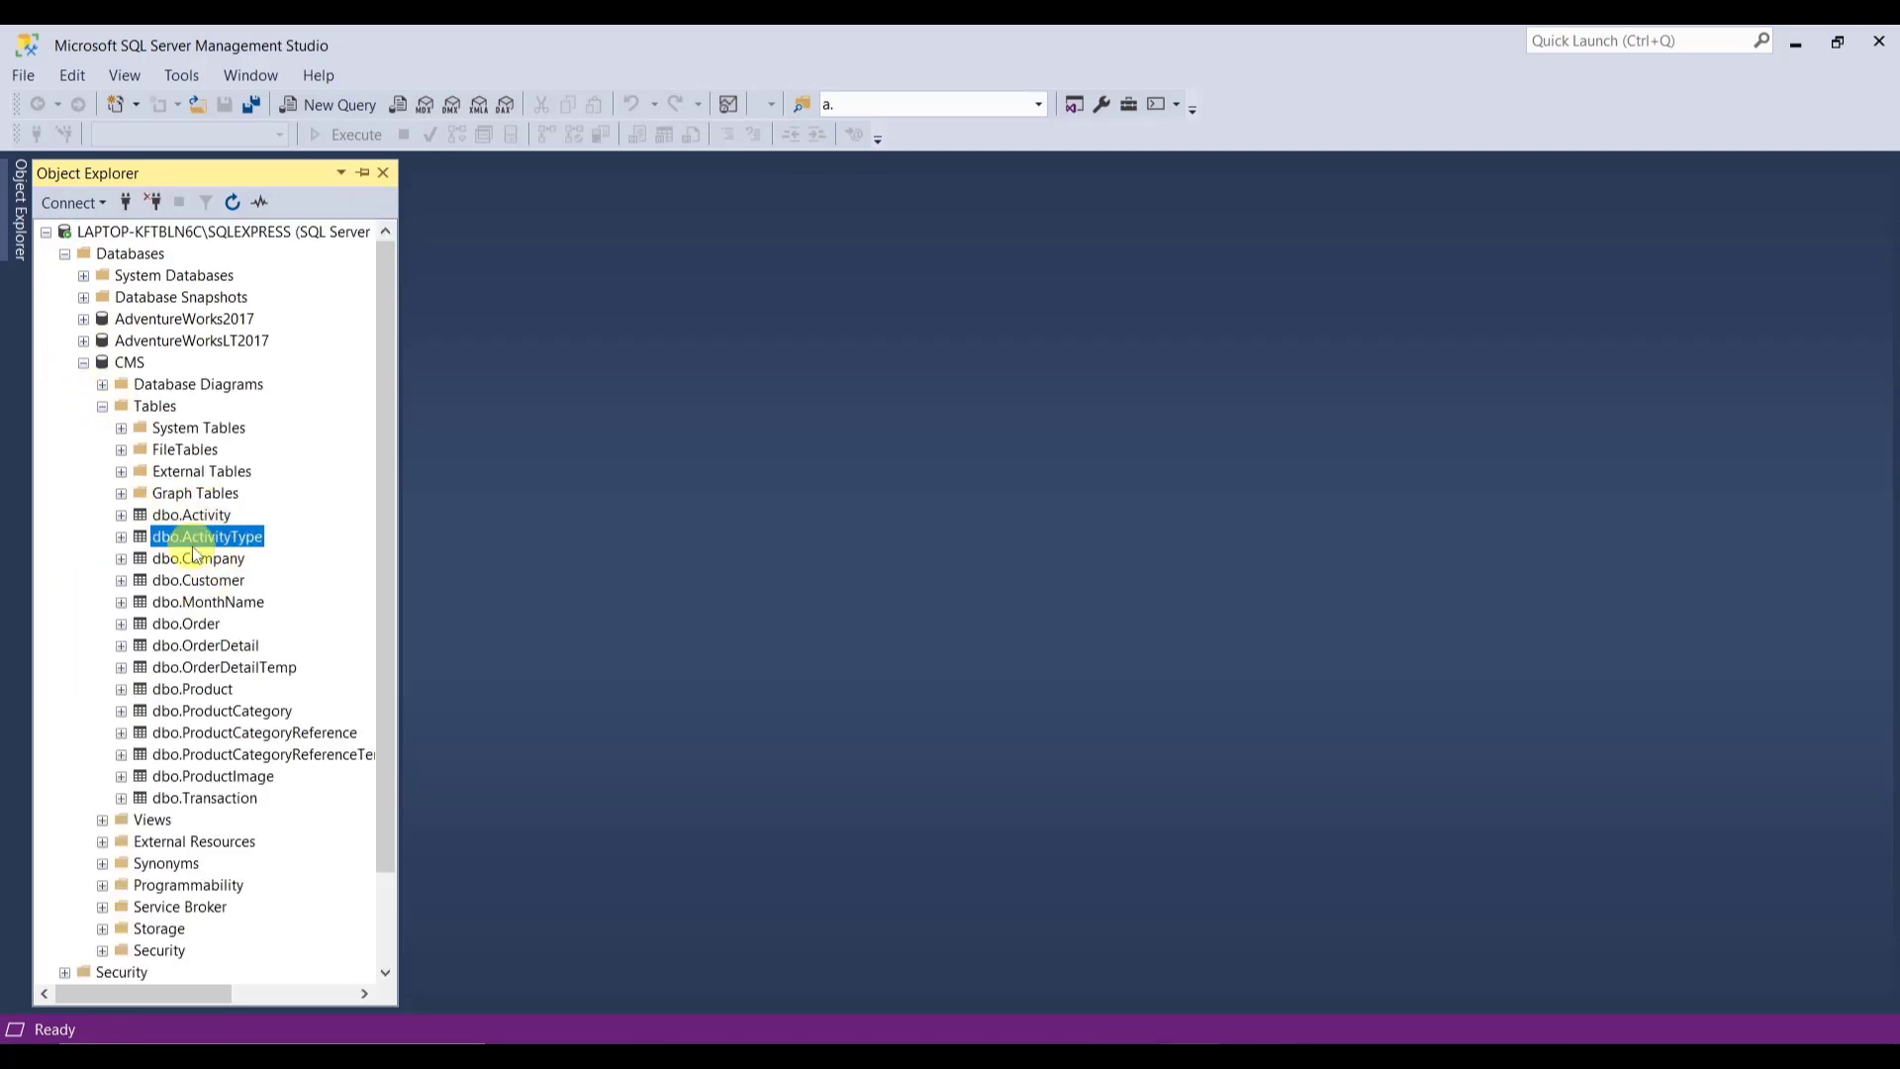
left_click(259, 568)
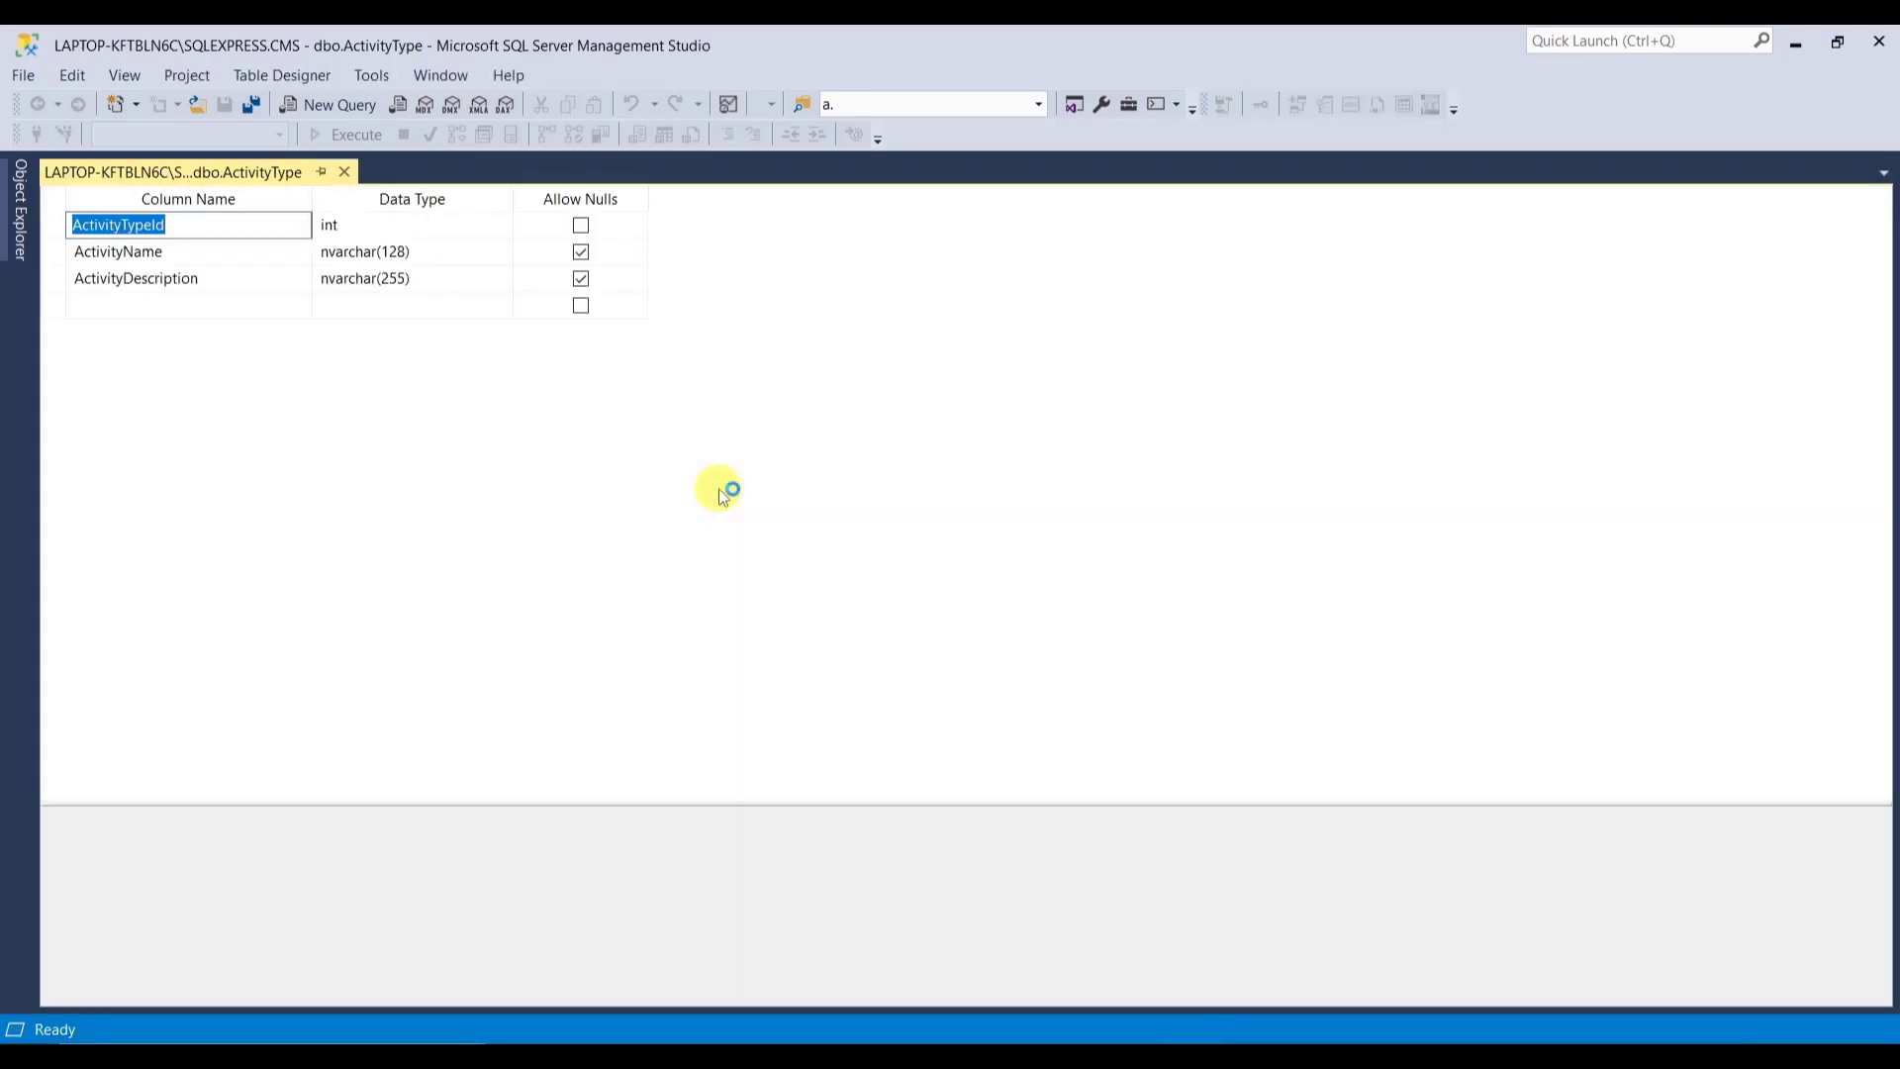
- Set ActivityTypeId as the primary key of dbo.ActivityType and save, then close the table design and SQL Server Management Studio
right_click(53, 227)
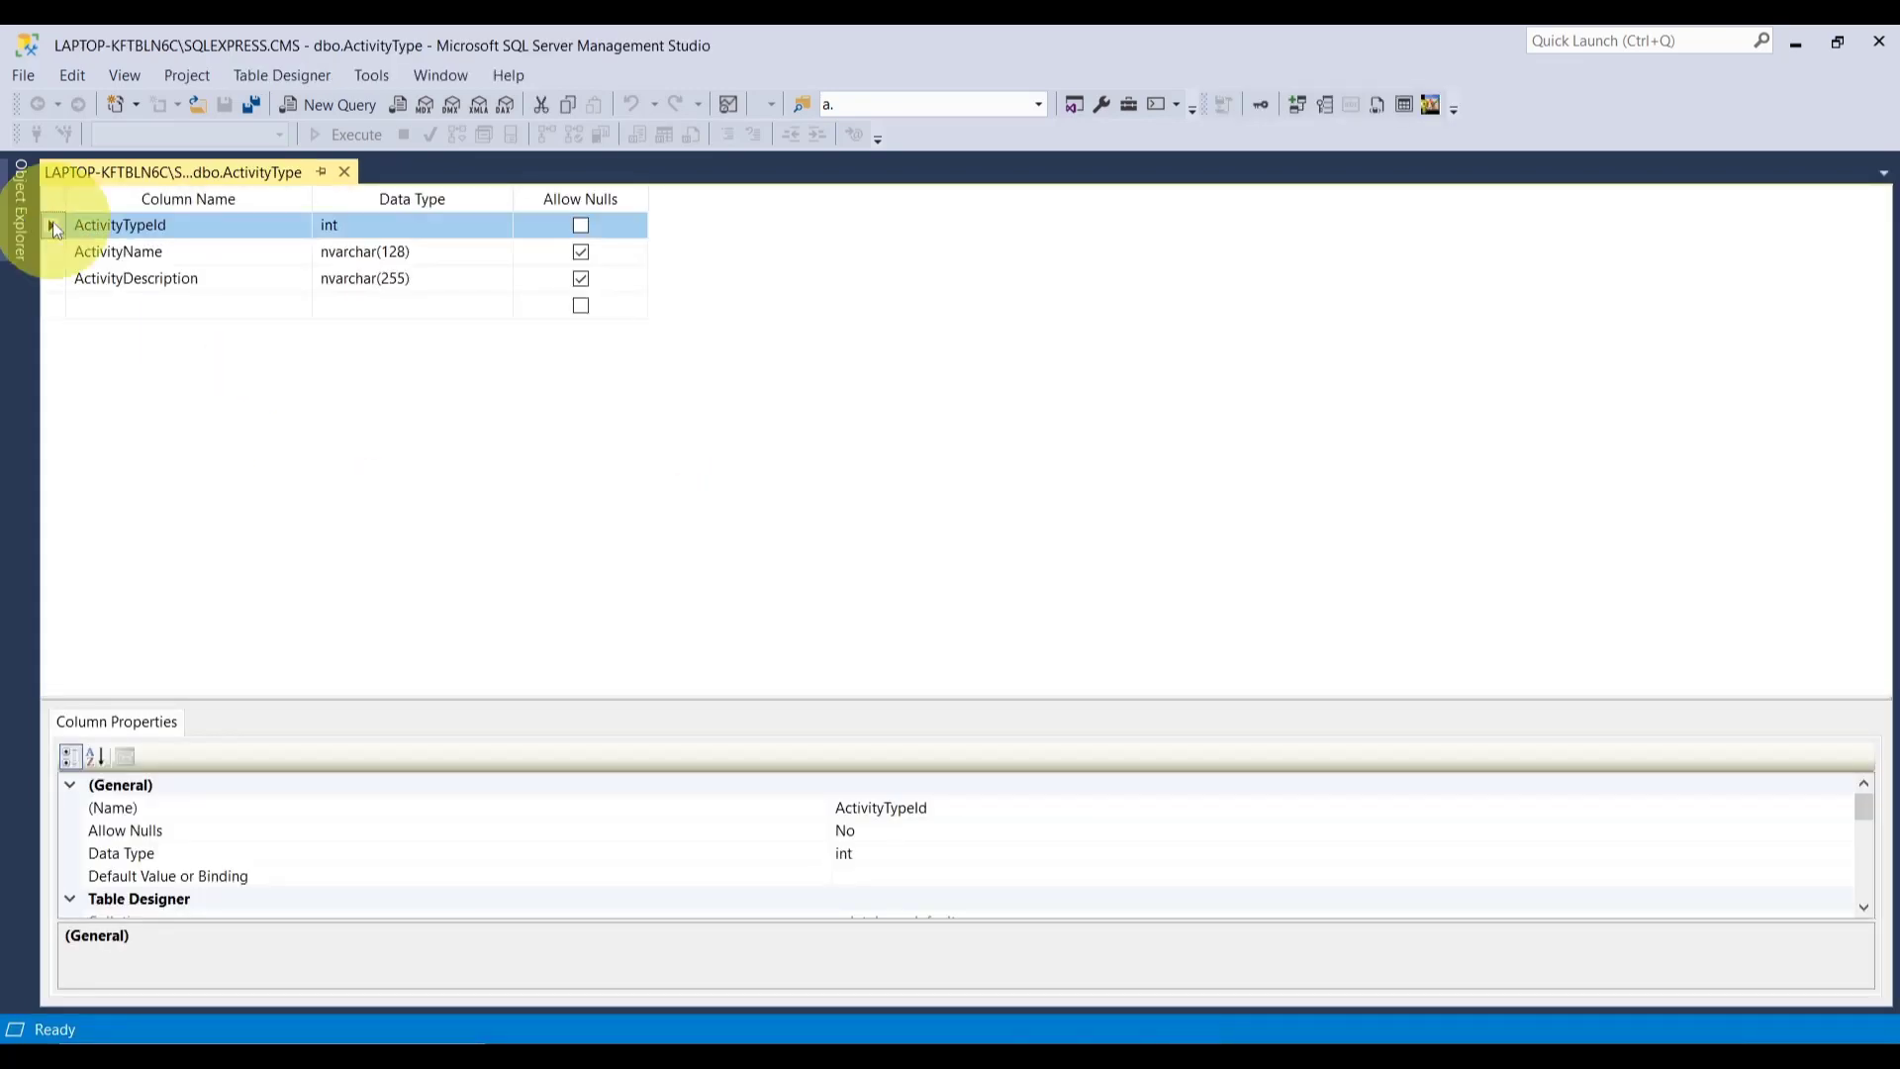
left_click(149, 240)
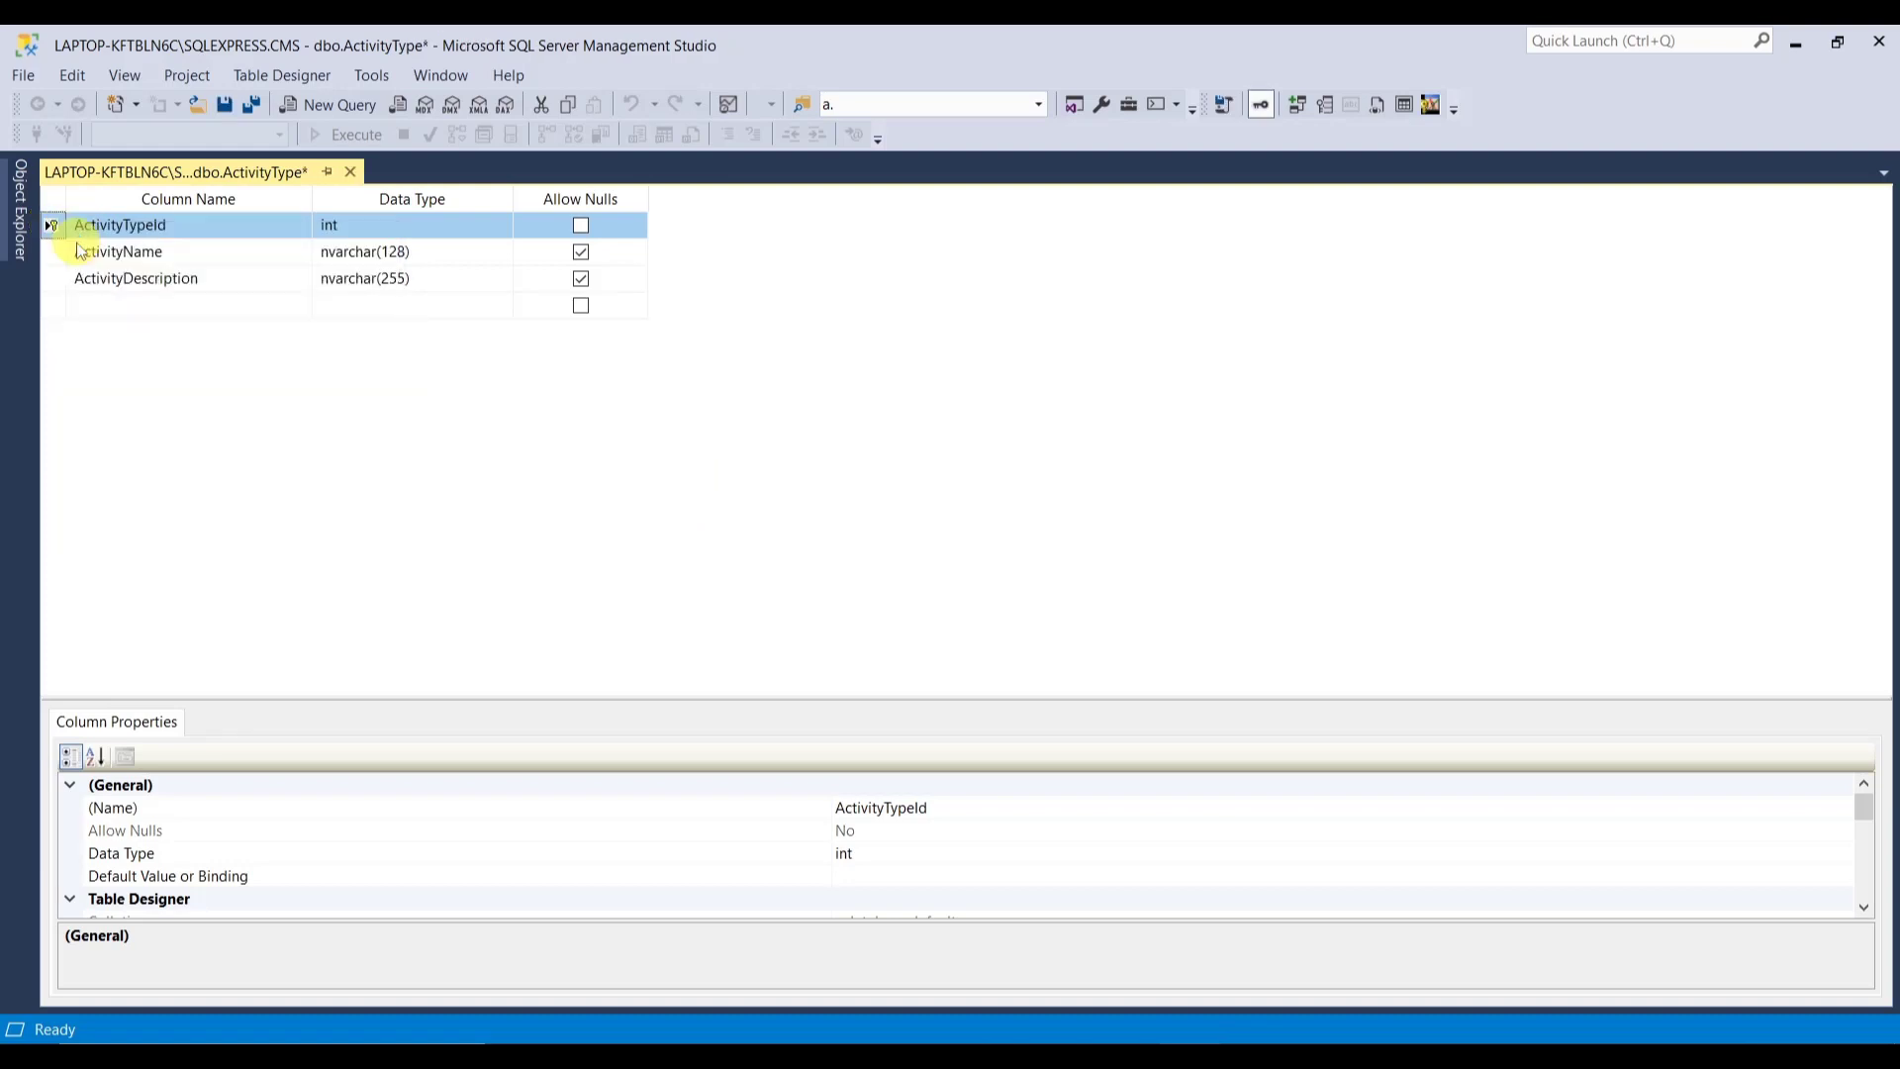
left_click(225, 105)
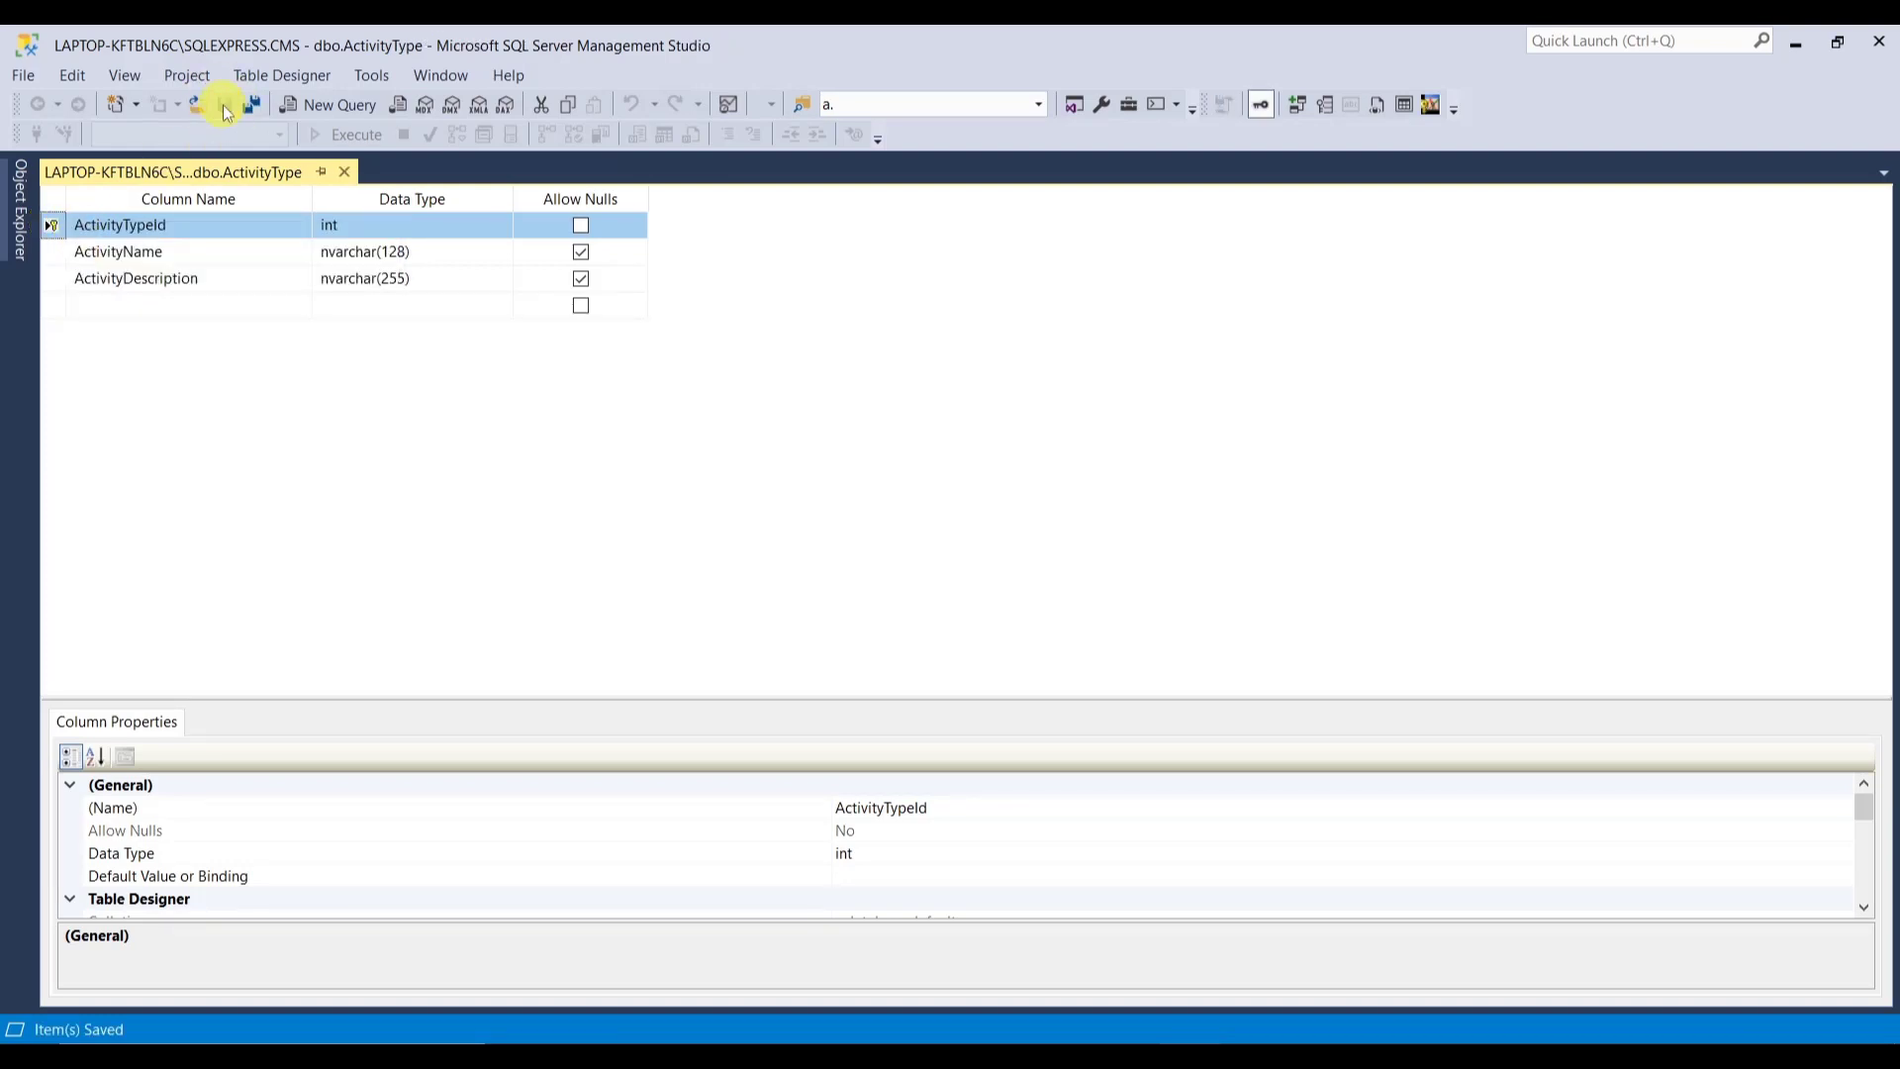
left_click(344, 171)
left_click(1878, 42)
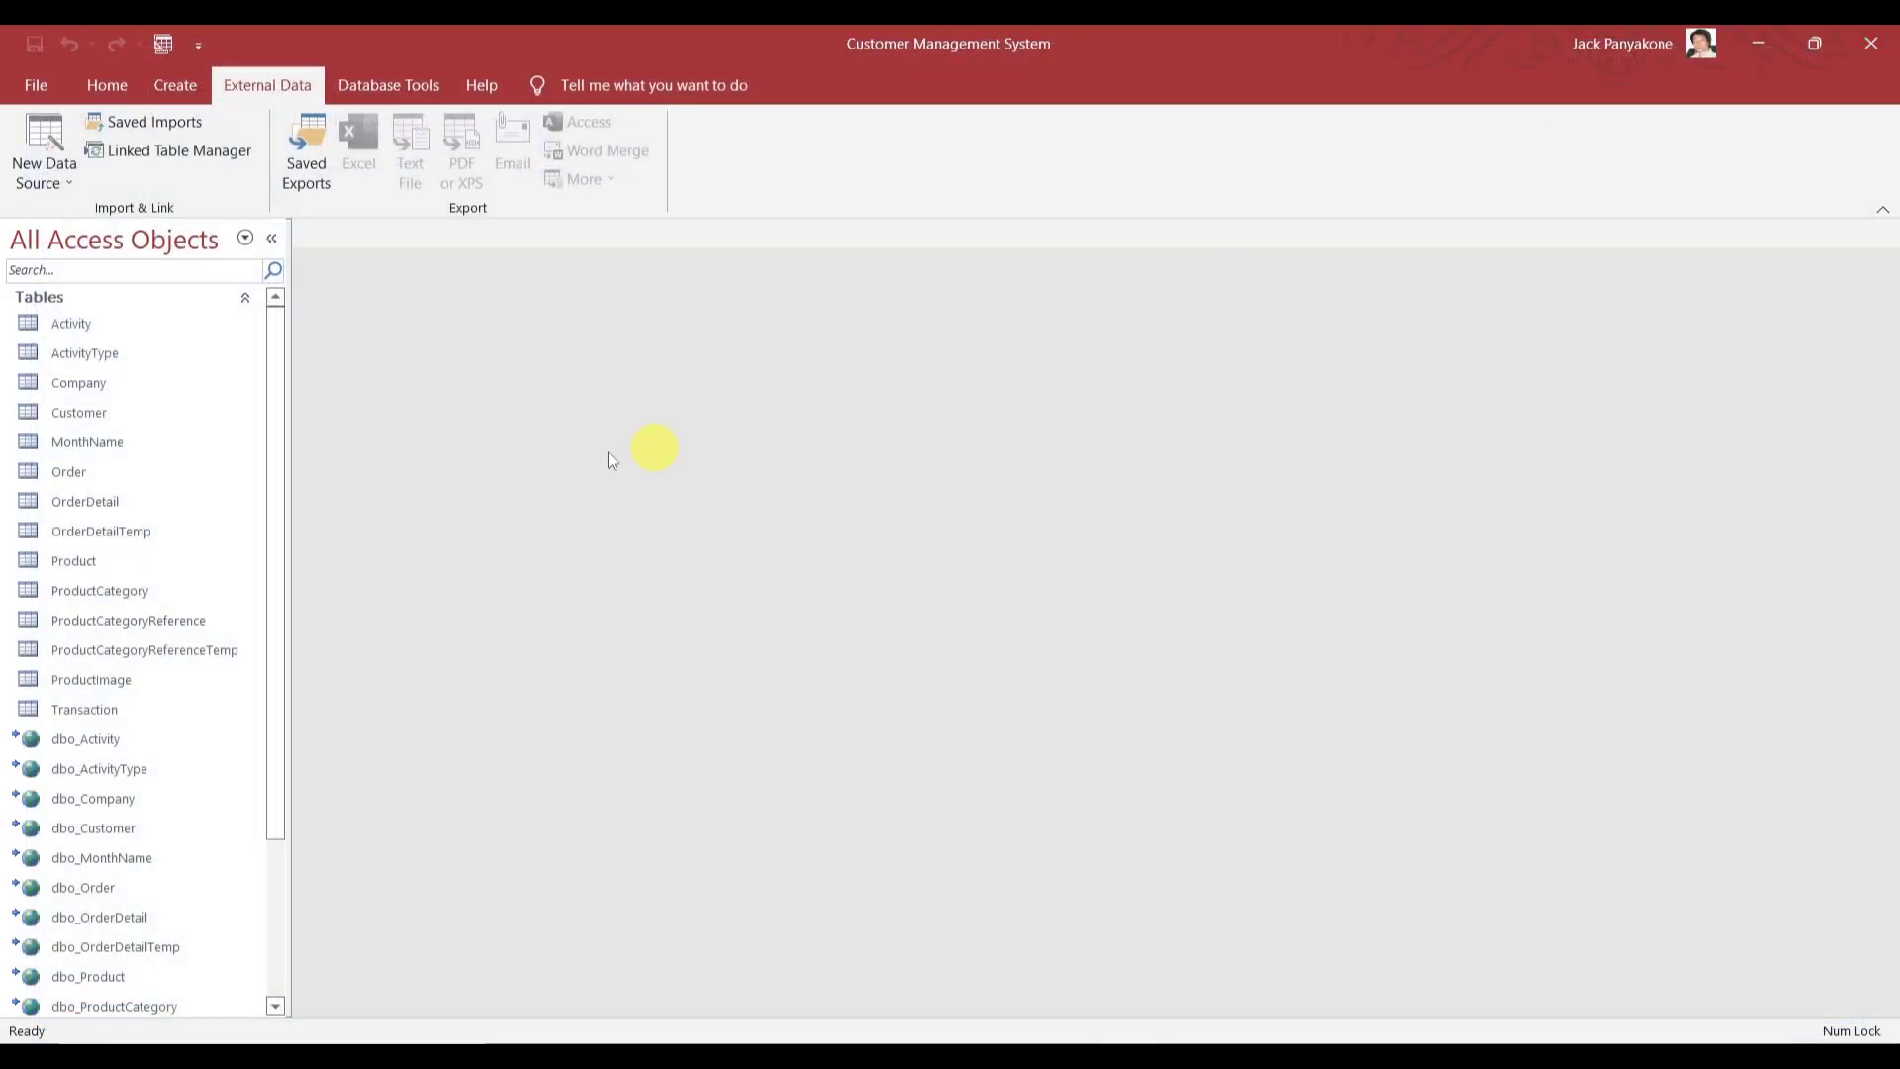
- Look over the linked dbo tables, then collapse the Tables group and expand the Queries group
left_click_drag(276, 657, 280, 819)
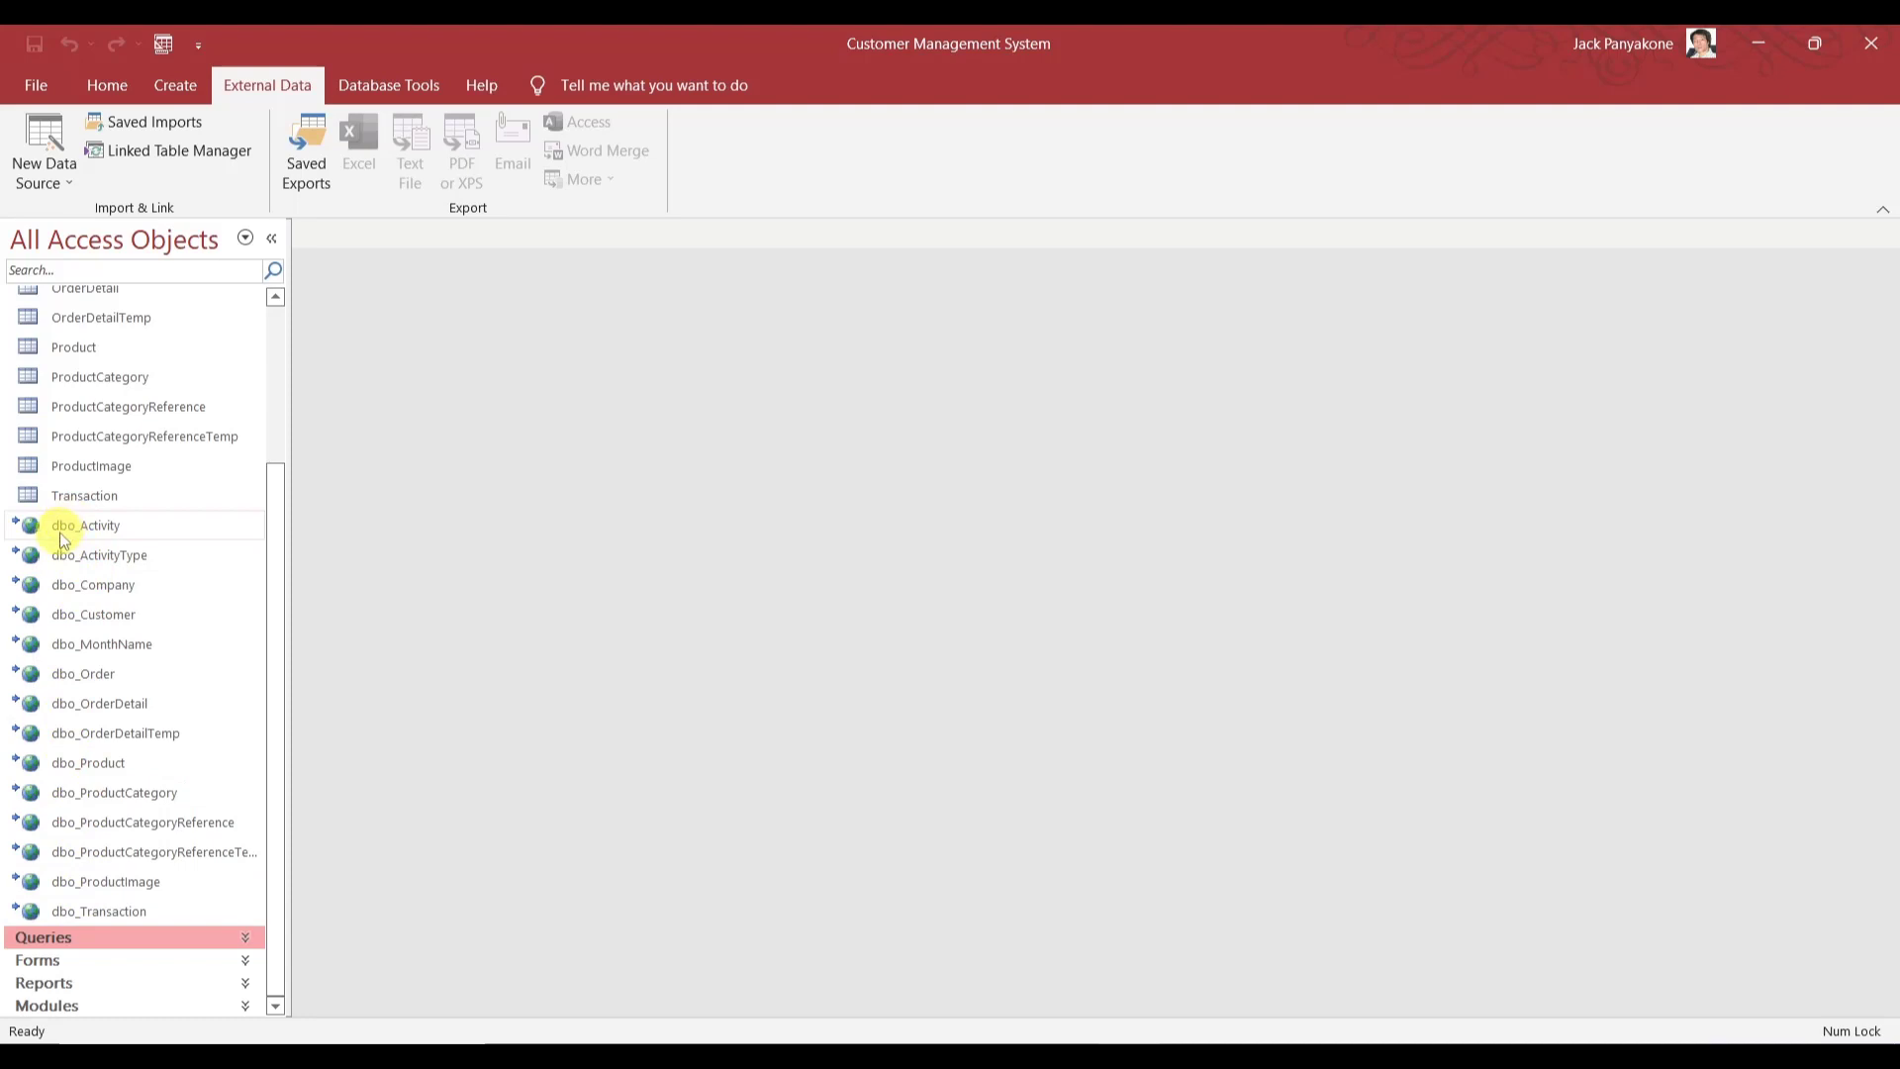
mouse_move(62, 535)
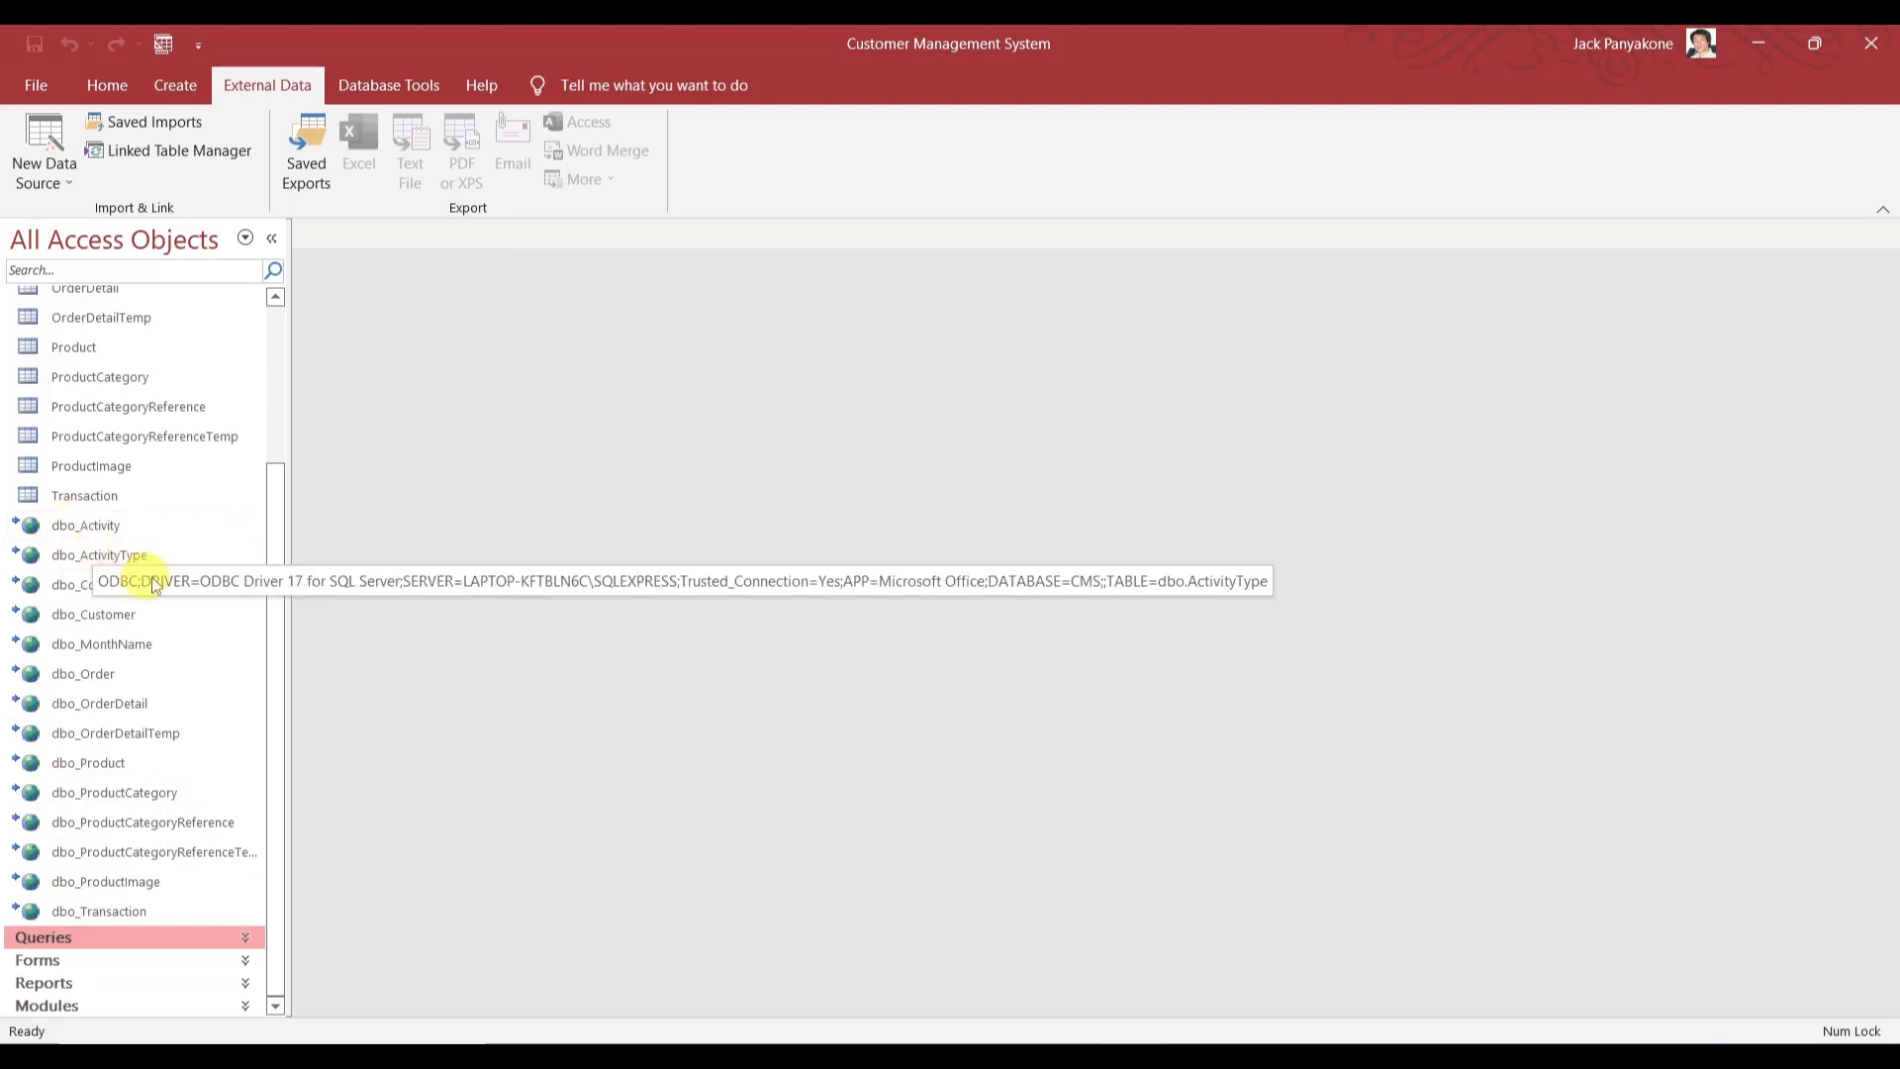
left_click_drag(277, 518, 291, 344)
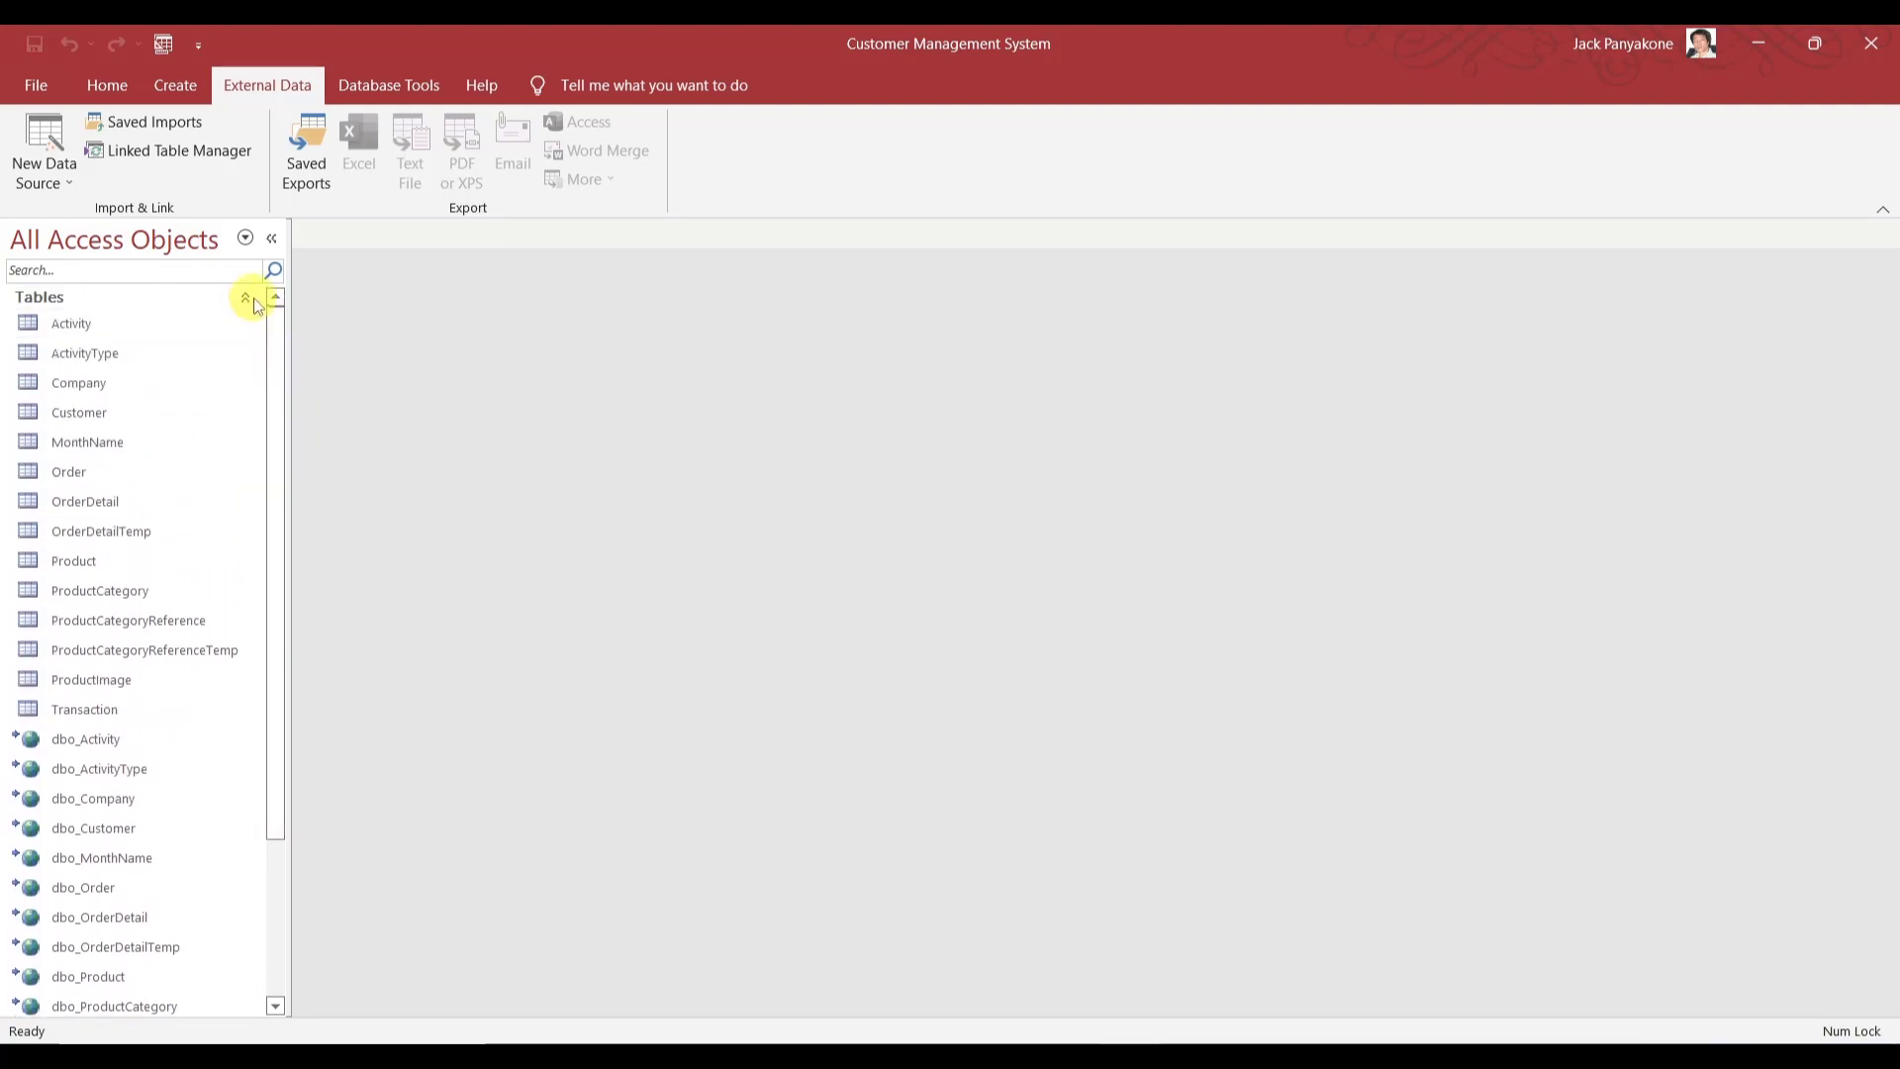
left_click(254, 299)
left_click(263, 318)
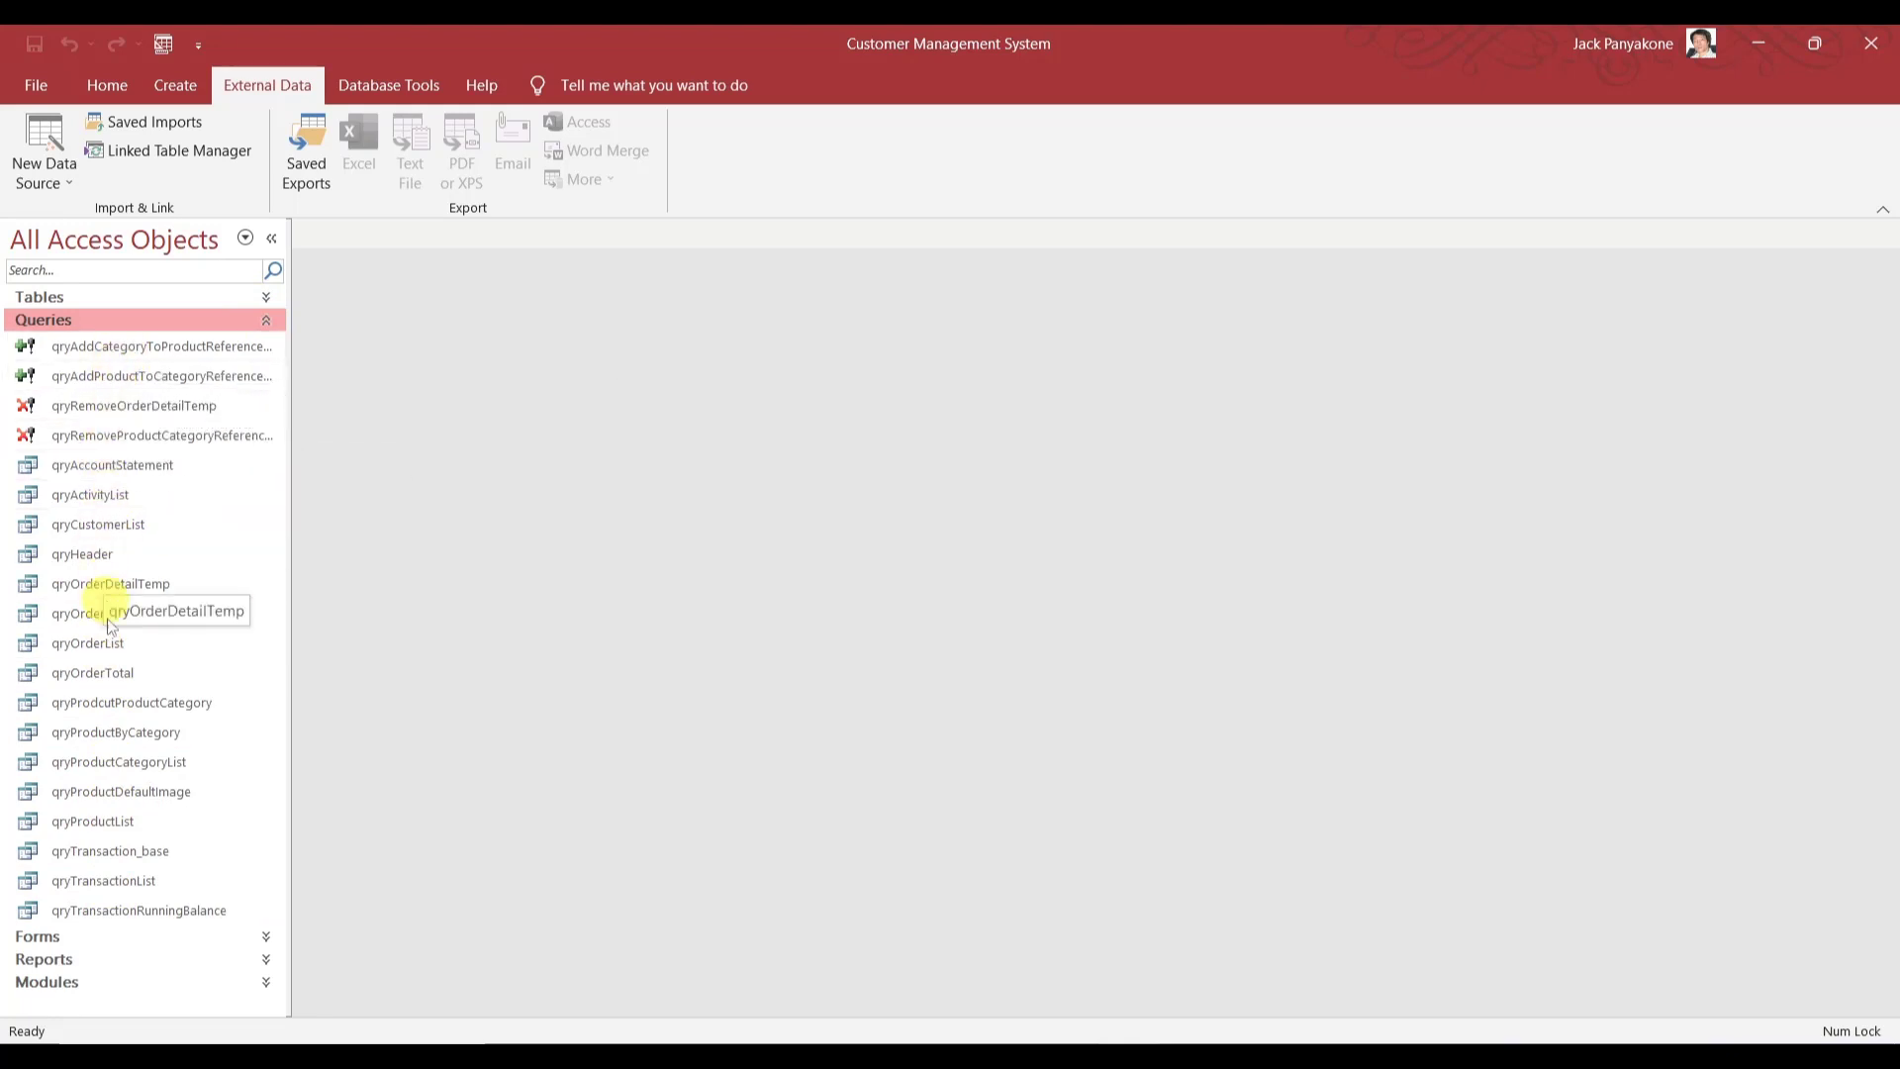
- Point qryAddCategoryToProductReferenceTemp's SQL at dbo_ProductCategoryReferenceTemp and dbo_ProductCategory, then save and close the query
right_click(145, 358)
left_click(202, 396)
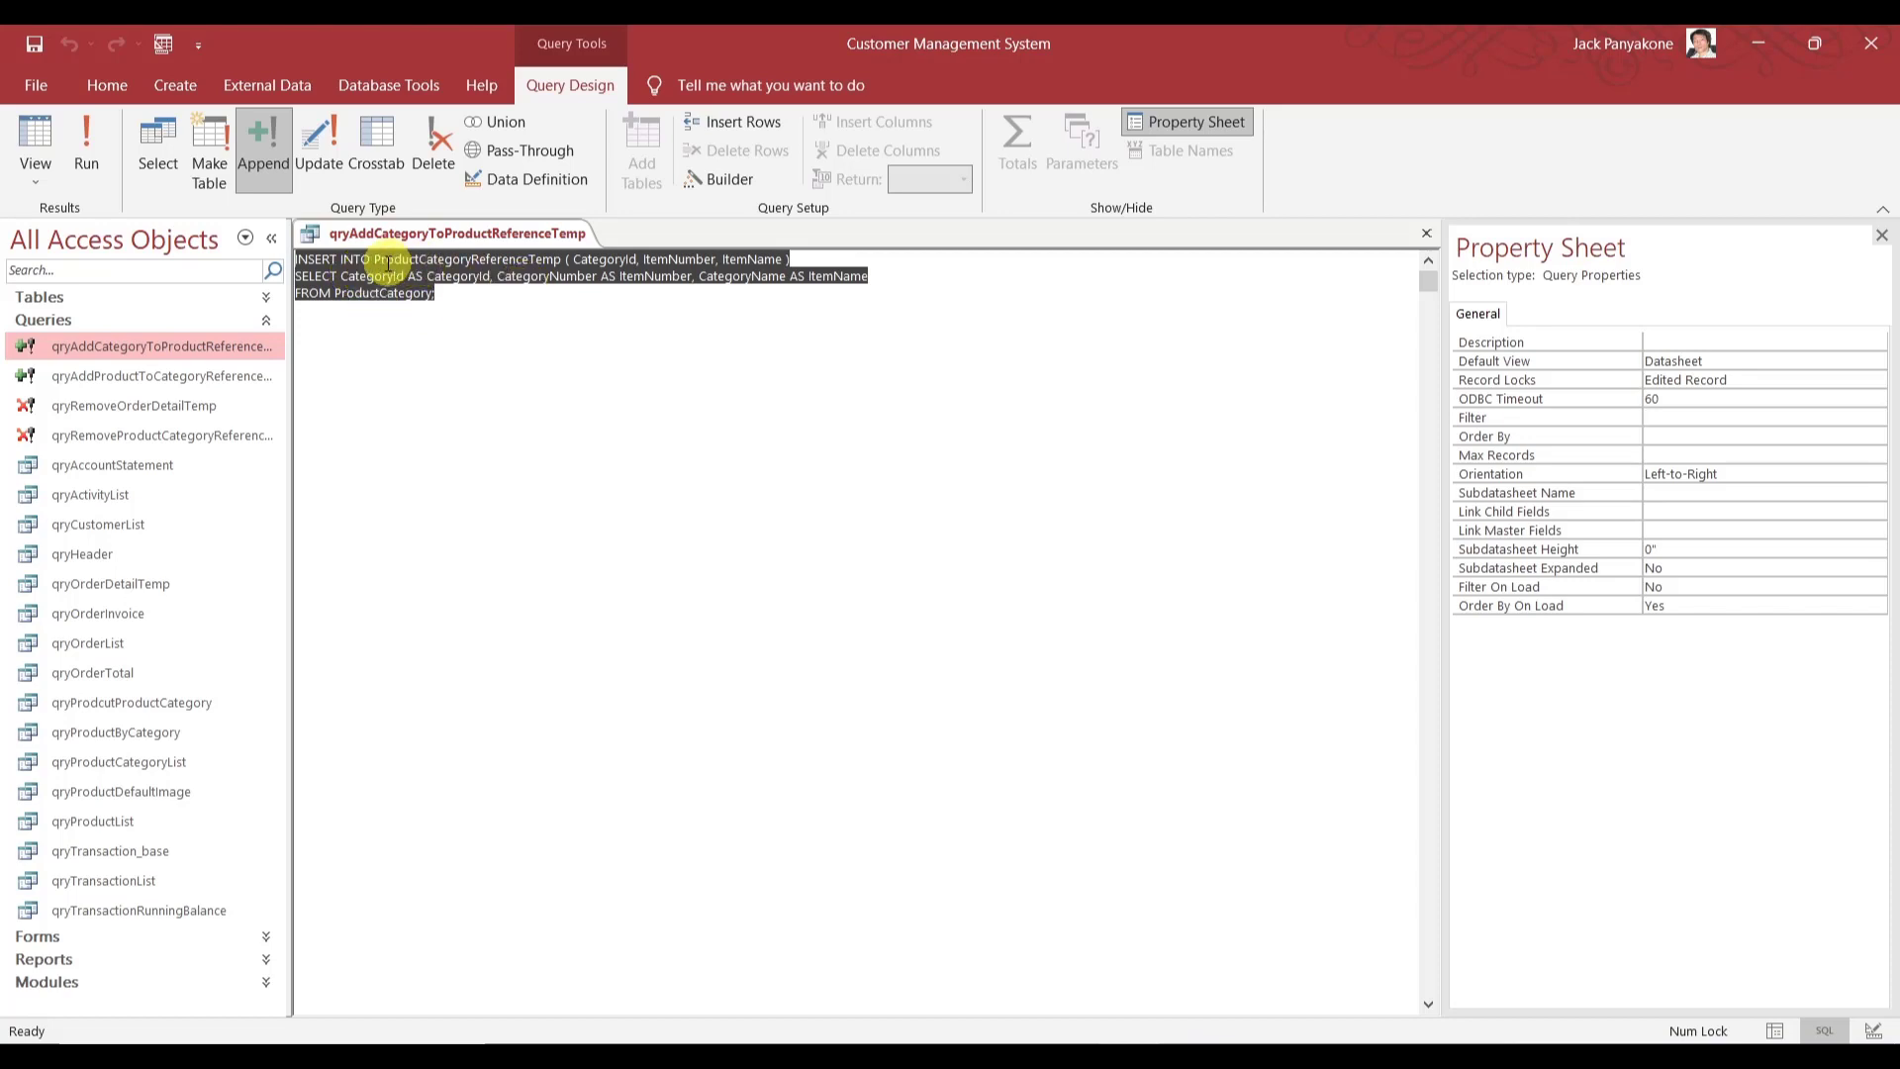
left_click(373, 260)
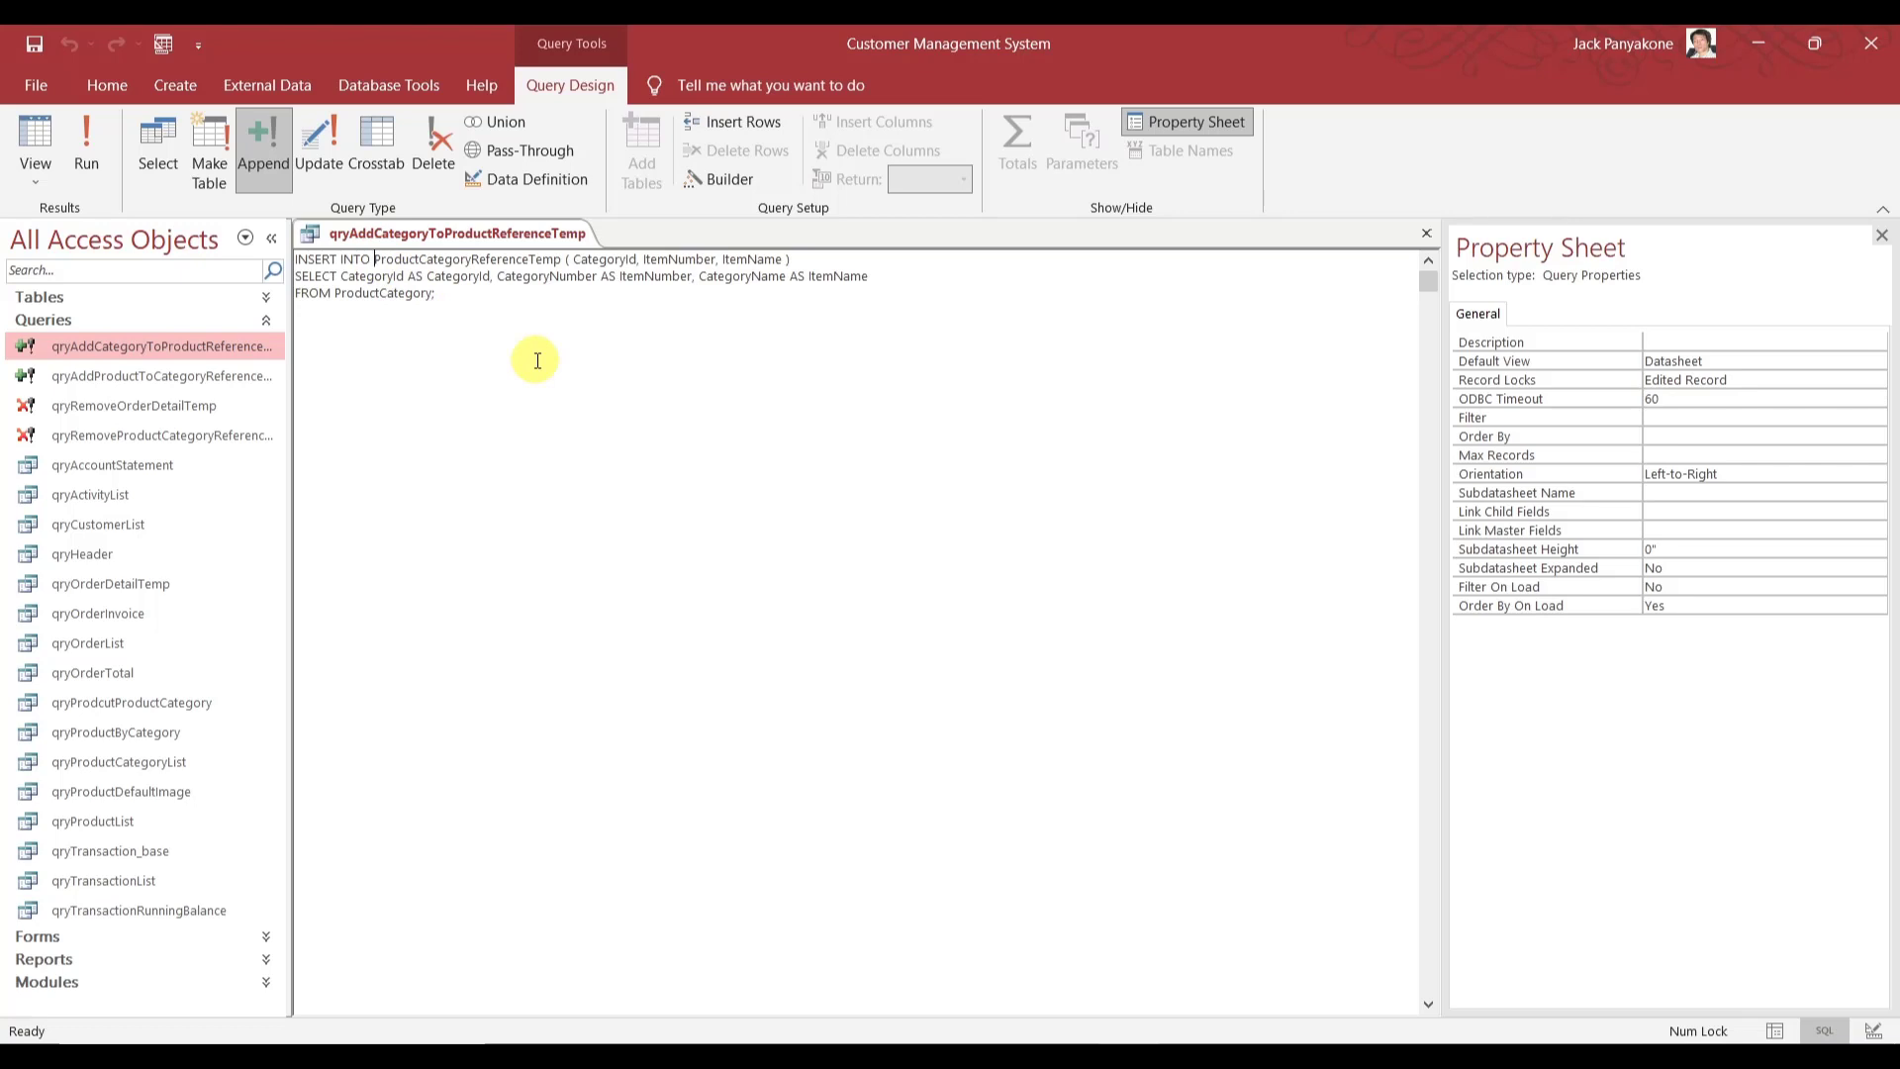
type("dbo")
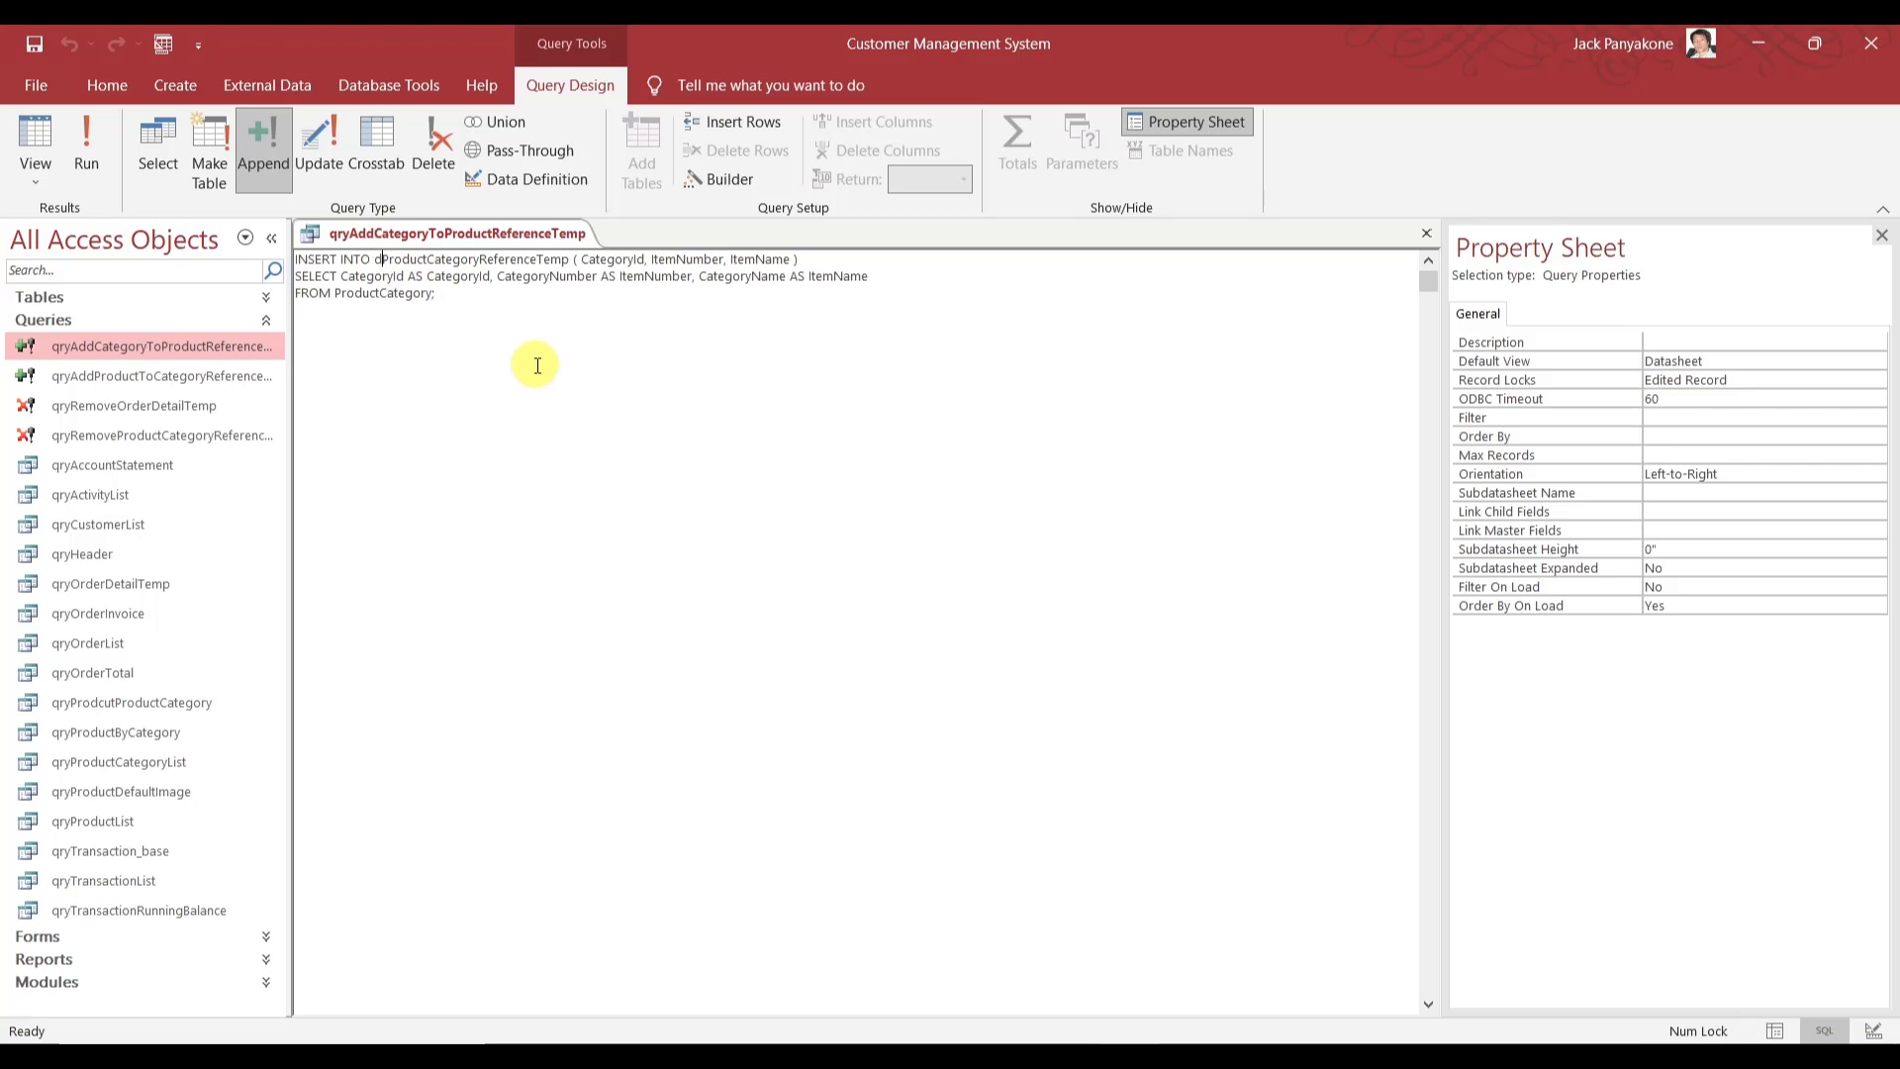
type("_")
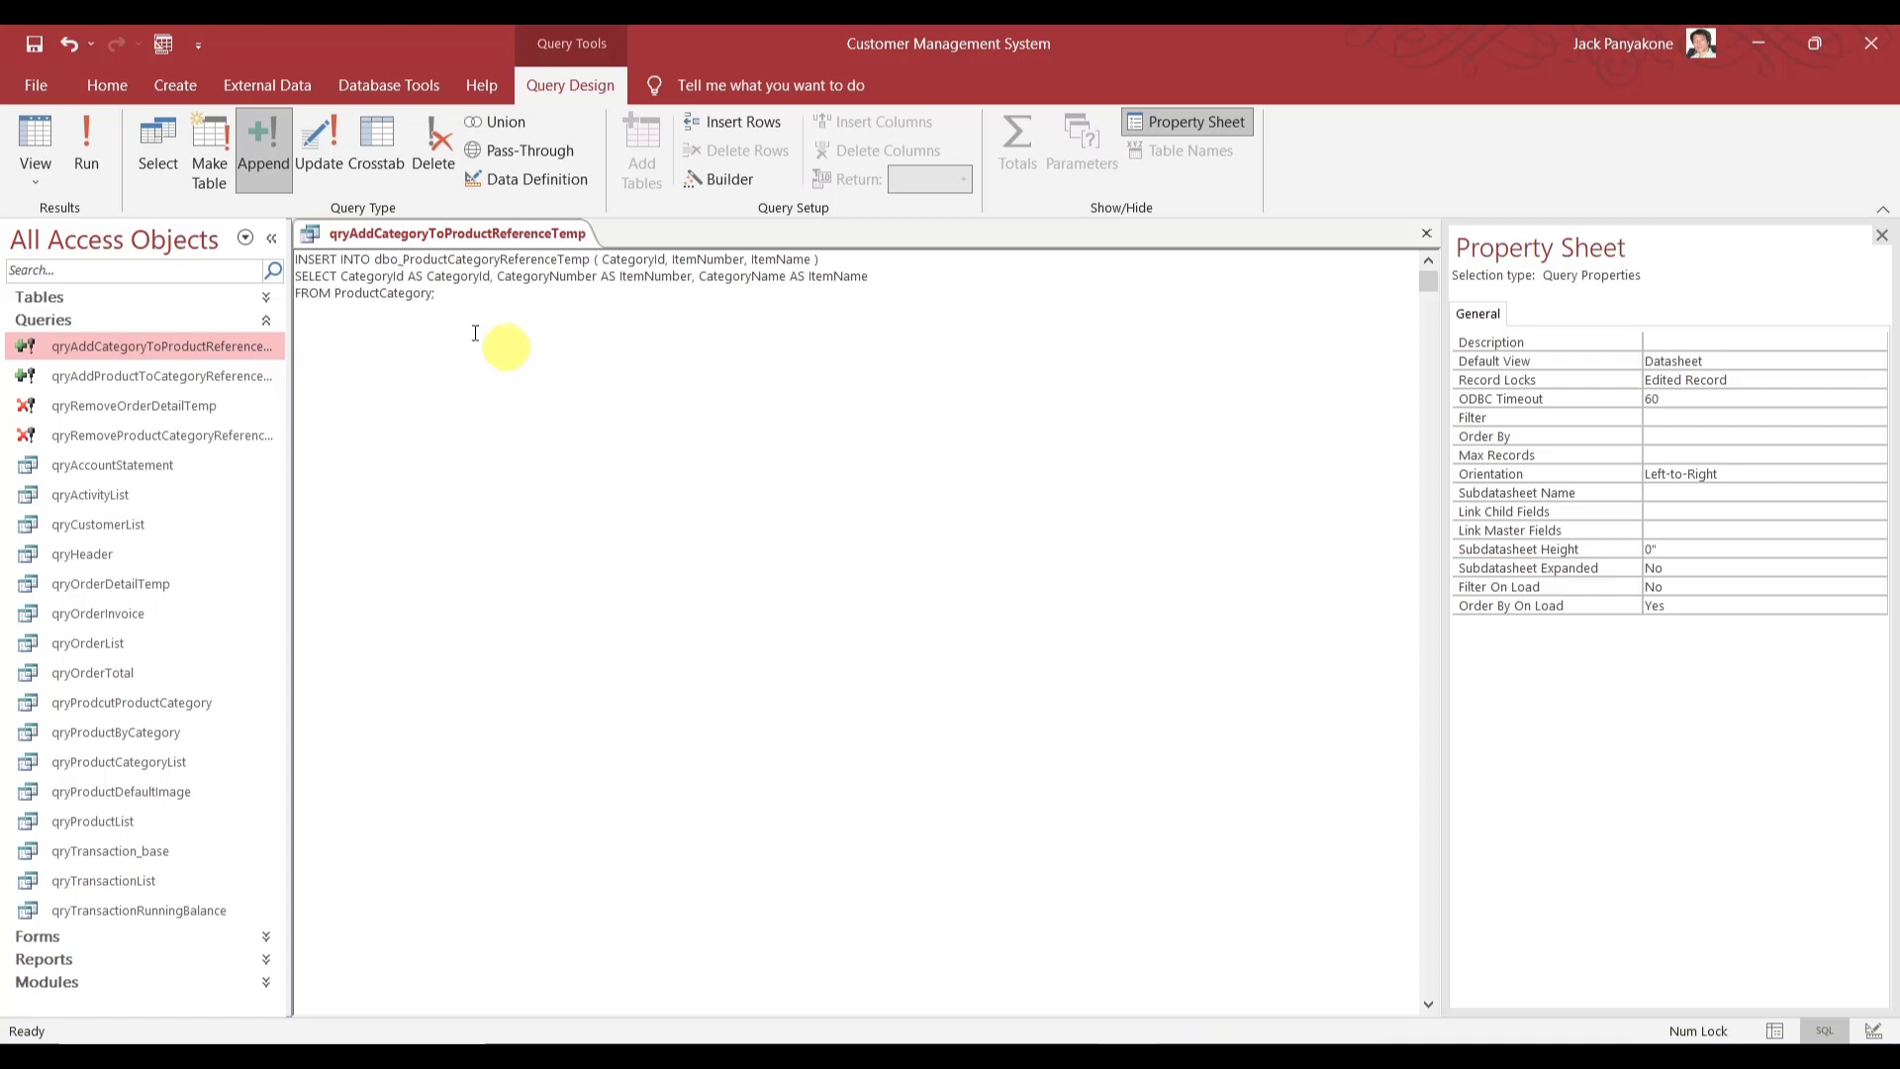
left_click(338, 293)
type("dbo_")
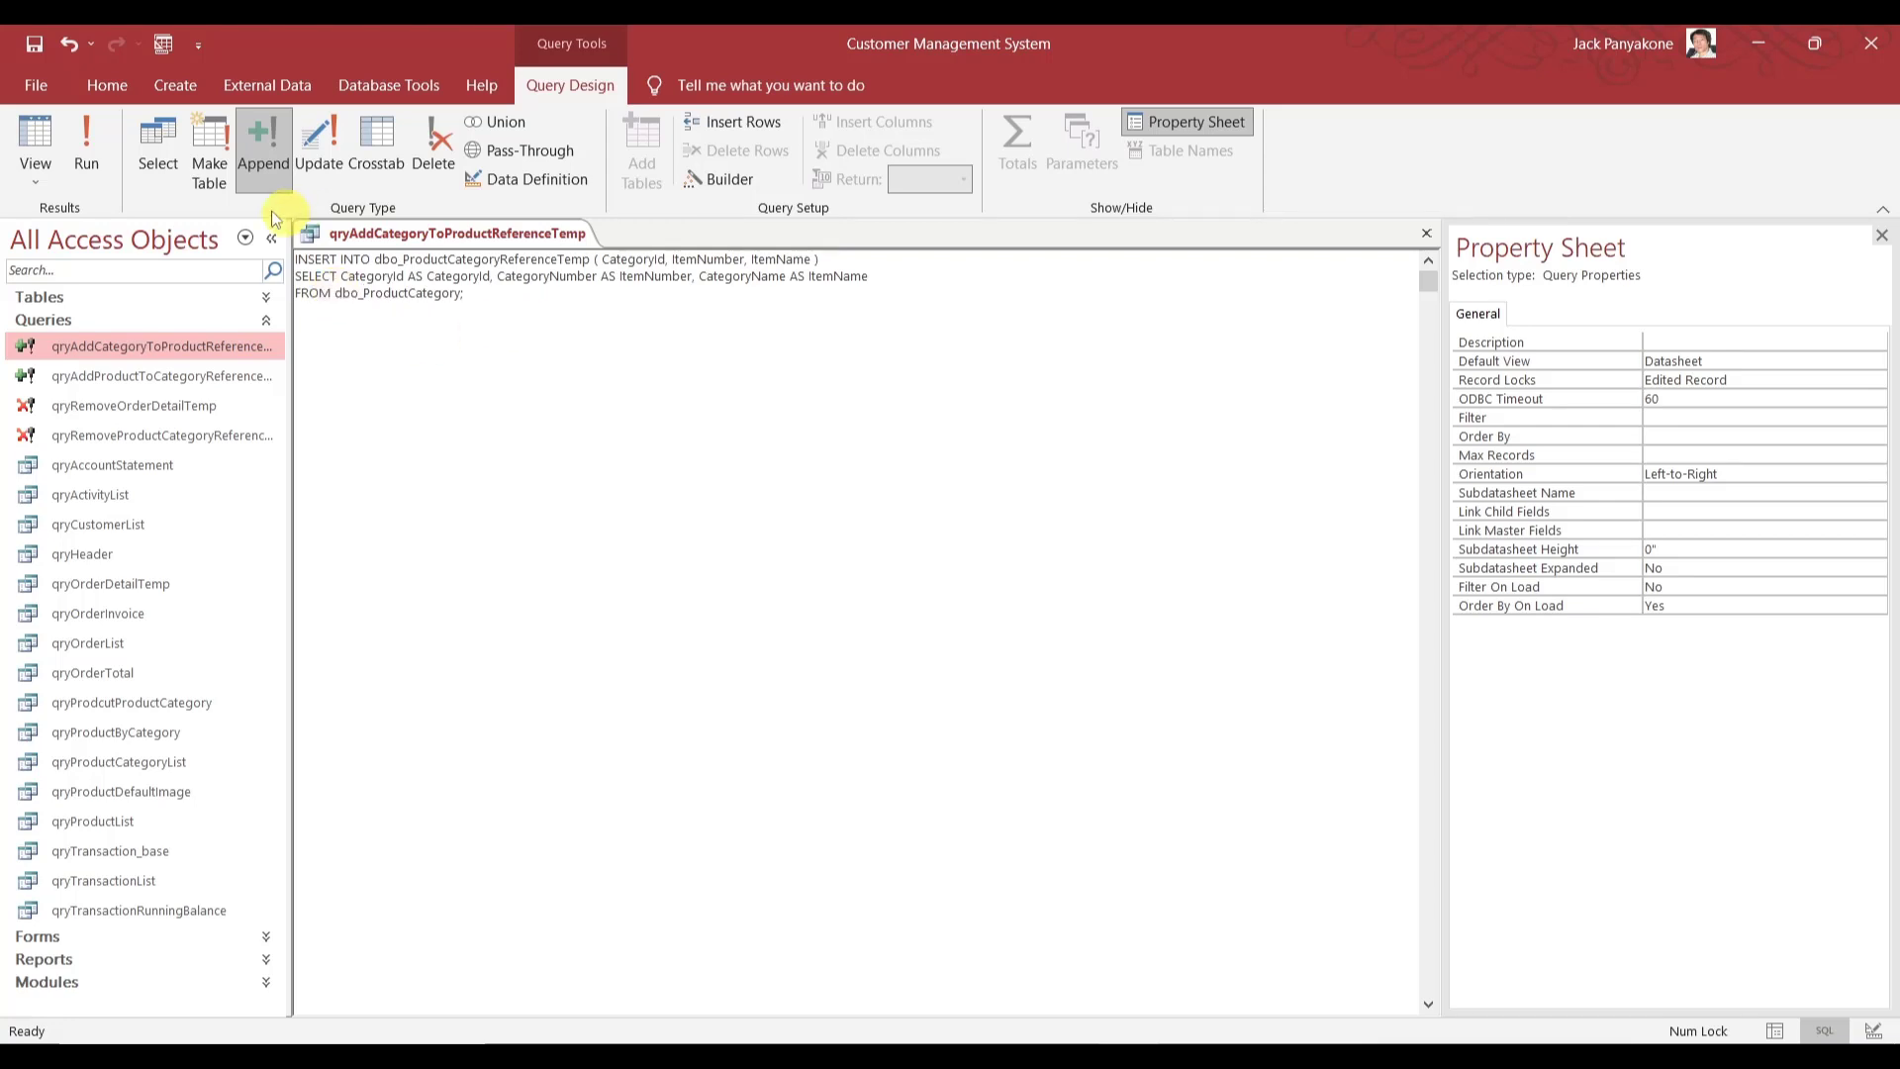
left_click(36, 46)
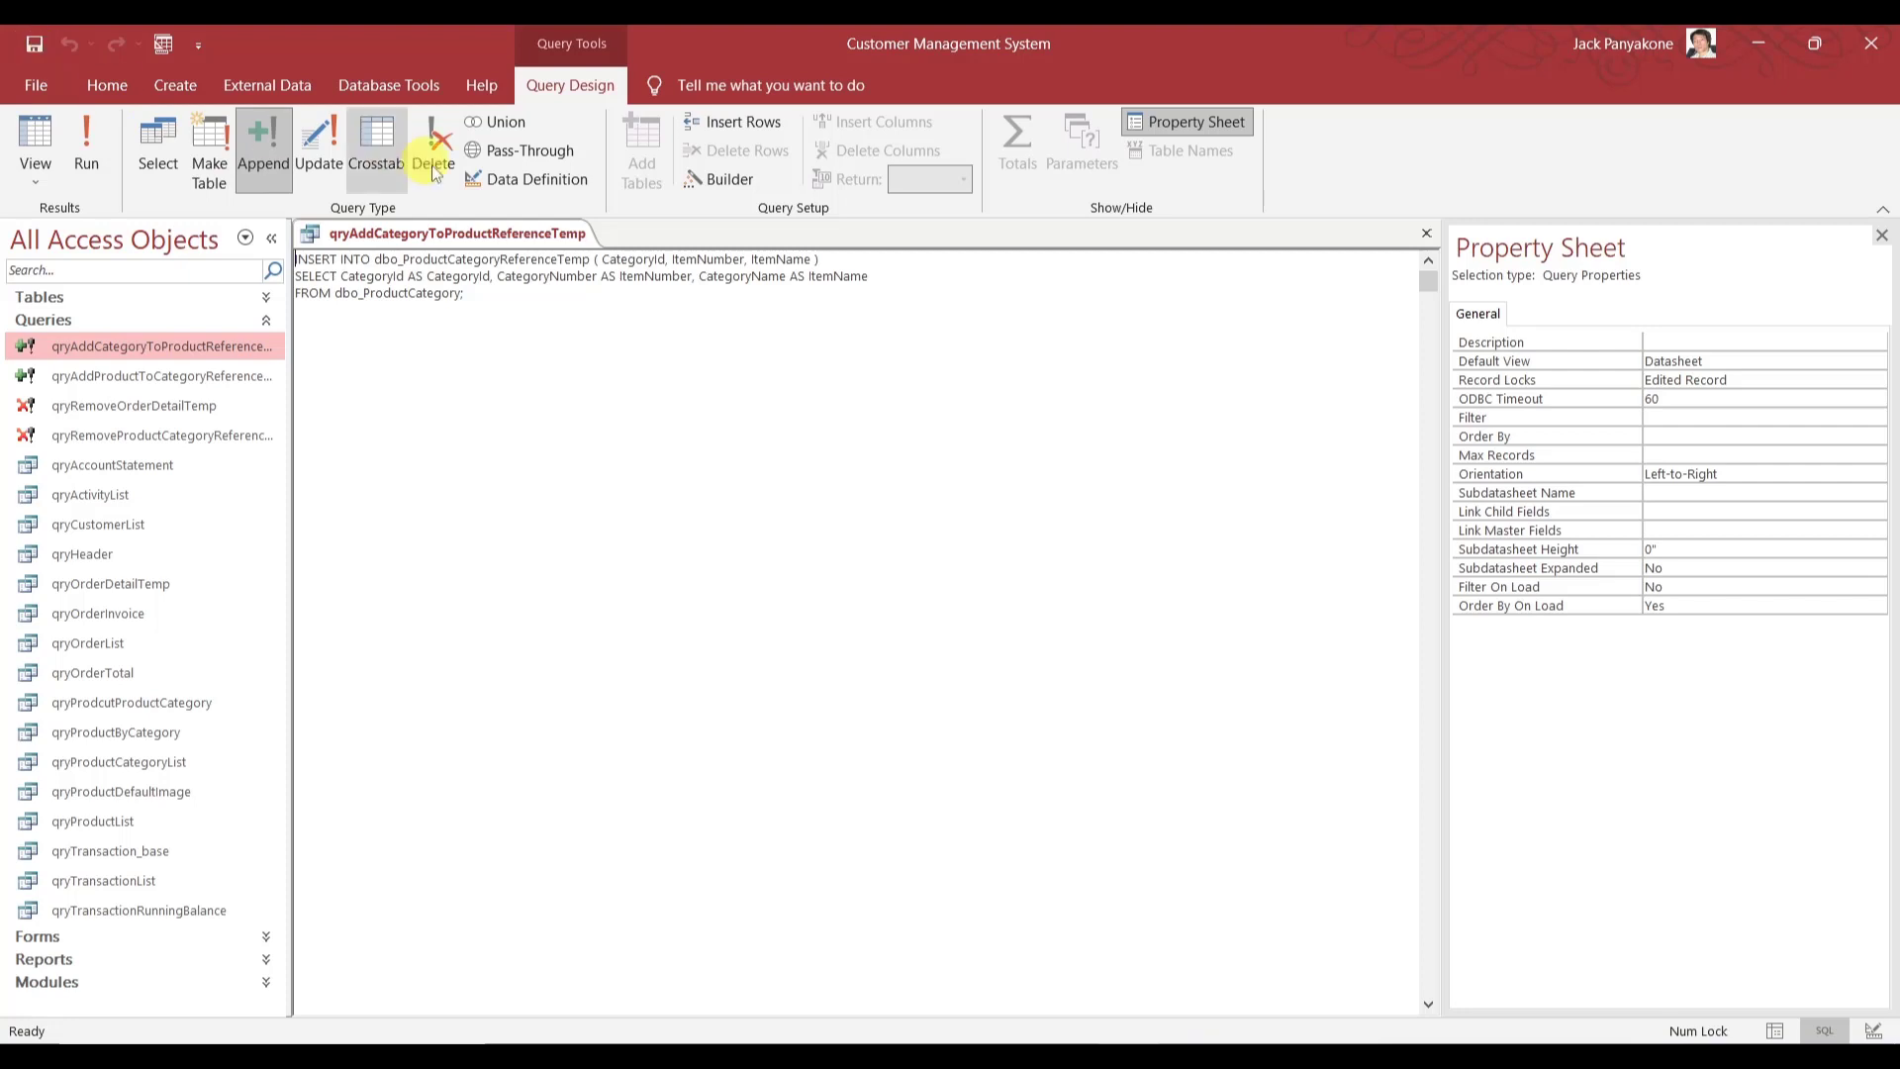
left_click(1423, 237)
- Open qryAddProductToCategoryReferenceTemp in design view and change its INSERT INTO target to dbo_ProductCategoryReferenceTemp
right_click(224, 373)
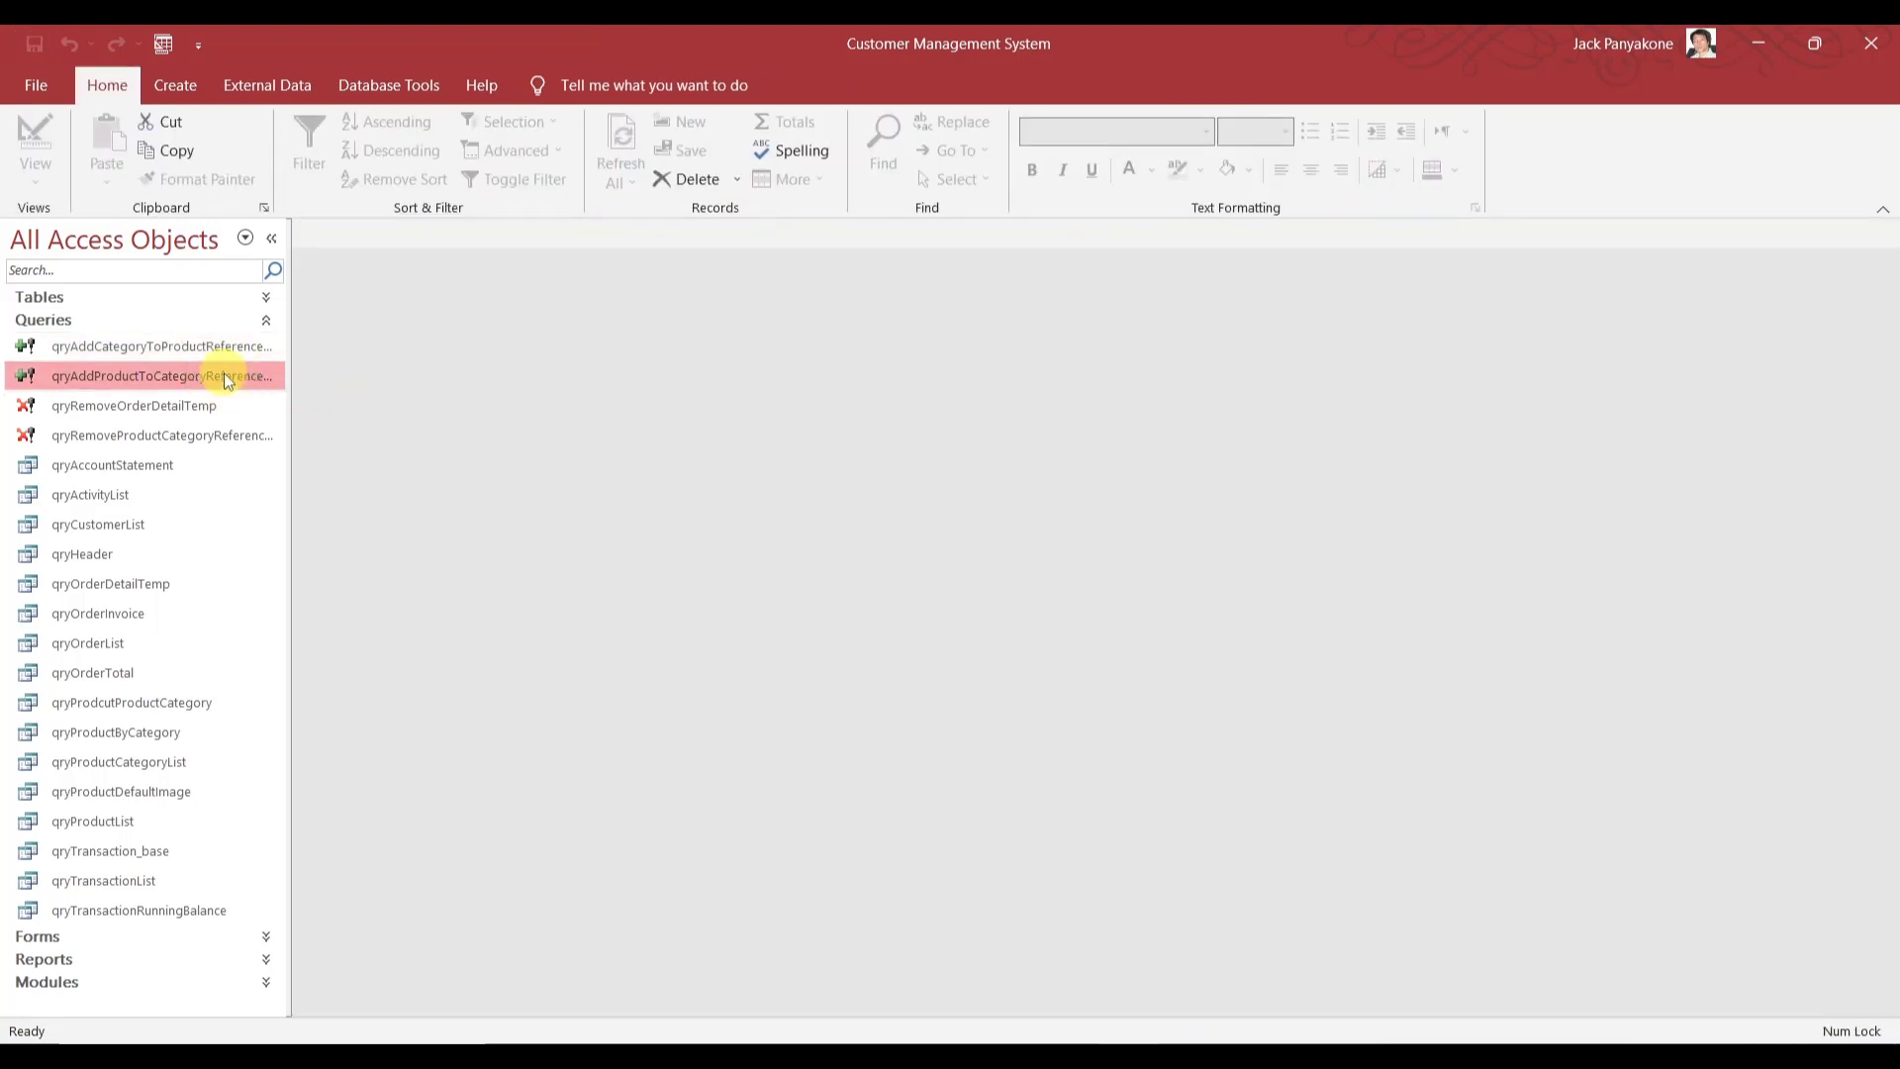
left_click(299, 421)
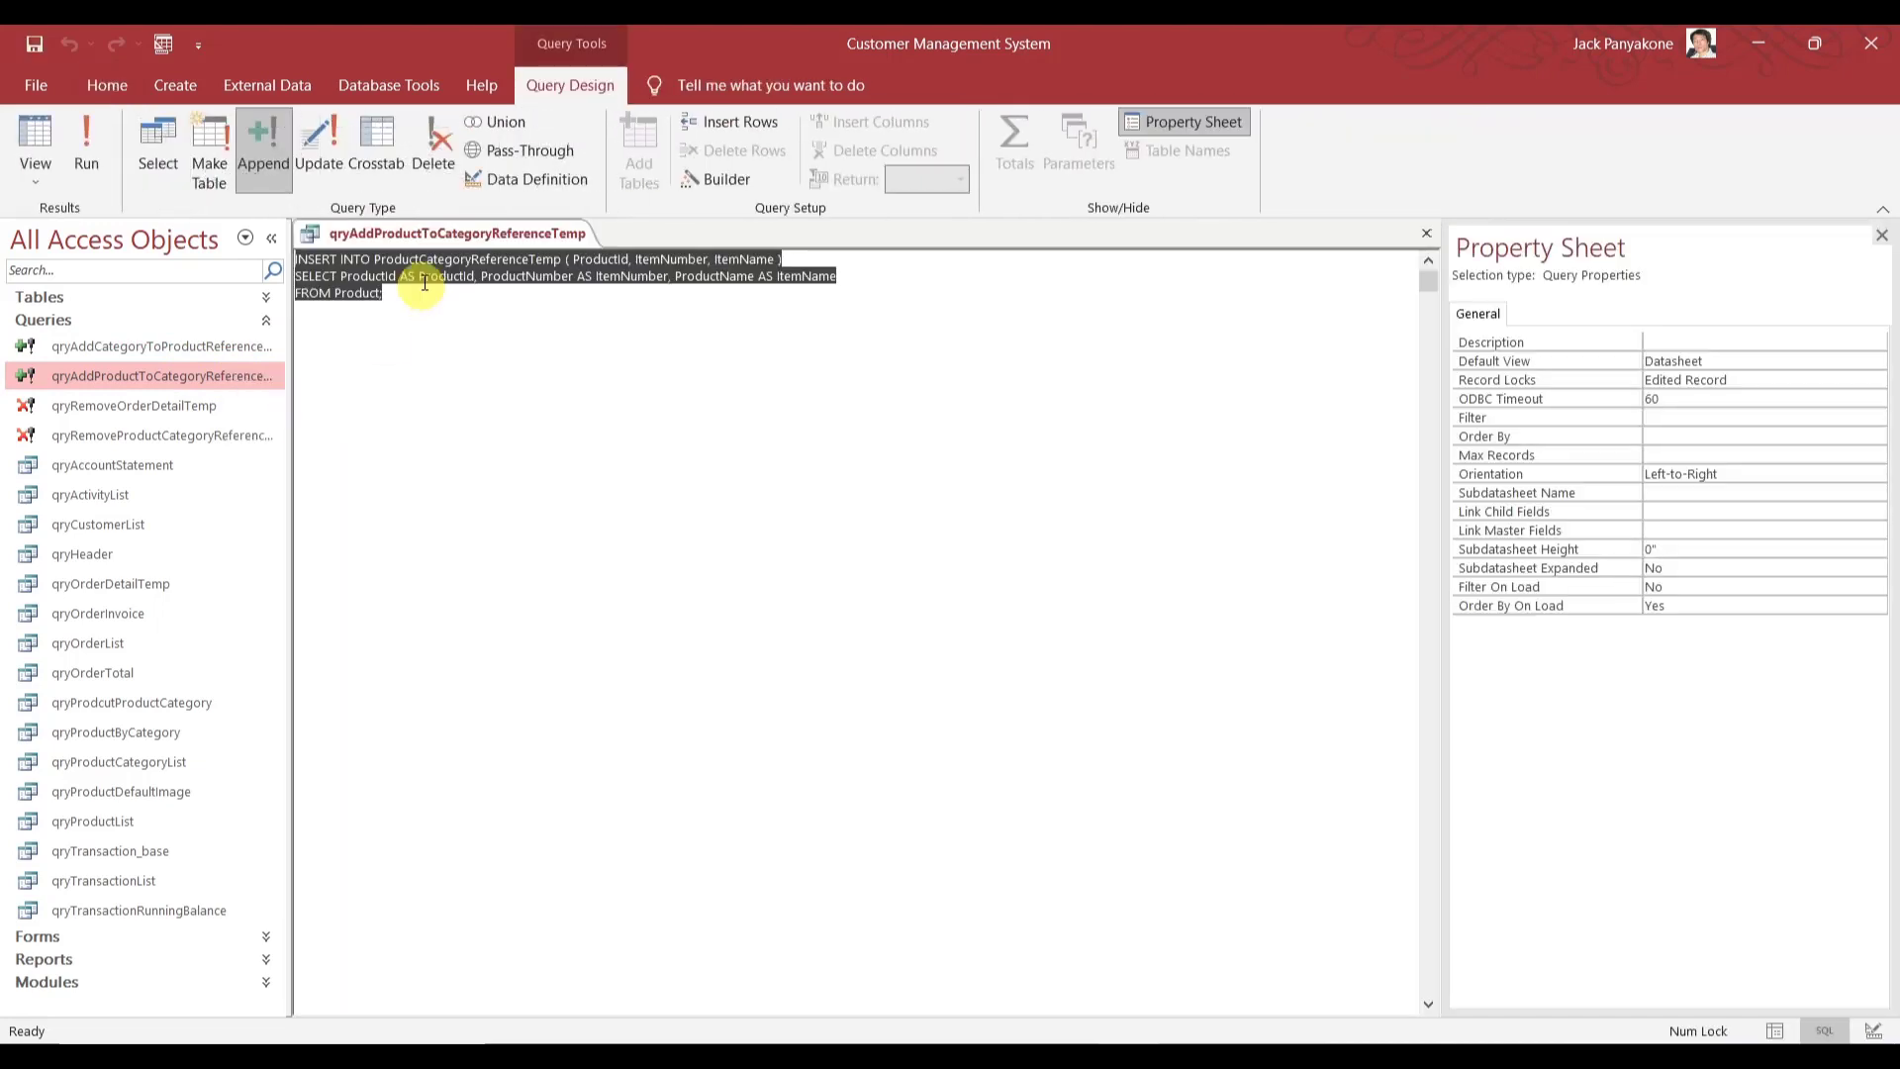
left_click(374, 254)
left_click(415, 294)
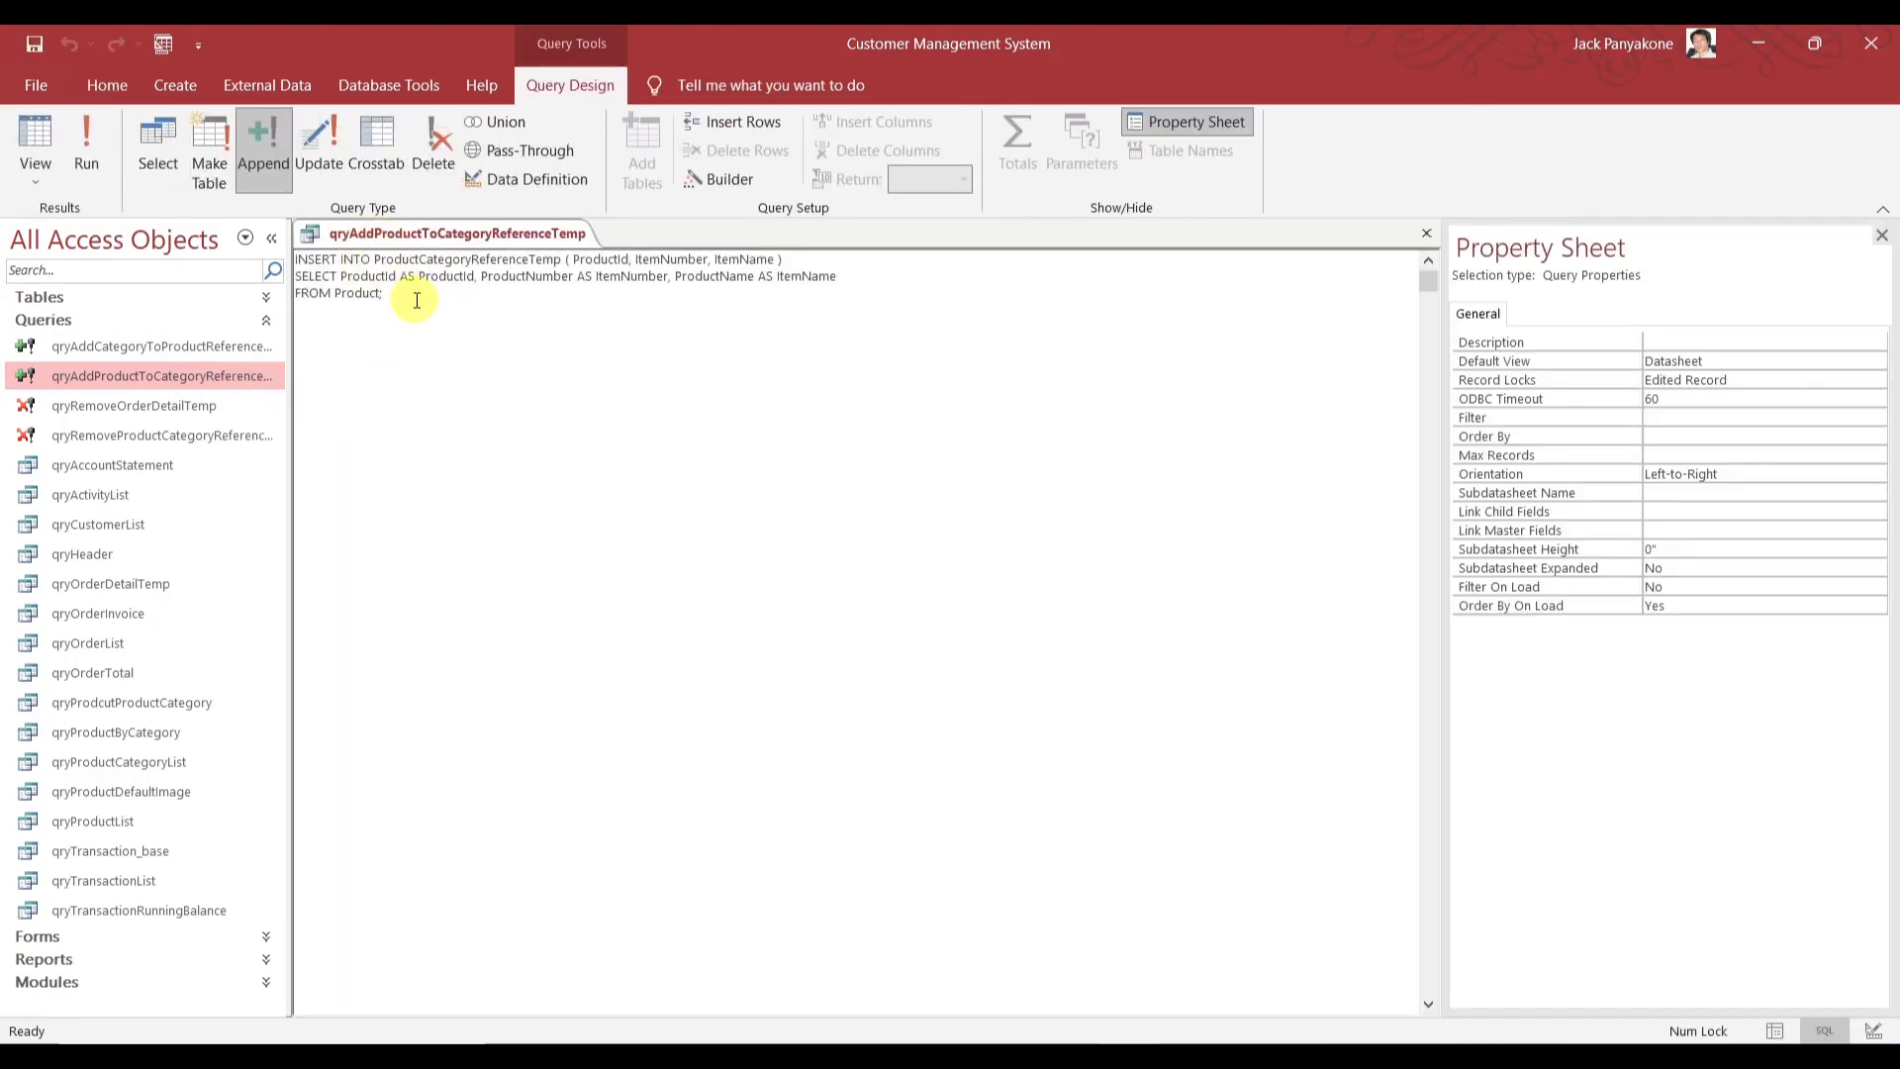
type("dbo")
key("BackSpace")
left_click(374, 259)
type("dbo_")
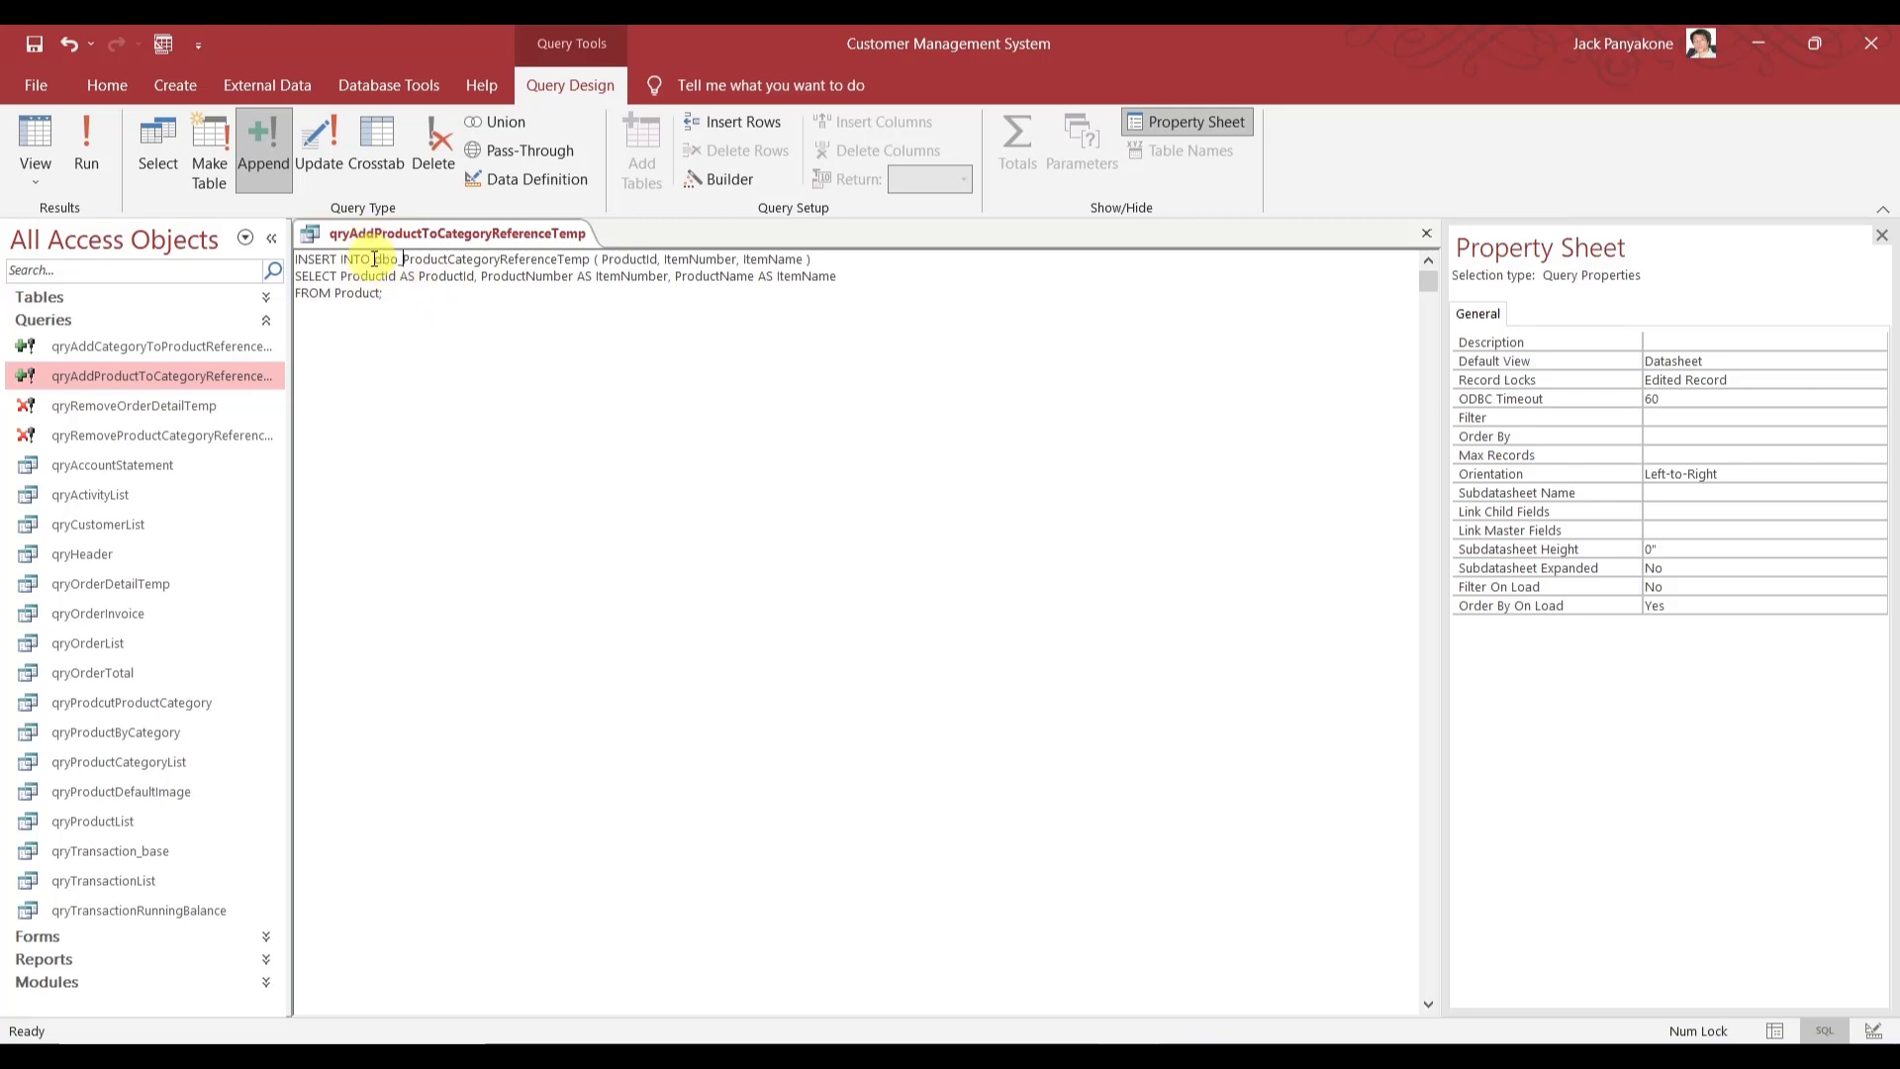
- Change the source table in the FROM clause to dbo_Product, then save and close the query
left_click(335, 293)
type("dbo")
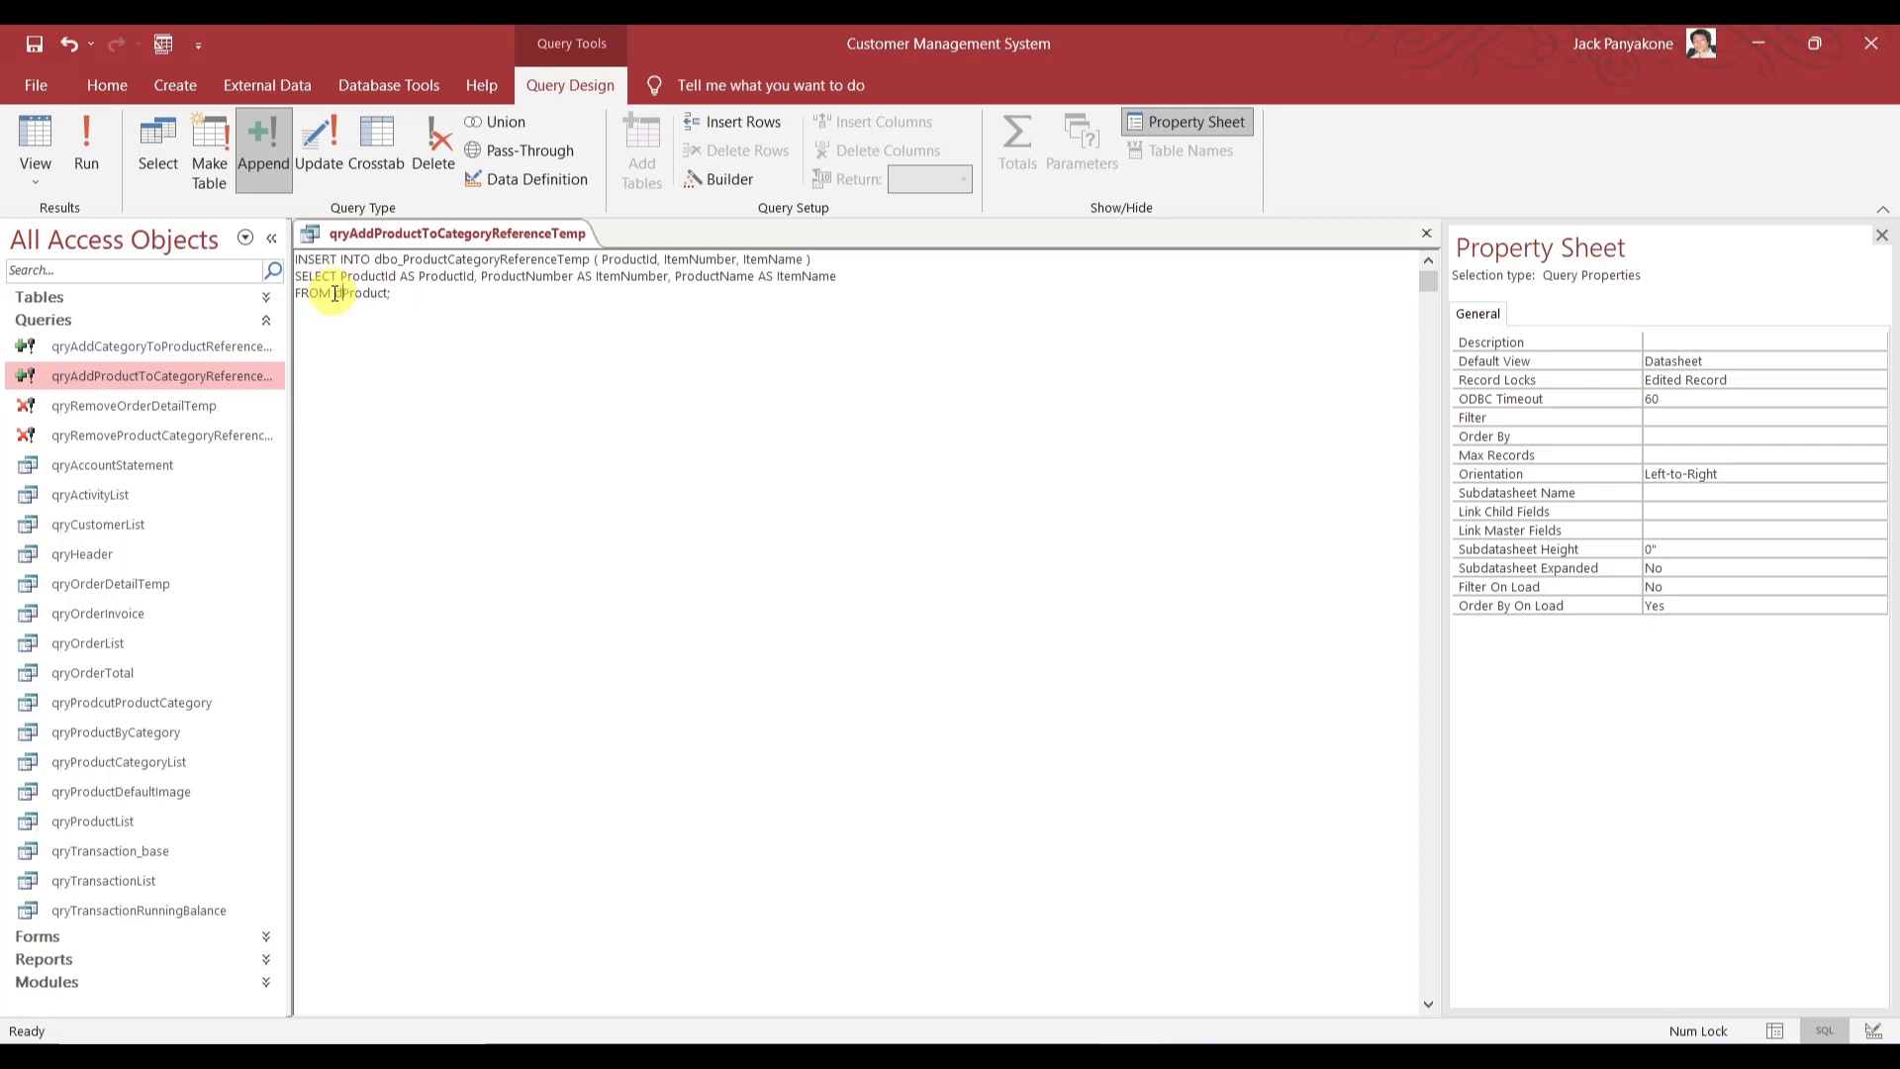
type("_")
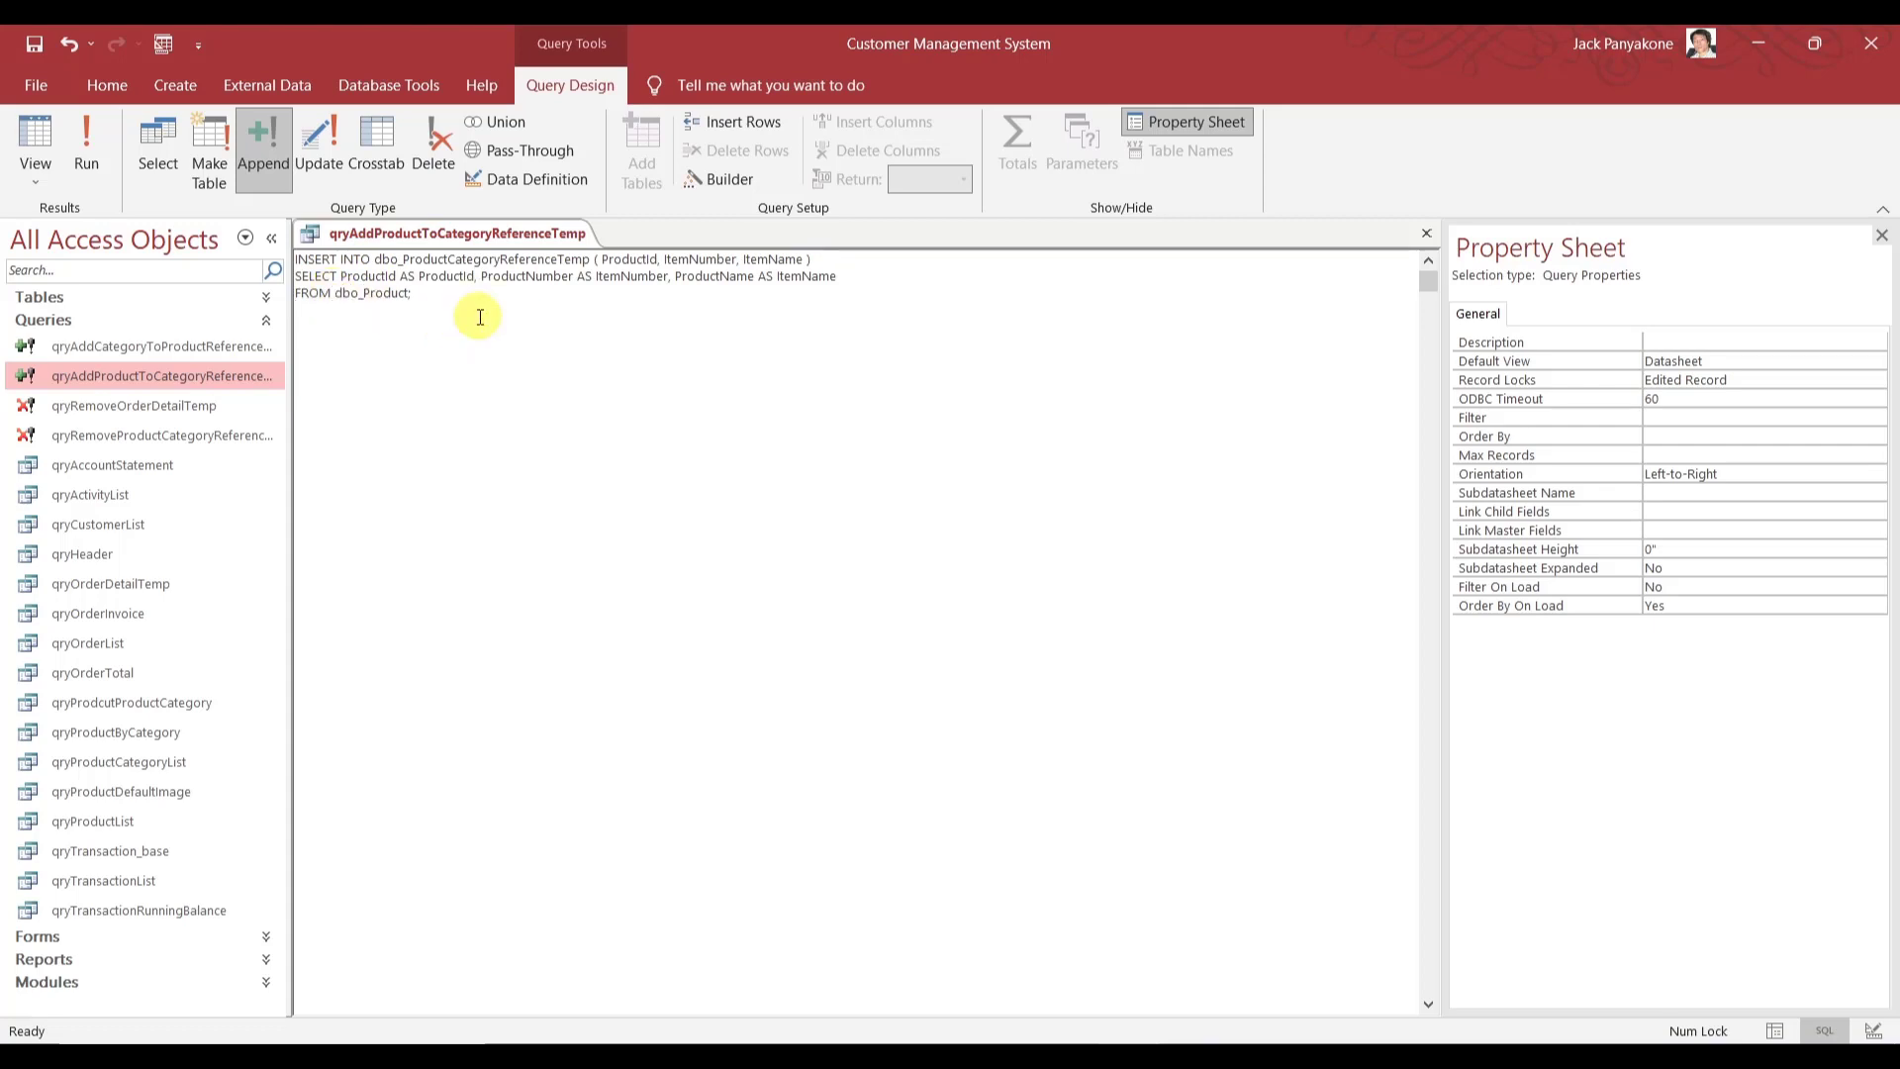
key("ctrl+s")
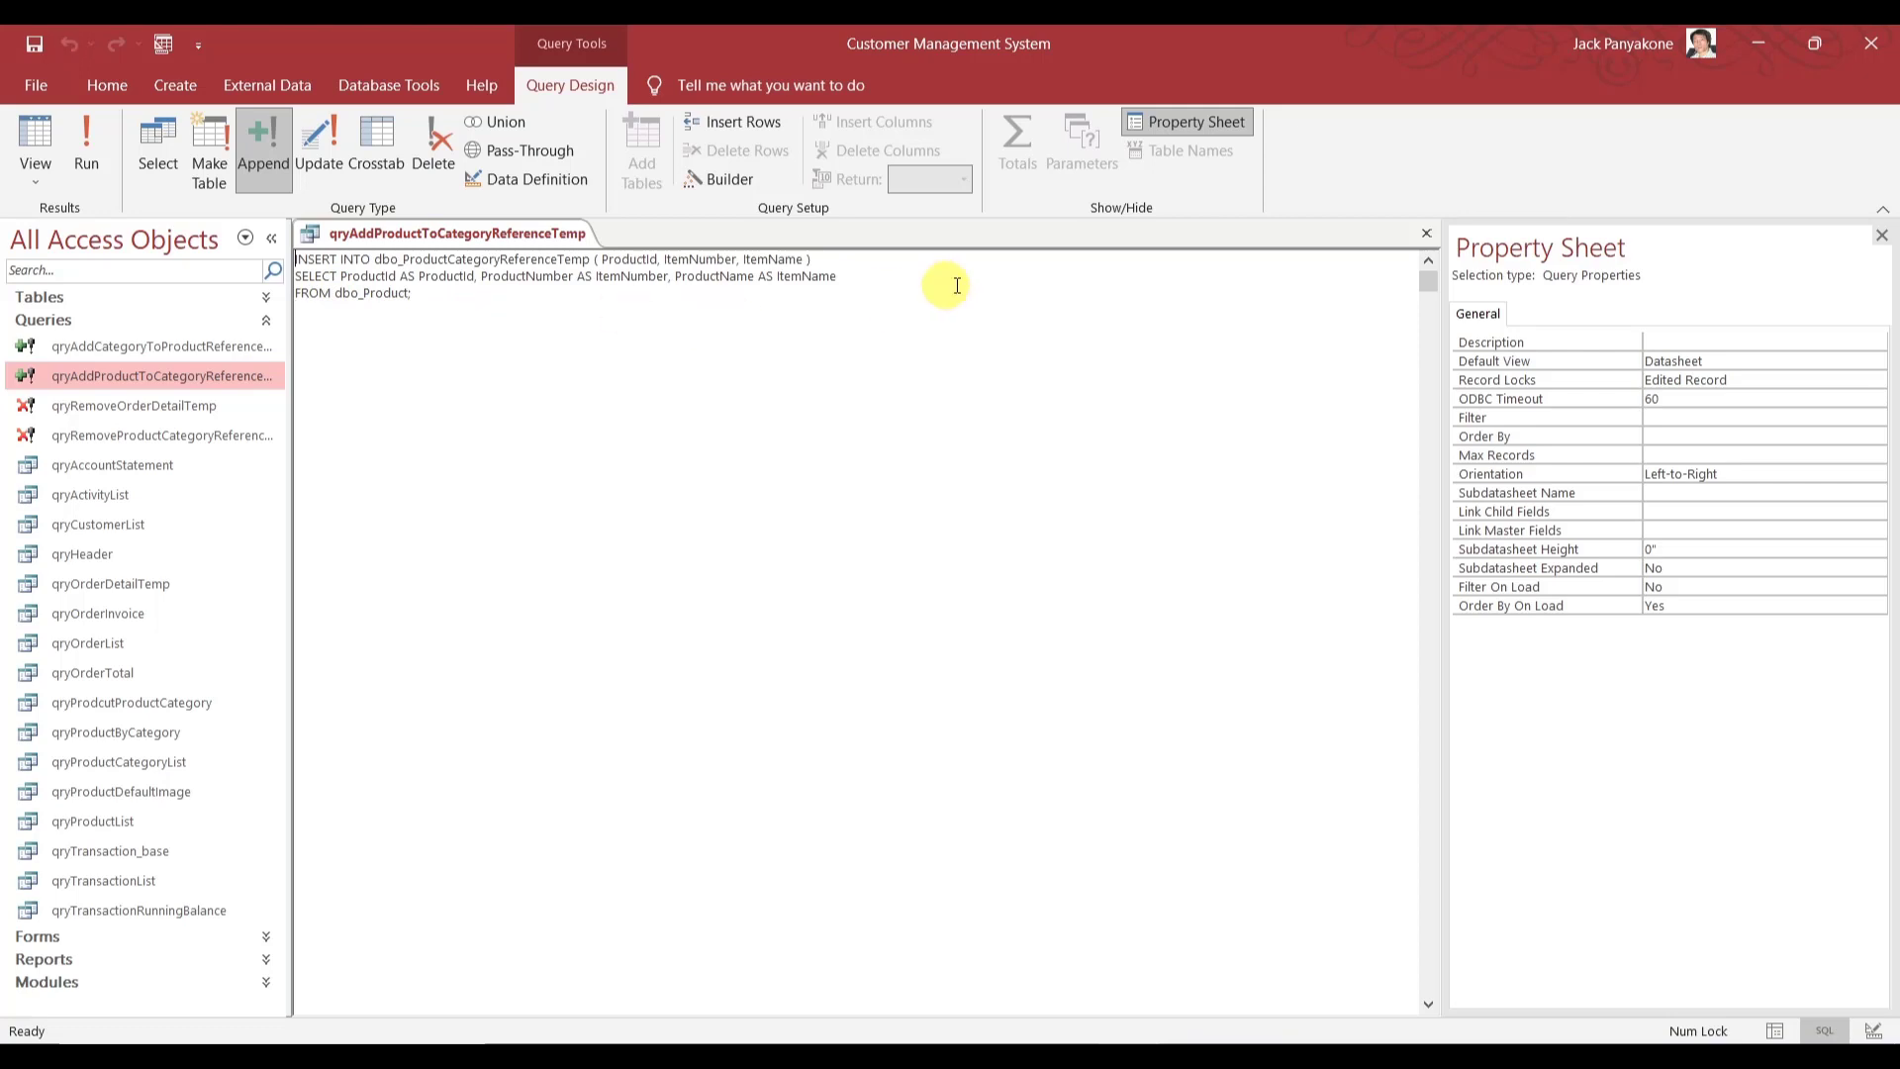
left_click(1427, 233)
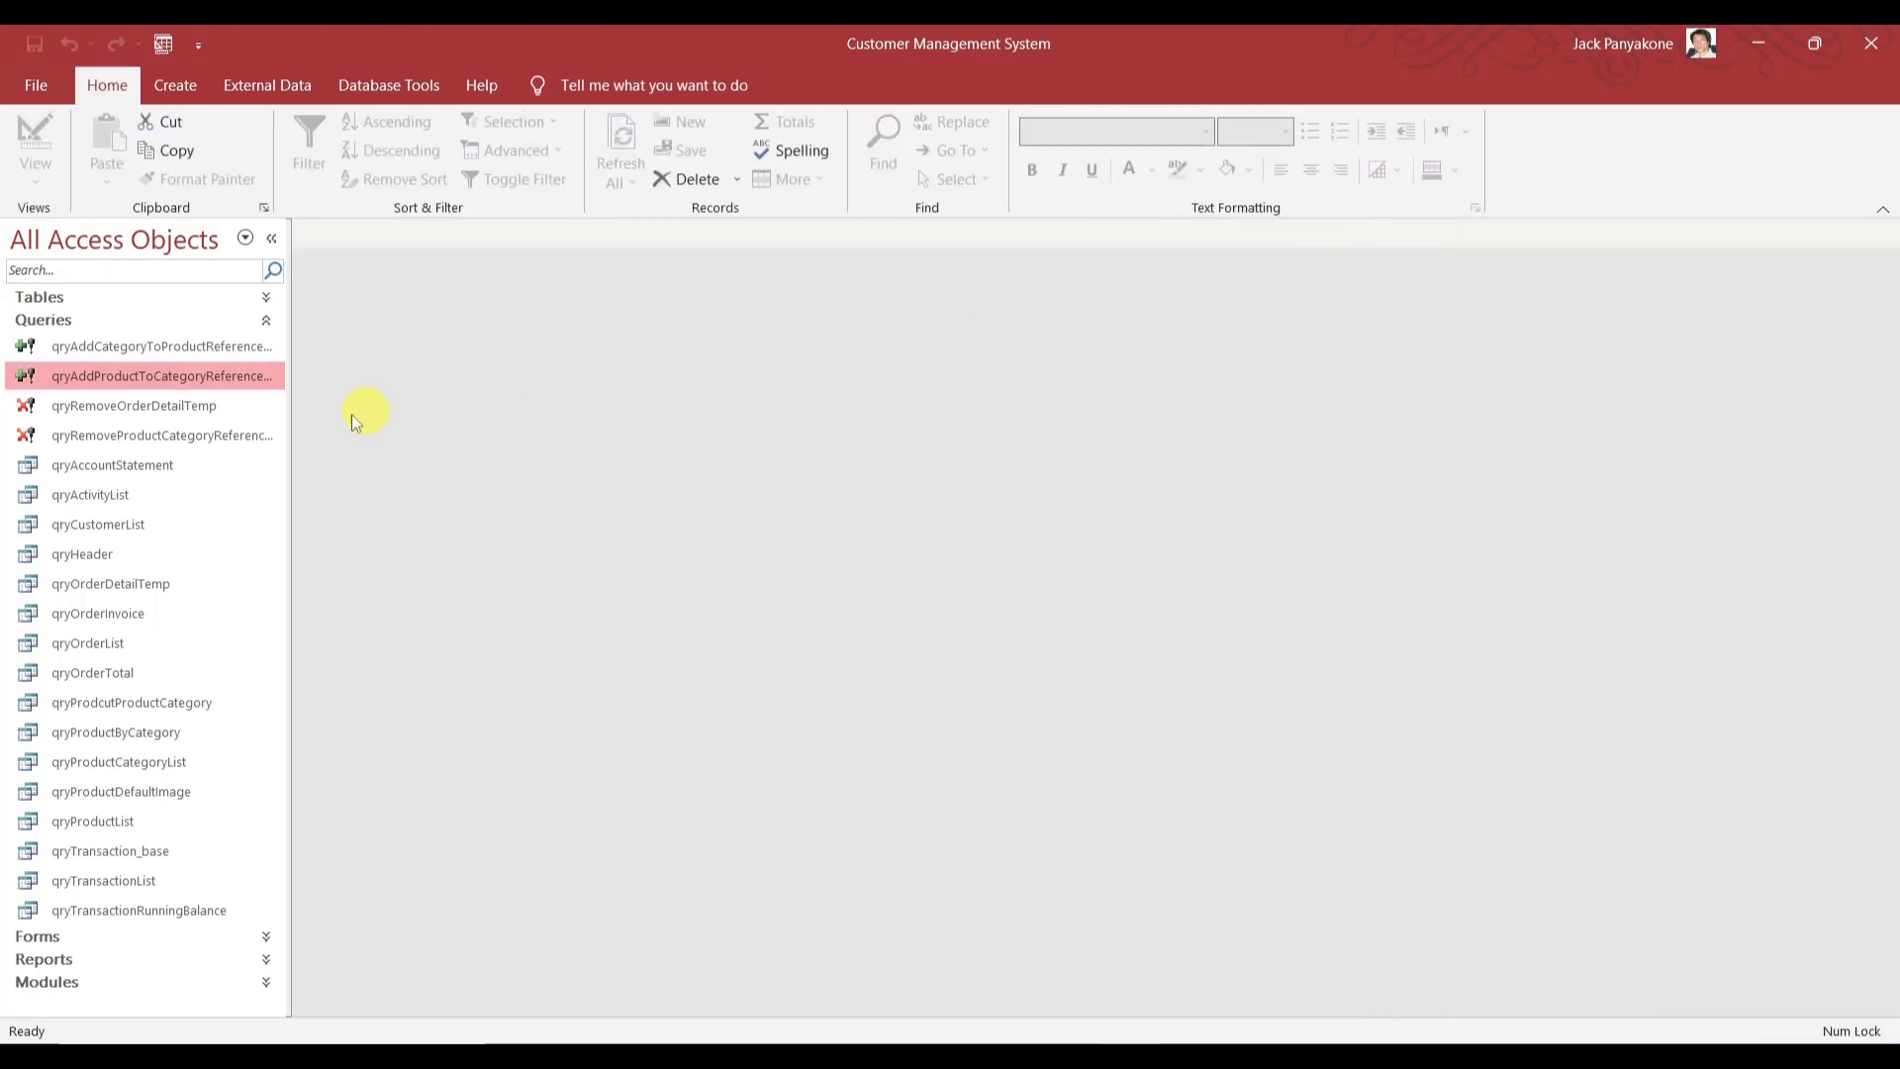
- Open qryRemoveOrderDetailTemp in design view and prefix the table name in its FROM clause with dbo_
left_click(216, 412)
right_click(216, 412)
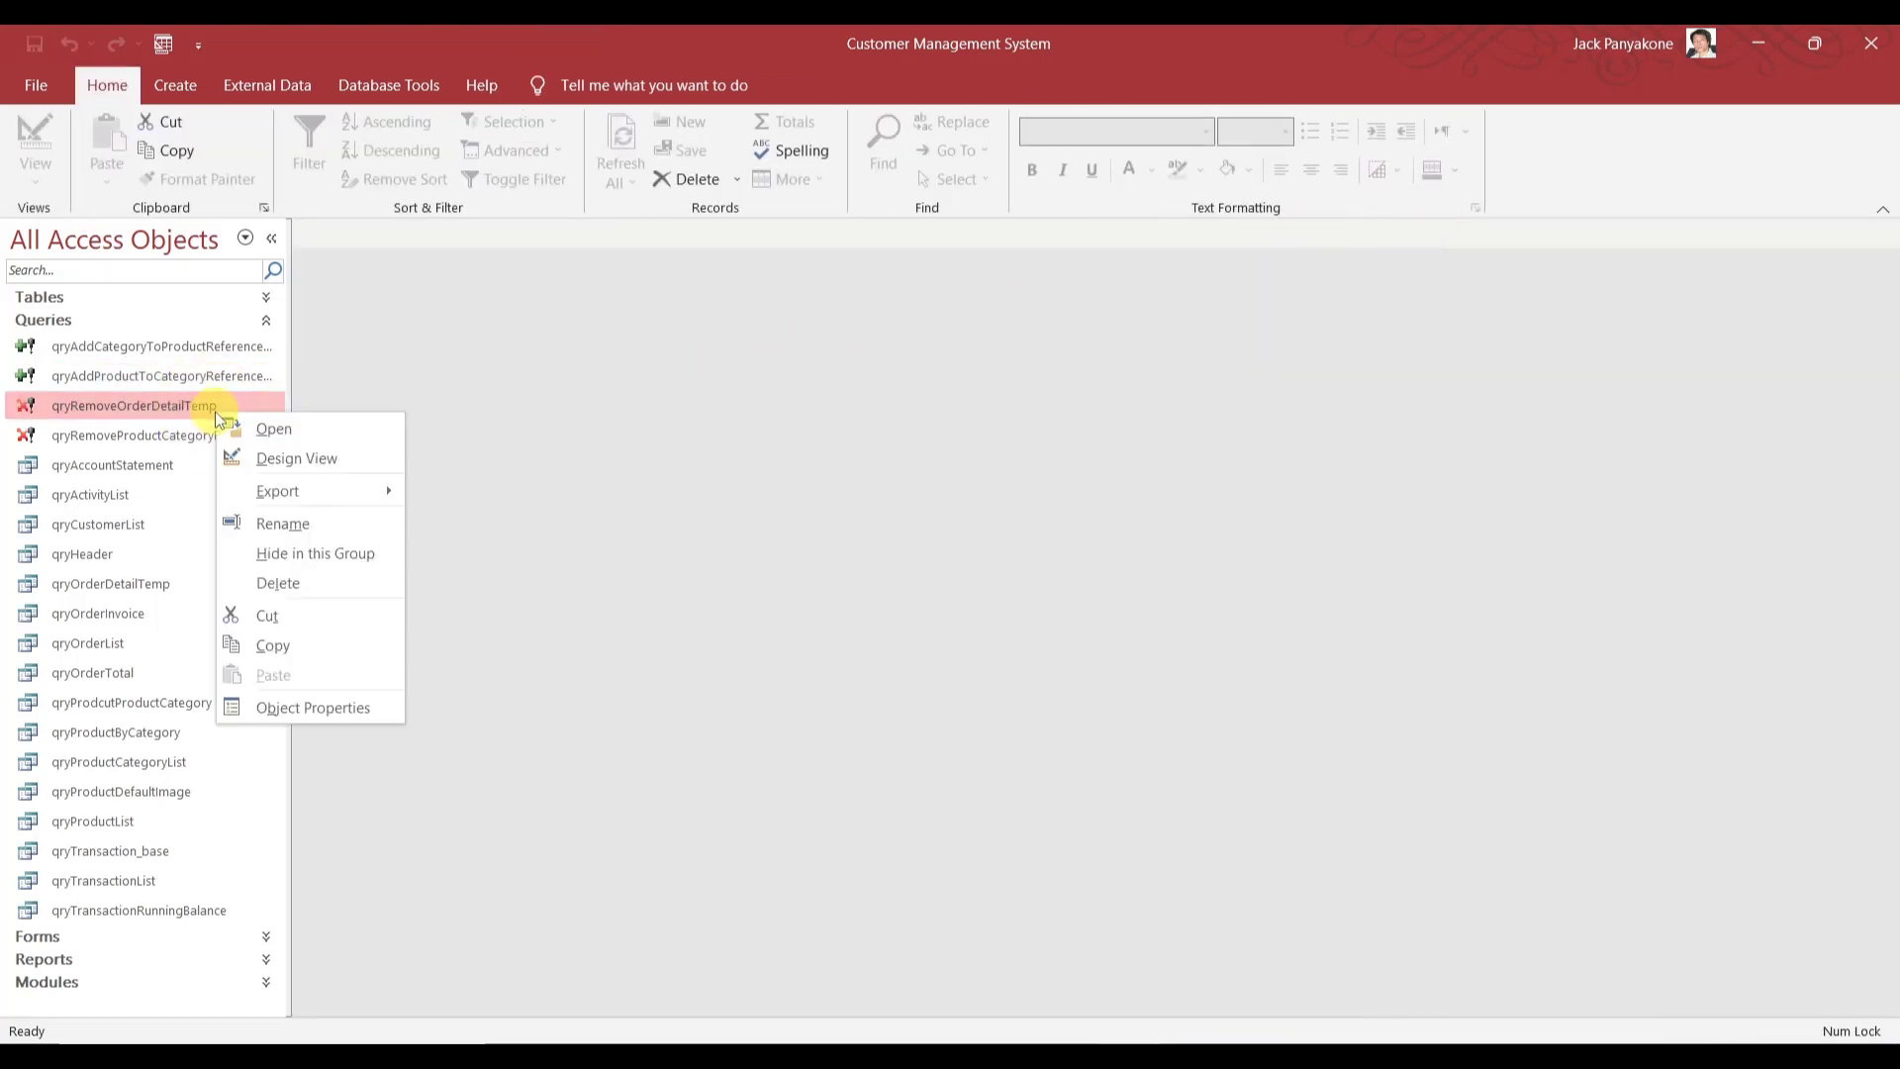
left_click(287, 458)
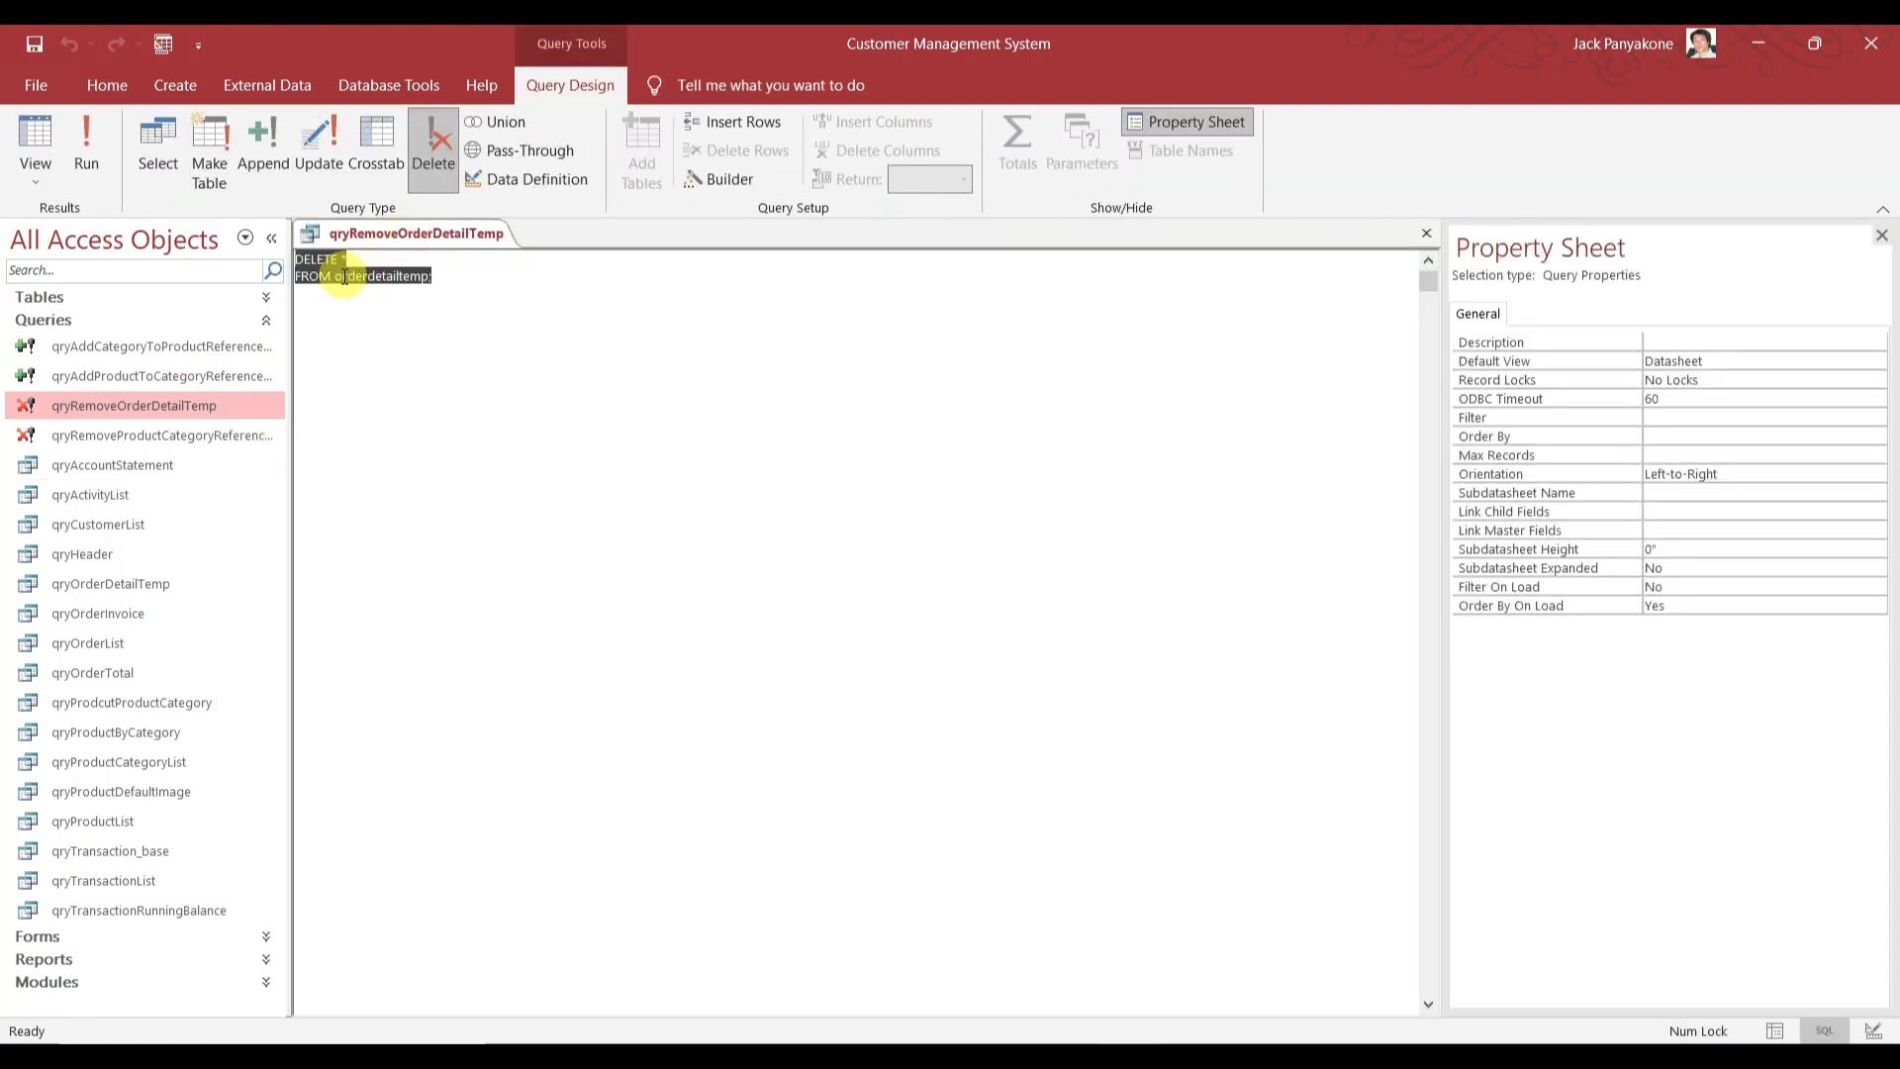
left_click(338, 277)
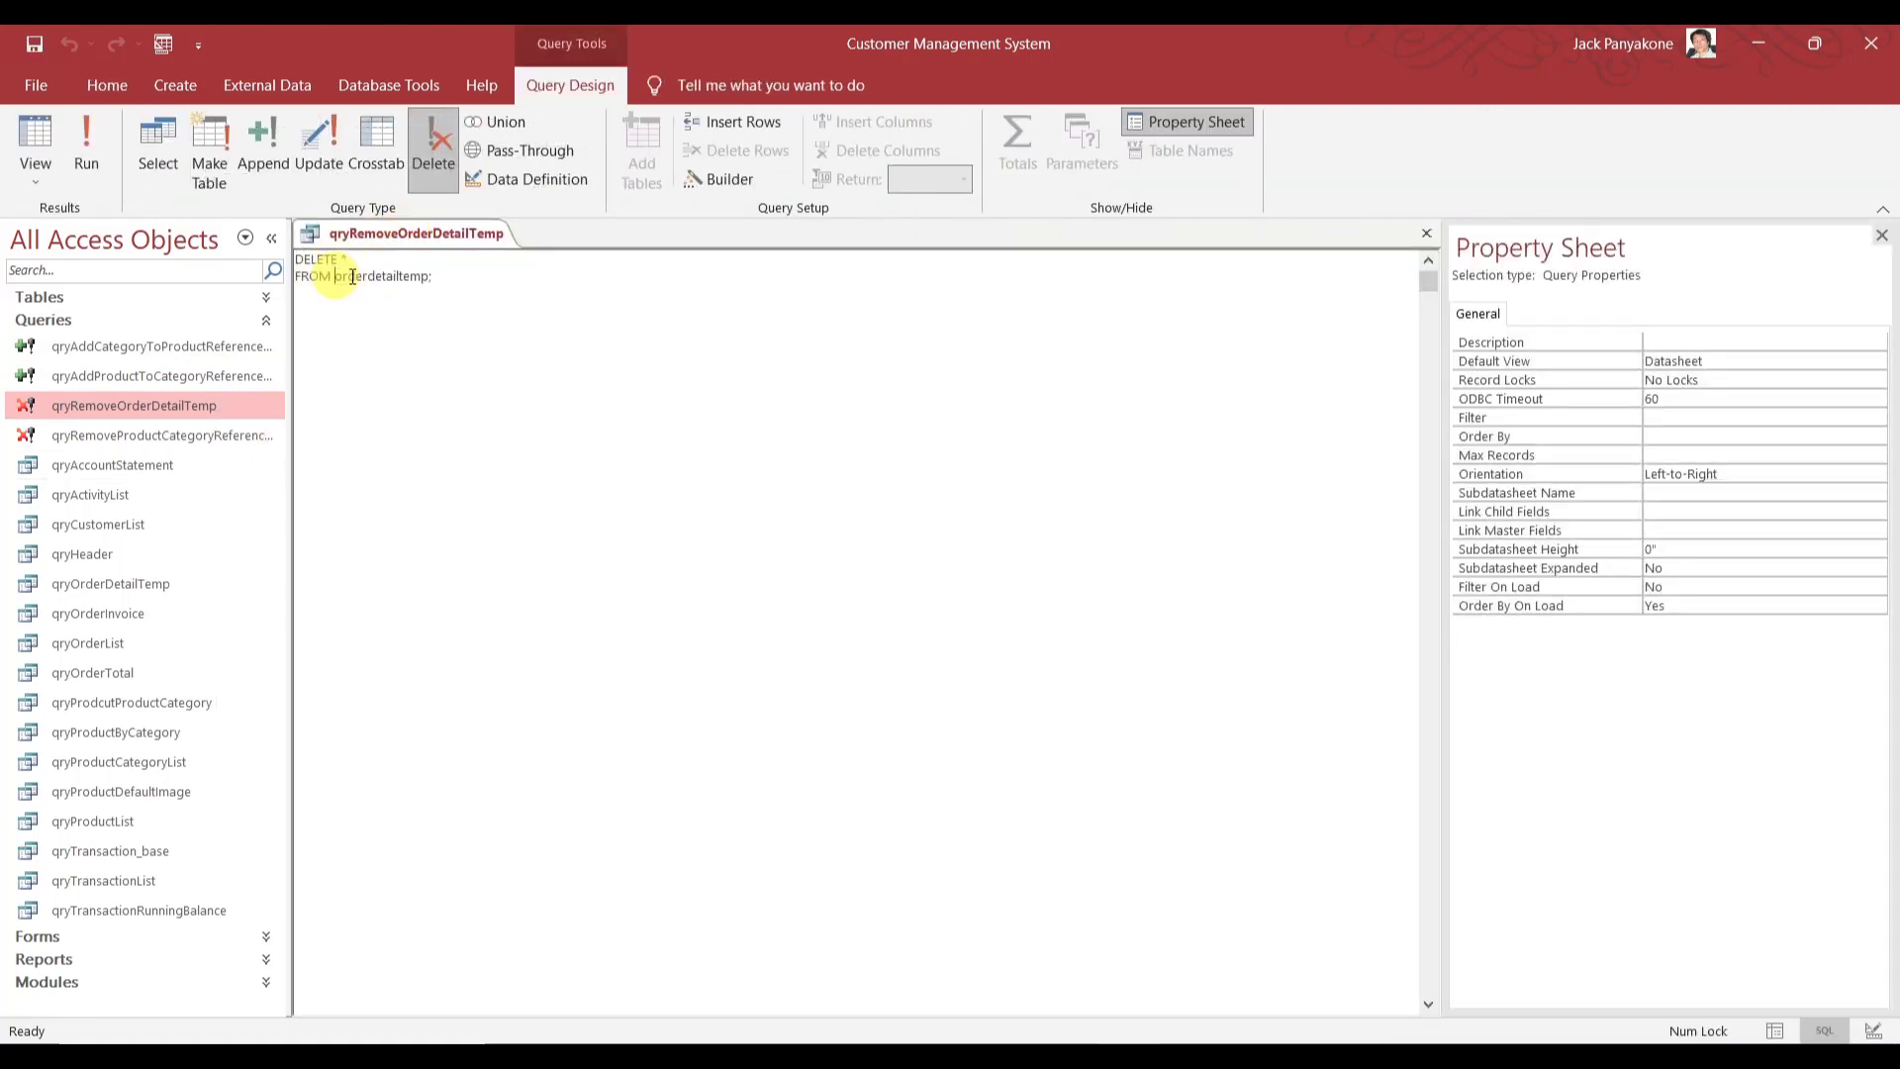
type("dbo")
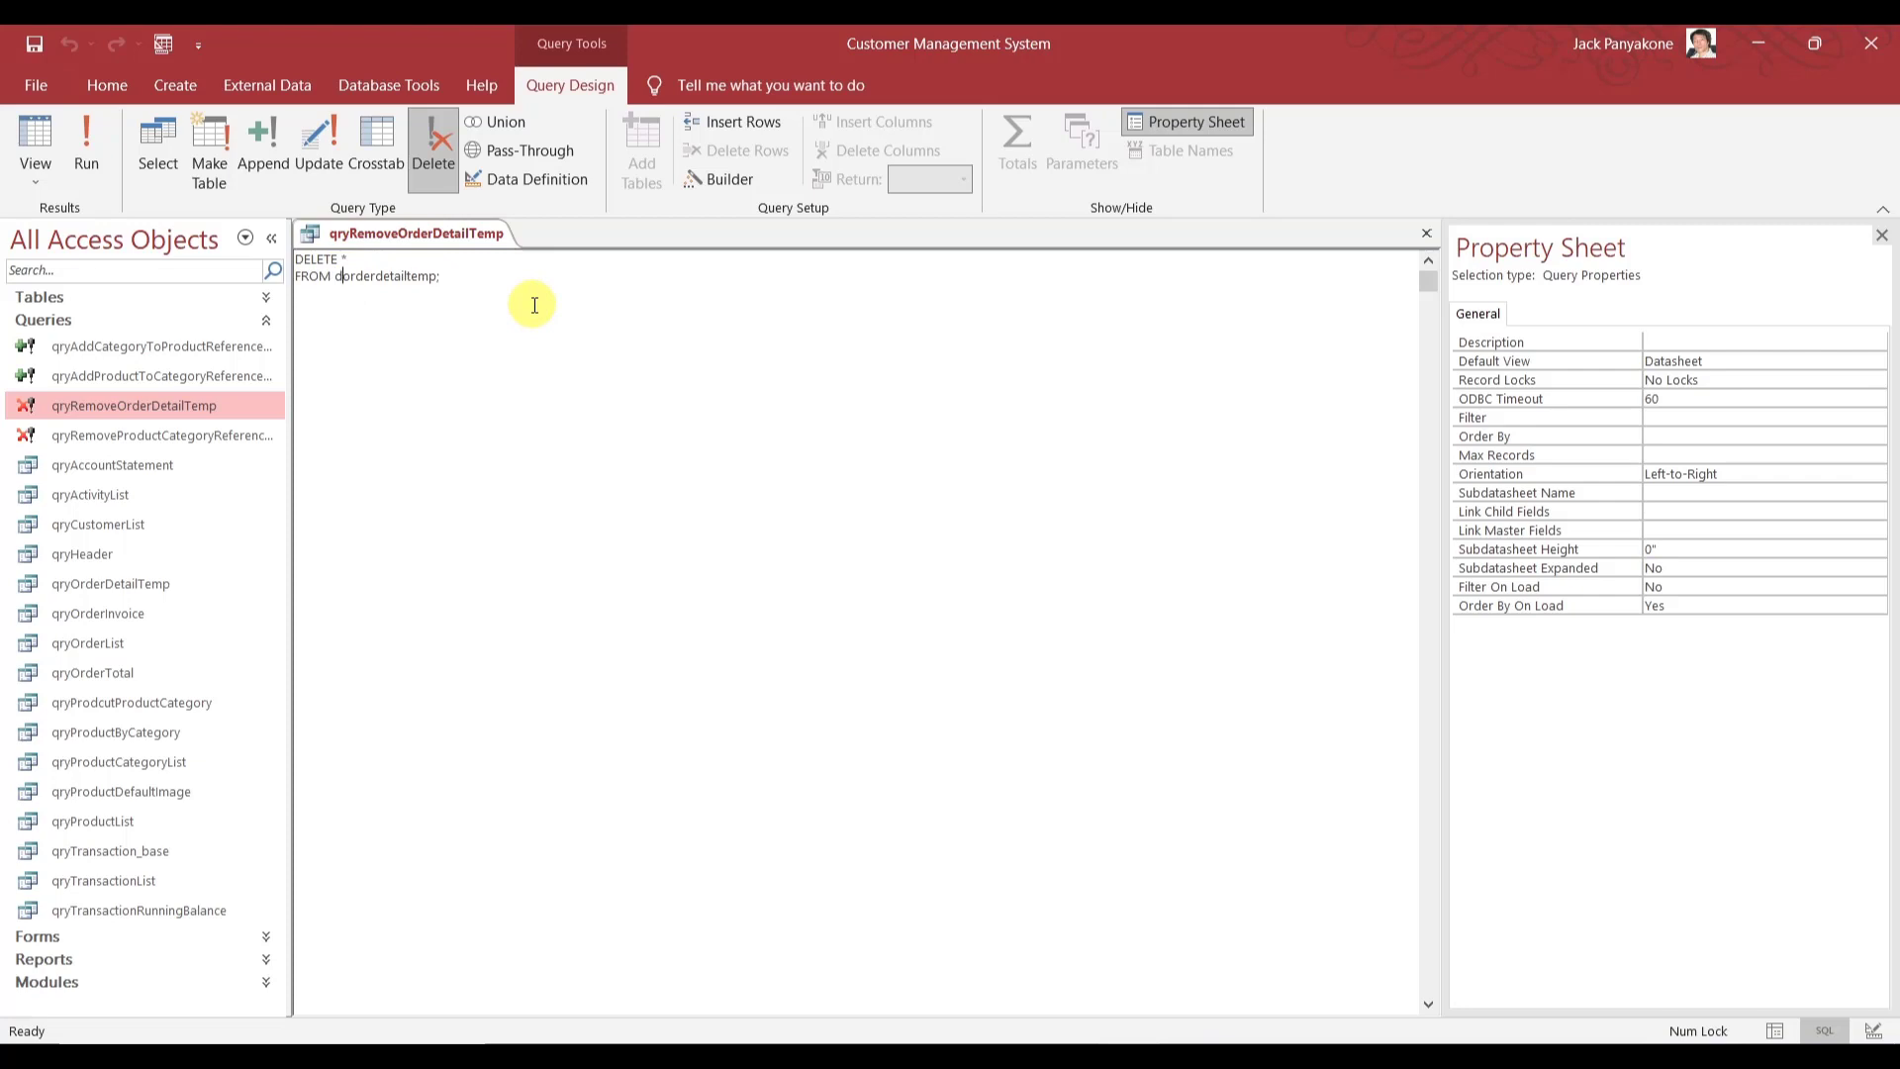
type("_")
- Correct the table name's capitalization to dbo_OrderDetailTemp, then save and close the query
key("Delete")
type("O")
key("Delete")
type("D")
key("Delete")
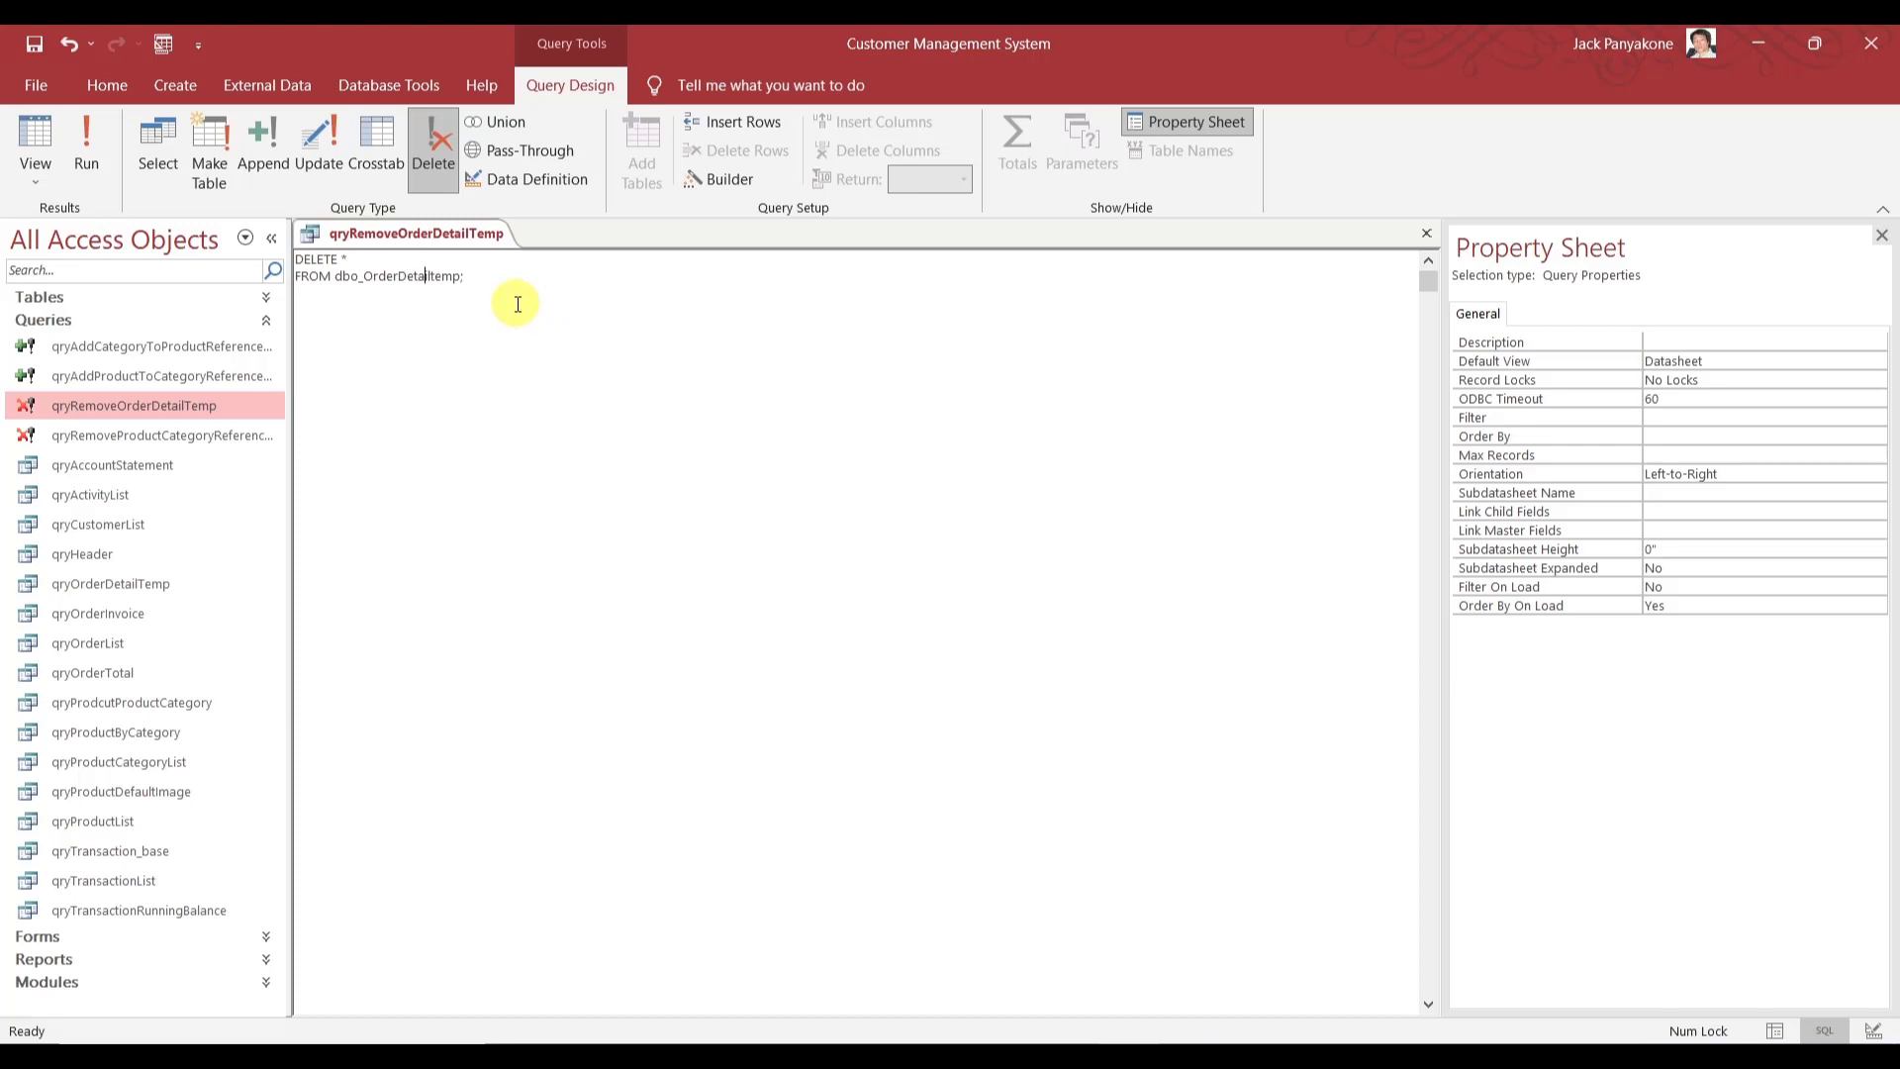
type("T")
key("Delete")
left_click(514, 288)
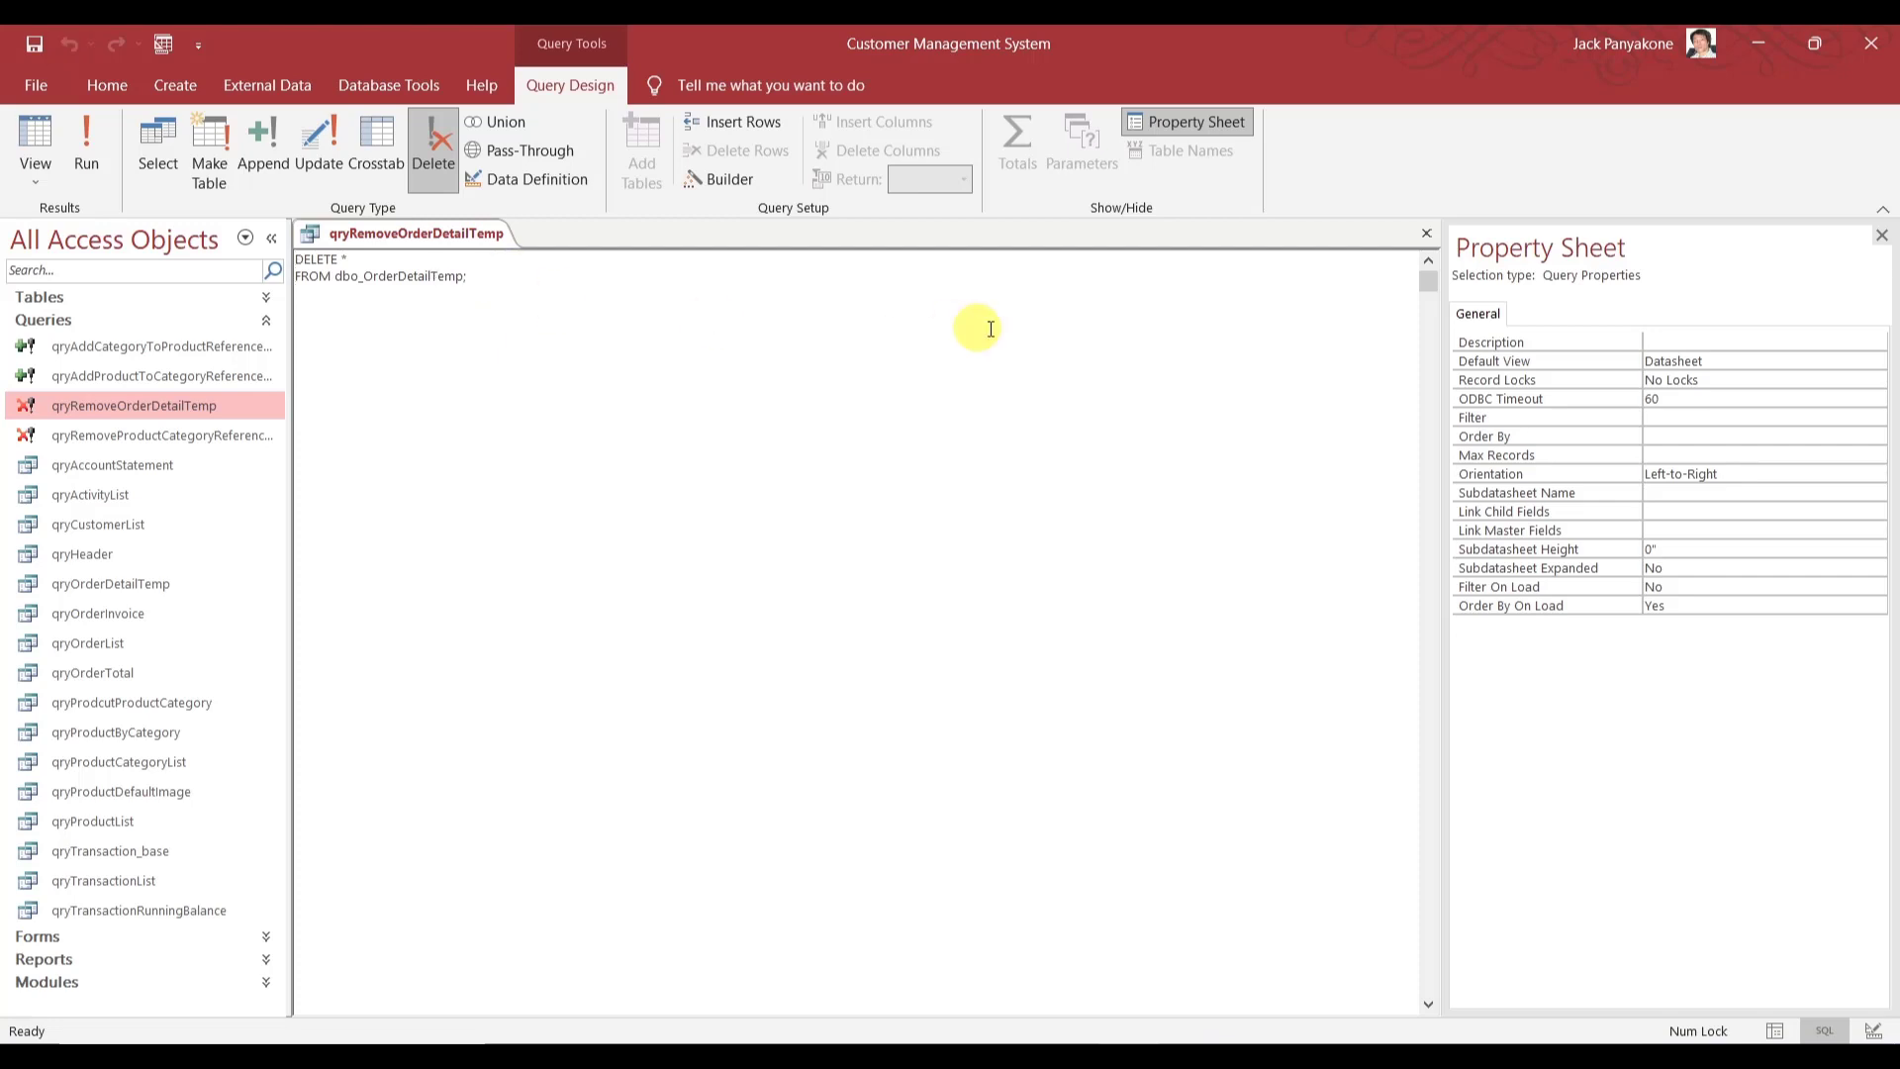
left_click(1424, 235)
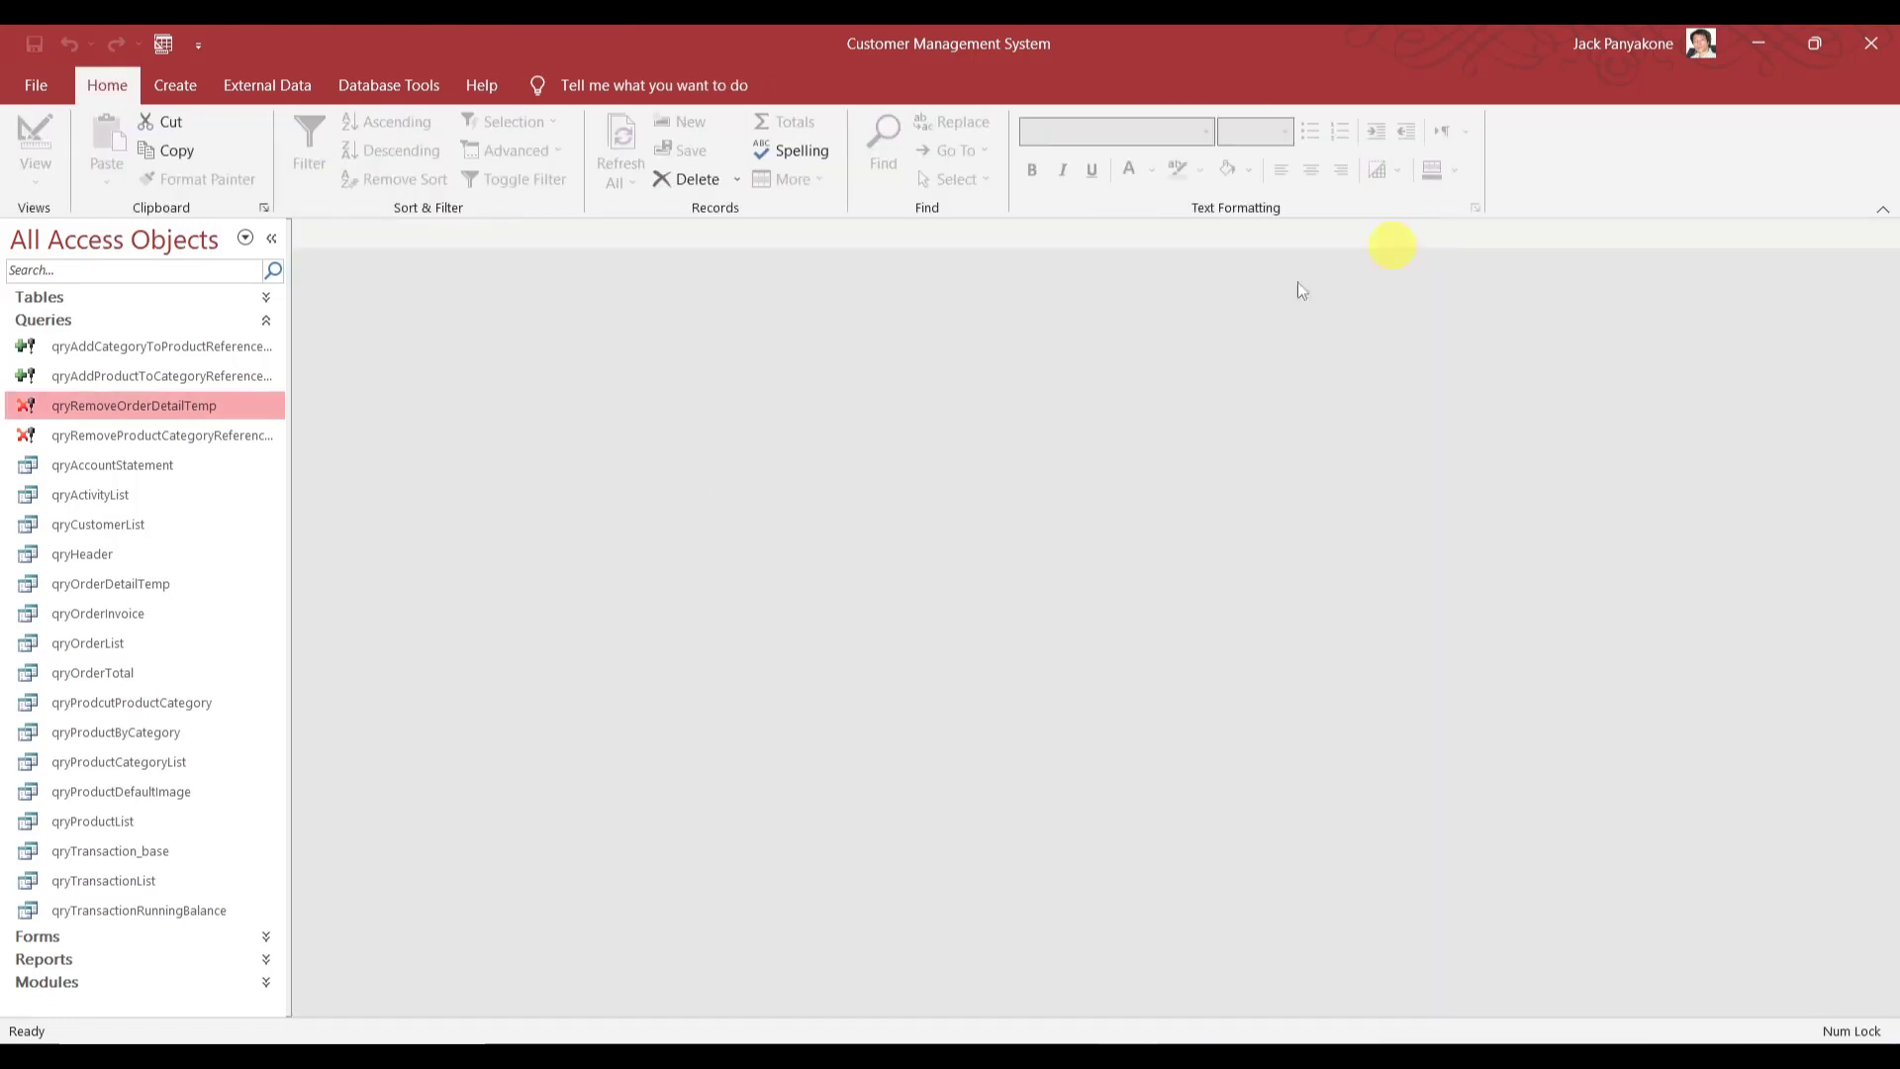
- Change qryRemoveProductCategoryReferenceTemp to delete from dbo_ProductCategoryReferenceTemp, then save and close the query
left_click(237, 435)
right_click(237, 435)
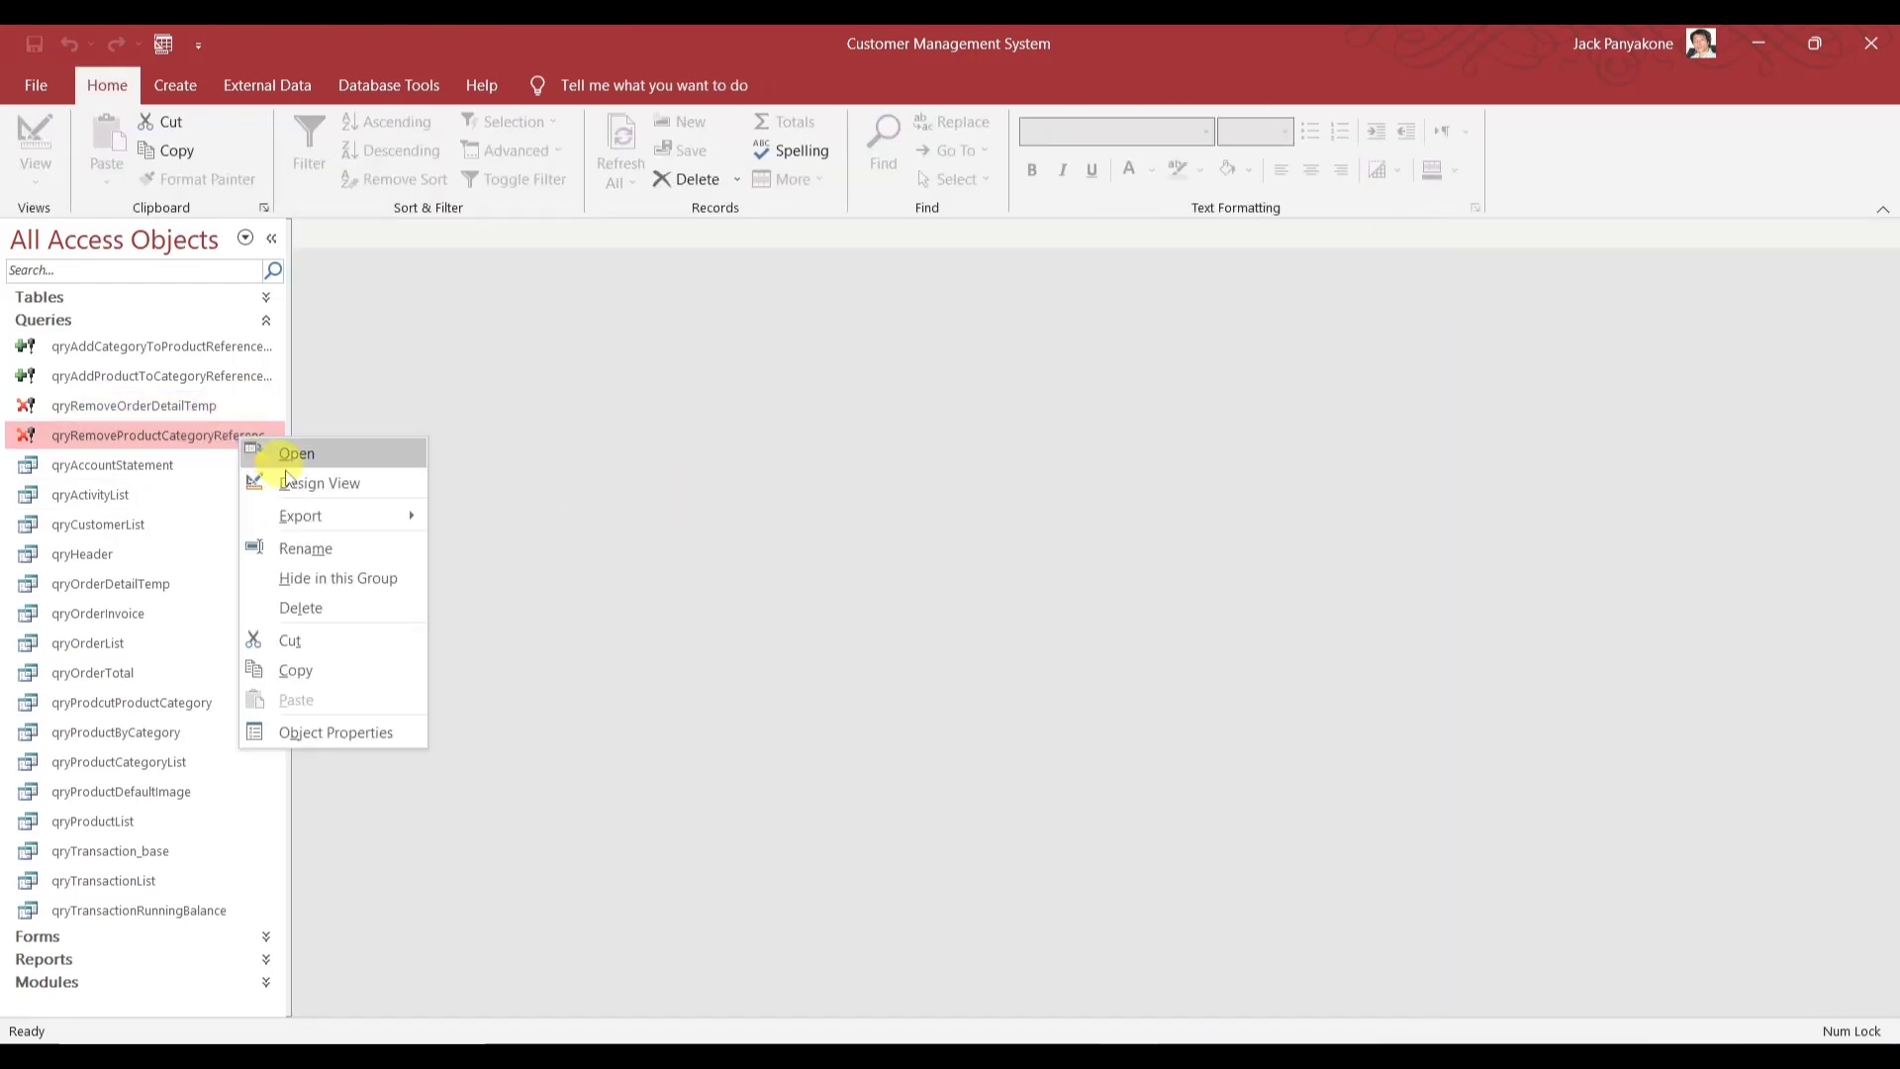
left_click(293, 479)
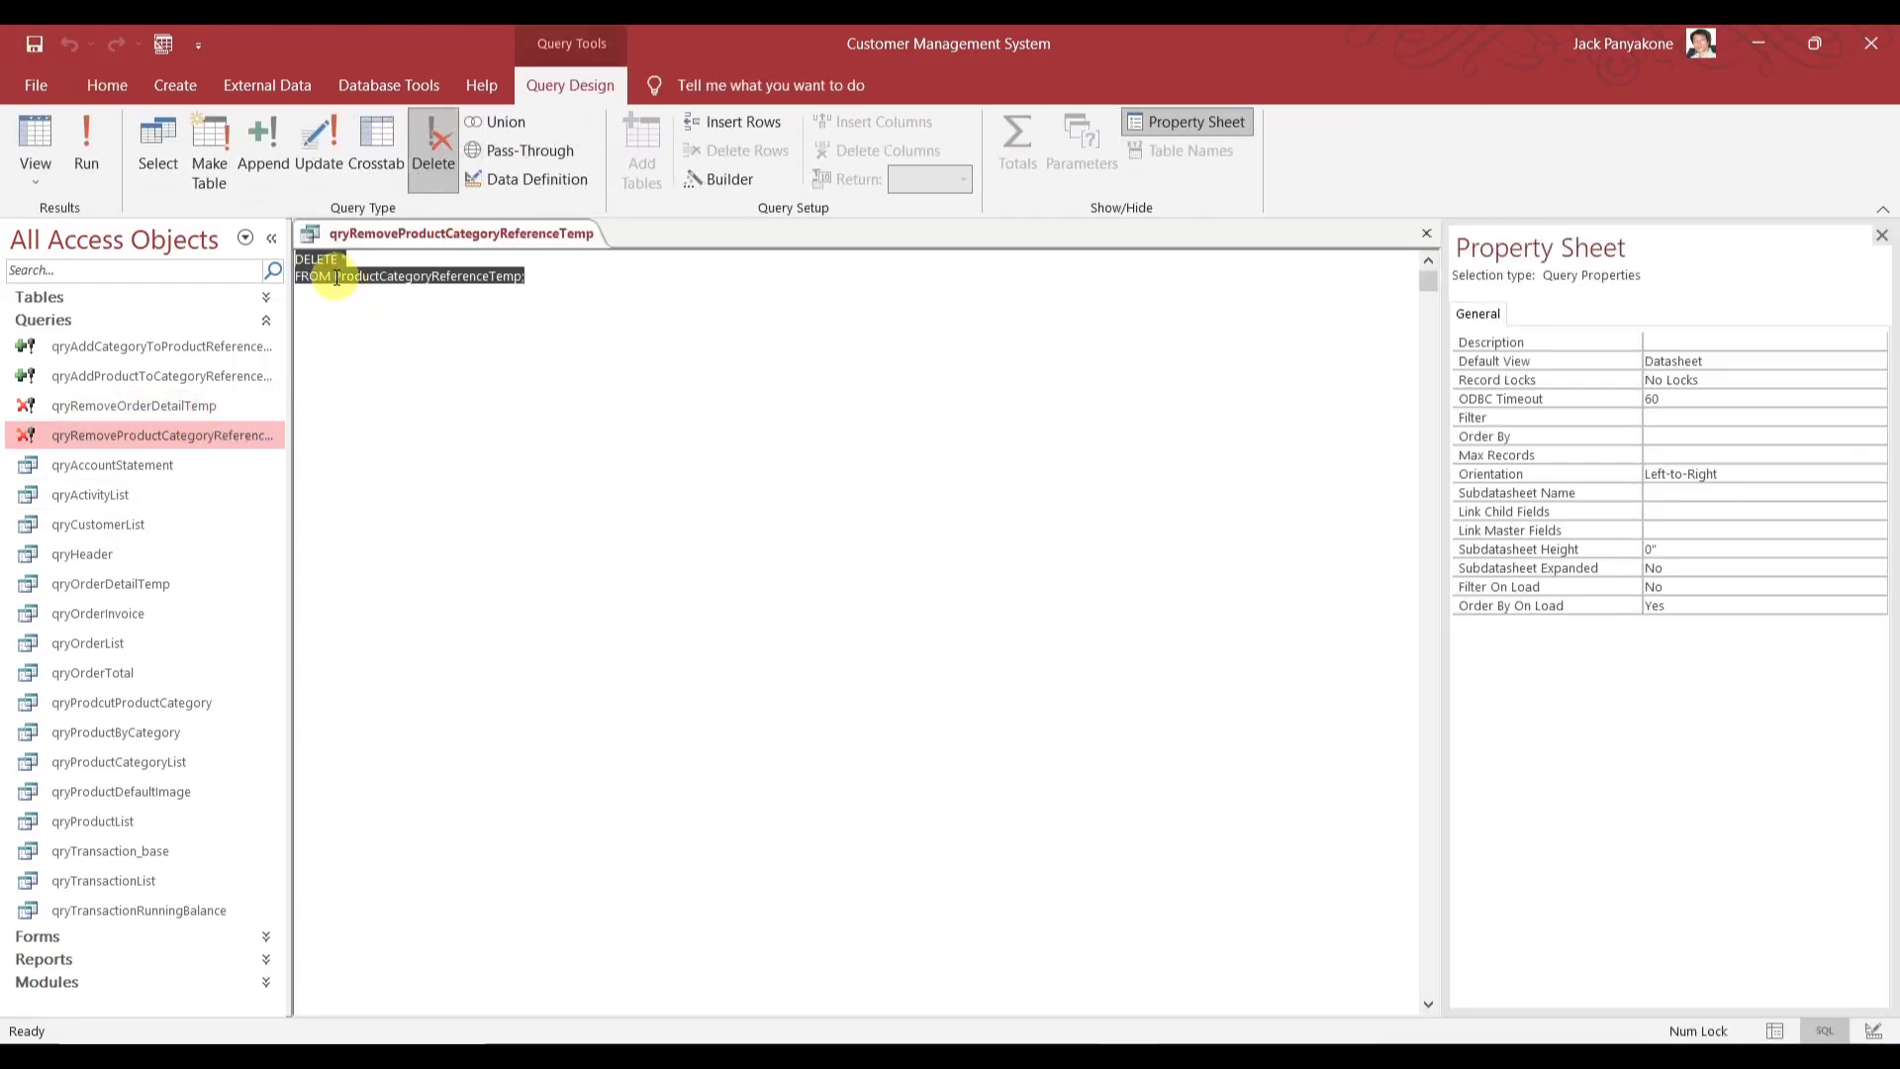
left_click(336, 277)
type("dbo_")
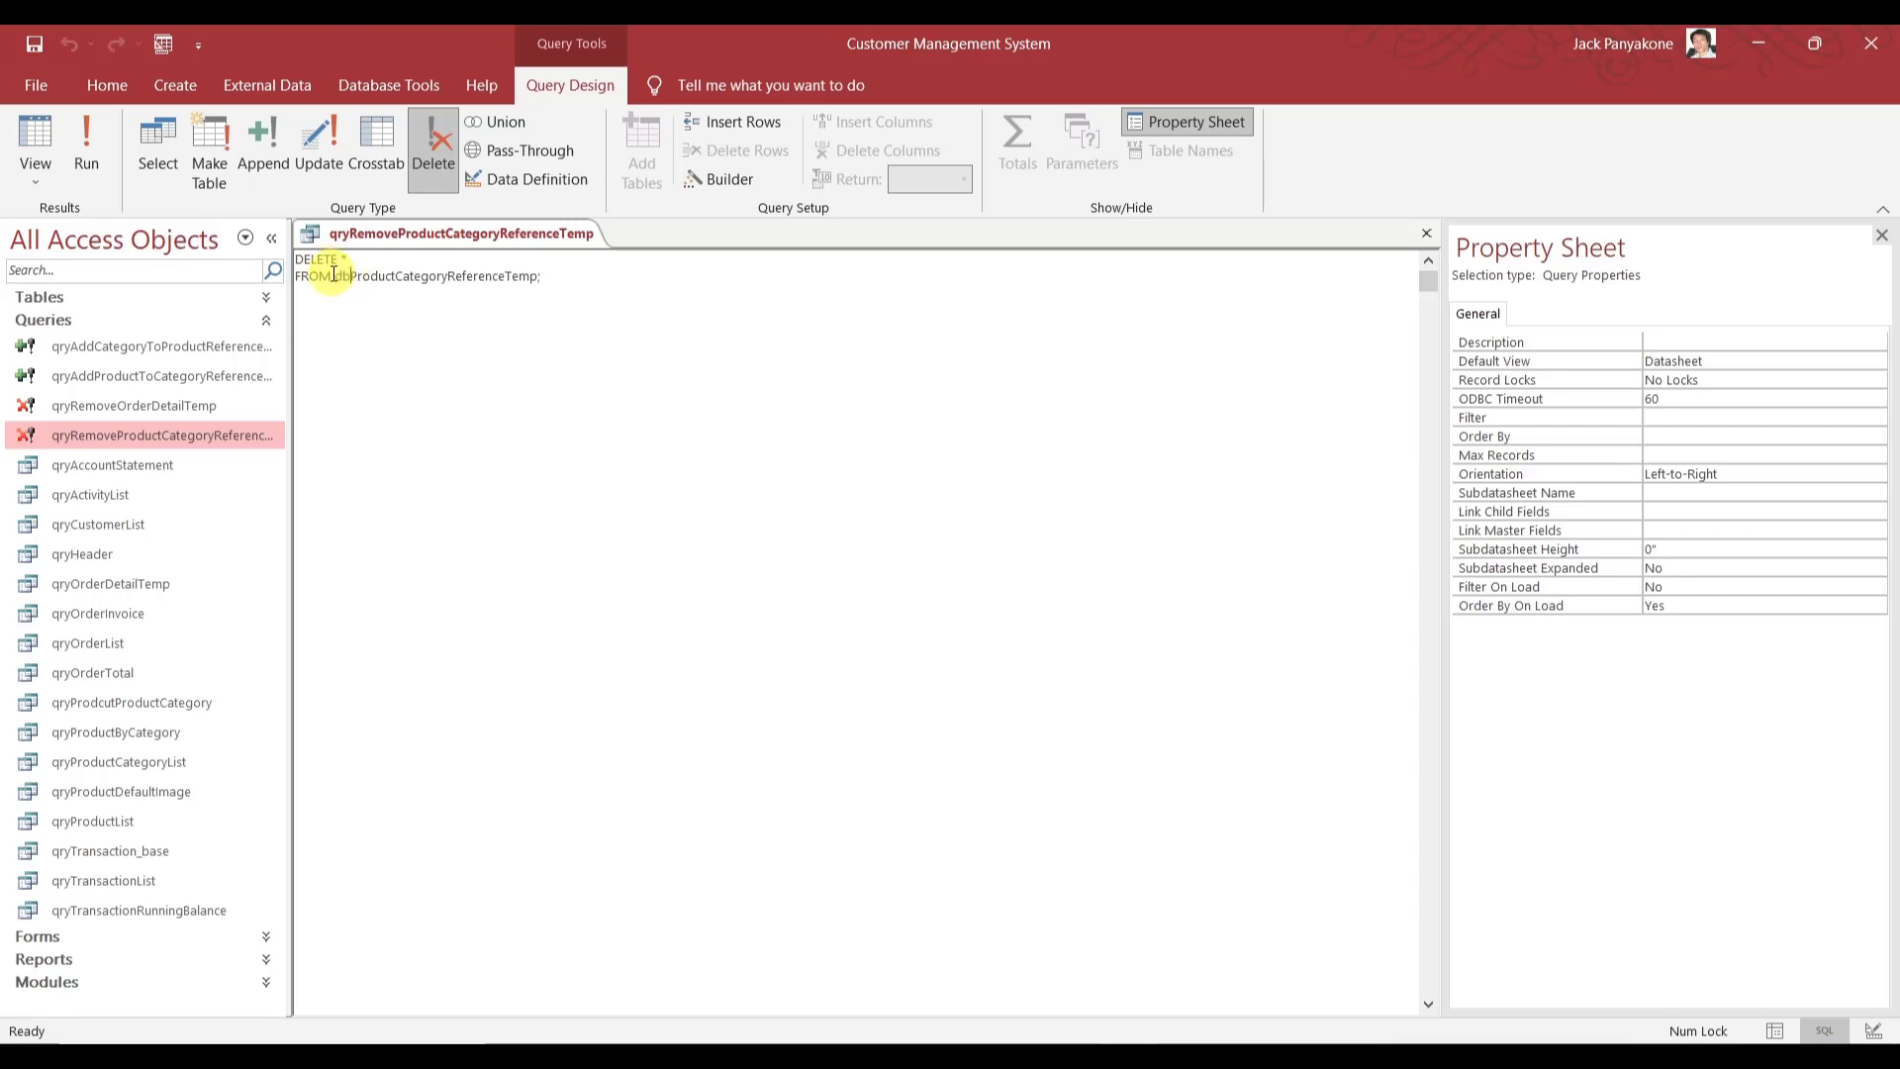
type("_")
left_click(1426, 236)
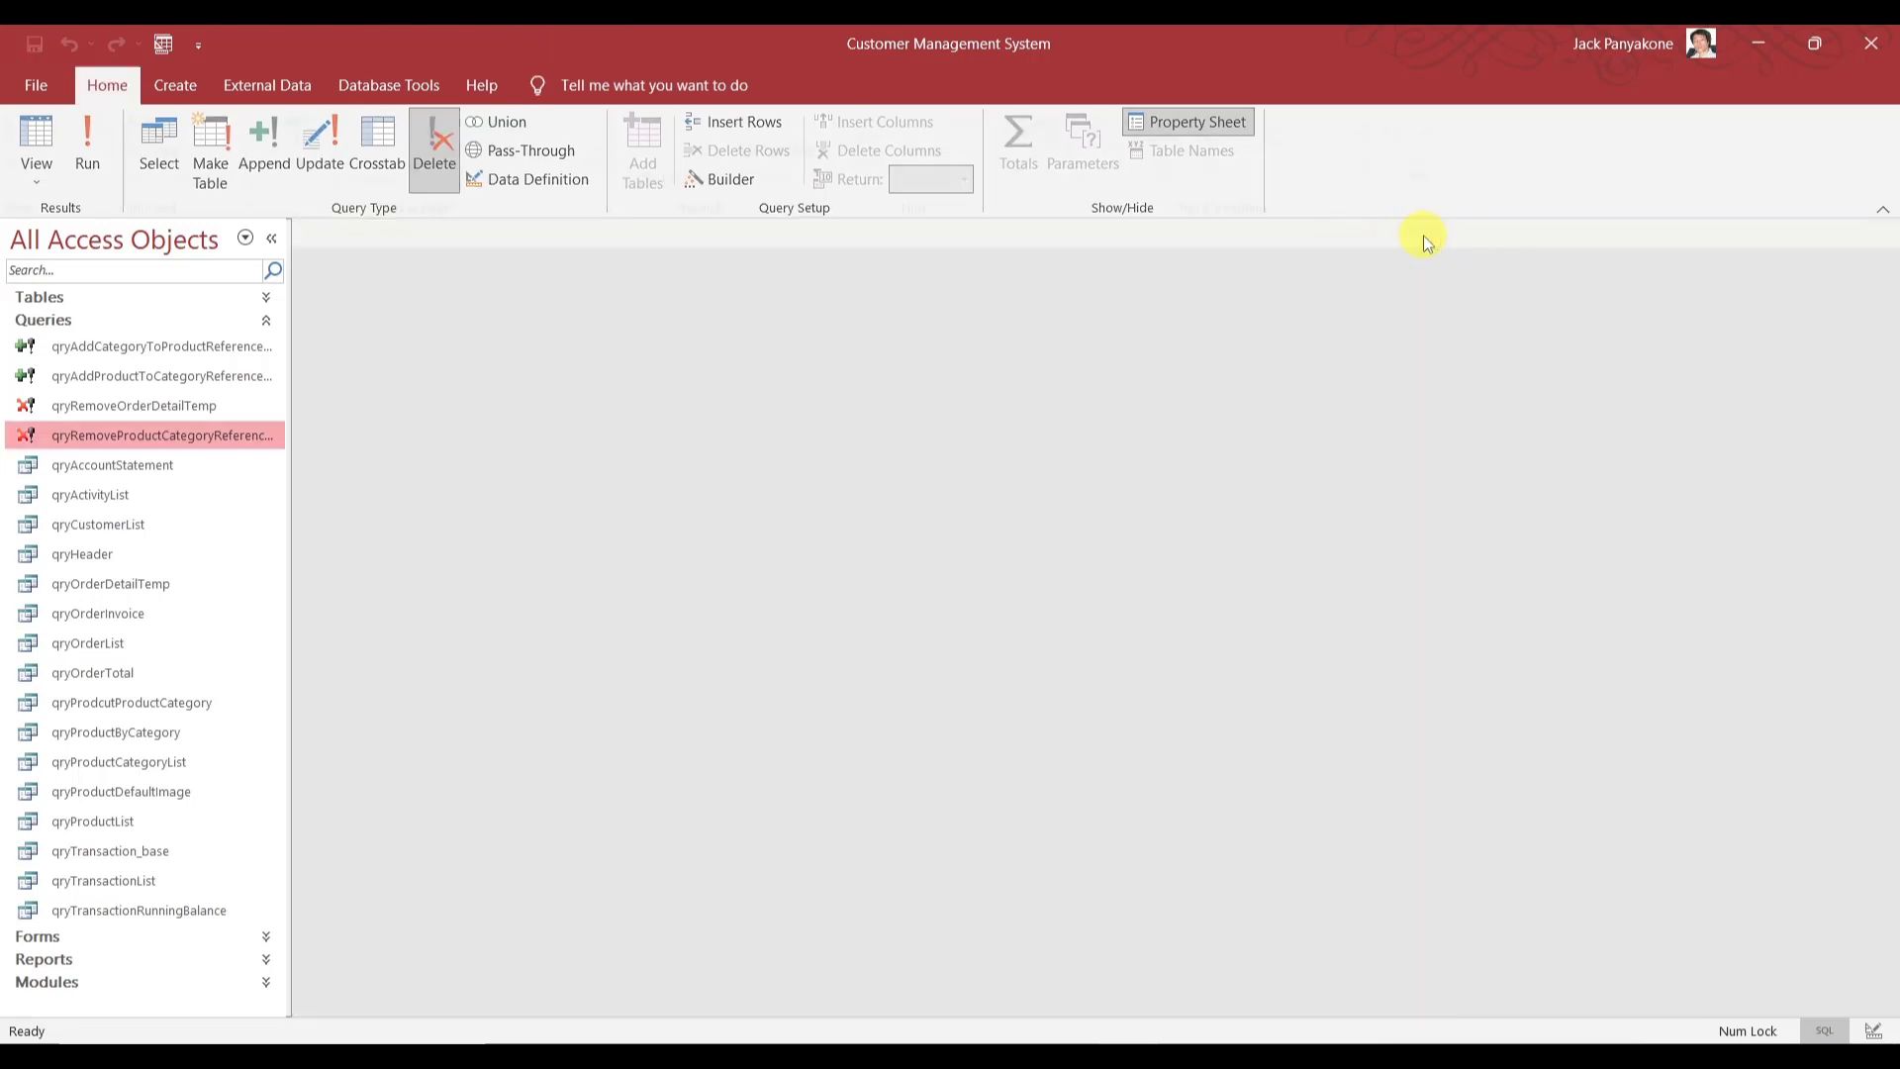
- Open qryAccountStatement in design view and switch it to SQL view
left_click(171, 467)
right_click(170, 467)
left_click(222, 511)
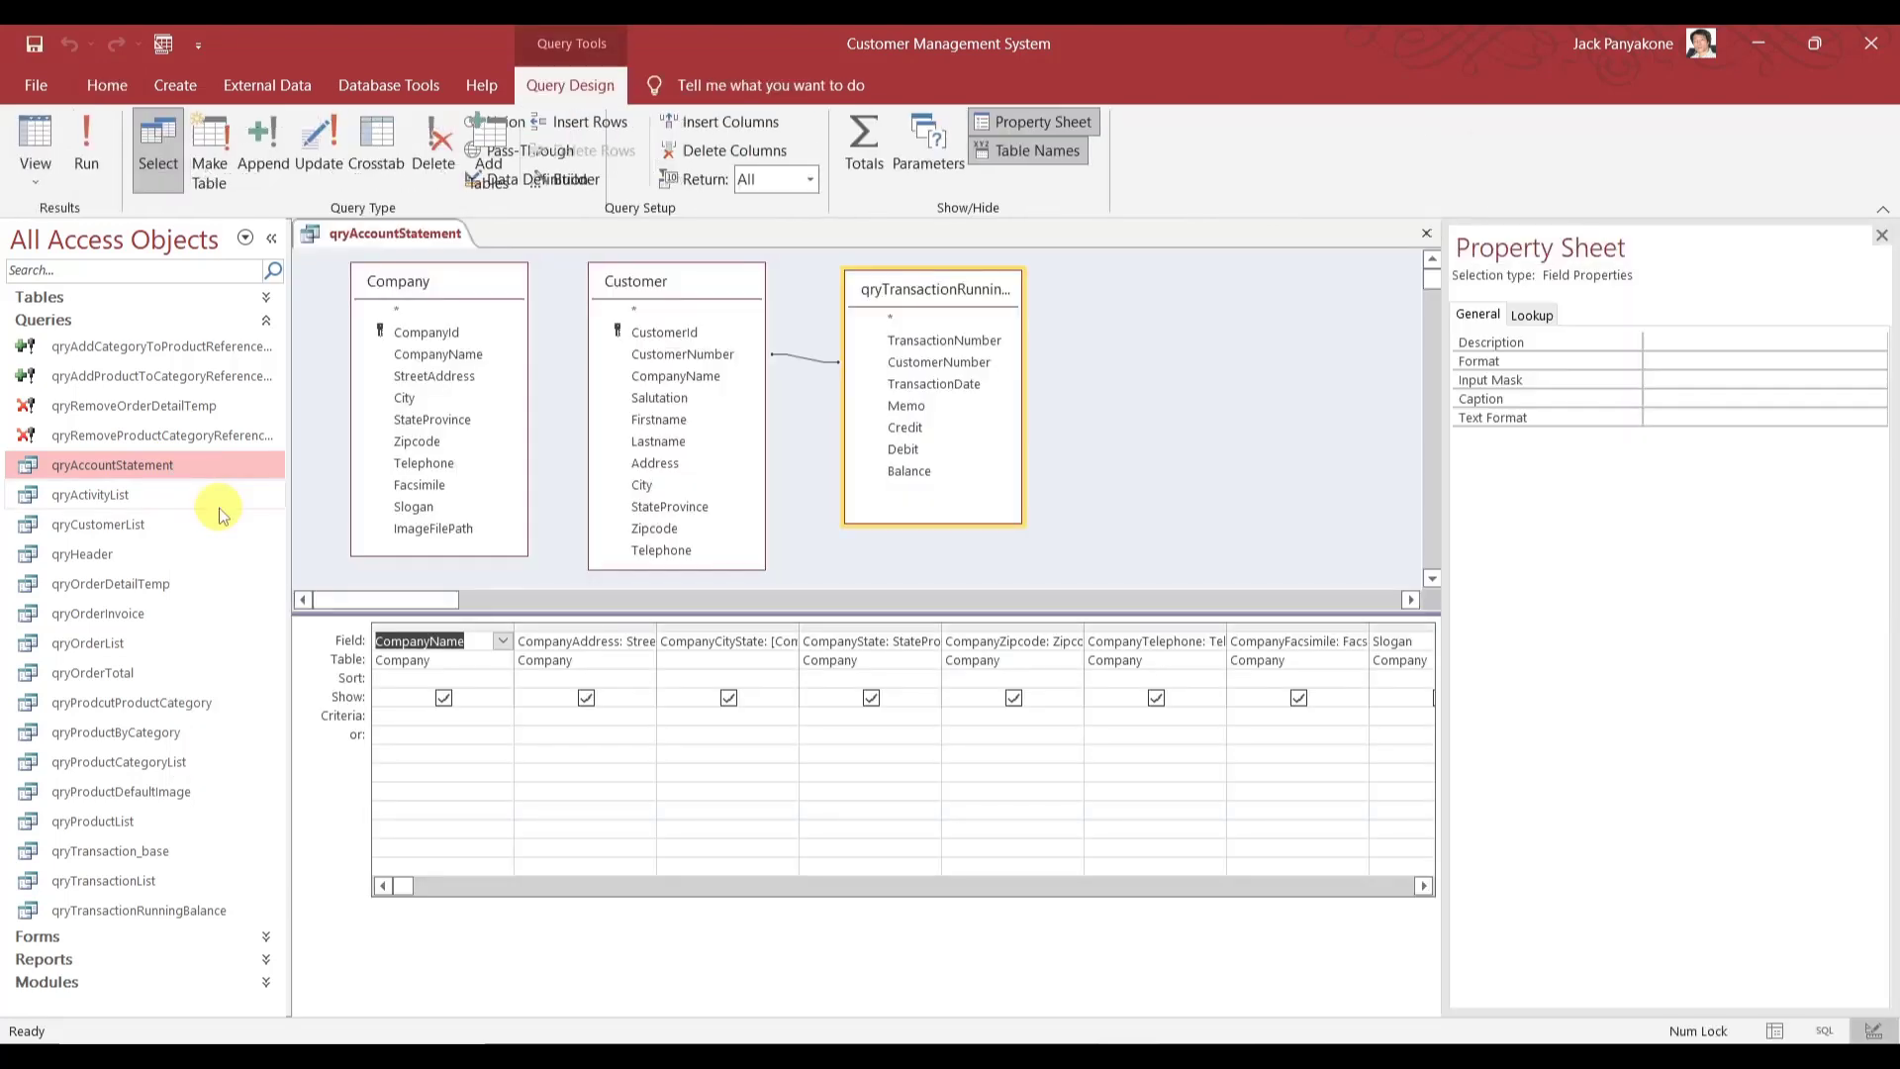
left_click(554, 393)
right_click(554, 388)
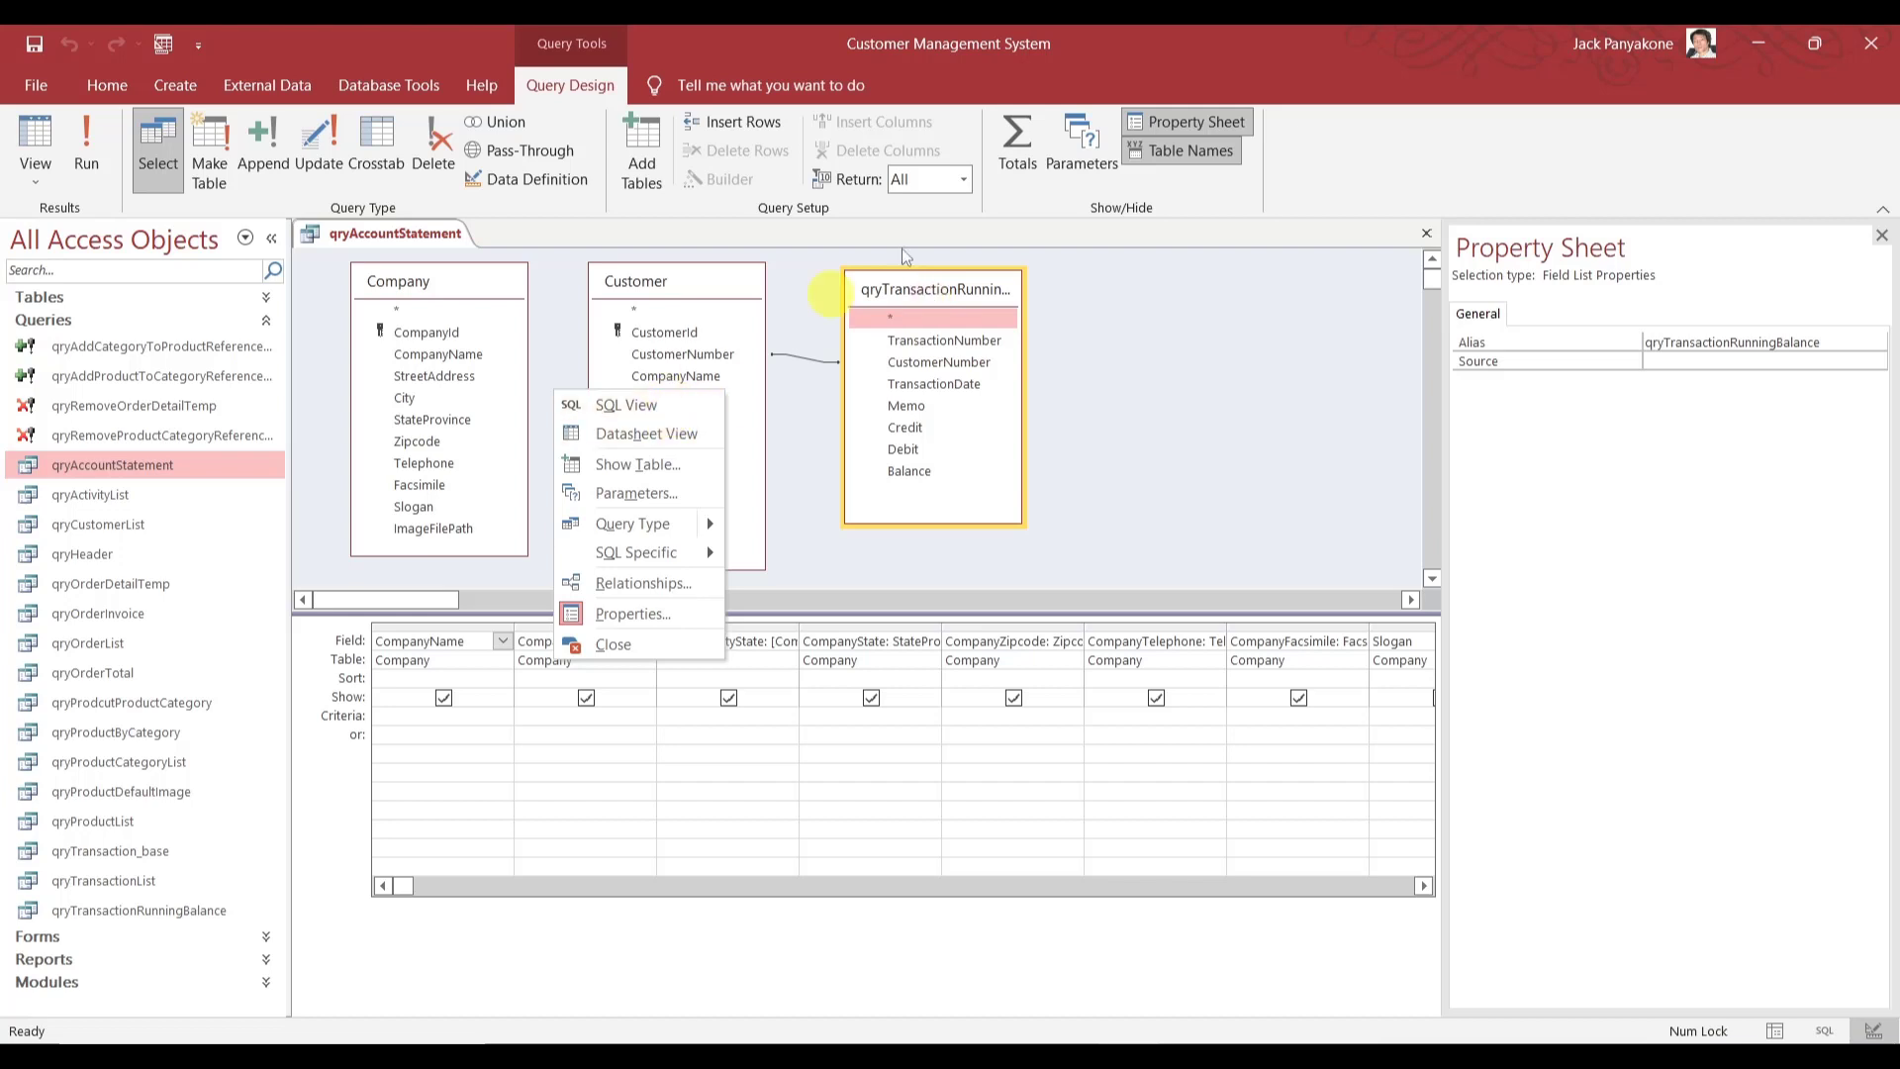
left_click(621, 404)
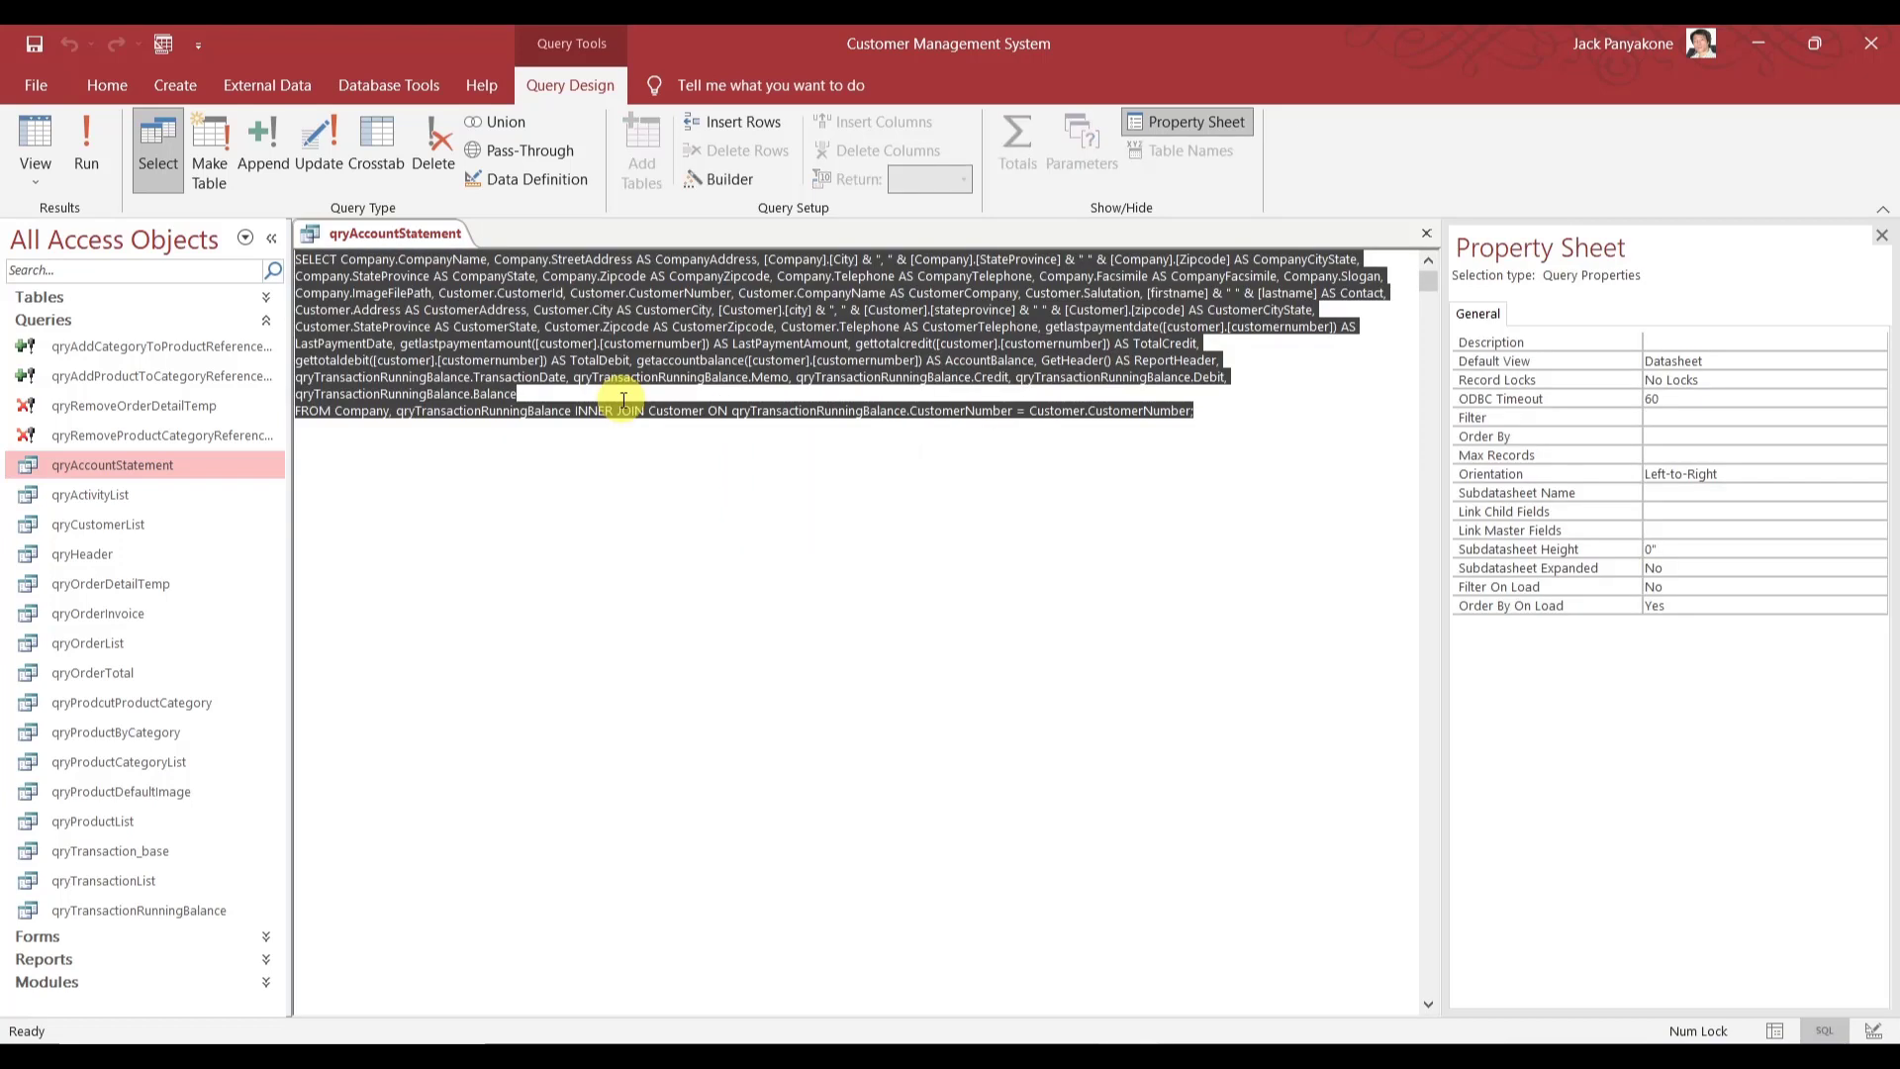
- Change the Company table in the FROM clause to dbo_Company and copy the new table name
left_click(336, 411)
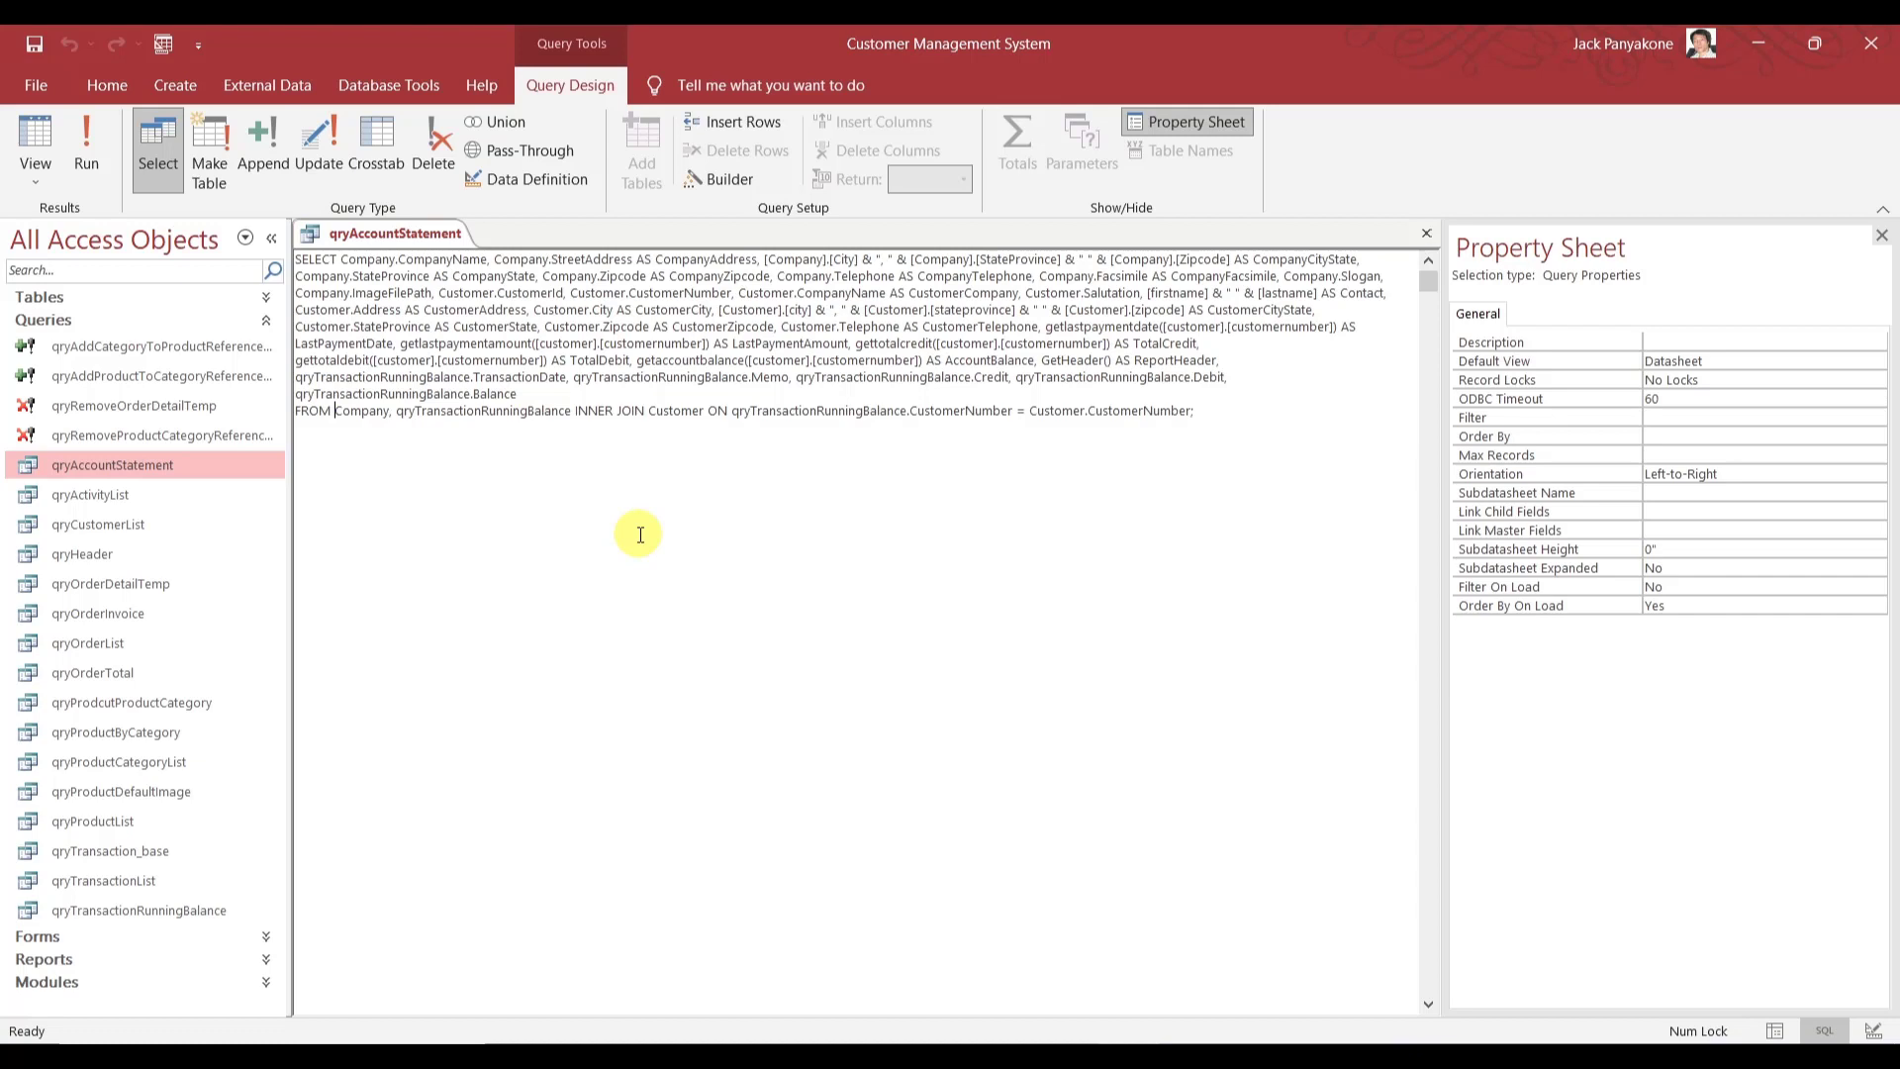
type("dbo_")
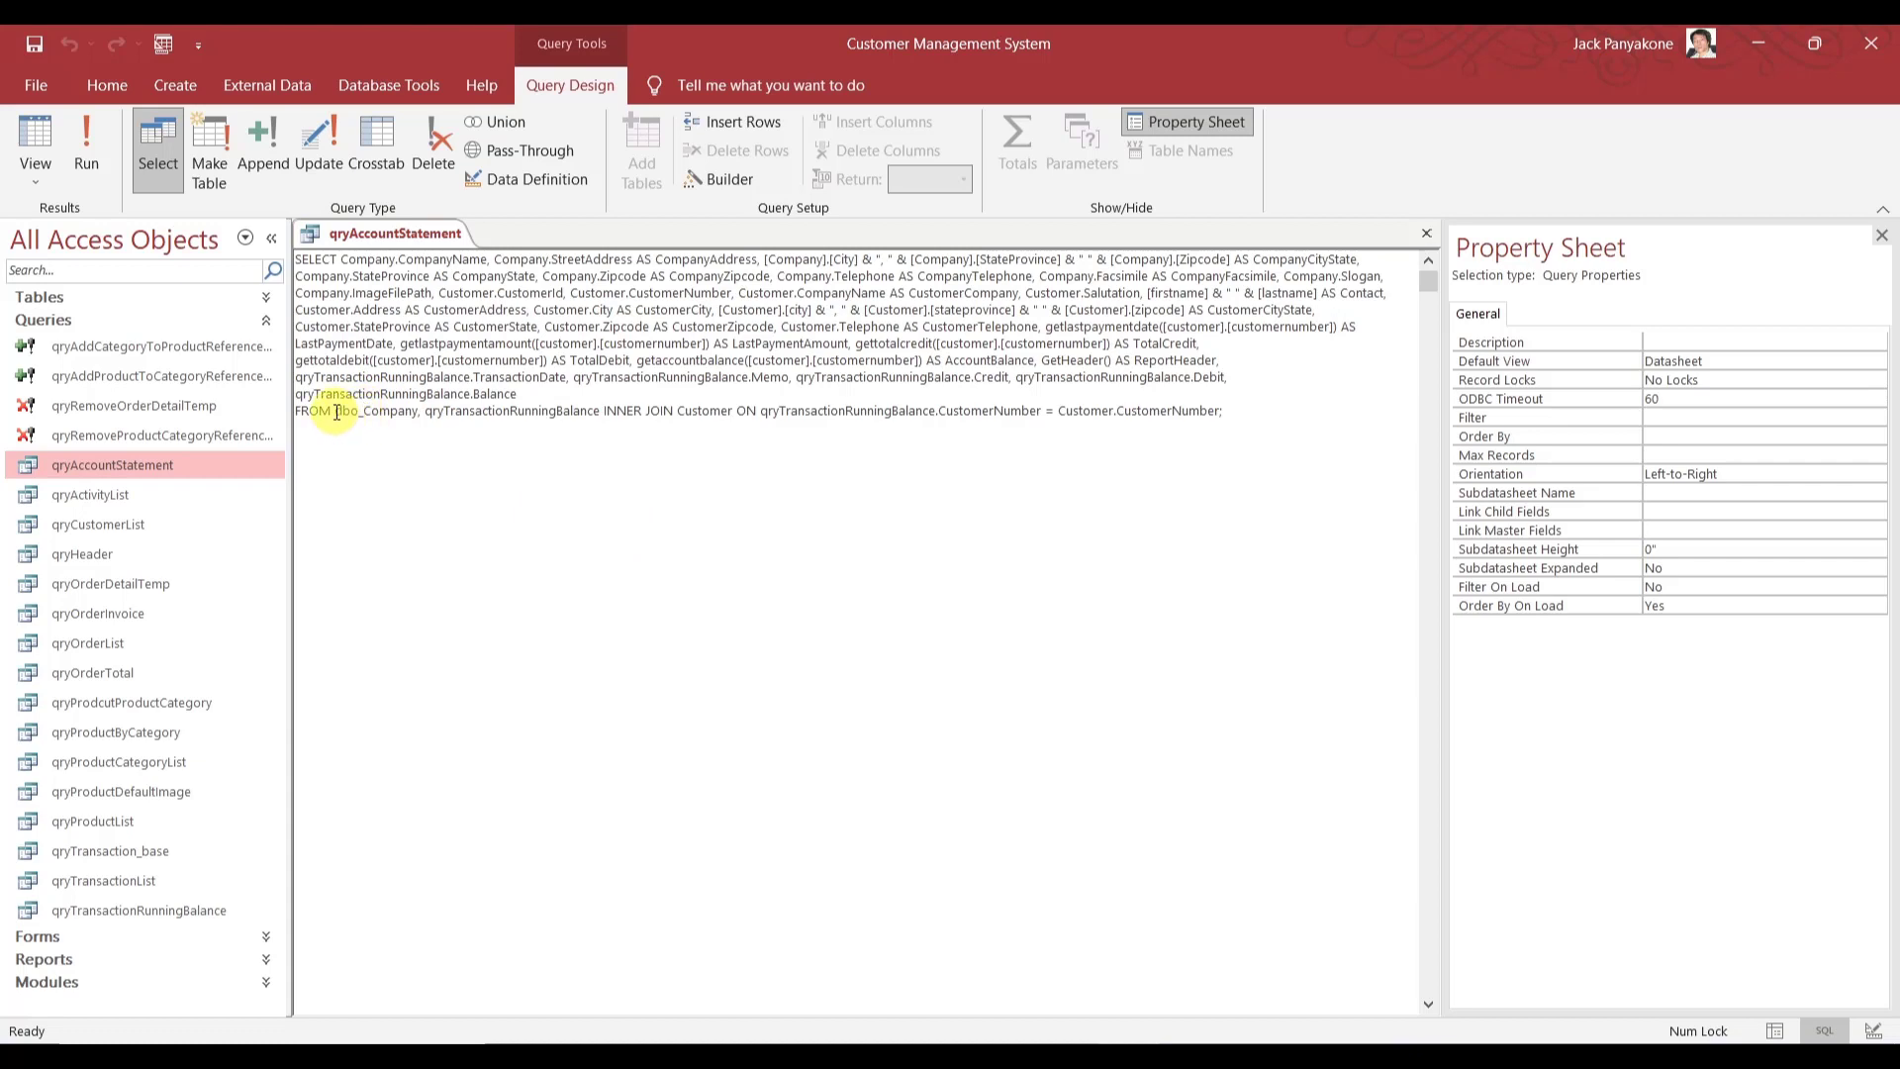
left_click_drag(336, 412, 417, 412)
key("ctrl+c")
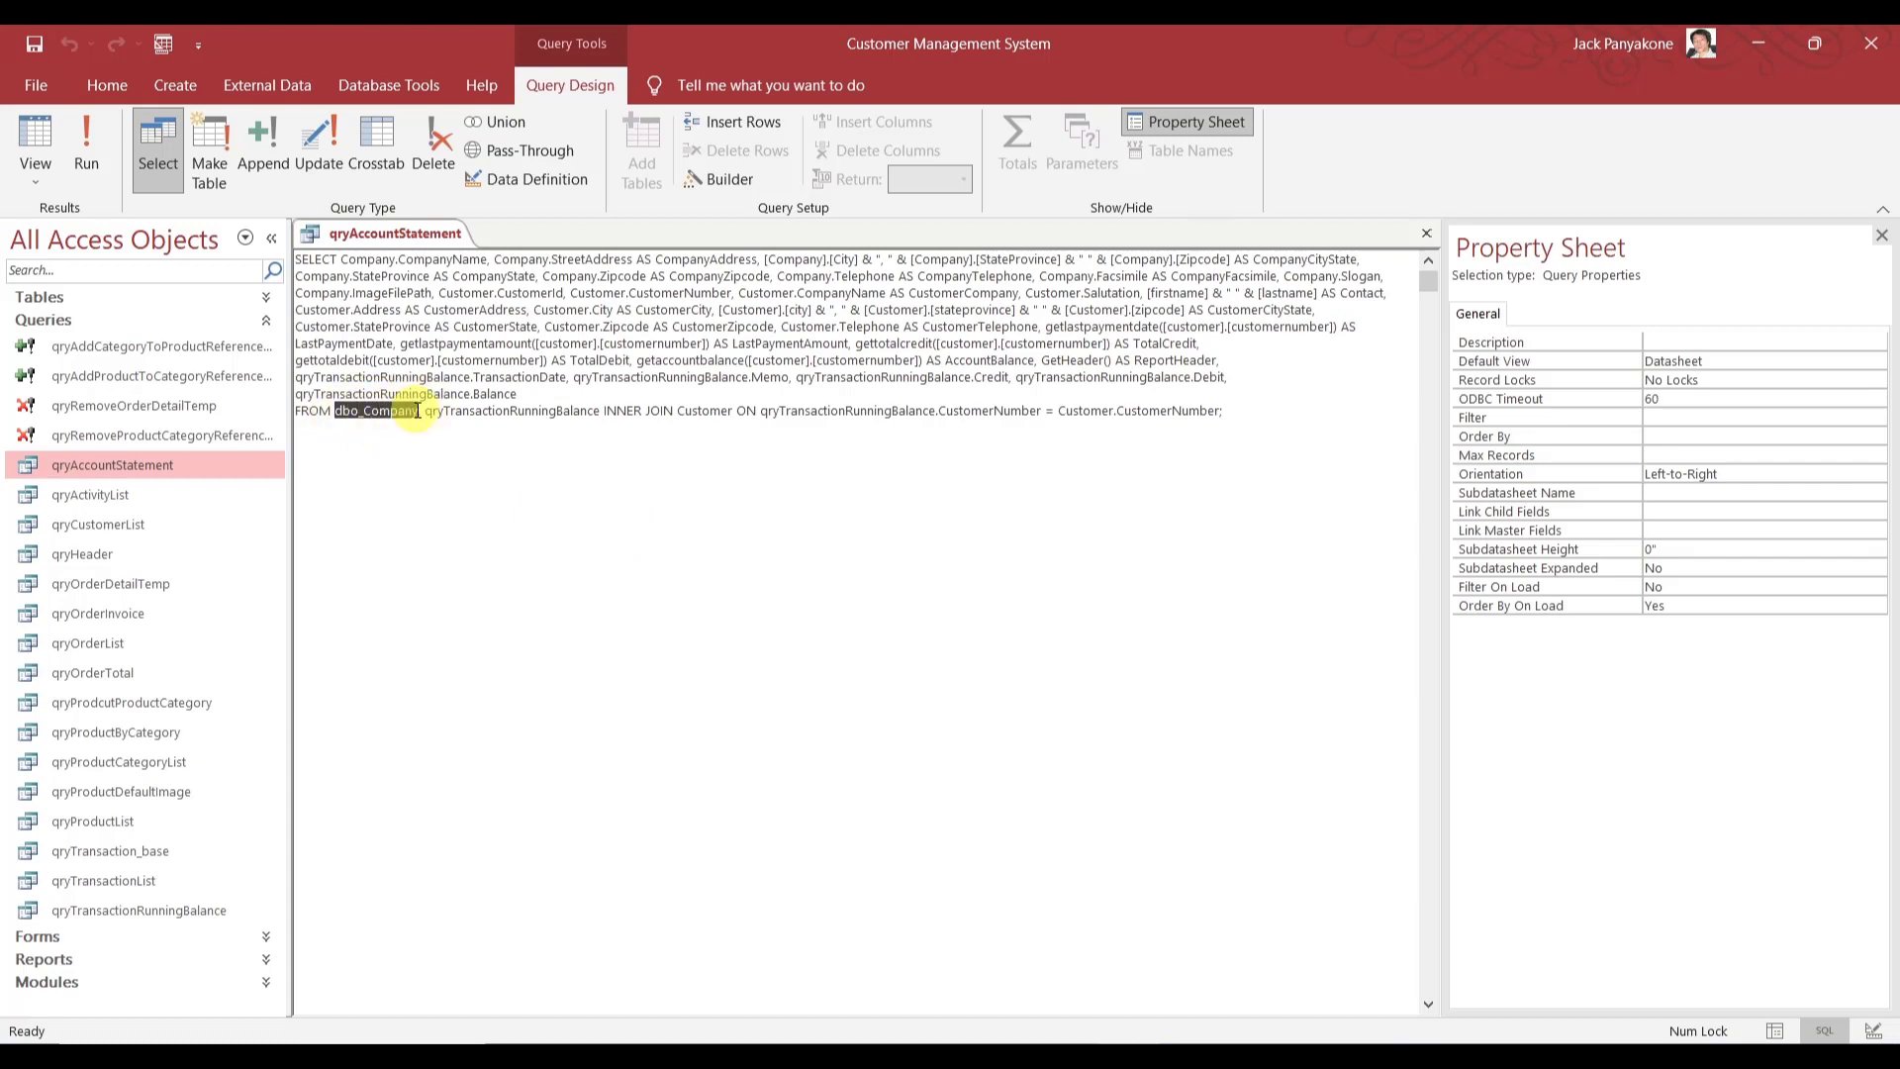
- Replace Company with dbo_Company for the CompanyName and StreetAddress fields and throughout the CompanyCityState expression in the SELECT clause
left_click(382, 259)
double_click(382, 259)
key("ctrl+v")
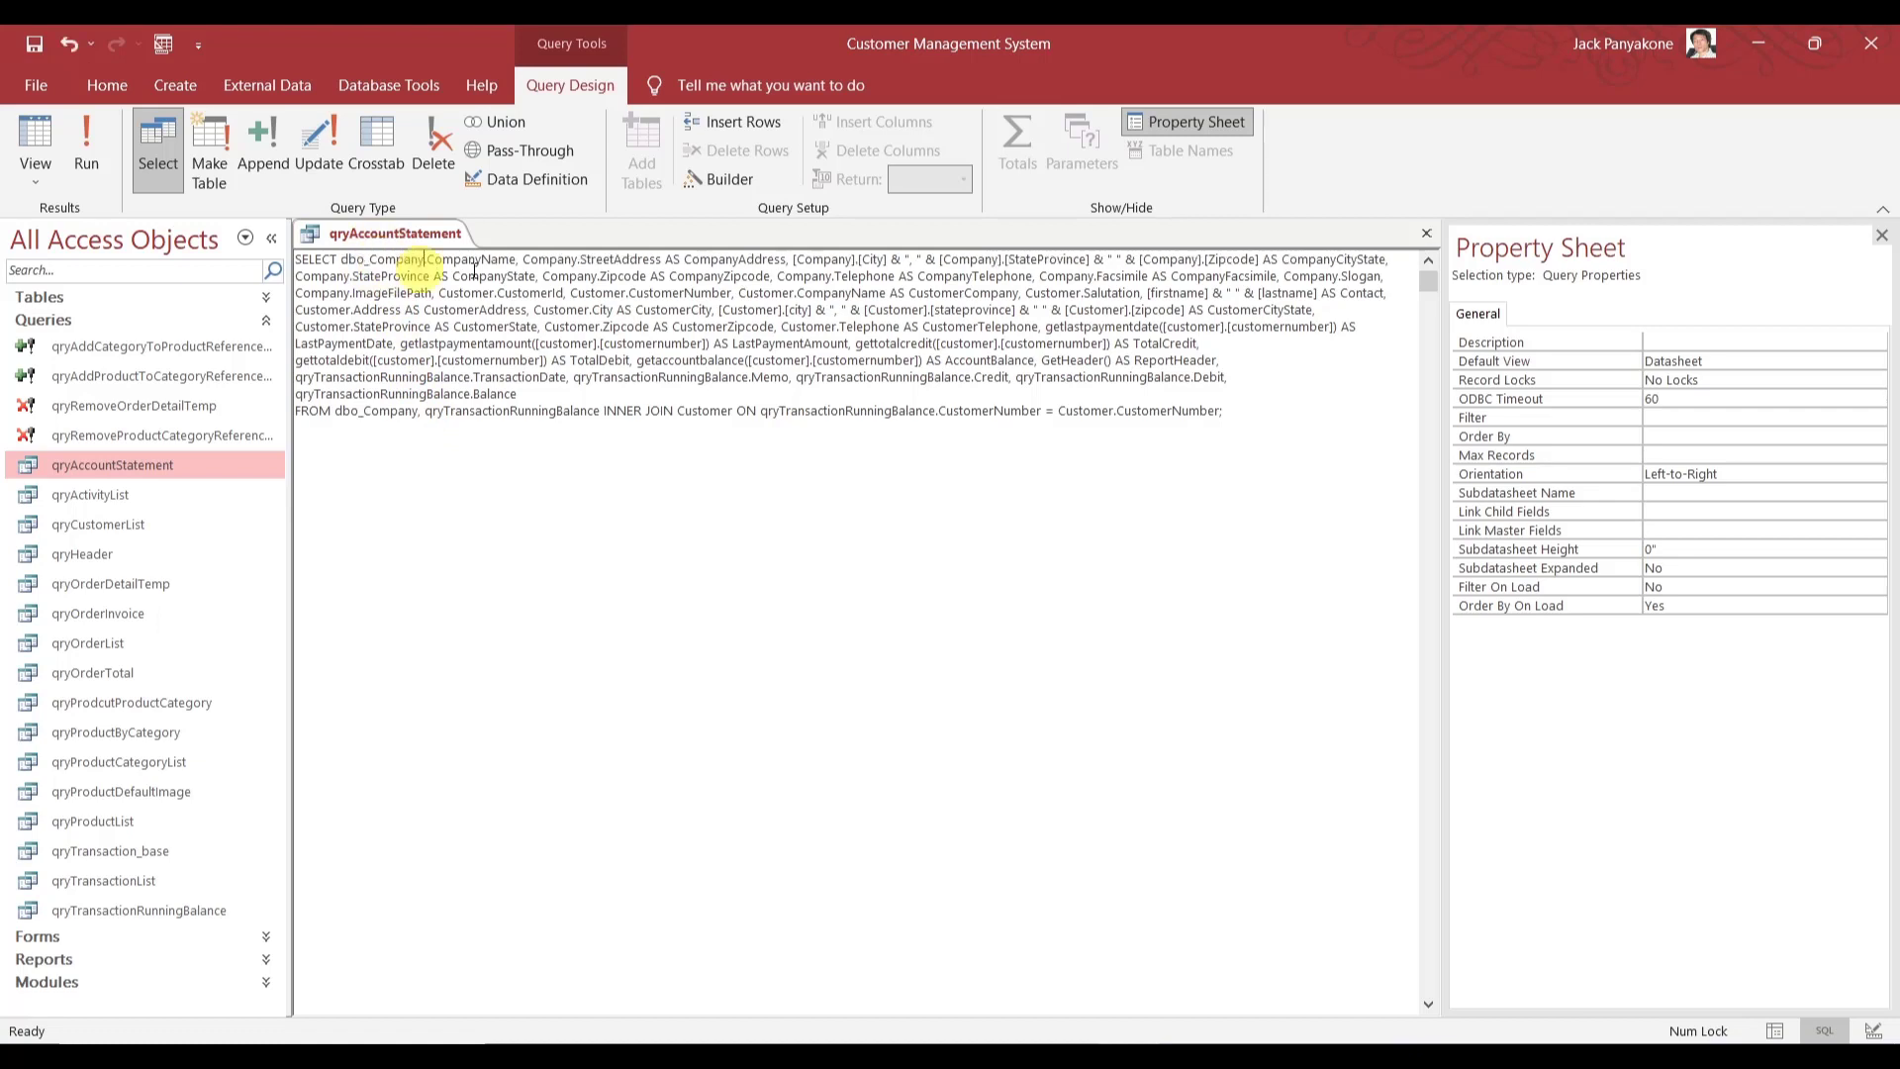
double_click(549, 259)
key("ctrl+v")
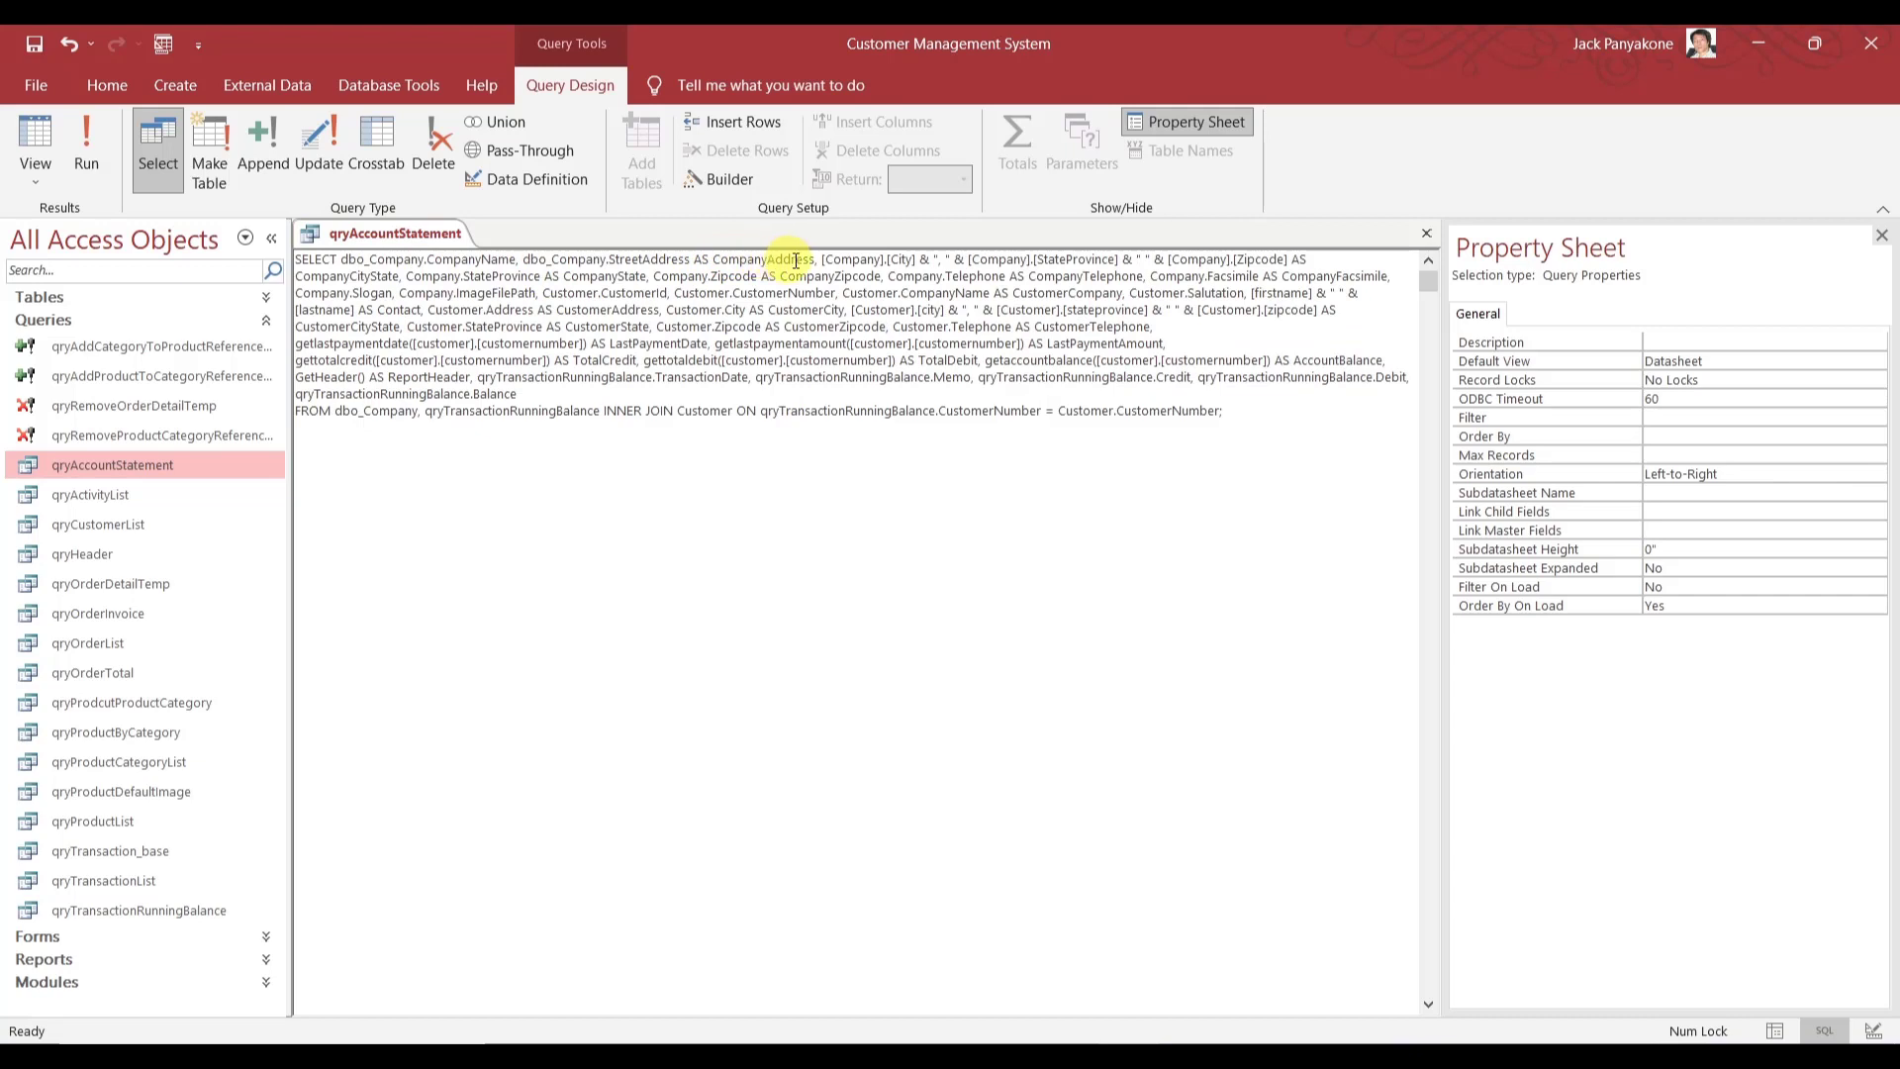
double_click(835, 259)
key("ctrl+v")
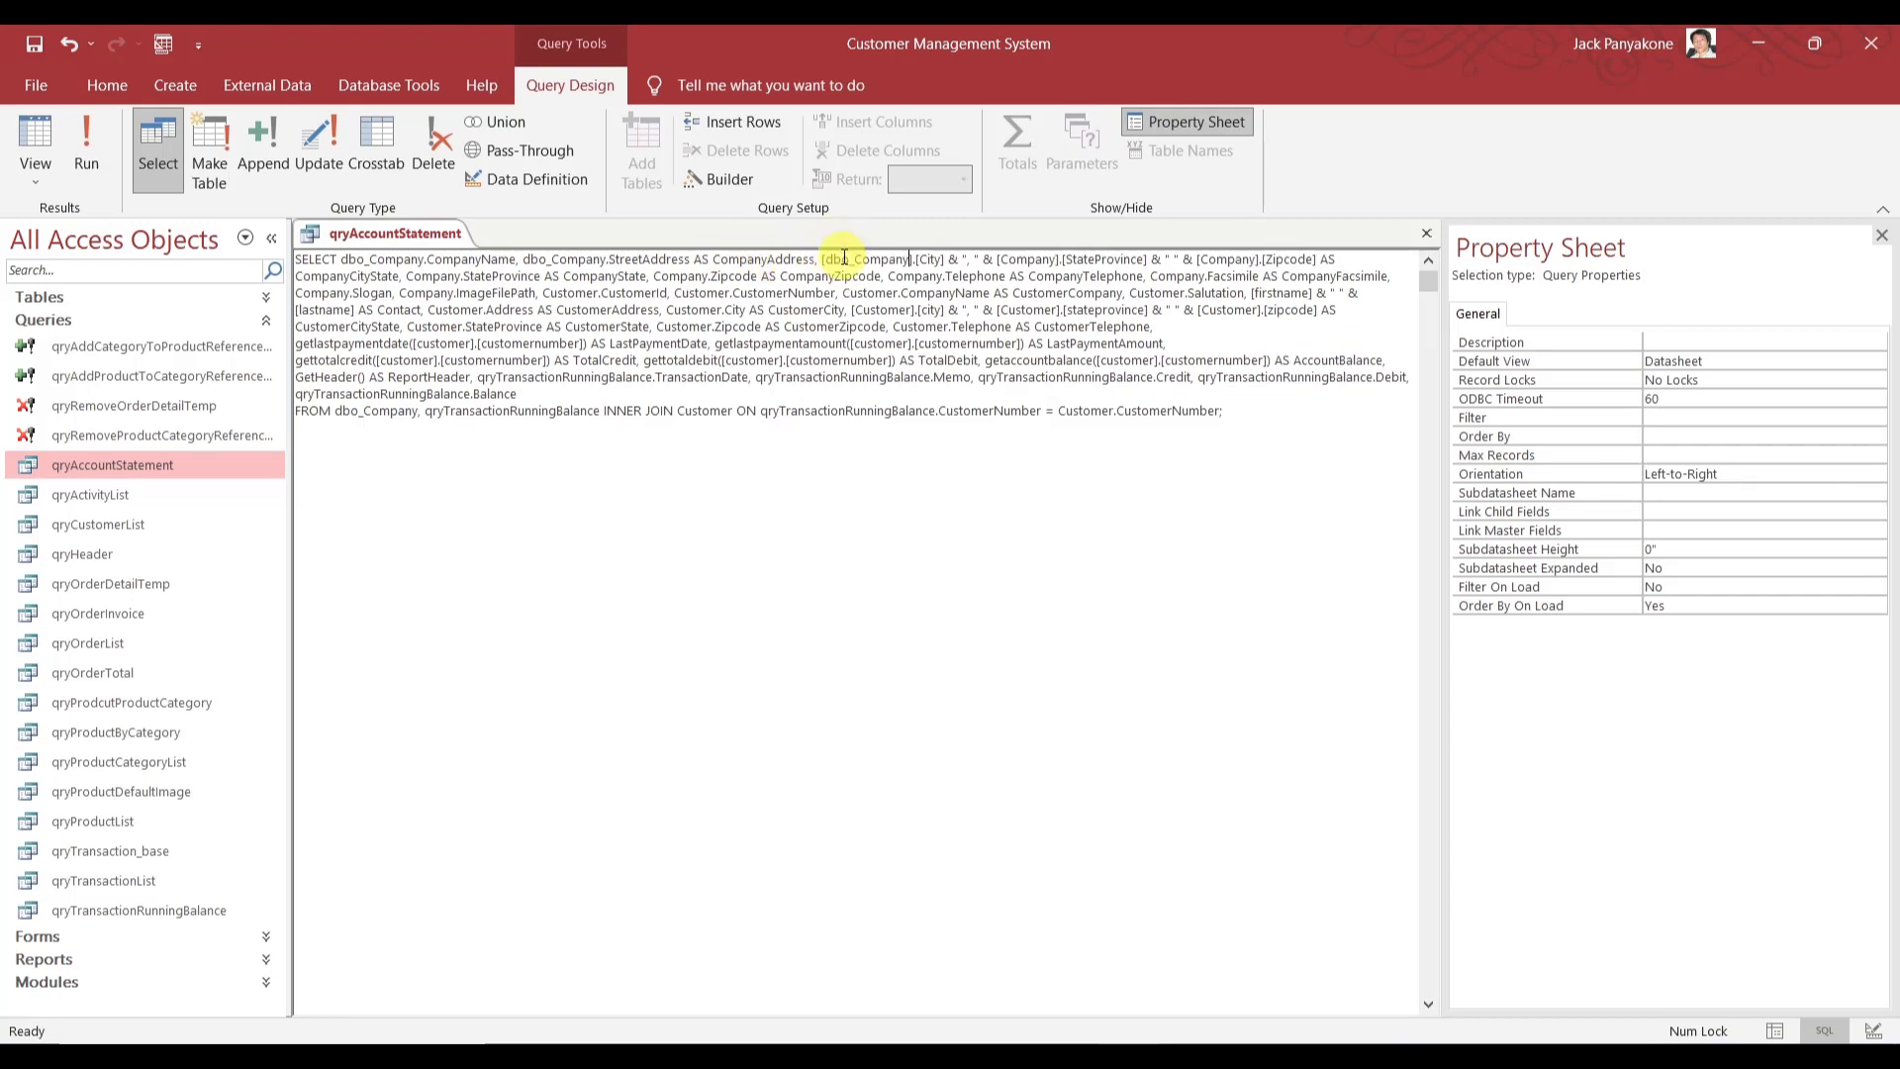
double_click(1020, 260)
key("ctrl+v")
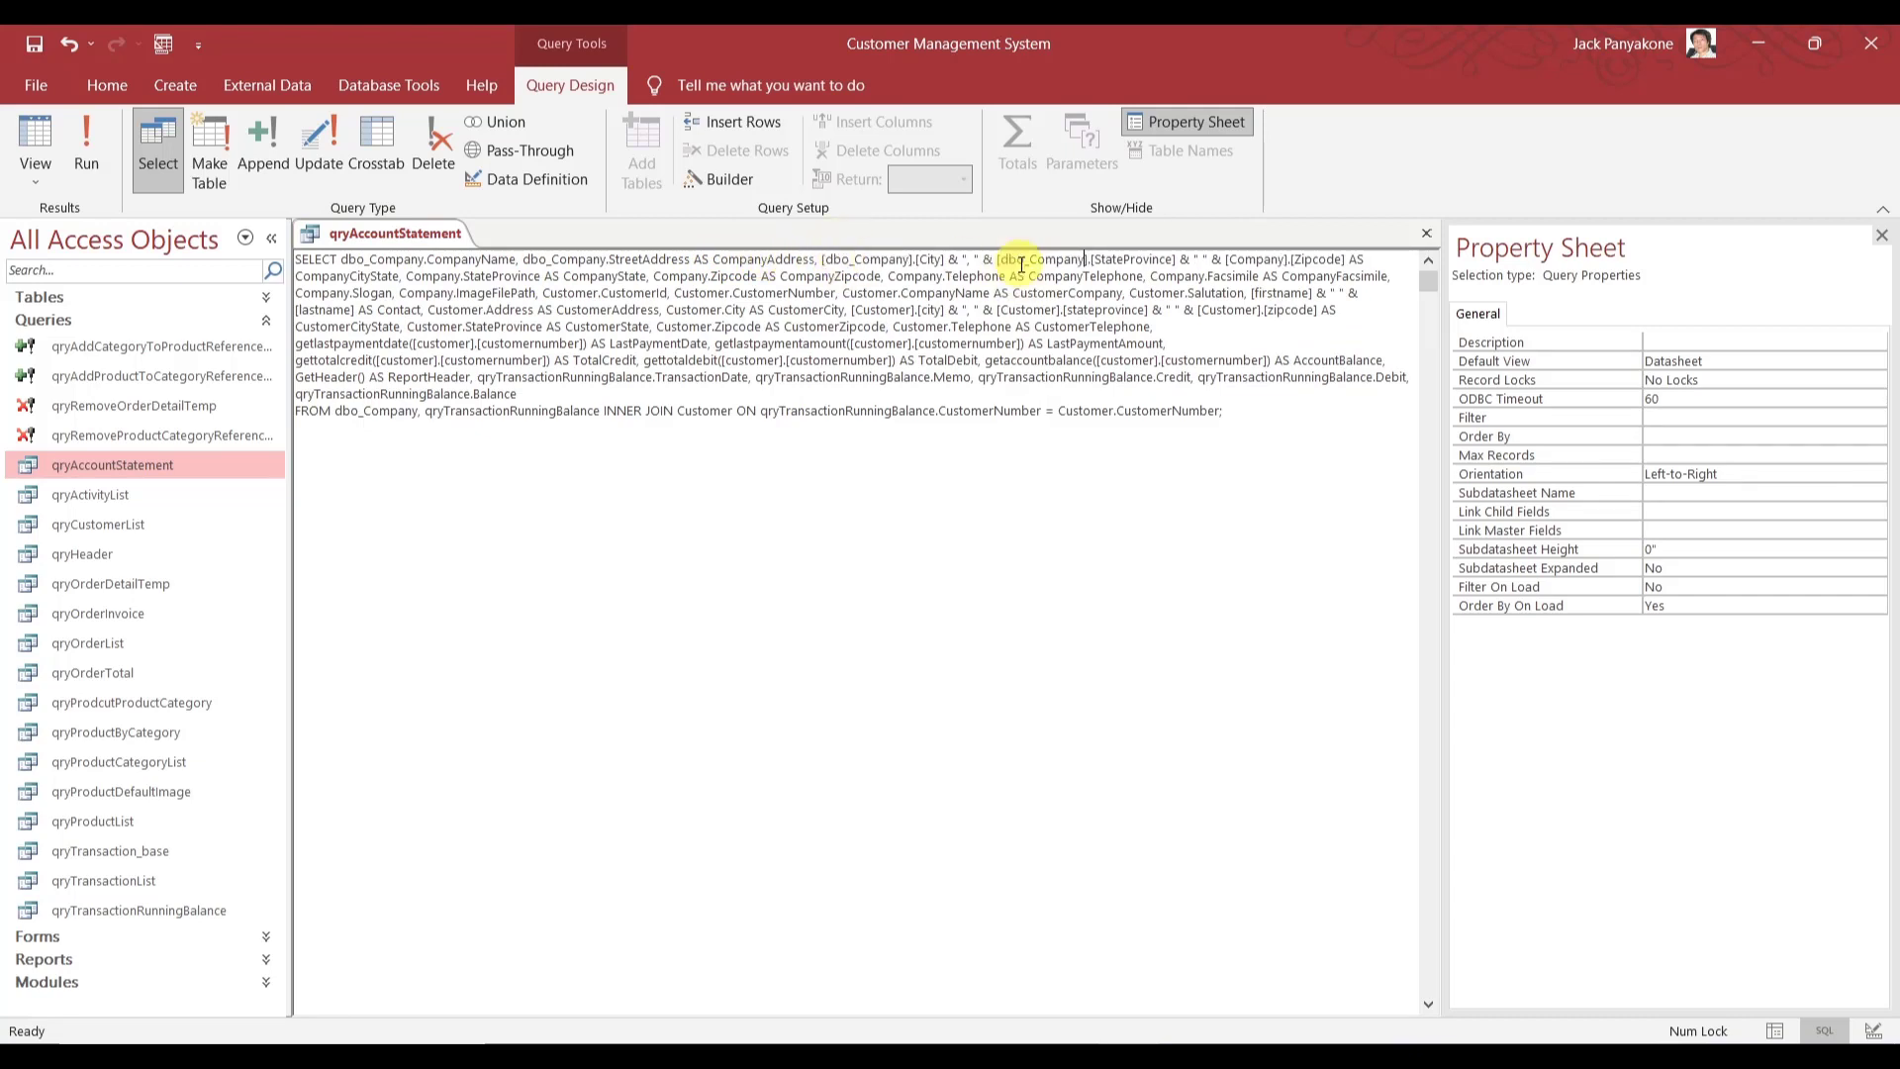
double_click(1252, 259)
key("ctrl+v")
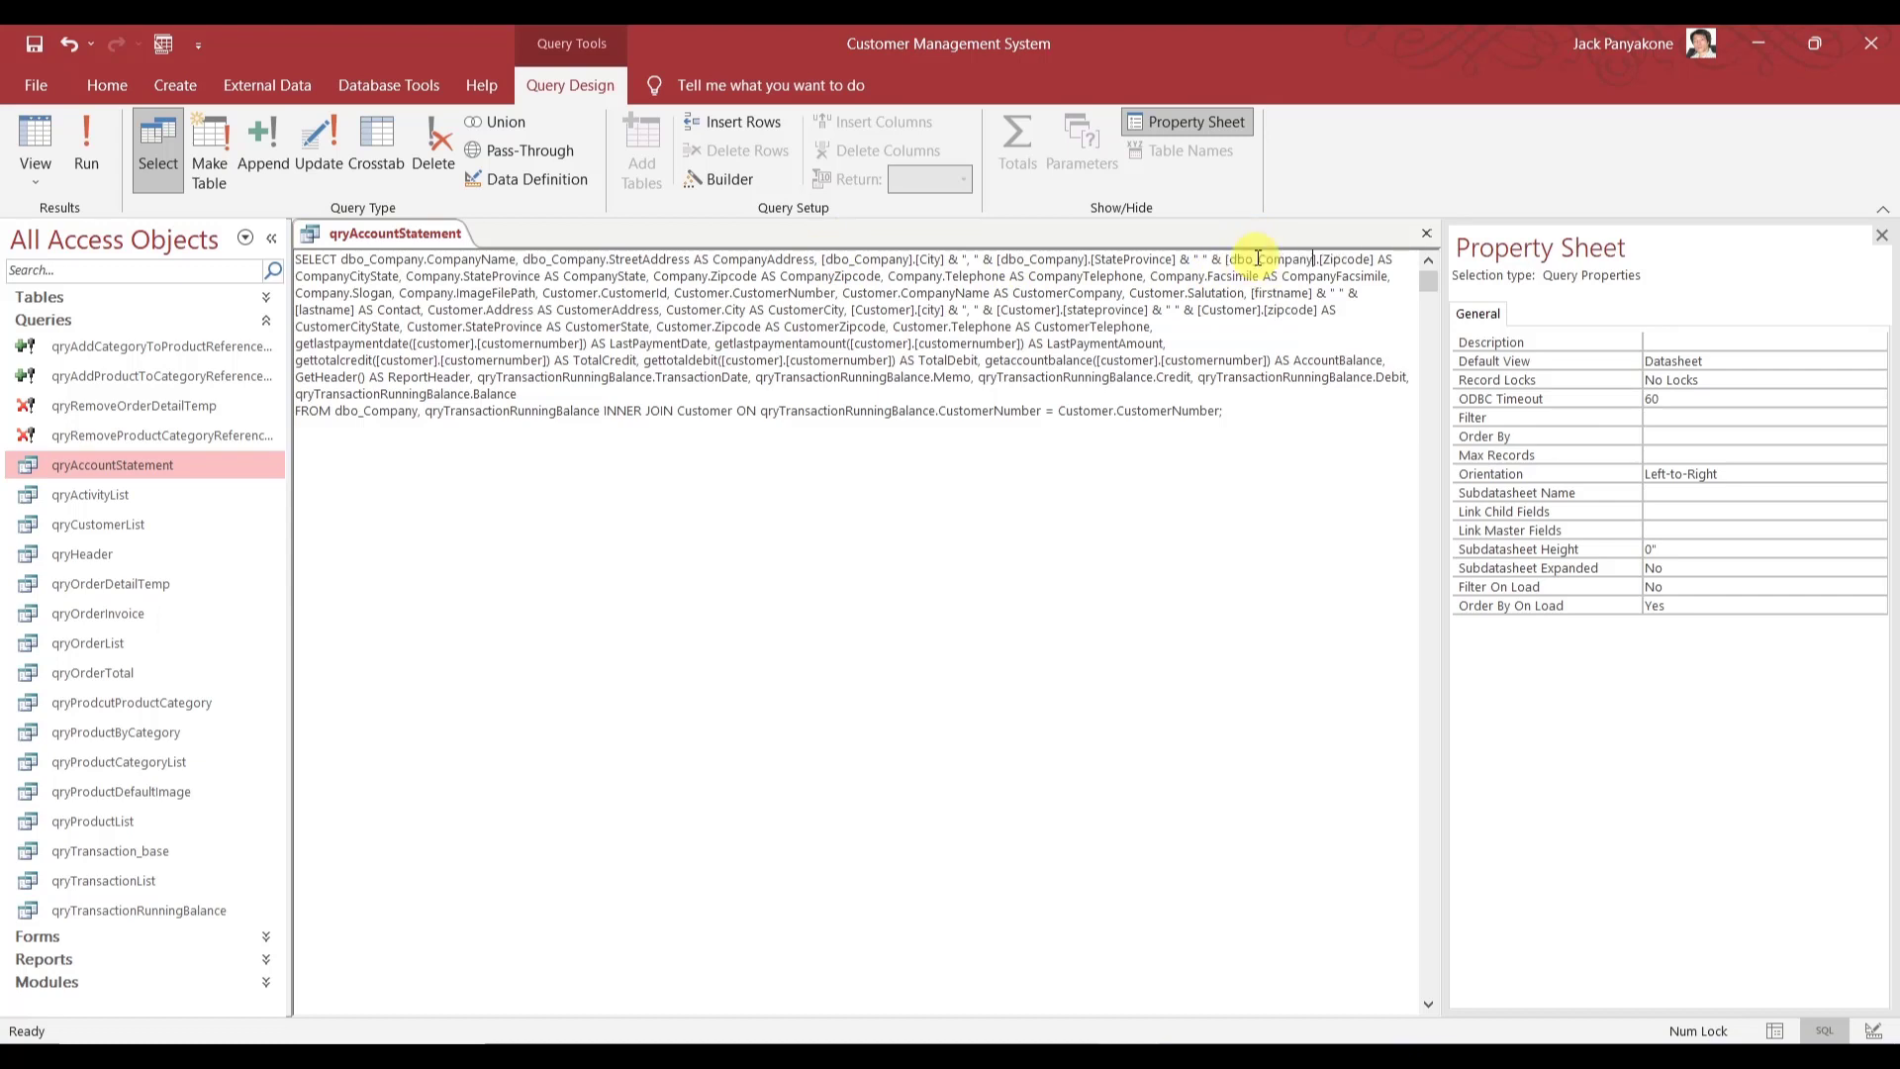
- Replace Company with dbo_Company for the company's separate StateProvince, Zipcode, Telephone, Facsimile, Slogan and ImageFilePath fields
double_click(436, 277)
key("ctrl+v")
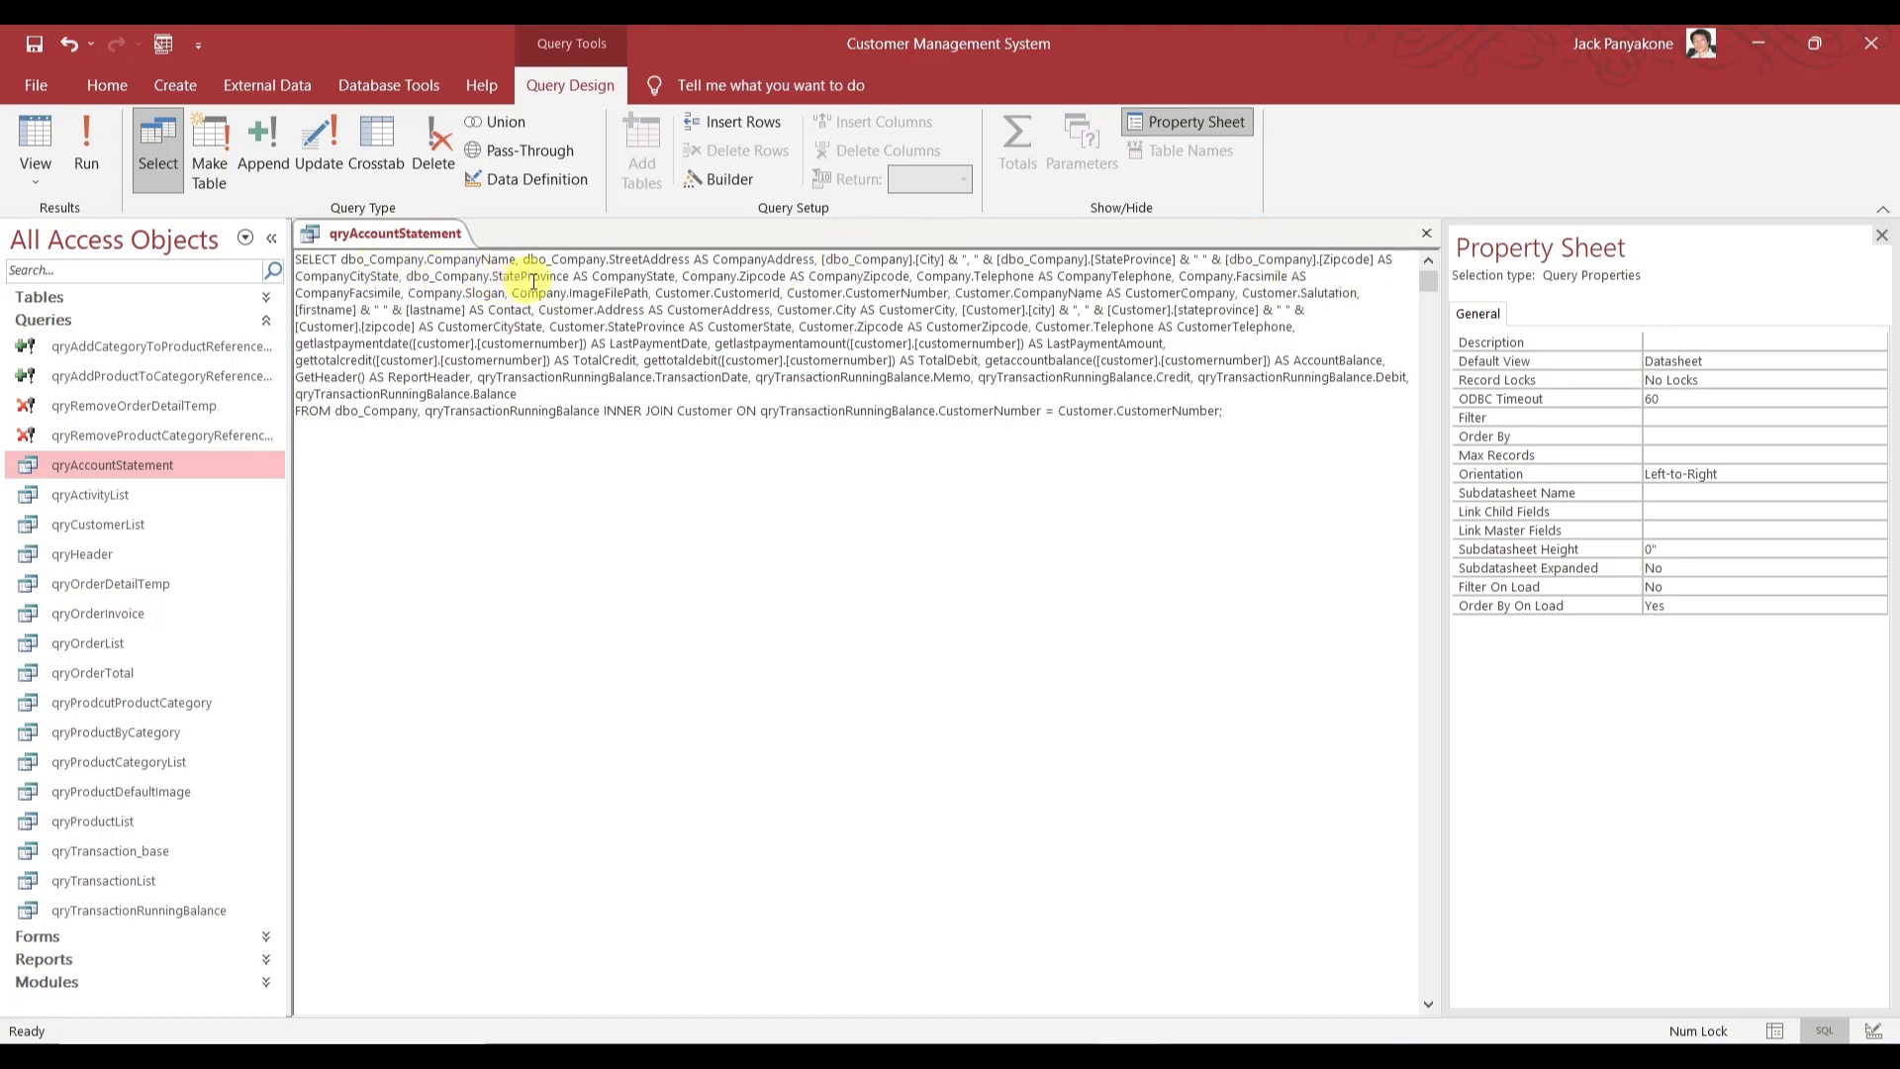
double_click(707, 277)
key("ctrl+v")
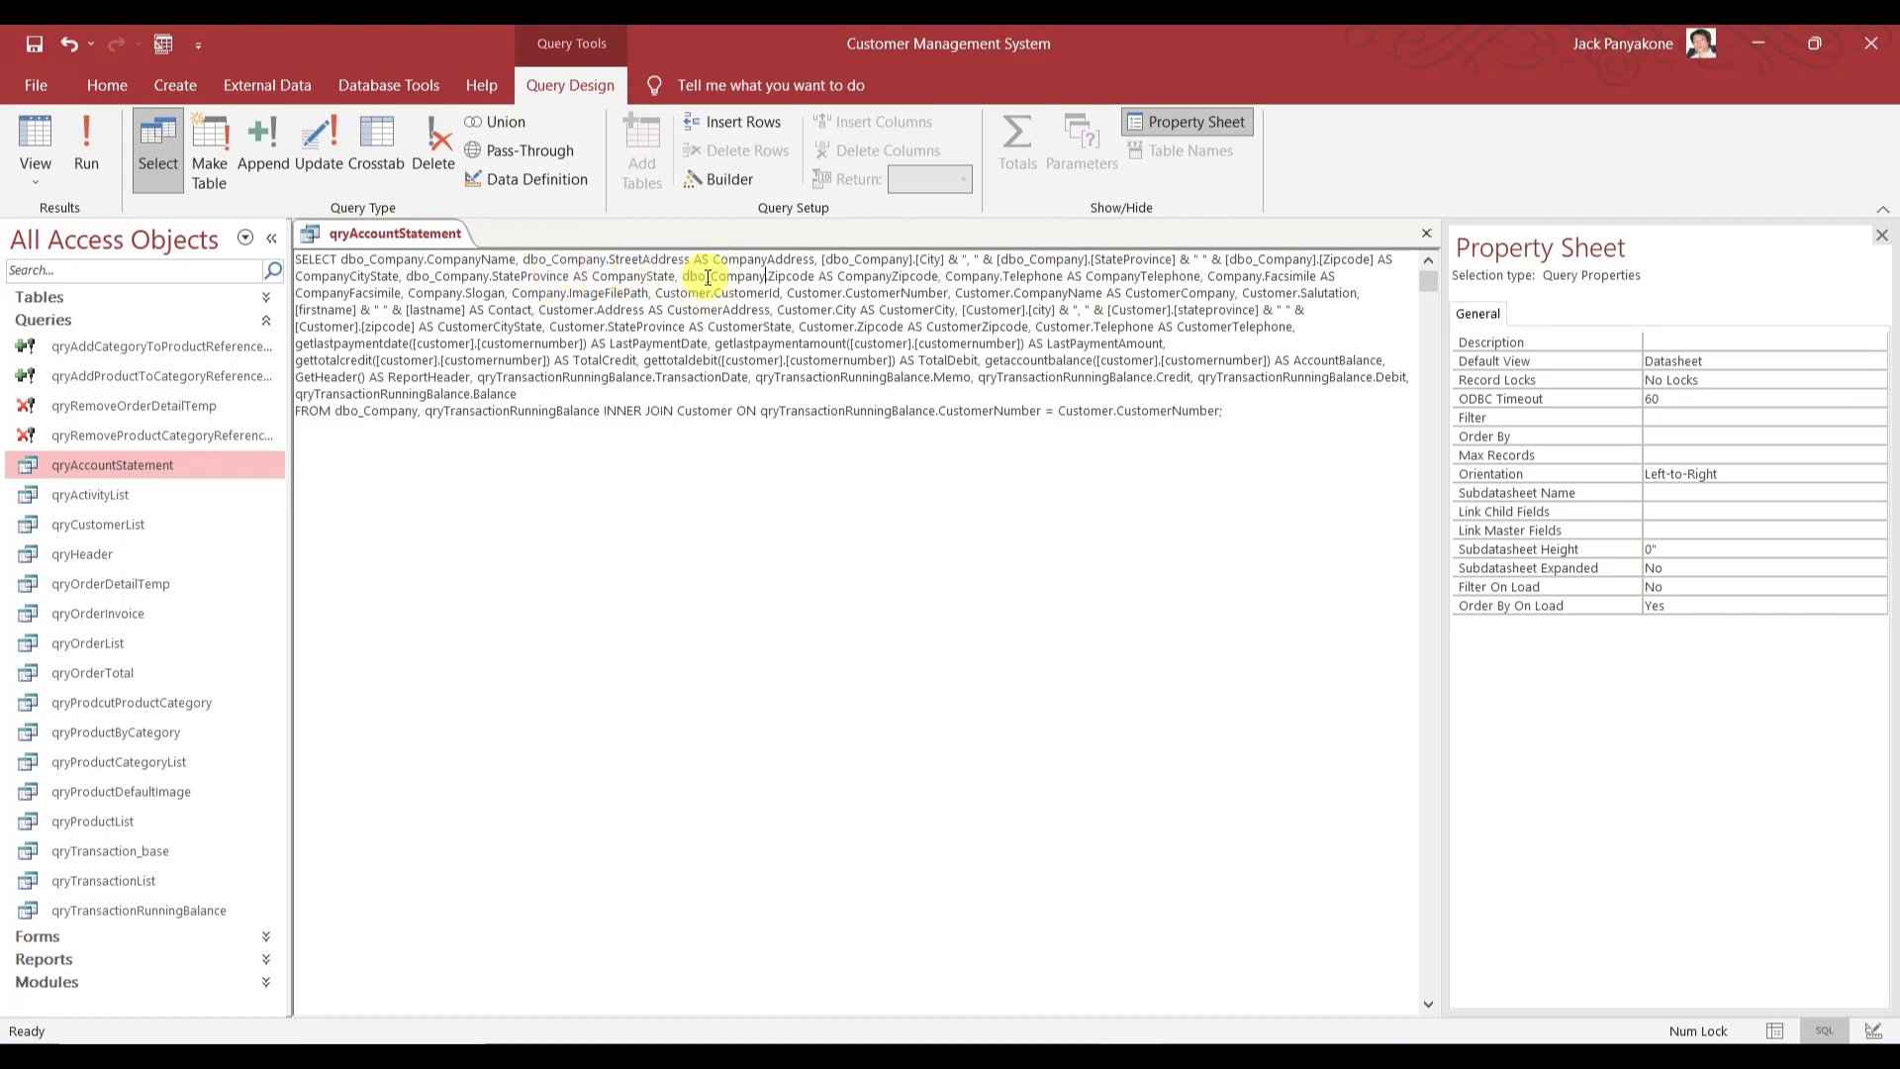
double_click(965, 277)
key("ctrl+v")
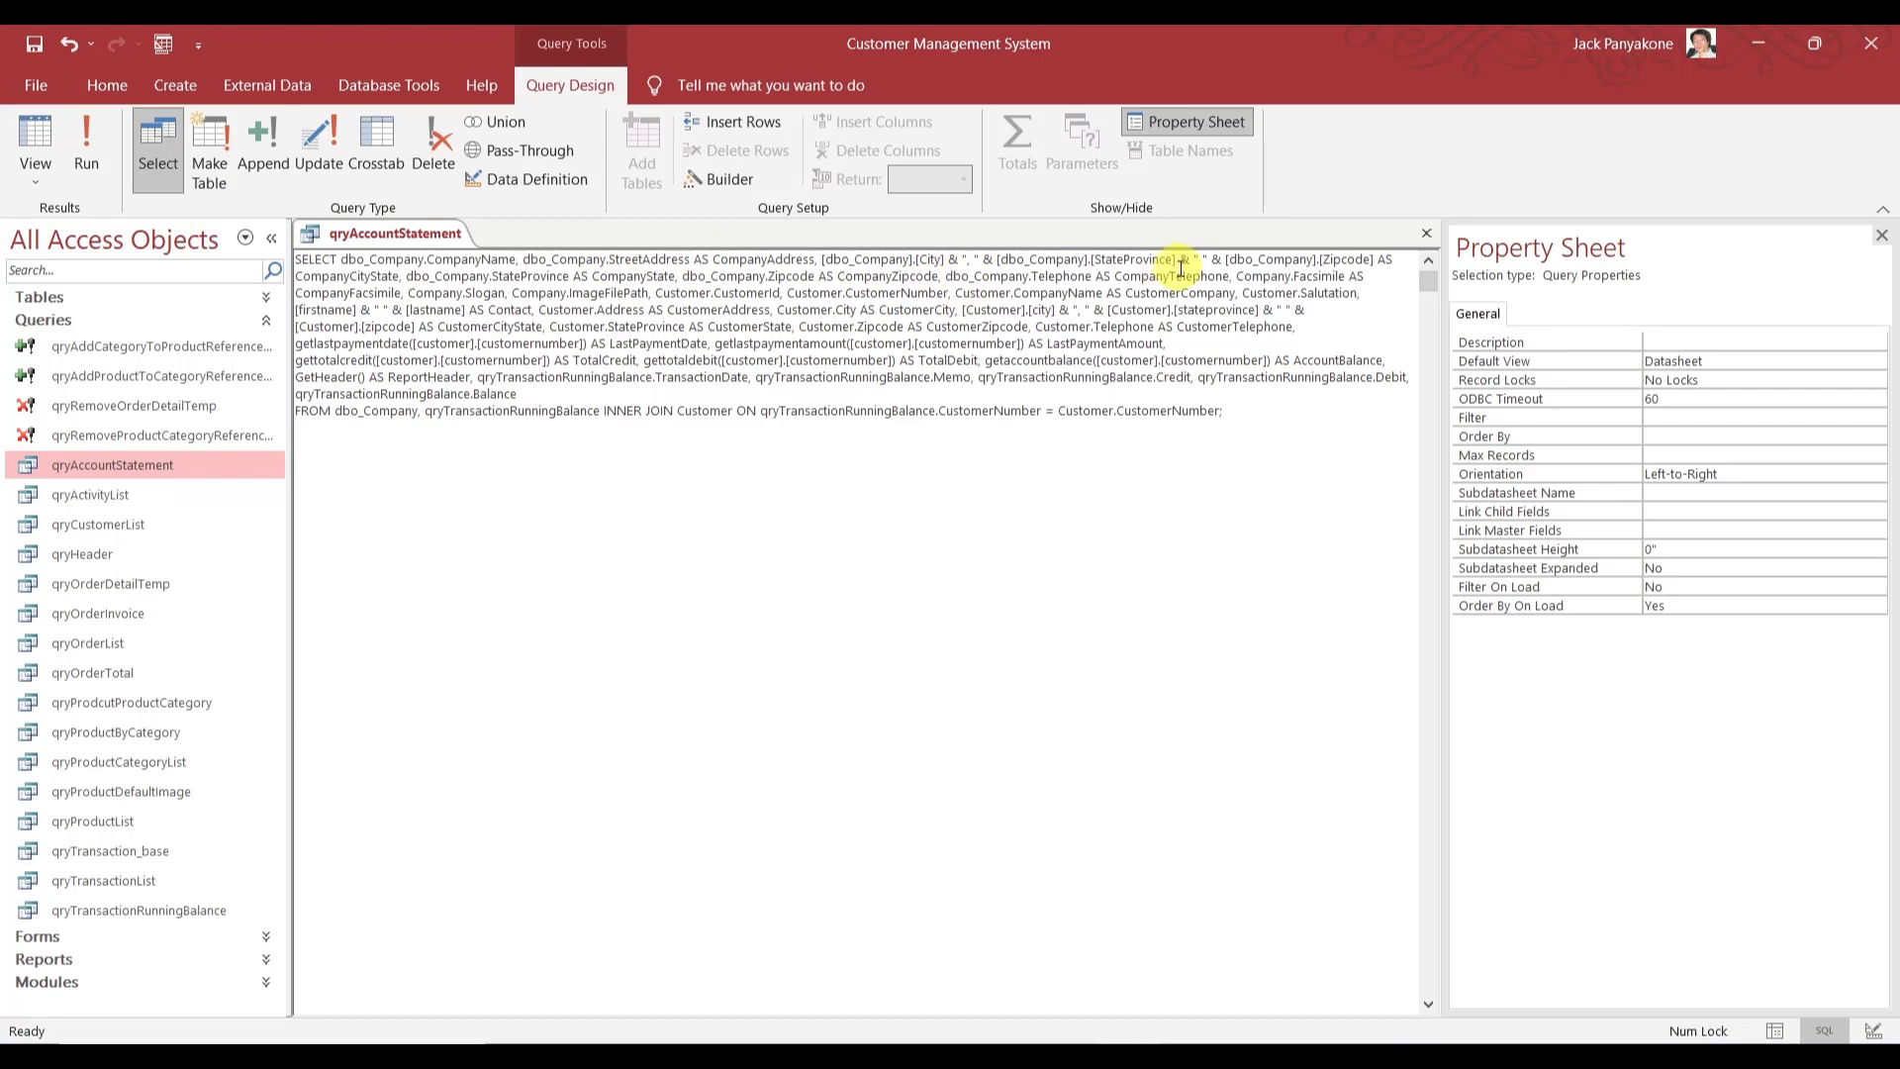
double_click(1244, 276)
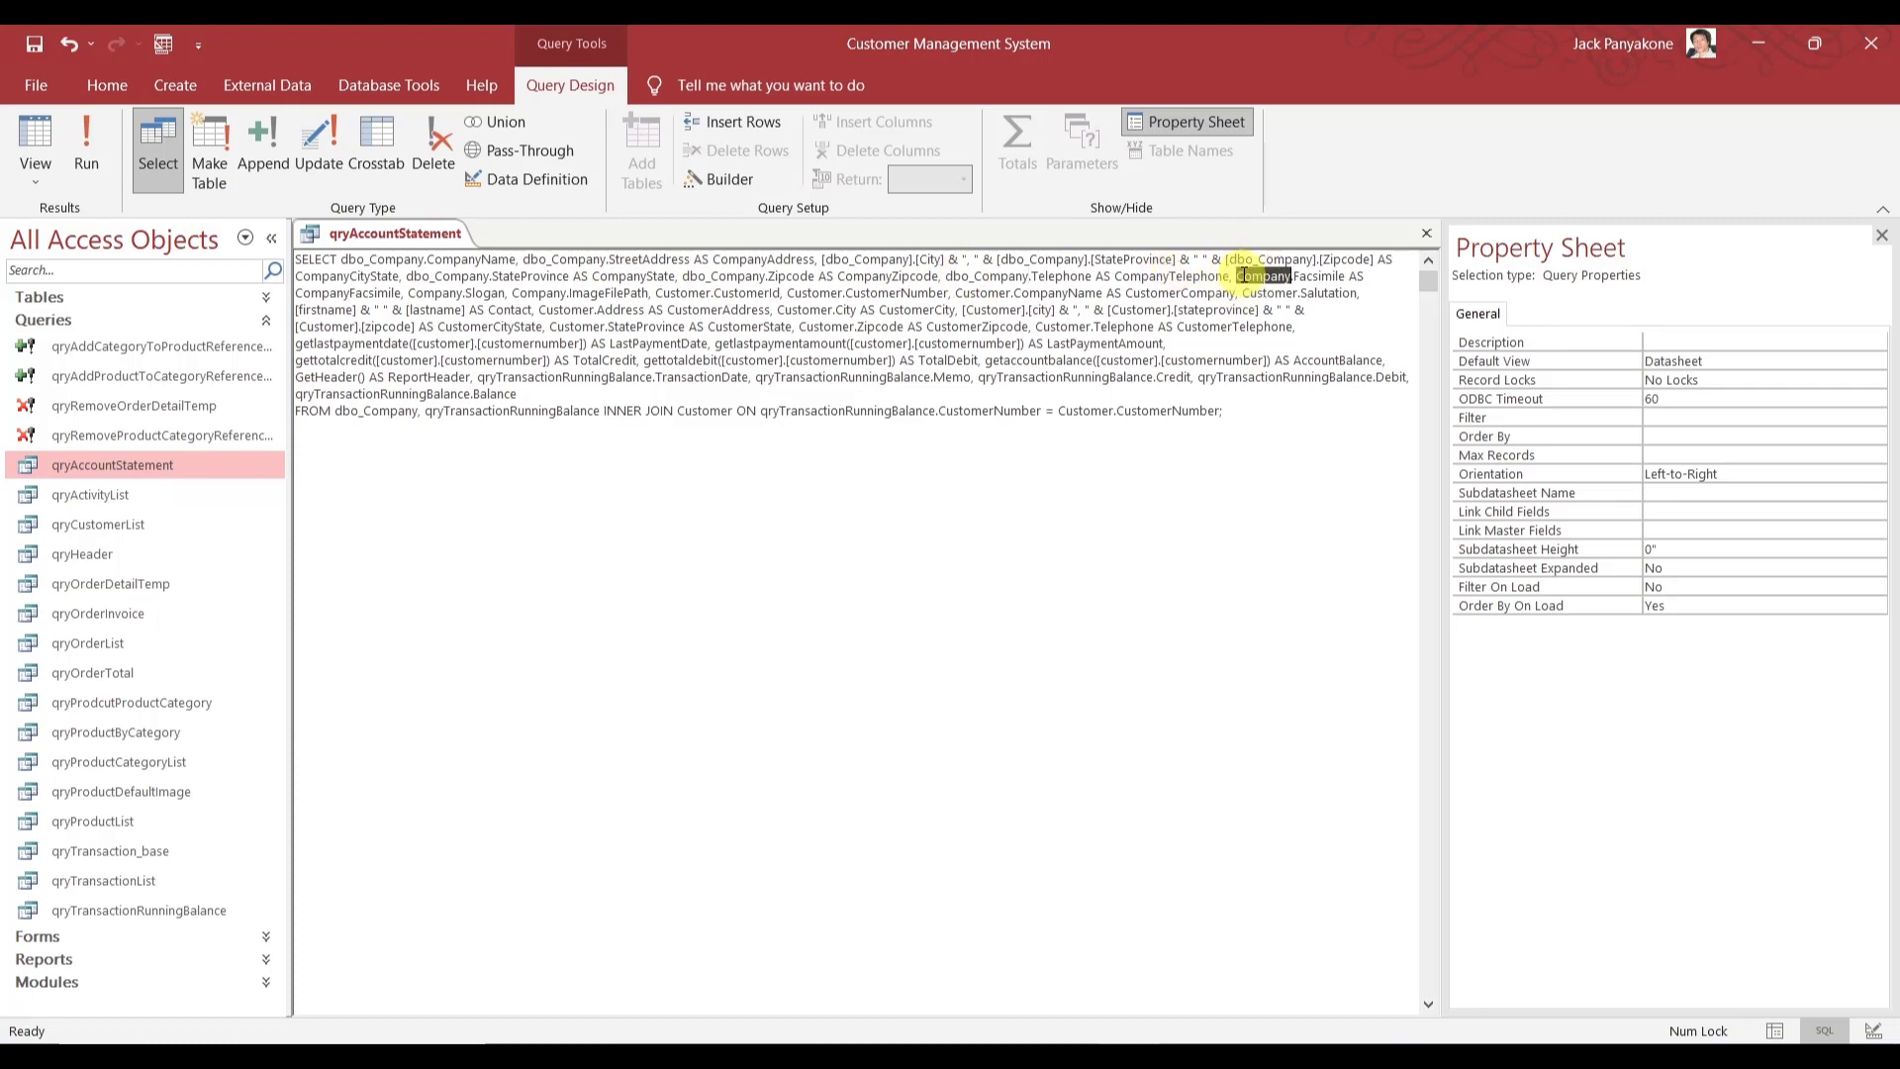
key("ctrl+v")
double_click(439, 294)
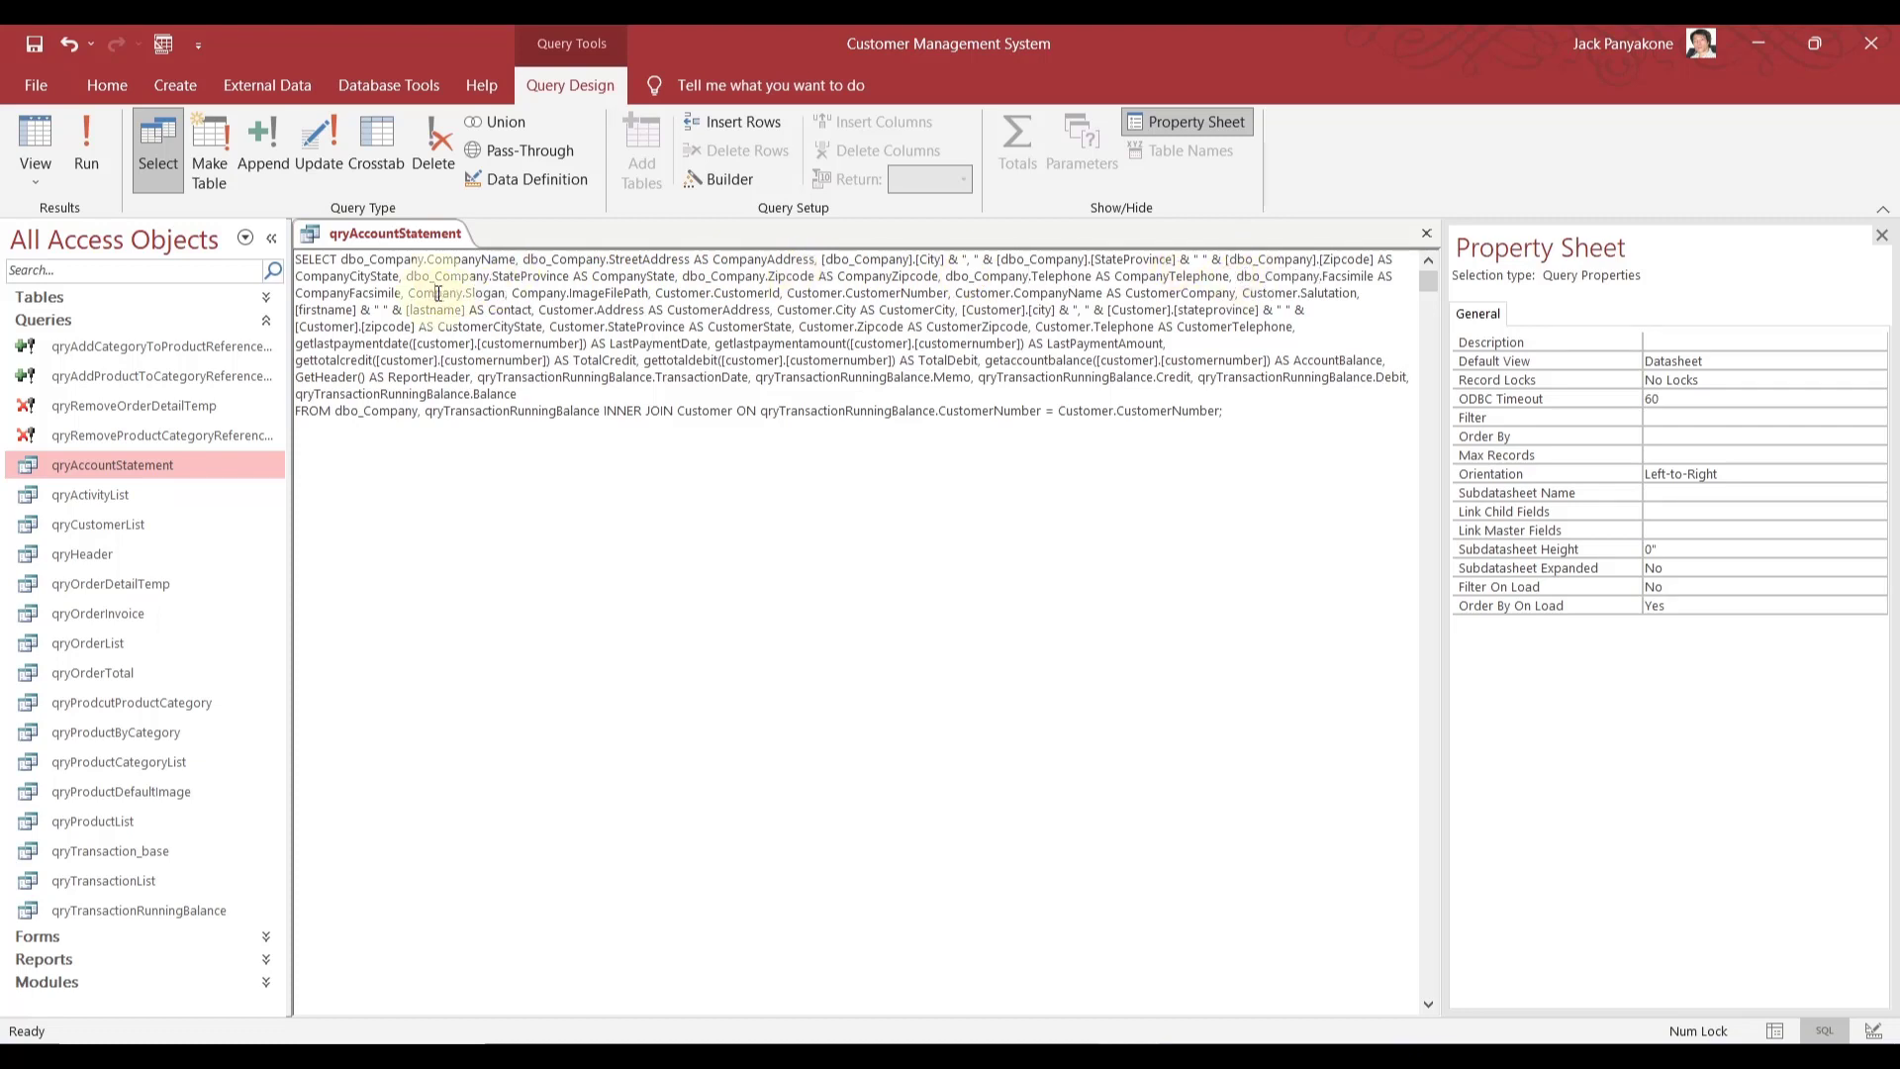
key("ctrl+v")
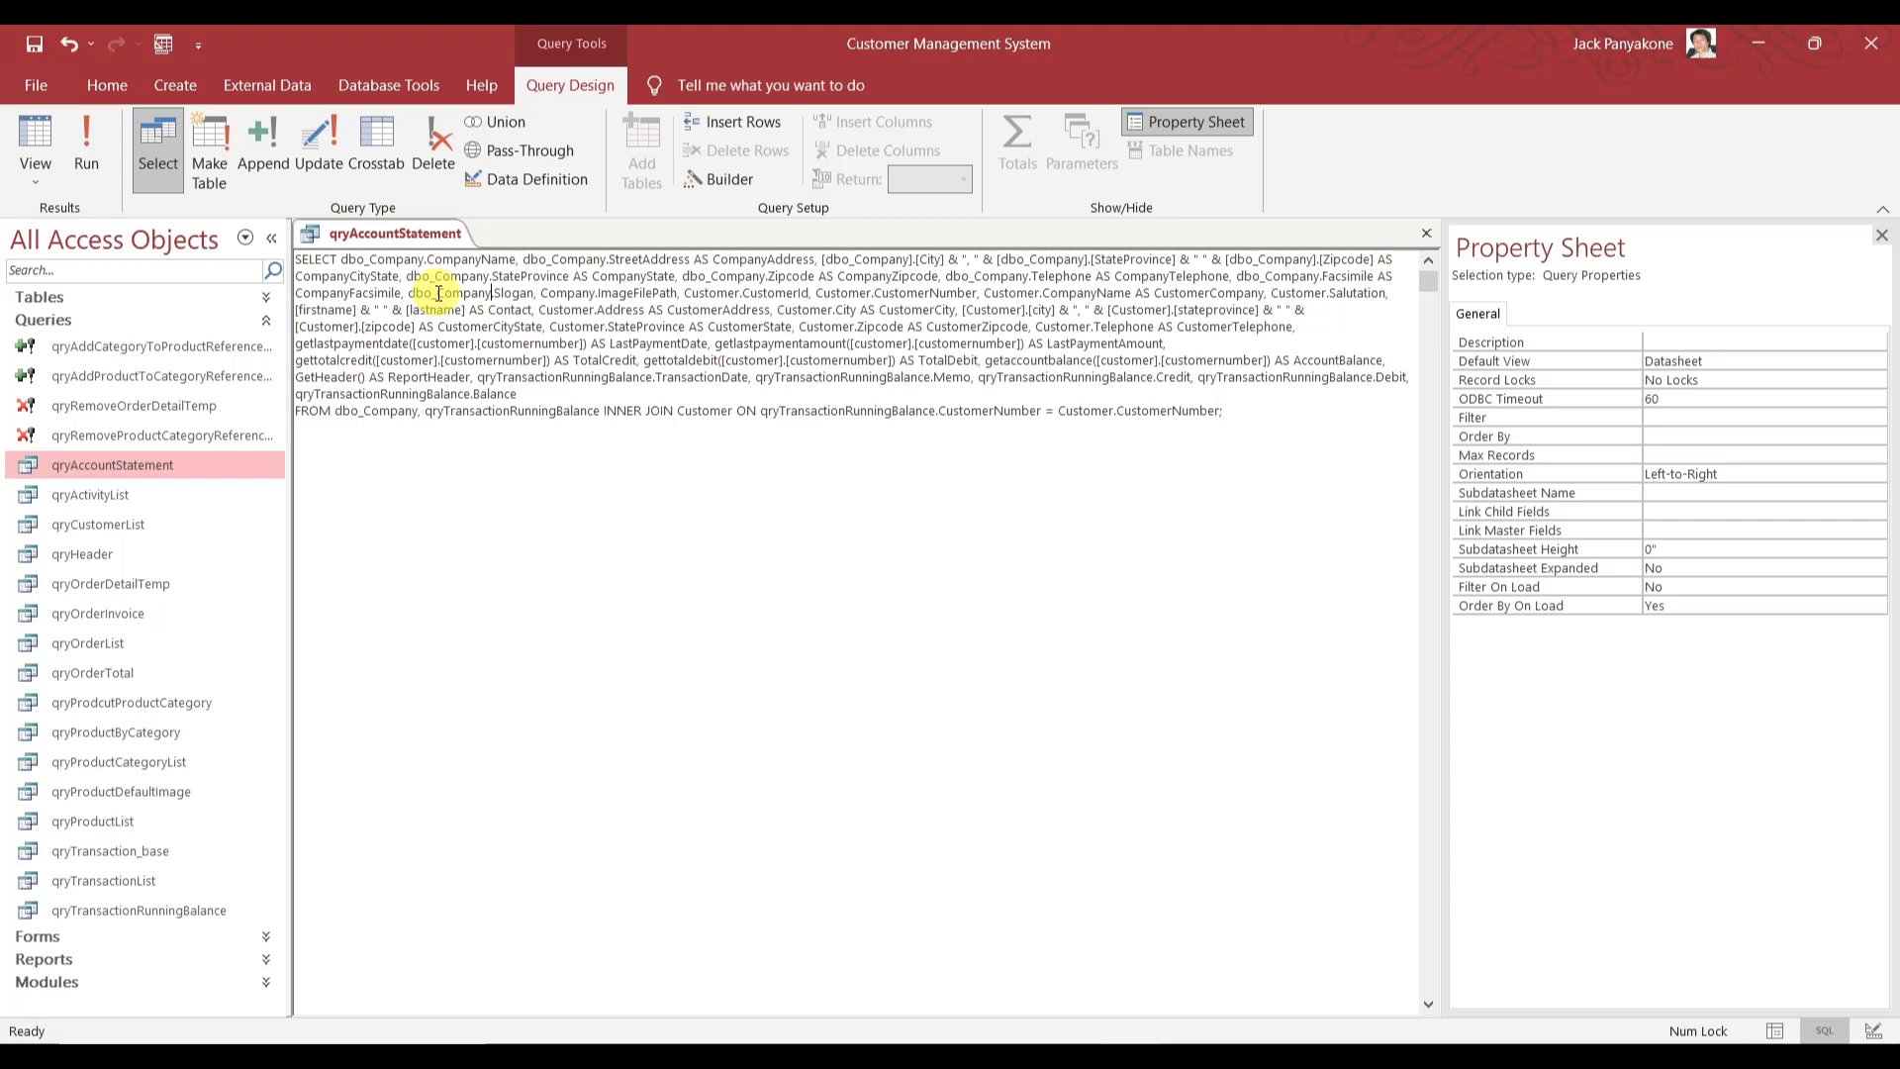
double_click(569, 293)
key("ctrl+v")
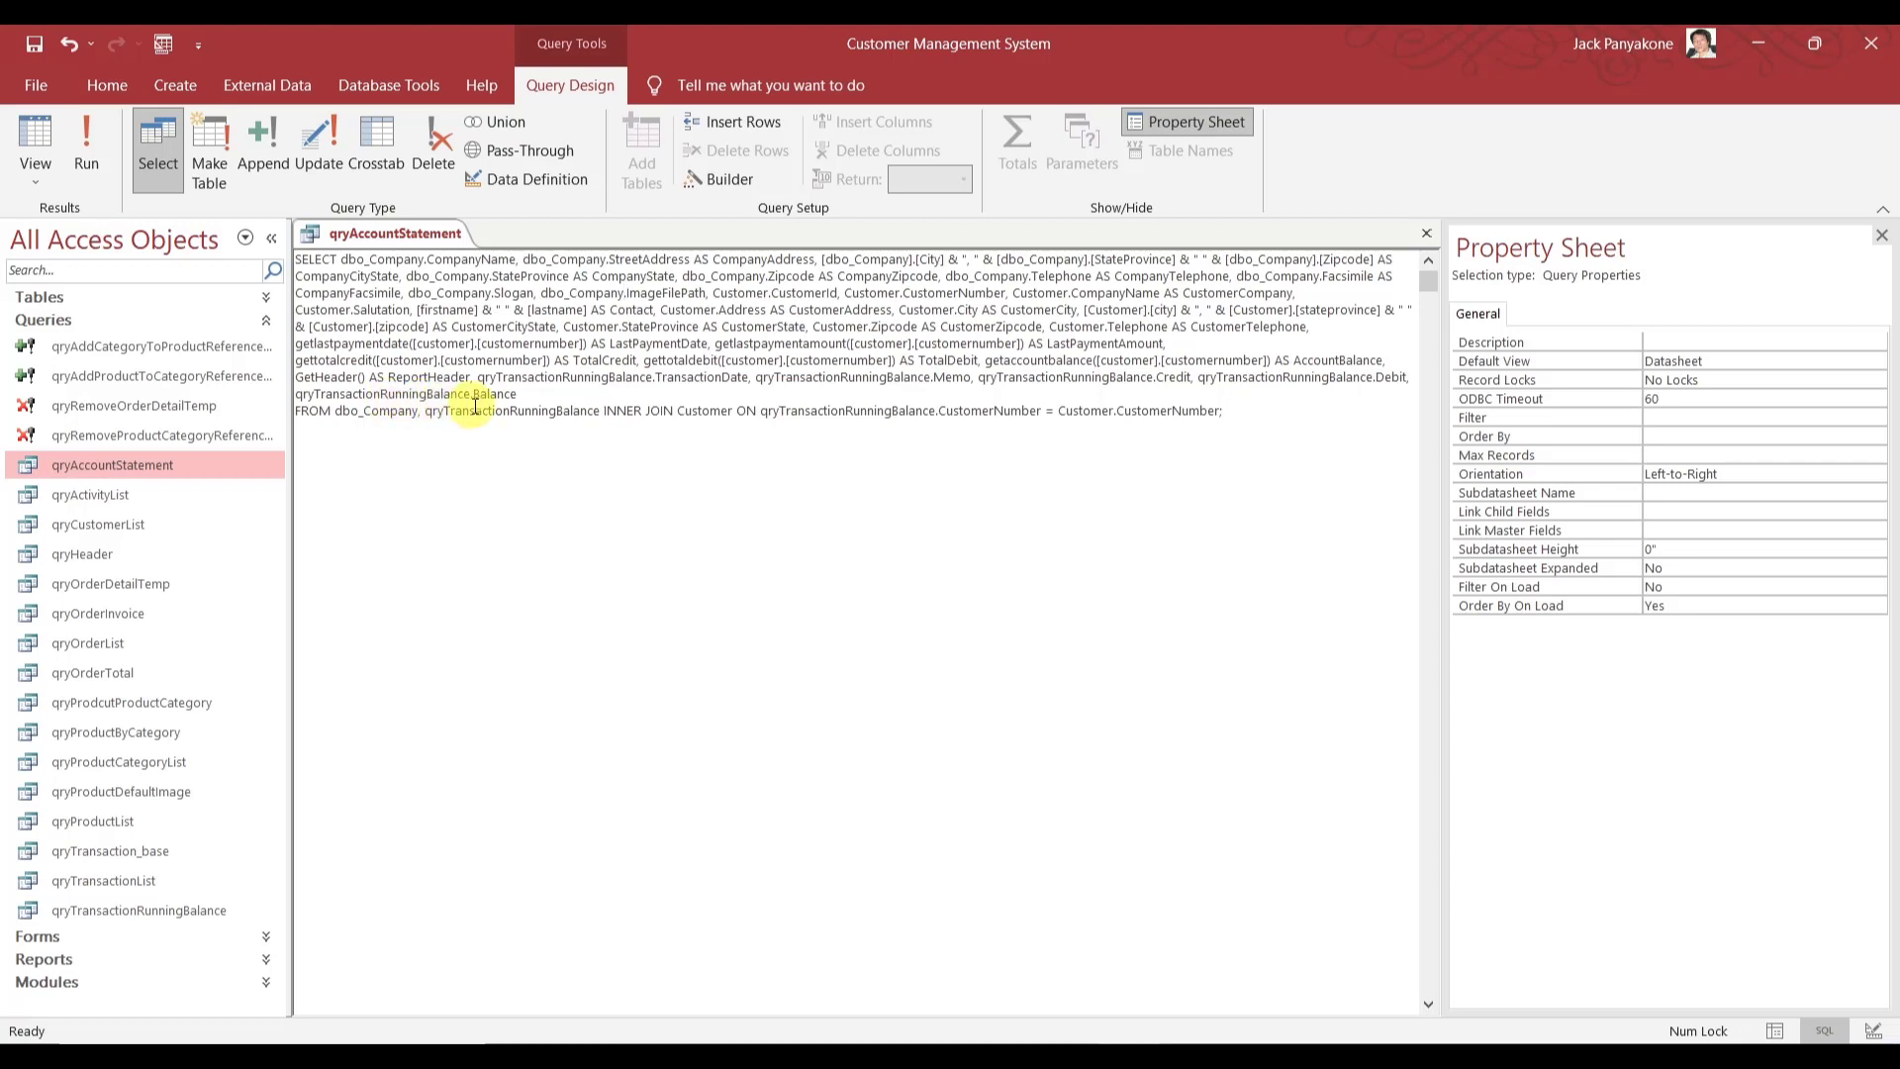
- Change the table after INNER JOIN from Customer to dbo_Customer and copy the new table name
left_click(679, 410)
type("dbo")
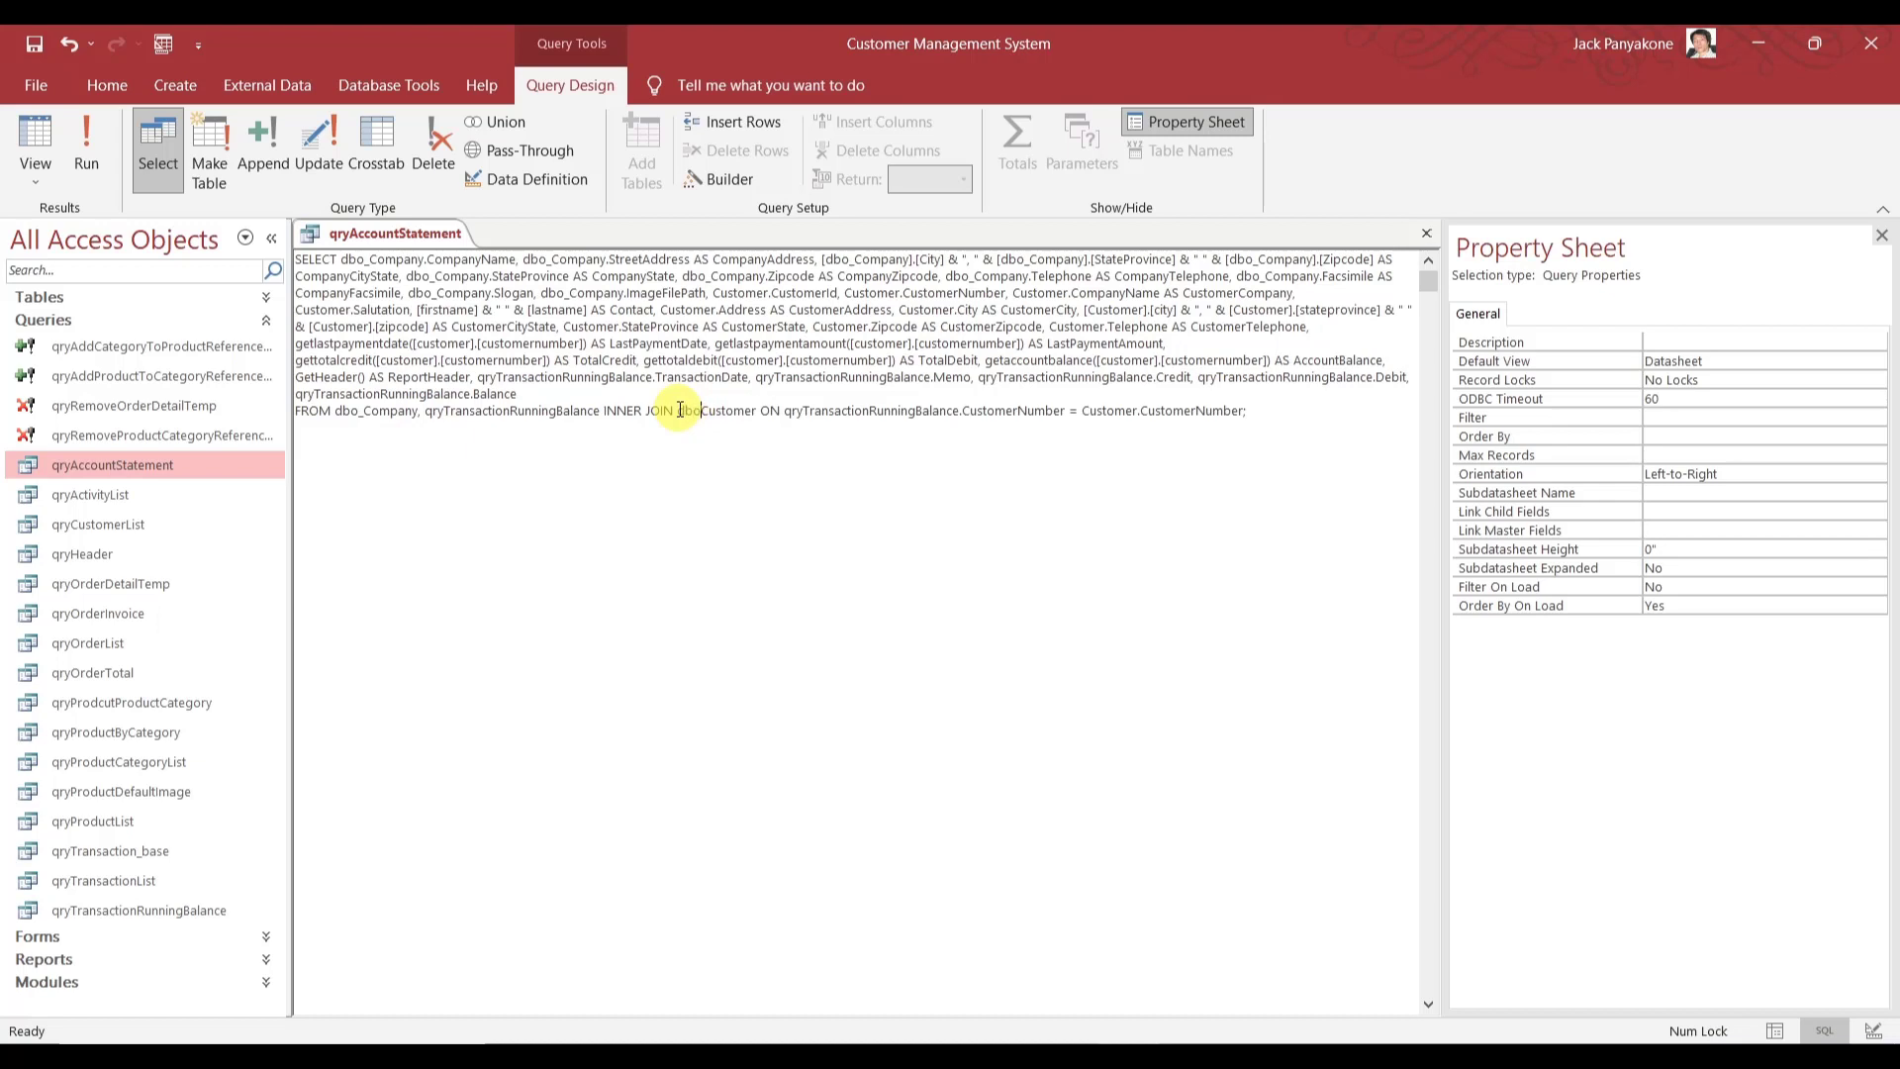
type("_")
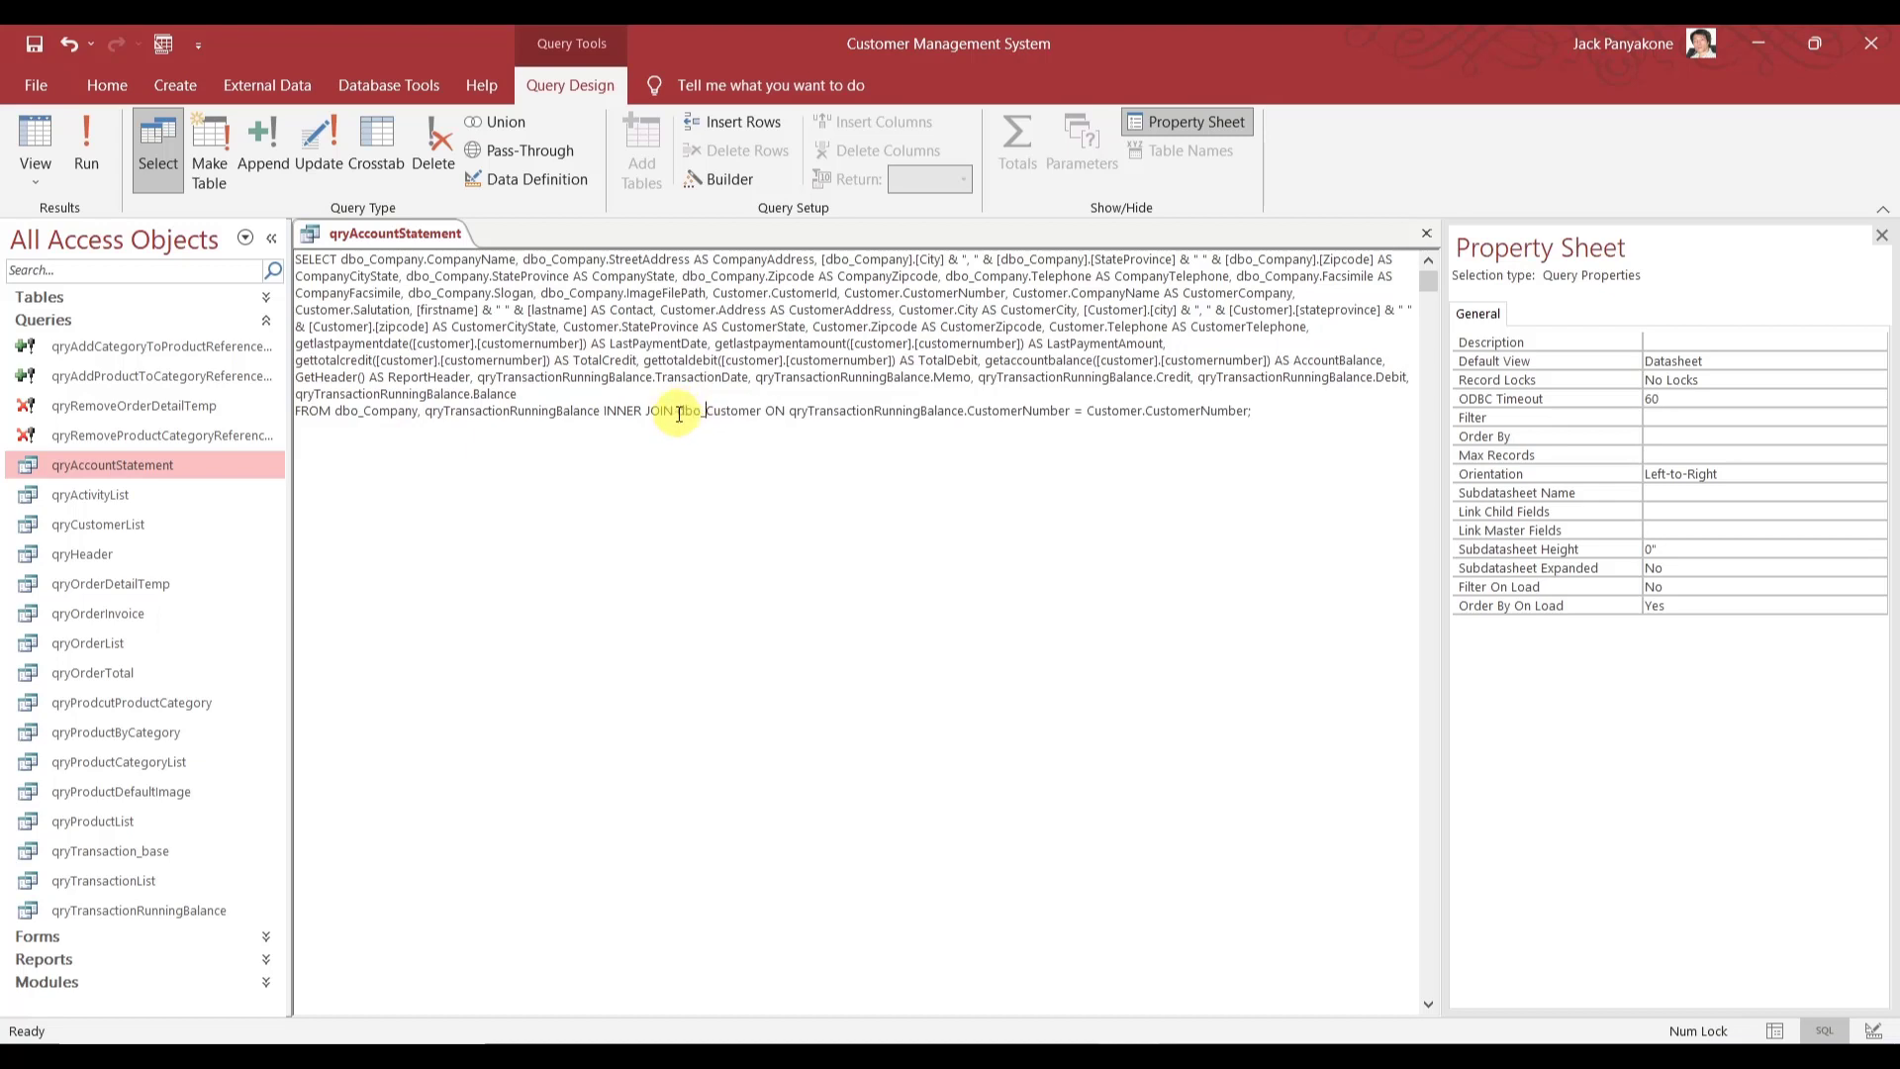
left_click_drag(678, 410, 761, 410)
key("ctrl+c")
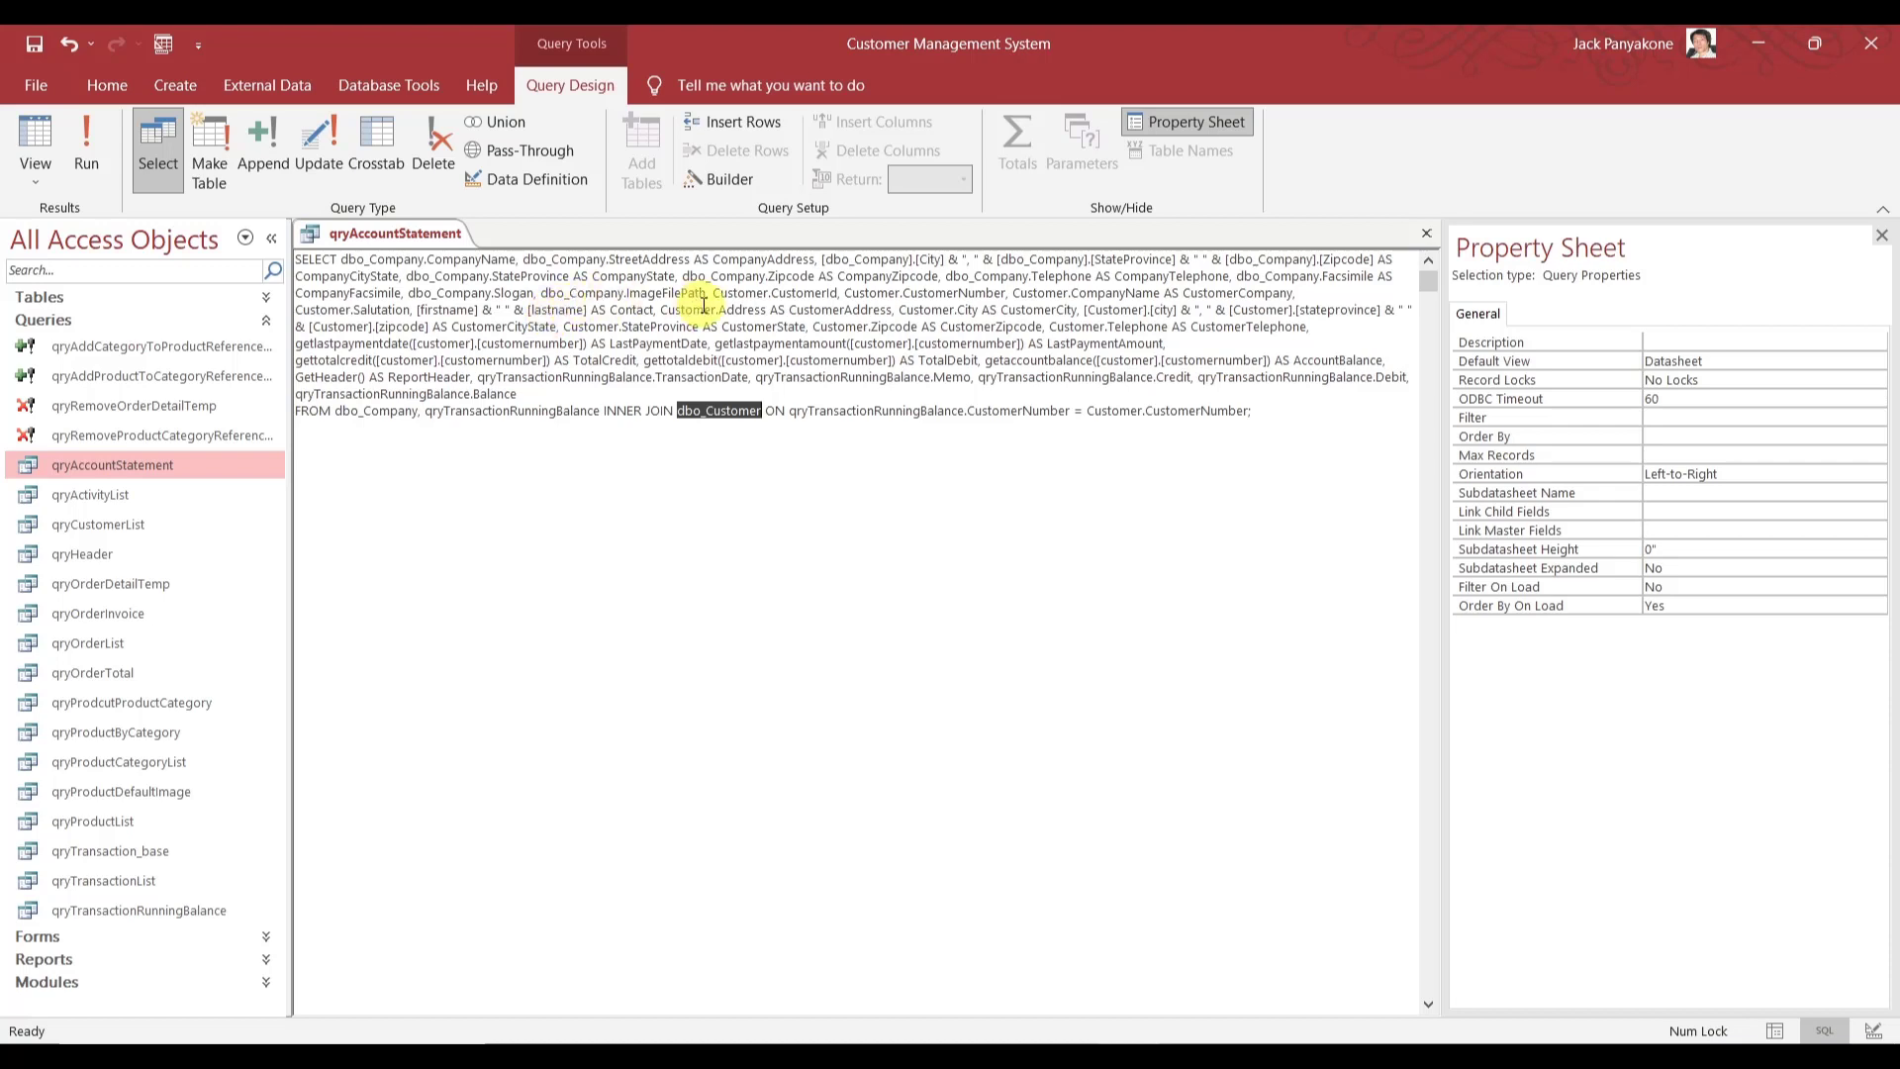
- Replace Customer with dbo_Customer for the CustomerId, CustomerNumber, CompanyName and Salutation fields in the SELECT clause
left_click(747, 294)
double_click(748, 294)
key("ctrl+v")
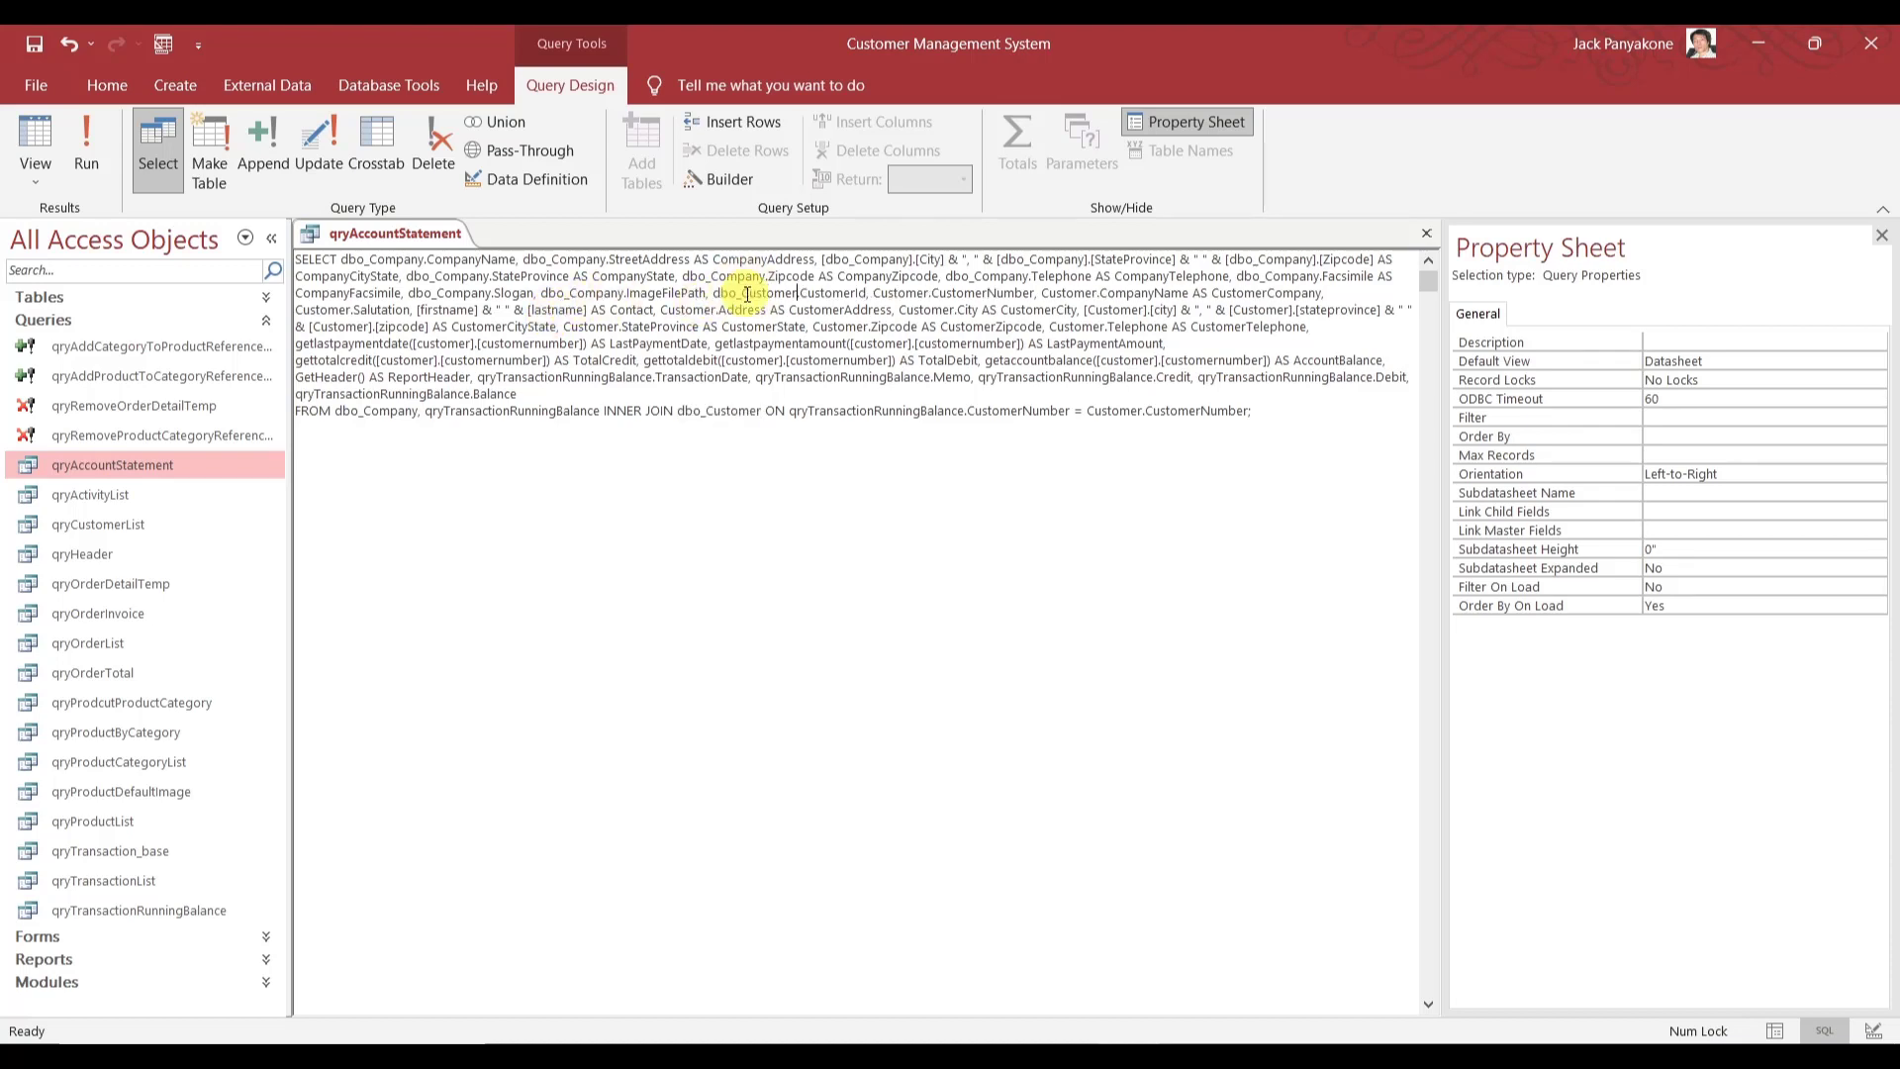
double_click(896, 293)
key("ctrl+v")
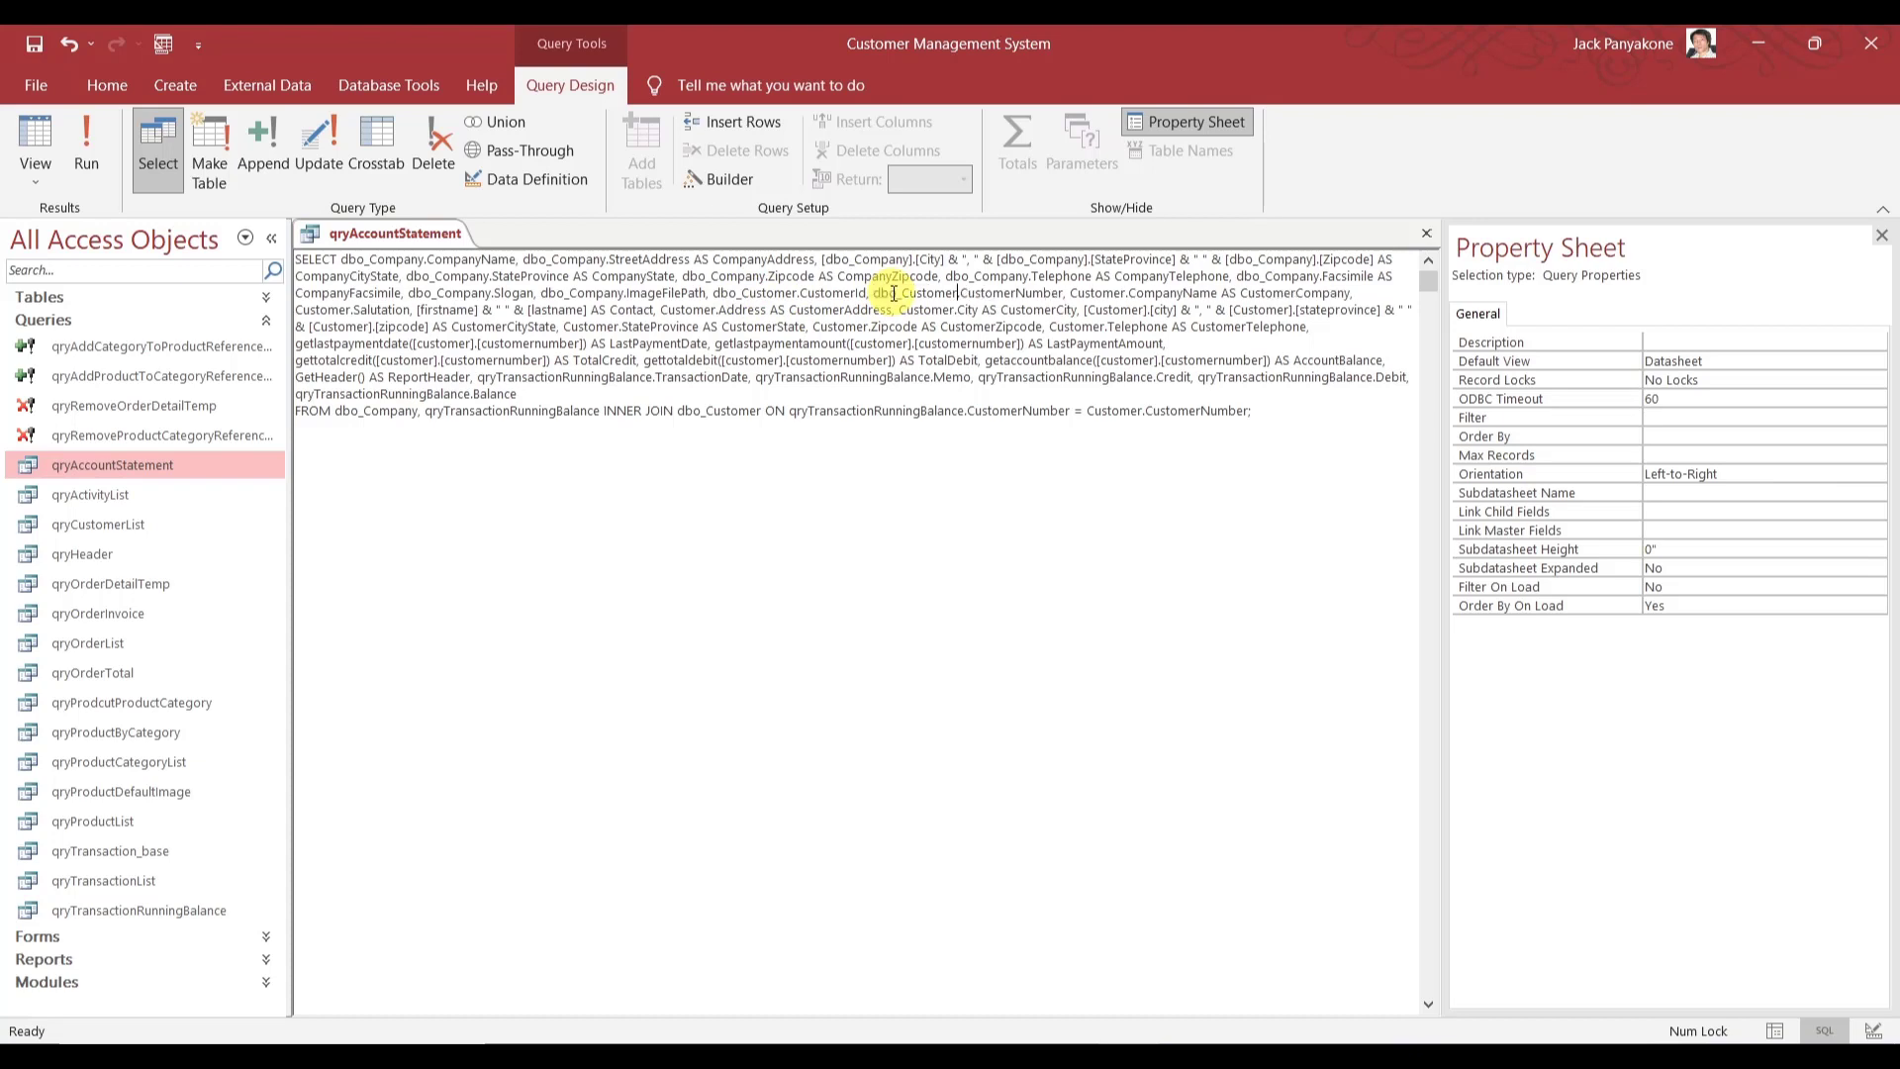
double_click(1094, 293)
key("ctrl+v")
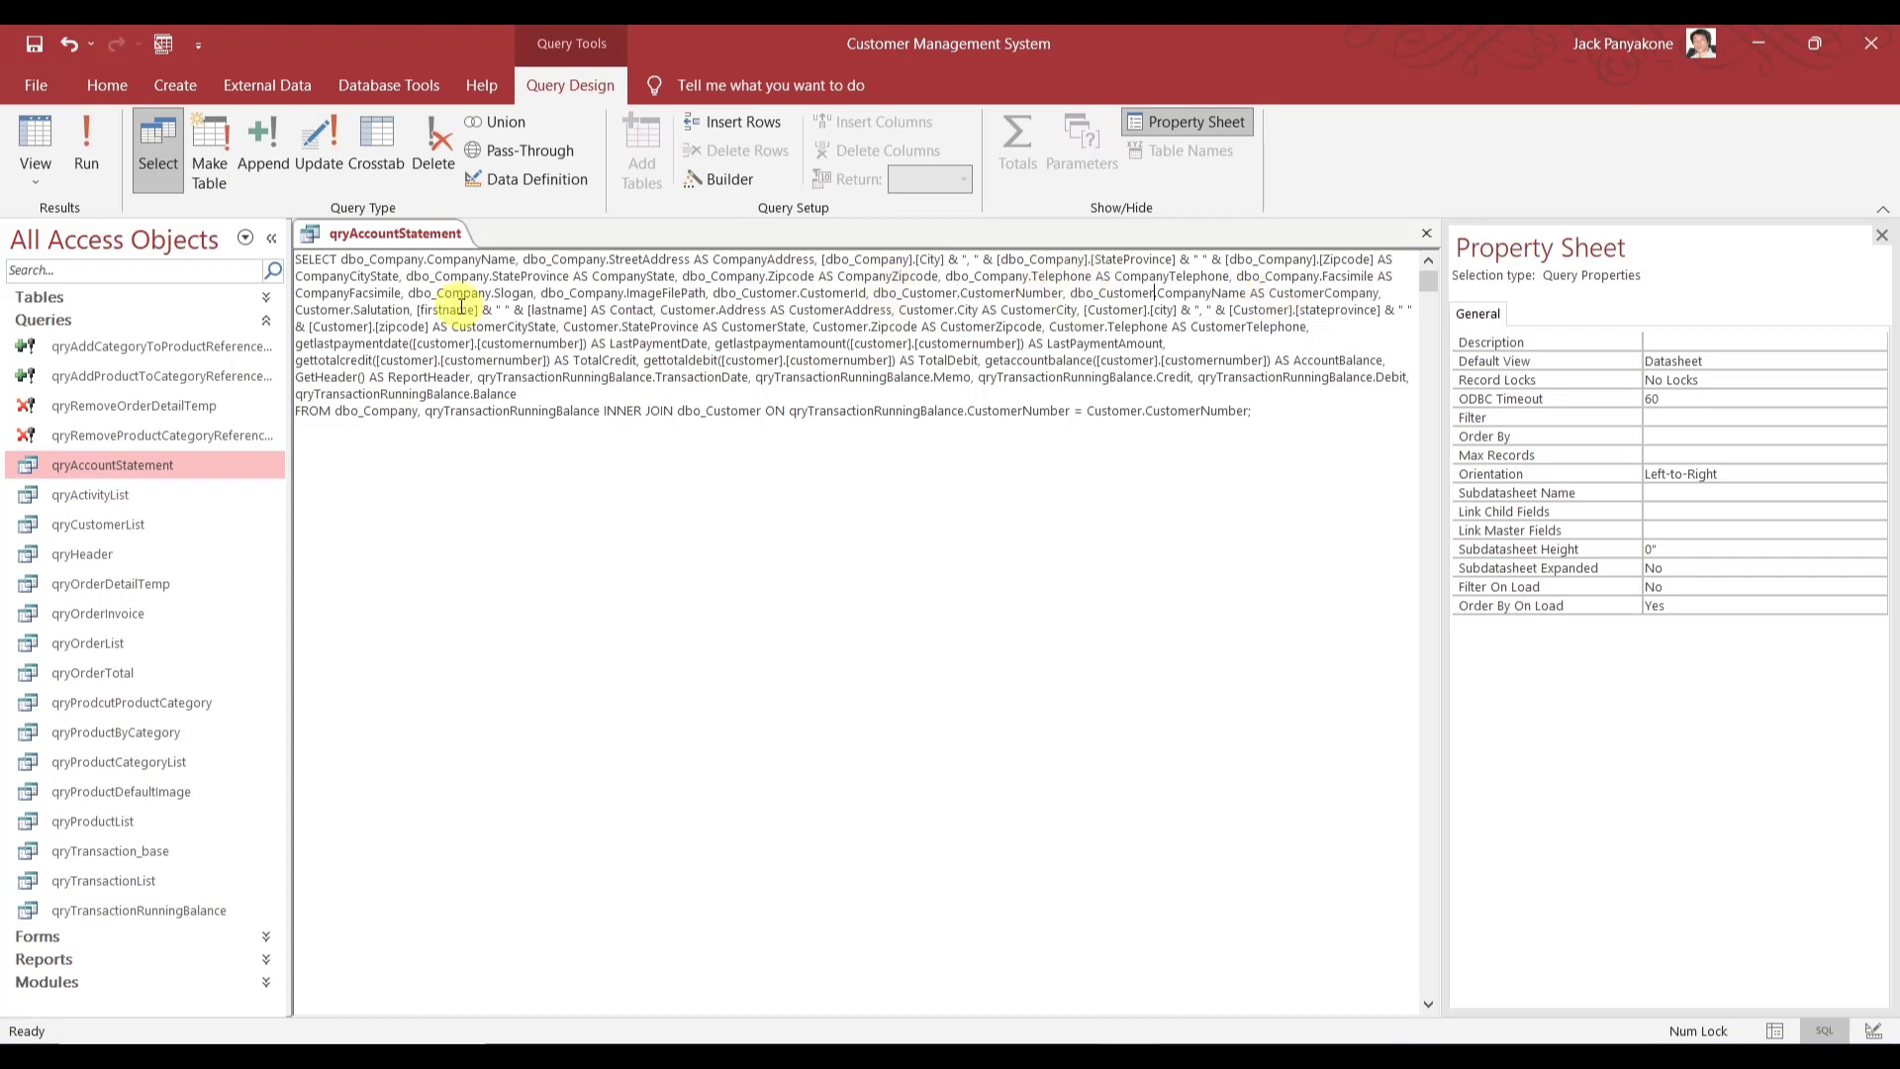
double_click(339, 312)
key("ctrl+v")
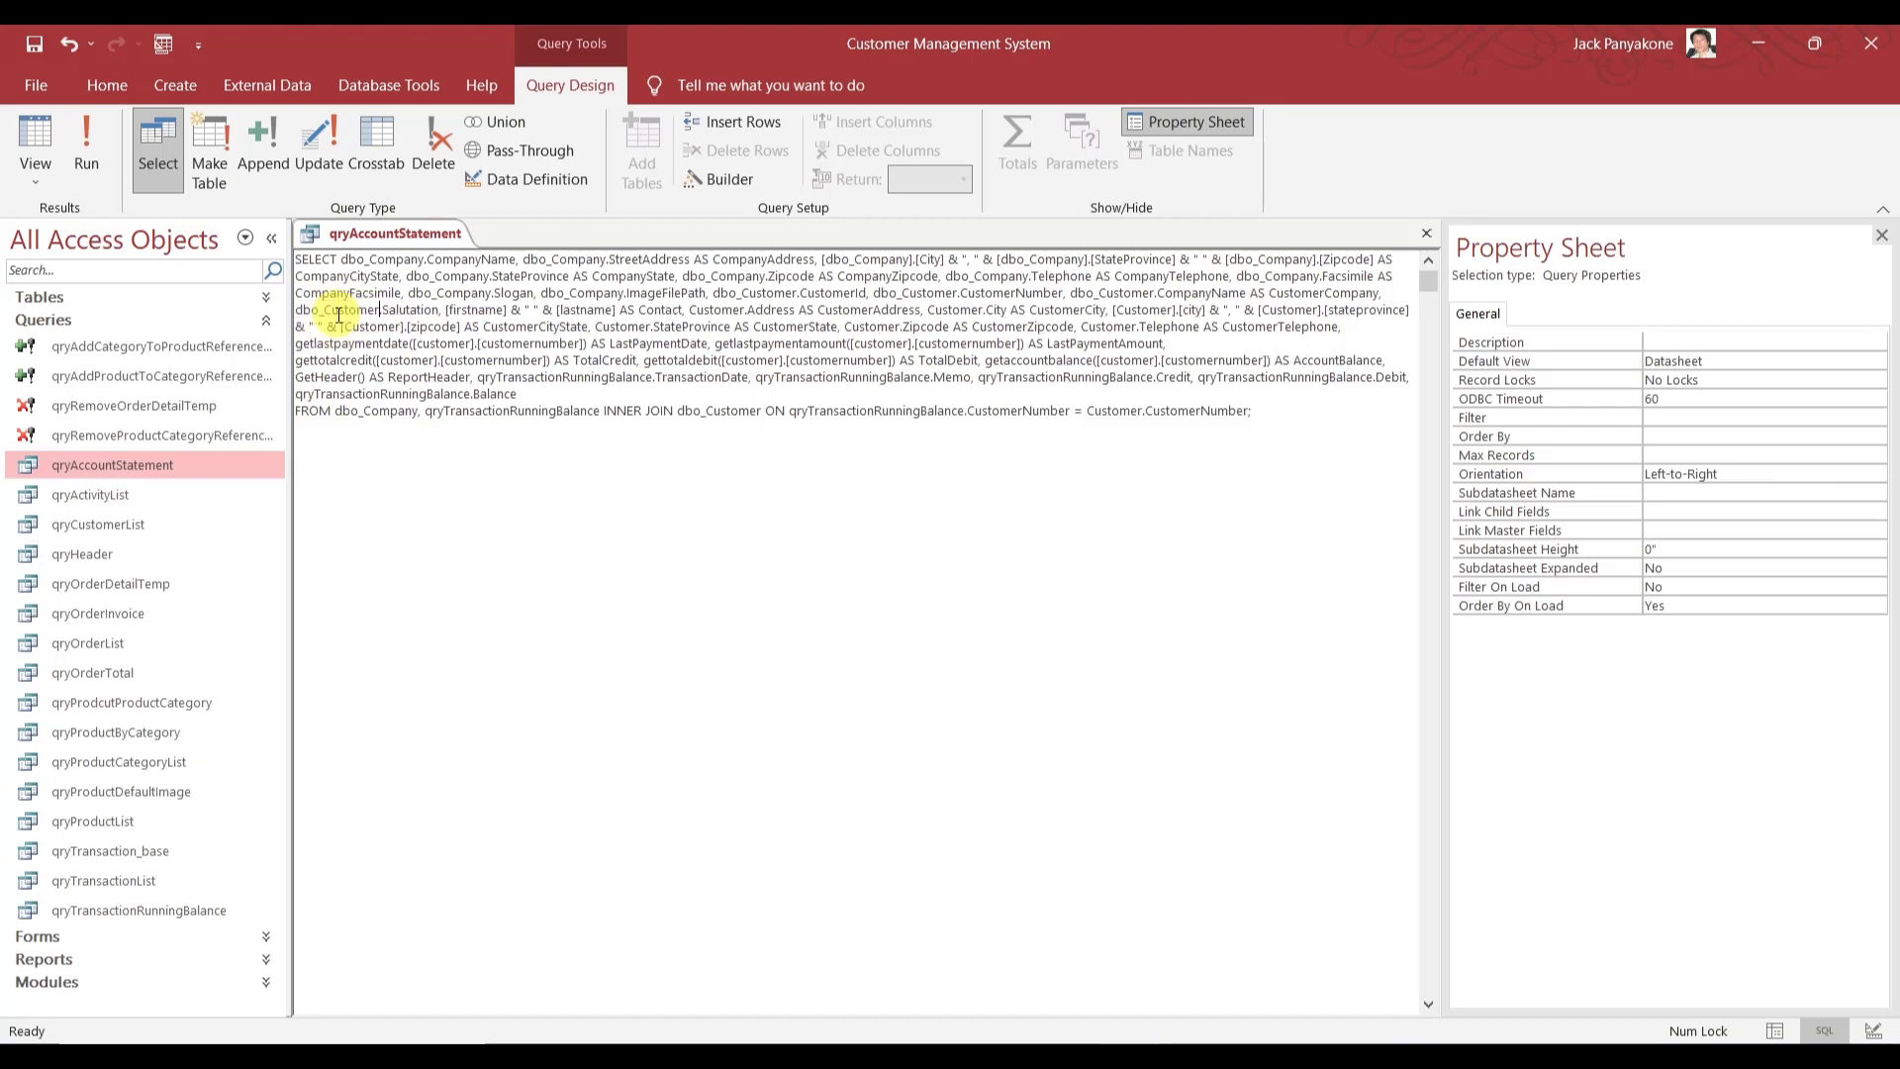
- Replace Customer with dbo_Customer for the customer's Address and City fields and throughout the CustomerCityState expression
double_click(714, 309)
key("ctrl+v")
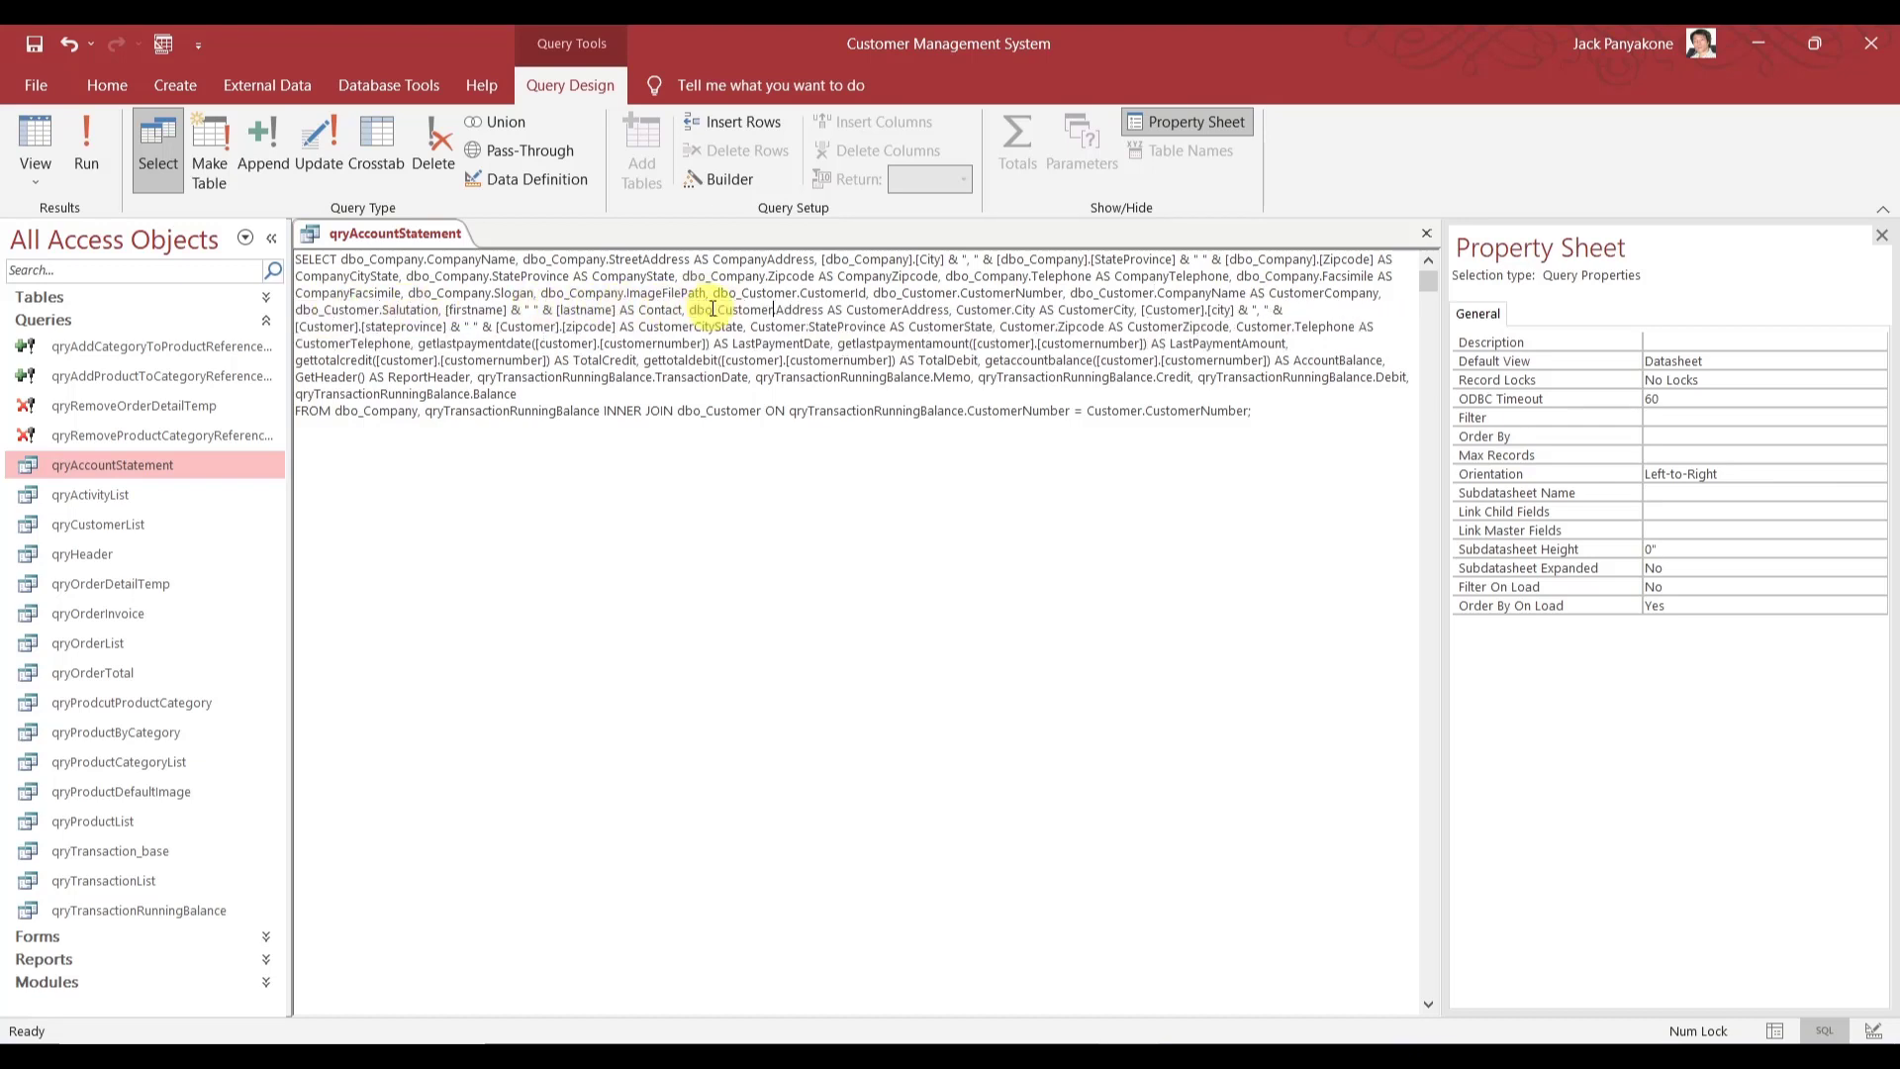
double_click(980, 310)
key("ctrl+v")
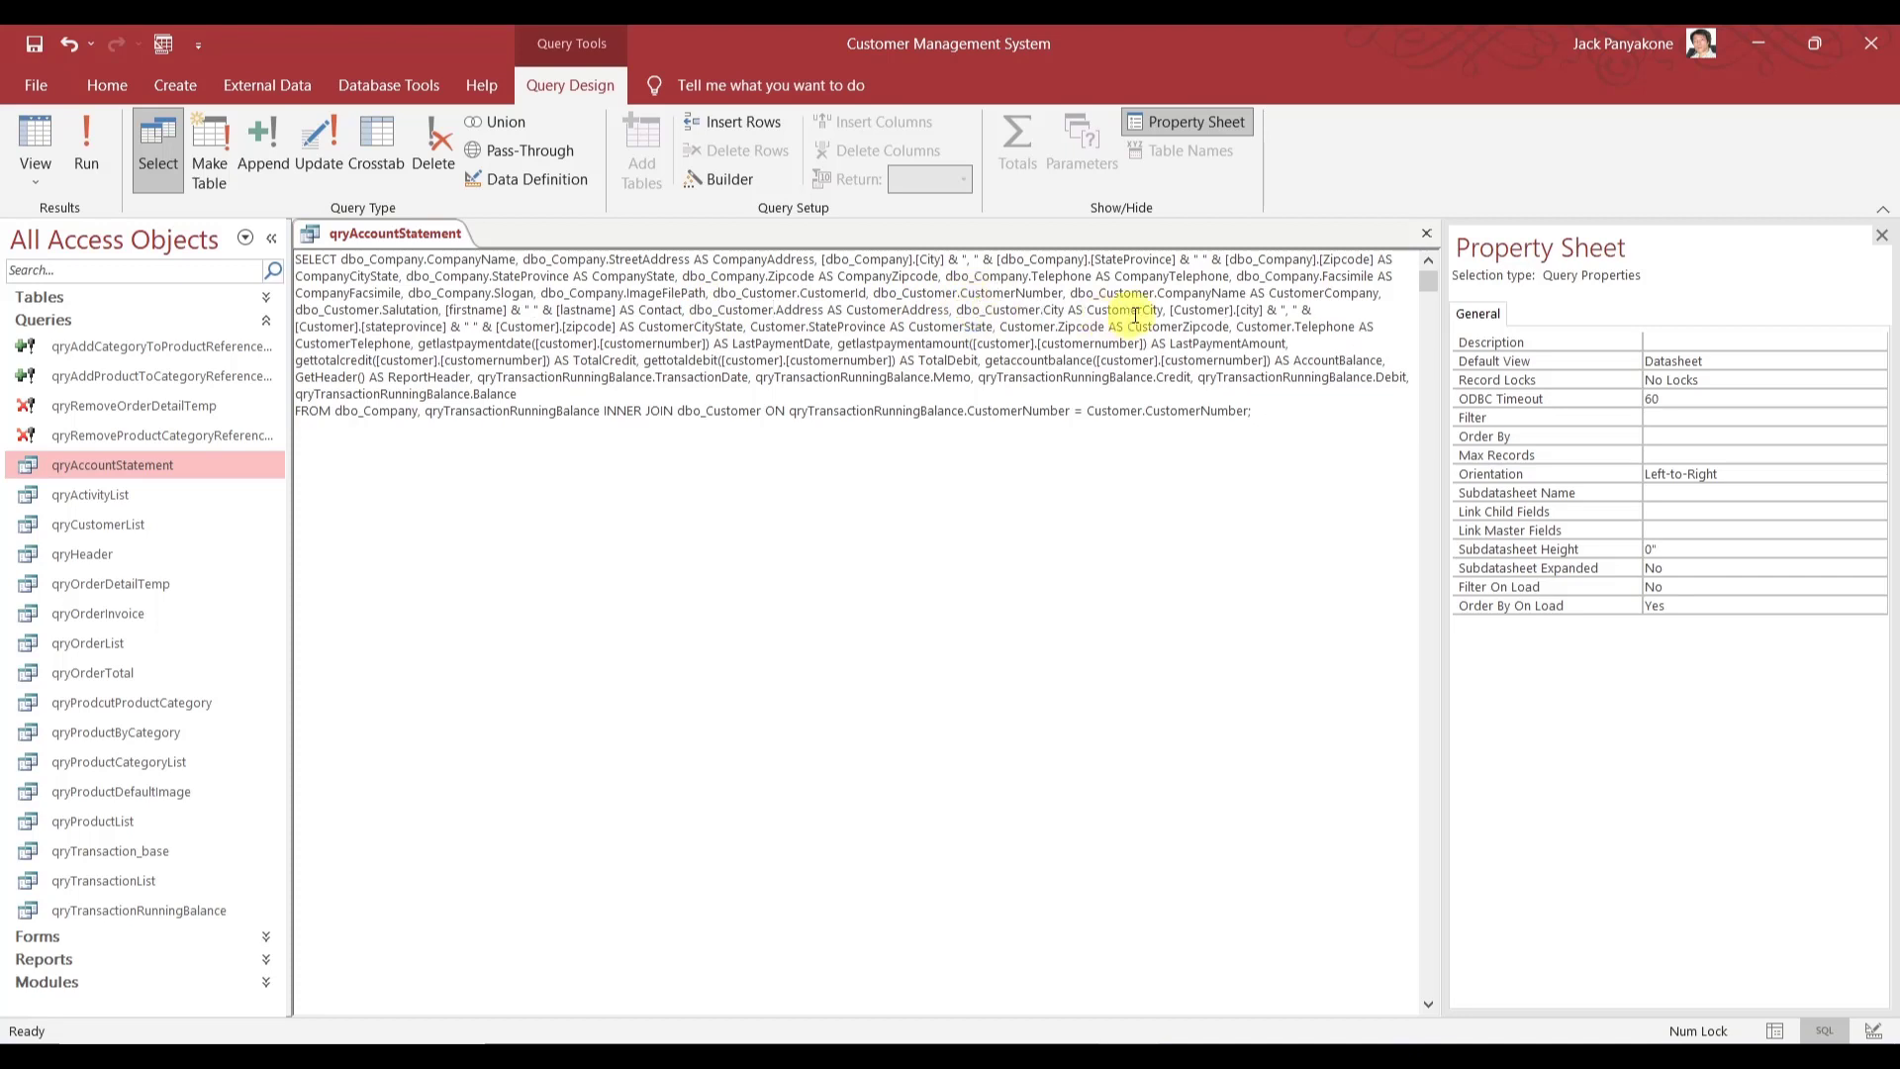
double_click(1193, 311)
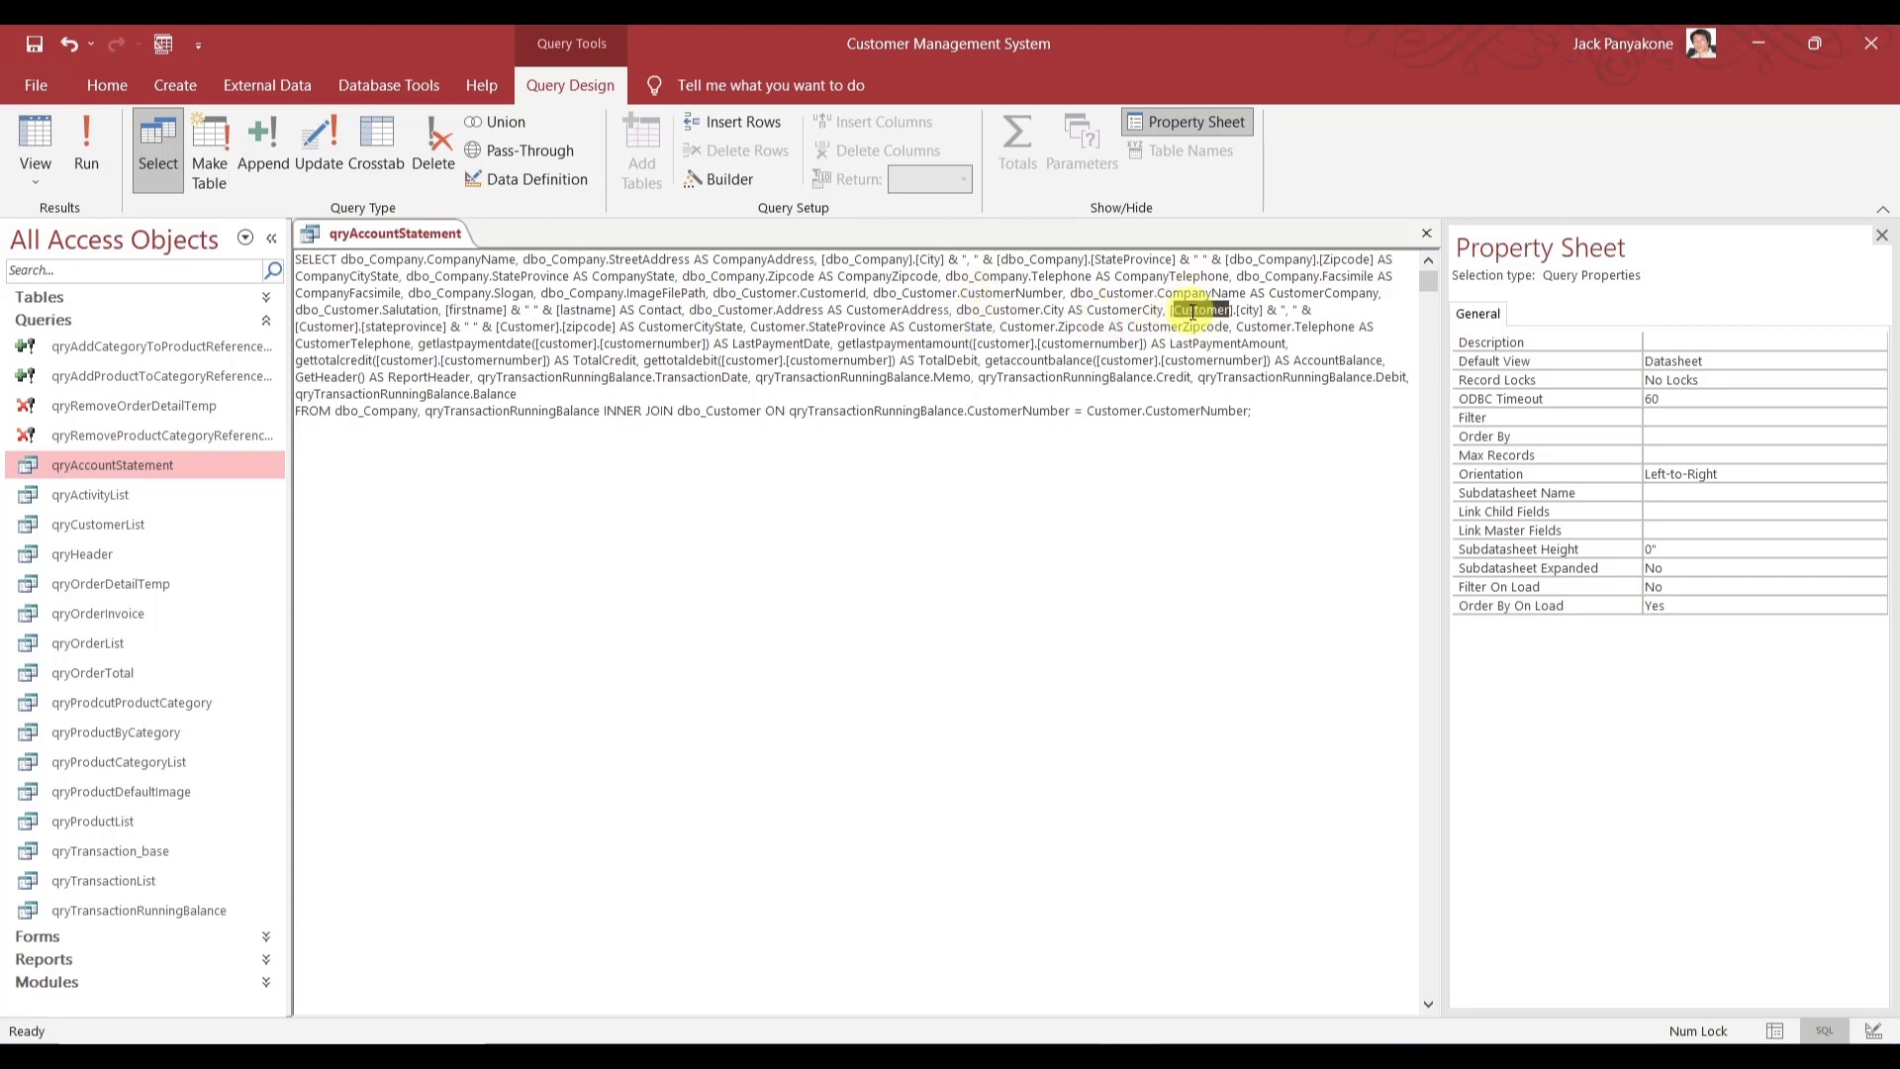
key("ctrl+v")
double_click(336, 327)
key("ctrl+v")
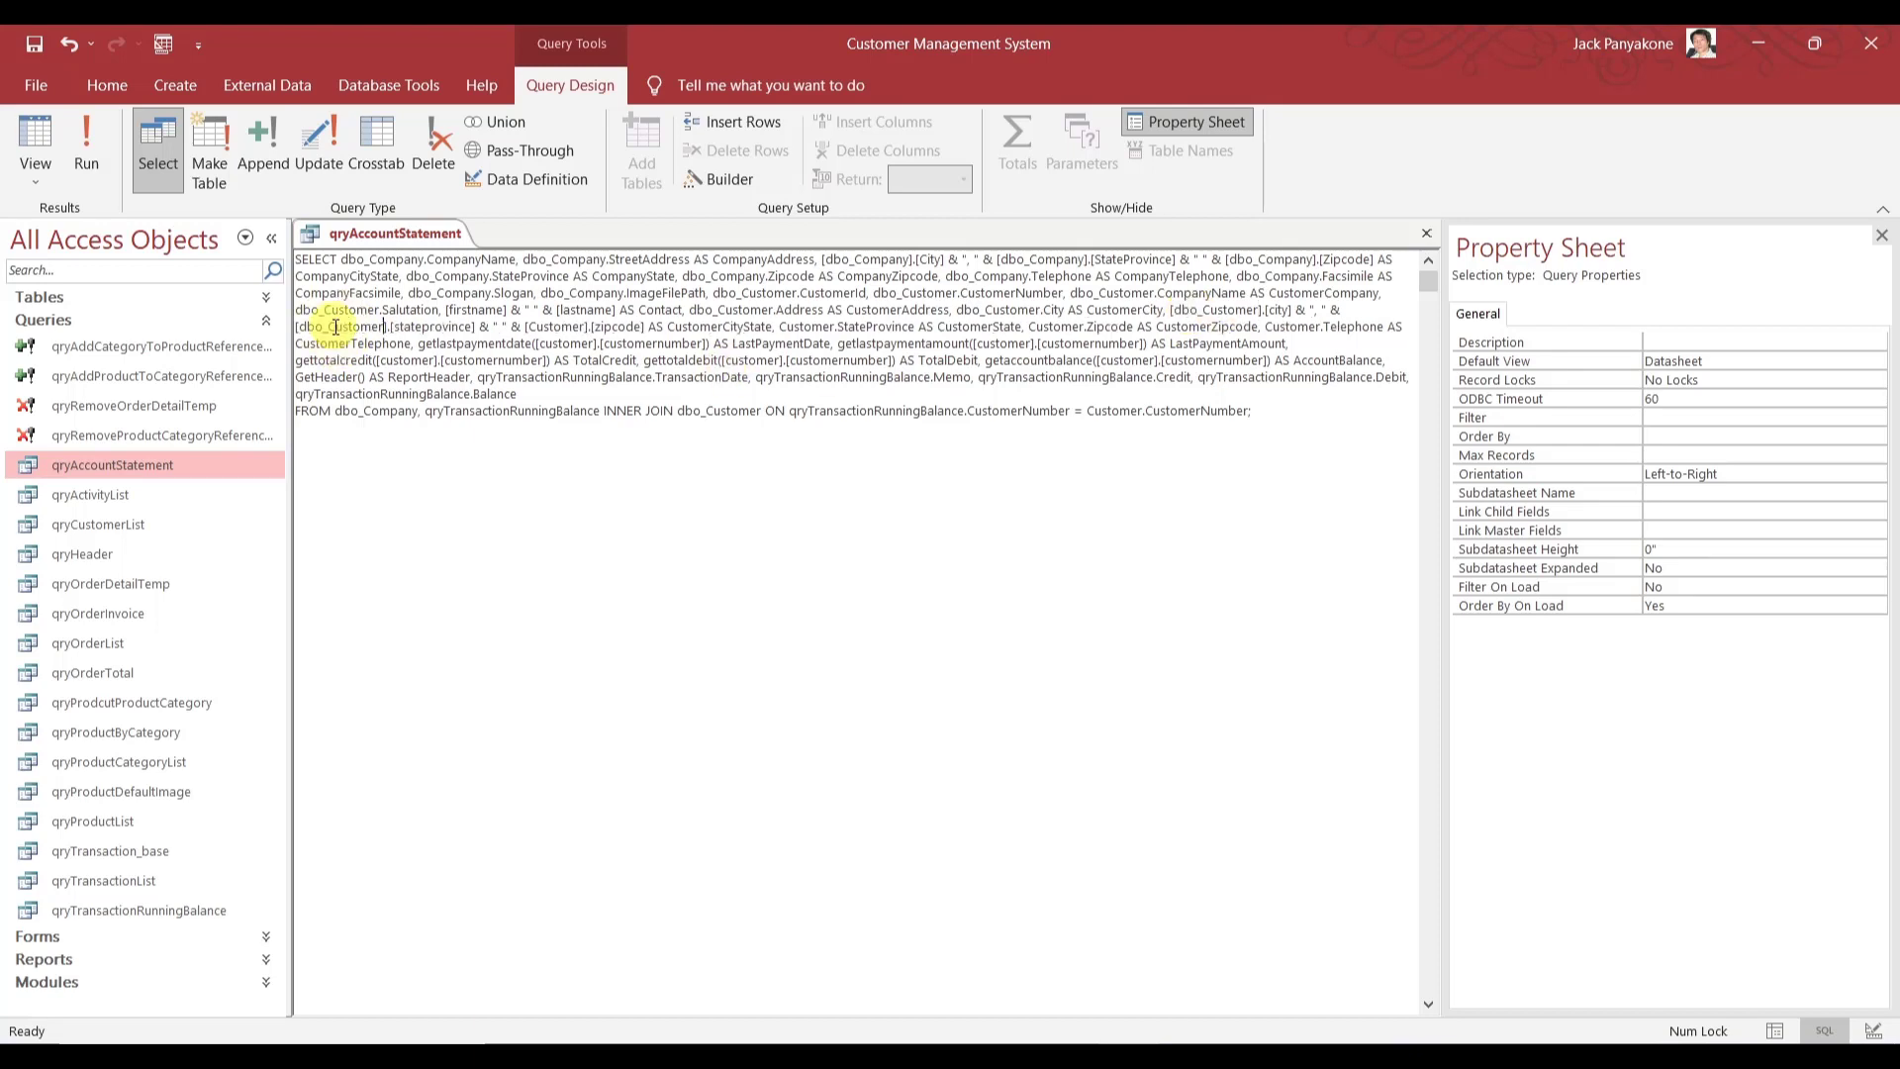
double_click(557, 327)
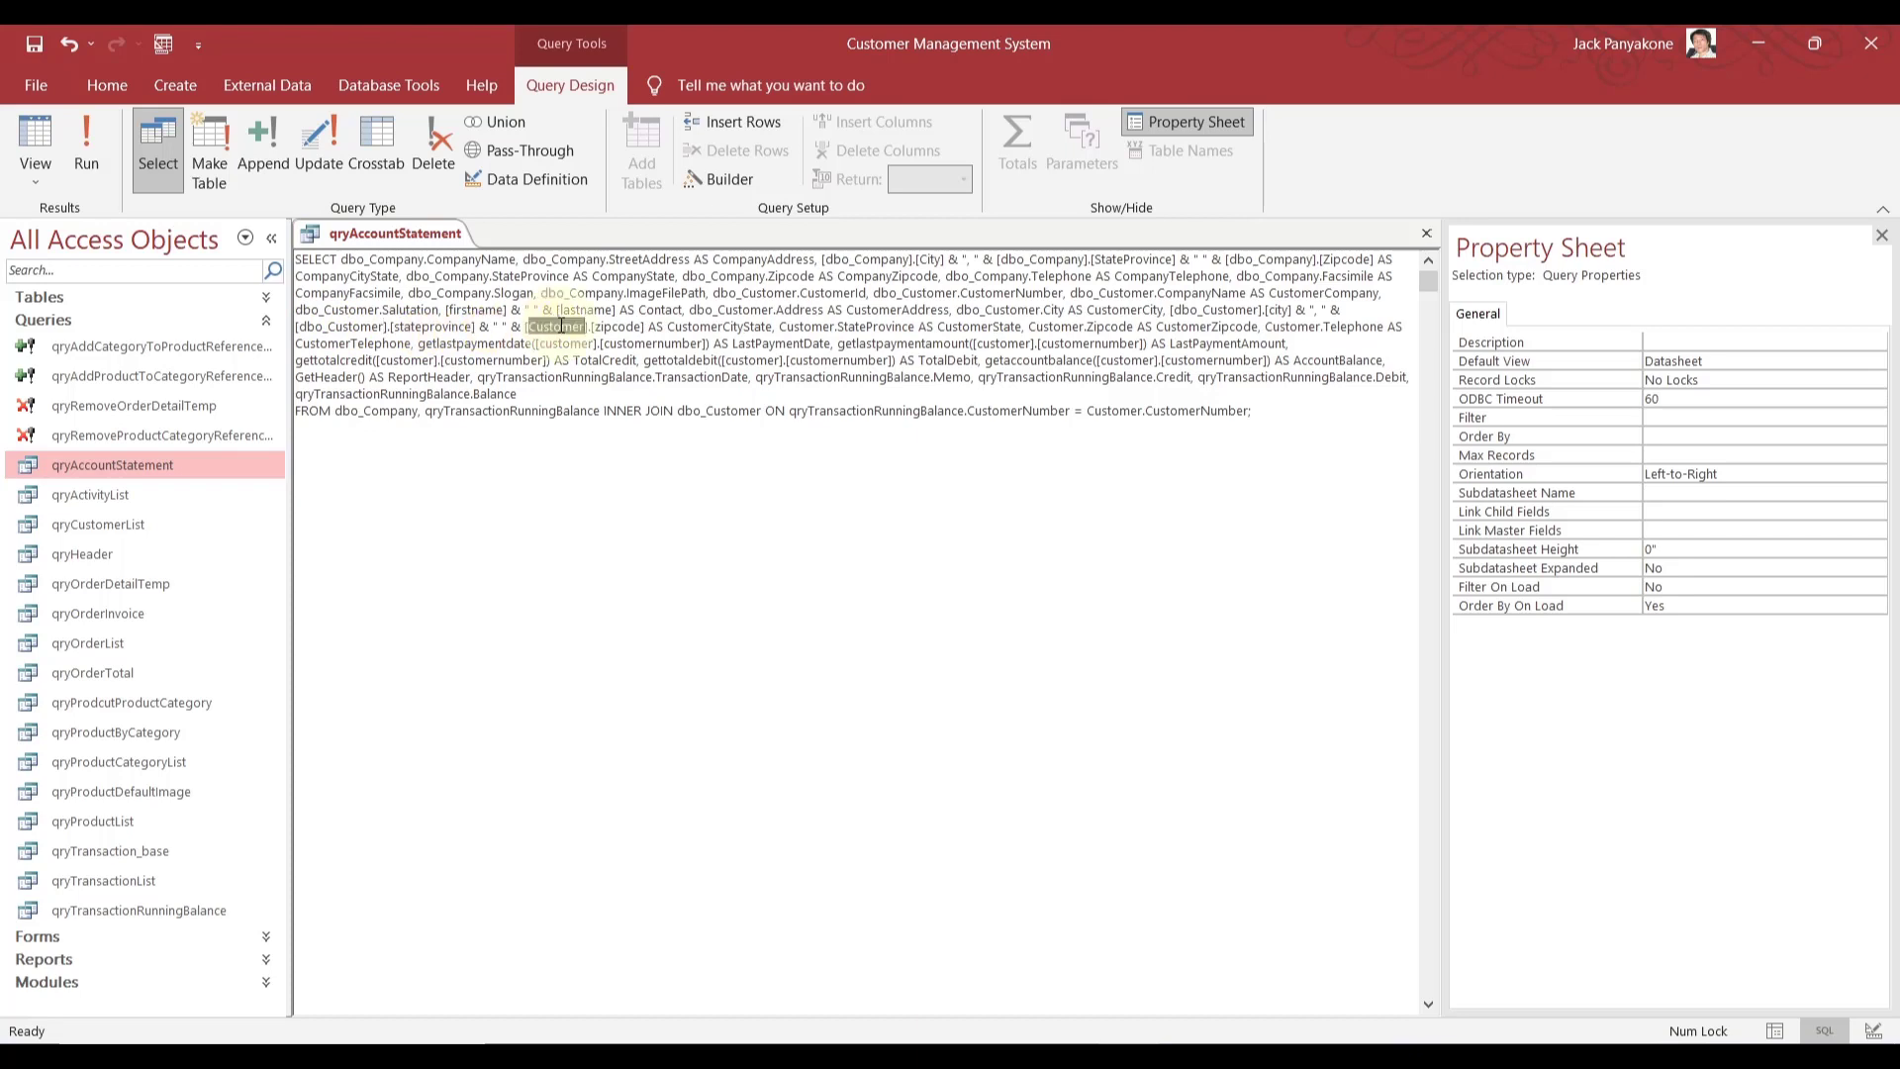
key("ctrl+v")
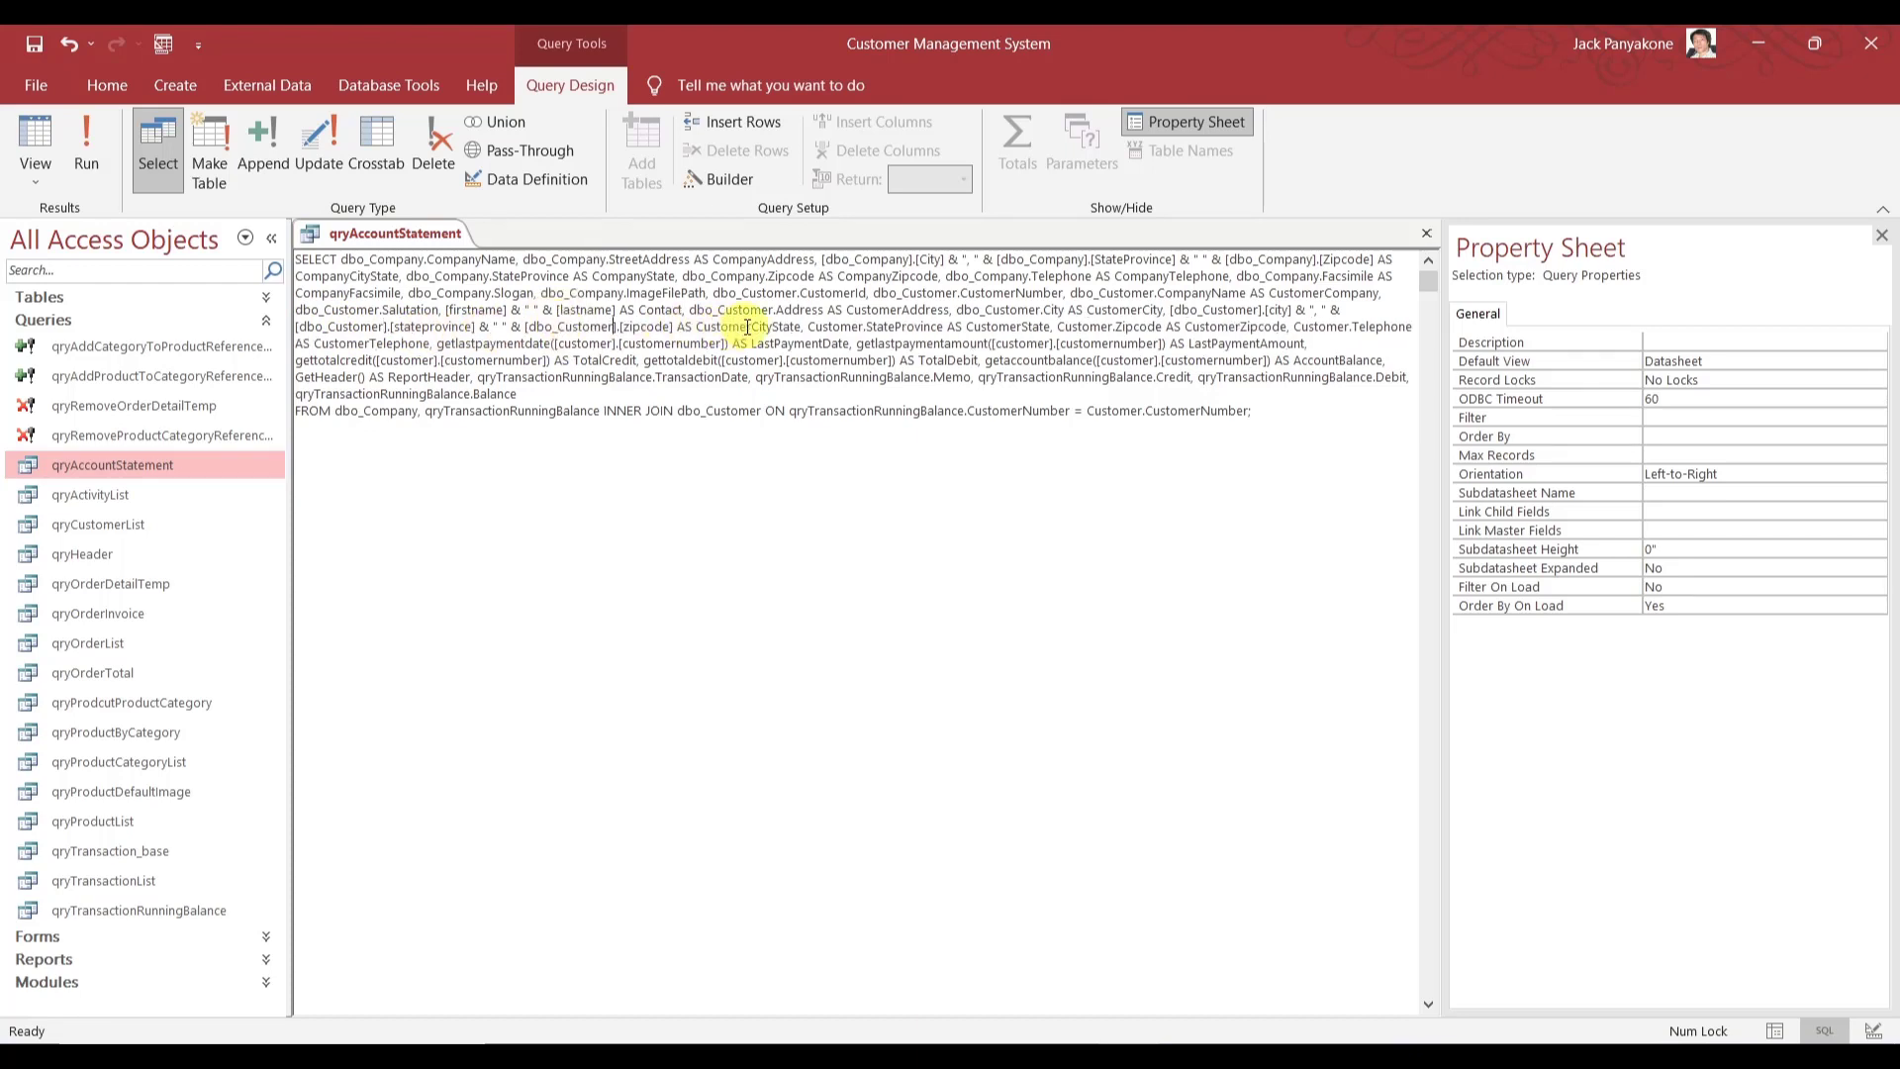
- Replace Customer with dbo_Customer for the separate StateProvince, Zipcode and Telephone fields of the customer
double_click(839, 326)
key("ctrl+v")
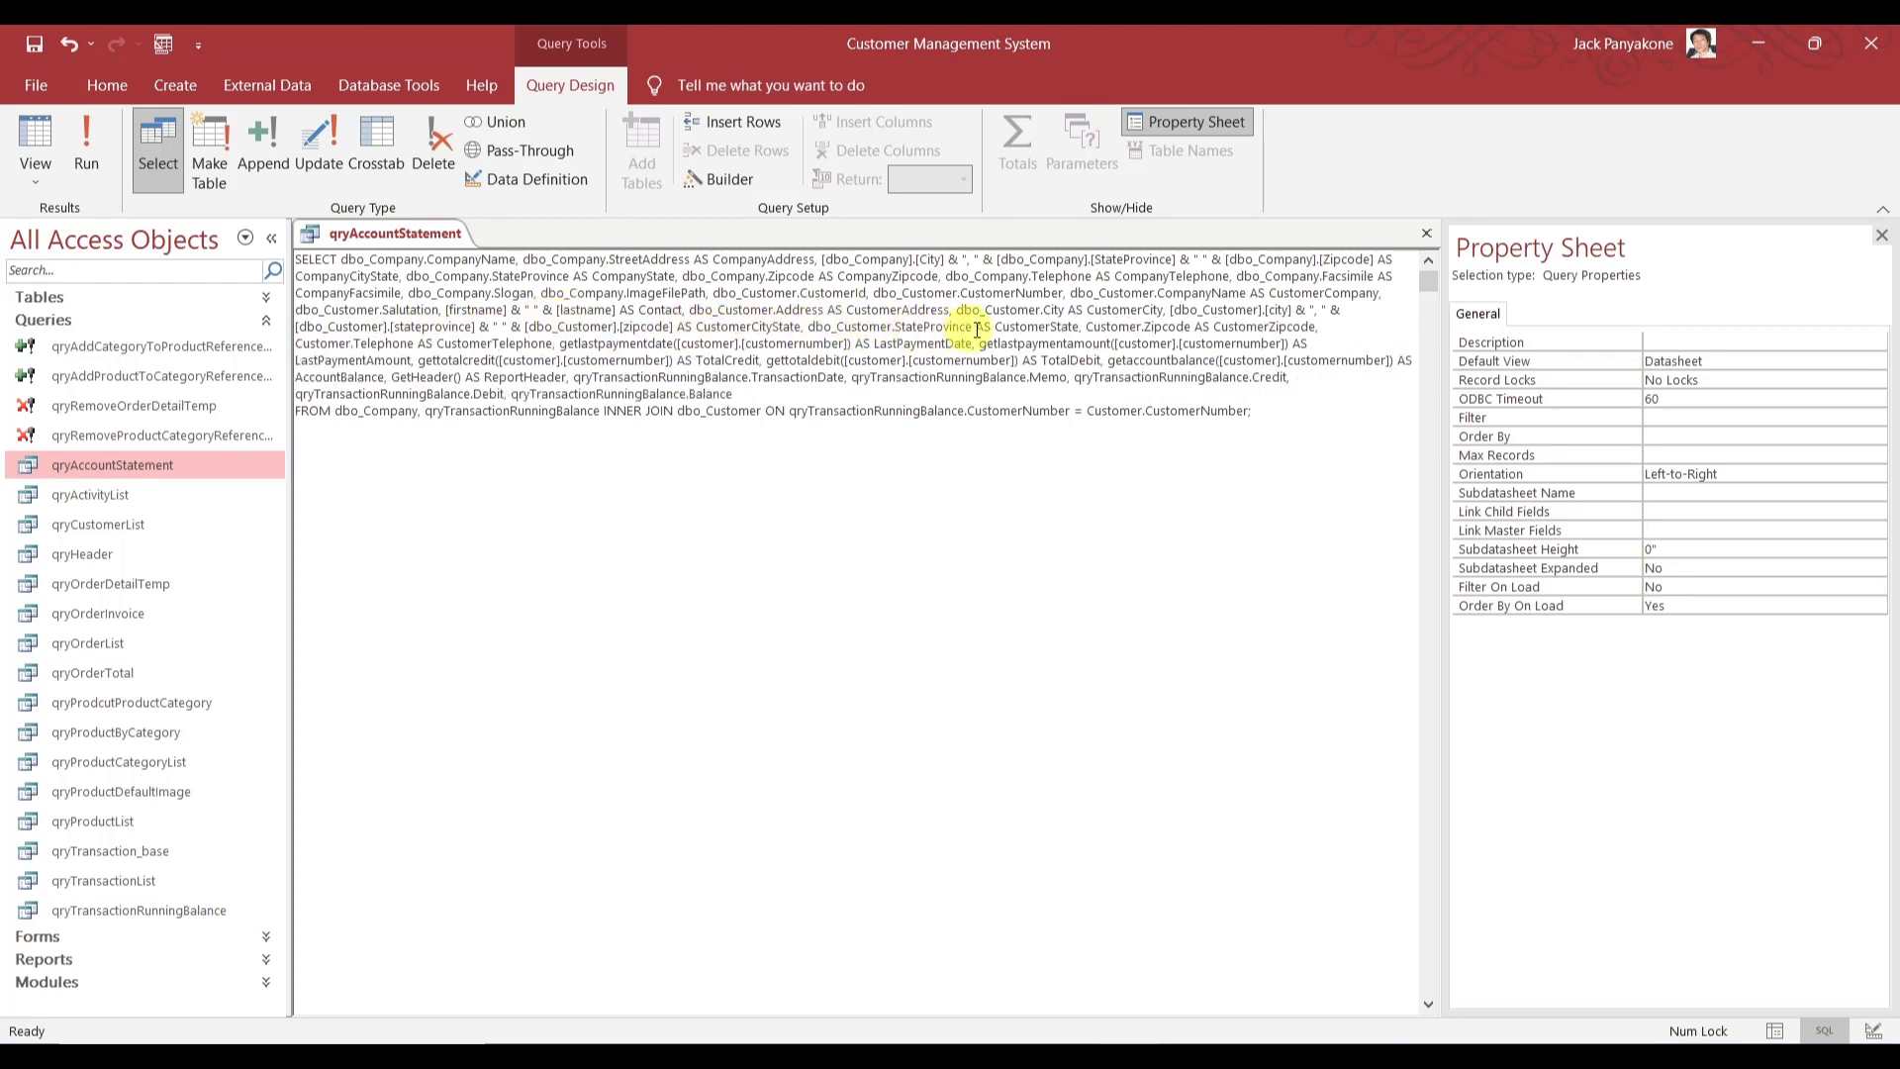
double_click(1099, 326)
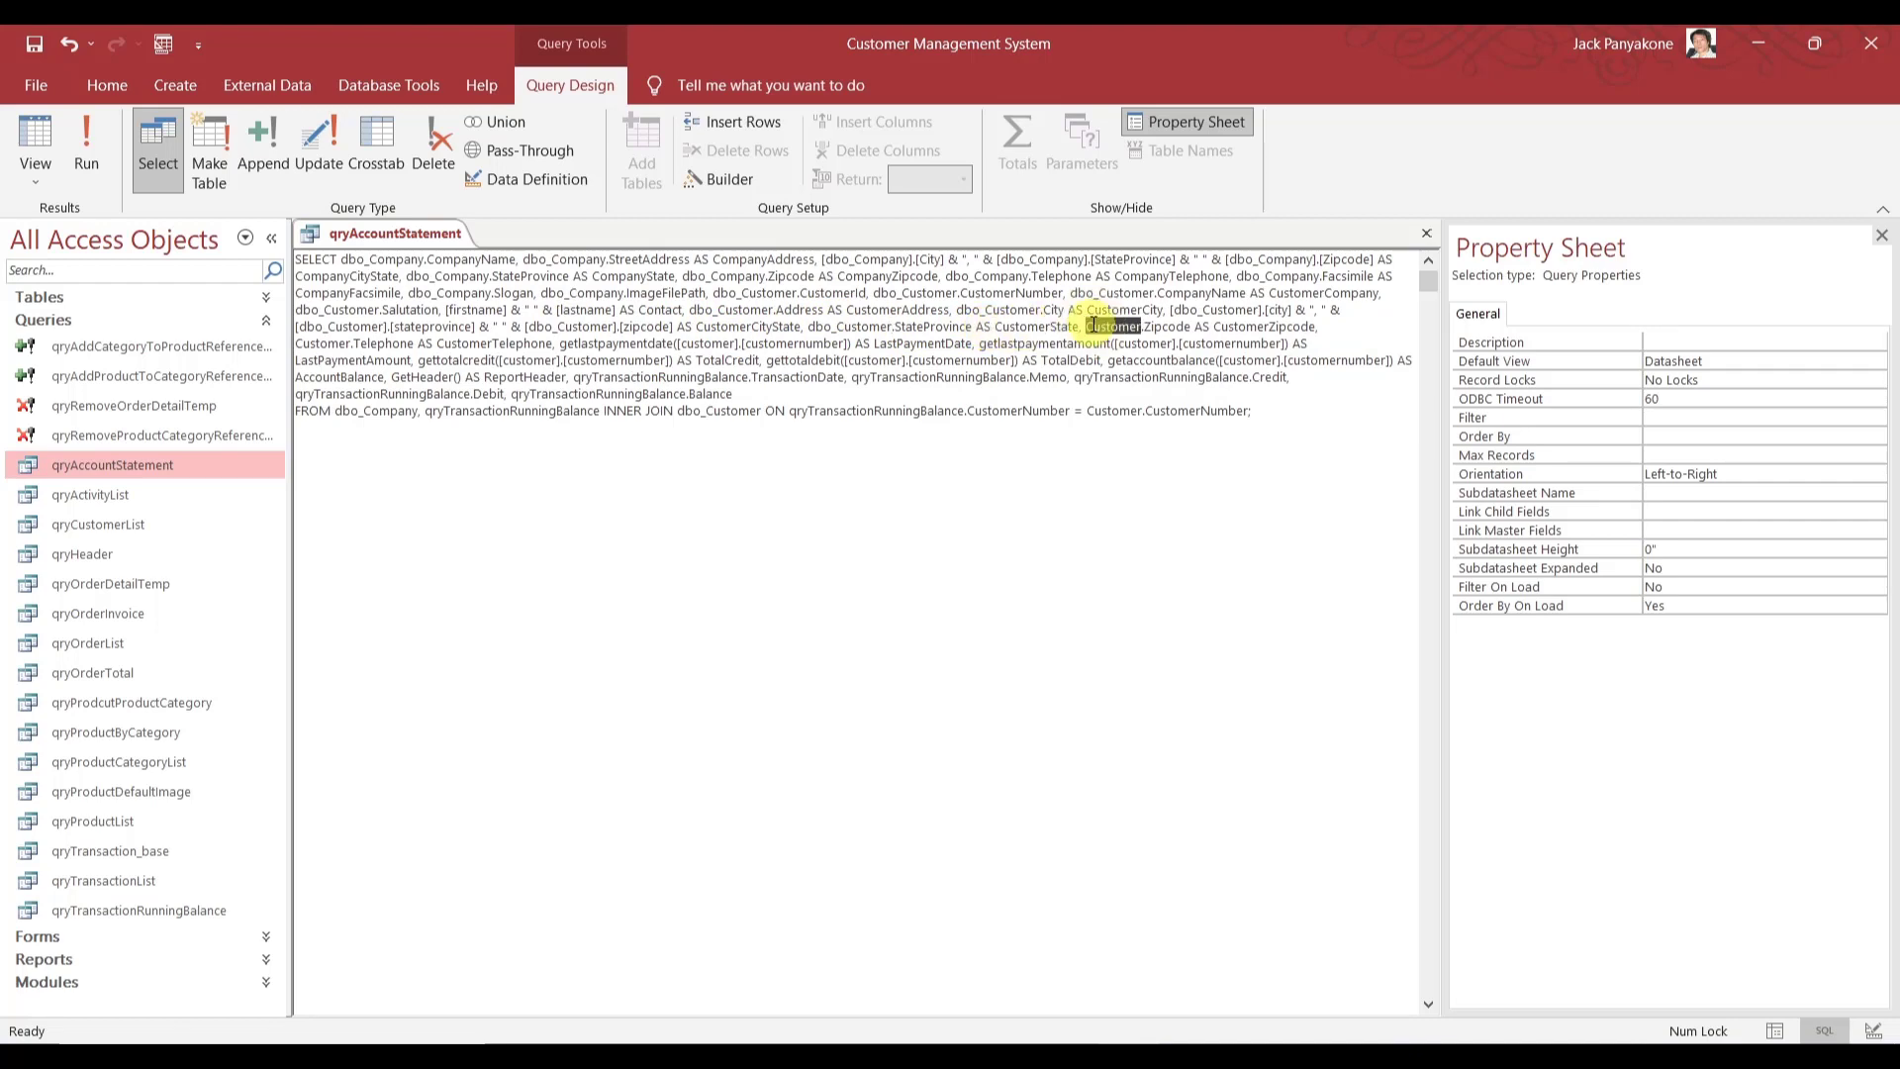
key("ctrl+v")
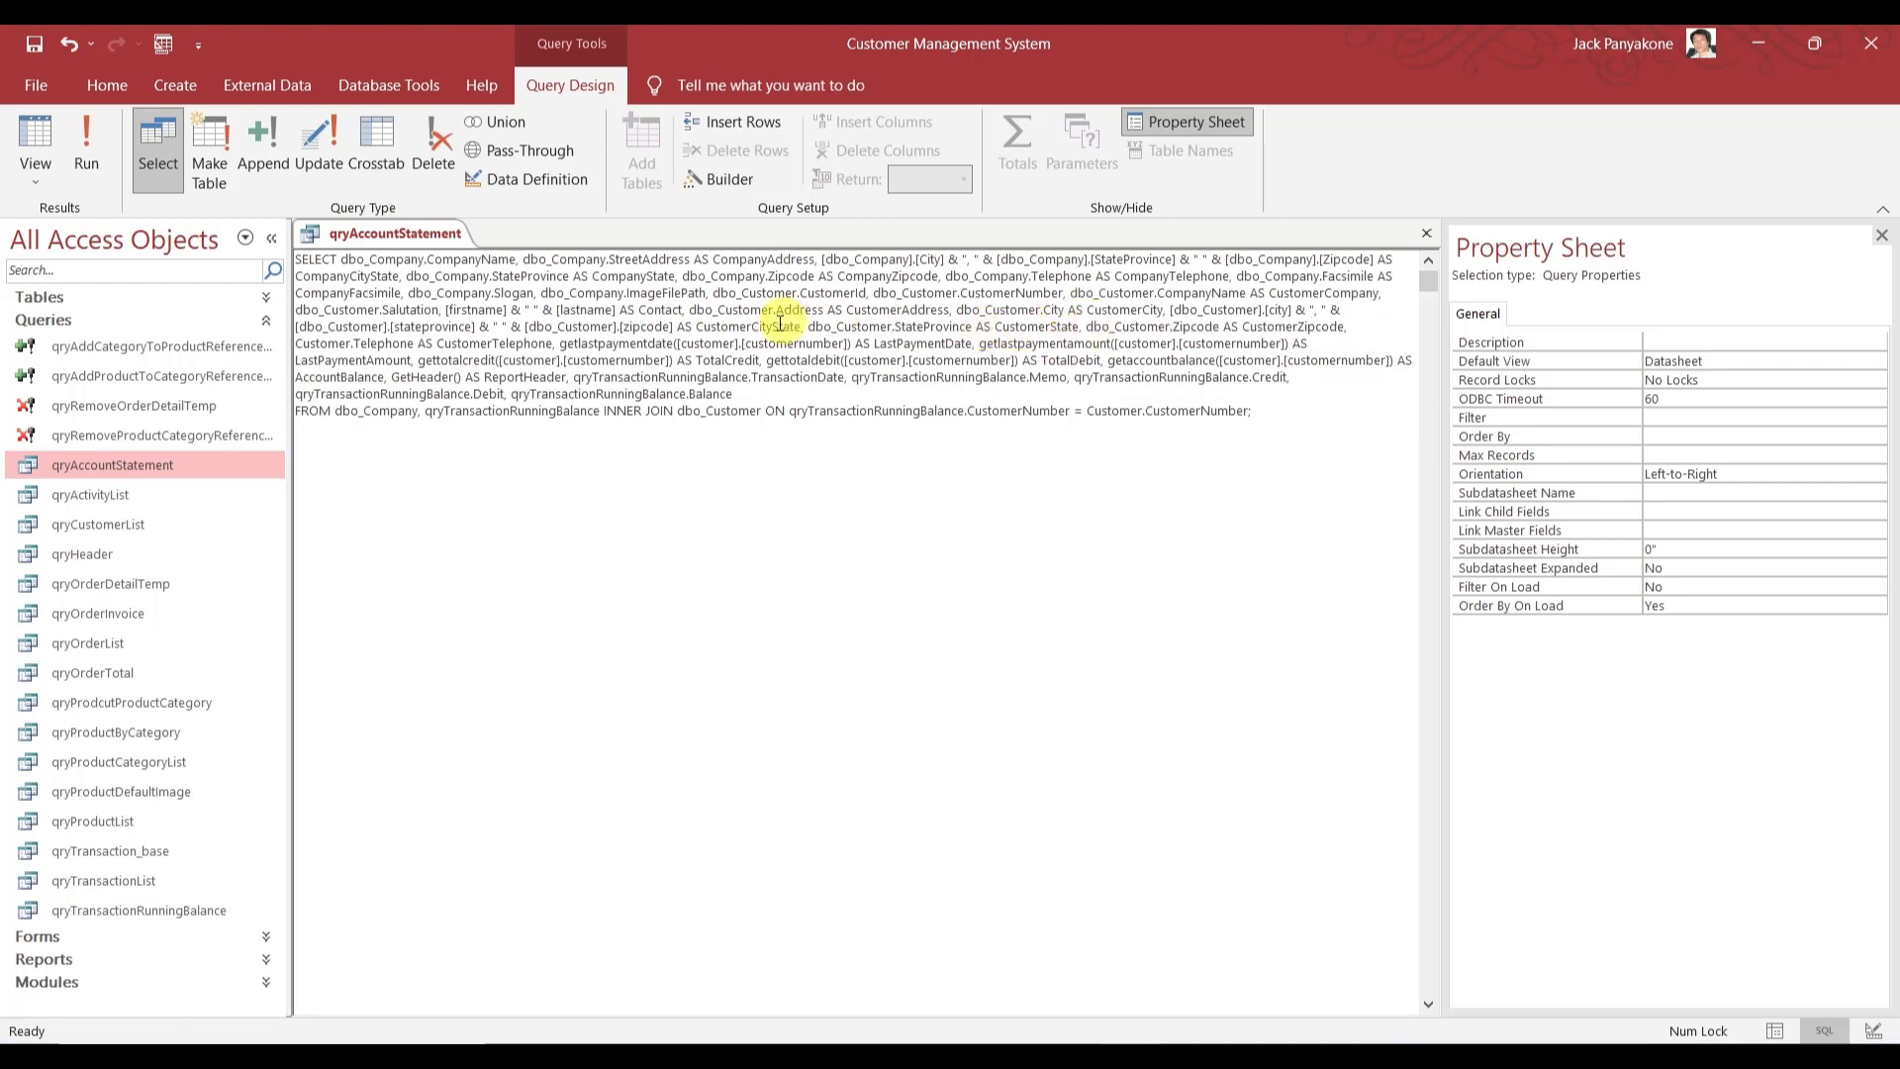
double_click(336, 344)
key("ctrl+v")
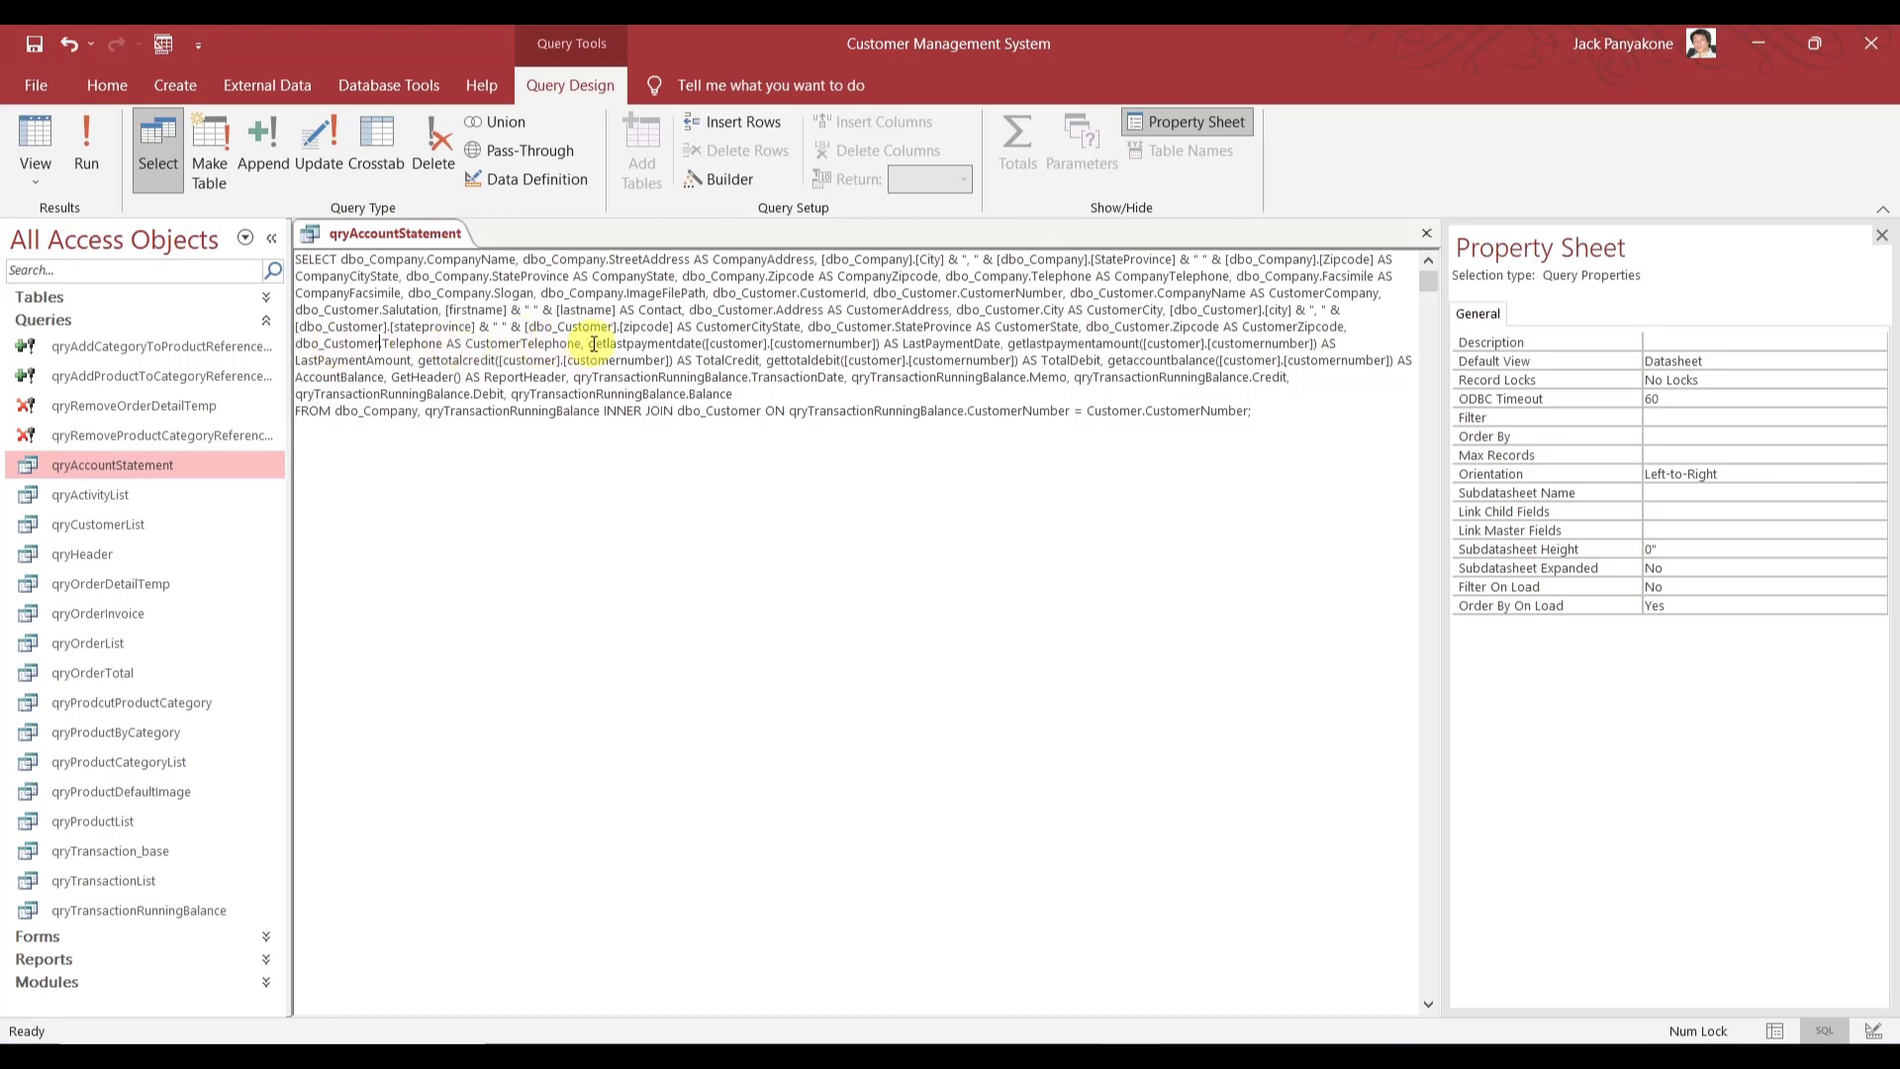
- Replace customer with dbo_Customer in the arguments of getlastpaymentdate, getlastpaymentamount, gettotalcredit, gettotaldebit and getaccountbalance
double_click(734, 343)
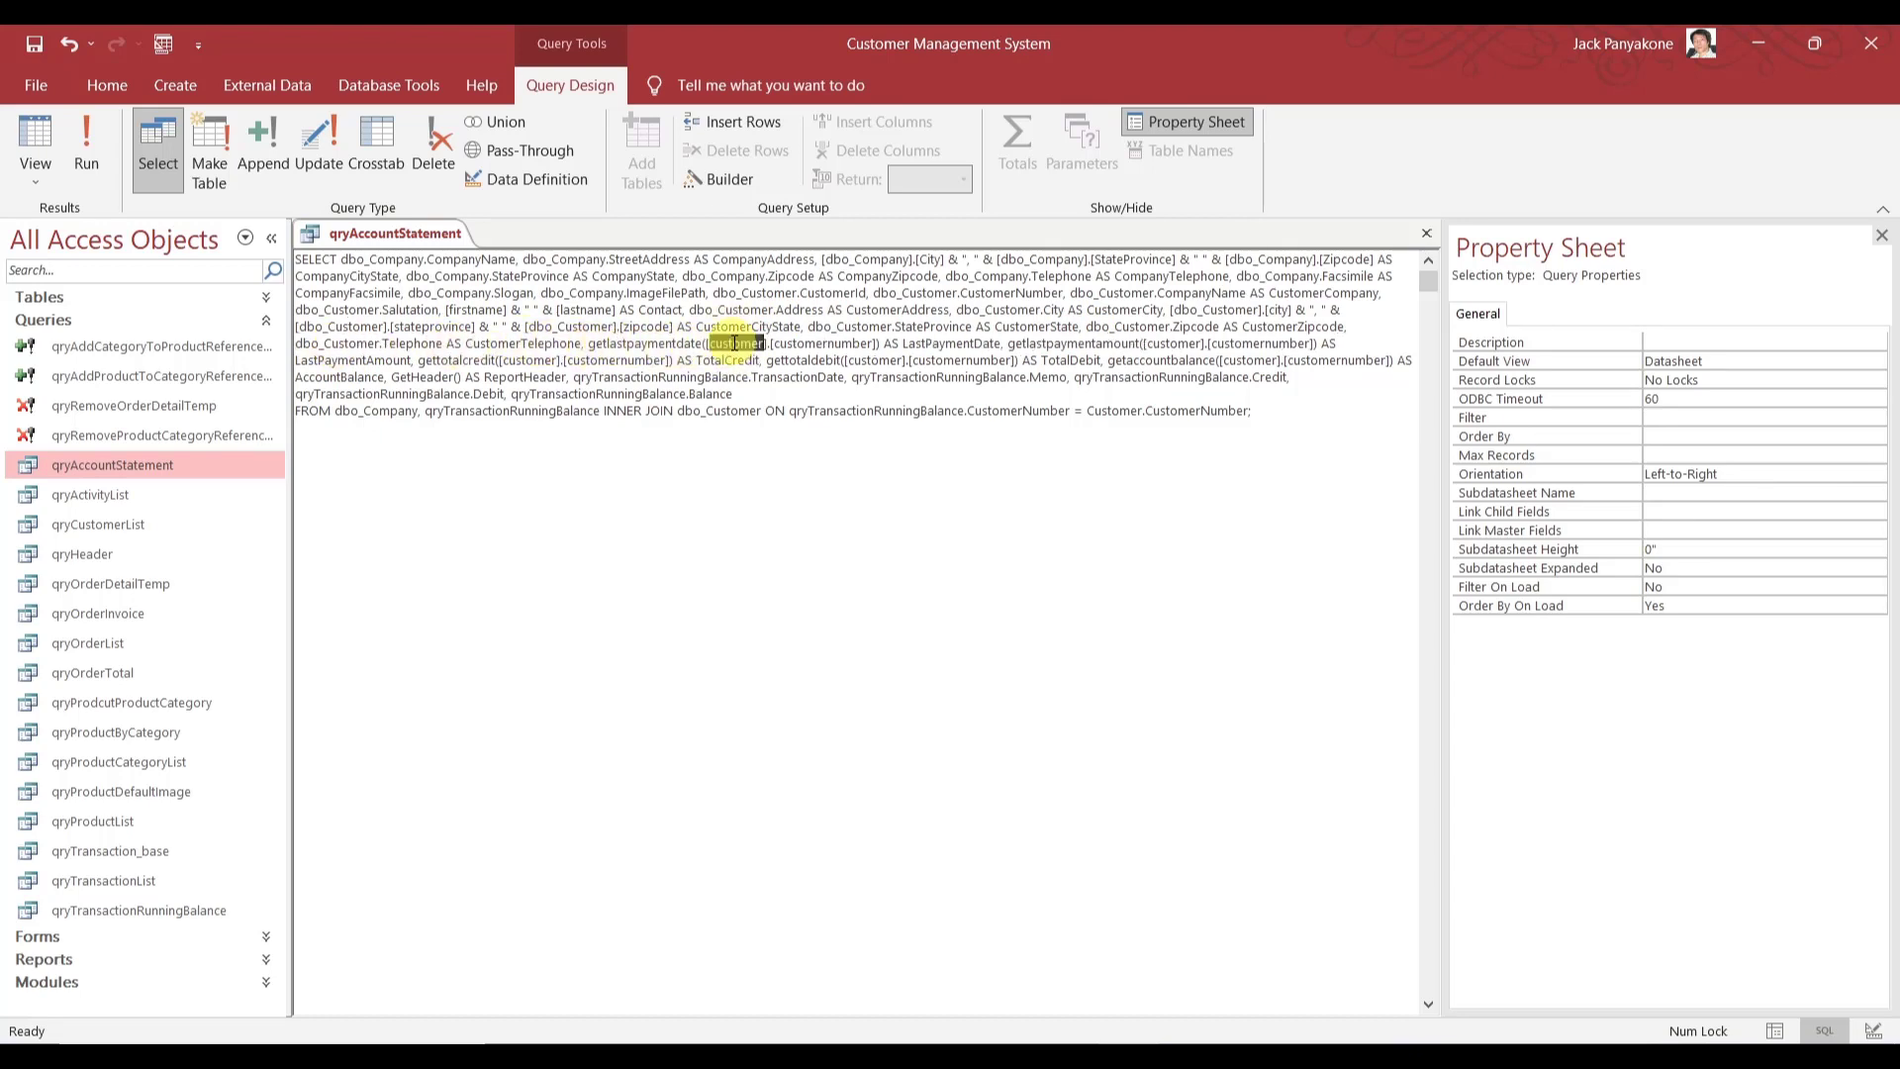
key("ctrl+v")
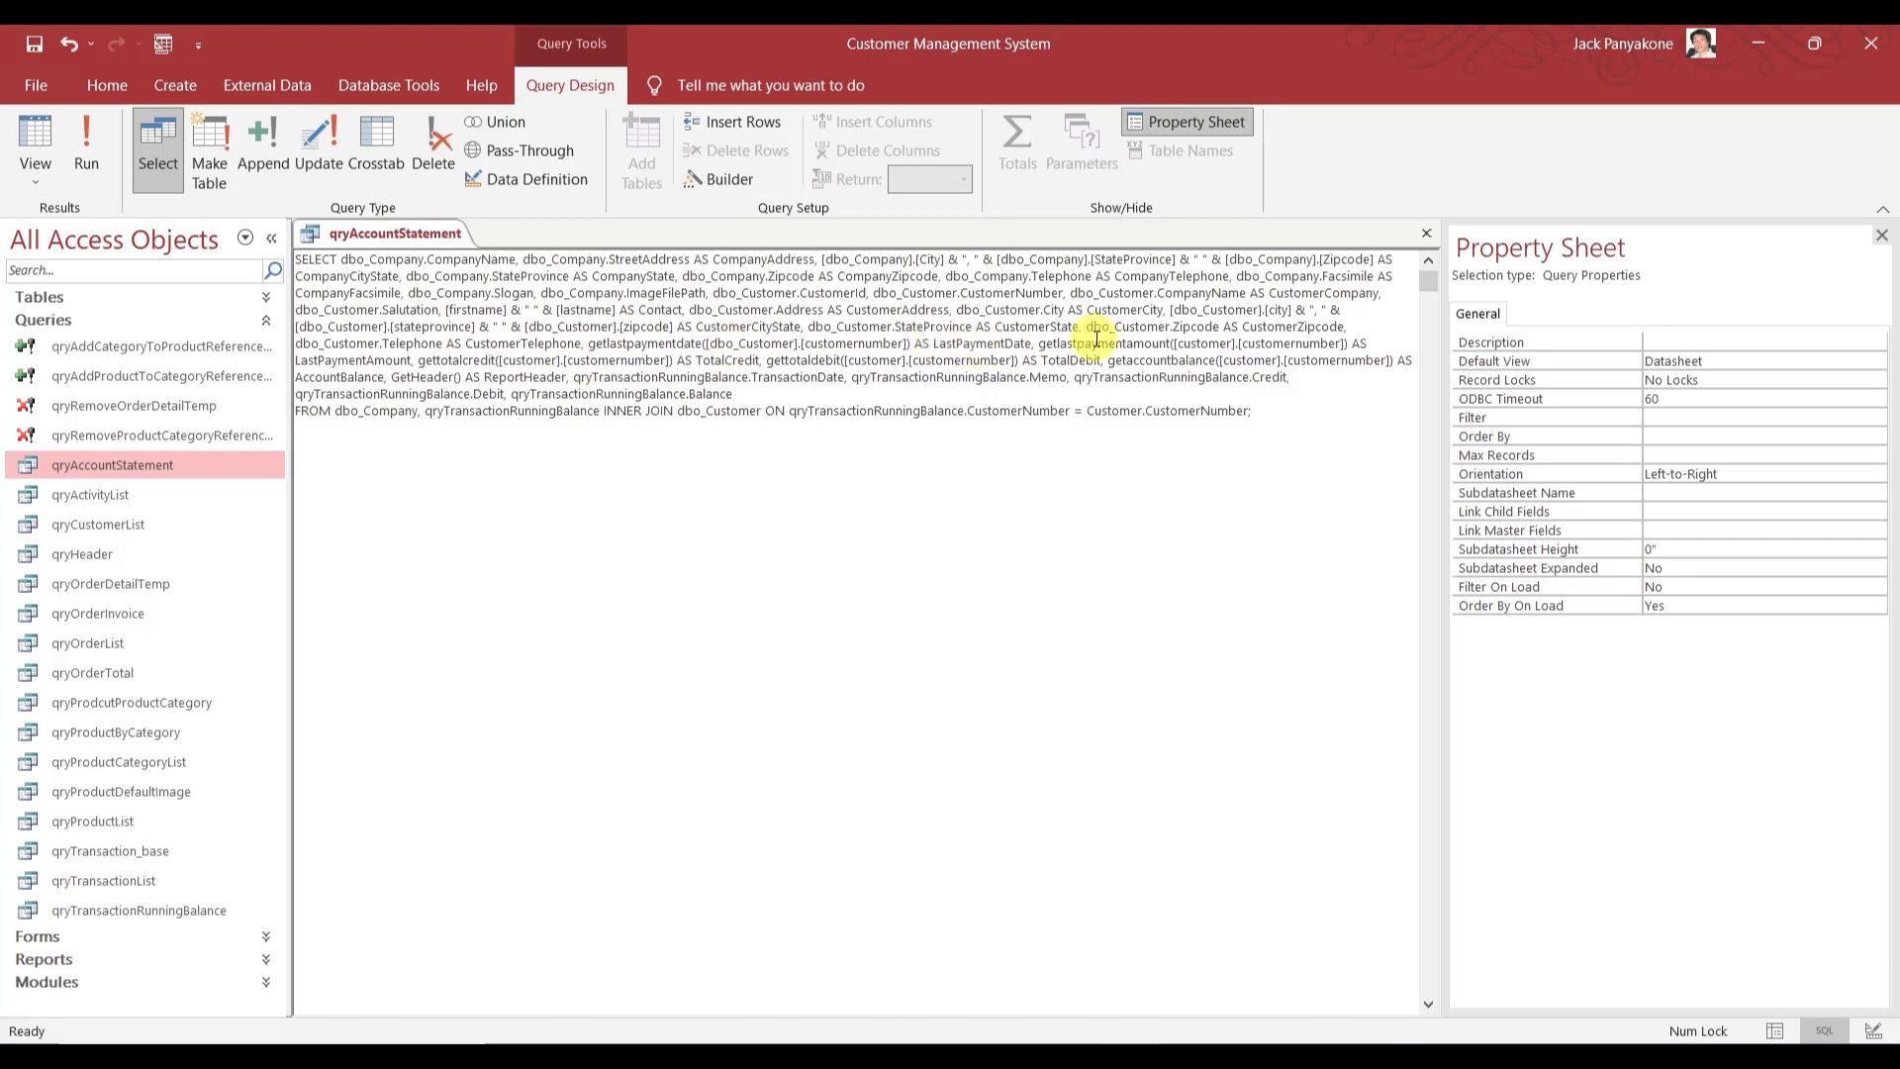
double_click(1185, 343)
key("ctrl+v")
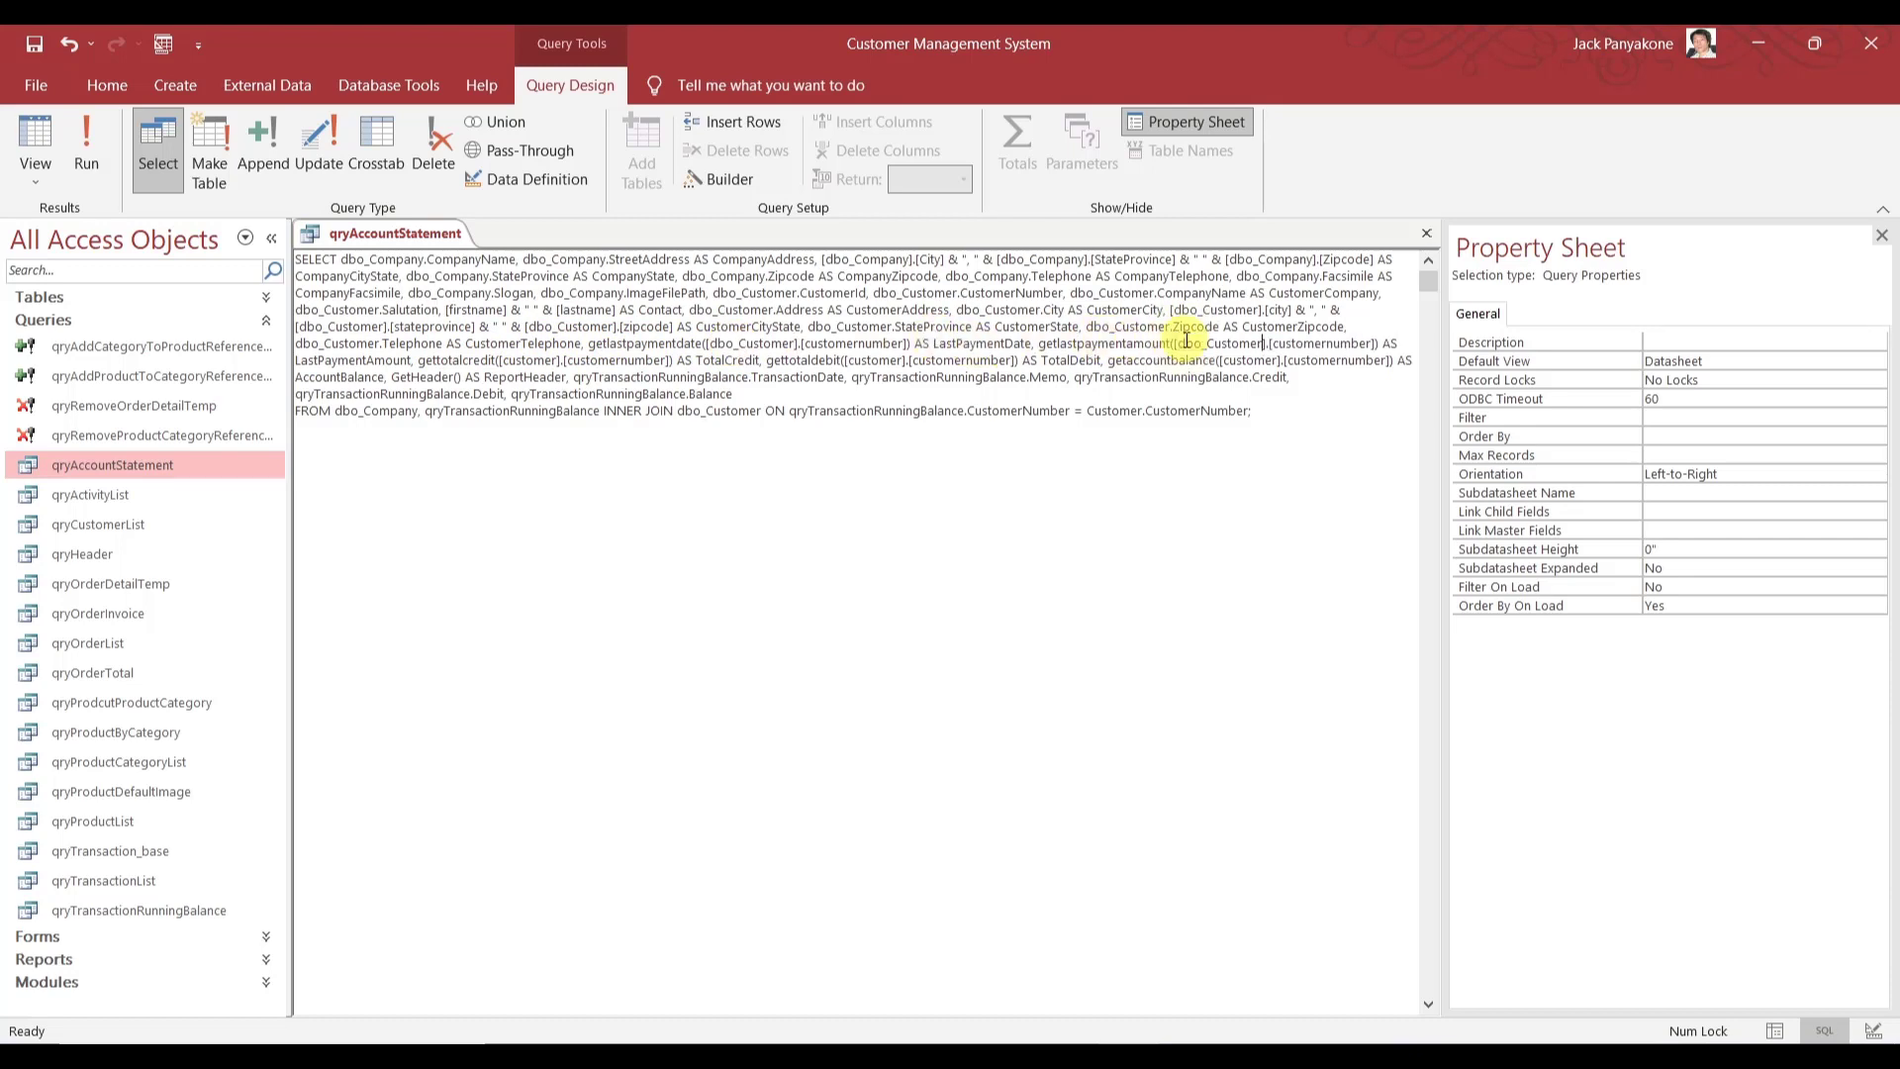
double_click(529, 362)
key("ctrl+v")
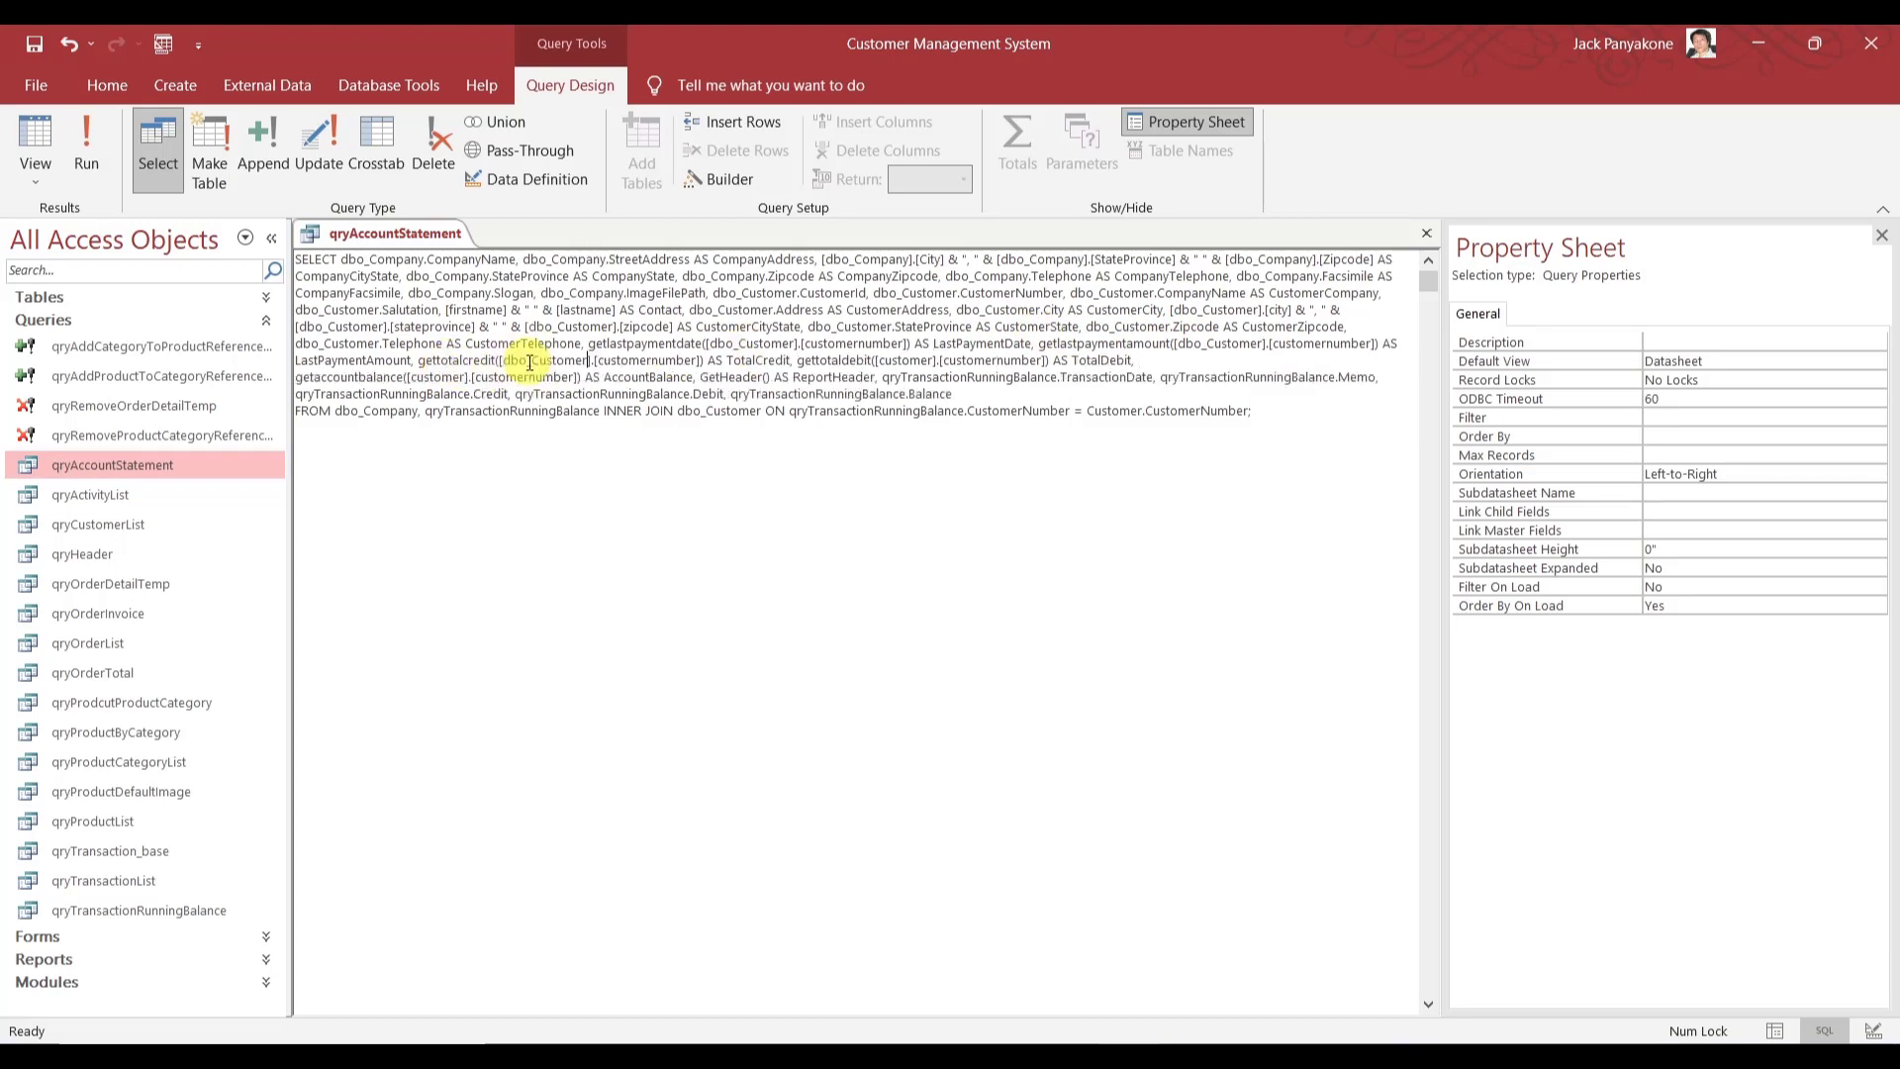
double_click(898, 361)
key("ctrl+v")
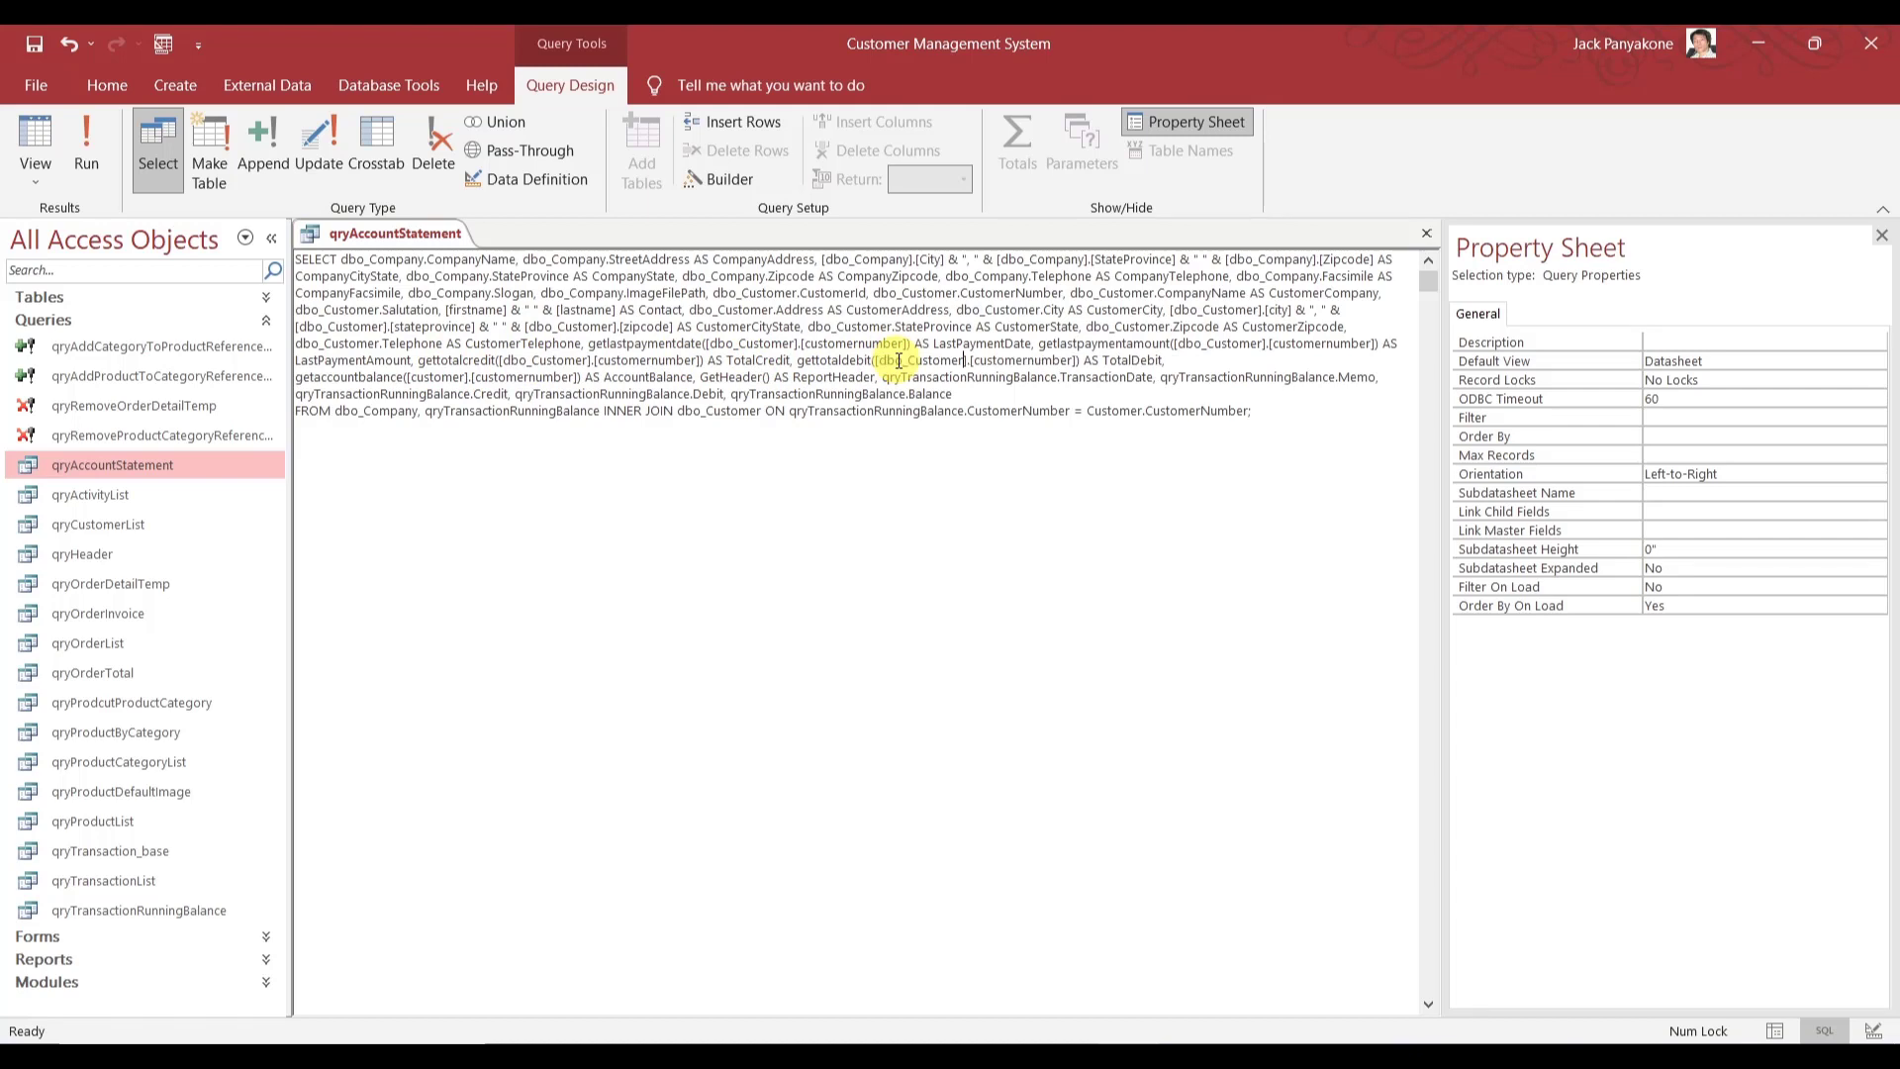
double_click(439, 377)
key("ctrl+v")
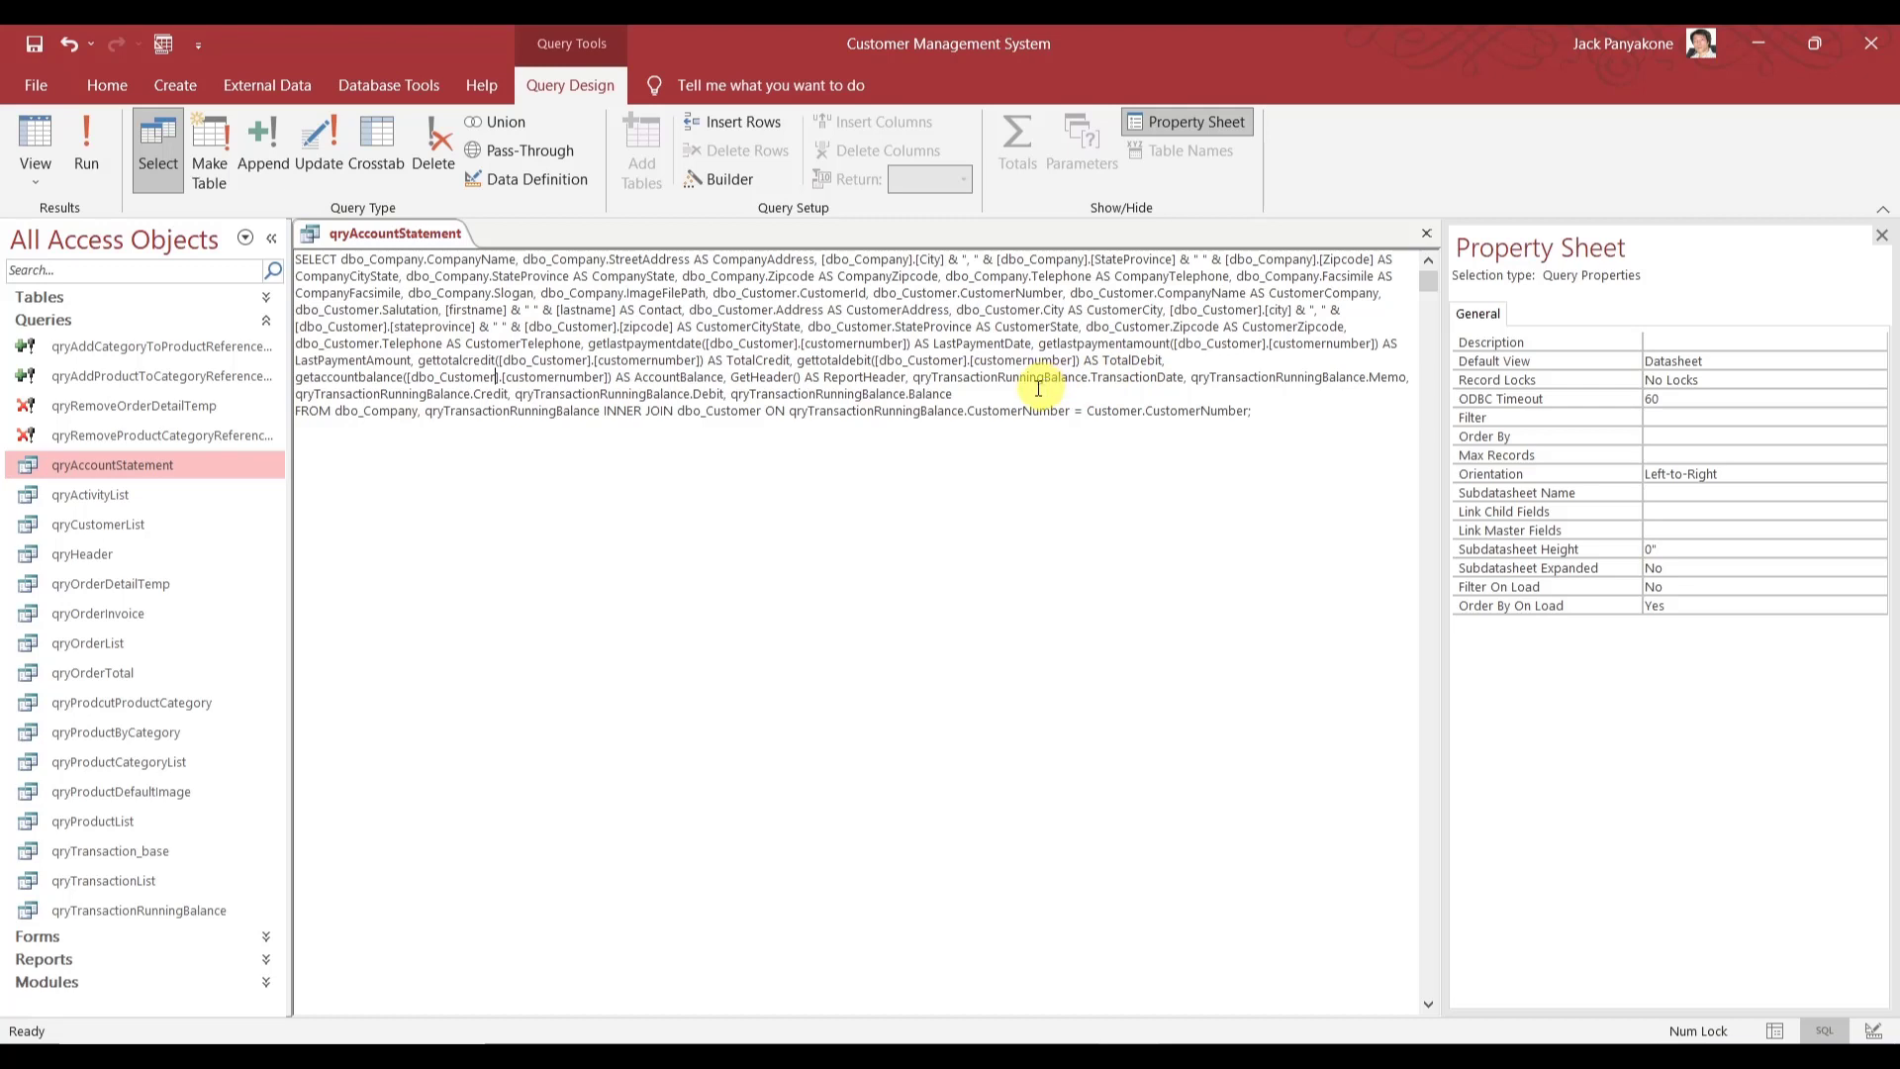
- Replace Customer with dbo_Customer in the join condition's CustomerNumber reference and save qryAccountStatement
double_click(1109, 410)
key("ctrl+v")
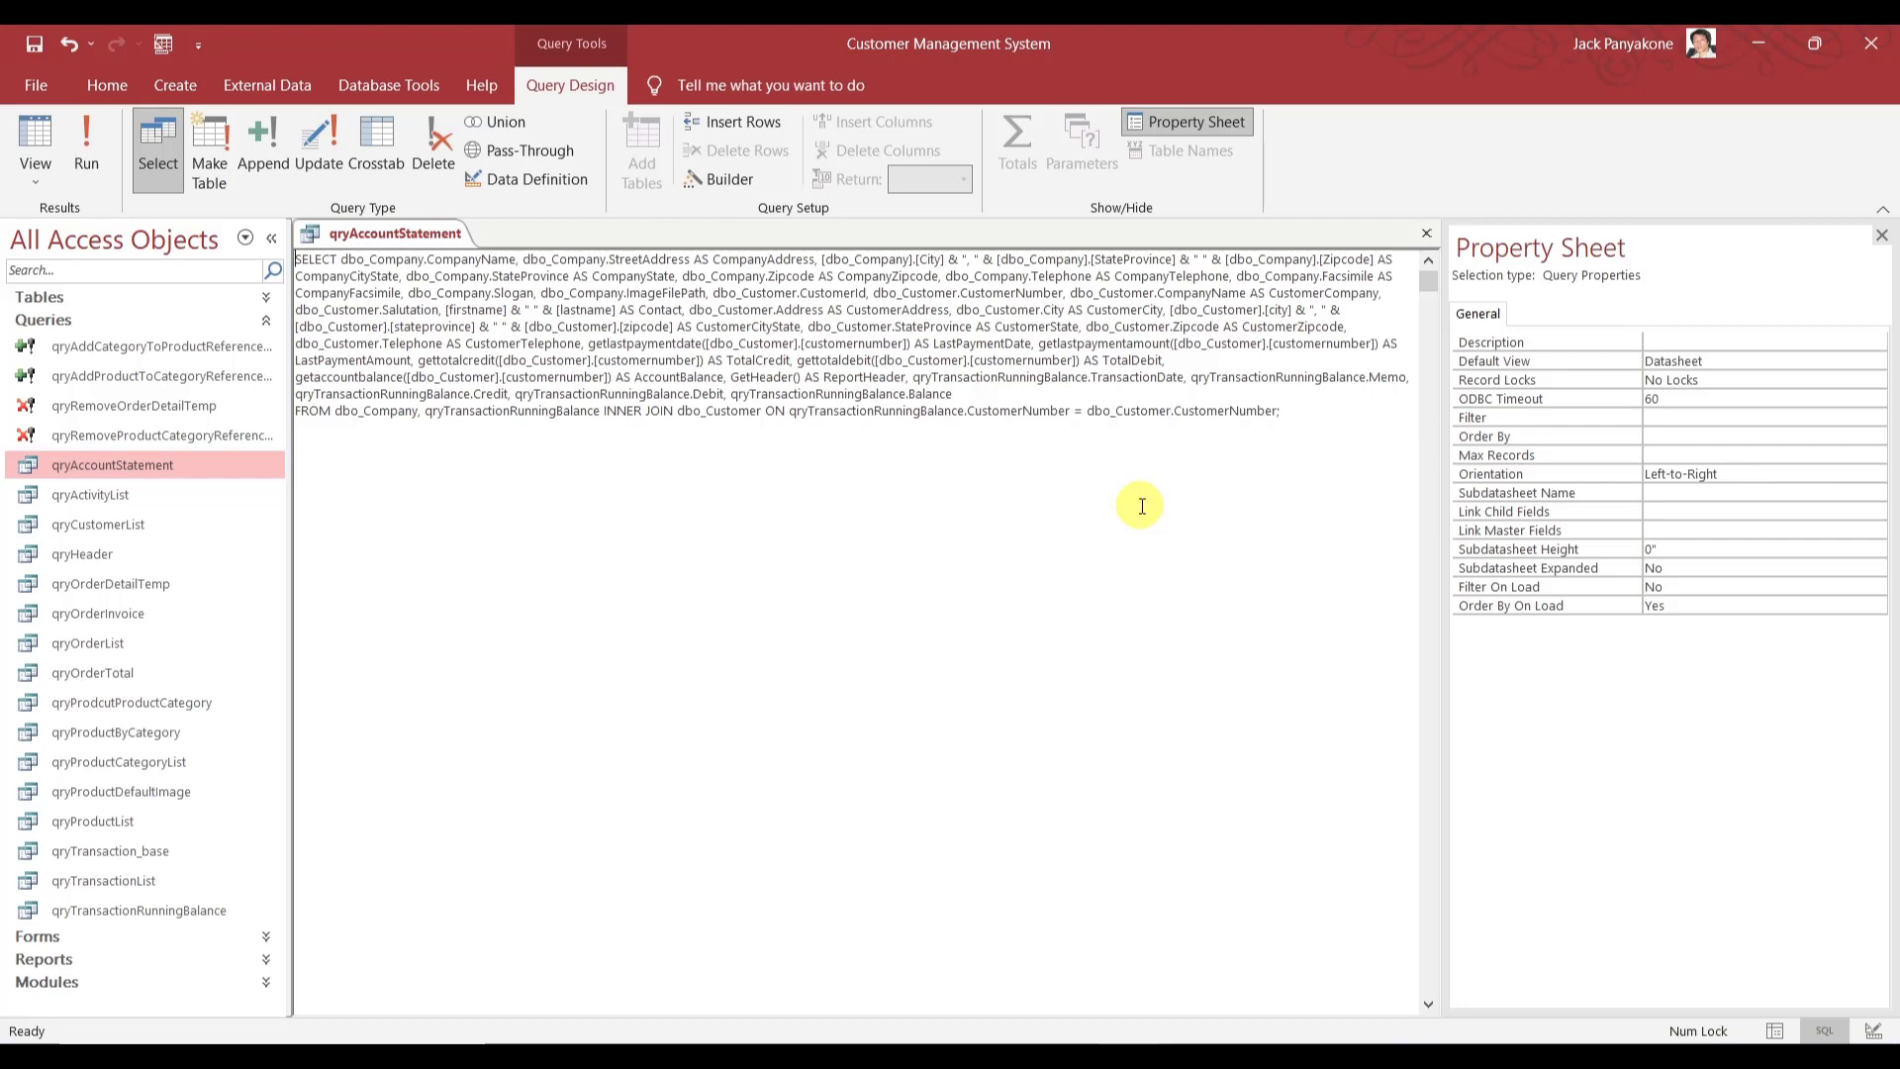
key("ctrl+s")
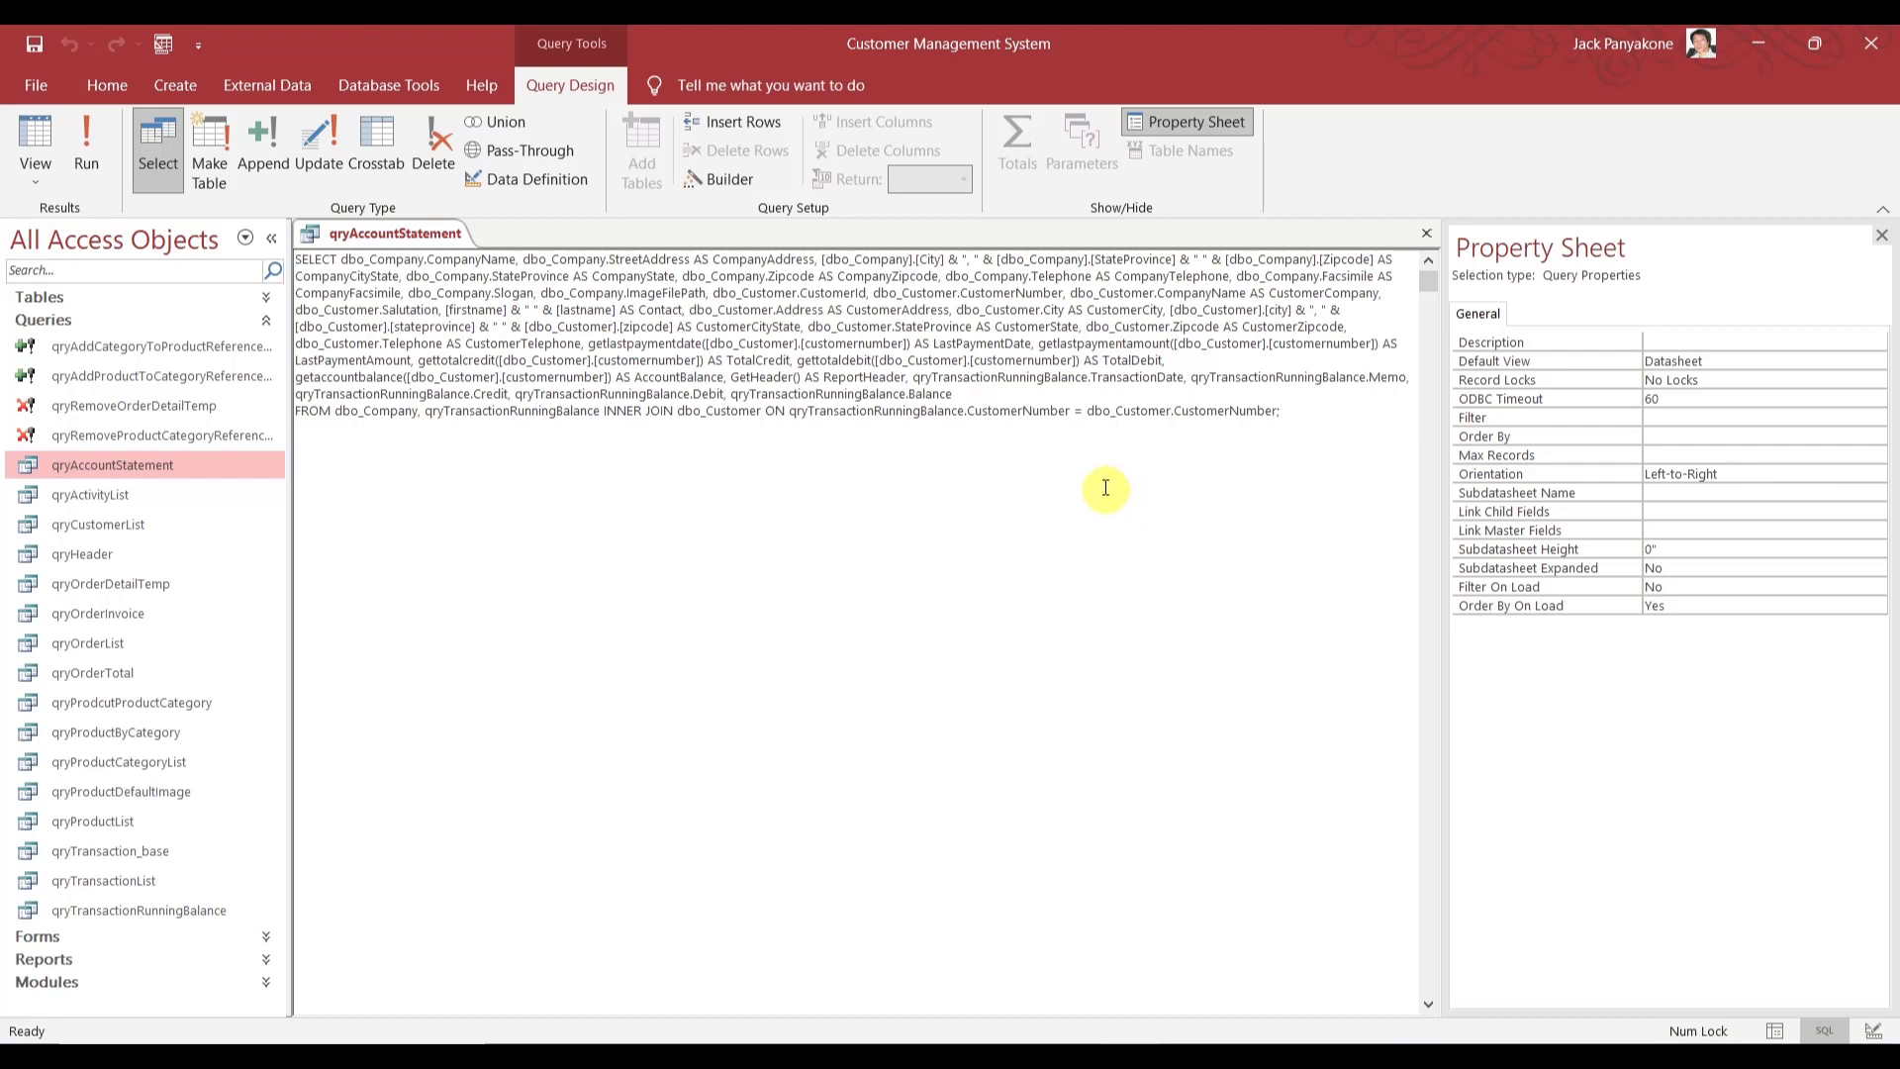
- Run qryAccountStatement from its design grid to check the records, and close the query with its design changes saved
right_click(426, 233)
left_click(487, 350)
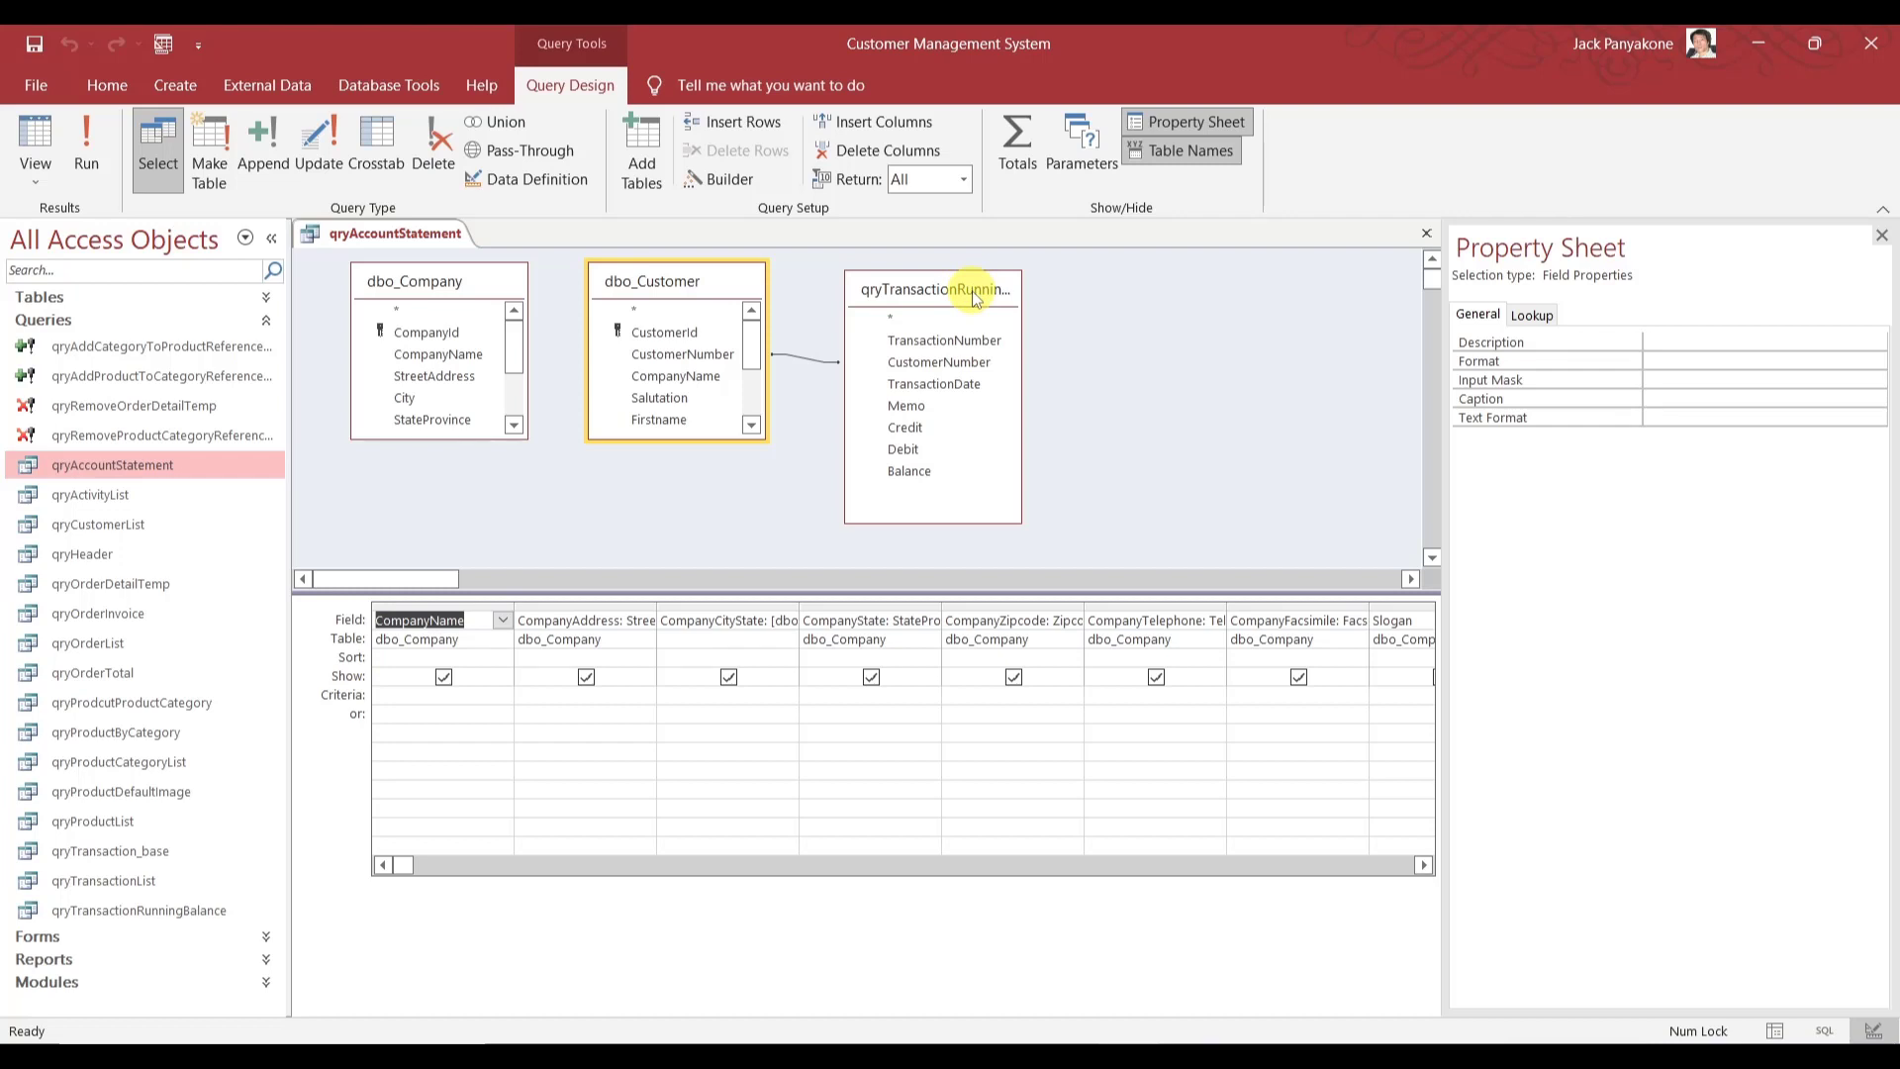
left_click(478, 487)
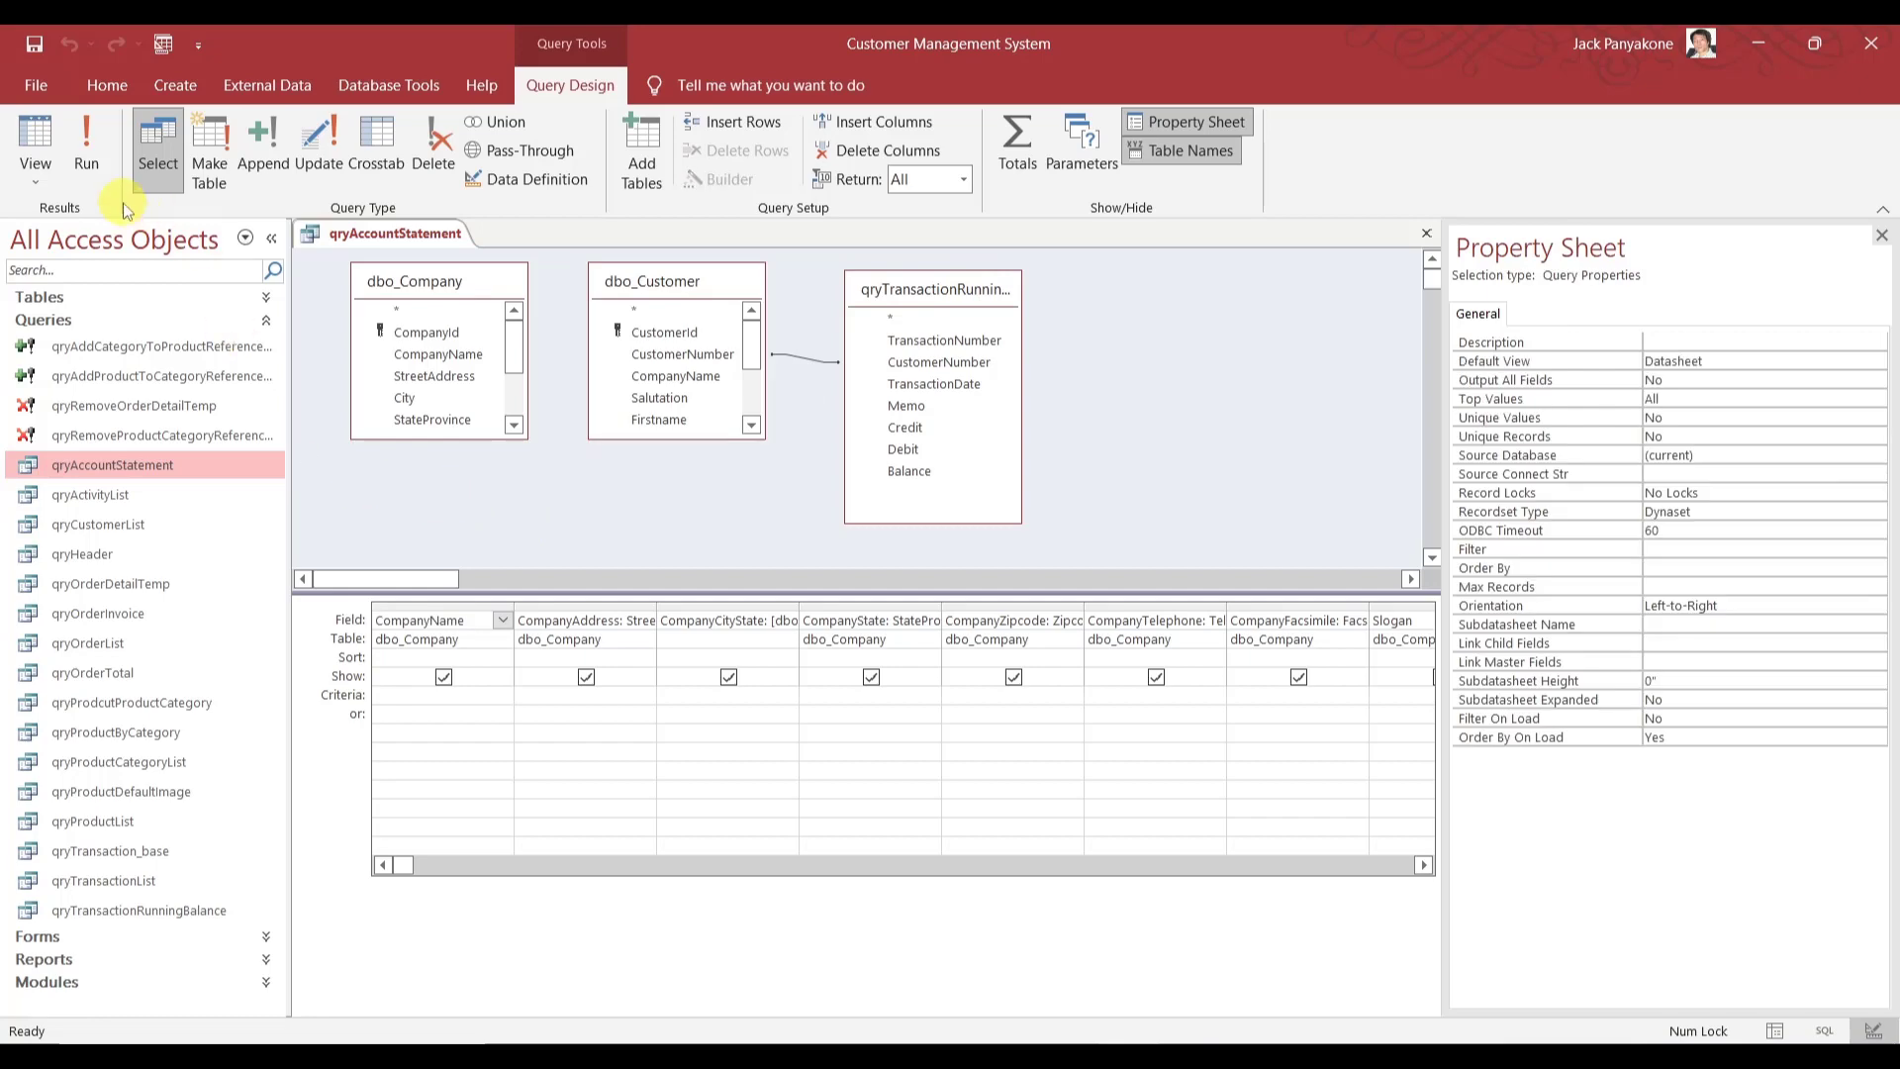
left_click(93, 163)
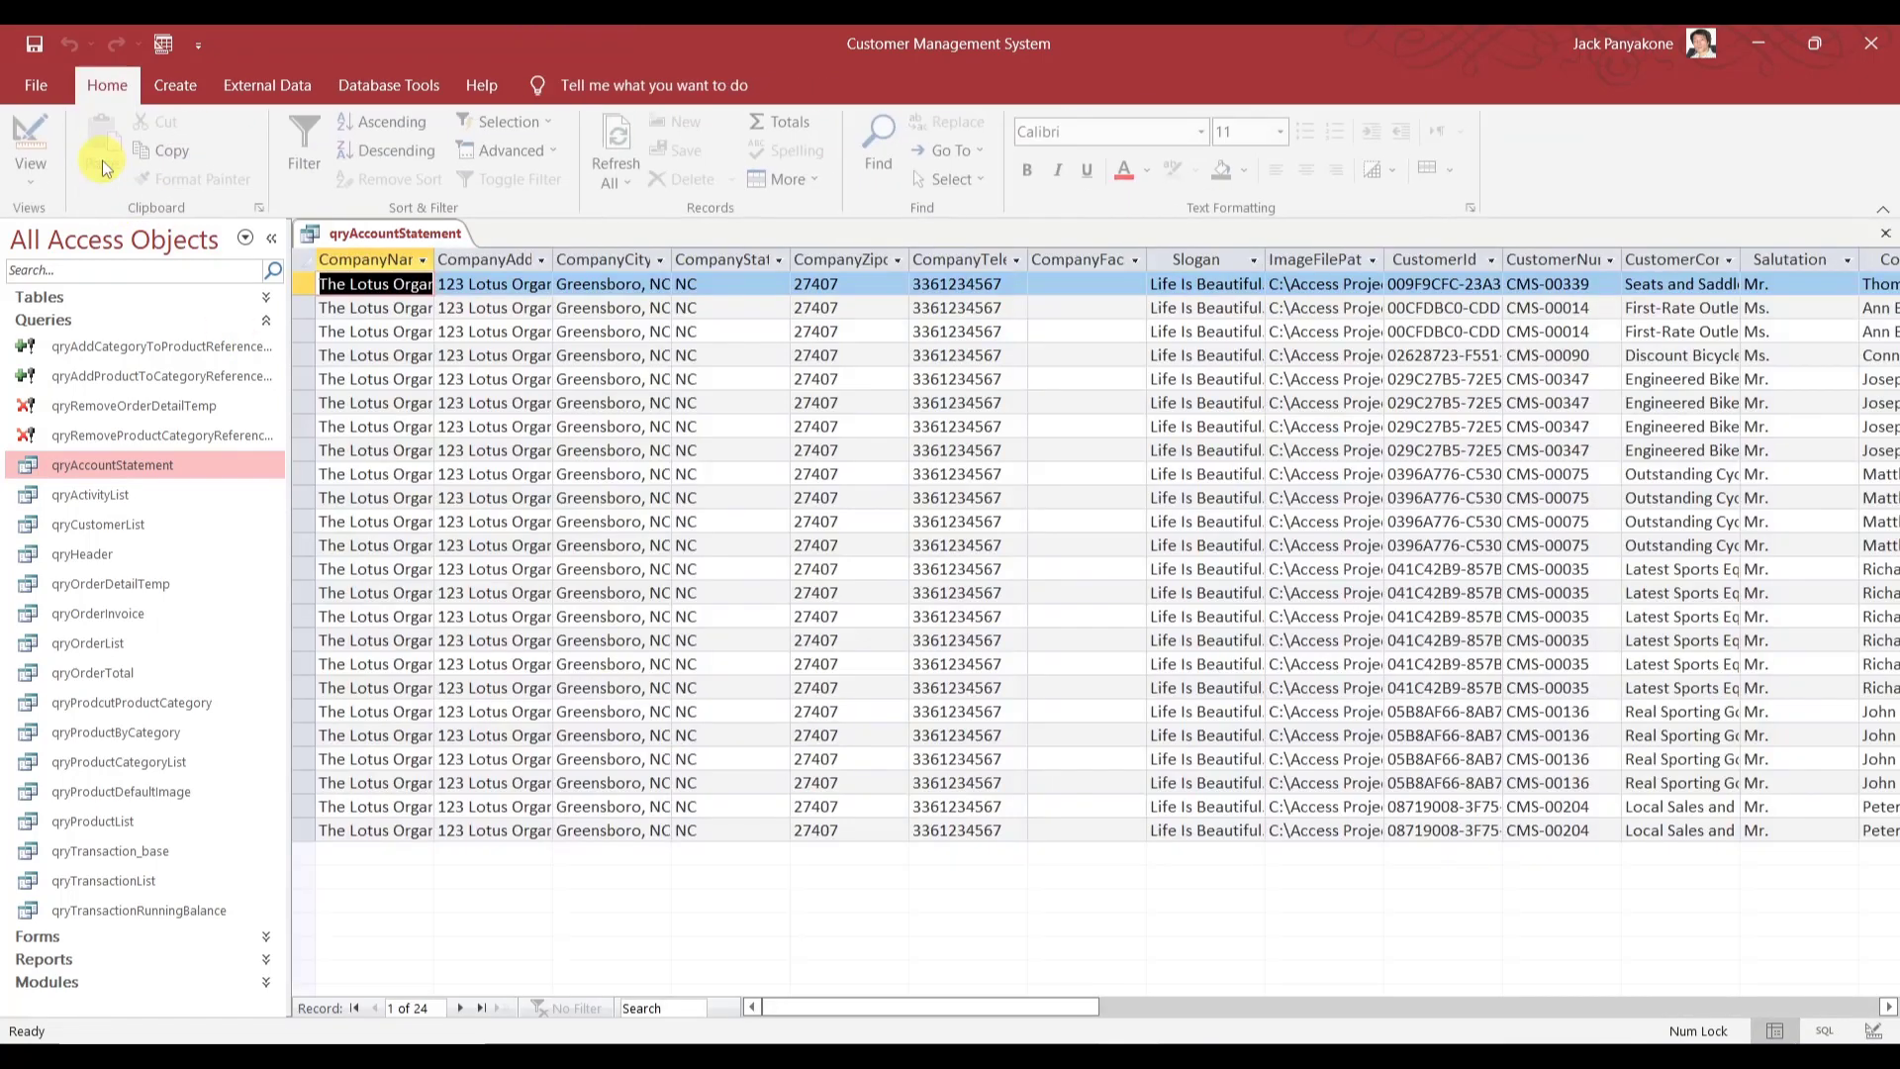
right_click(379, 238)
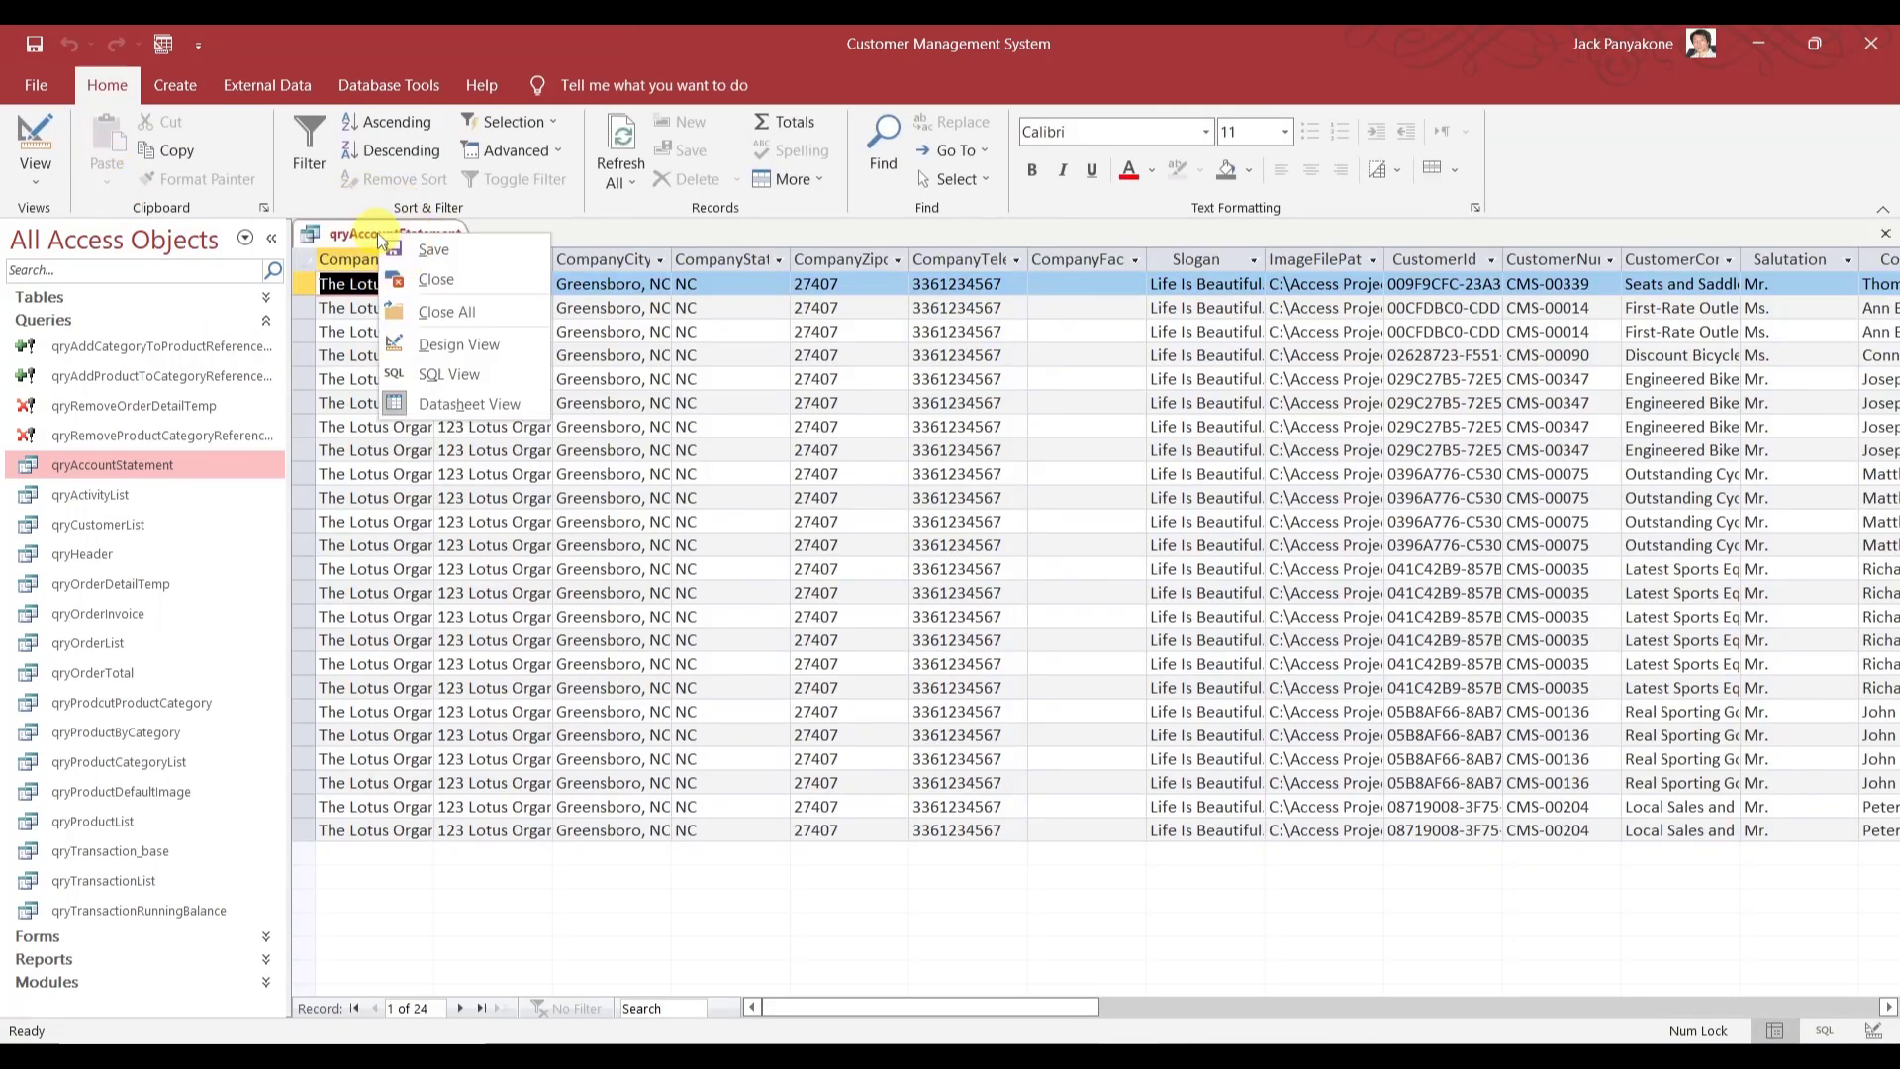
left_click(453, 346)
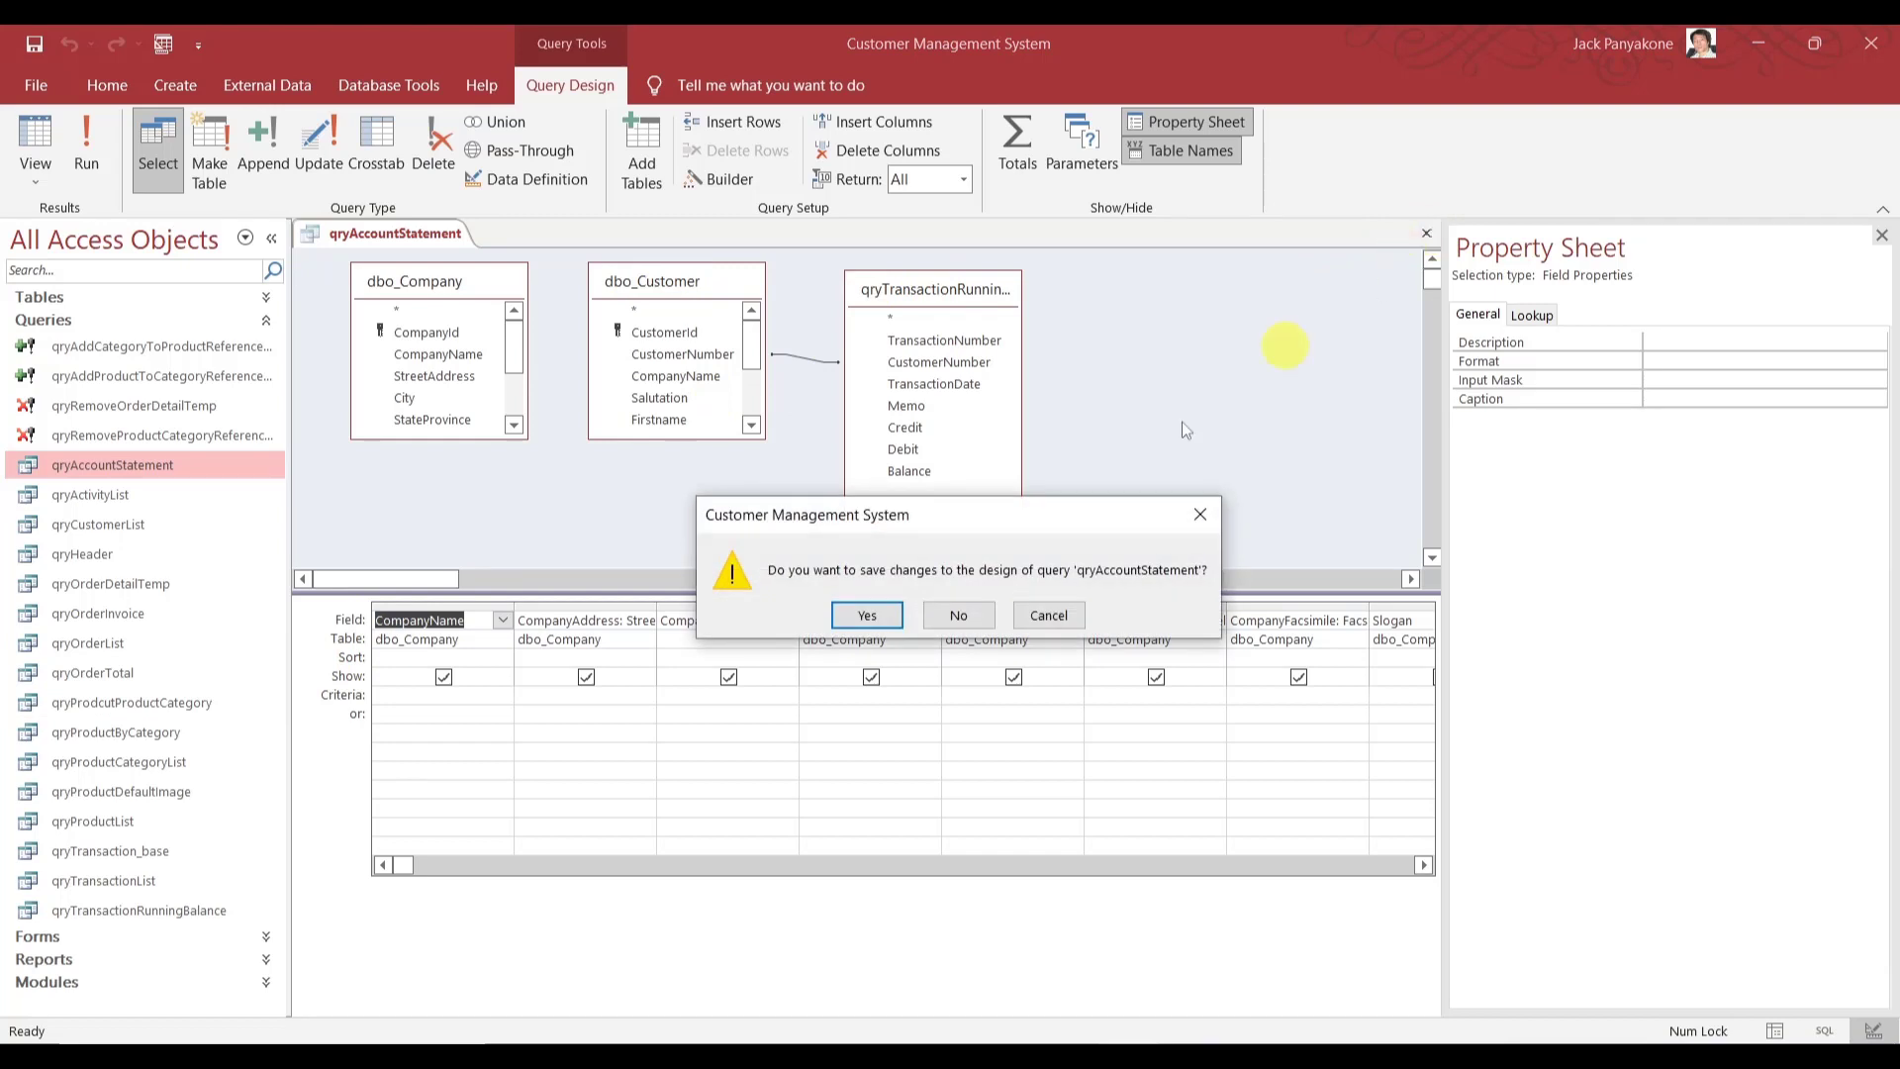
left_click(867, 614)
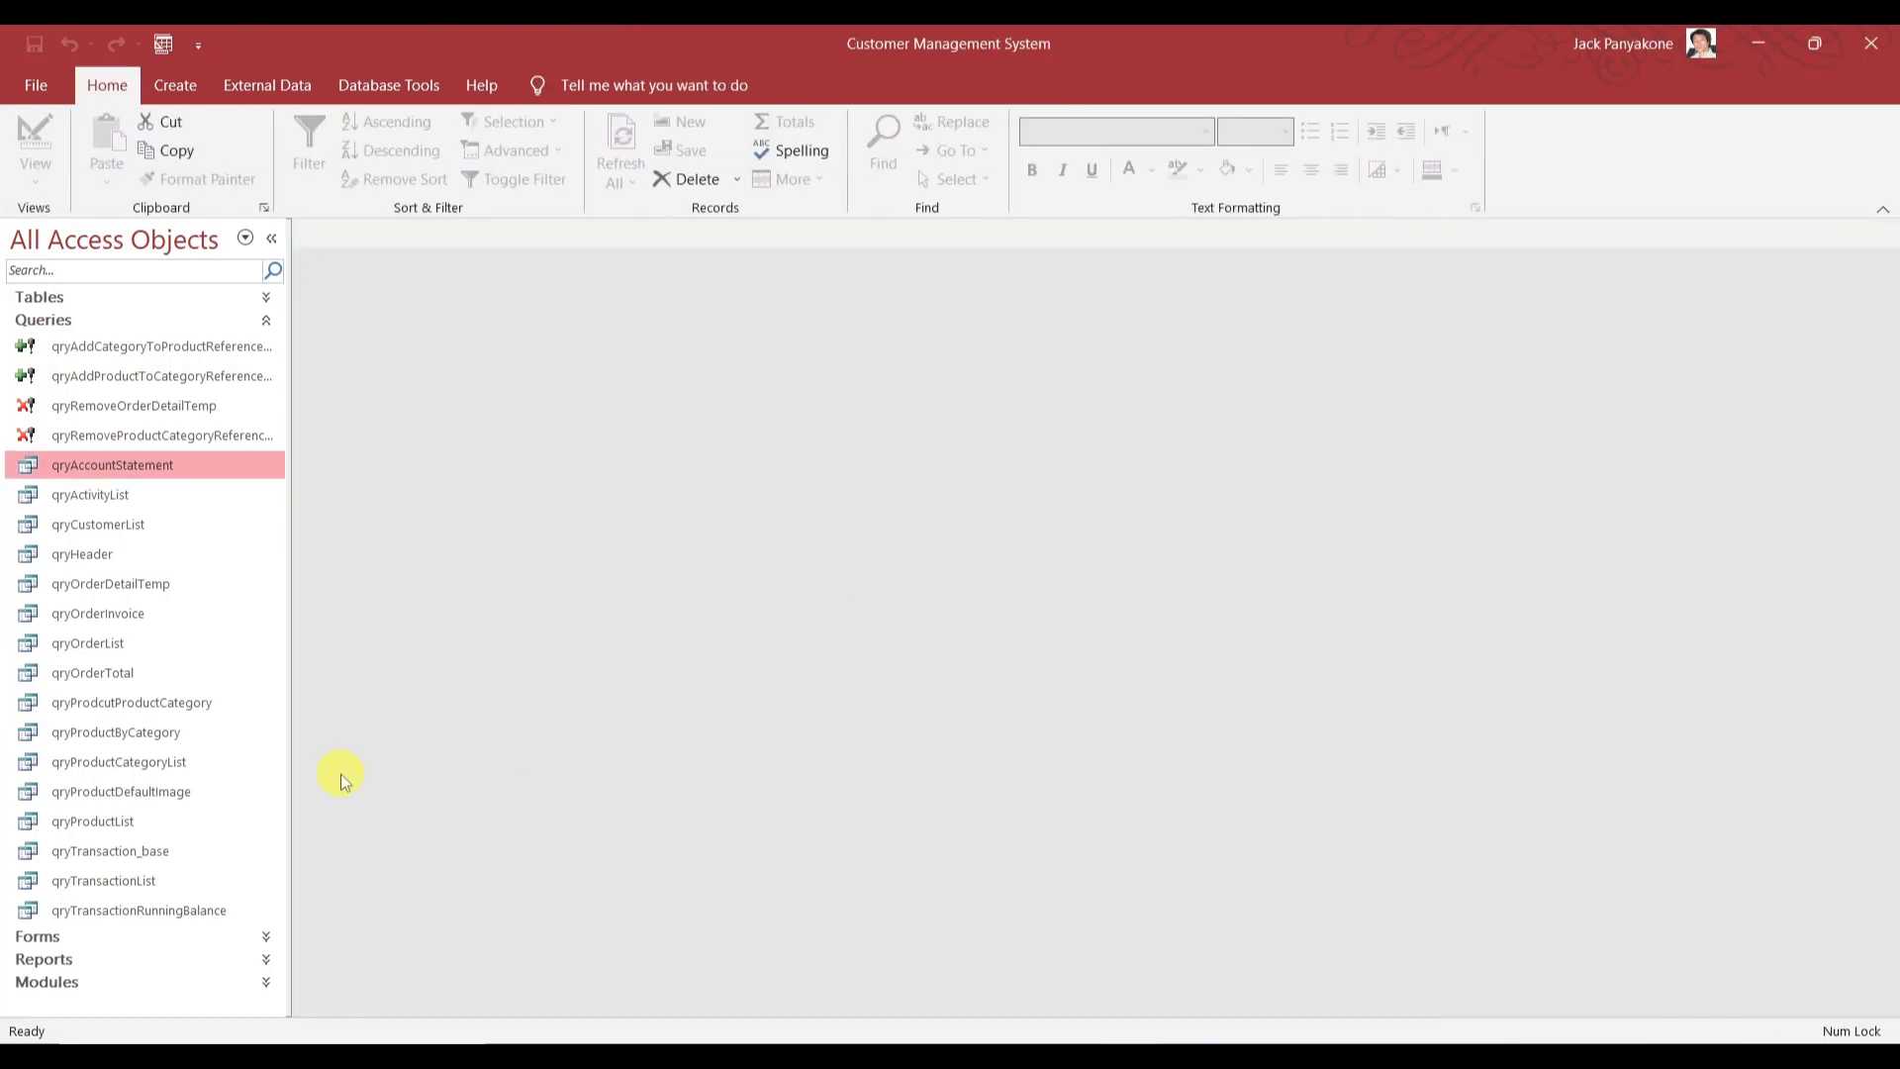
- Open the design of qryTransactionRunningBalance to examine which source its SQL uses, and close it without changes
left_click(184, 909)
right_click(182, 908)
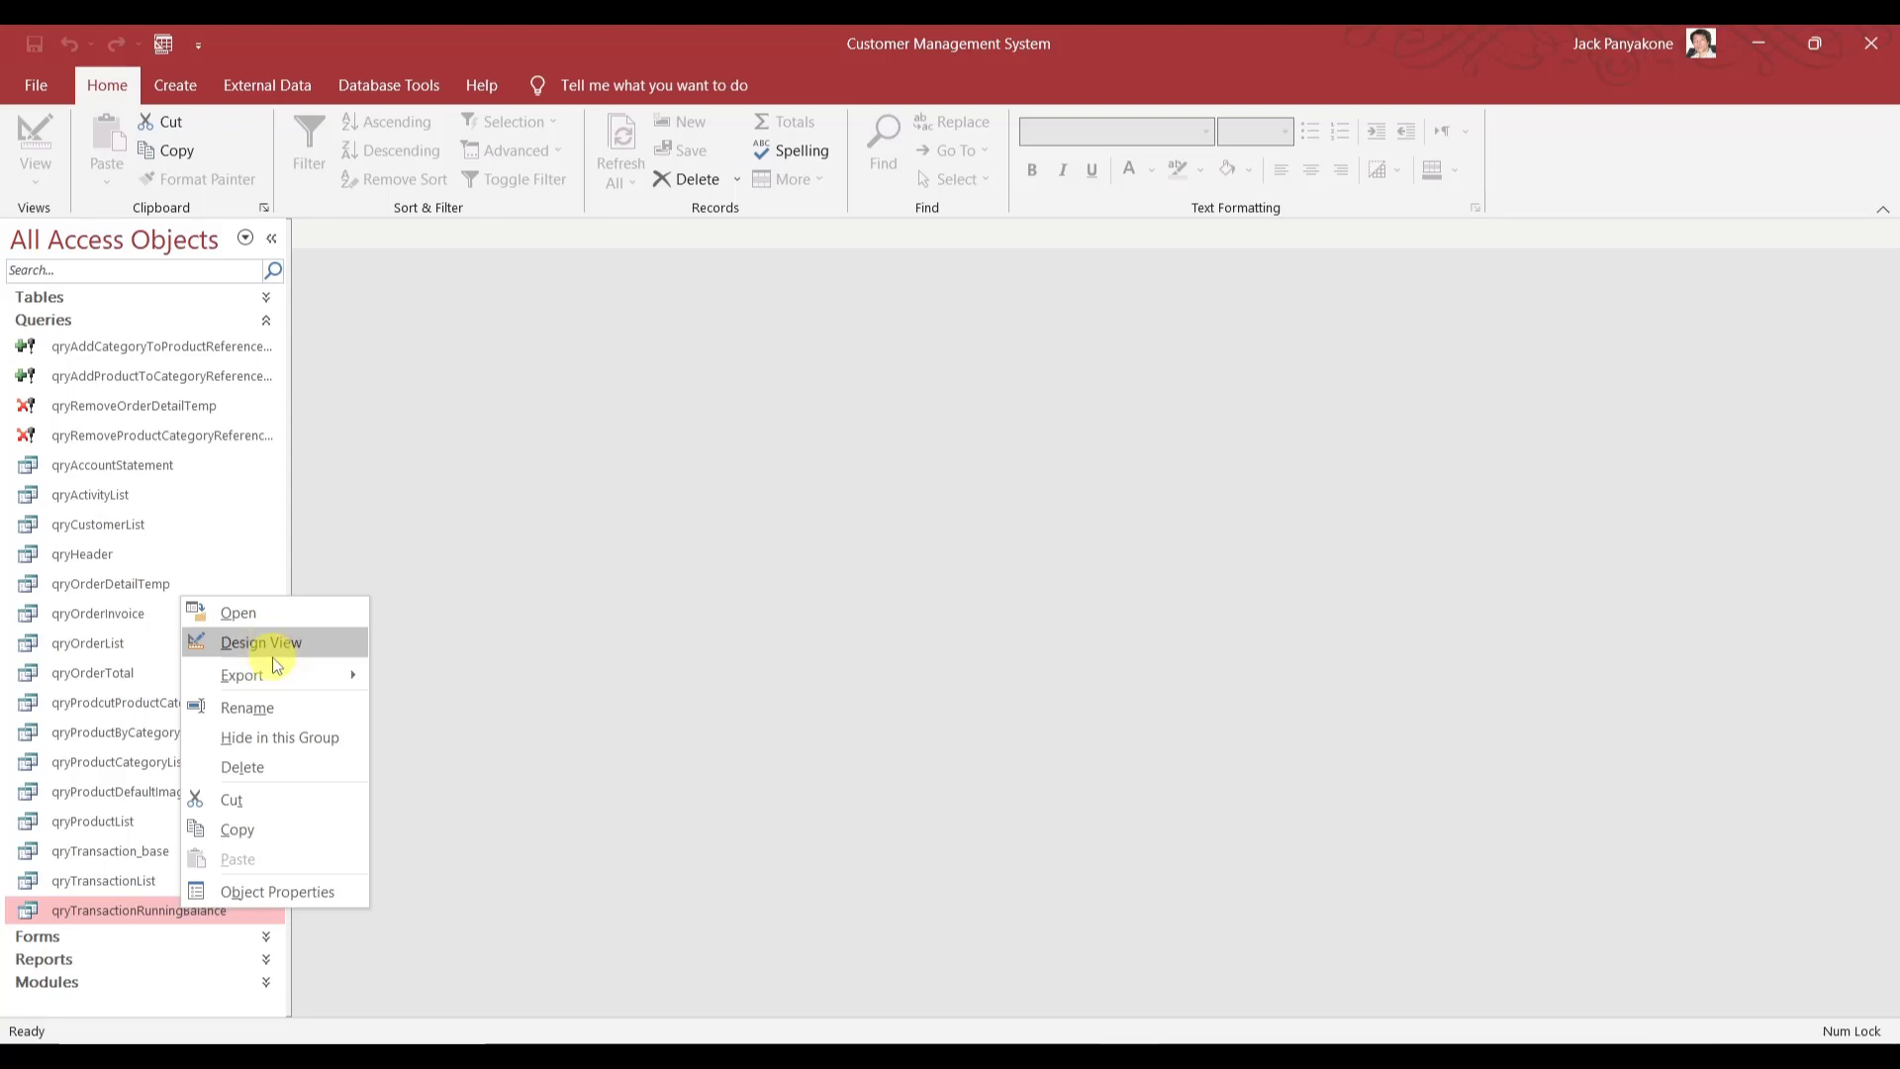
left_click(366, 543)
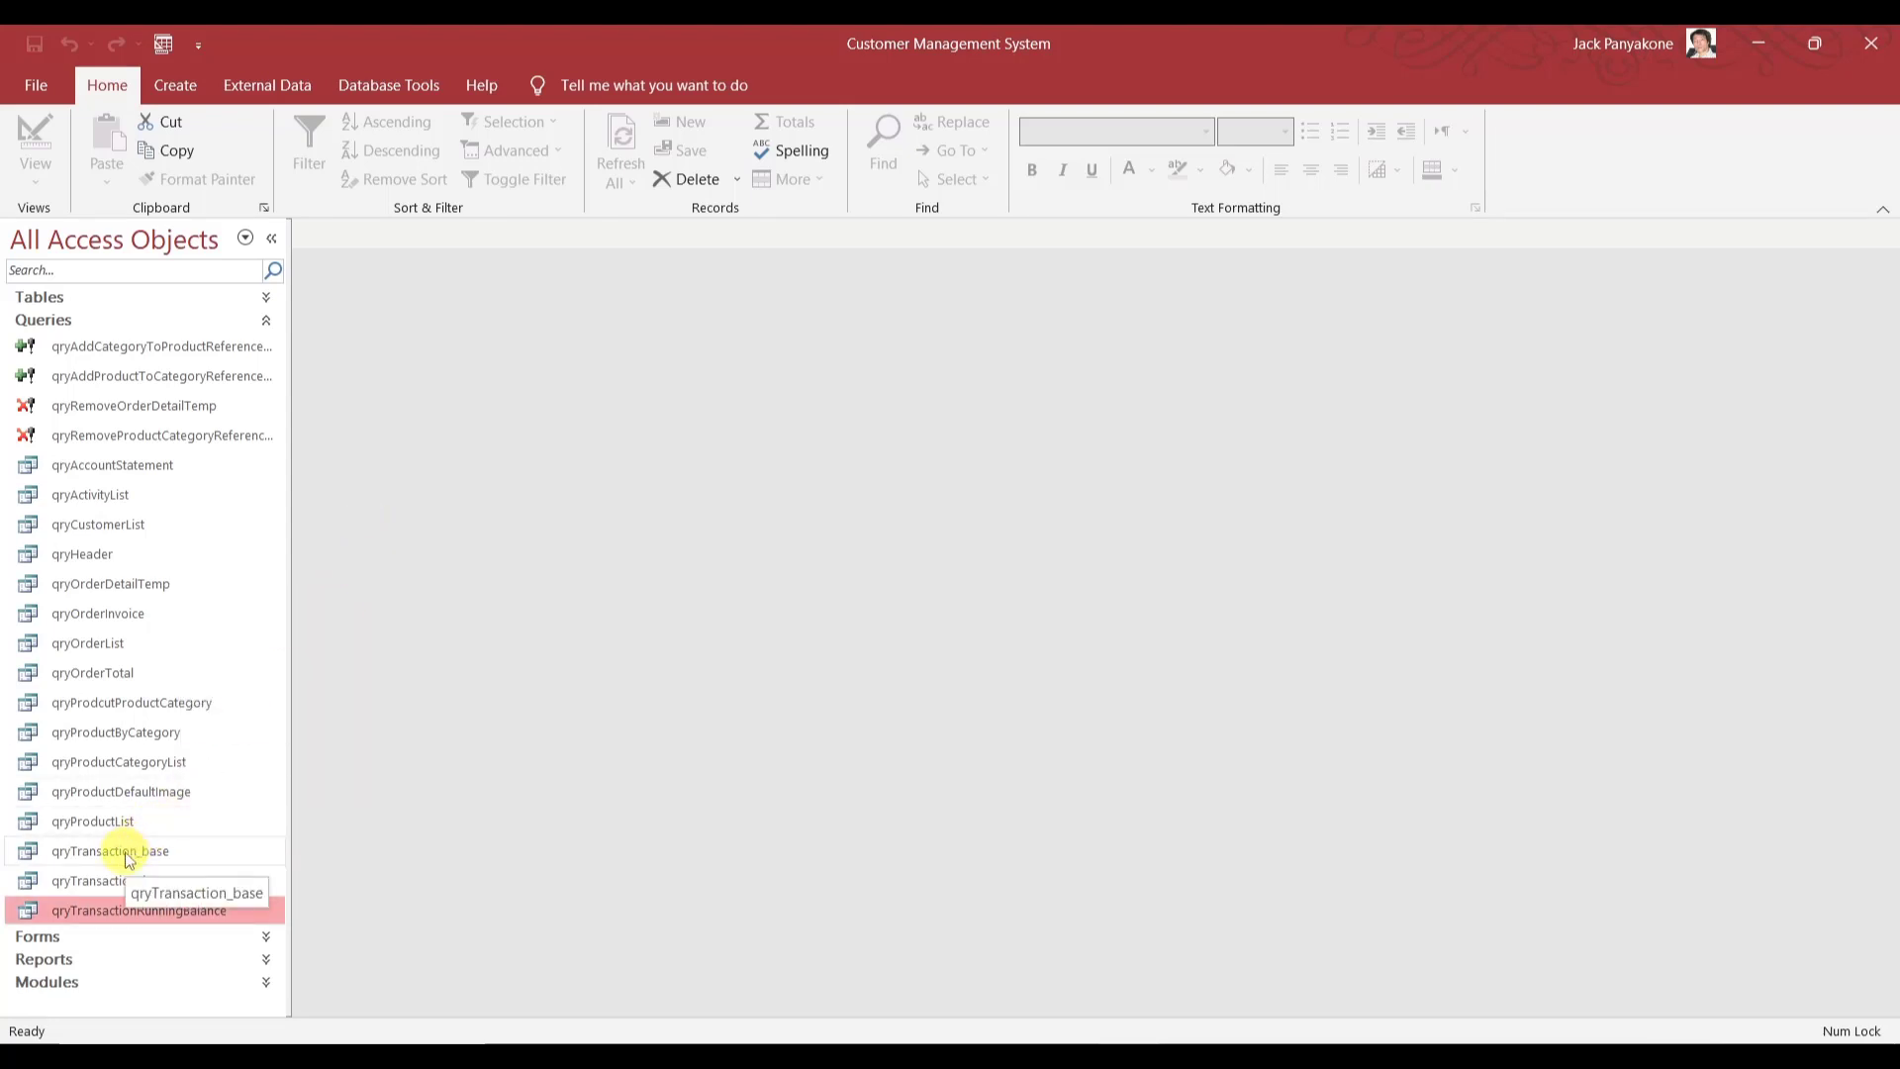
right_click(115, 911)
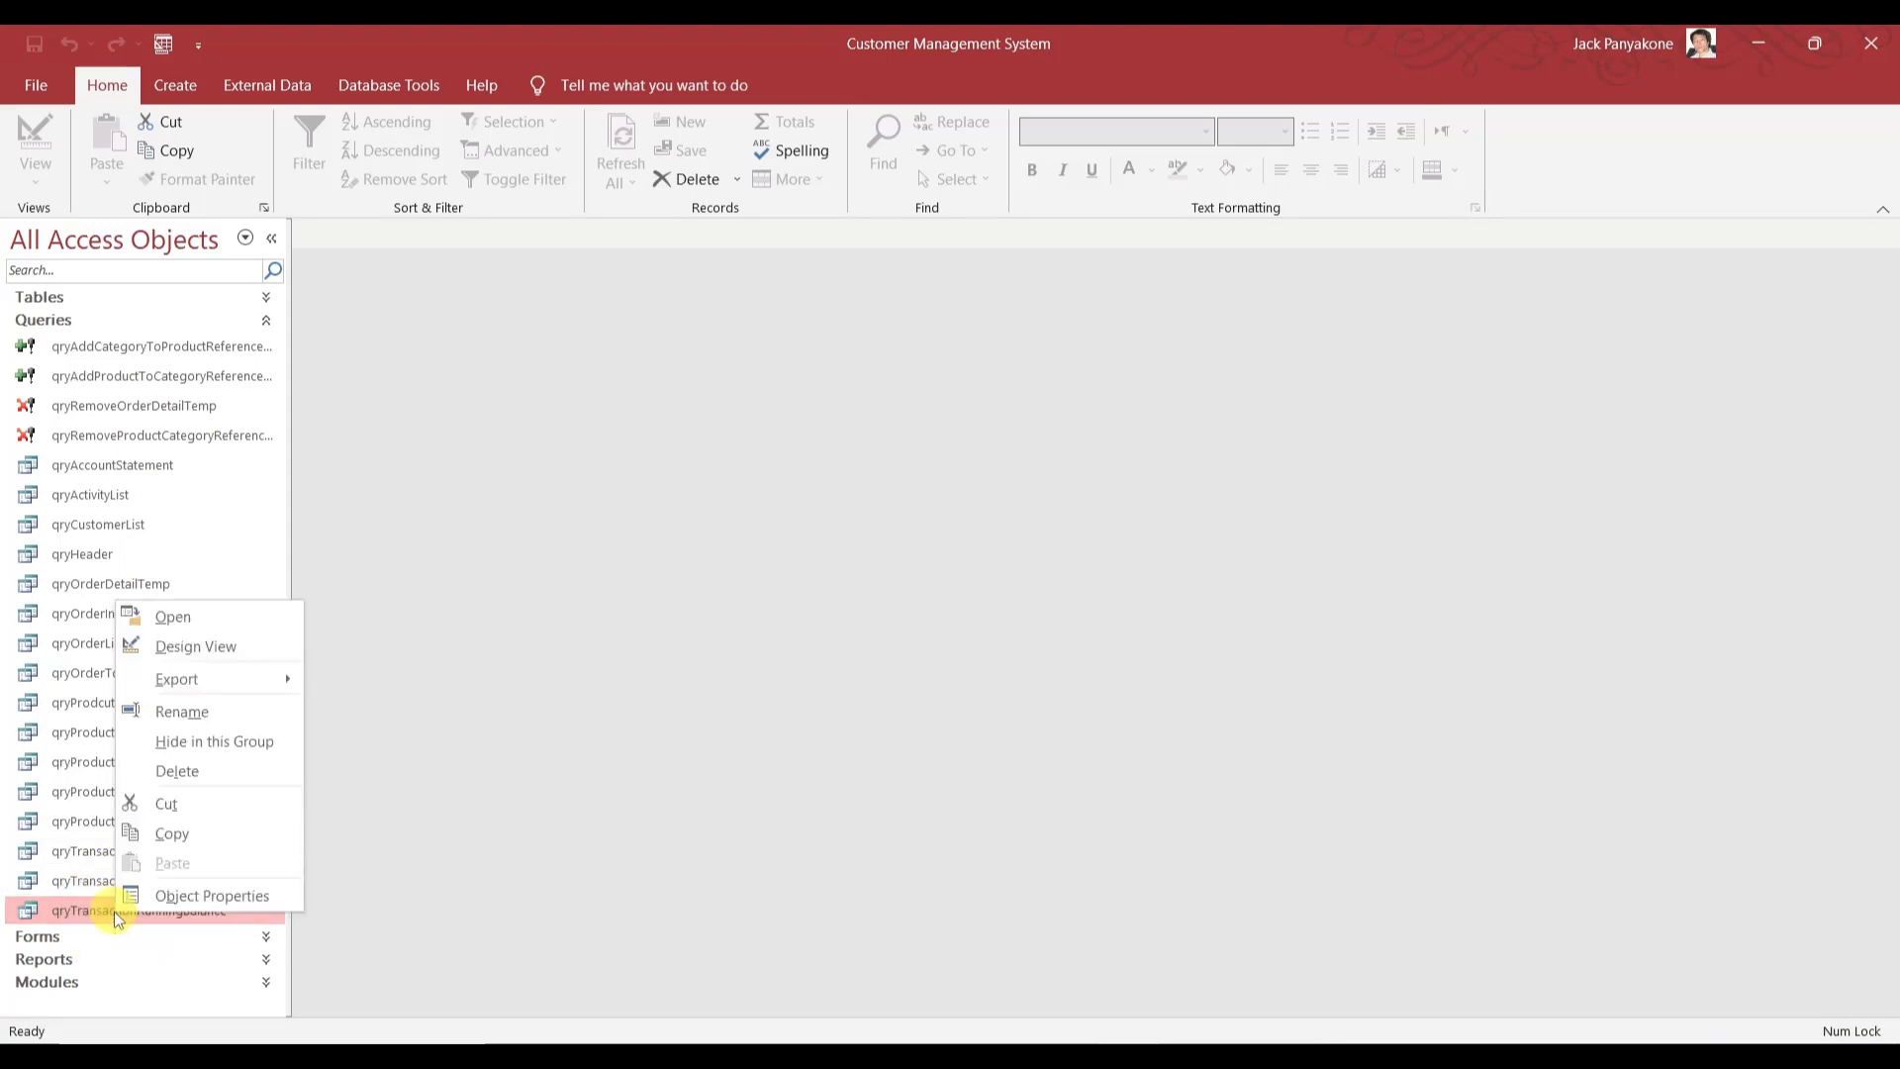
left_click(607, 749)
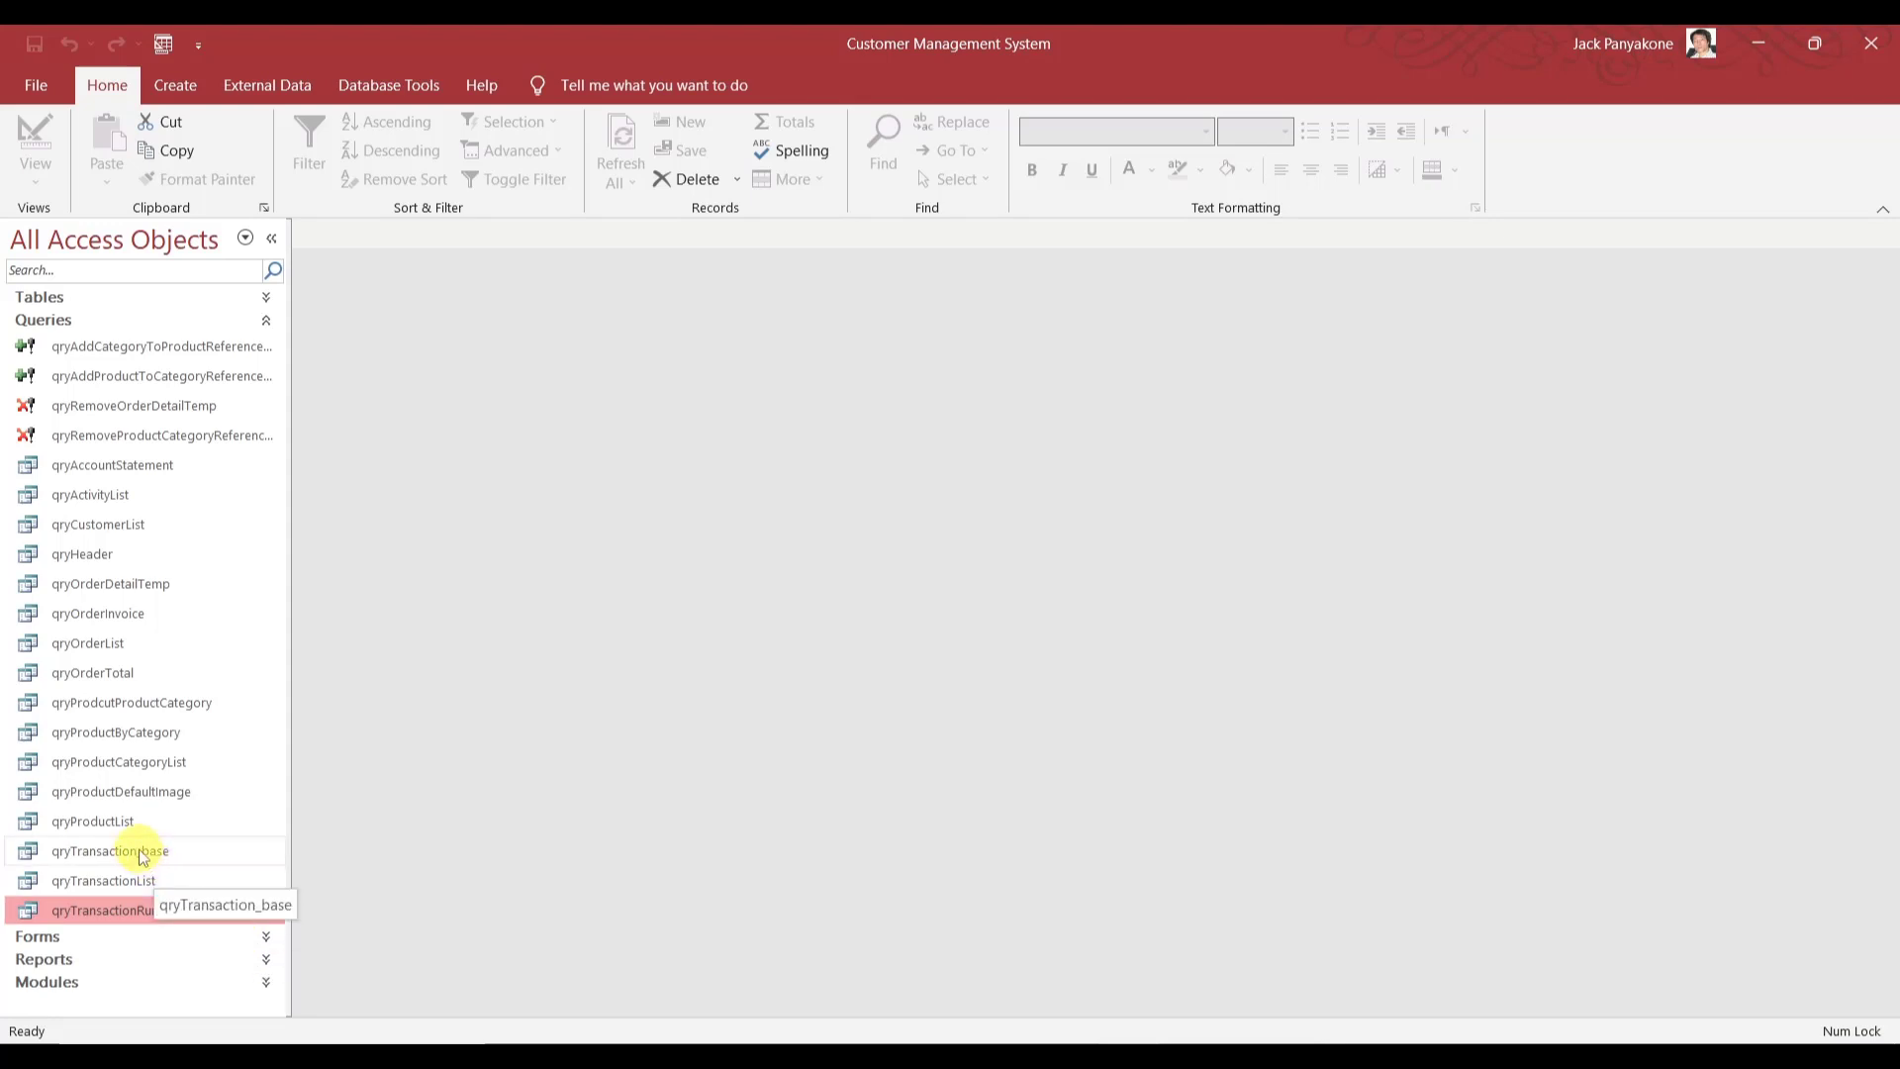
right_click(129, 913)
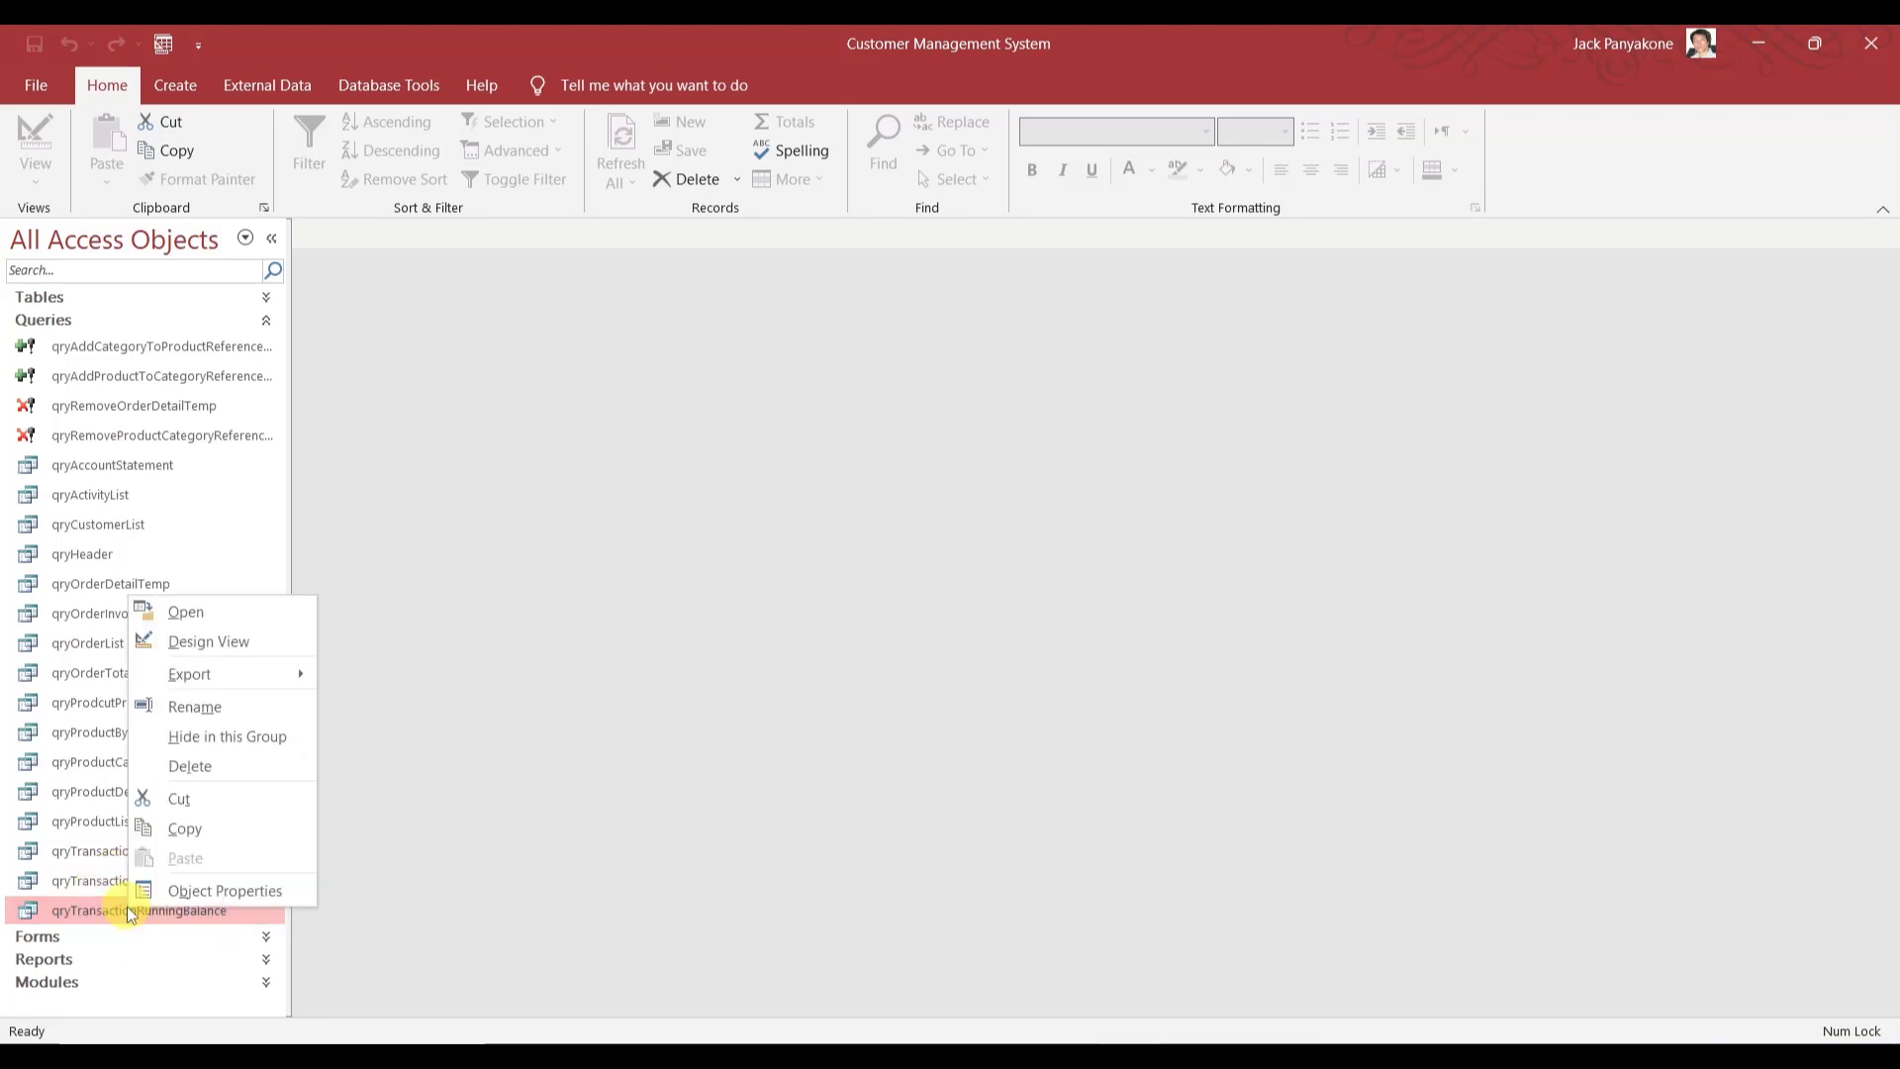
left_click(199, 643)
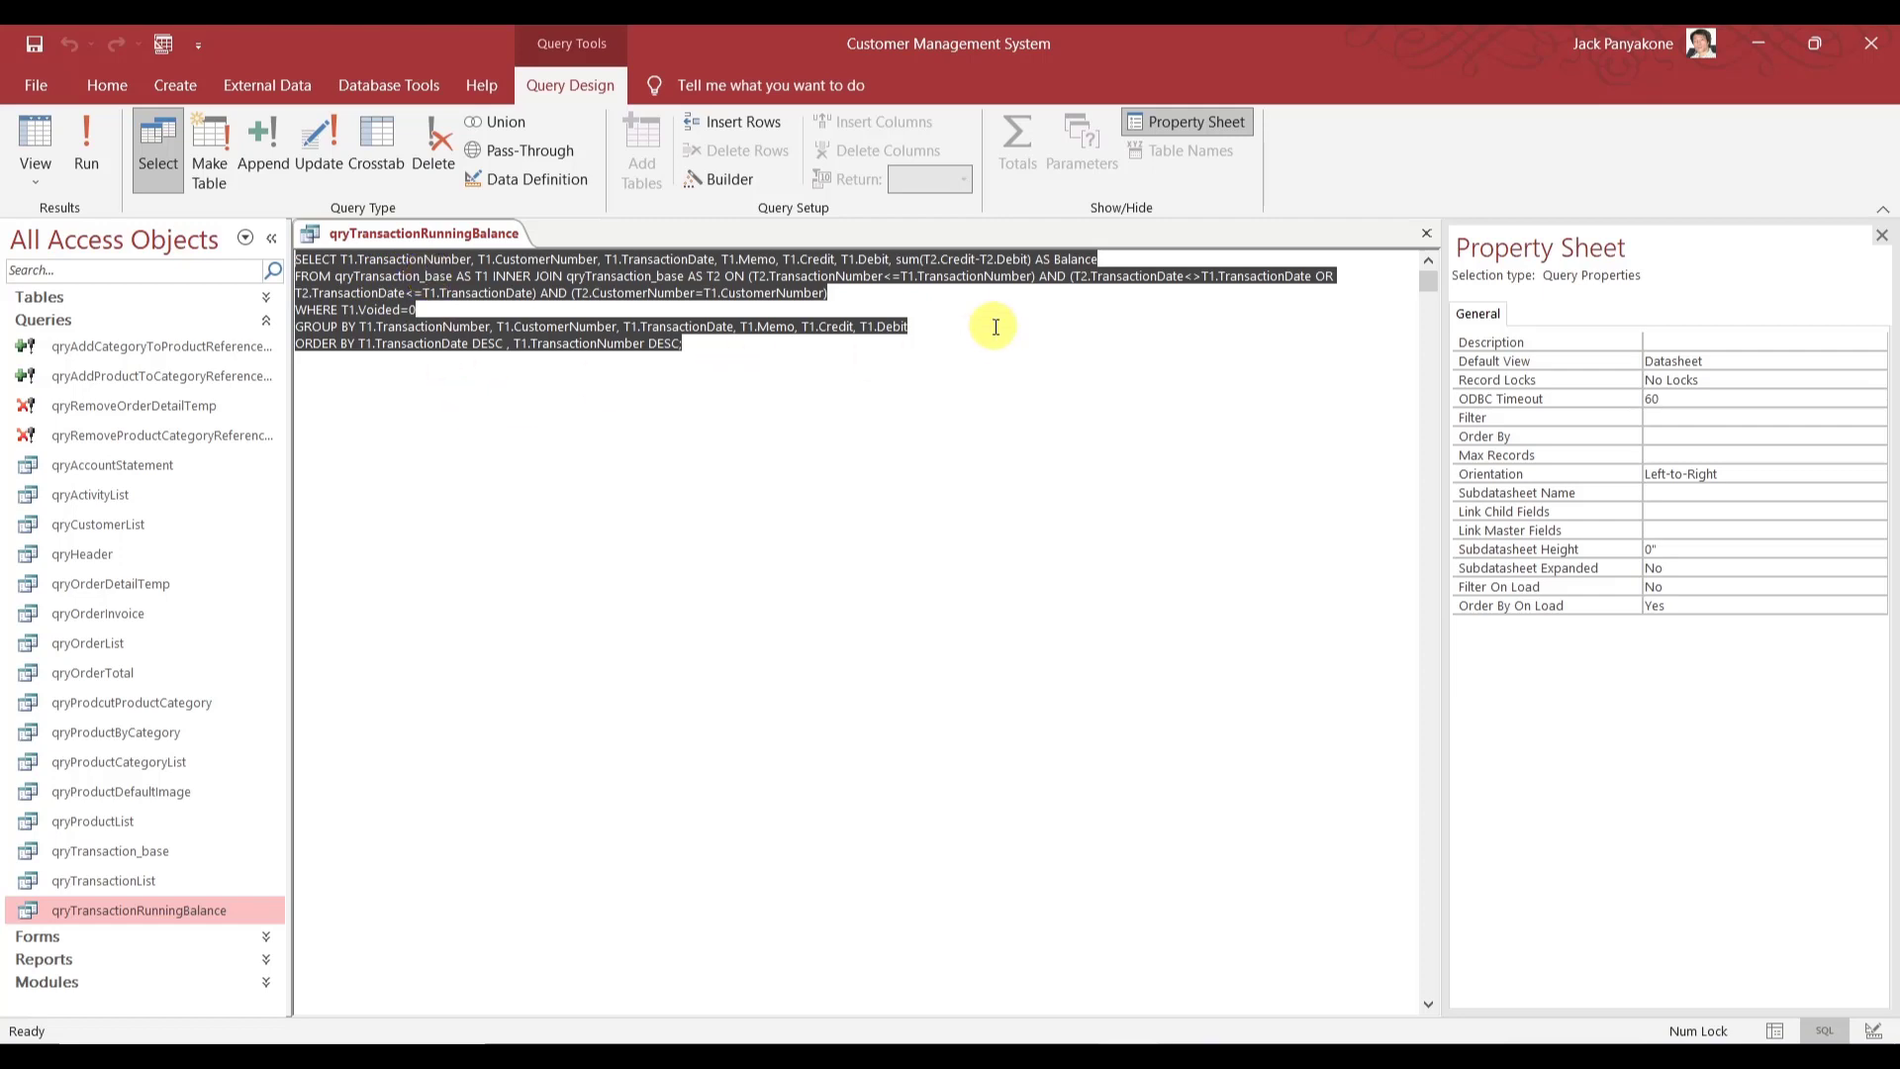
left_click(1427, 236)
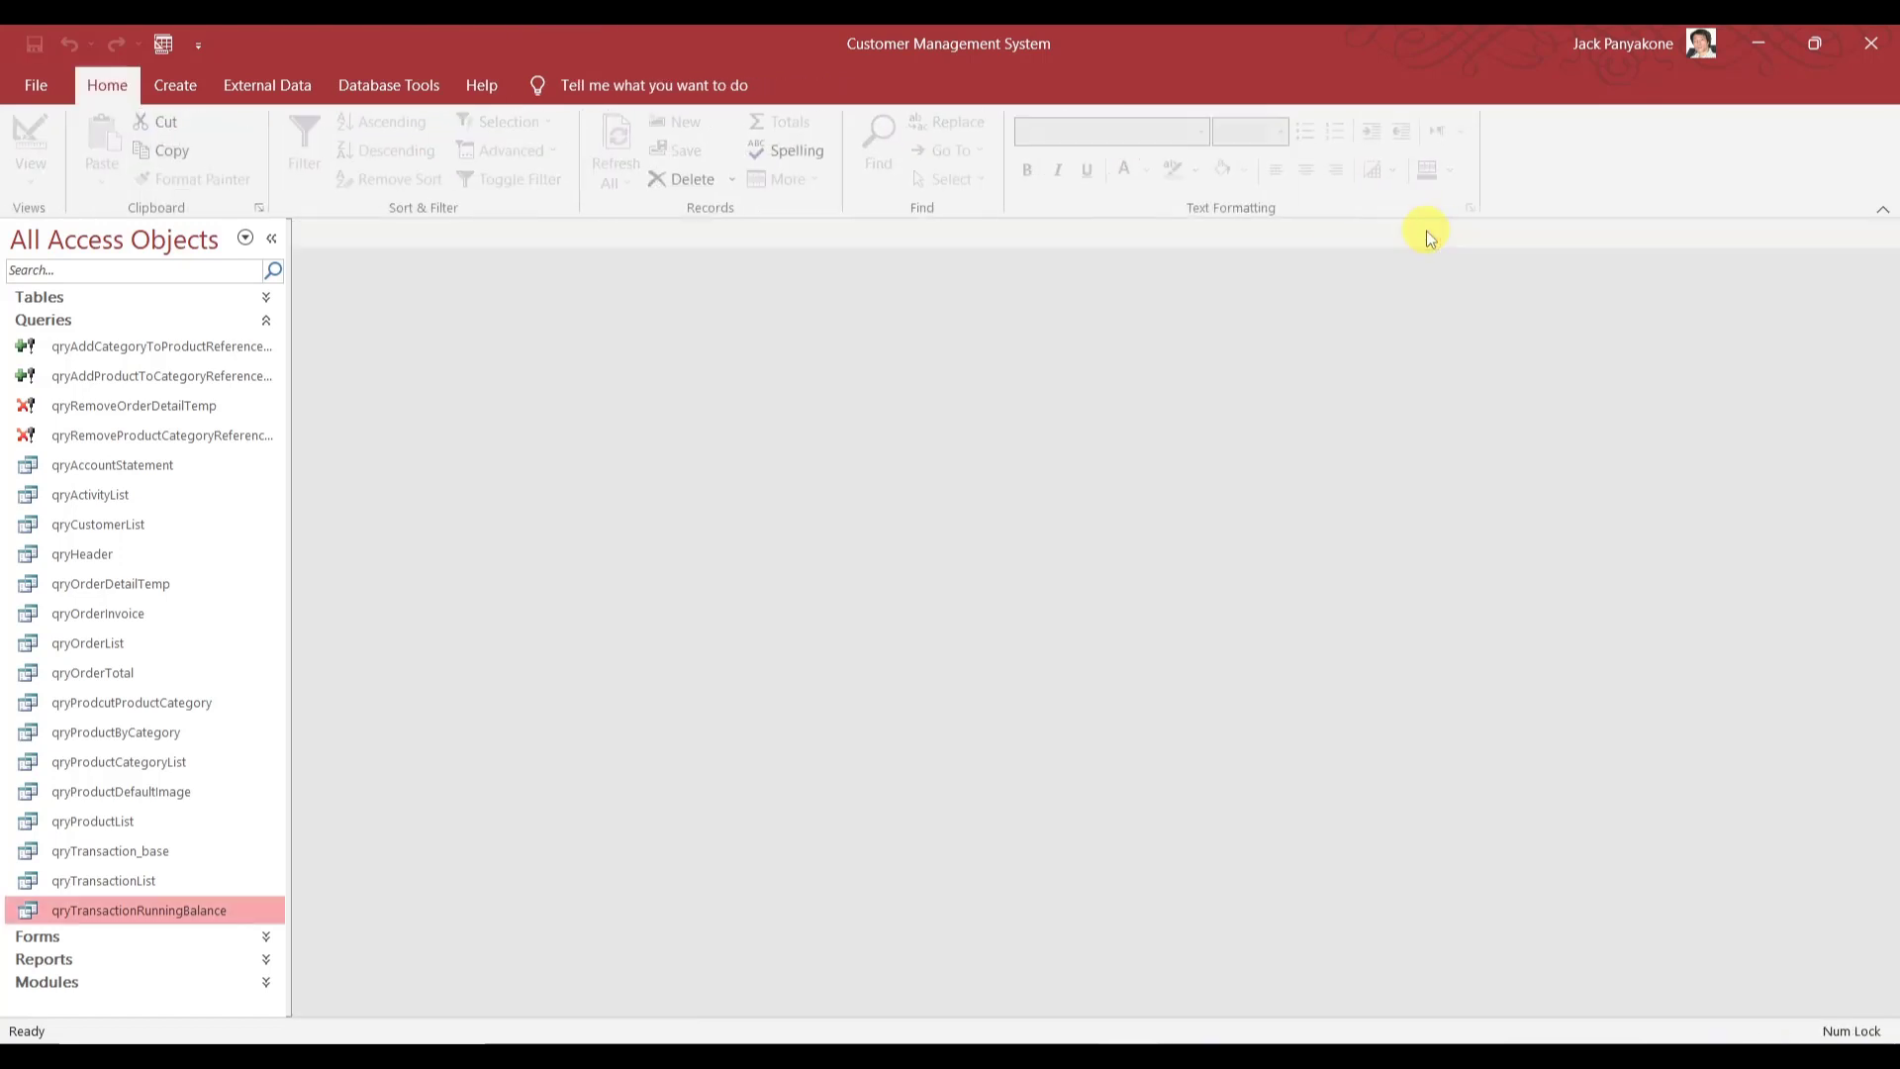
- Open the SQL of qryTransaction_base and replace [Transaction] with dbo_Transaction in the FROM clause
right_click(152, 852)
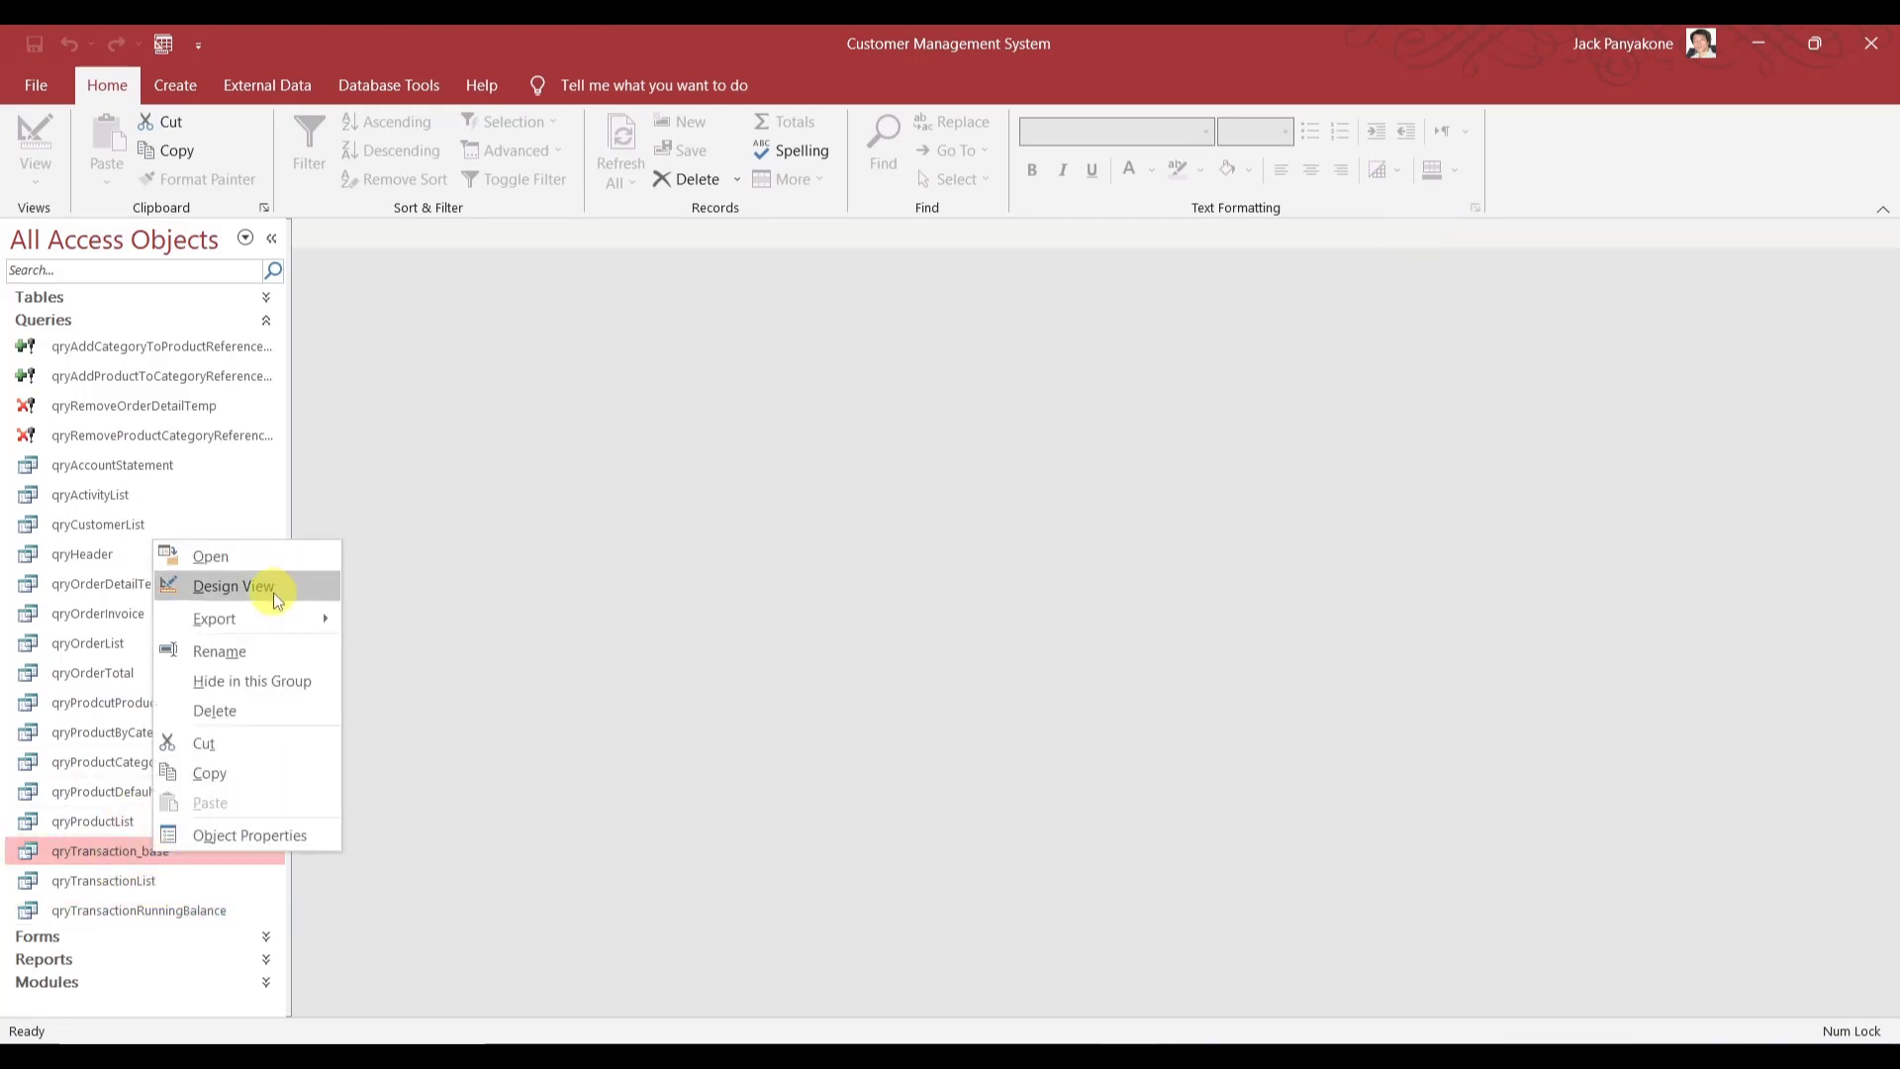
left_click(271, 590)
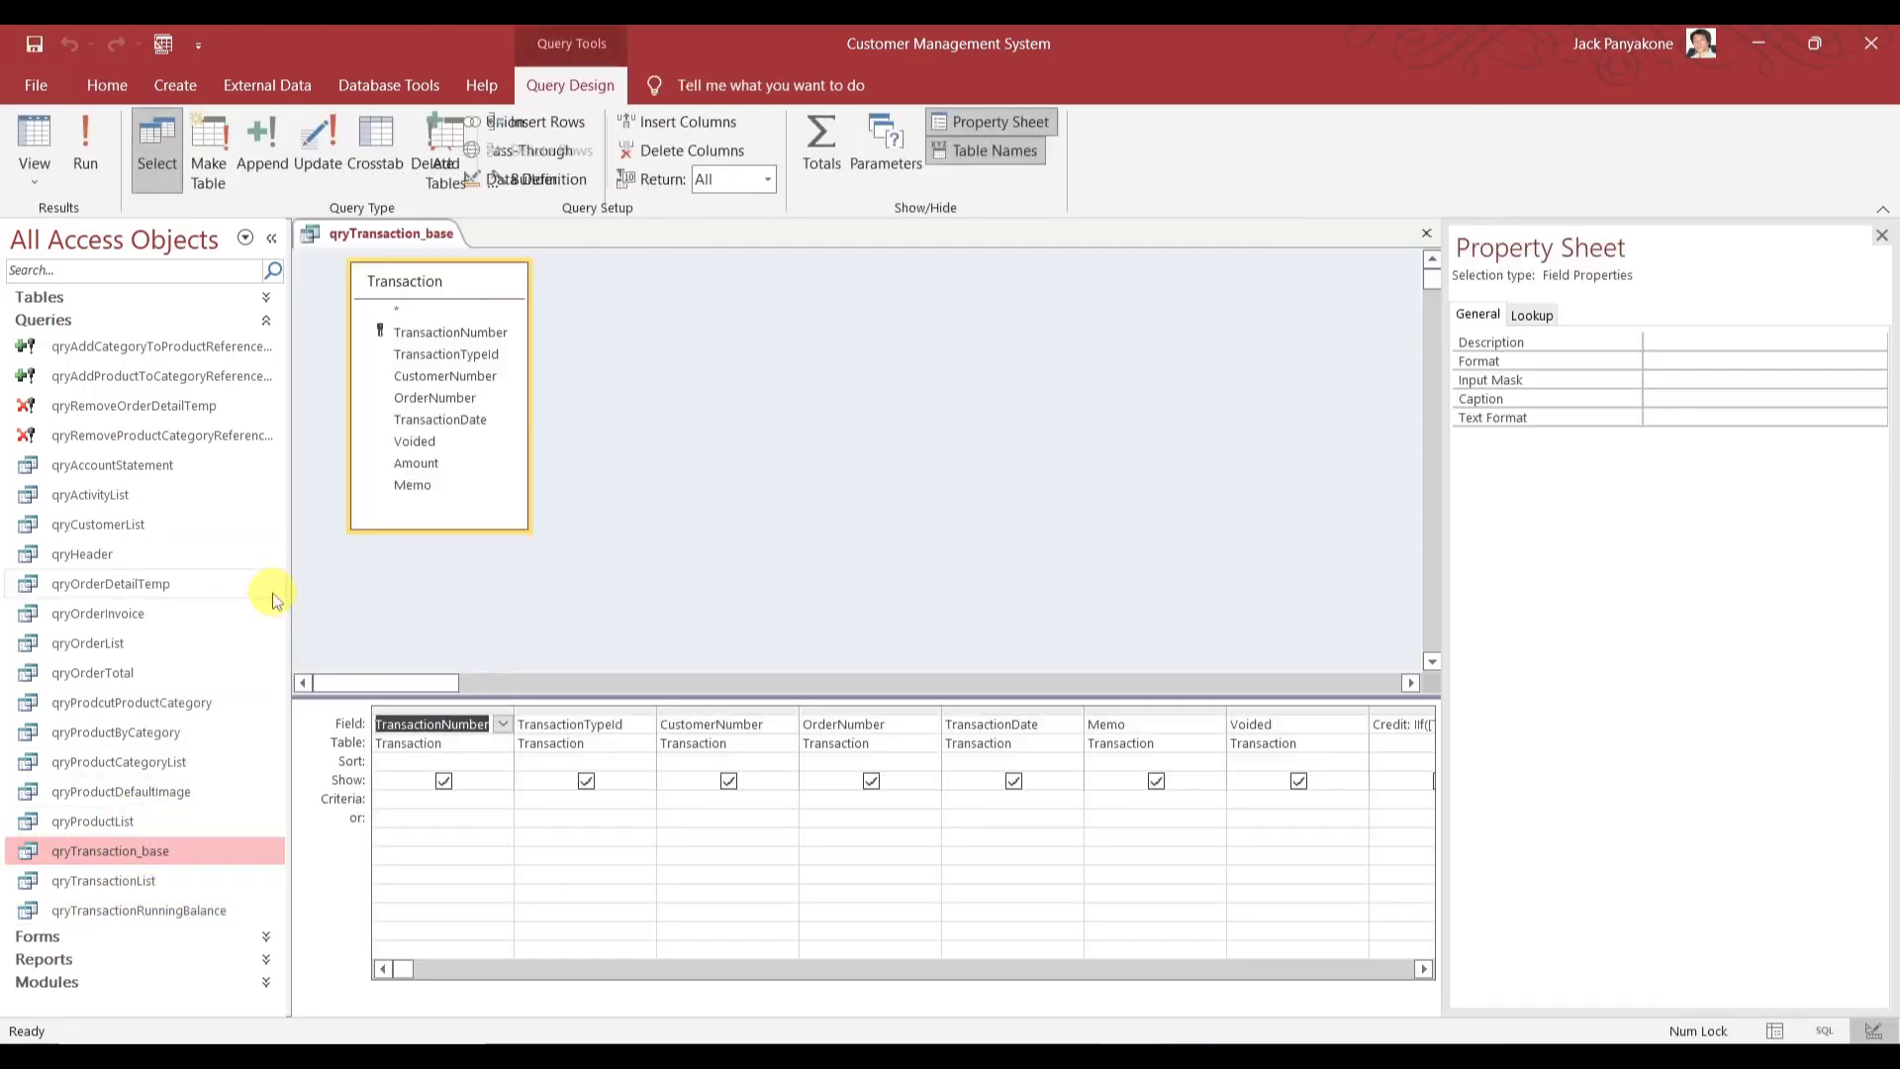
right_click(698, 375)
left_click(719, 390)
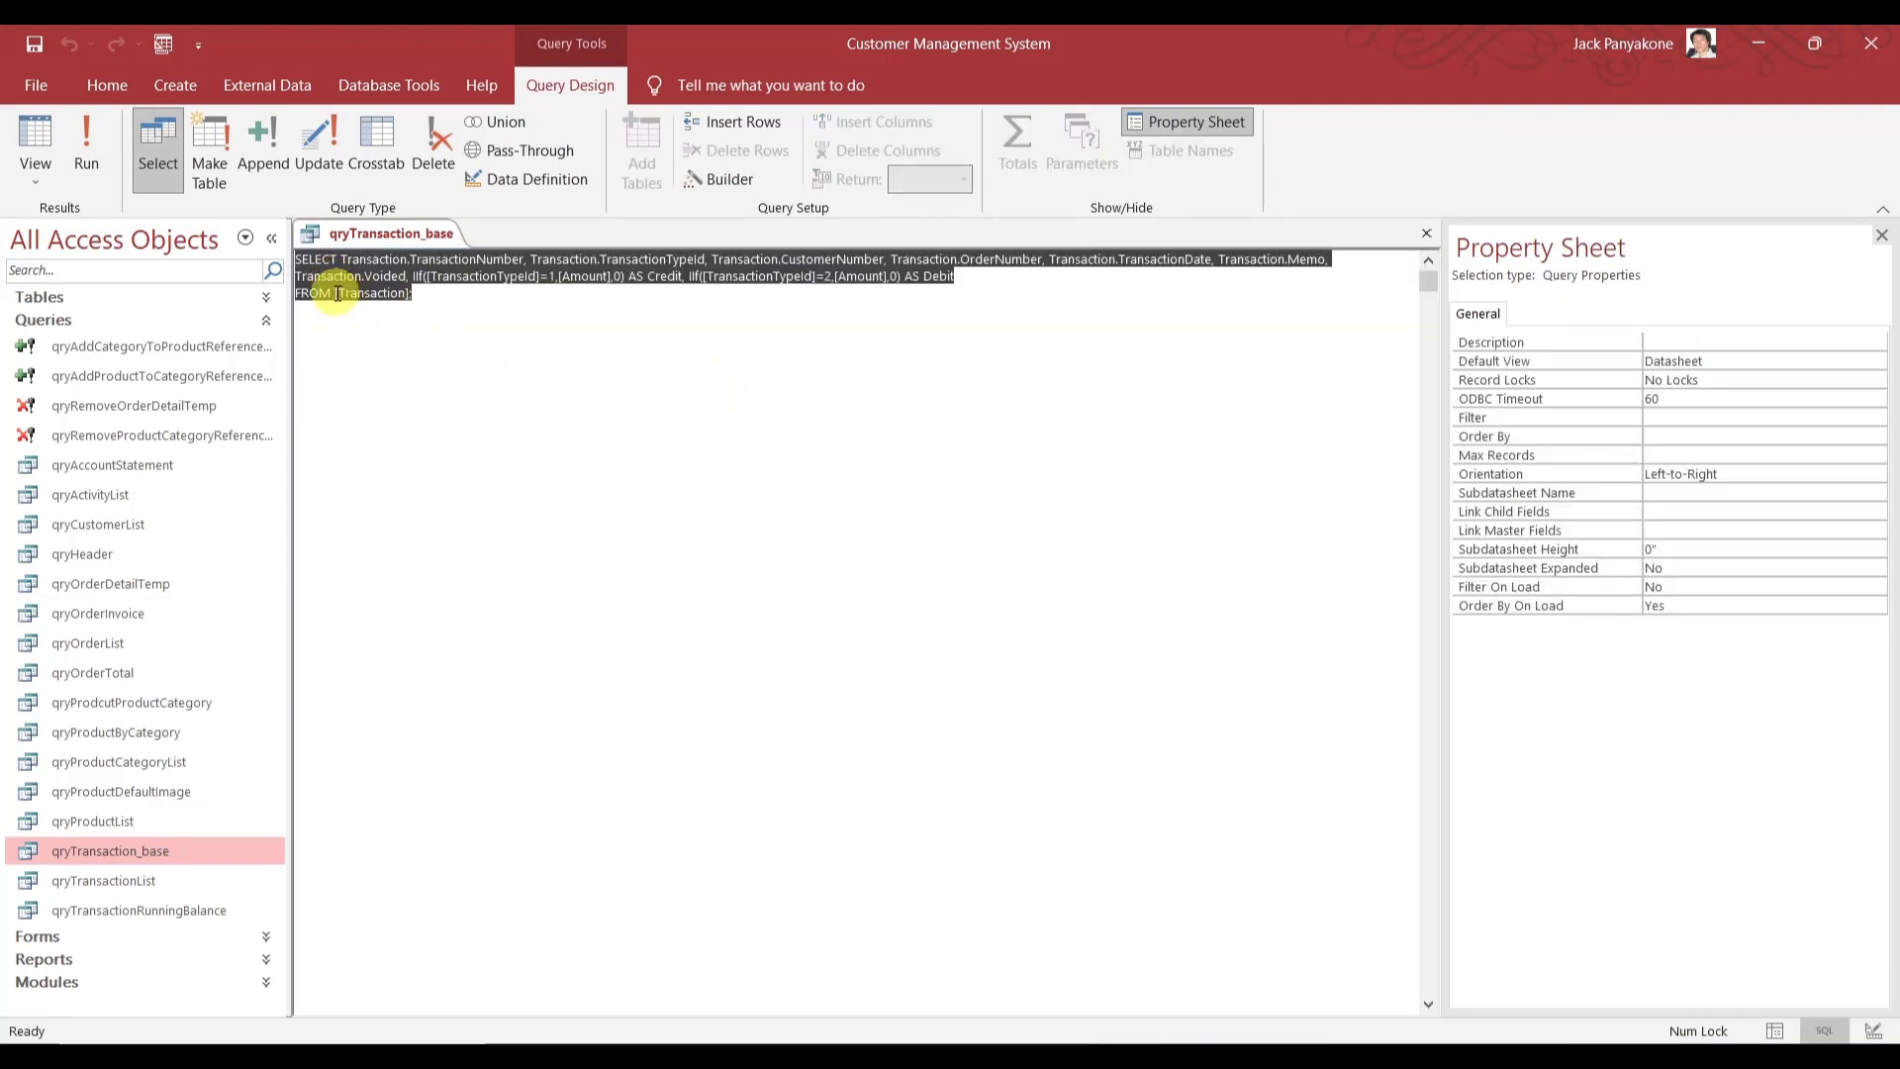
left_click(336, 294)
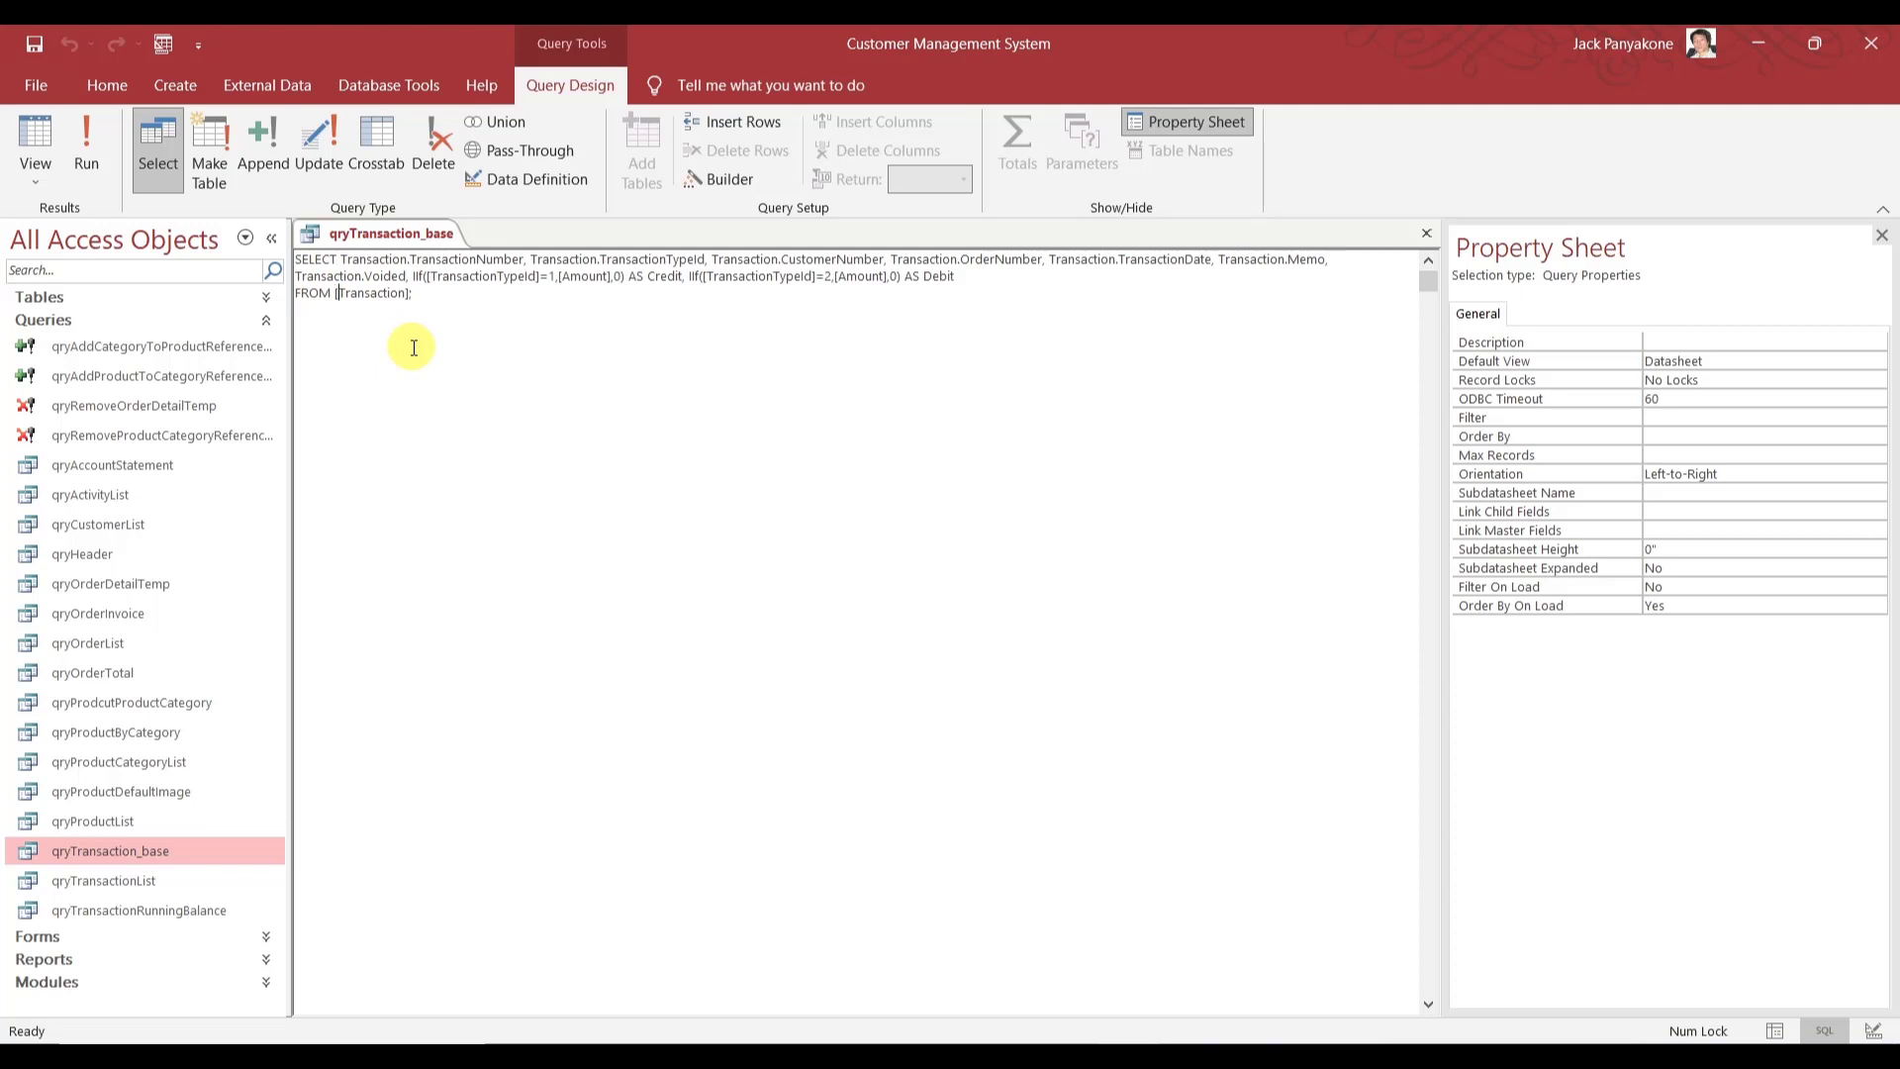
key("Delete")
type("dbo_")
left_click(450, 294)
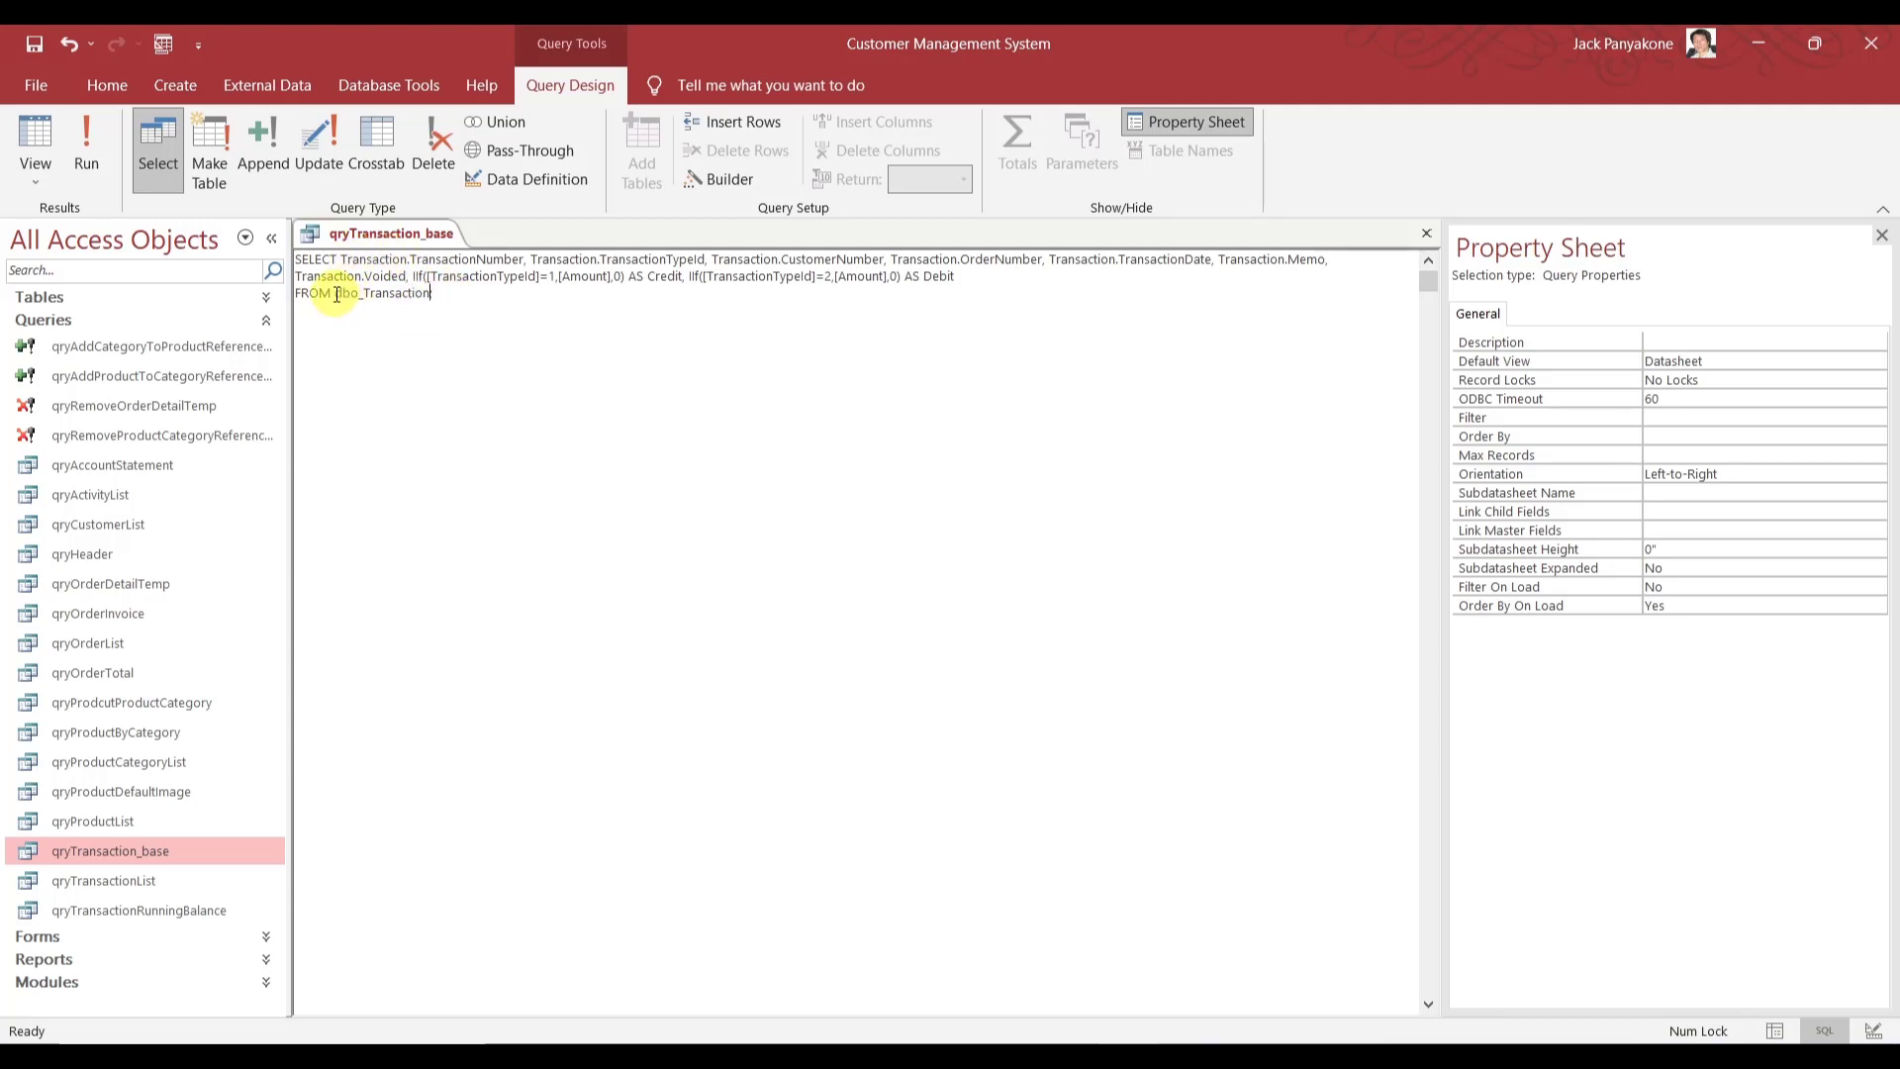
- Replace Transaction with dbo_Transaction for the TransactionNumber, TransactionTypeId and CustomerNumber fields in the SELECT clause
left_click_drag(337, 294, 423, 294)
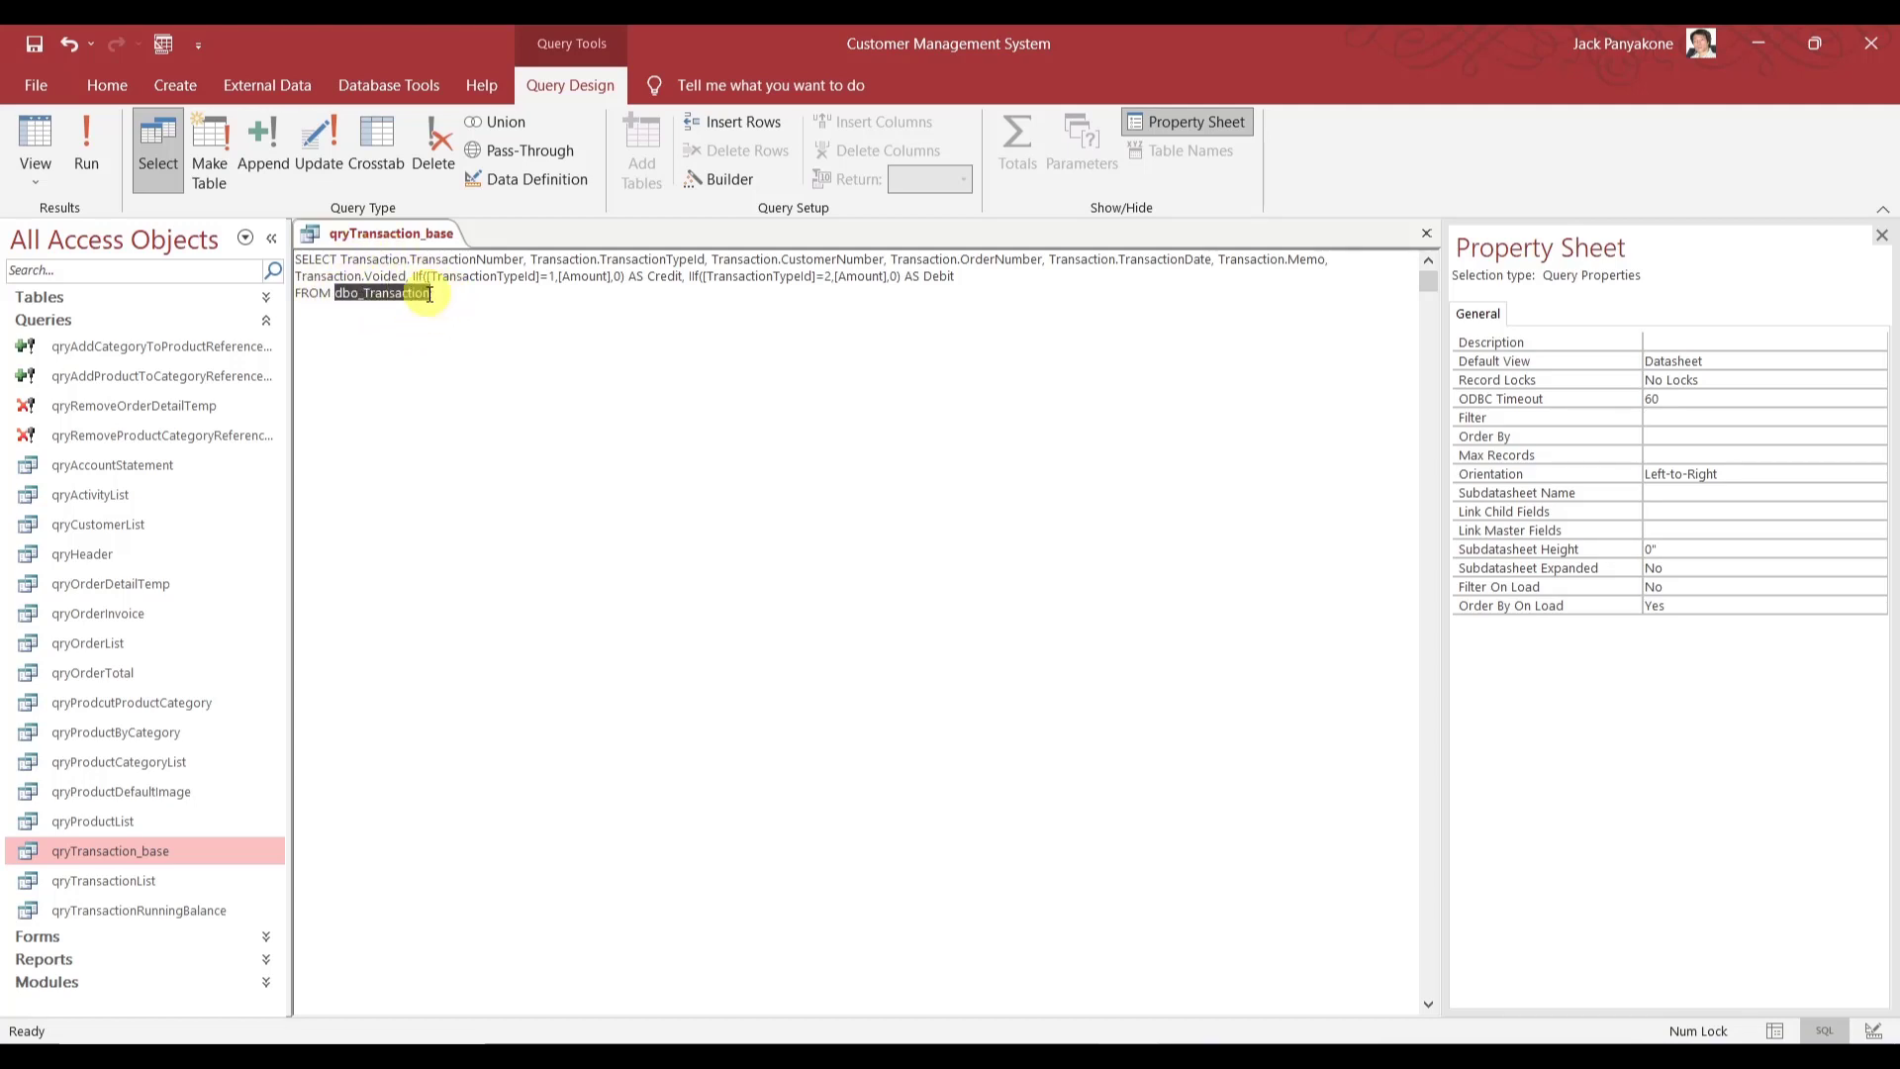
key("ctrl+c")
double_click(376, 259)
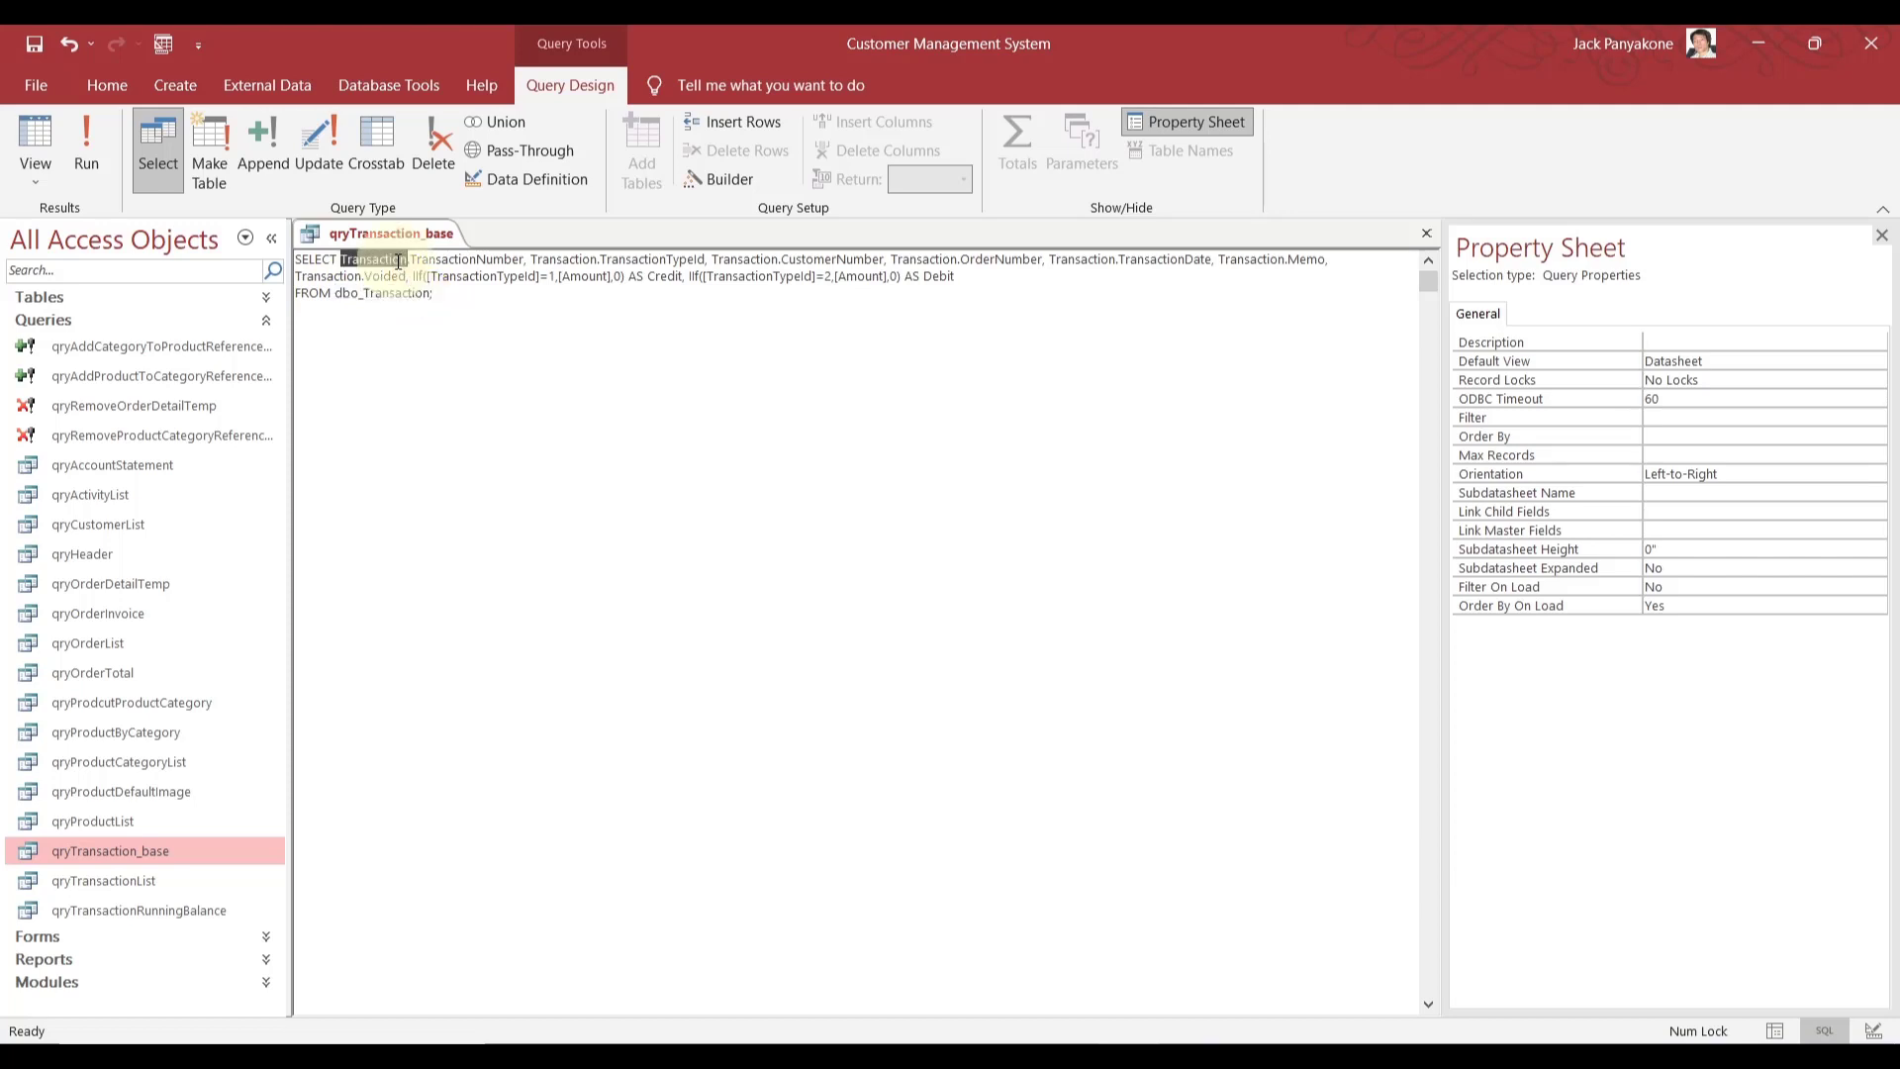
key("ctrl+v")
double_click(588, 259)
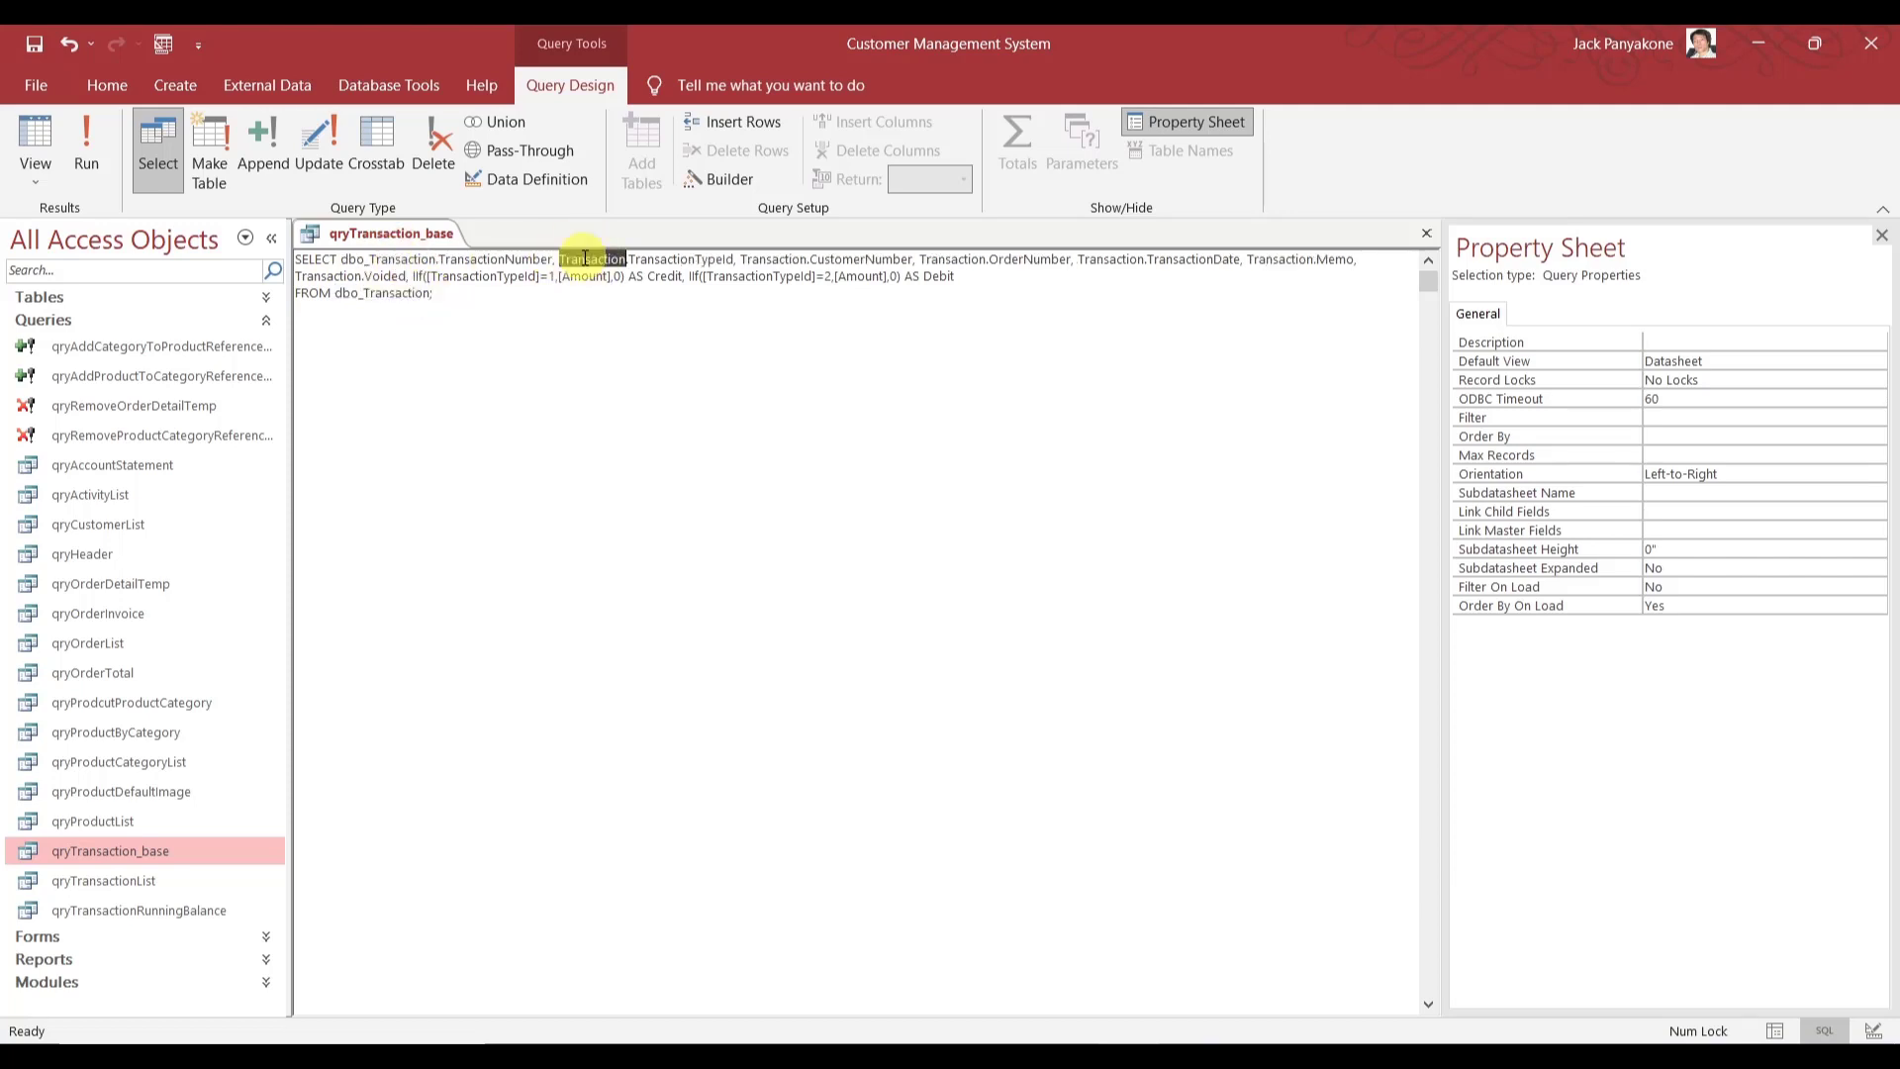
key("ctrl+v")
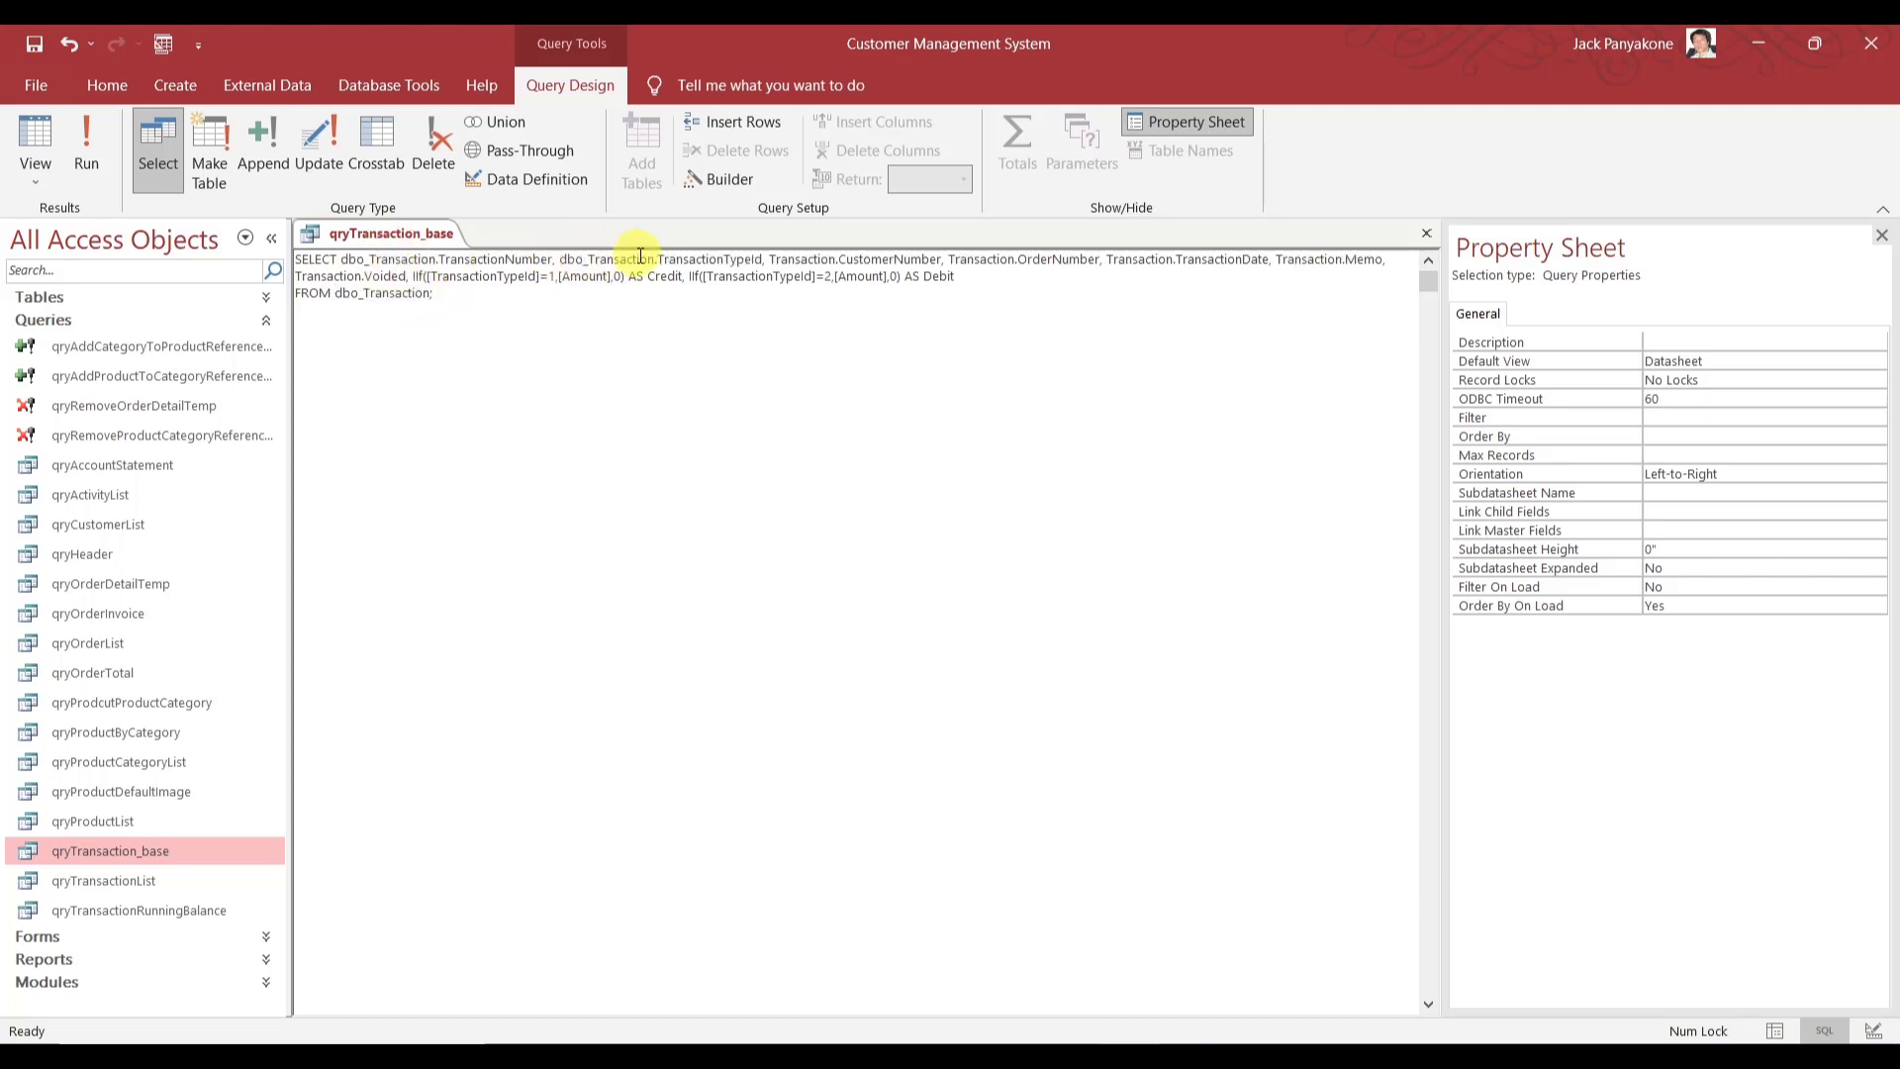
double_click(784, 259)
key("ctrl+v")
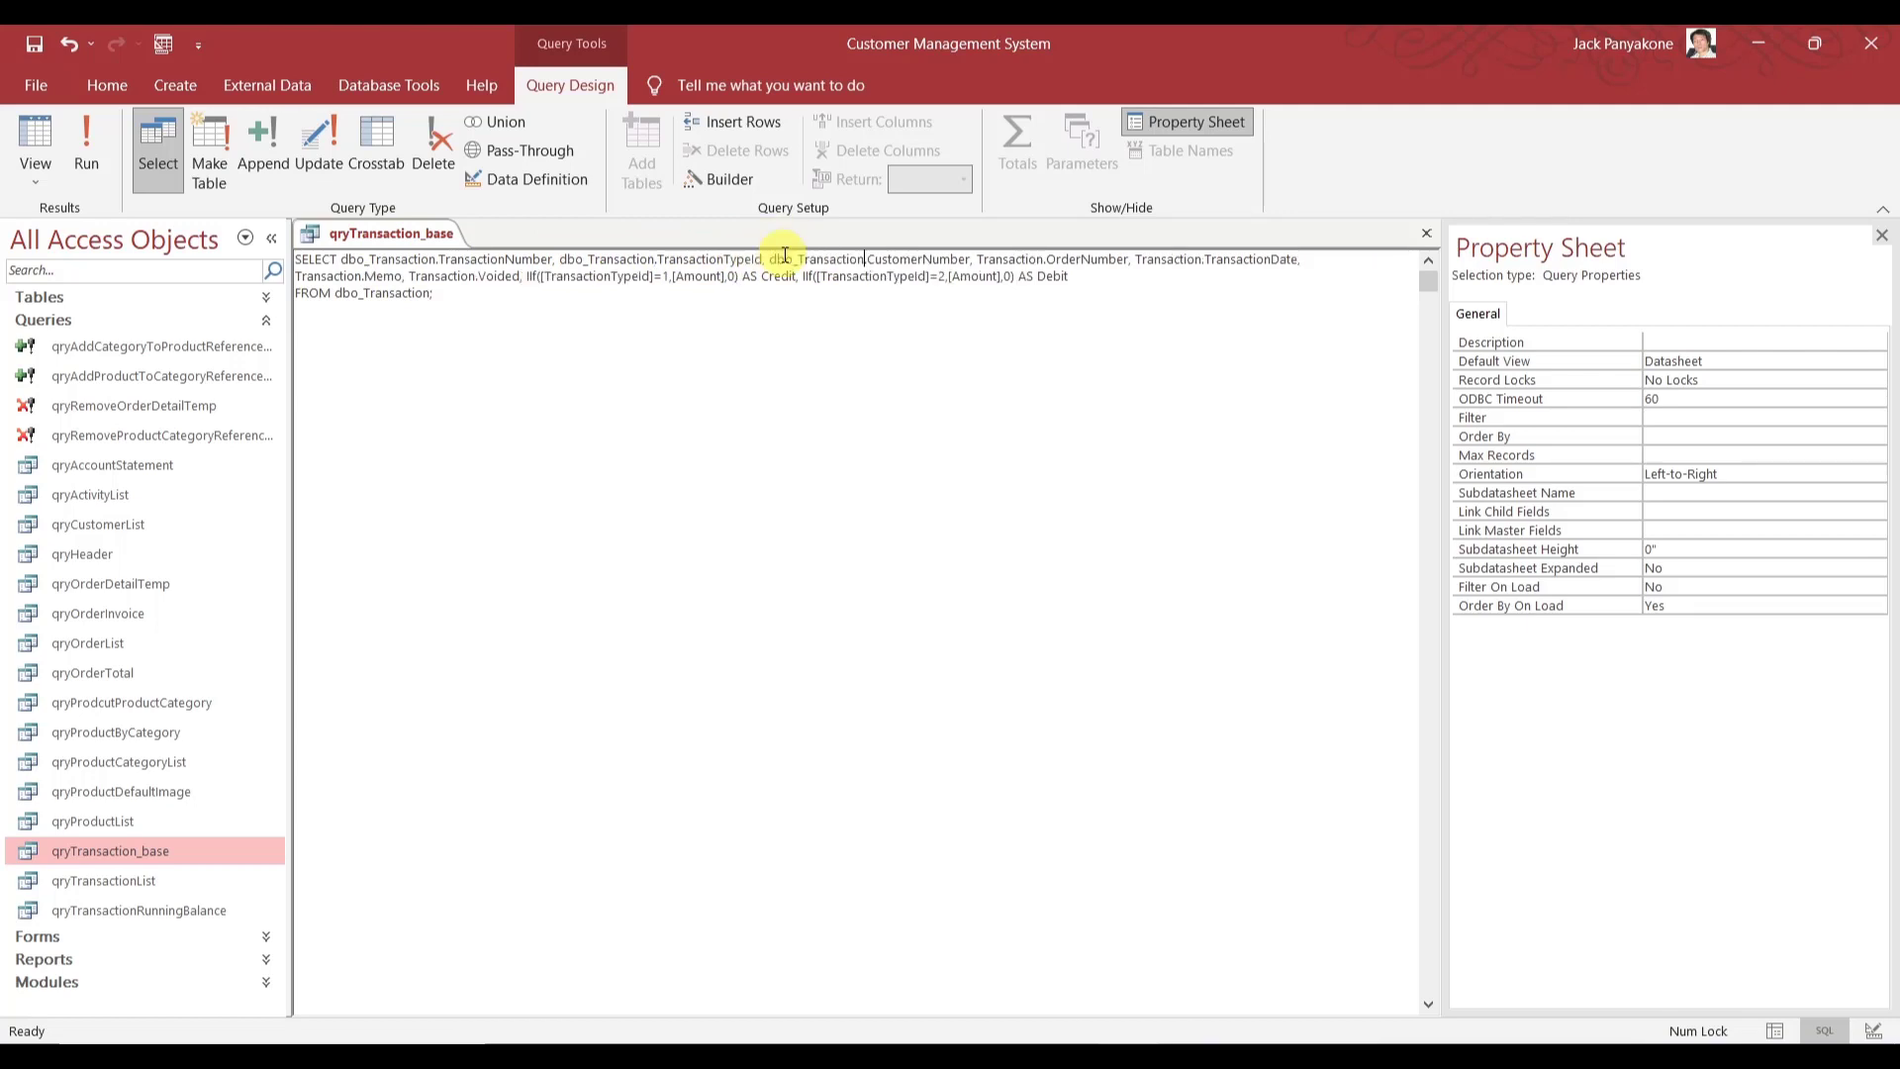
- Replace Transaction with dbo_Transaction for the OrderNumber, TransactionDate, Memo and Voided fields in the SELECT clause
double_click(997, 259)
key("ctrl+v")
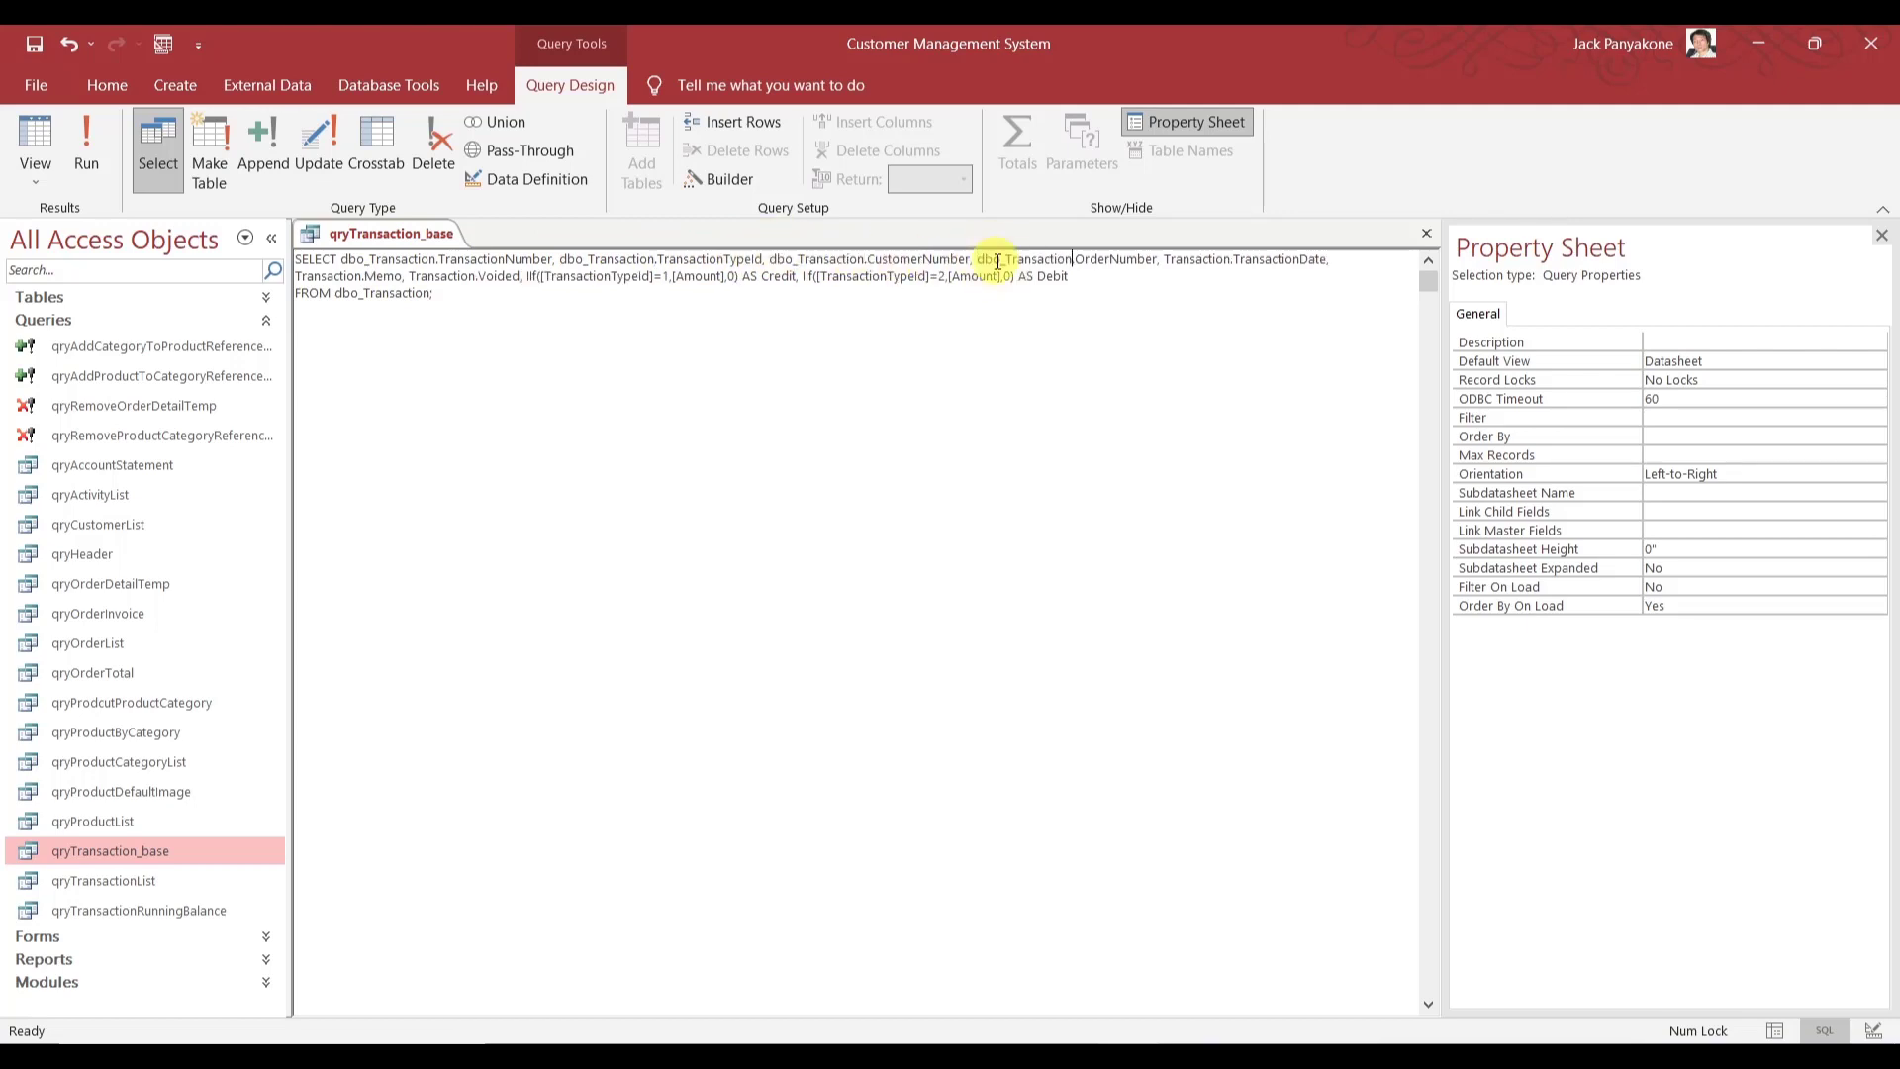
double_click(1187, 260)
key("ctrl+v")
double_click(341, 276)
key("ctrl+v")
double_click(486, 276)
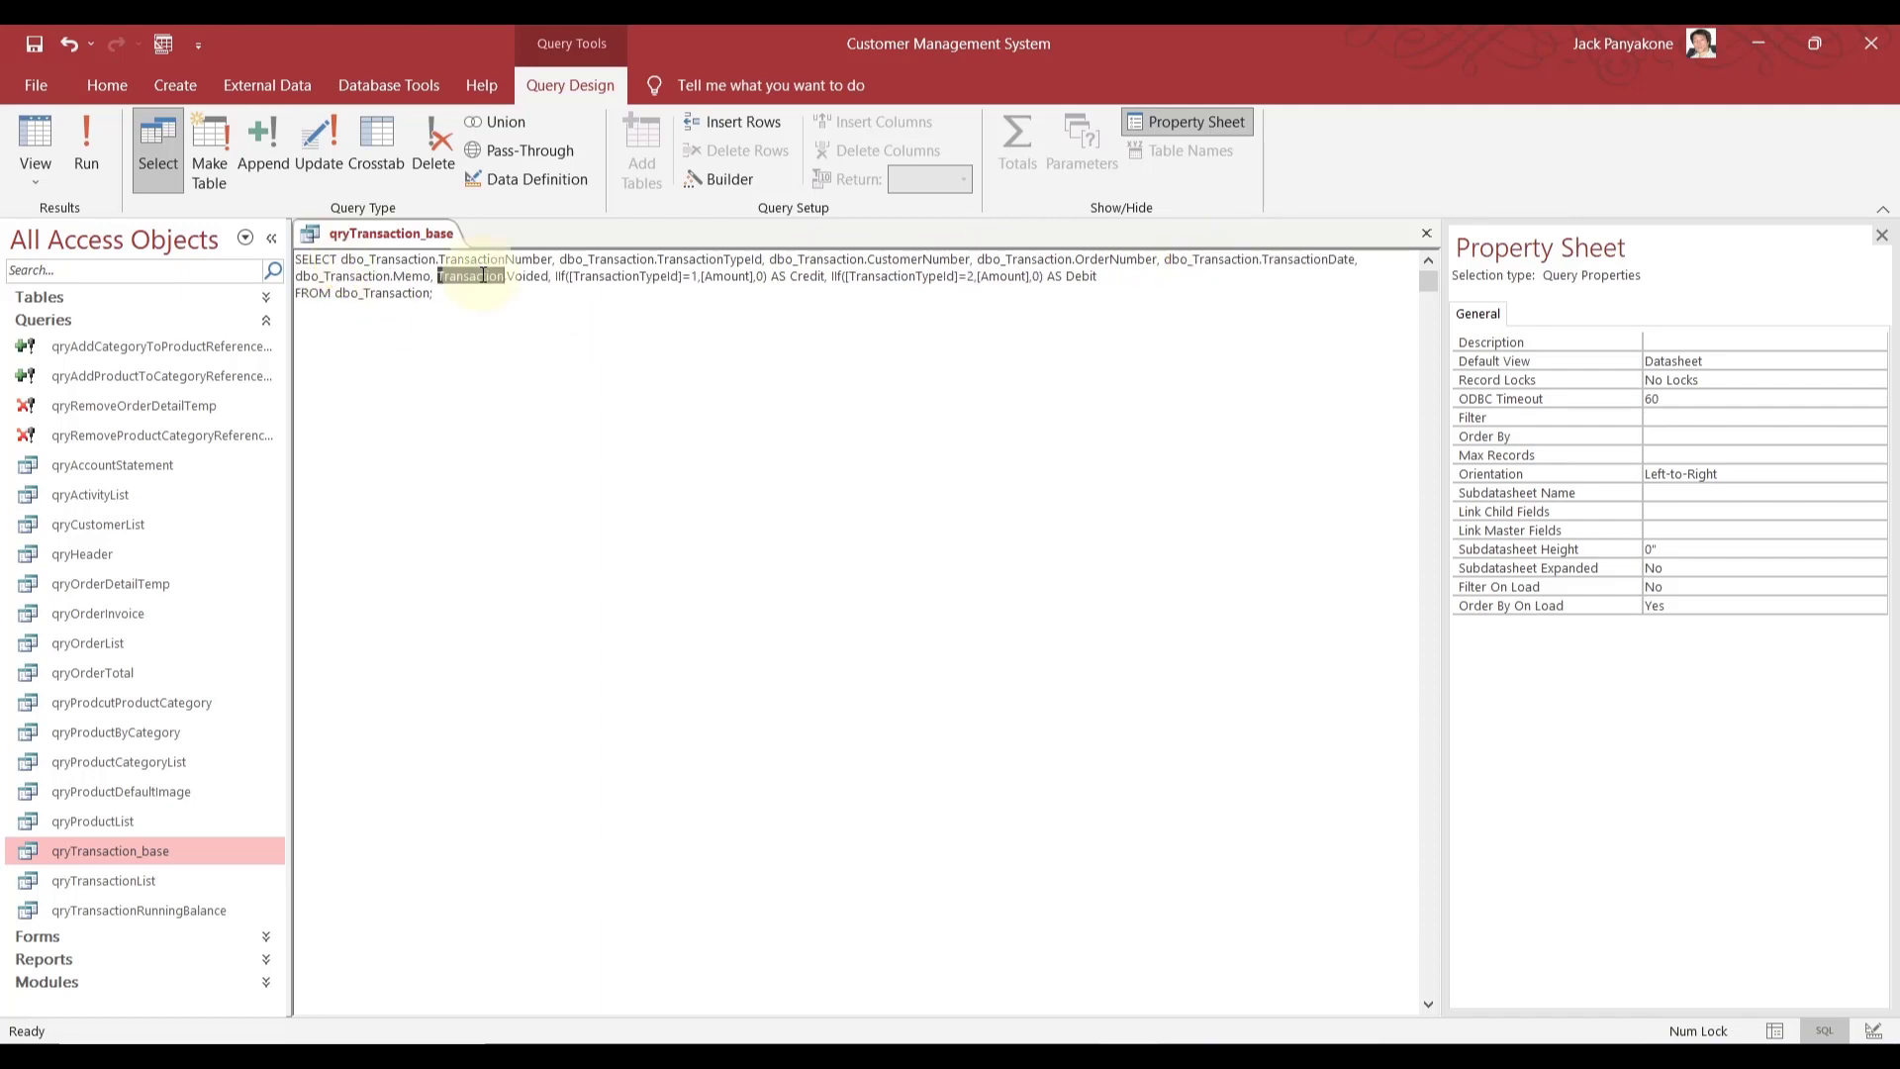
key("ctrl+v")
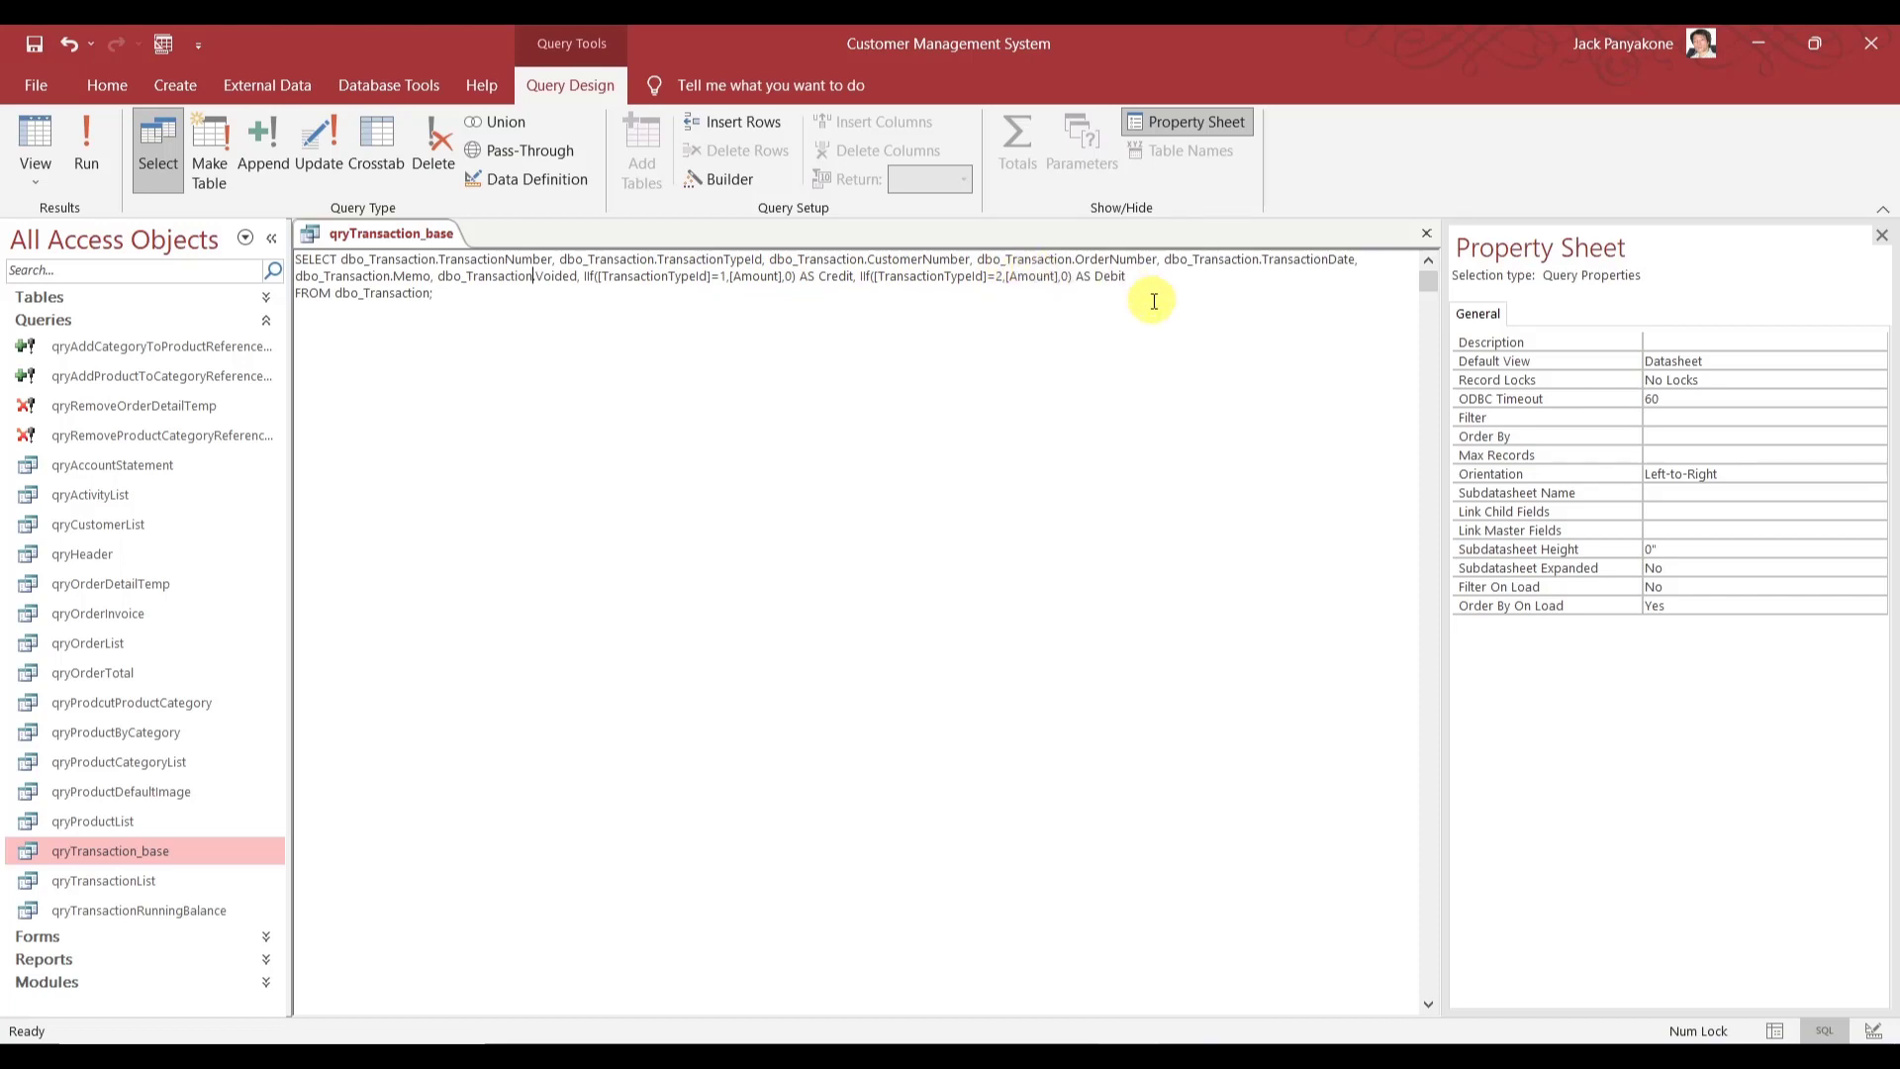
- Run qryTransaction_base from its design grid to check the records, and close the query with its design changes saved
right_click(417, 241)
left_click(475, 351)
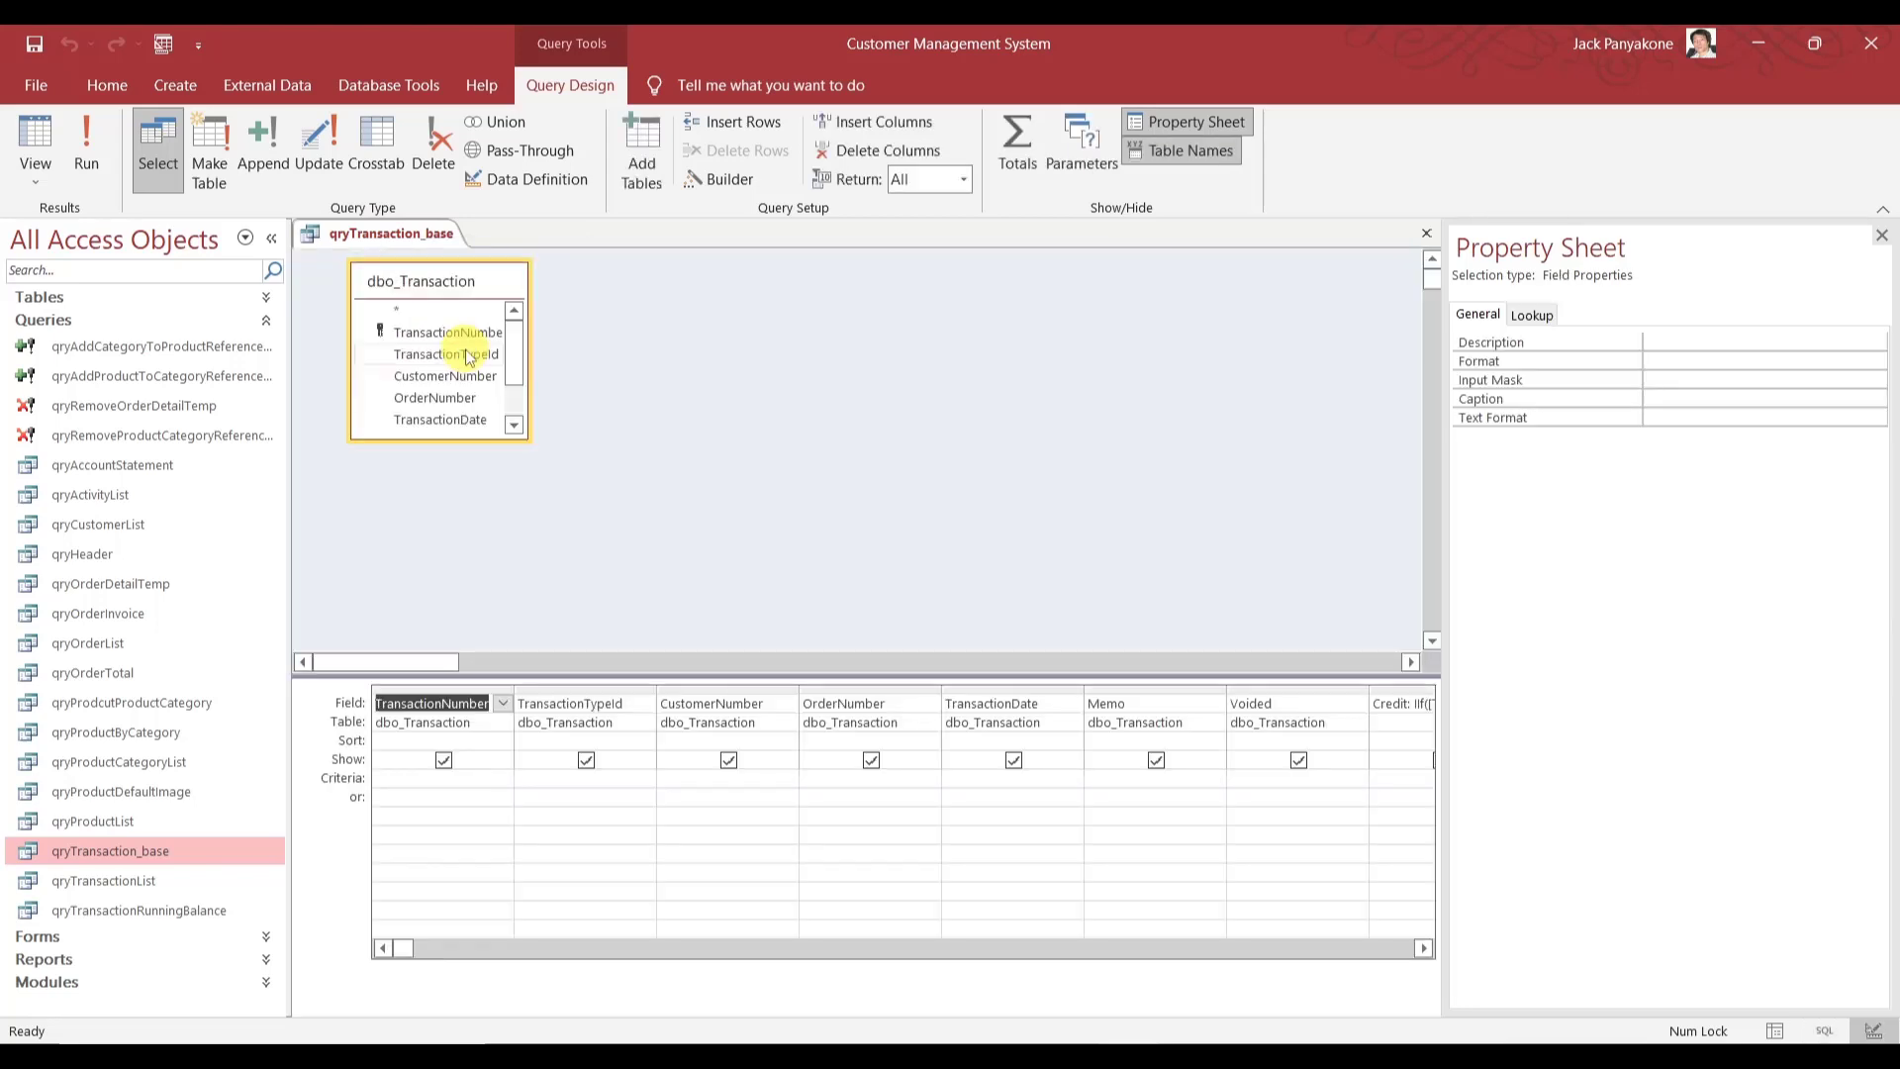
left_click(87, 166)
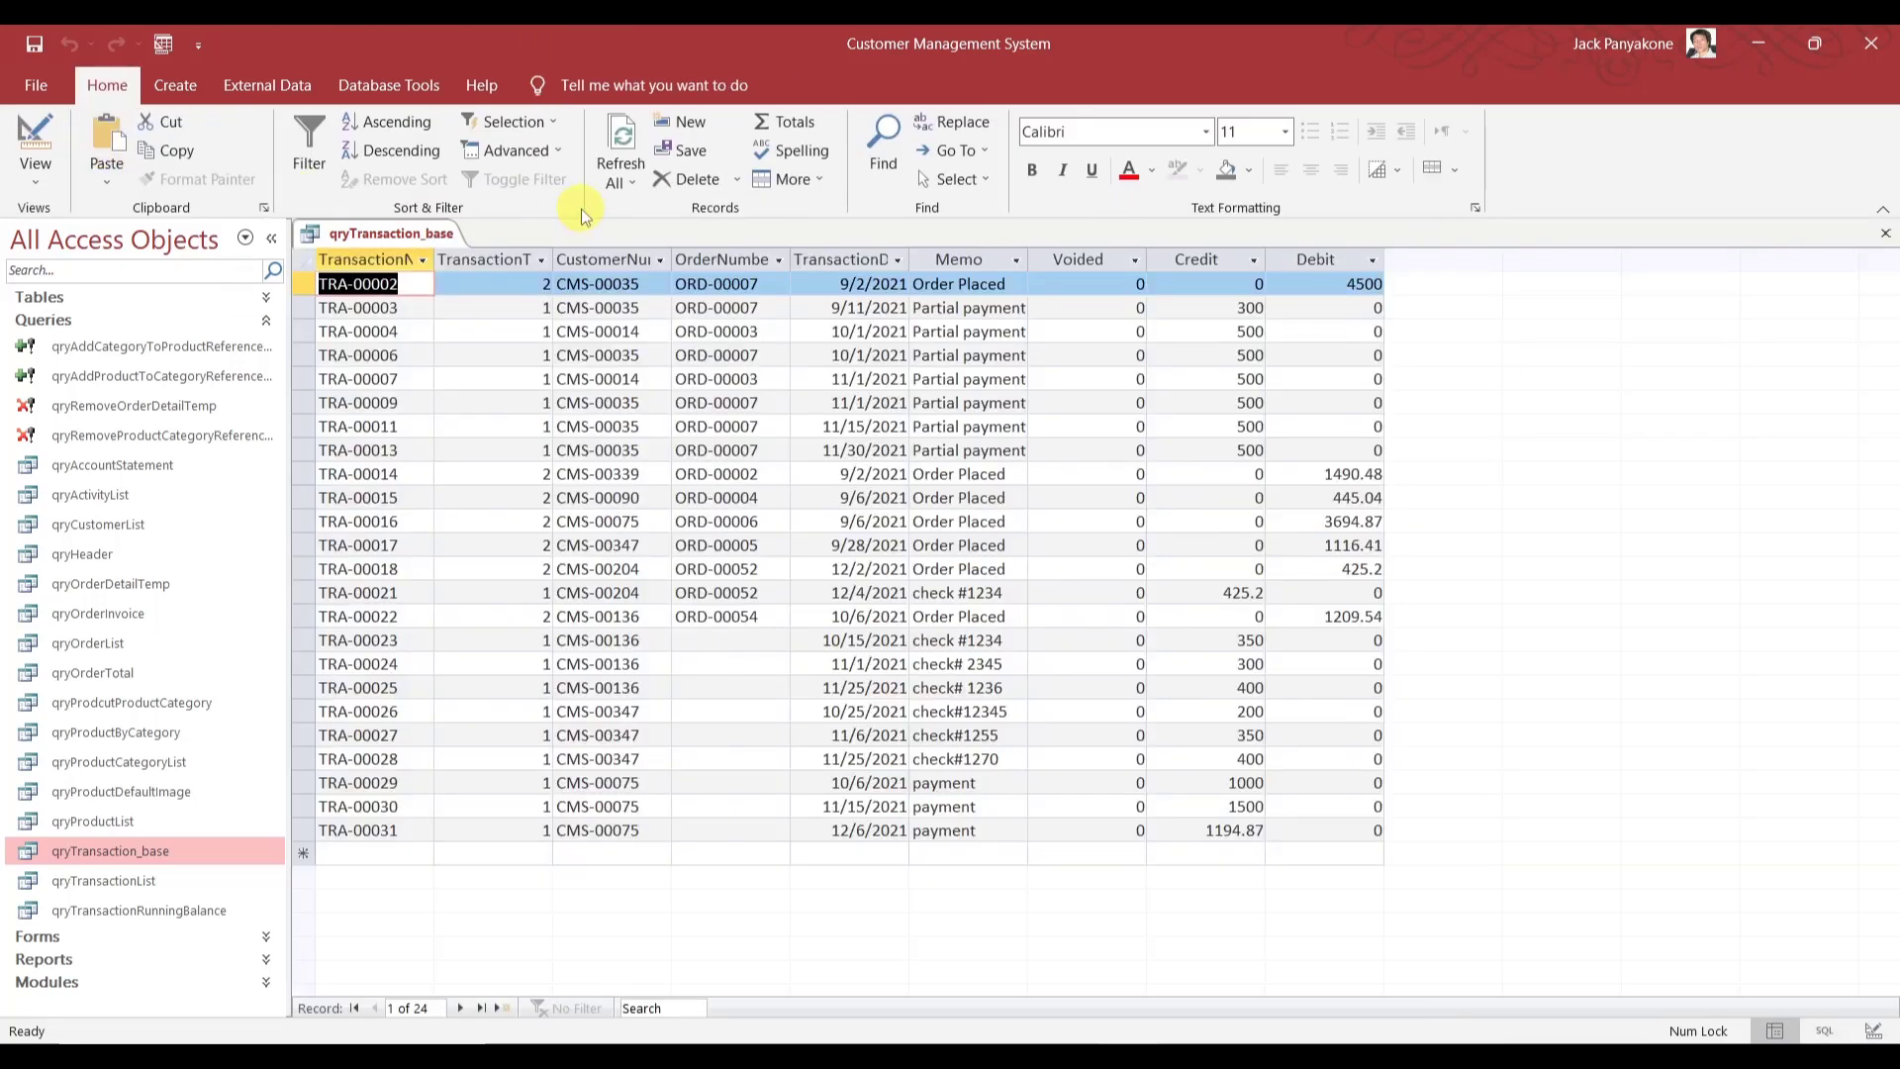
left_click(1885, 234)
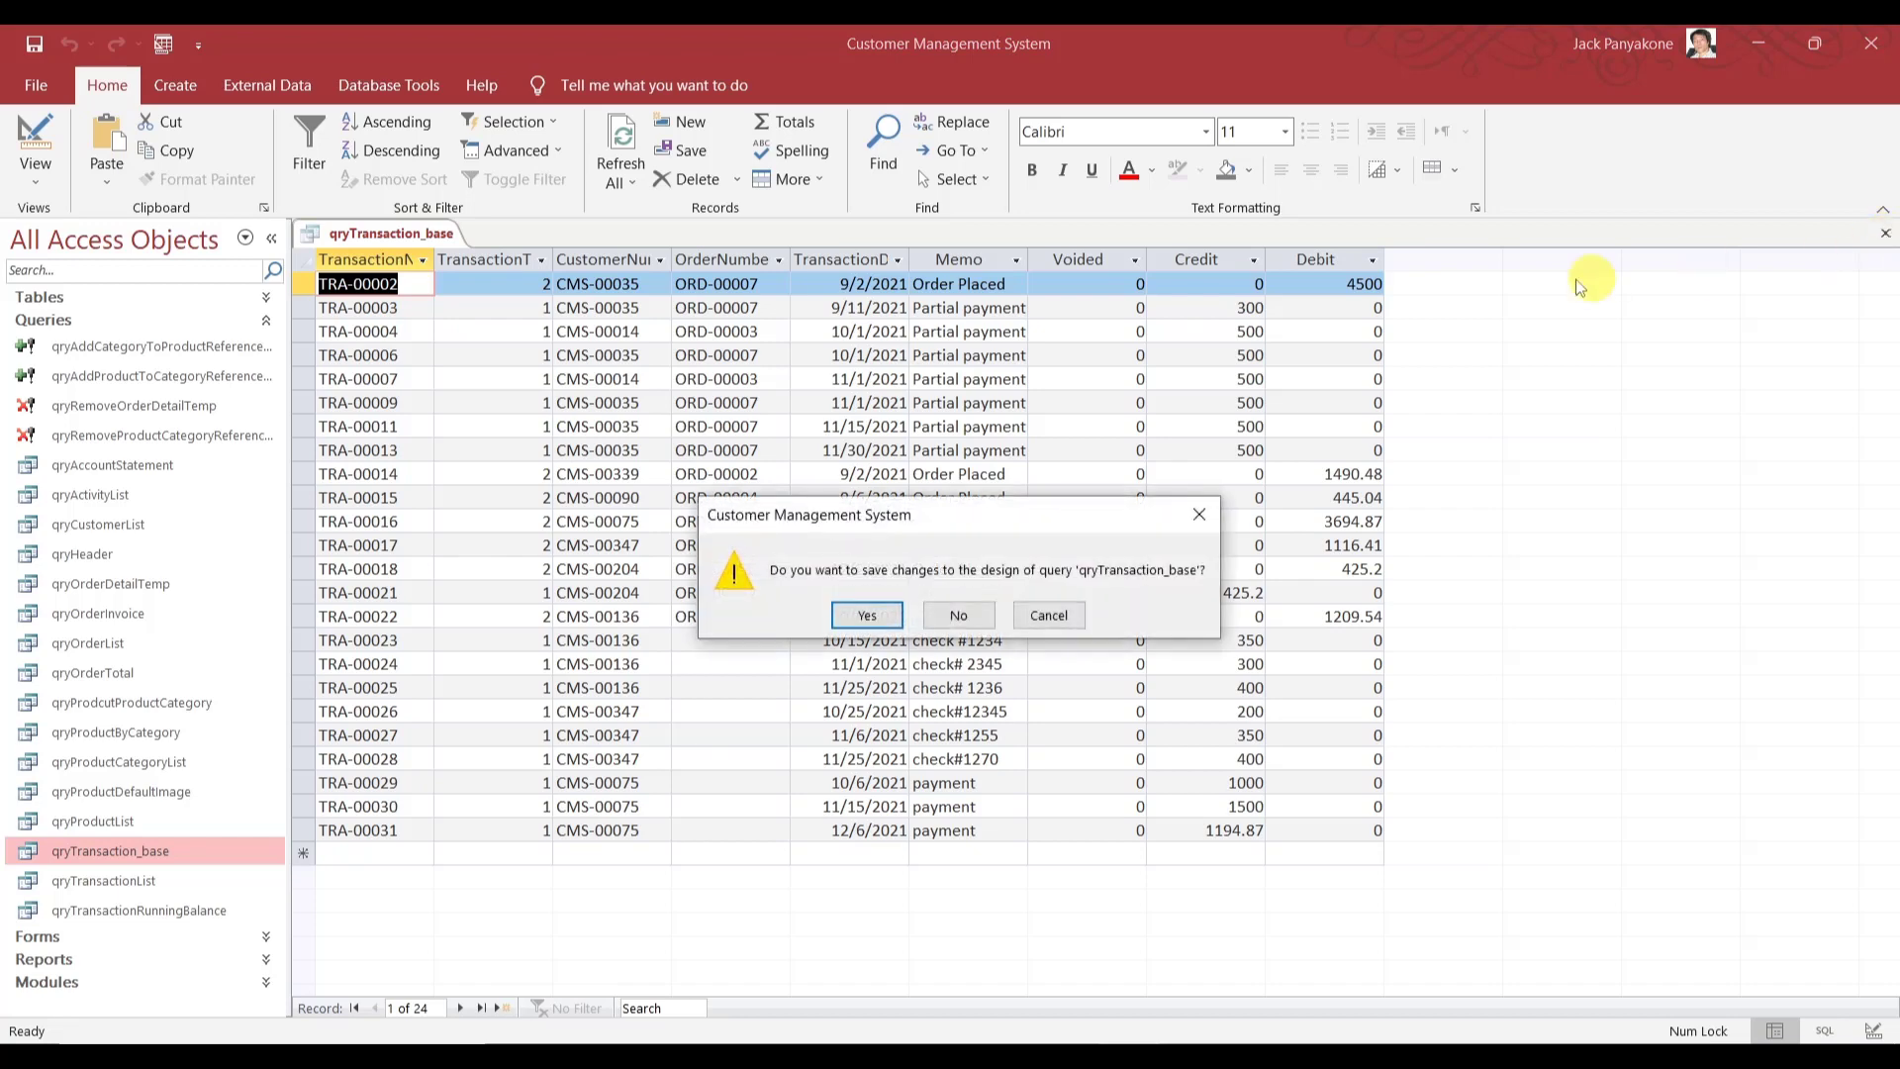
left_click(867, 614)
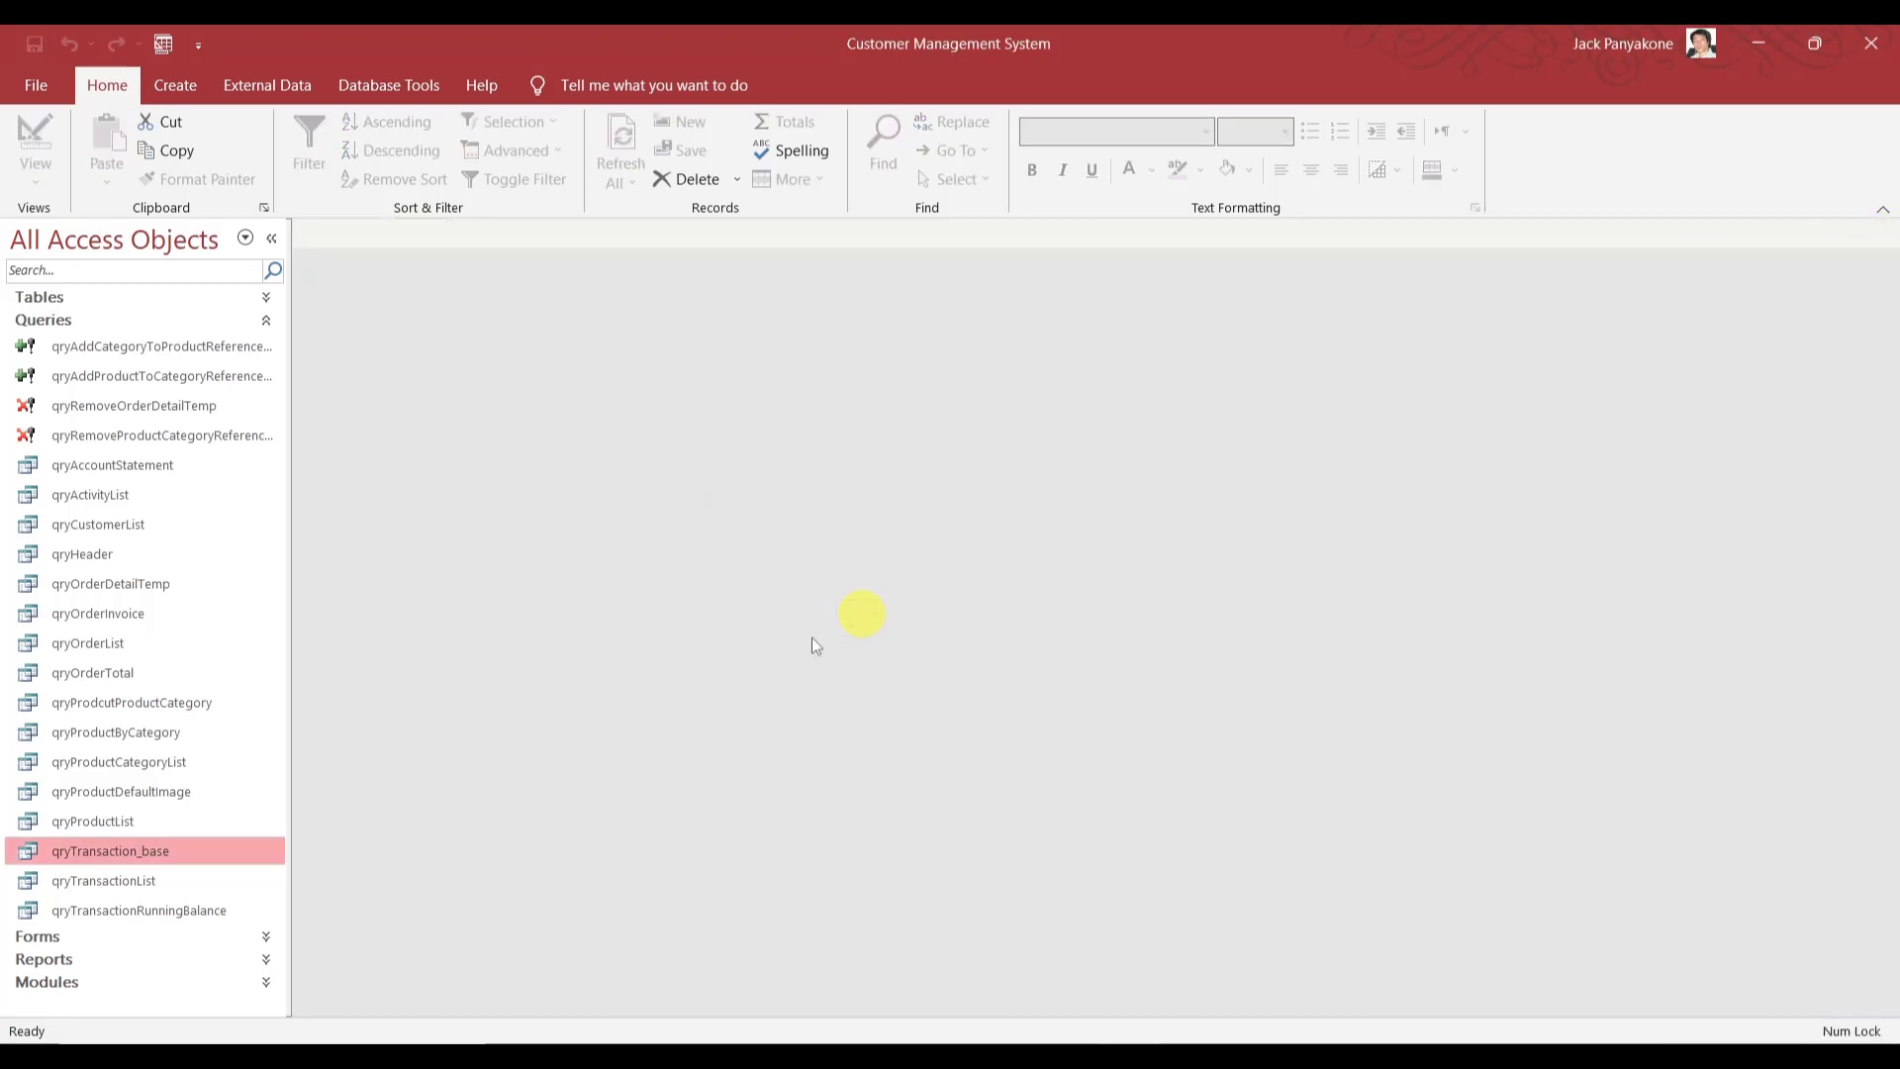
- Open qryTransactionRunningBalance to check its records and design grid, dismiss the join notices, and close the query
double_click(171, 917)
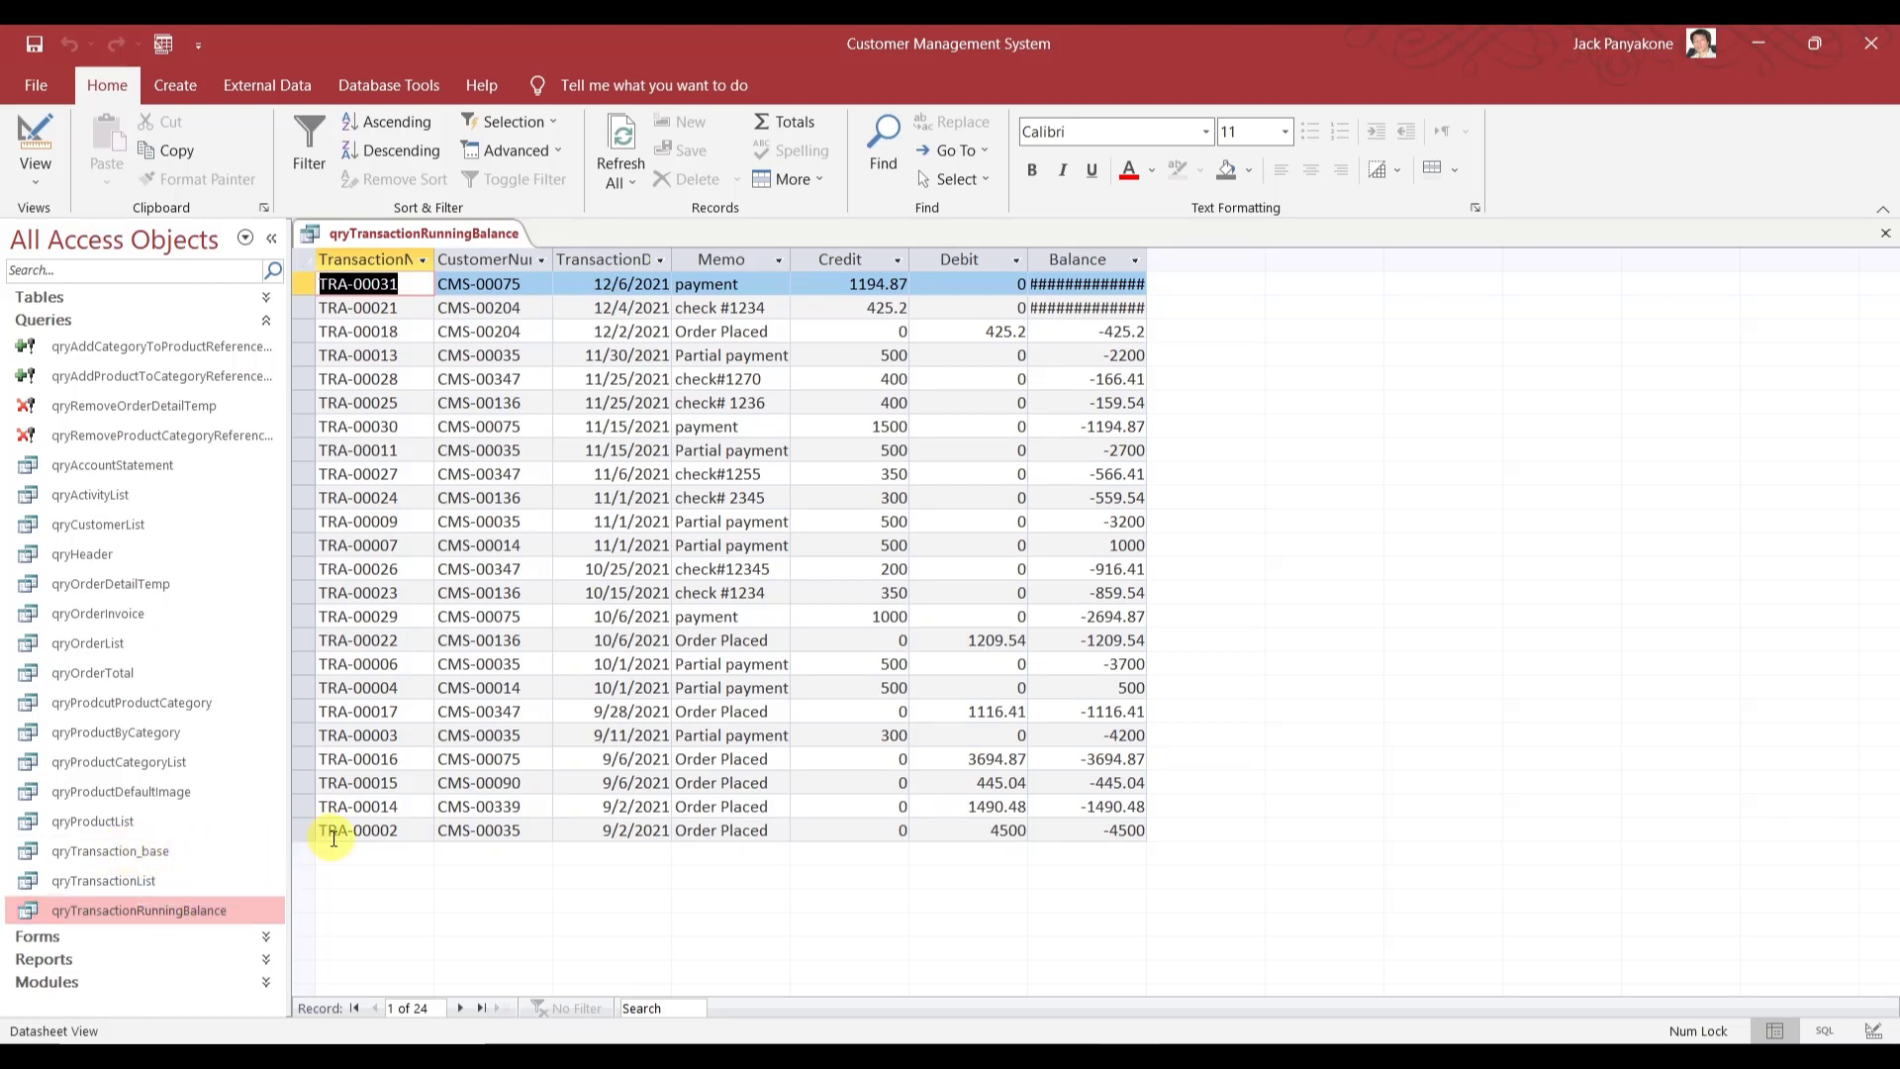
right_click(442, 237)
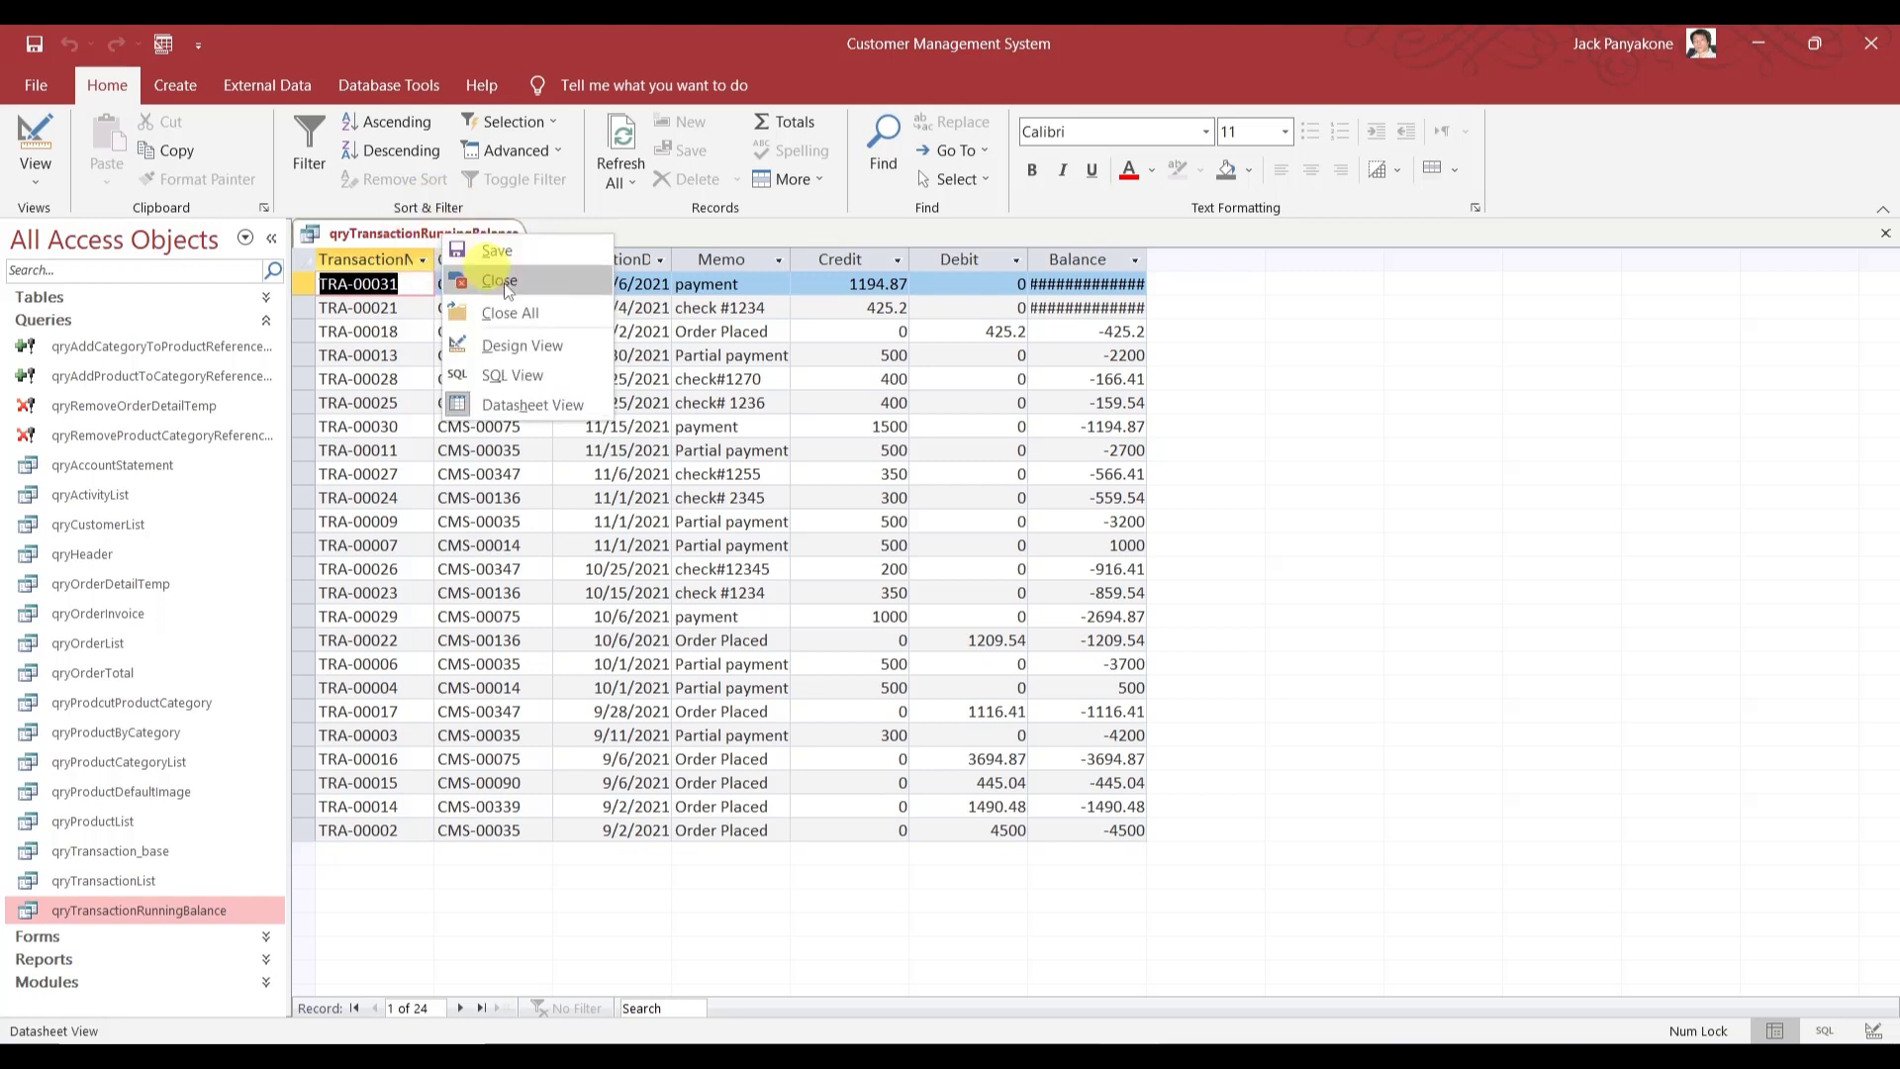
left_click(502, 348)
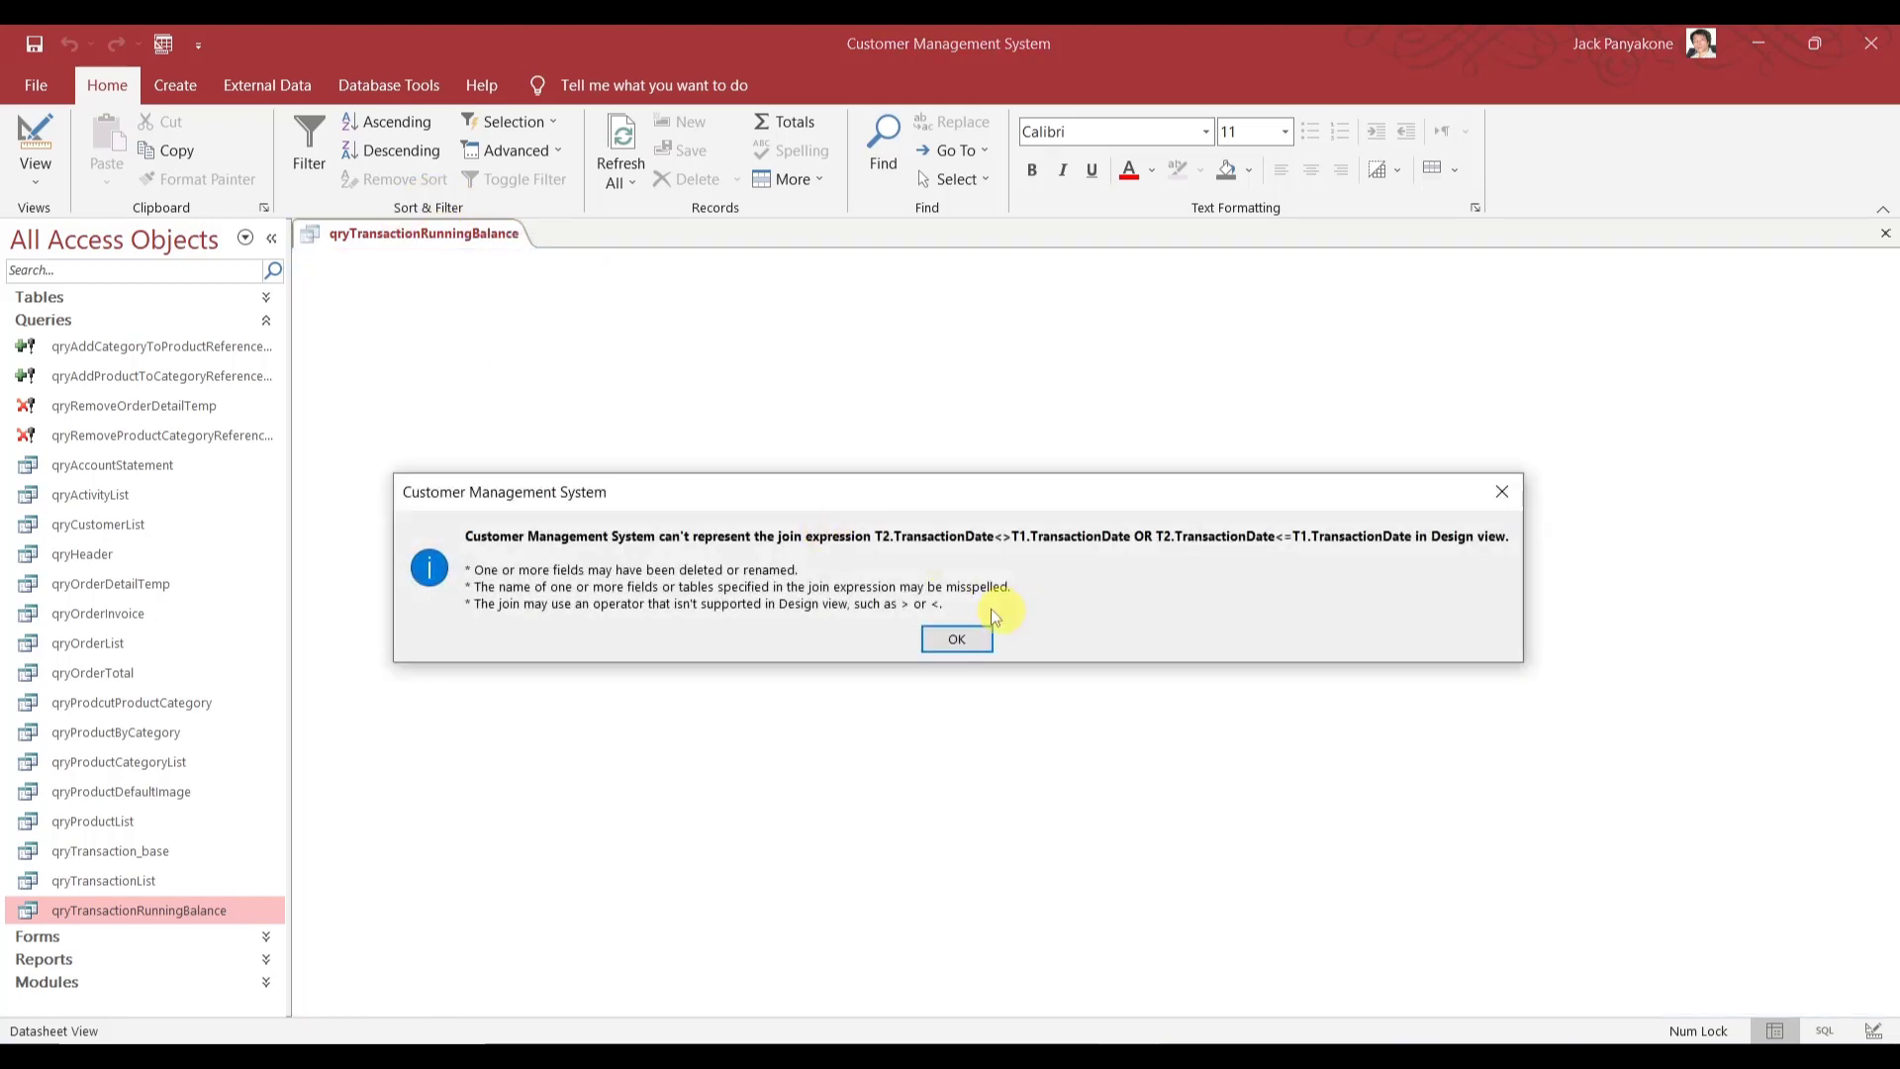
left_click(965, 643)
left_click(970, 643)
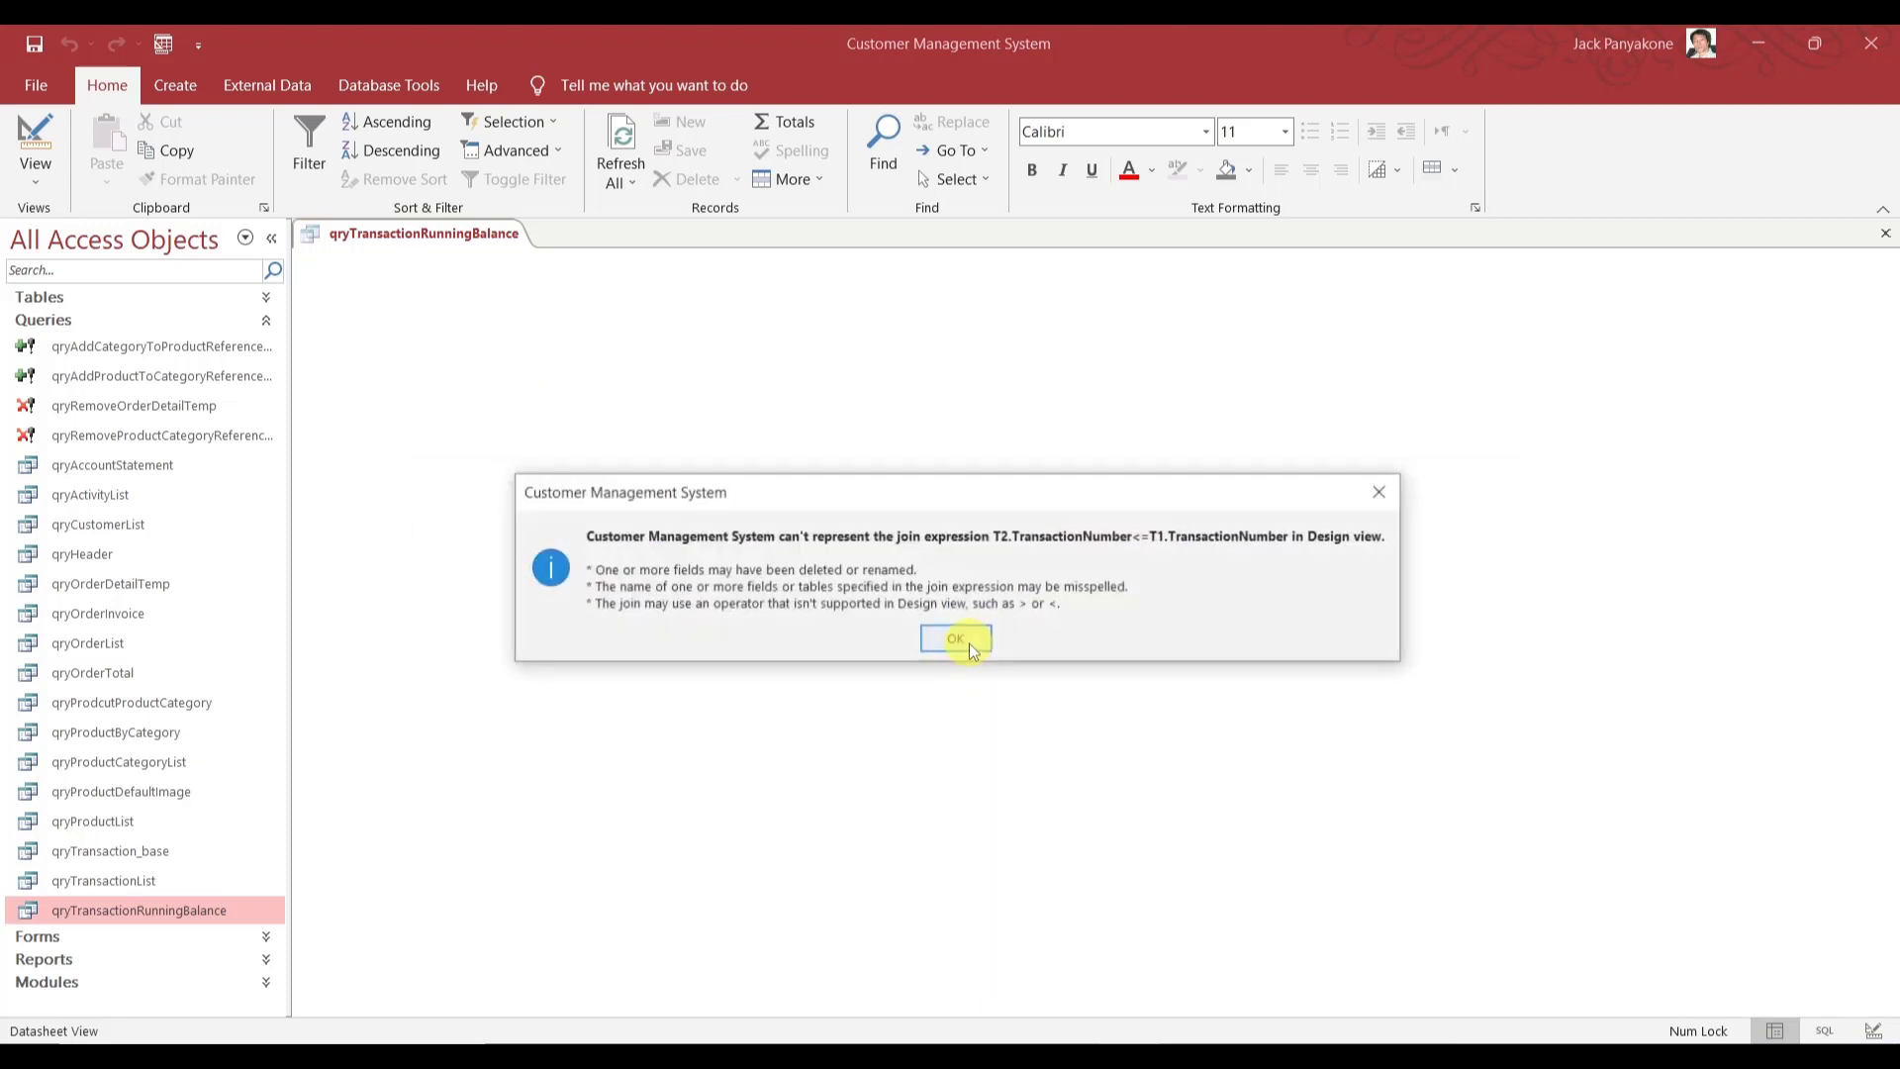
left_click(969, 644)
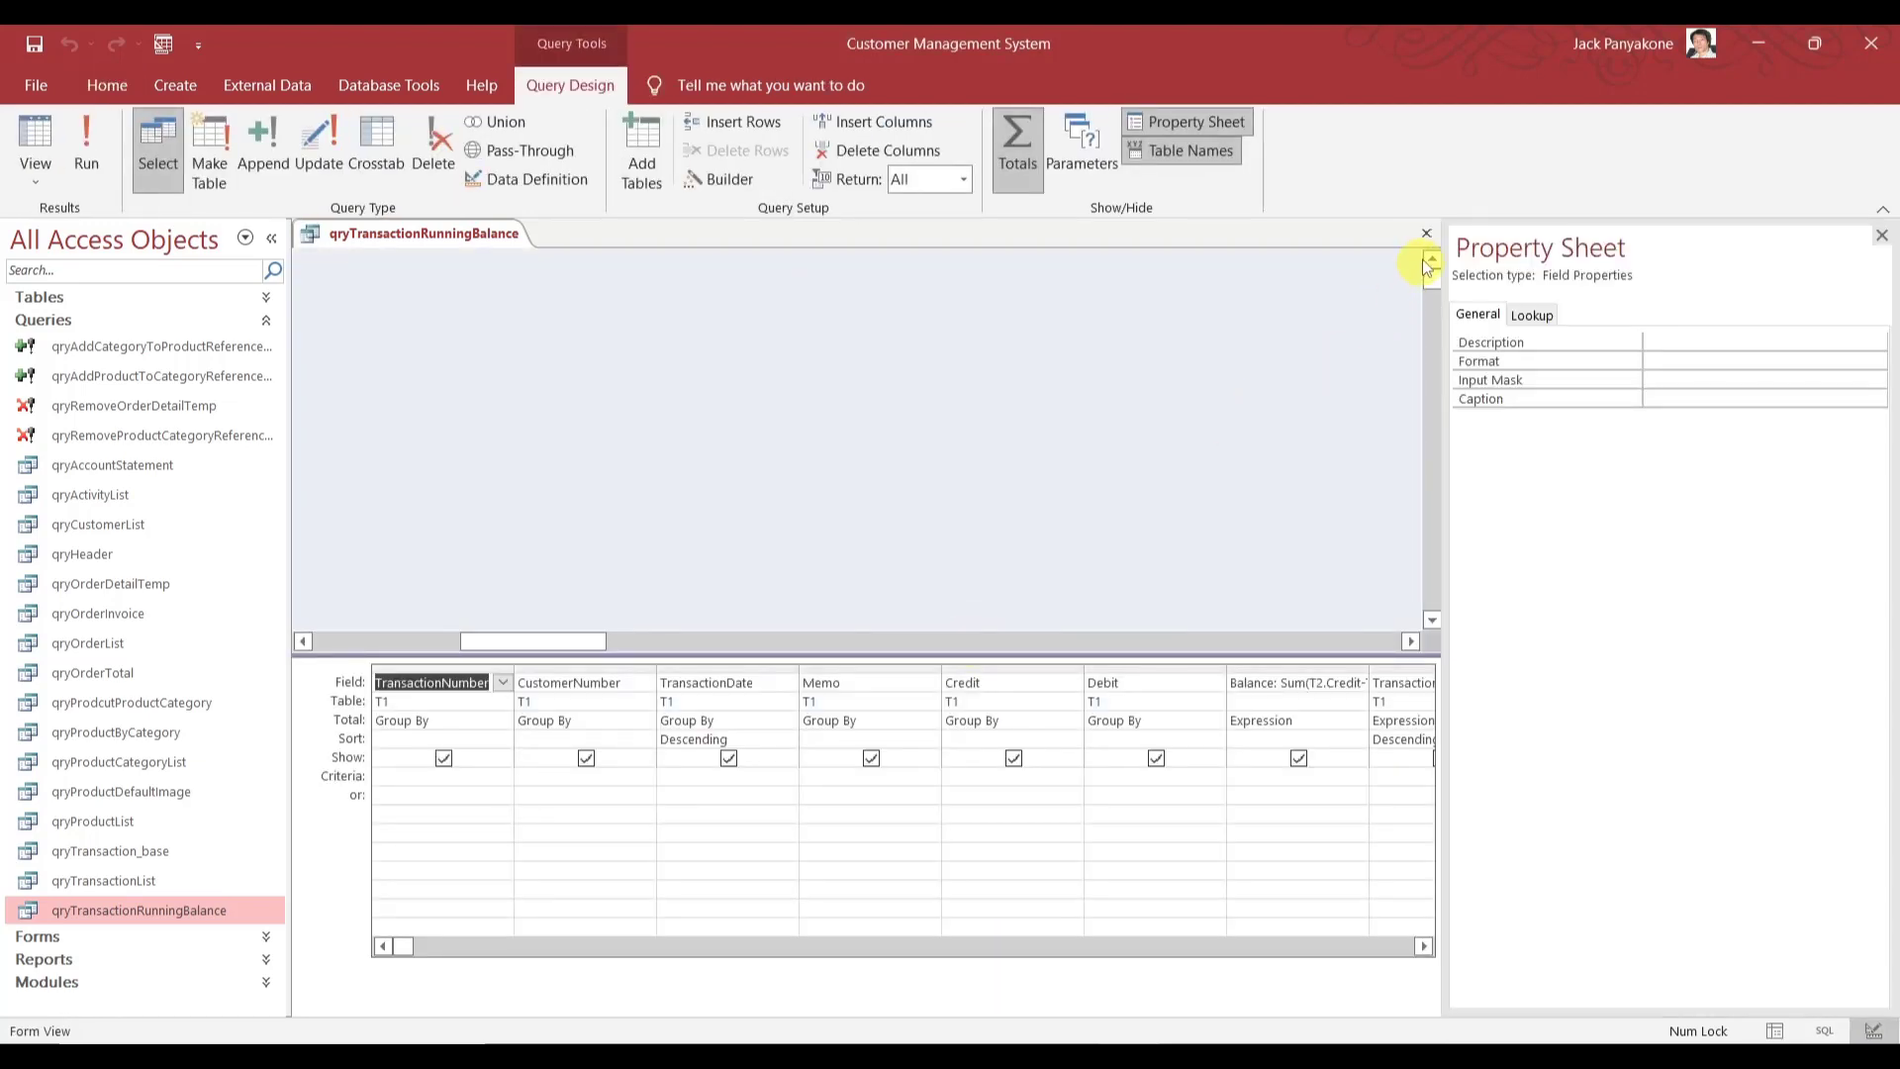
left_click(1425, 234)
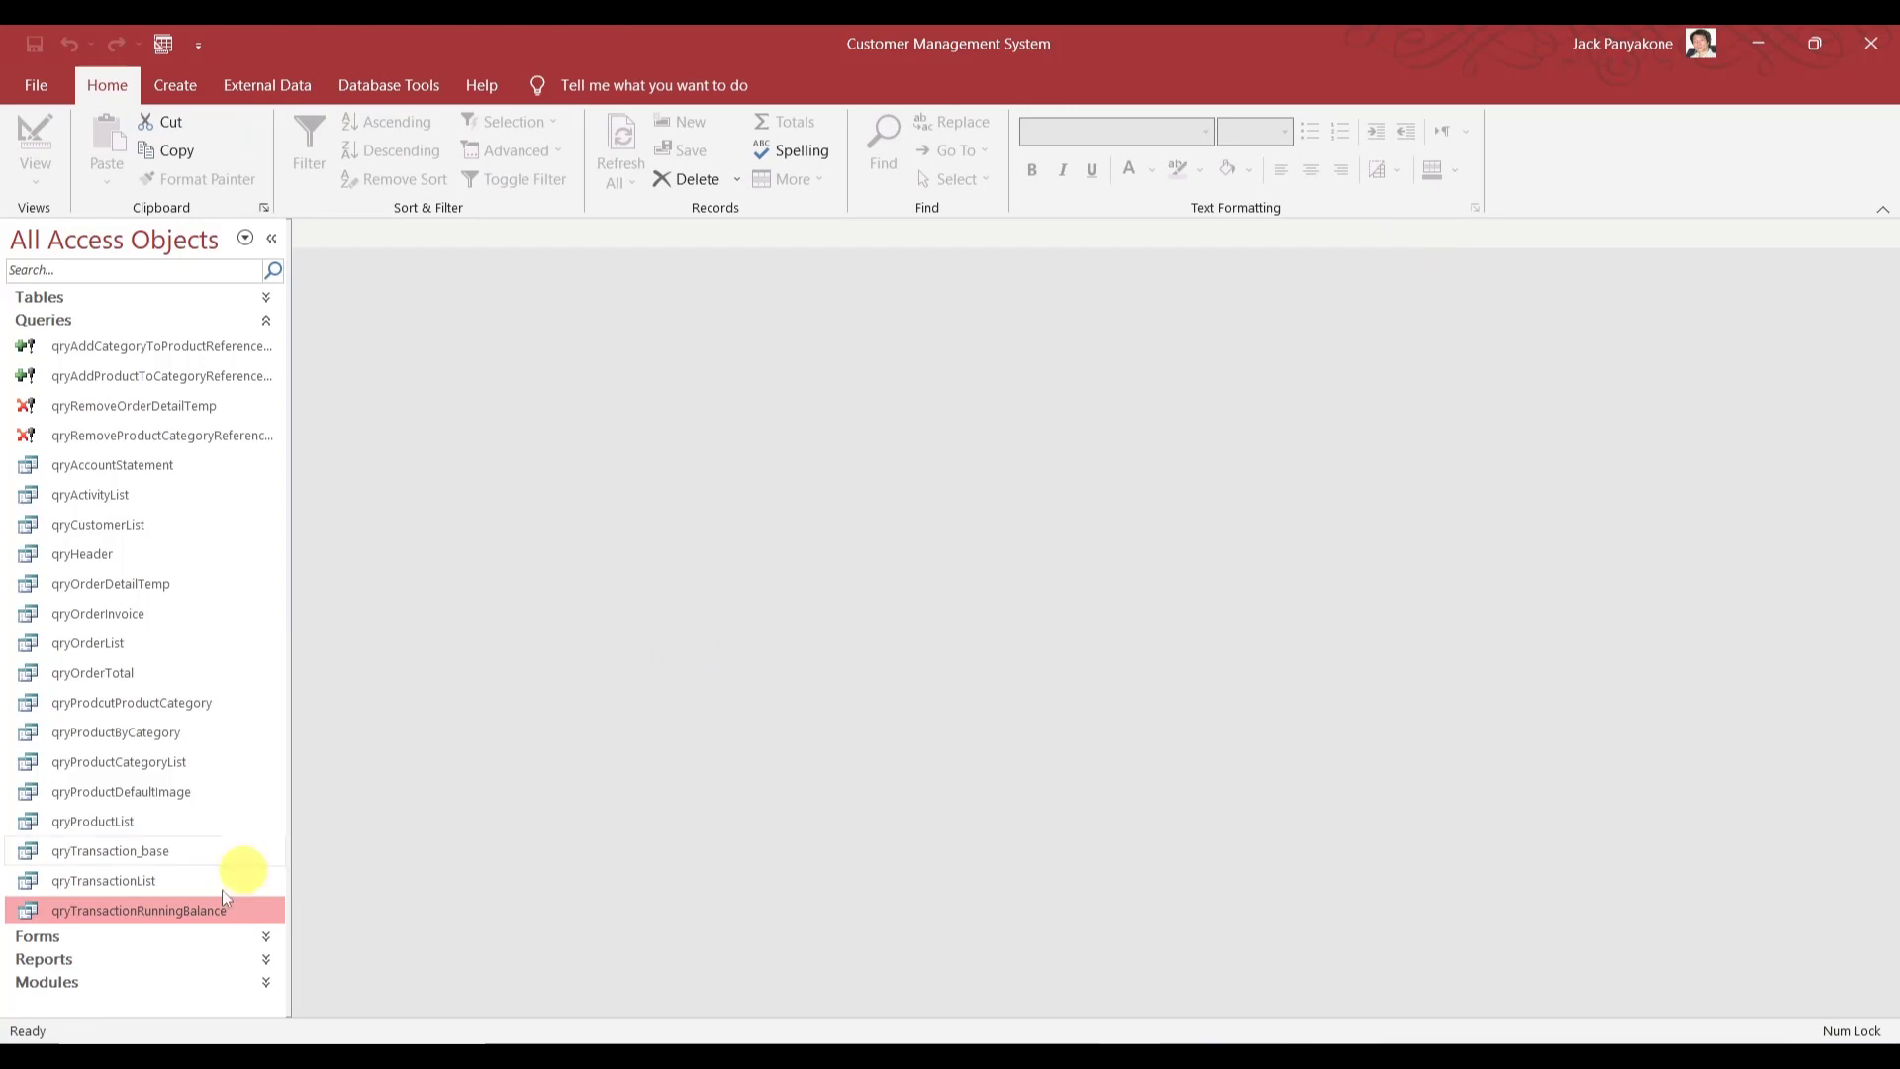
- Reopen qryTransactionRunningBalance for design to inspect its SQL for table references, and close it unchanged
right_click(198, 912)
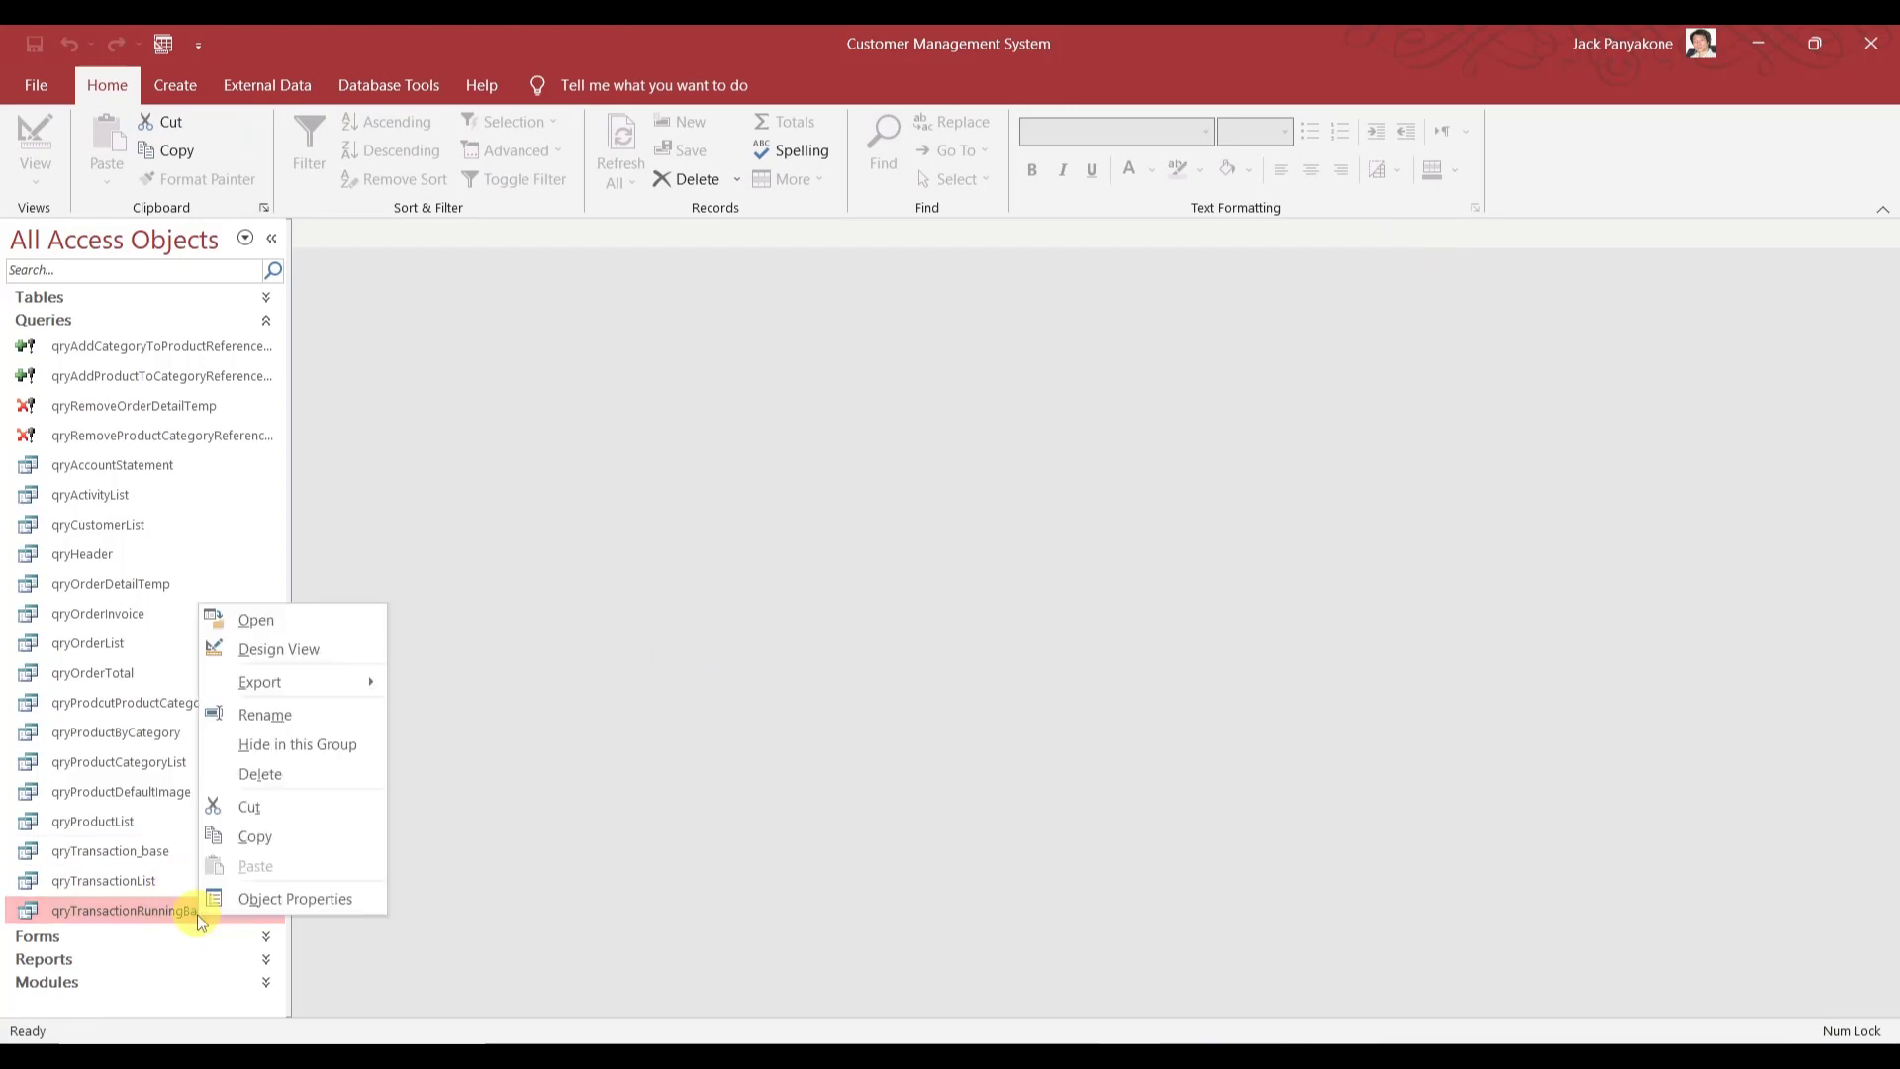
left_click(306, 655)
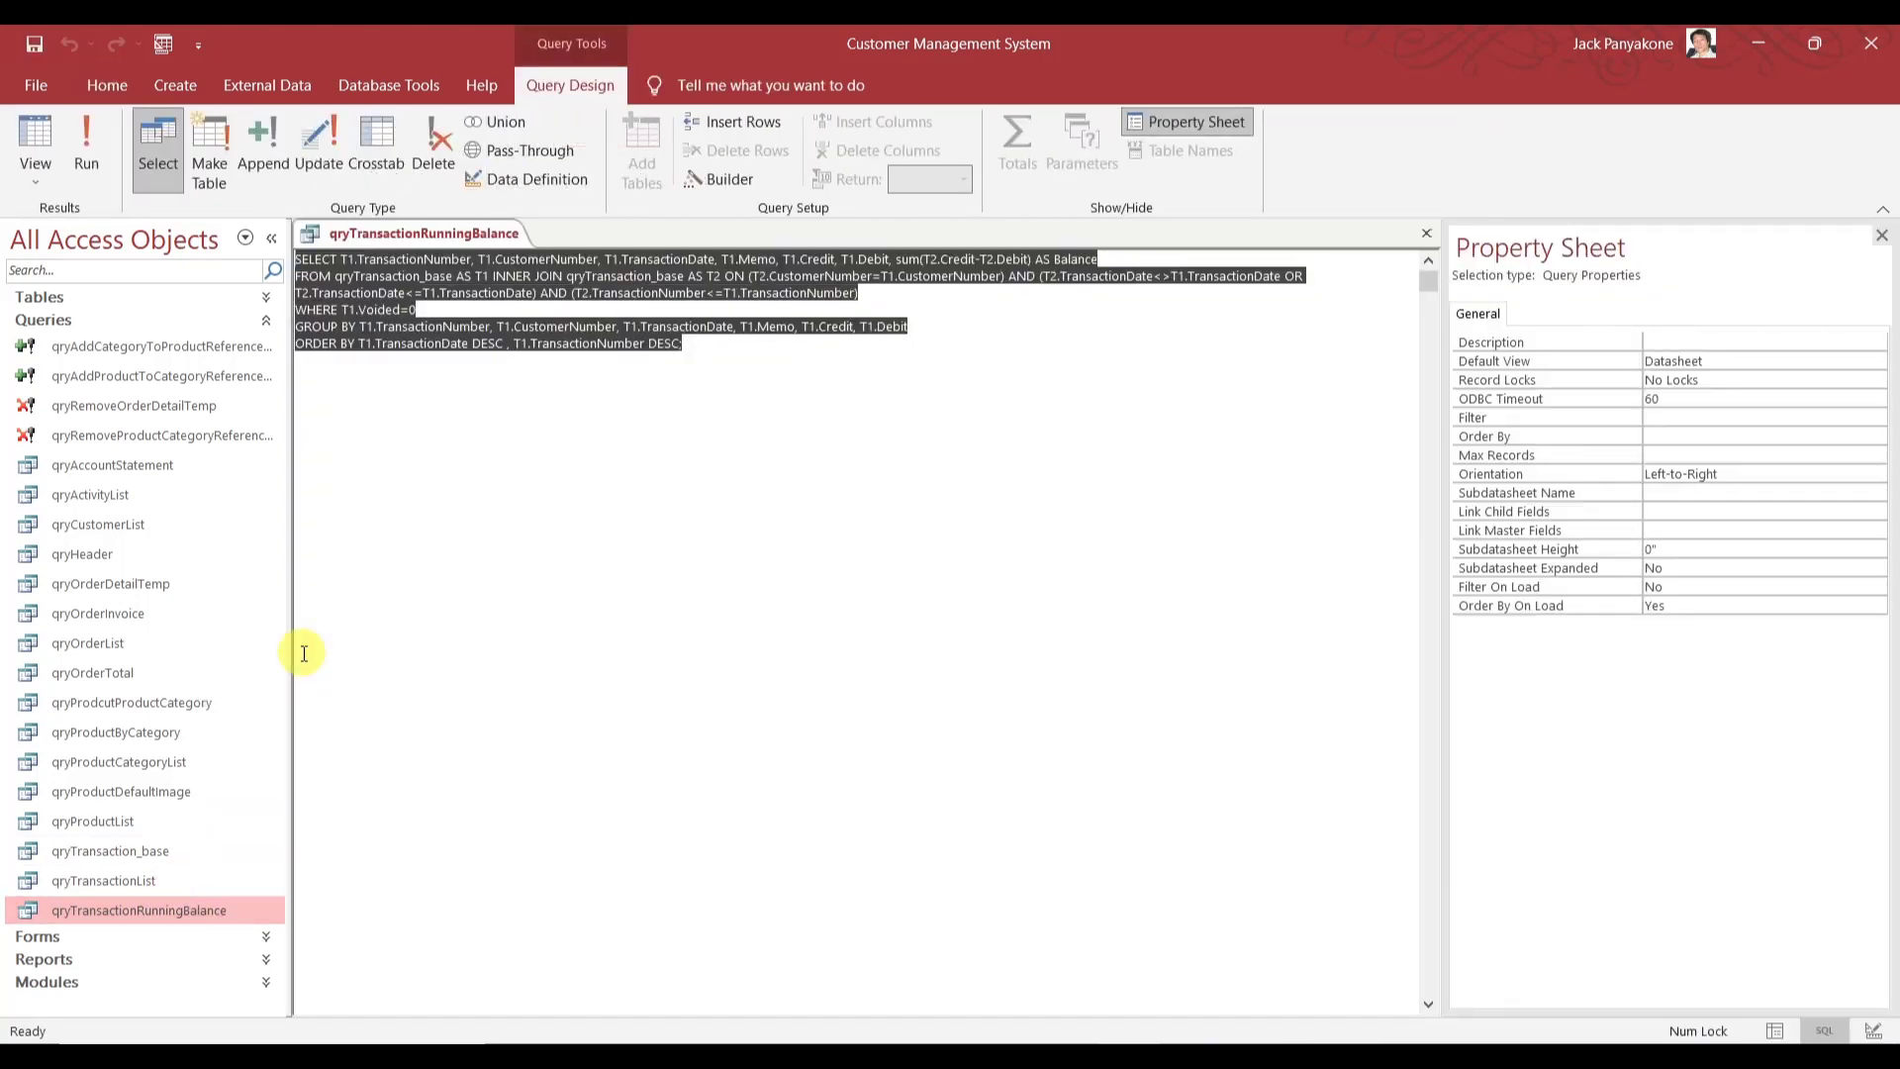
left_click(1427, 235)
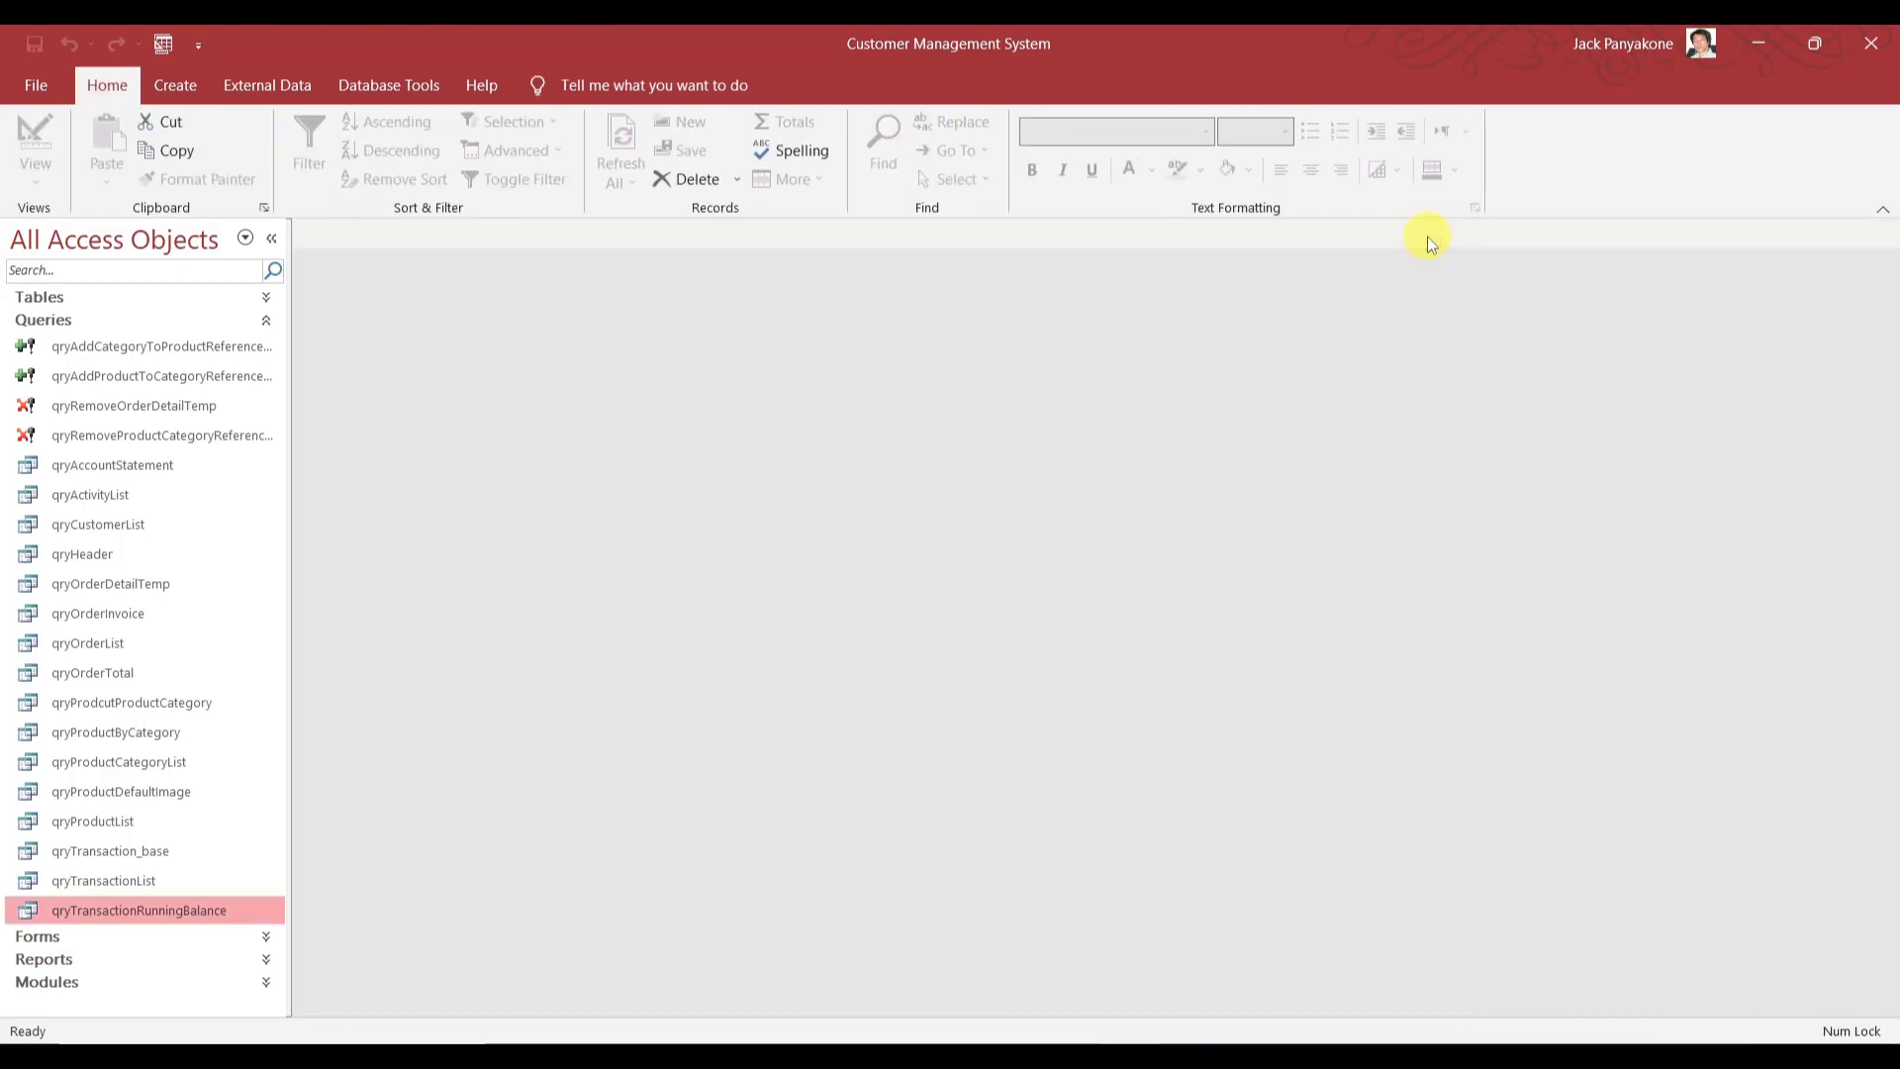
- Open the SQL of qryTransactionList and replace [Transaction] with dbo_Transaction in the FROM clause
left_click(132, 881)
right_click(132, 880)
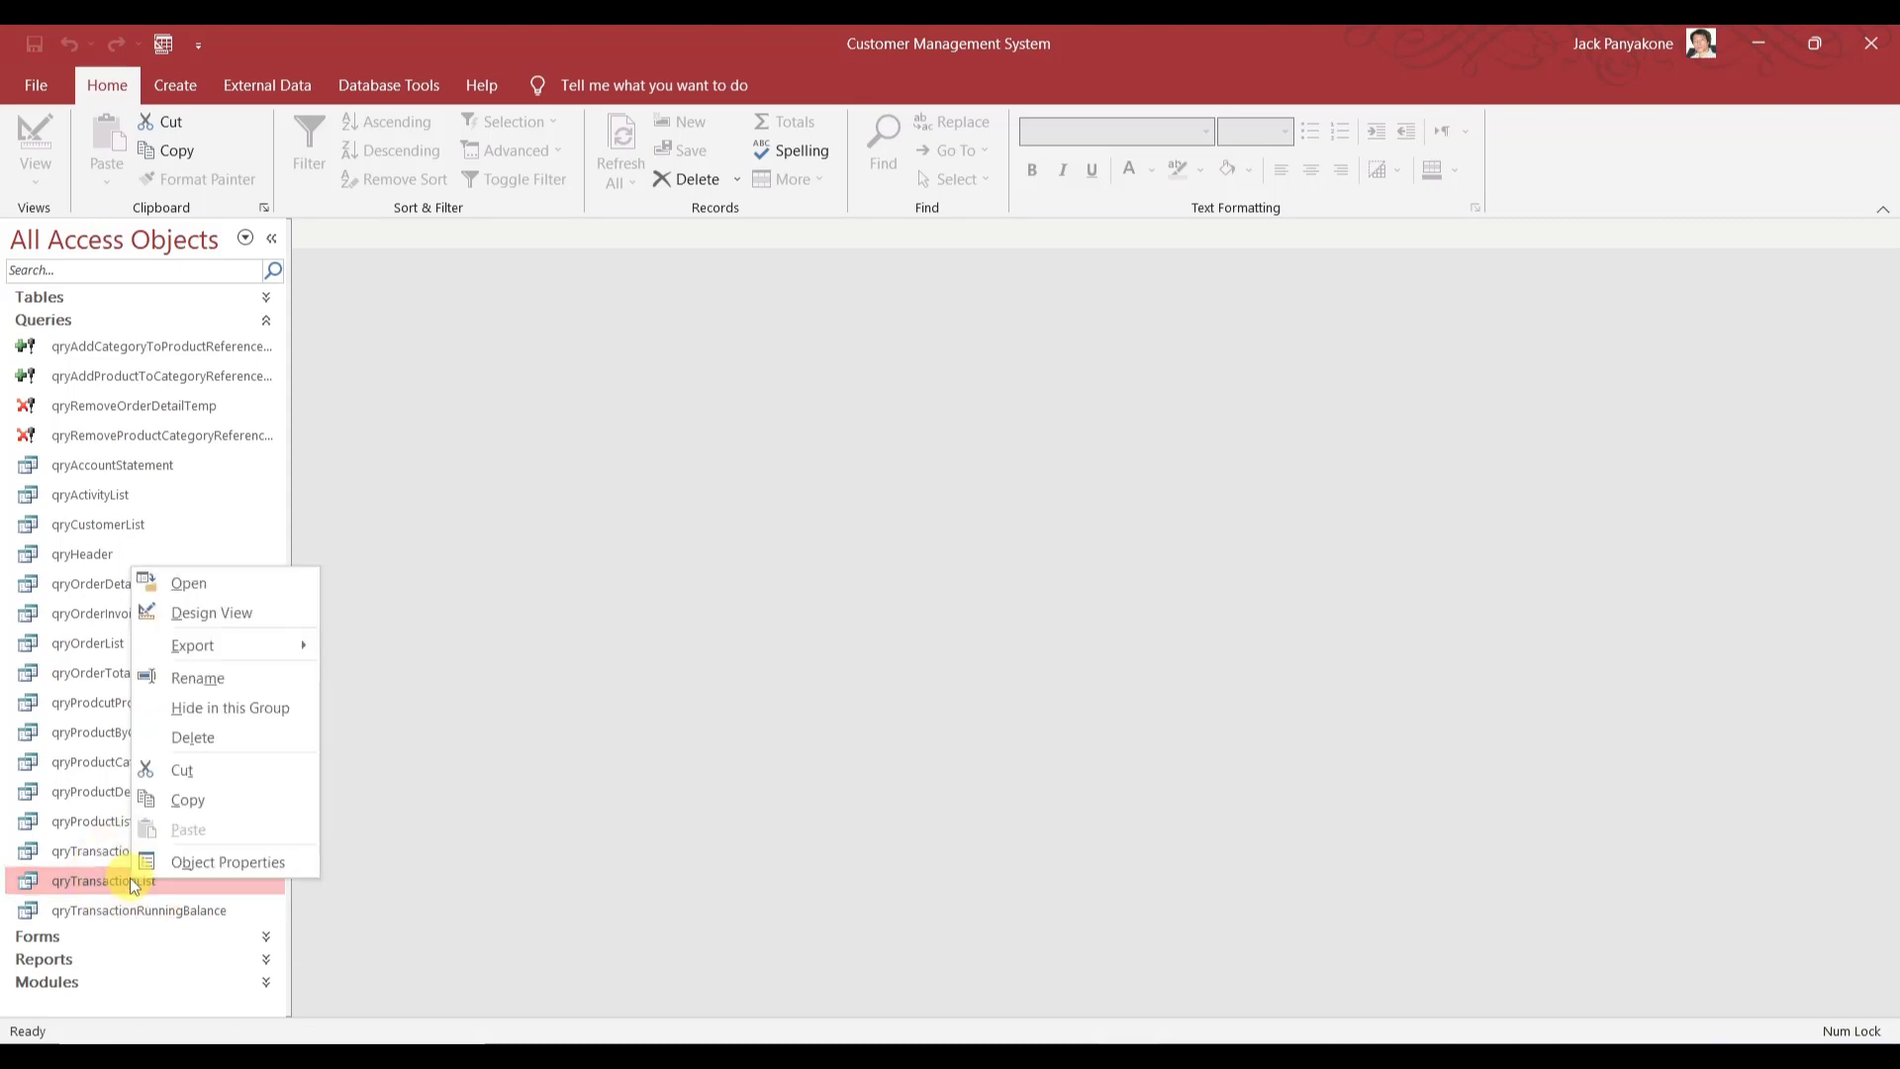
left_click(205, 612)
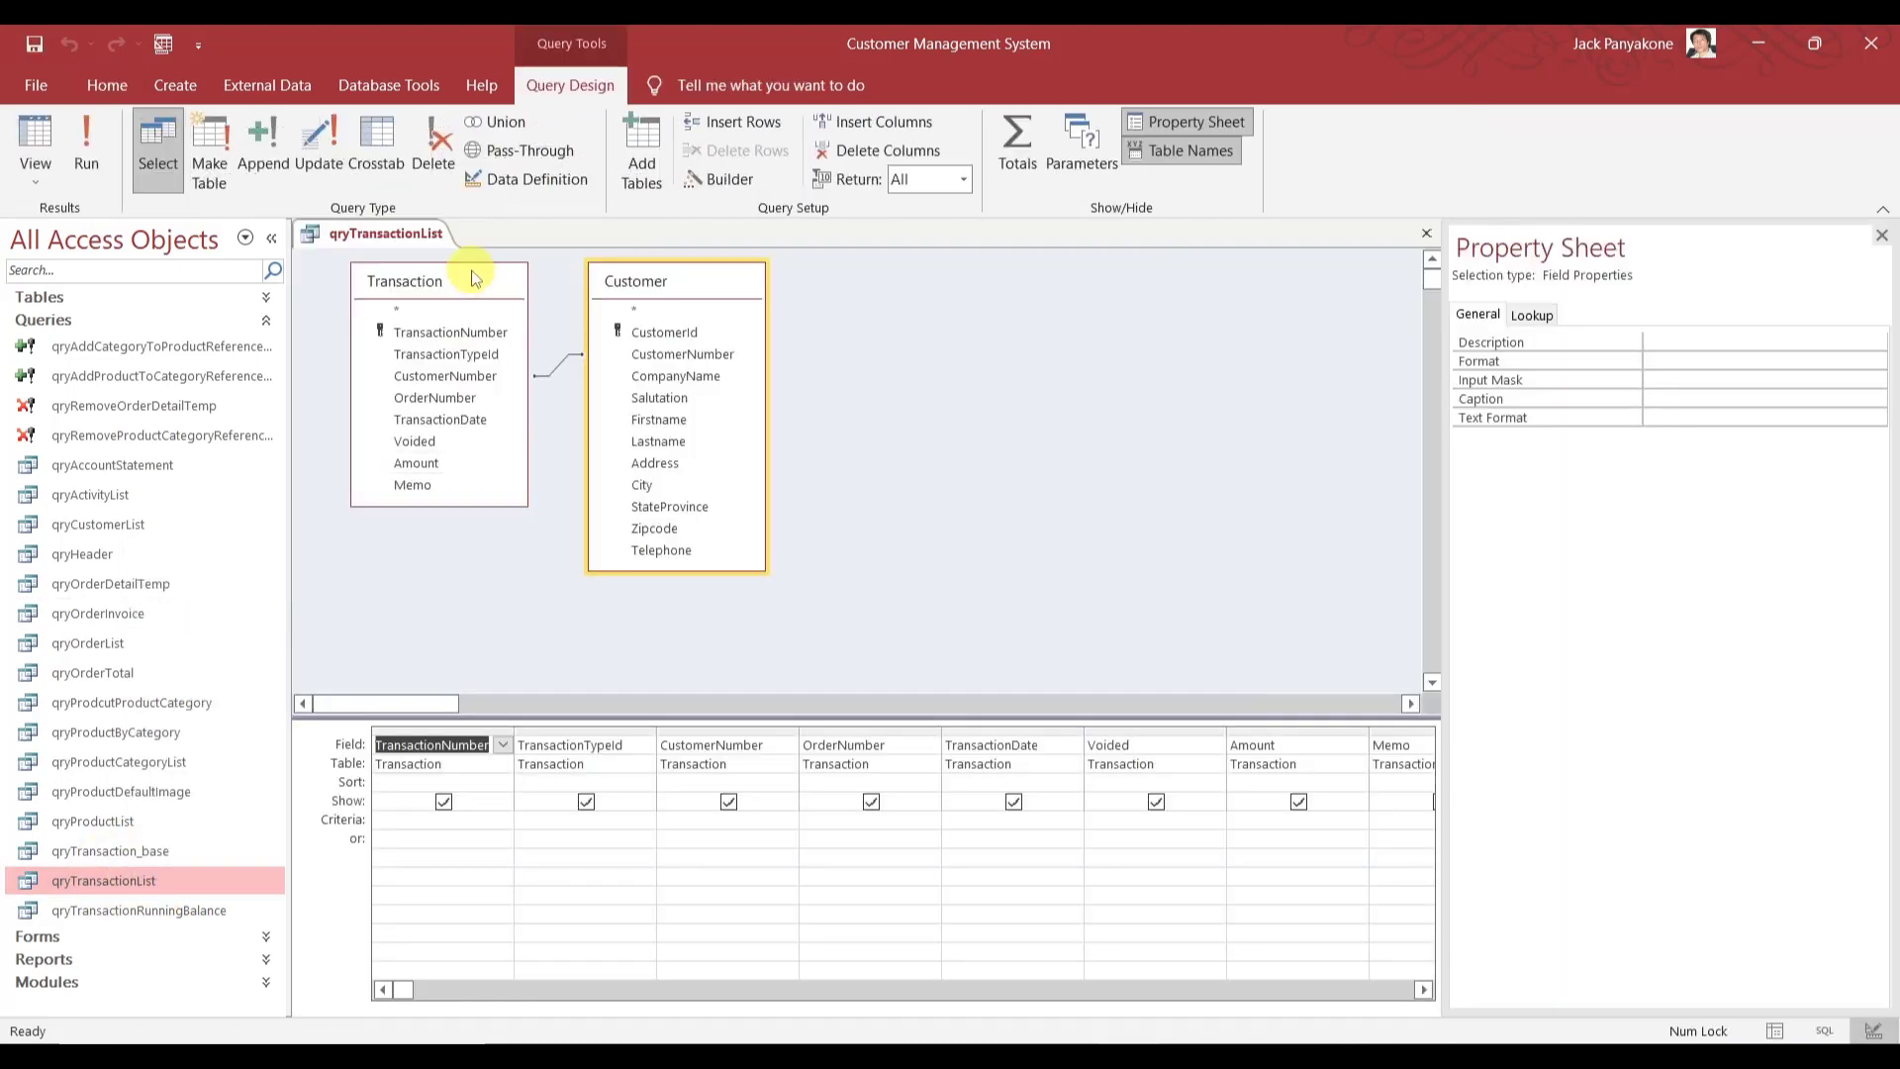
right_click(527, 616)
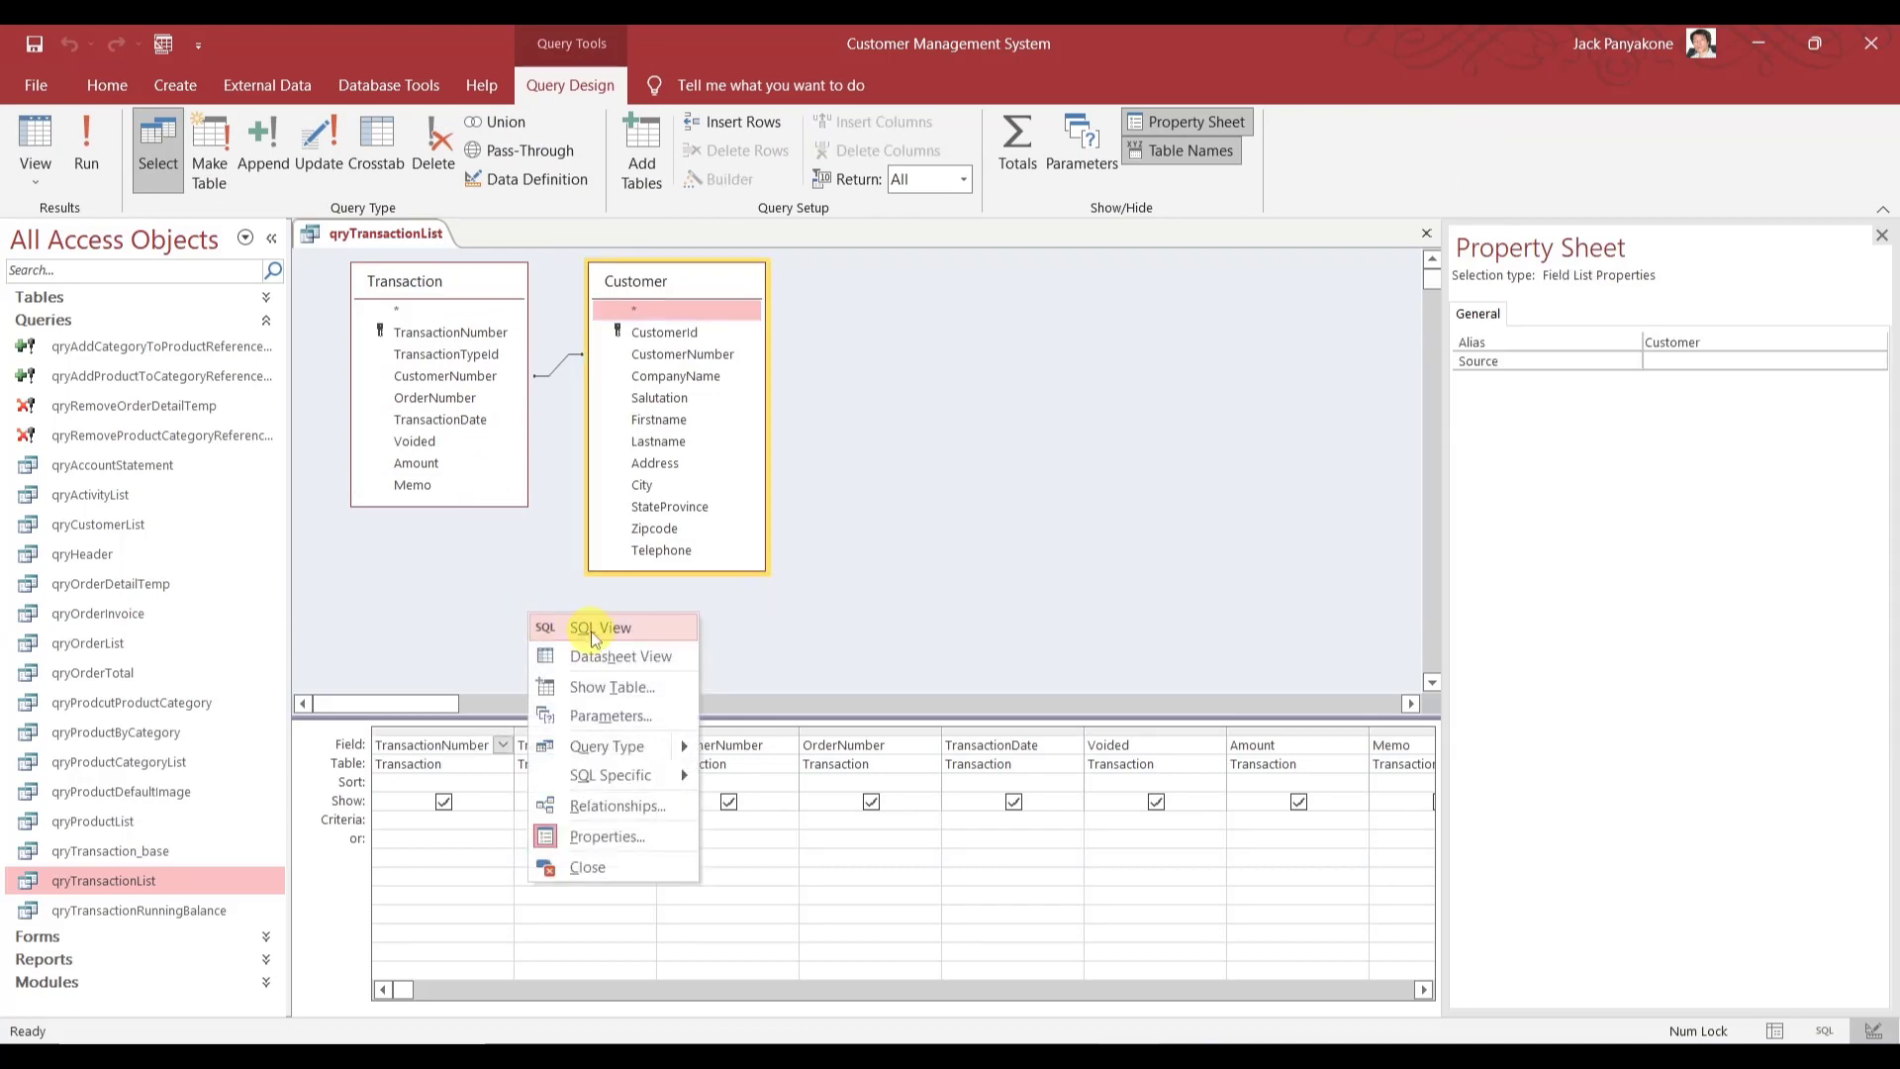
left_click(588, 627)
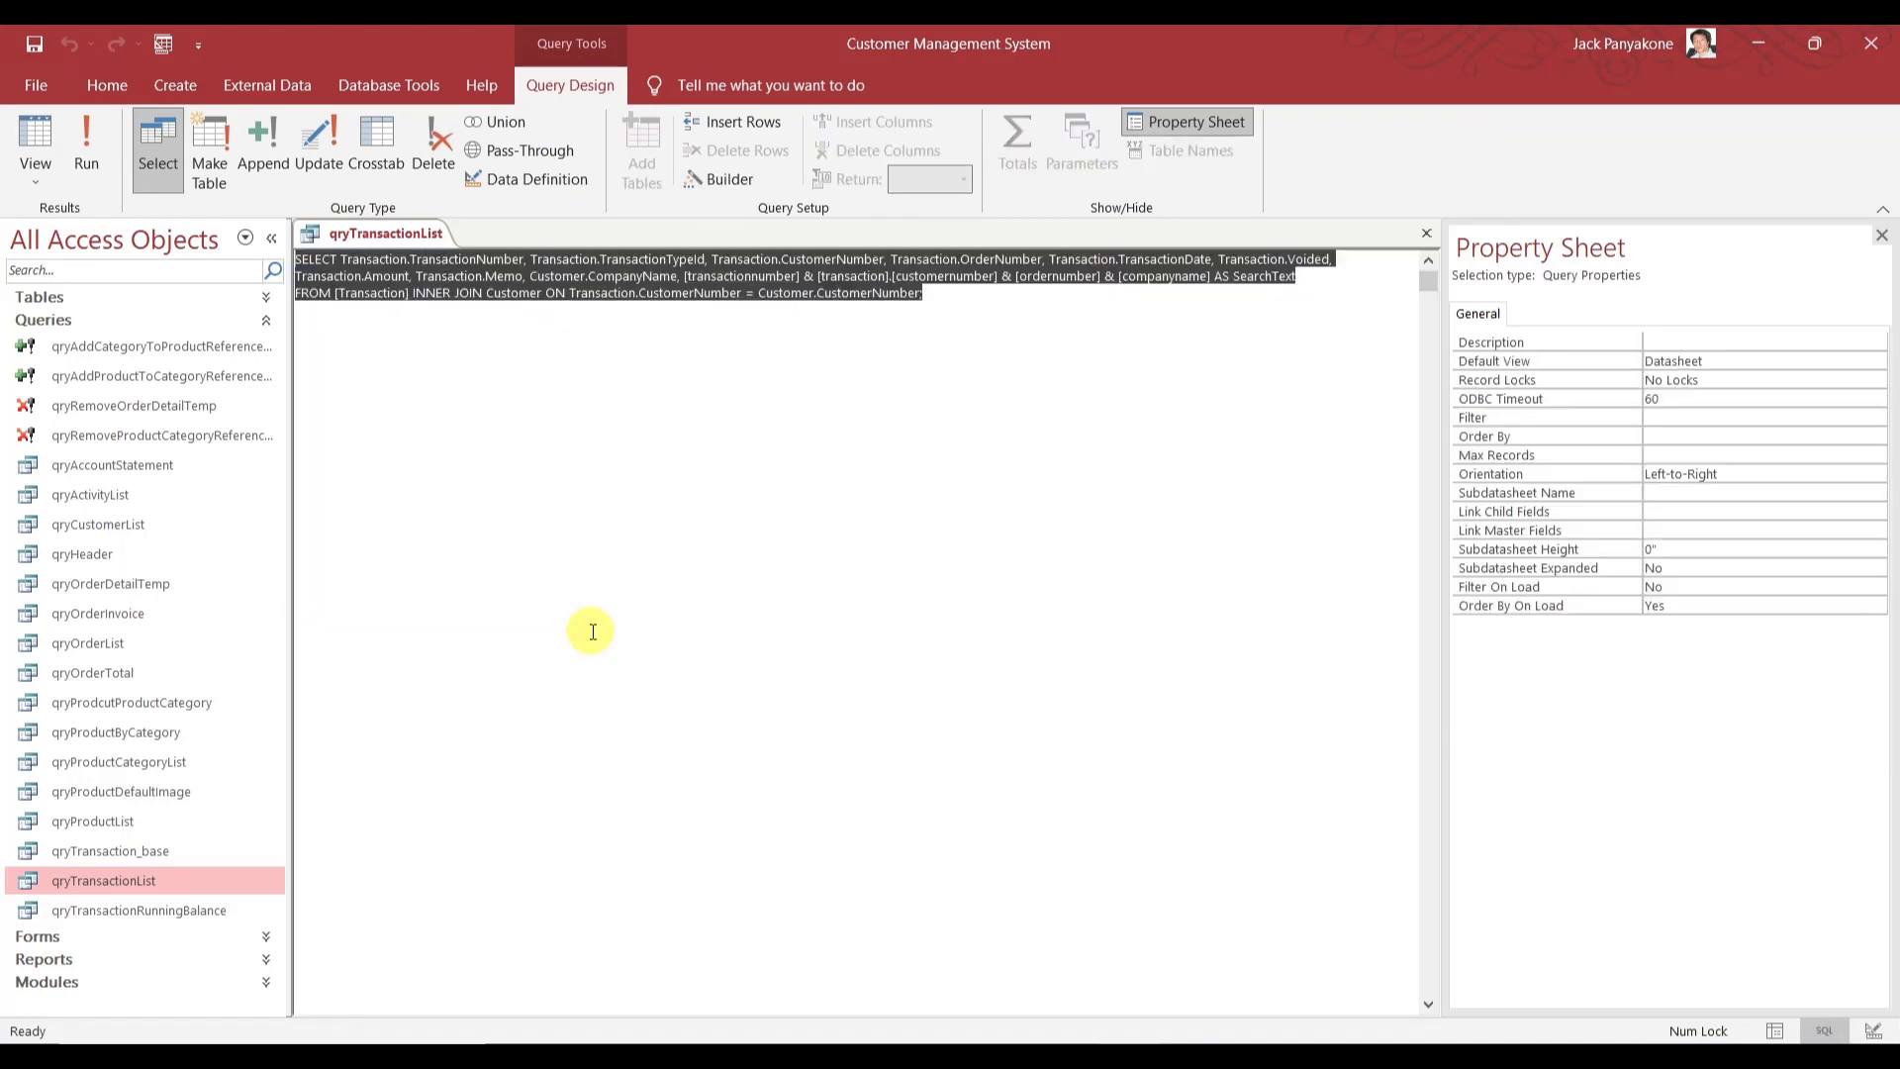
left_click(341, 293)
type("dbo_")
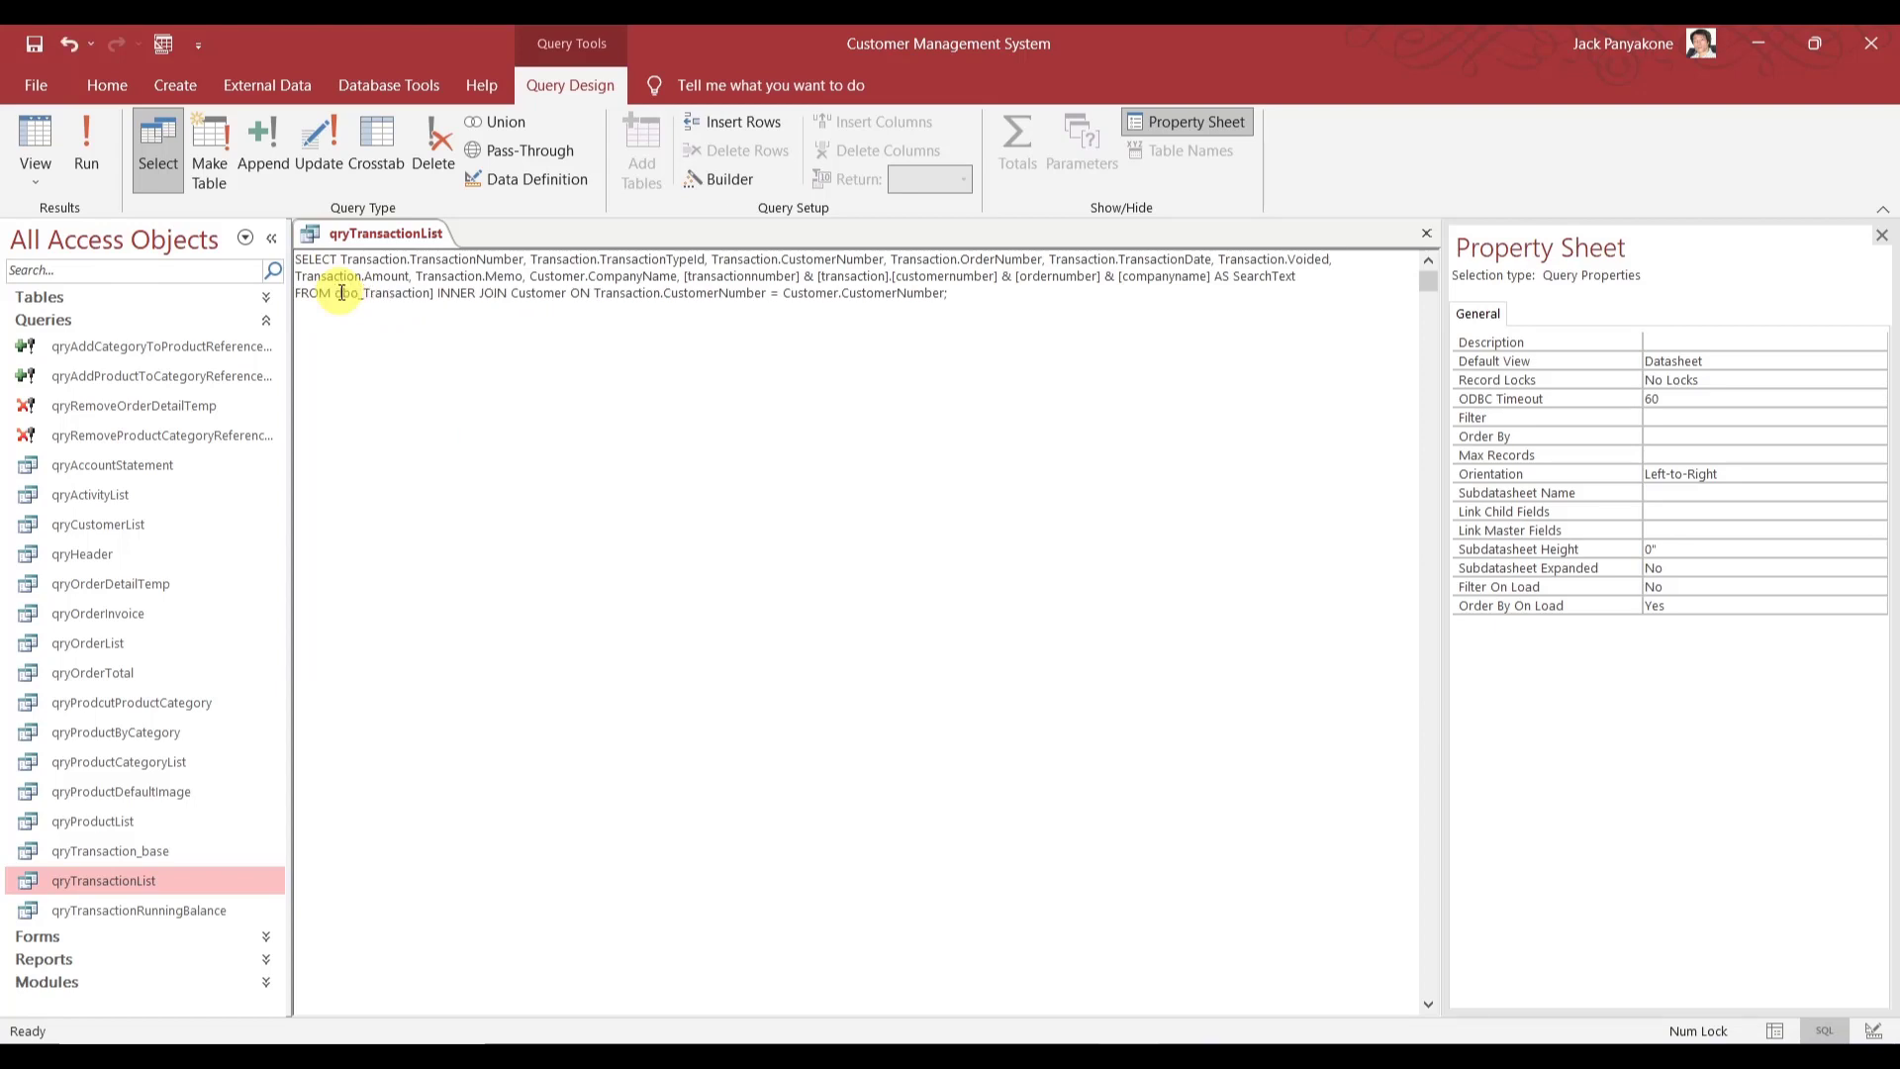
left_click(430, 294)
key("BackSpace")
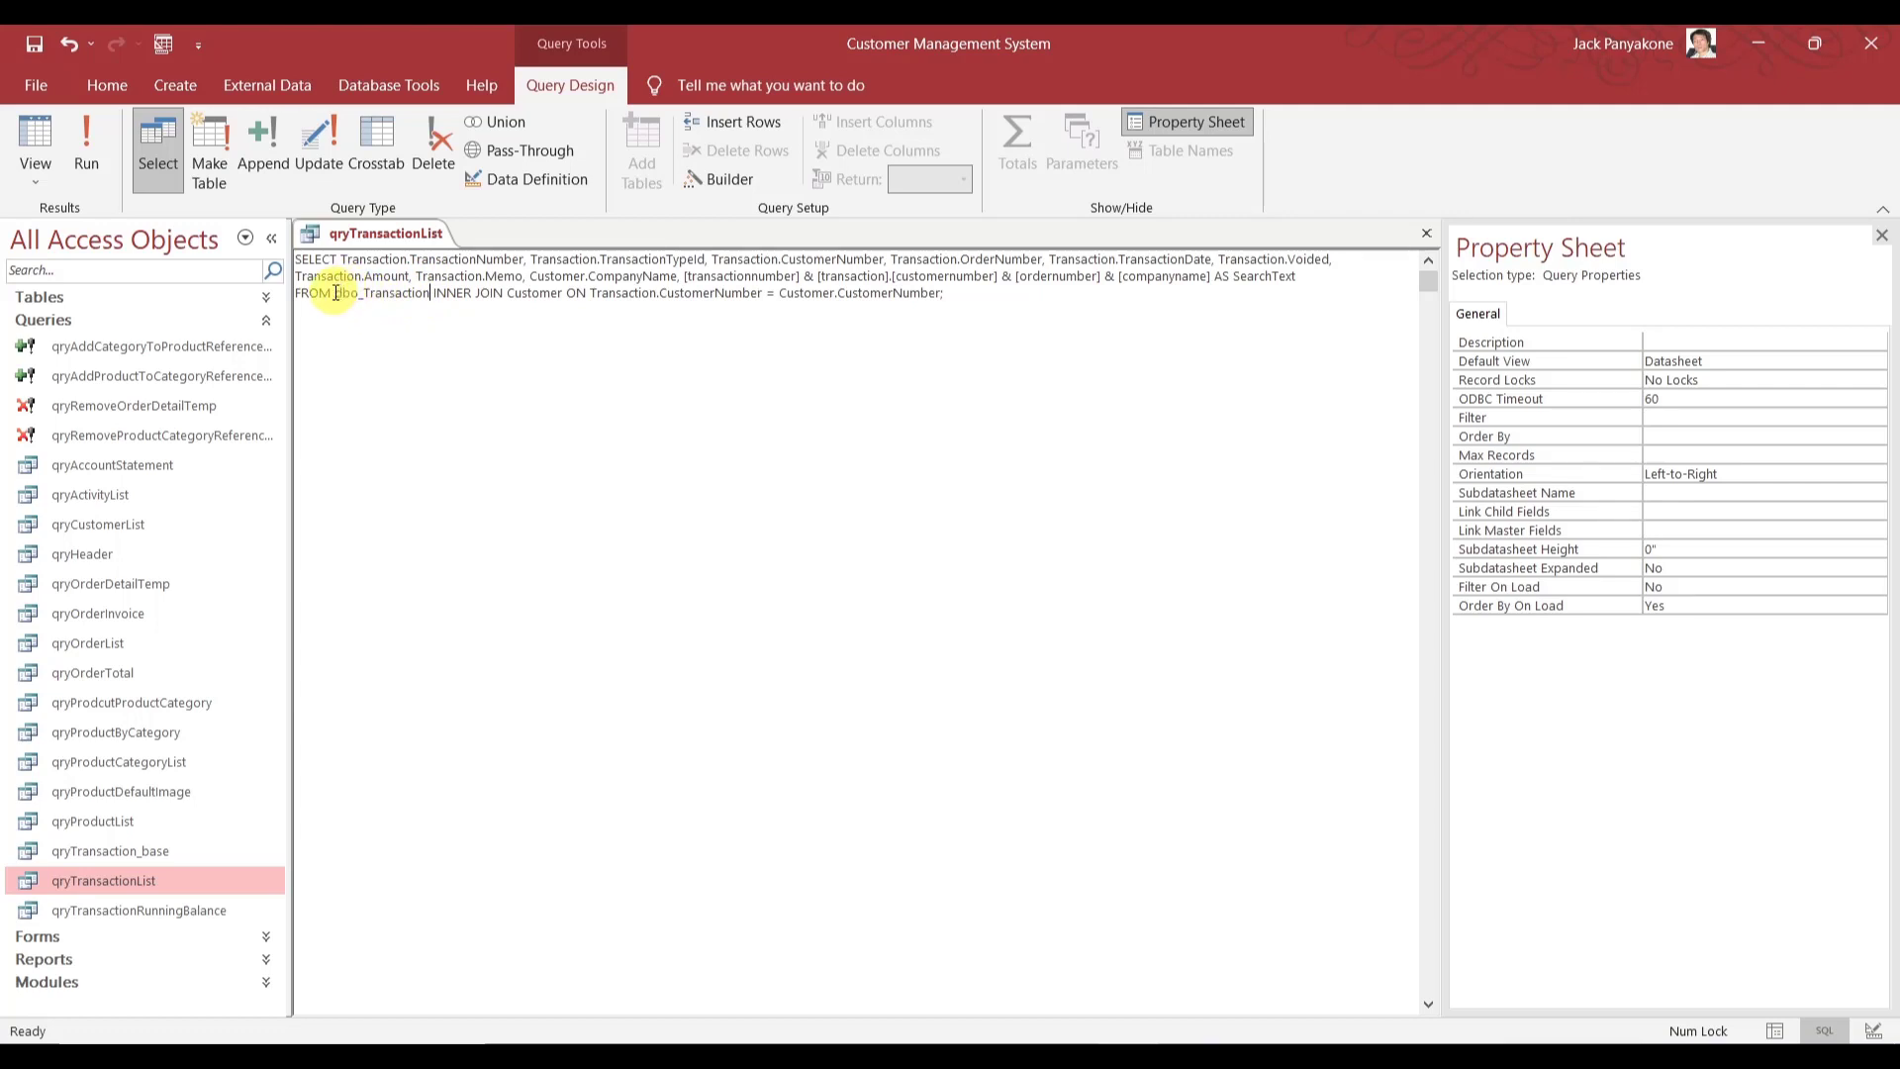
- Replace Transaction with dbo_Transaction for TransactionNumber, TransactionTypeId and CustomerNumber in the SELECT clause of qryTransactionList
left_click_drag(335, 293, 429, 302)
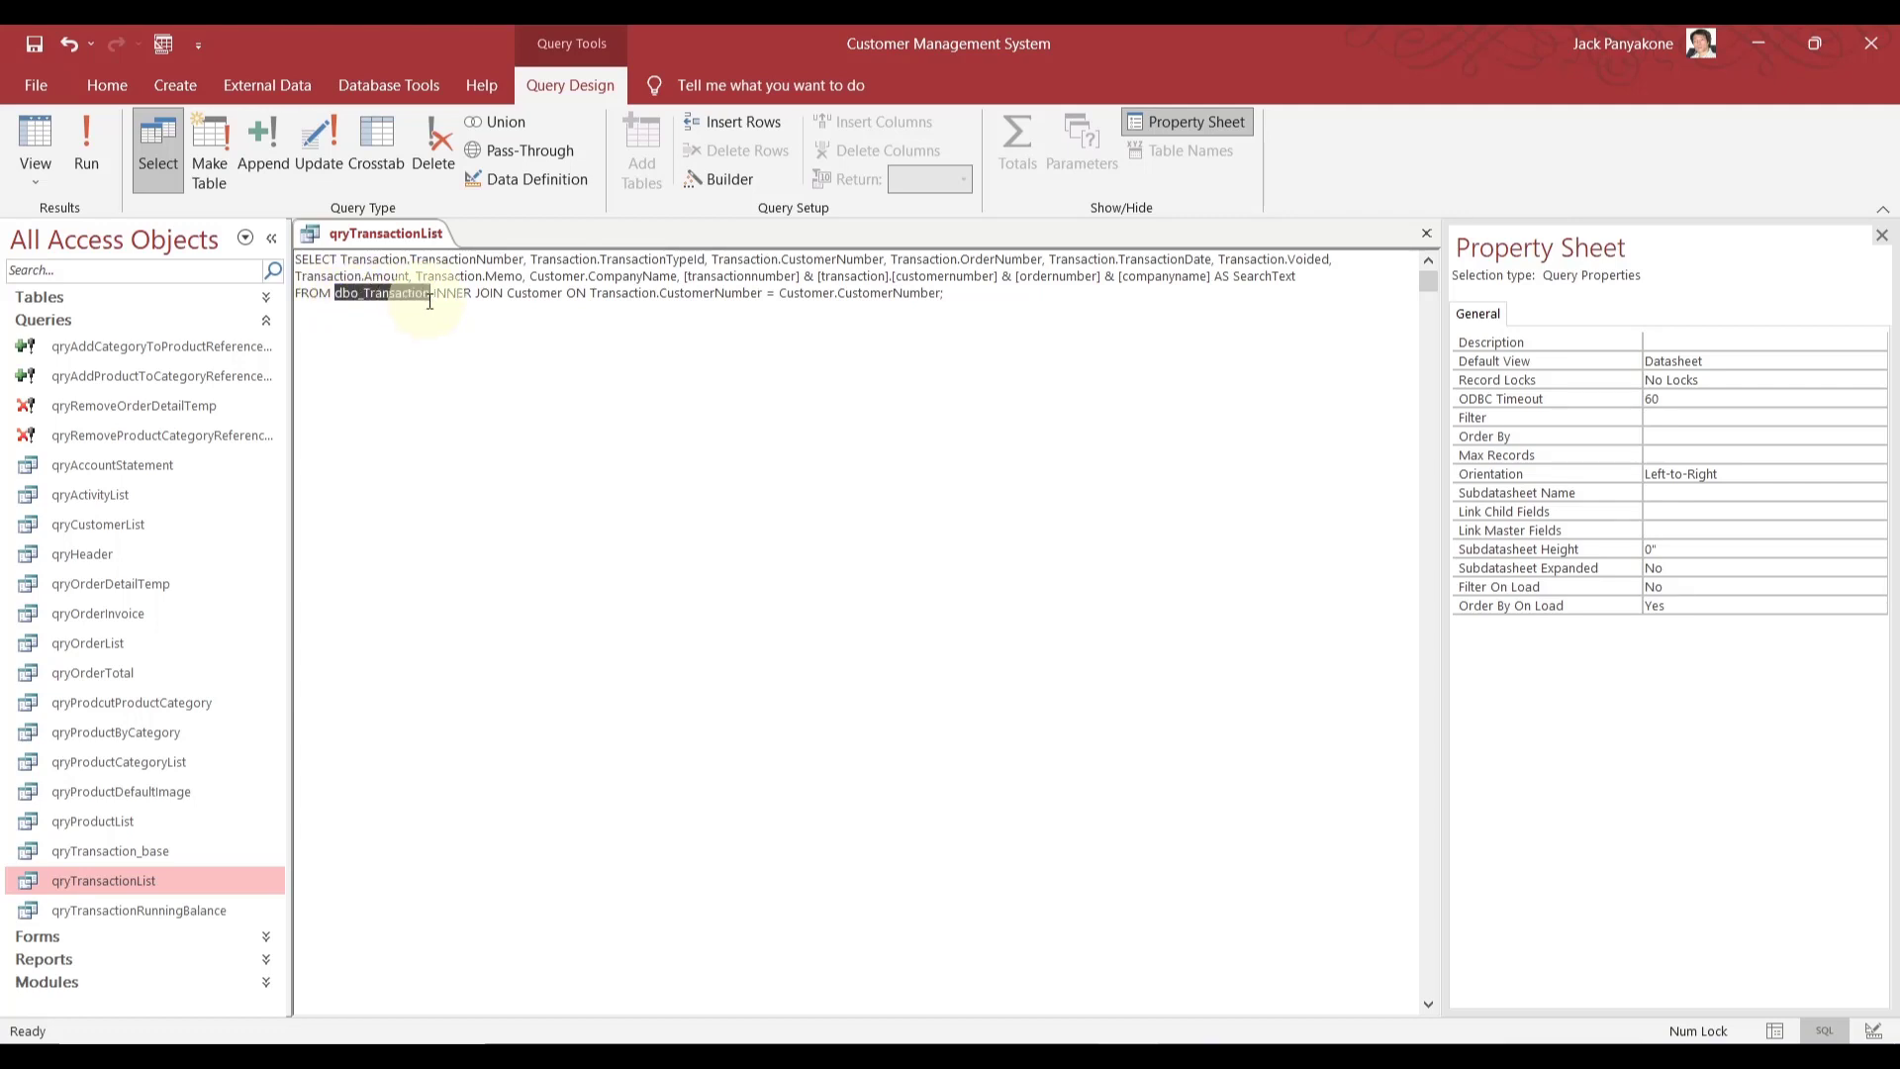
key("ctrl+c")
double_click(381, 260)
key("ctrl+v")
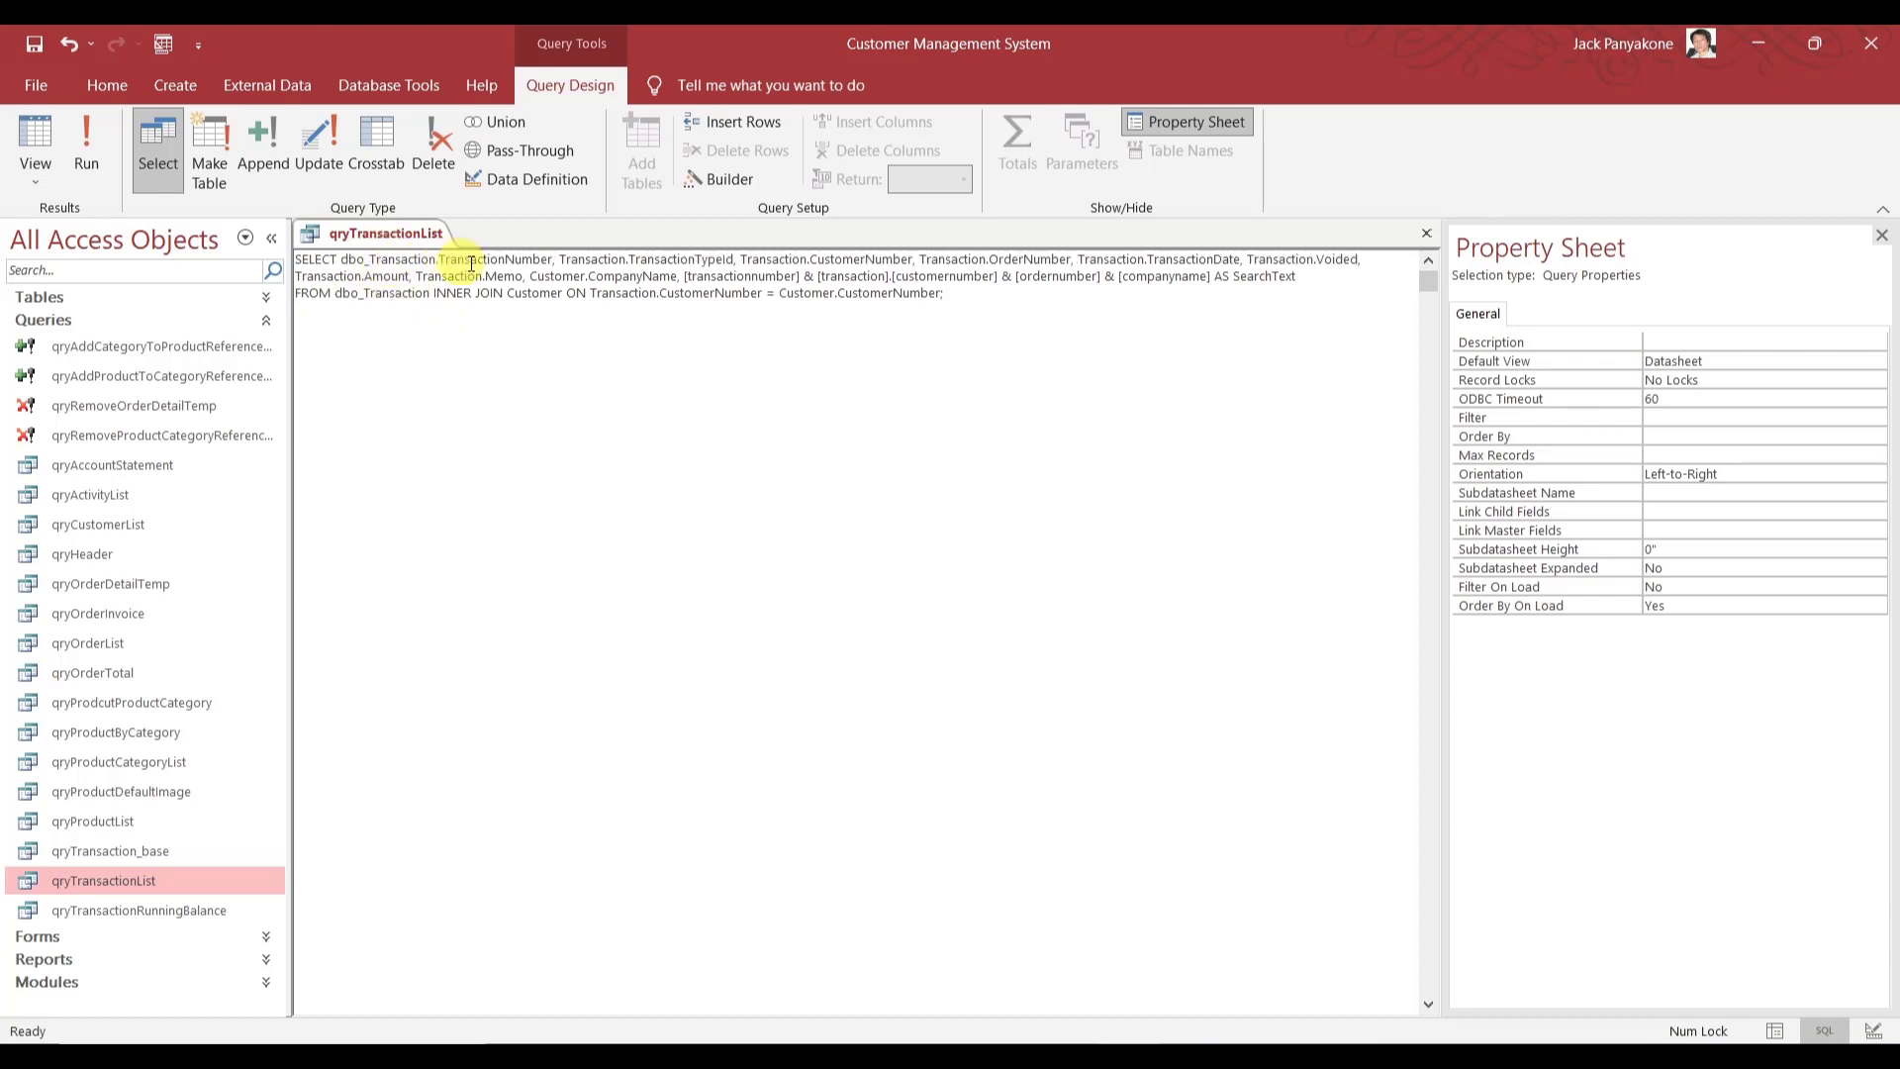
double_click(577, 260)
key("ctrl+v")
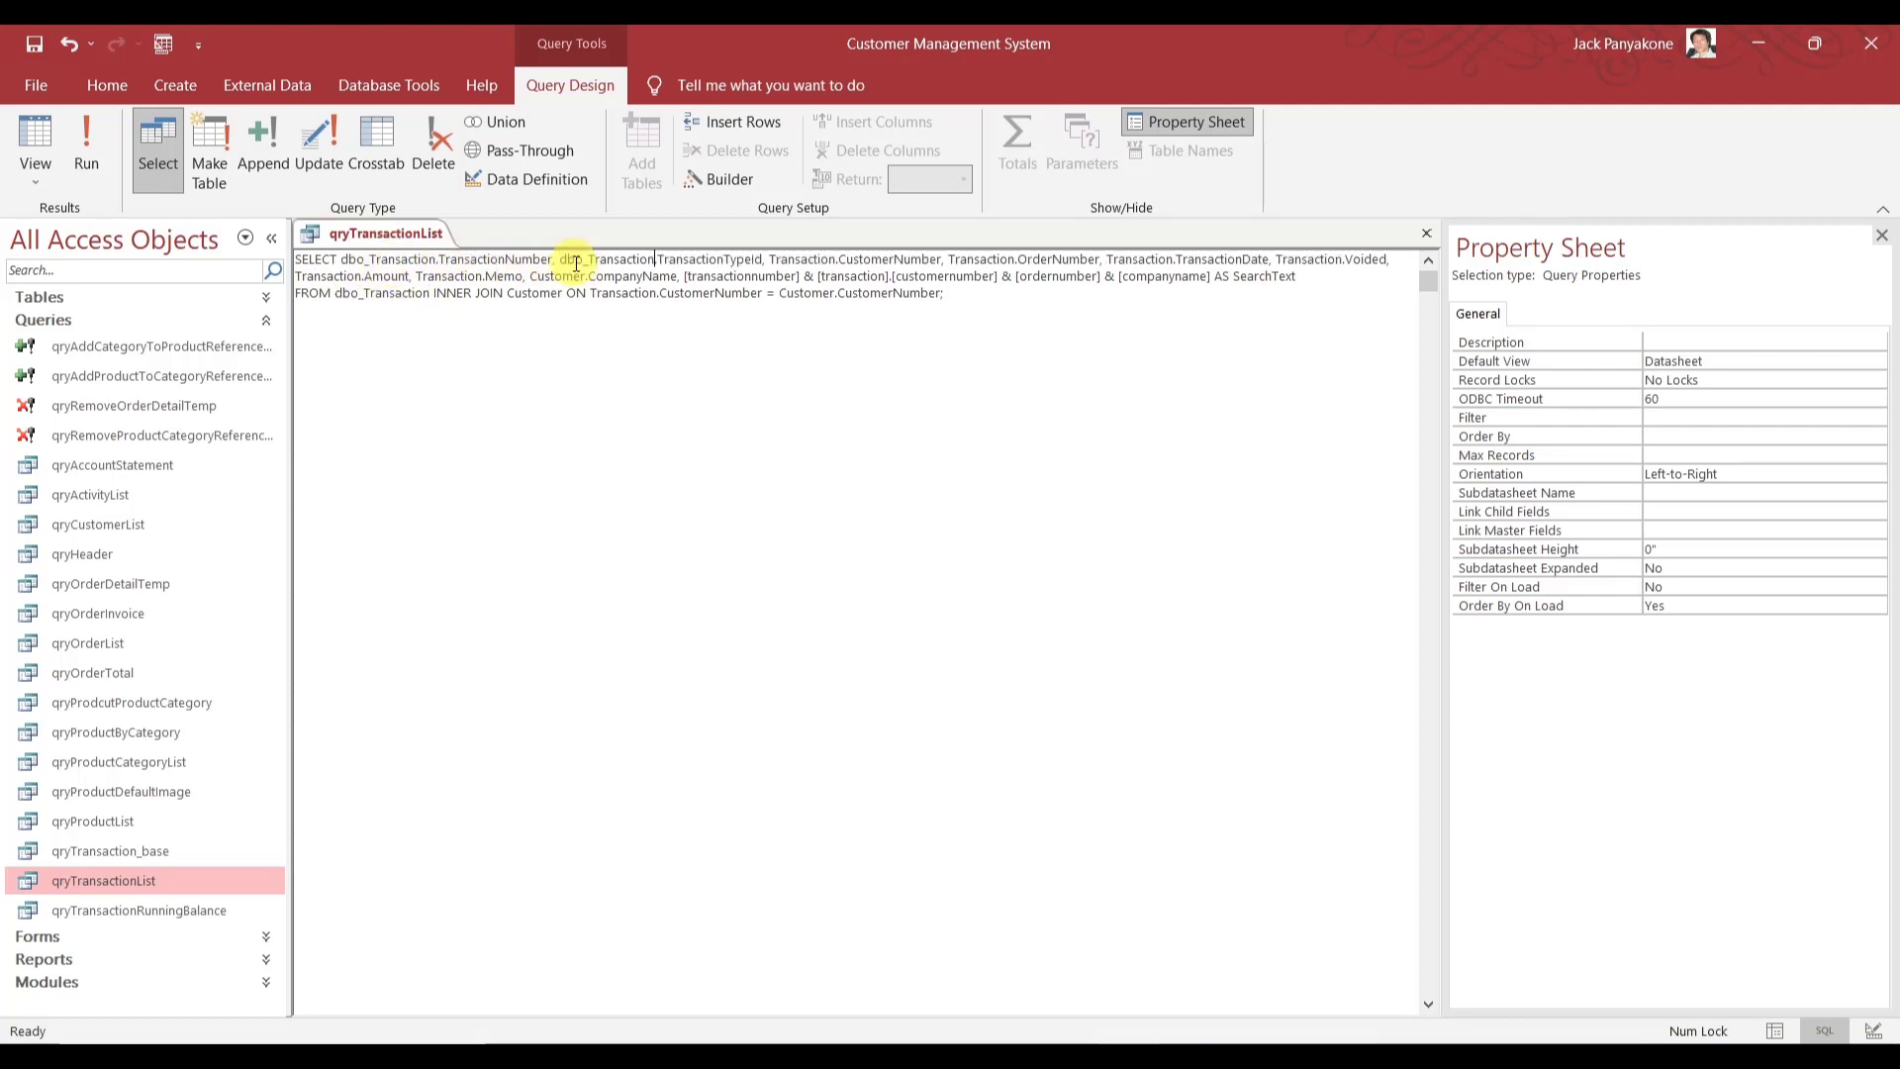
double_click(804, 261)
key("ctrl+v")
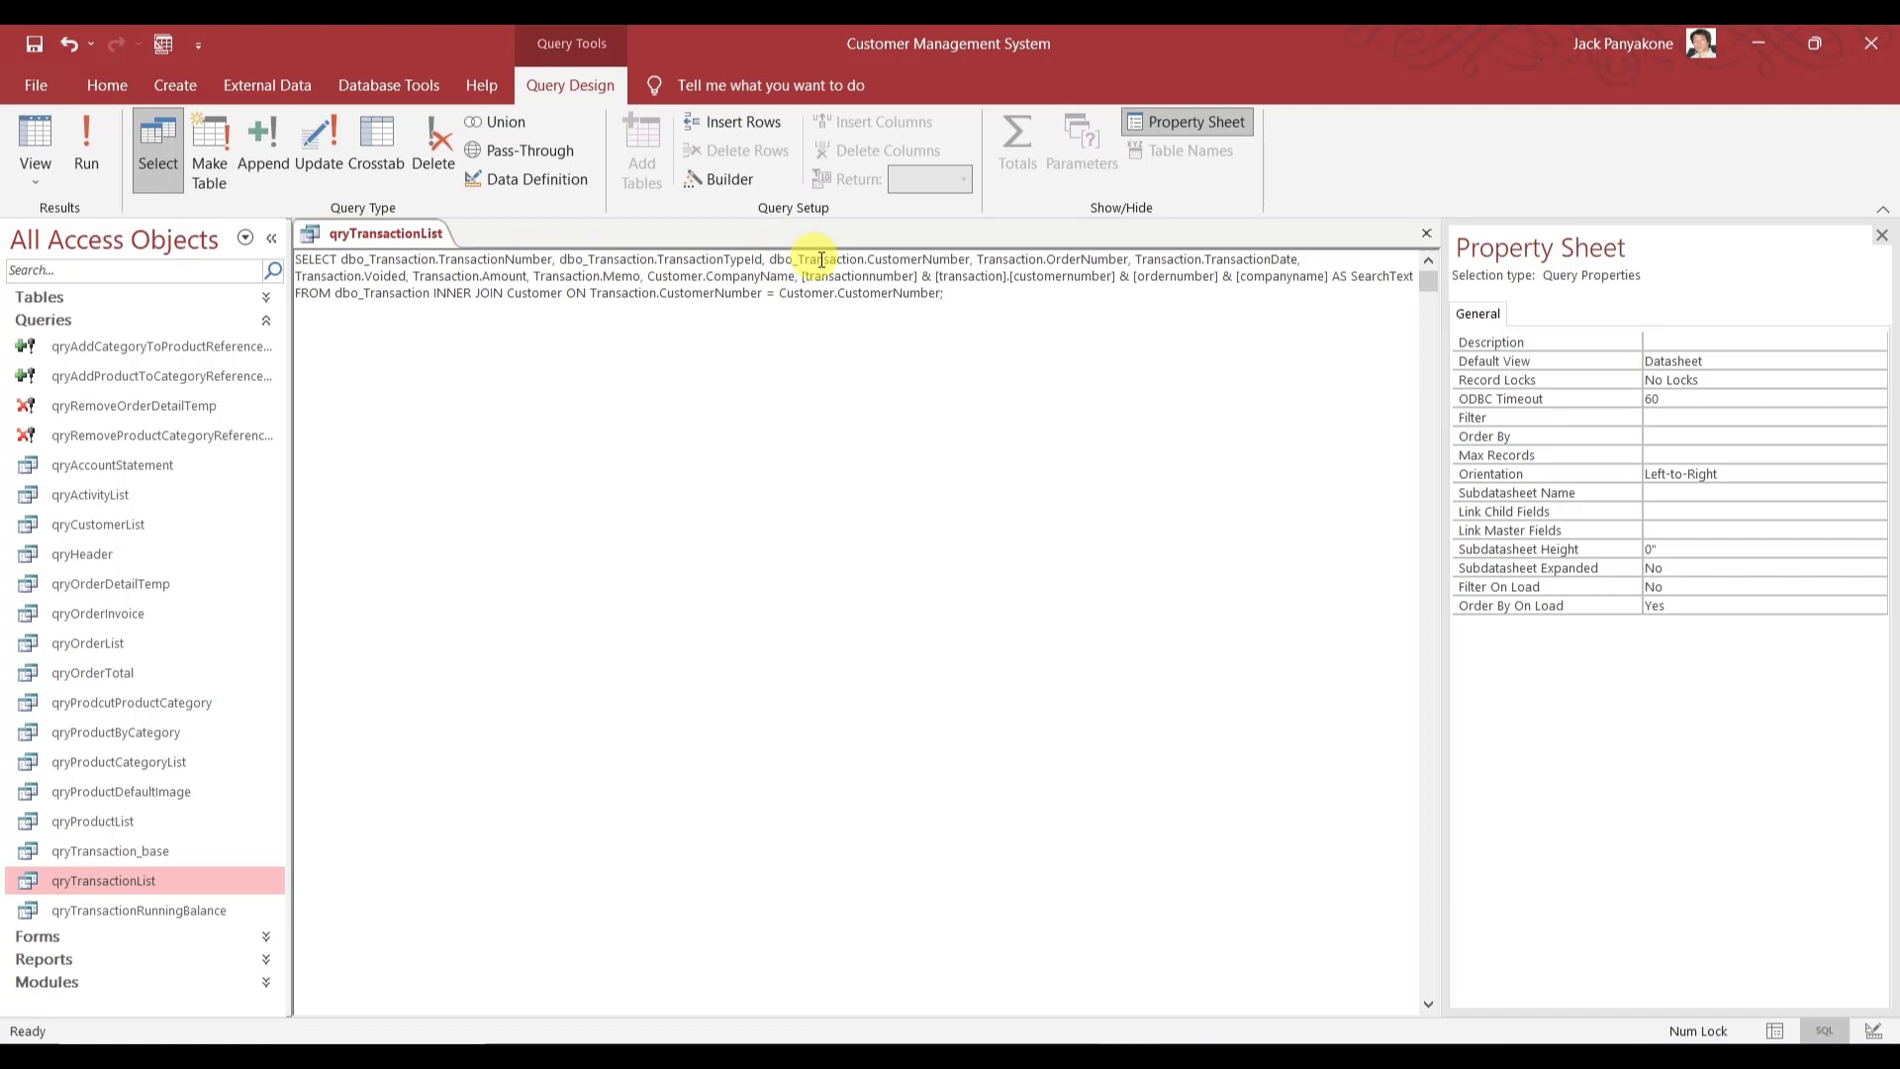
- Replace Transaction with dbo_Transaction for OrderNumber, TransactionDate and Voided in the SELECT clause of qryTransactionList
double_click(1007, 260)
key("ctrl+v")
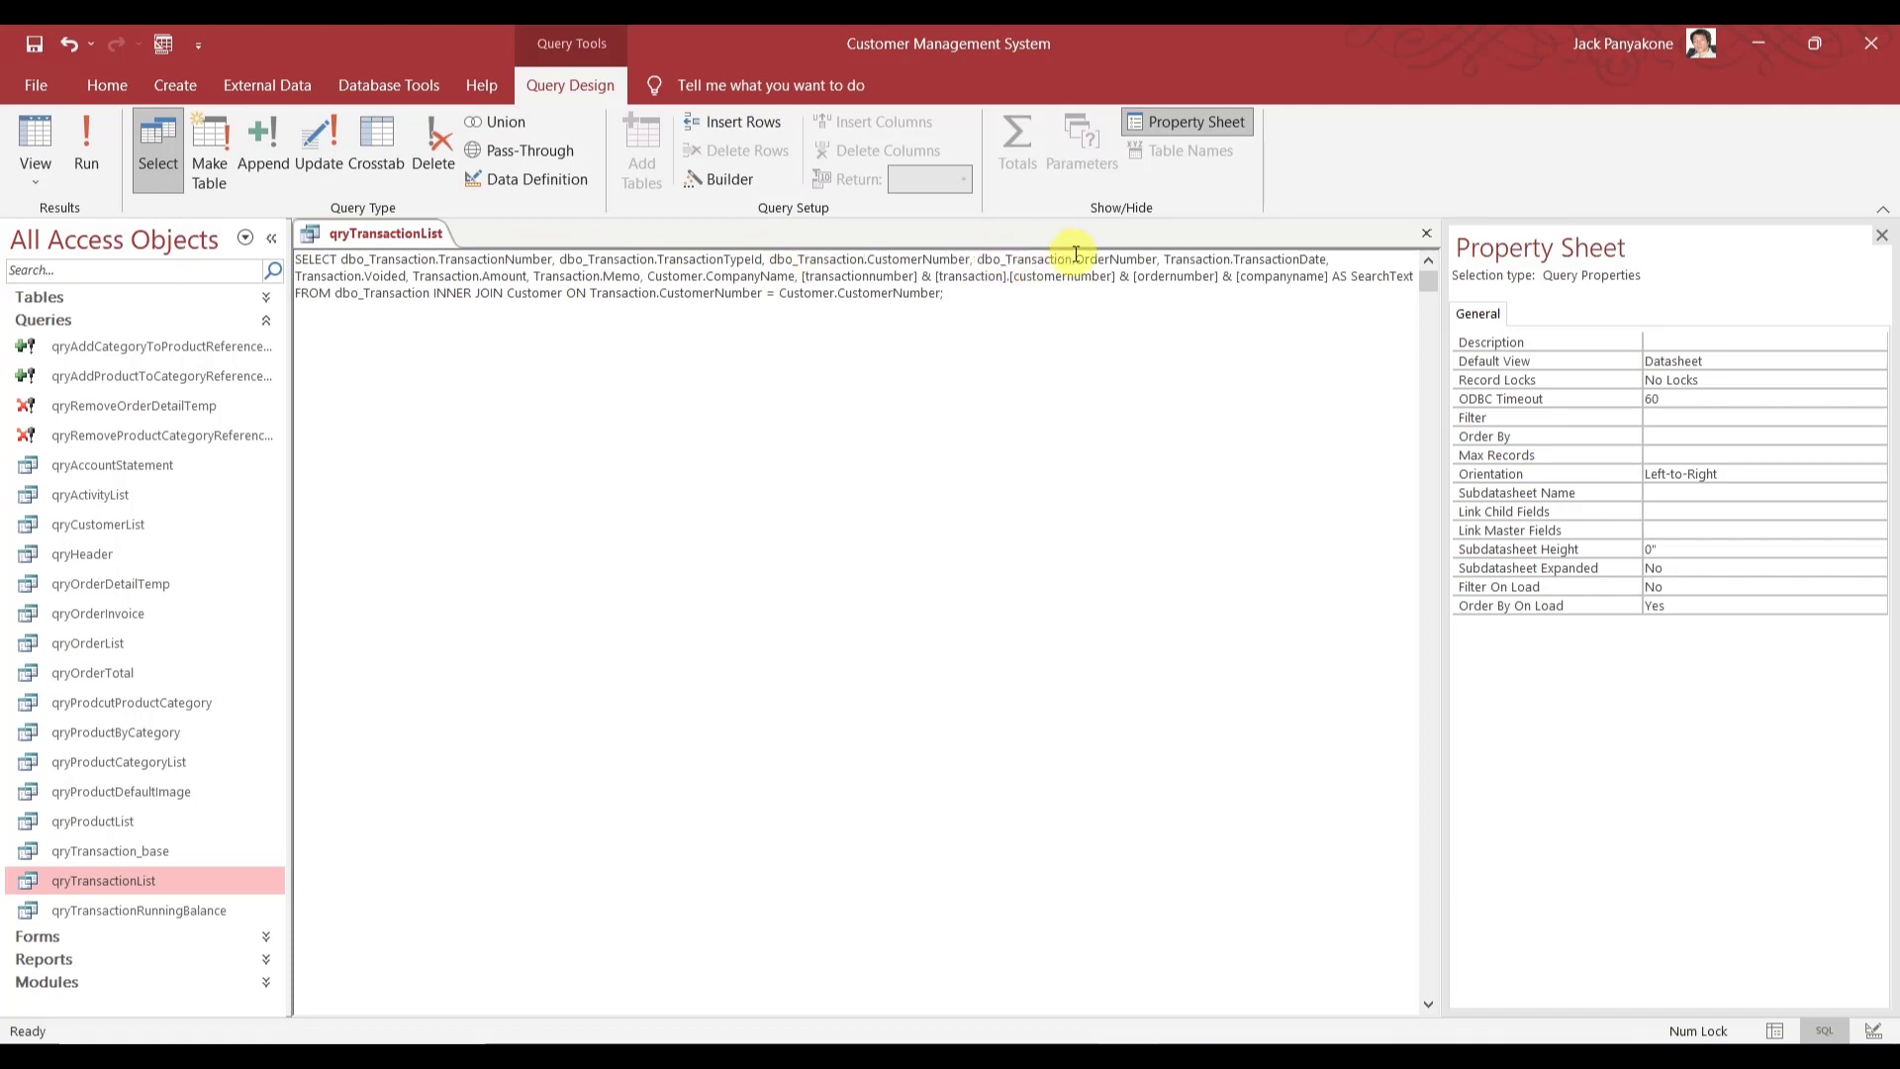
double_click(1178, 259)
key("ctrl+v")
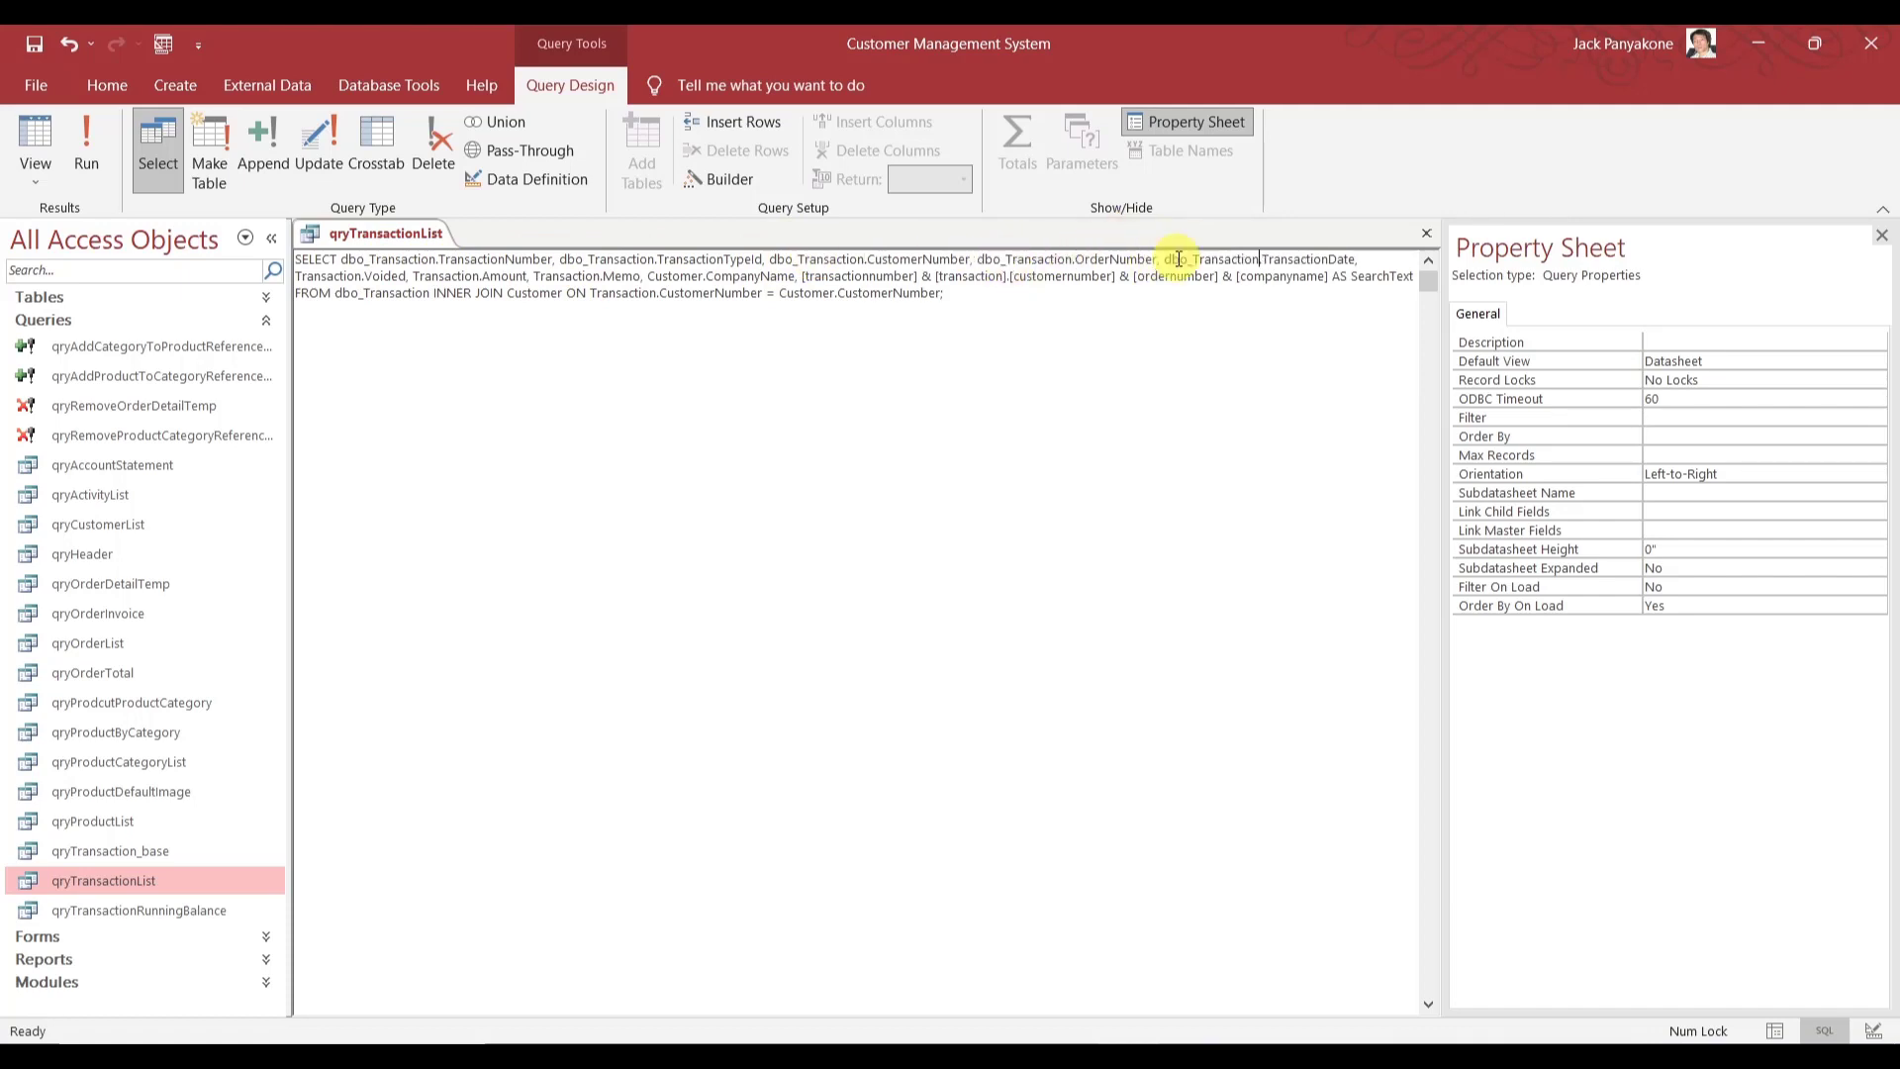
double_click(331, 275)
key("ctrl+v")
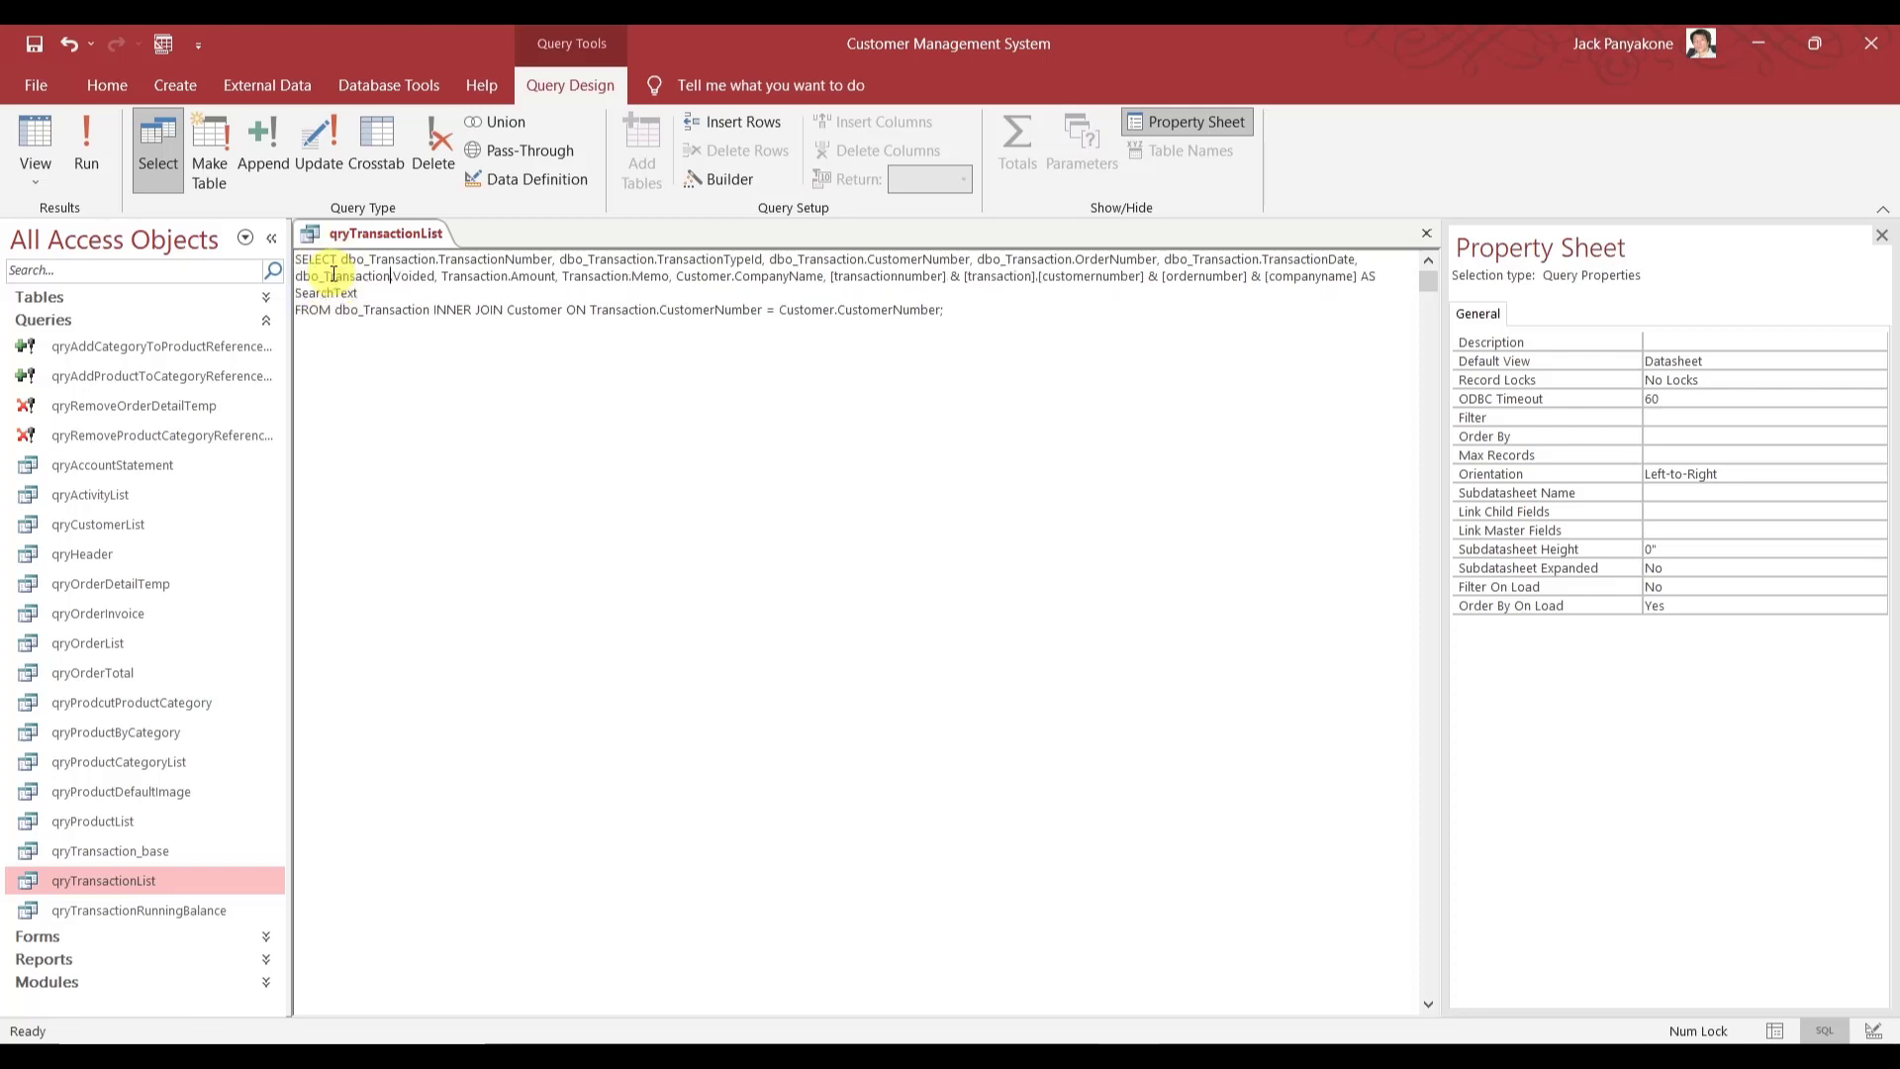
- Replace Transaction with dbo_Transaction for the Amount and Memo fields and for CustomerNumber in the join condition
double_click(473, 276)
key("ctrl+v")
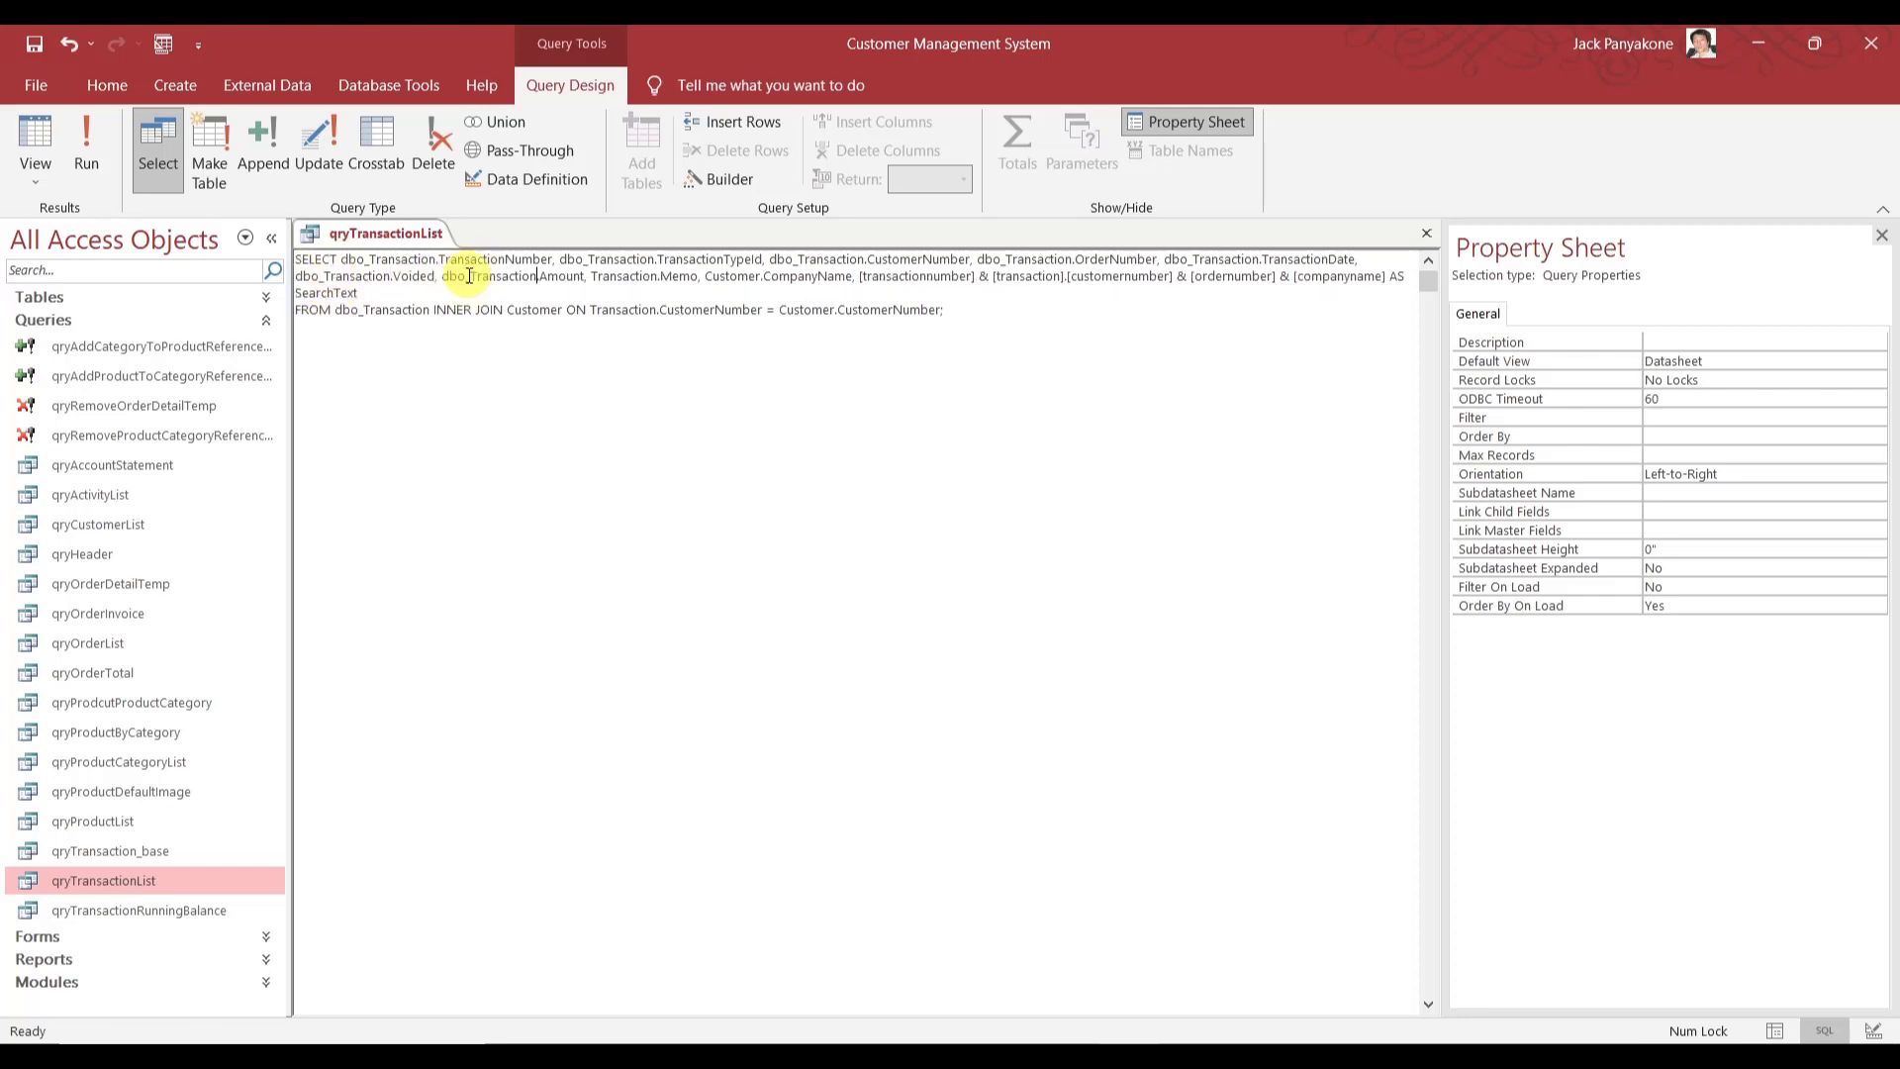
double_click(633, 276)
key("ctrl+v")
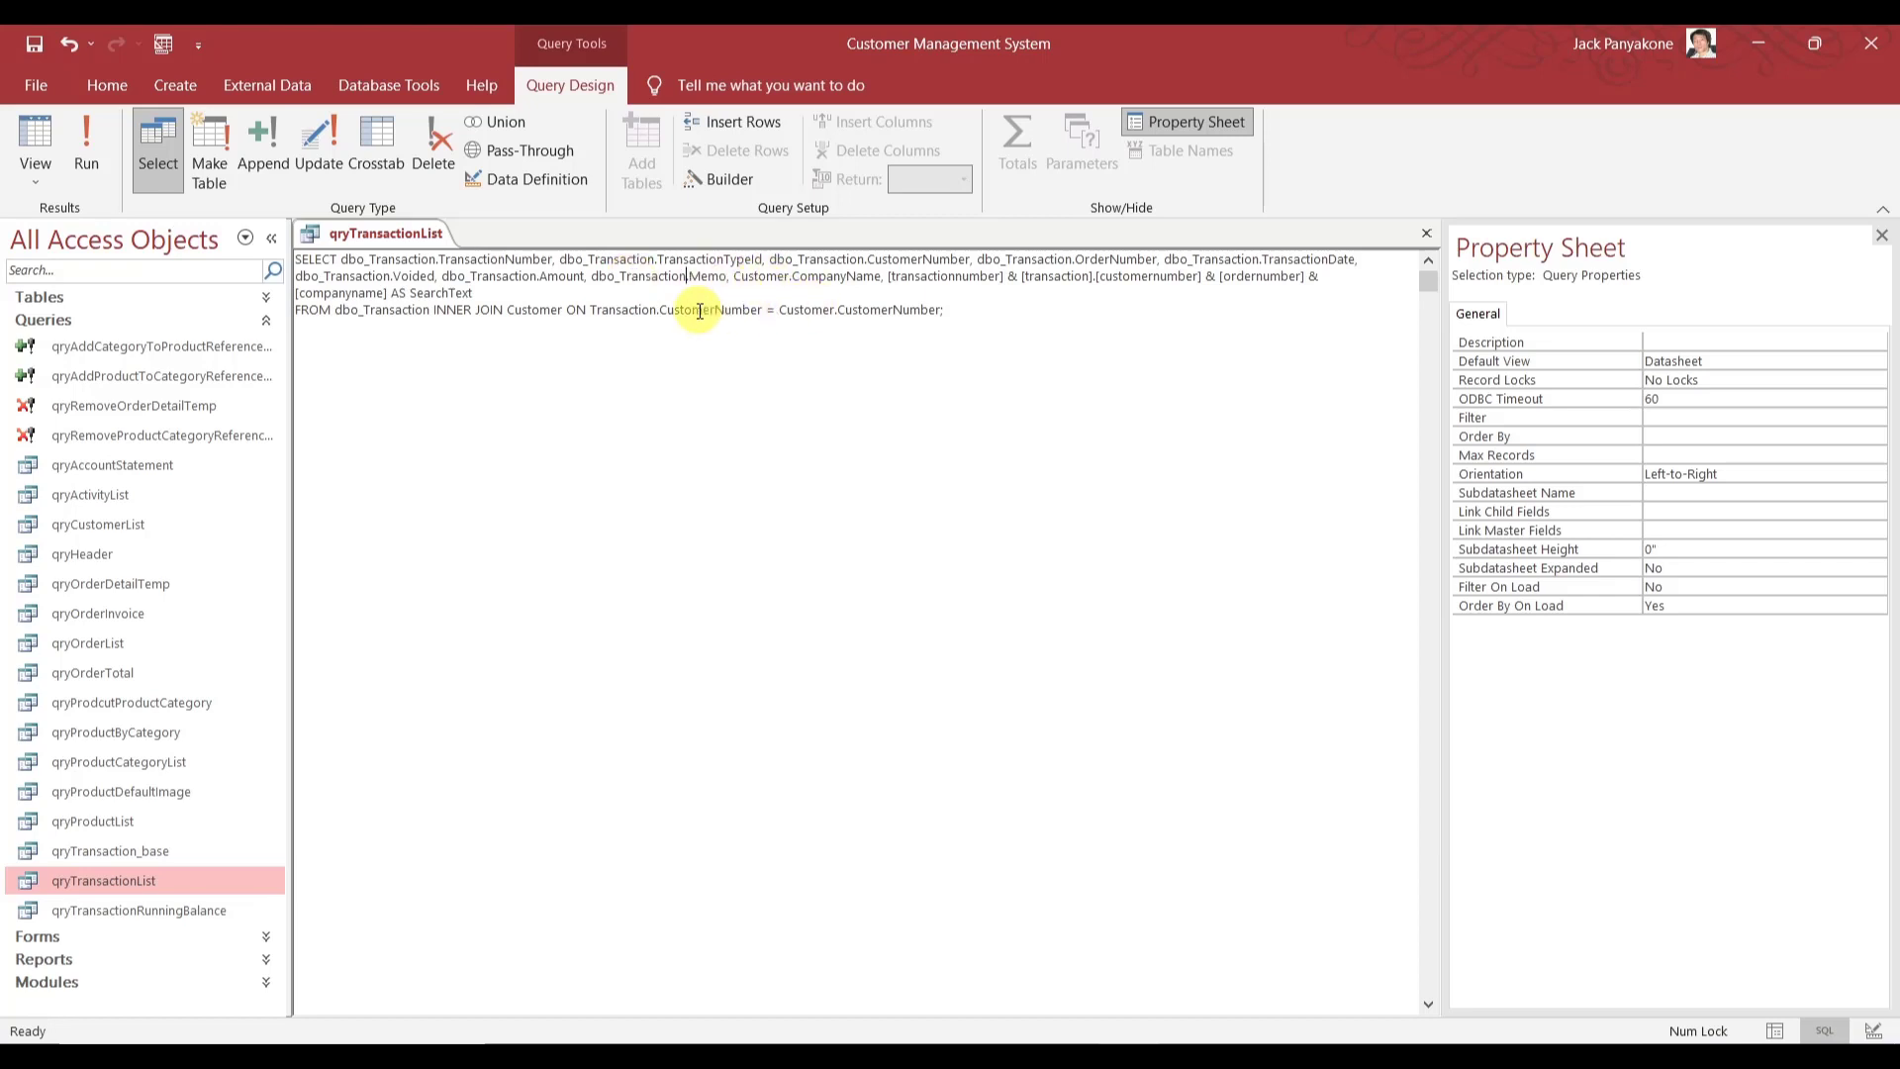
double_click(630, 311)
key("ctrl+v")
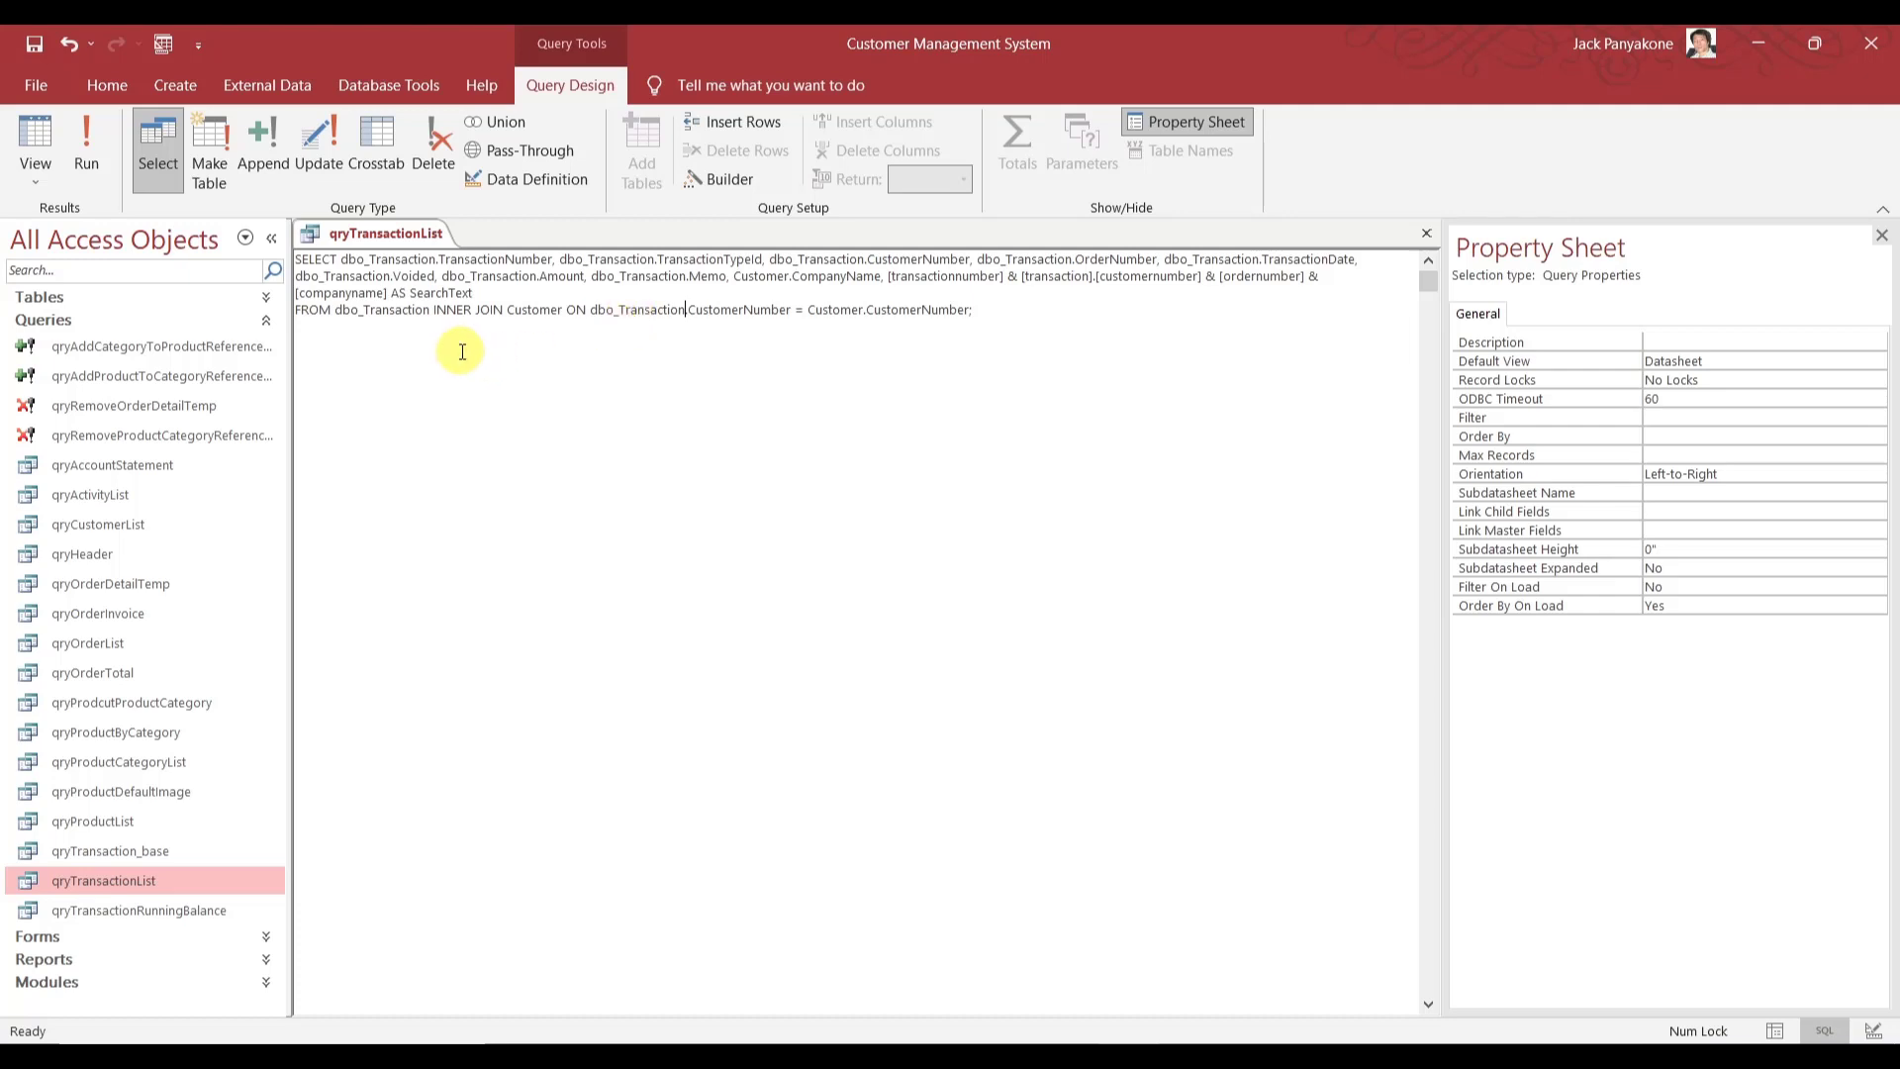
- Replace Customer with dbo_Customer as the joined table, in the join condition and for the CompanyName field
left_click(510, 311)
type("dbo_")
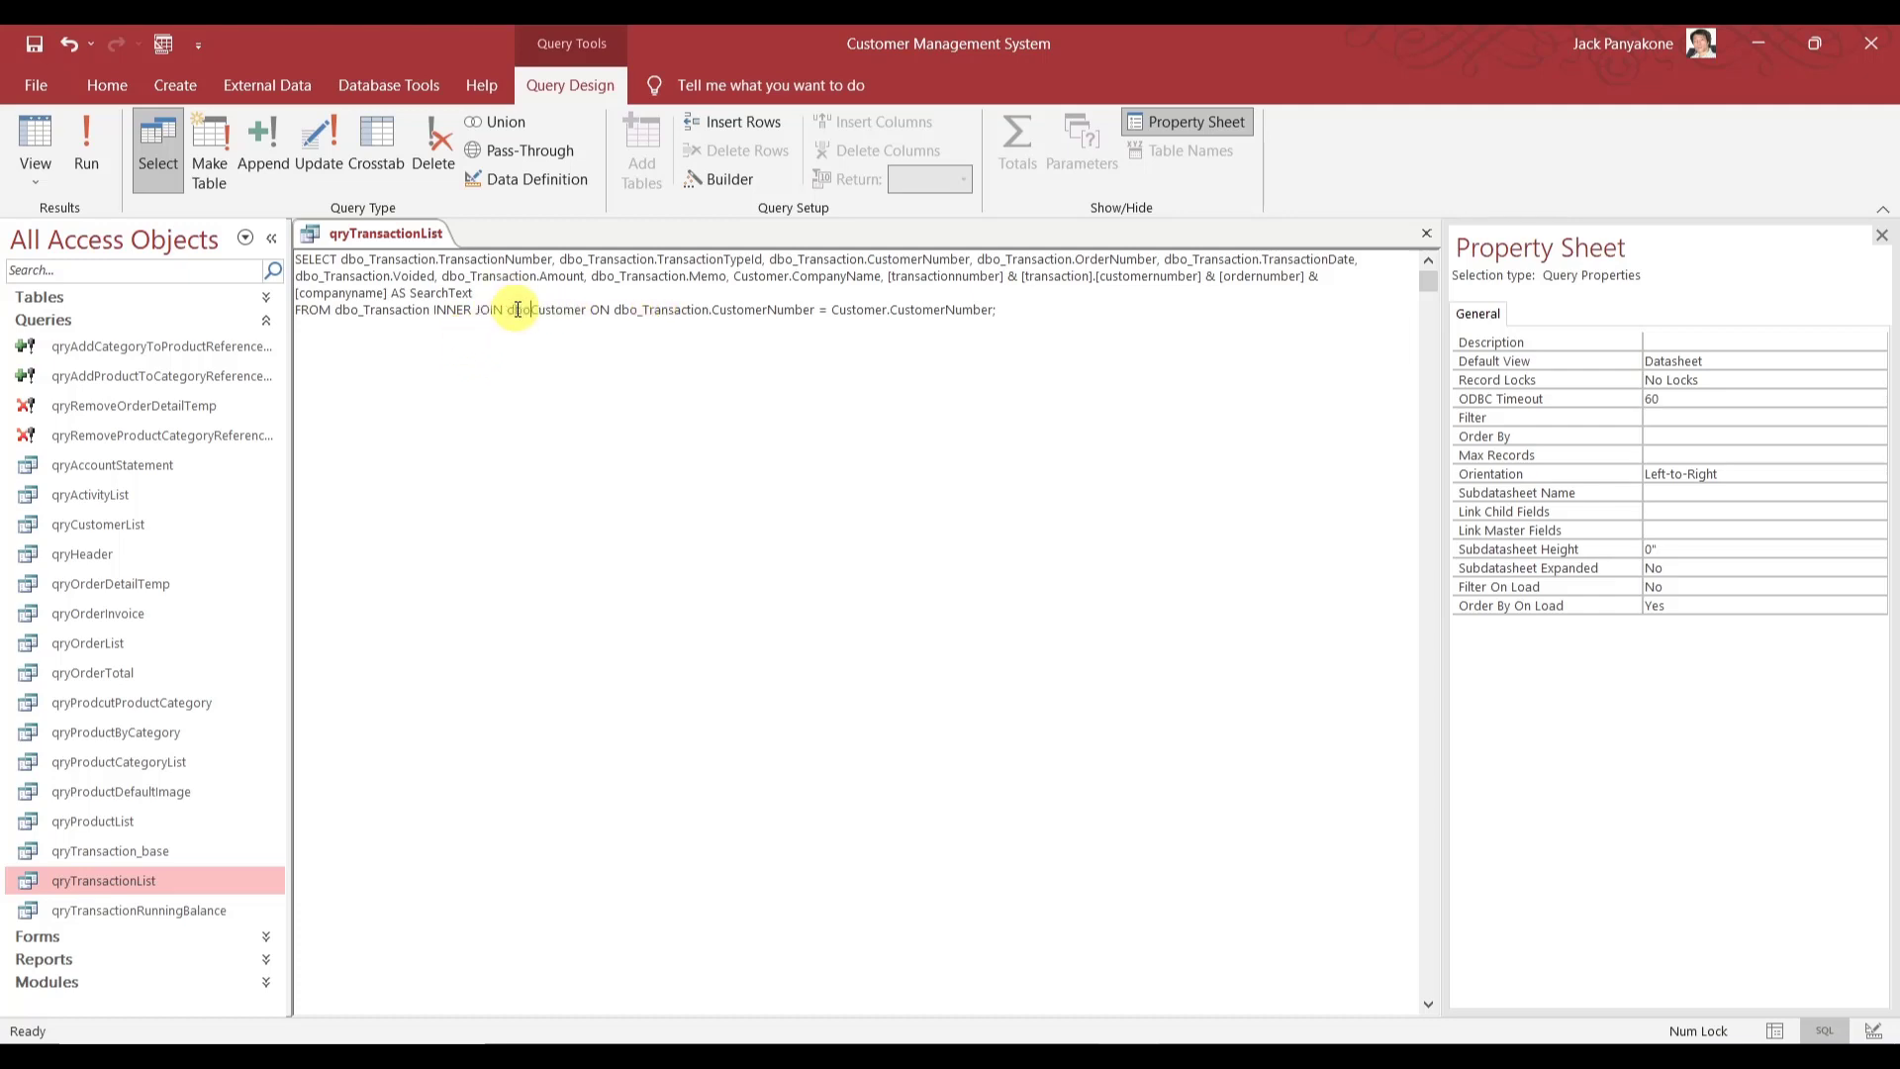
left_click_drag(508, 311, 585, 310)
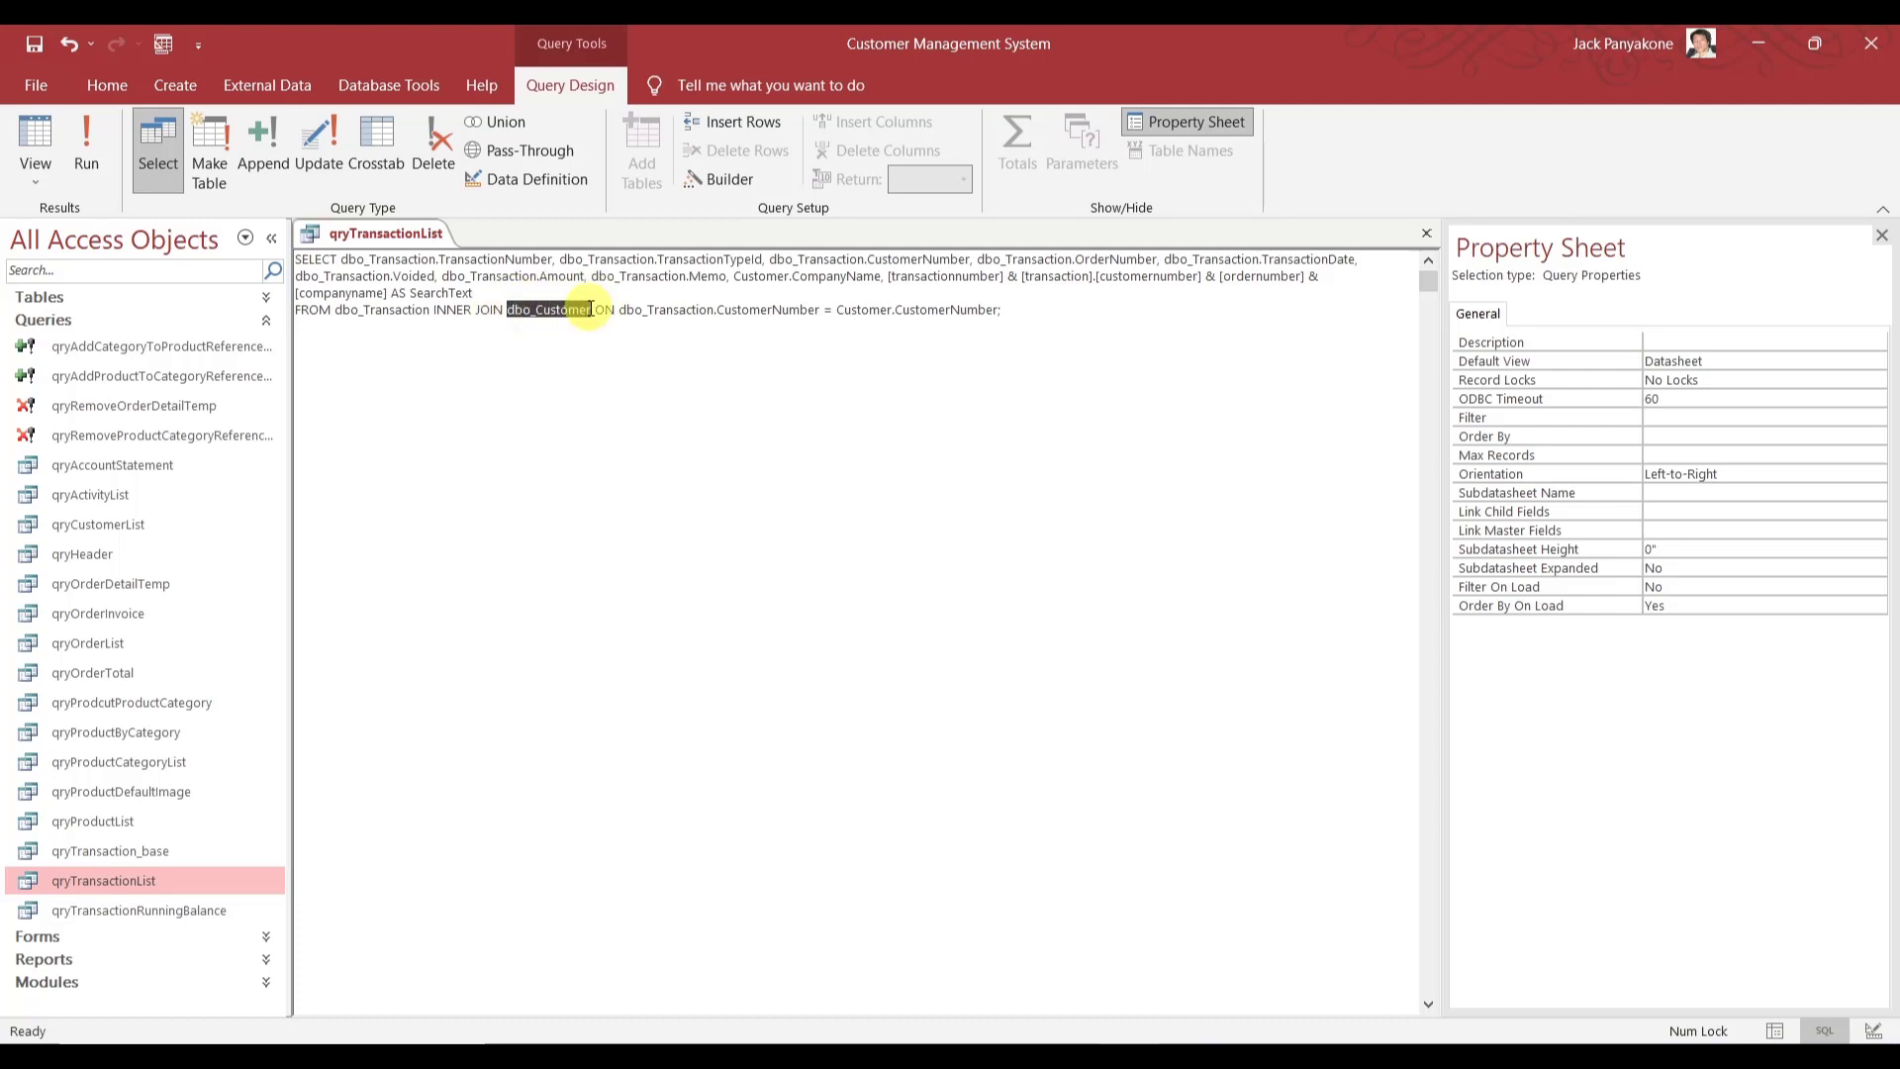
key("ctrl+c")
double_click(853, 310)
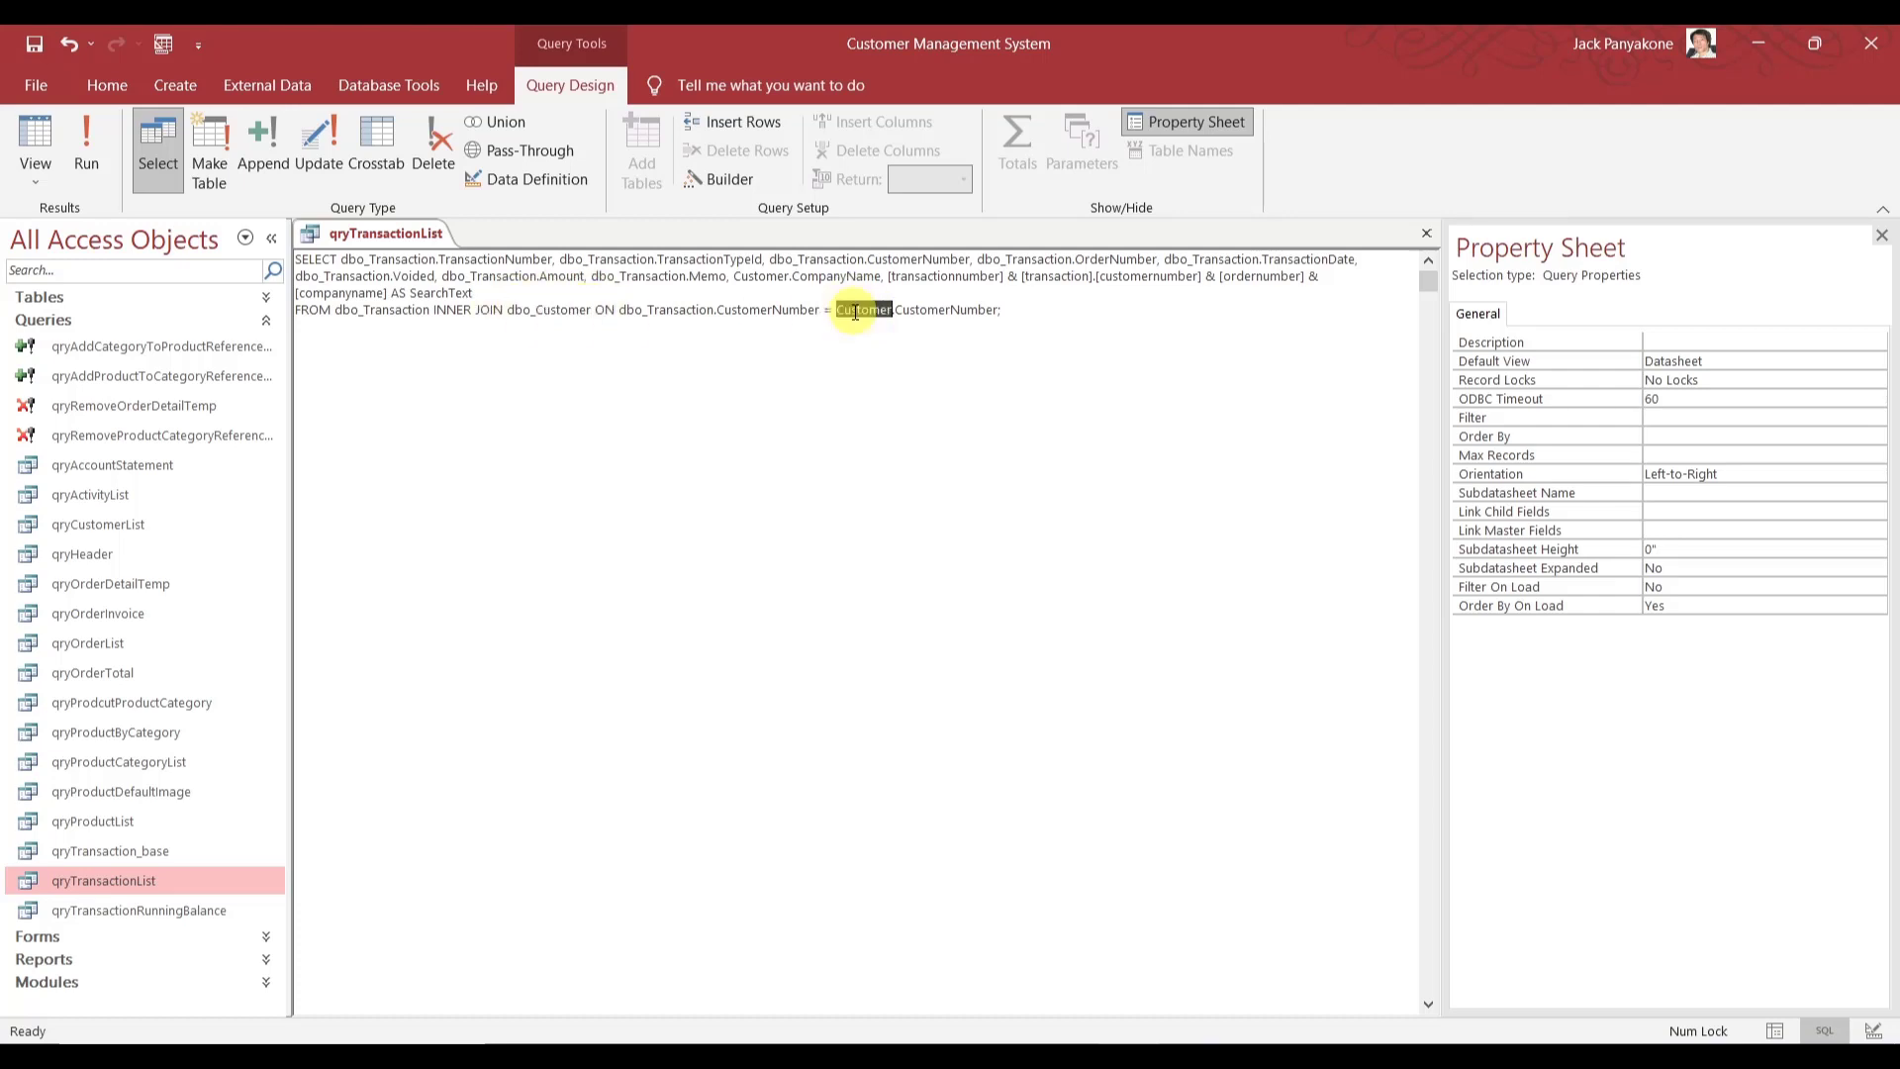
key("ctrl+v")
double_click(754, 277)
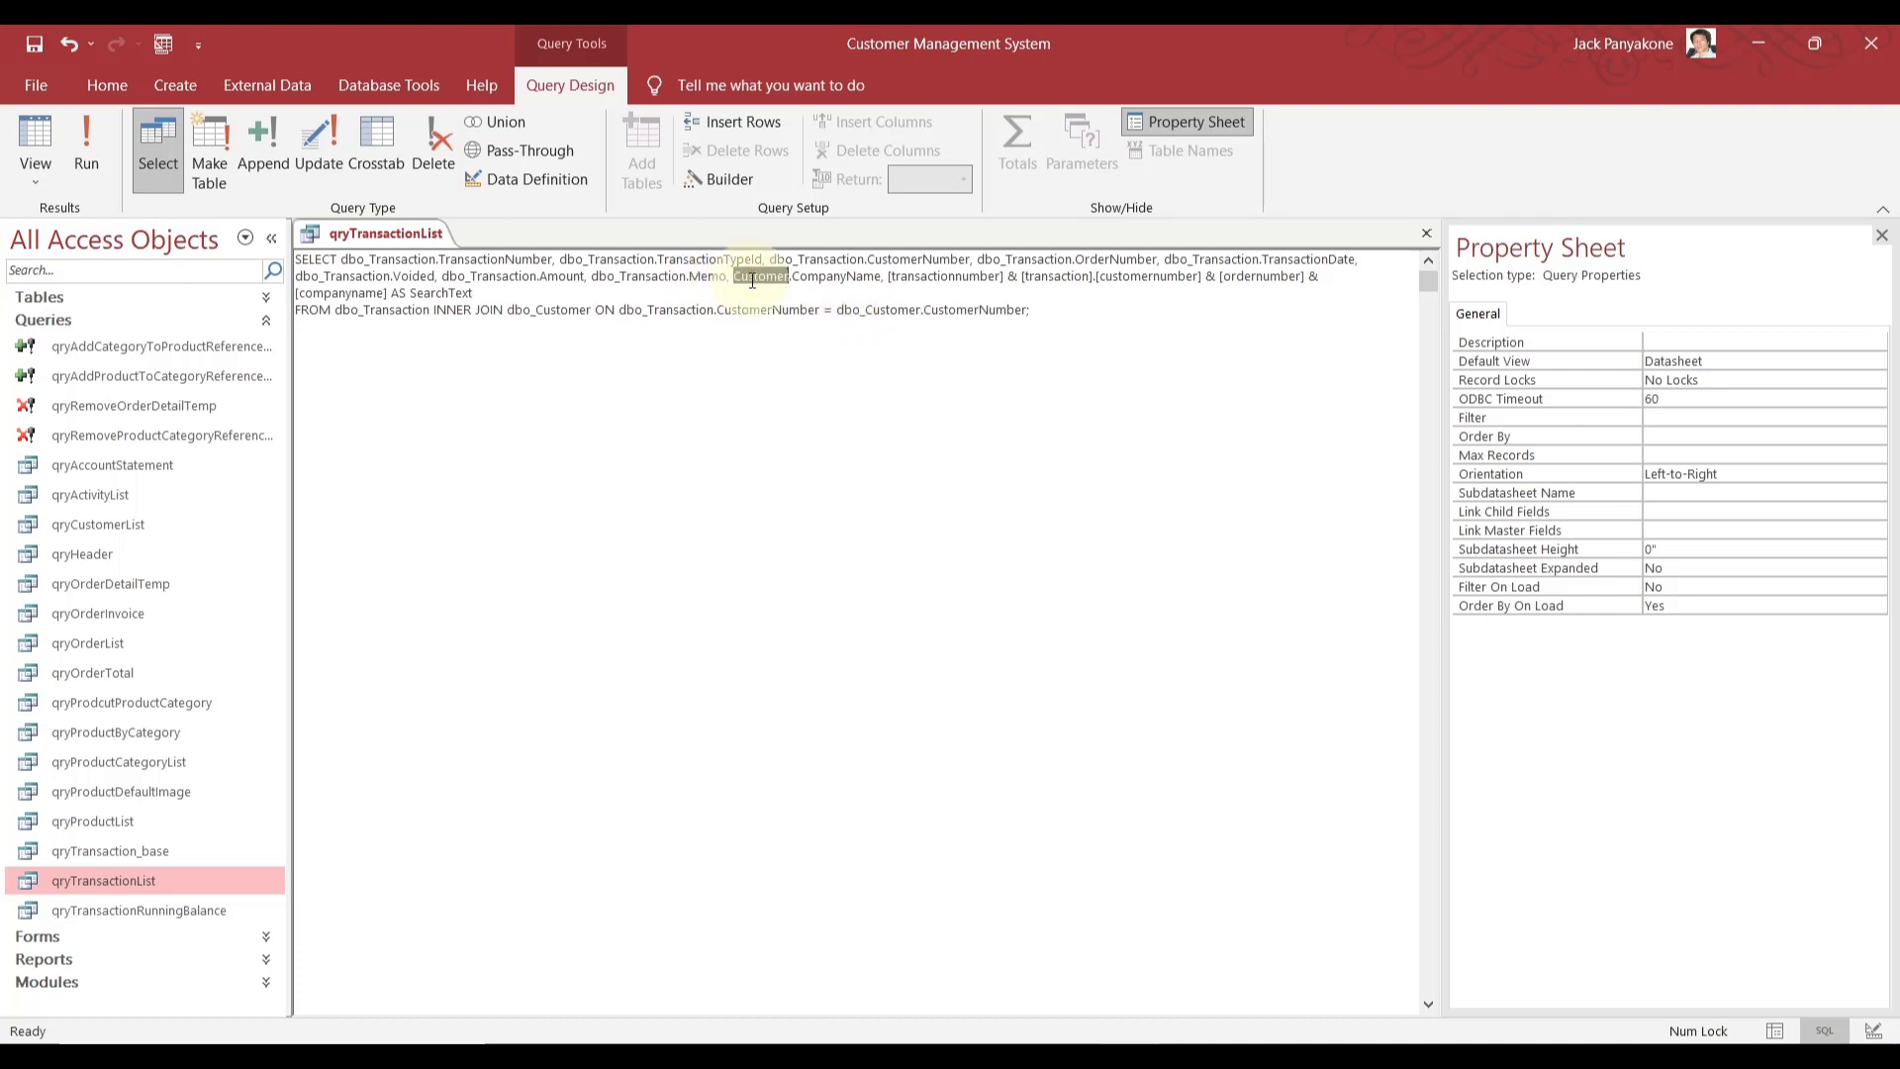
key("ctrl+v")
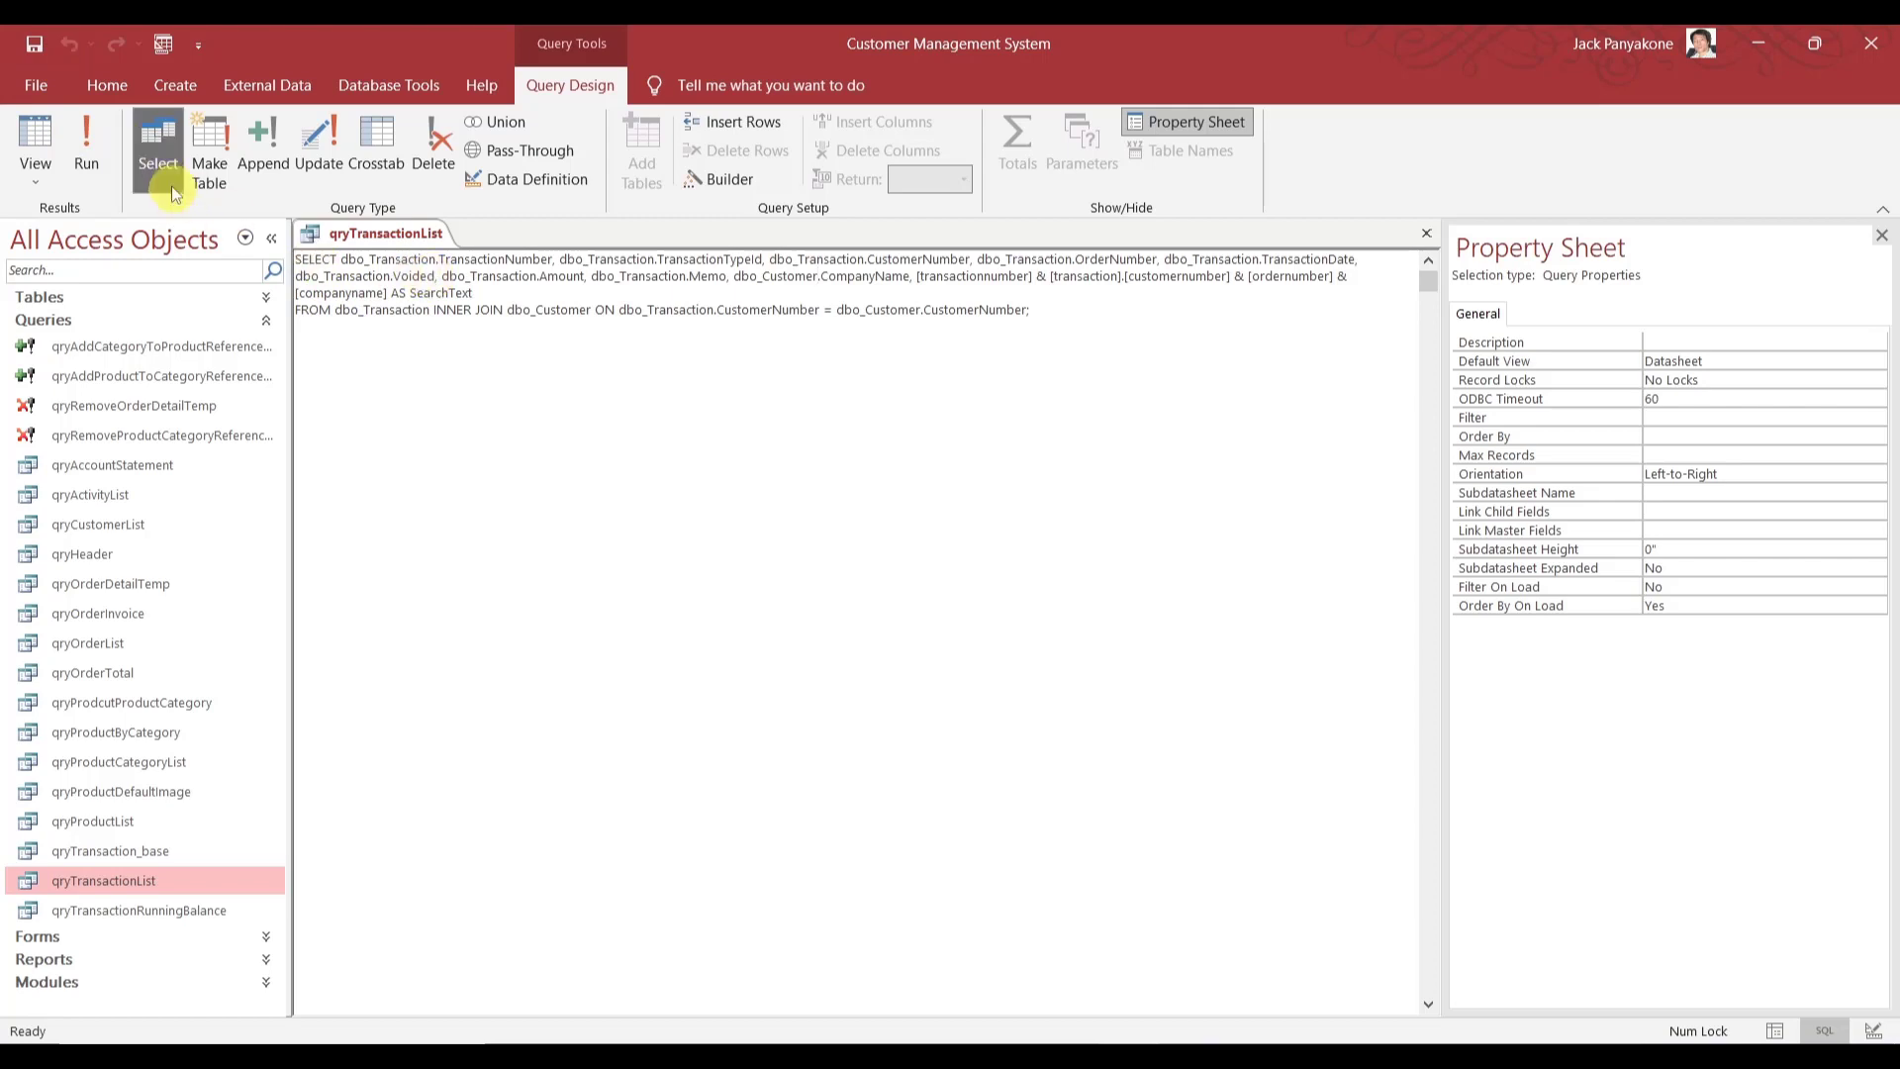
- Try running qryTransactionList, cancel the parameter entry, and change [transaction] to [dbo_Transaction] before [customernumber] in the SearchText expression
left_click(86, 154)
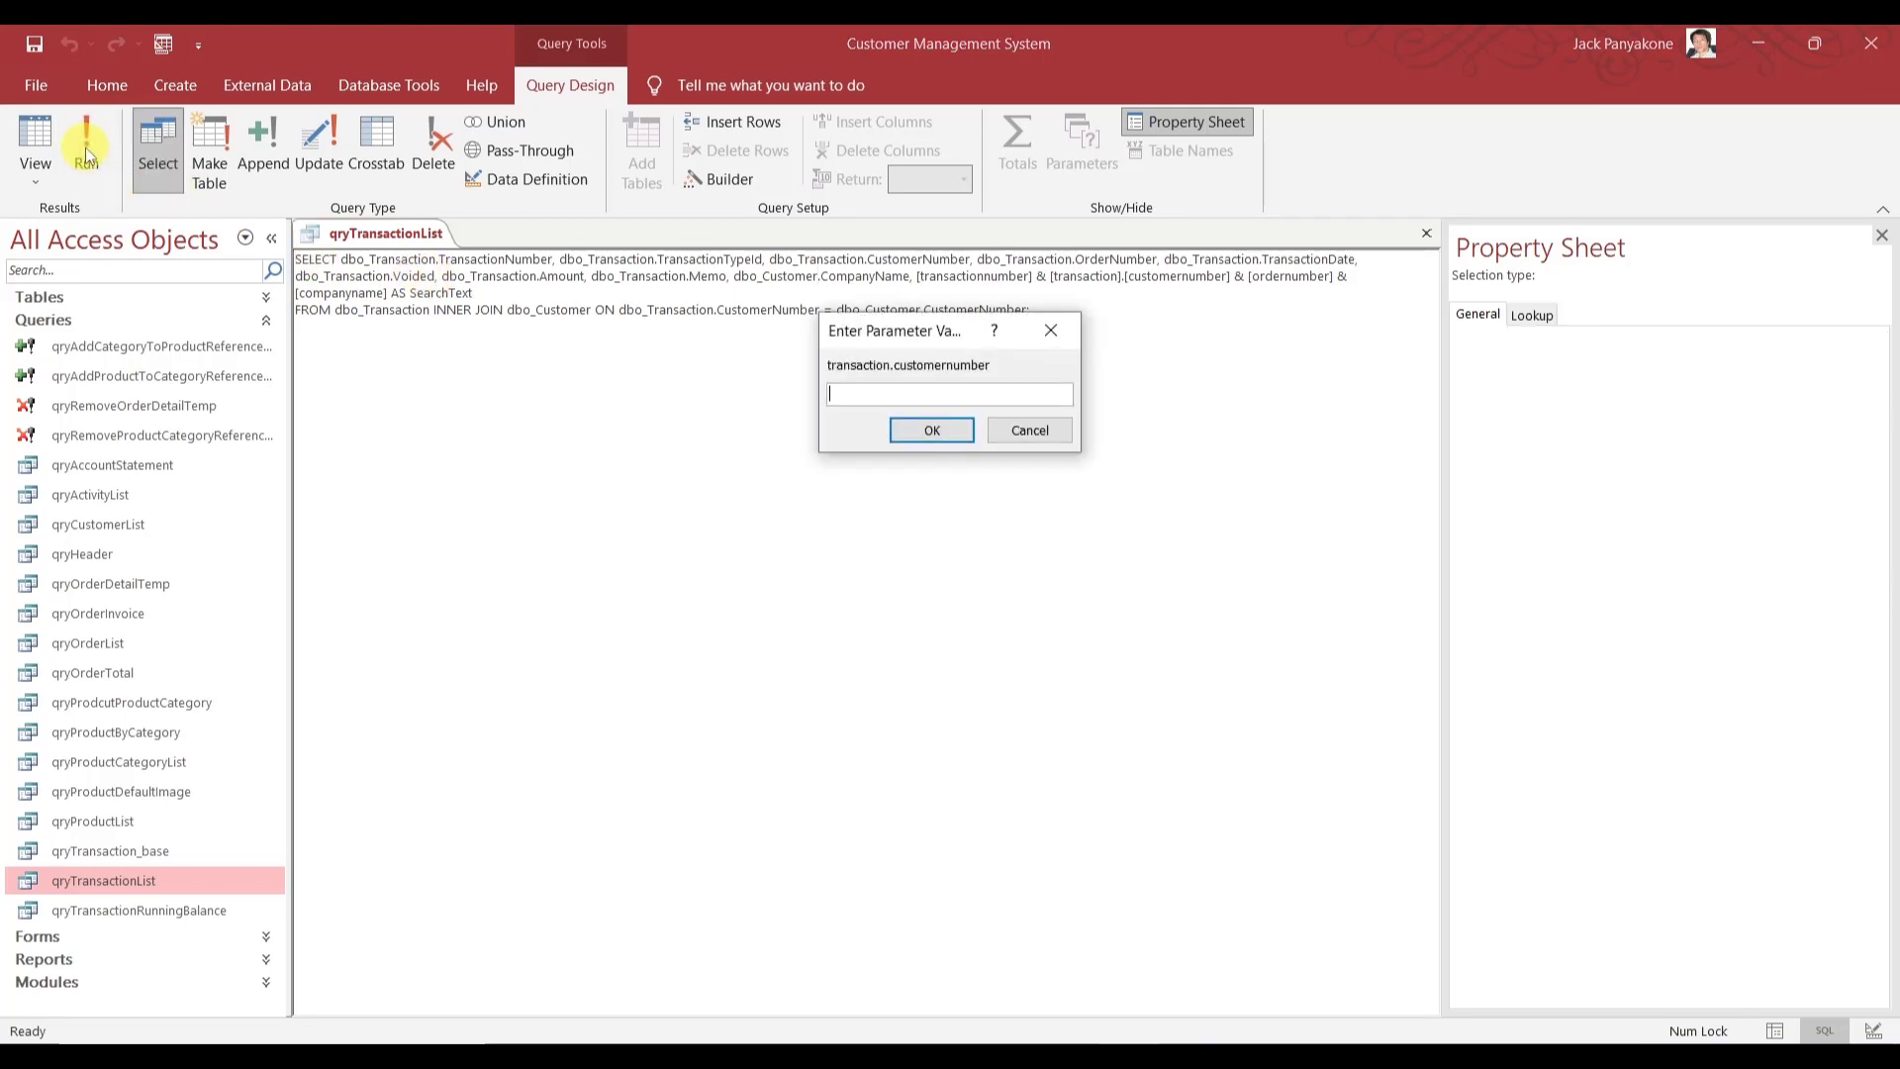
left_click(1031, 429)
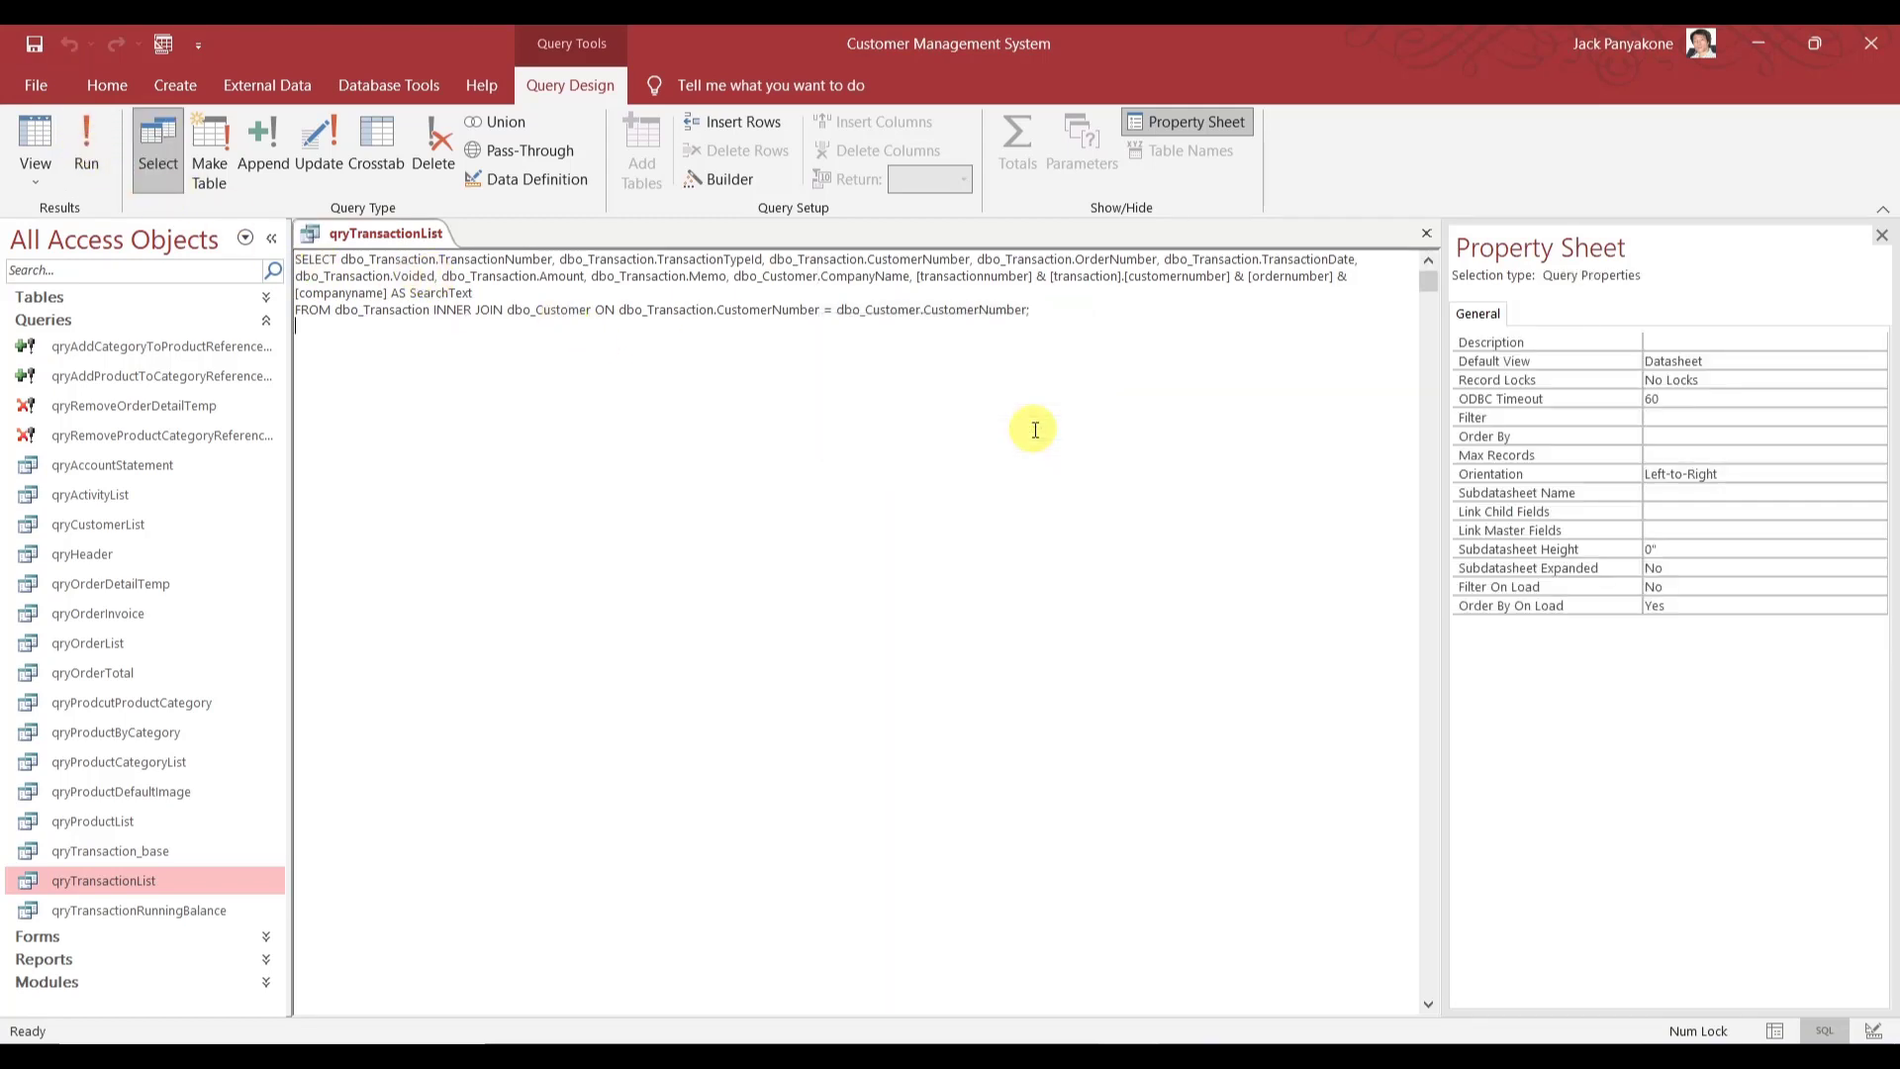
double_click(1100, 279)
left_click(1100, 278)
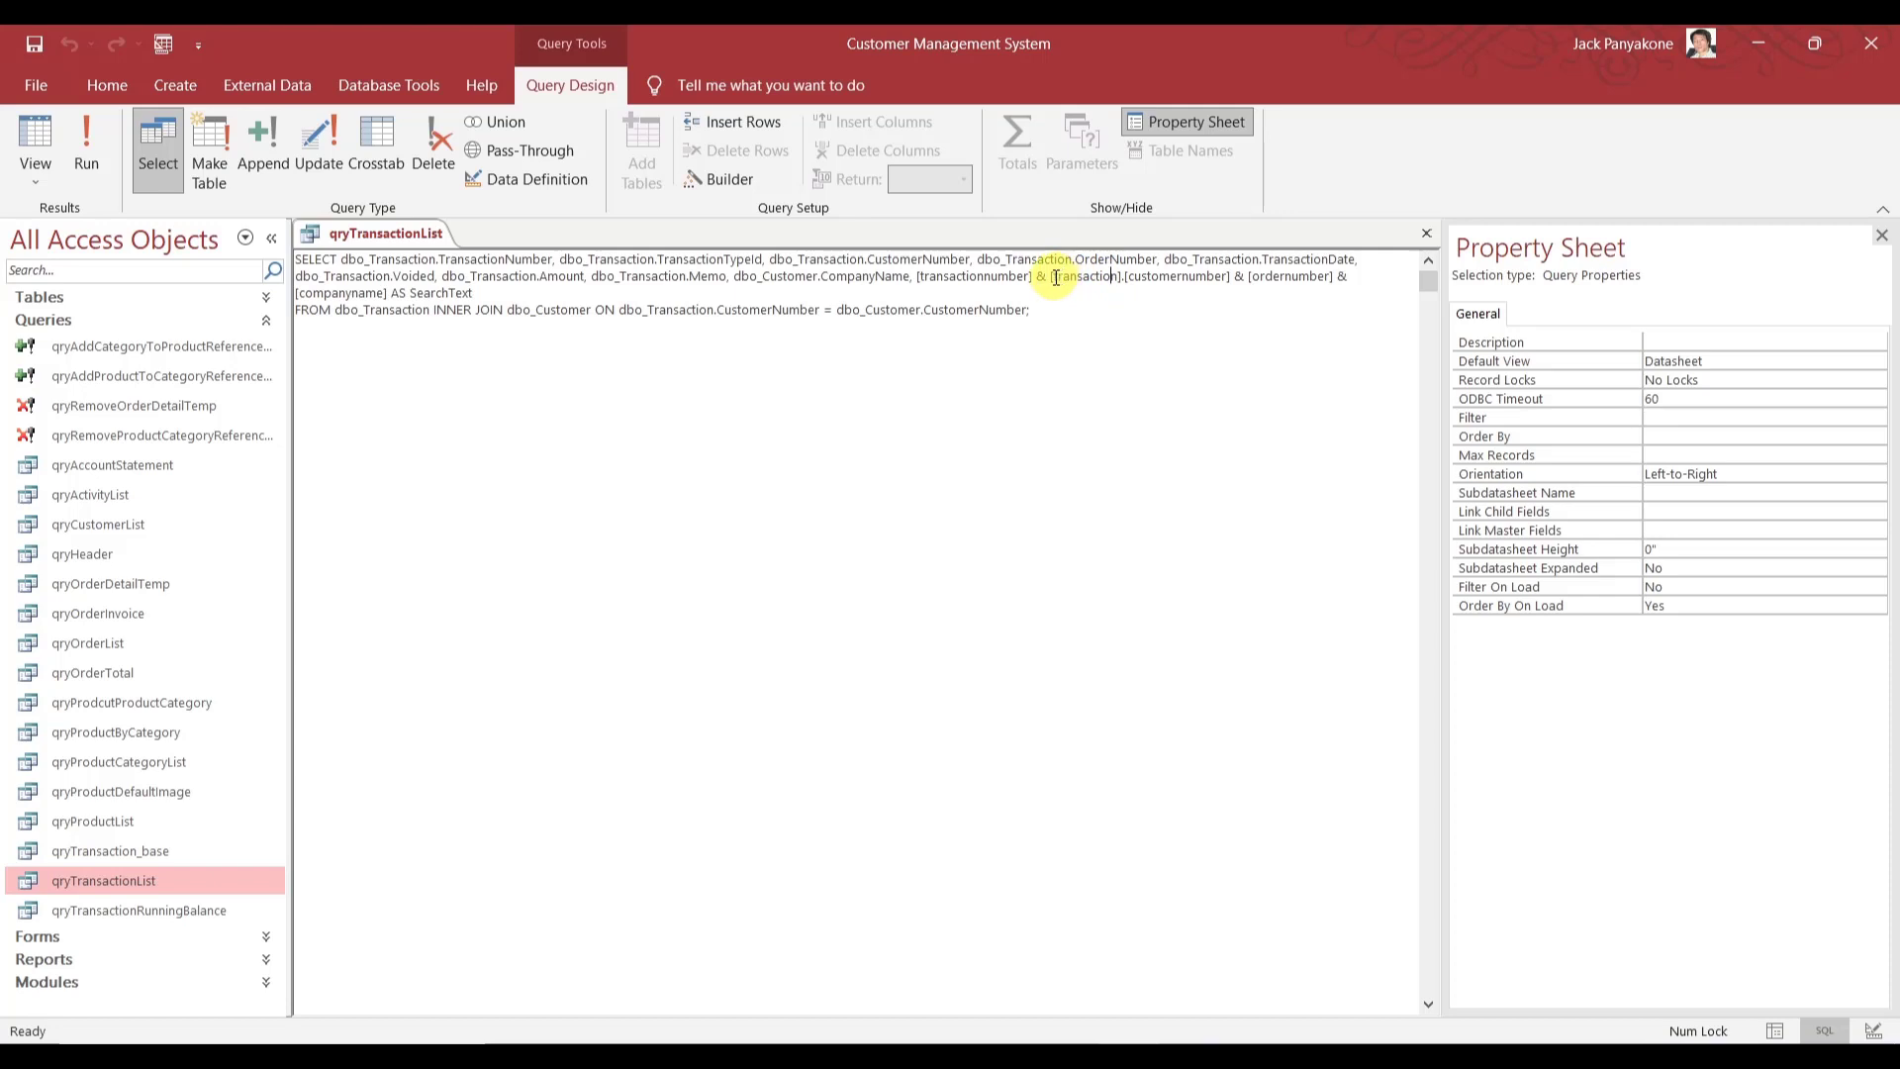
left_click(1059, 278)
type("dbo_")
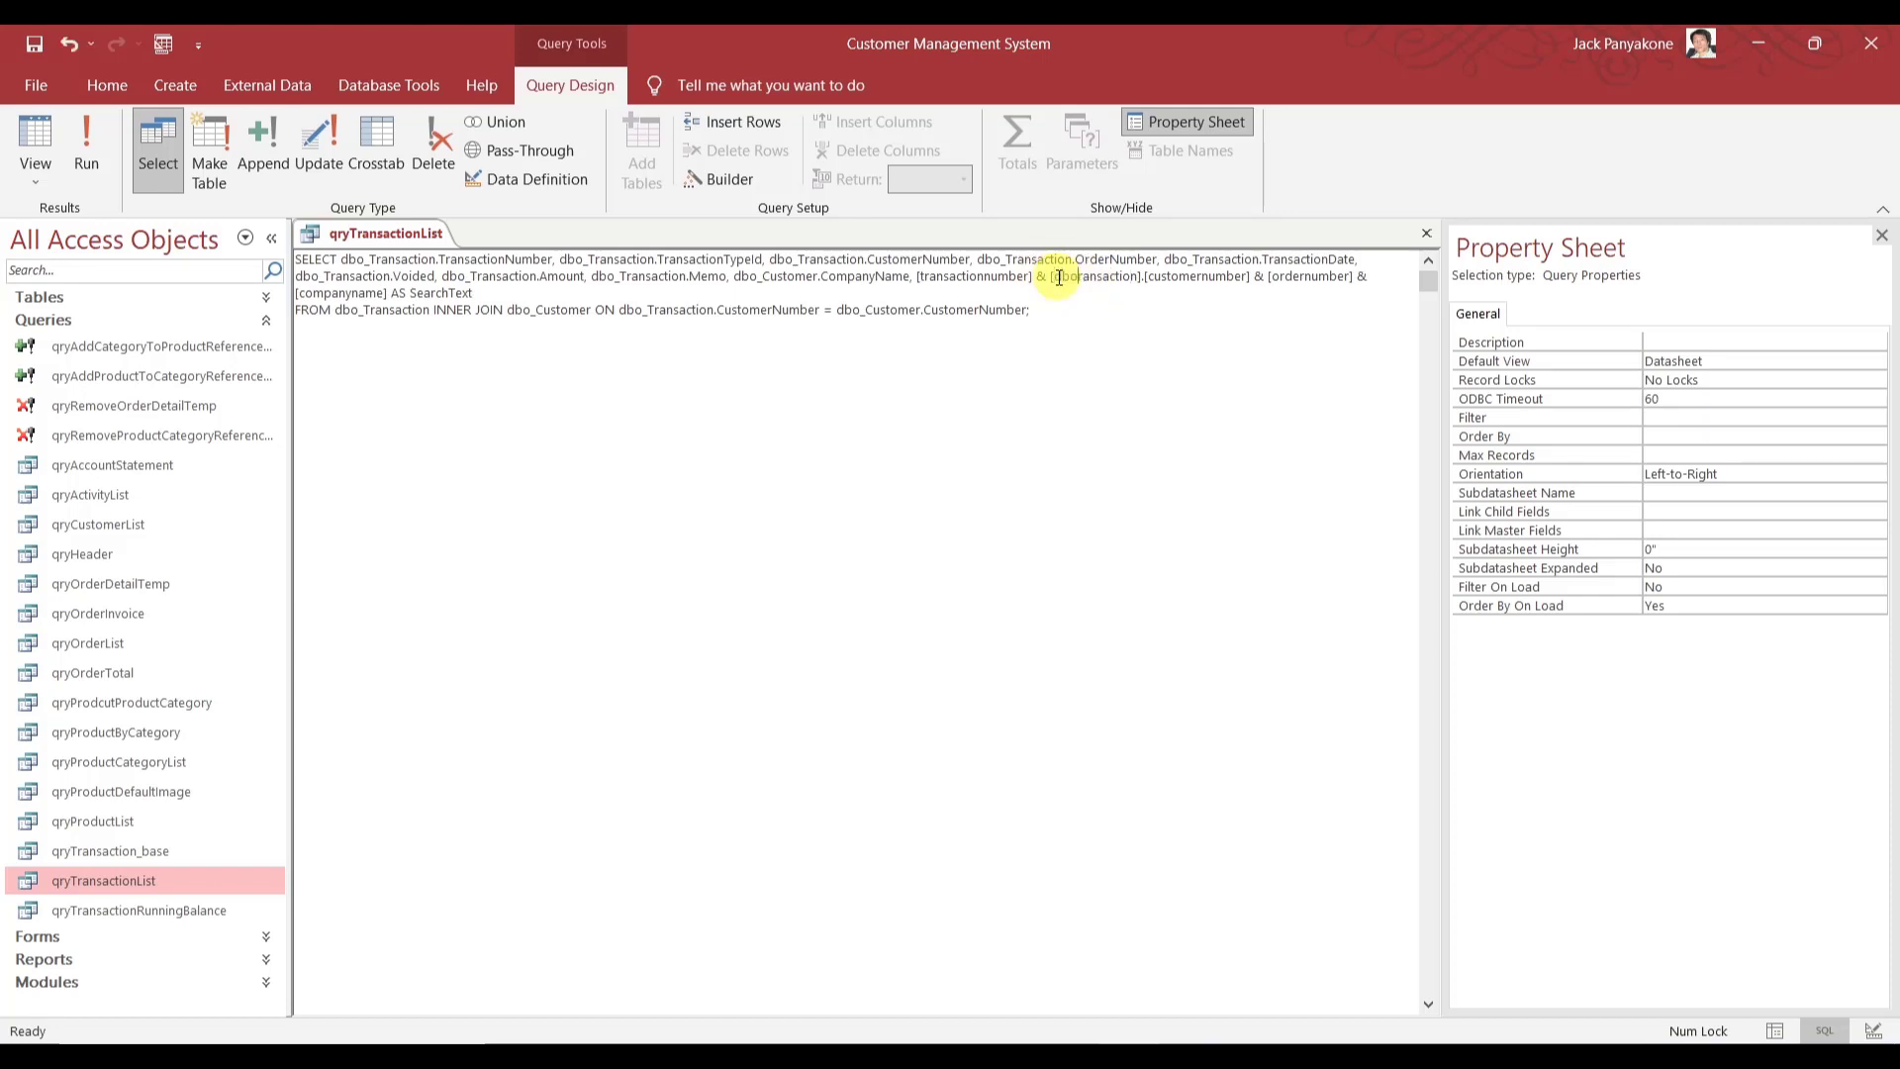
key("Delete")
type("T")
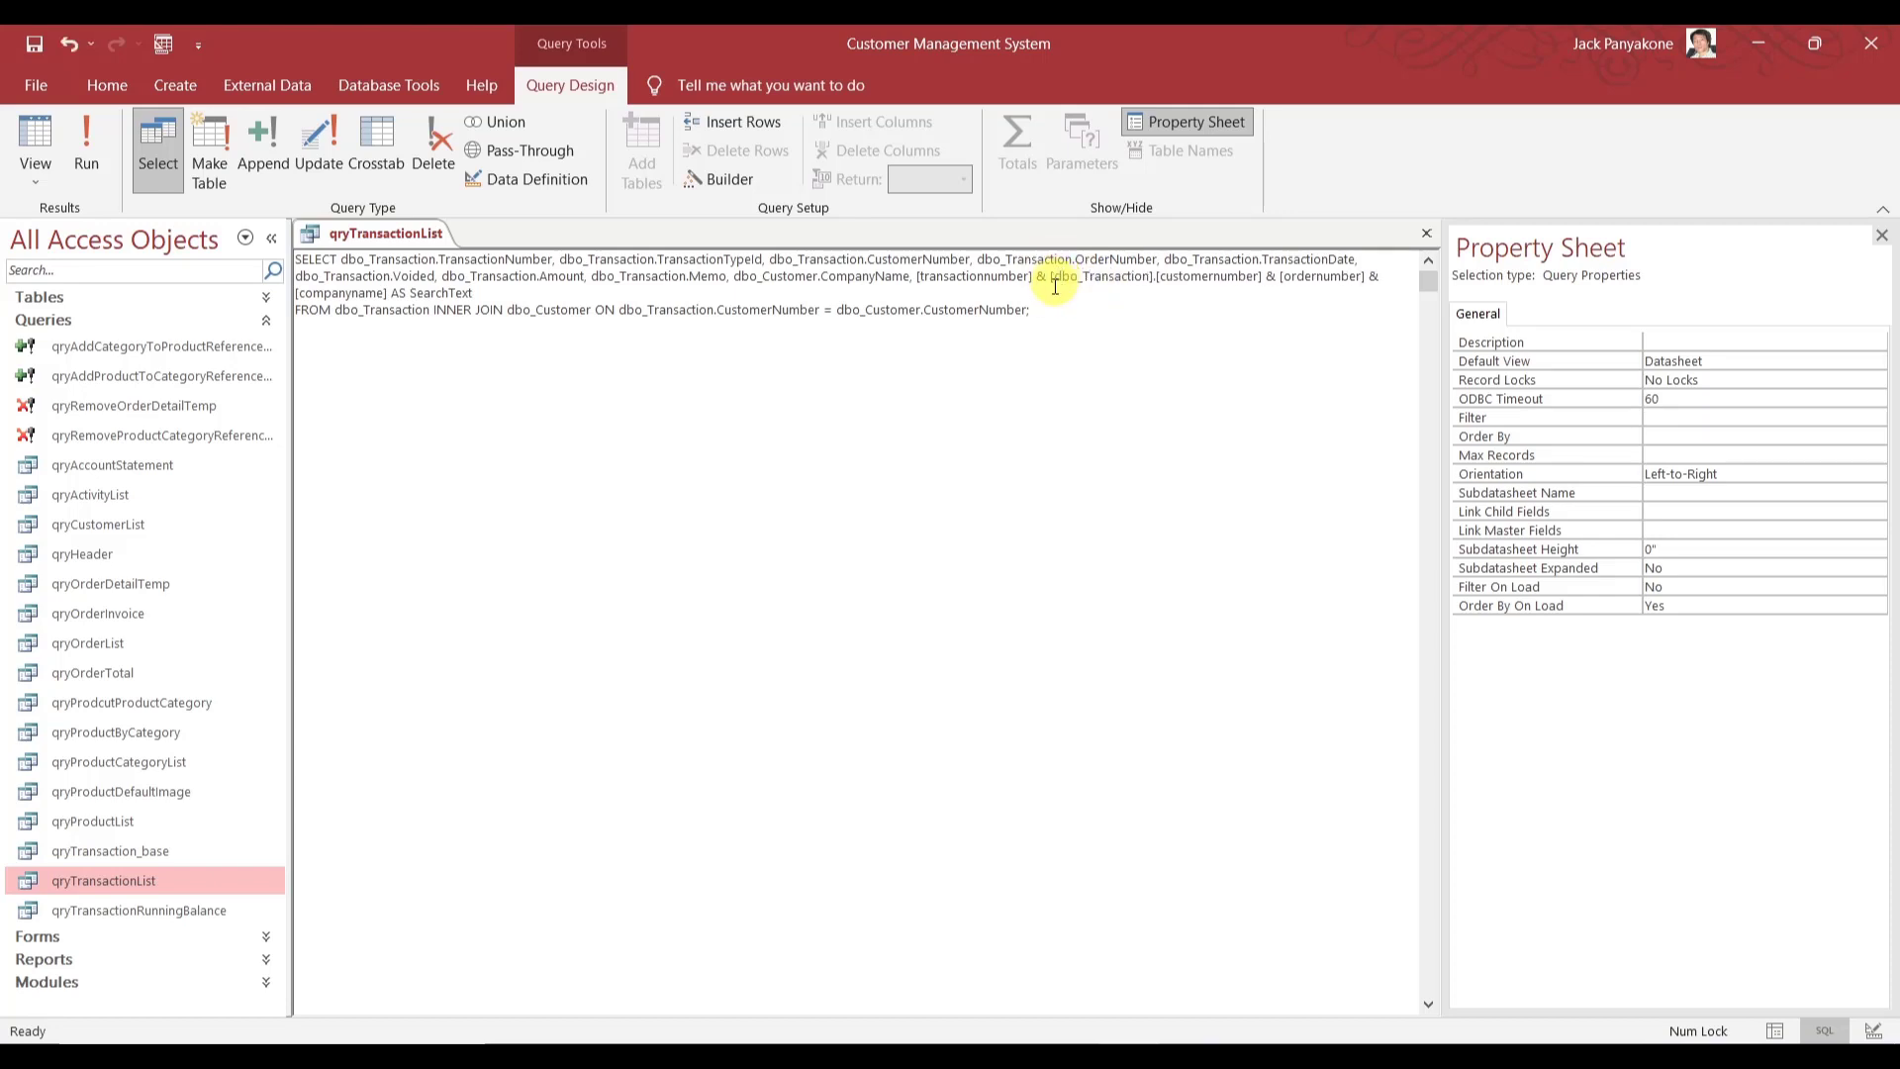
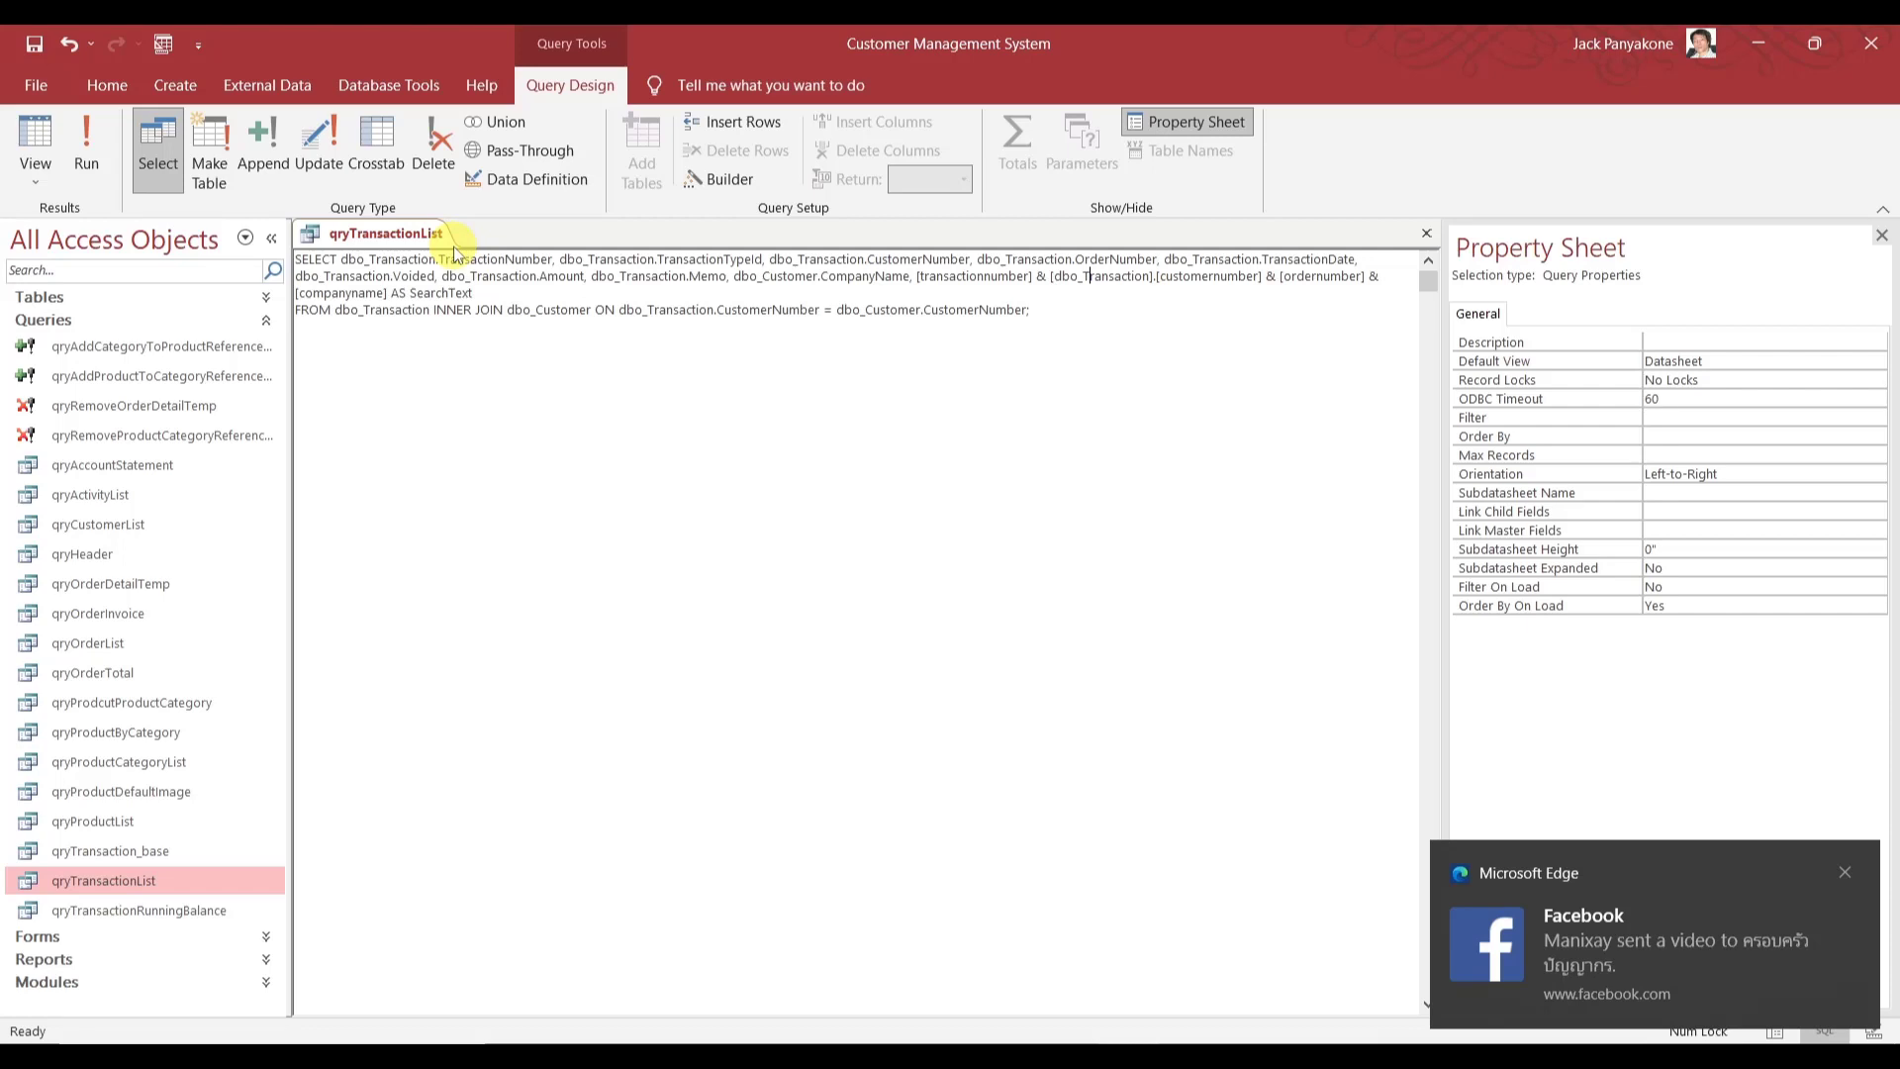
- Run qryTransactionList, save it and close it
left_click(87, 145)
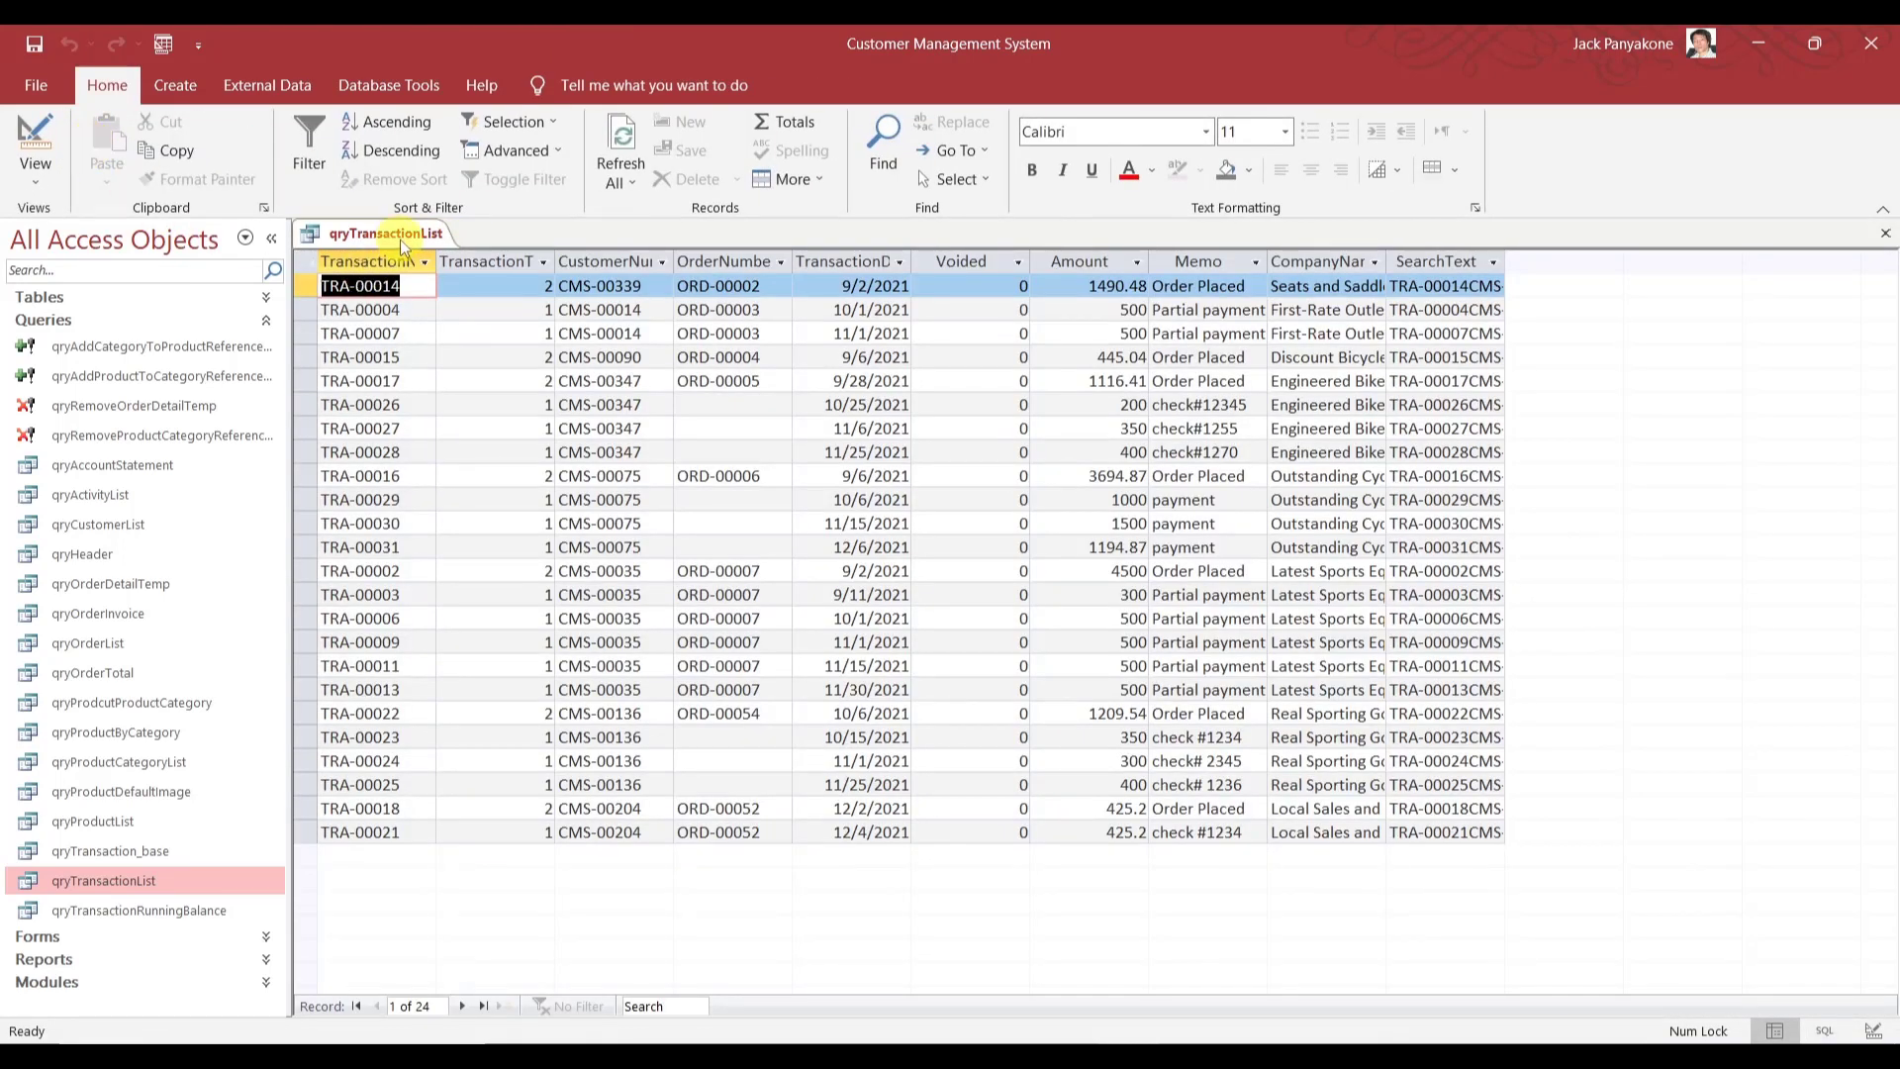
right_click(401, 230)
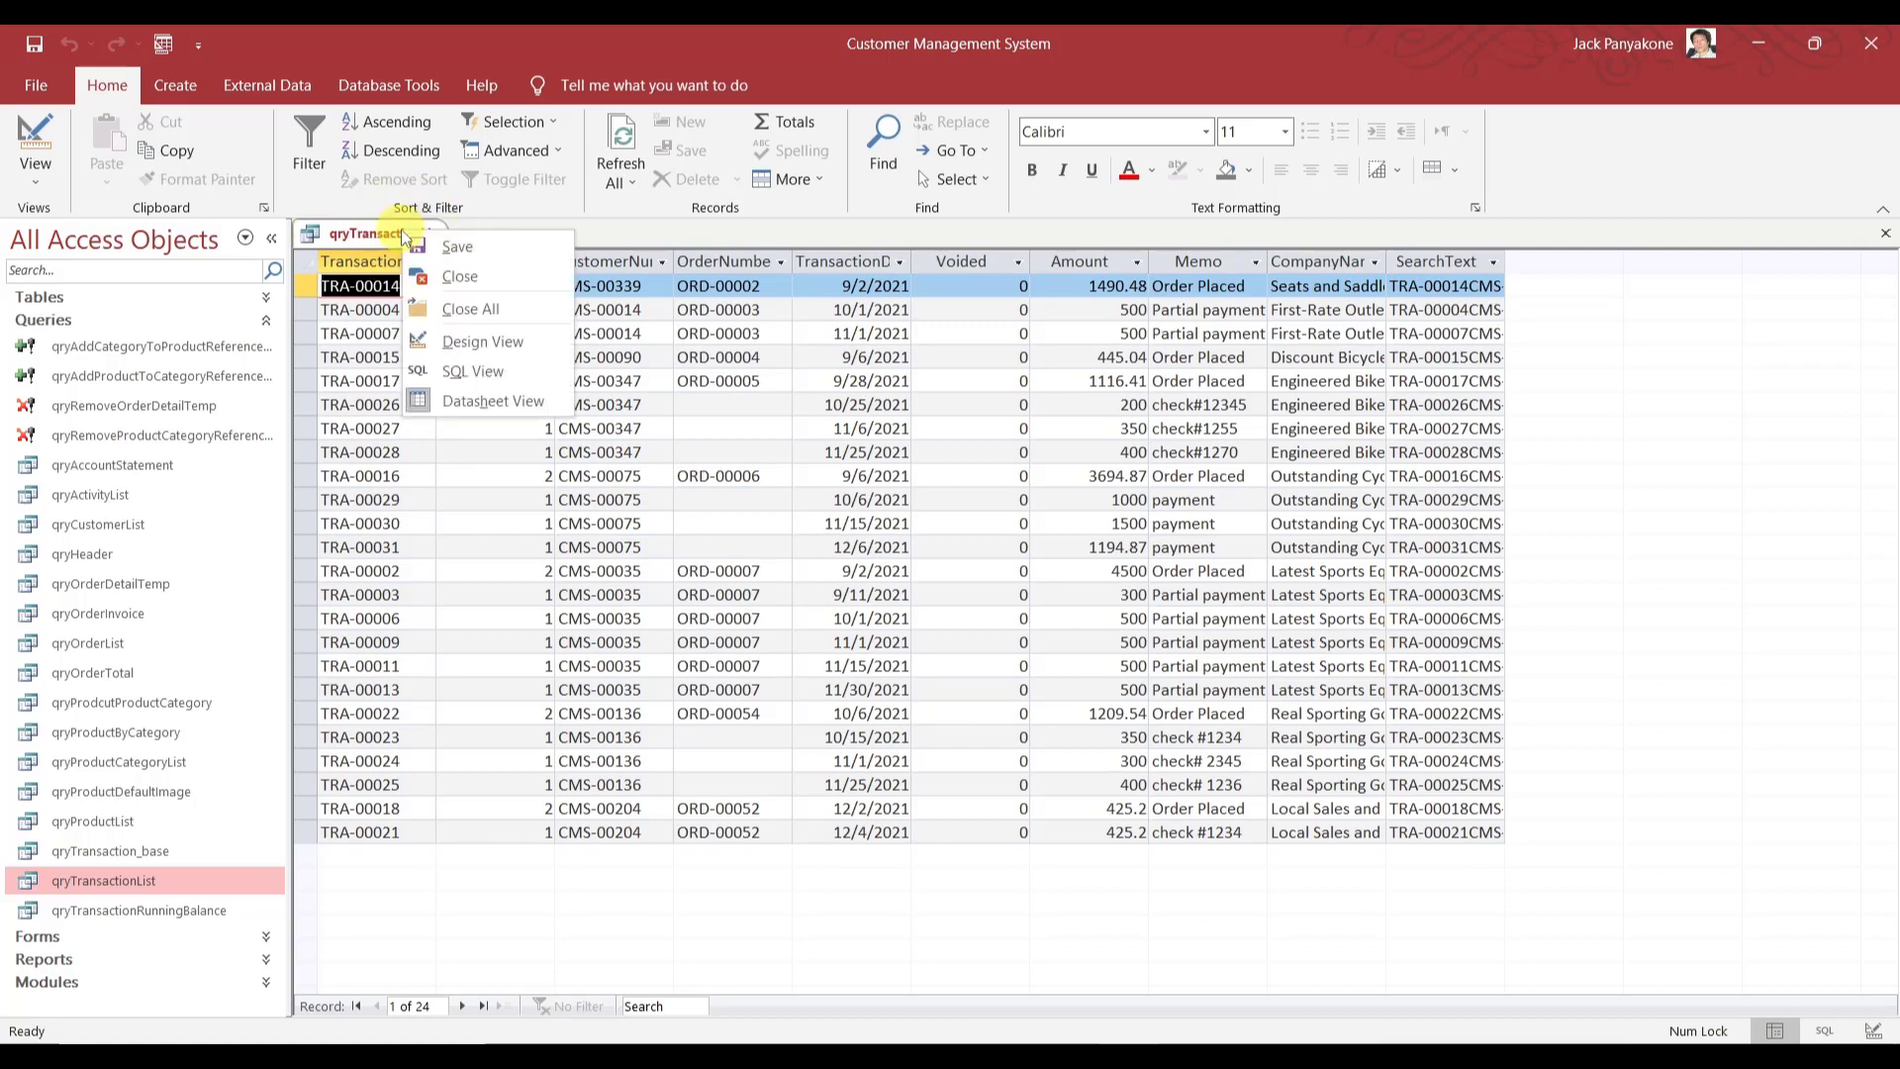
left_click(442, 250)
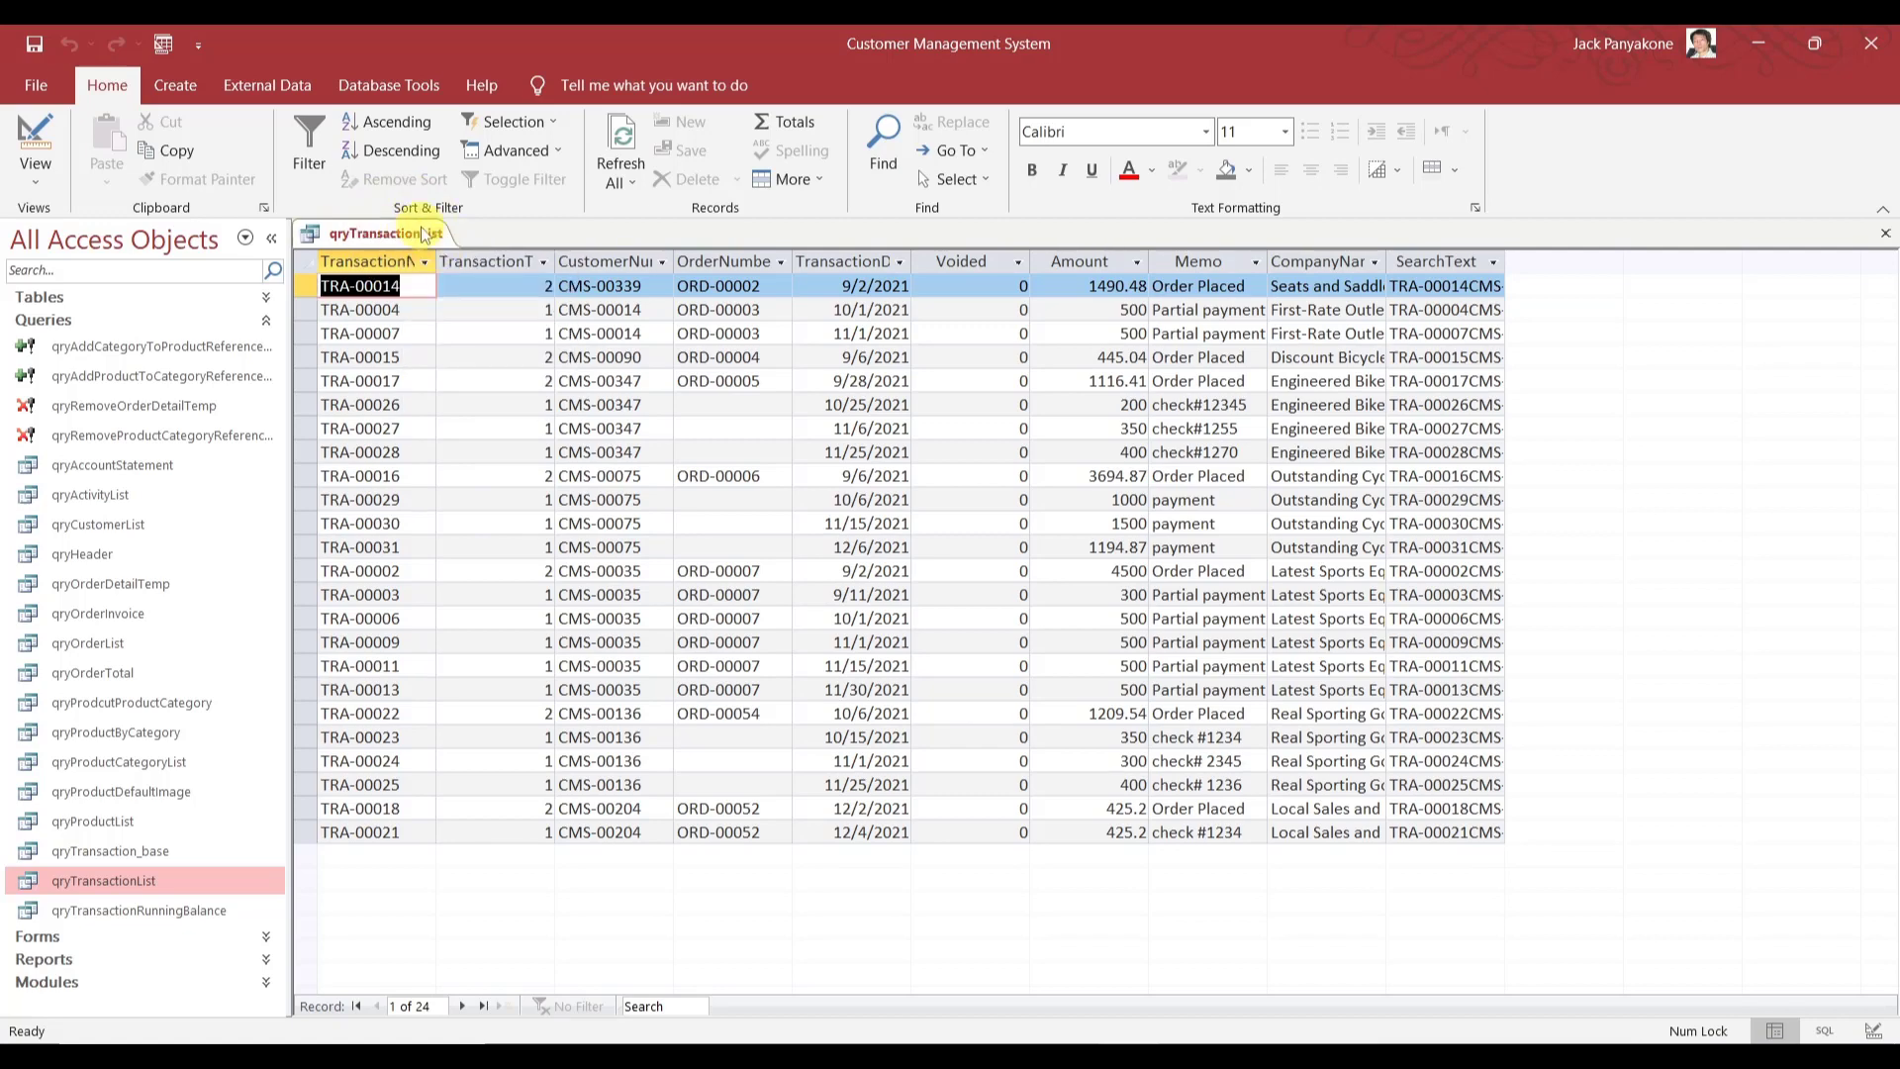
right_click(441, 250)
left_click(465, 281)
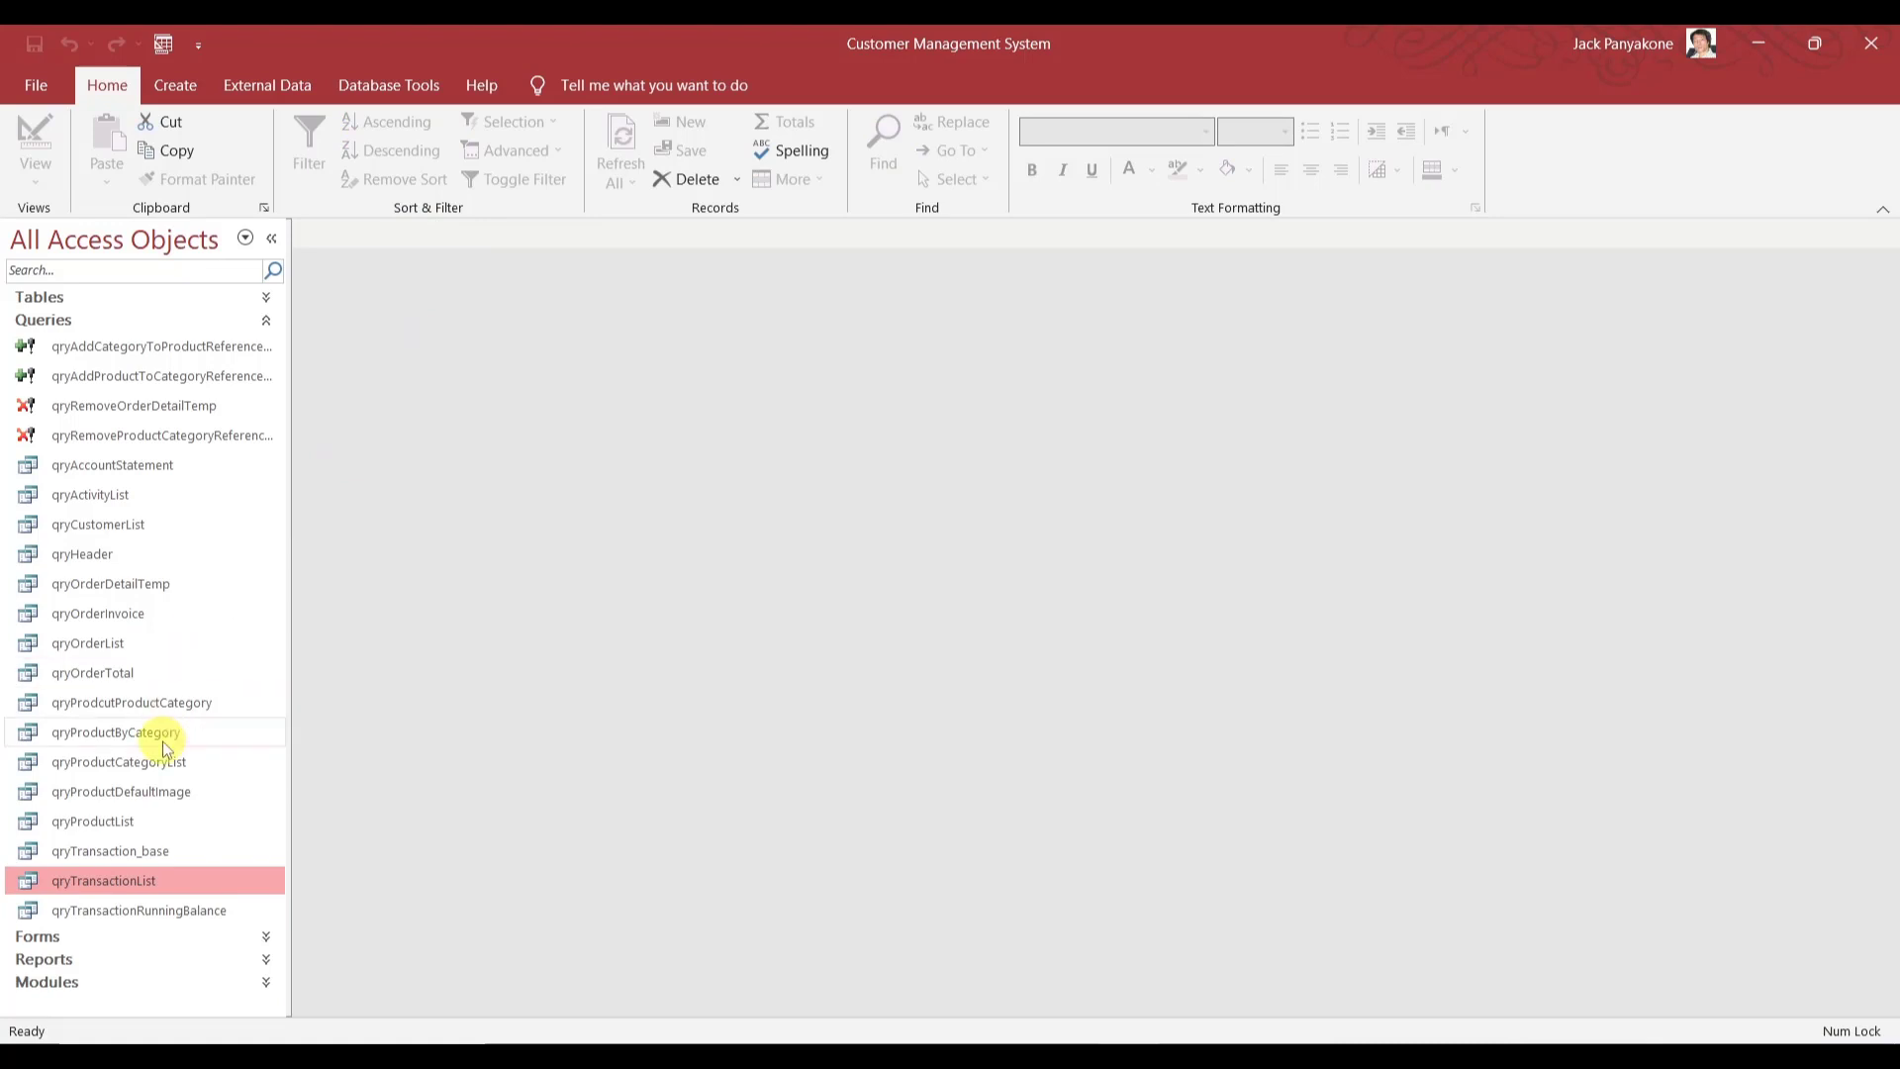
- Open the SQL of qryProductList and change Product to dbo_Product in the FROM clause
left_click(122, 827)
right_click(123, 828)
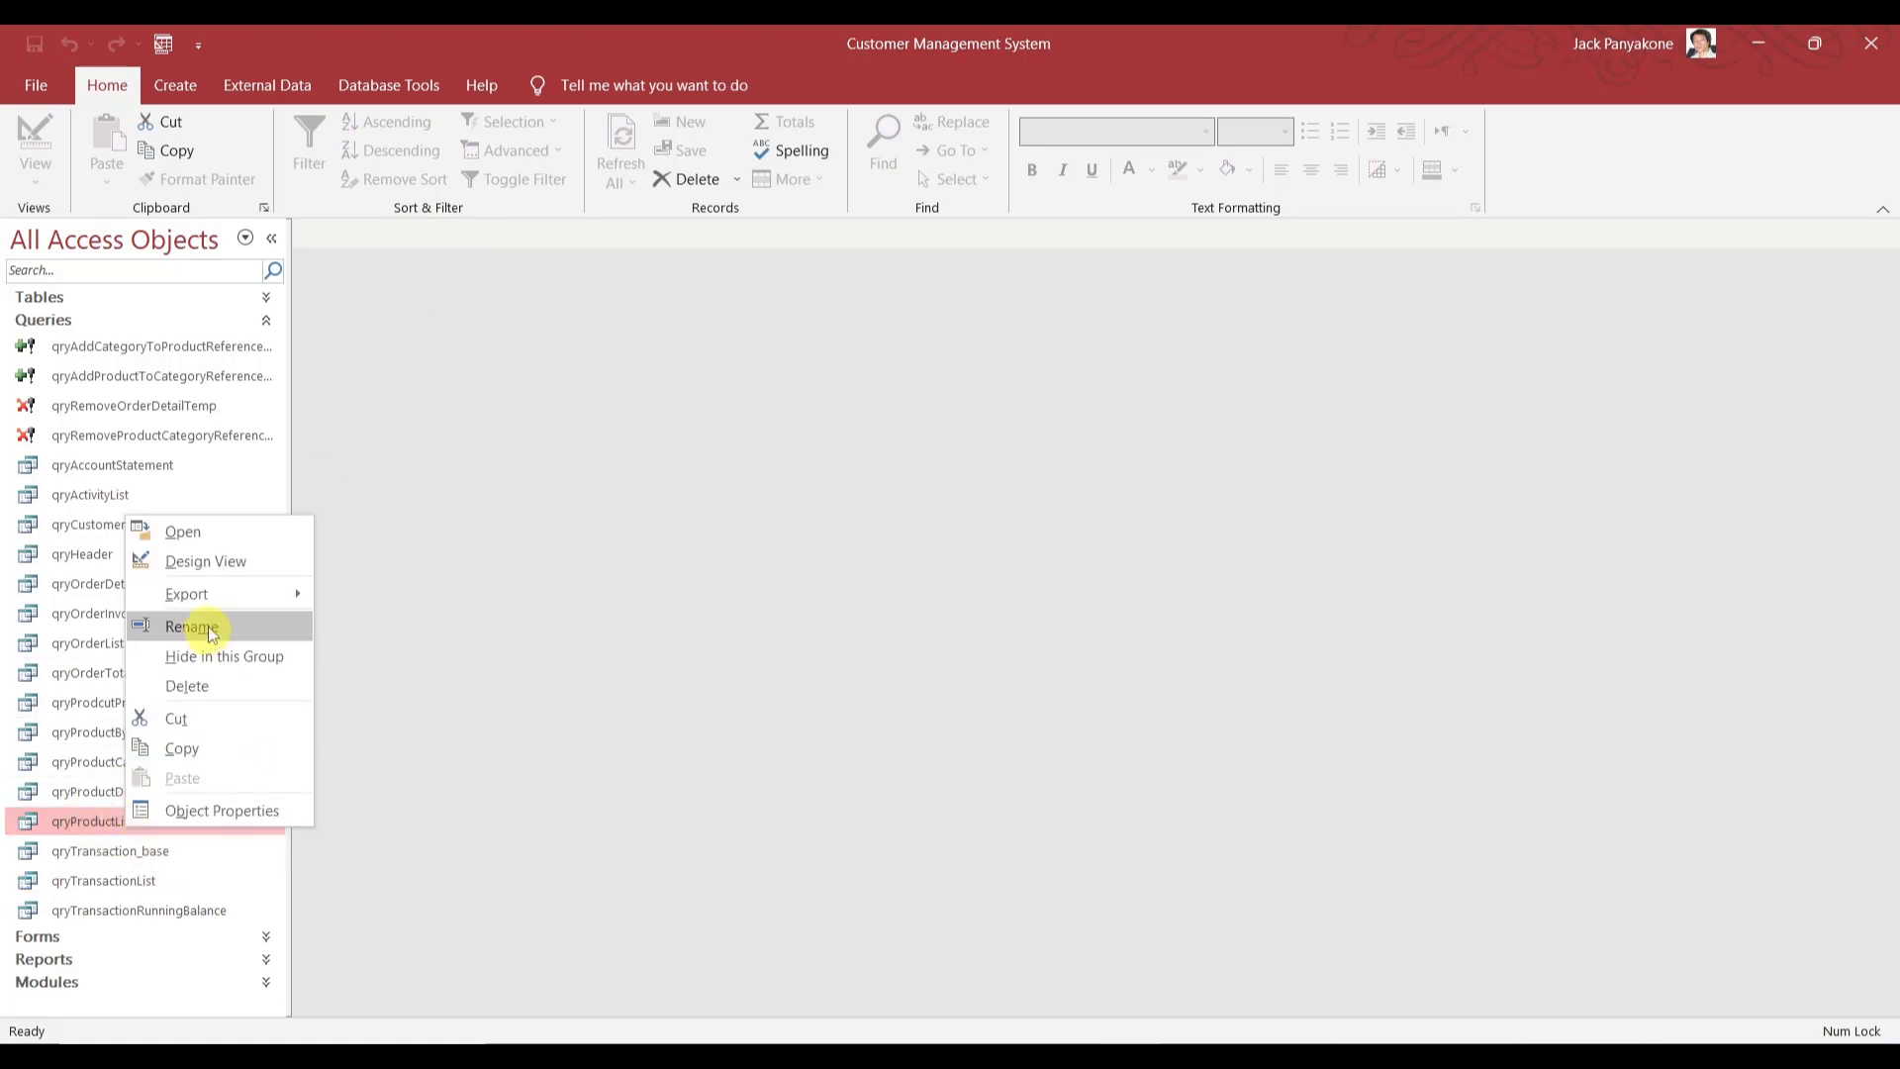
left_click(222, 561)
right_click(652, 506)
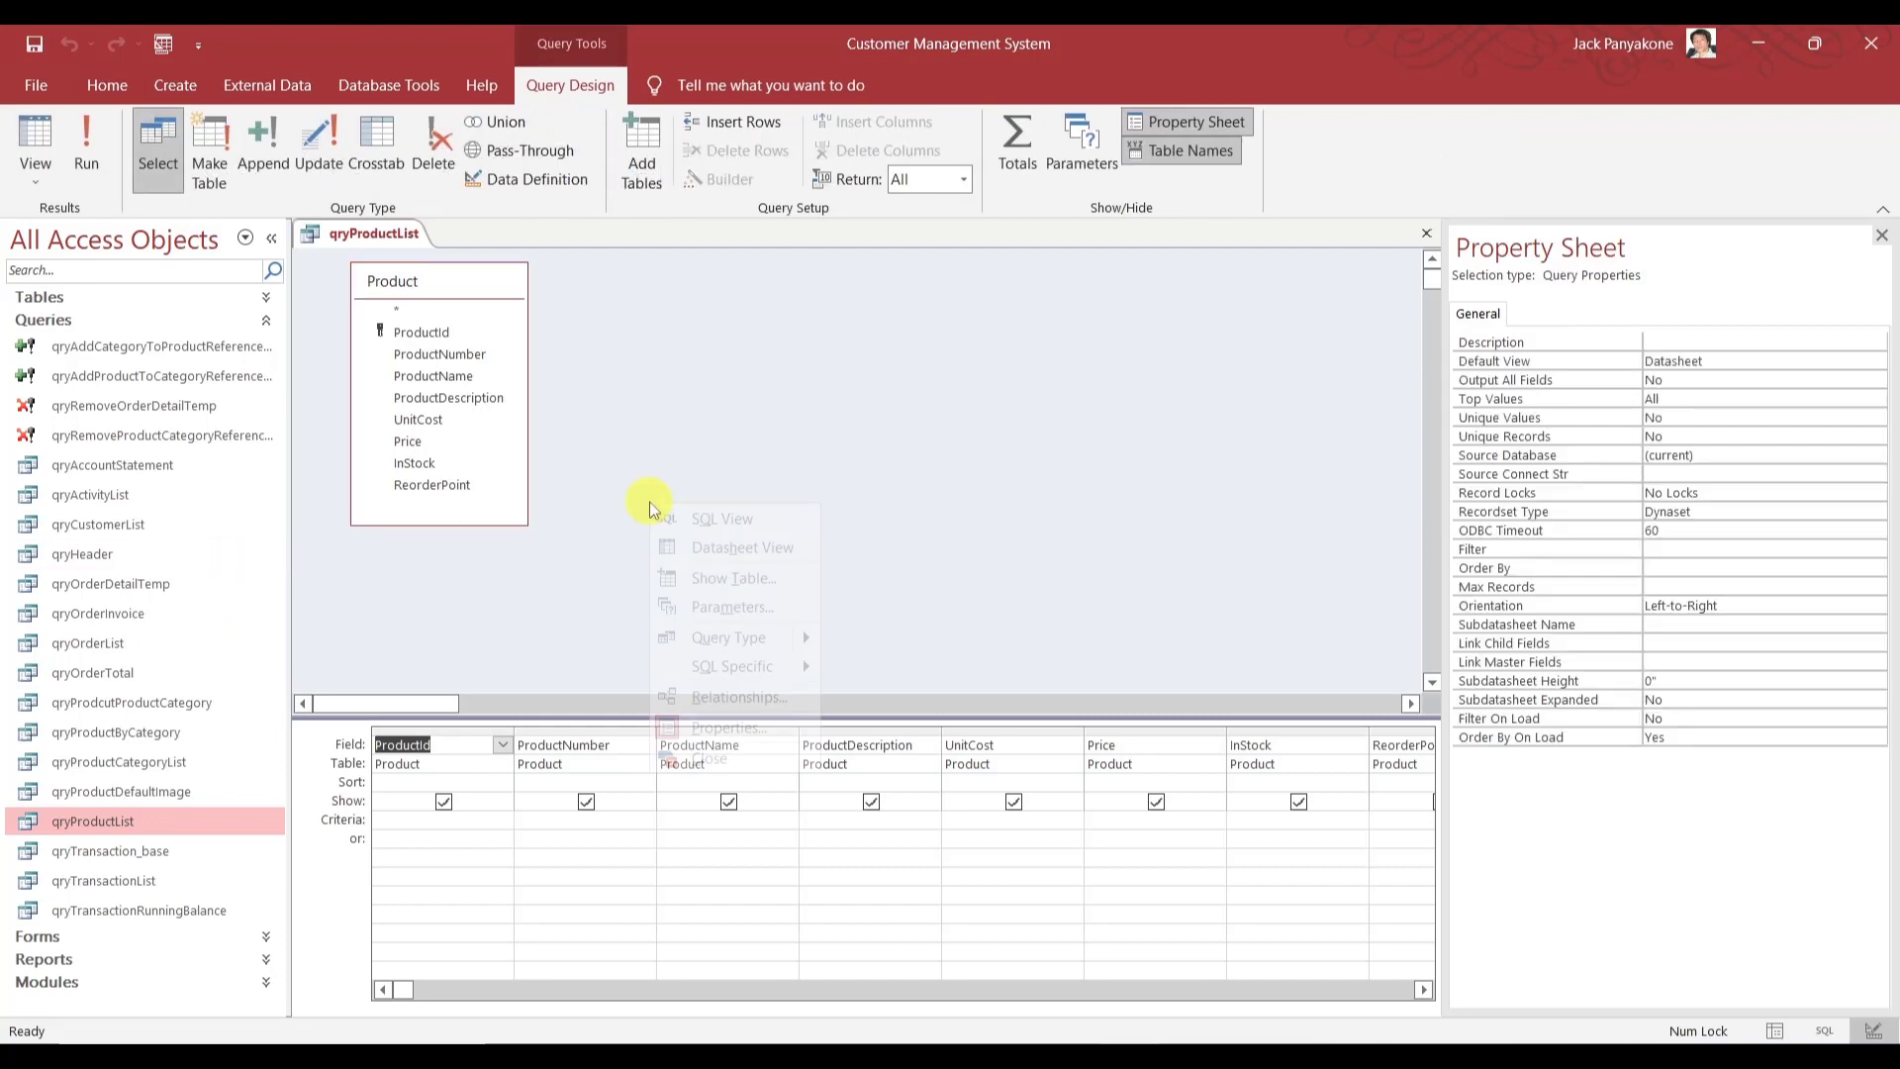
left_click(668, 519)
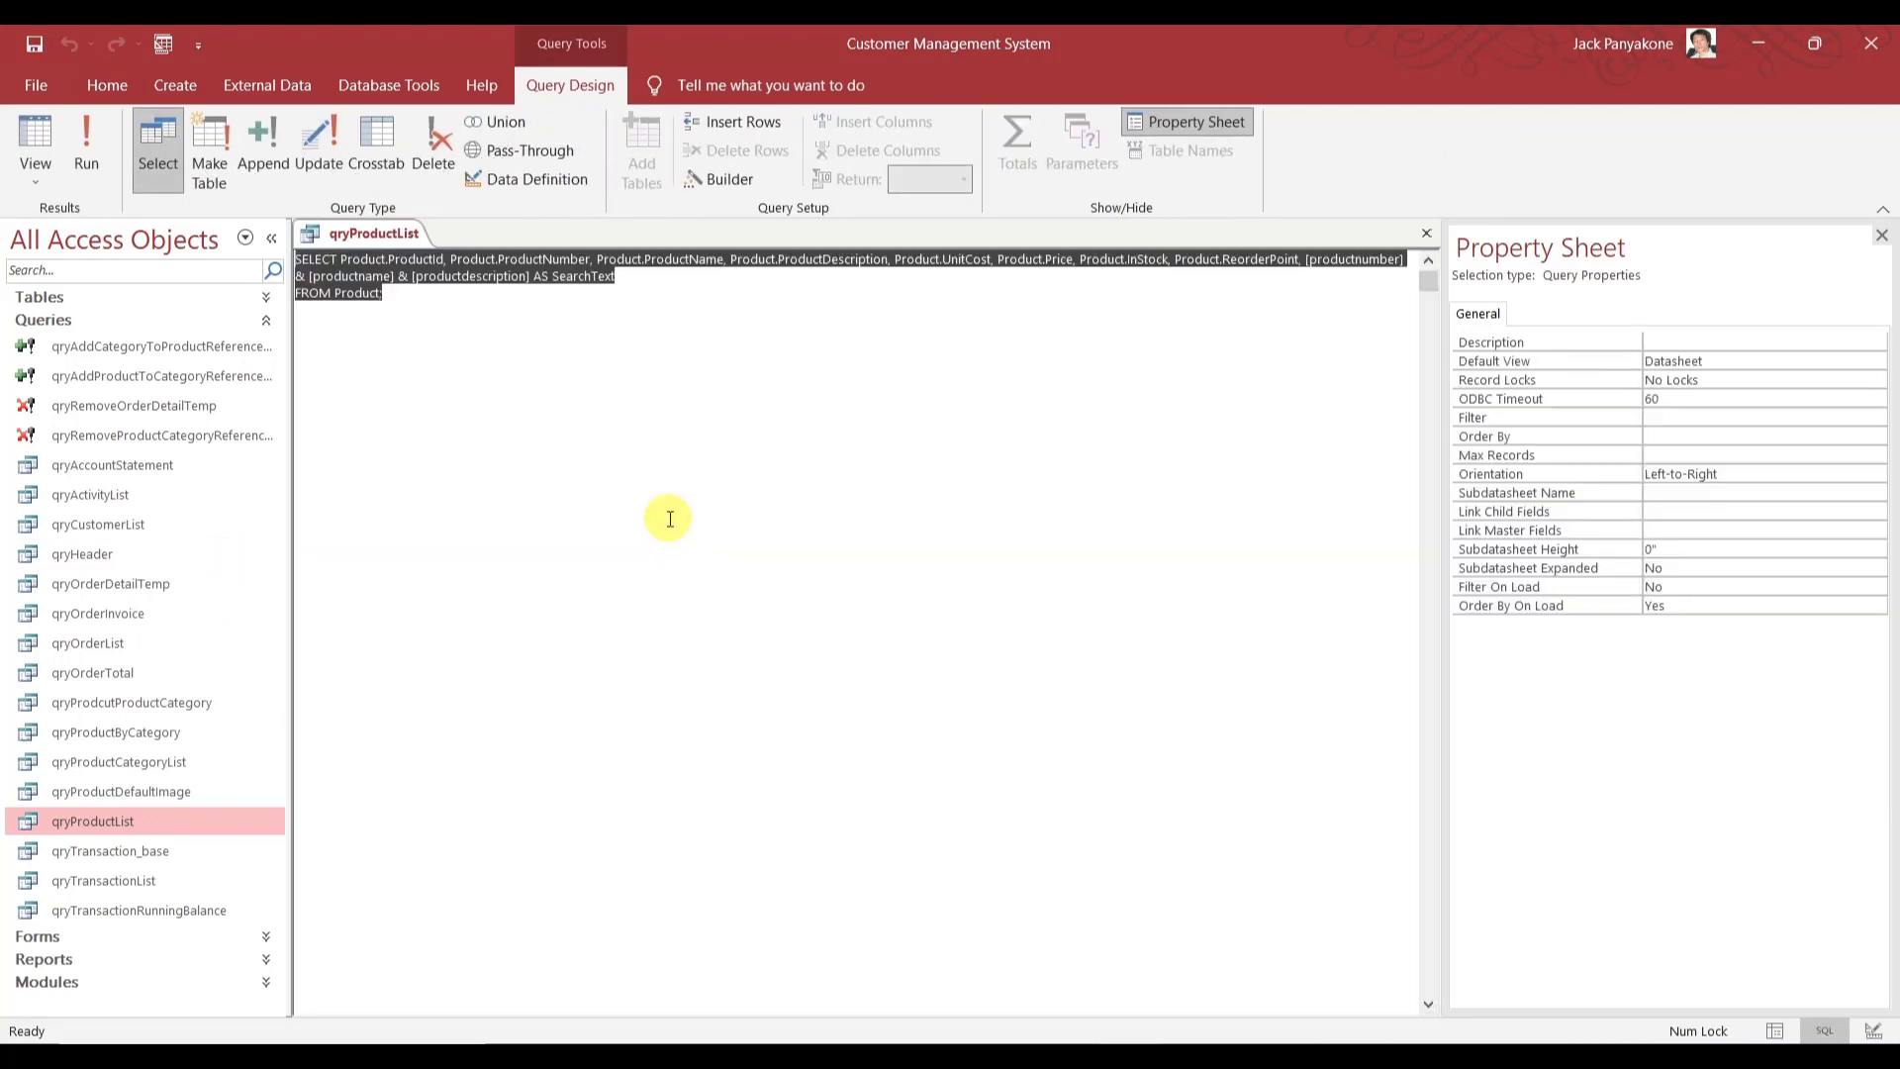
left_click(336, 295)
type("dbo.")
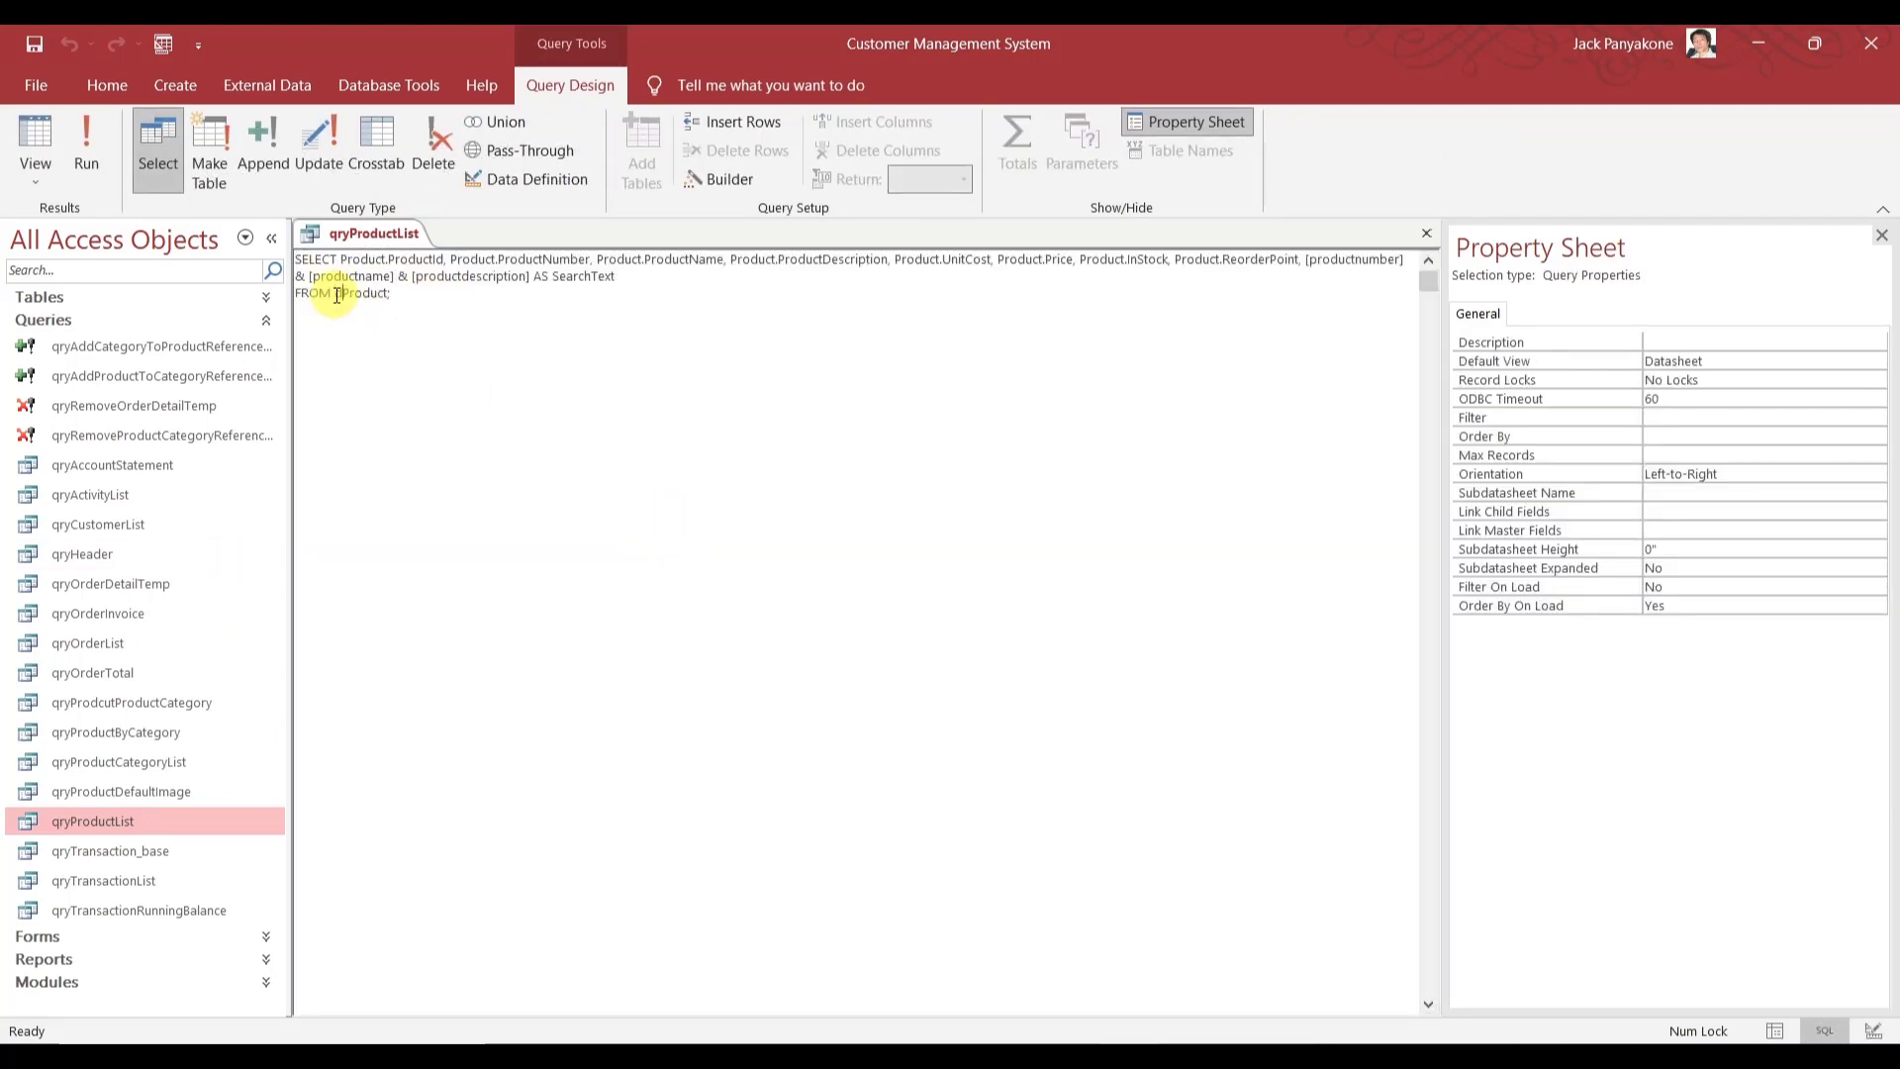
type("_")
- Replace Product with dbo_Product for ProductId, ProductNumber and ProductName in the SELECT clause of qryProductList
left_click_drag(334, 294, 408, 294)
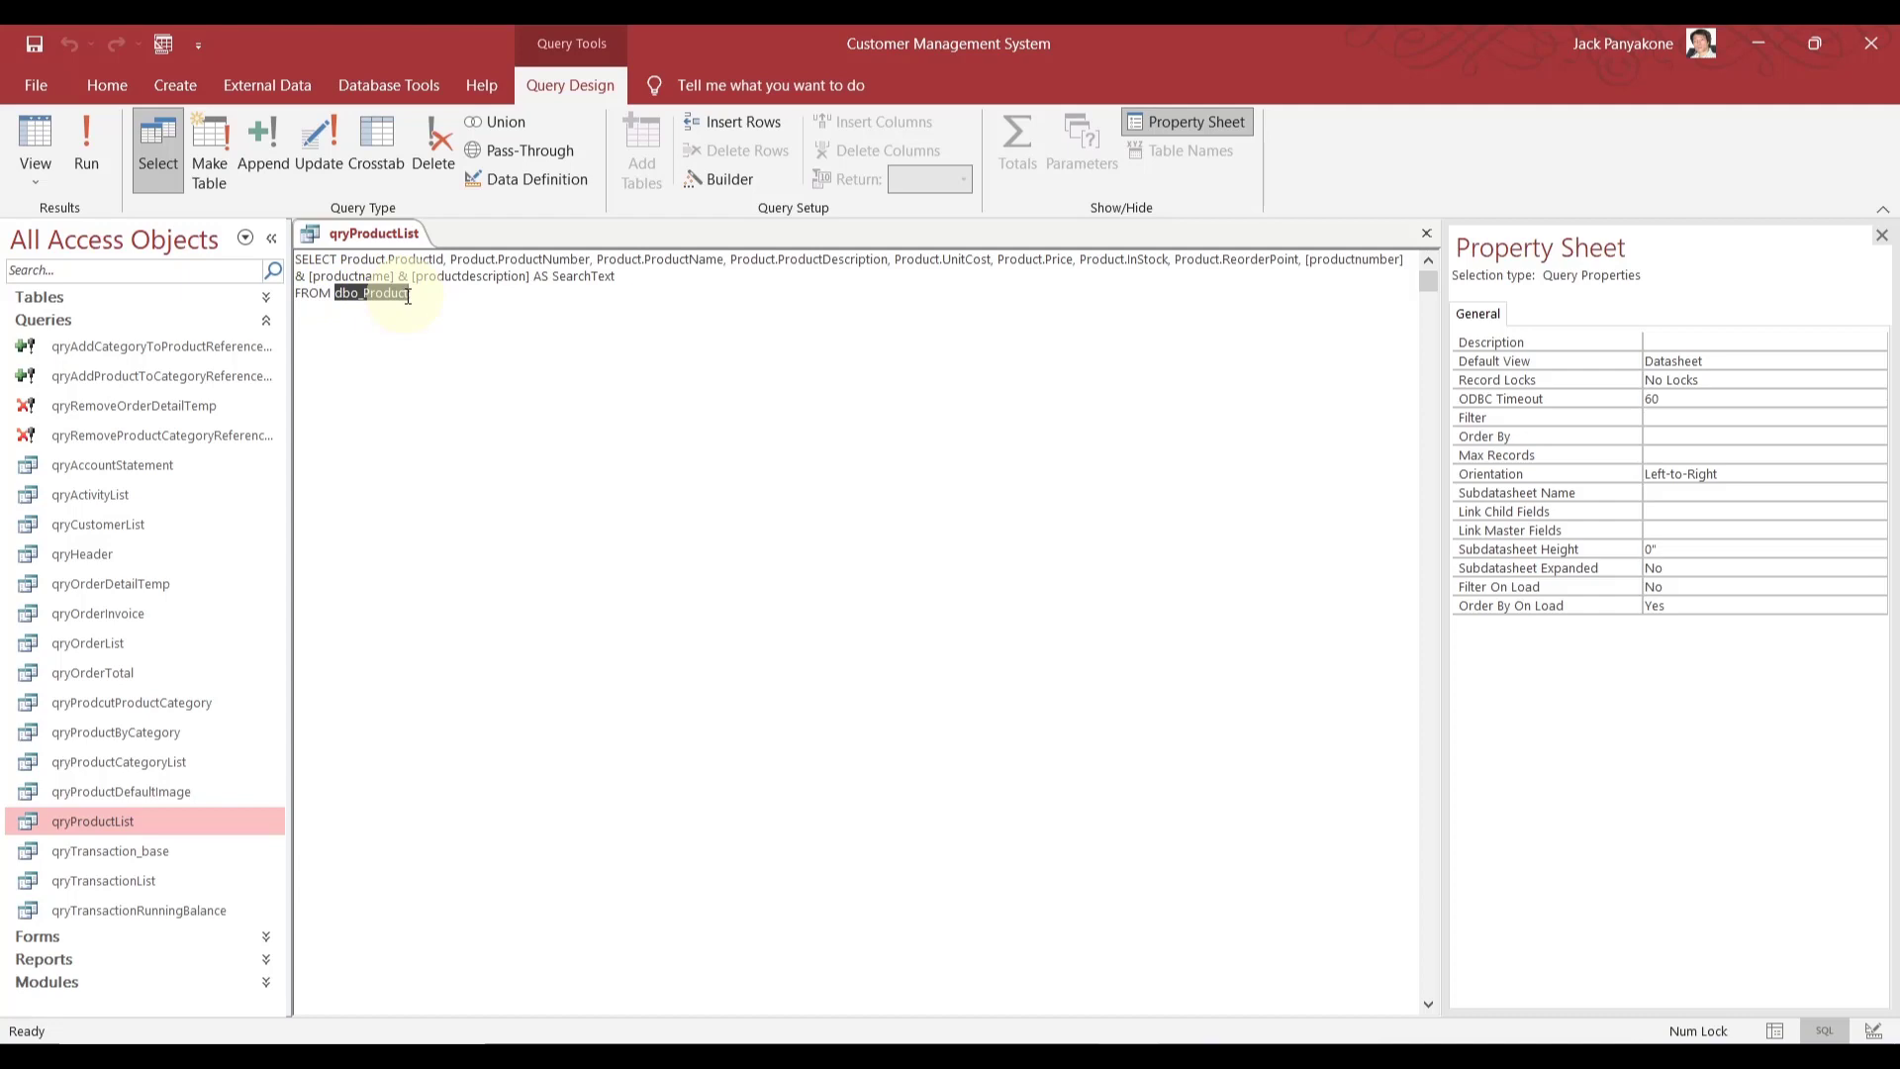
key("ctrl+c")
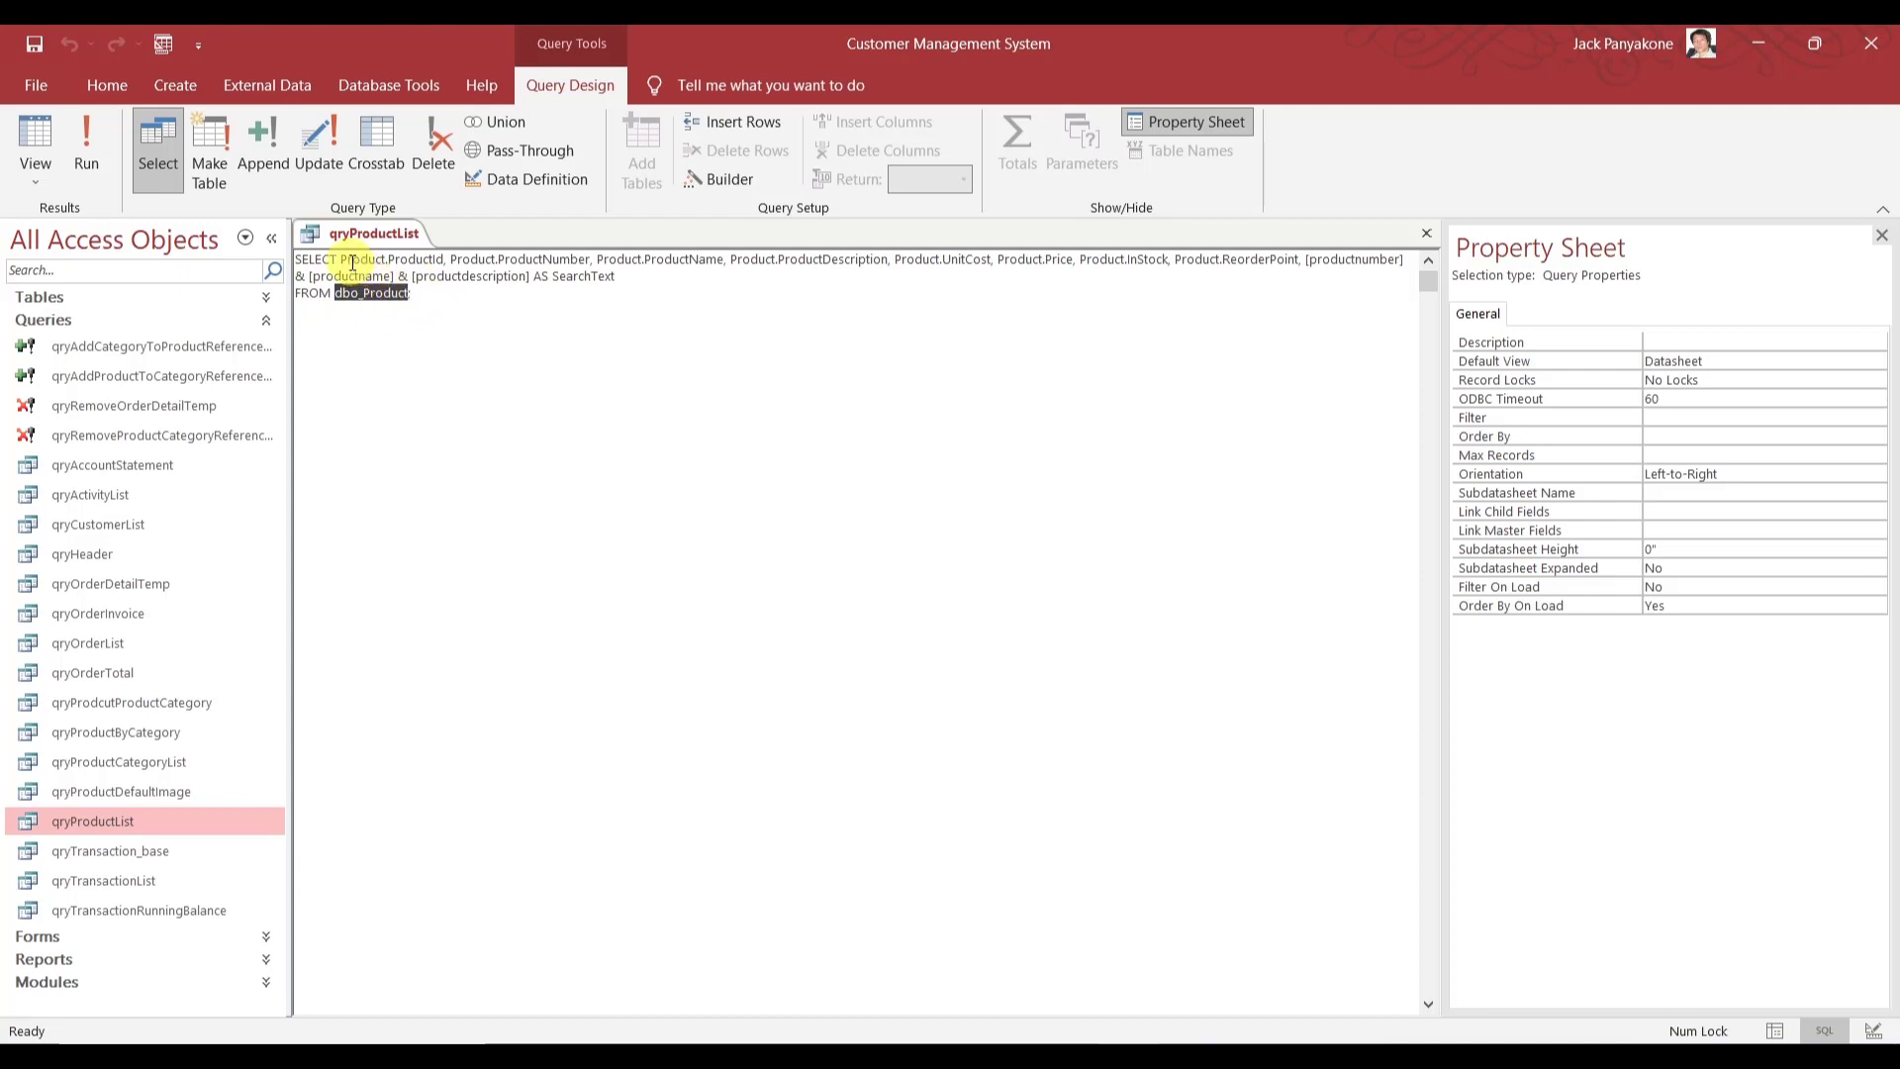
double_click(352, 259)
key("ctrl+v")
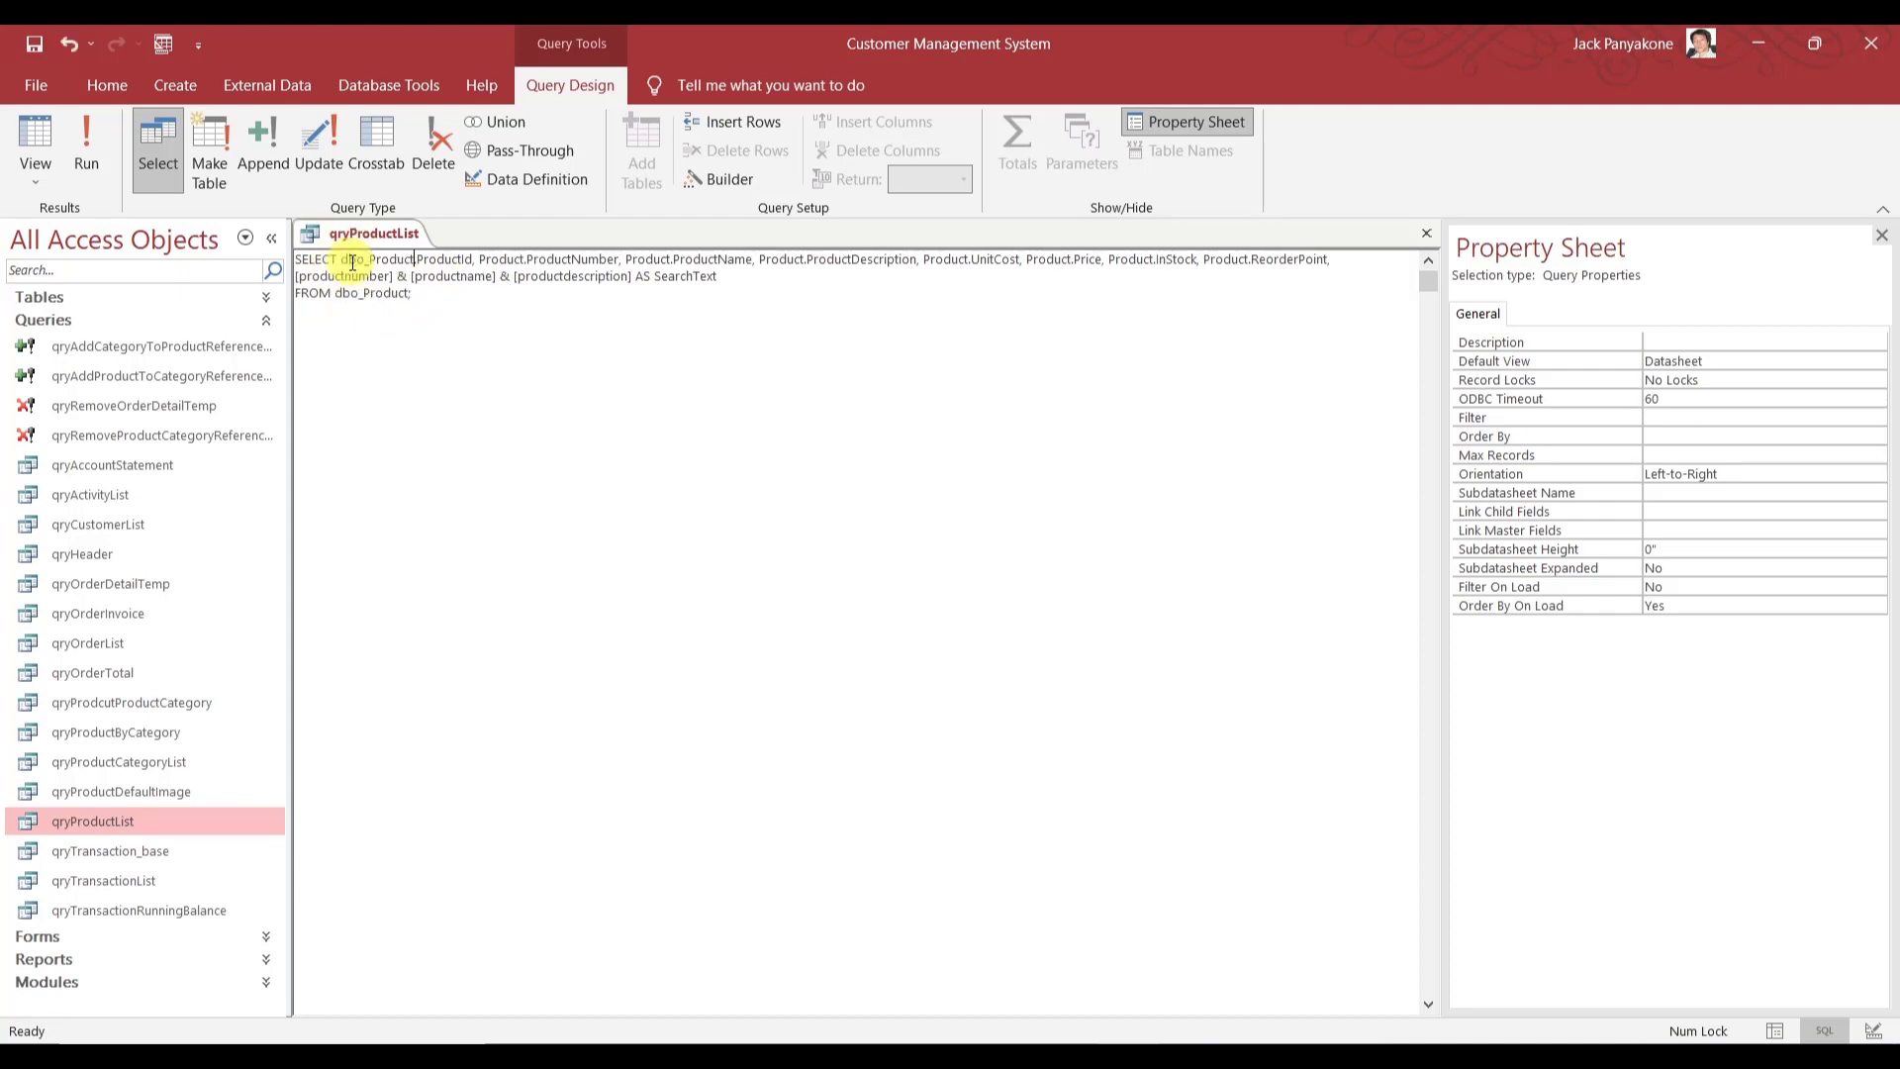
double_click(489, 260)
key("ctrl+v")
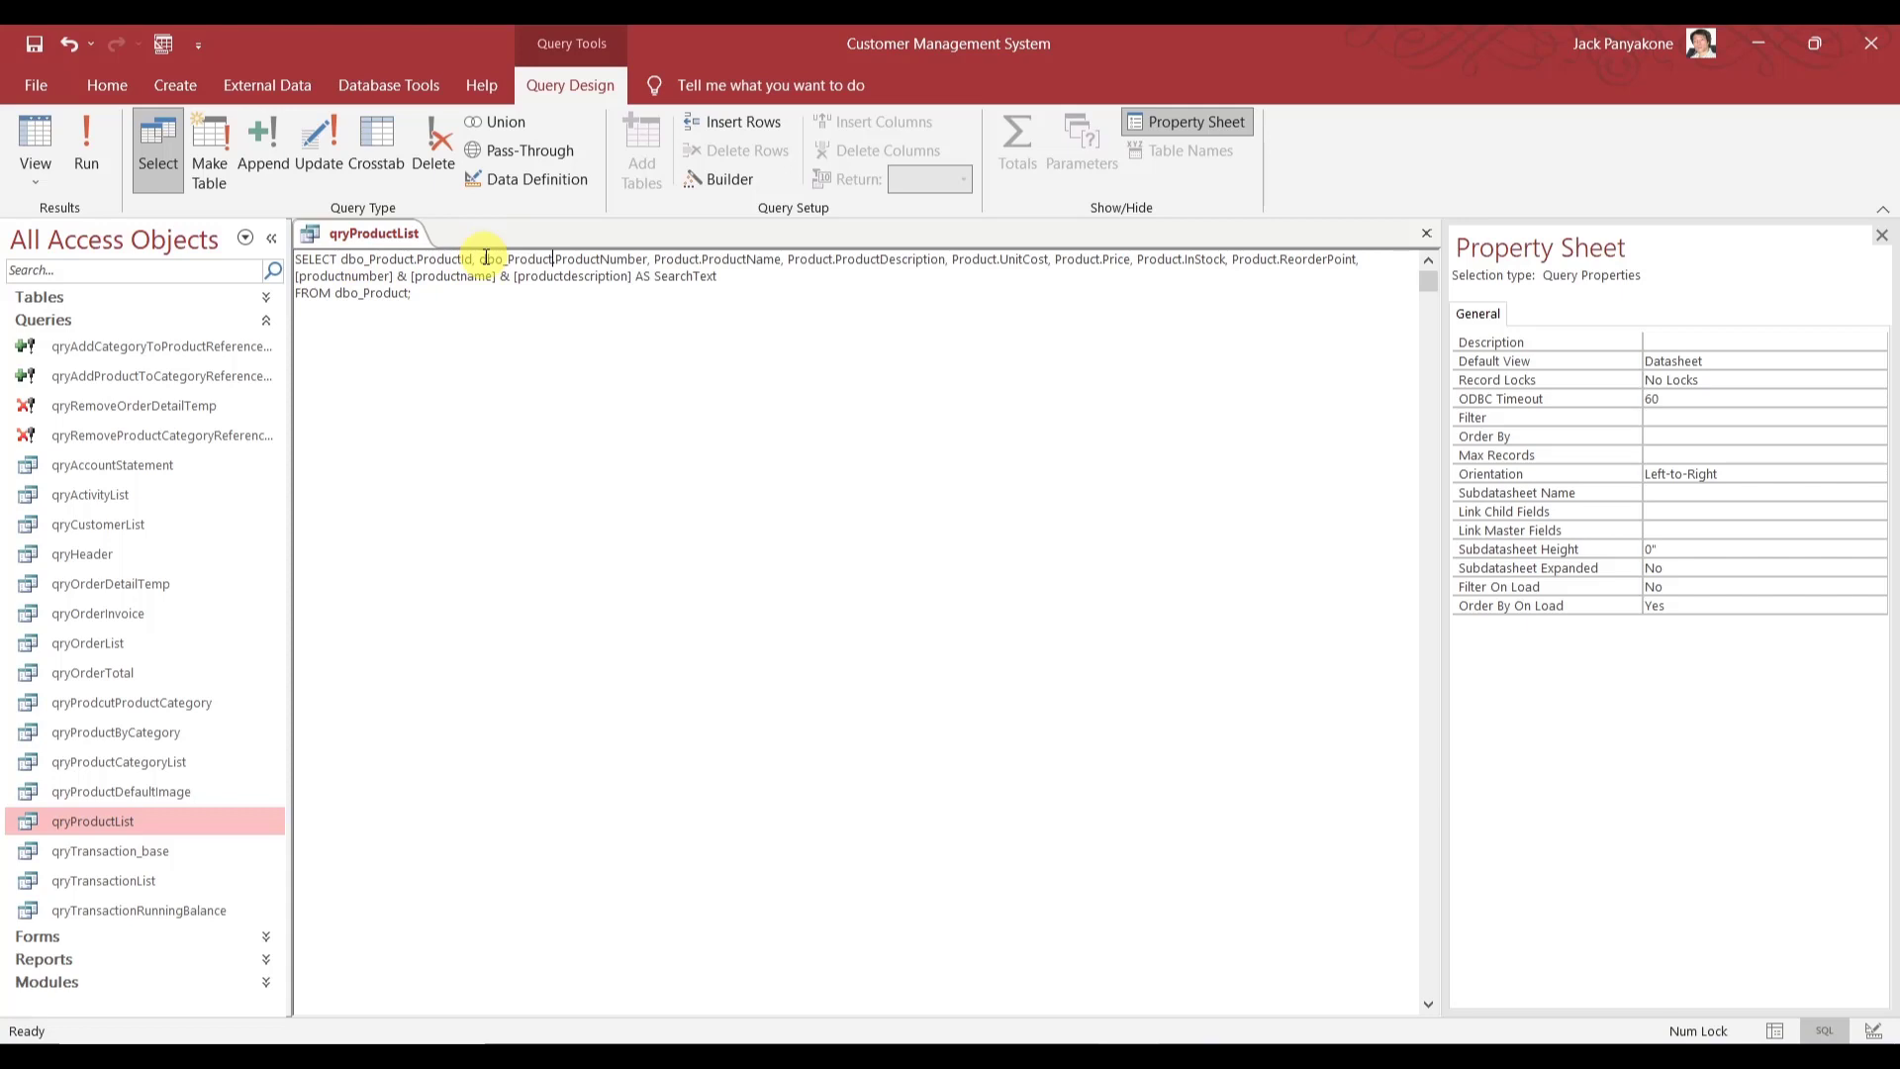
double_click(682, 259)
key("ctrl+v")
- Replace Product with dbo_Product for the ProductDescription, UnitCost and Price fields
double_click(838, 259)
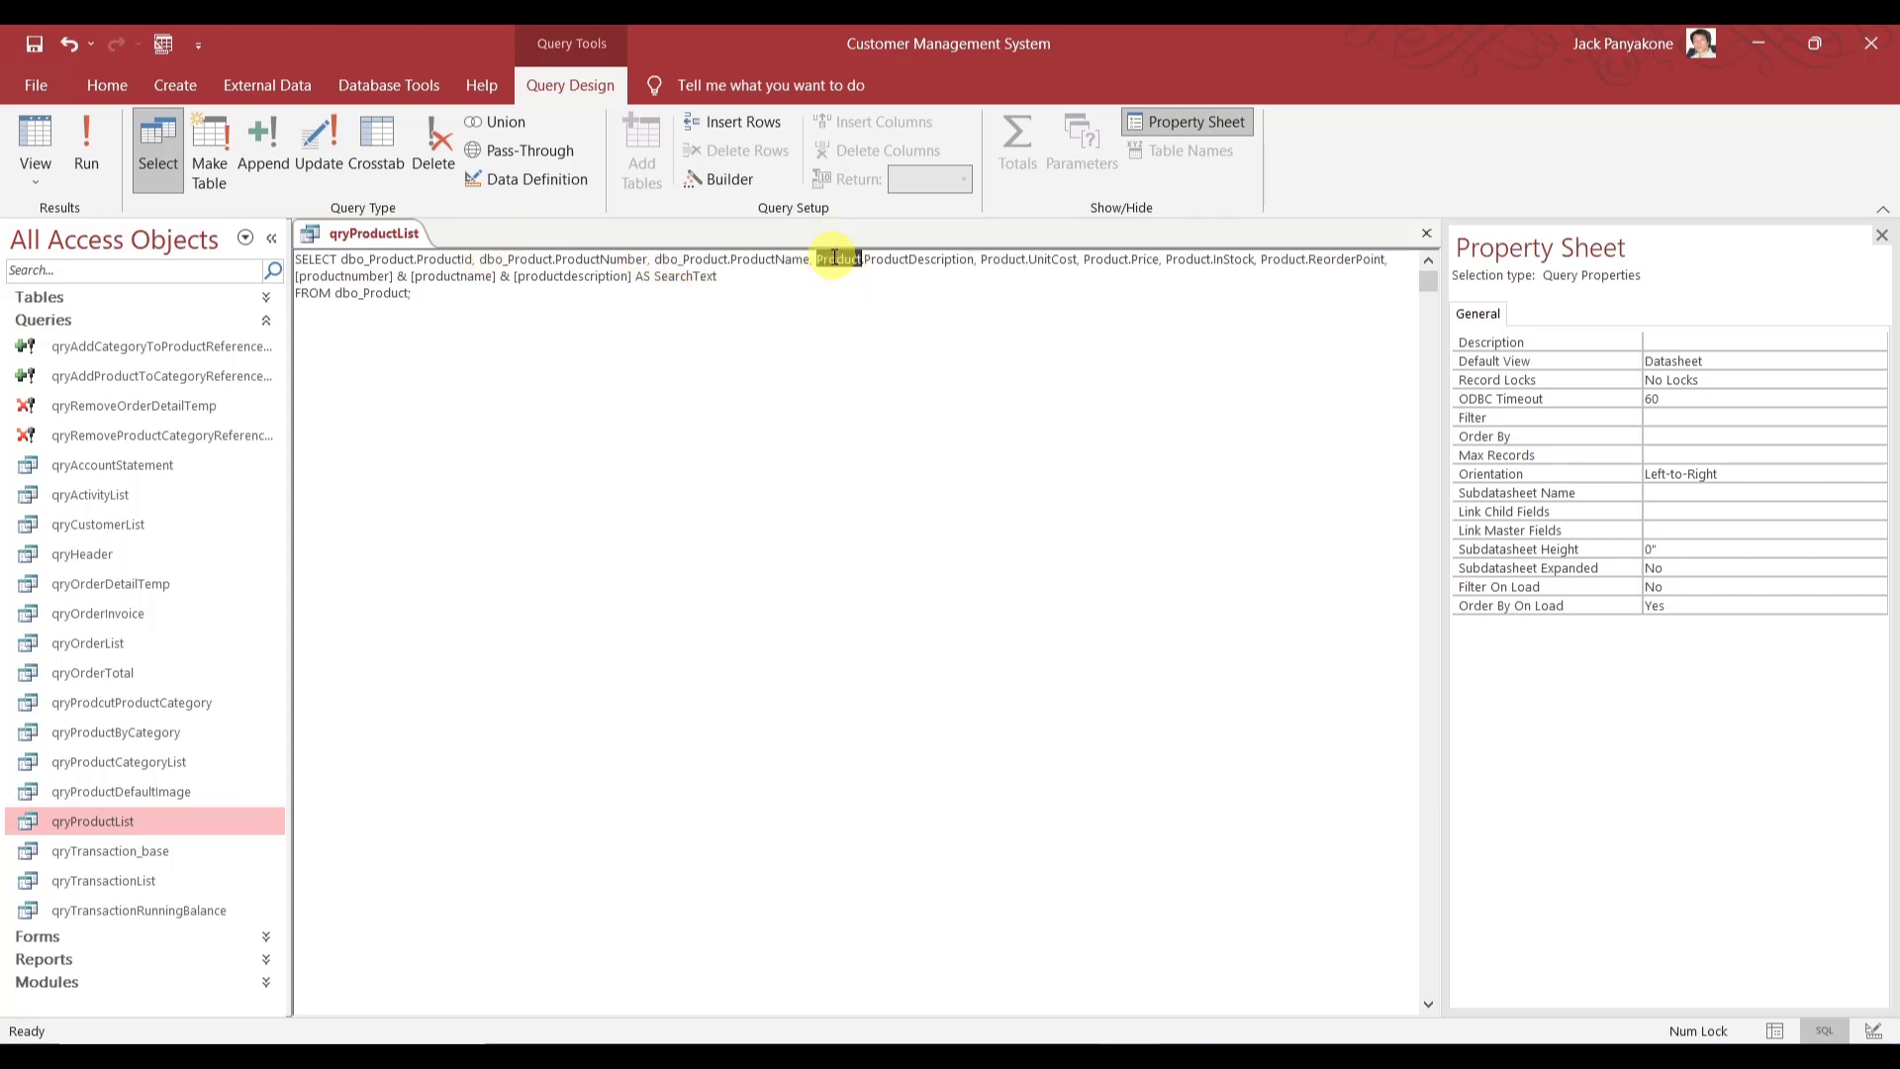
key("ctrl+v")
double_click(1030, 260)
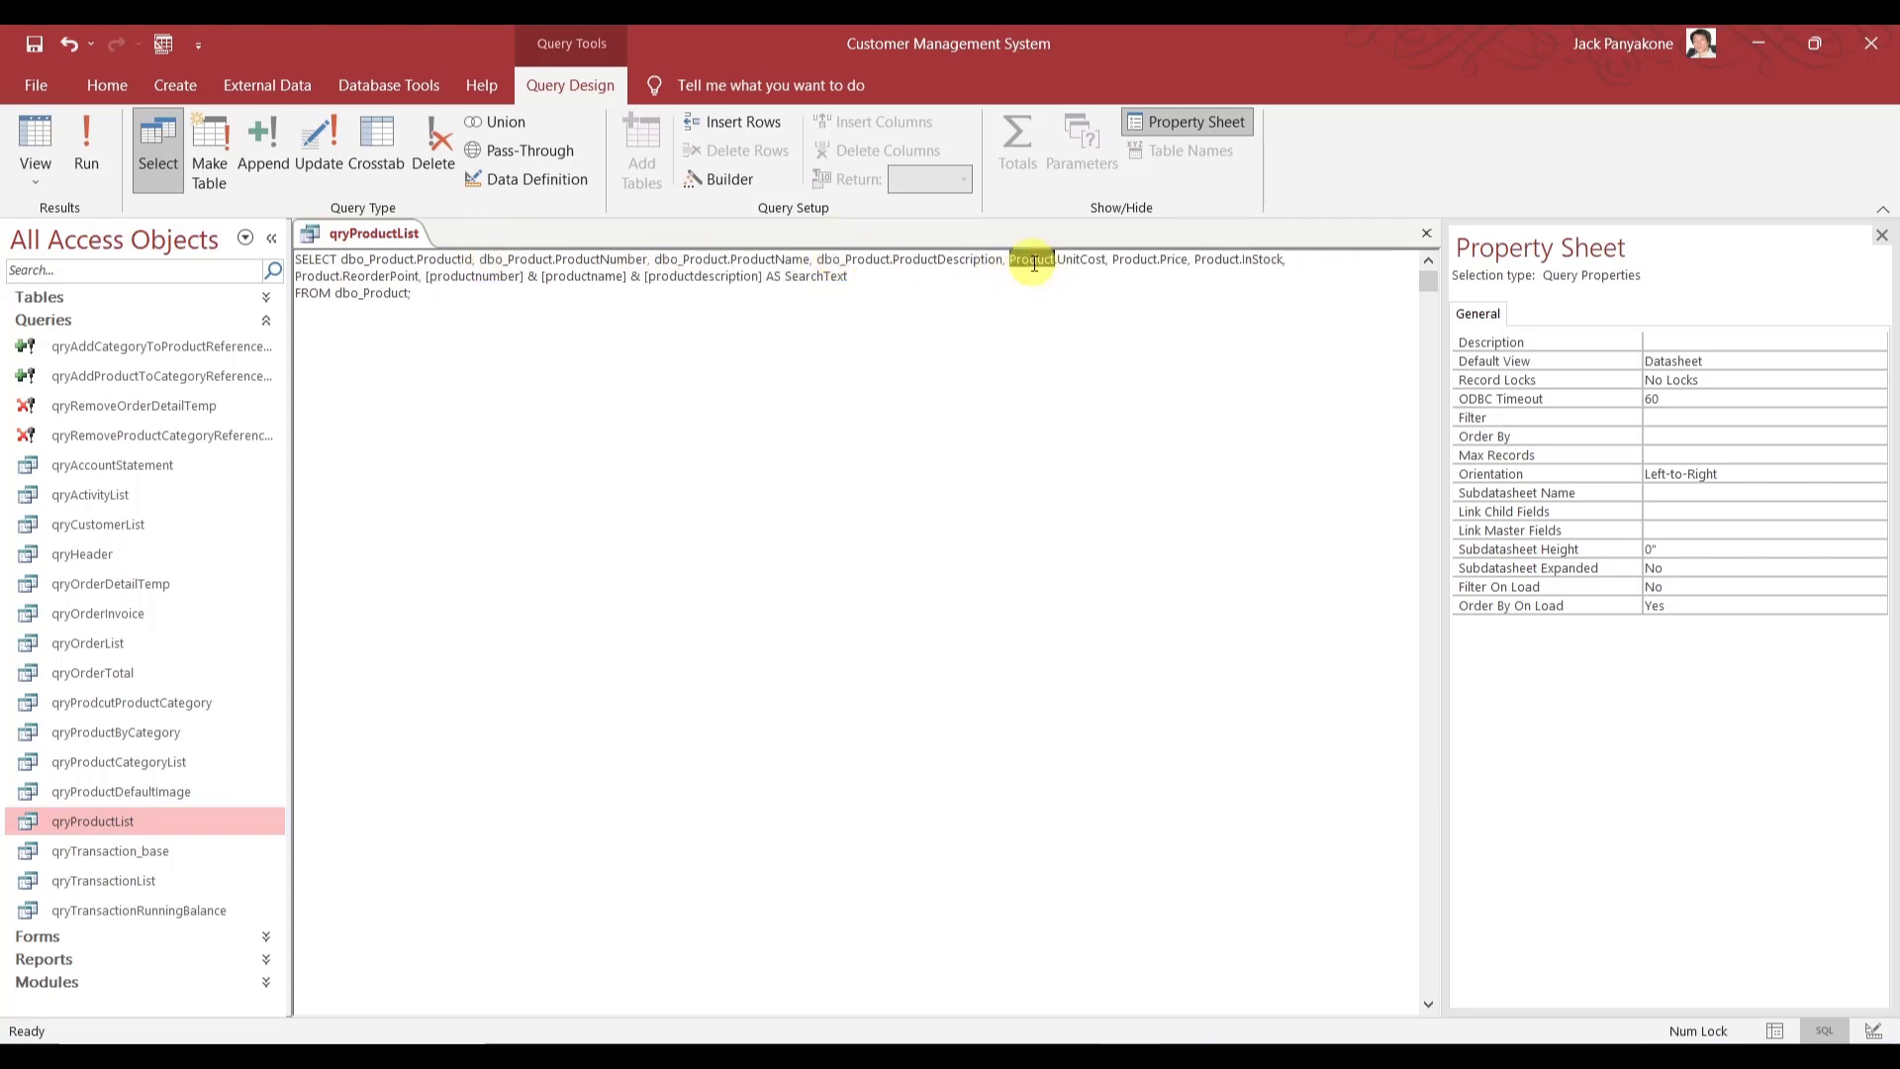
key("ctrl+v")
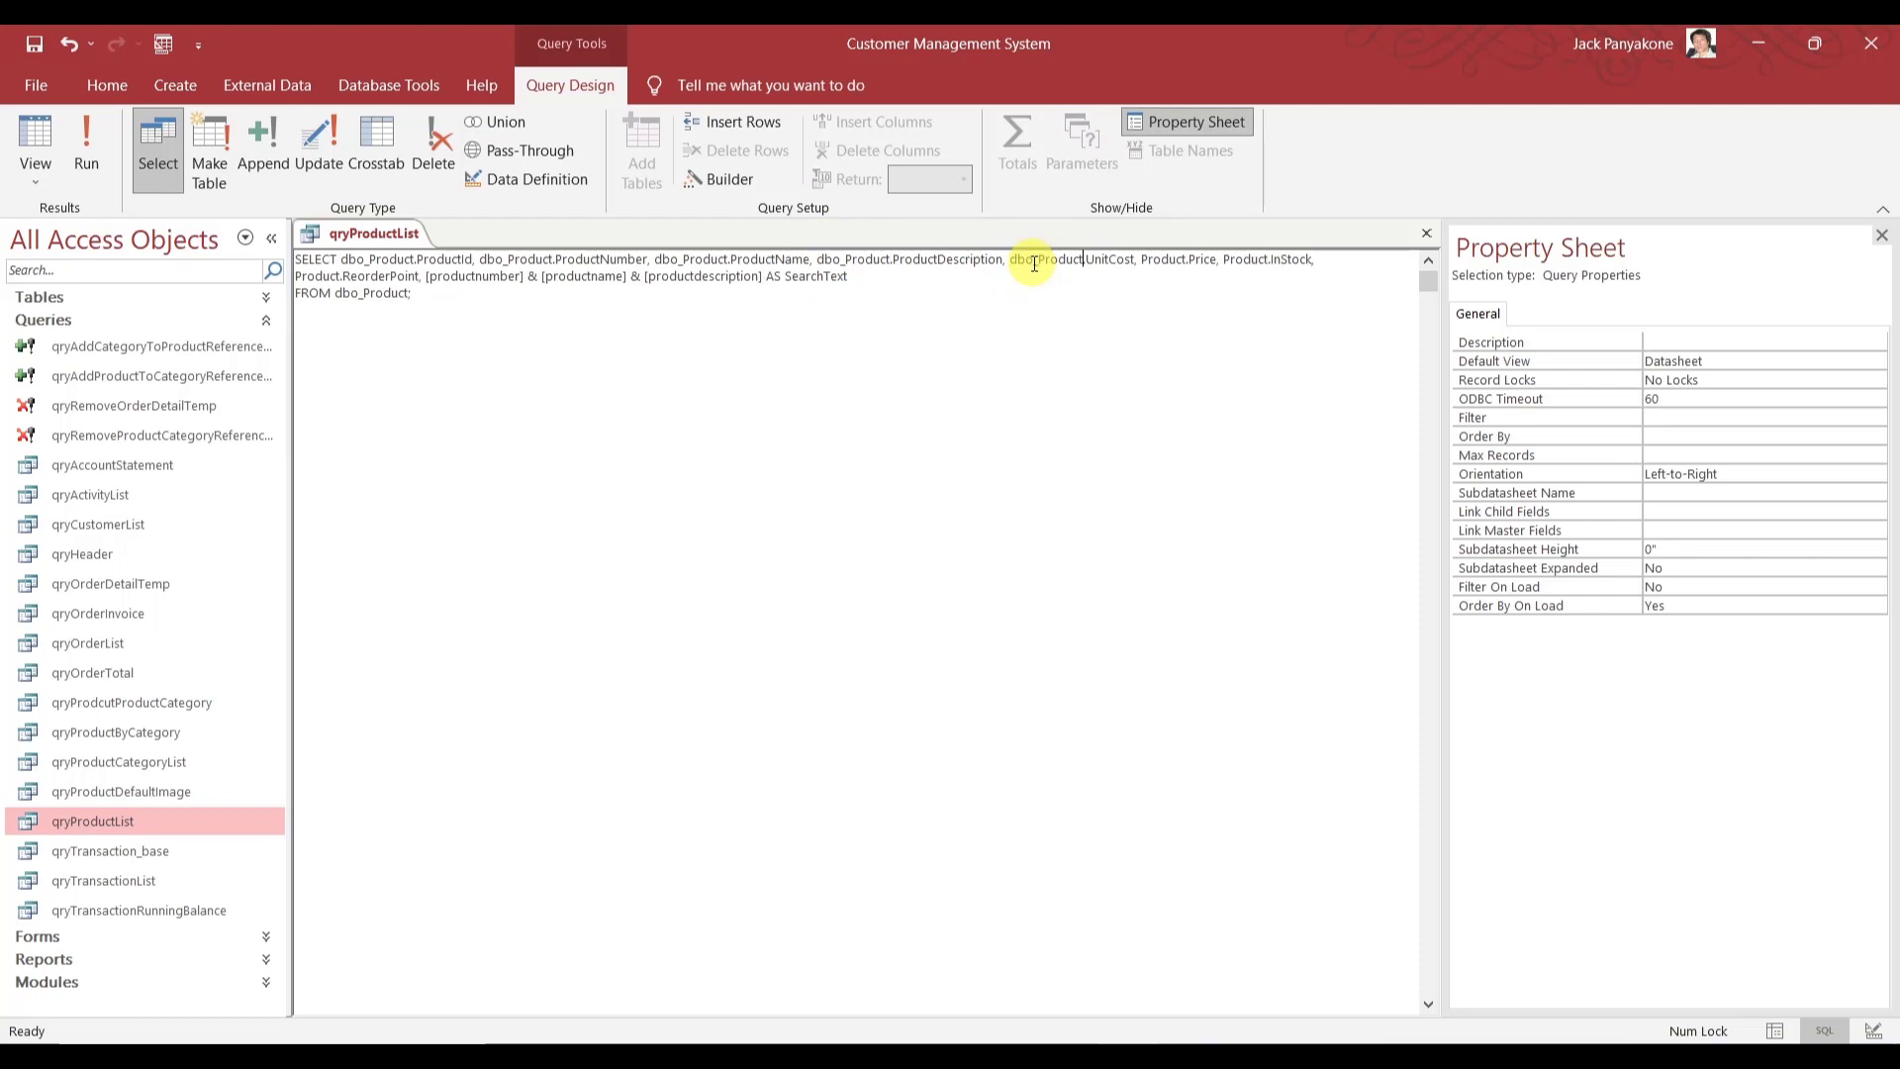
double_click(1163, 261)
key("ctrl+v")
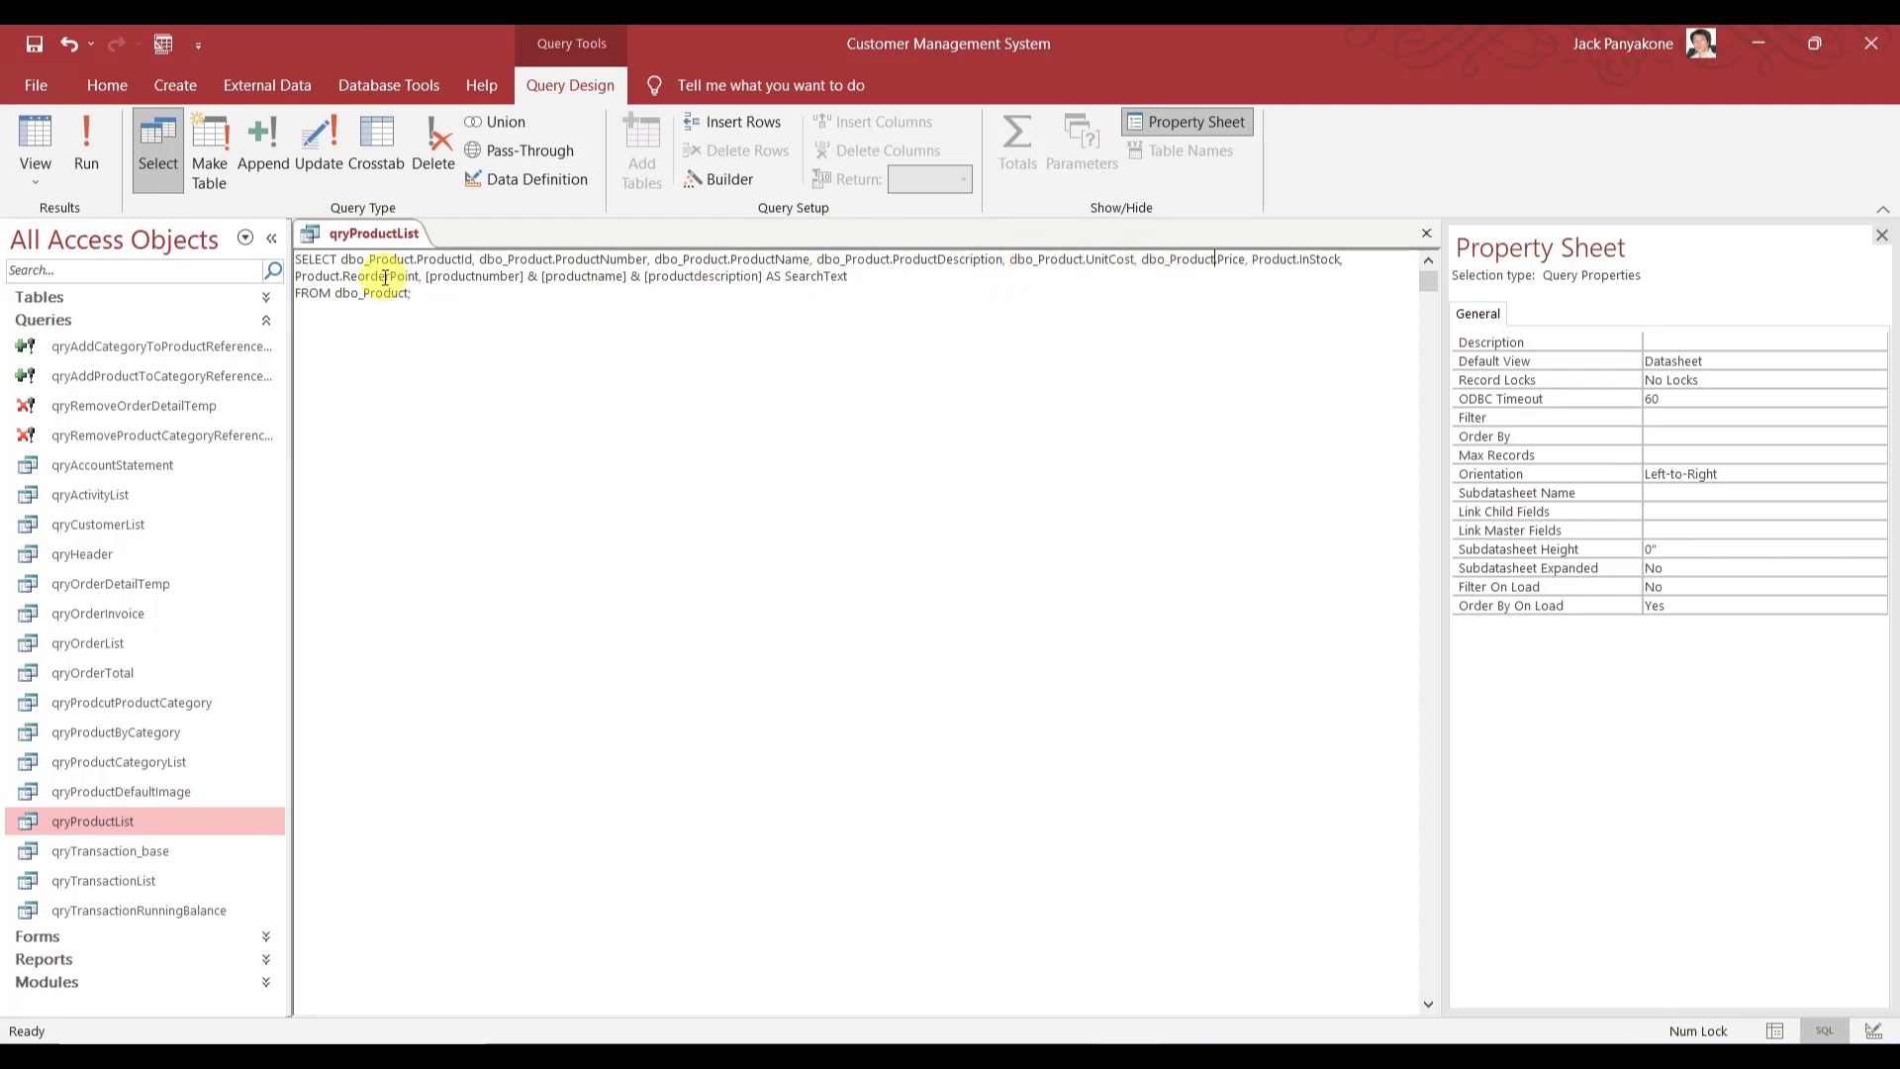
- Replace Product with dbo_Product for the InStock and ReorderPoint fields
double_click(1267, 260)
key("ctrl+v")
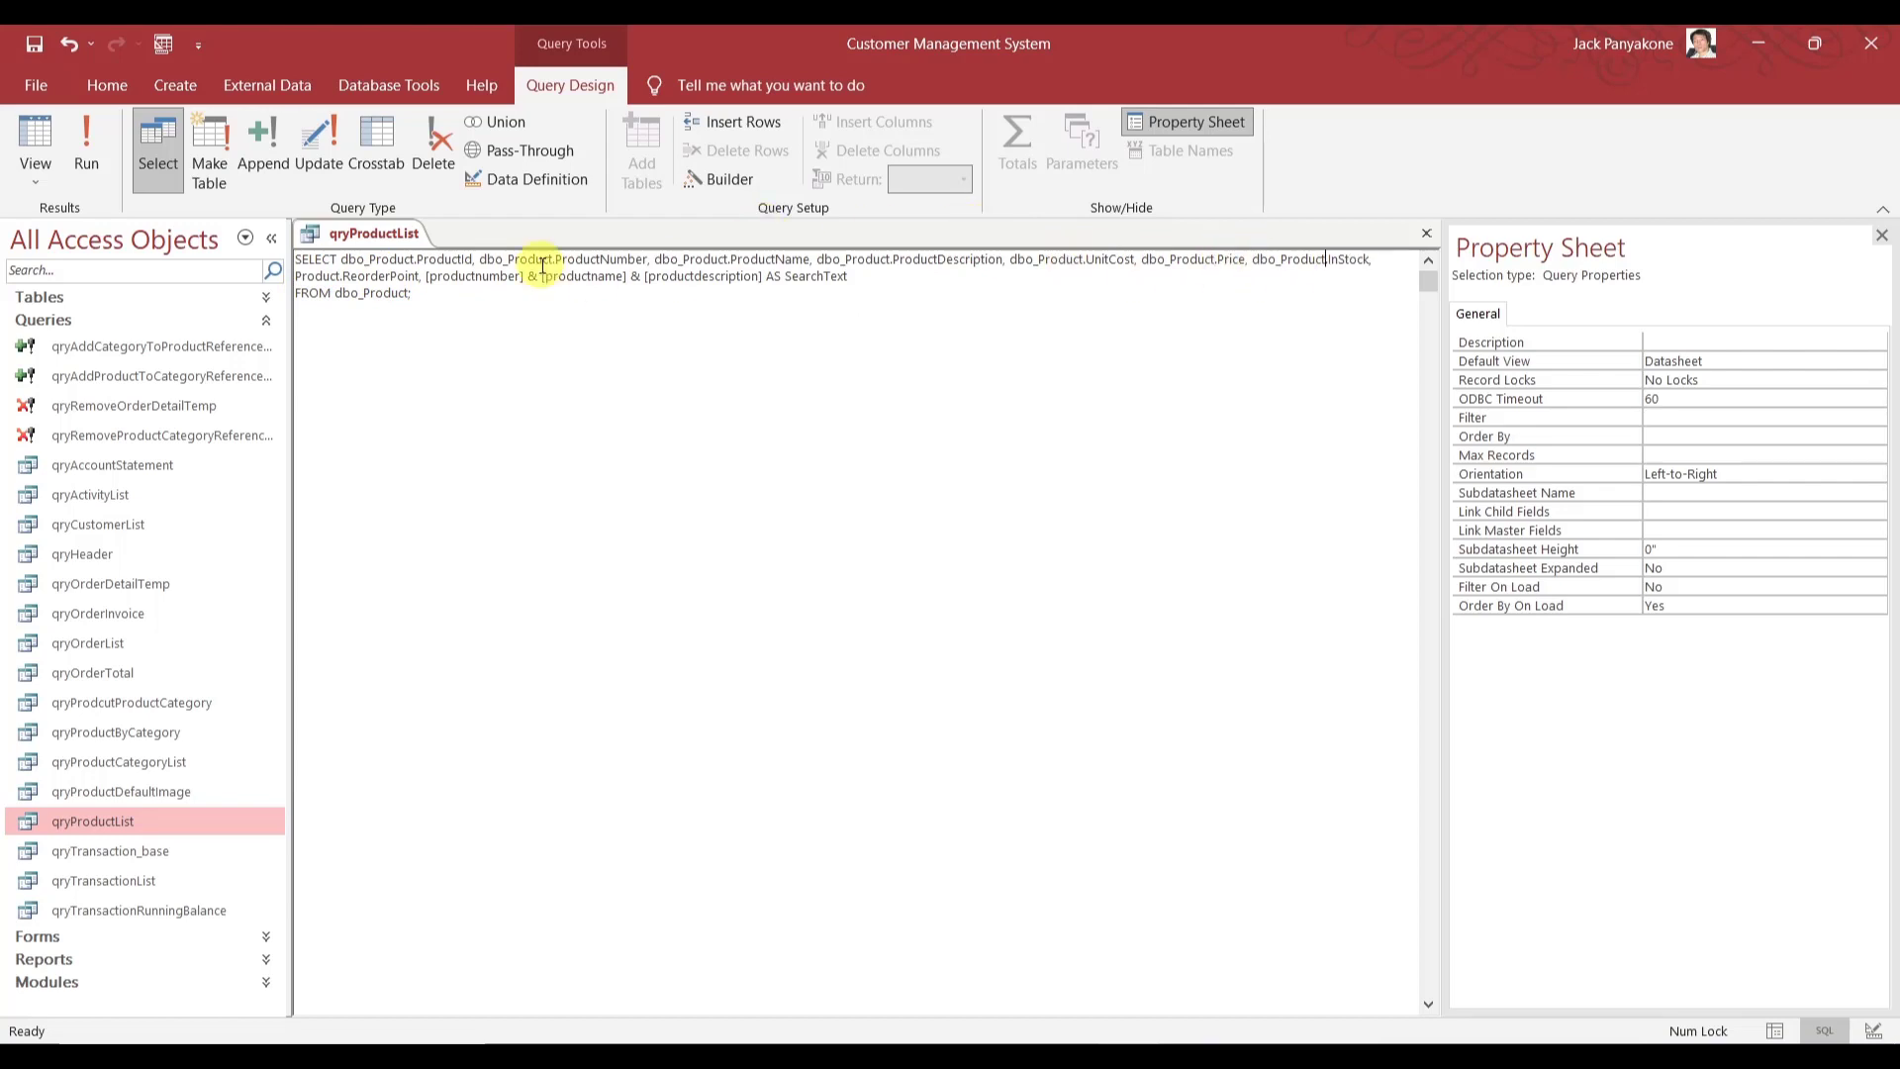
double_click(325, 277)
key("ctrl+v")
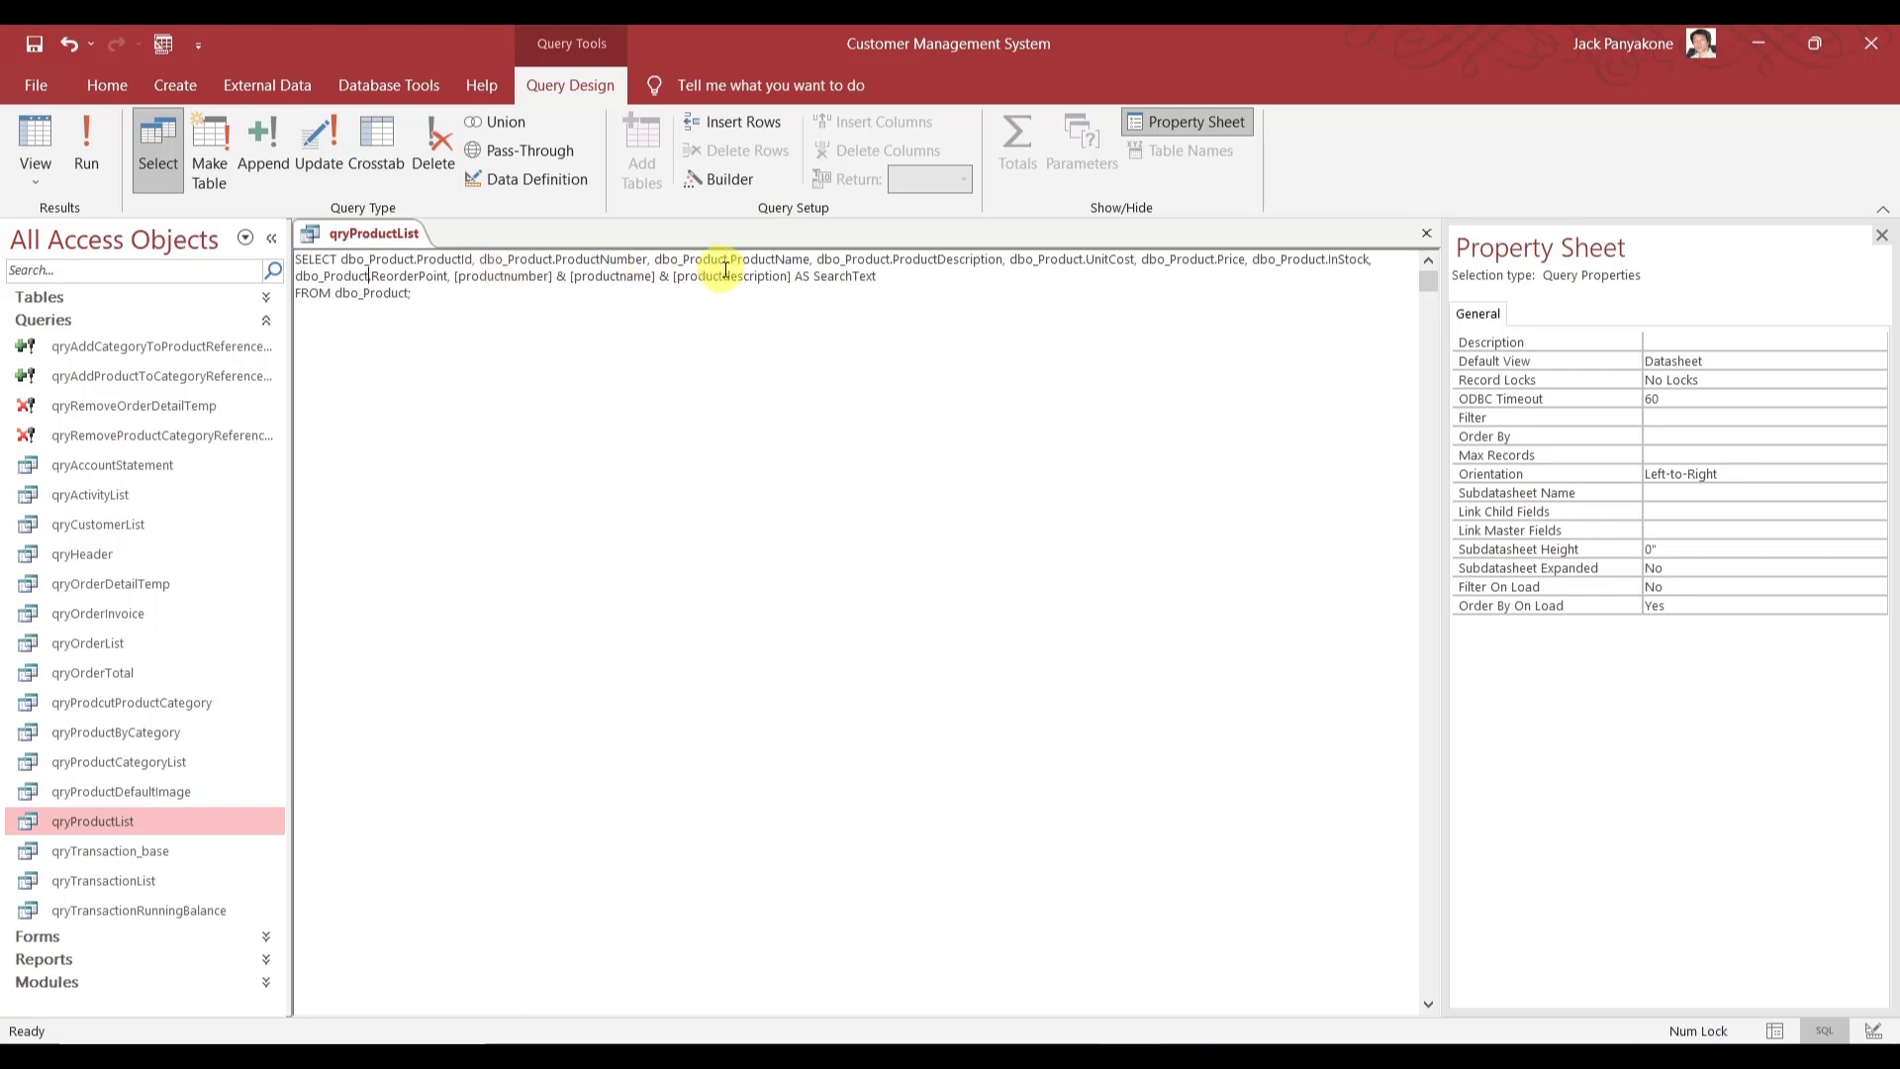
- Examine the source table of each field of qryProductList in Design View and close the query
right_click(389, 238)
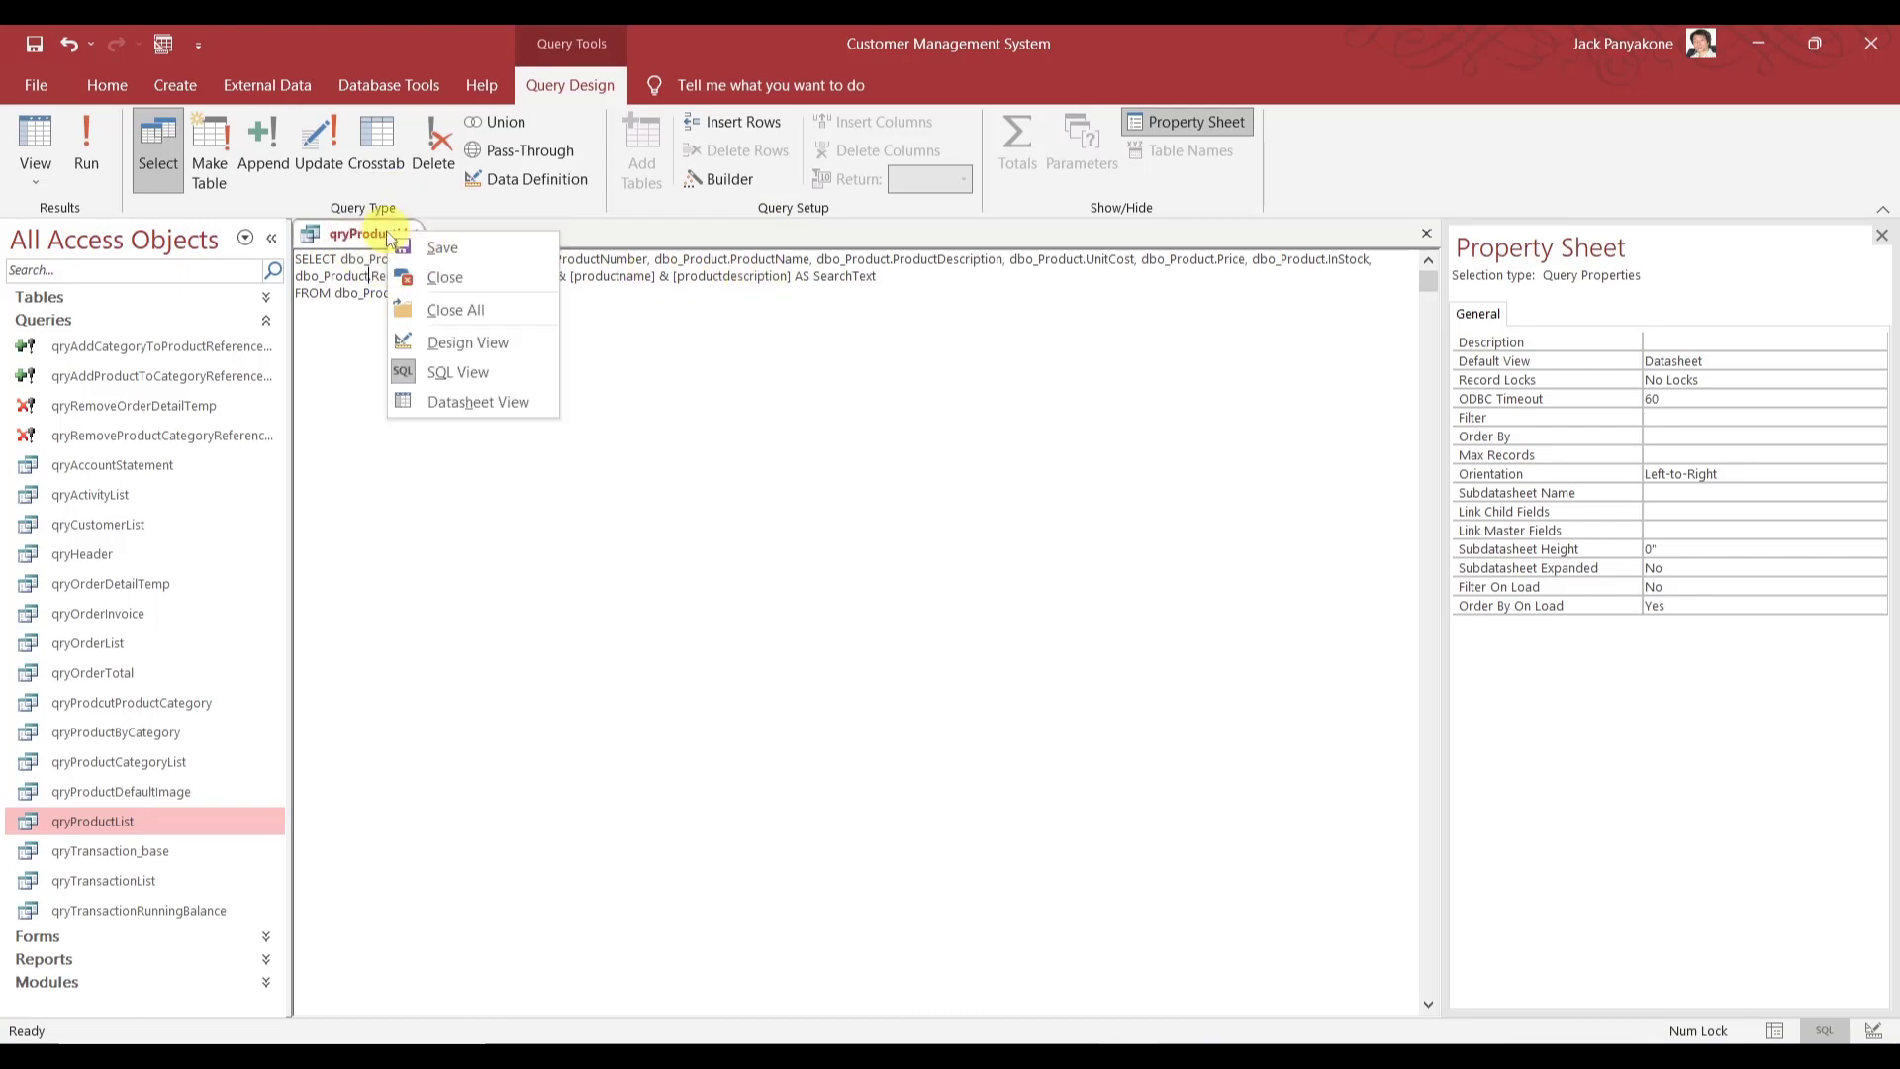
left_click(445, 344)
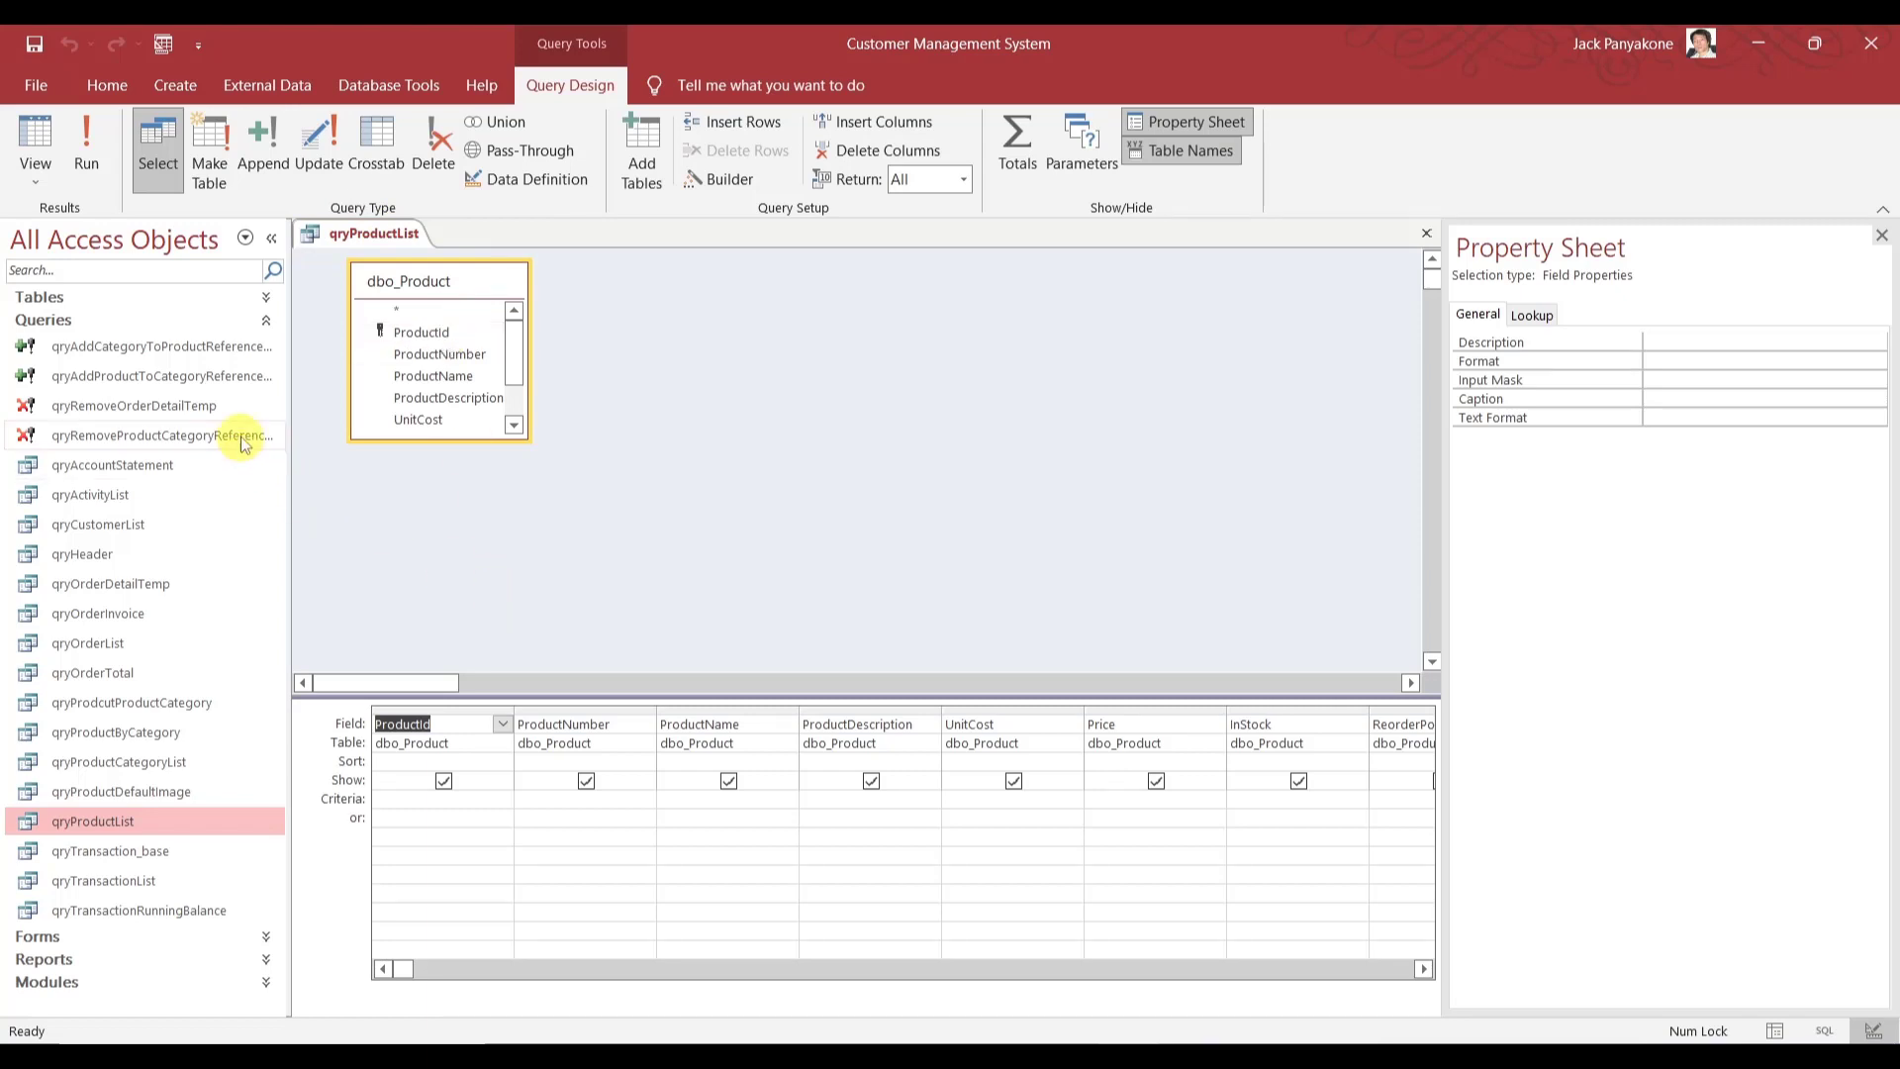
left_click(265, 298)
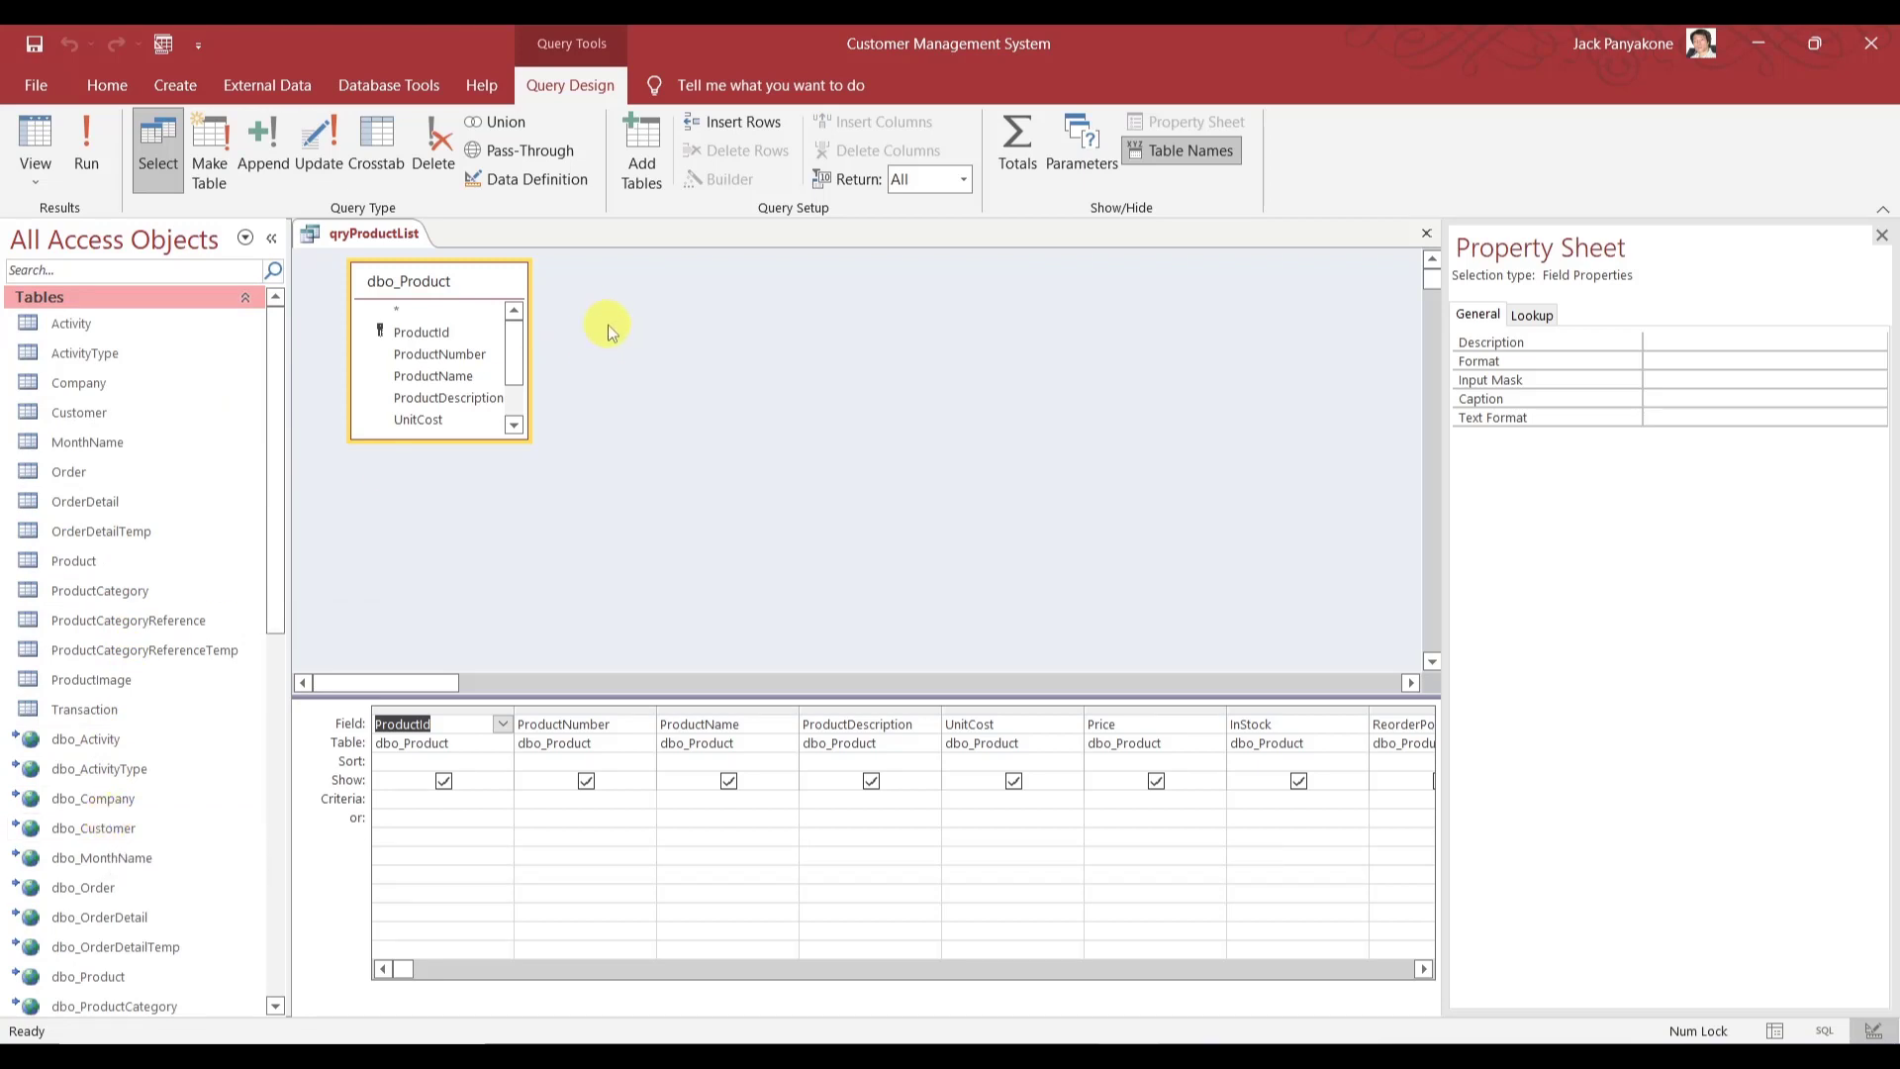
left_click(424, 728)
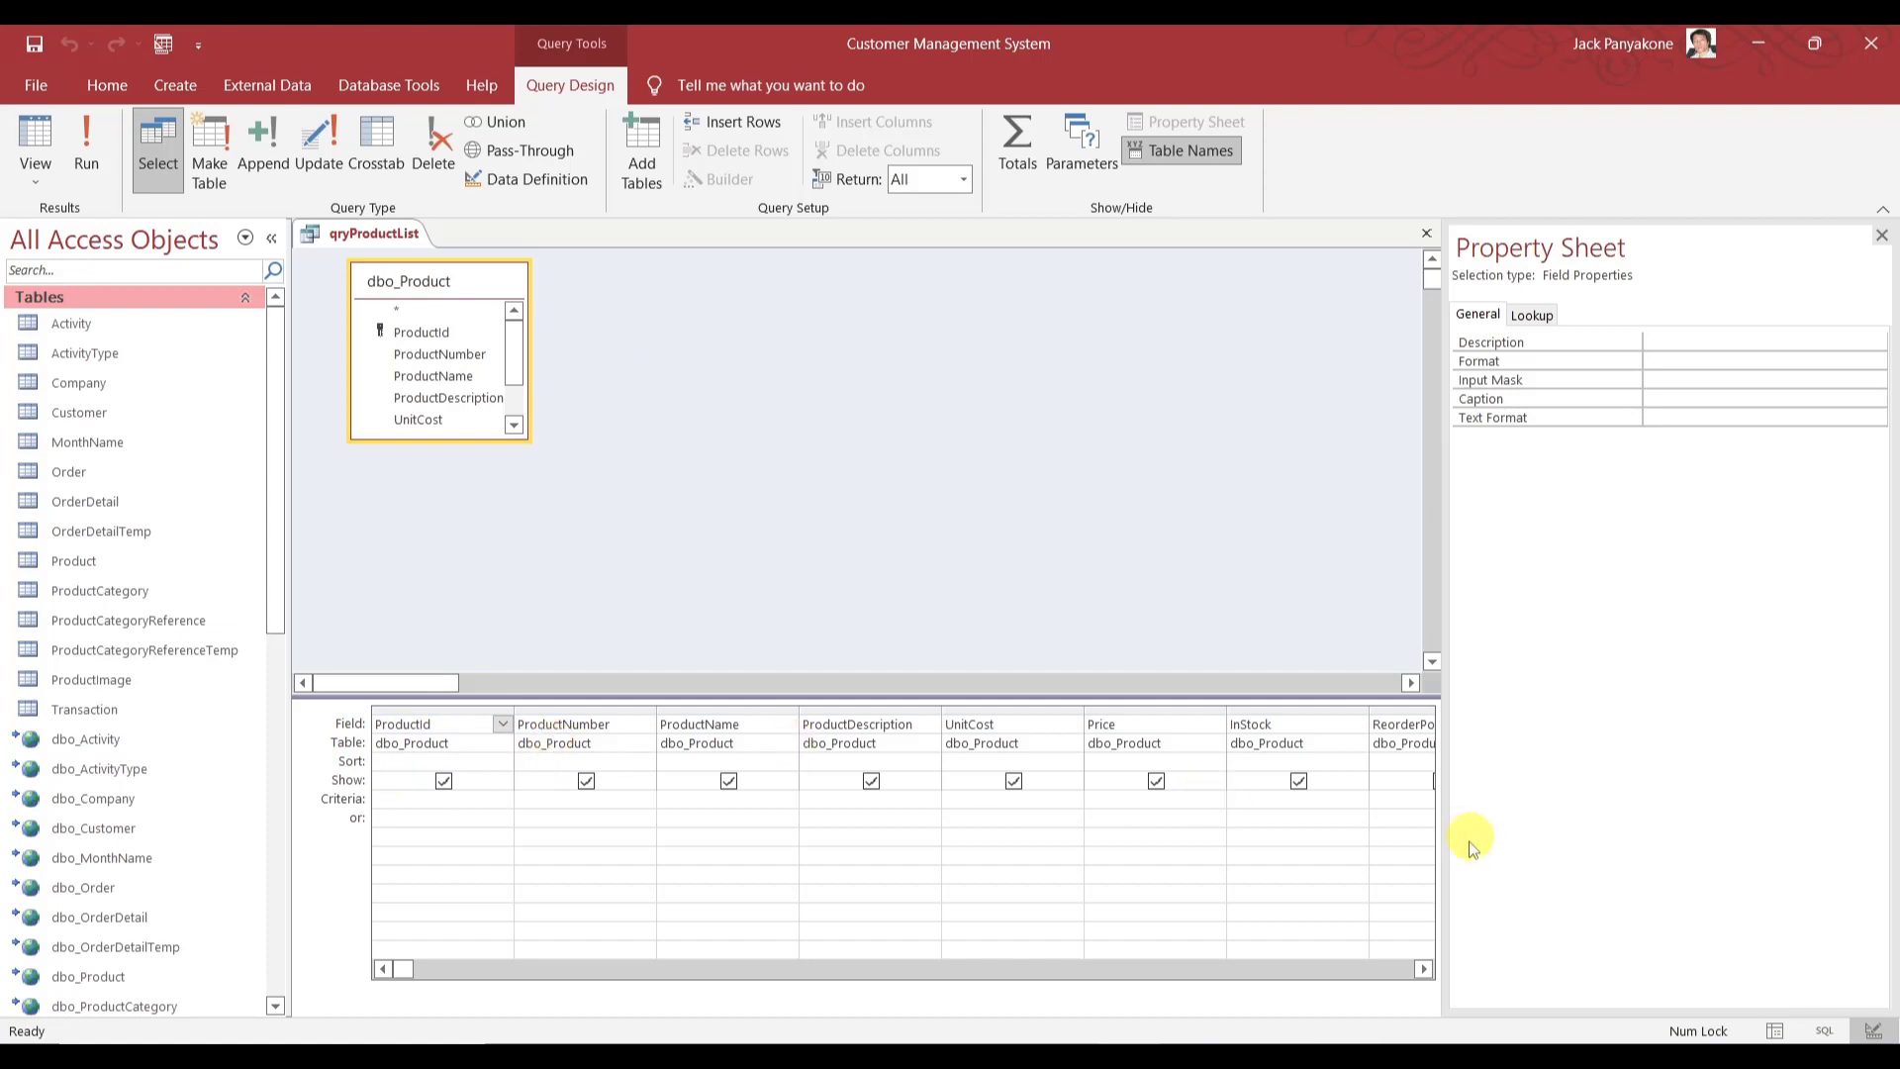
left_click(1423, 969)
left_click(1423, 969)
left_click(1423, 968)
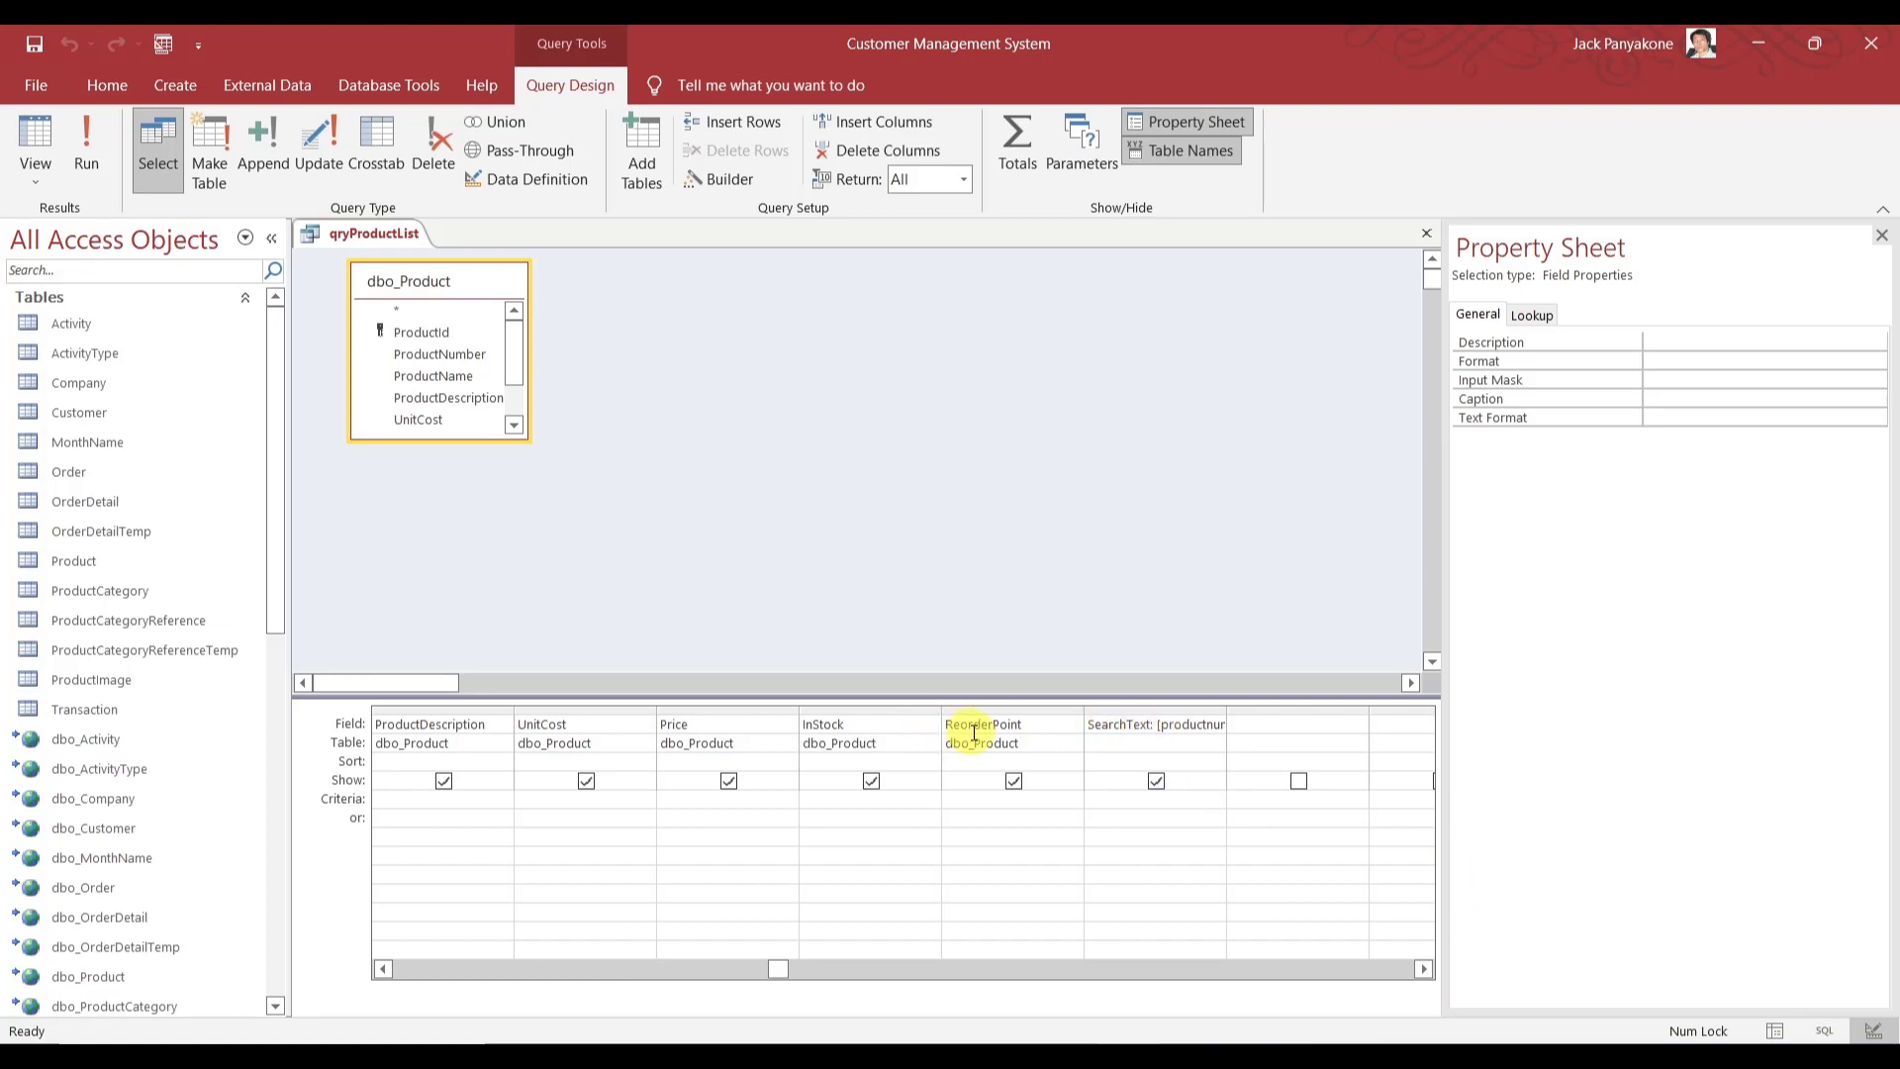
left_click(383, 968)
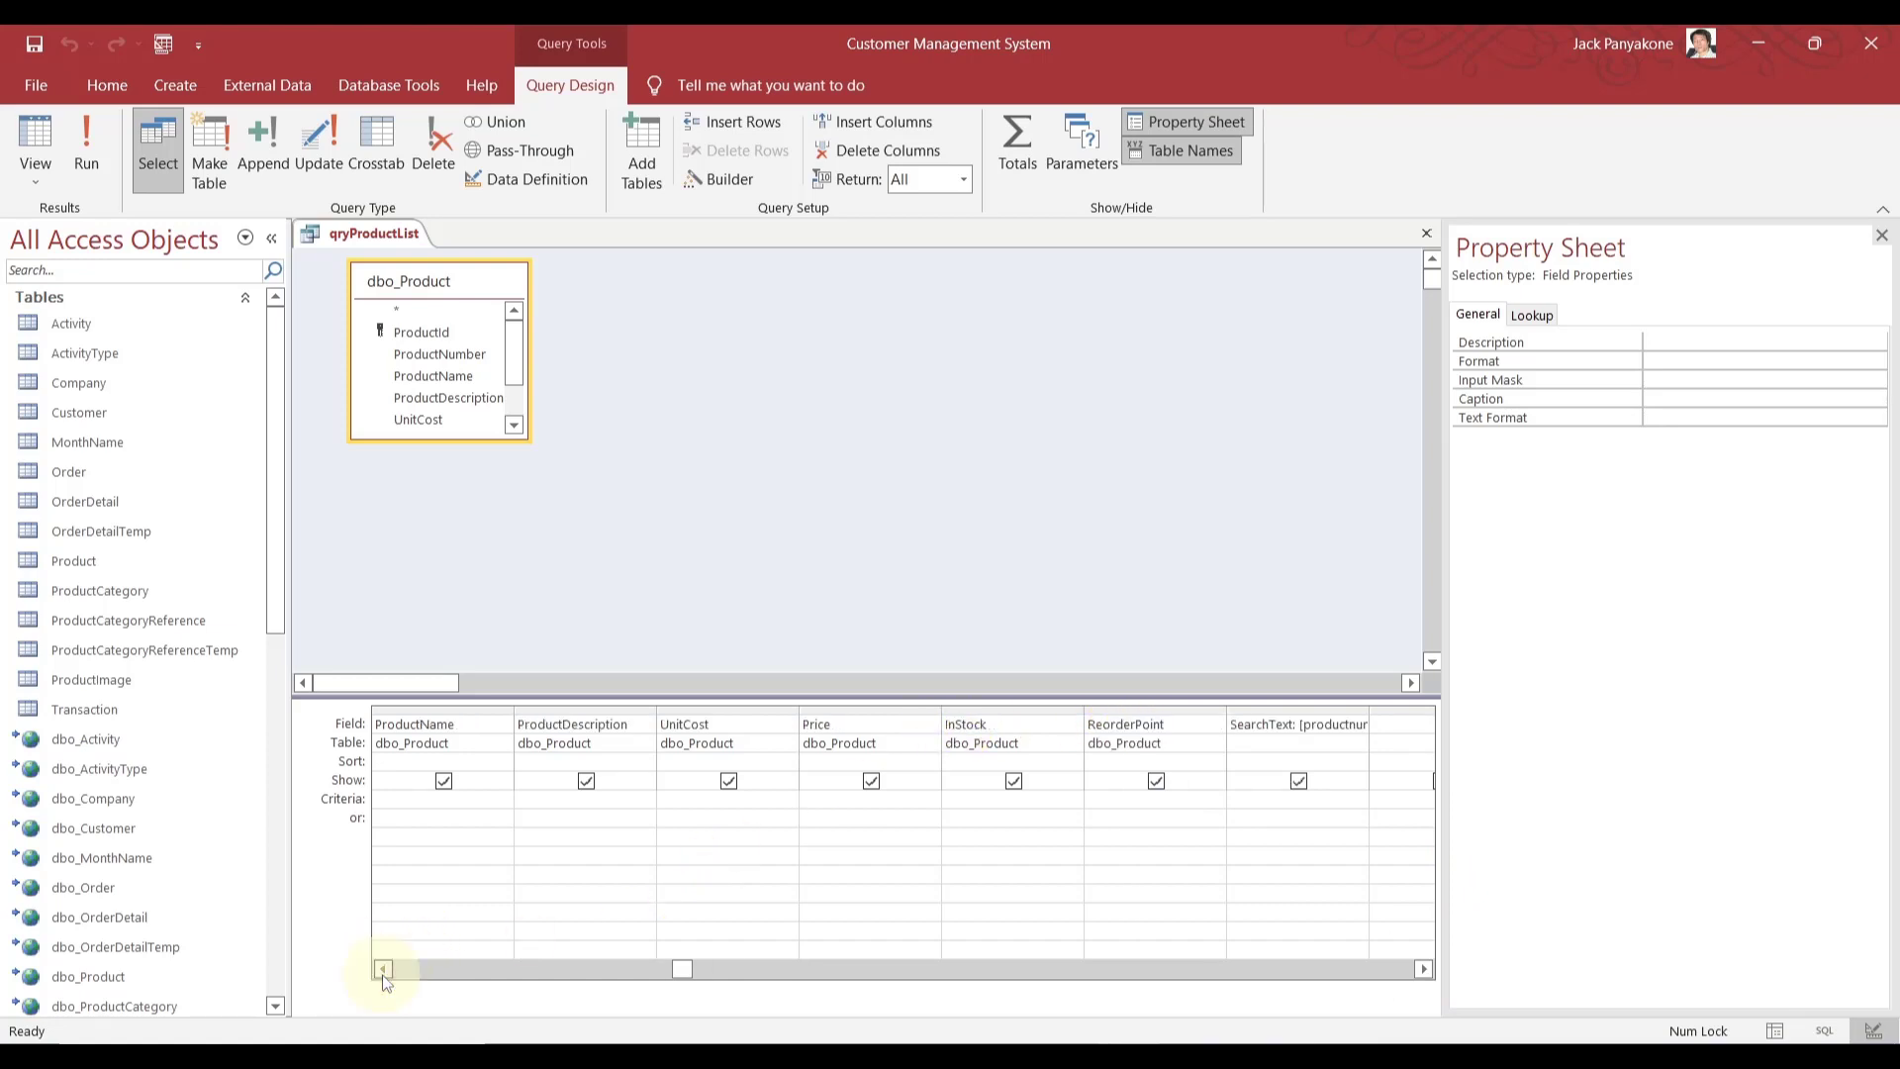
left_click(383, 969)
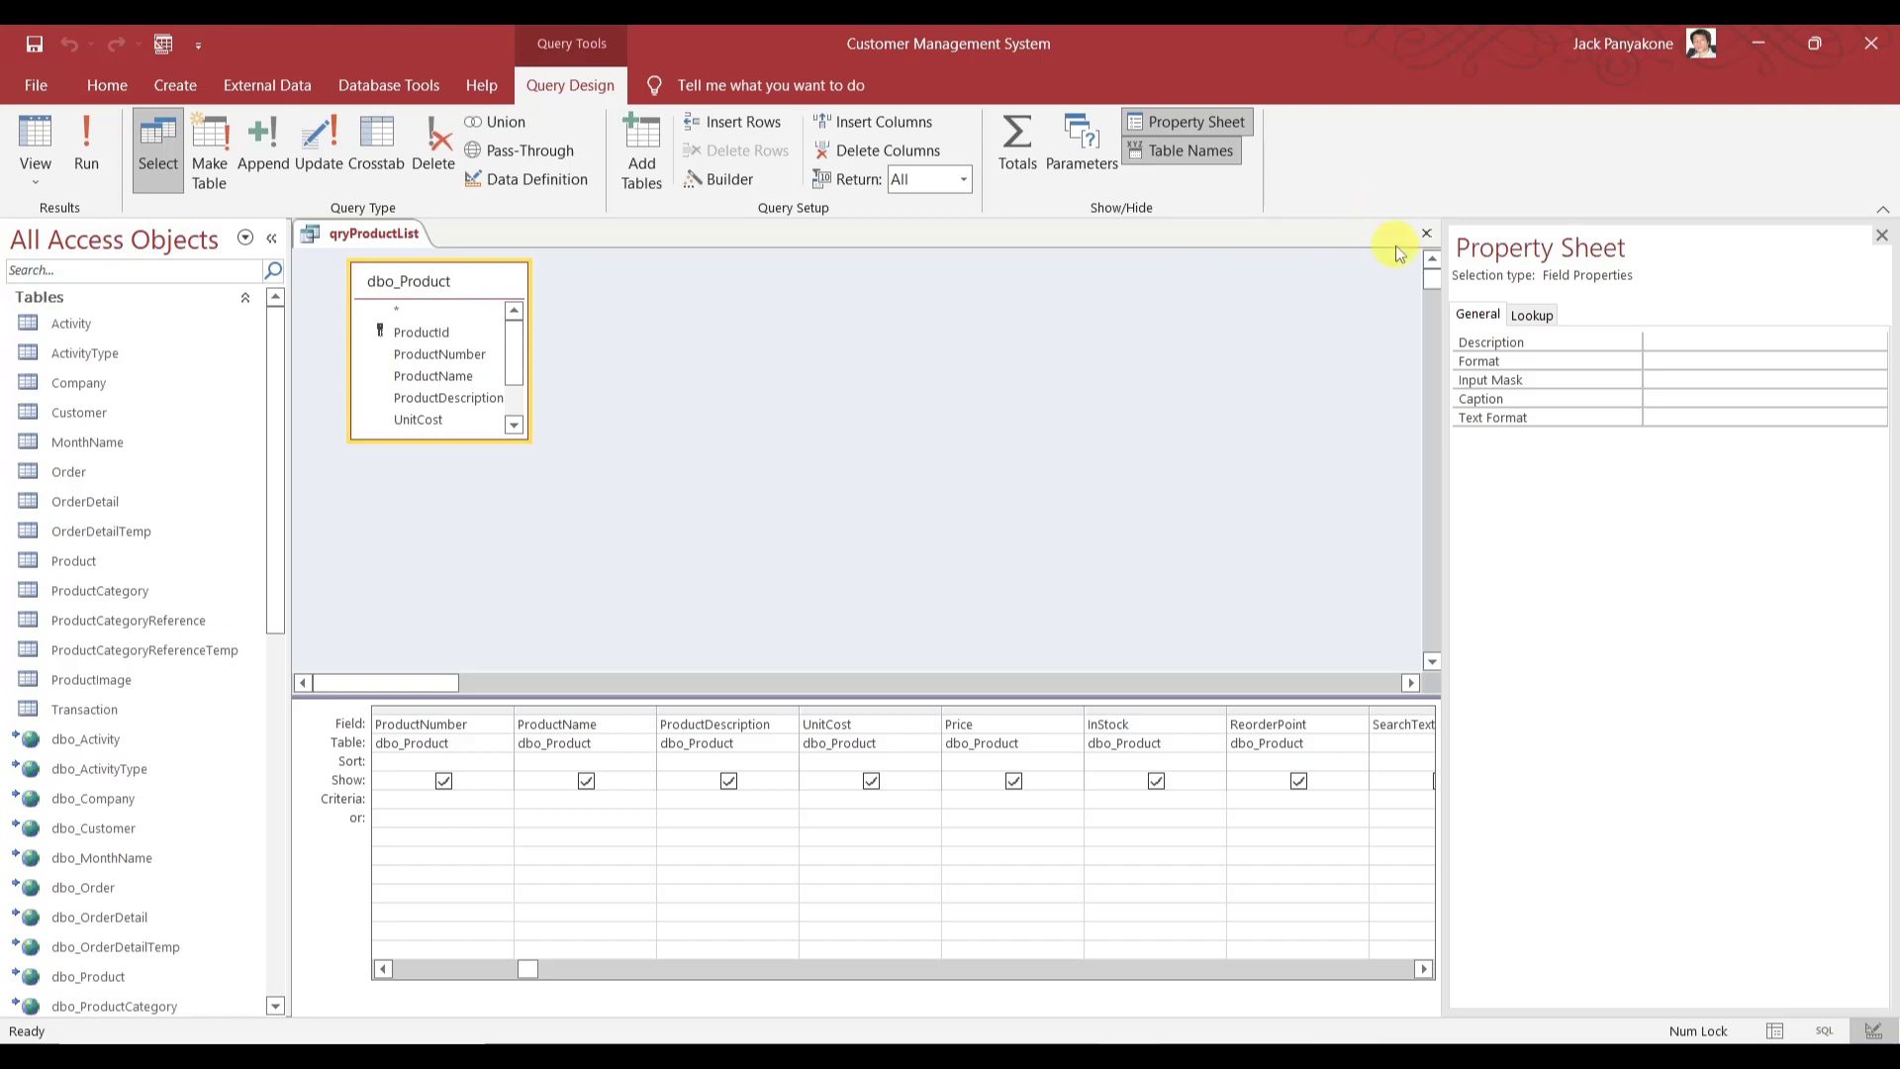
left_click(1432, 233)
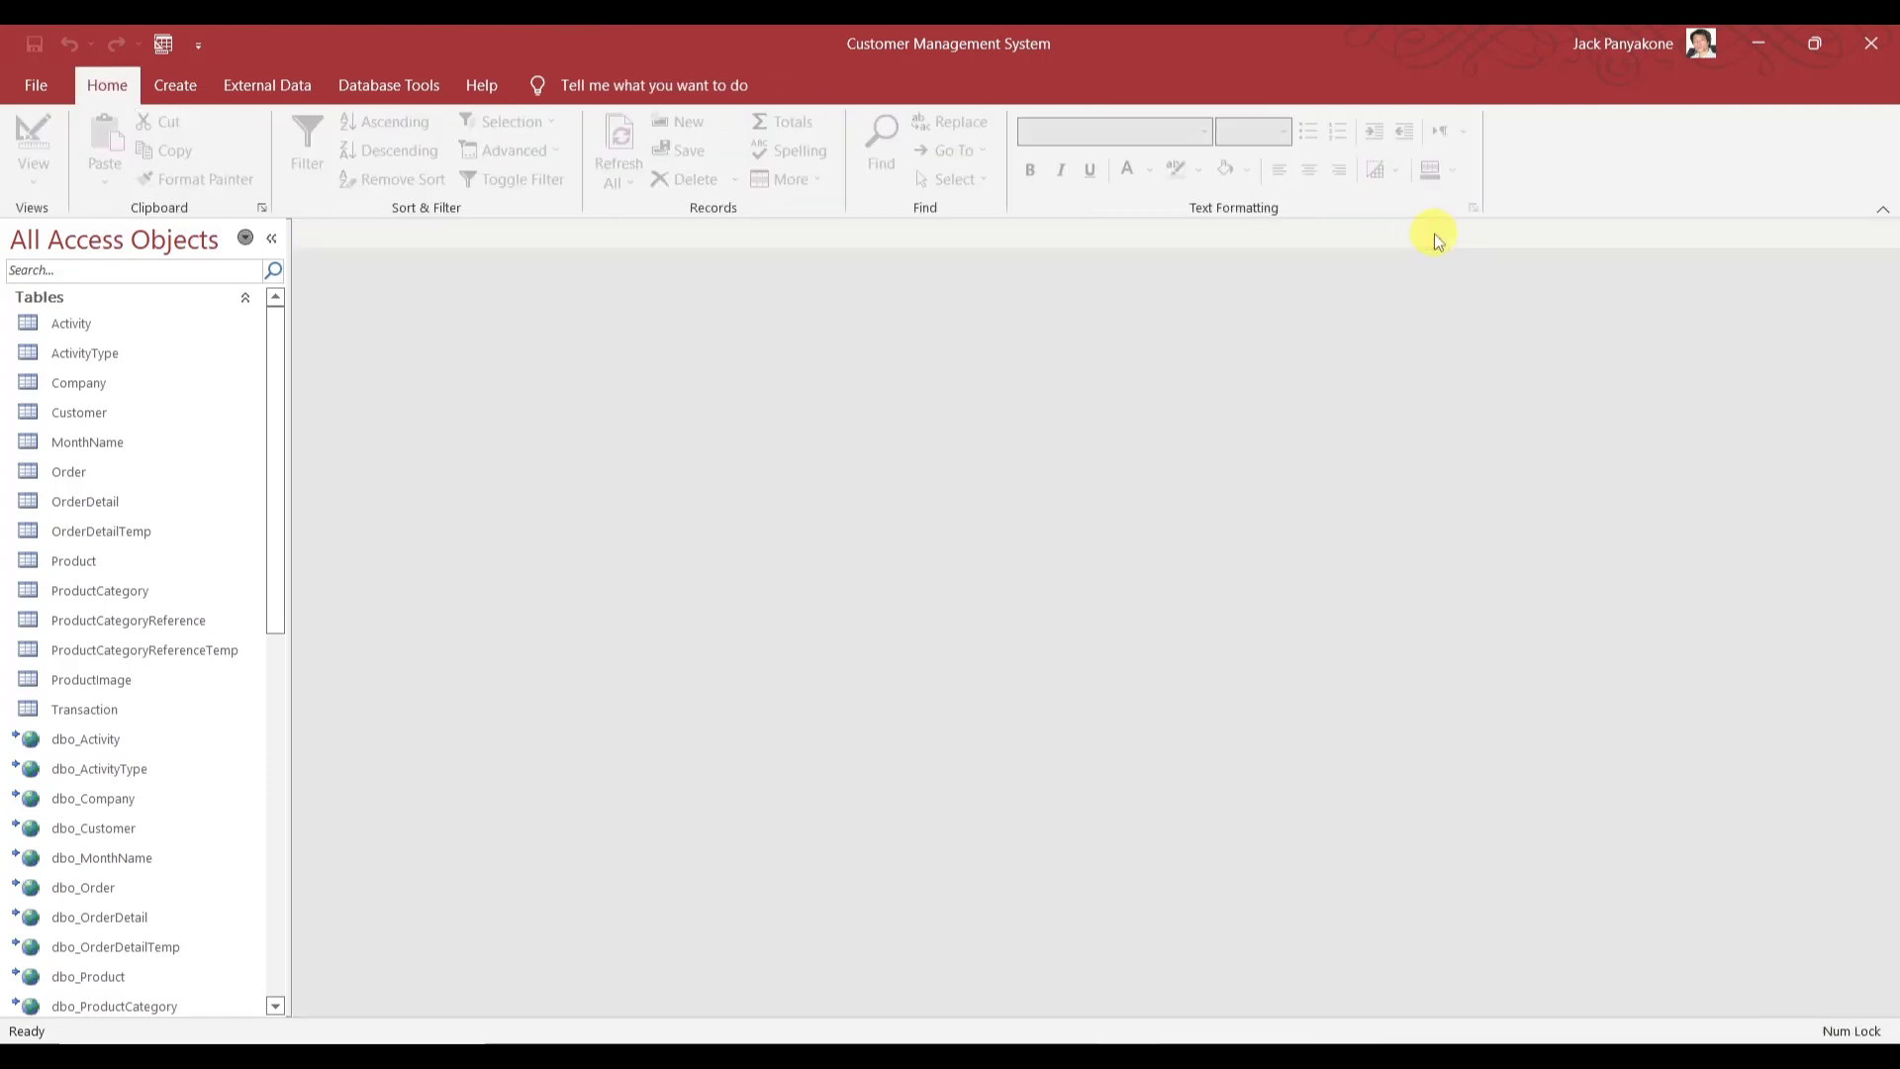
- Open qryProductDefaultImage in Design View and add the linked table dbo_ProductImage to it
left_click(246, 299)
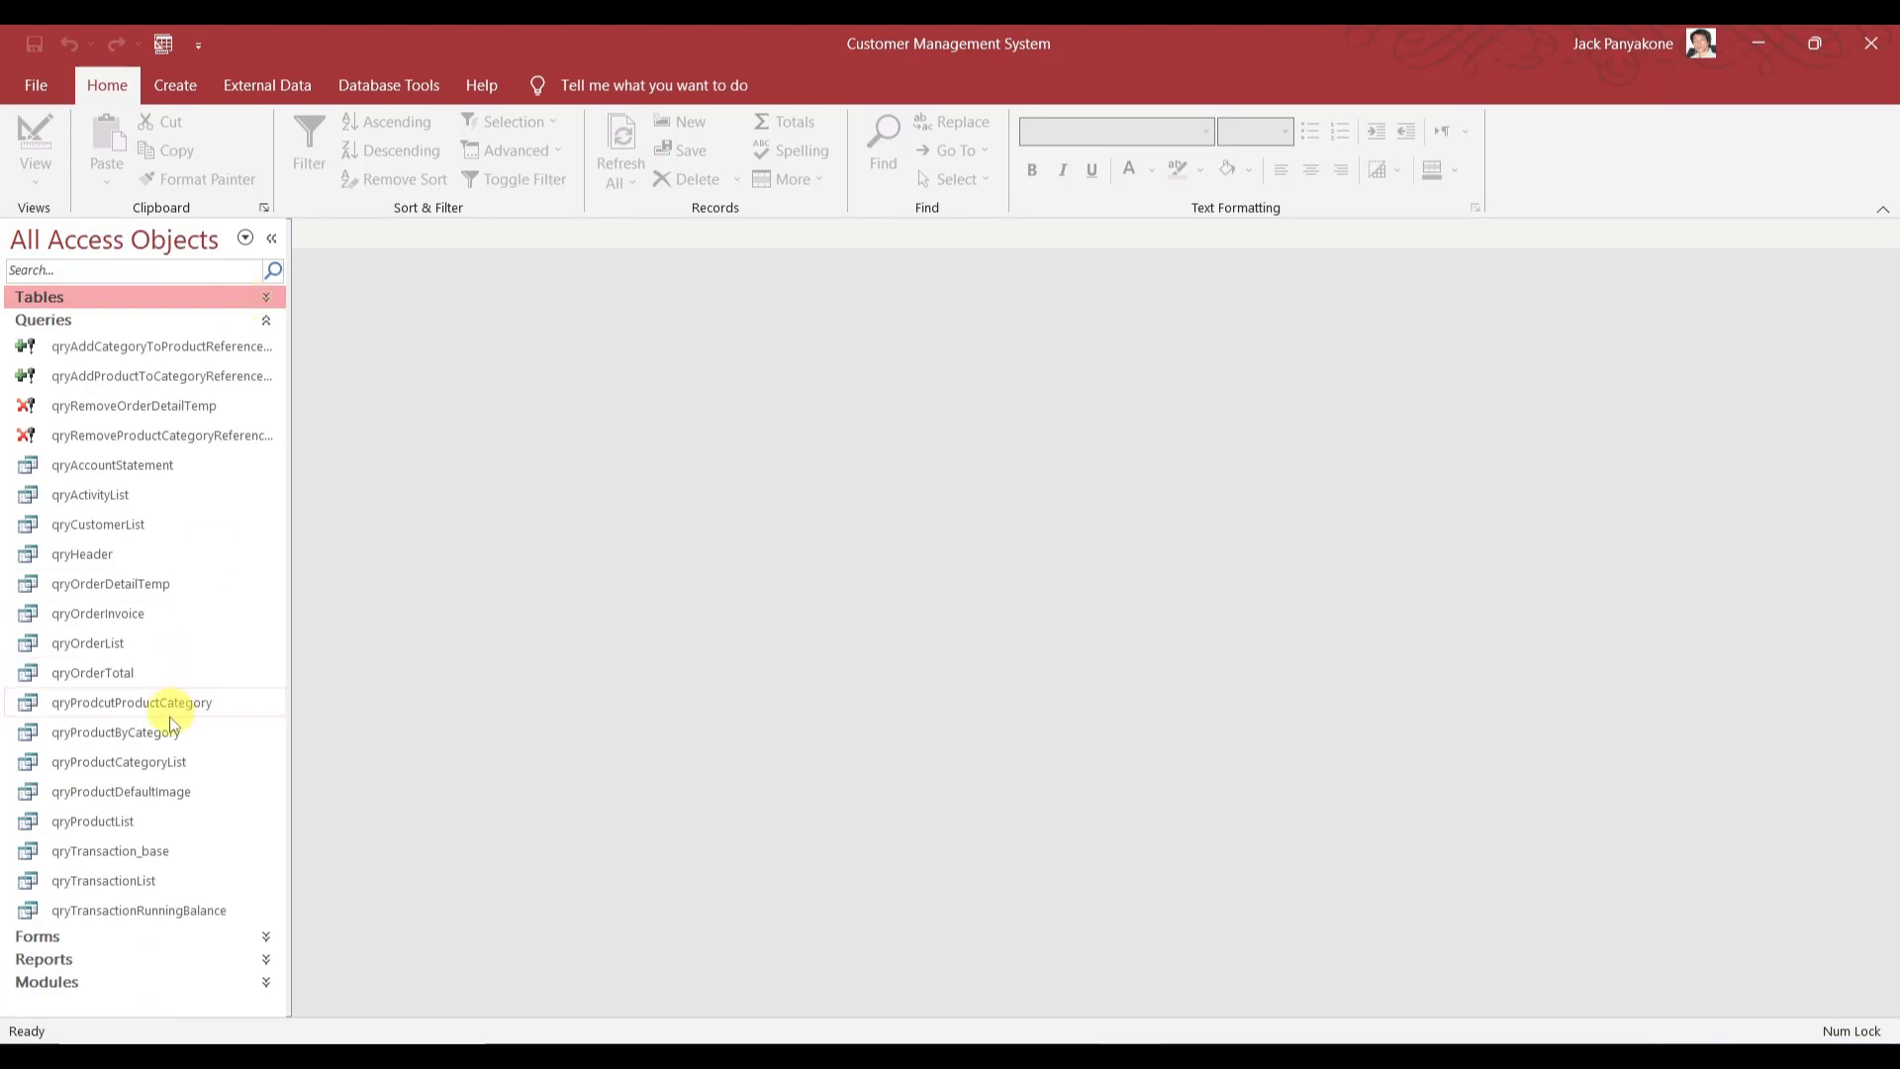
right_click(132, 802)
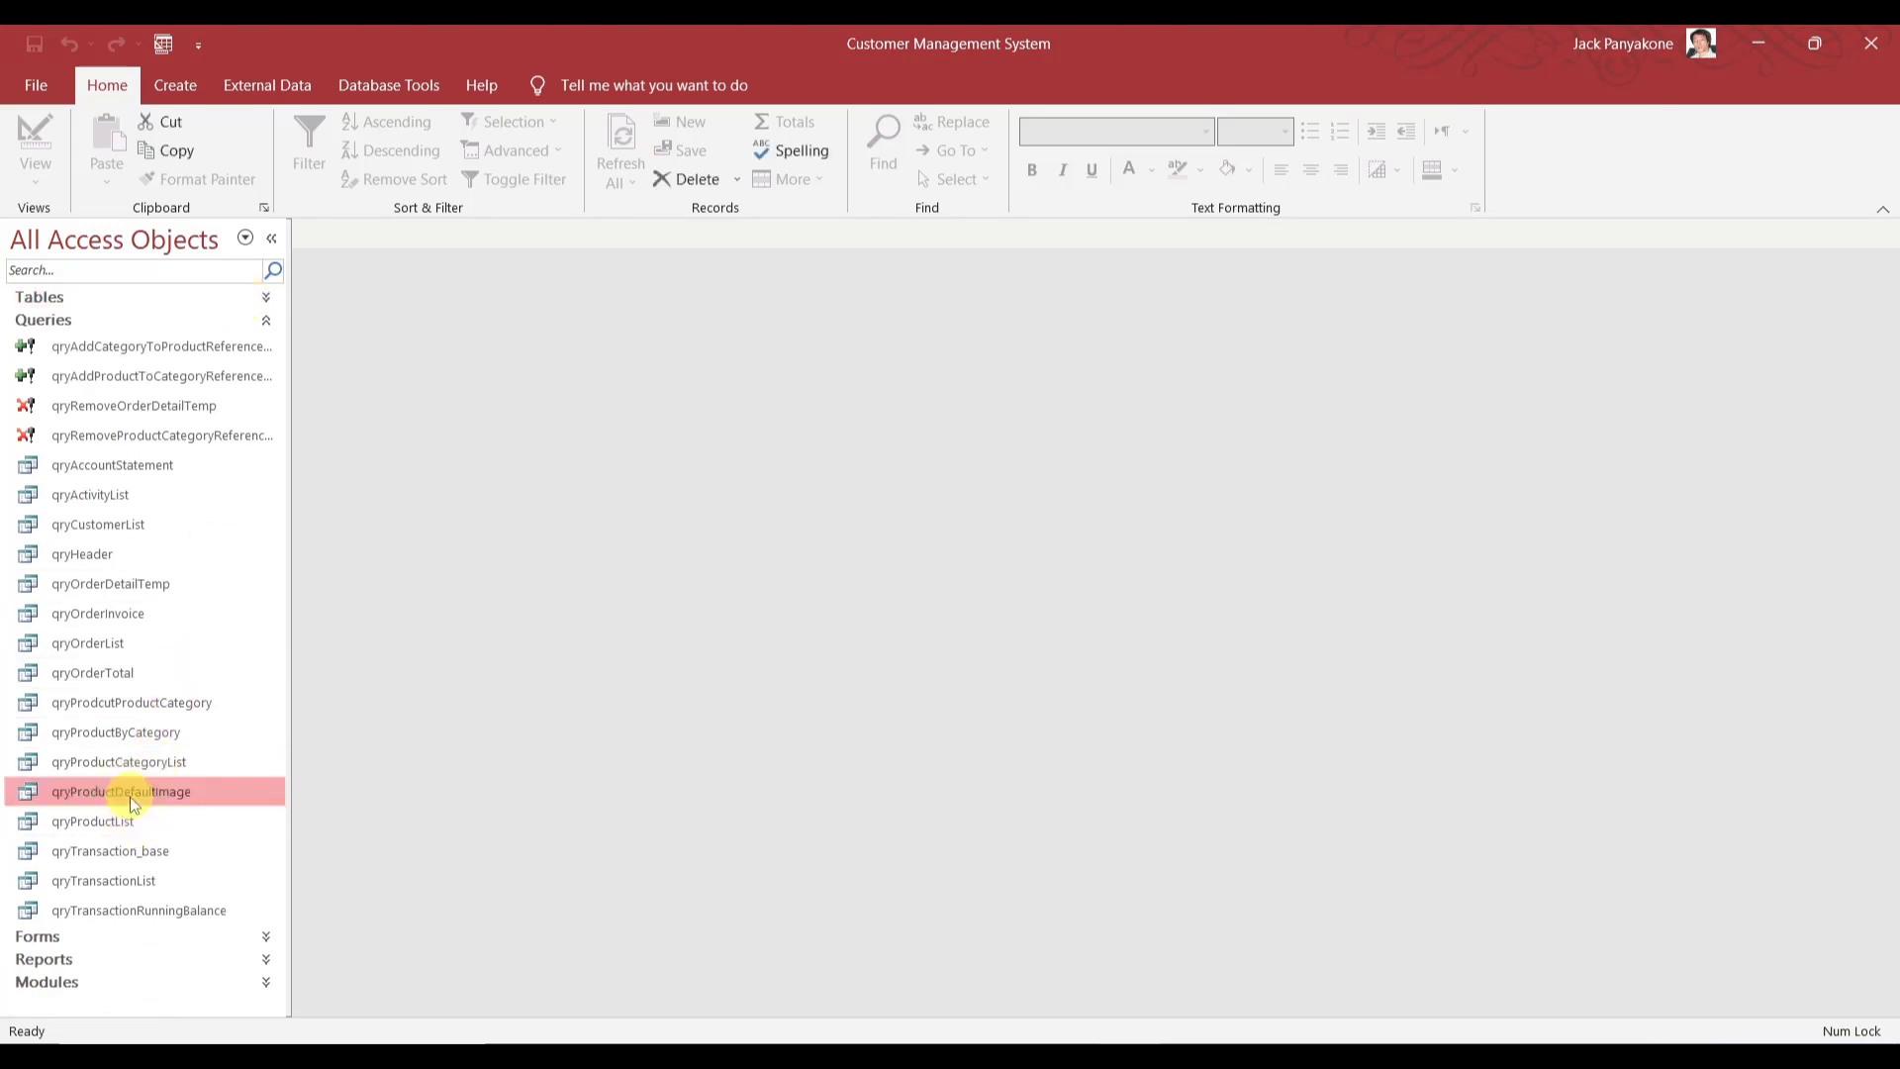
left_click(218, 536)
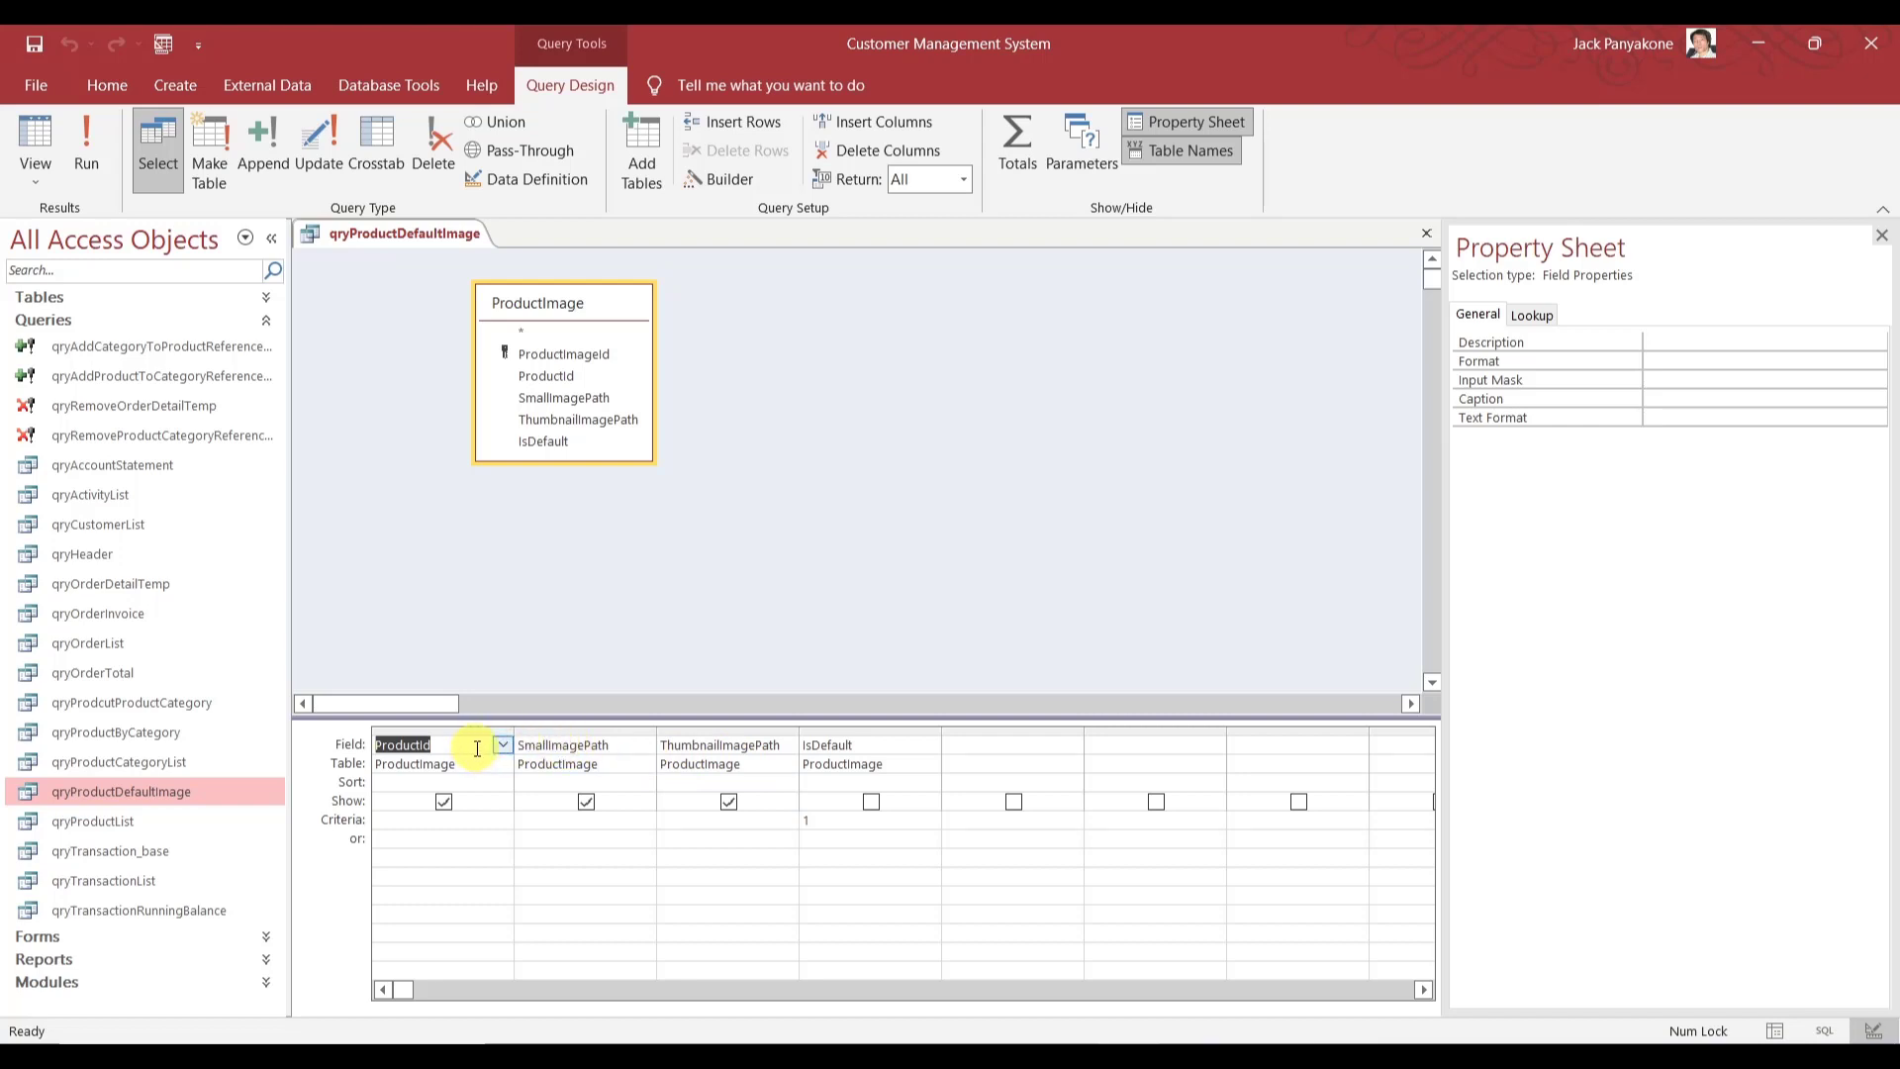
left_click(265, 302)
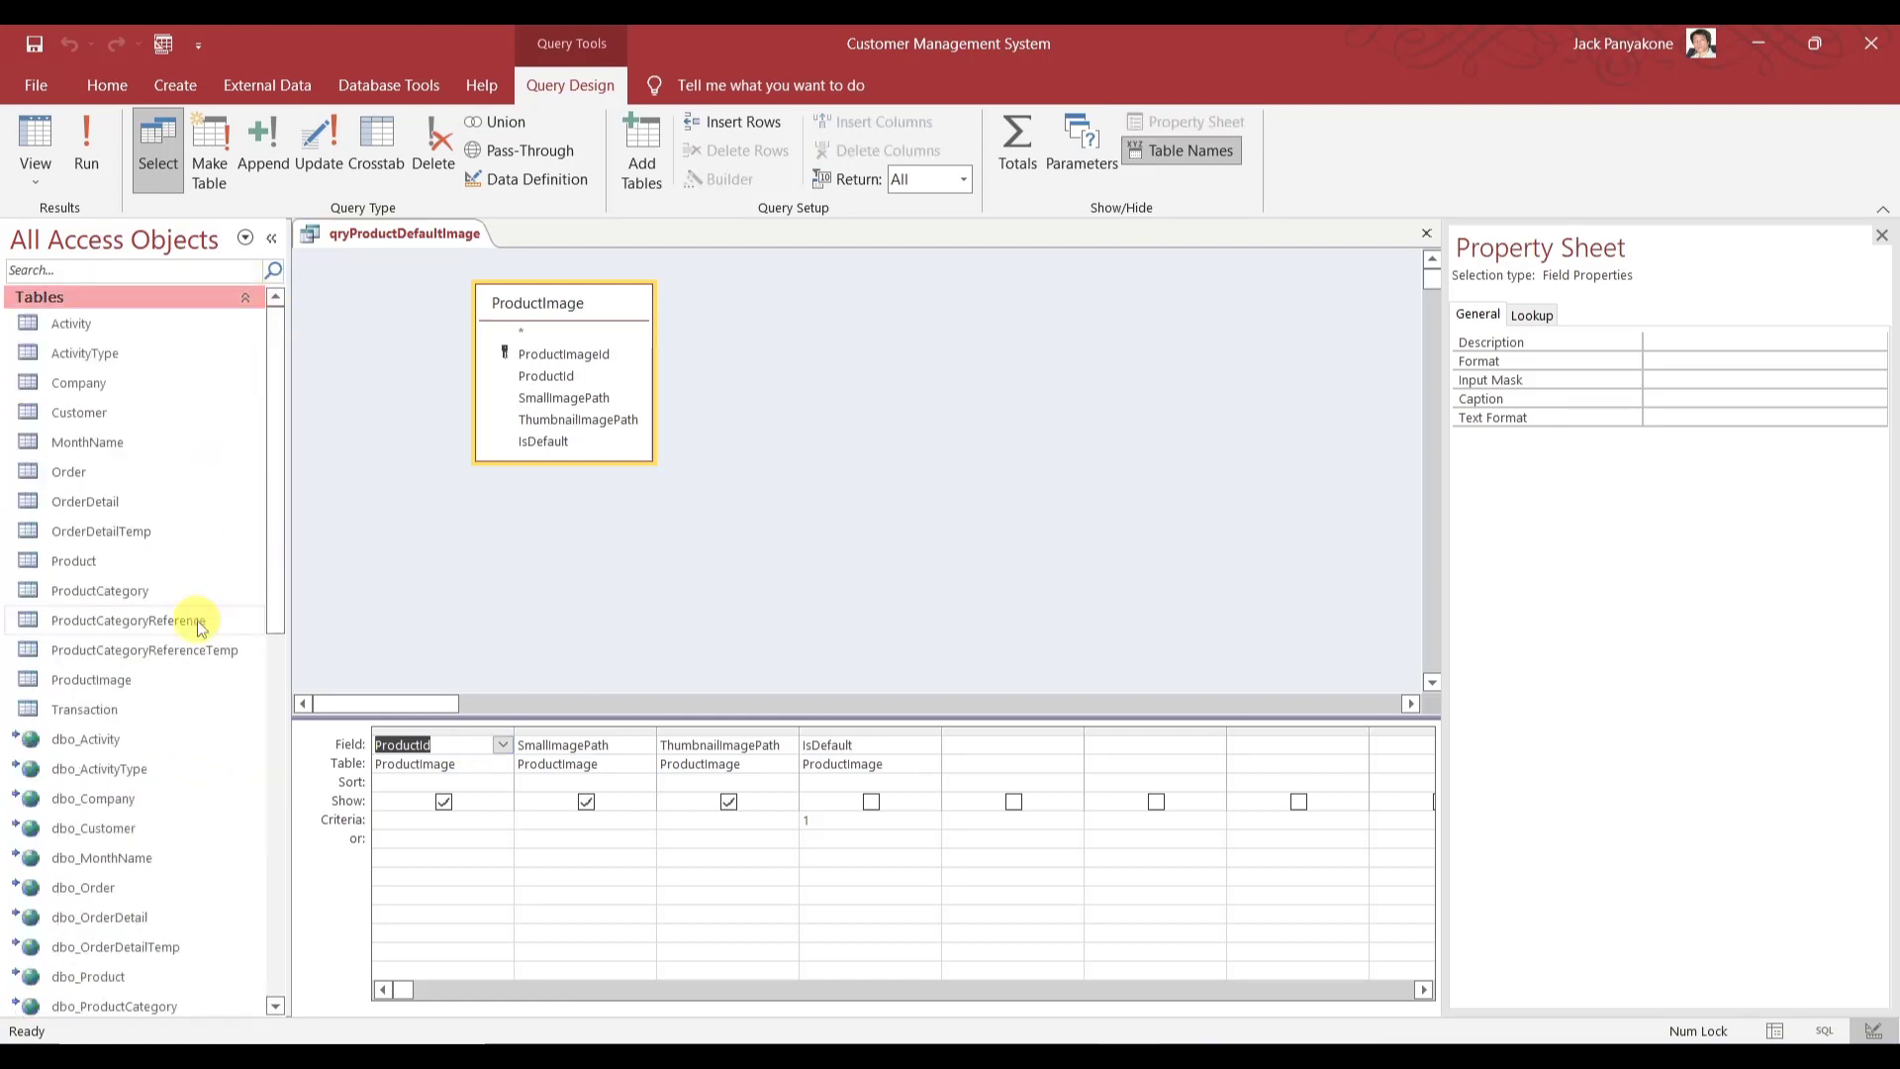
left_click_drag(276, 602, 279, 714)
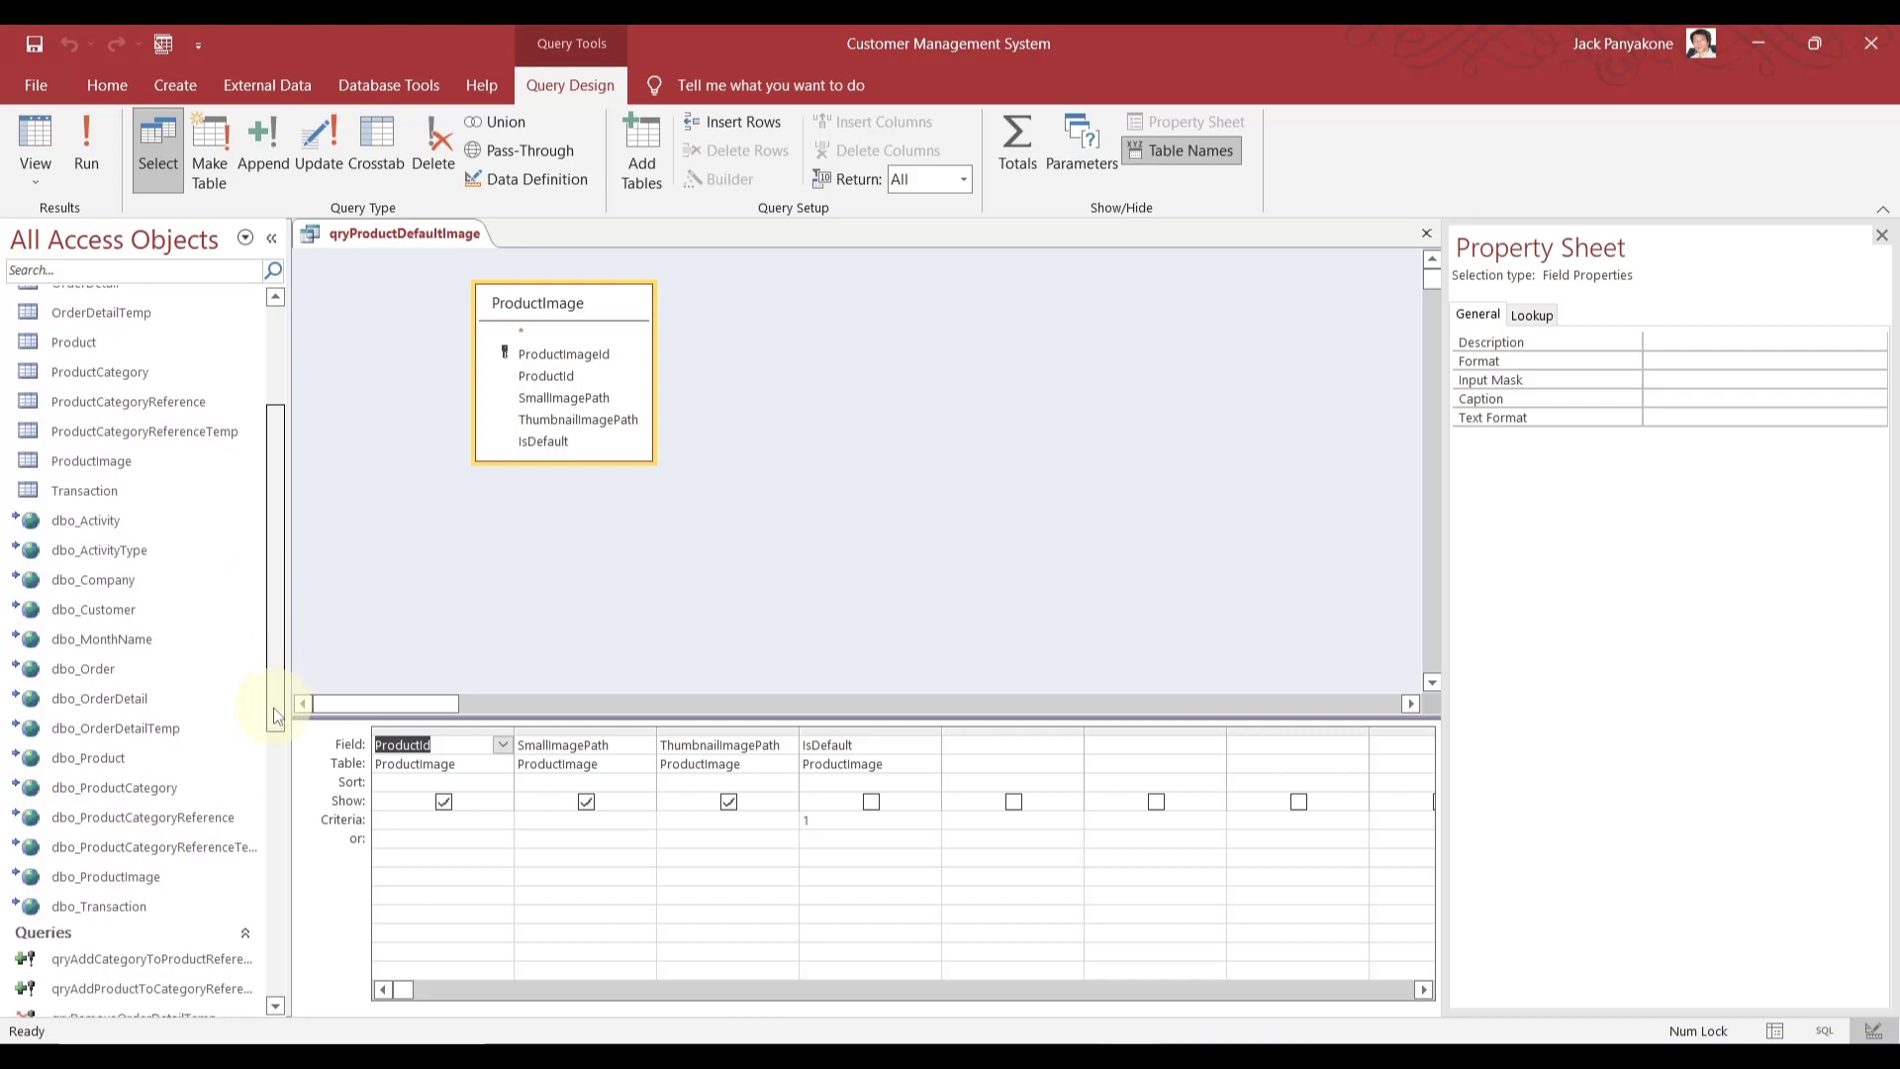
mouse_move(131, 922)
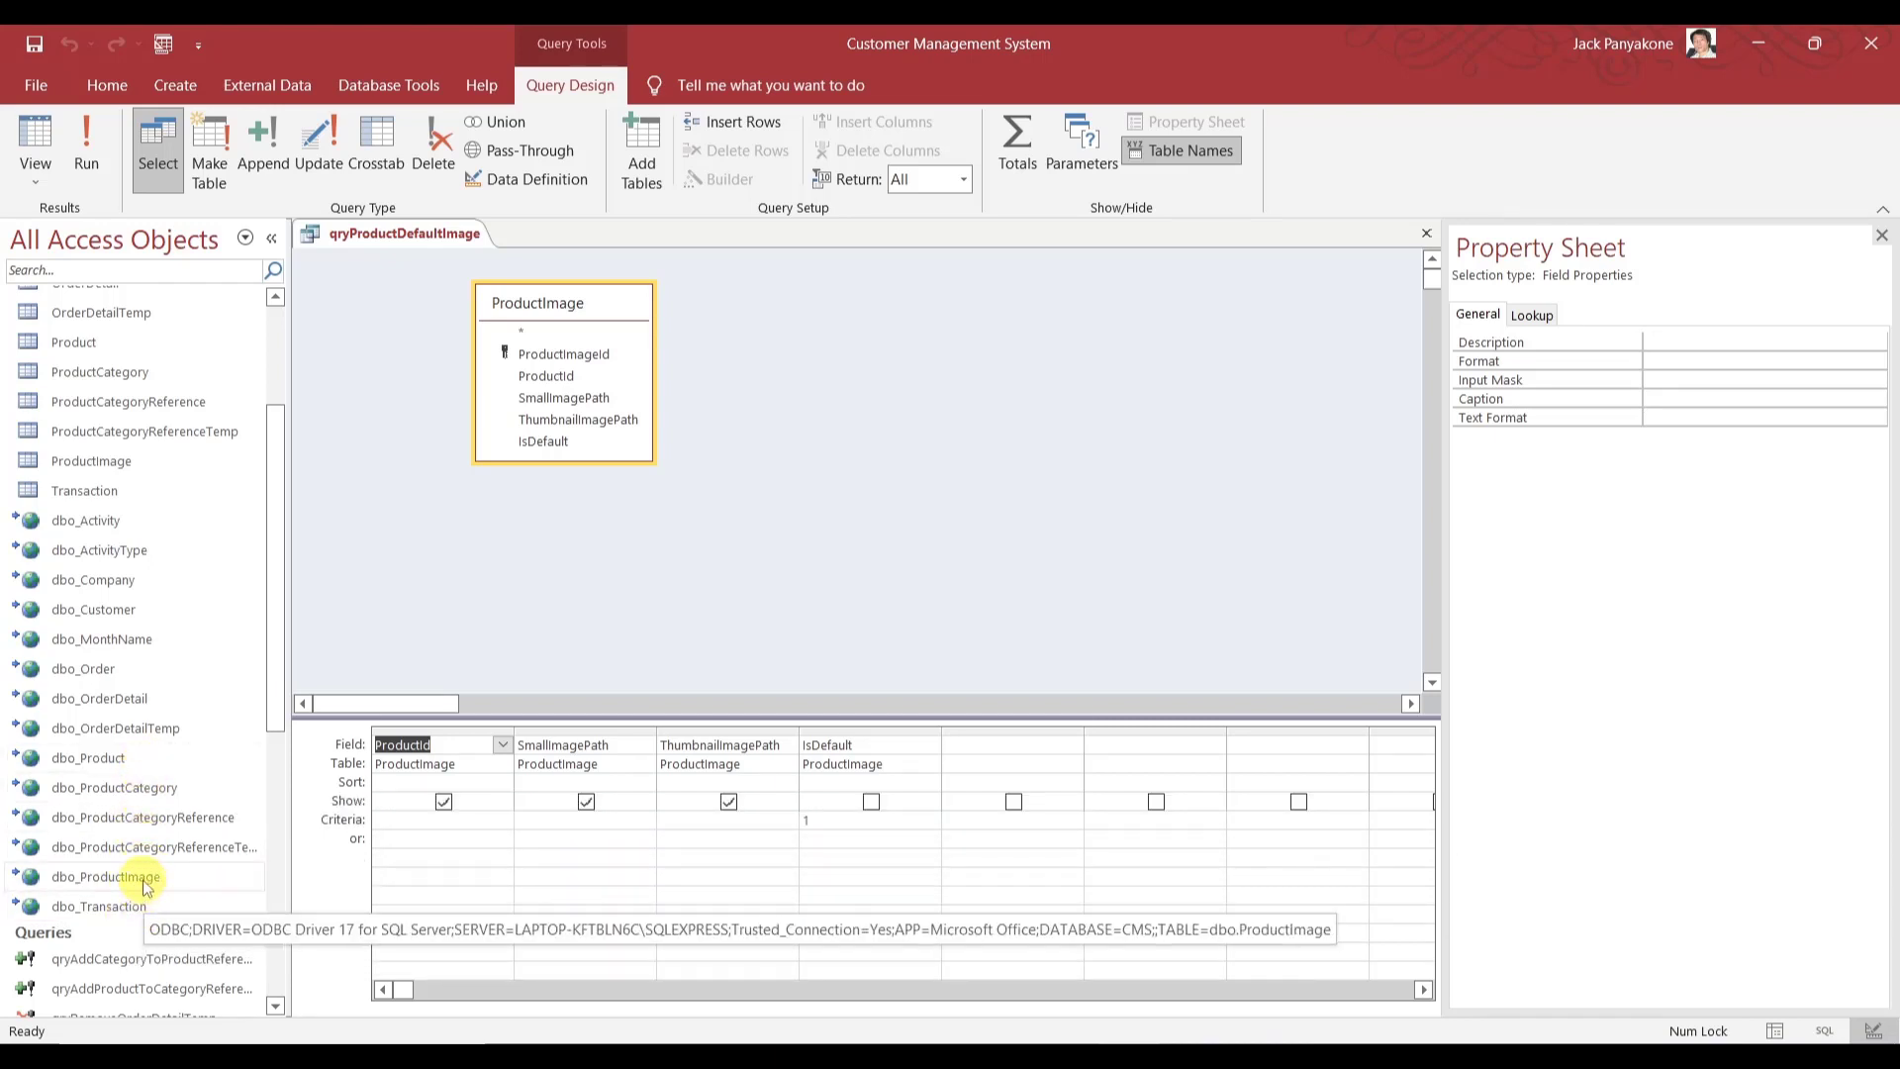
left_click_drag(109, 877, 744, 310)
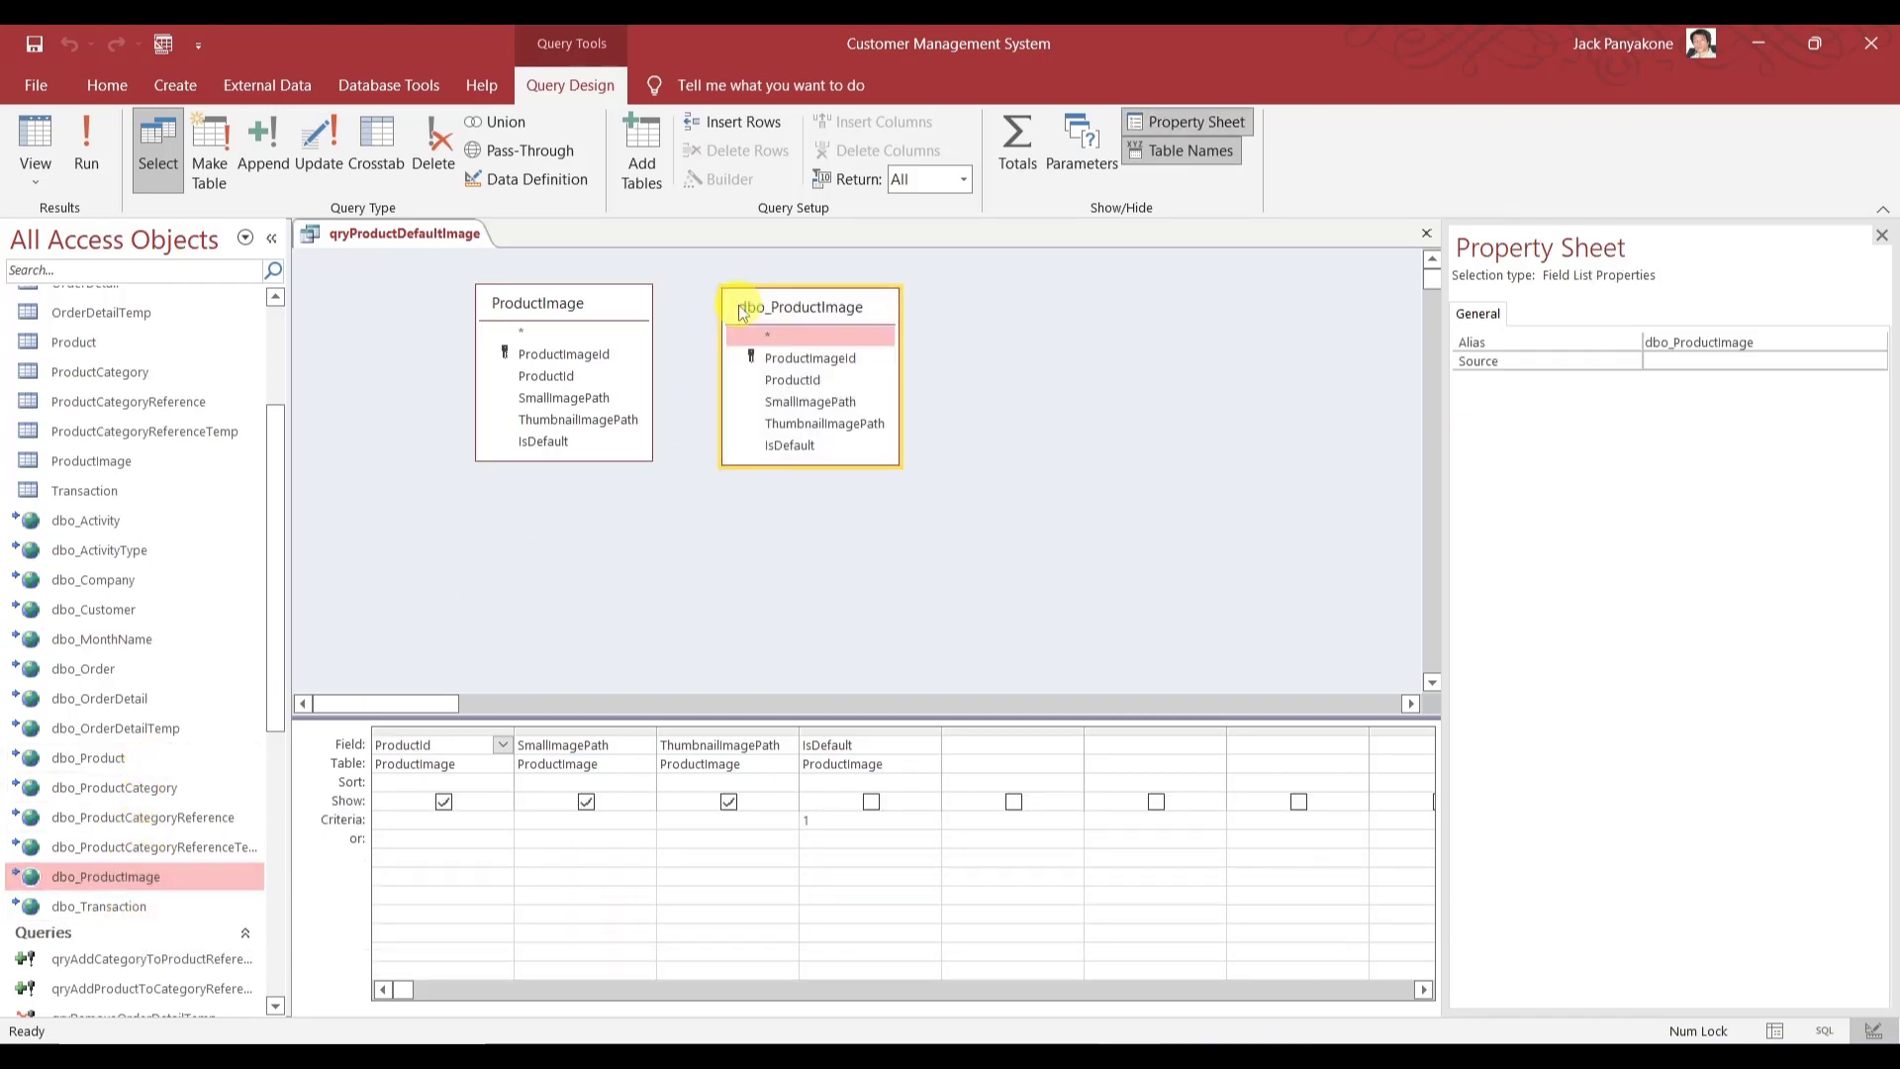
- Replace ProductImage with dbo_ProductImage as the source table of the ProductId, SmallImagePath, ThumbnailImagePath and IsDefault fields
left_click(503, 764)
left_click(491, 807)
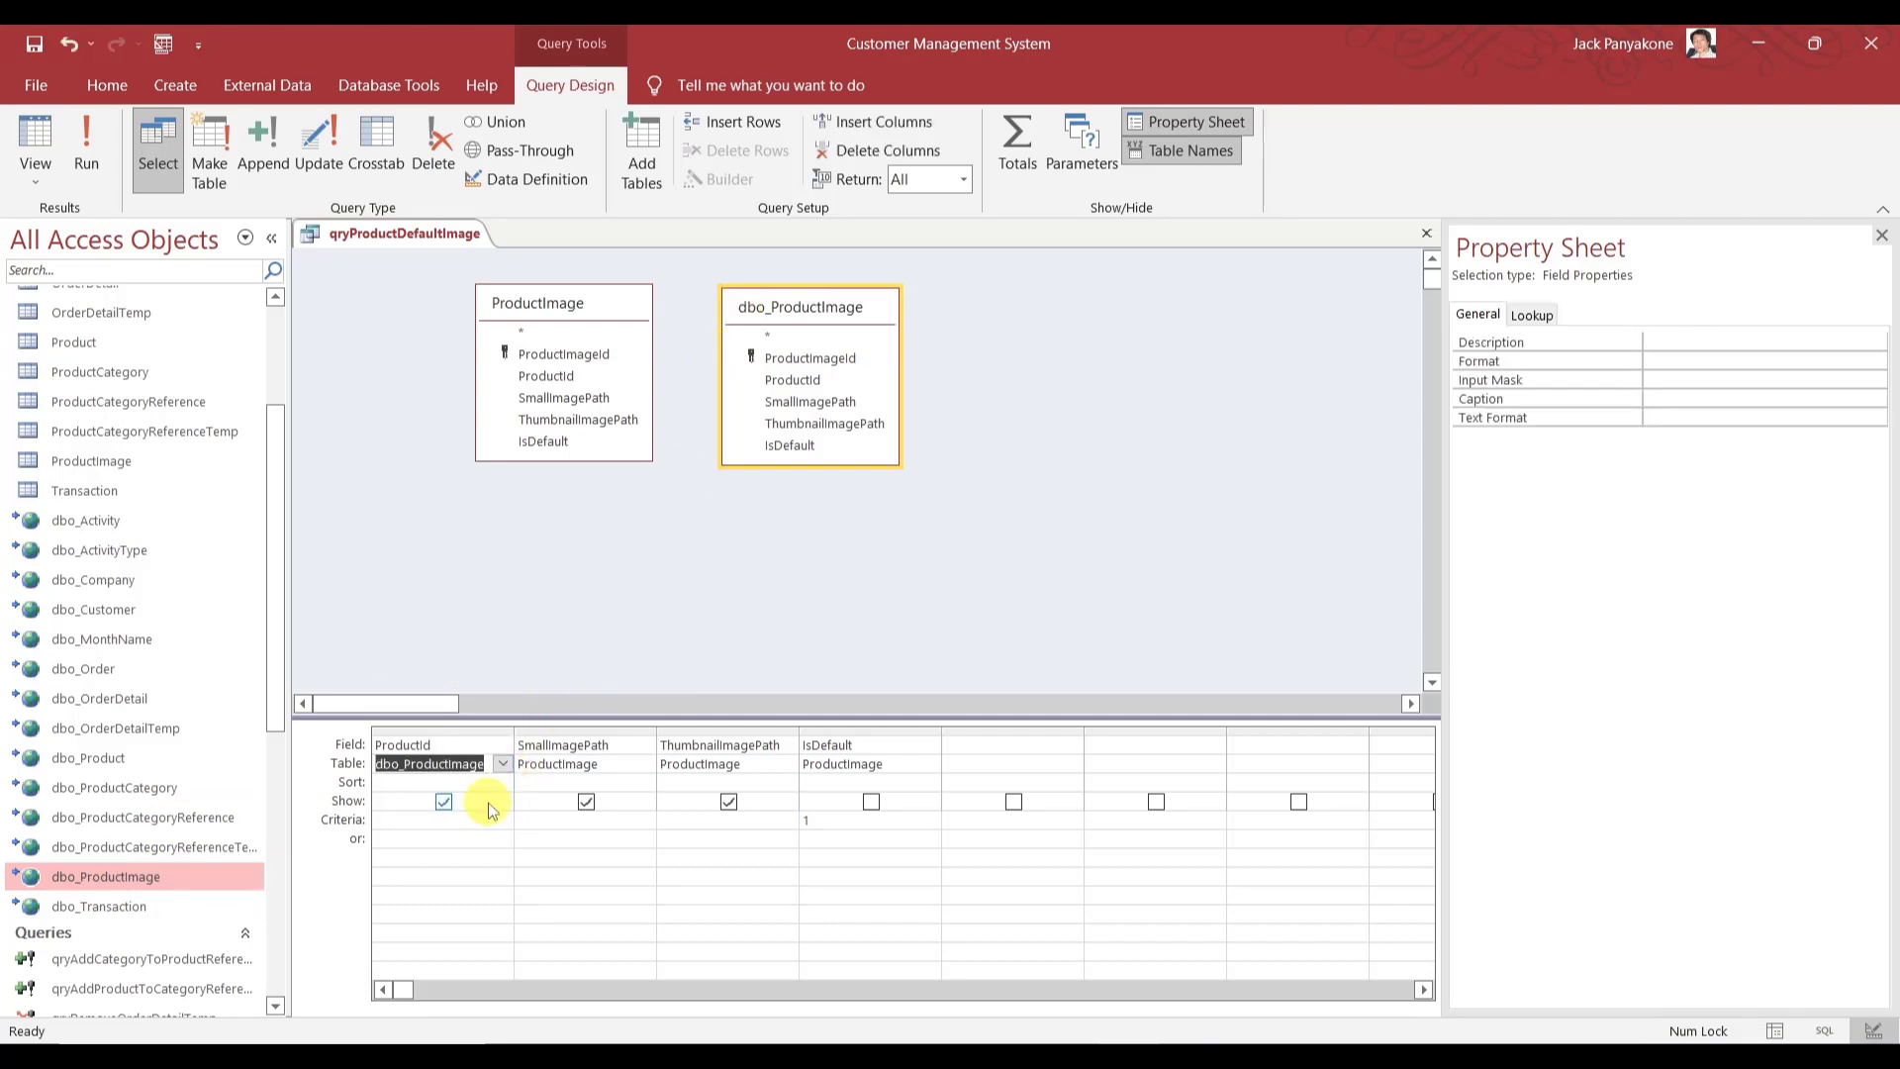
left_click(646, 764)
left_click(630, 804)
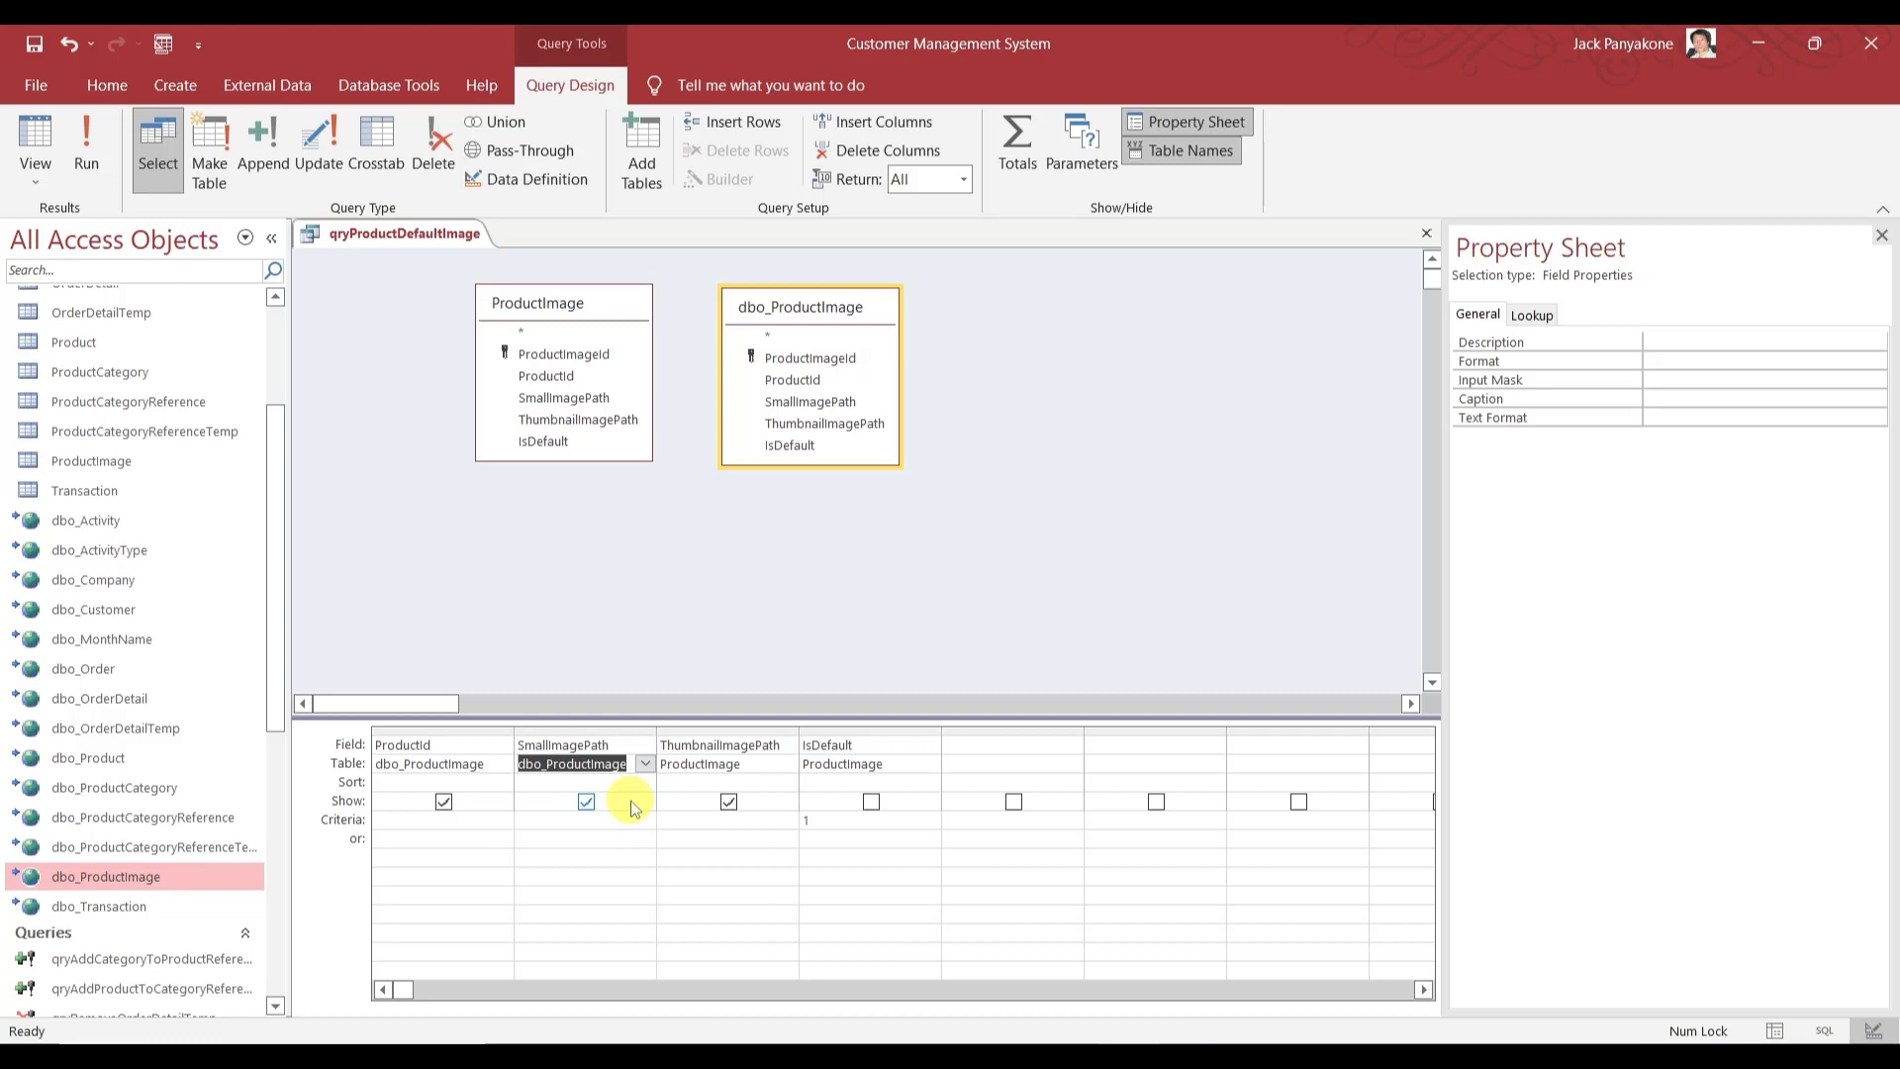
left_click(787, 764)
left_click(784, 800)
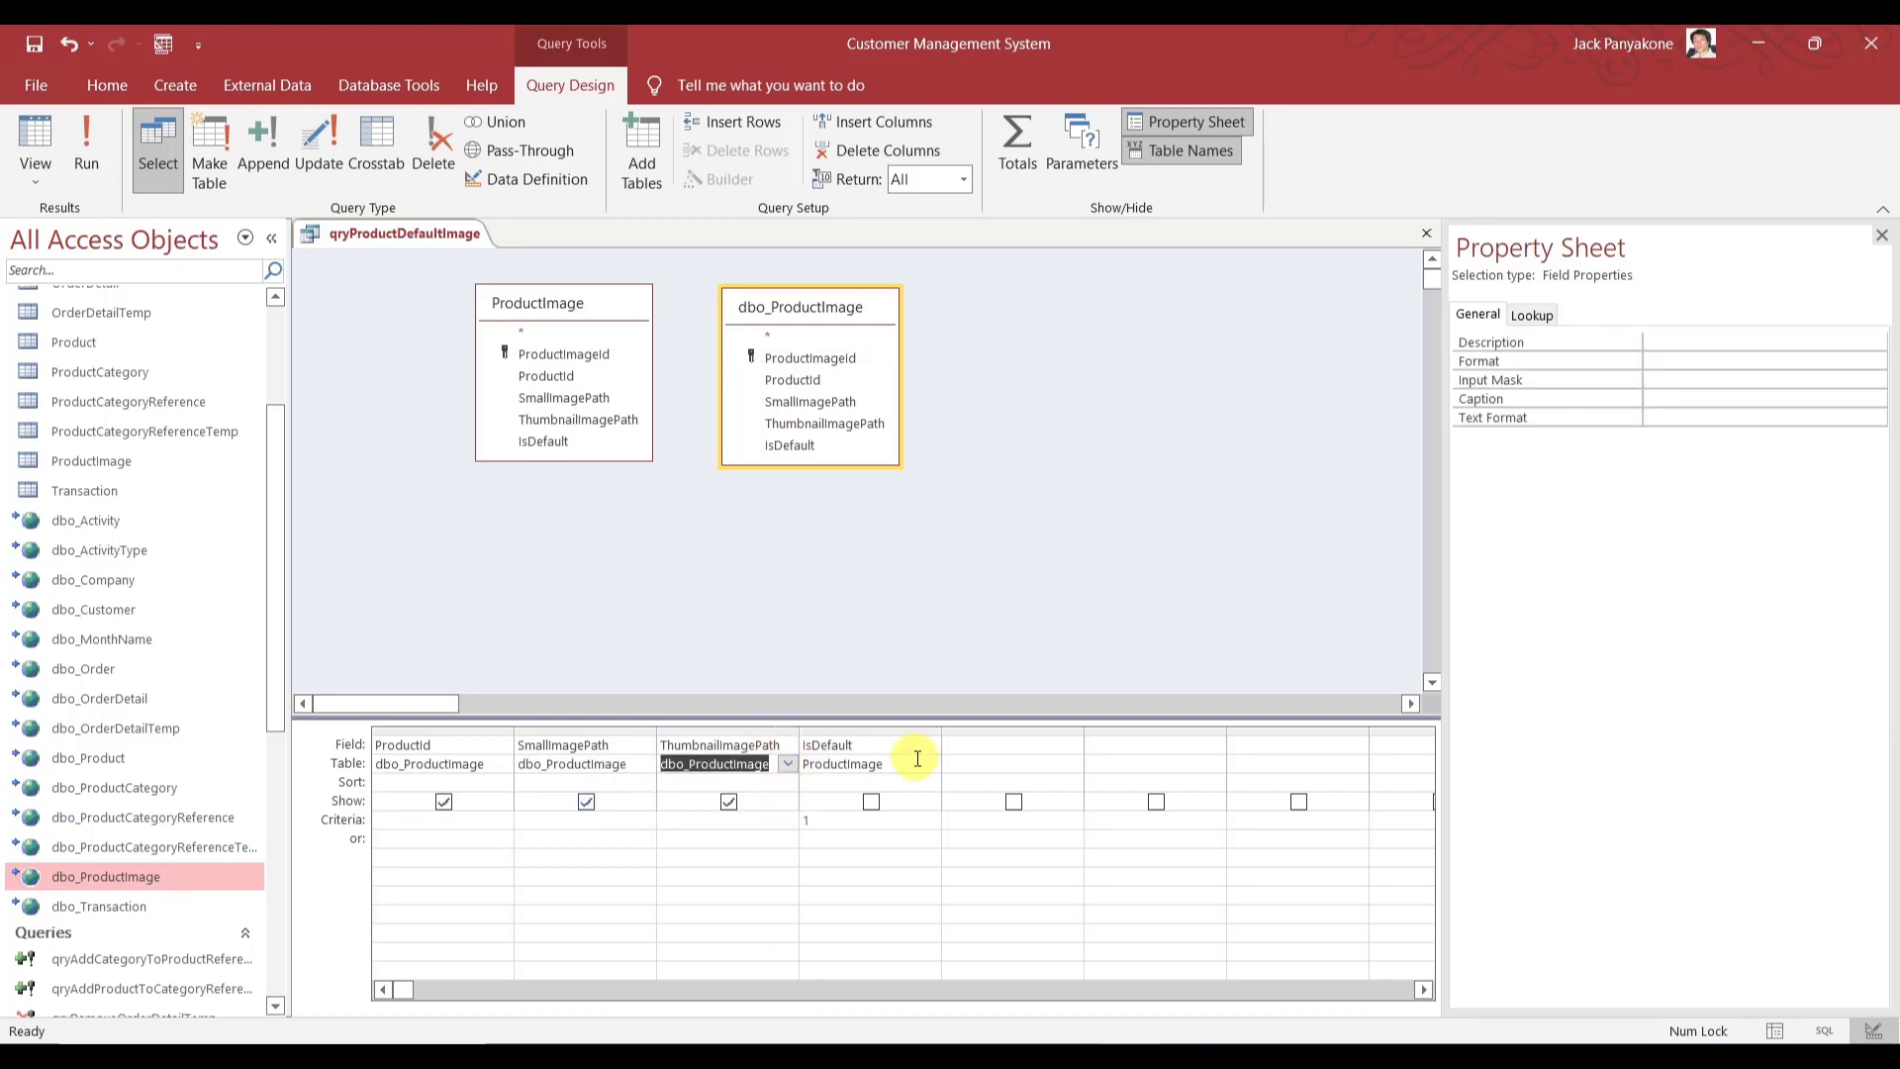
left_click(930, 764)
left_click(917, 802)
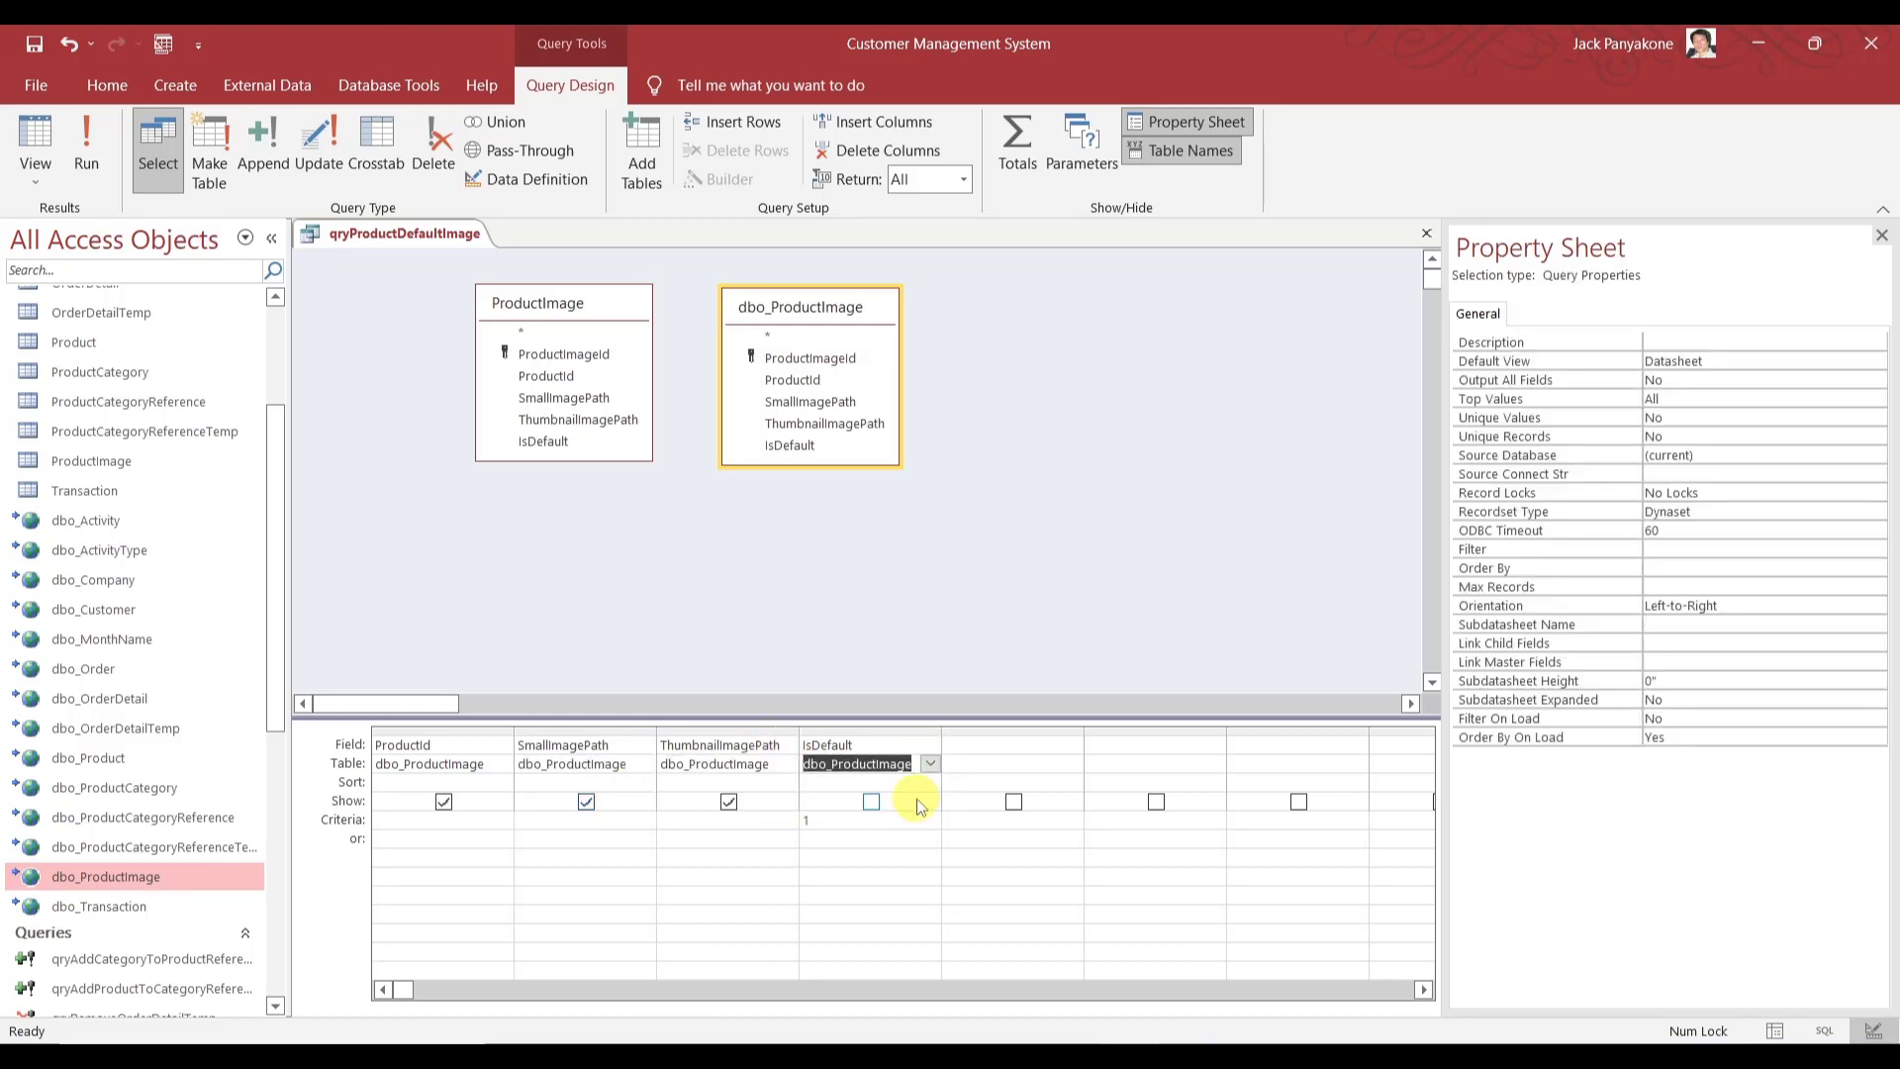
- Remove the original ProductImage table from the qryProductDefaultImage query design
left_click(600, 525)
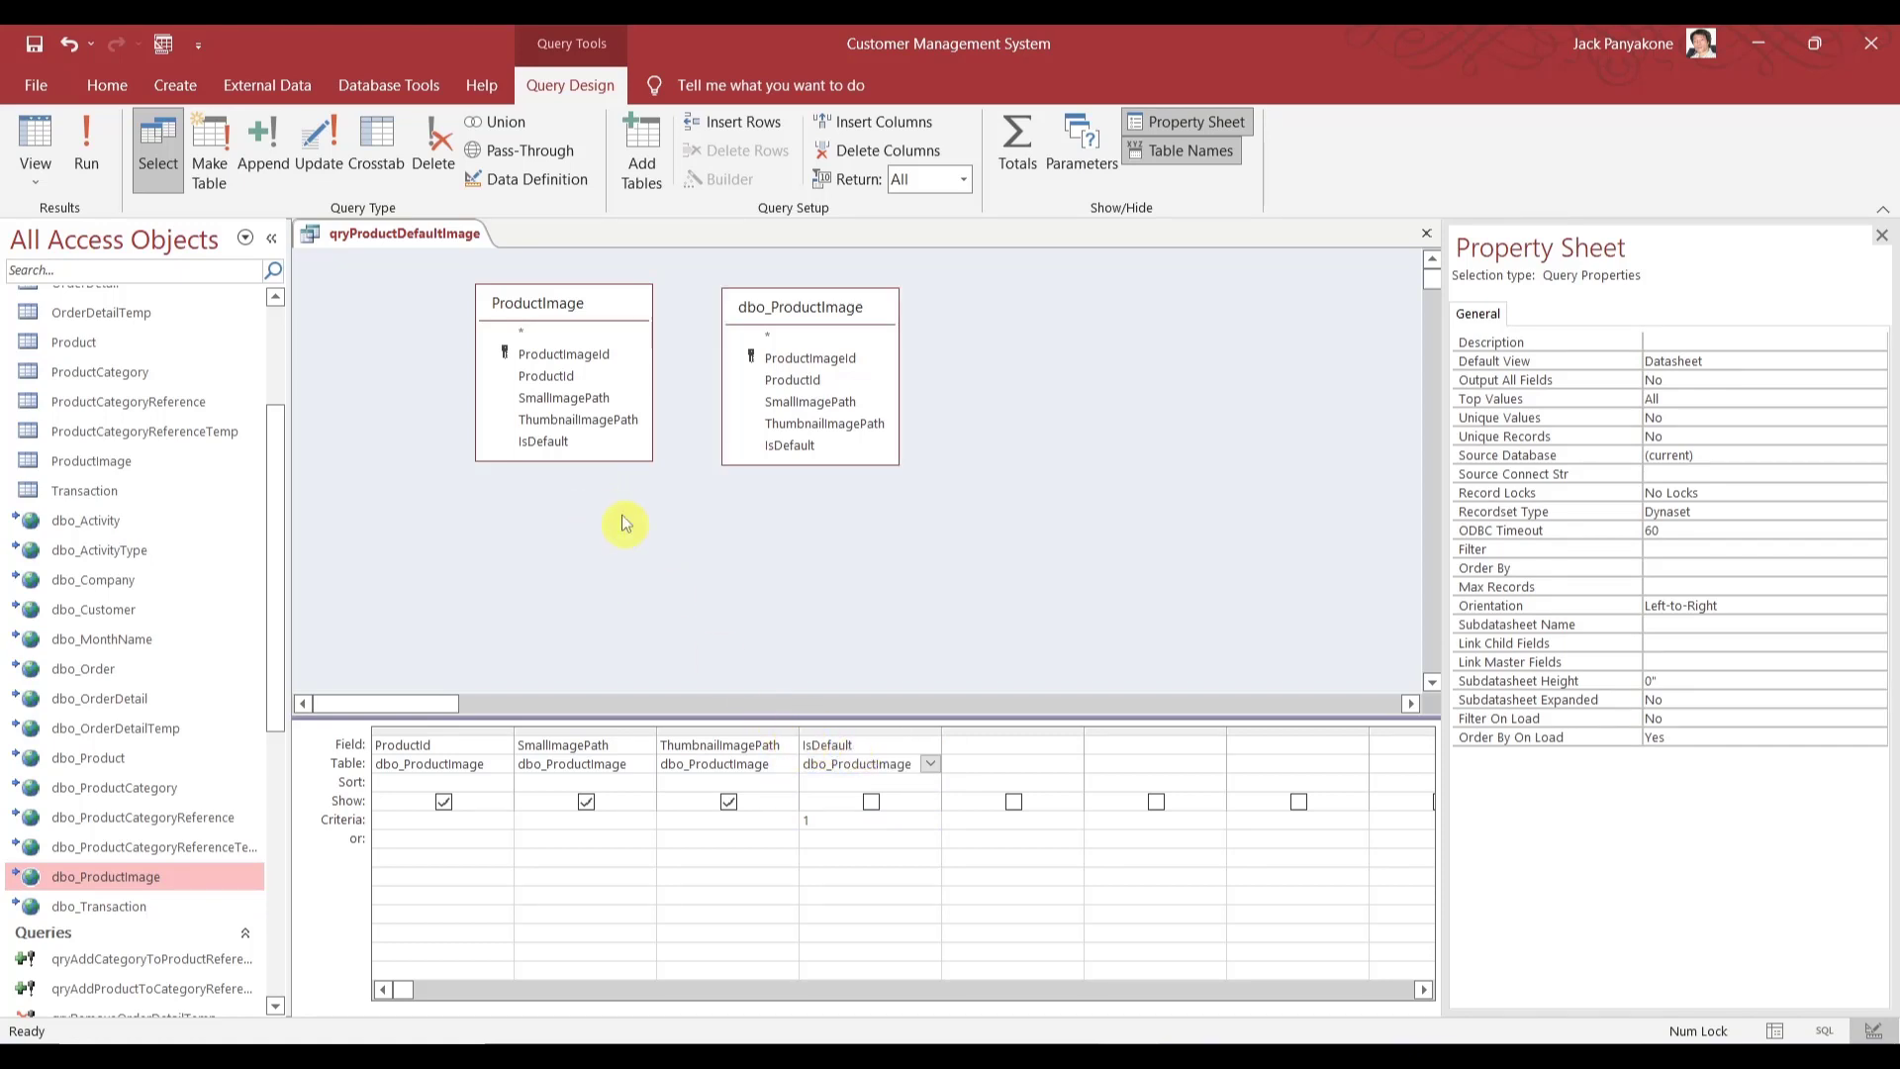
left_click(562, 309)
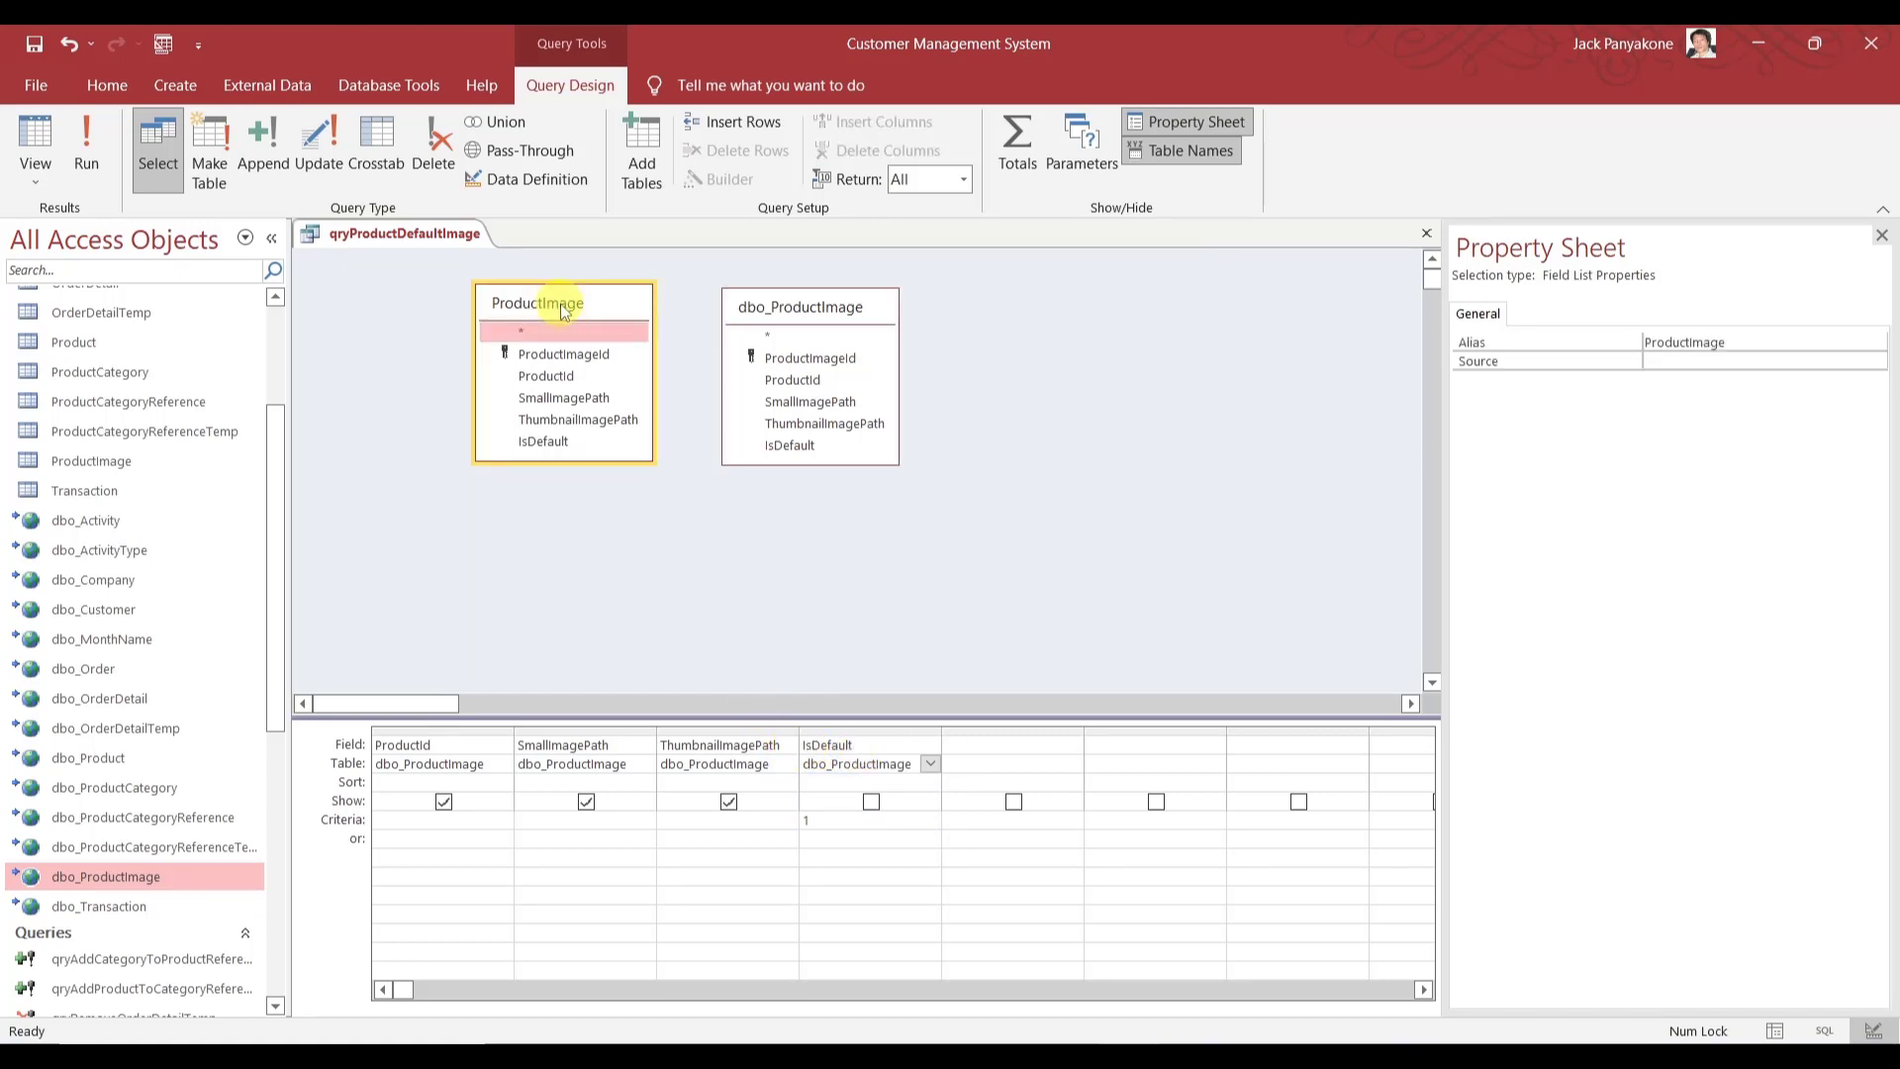
key("Delete")
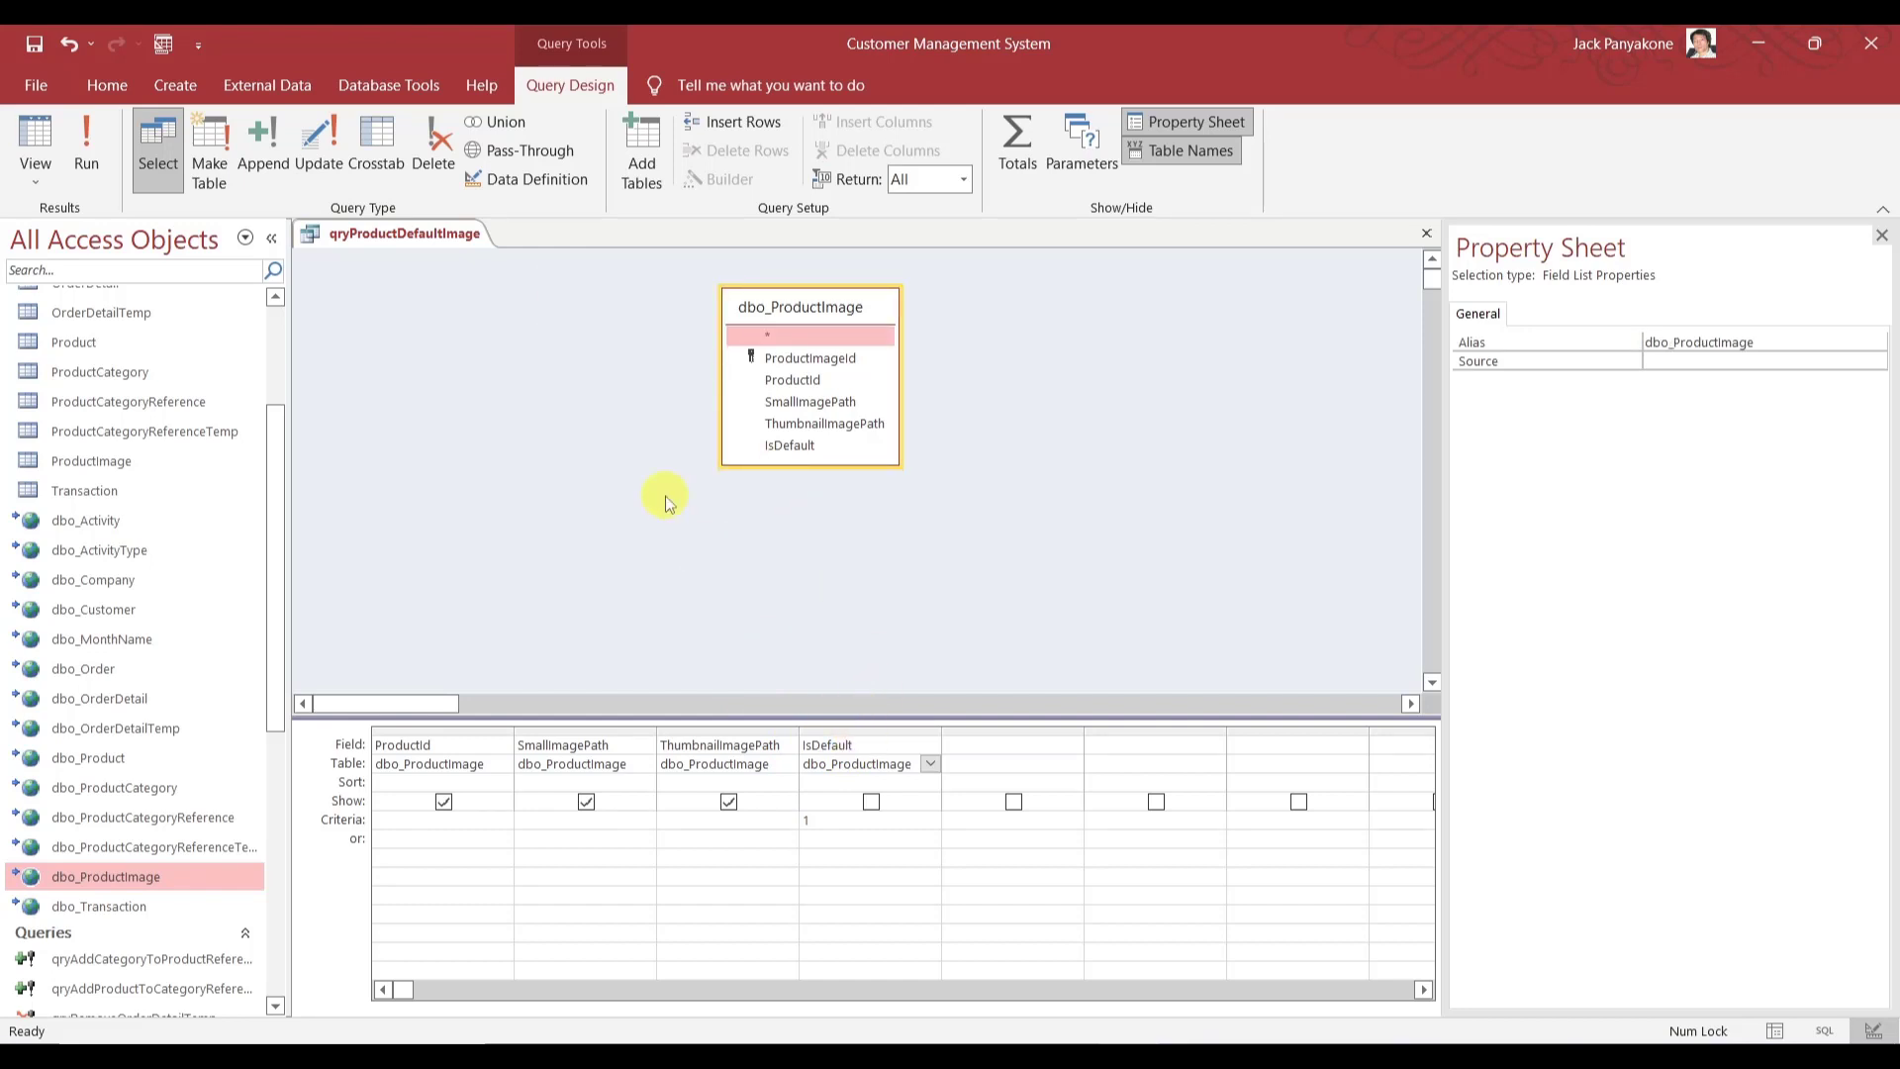
- Run qryProductDefaultImage to check its records and close the query
left_click(90, 158)
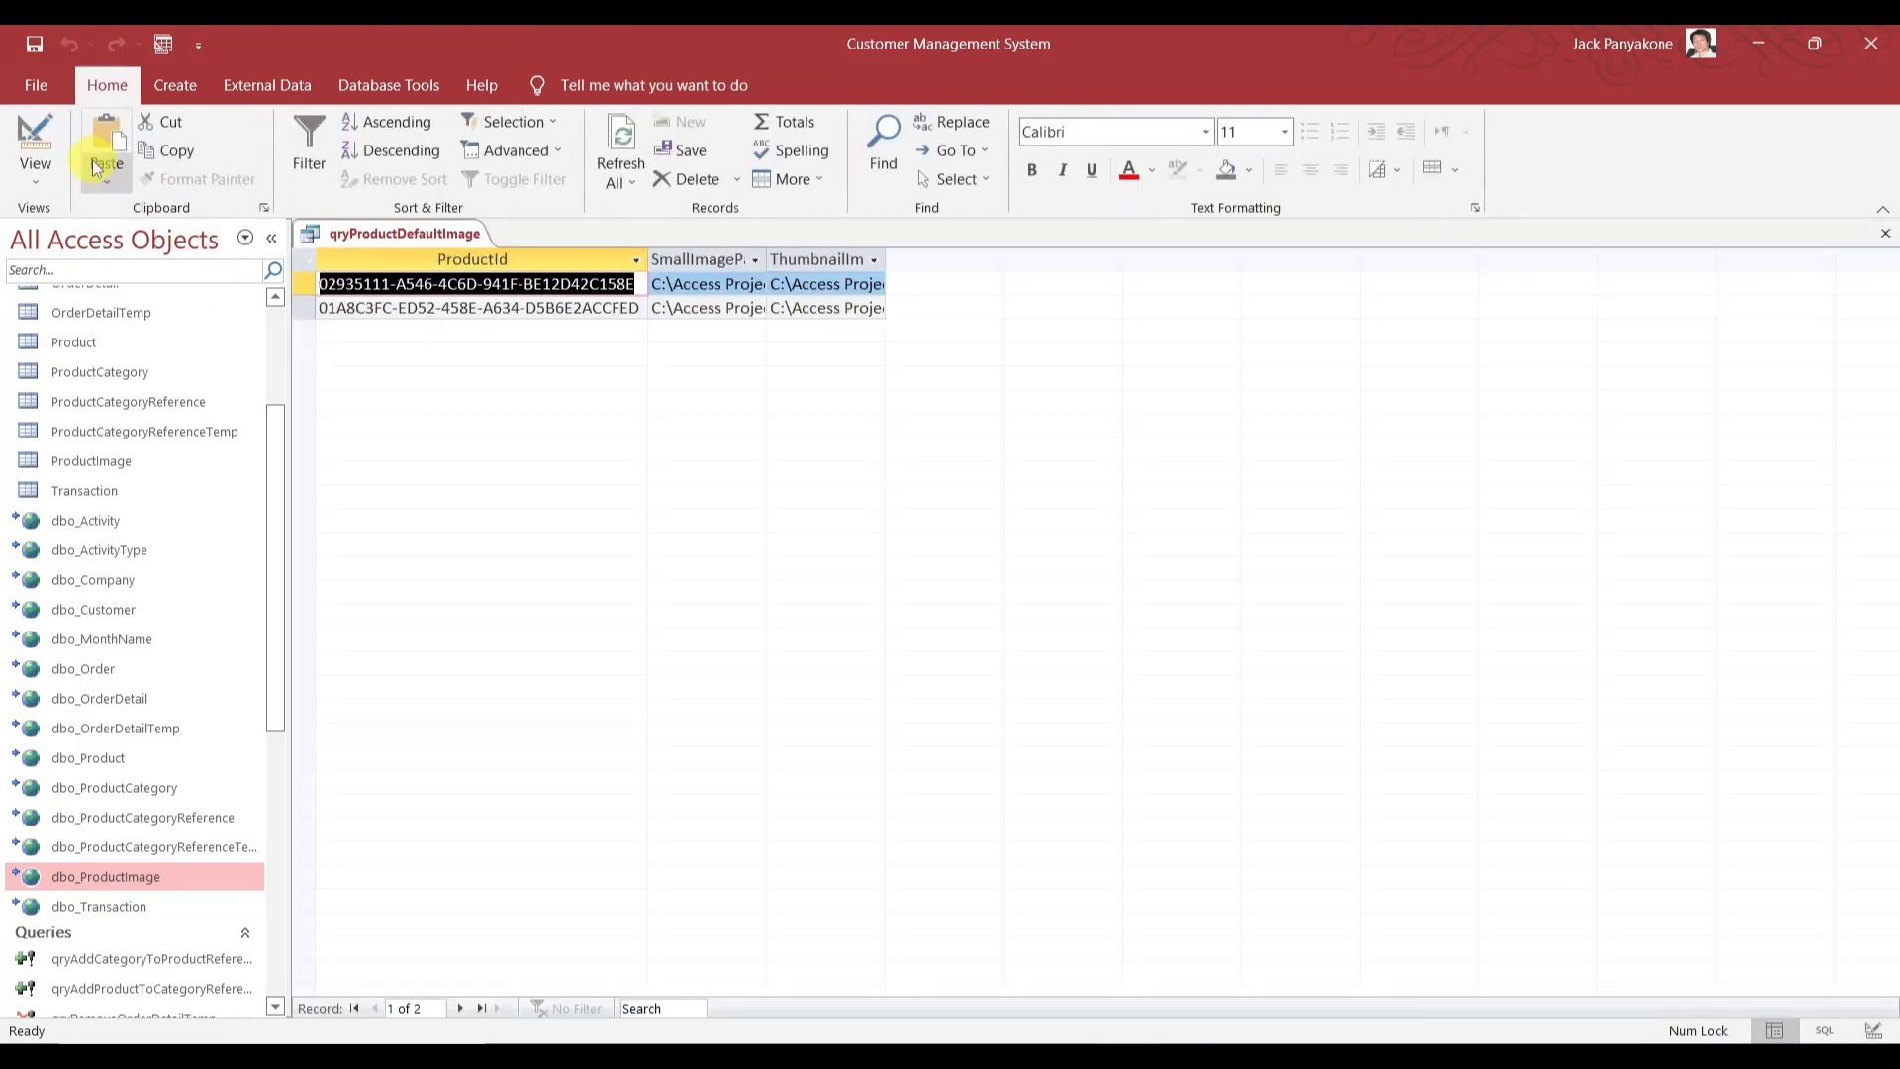
right_click(401, 234)
left_click(457, 283)
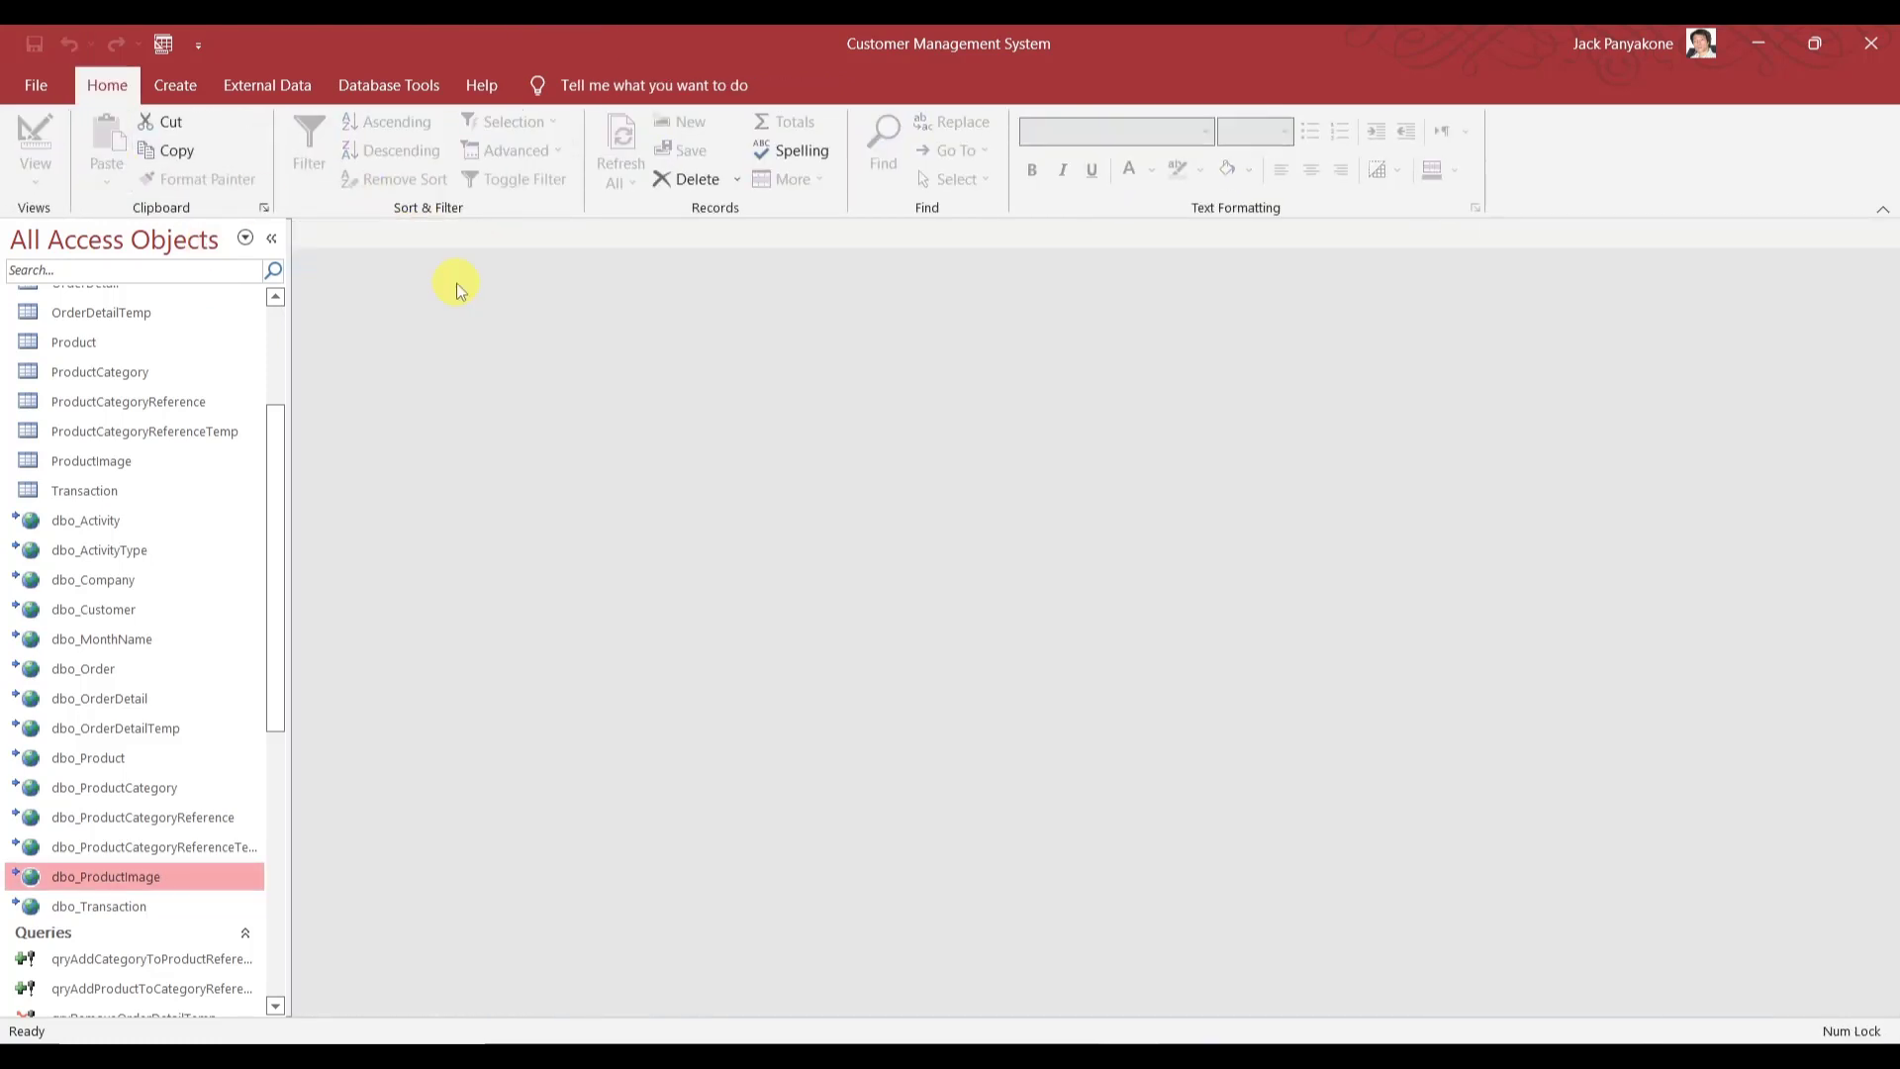
- Open qryProductCategoryList in Design View and add the linked table dbo_ProductCategory to it
left_click_drag(277, 416, 280, 696)
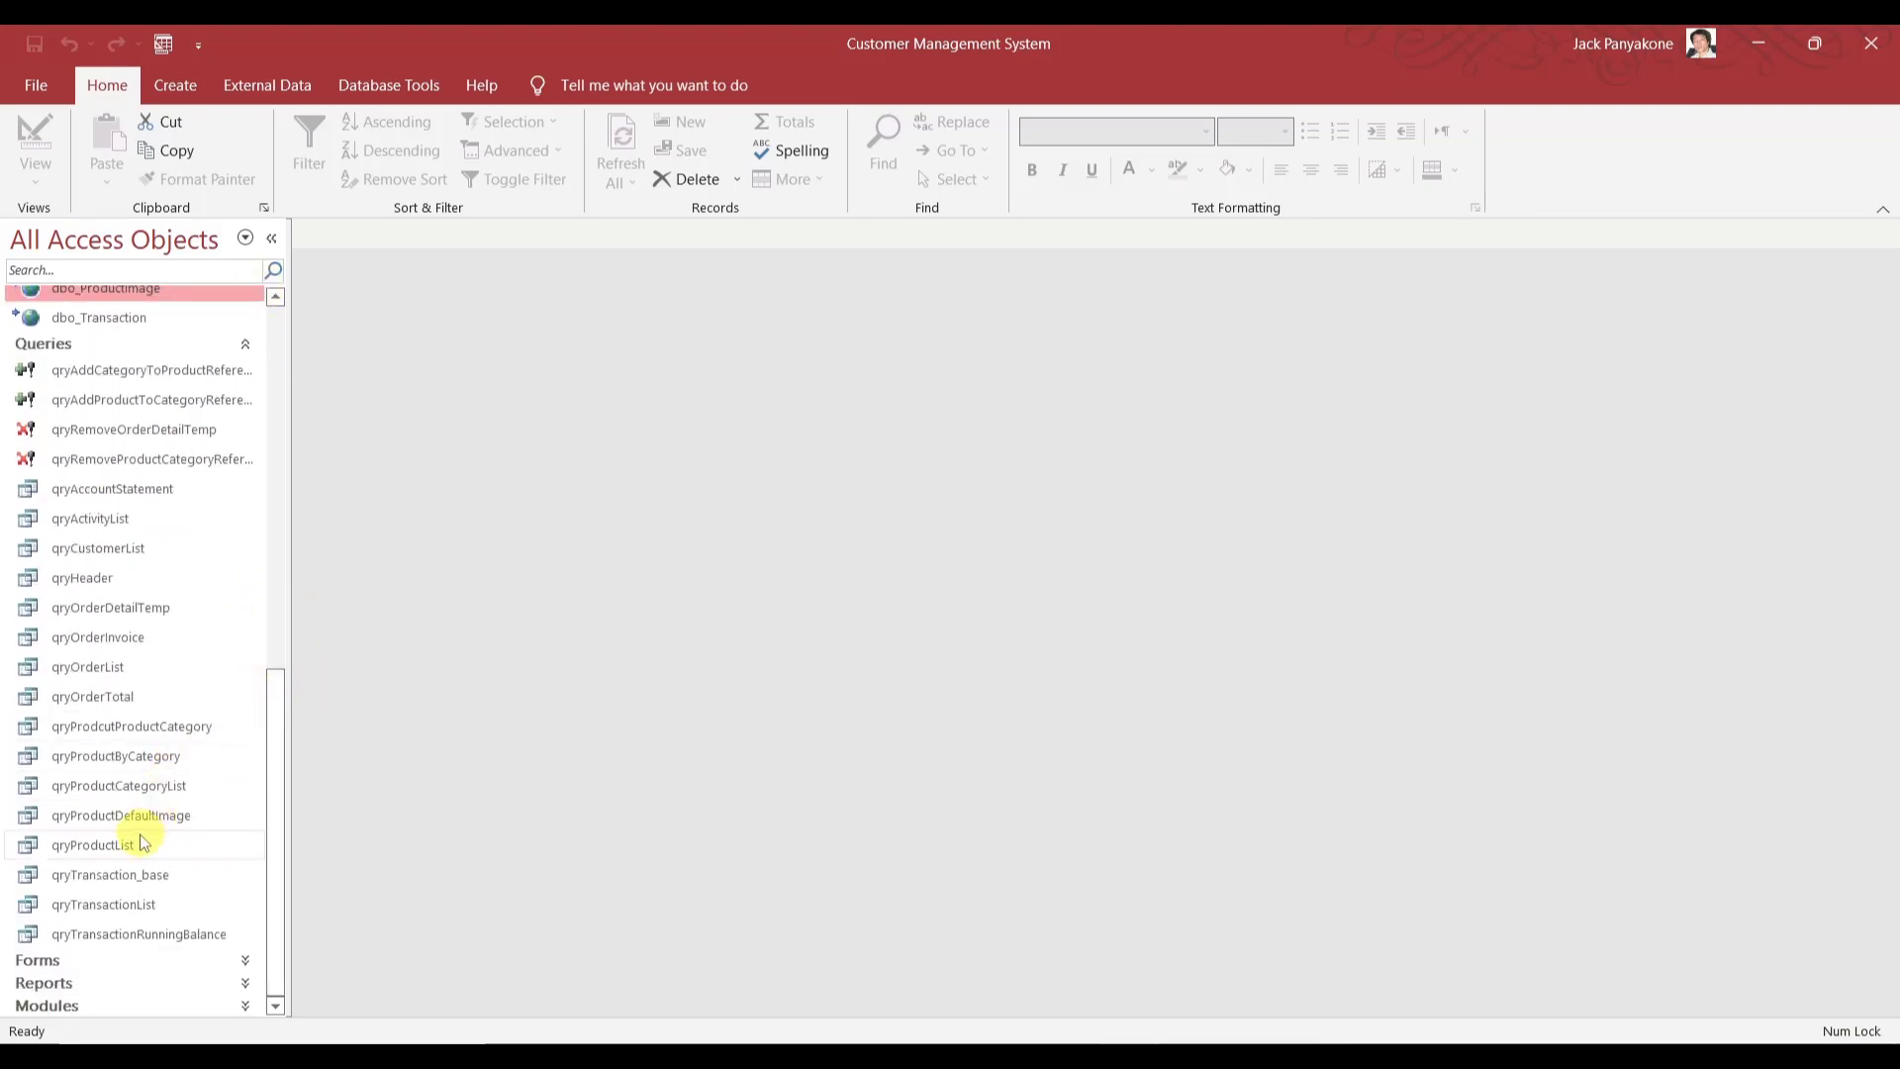
right_click(126, 782)
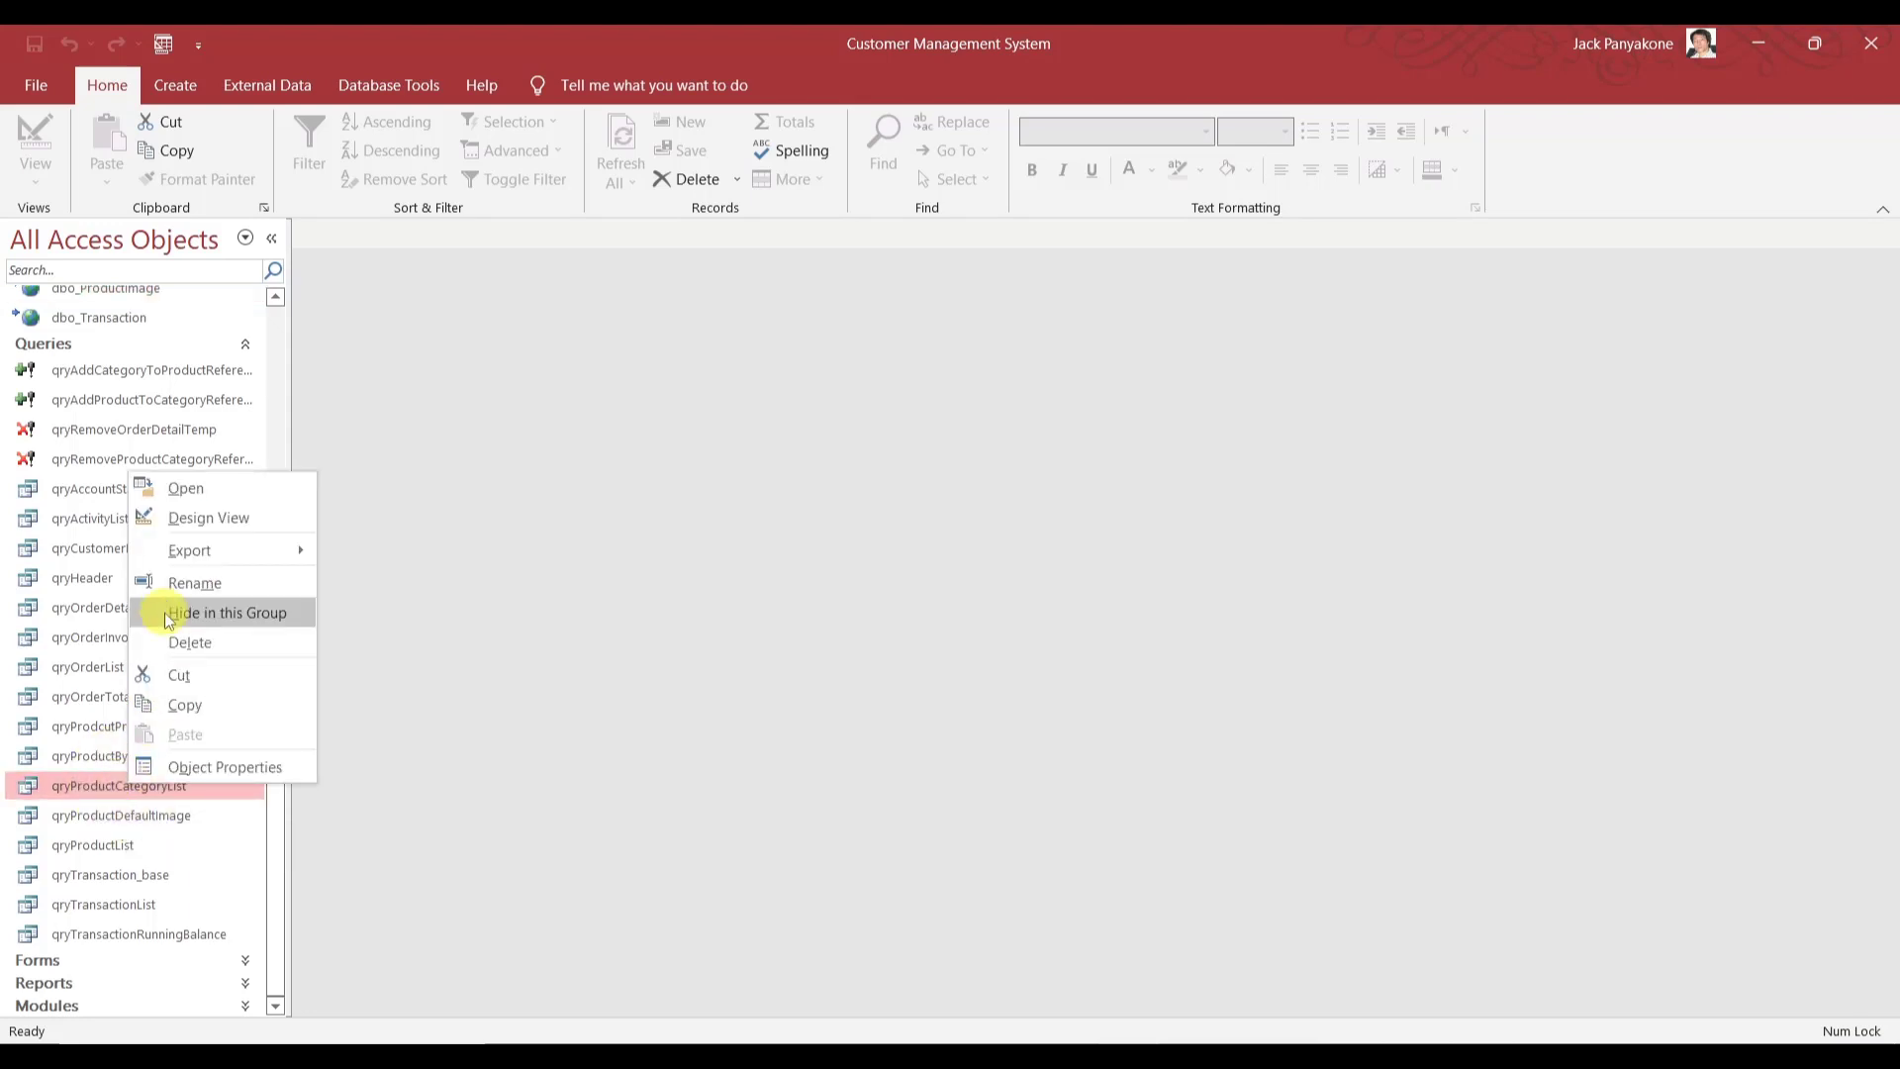
left_click(191, 521)
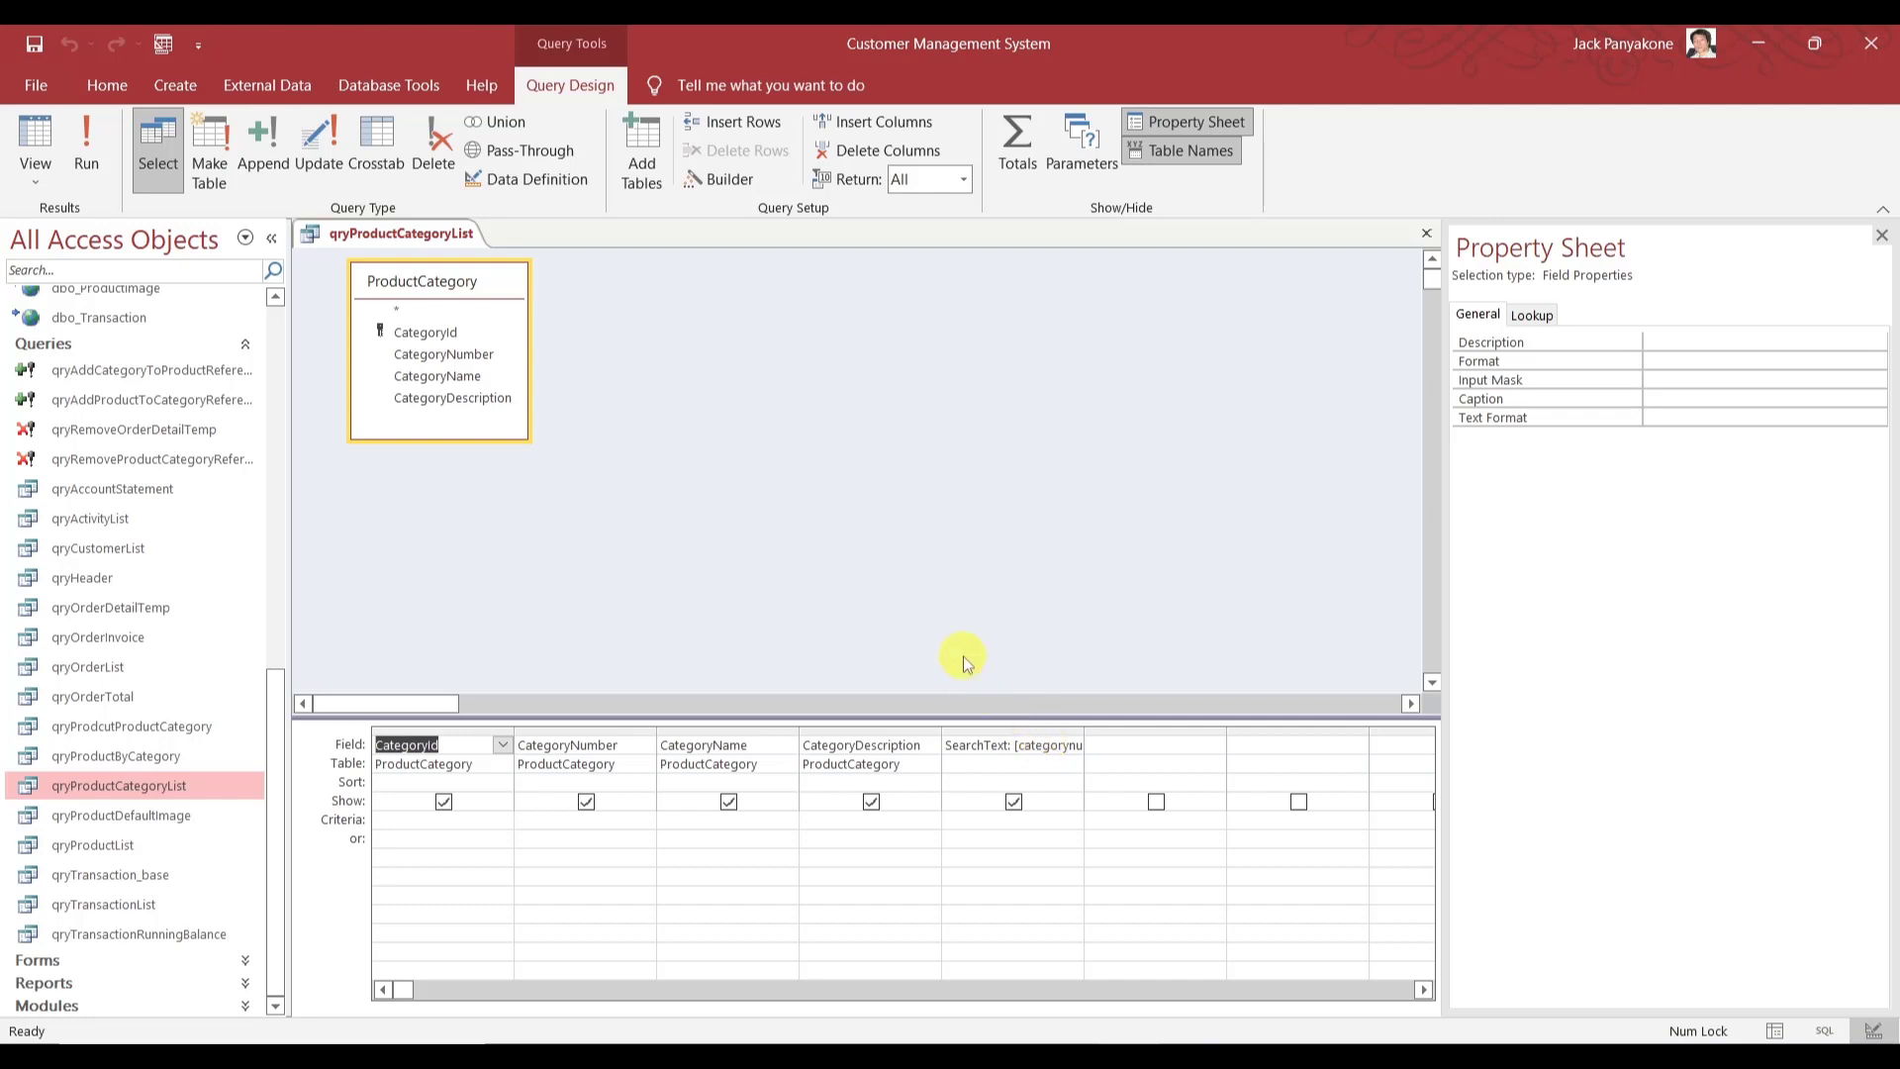
scroll(240, 693, "up", 4)
scroll(241, 585, "down", 1)
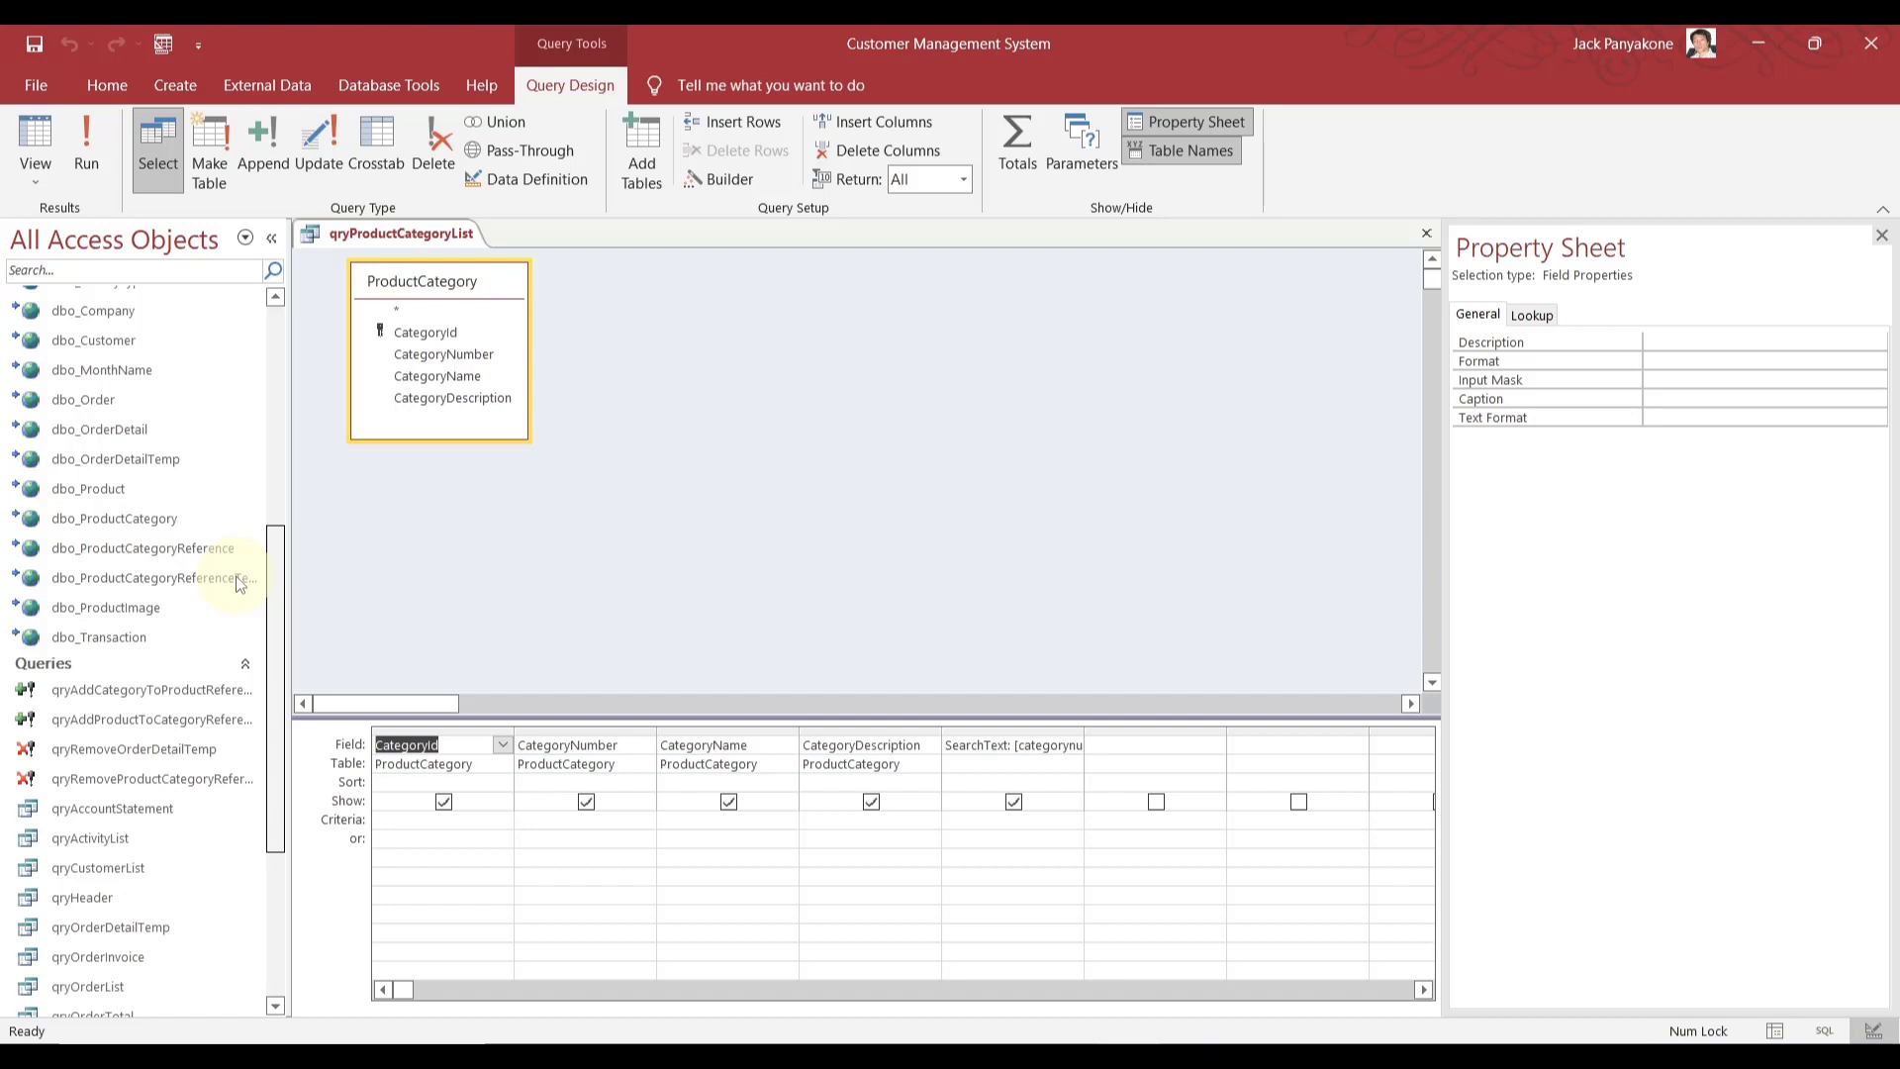
scroll(241, 584, "up", 1)
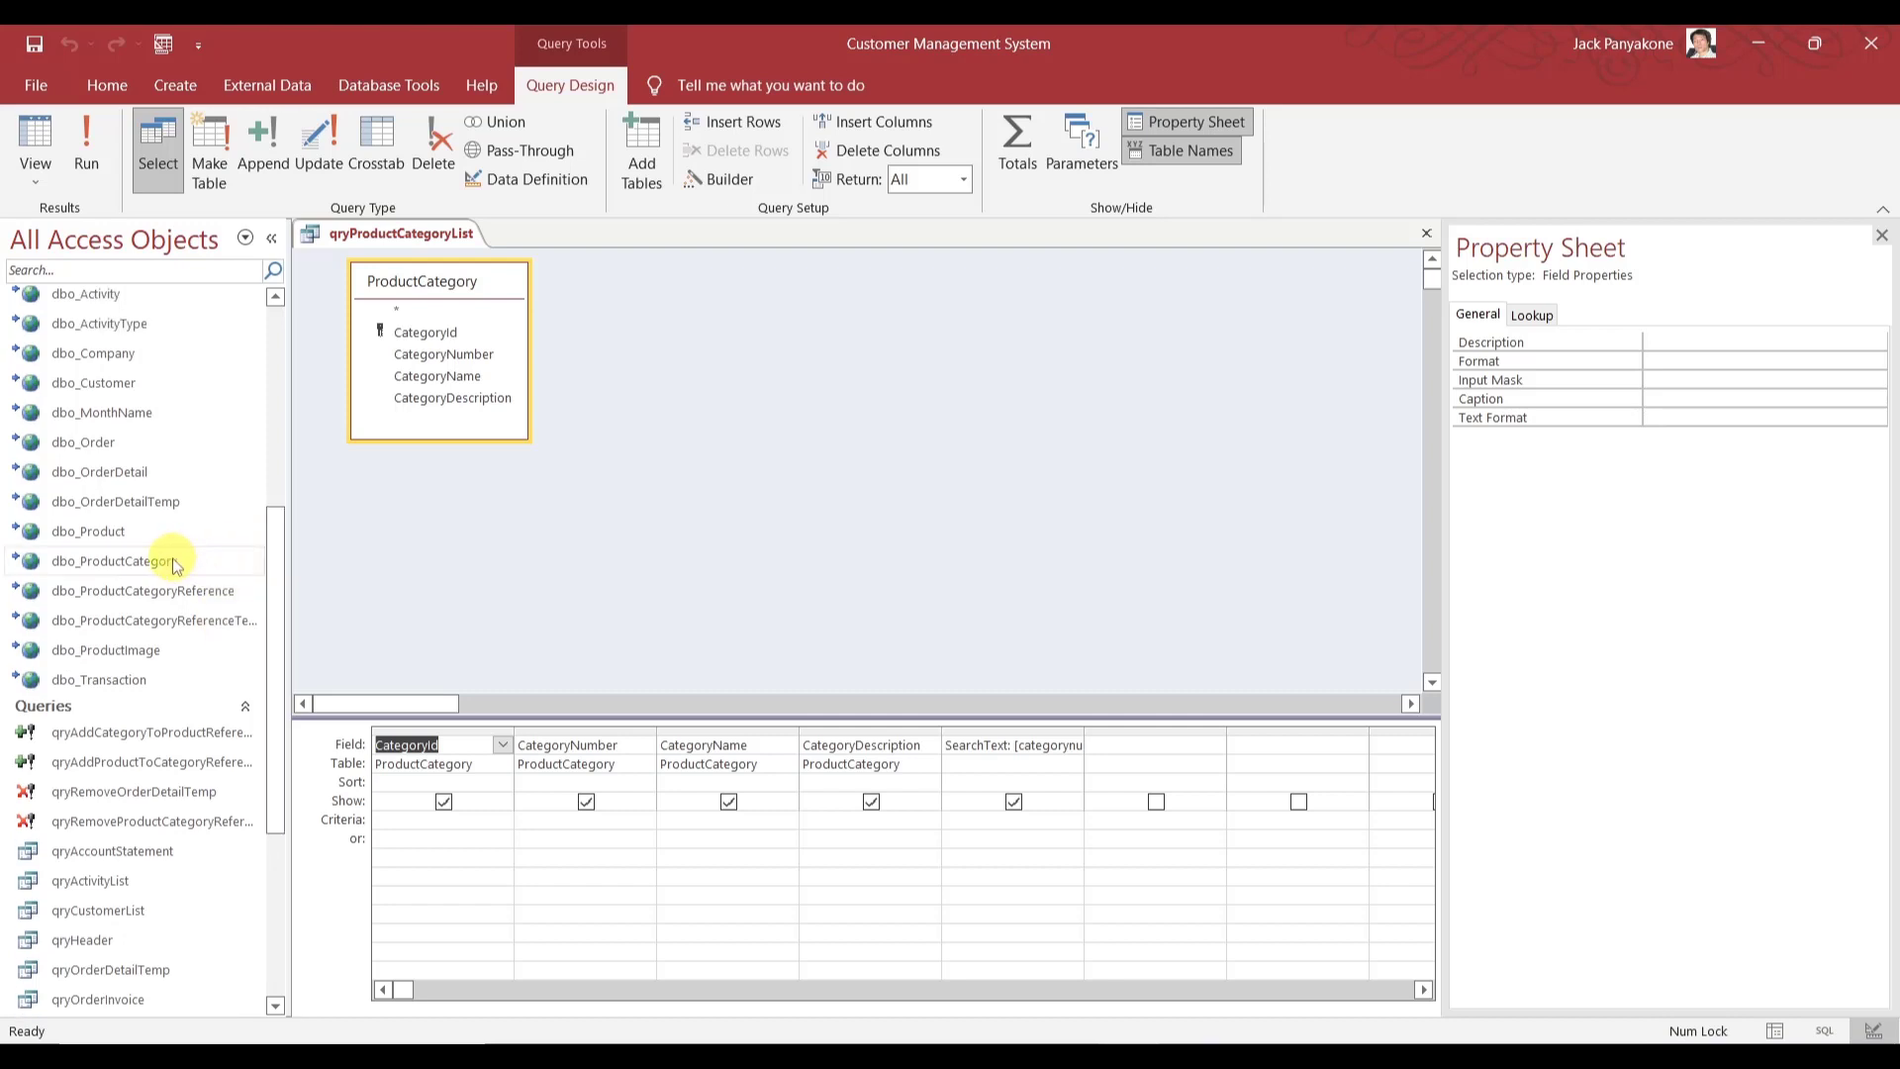
left_click_drag(169, 560, 644, 313)
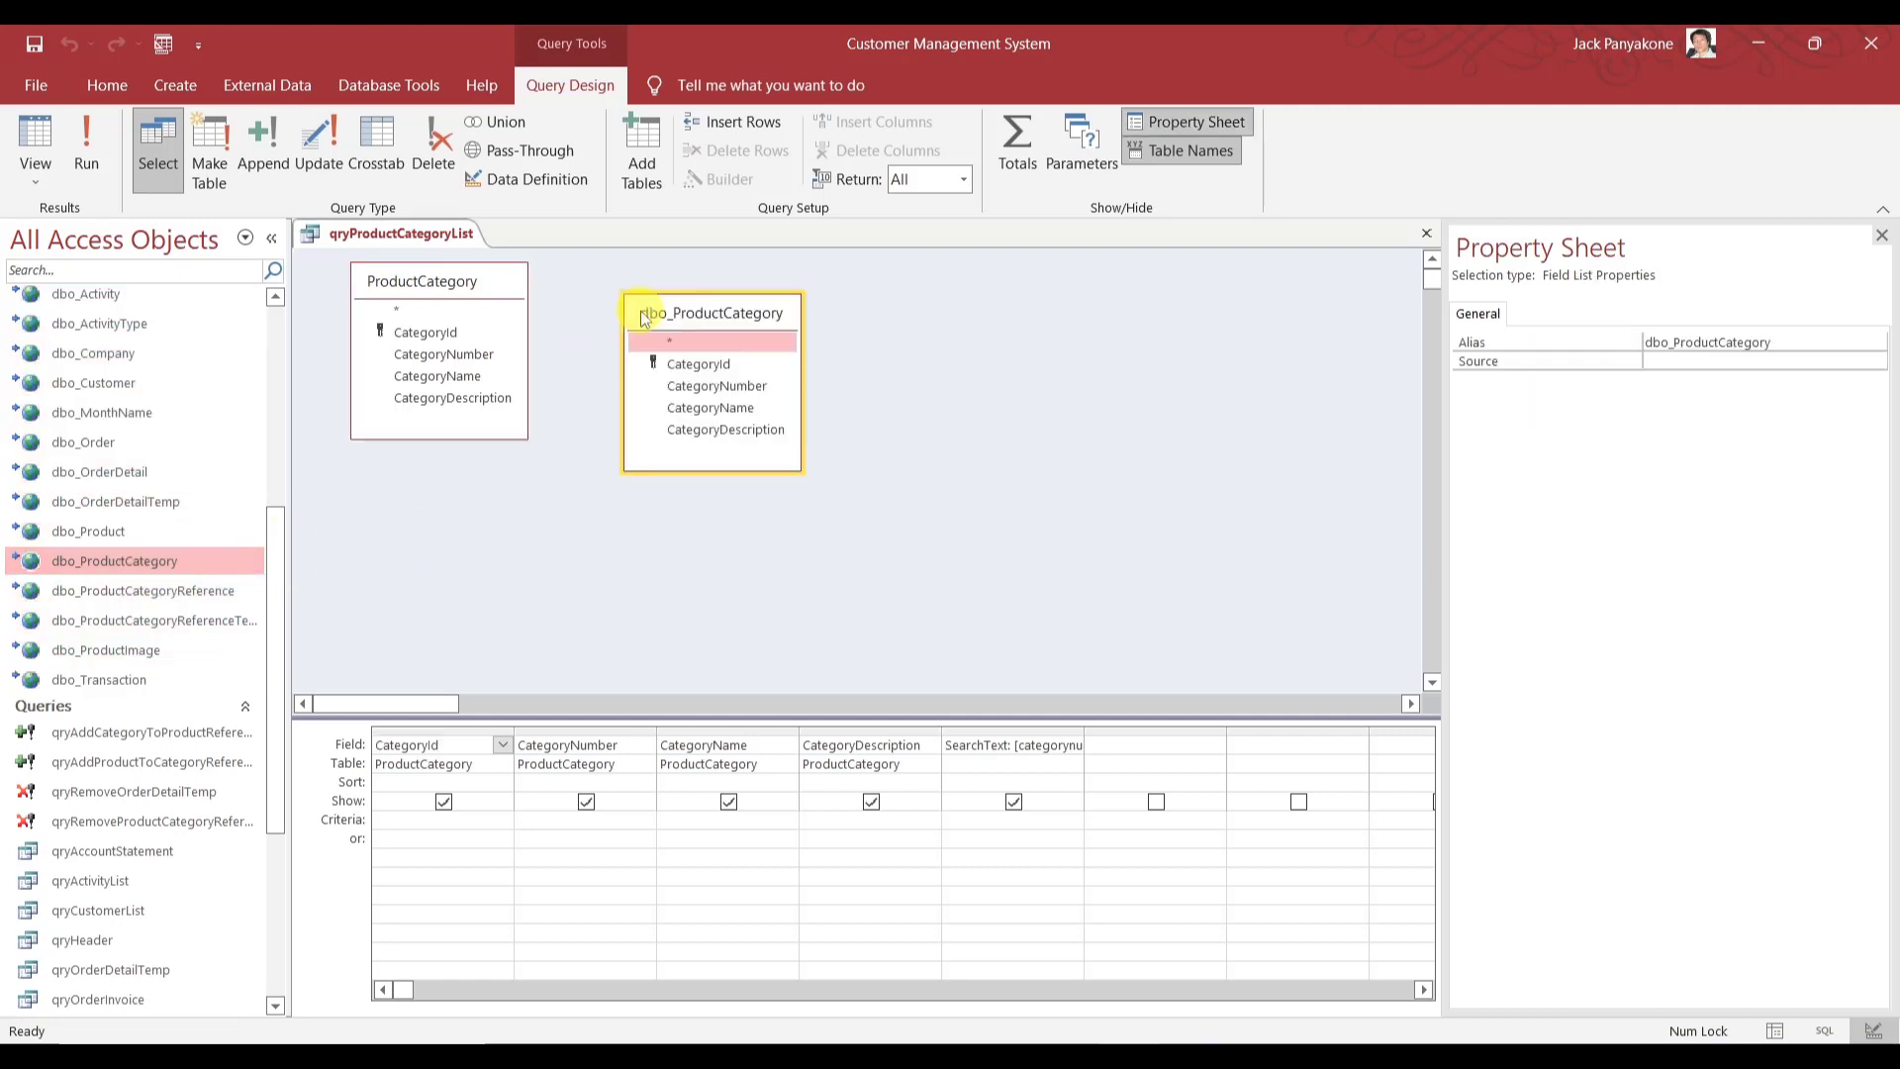
- Replace ProductCategory with dbo_ProductCategory as the source table of the CategoryId, CategoryNumber, CategoryName and CategoryDescription fields
left_click(502, 764)
left_click(498, 809)
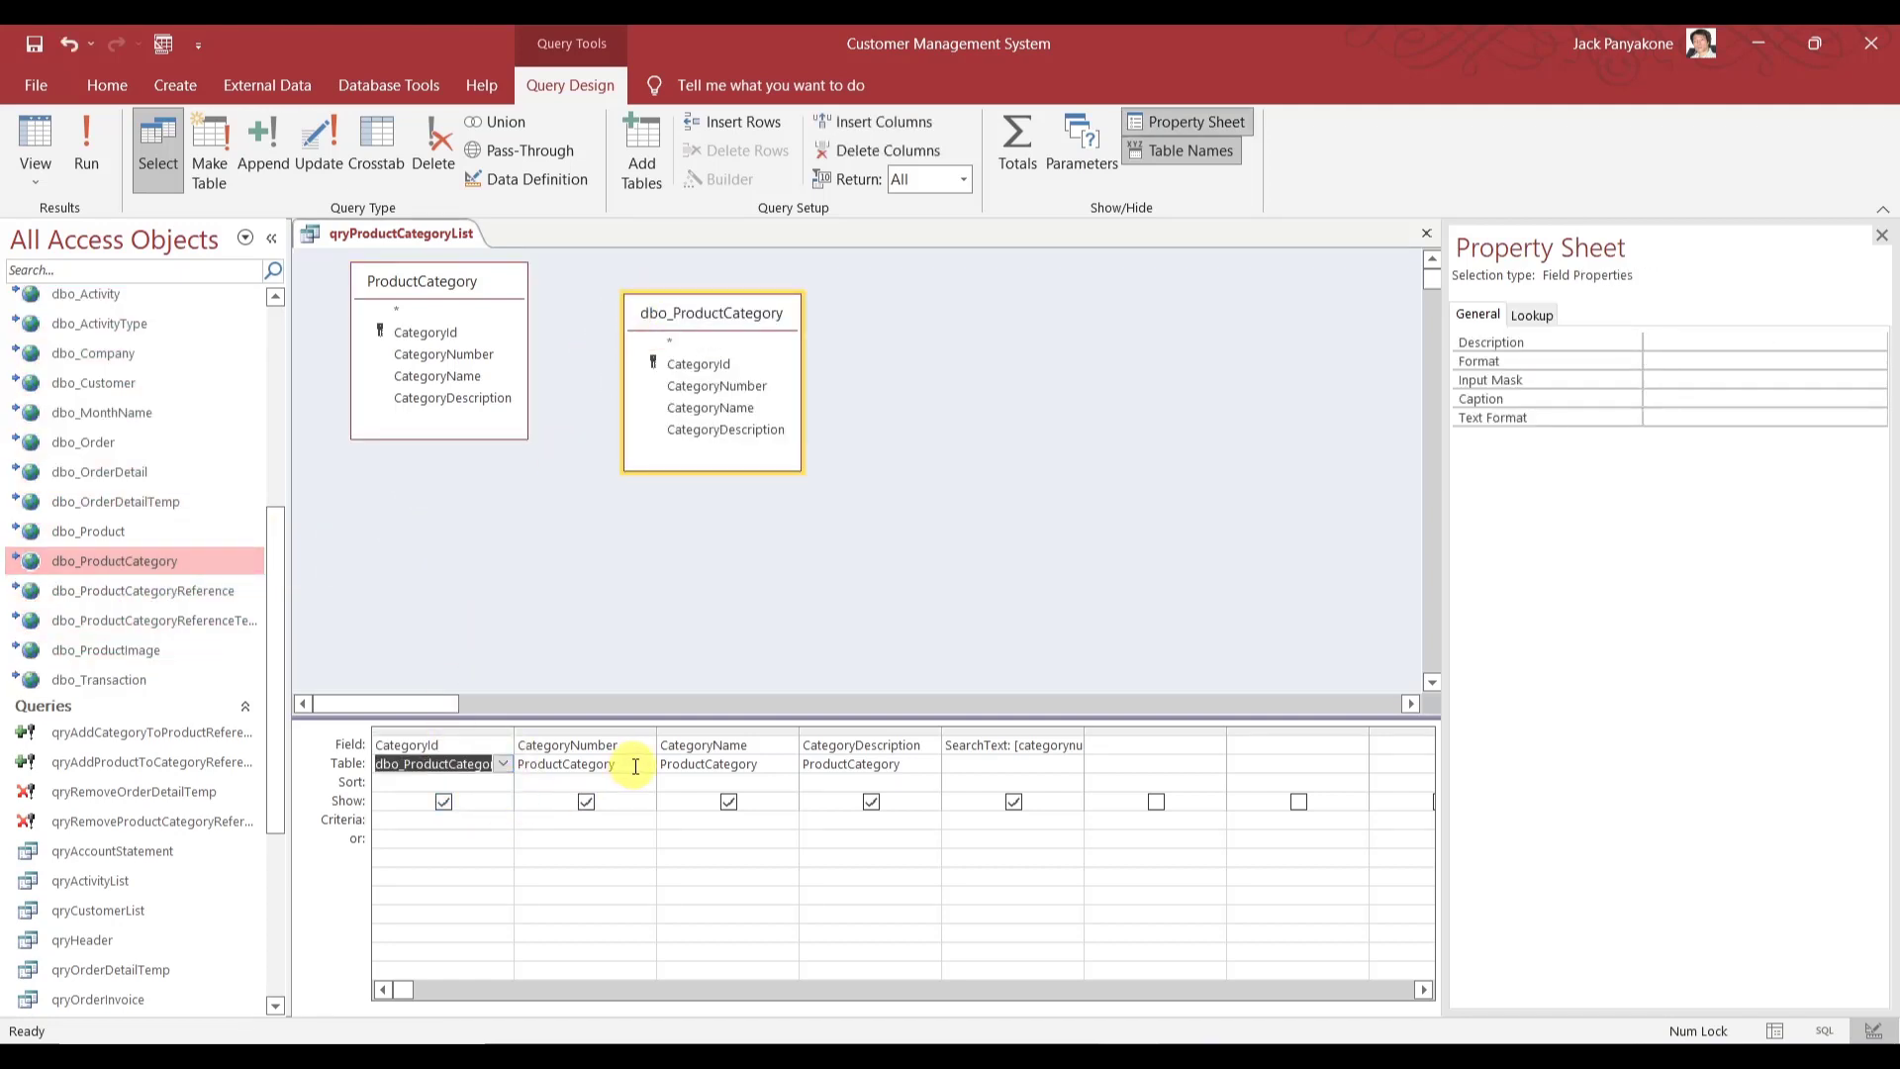
left_click(644, 764)
left_click(636, 802)
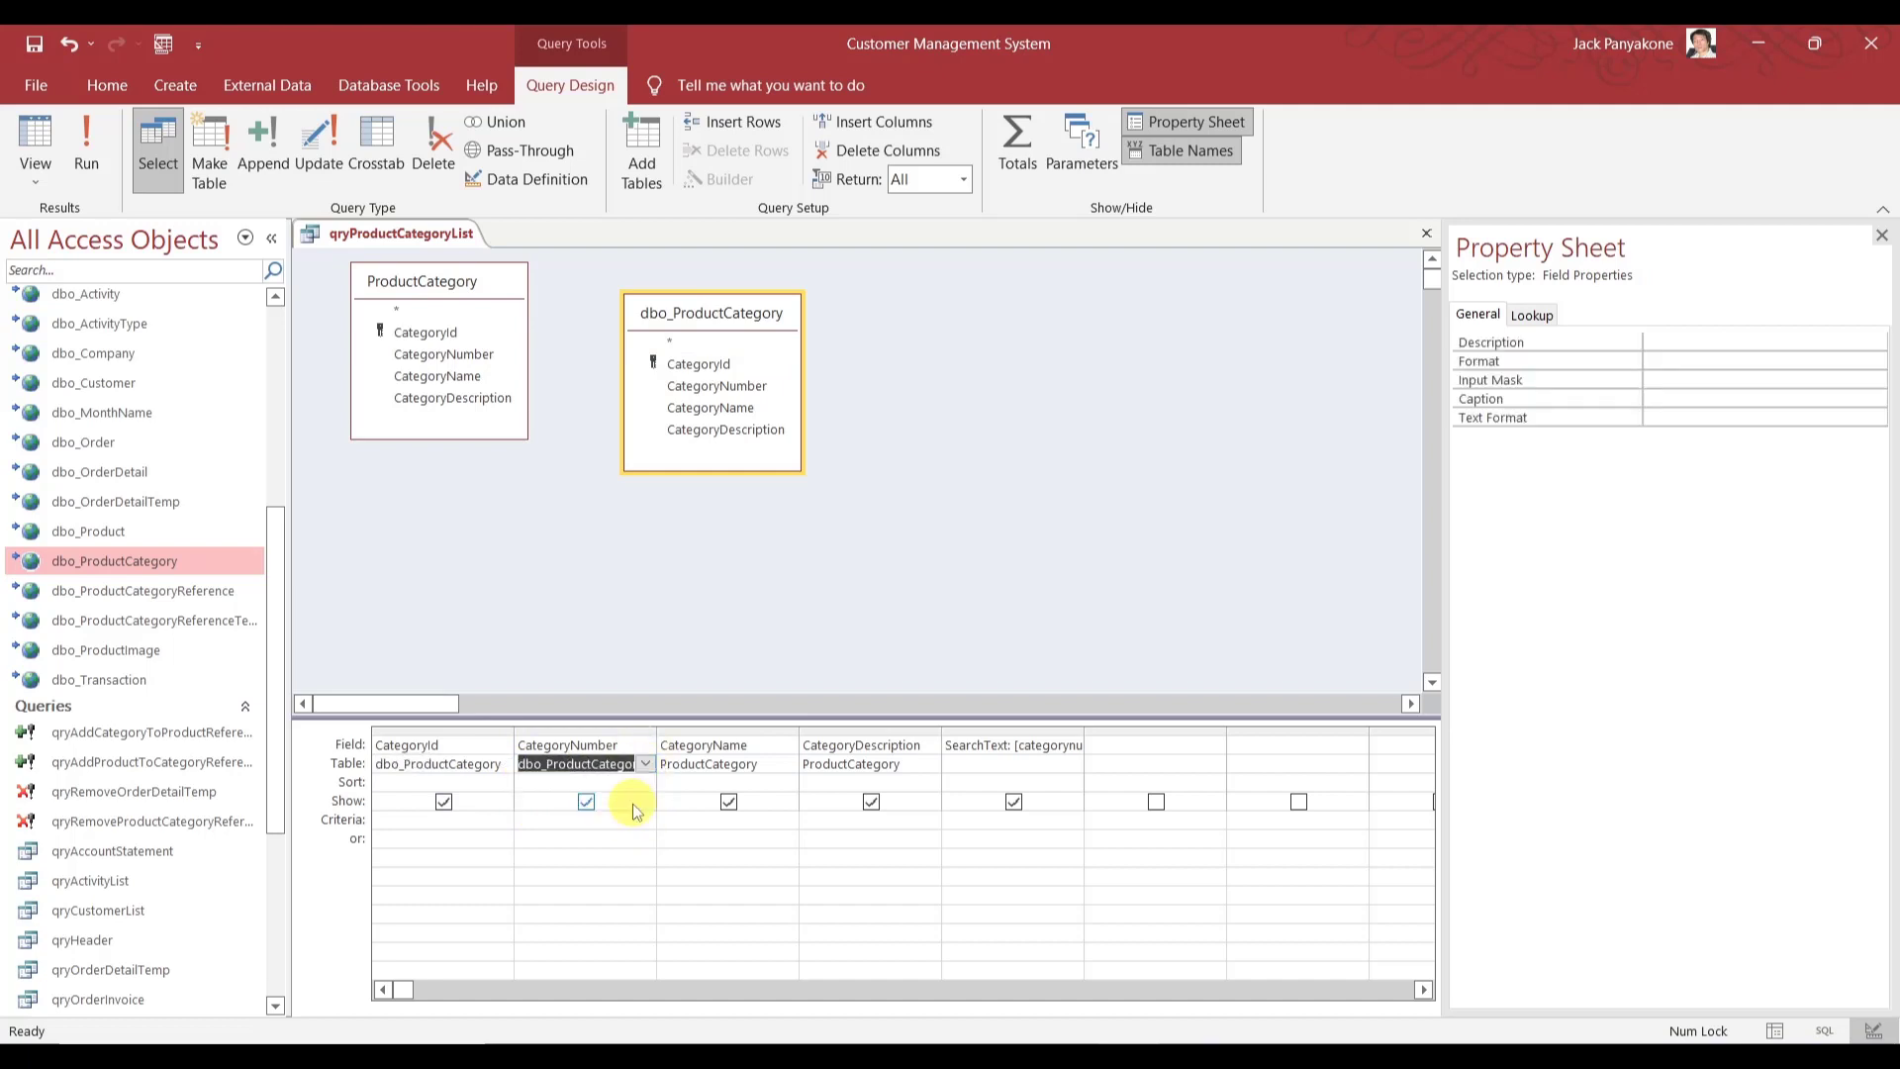
left_click(787, 764)
left_click(785, 804)
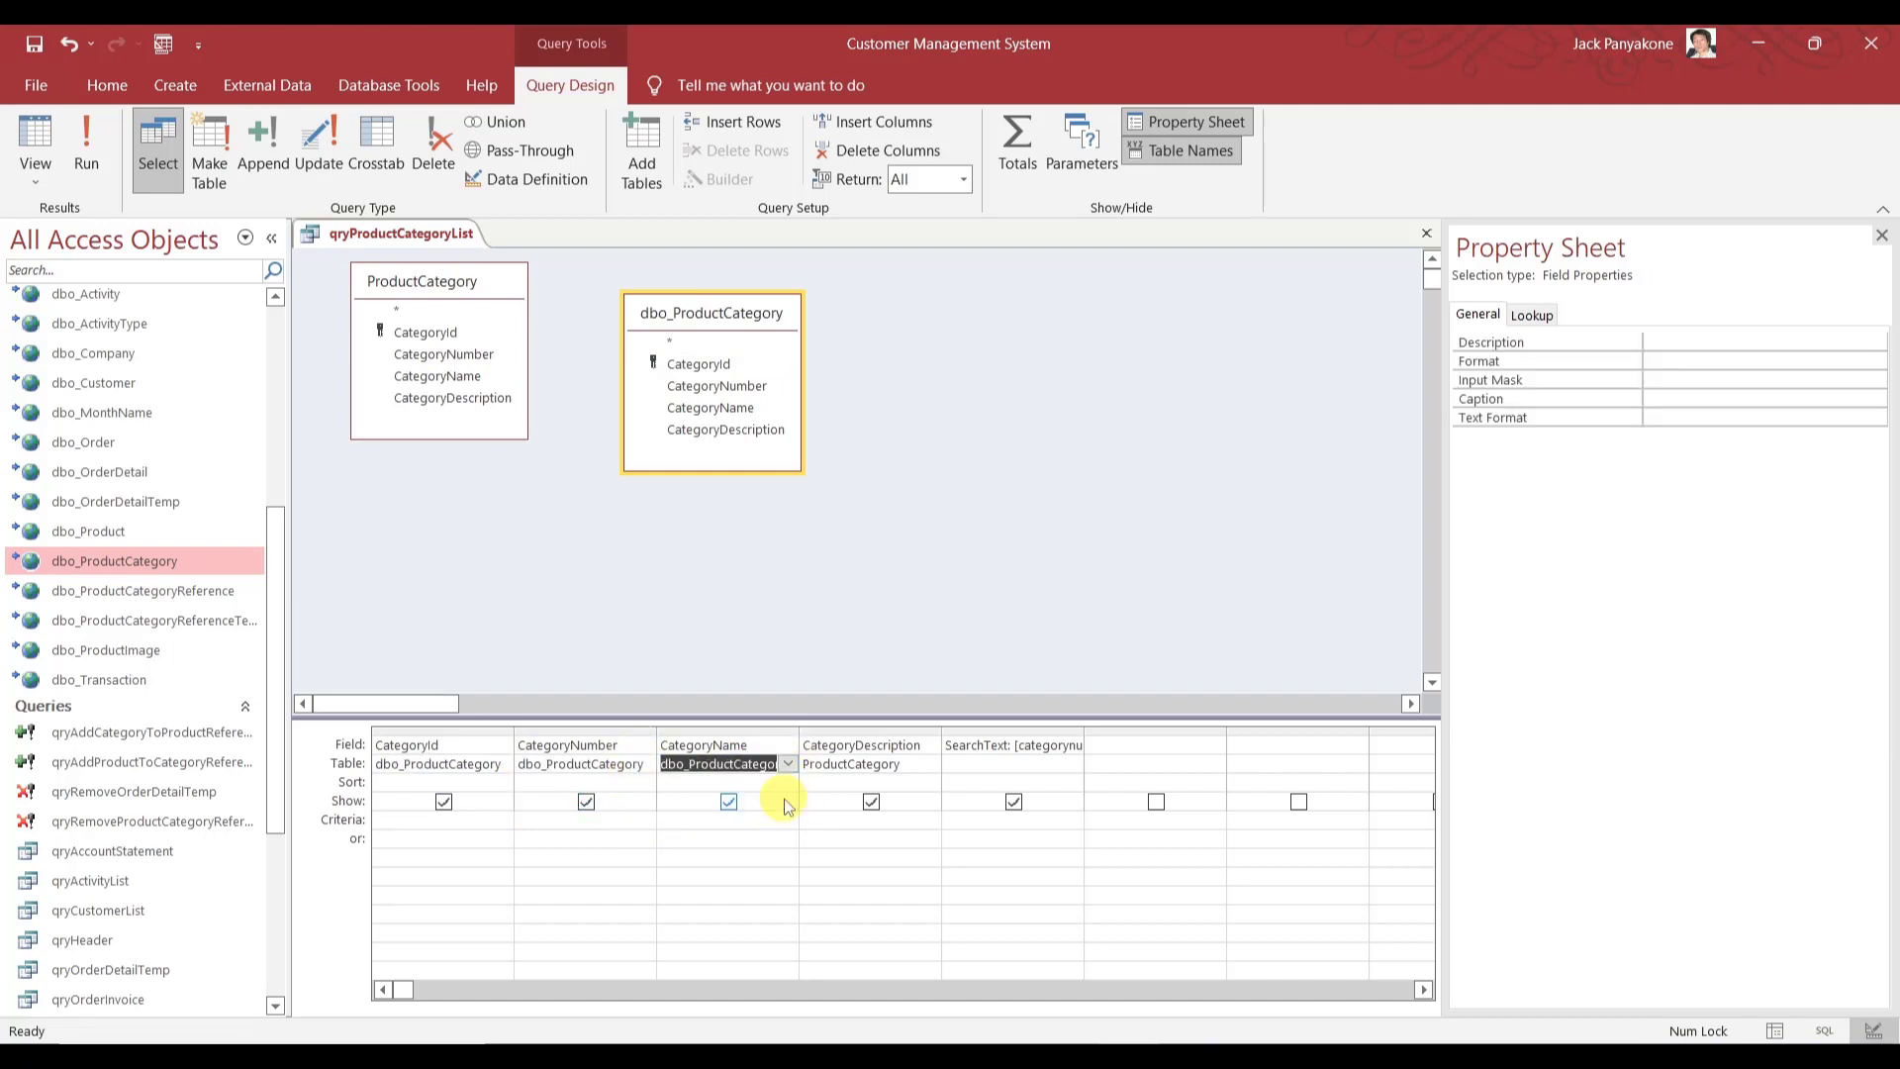
left_click(932, 767)
left_click(925, 804)
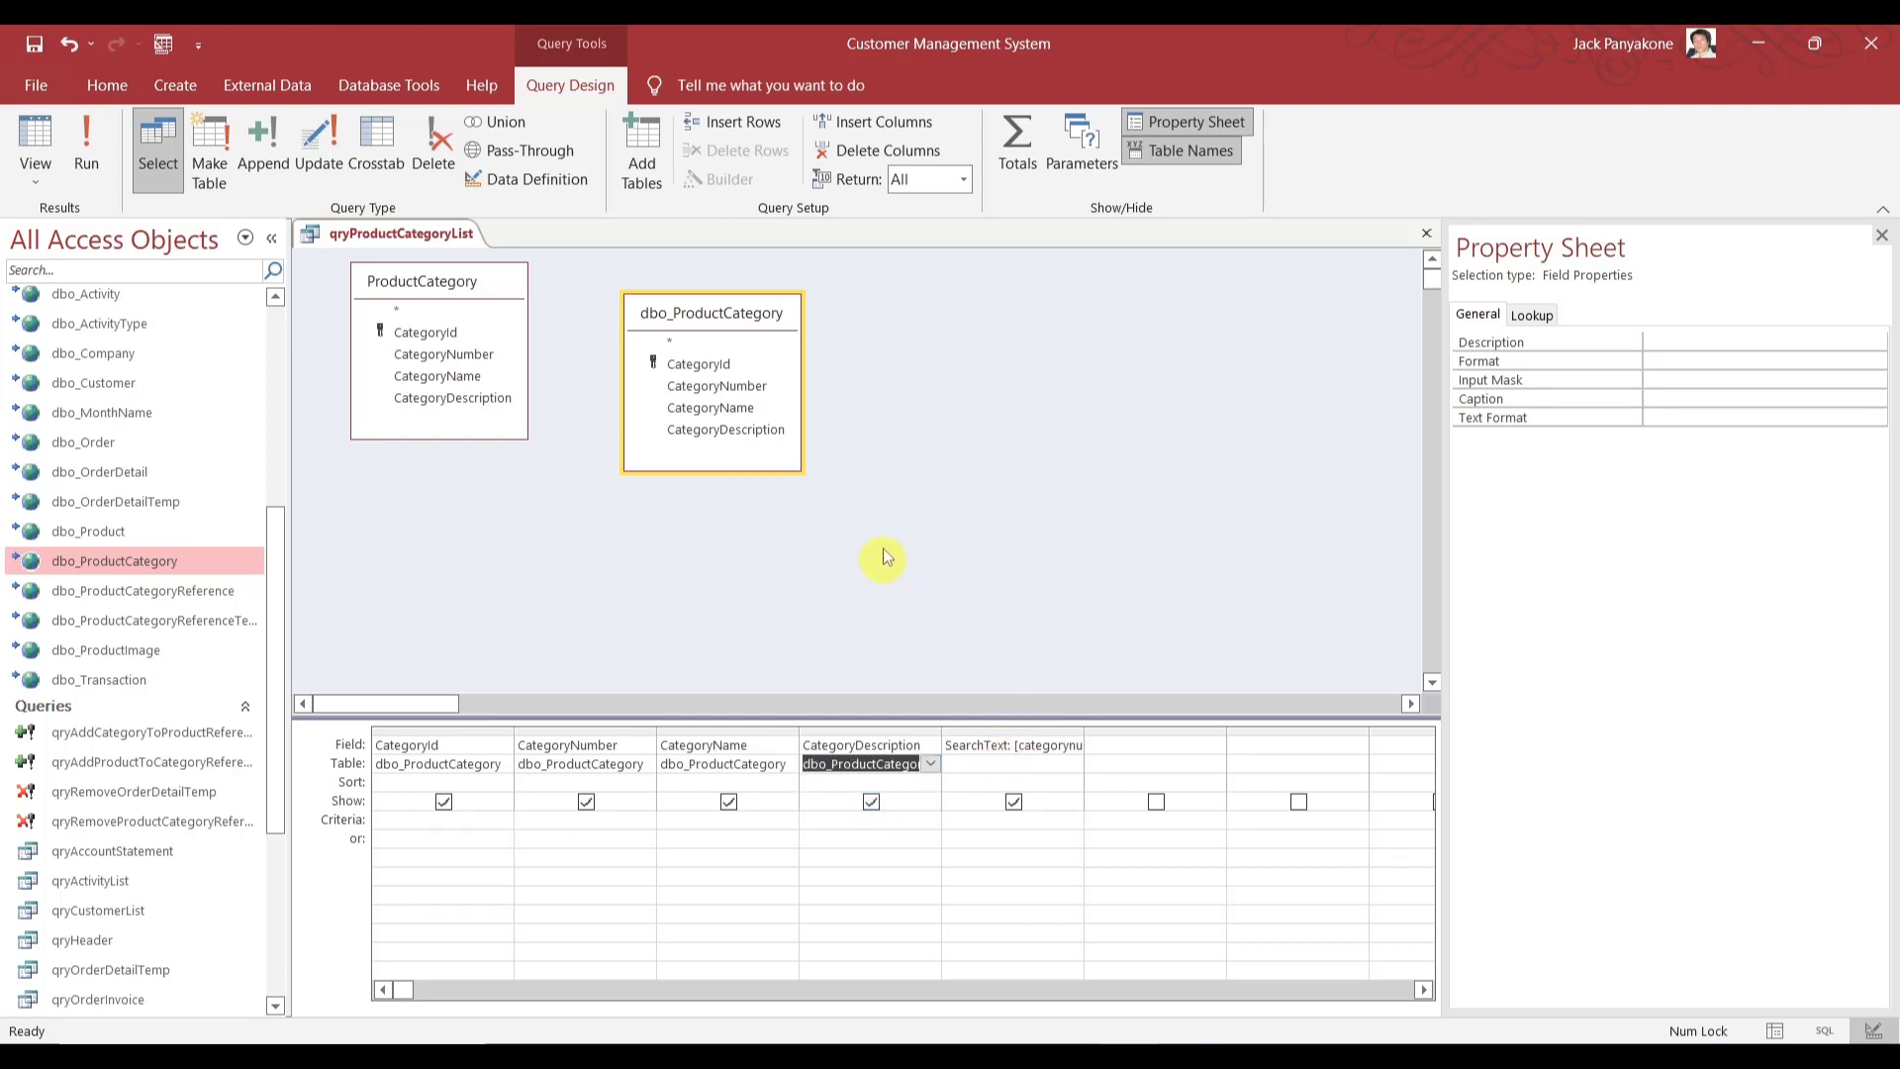
- Copy the table name dbo_ProductCategory from the FROM clause of the query's SQL and return to Design View
left_click(888, 517)
right_click(889, 516)
left_click(905, 528)
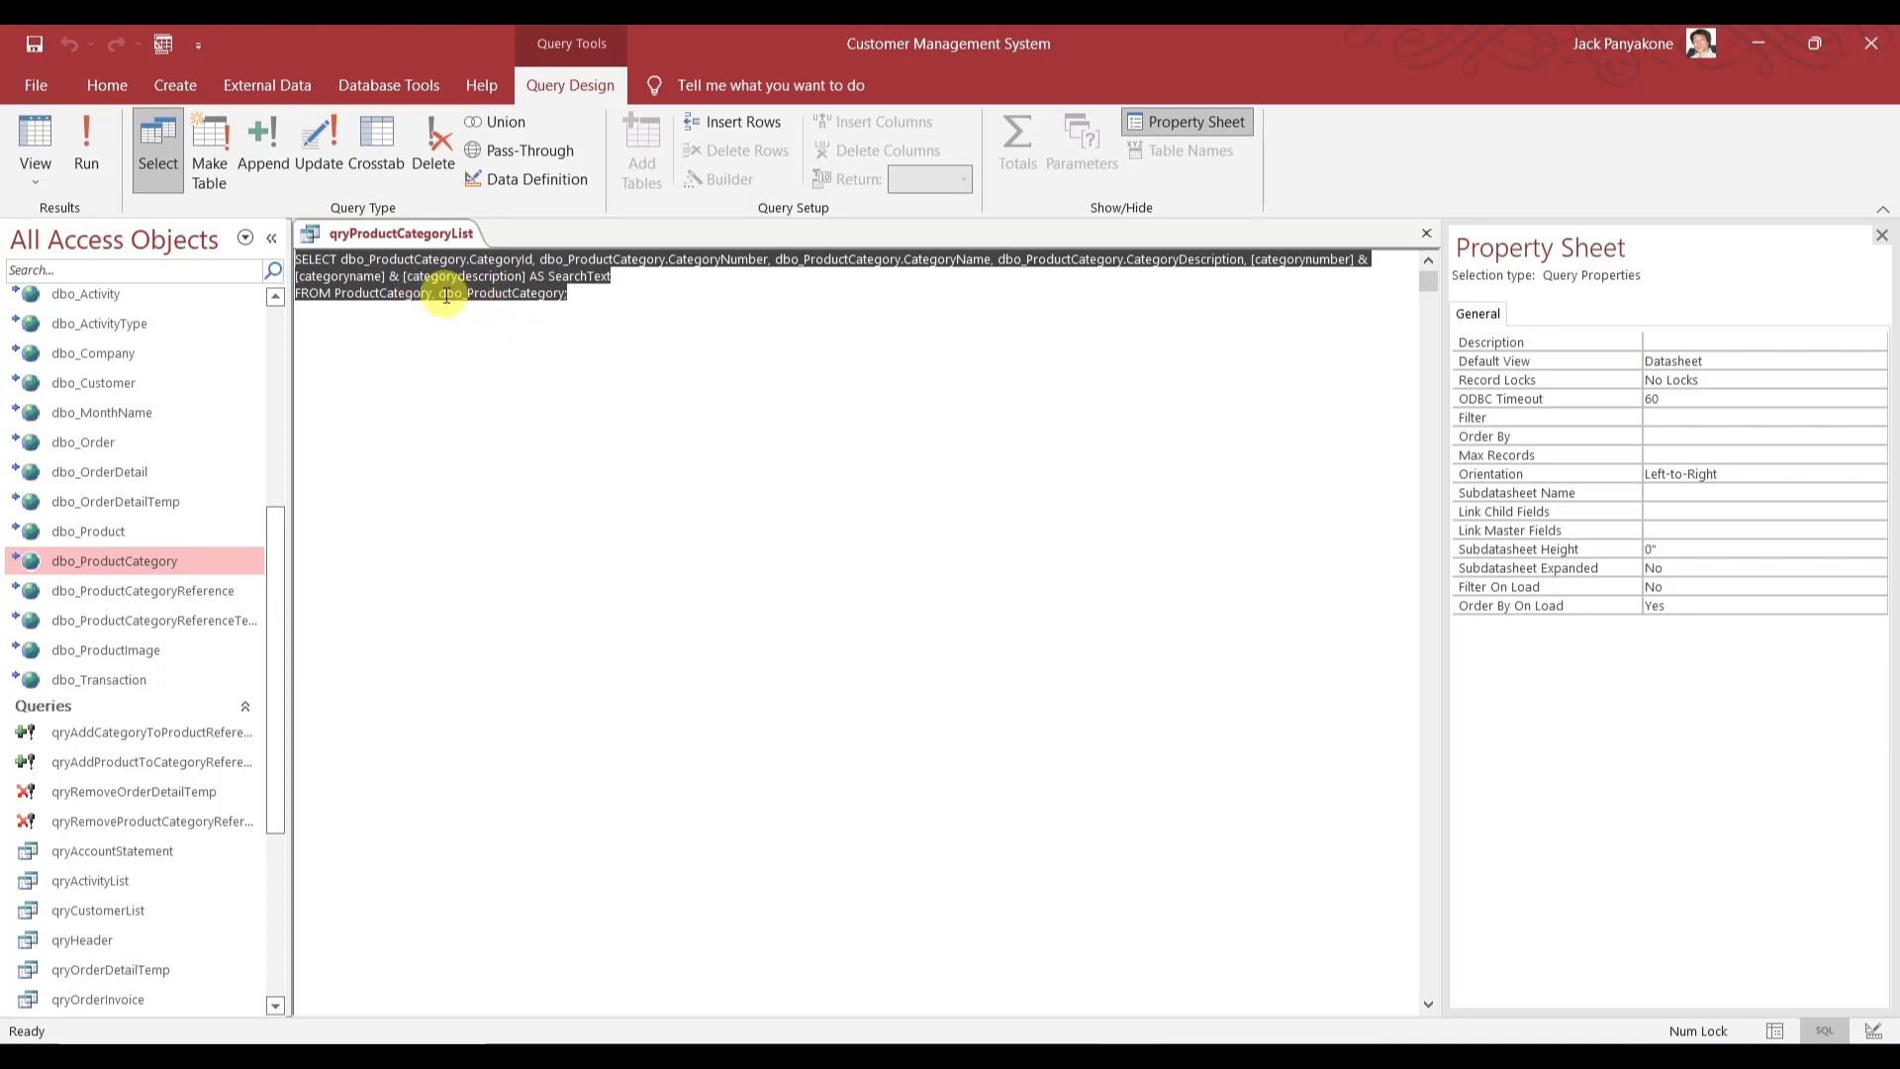
left_click_drag(438, 293, 567, 293)
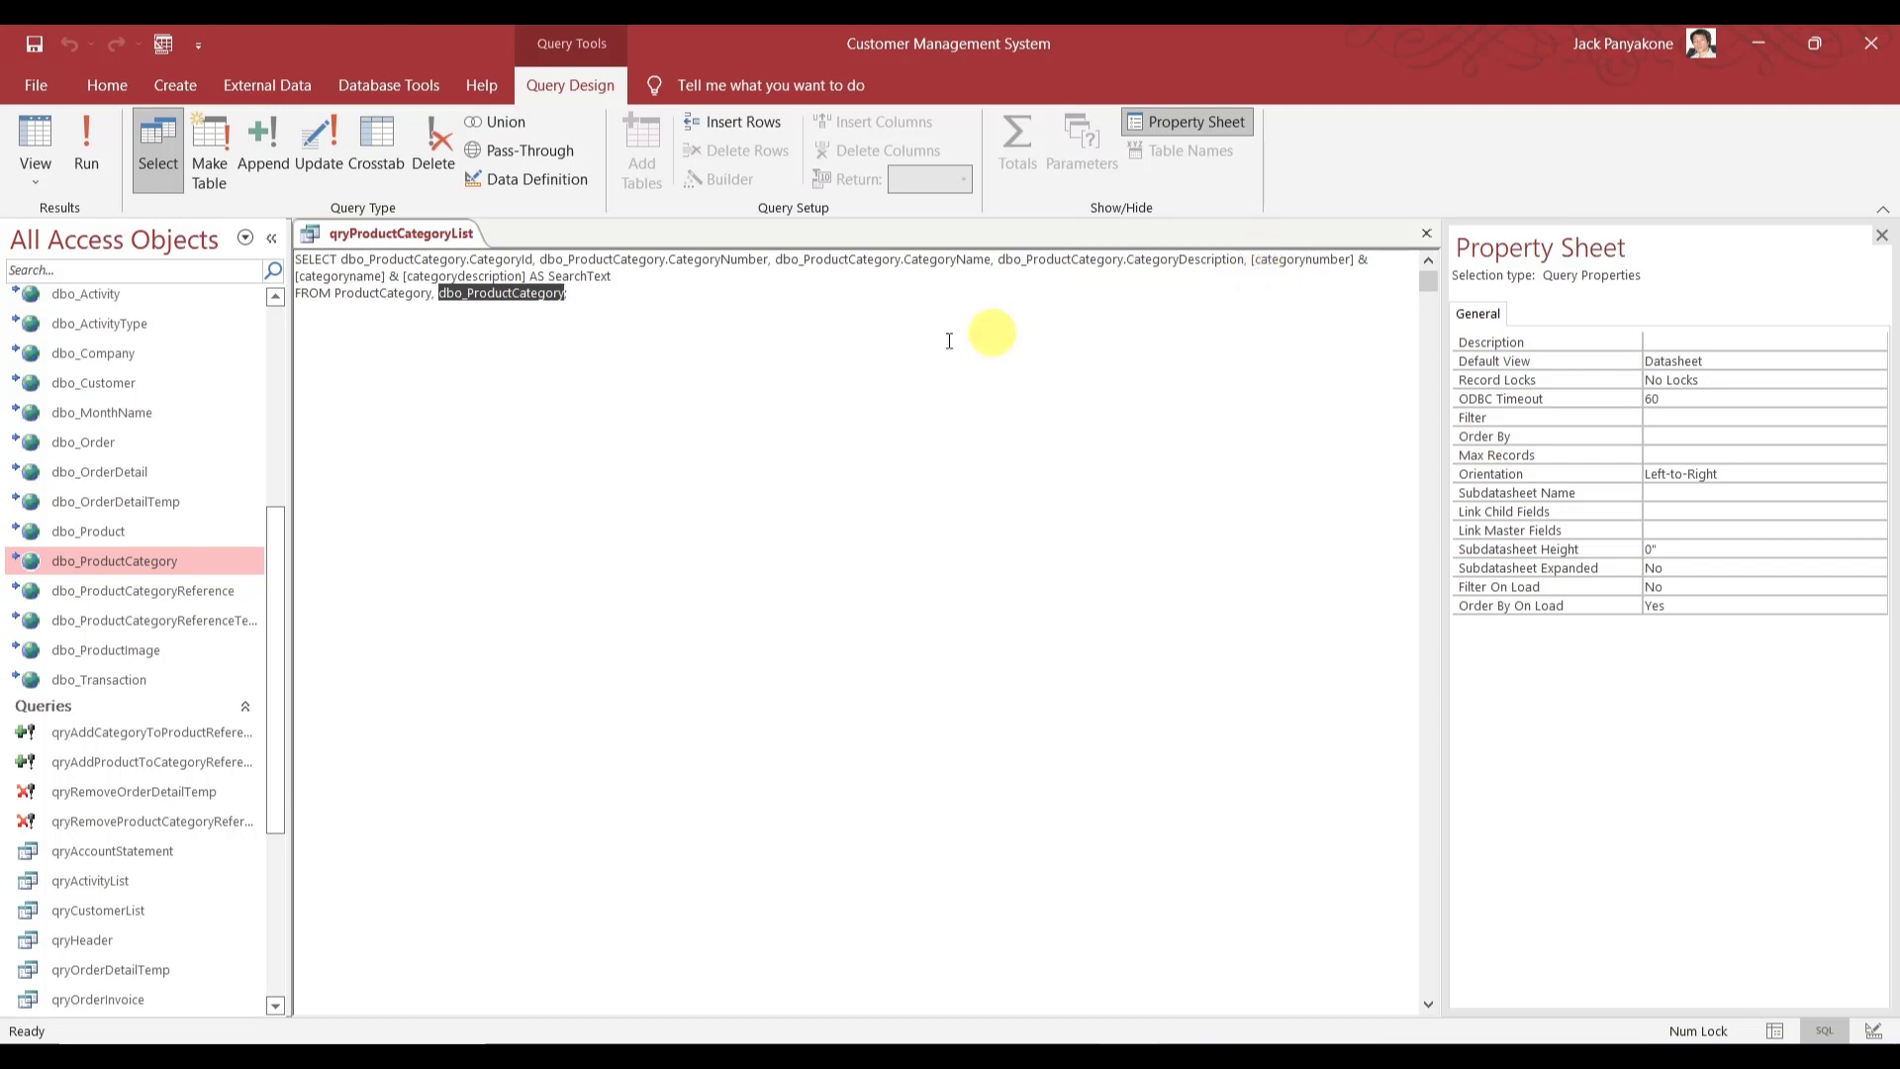
right_click(440, 234)
left_click(515, 340)
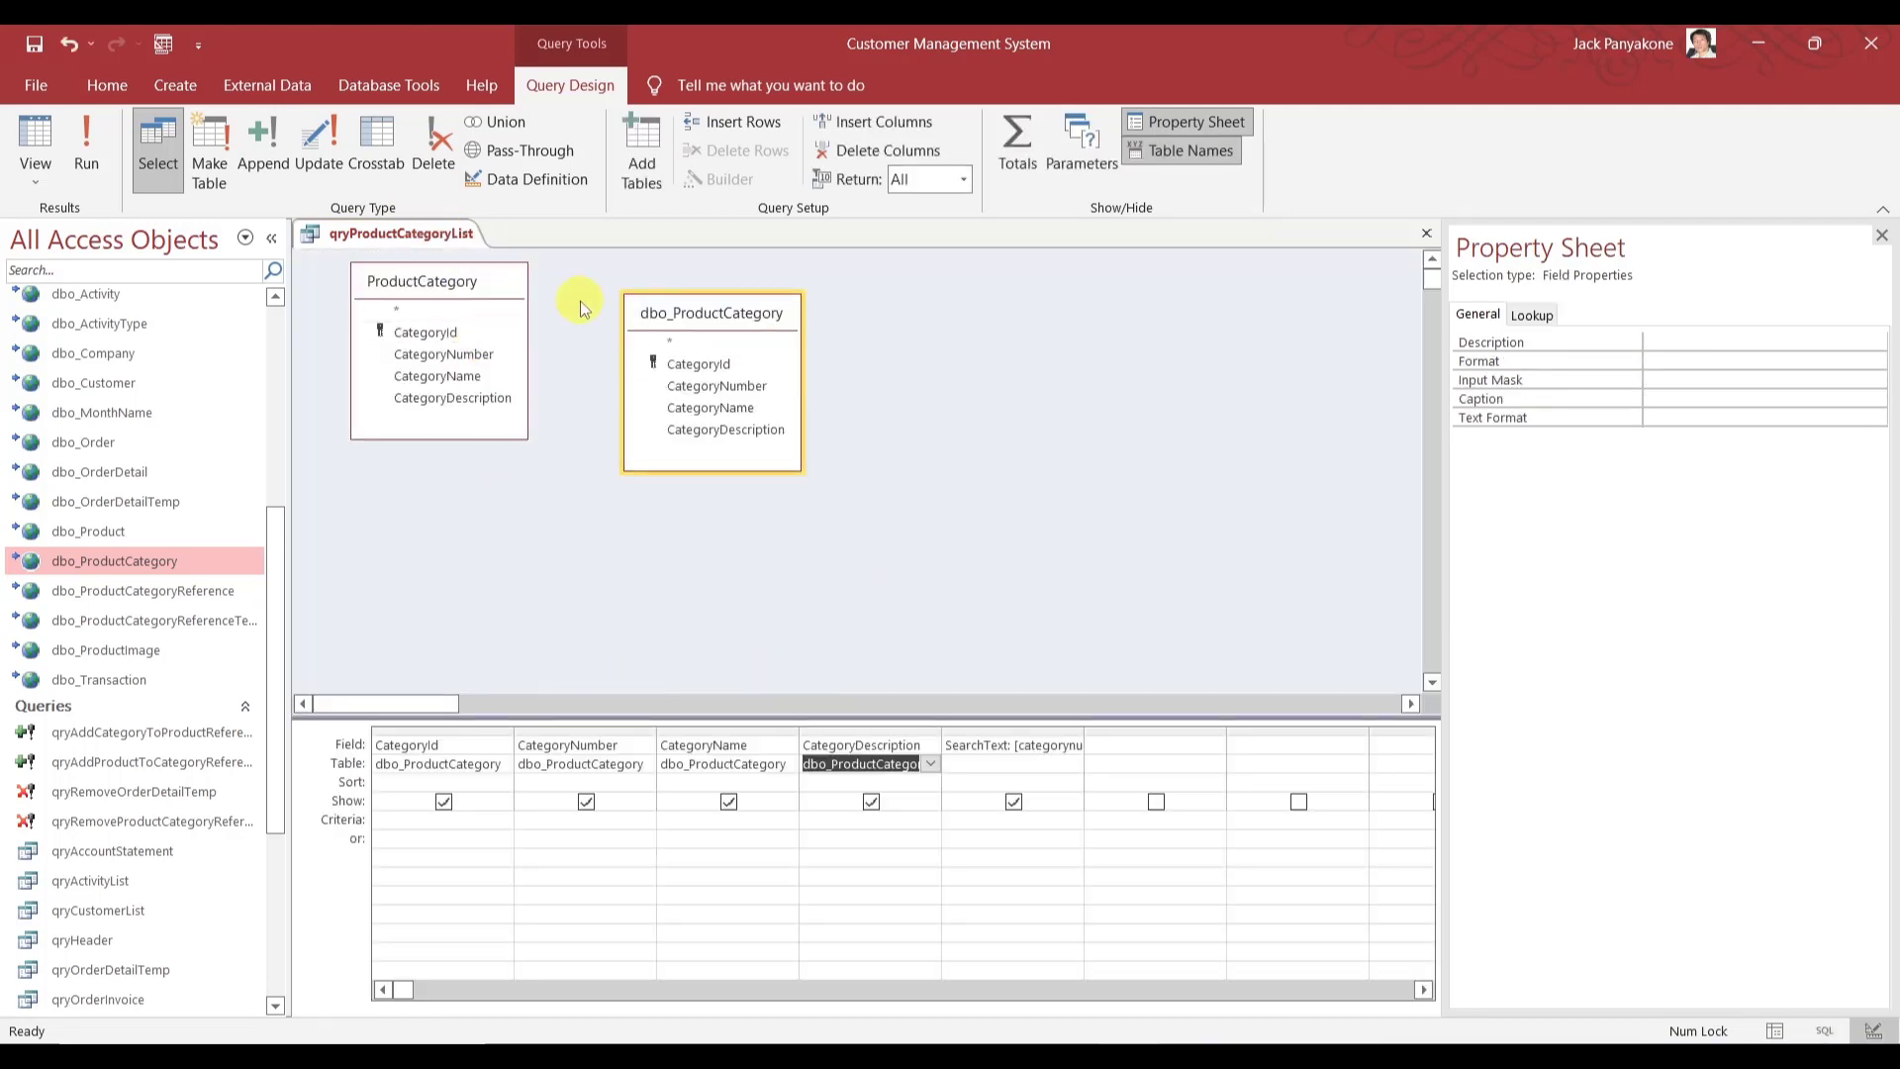
- Remove the original ProductCategory table from the query design and move dbo_ProductCategory into its place
left_click(490, 284)
key("Delete")
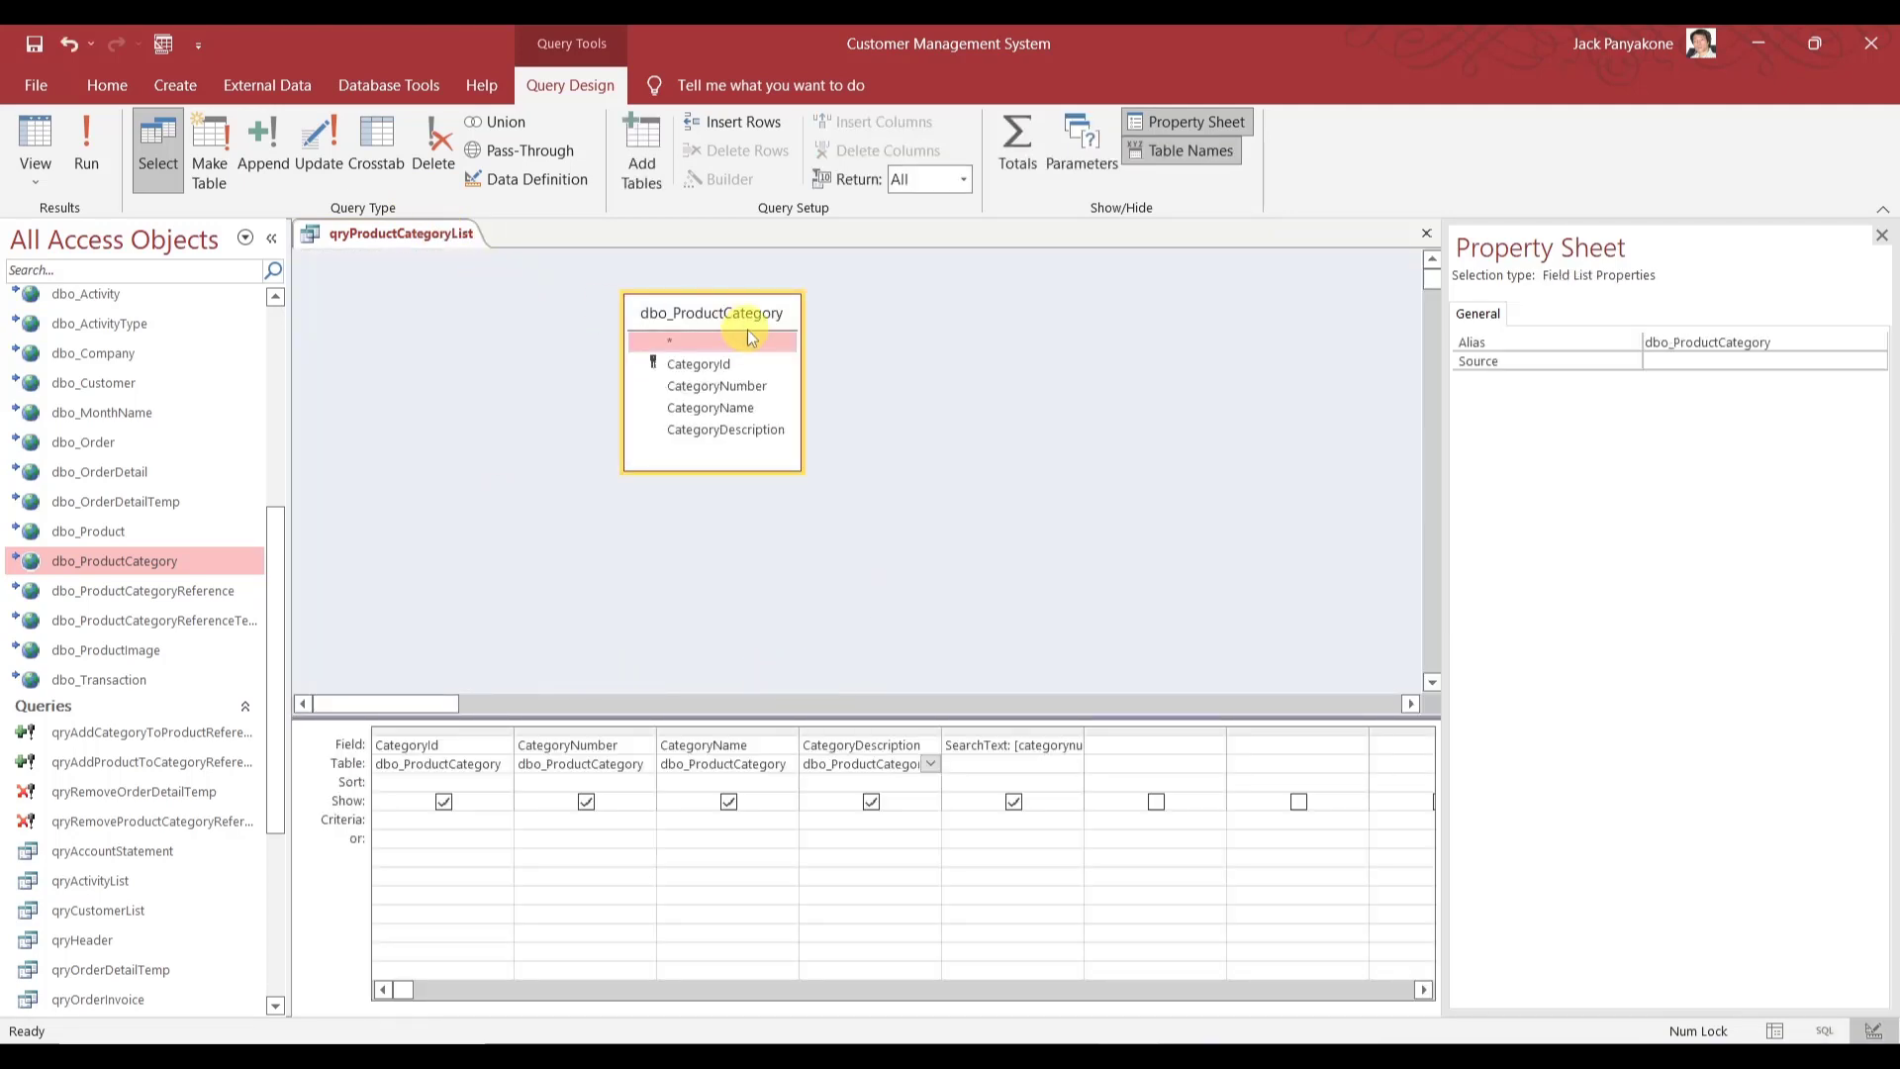
left_click_drag(752, 315, 473, 294)
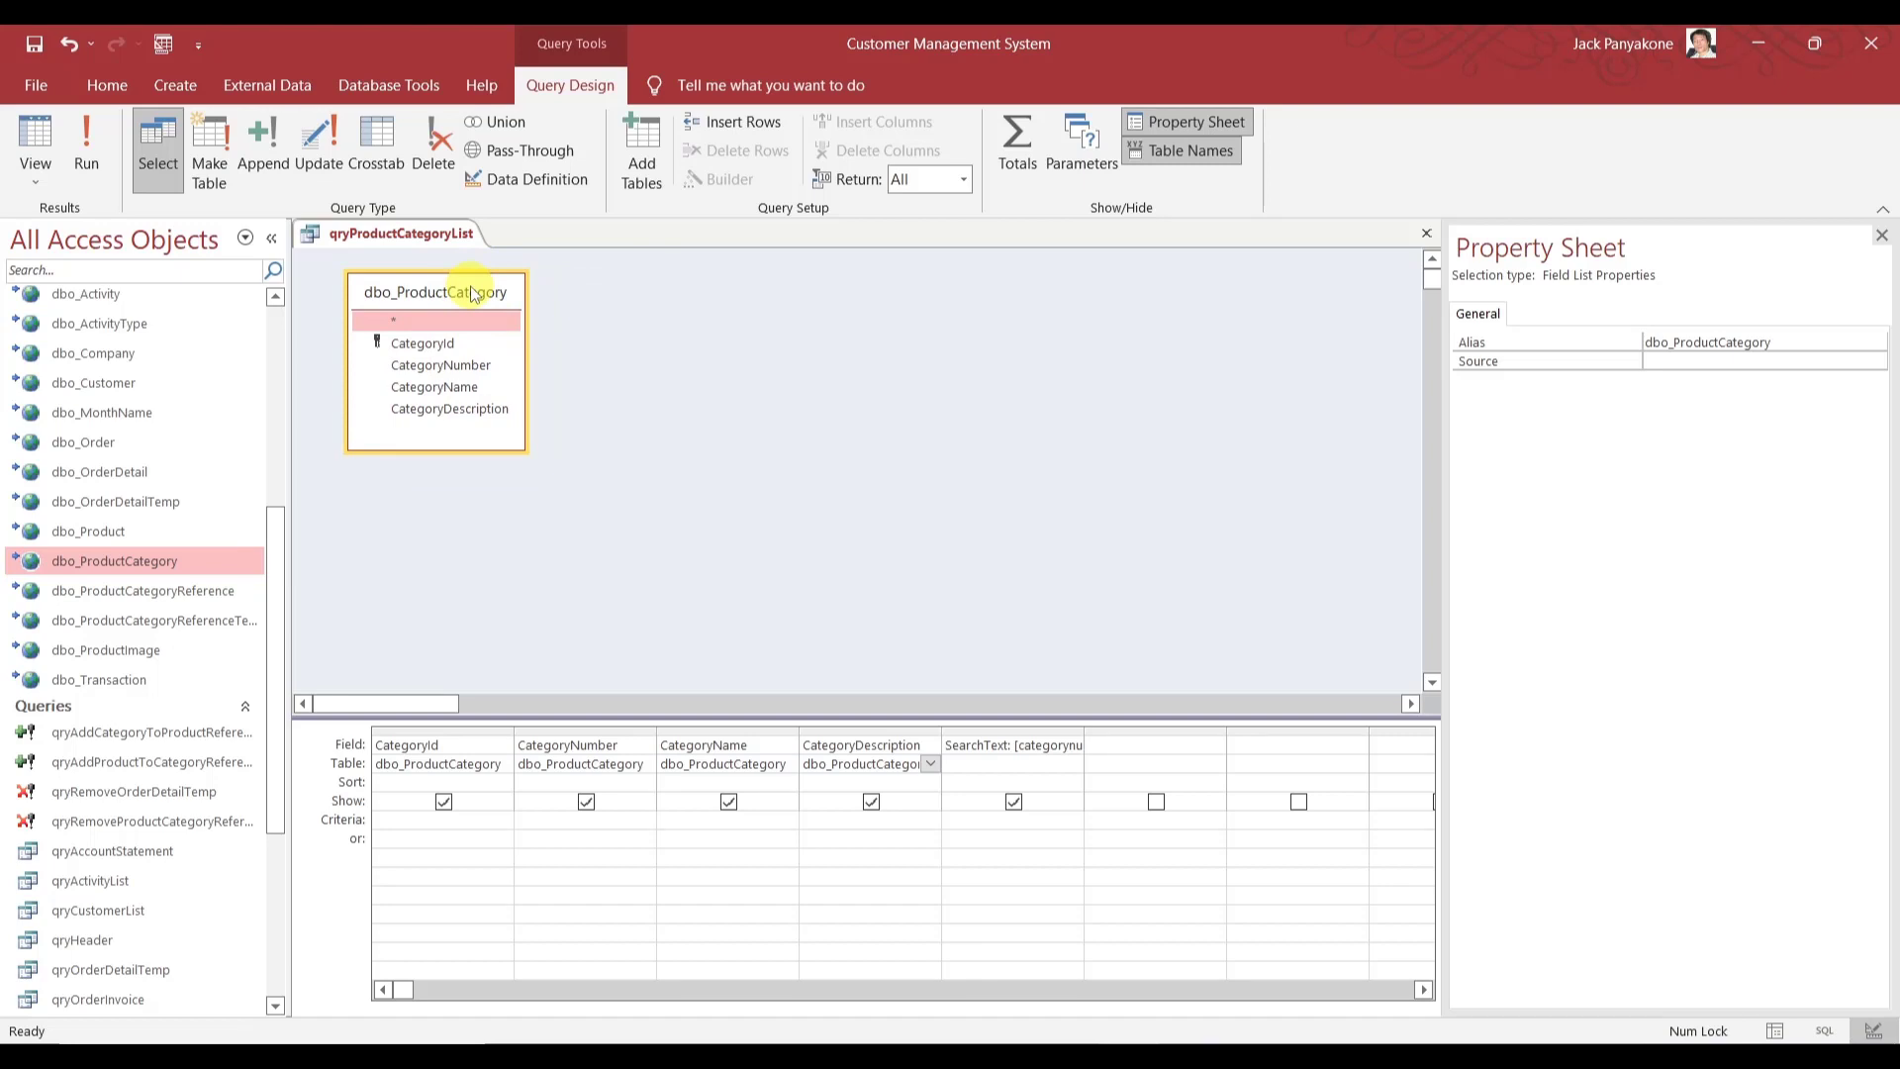
- Try inserting dbo_ProductCategory before [categorydescription] in the SearchText expression in SQL View, undo it and return to Design View
right_click(584, 334)
left_click(631, 349)
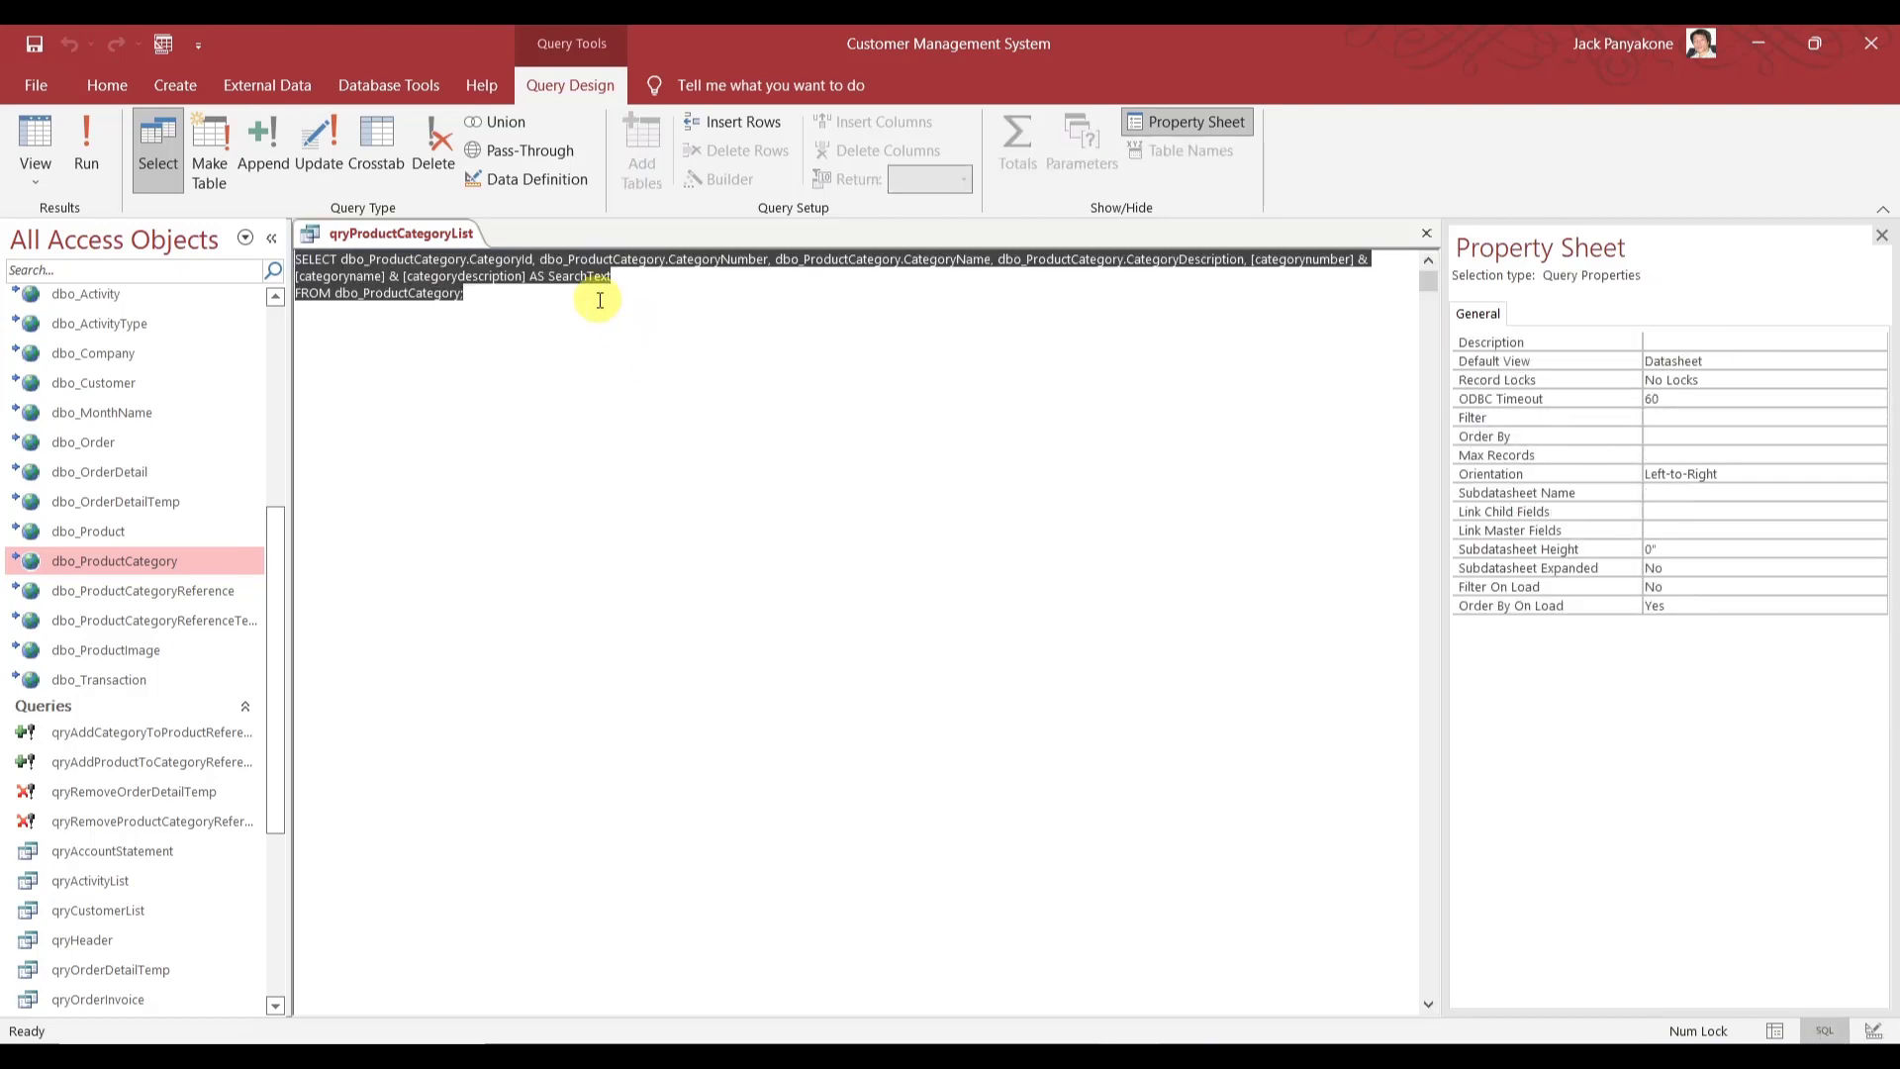
left_click(414, 278)
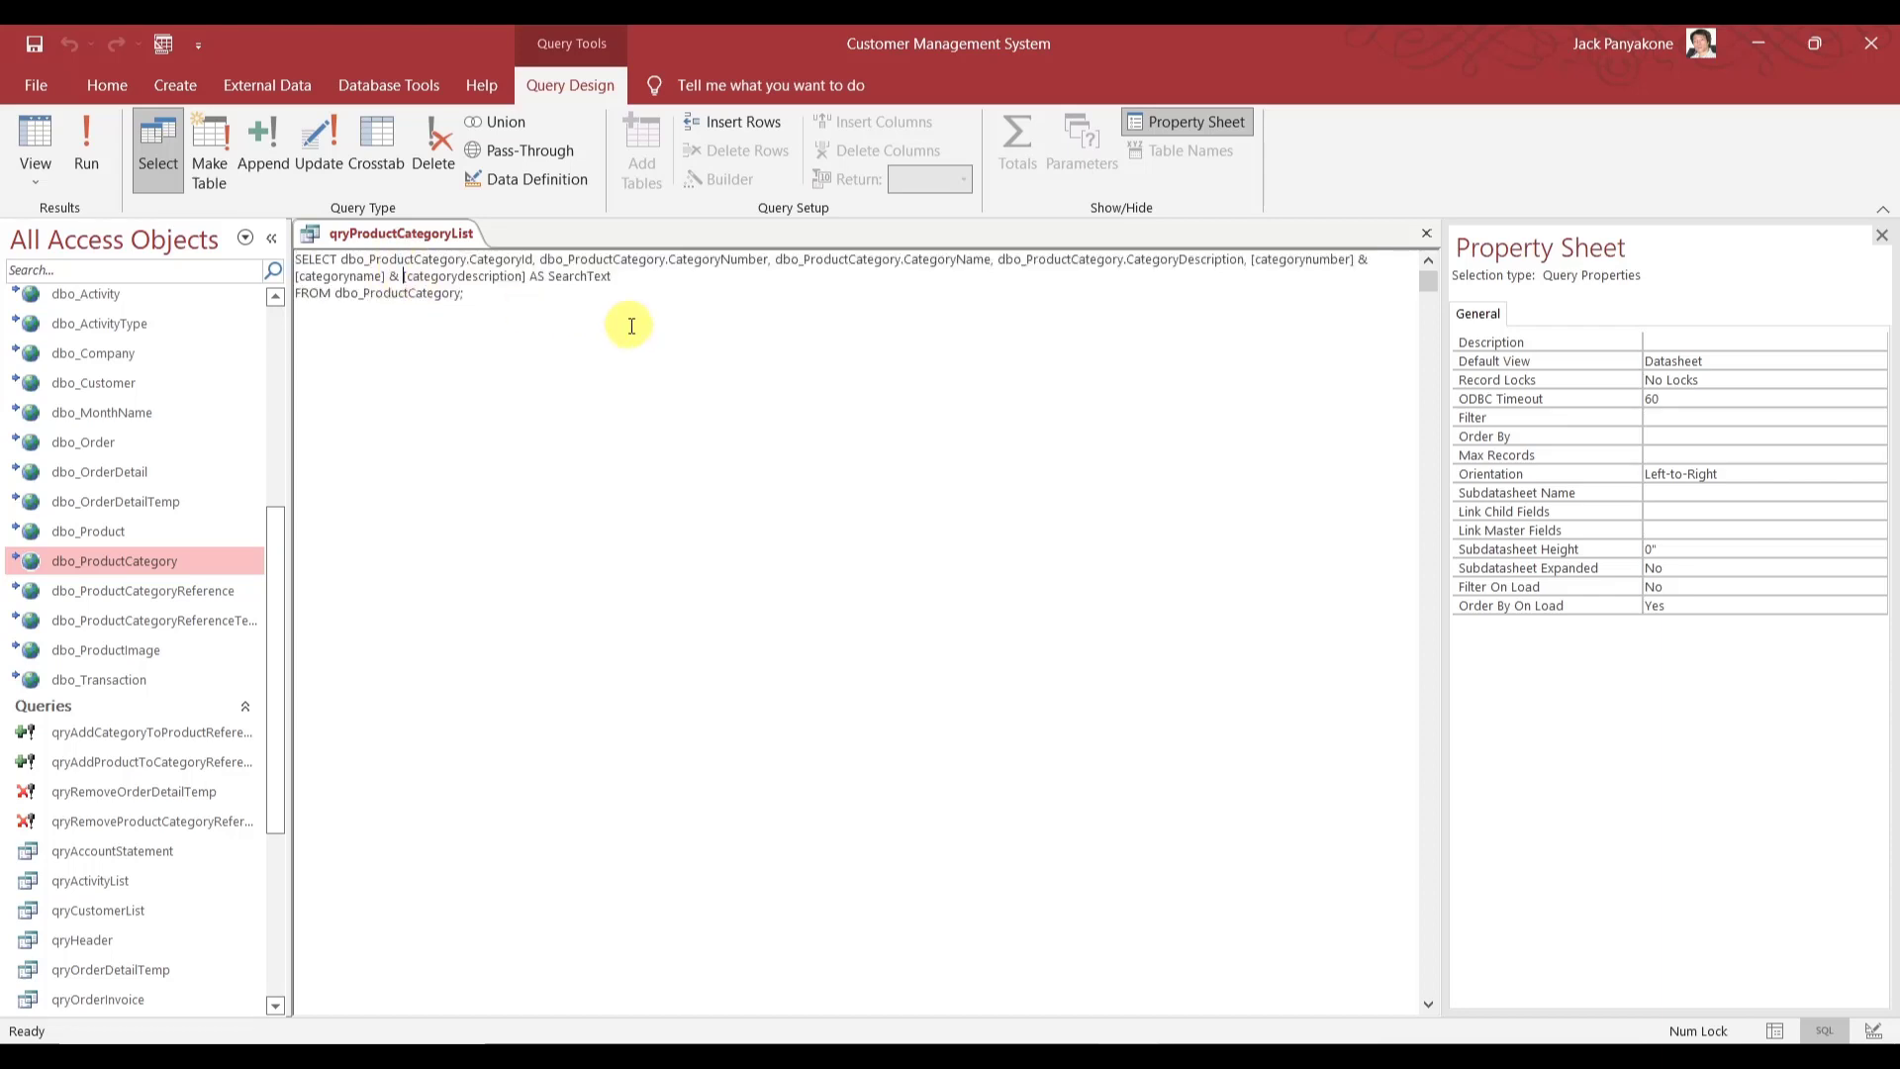
key("ctrl+v")
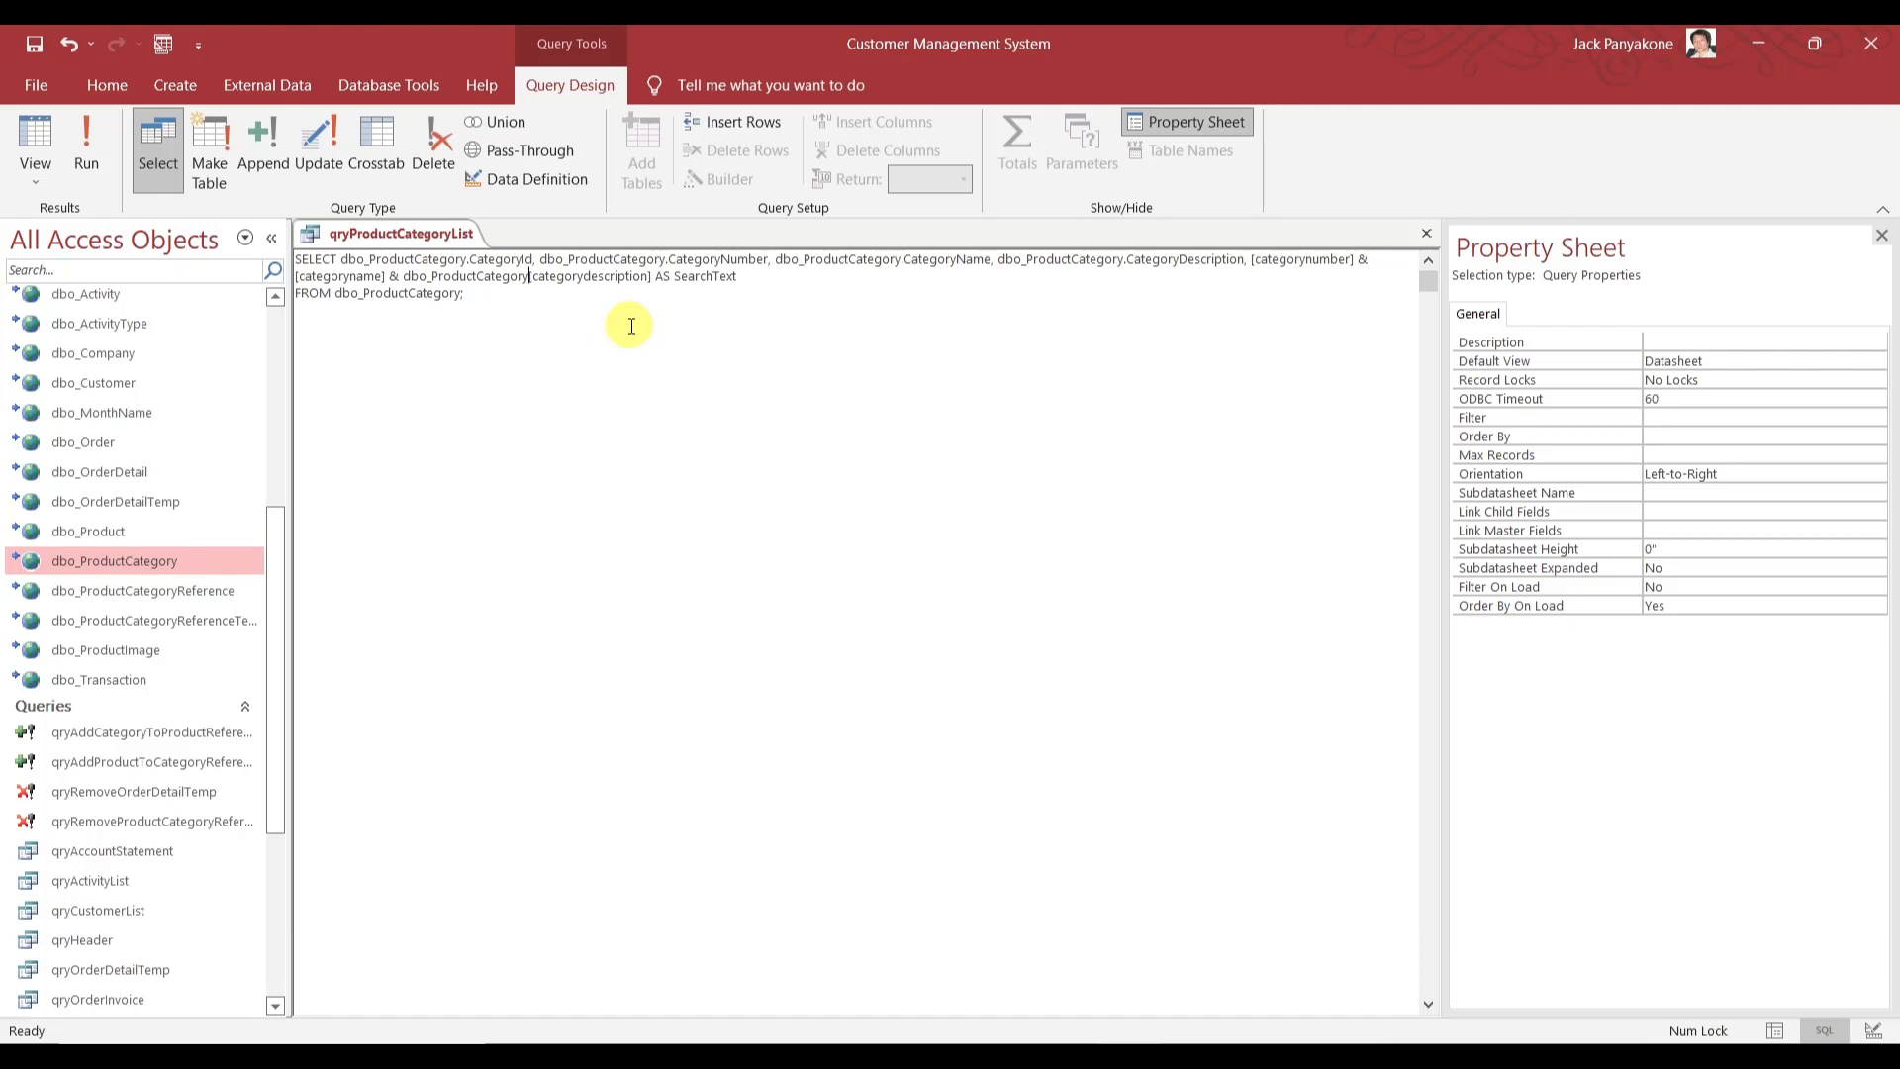
key("ctrl+z")
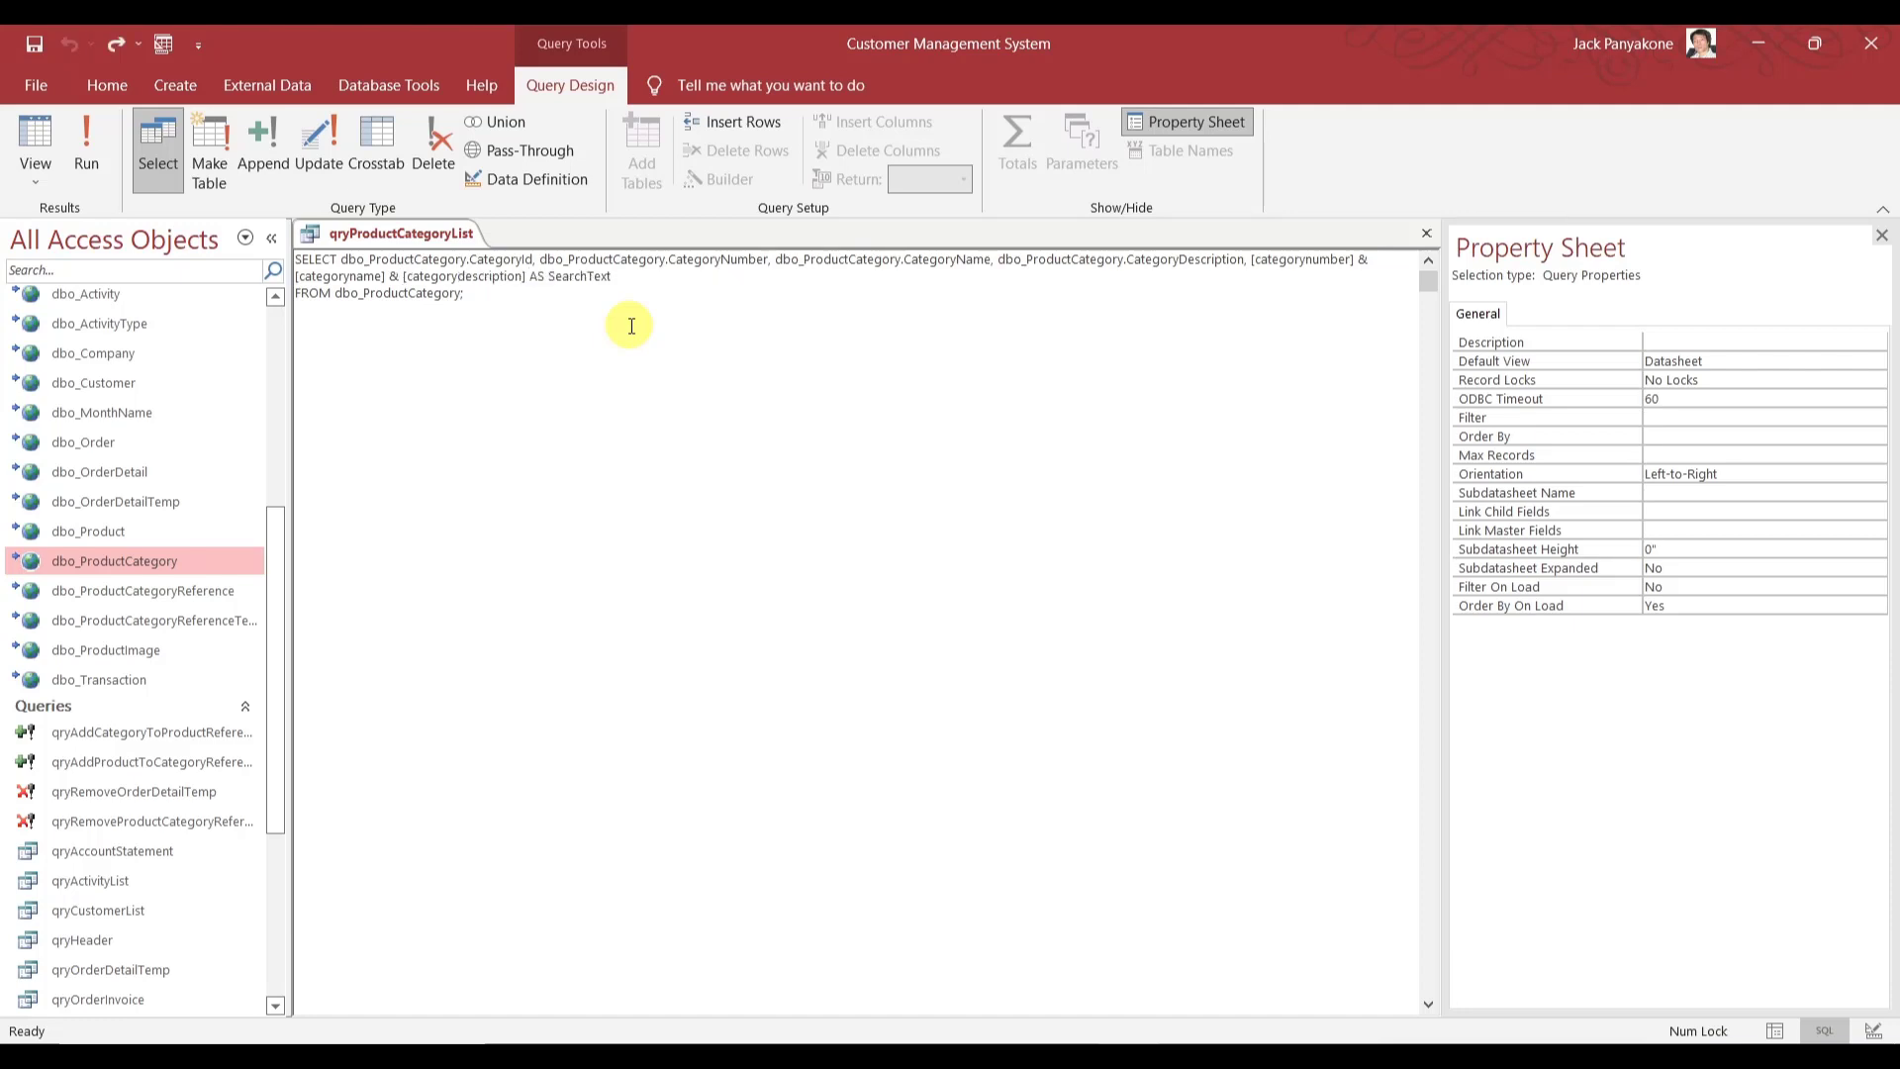
left_click(442, 238)
right_click(441, 238)
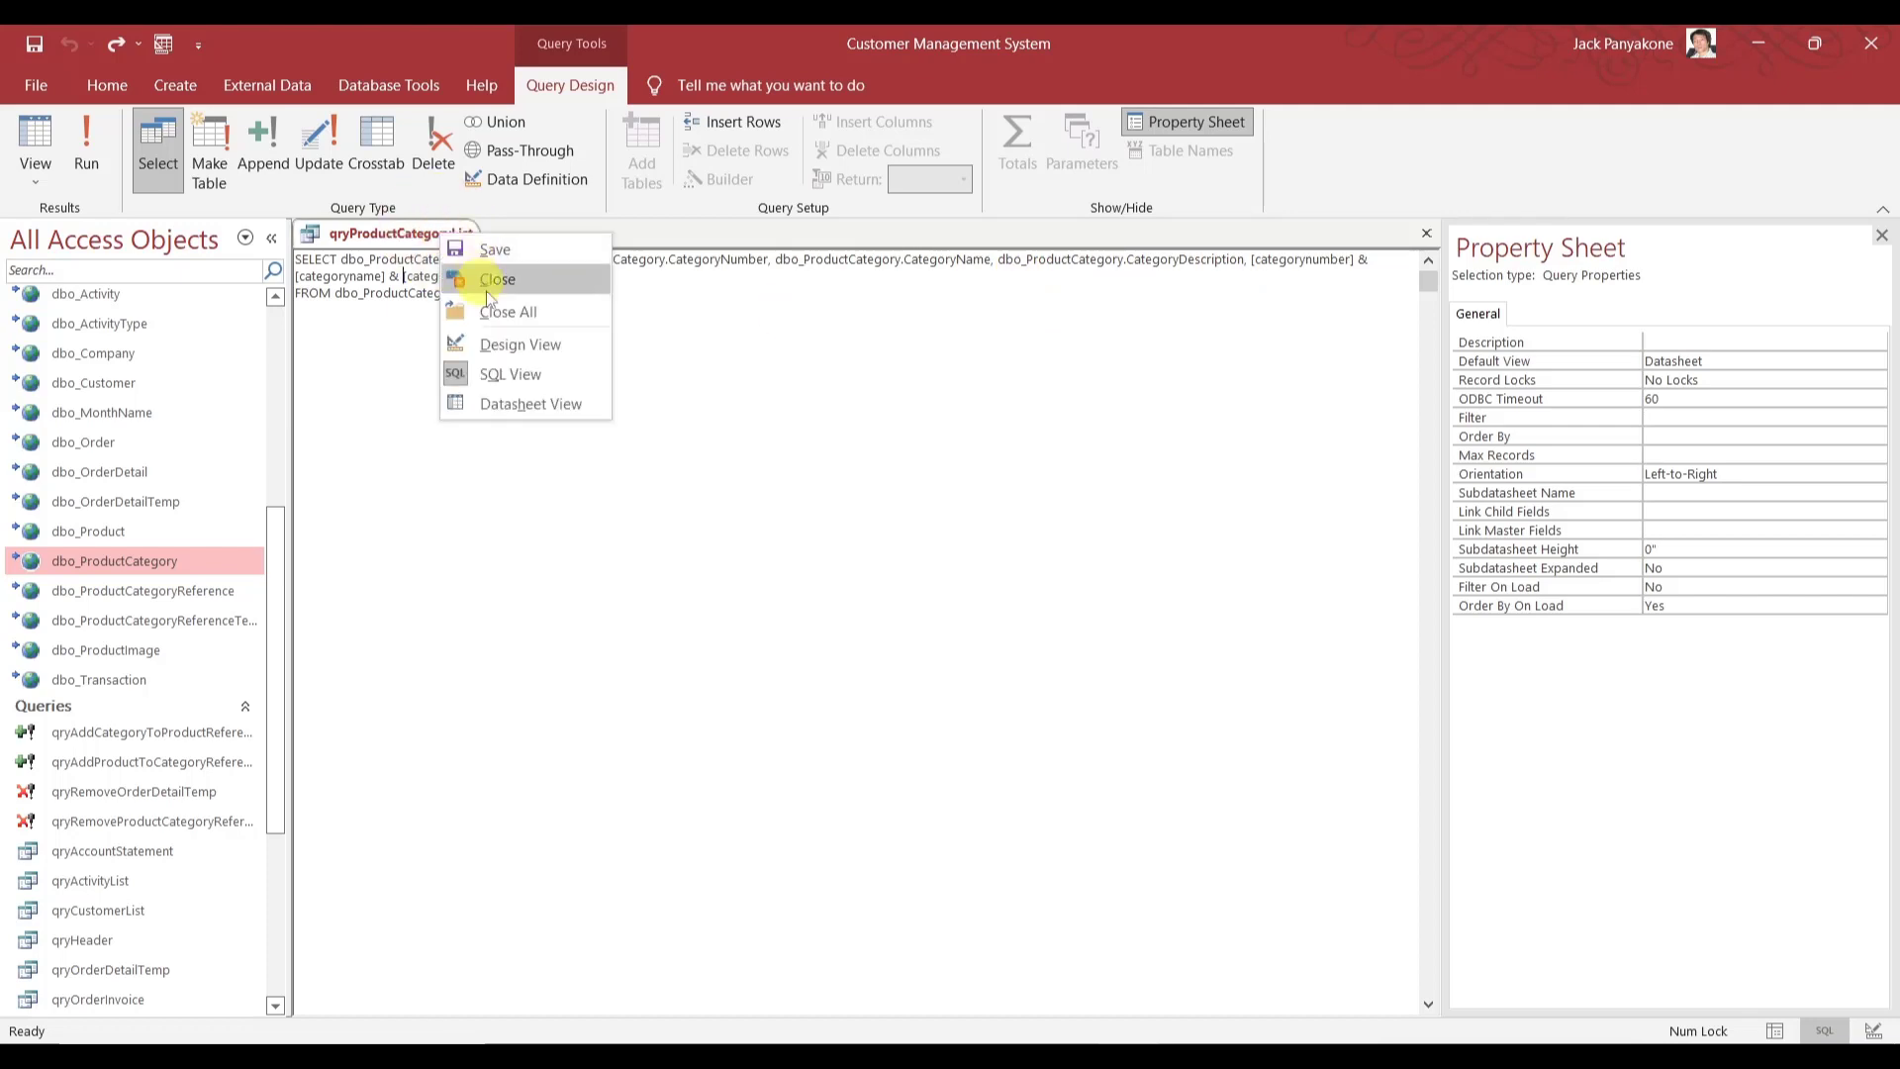
left_click(495, 348)
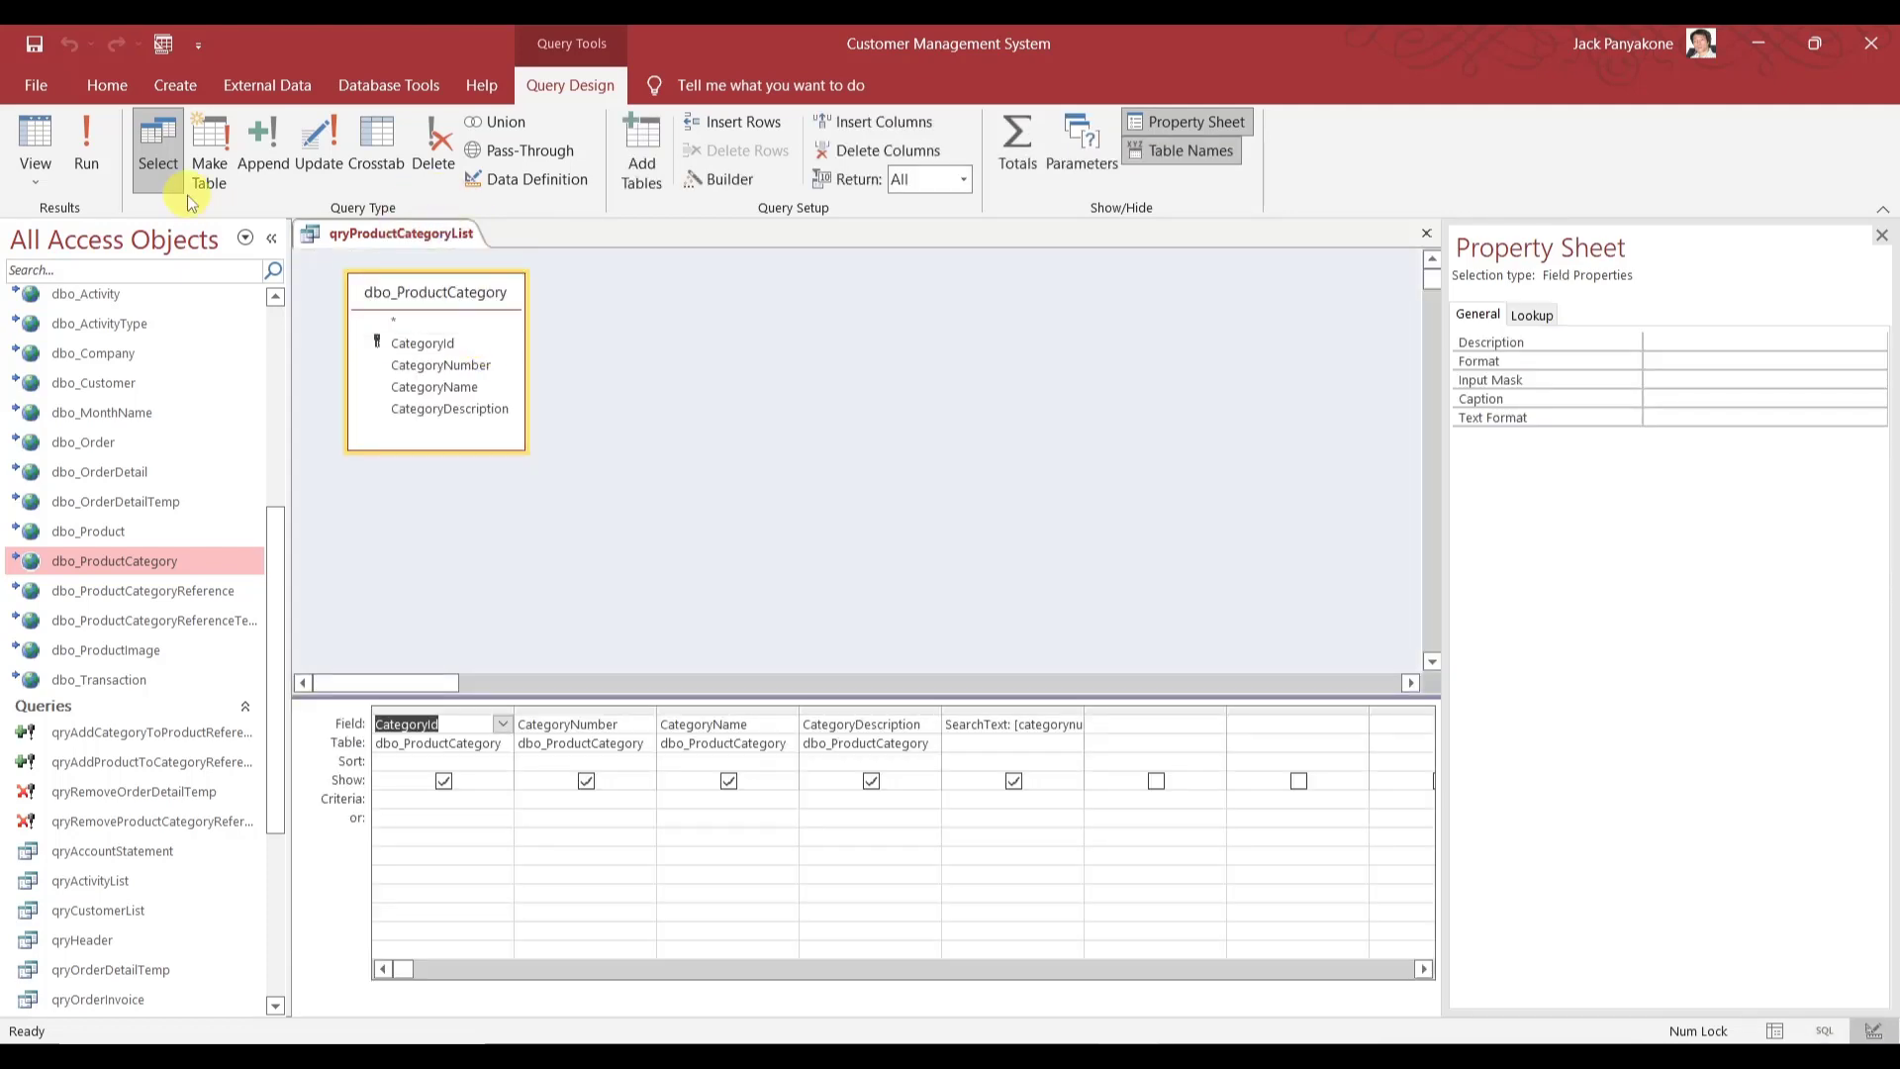
- Run qryProductCategoryList to check its records, then save and close the query
left_click(79, 140)
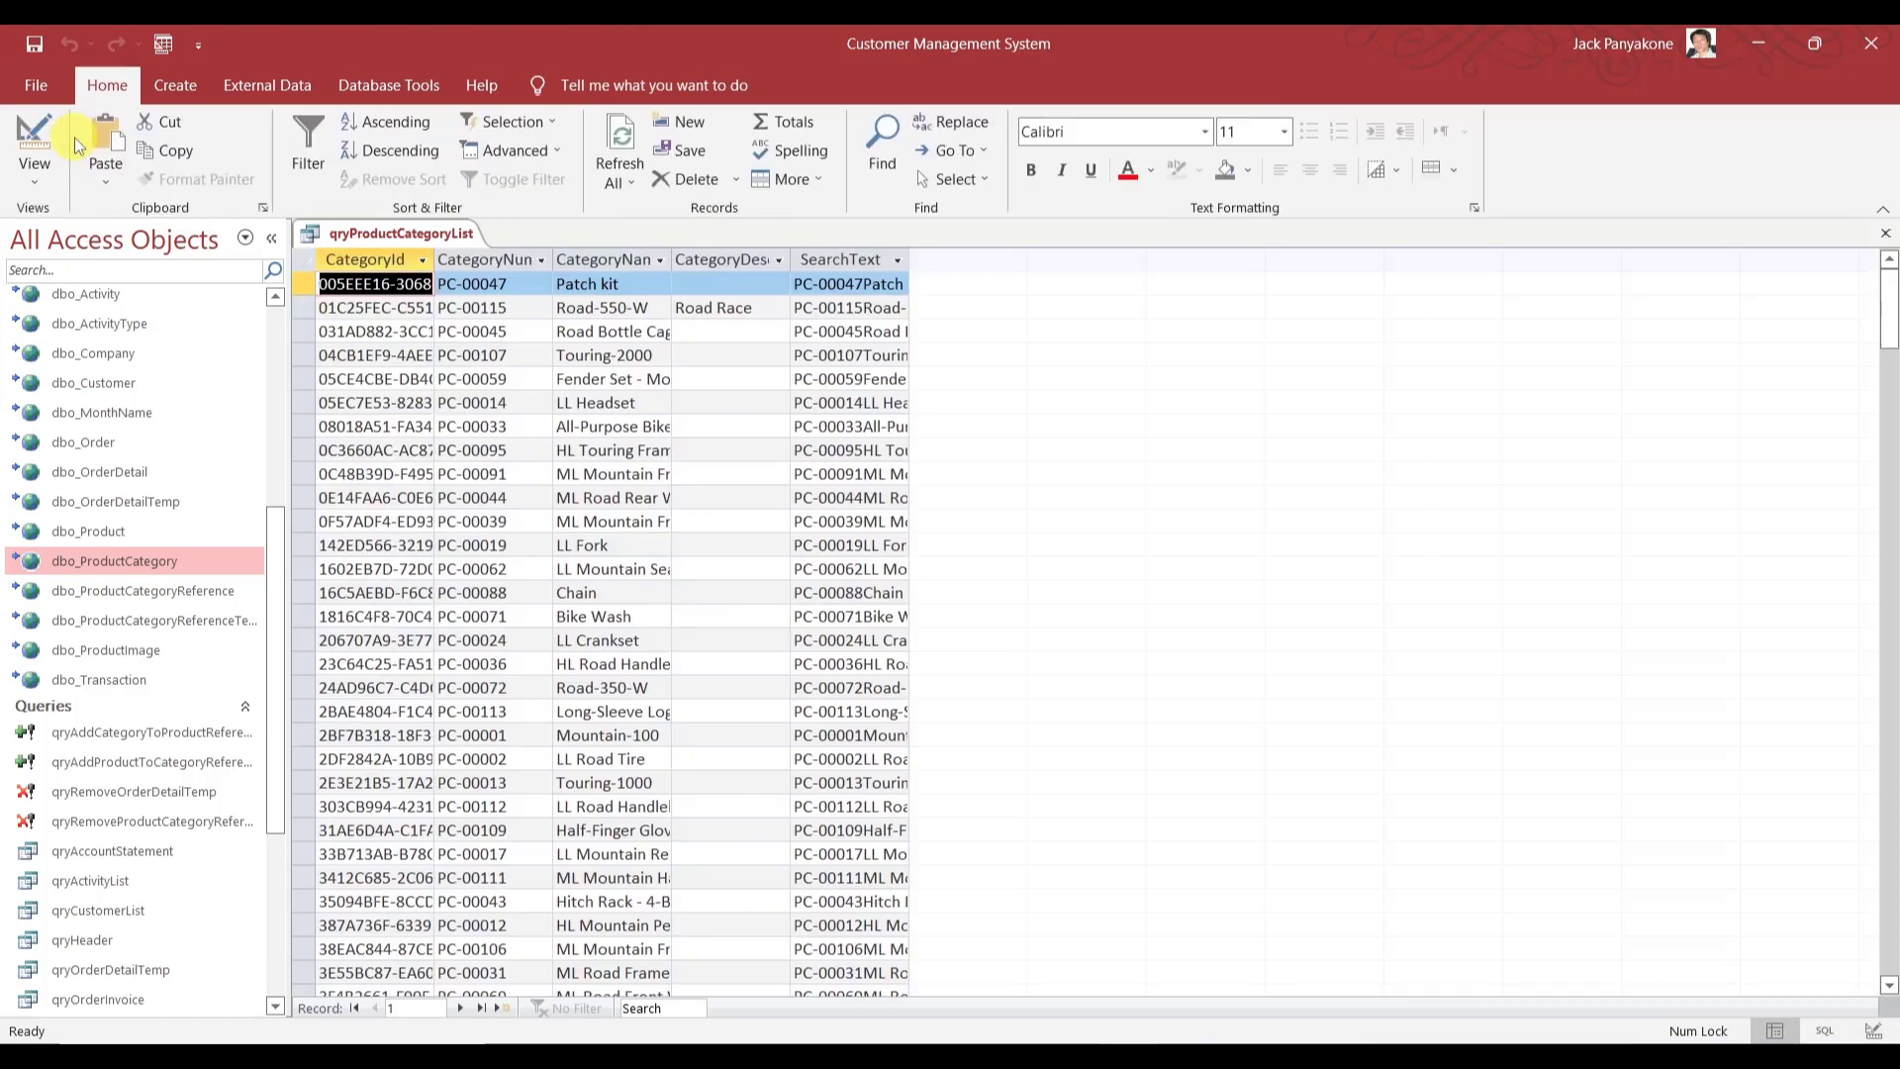
right_click(430, 239)
left_click(453, 255)
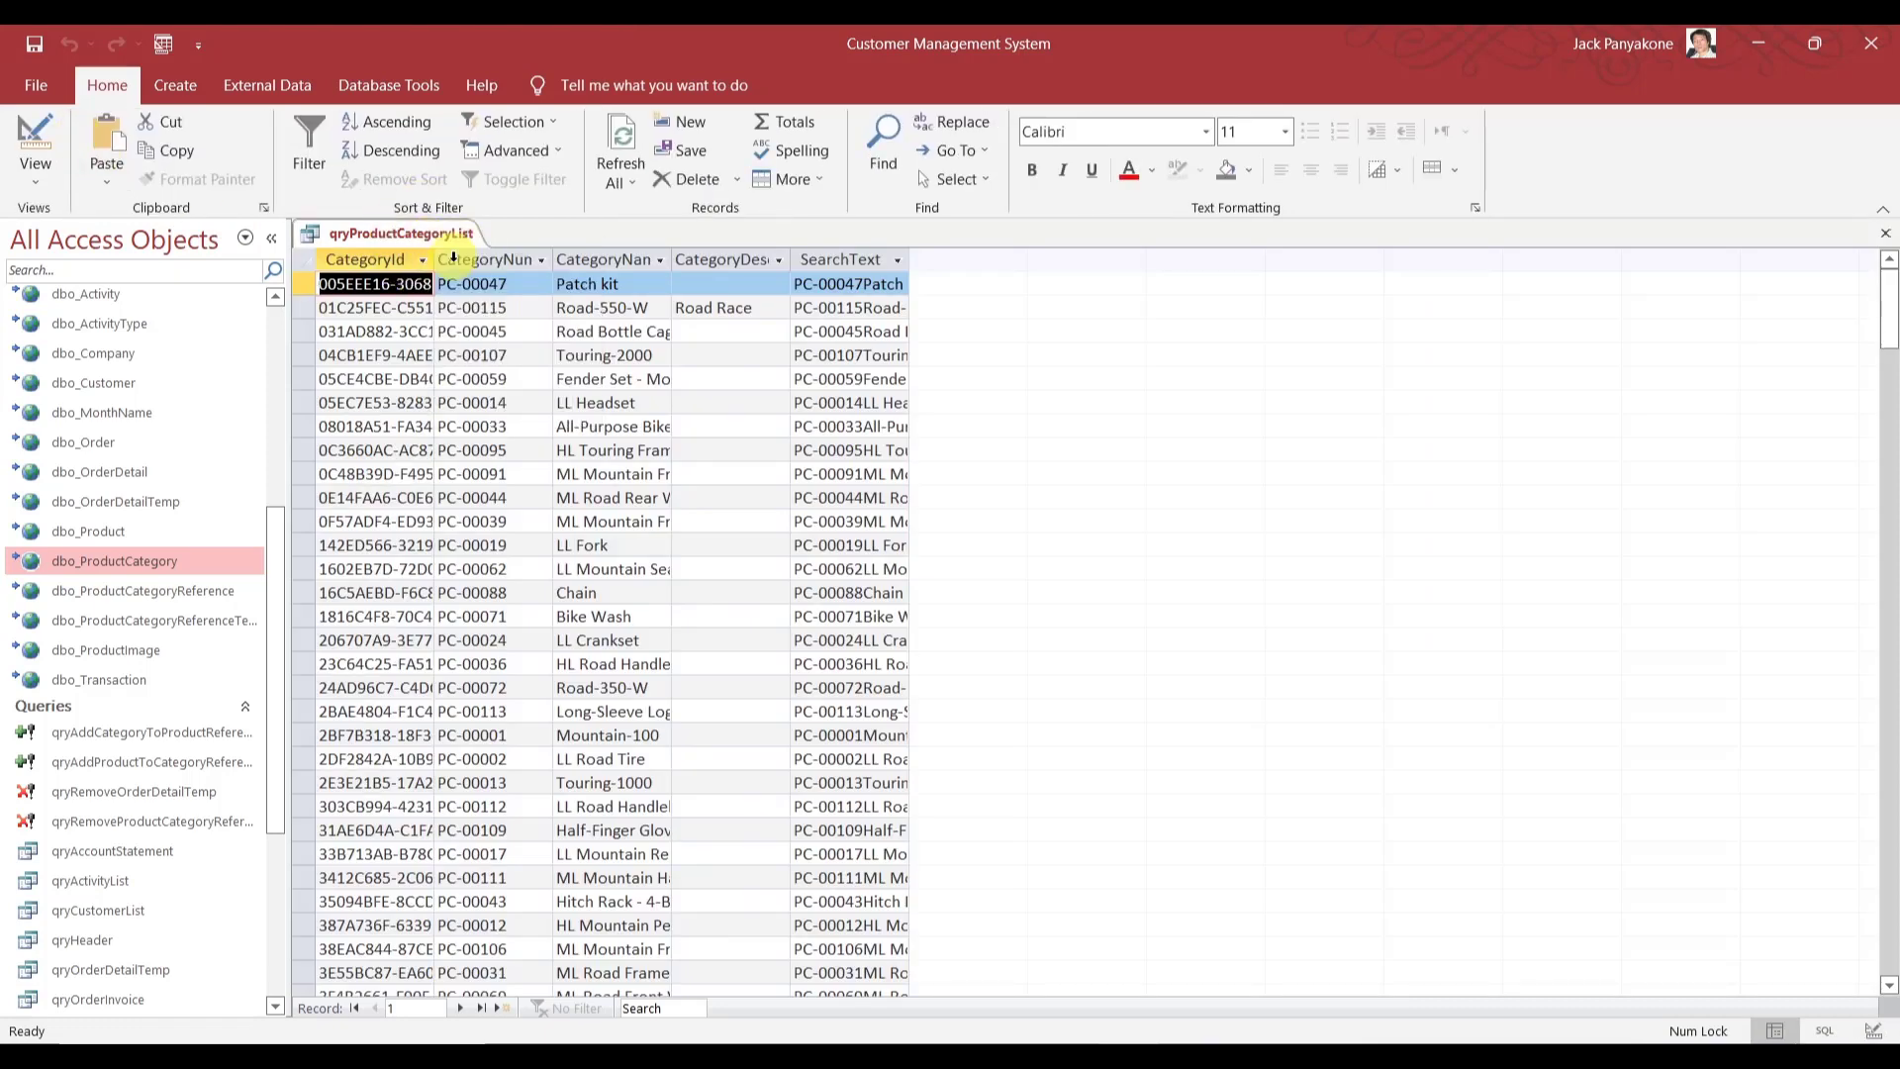
right_click(439, 246)
left_click(480, 315)
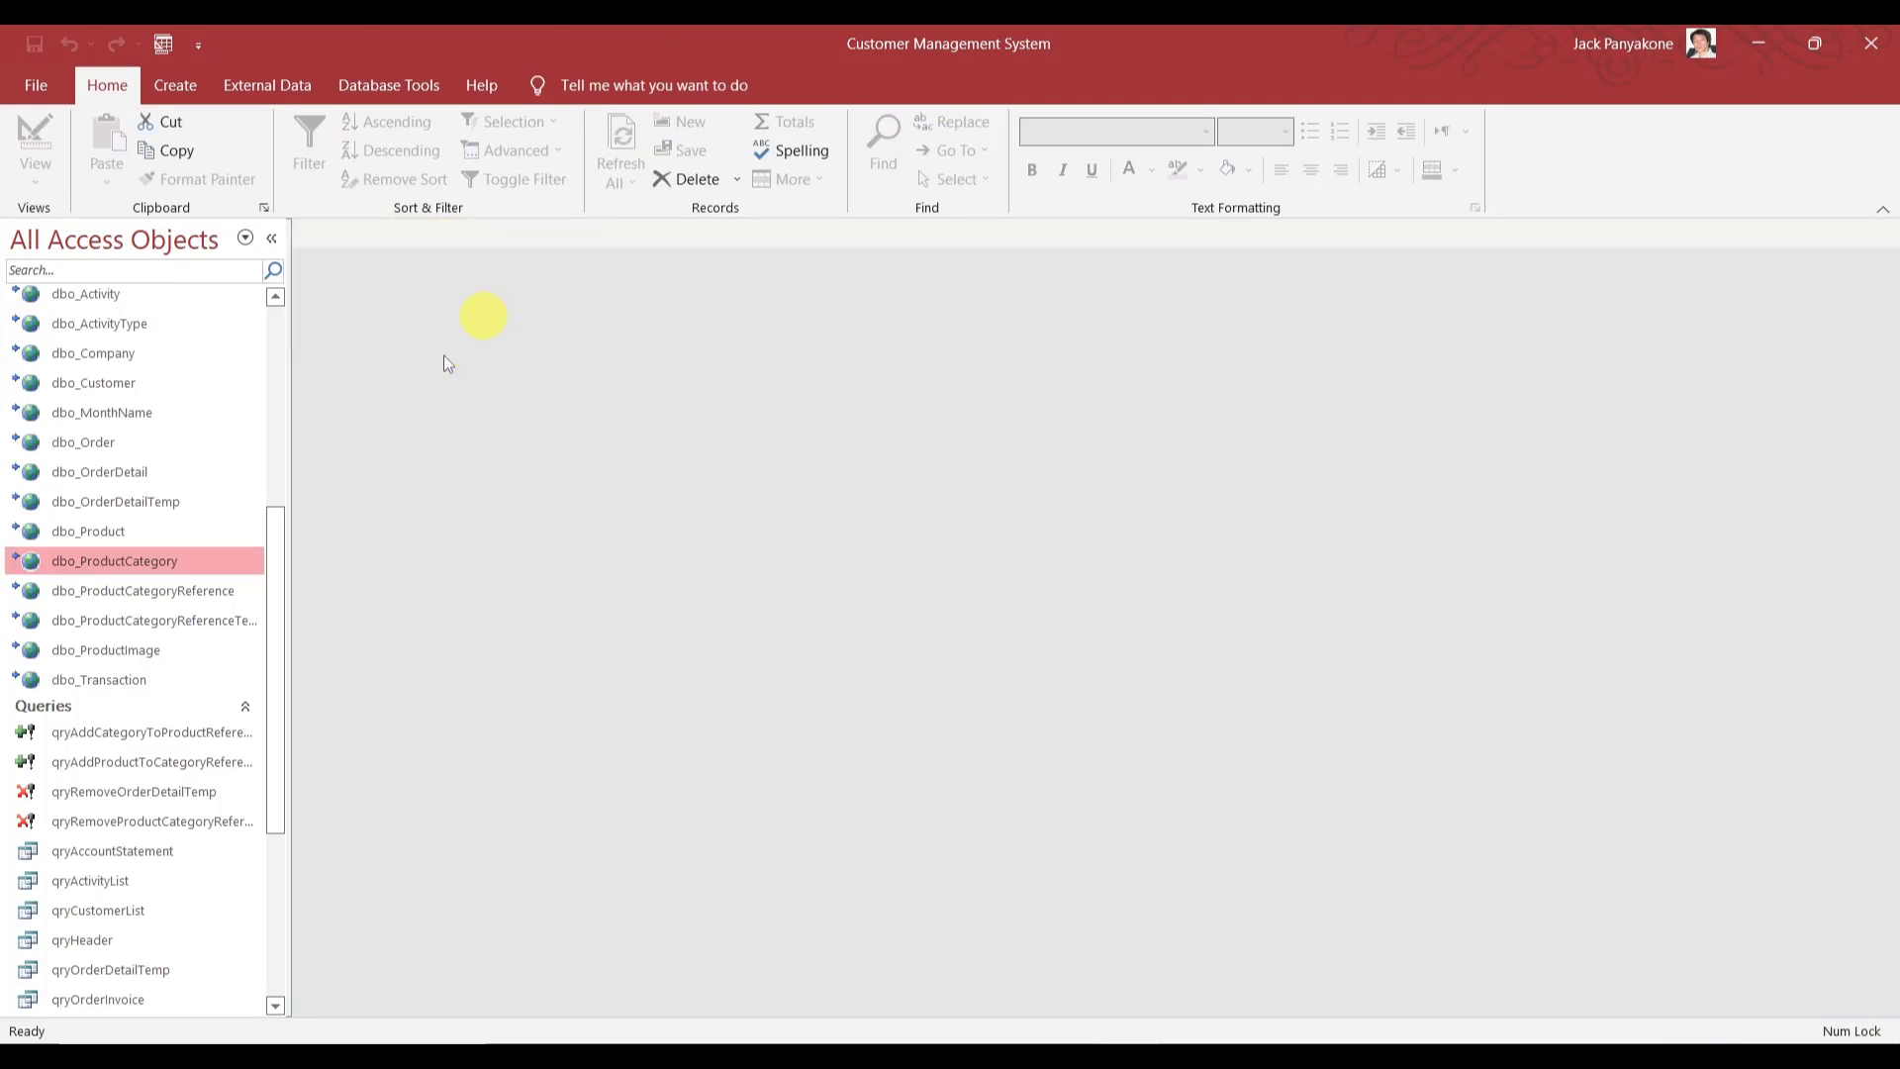
- Open qryProductByCategory in Design View and widen the CompanyCityState column to show more of its expression
left_click_drag(275, 551, 277, 737)
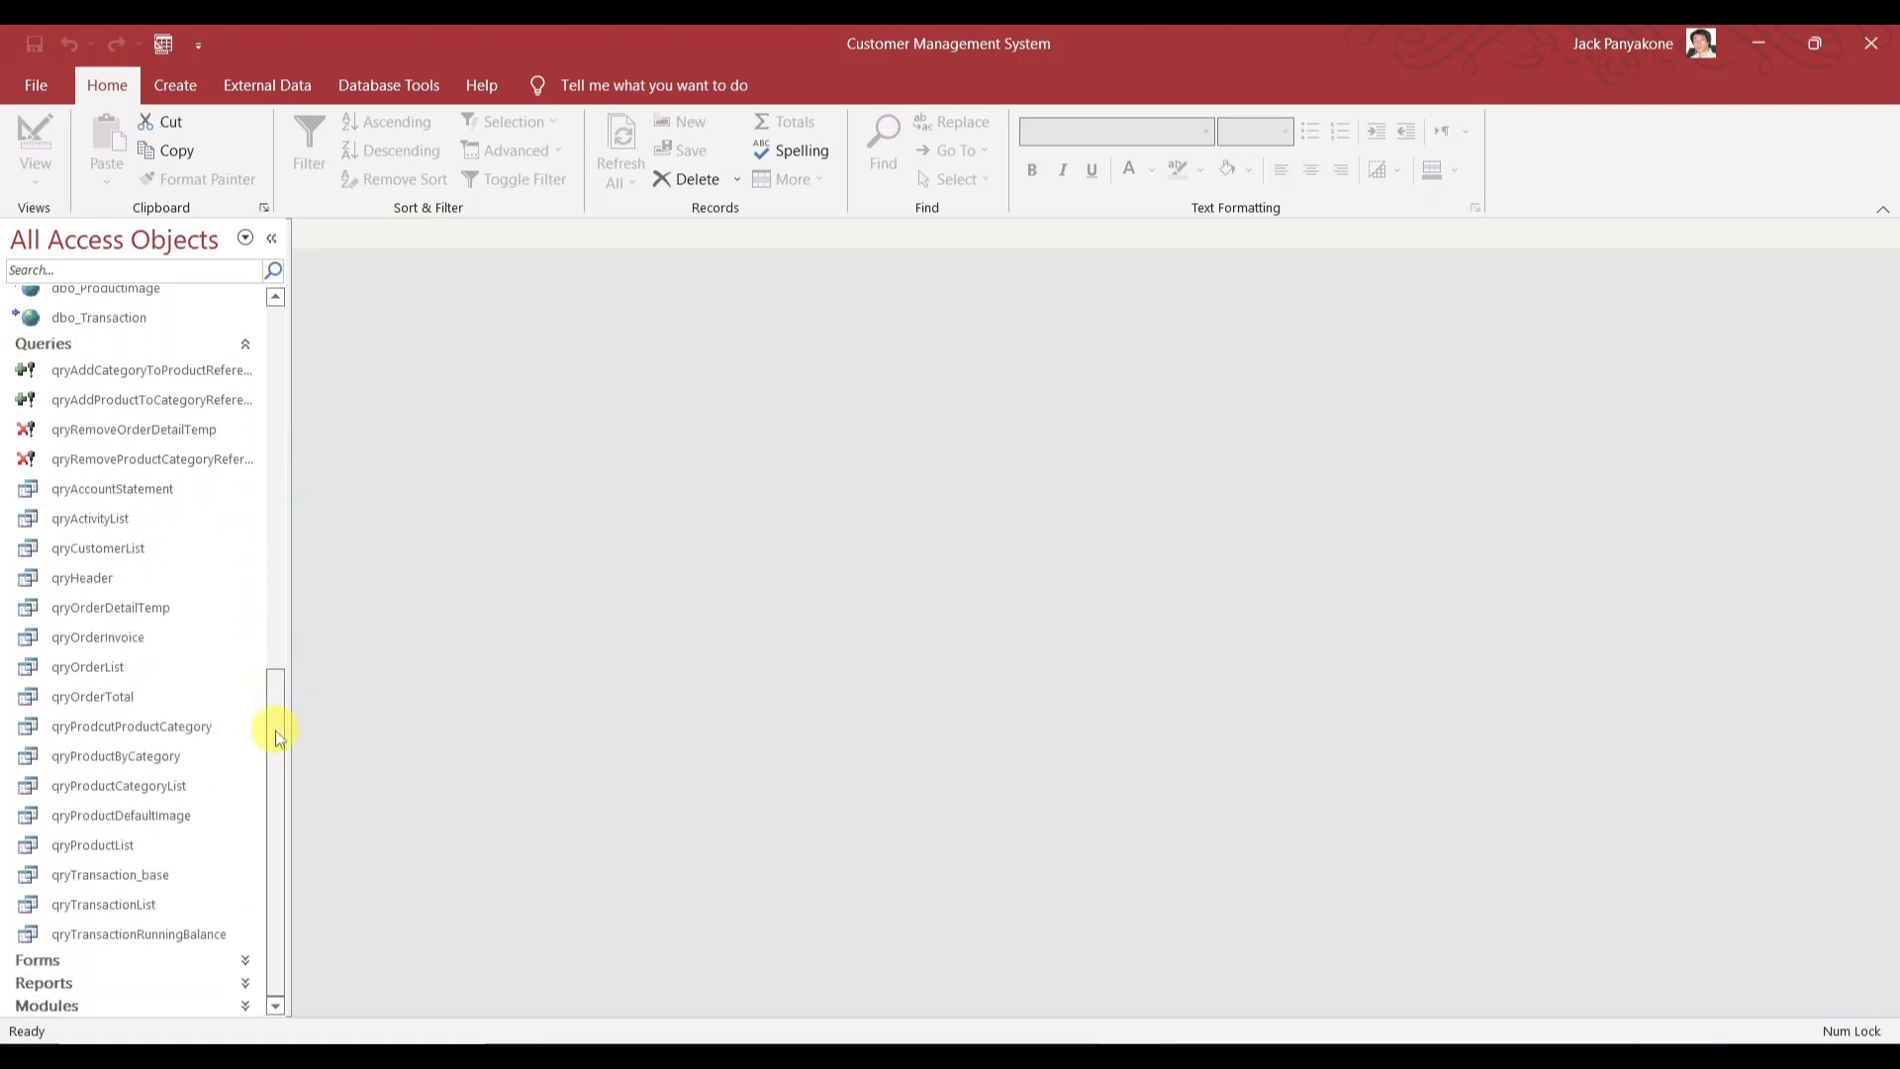
left_click(162, 758)
right_click(163, 758)
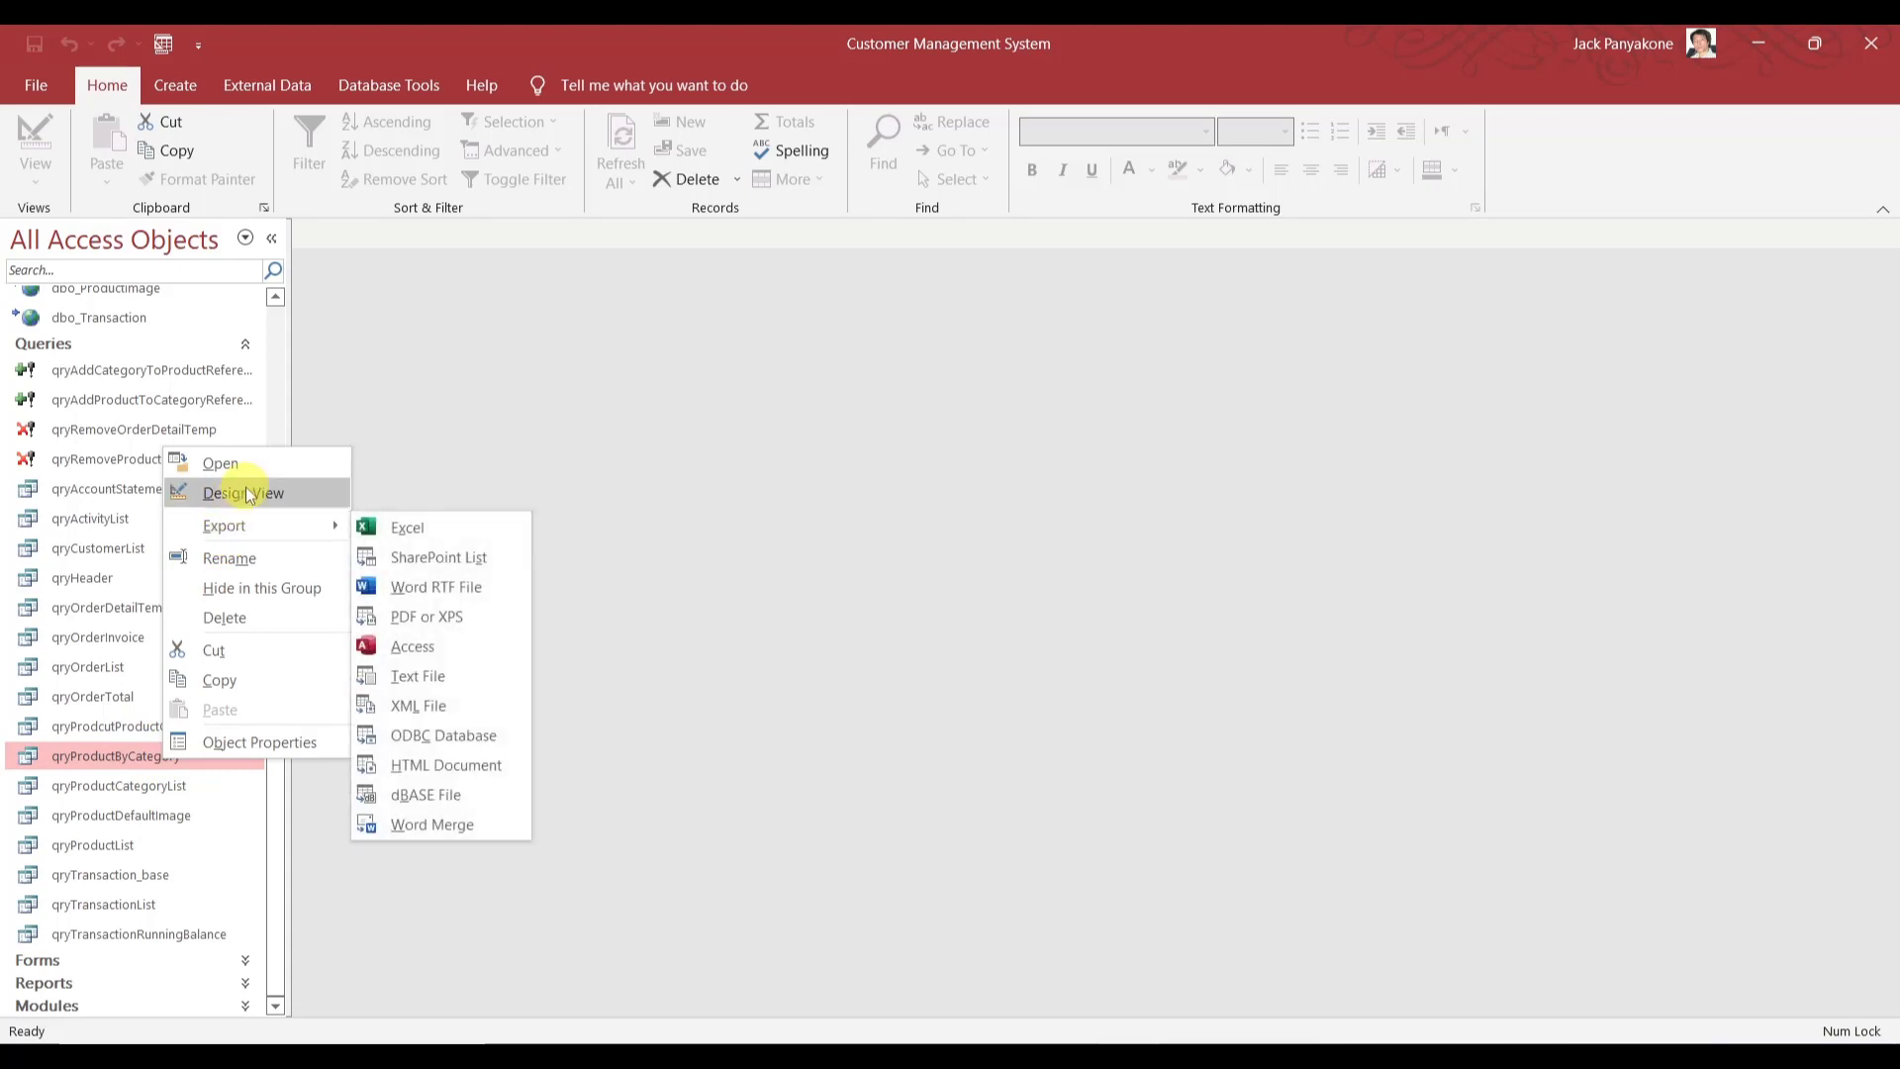
left_click(246, 493)
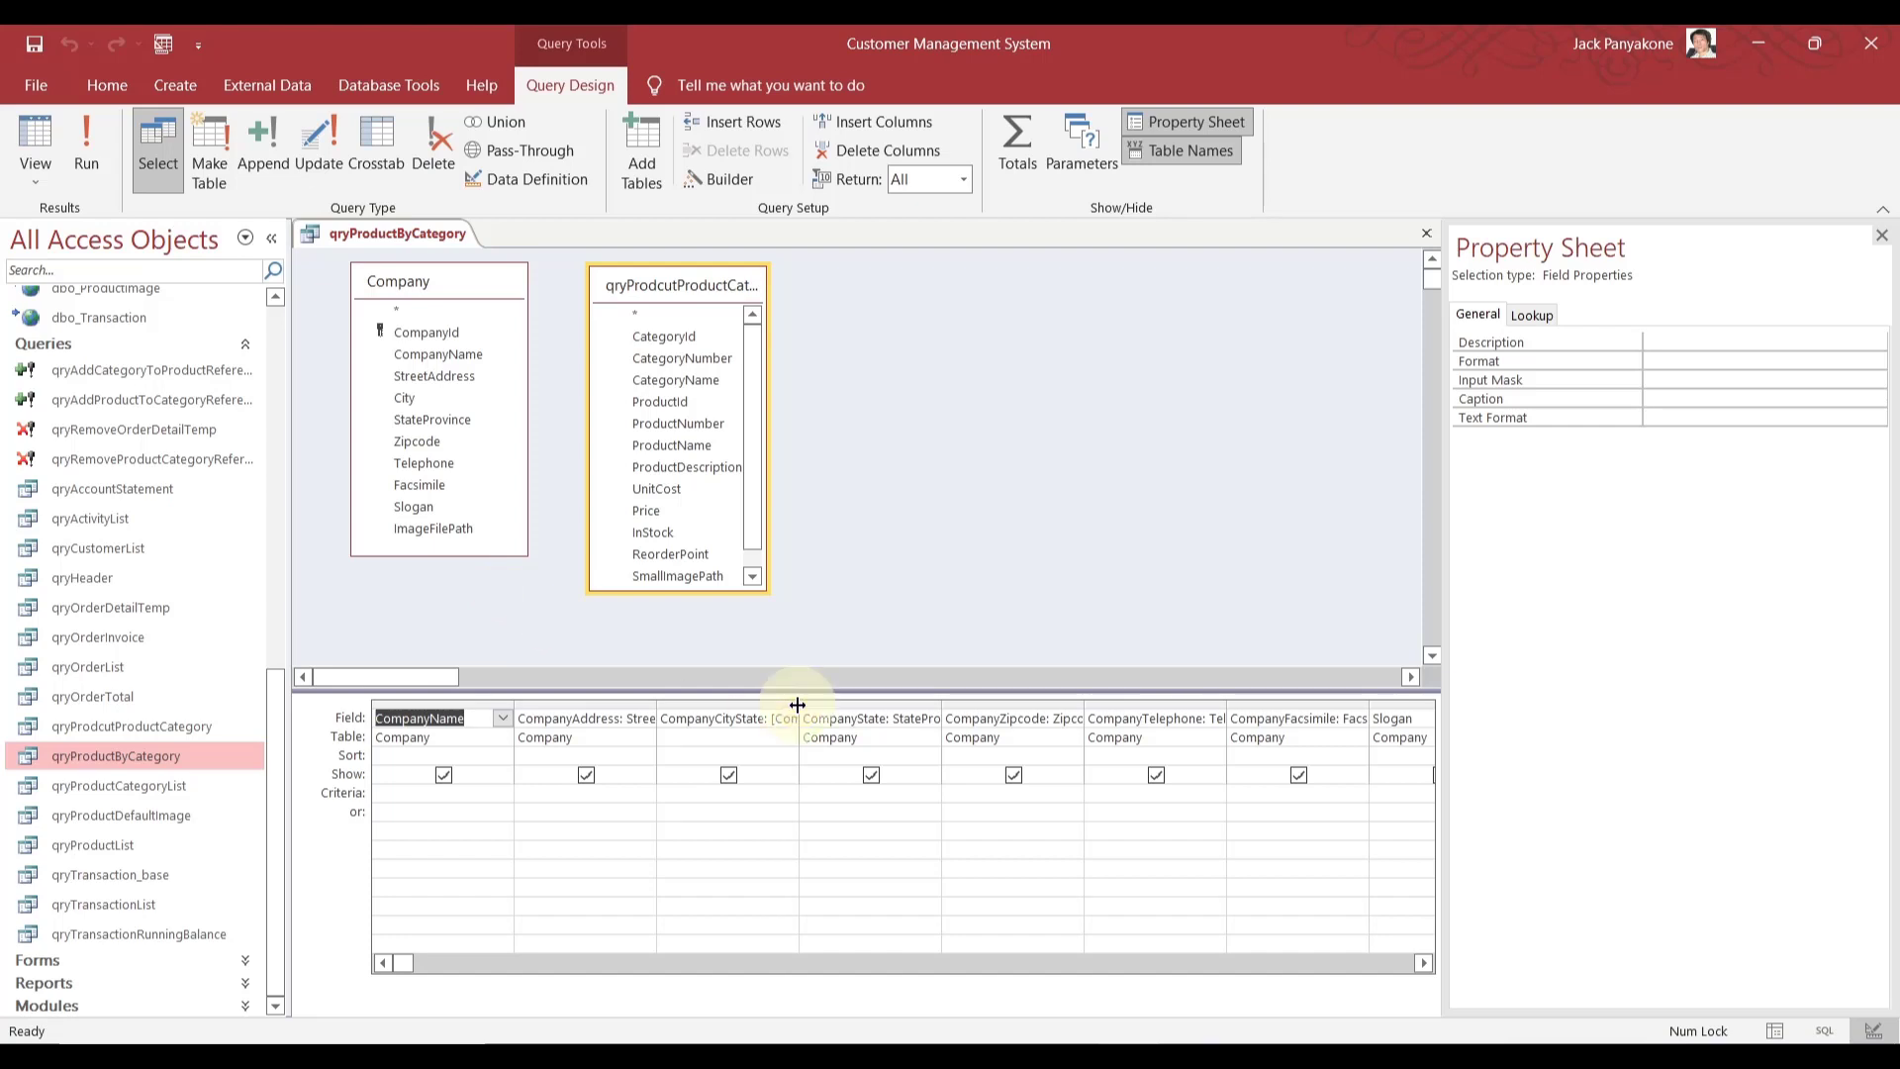
left_click_drag(798, 703, 907, 701)
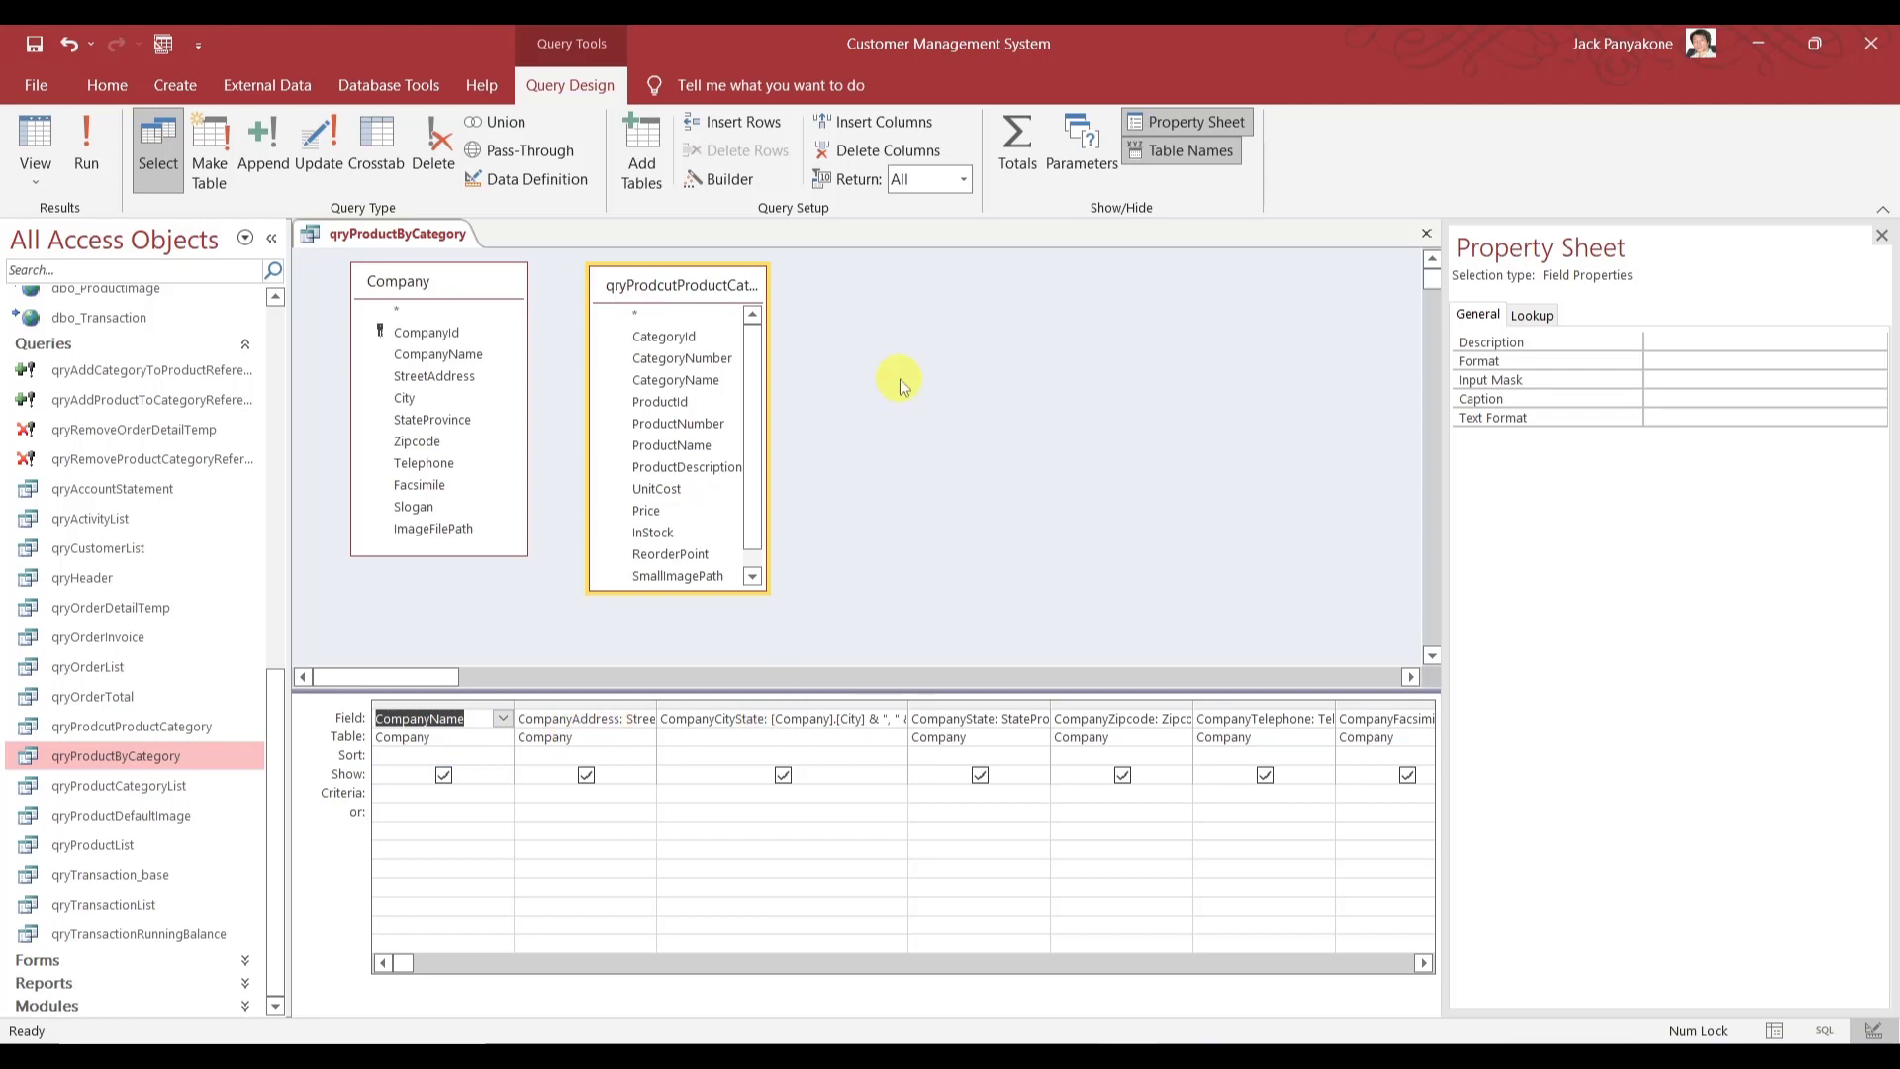
- In the query's SQL View, change Company to dbo_Company in the FROM clause and copy the new table name
right_click(936, 390)
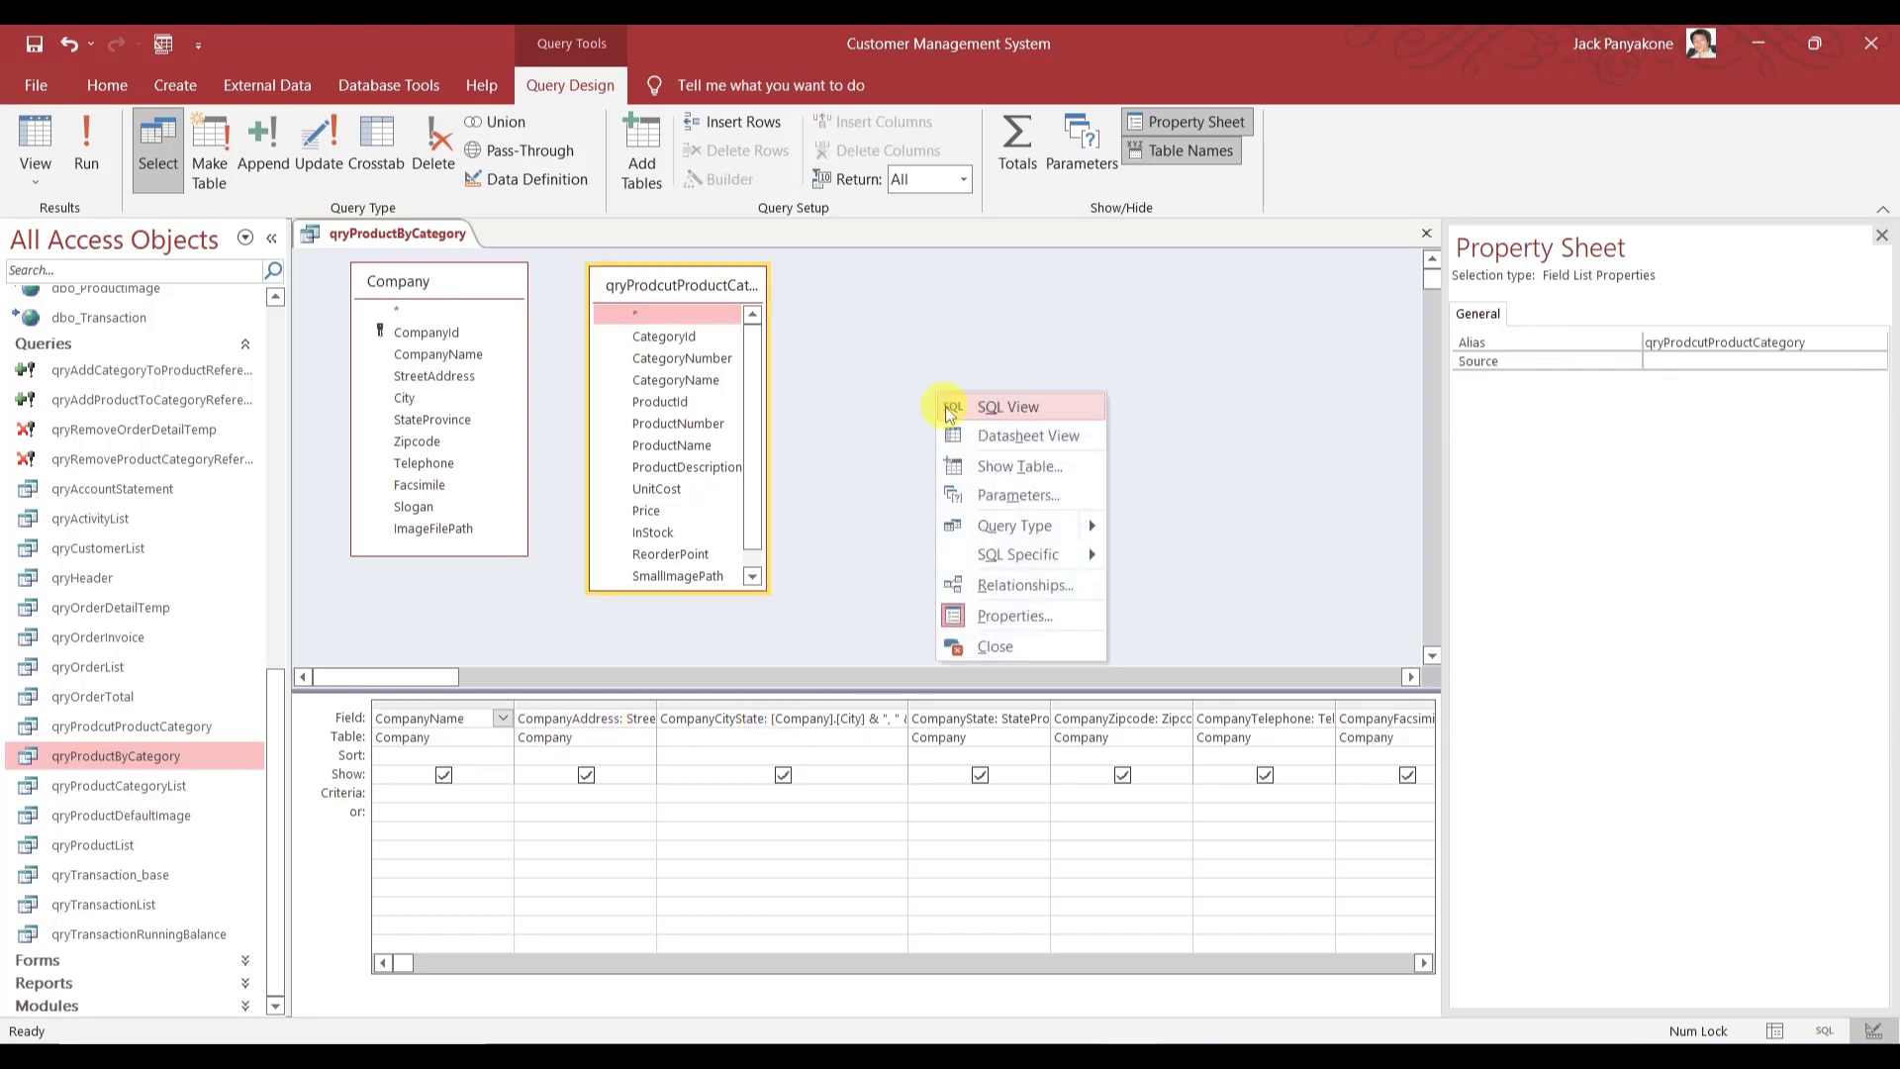
left_click(946, 407)
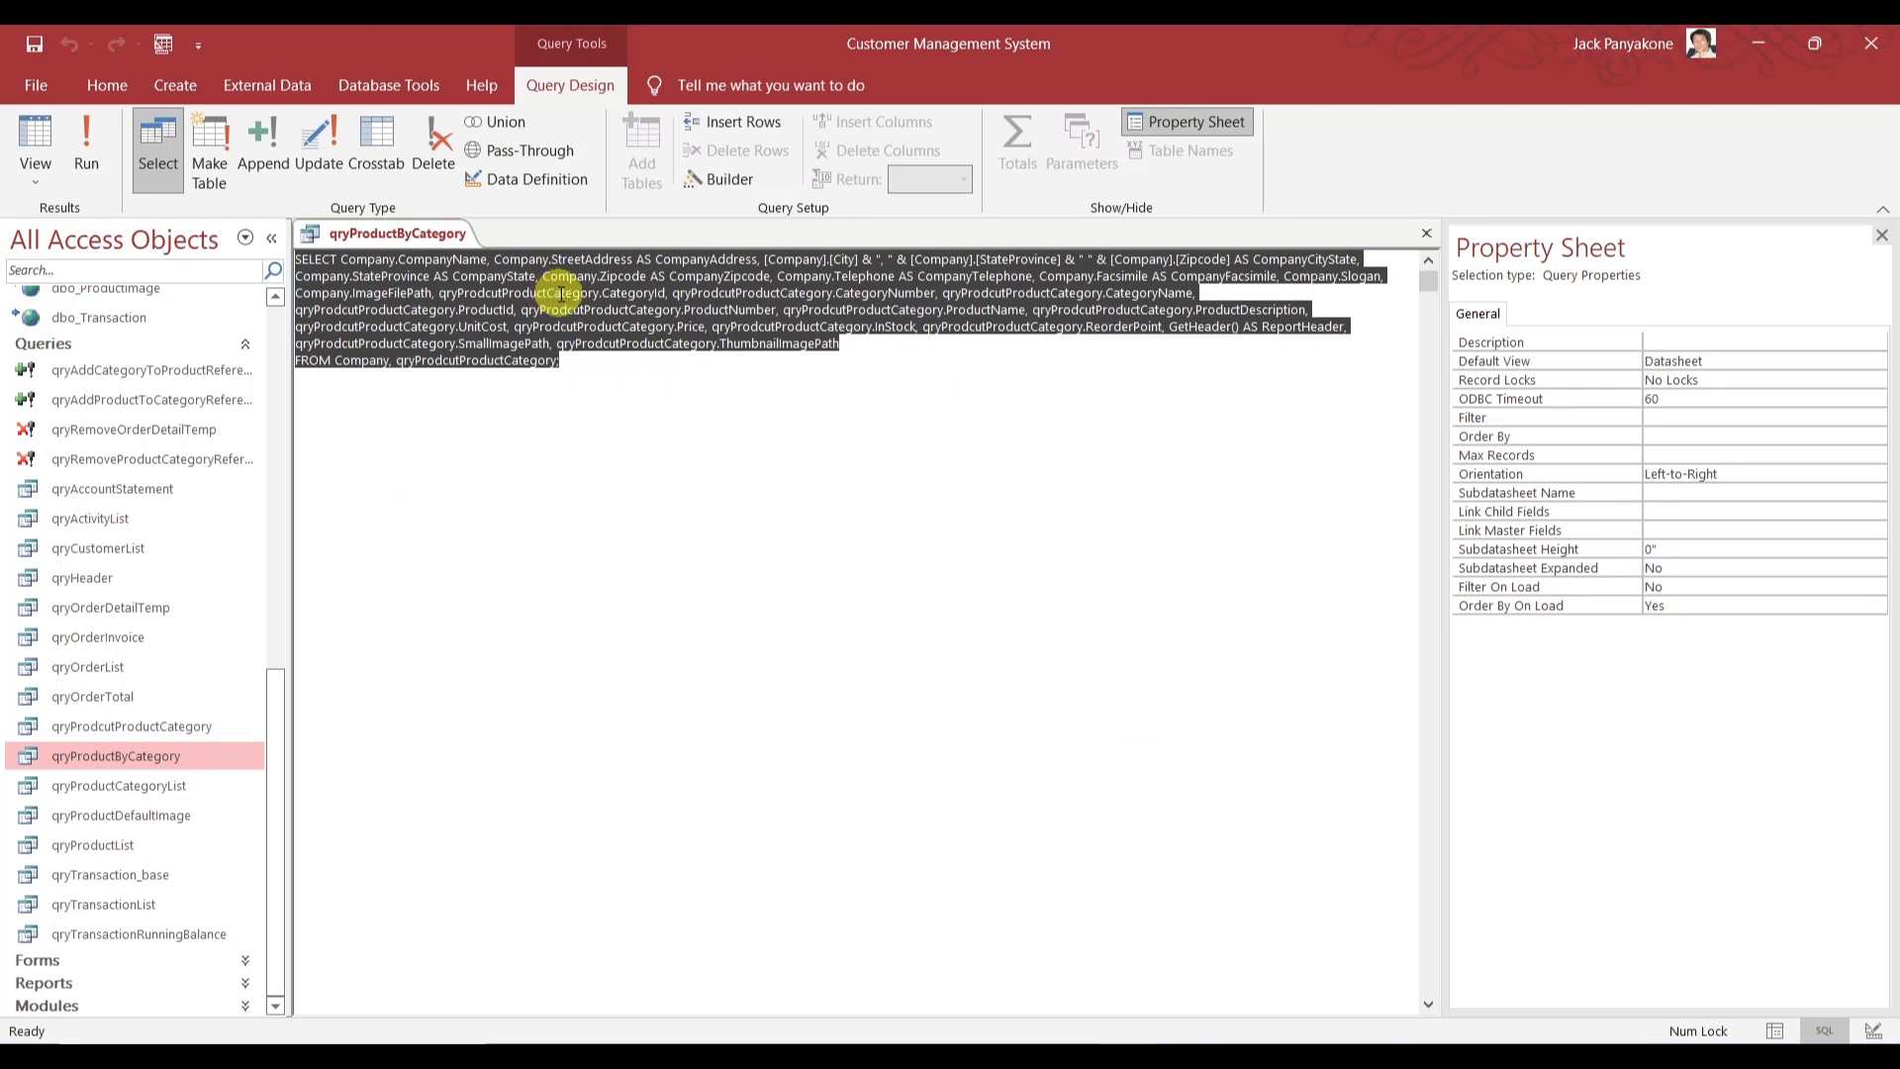
left_click(340, 359)
type("dbo")
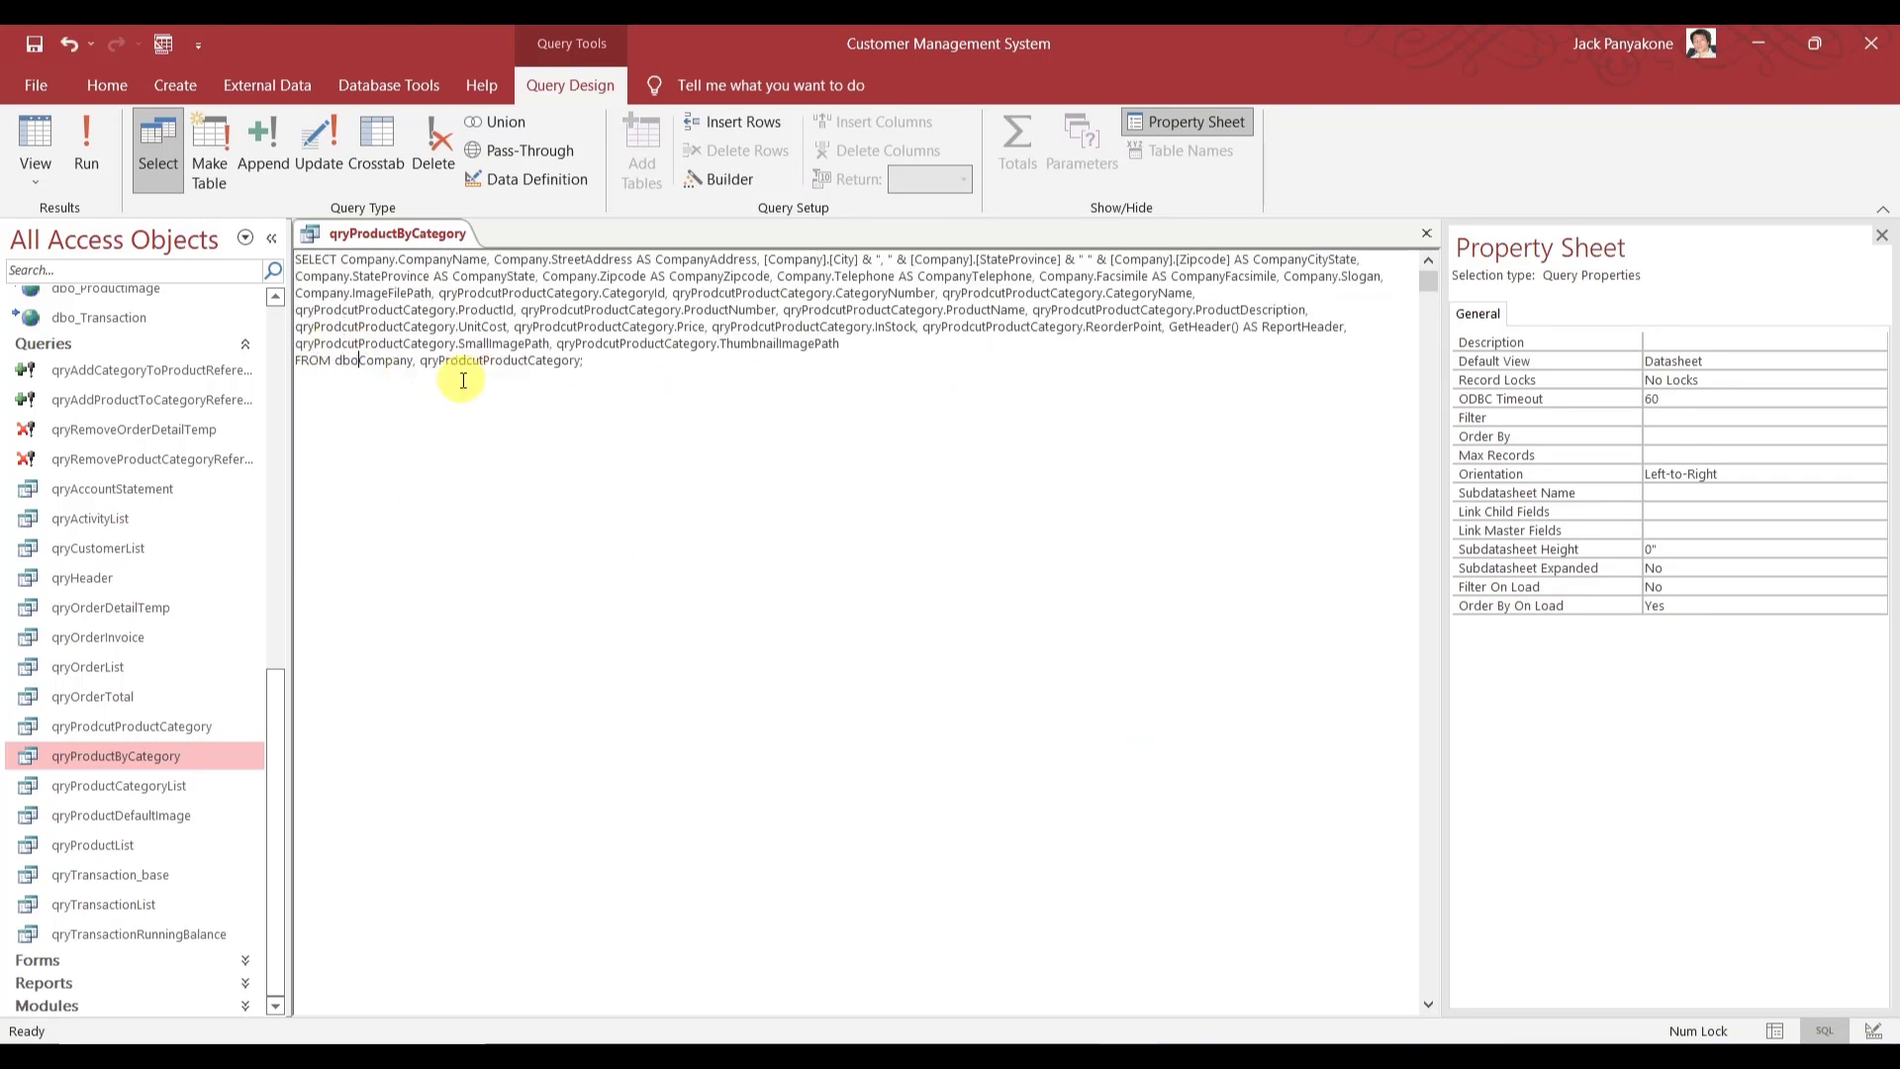
type("_")
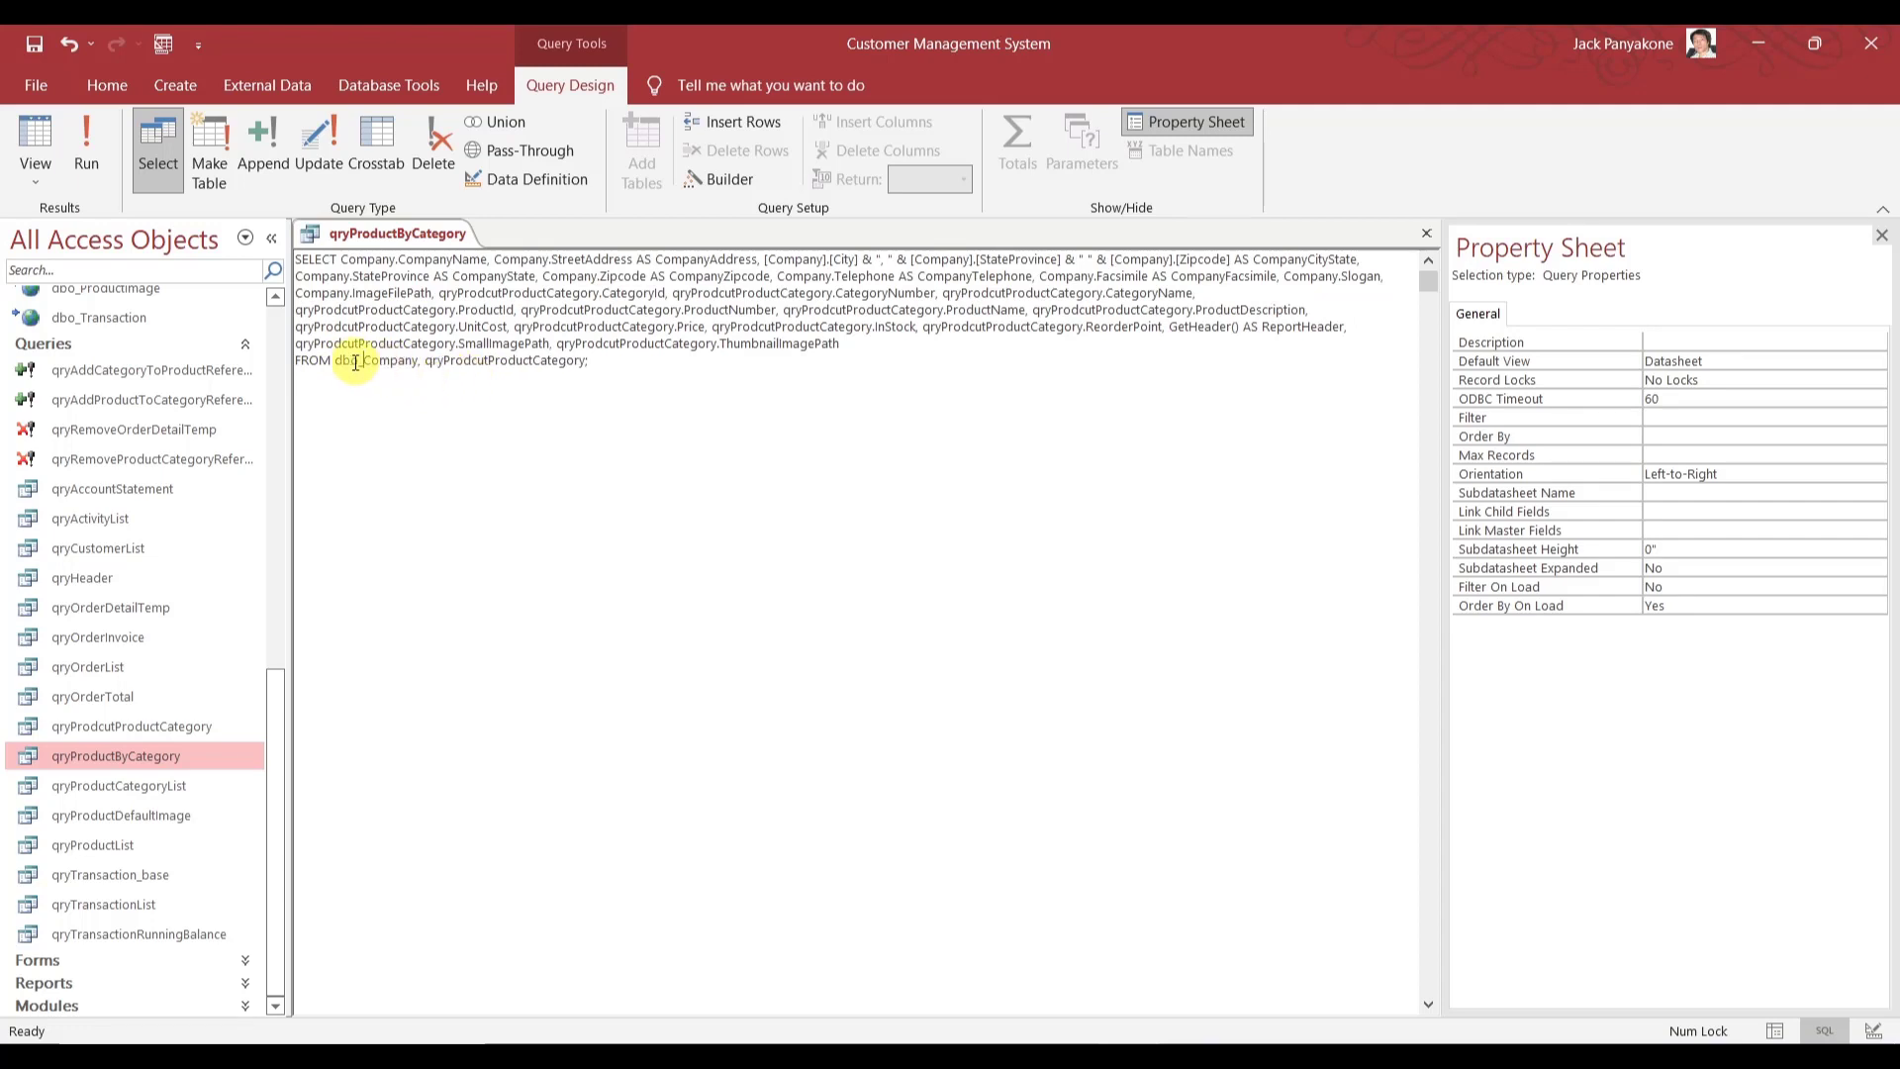
left_click_drag(336, 360, 417, 360)
key("ctrl+c")
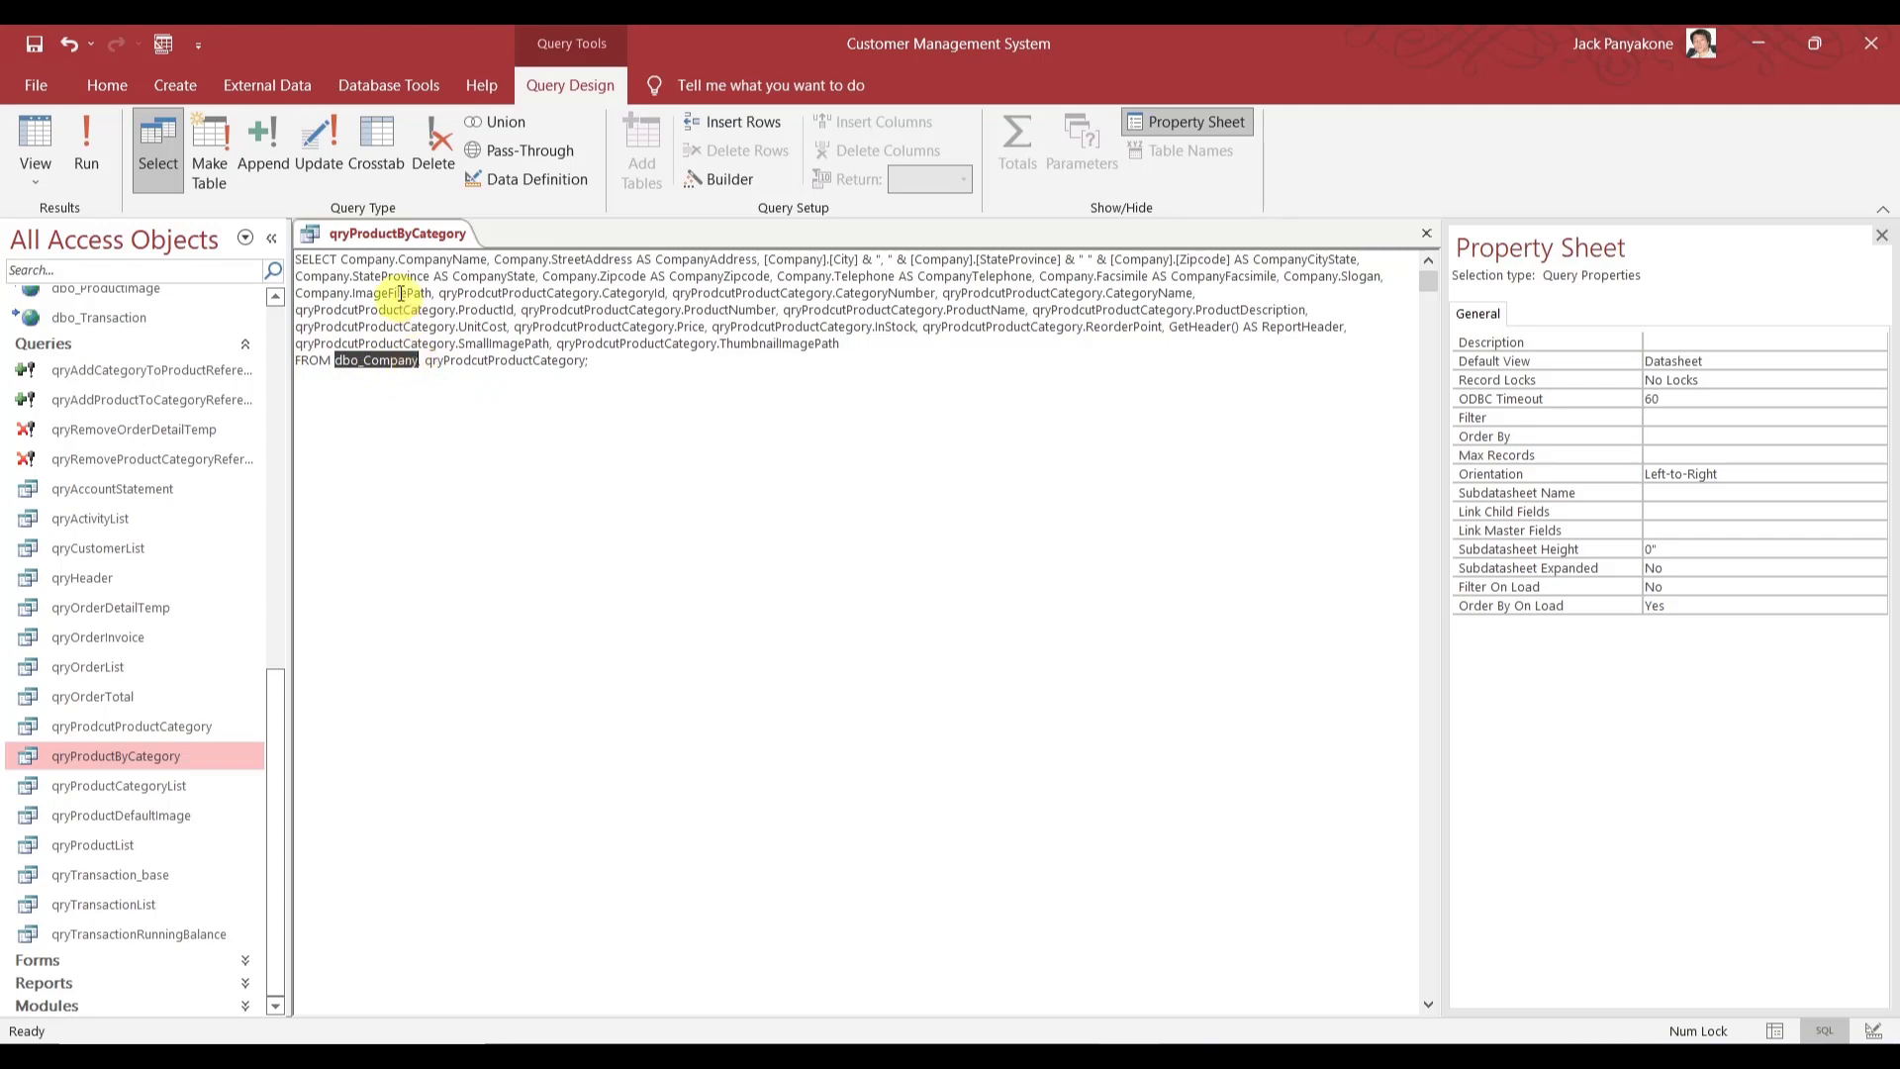
- Replace the Company table name with dbo_Company for the CompanyName and StreetAddress fields and all three parts of the CompanyCityState expression
double_click(386, 260)
key("ctrl+v")
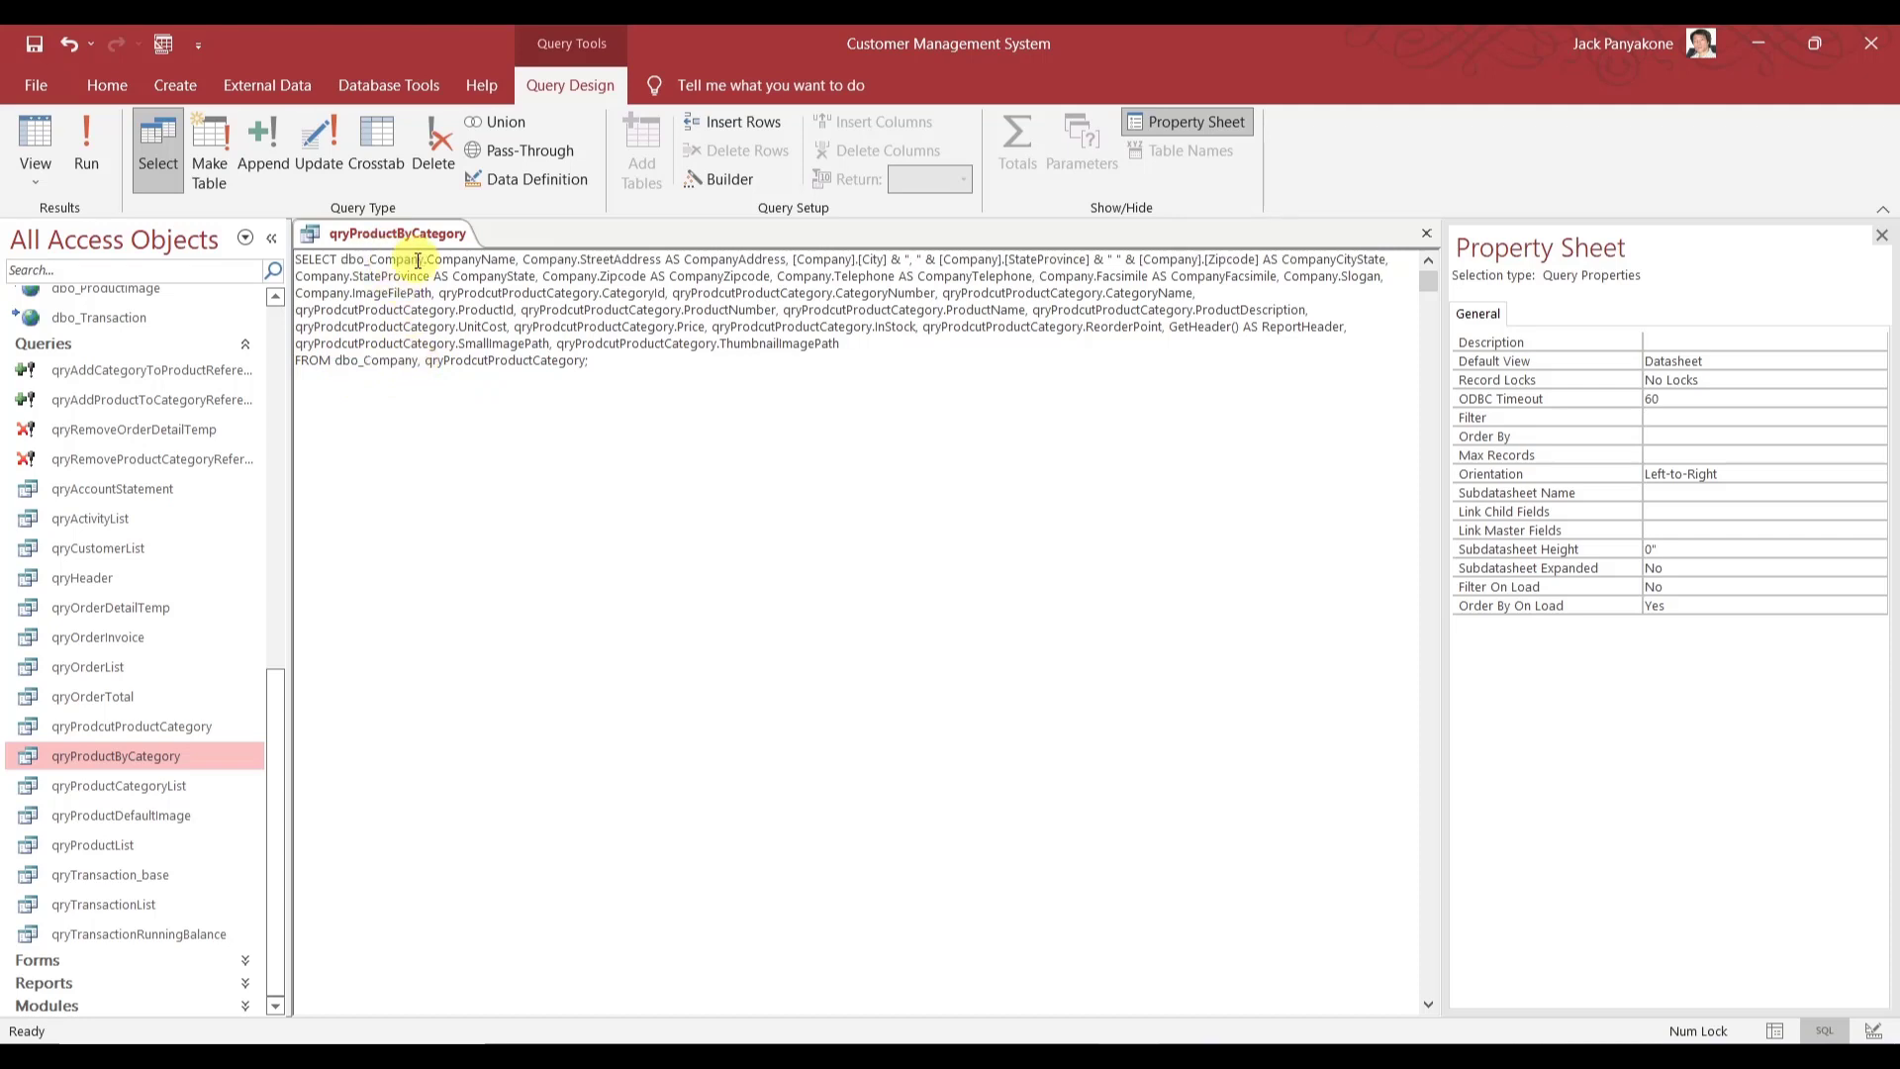
double_click(541, 259)
key("ctrl+v")
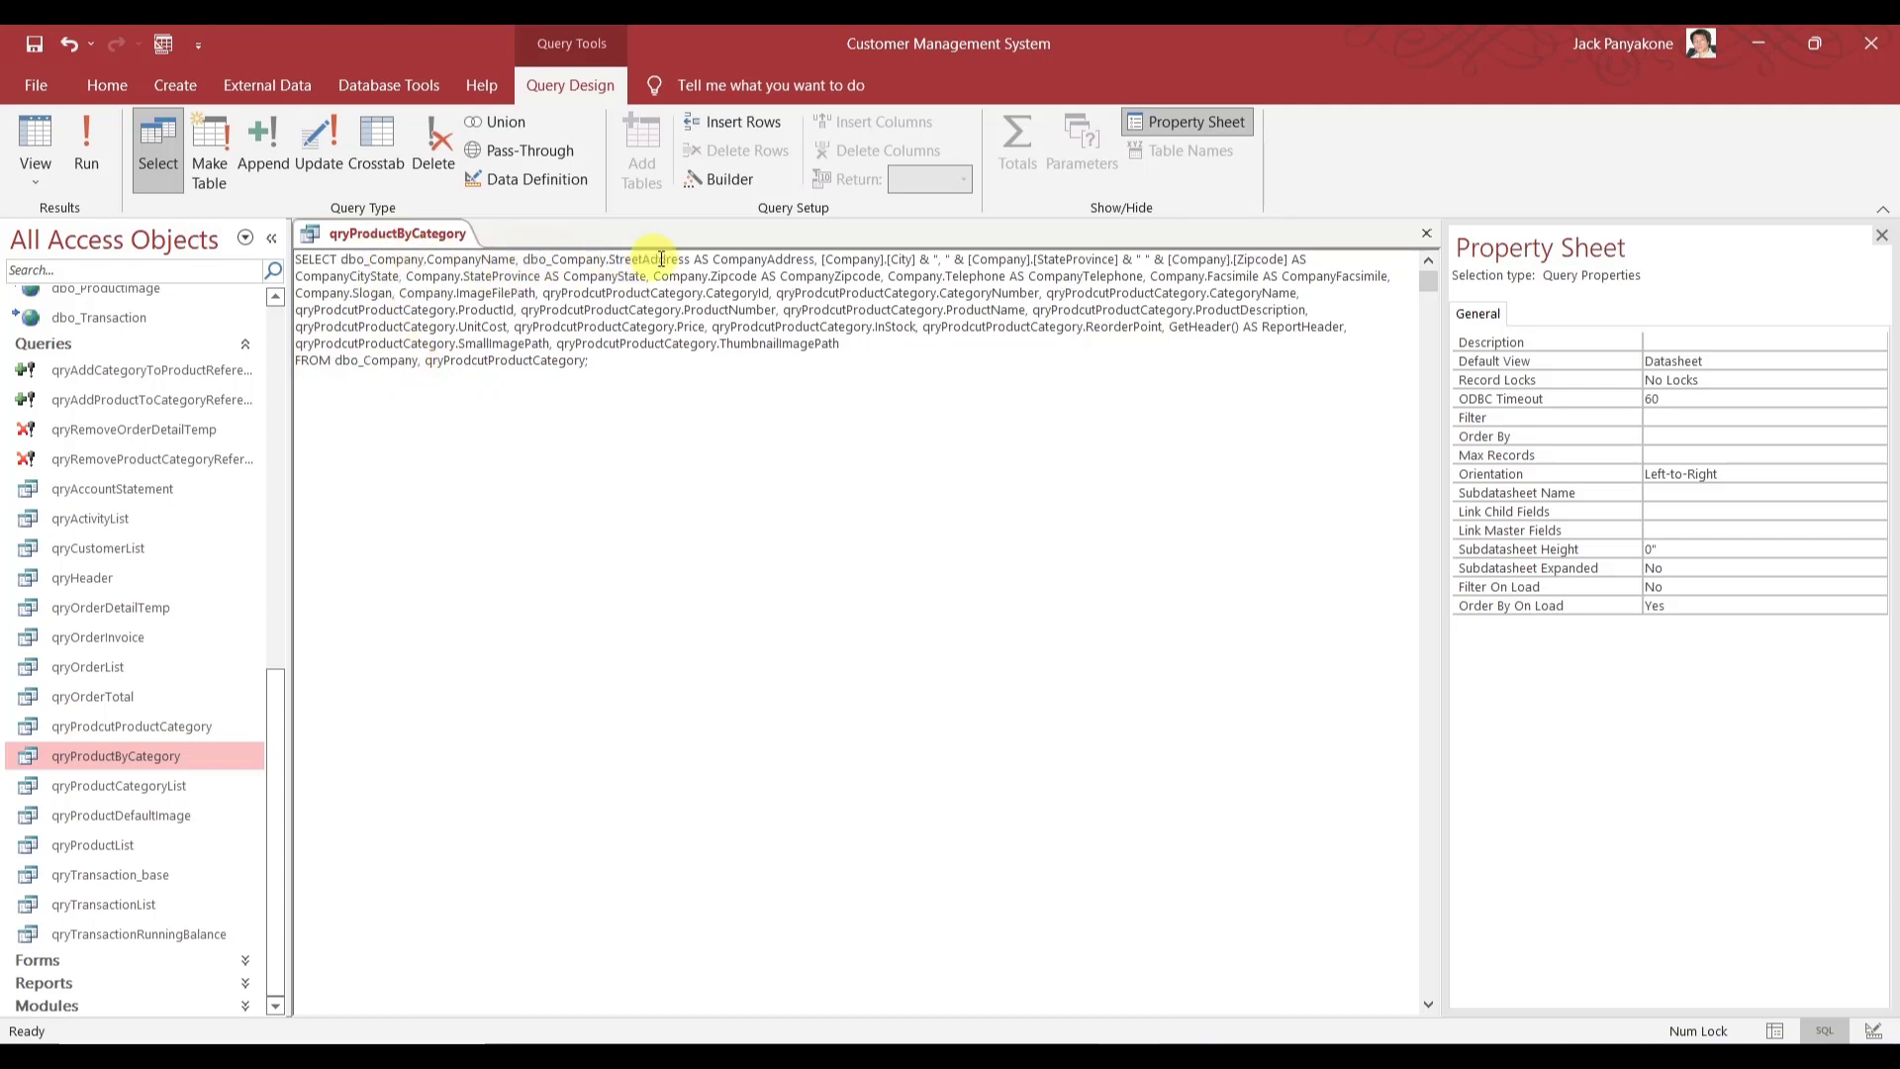
double_click(841, 259)
key("ctrl+v")
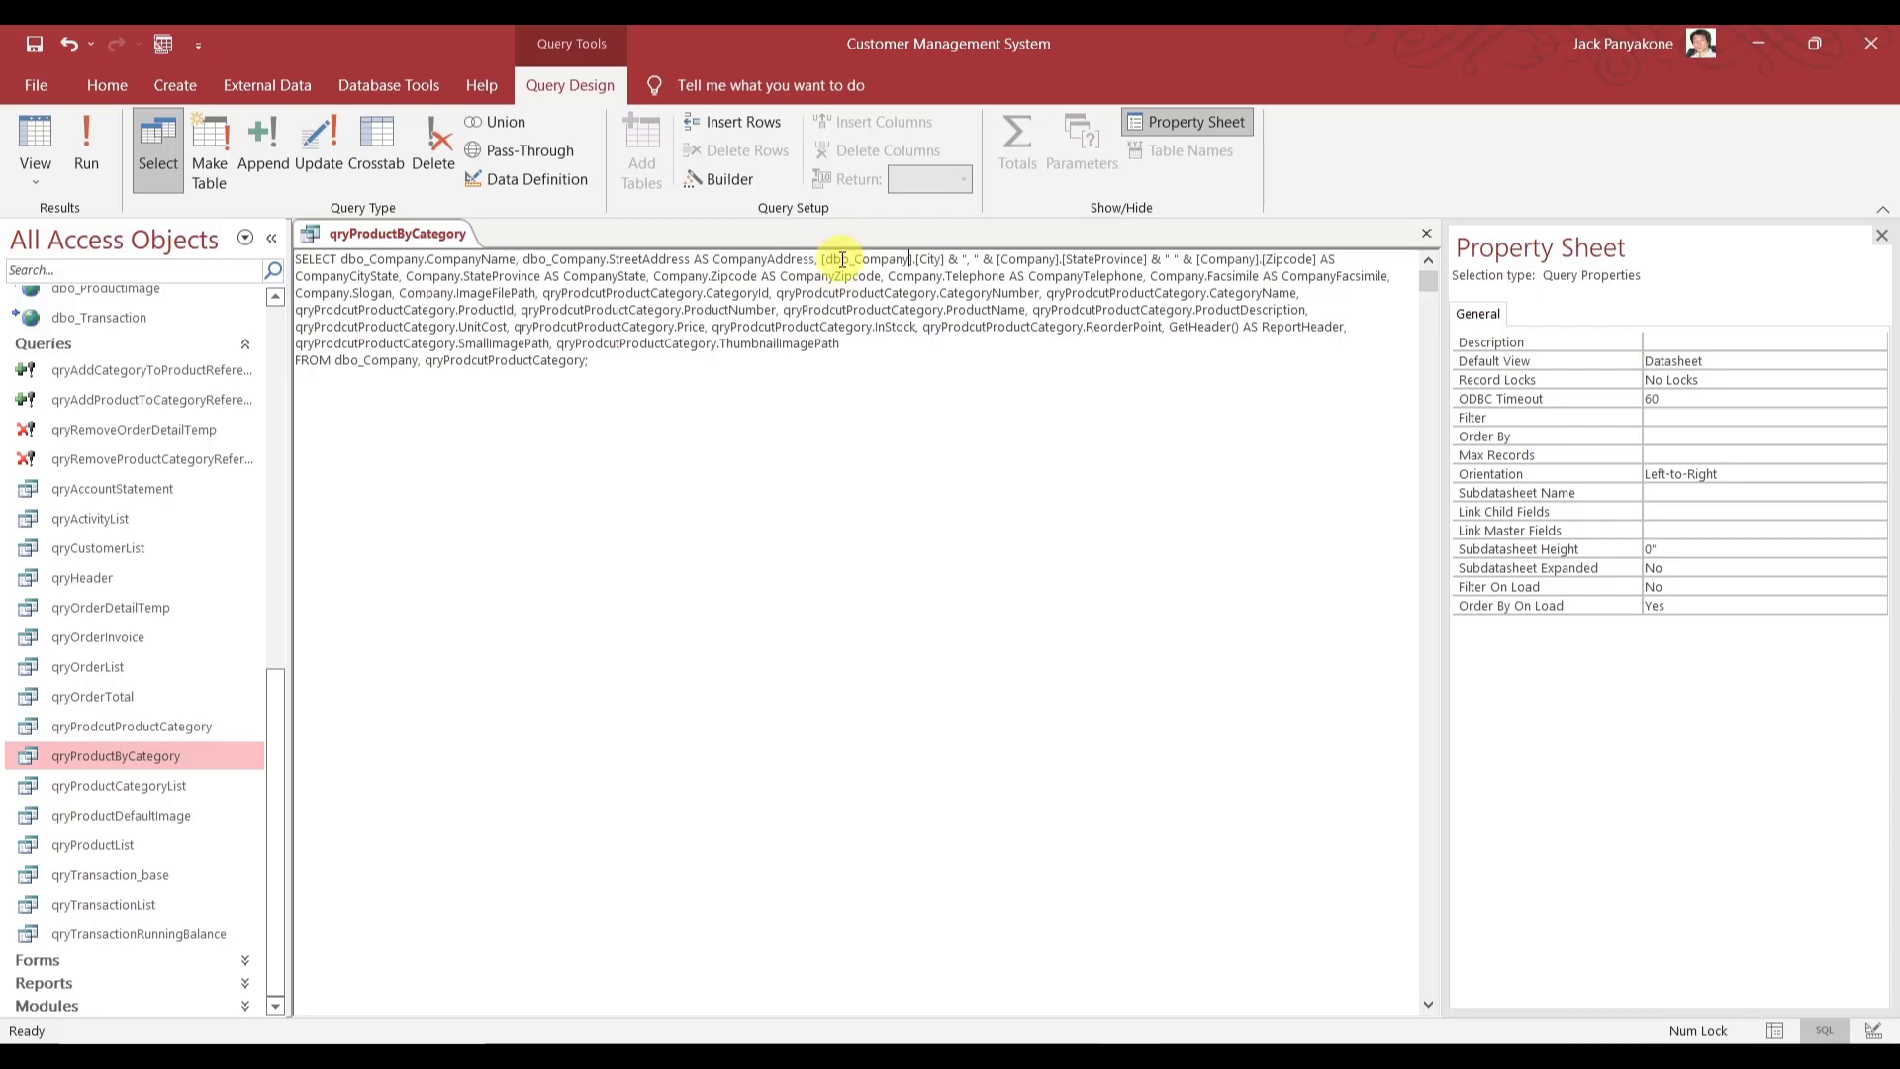
double_click(1031, 261)
key("ctrl+v")
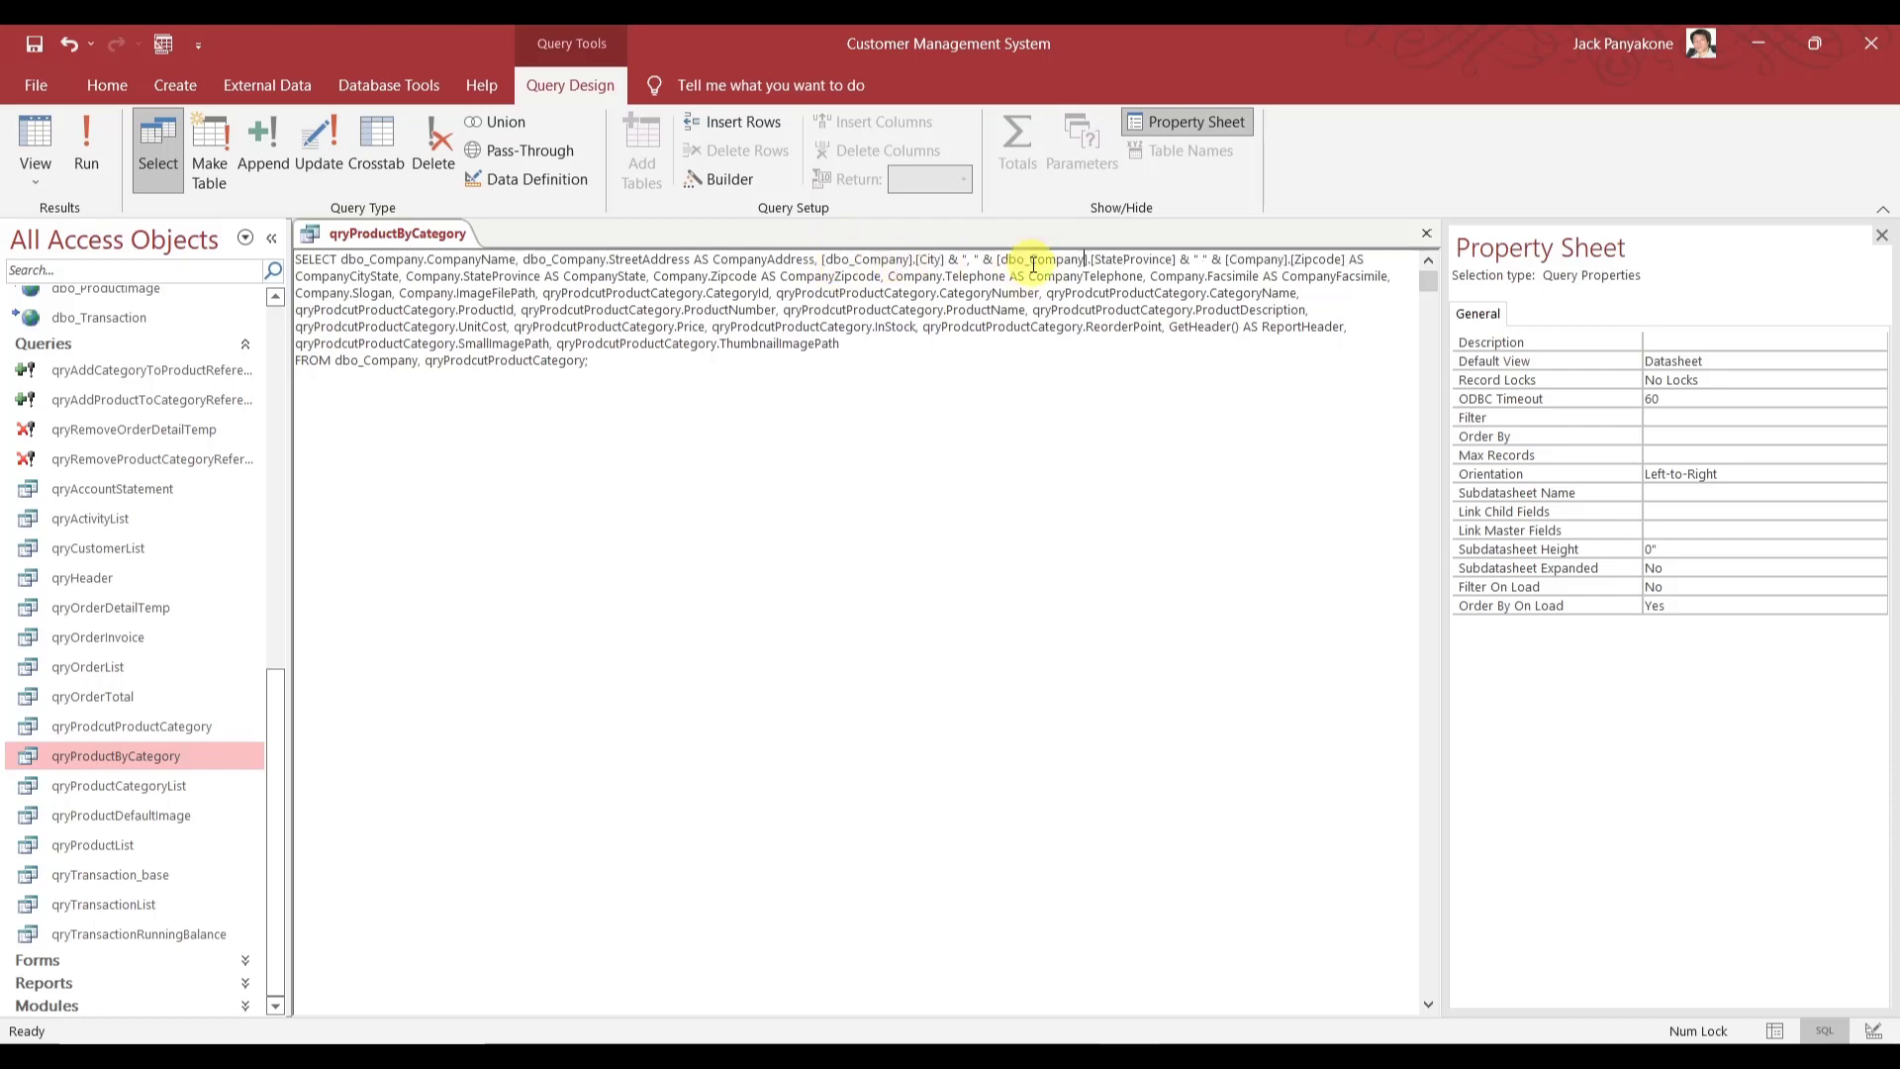
double_click(1244, 260)
key("ctrl+v")
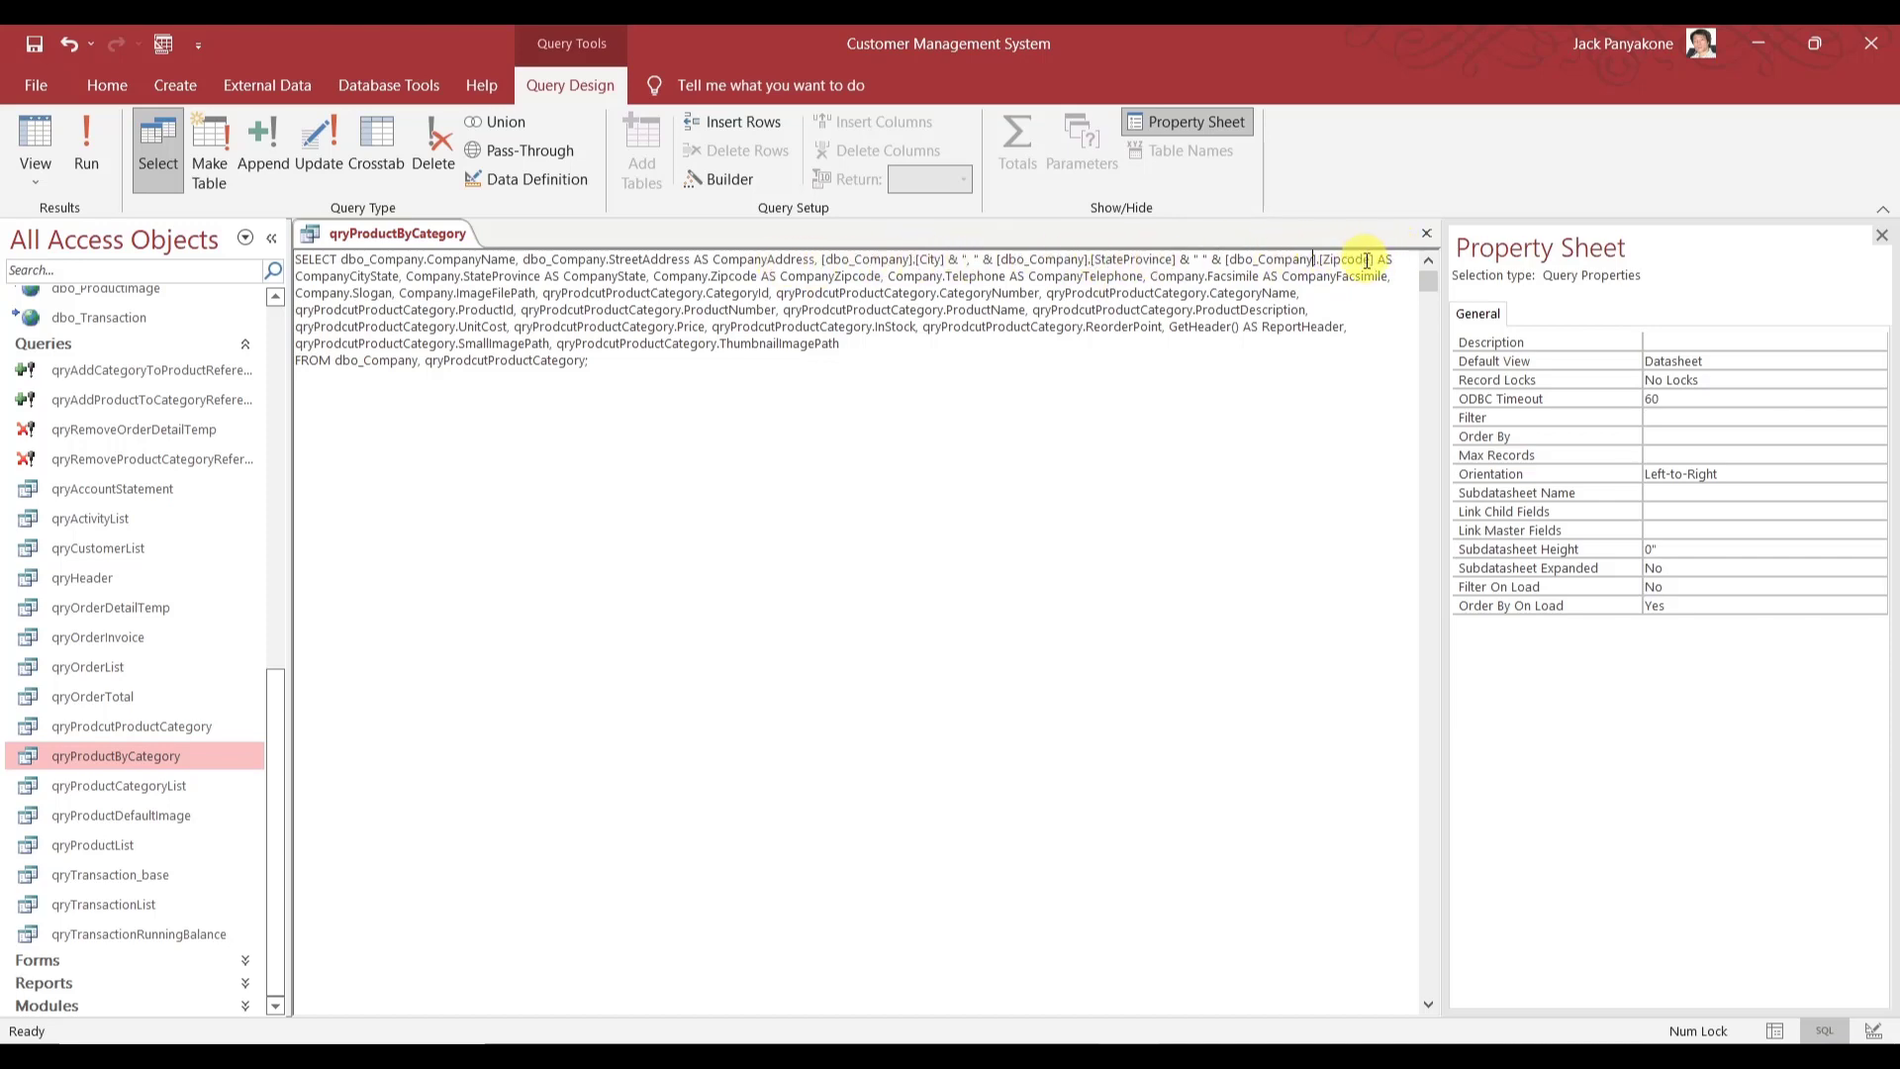
- Replace Company with dbo_Company for the separate StateProvince, Zipcode, Telephone, Facsimile, Slogan and ImageFilePath fields in the SELECT clause
double_click(430, 278)
type("dbo_Company")
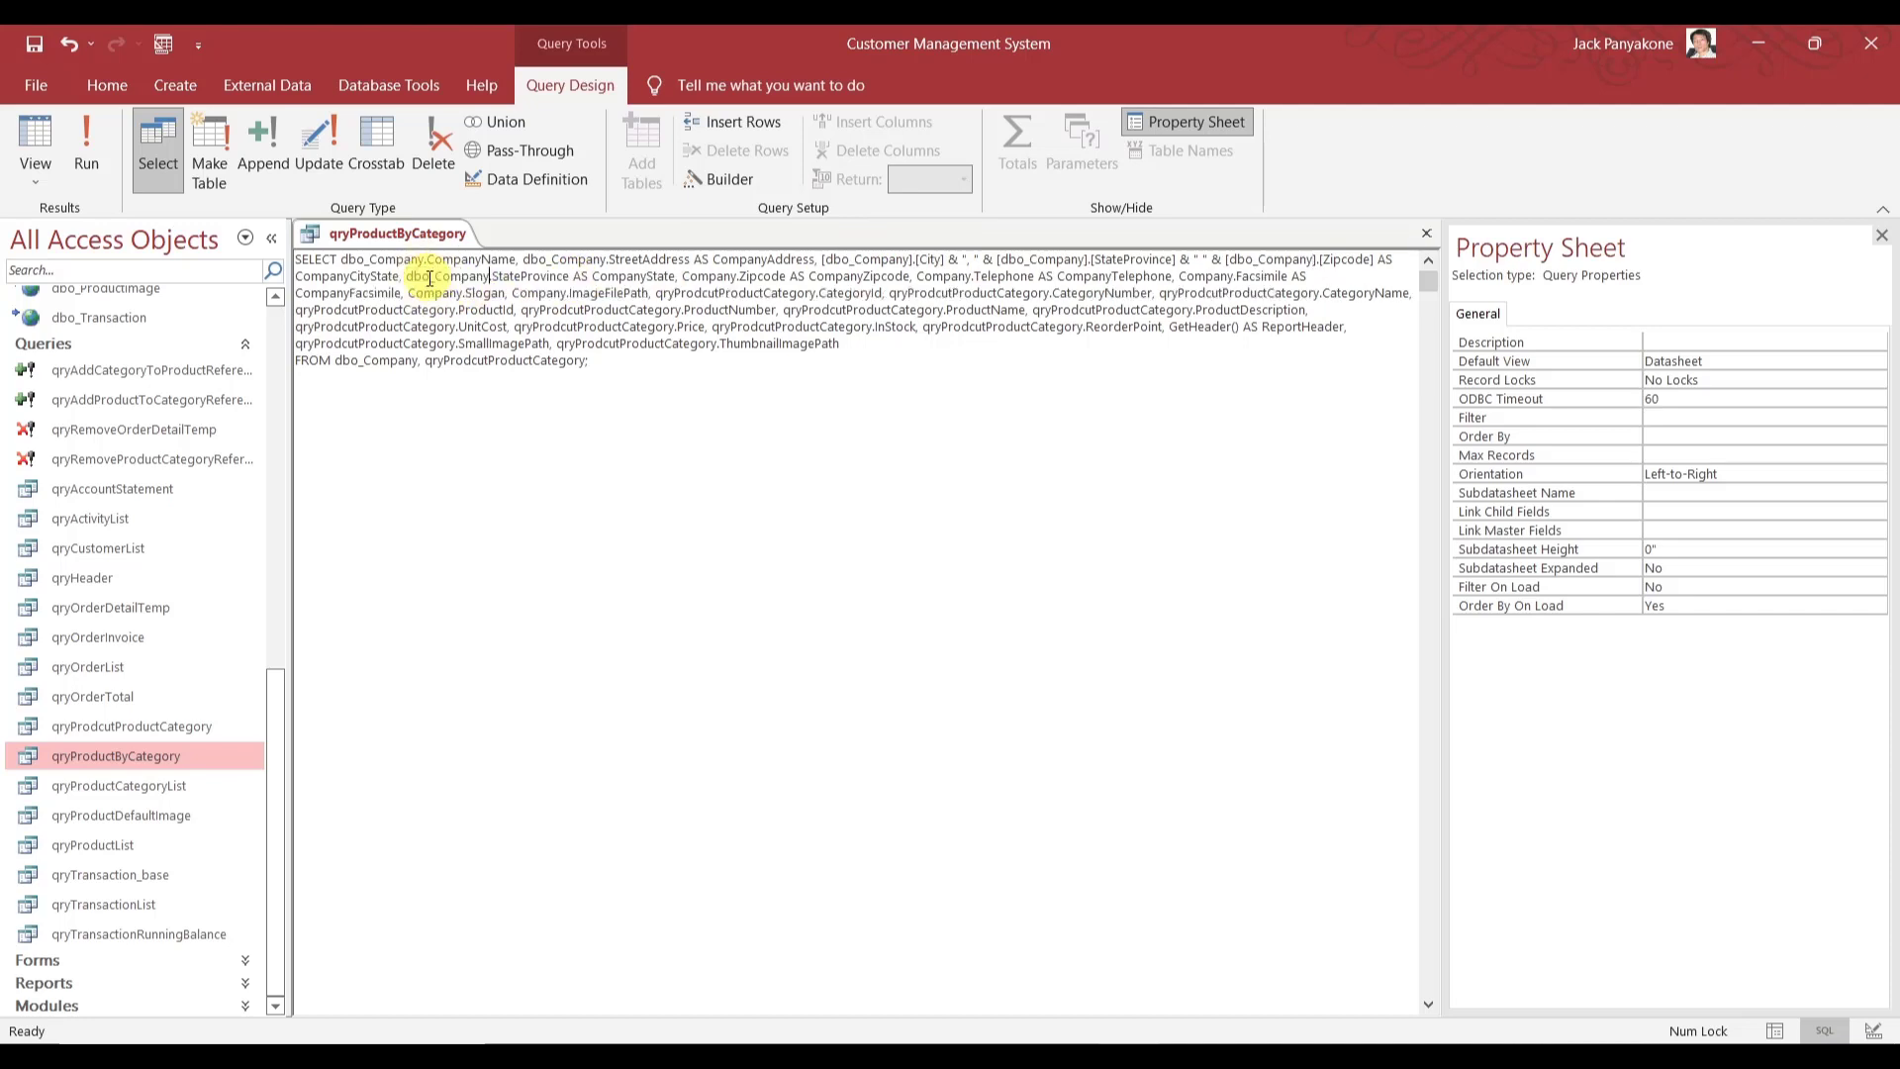
double_click(710, 277)
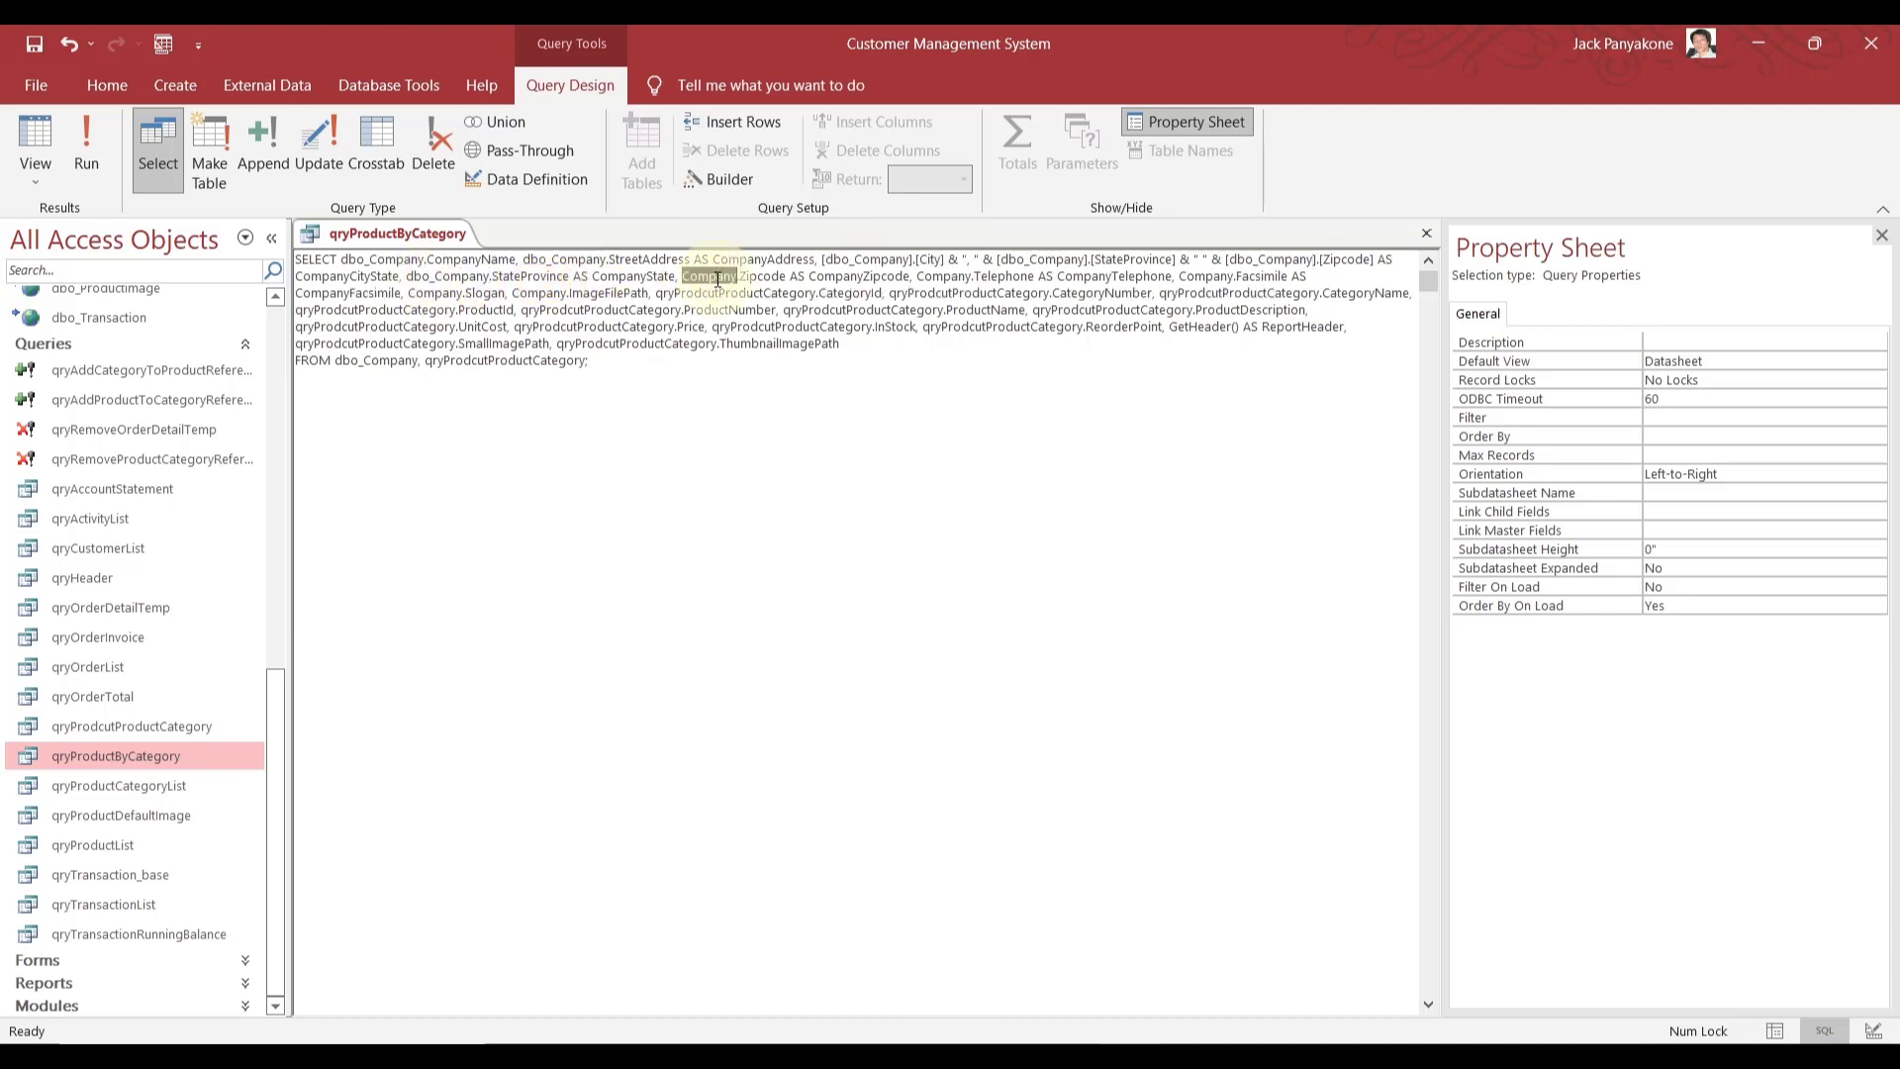
type("dbo_Company")
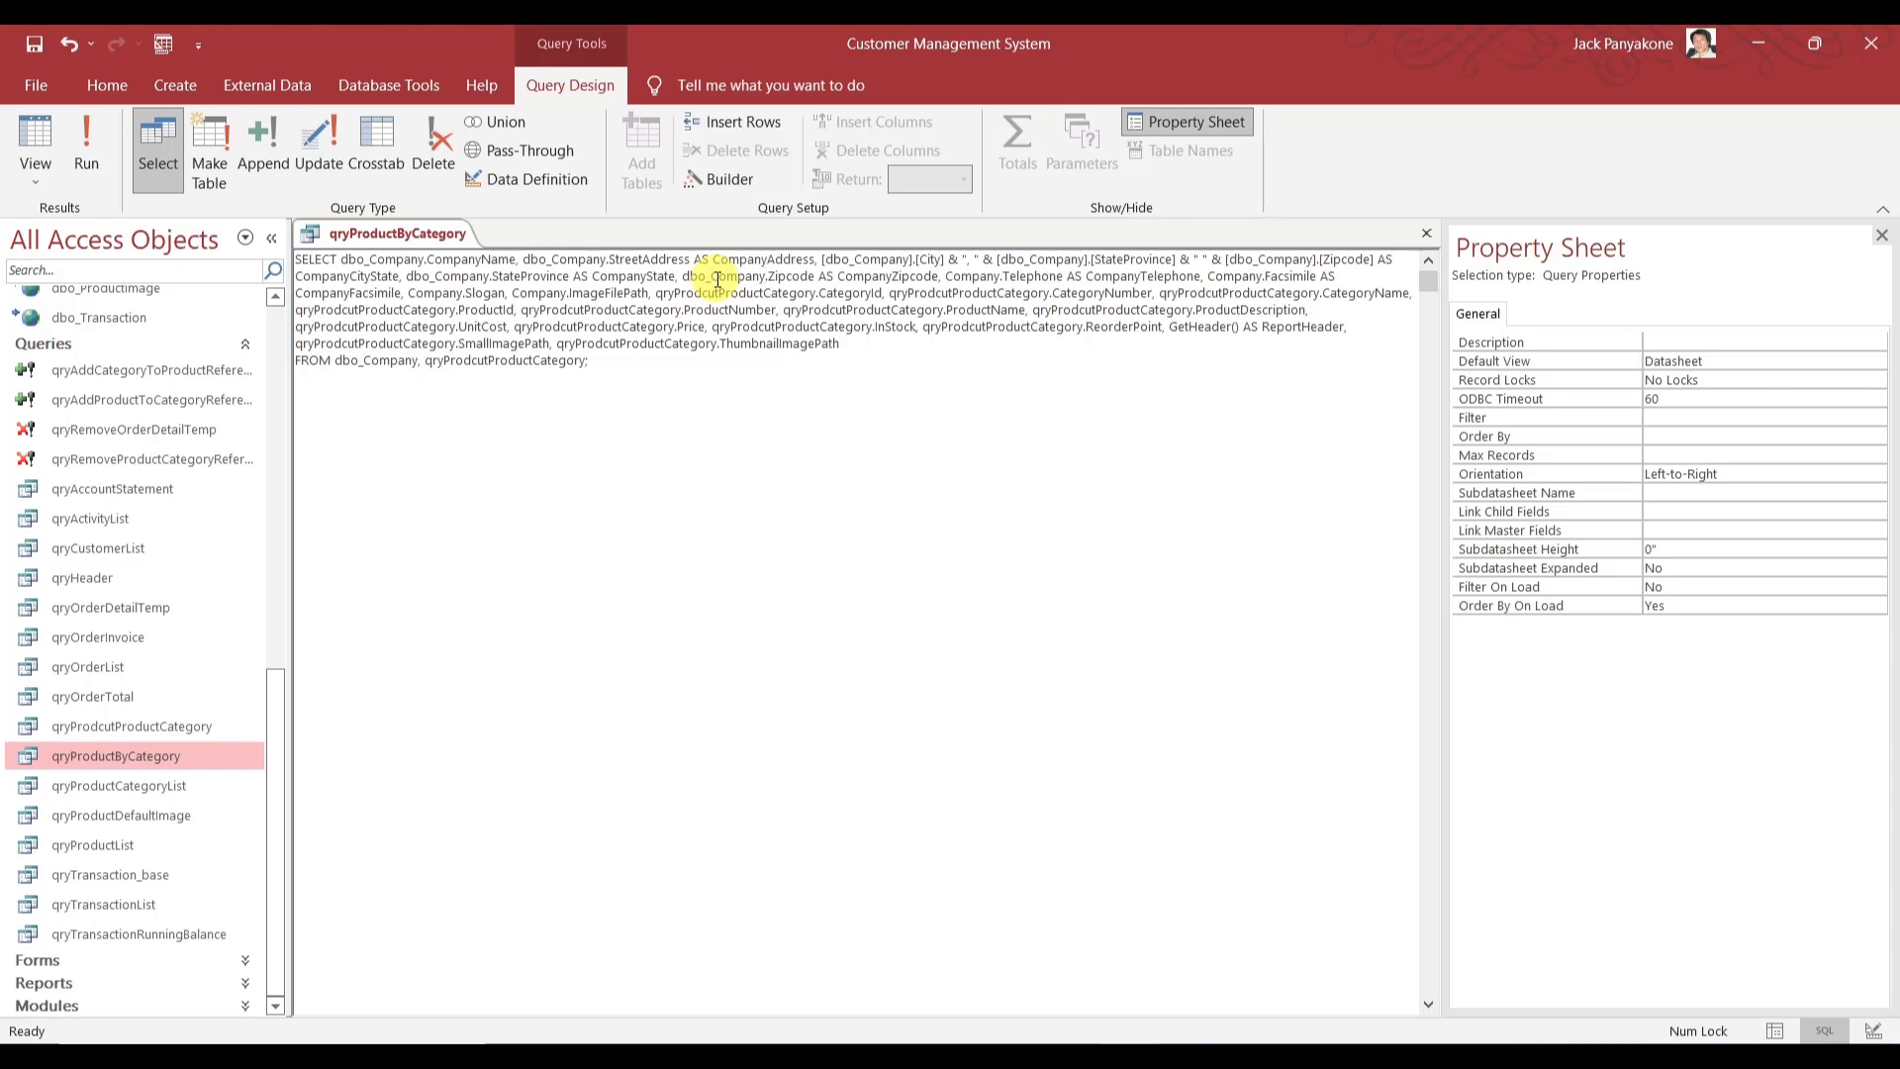
double_click(968, 277)
type("dbo_Company")
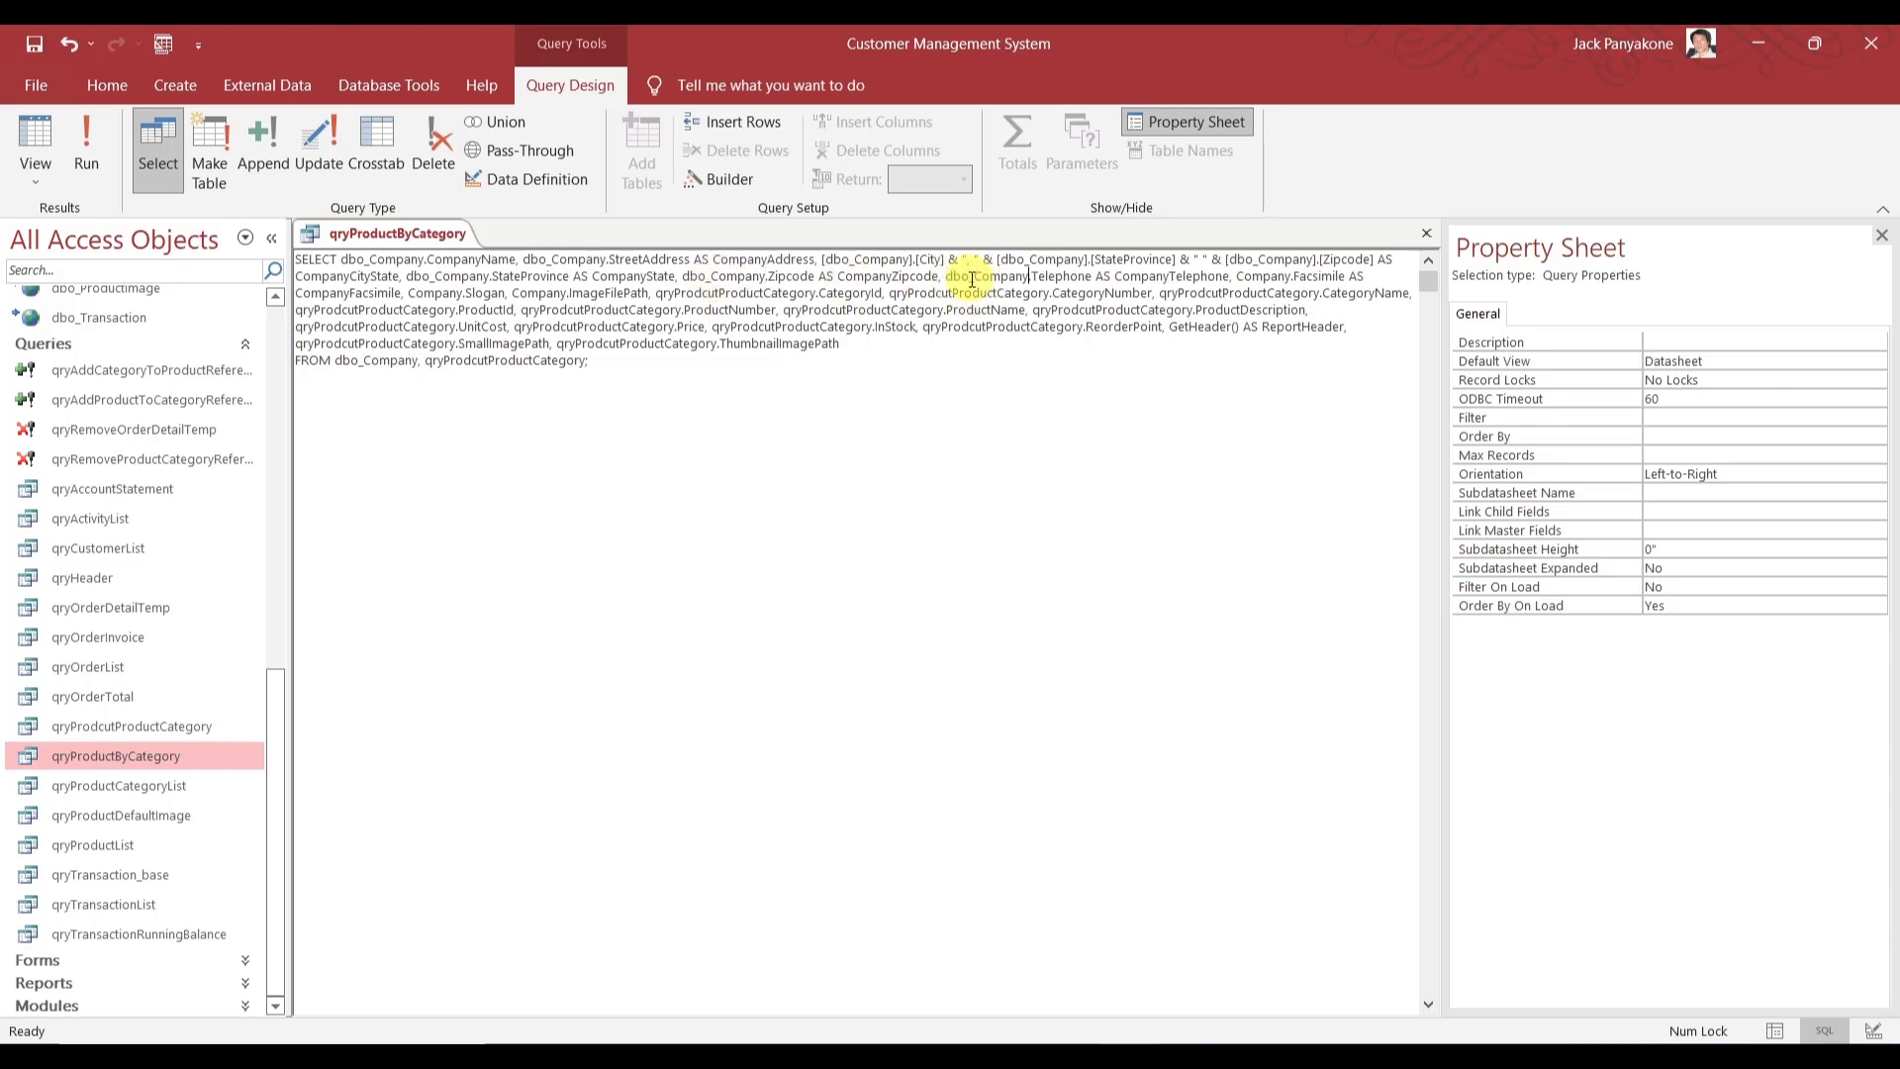
double_click(1257, 278)
type("dbo_Company")
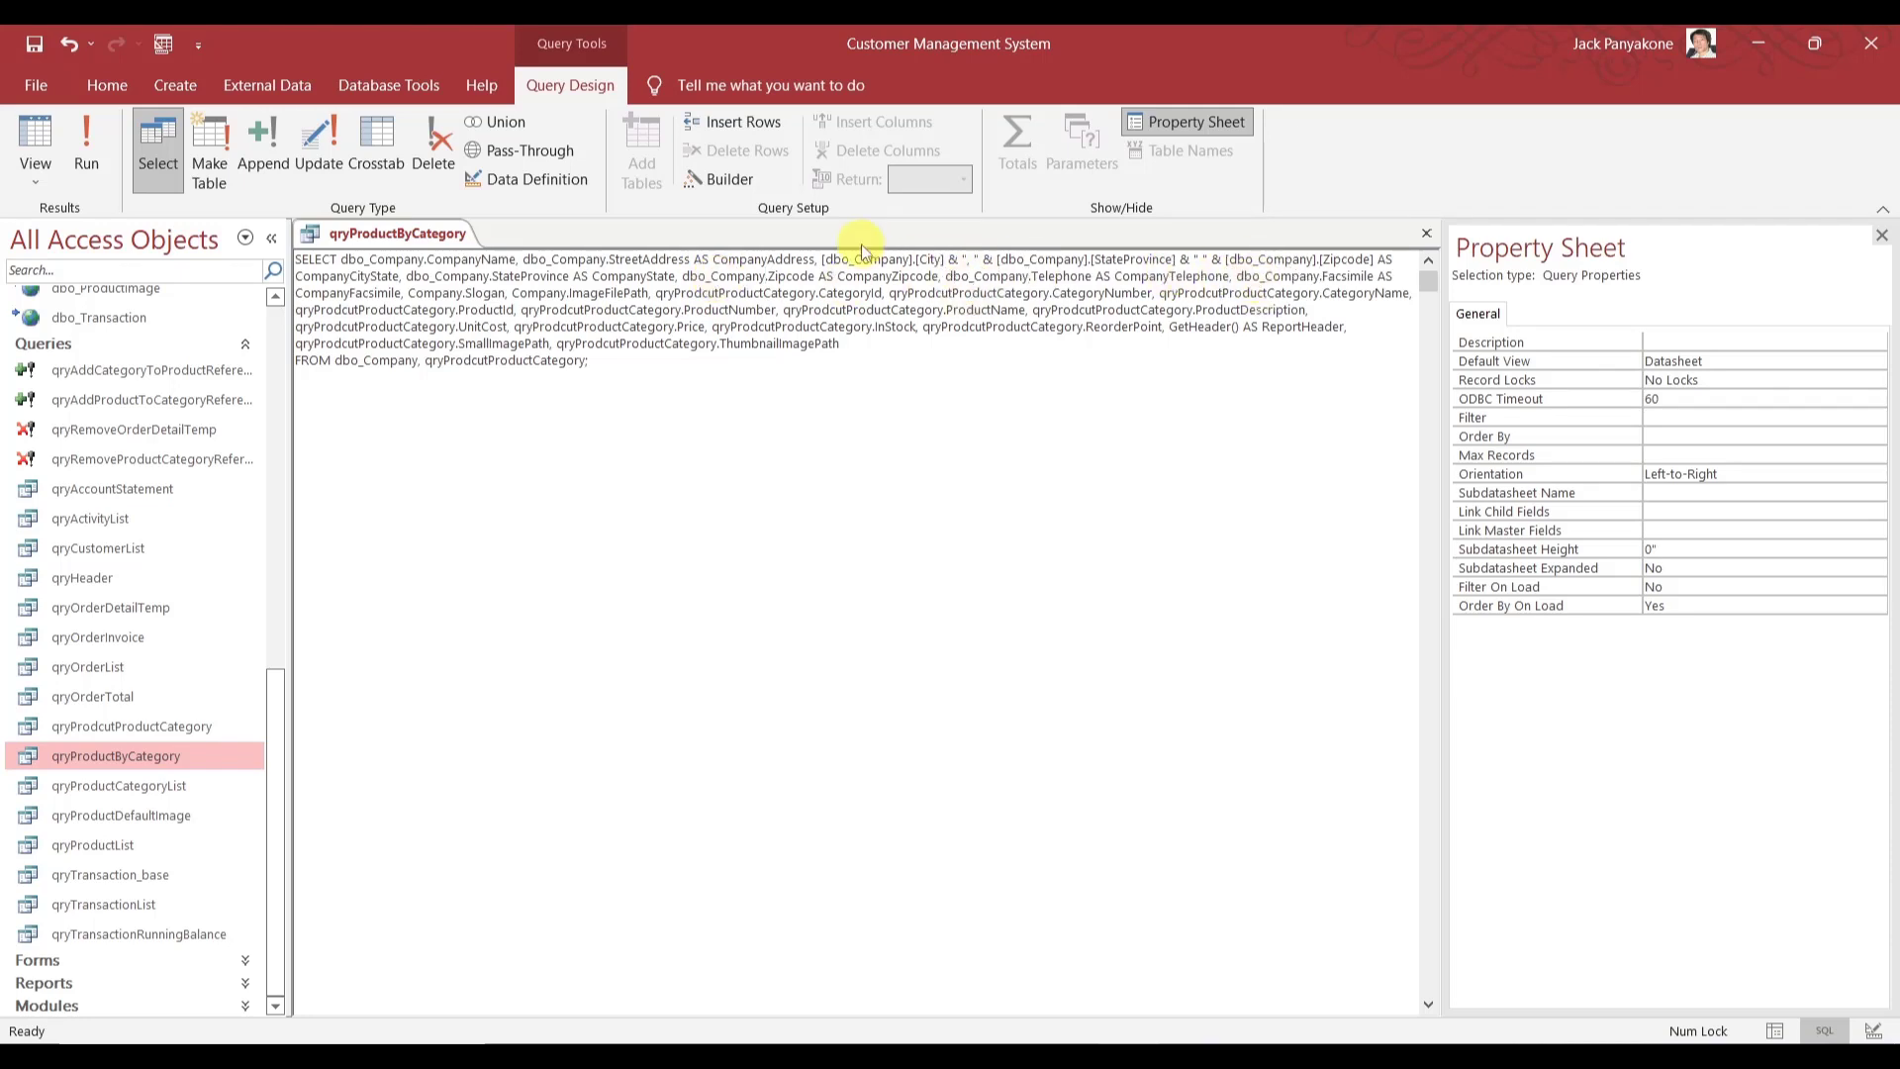
double_click(431, 293)
type("dbo_Company")
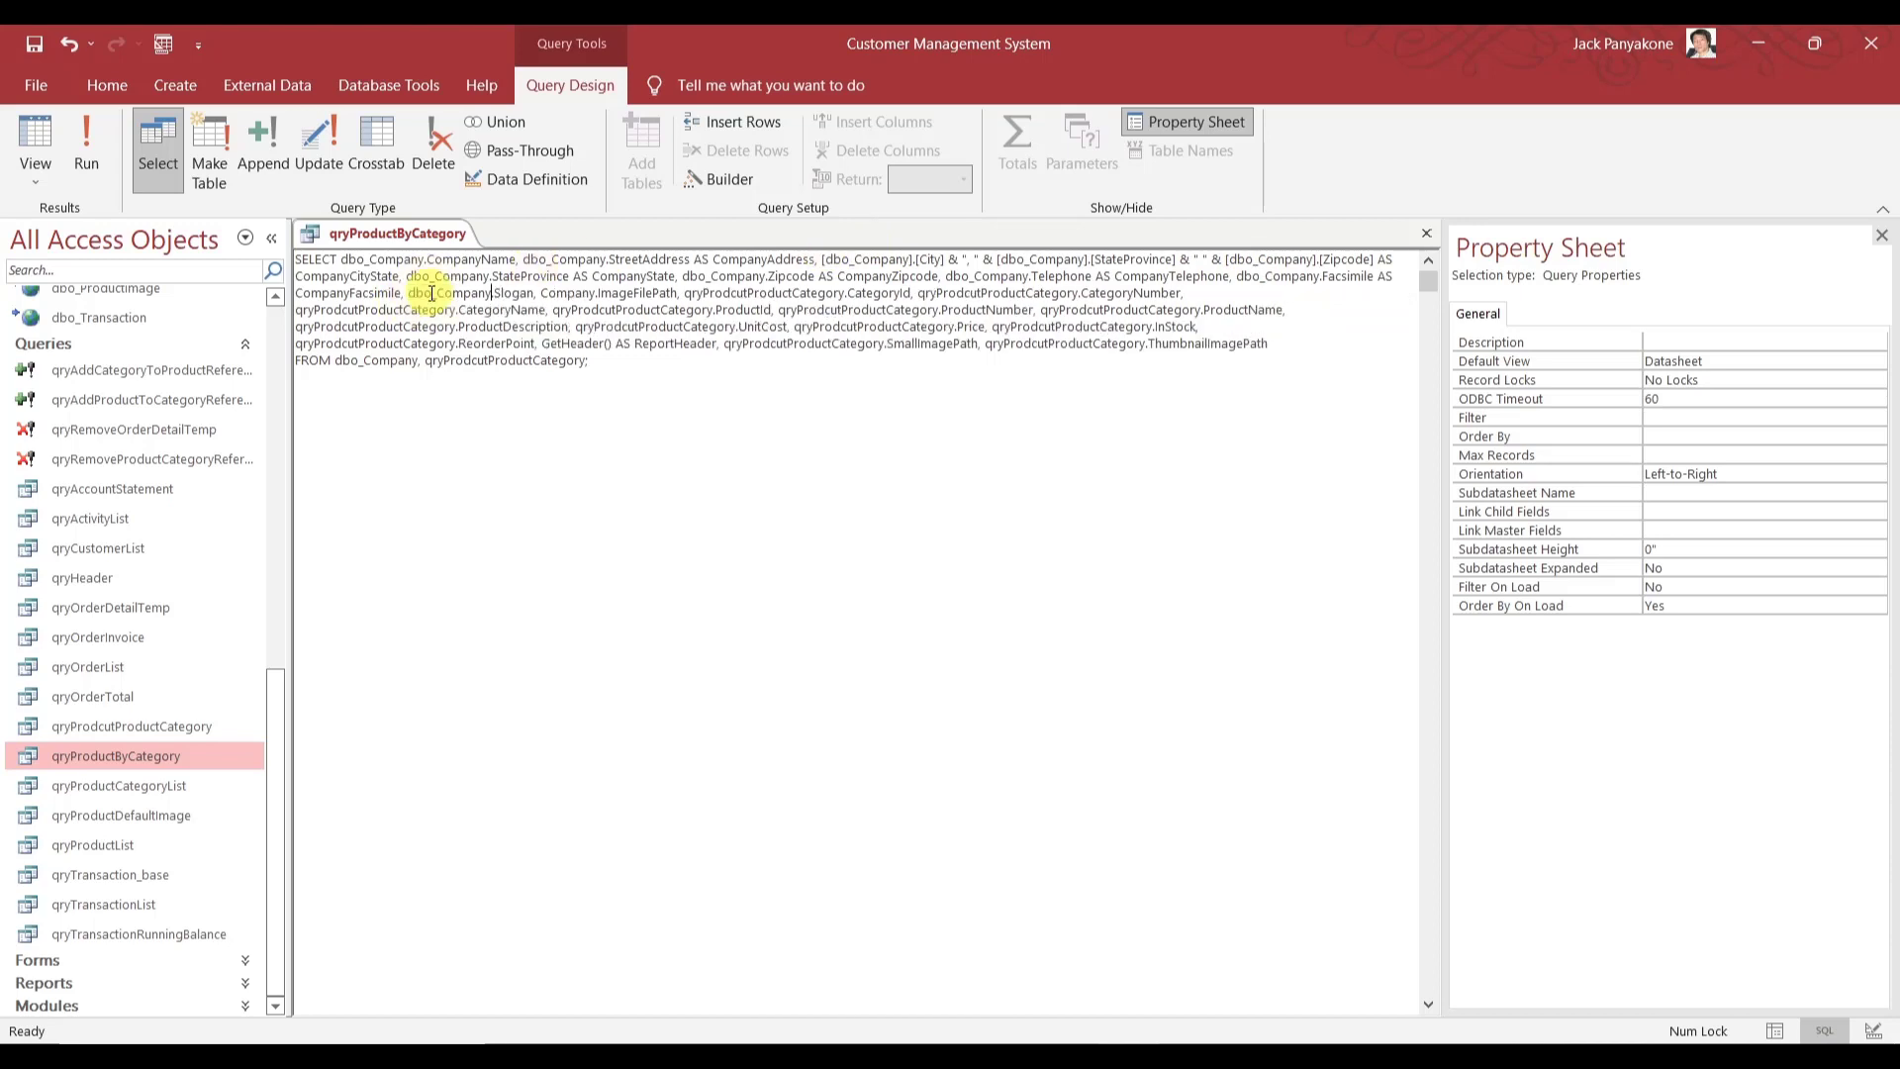
double_click(560, 293)
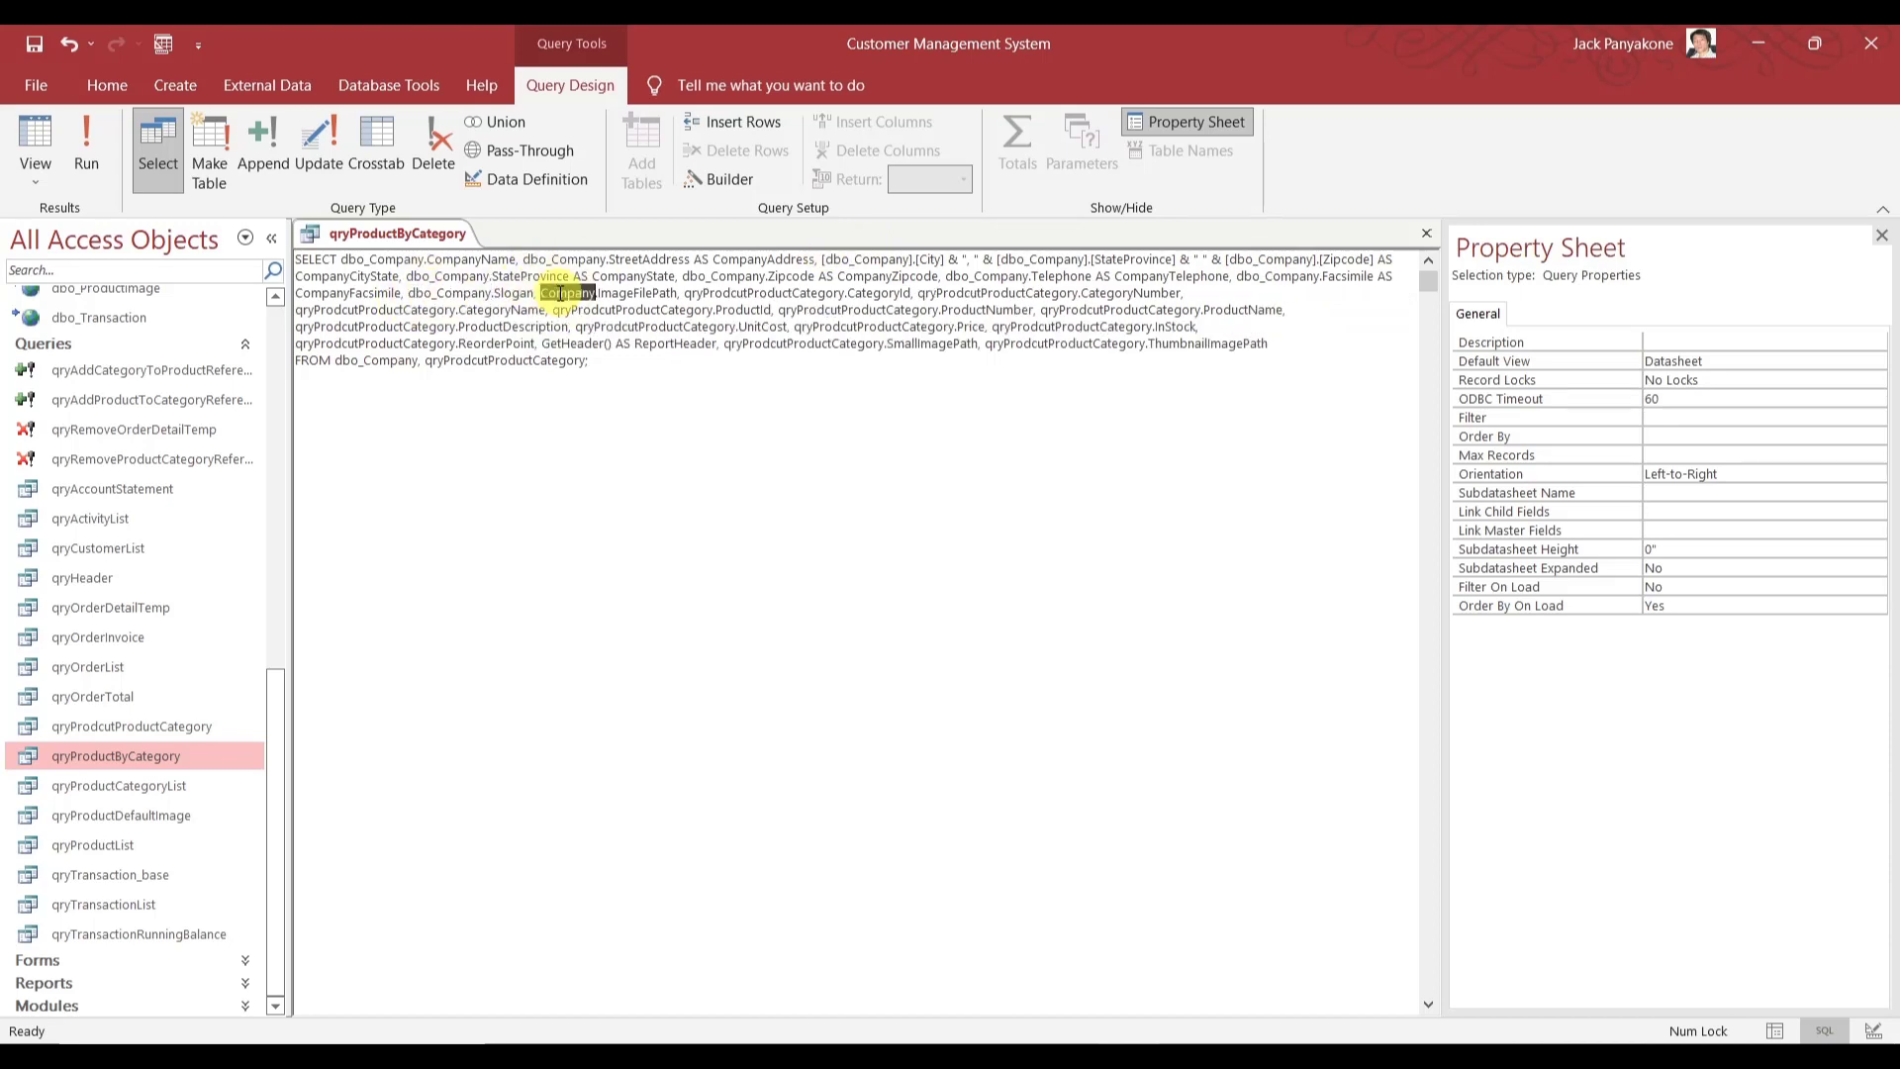
type("dbo_Company")
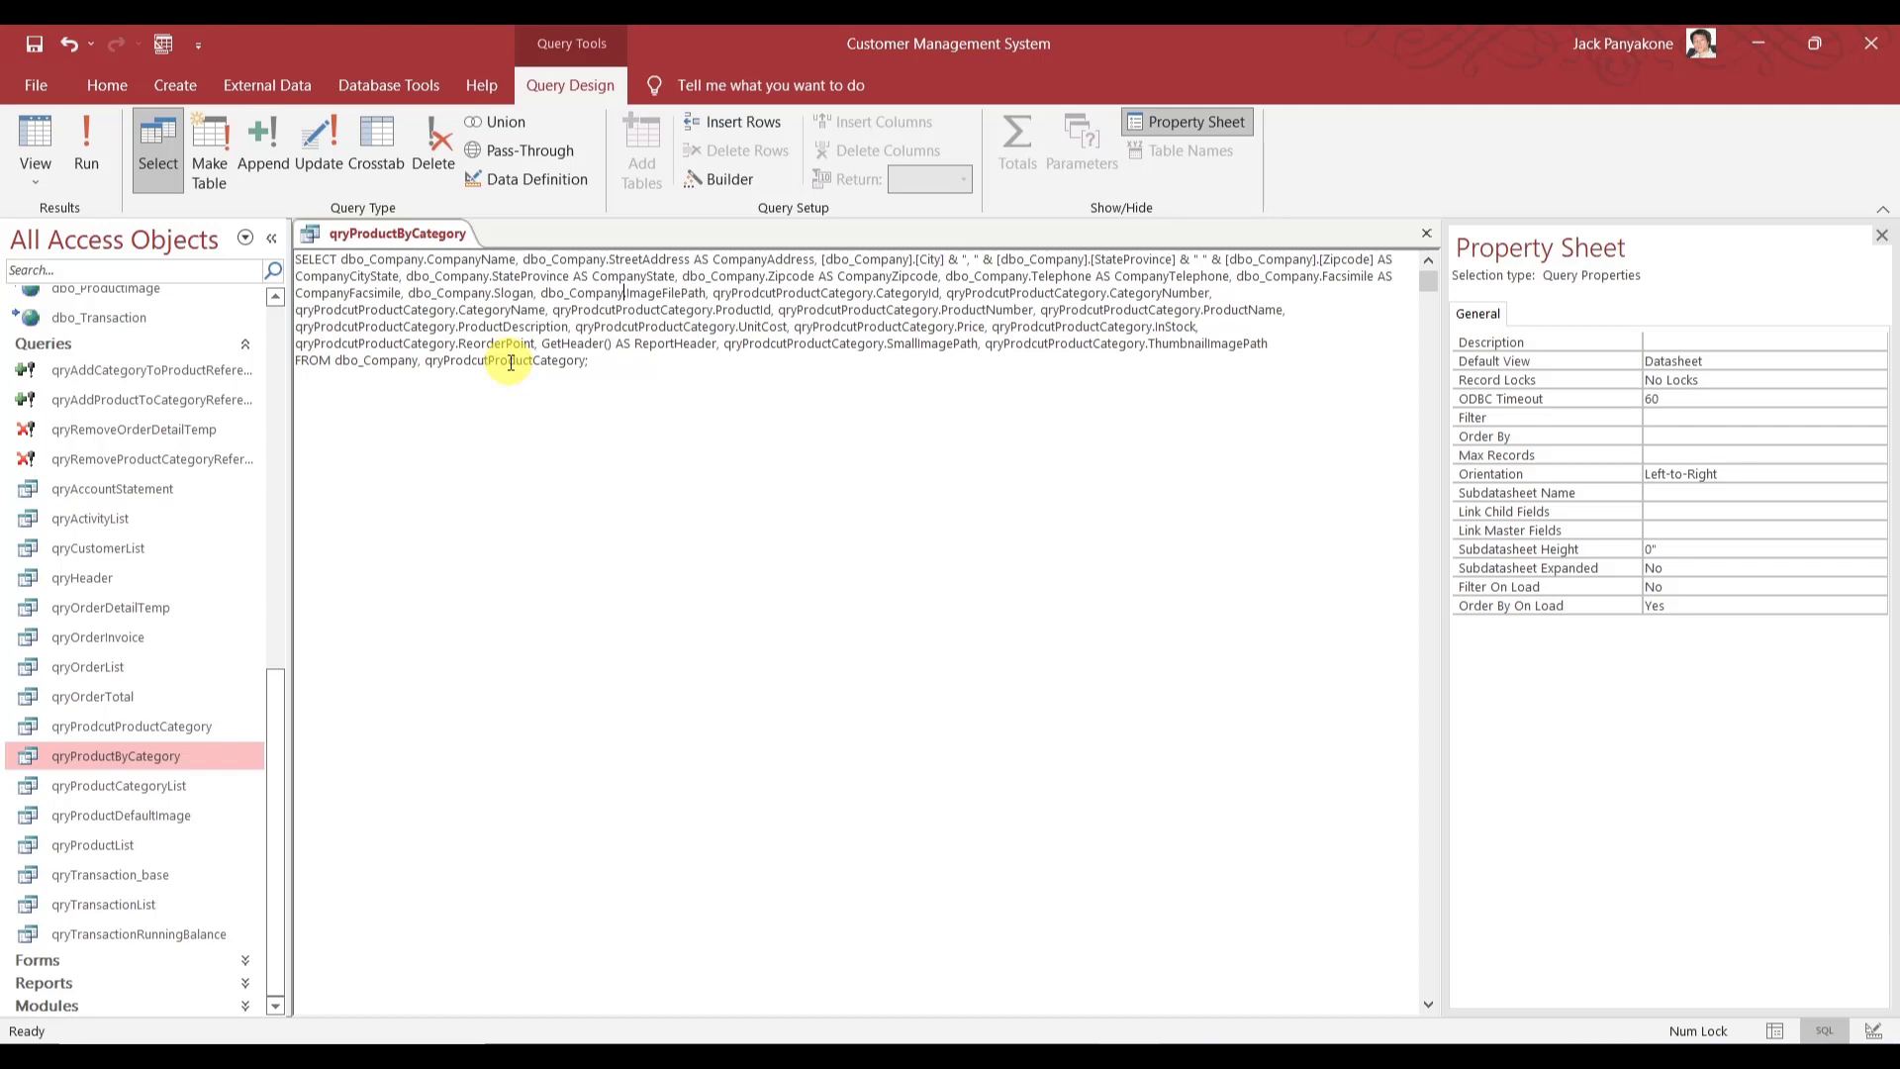
- Switch qryProductByCategory to Design View, run it to check its records, and close it
right_click(353, 235)
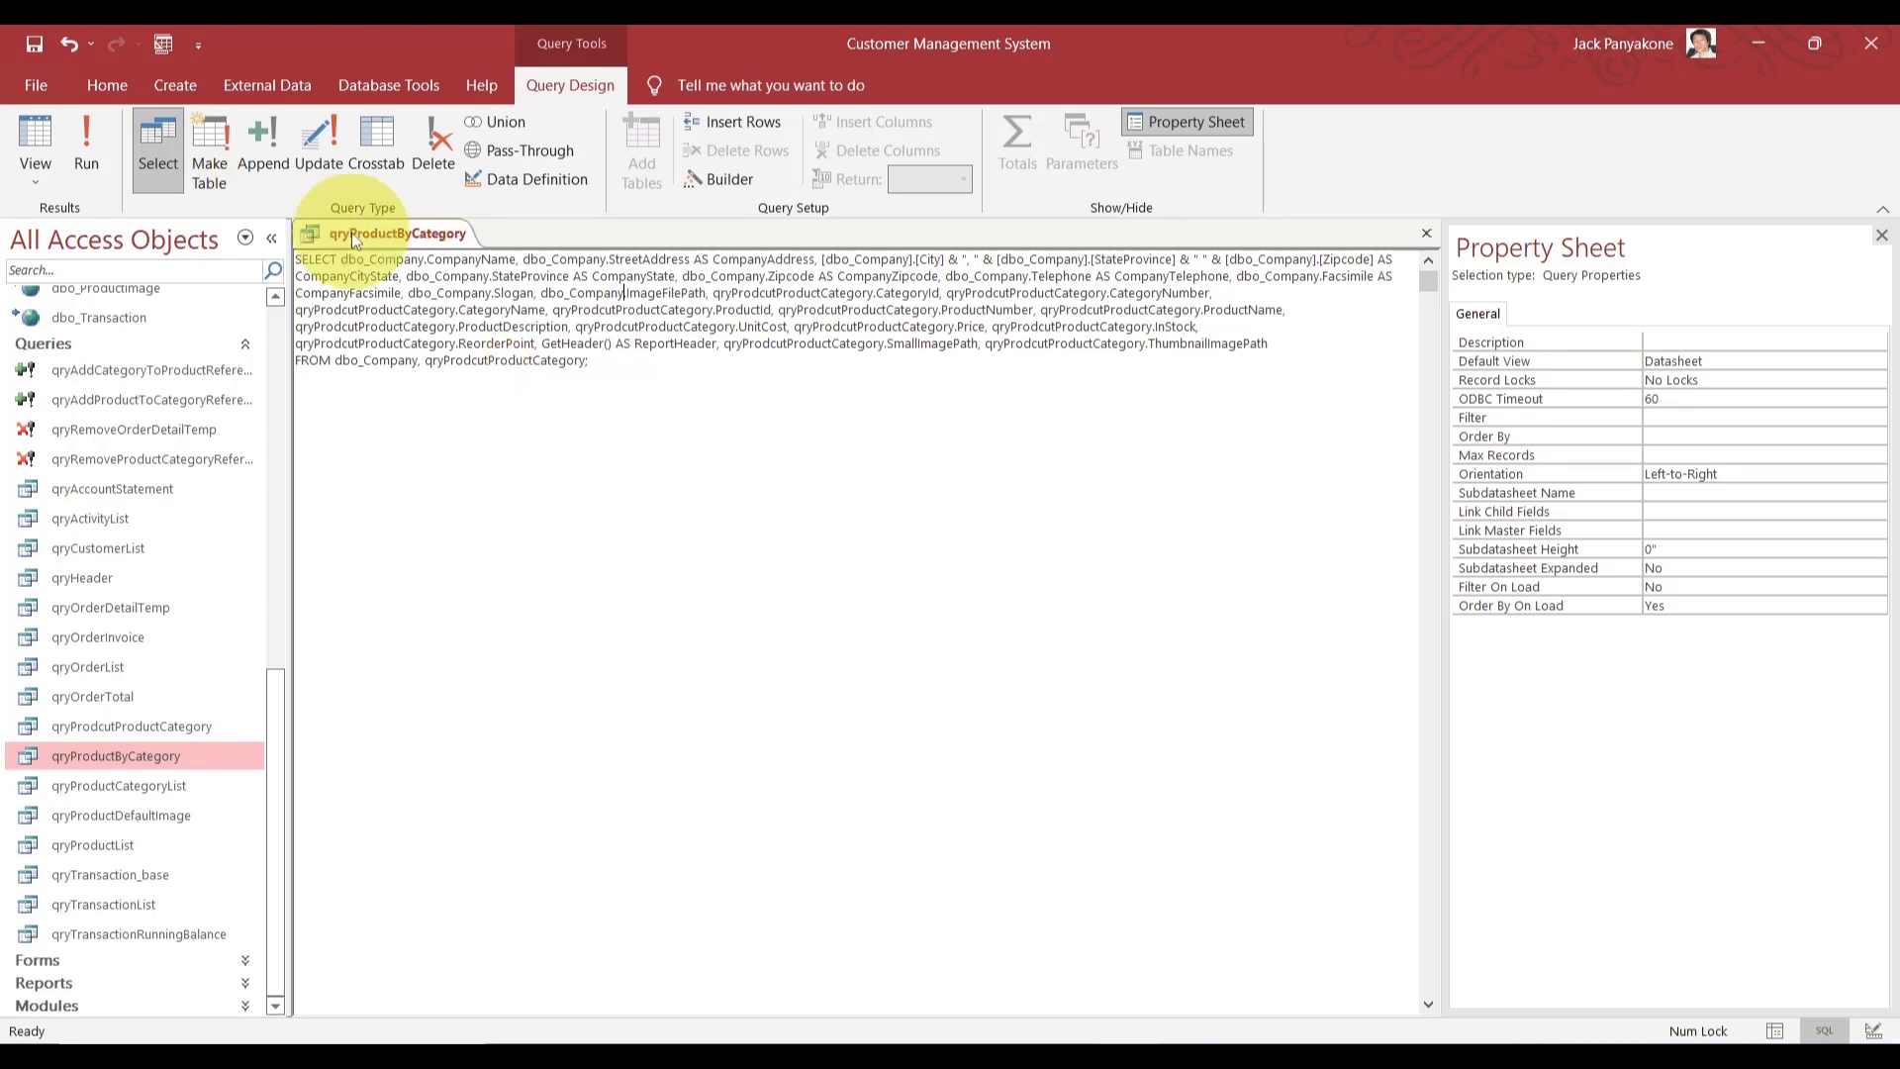
left_click(387, 344)
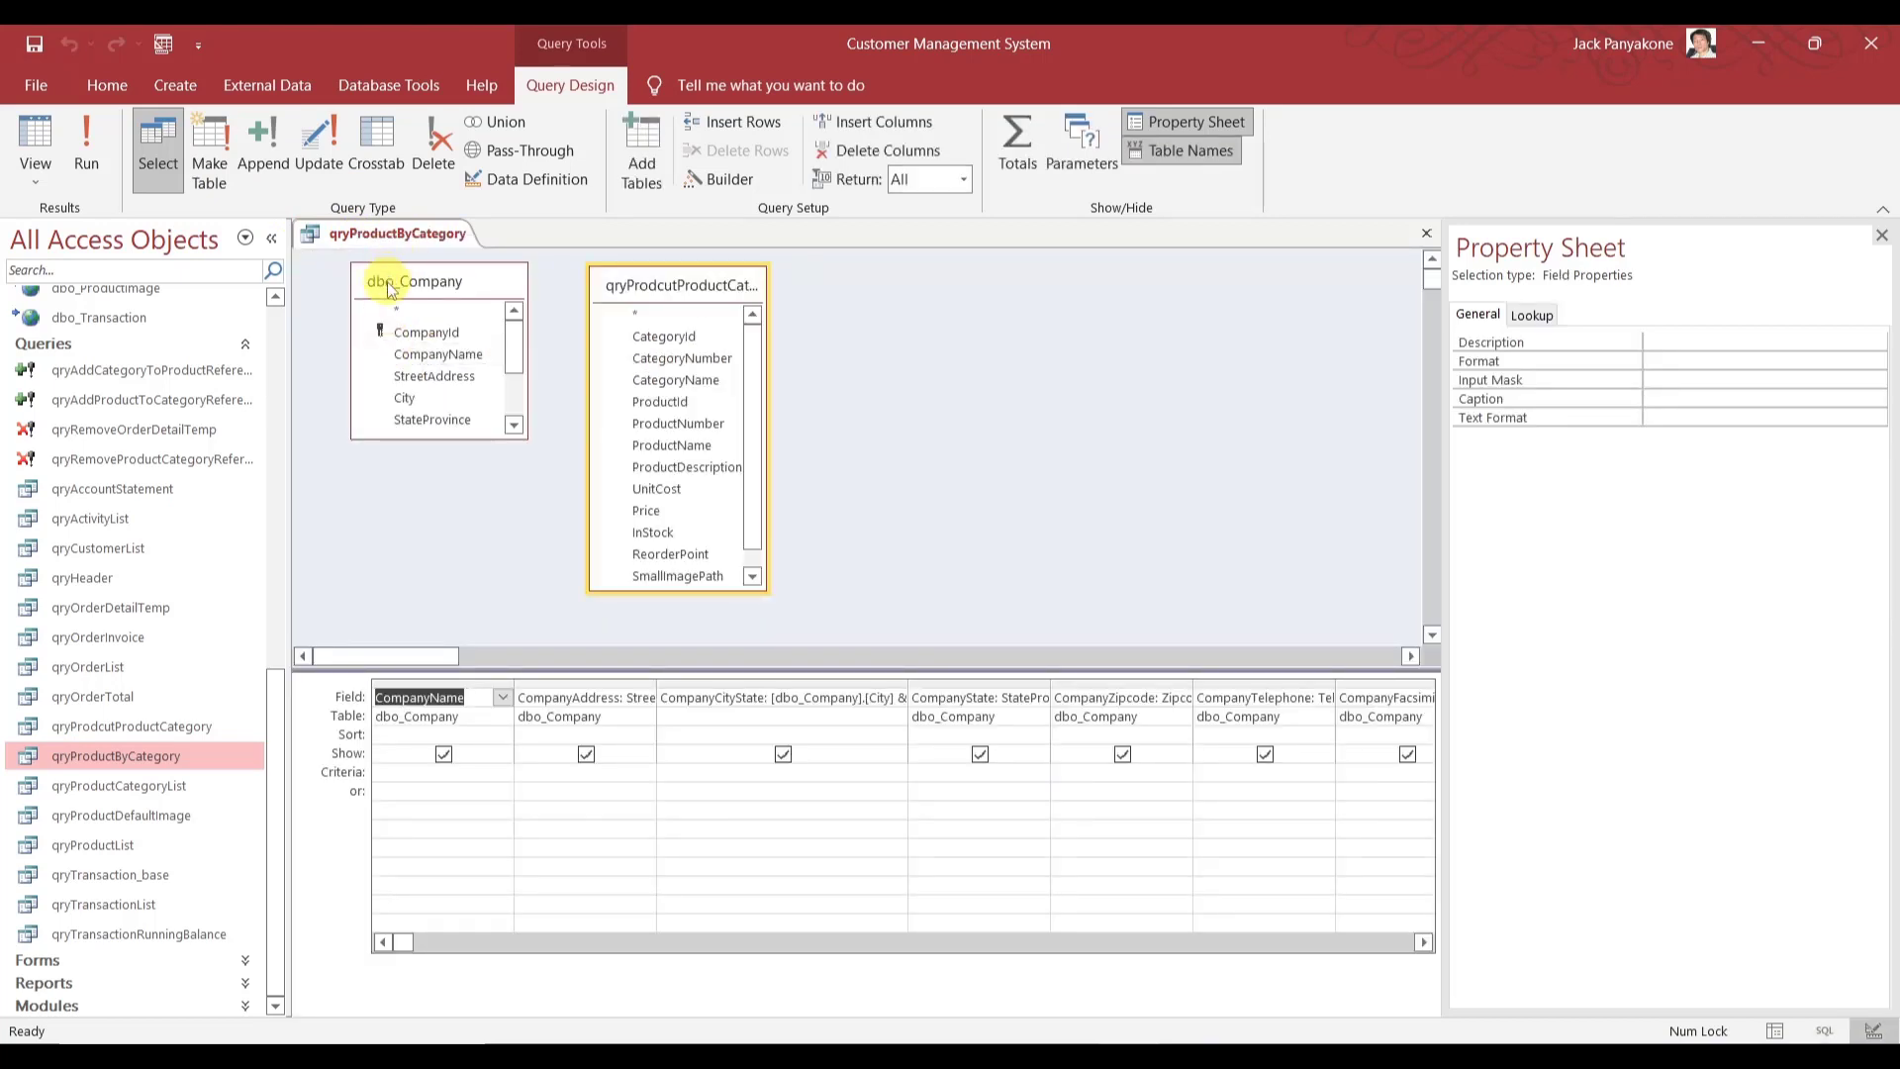
left_click(97, 146)
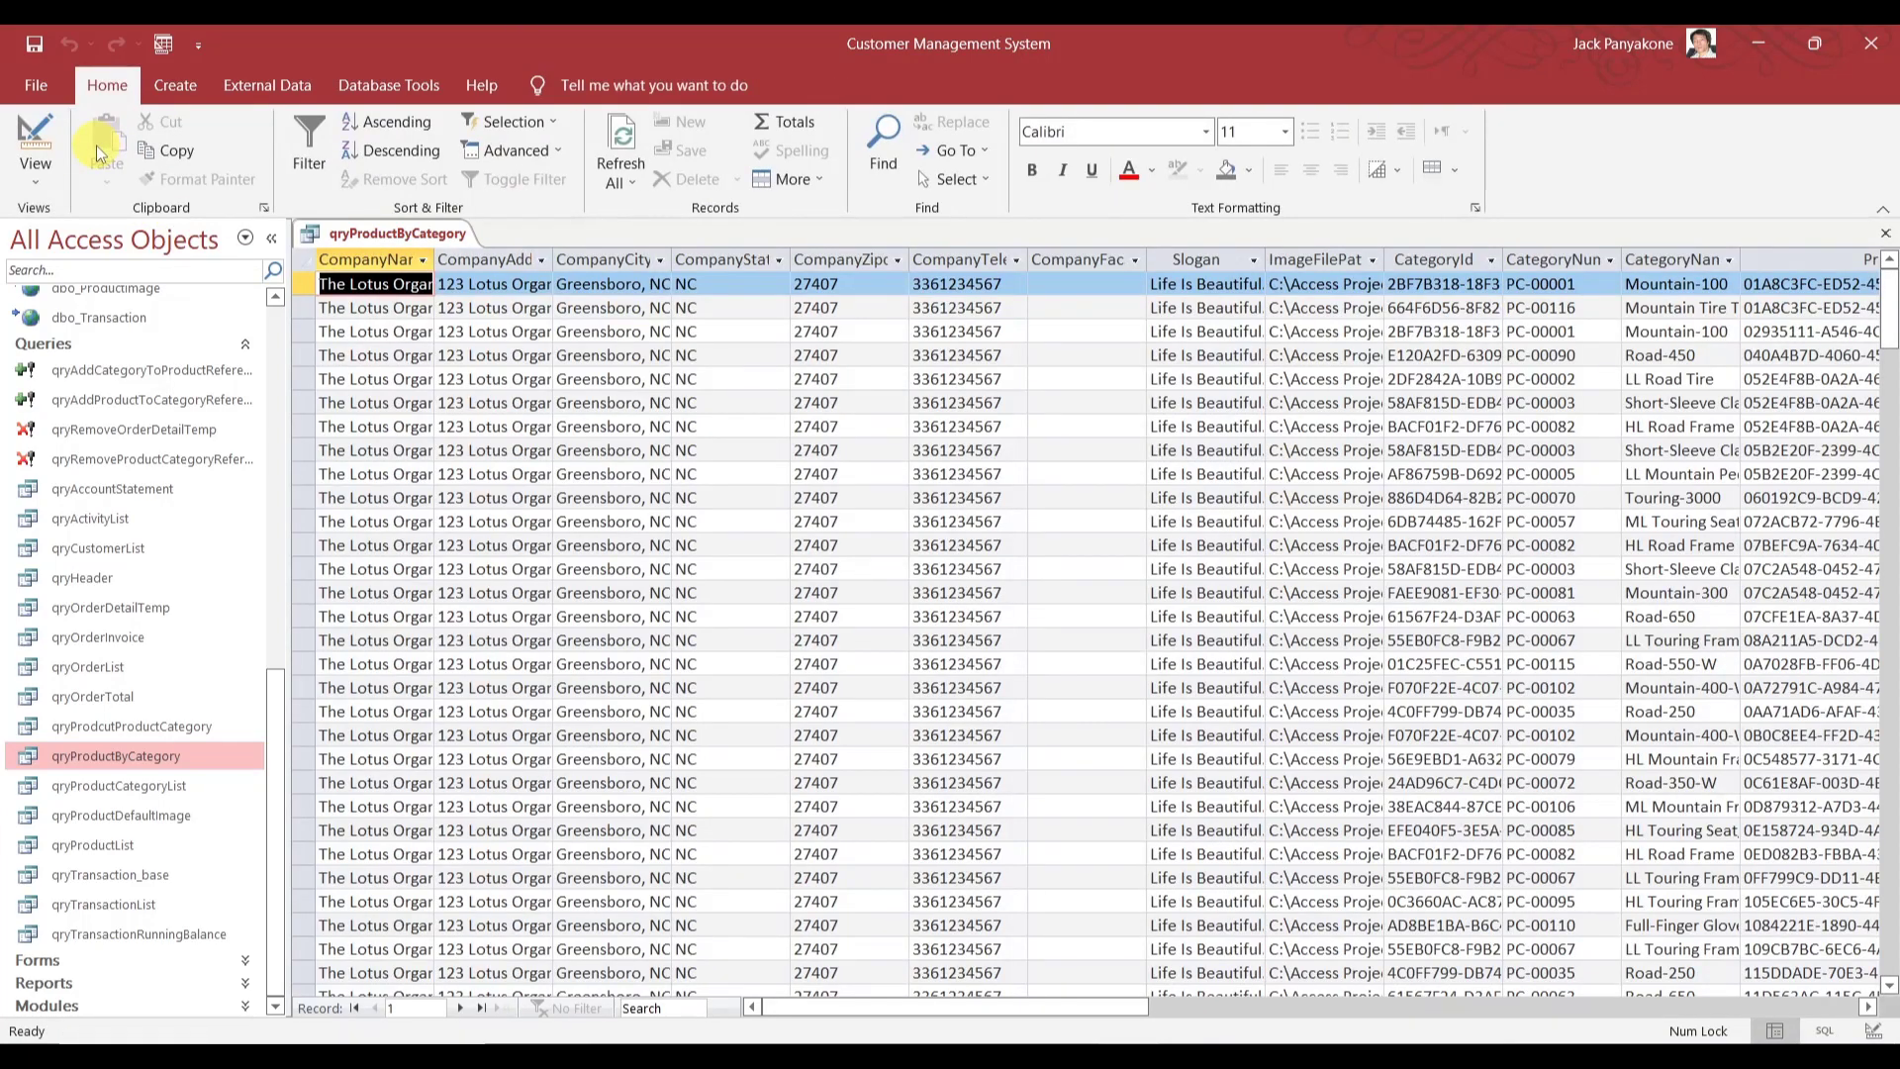
right_click(396, 231)
left_click(450, 274)
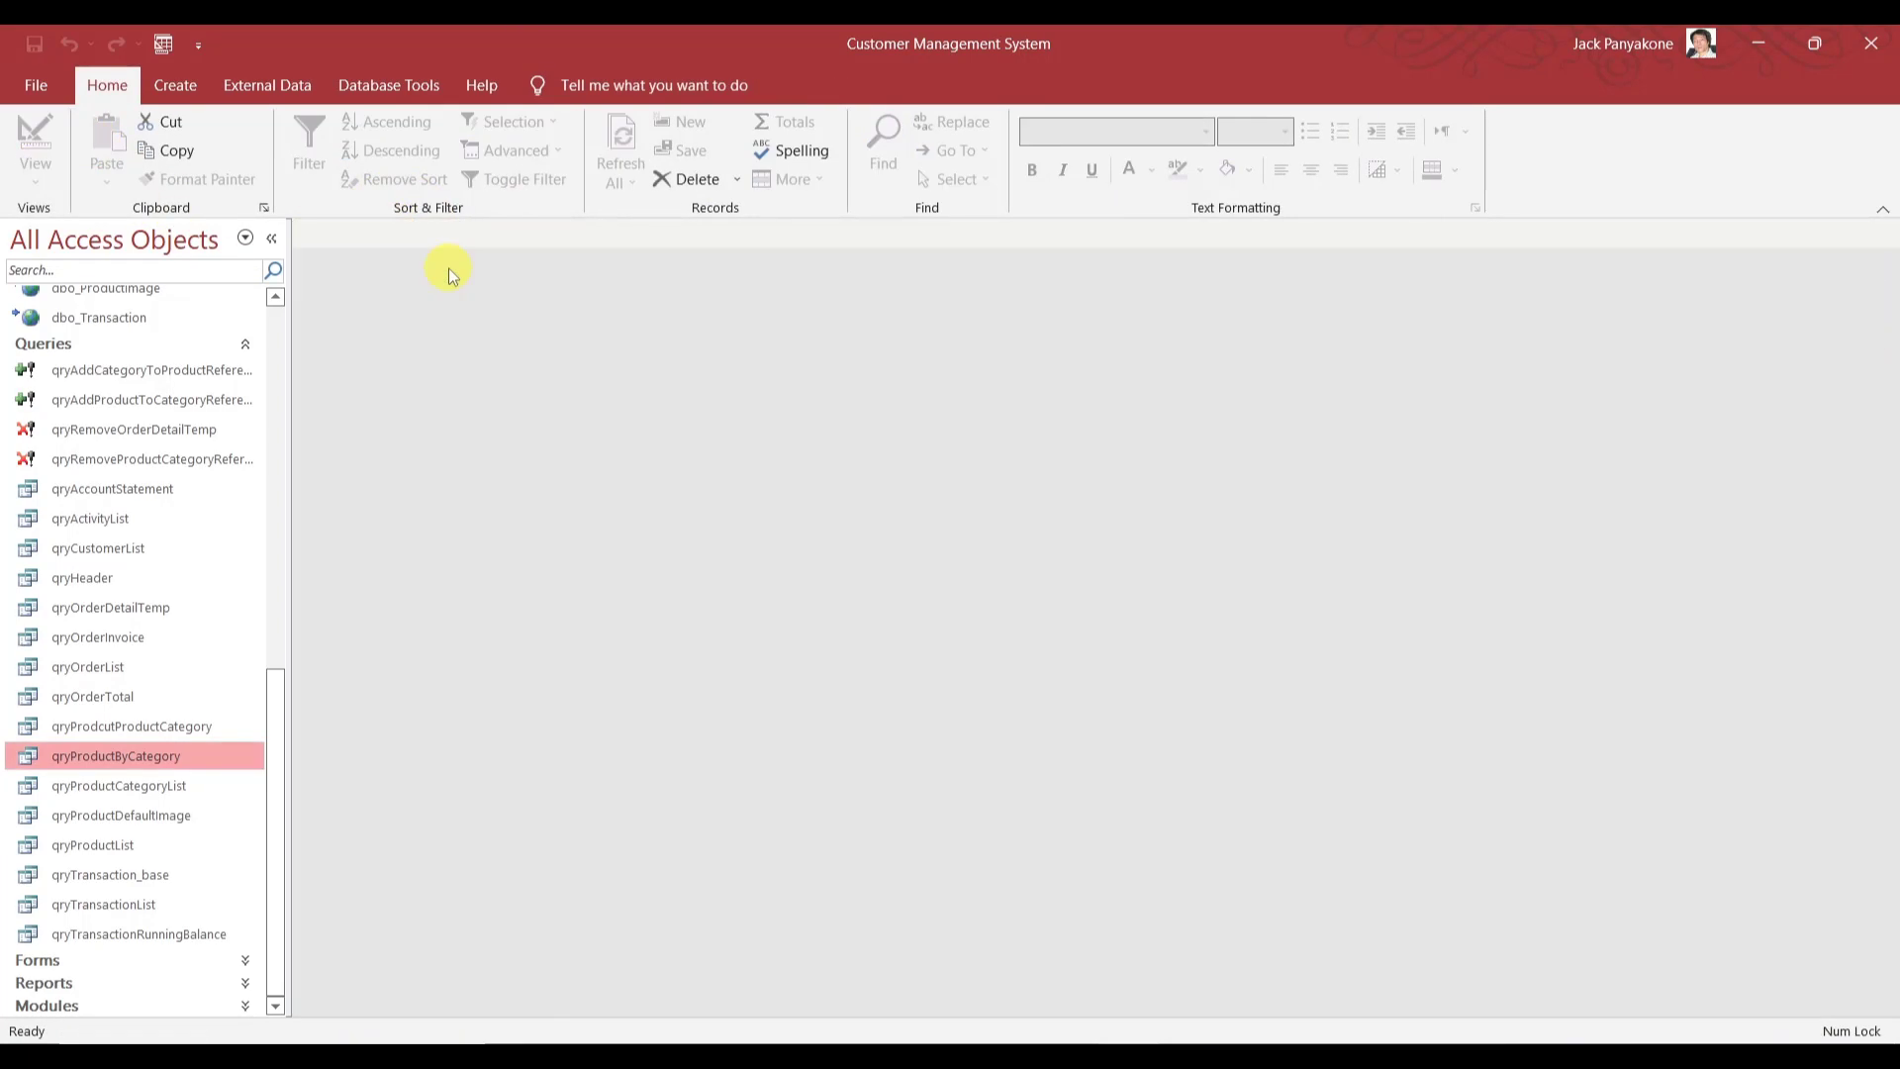
- Examine the source tables of qryProductByCategory in Design View and close the query
left_click(136, 730)
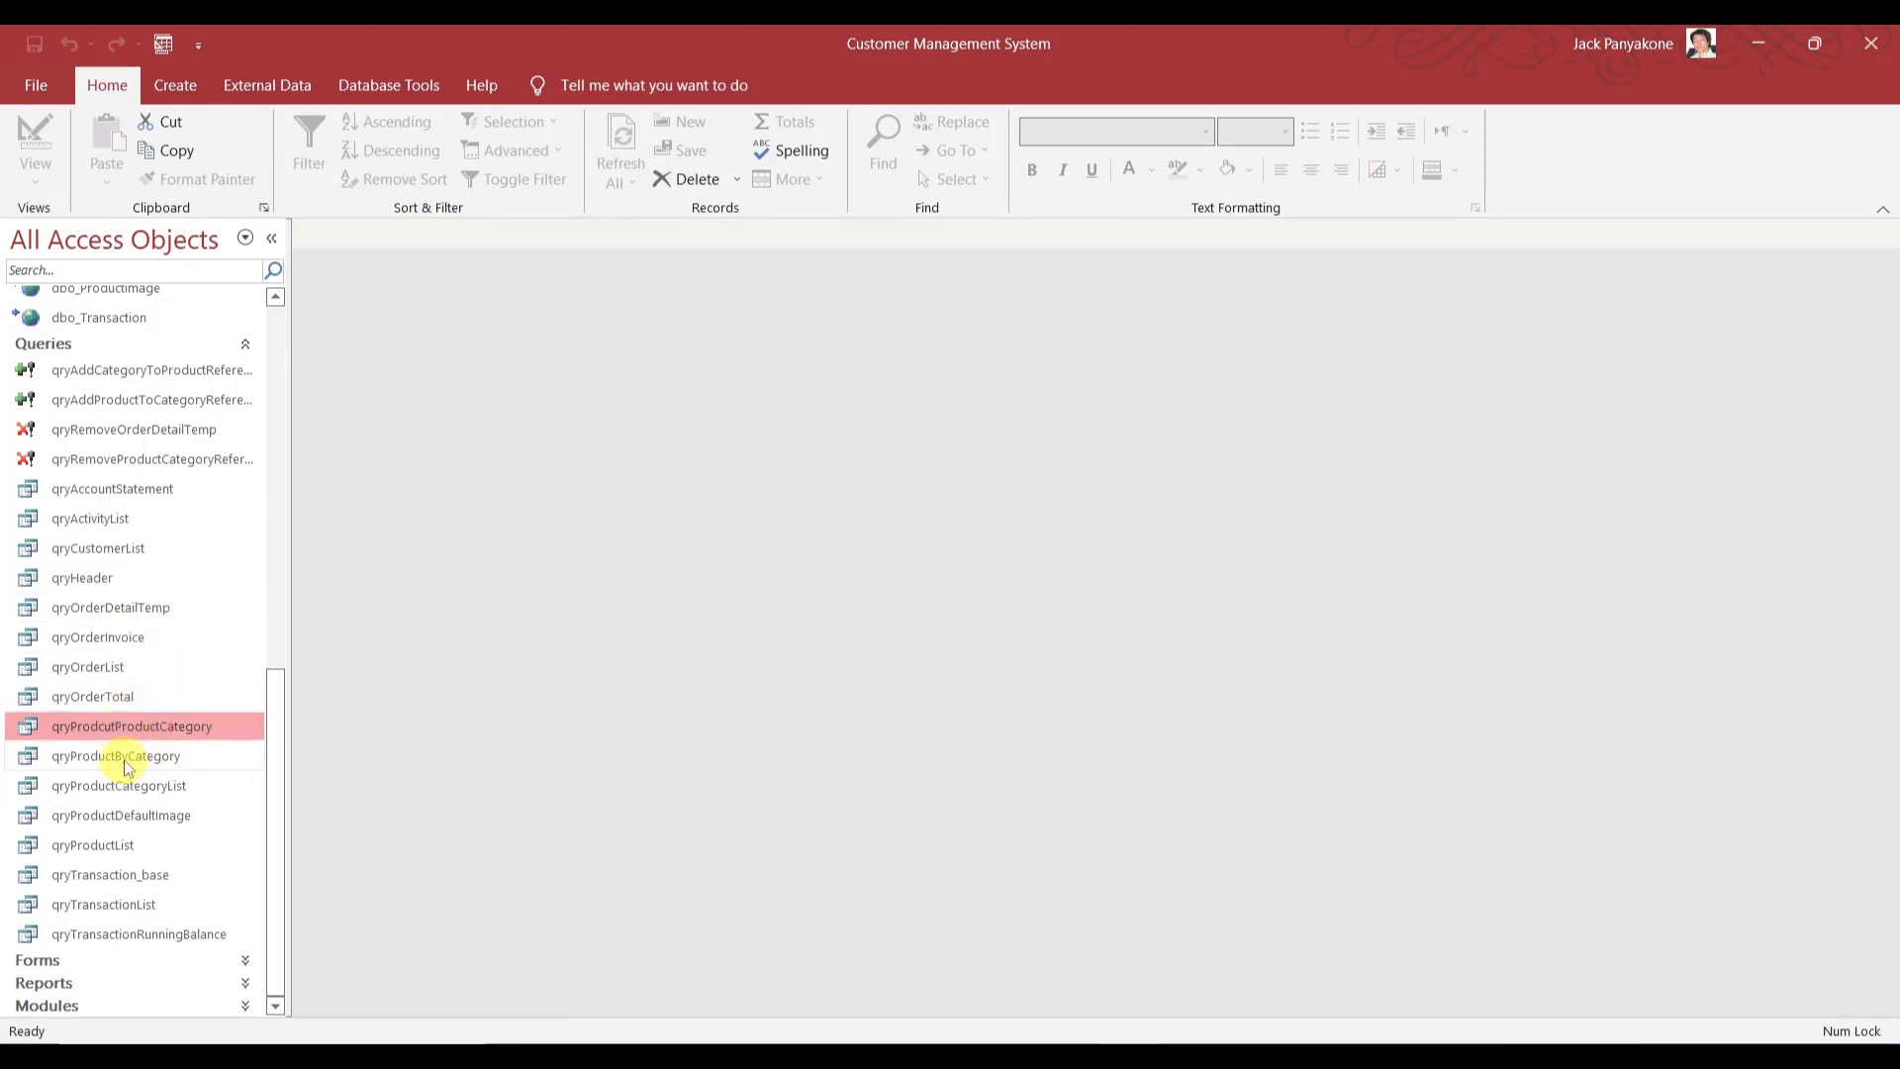
right_click(129, 762)
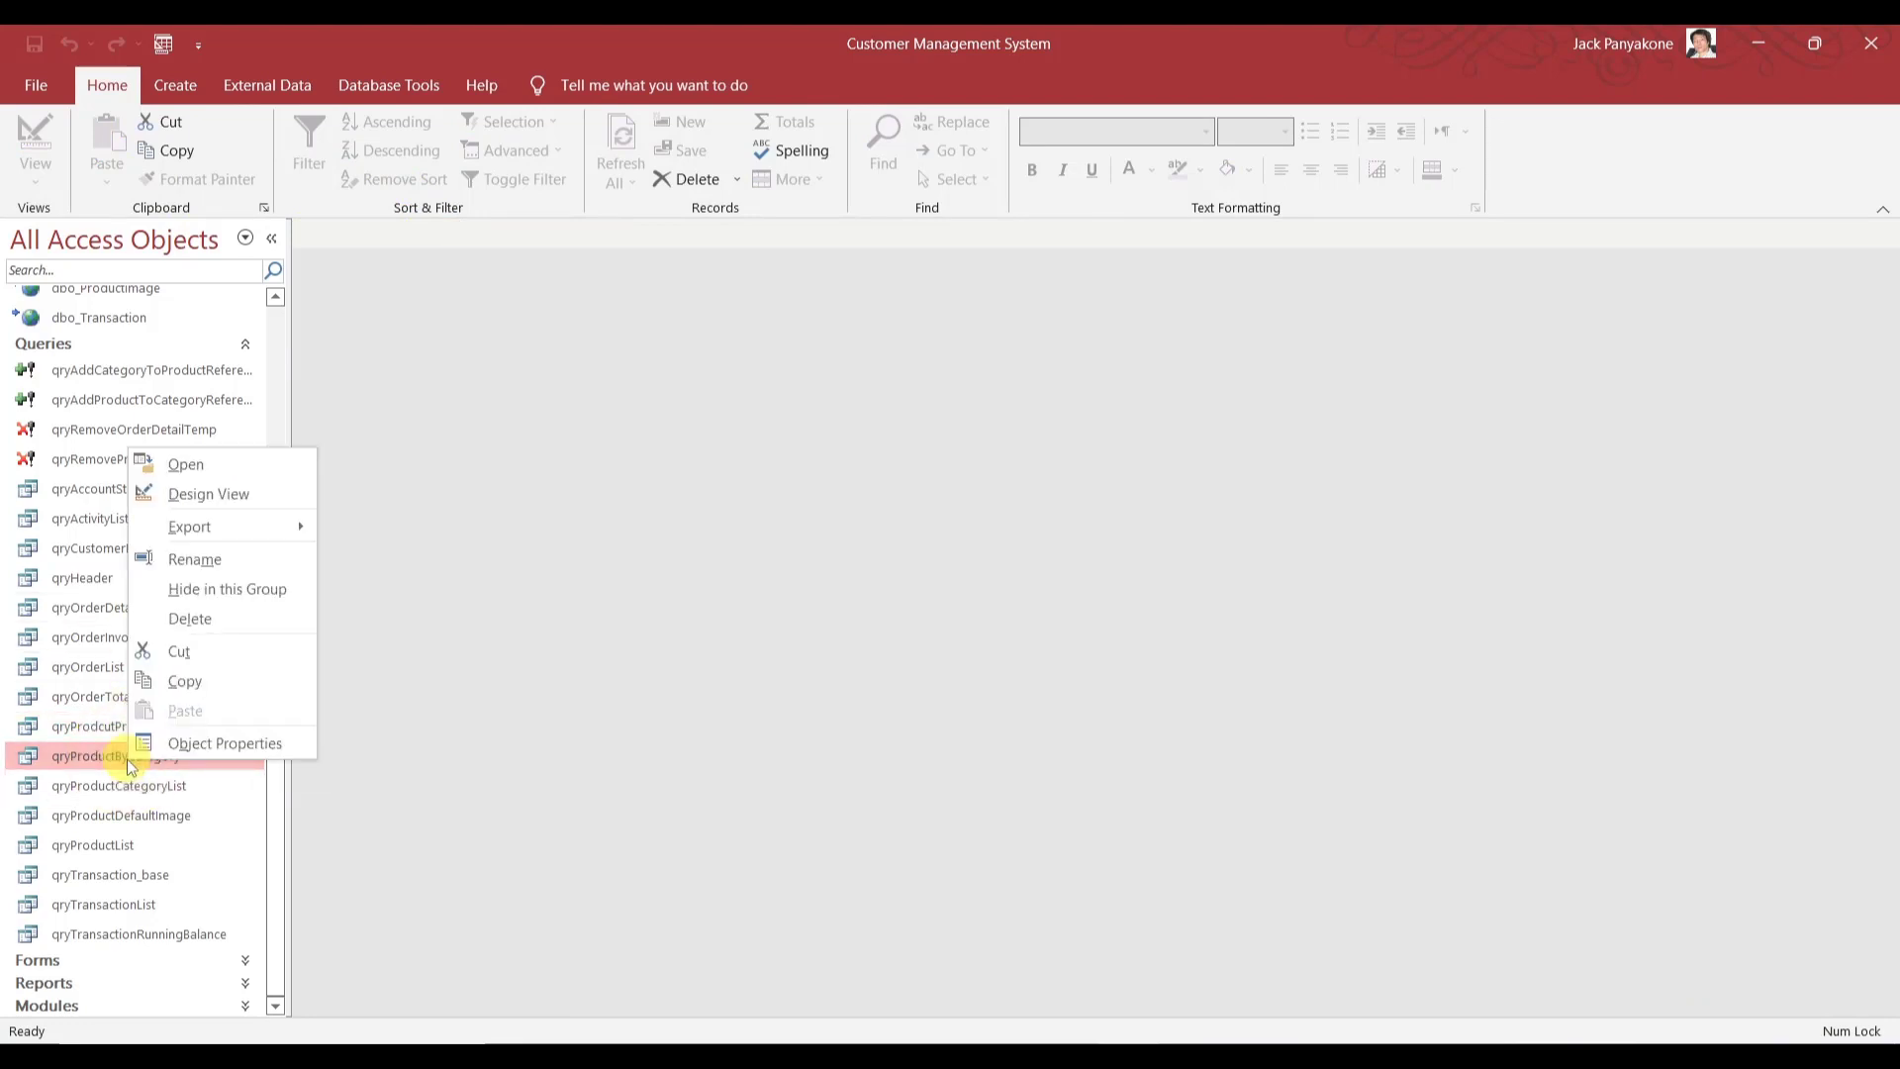
left_click(204, 495)
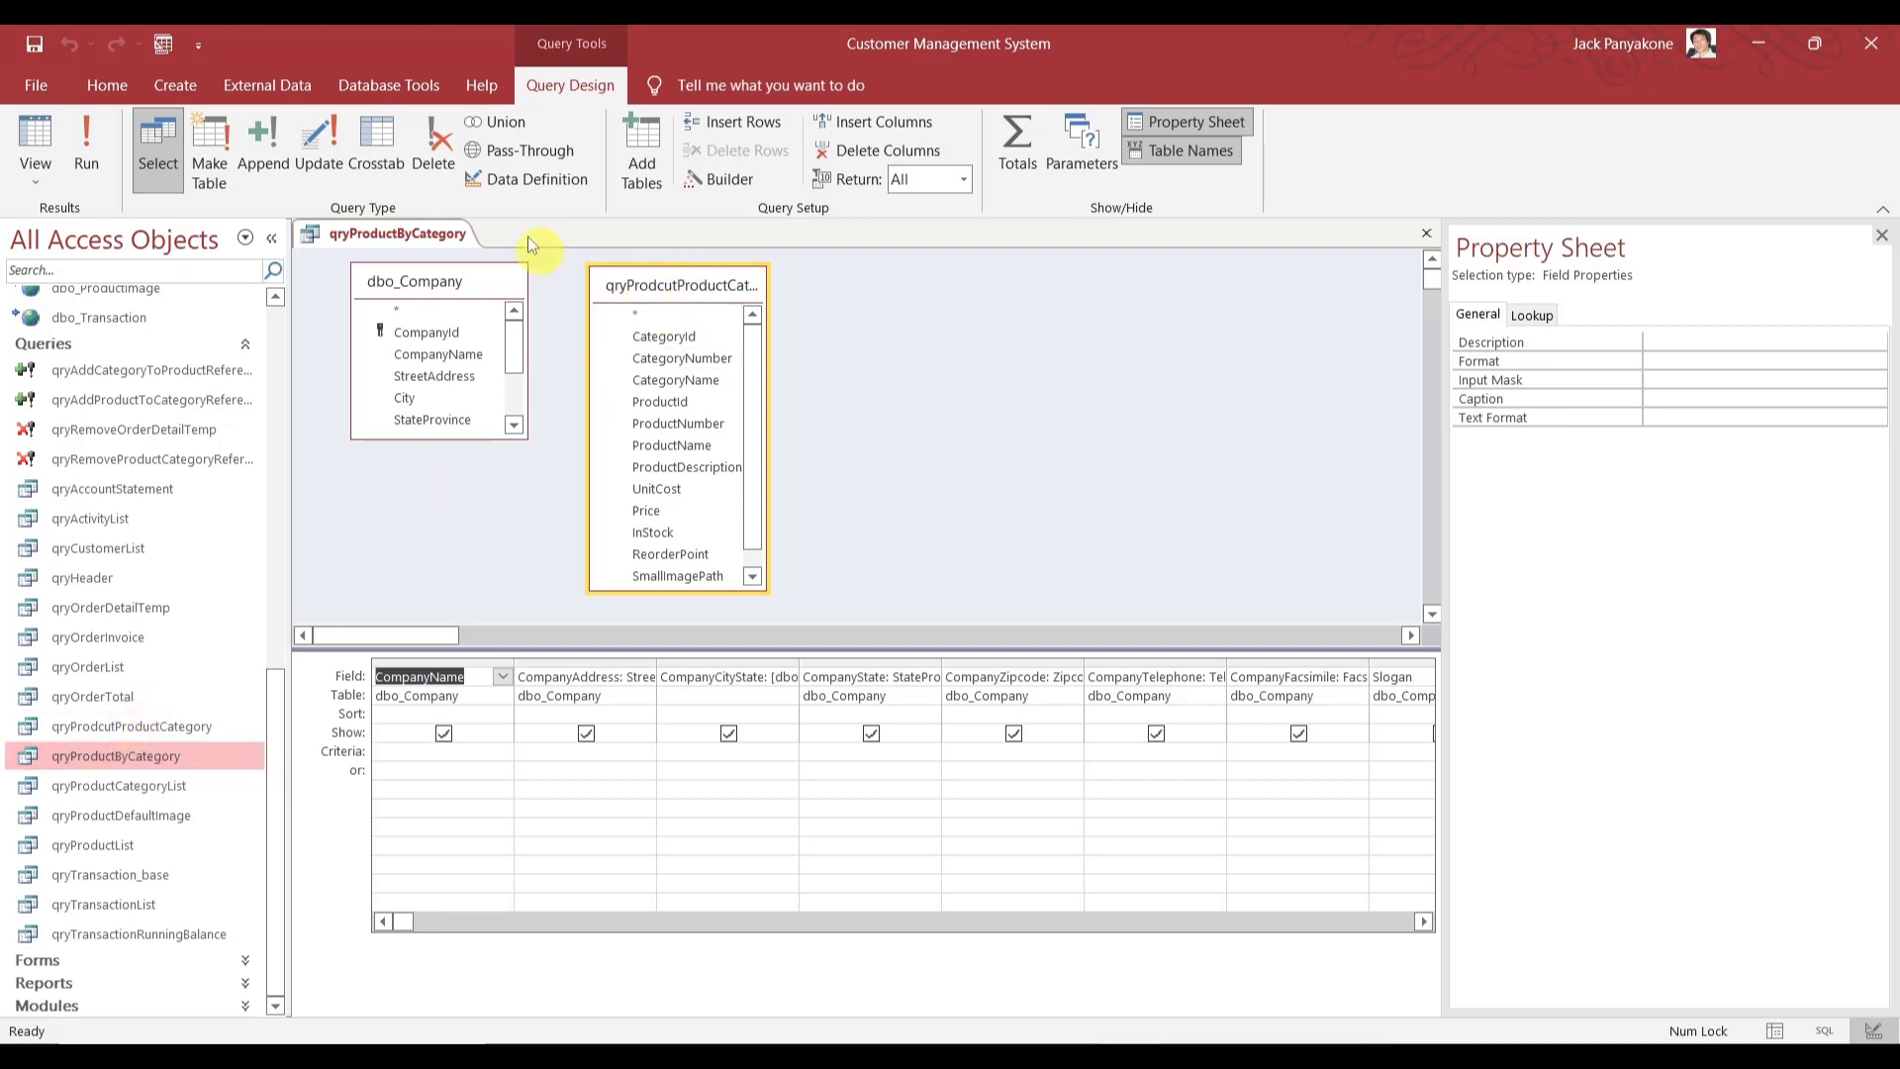
right_click(458, 246)
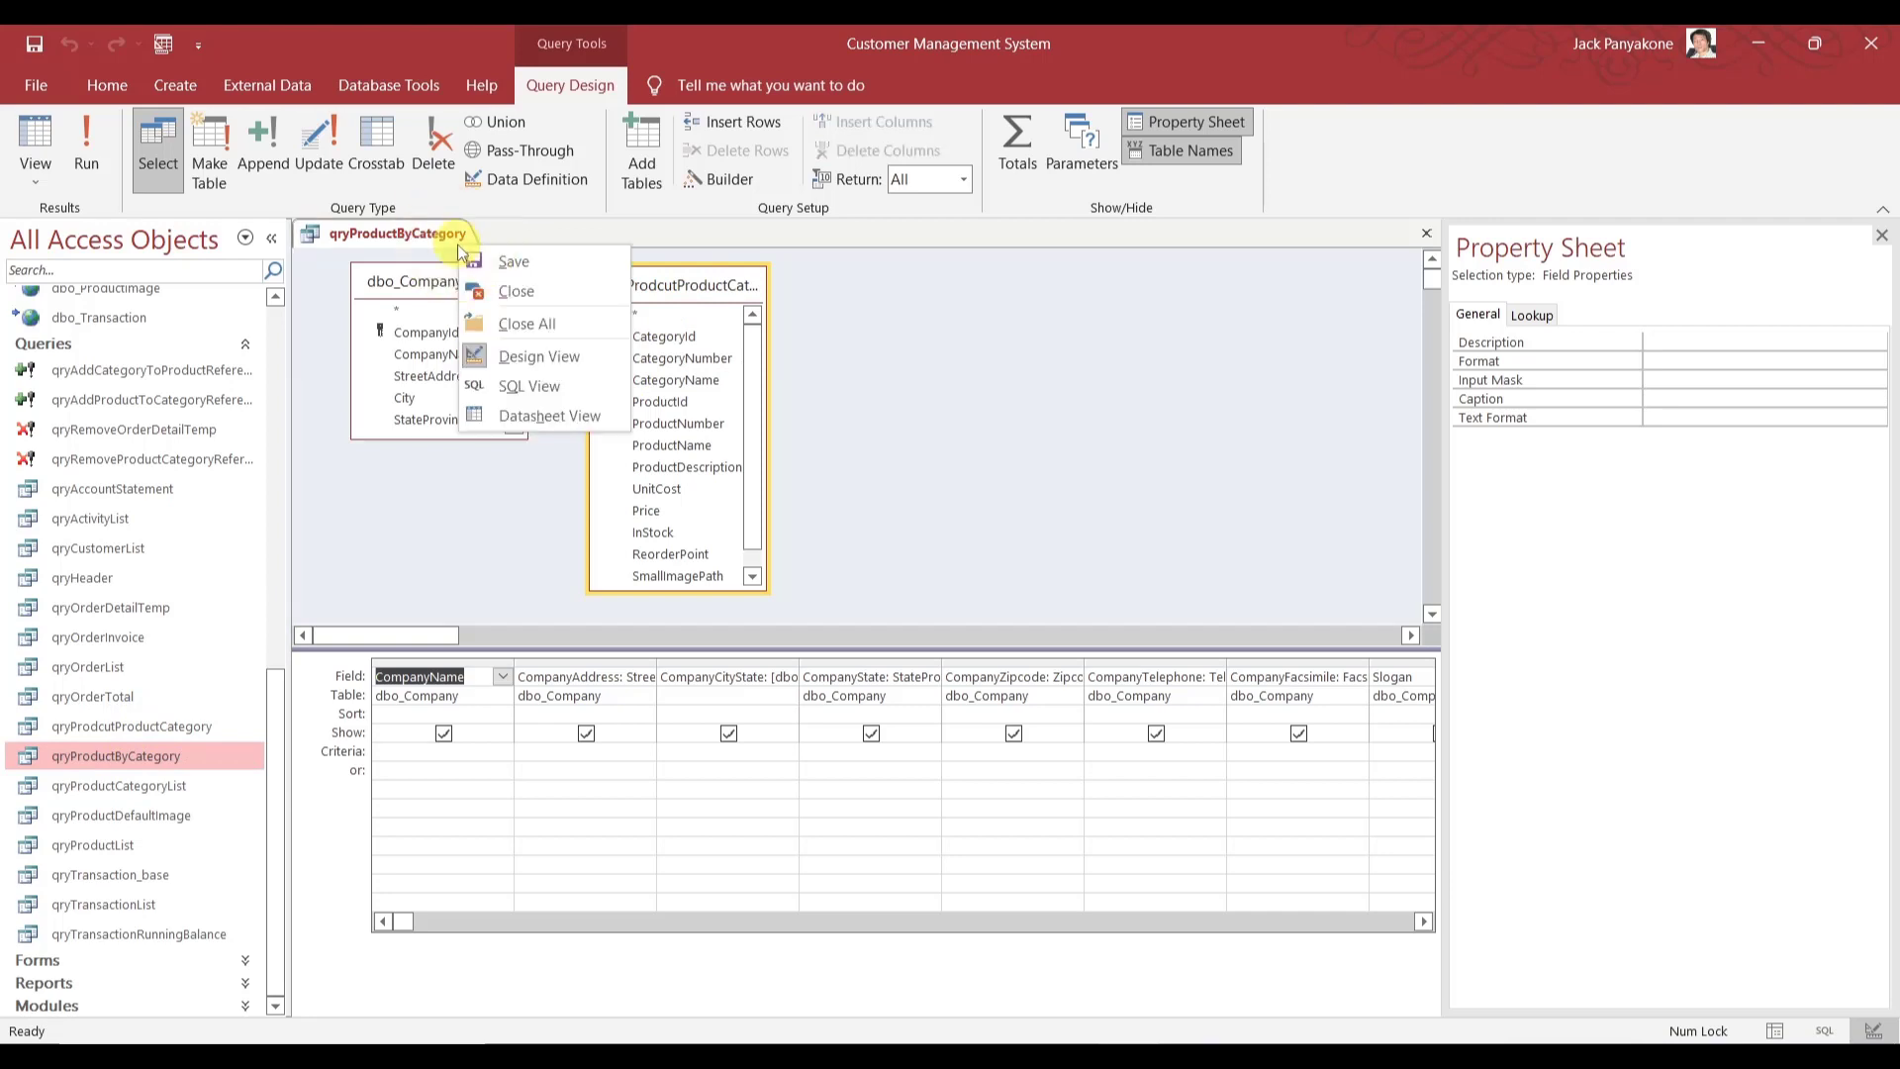
left_click(503, 288)
- Open the qryProdcutProductCategory query in Design View and show its SQL statement
left_click(121, 727)
right_click(121, 729)
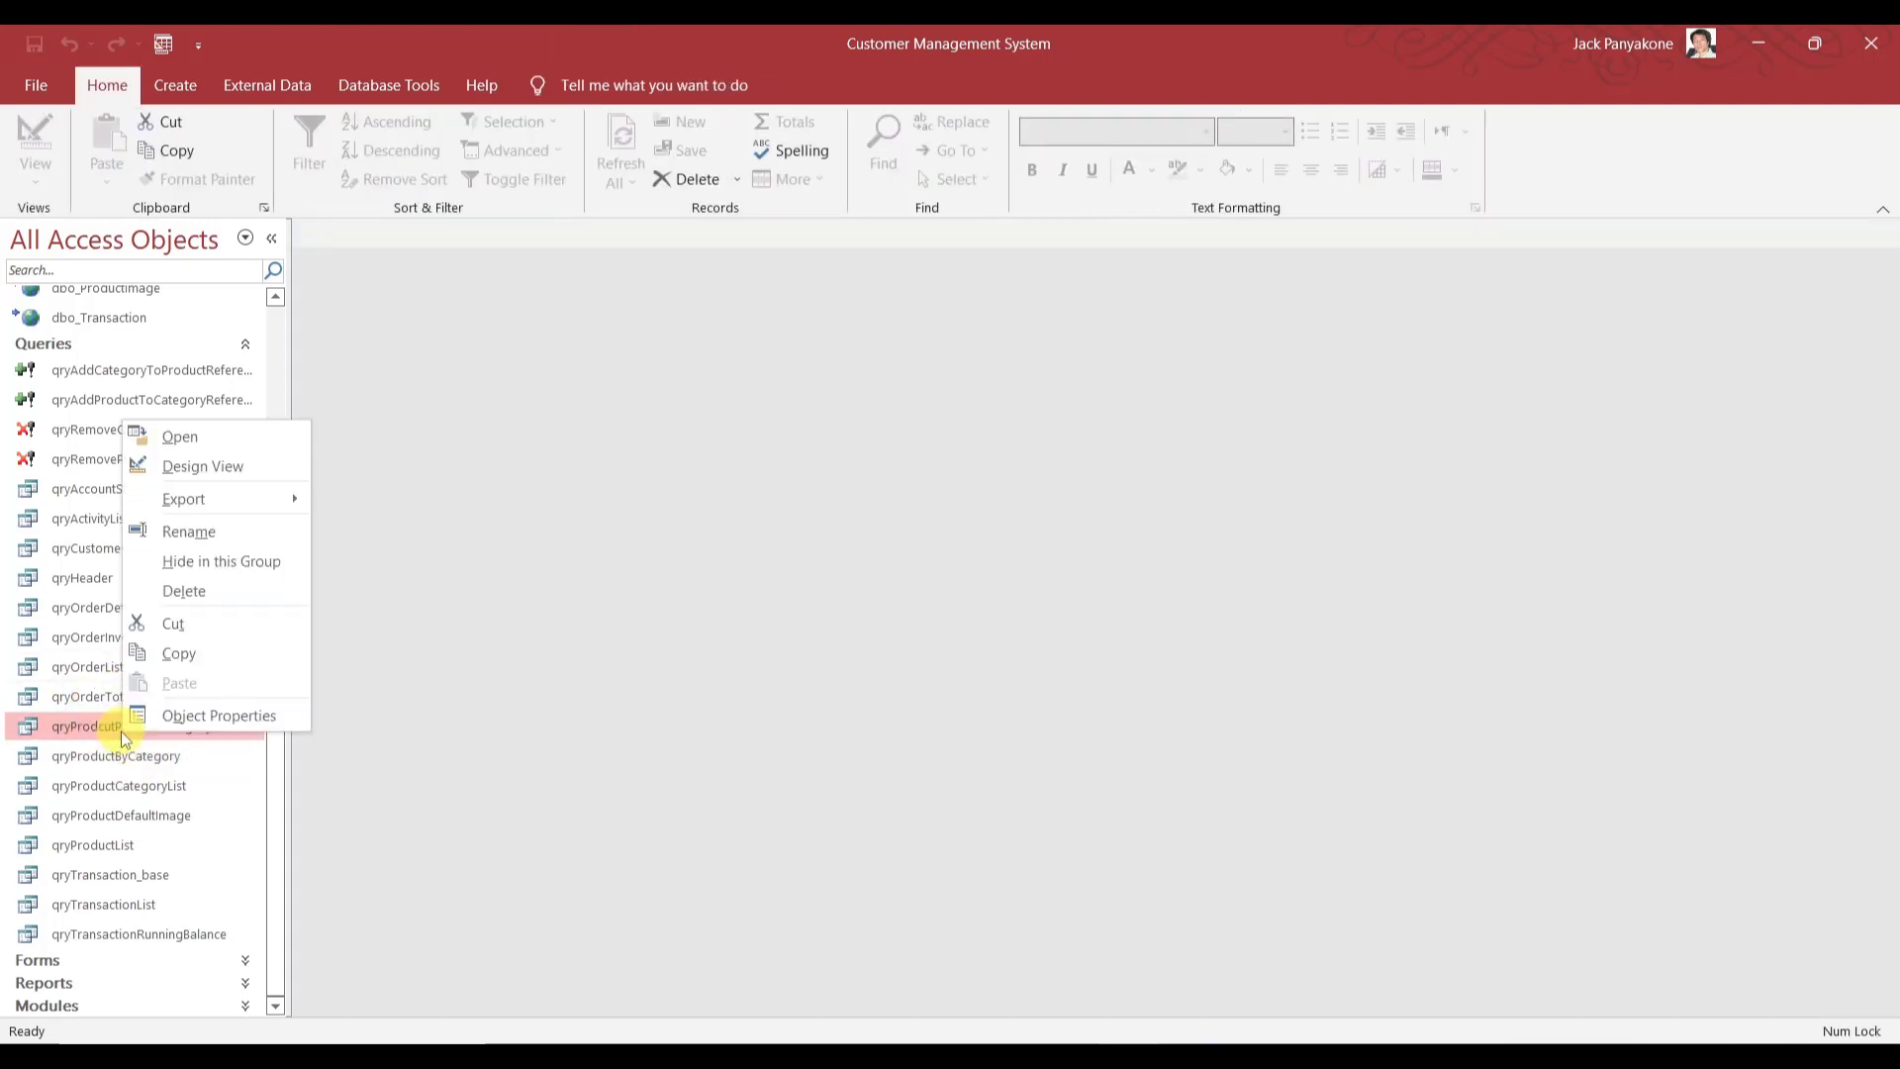
left_click(209, 467)
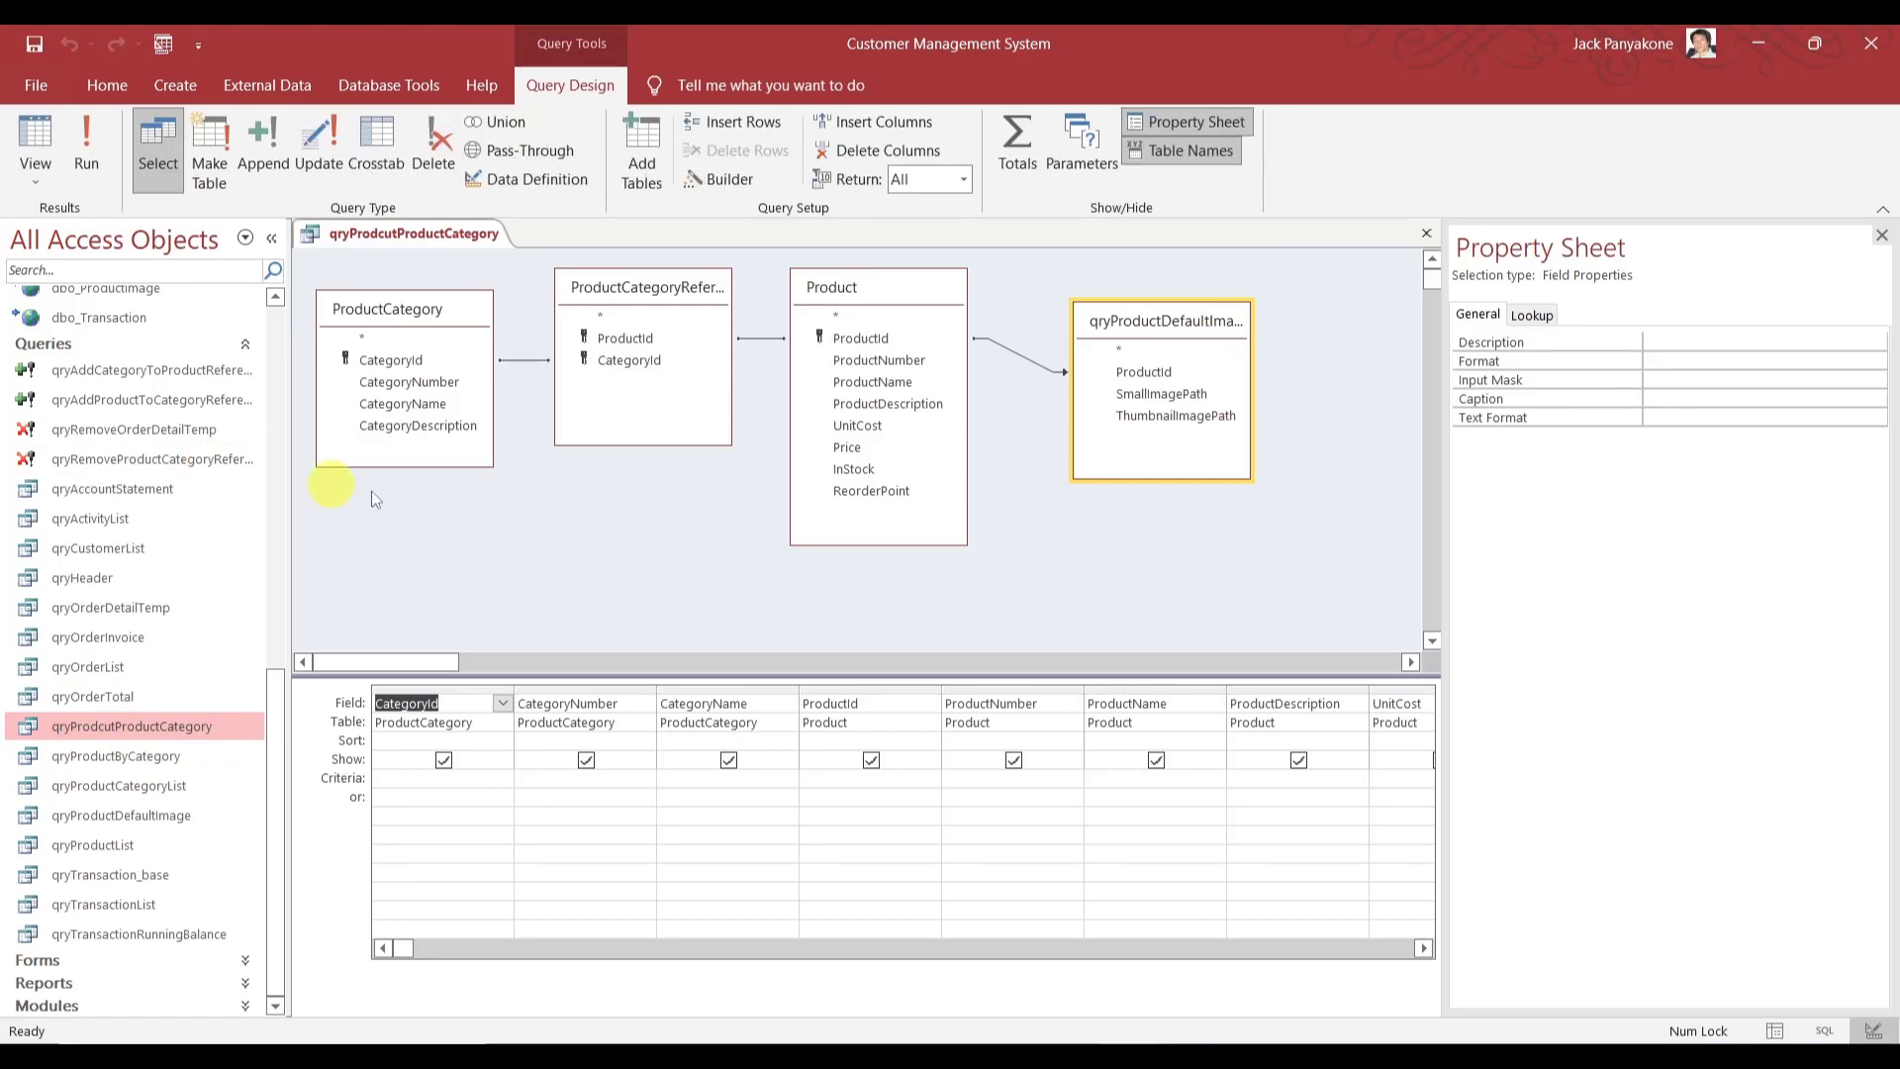
right_click(552, 515)
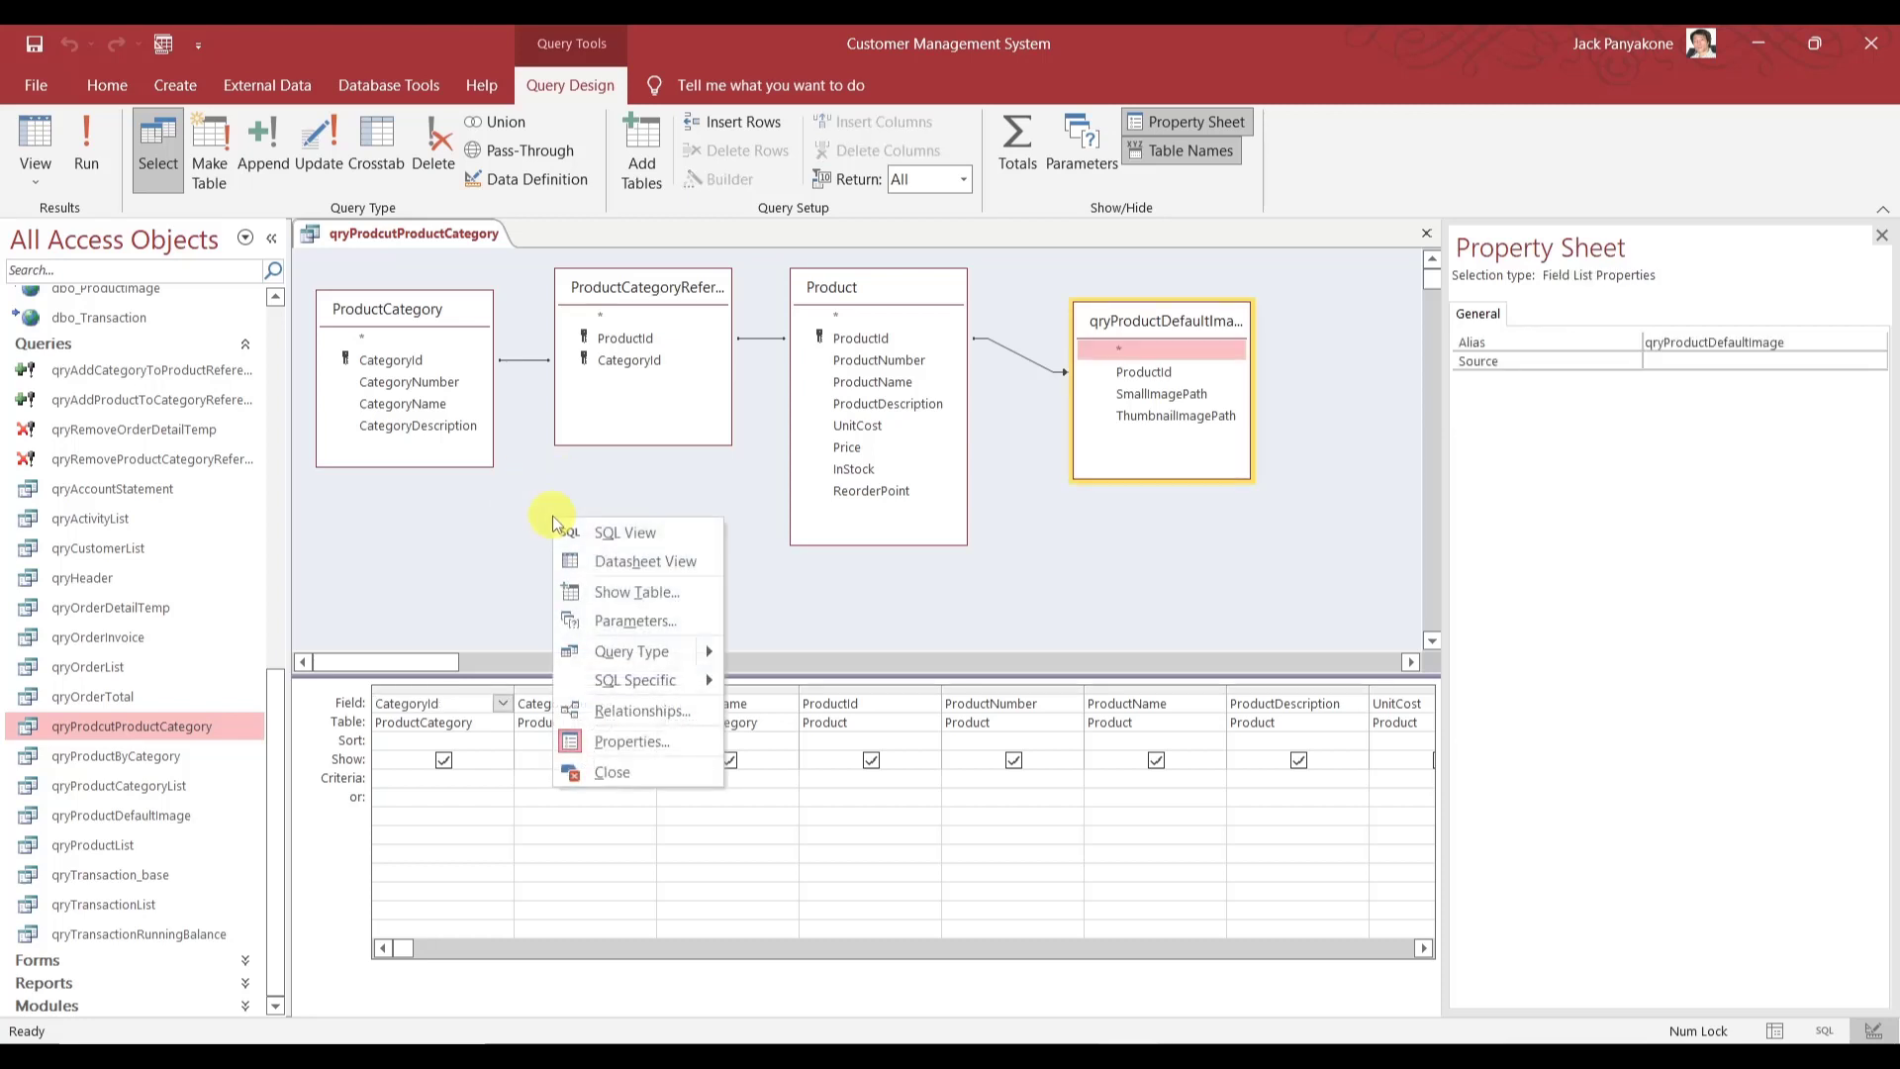
left_click(624, 531)
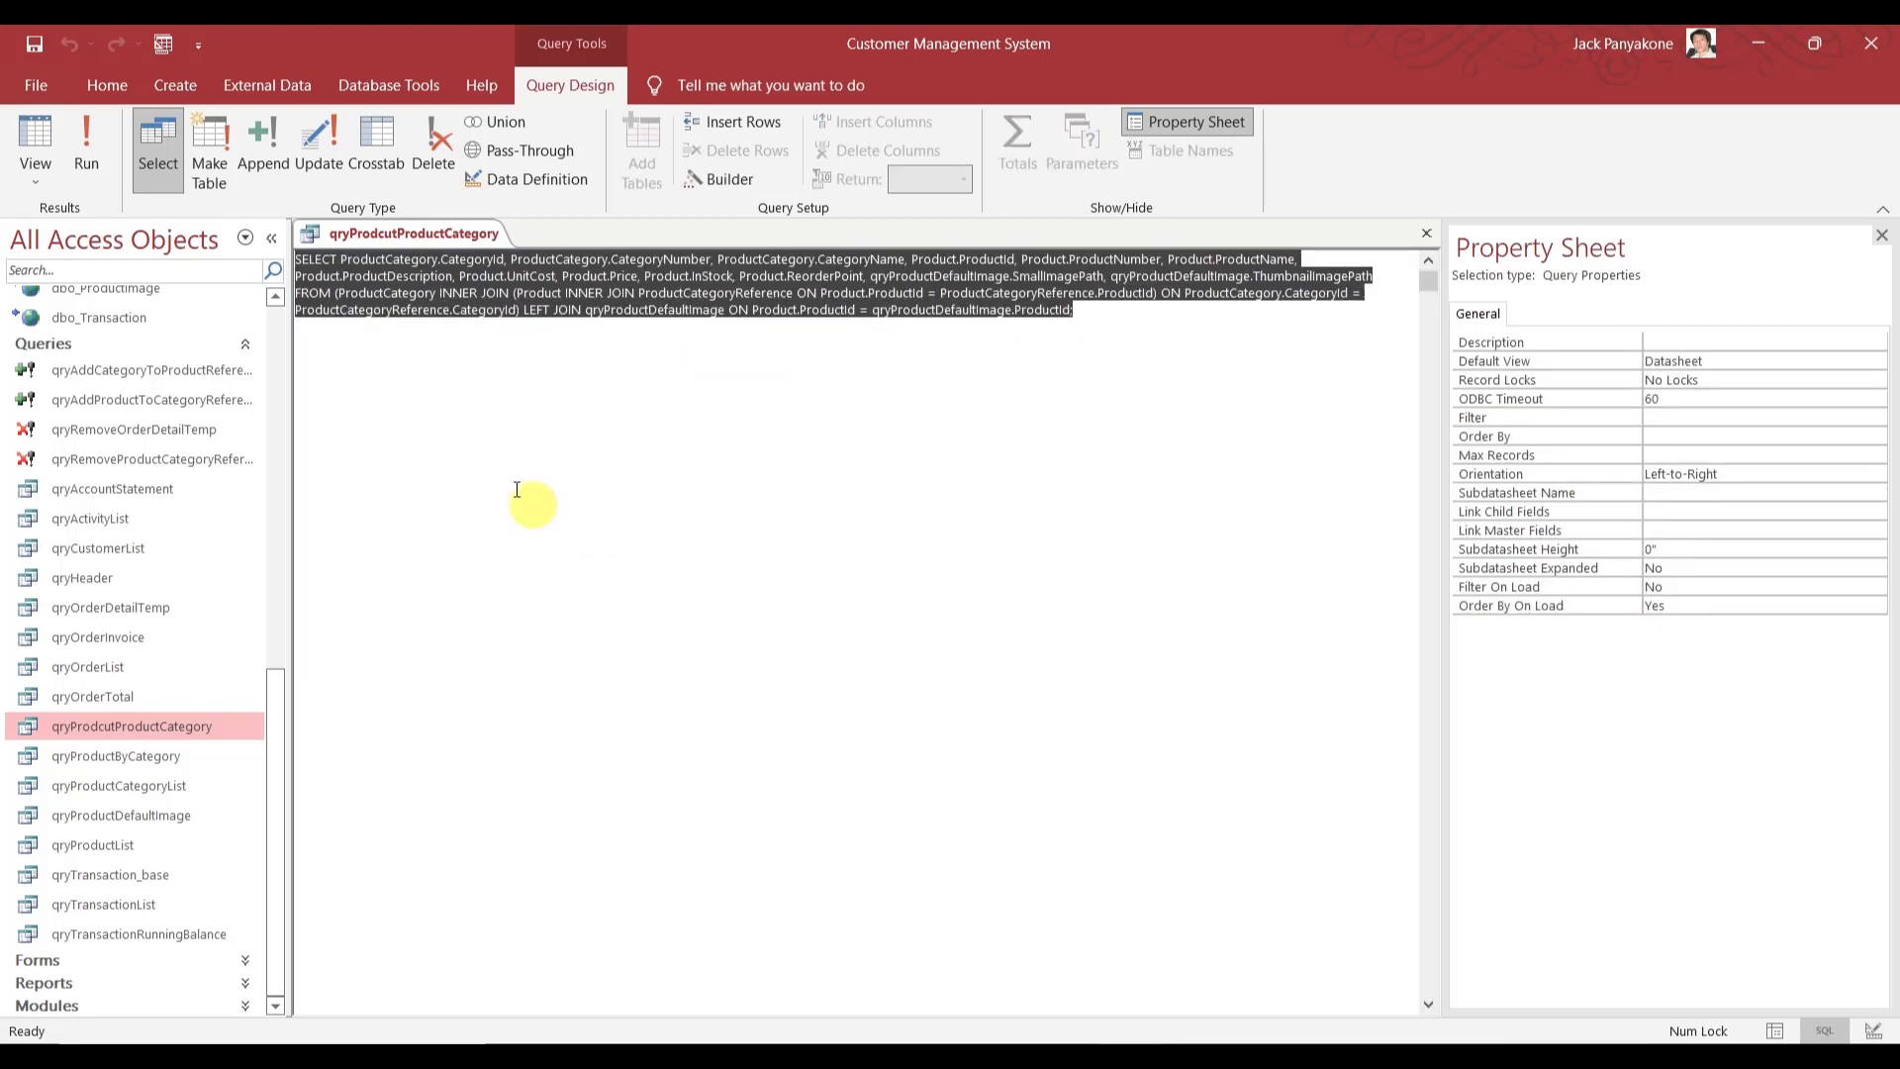
- Prefix the ProductCategory table name in the FROM clause with dbo_
left_click(341, 290)
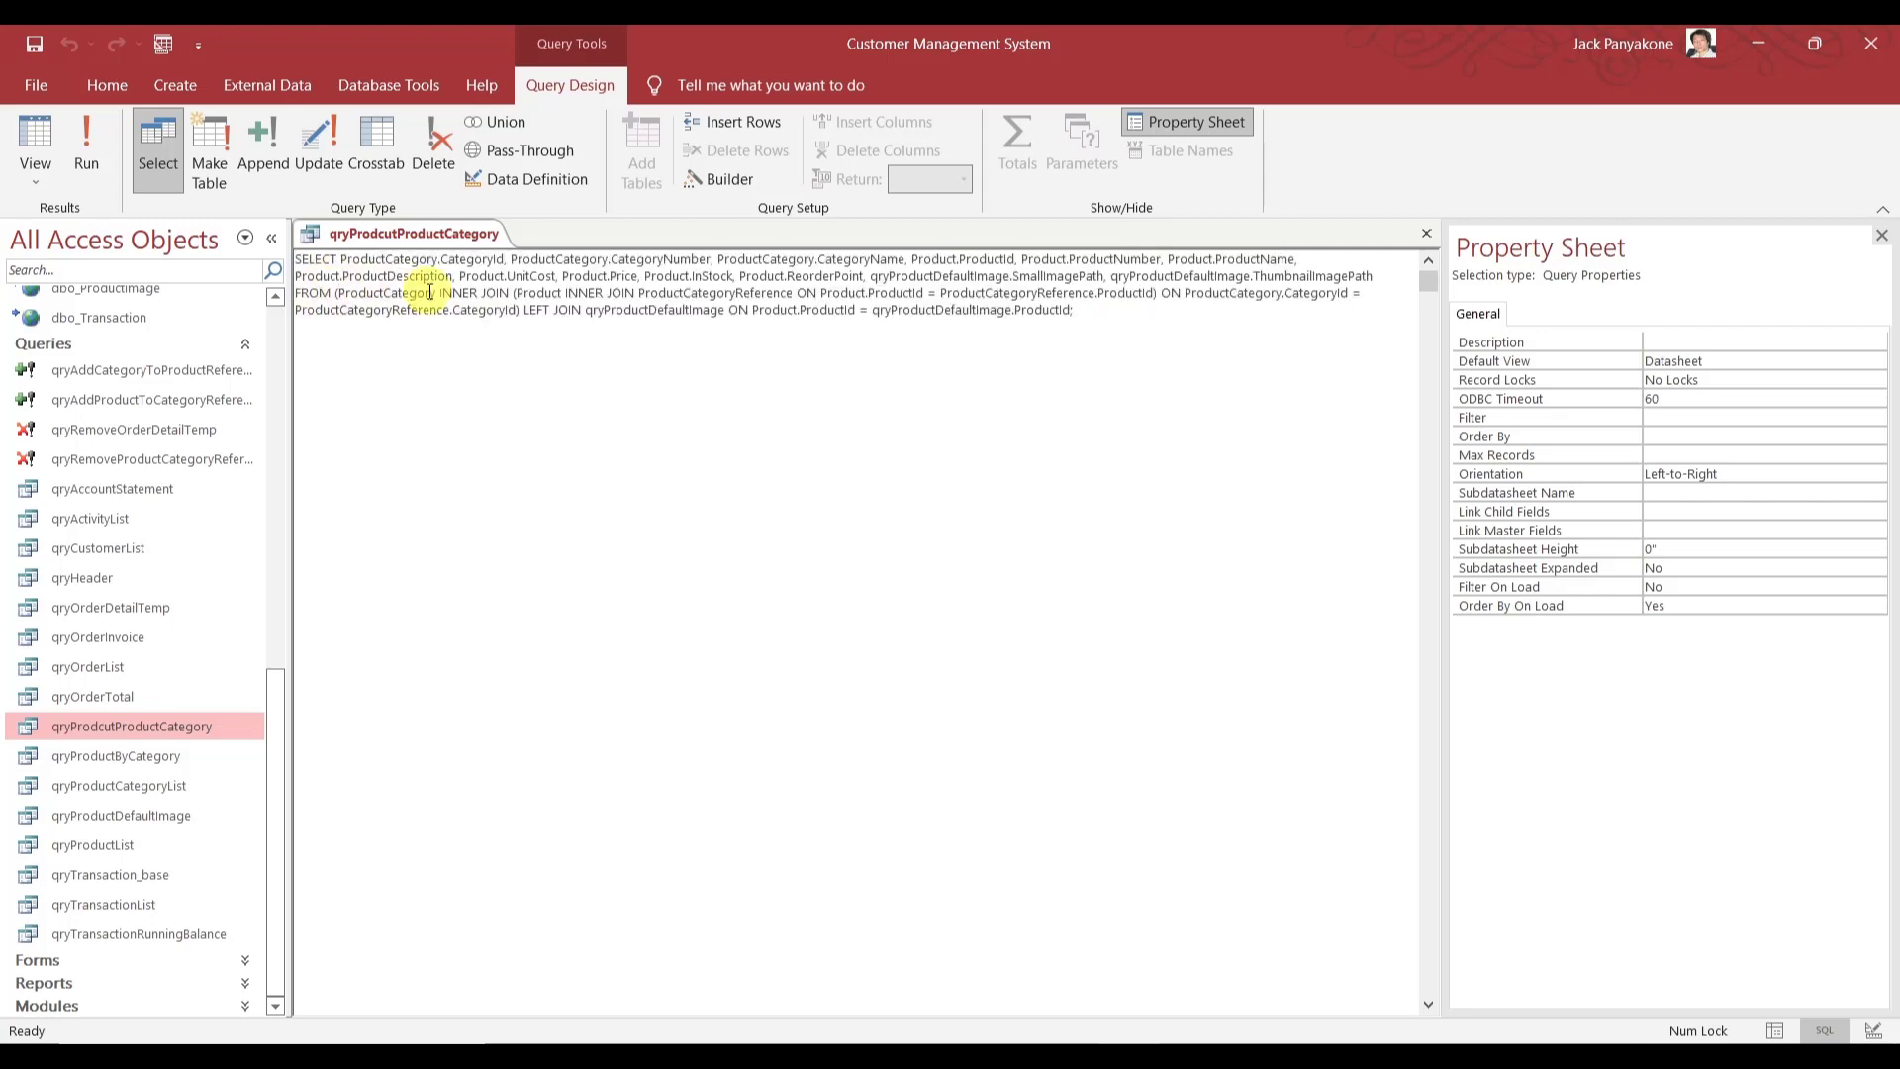
type("dbo")
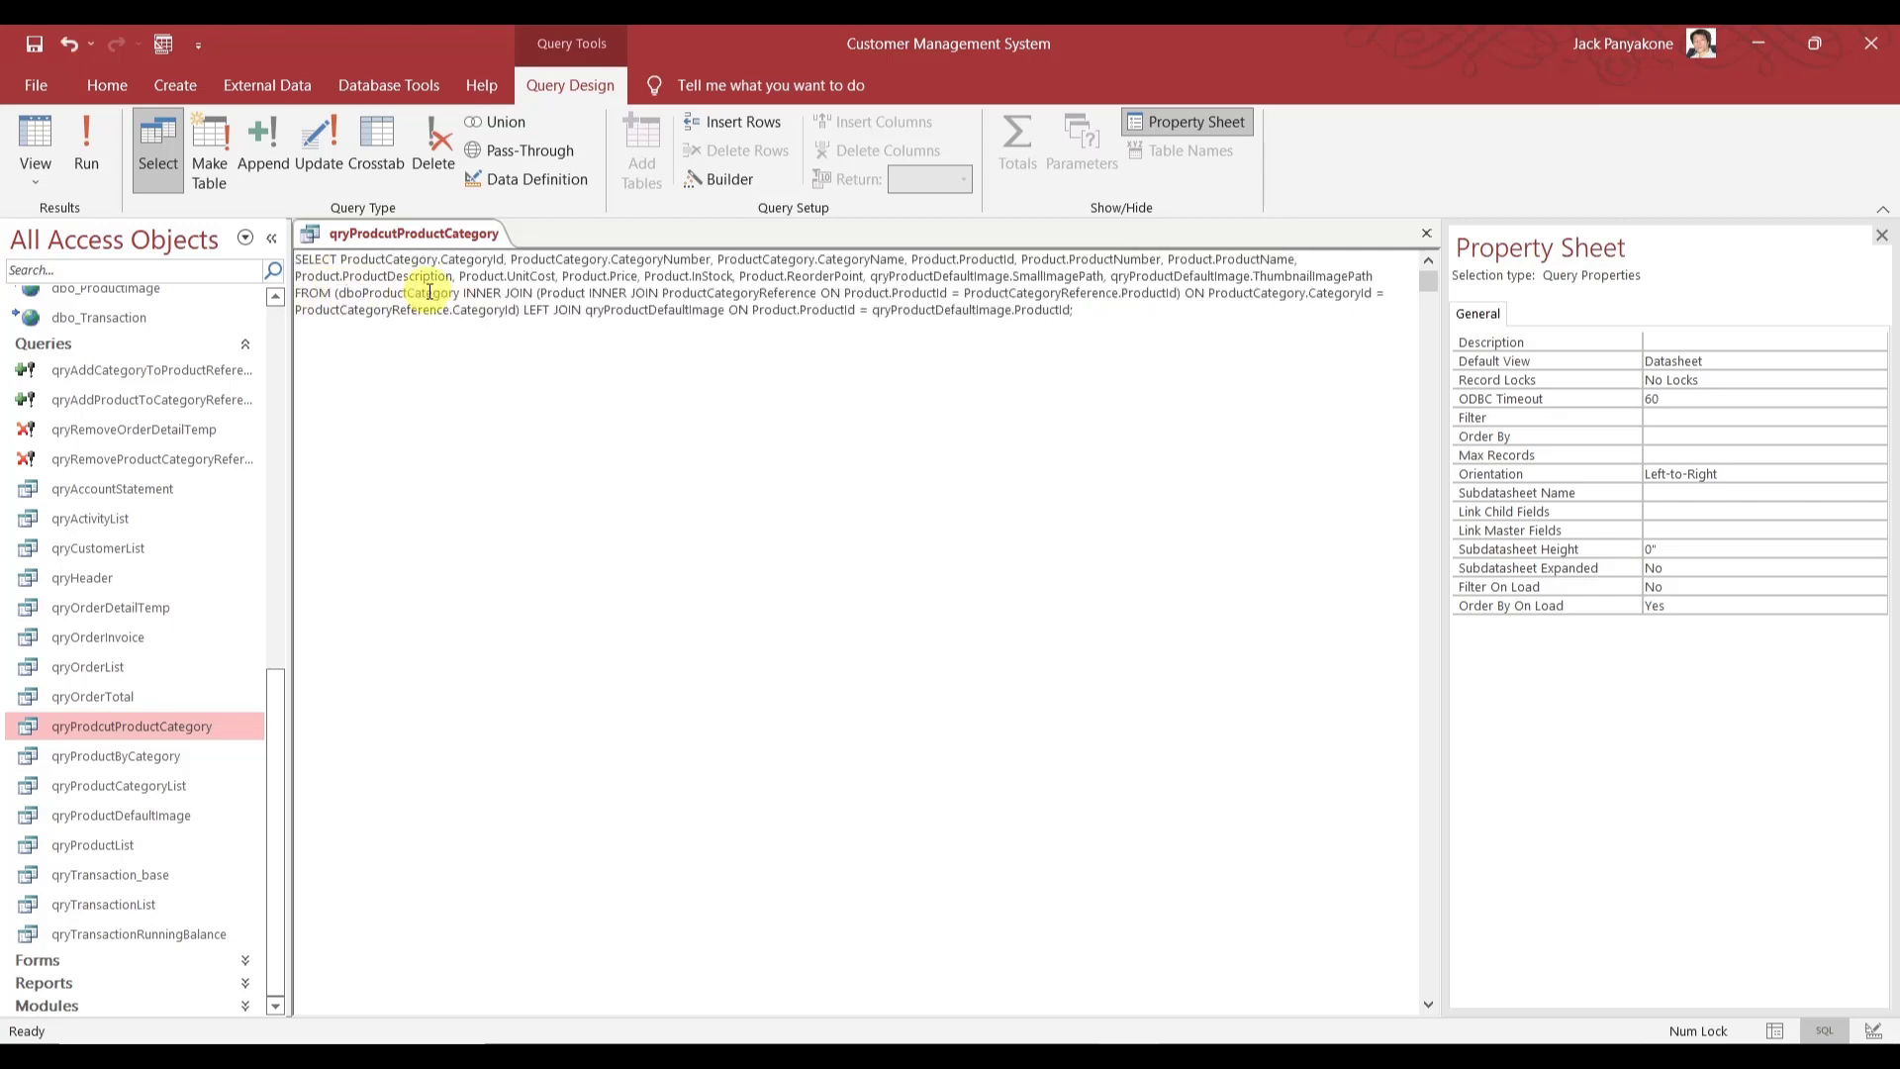
type("_")
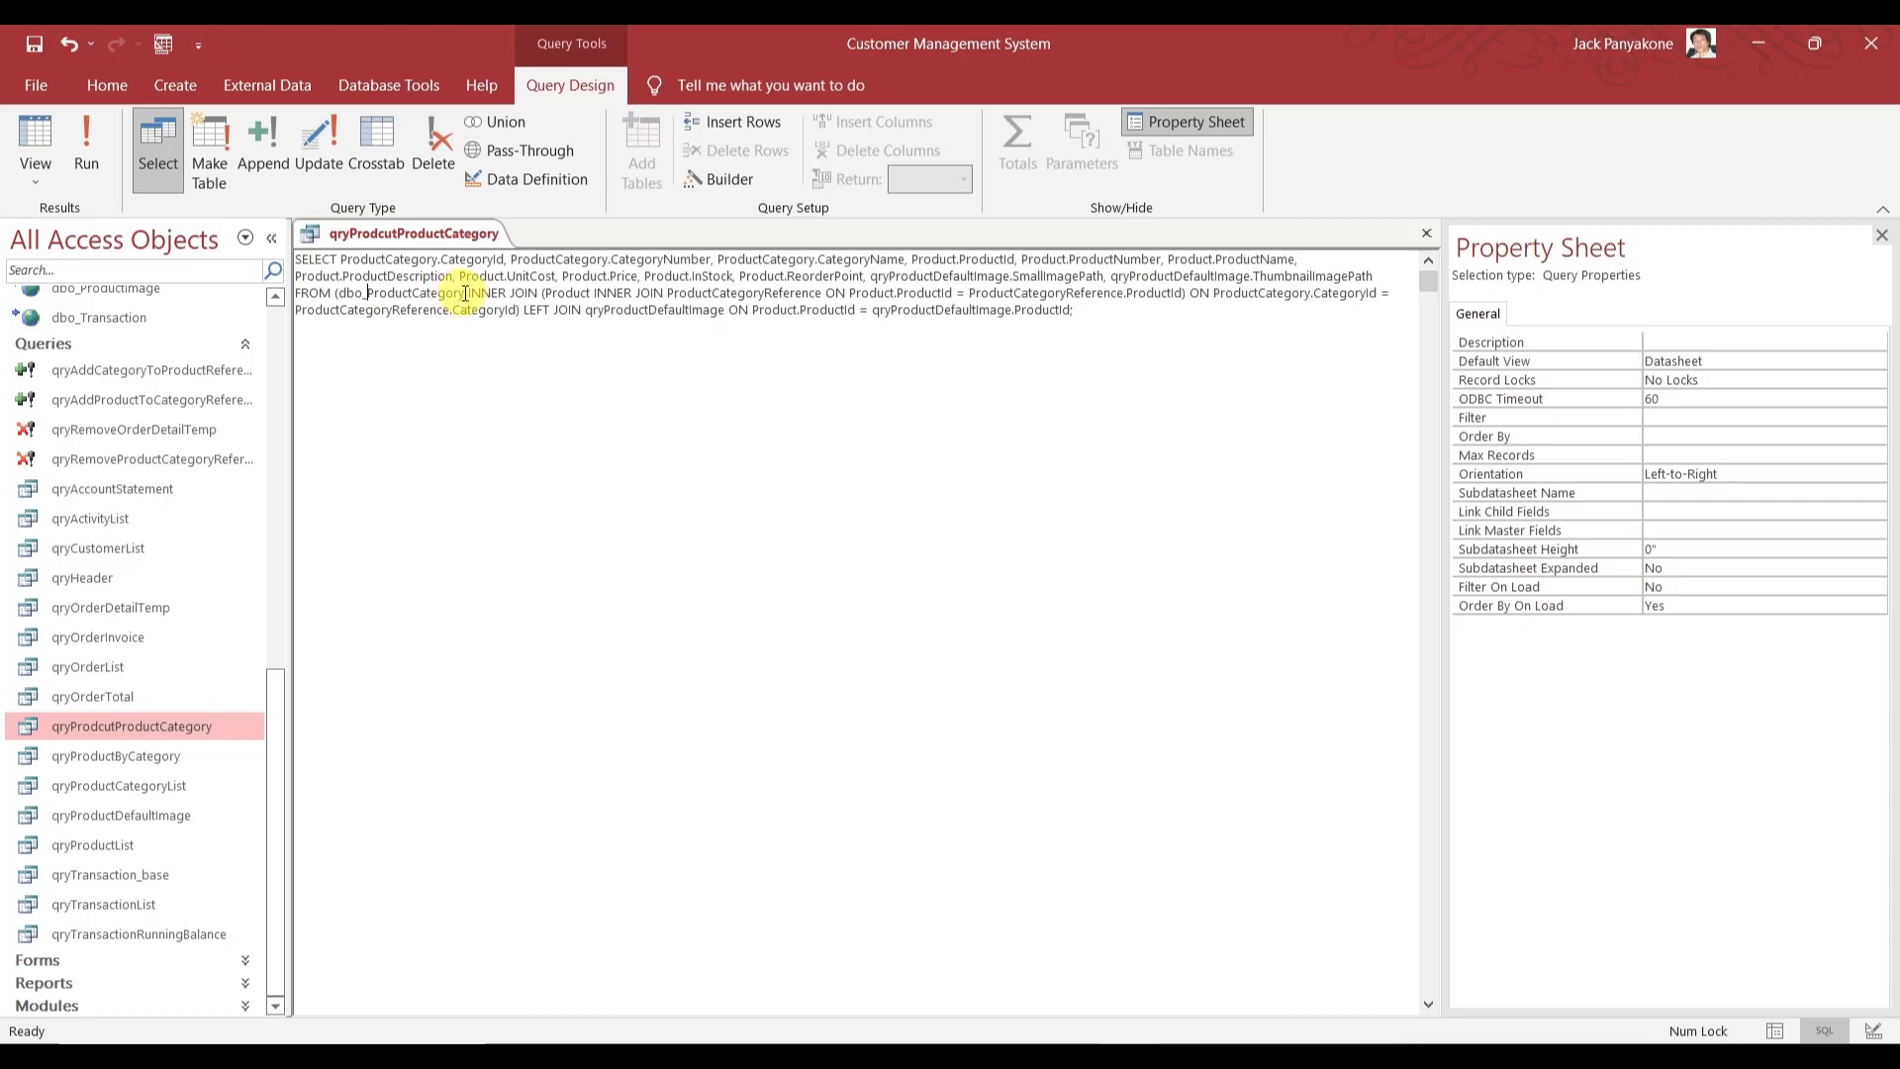
- Replace ProductCategory with dbo_ProductCategory for the CategoryId, CategoryNumber and CategoryName fields and in the CategoryId join condition
left_click_drag(465, 294, 342, 296)
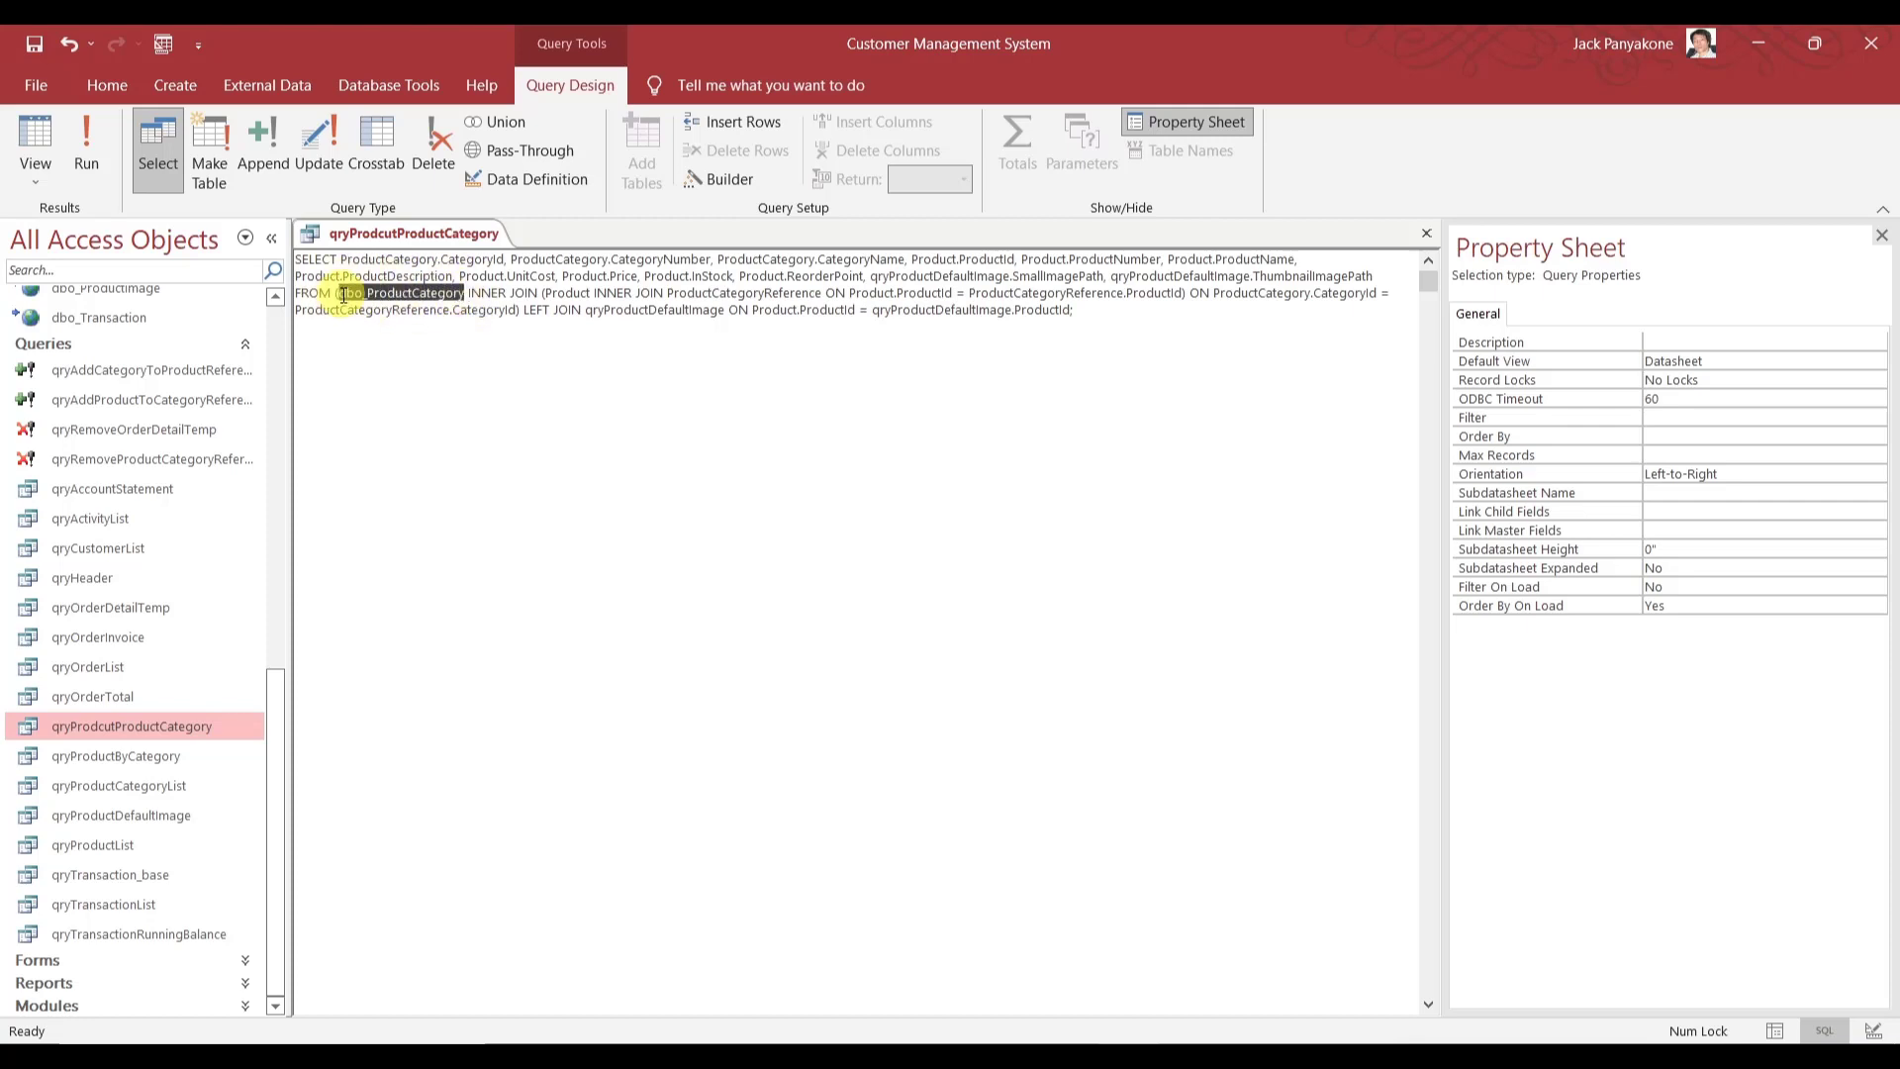
key("ctrl+c")
double_click(384, 260)
key("ctrl+v")
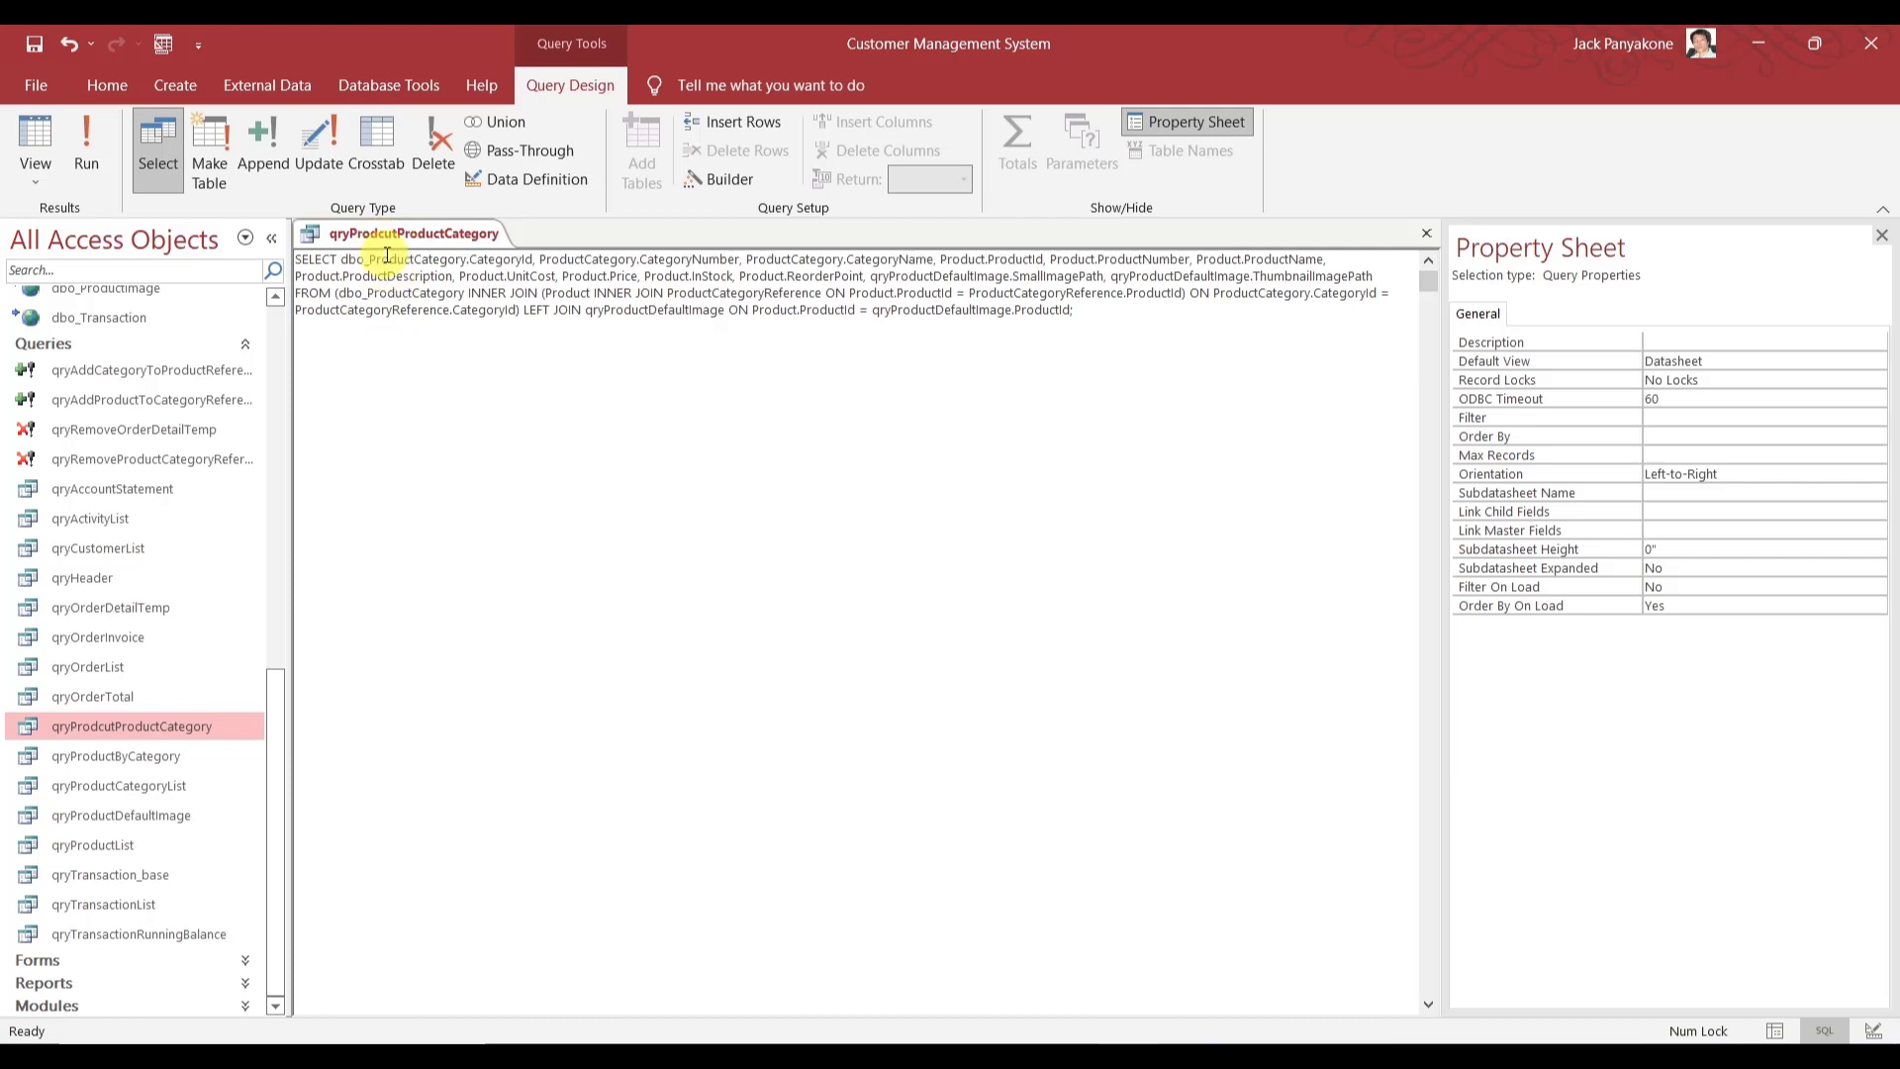
double_click(592, 259)
key("ctrl+v")
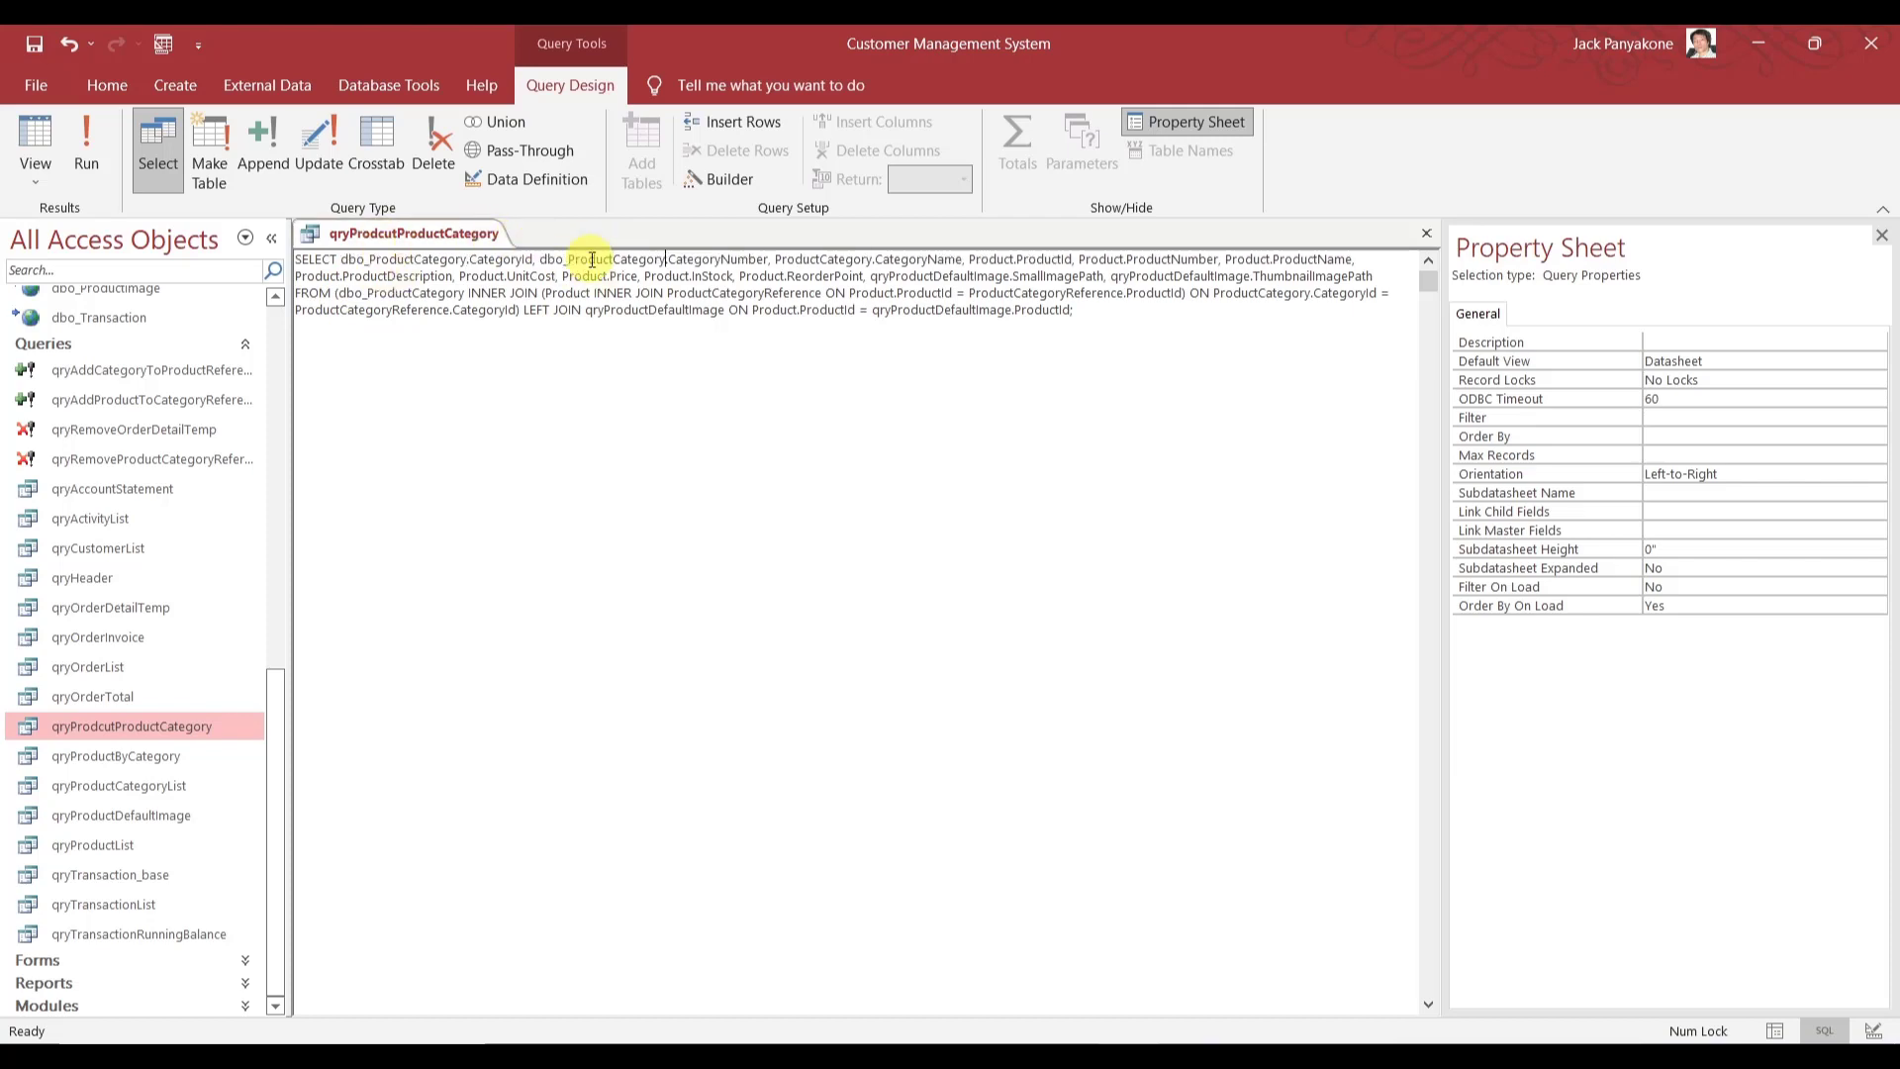
double_click(851, 260)
key("ctrl+v")
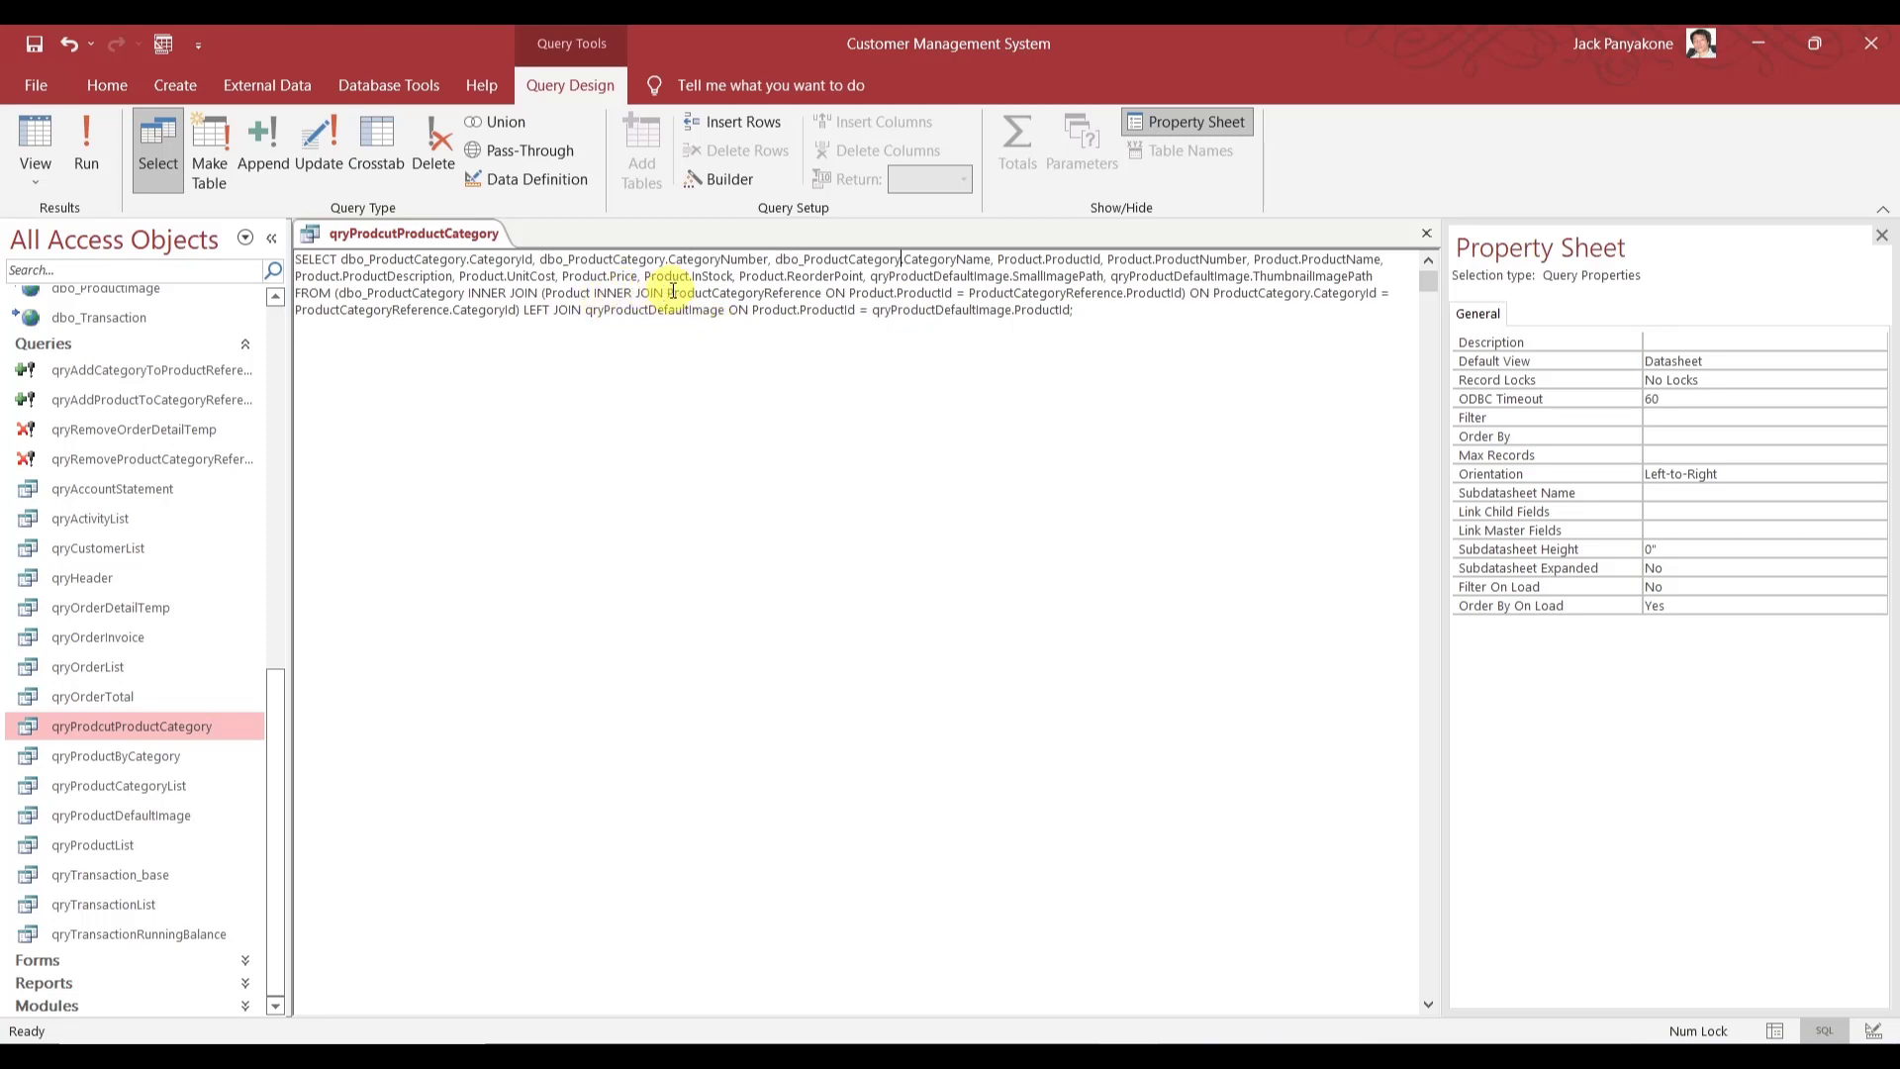
double_click(1232, 292)
key("ctrl+v")
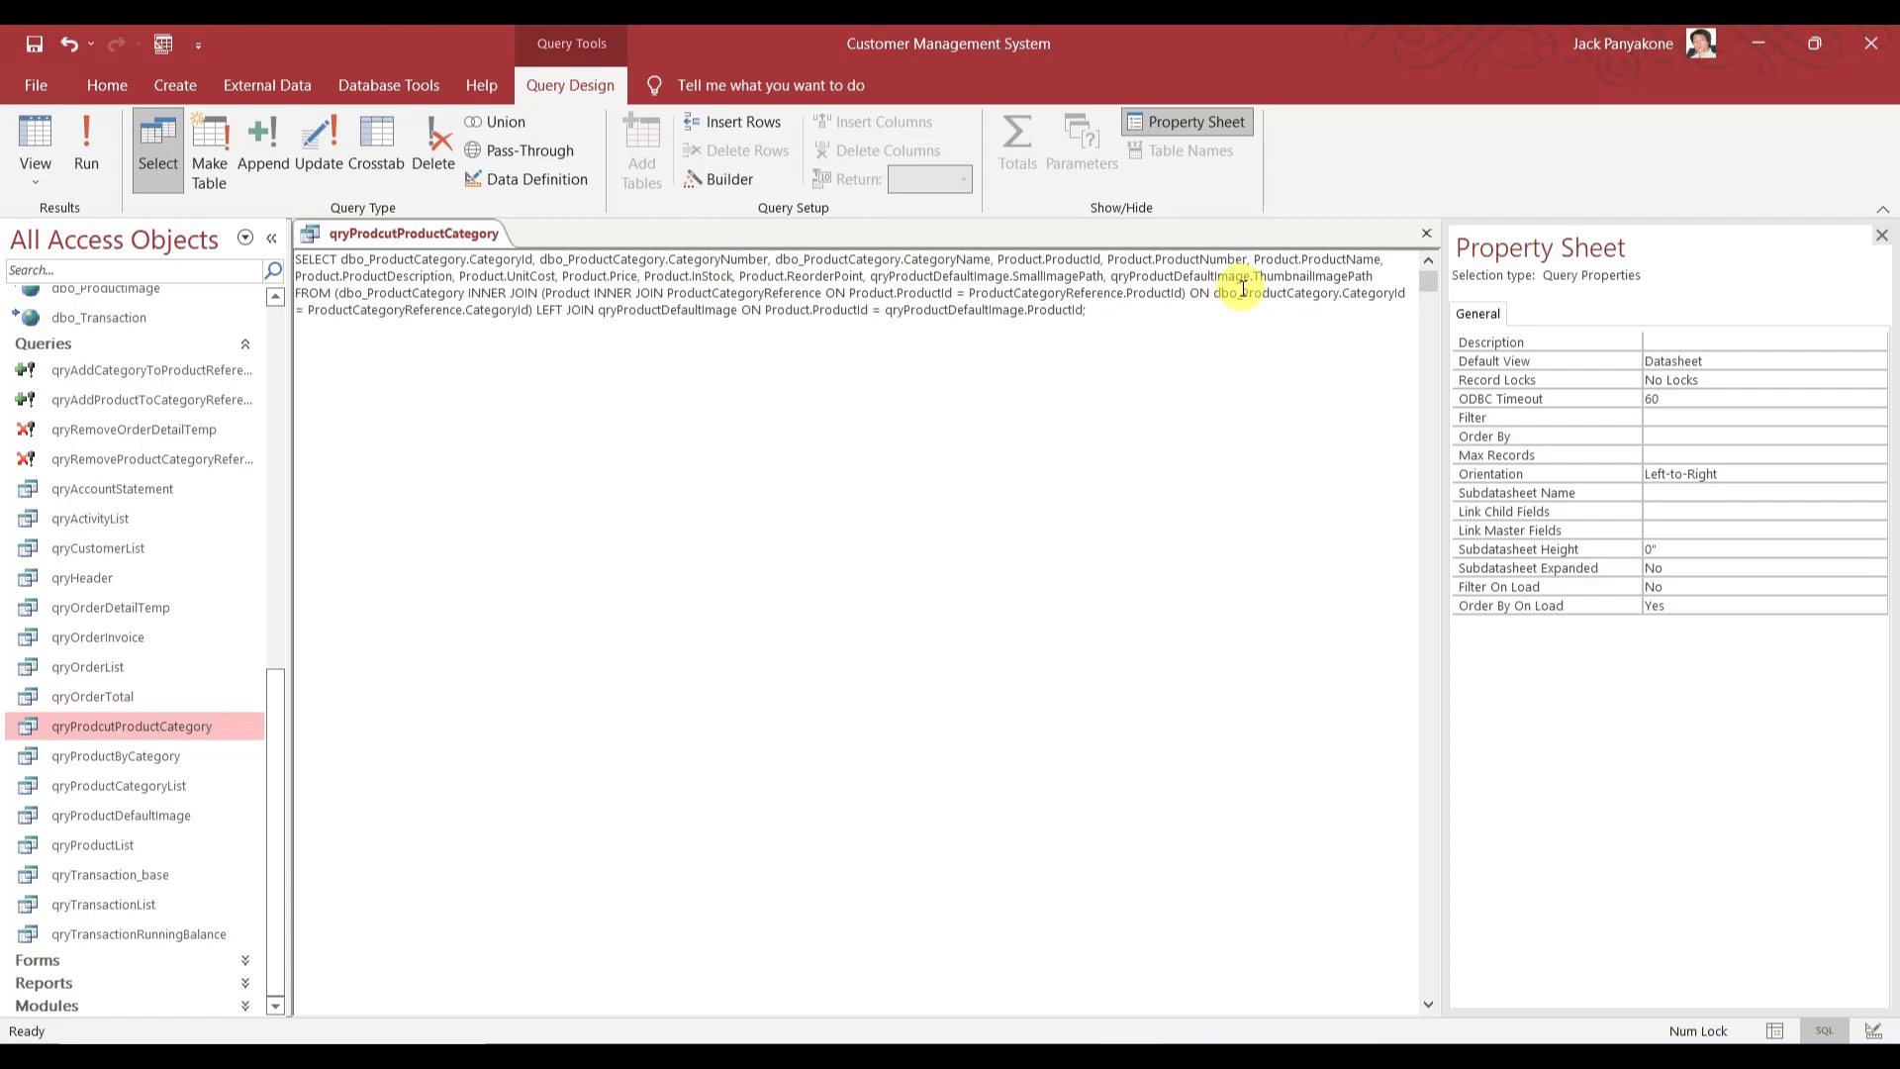
- Prefix the Product table with dbo_ in the FROM clause and in the ProductId join condition with ProductCategoryReference
left_click(547, 294)
type("dbo_")
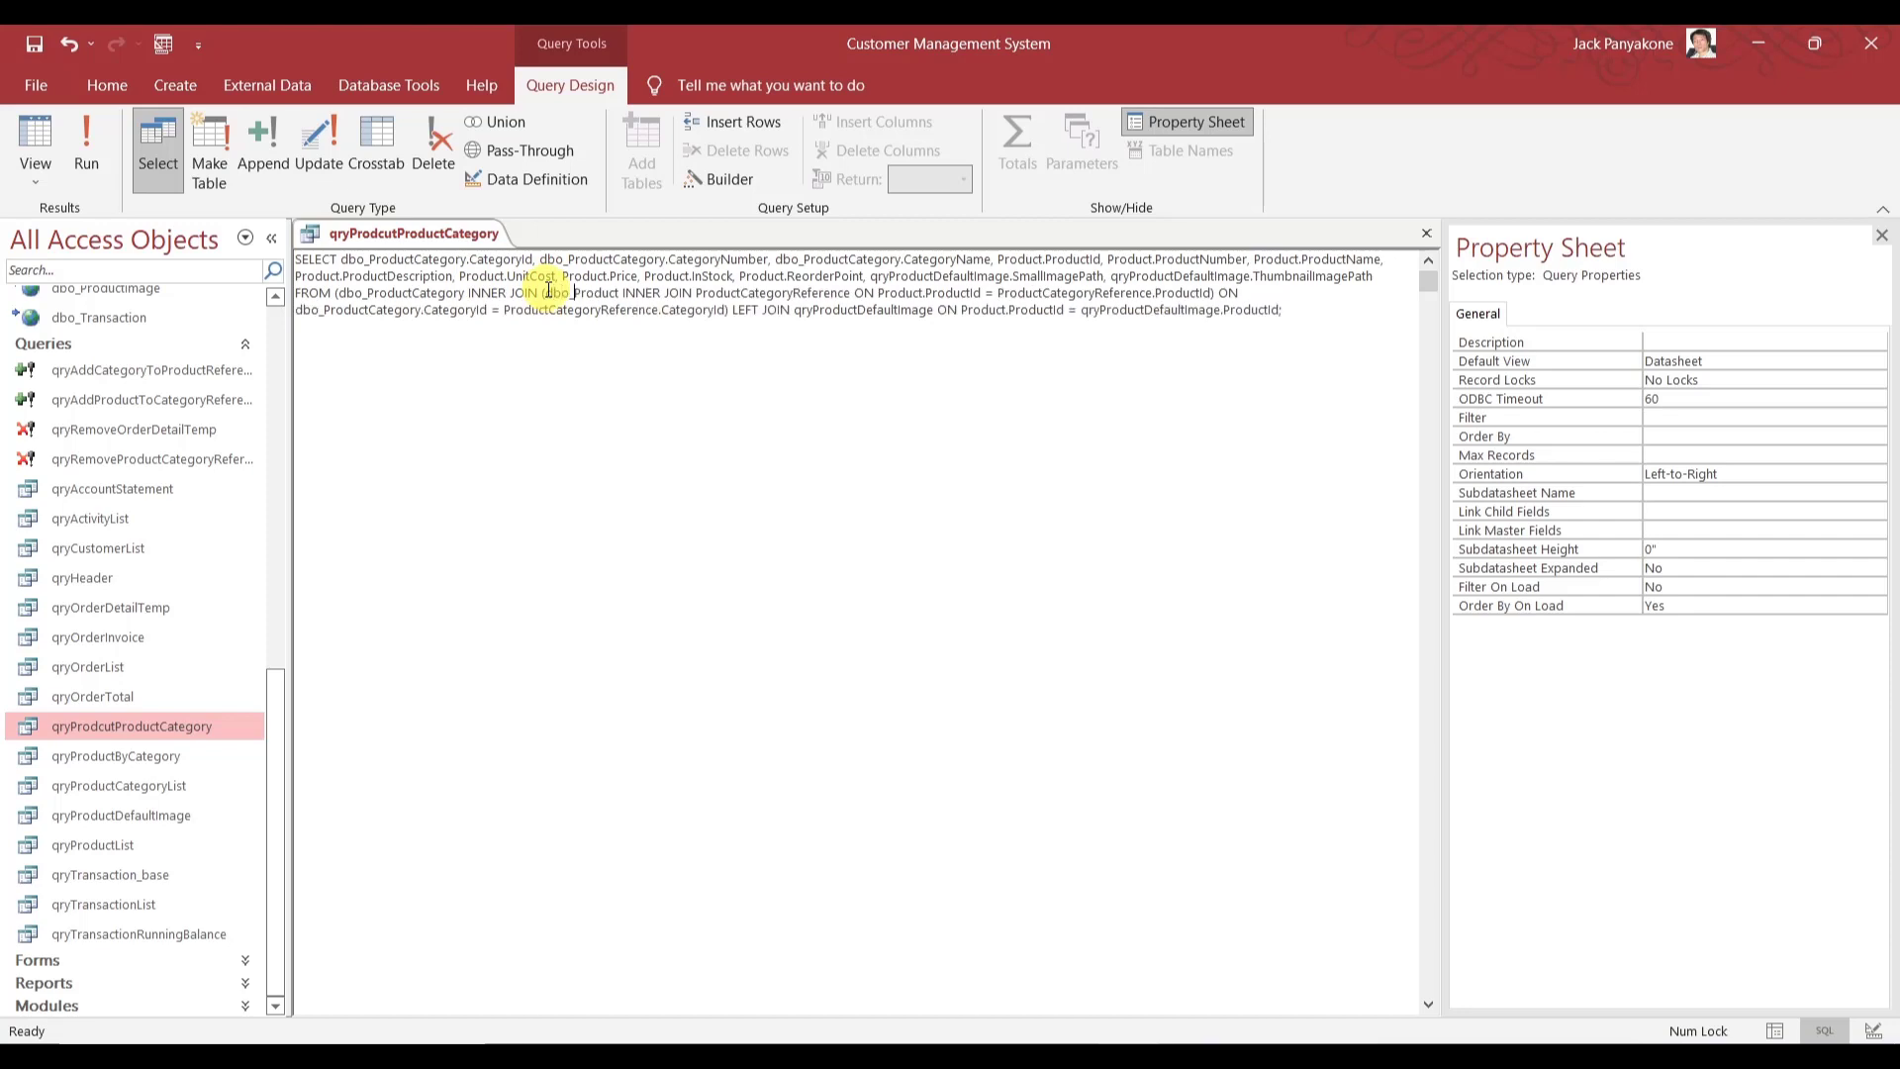
left_click_drag(548, 293, 619, 290)
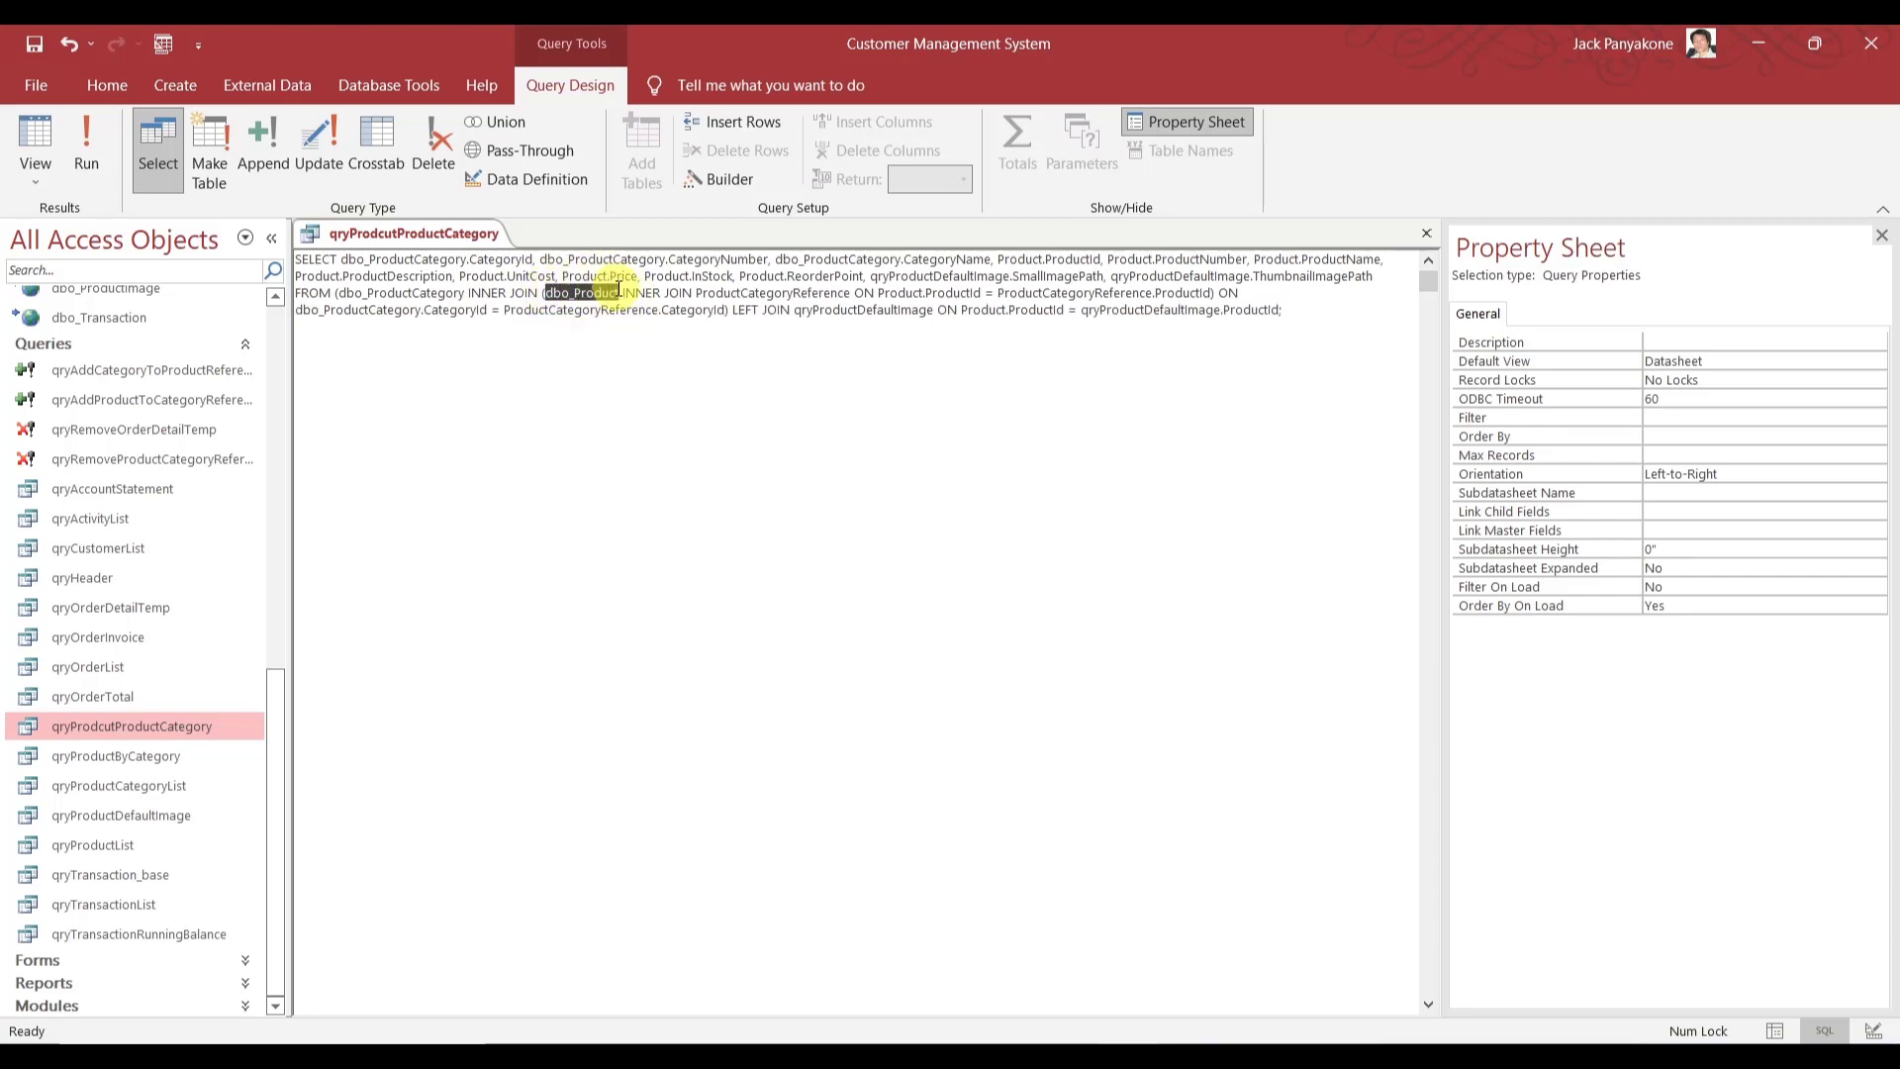
double_click(911, 295)
key("ctrl+v")
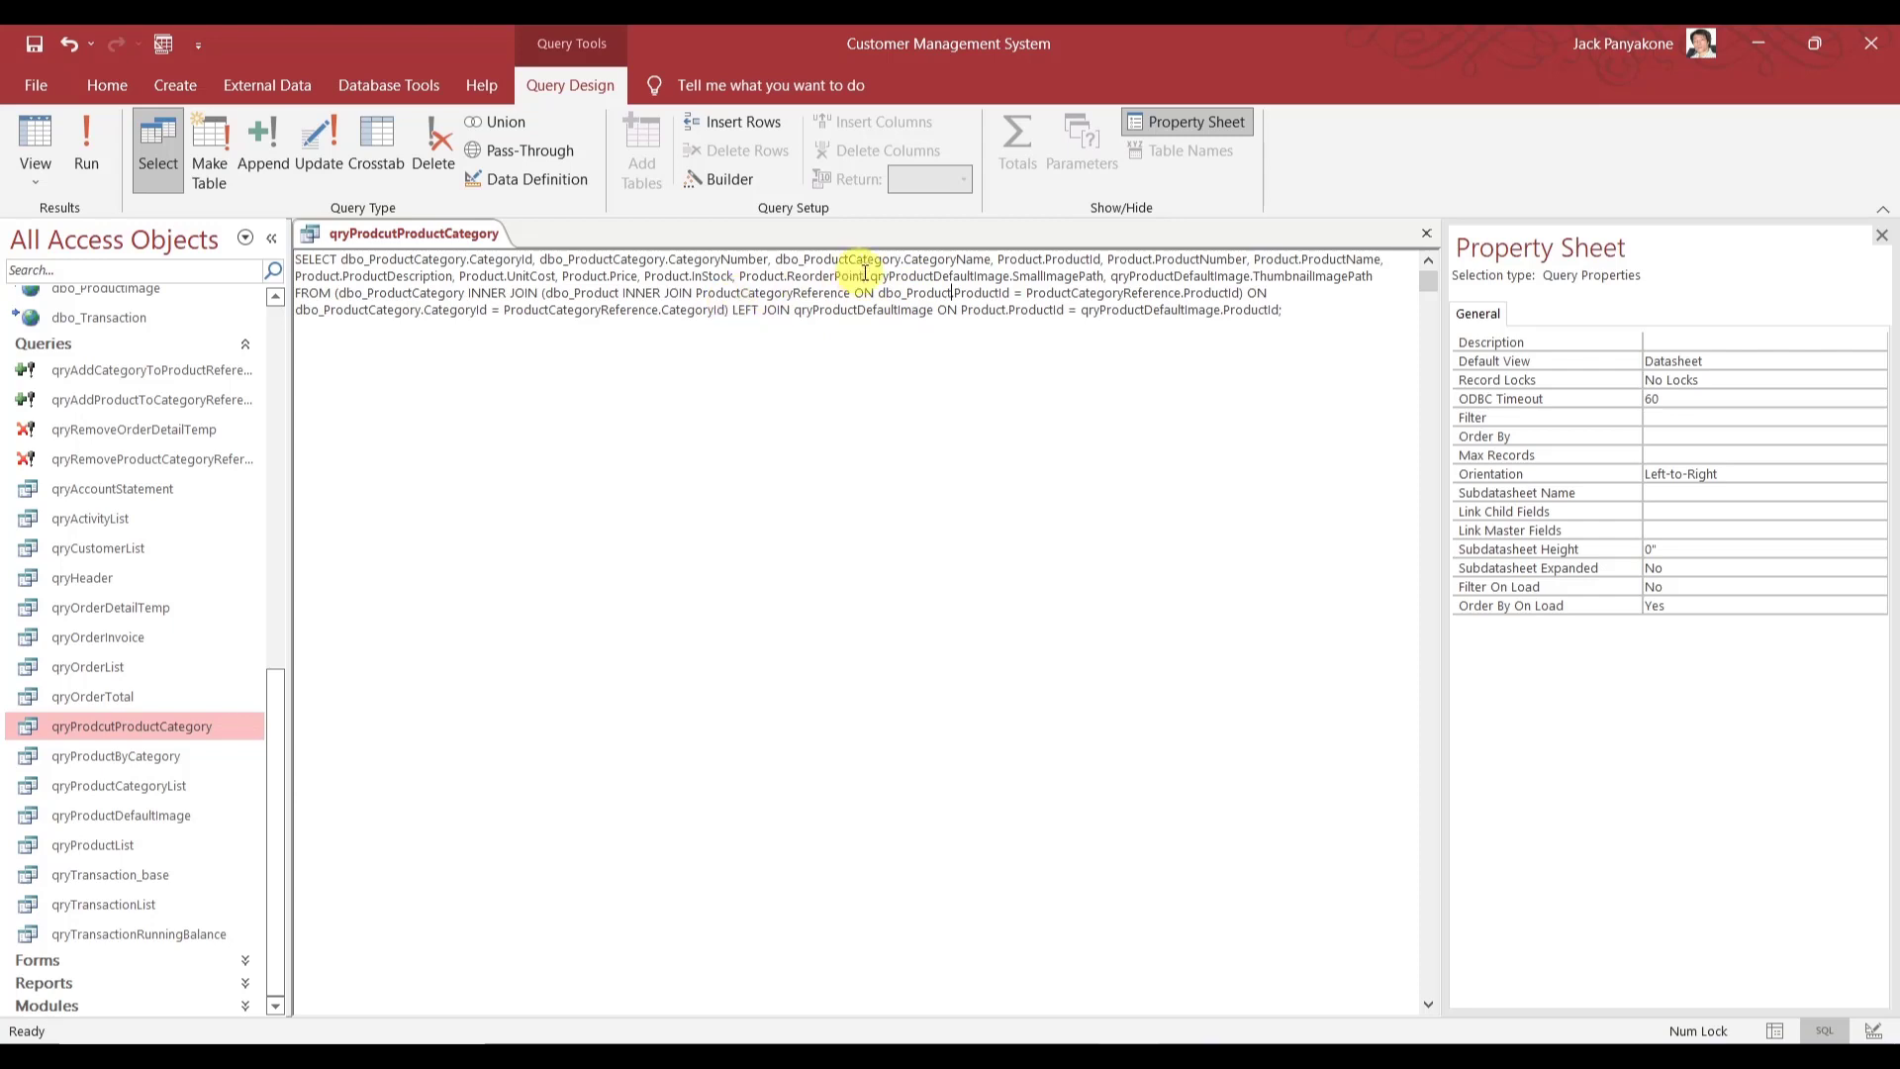
- Replace Product with dbo_Product for the ProductId, ProductNumber, ProductName and ProductDescription fields in the SELECT clause
double_click(1024, 261)
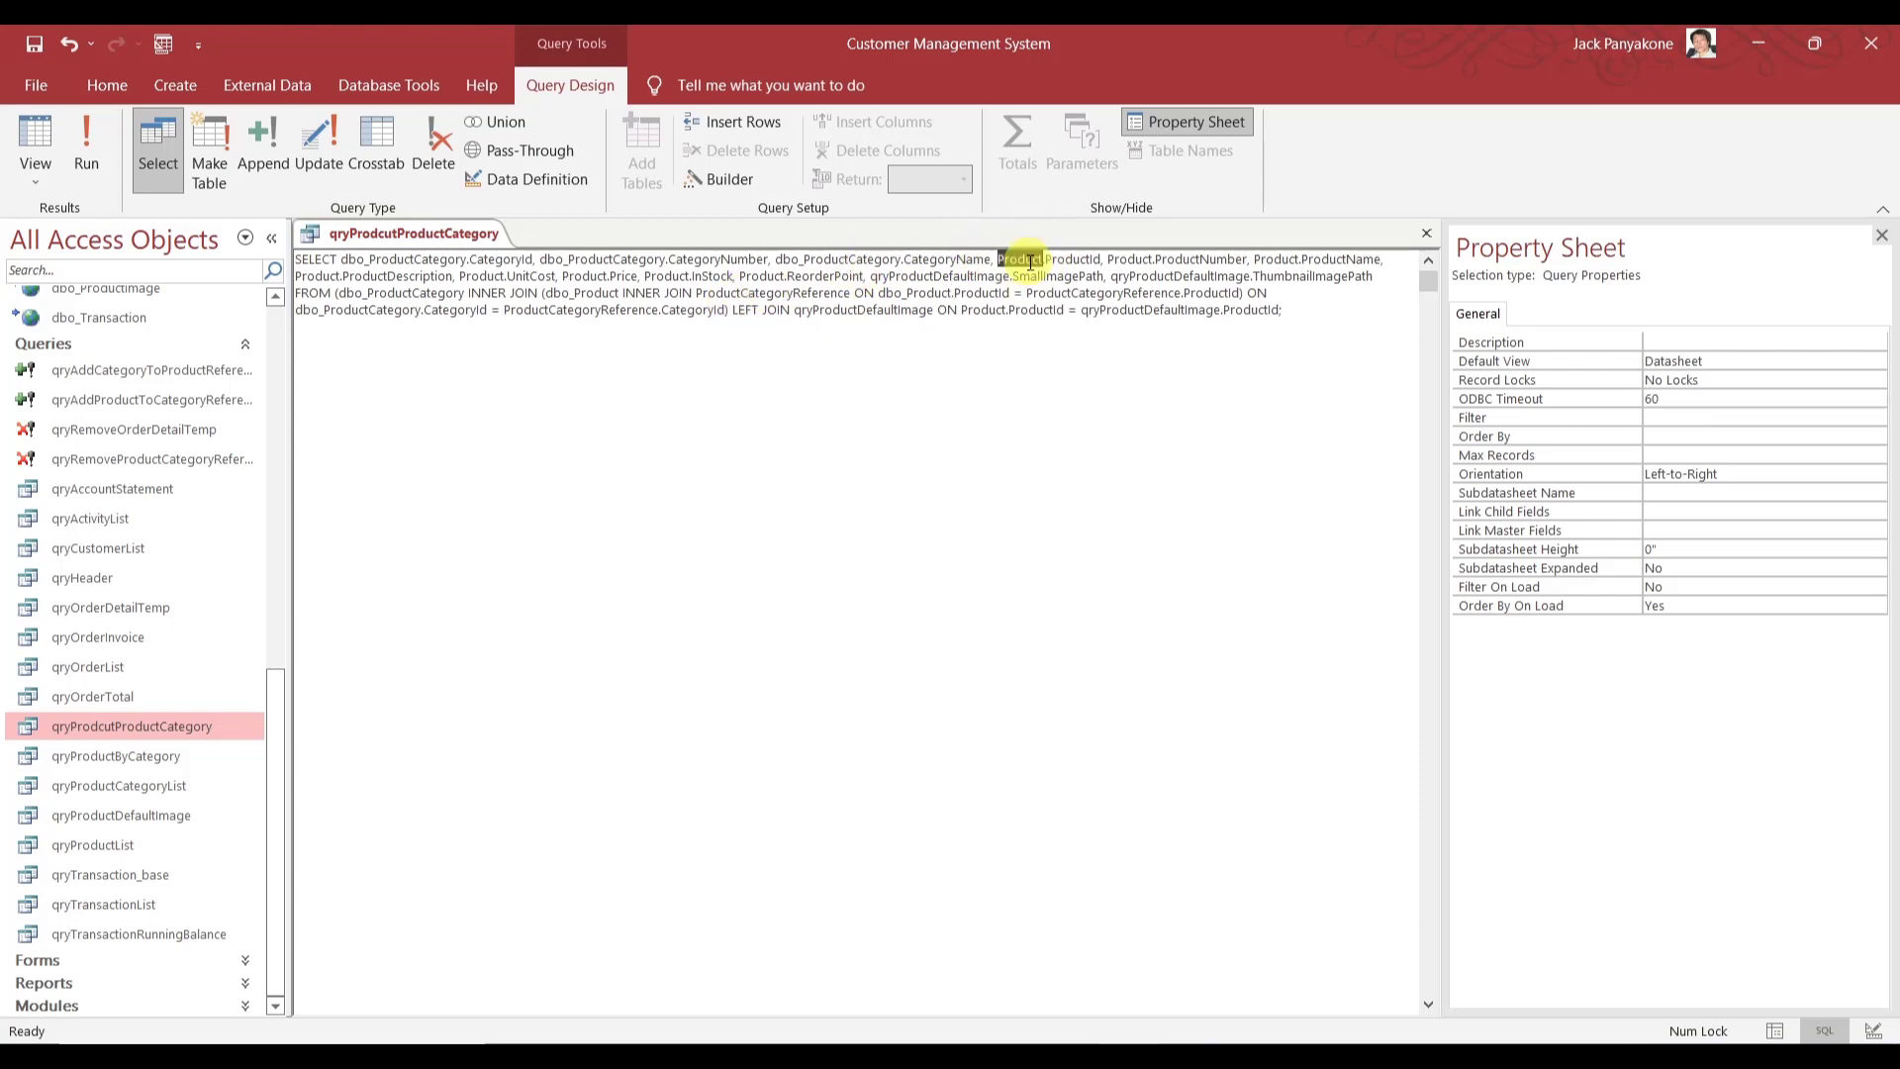
key("ctrl+v")
double_click(1157, 260)
key("ctrl+v")
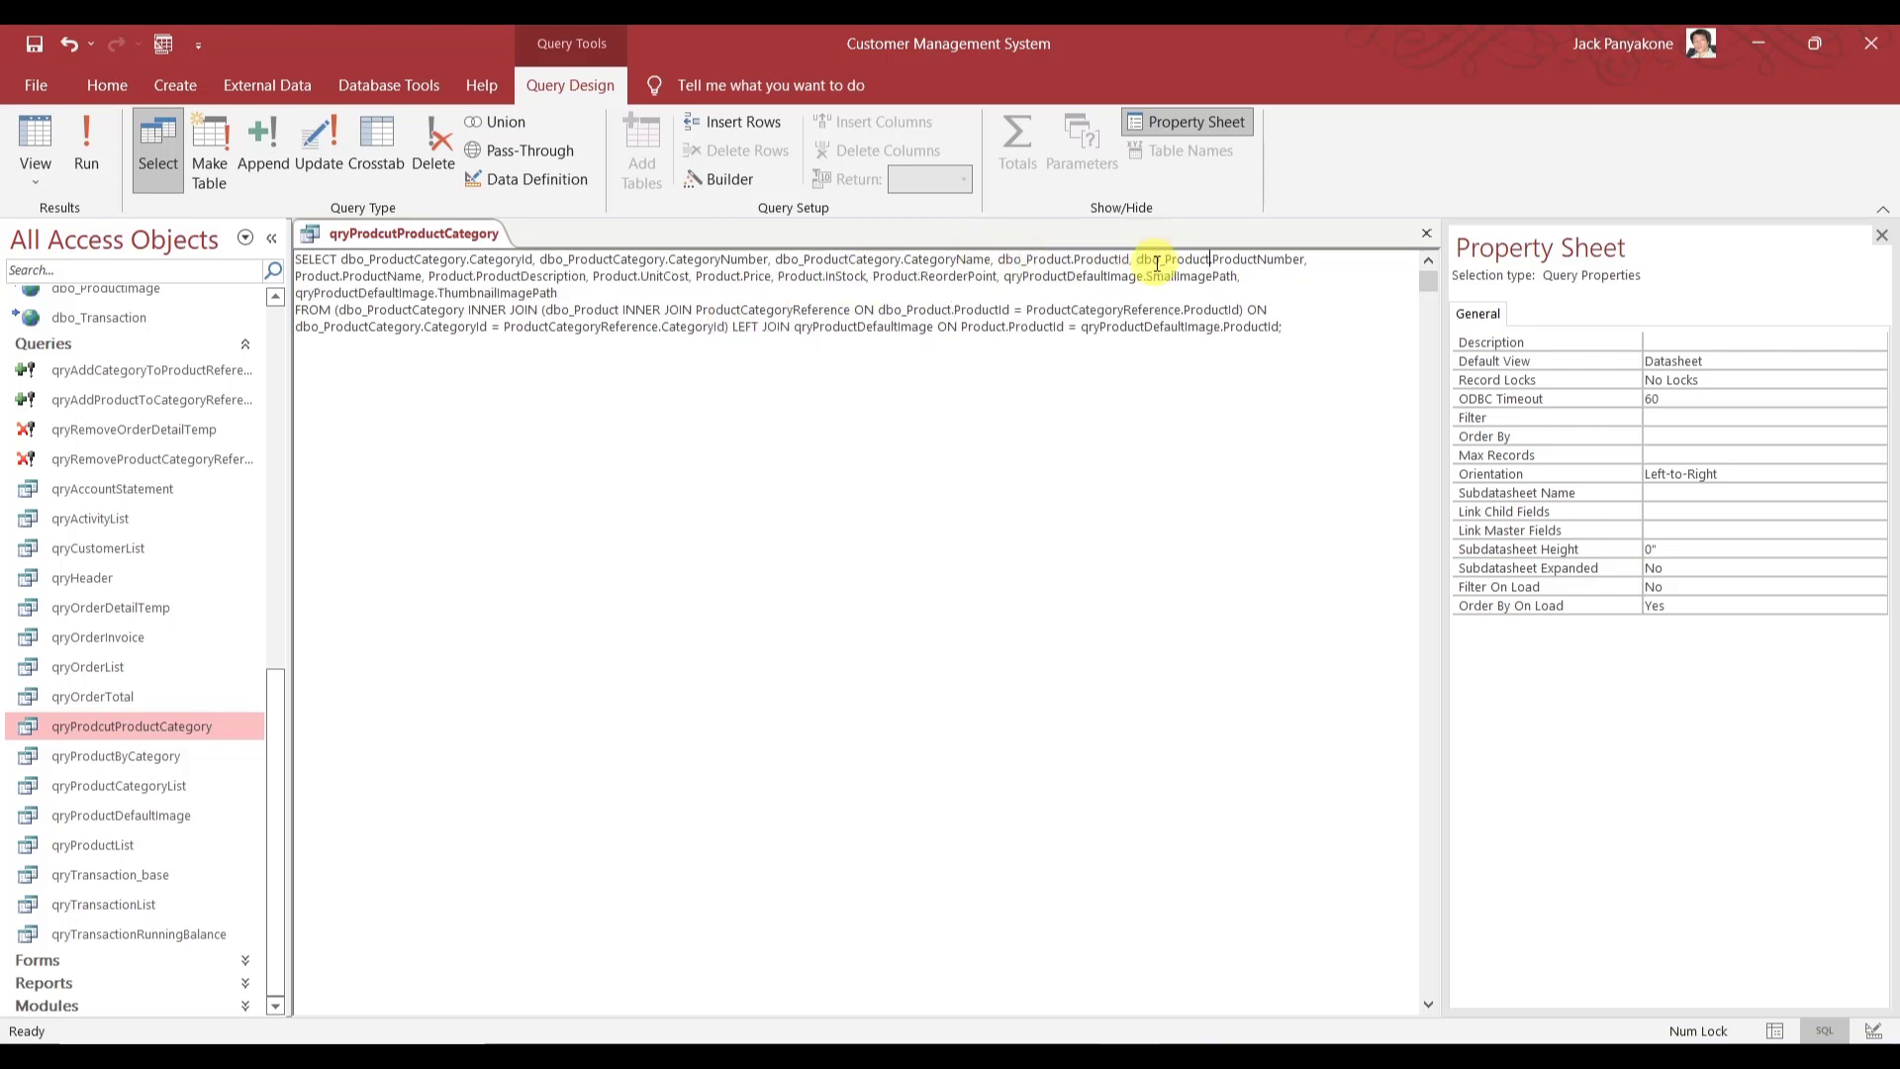
double_click(318, 277)
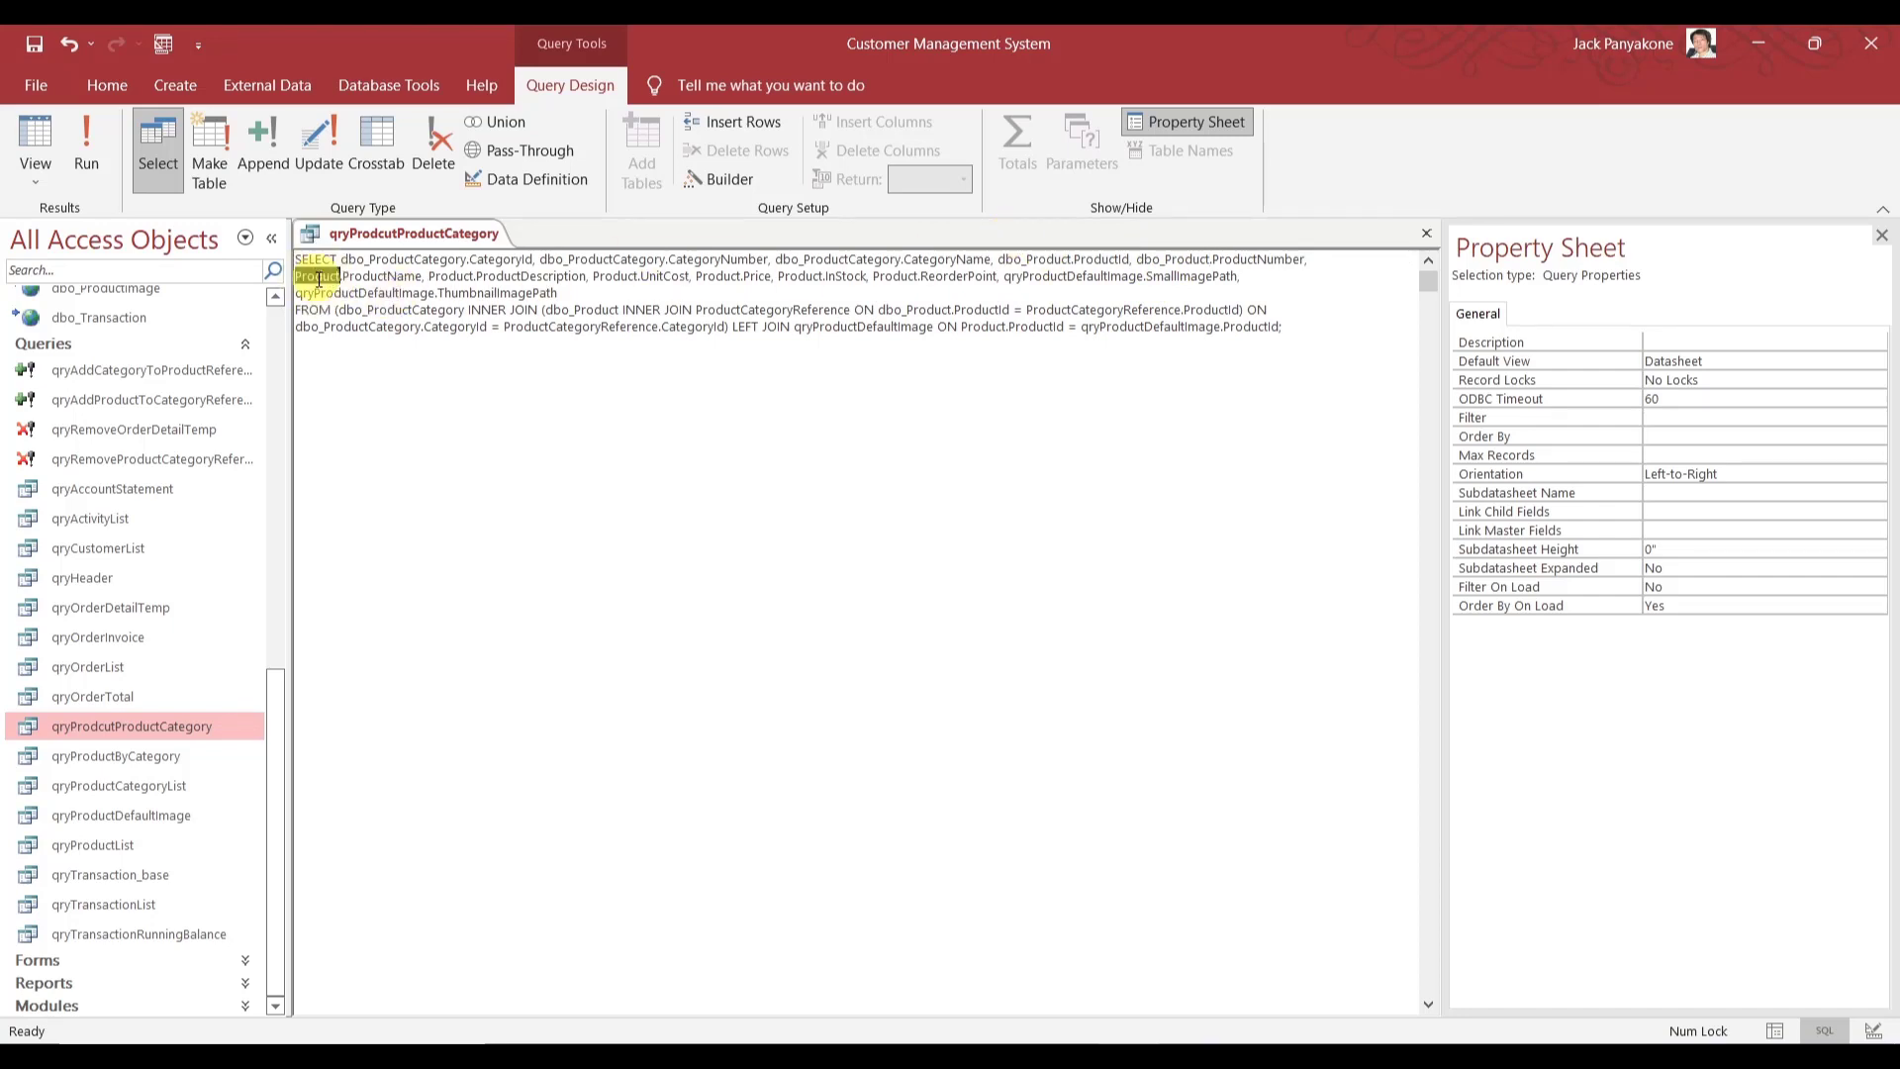
key("ctrl+v")
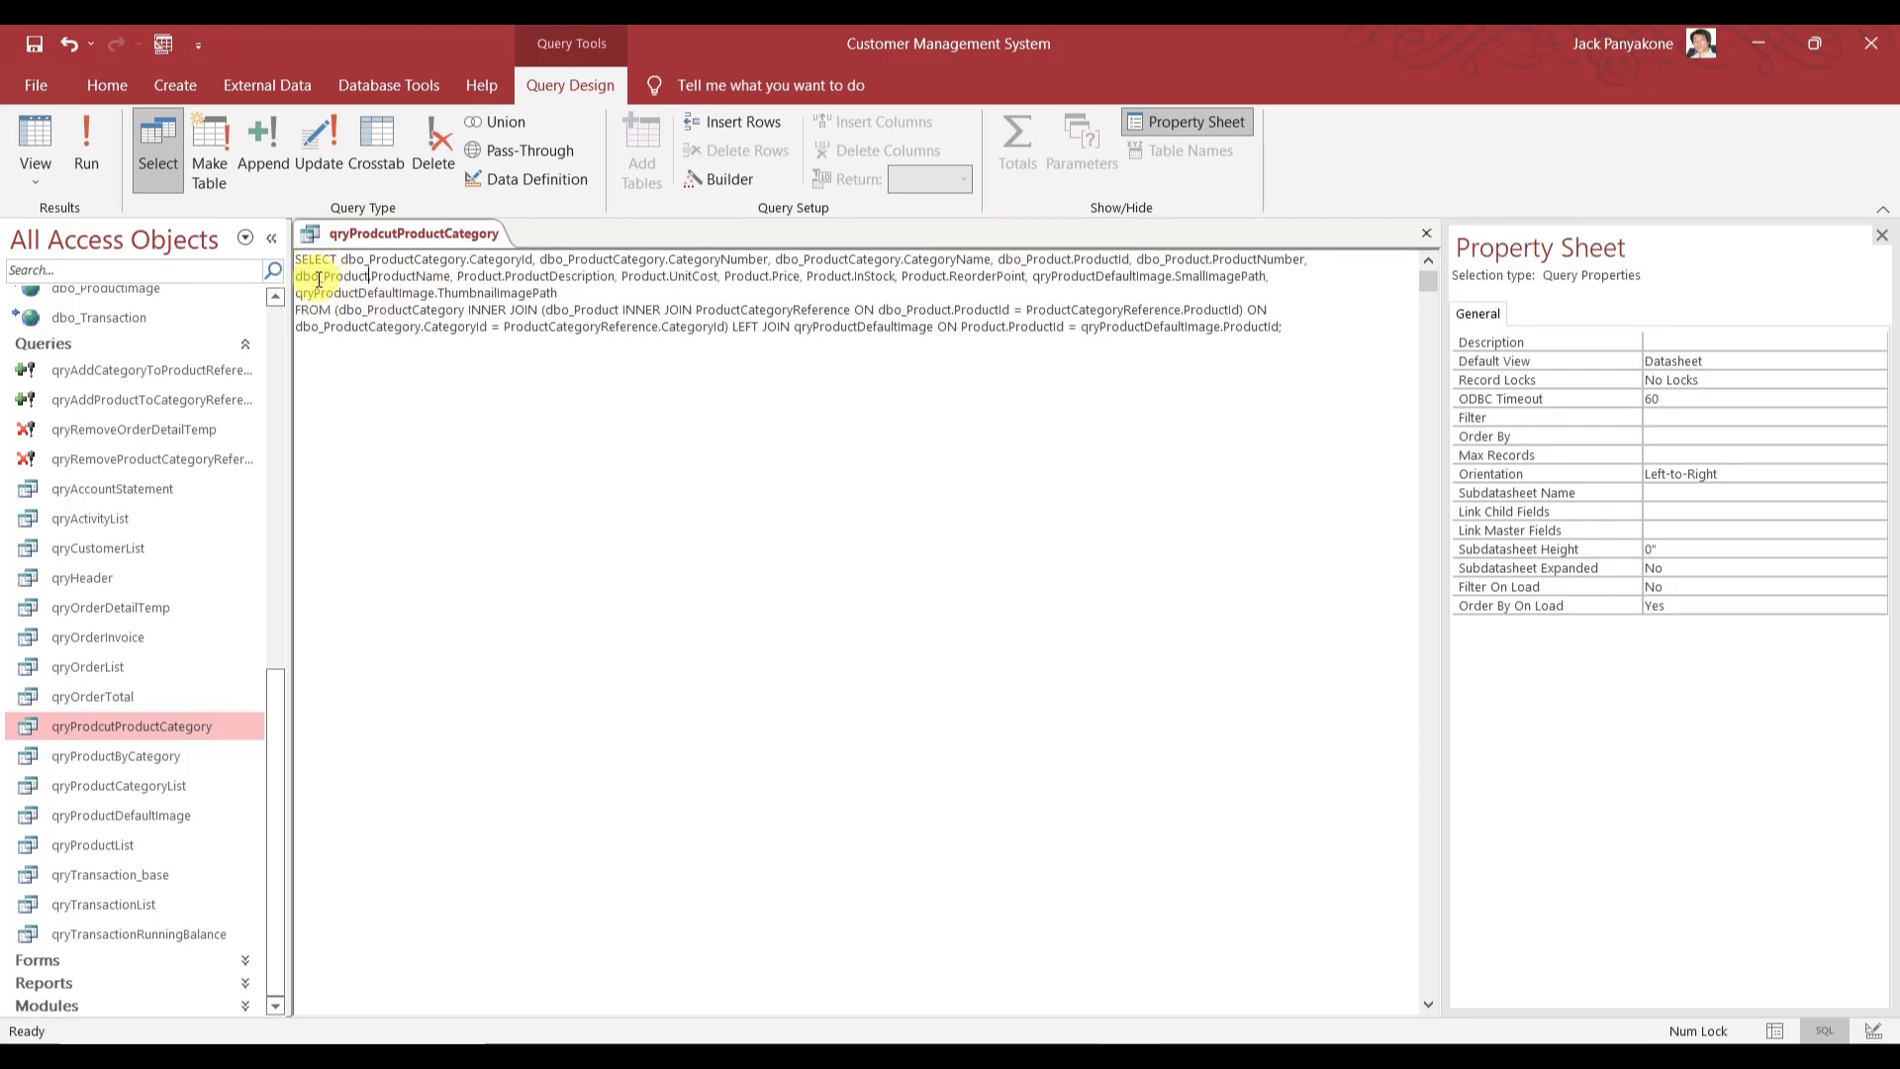
double_click(481, 276)
key("ctrl+v")
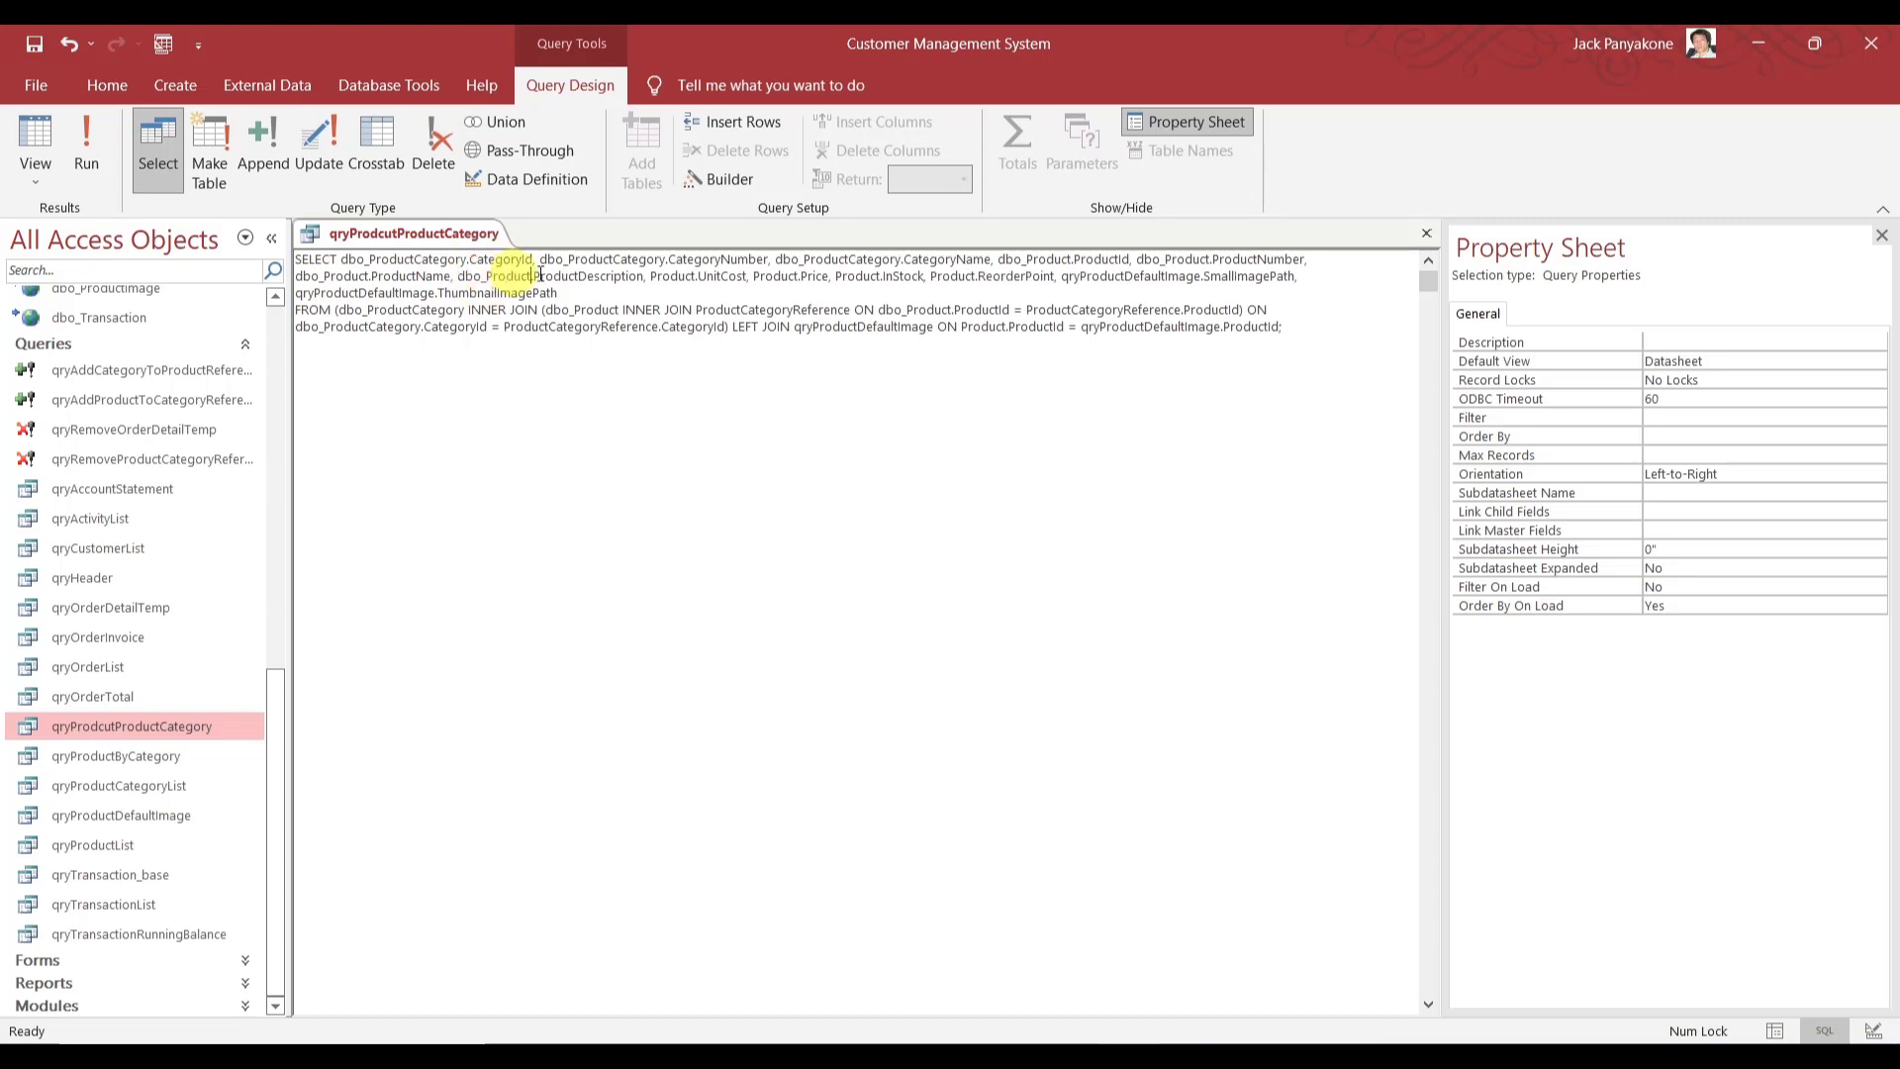
- Replace Product with dbo_Product for the UnitCost, Price, InStock and ReorderPoint fields in the SELECT clause
double_click(683, 278)
key("ctrl+v")
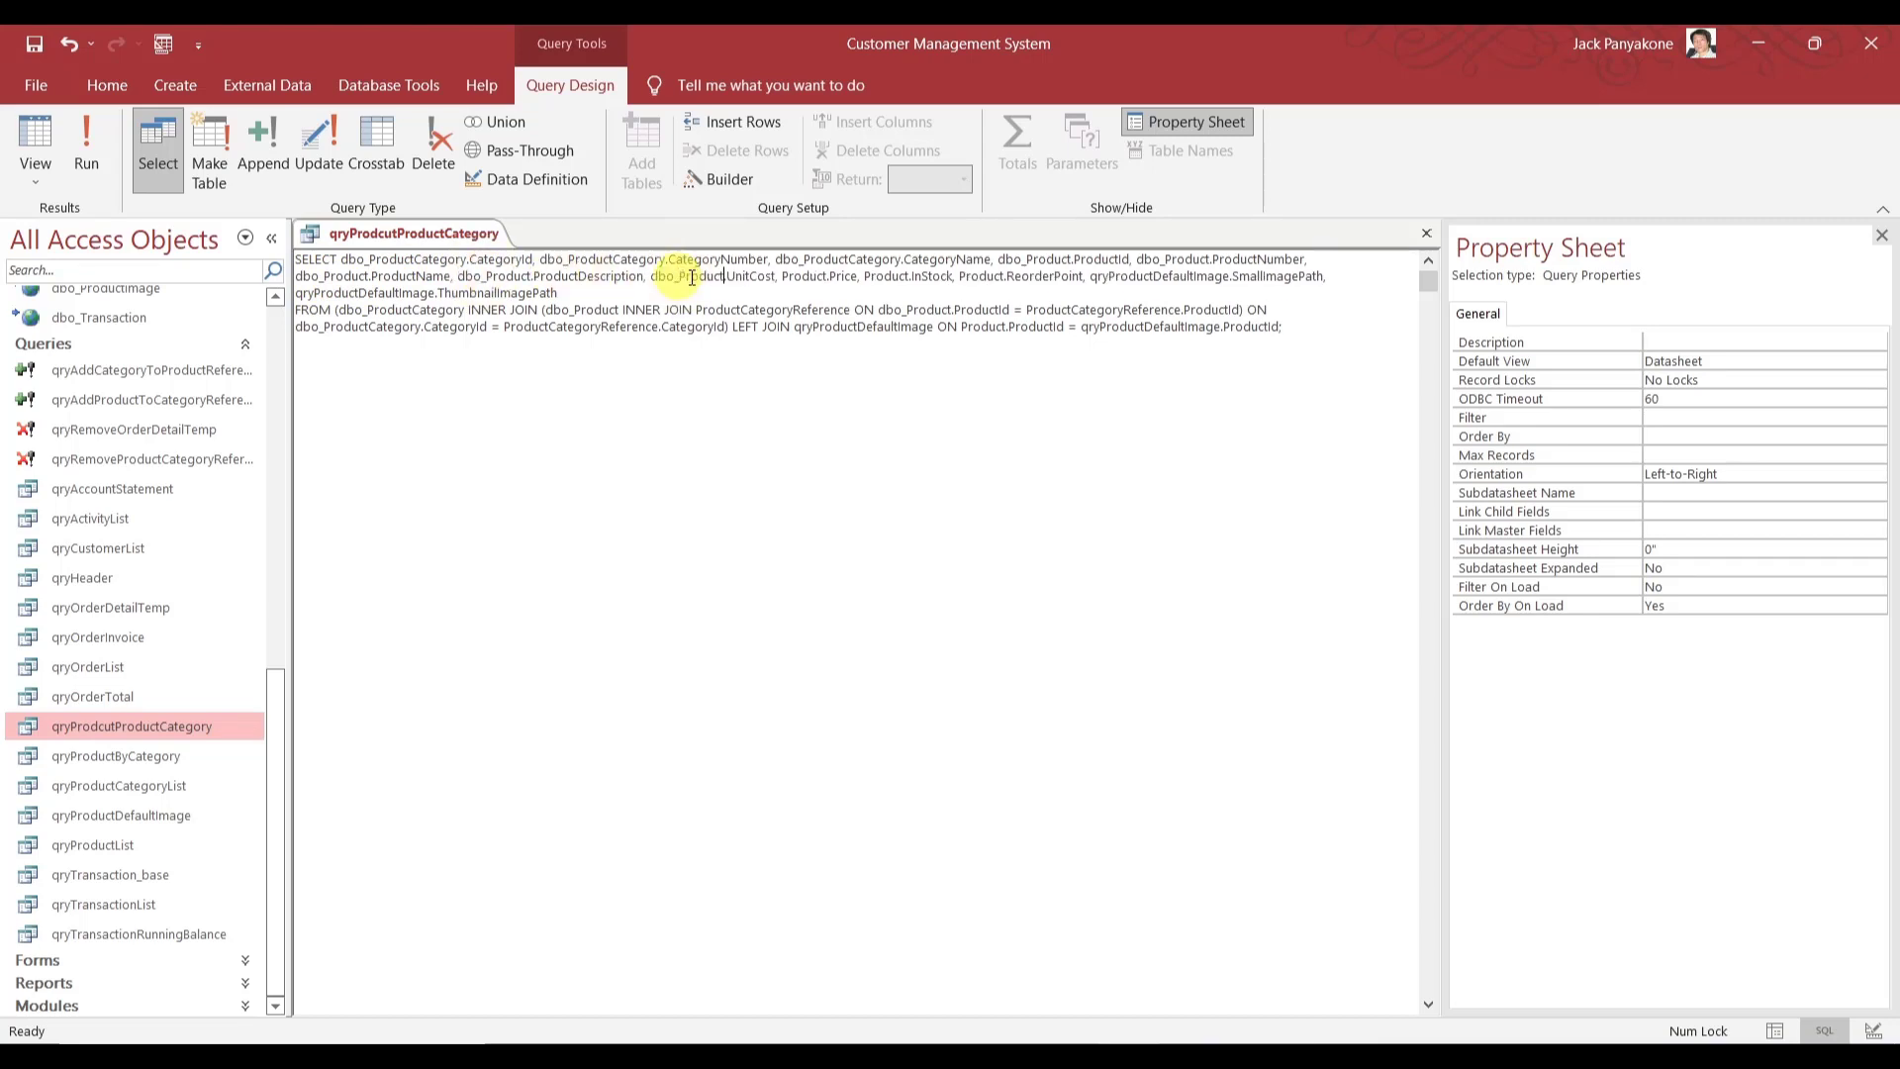
double_click(798, 276)
key("ctrl+v")
double_click(906, 277)
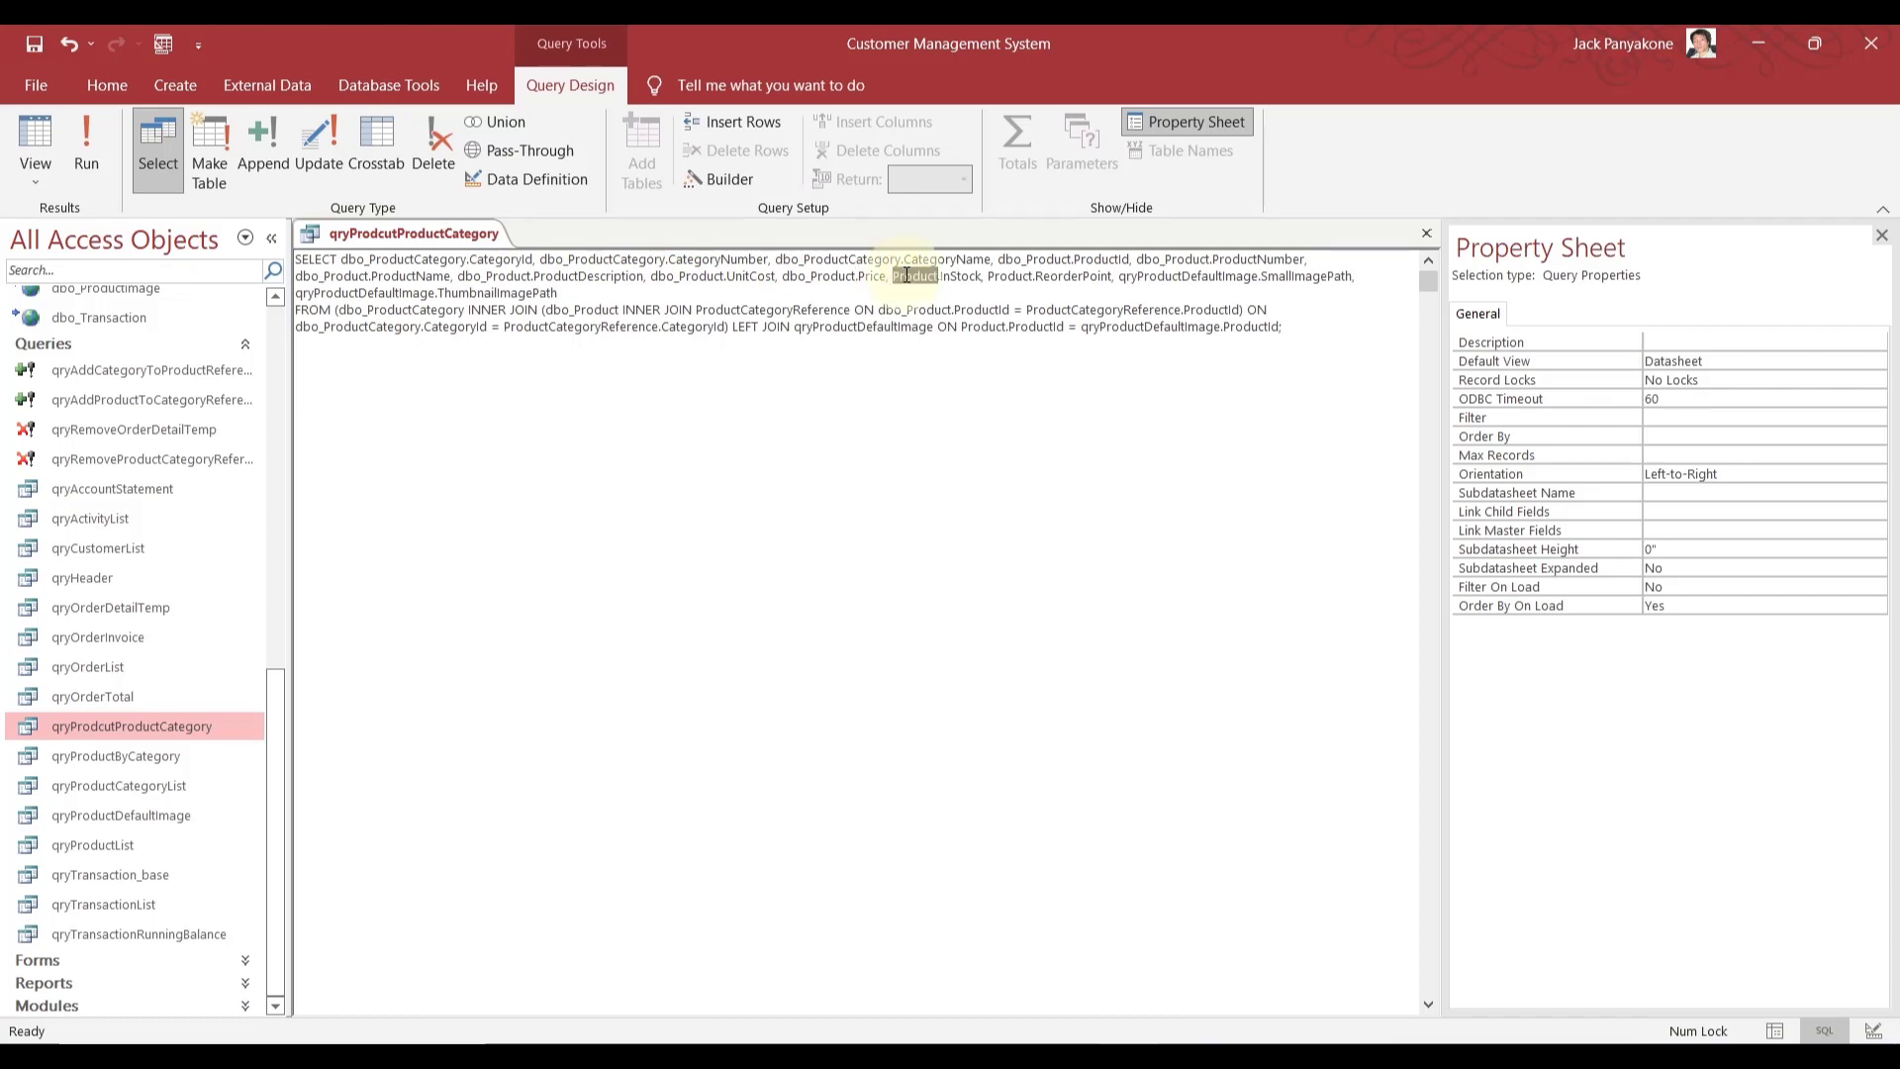
key("ctrl+v")
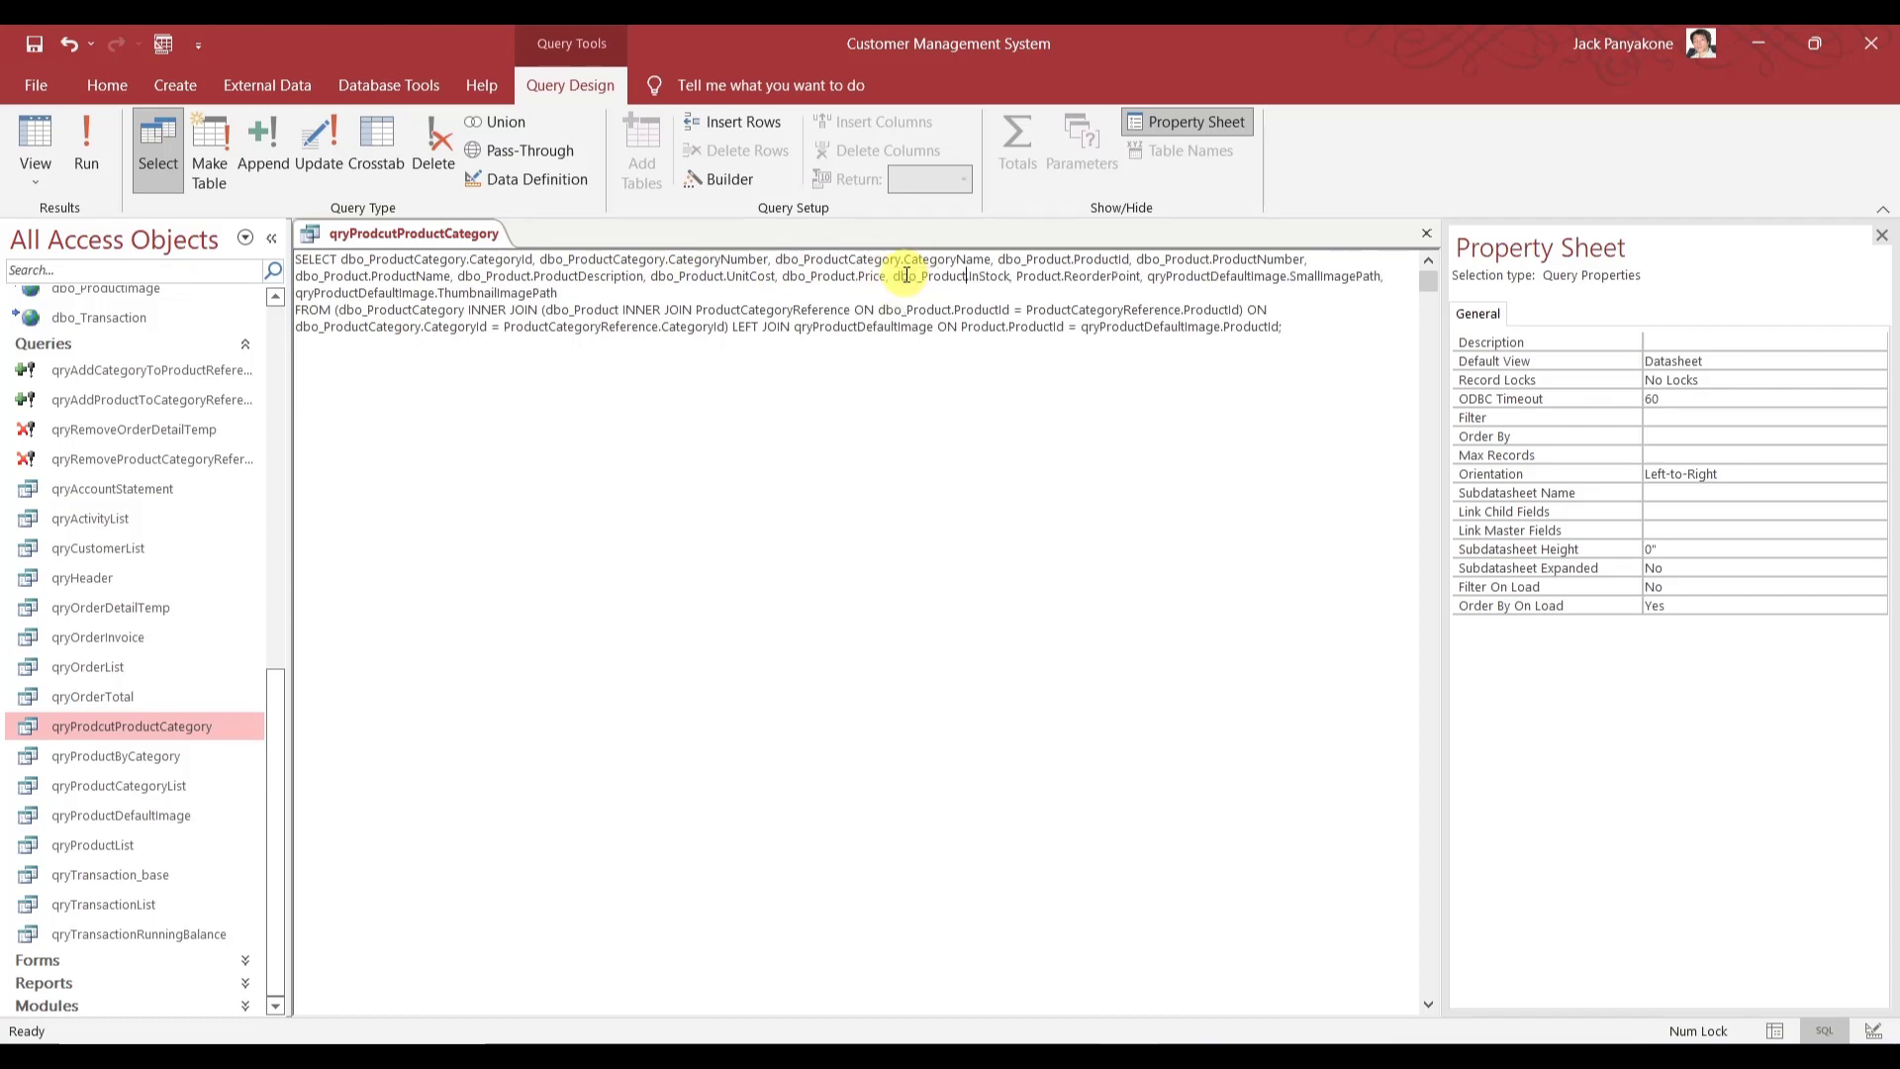
double_click(1051, 277)
key("ctrl+v")
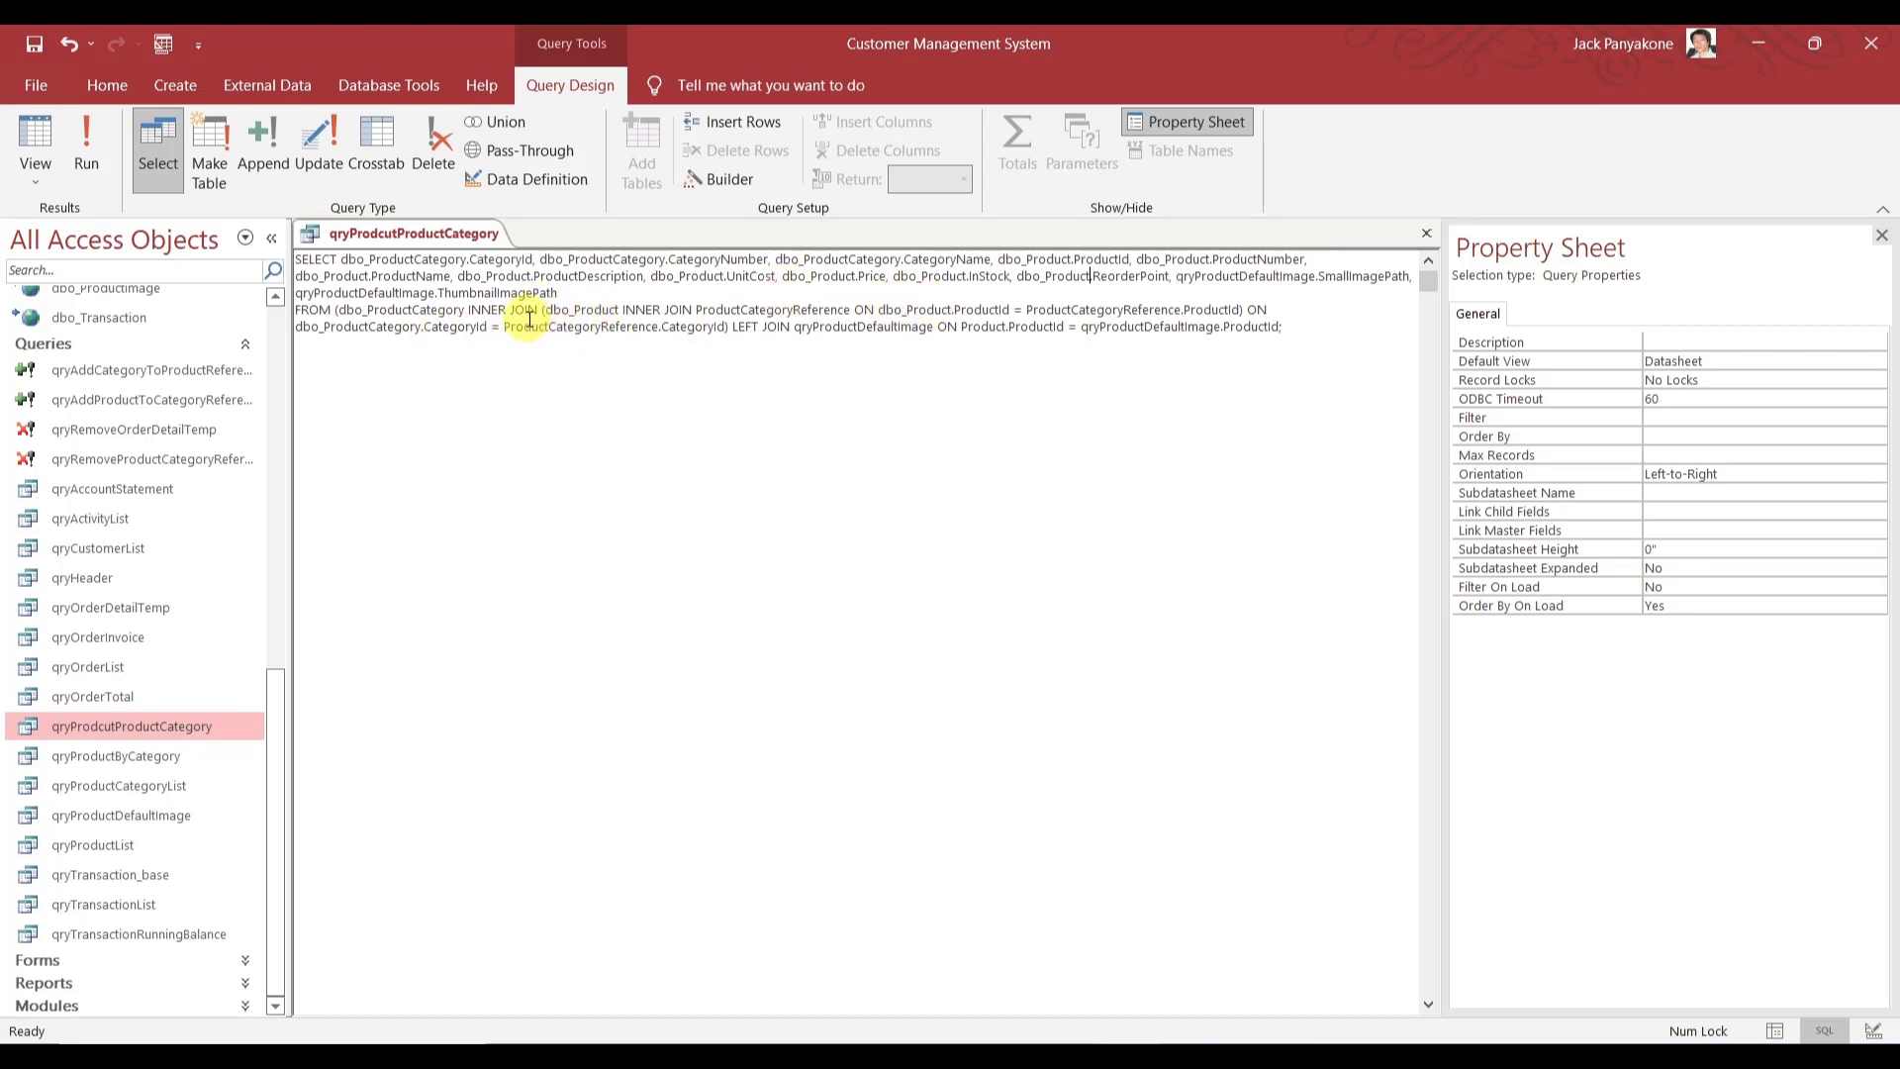
- Prefix ProductCategoryReference with dbo_ in the FROM clause and in the ProductId and CategoryId join conditions
left_click(699, 309)
type("db")
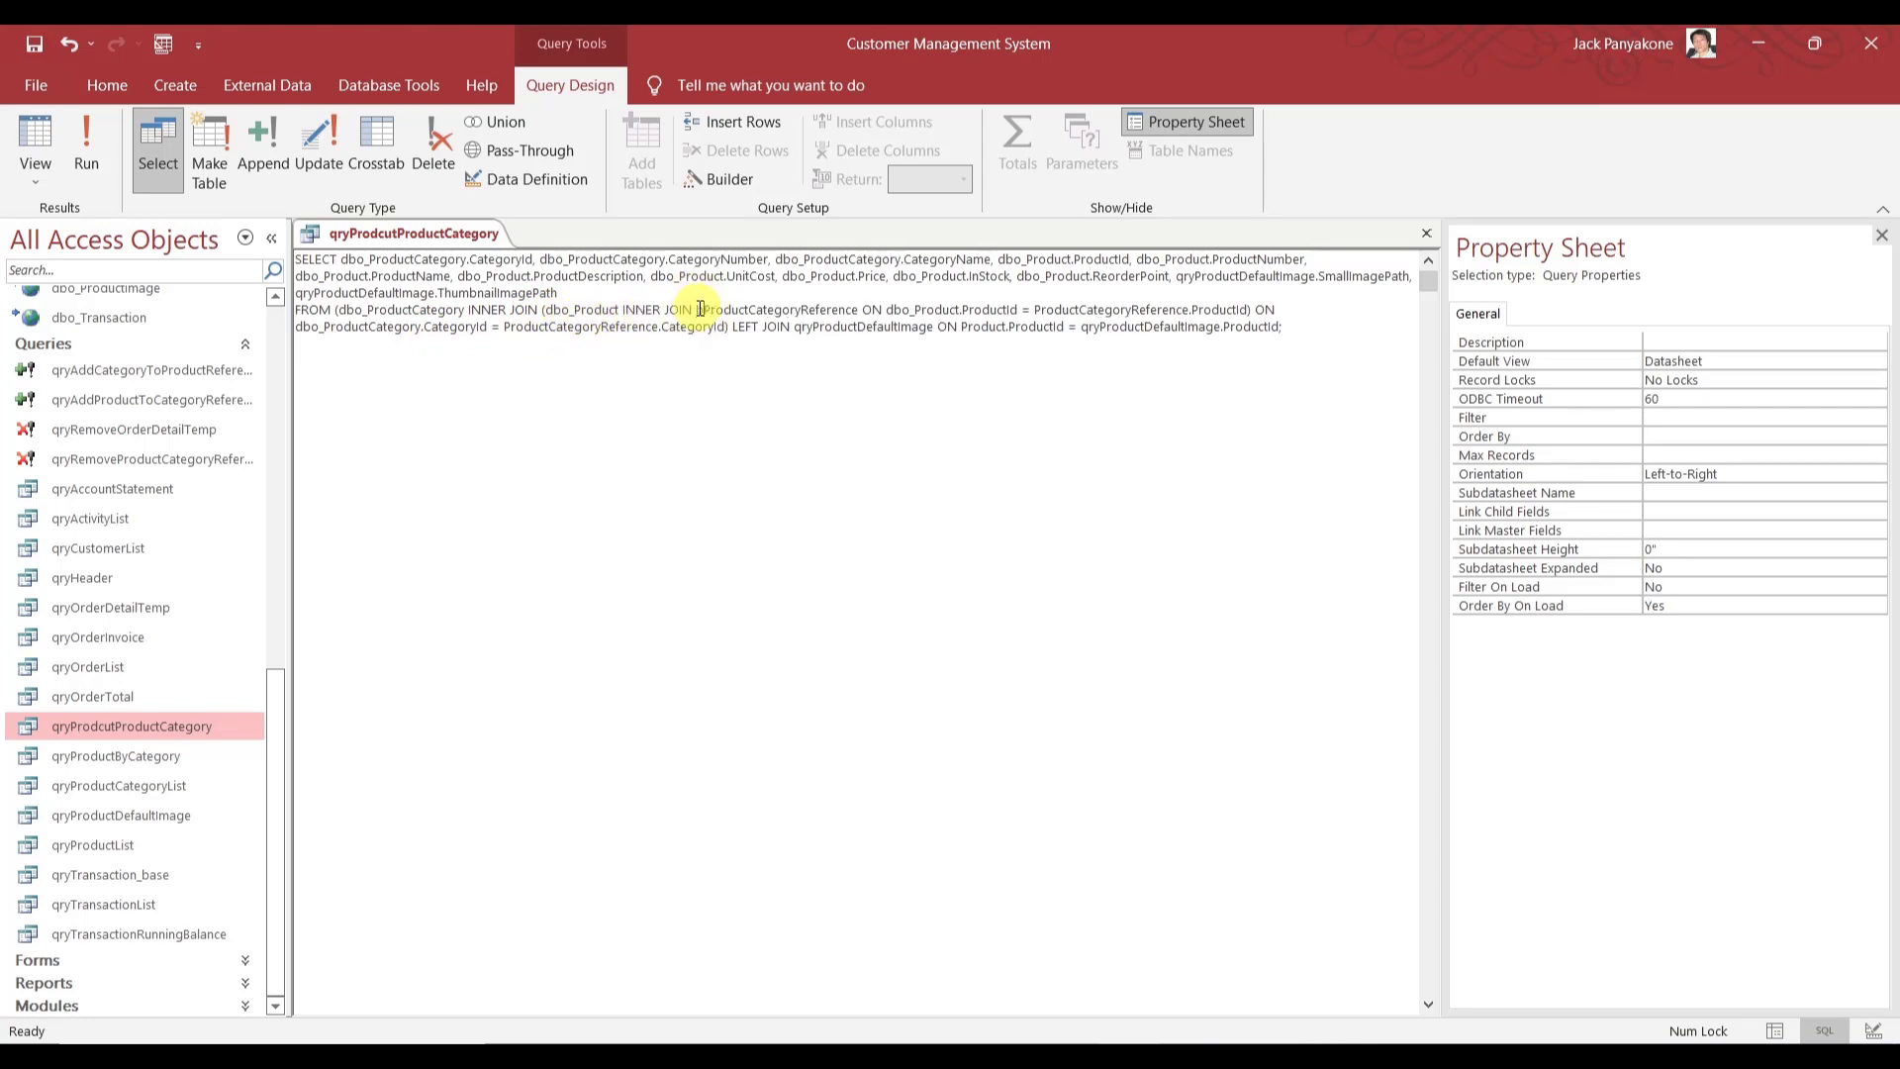
type("o_")
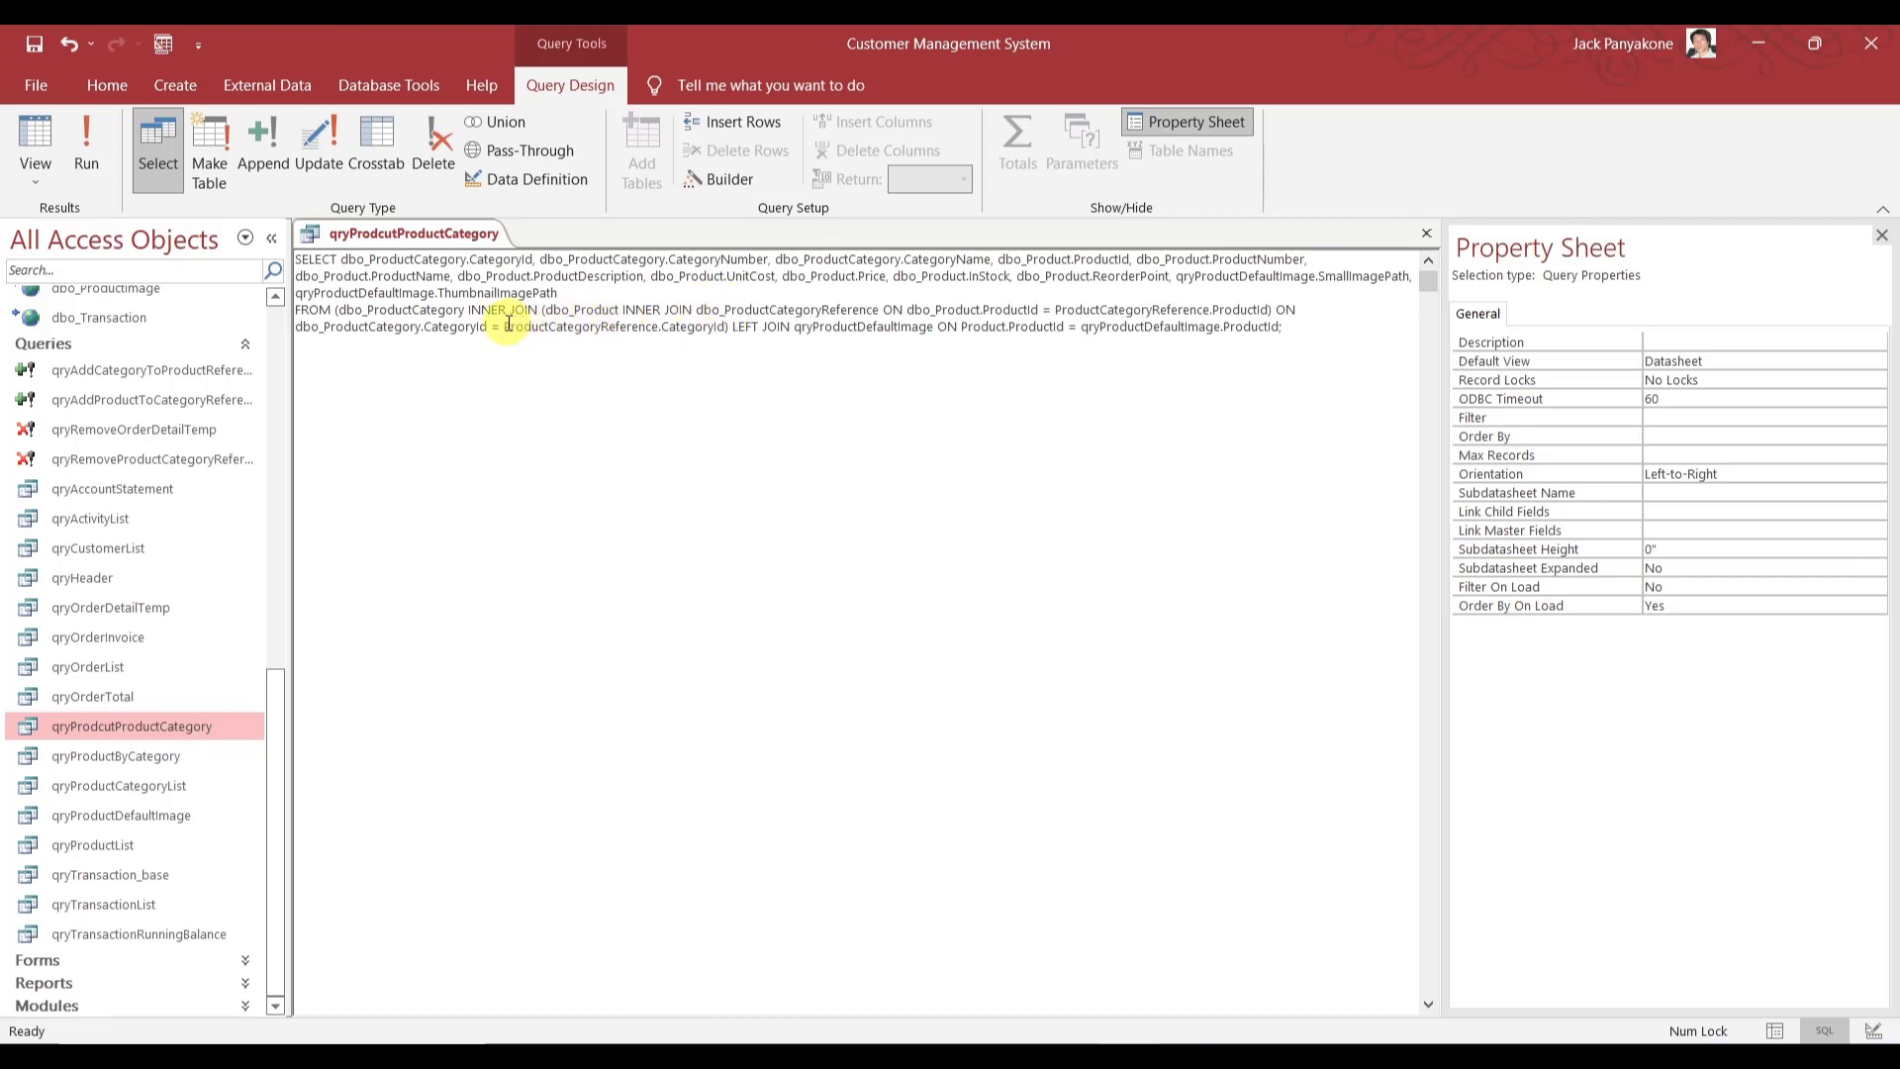
left_click(1055, 310)
type("dbo")
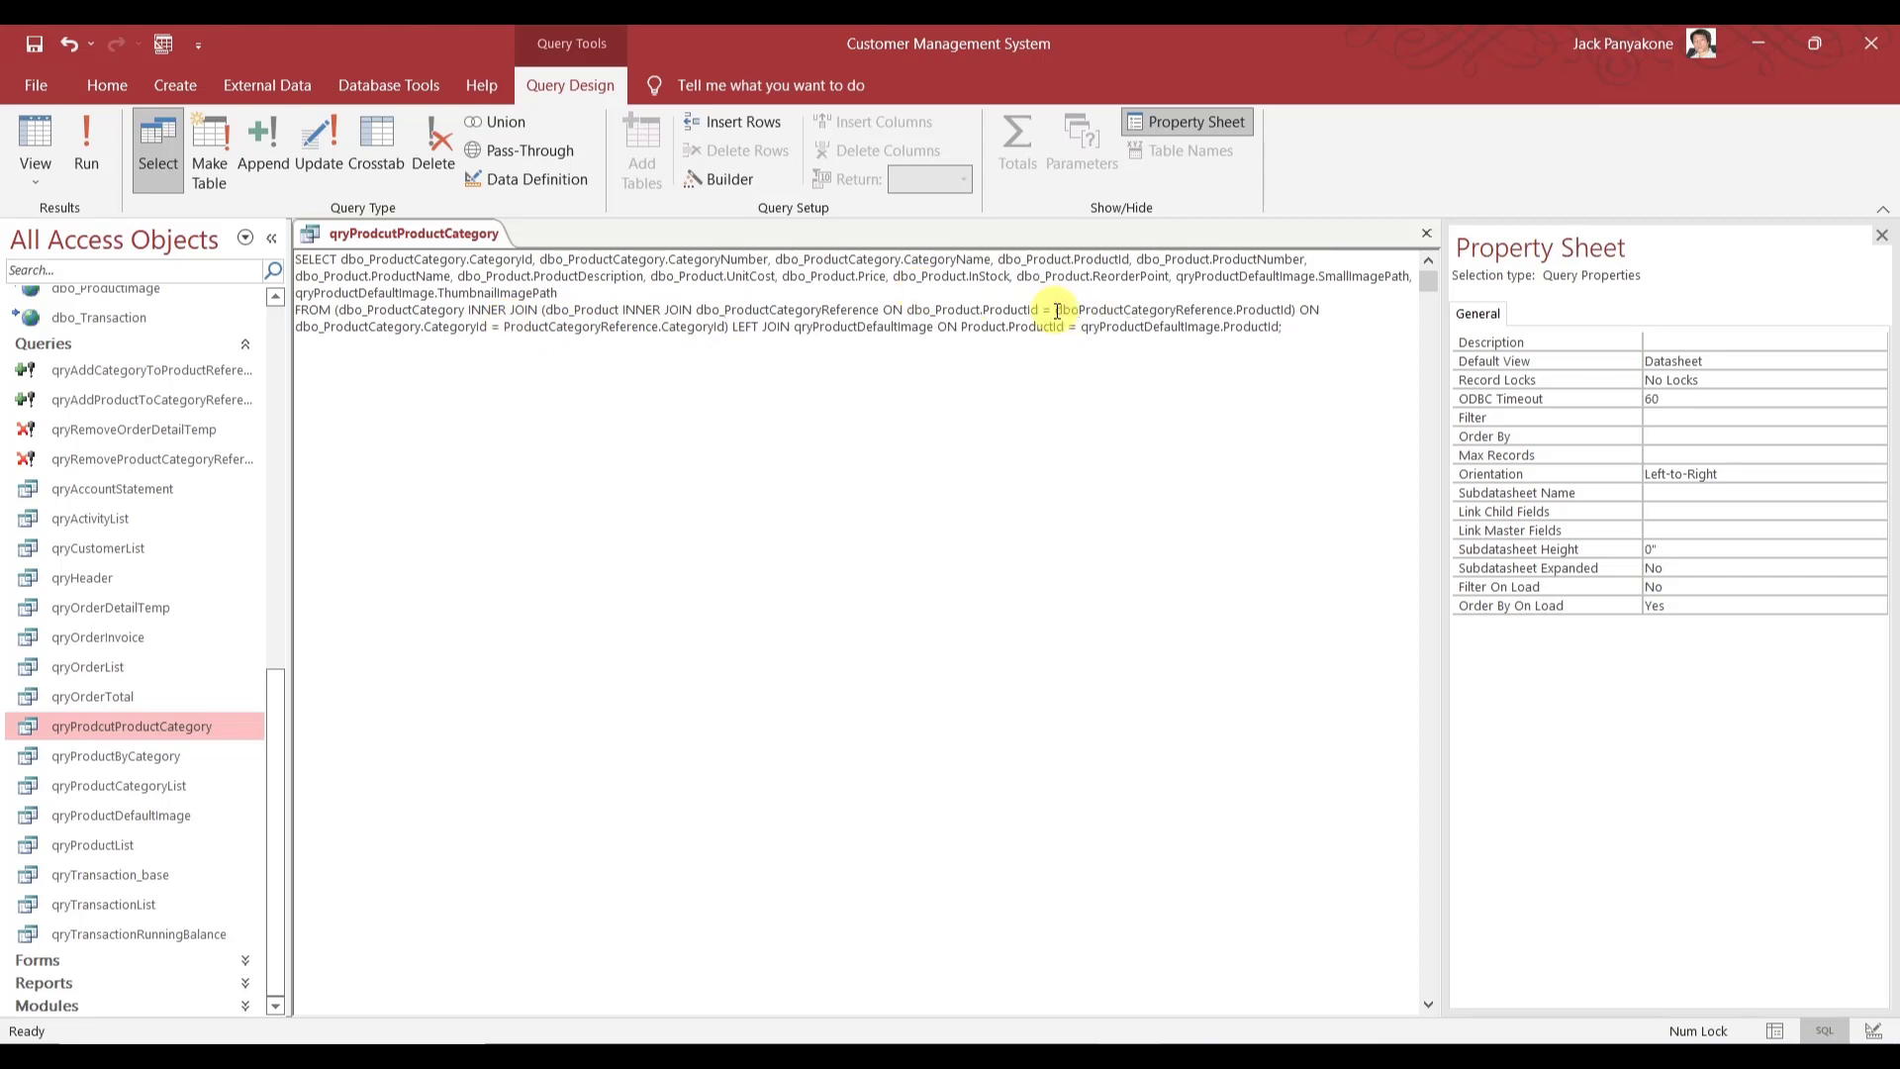
type("_")
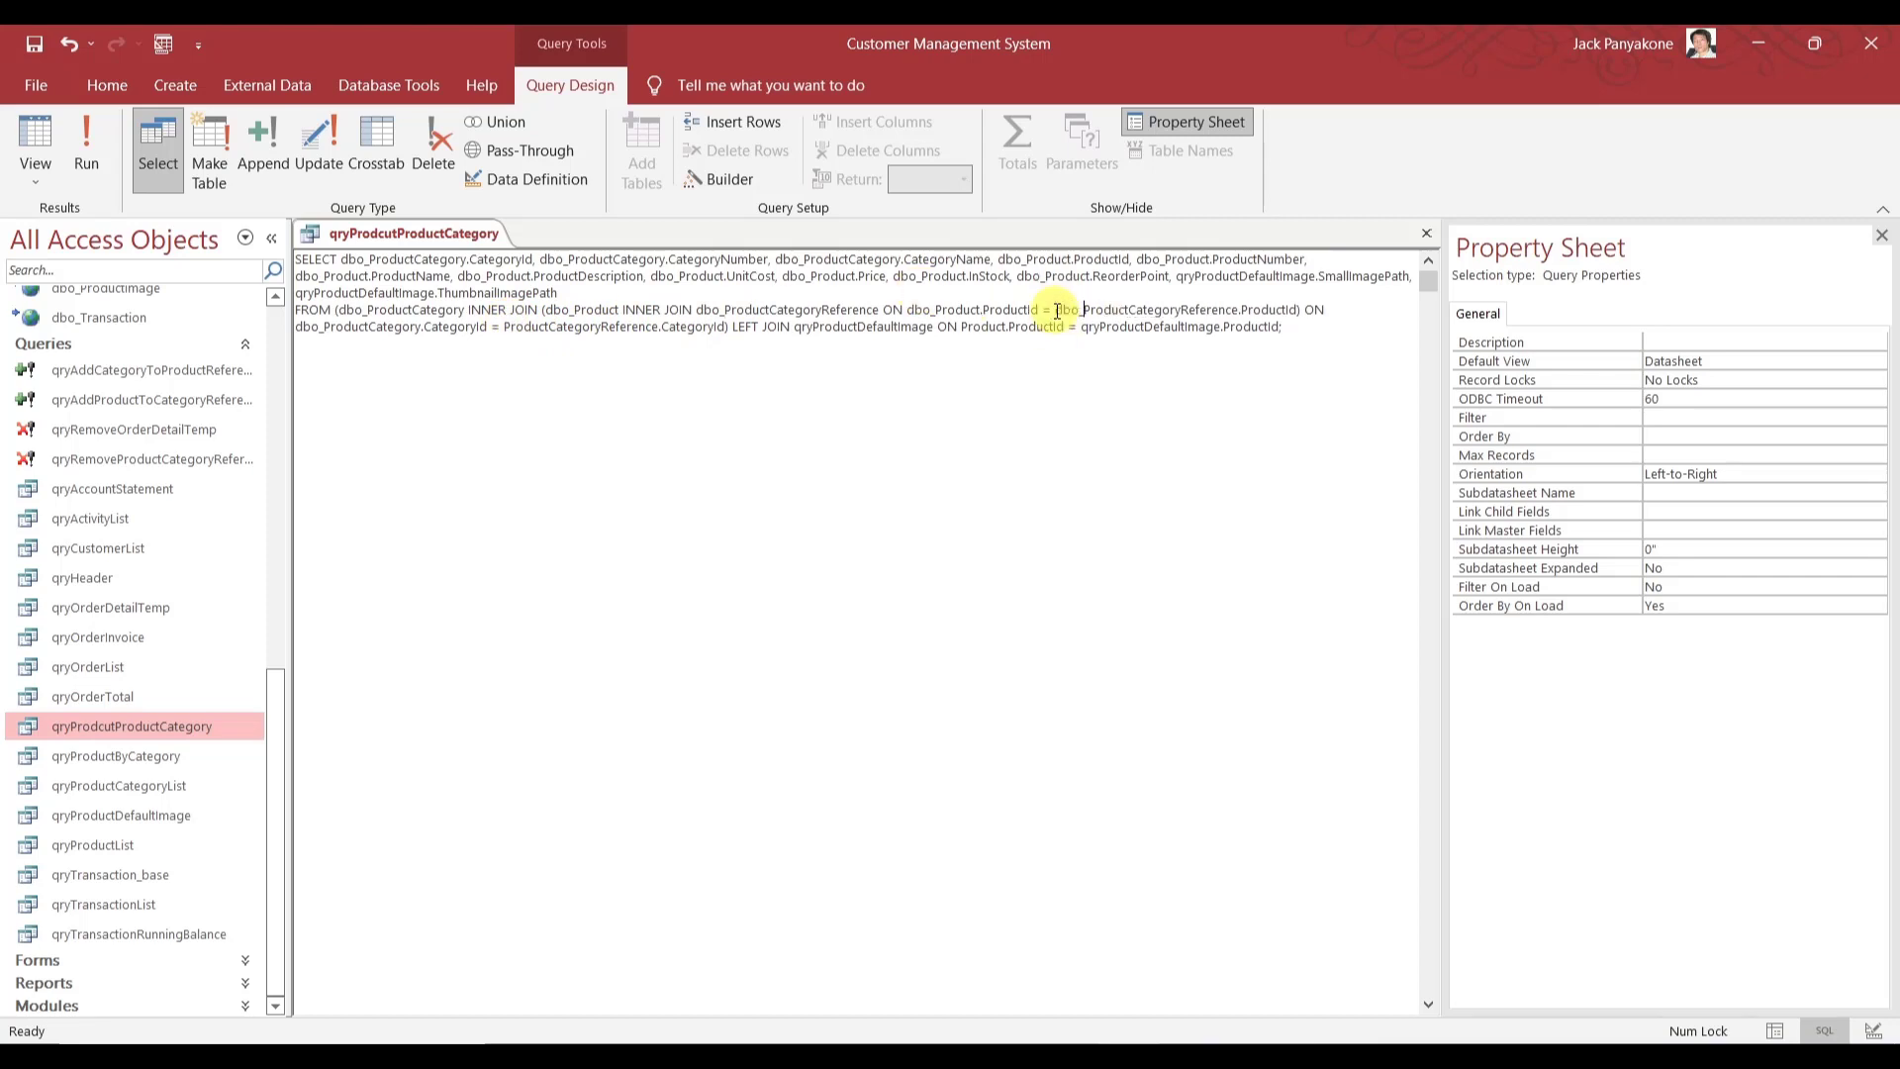
left_click(504, 327)
type("dbo")
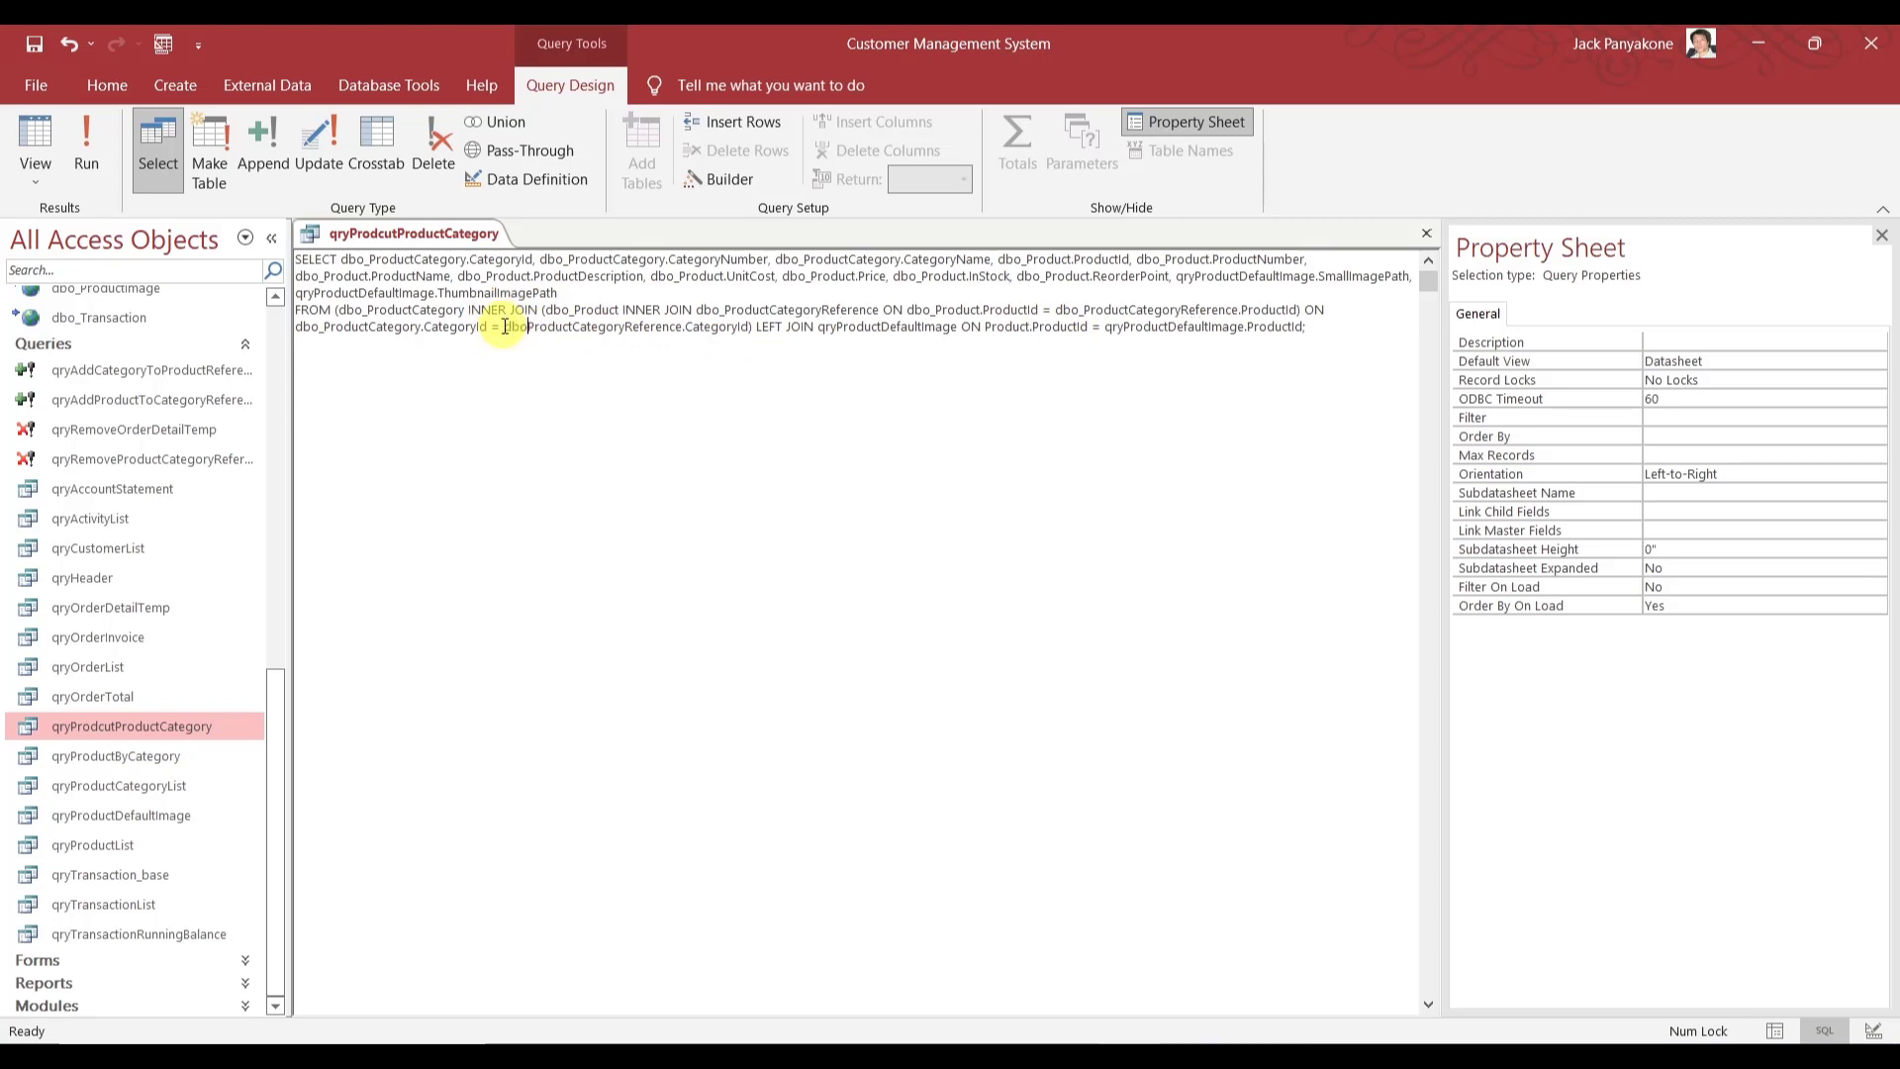
type("_")
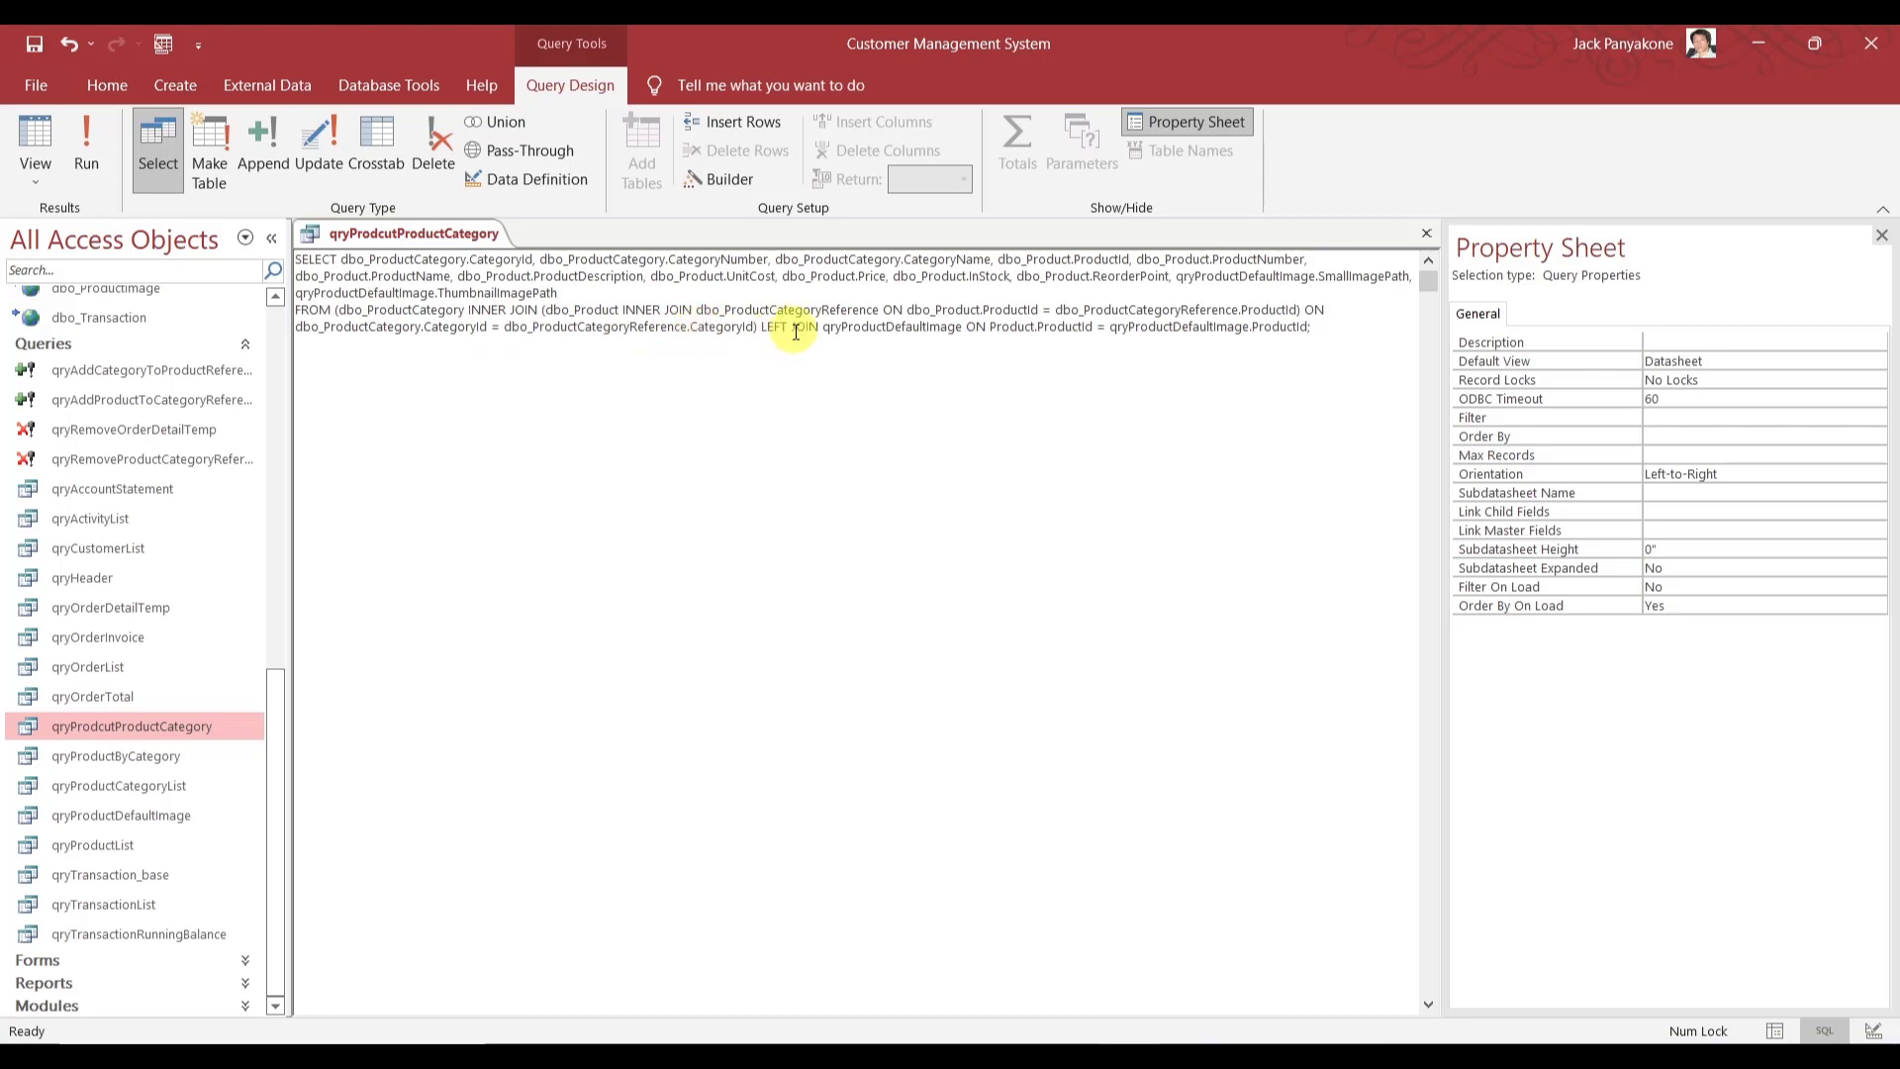
- Prefix Product with dbo_ in the LEFT JOIN condition for qryProductDefaultImage and run the query
left_click(990, 327)
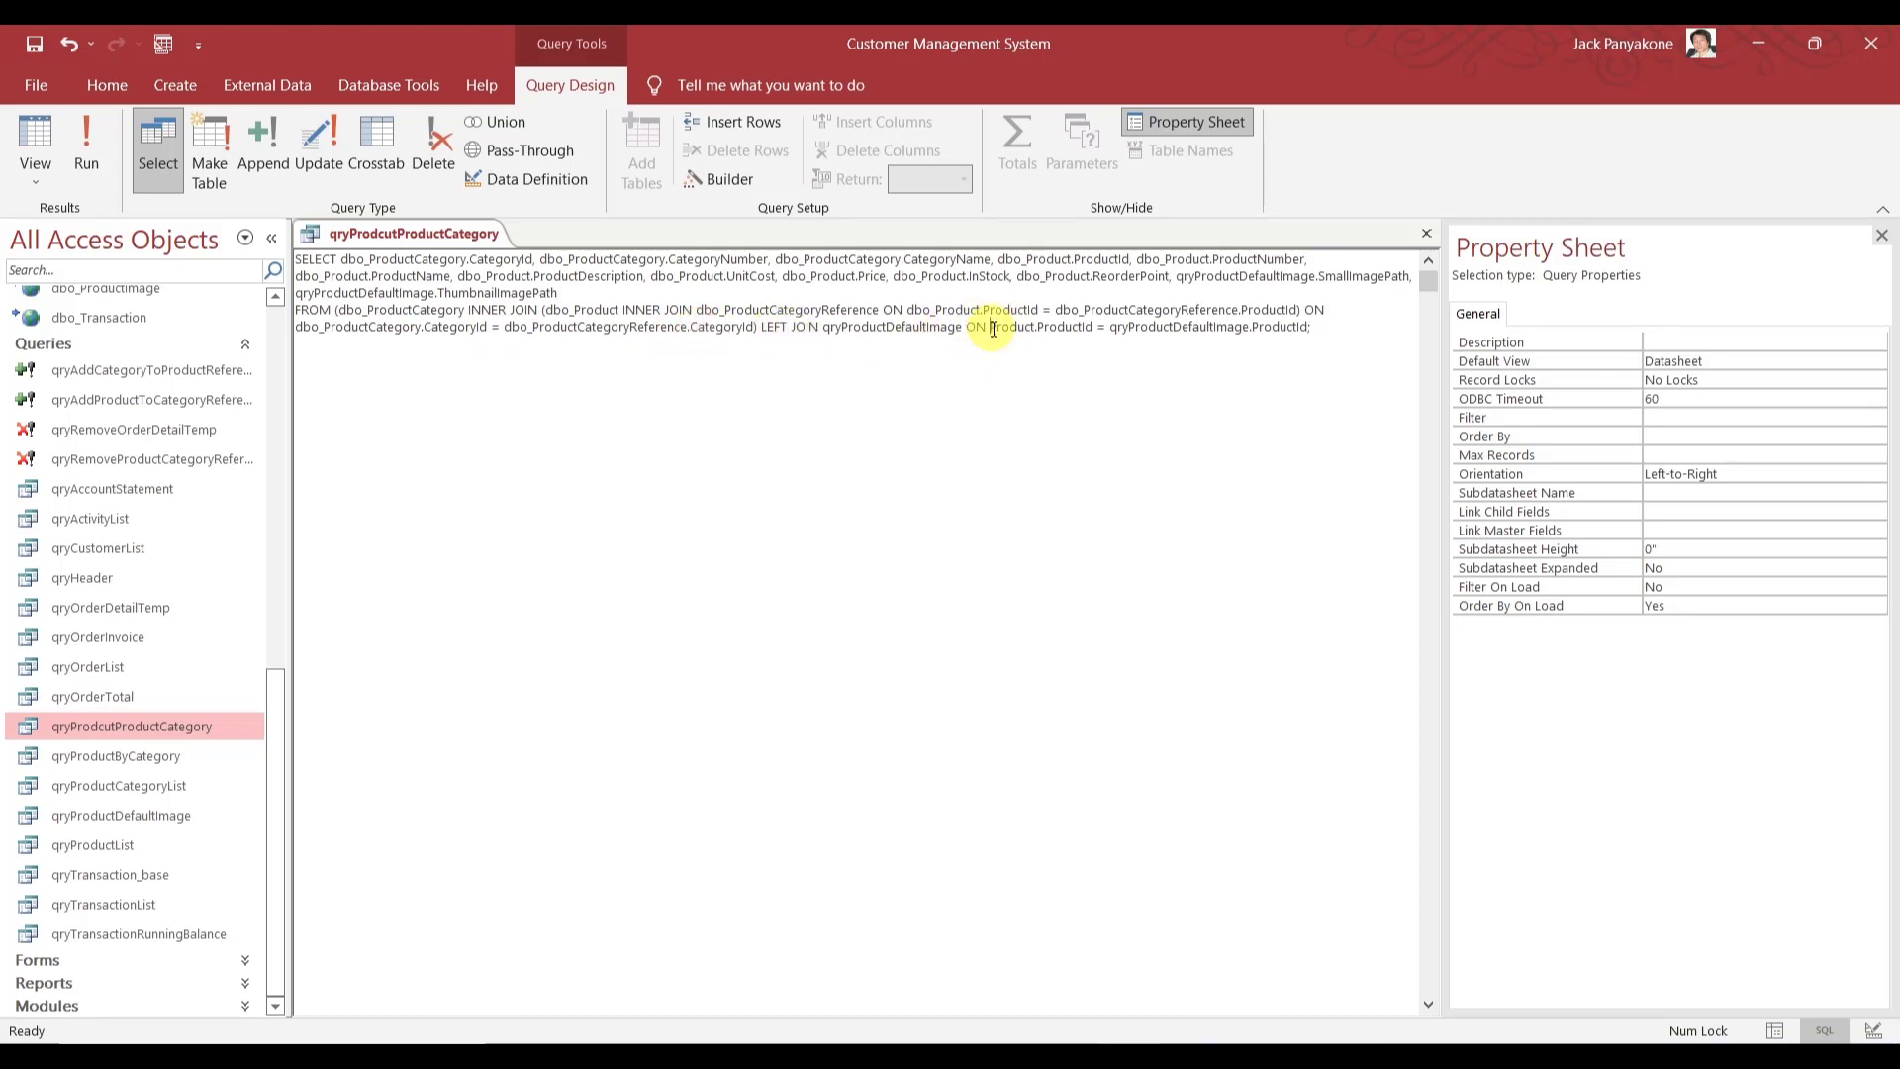
type("dbo_")
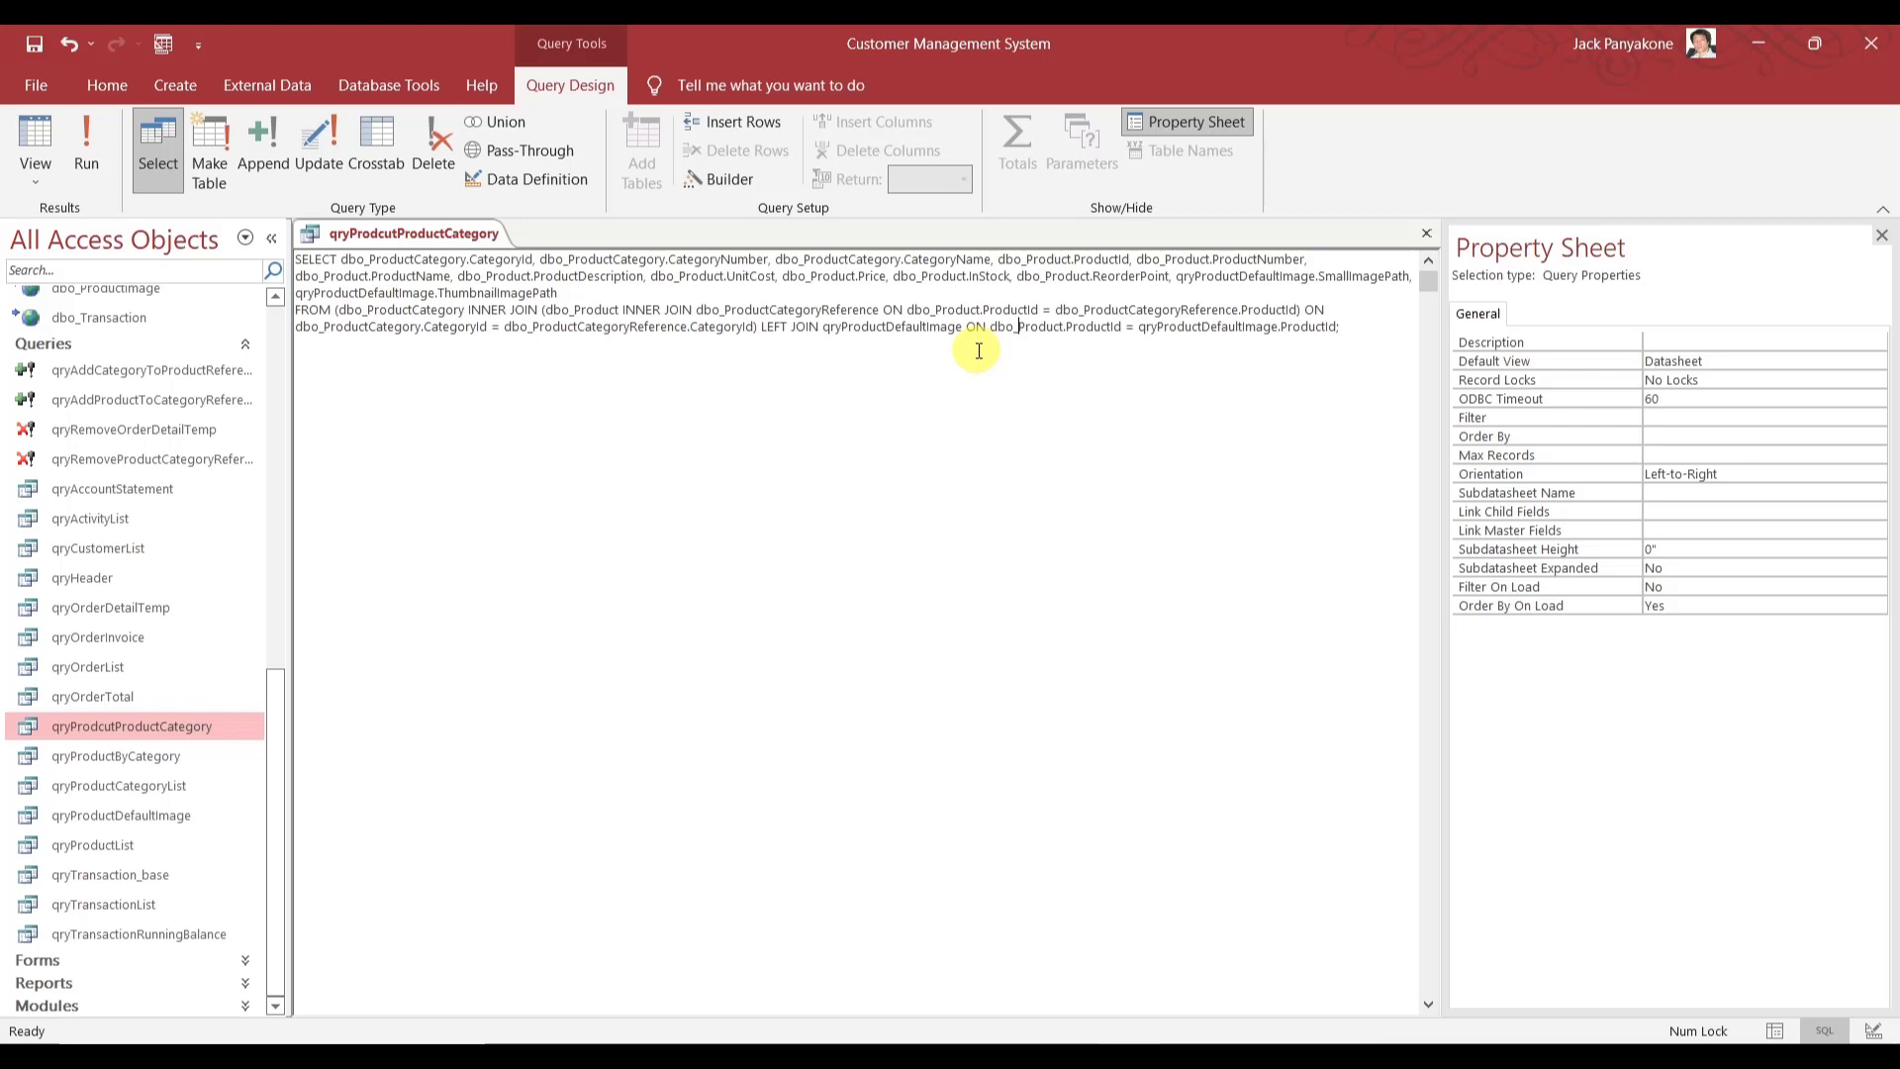
left_click(97, 149)
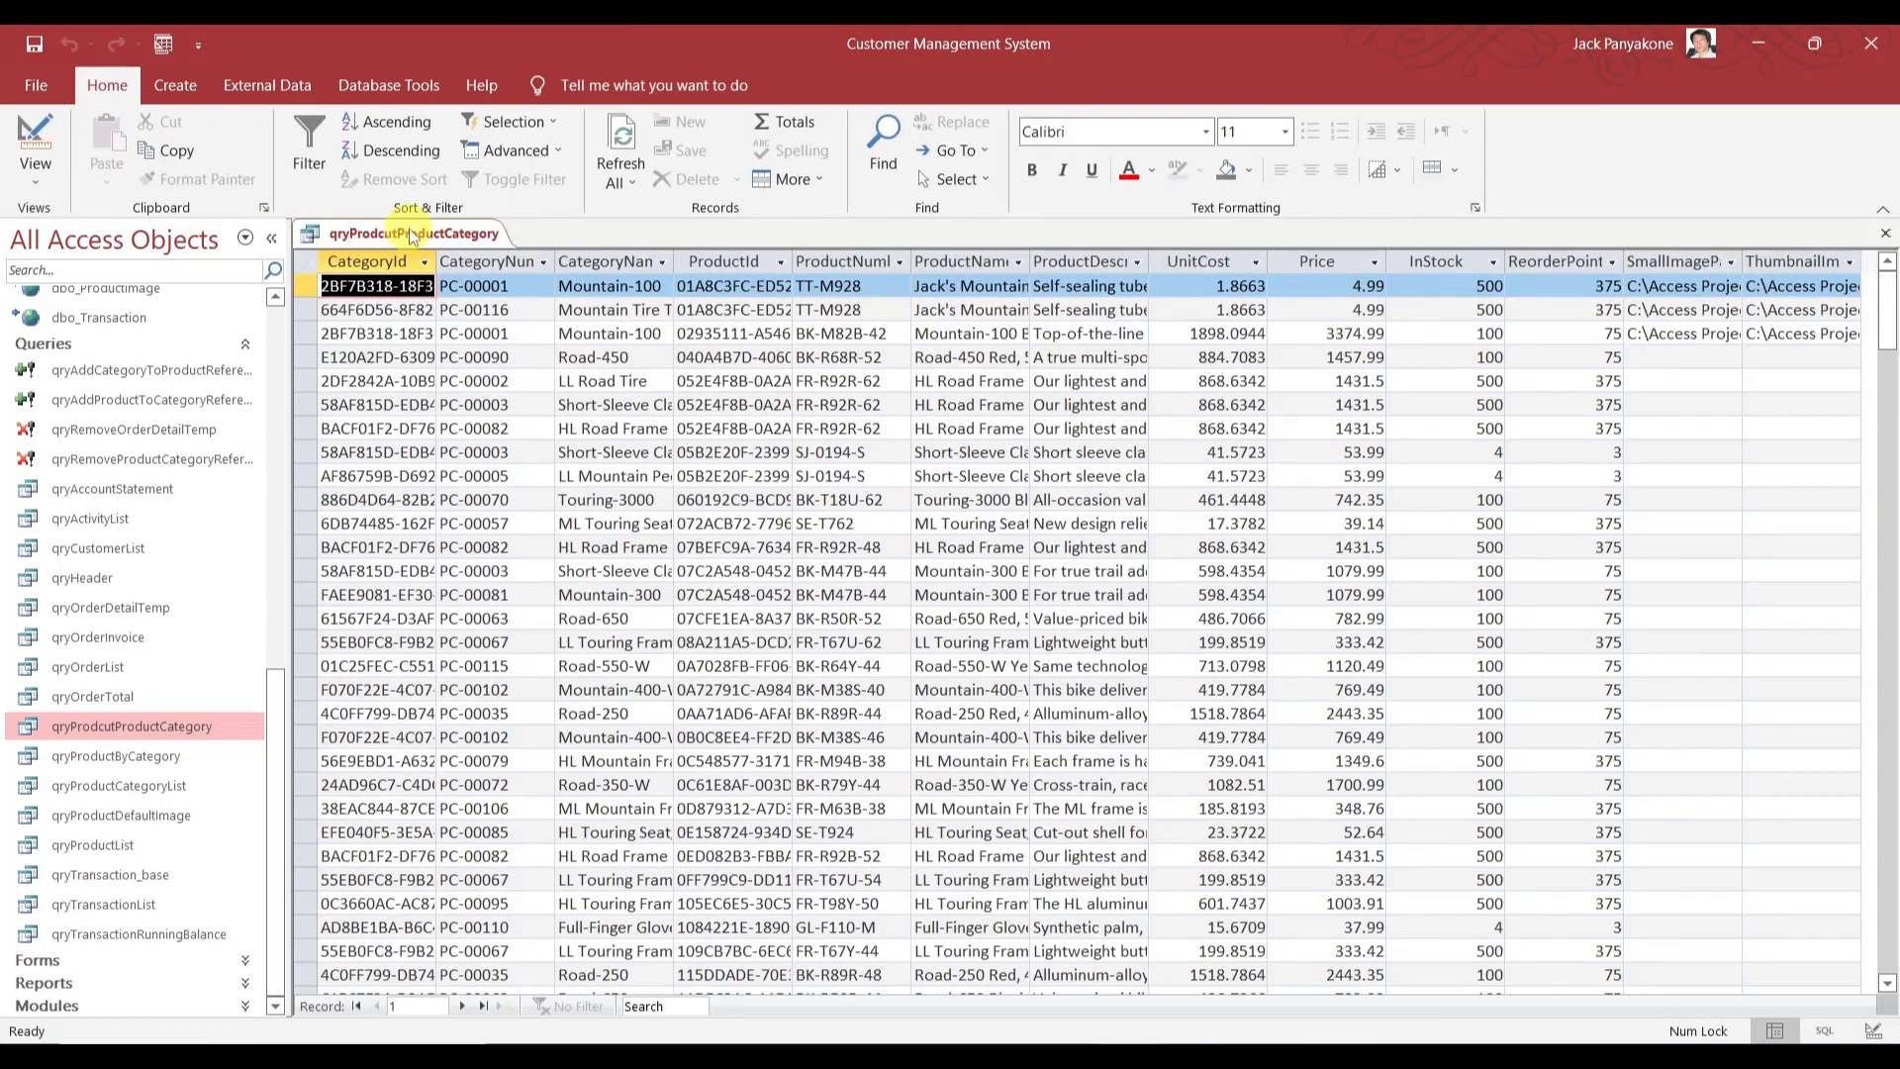
- Show qryProdcutProductCategory in Design View, move qryProductDefaultImage below the other tables, shift dbo_ProductCategory slightly down, and close the query
right_click(410, 235)
left_click(473, 339)
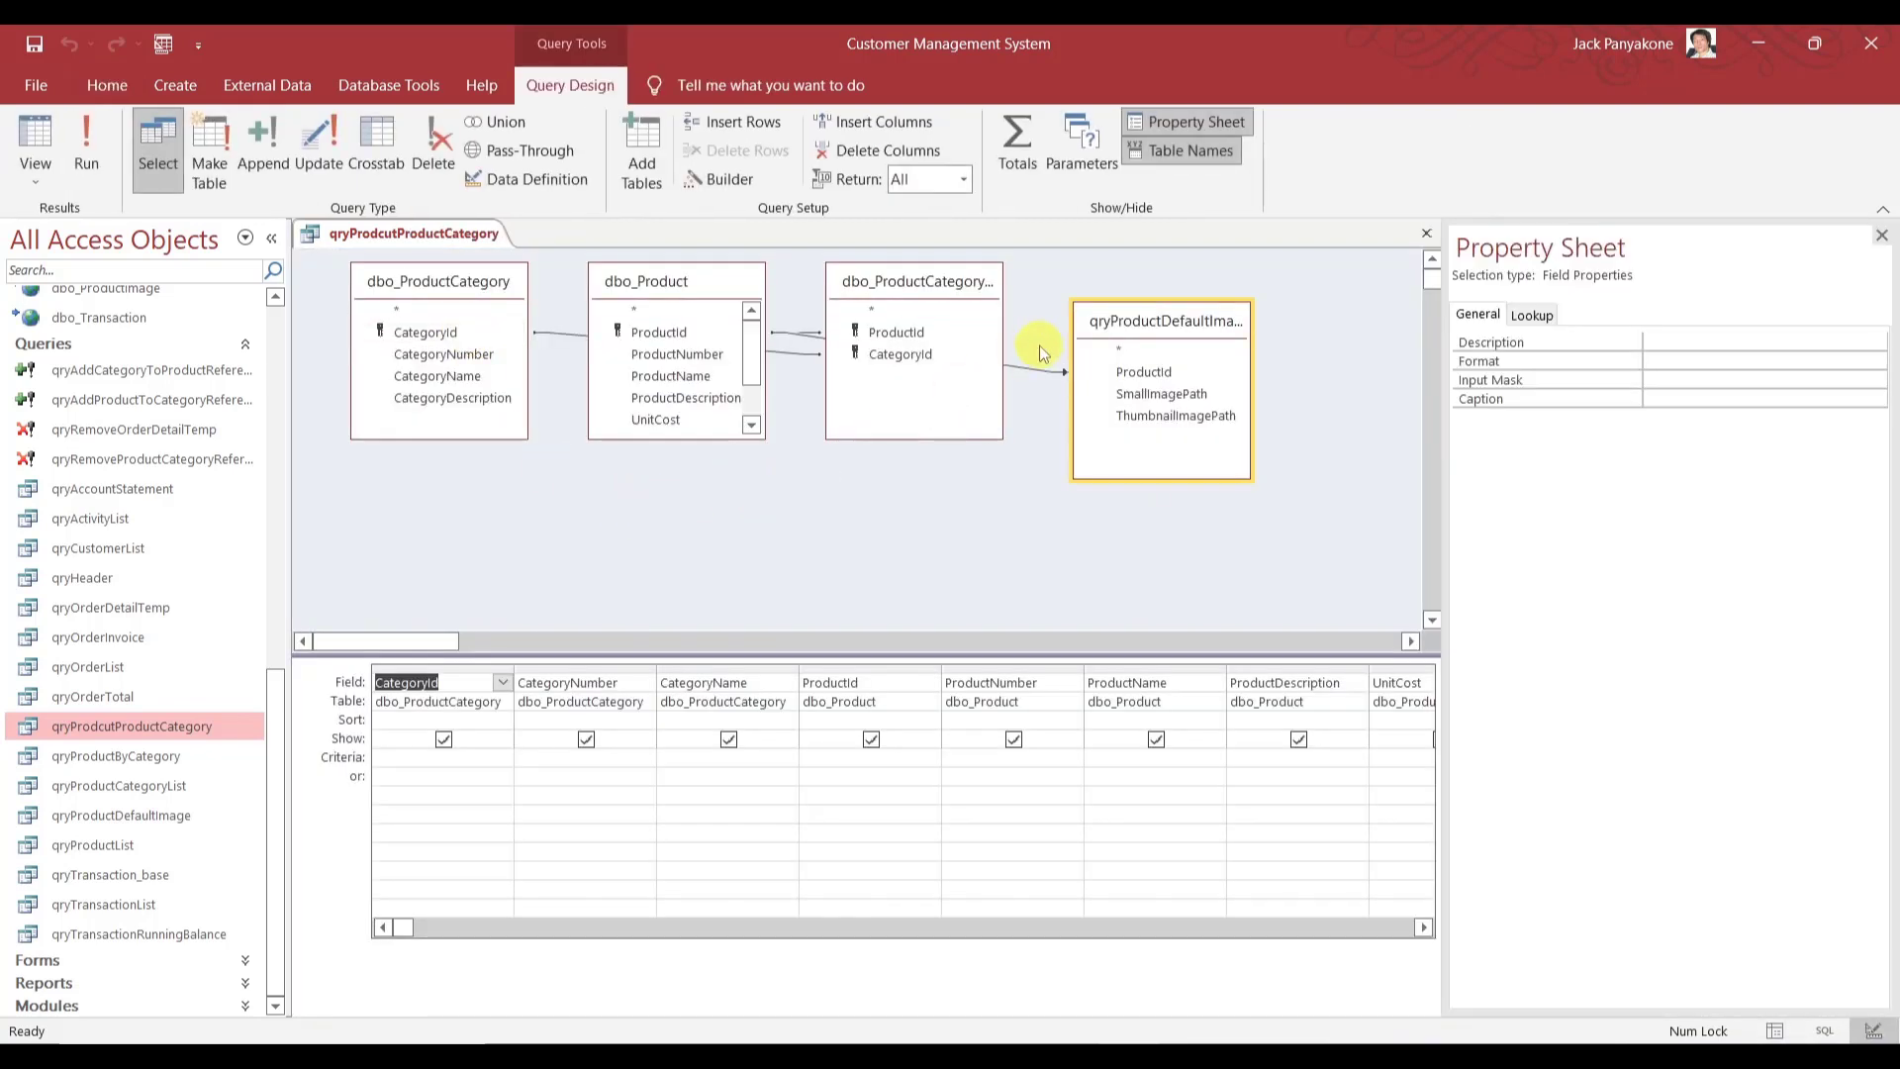
left_click_drag(1118, 336, 858, 472)
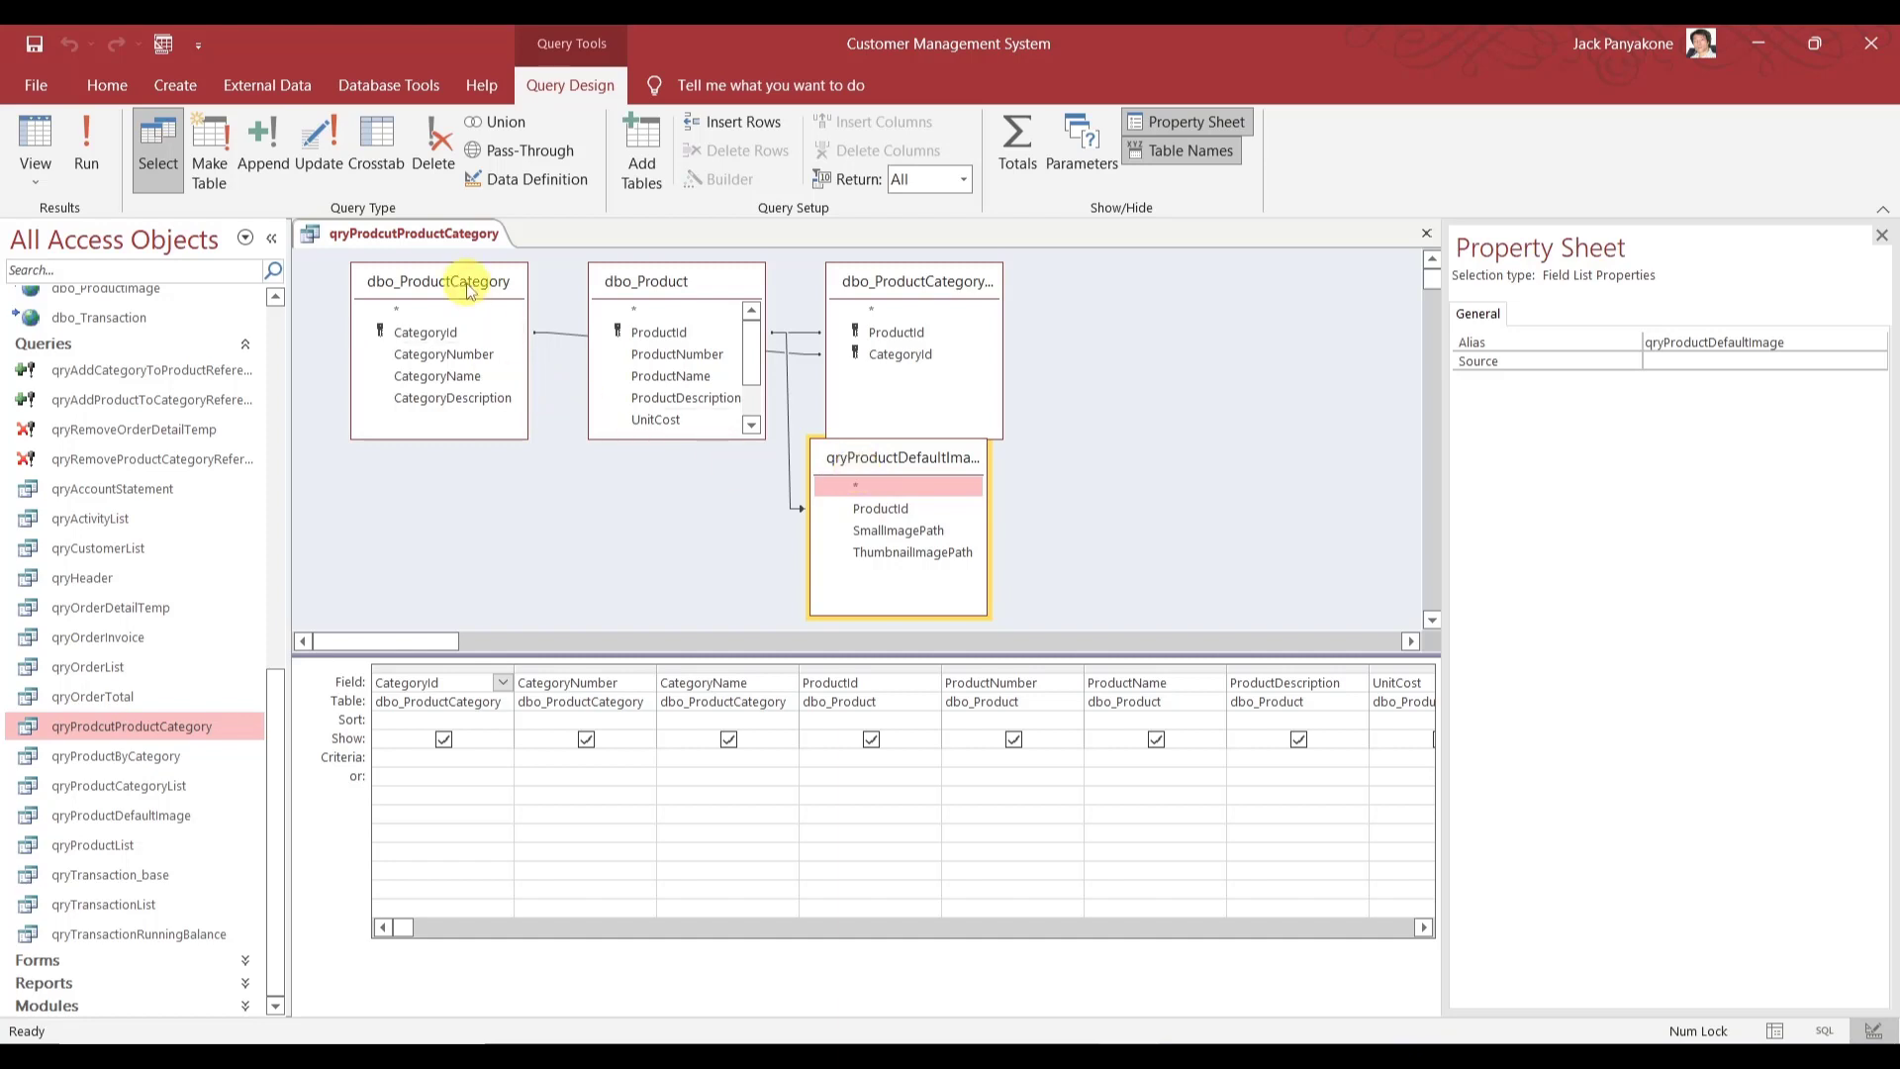
left_click_drag(466, 283, 464, 303)
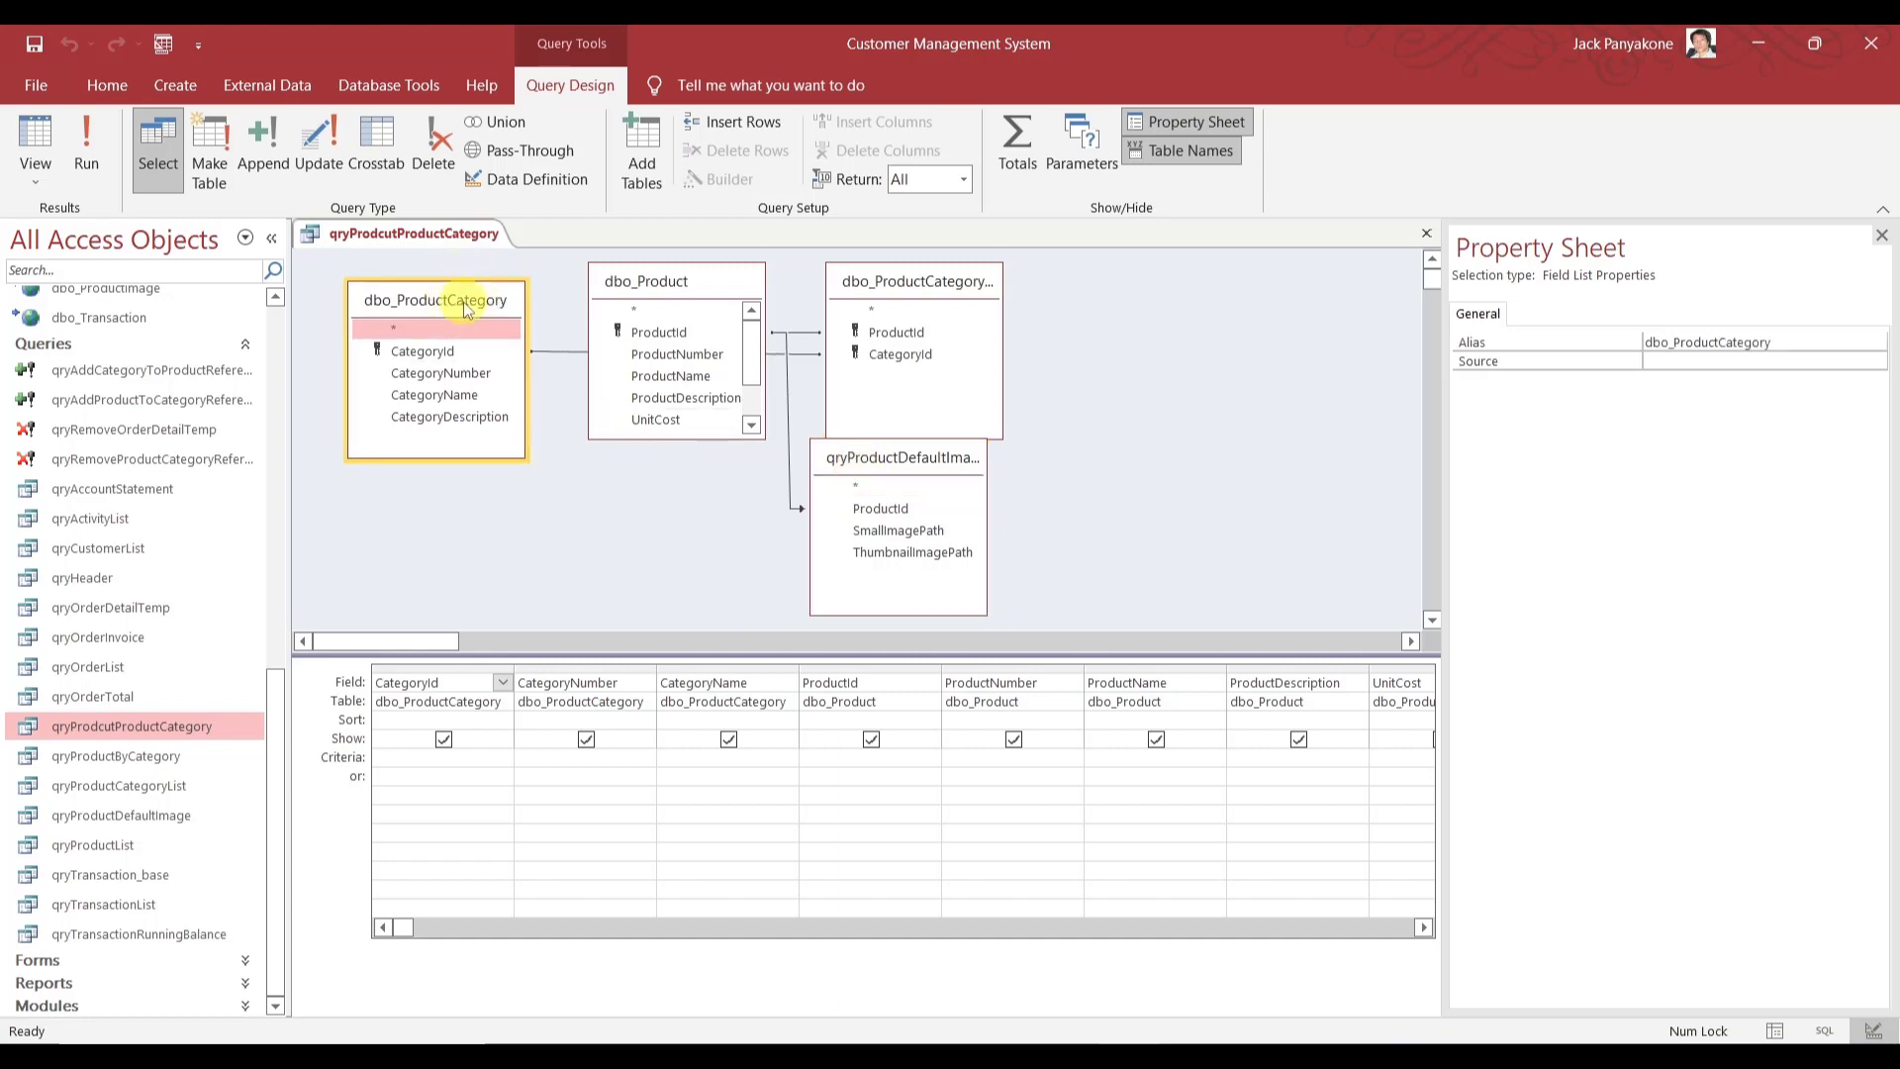
left_click(1426, 236)
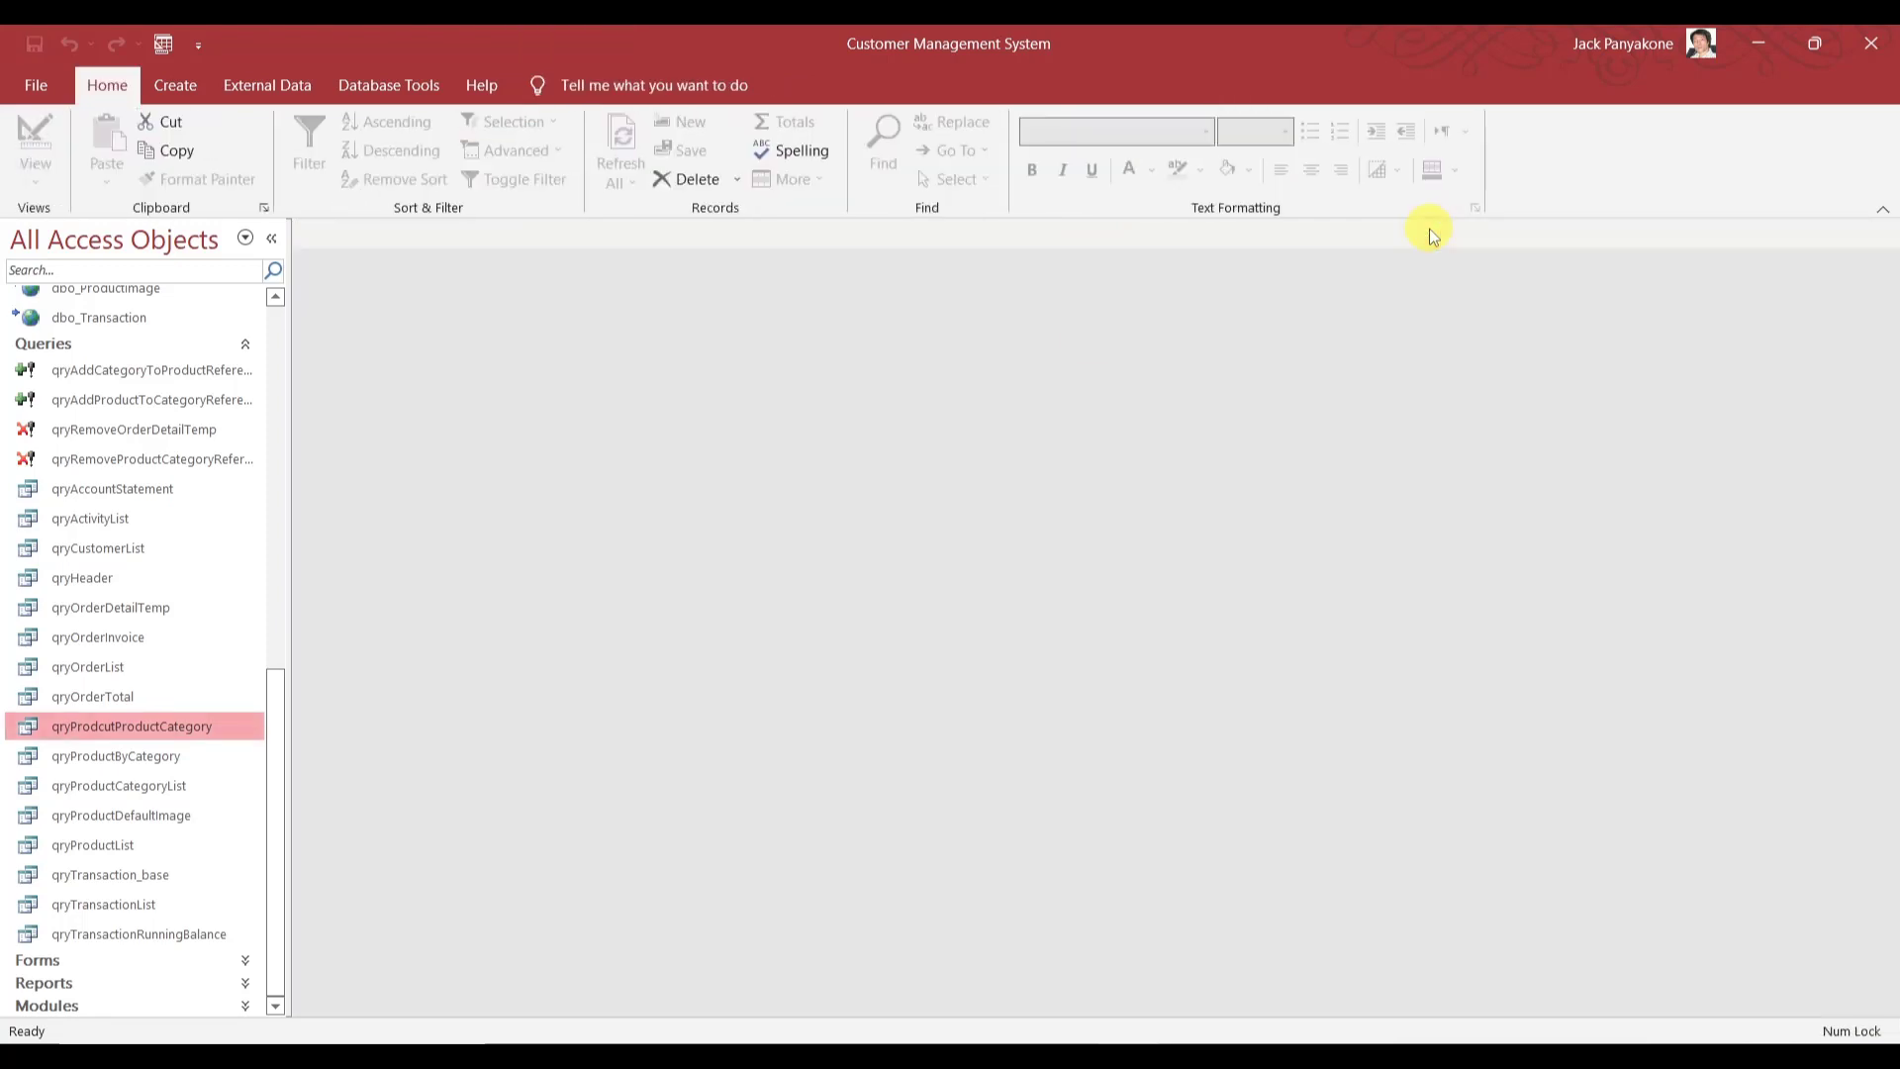
- Open the qryOrderTotal query in Design View and show its SQL statement
right_click(104, 697)
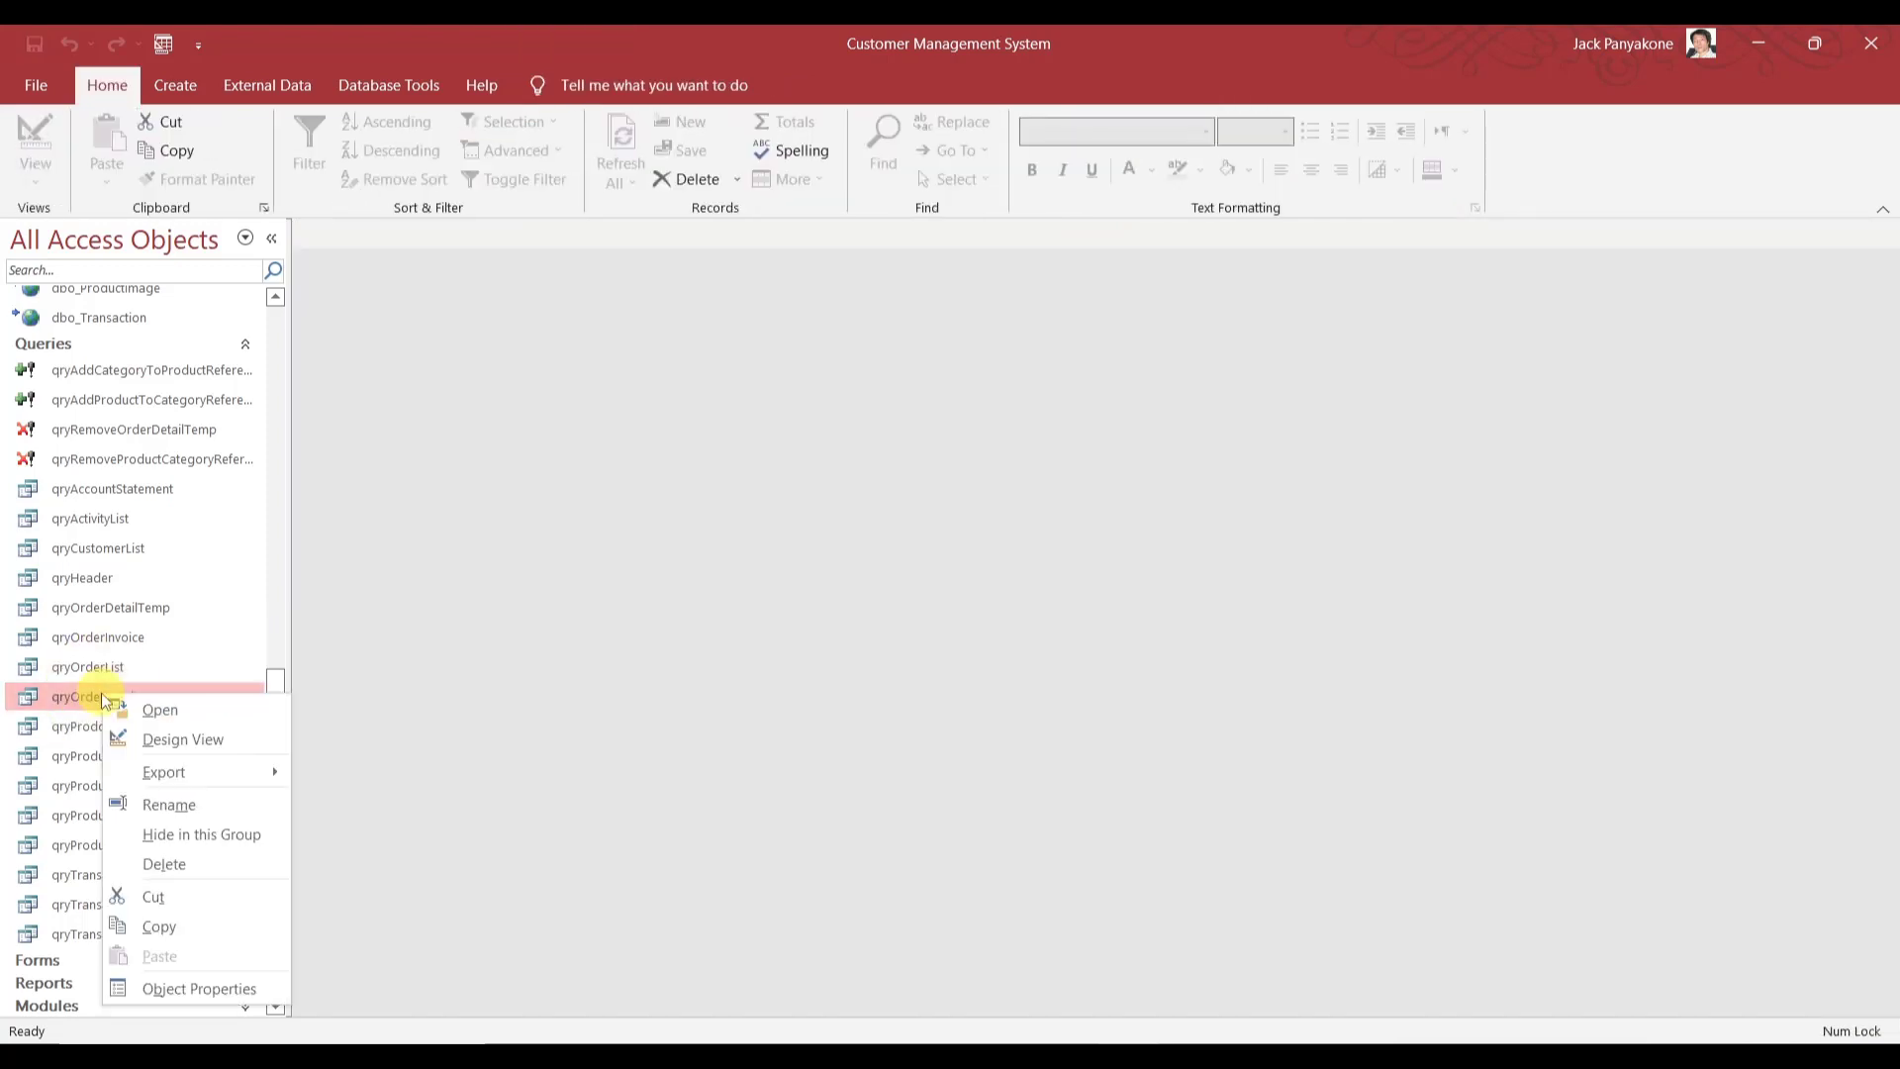
left_click(170, 742)
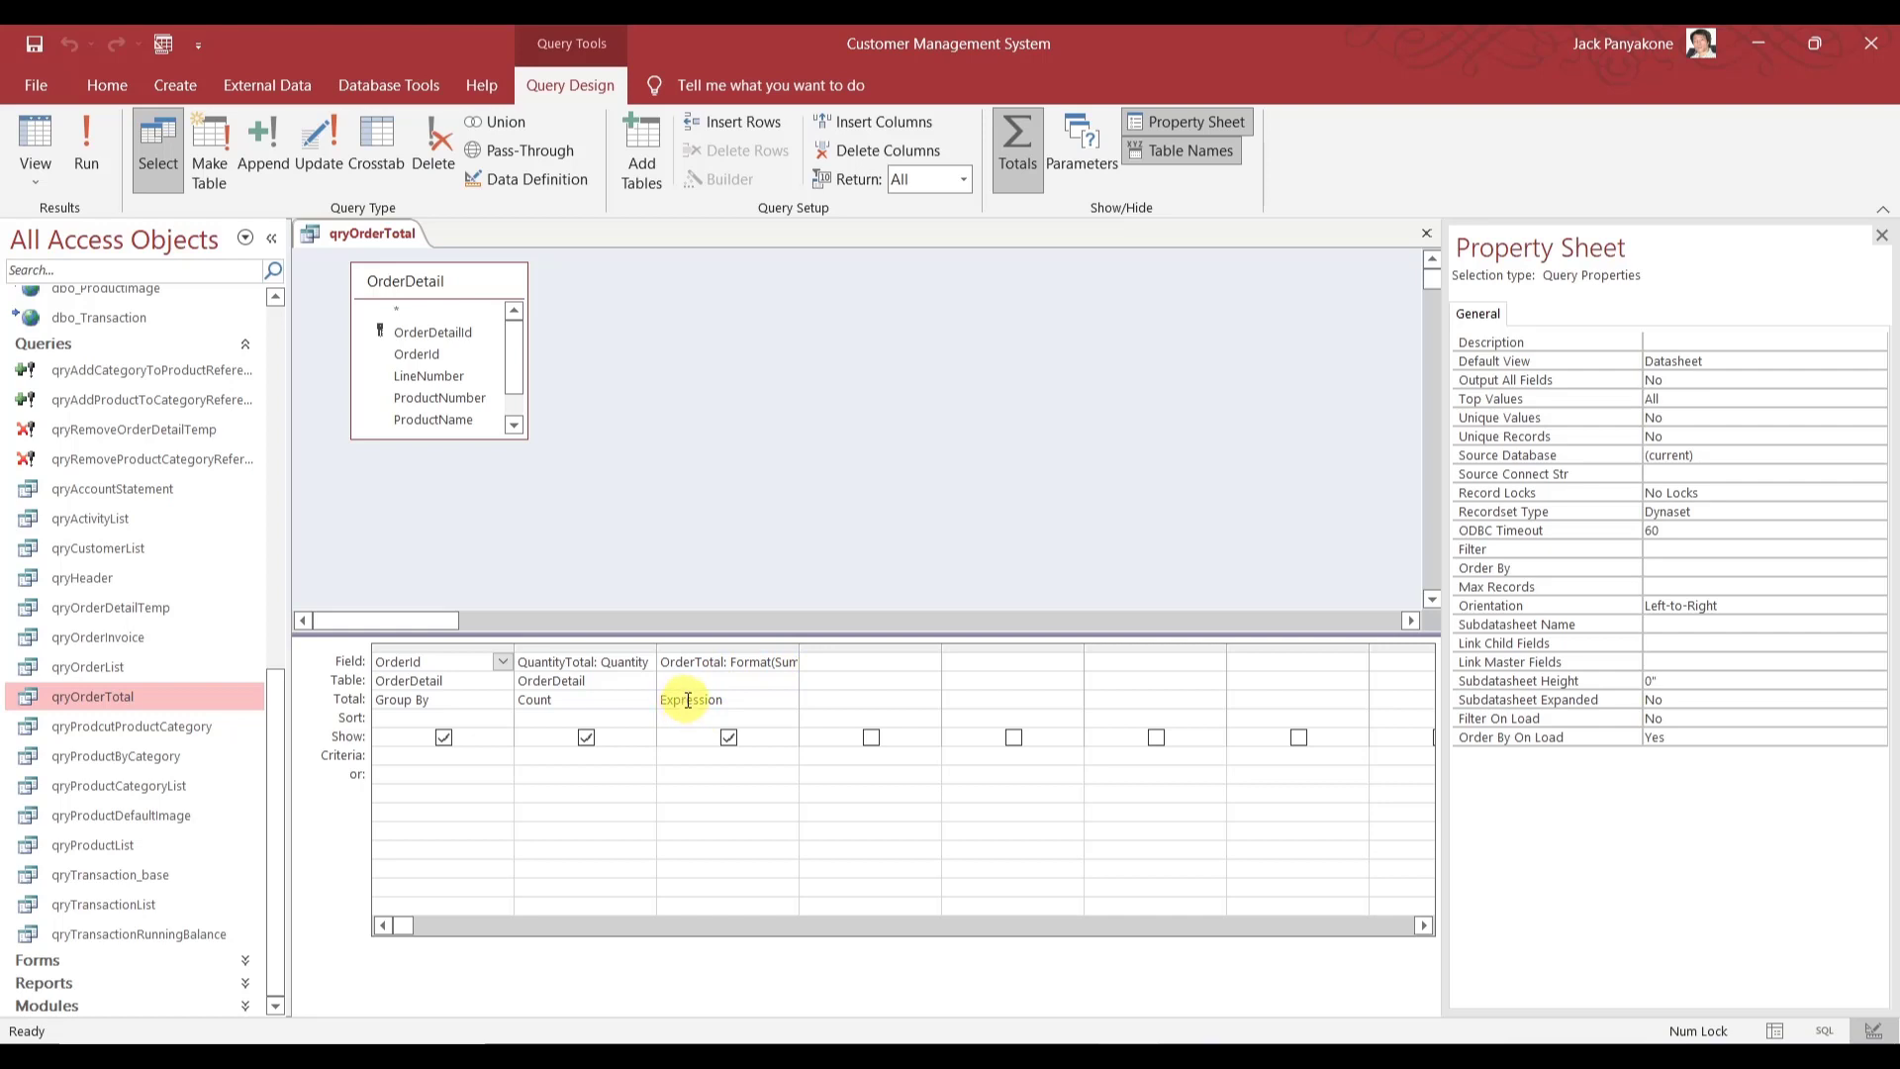
right_click(692, 448)
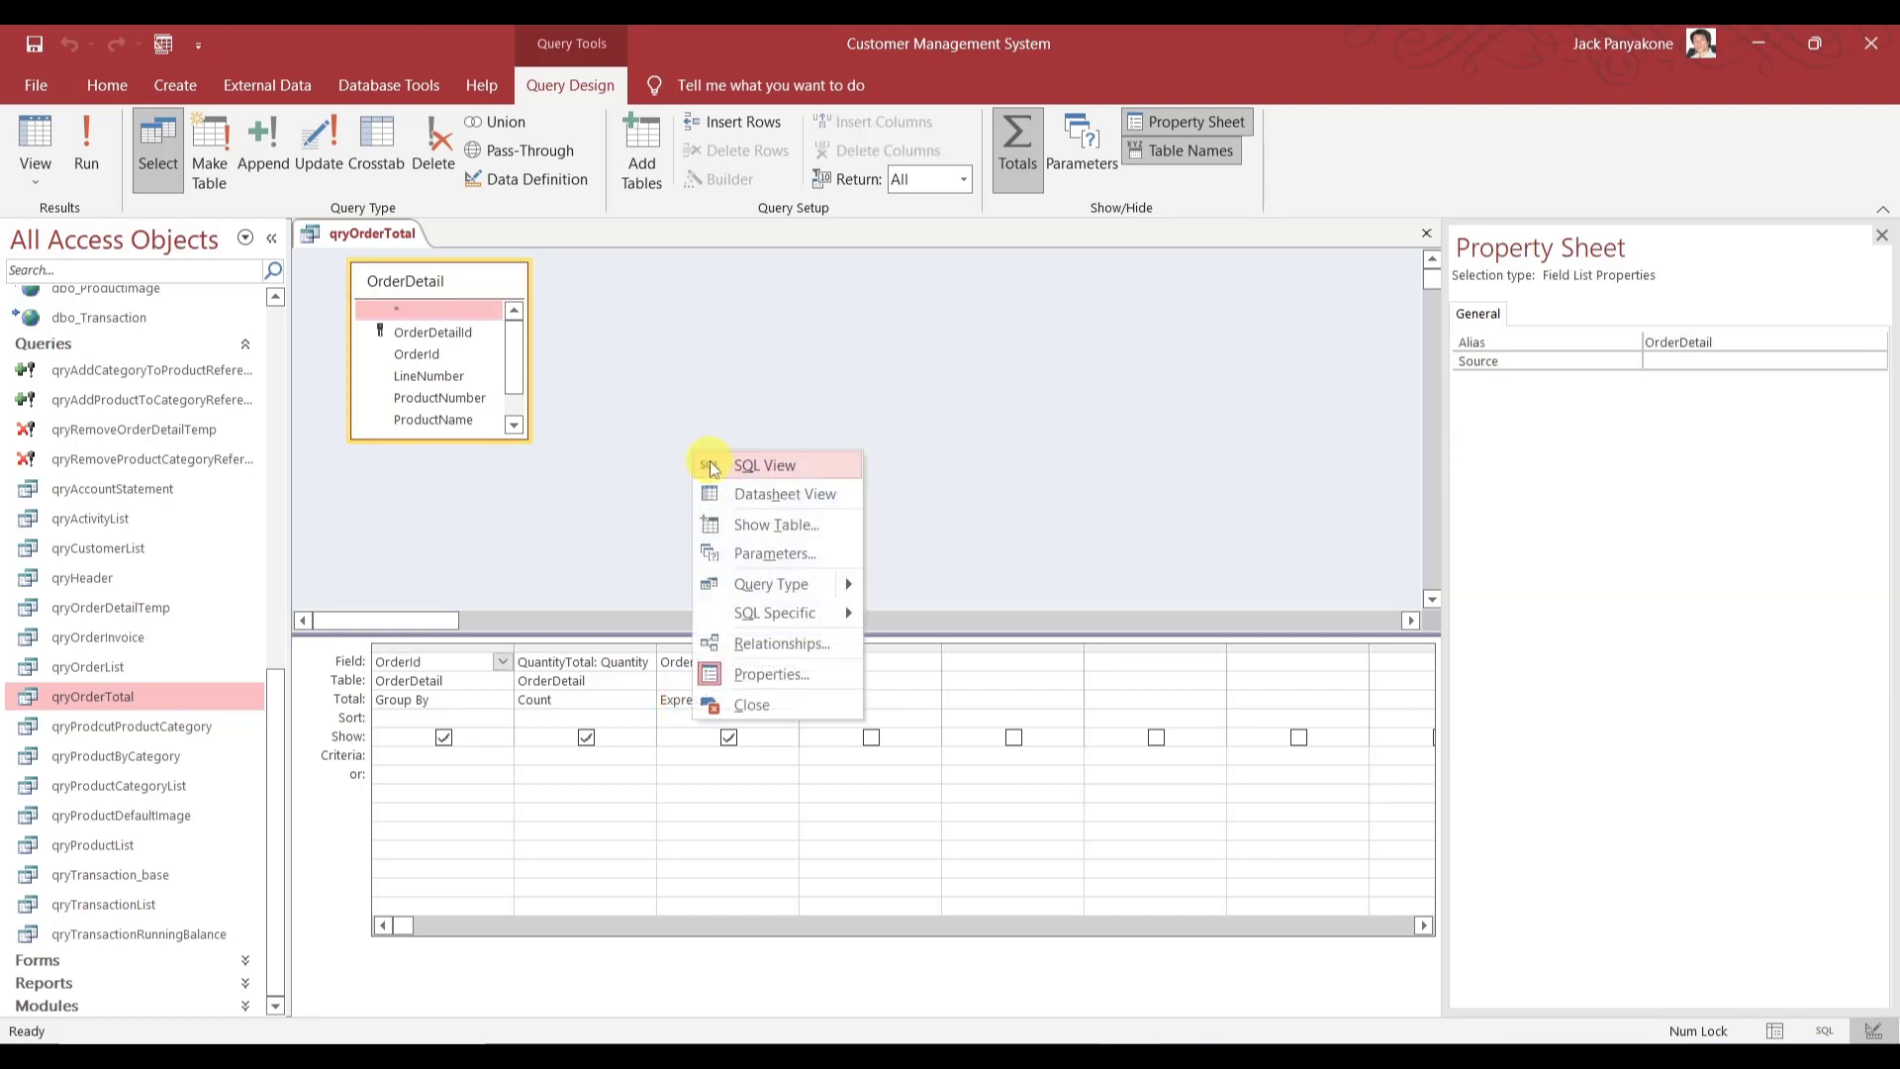
left_click(712, 466)
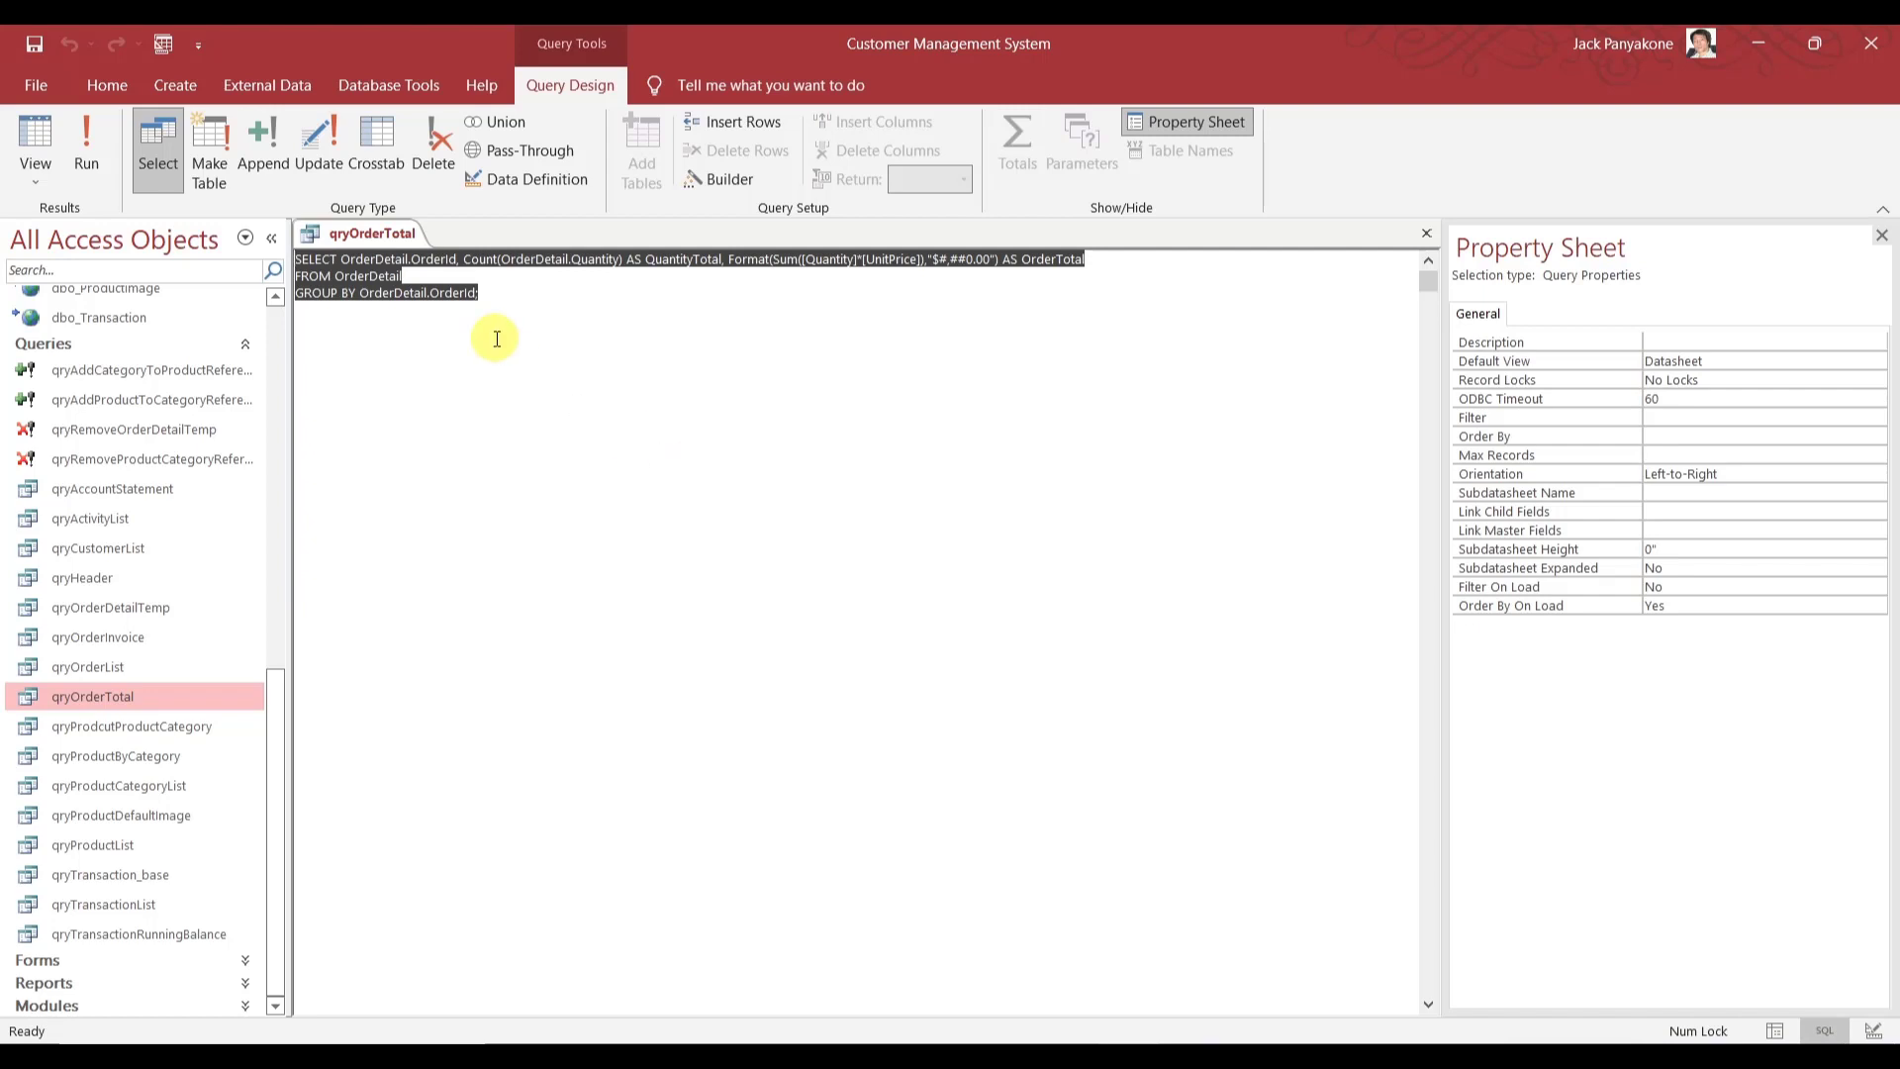
- Prefix the OrderDetail table in the FROM clause with dbo_ and copy the name dbo_OrderDetail
left_click(361, 296)
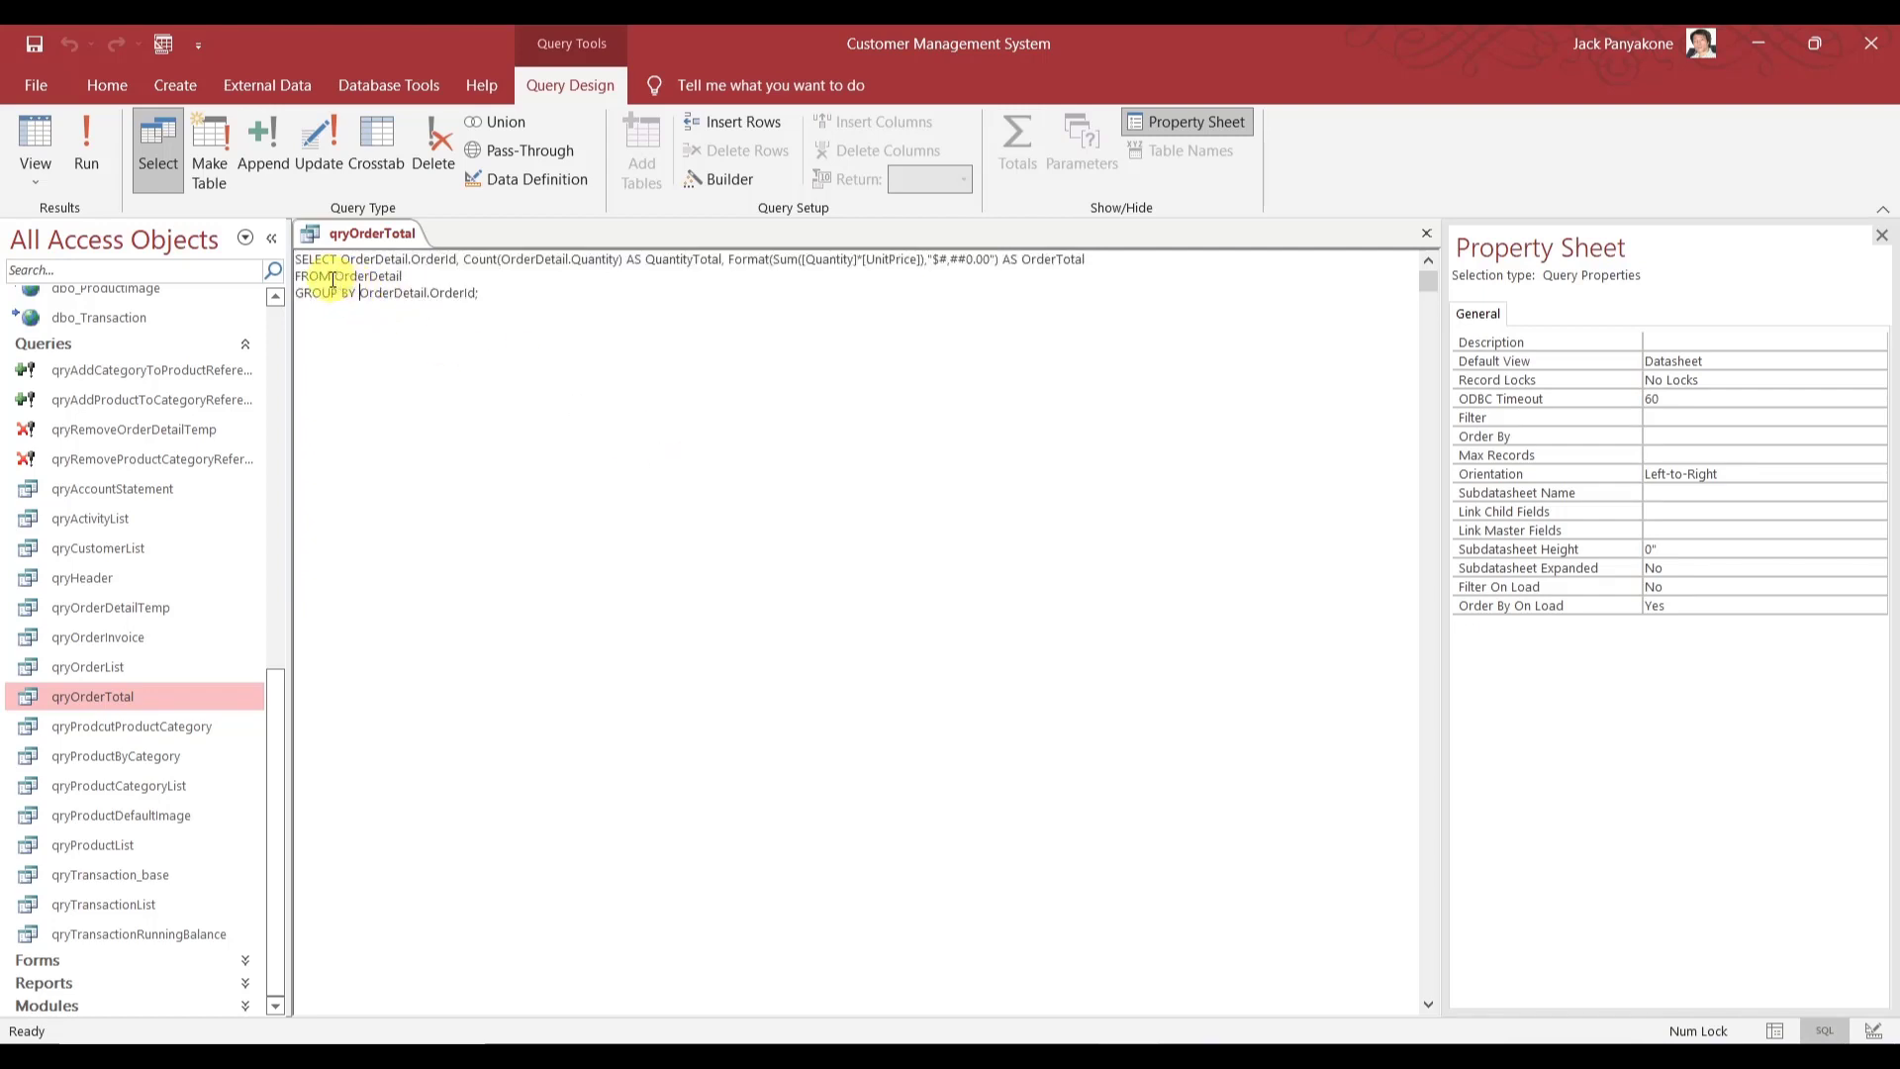
left_click(337, 278)
type("dbo_")
type("_")
left_click_drag(336, 278, 432, 274)
key("ctrl+c")
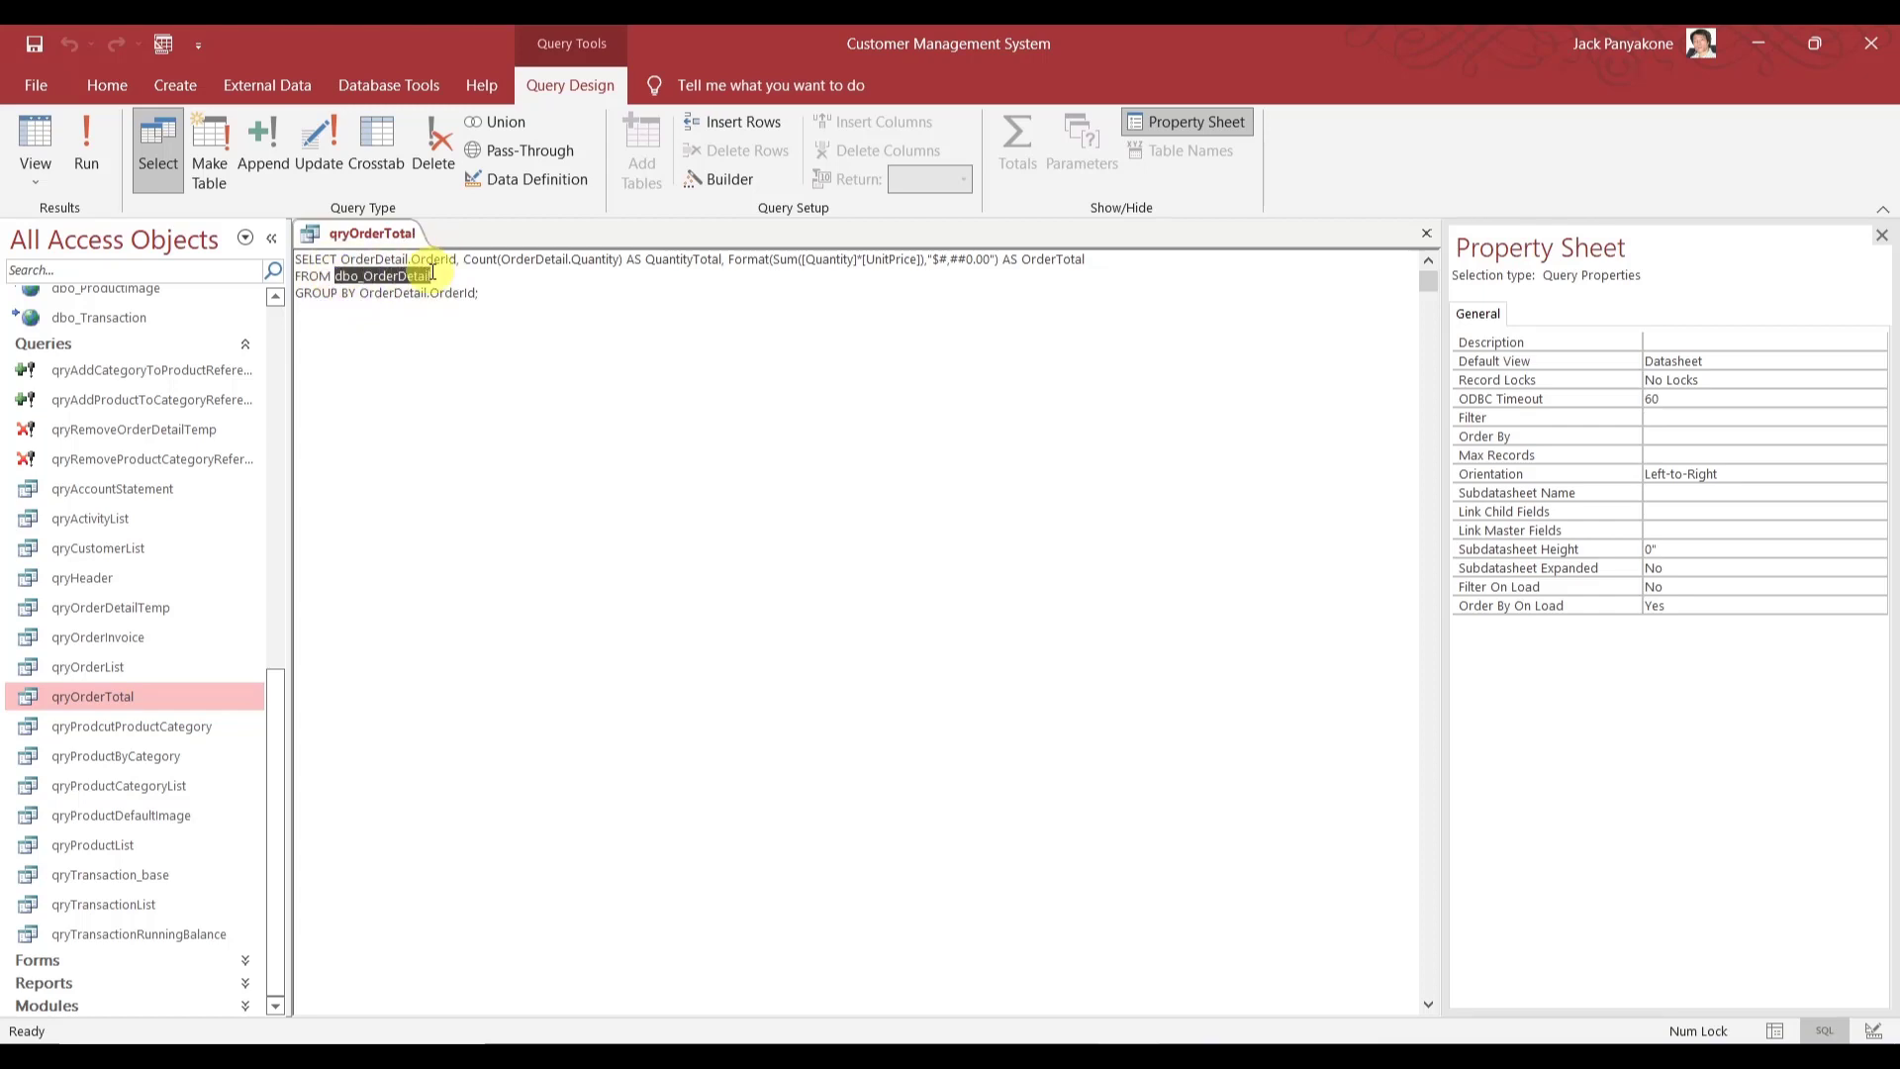
- Replace OrderDetail with dbo_OrderDetail for the OrderId field and the counted Quantity field in the SELECT clause
double_click(366, 260)
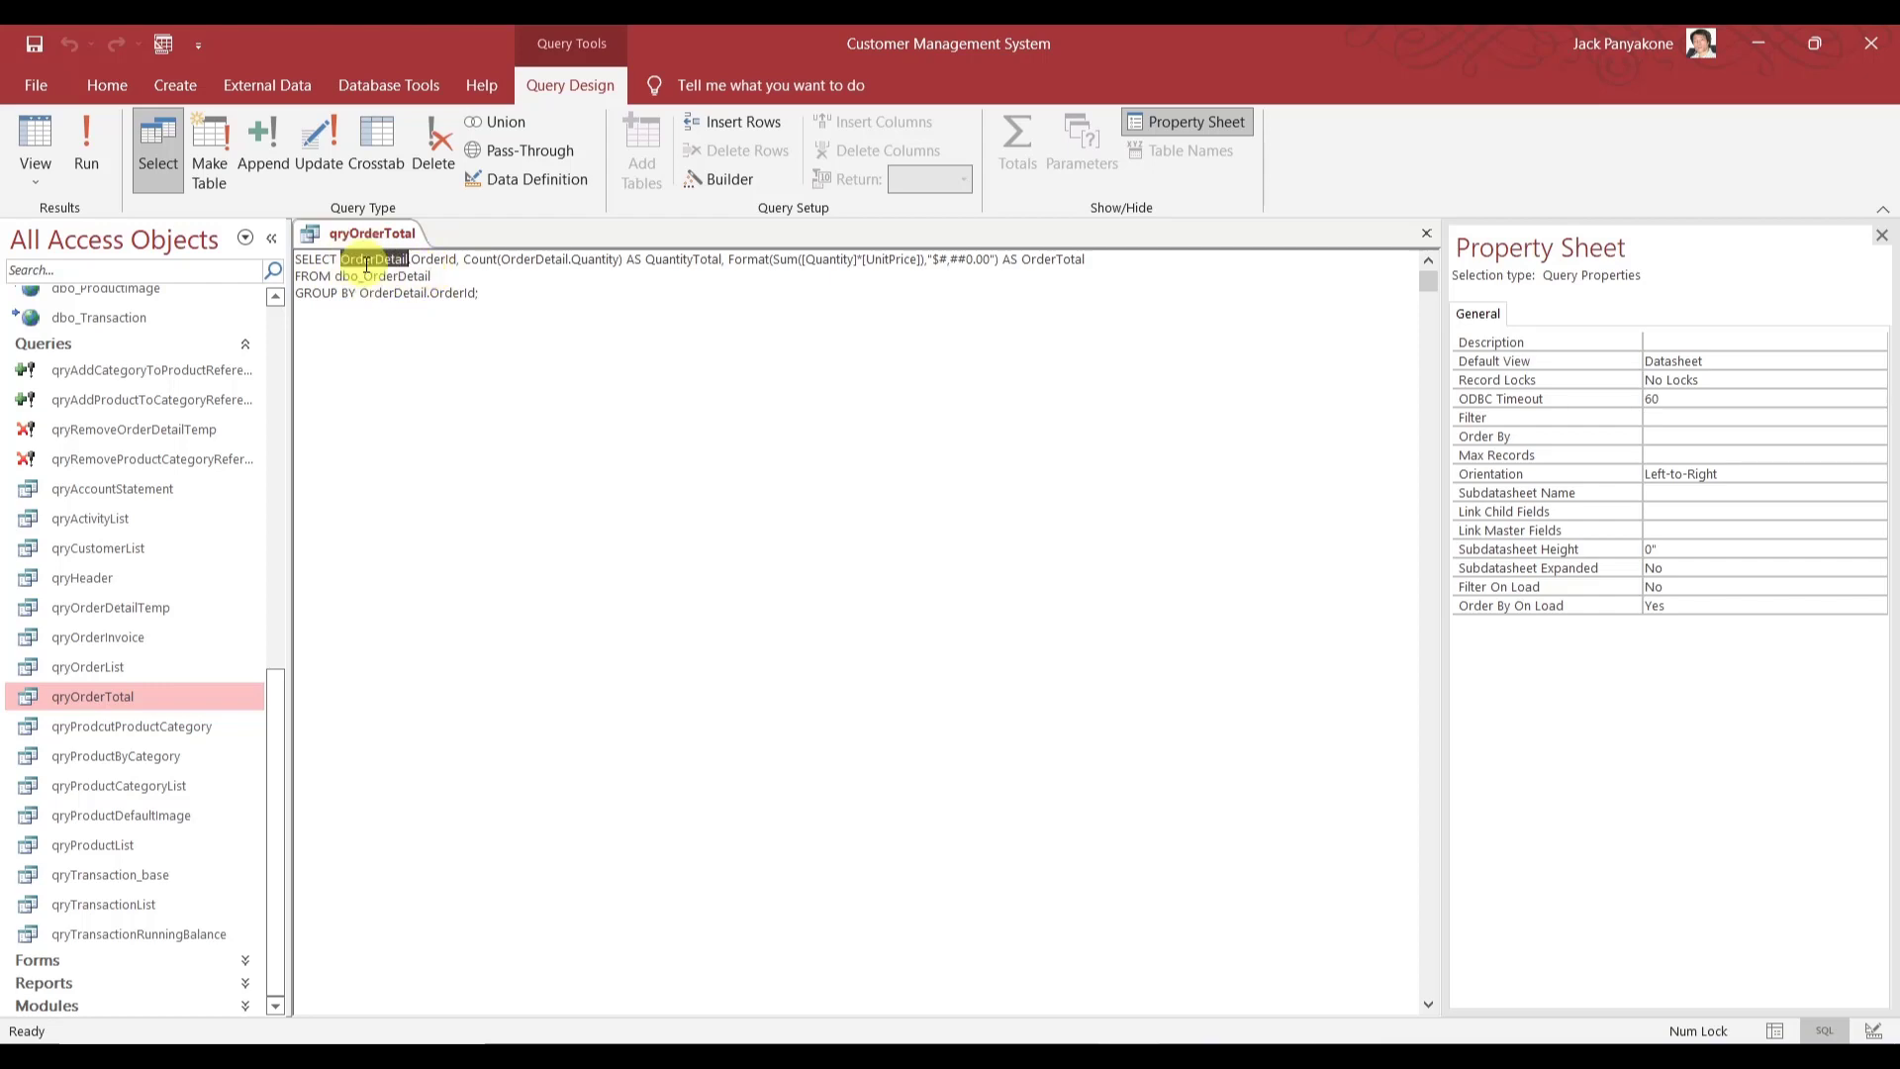
left_click(367, 263)
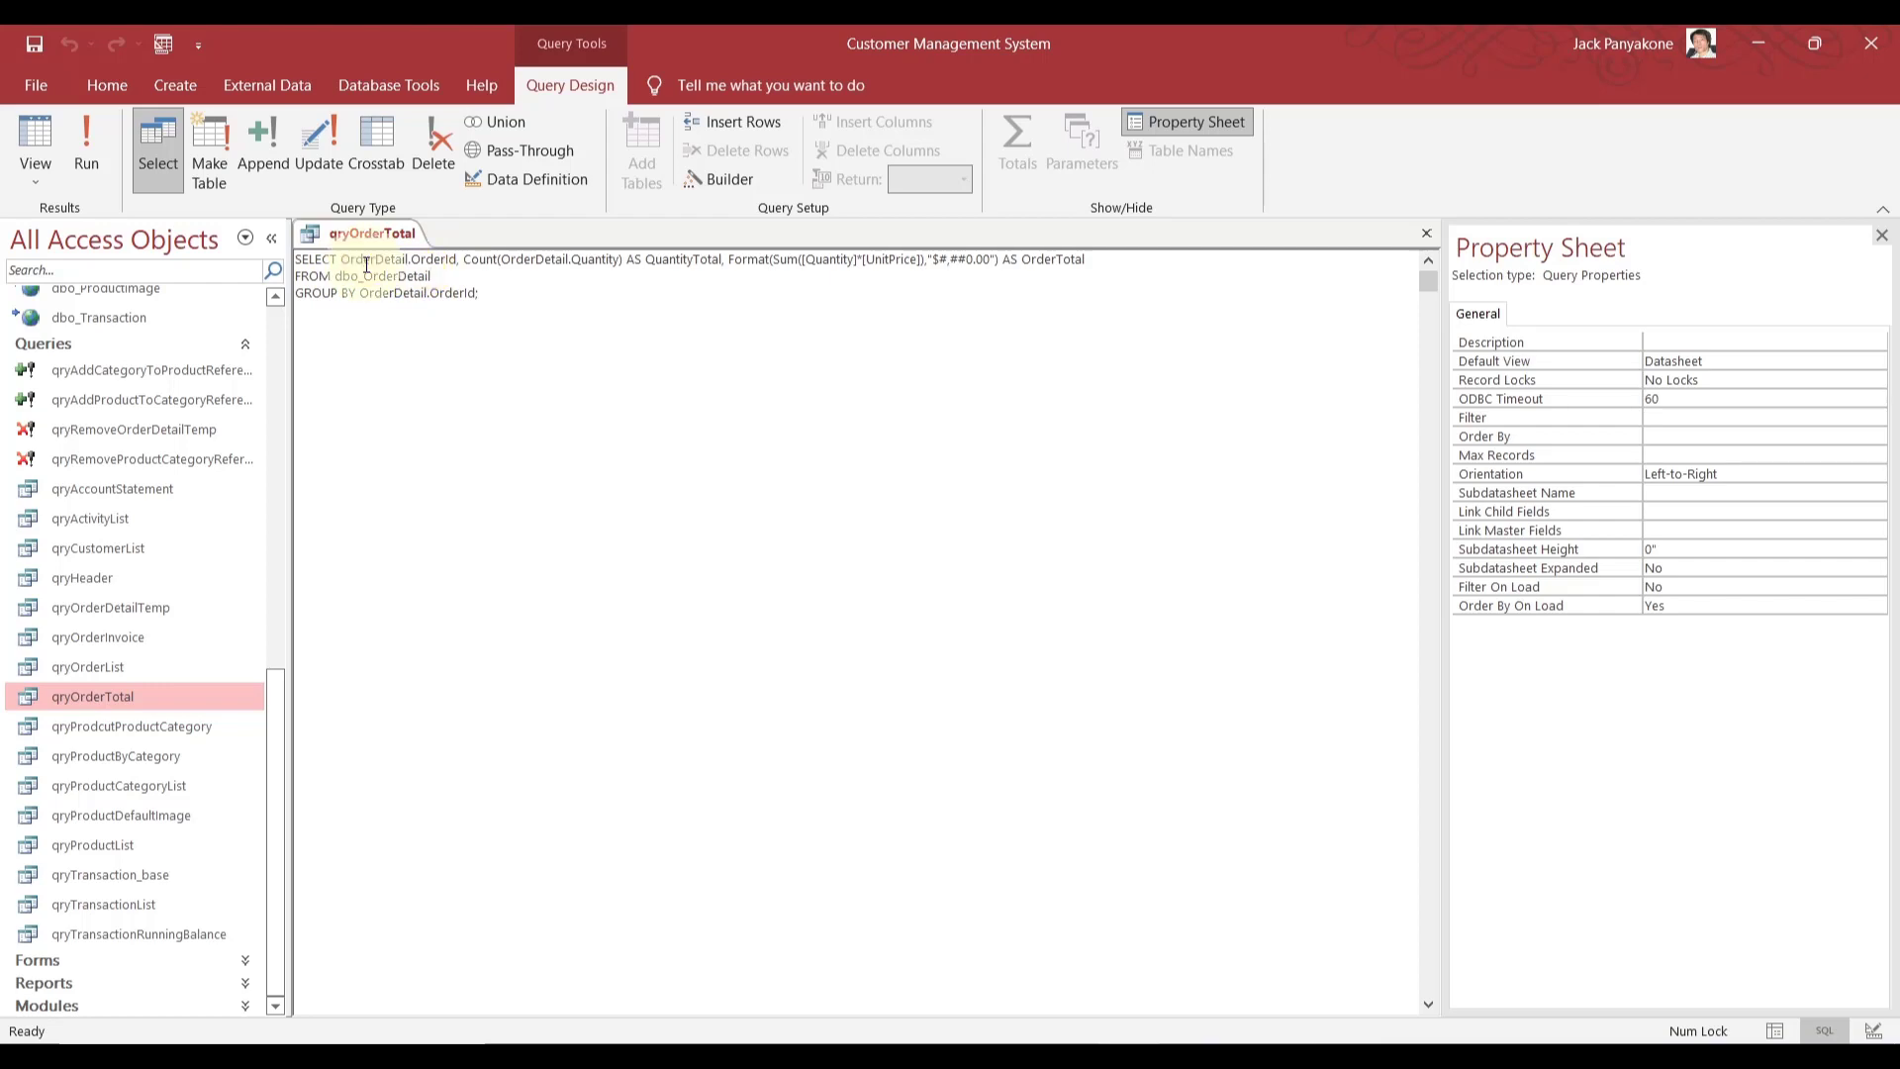
double_click(366, 260)
key("ctrl+v")
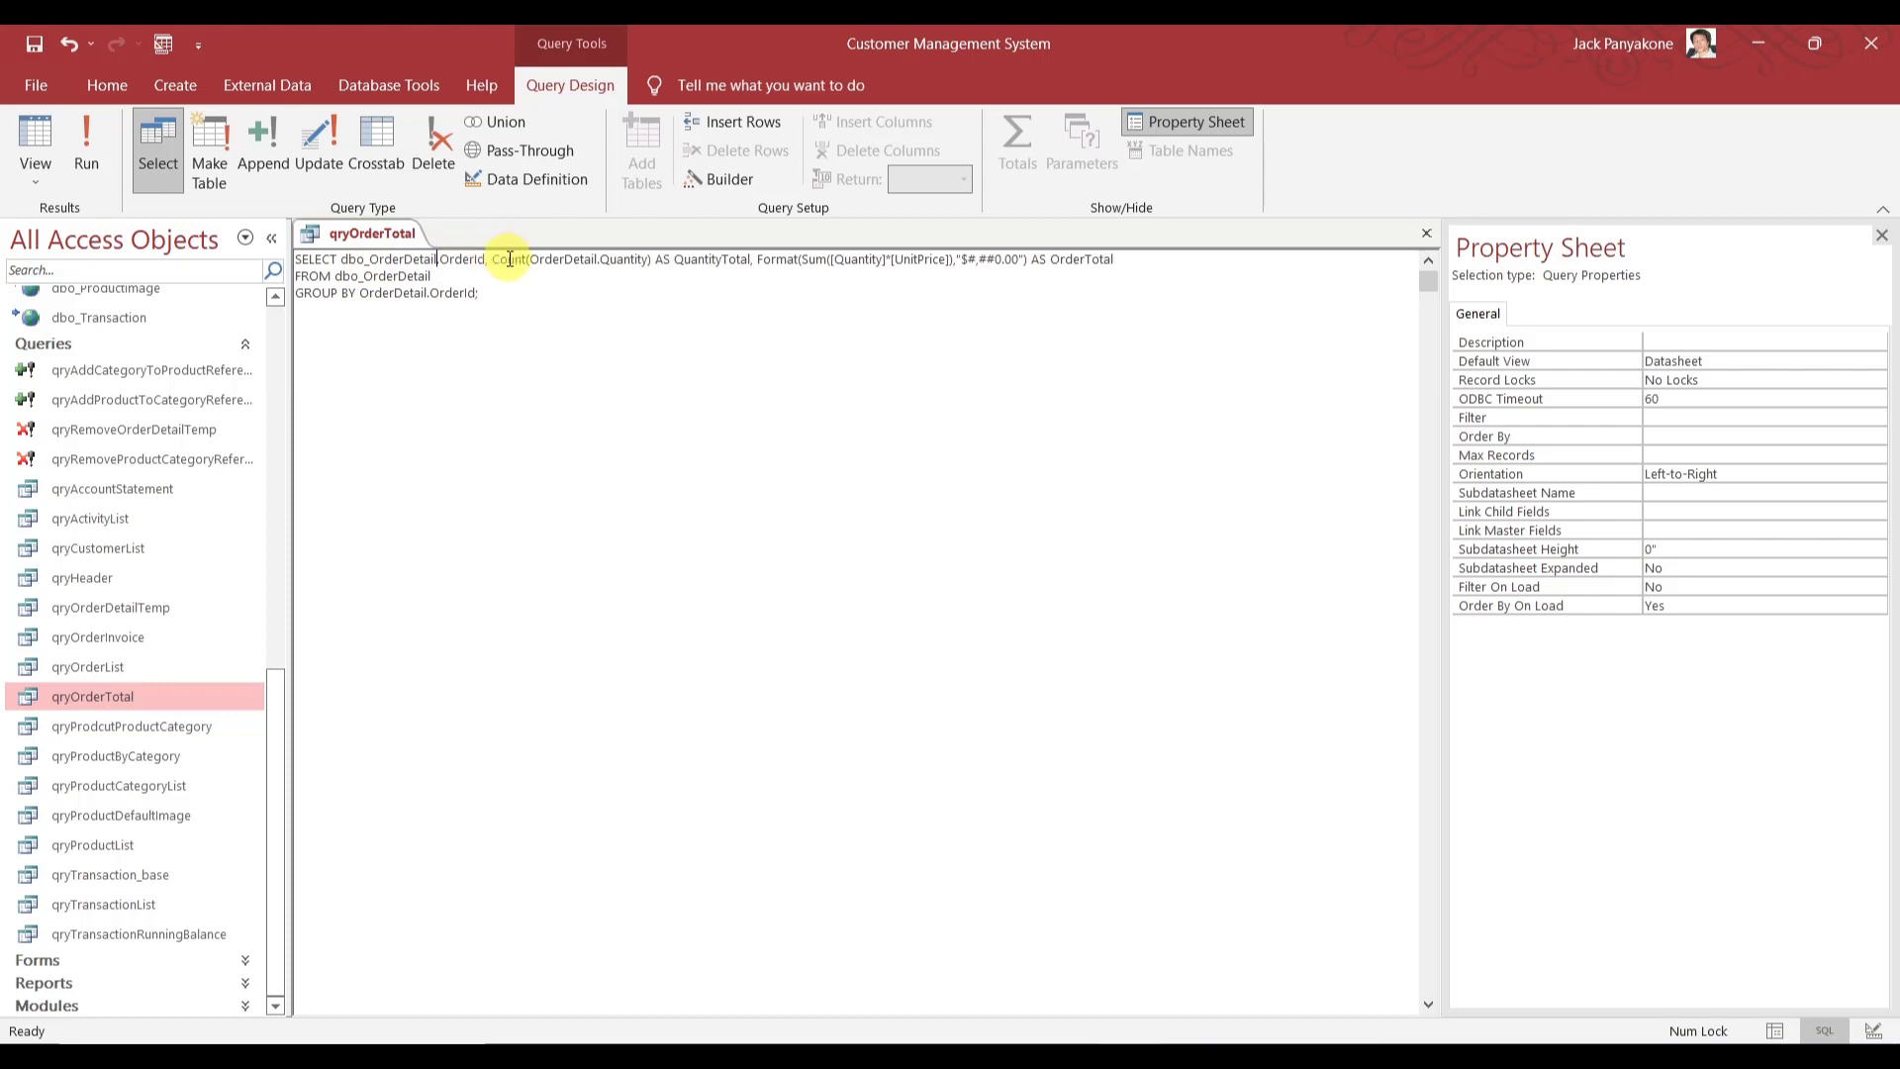
double_click(560, 260)
key("ctrl+v")
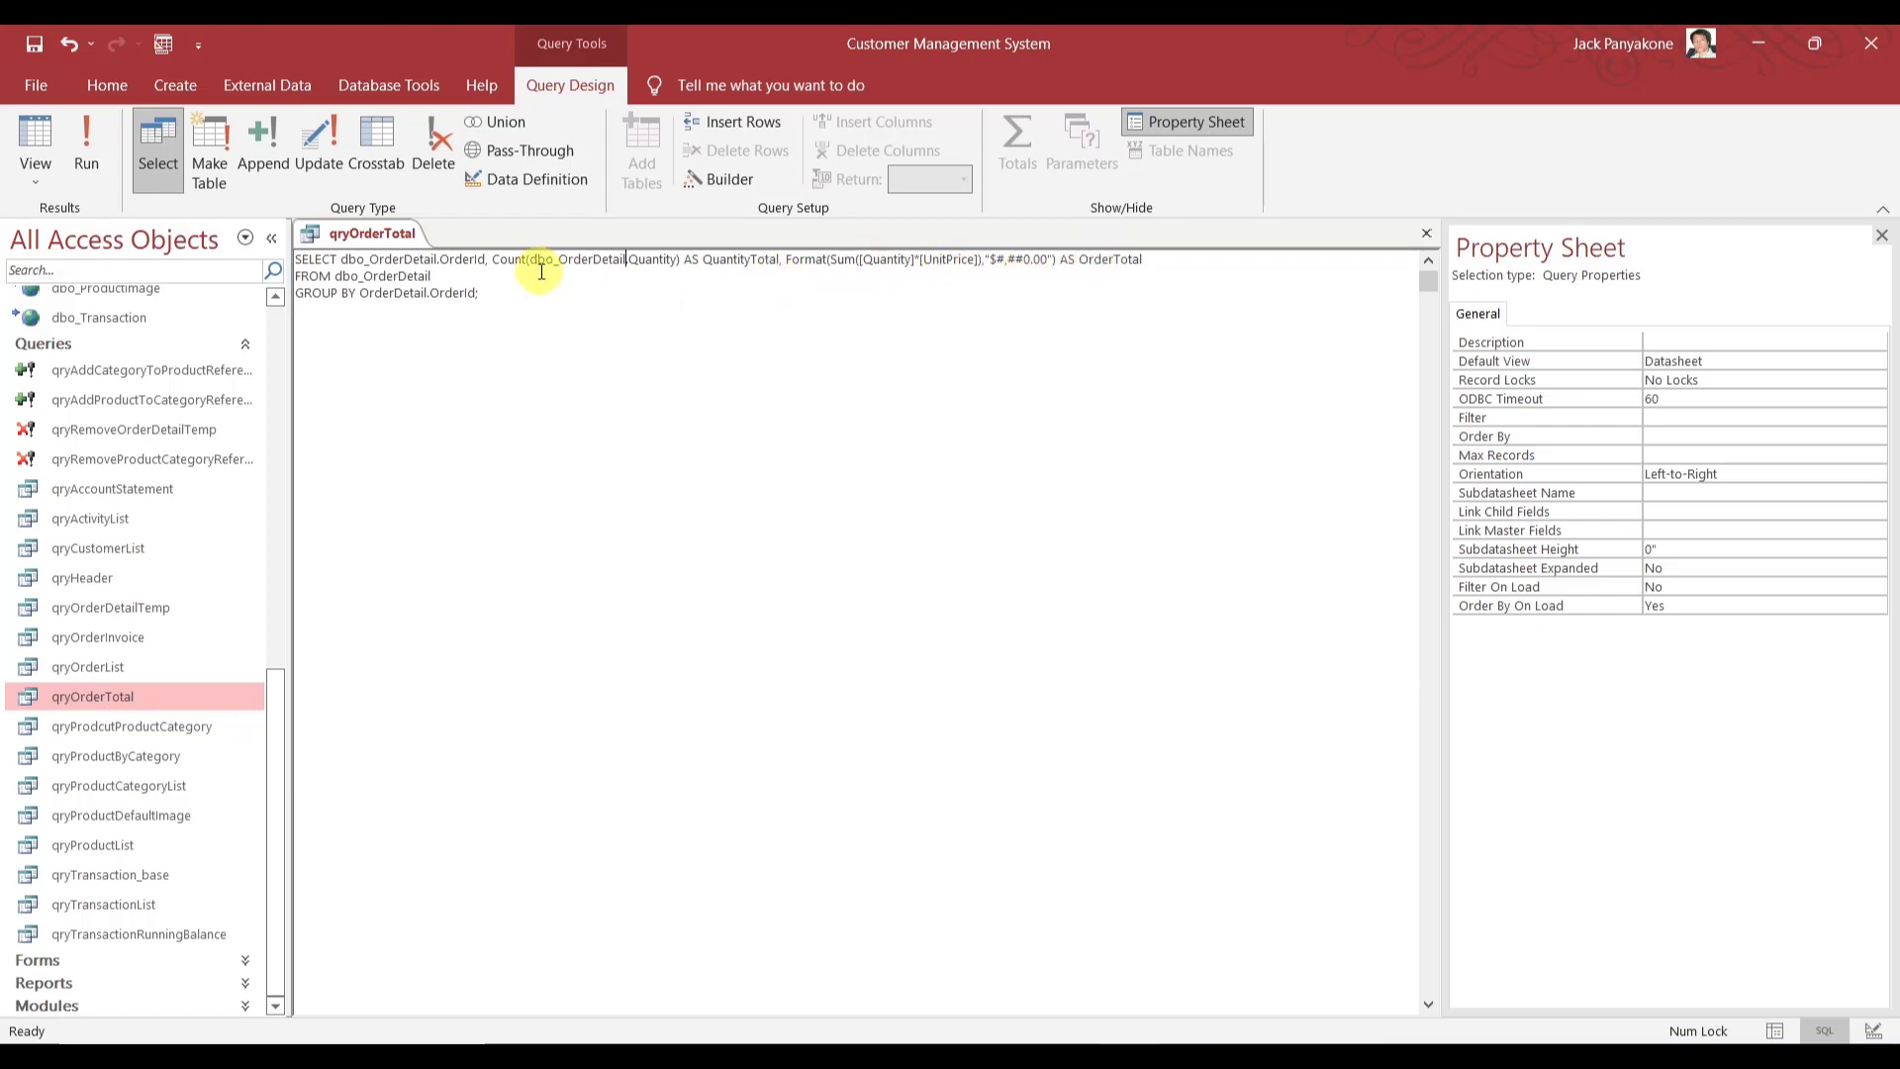
- Replace OrderDetail with dbo_OrderDetail in the GROUP BY clause, then switch qryOrderTotal to Design View and run it
double_click(396, 293)
key("ctrl+v")
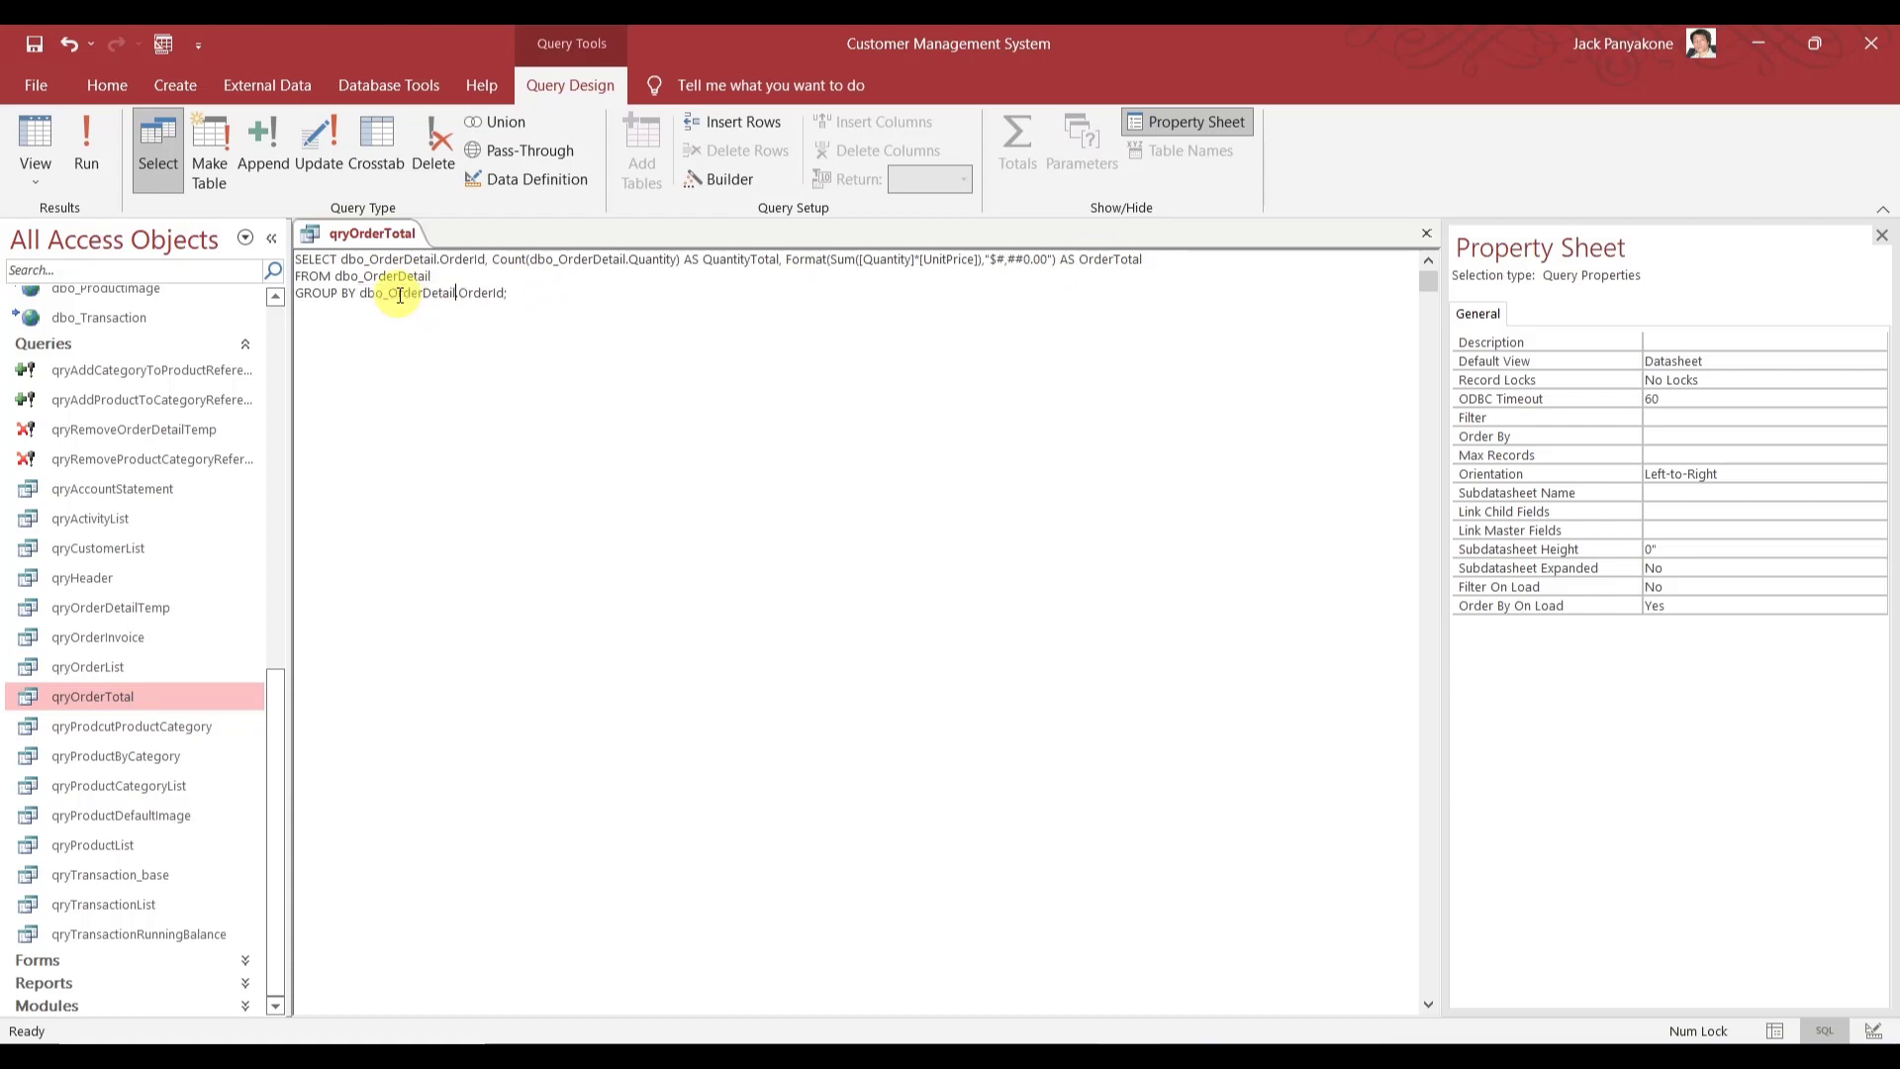
right_click(376, 229)
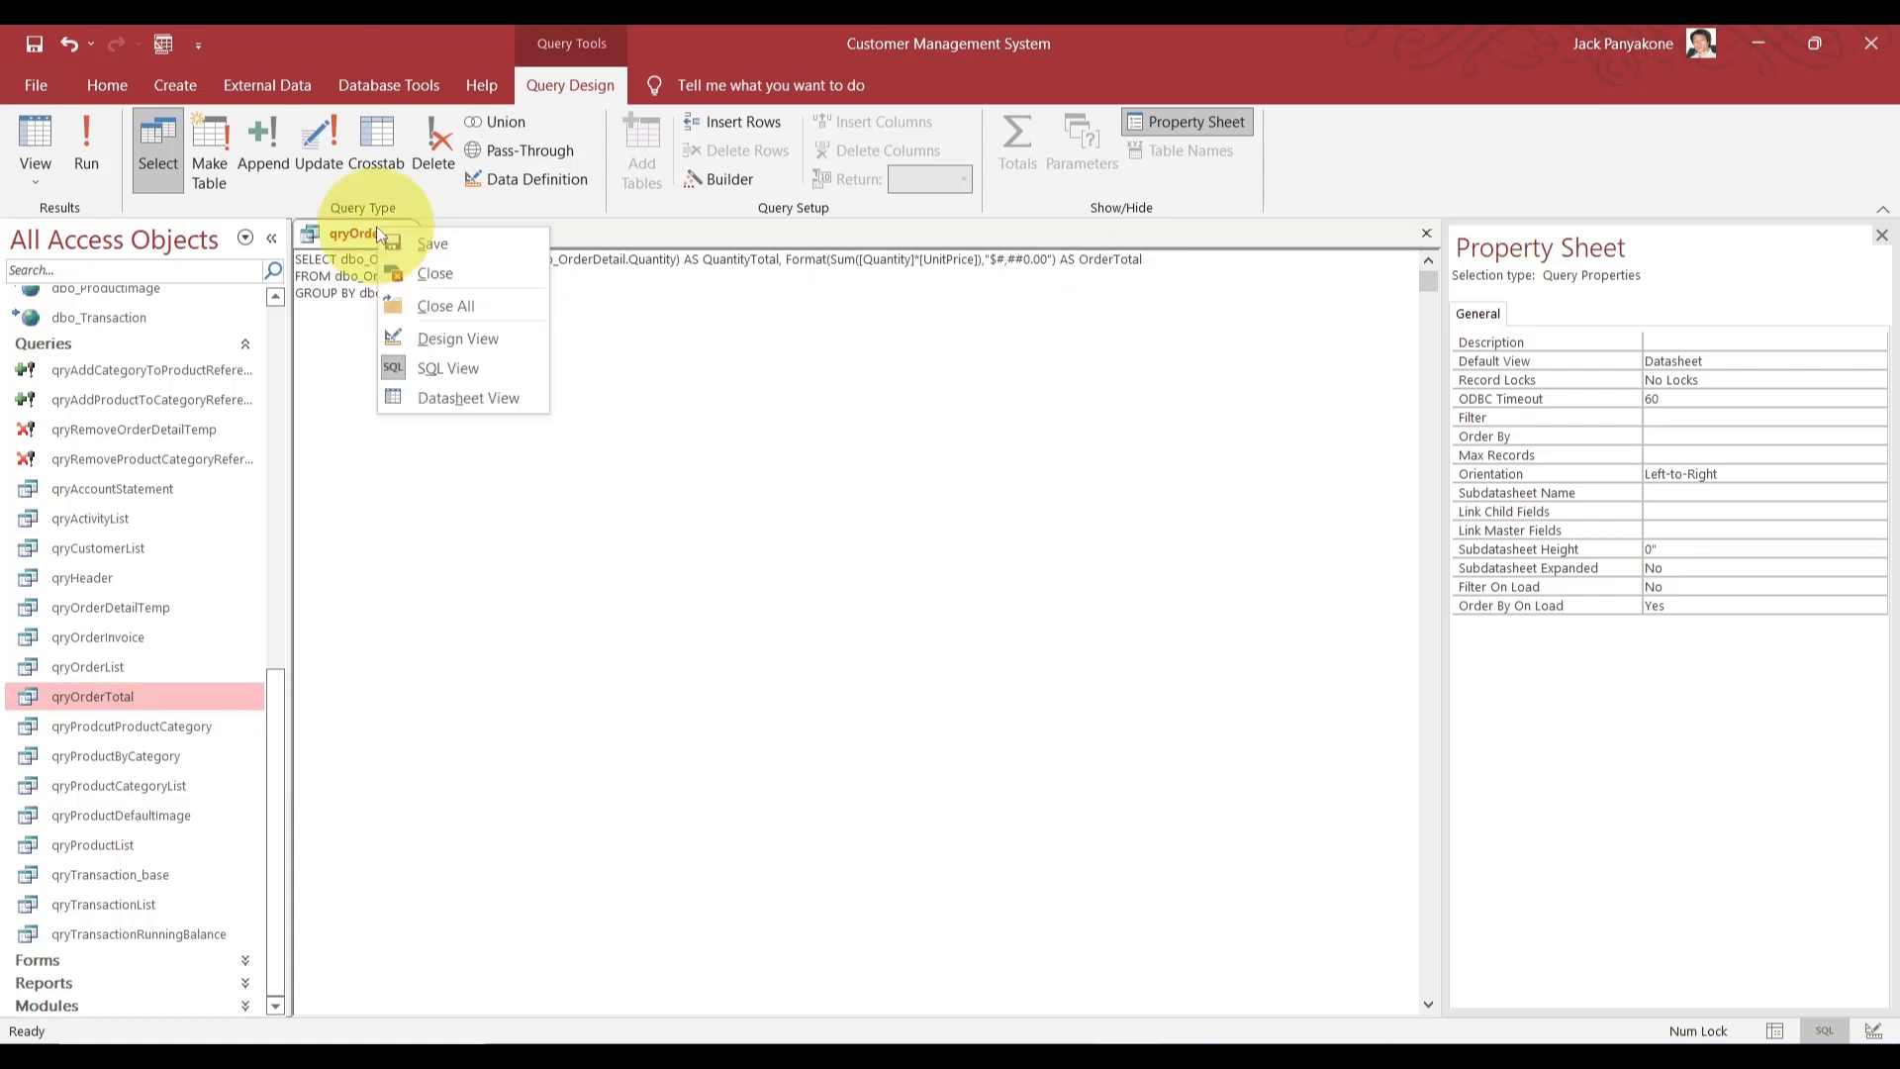
left_click(436, 339)
left_click(99, 146)
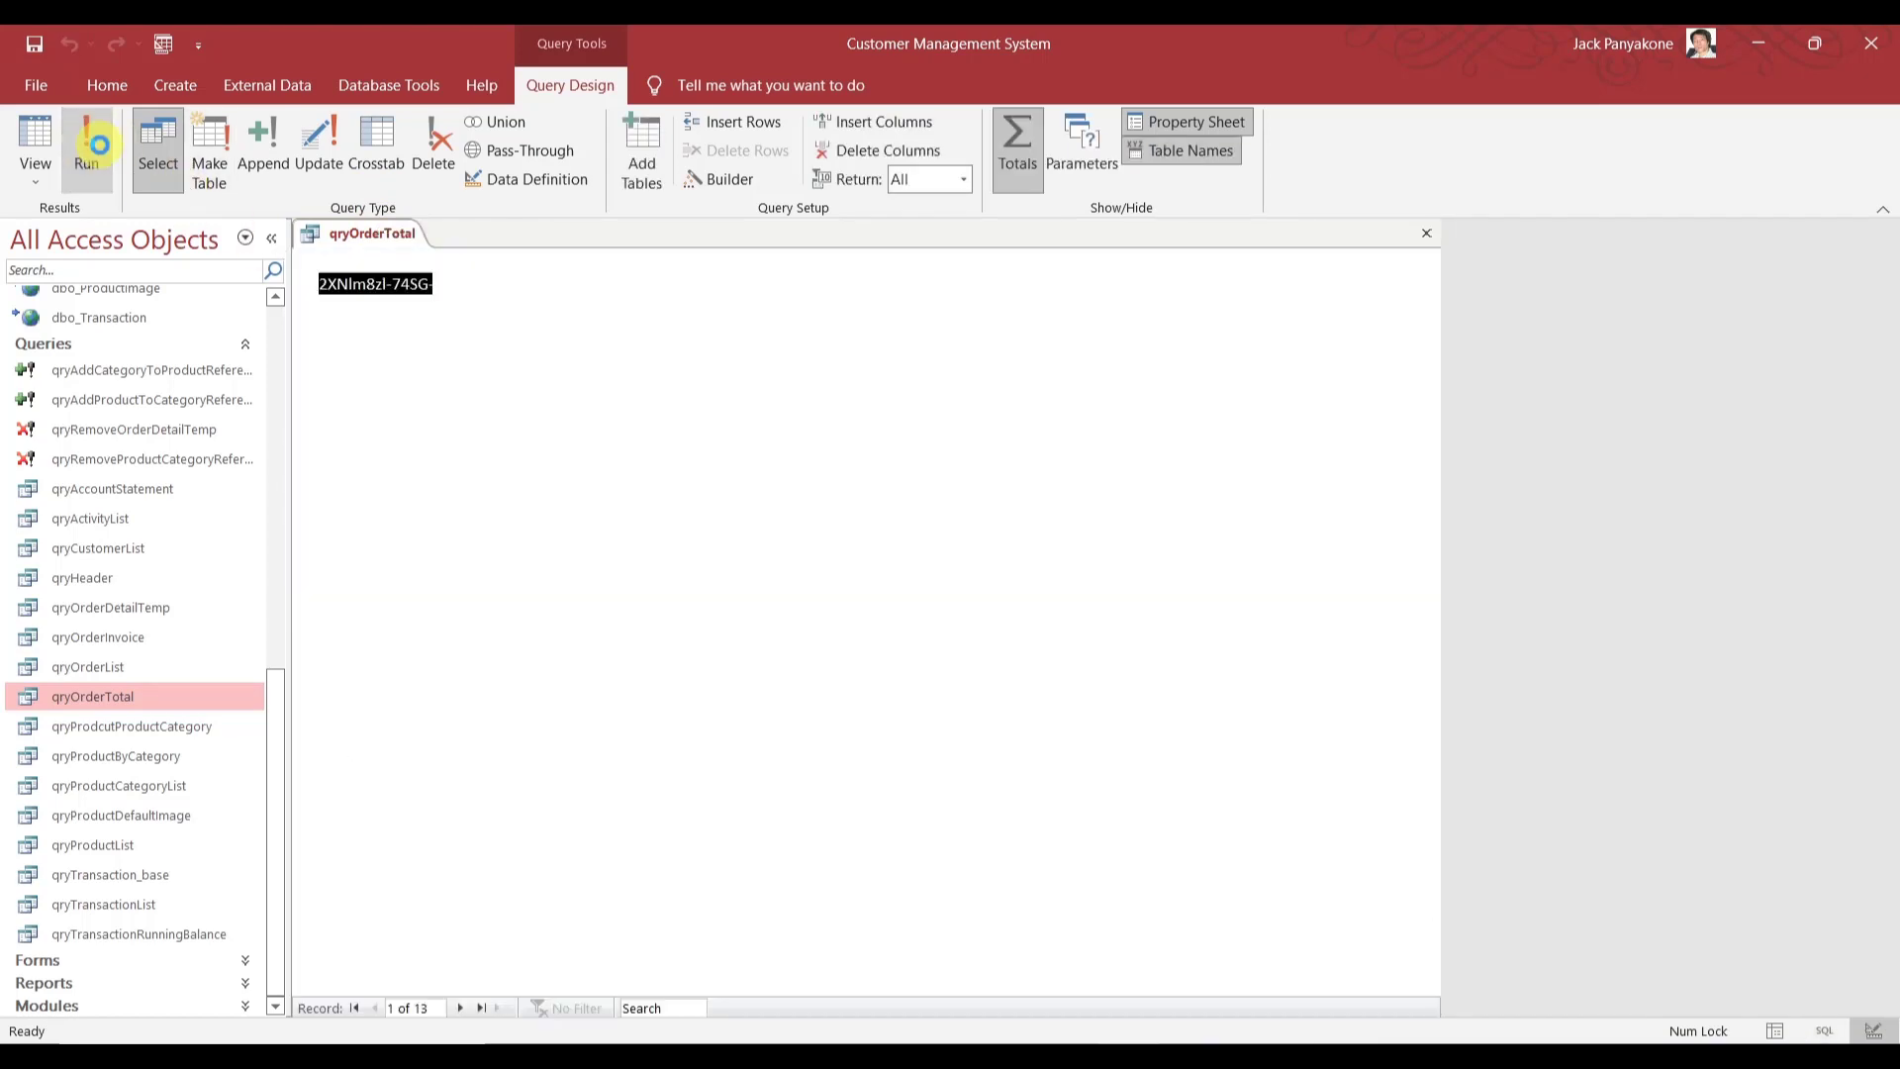
- Save the qryOrderTotal query and close it
right_click(390, 237)
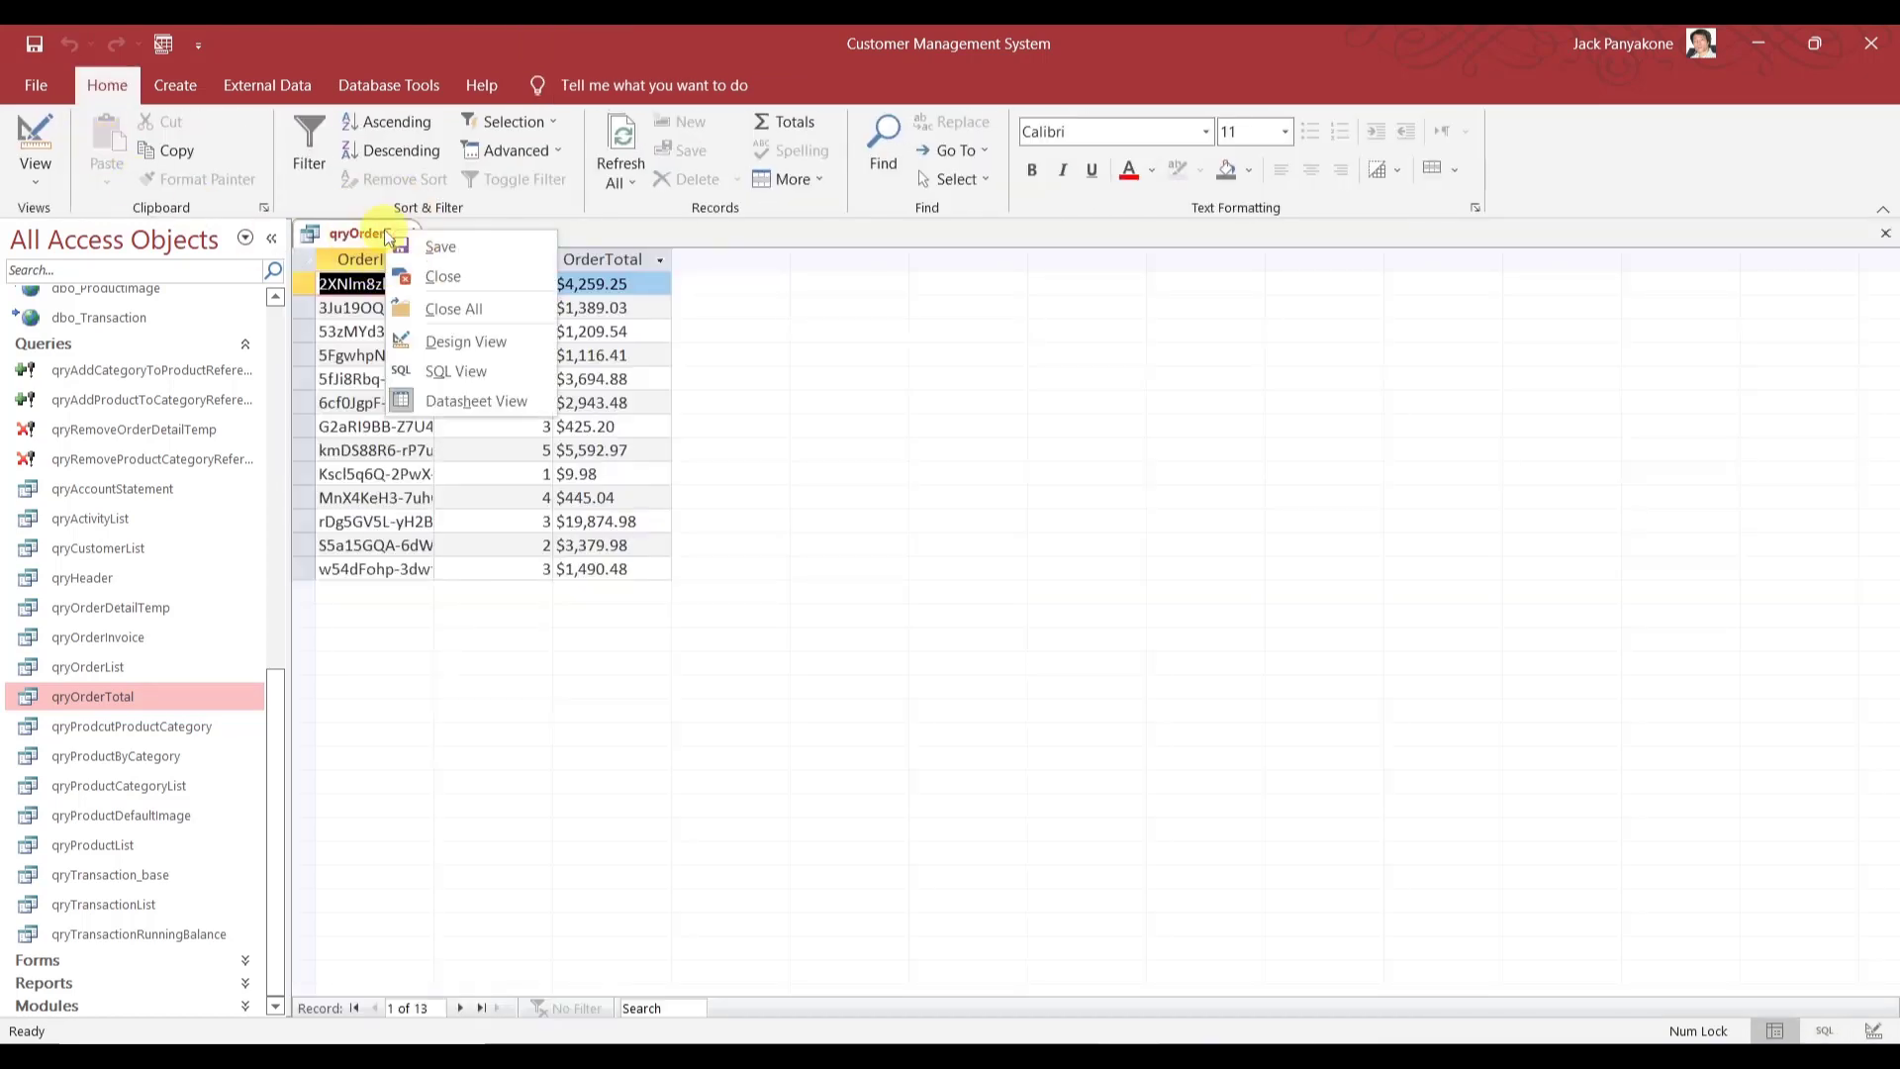
left_click(418, 248)
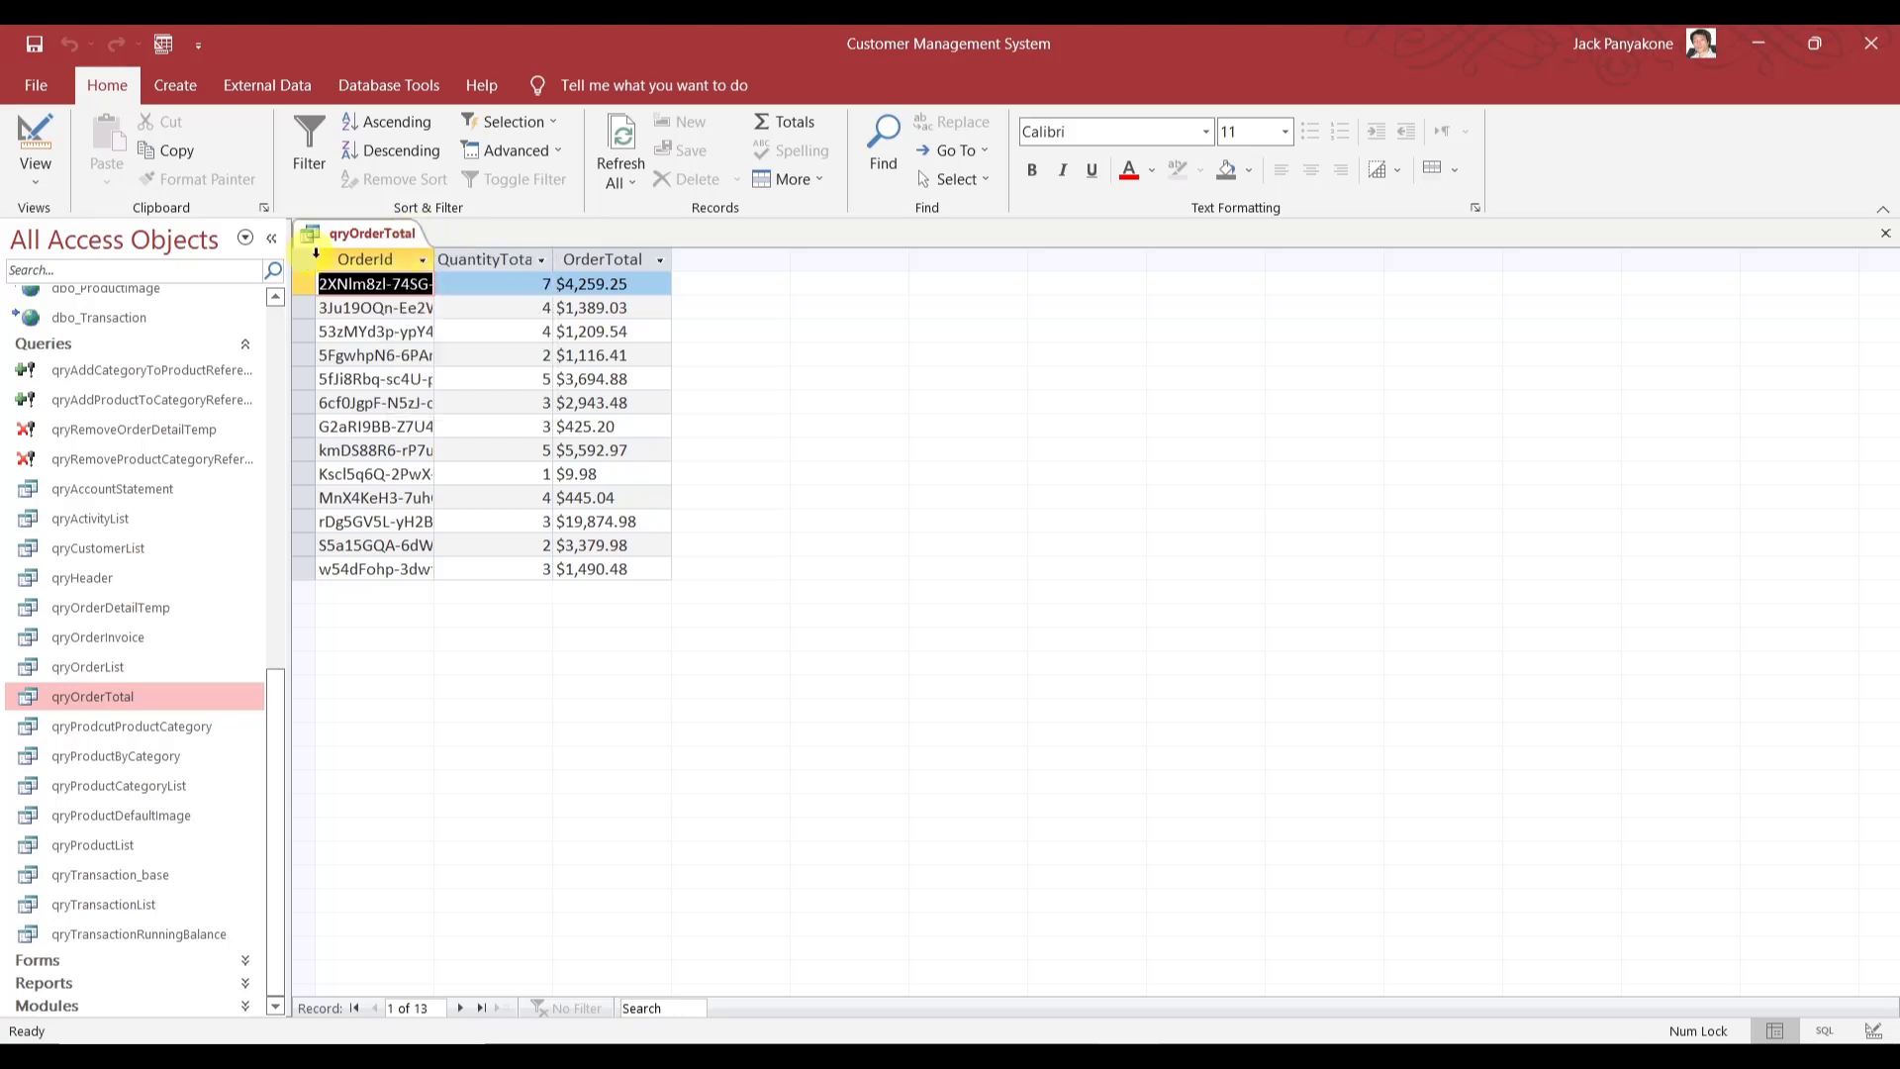
left_click(1885, 232)
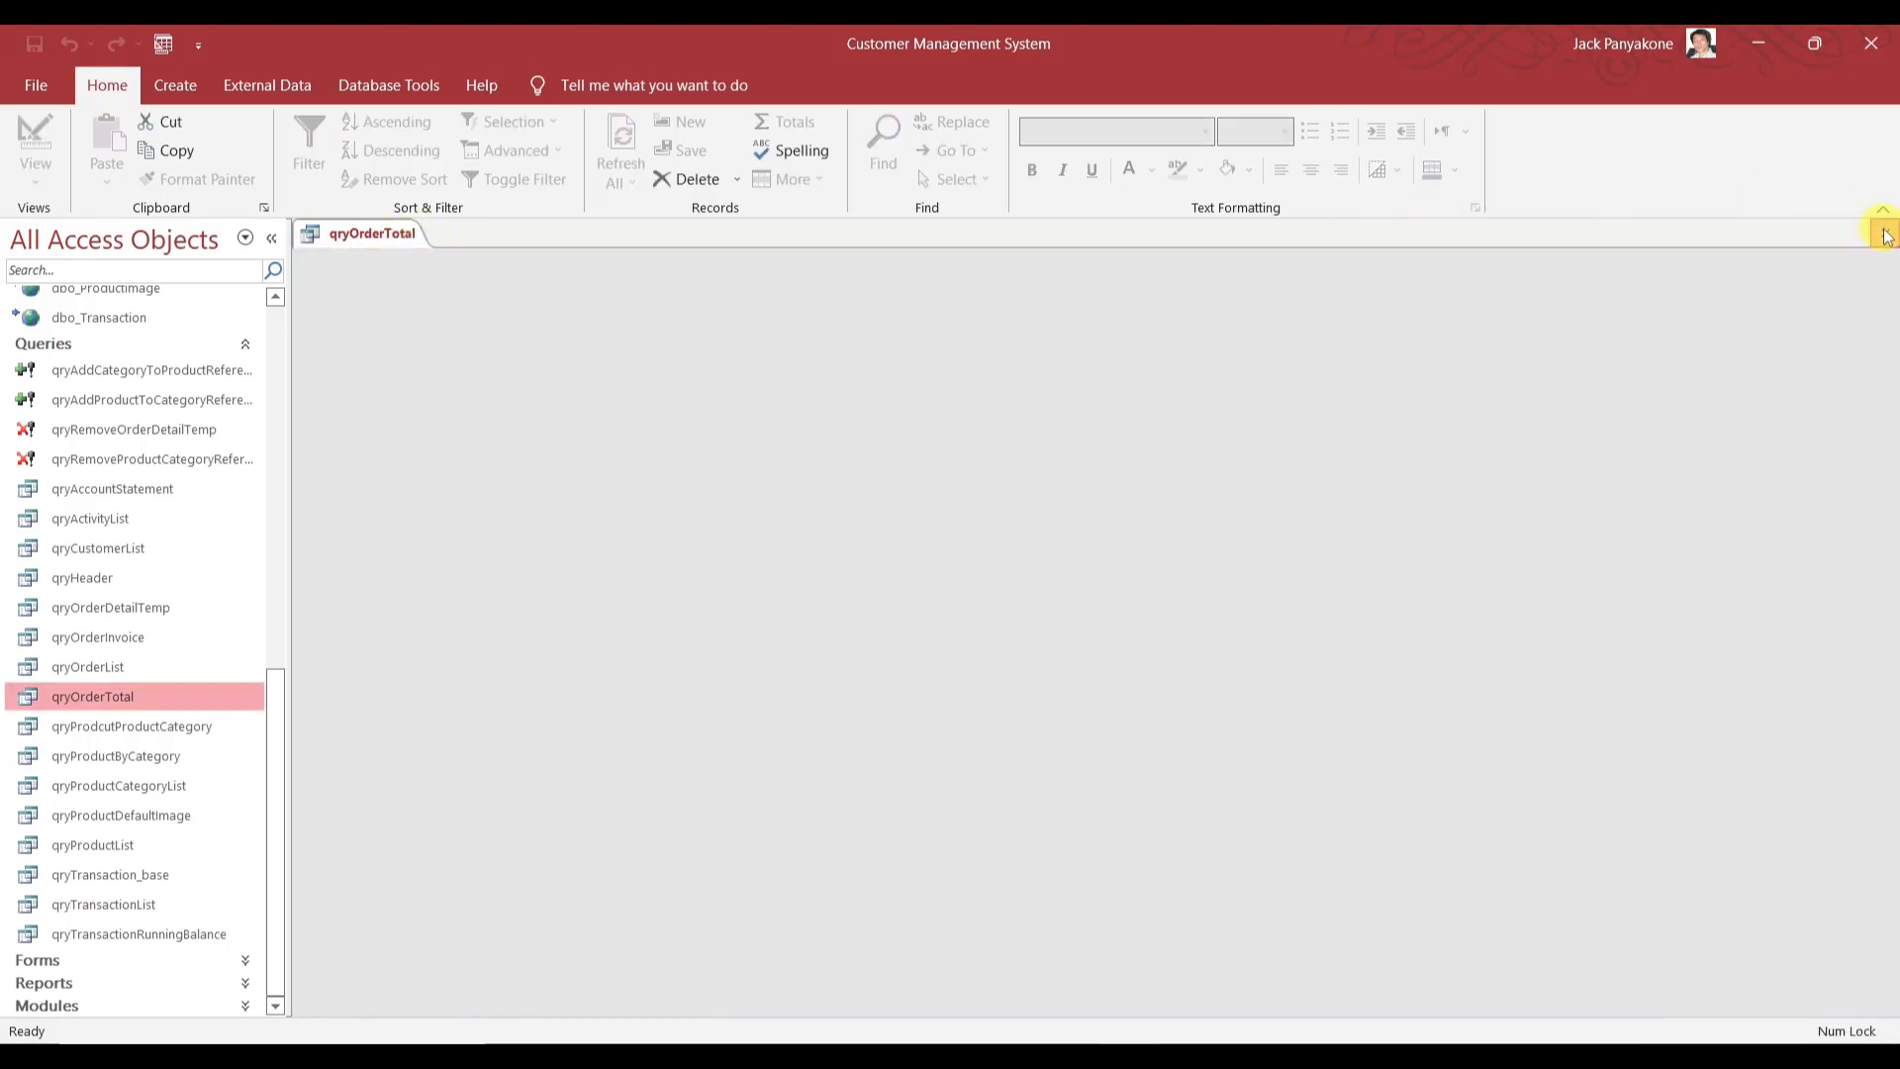
- Open the qryOrderList query in Design View and shift the Customer table slightly down and qryOrderTotal slightly up
right_click(99, 668)
left_click(185, 714)
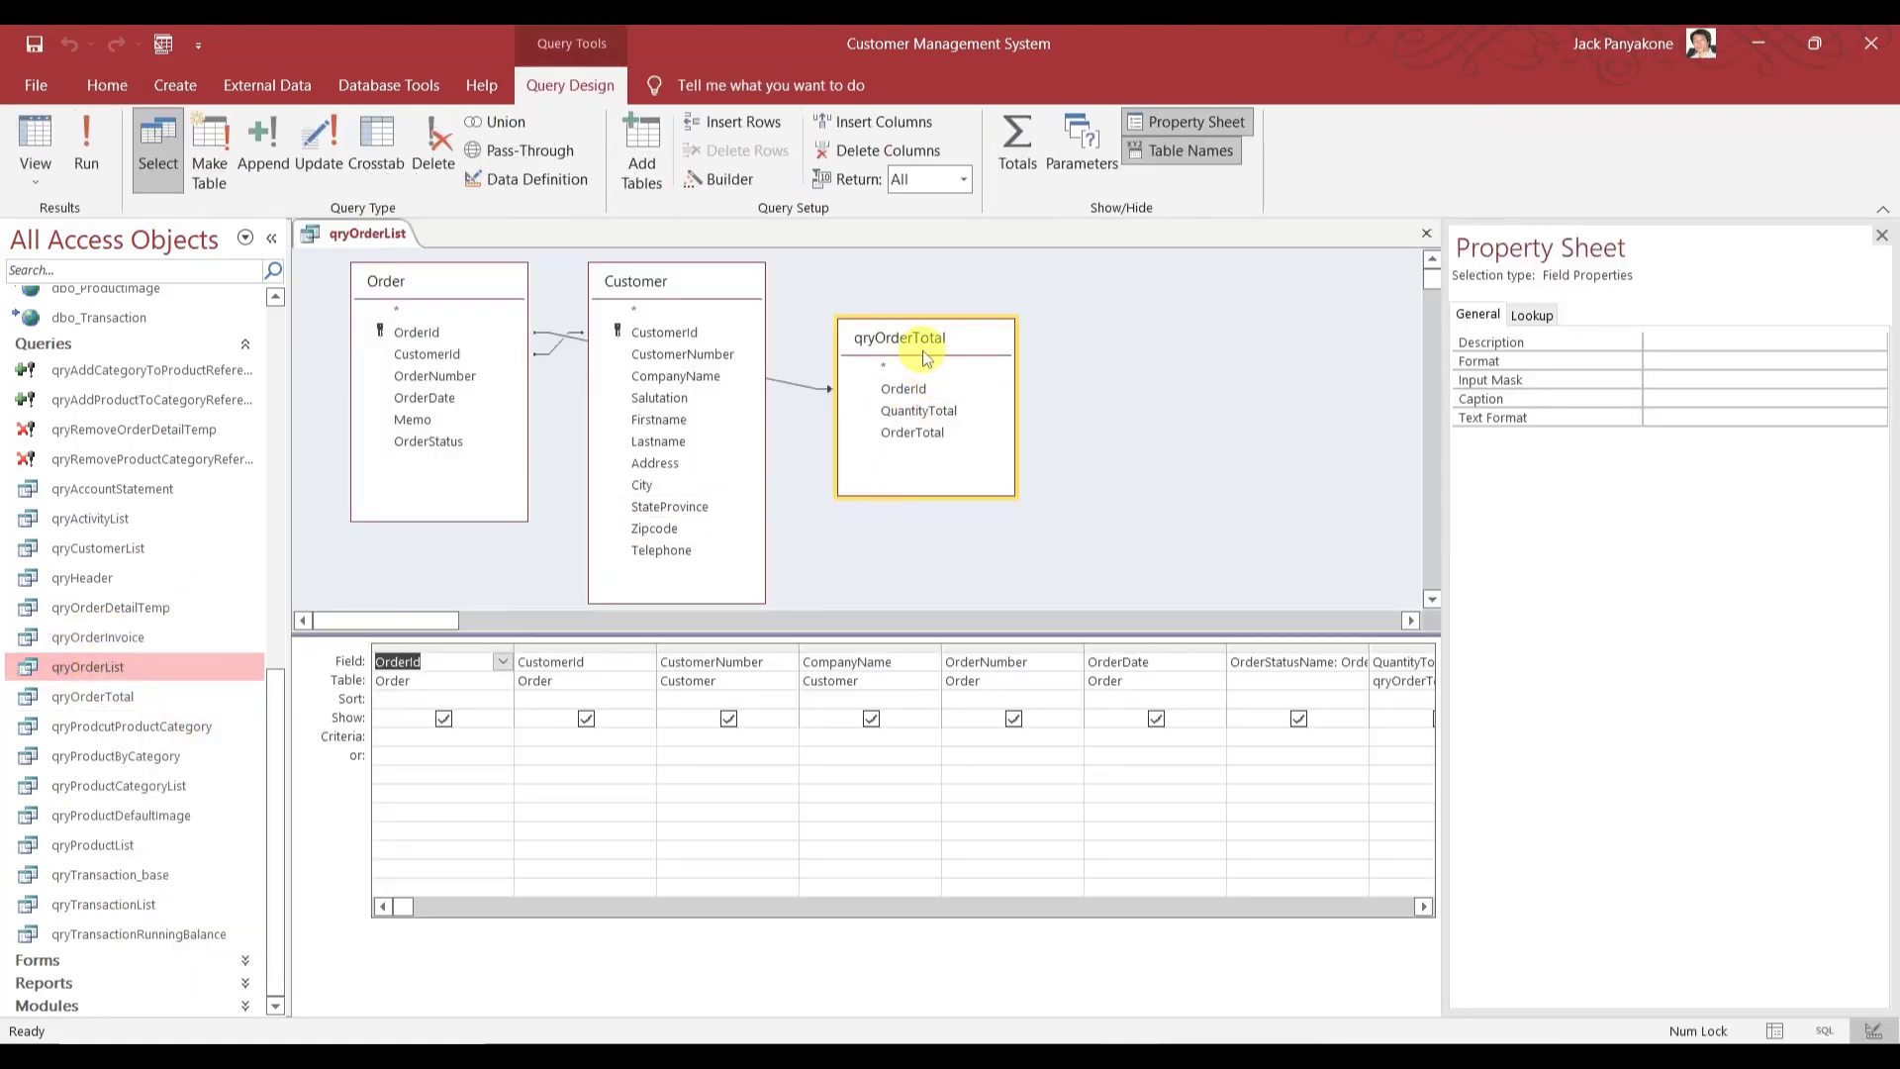
left_click_drag(689, 292, 693, 313)
left_click_drag(928, 343, 925, 297)
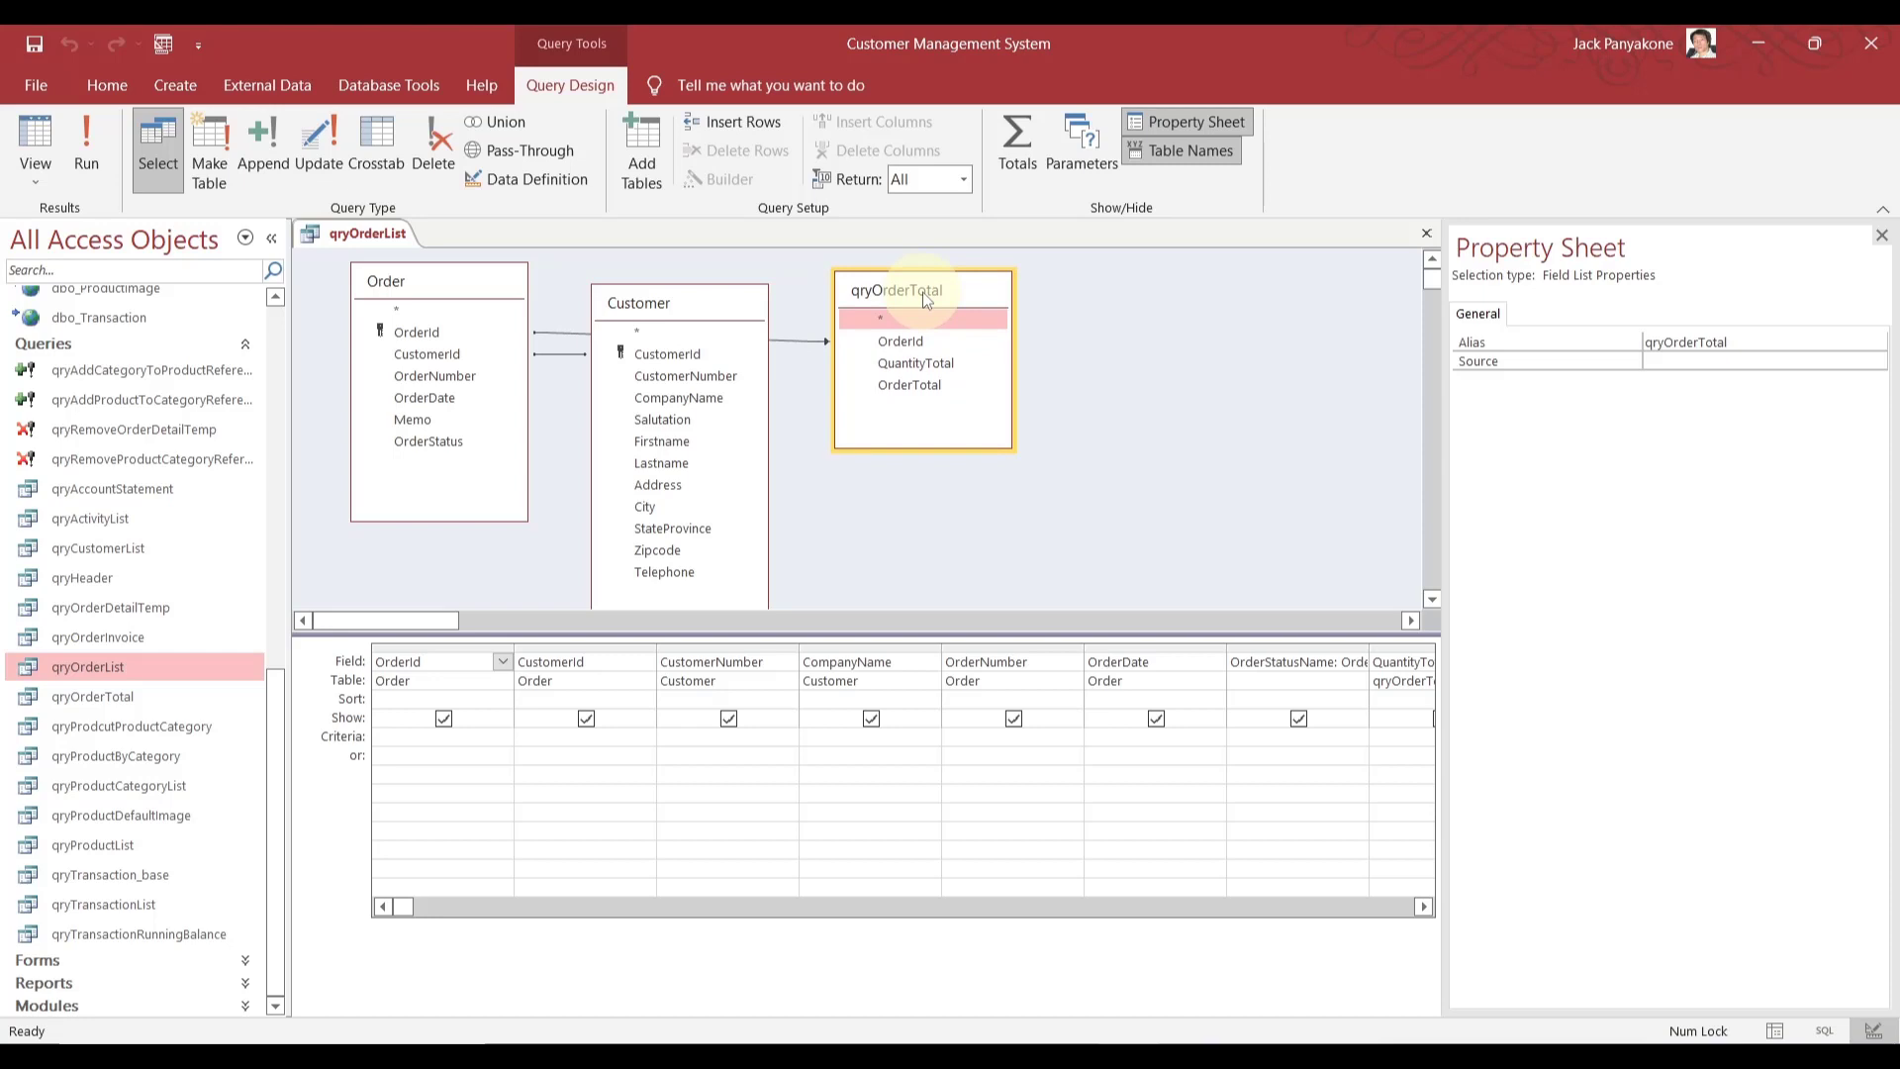
- In the SQL View of qryOrderList, replace [Order] in the FROM clause with dbo_Order and copy that name
right_click(816, 522)
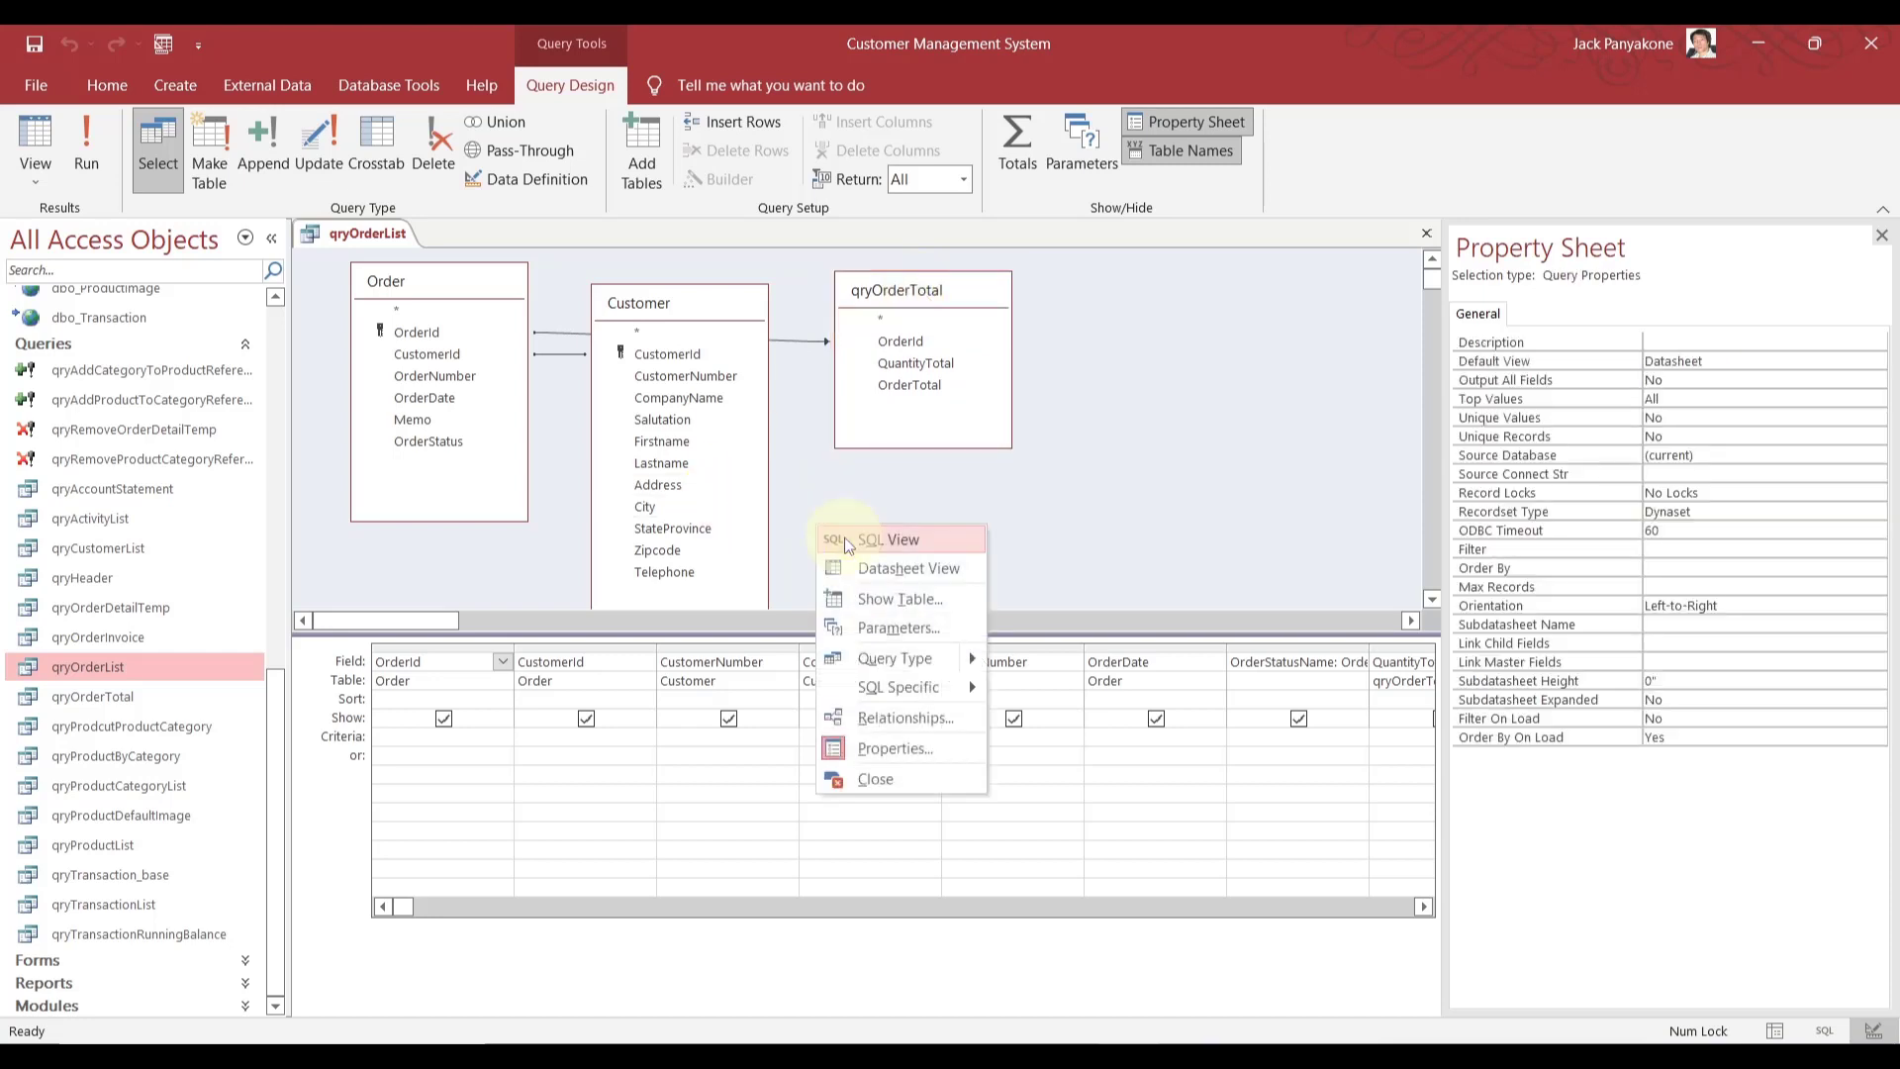
left_click(831, 539)
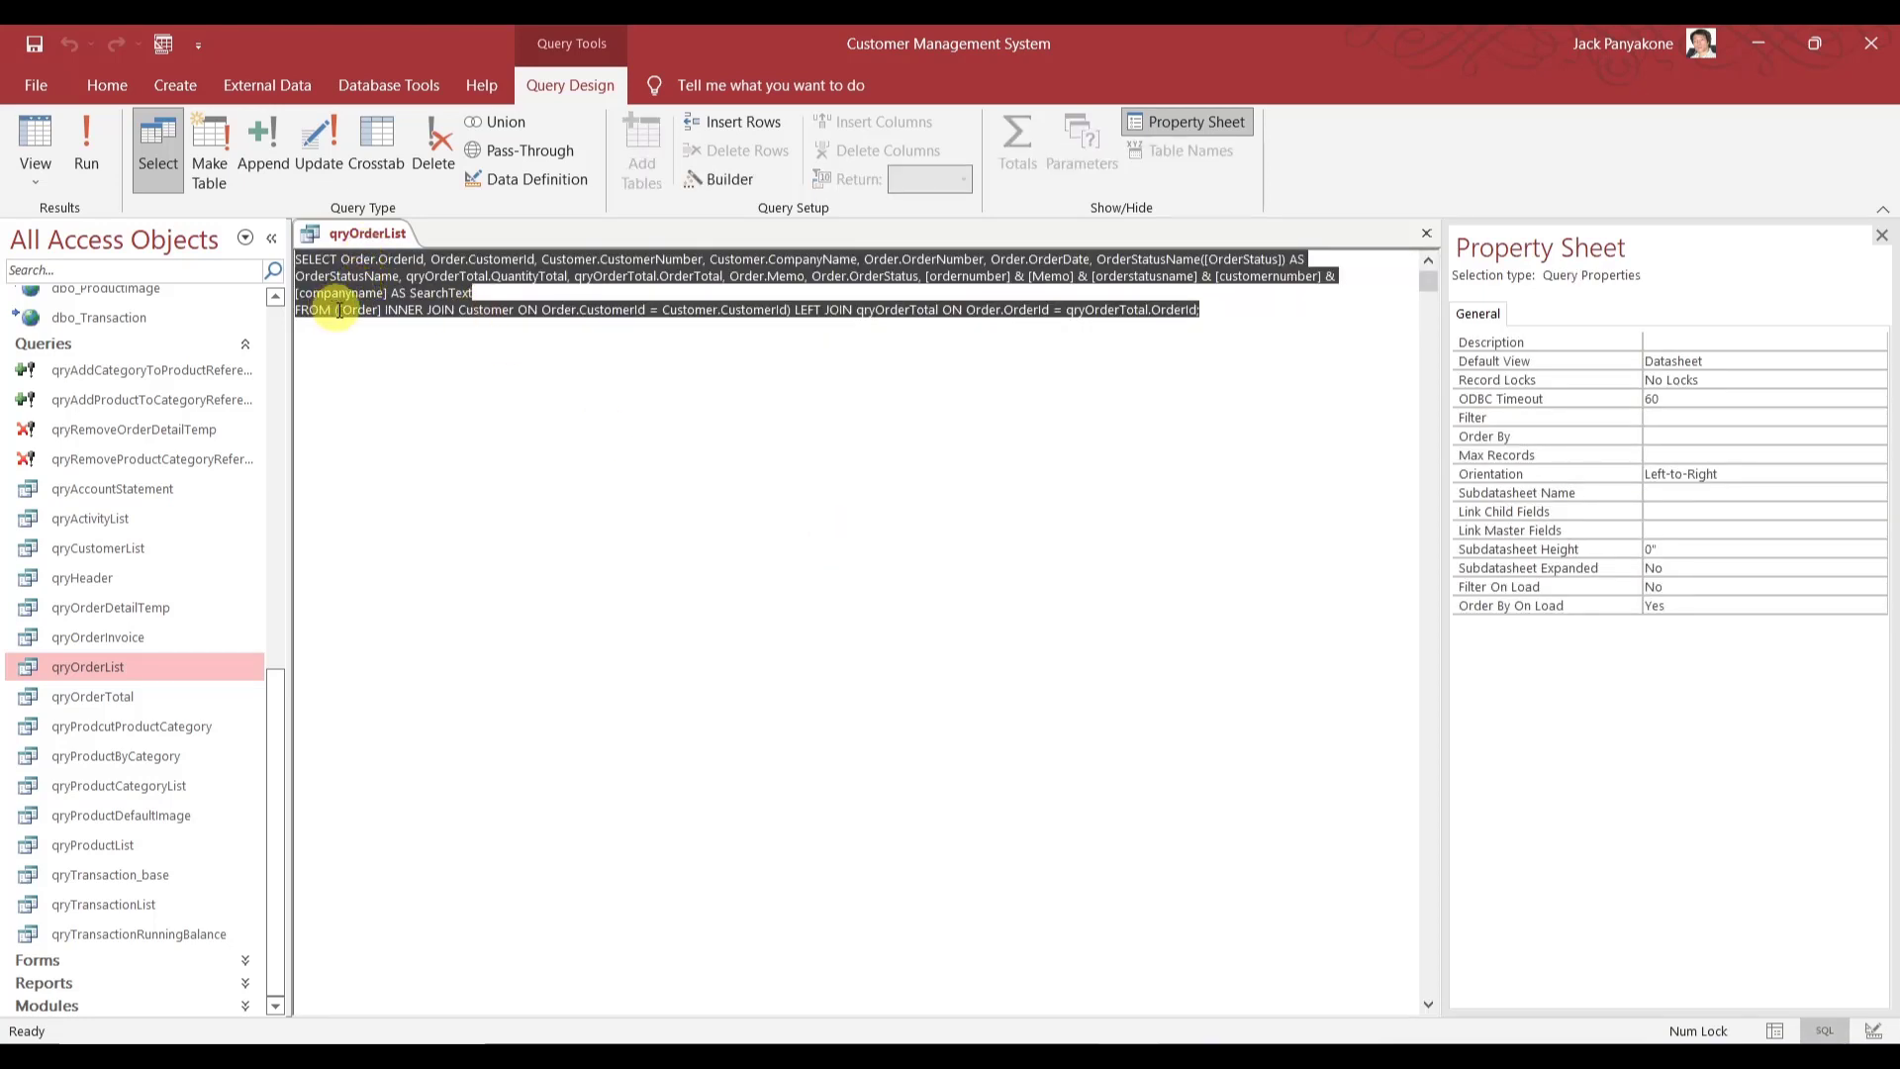
left_click(341, 313)
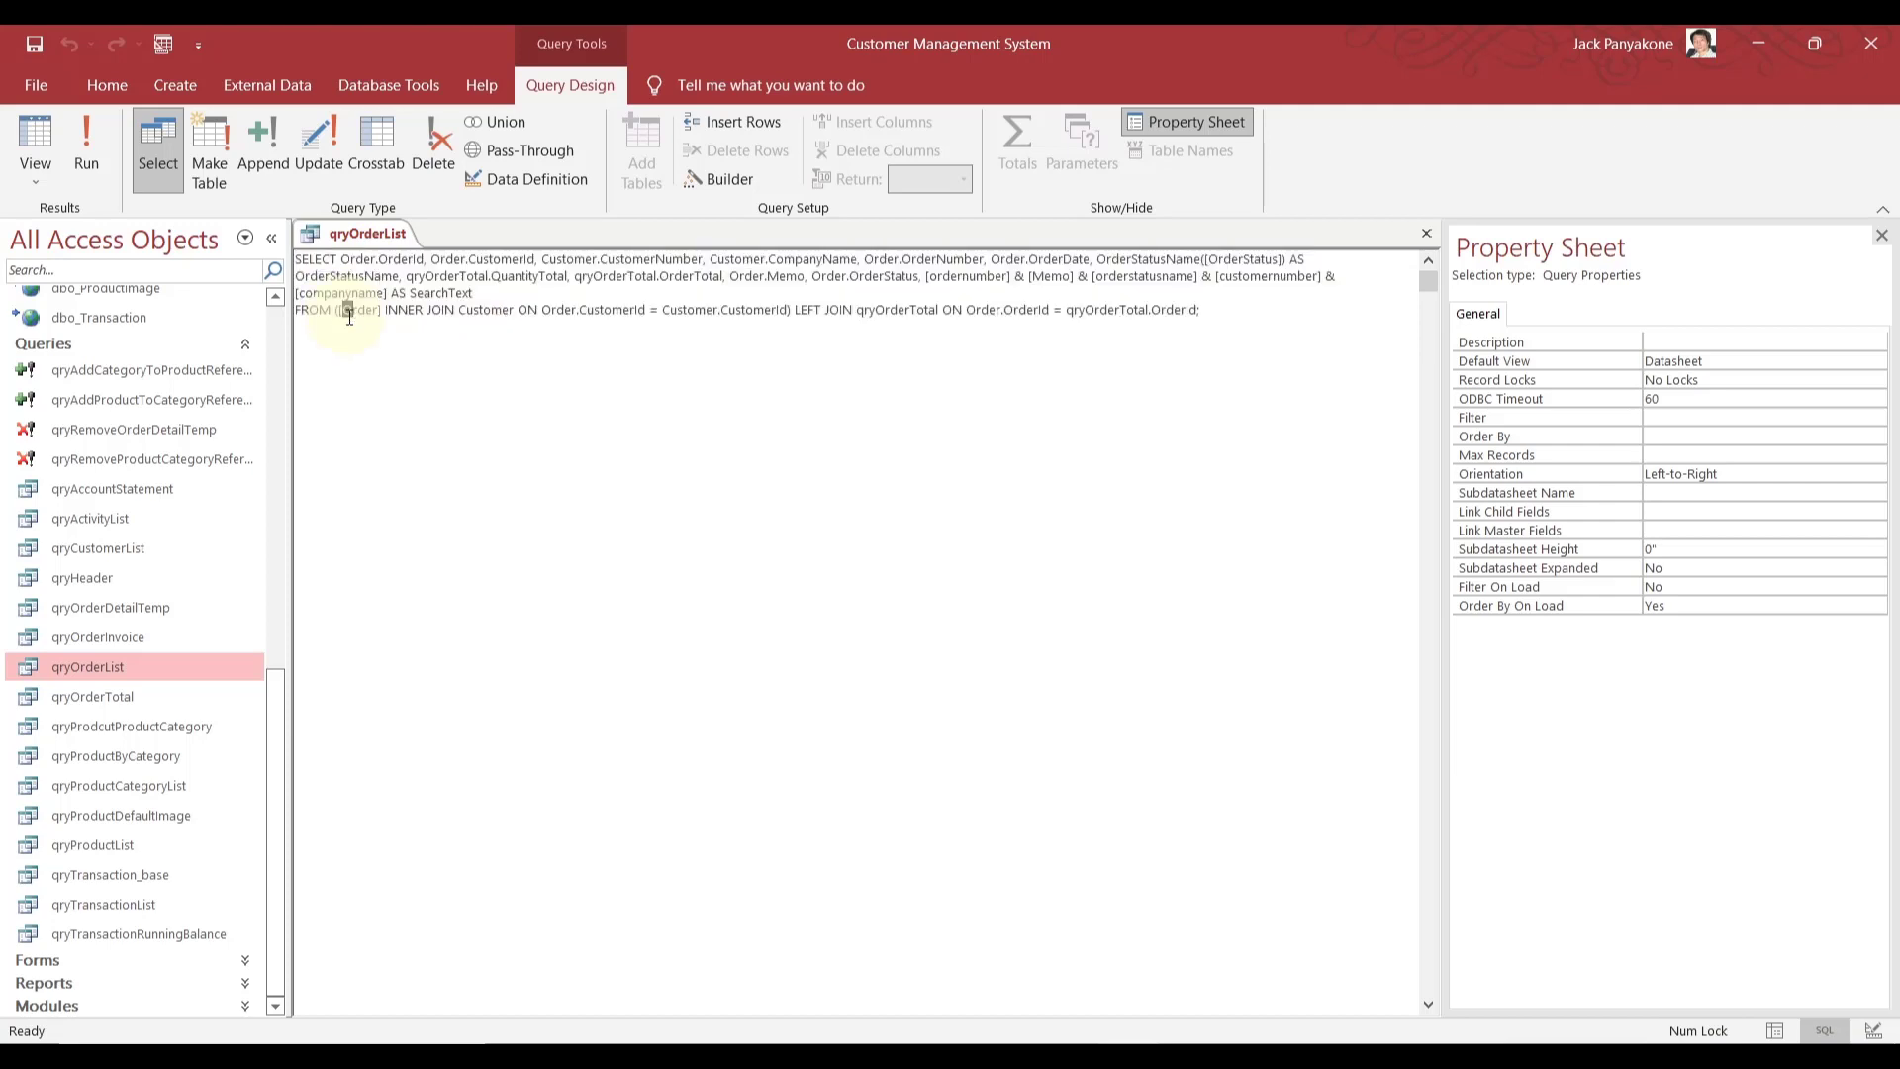
key("Left")
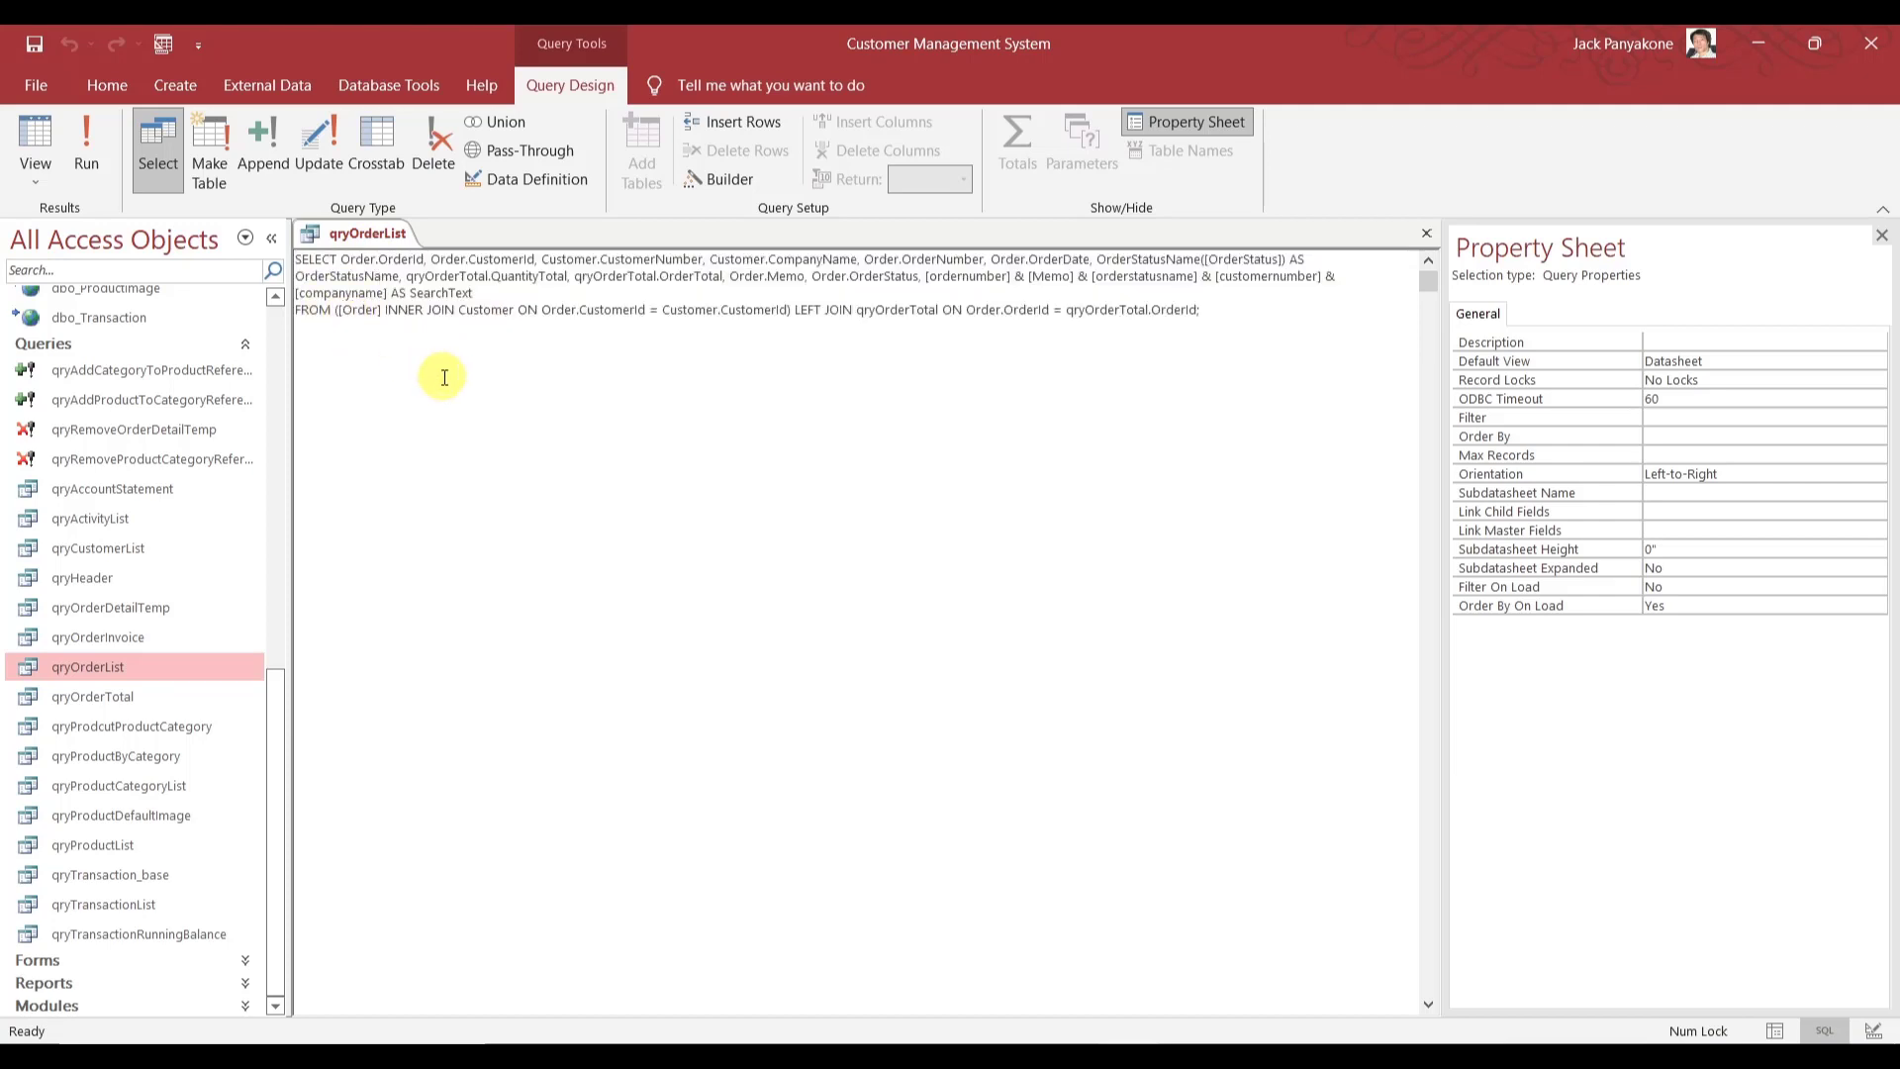
key("BackSpace")
type("dbo_")
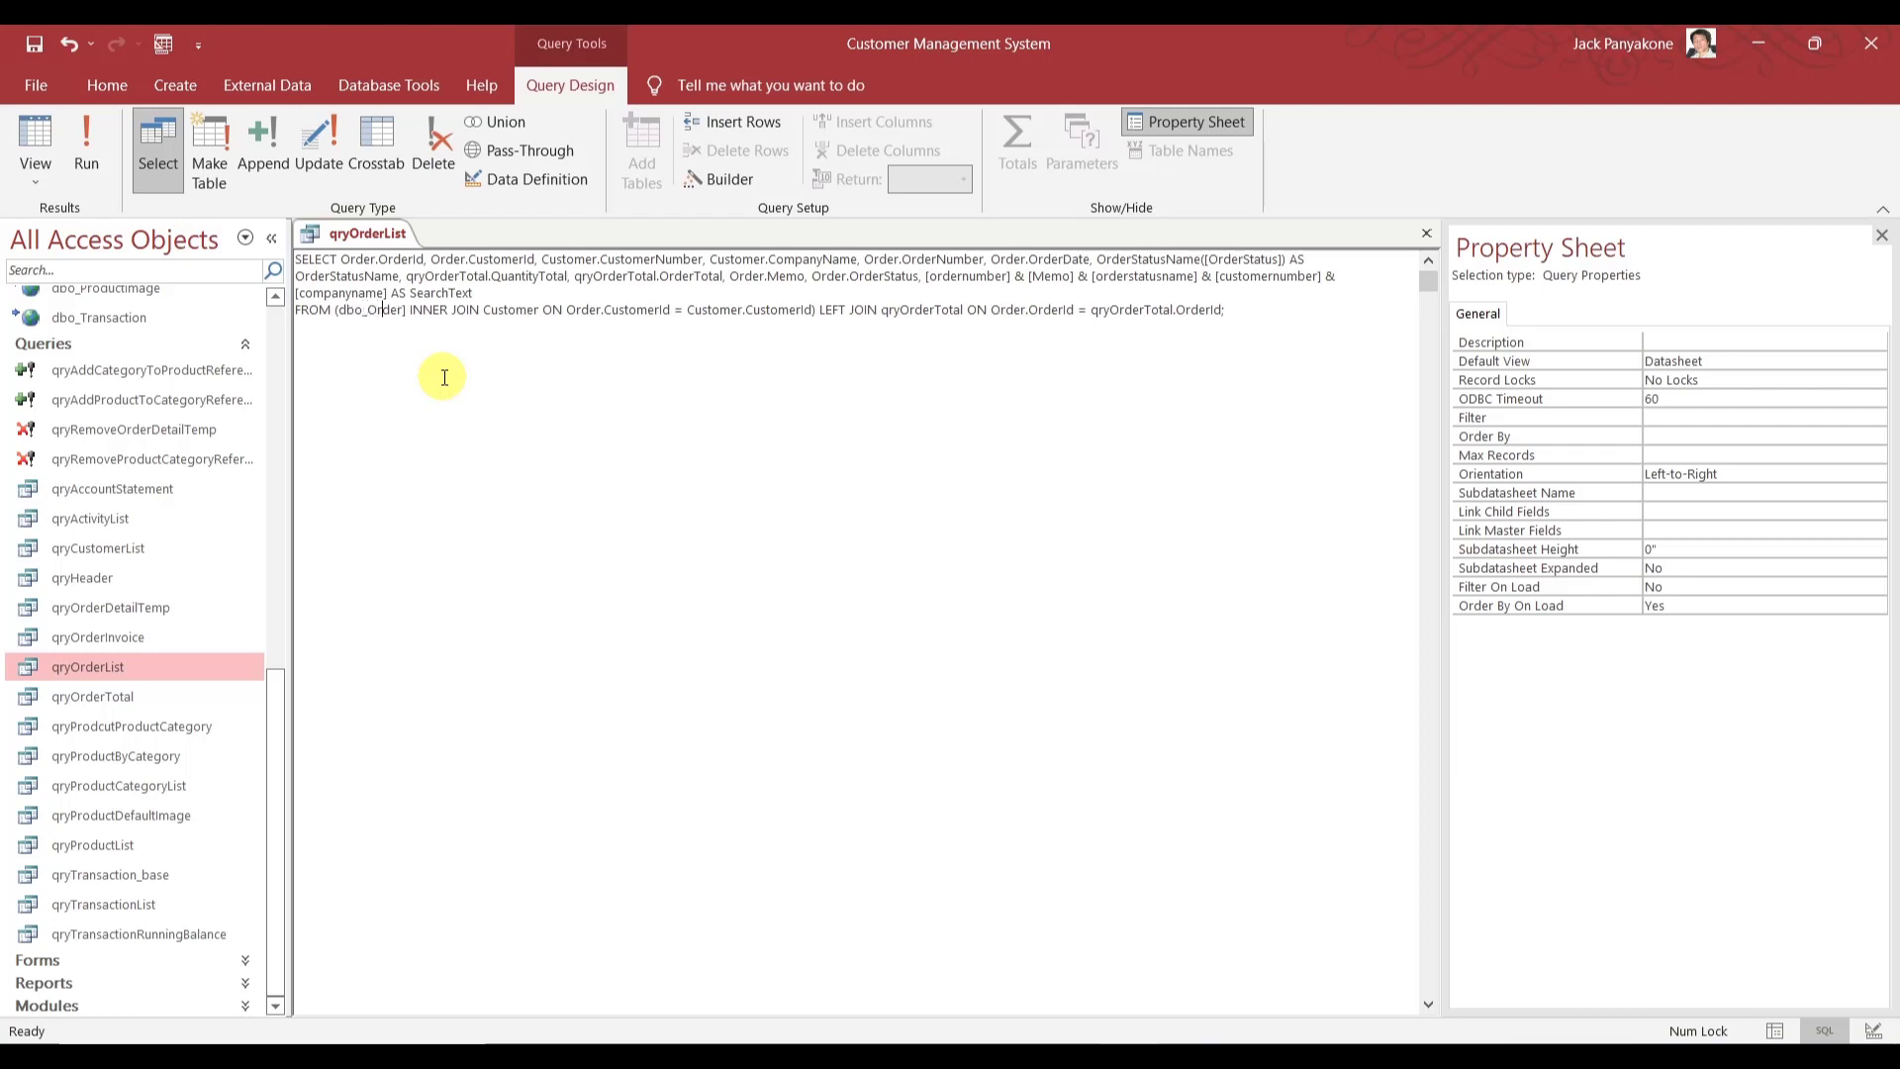
key("Delete")
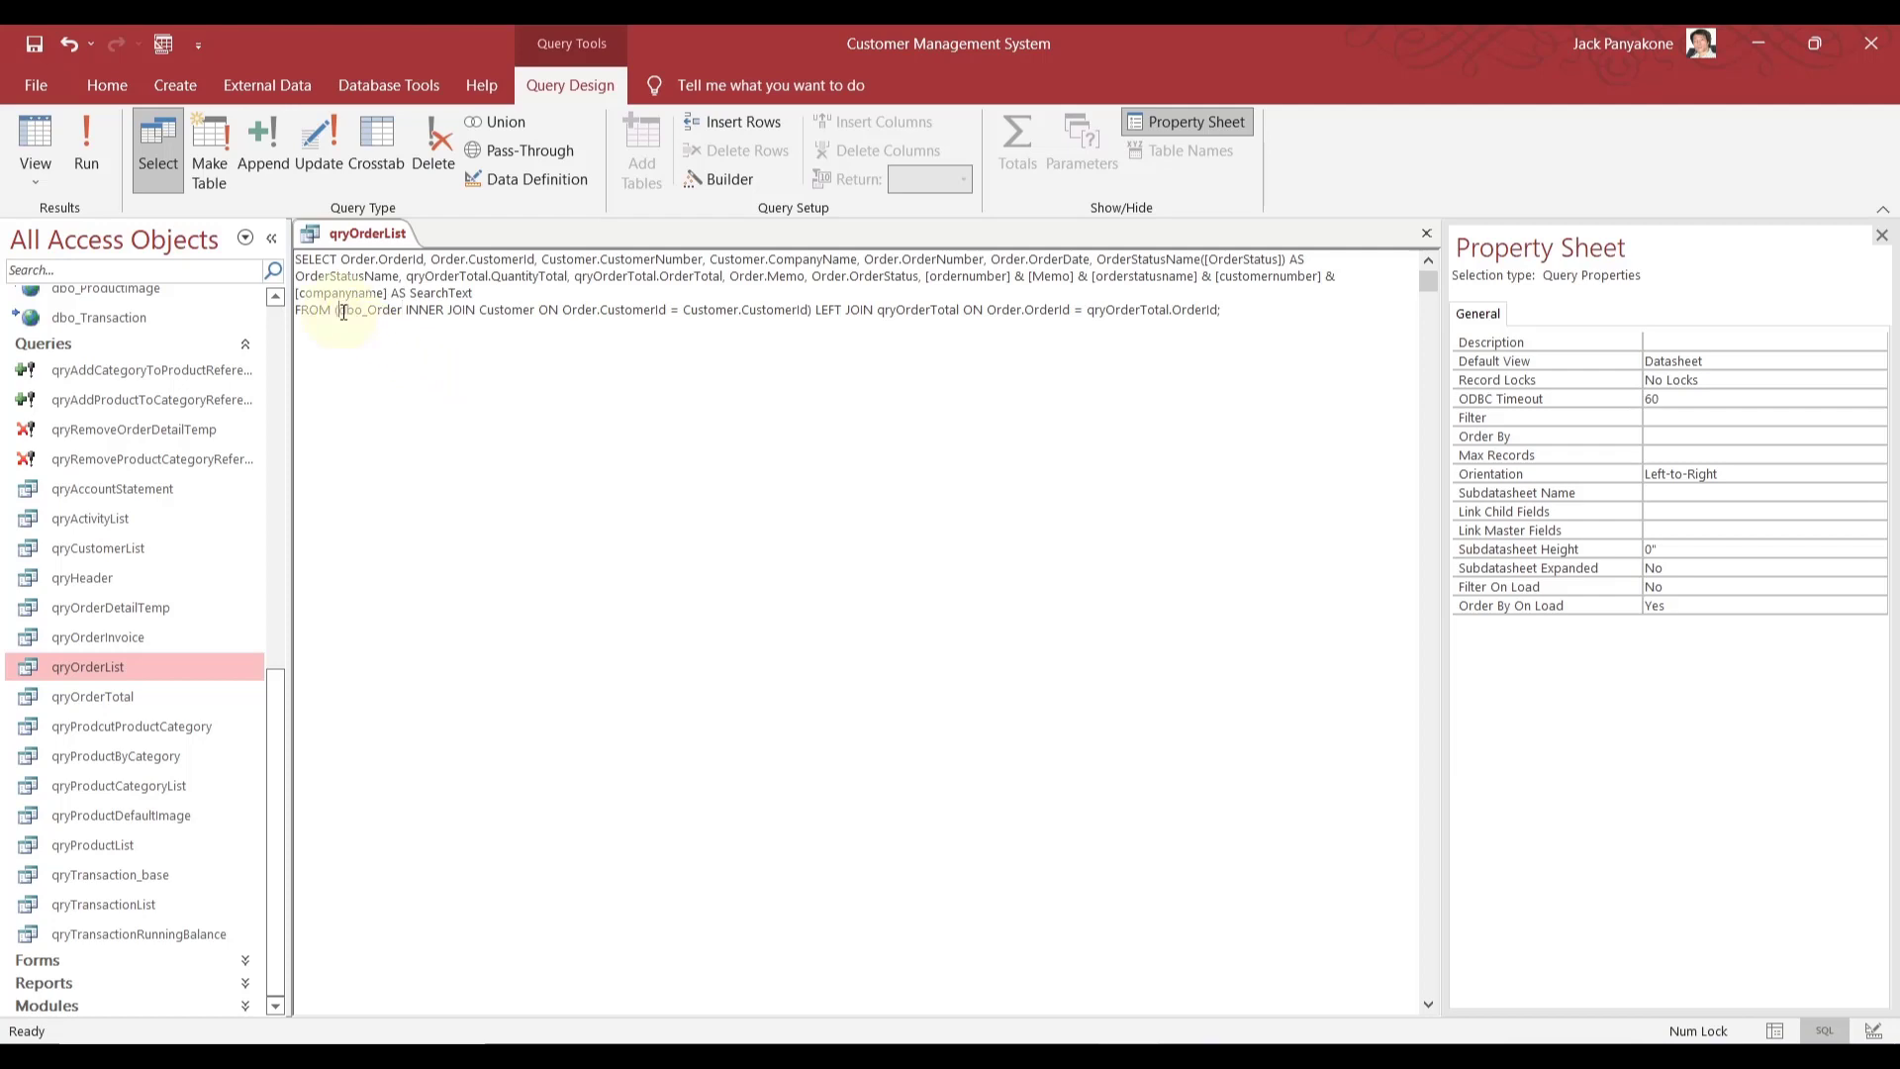
left_click_drag(337, 310, 404, 311)
key("ctrl+c")
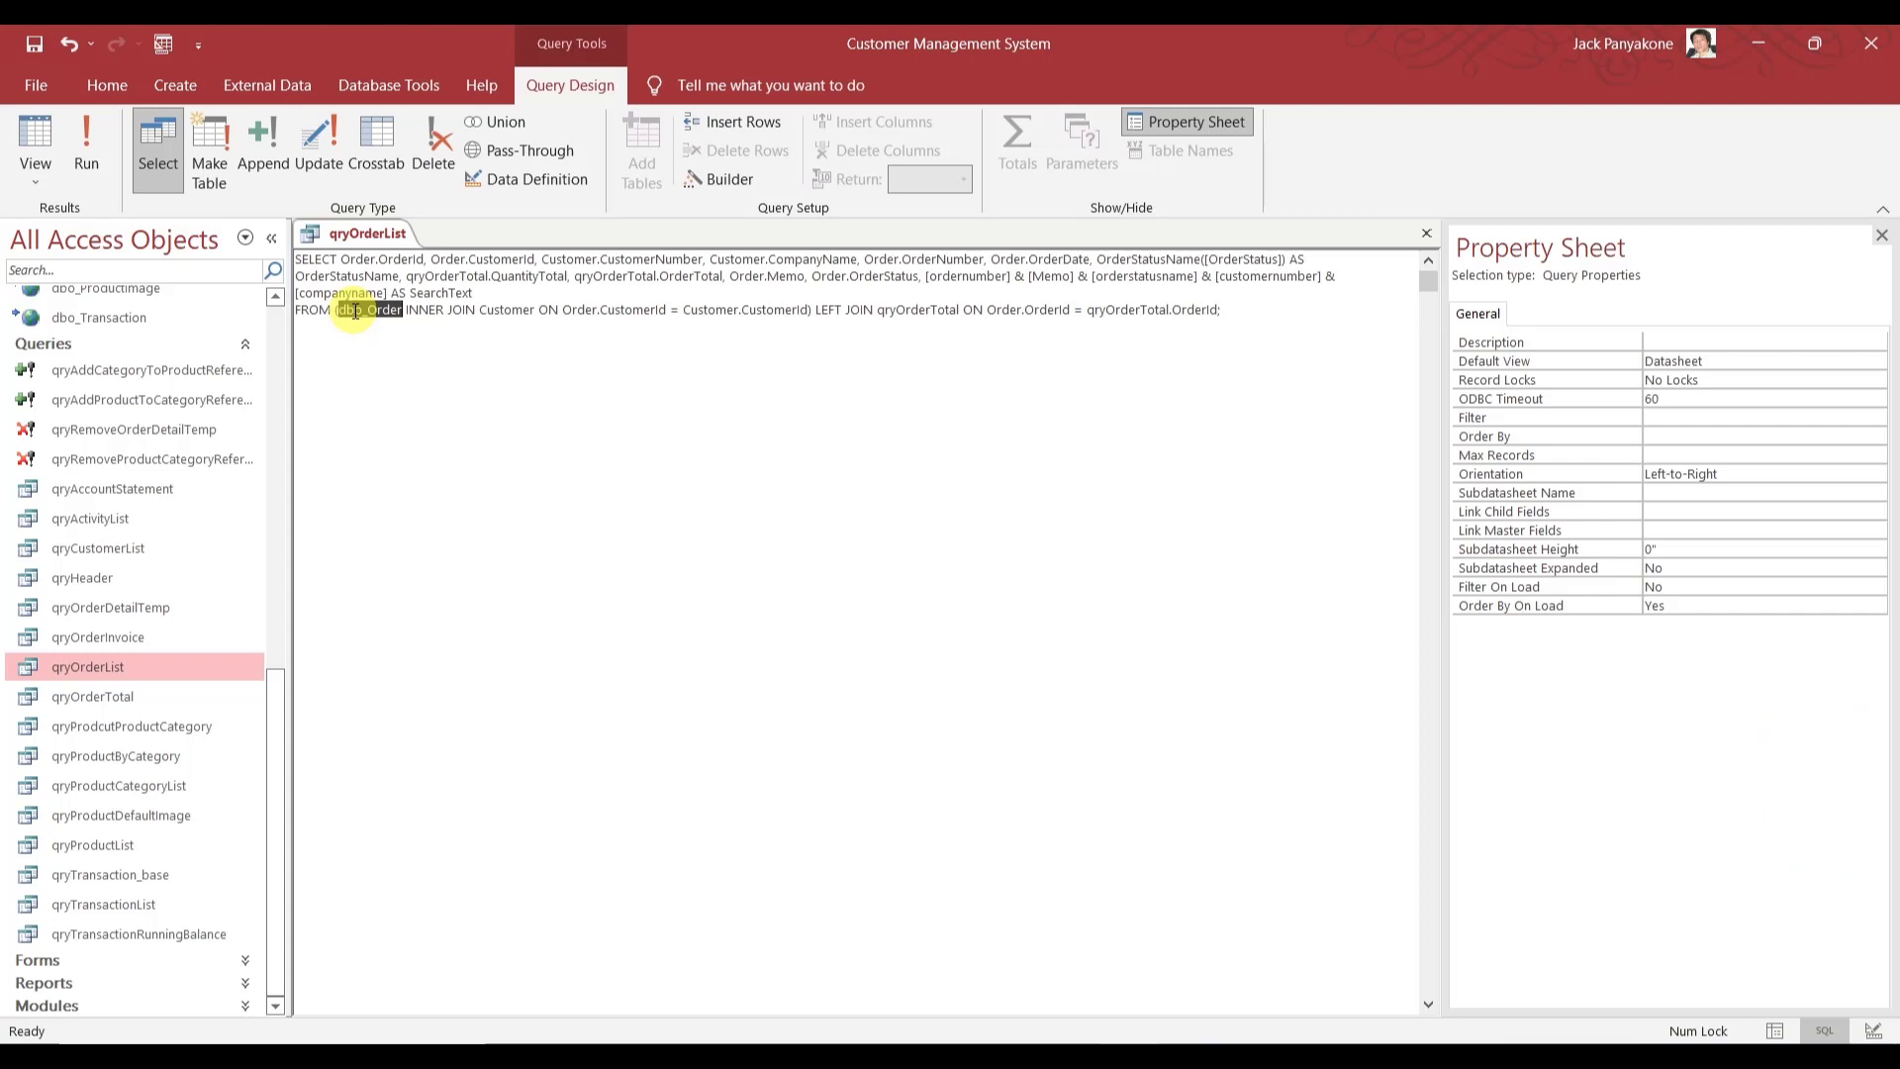
- Replace Order with dbo_Order for the OrderId, CustomerId, OrderNumber, OrderDate, Memo and OrderStatus fields in the SELECT clause
double_click(358, 260)
key("ctrl+v")
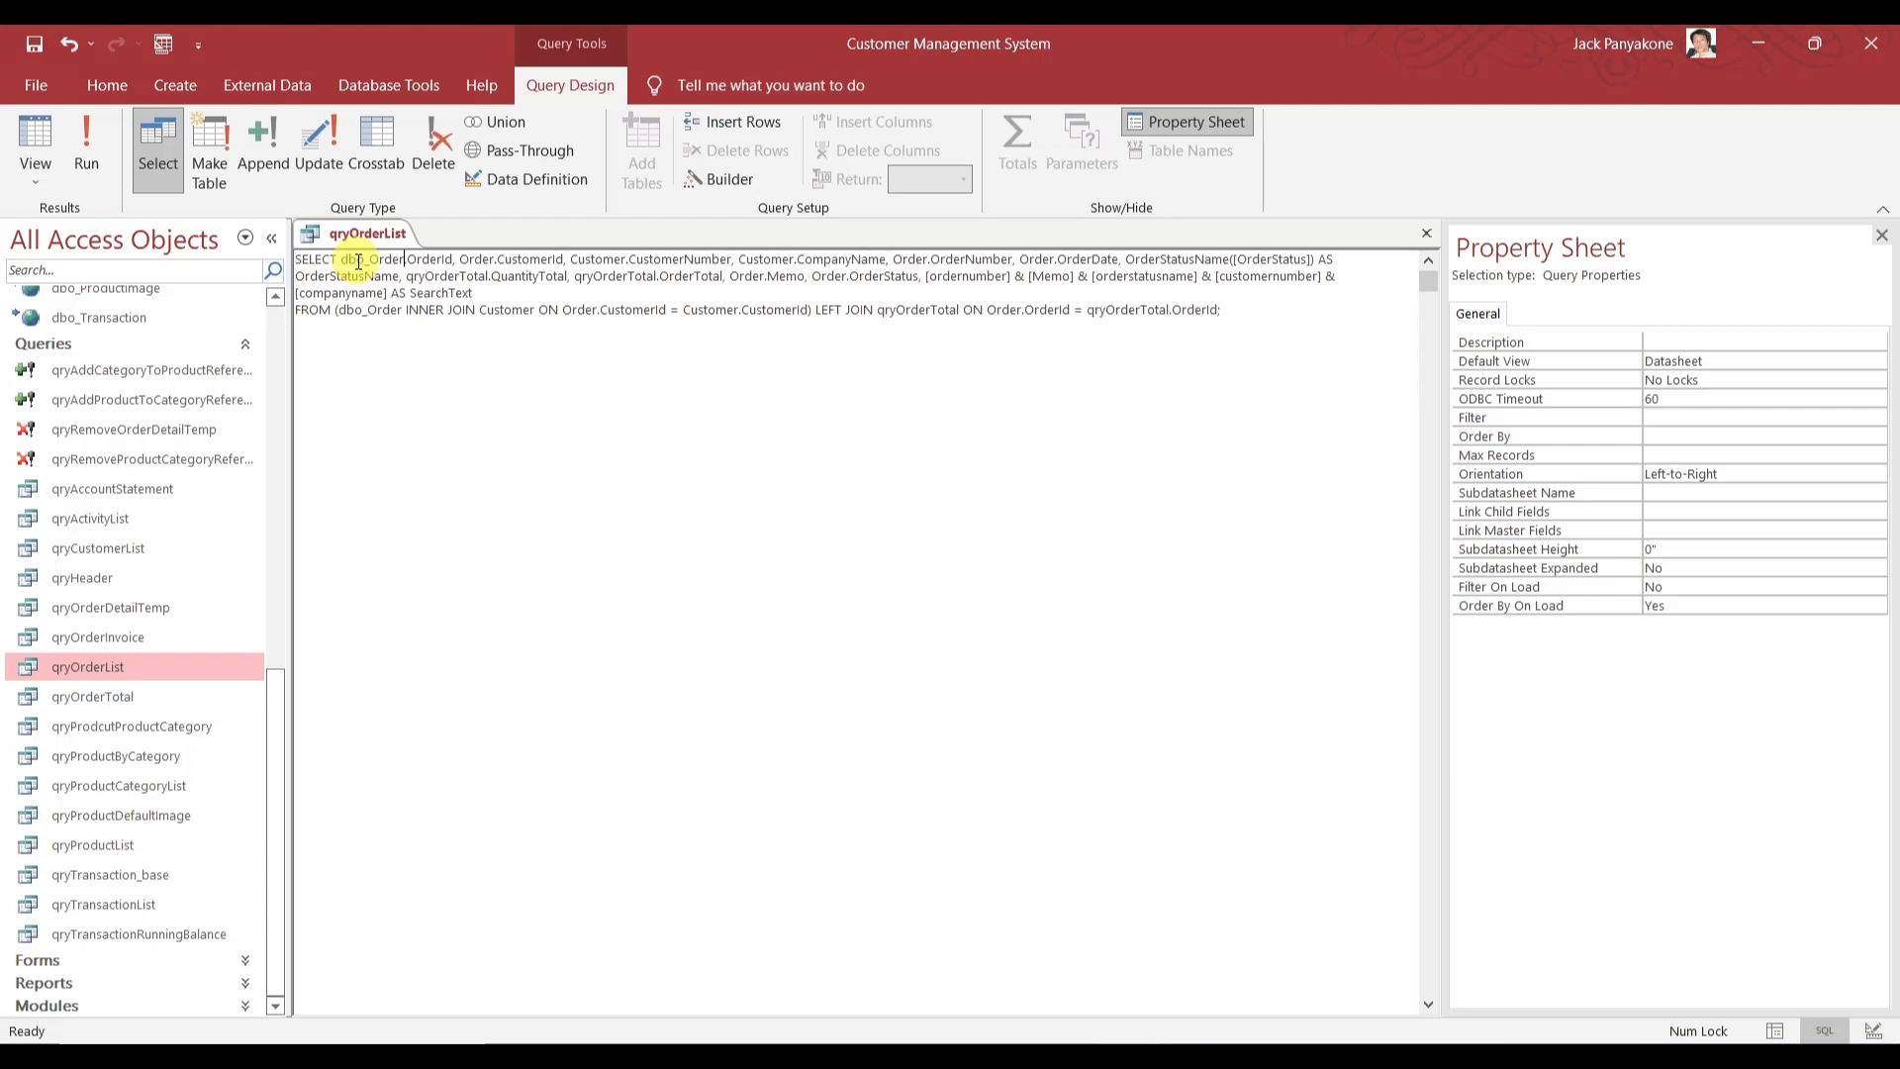
double_click(470, 259)
key("ctrl+v")
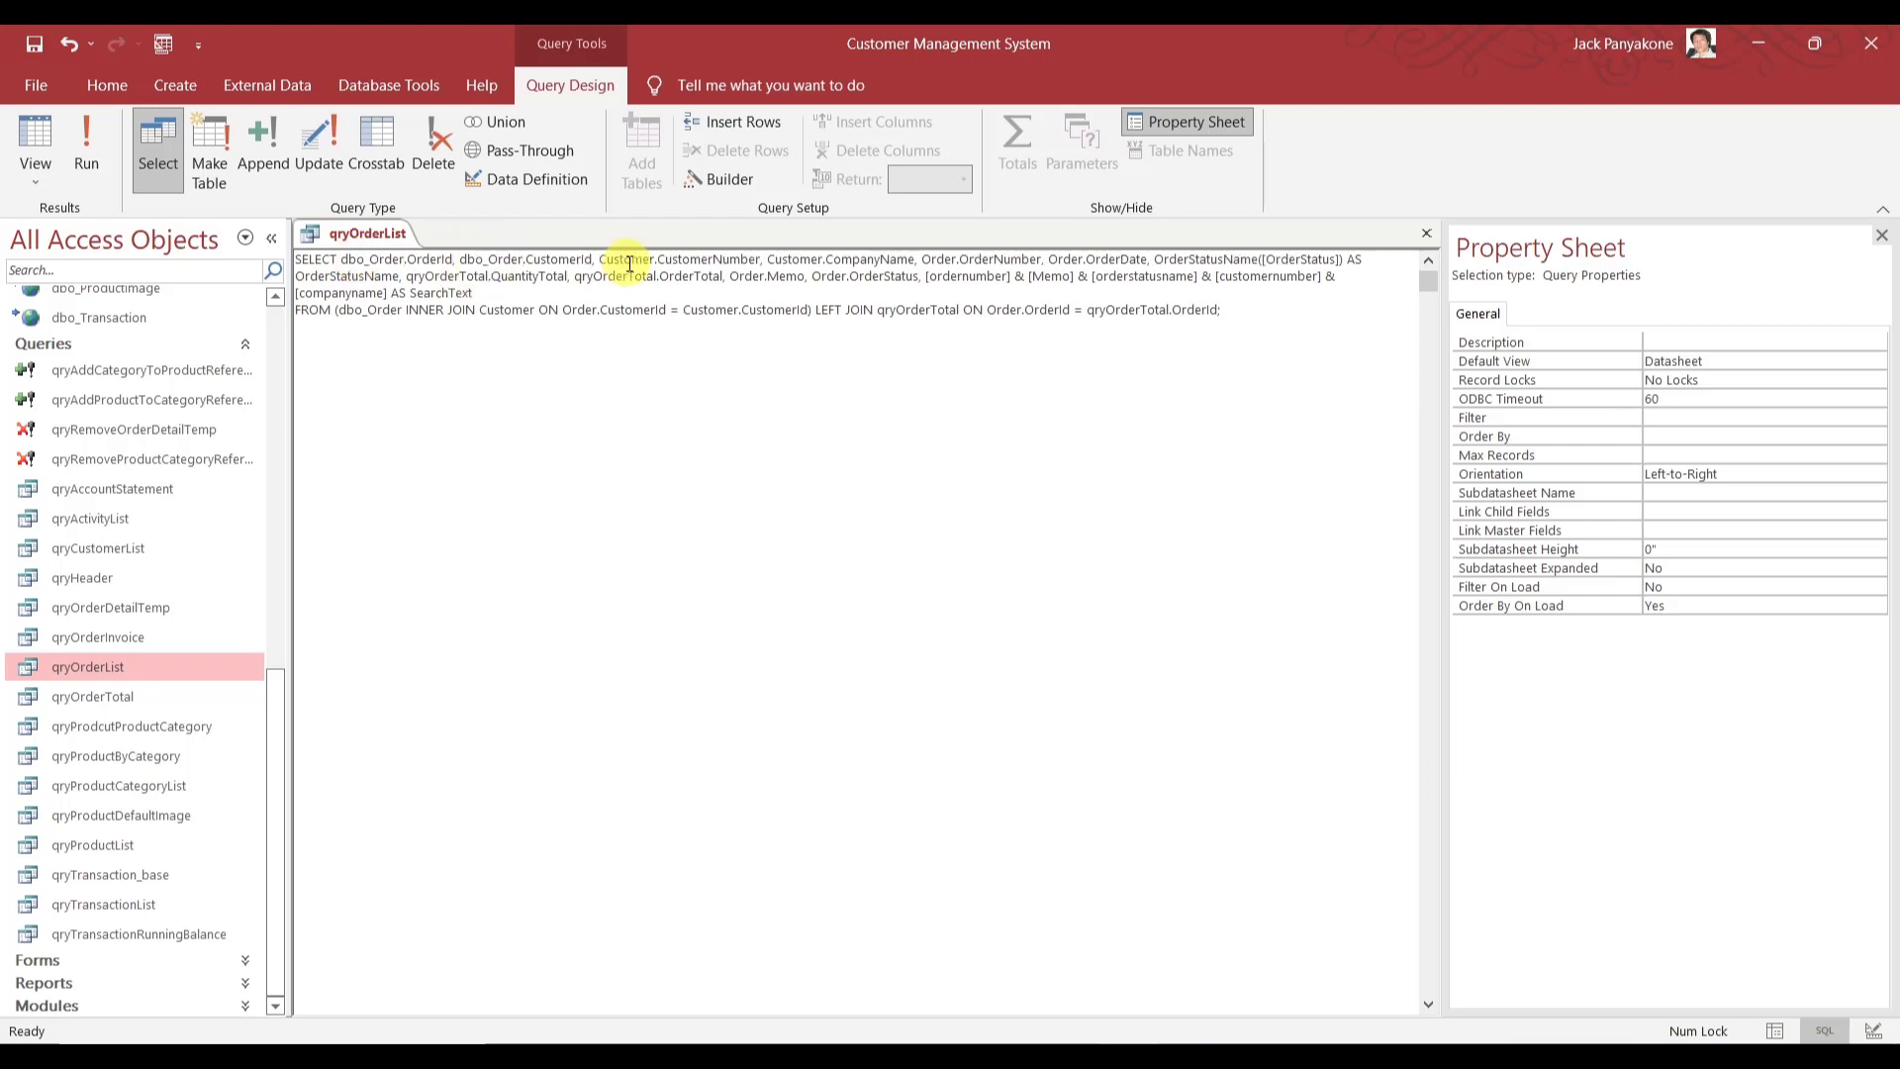
double_click(933, 259)
key("ctrl+v")
double_click(1085, 260)
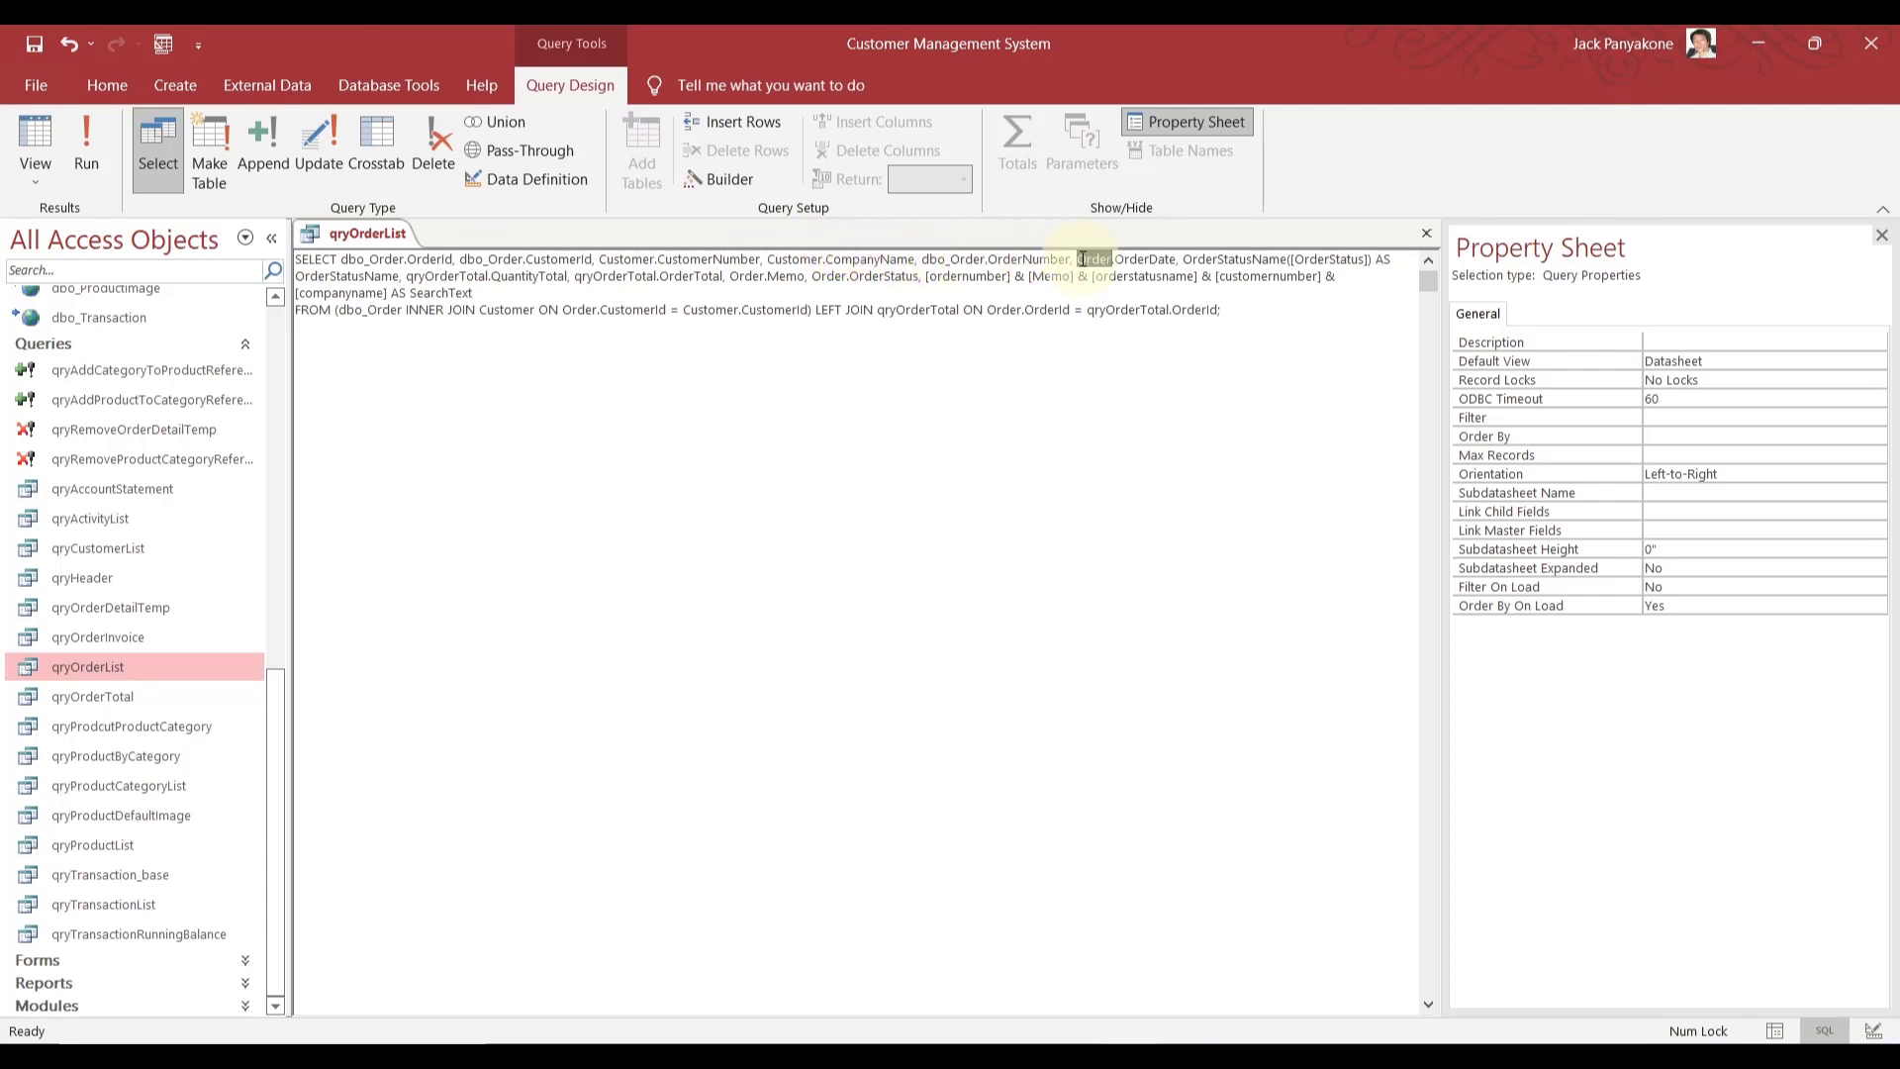
key("ctrl+v")
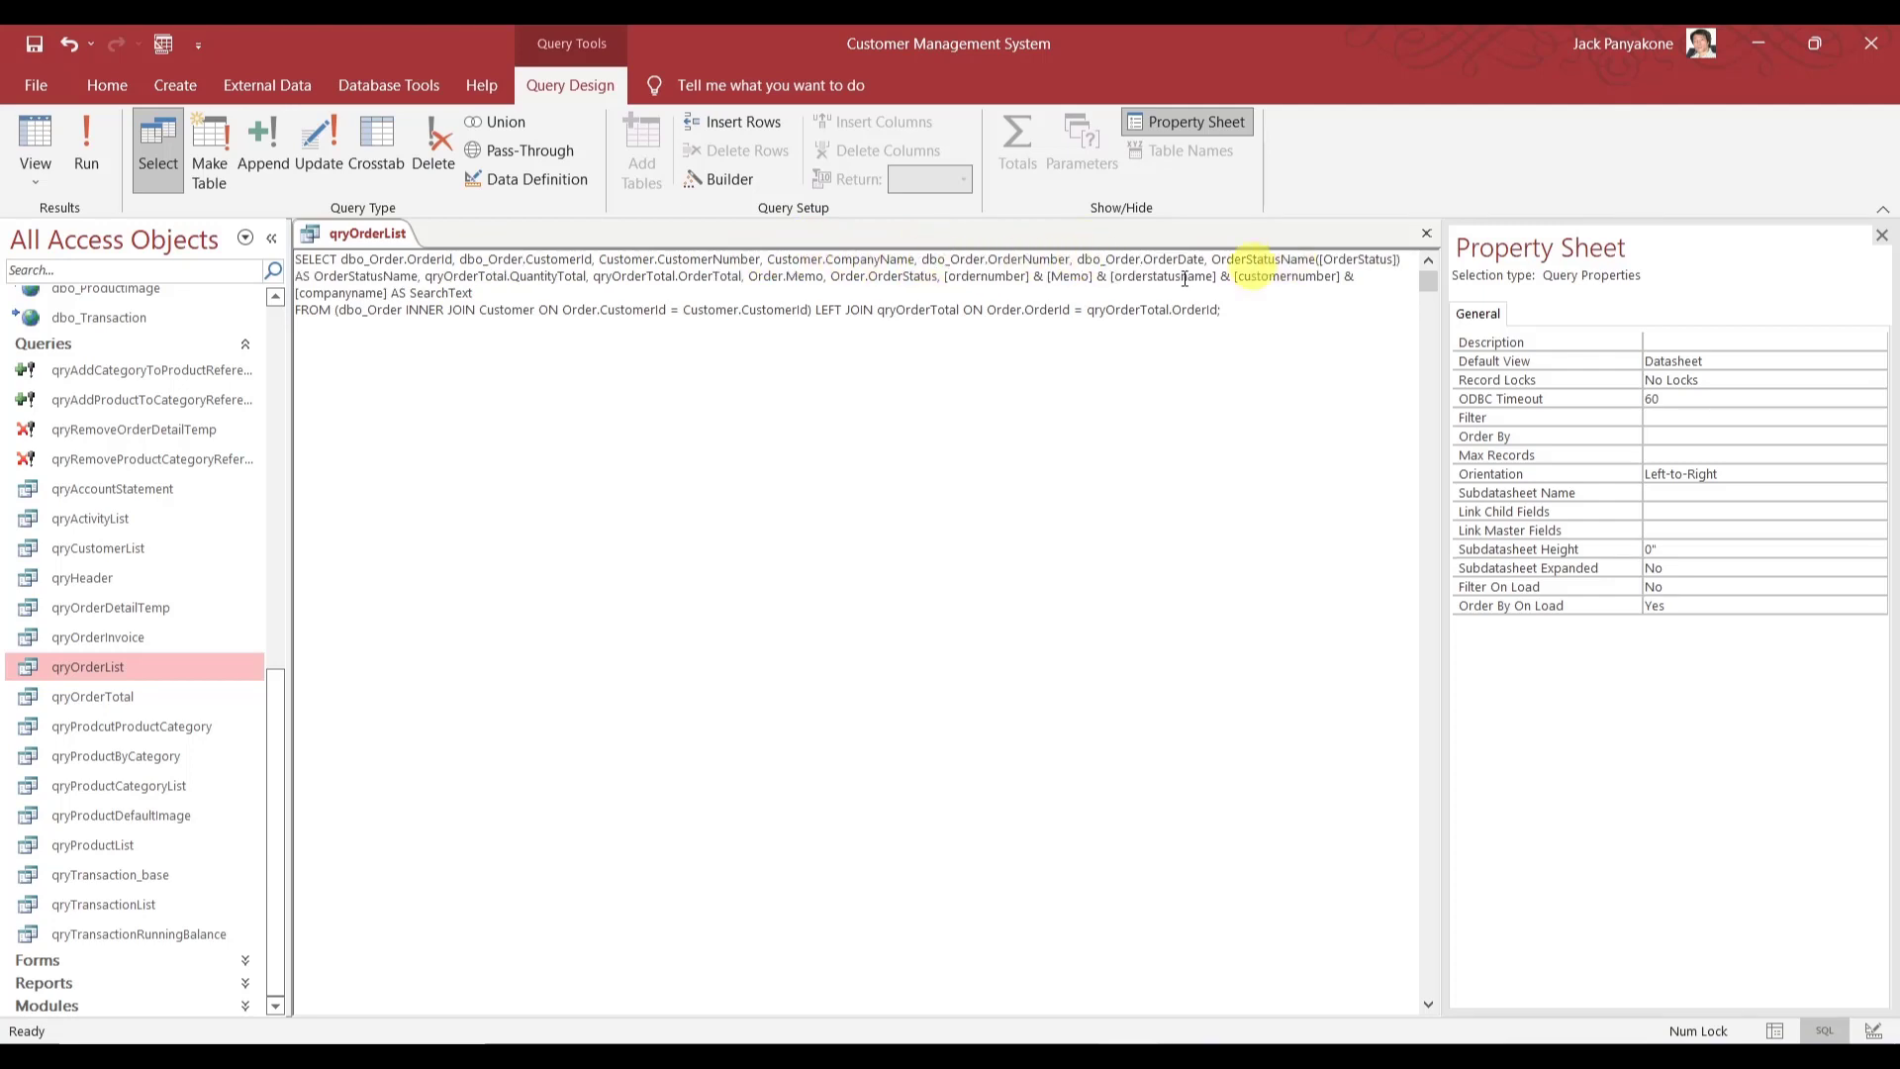
double_click(764, 277)
key("ctrl+v")
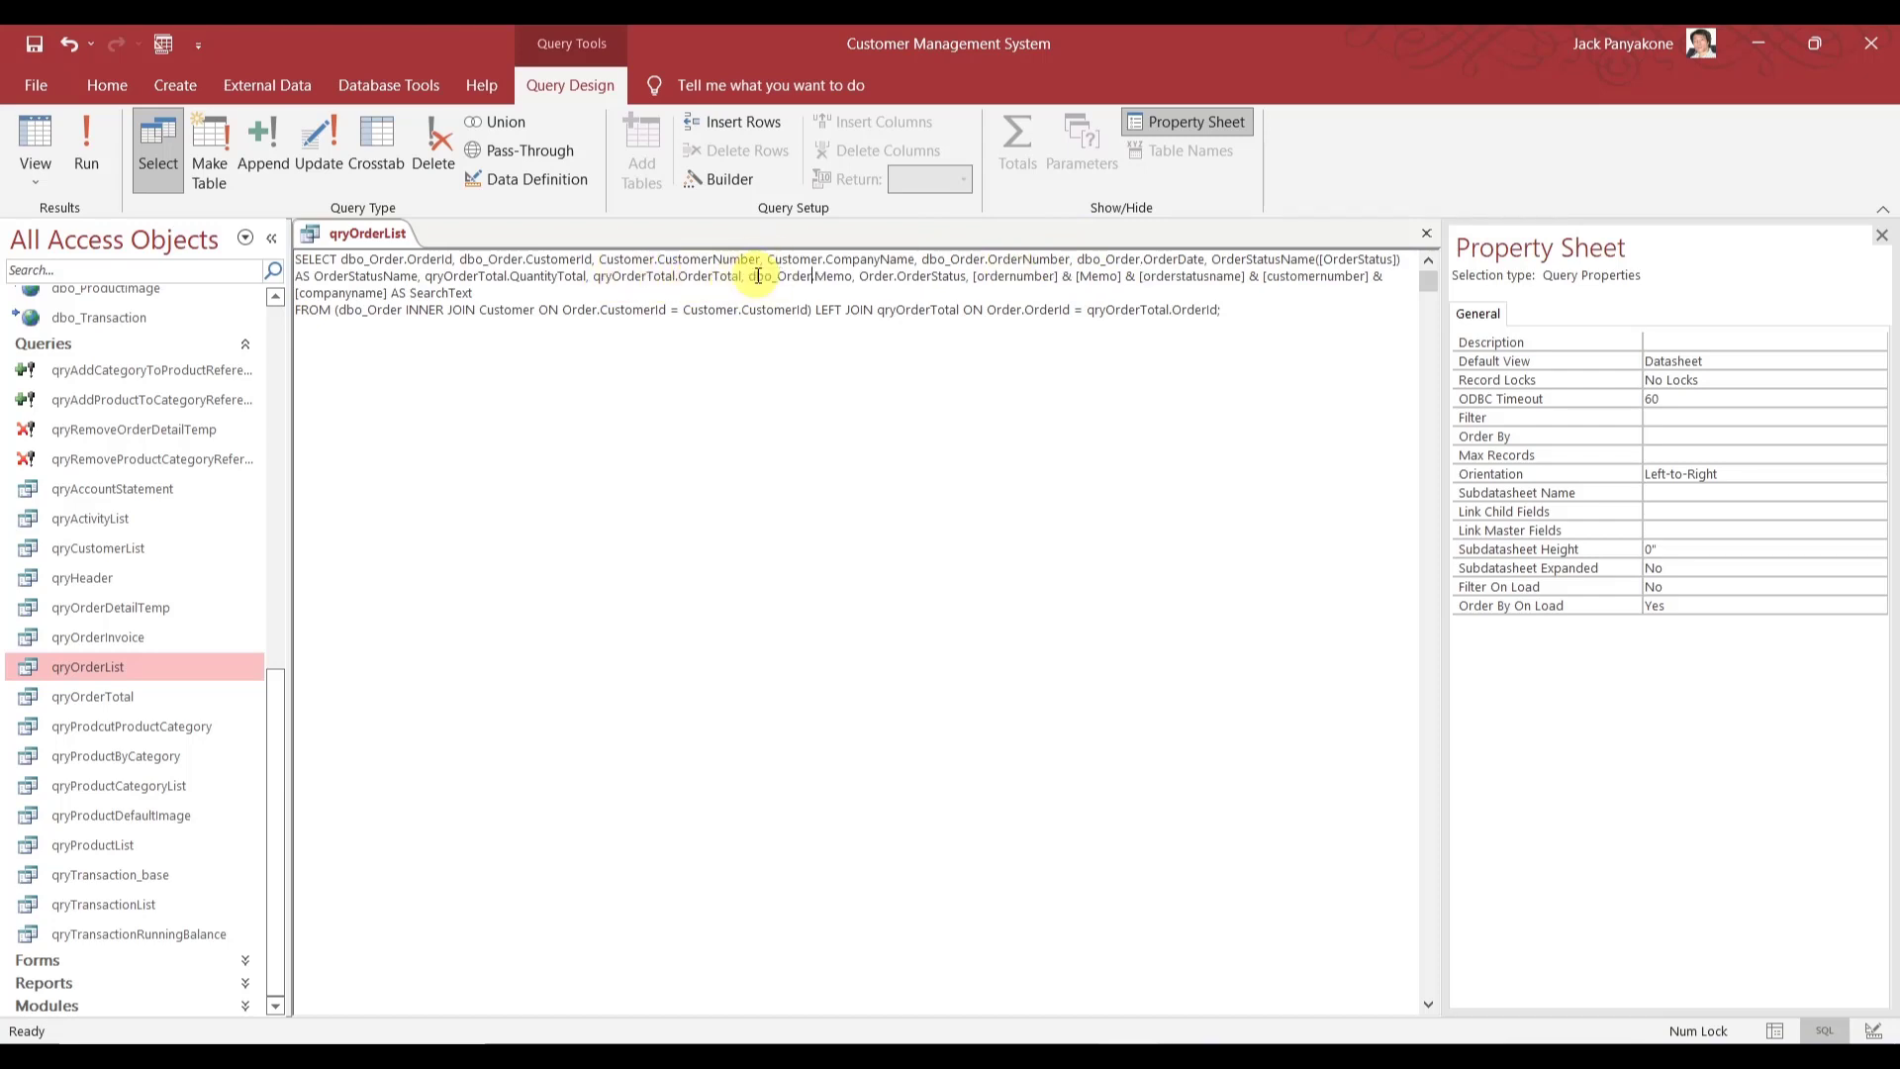
double_click(871, 277)
key("ctrl+v")
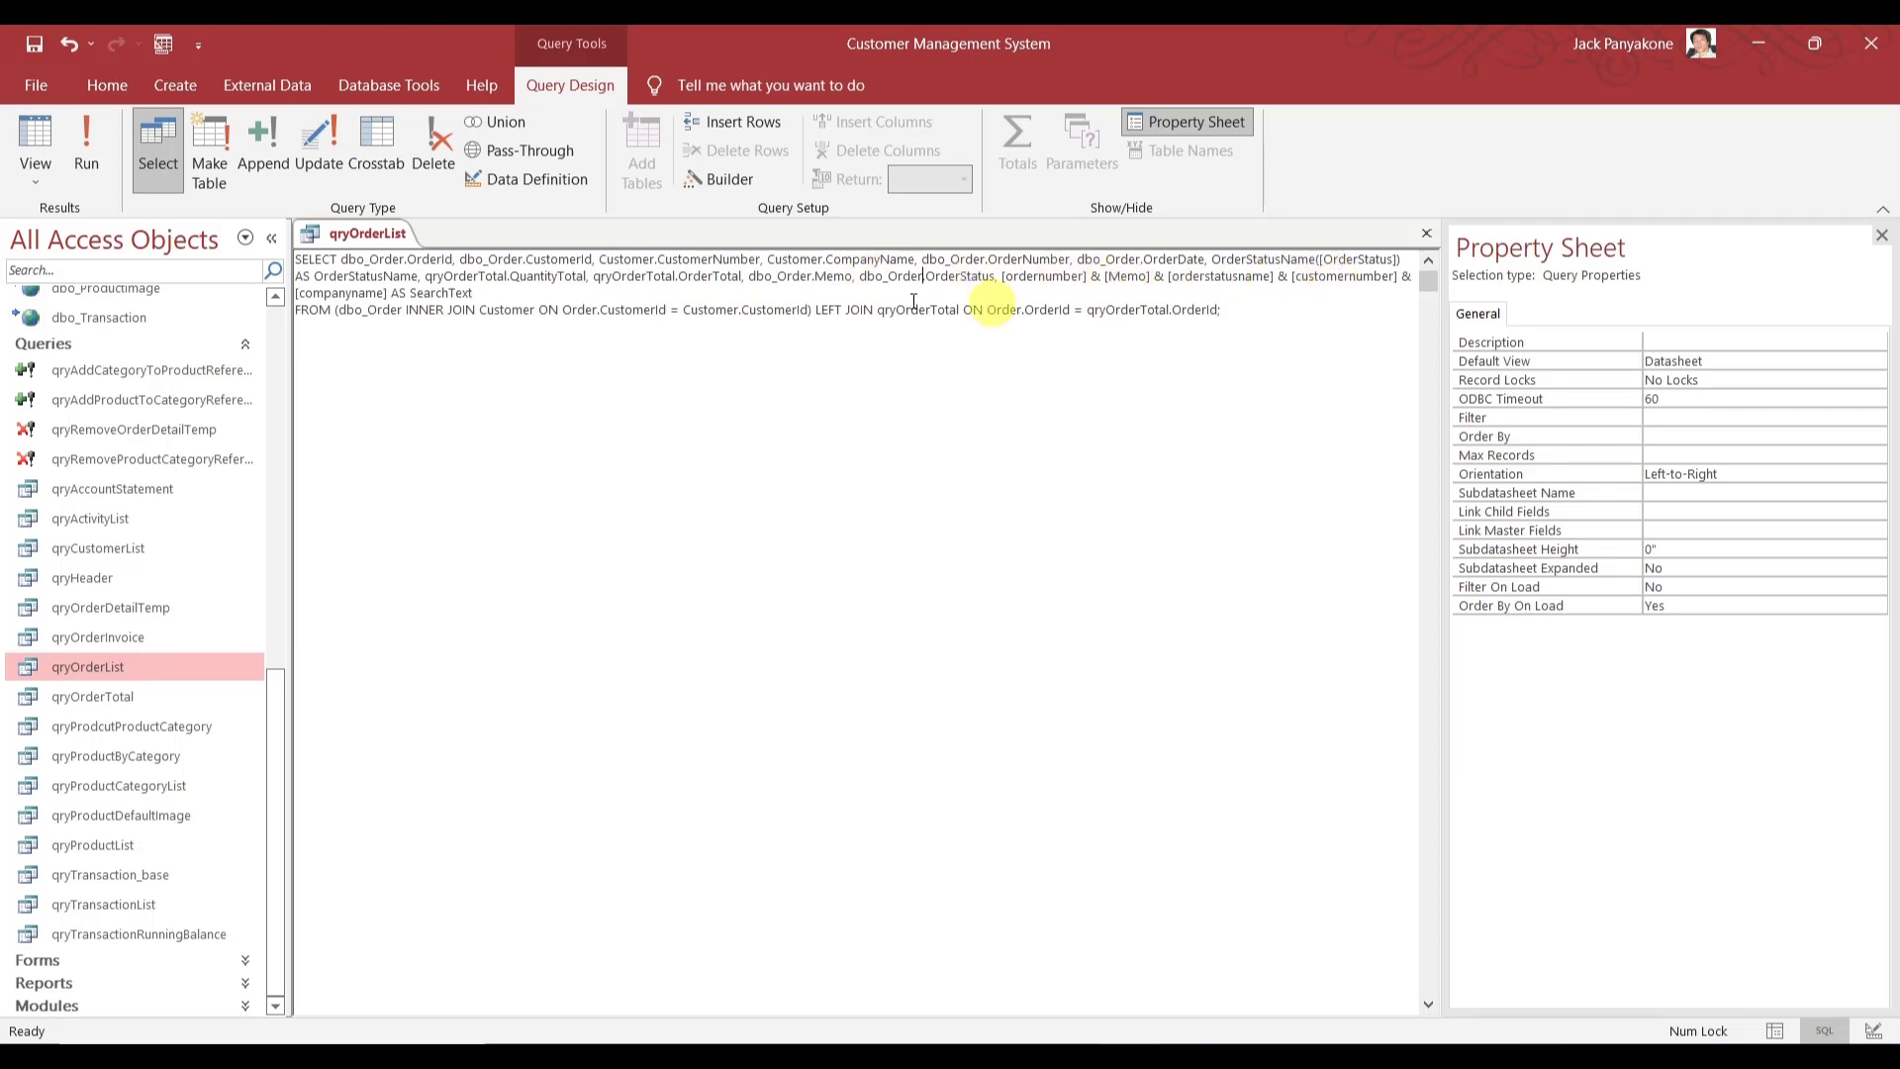
- Prefix the Customer table after INNER JOIN with dbo_ and copy the name dbo_Customer
left_click(482, 311)
type("dbo")
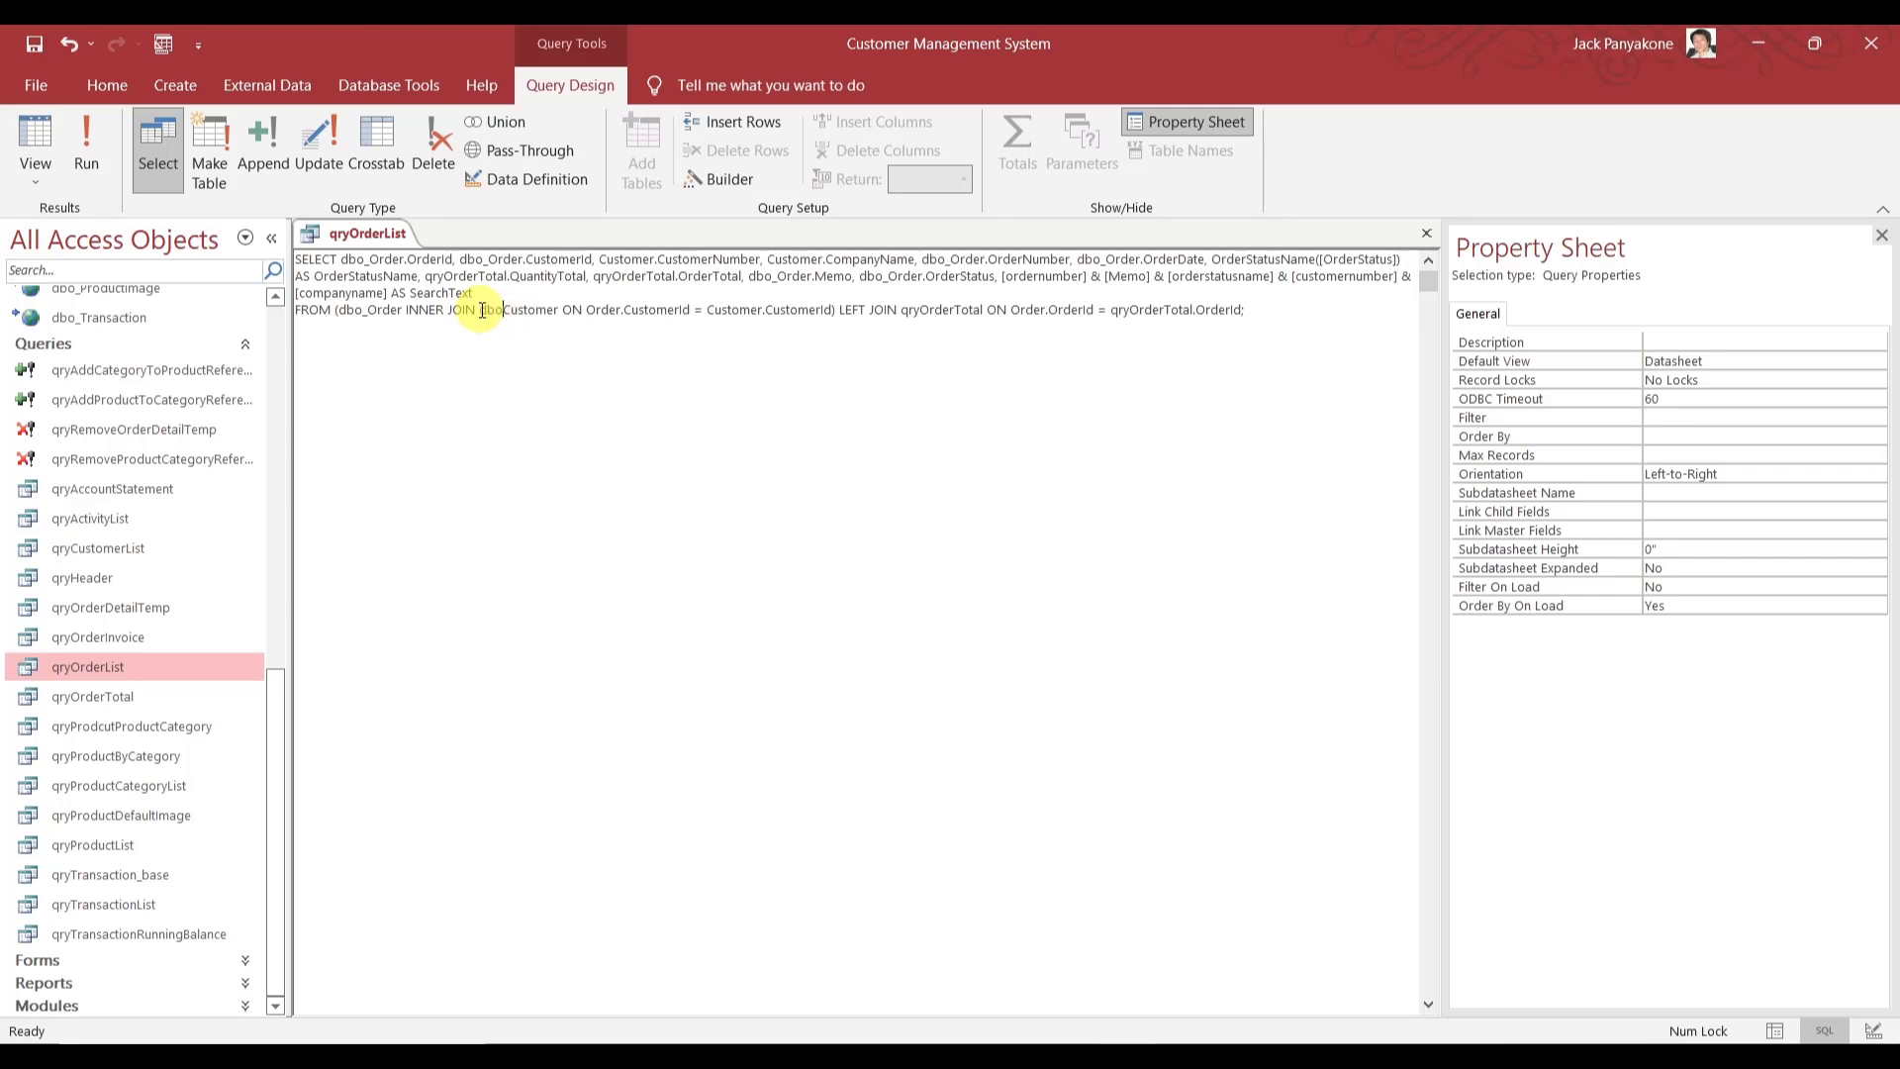
type("_")
left_click_drag(482, 310, 564, 310)
key("ctrl+c")
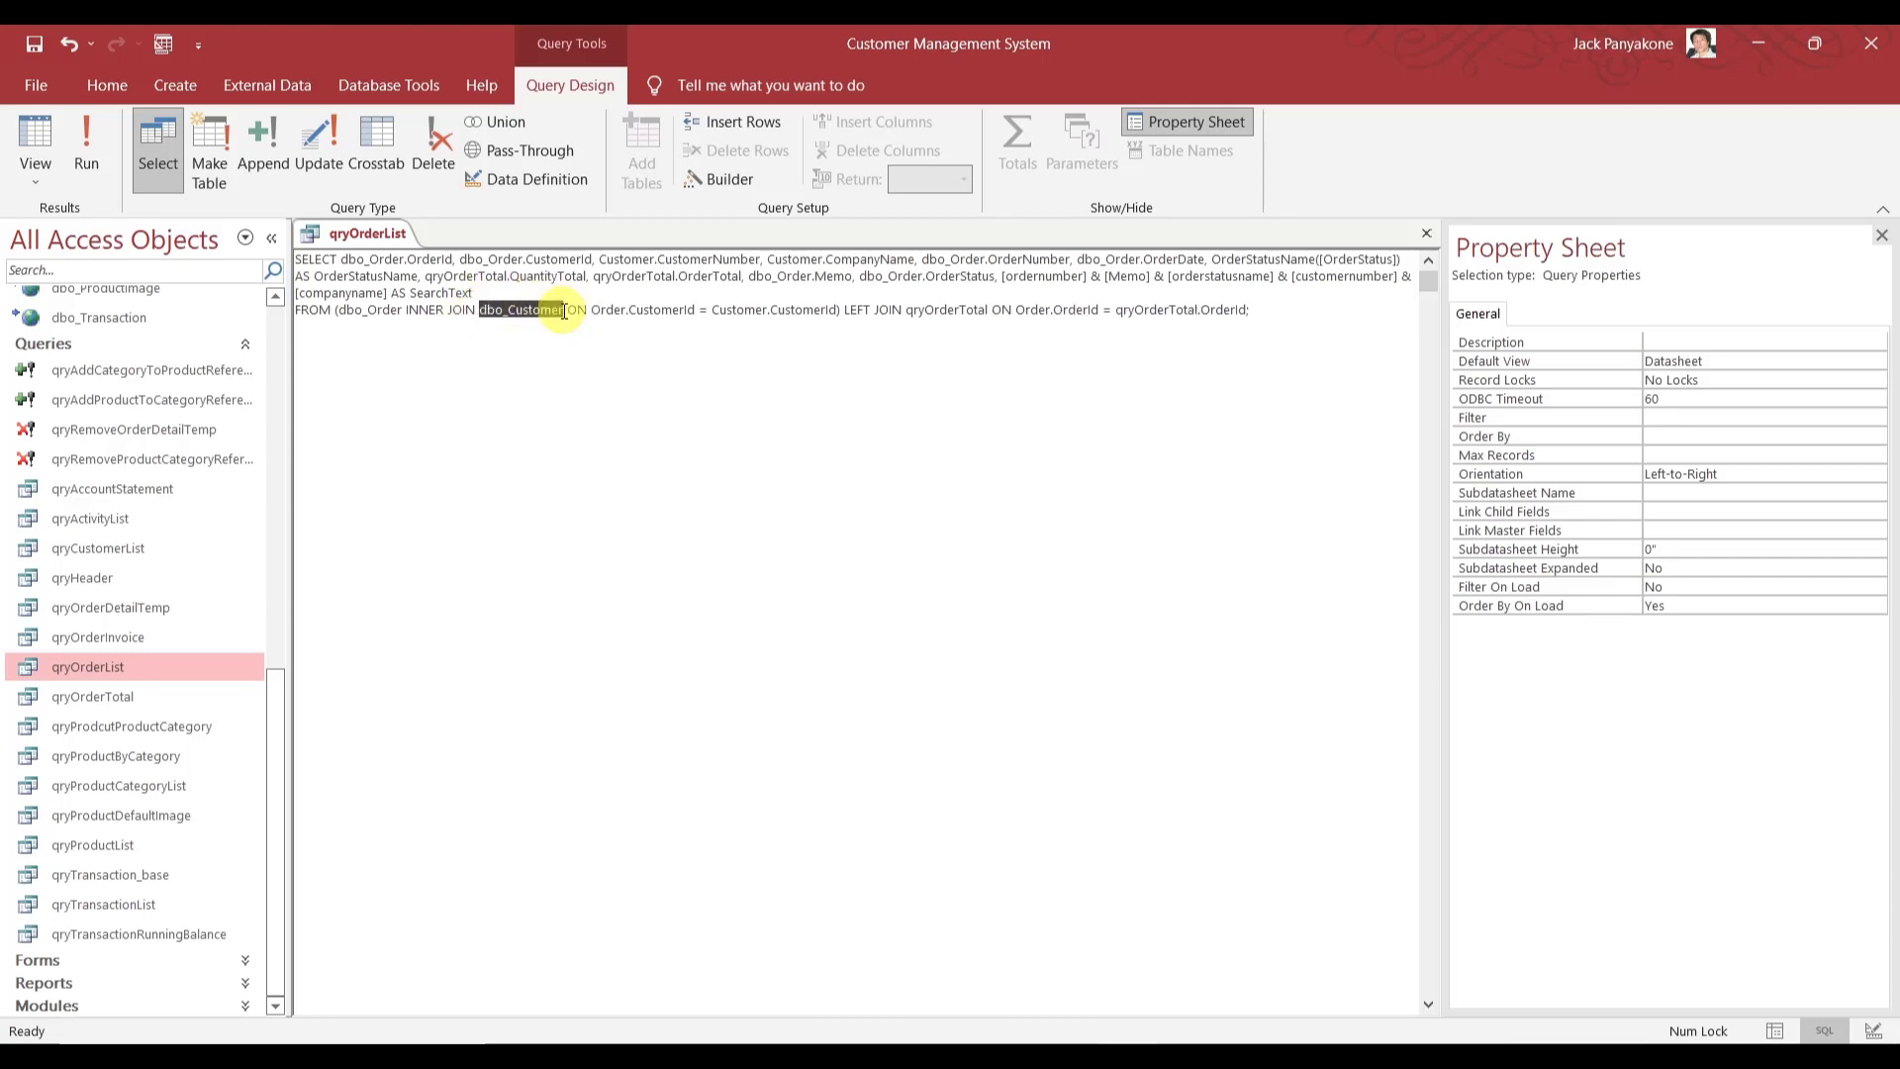
- Replace Customer with dbo_Customer for the CustomerNumber and CompanyName fields in the SELECT clause
left_click(606, 265)
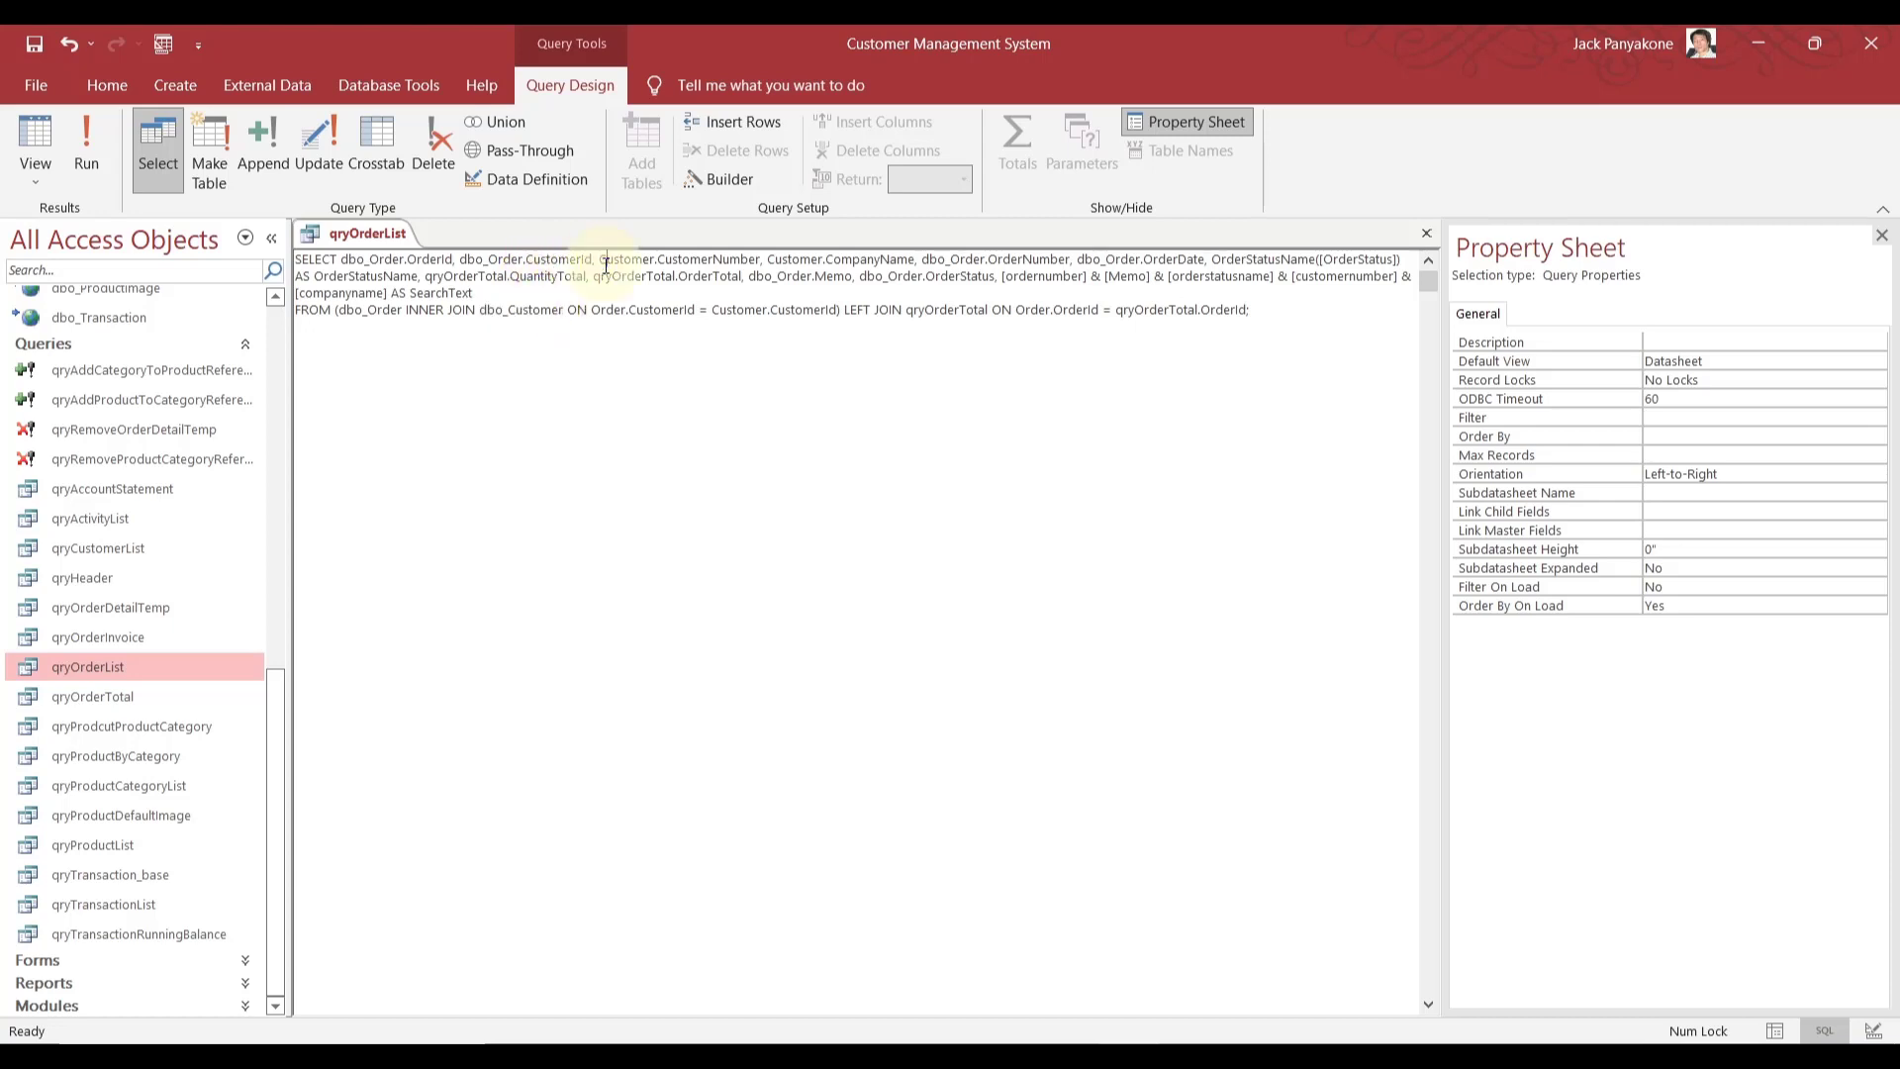
double_click(606, 265)
key("ctrl+v")
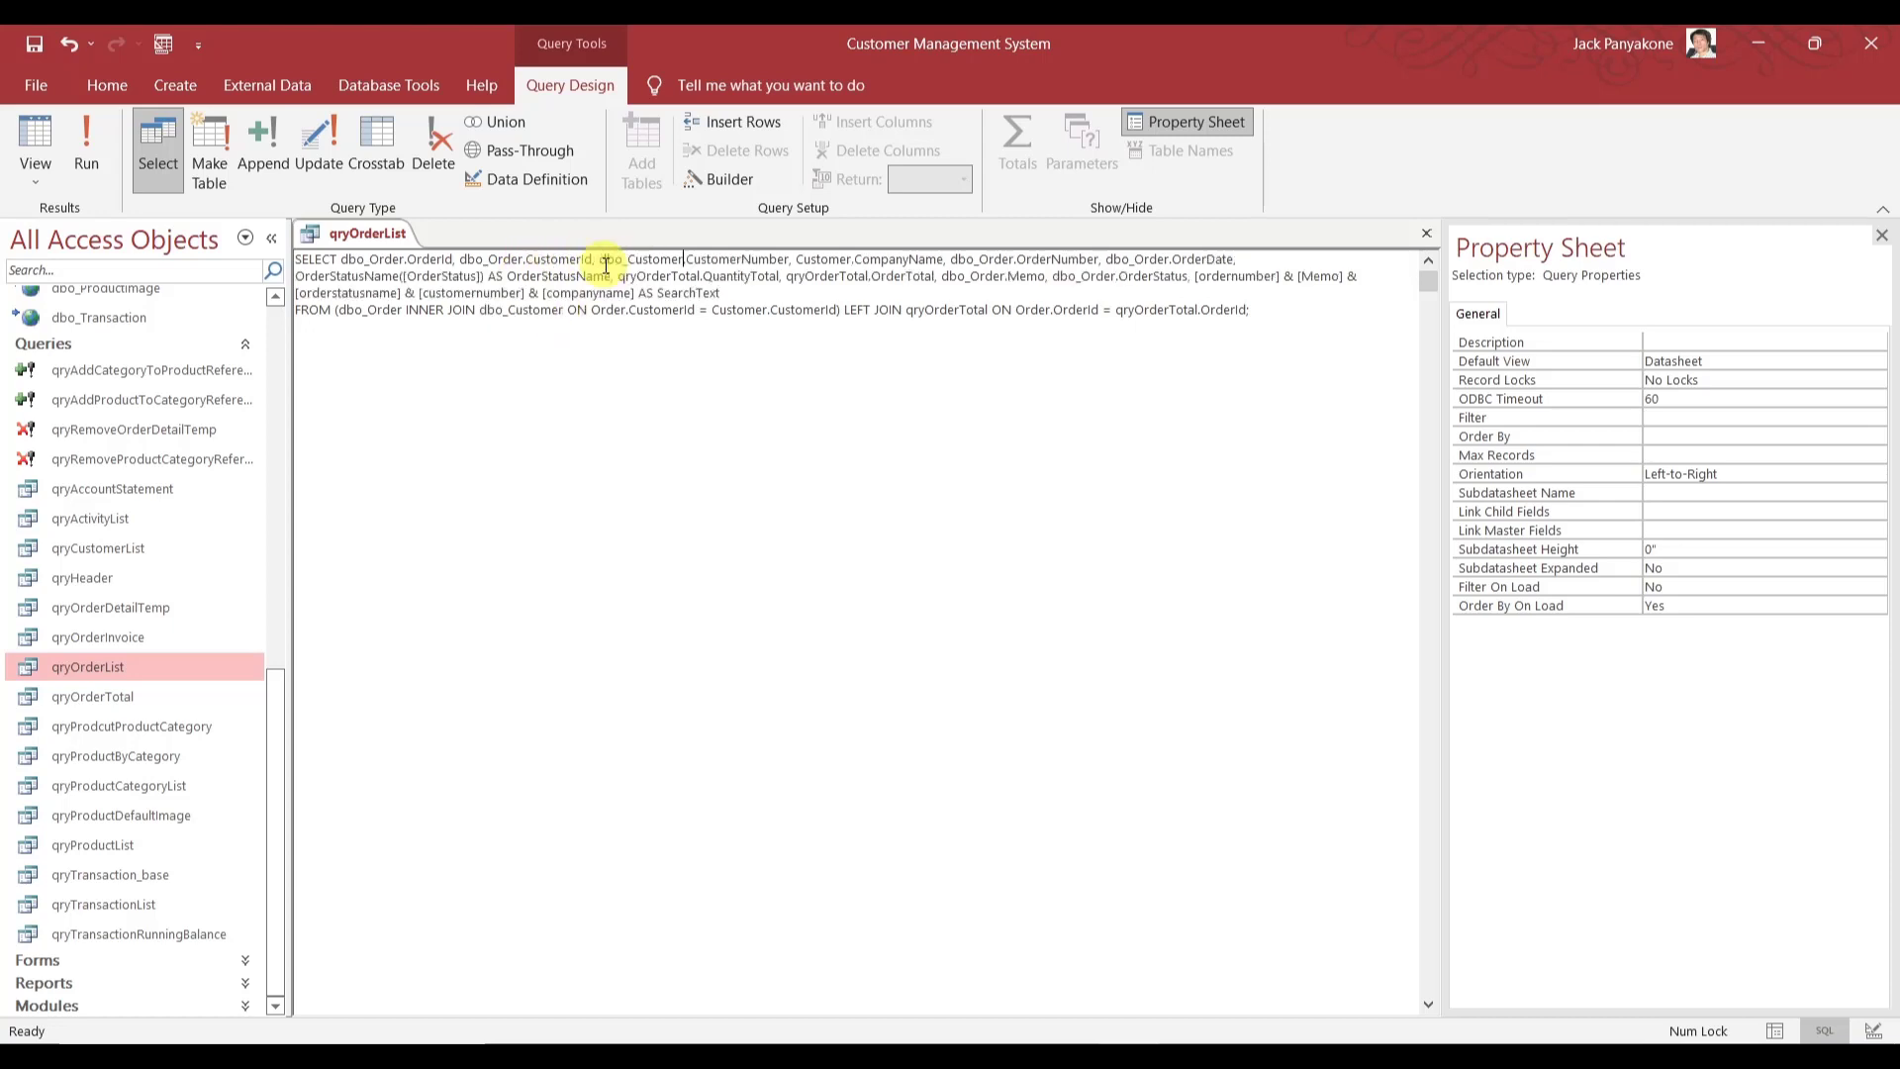
double_click(822, 260)
key("ctrl+v")
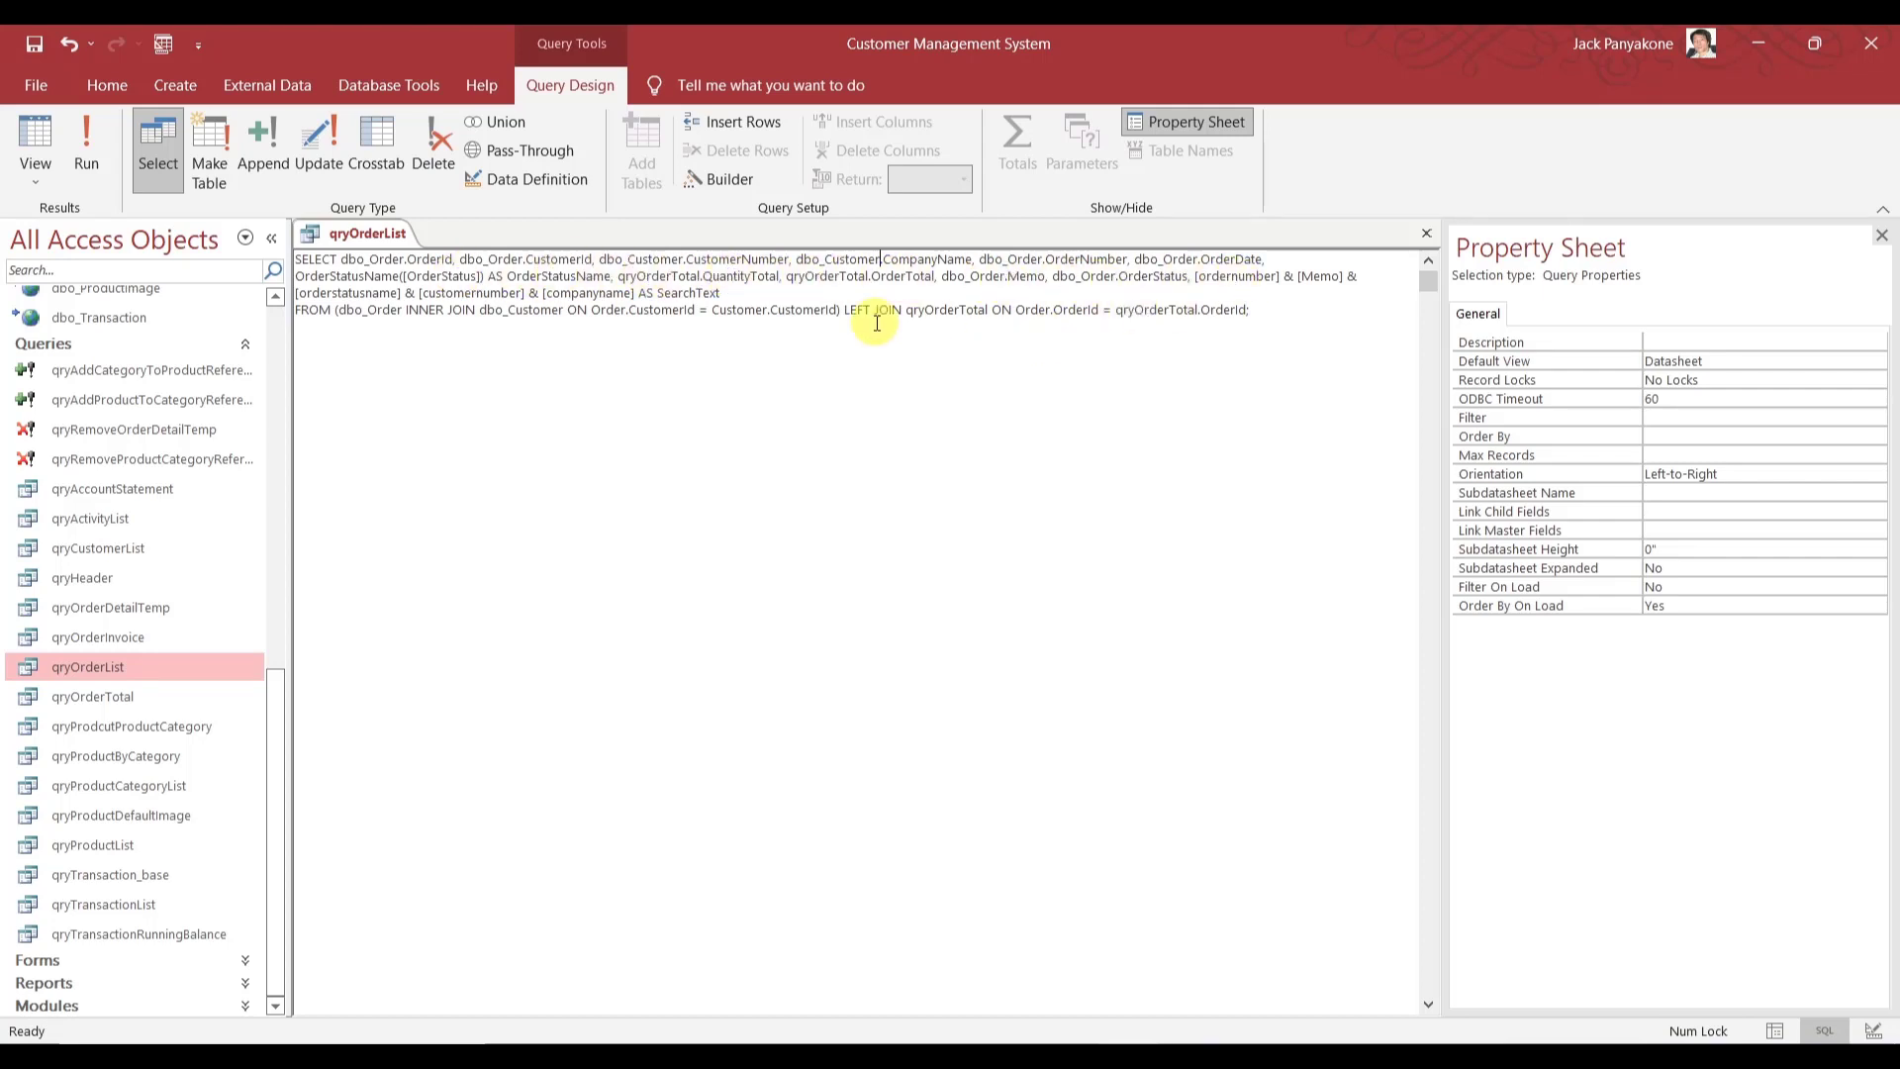
- In the join conditions, change Customer.CustomerId to dbo_Customer.CustomerId and prefix Order with dbo_ for both CustomerId and OrderId
double_click(732, 309)
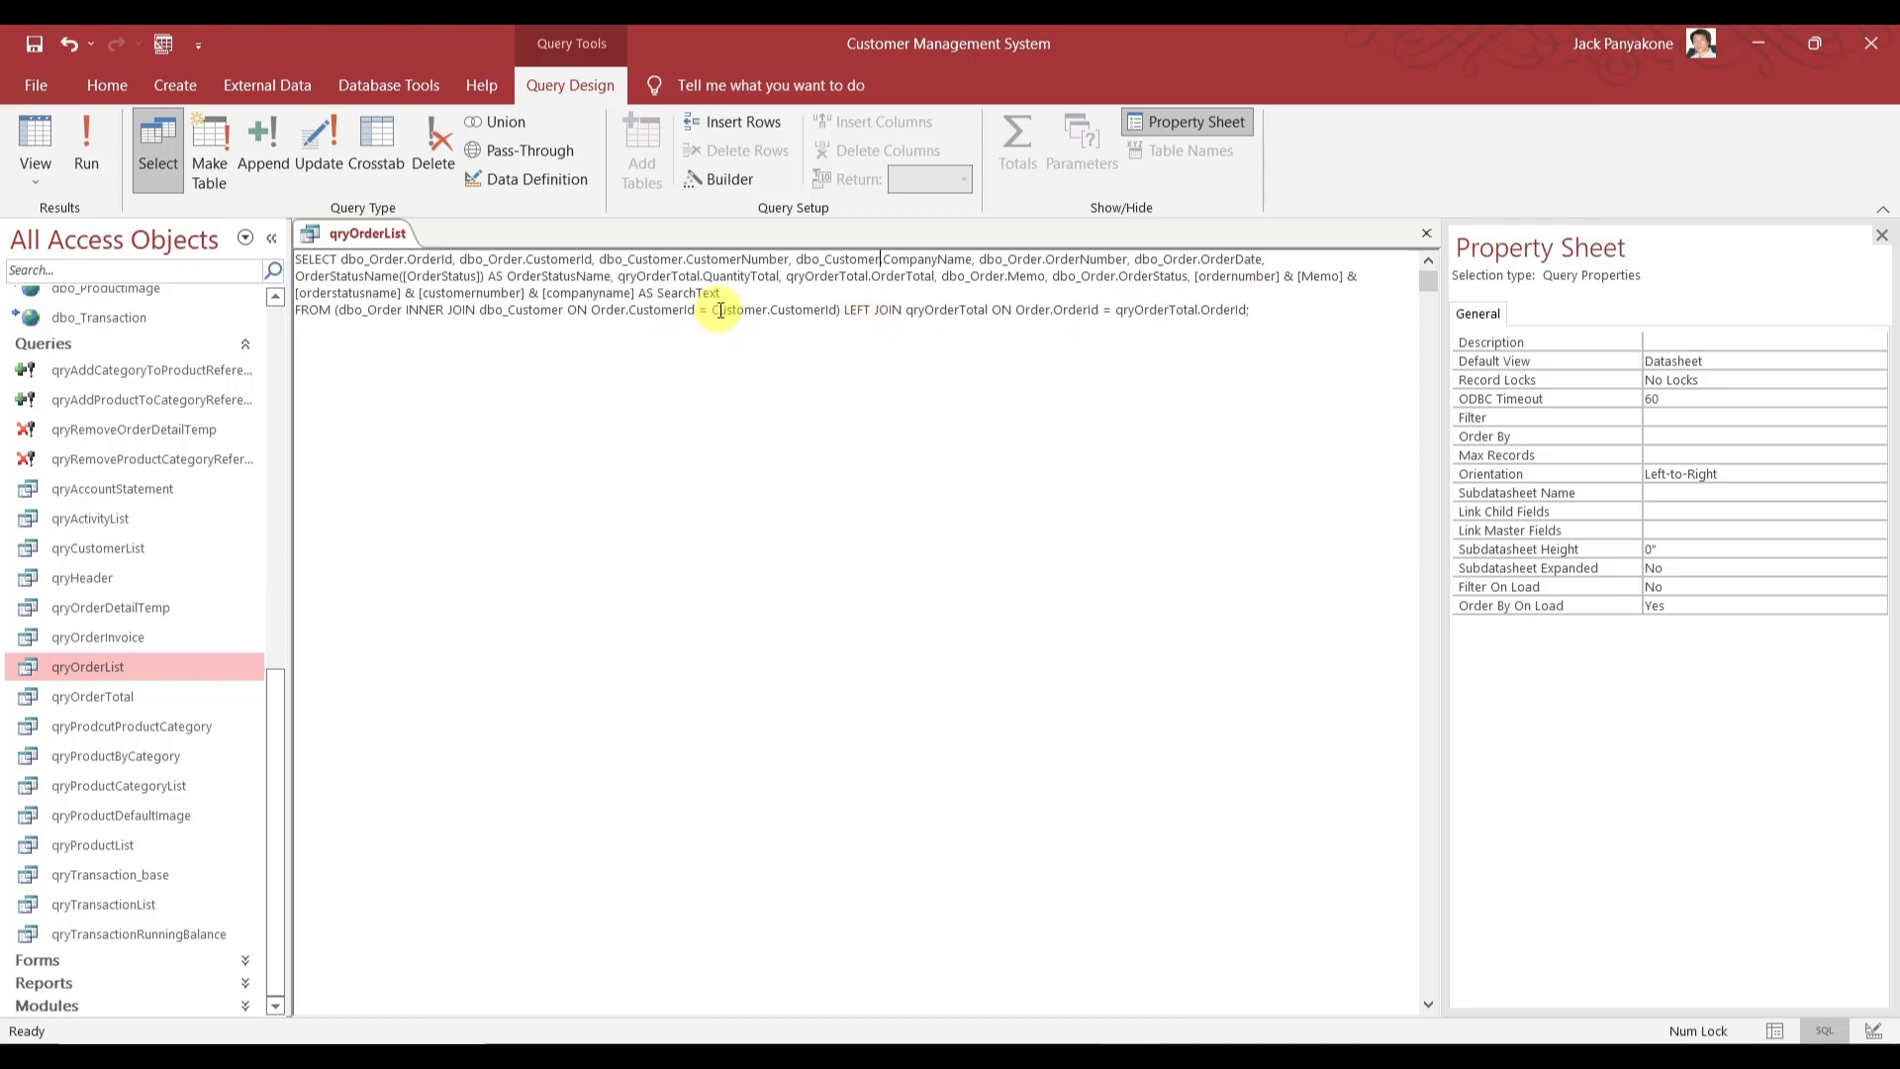
key("ctrl+v")
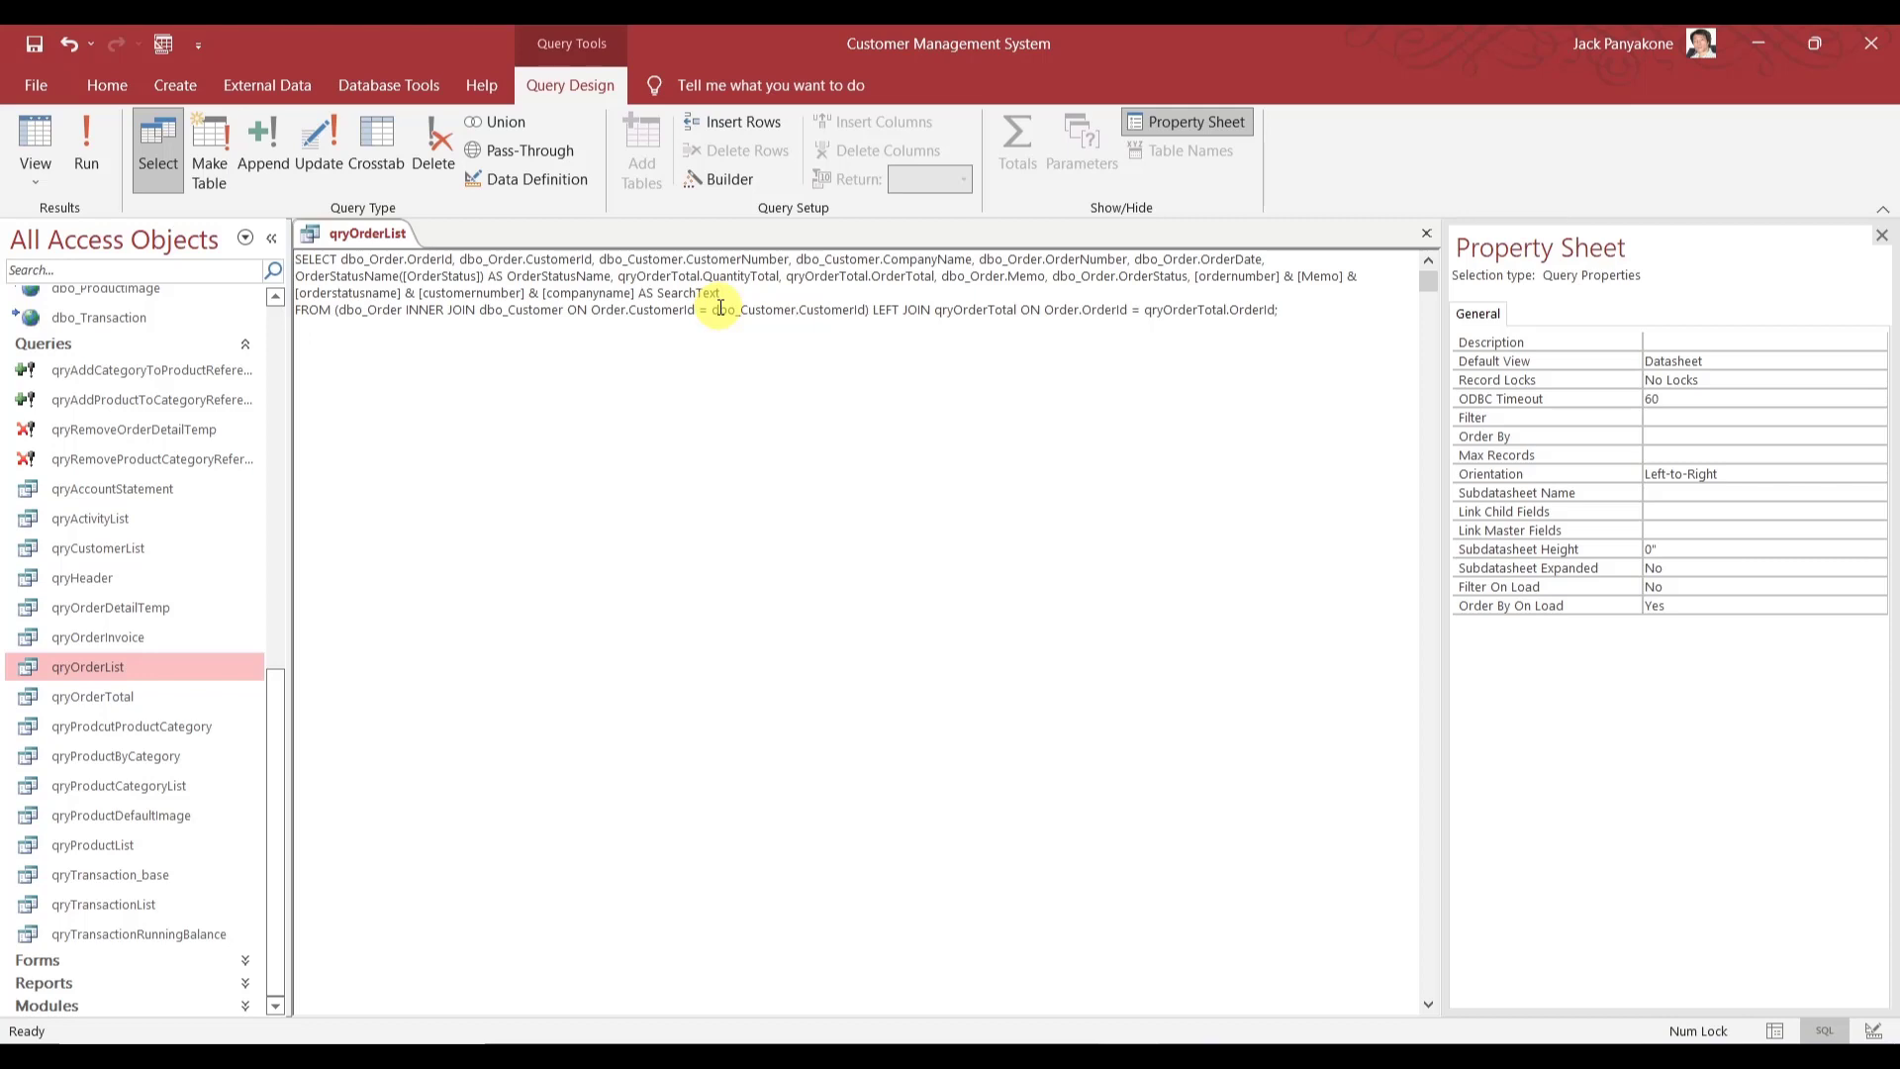
left_click(591, 309)
type("dbo_o_")
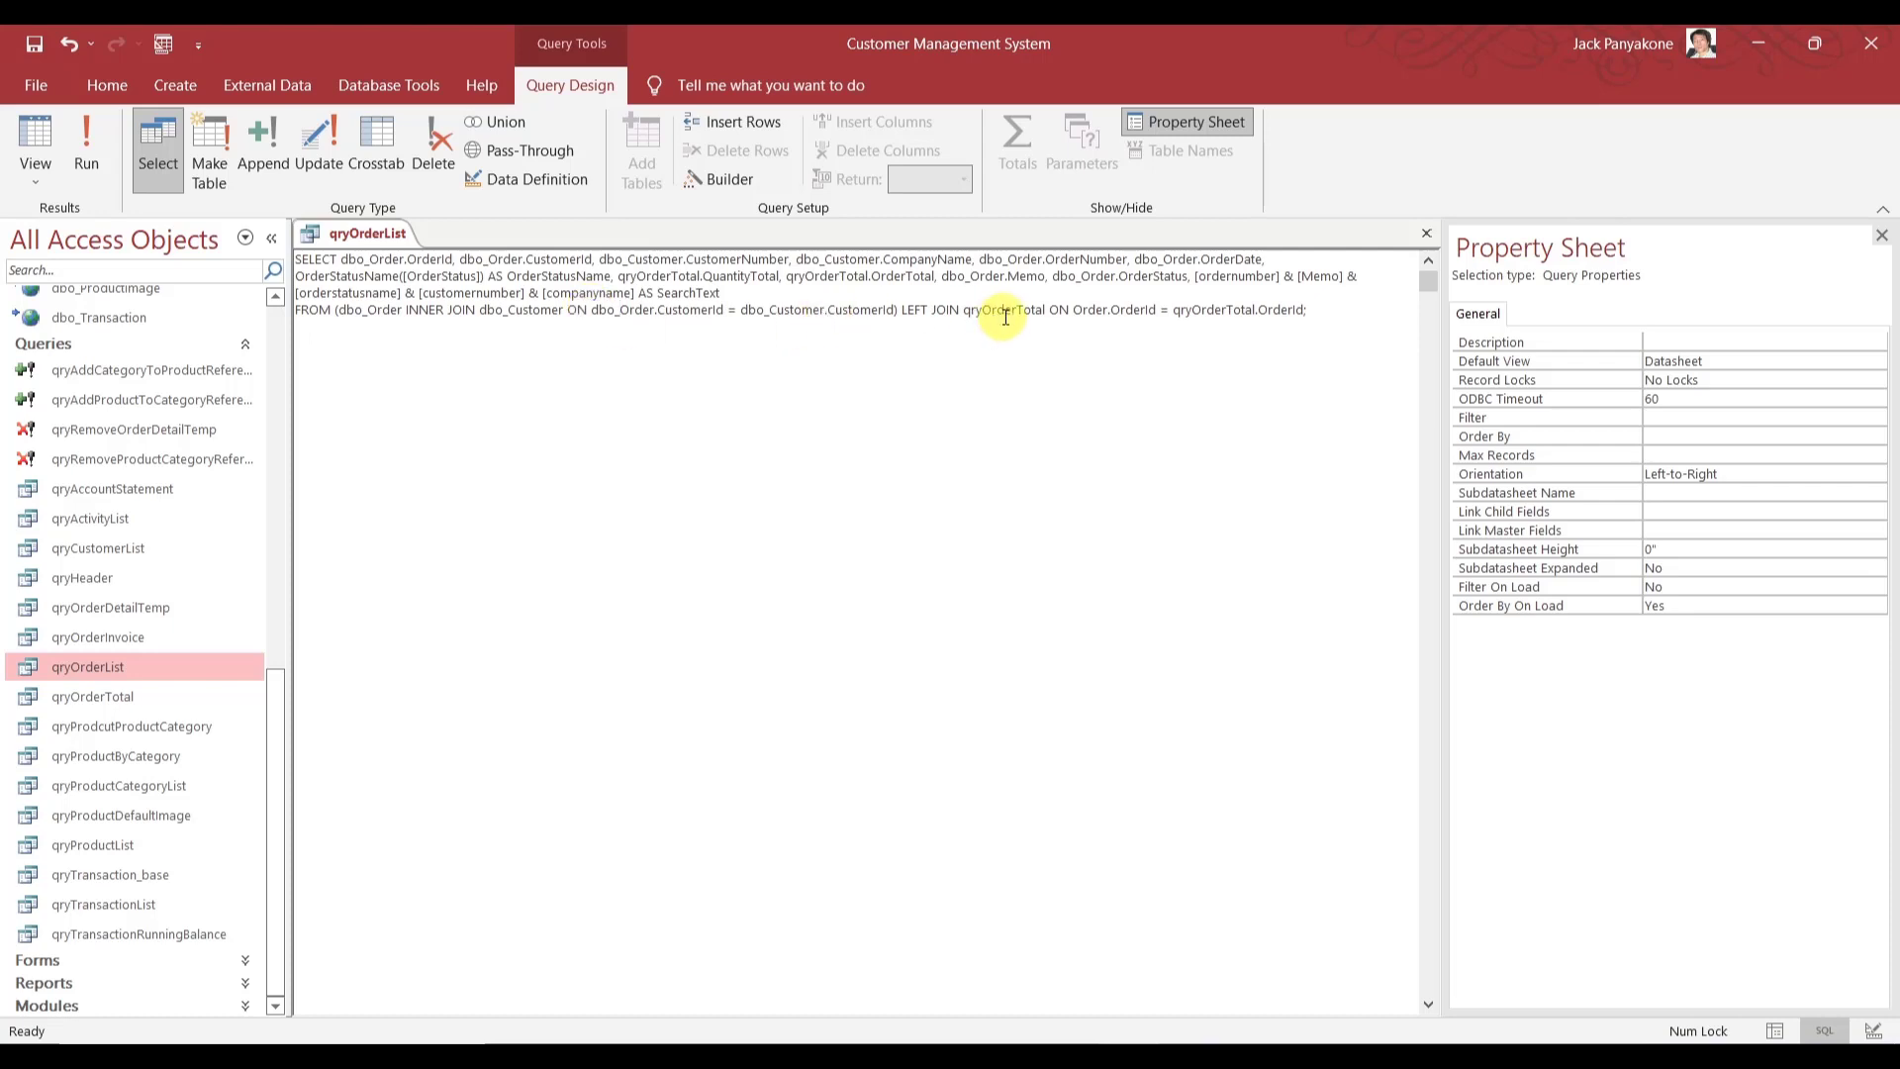
double_click(1076, 310)
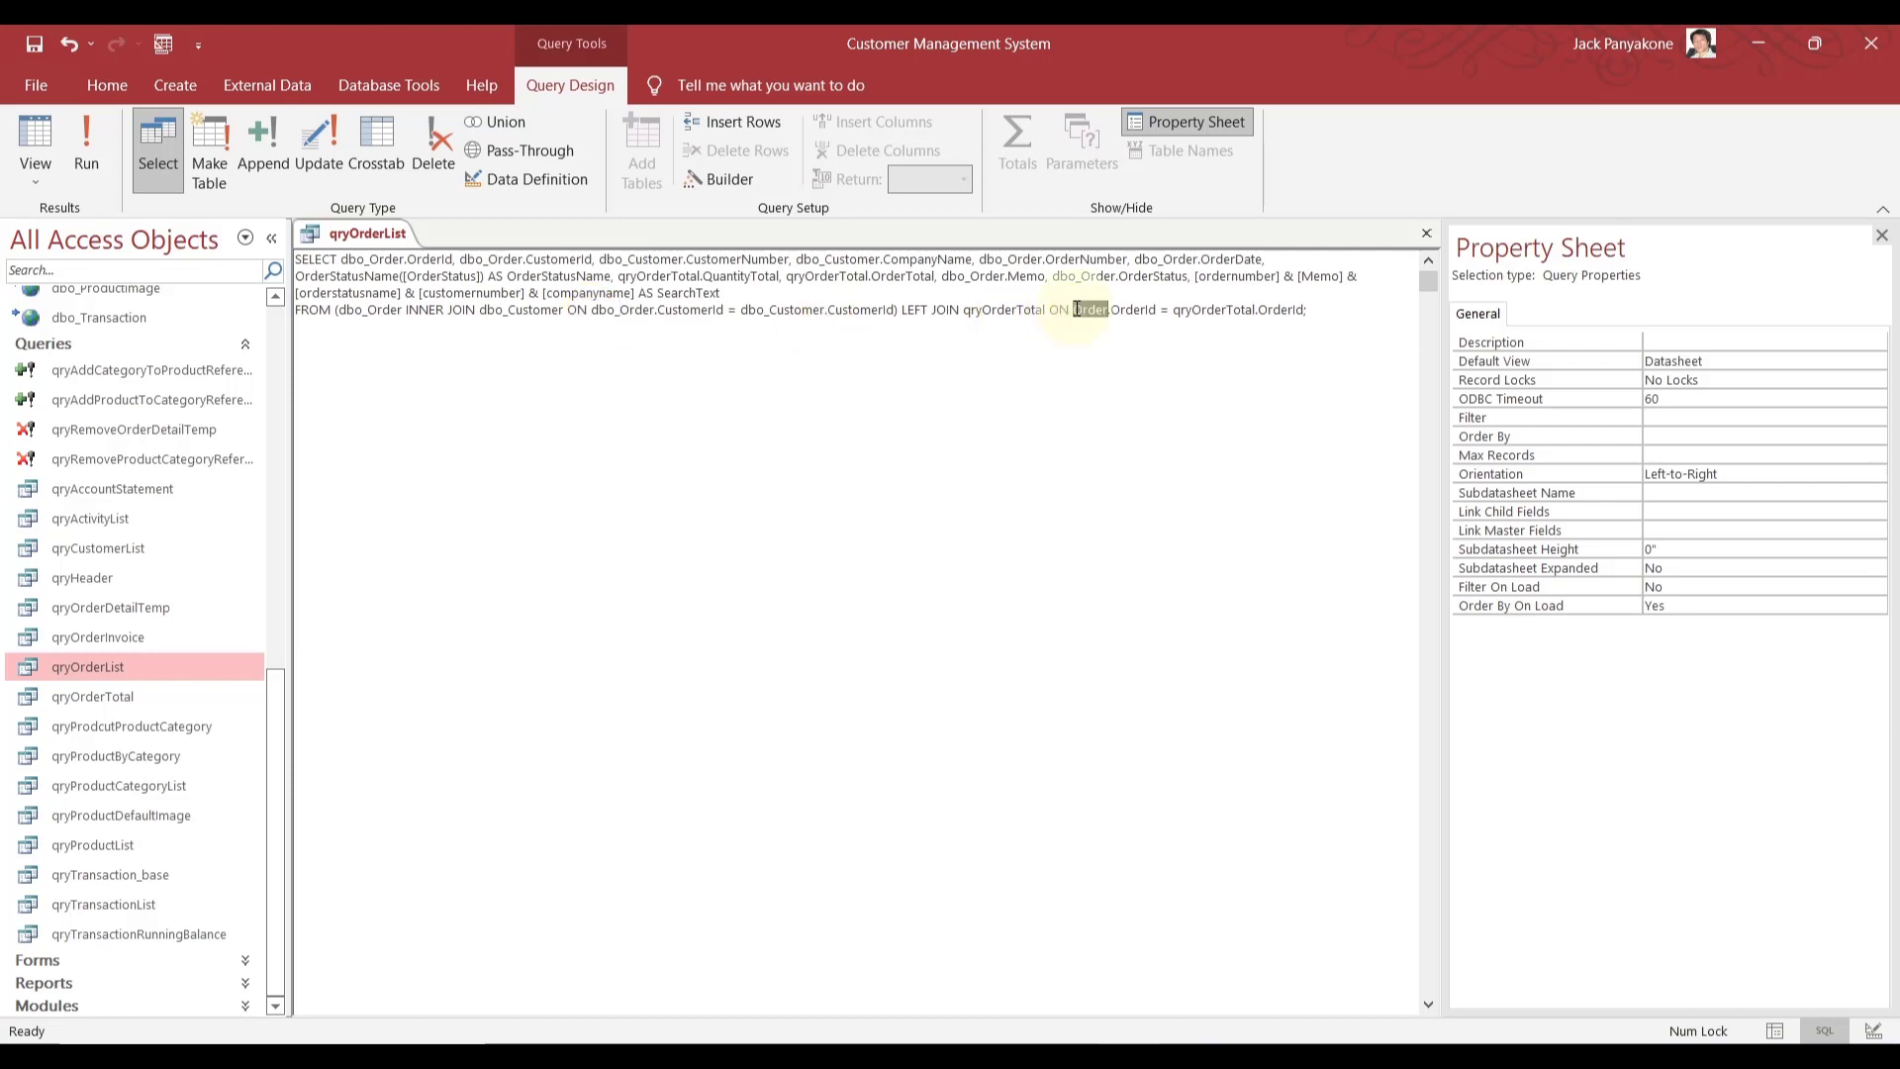
key("Left")
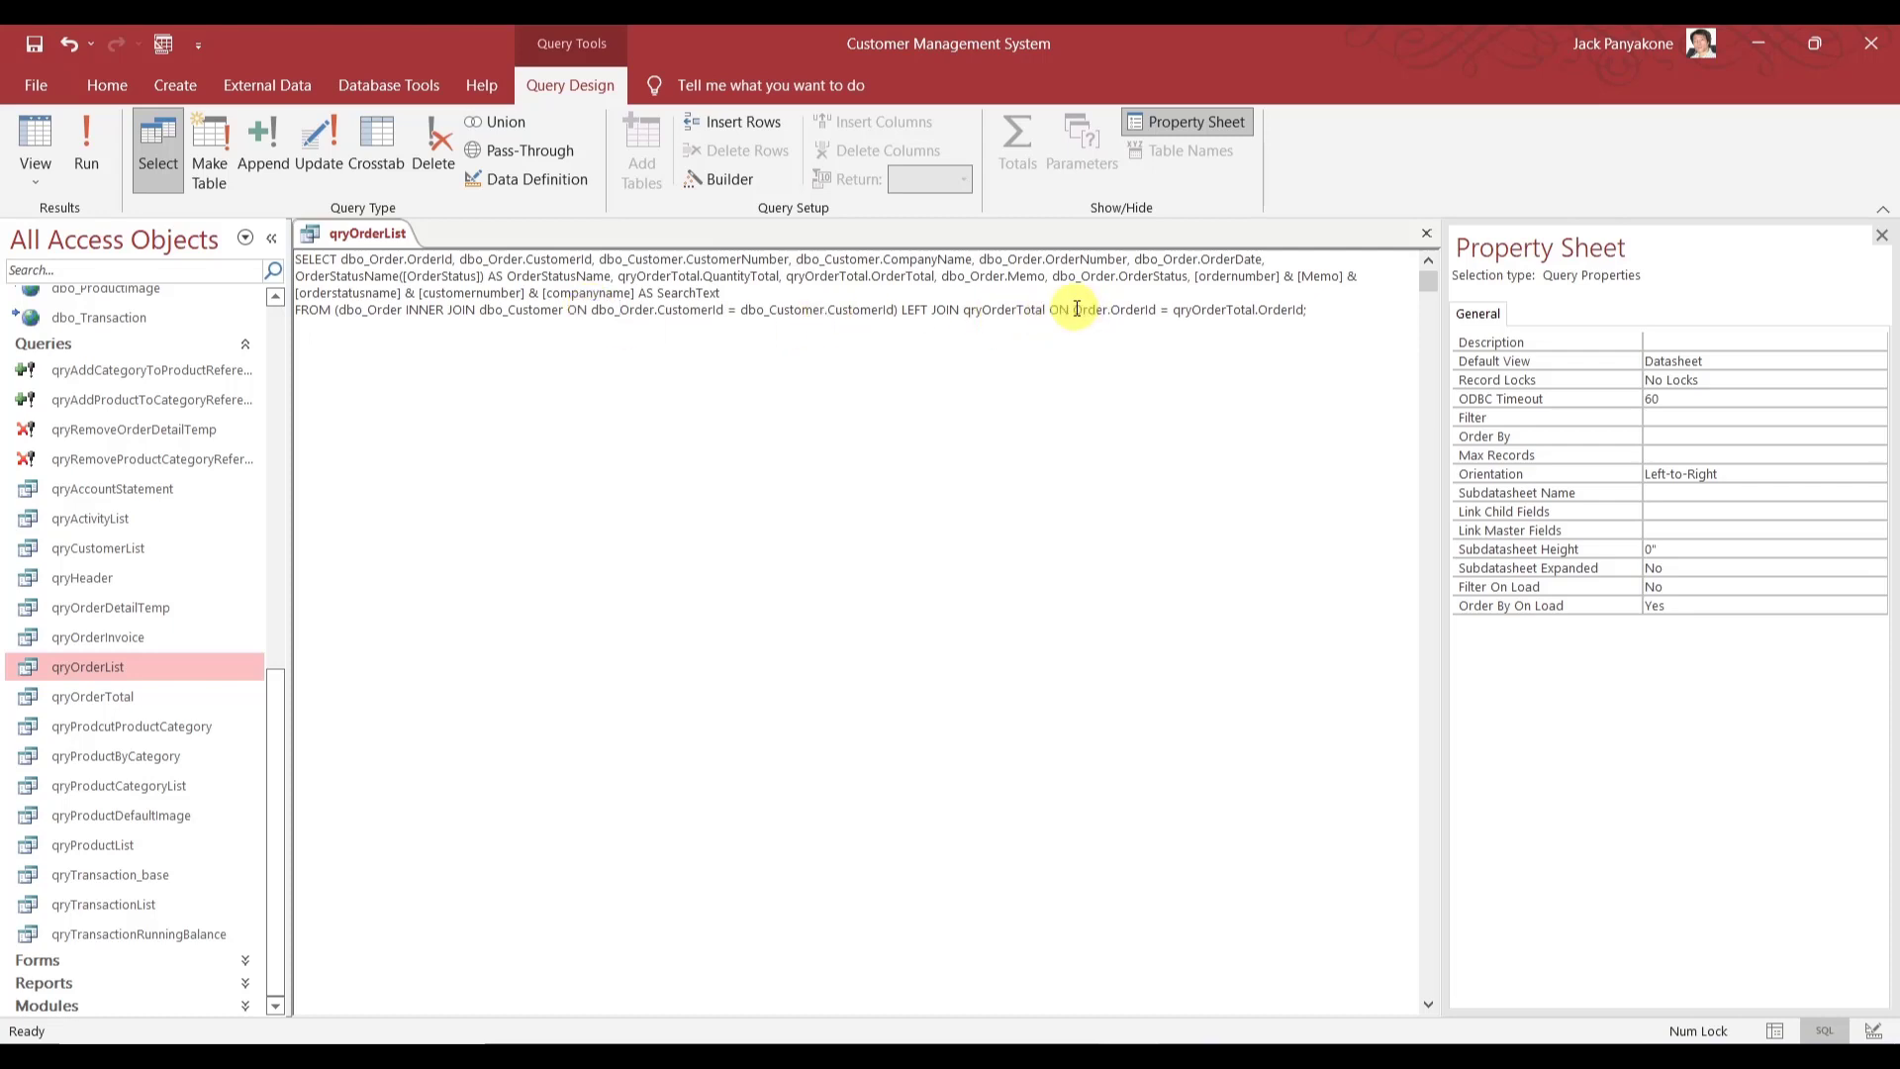
type("dbo_")
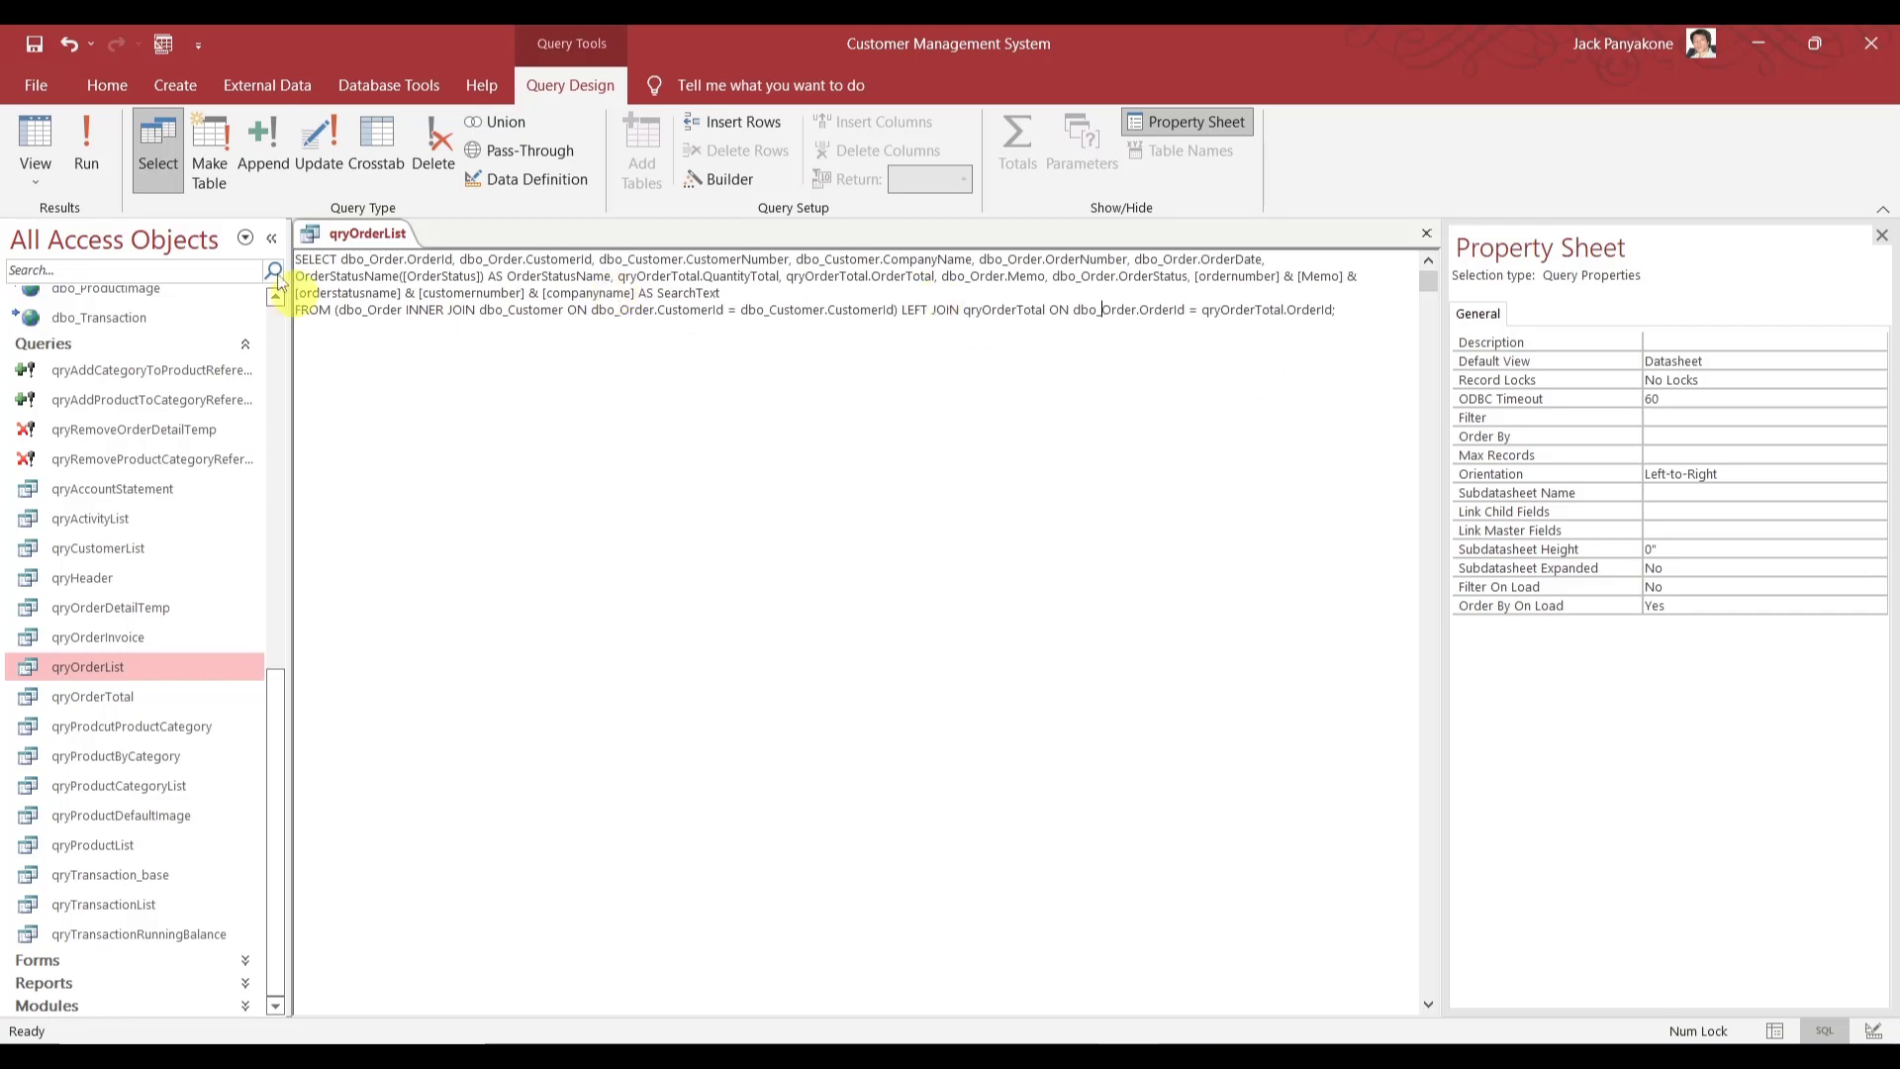
- Run the qryOrderList query, then save and close it
left_click(97, 146)
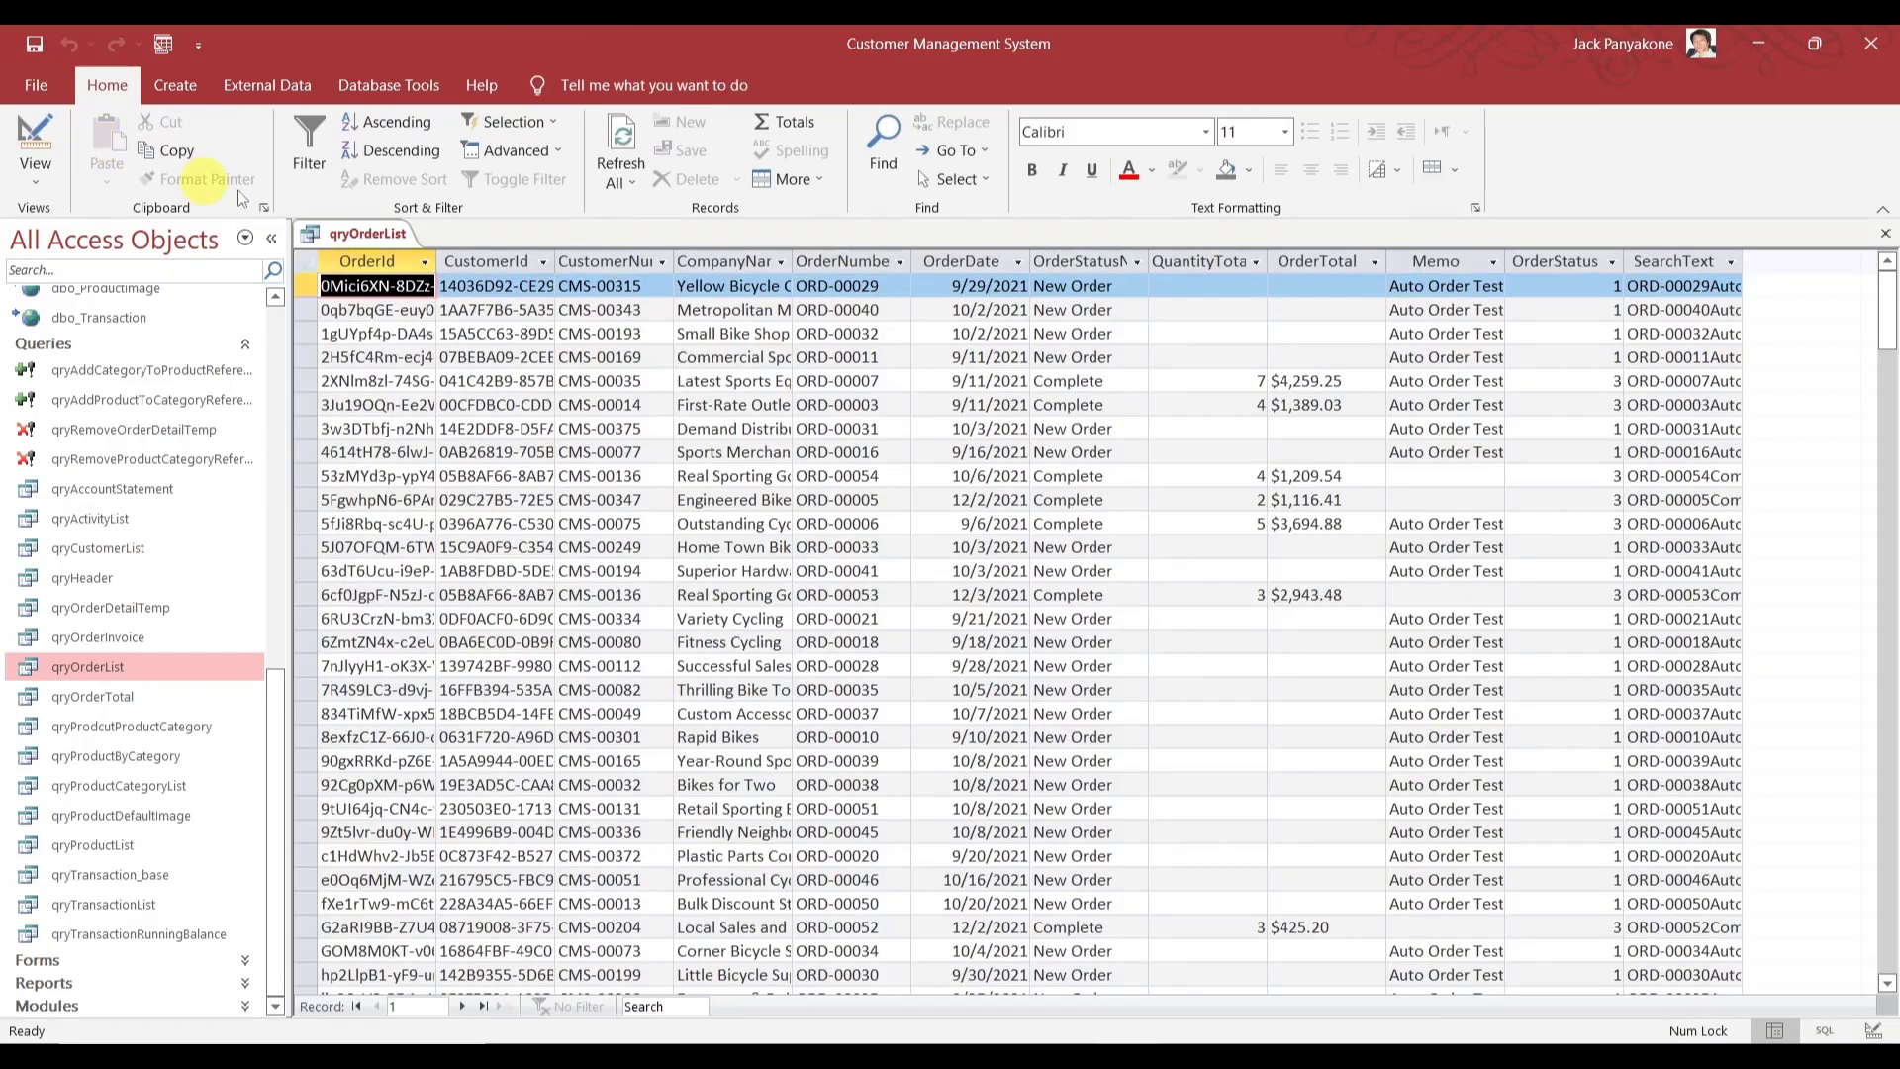
right_click(365, 234)
left_click(395, 246)
right_click(382, 234)
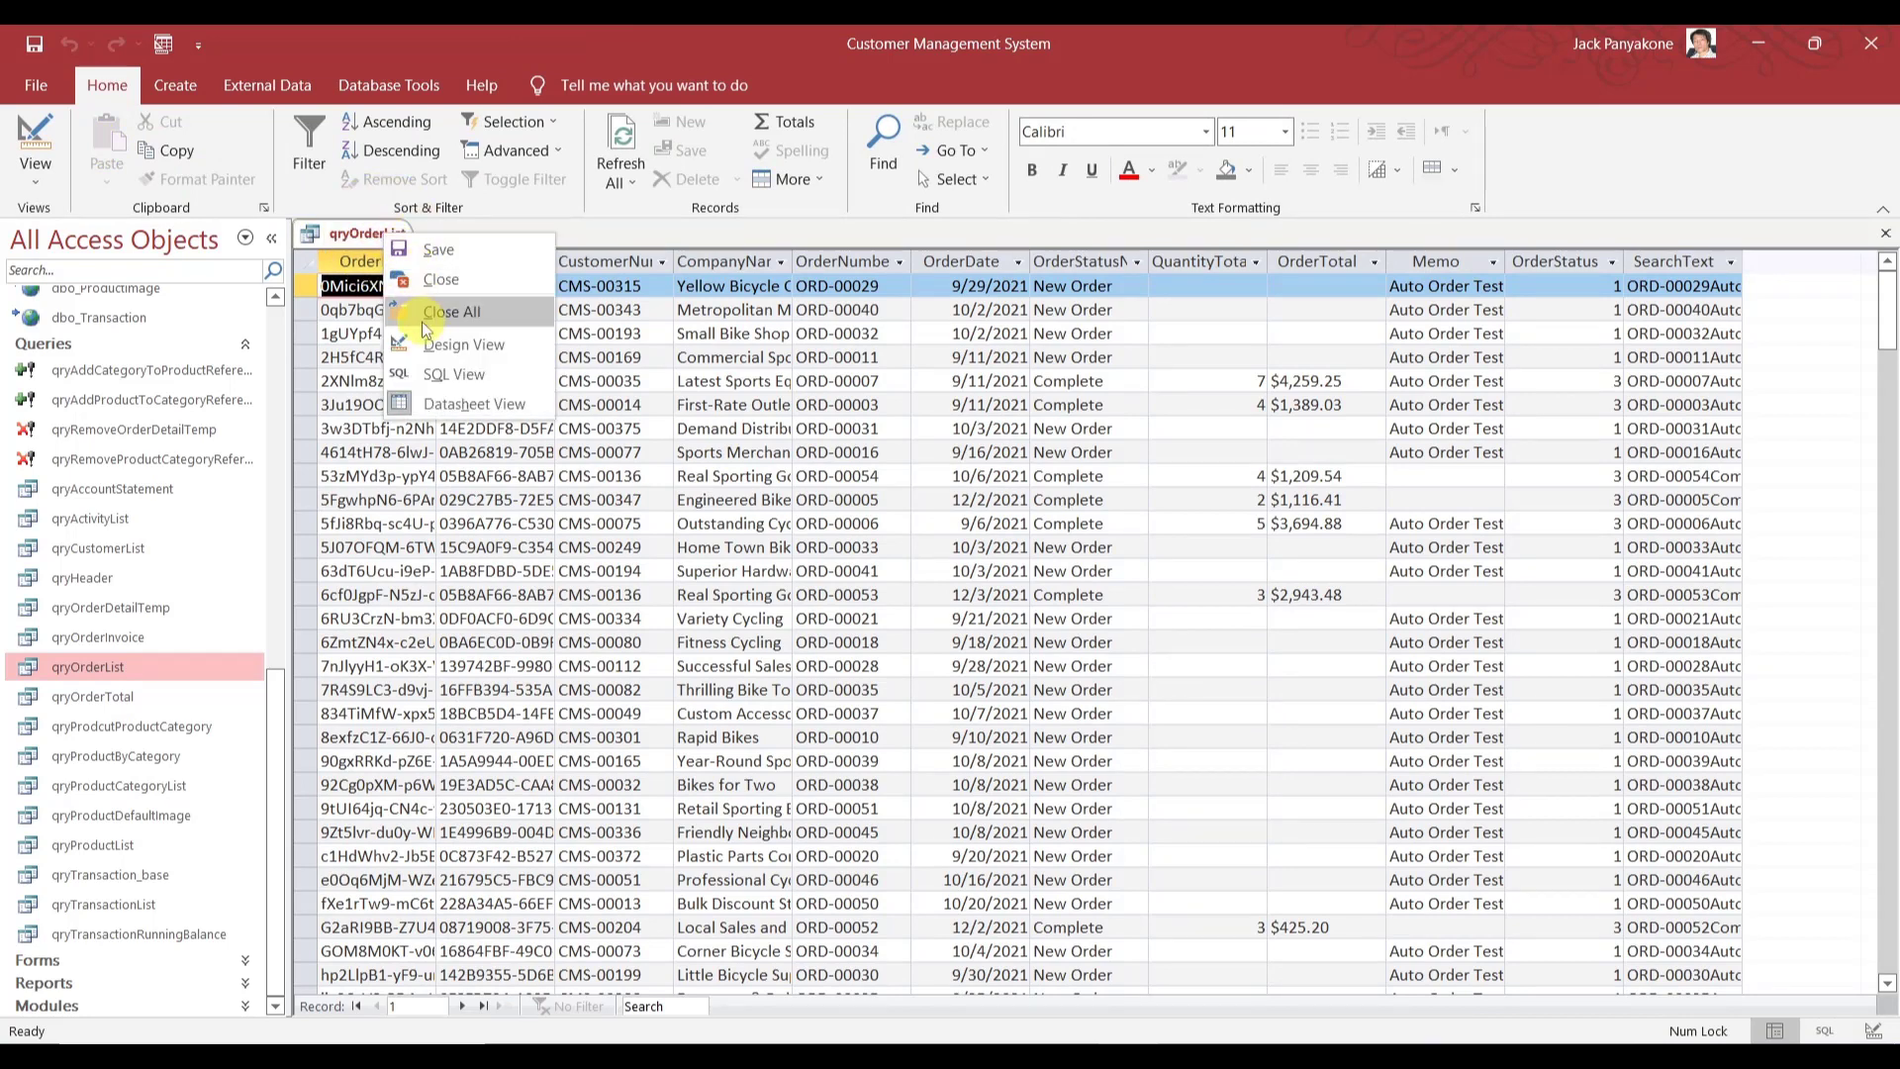
left_click(429, 279)
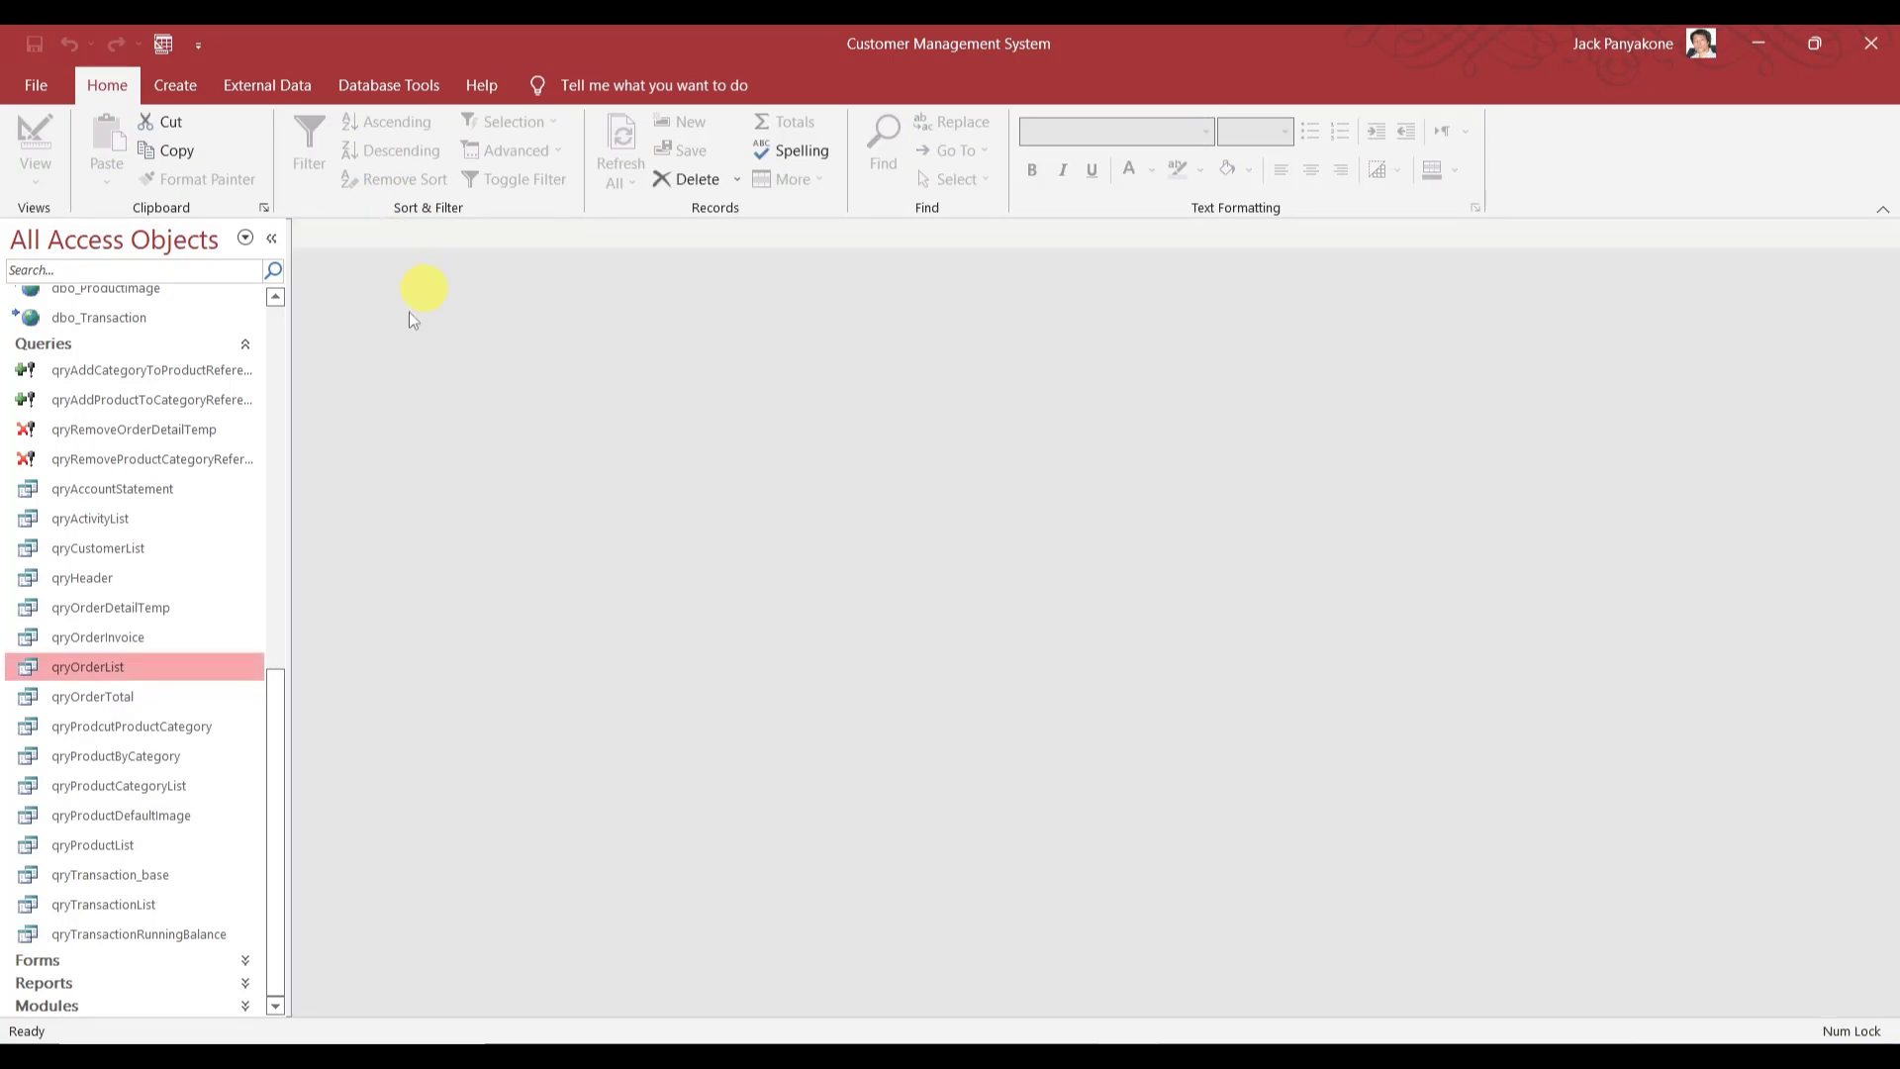
- Open the qryOrderInvoice query in design and show its SQL statement
left_click(136, 641)
right_click(136, 642)
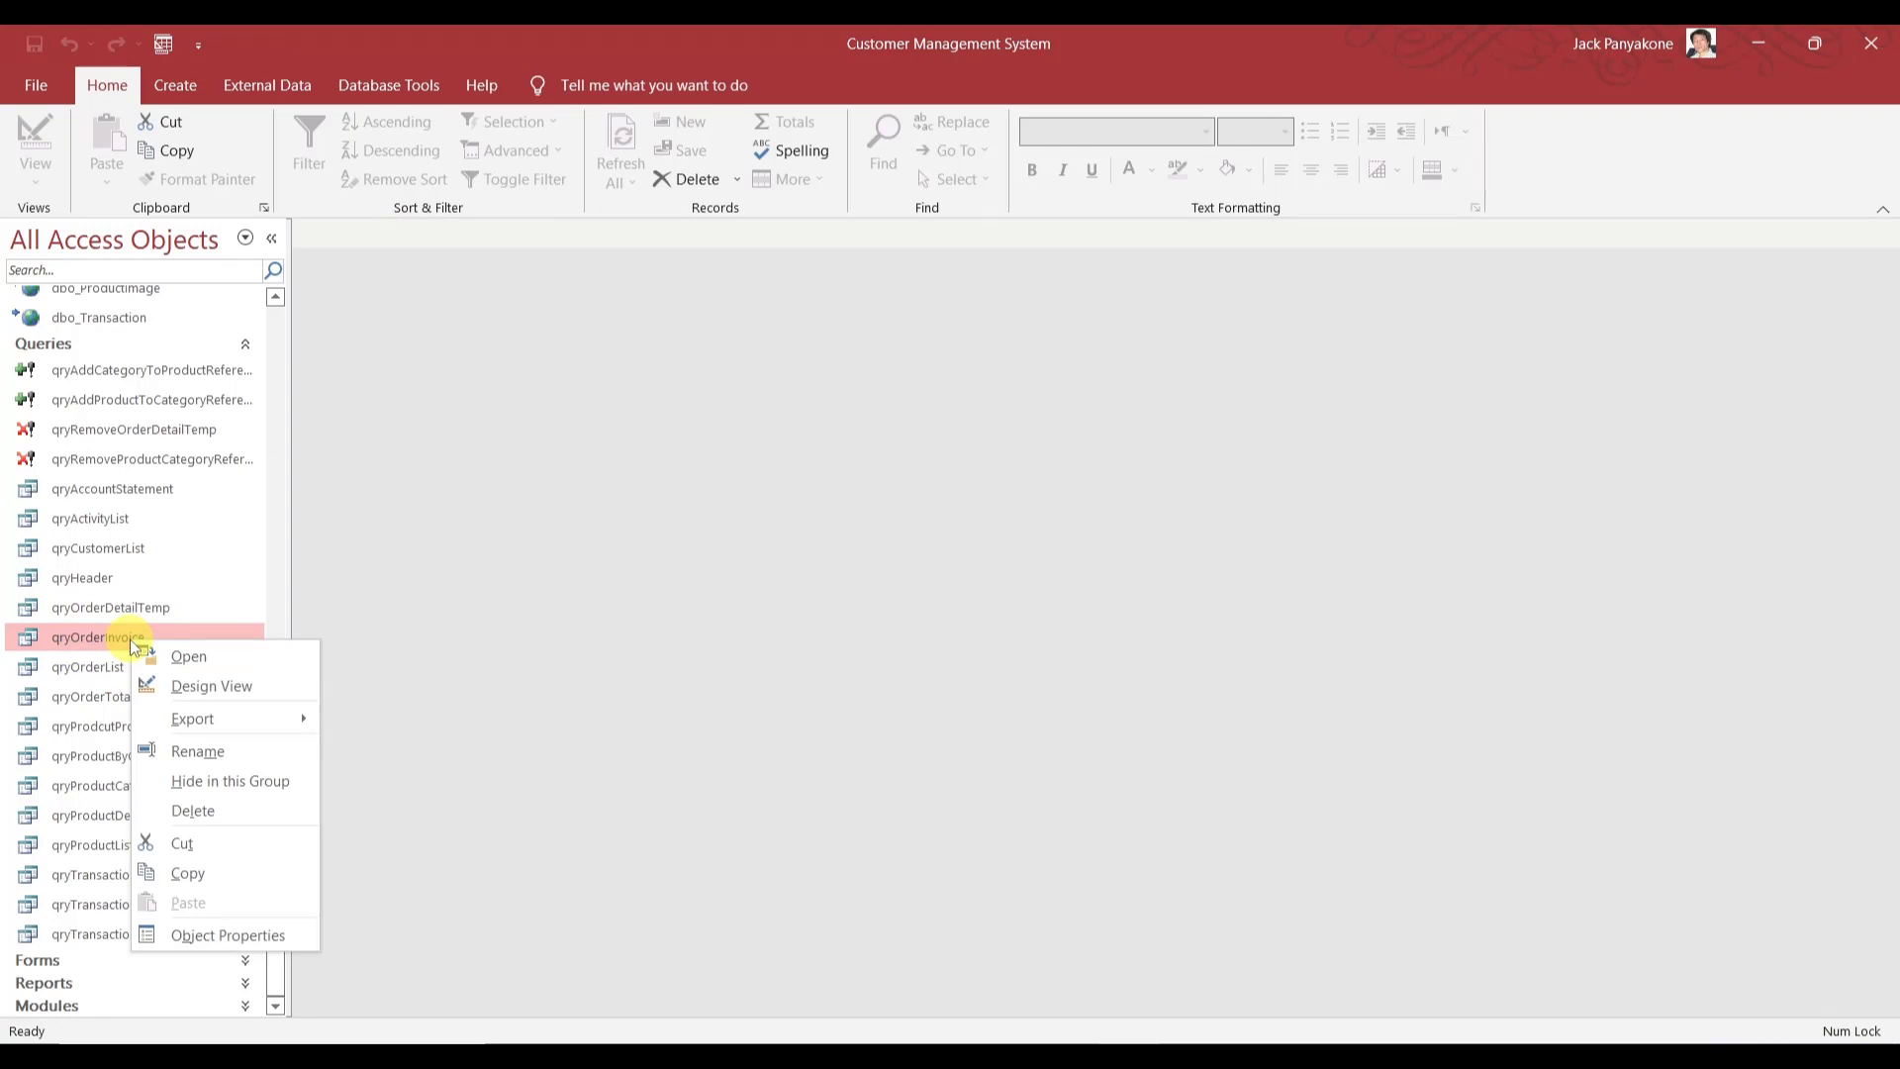
left_click(201, 684)
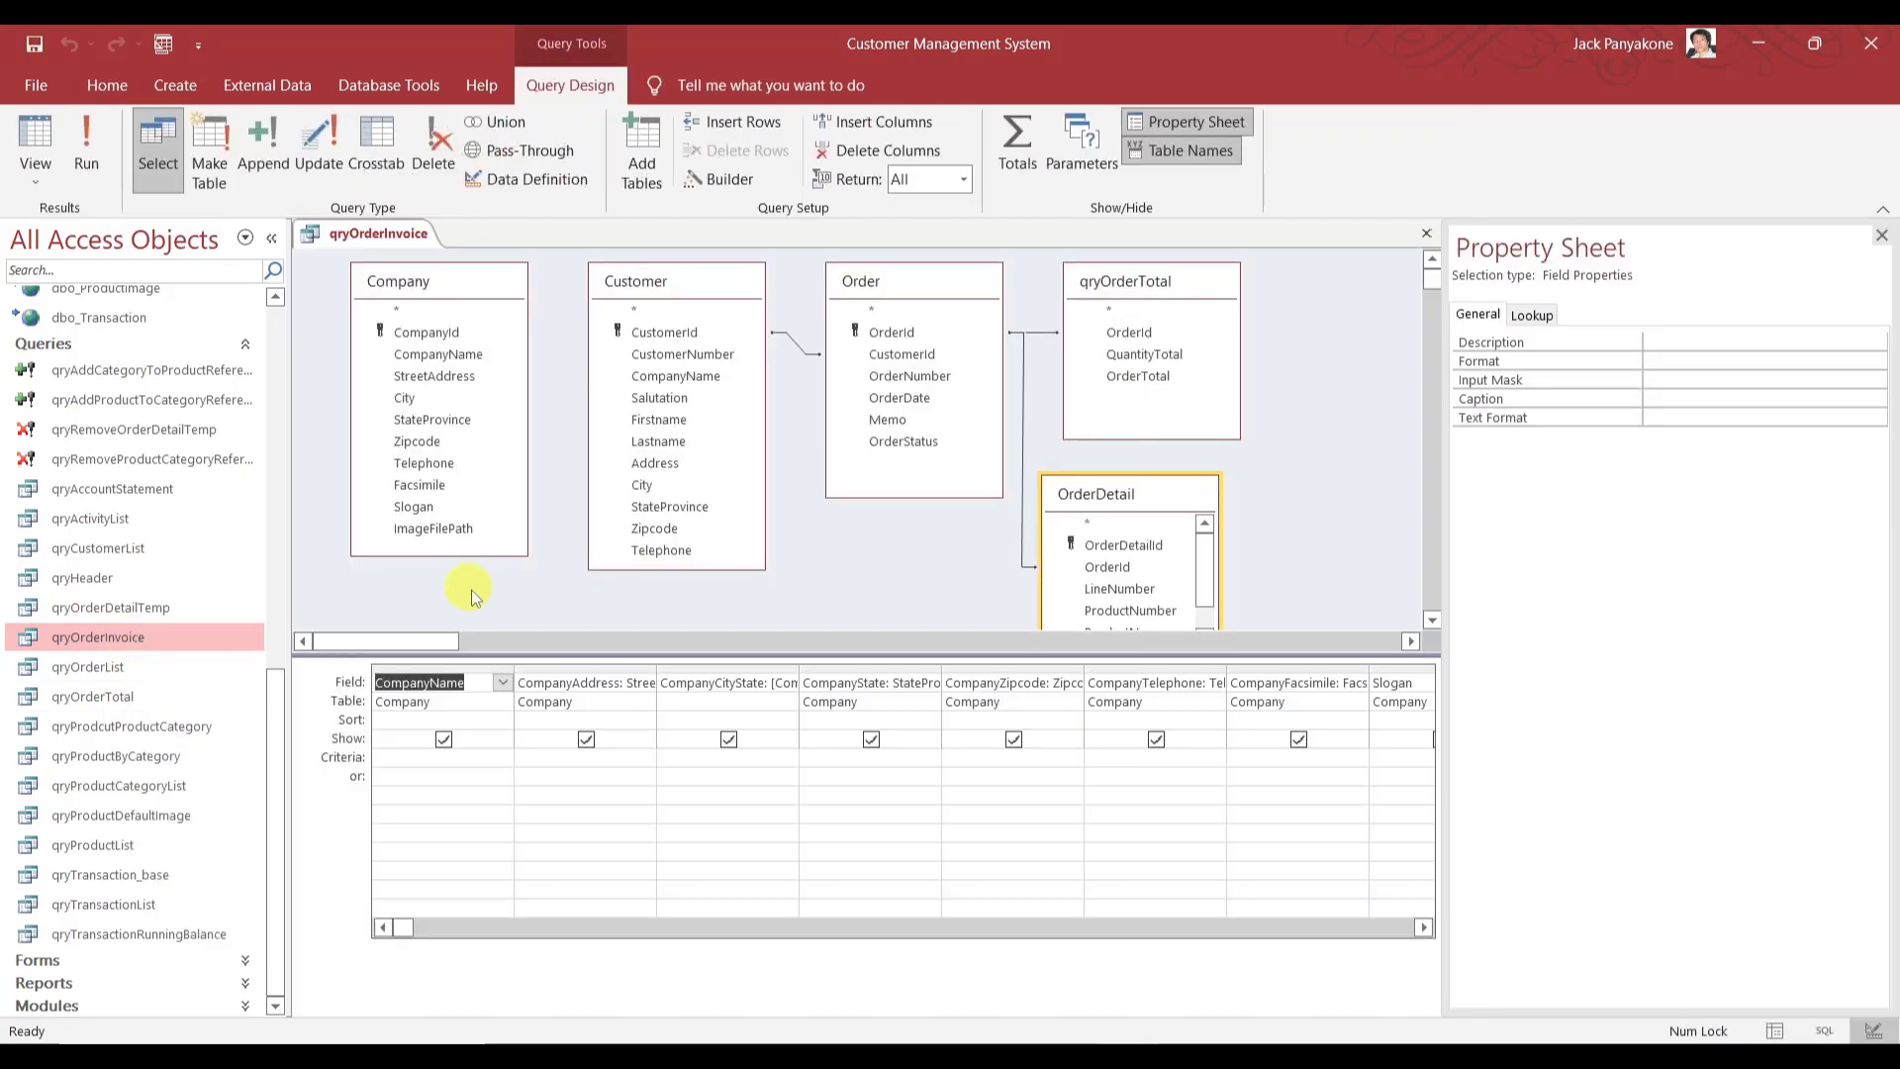
right_click(563, 391)
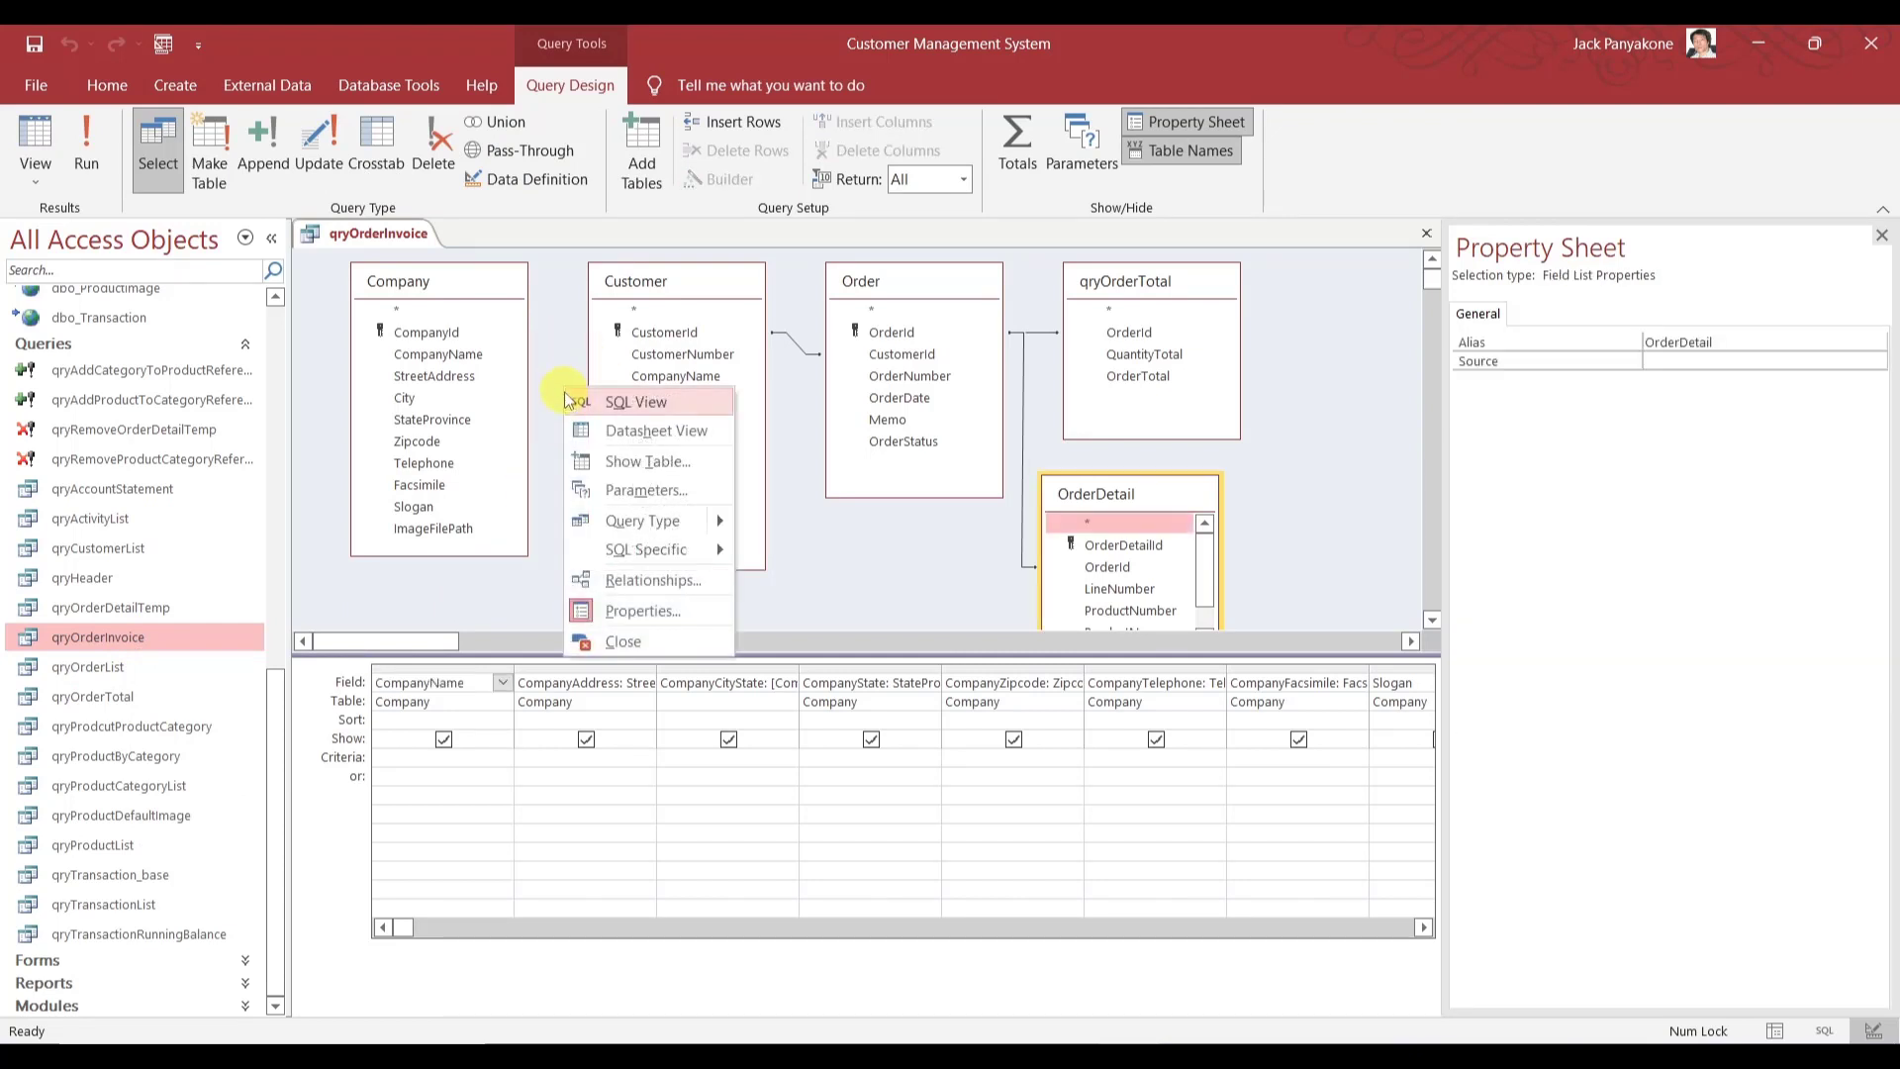
left_click(566, 400)
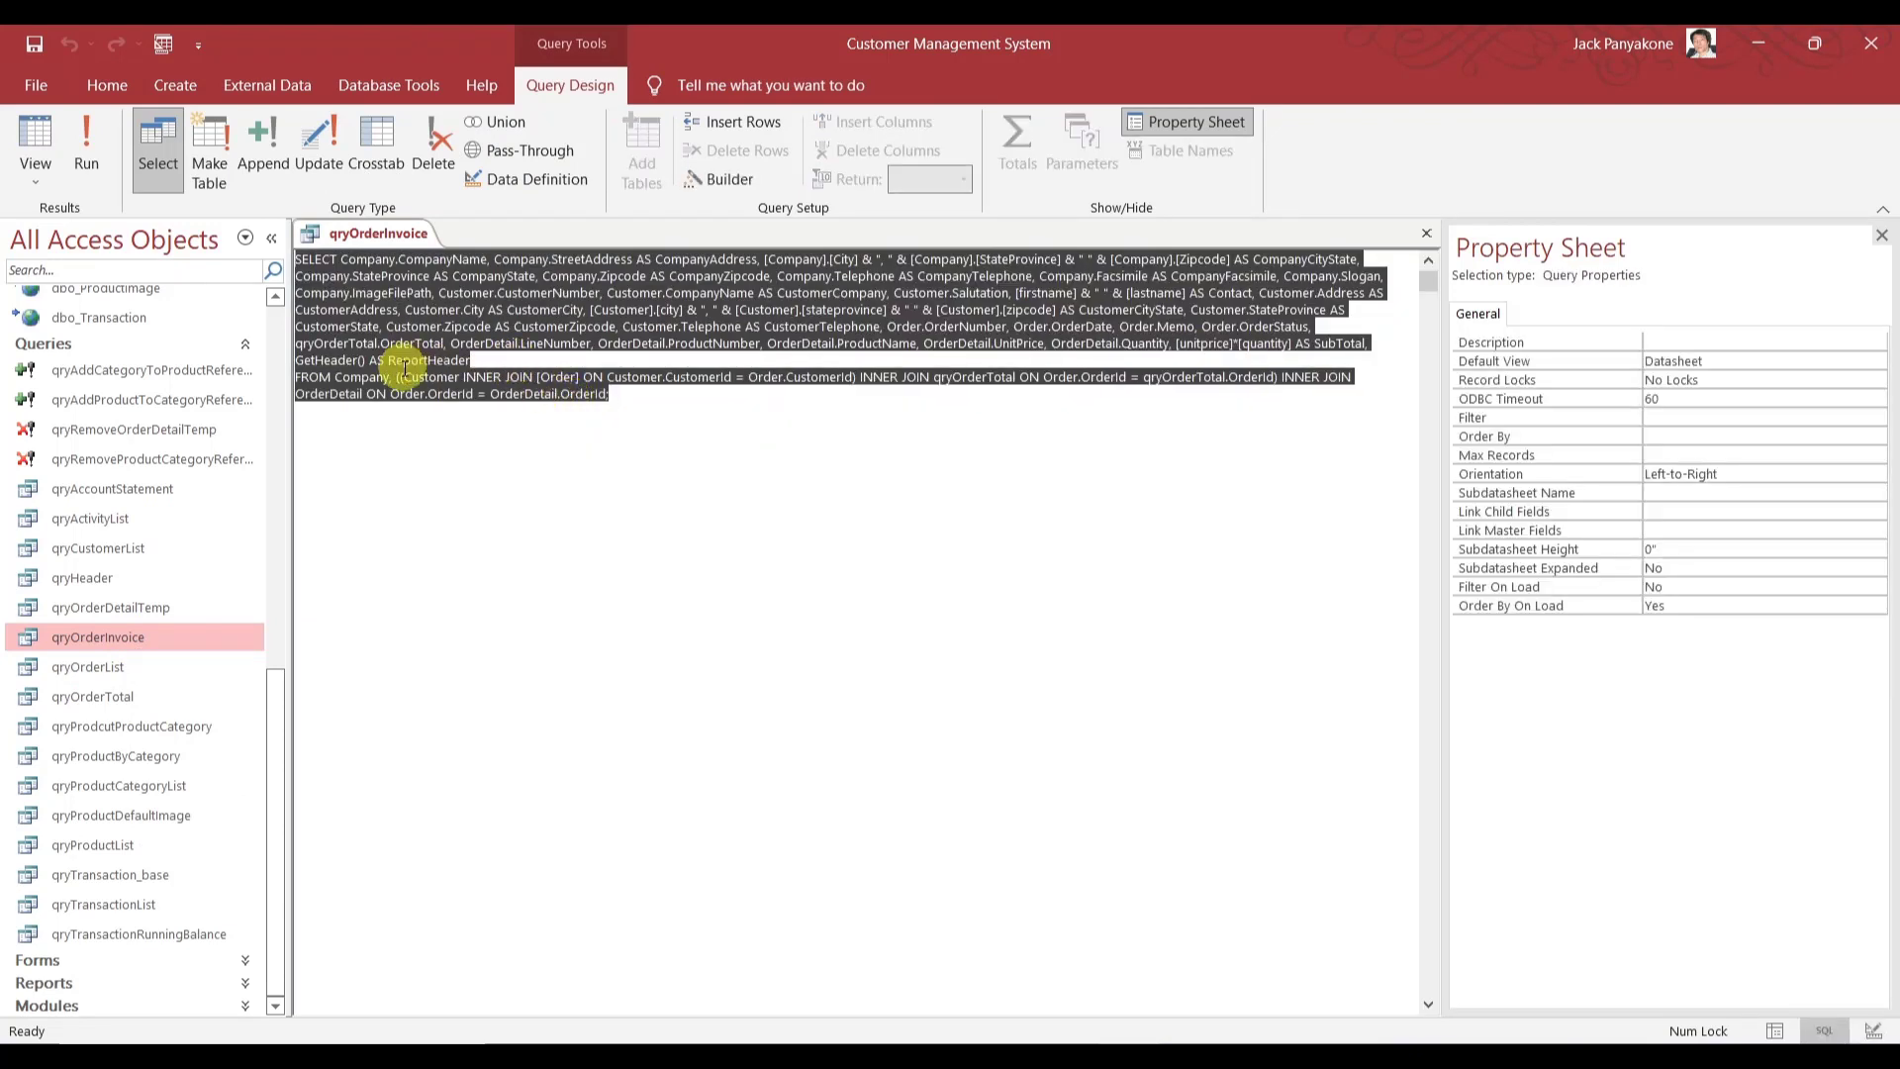
- Prefix the Company table in the FROM clause with dbo_ and copy the name dbo_Company
left_click(339, 377)
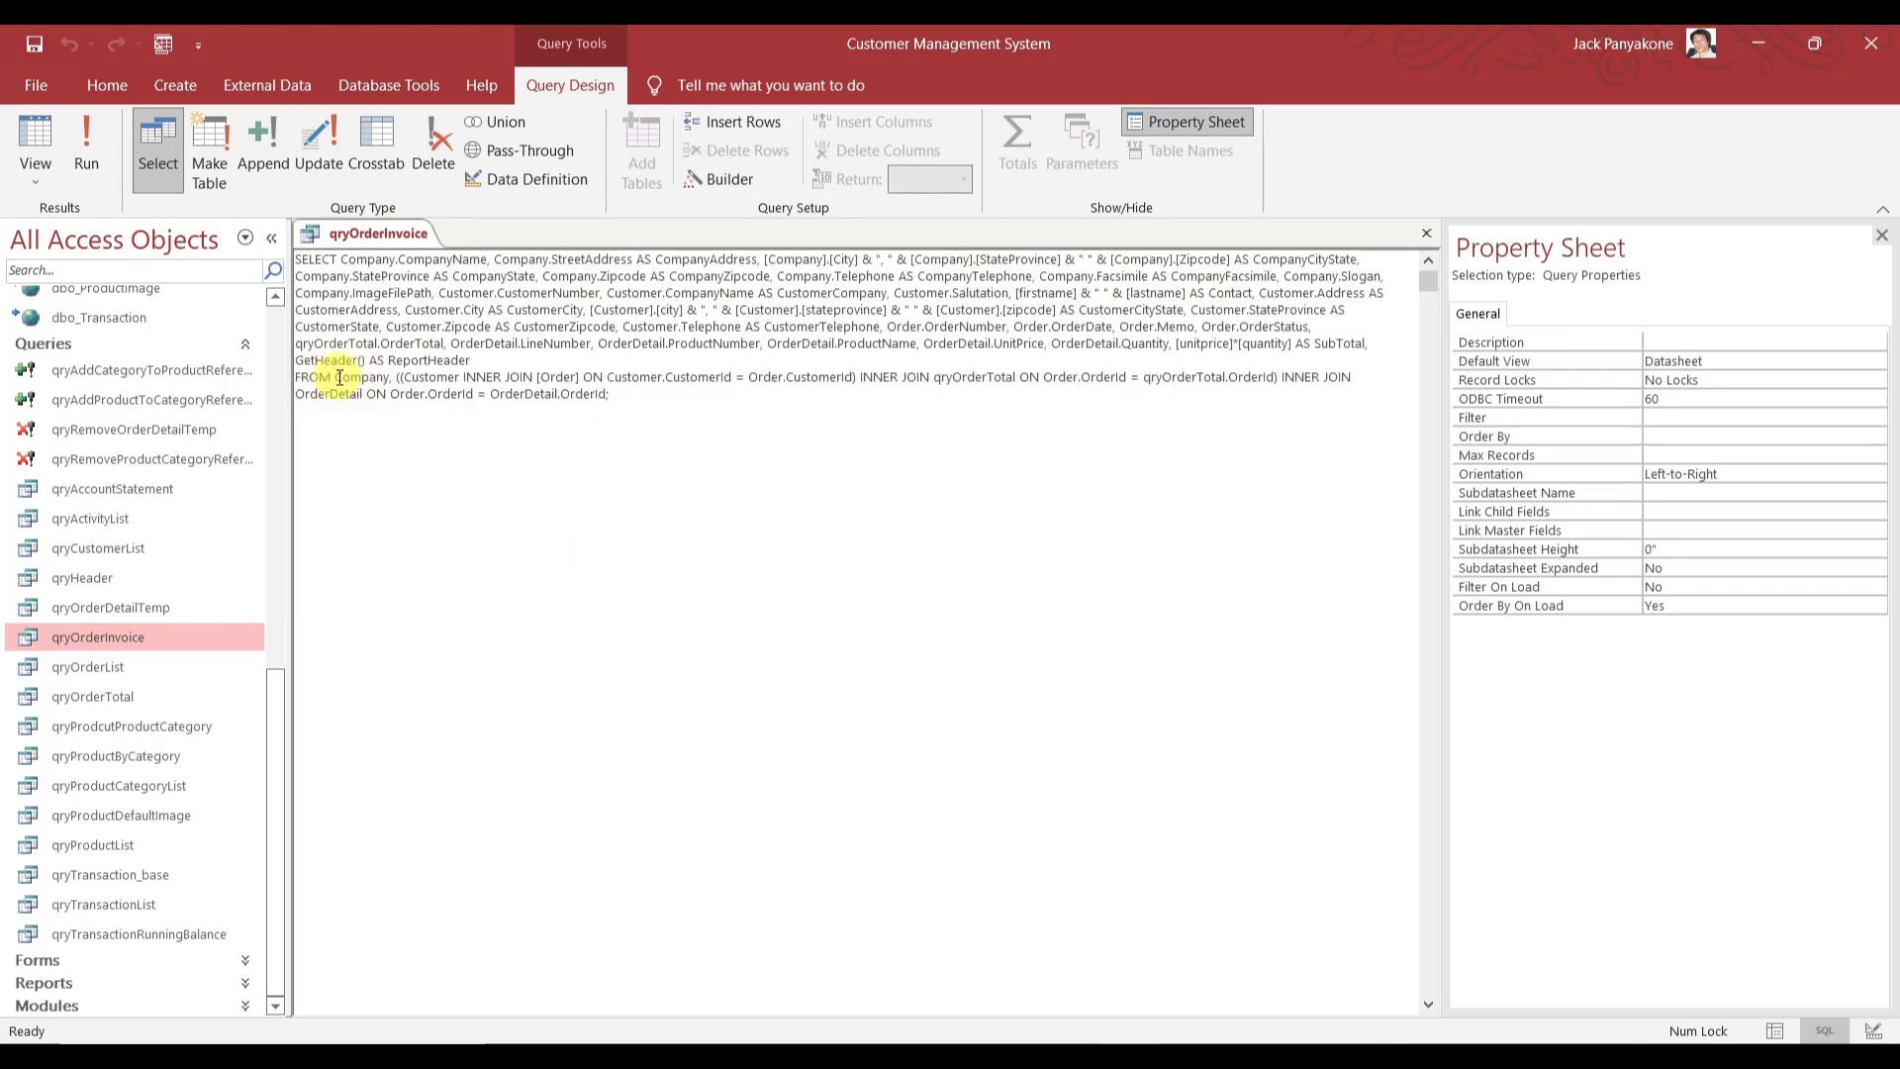
type("dbo.")
type("_")
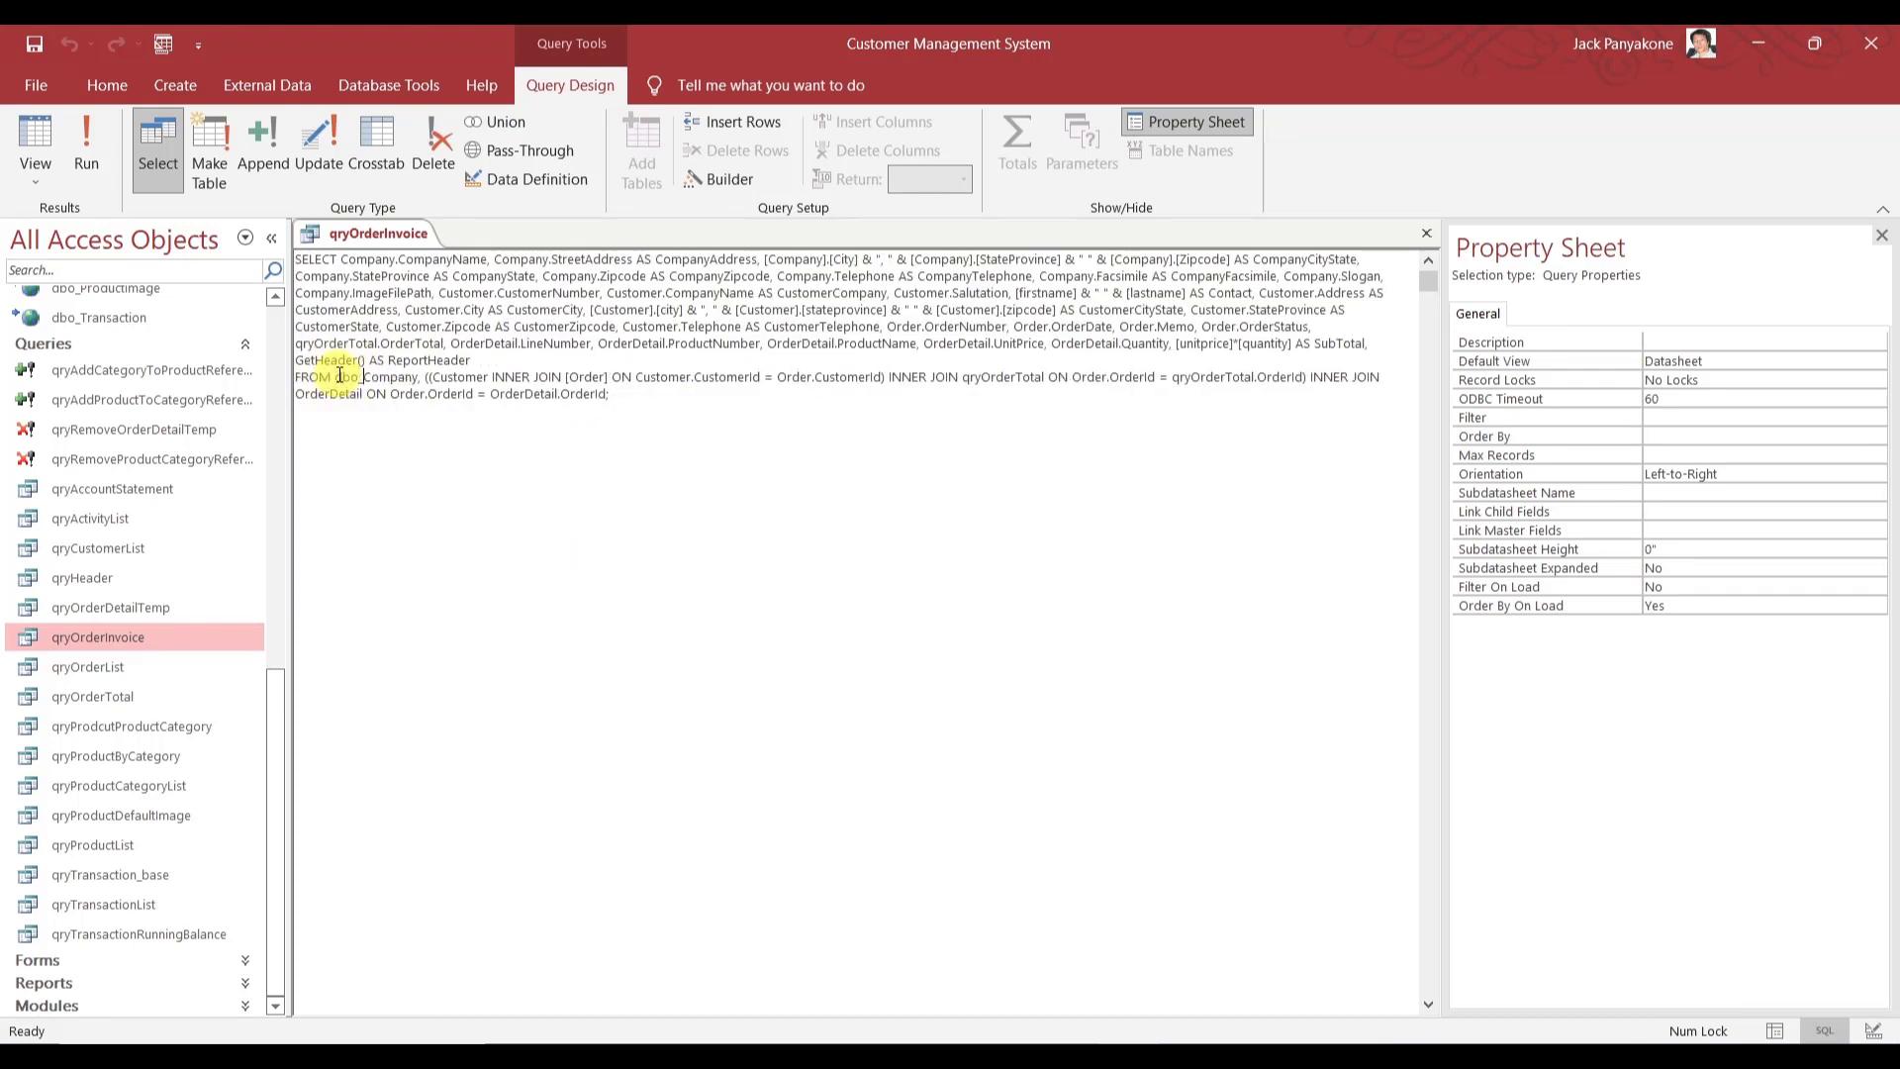
left_click_drag(335, 376, 418, 377)
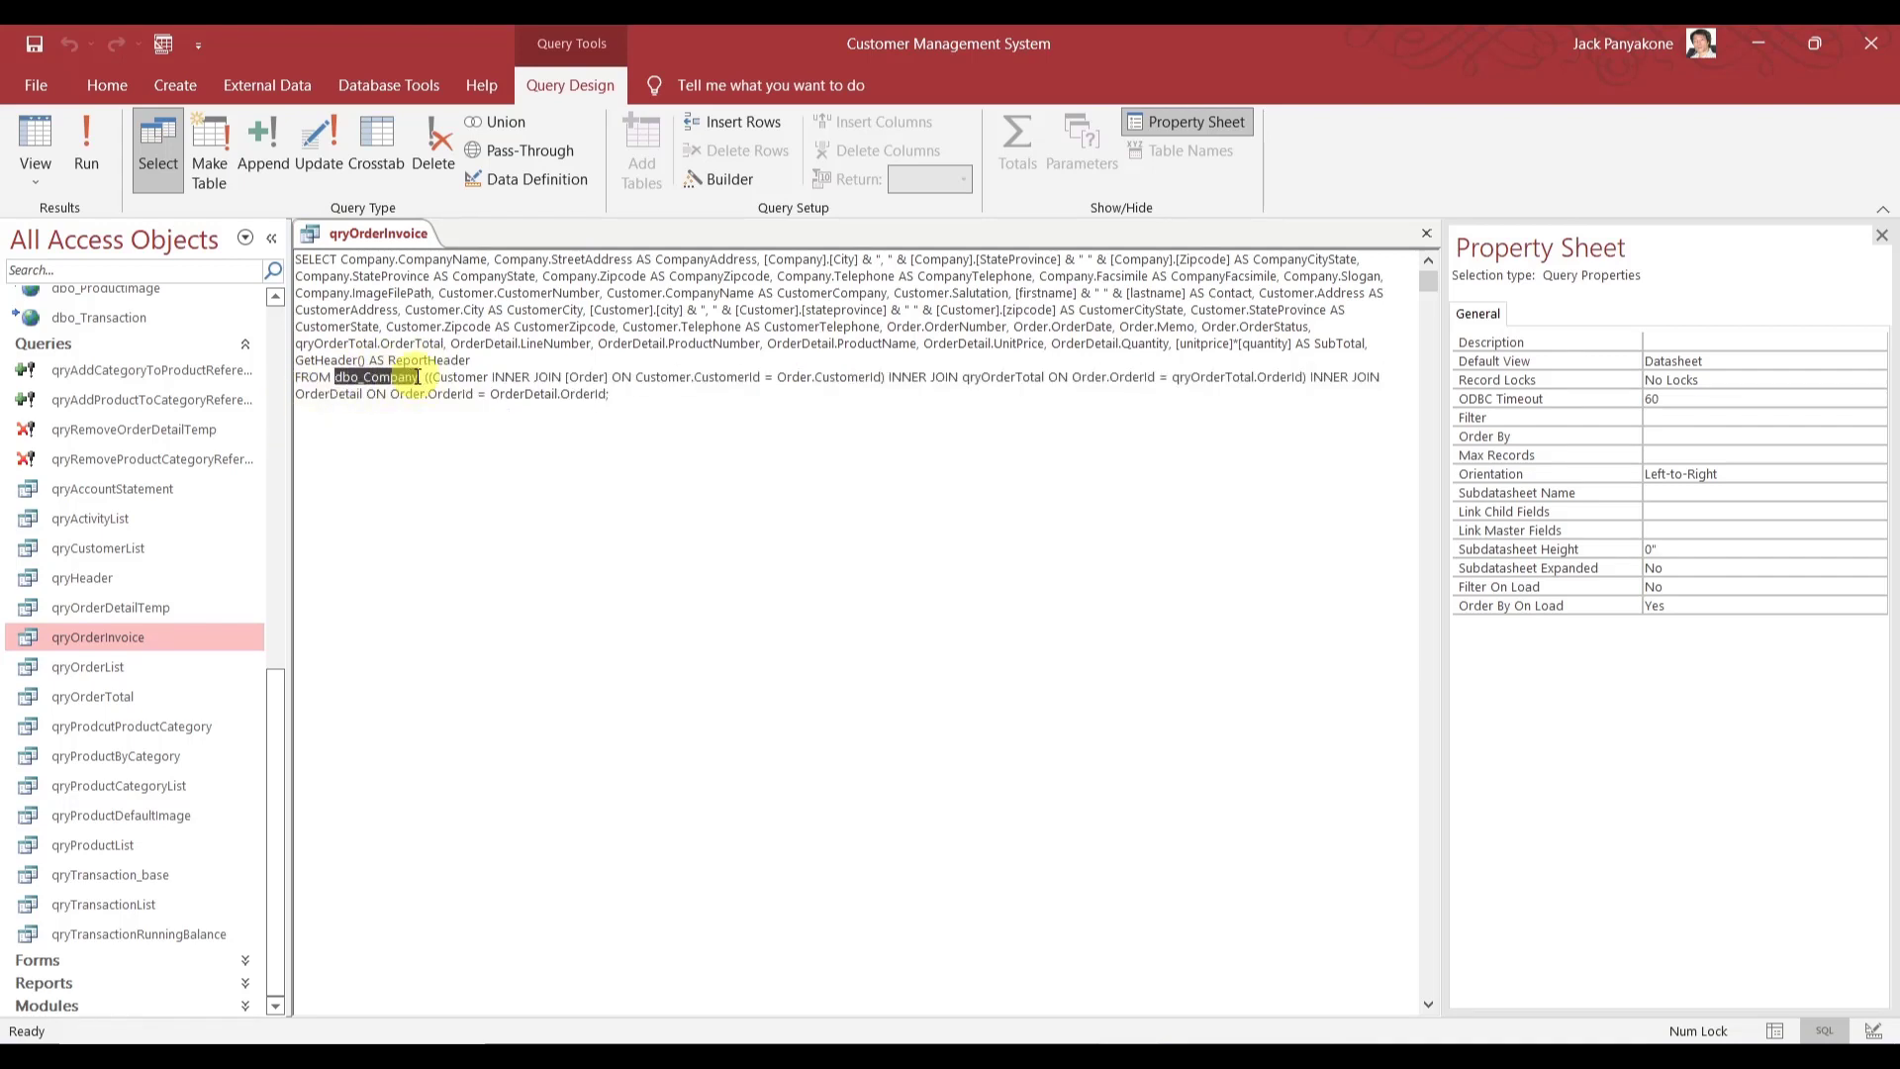
key("ctrl+c")
- Replace Company with dbo_Company for CompanyName, StreetAddress and the City, StateProvince and Zipcode parts of the CompanyCityState expression
double_click(368, 259)
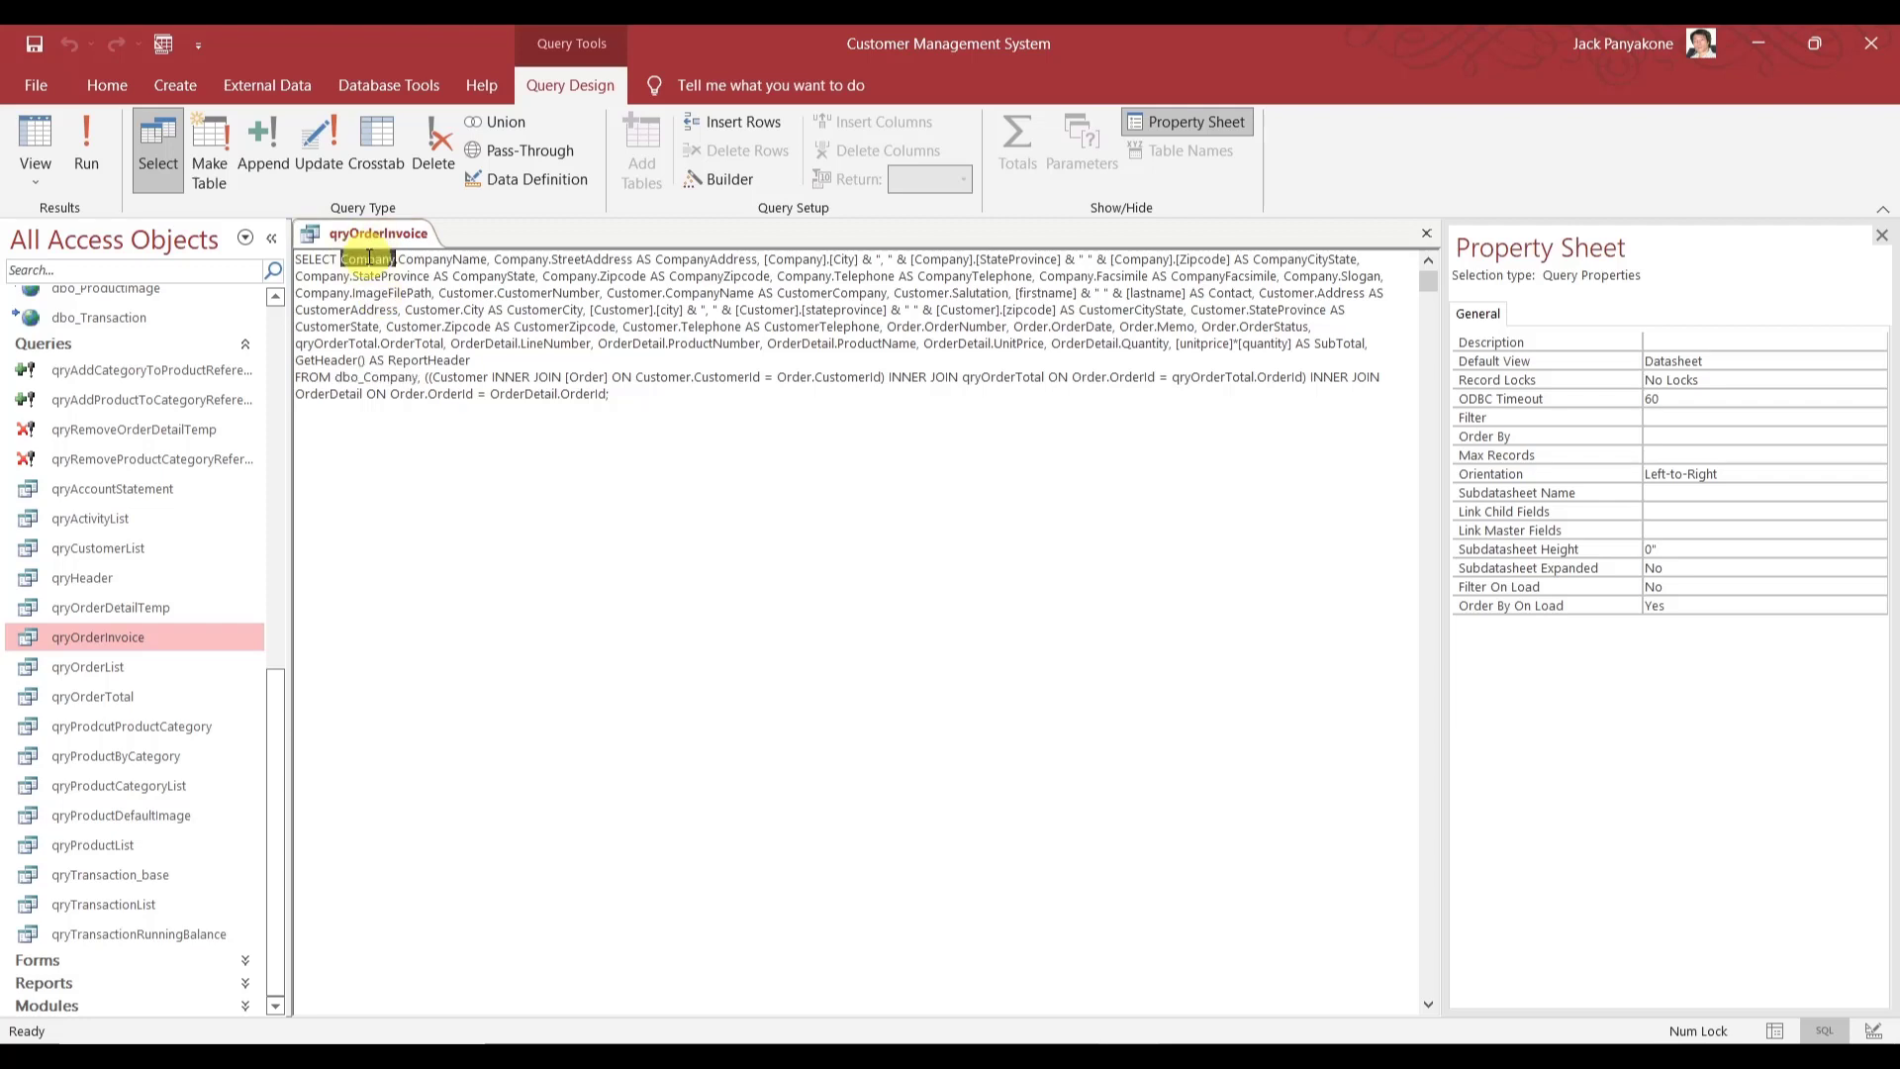
key("ctrl+v")
double_click(552, 259)
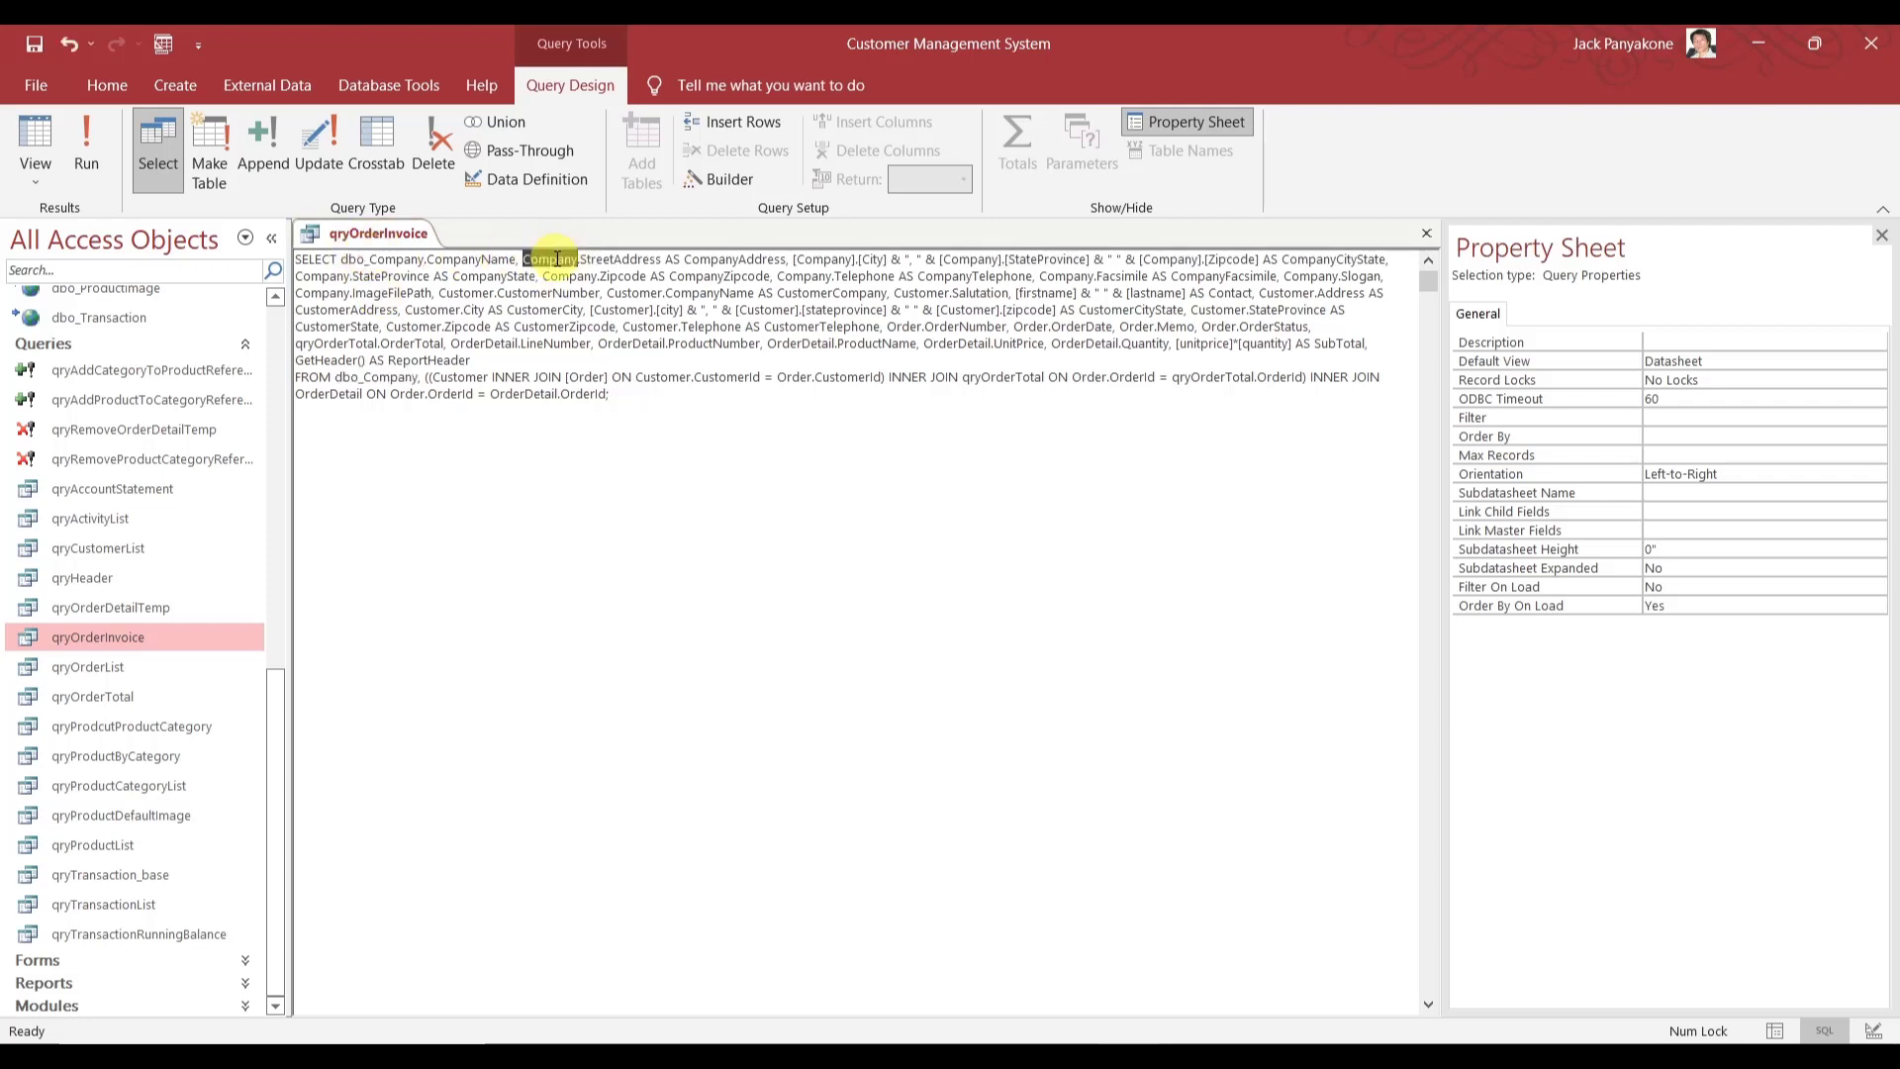
key("ctrl+v")
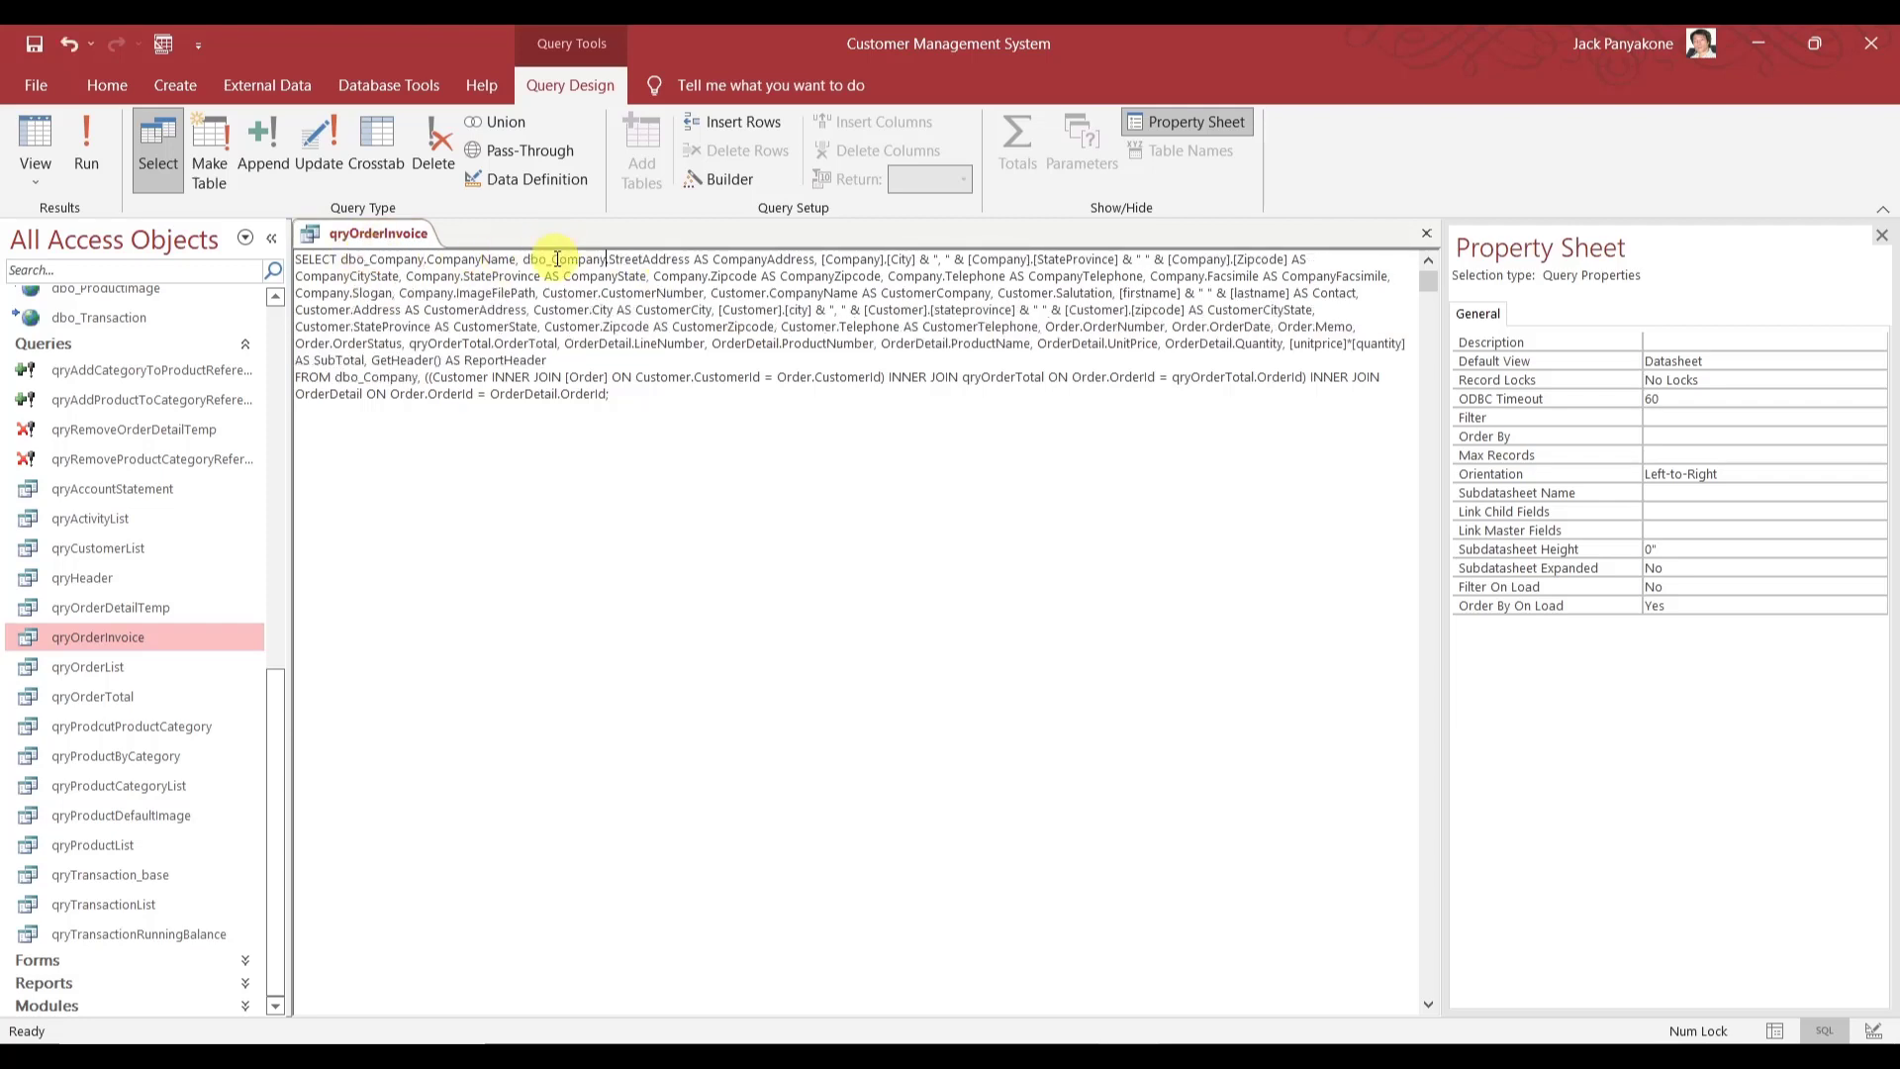
double_click(851, 259)
key("ctrl+v")
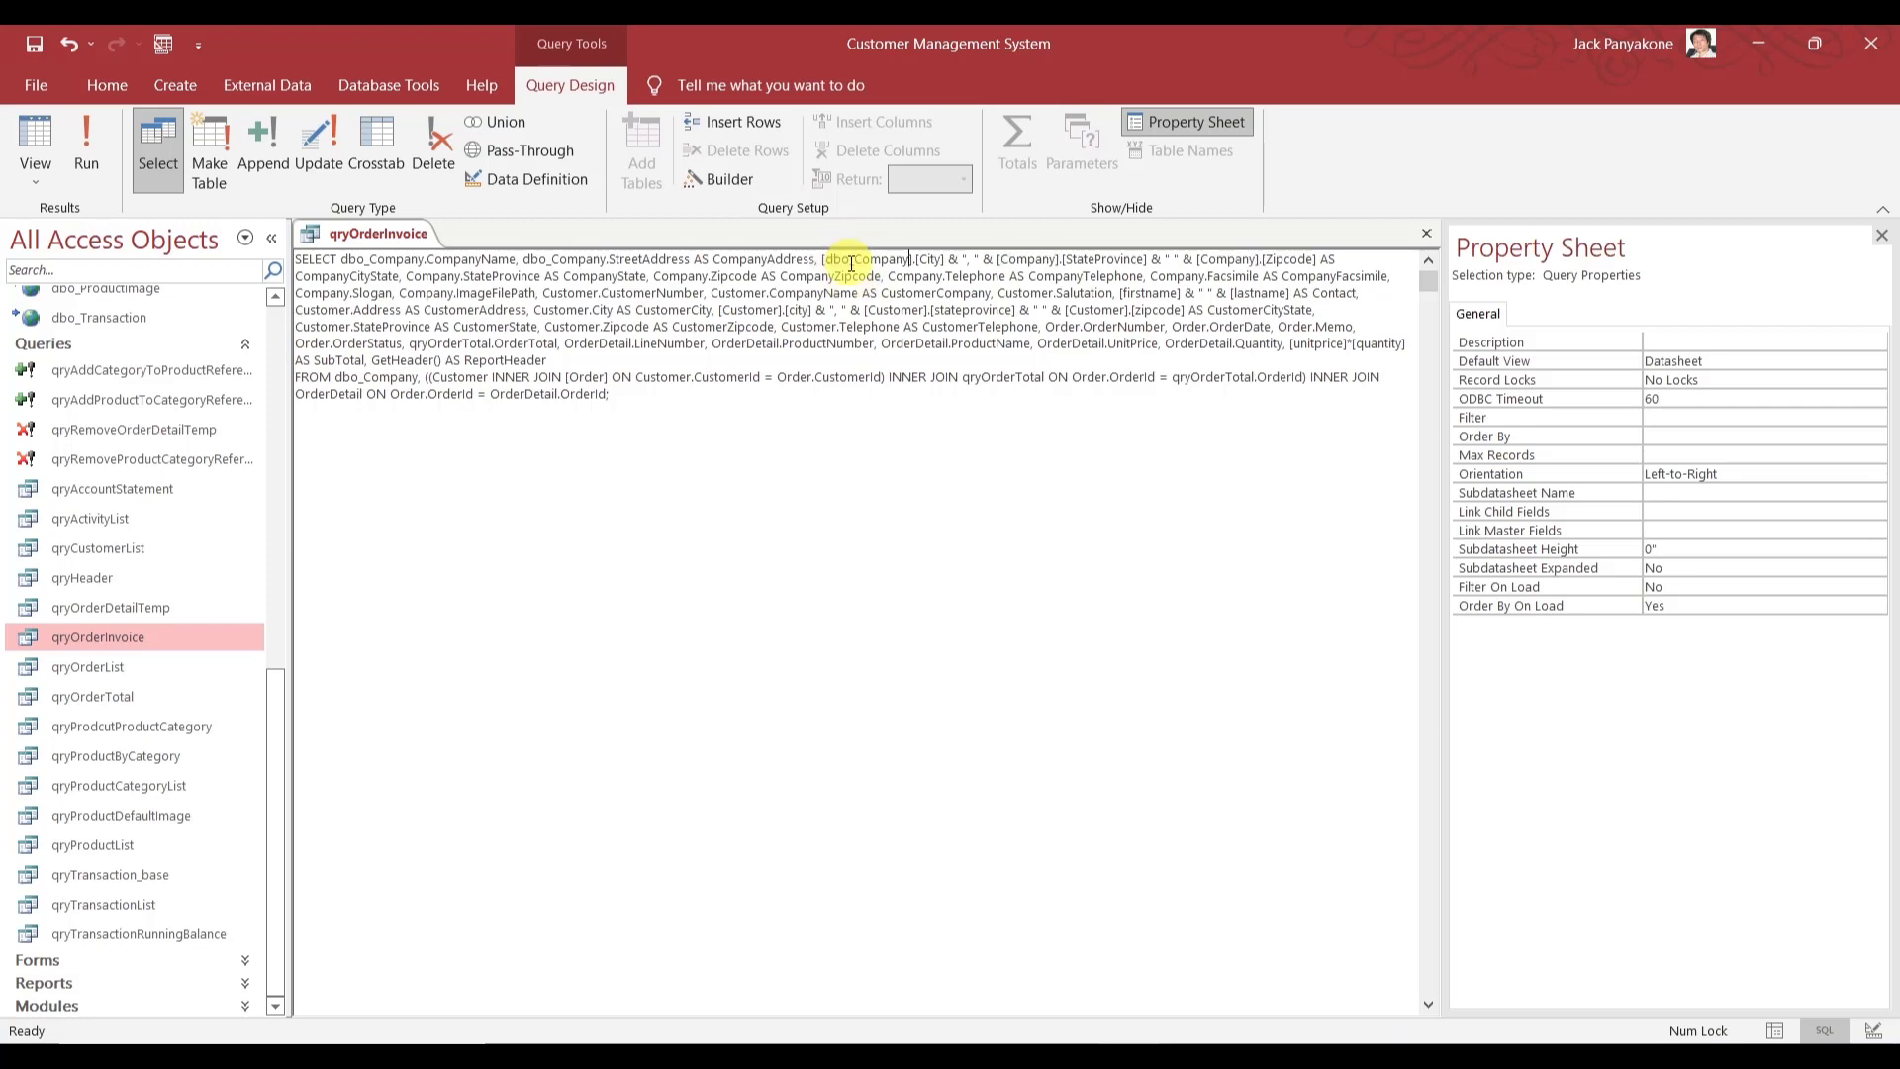
double_click(1025, 259)
key("ctrl+v")
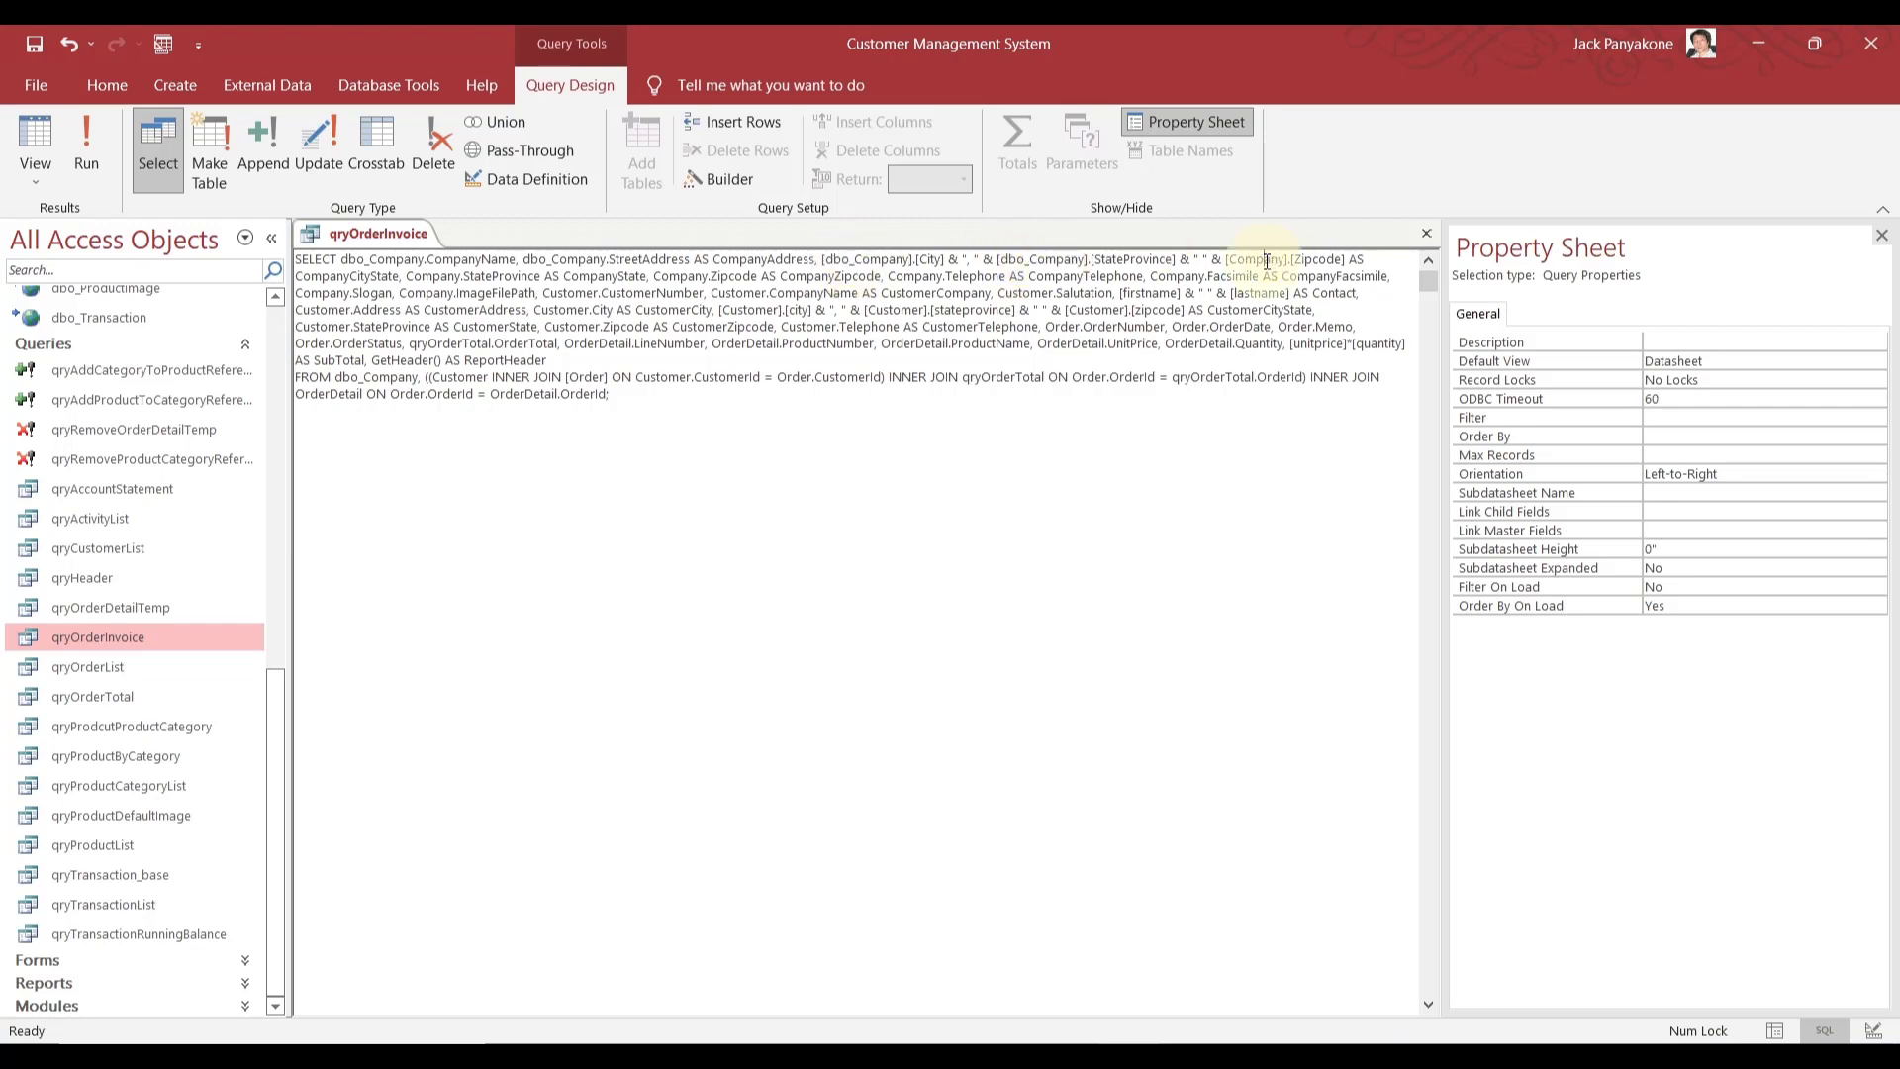
double_click(1259, 259)
key("ctrl+v")
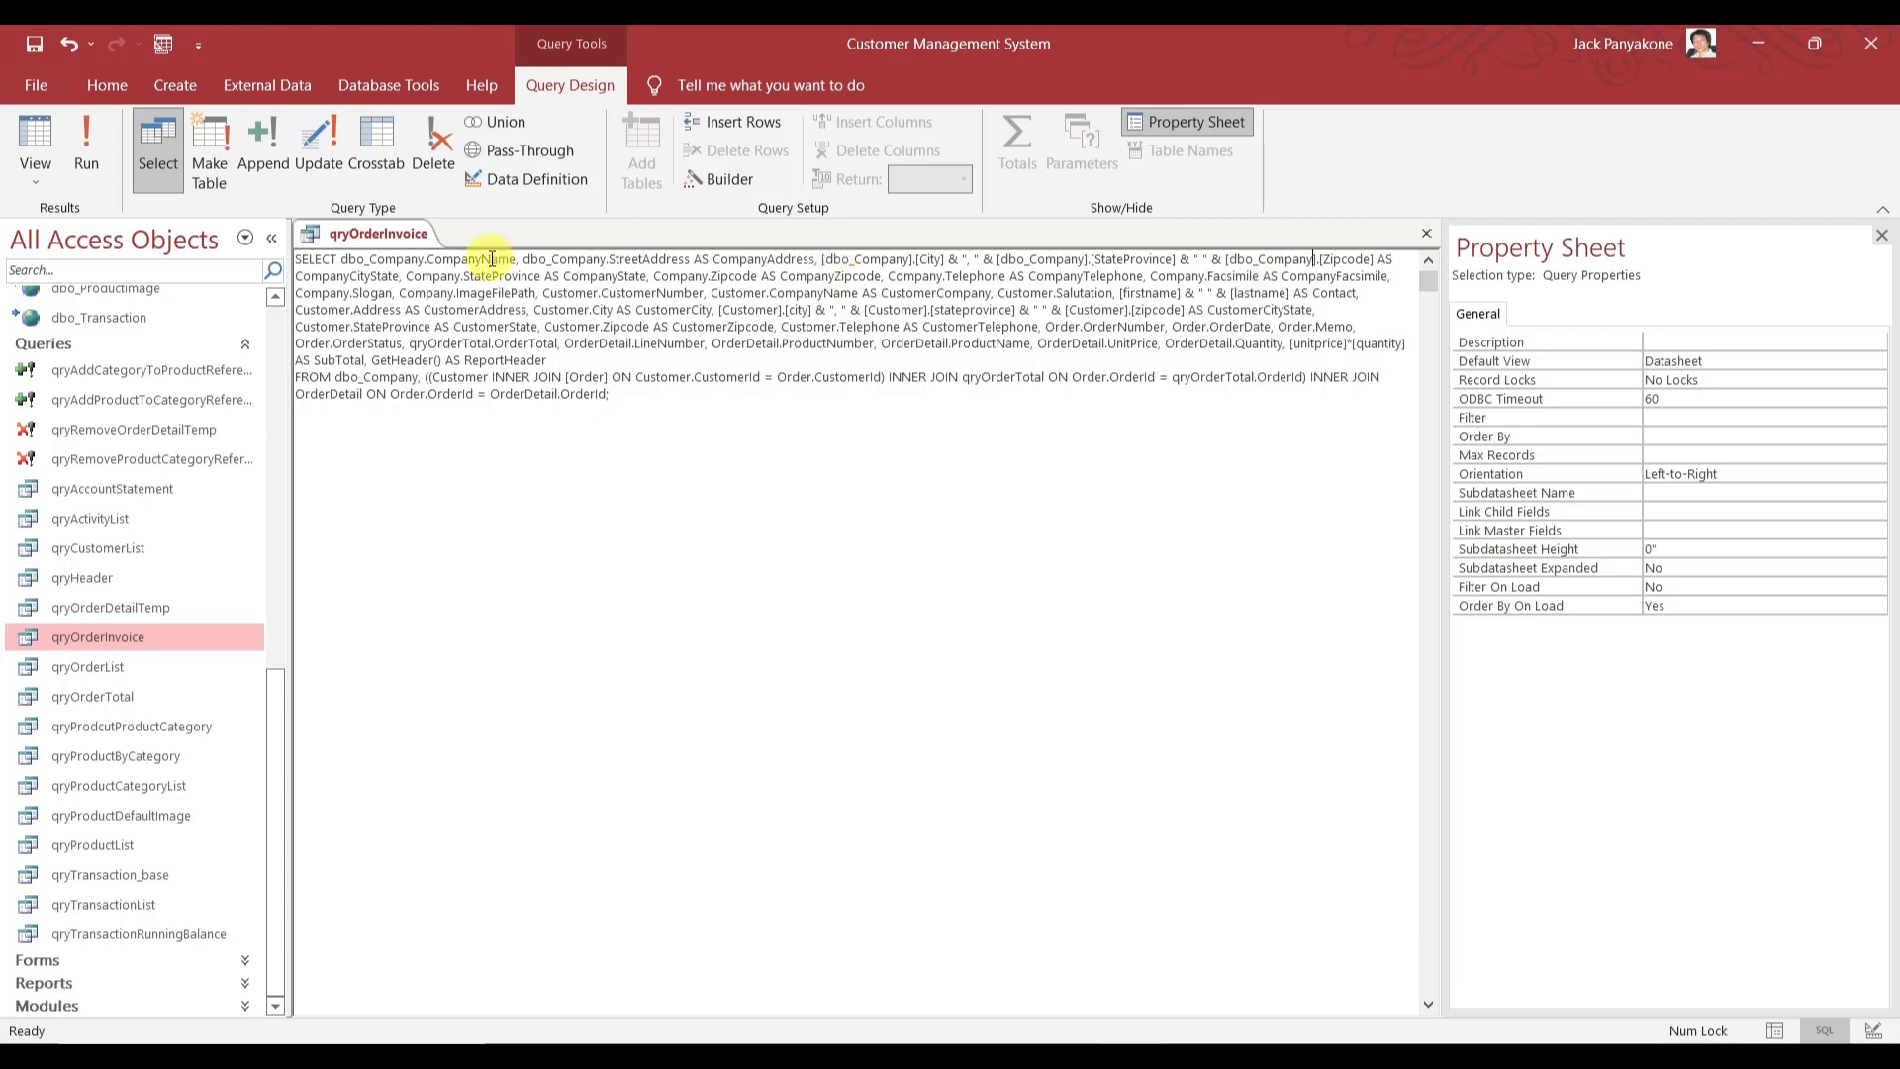
- Replace Company with dbo_Company for the separate StateProvince, Zipcode, Telephone, Facsimile, Slogan and ImageFilePath fields in the SELECT clause
double_click(429, 277)
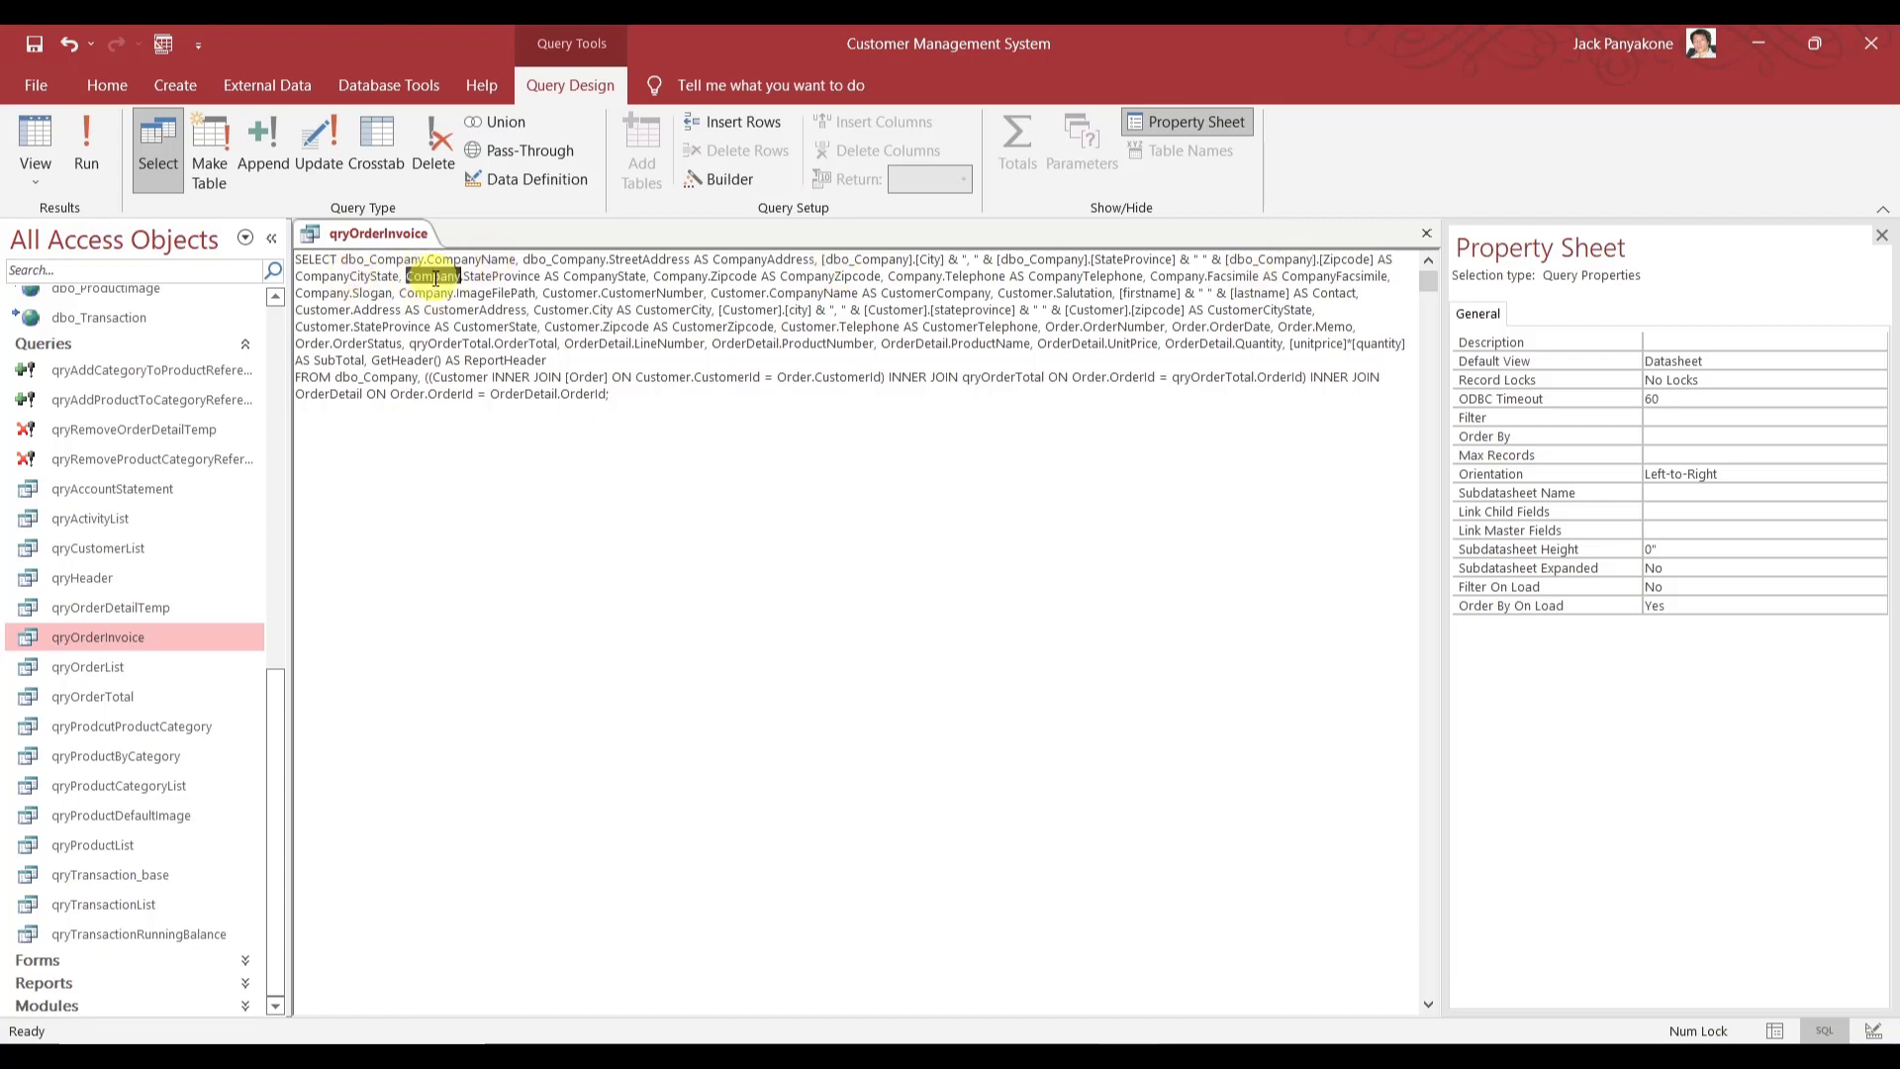
key("ctrl+v")
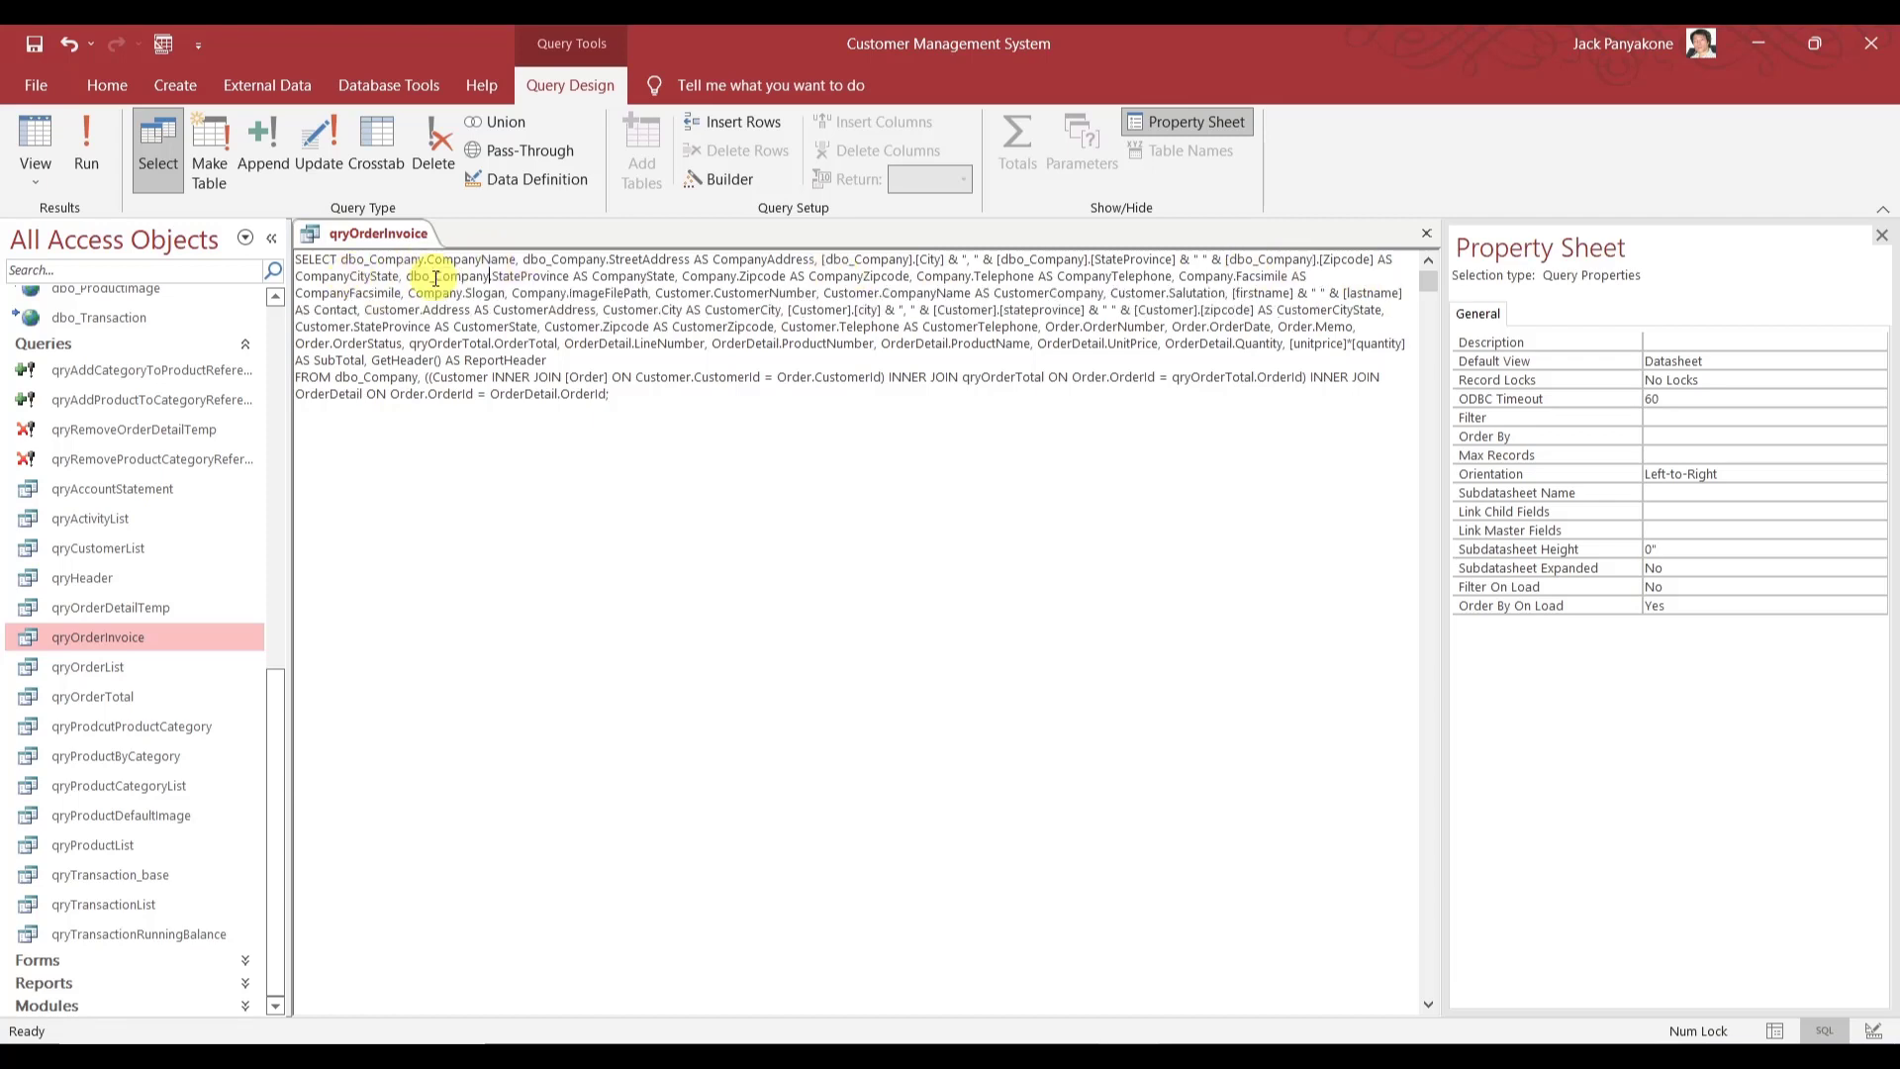
double_click(699, 276)
key("ctrl+v")
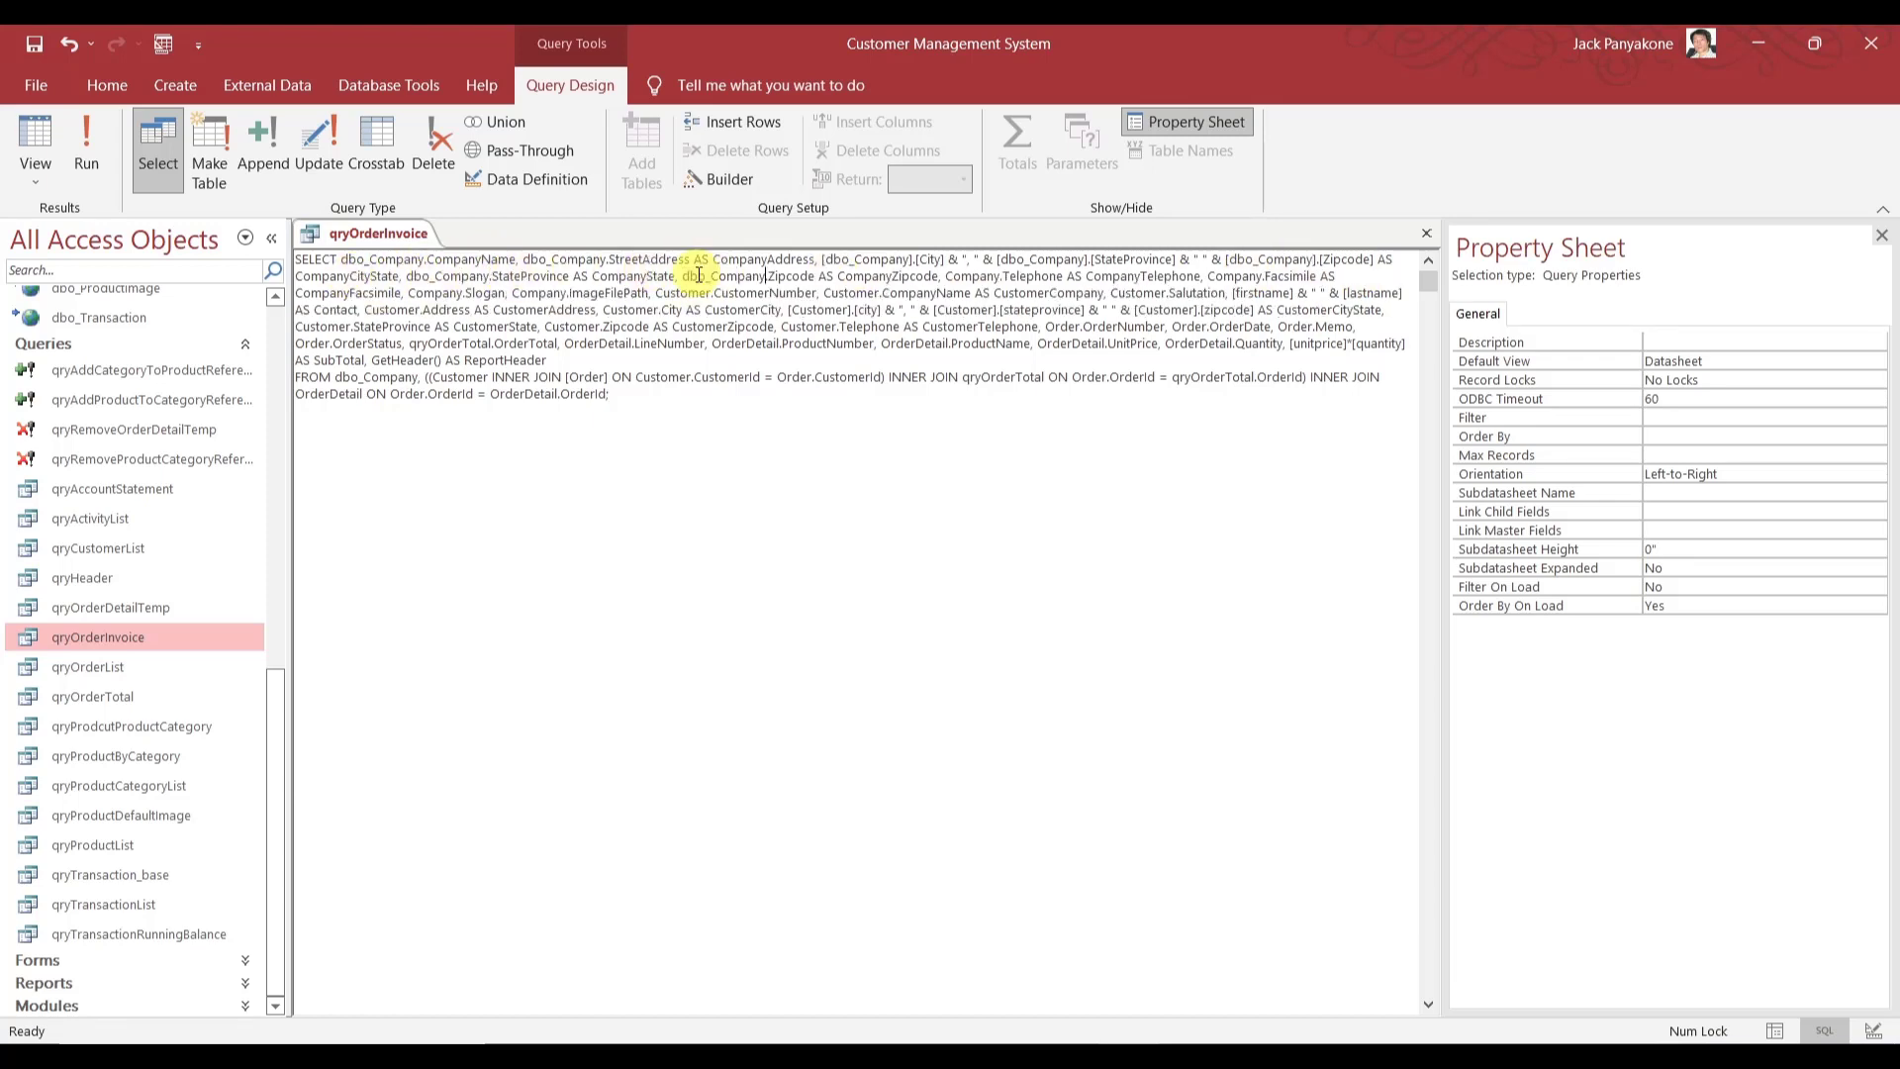
double_click(973, 276)
key("ctrl+v")
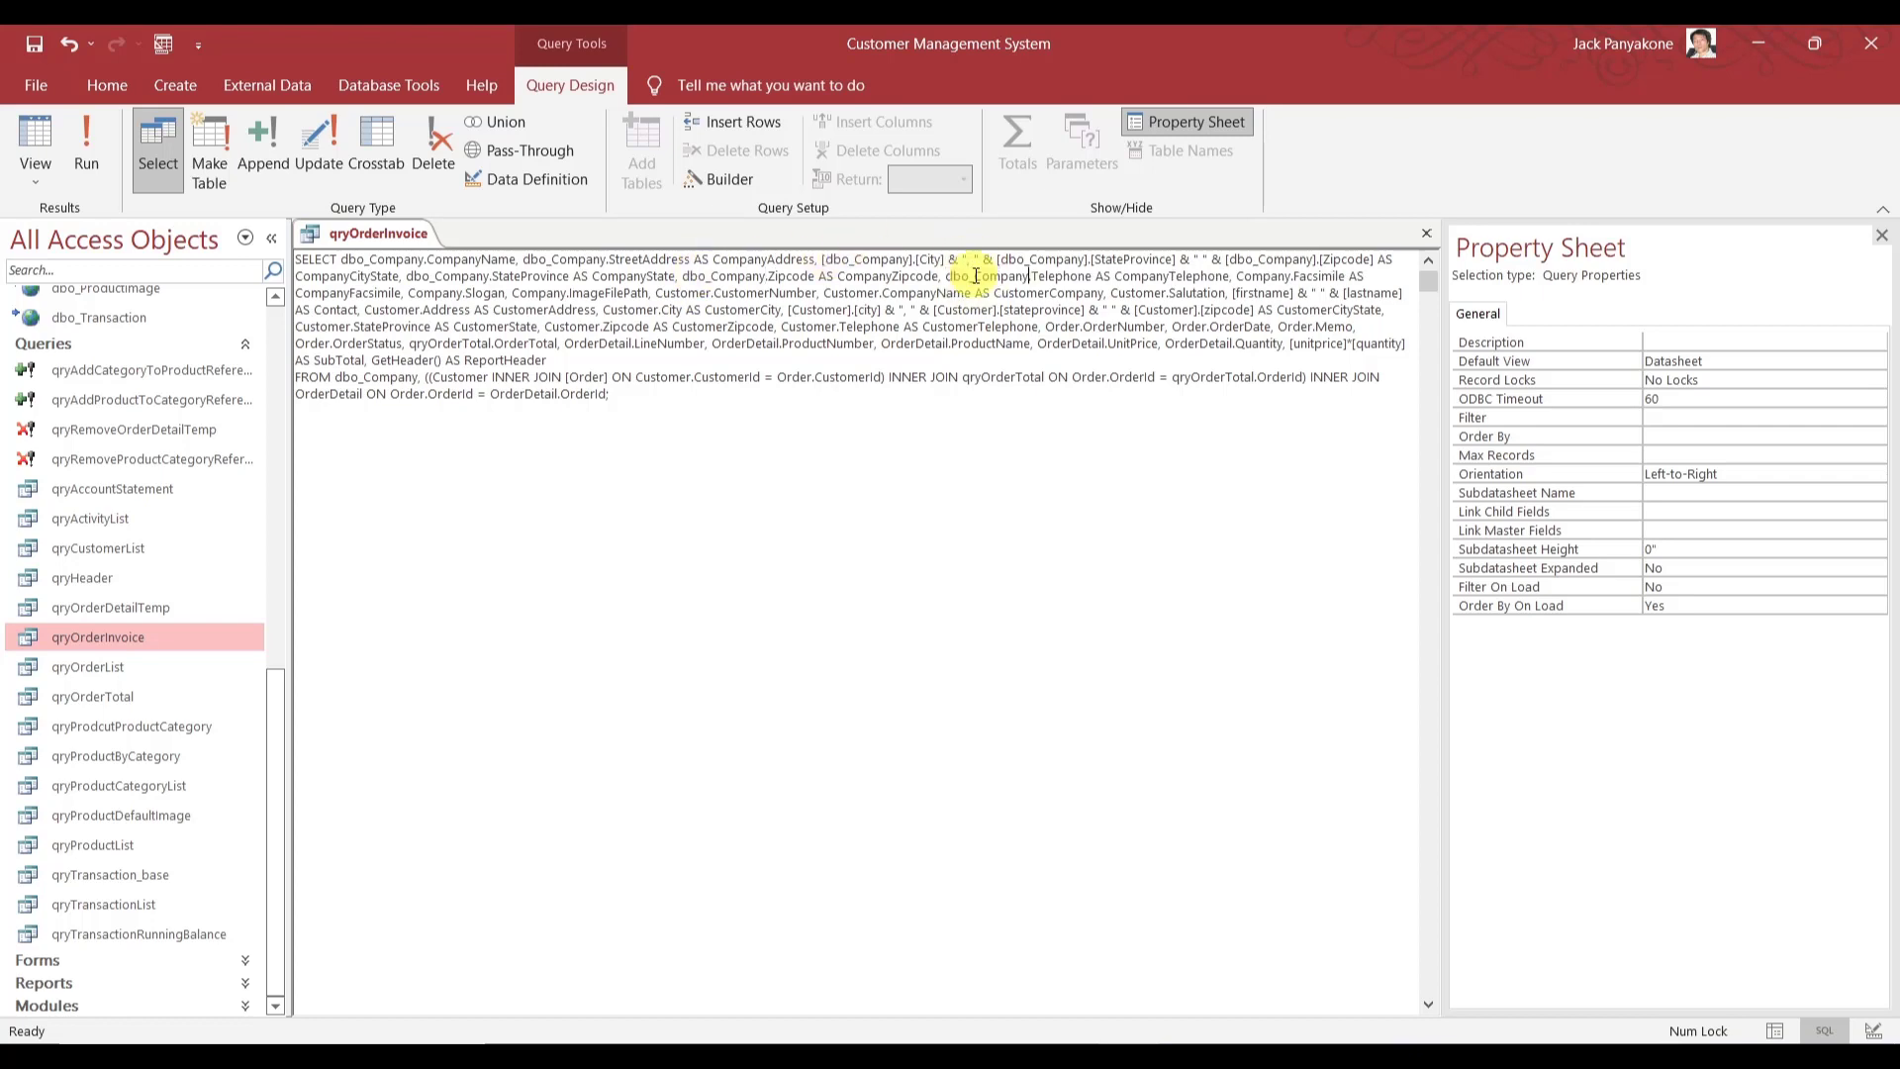
double_click(1259, 276)
key("ctrl+v")
double_click(449, 293)
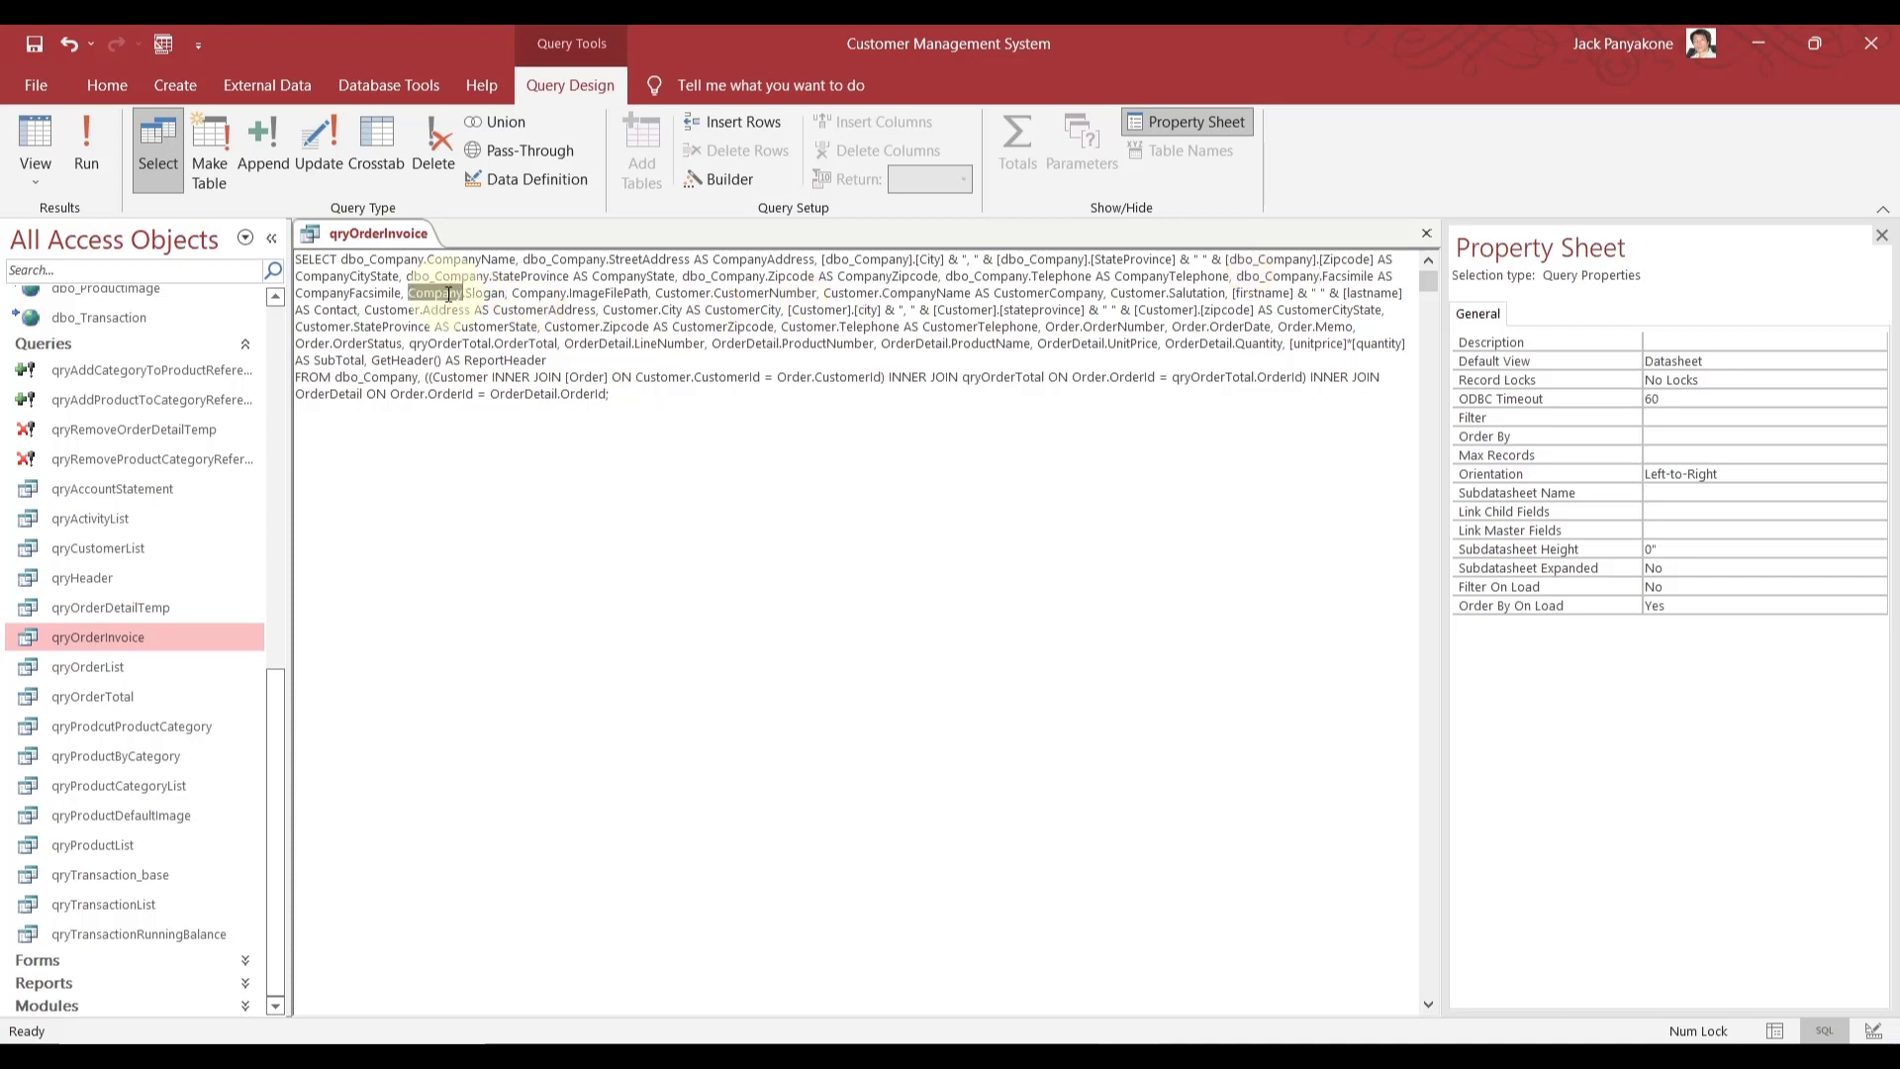
key("ctrl+v")
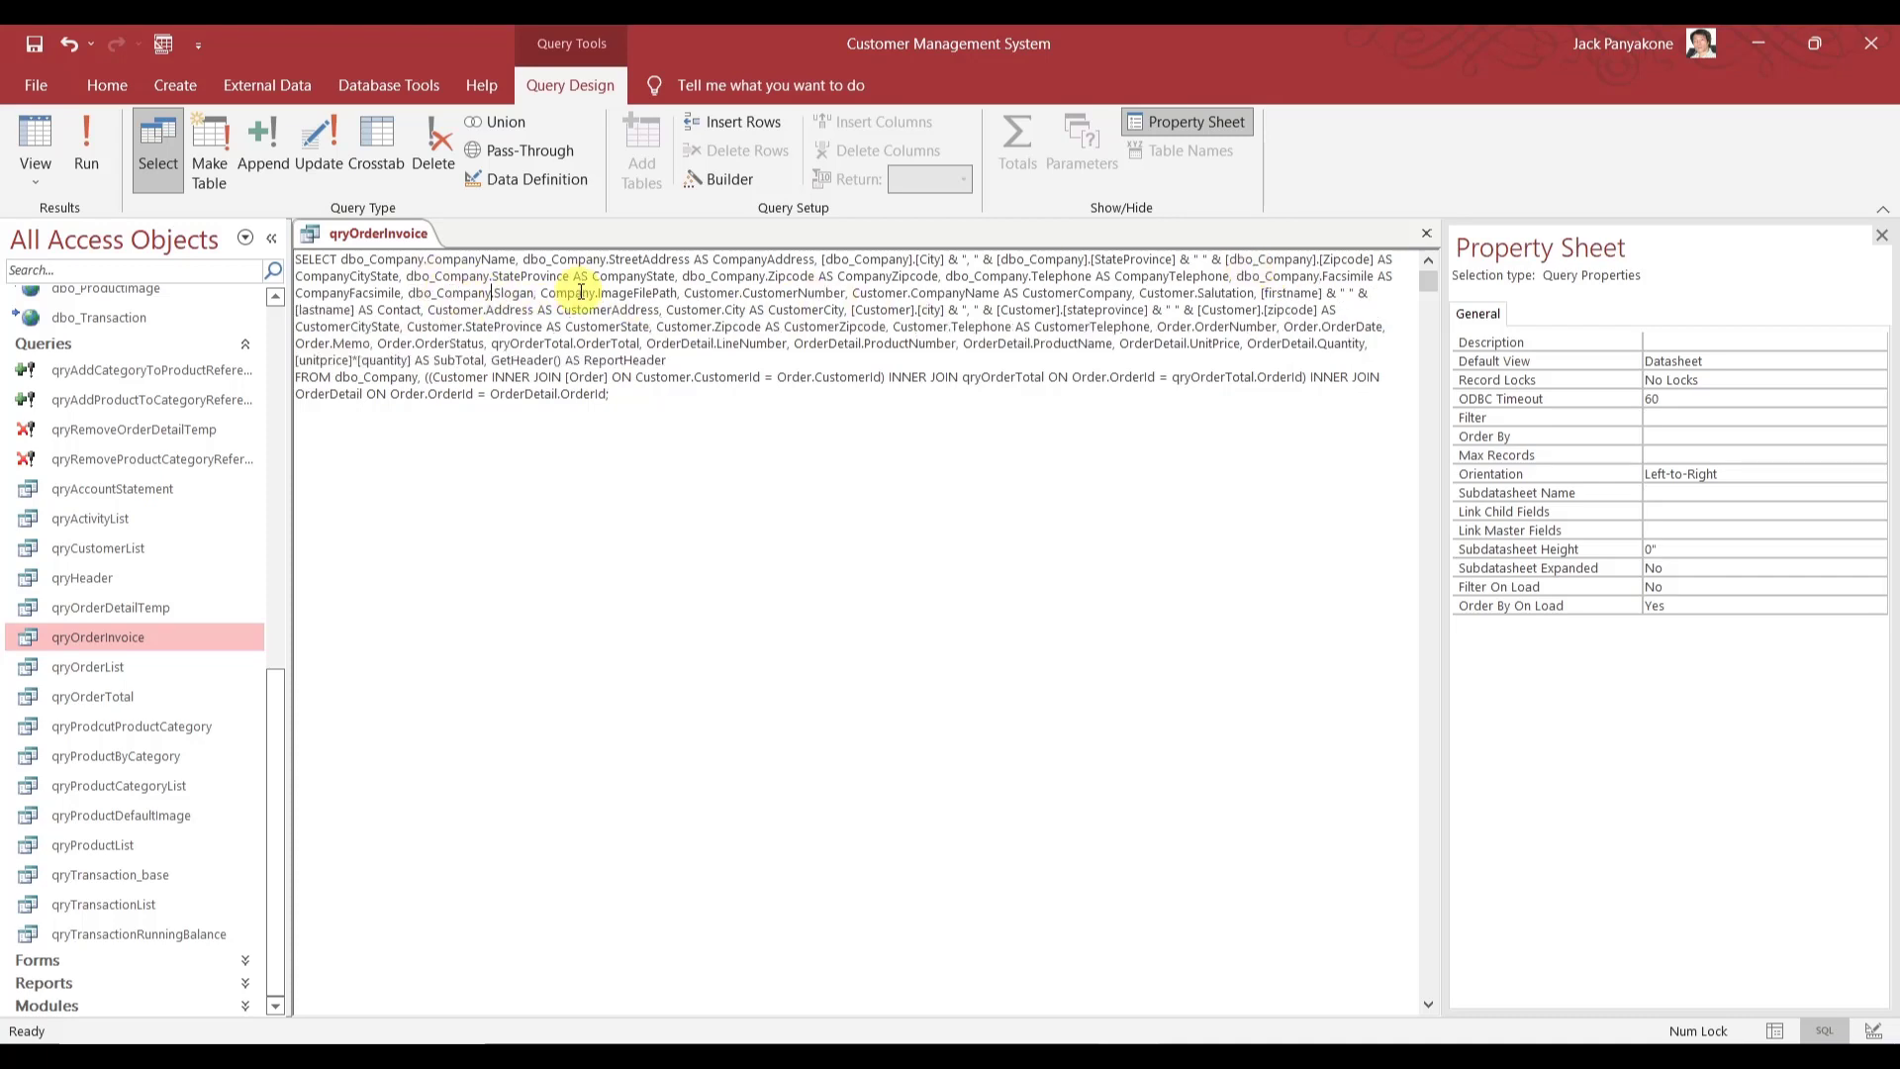
double_click(579, 293)
key("ctrl+v")
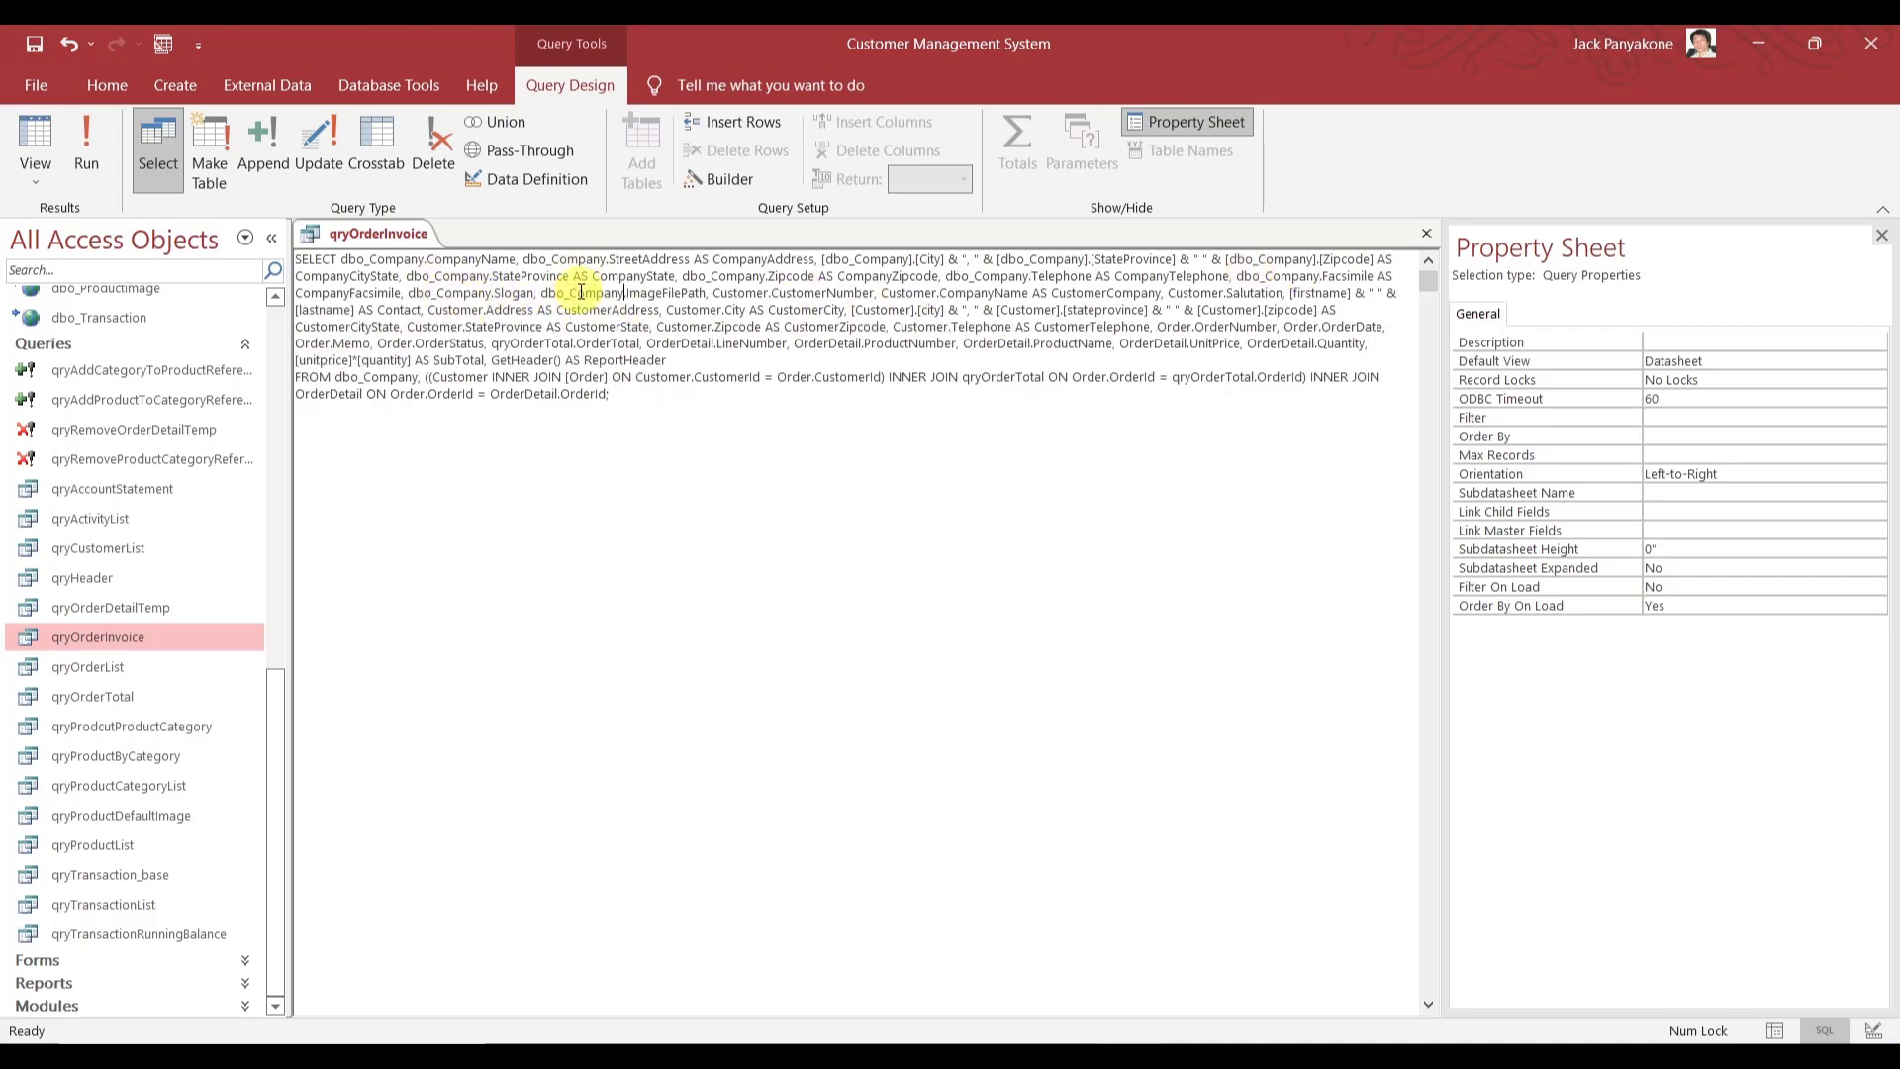
double_click(757, 290)
key("ctrl+v")
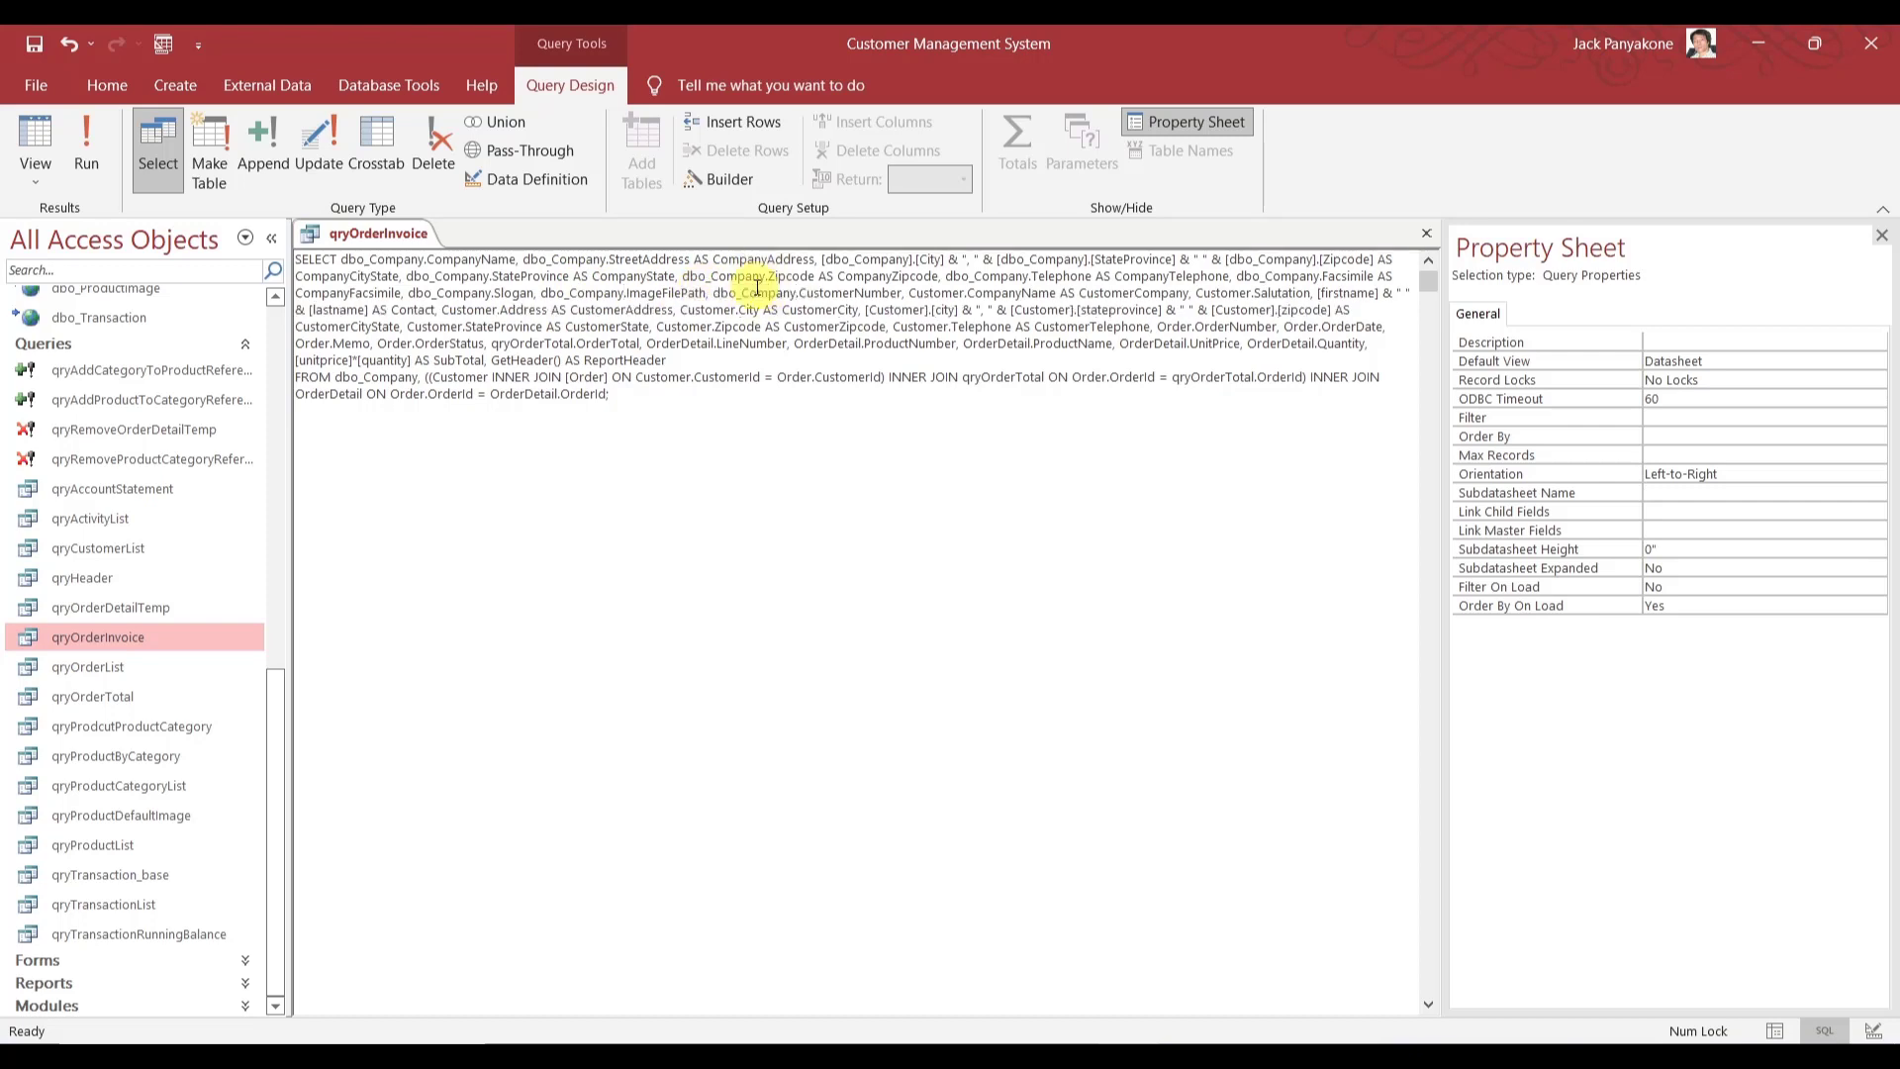
double_click(926, 293)
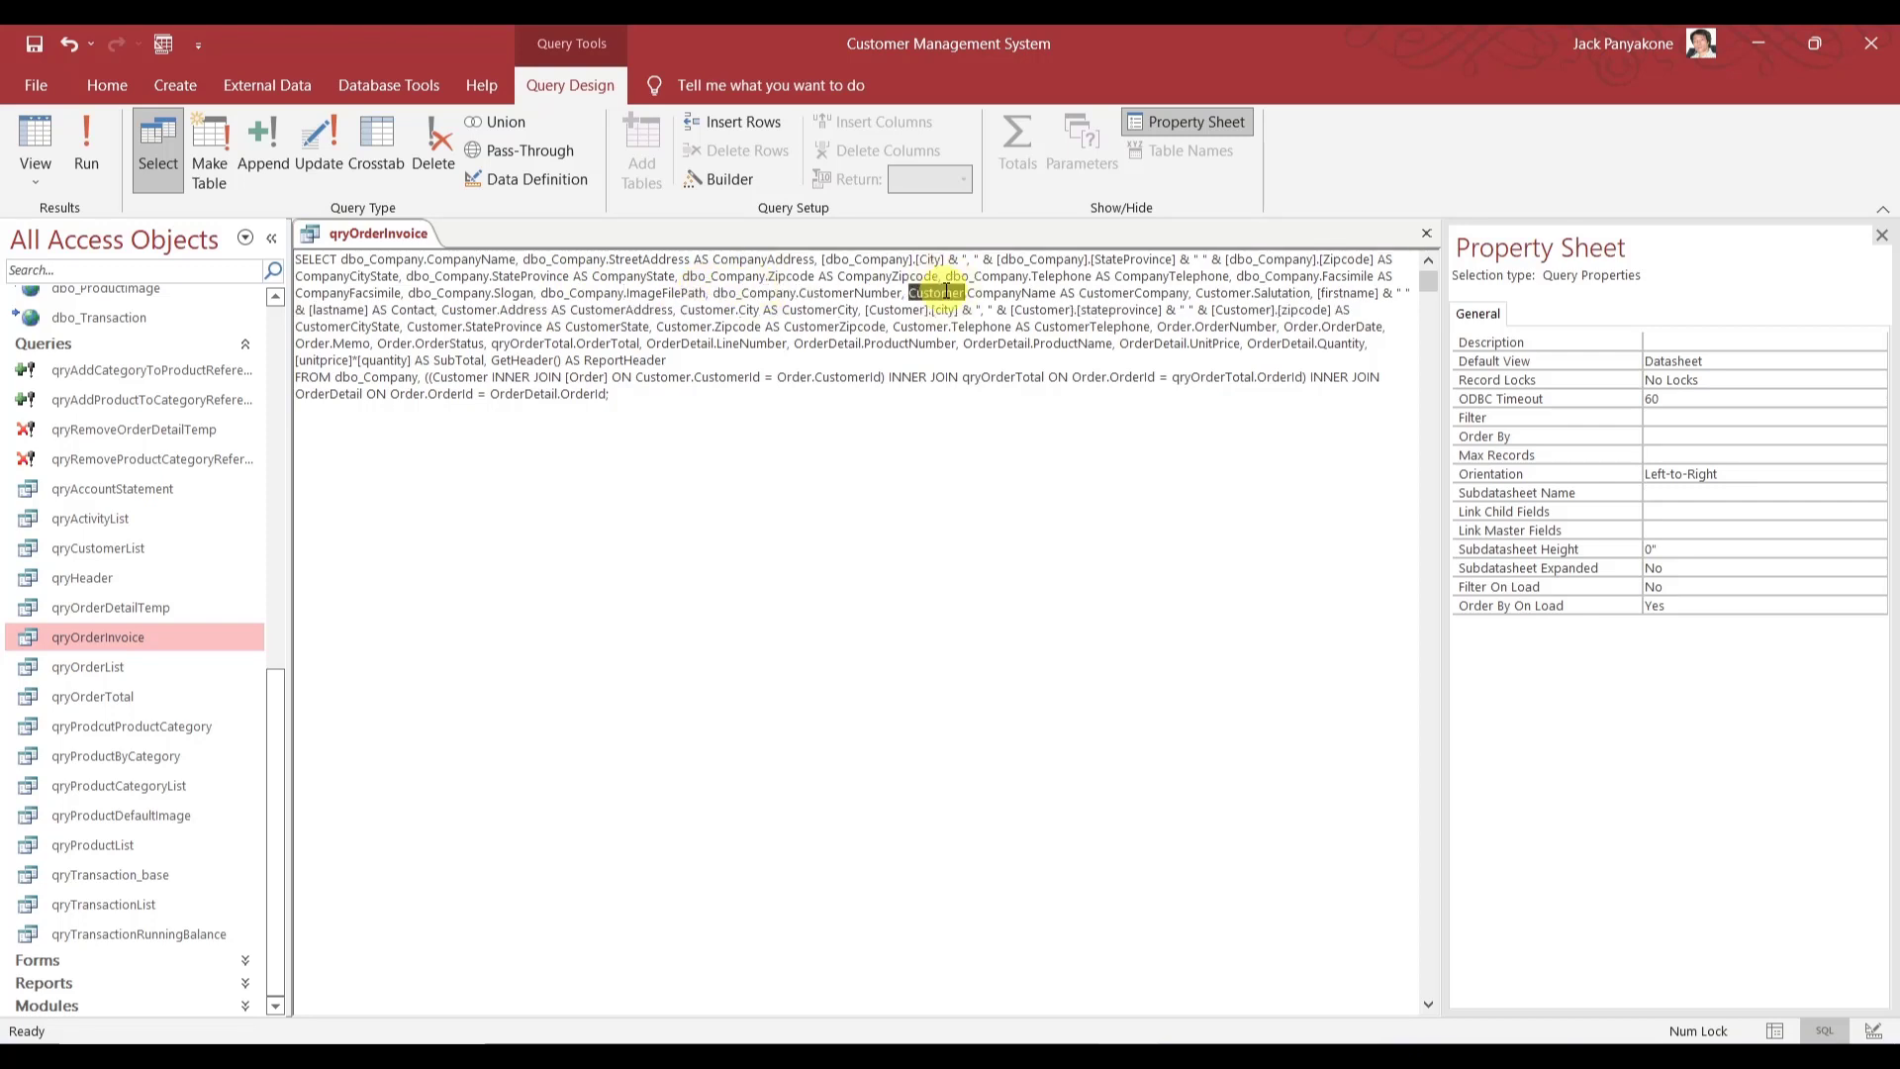
key("ctrl+v")
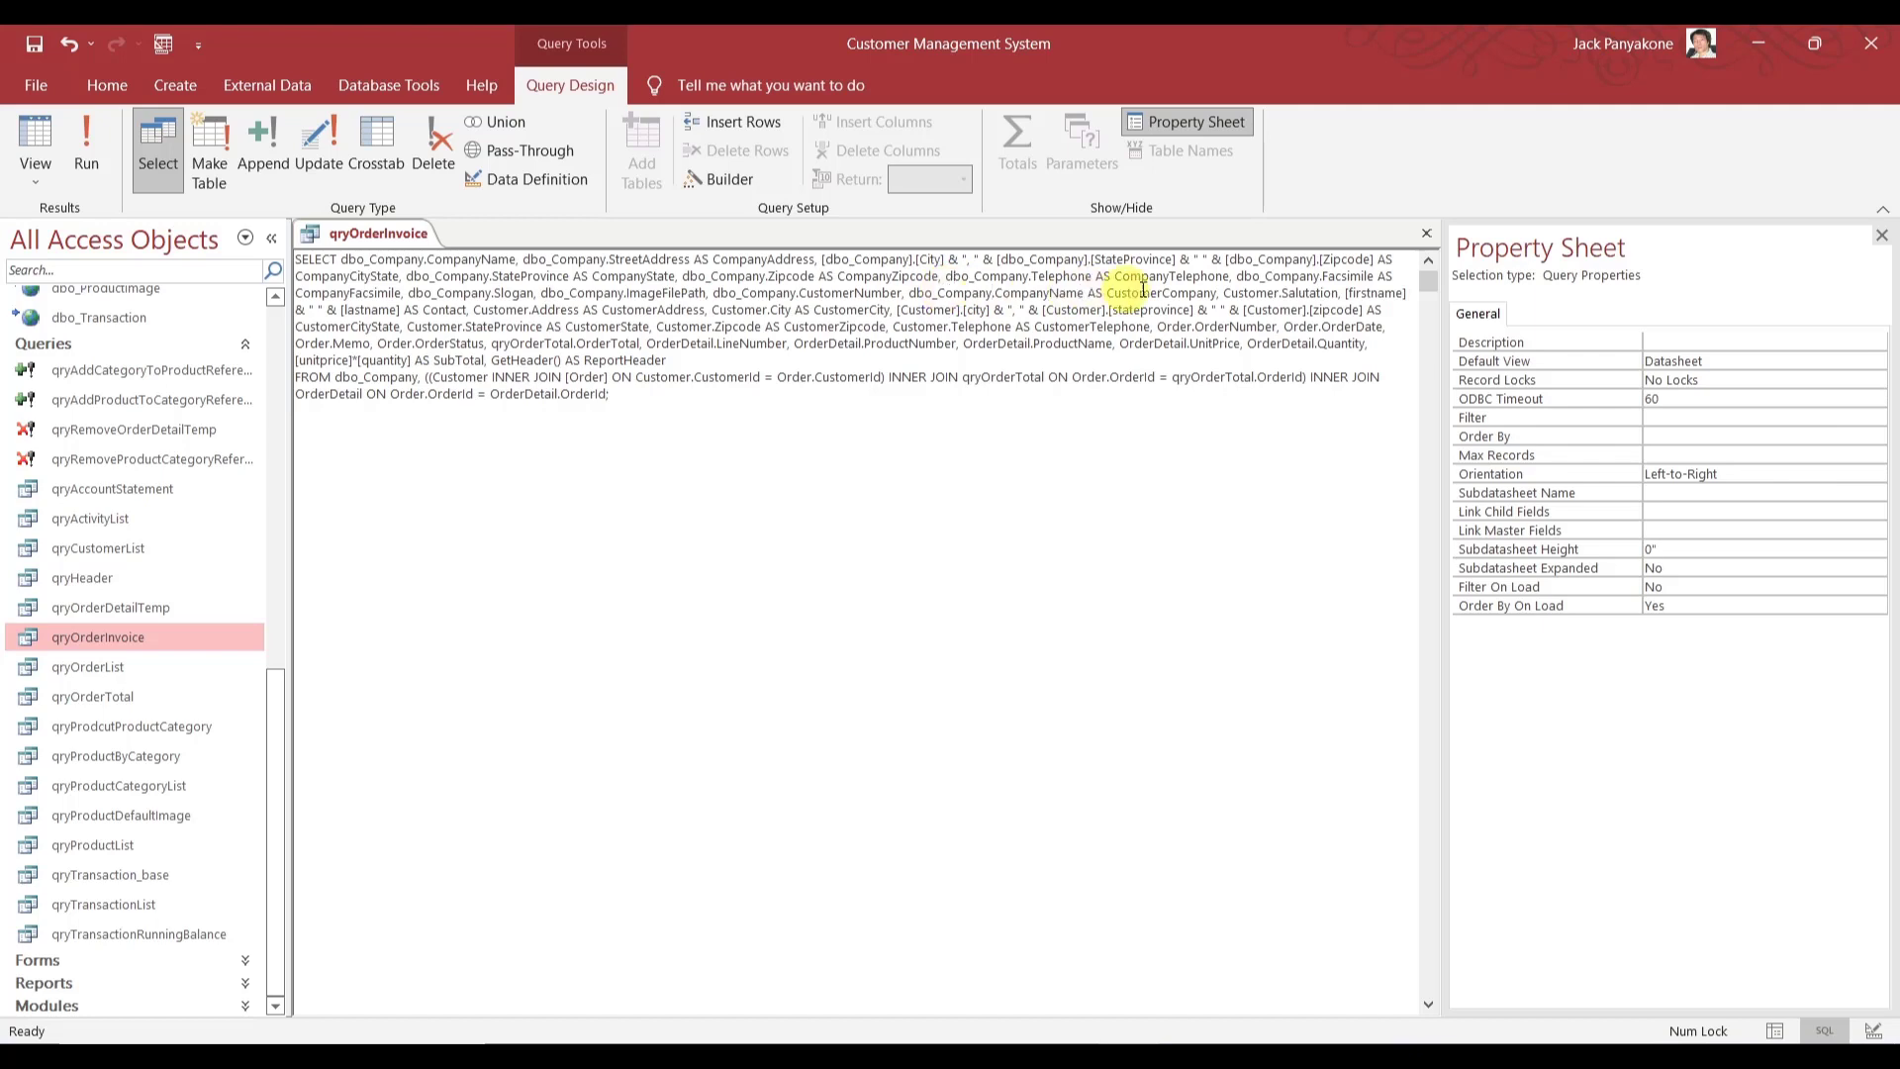
double_click(1243, 293)
key("ctrl+v")
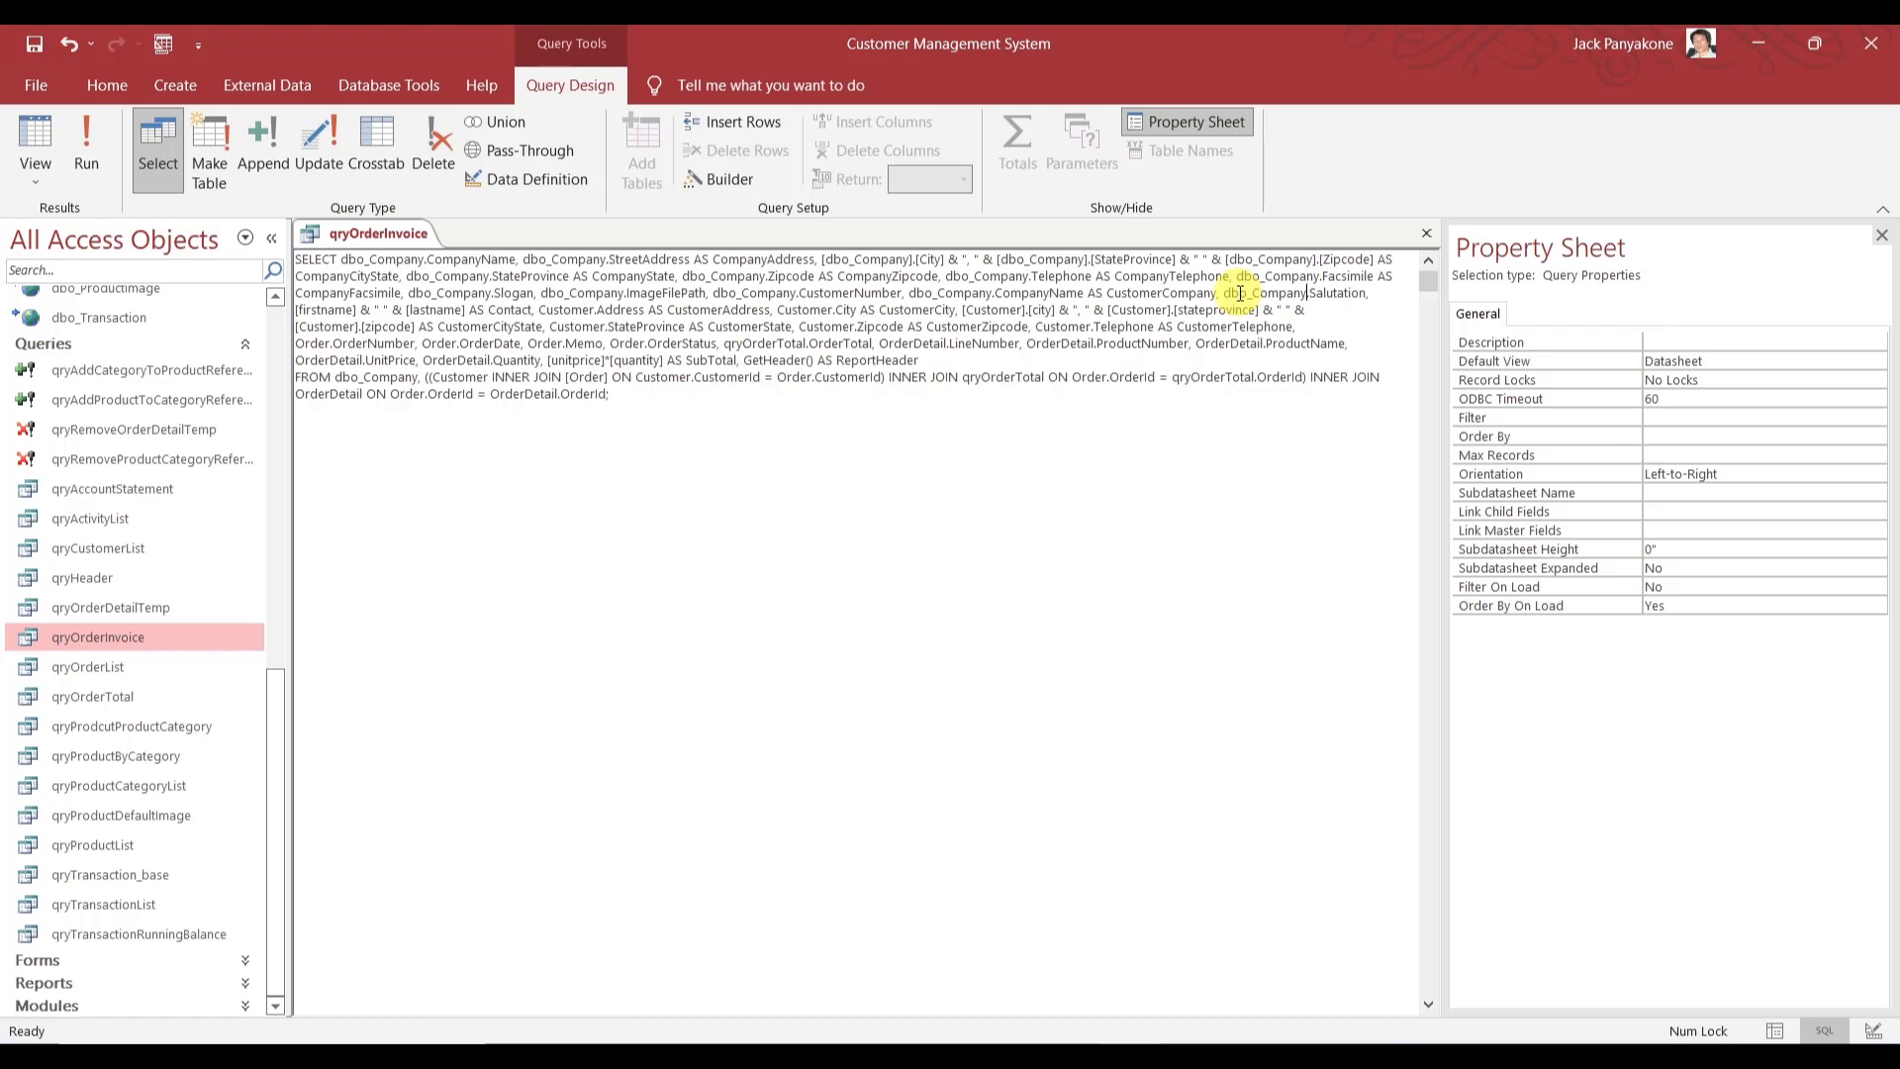
key("ctrl+z")
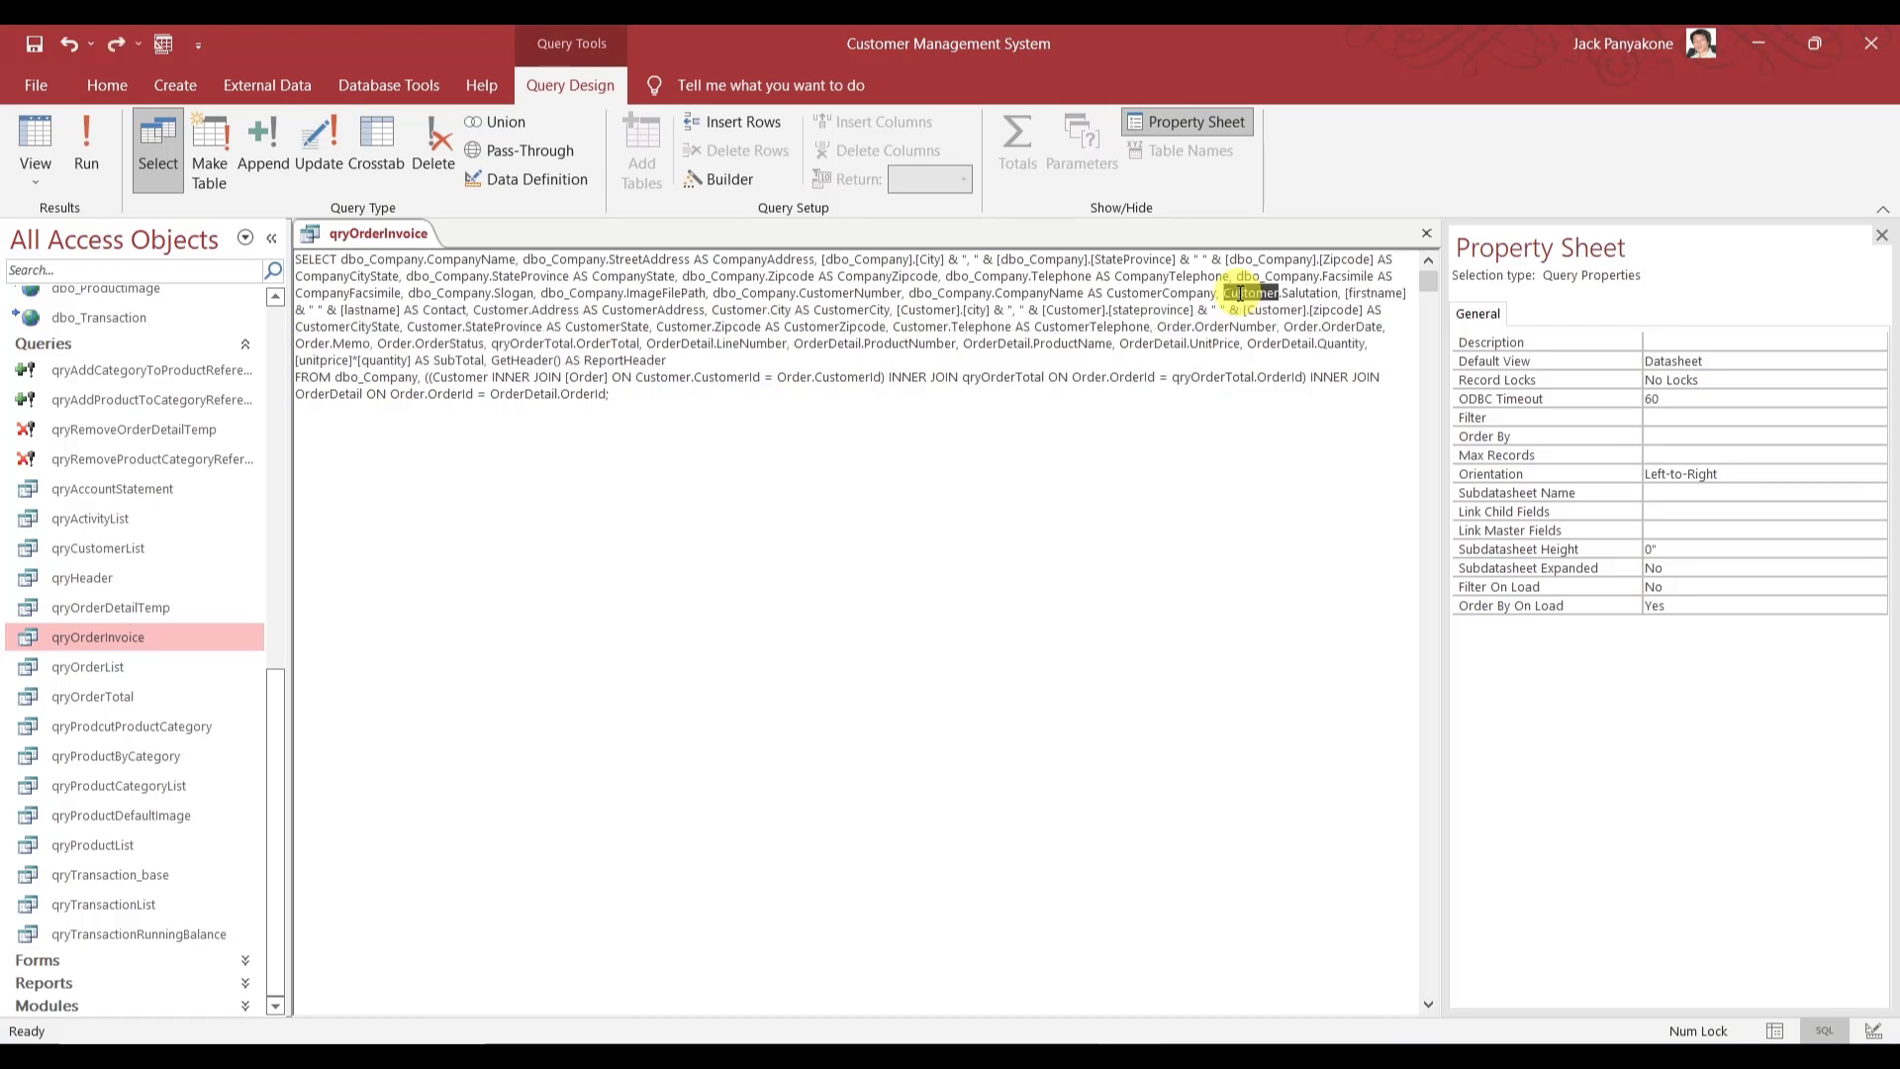
key("ctrl+z")
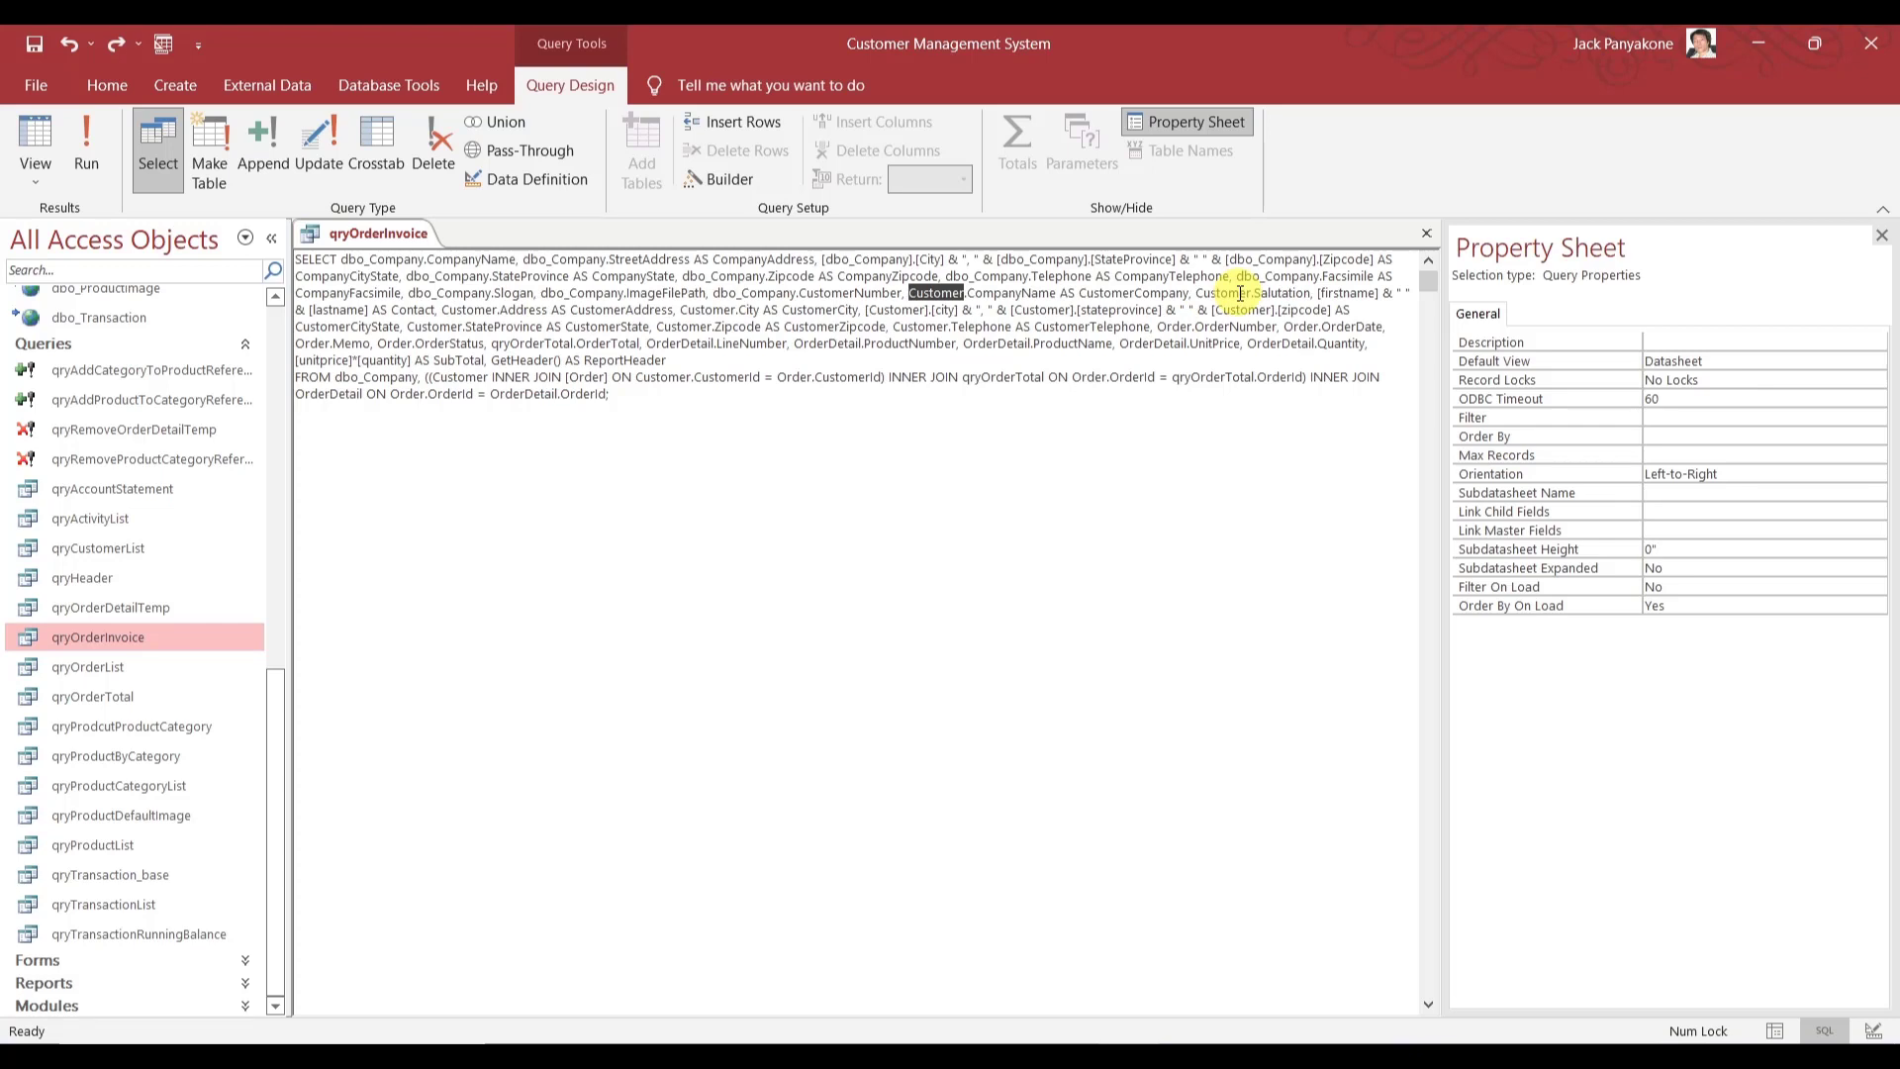
key("ctrl+z")
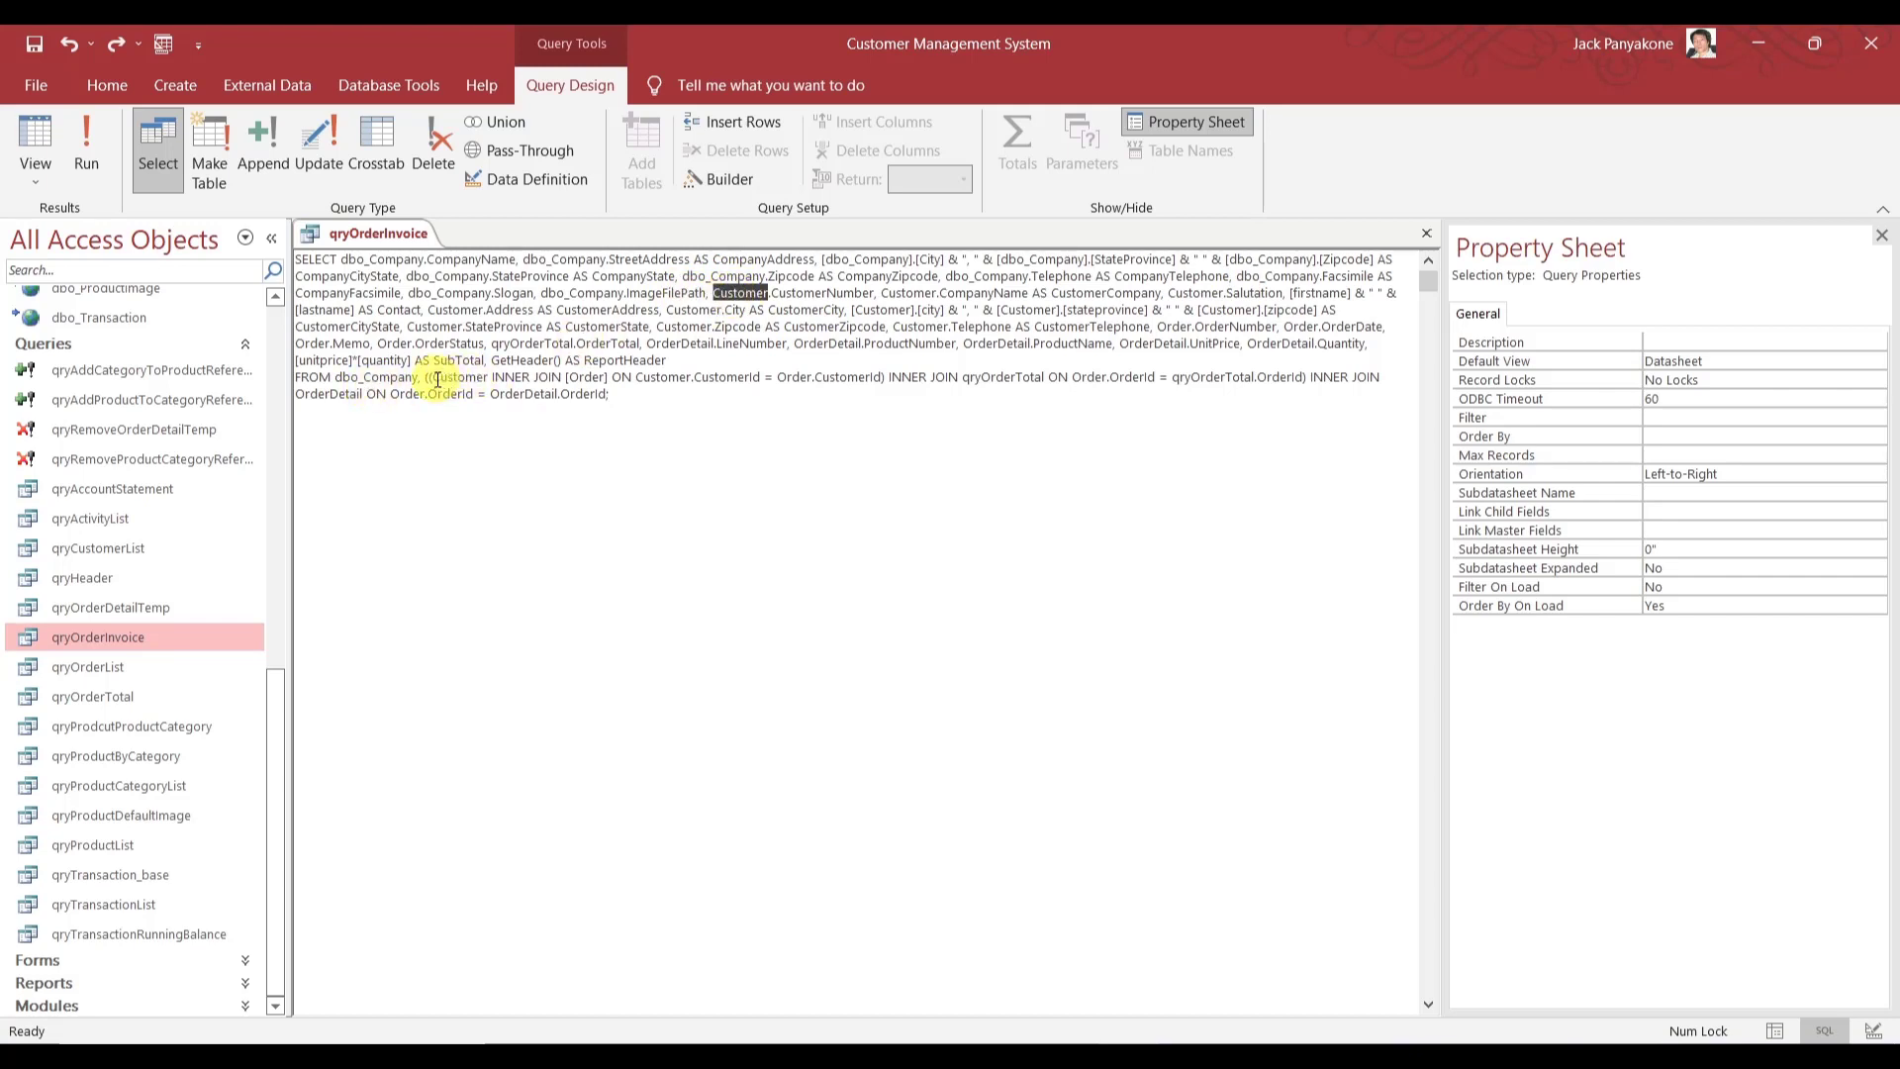
- Prefix the Customer table in the FROM clause with dbo_ and copy the name dbo_Customer
left_click(535, 378)
type("dbo")
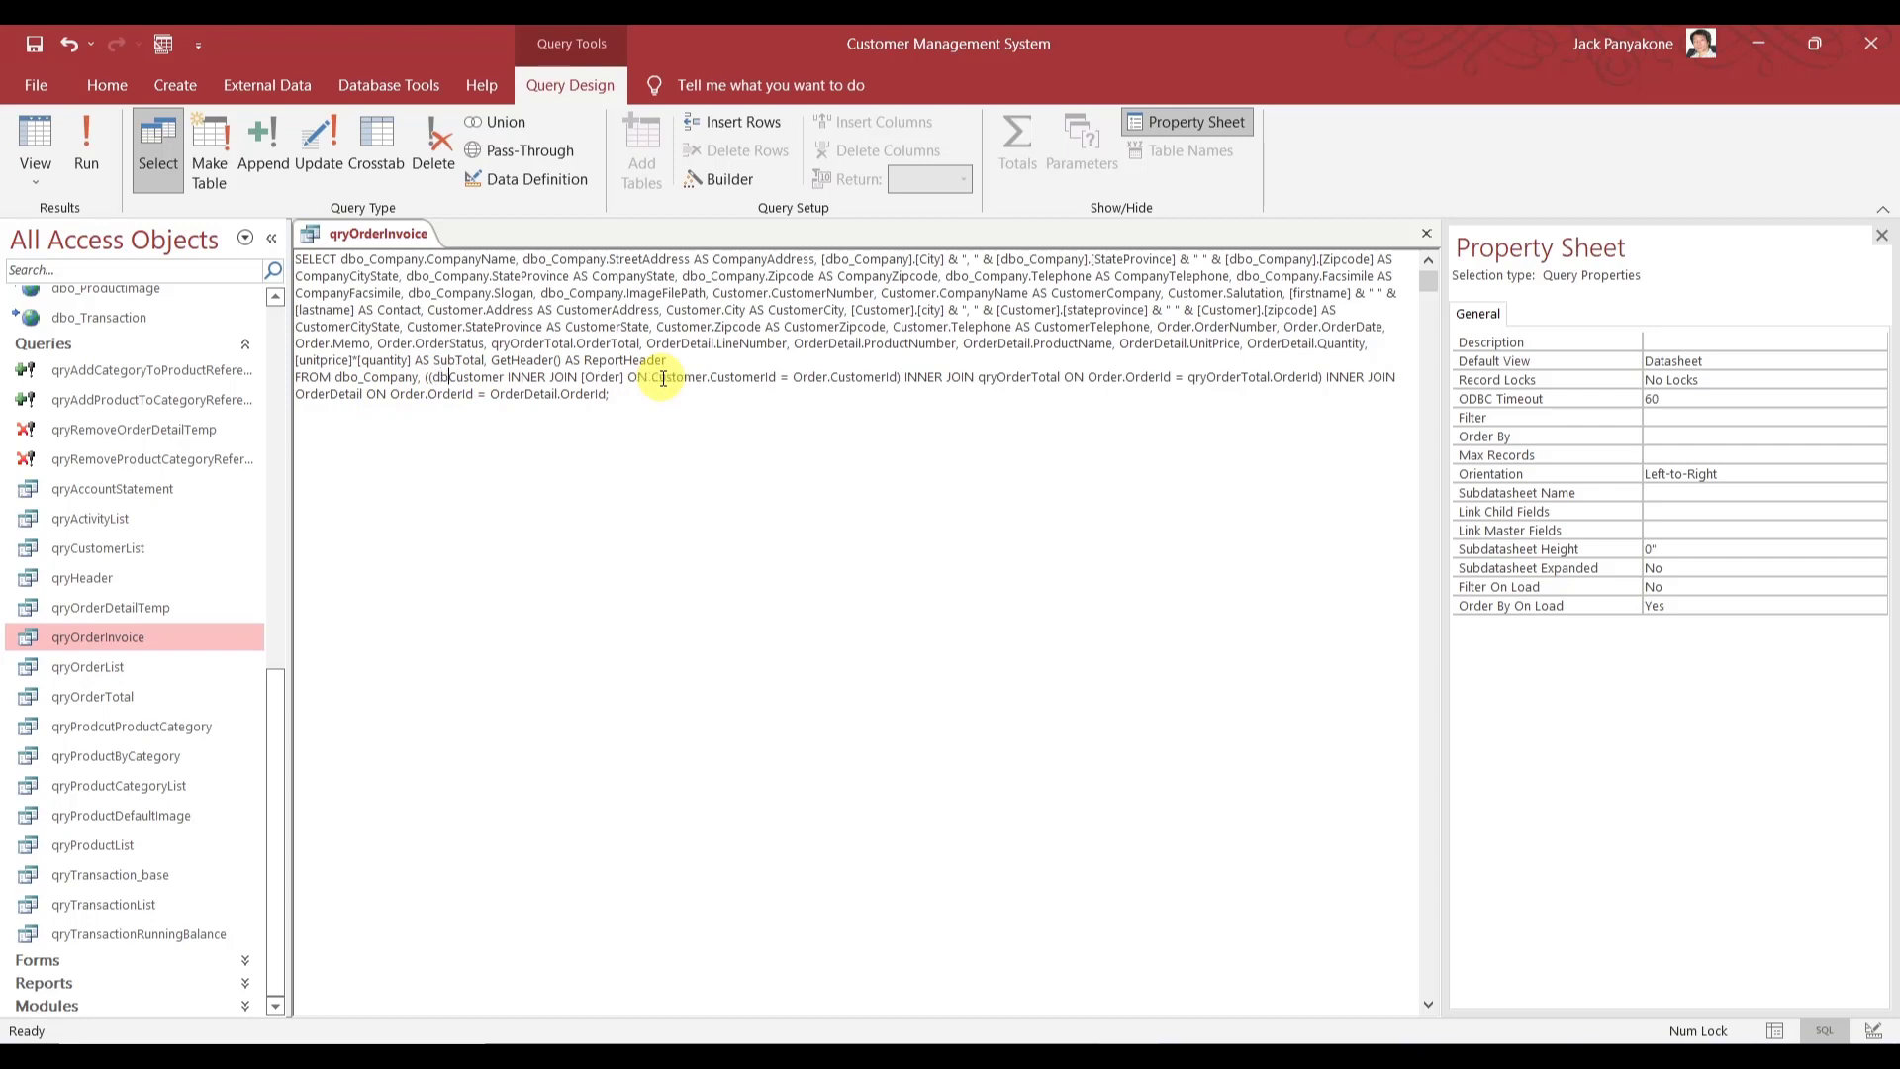
type("_")
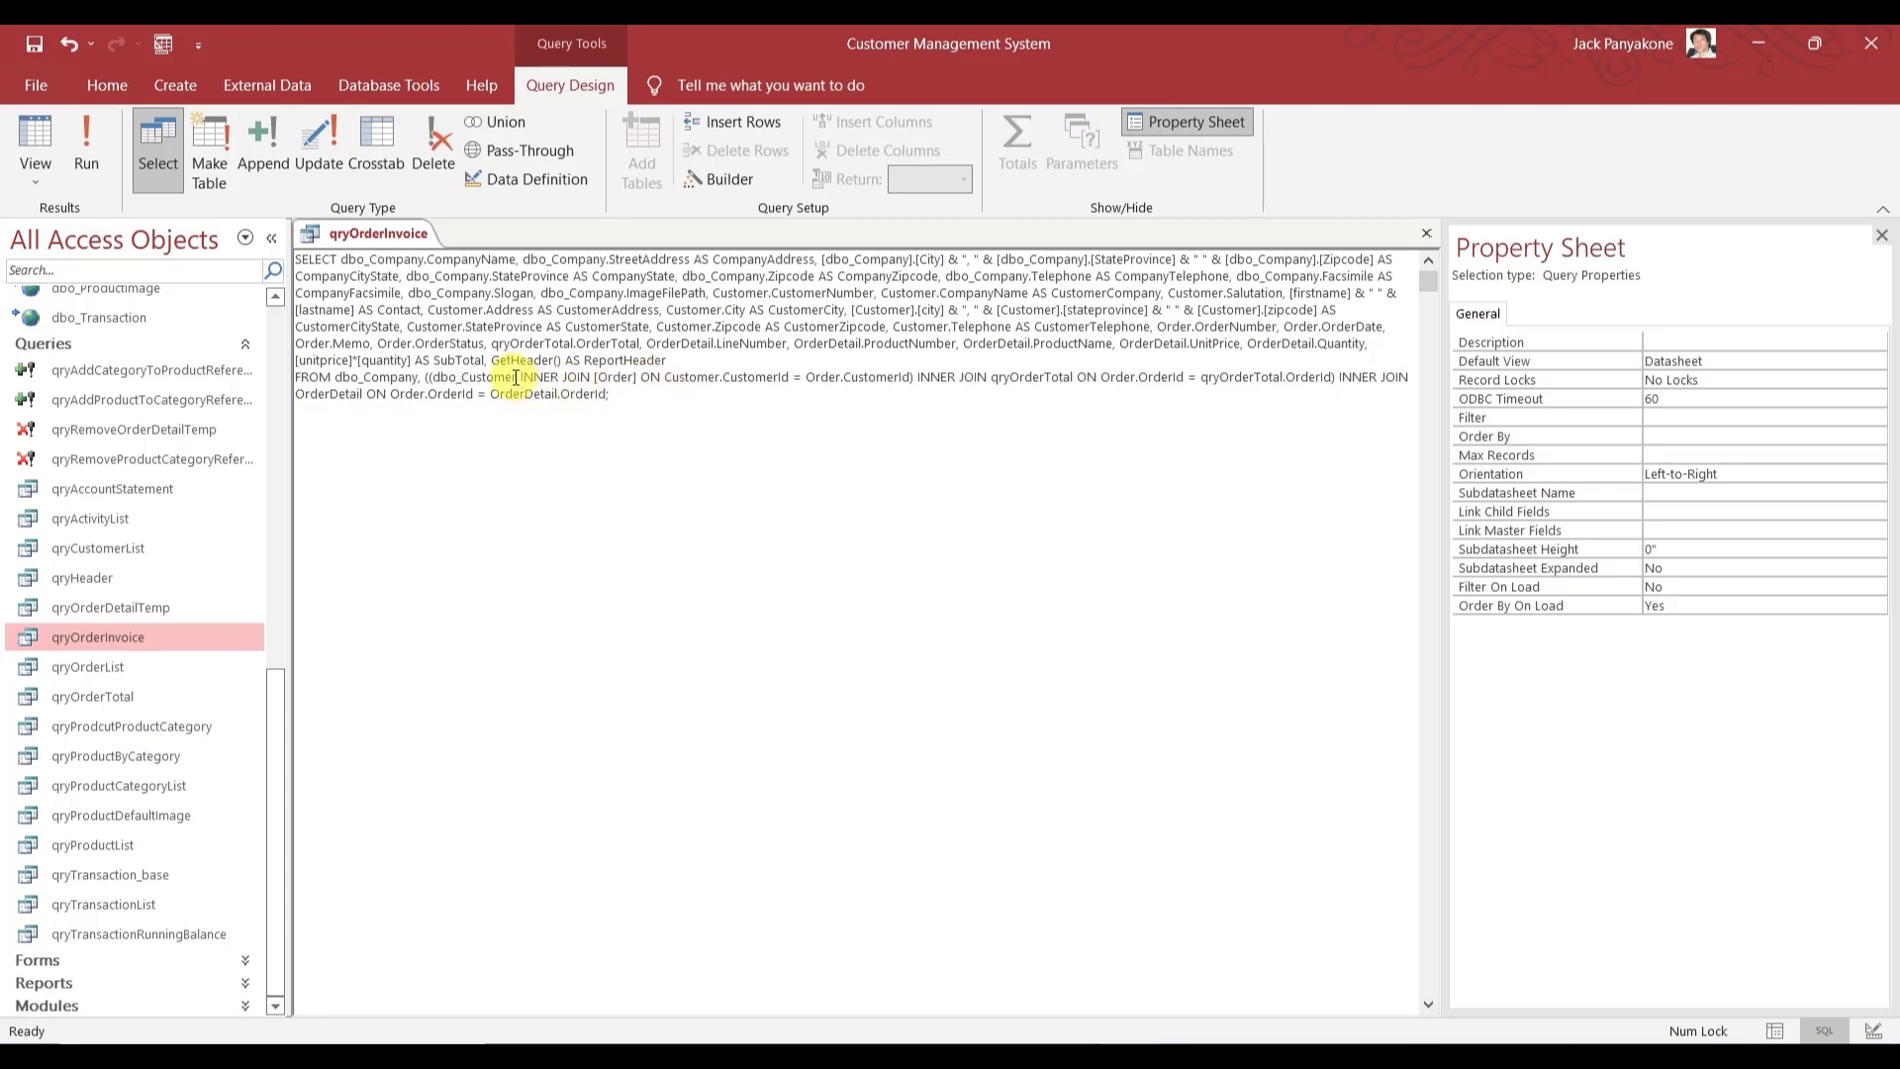
left_click_drag(516, 378, 435, 379)
key("ctrl+c")
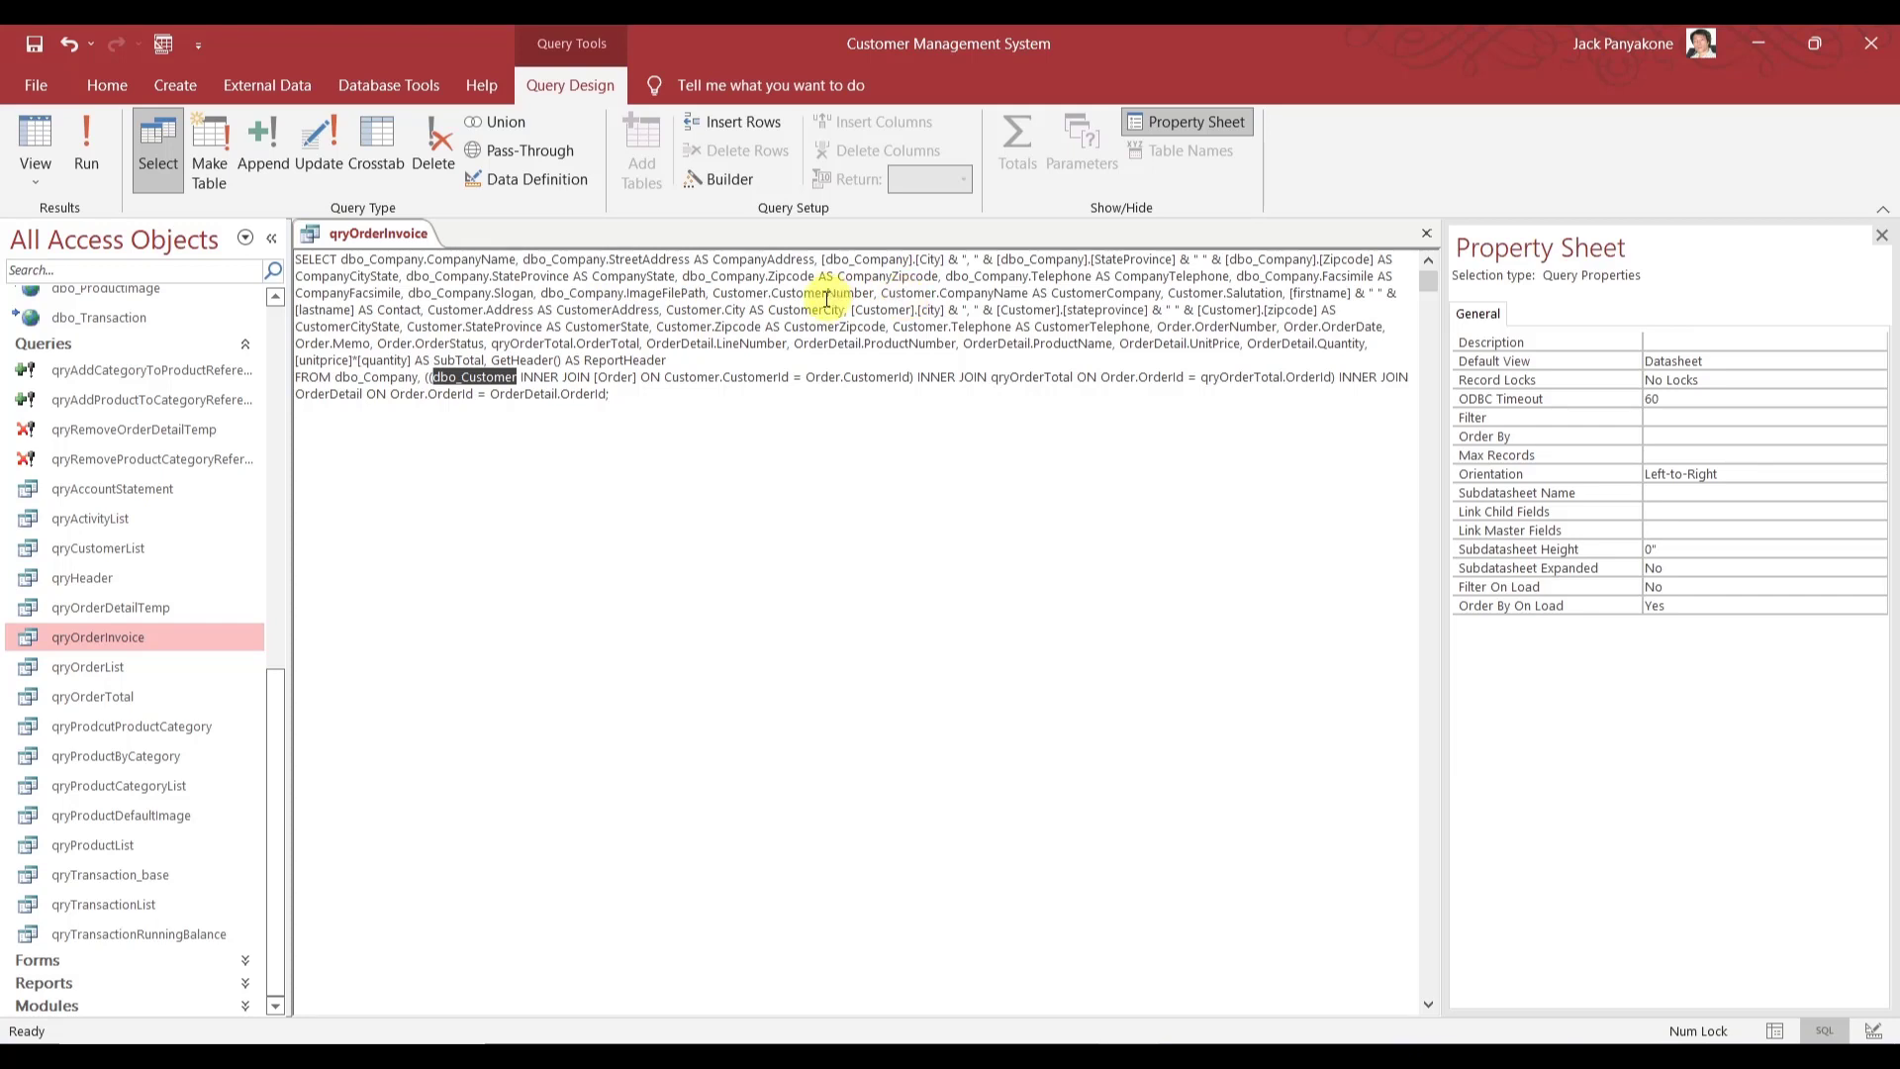
- Replace Customer with dbo_Customer for the CustomerNumber, CompanyName, Salutation and Address fields in the SELECT clause
double_click(749, 292)
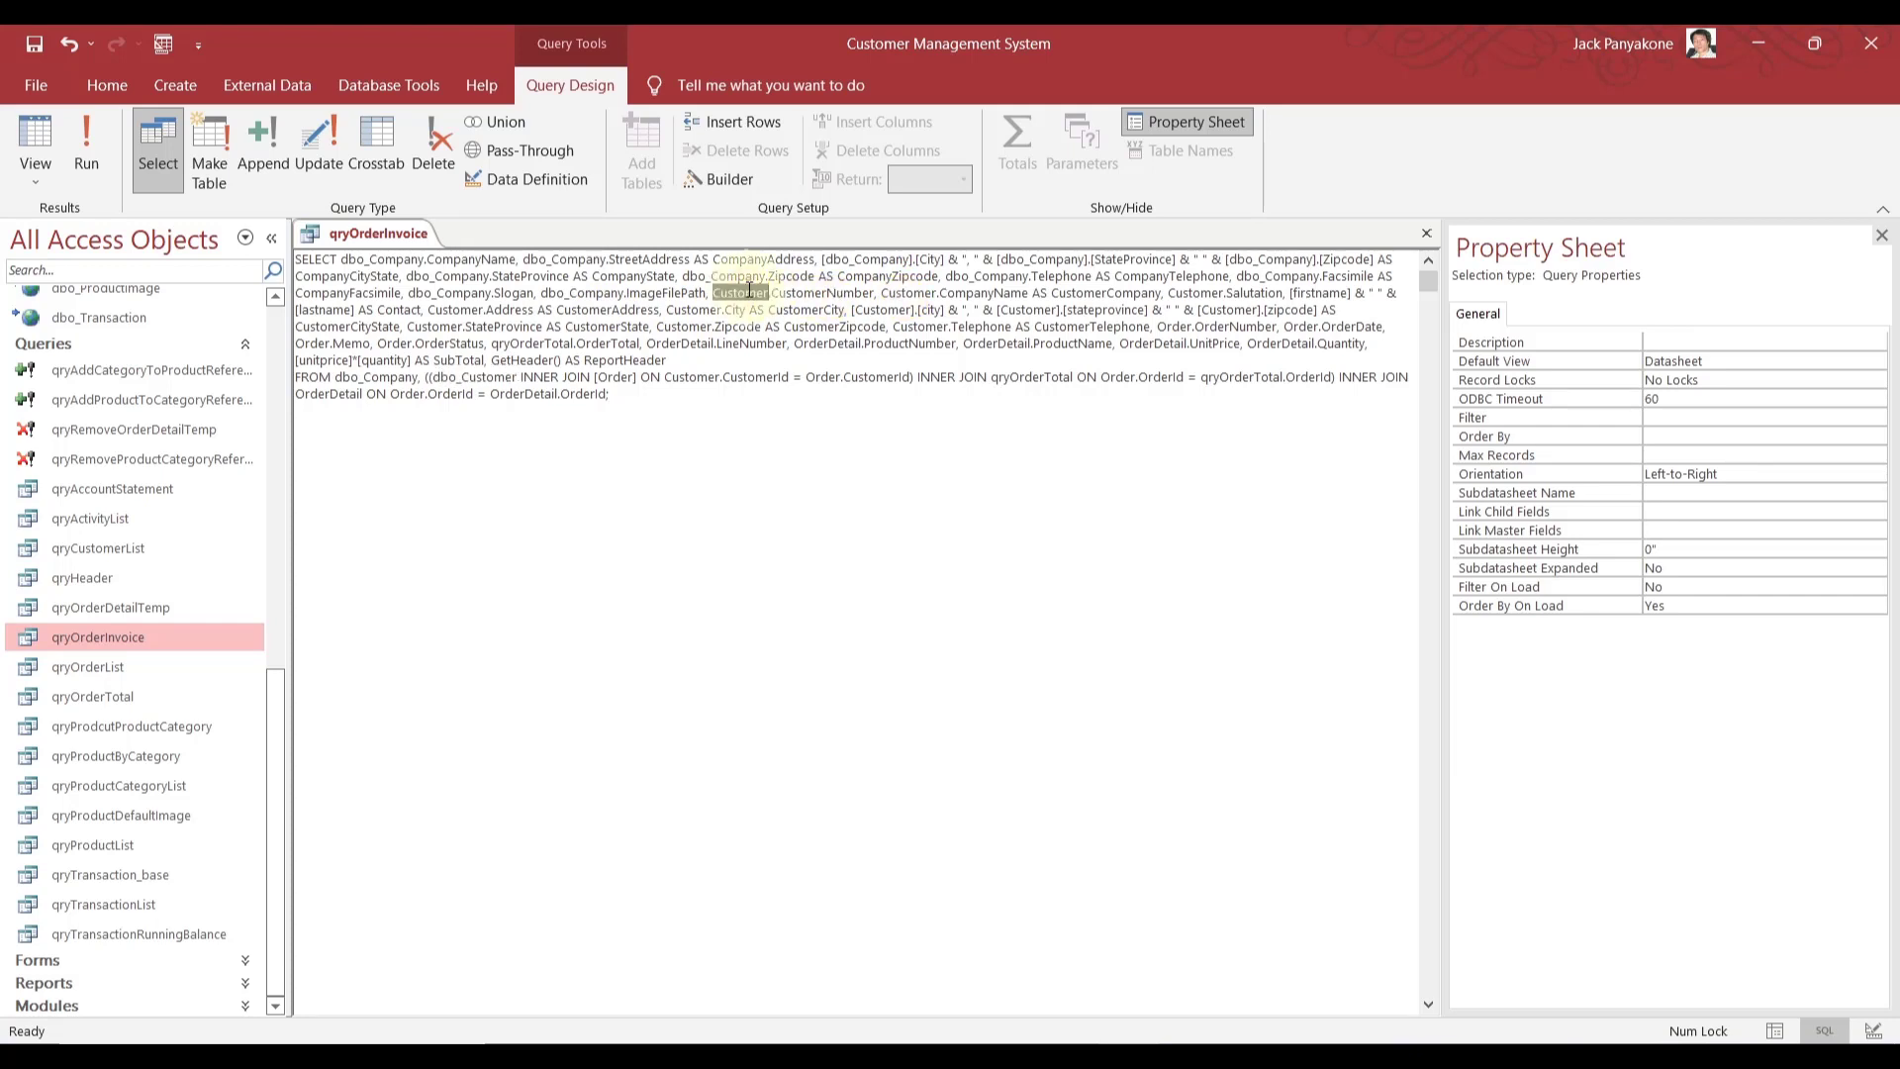
key("ctrl+v")
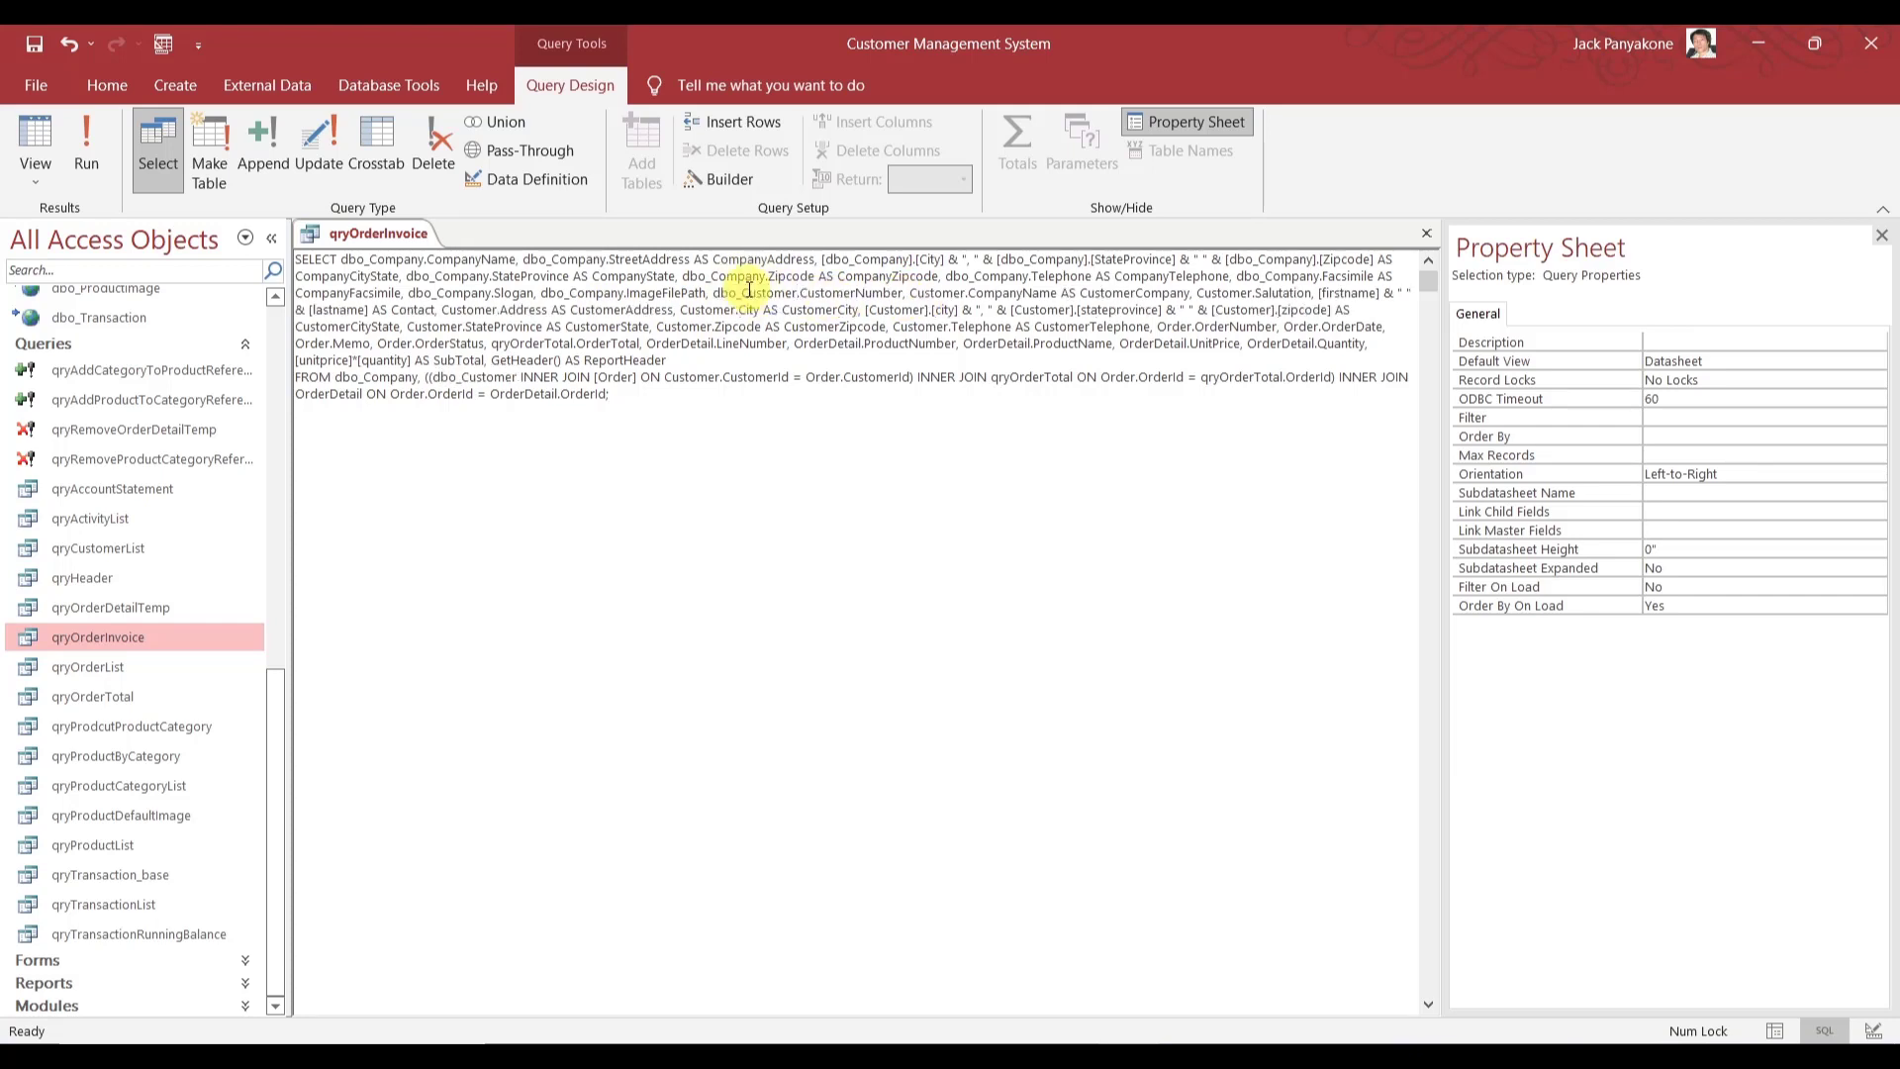
double_click(932, 293)
key("ctrl+v")
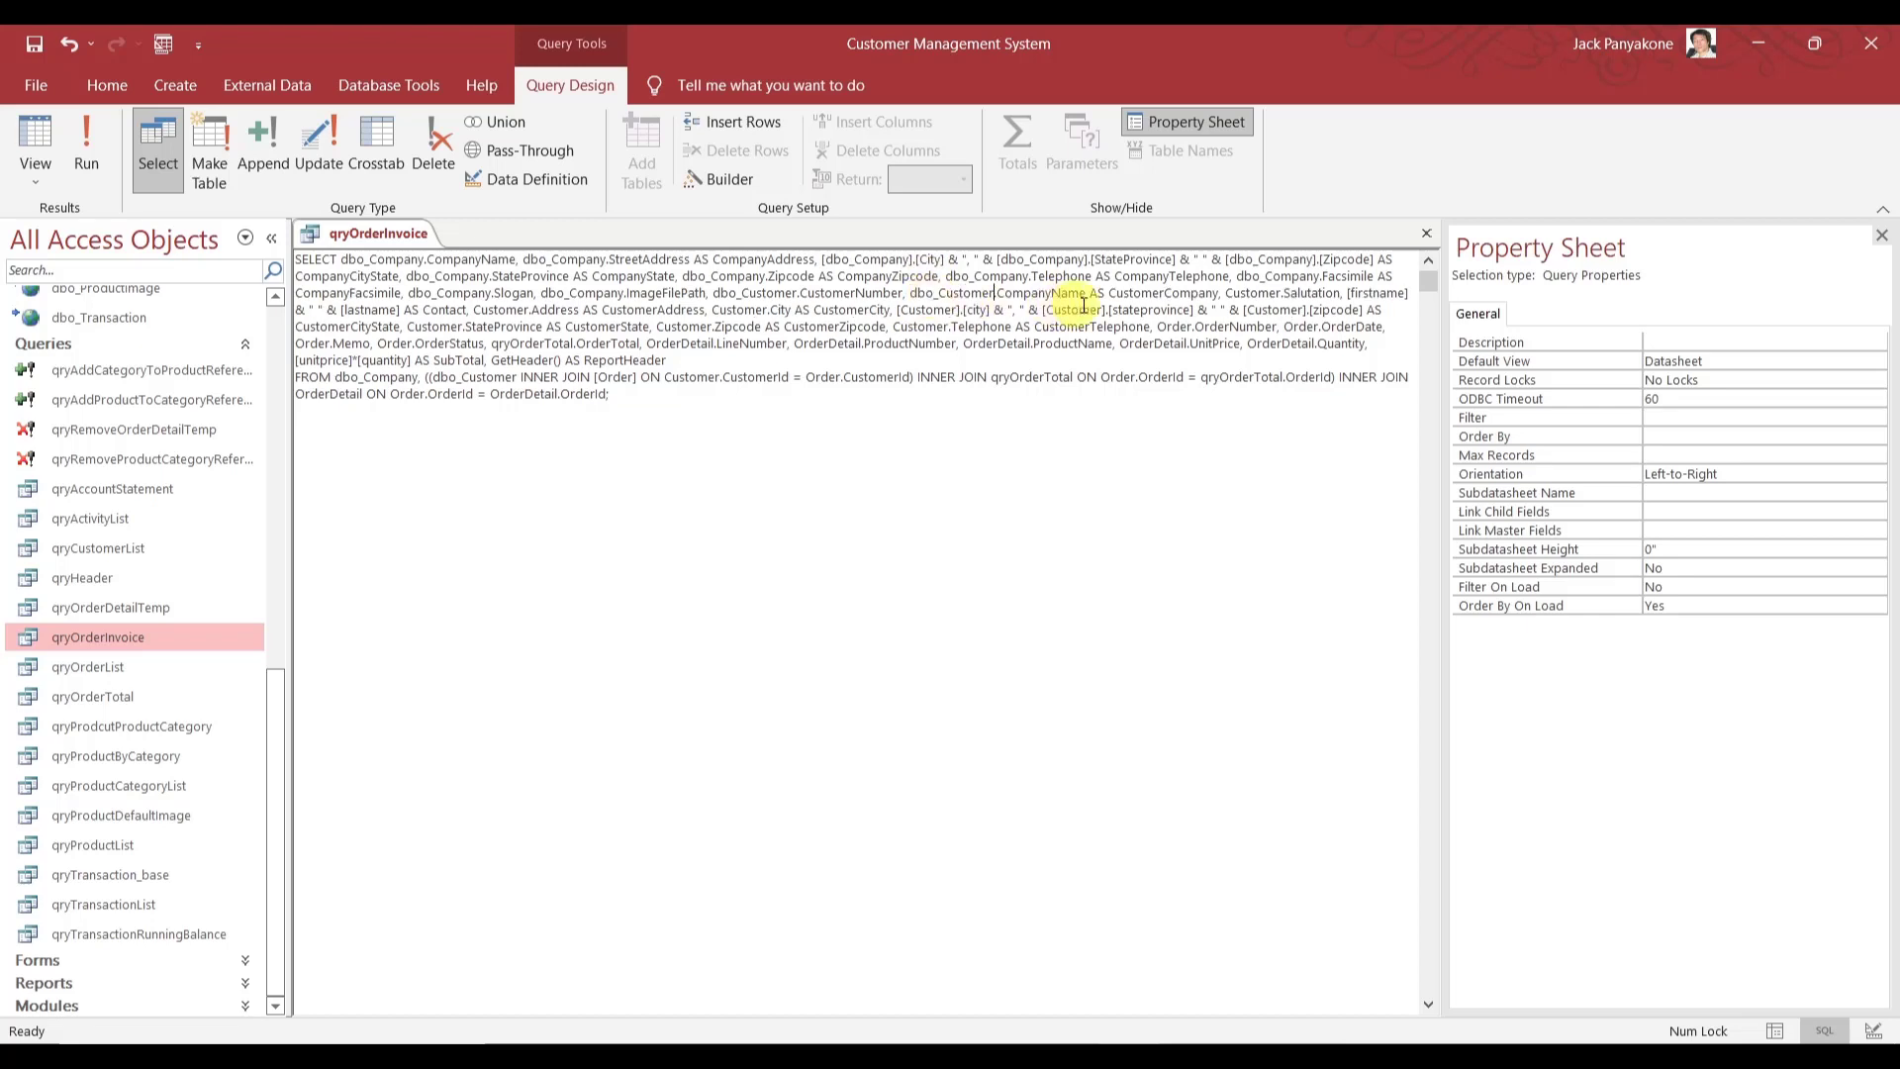
double_click(1245, 293)
key("ctrl+v")
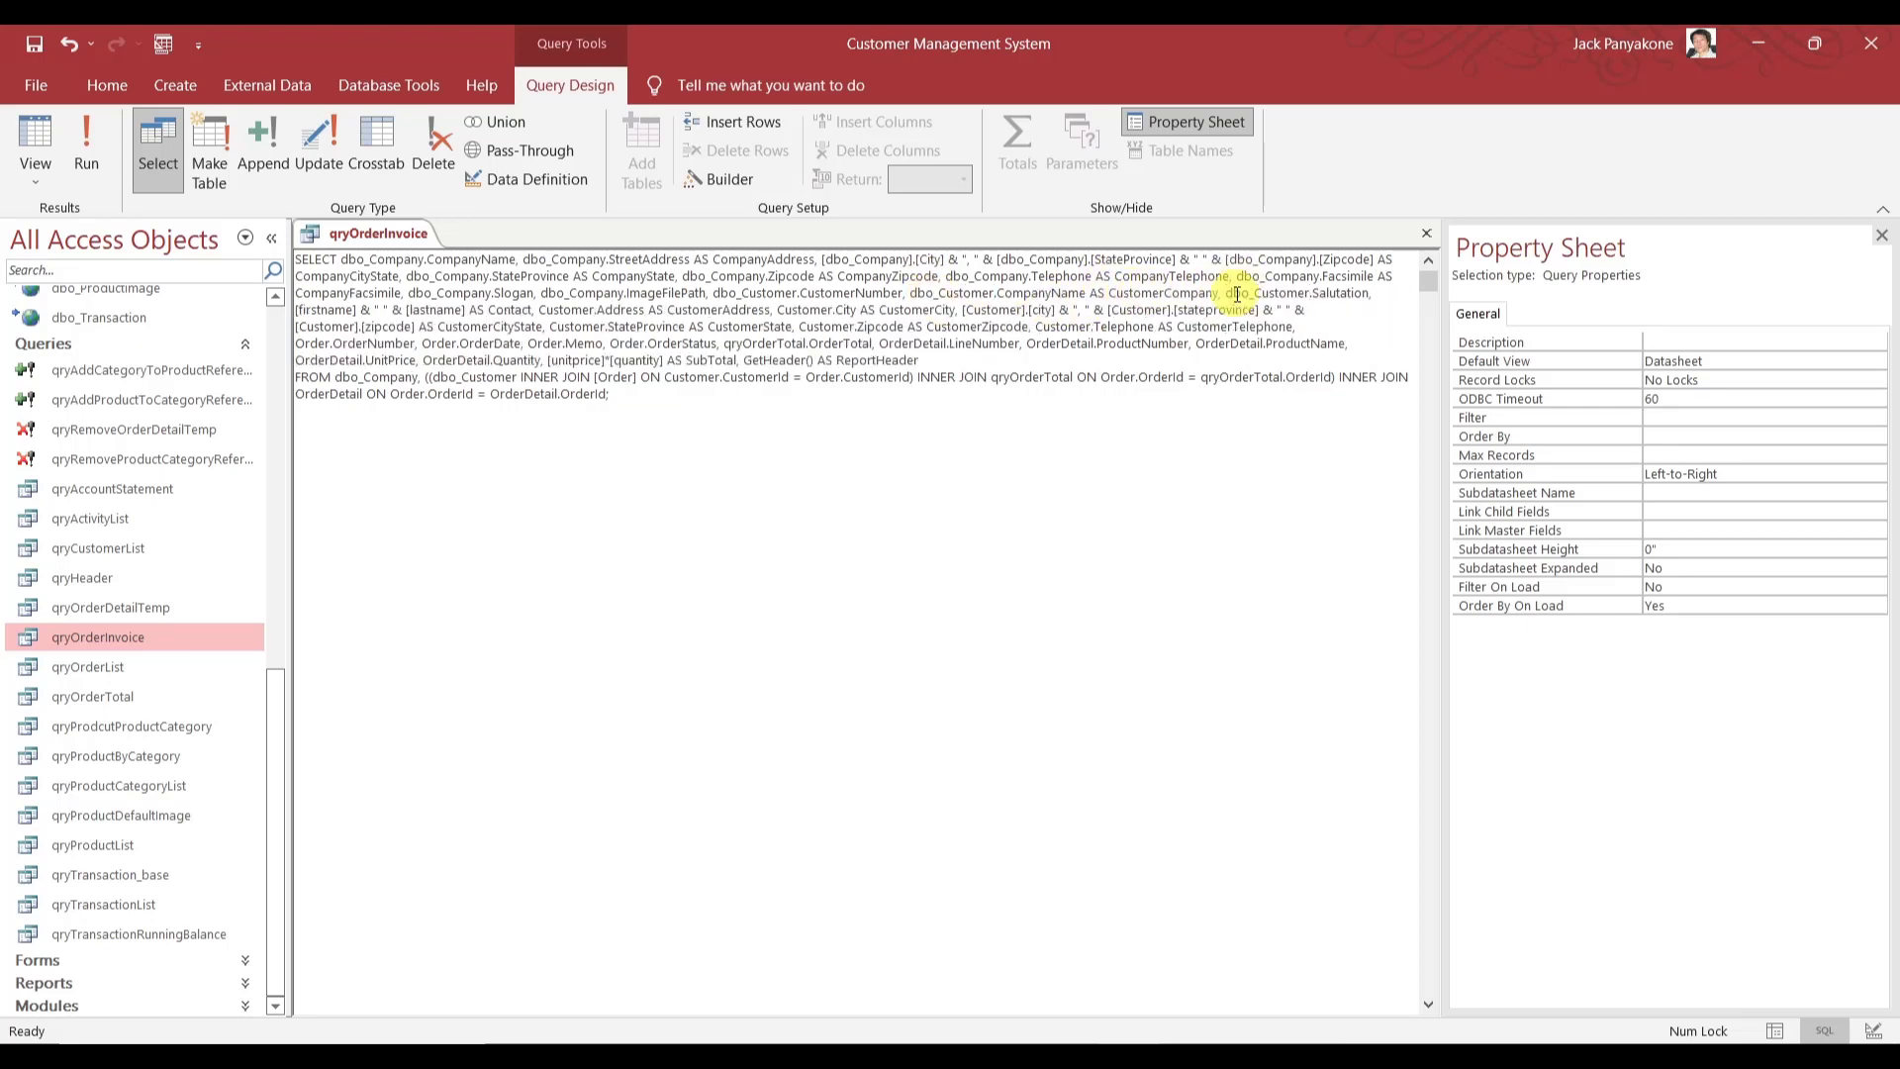
double_click(546, 310)
key("ctrl+v")
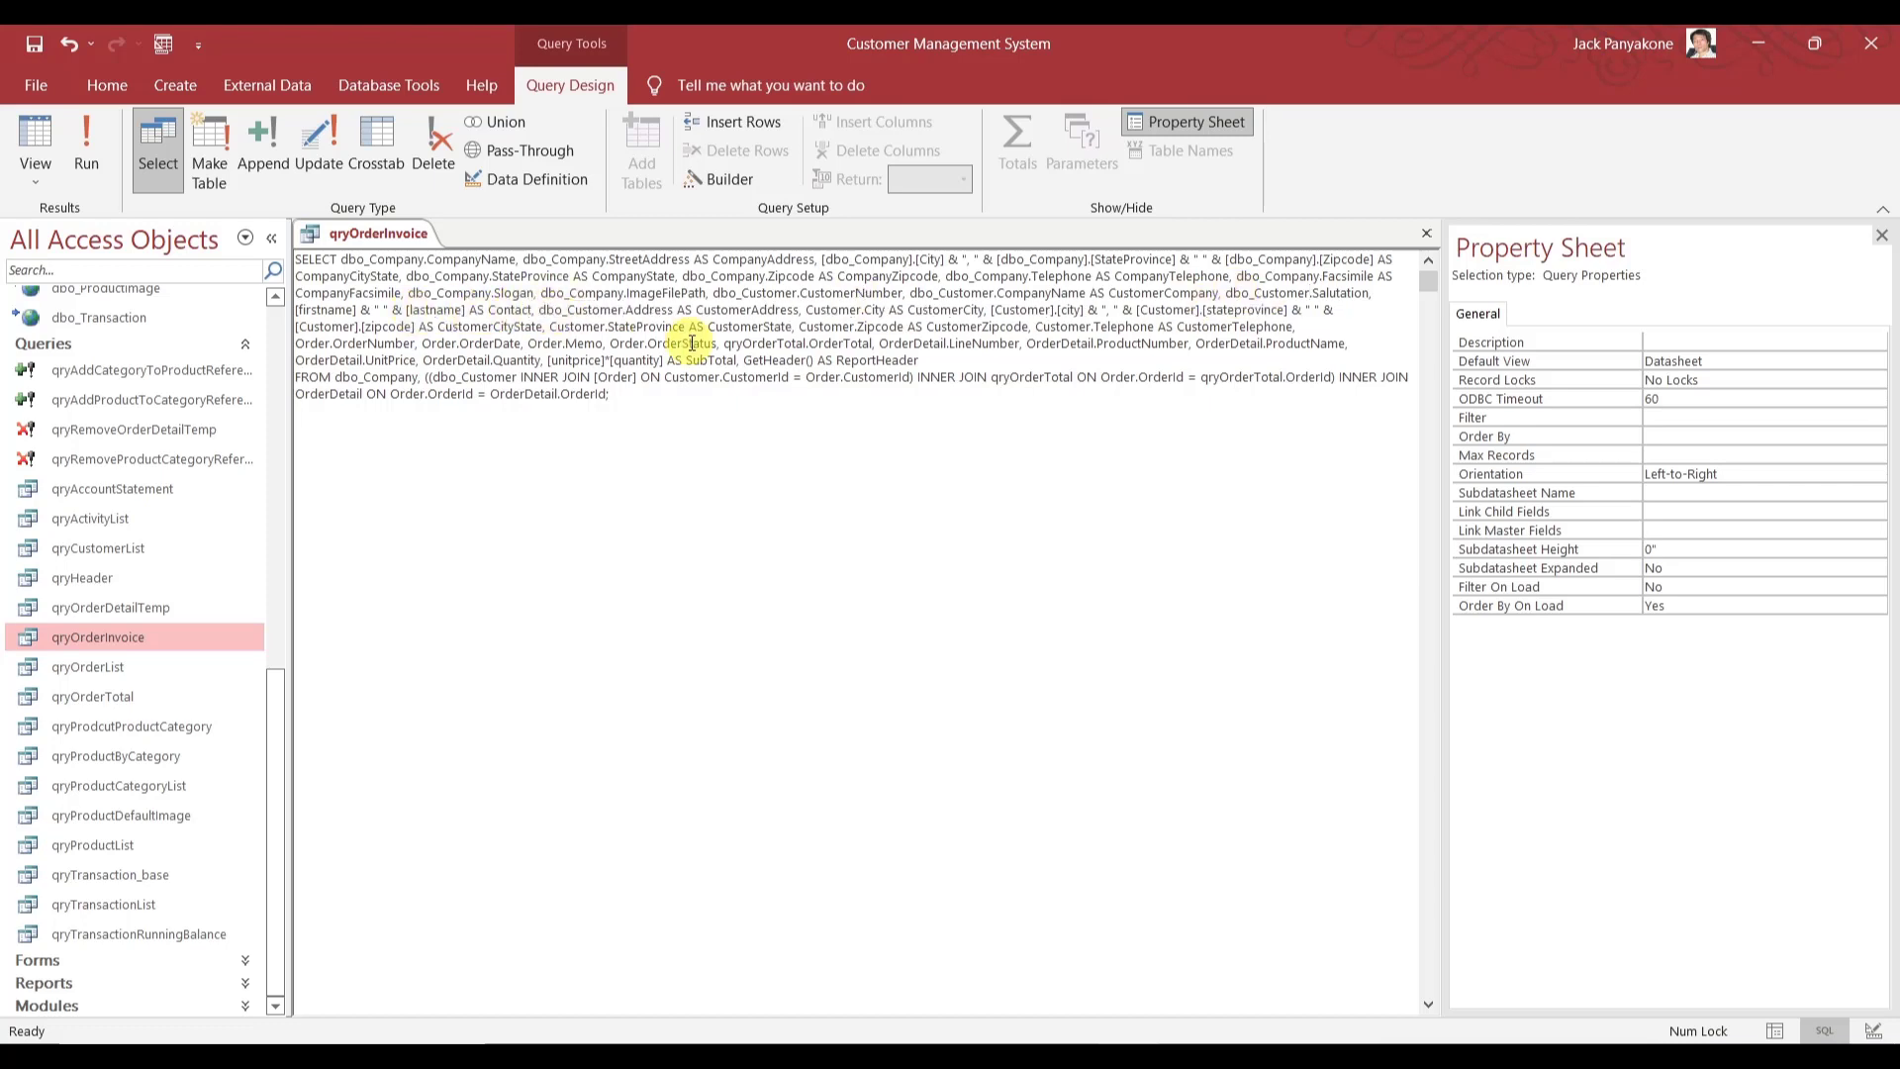
- Replace Customer with dbo_Customer for the City field and the city, stateprovince and zipcode parts of the CustomerCityState expression
double_click(823, 309)
key("ctrl+v")
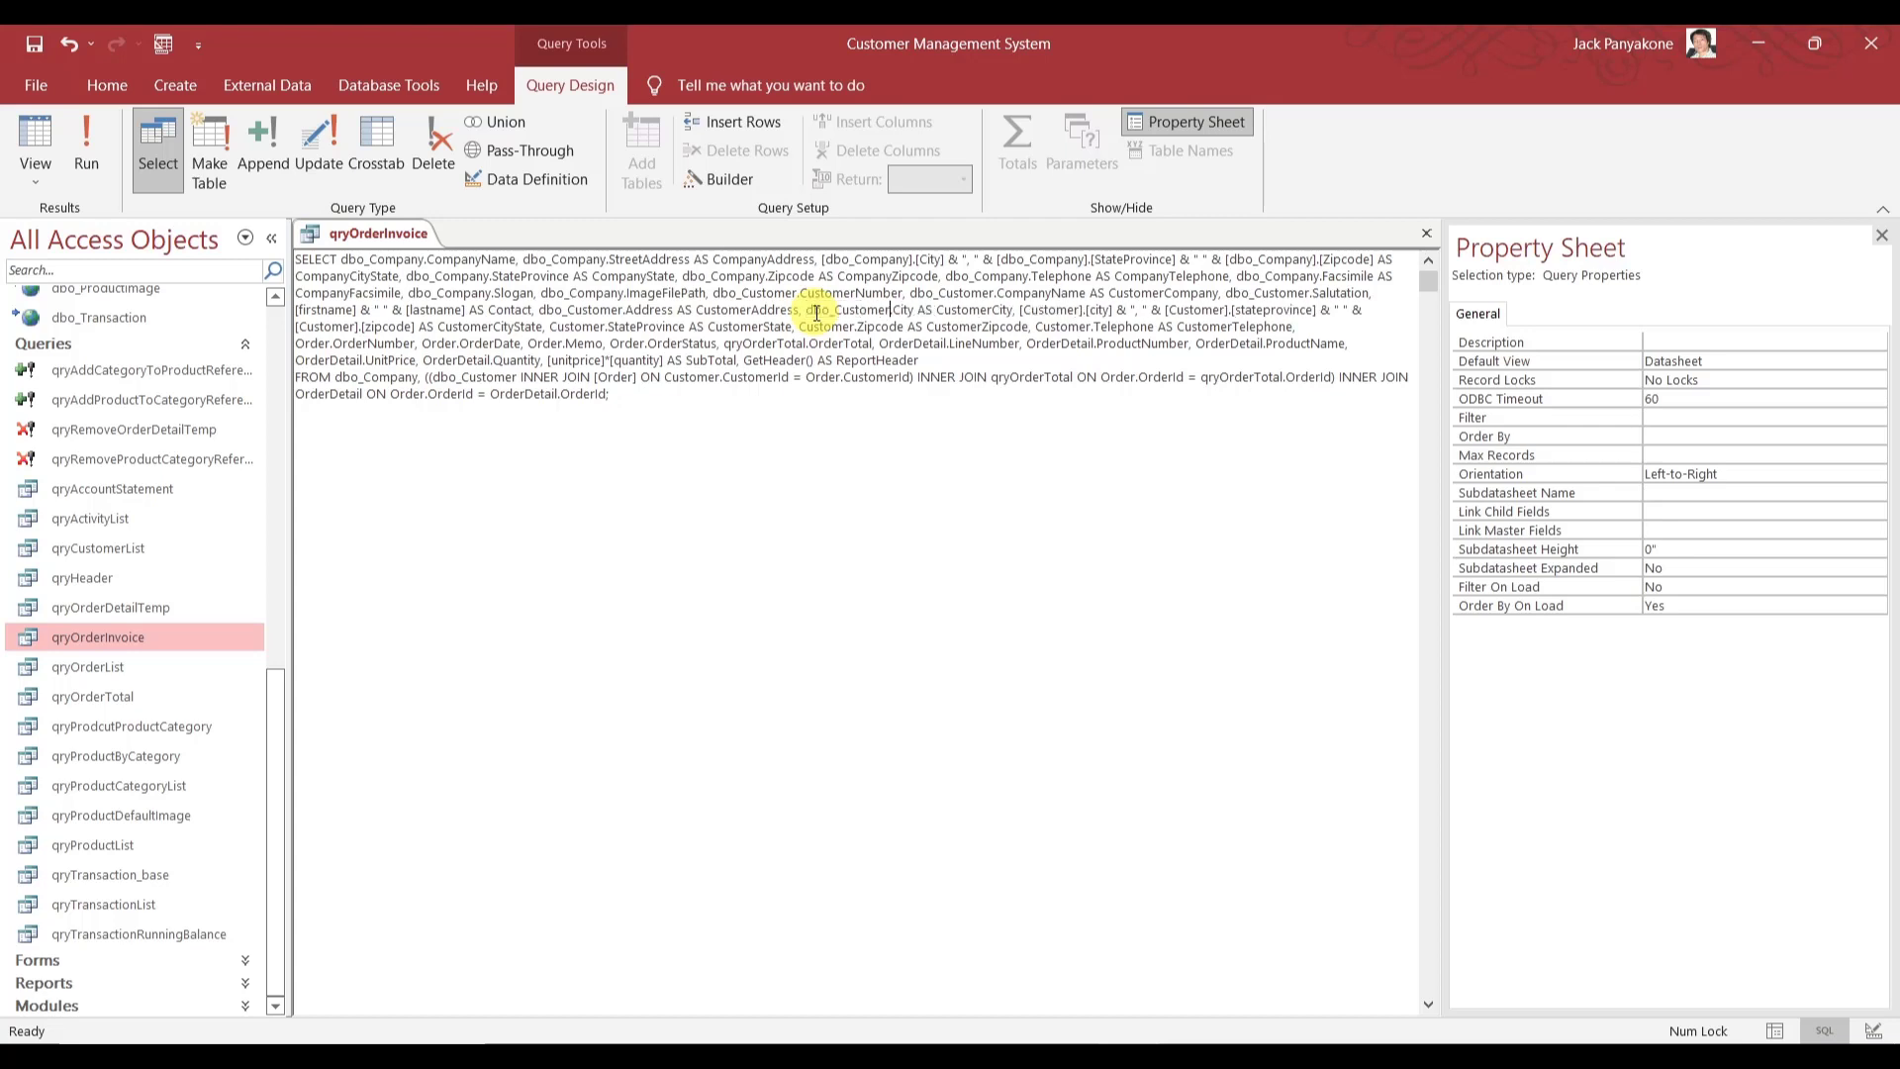
double_click(1053, 309)
key("ctrl+v")
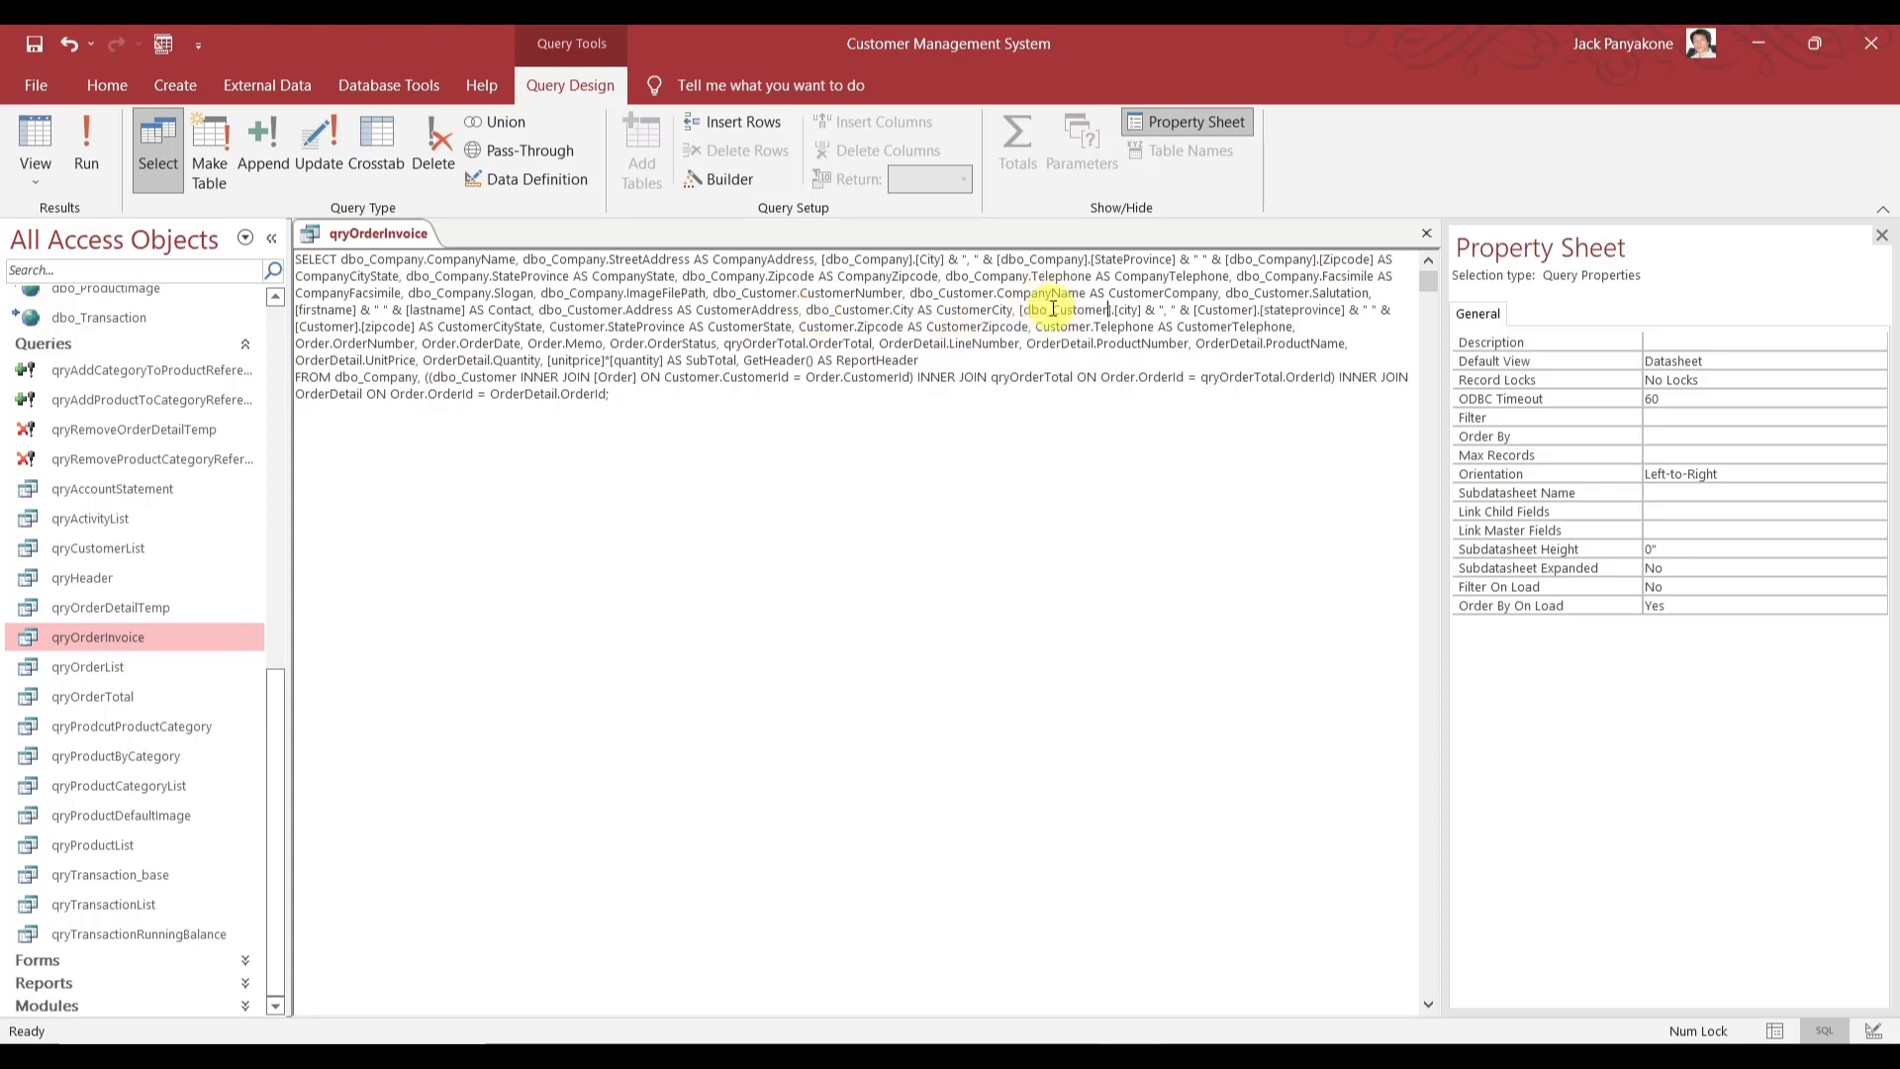
double_click(1230, 309)
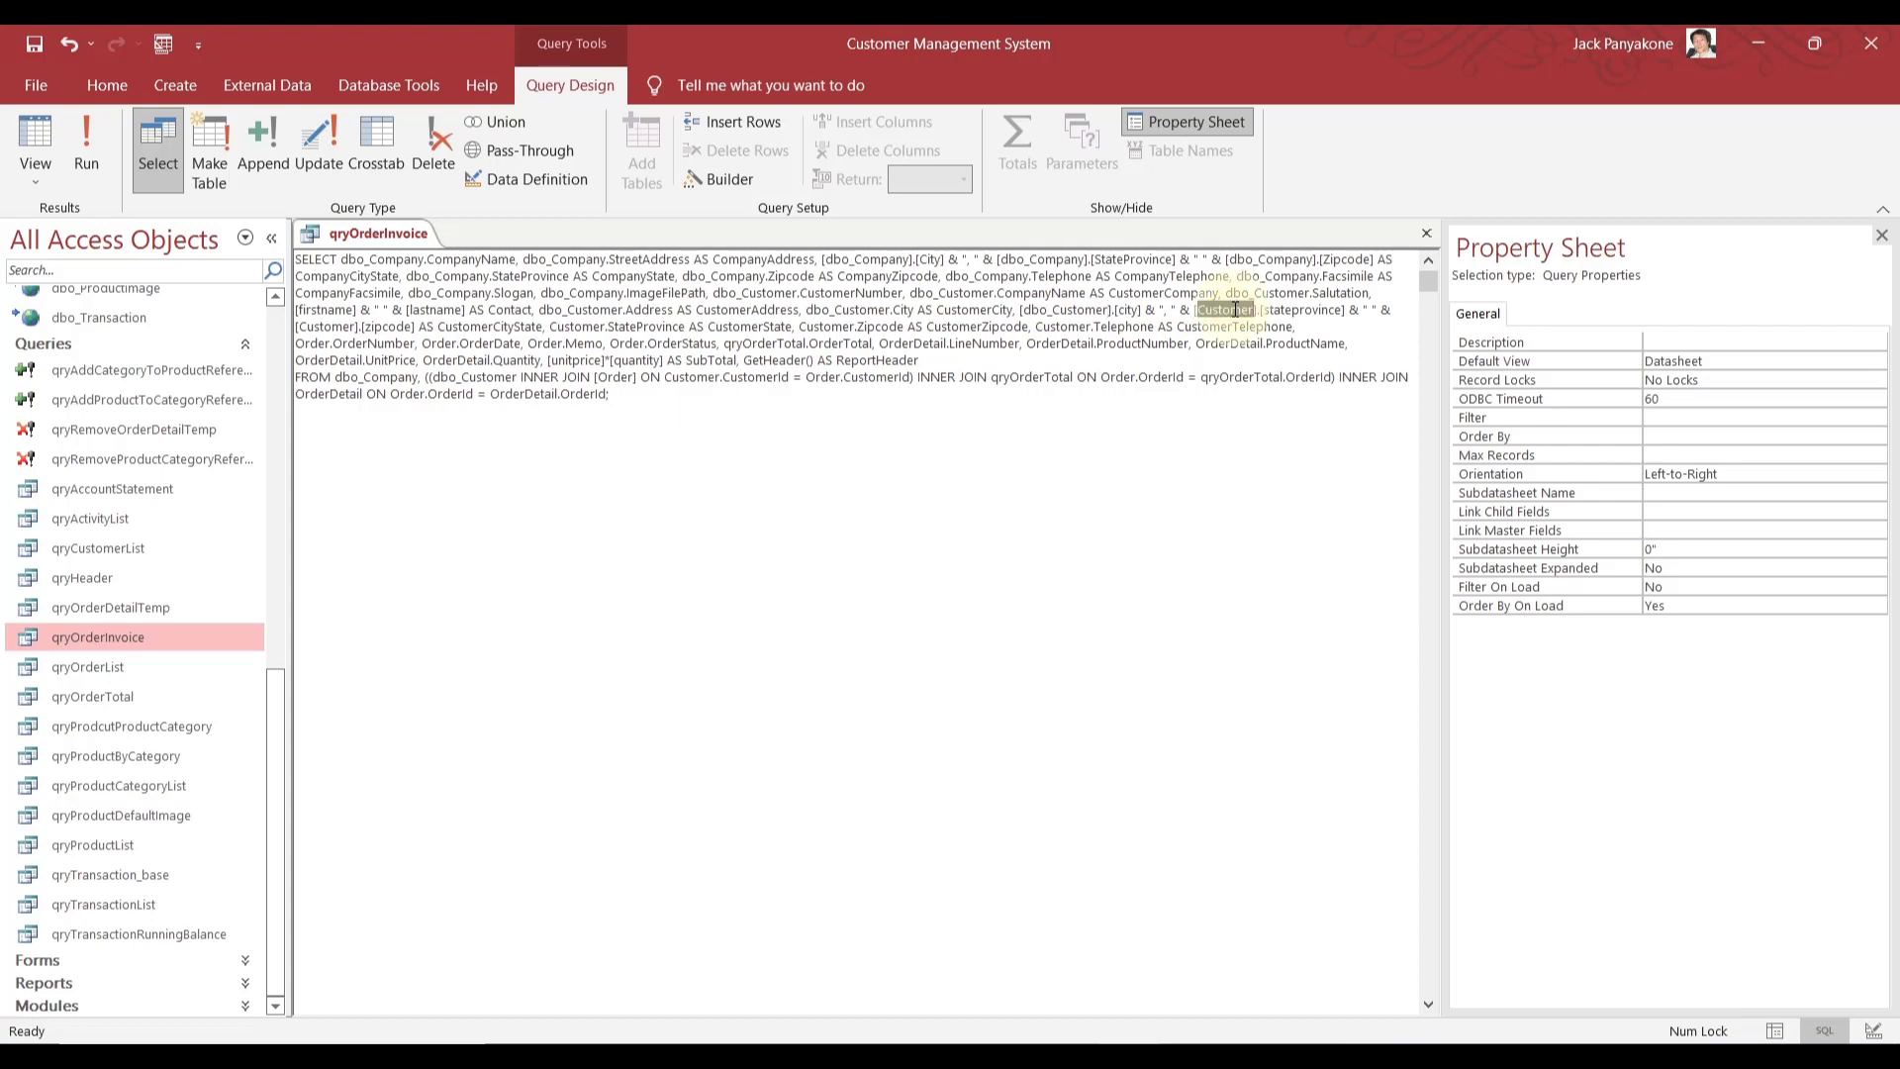
key("ctrl+v")
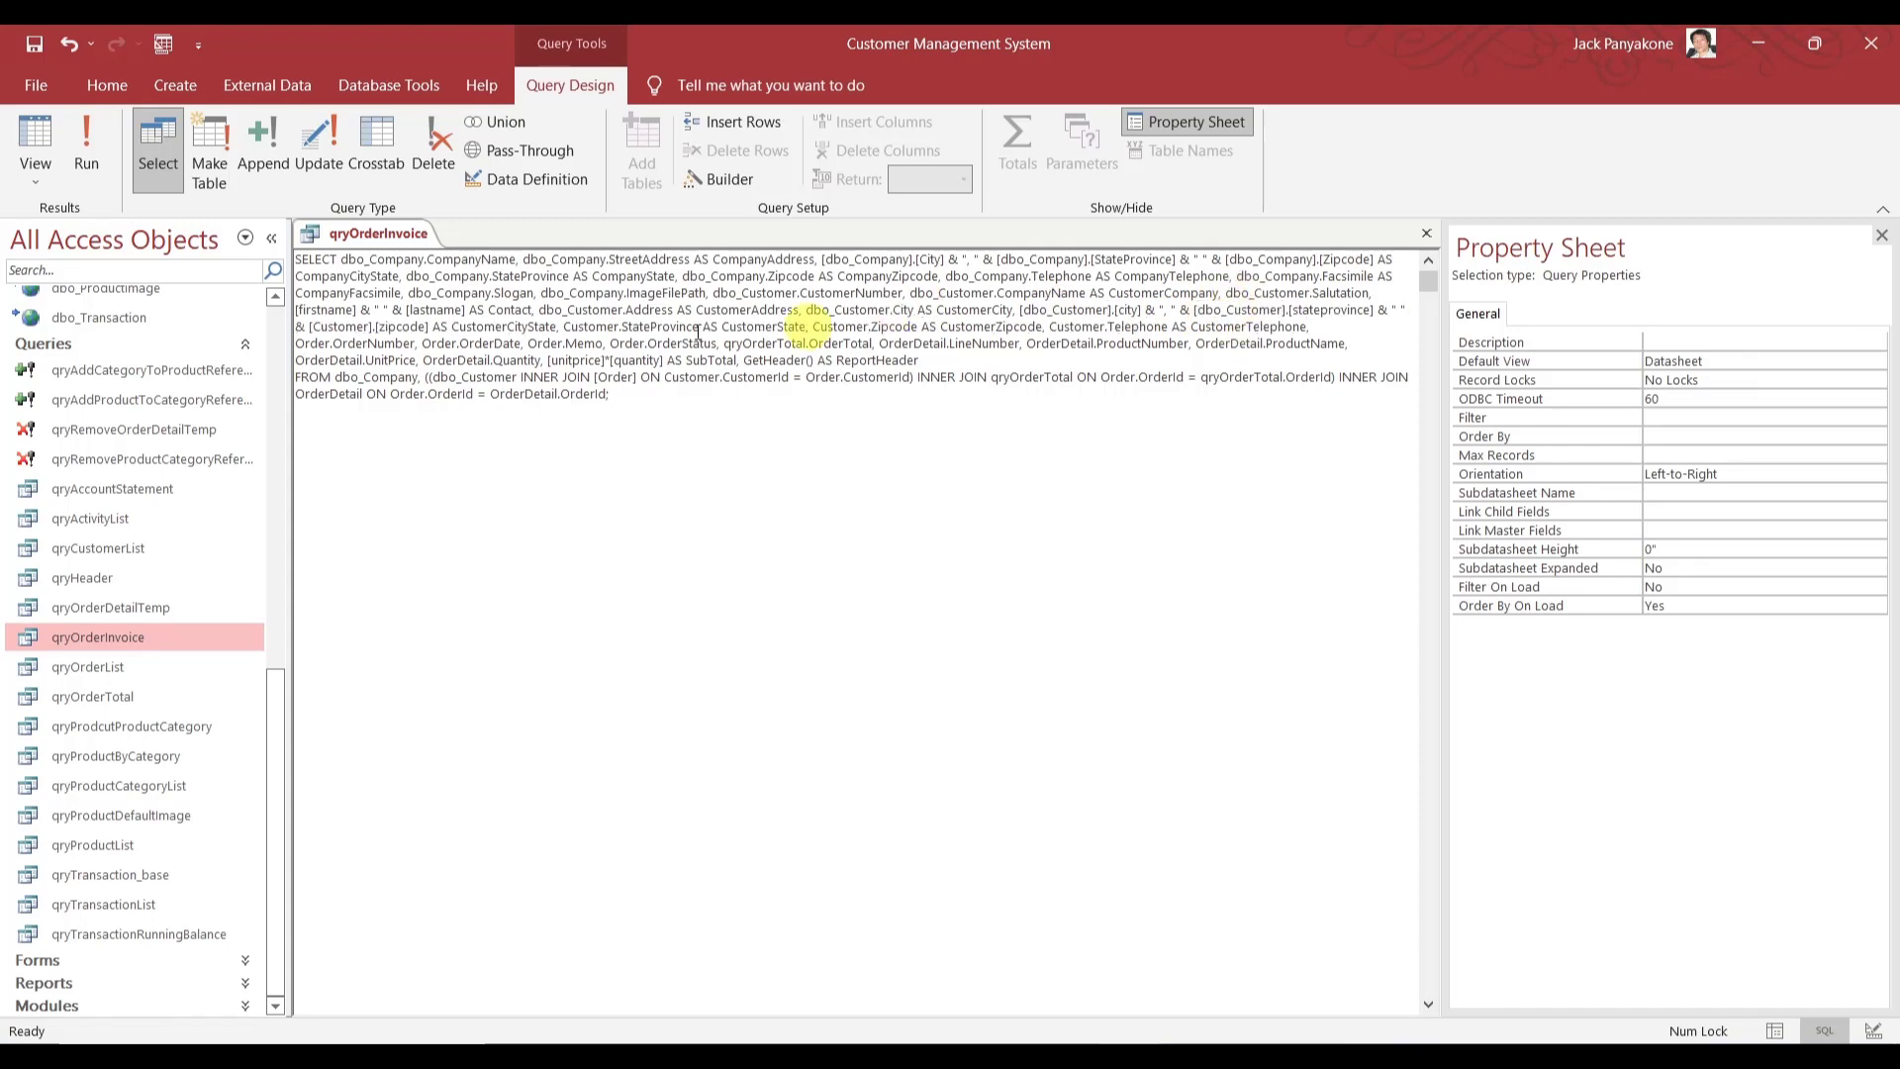
double_click(340, 326)
key("ctrl+v")
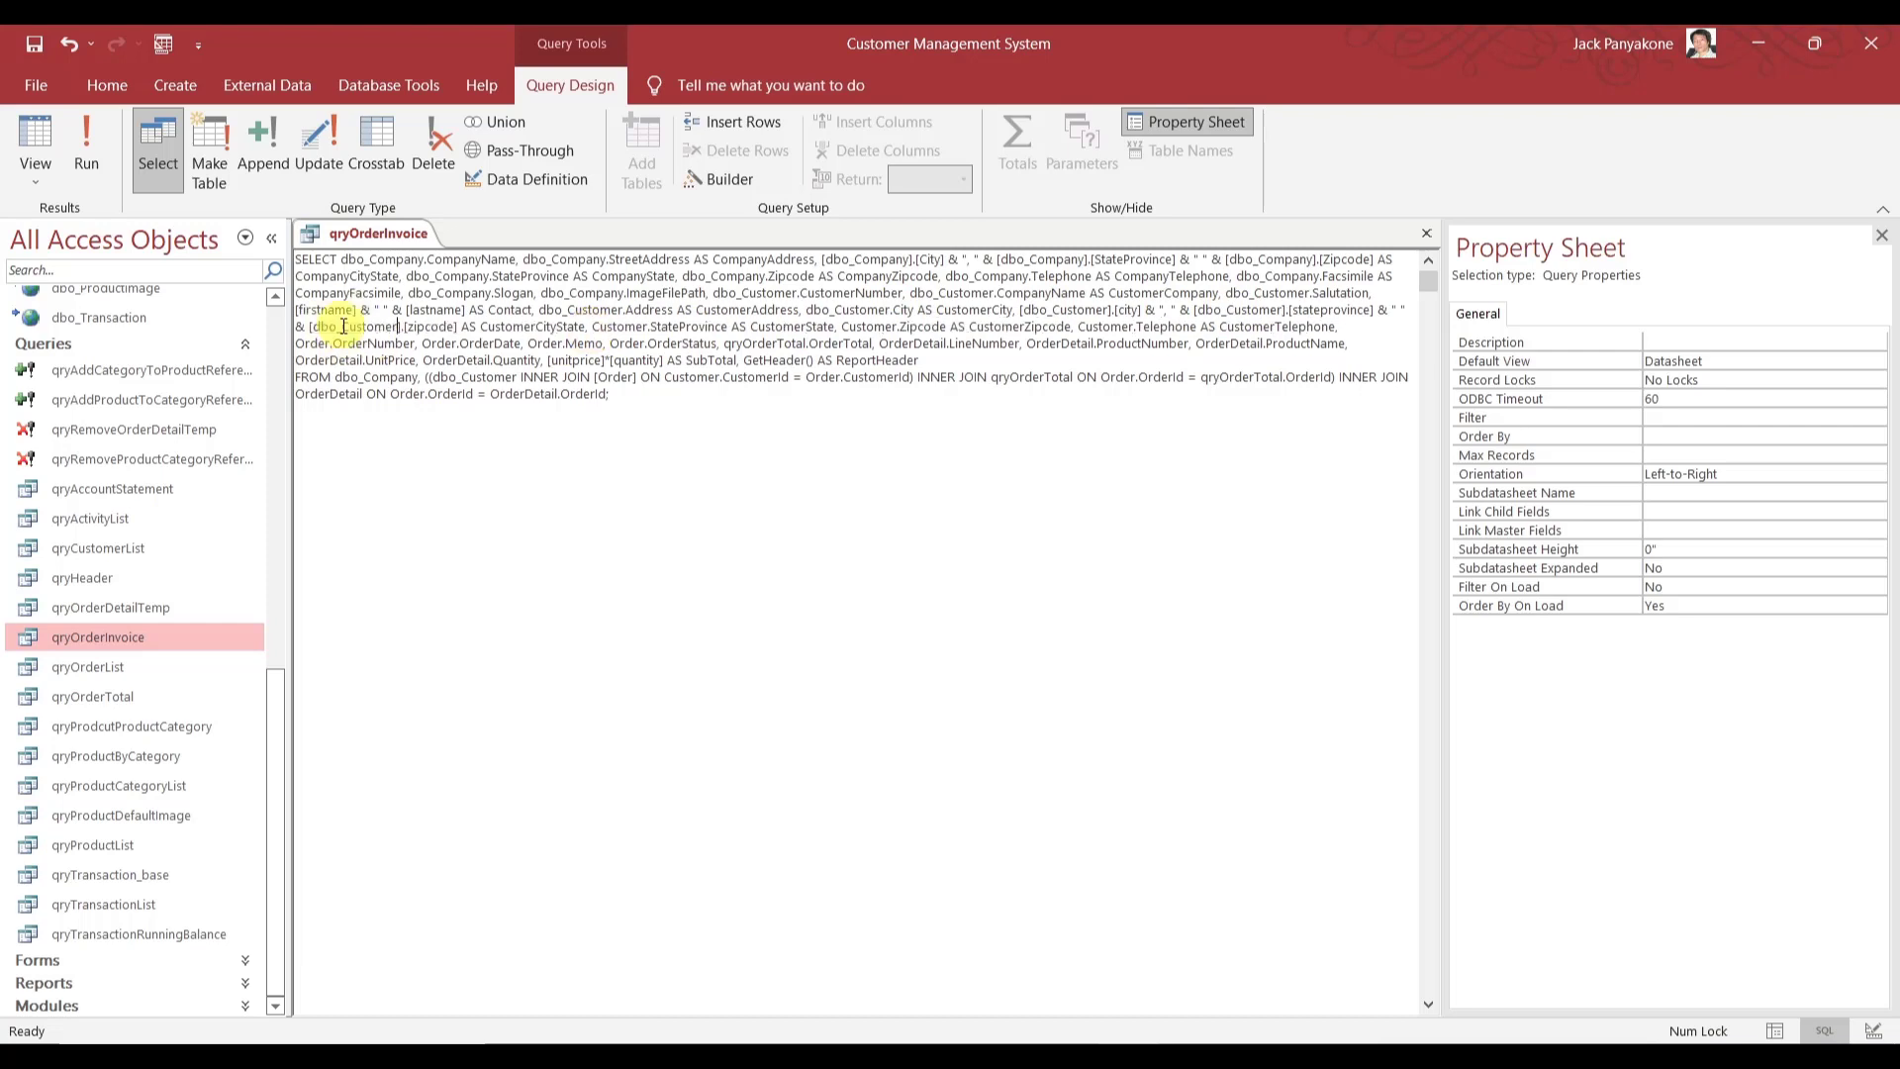
- Replace Customer with dbo_Customer for the separate StateProvince, Zipcode and Telephone fields in the SELECT clause
double_click(624, 327)
key("ctrl+v")
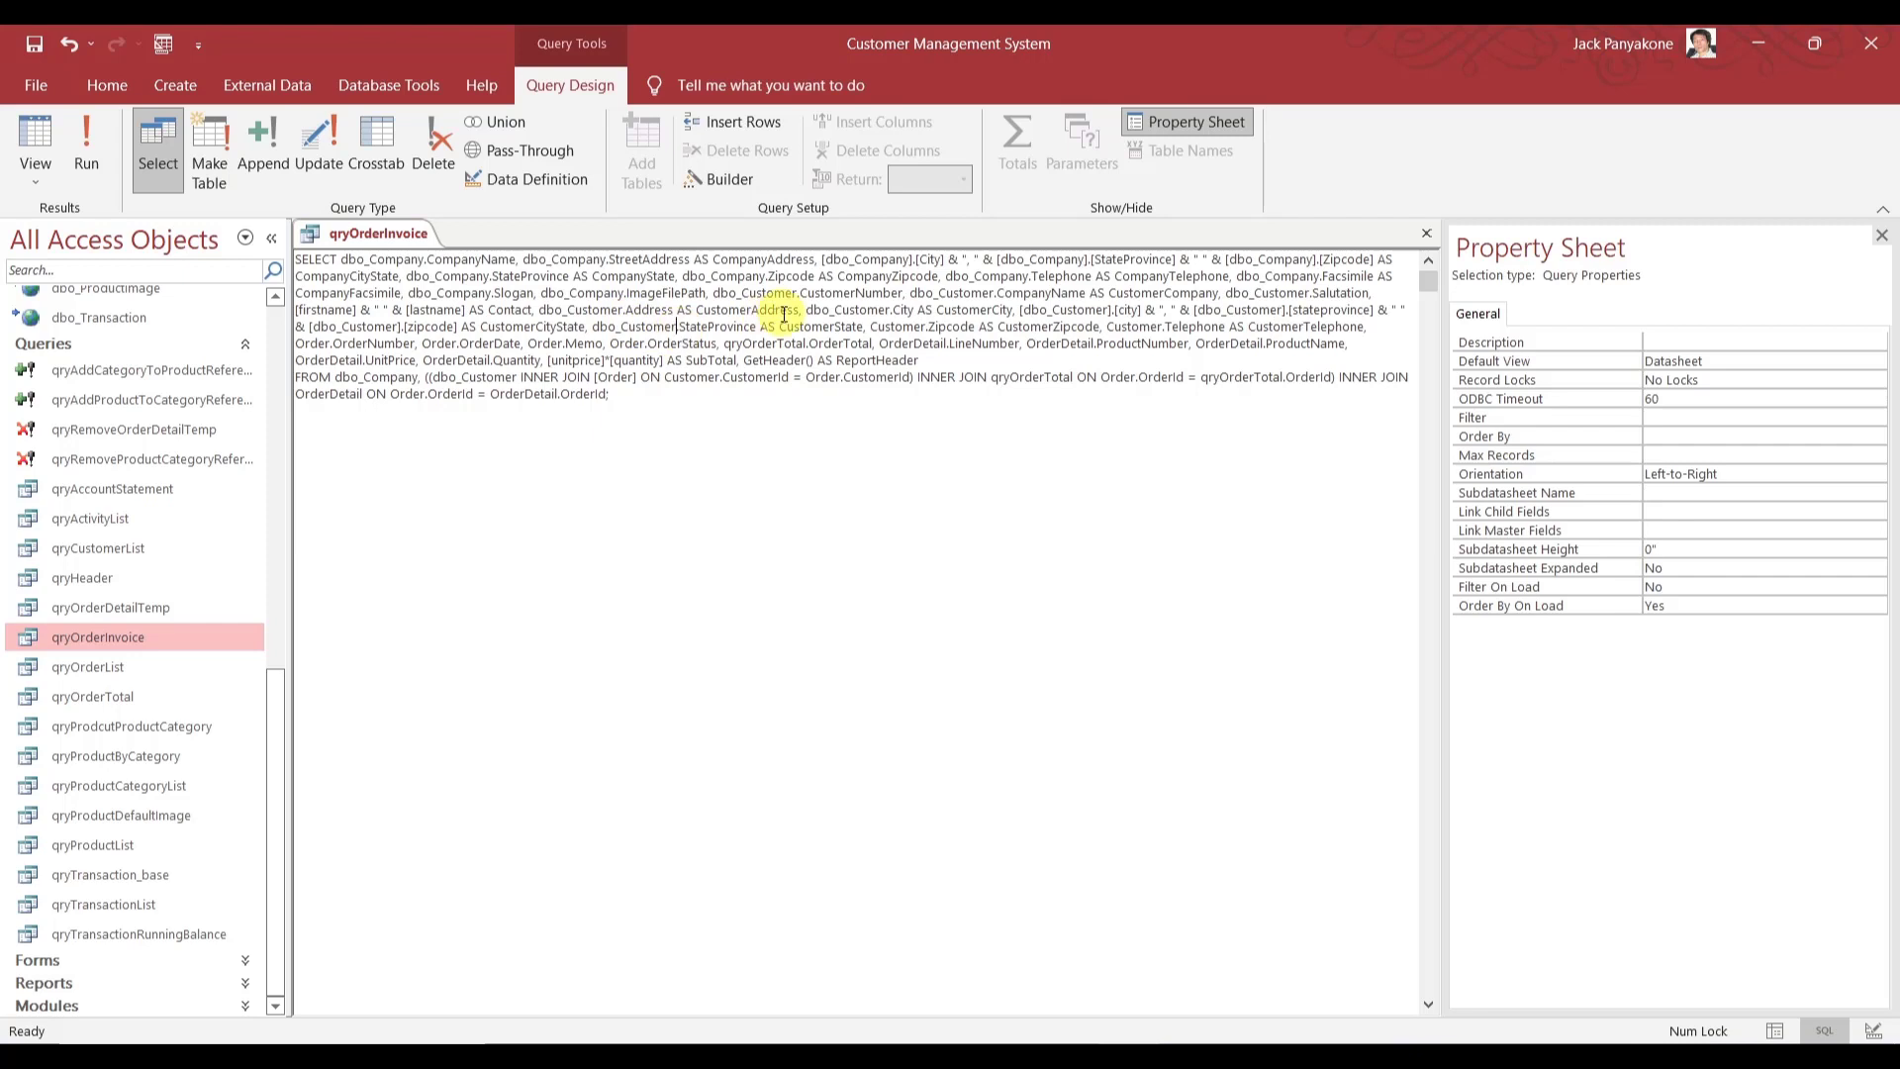
double_click(894, 327)
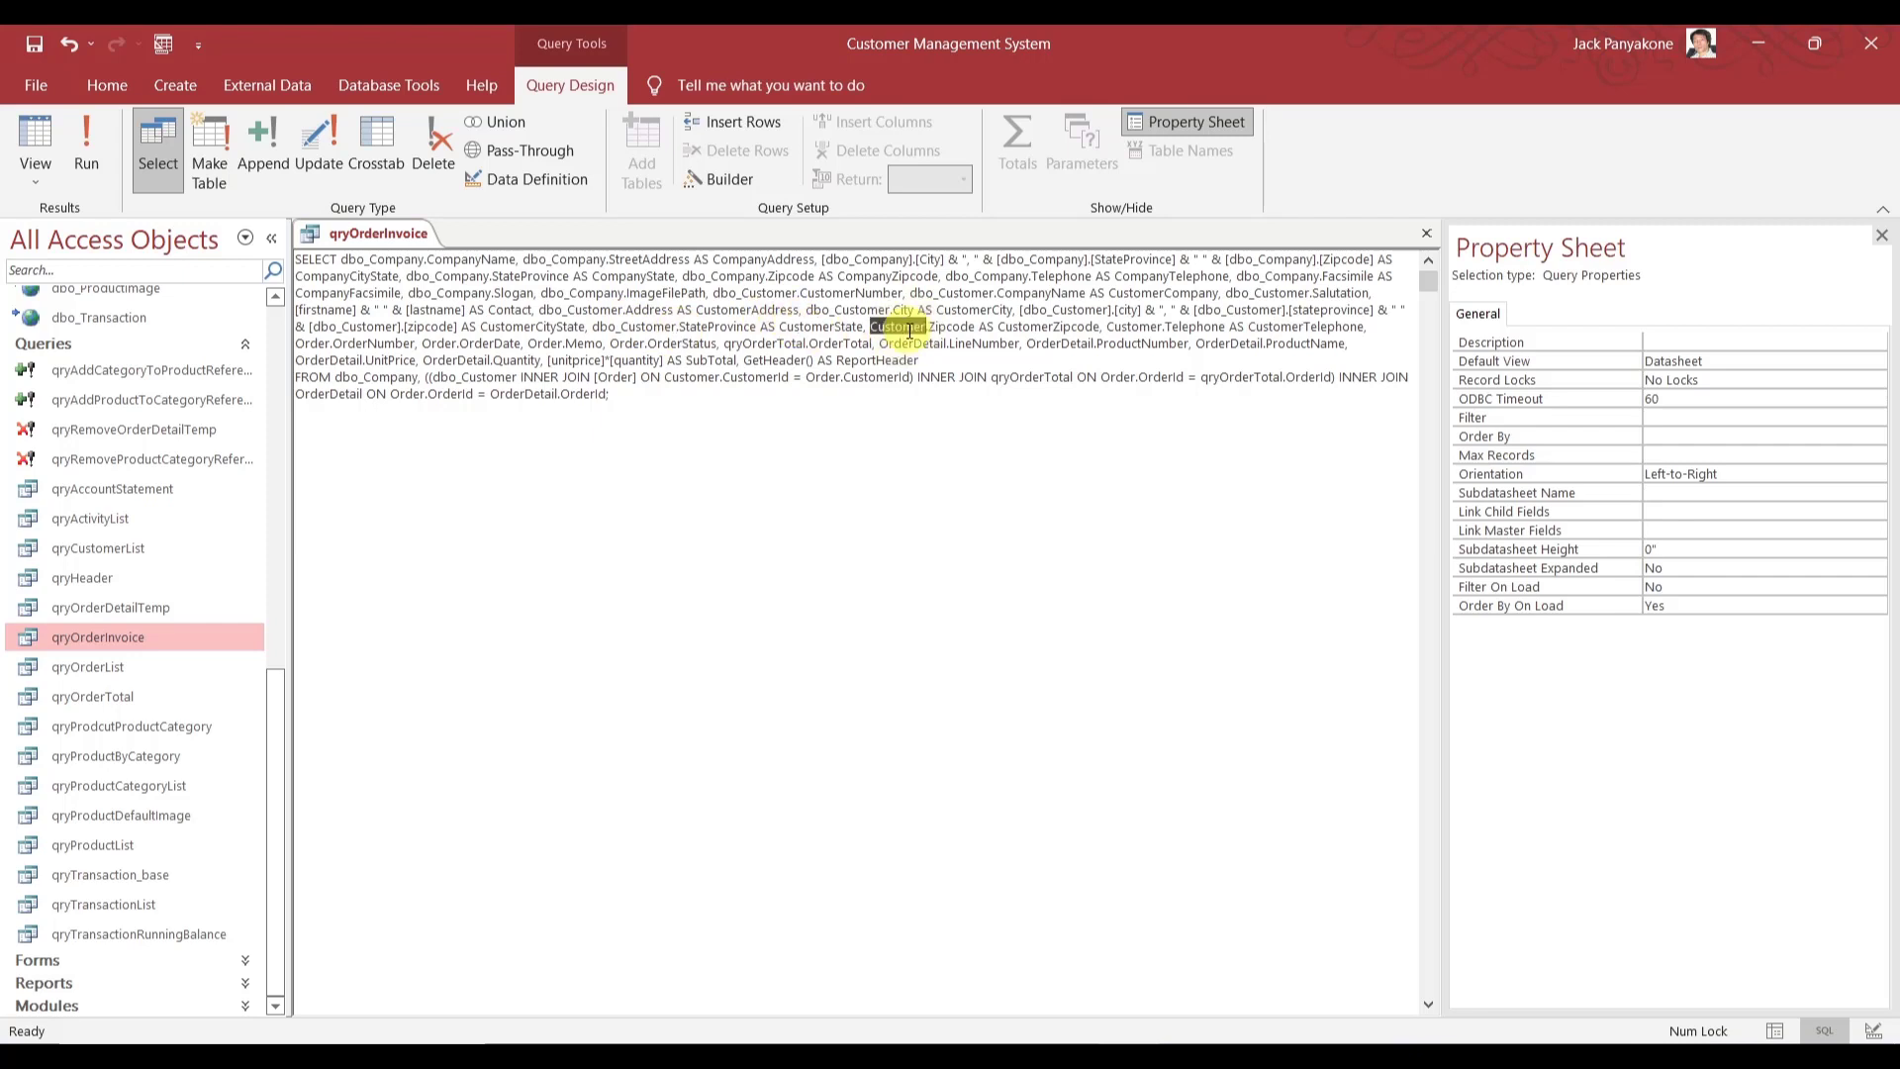
key("ctrl+v")
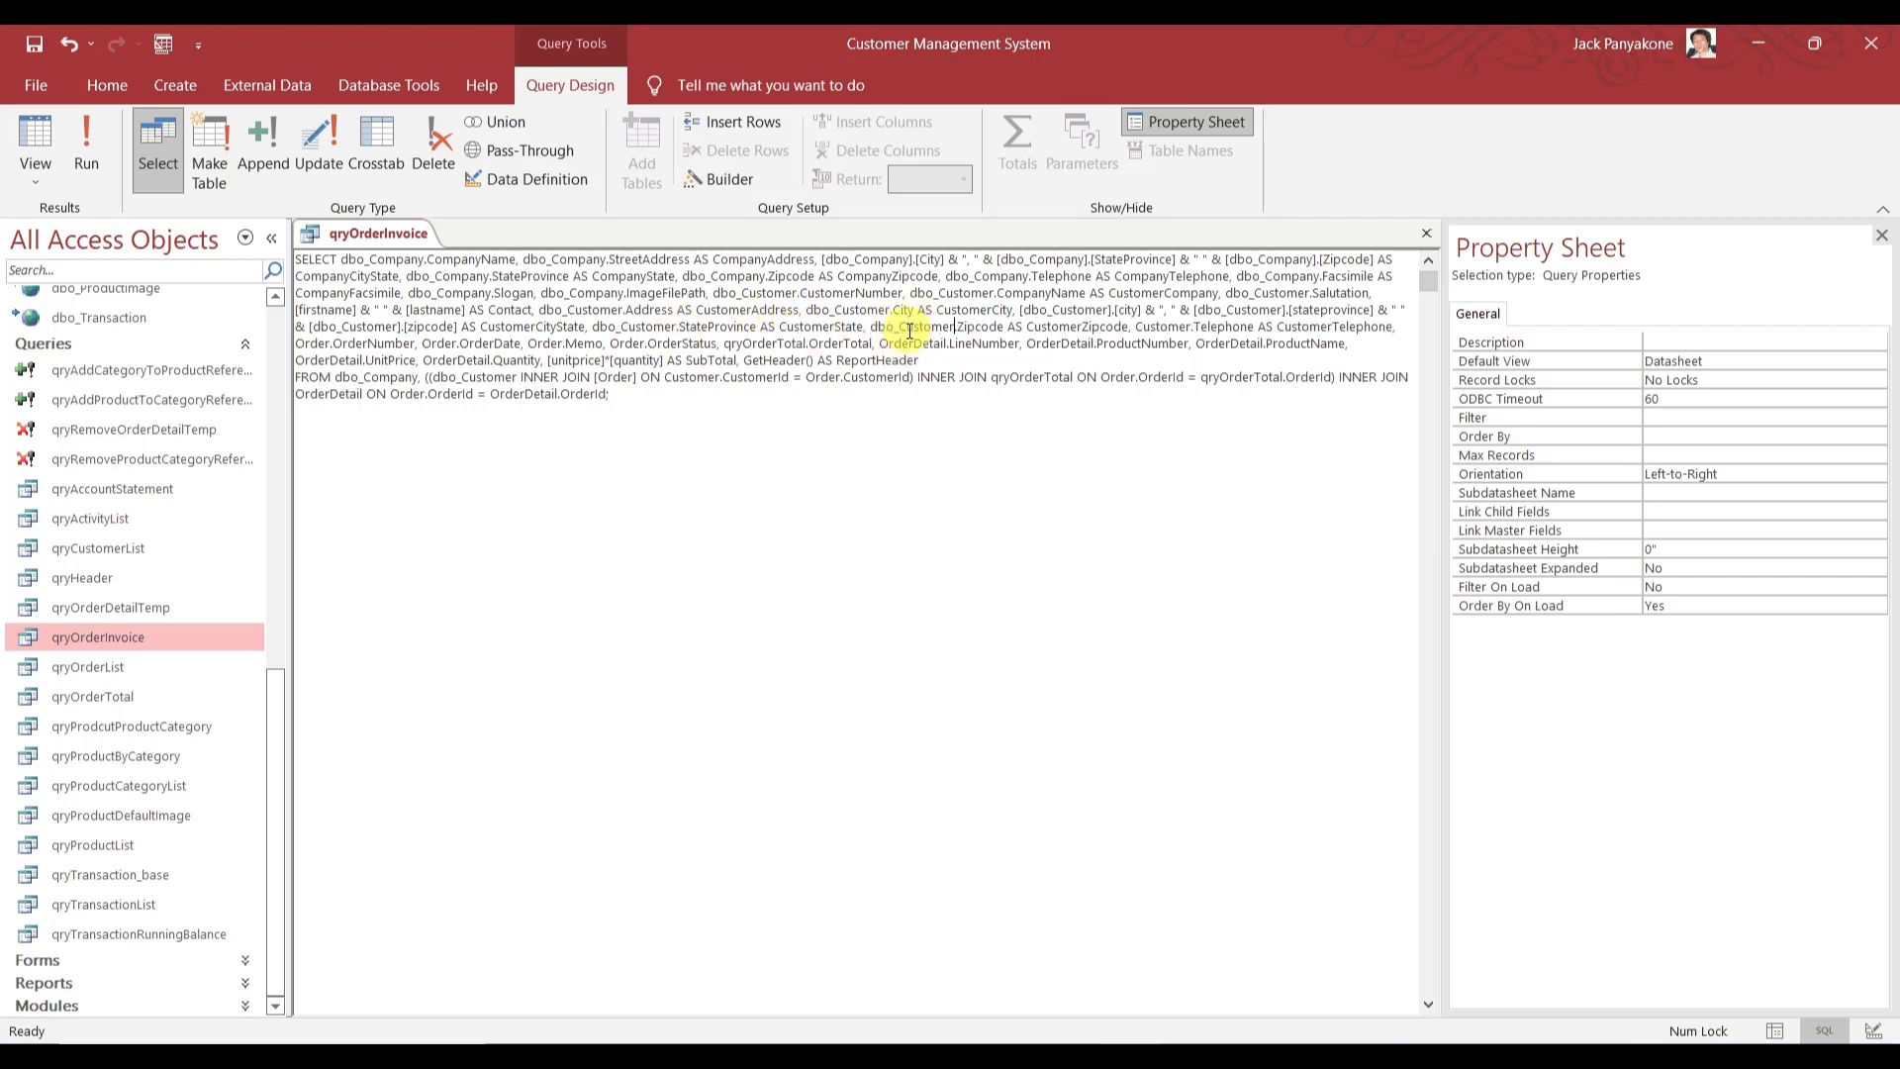
double_click(1146, 326)
key("ctrl+v")
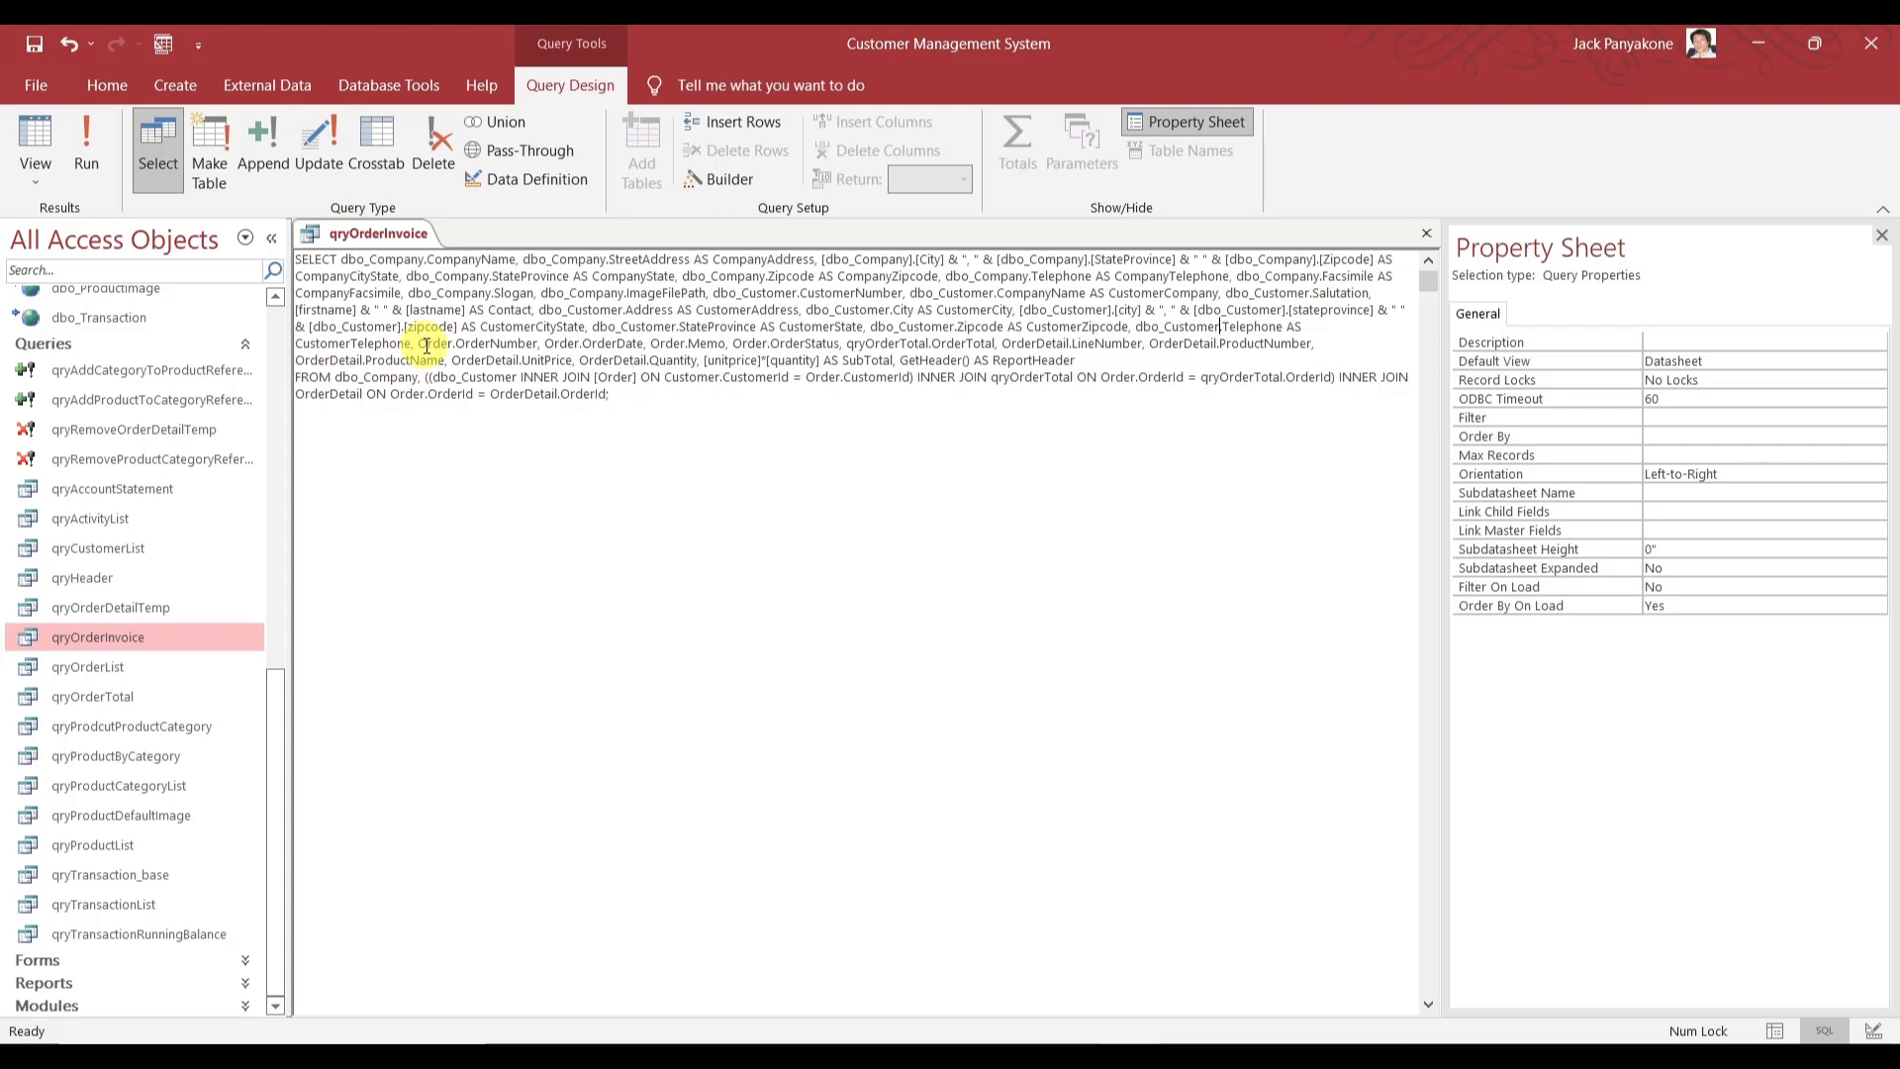
- Change the bracketed Order table in the FROM clause to dbo_Order without brackets and copy that name
left_click(600, 380)
key("BackSpace")
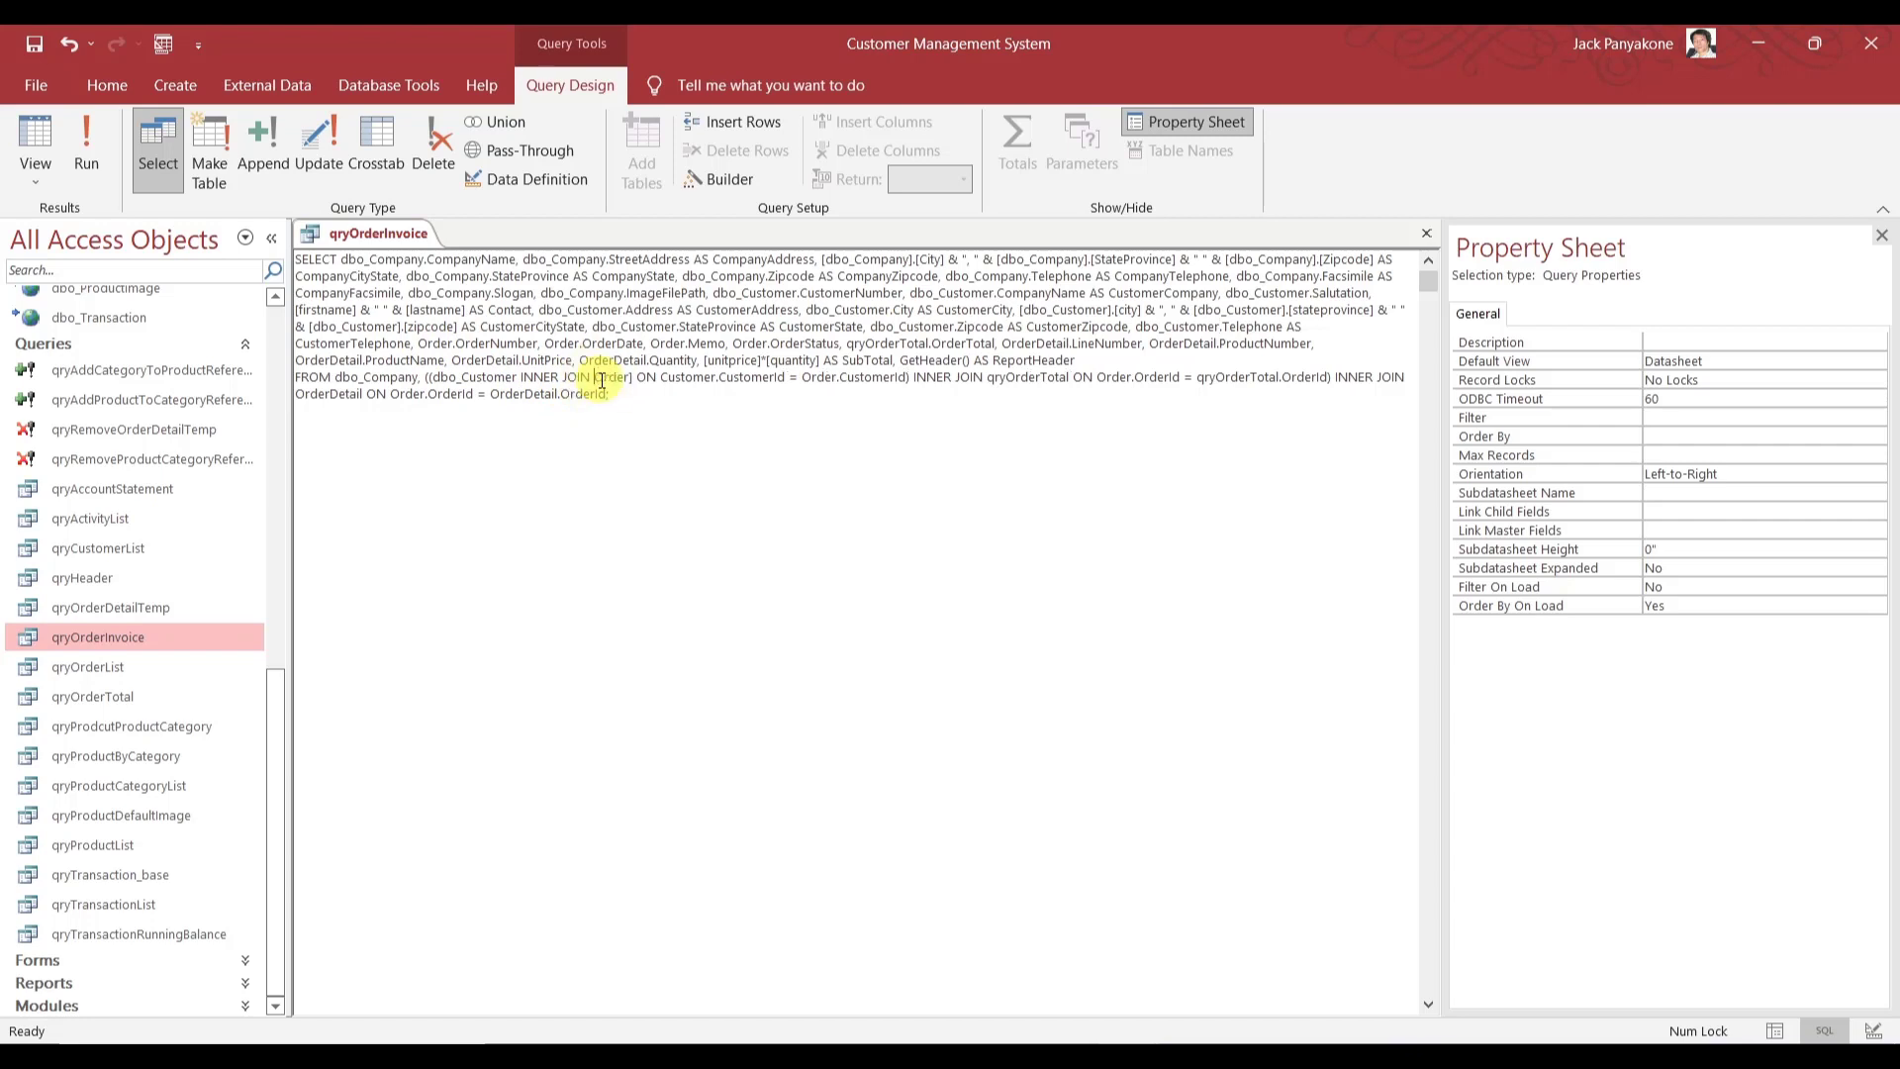
type("dbo_")
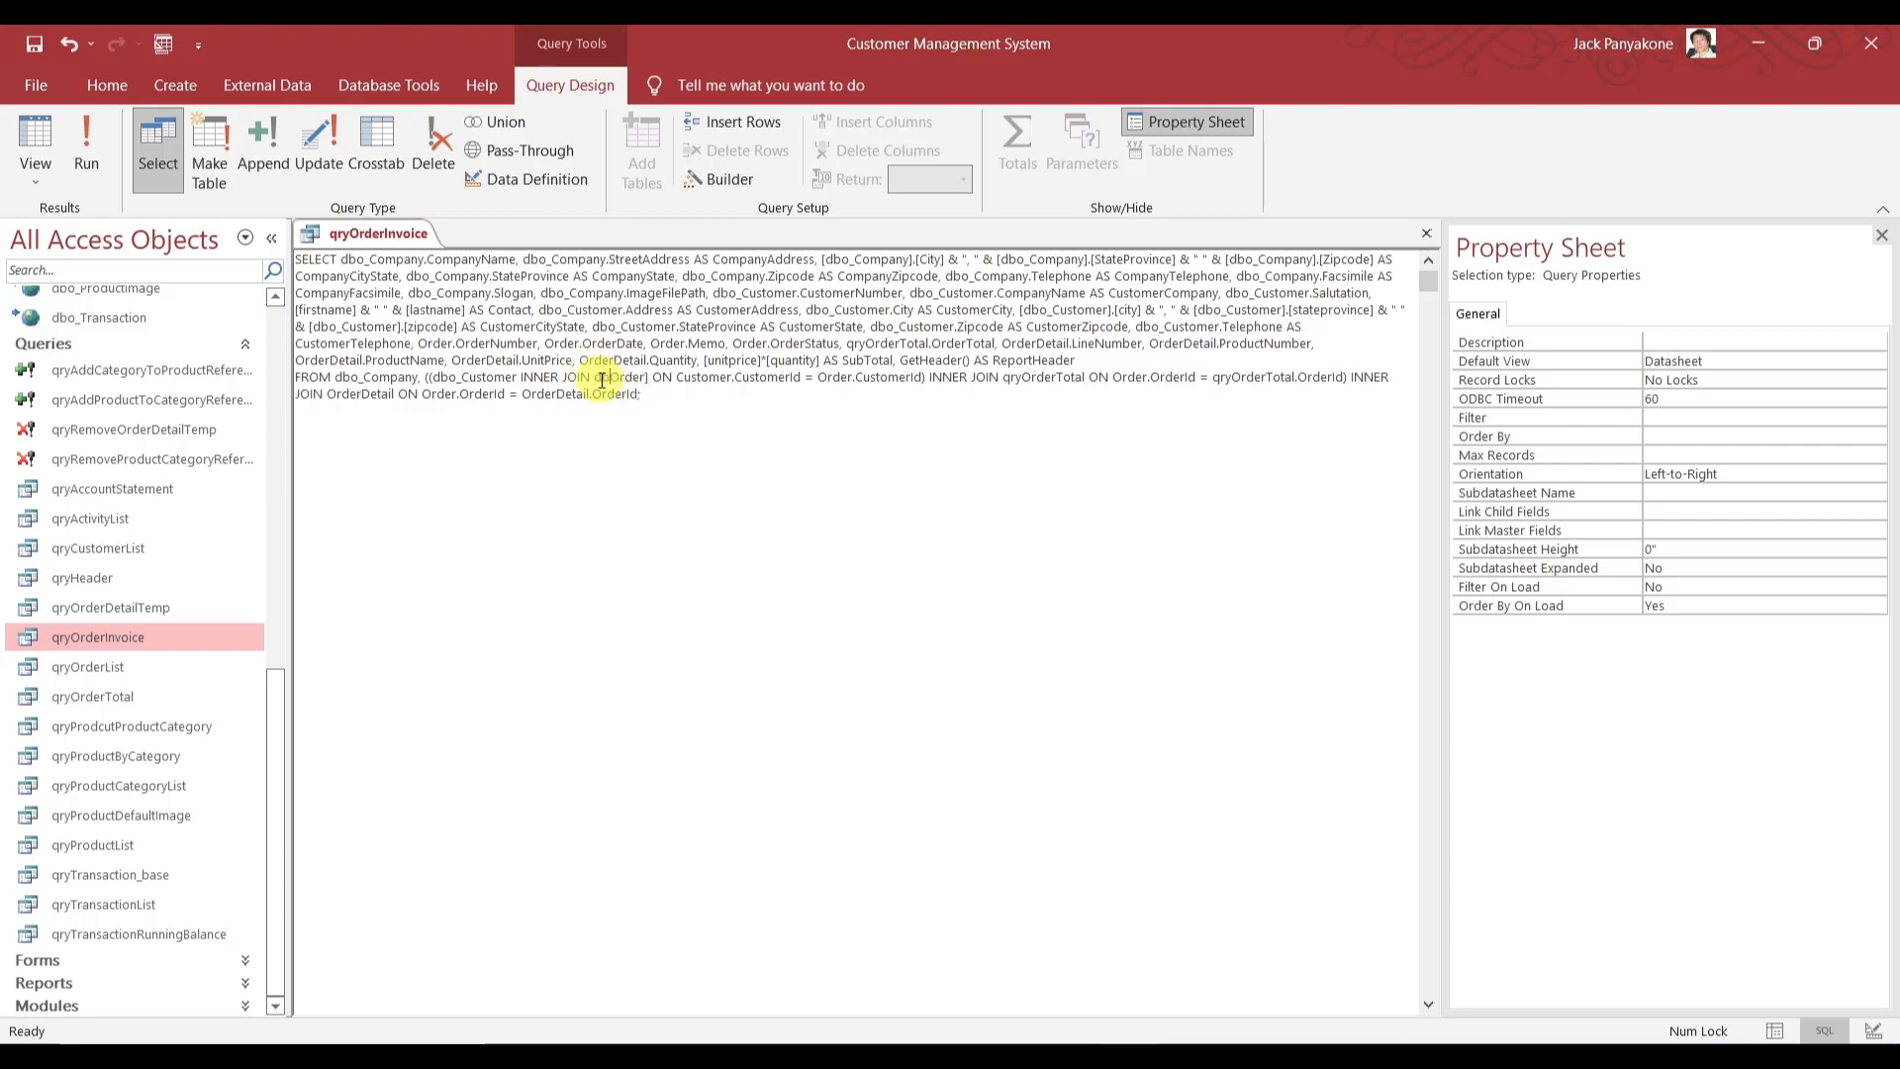
key("Right")
key("Right")
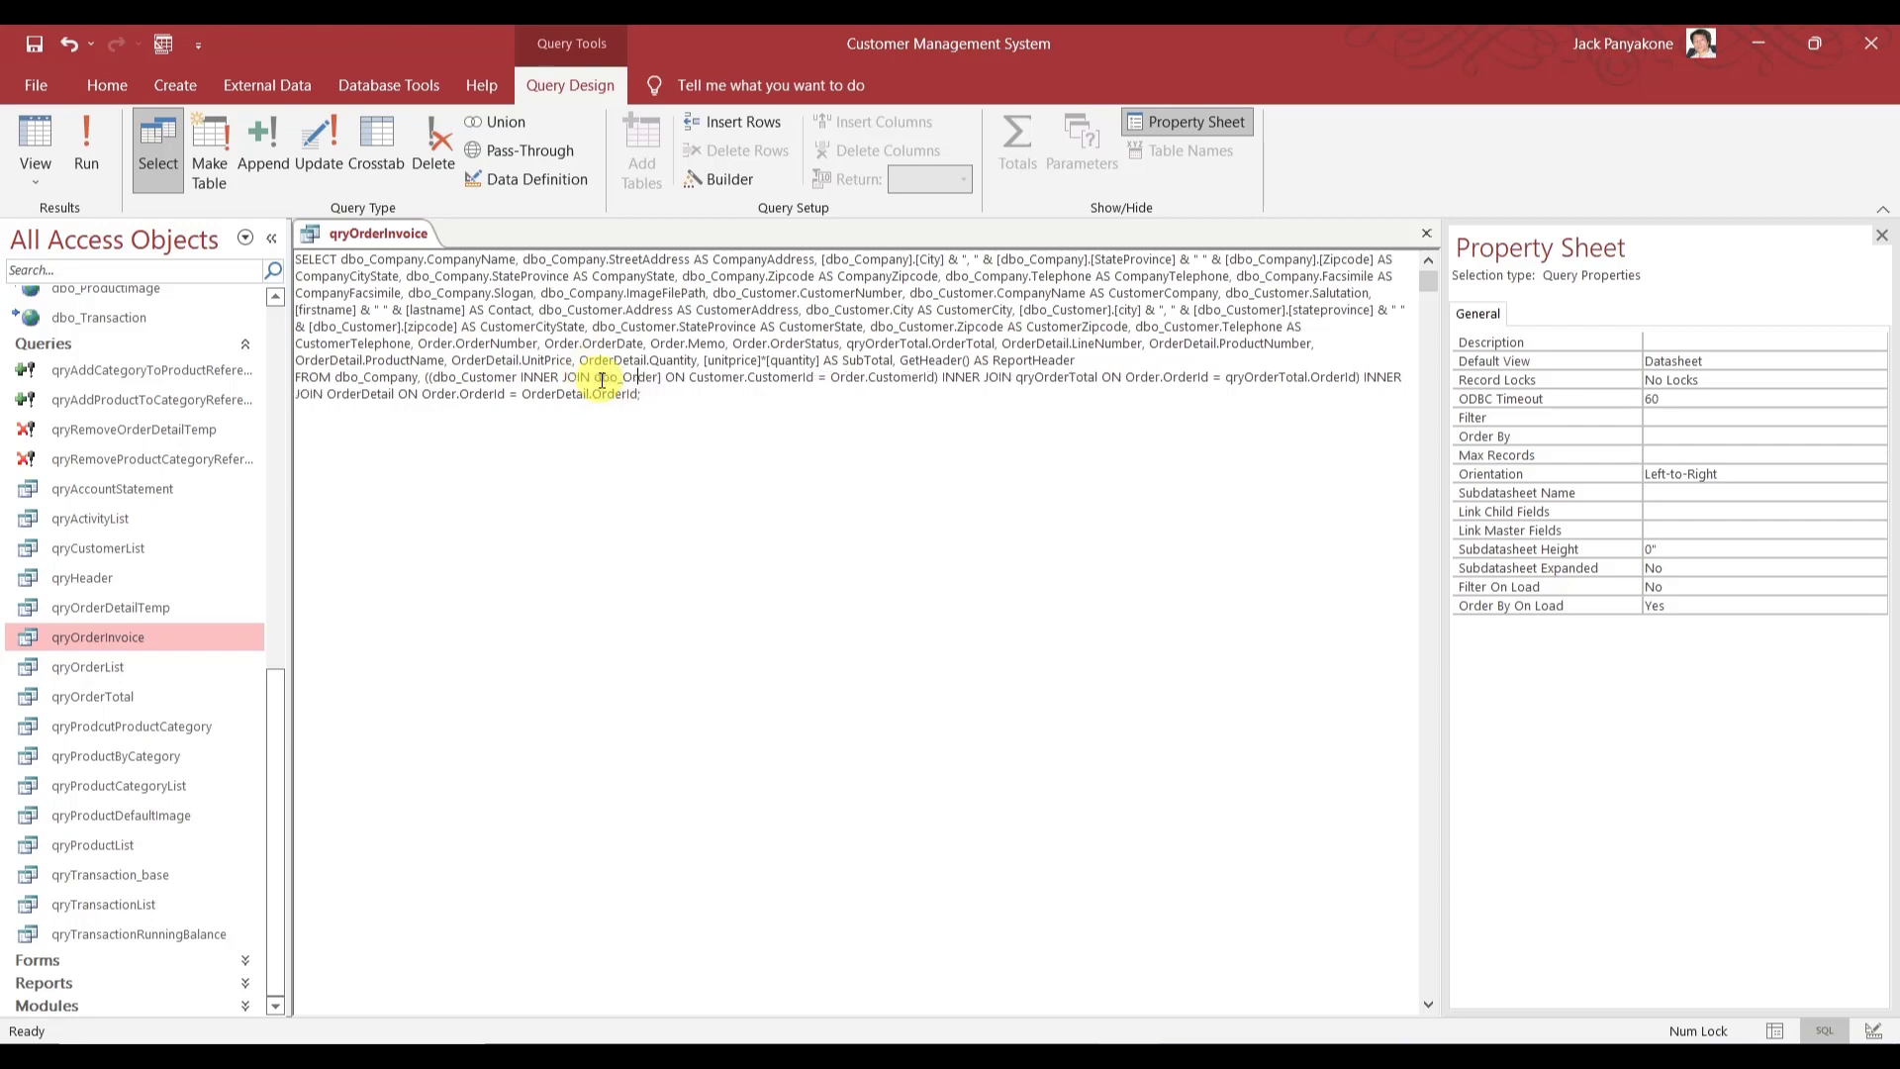
key("BackSpace")
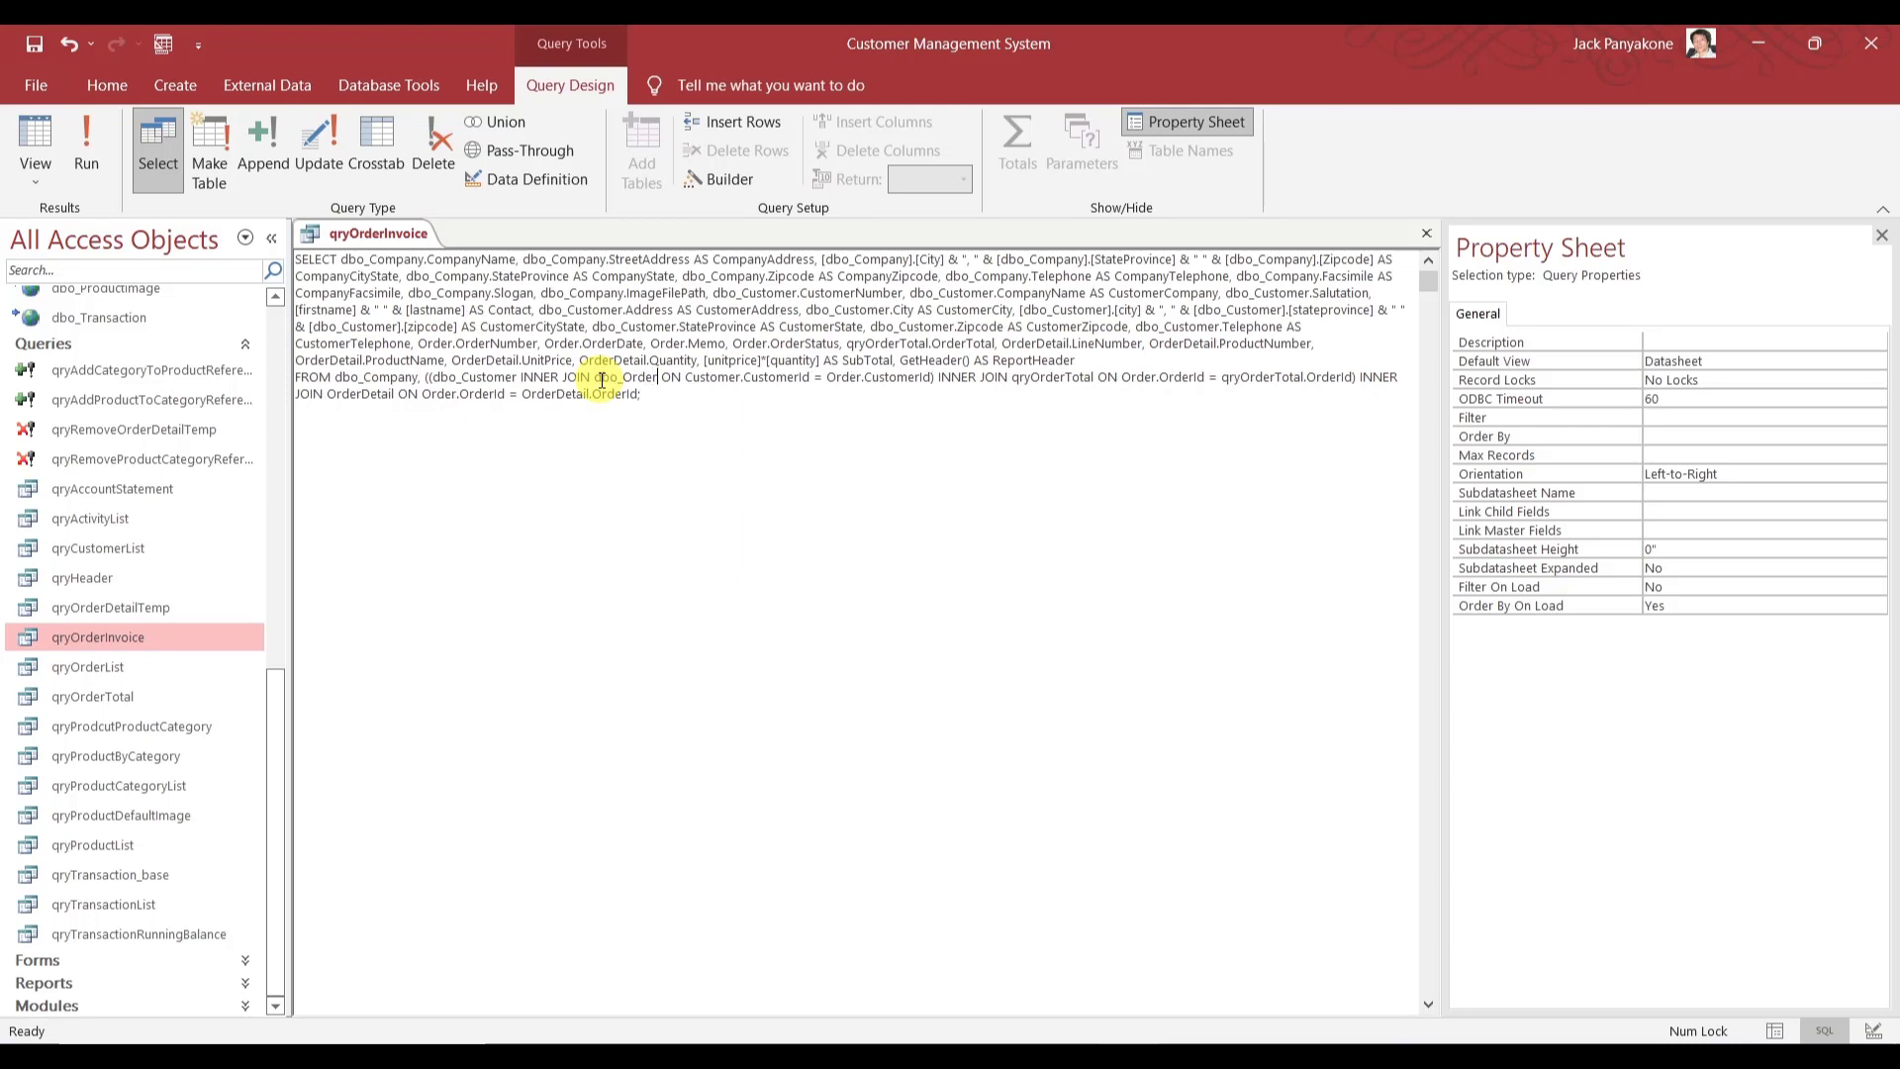
left_click_drag(594, 377, 658, 378)
key("ctrl+c")
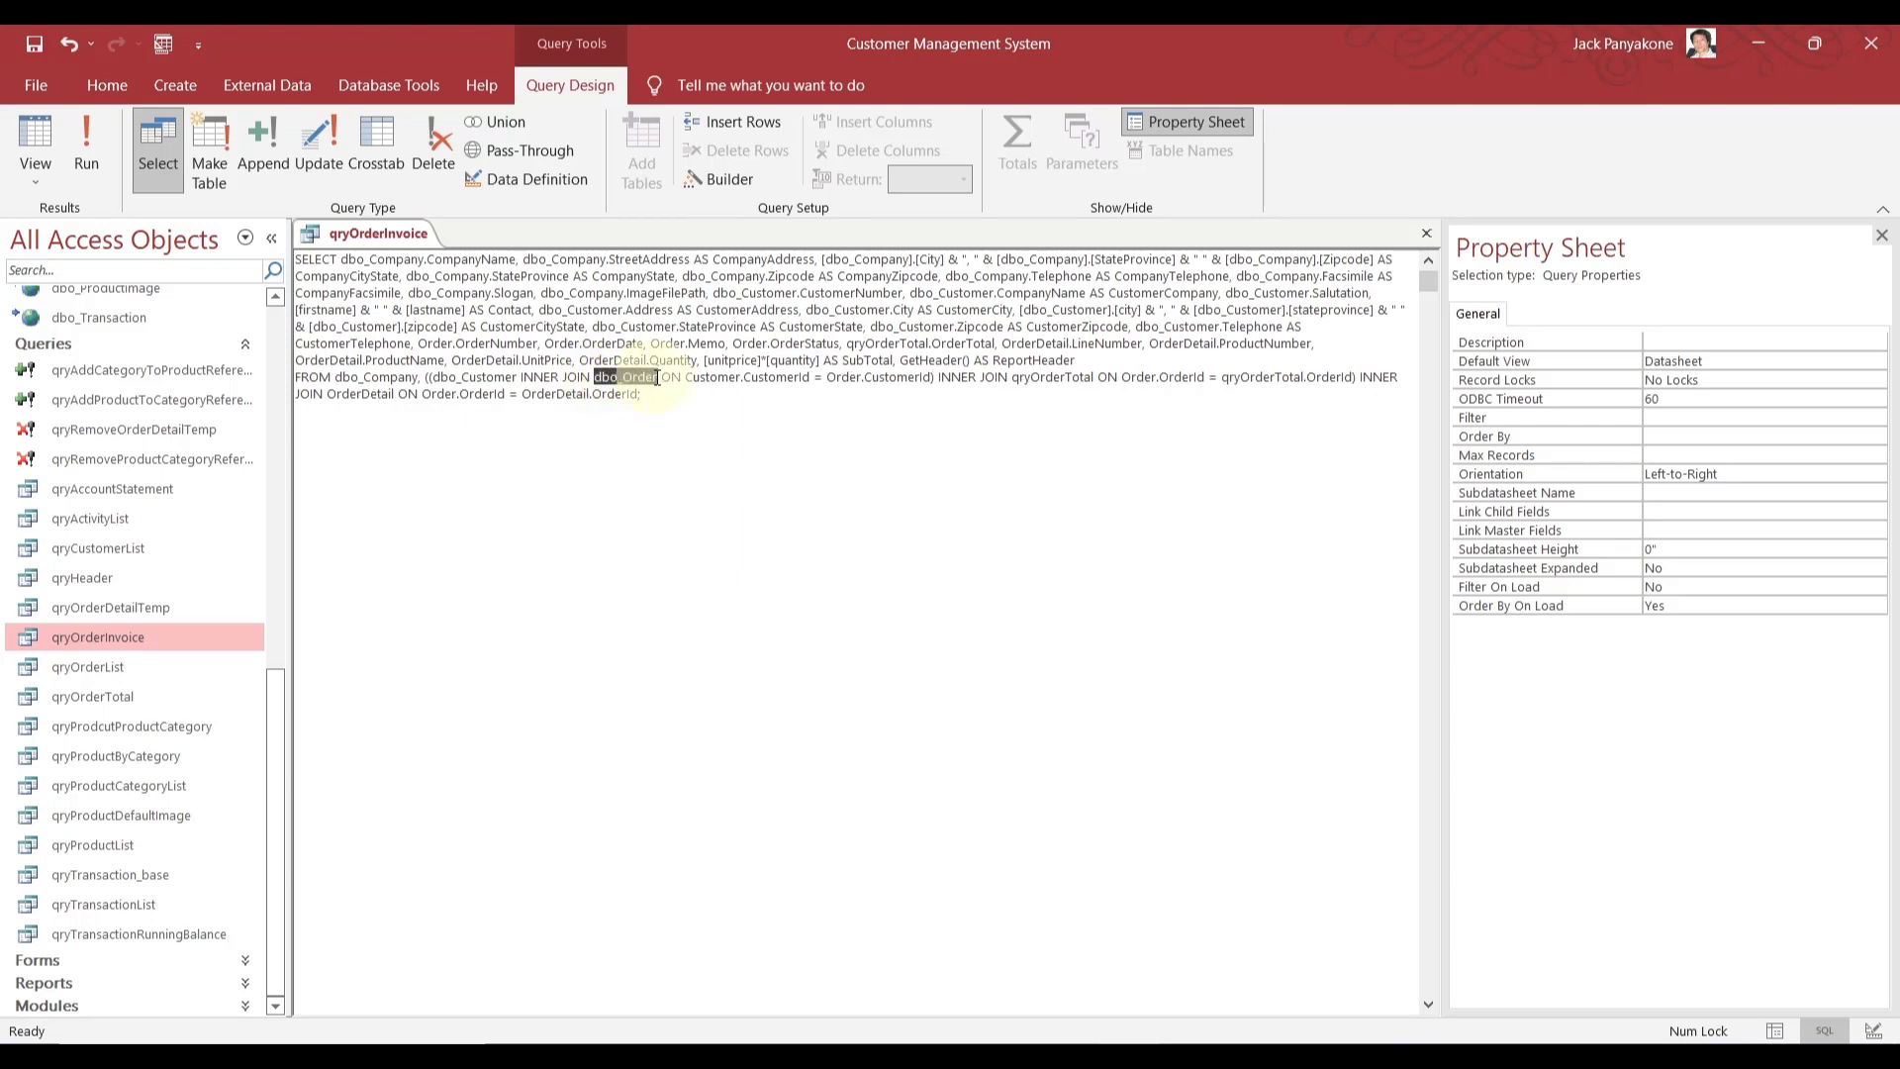
- Replace Order with dbo_Order for the OrderNumber, OrderDate, Memo and OrderStatus fields in the SELECT clause
left_click(448, 344)
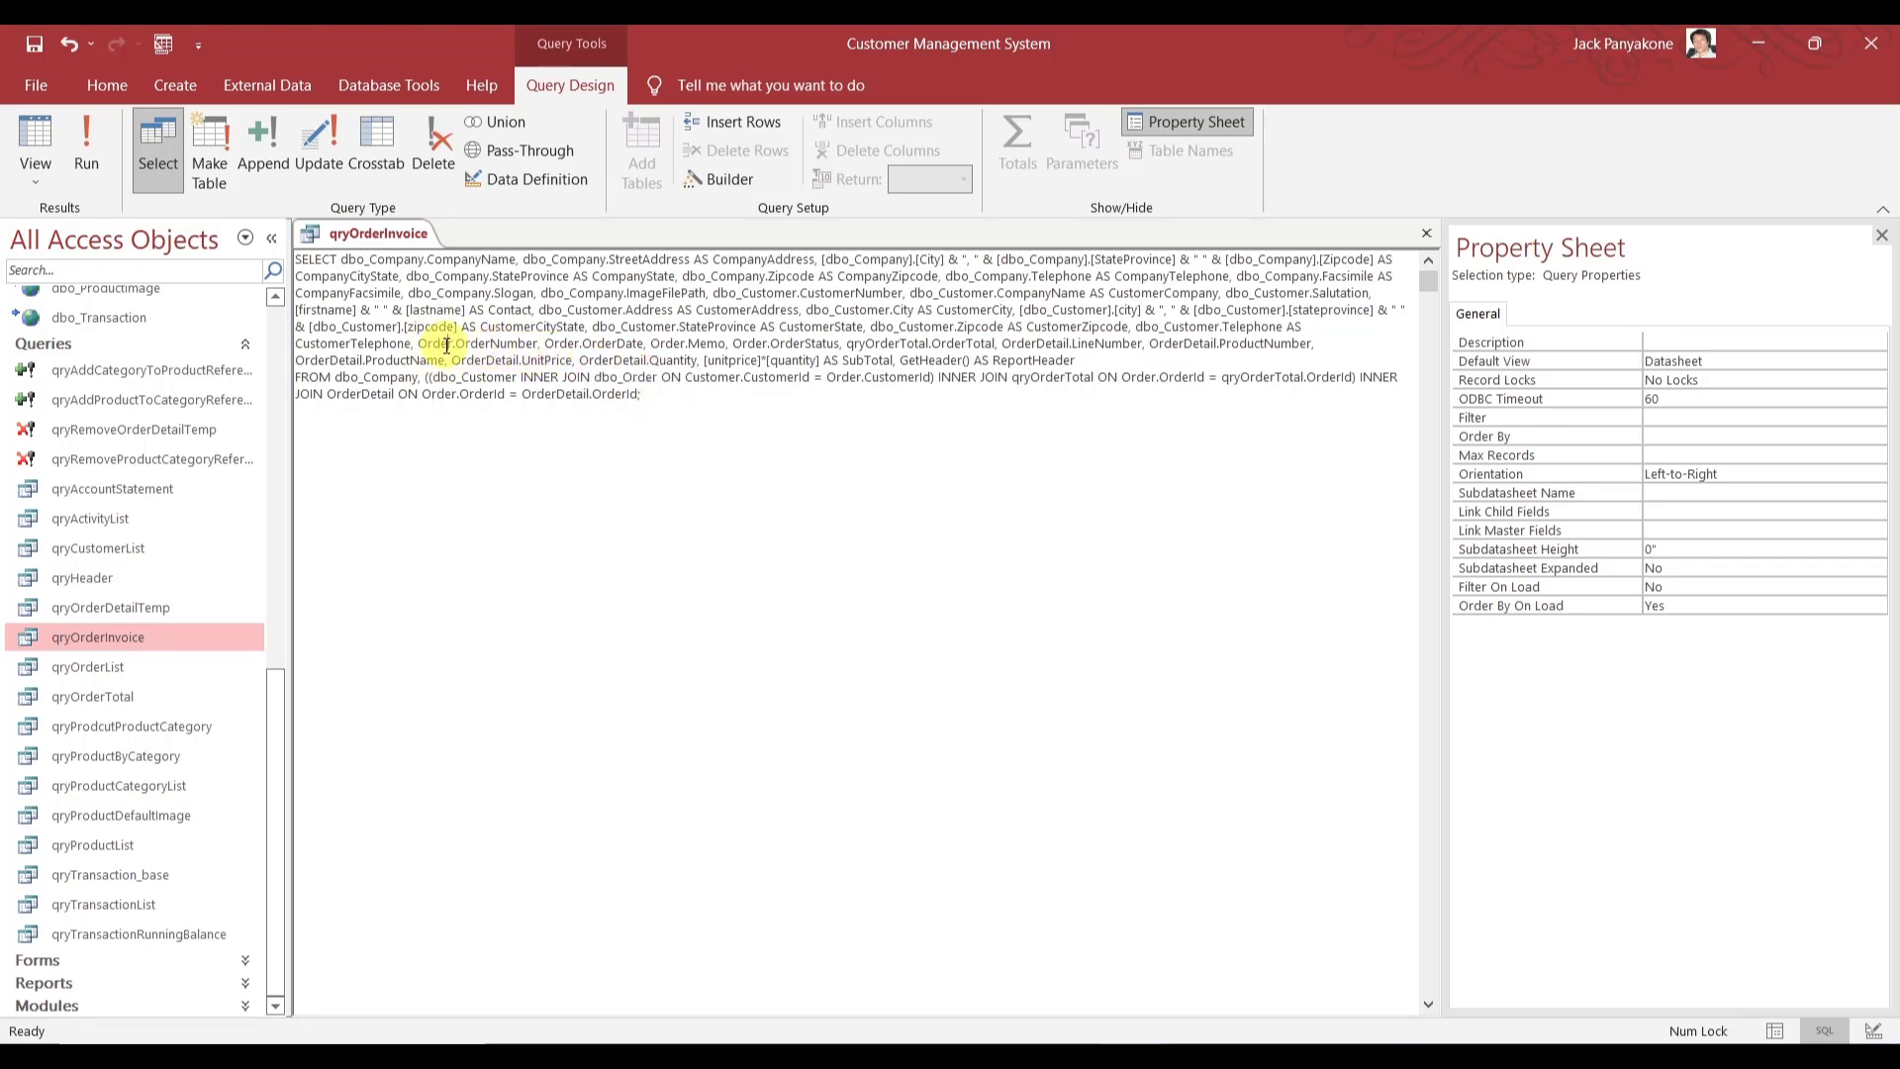
double_click(435, 344)
key("ctrl+v")
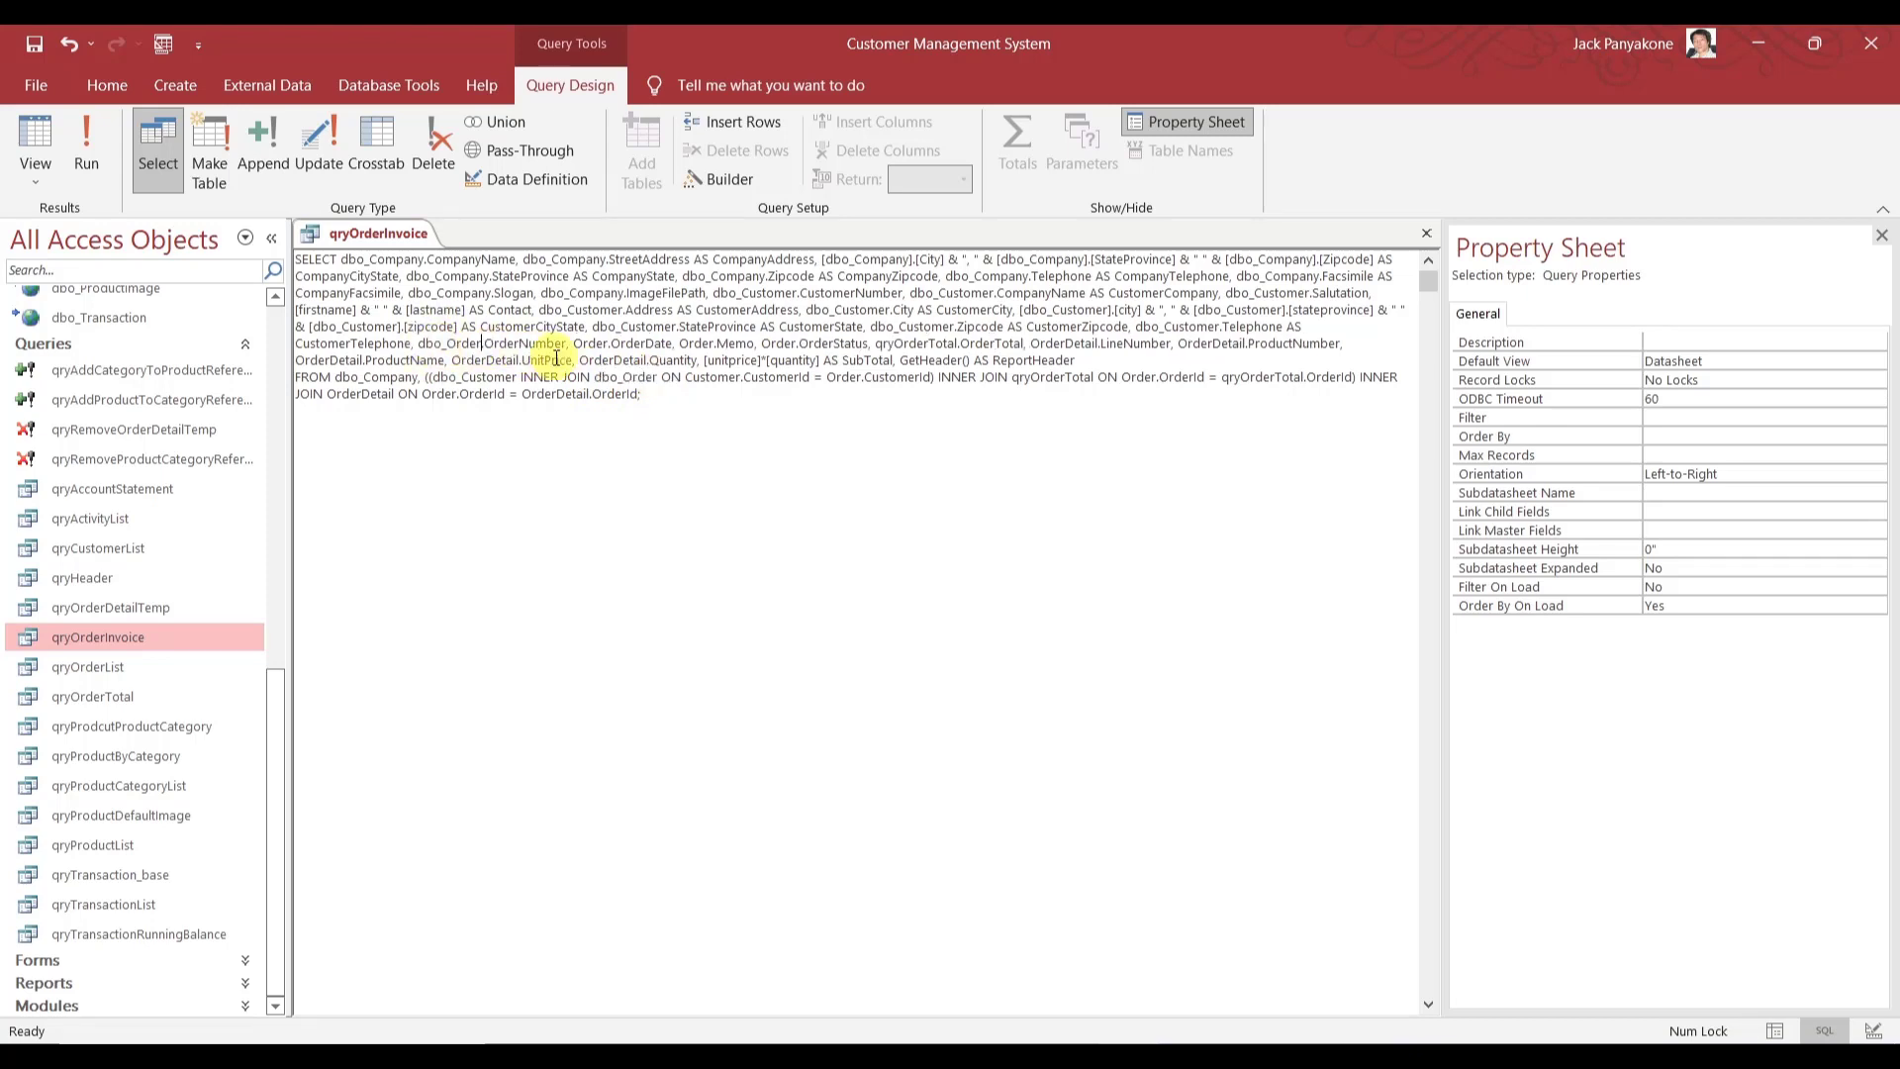
double_click(592, 344)
key("ctrl+v")
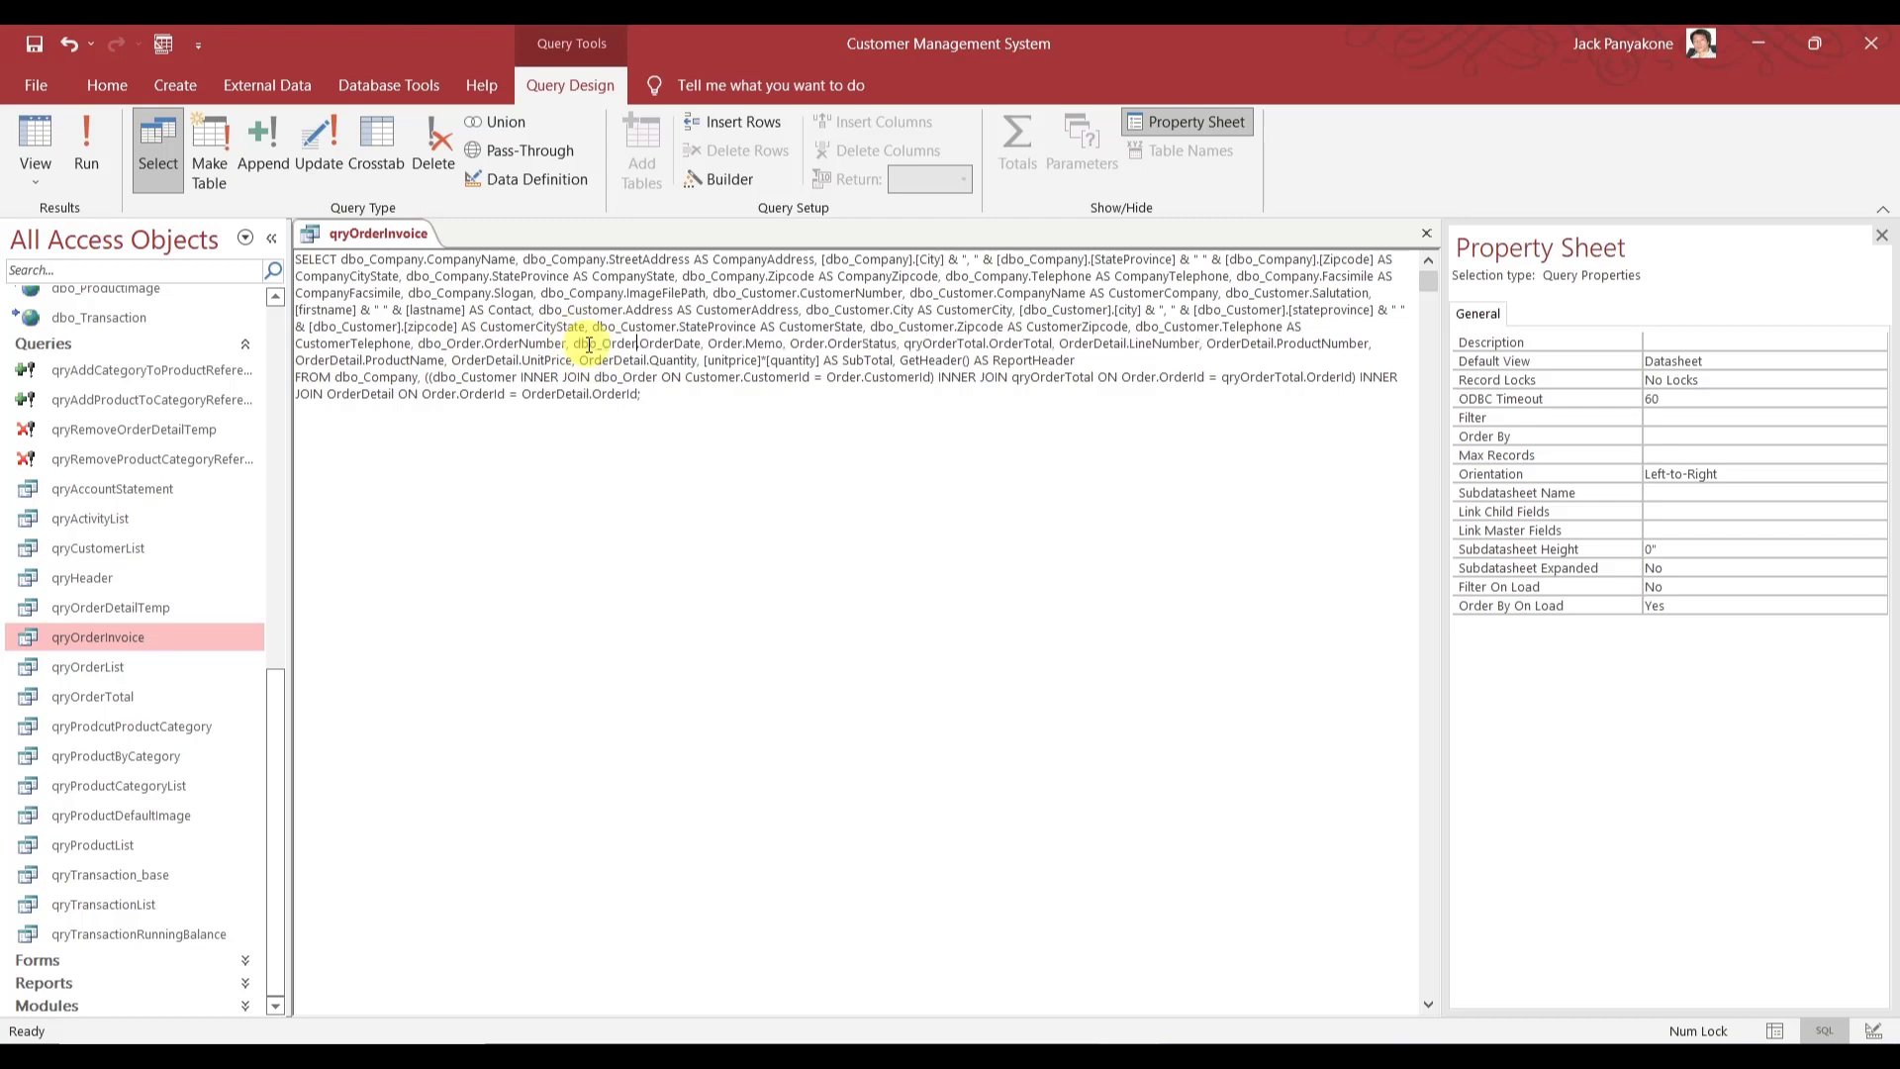
double_click(722, 344)
key("ctrl+v")
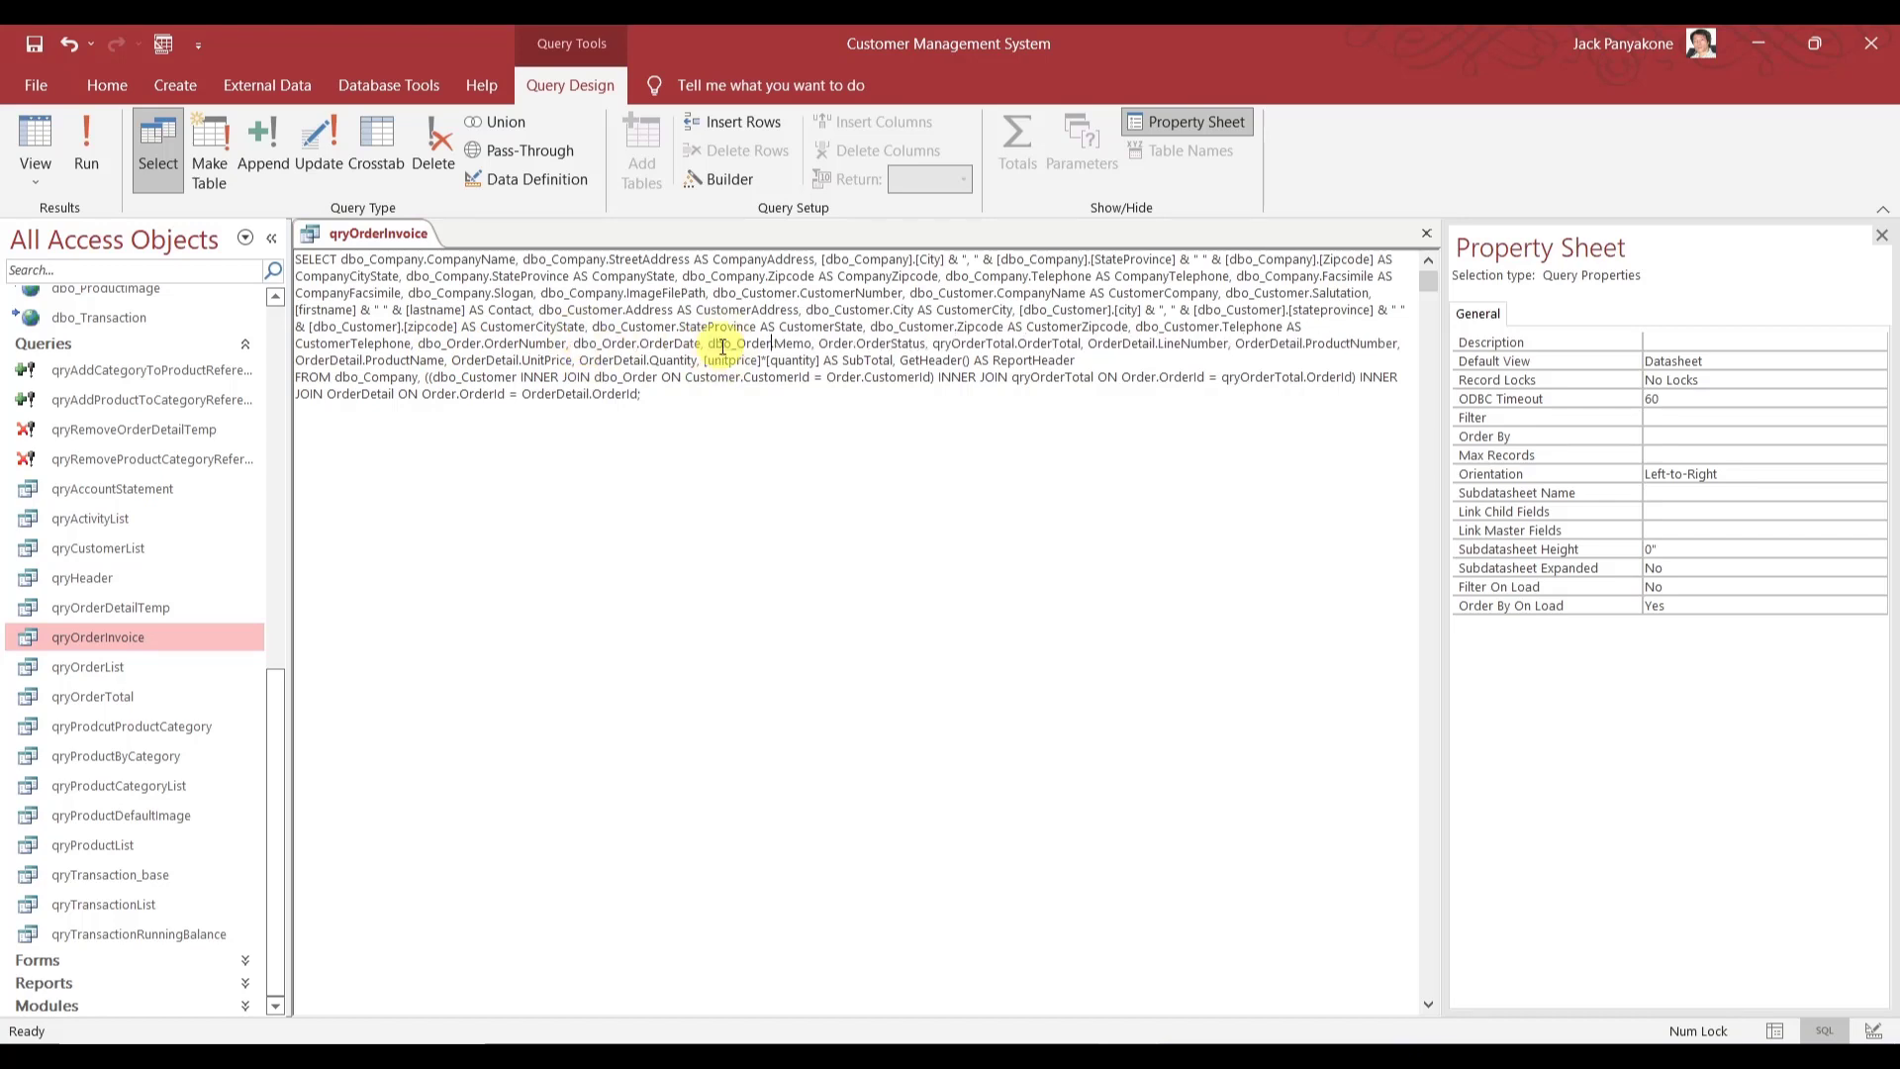
double_click(832, 345)
key("ctrl+v")
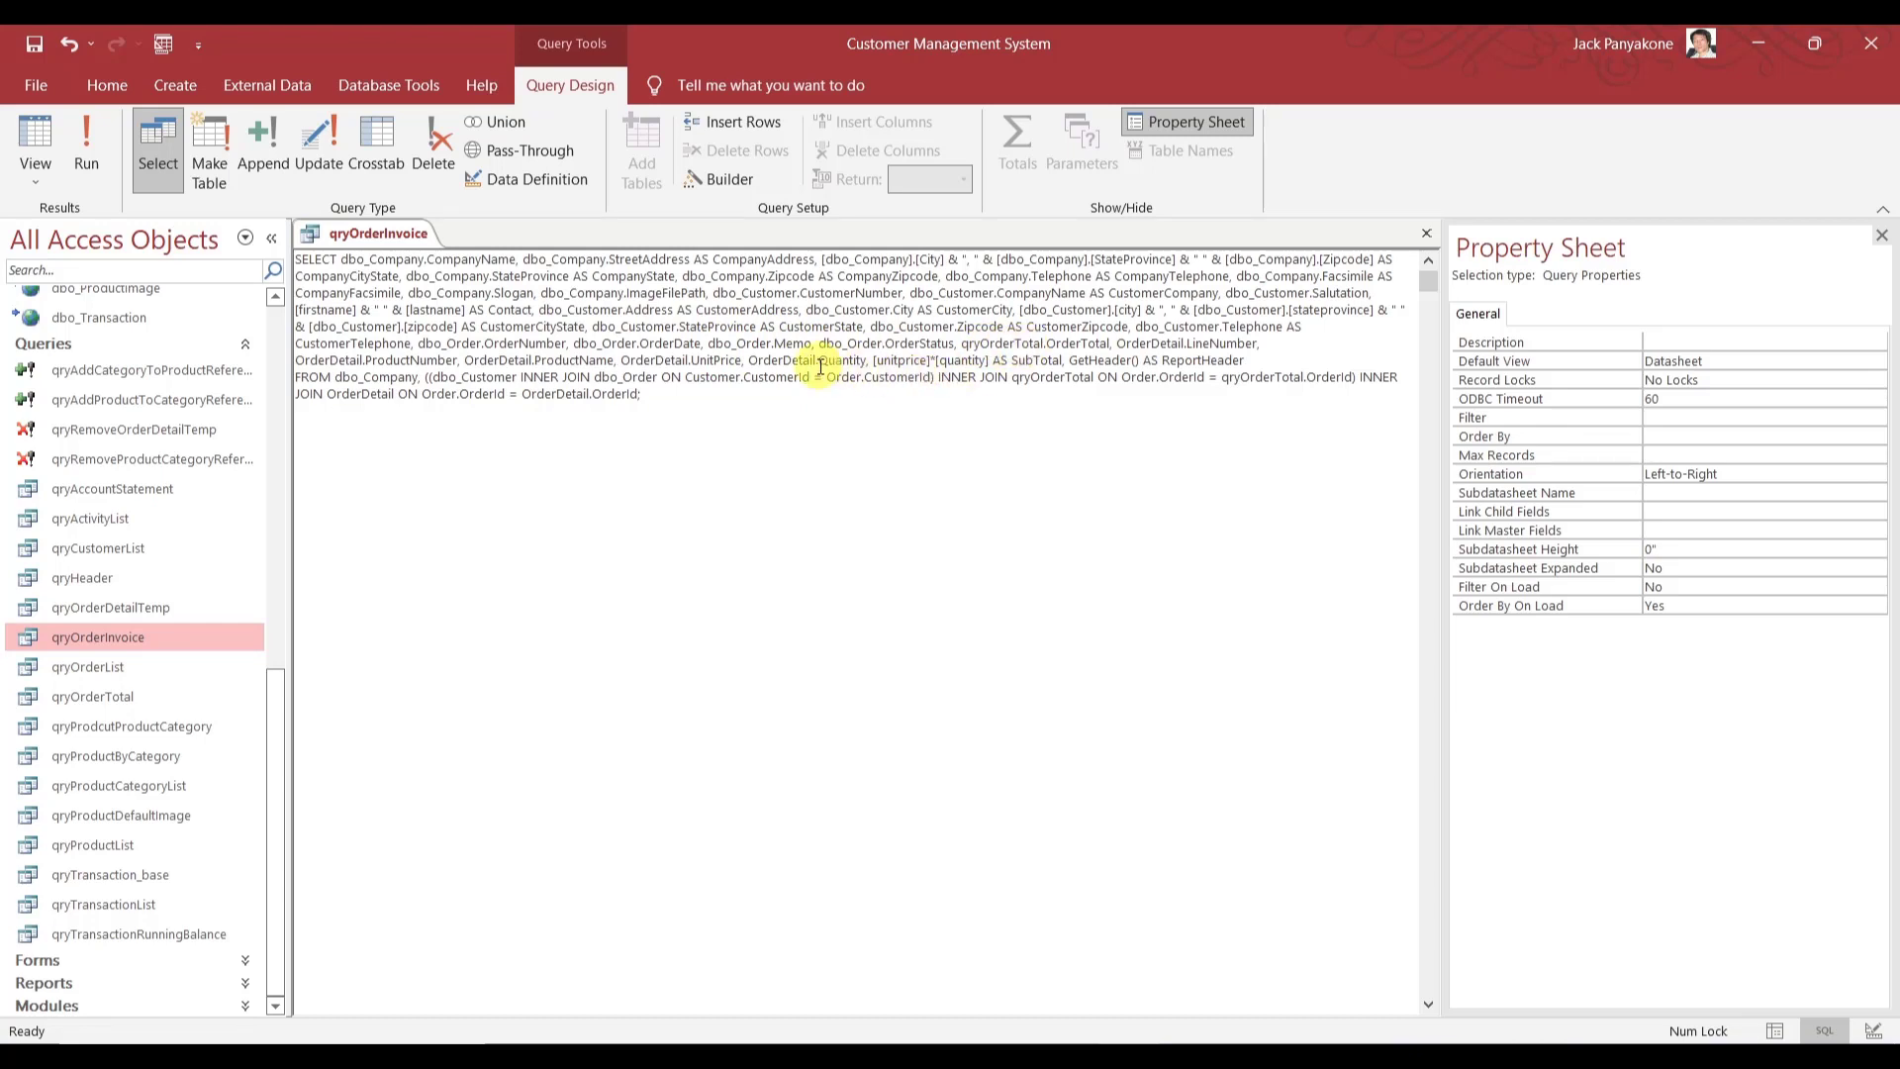
- Prefix Customer.CustomerId, Order.CustomerId and both Order.OrderId references in the join conditions with dbo_
left_click(685, 379)
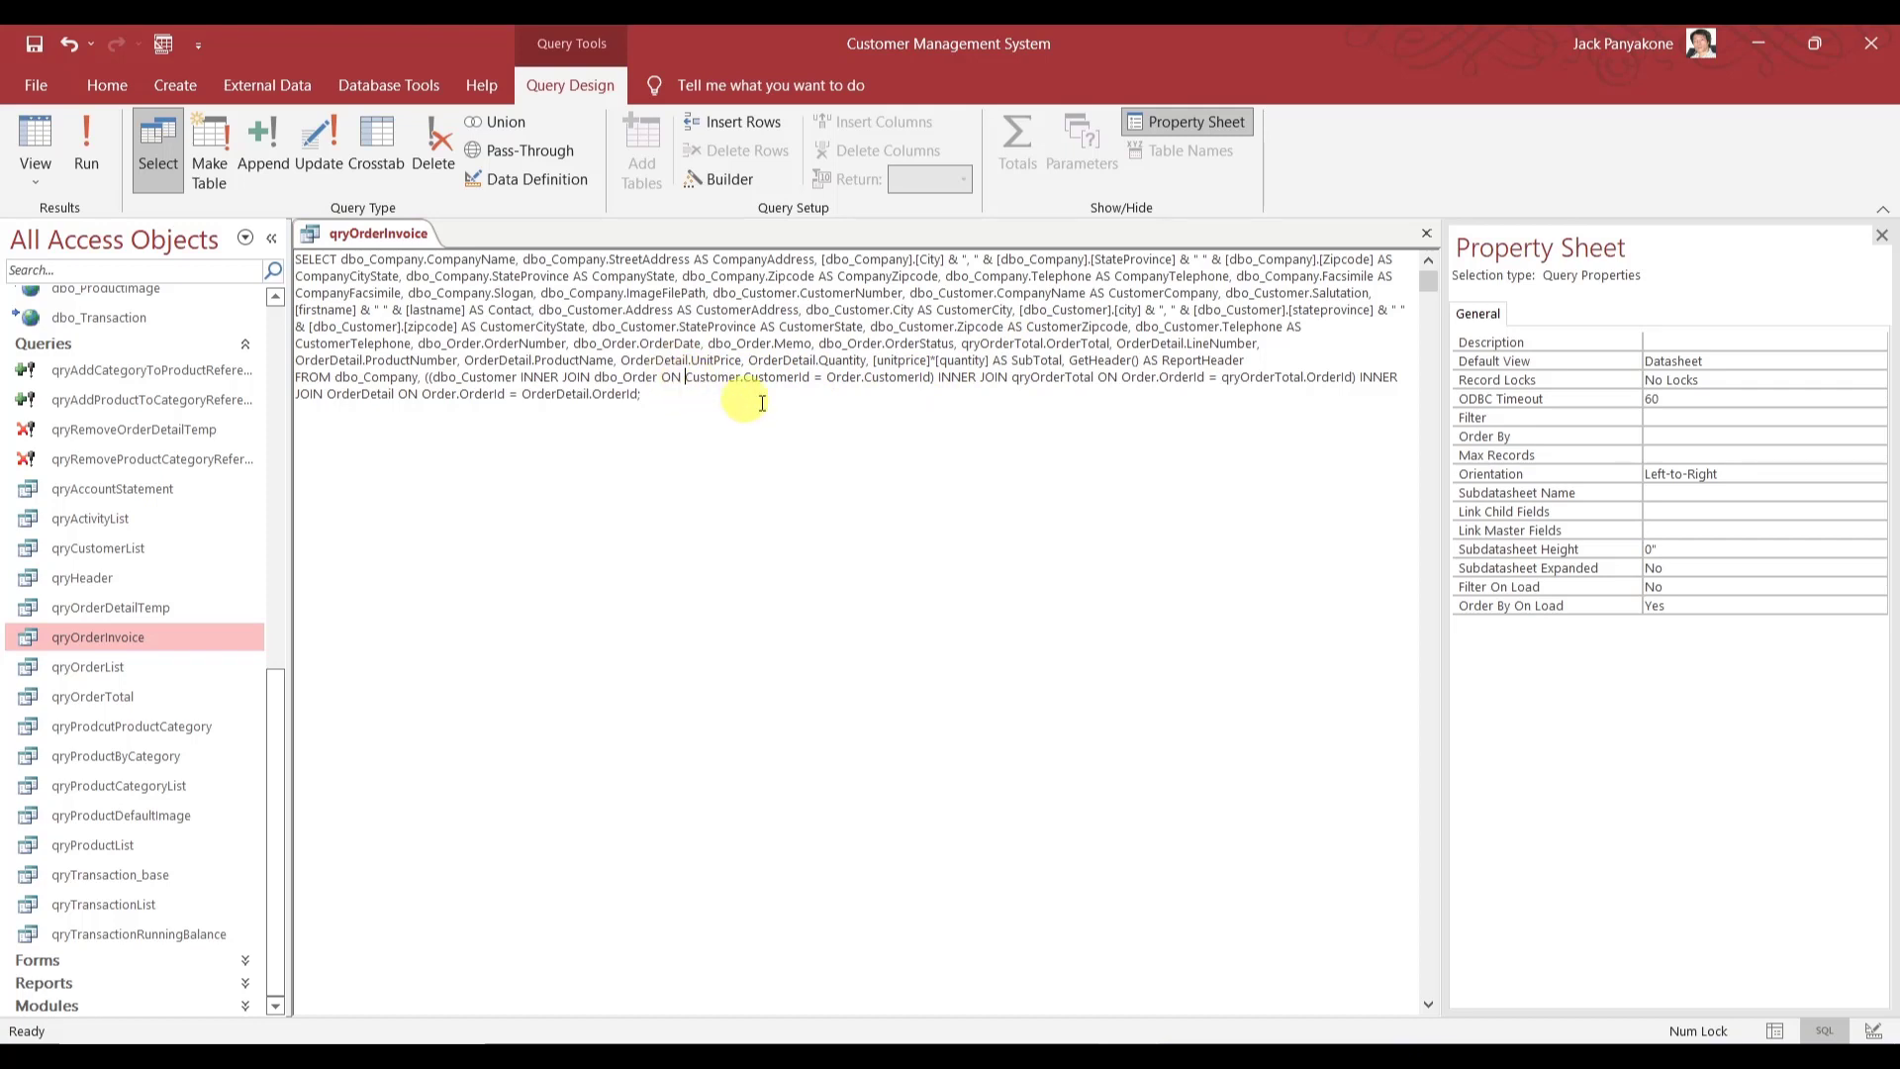
type("dbo_")
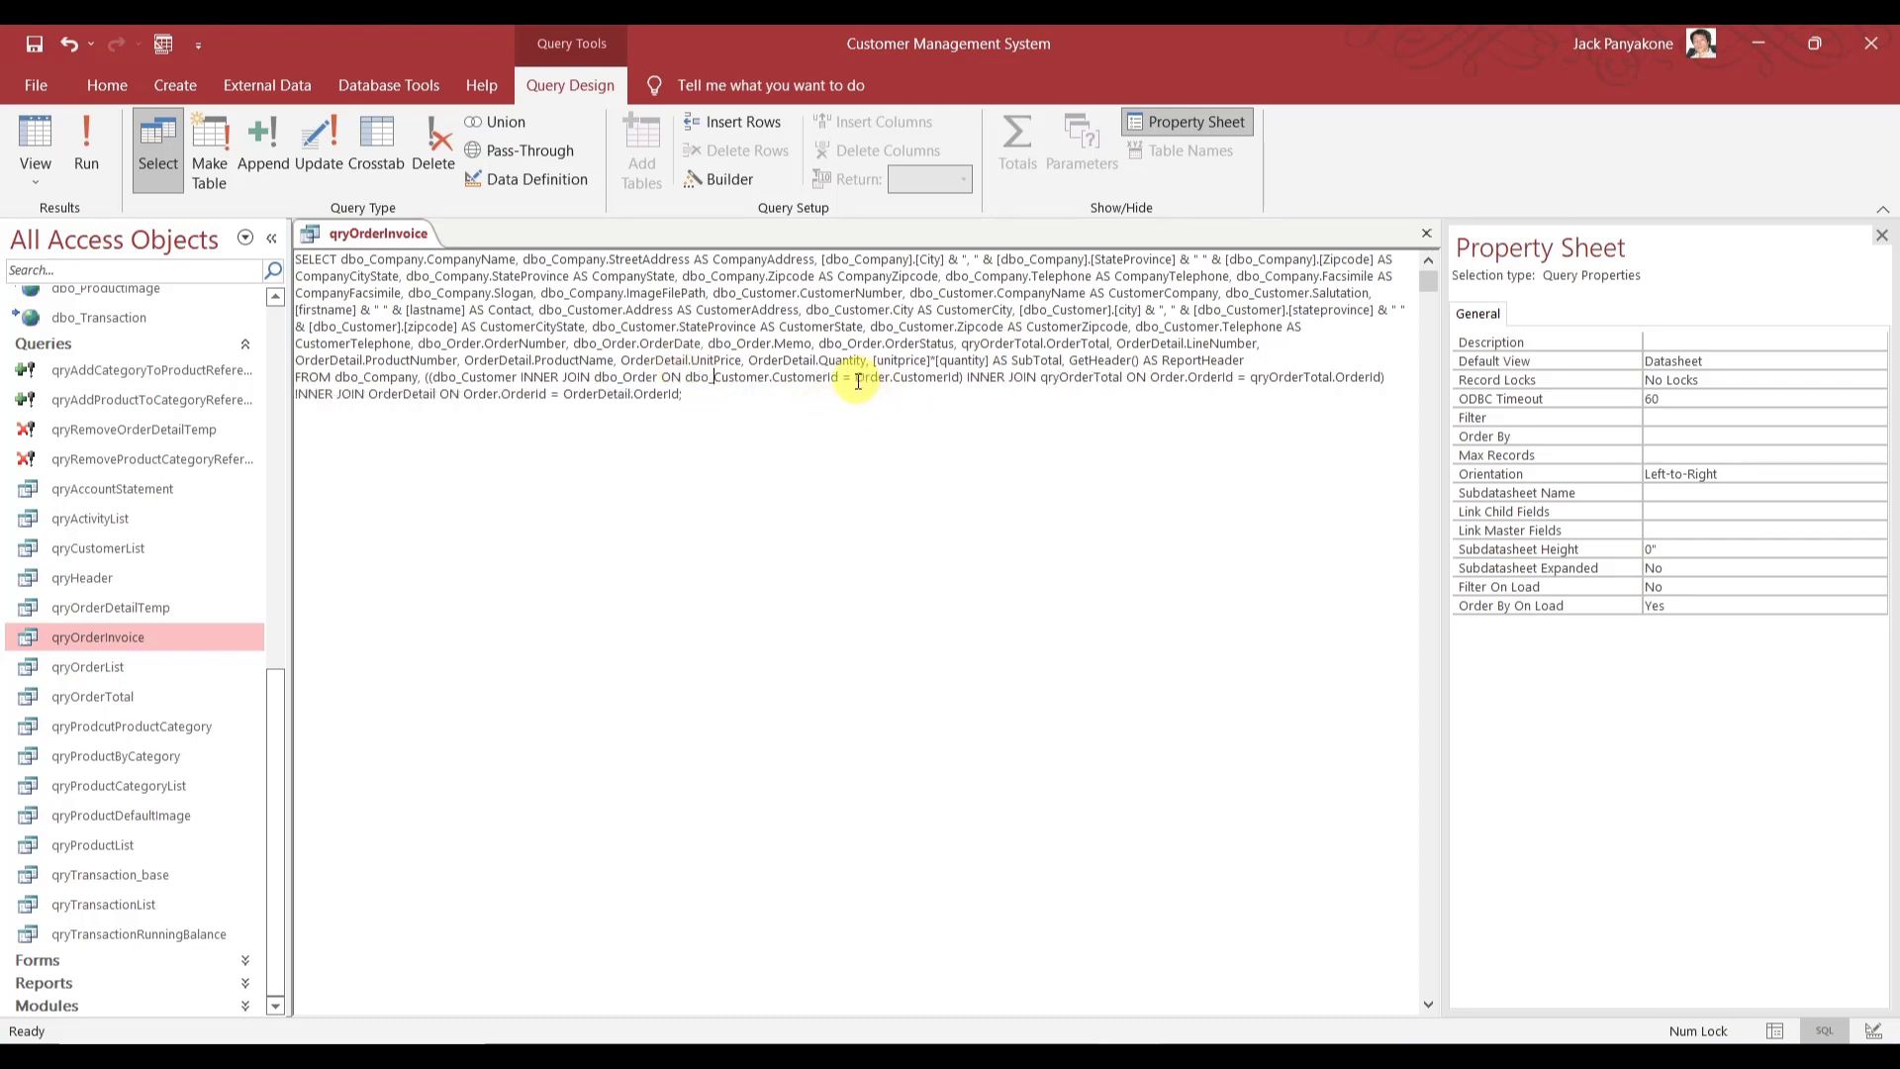
left_click(857, 379)
type("dbo_")
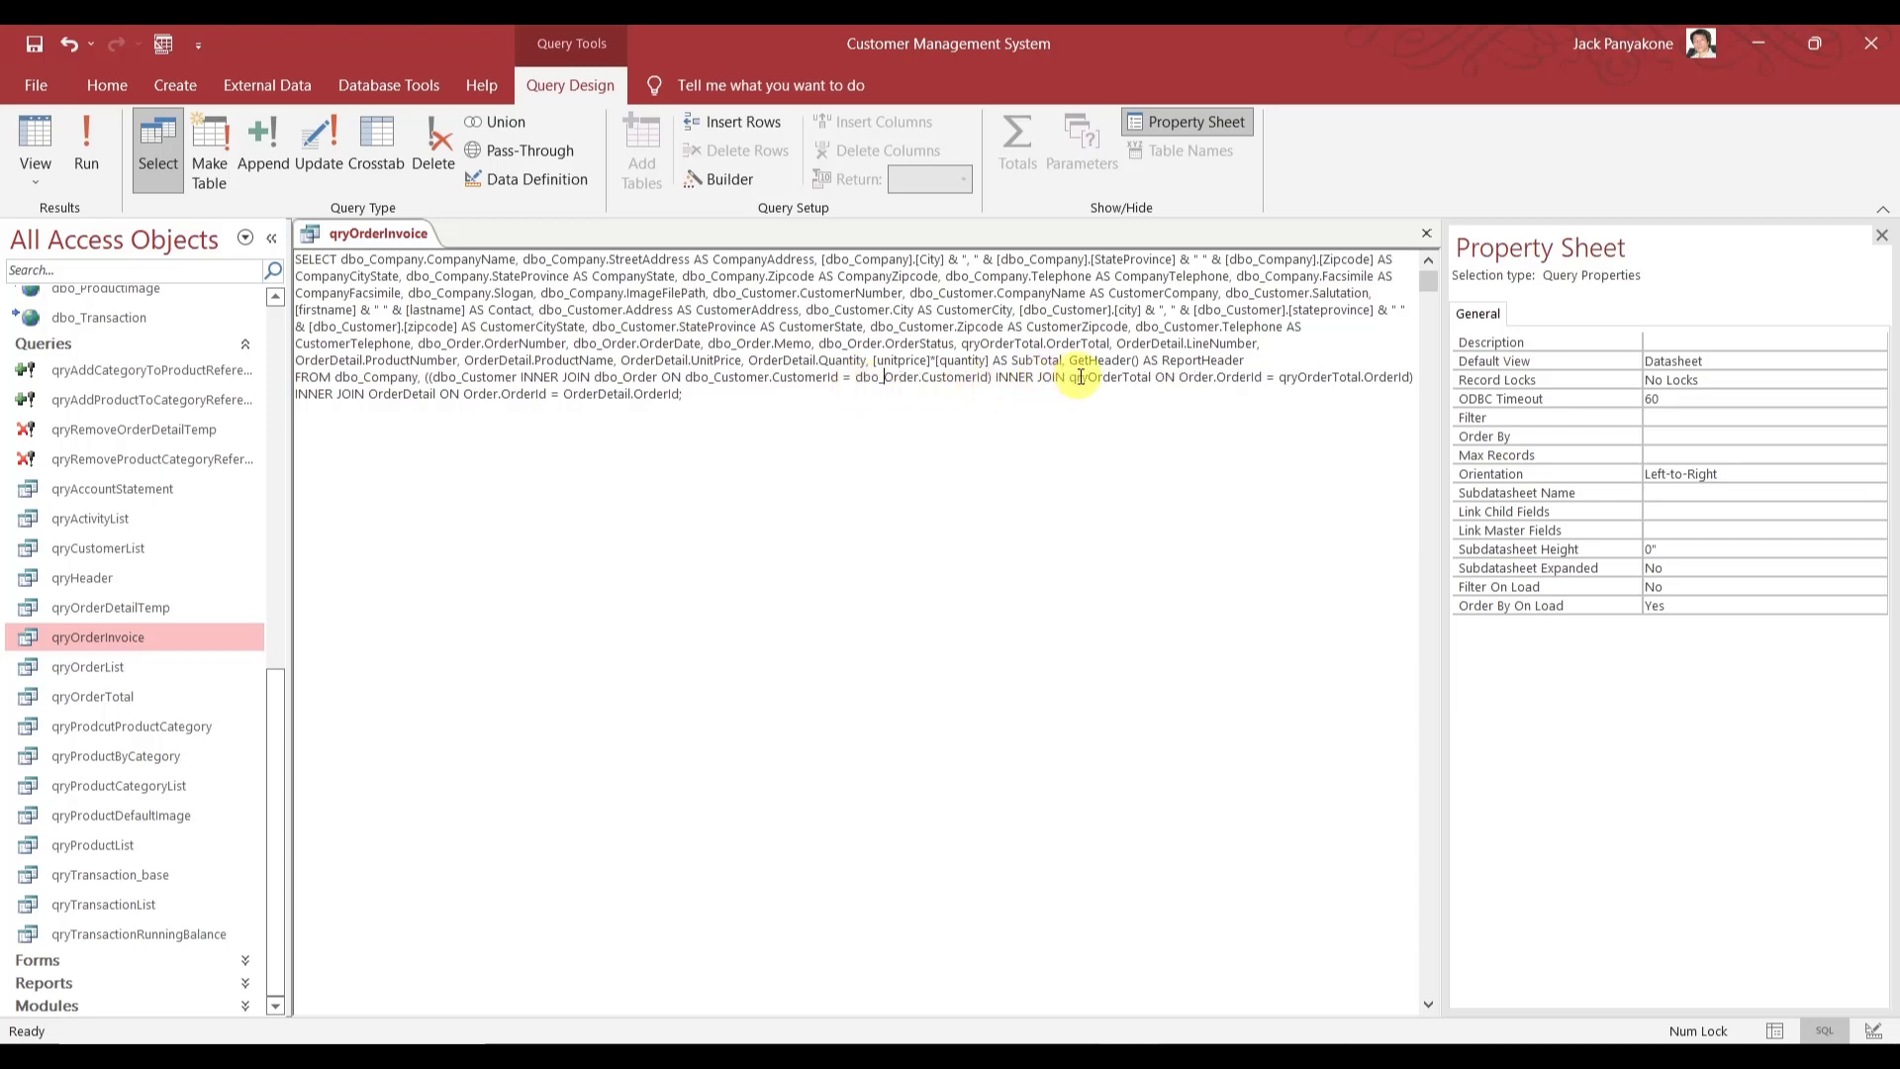
left_click(1182, 379)
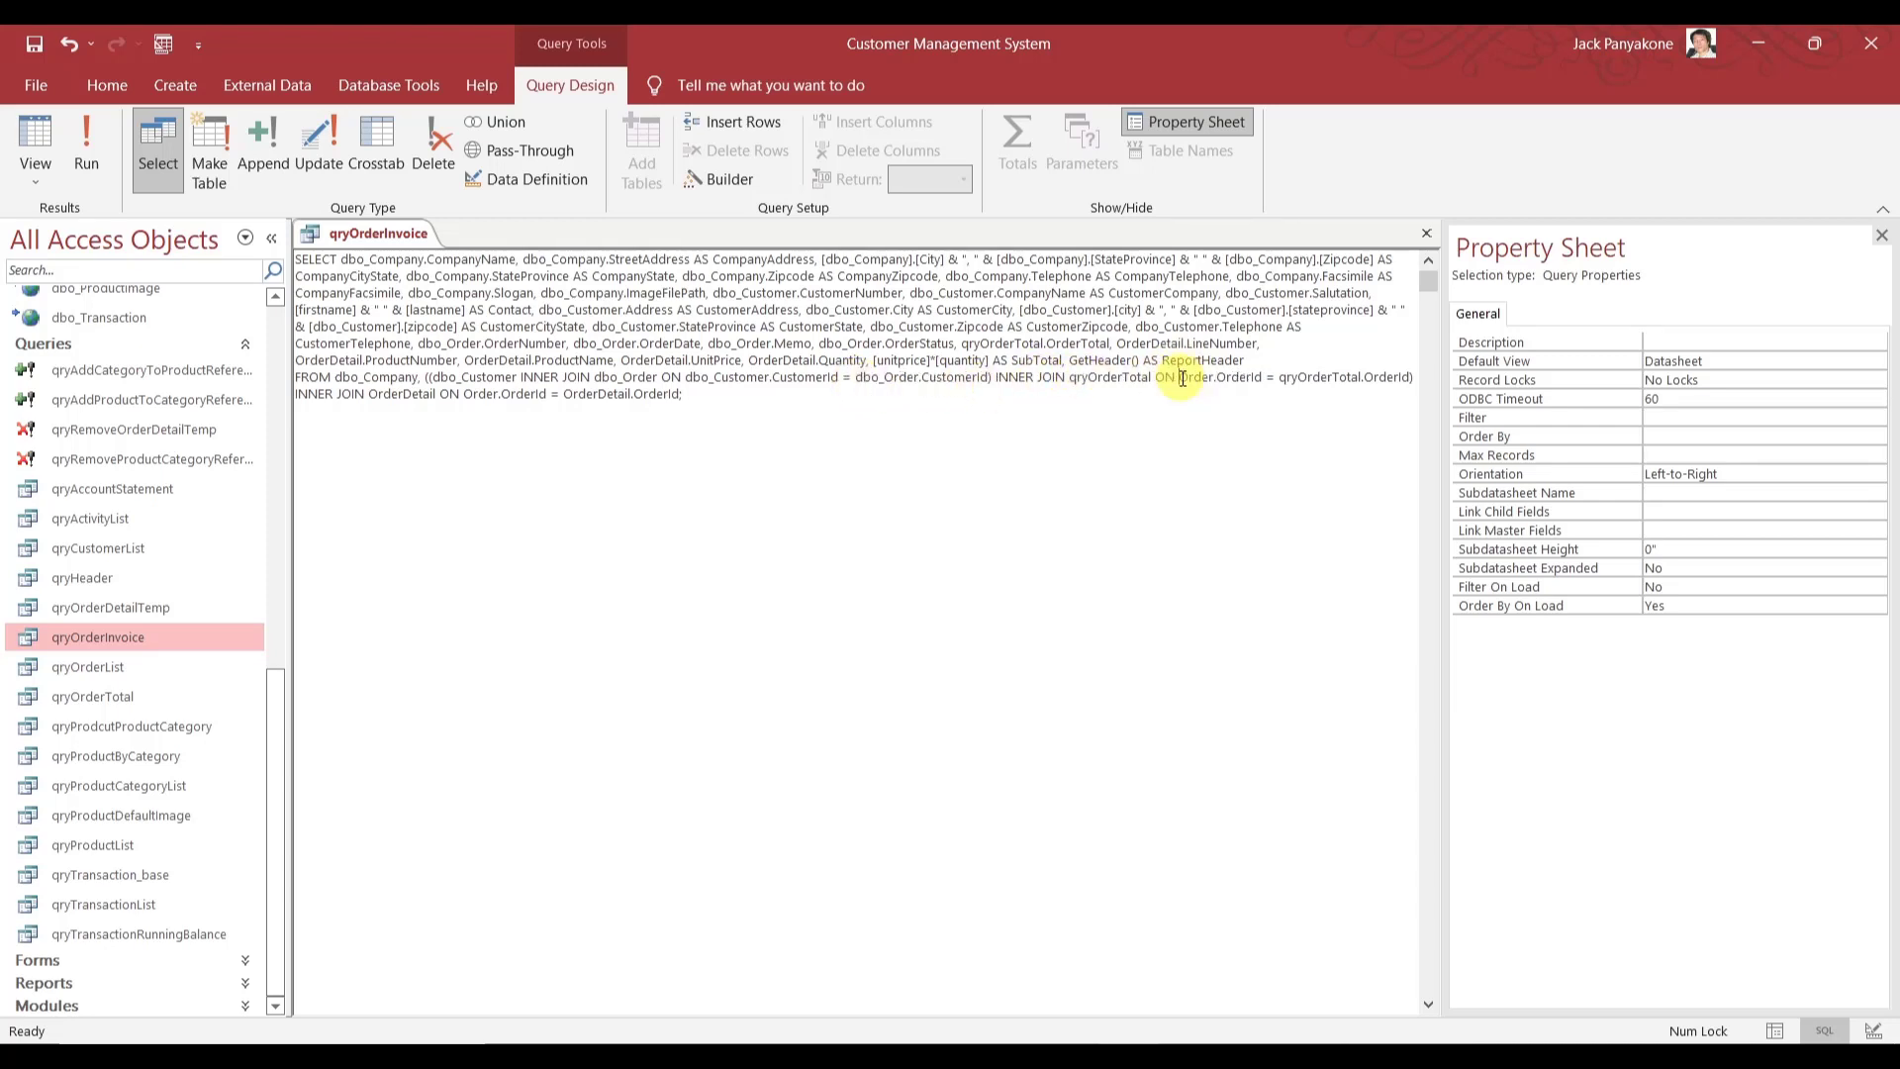
type("dbo_")
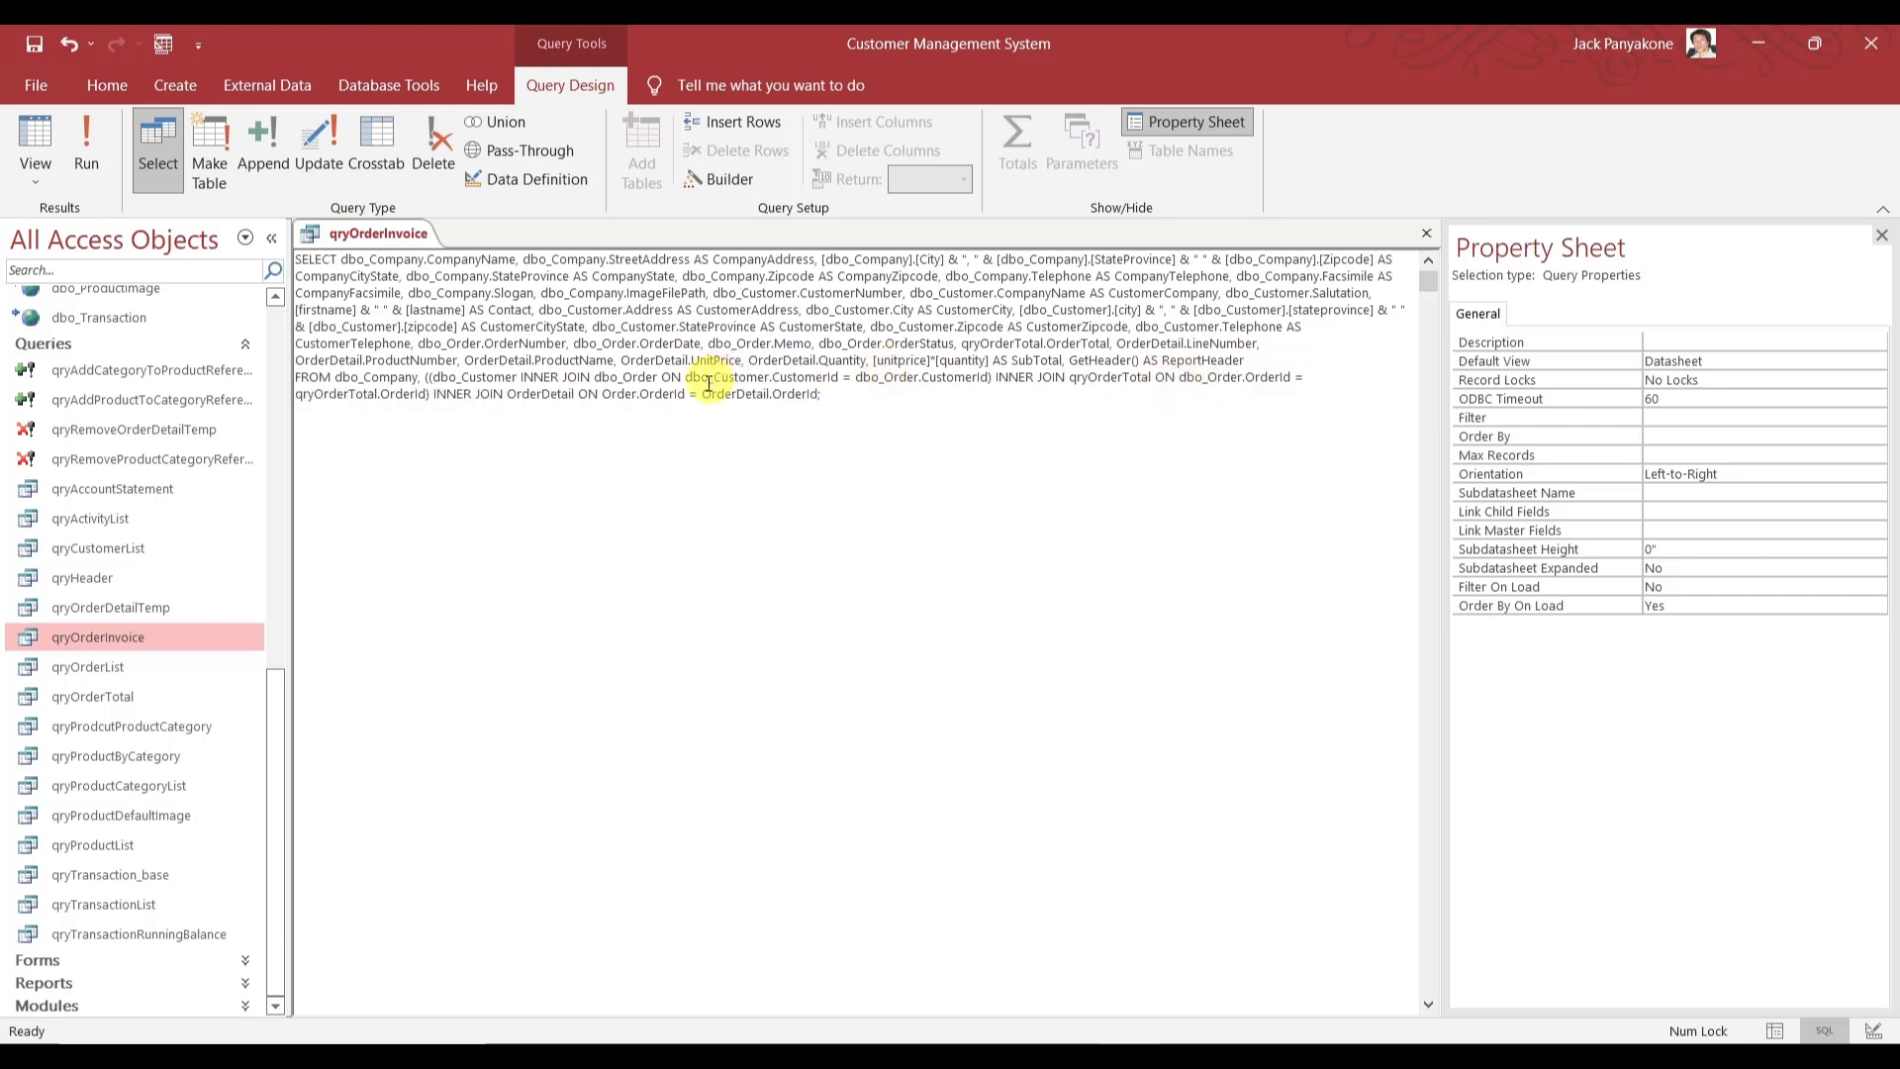
left_click(605, 395)
type("dbo_")
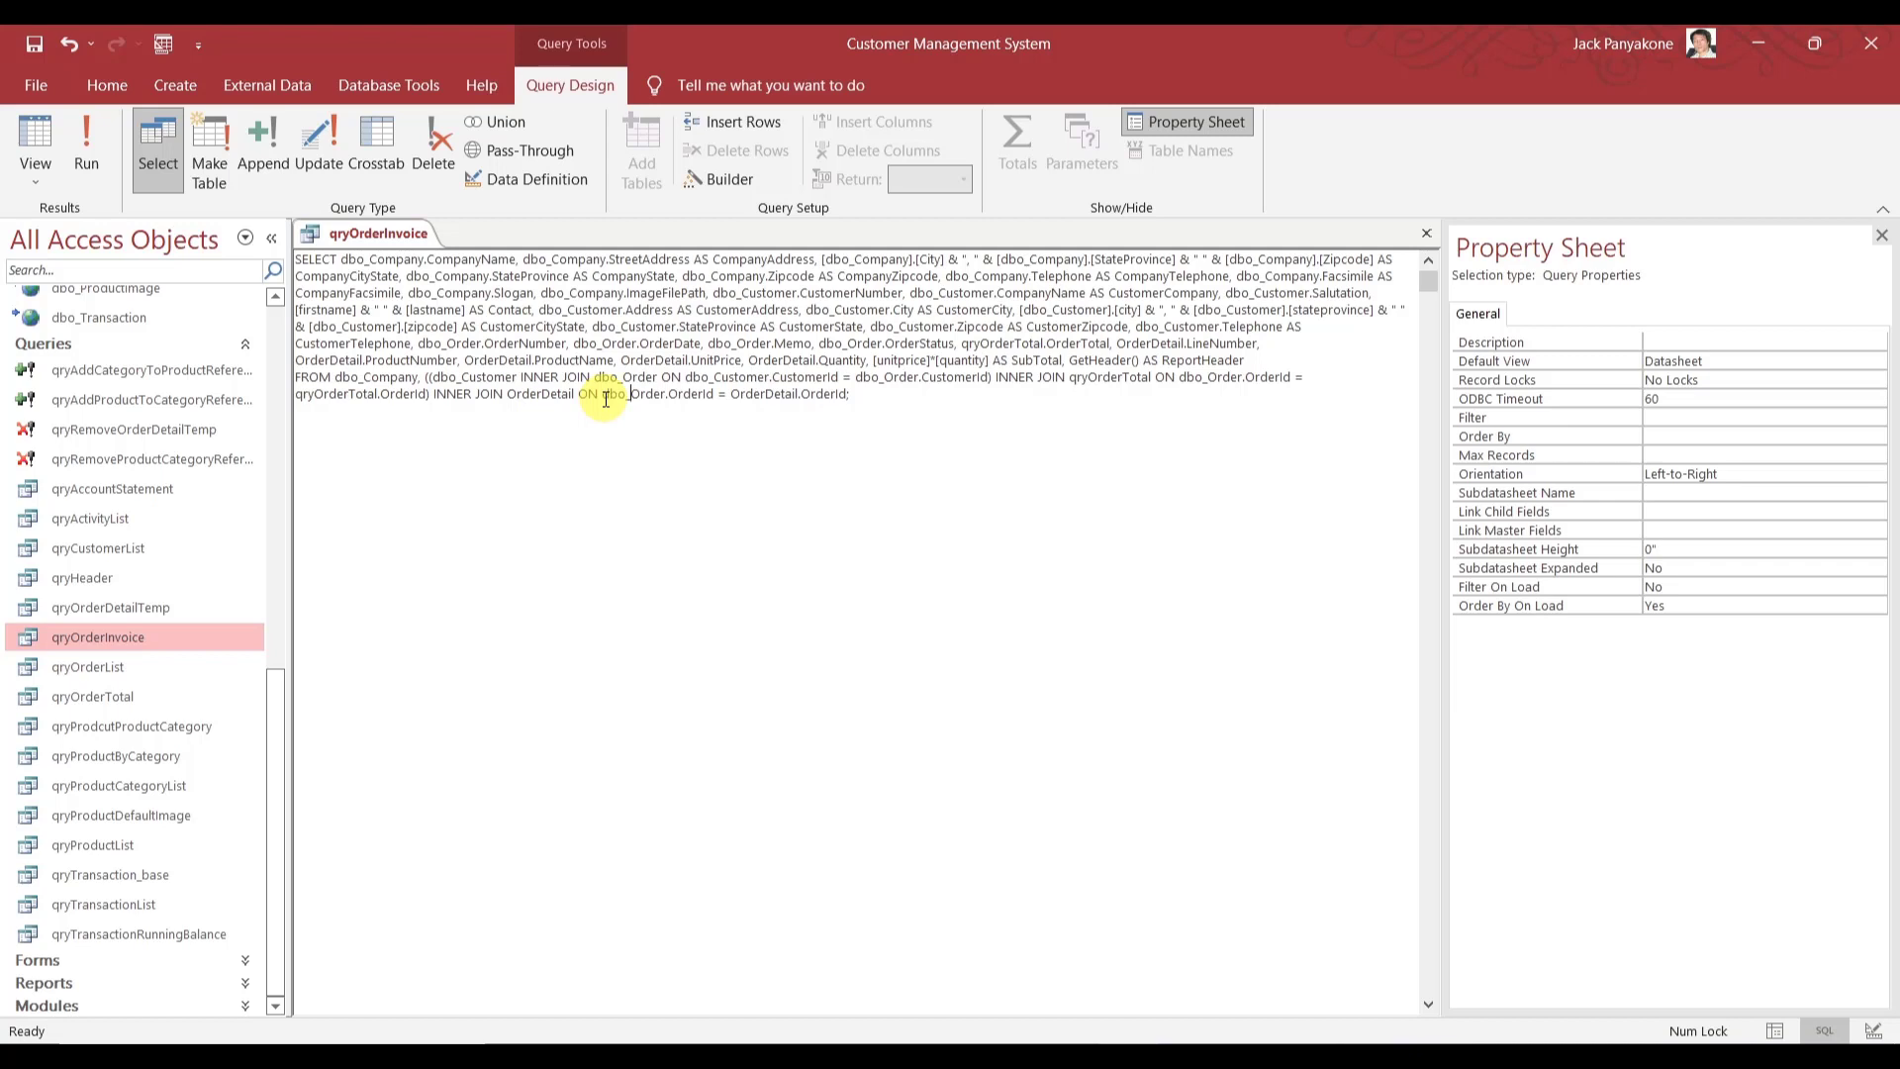
- Change OrderDetail to dbo_OrderDetail as the joined table and in its OrderId join condition
left_click(508, 393)
type("[")
key("BackSpace")
type("dbo_")
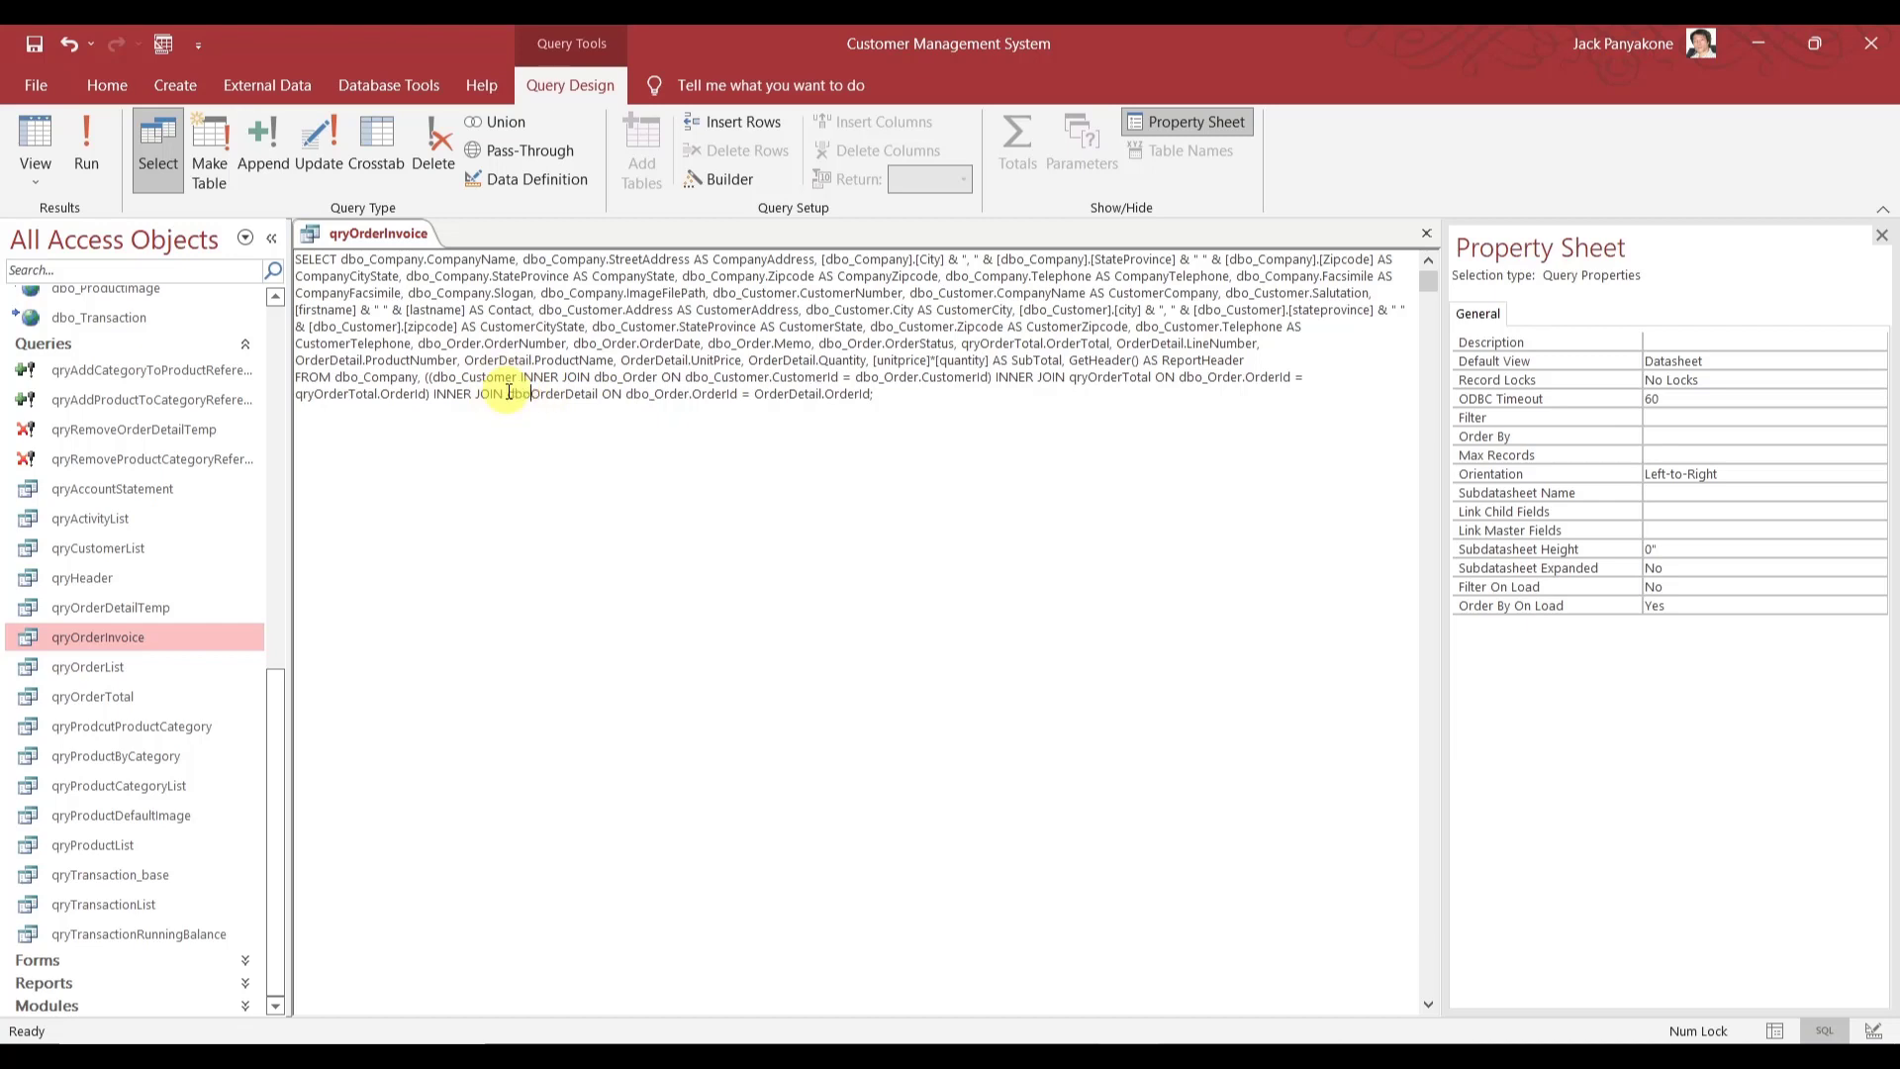
left_click_drag(507, 393, 604, 393)
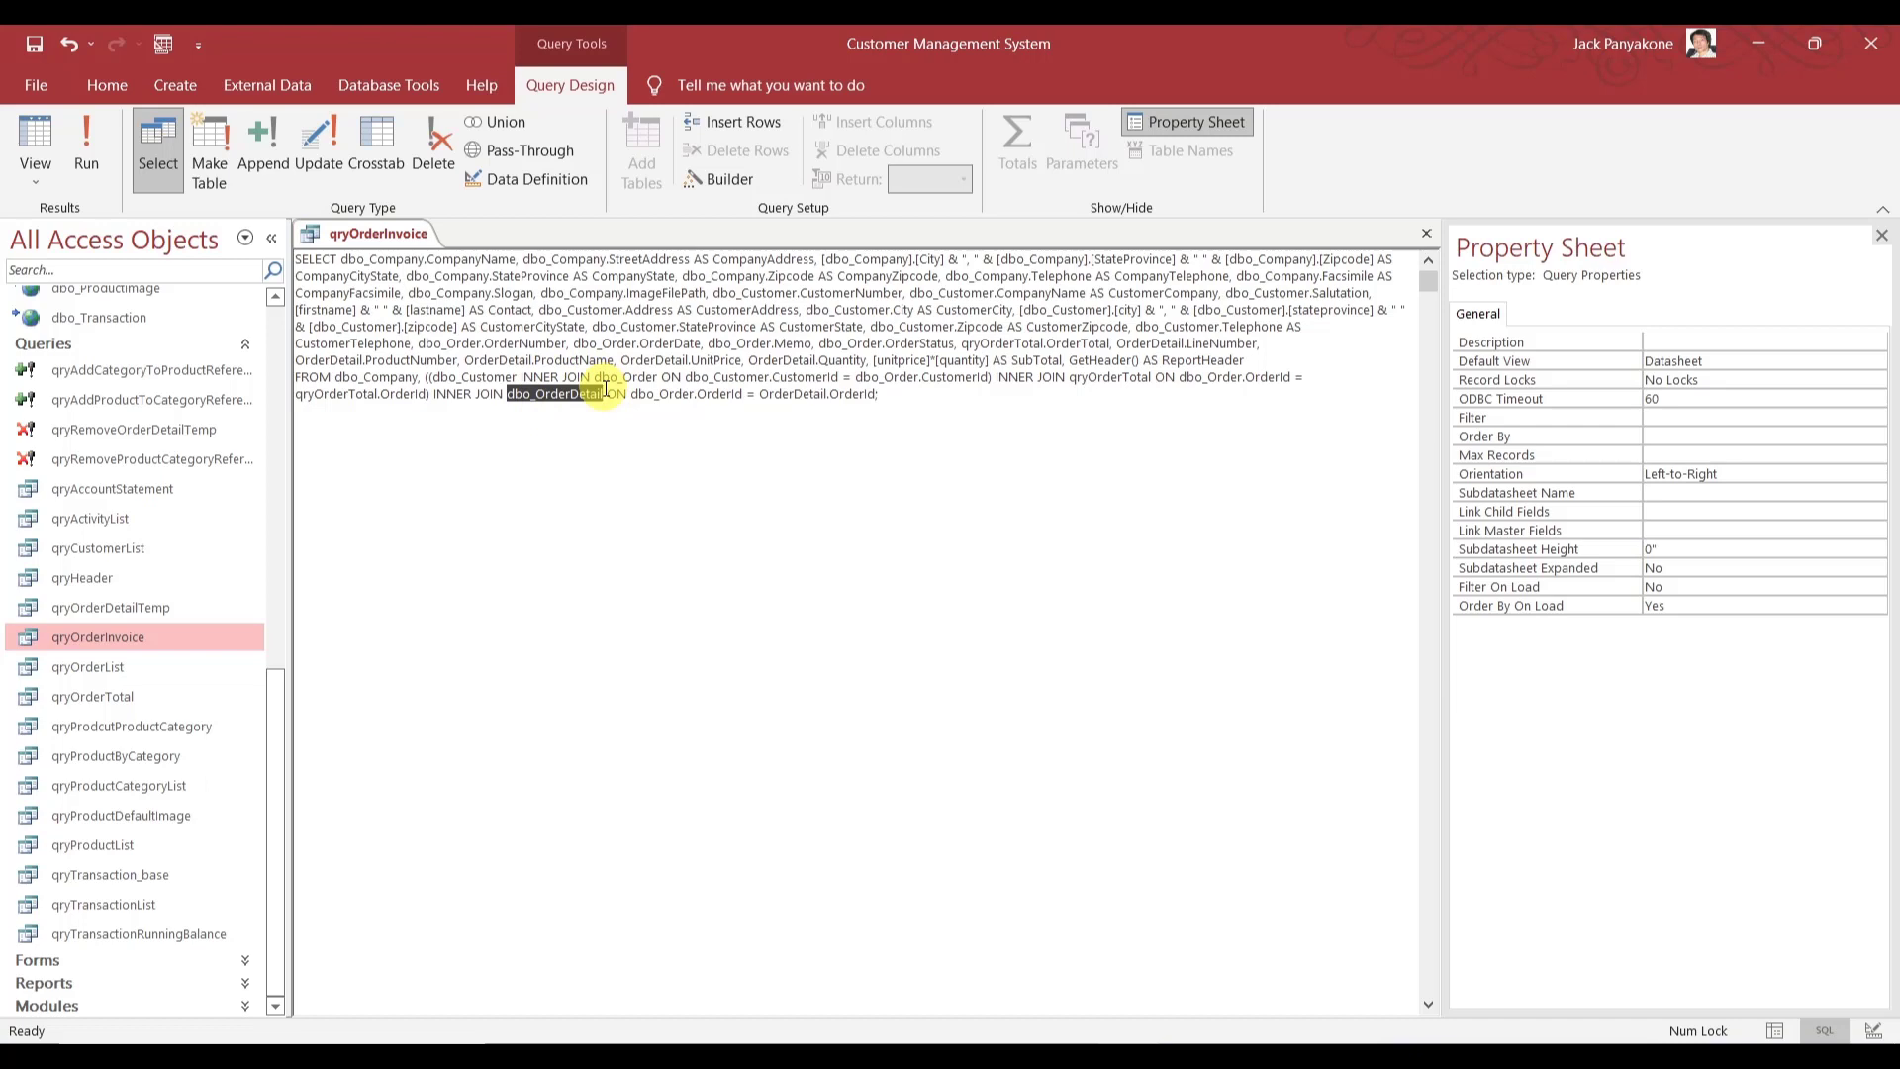
key("ctrl+c")
double_click(792, 393)
key("ctrl+v")
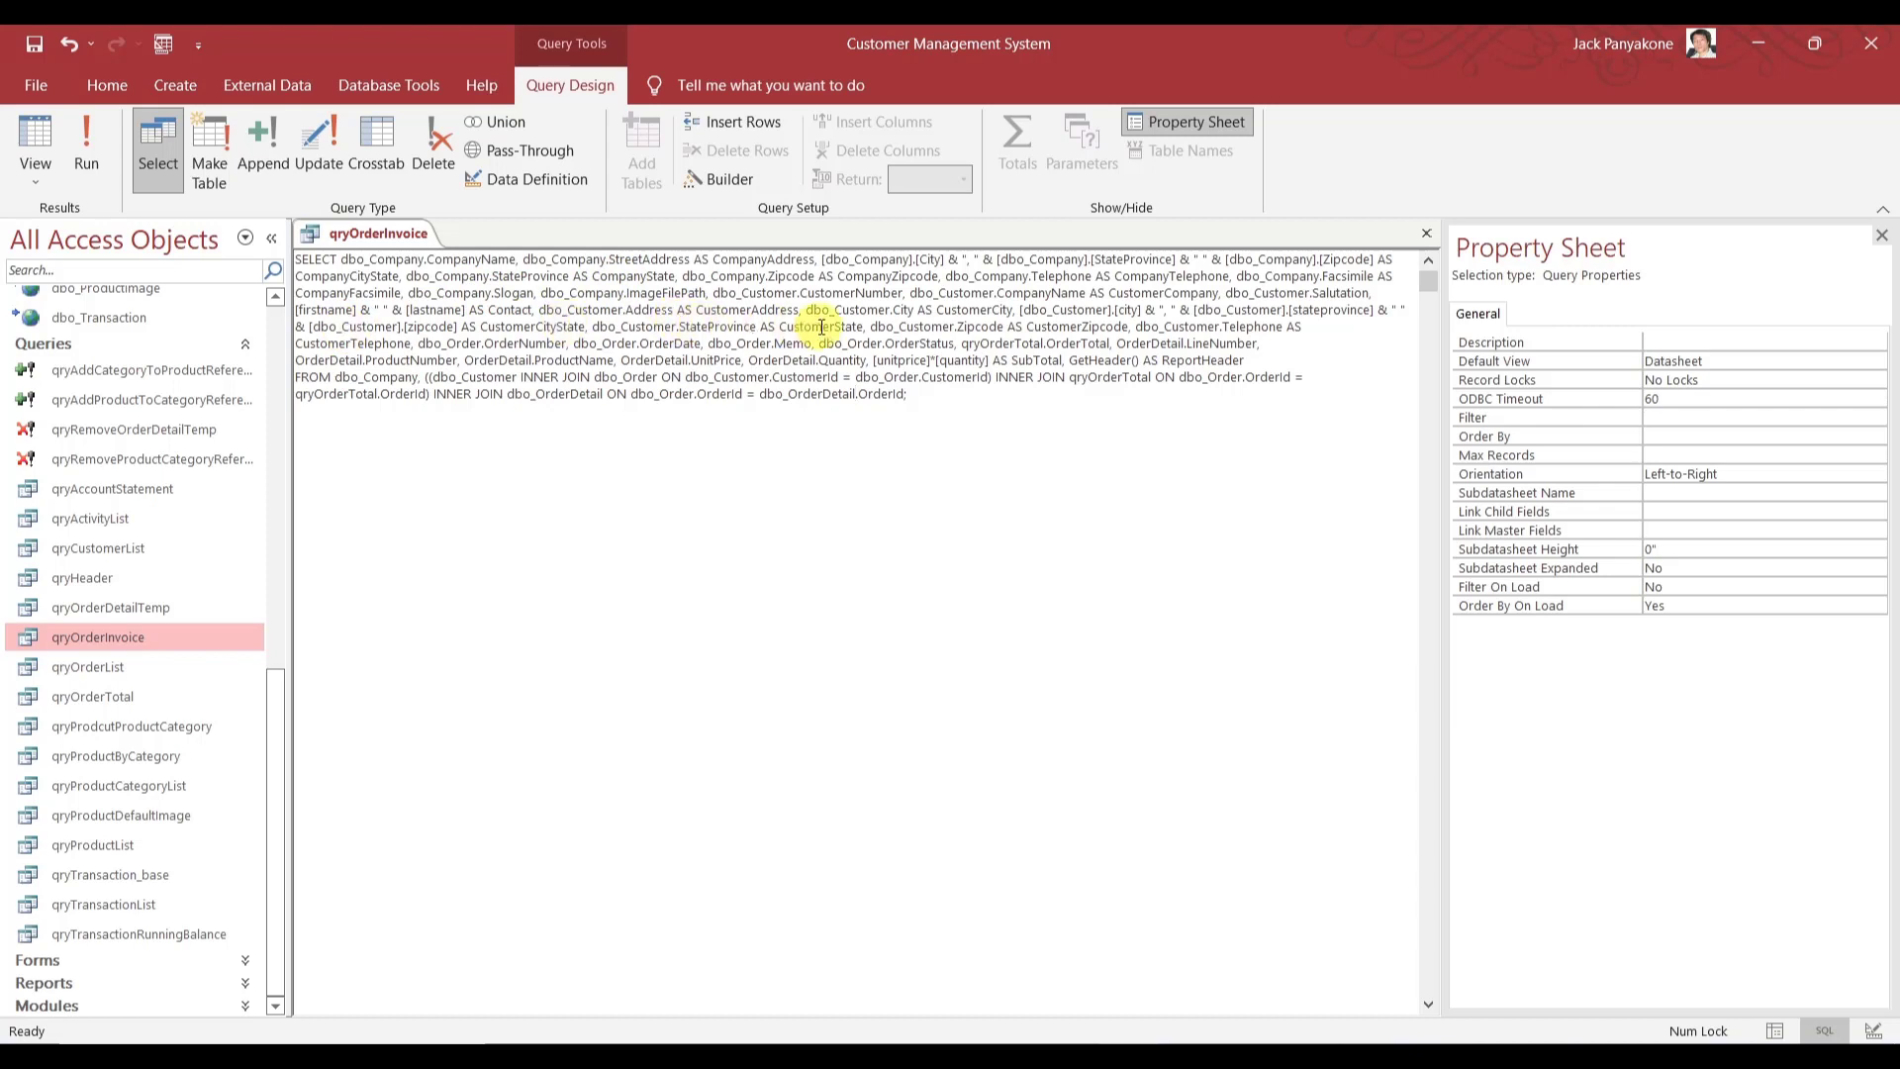
- Replace OrderDetail with dbo_OrderDetail for the LineNumber, ProductNumber, ProductName, UnitPrice and Quantity fields in the SELECT clause
double_click(1138, 342)
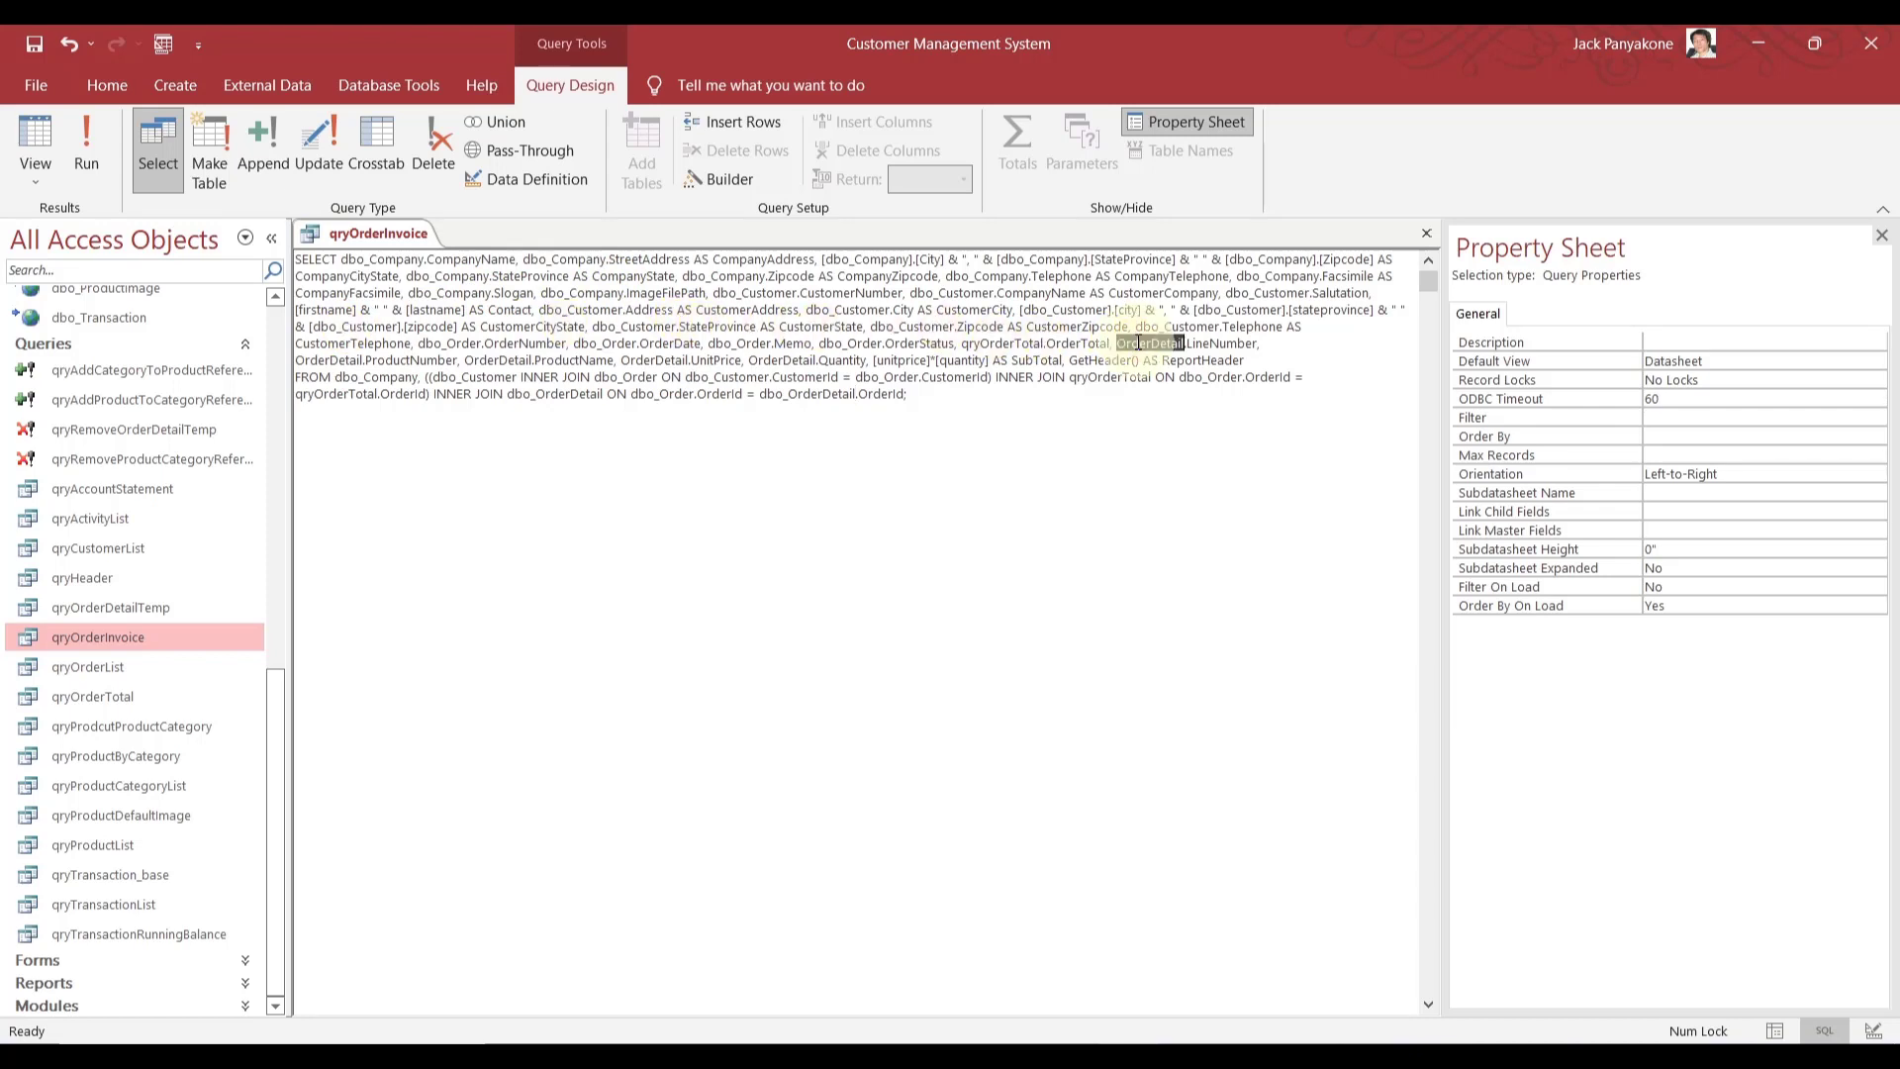
key("ctrl+v")
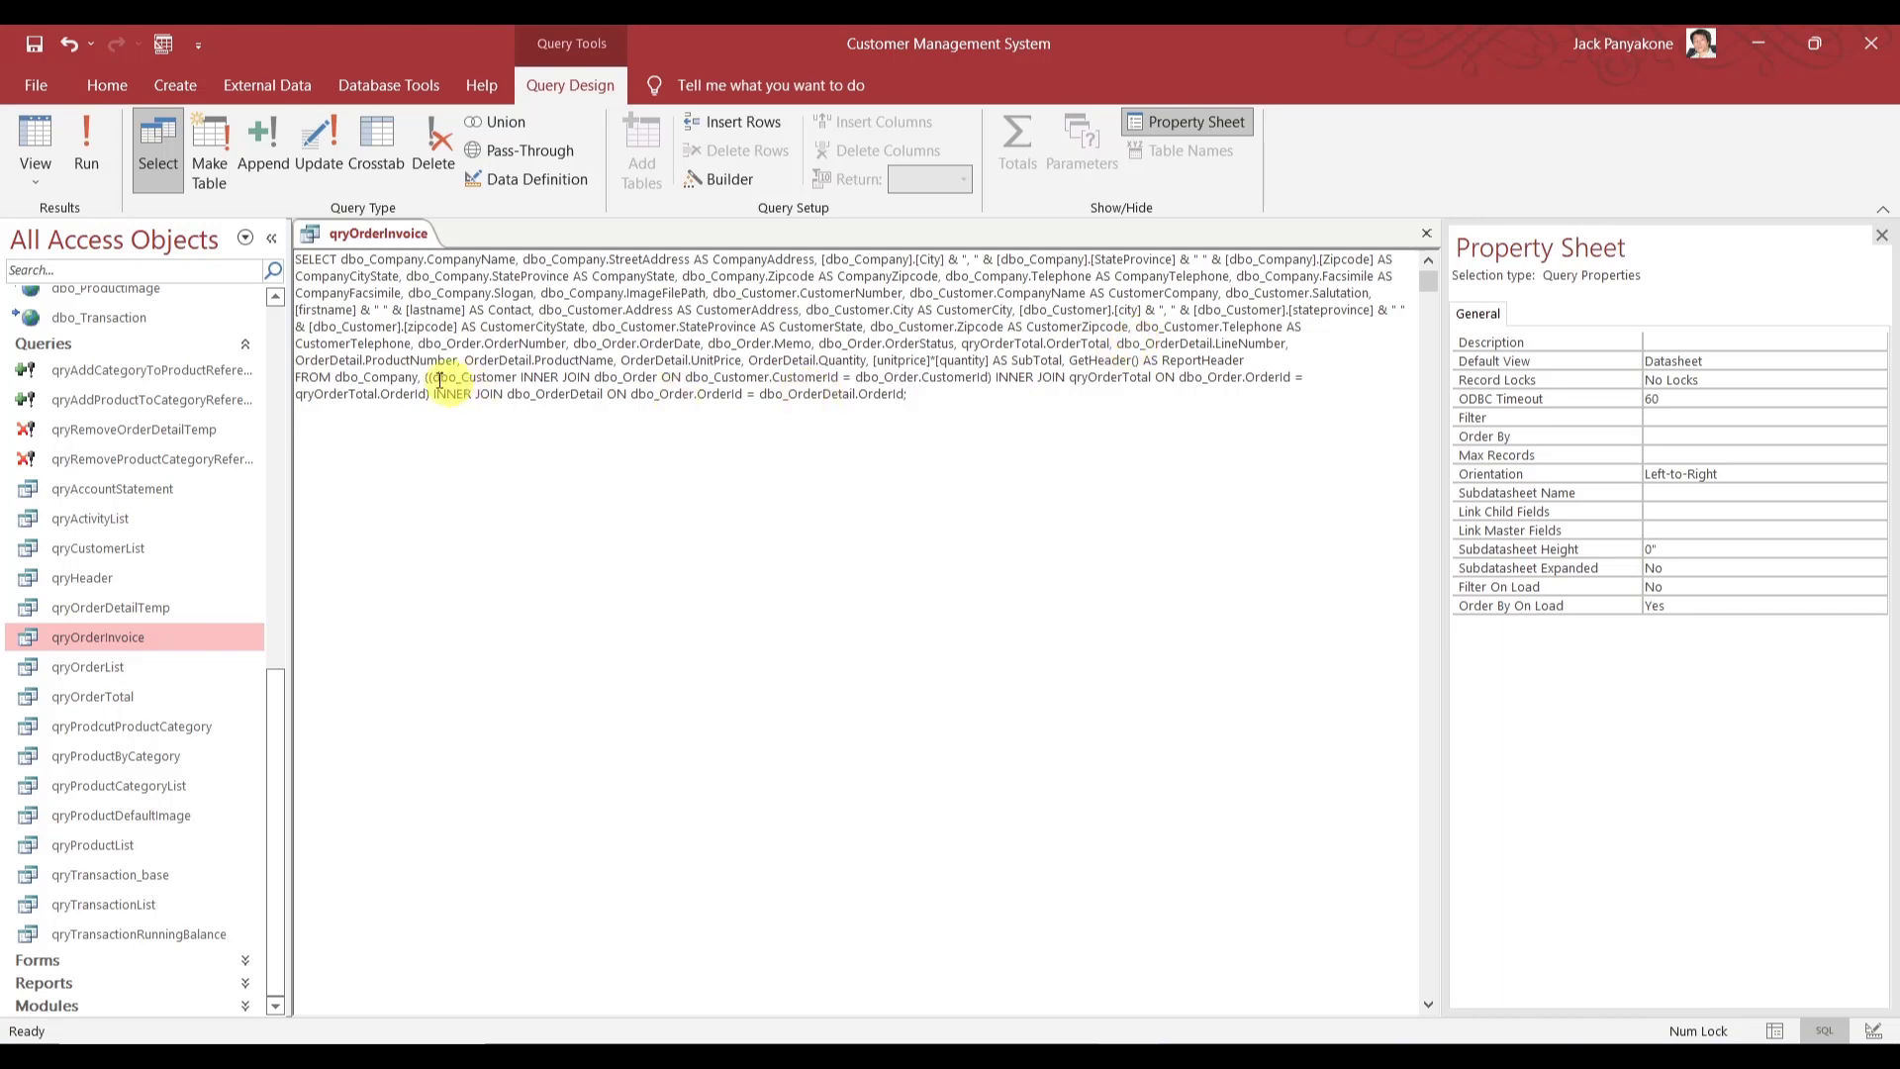
double_click(324, 359)
key("ctrl+v")
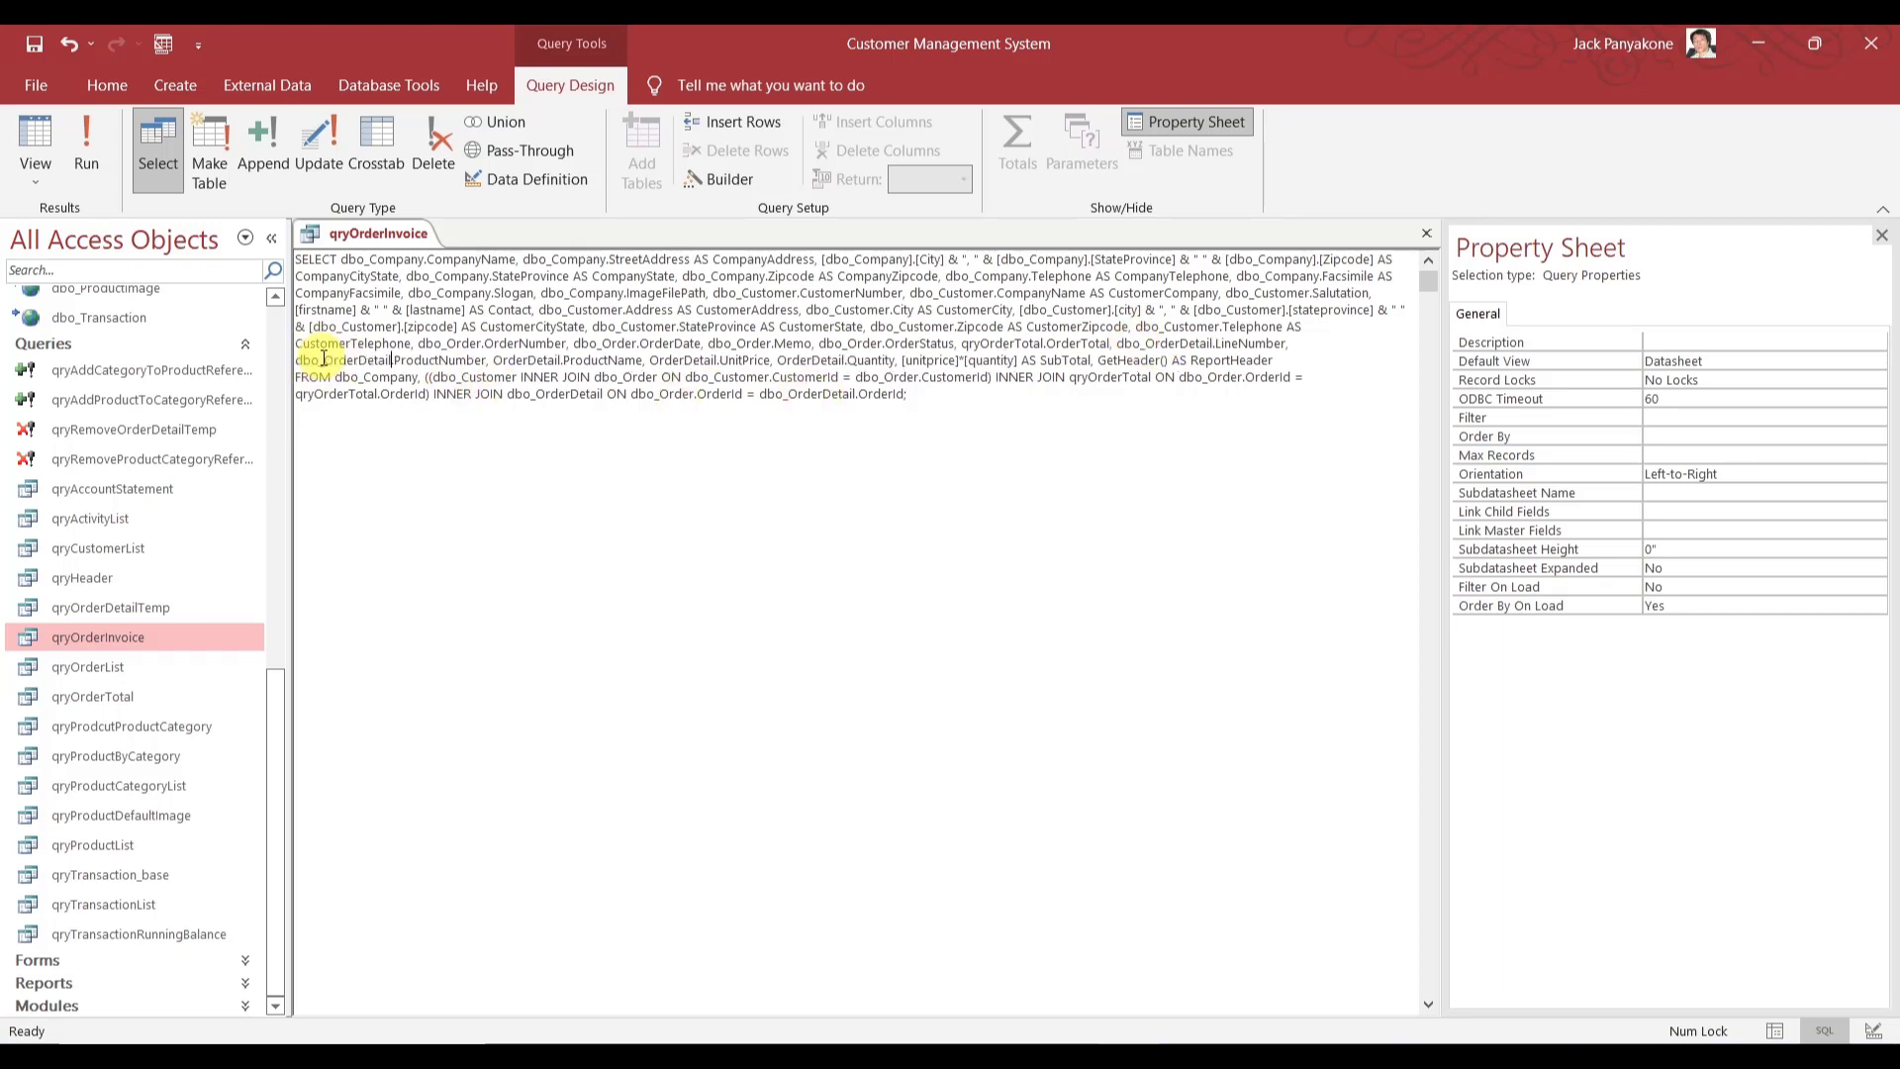
double_click(521, 360)
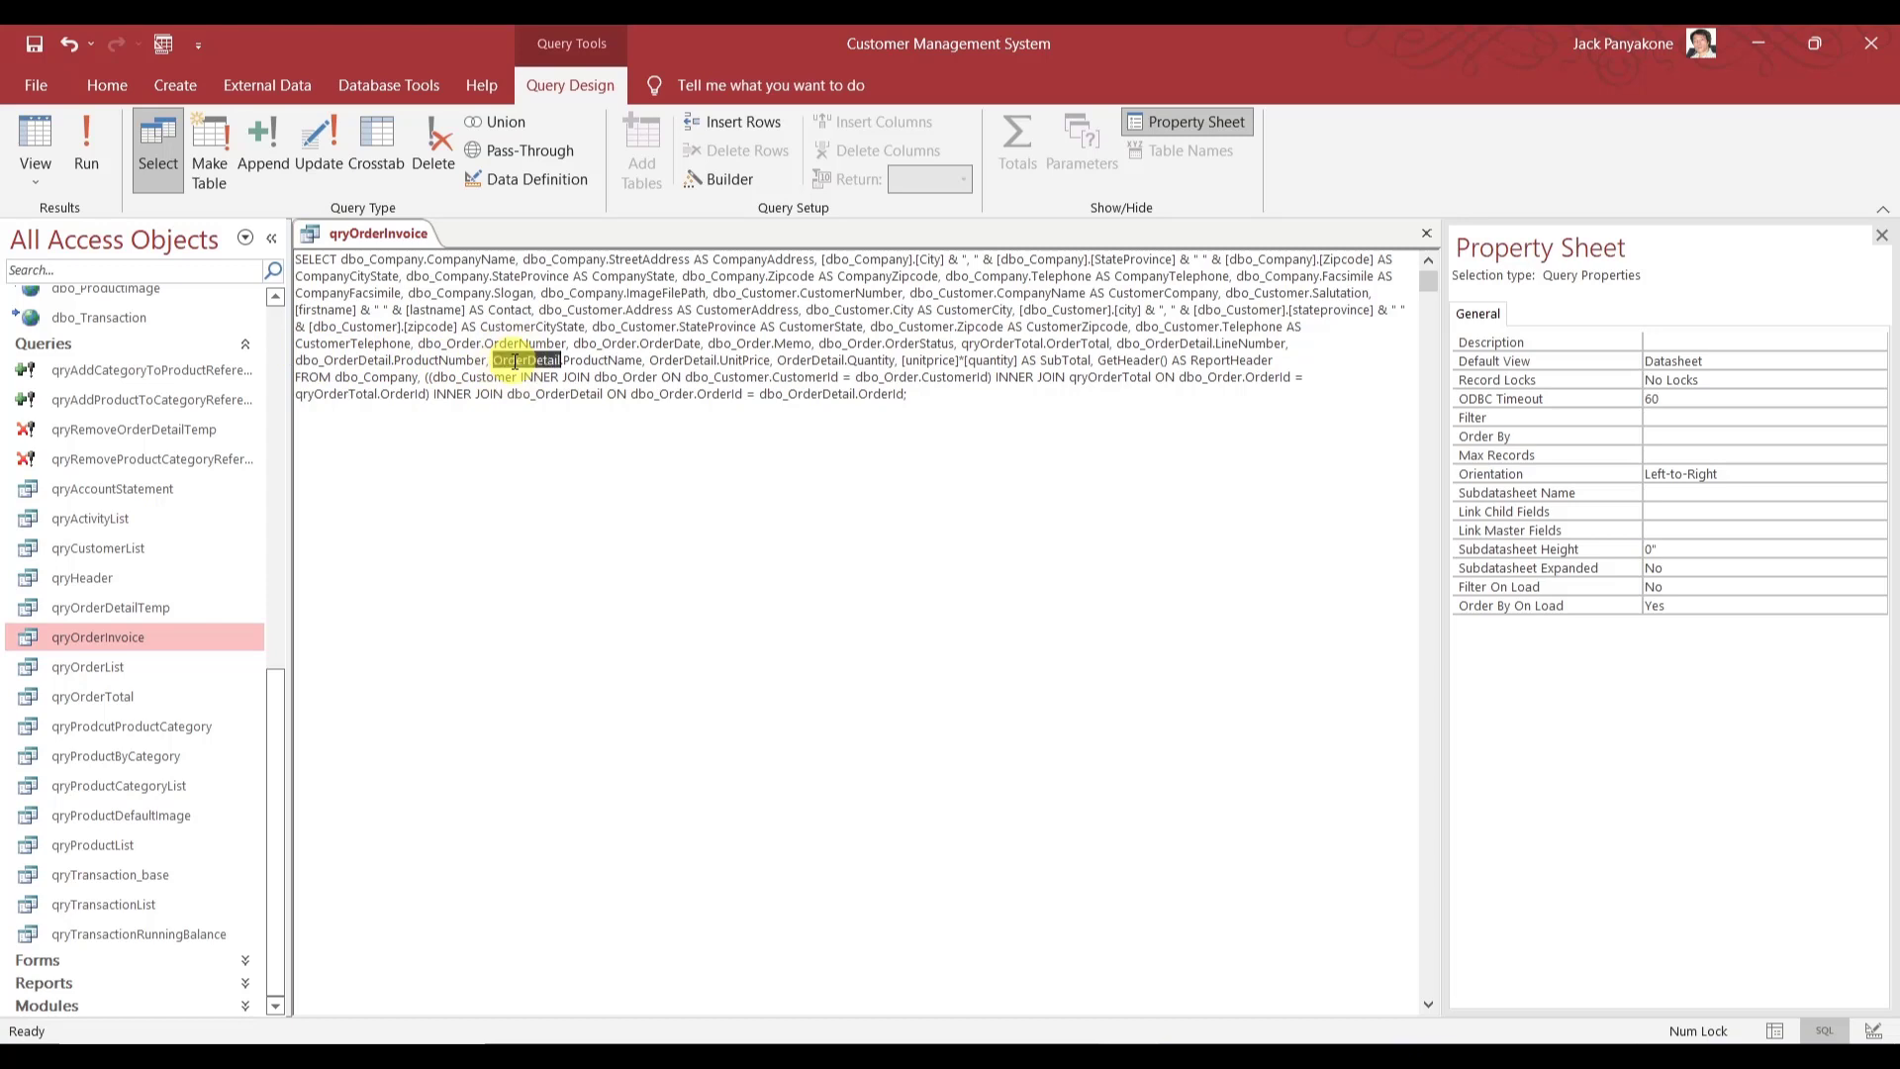
key("ctrl+v")
double_click(704, 360)
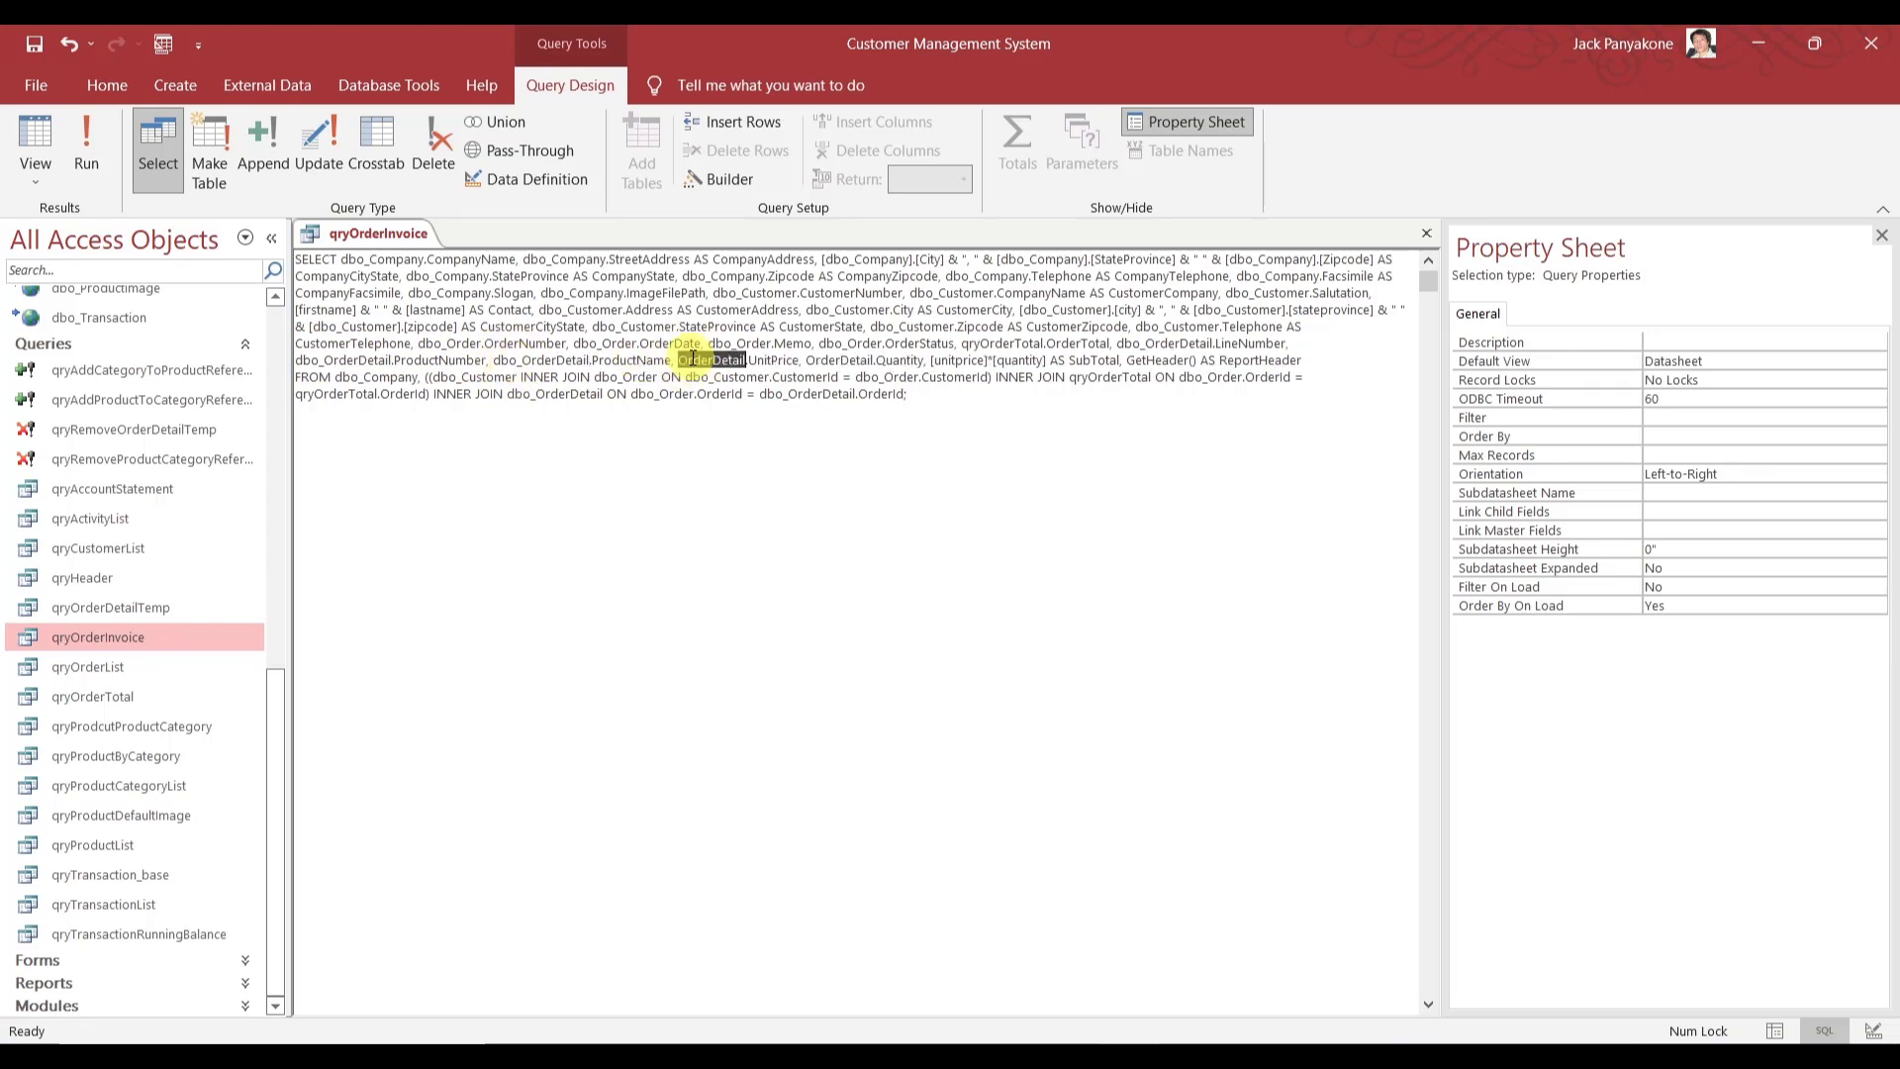
key("ctrl+v")
double_click(861, 360)
key("ctrl+v")
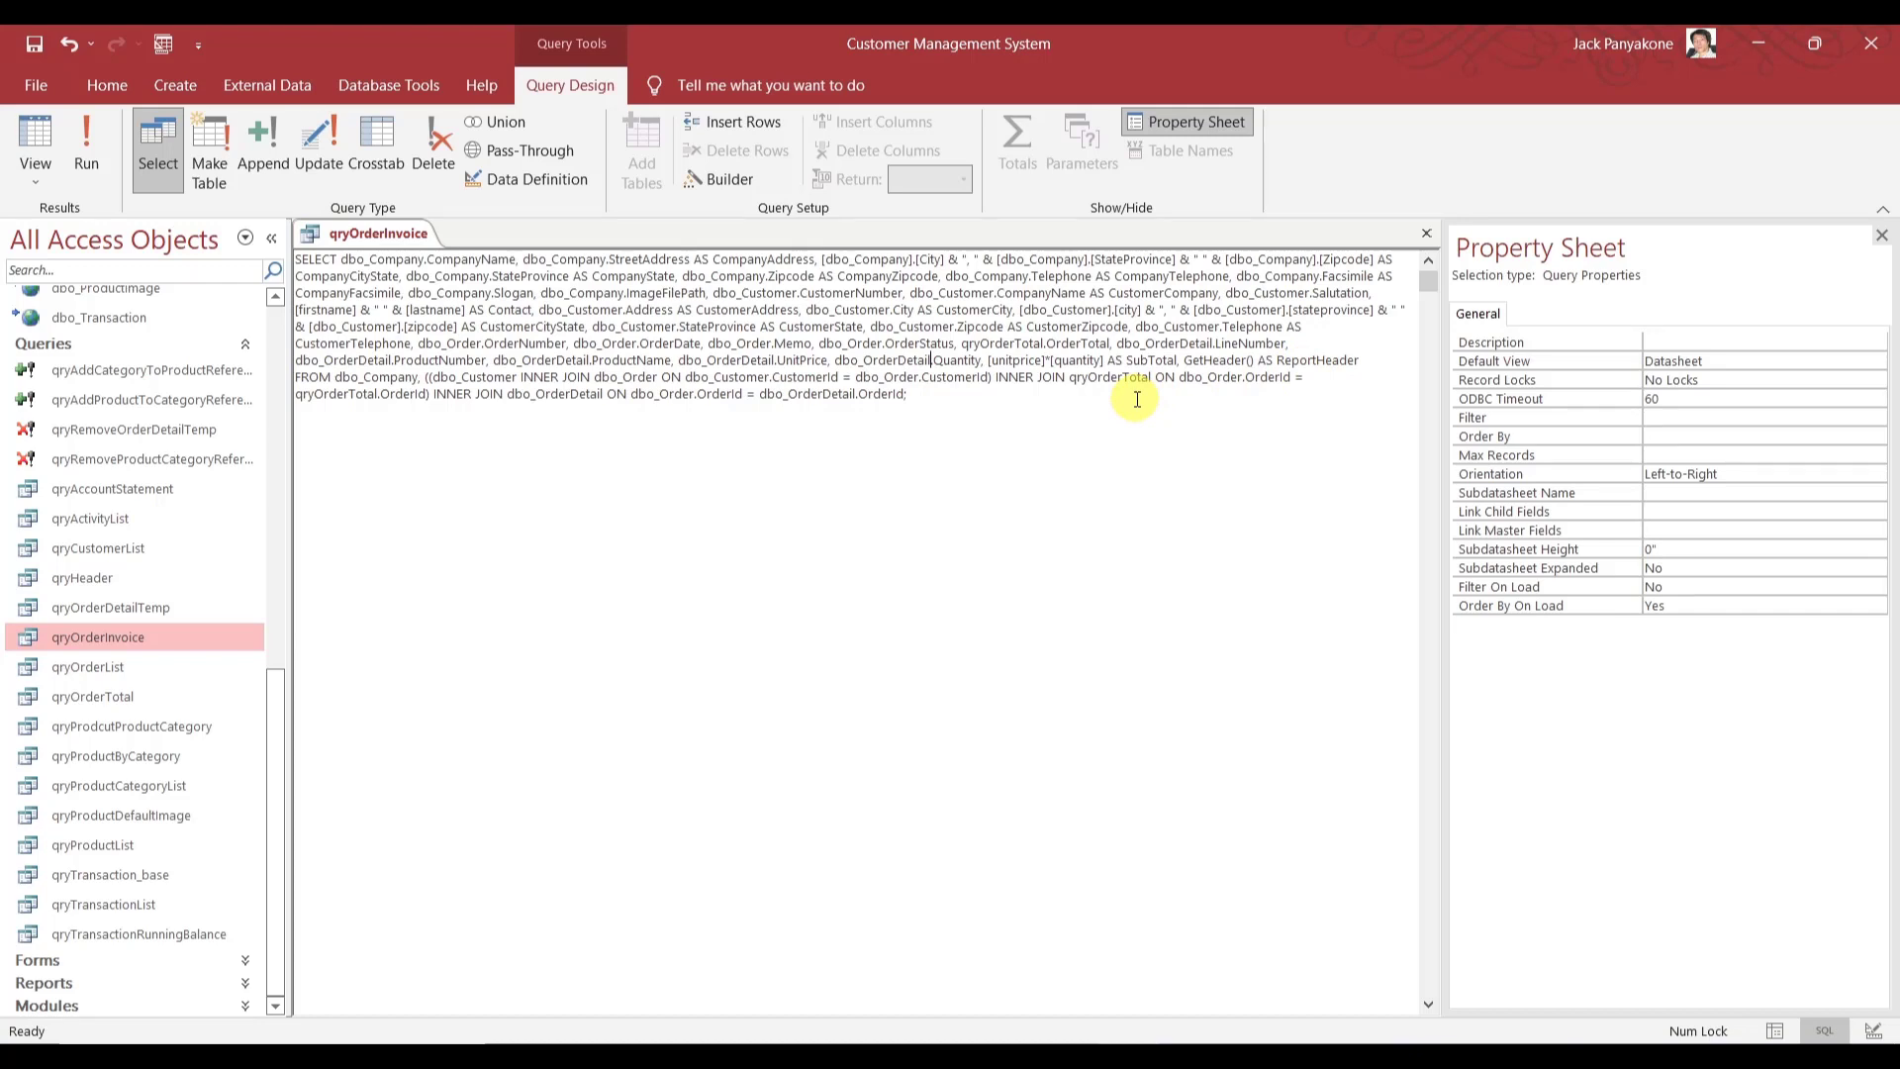
- Save the edited qryOrderInvoice query and run it
key("ctrl+s")
left_click(103, 140)
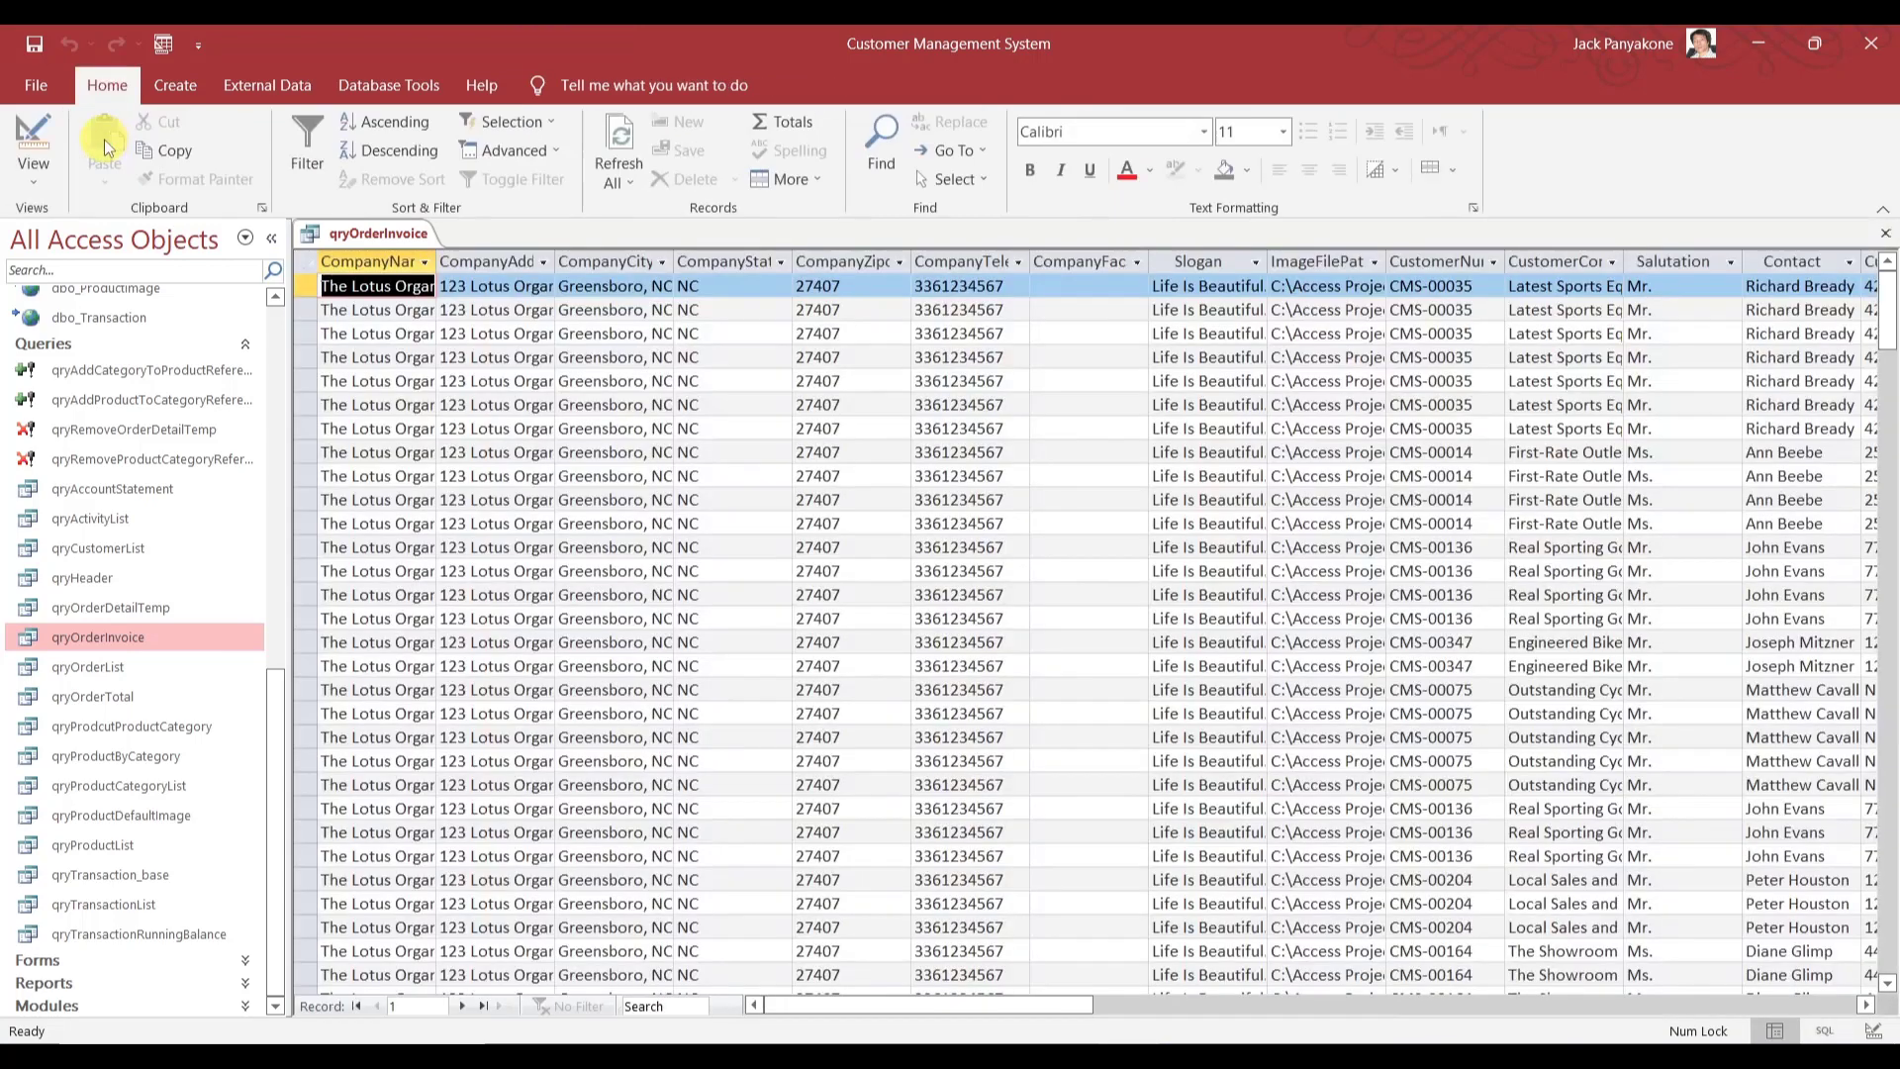
- Close the qryOrderInvoice results and open the SQL of the qryOrderDetailTemp query
right_click(370, 236)
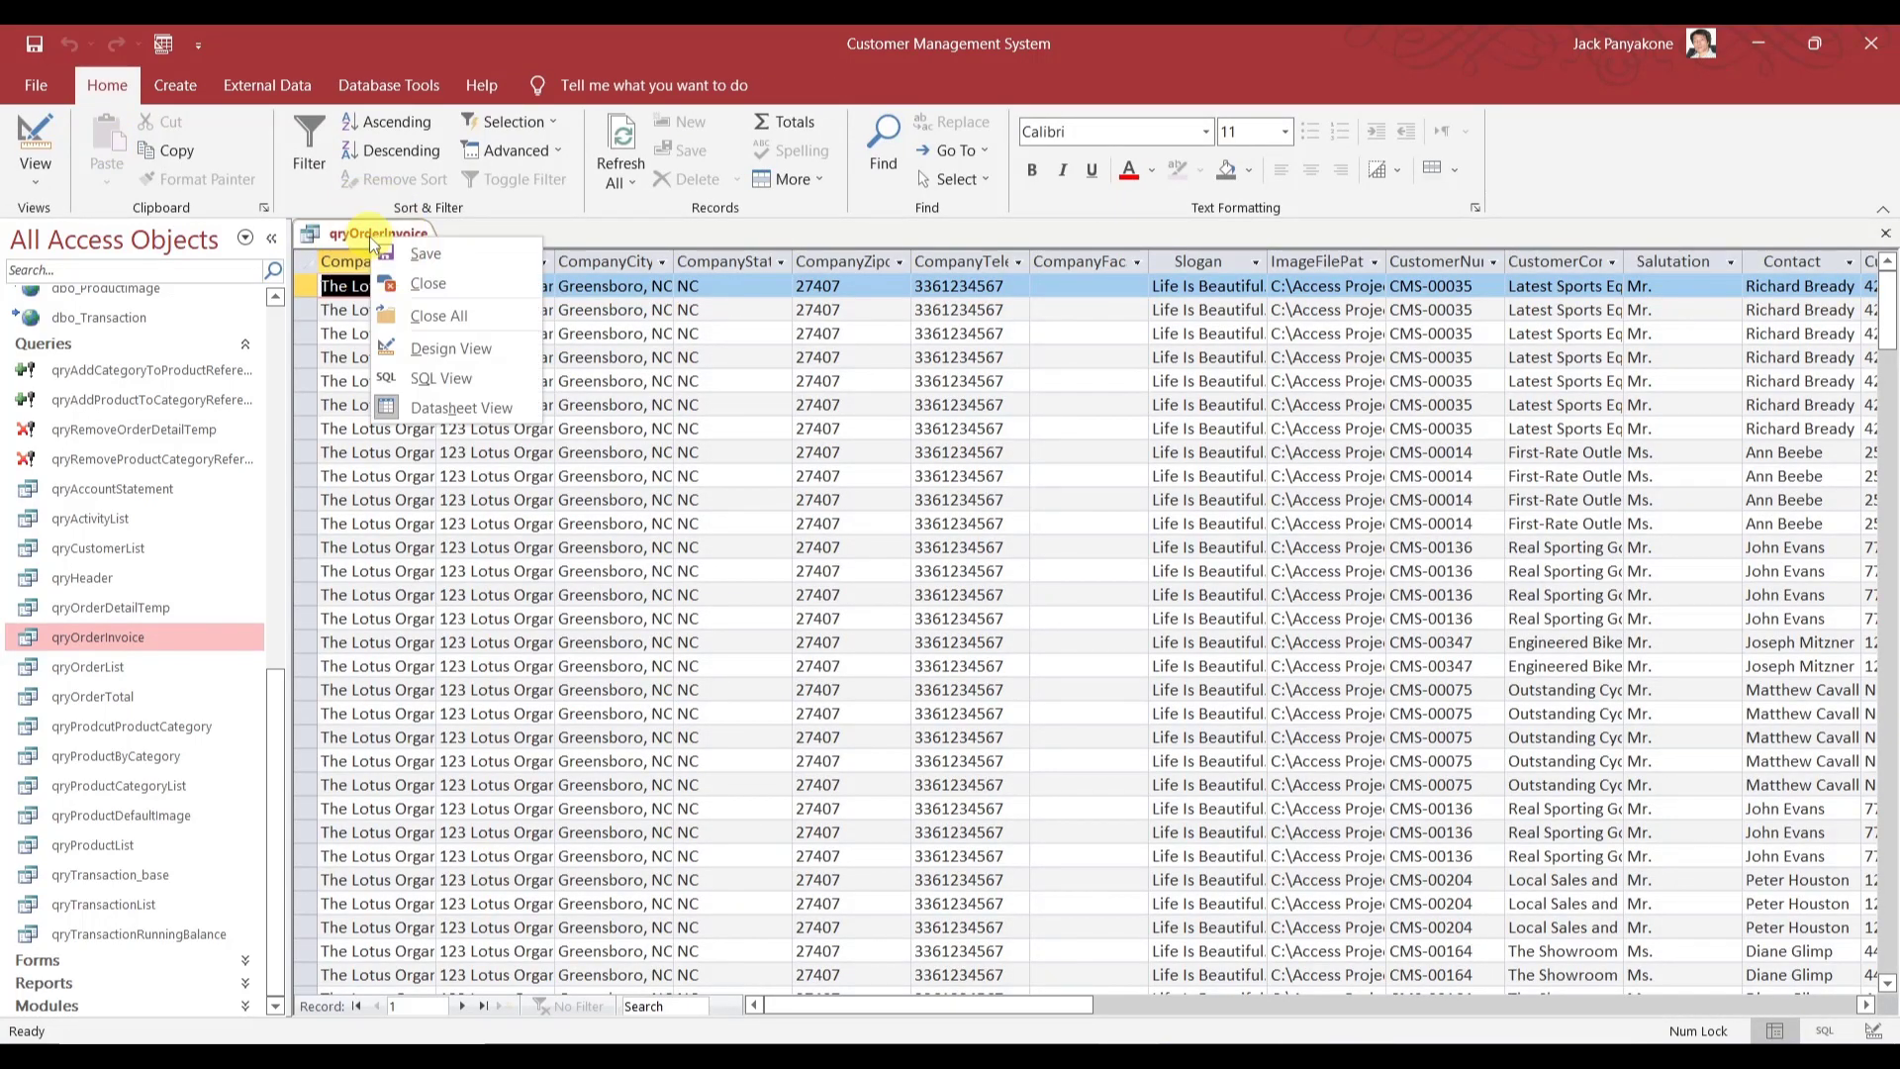
left_click(431, 283)
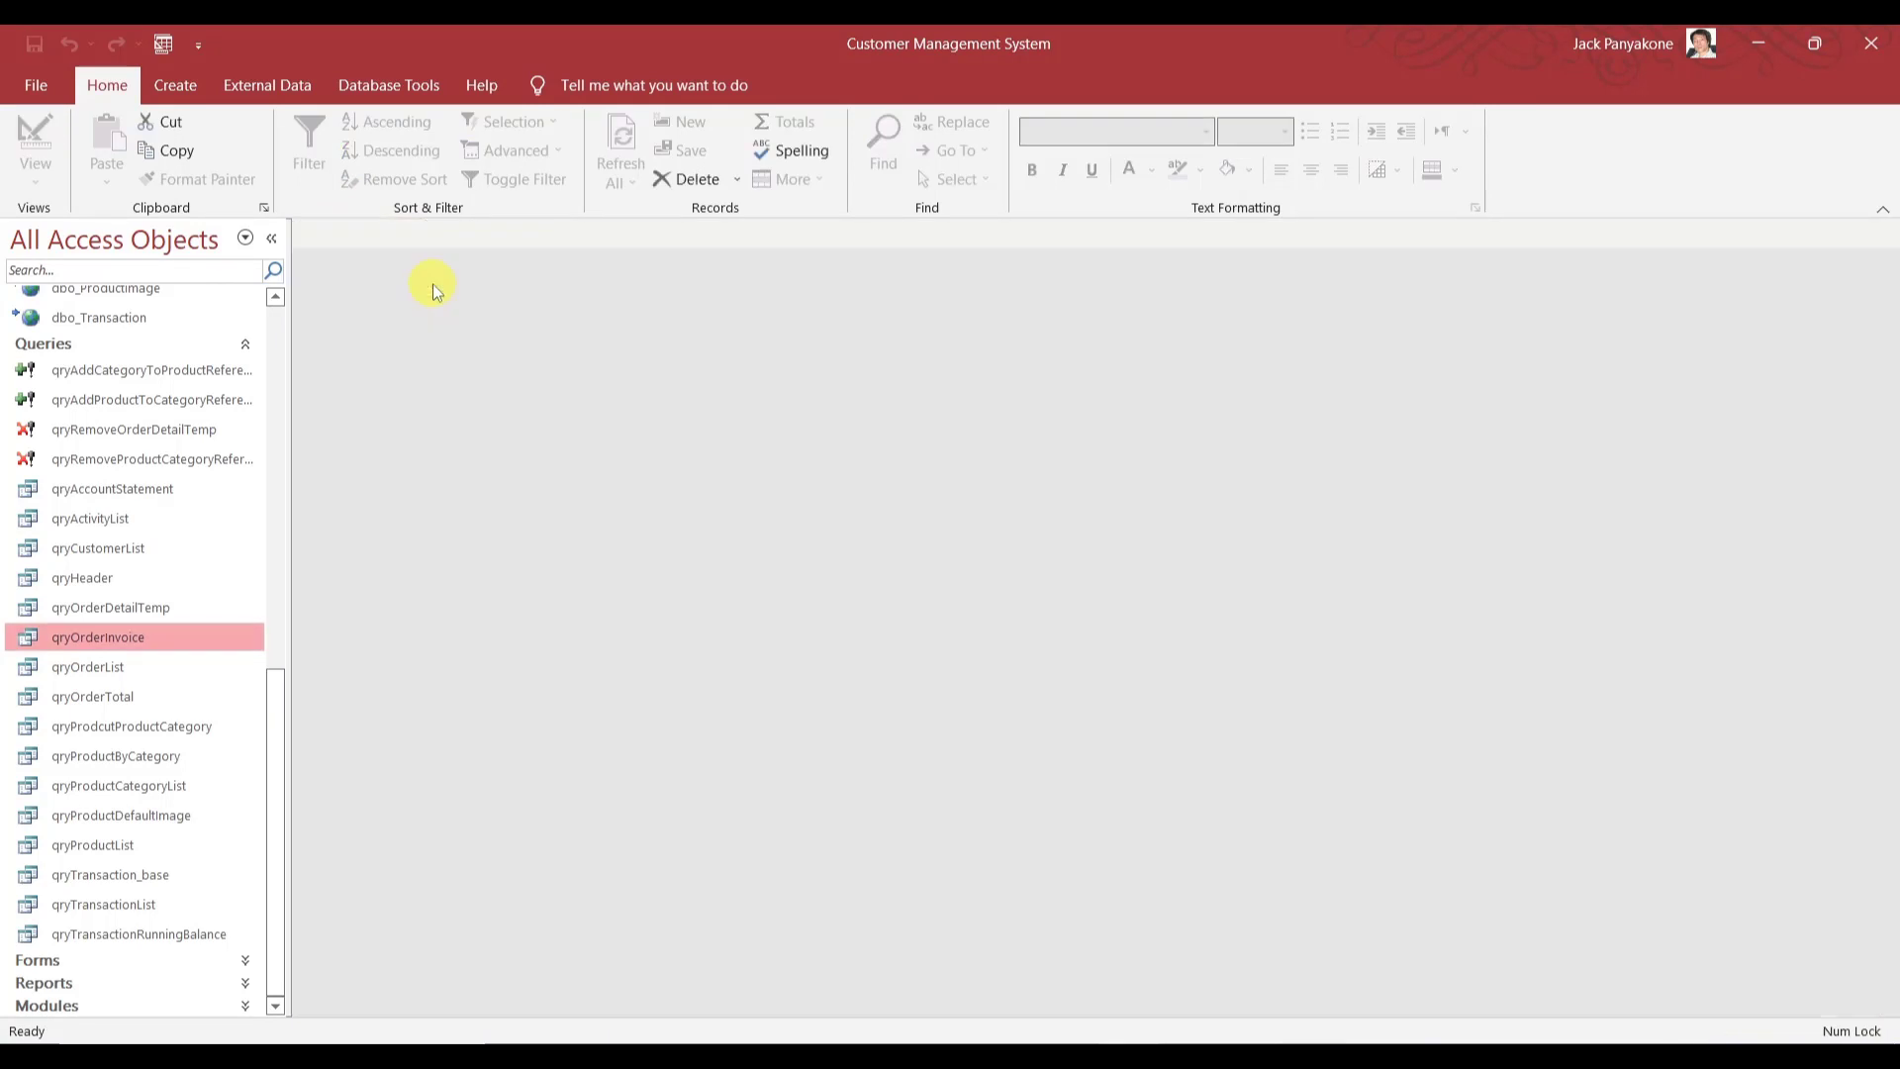
right_click(153, 613)
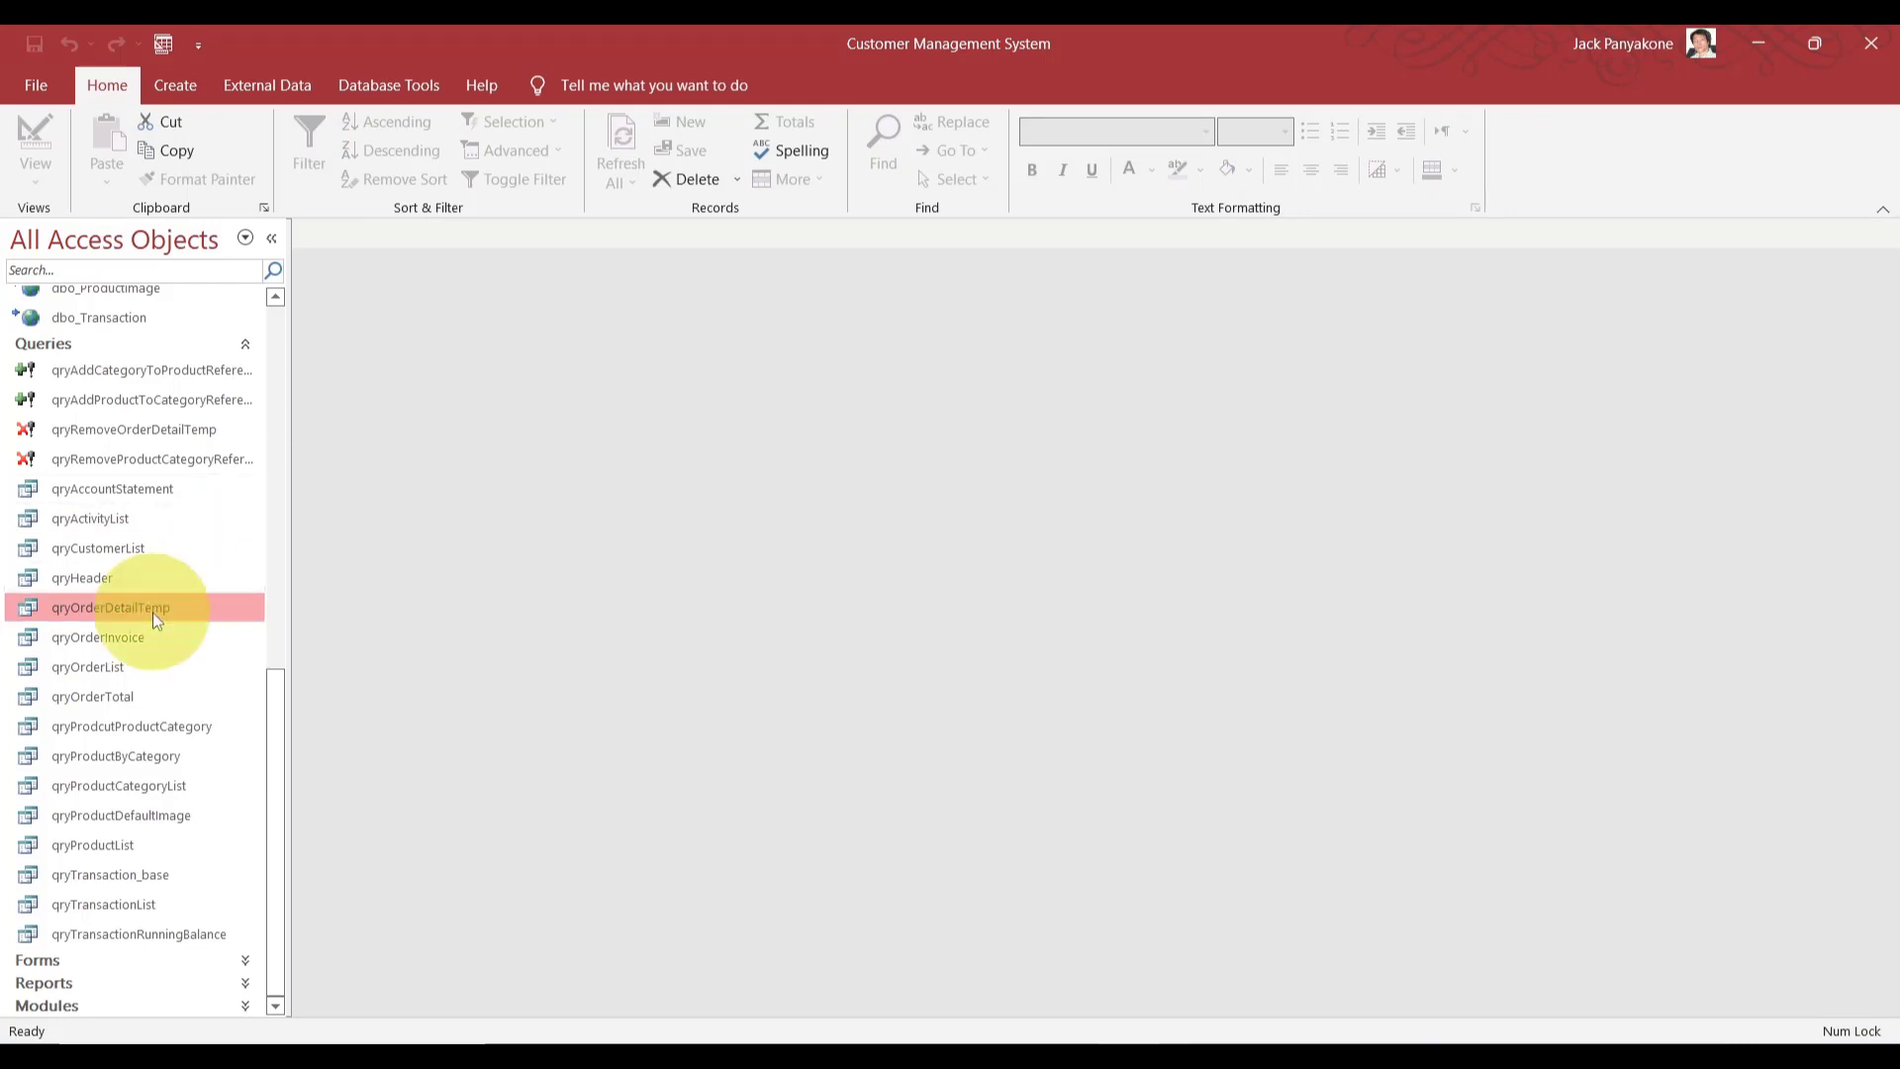
left_click(223, 659)
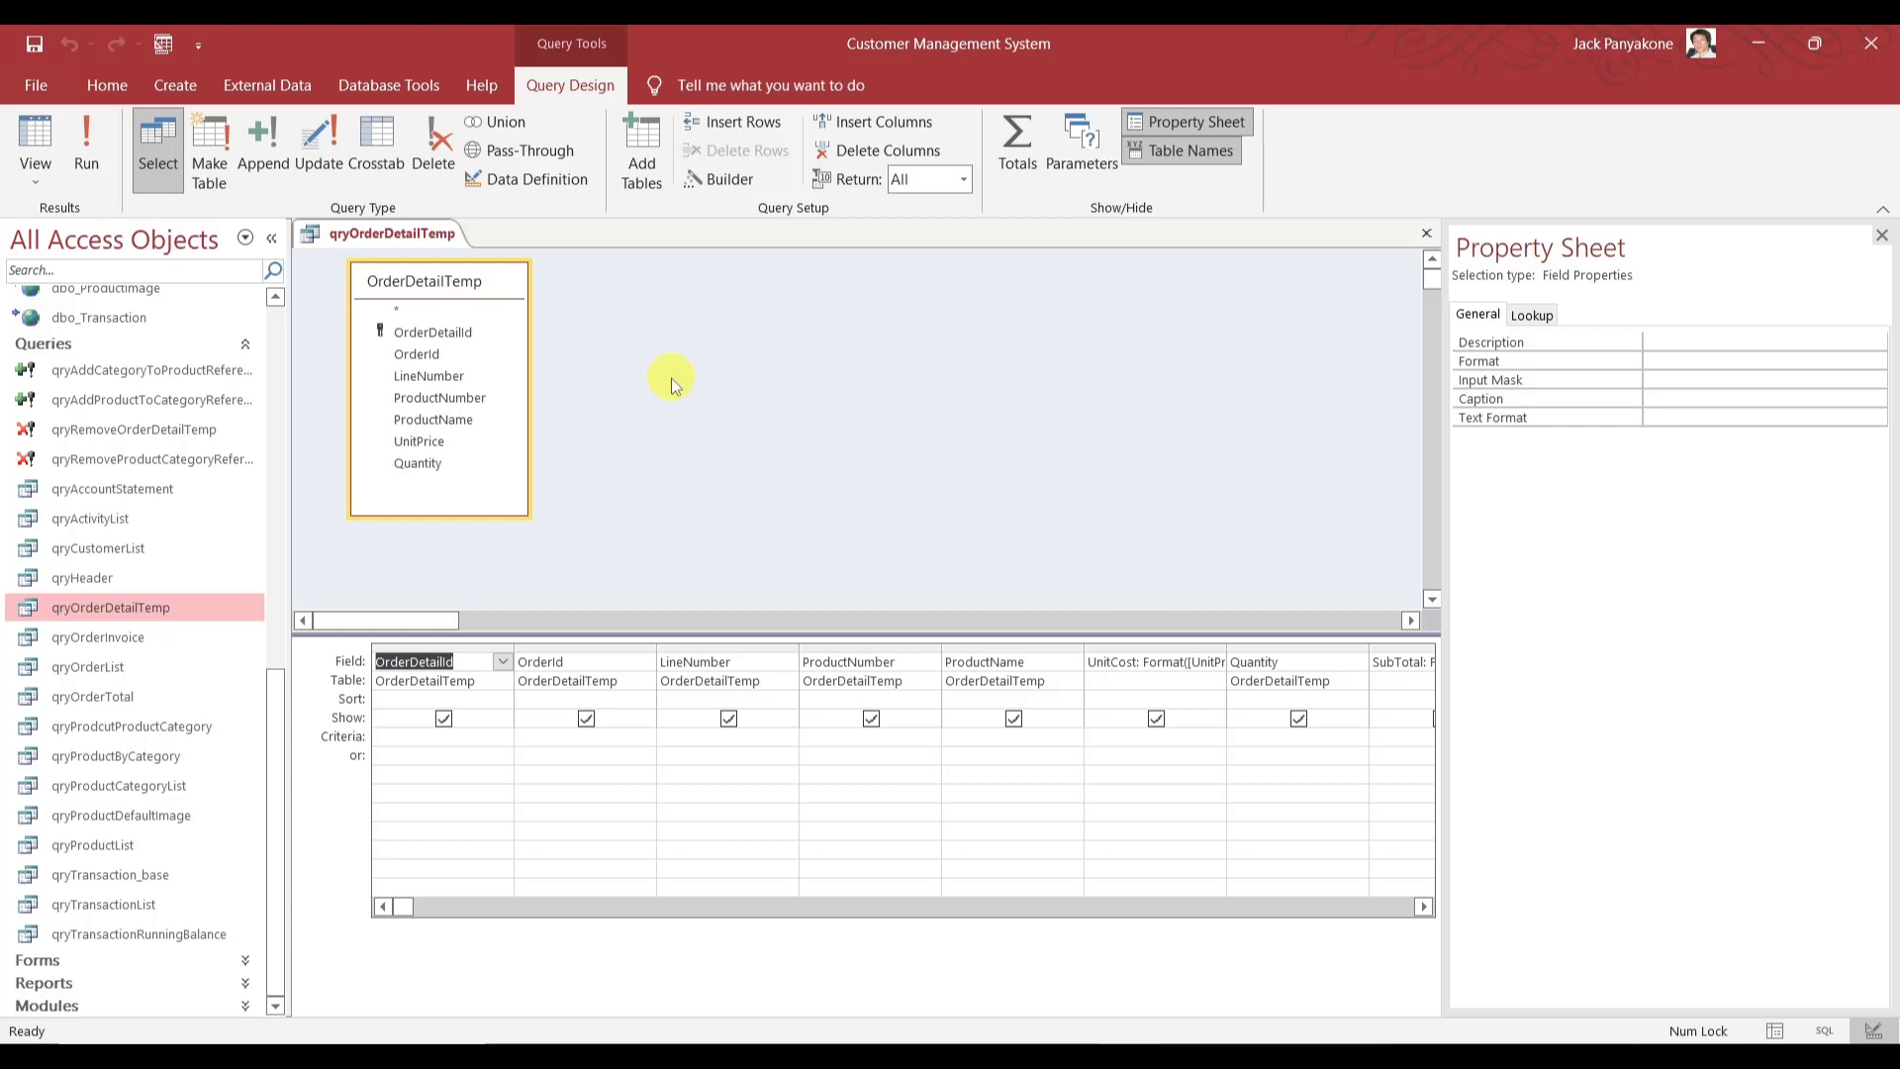
right_click(643, 341)
left_click(665, 360)
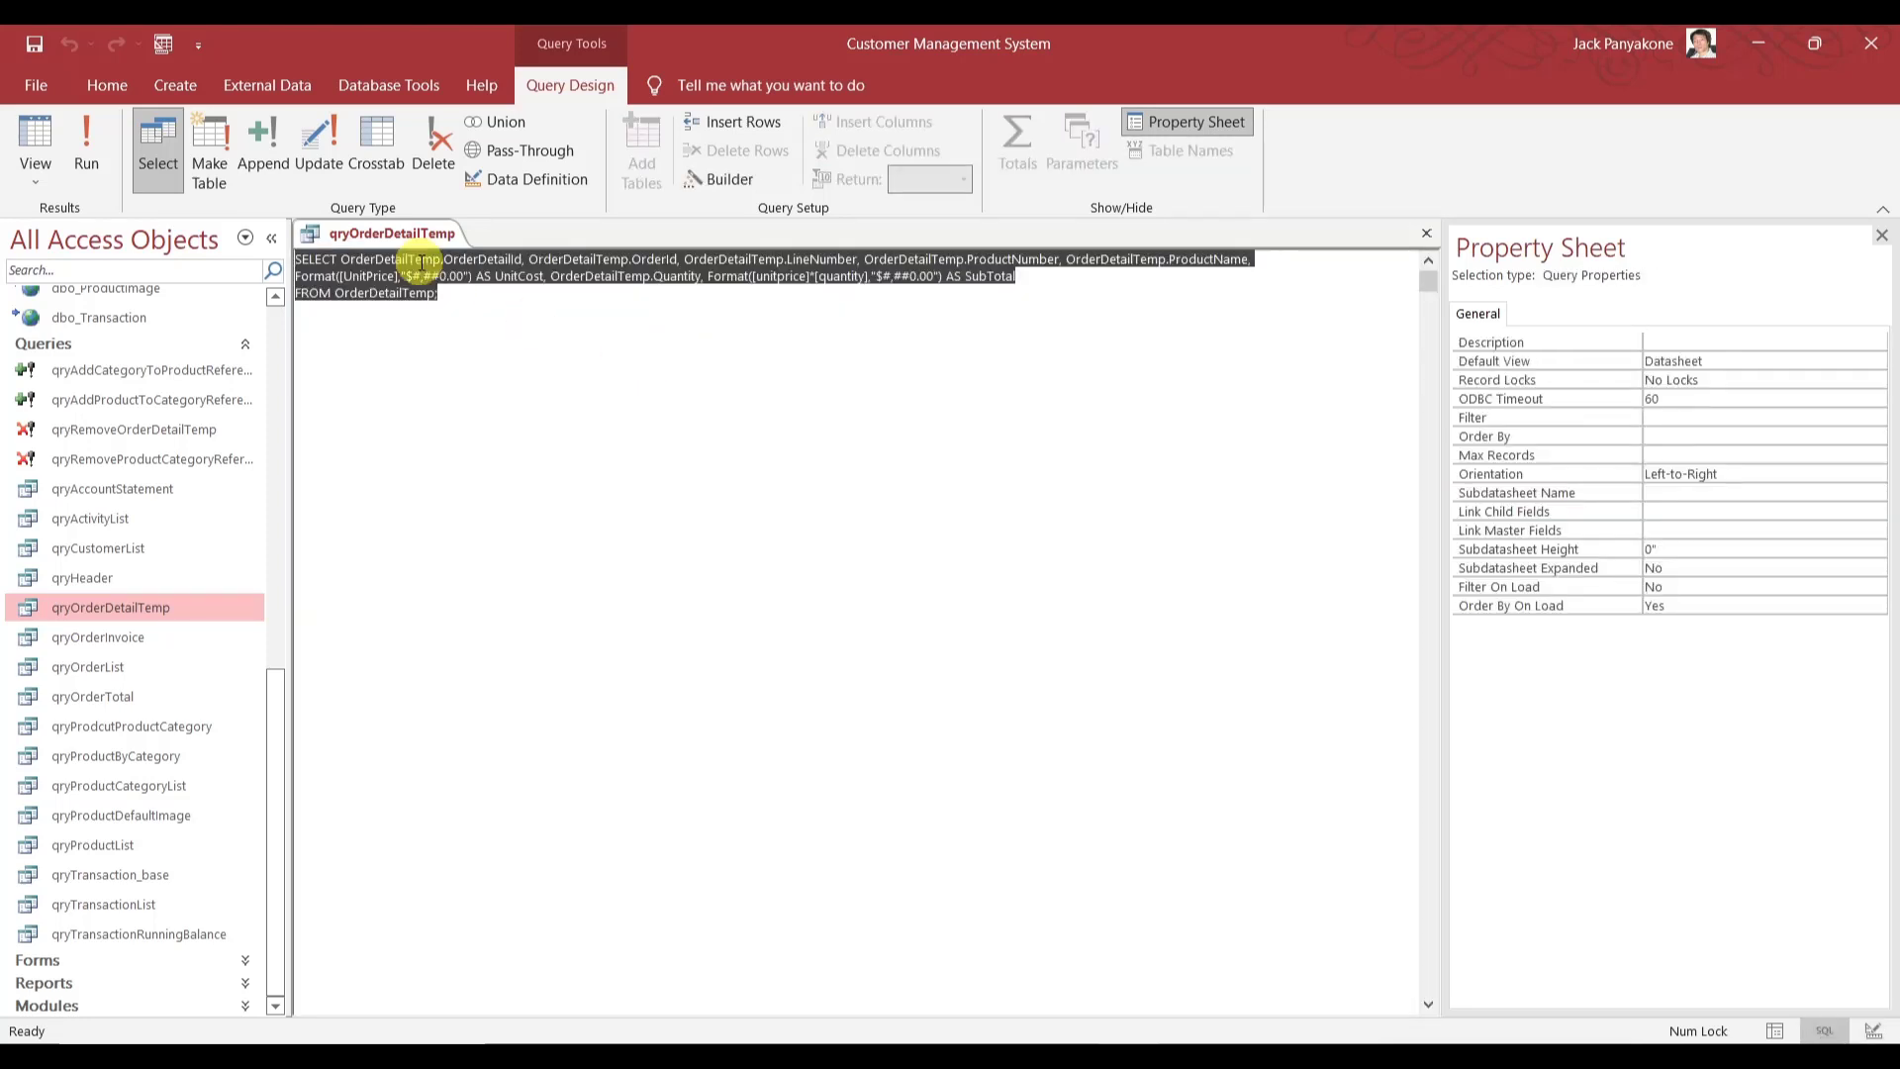
- Change the table in the FROM clause to dbo_OrderDetailTemp and select the new name for reuse
left_click(336, 293)
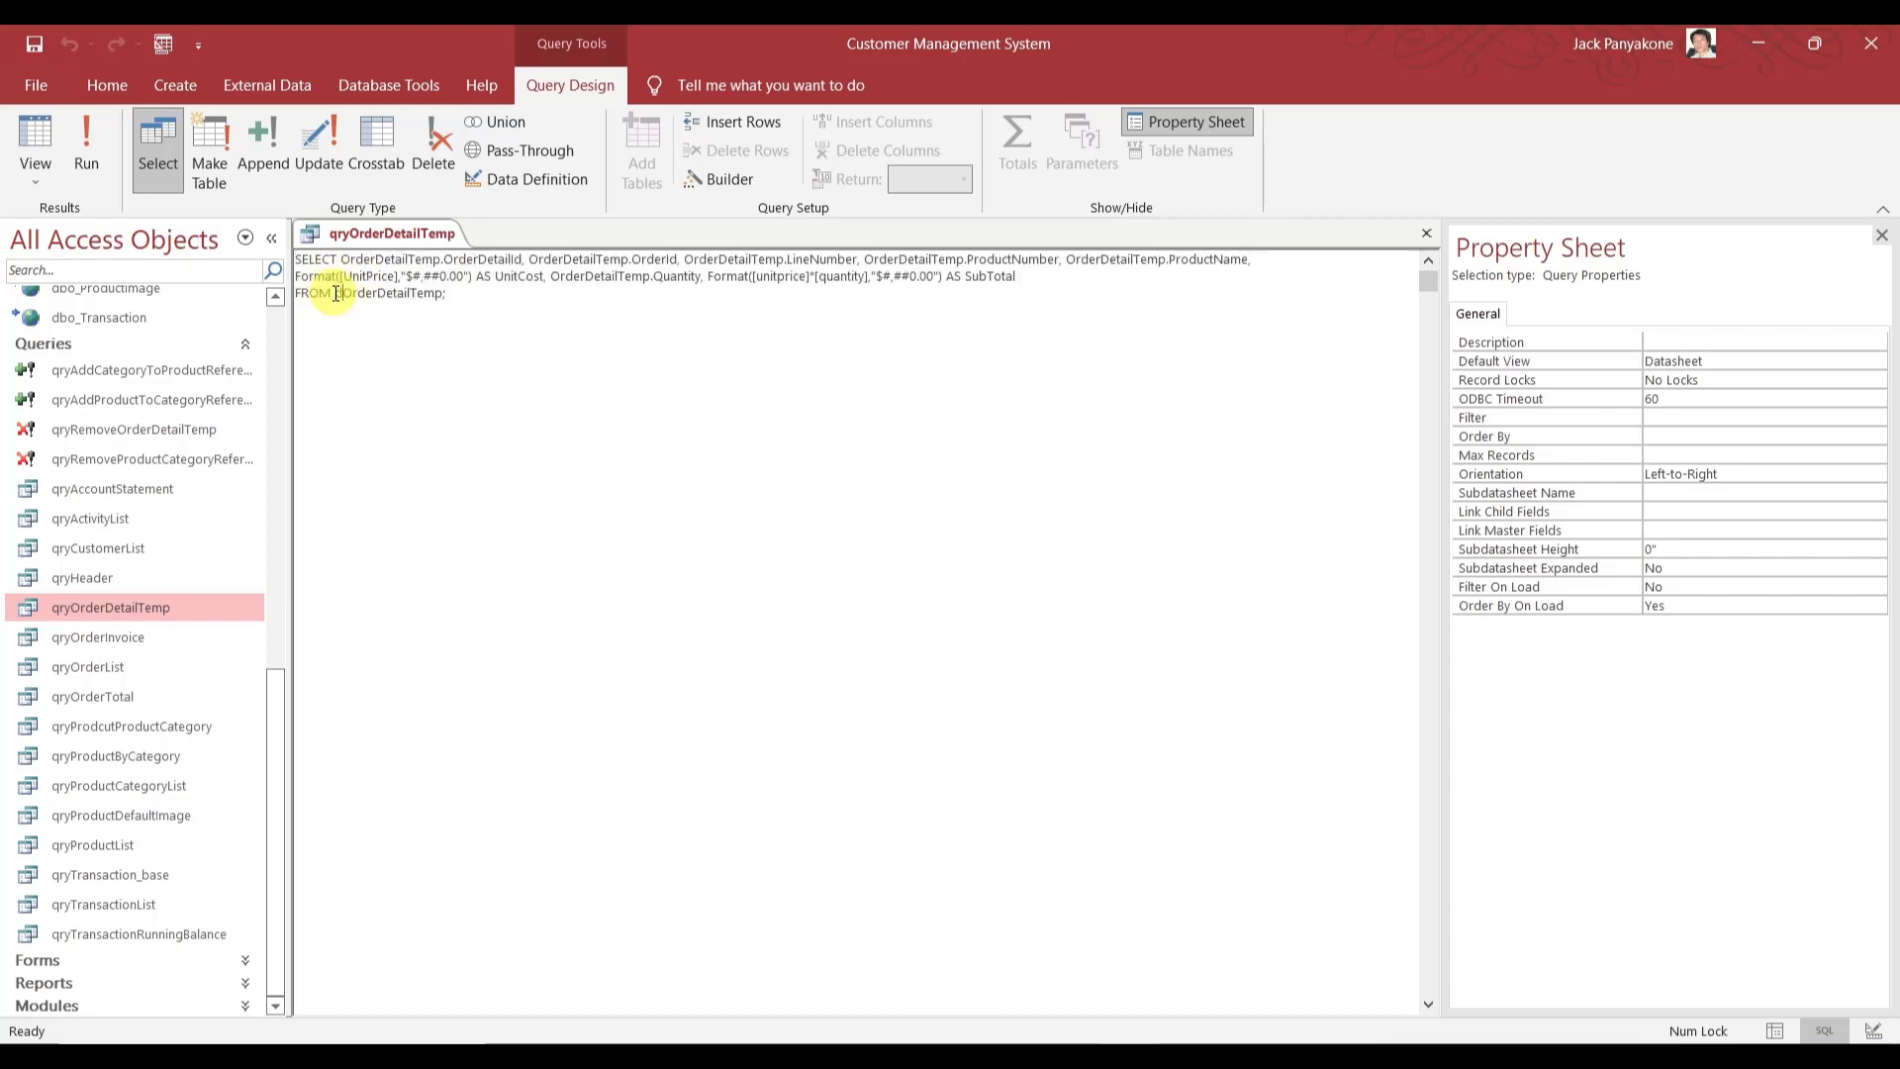
type("dbo_")
left_click_drag(336, 293, 463, 294)
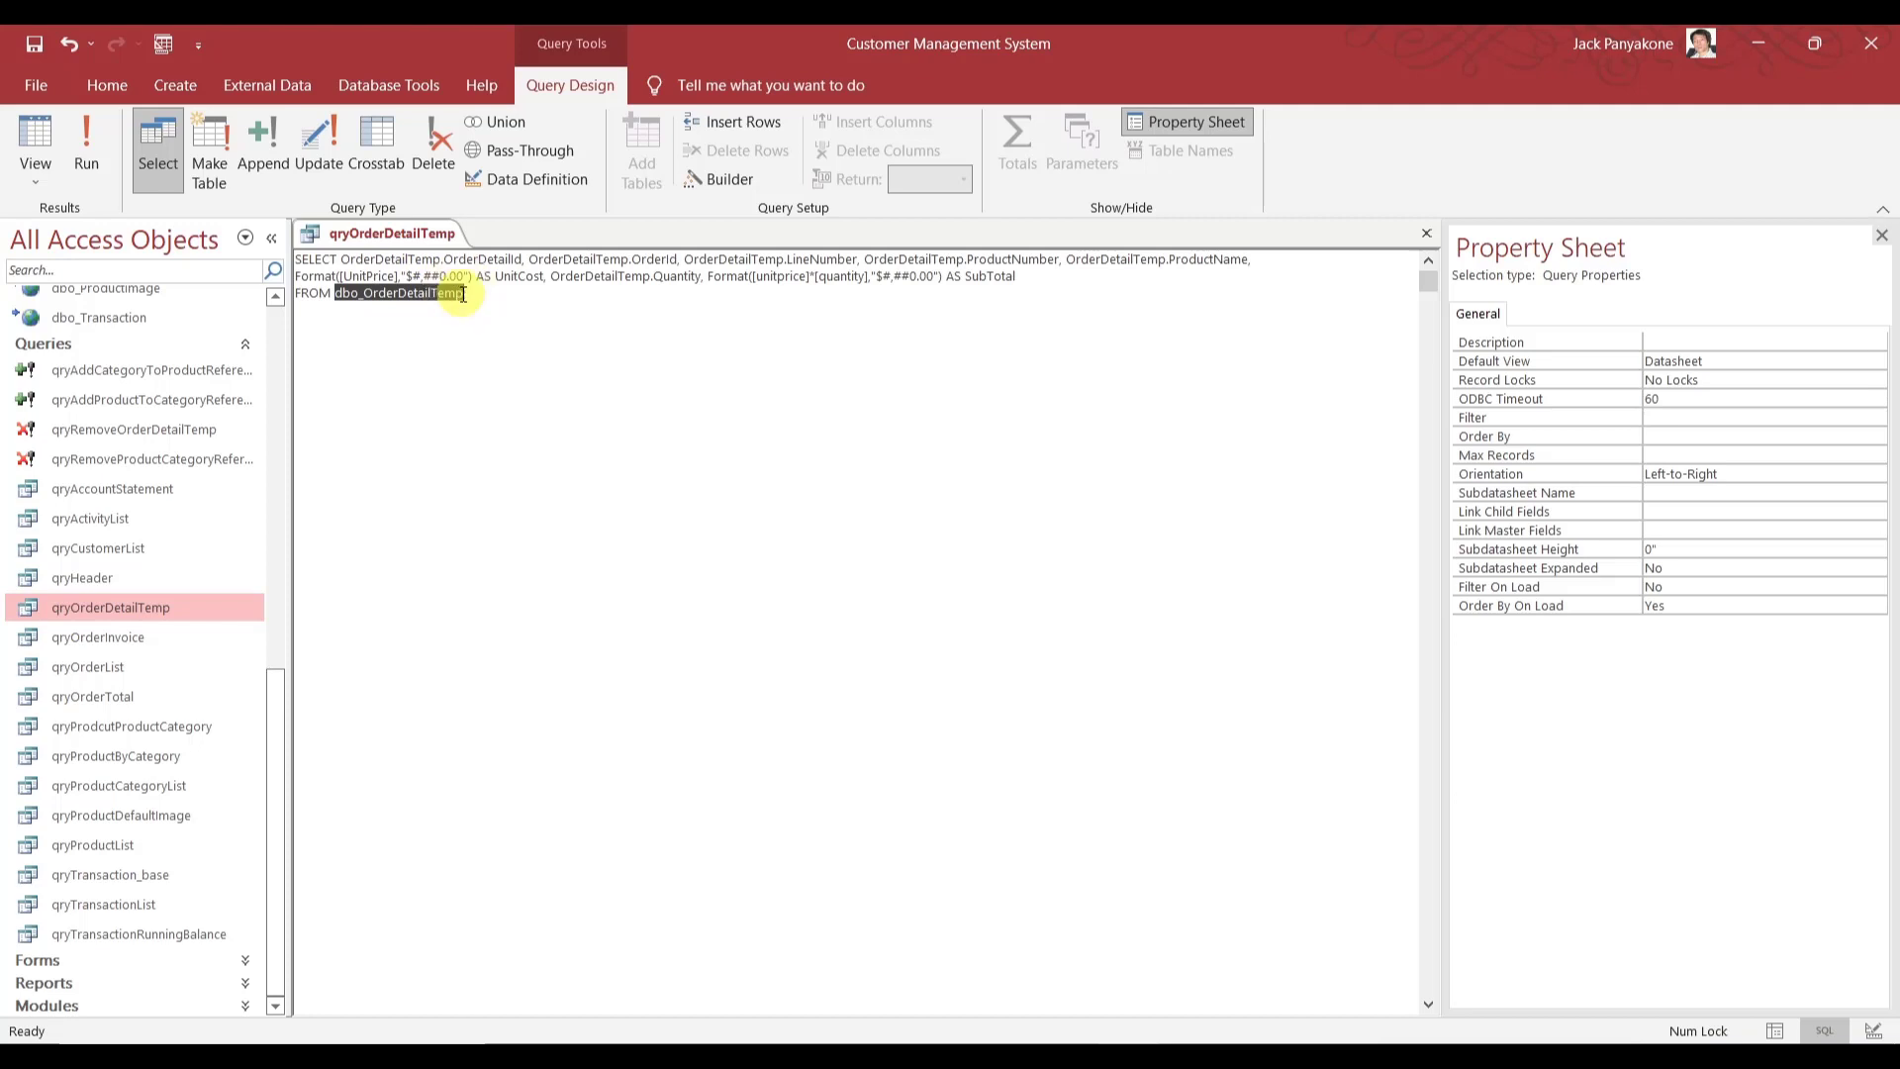
- Replace OrderDetailTemp with dbo_OrderDetailTemp for the OrderDetailId, OrderId, LineNumber, ProductNumber and ProductName fields in the SELECT clause
double_click(382, 260)
key("ctrl+v")
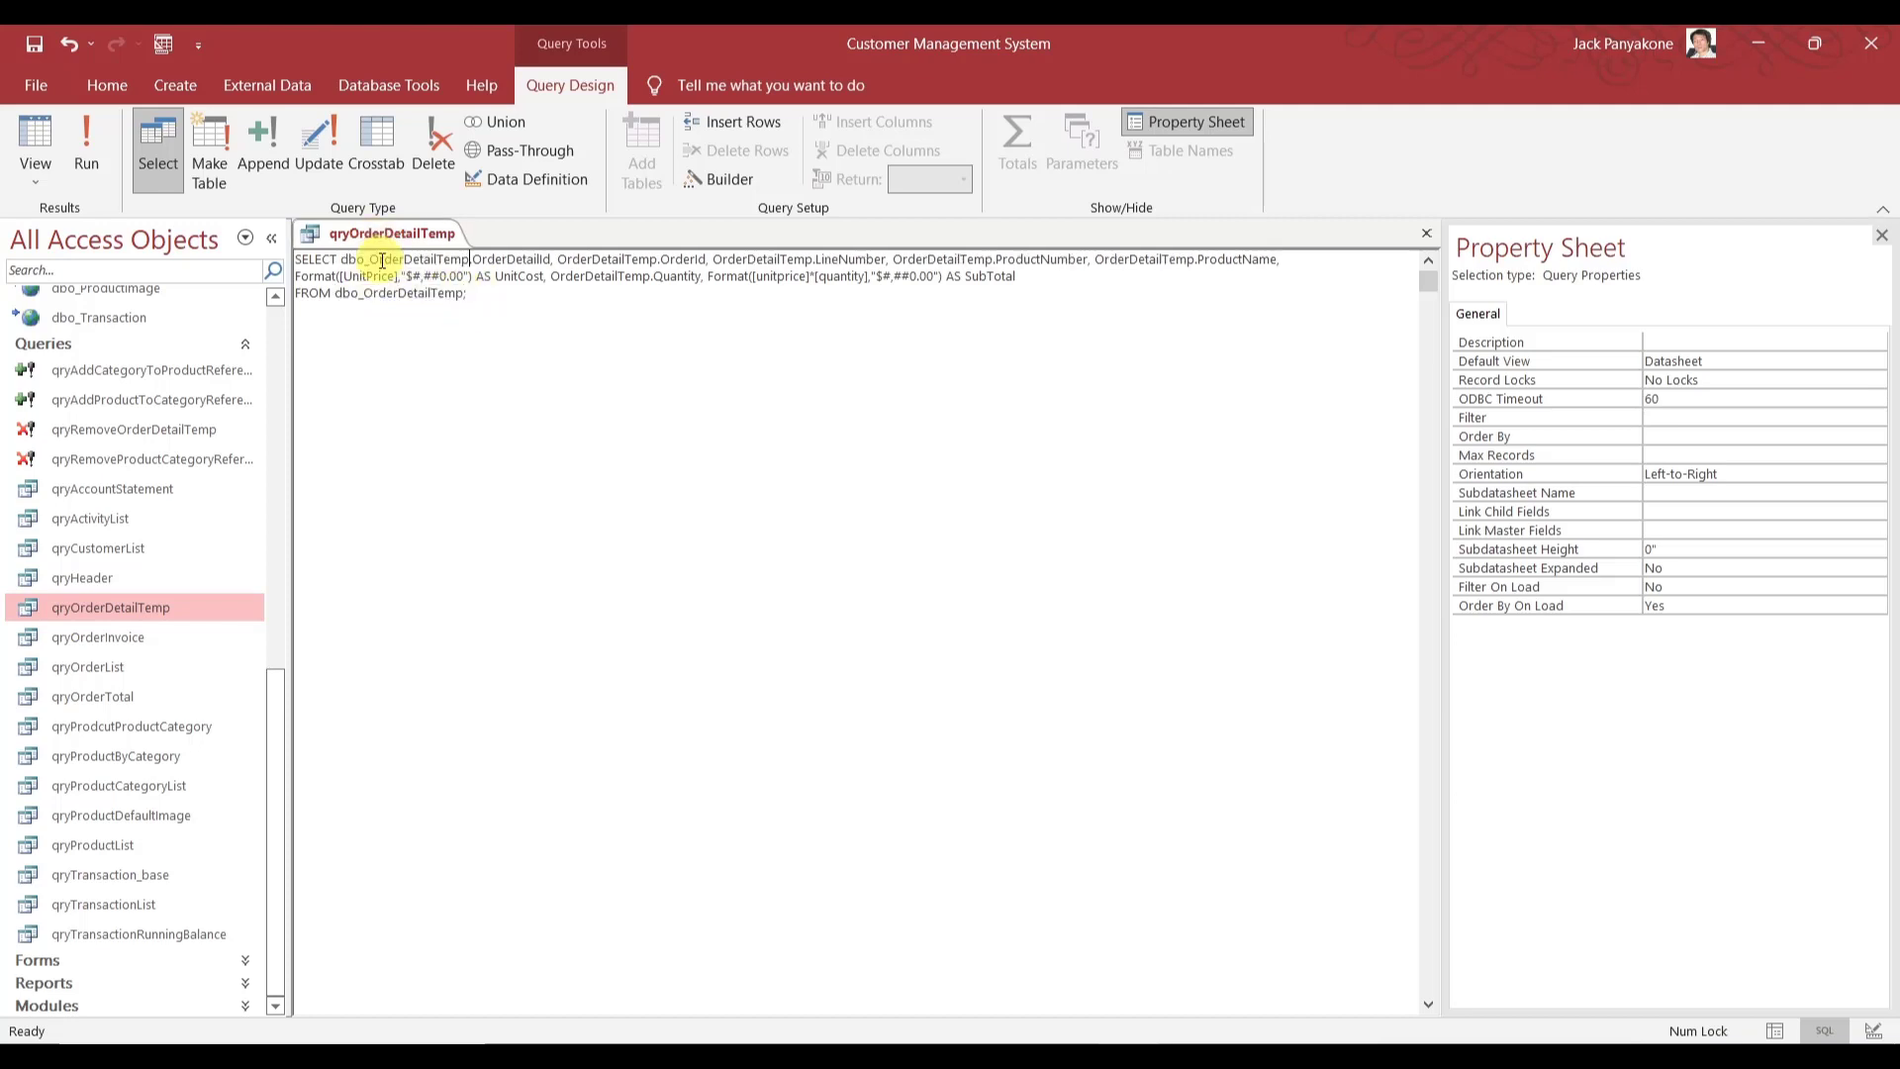
left_click_drag(557, 261, 623, 260)
double_click(586, 260)
key("ctrl+v")
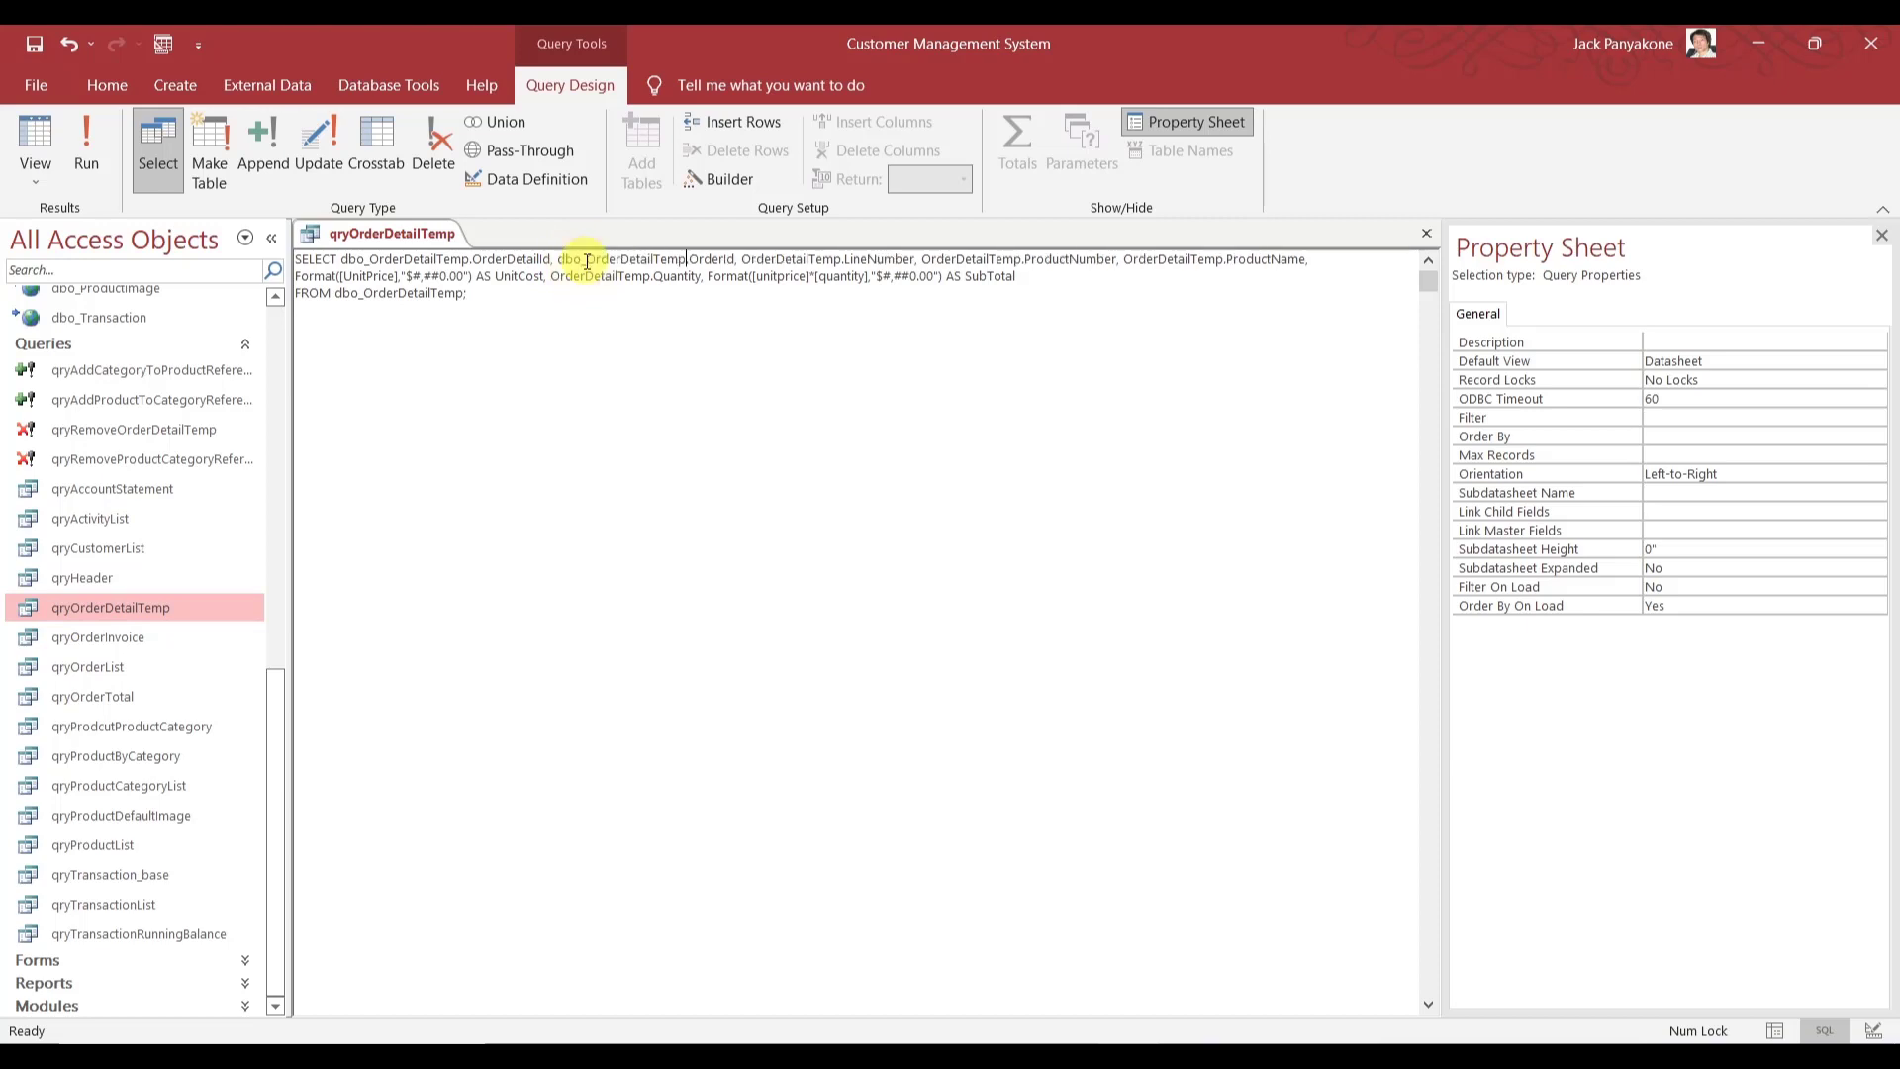
double_click(771, 261)
key("ctrl+v")
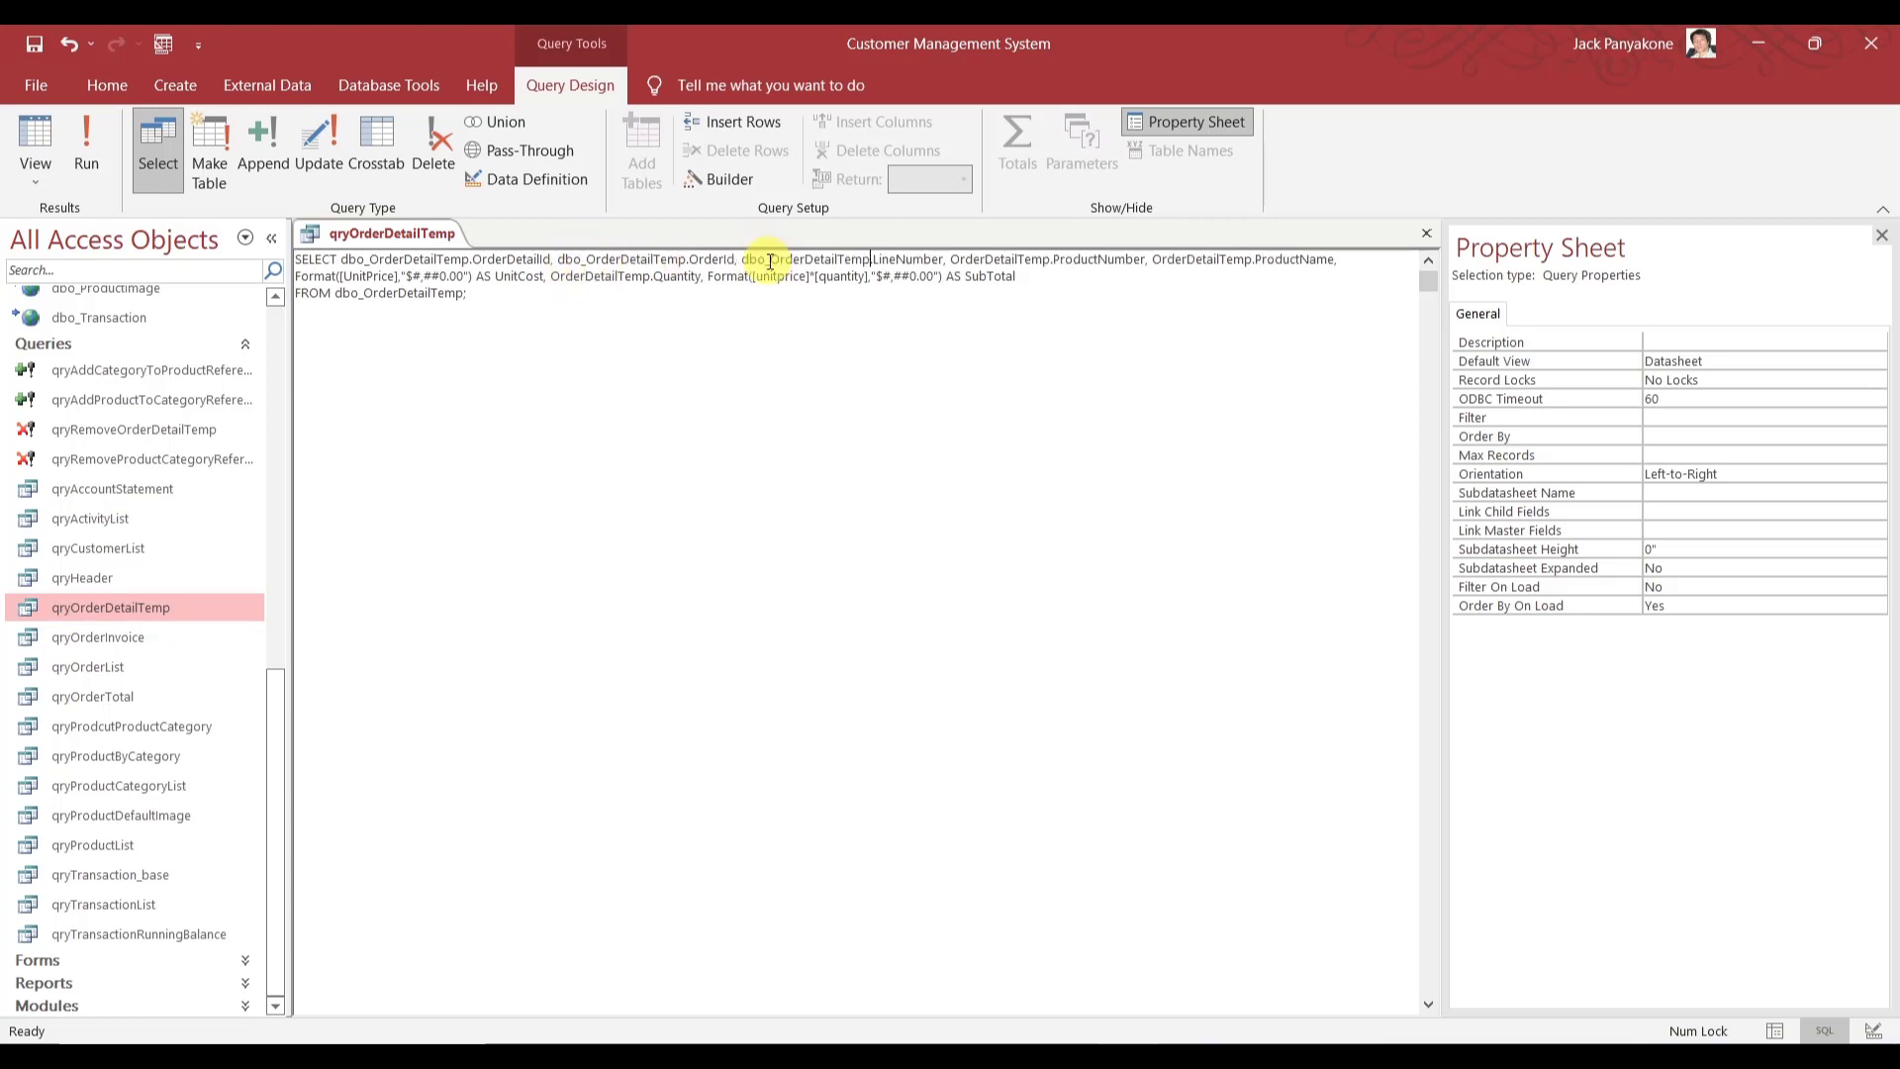
double_click(1000, 260)
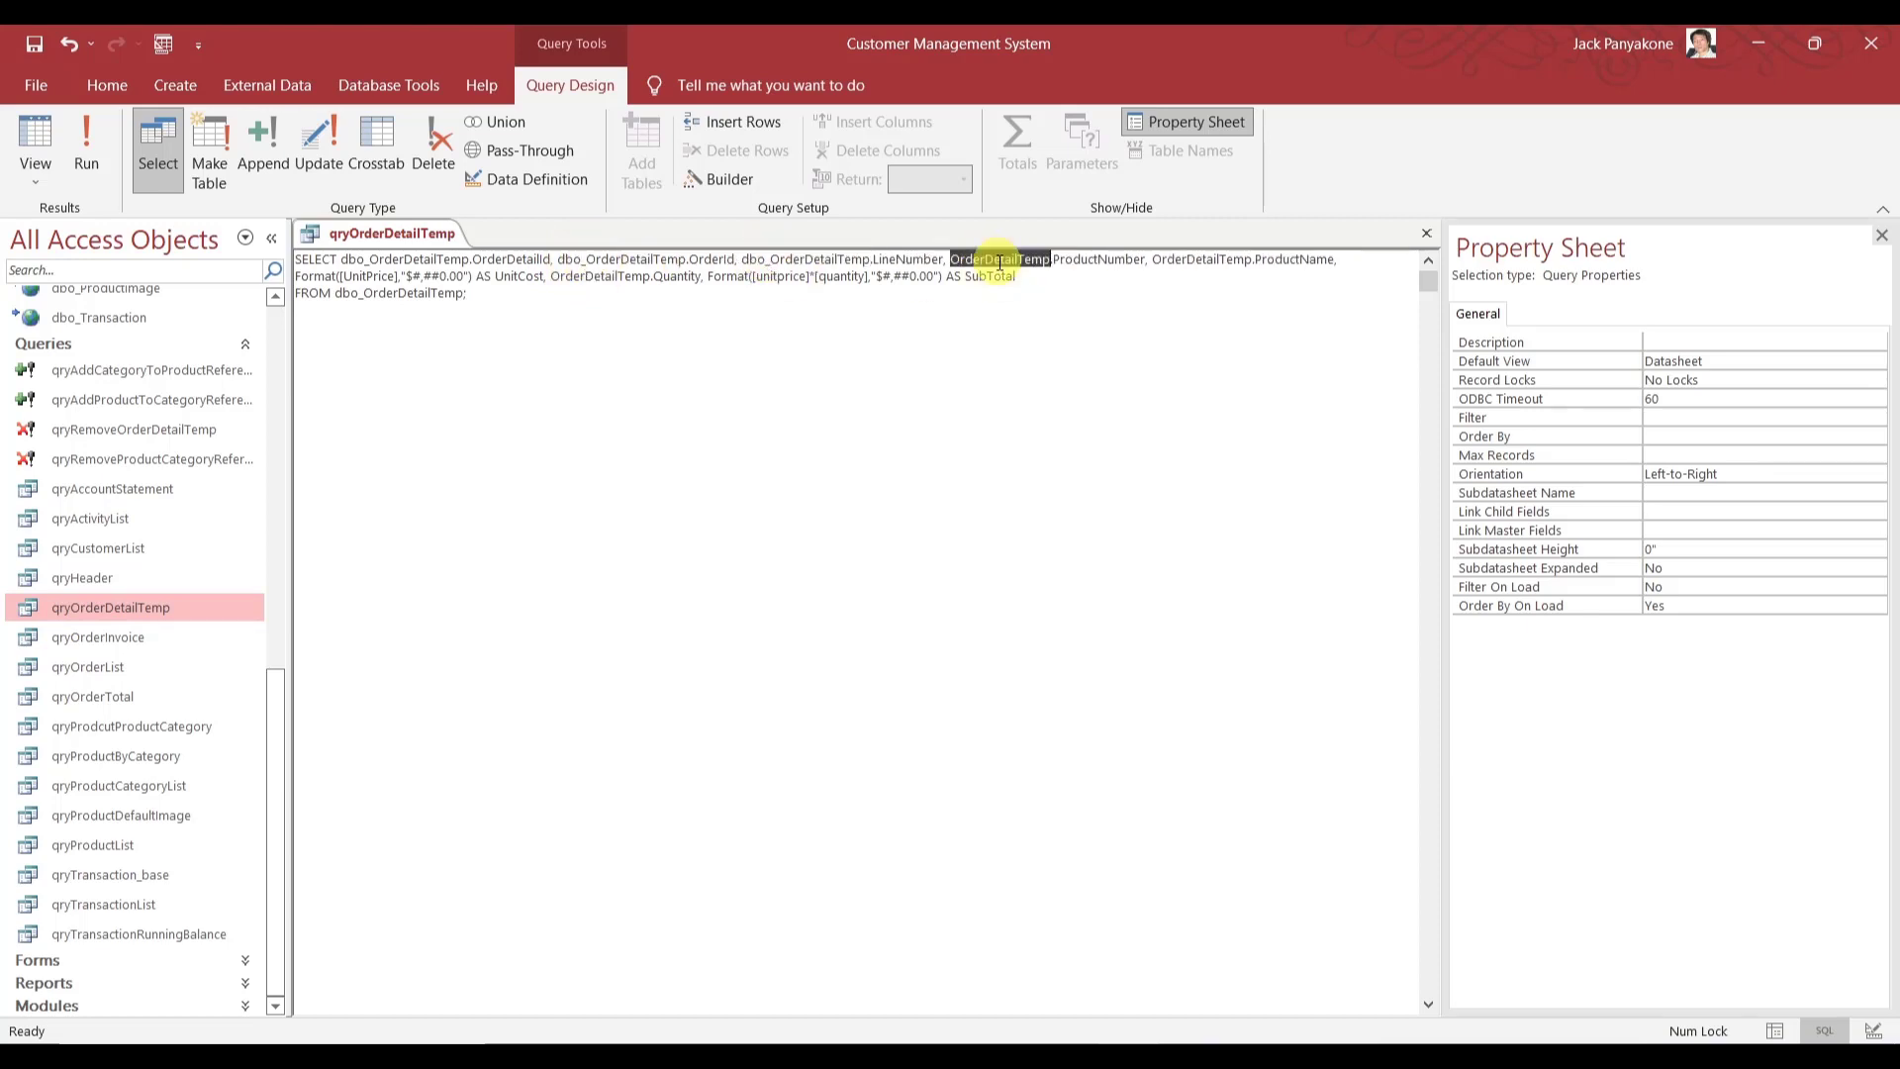
key("ctrl+v")
double_click(1236, 259)
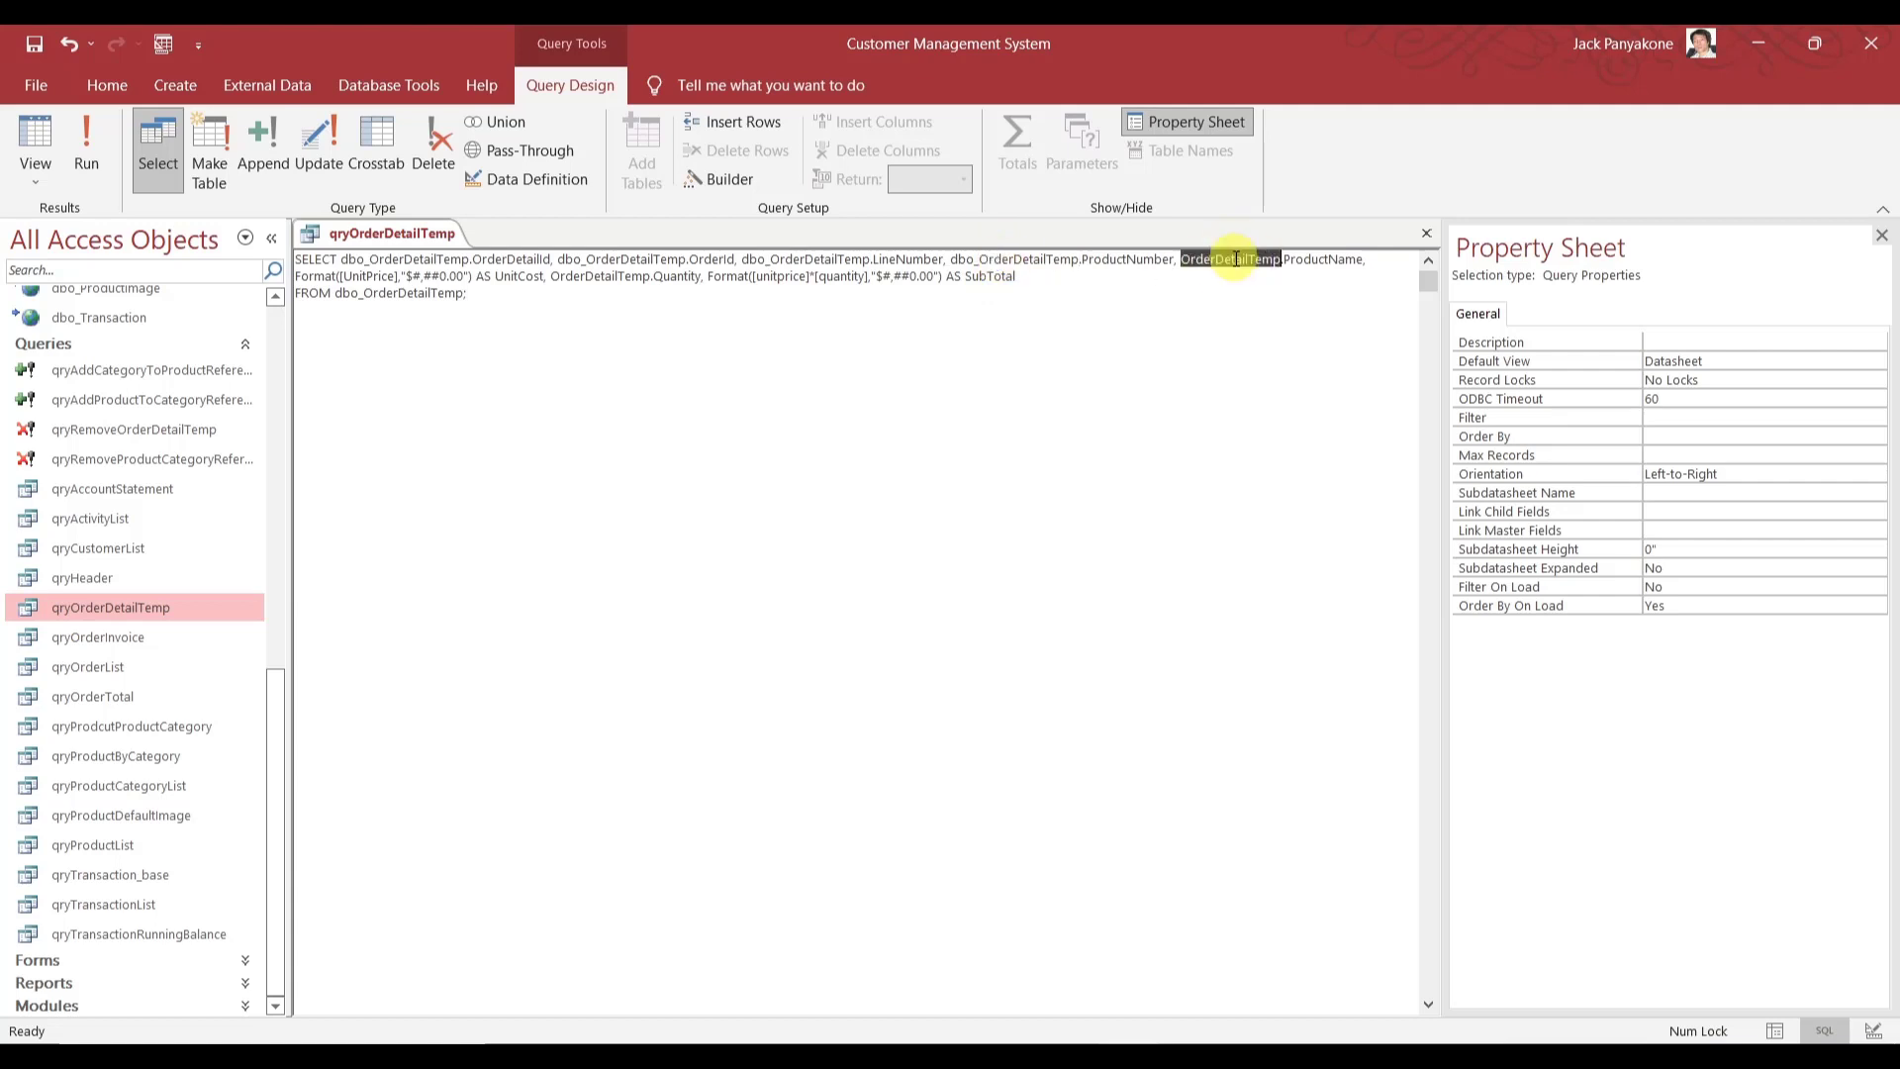
key("ctrl+v")
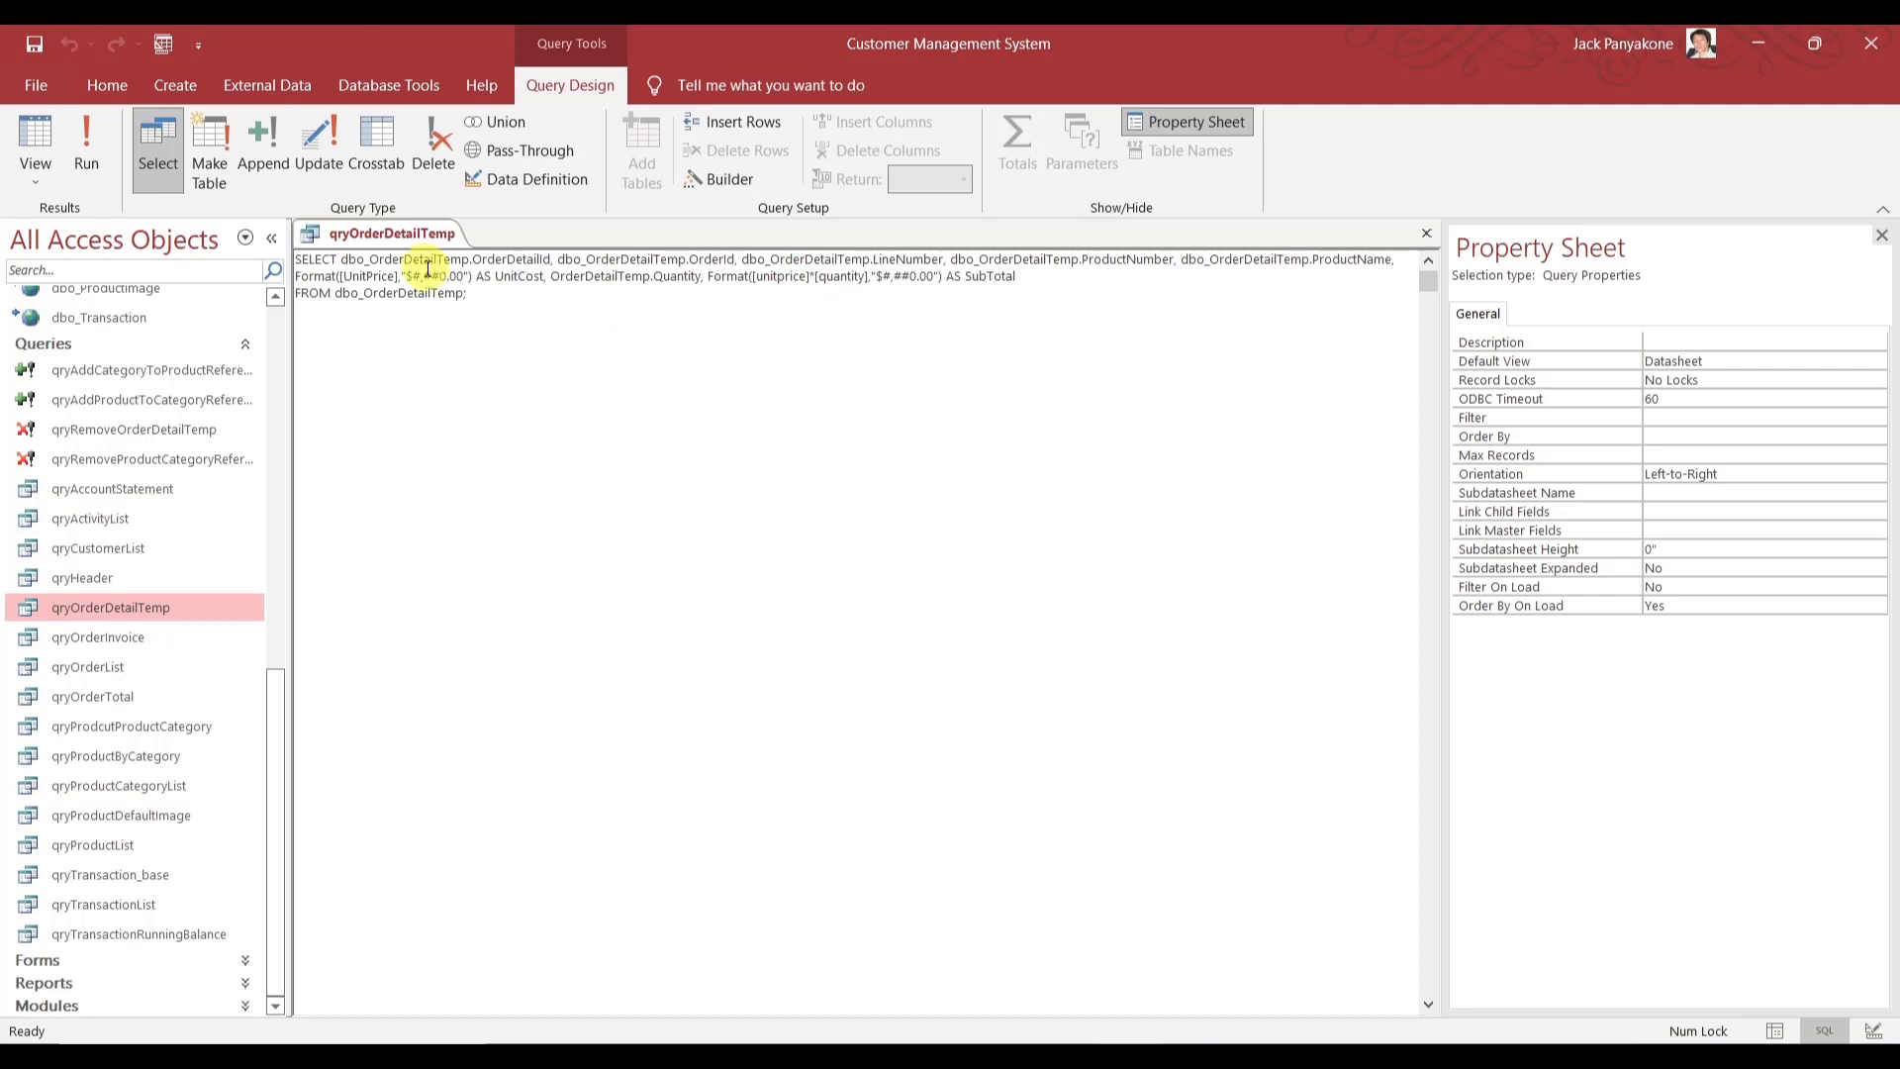
- Check the field columns of qryOrderDetailTemp in Design View, and return to its SQL
right_click(406, 235)
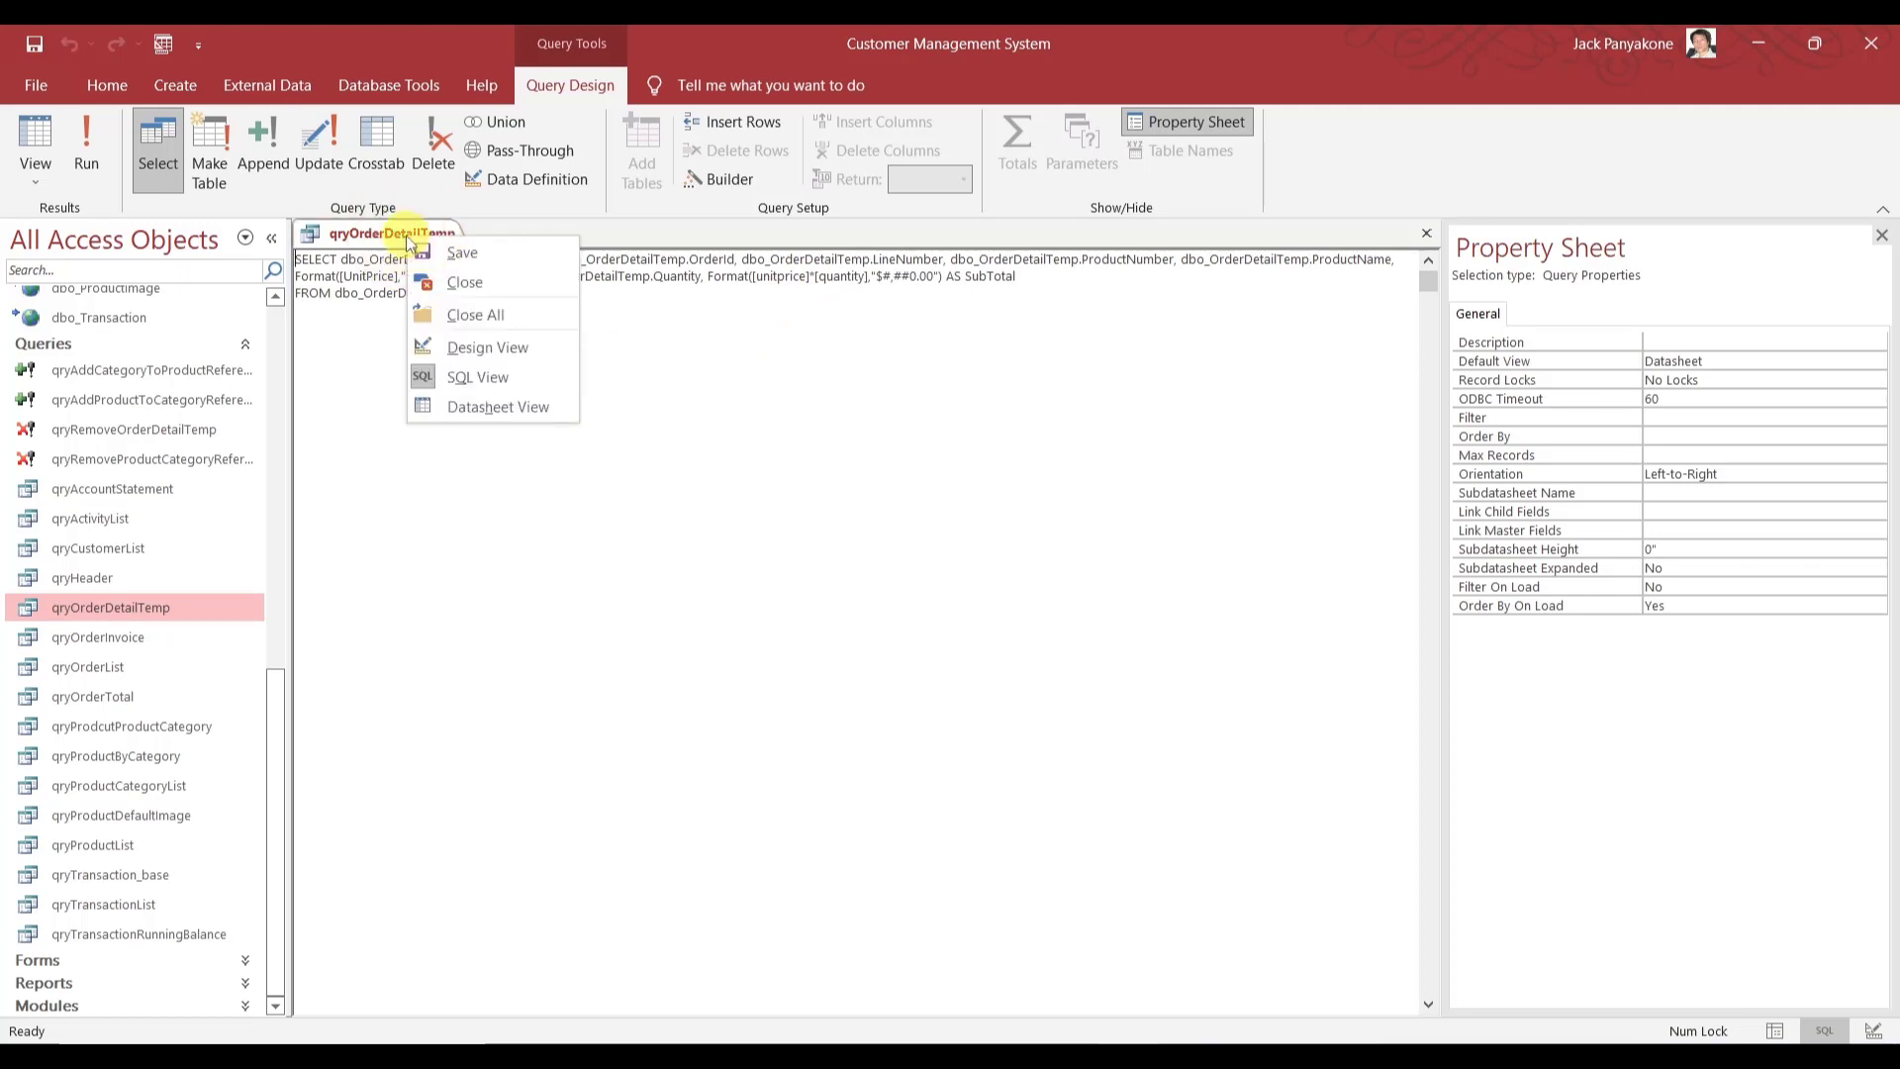
left_click(482, 346)
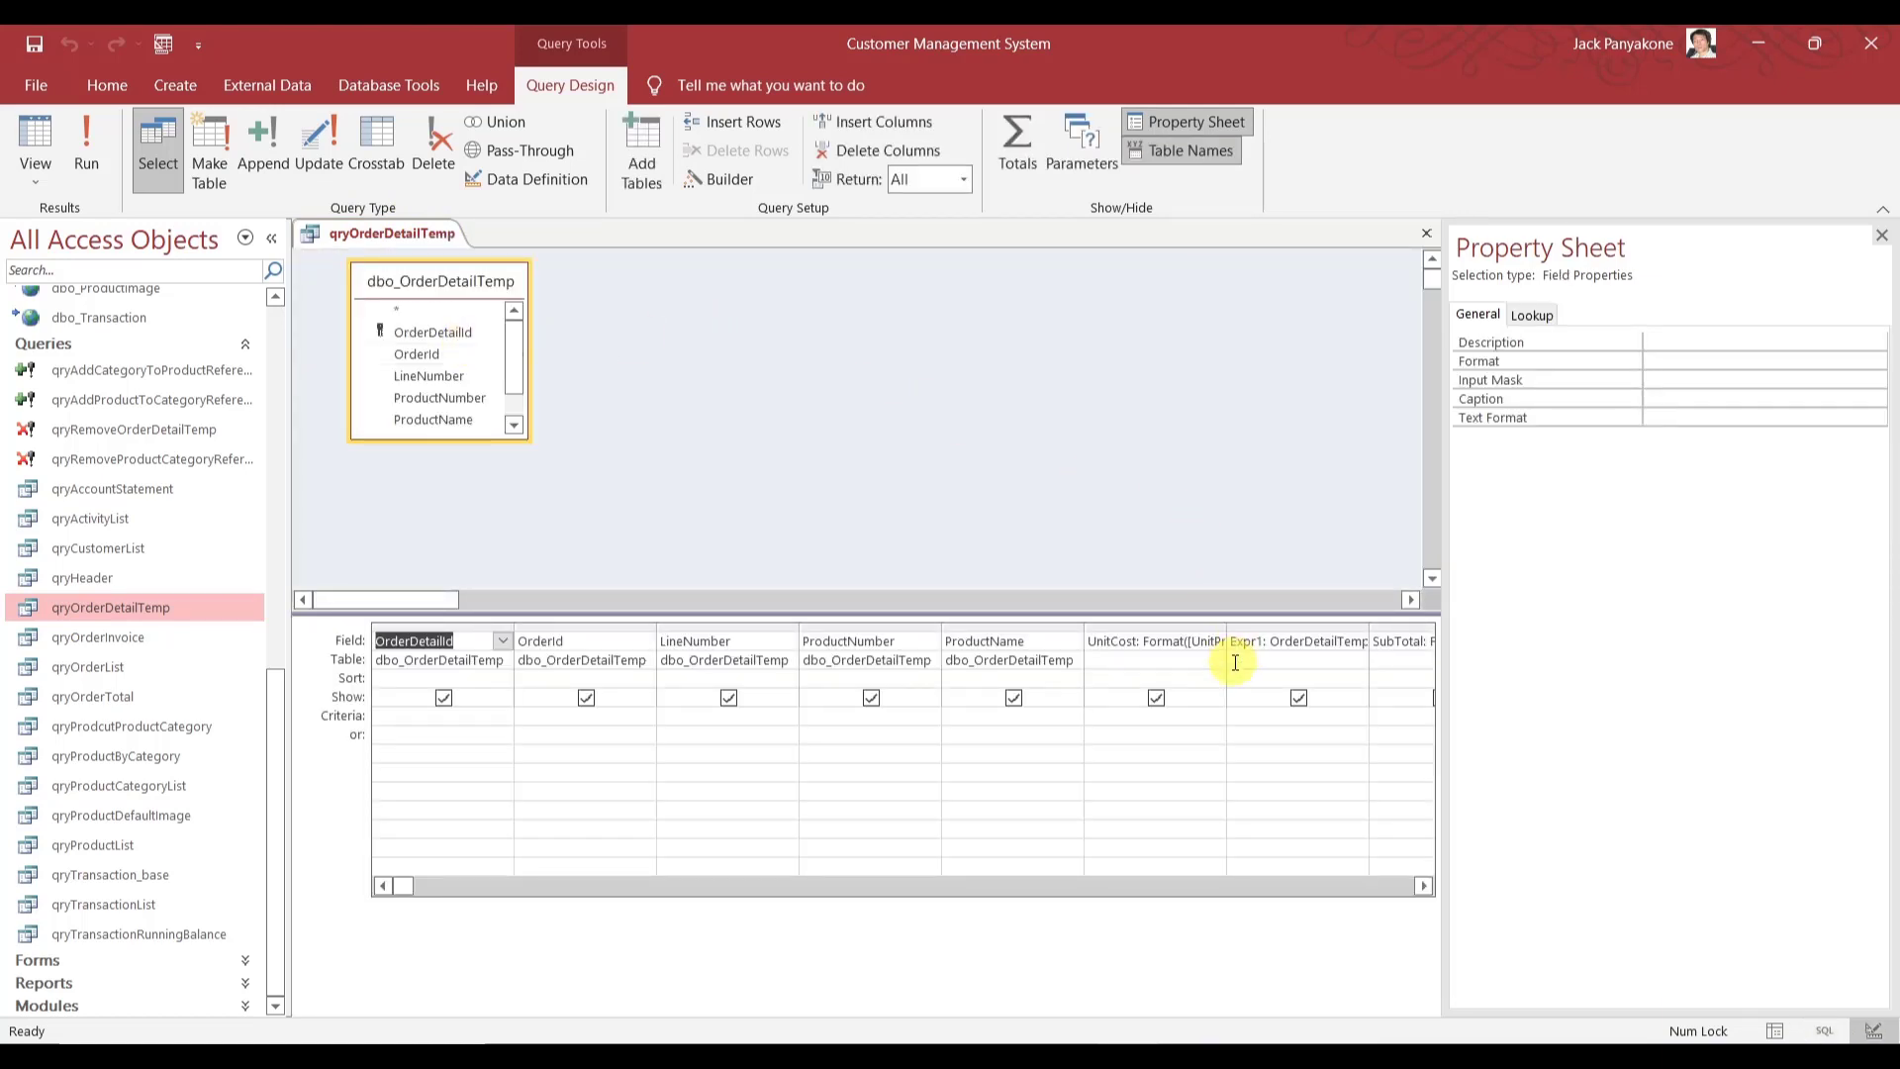
right_click(1003, 382)
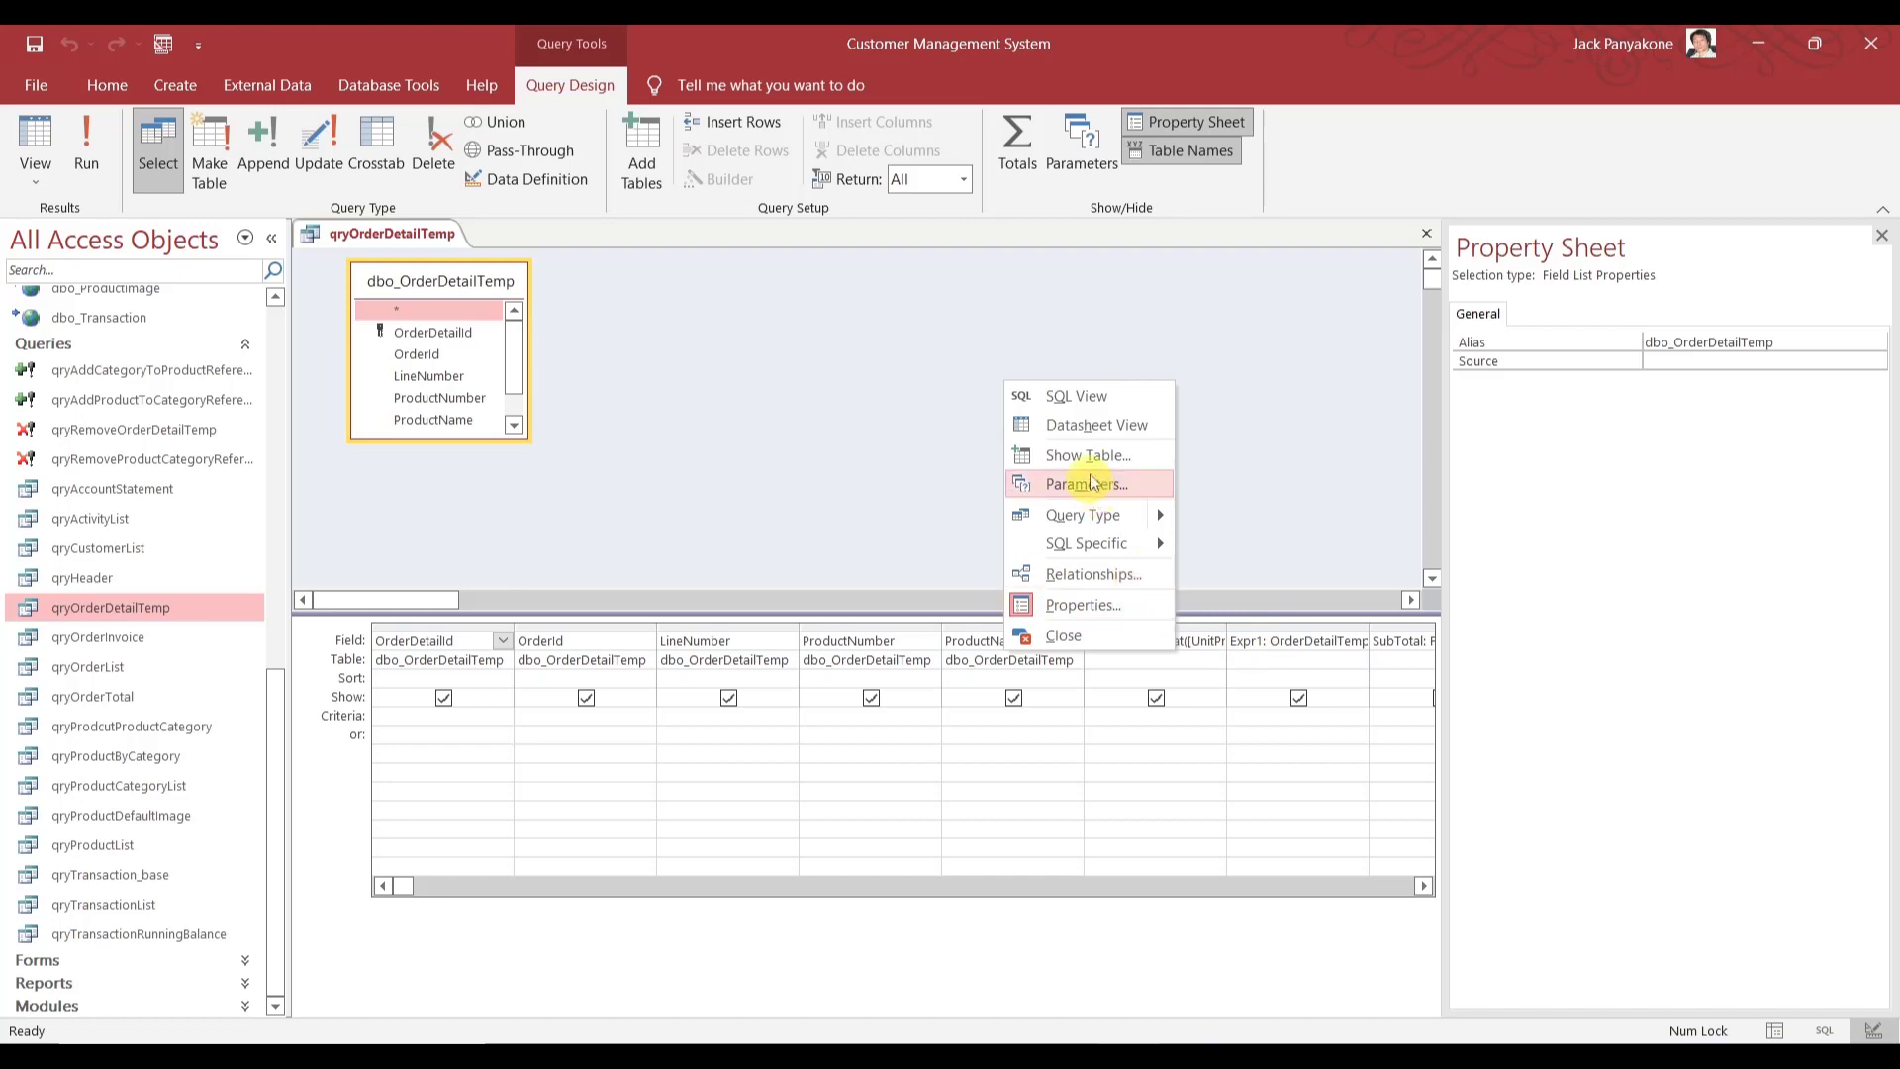
left_click(1073, 394)
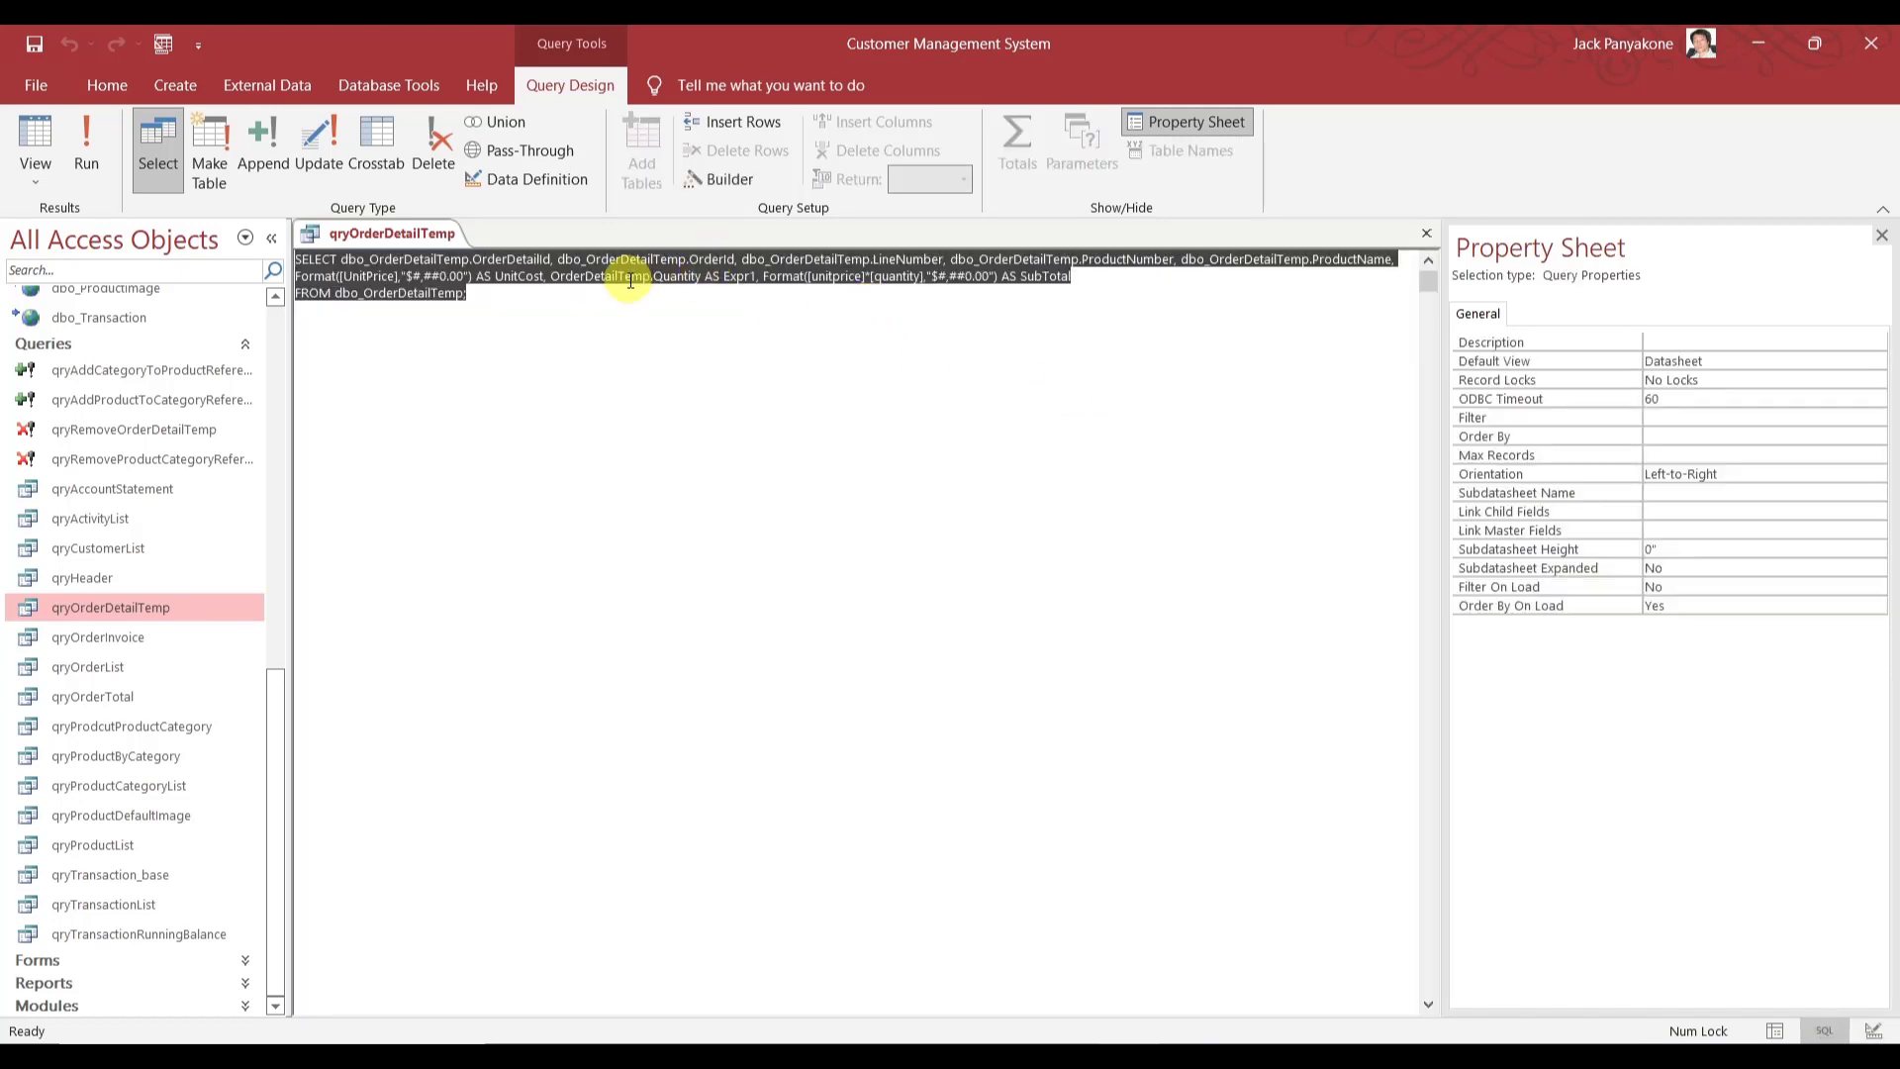
- Replace OrderDetailTemp with dbo_OrderDetailTemp for the Quantity field in the SELECT clause
left_click(599, 278)
double_click(593, 278)
key("ctrl+v")
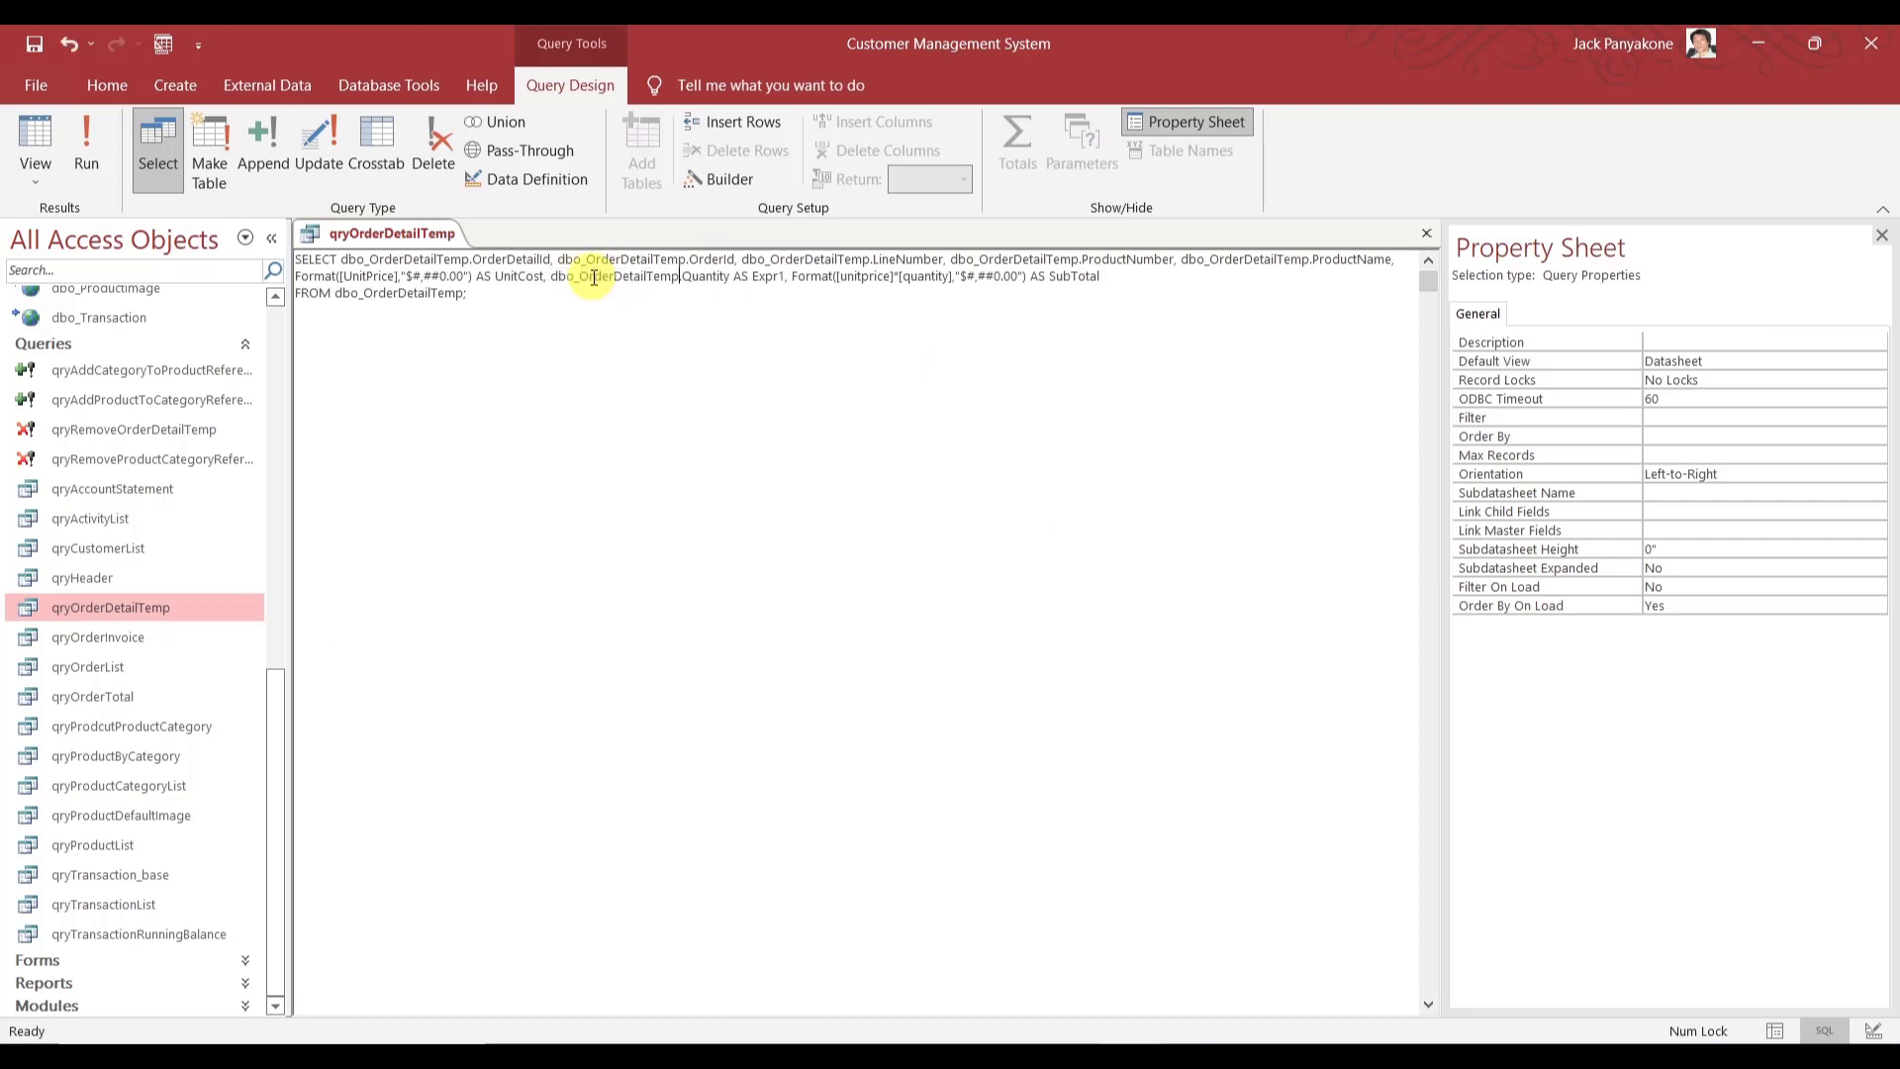
- Remove the AS Expr1 alias from the Quantity field, keeping the comma before the SubTotal expression
double_click(764, 278)
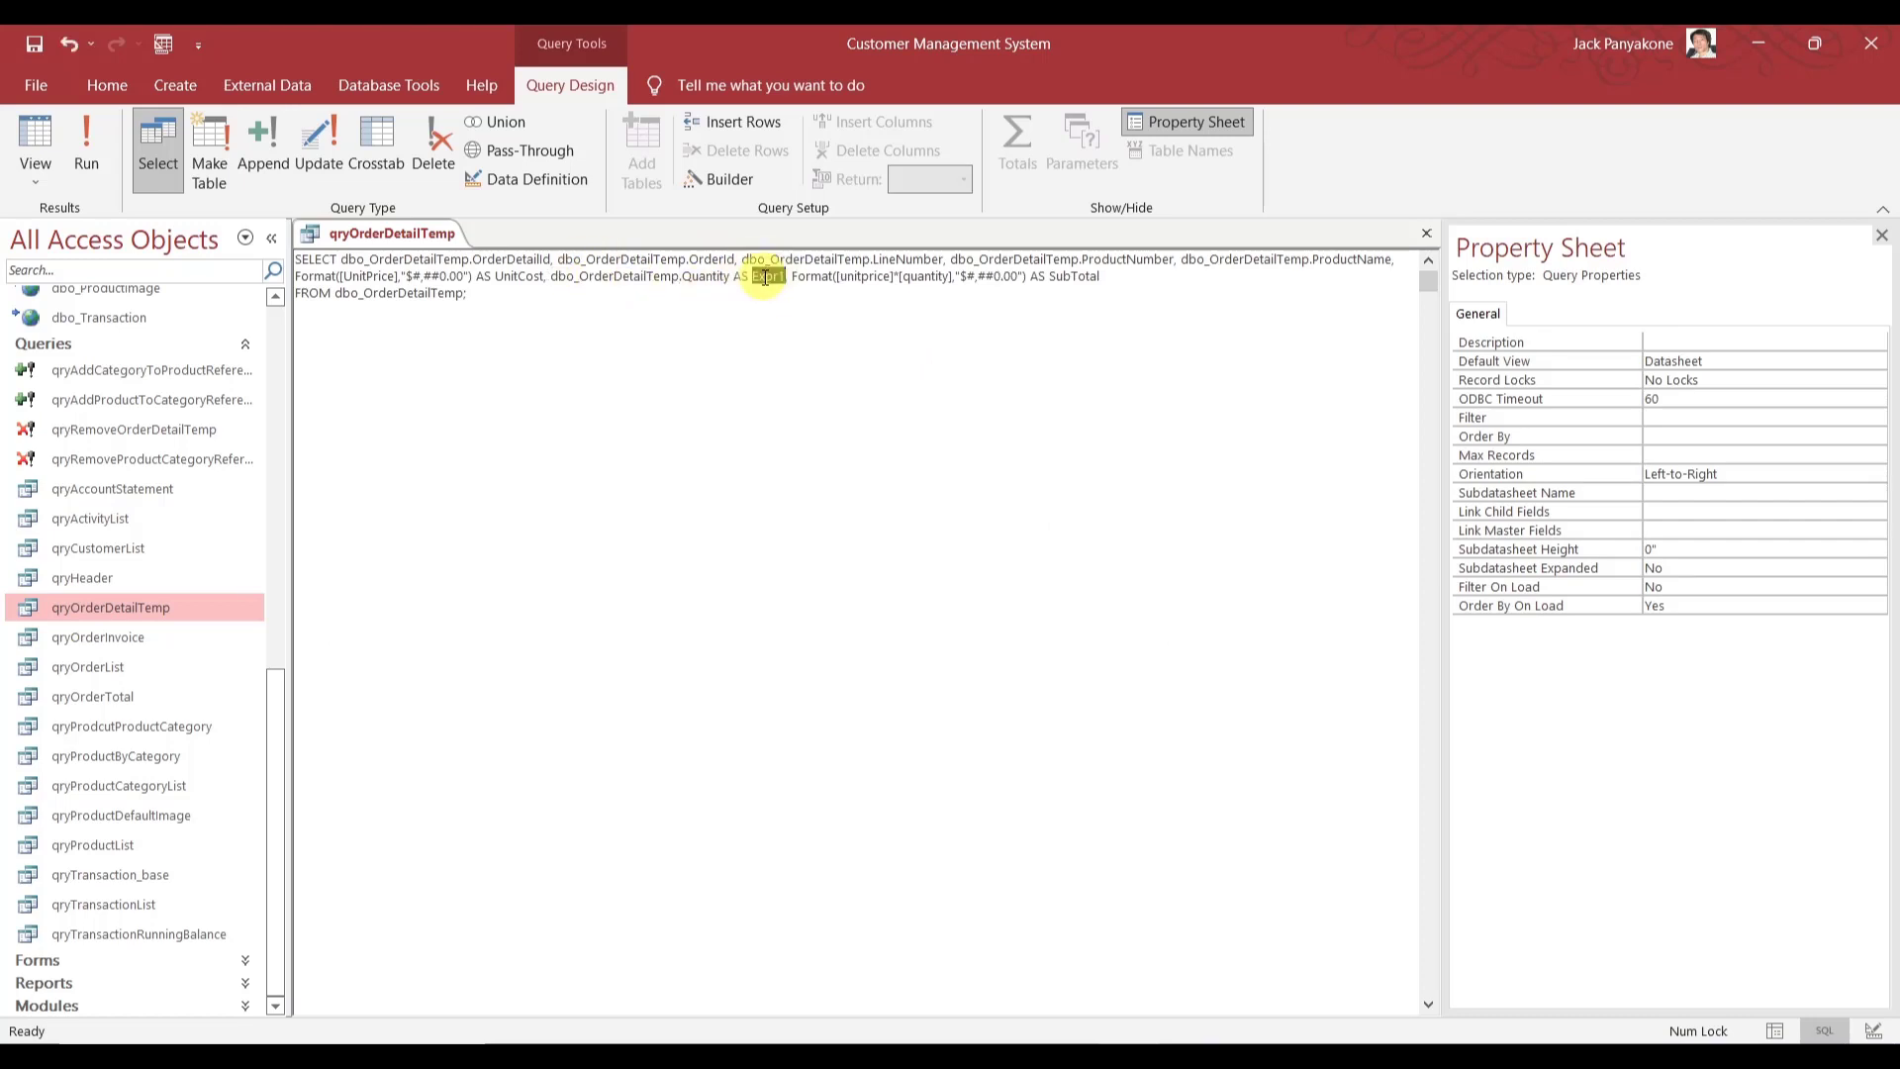
key("BackSpace")
key("BackSpace")
key("BackSpace")
key("BackSpace")
key("BackSpace")
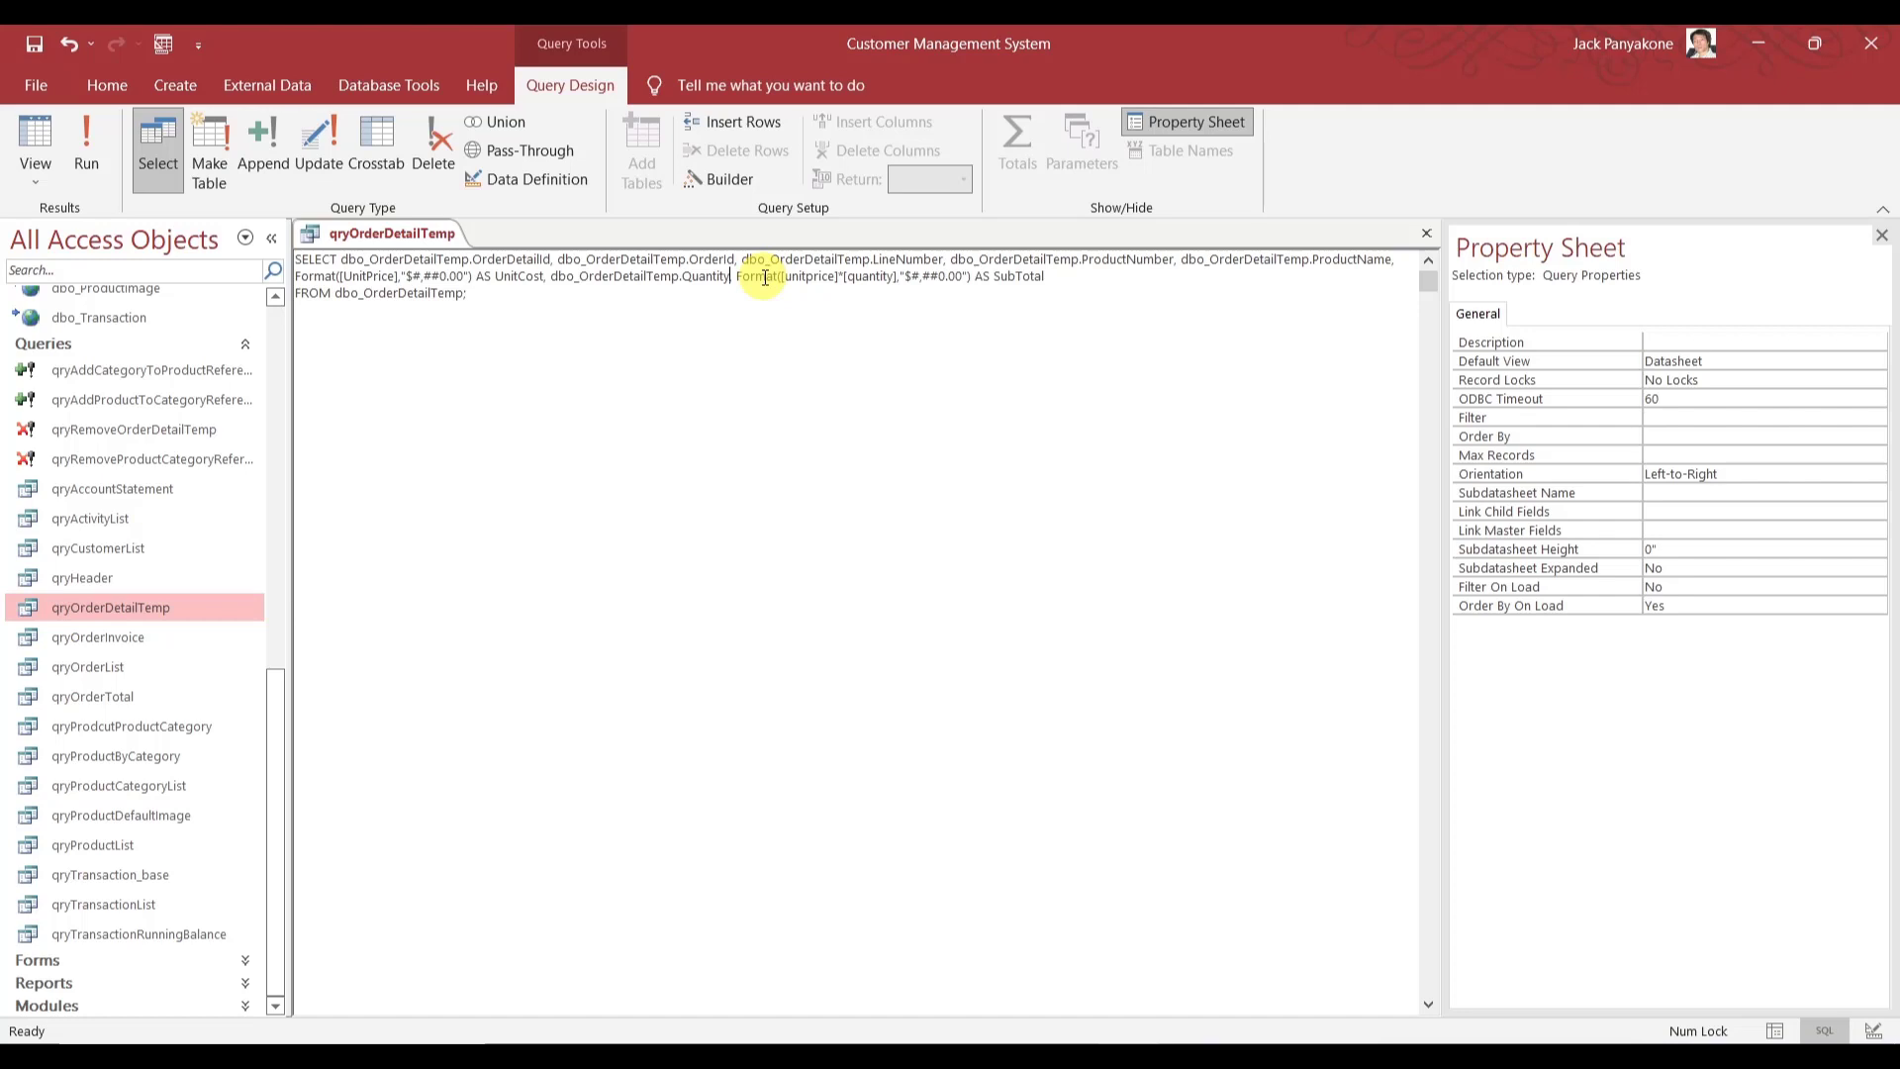
type(",")
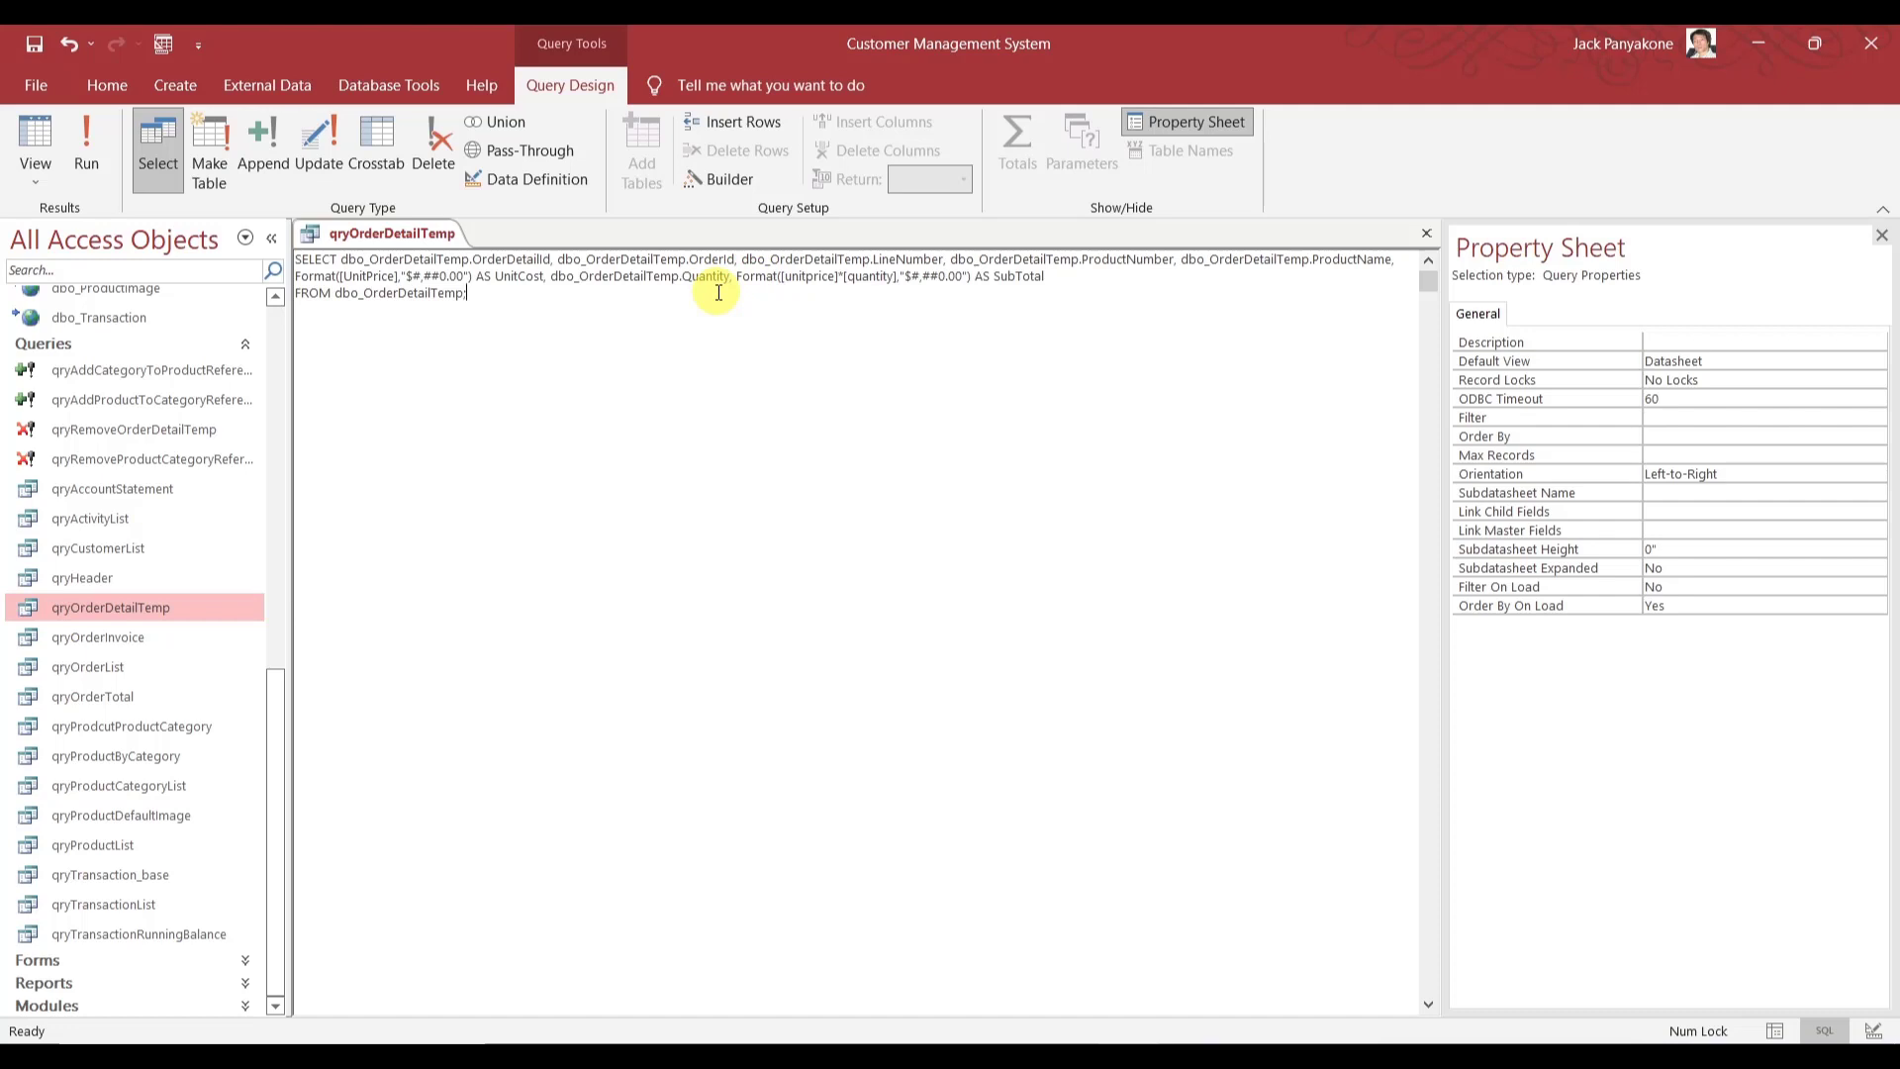
- Save the edited qryOrderDetailTemp query and run it from Design View
key("ctrl+s")
right_click(414, 243)
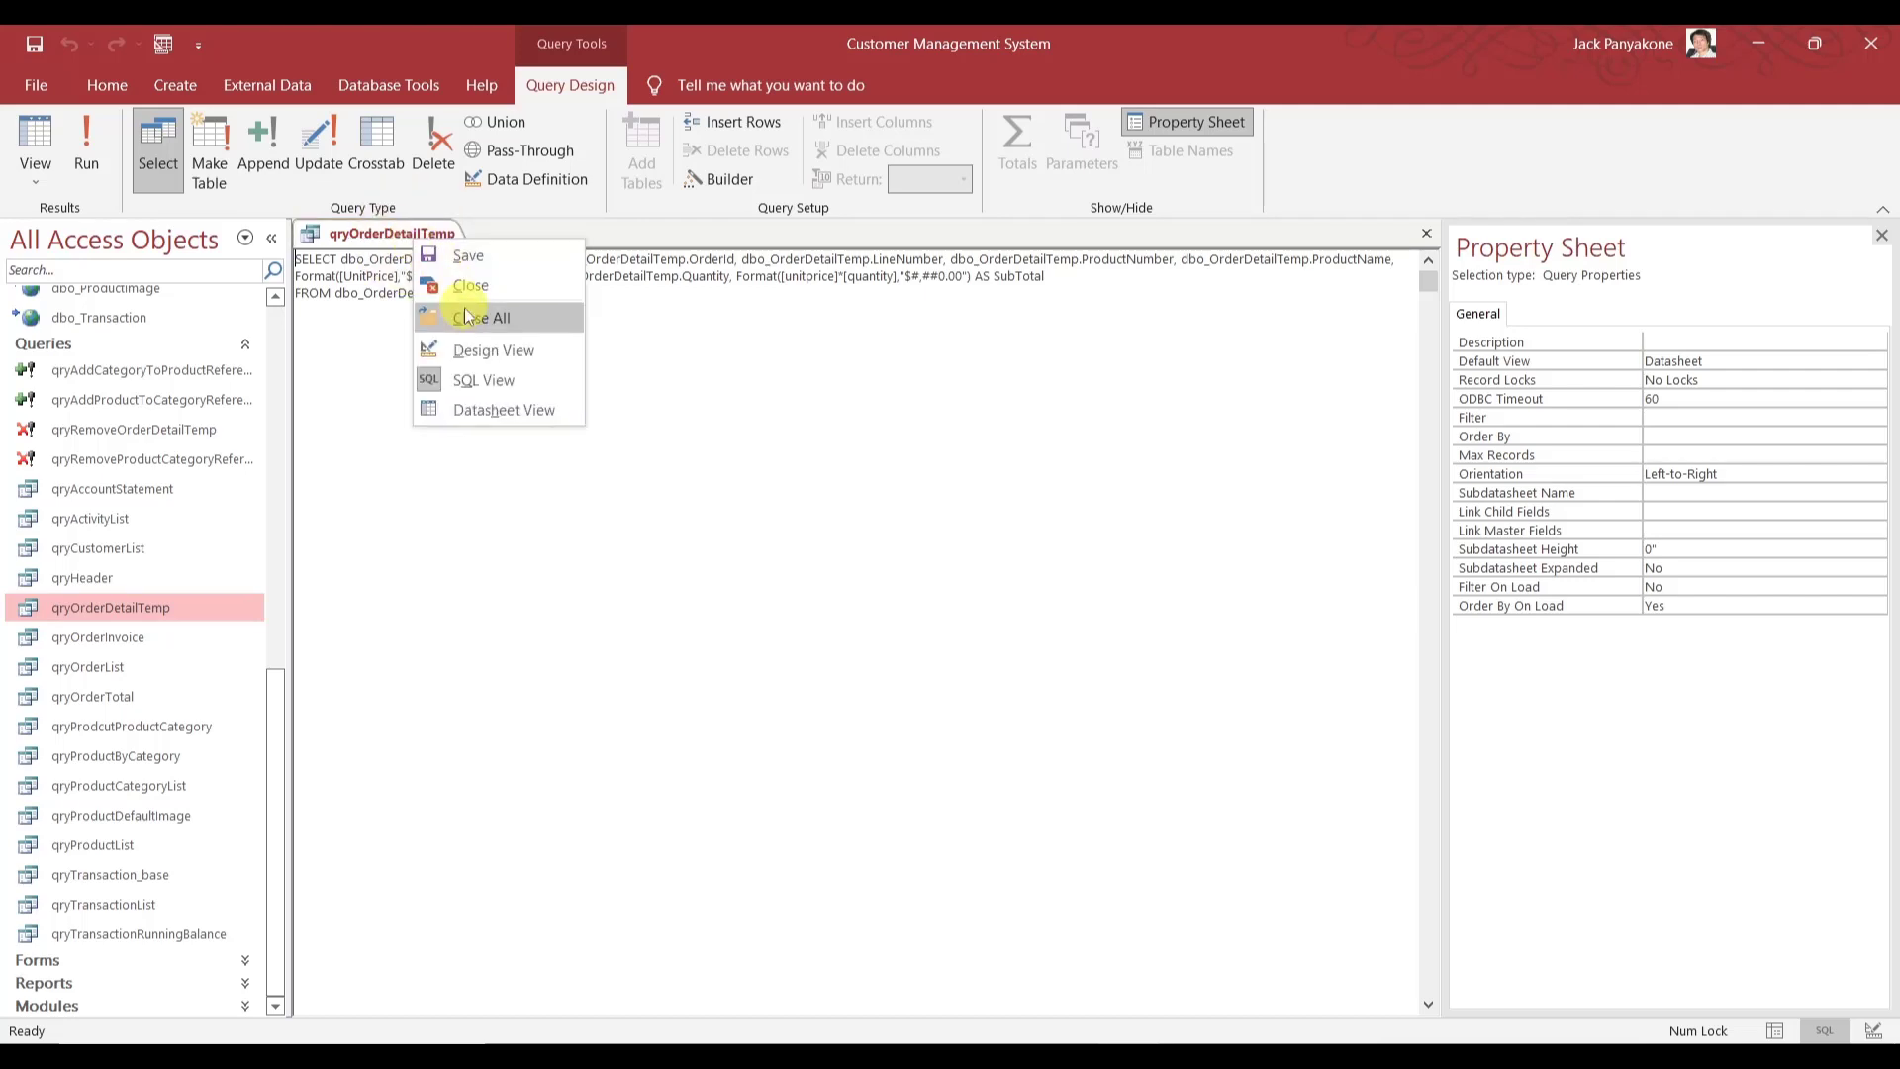
left_click(463, 350)
left_click(678, 403)
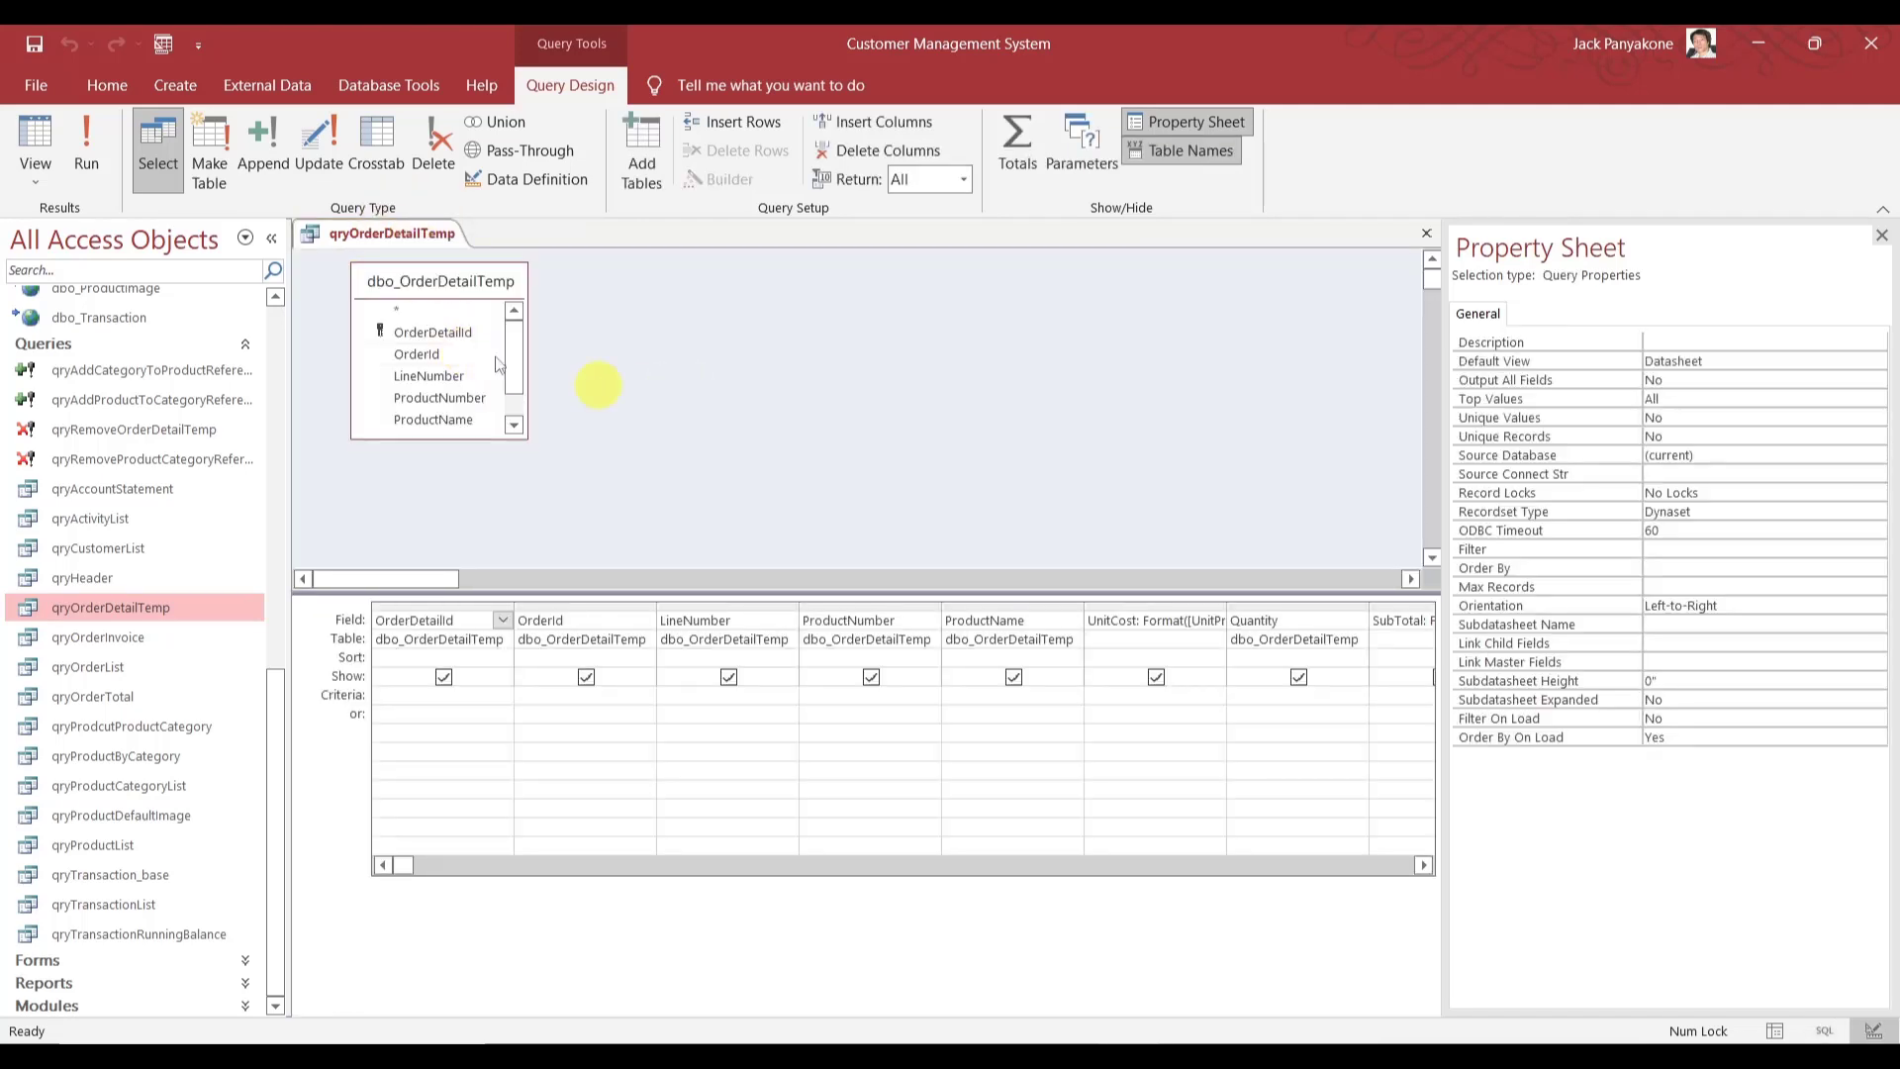
left_click(93, 154)
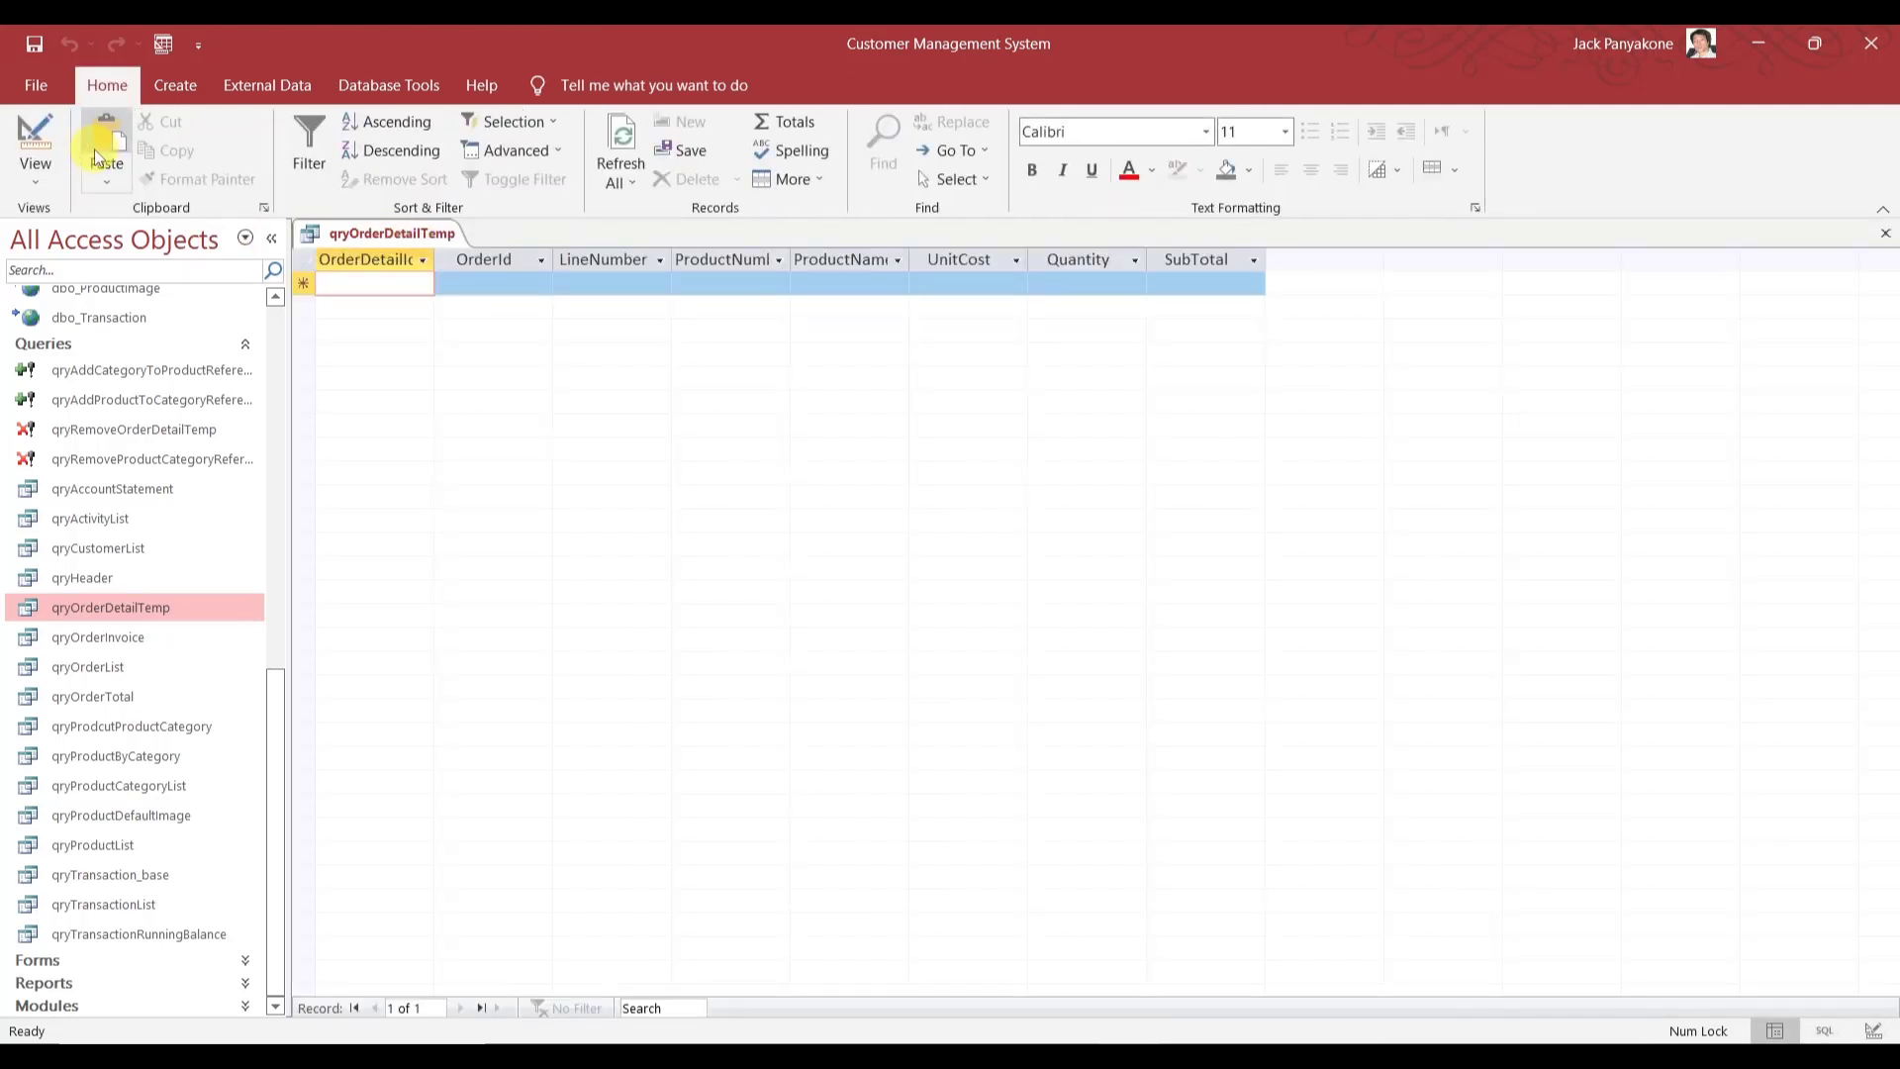
- Close qryOrderDetailTemp and save the changes to its design
right_click(378, 238)
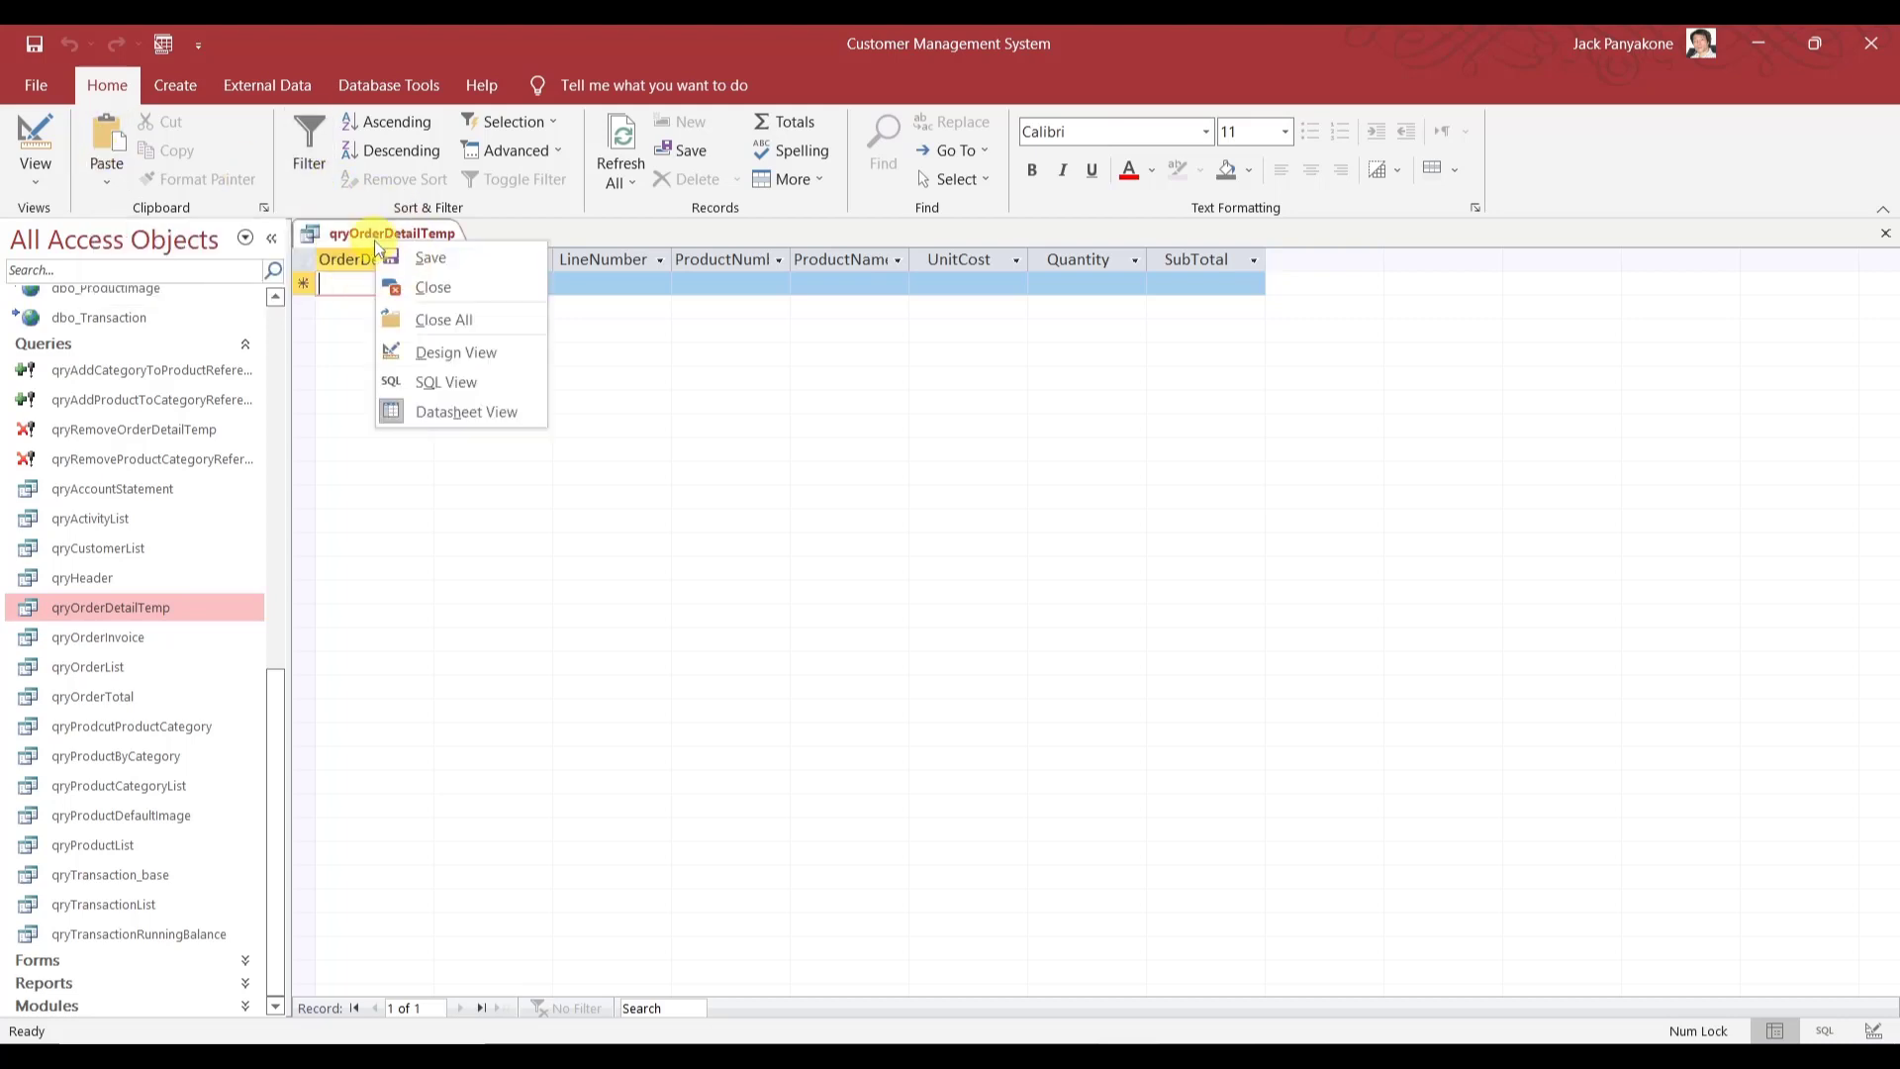
left_click(429, 289)
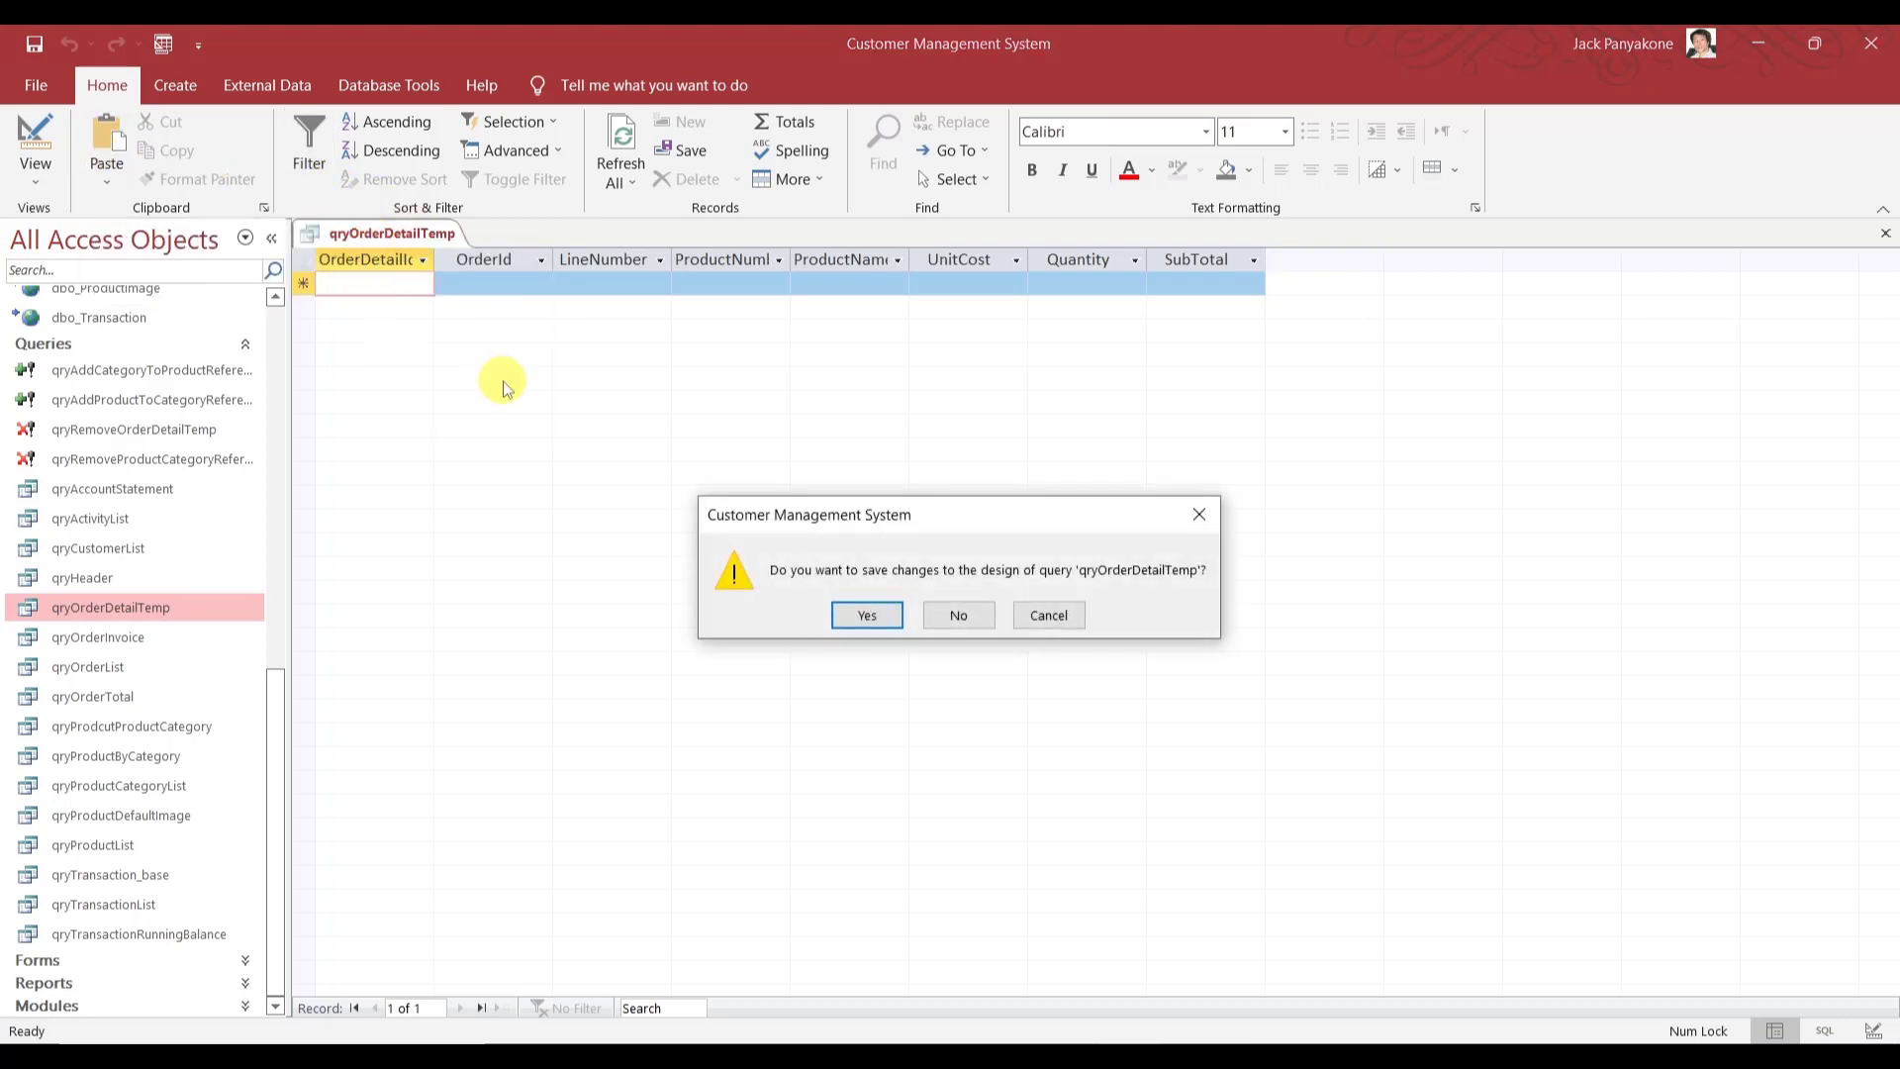
left_click(867, 617)
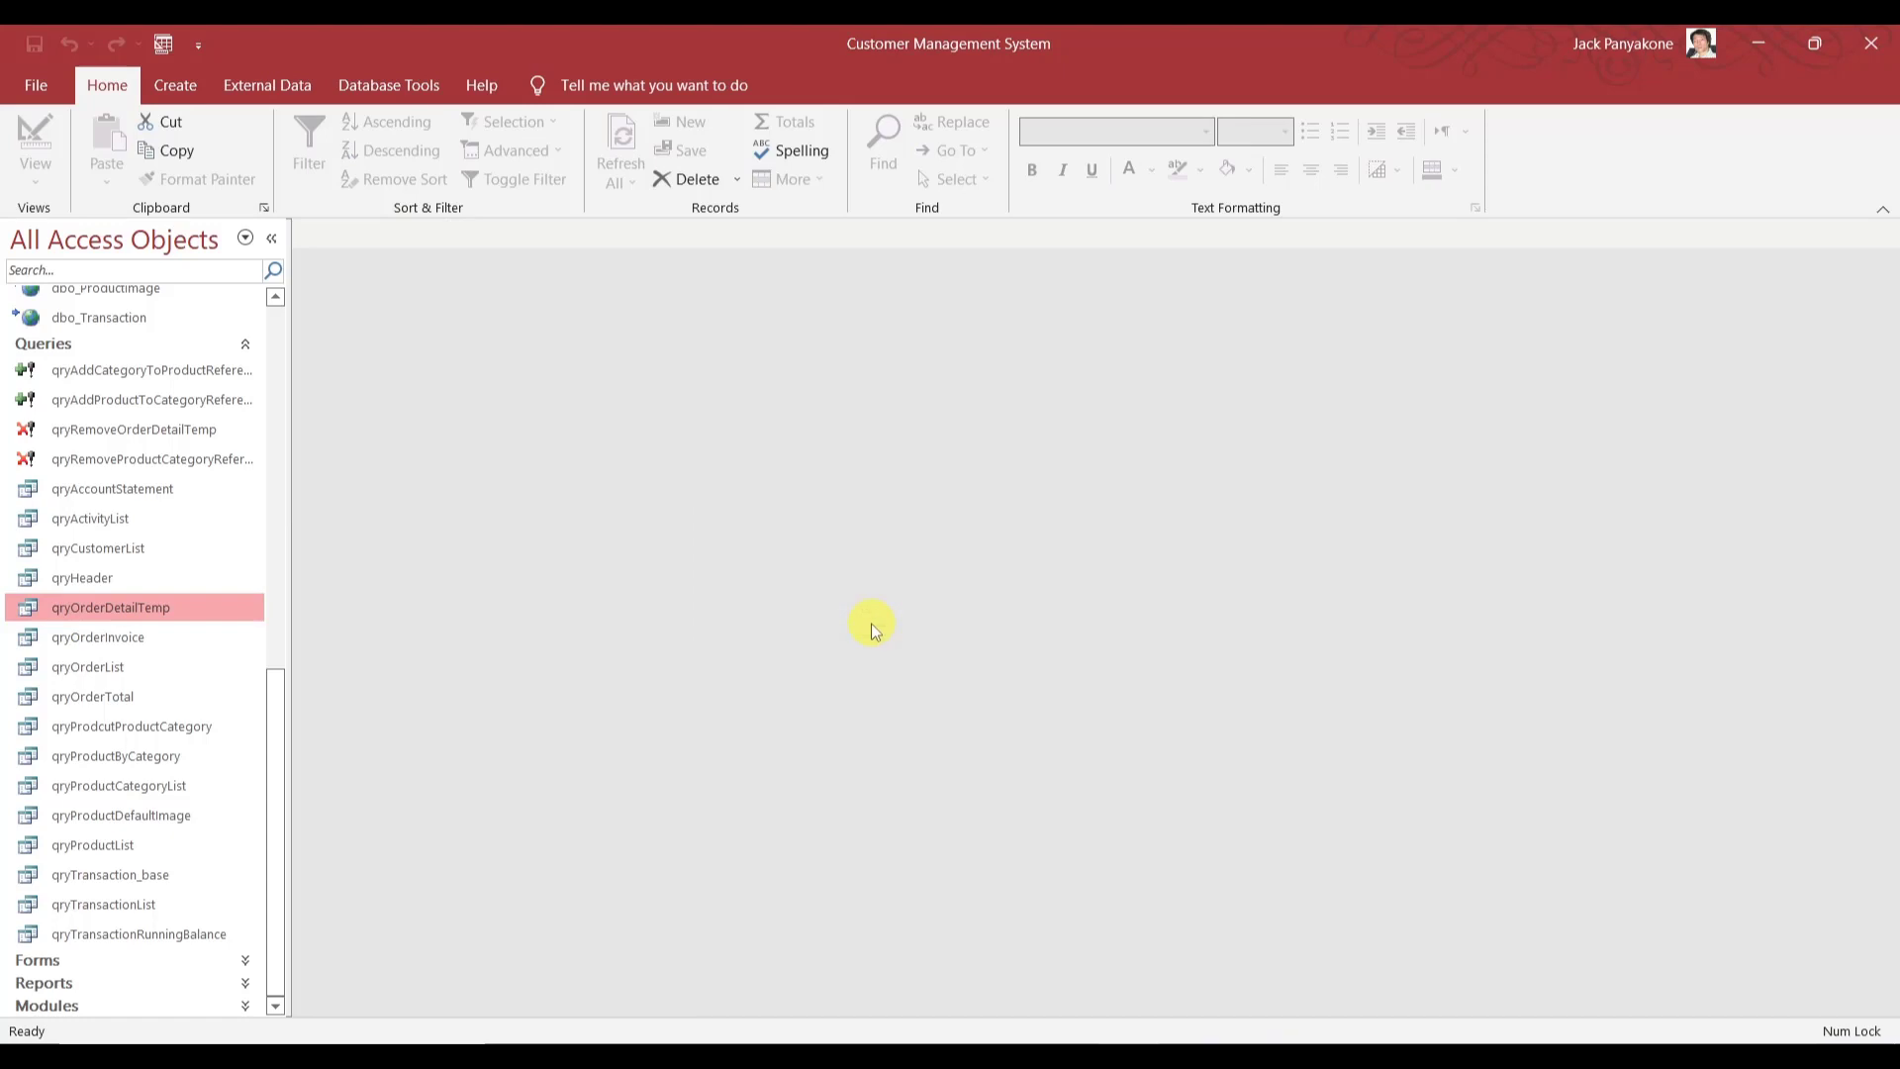
- Open the qryHeader query in Design View and switch it to its SQL
left_click(91, 582)
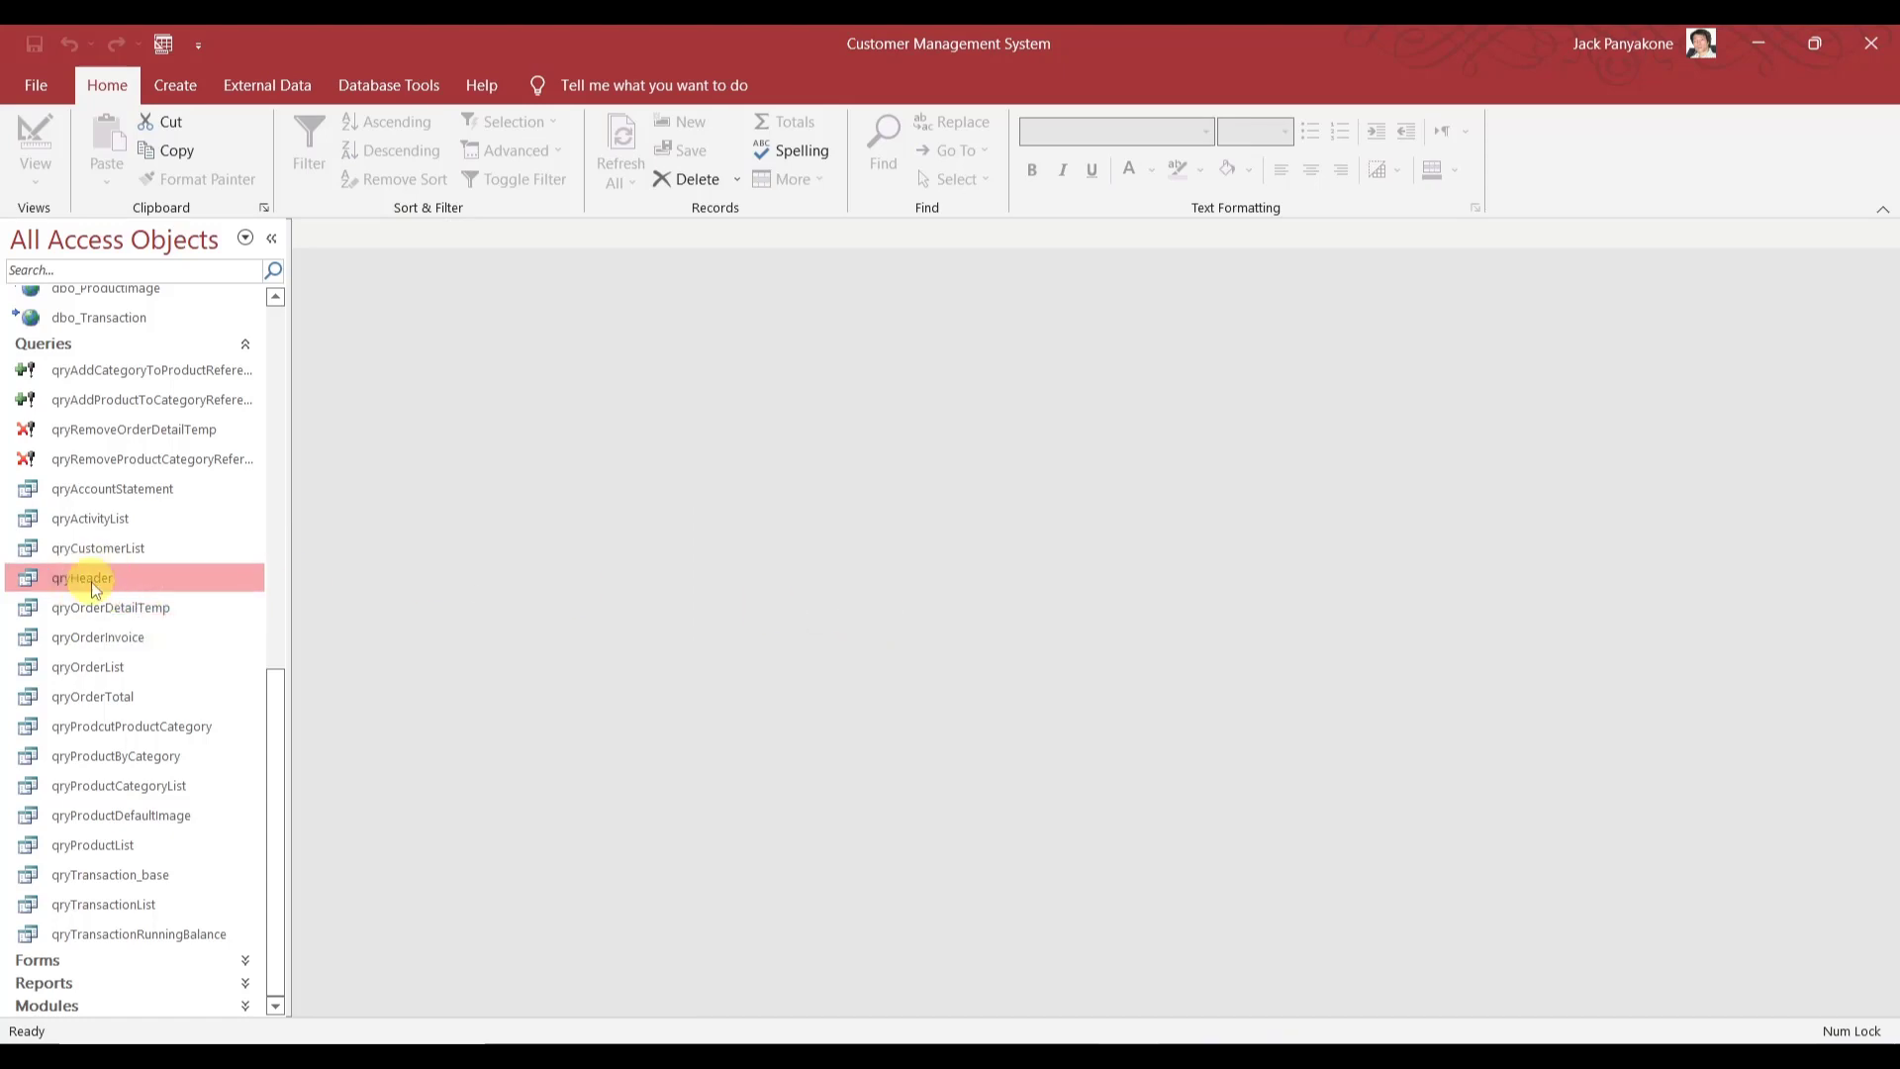
right_click(92, 578)
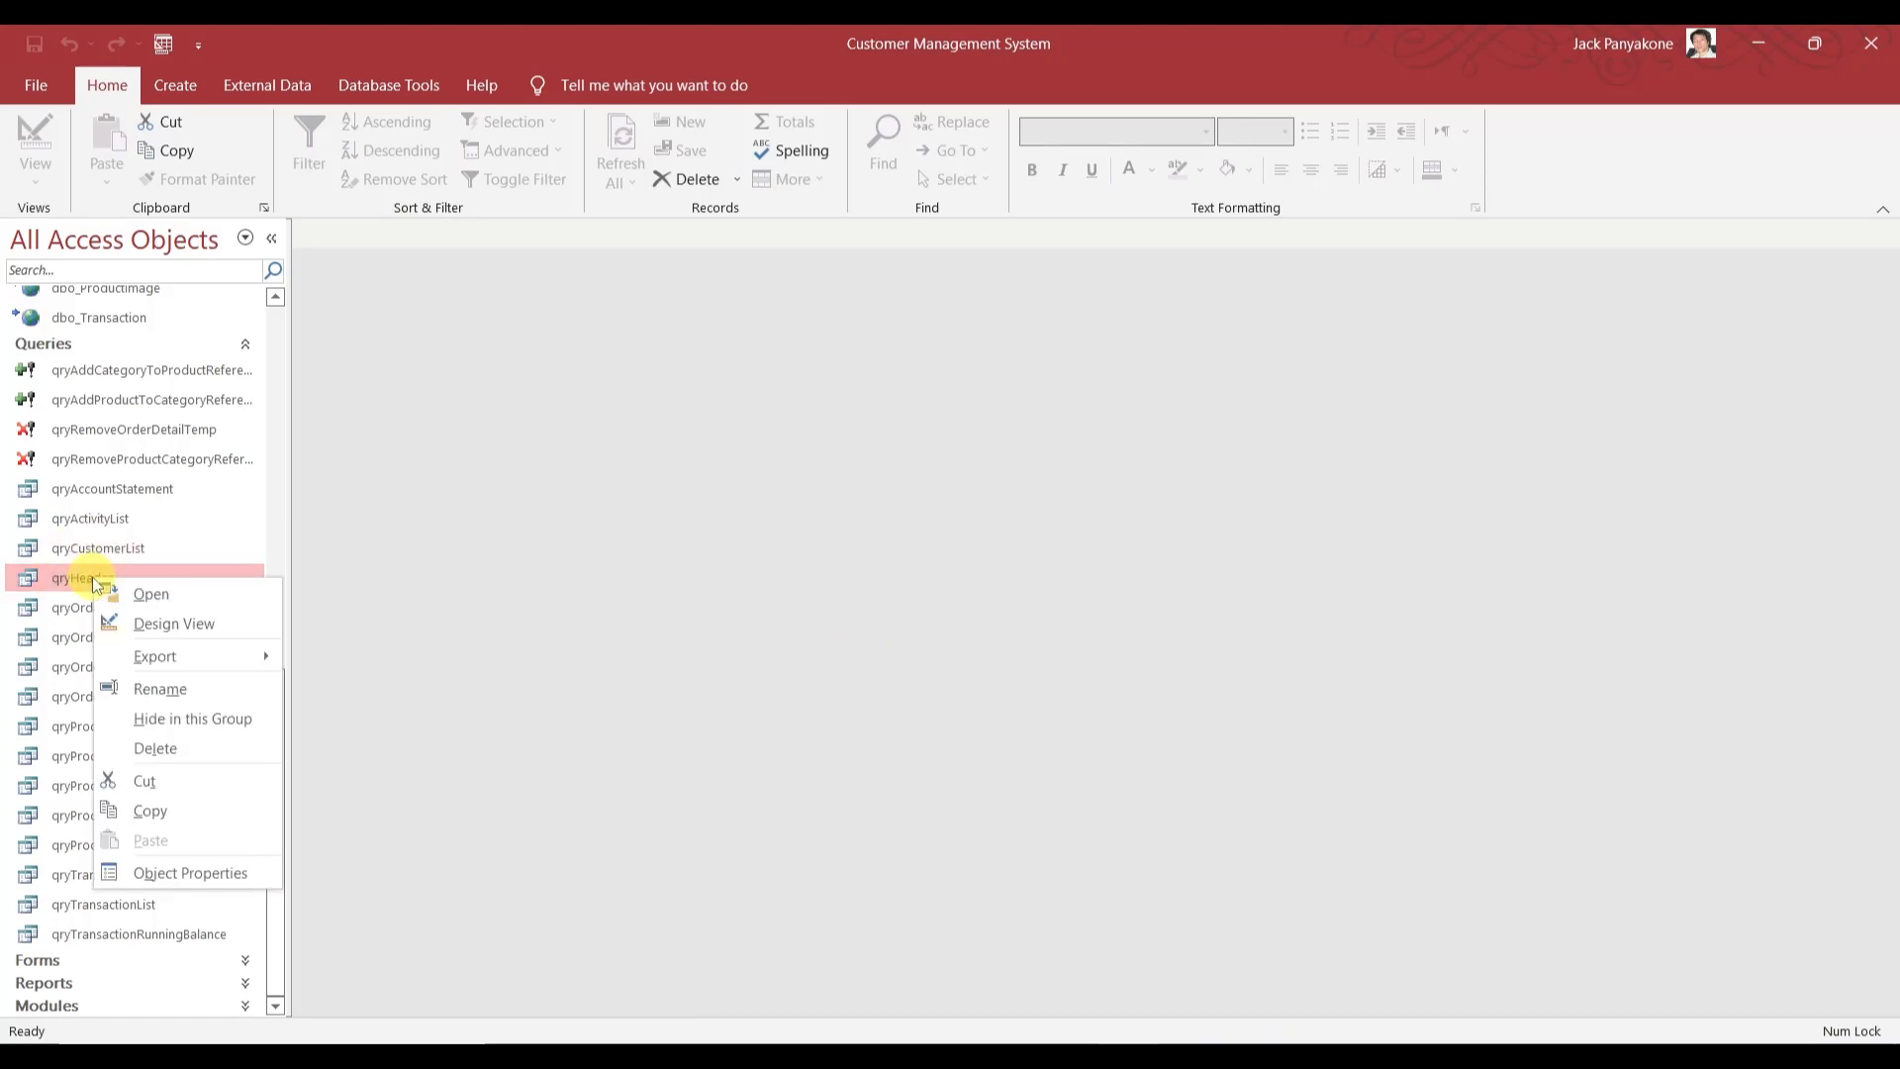
left_click(158, 622)
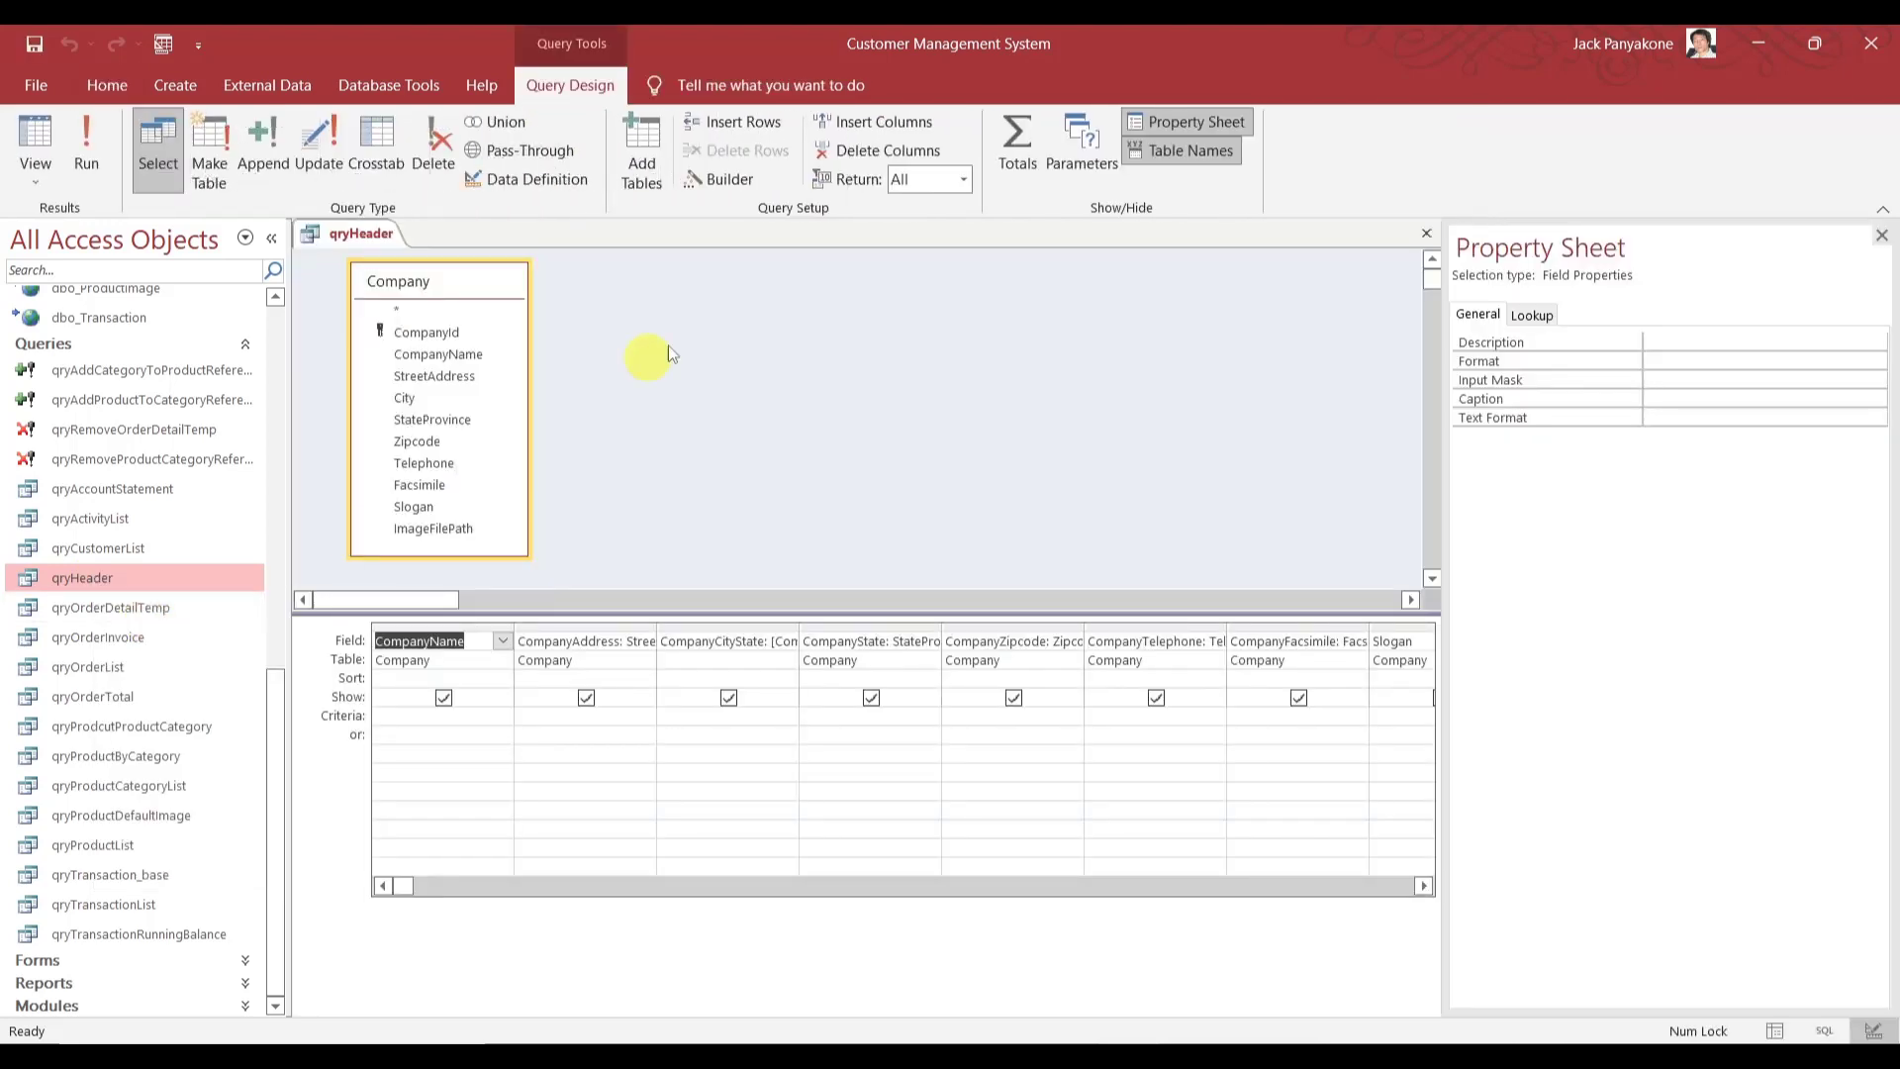
left_click(671, 345)
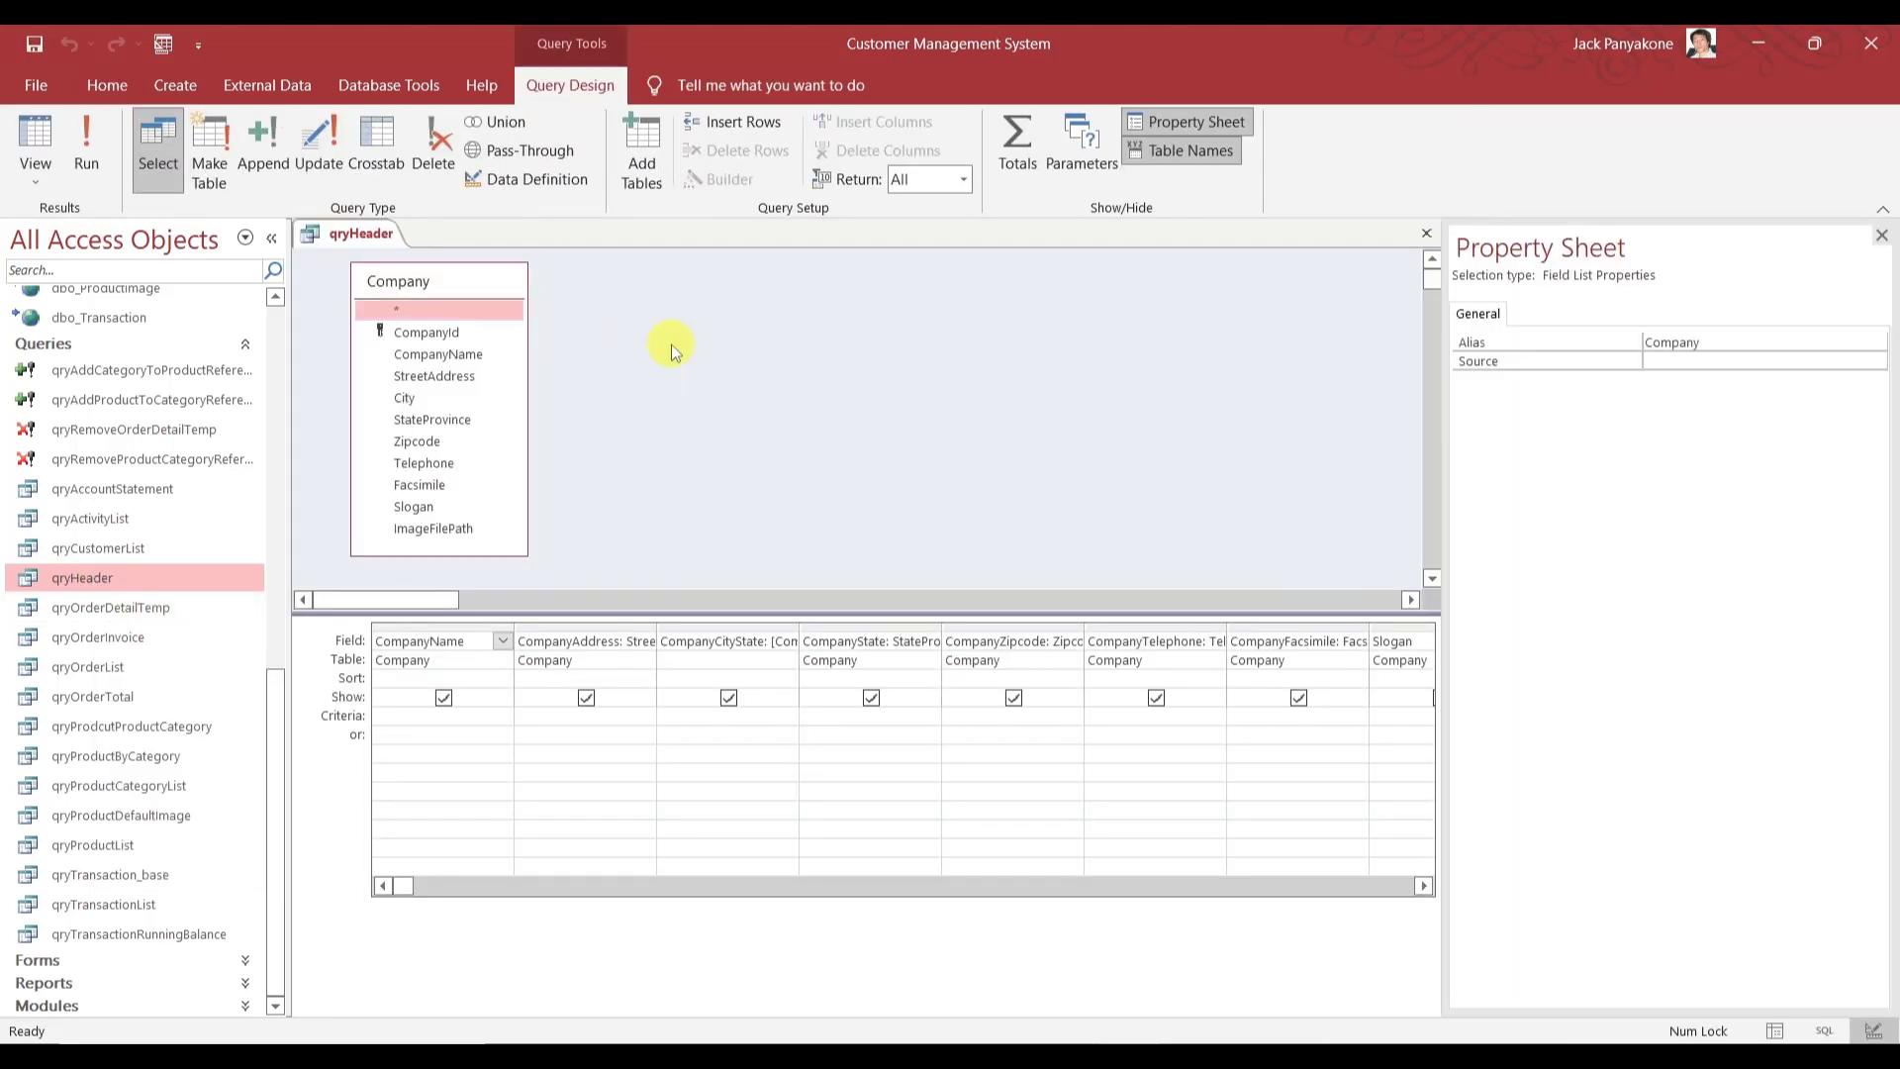
right_click(609, 328)
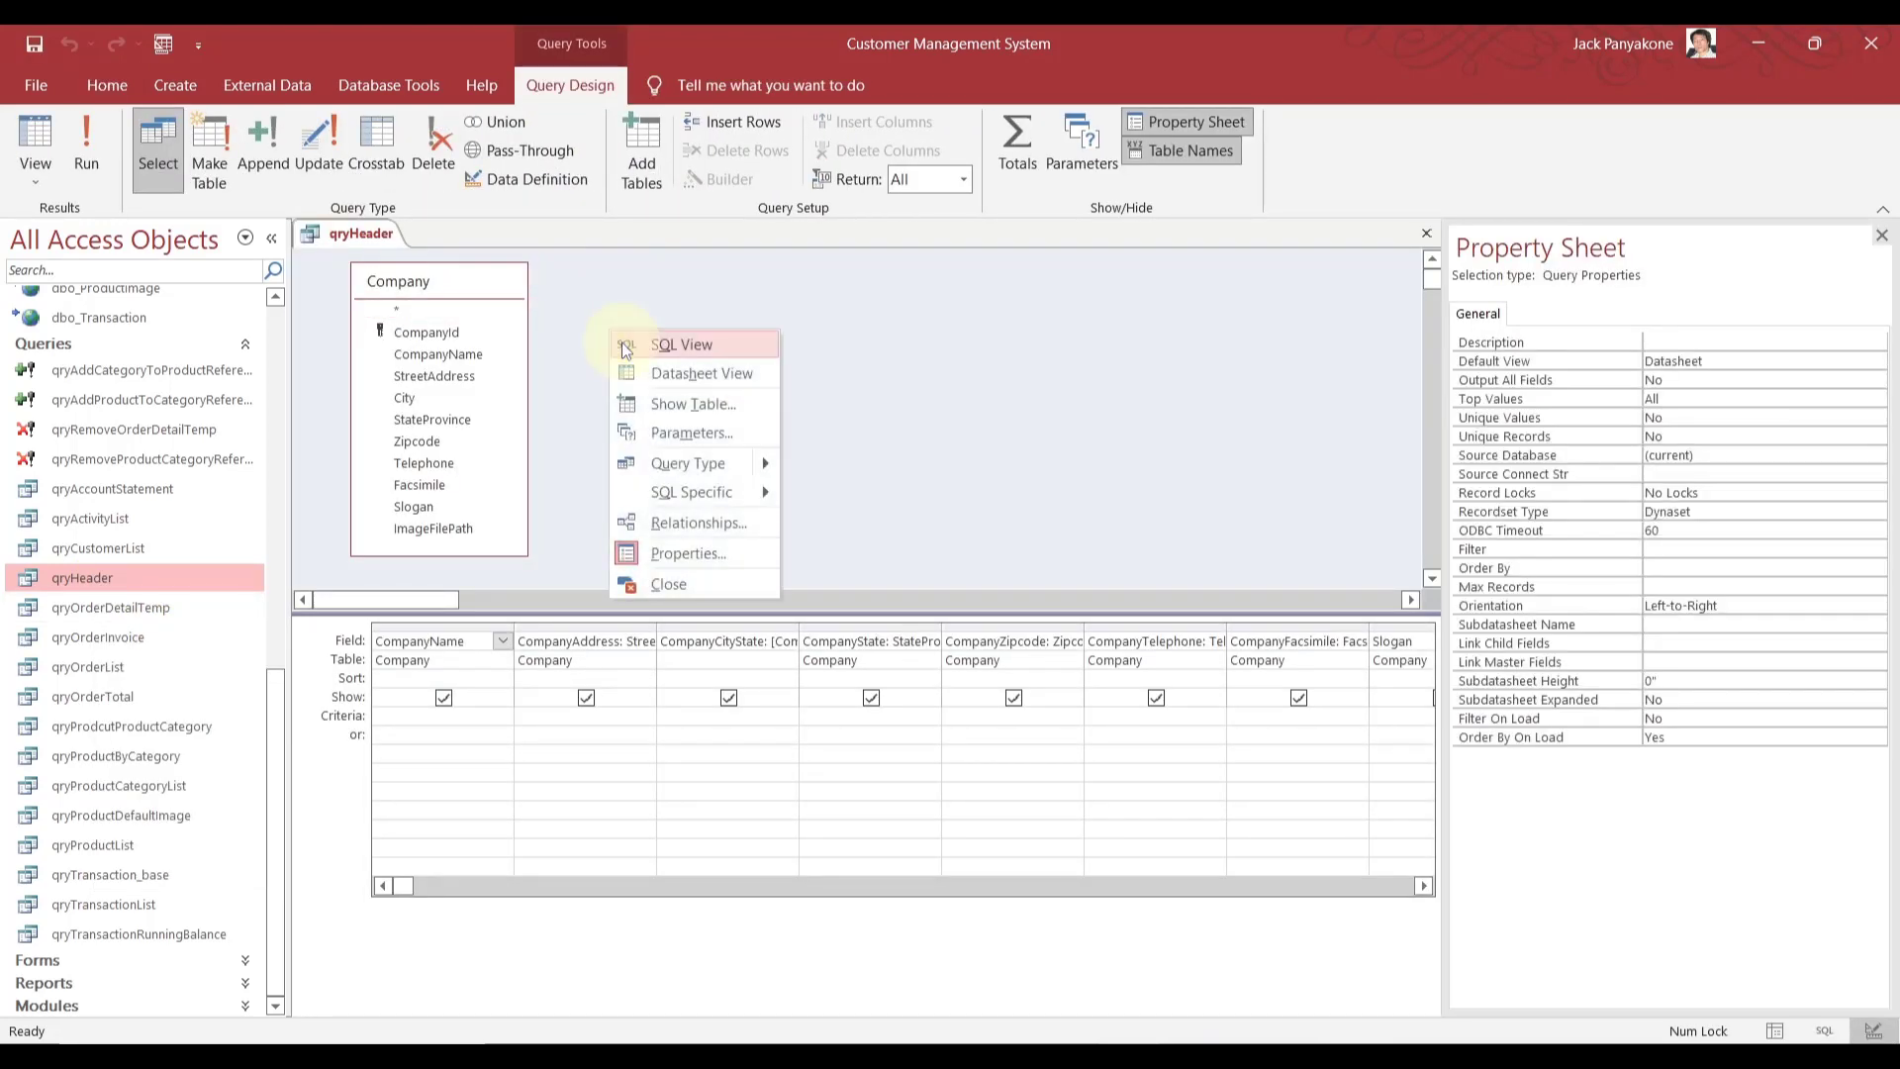
left_click(622, 342)
left_click(317, 307)
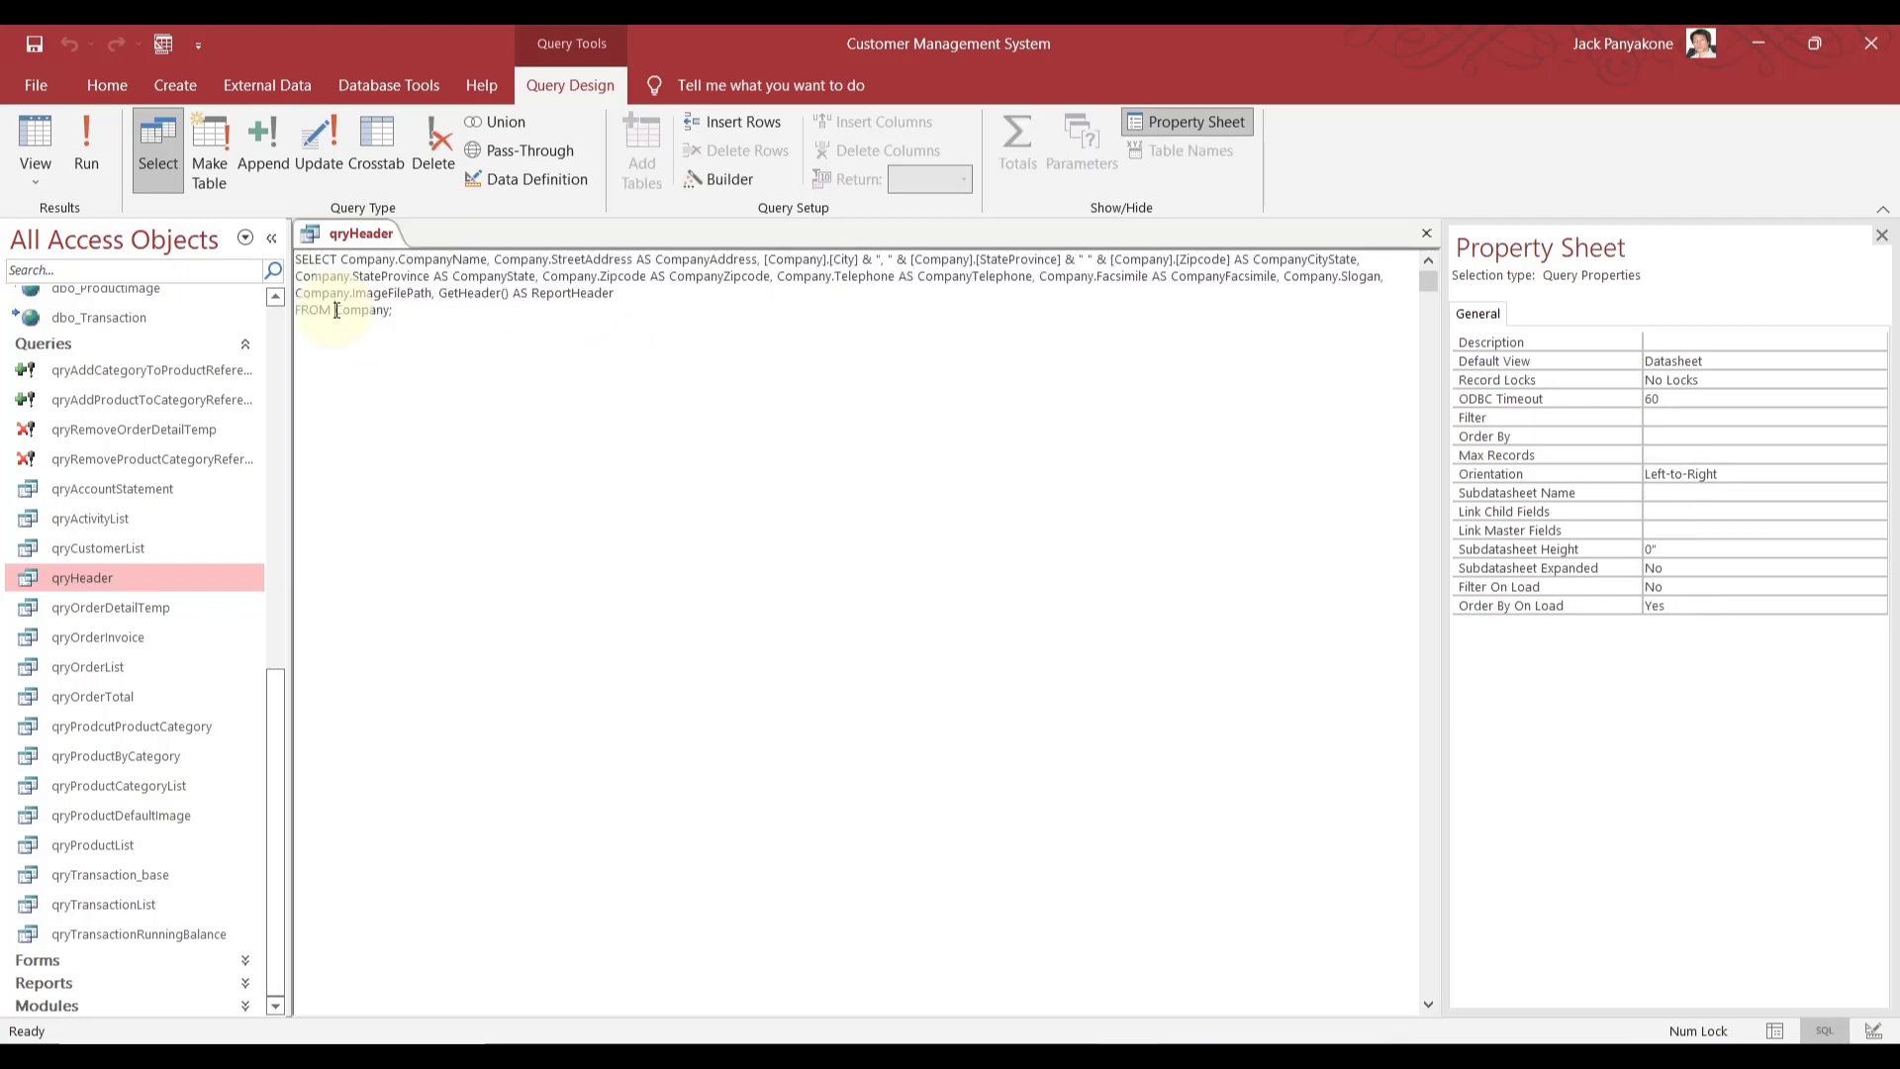
left_click(458, 367)
key("Return")
type("bo")
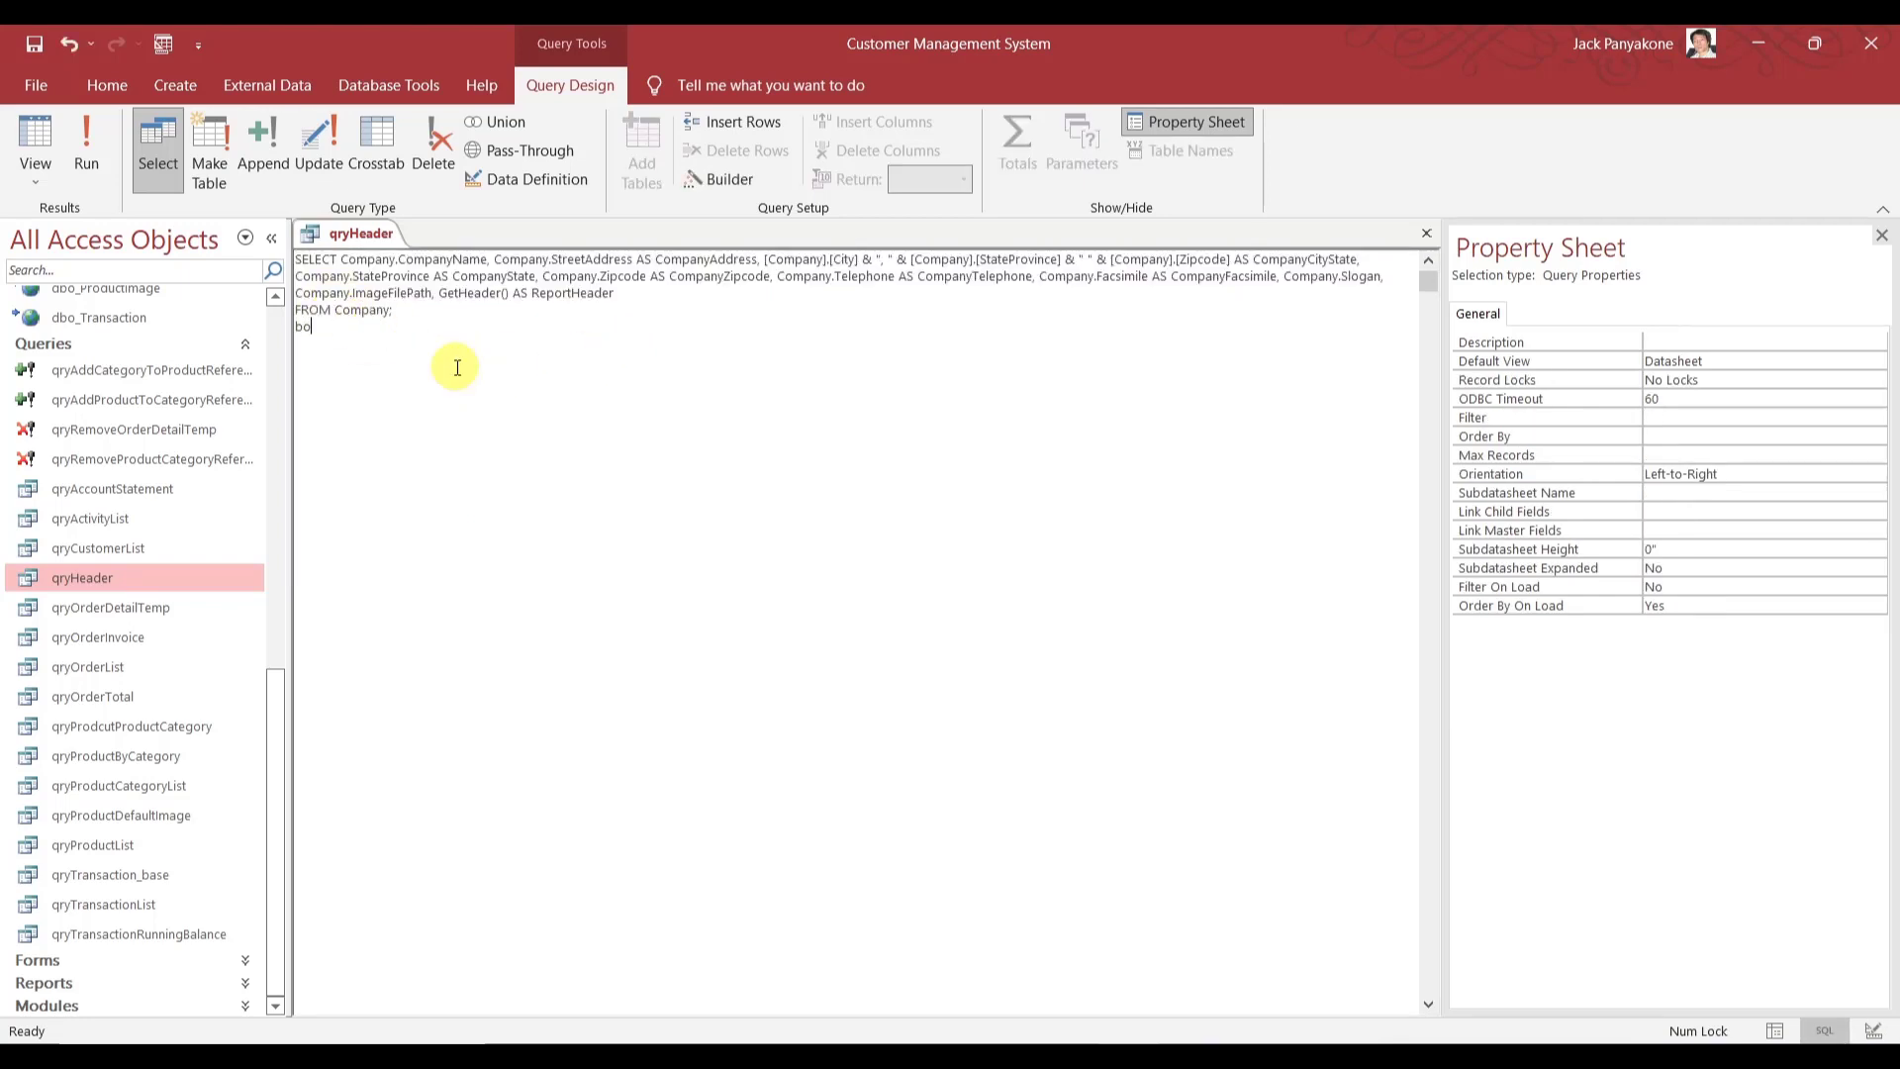
key("BackSpace")
key("BackSpace")
key("BackSpace")
- Change the Company table in the FROM clause of qryHeader to dbo_Company
key("ctrl+Left")
type("dbo")
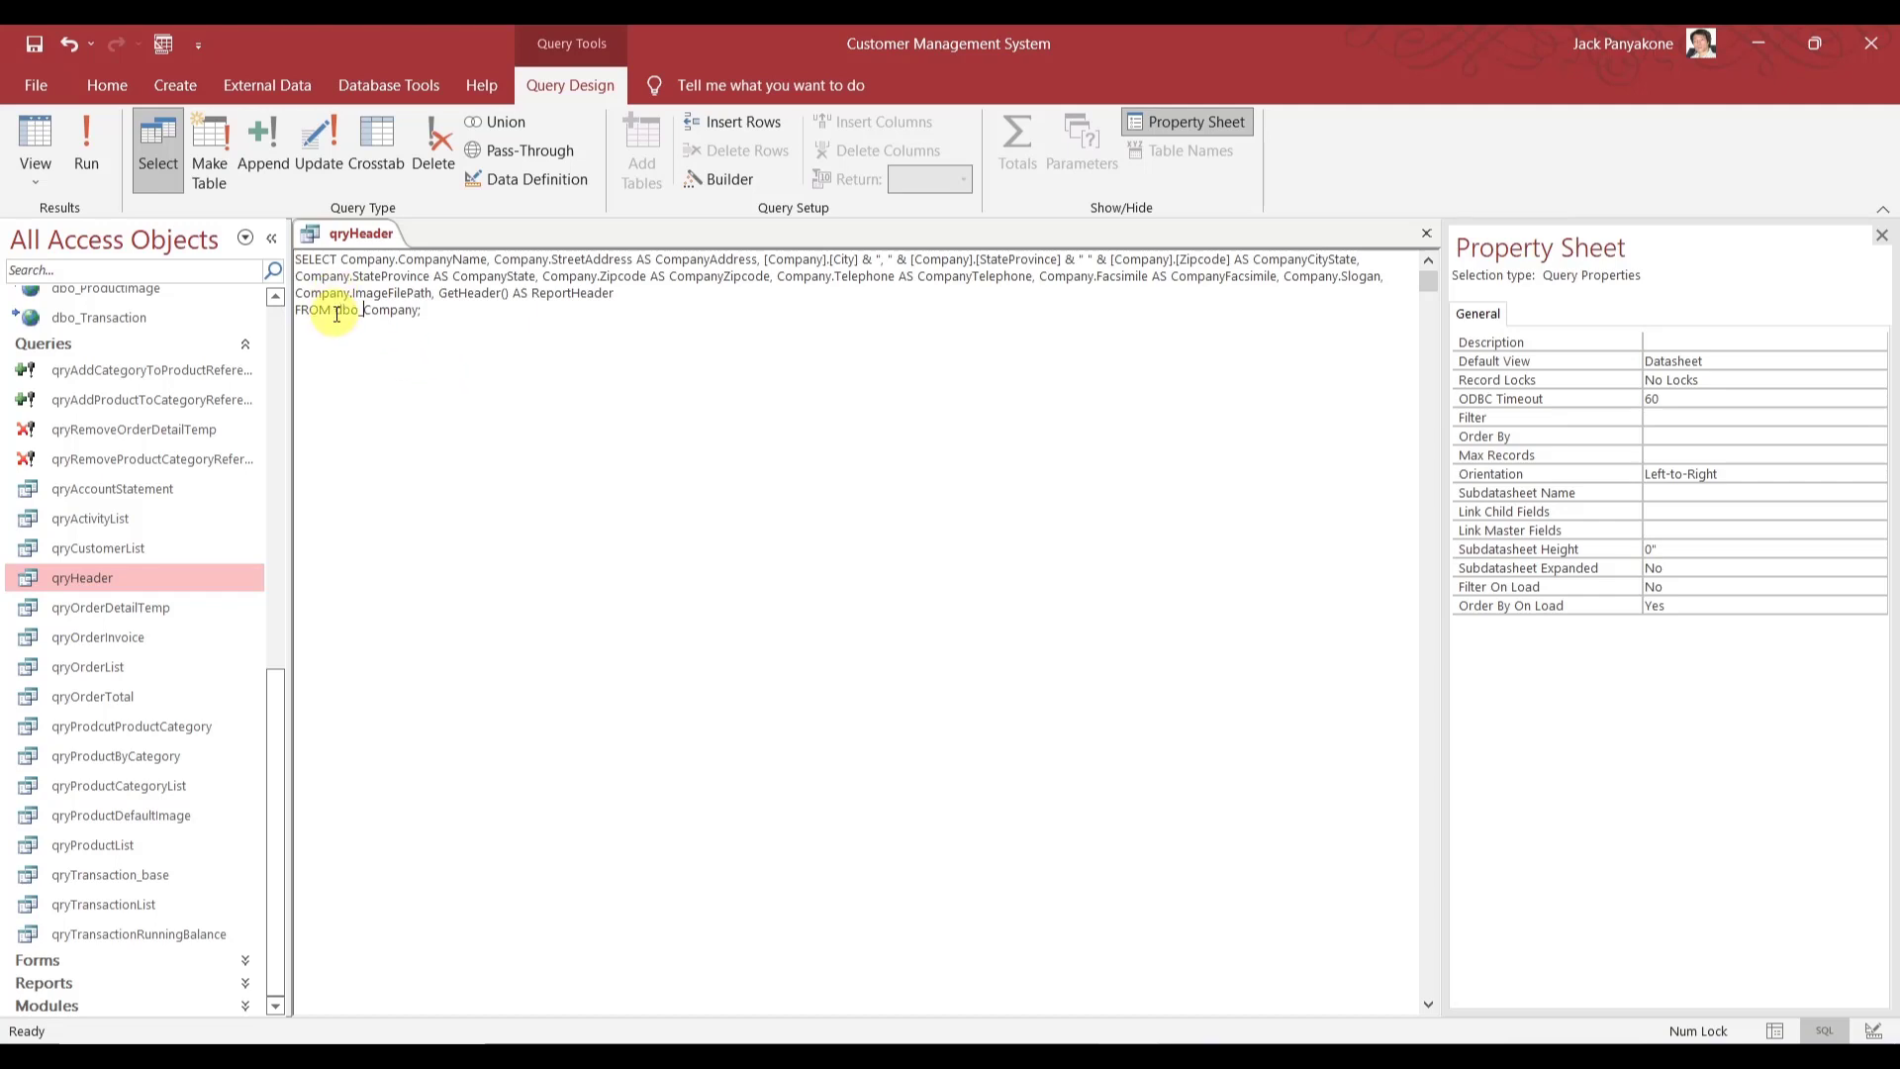
- Replace the Company qualifier with dbo_Company on the CompanyName and StreetAddress fields in the SELECT clause of qryHeader
left_click_drag(334, 310, 403, 312)
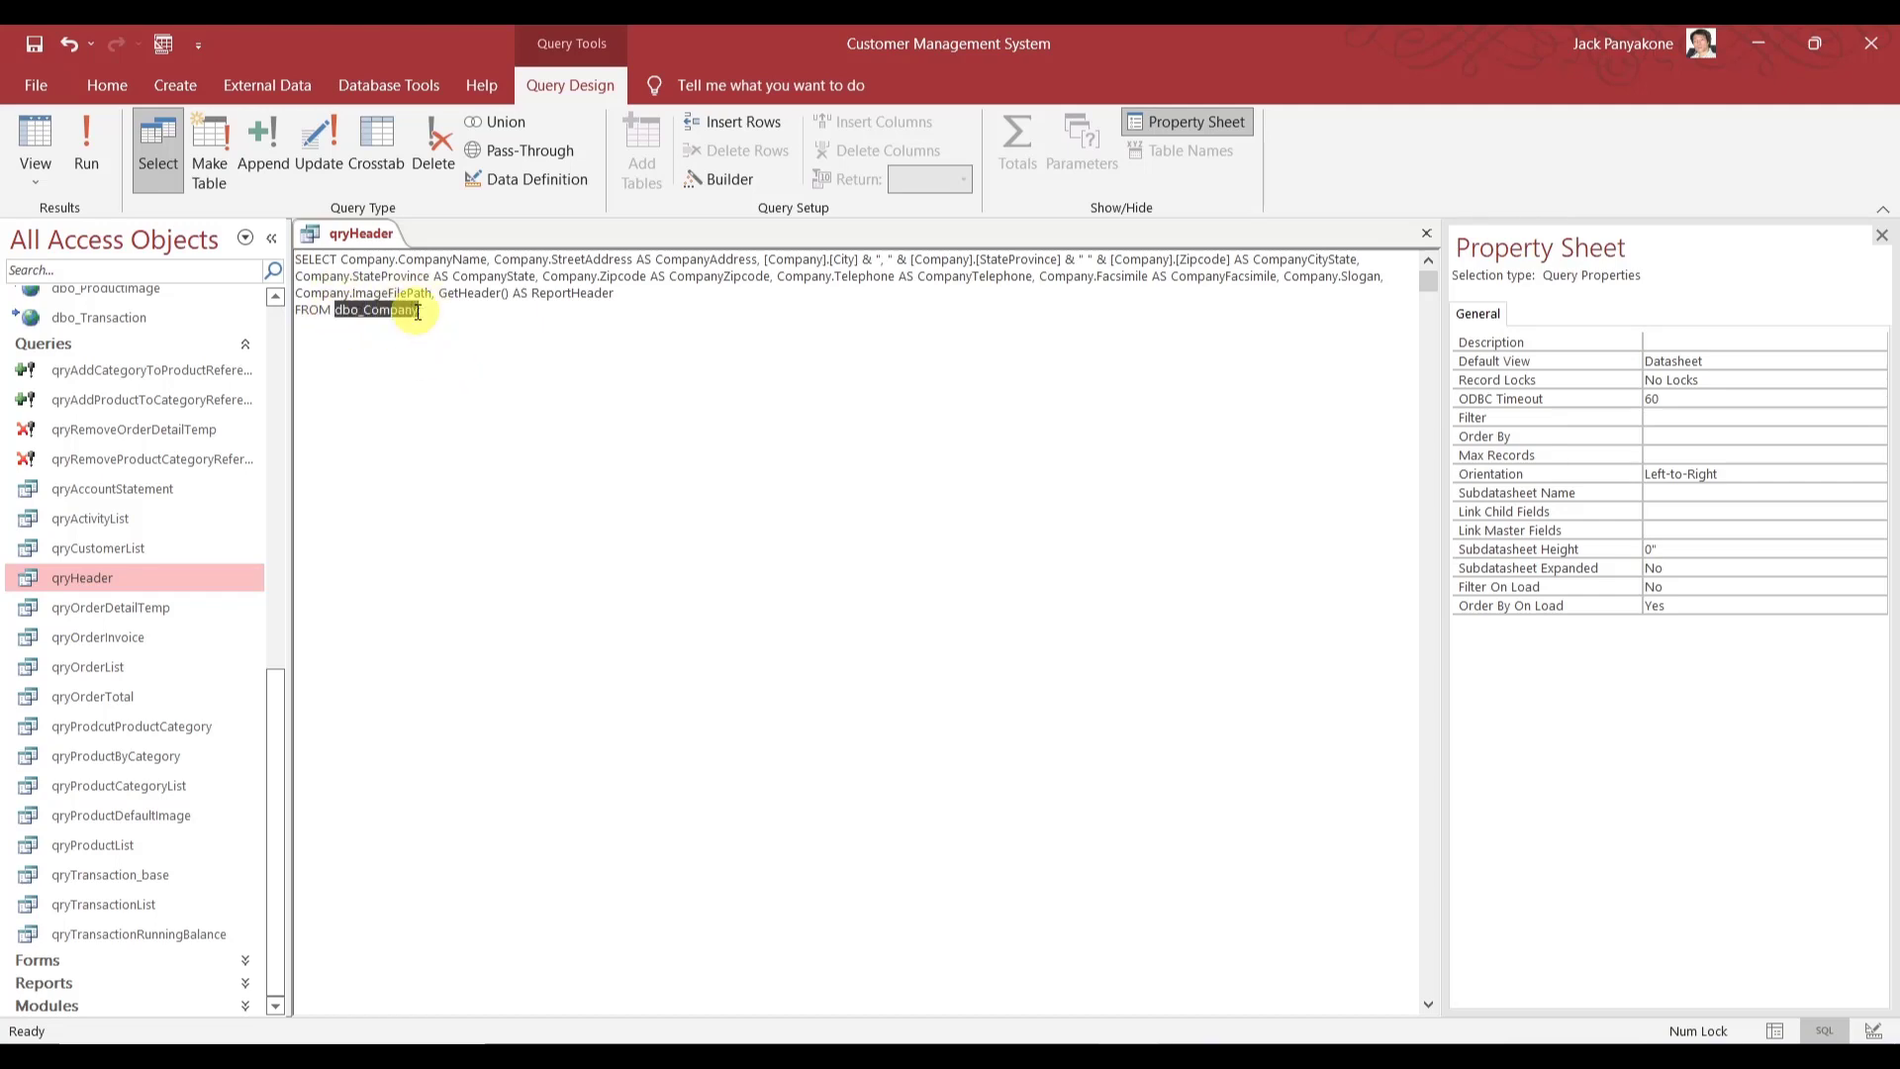
double_click(374, 259)
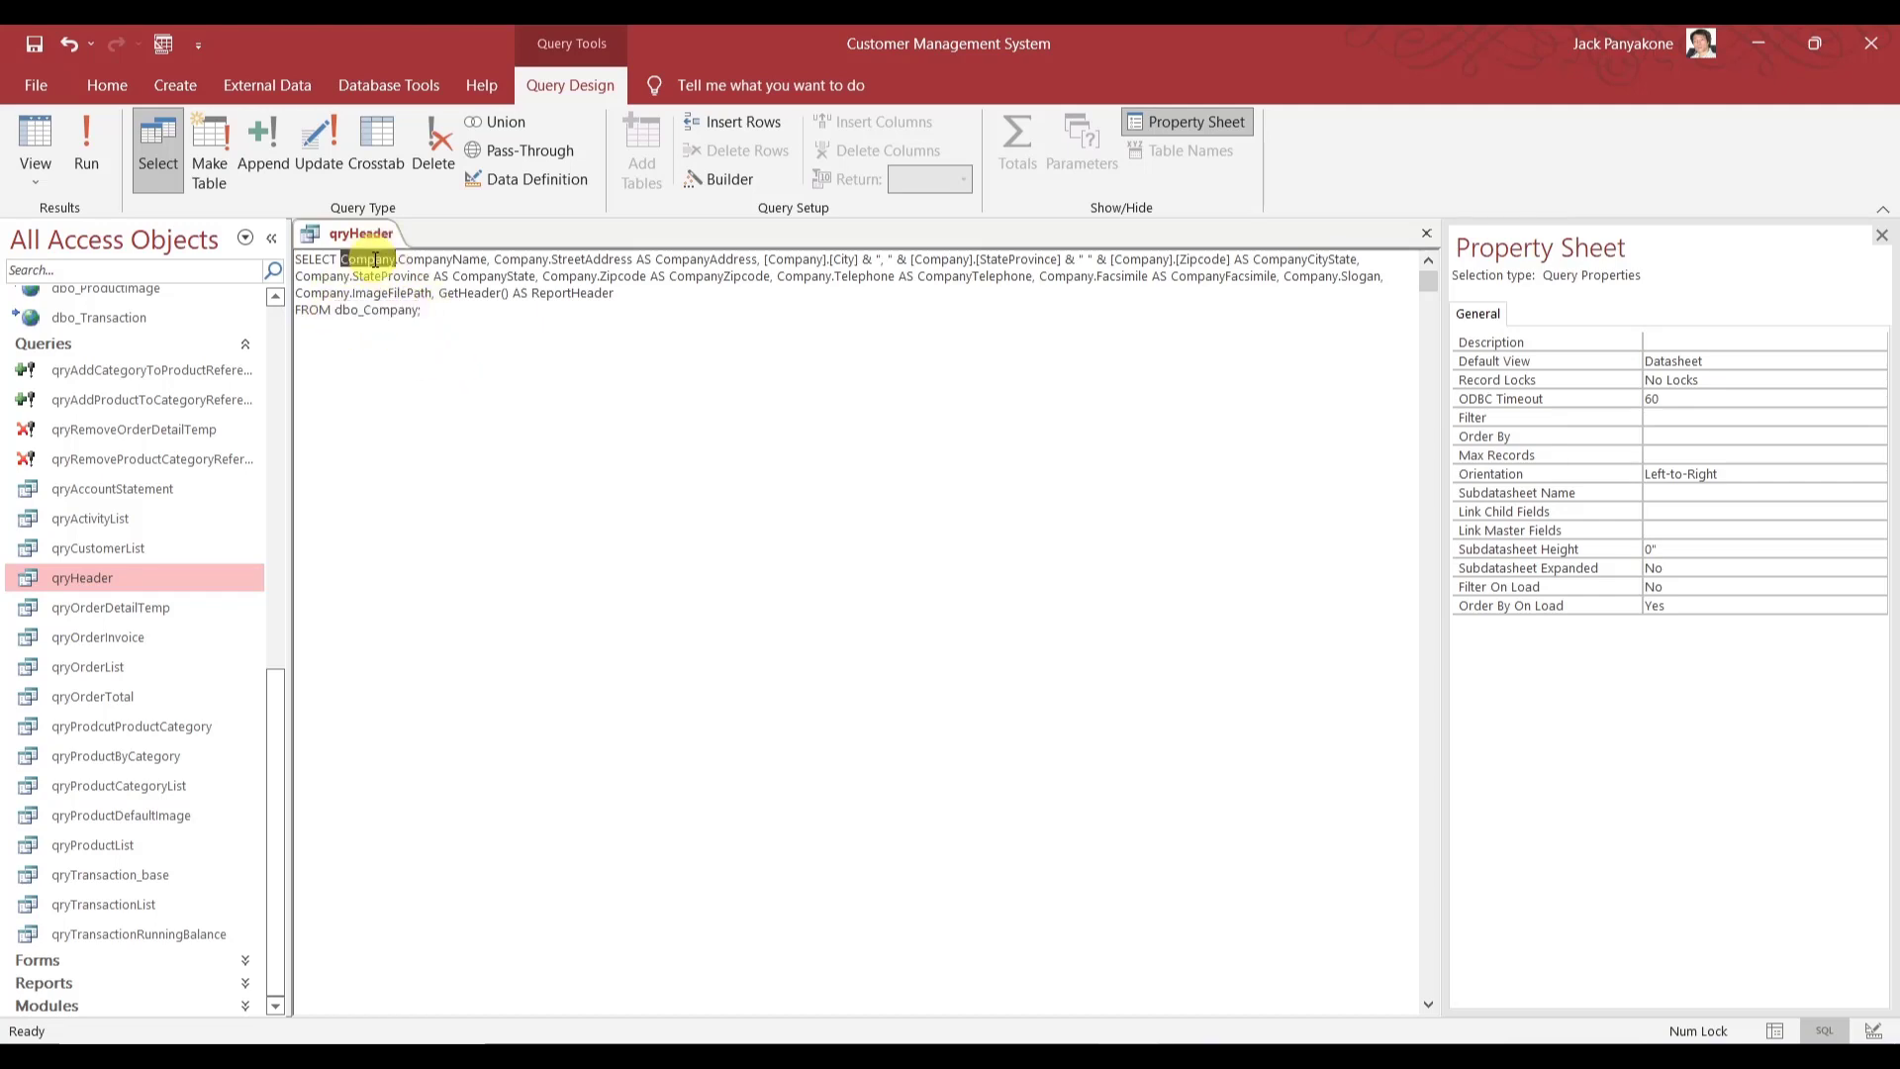
type("dbo_Company")
double_click(552, 259)
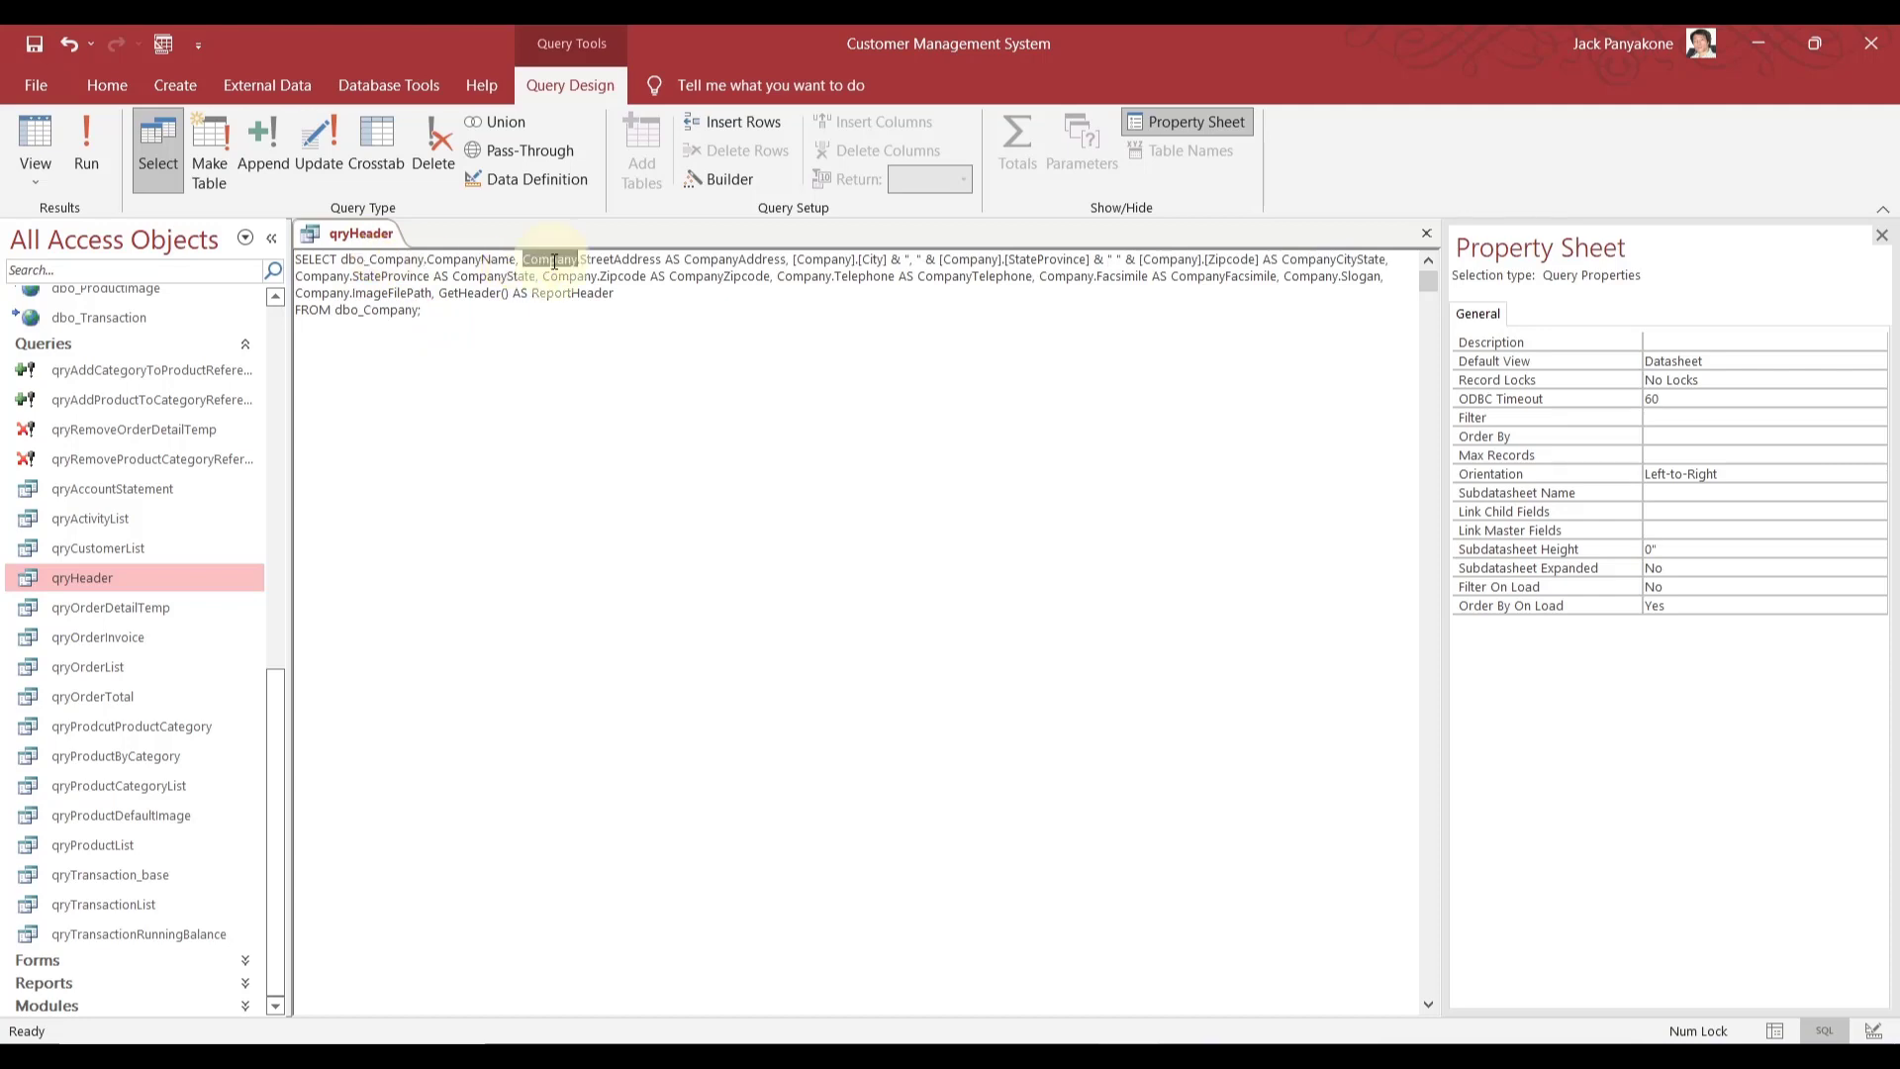
type("dbo_Company")
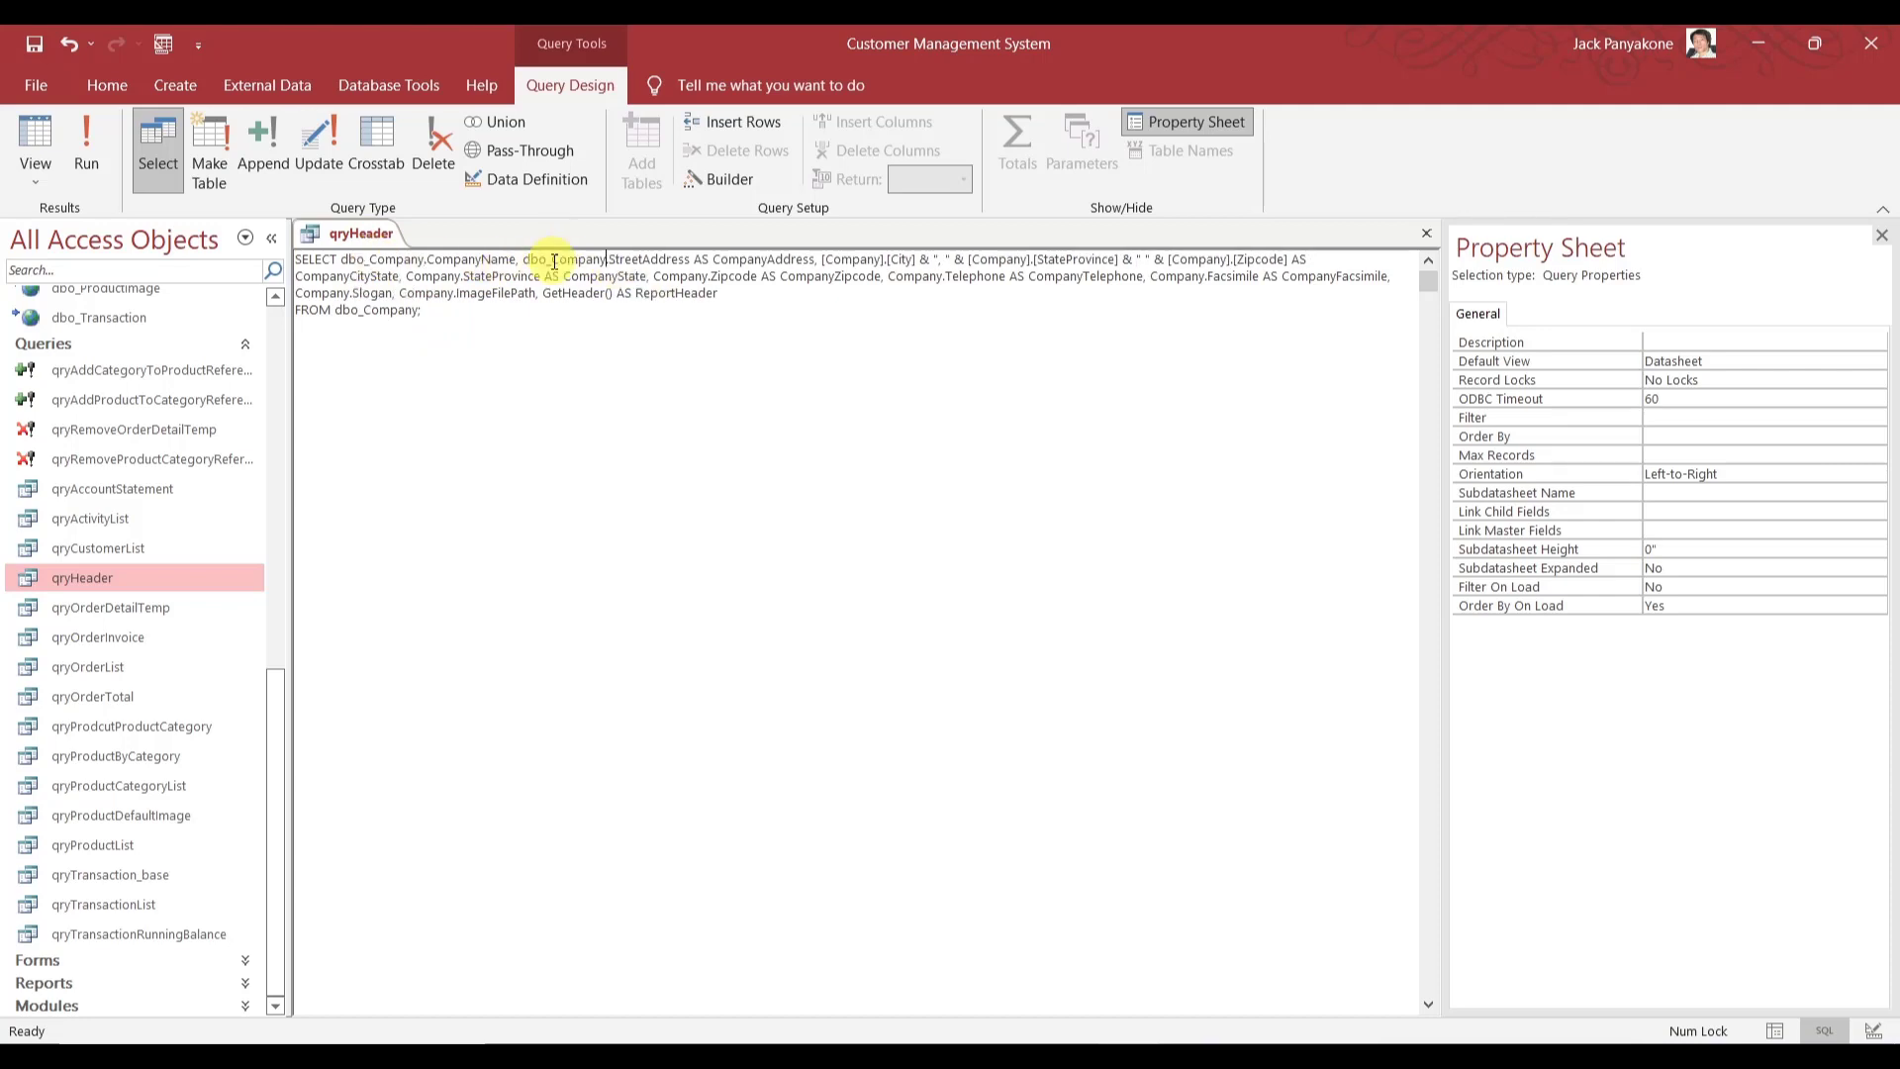
- Replace Company with dbo_Company on City, StateProvince and Zipcode inside the CompanyCityState expression of qryHeader
double_click(854, 260)
type("dbo_Company")
double_click(1034, 260)
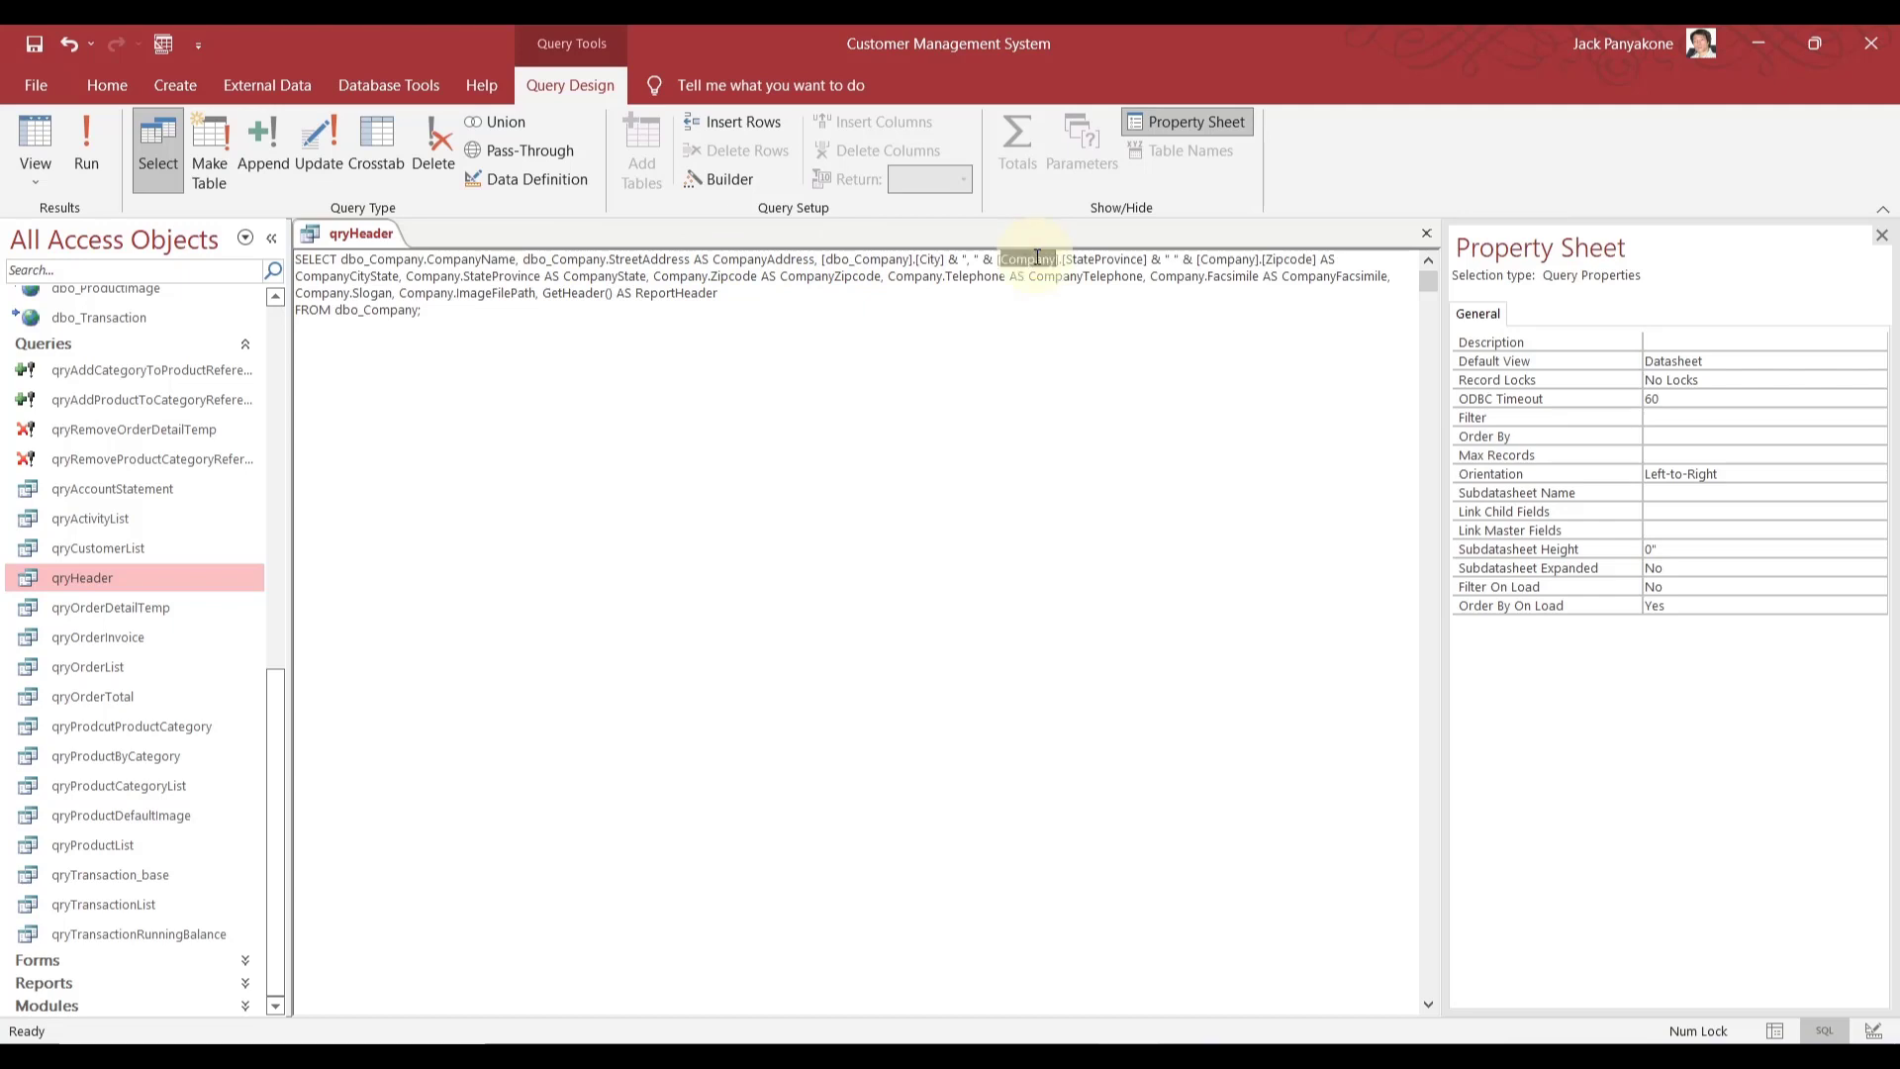
type("dbo_Company")
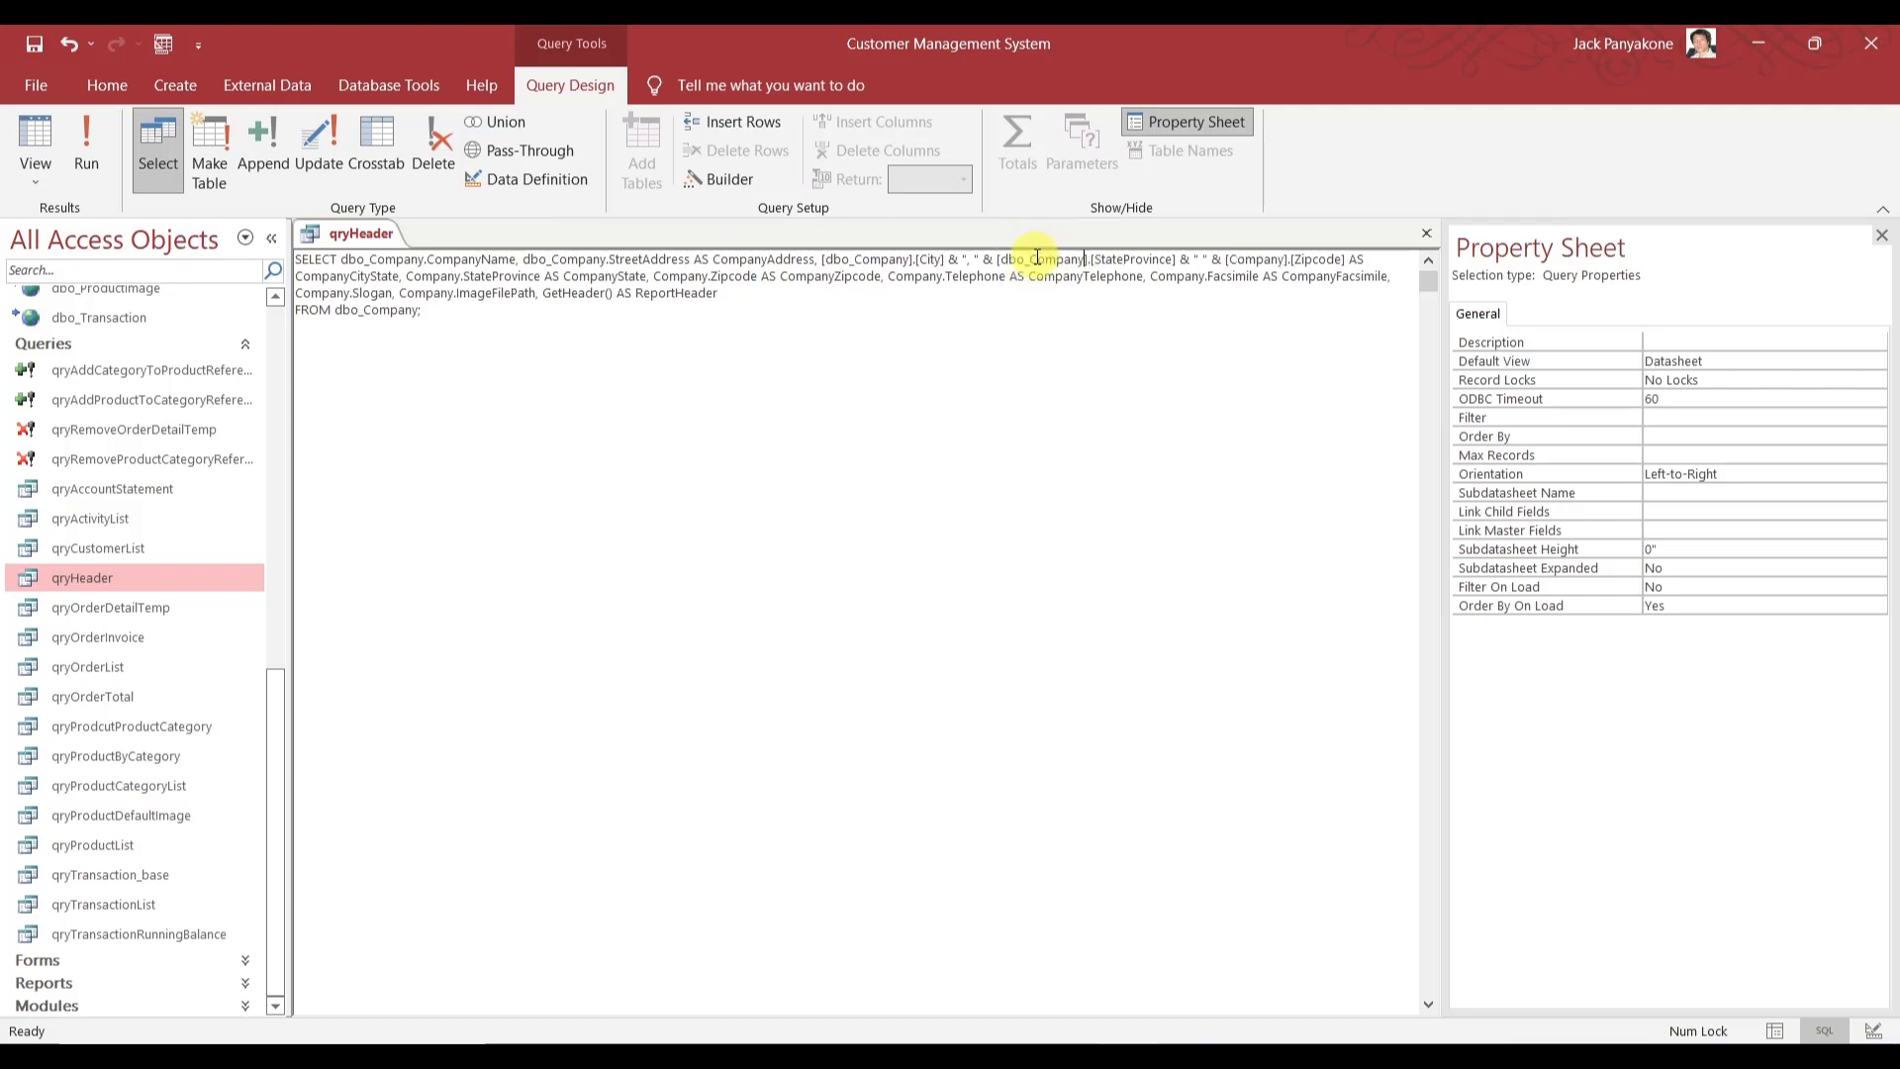
double_click(1246, 259)
type("dbo_Company")
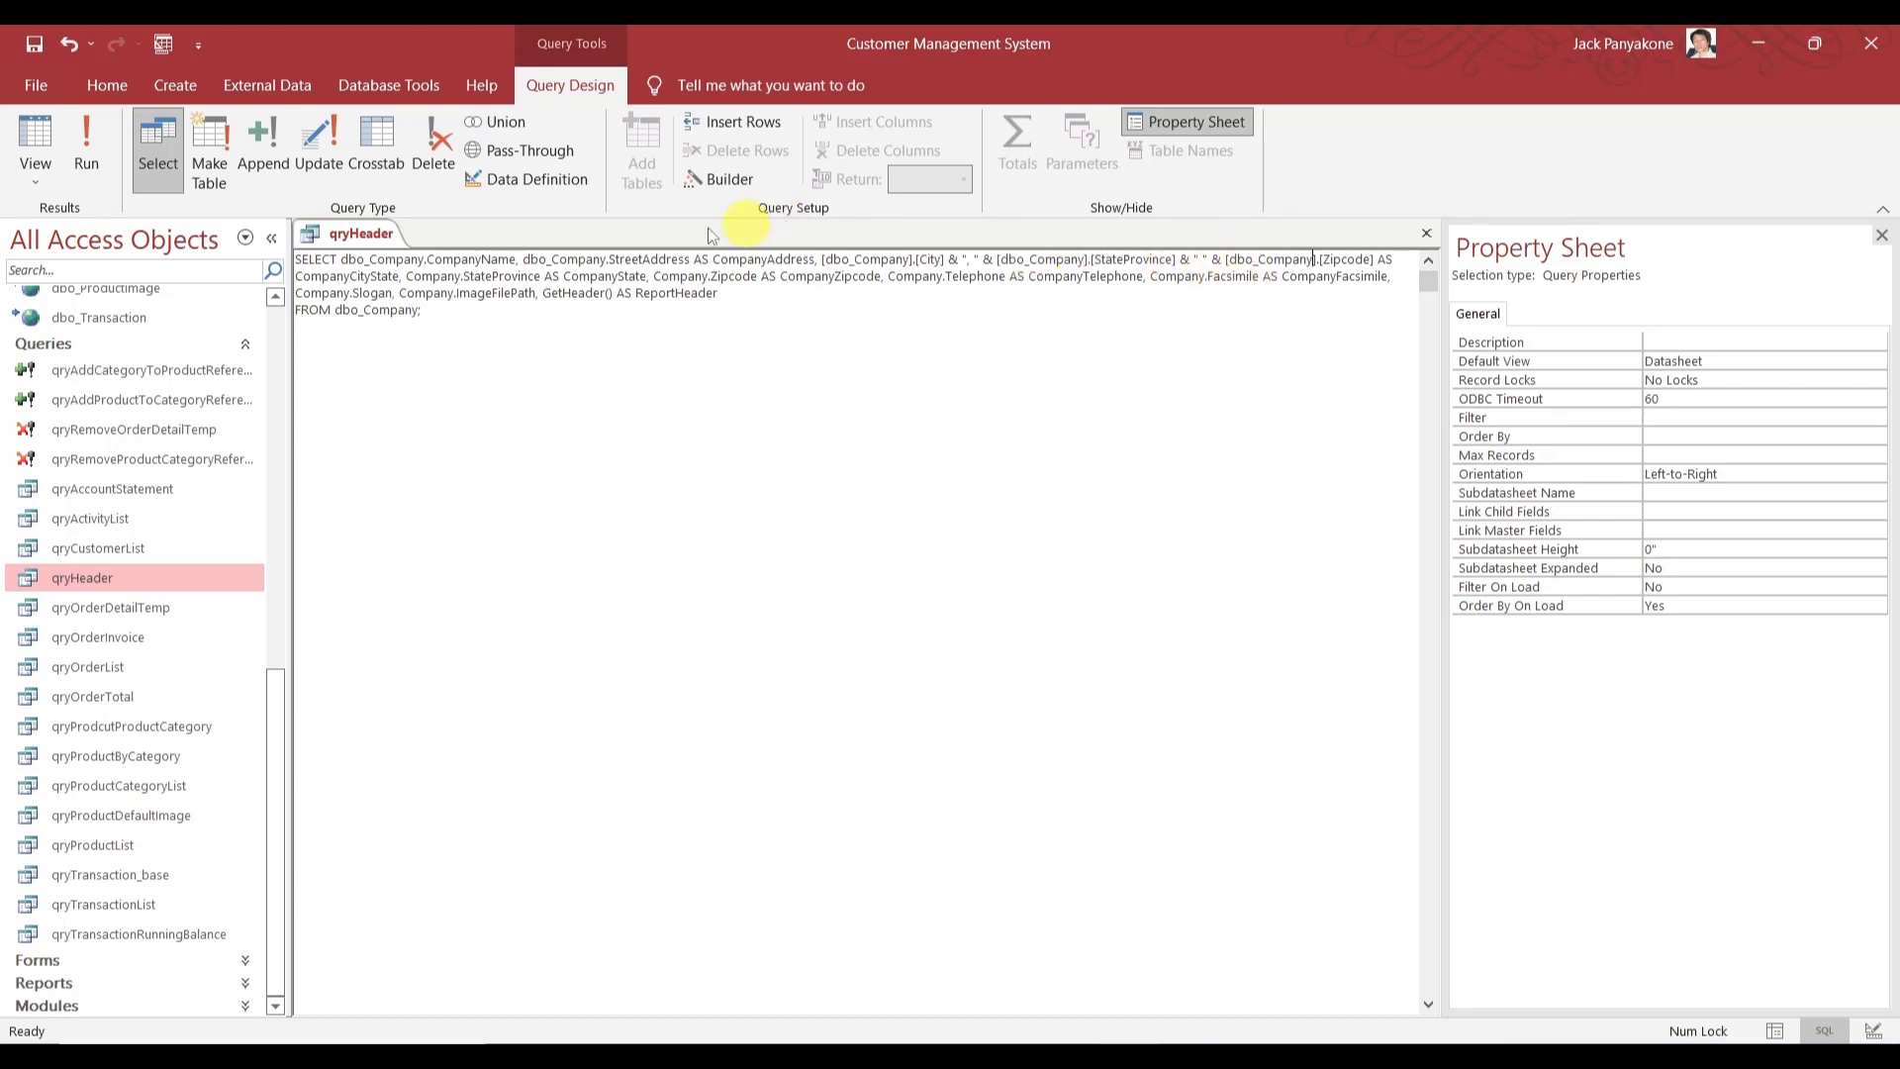
- Replace Company with dbo_Company on the separate StateProvince, Zipcode, Telephone and Facsimile fields of the qryHeader SQL
double_click(451, 276)
type("dbo_Company")
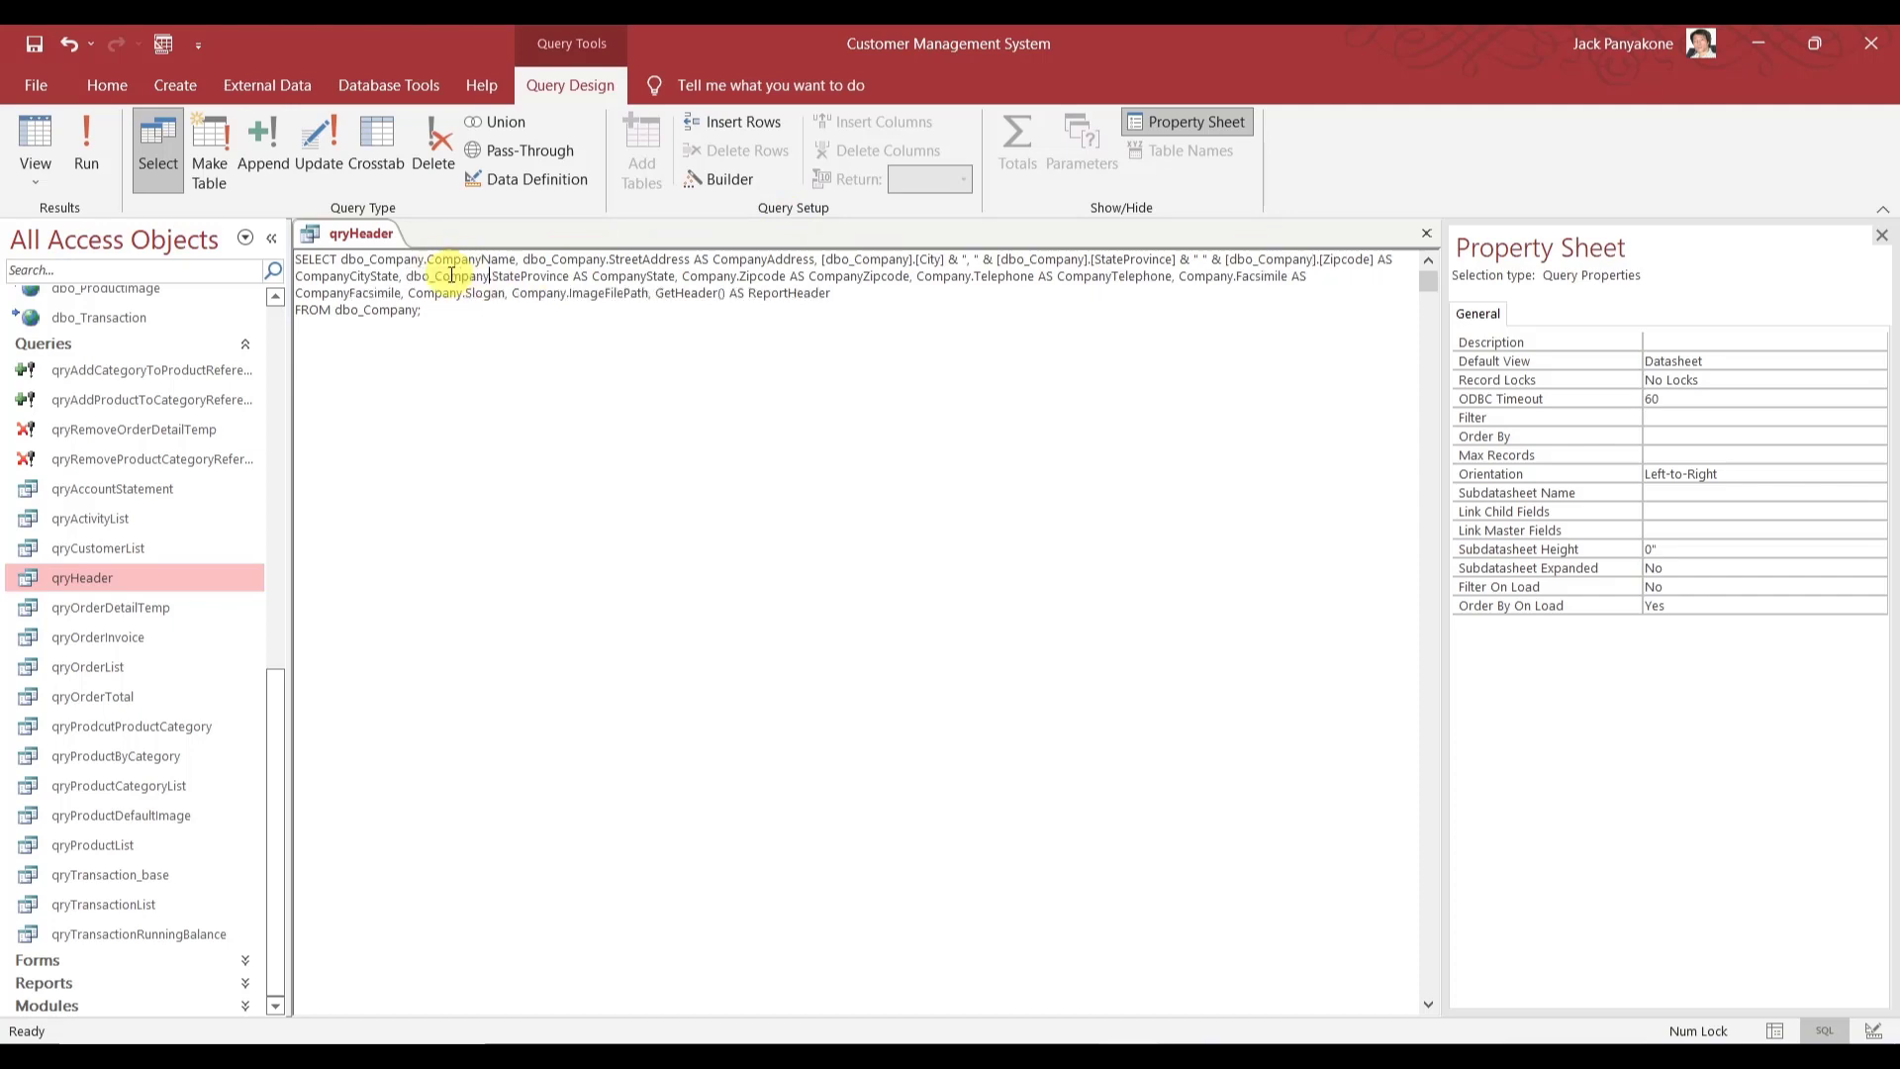
double_click(704, 275)
type("dbo_Company")
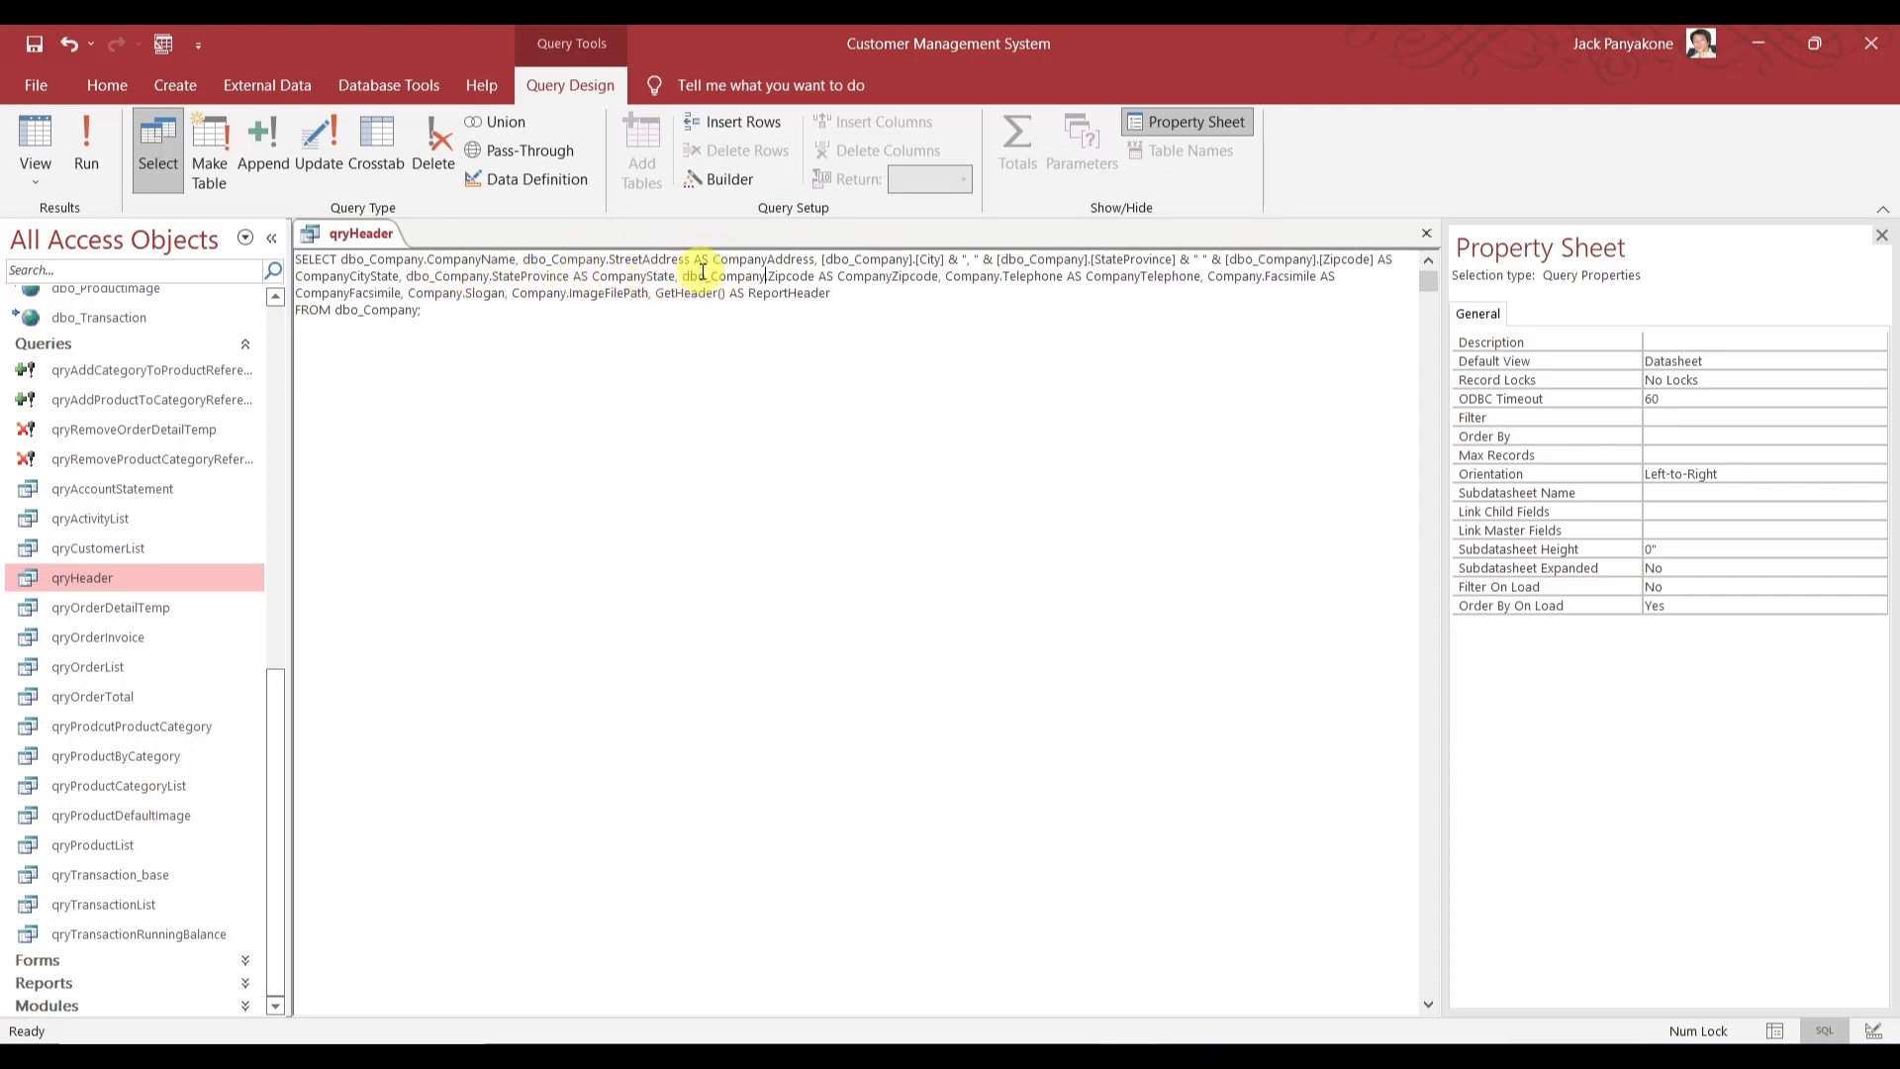
double_click(978, 275)
type("dbo_Company")
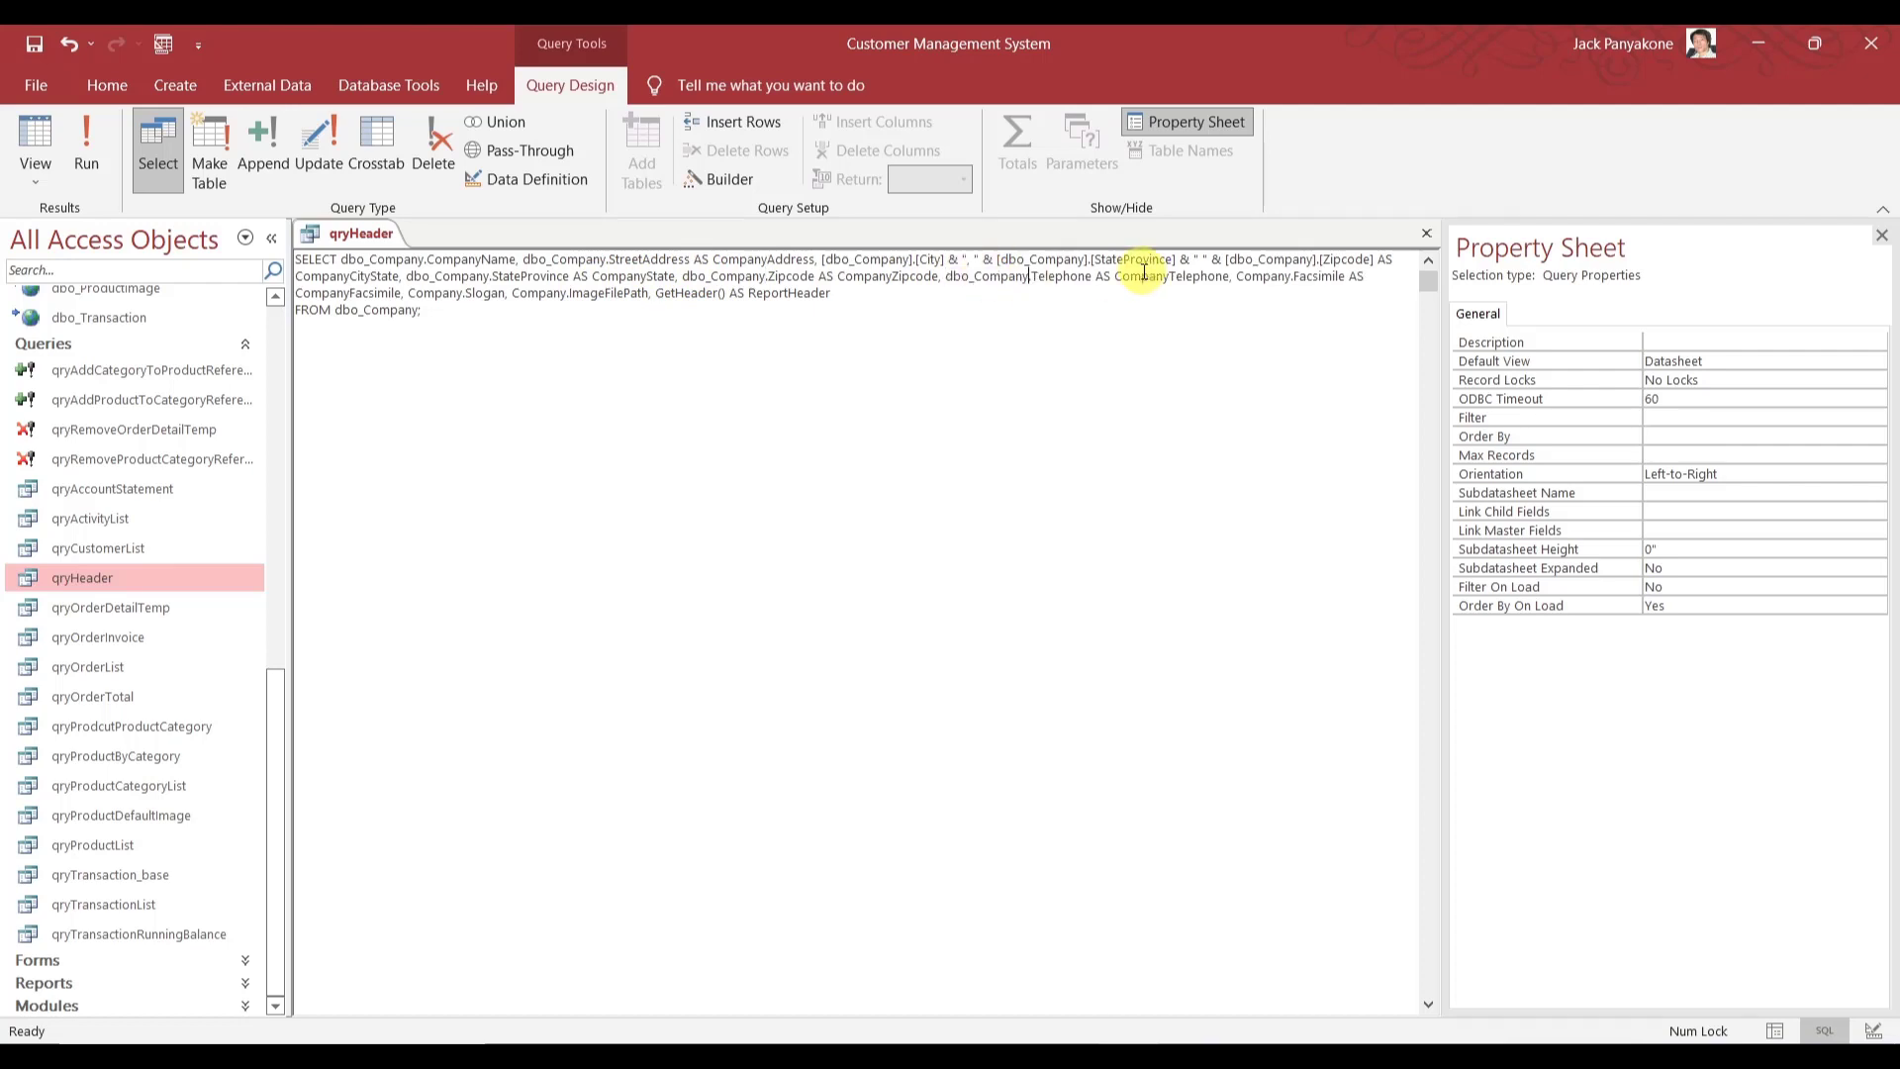
double_click(1252, 275)
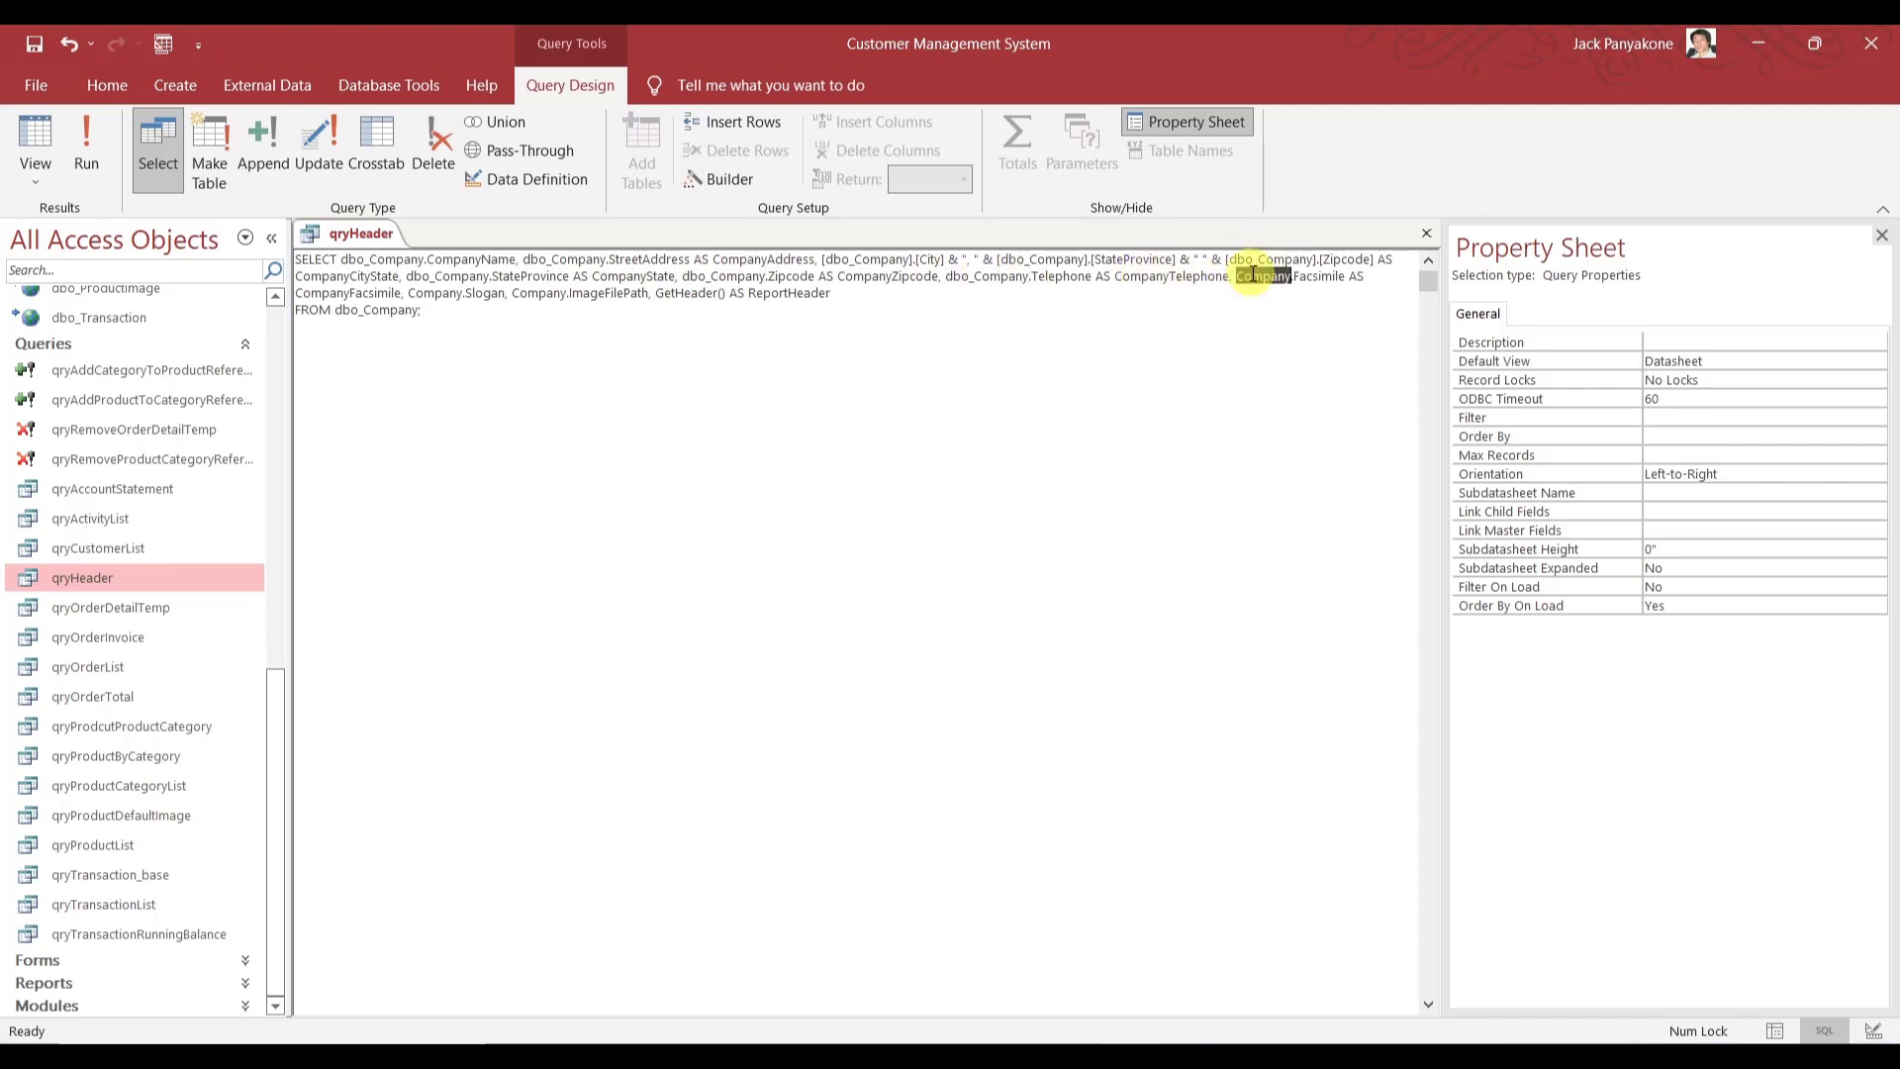
type("dbo_Company")
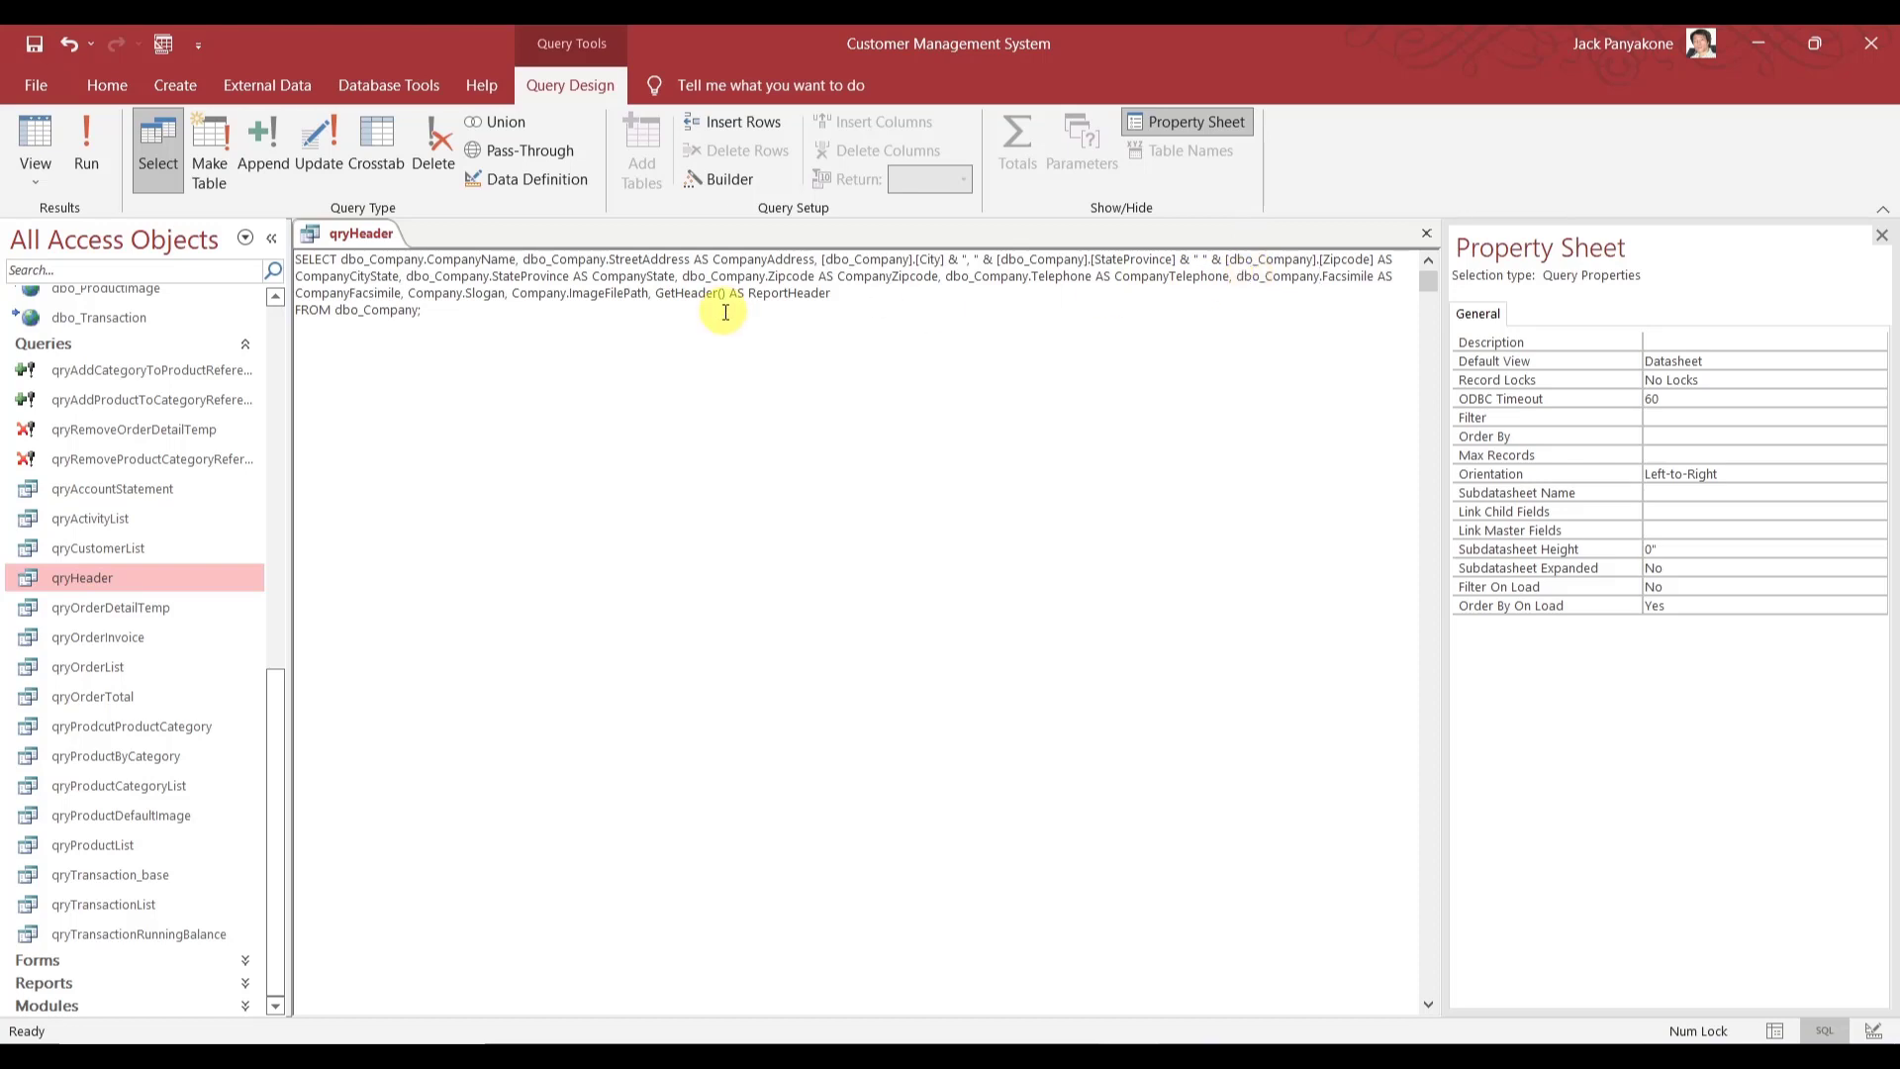
- Replace Company with dbo_Company on the Slogan and ImageFilePath fields of the qryHeader SQL
double_click(447, 292)
type("dbo_Company")
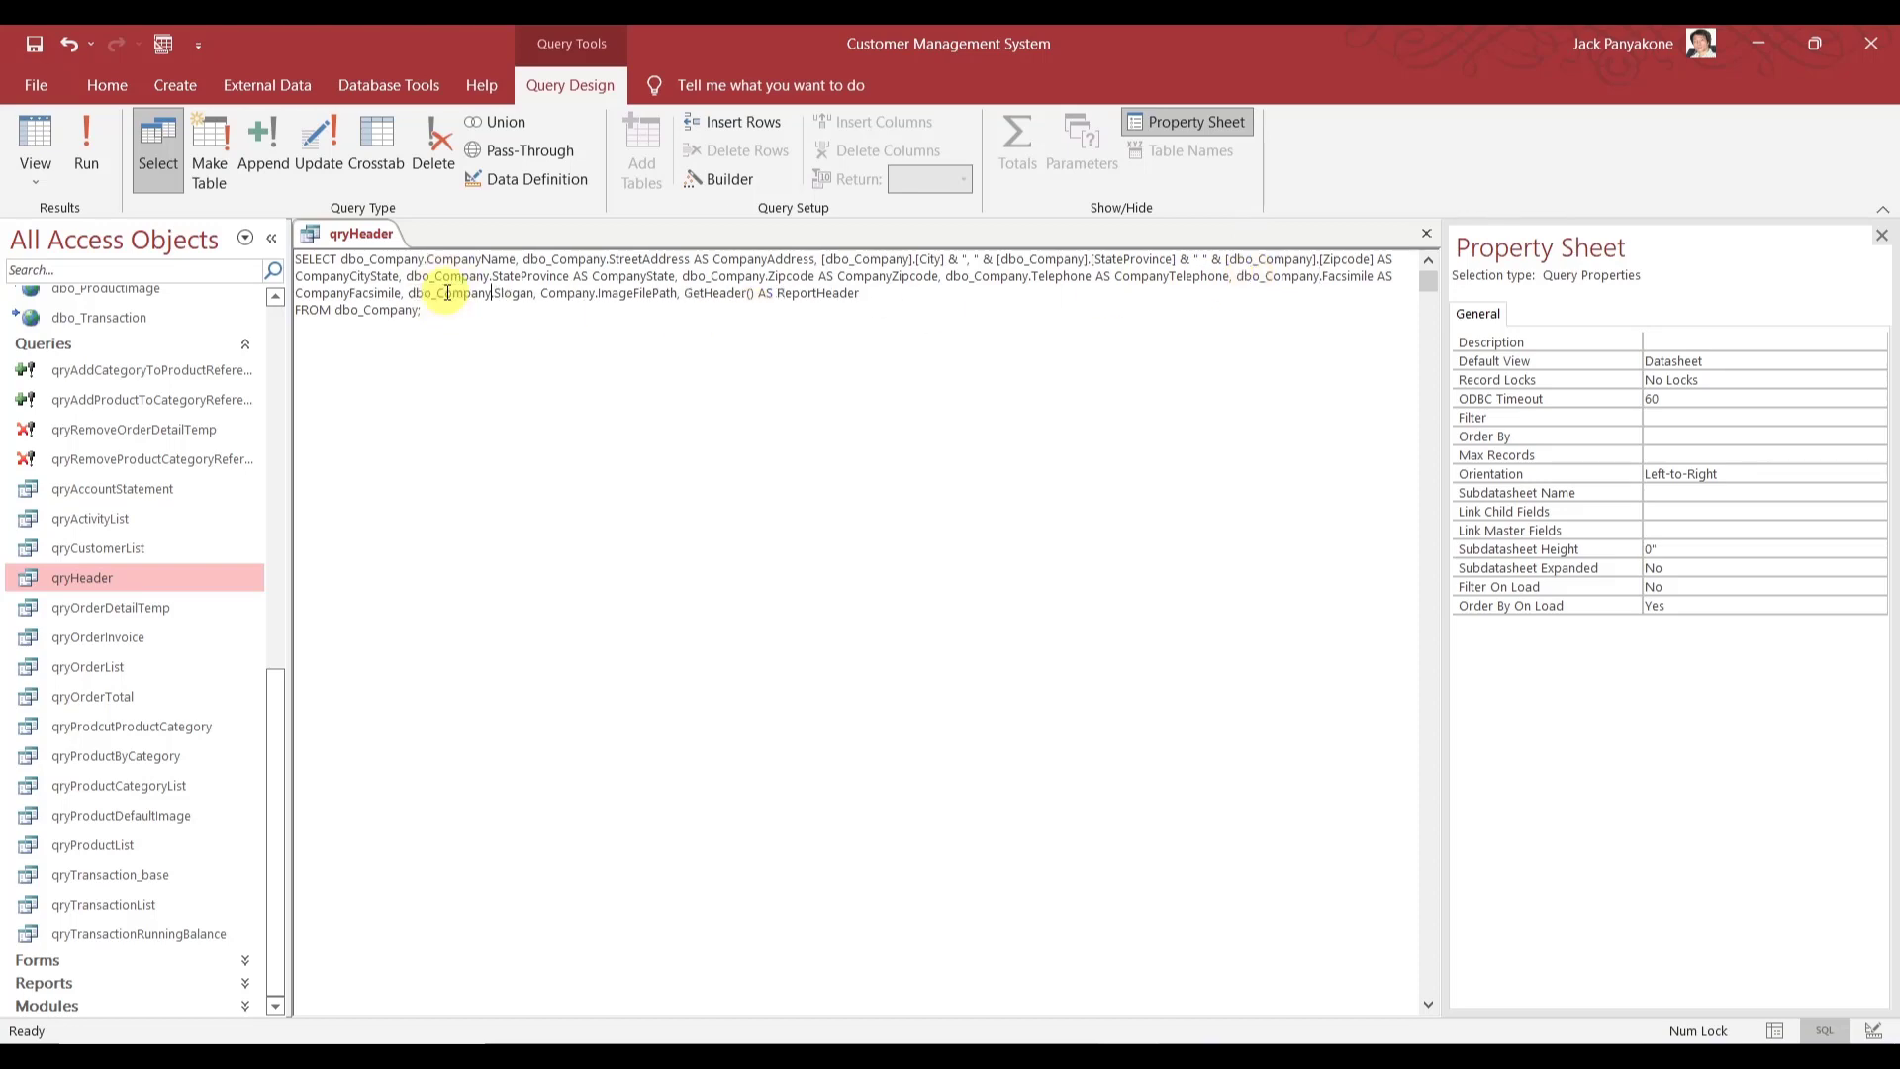
double_click(567, 293)
type("dbo_Company")
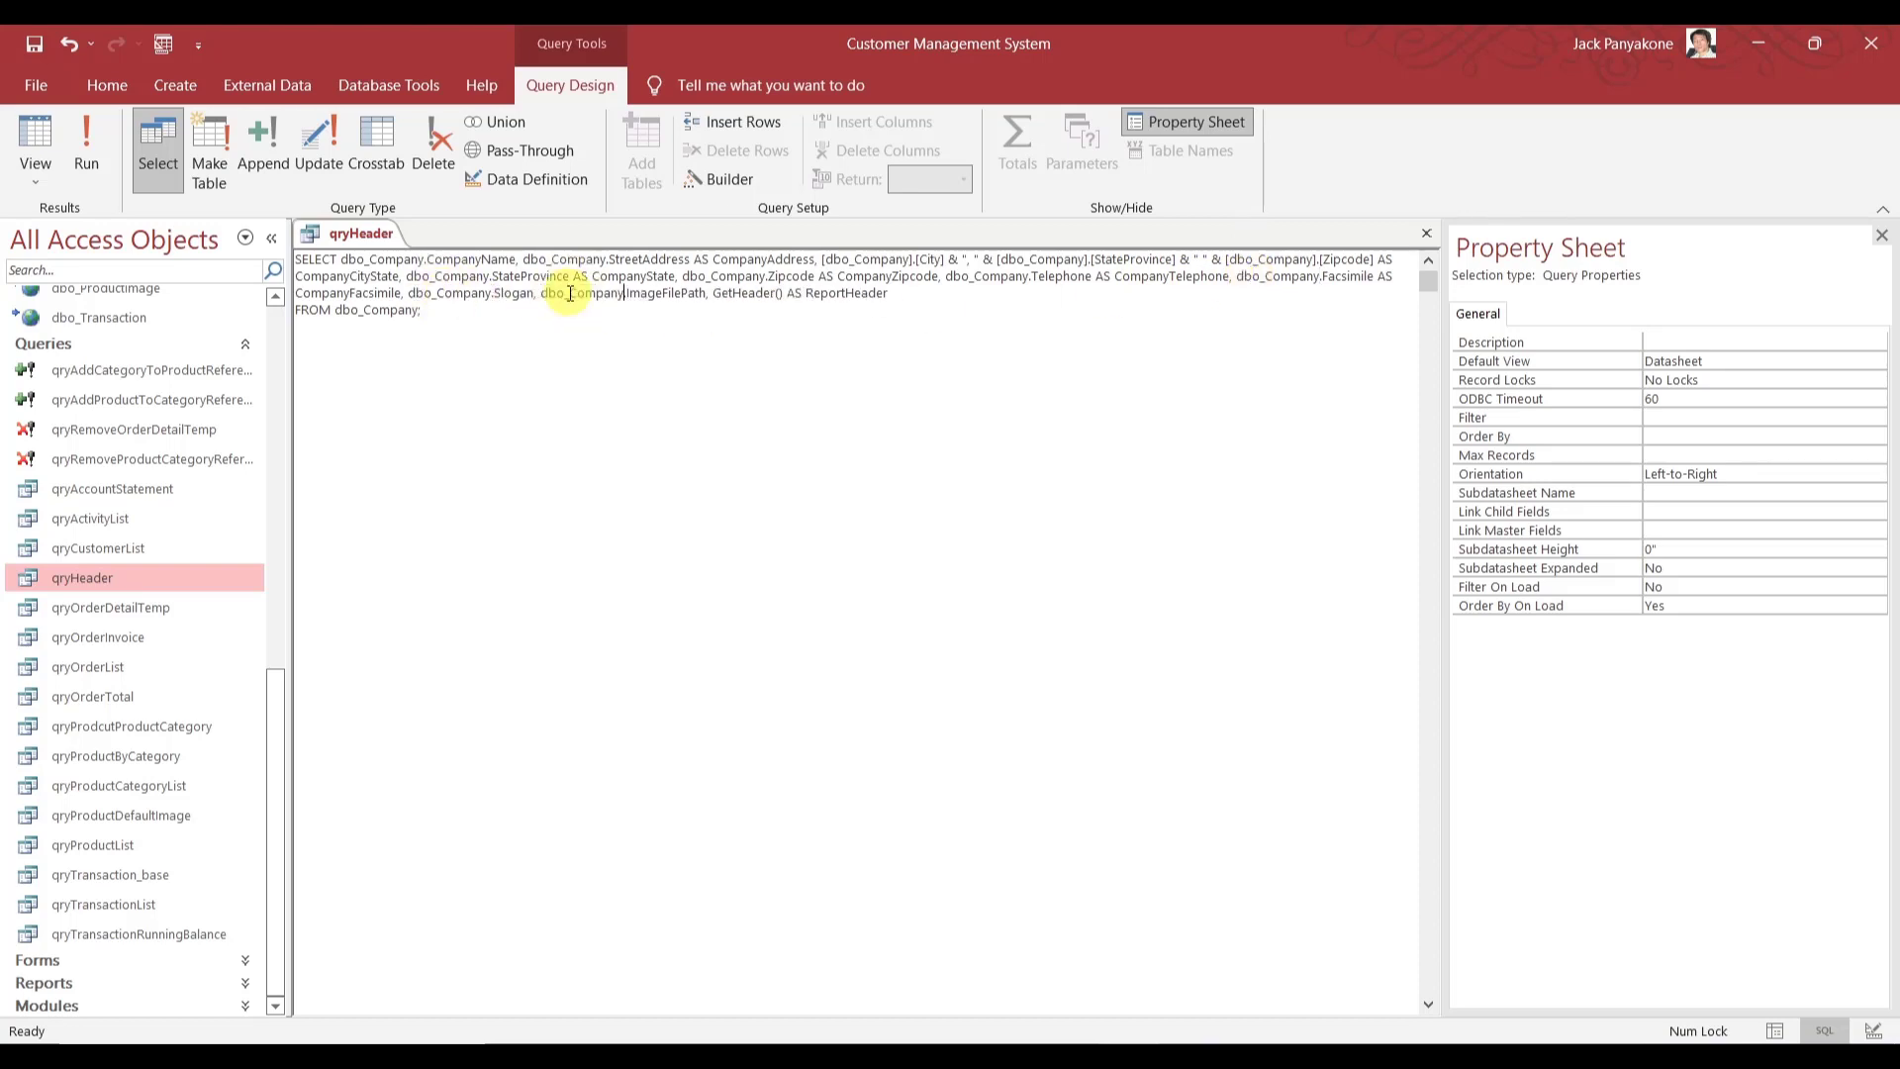
left_click(511, 314)
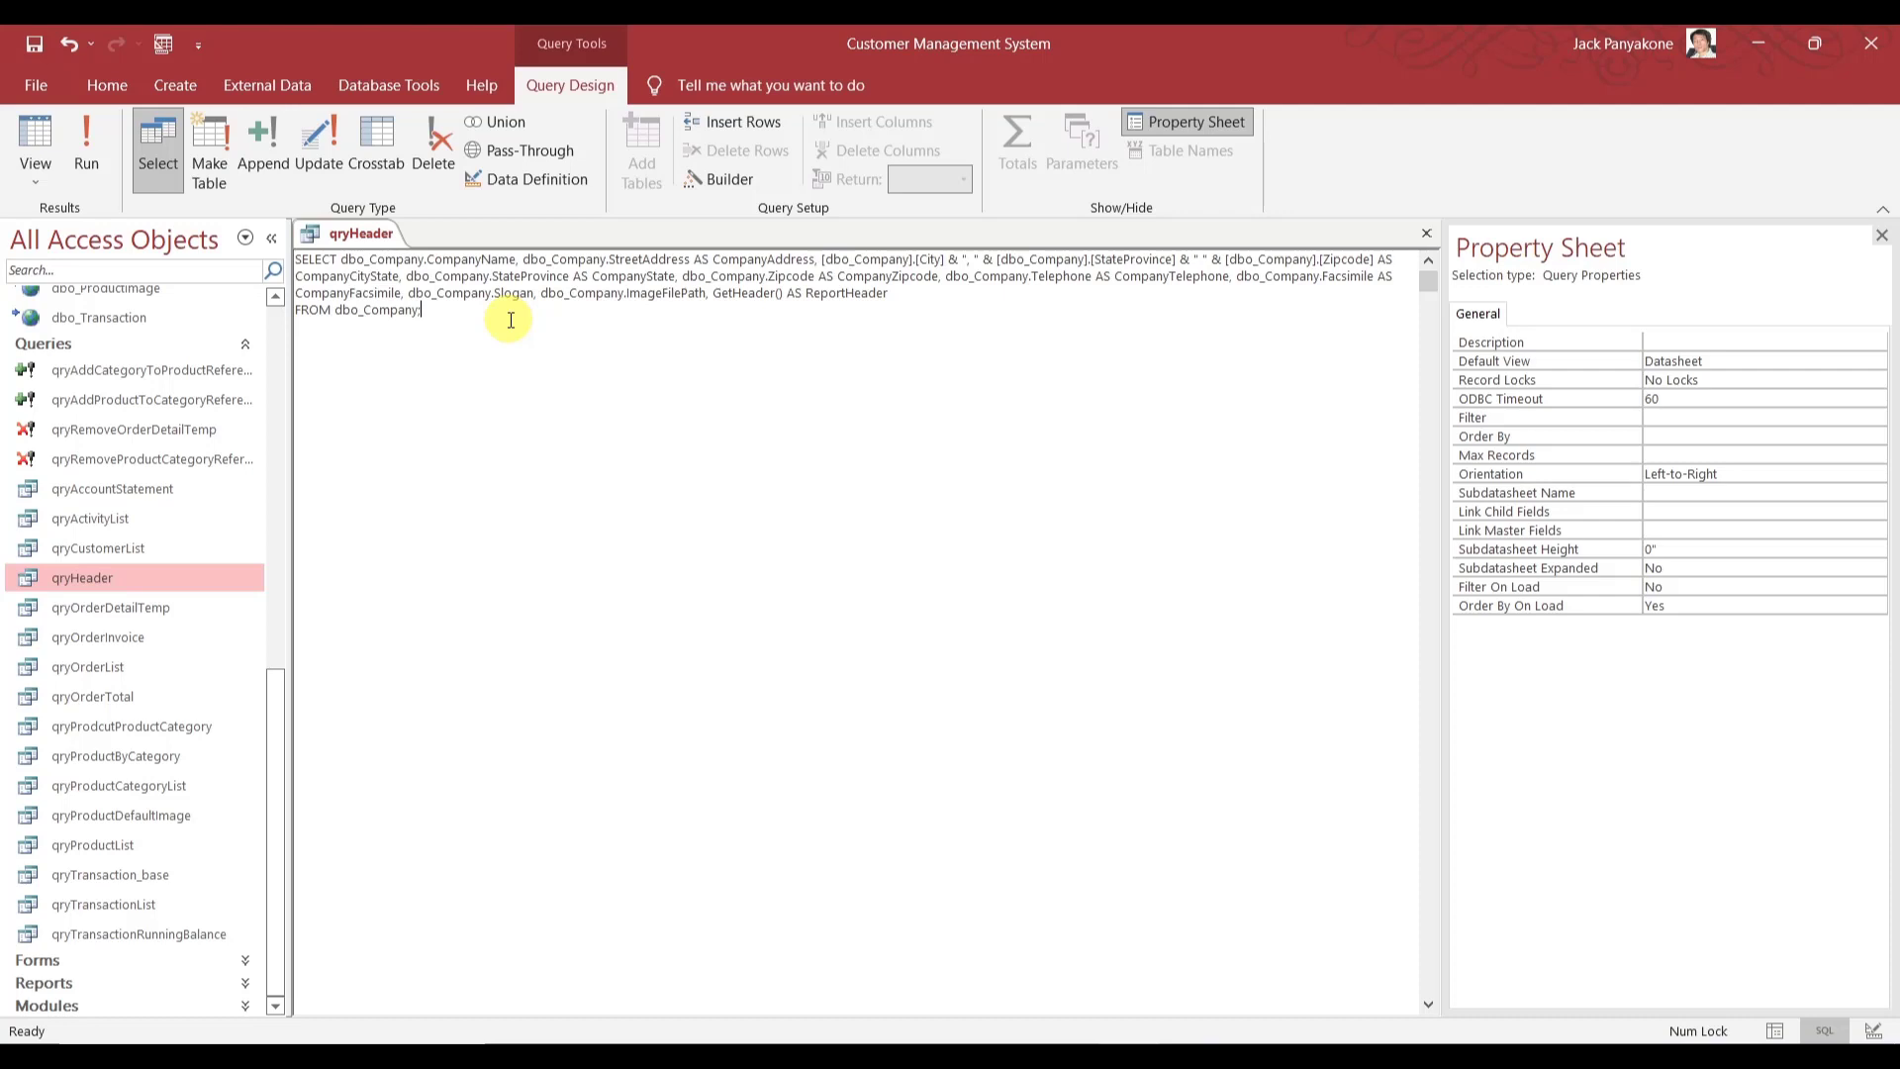
- Run the edited qryHeader query from Design View and close it
right_click(363, 233)
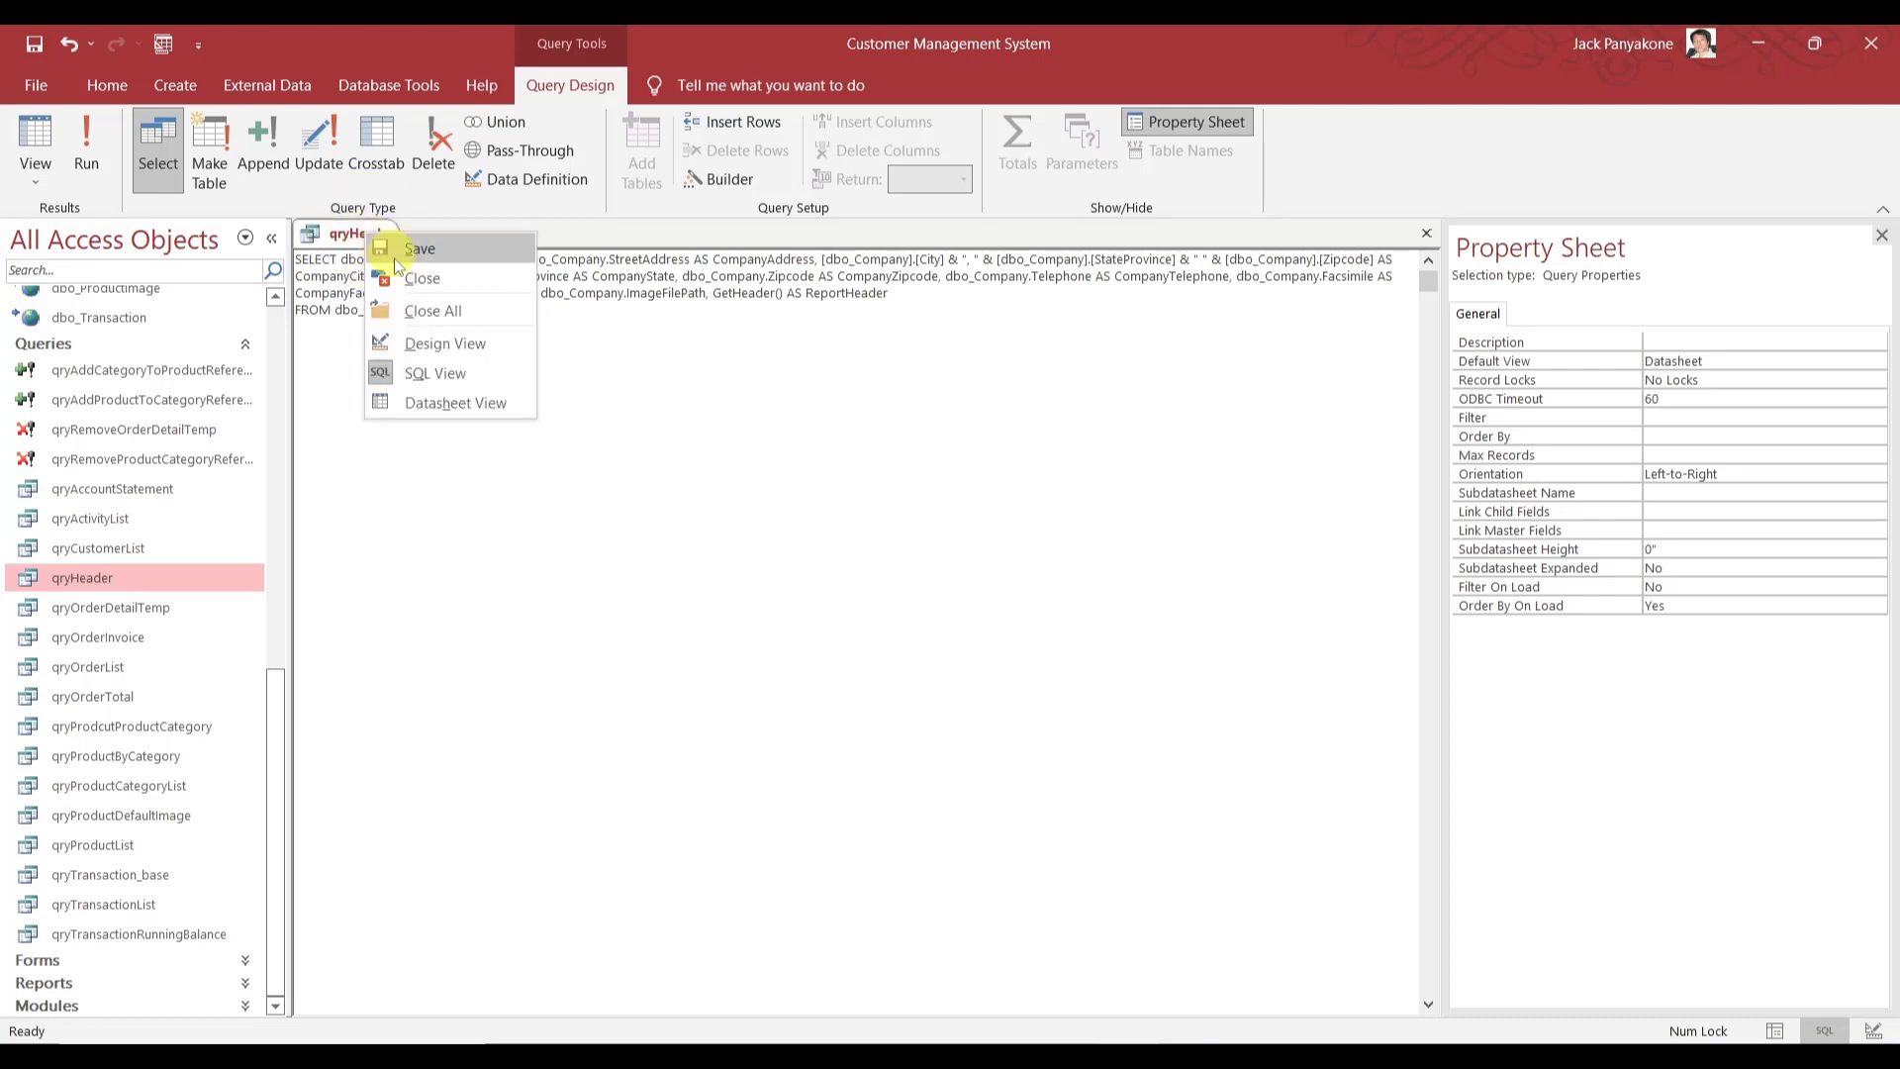
left_click(420, 343)
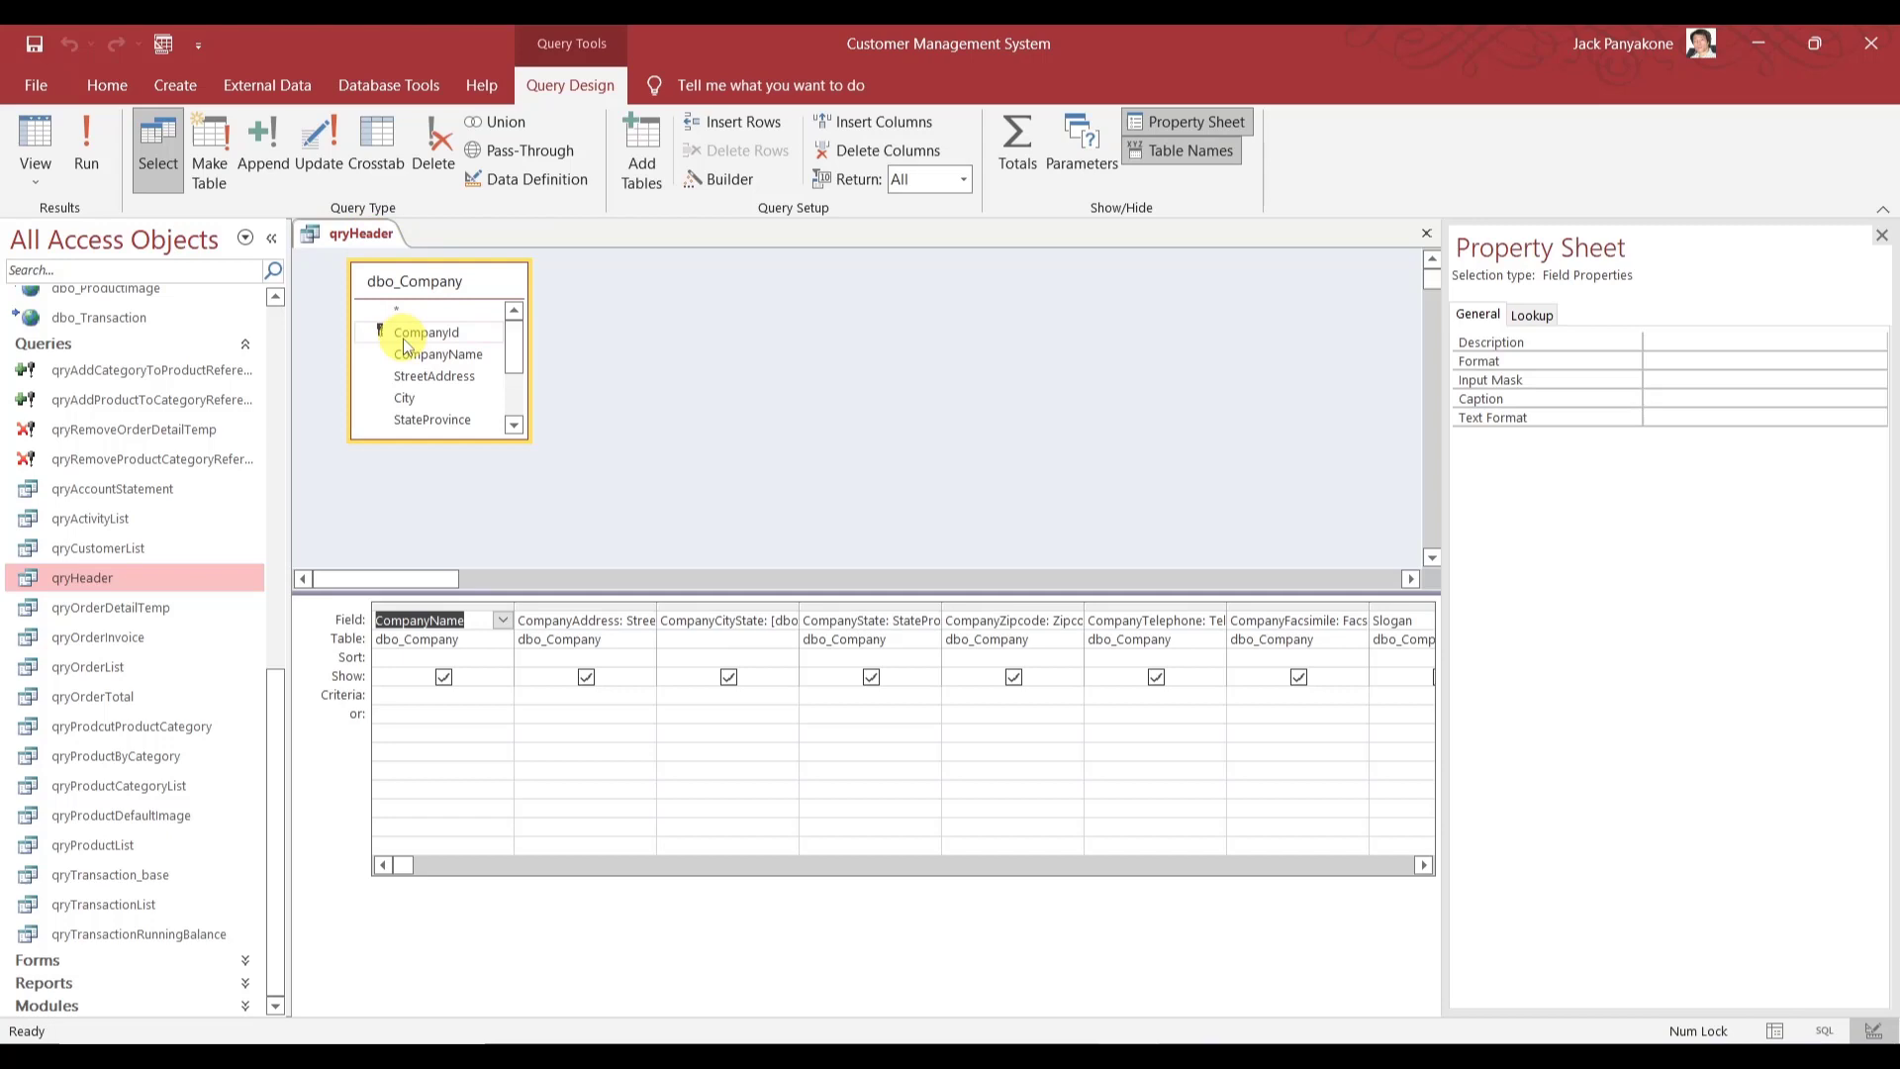
left_click(728, 310)
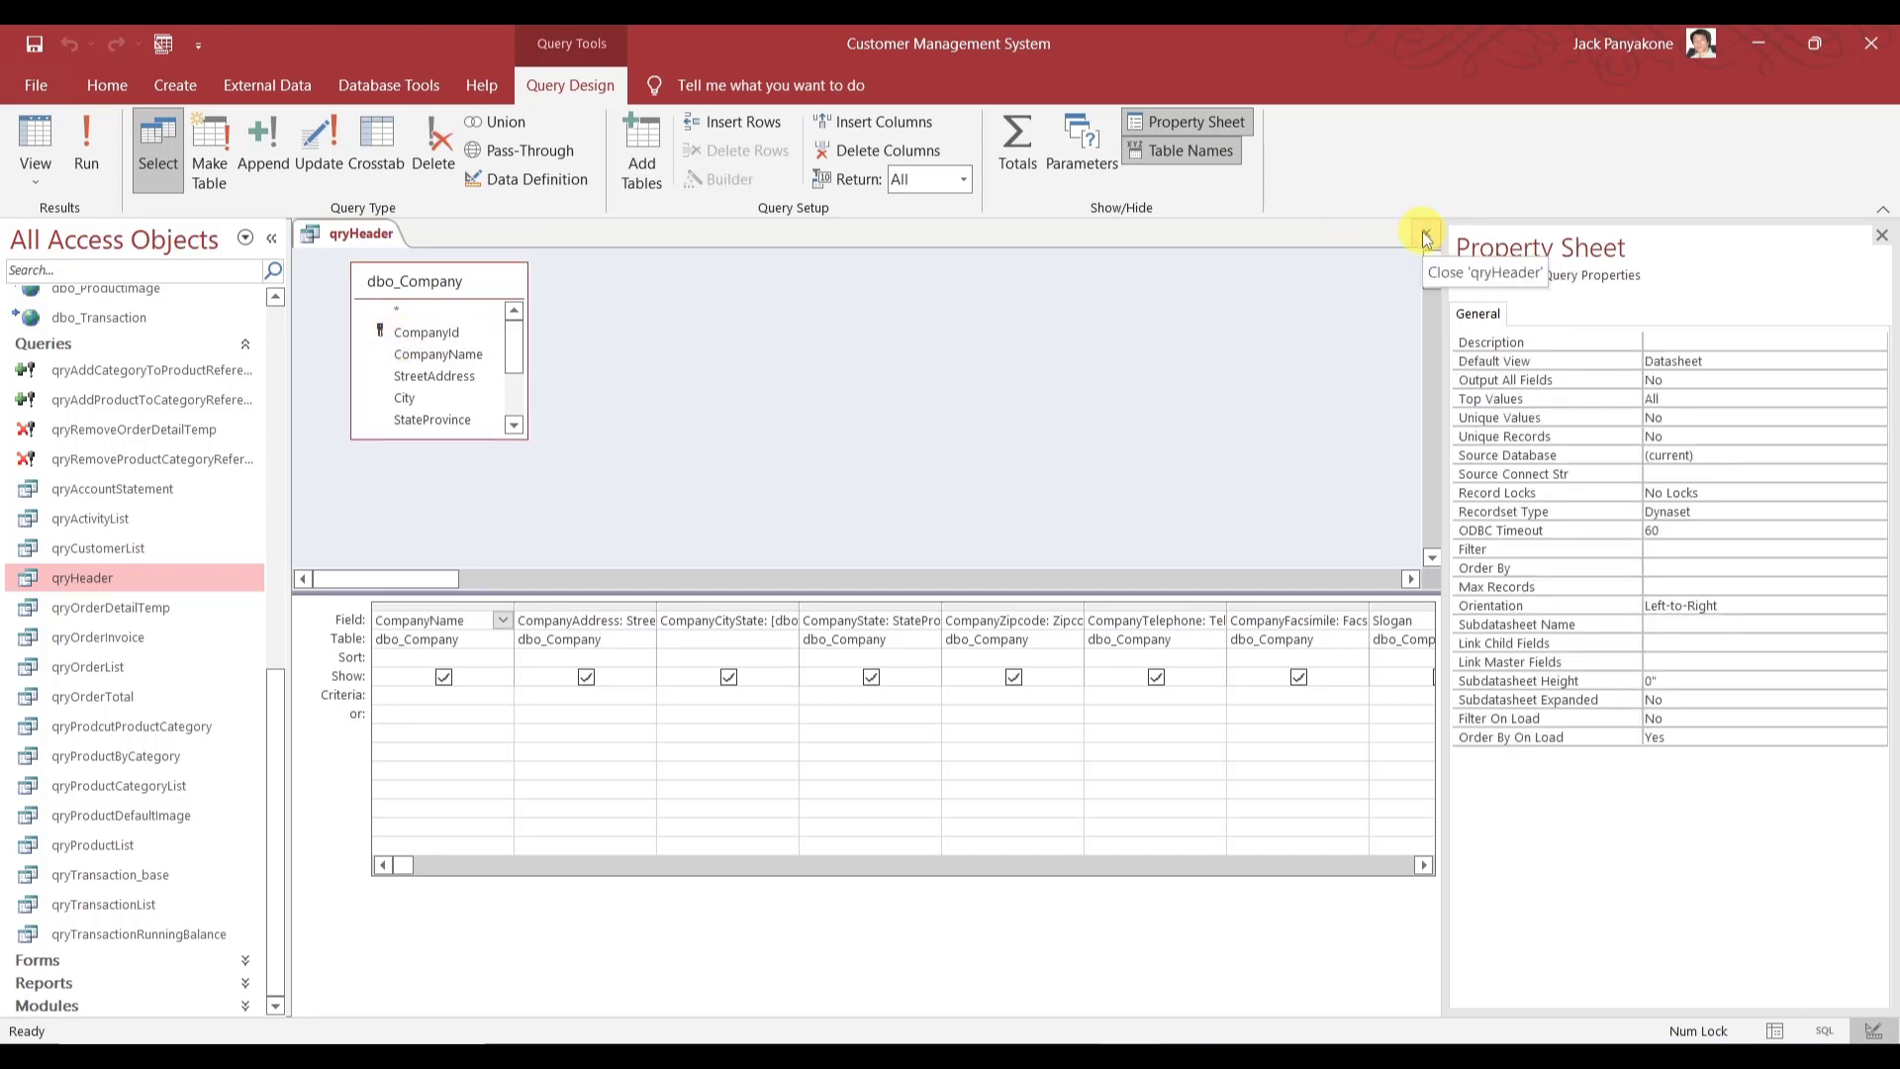
left_click(87, 133)
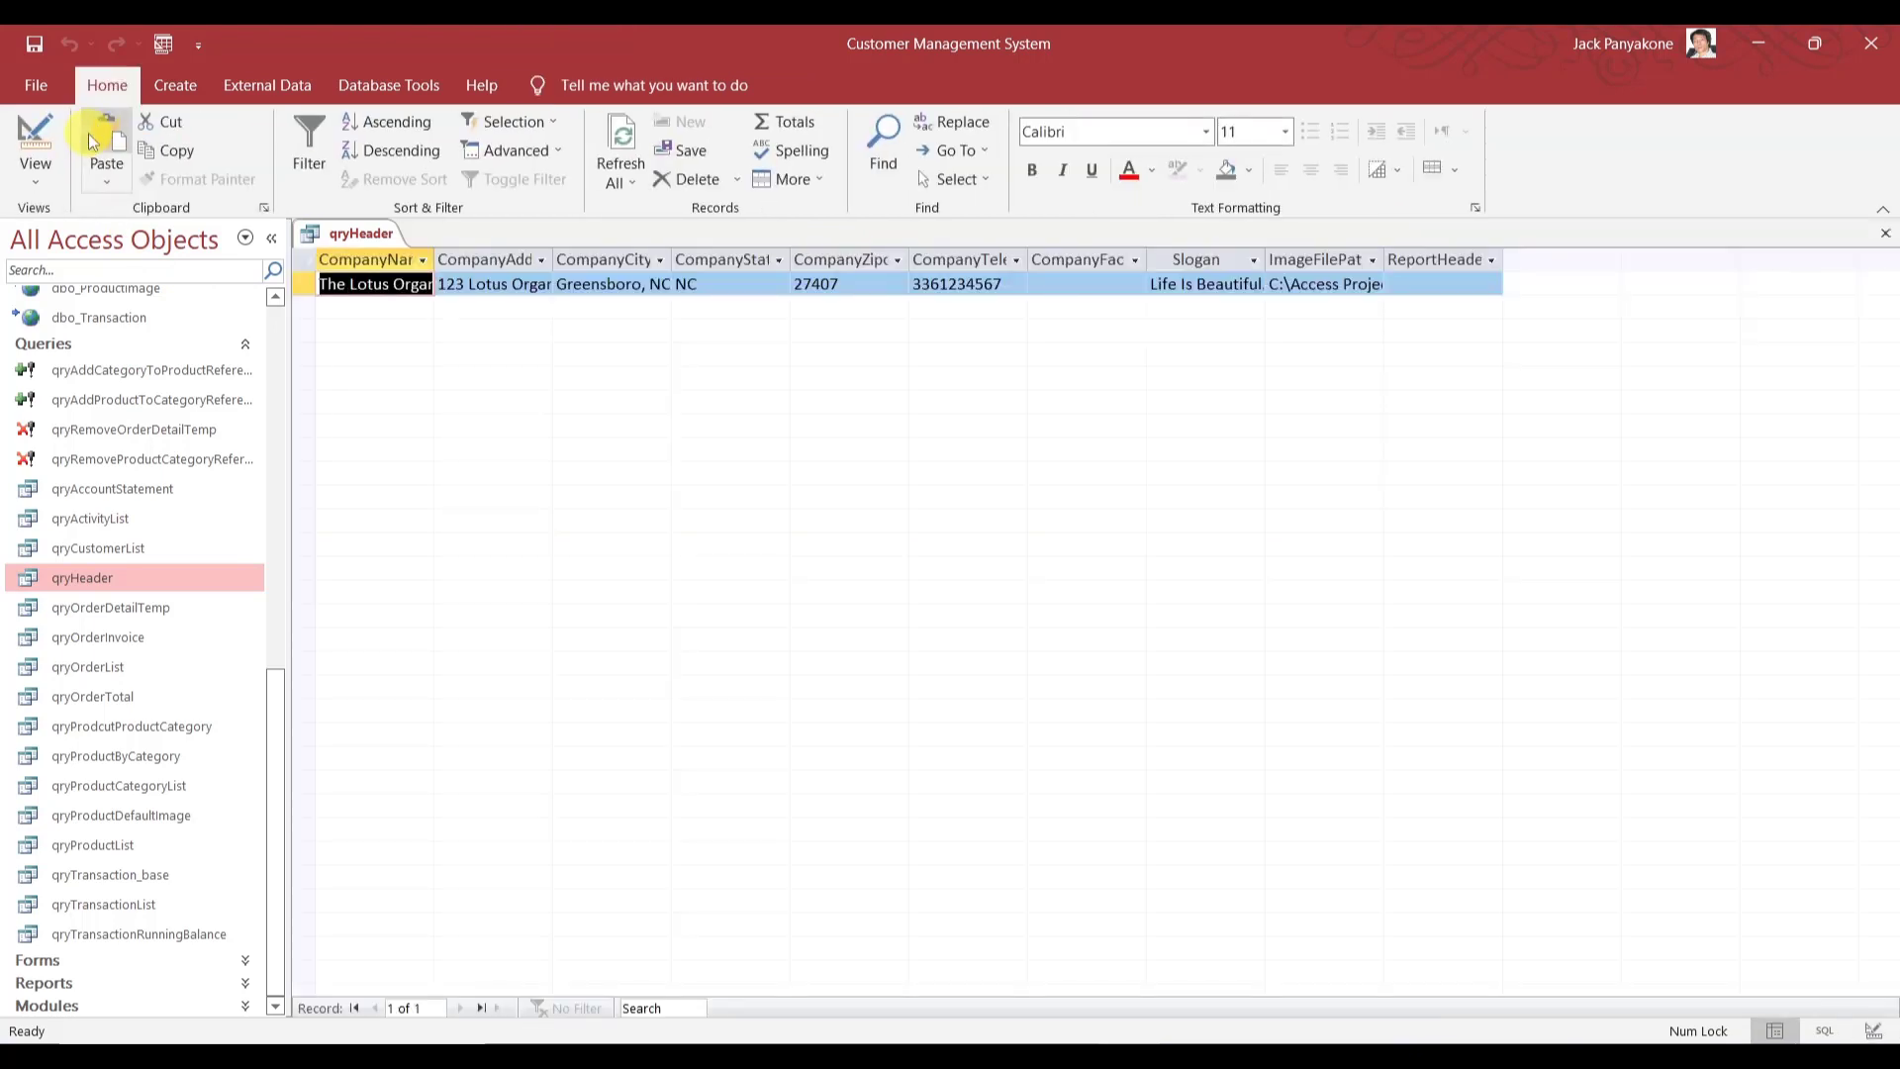
right_click(342, 234)
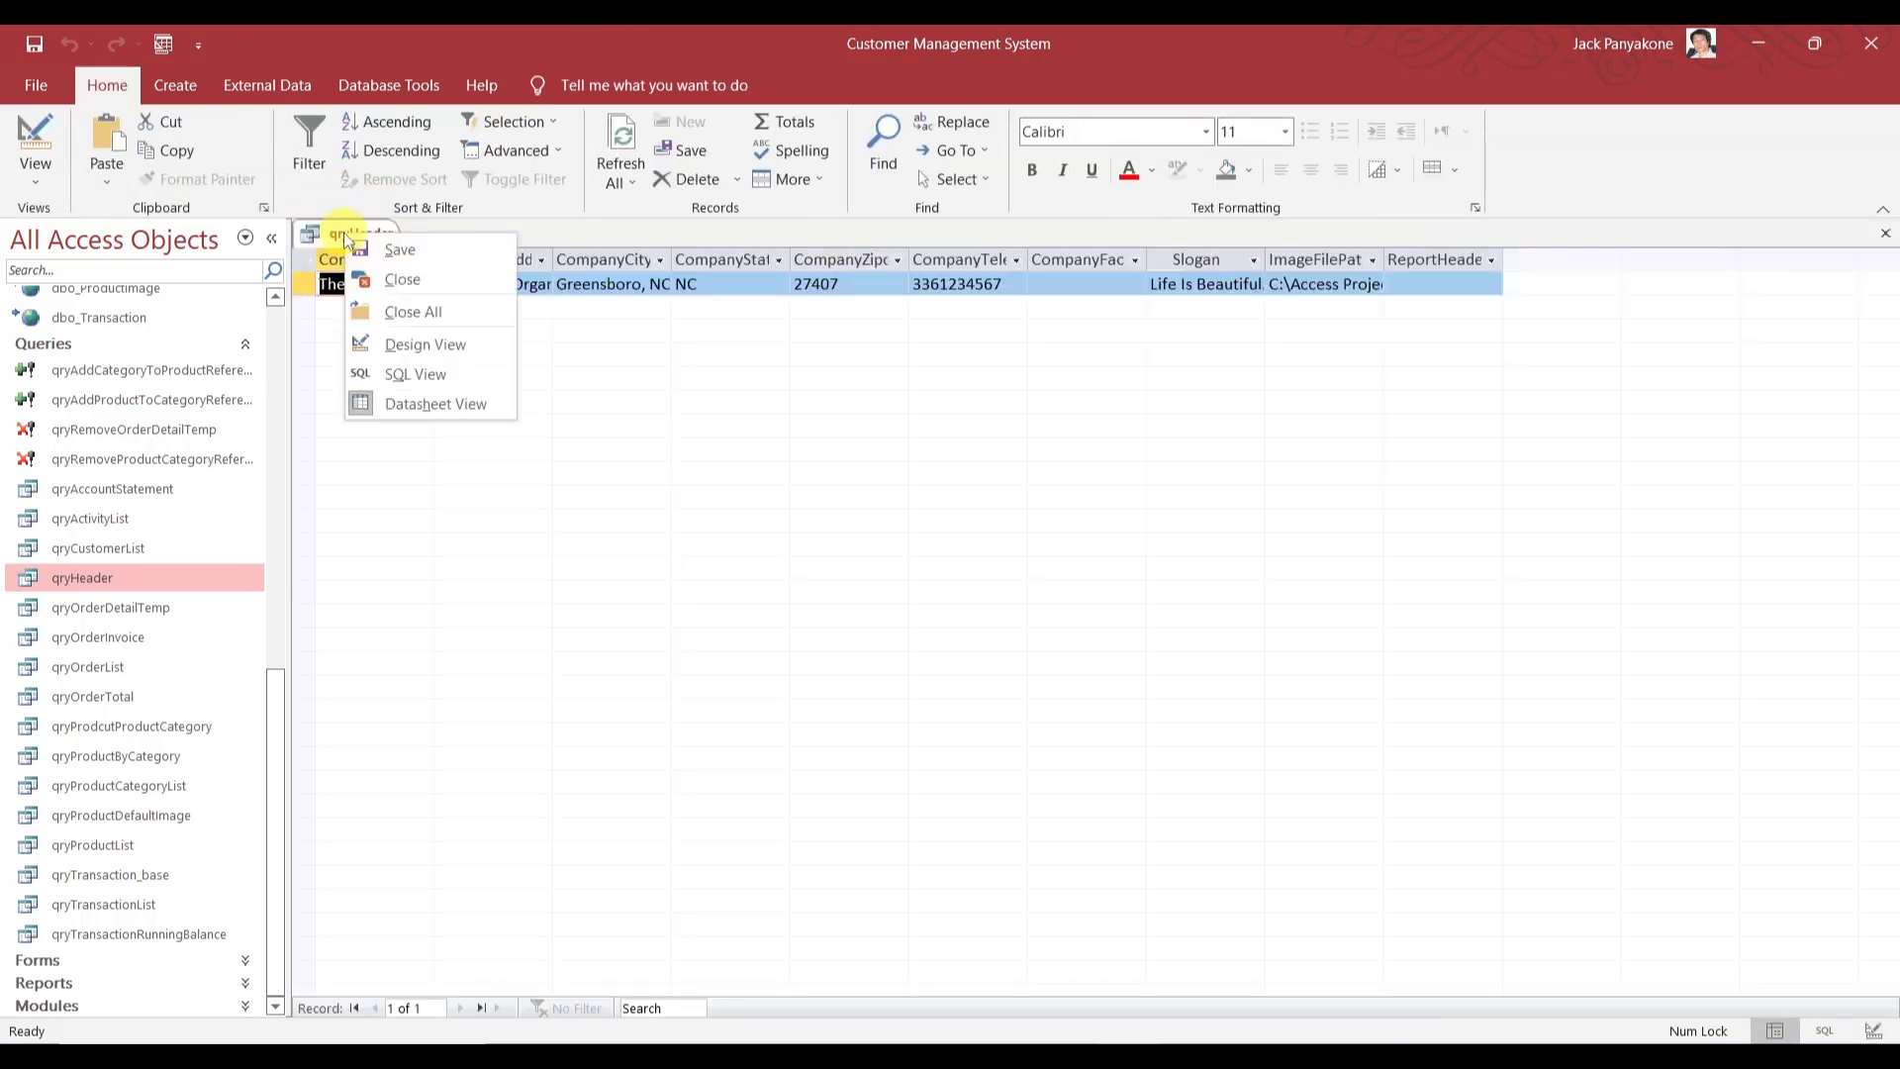
left_click(401, 277)
- Open the qryCustomerList query in Design View and switch it to its SQL
left_click(107, 551)
right_click(105, 546)
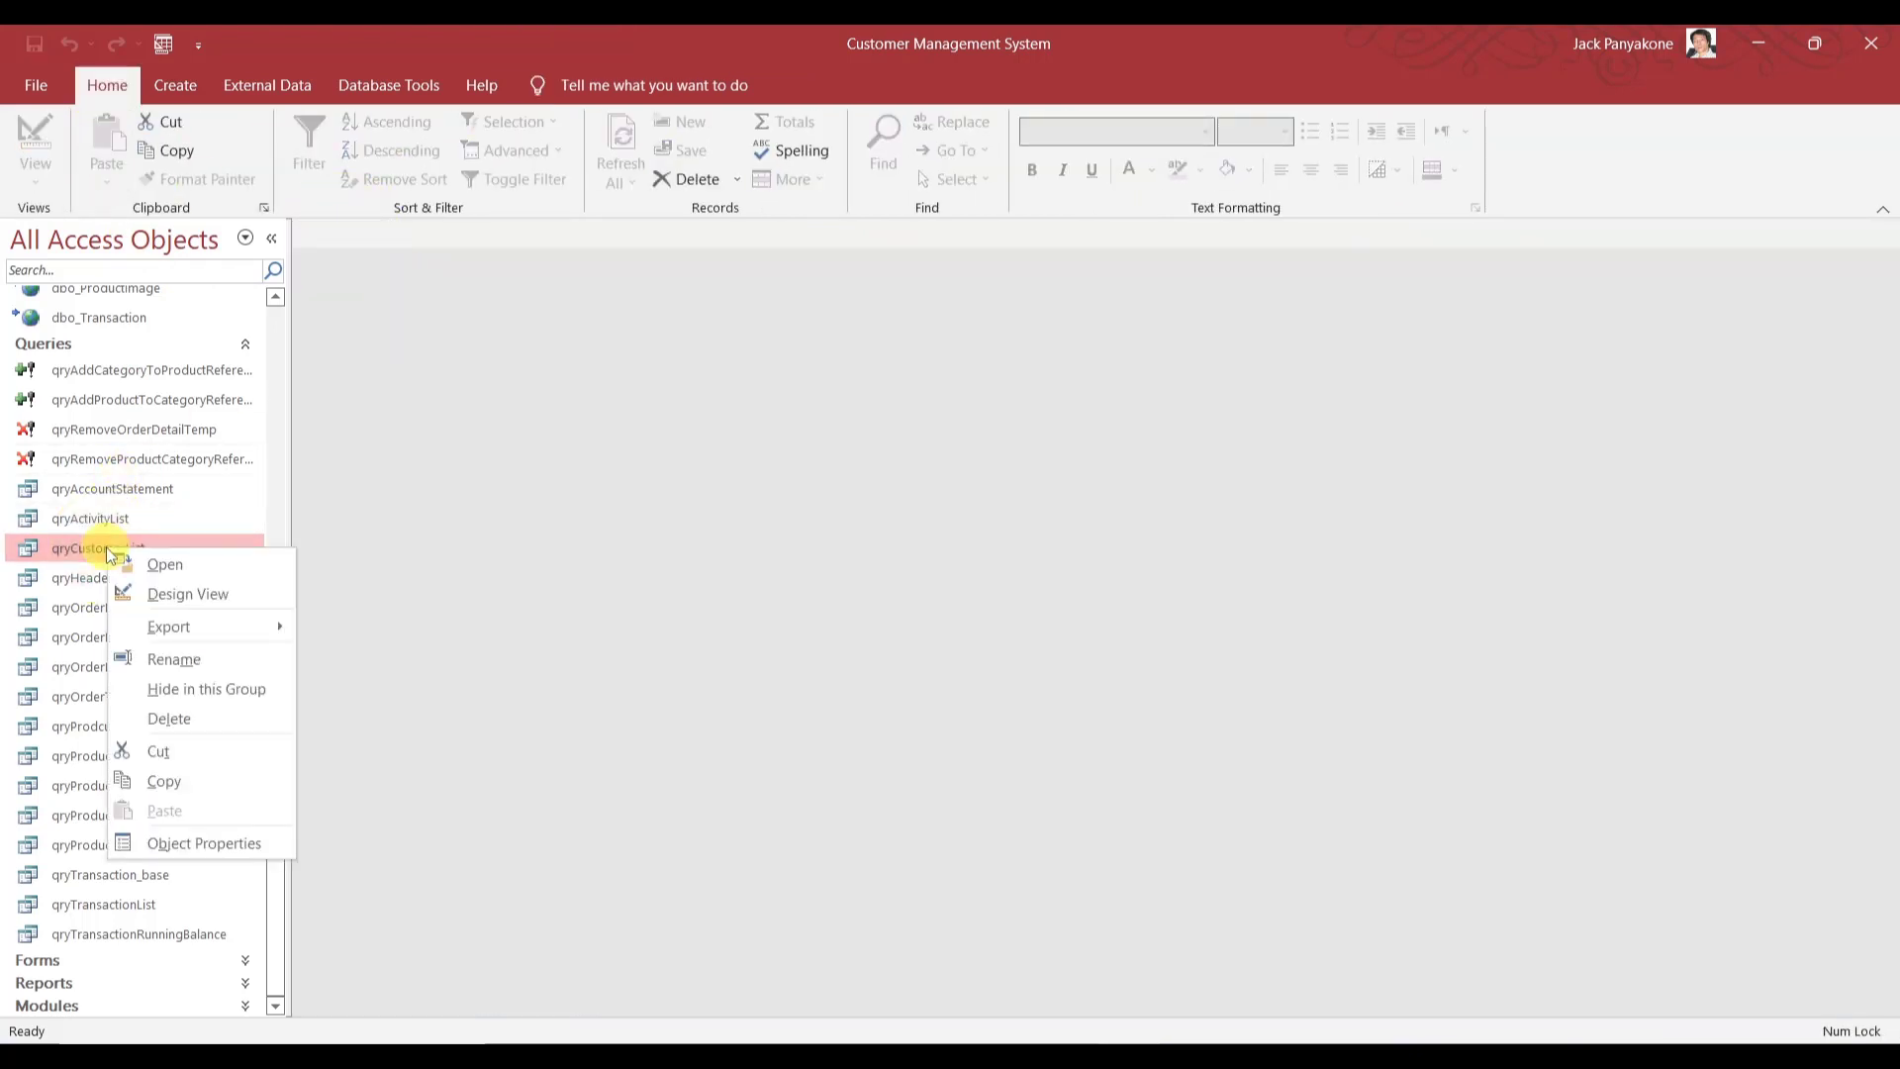
left_click(162, 594)
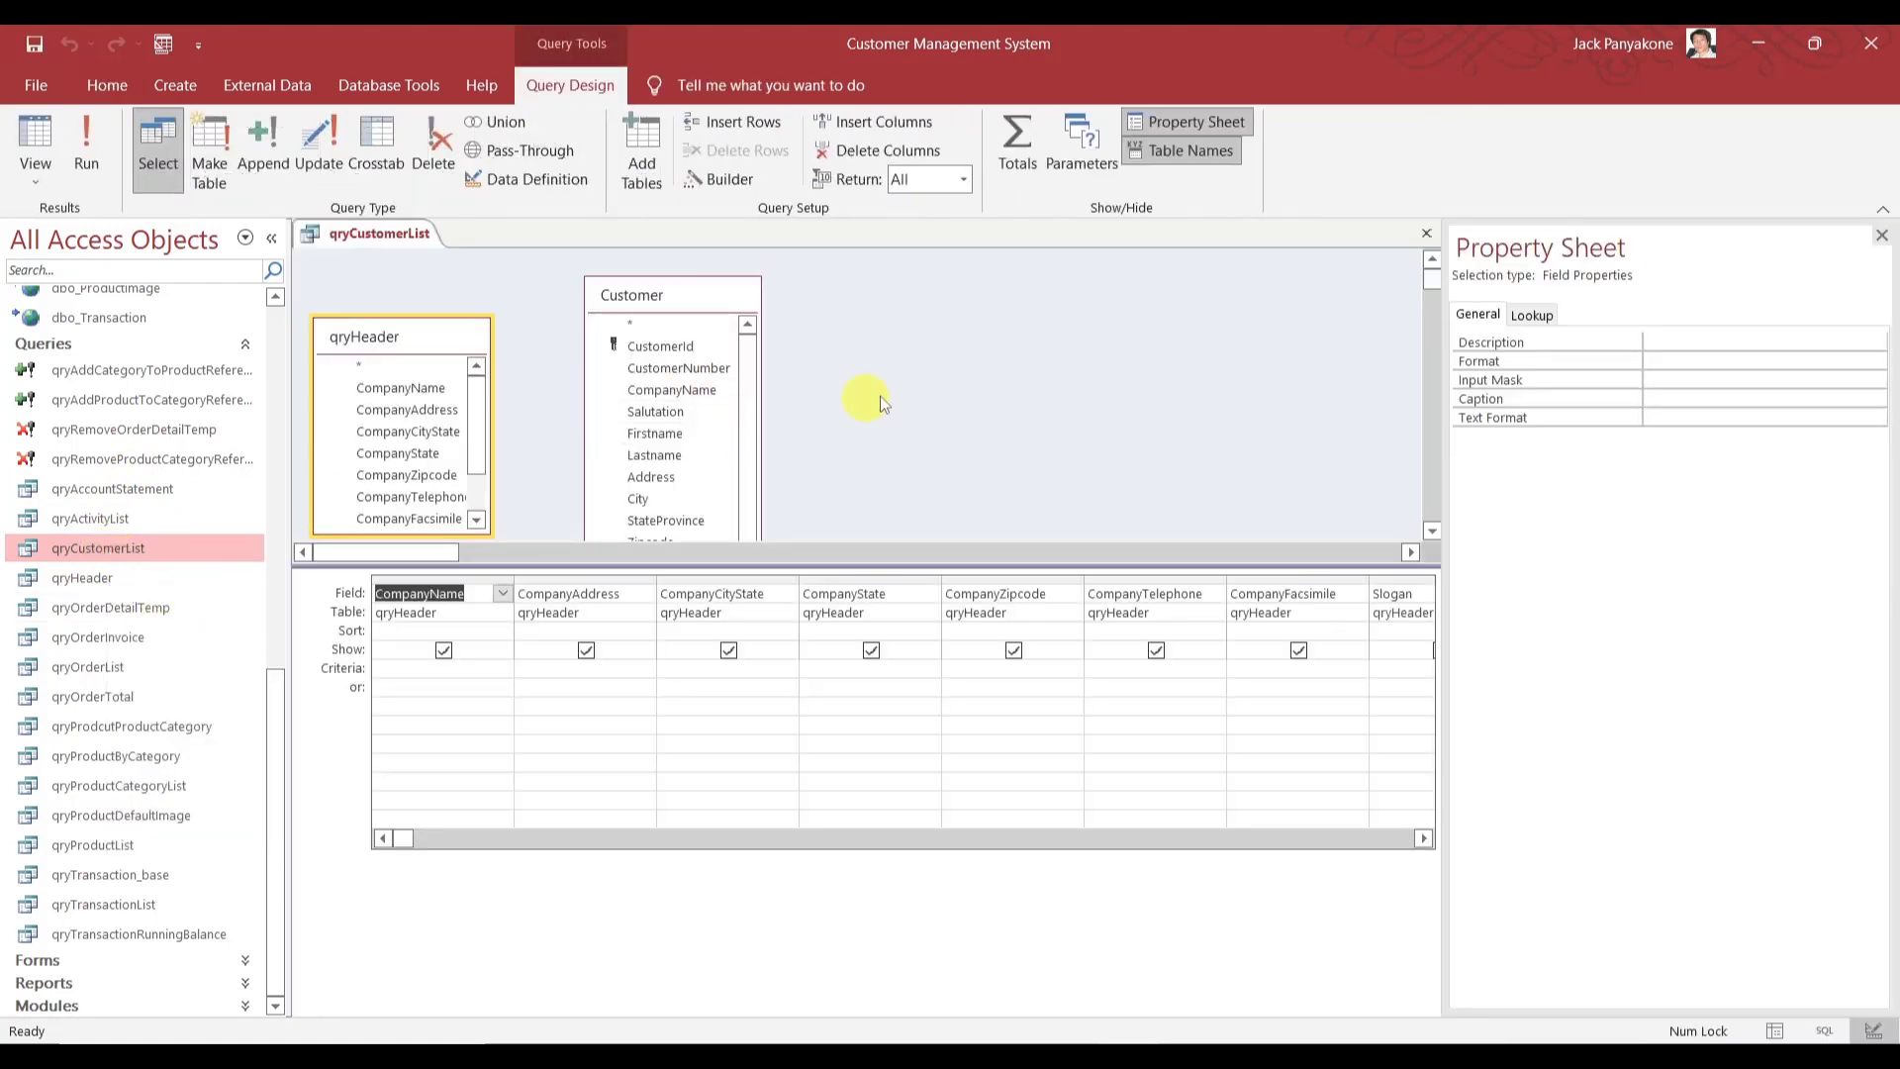
left_click_drag(426, 342, 435, 301)
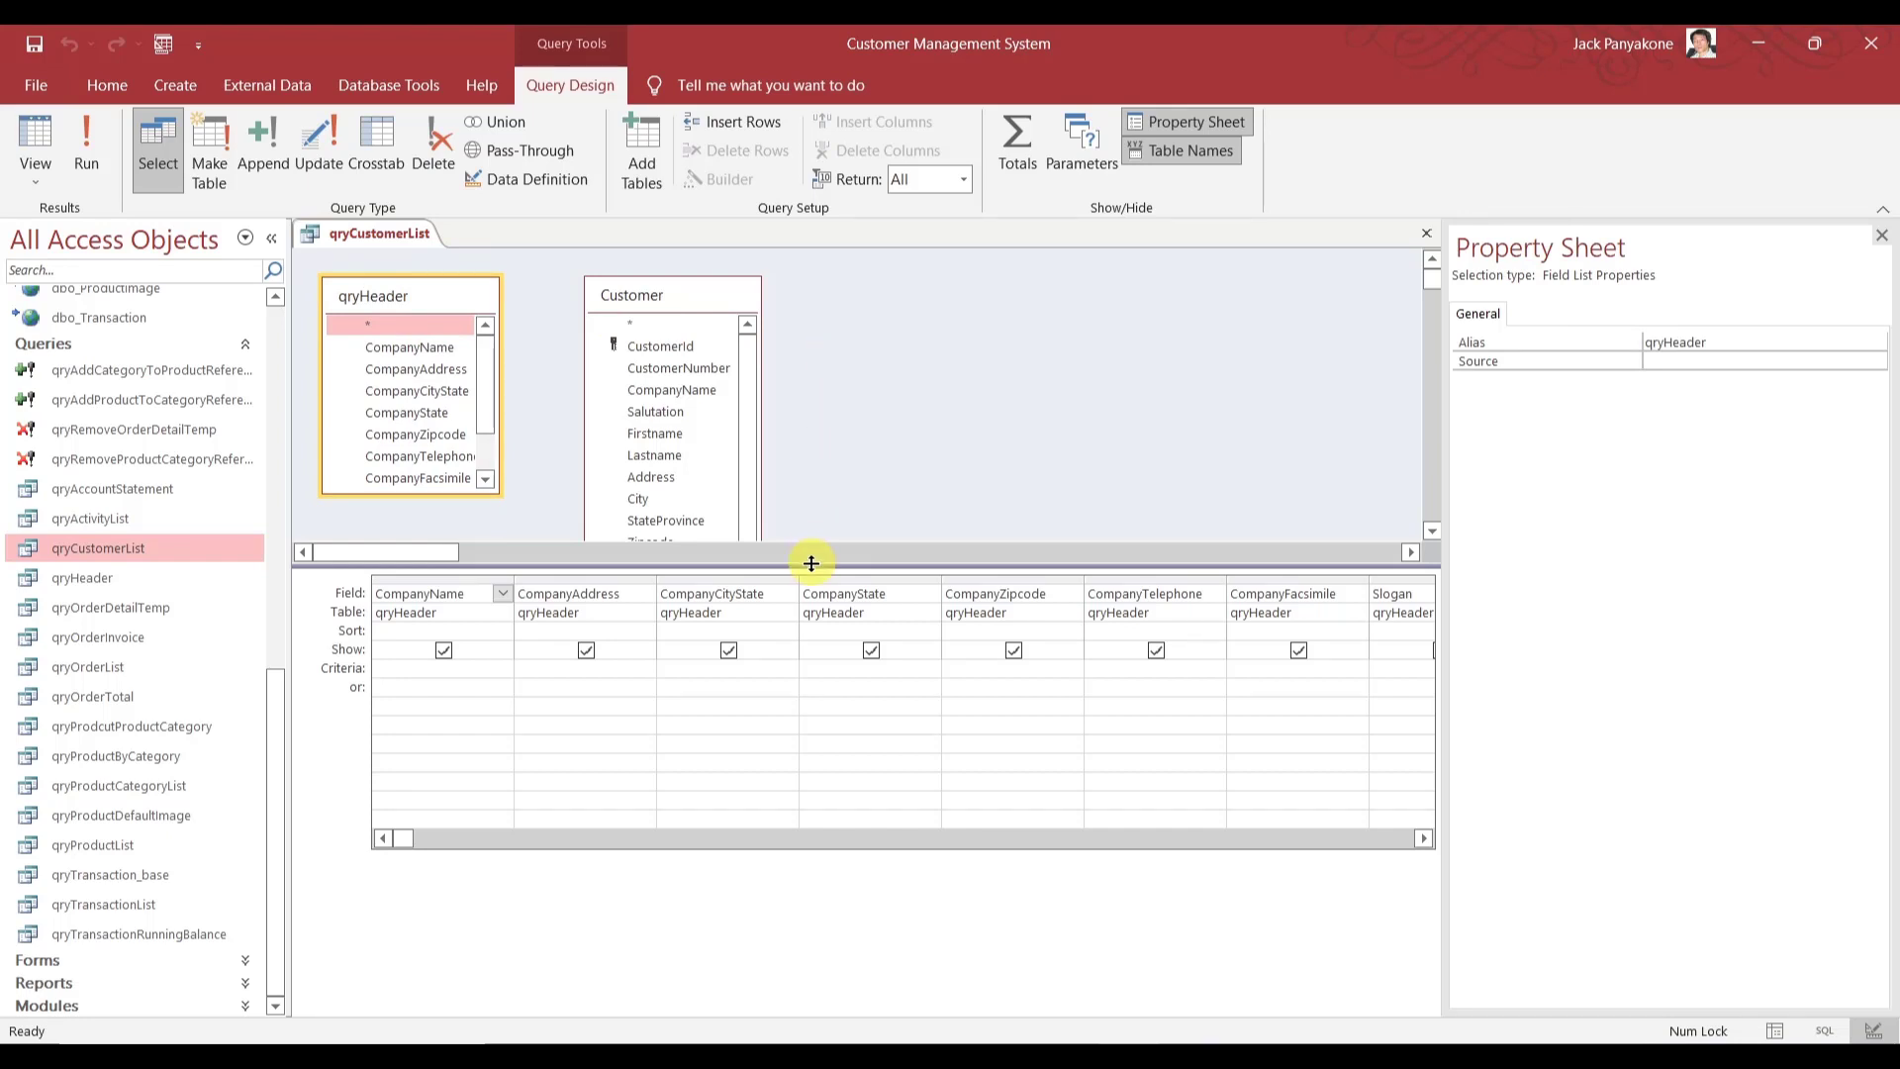
left_click_drag(811, 564, 810, 650)
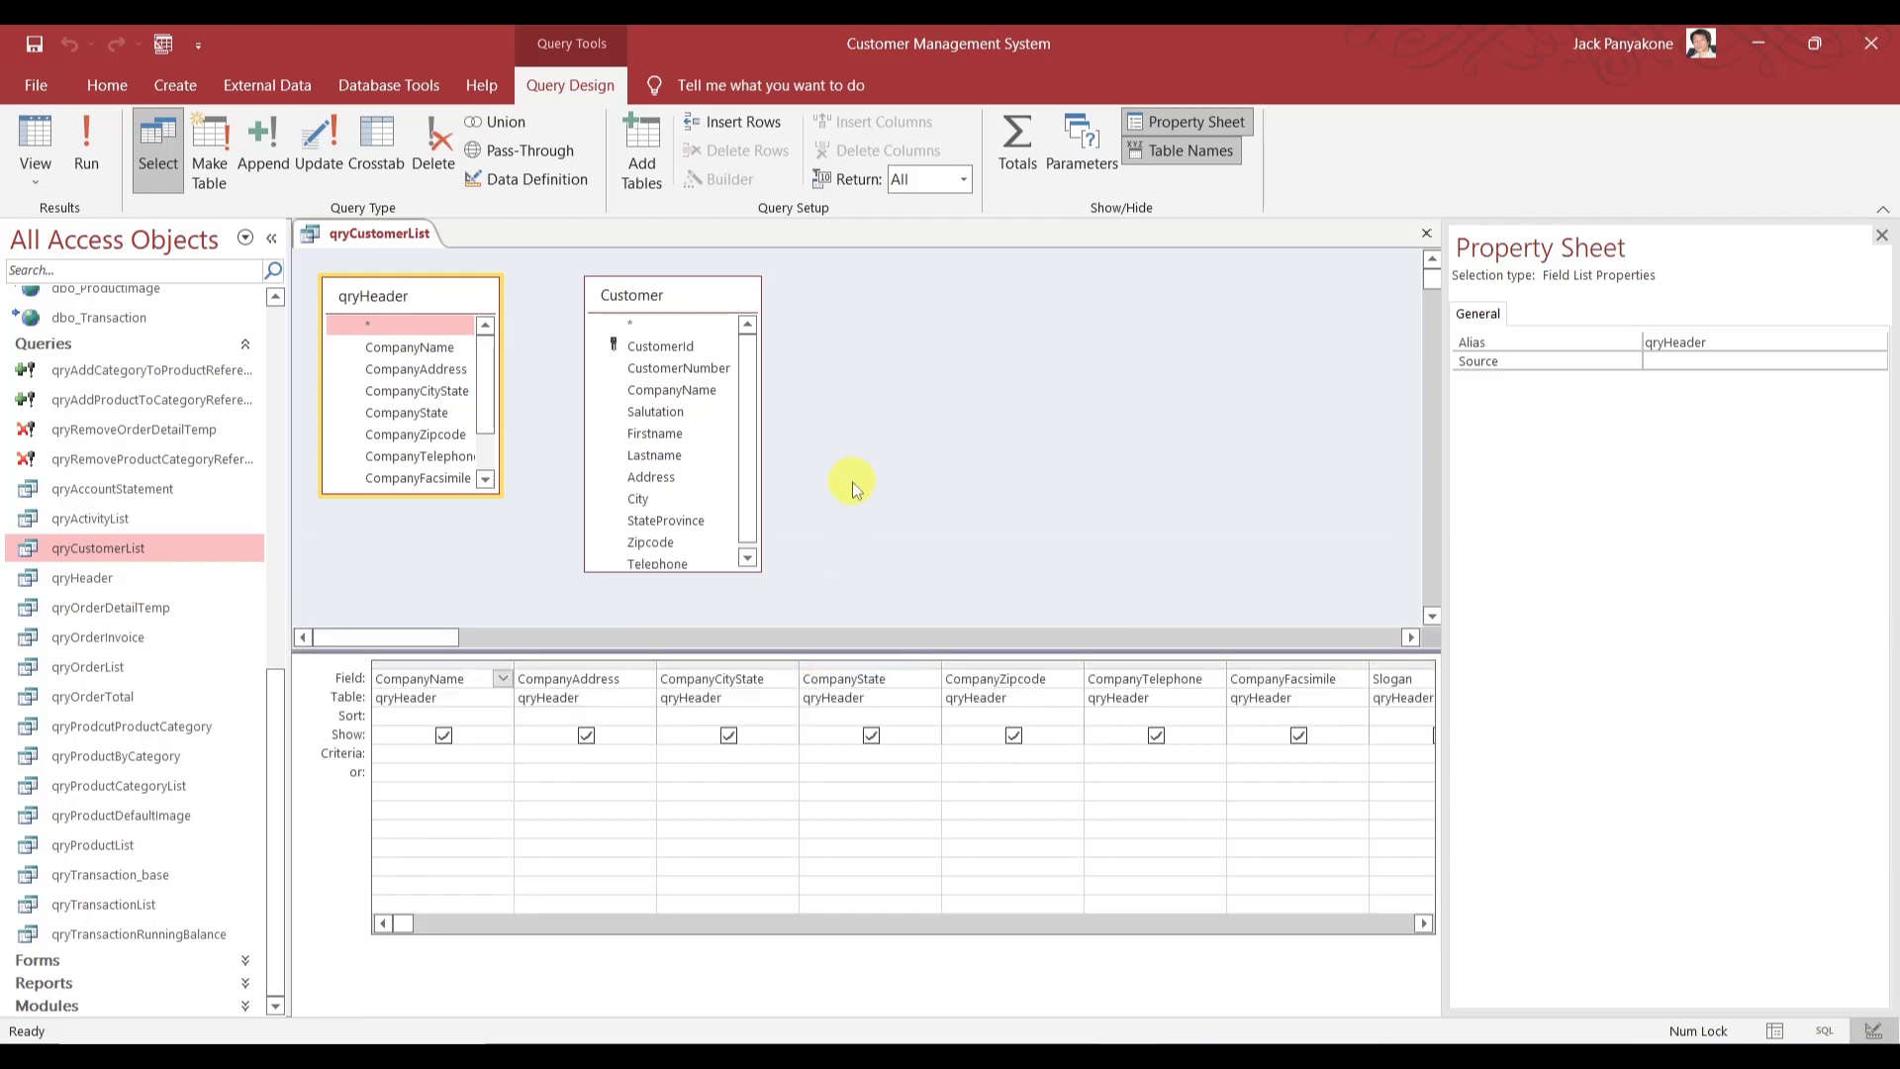
right_click(853, 485)
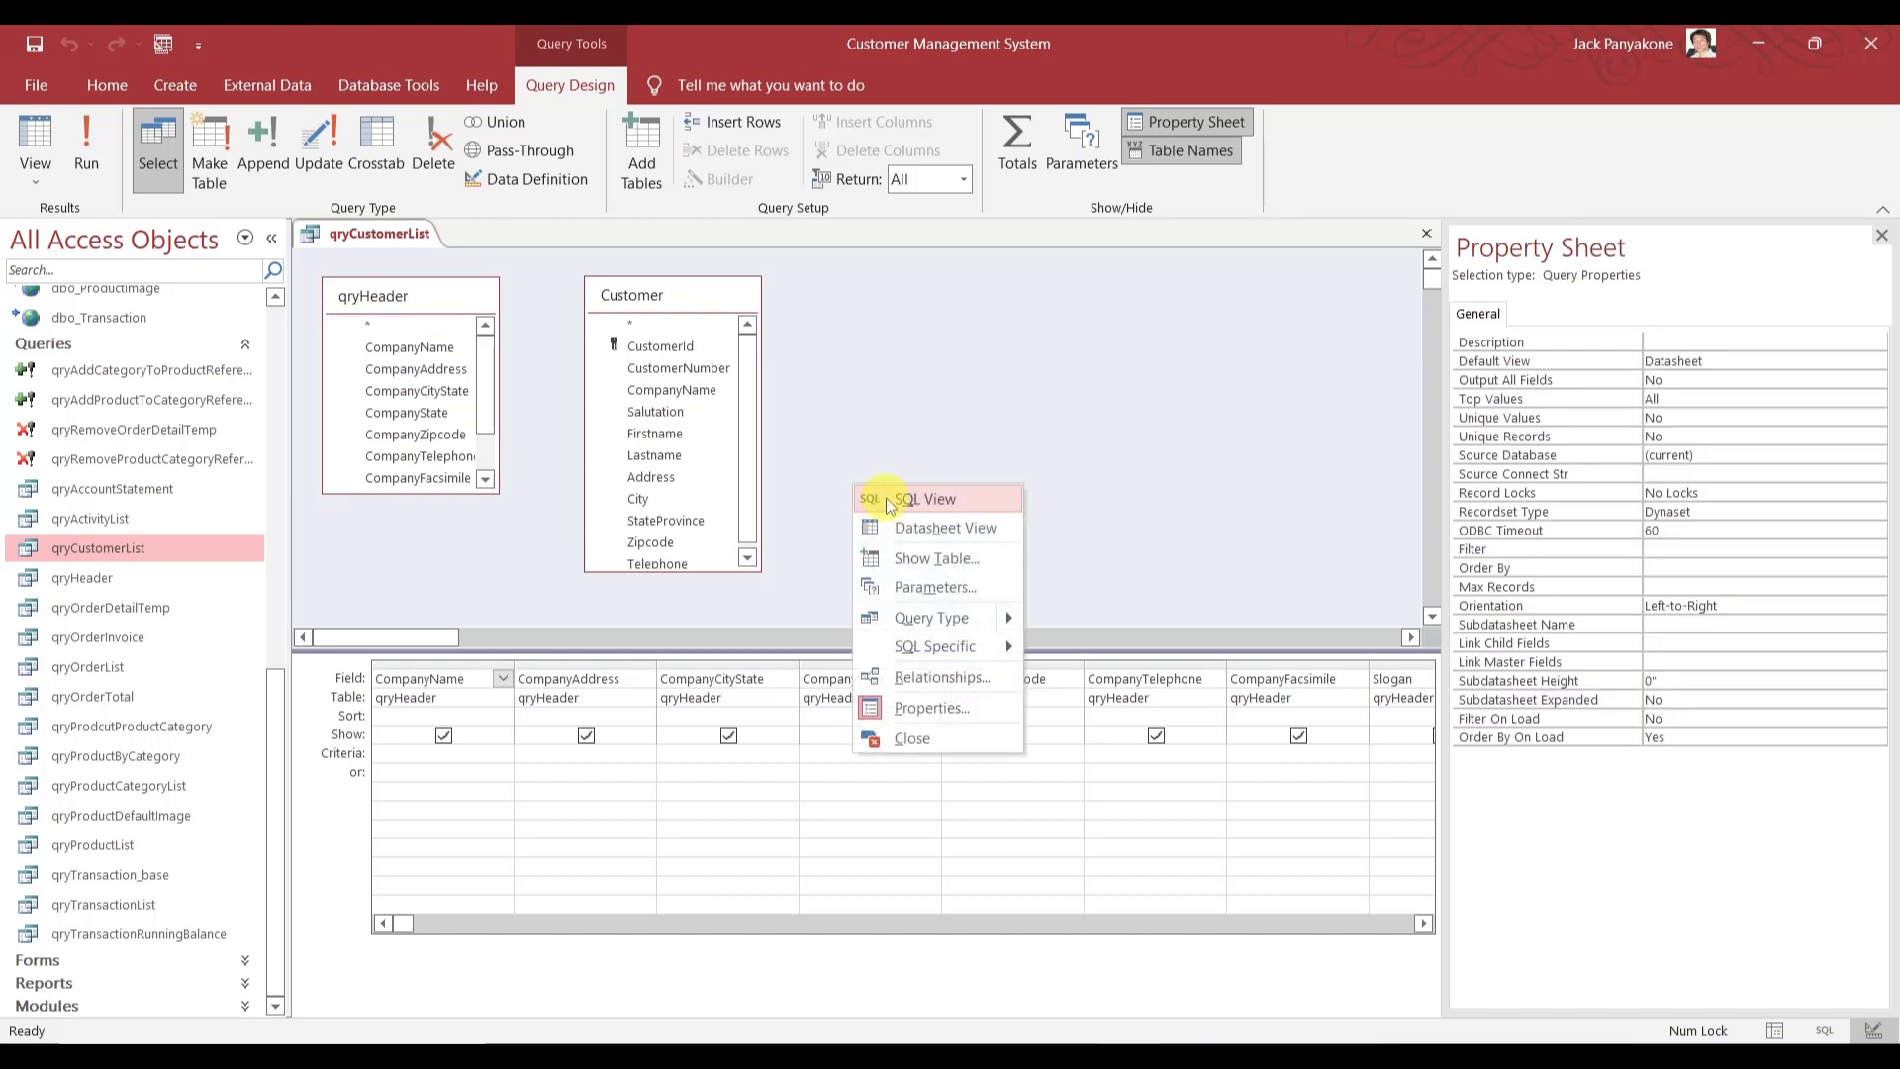
left_click(887, 500)
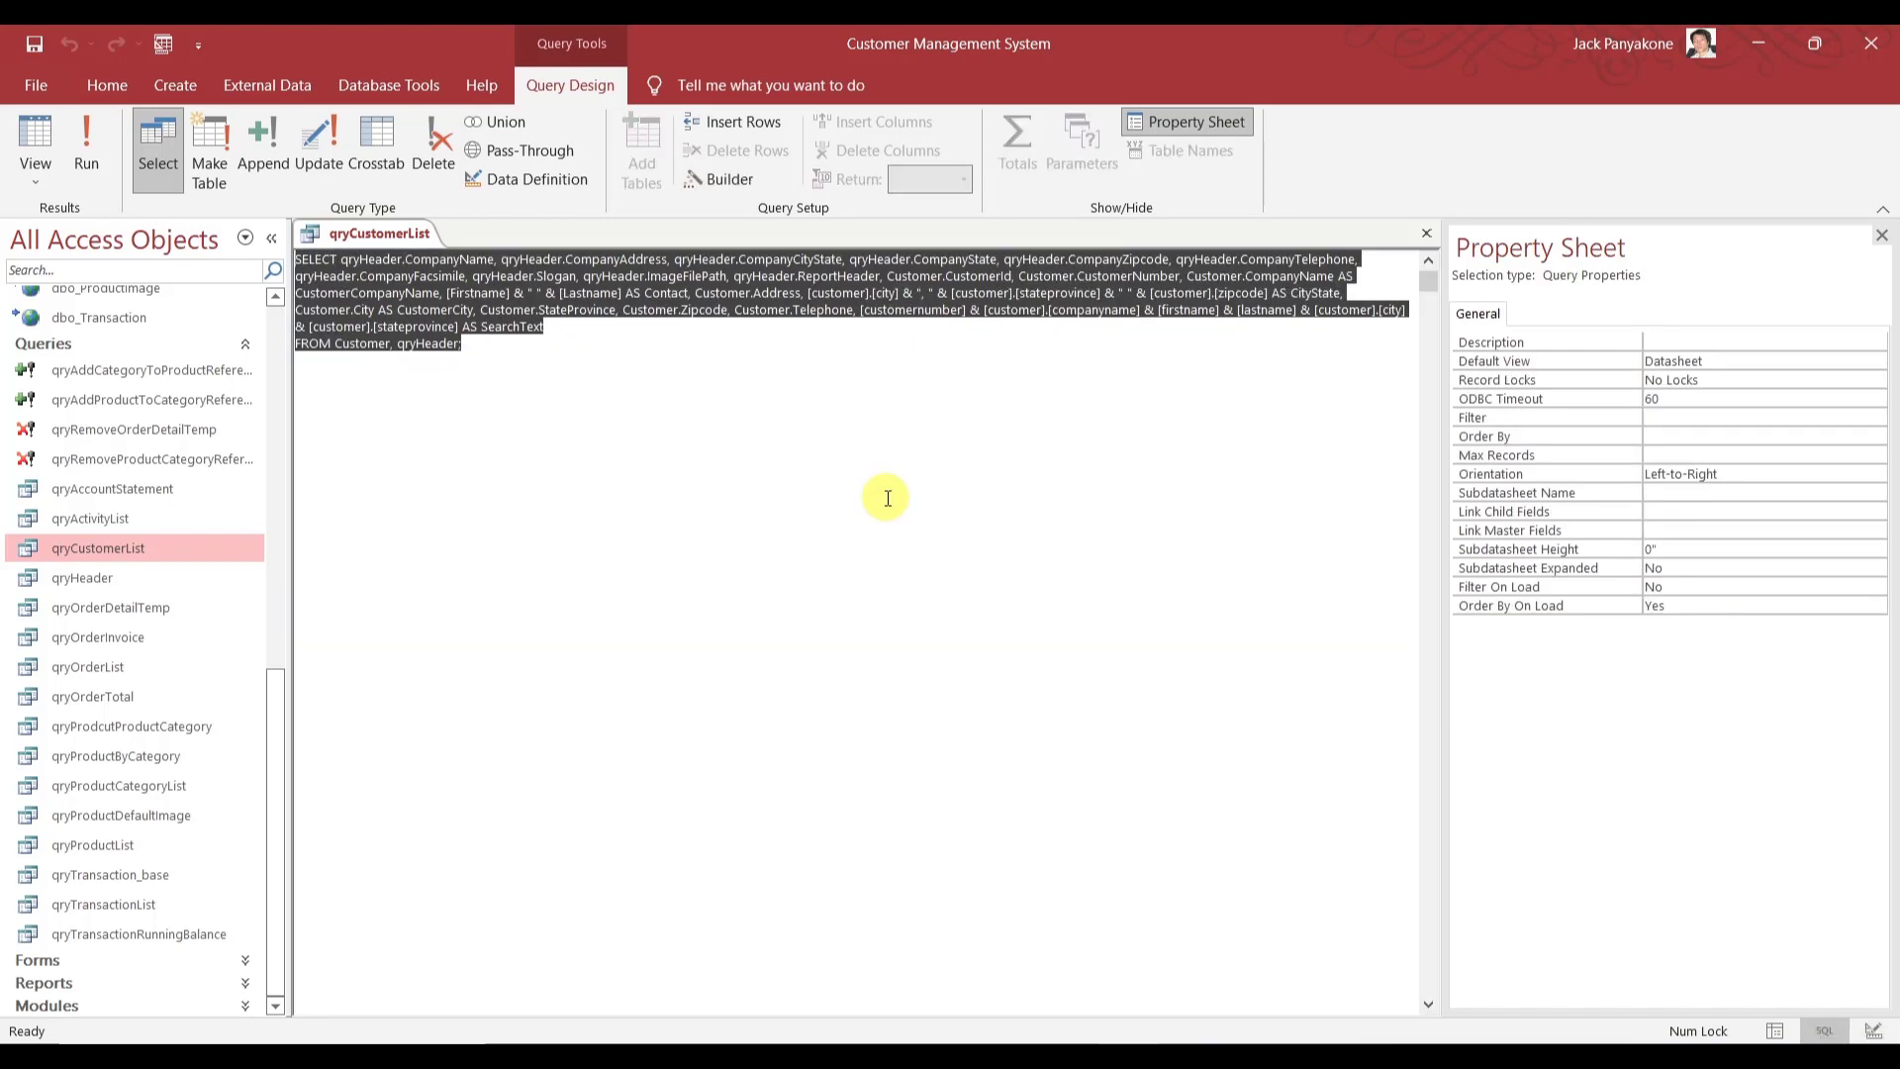
- Change the Customer table in the FROM clause of qryCustomerList to dbo_Customer
left_click(338, 344)
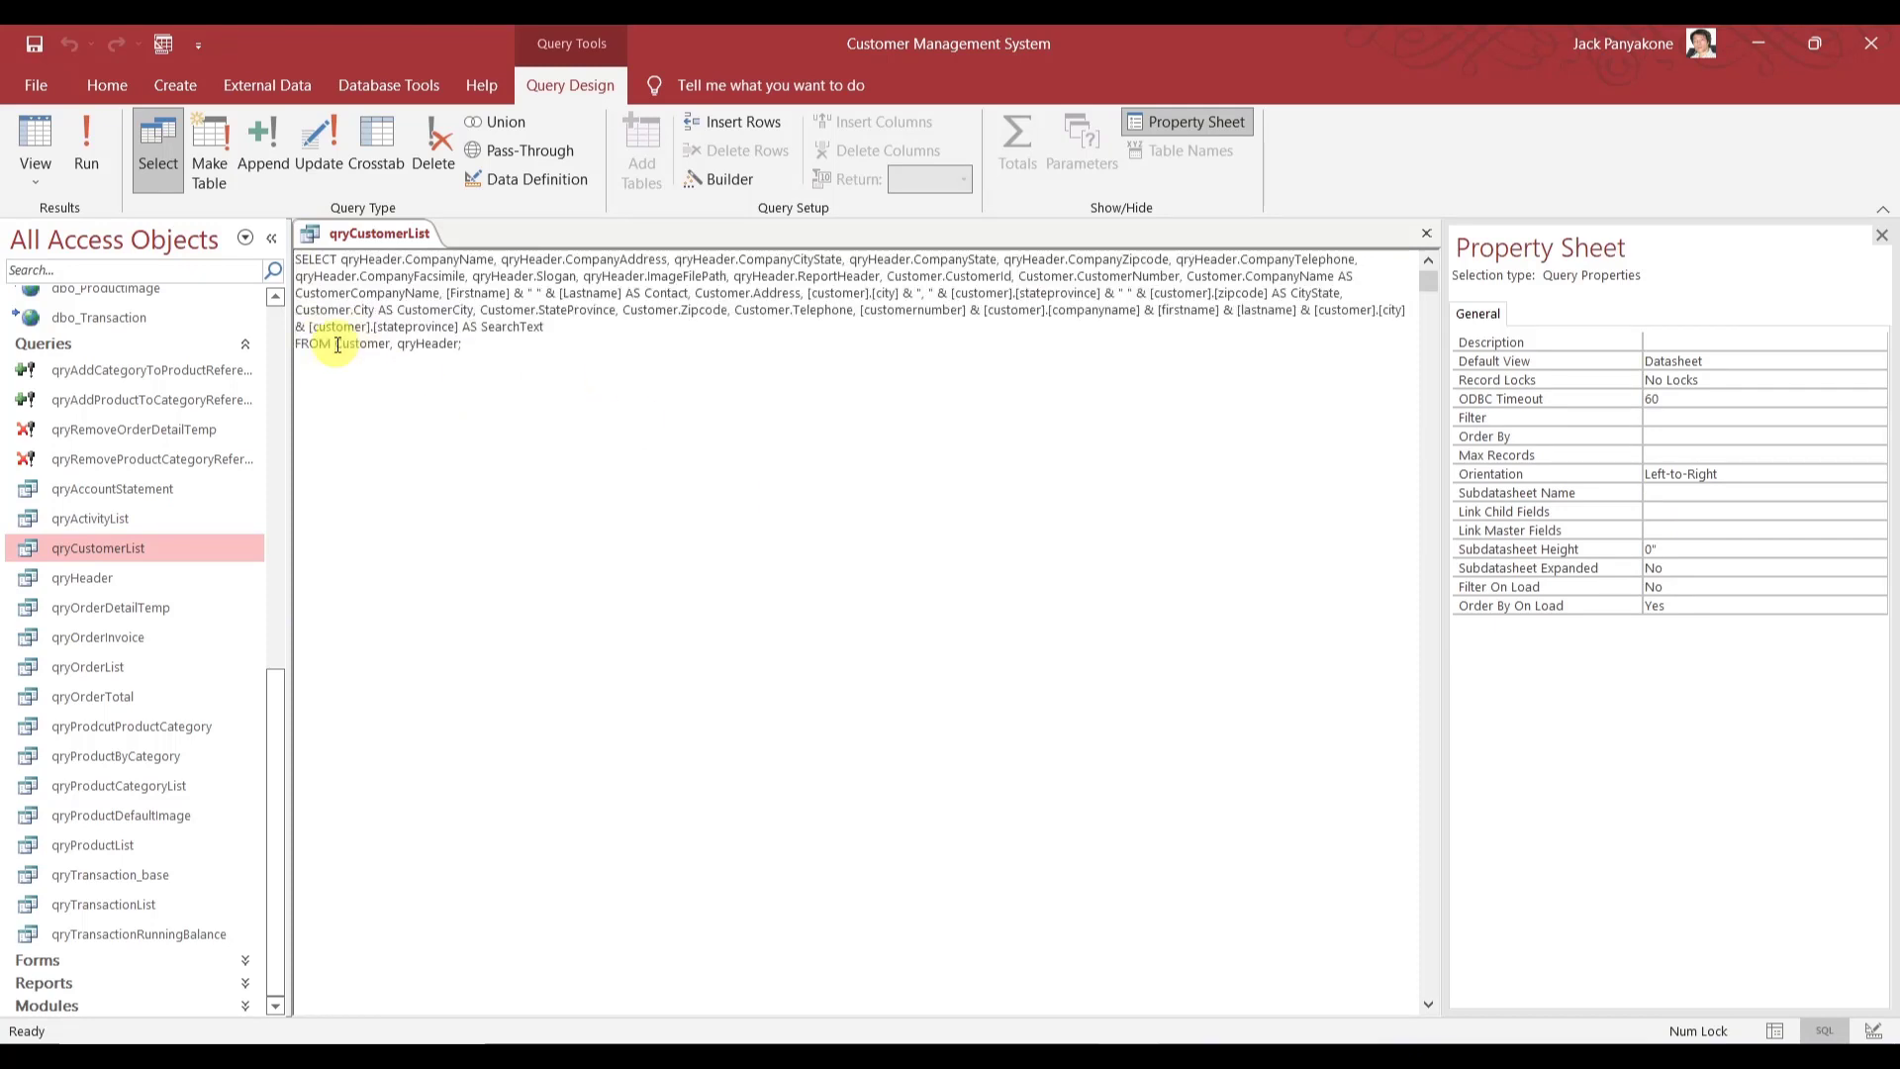
type("tbl")
key("BackSpace")
key("BackSpace")
key("BackSpace")
type("dbo_")
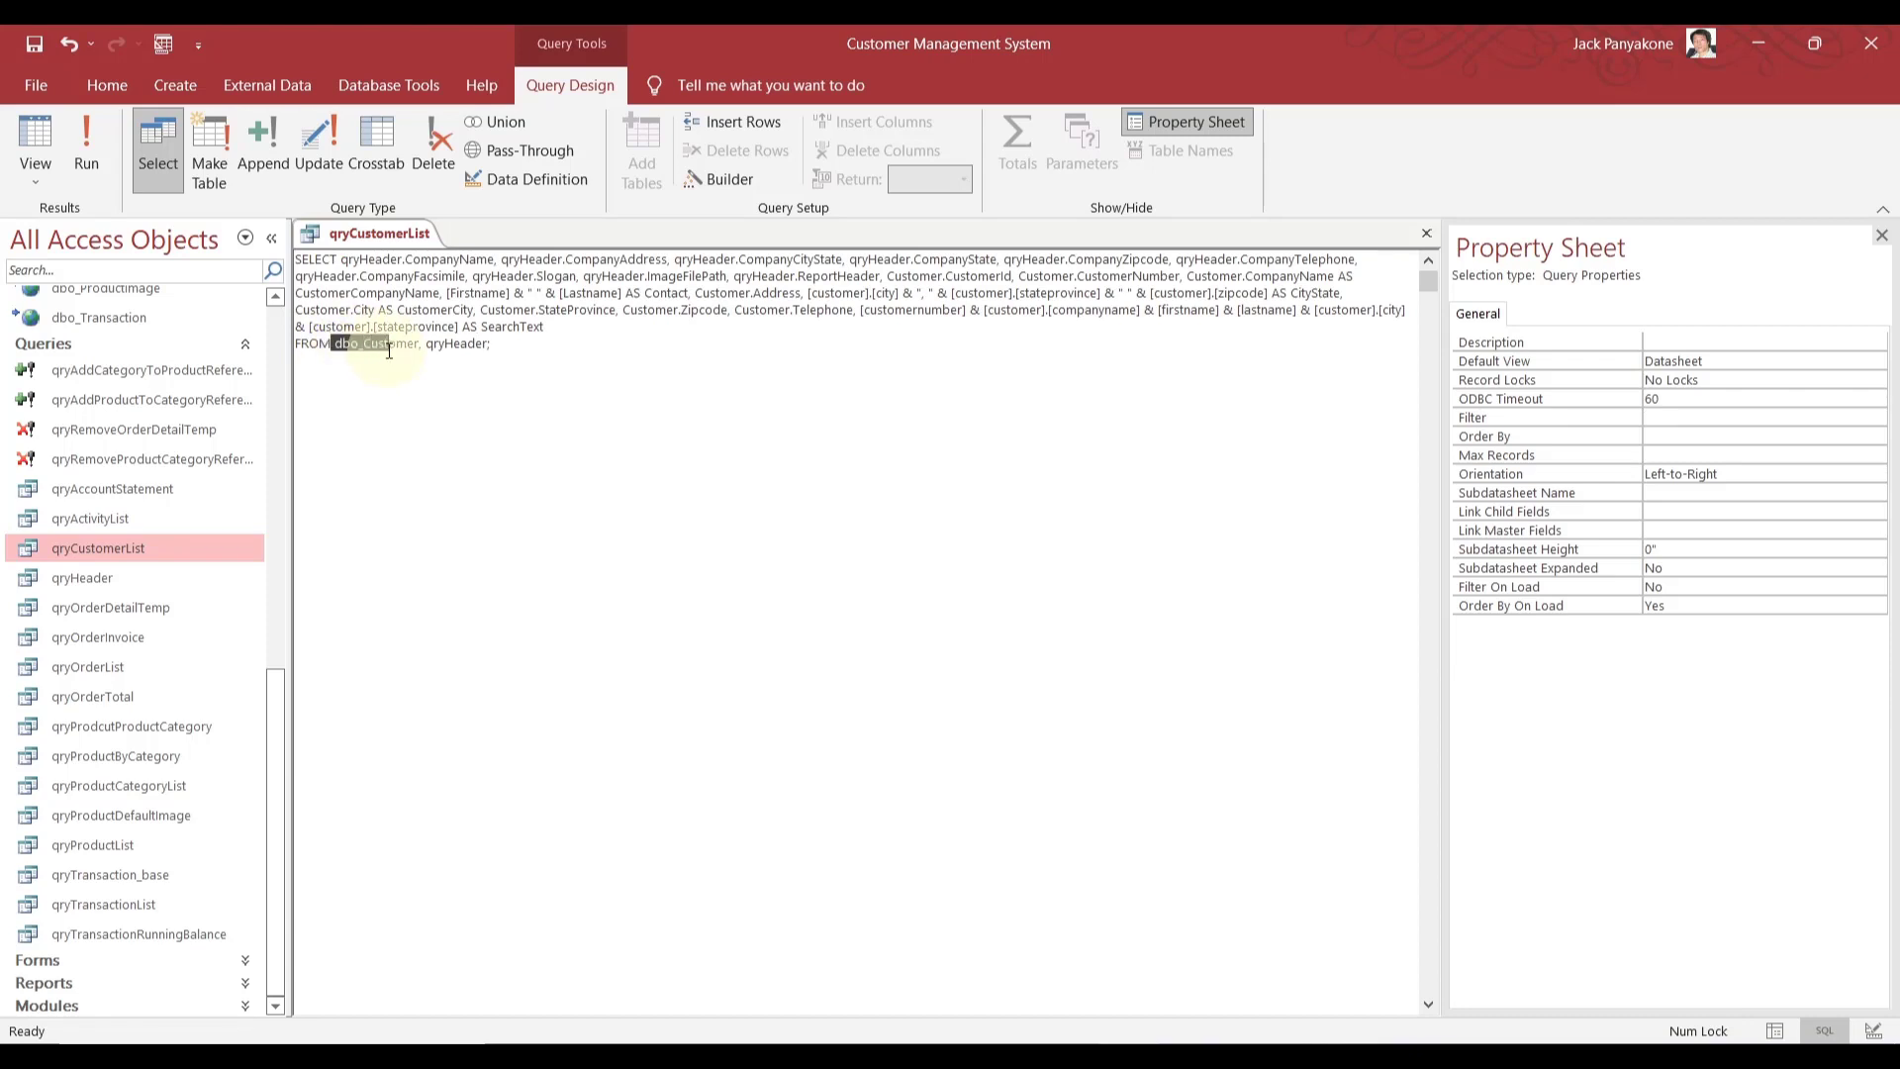
- Replace Customer with dbo_Customer on the CustomerId, CustomerNumber and CompanyName fields in the SELECT clause of qryCustomerList
left_click_drag(418, 343, 336, 345)
key("ctrl+c")
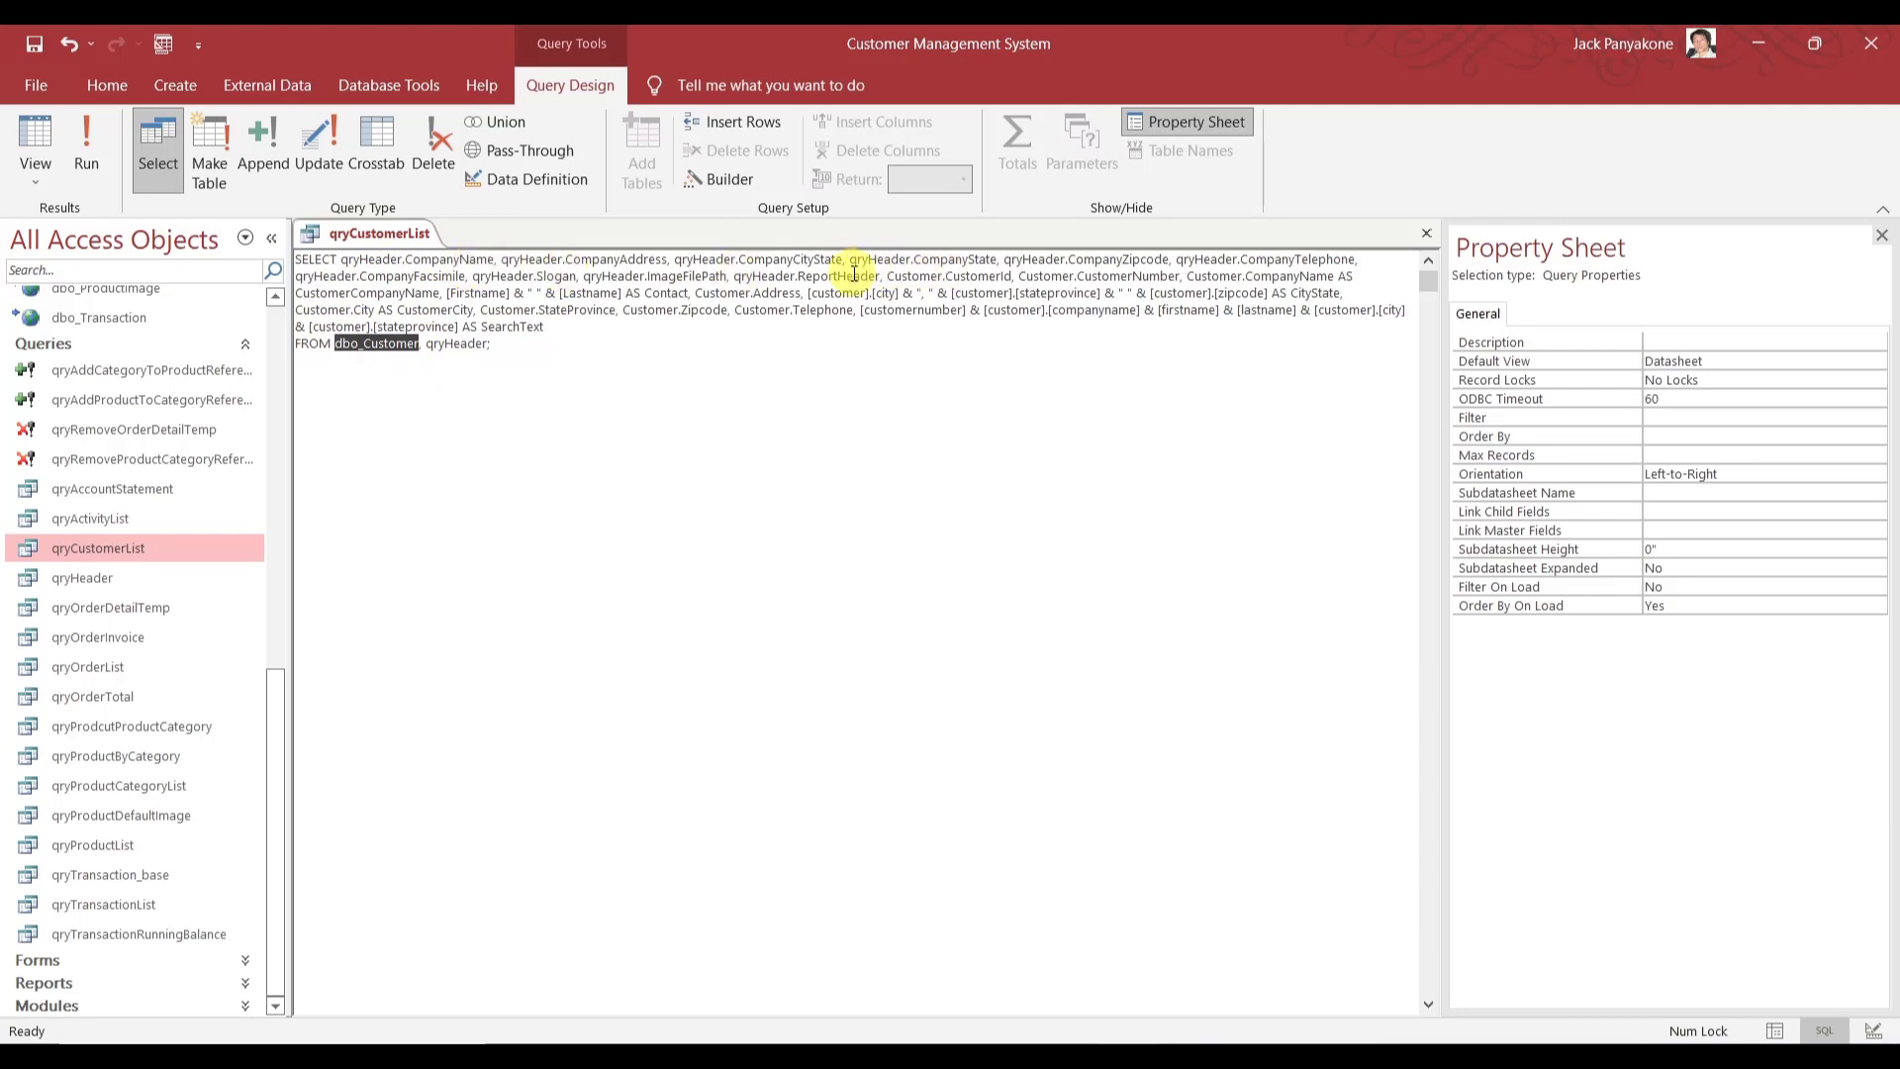
double_click(920, 275)
key("ctrl+v")
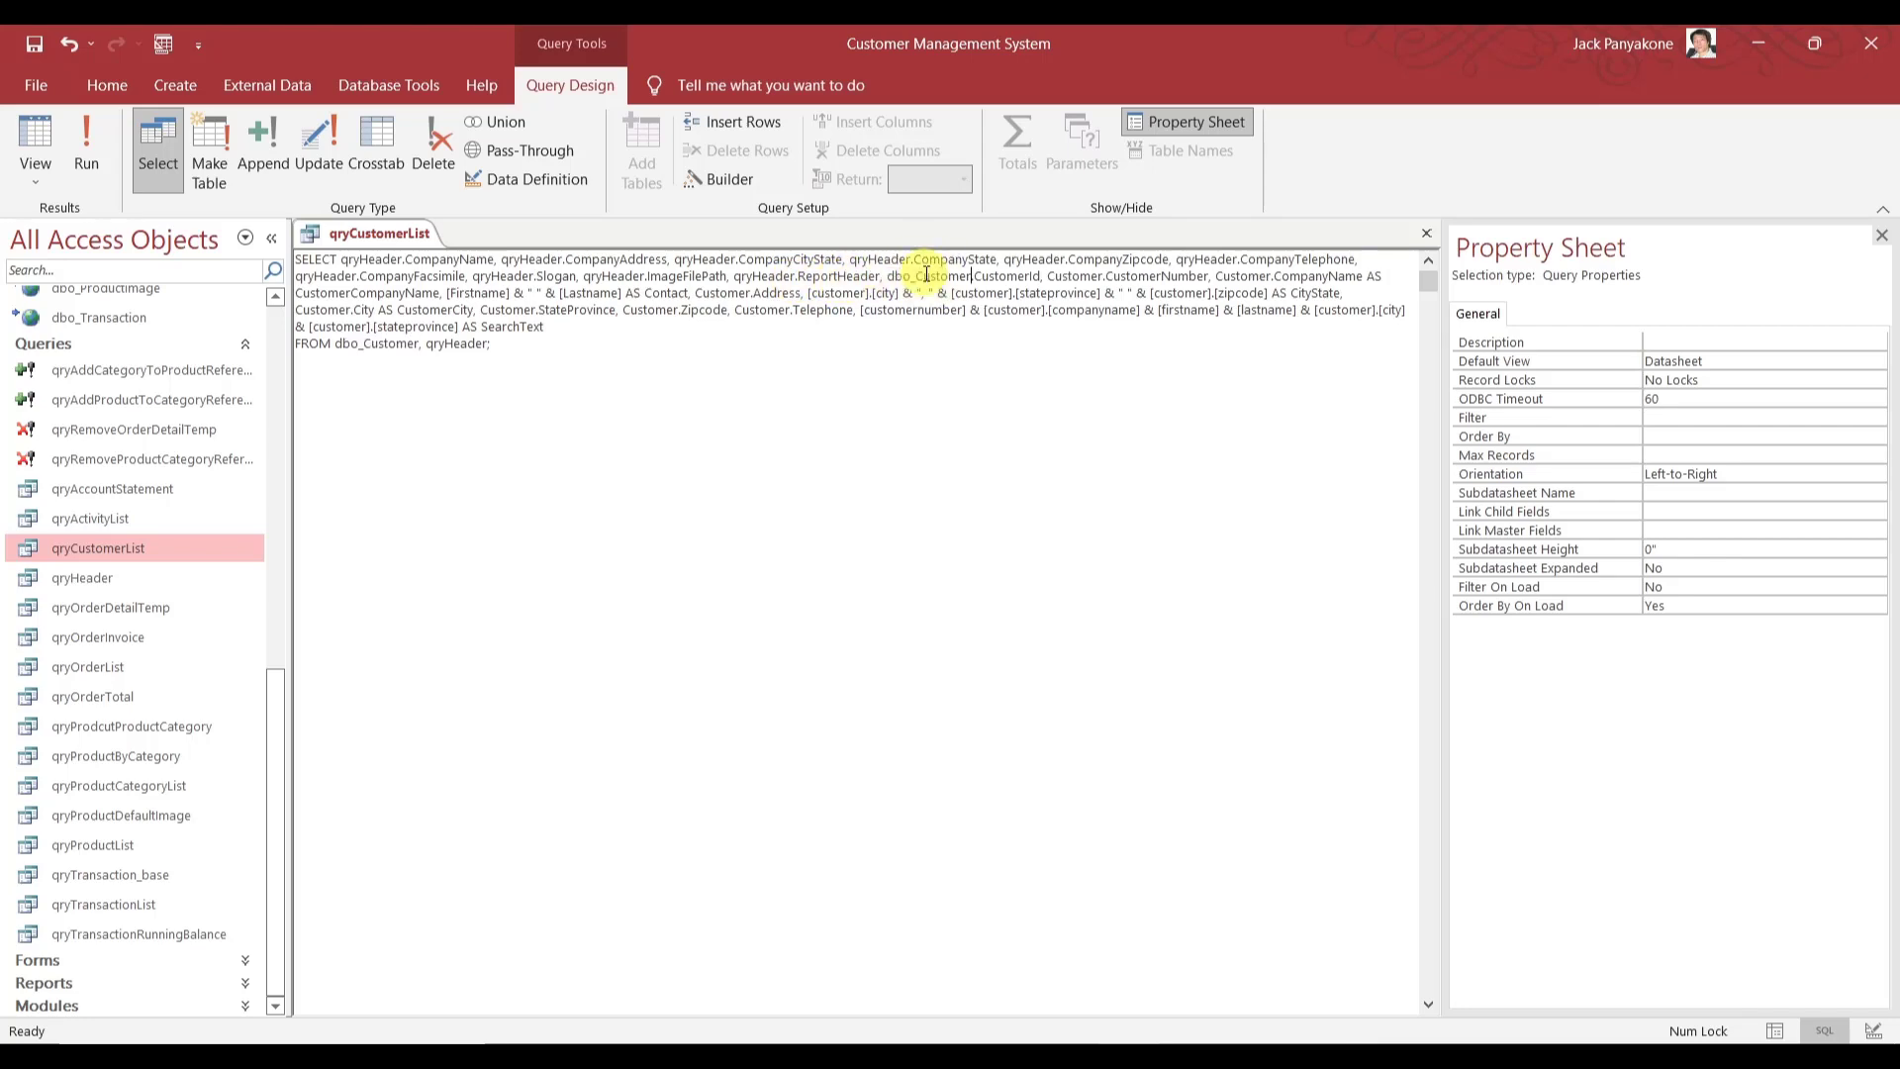
double_click(1067, 276)
key("ctrl+v")
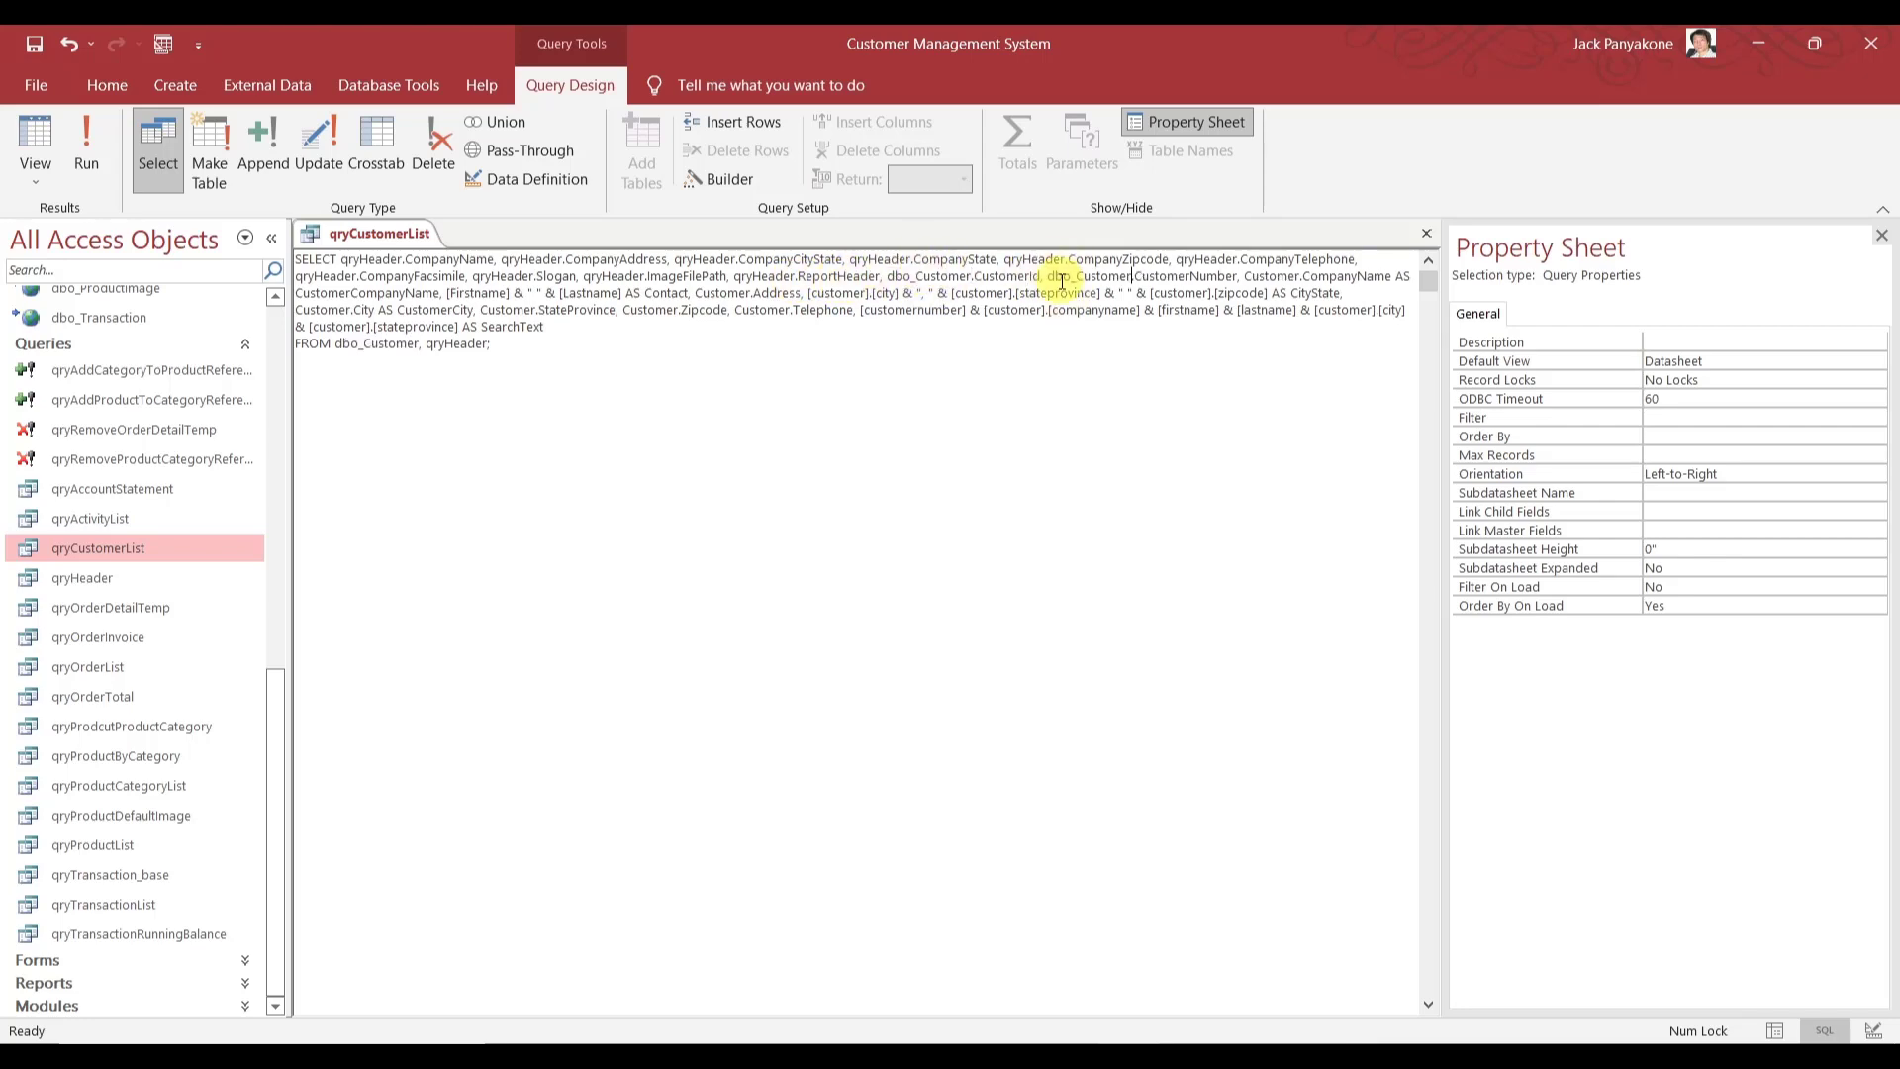
double_click(1262, 276)
key("ctrl+v")
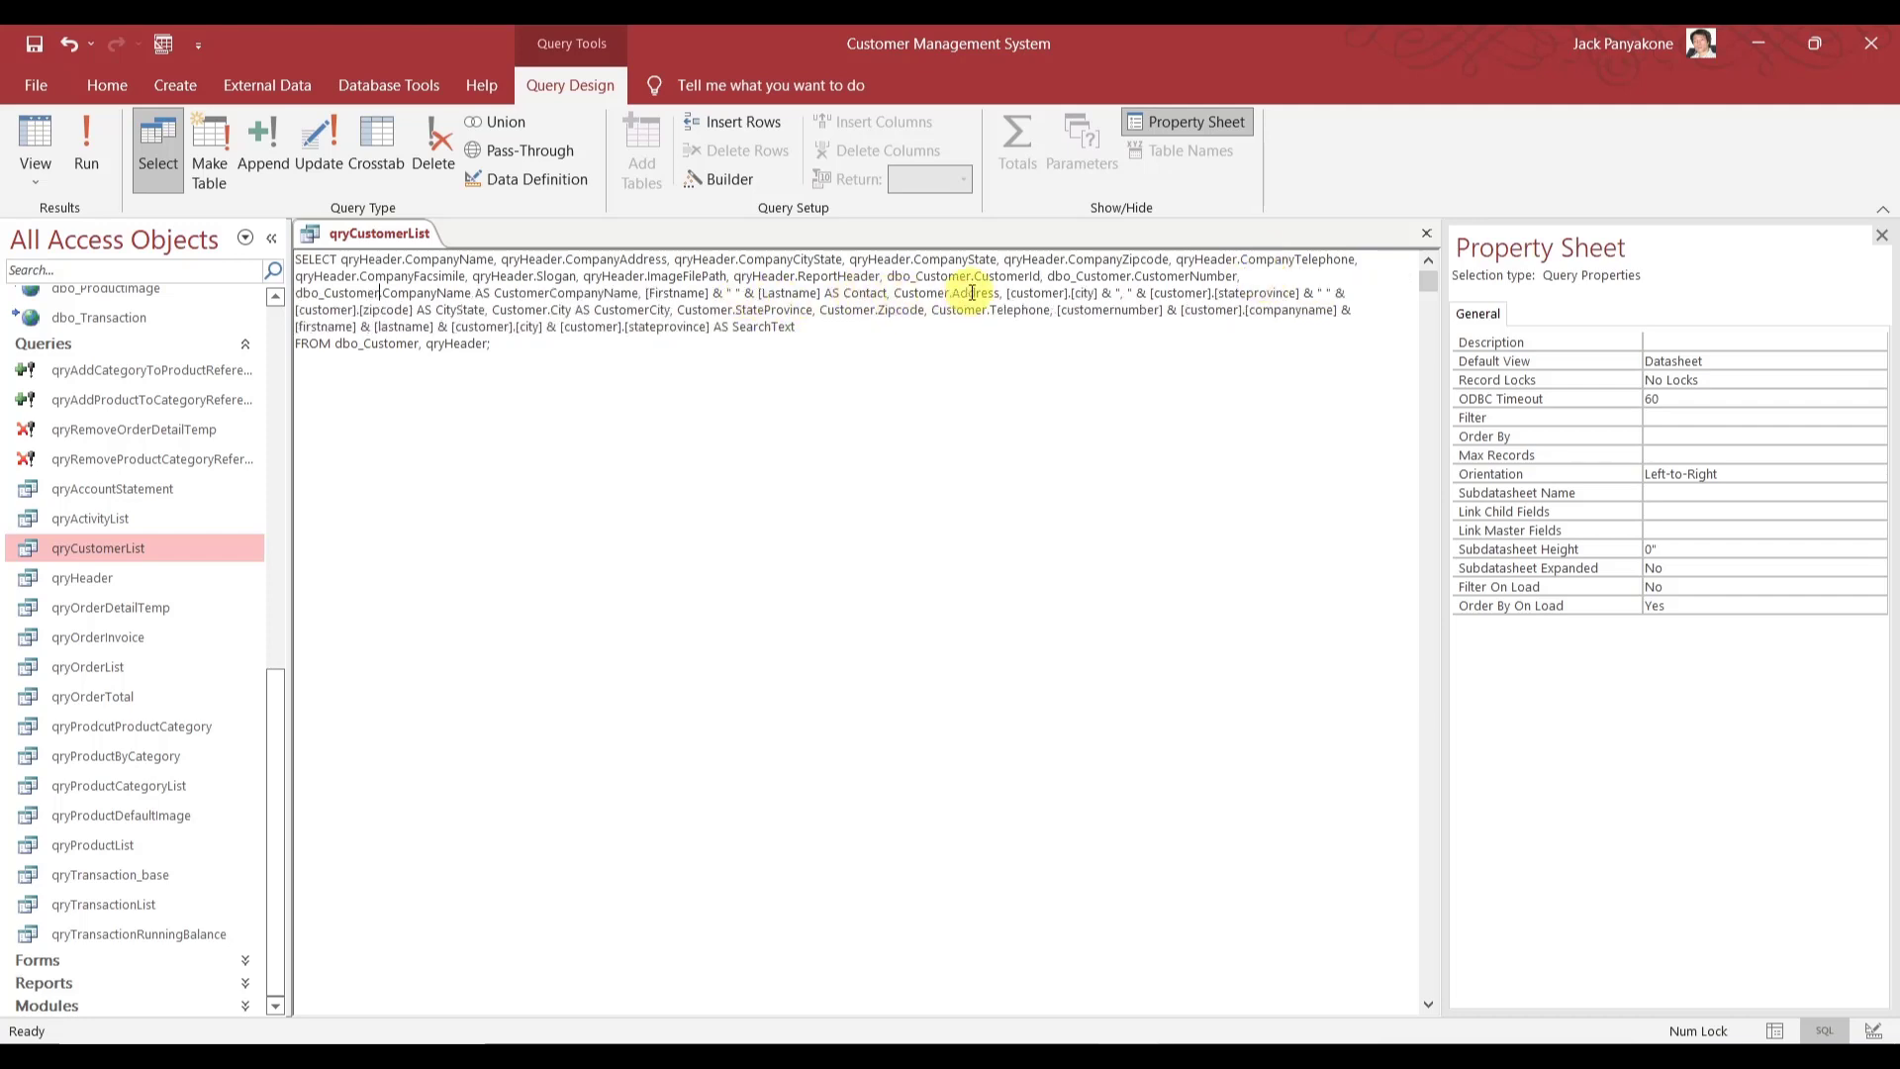
- Replace Customer with dbo_Customer on the Address field and on city, stateprovince and zipcode in the CityState expression of qryCustomerList
double_click(919, 295)
key("ctrl+v")
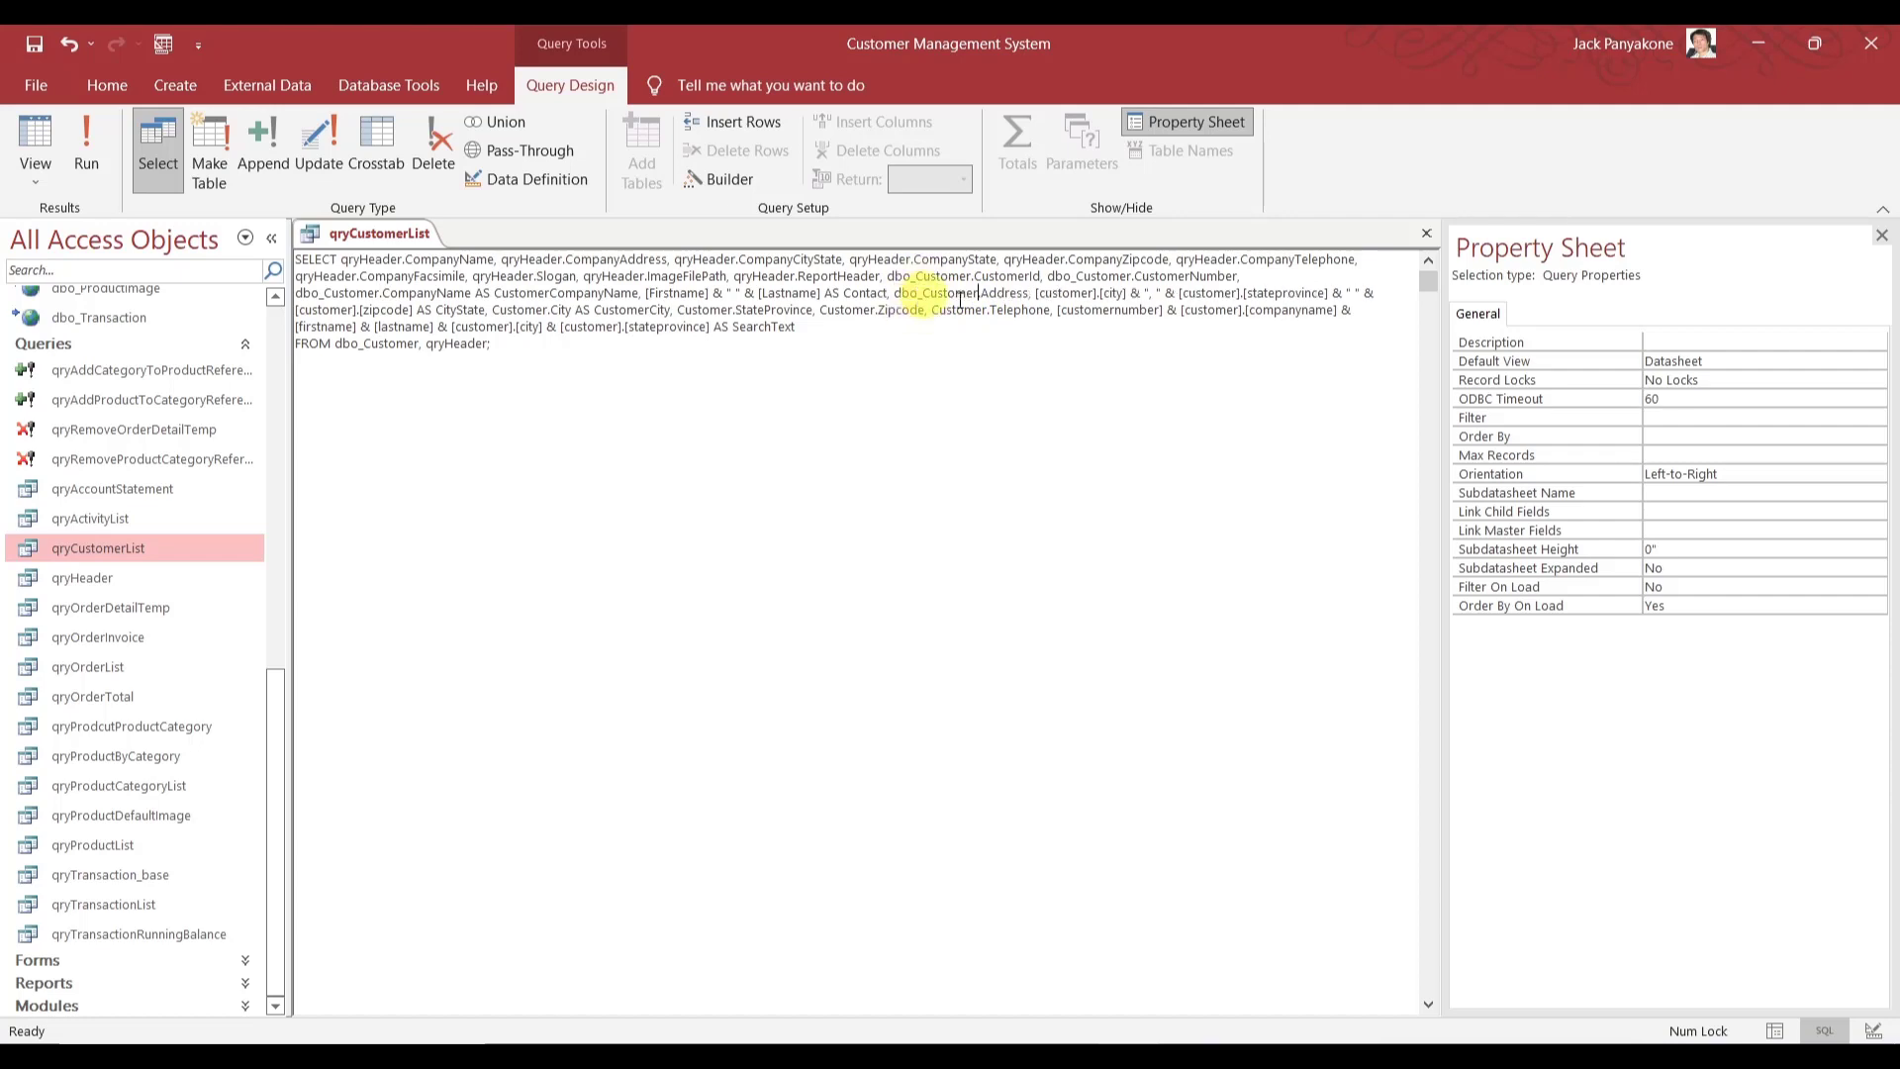
double_click(1060, 295)
key("ctrl+v")
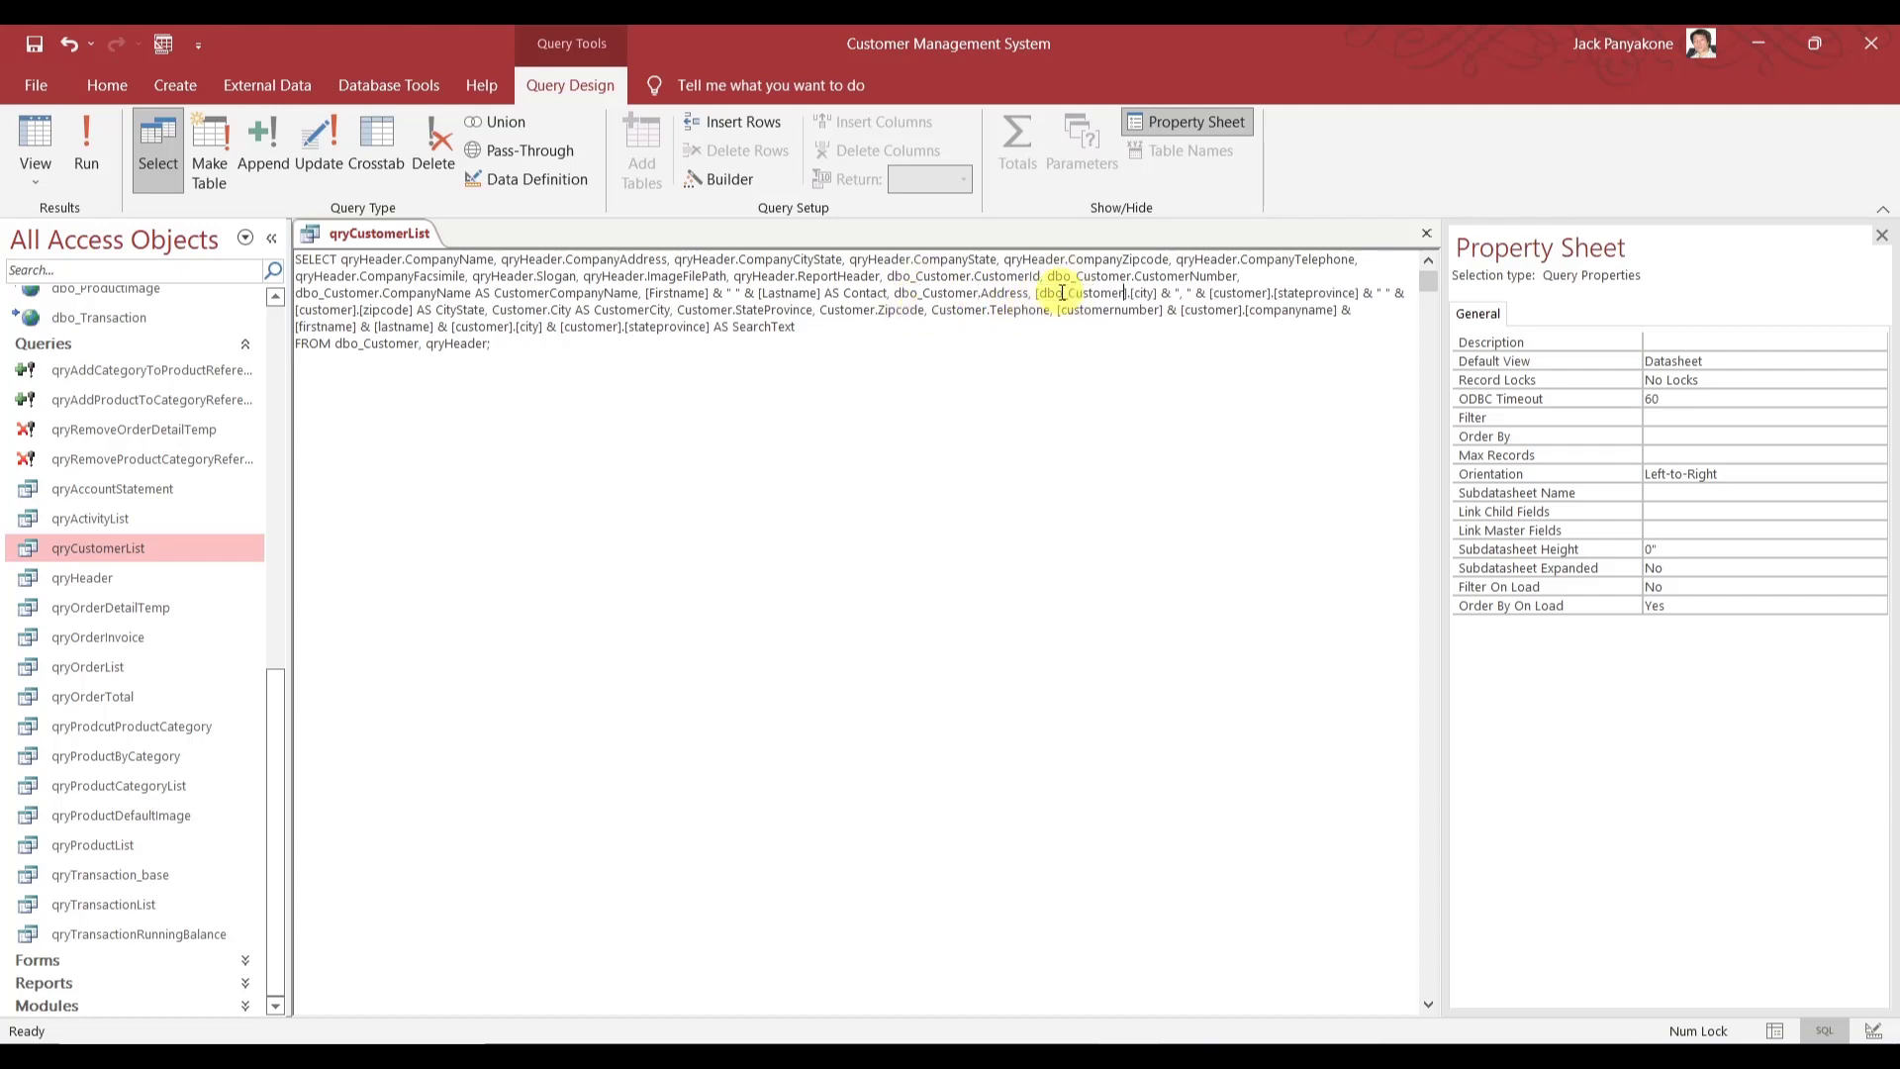
double_click(1227, 294)
key("ctrl+v")
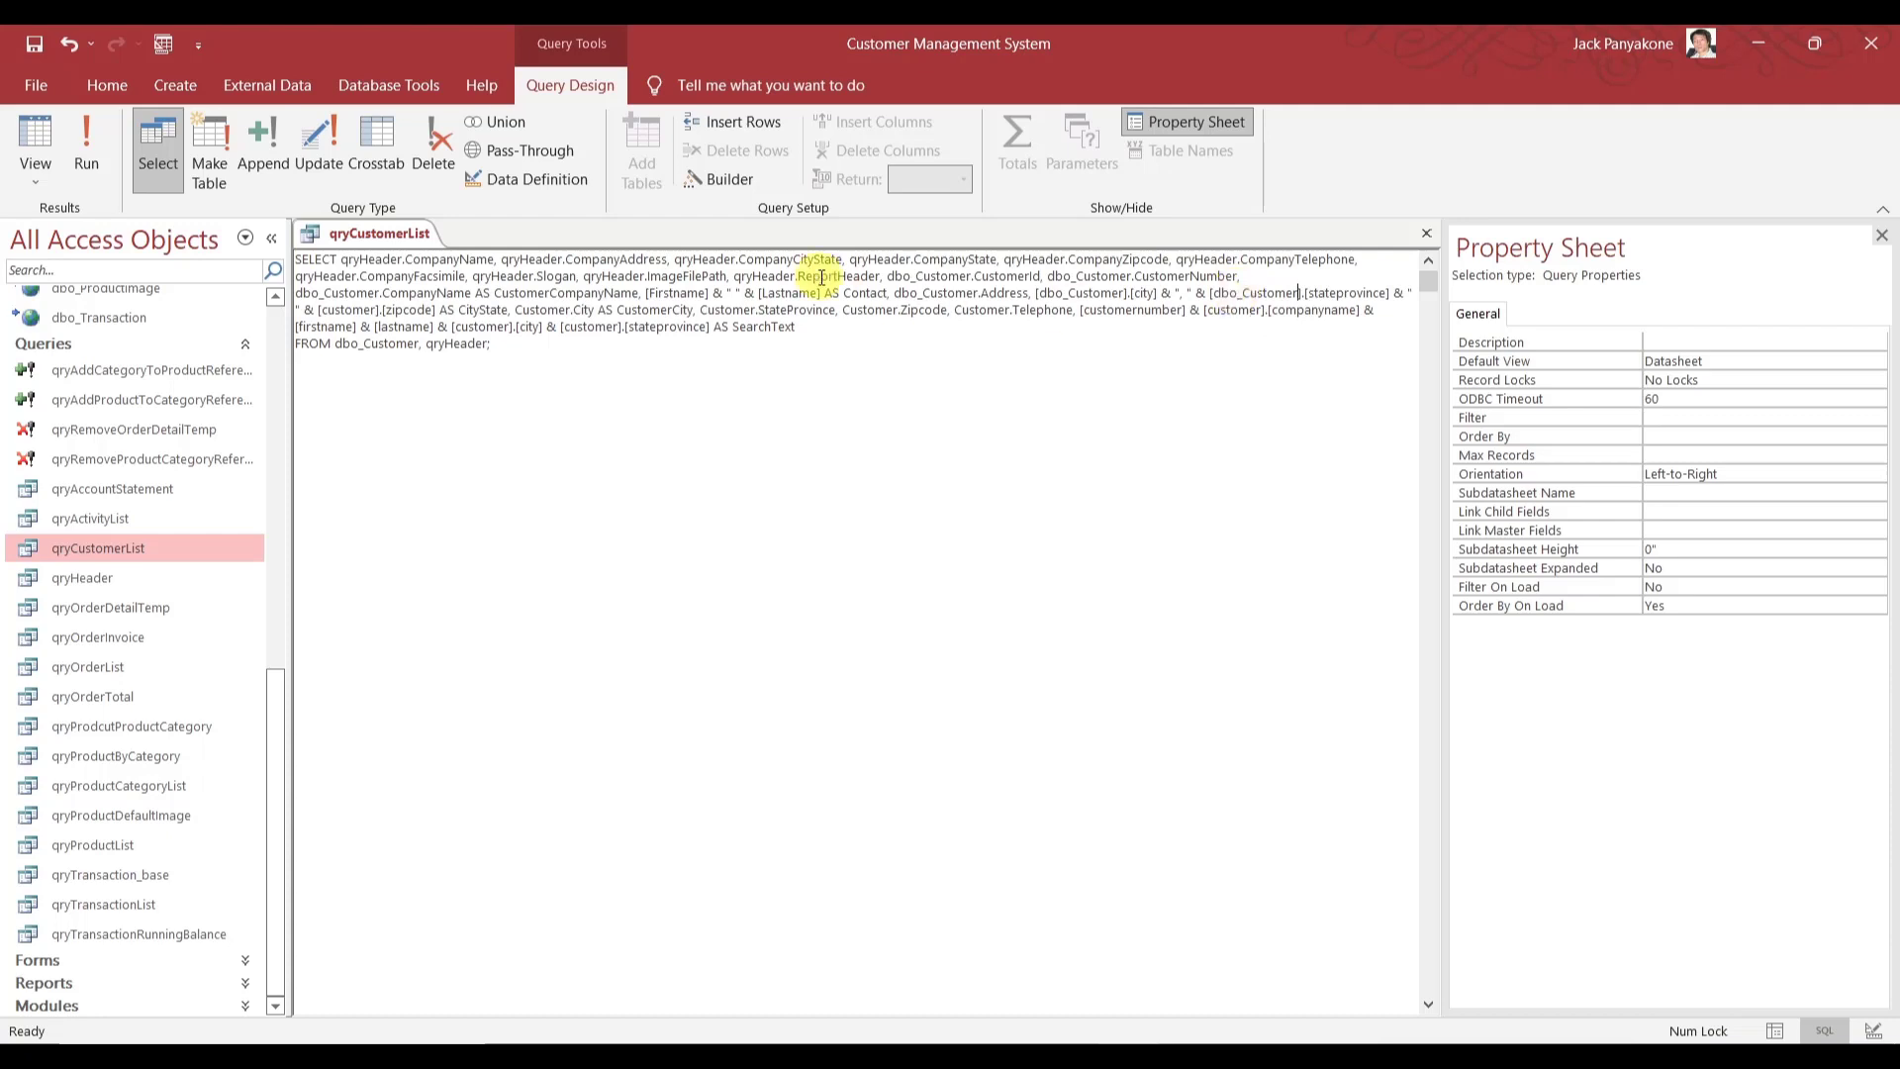
double_click(372, 309)
key("ctrl+v")
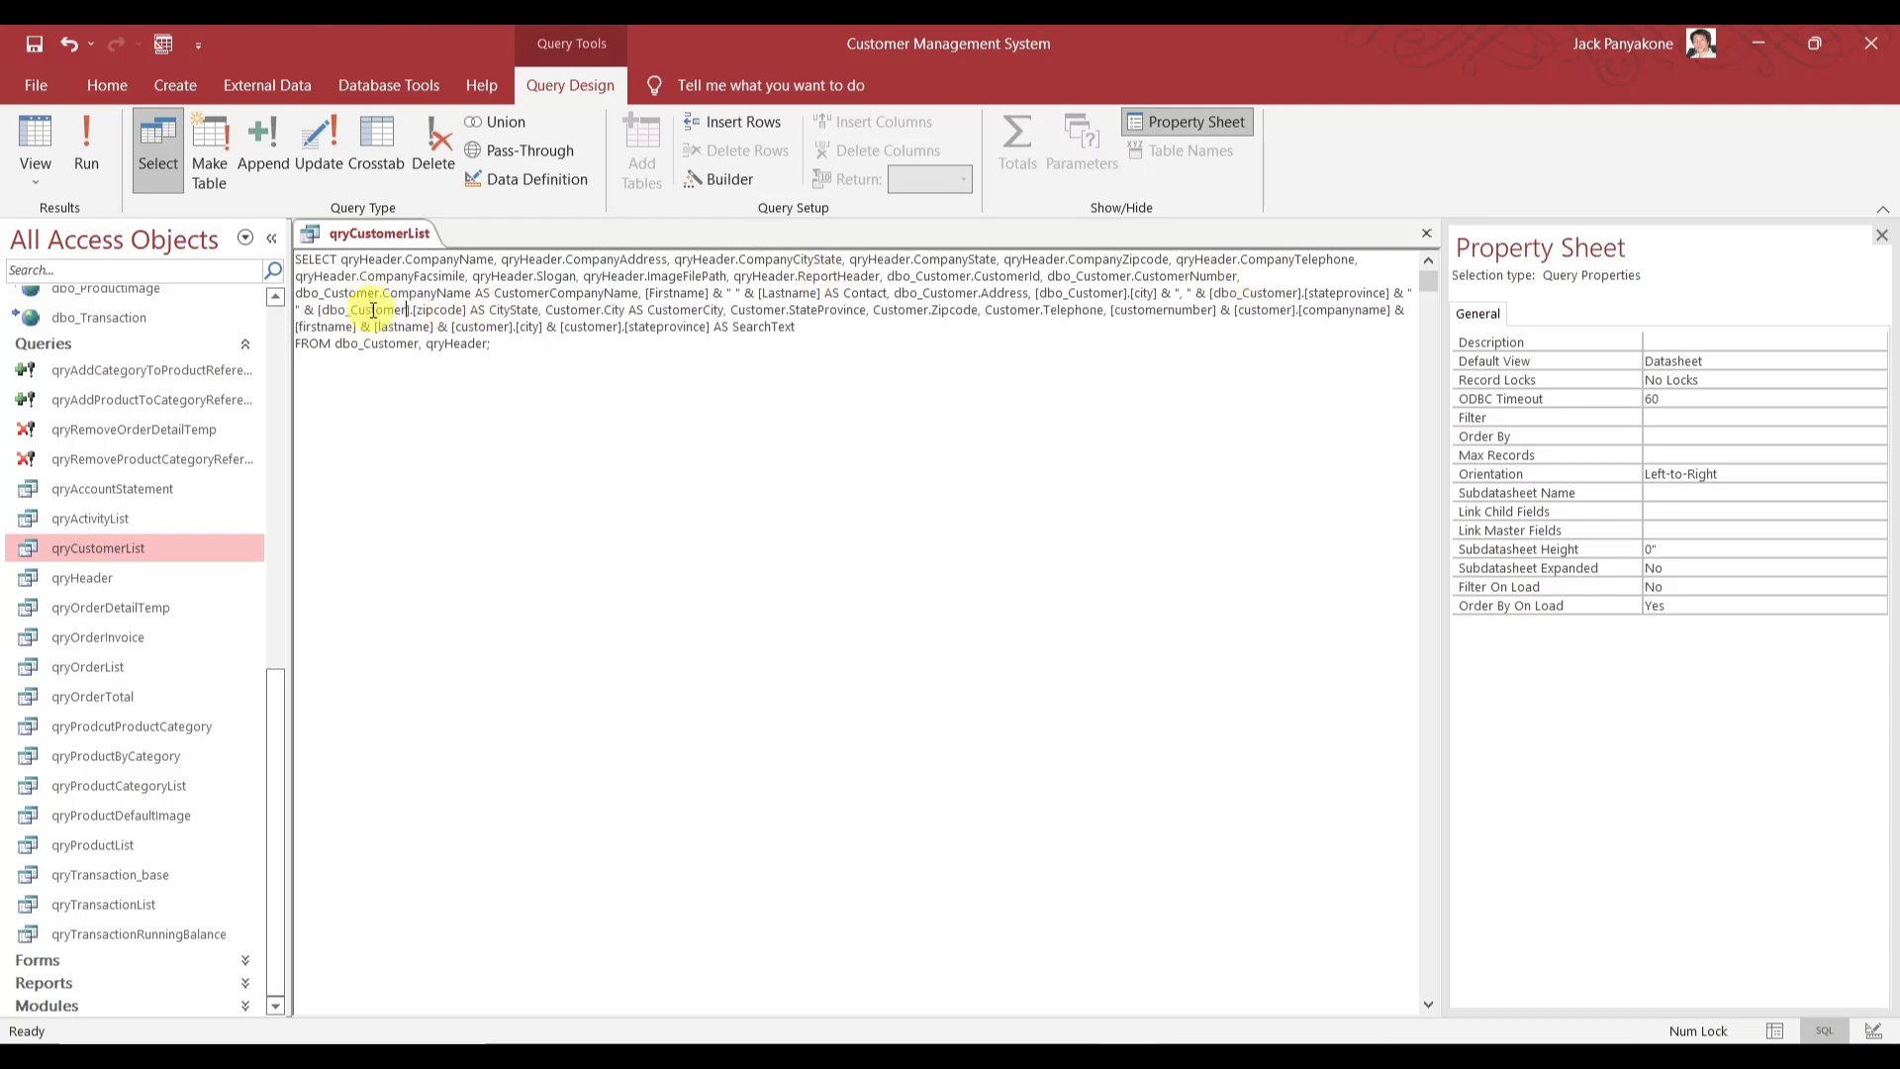
- Replace Customer with dbo_Customer on the standalone City, StateProvince, Zipcode and Telephone fields of the qryCustomerList SQL
double_click(572, 310)
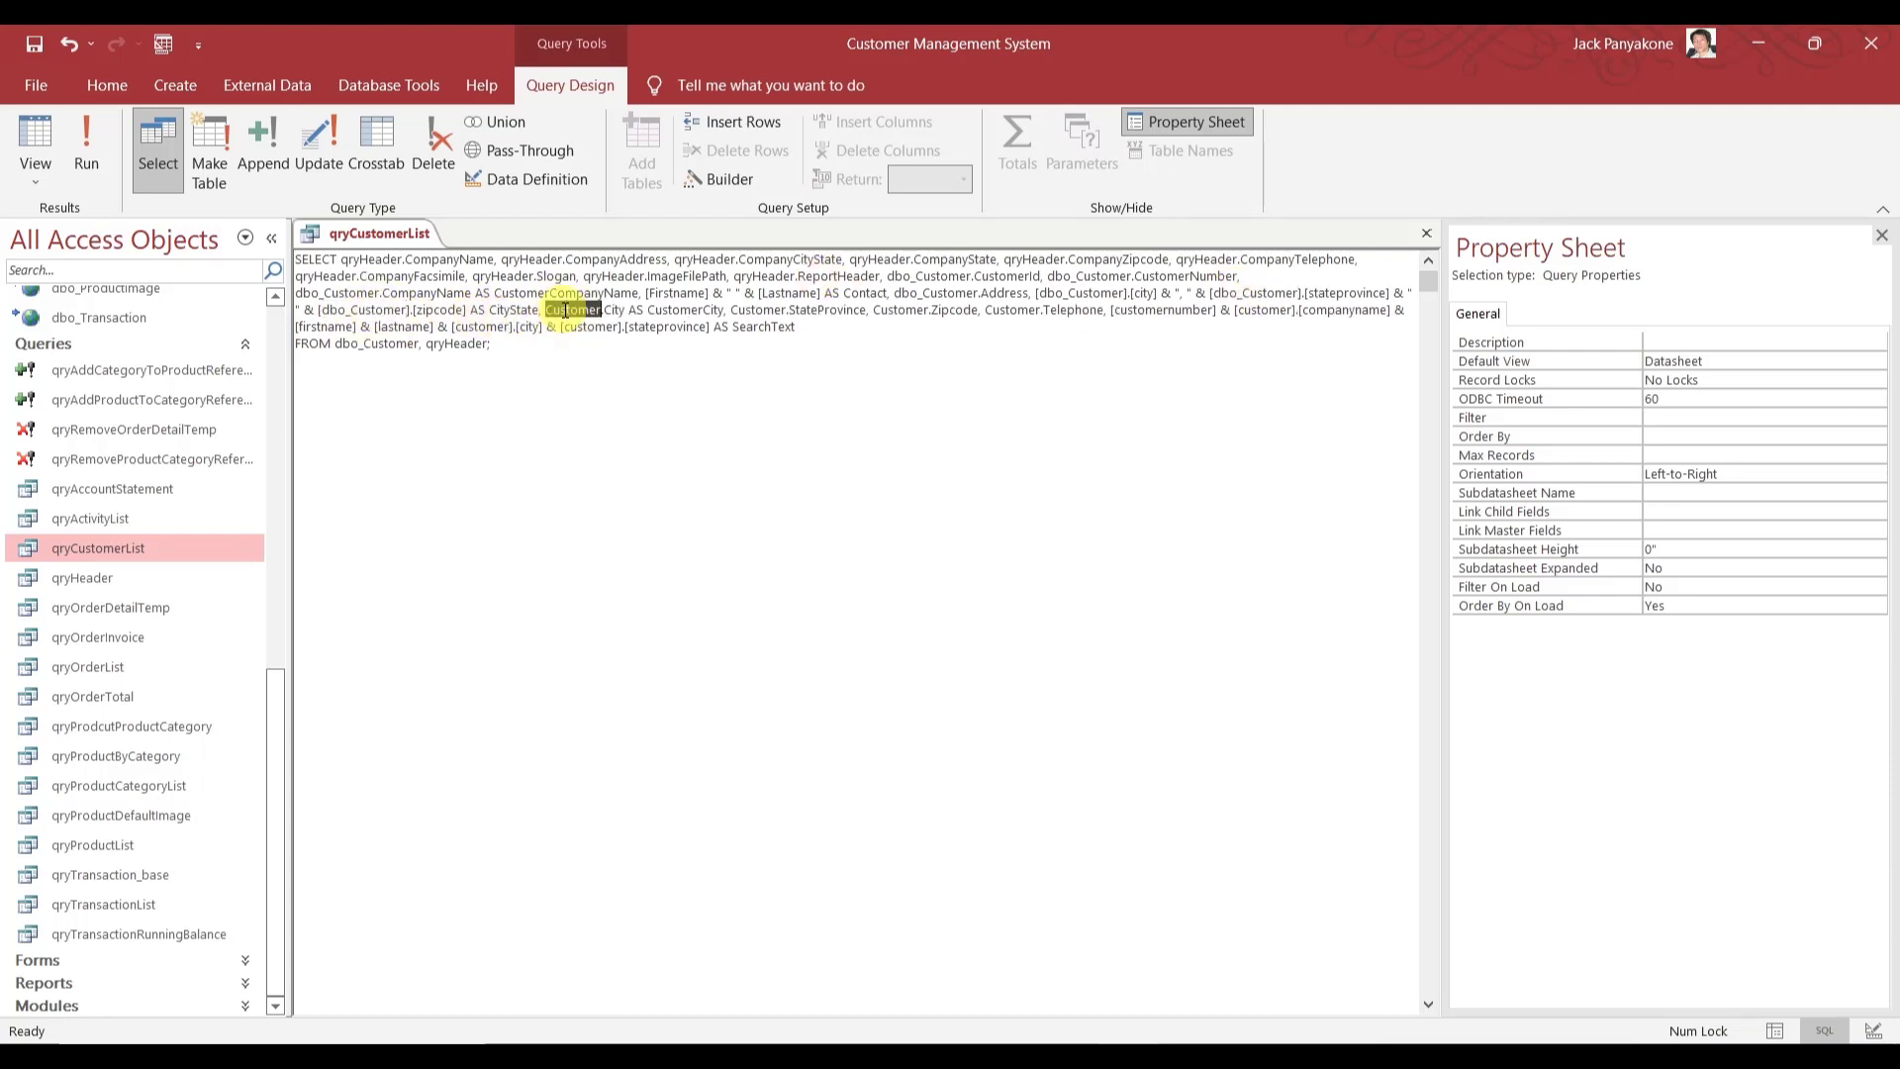
key("ctrl+v")
double_click(775, 310)
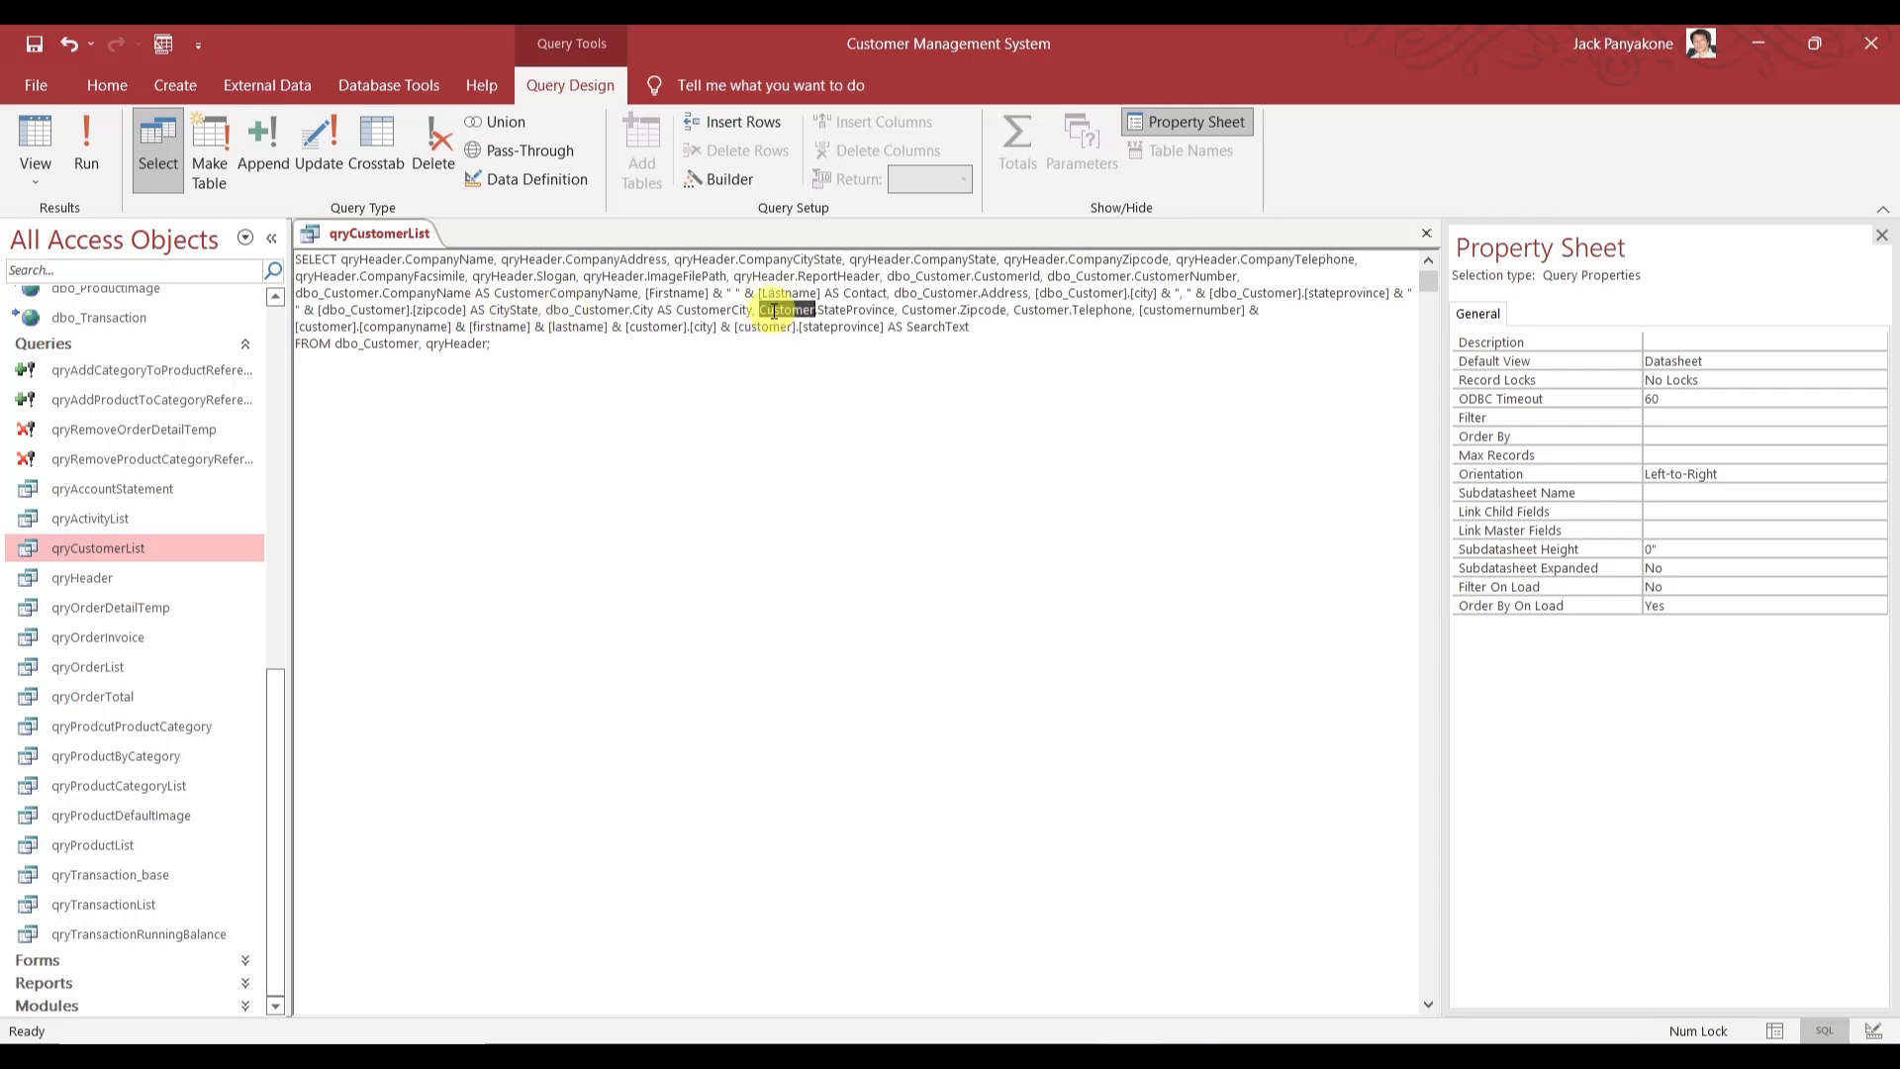
key("ctrl+v")
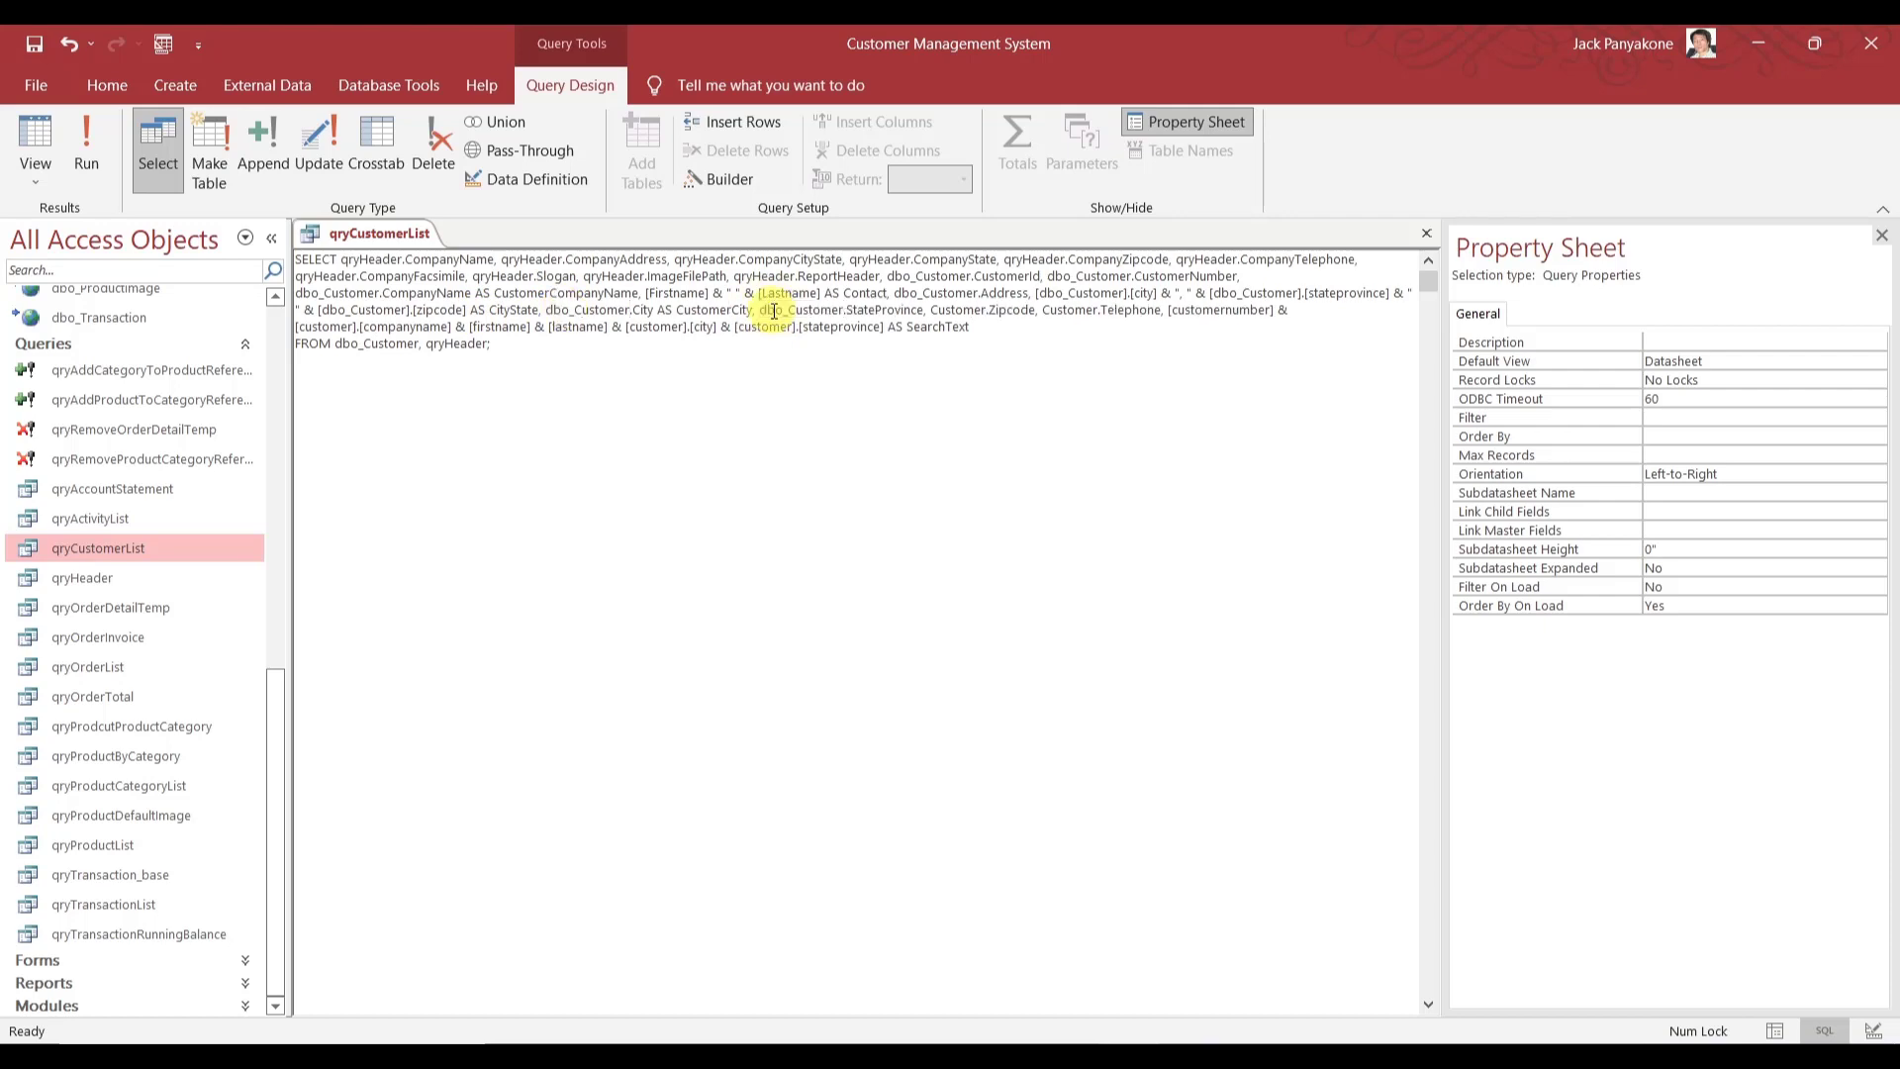
double_click(962, 310)
key("ctrl+v")
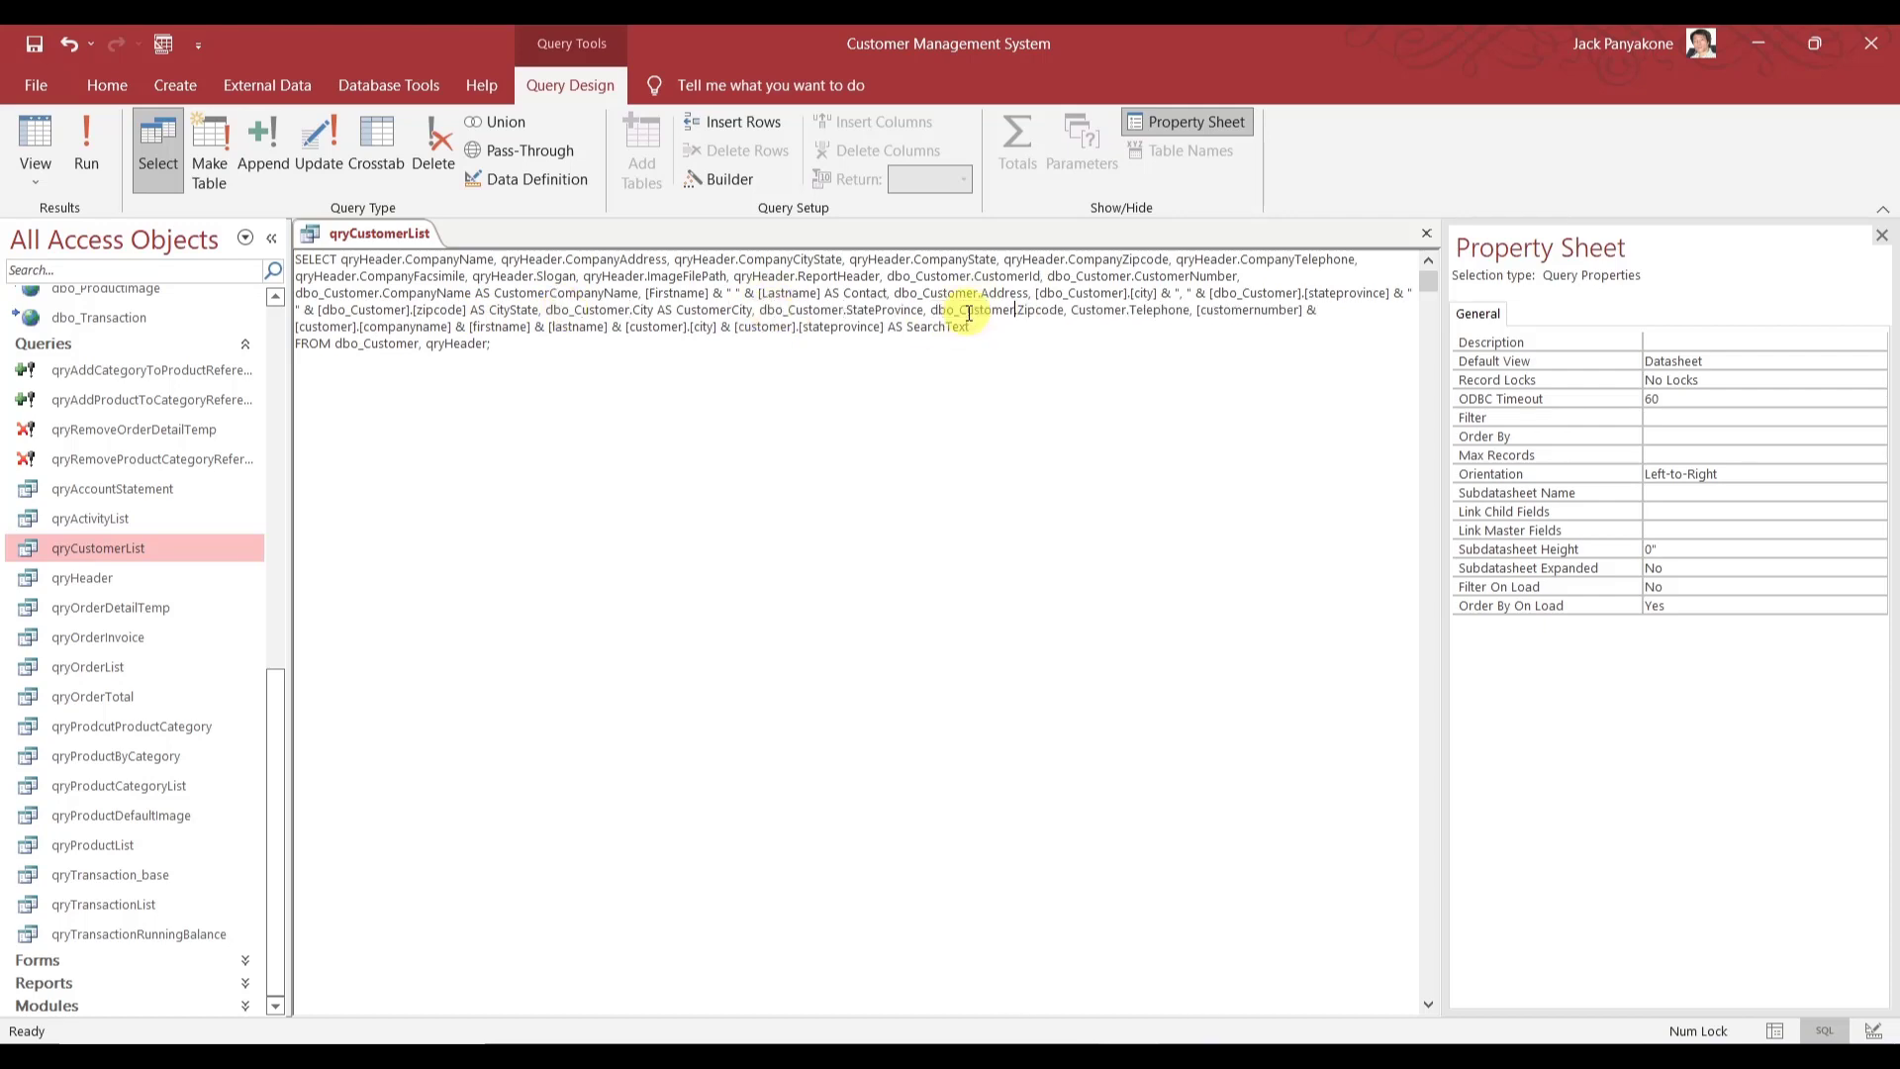
double_click(1078, 309)
key("ctrl+v")
- Replace customer with dbo_Customer on companyname, city and stateprovince in the SearchText expression of qryCustomerList
double_click(326, 325)
key("ctrl+v")
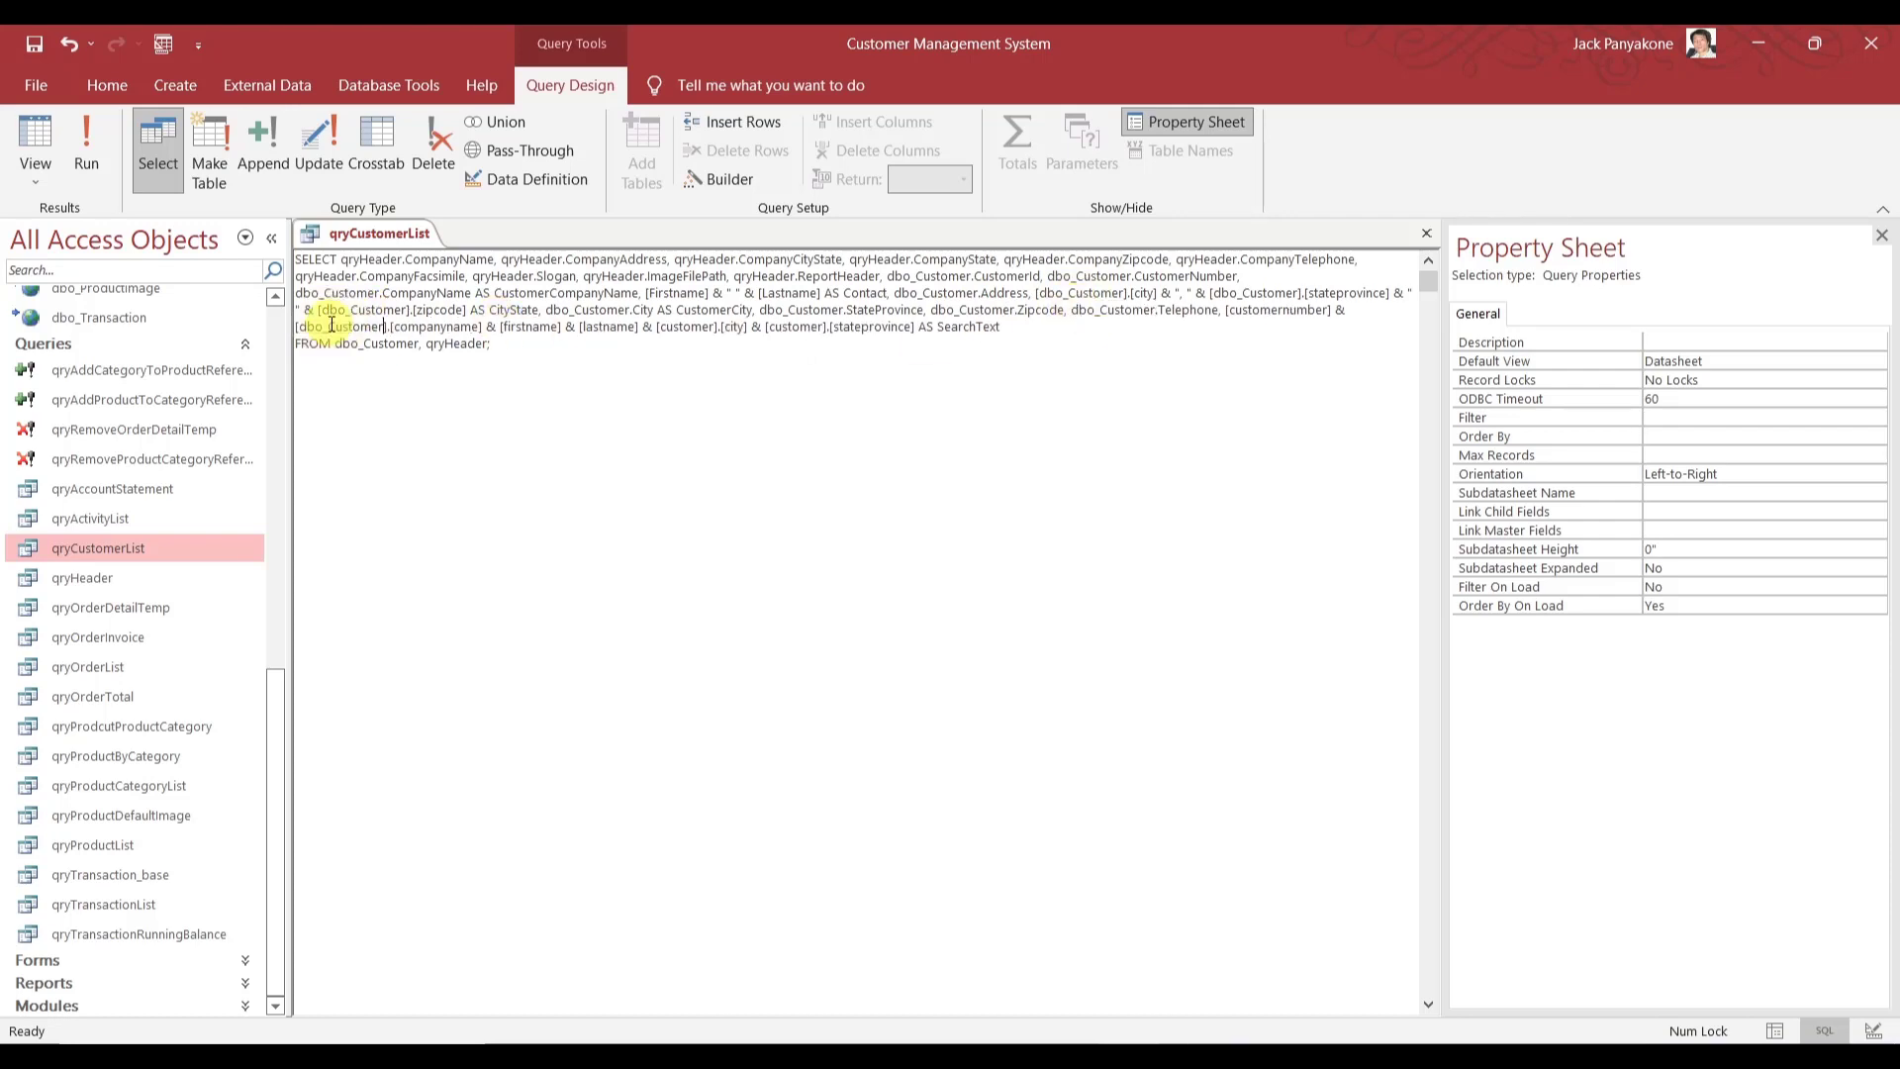
double_click(704, 327)
key("ctrl+v")
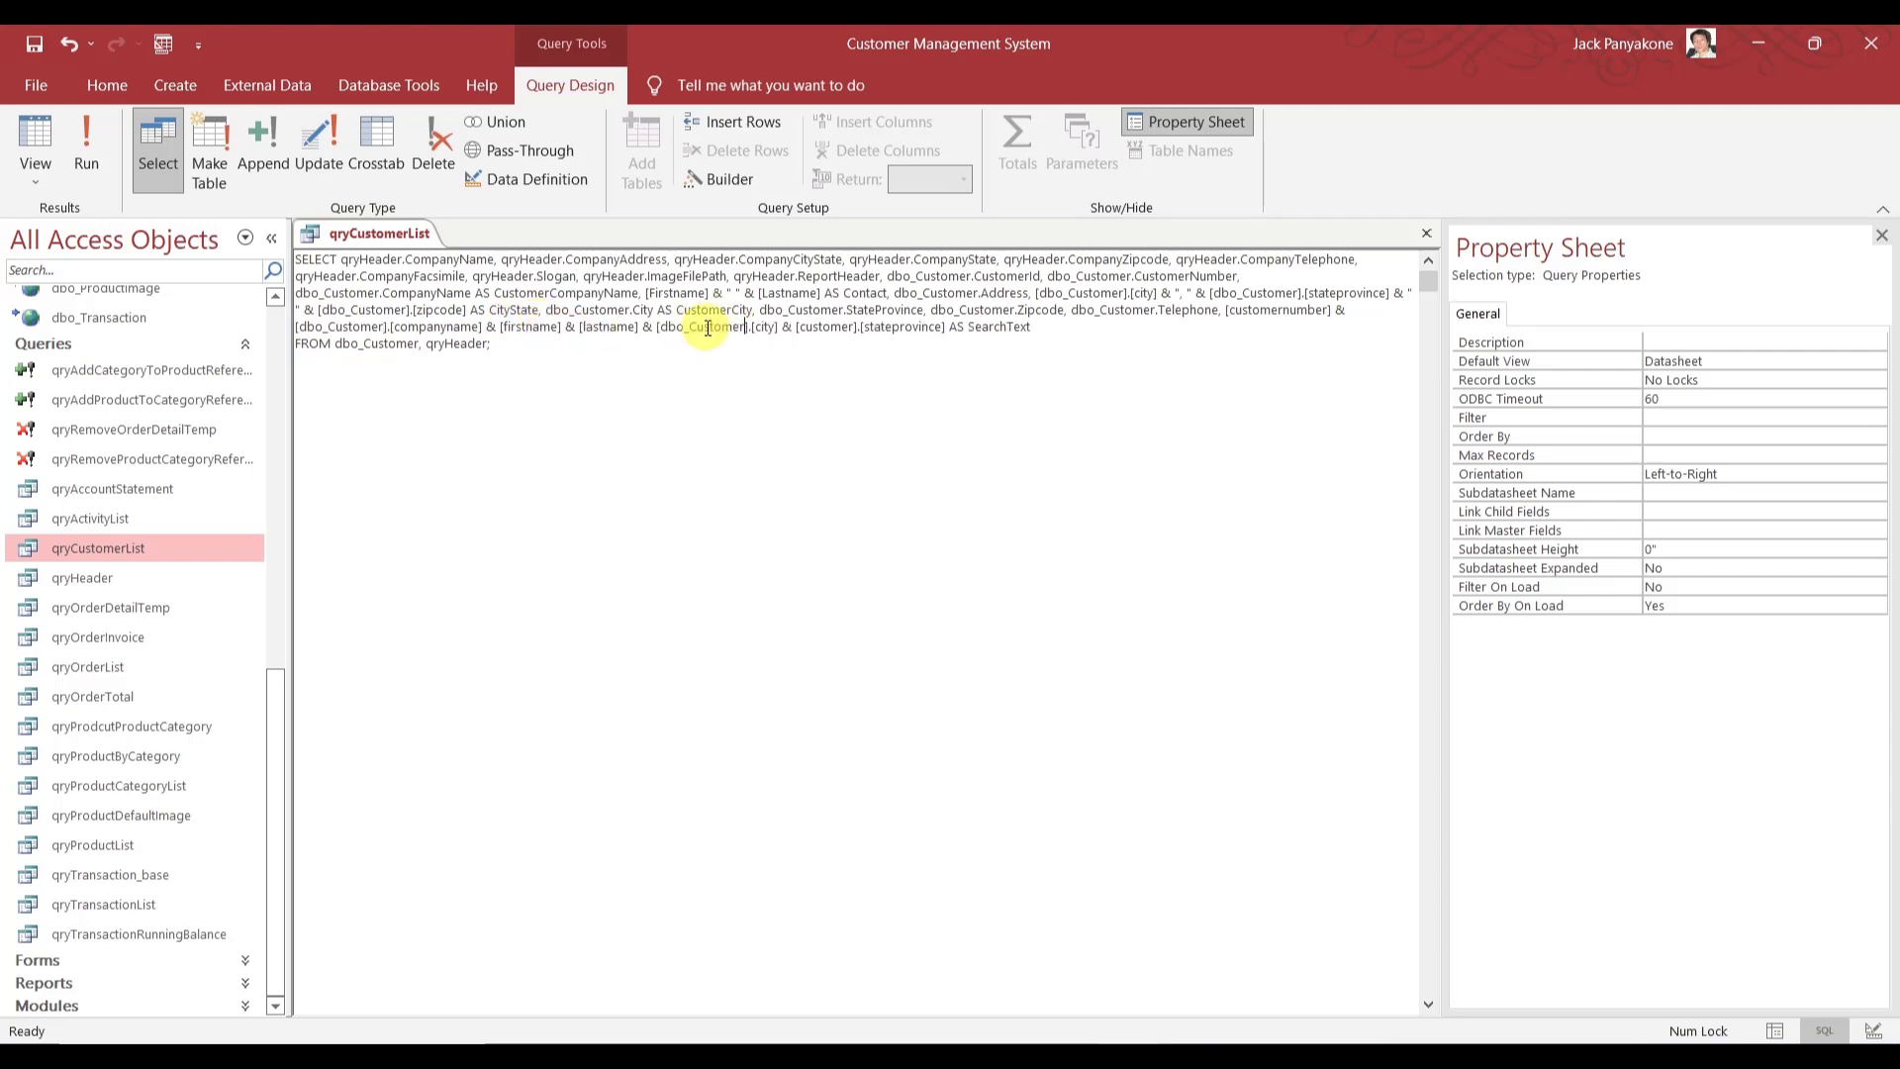
double_click(826, 326)
key("ctrl+v")
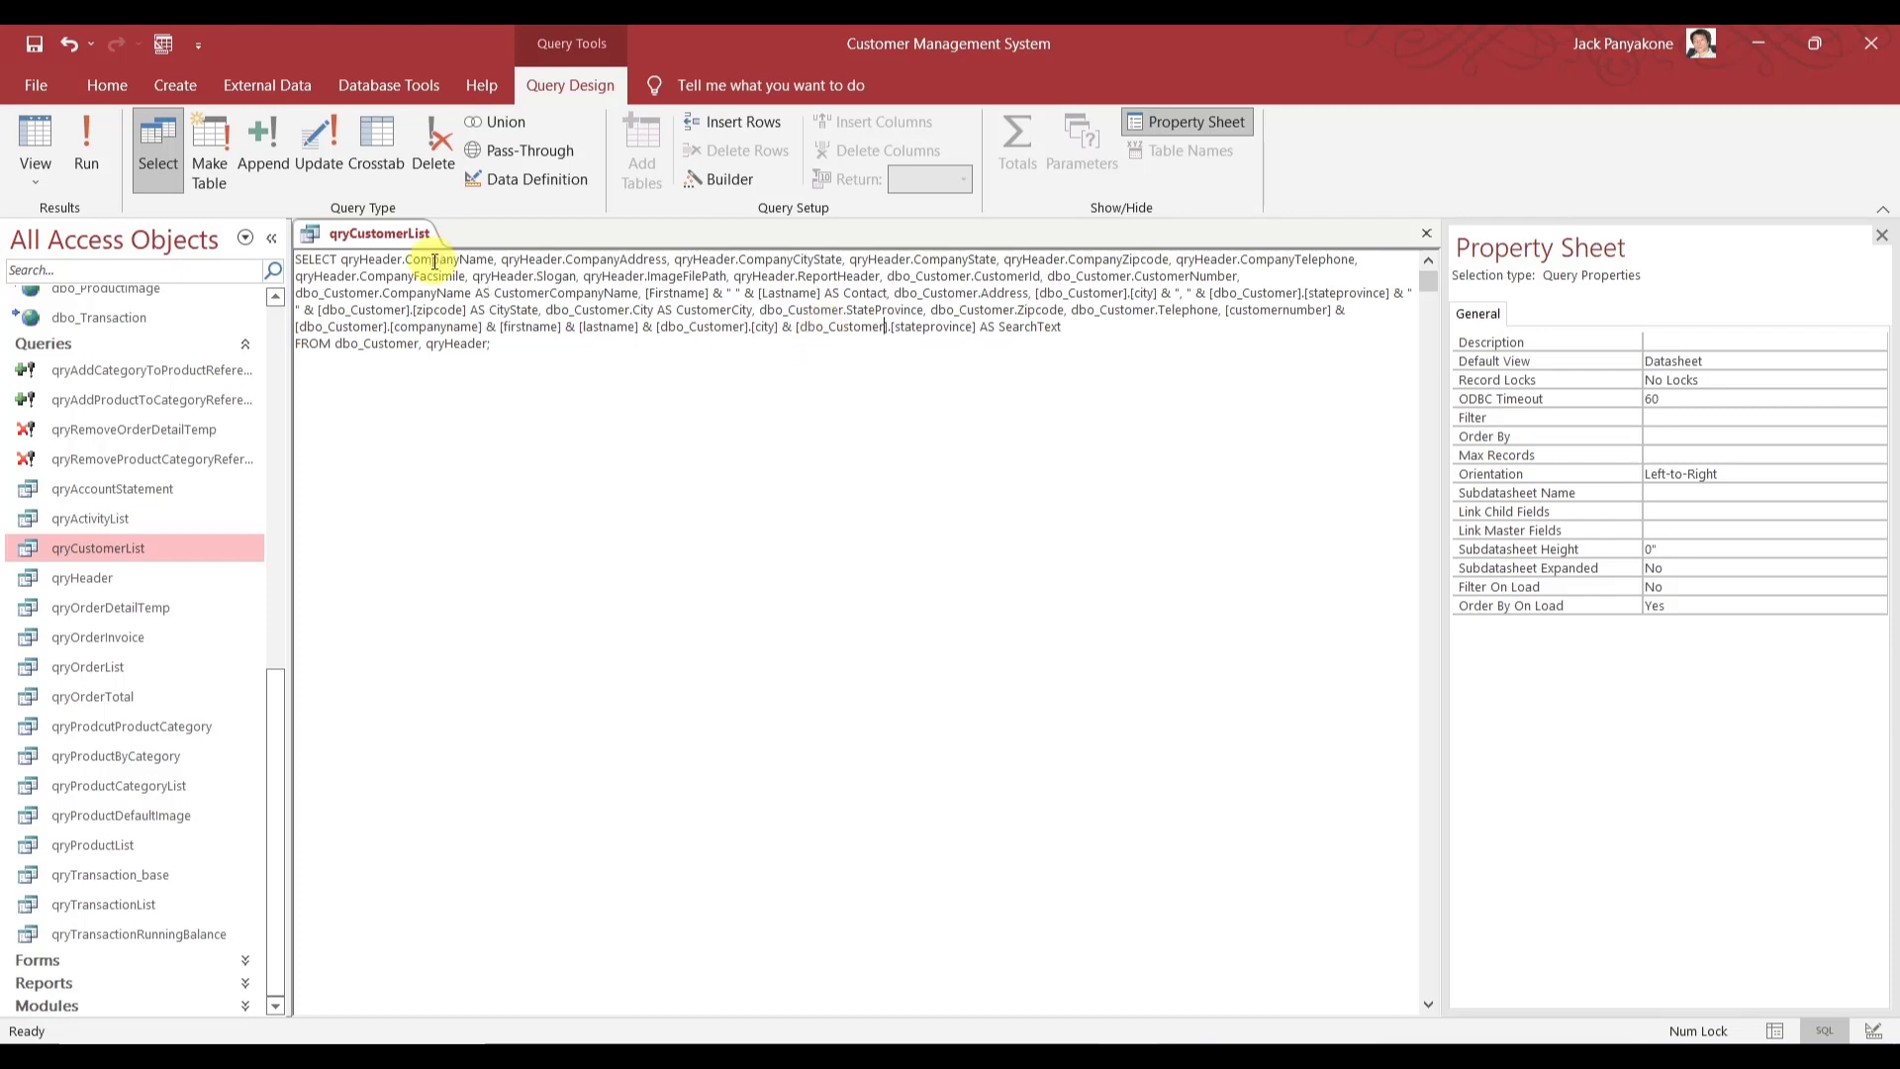
- Run the edited qryCustomerList query and close it
left_click(87, 159)
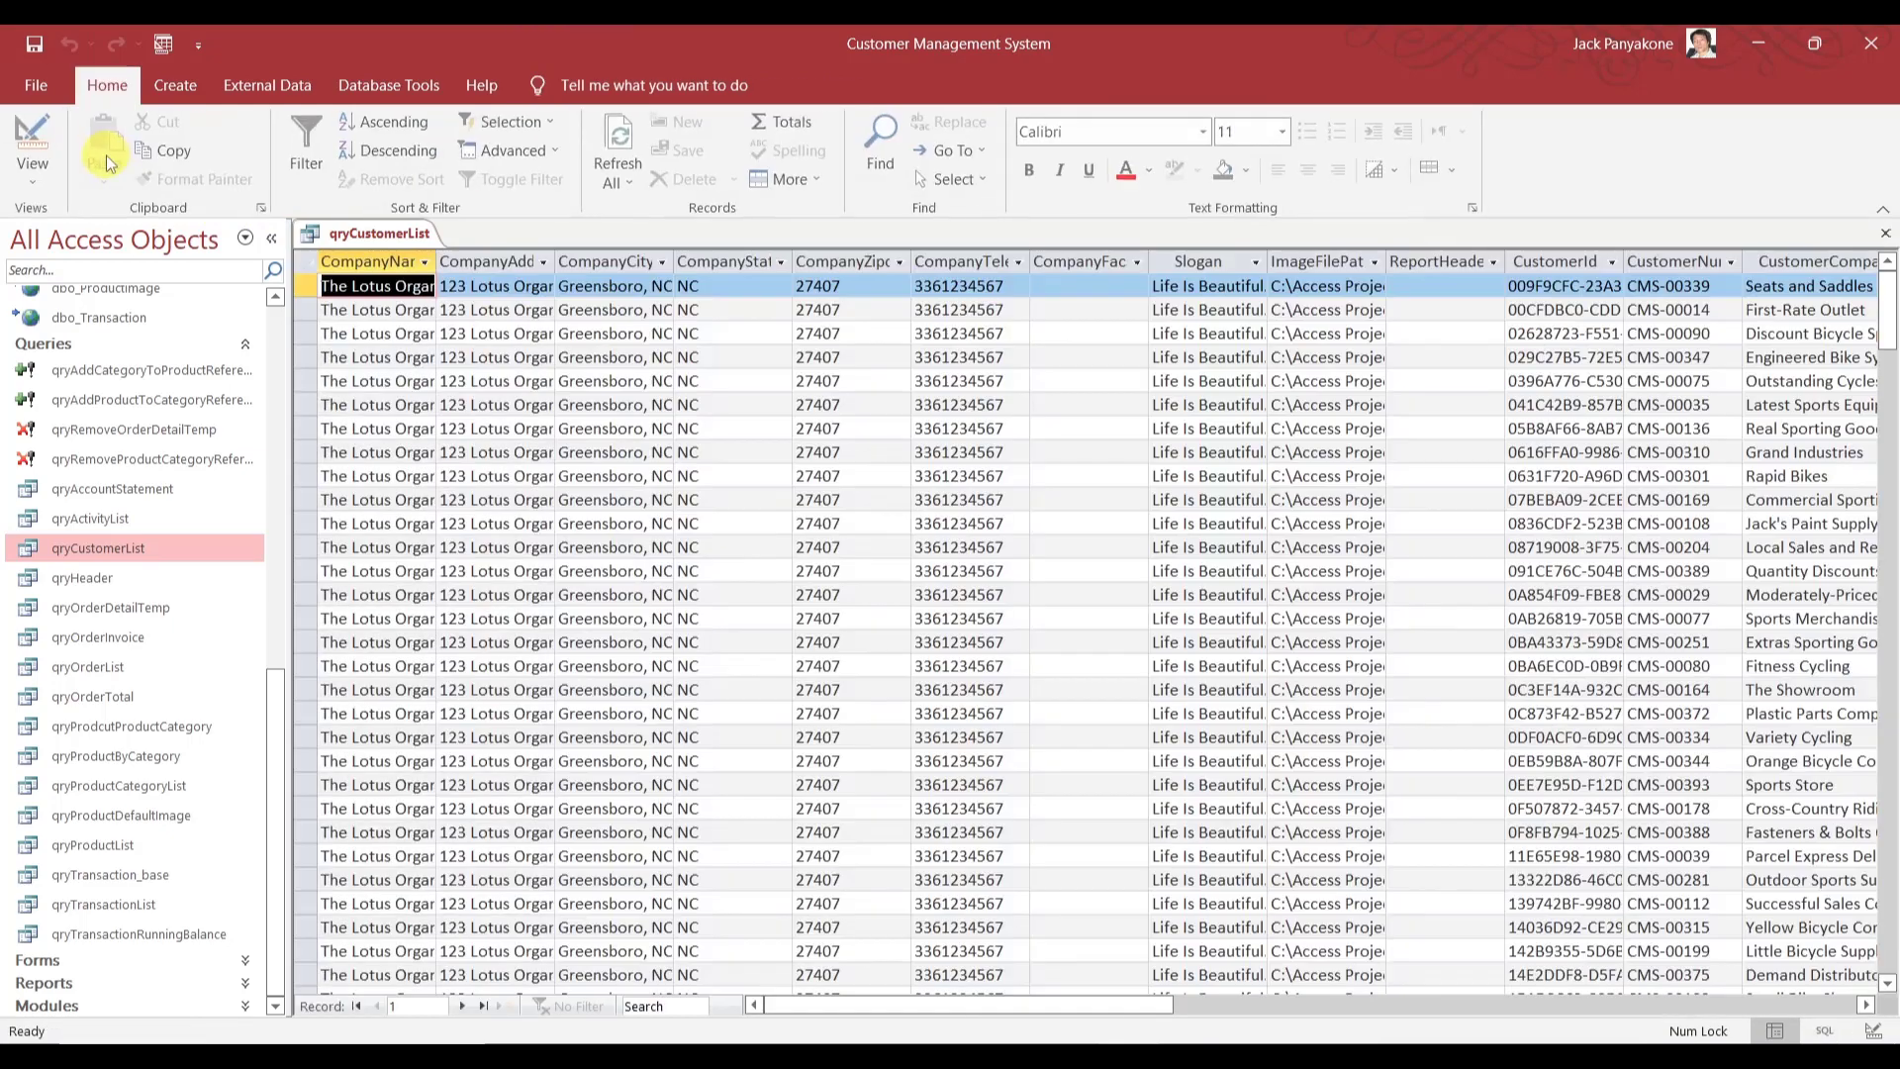
right_click(350, 233)
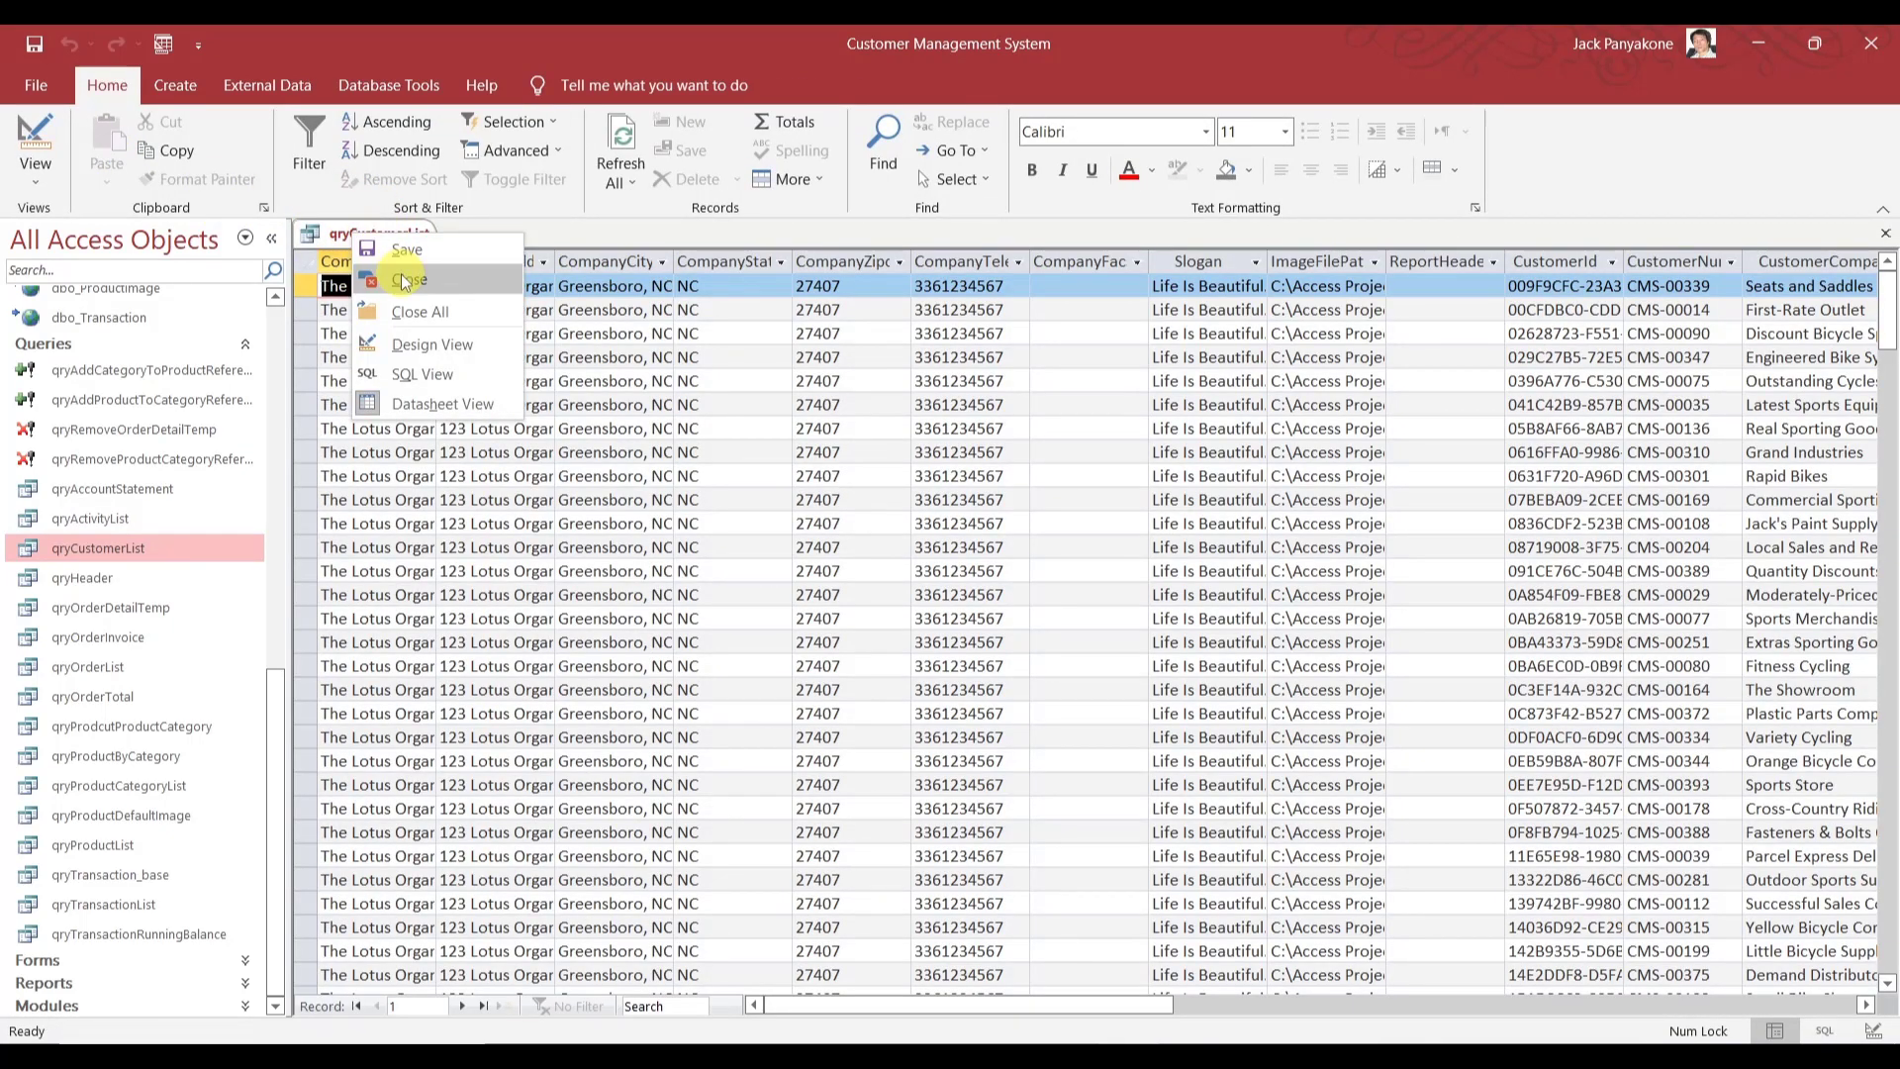
right_click(394, 234)
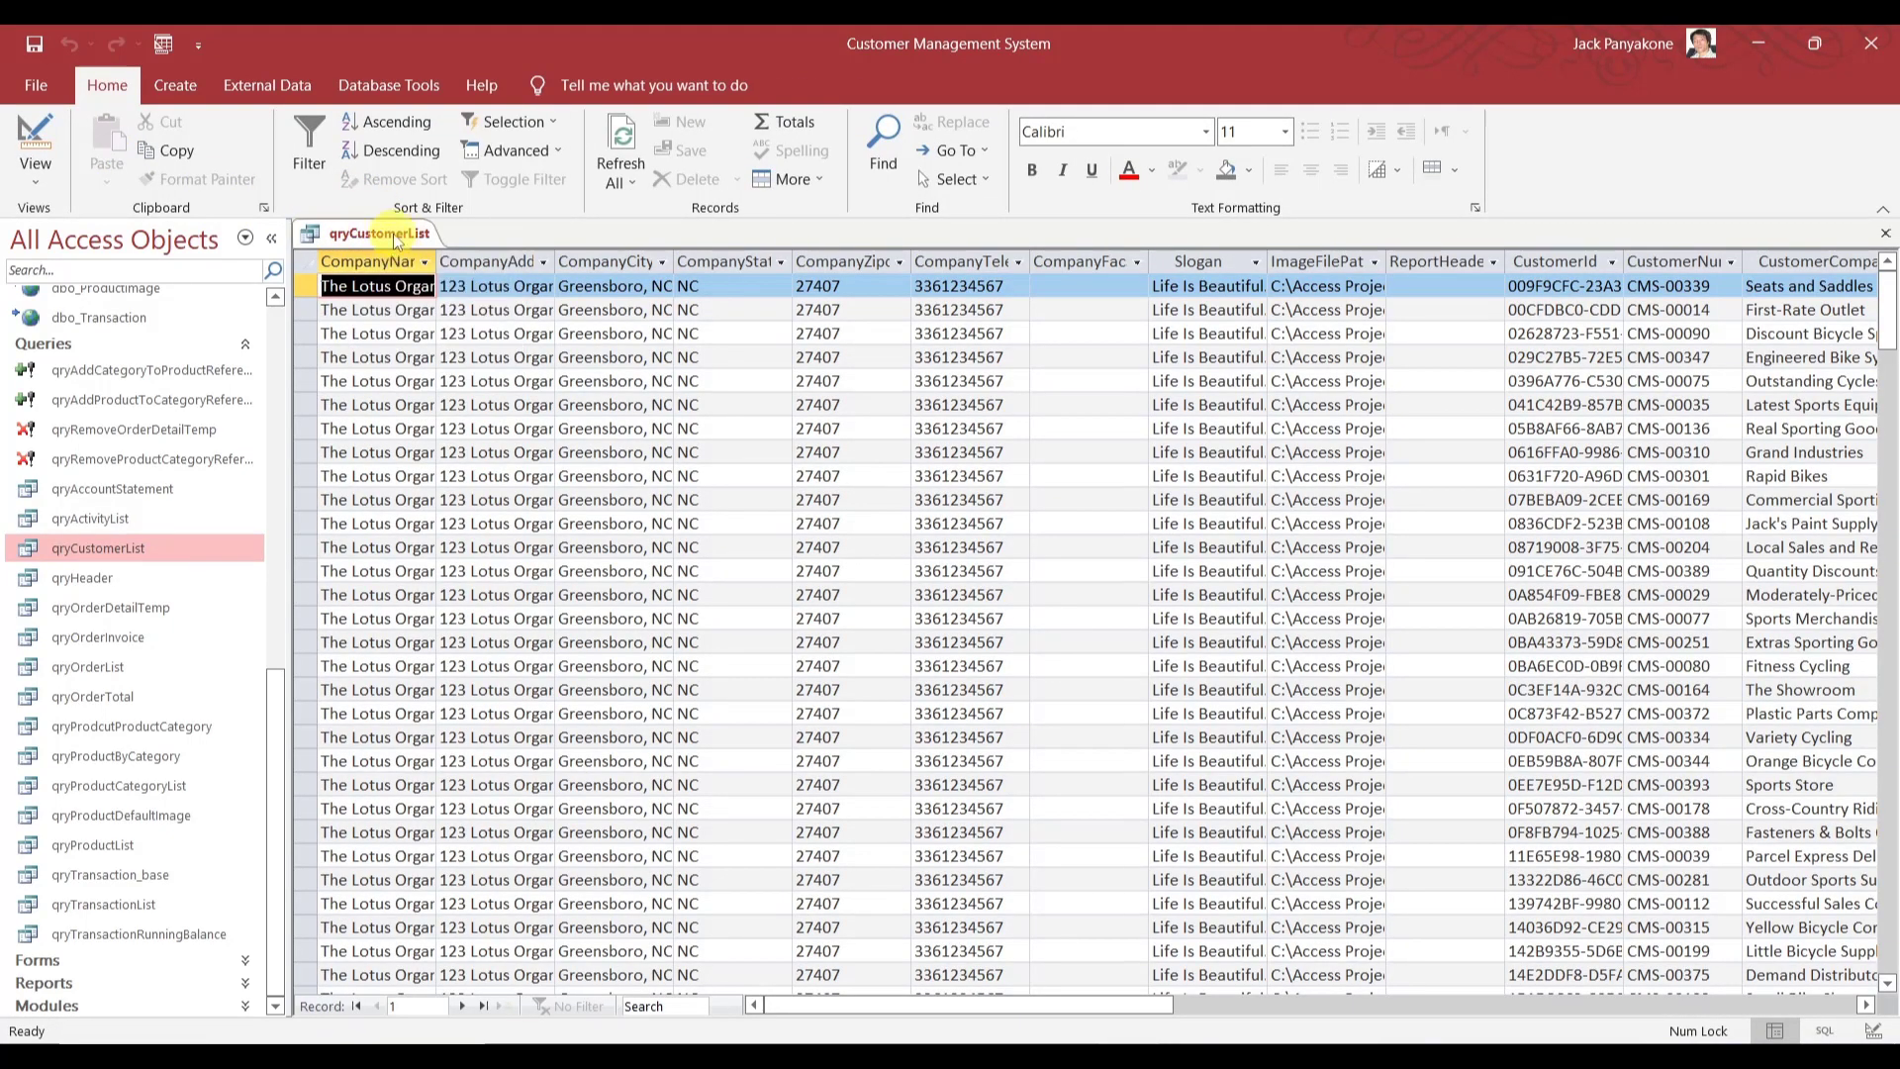
right_click(394, 234)
left_click(424, 277)
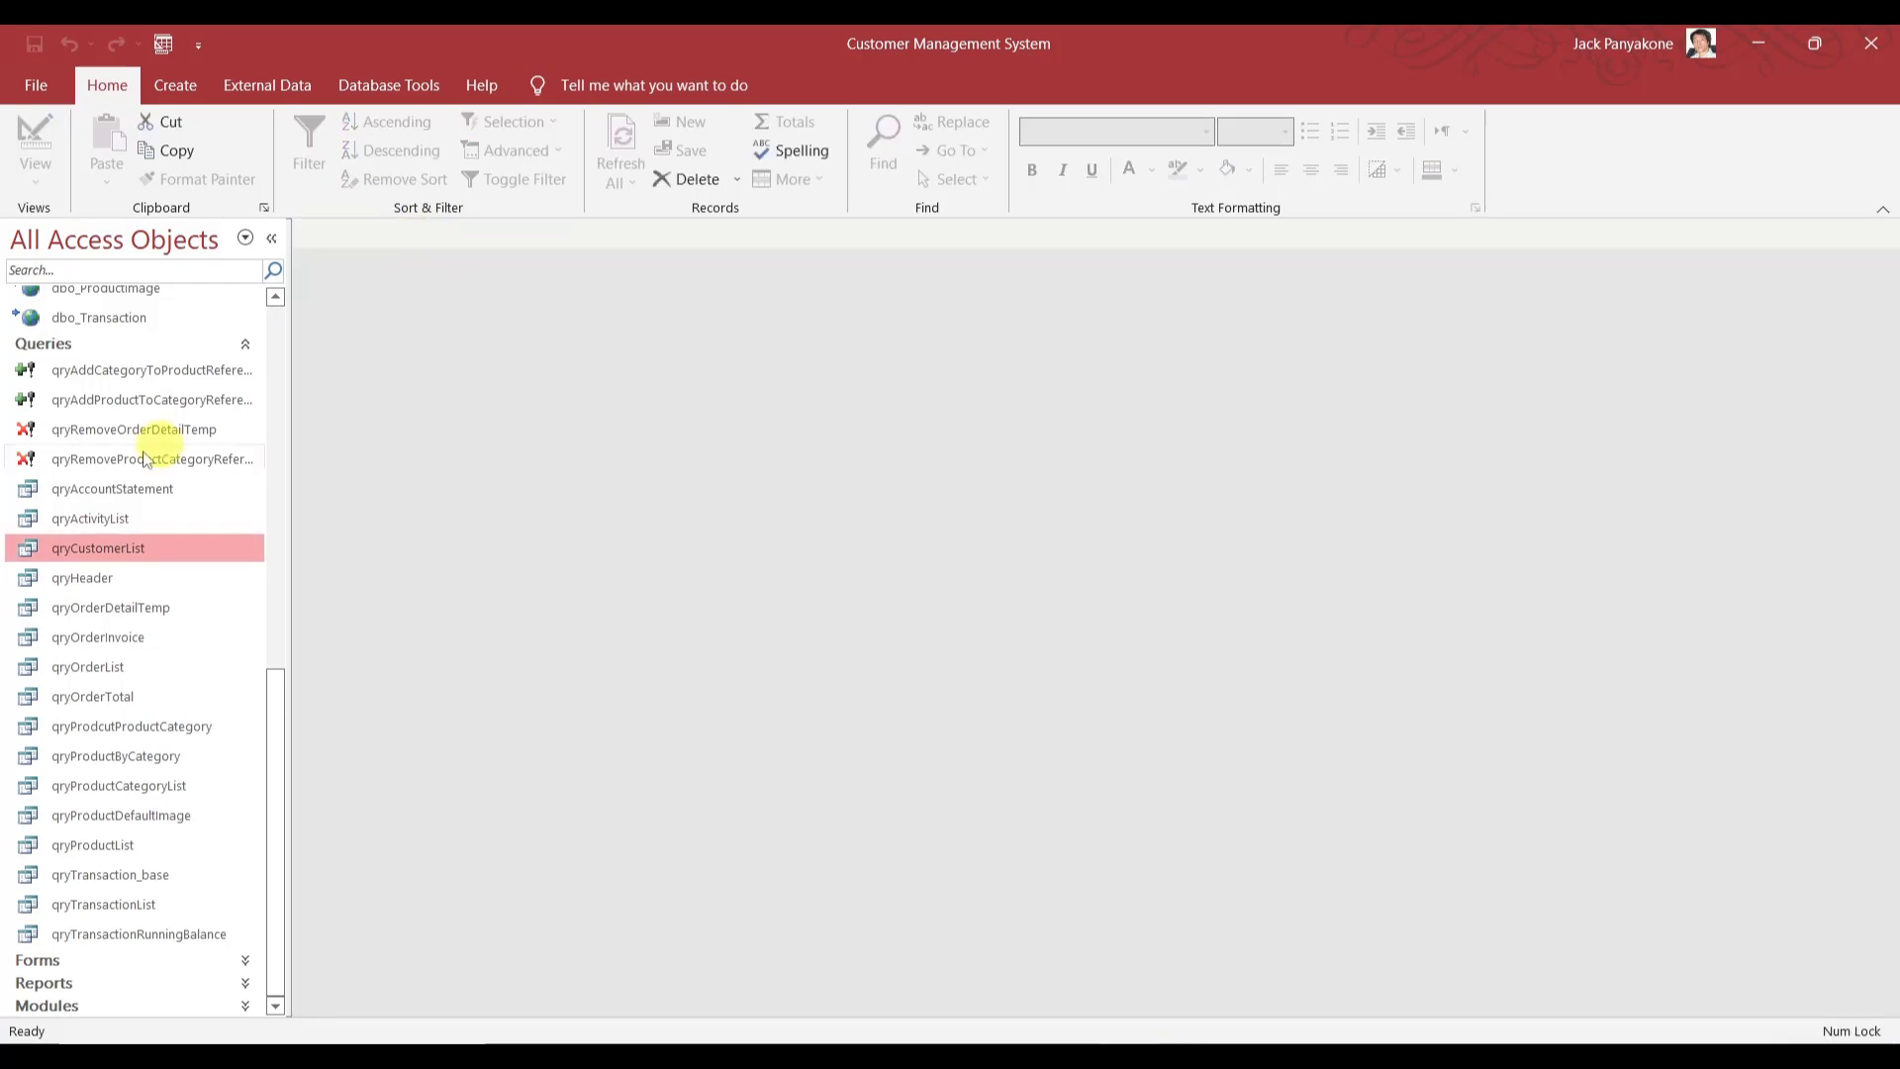
- Open qryActivityList in Design View and add the linked dbo_Activity table to the query
right_click(112, 522)
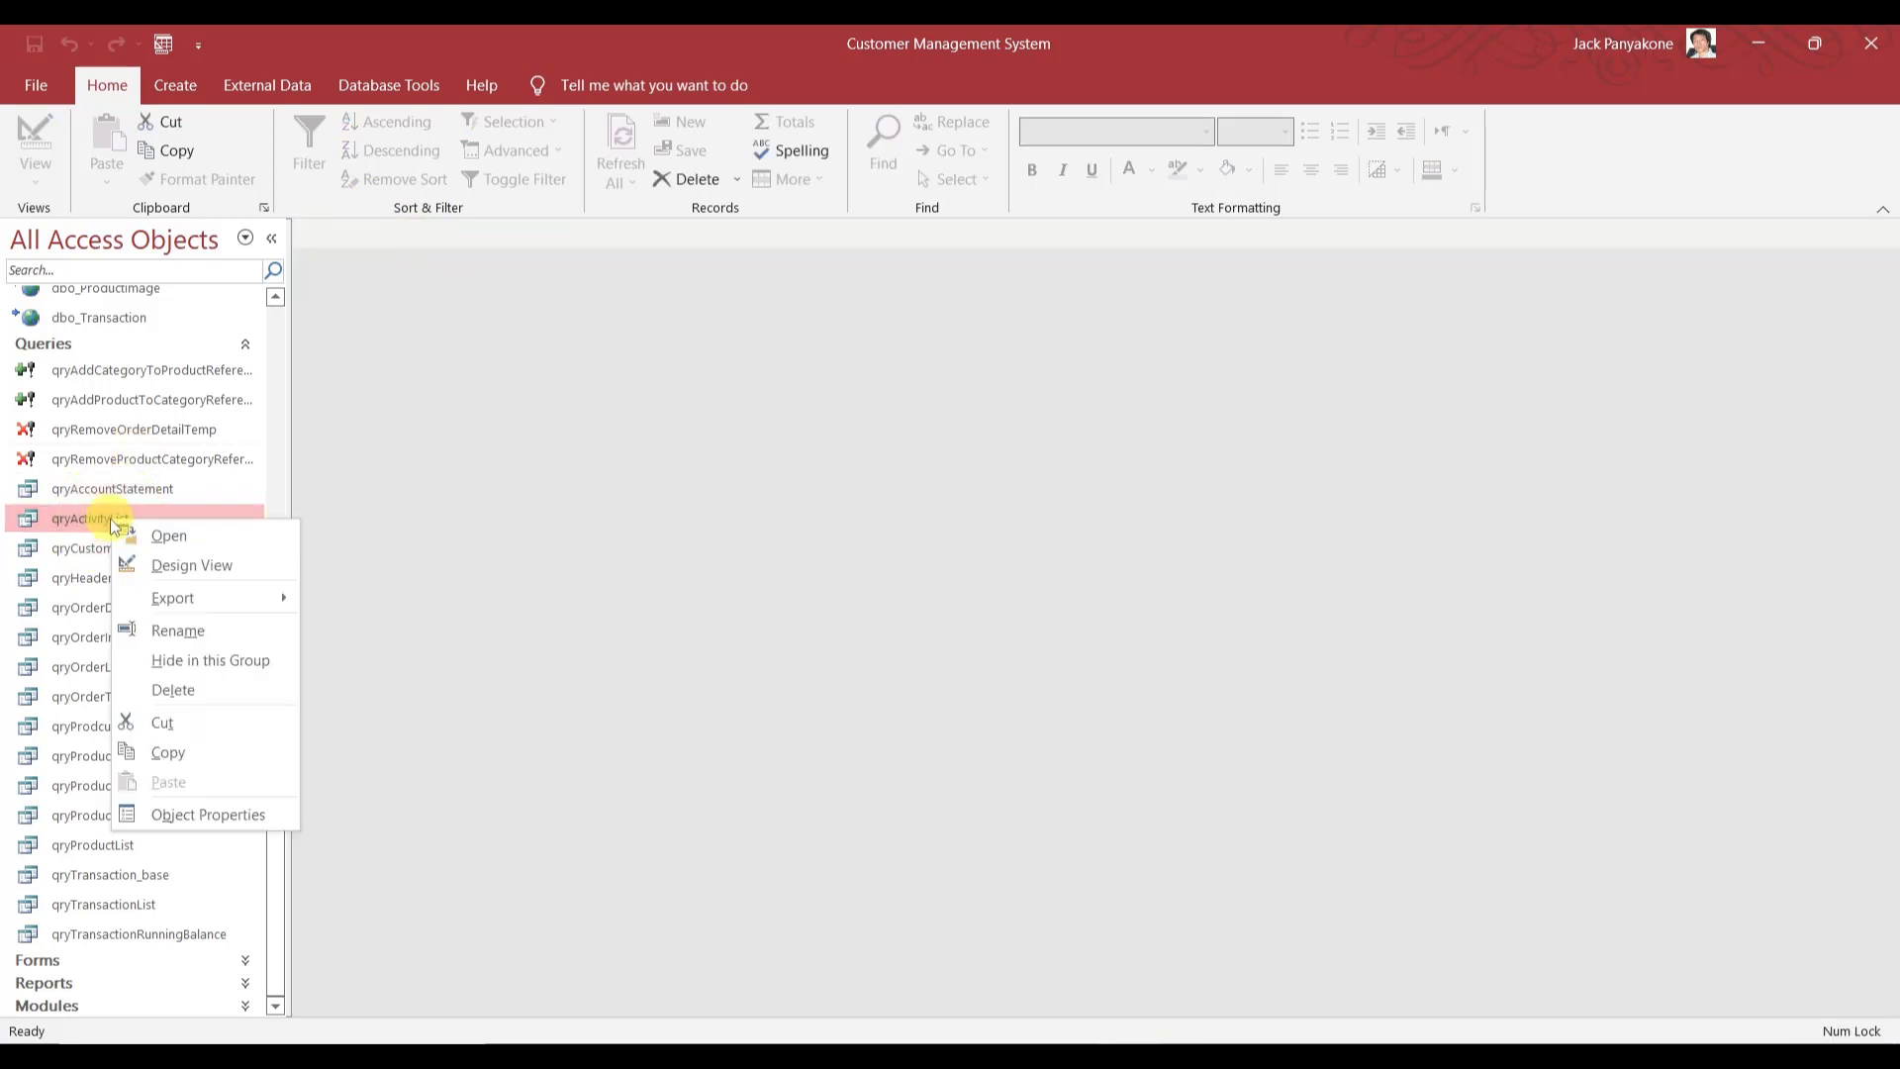
left_click(174, 562)
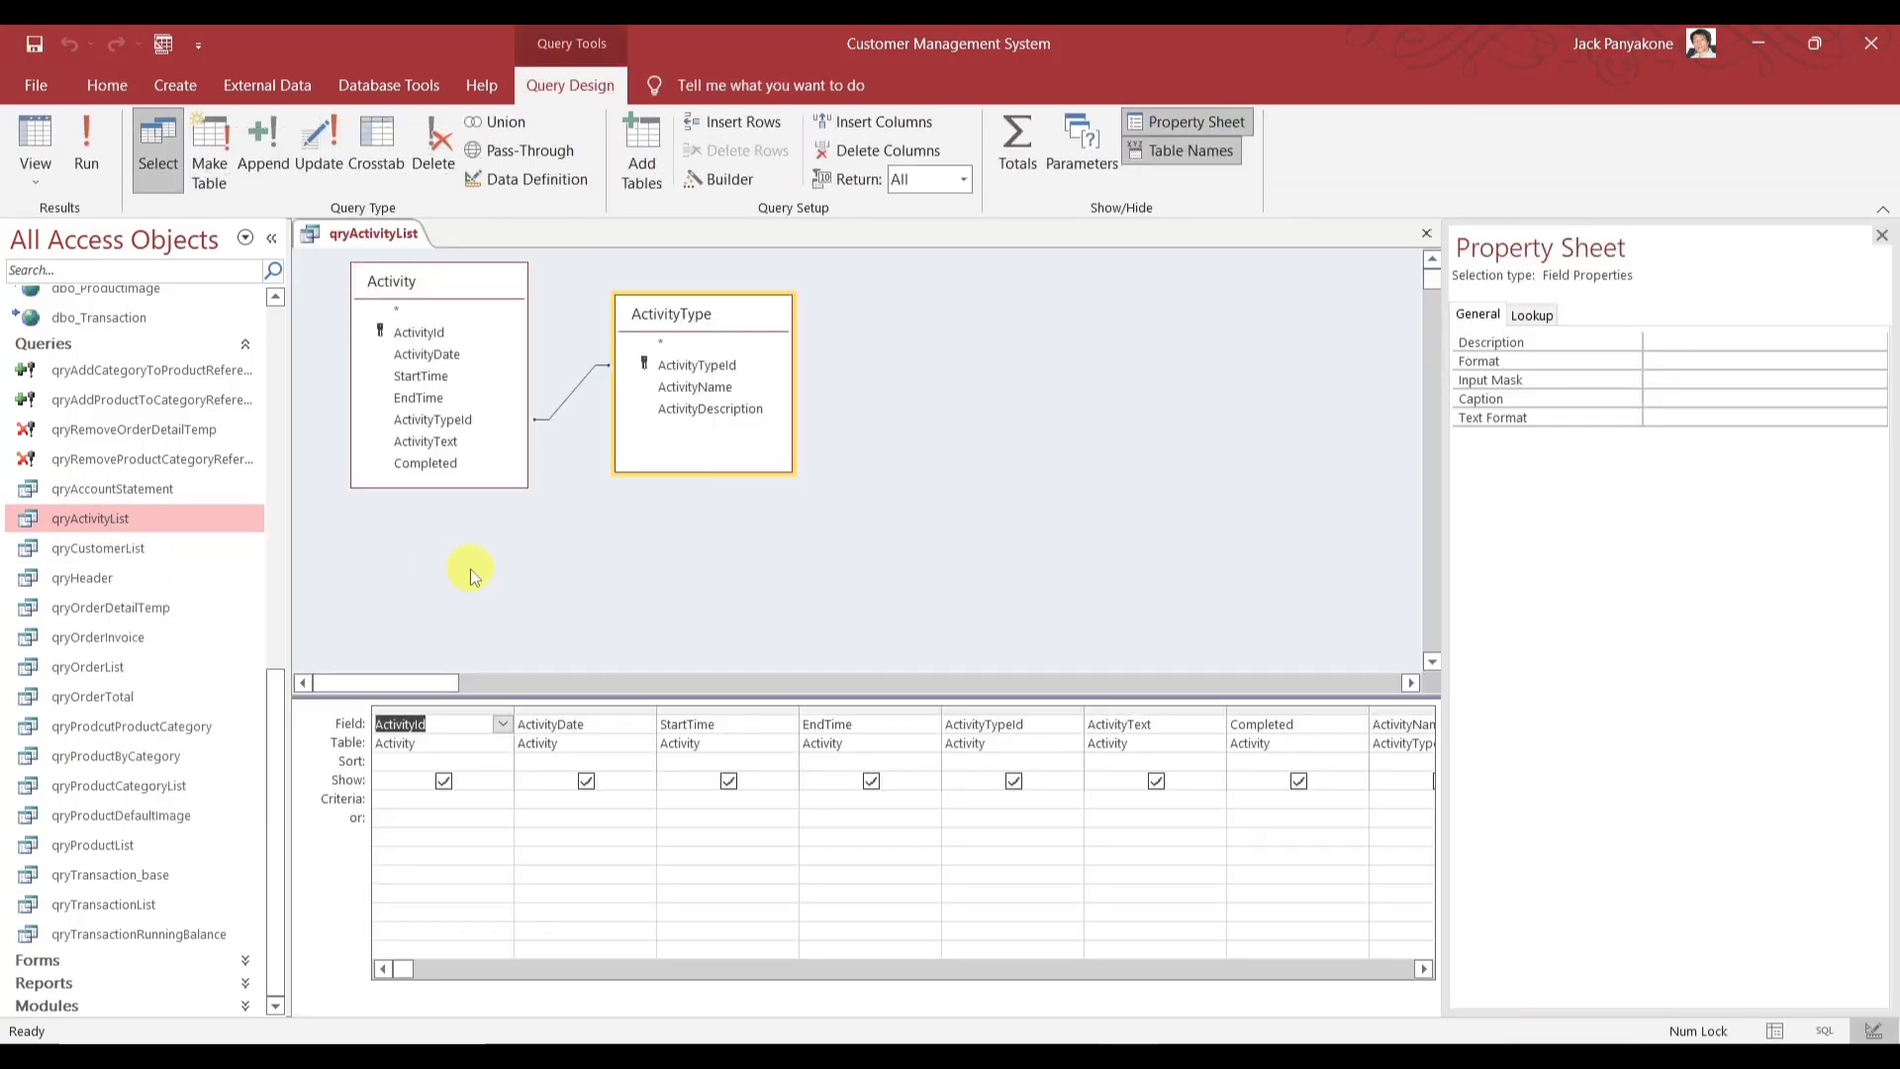
left_click(1425, 969)
left_click(1425, 969)
left_click(1425, 969)
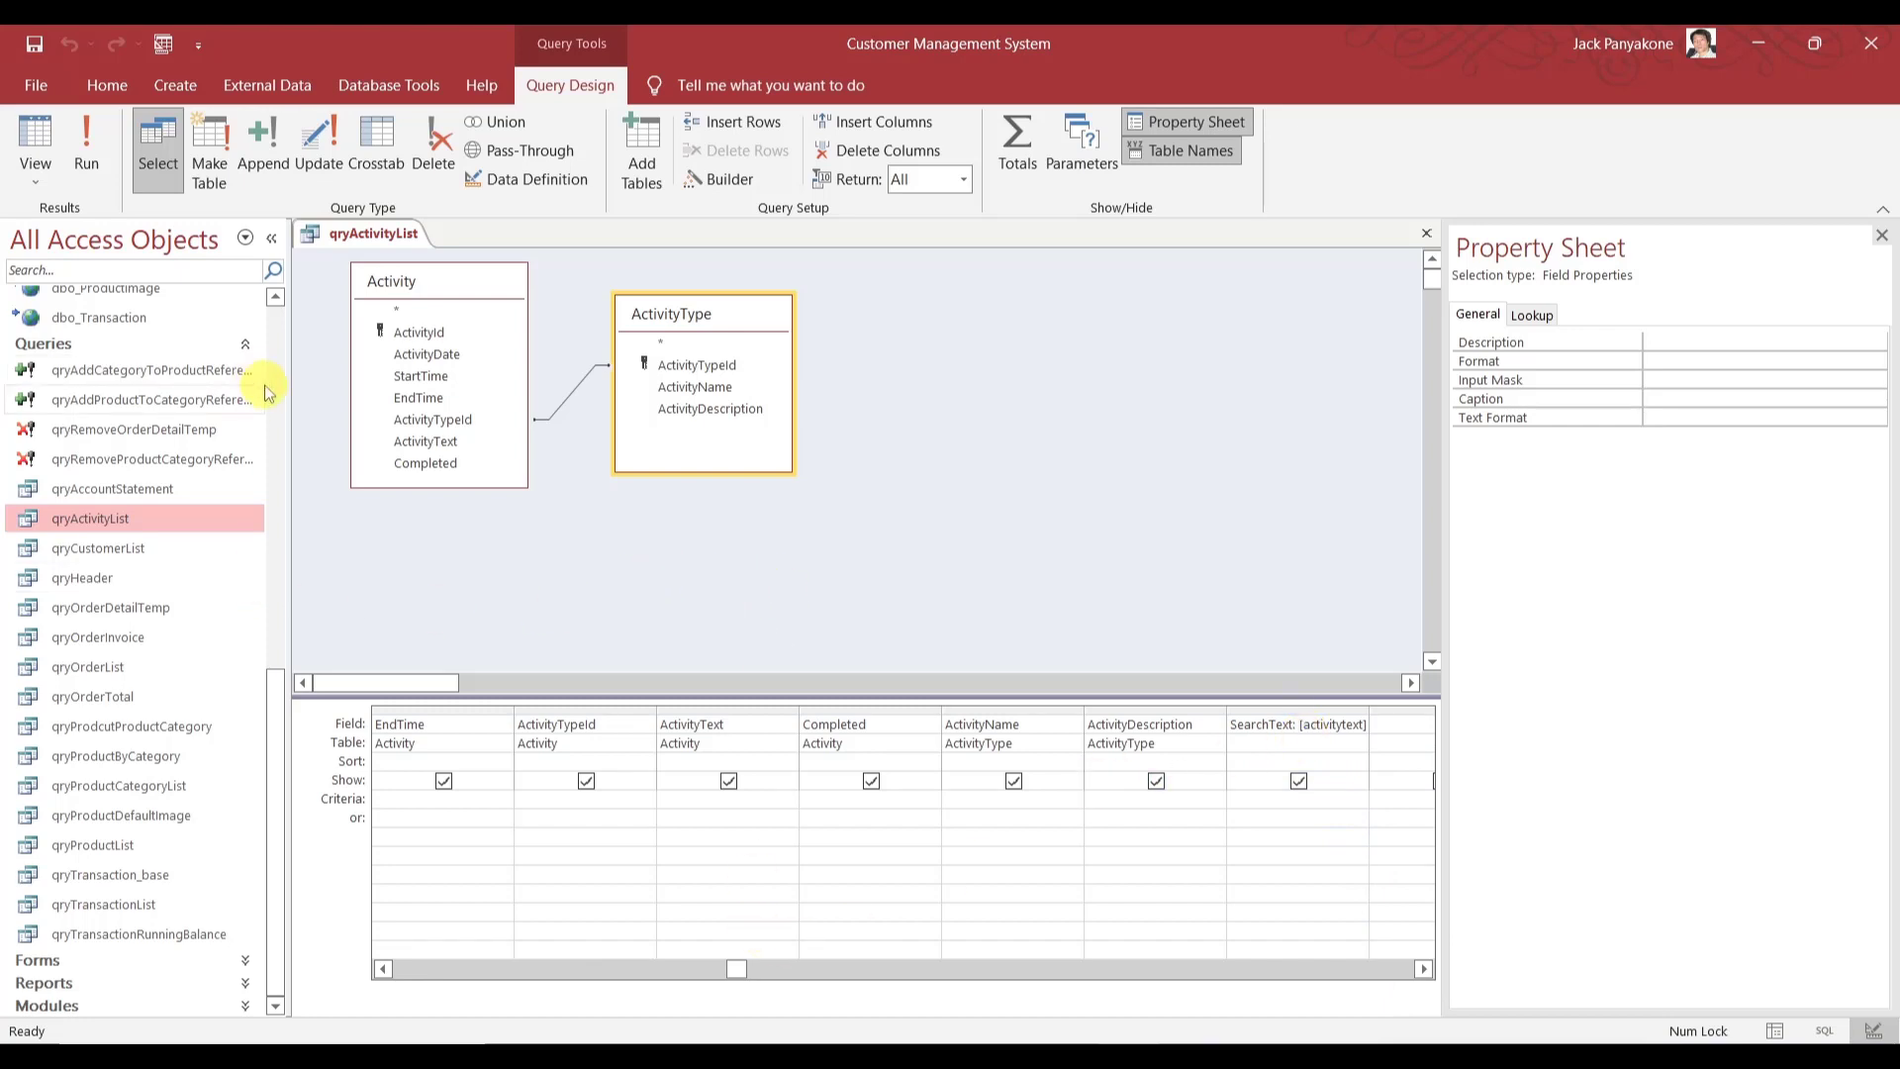
left_click_drag(275, 781, 277, 411)
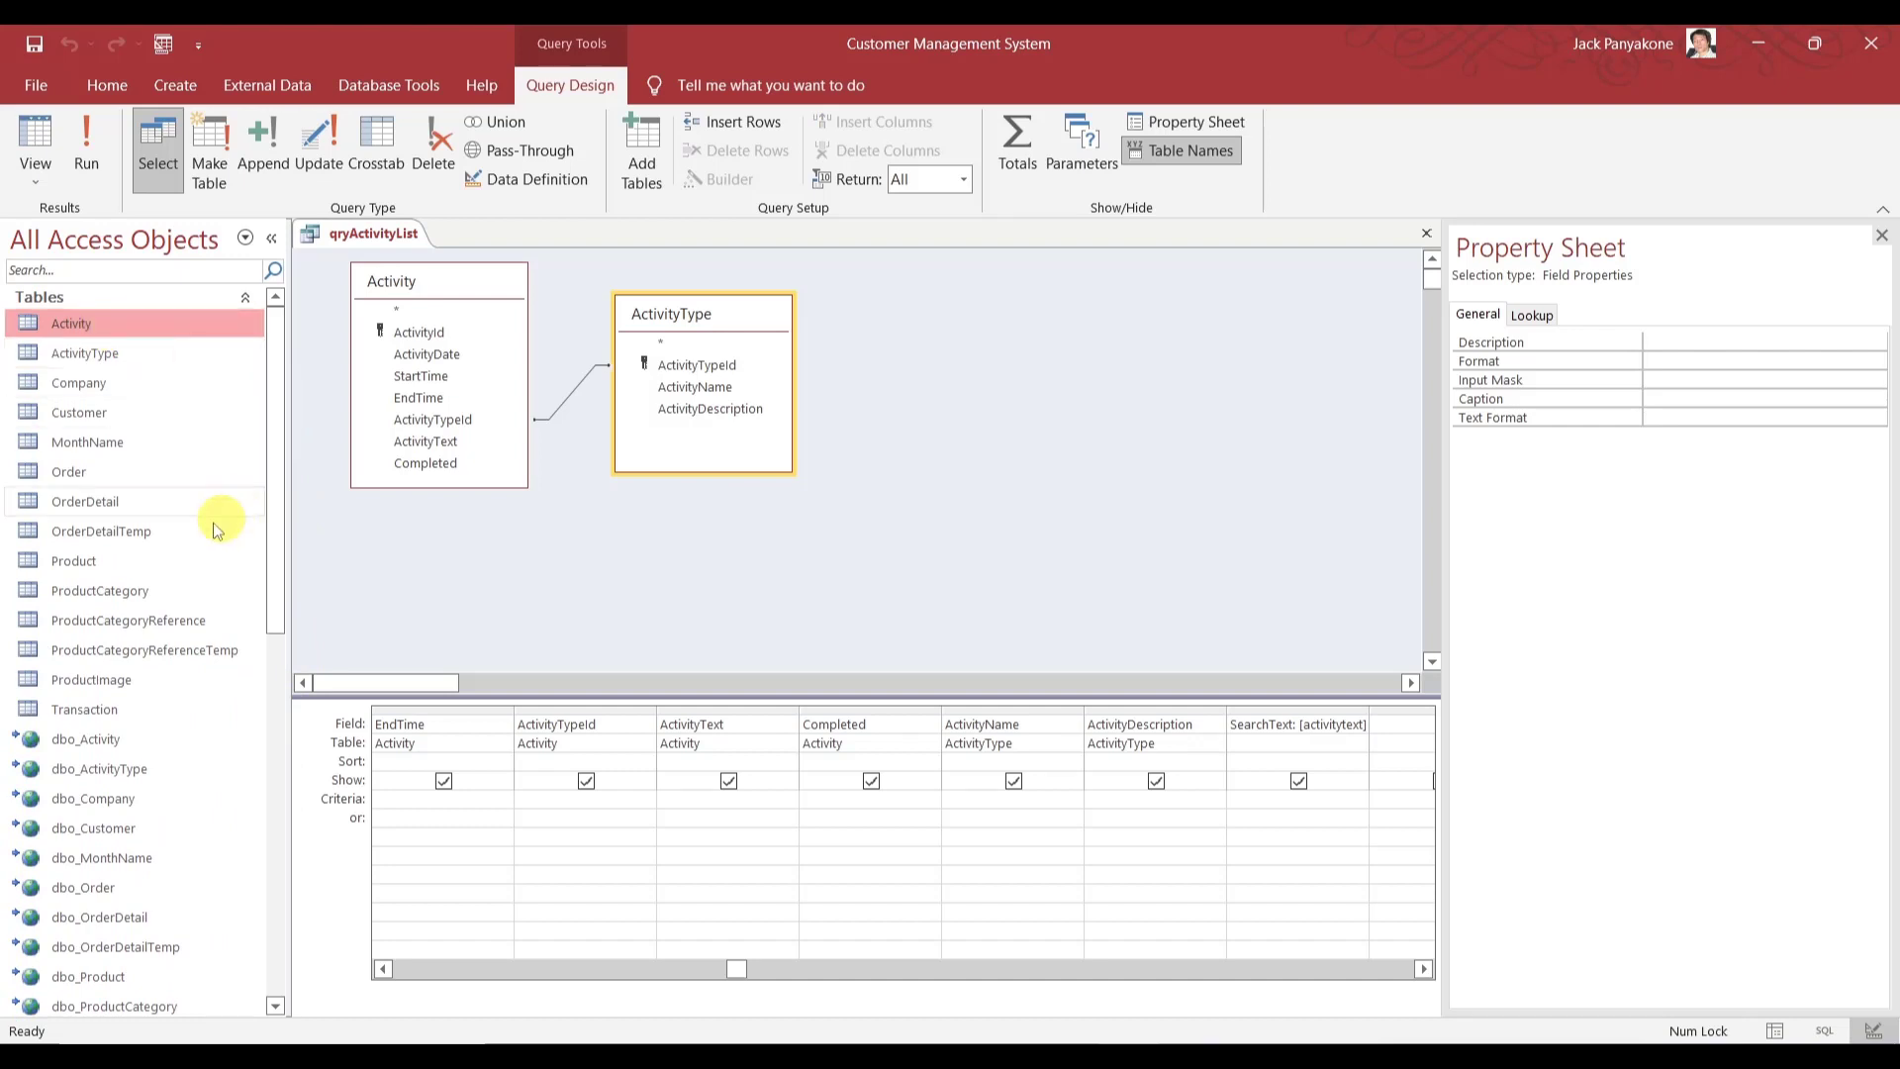
left_click_drag(121, 742, 866, 314)
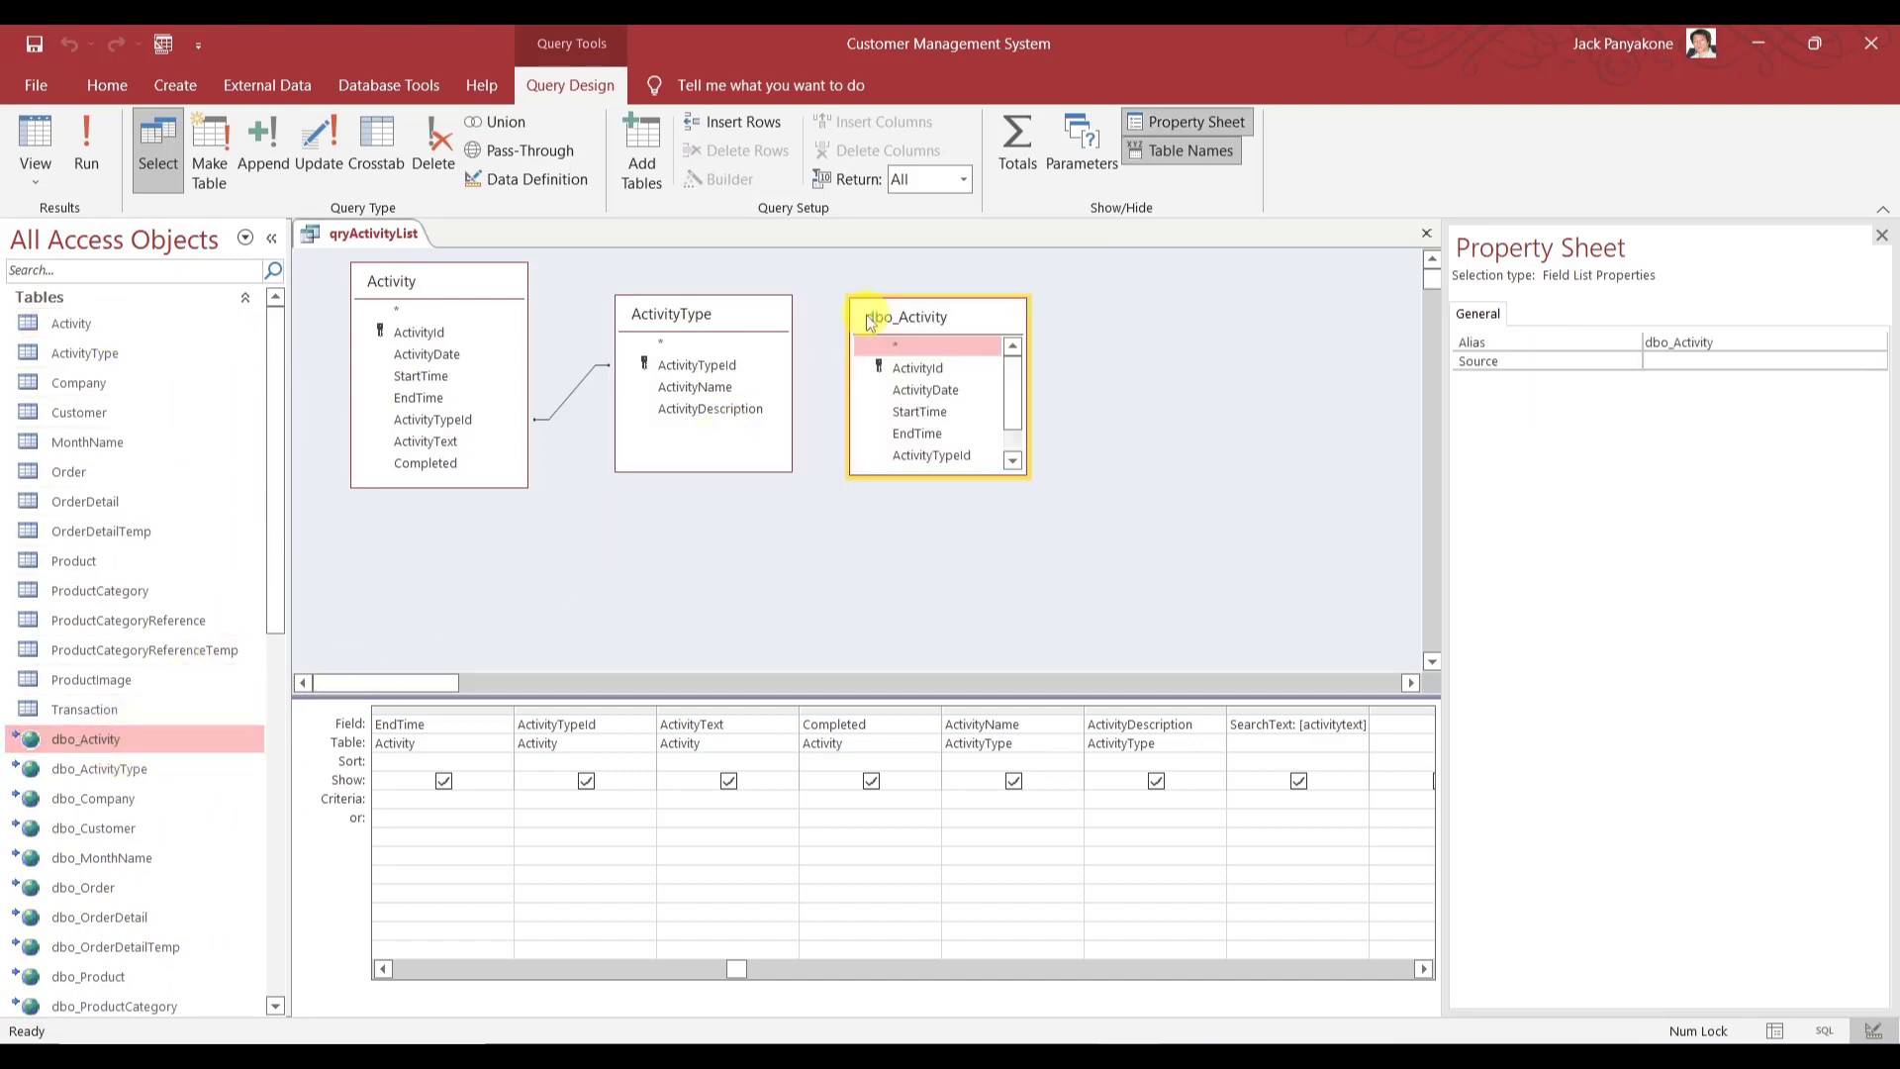
- Set the source table to dbo_Activity for the query columns from EndTime through ActivityDescription
left_click(503, 744)
left_click(487, 797)
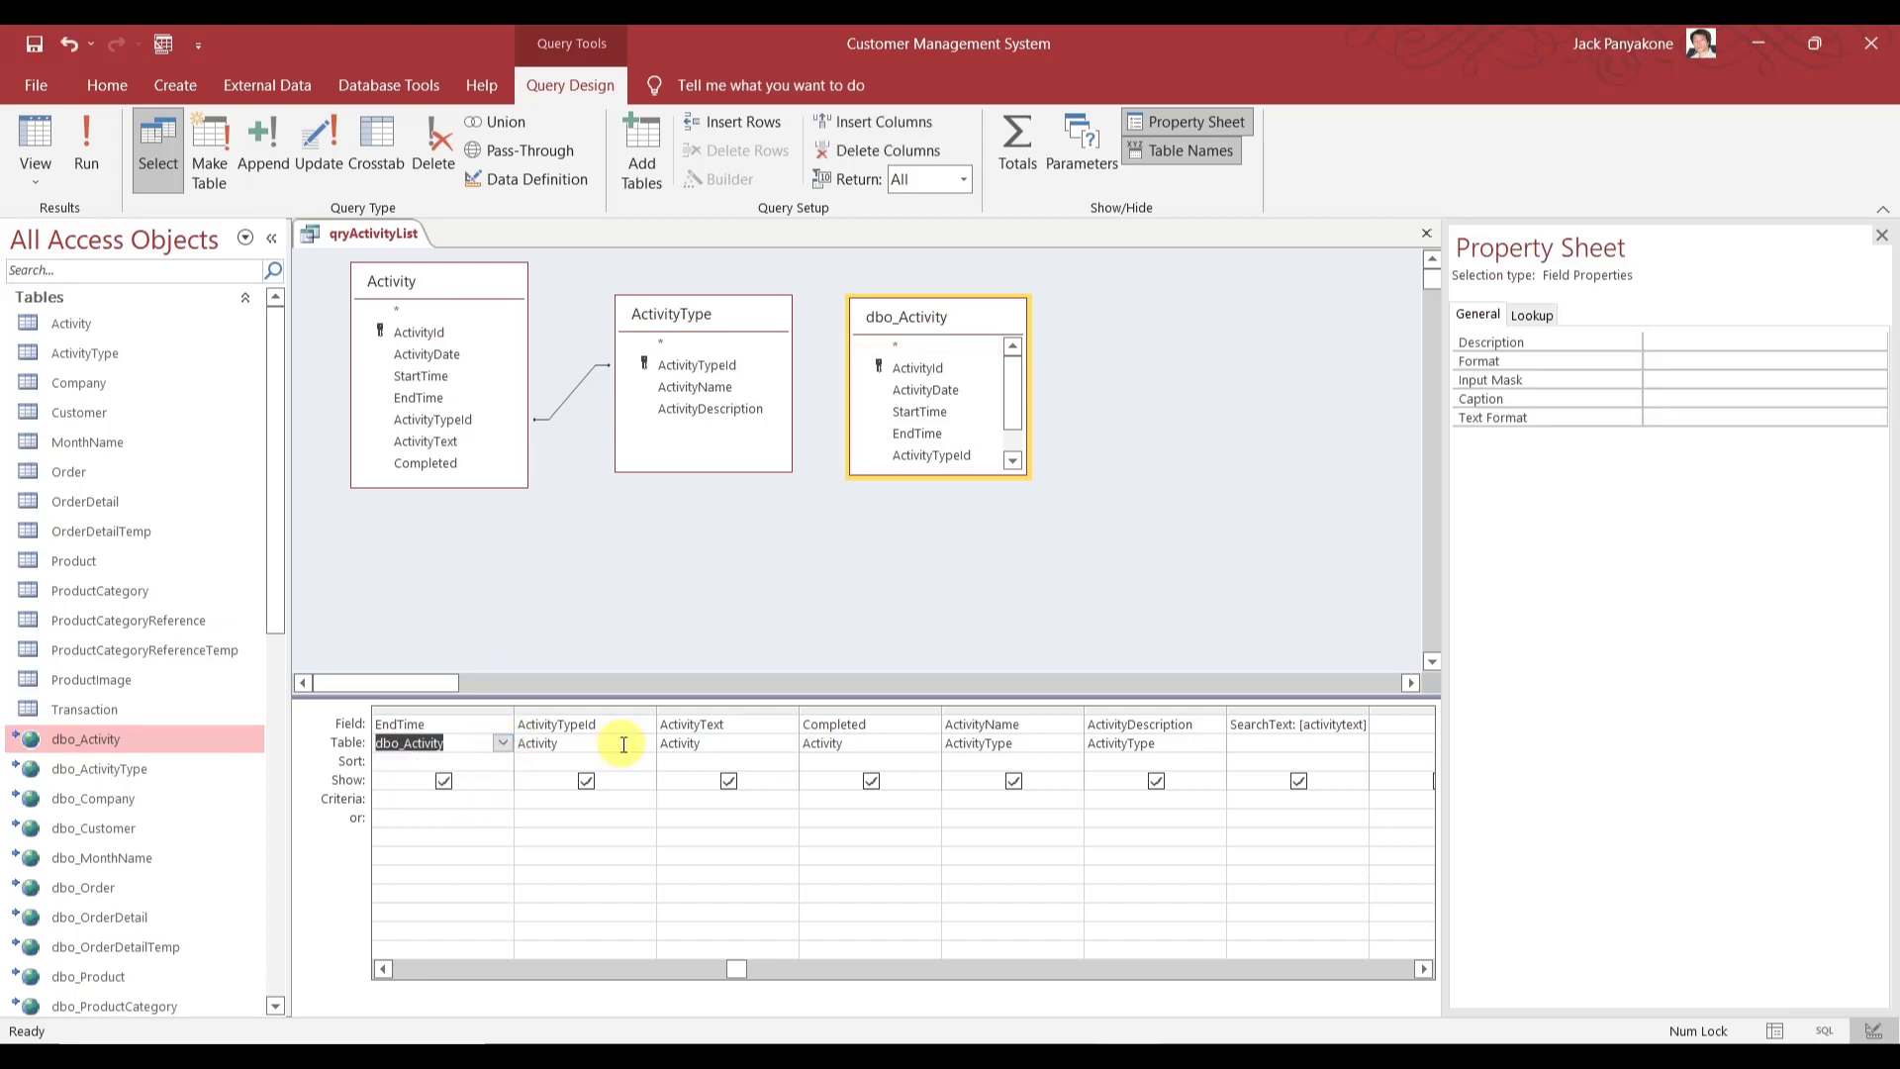
key("Tab")
type("dbo_Activity")
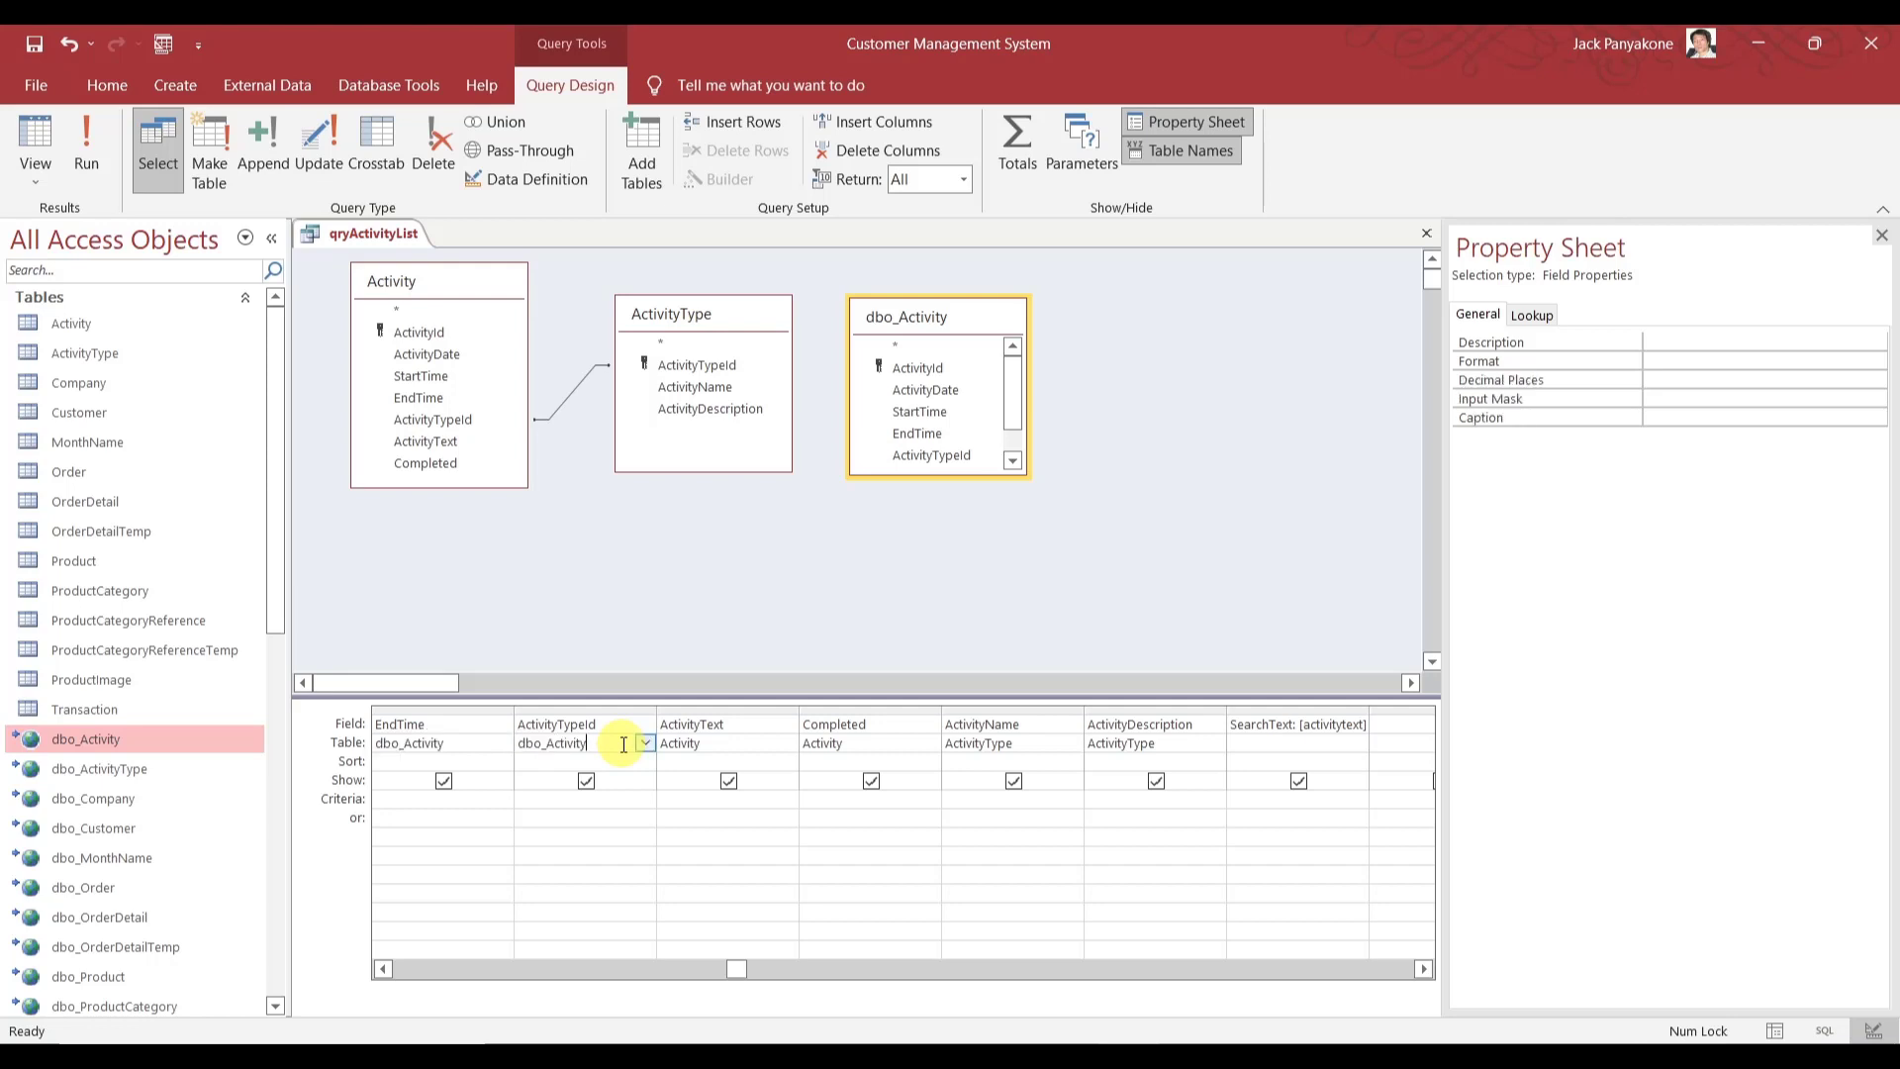
key("Tab")
type("dbo_Activity")
key("Tab")
type("dbo_Activity")
key("Tab")
type("dbo_Activity")
key("Tab")
type("dbo_Activity")
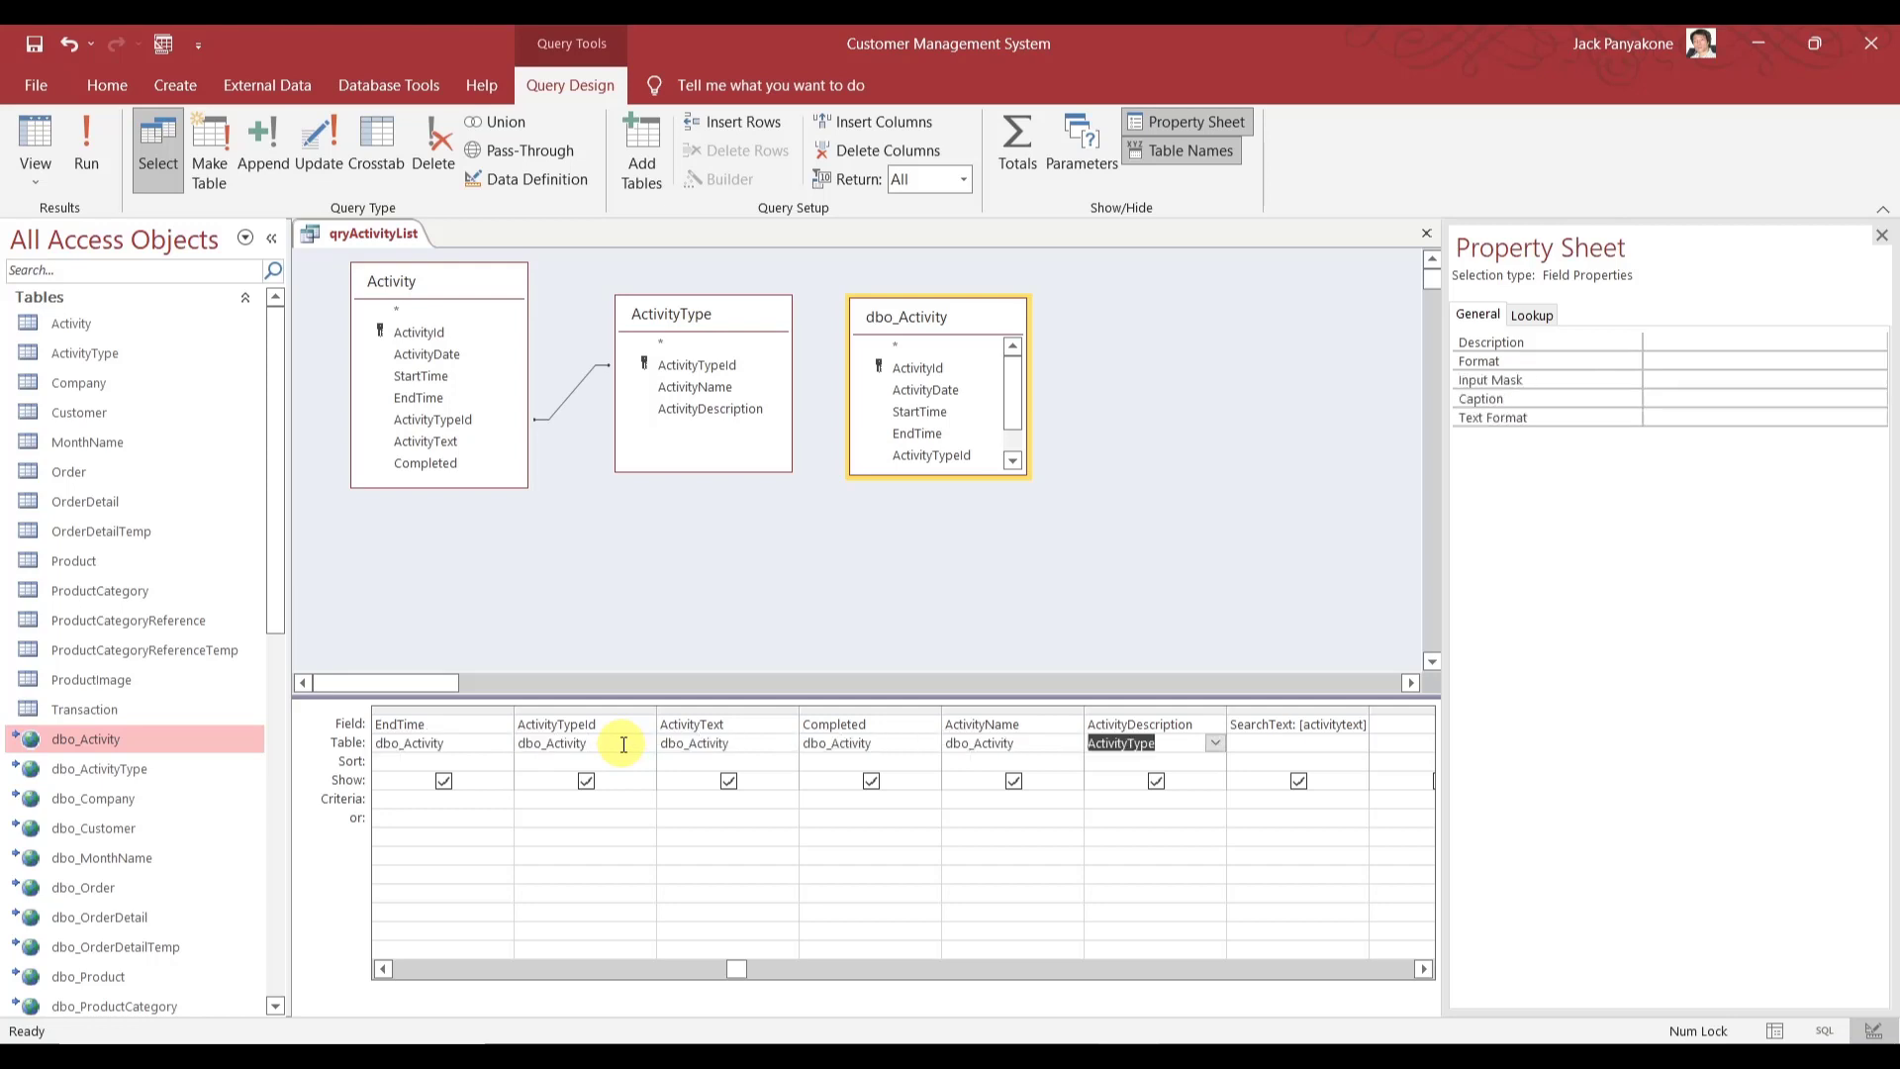
key("Tab")
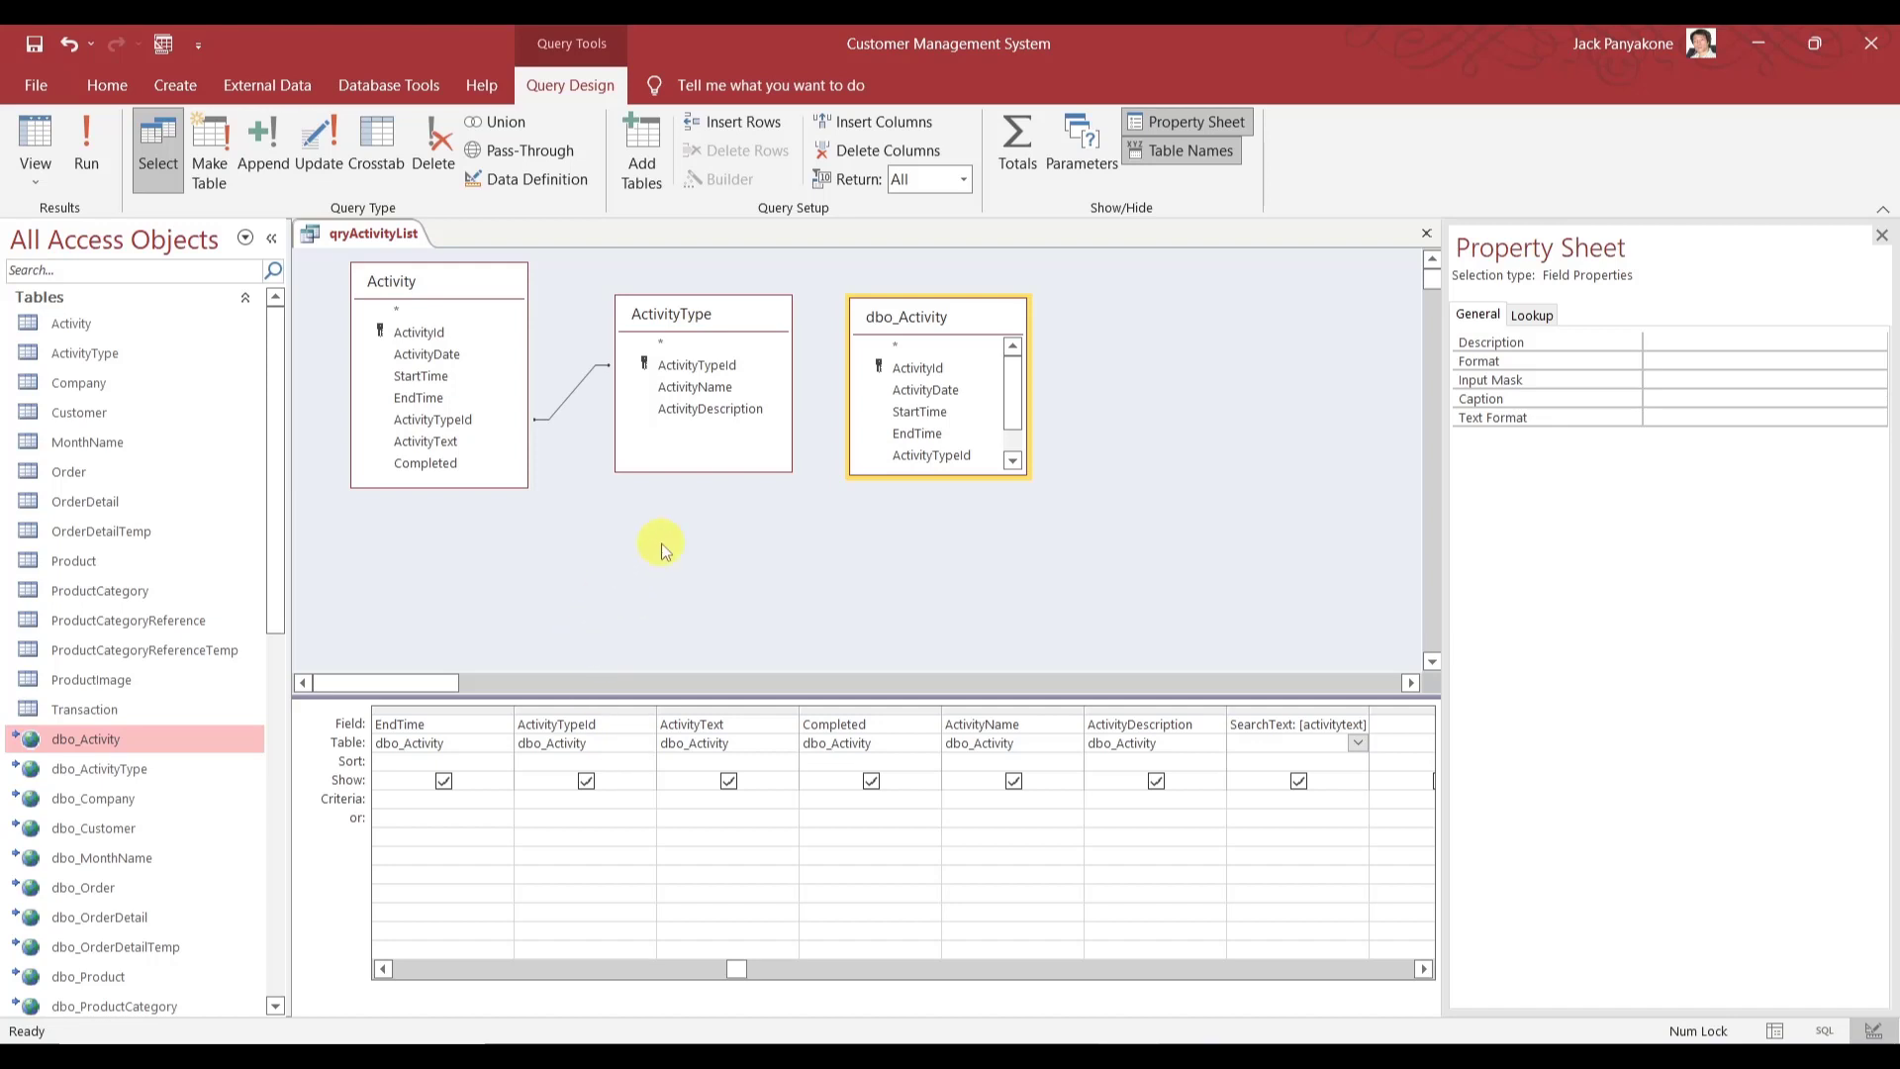
- Add the dbo_ActivityType table, join it to dbo_Activity on ActivityTypeId, and enlarge the dbo_Activity field list to show all fields
left_click(718, 370)
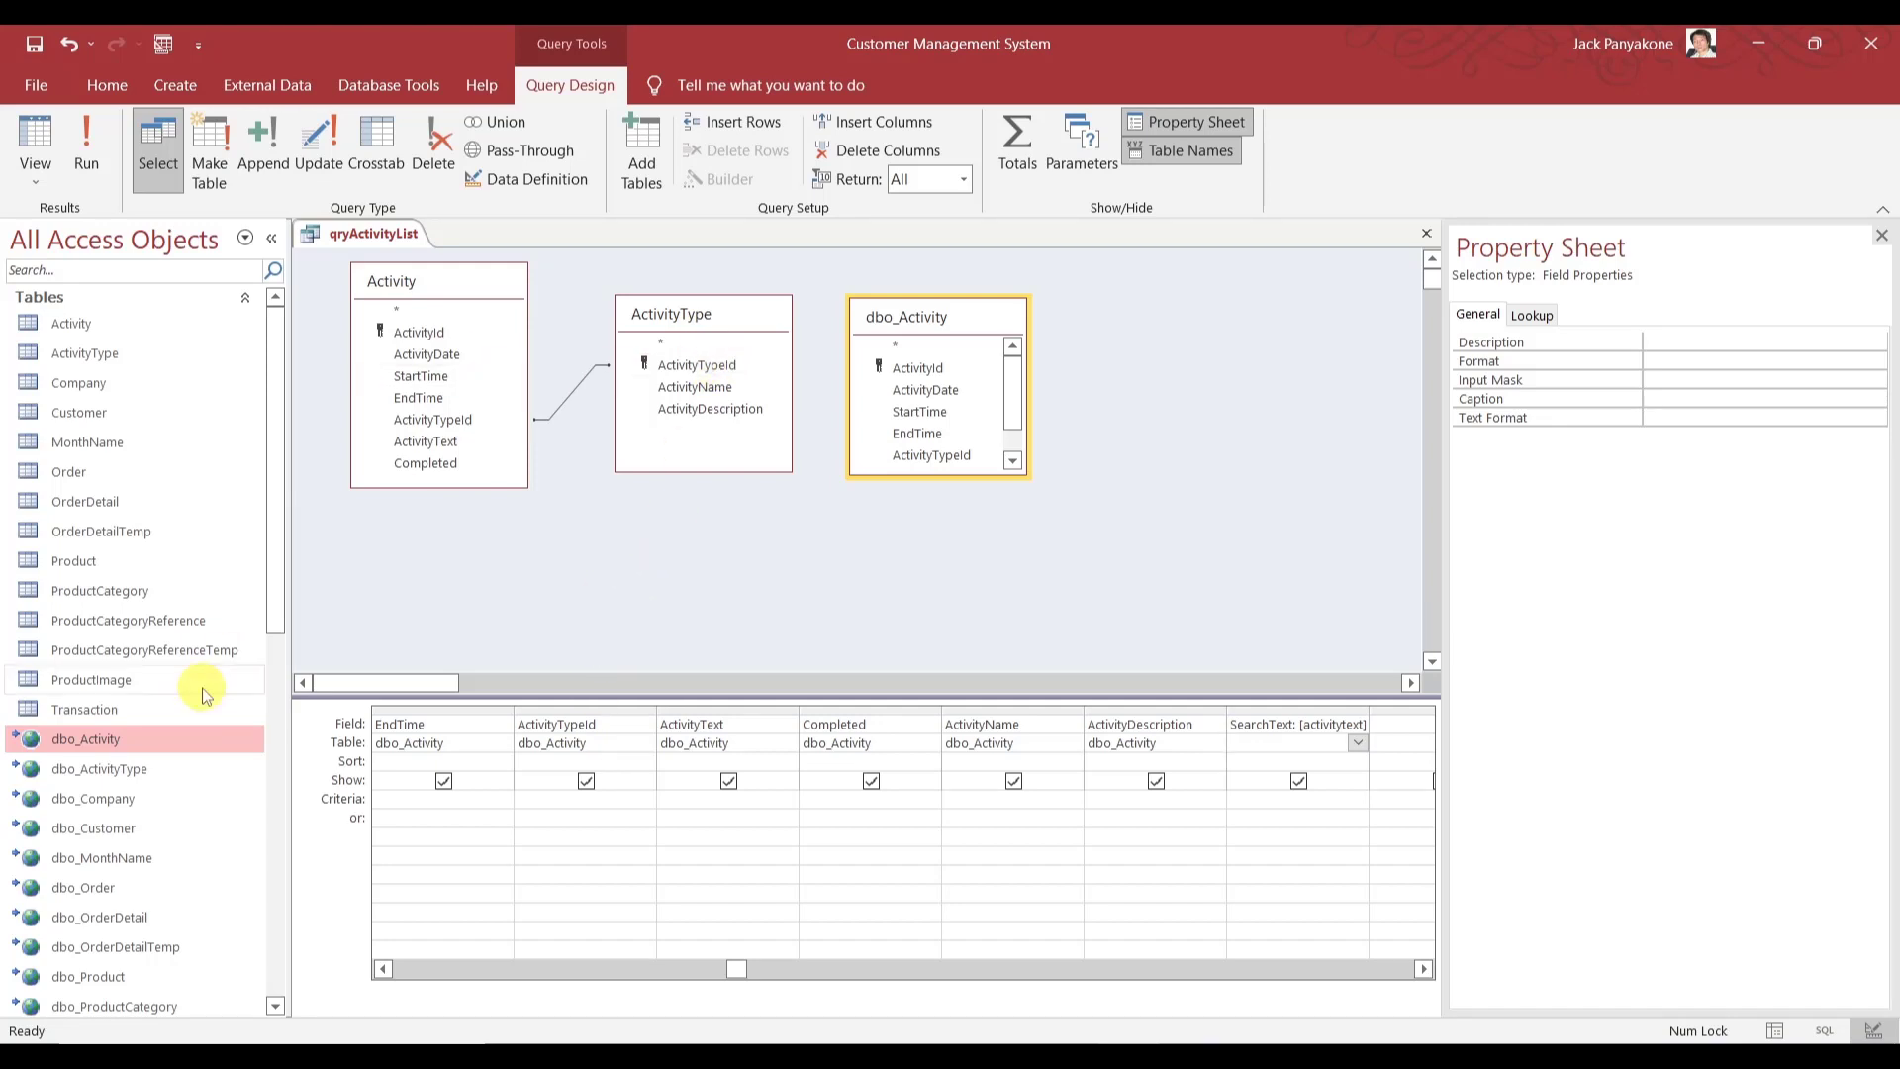
left_click_drag(141, 782, 1089, 360)
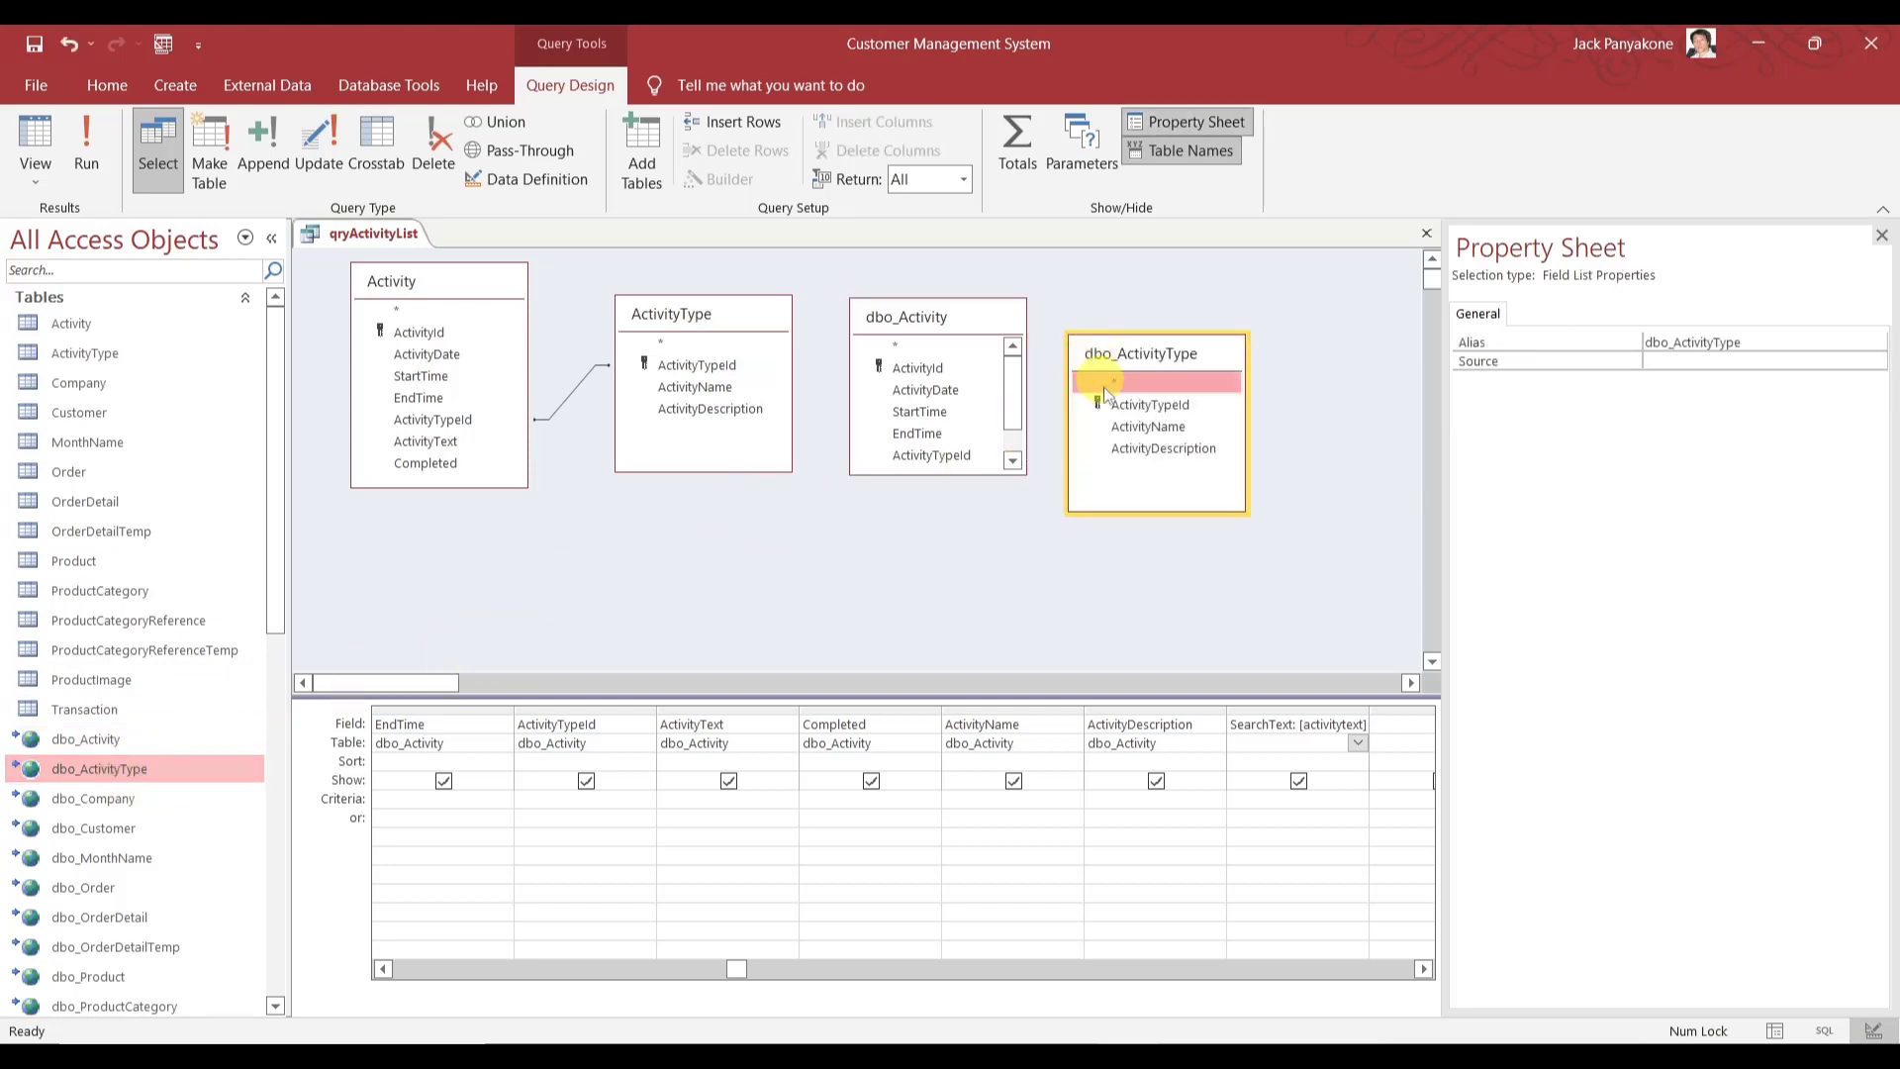
left_click(946, 371)
left_click_drag(946, 370, 1064, 411)
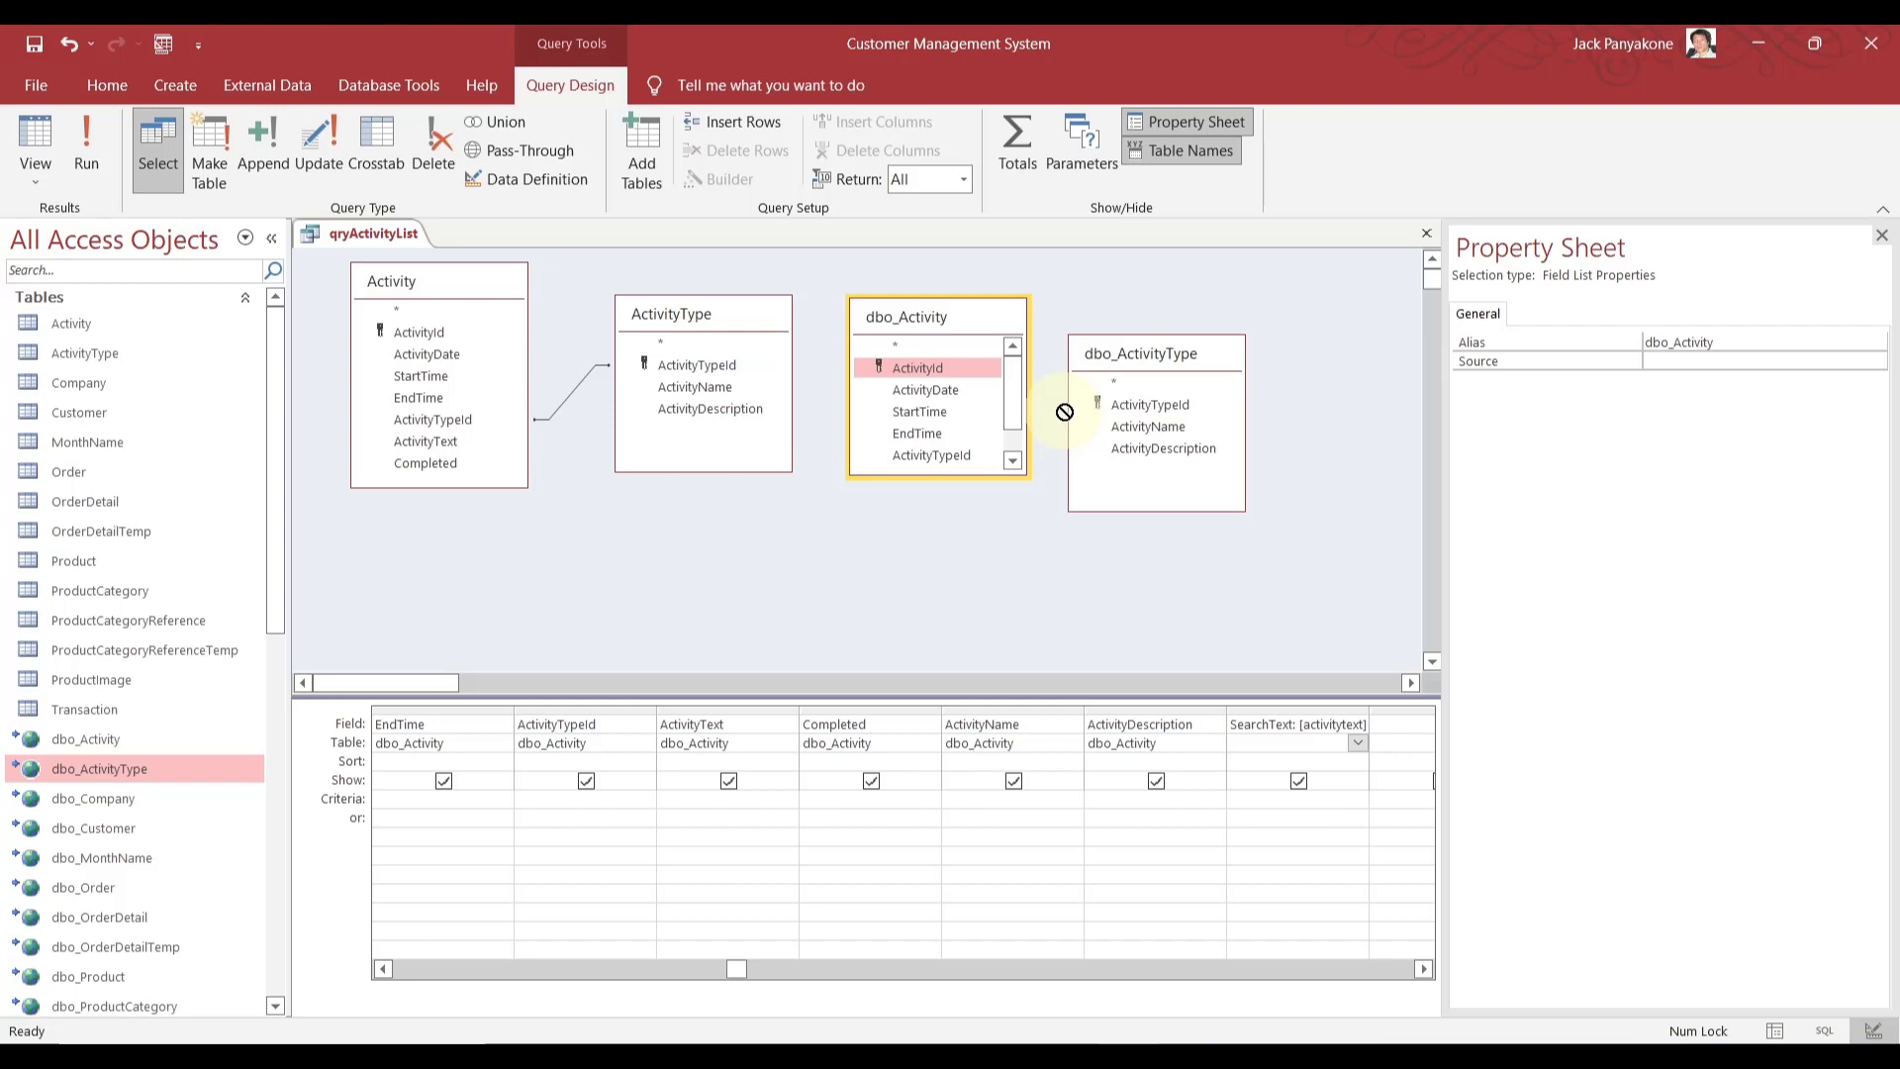
mouse_move(1064, 412)
left_mouse_down()
mouse_move(1092, 429)
mouse_move(1040, 416)
left_mouse_up()
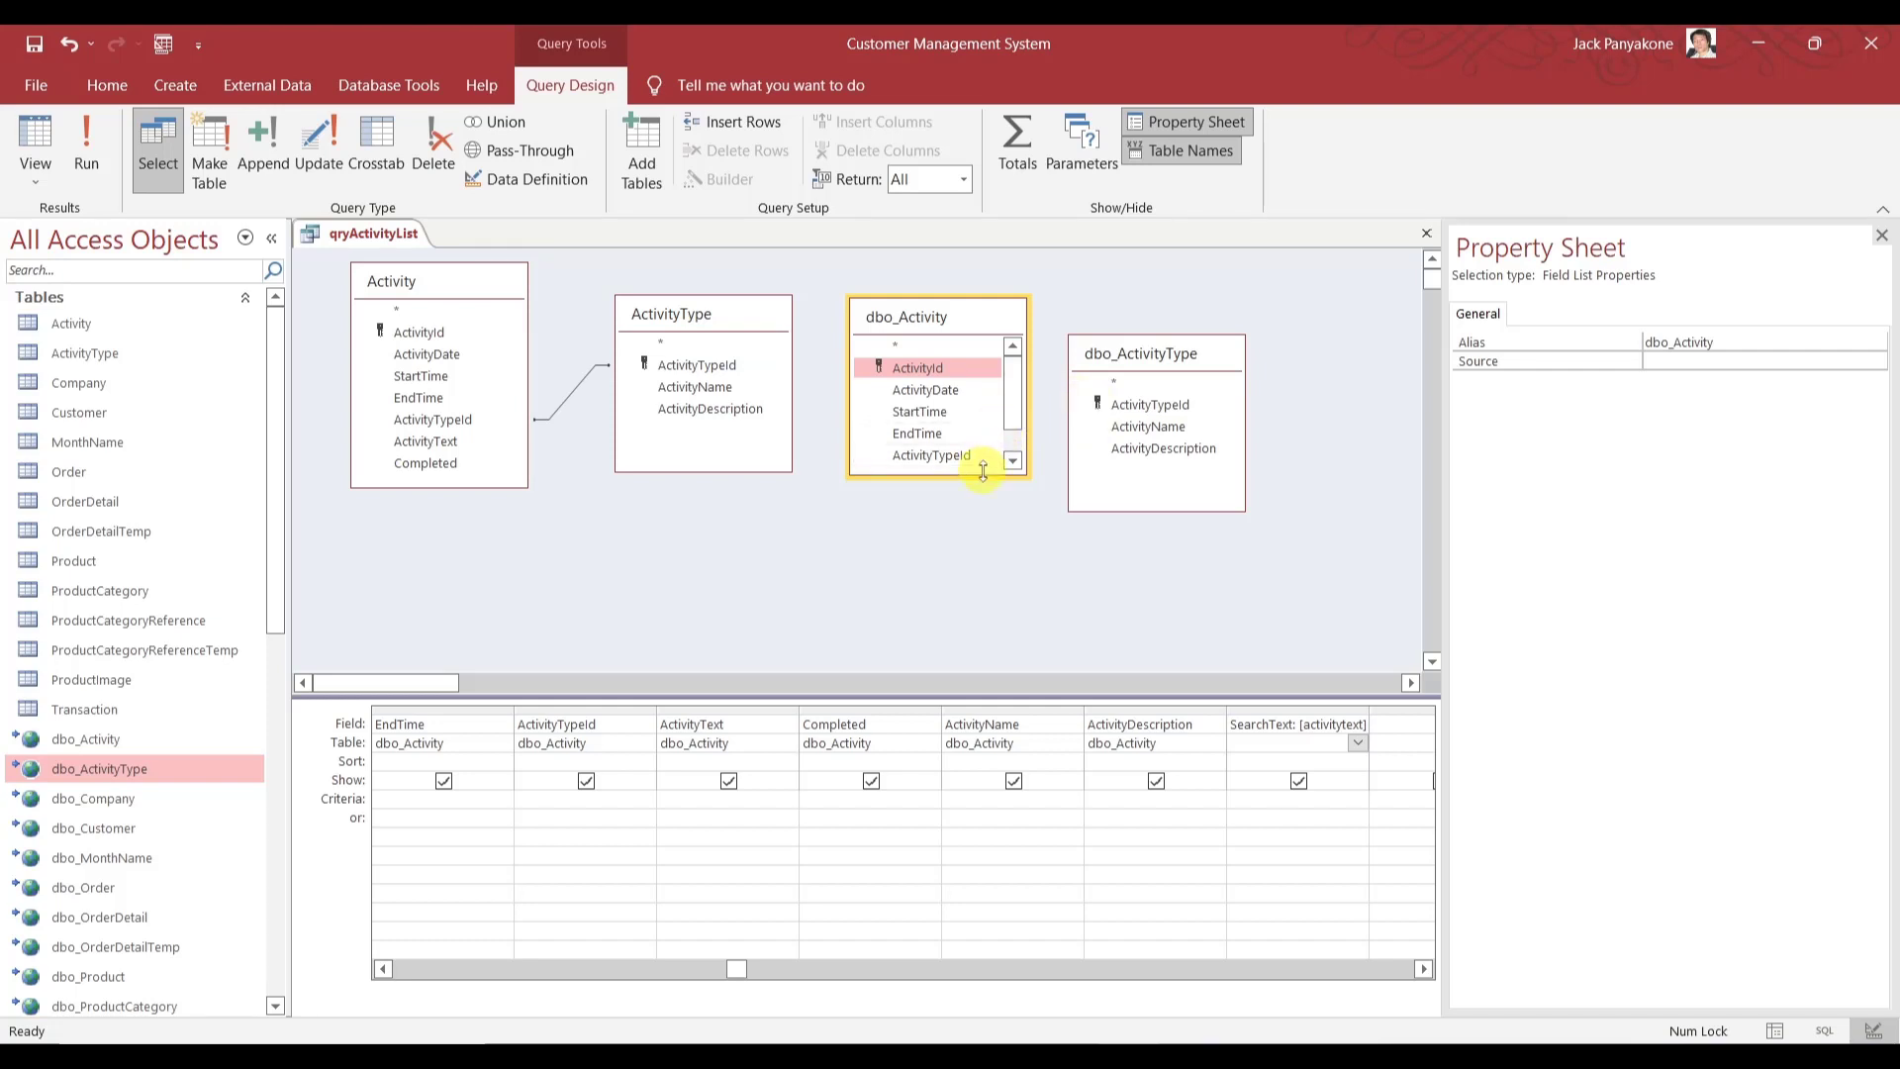
left_click_drag(965, 459, 1156, 412)
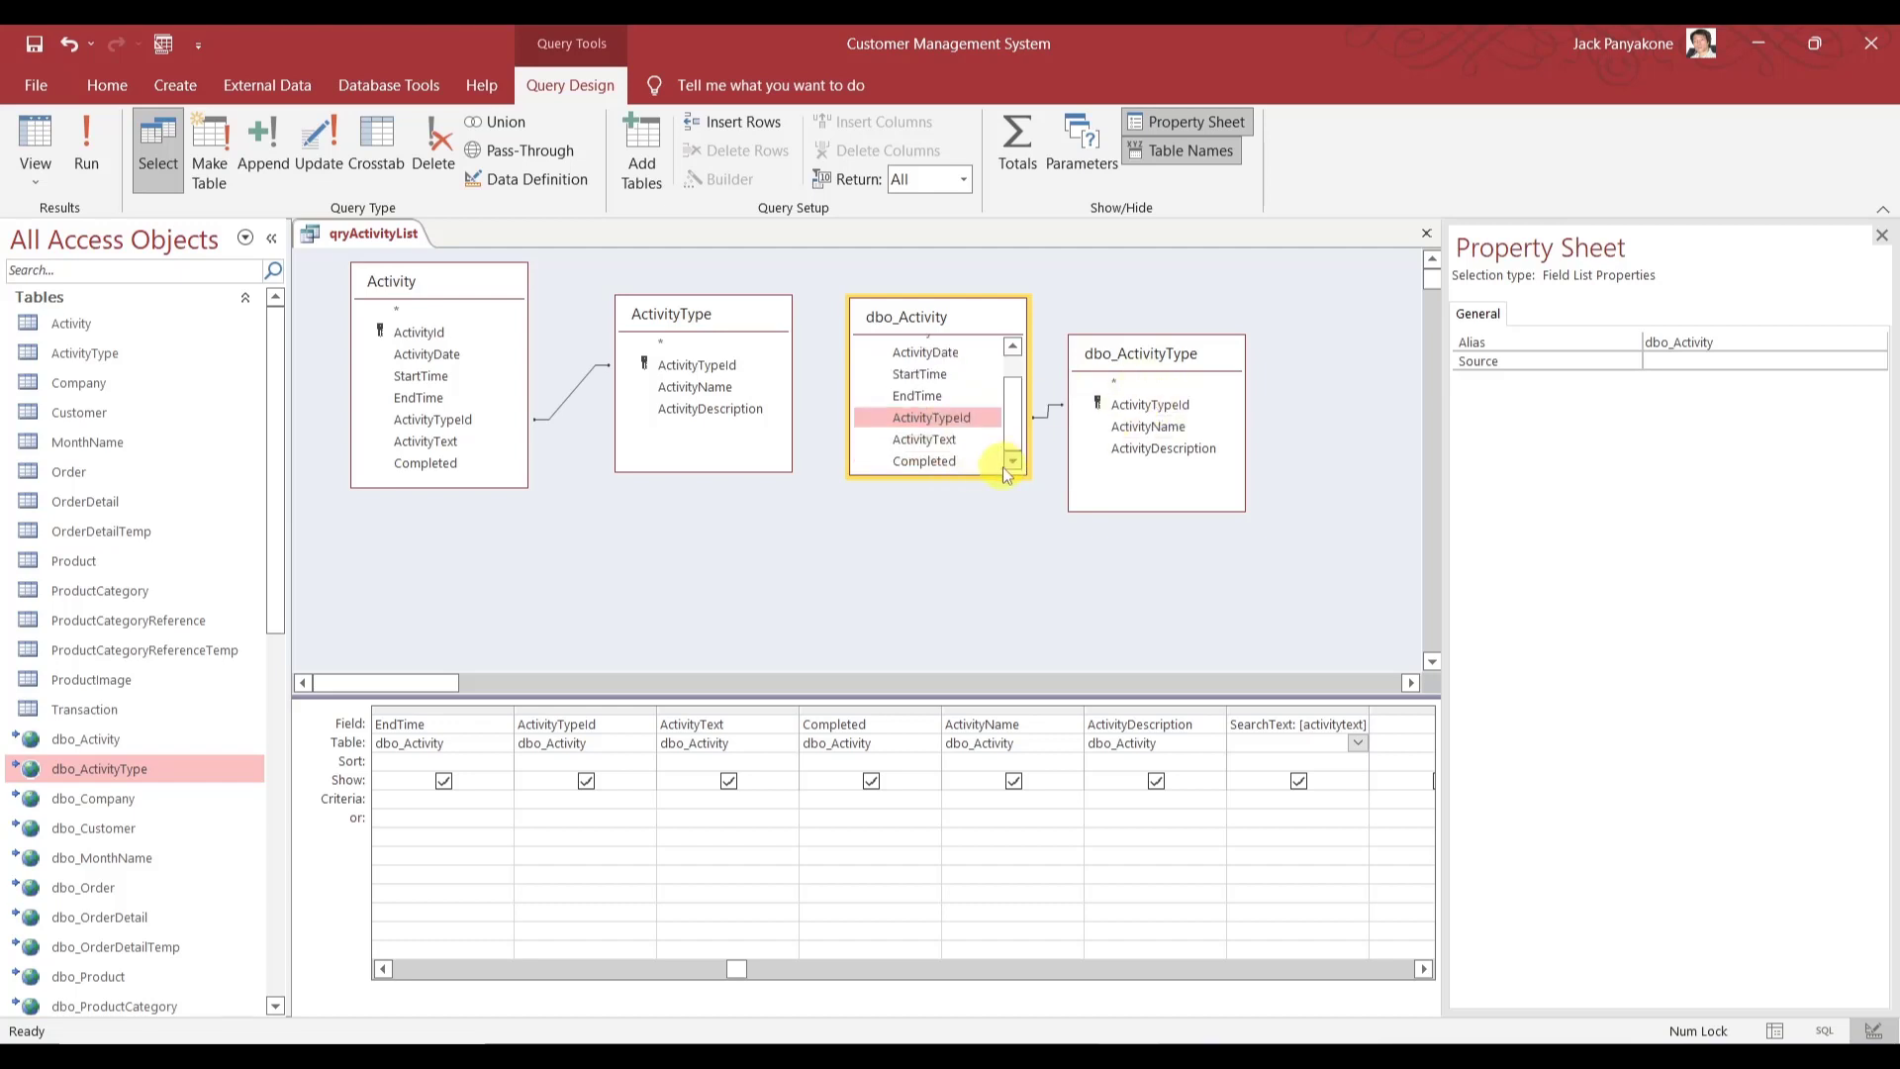
left_click_drag(983, 477, 986, 527)
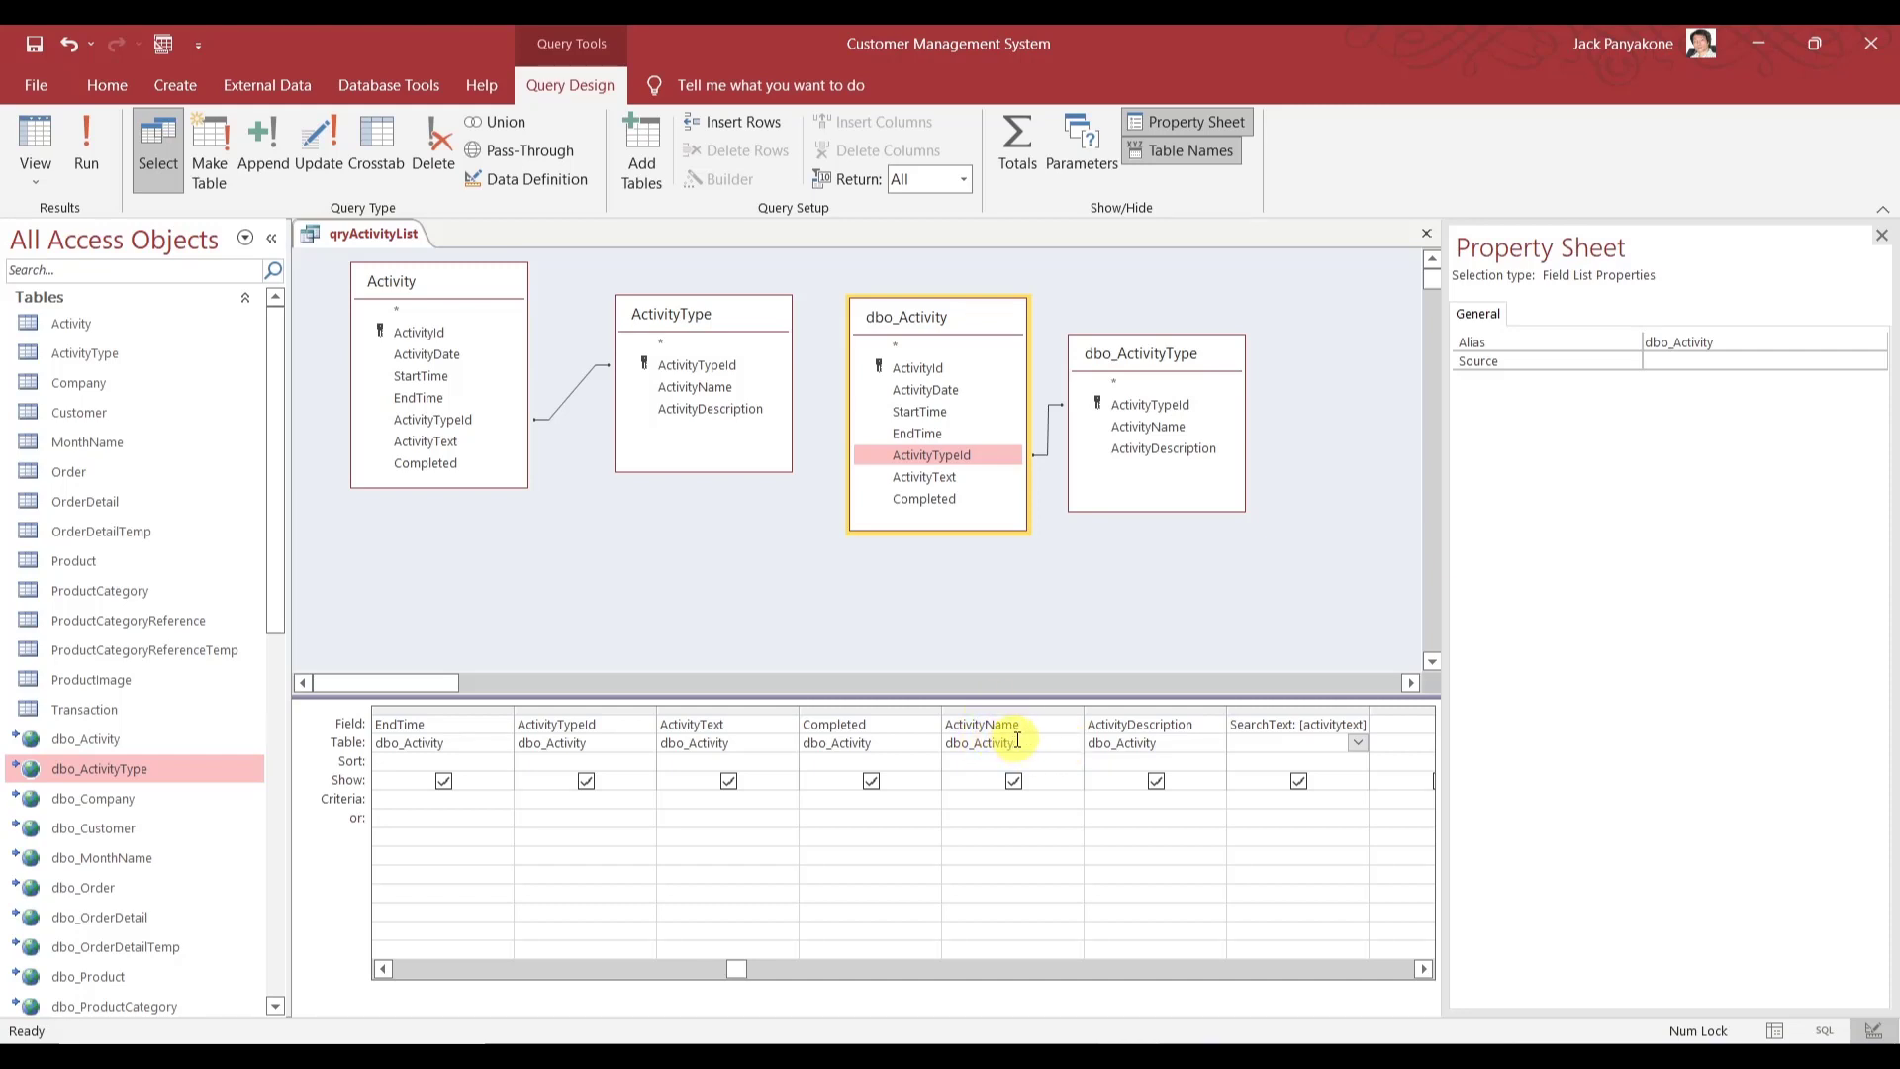
- Change the source table of the ActivityName column to dbo_ActivityType
left_click(1071, 742)
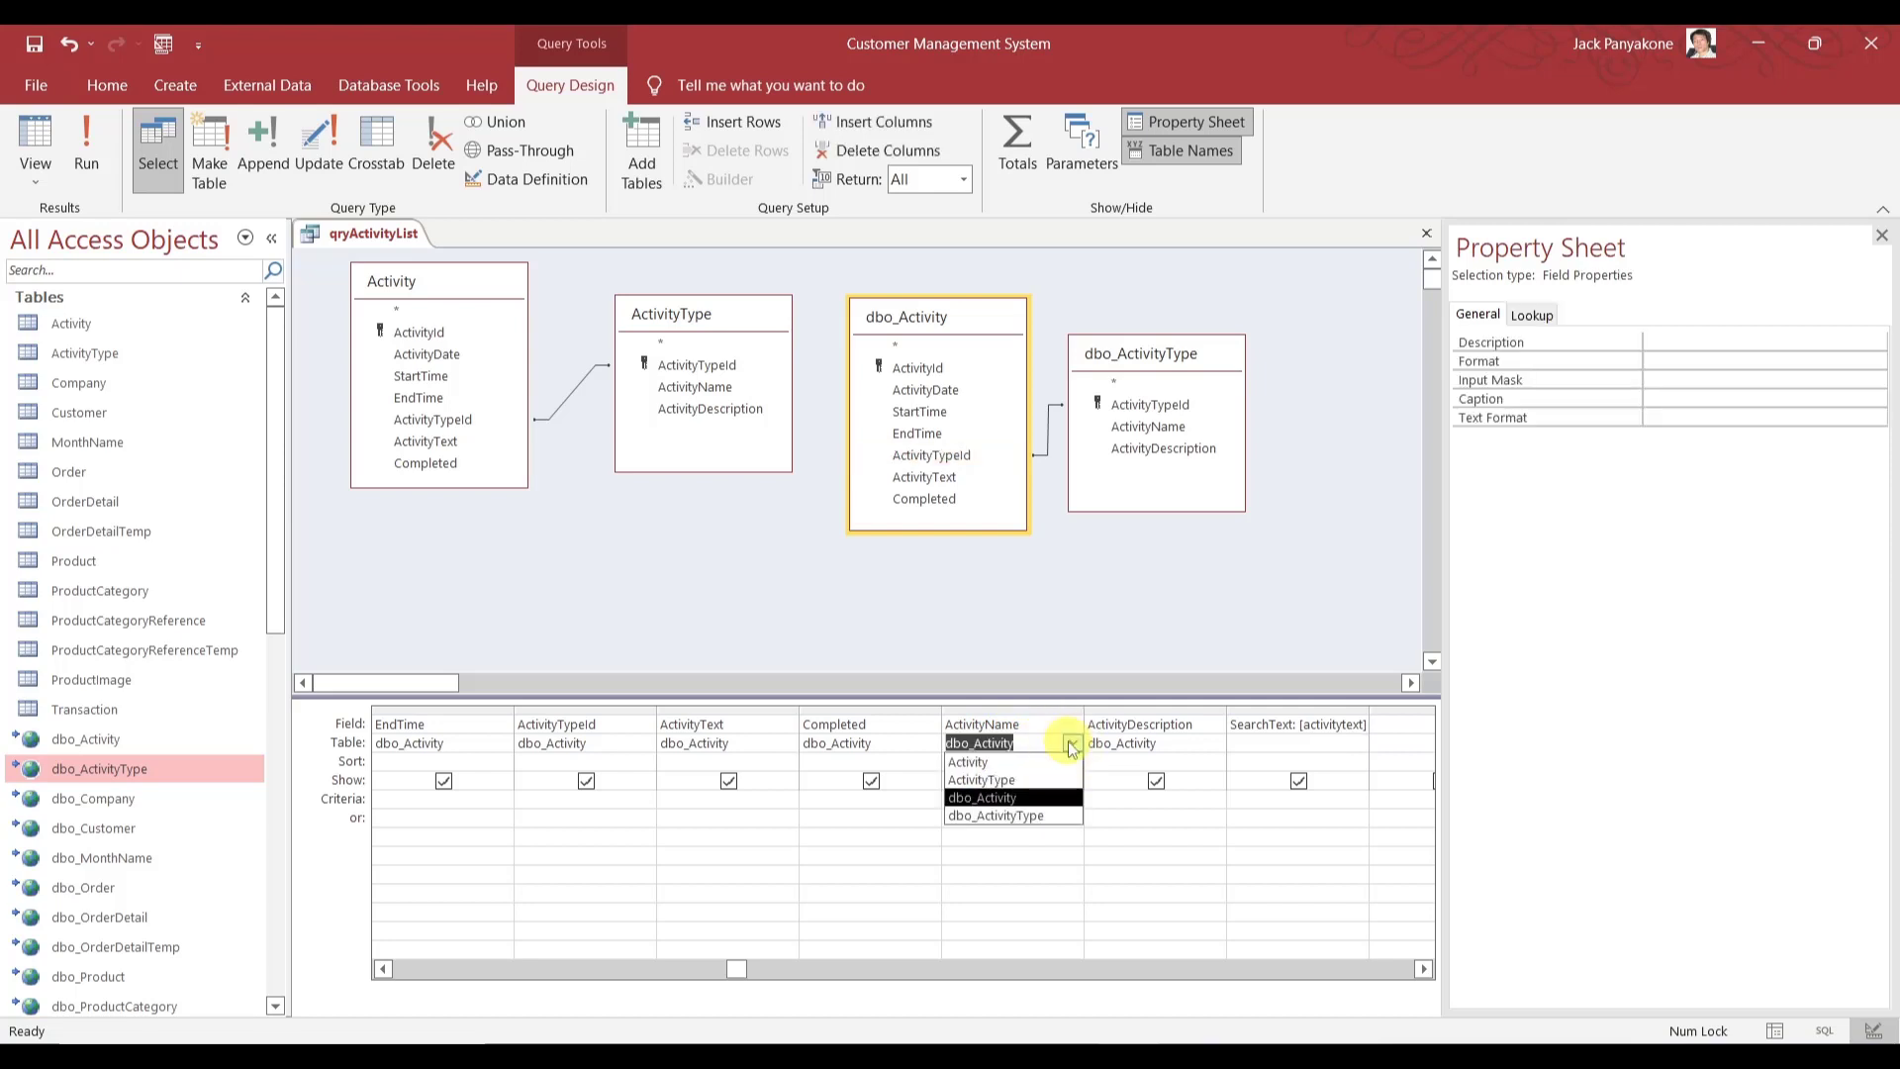
left_click(1048, 816)
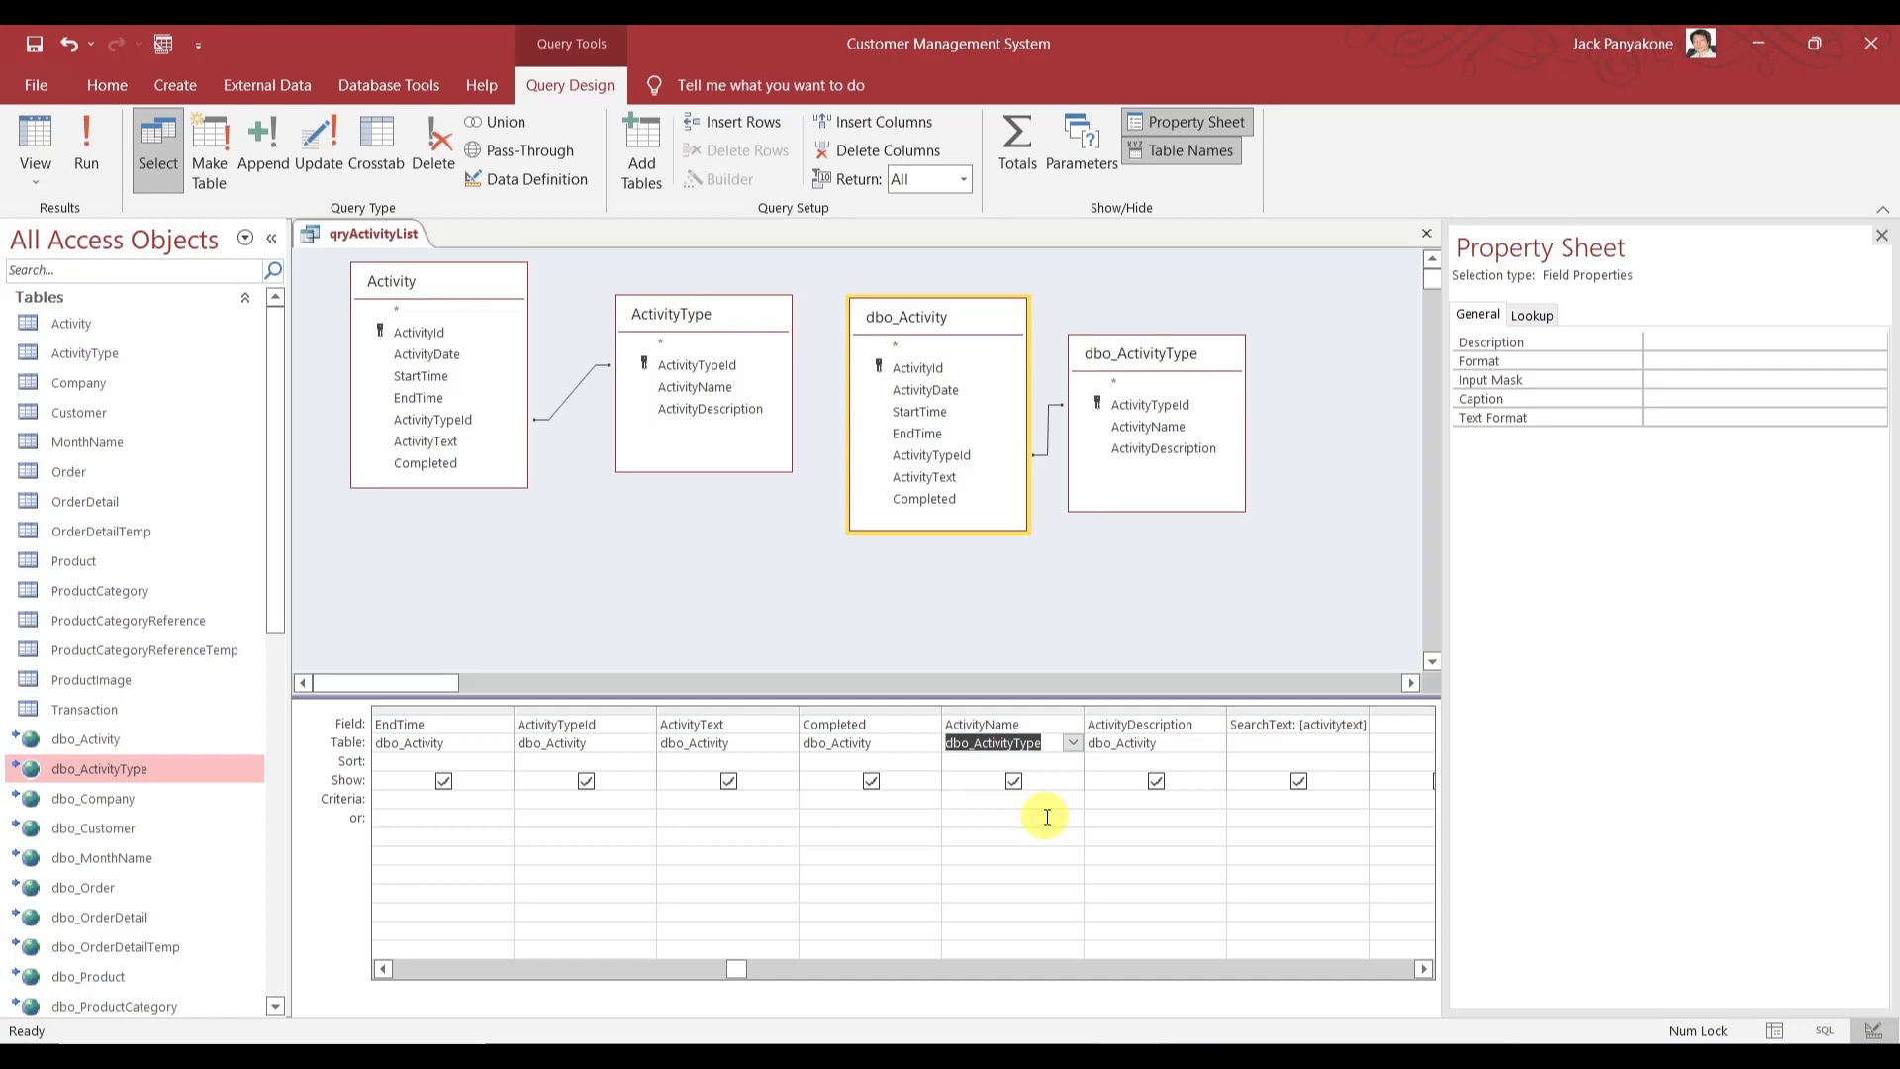
right_click(1280, 723)
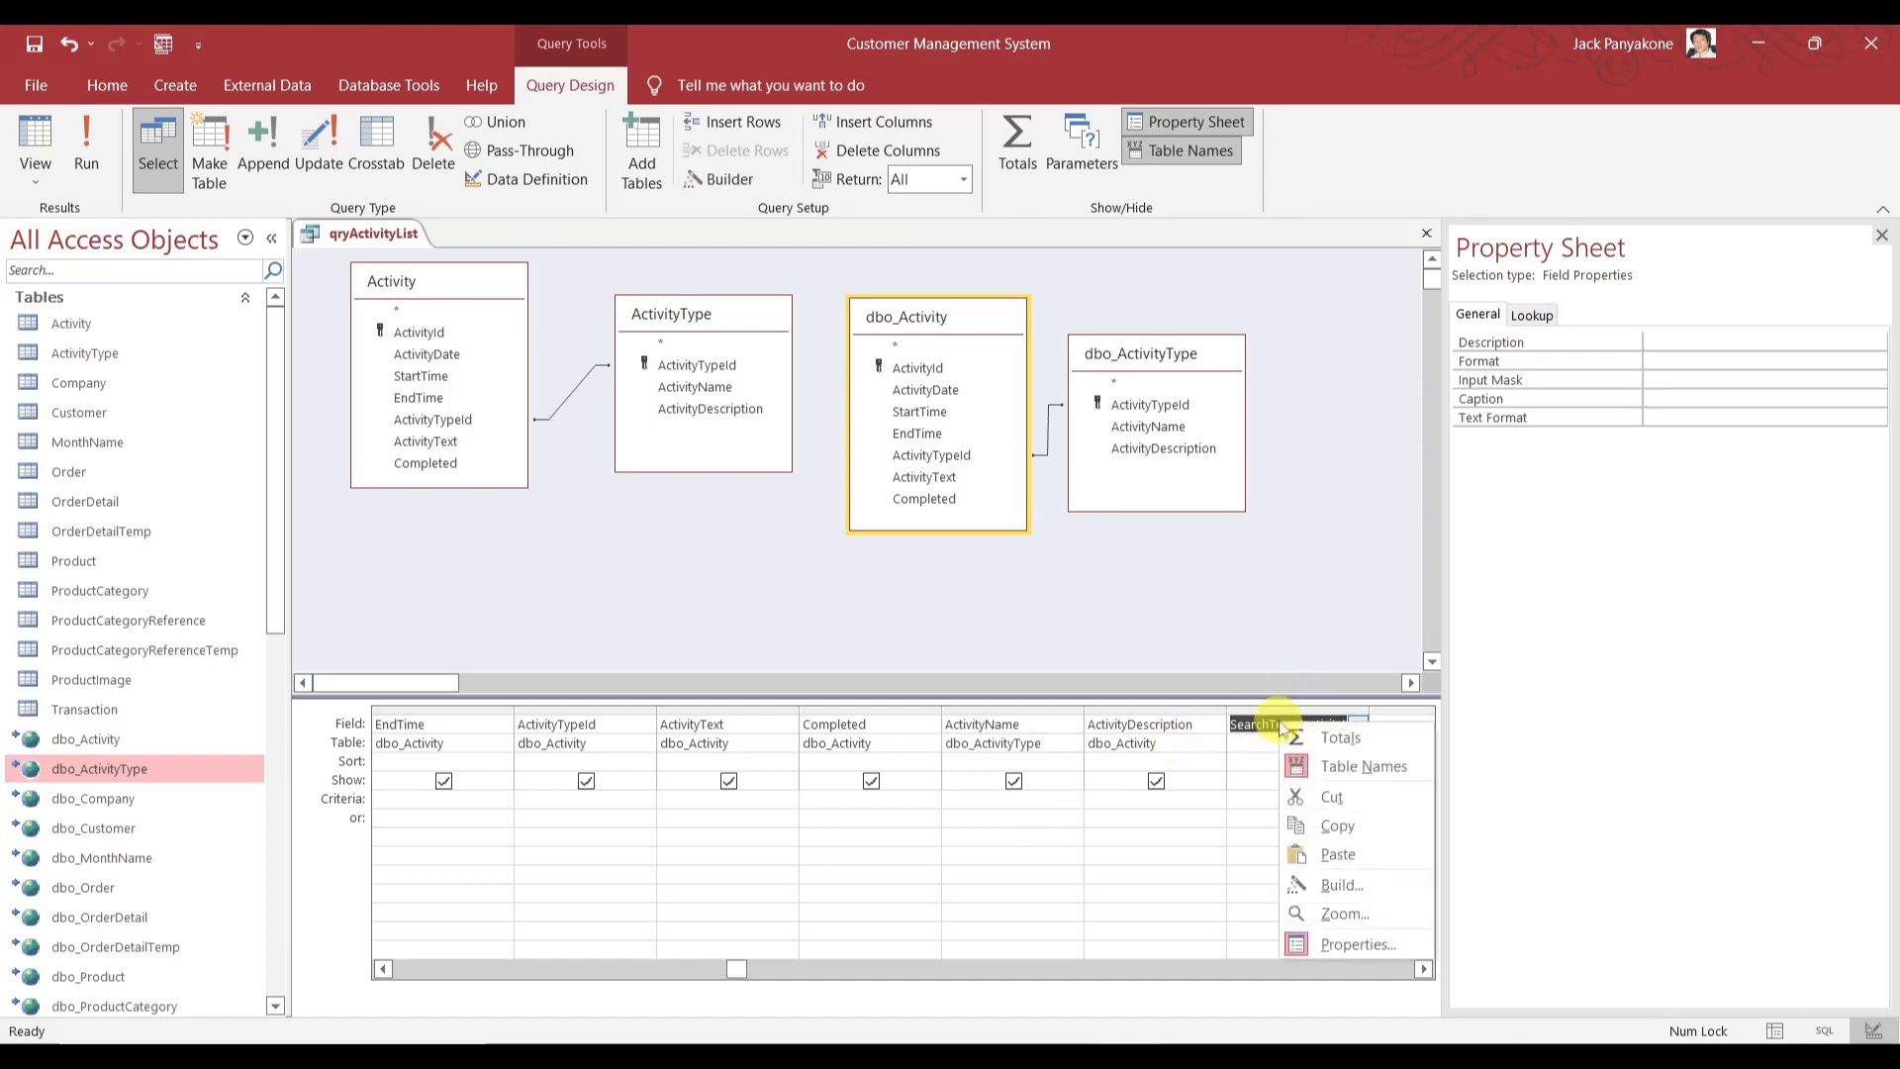
left_click(1138, 597)
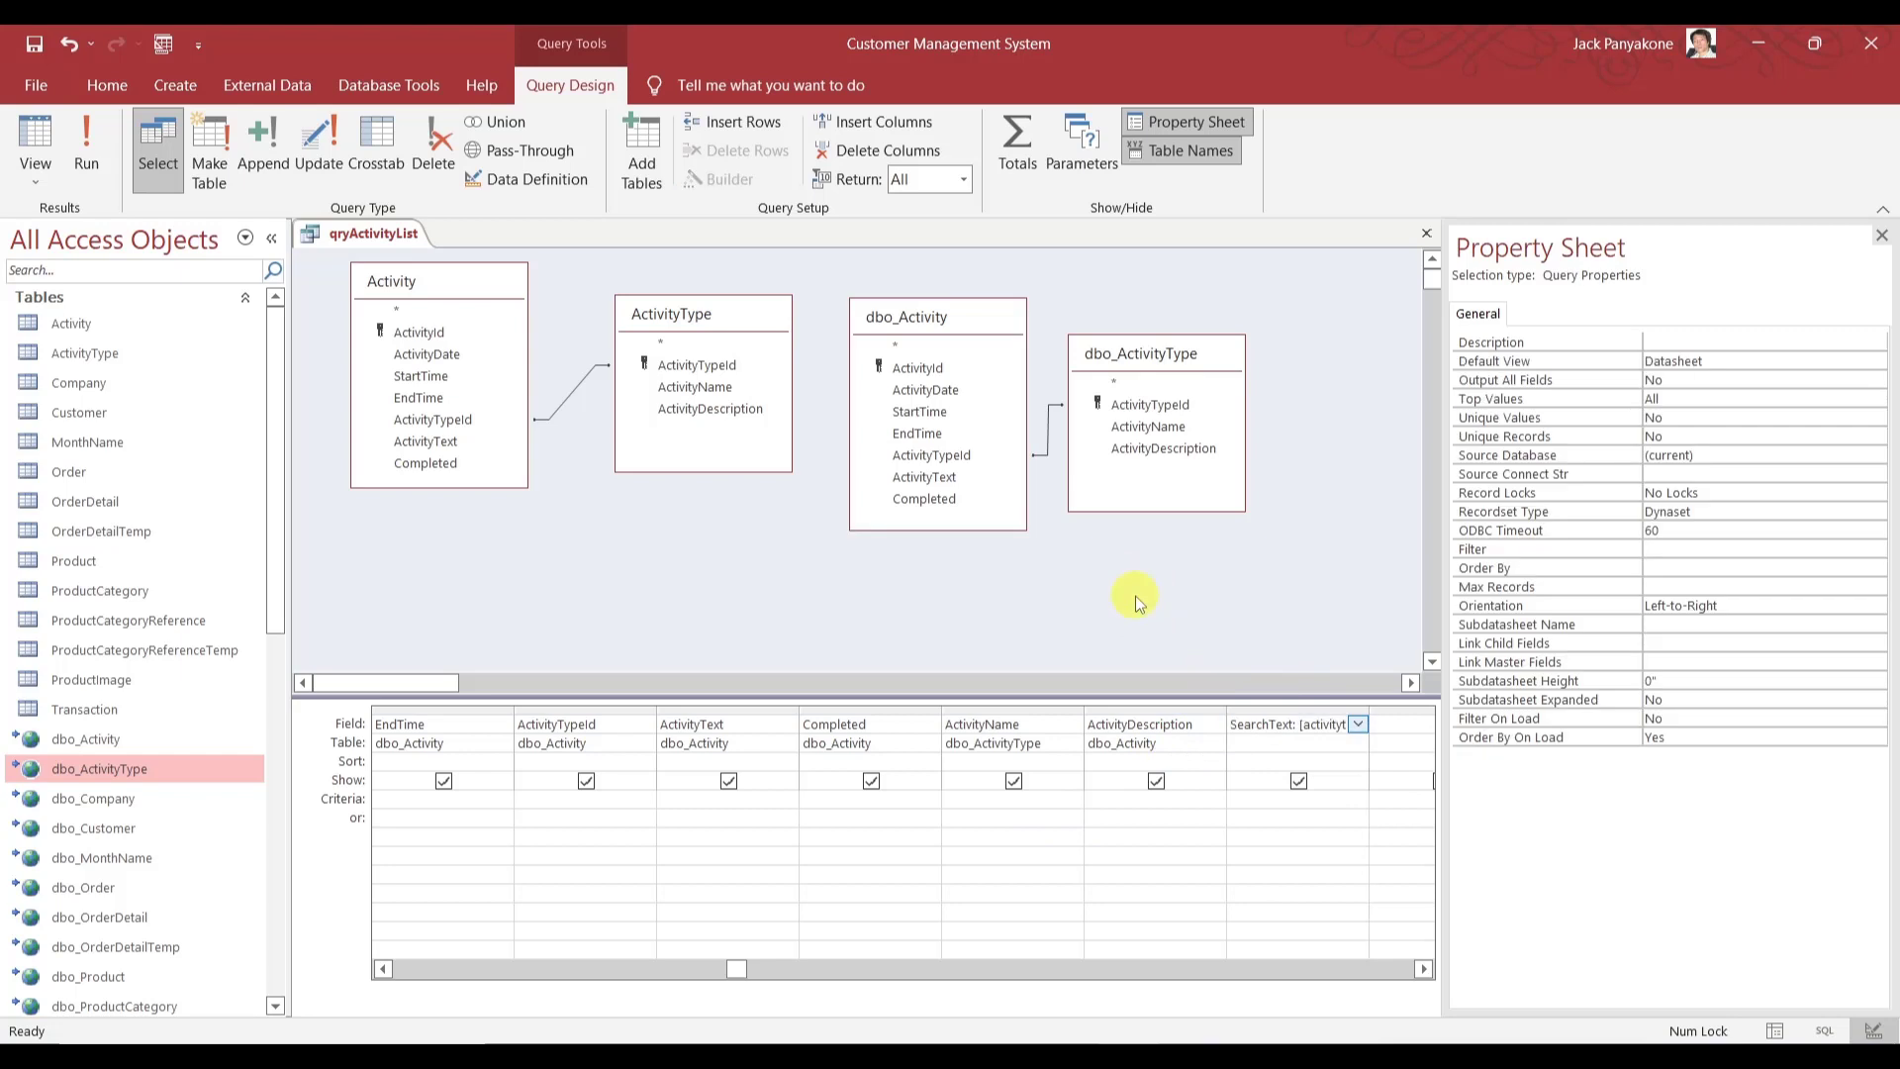
- Remove the local ActivityType table from the qryActivityList design
left_click(708, 317)
key("Delete")
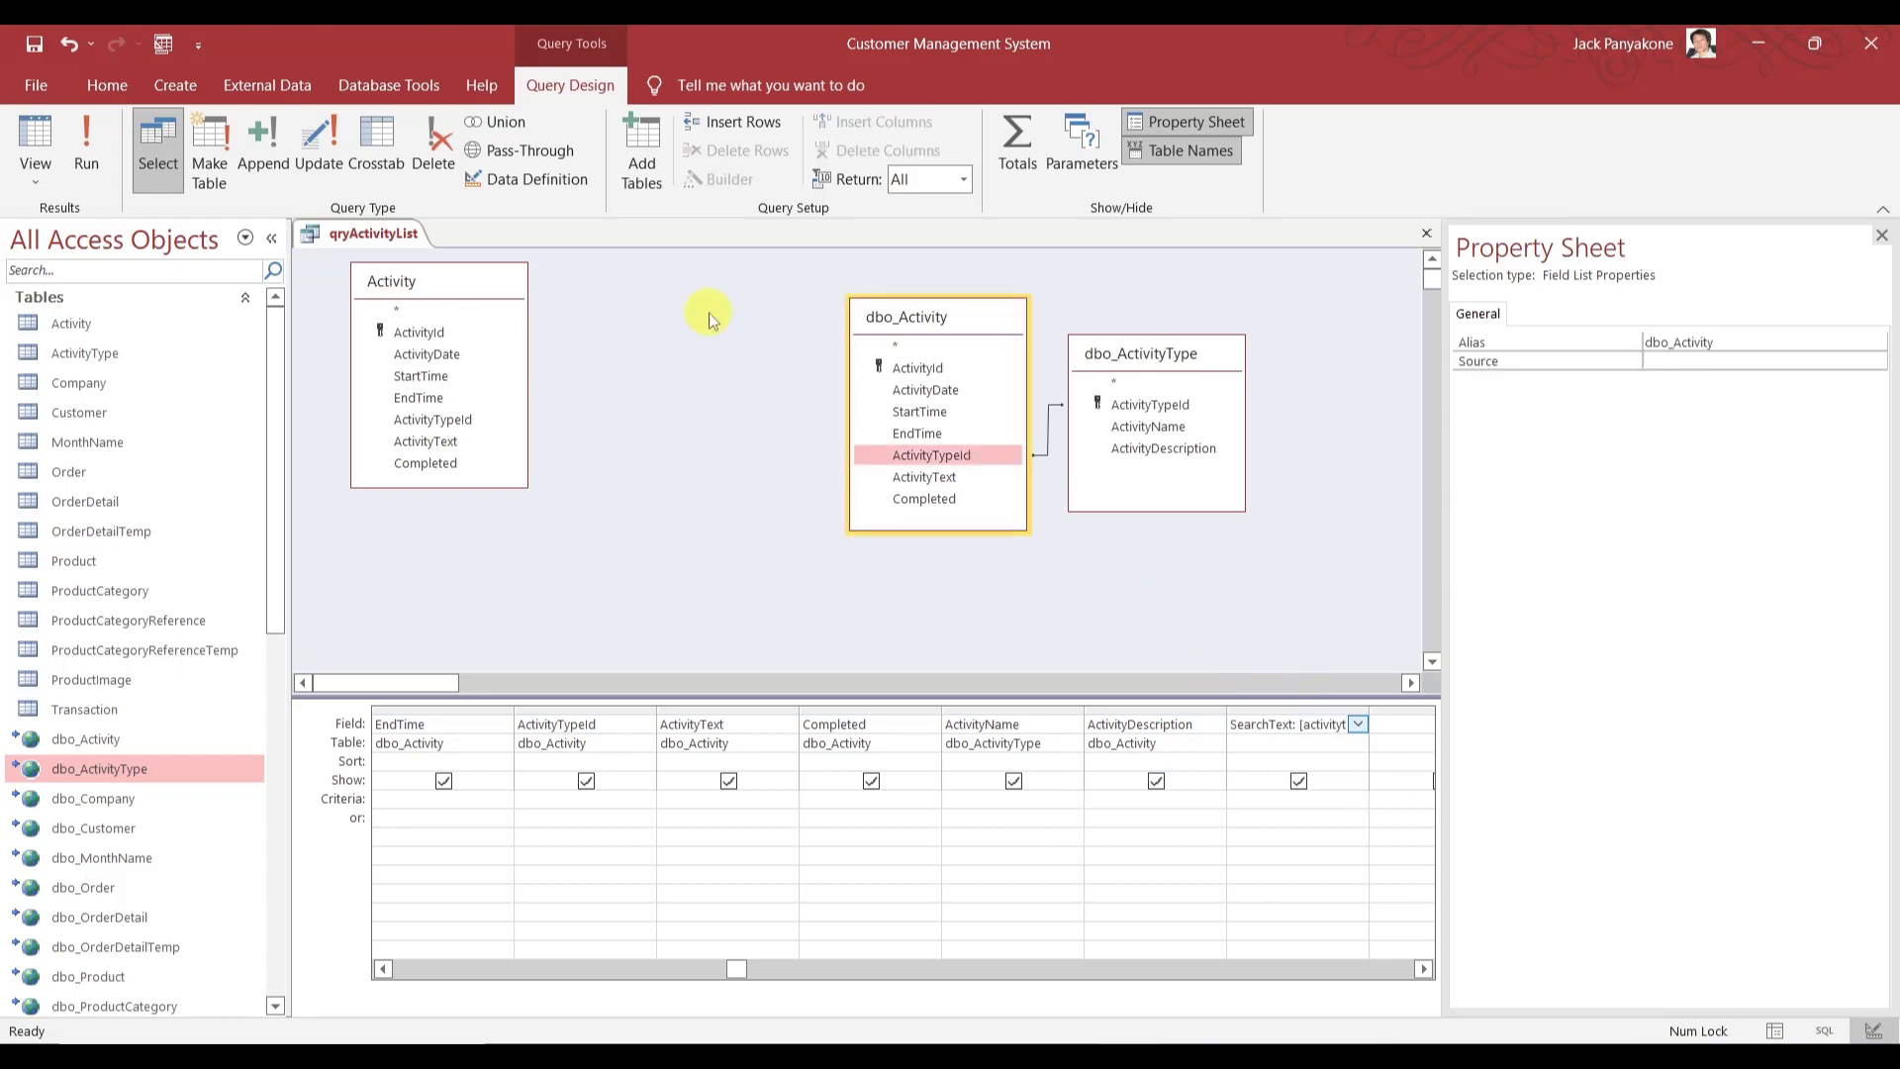
- Remove the local Activity table from the query design and check the full expression of the SearchText column
left_click(460, 278)
key("Delete")
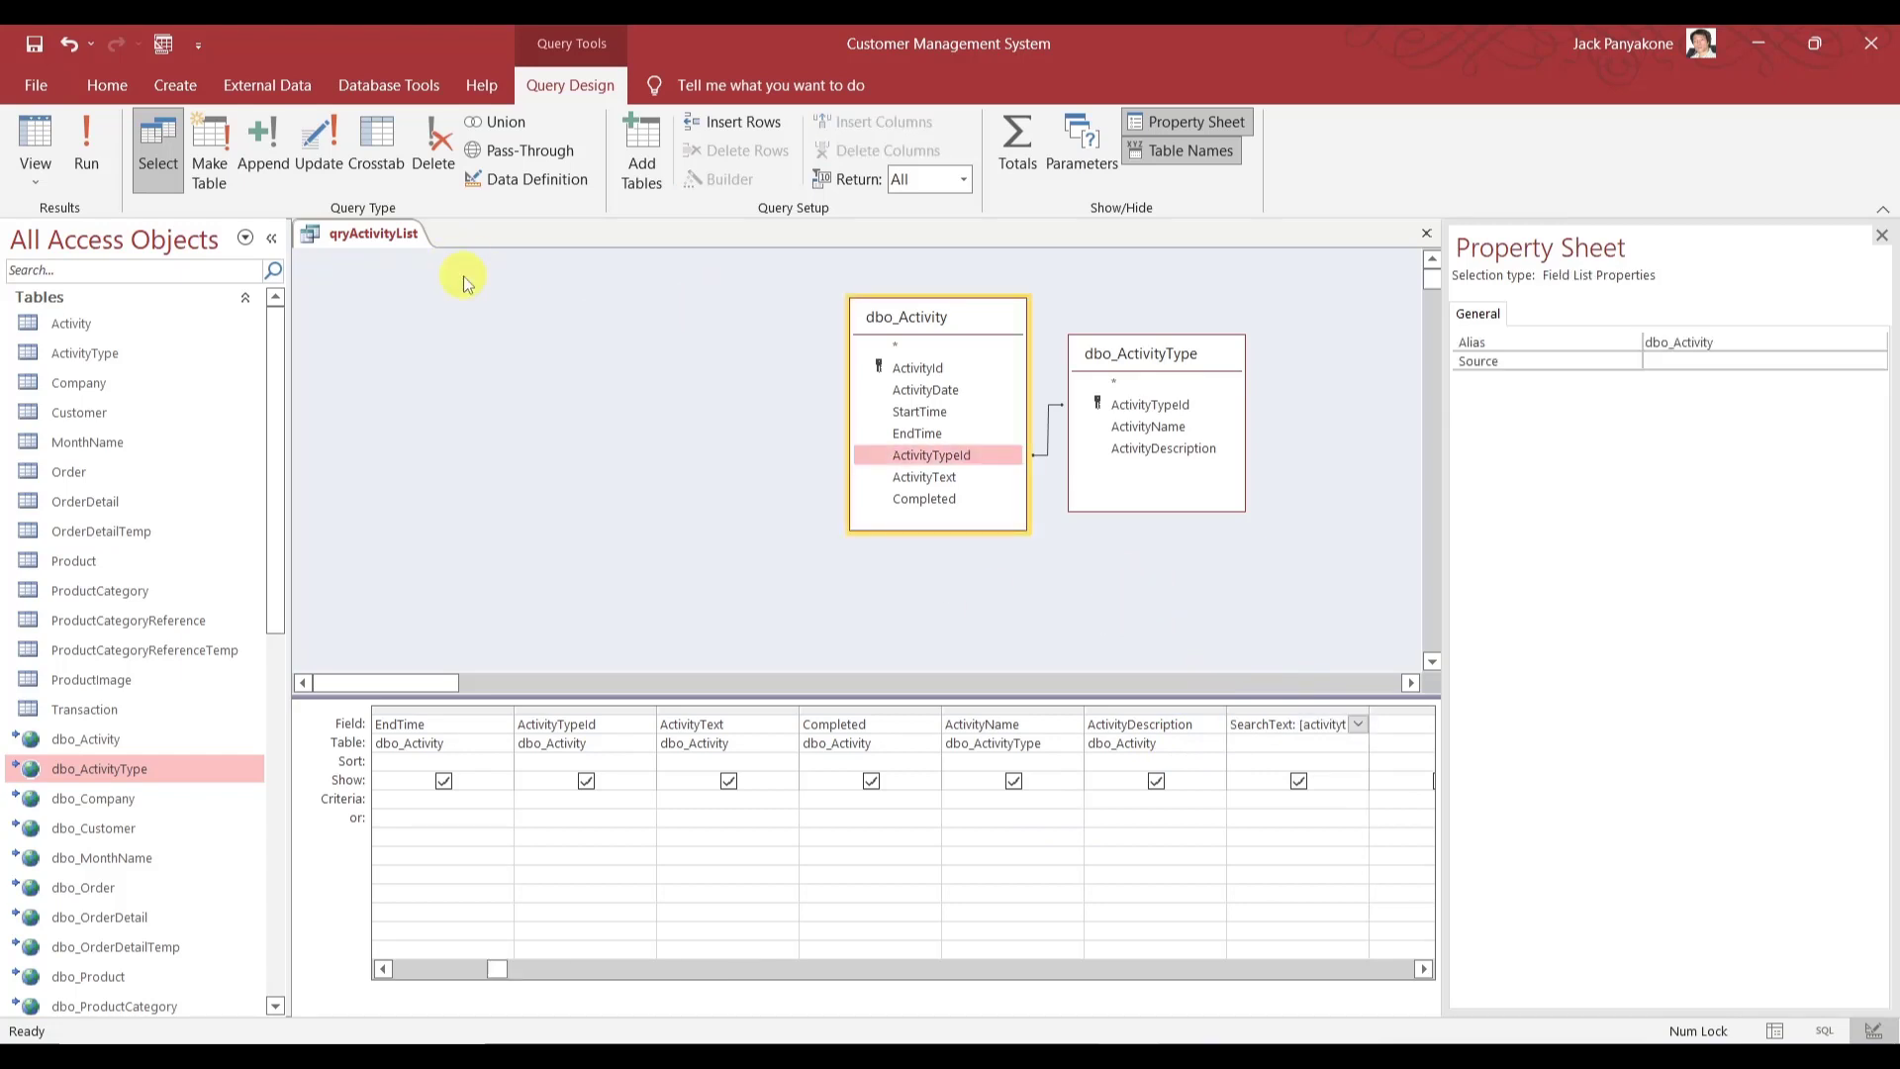
left_click(1278, 726)
right_click(1278, 725)
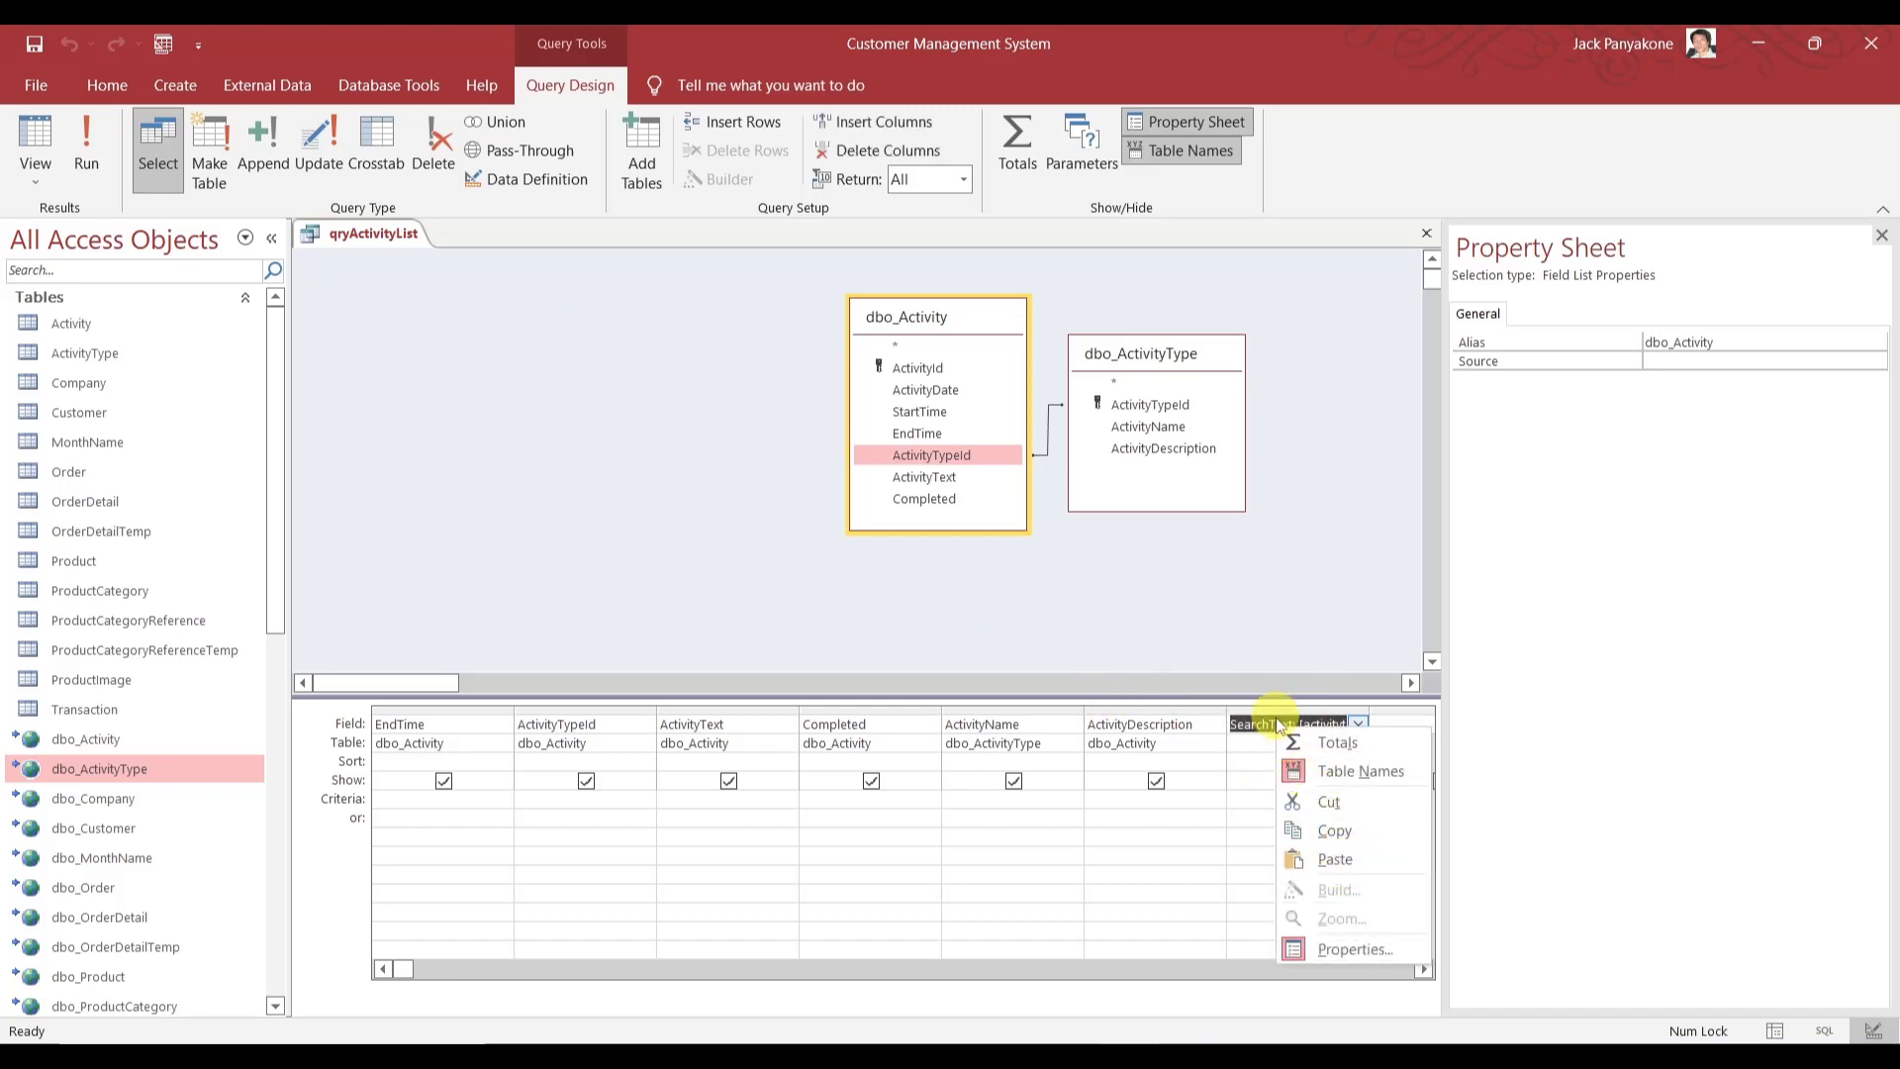
left_click(1256, 721)
right_click(1256, 721)
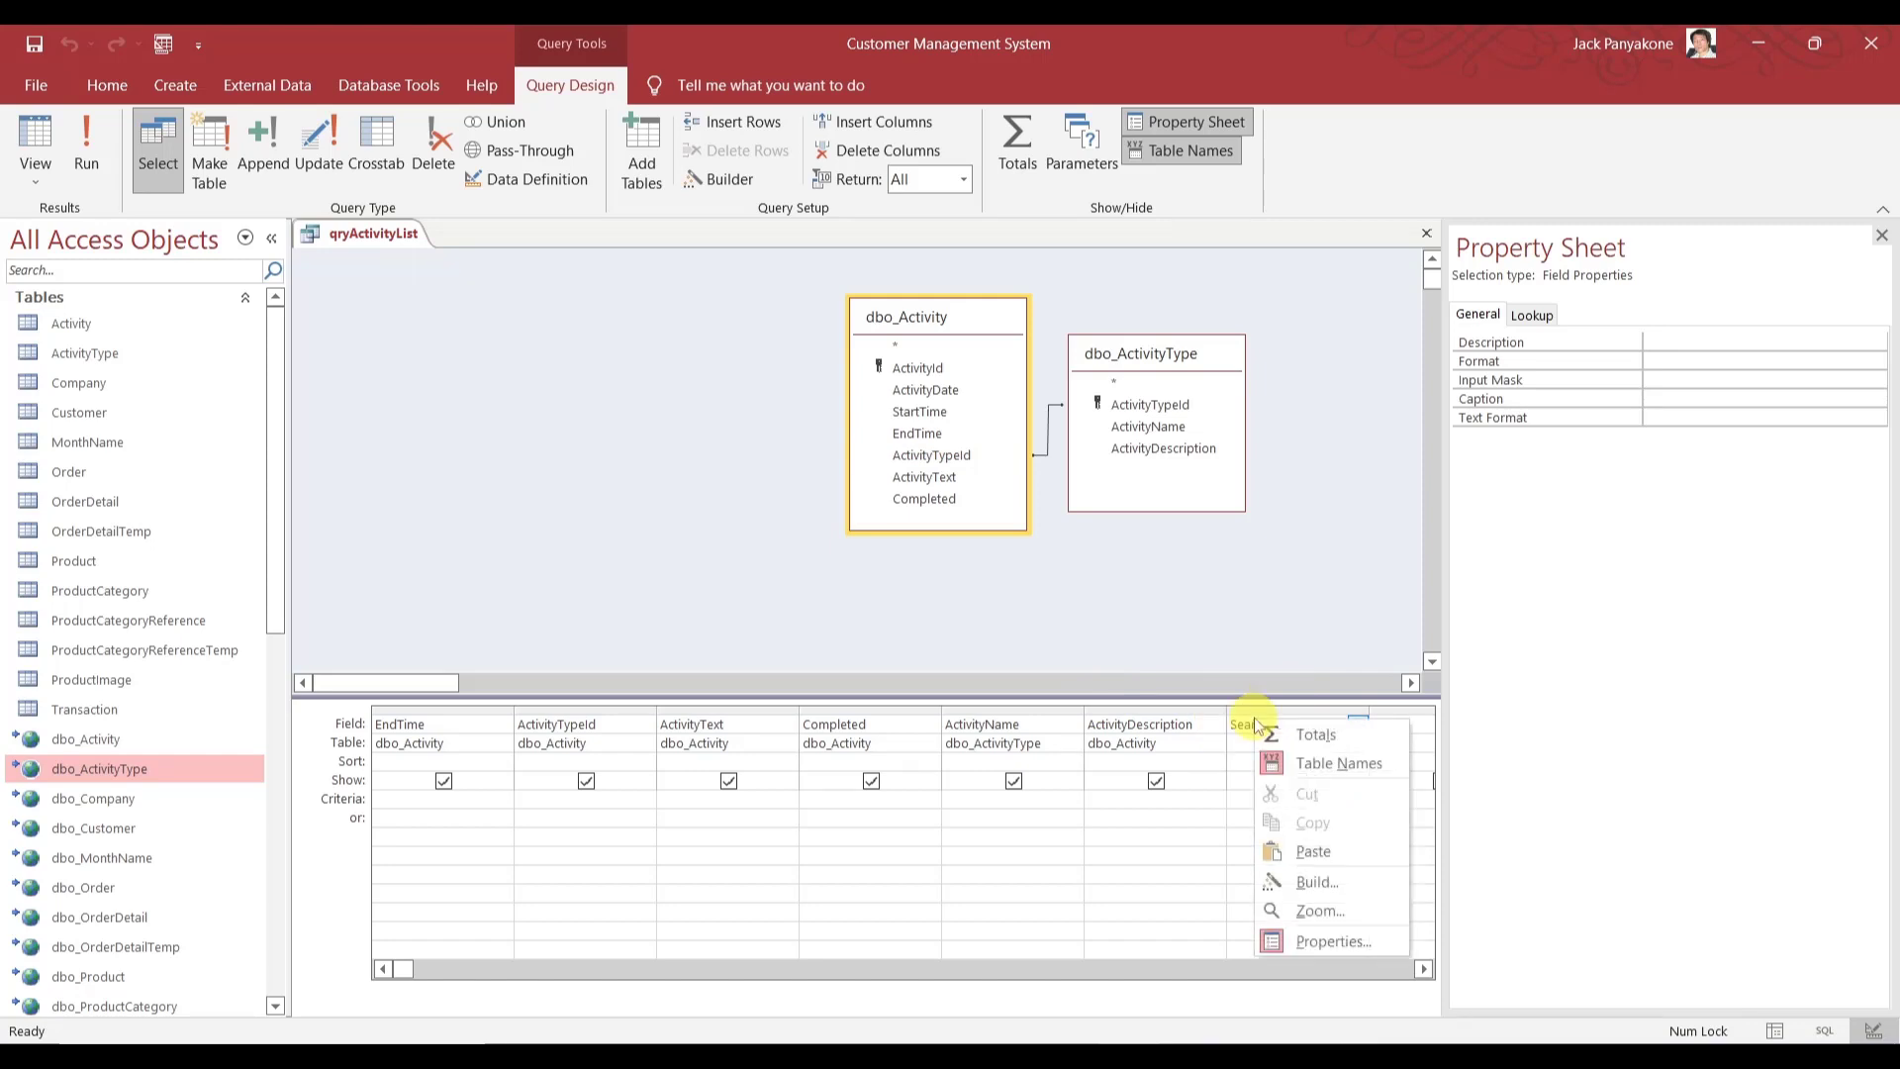
left_click(1299, 912)
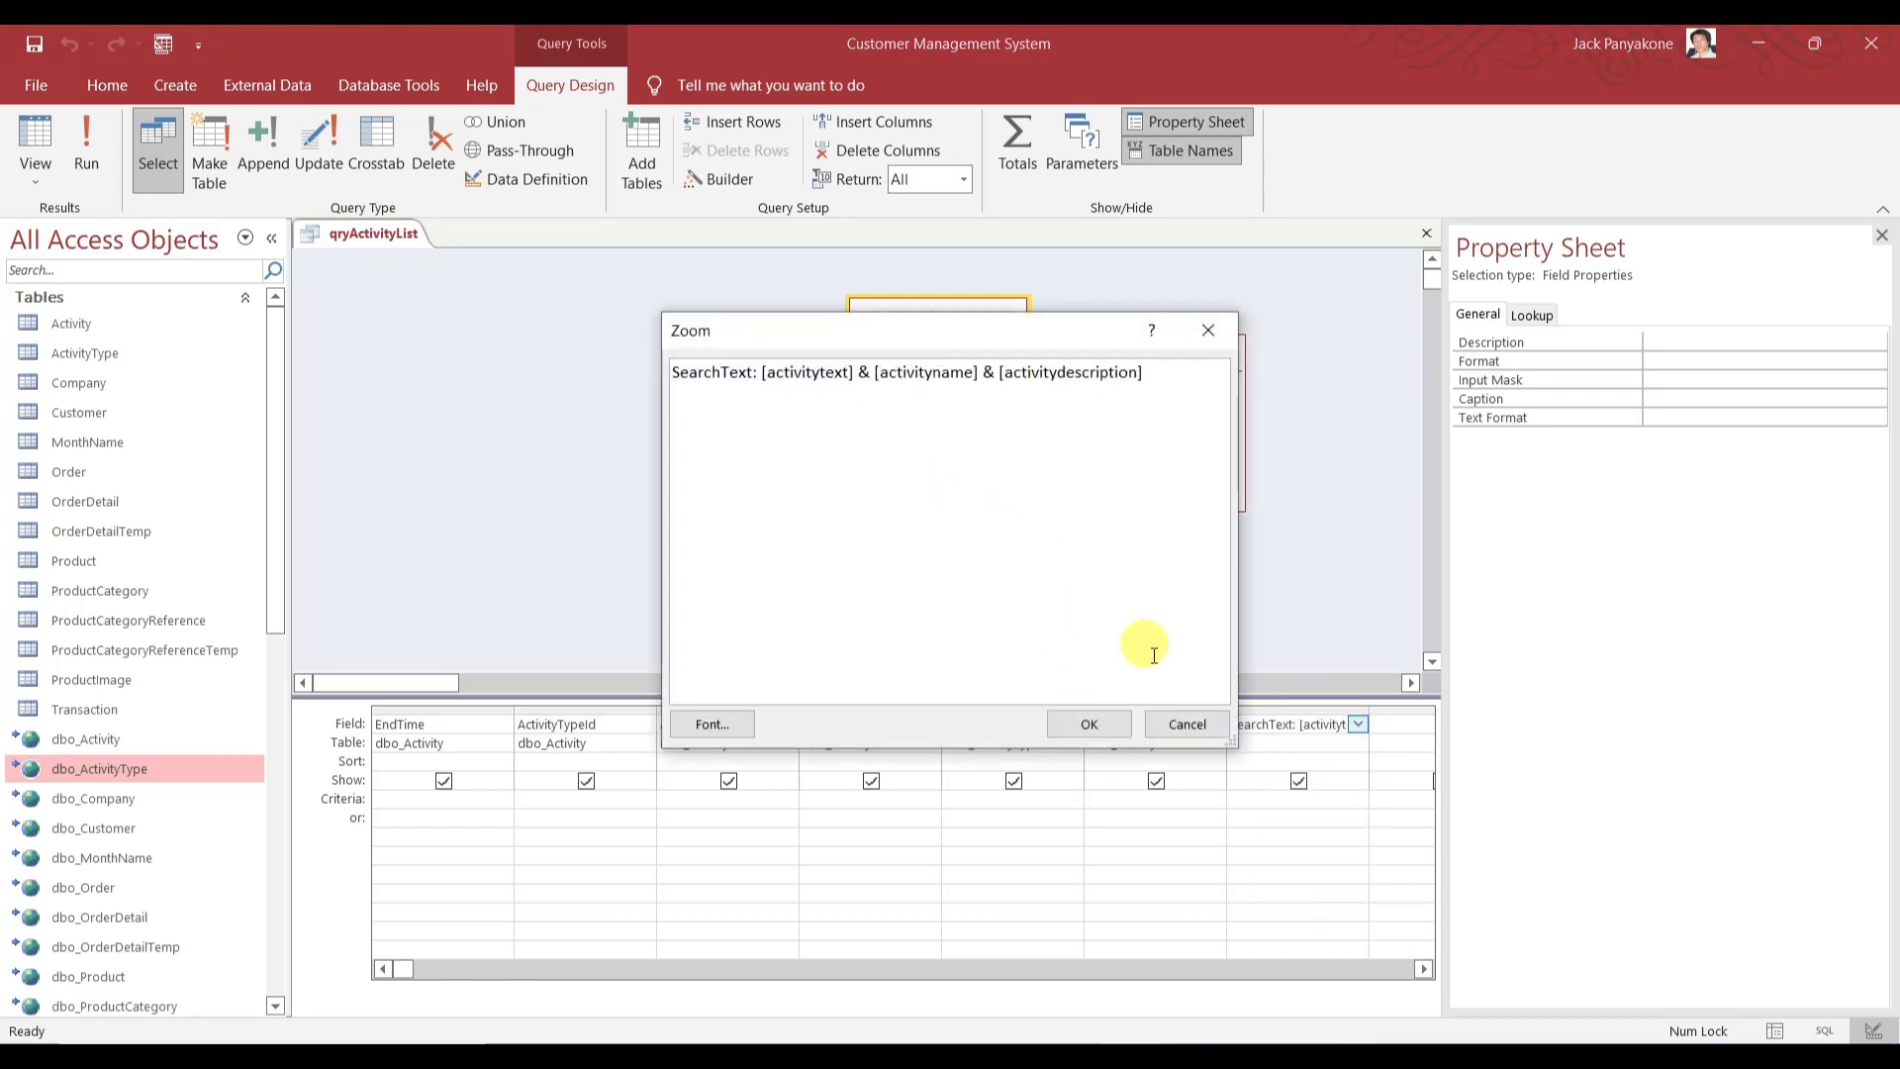
left_click(1173, 726)
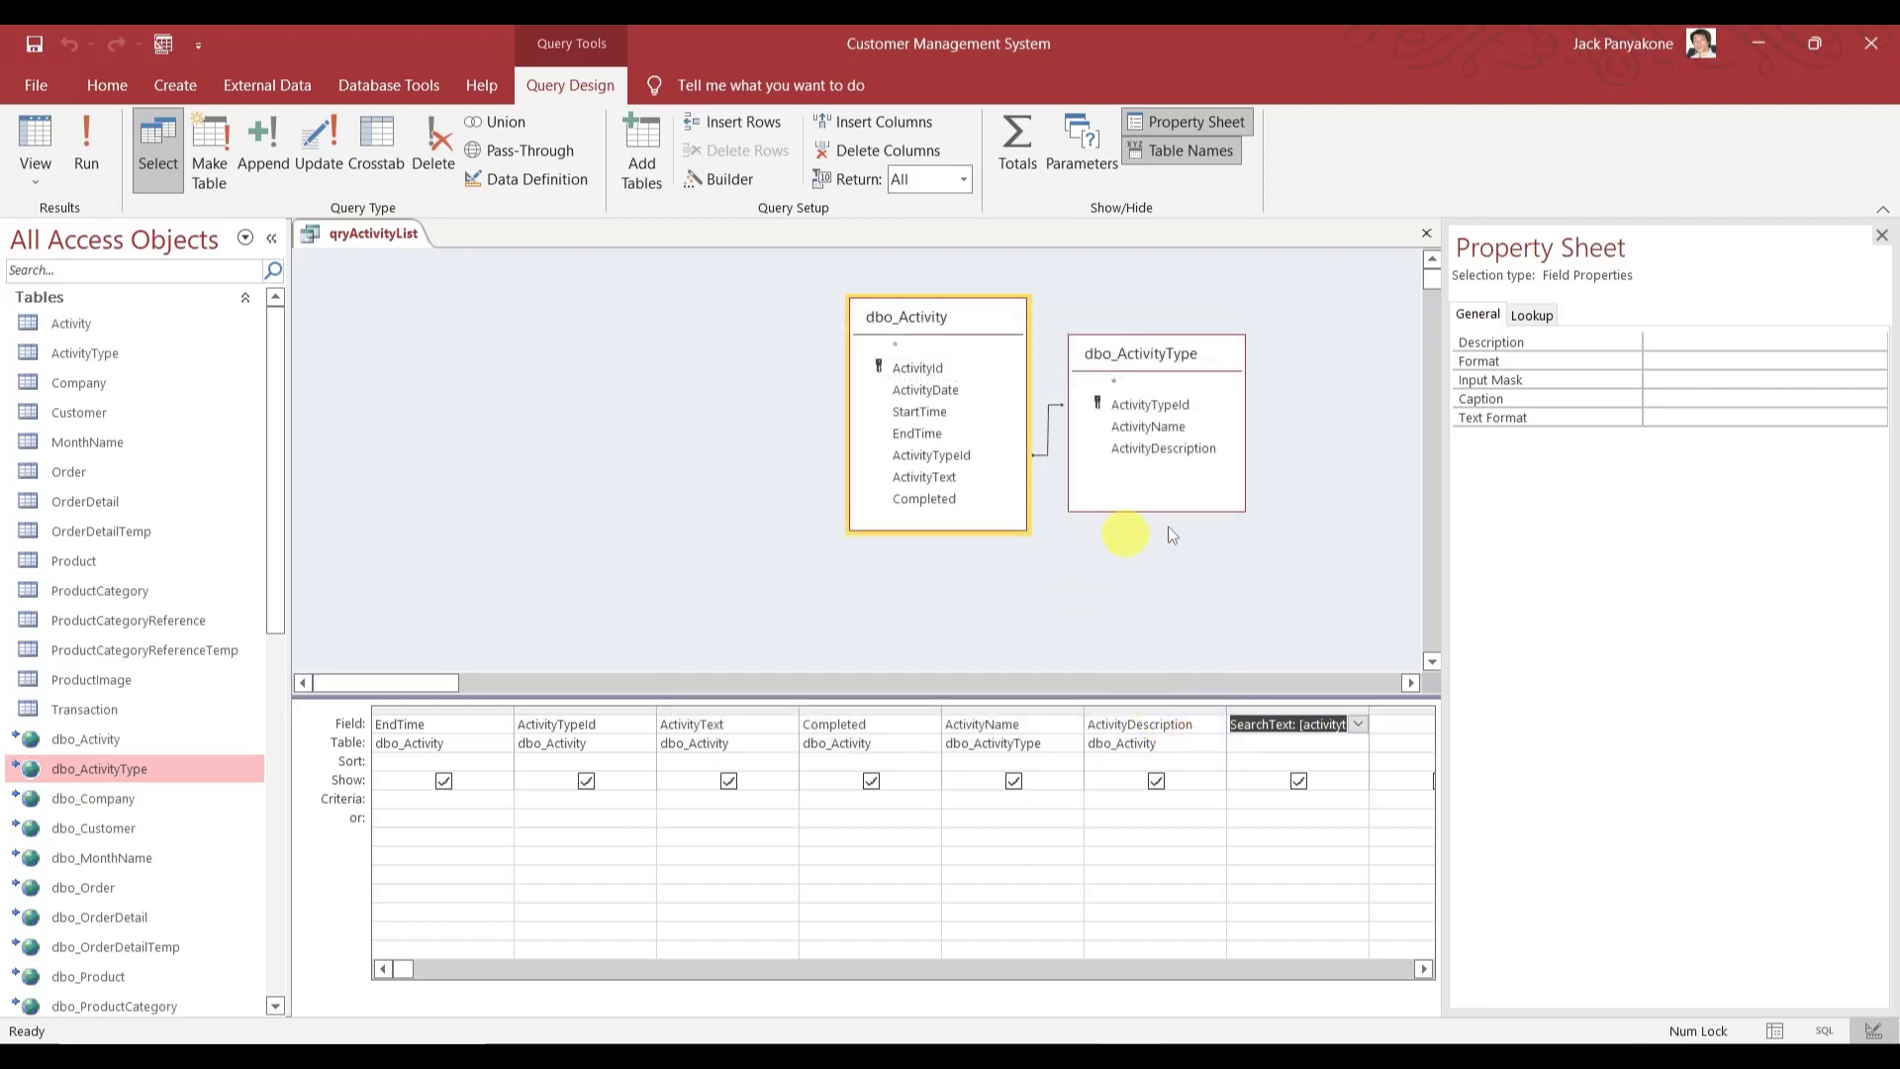
- Move the dbo_Activity and dbo_ActivityType field lists into the space freed by the removed tables, and try running the query
left_click(1145, 407)
left_click_drag(983, 318, 472, 305)
left_click_drag(1162, 360, 647, 352)
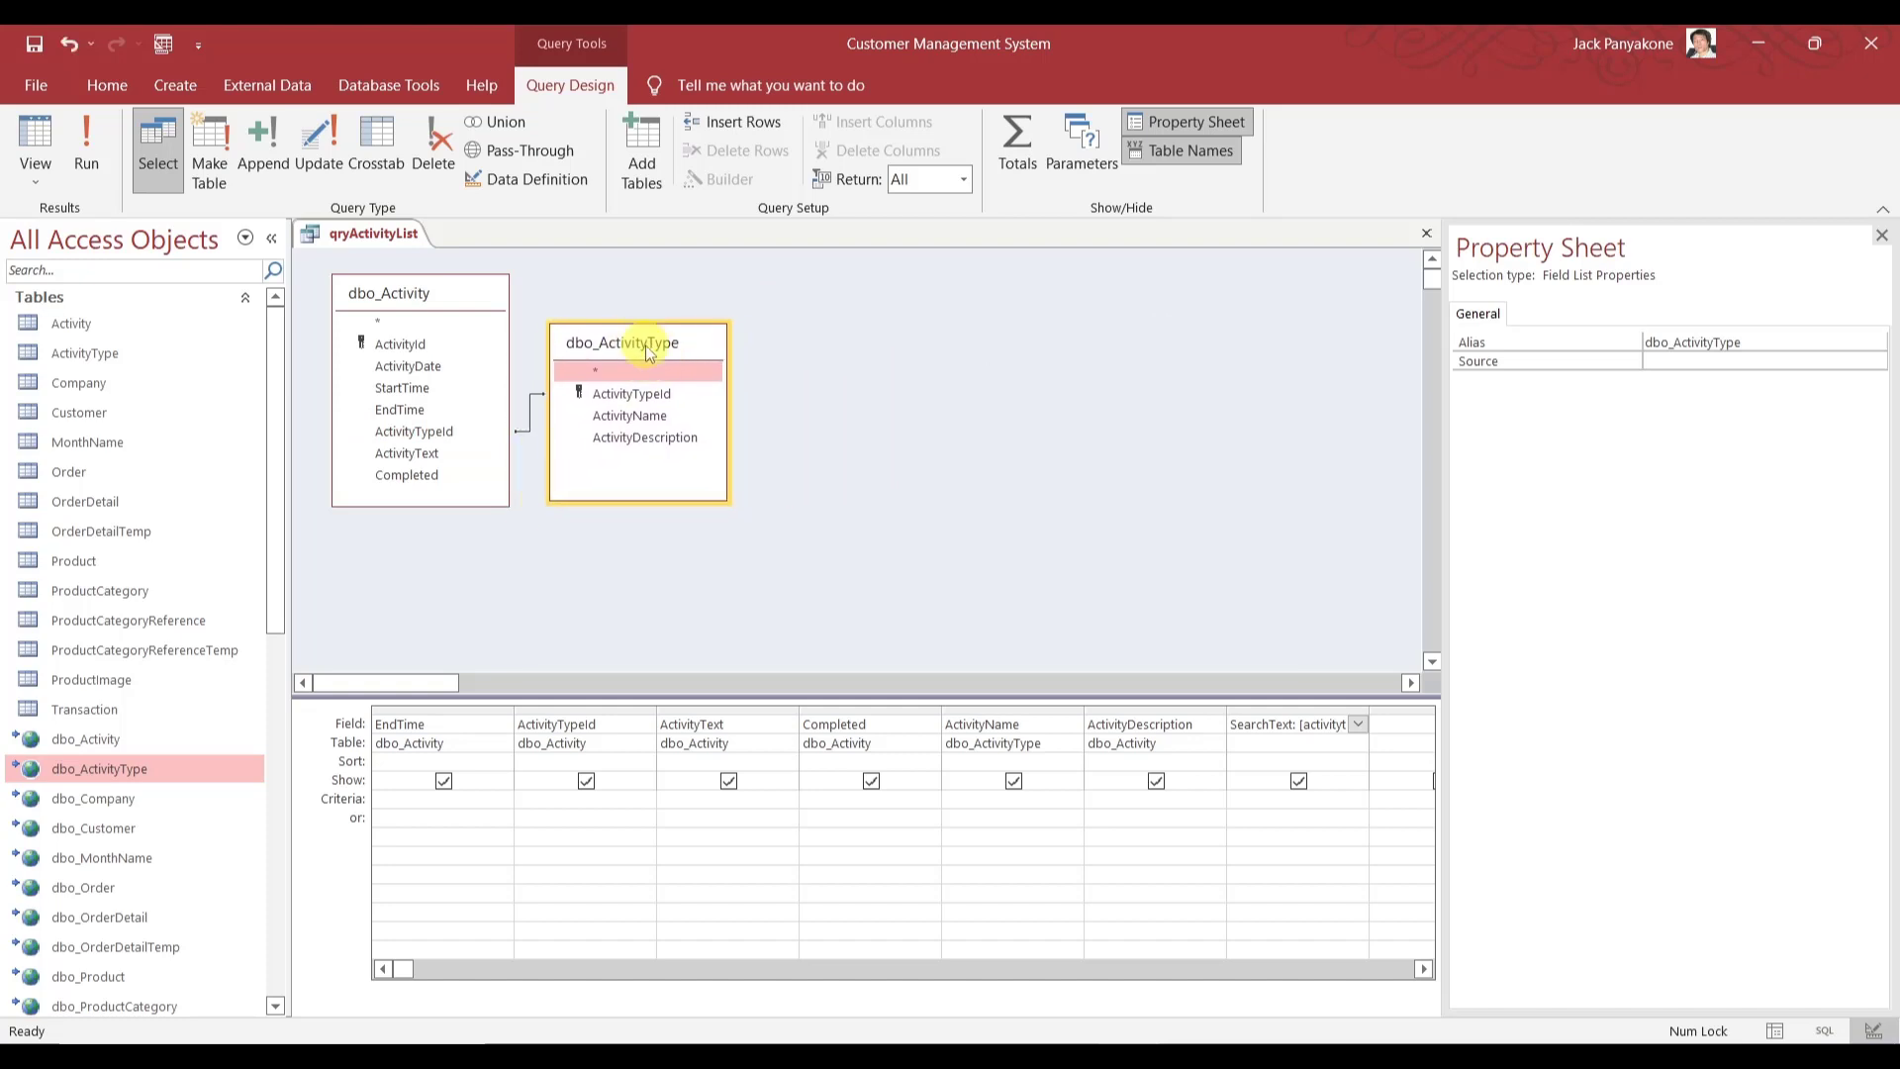
left_click(97, 134)
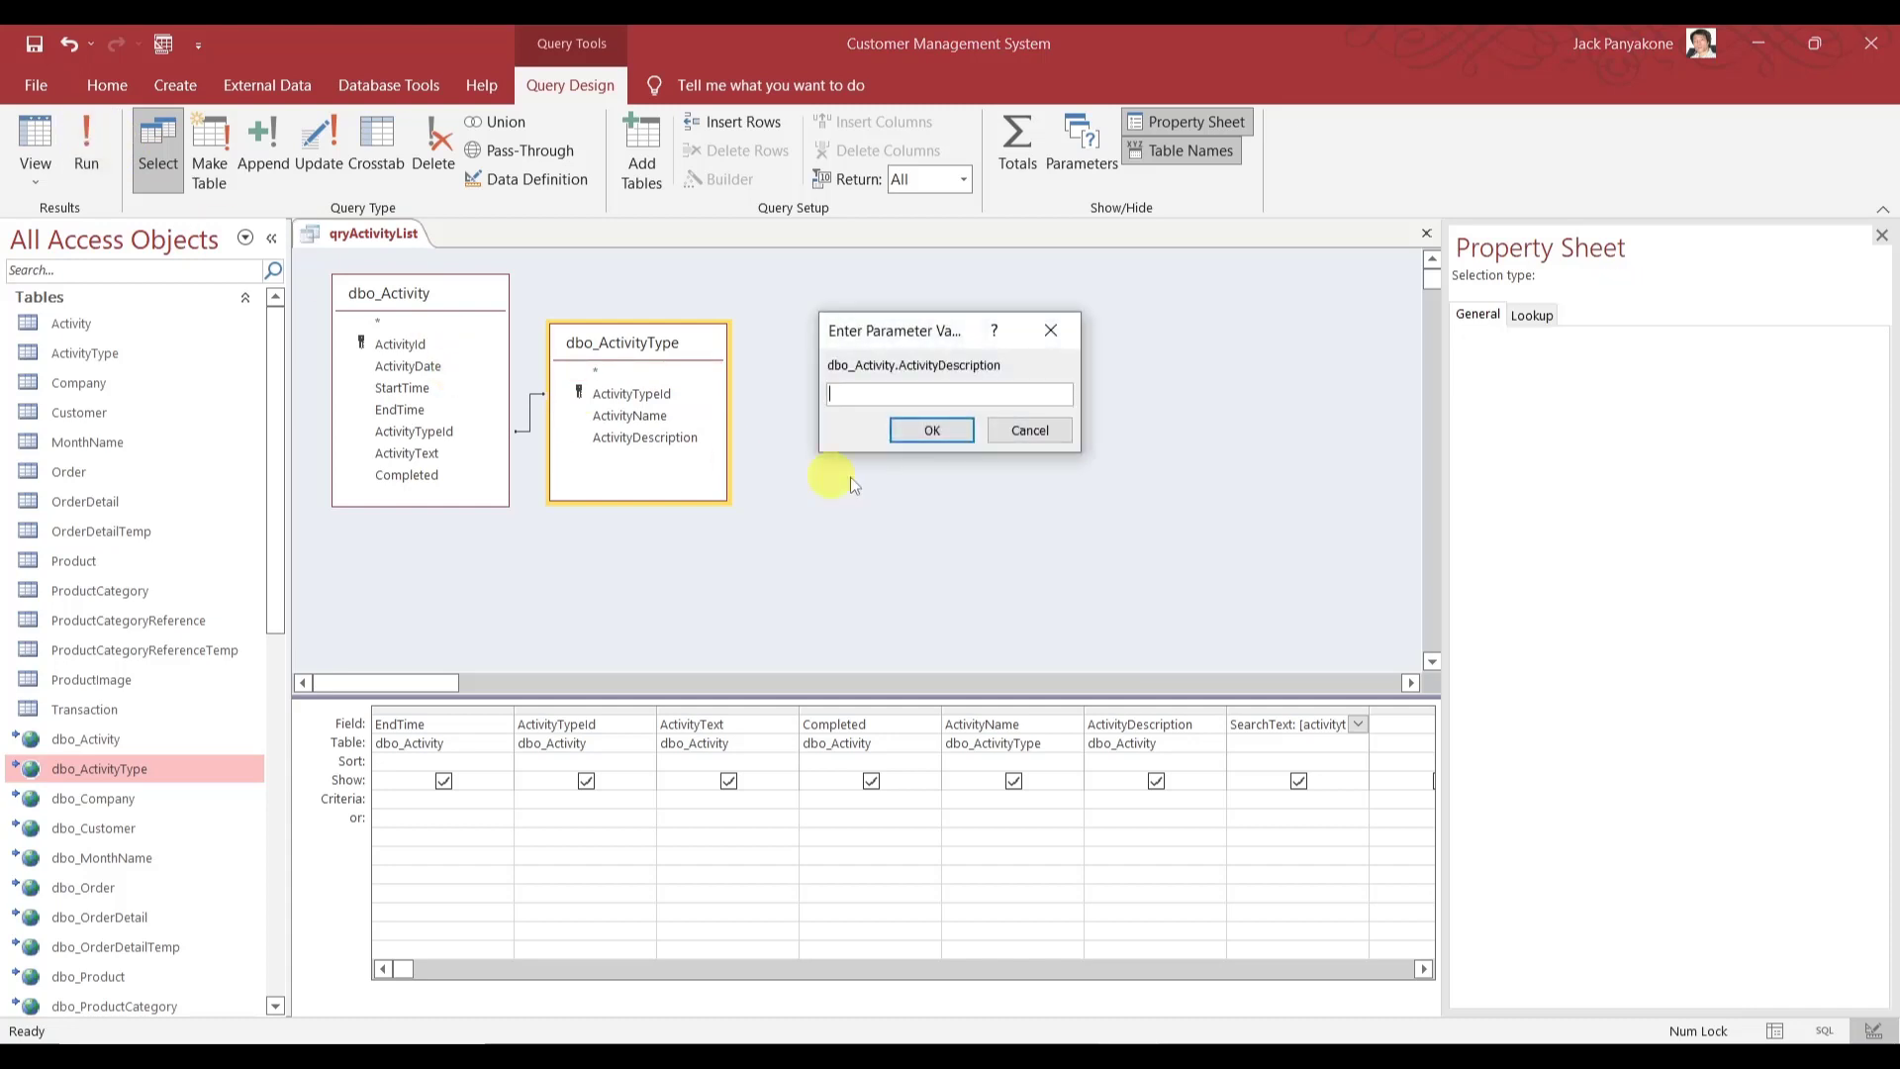
left_click(1029, 430)
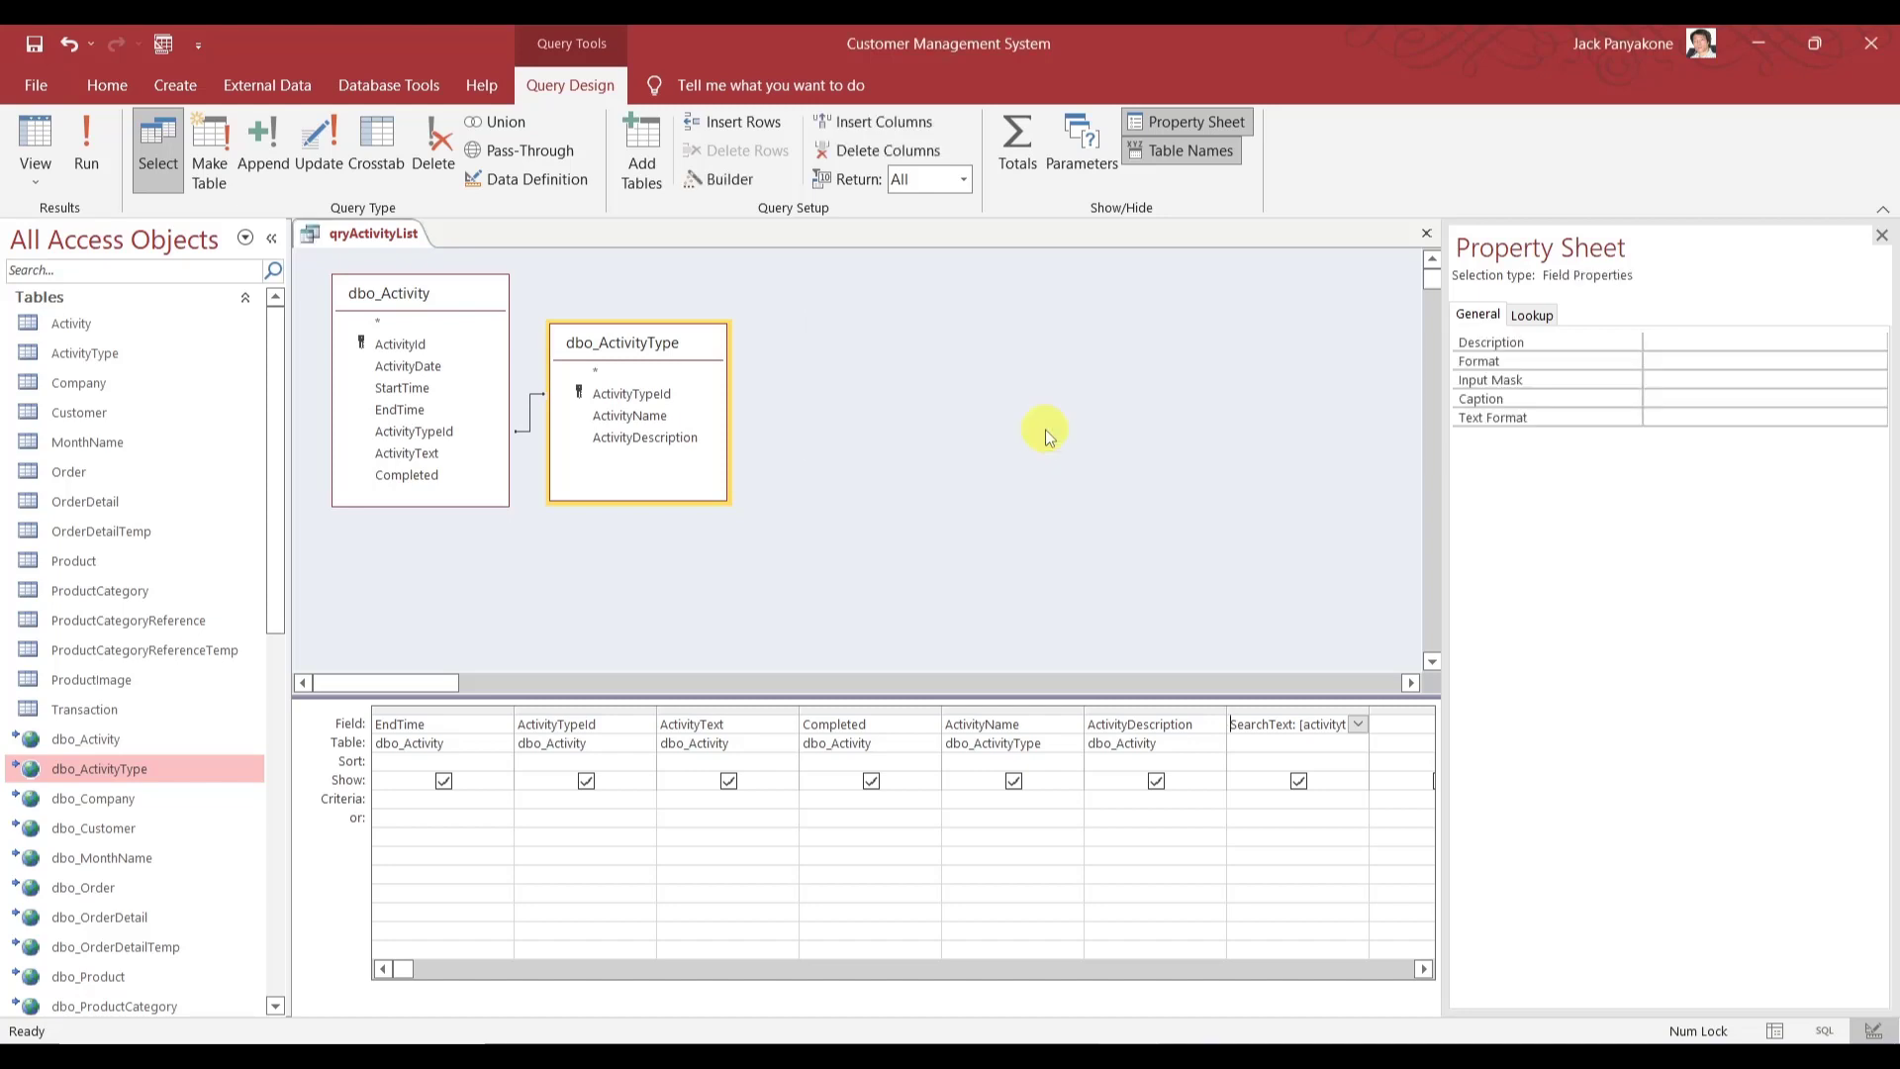
- Set the source table of the ActivityDescription column to dbo_ActivityType, then run and close the query
left_click(1214, 742)
left_click(1197, 770)
left_click(1054, 494)
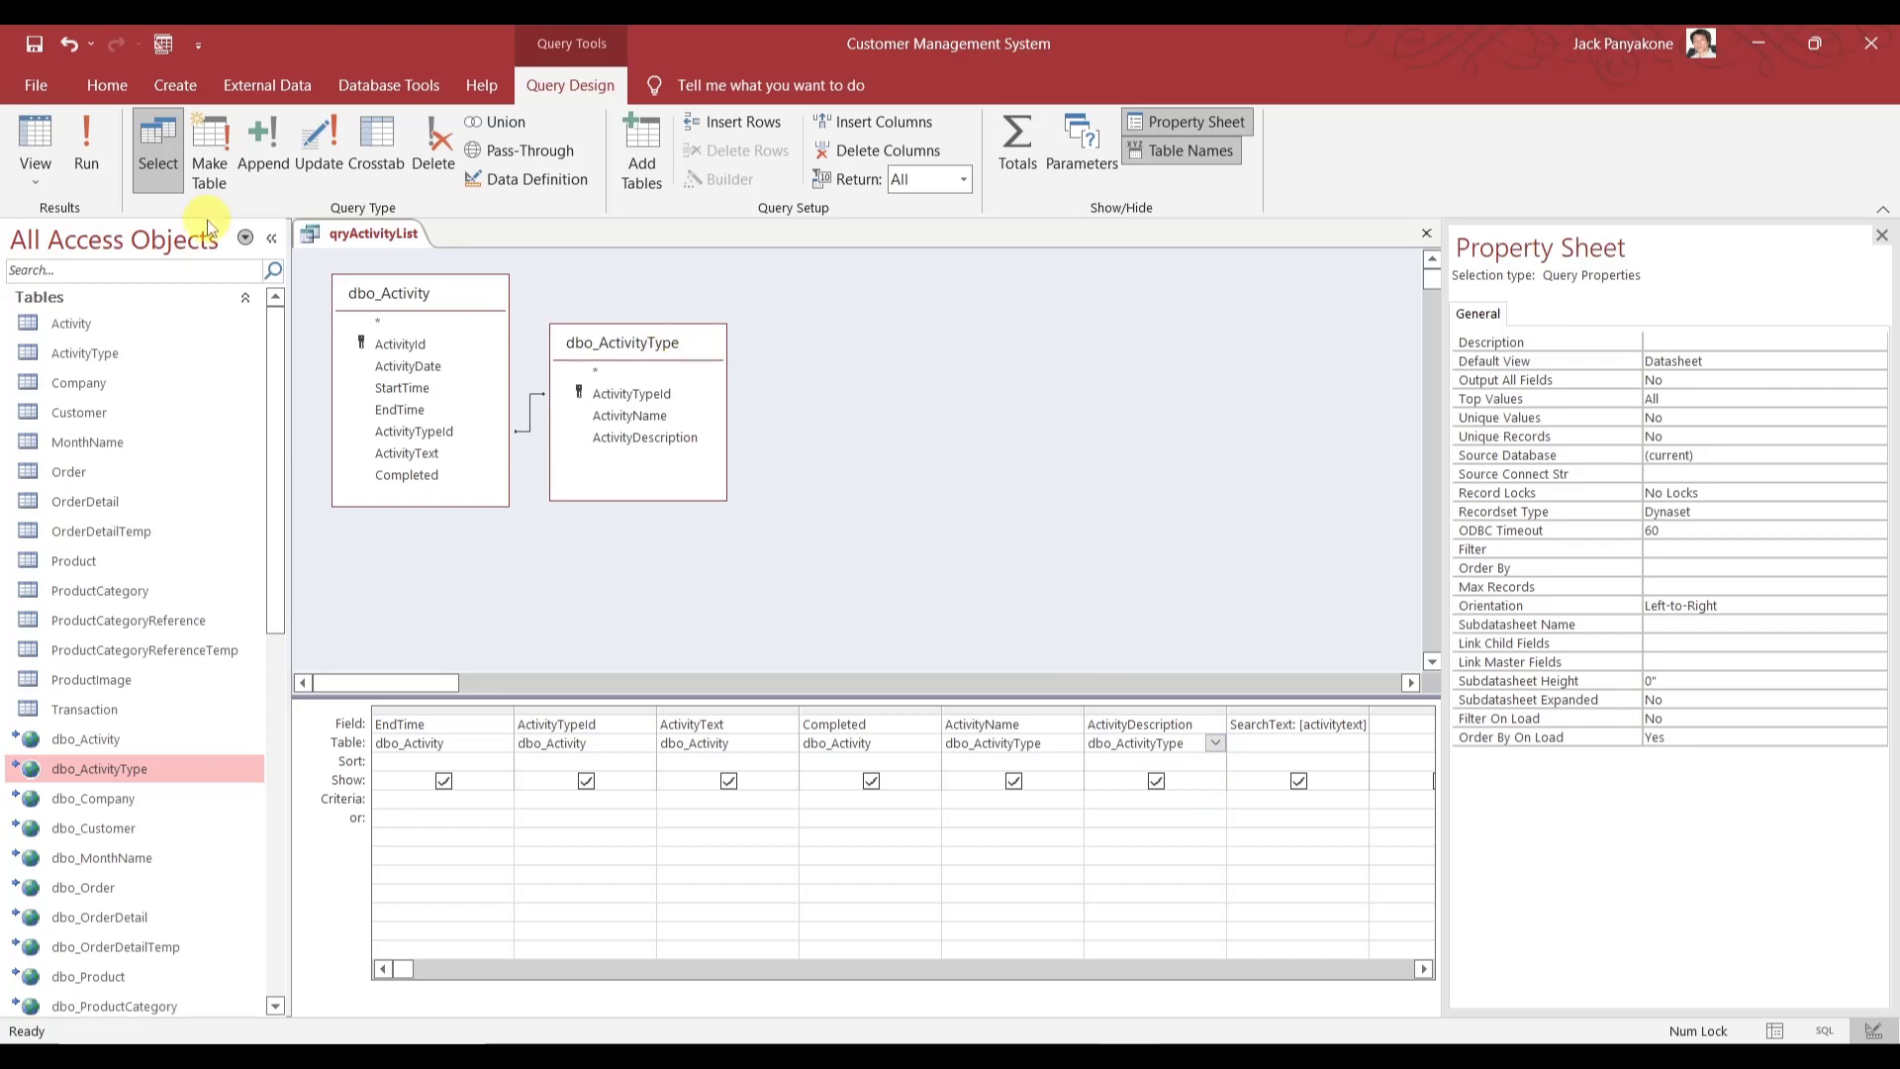
left_click(98, 140)
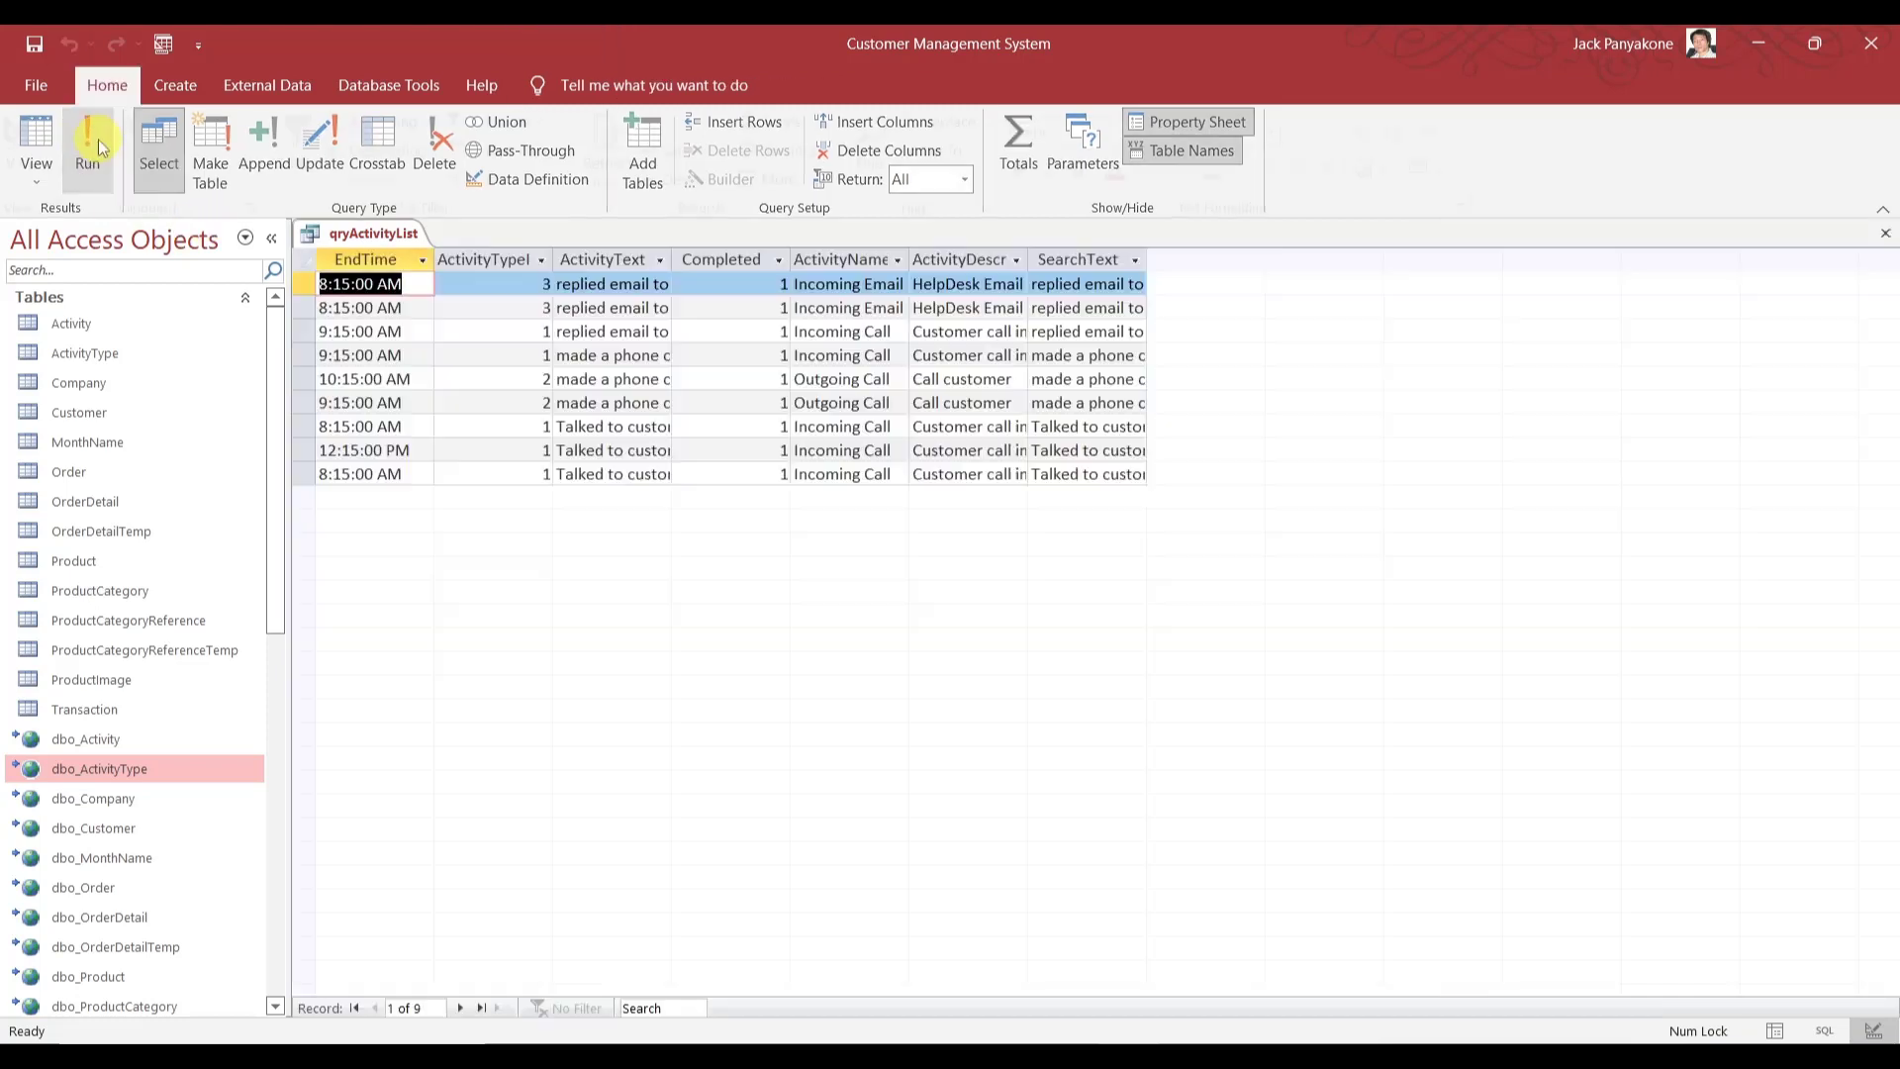
right_click(353, 238)
left_click(428, 295)
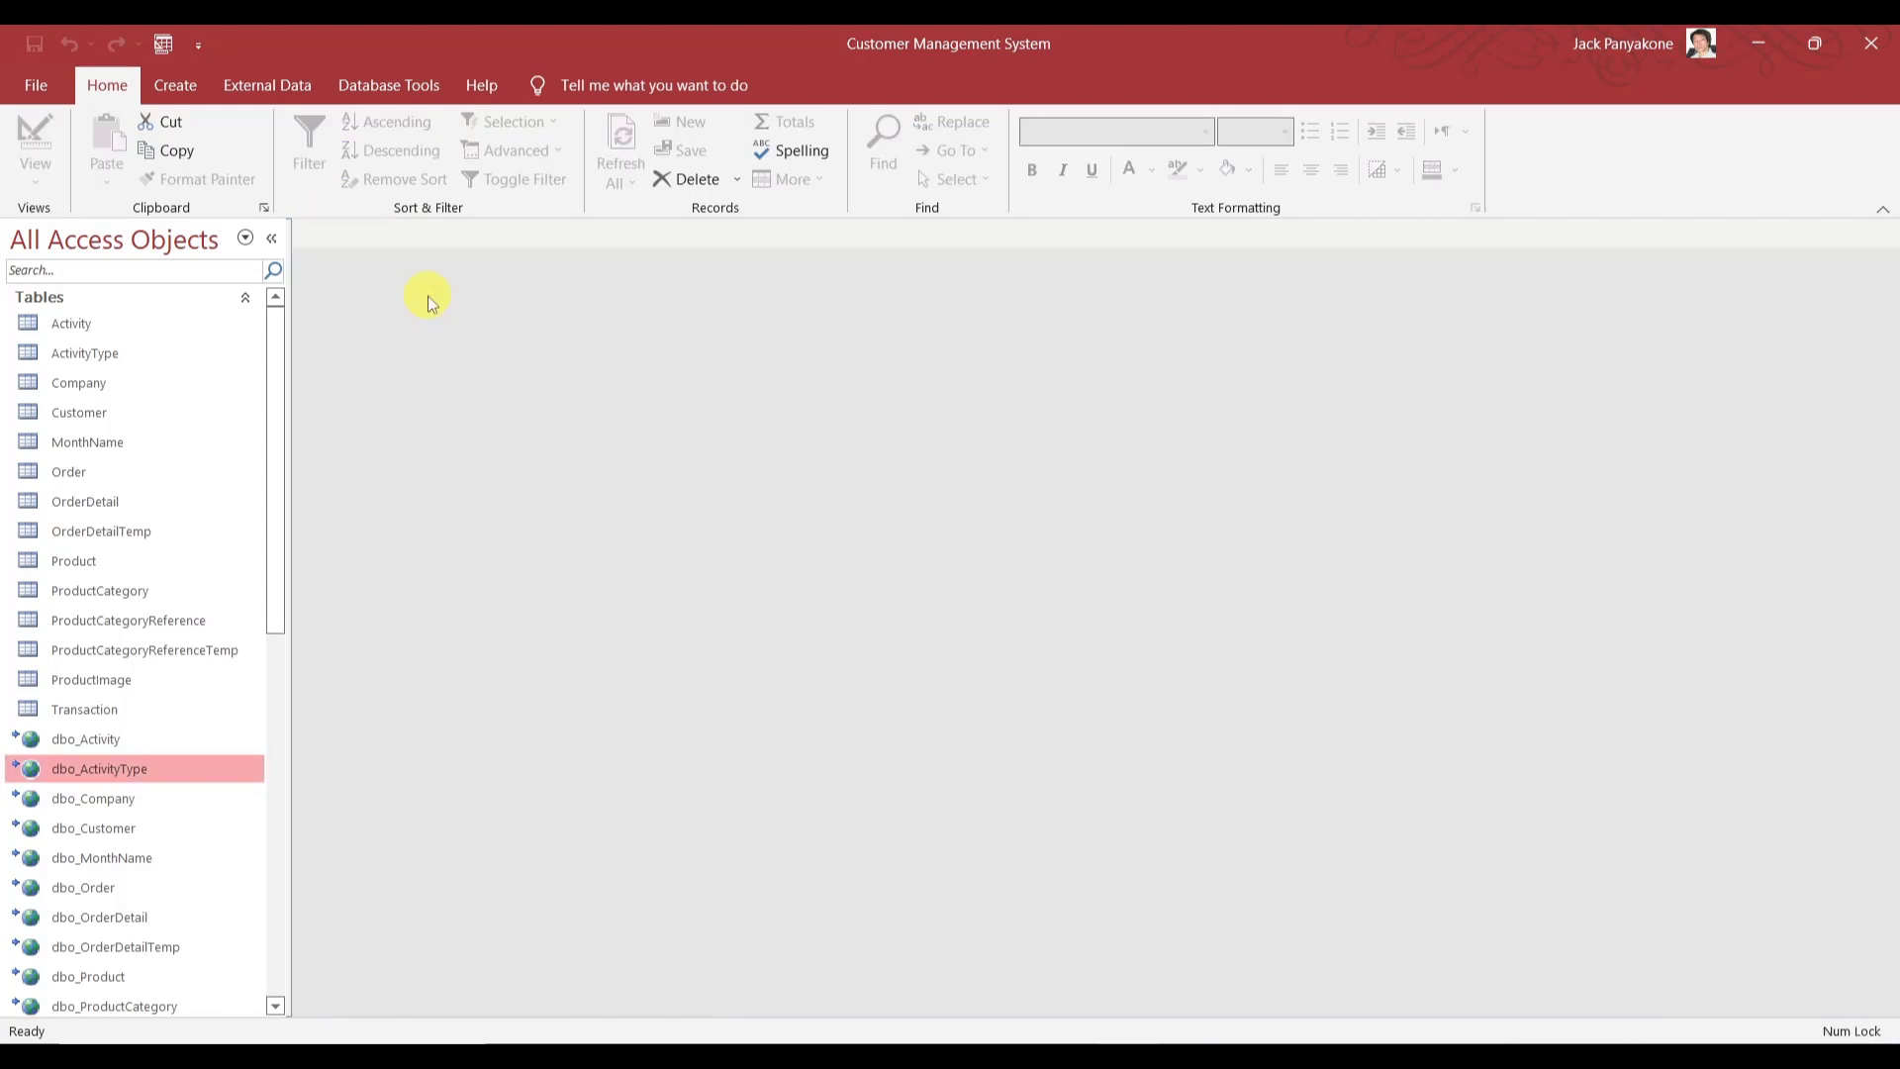
left_click(116, 740)
right_click(117, 742)
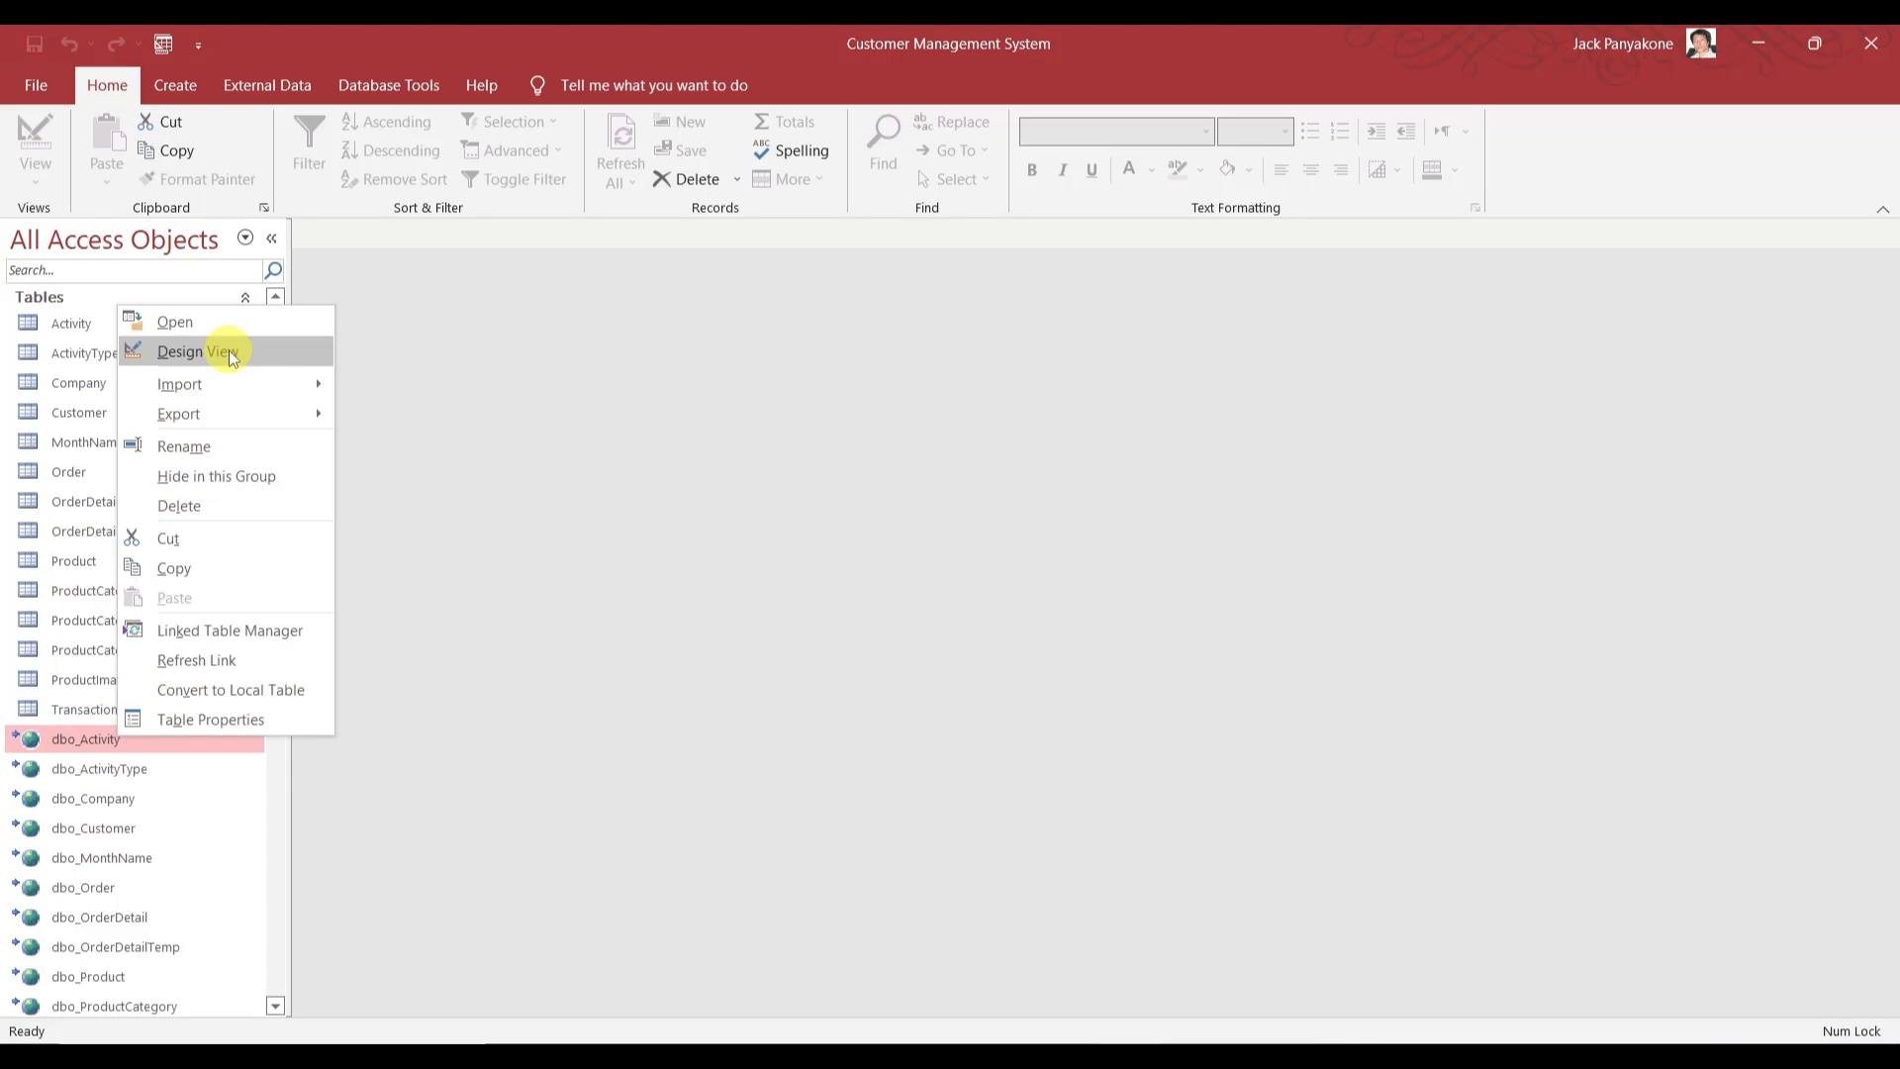
mouse_move(277, 384)
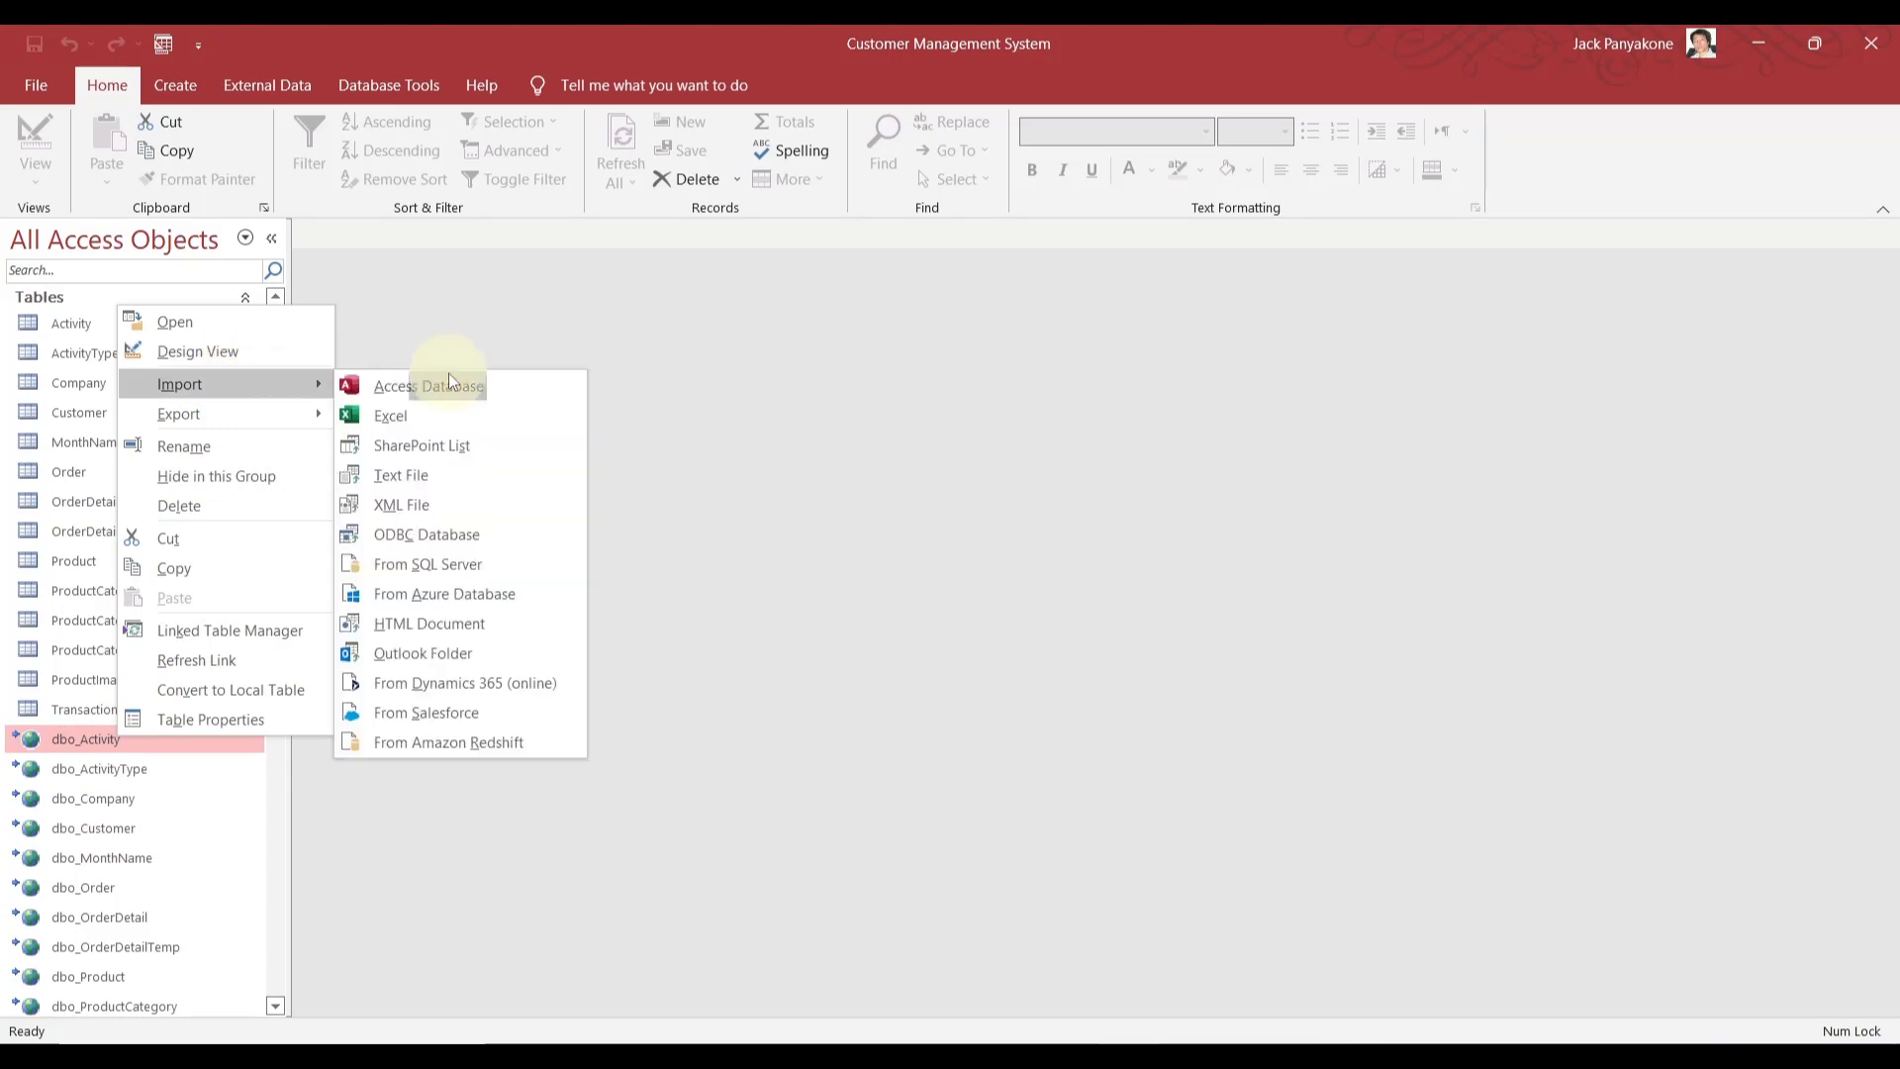
left_click(448, 372)
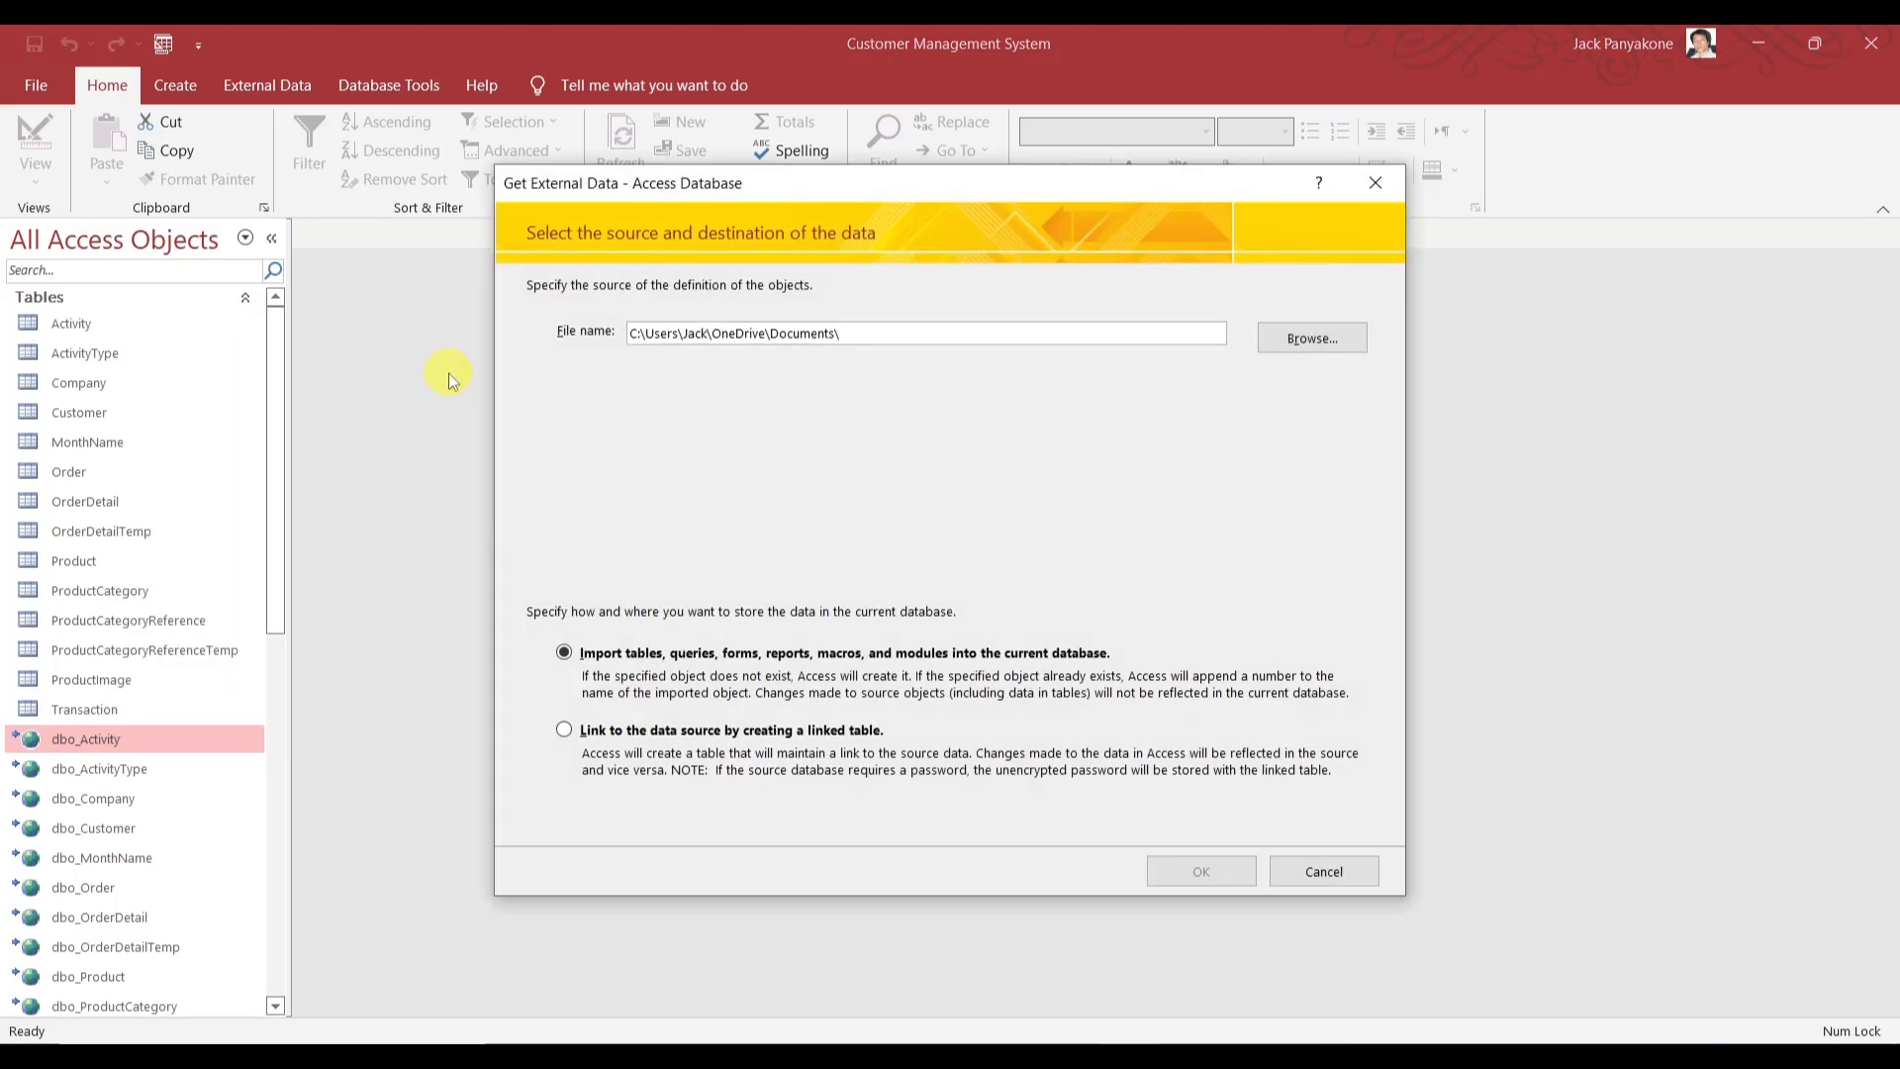
left_click(1376, 188)
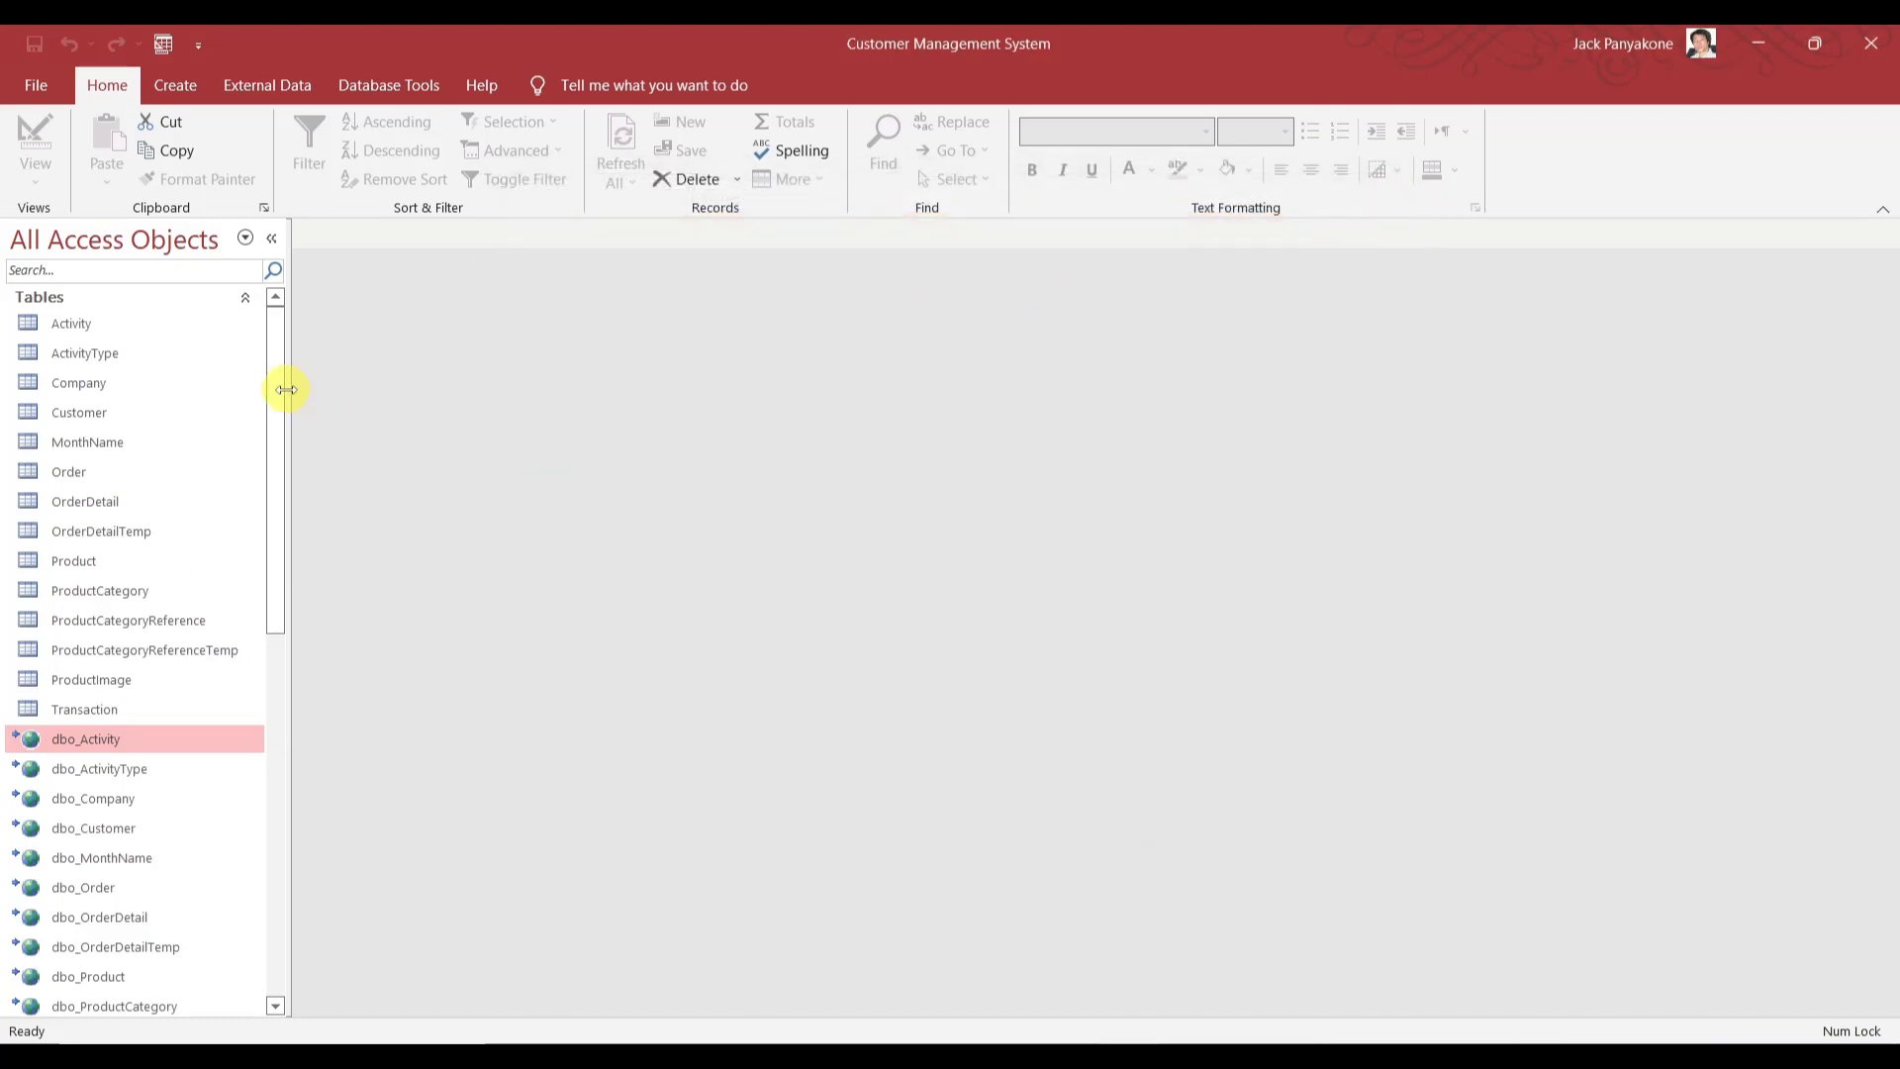
- Reopen qryActivityList in Design View to check its source tables, and close it
left_click_drag(286, 389, 276, 401)
scroll(280, 517, "down", 4)
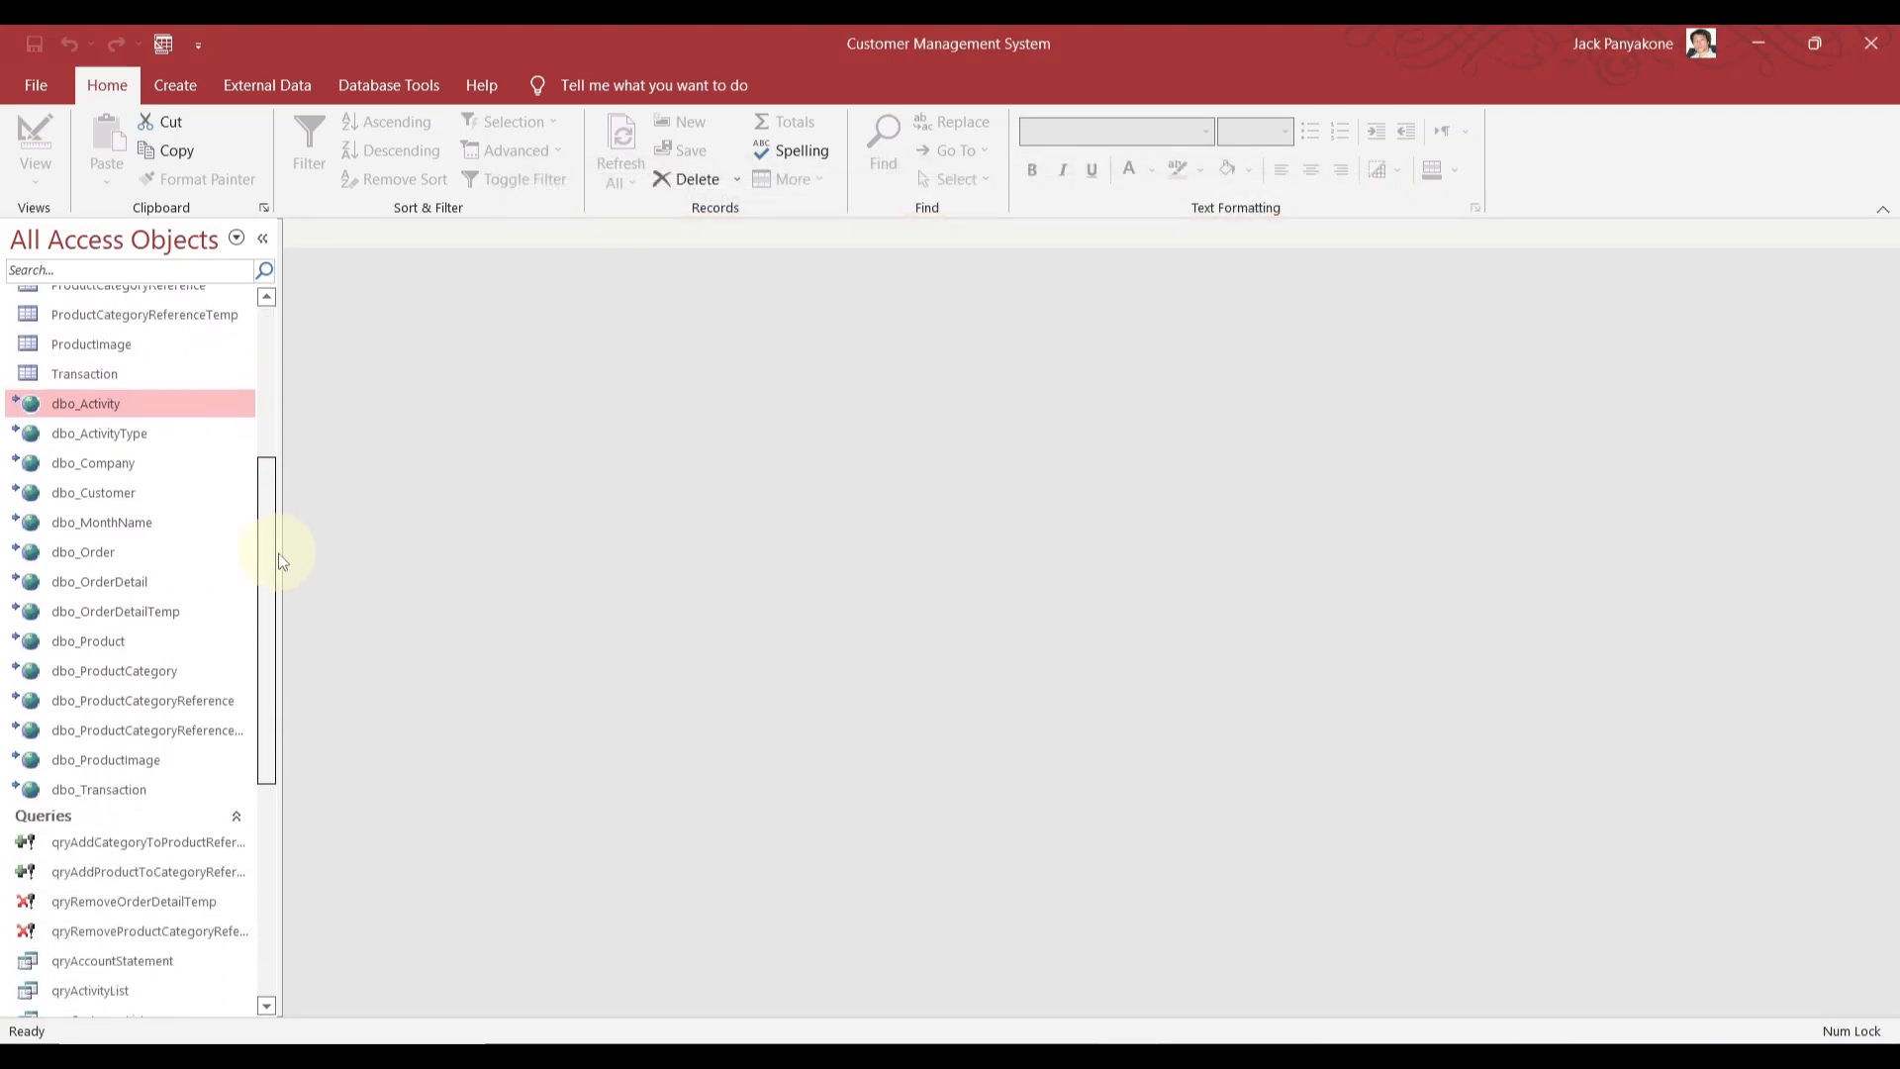
scroll(278, 614, "down", 3)
left_click(127, 740)
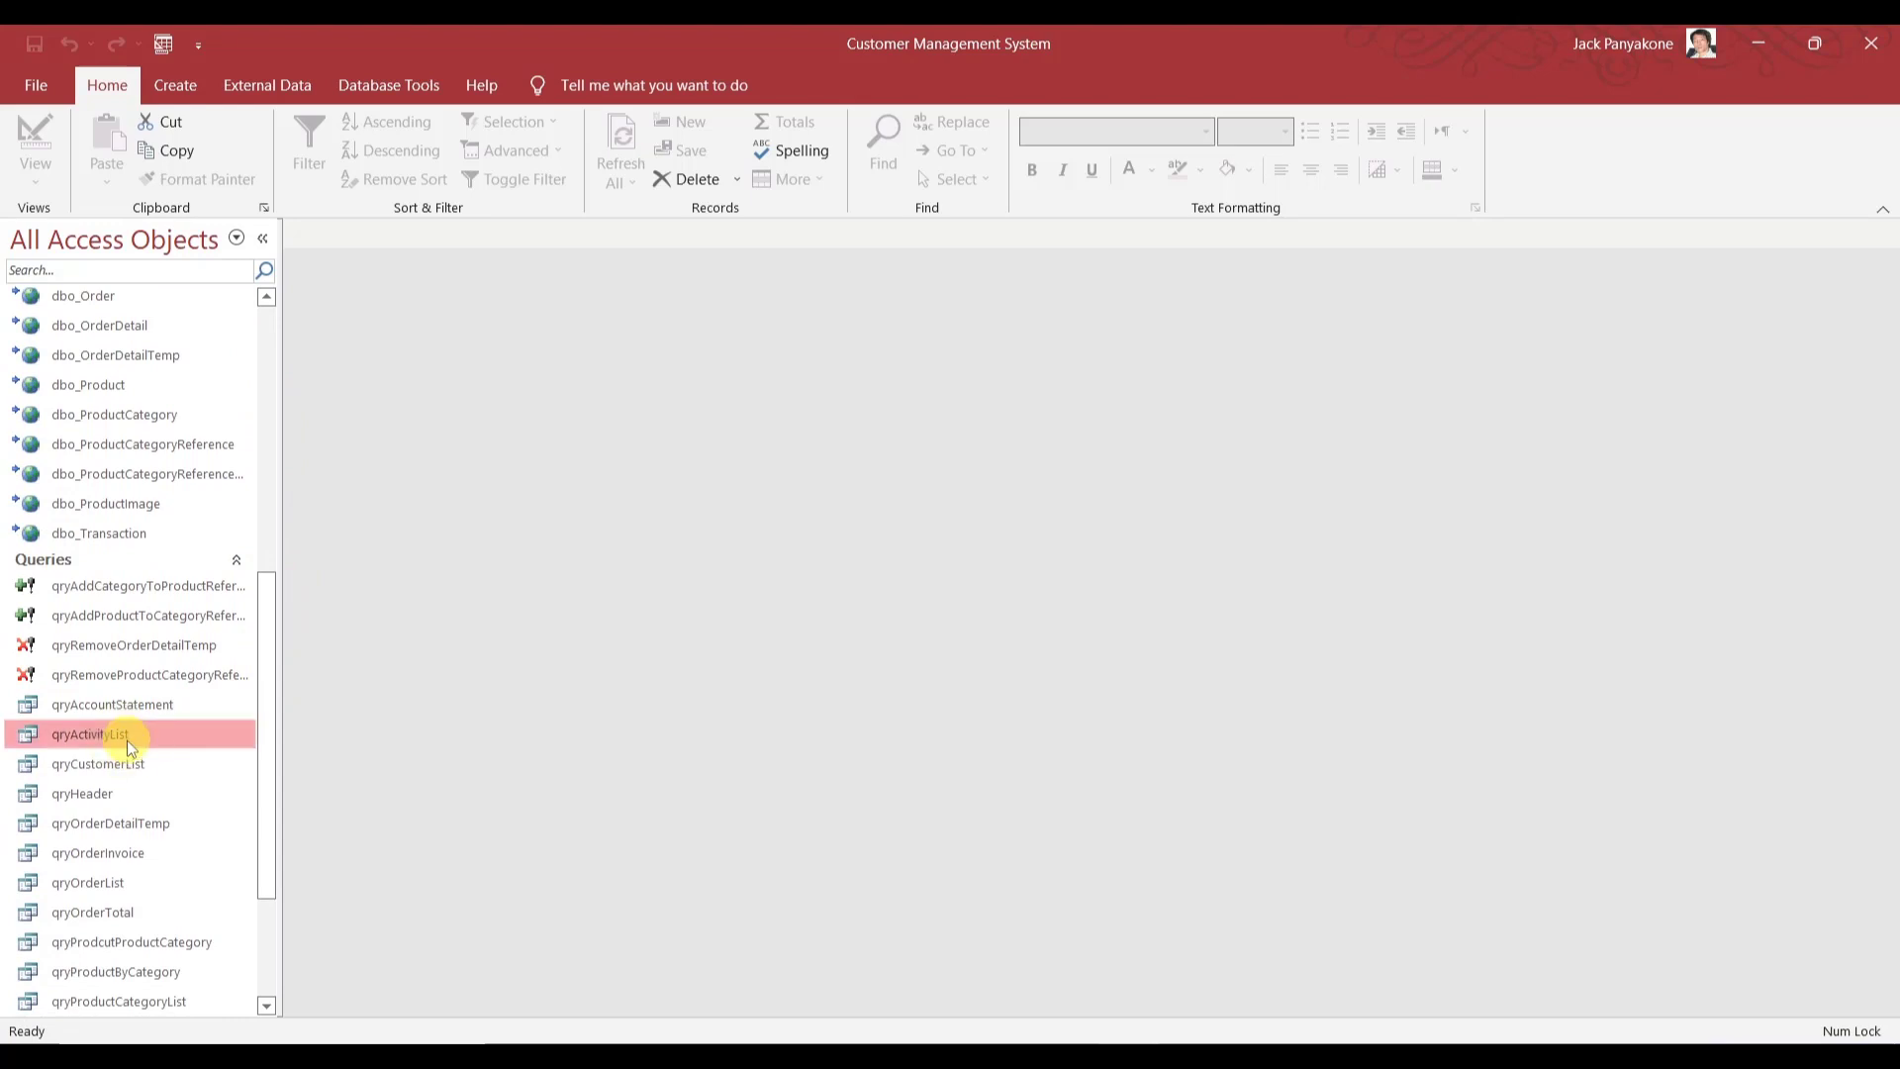
right_click(126, 740)
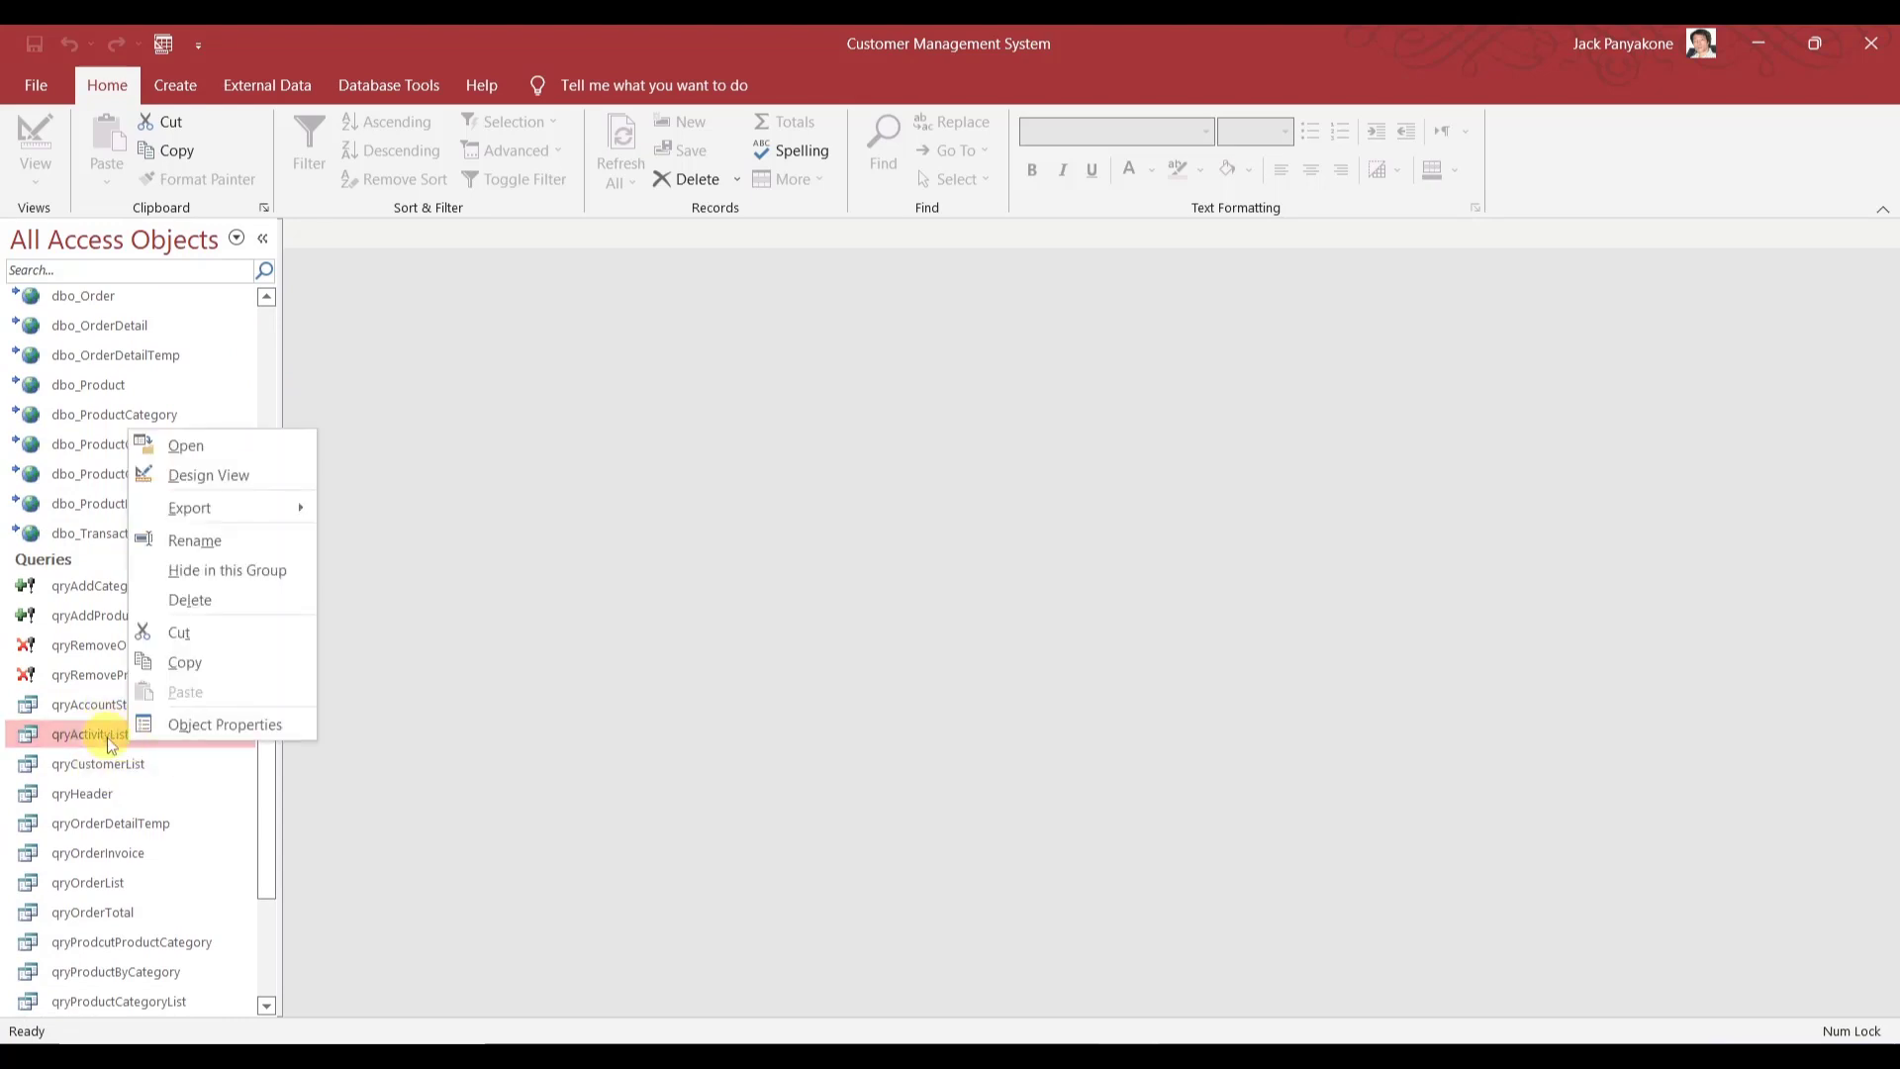
left_click(247, 476)
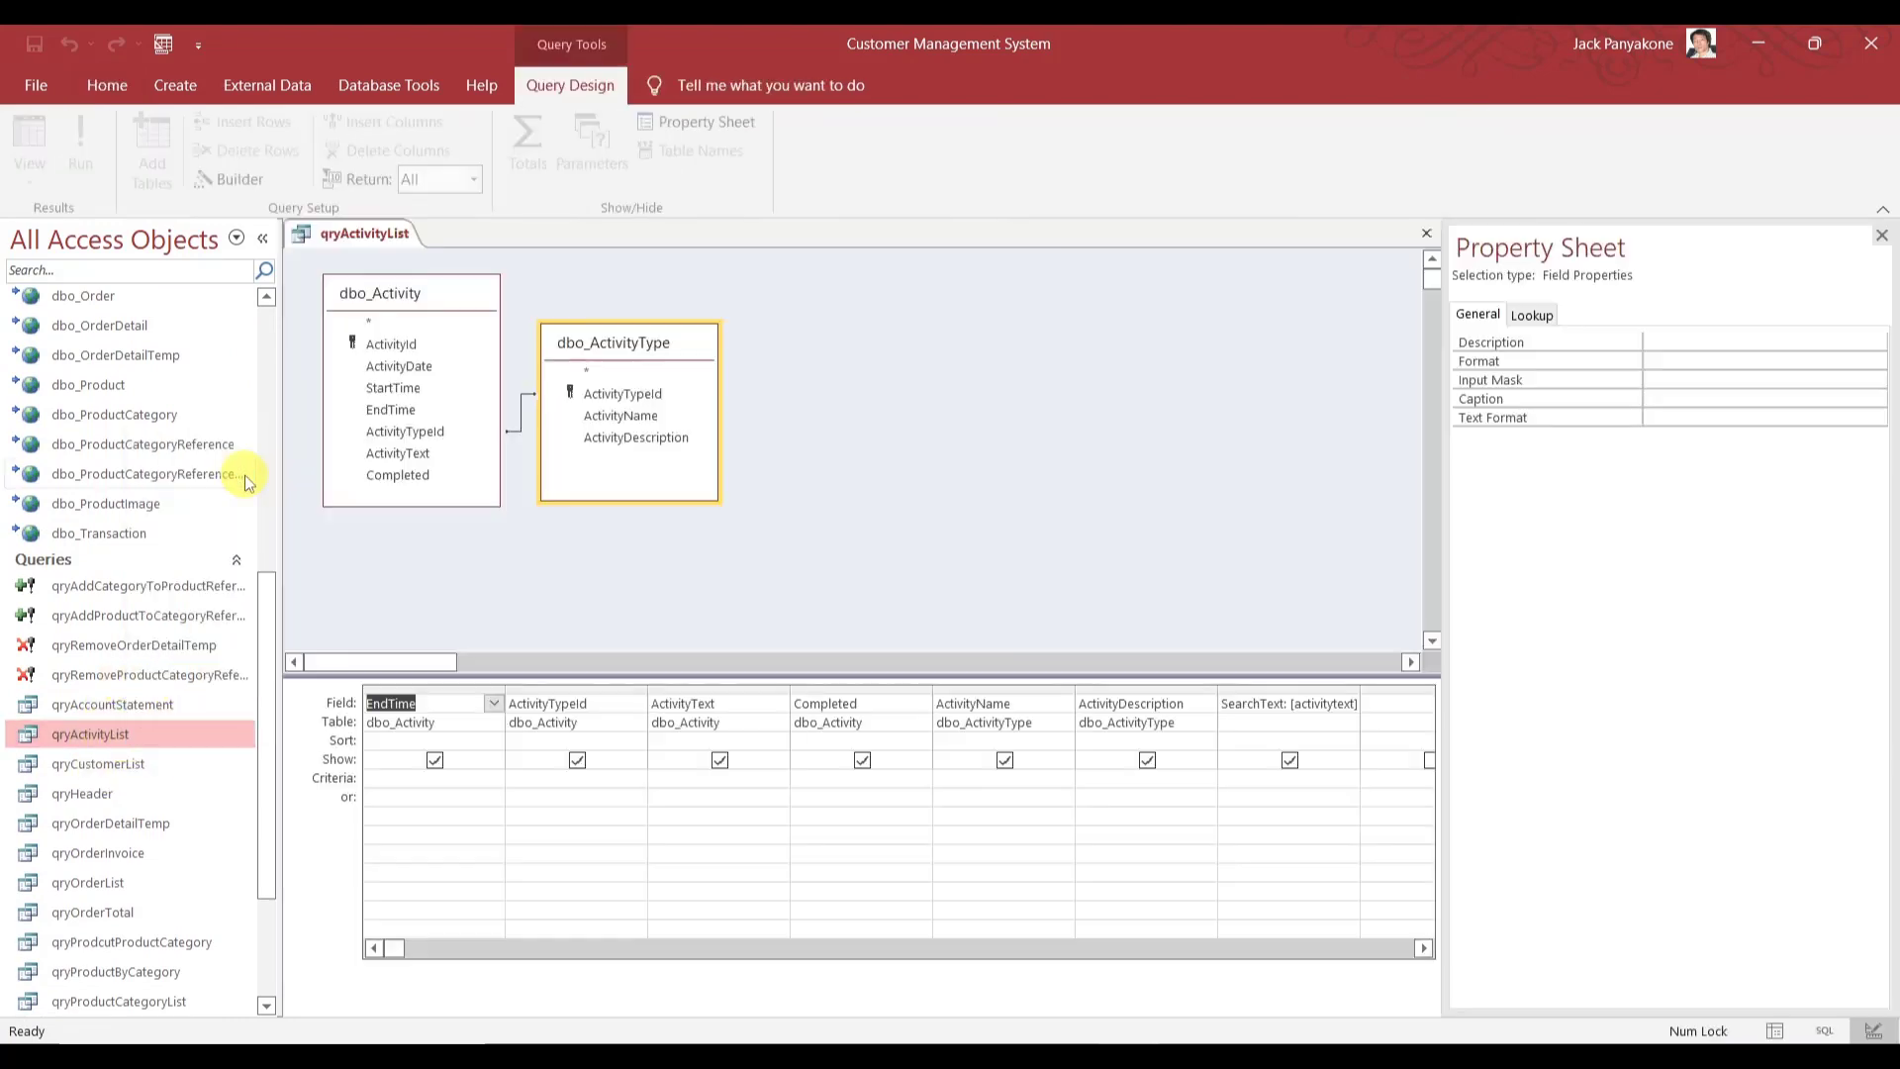
left_click(1426, 235)
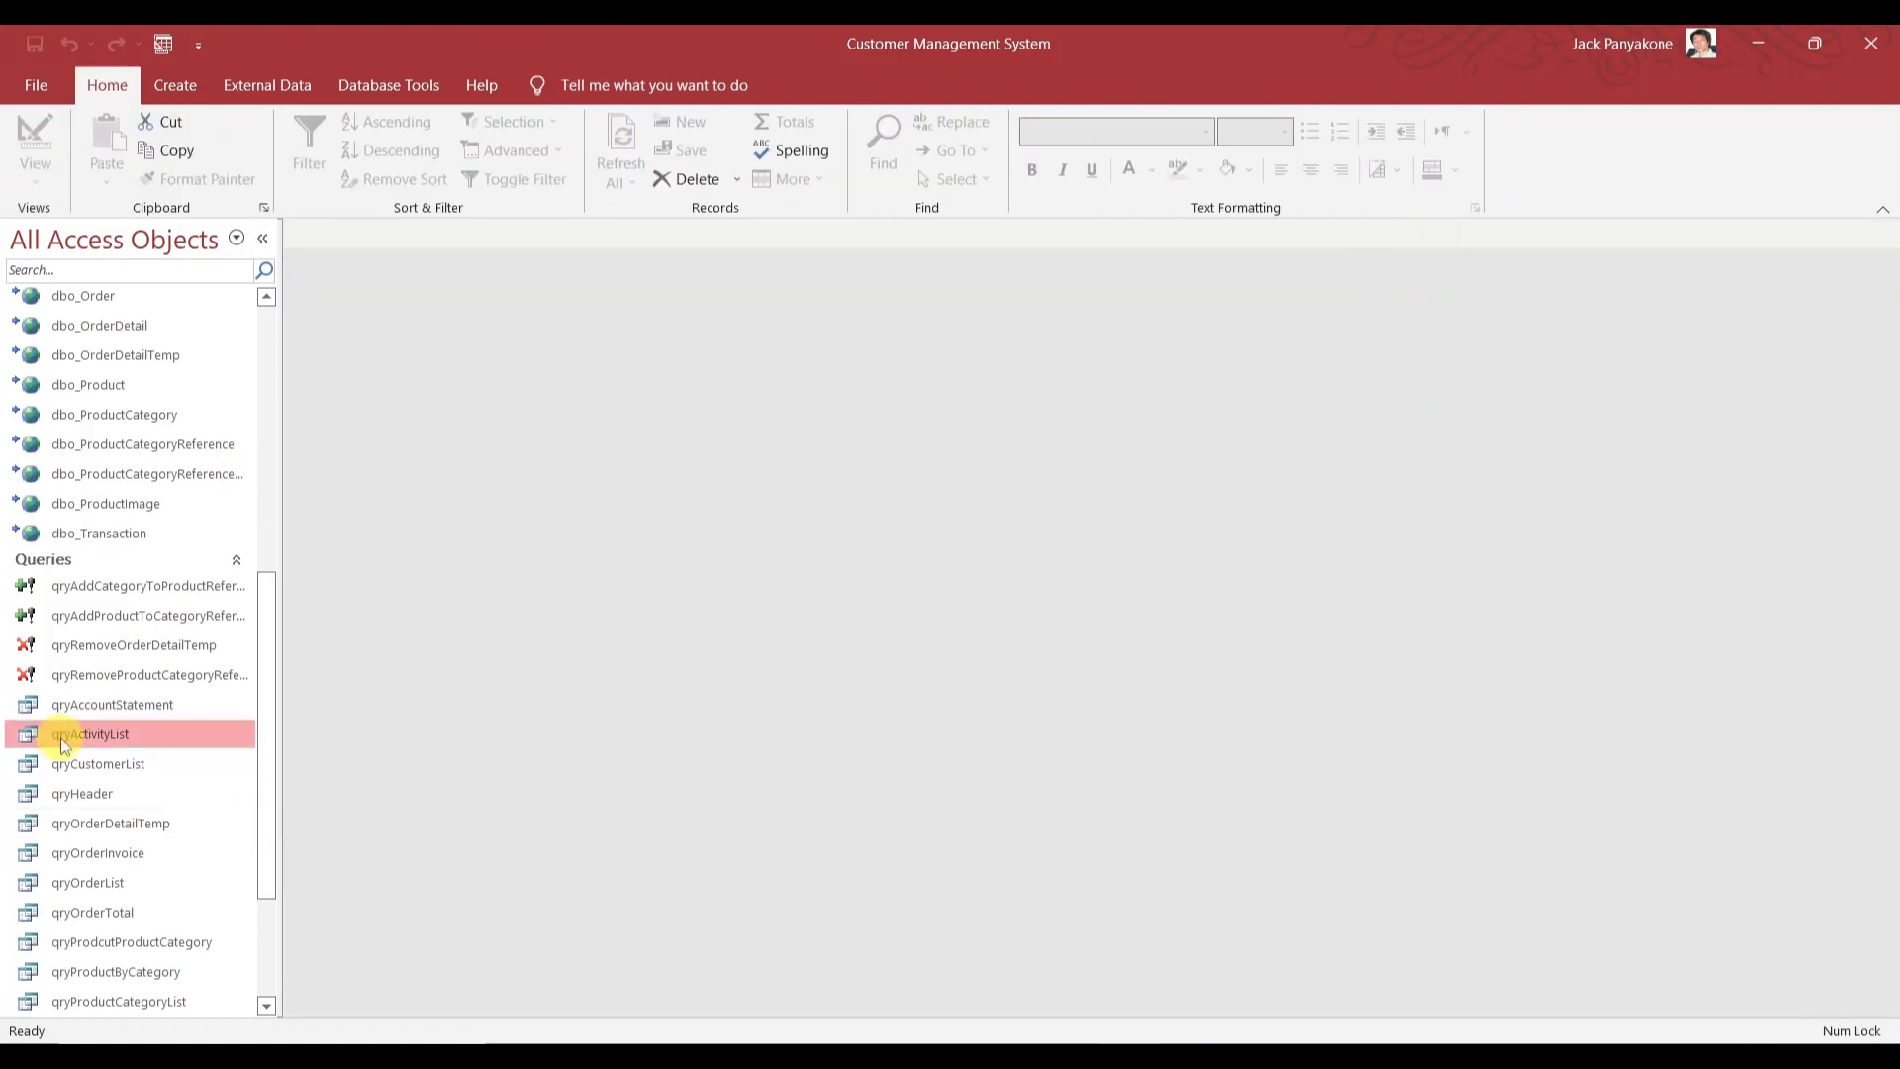
- Open qryAccountStatement in Design View to review its source tables and columns, and close it
right_click(116, 703)
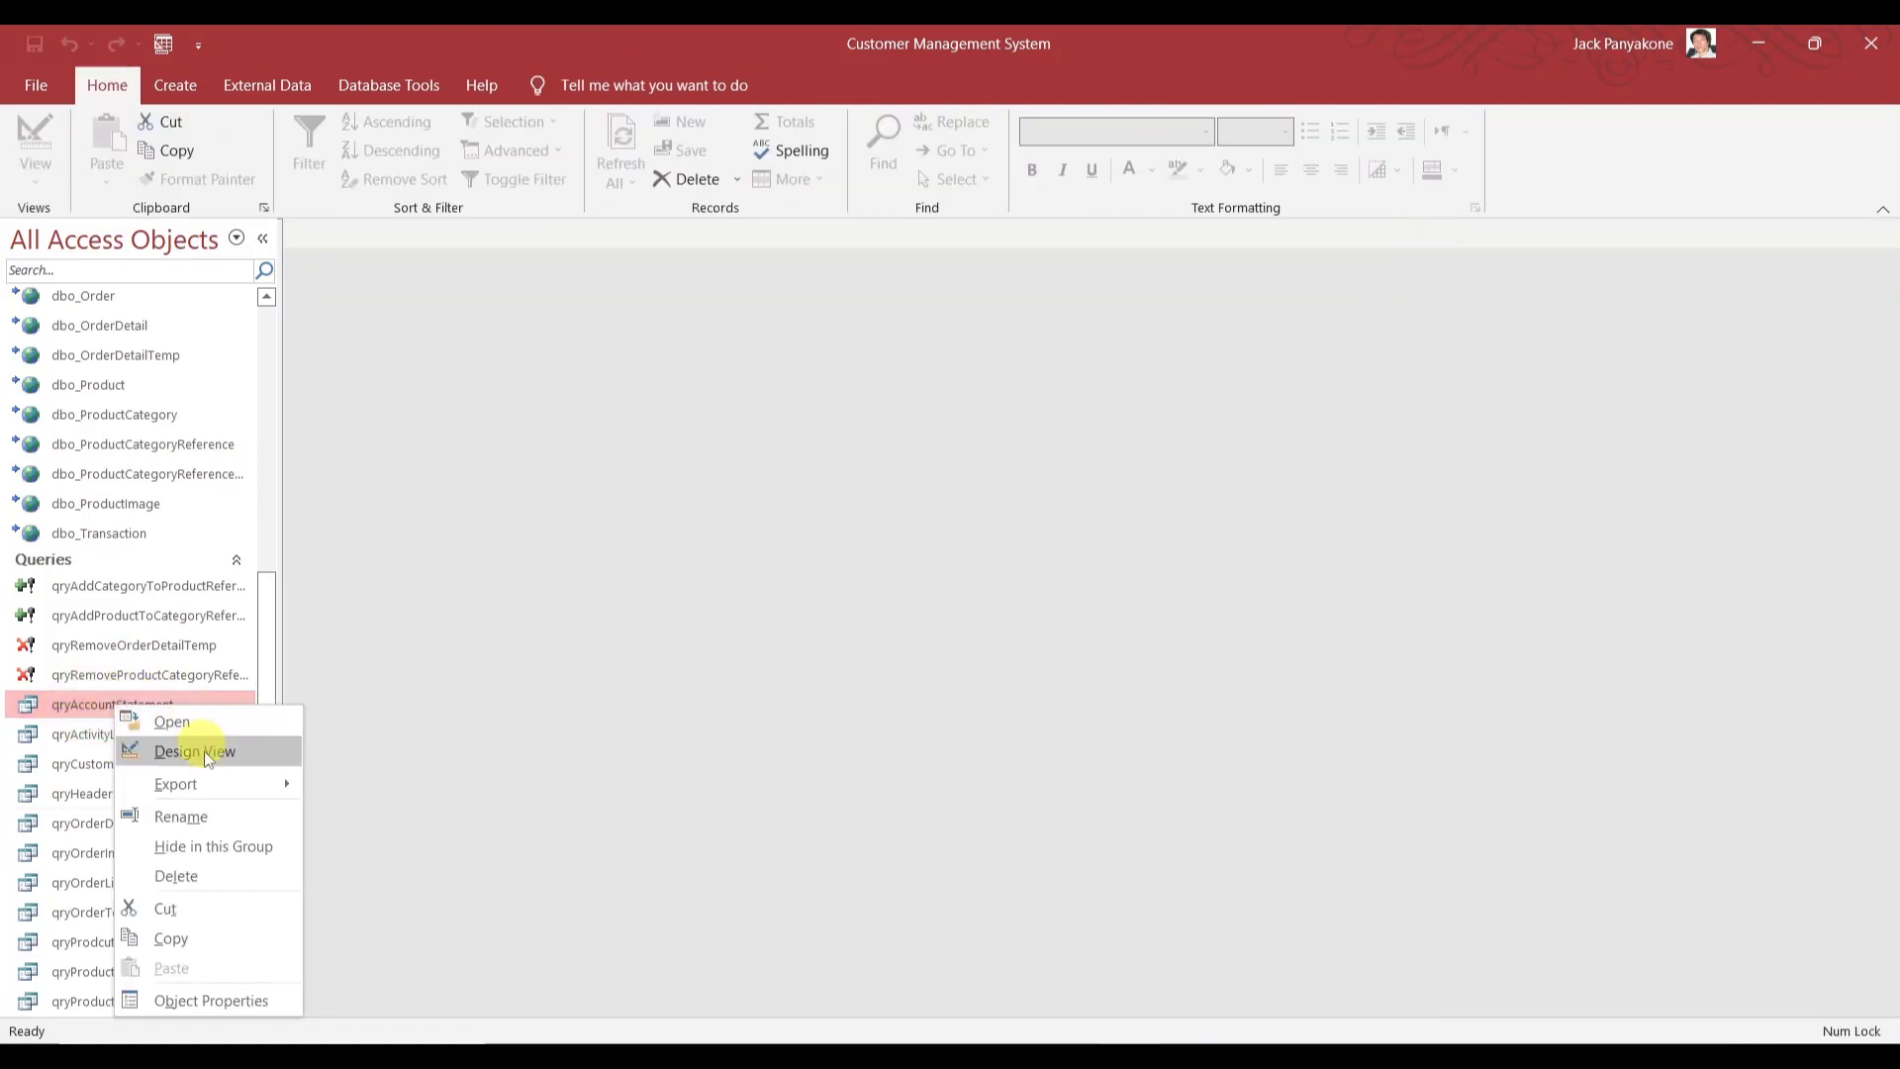
left_click(205, 754)
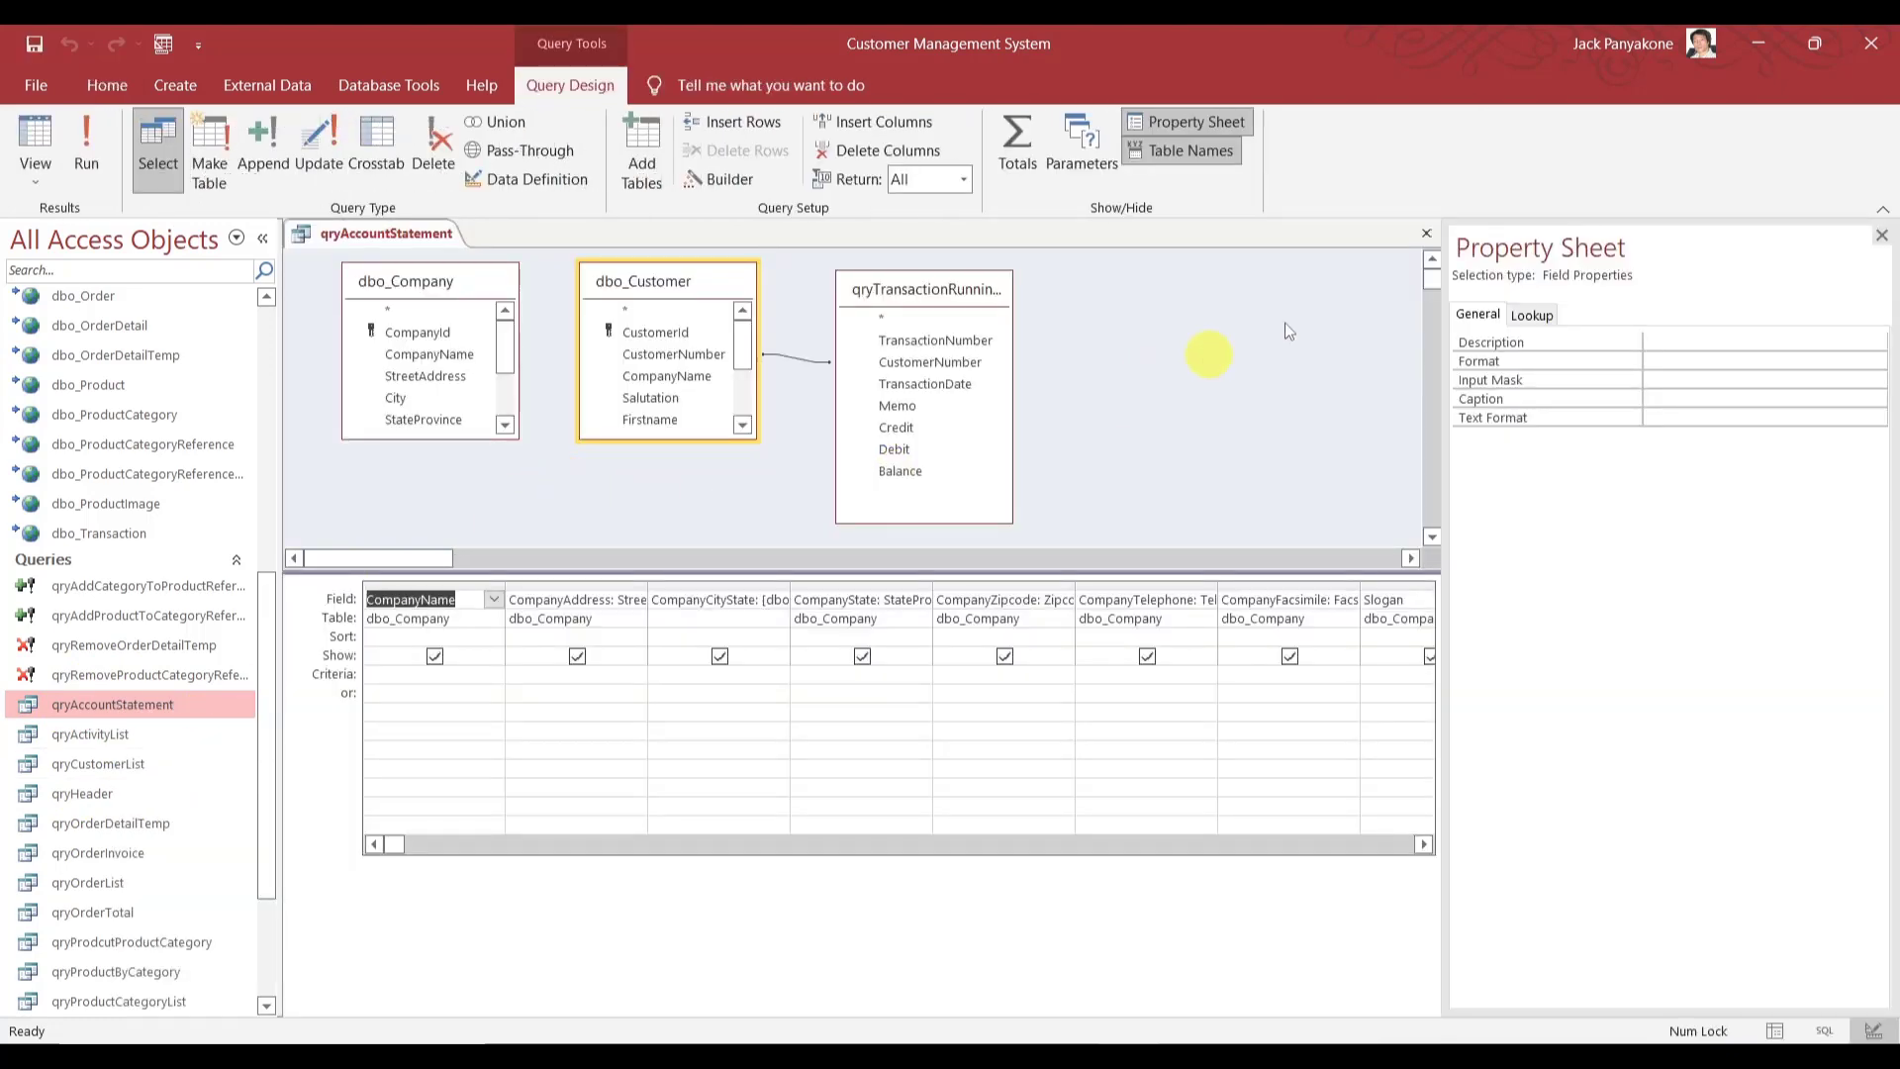
left_click(1425, 234)
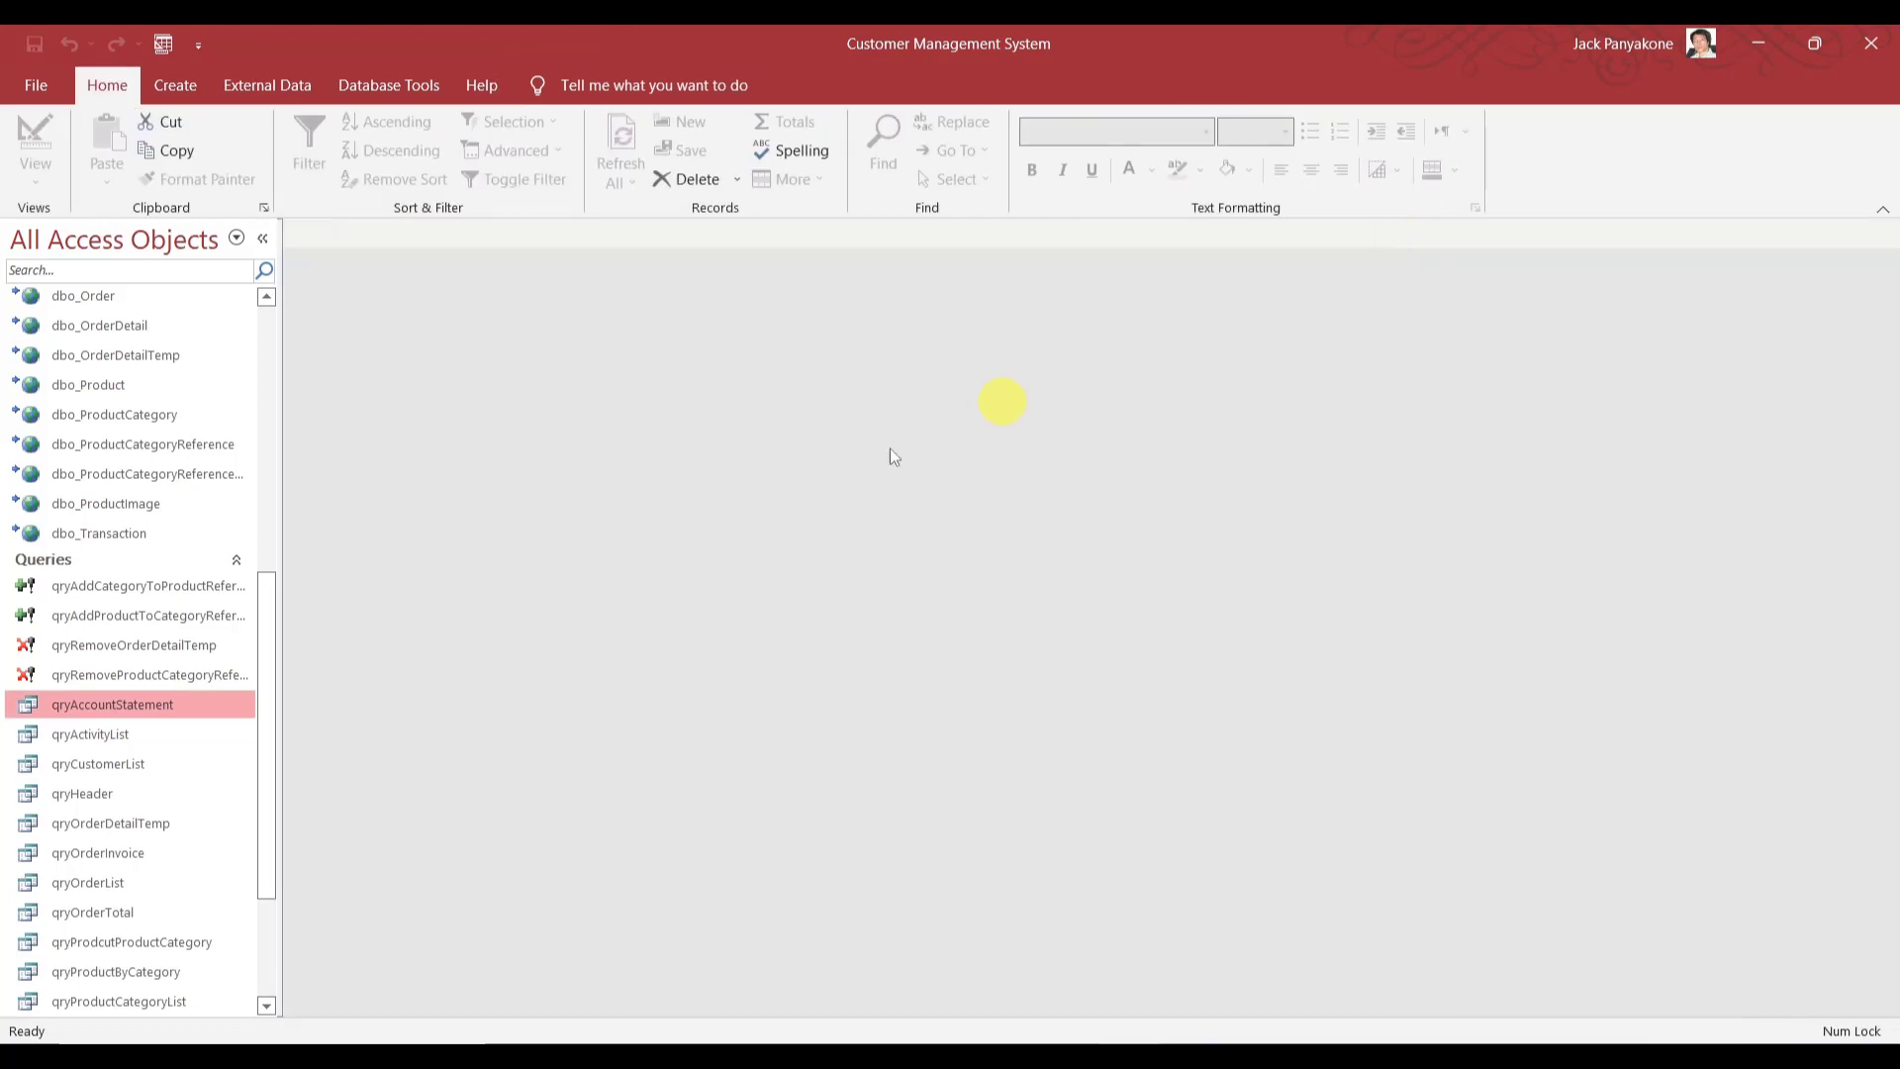
- Collapse the list of queries, expand the list of forms, and open sfrmTransaction_RecentEntries in Design View
mouse_move(271, 608)
left_mouse_down()
mouse_move(268, 831)
mouse_move(274, 586)
left_mouse_up()
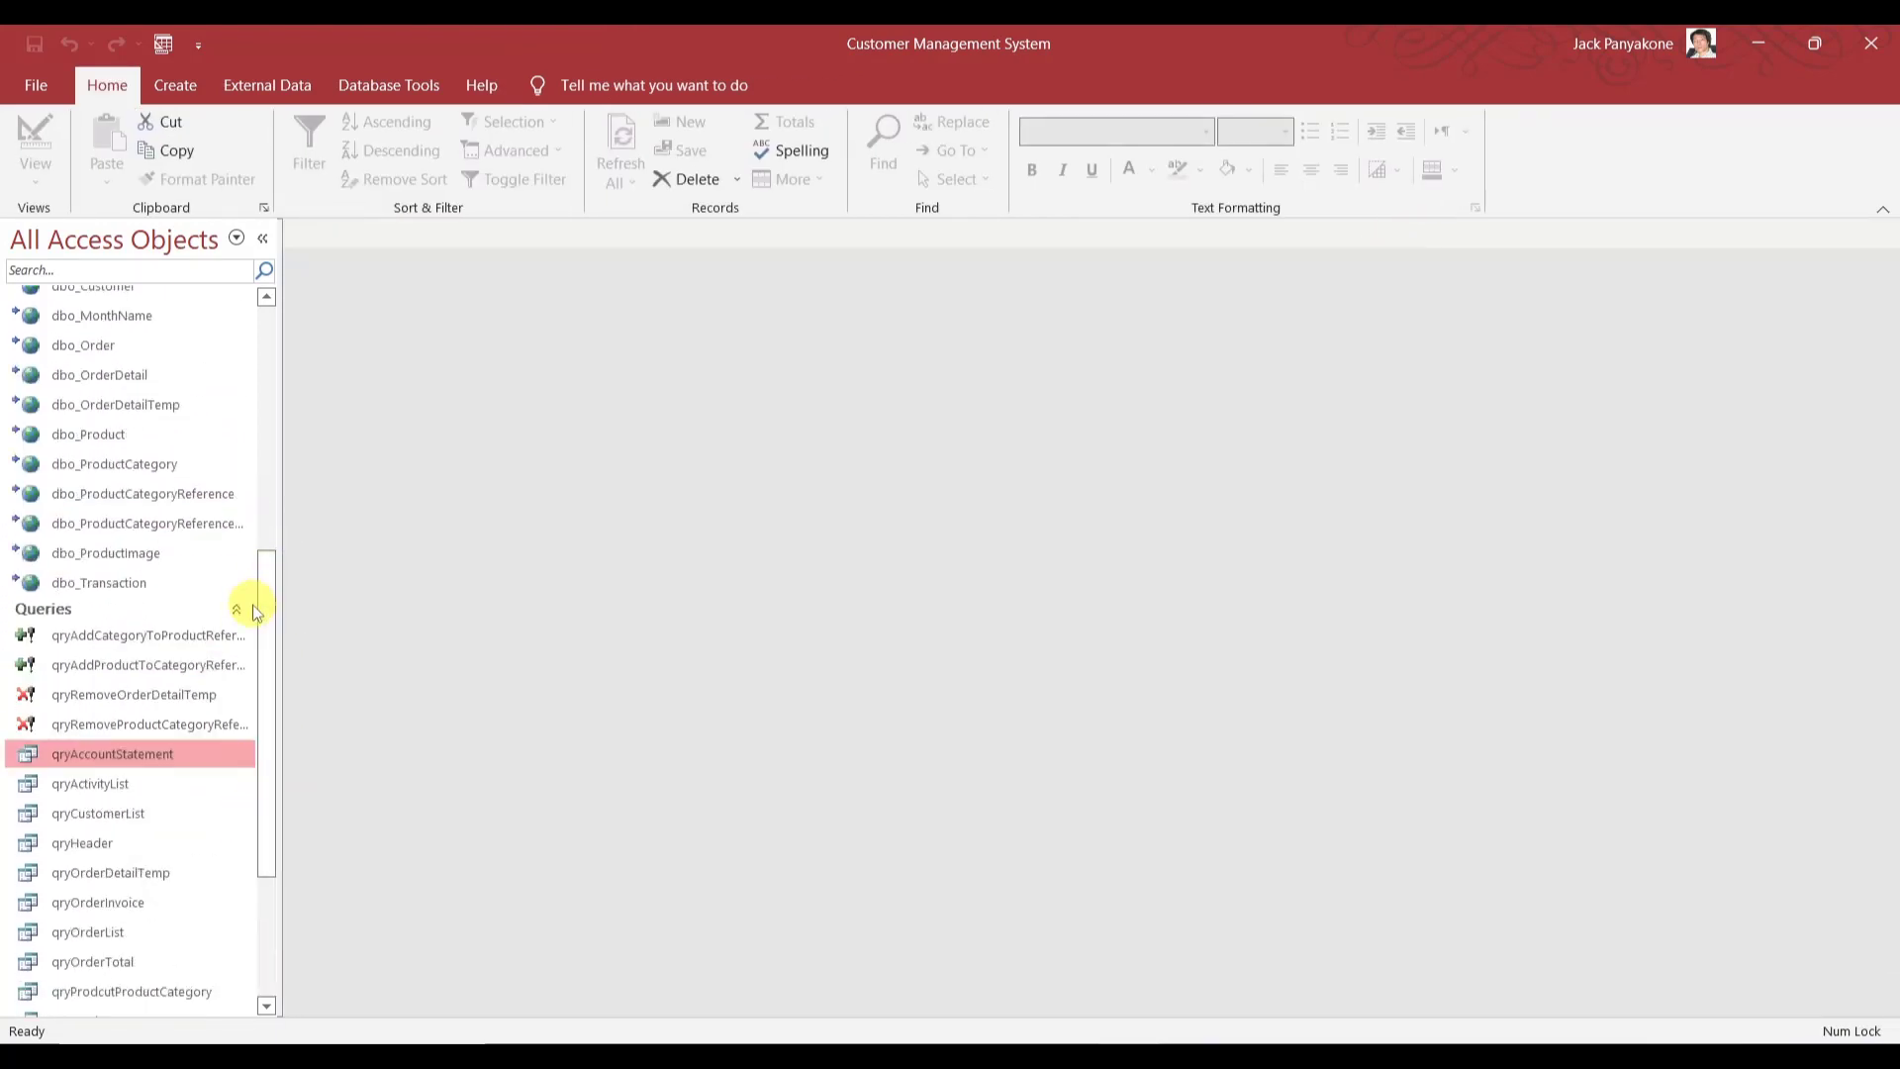
left_click(240, 608)
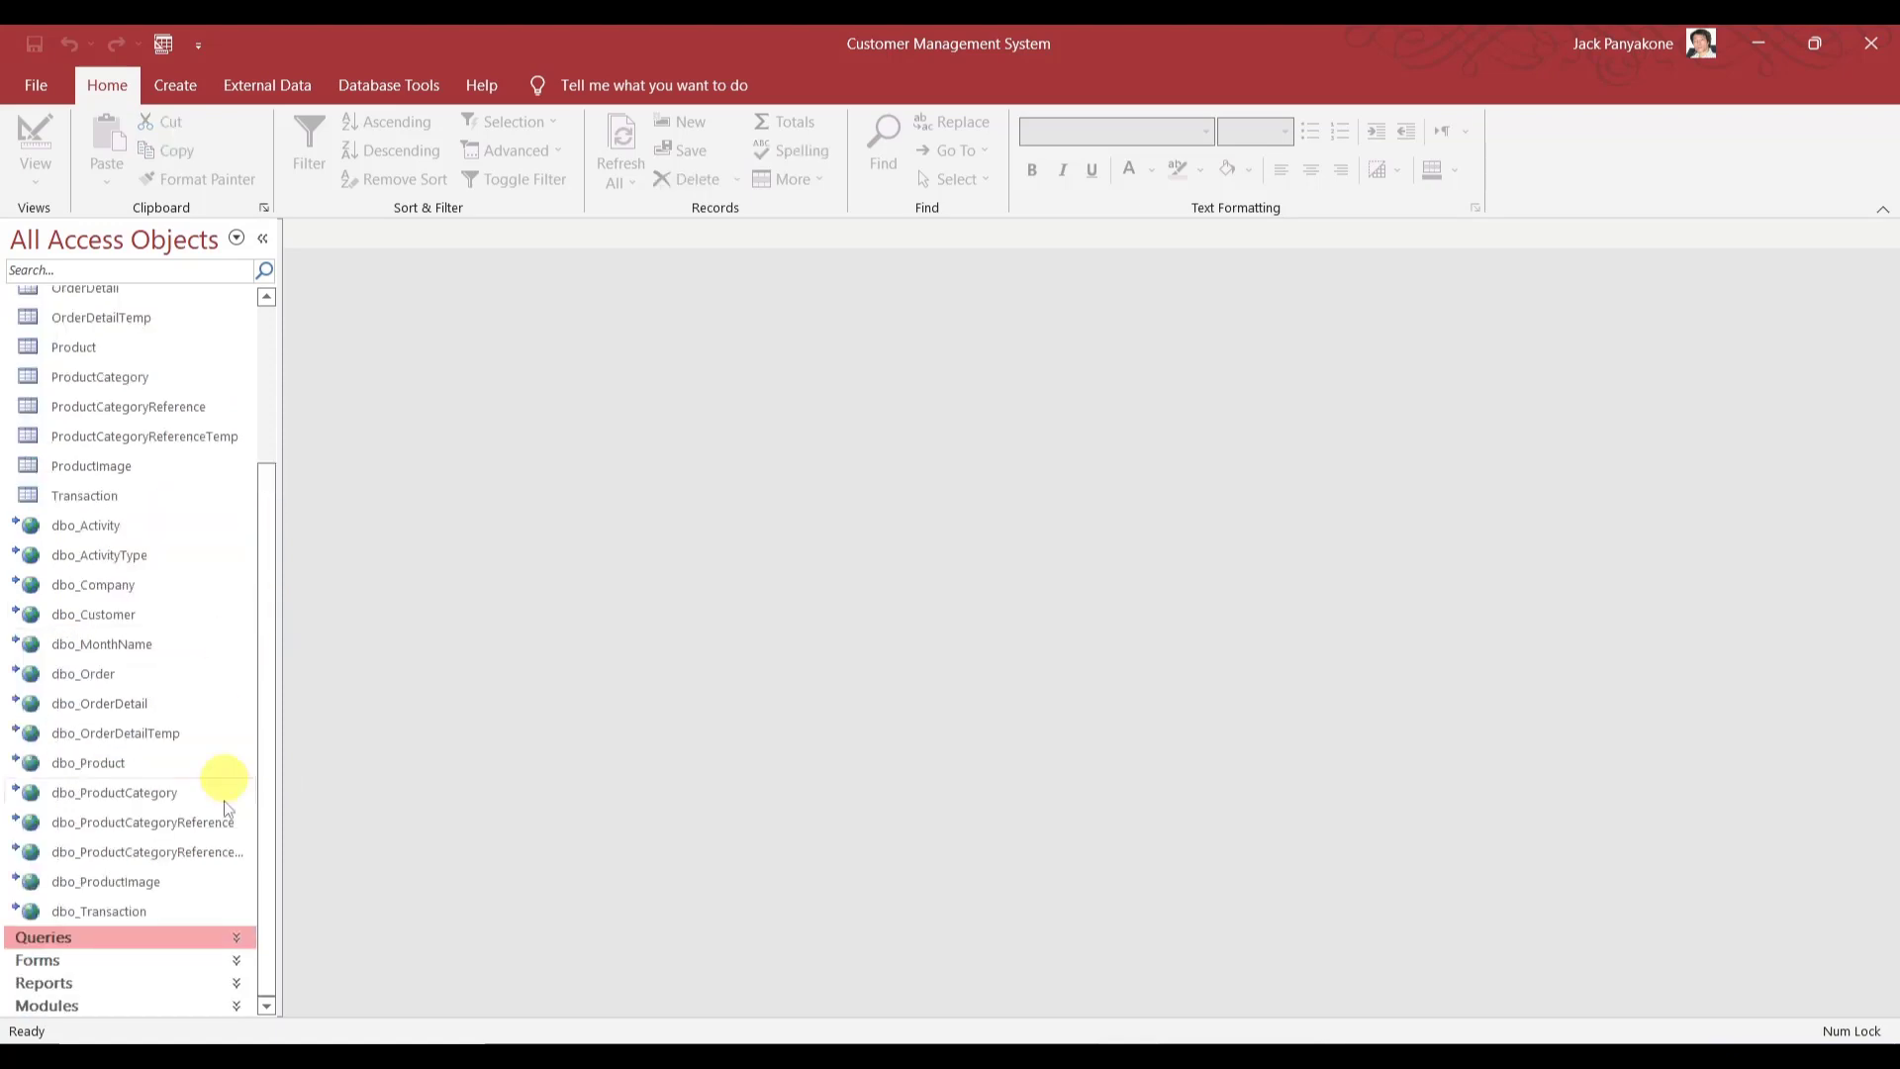
left_click(235, 960)
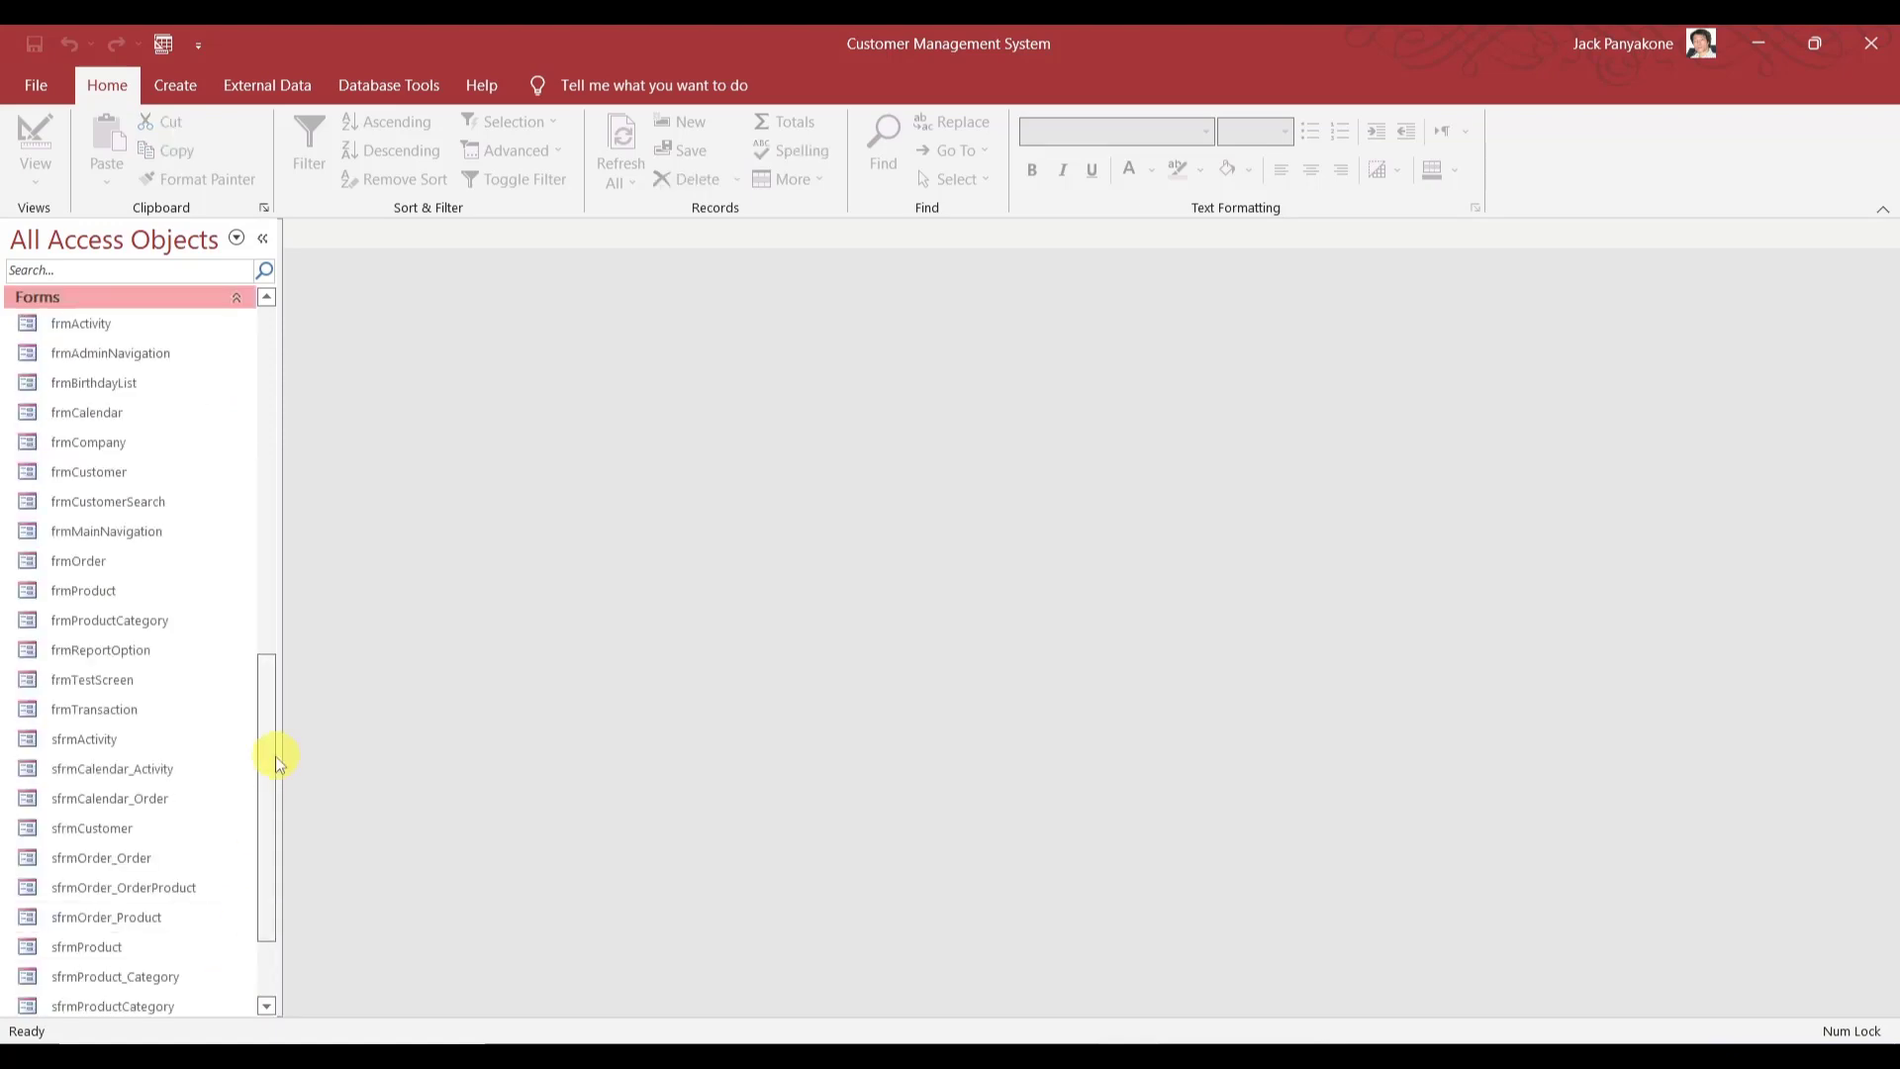
left_click_drag(271, 732, 276, 785)
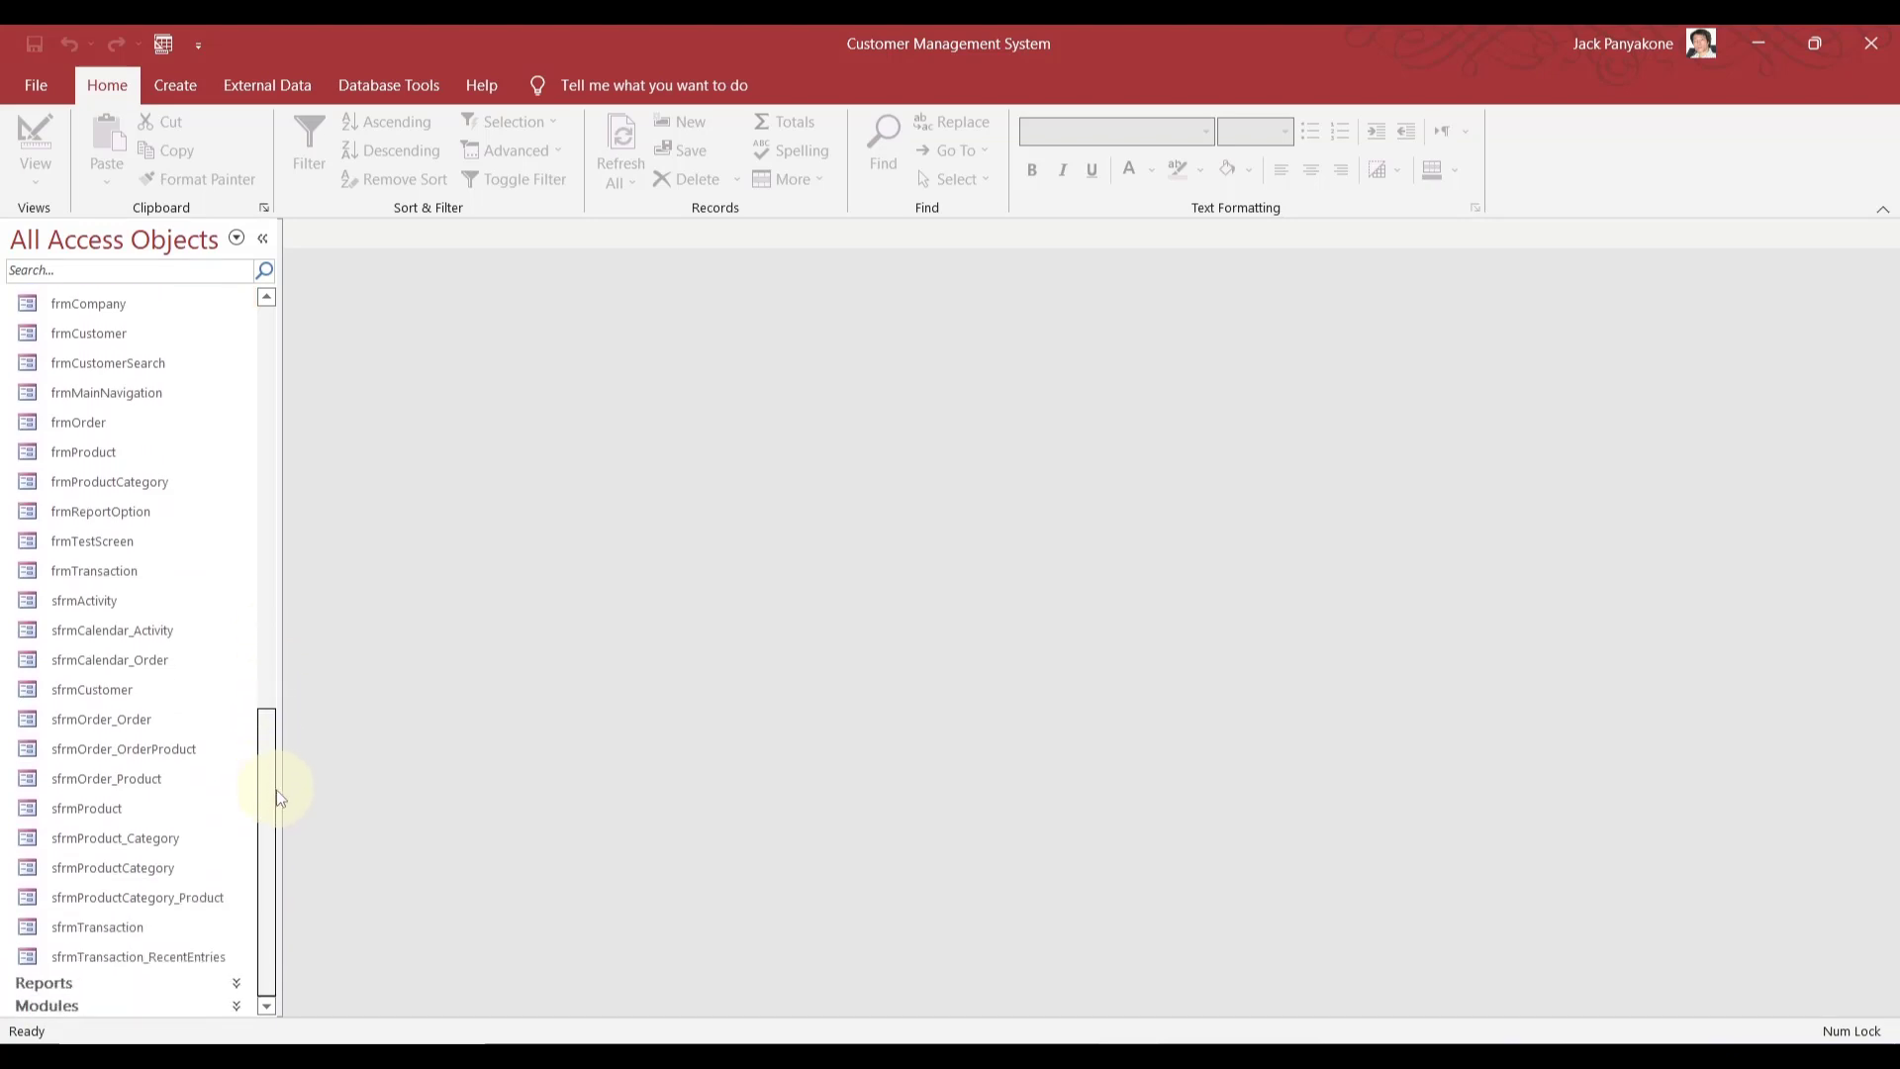
left_click(194, 962)
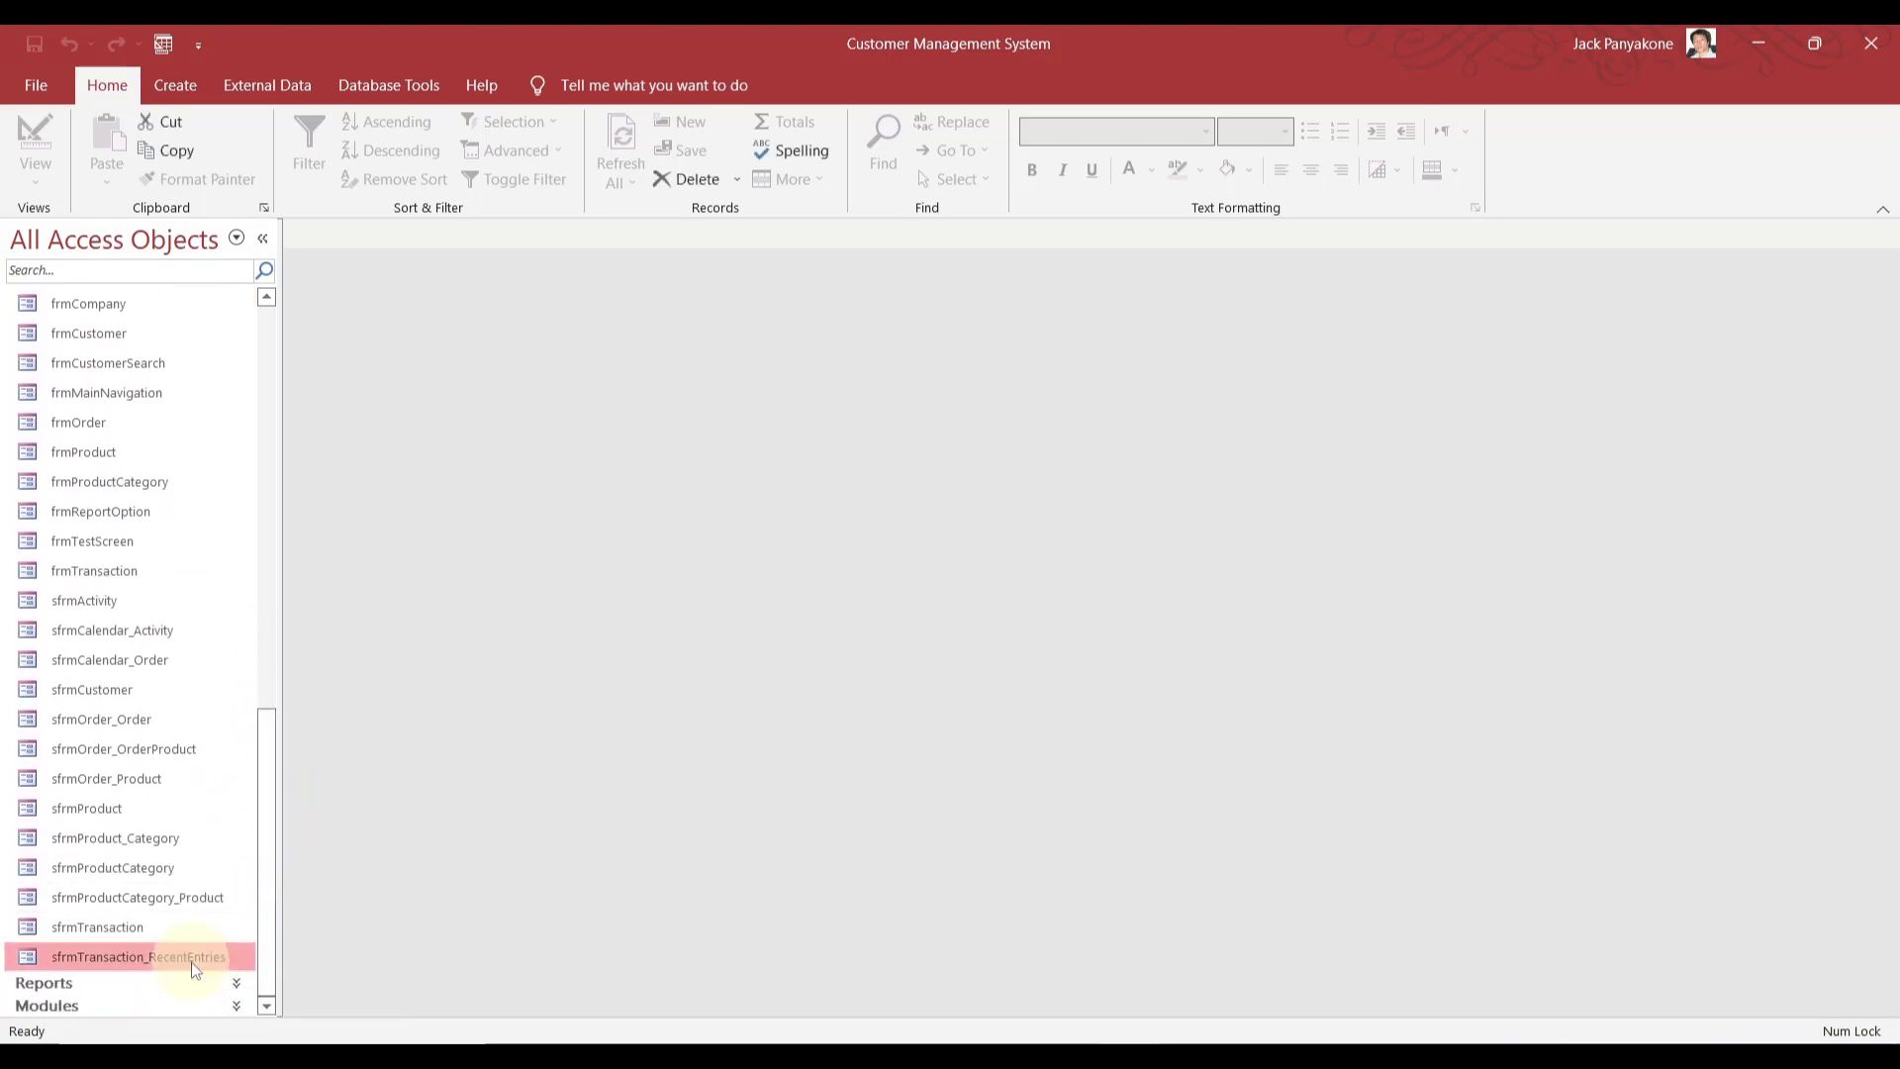
right_click(192, 962)
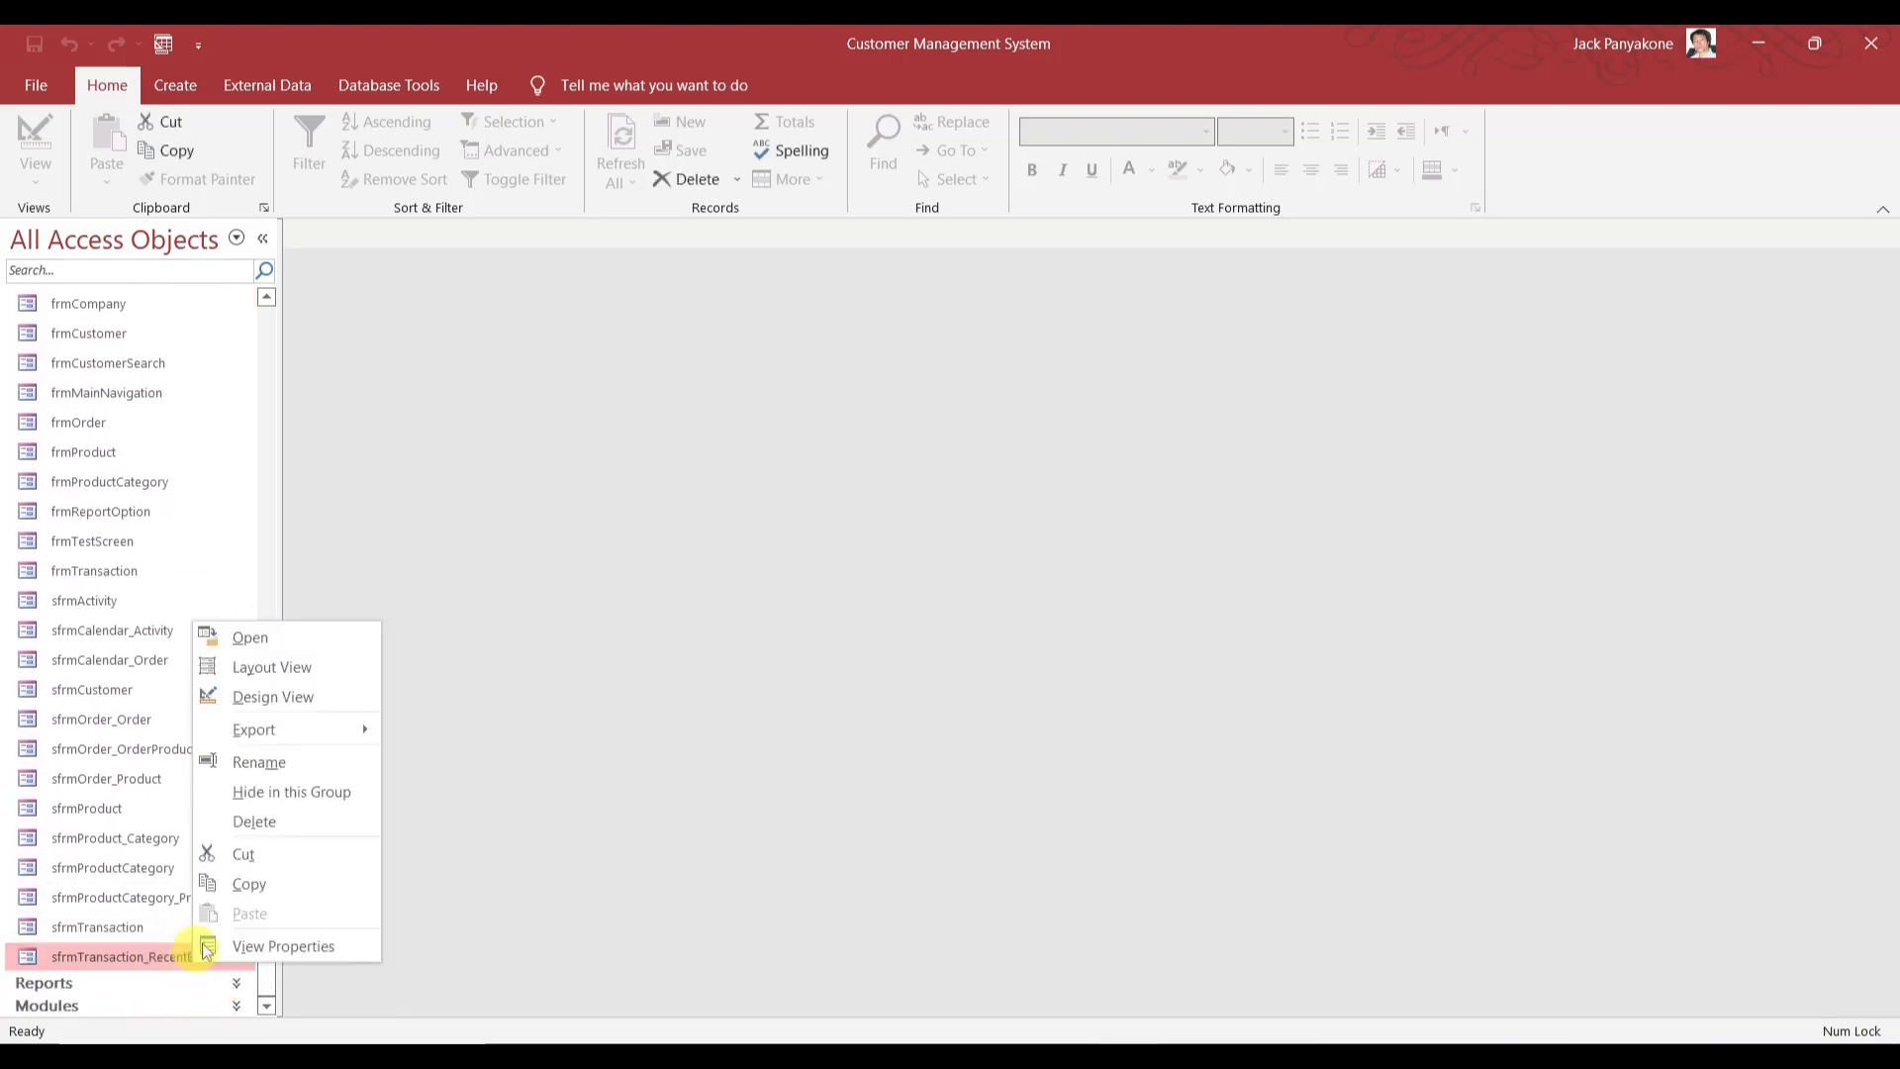
left_click(294, 697)
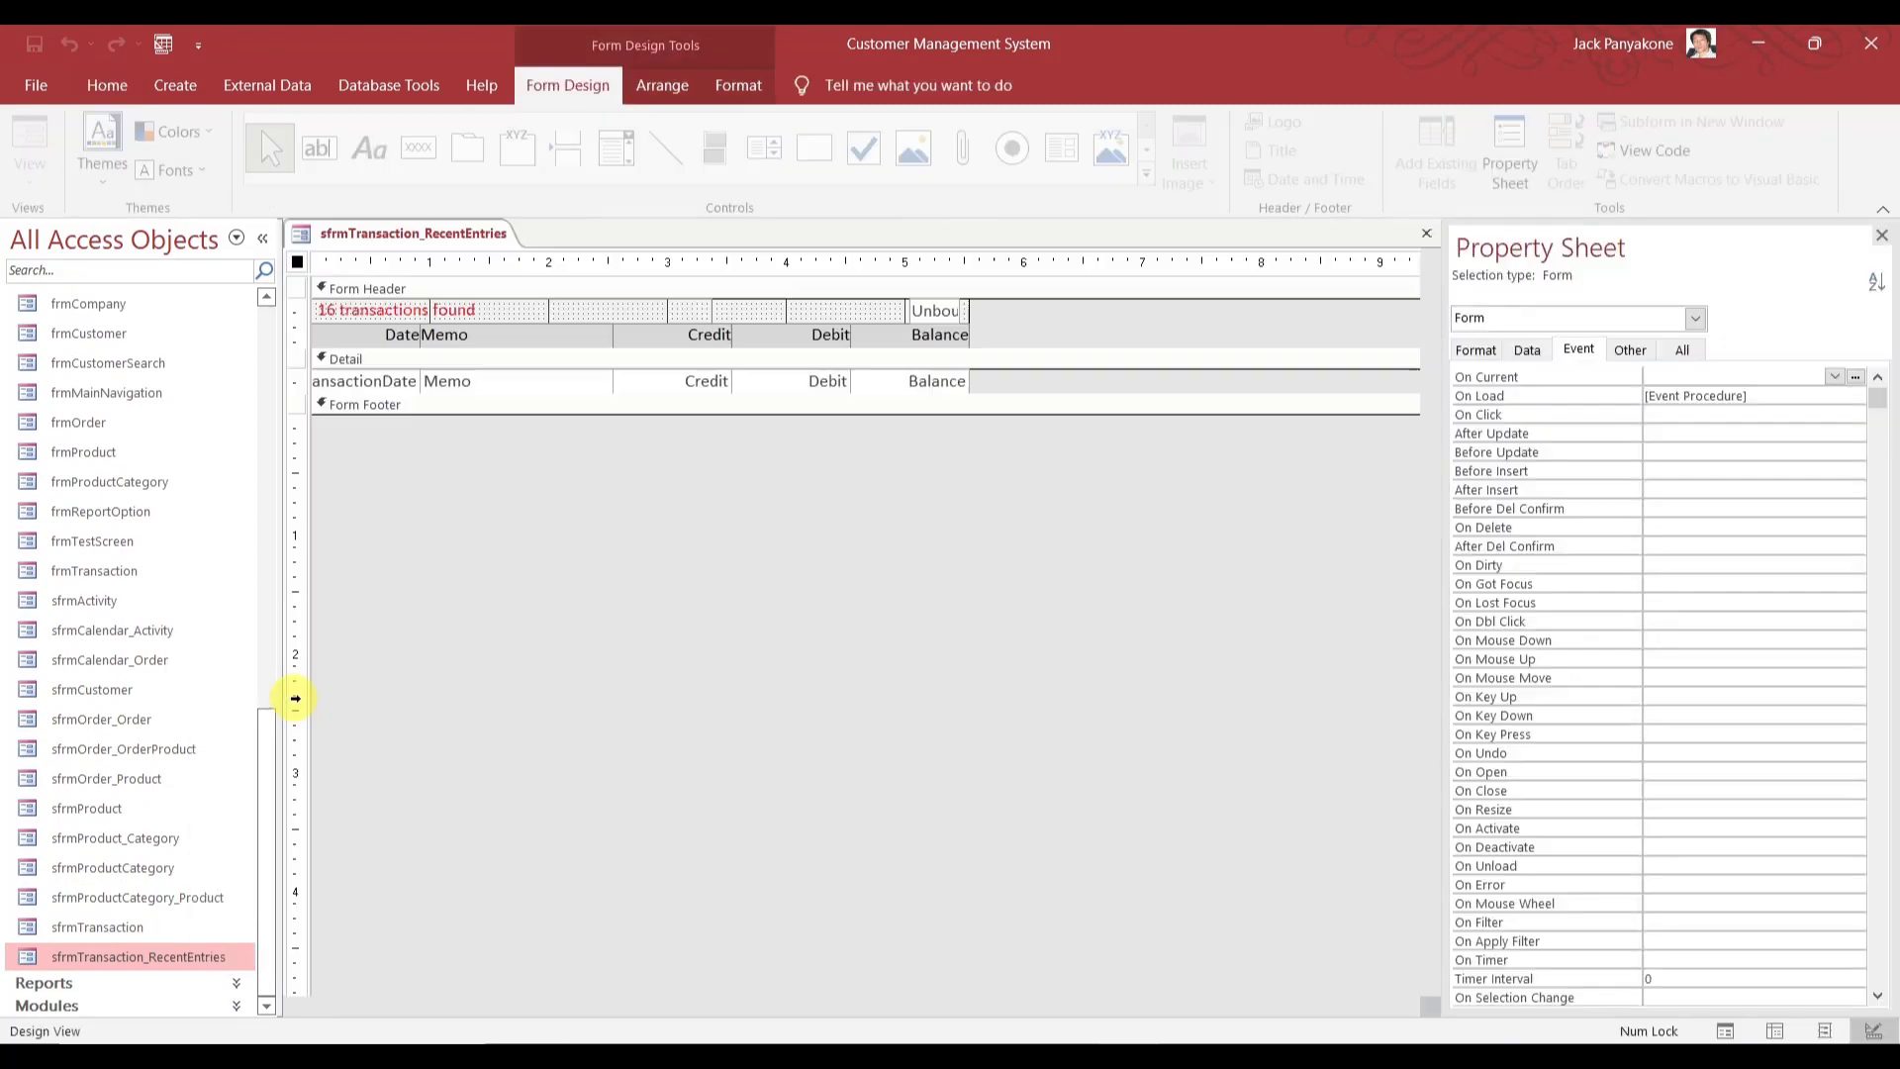
- Examine the form's record source and the Enabled and Locked properties of its detail fields, and close the form
left_click(1696, 362)
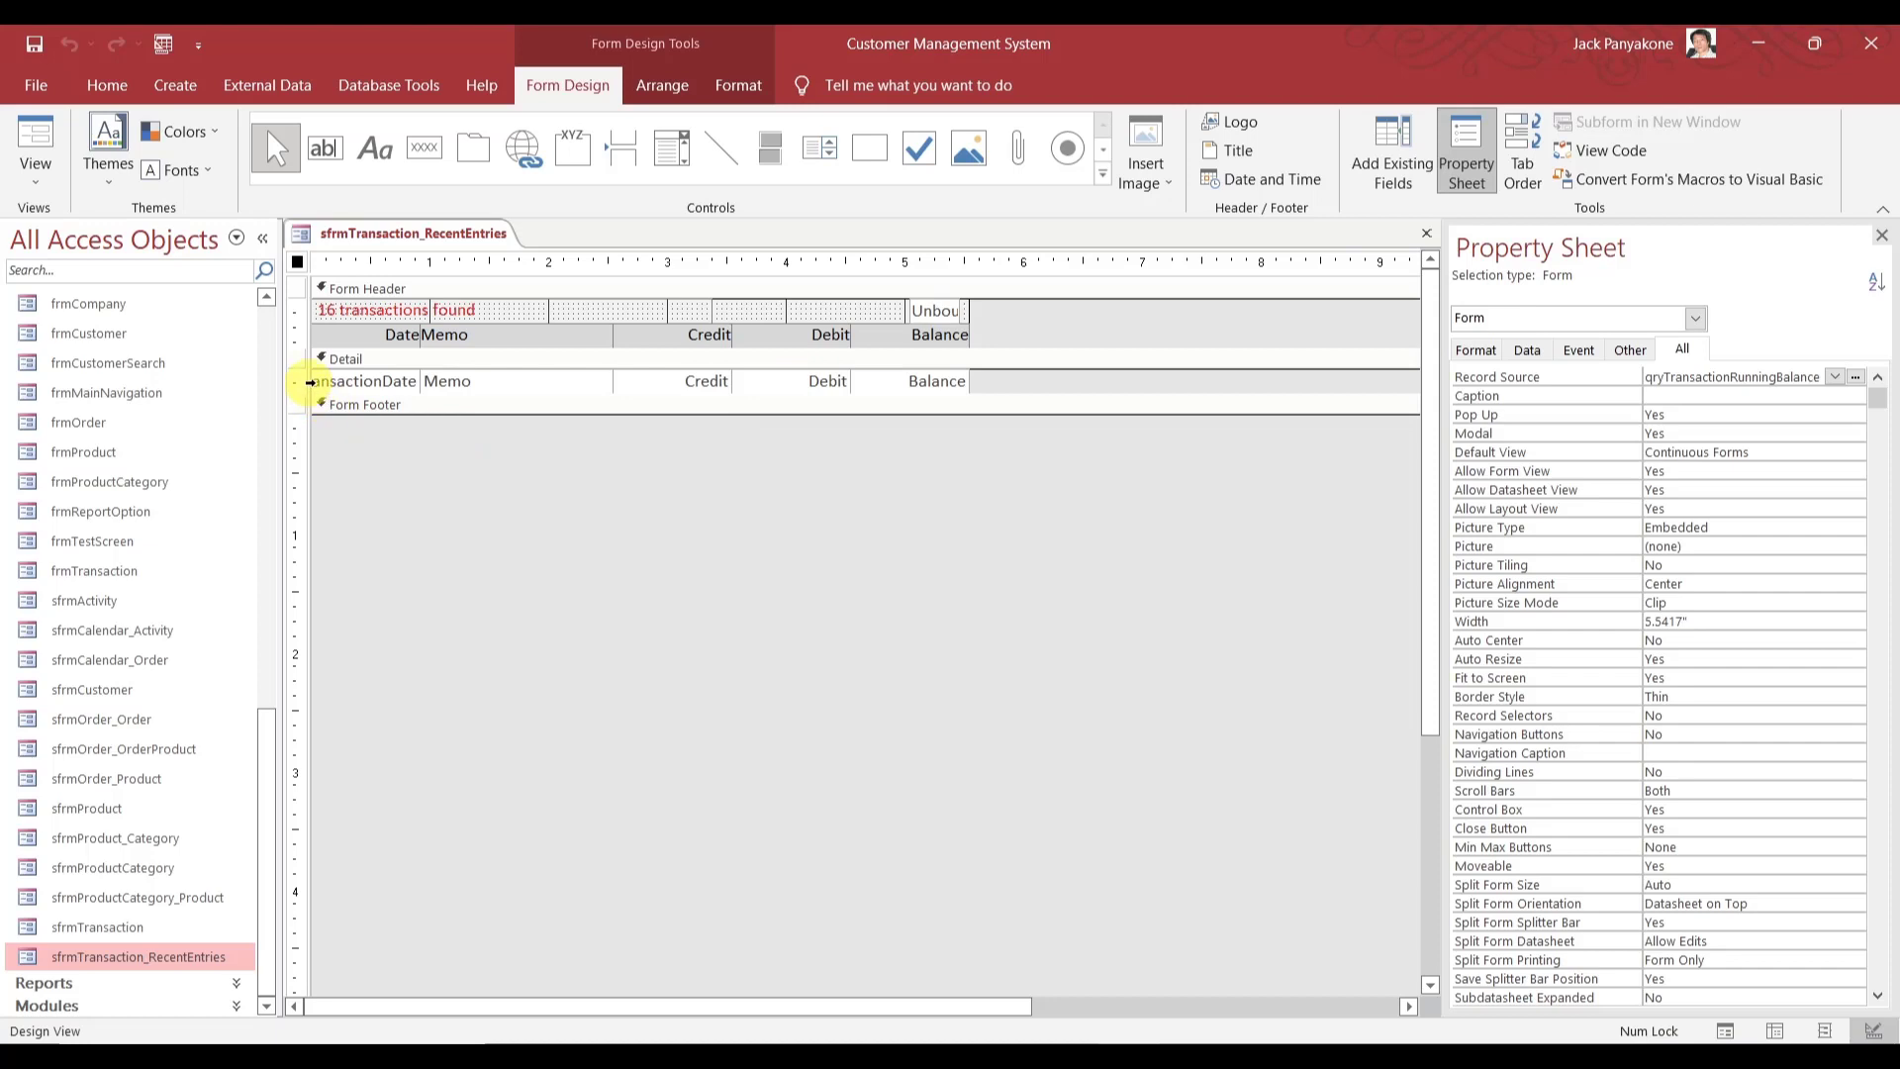
left_click(308, 382)
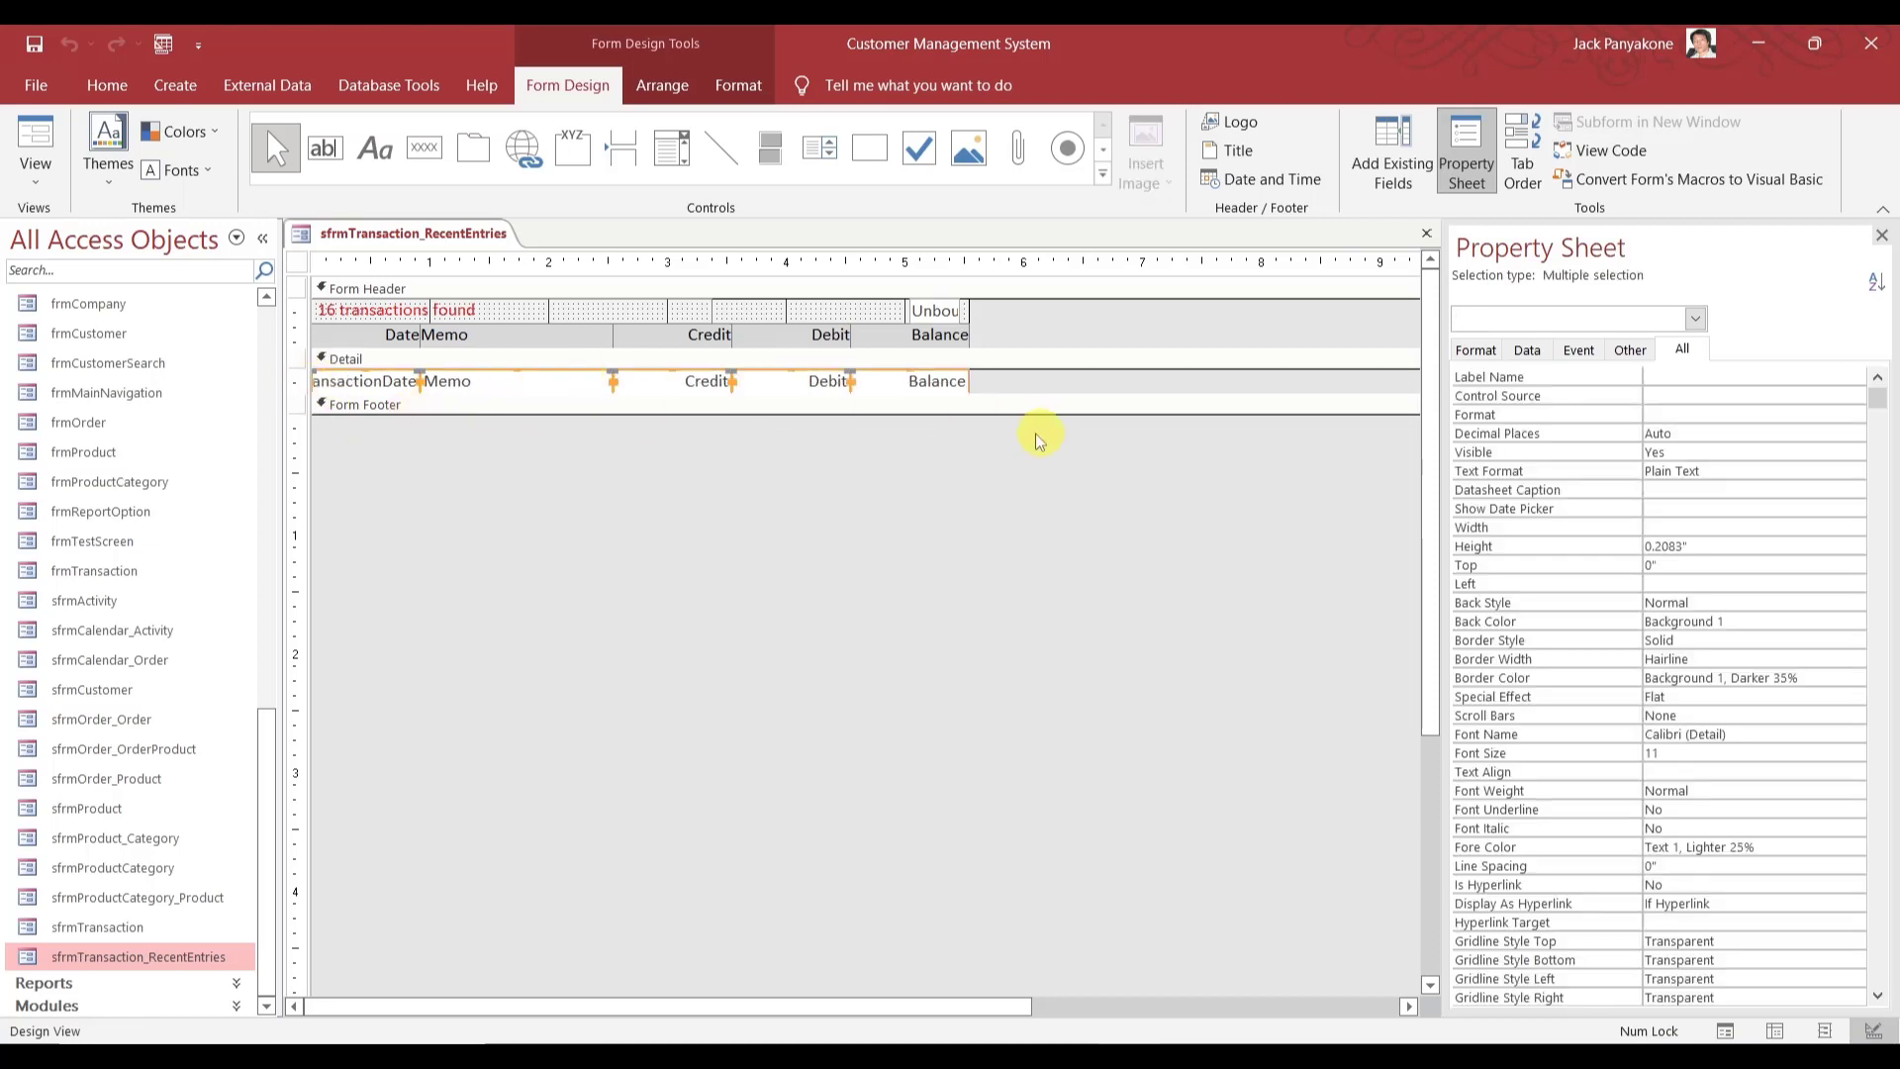
left_click_drag(1878, 396, 1878, 727)
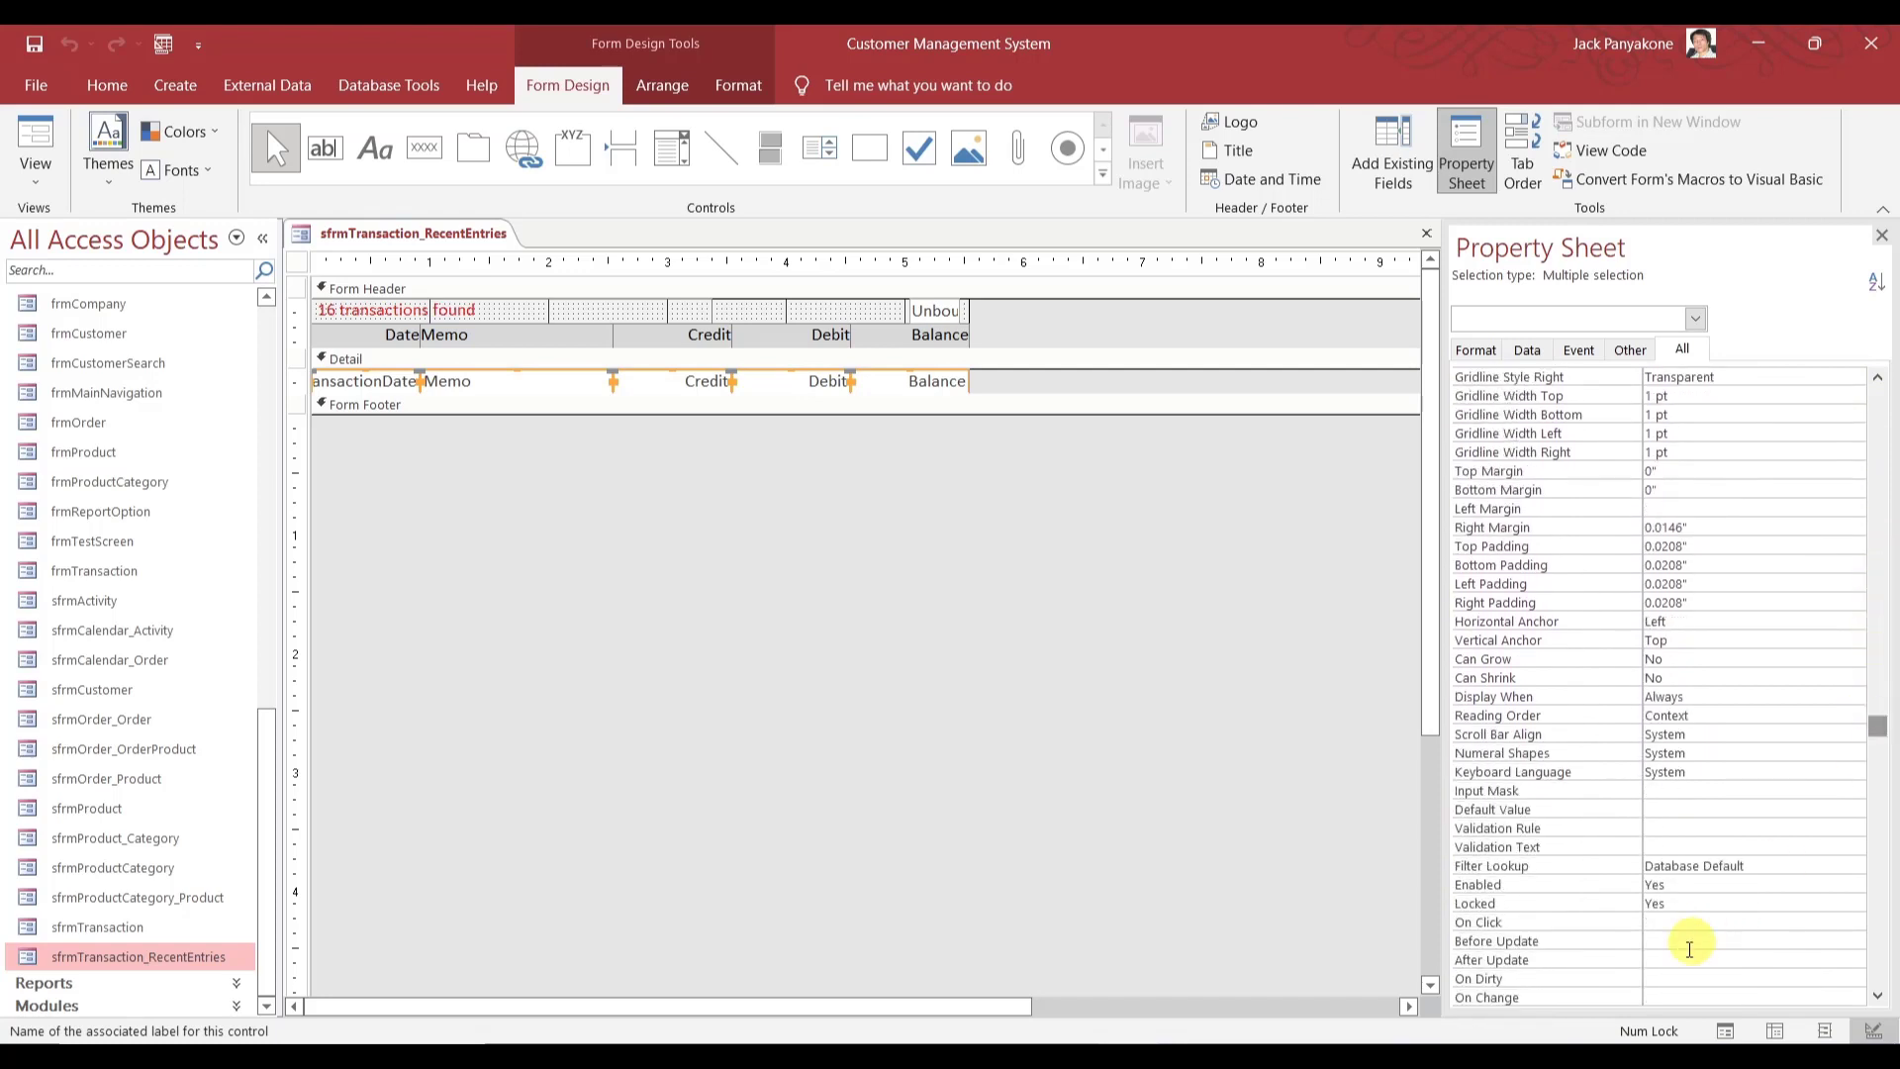
left_click(1426, 237)
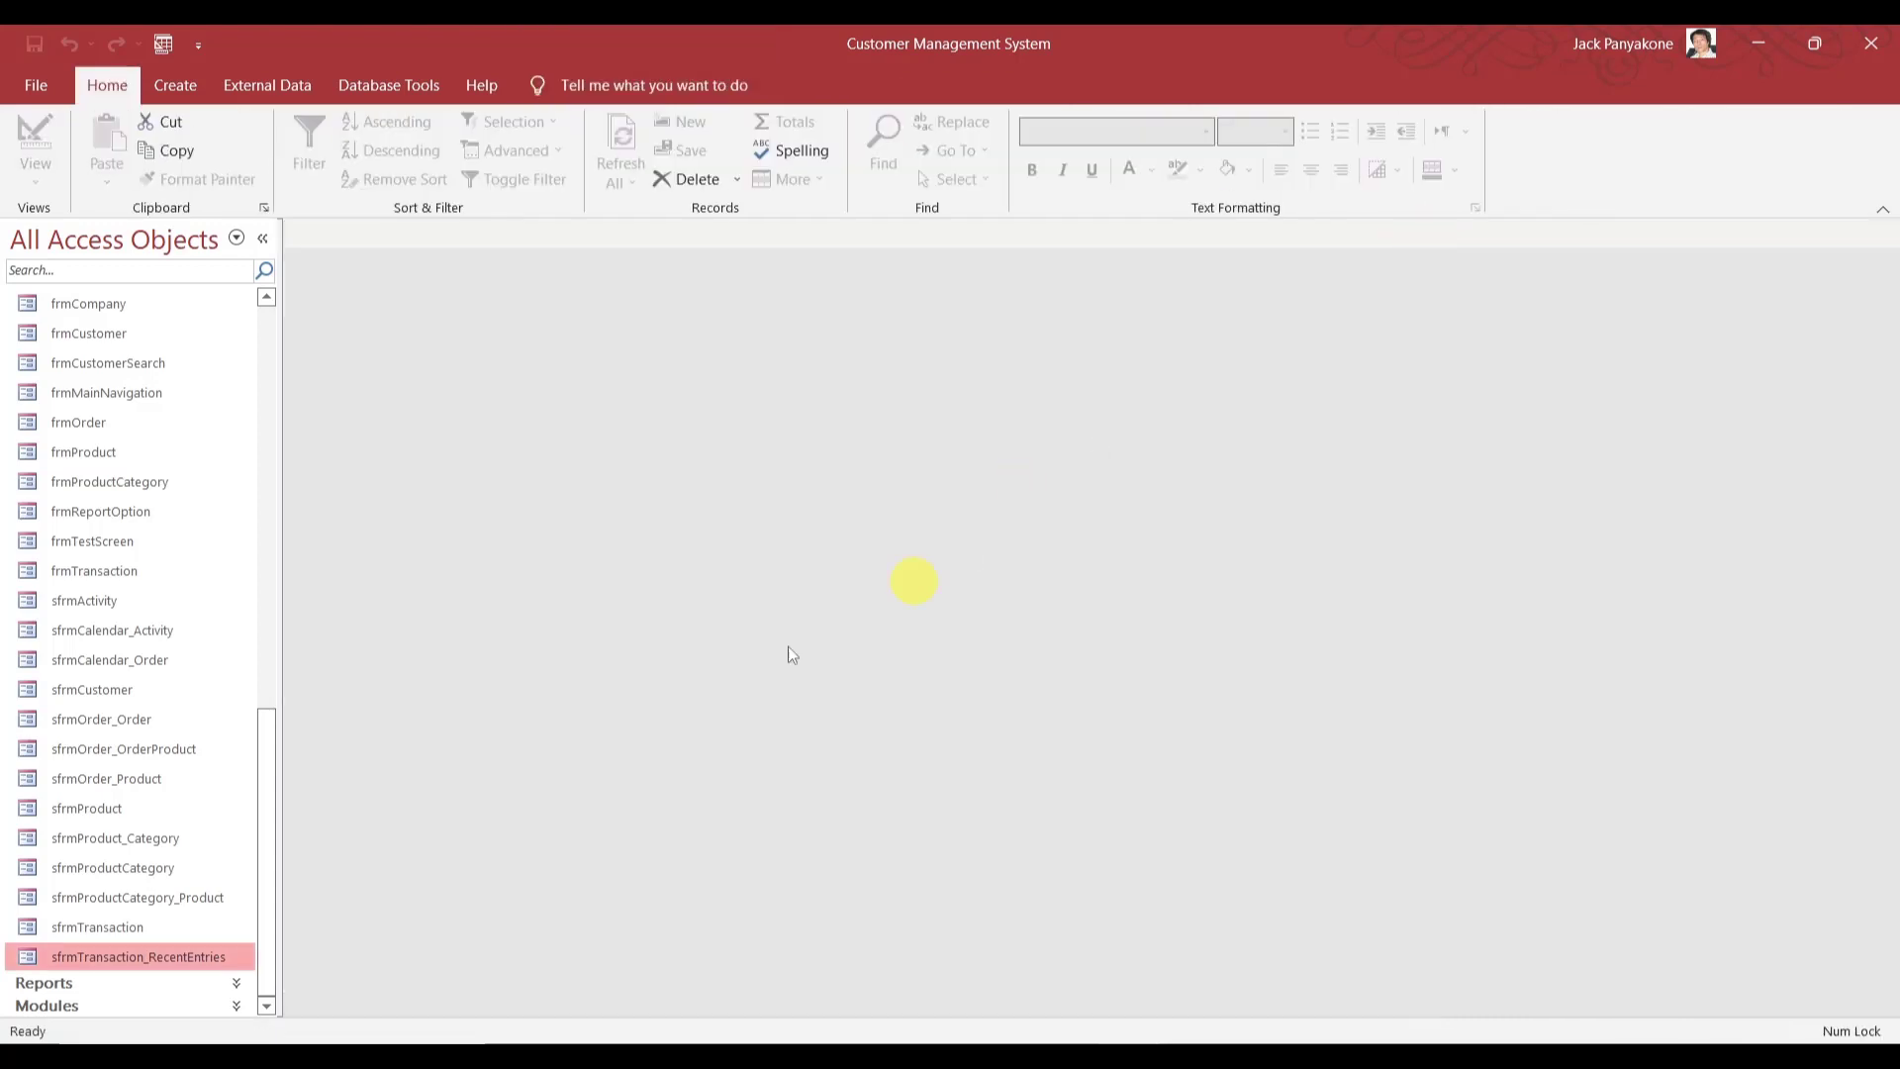
- Open sfrmTransaction in Design View and examine its record source and the detail fields' Enabled and Locked properties
left_click(104, 927)
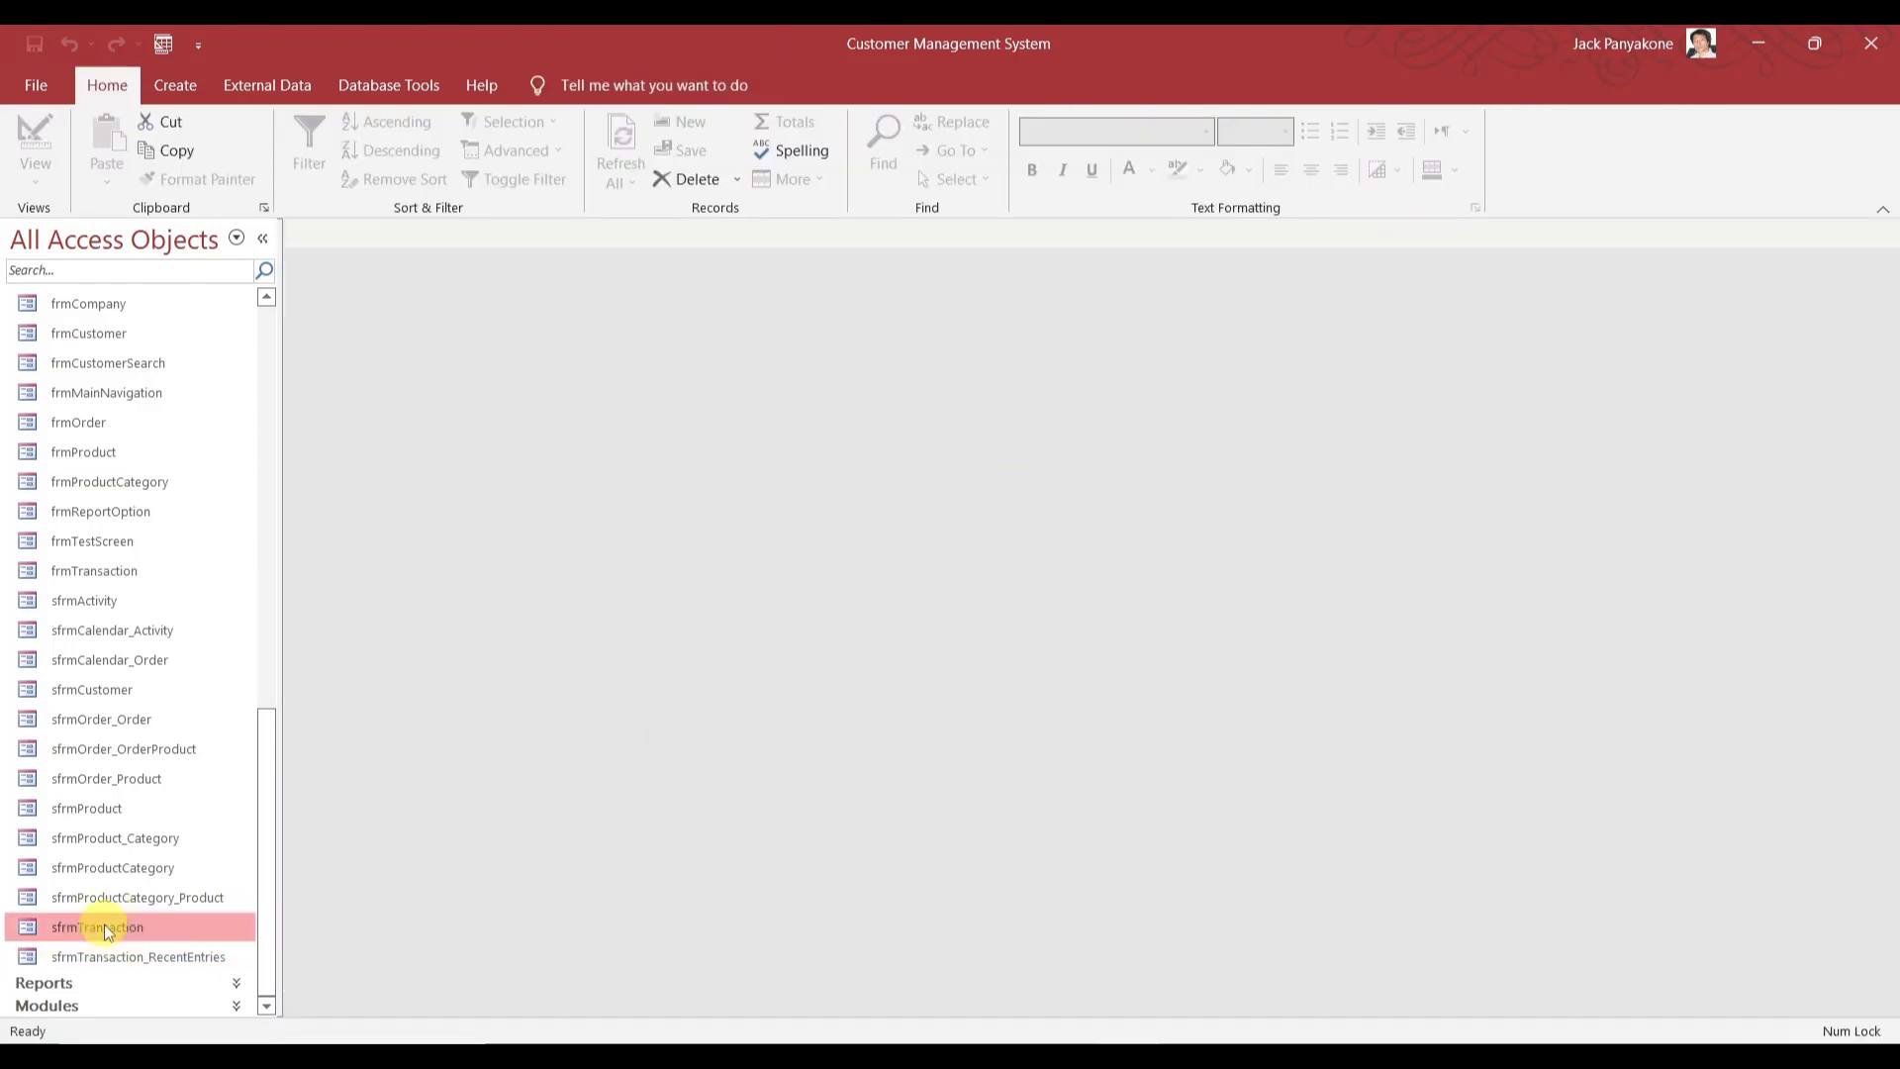
right_click(104, 924)
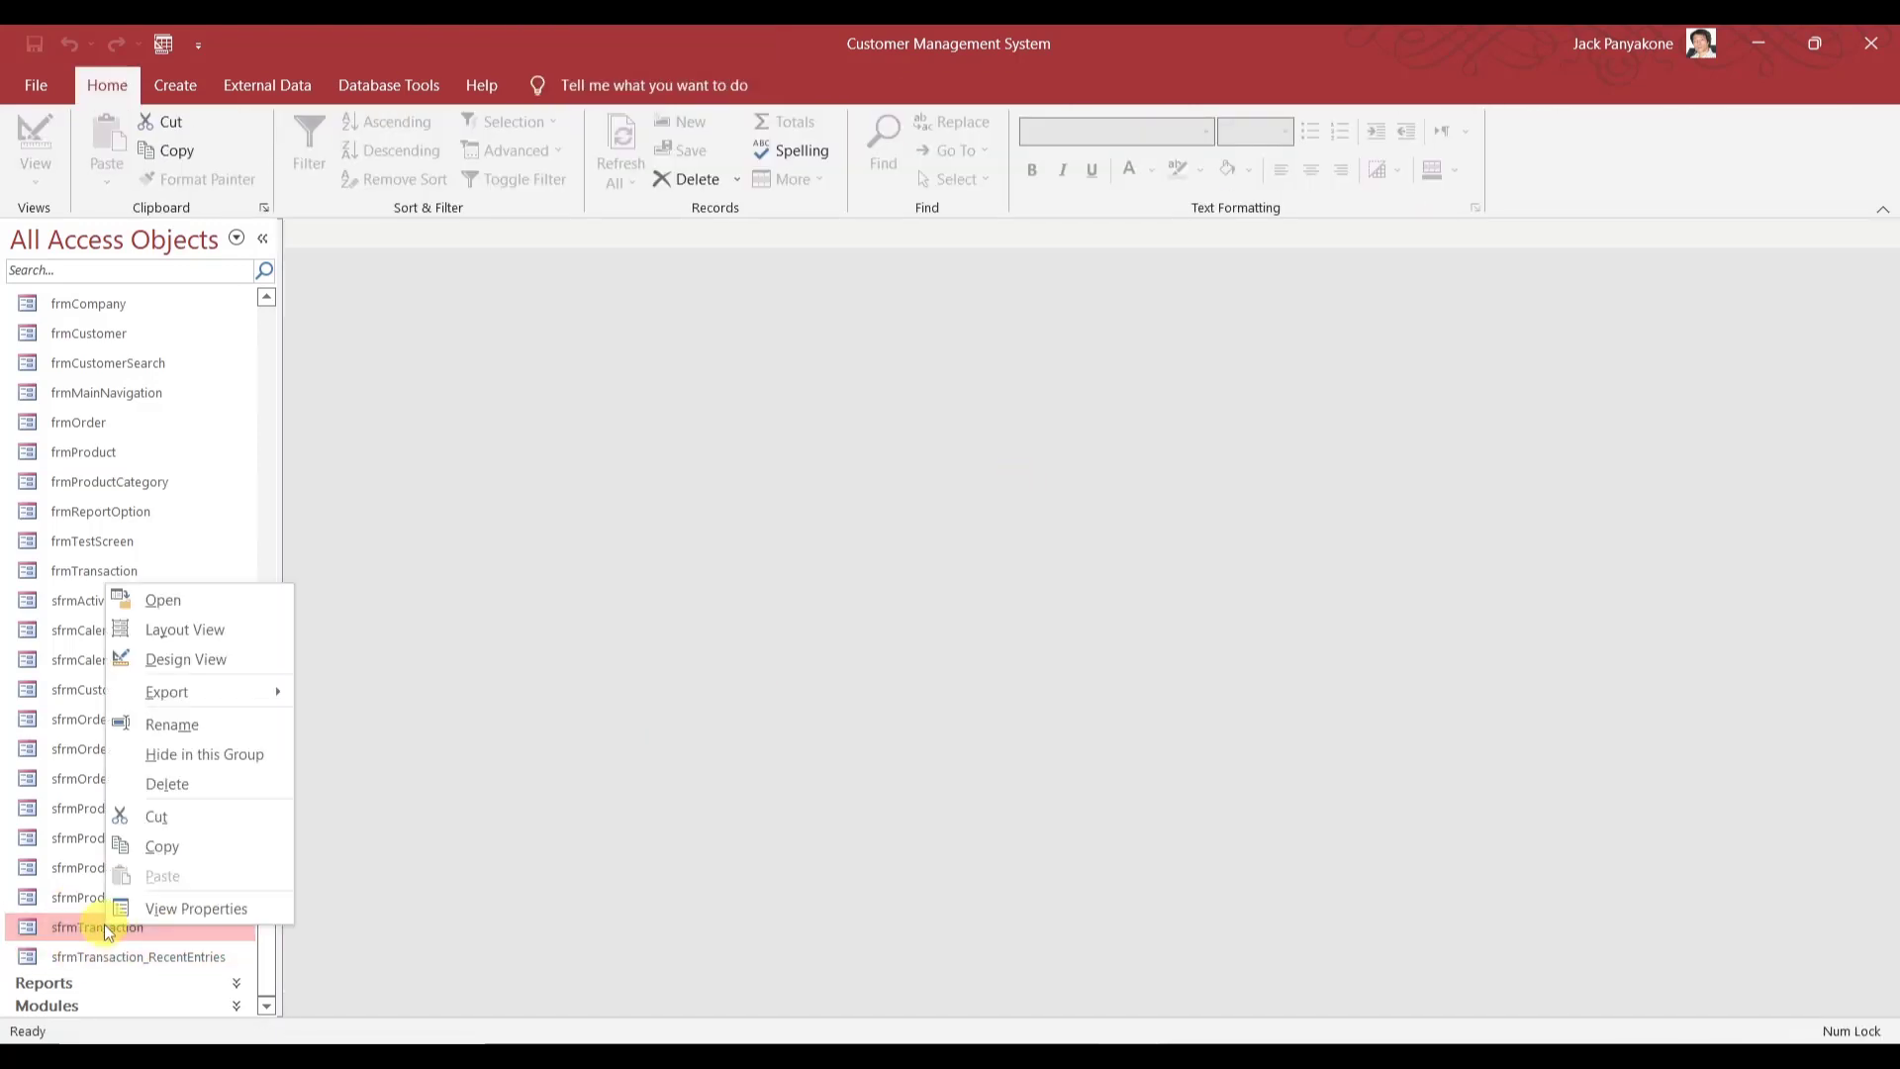
left_click(234, 673)
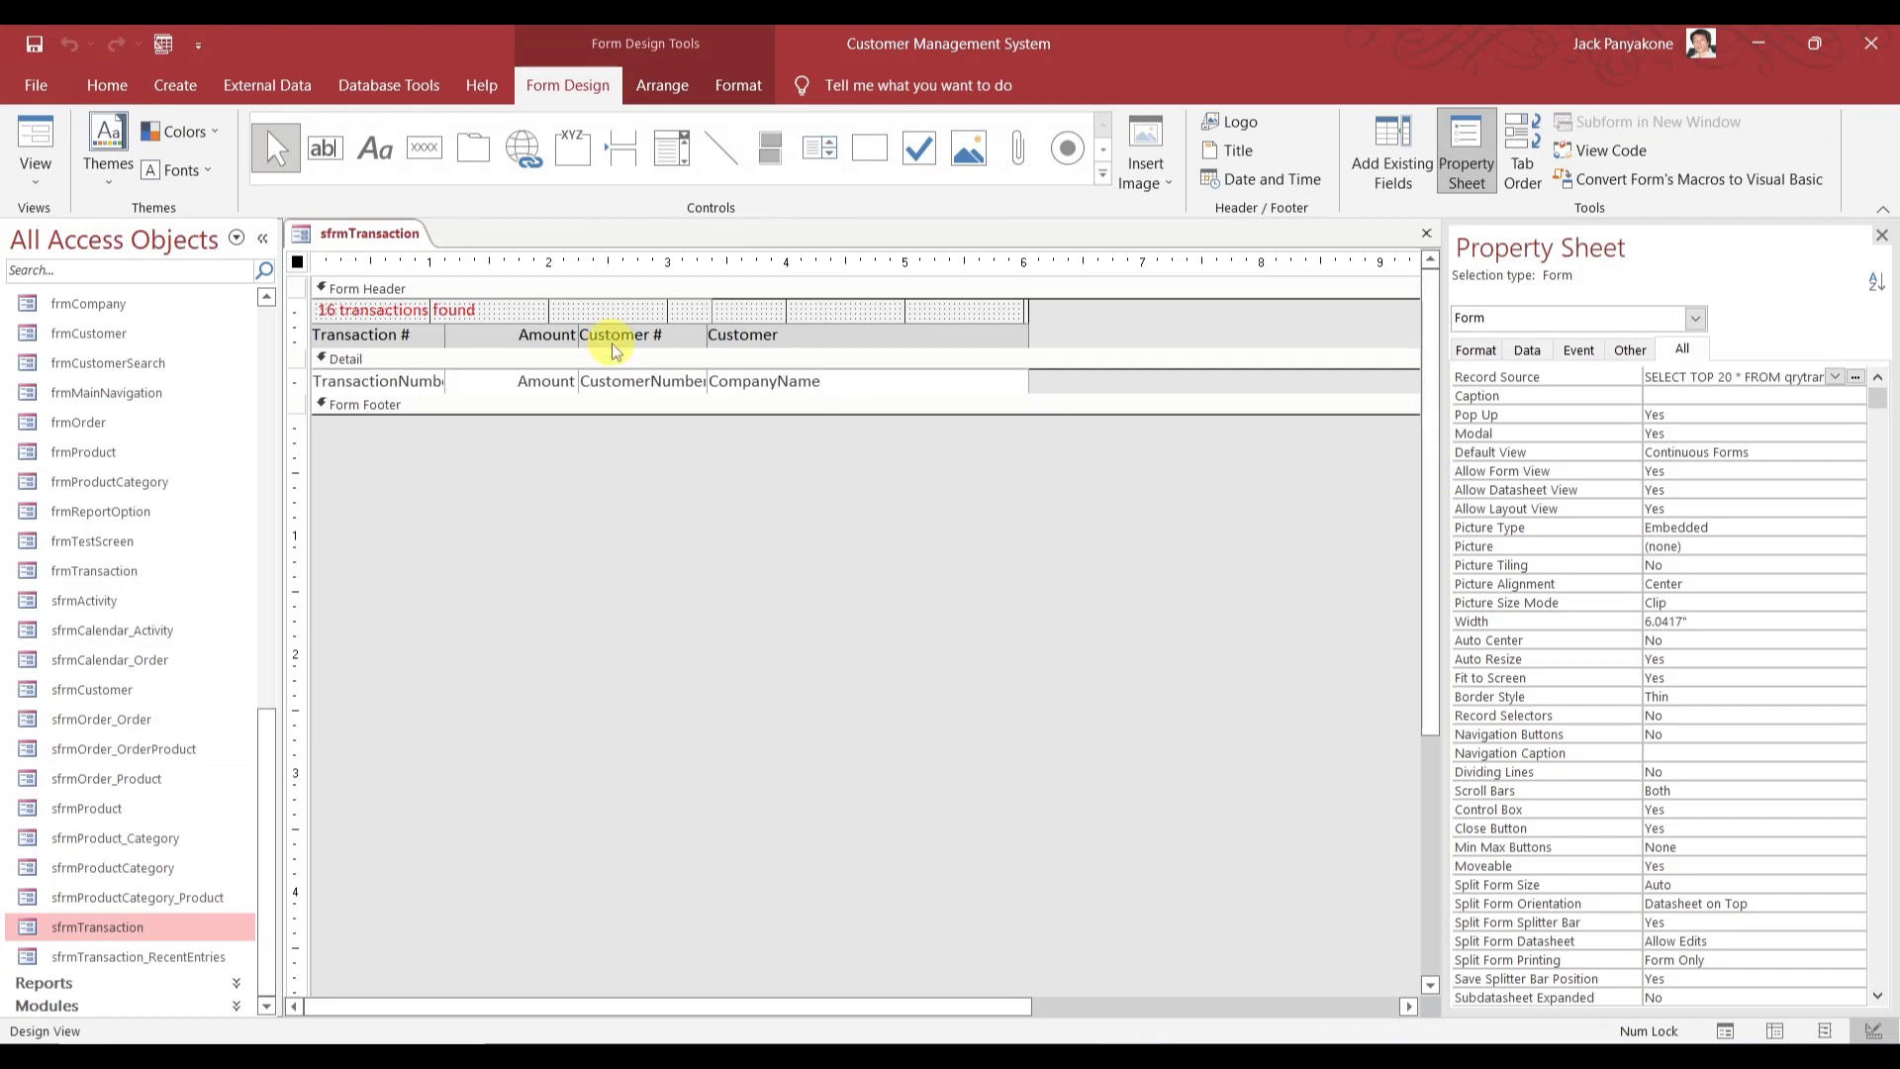
left_click(310, 381)
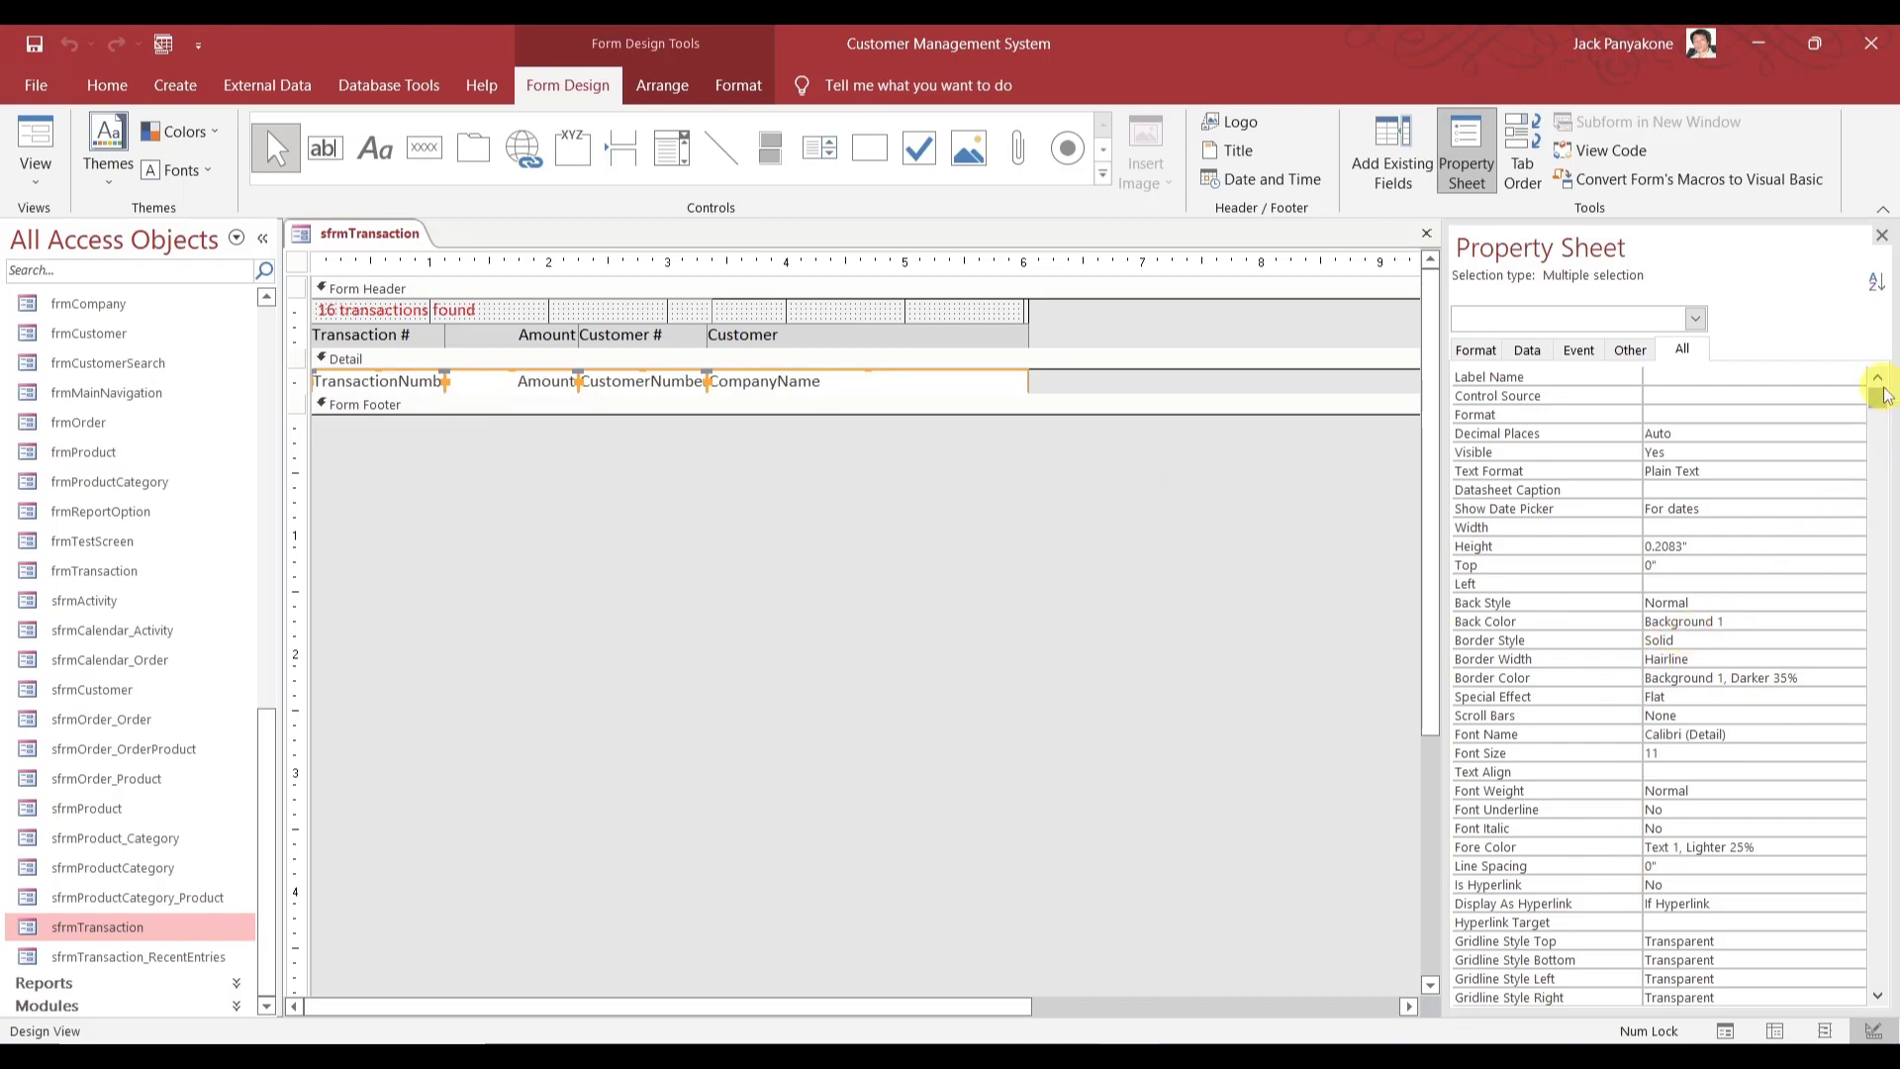
left_click_drag(1878, 396, 1880, 712)
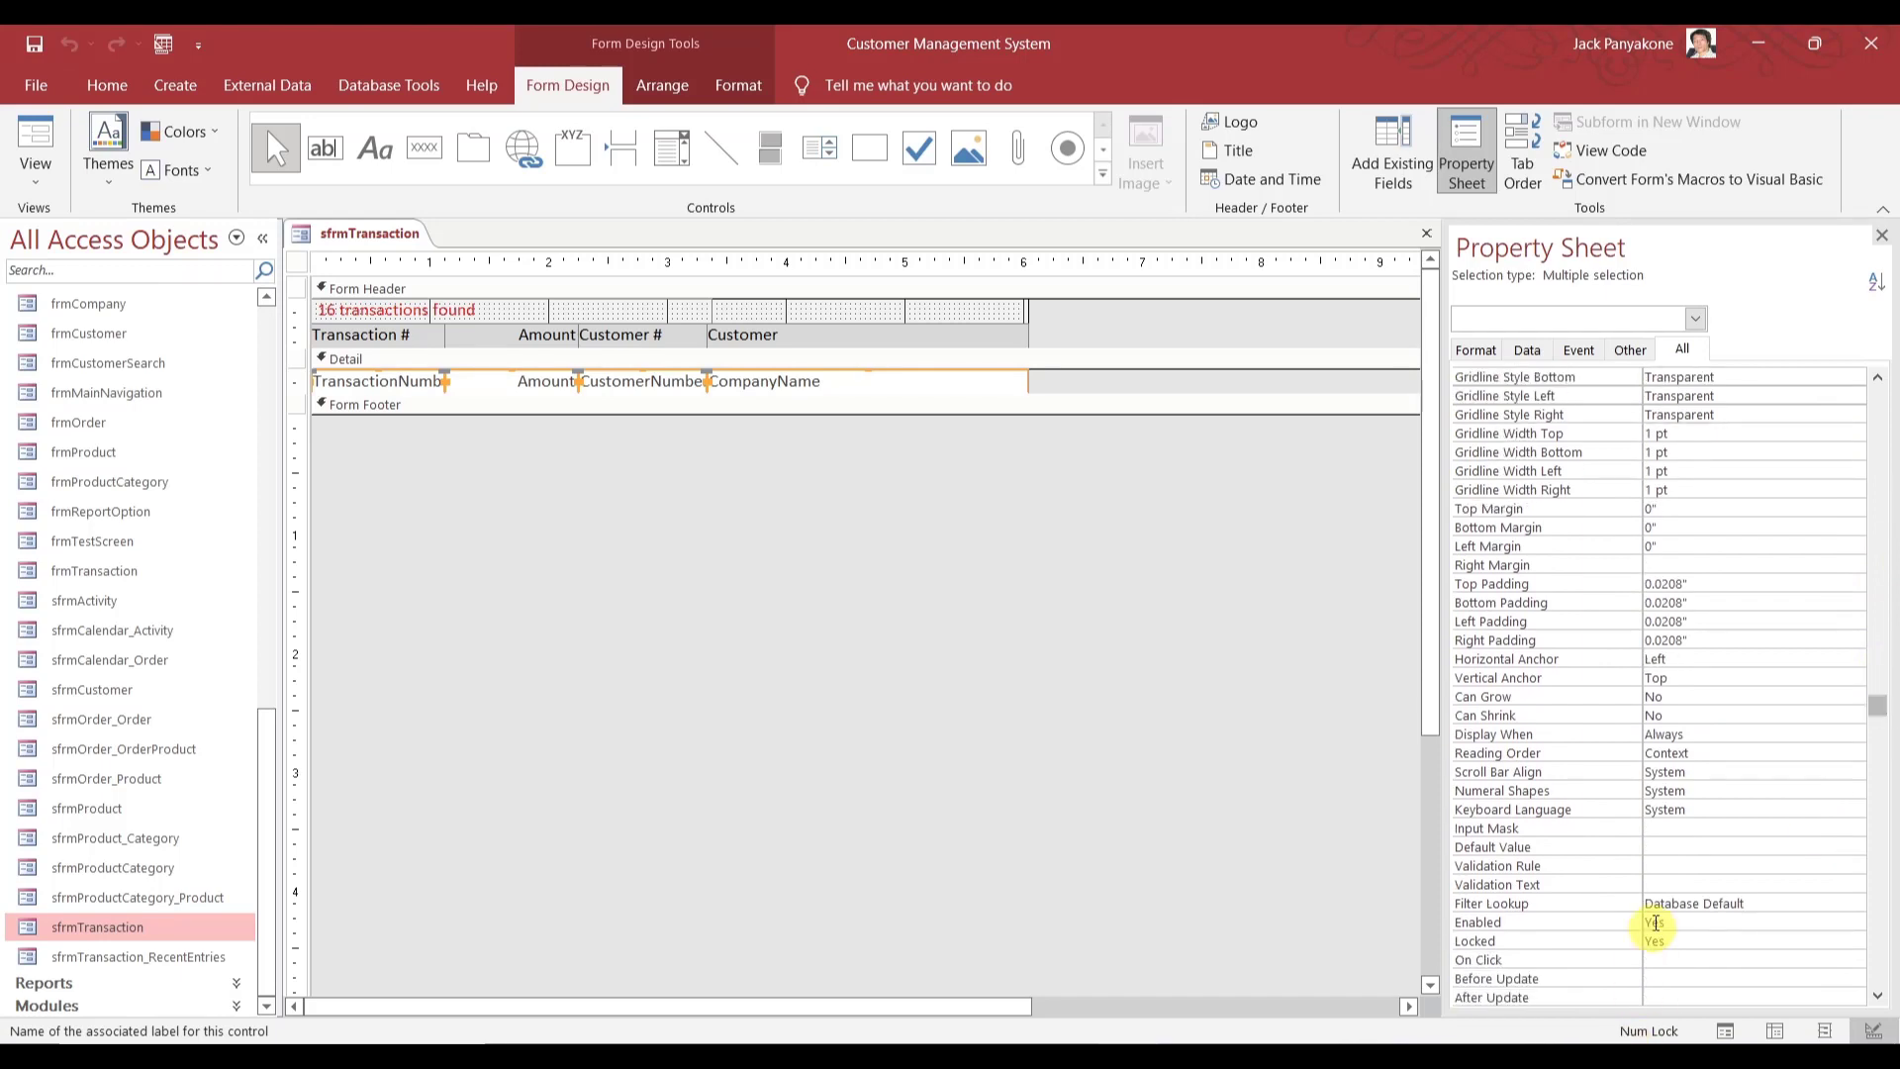
- Reduce the sfrmTransaction form's Record Source to the plain query name qrytransactionlist and close the form
left_click(1314, 819)
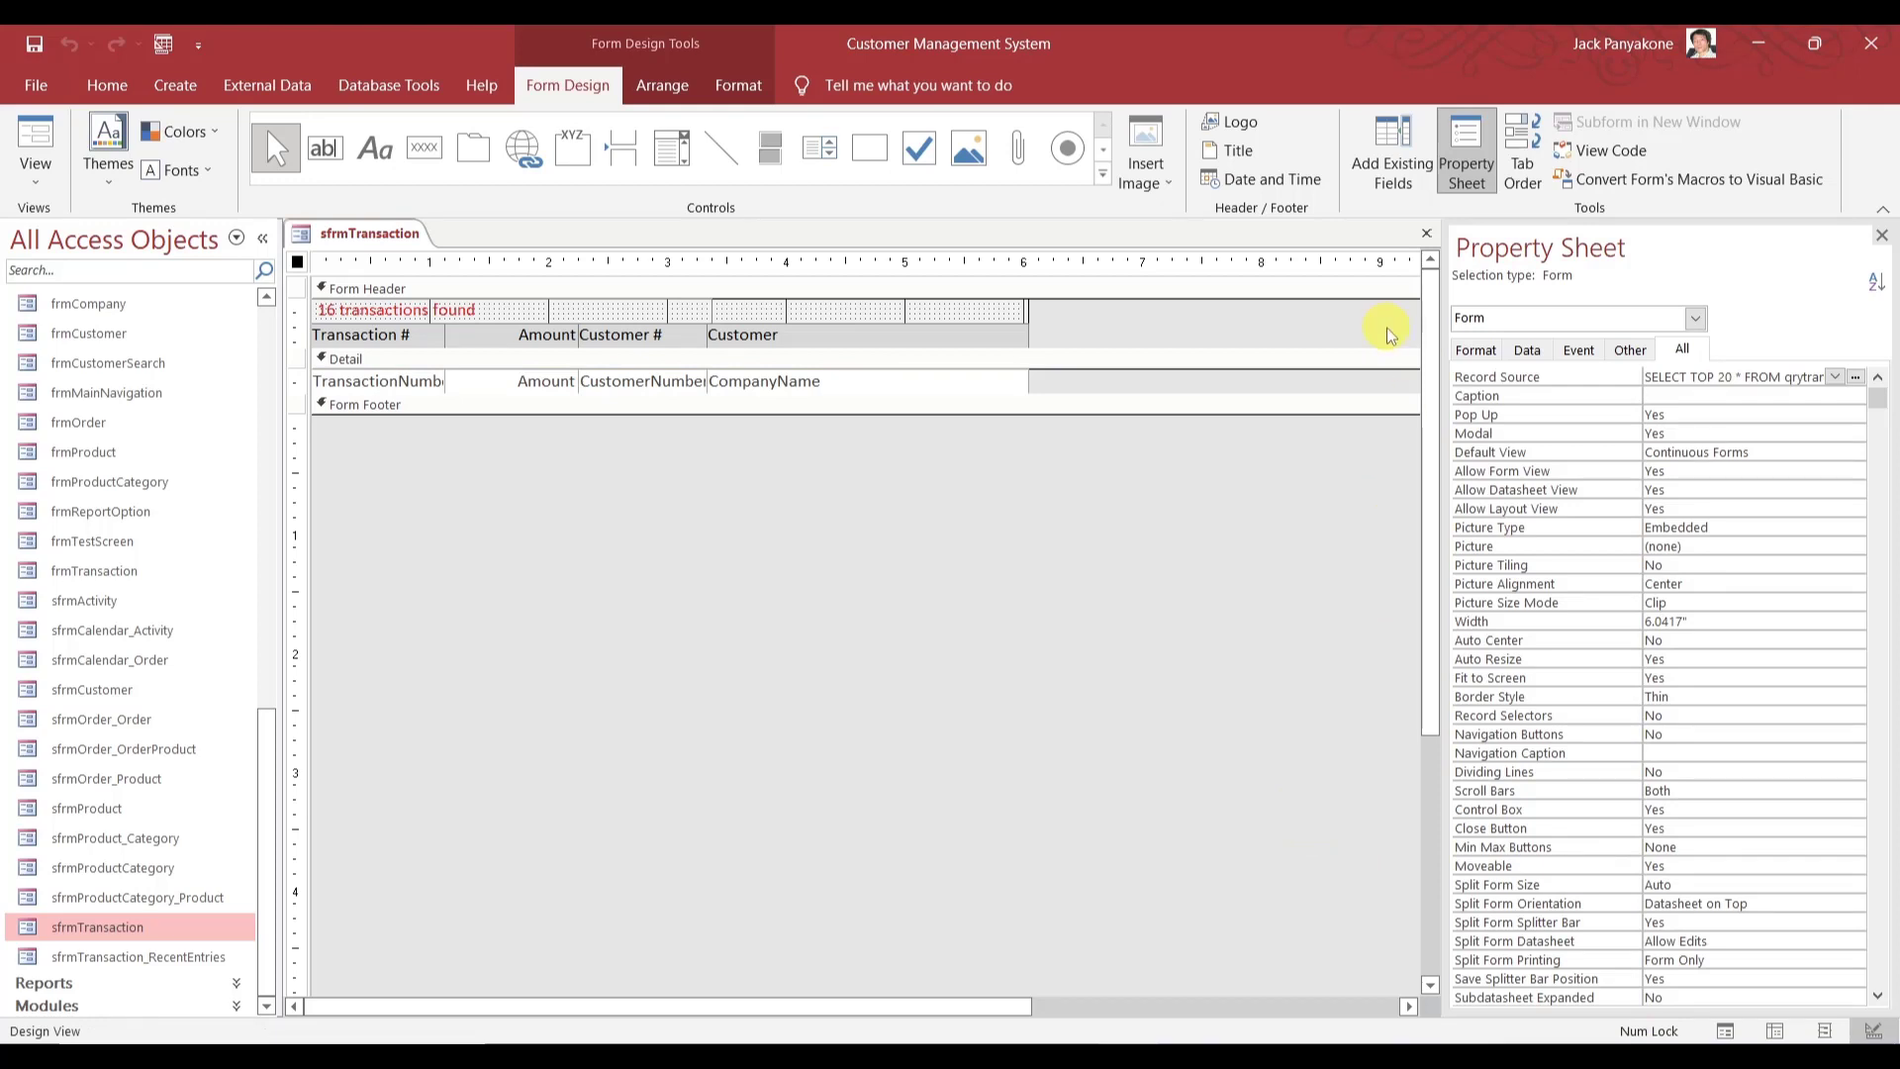
left_click(1690, 383)
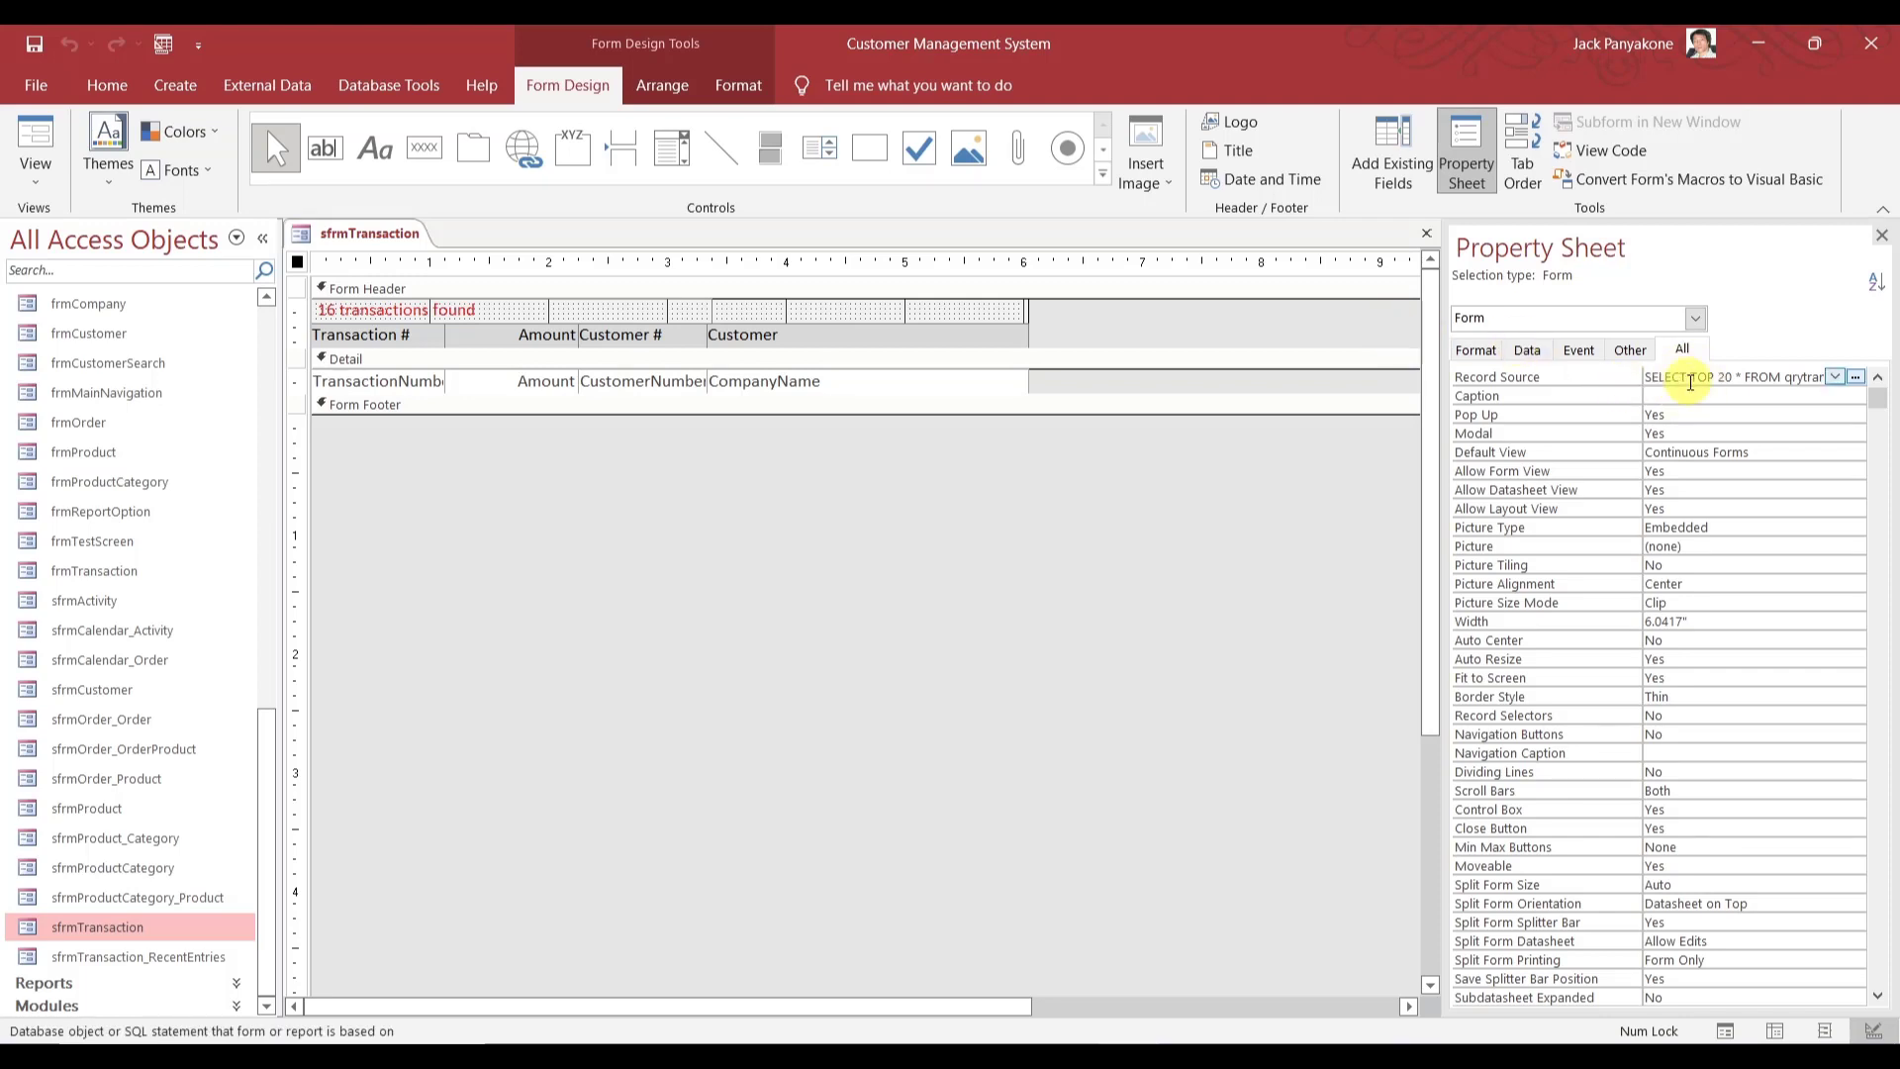
right_click(1691, 383)
left_click(1743, 428)
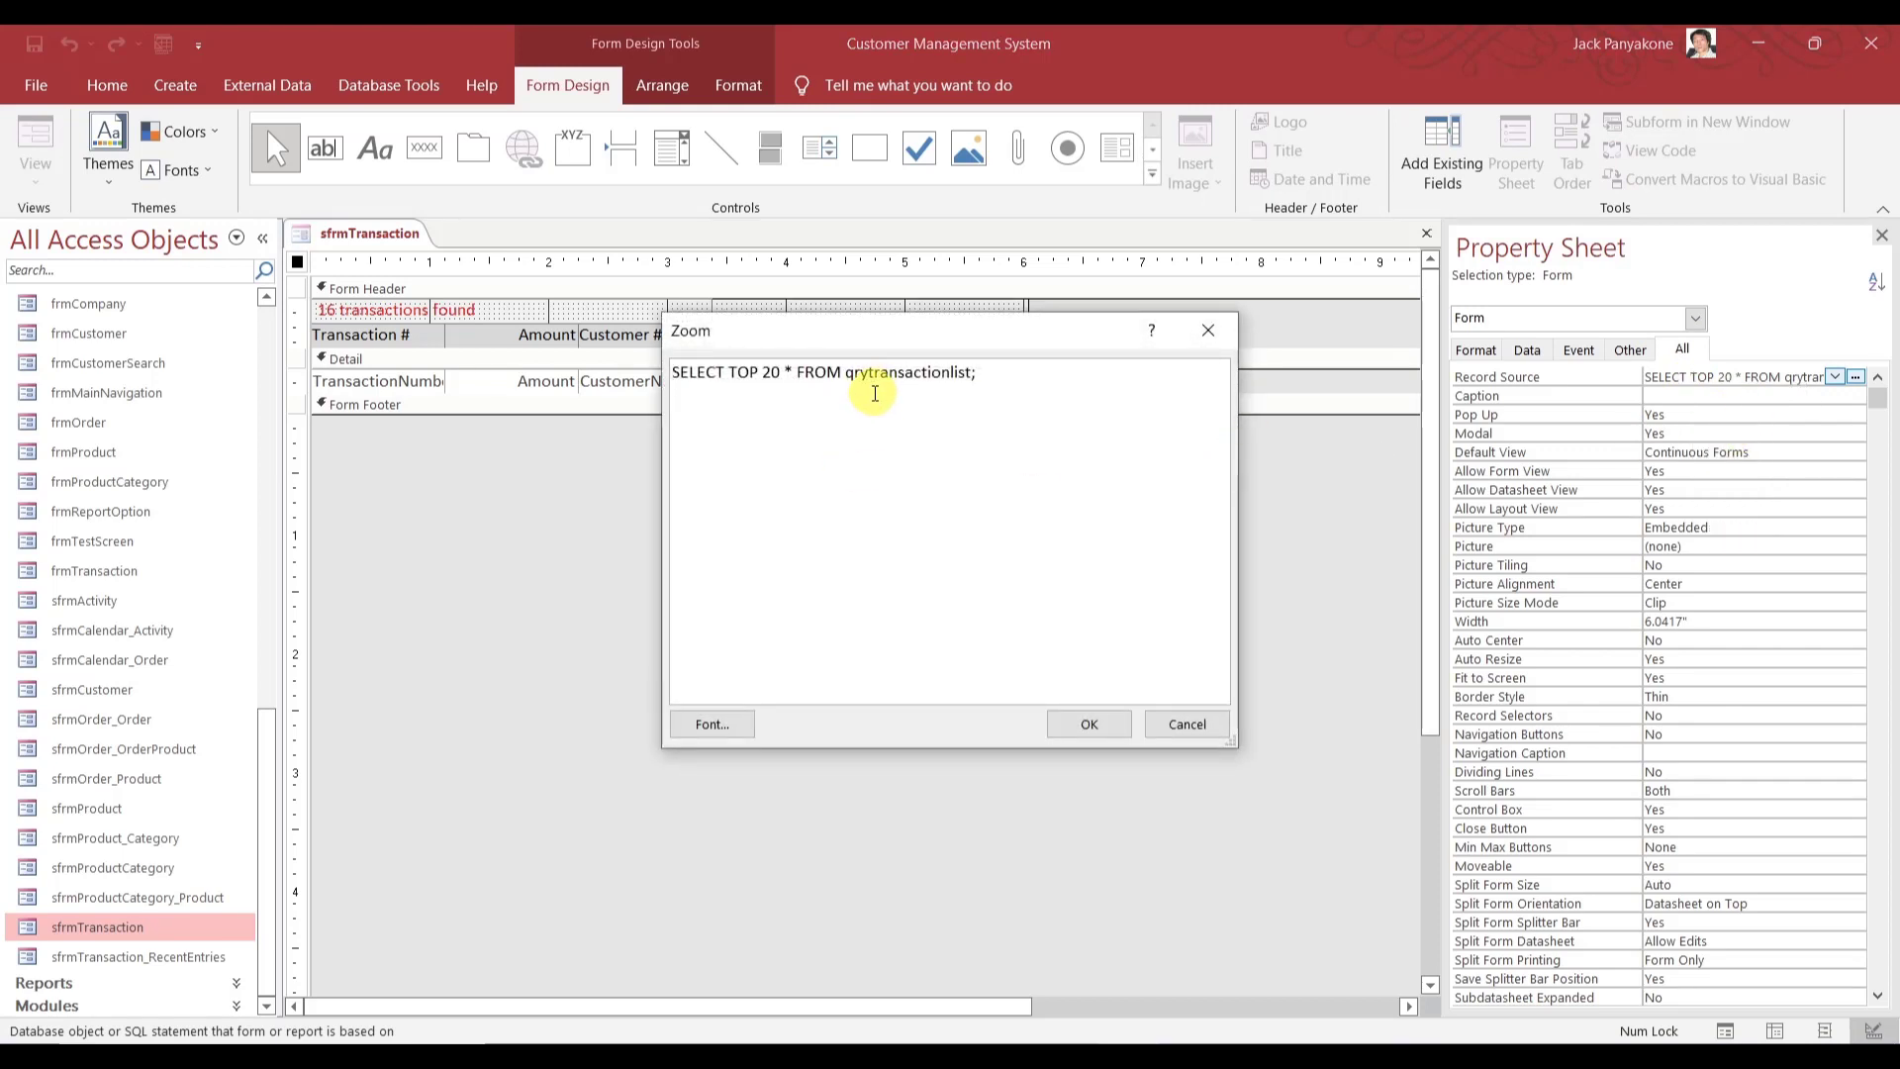
left_click_drag(848, 374, 657, 380)
key("Delete")
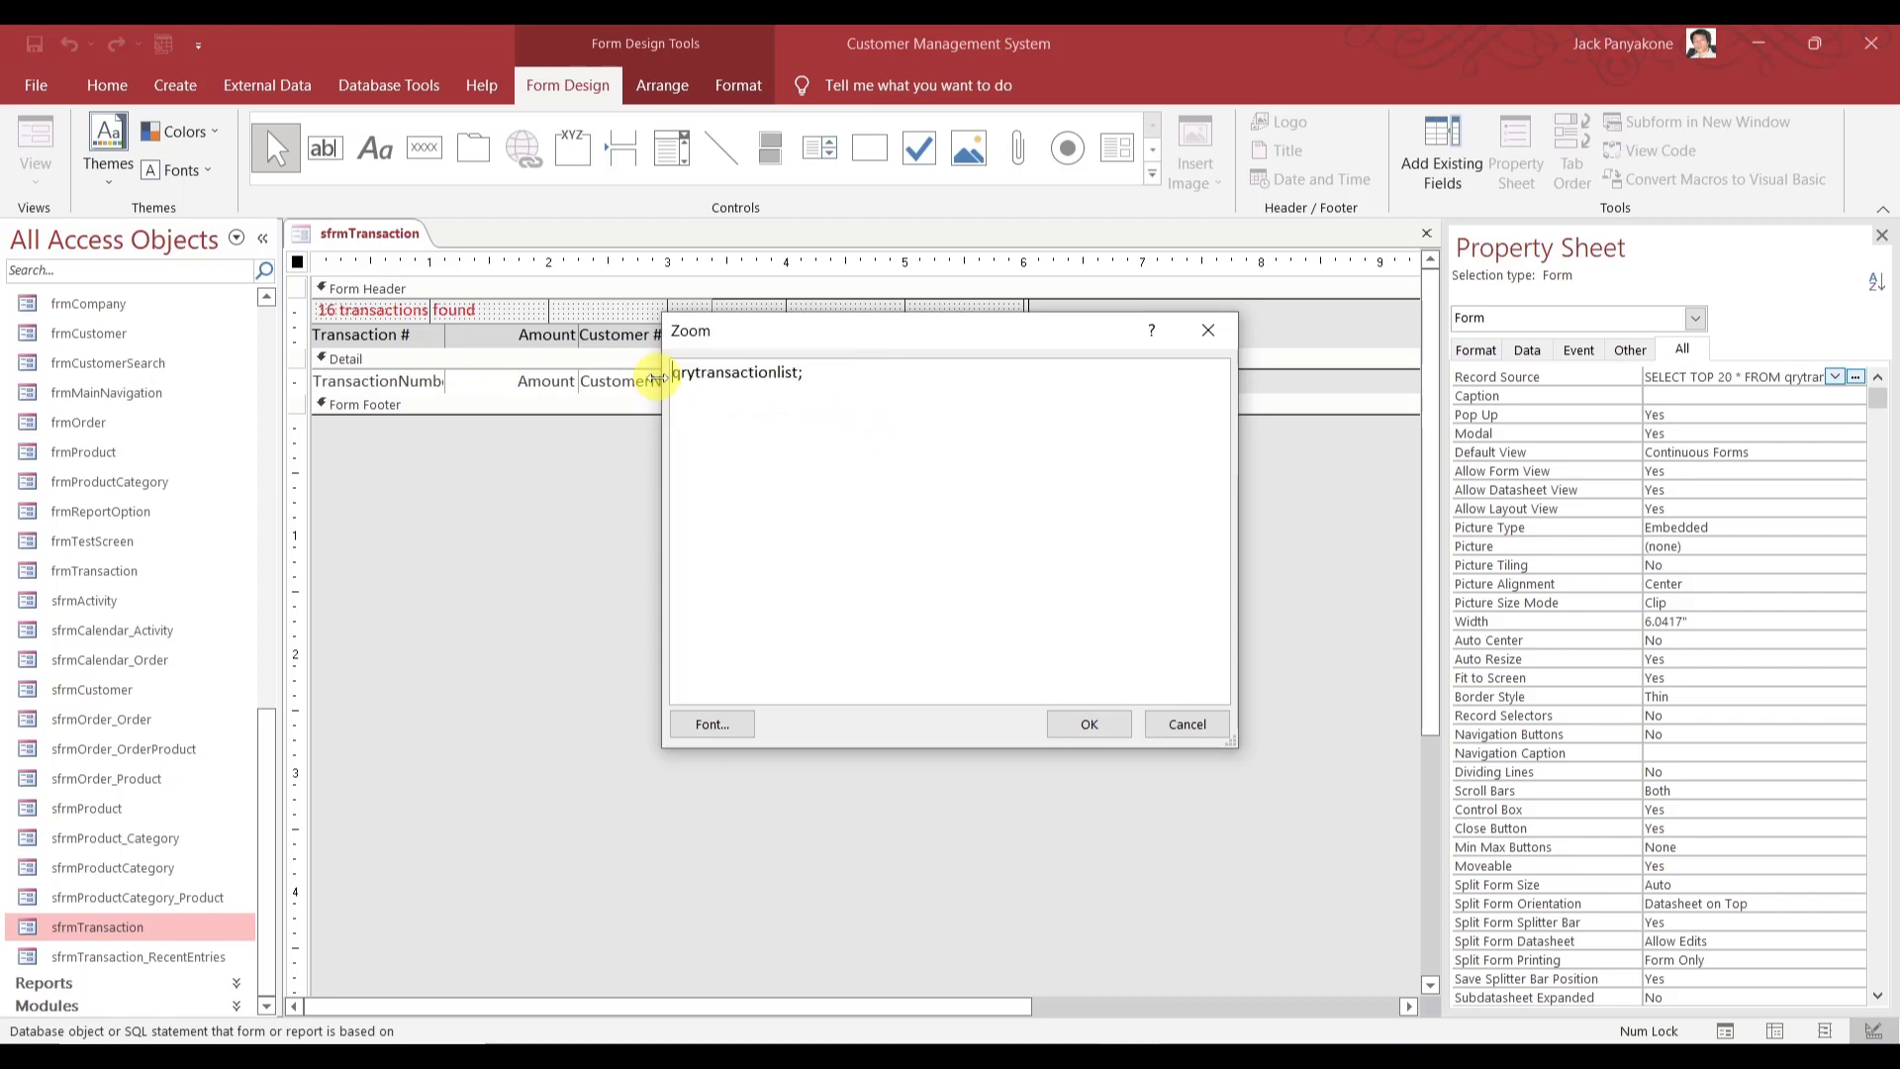
left_click(839, 377)
left_click(1073, 724)
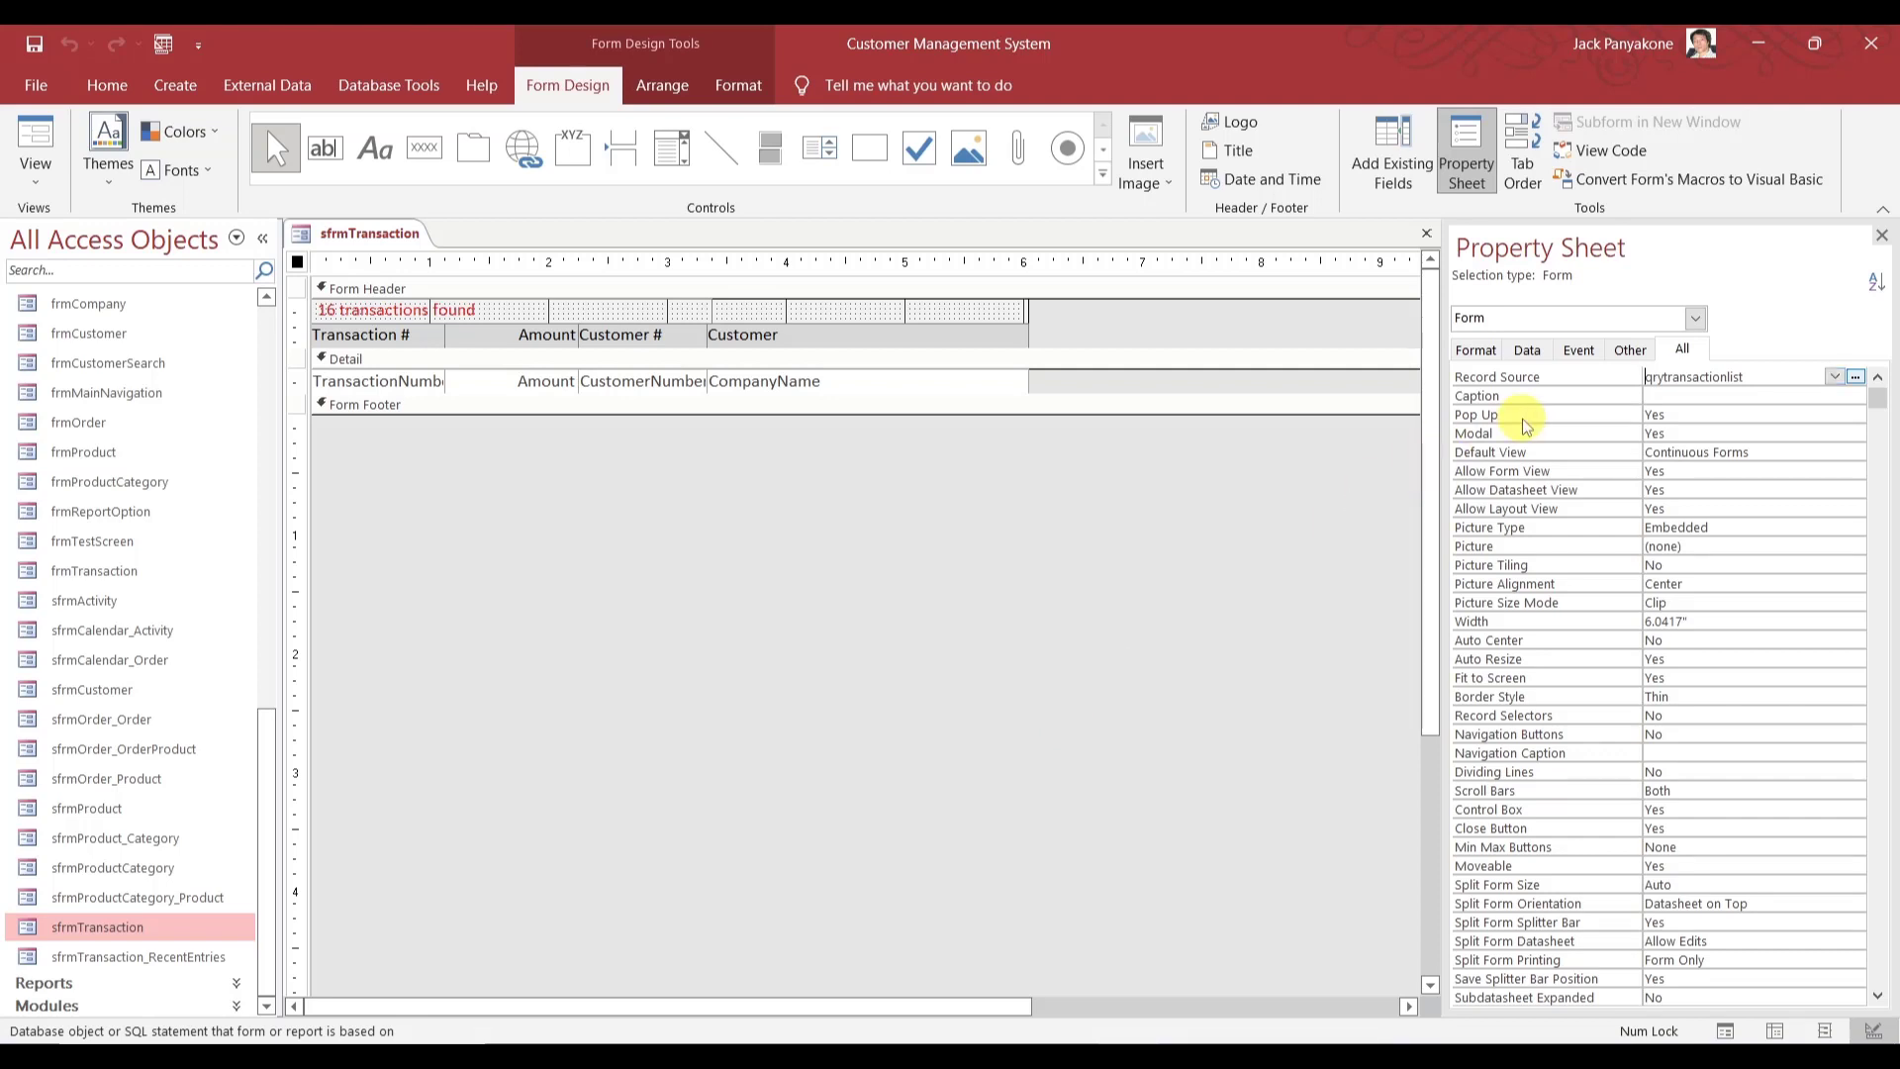
left_click(1432, 234)
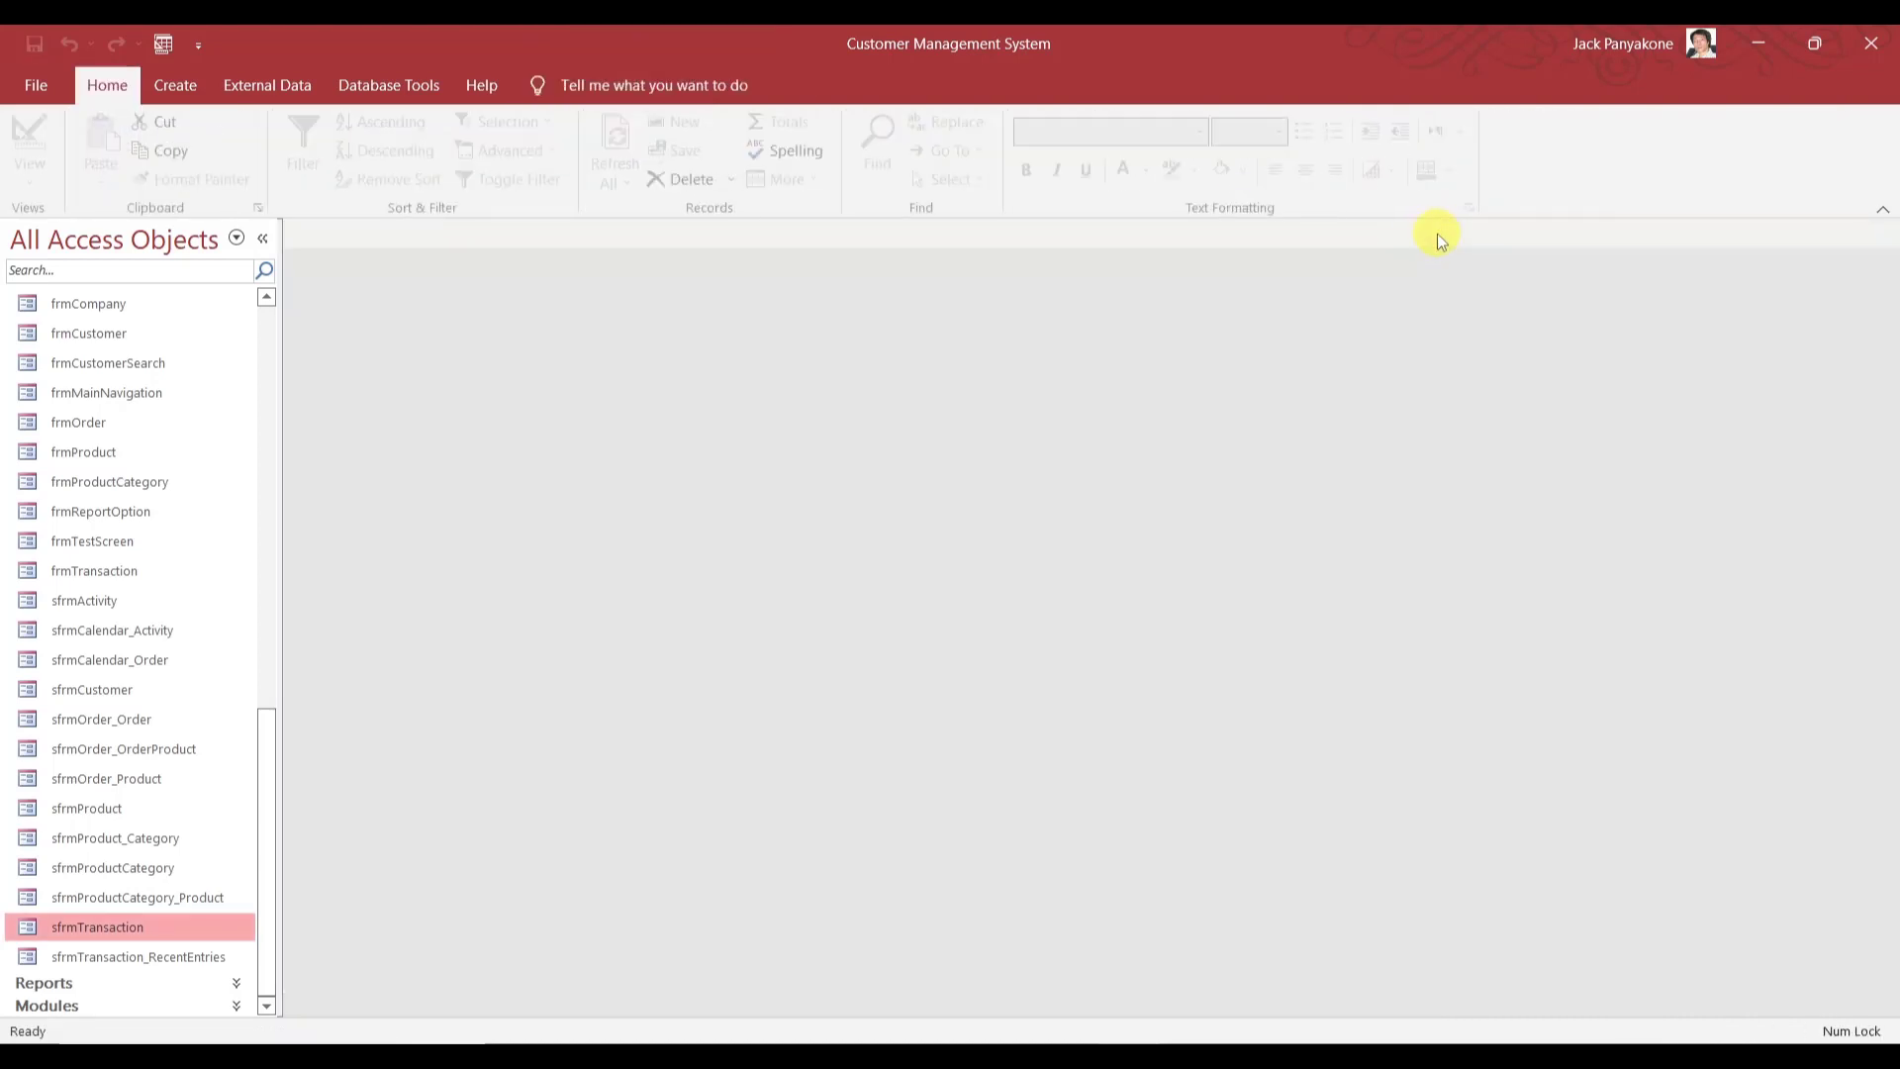
- Open sfrmProductCategory_Product in Design View and set its Record Source to dbo_ProductCategoryReferenceTemp
right_click(188, 896)
left_click(295, 628)
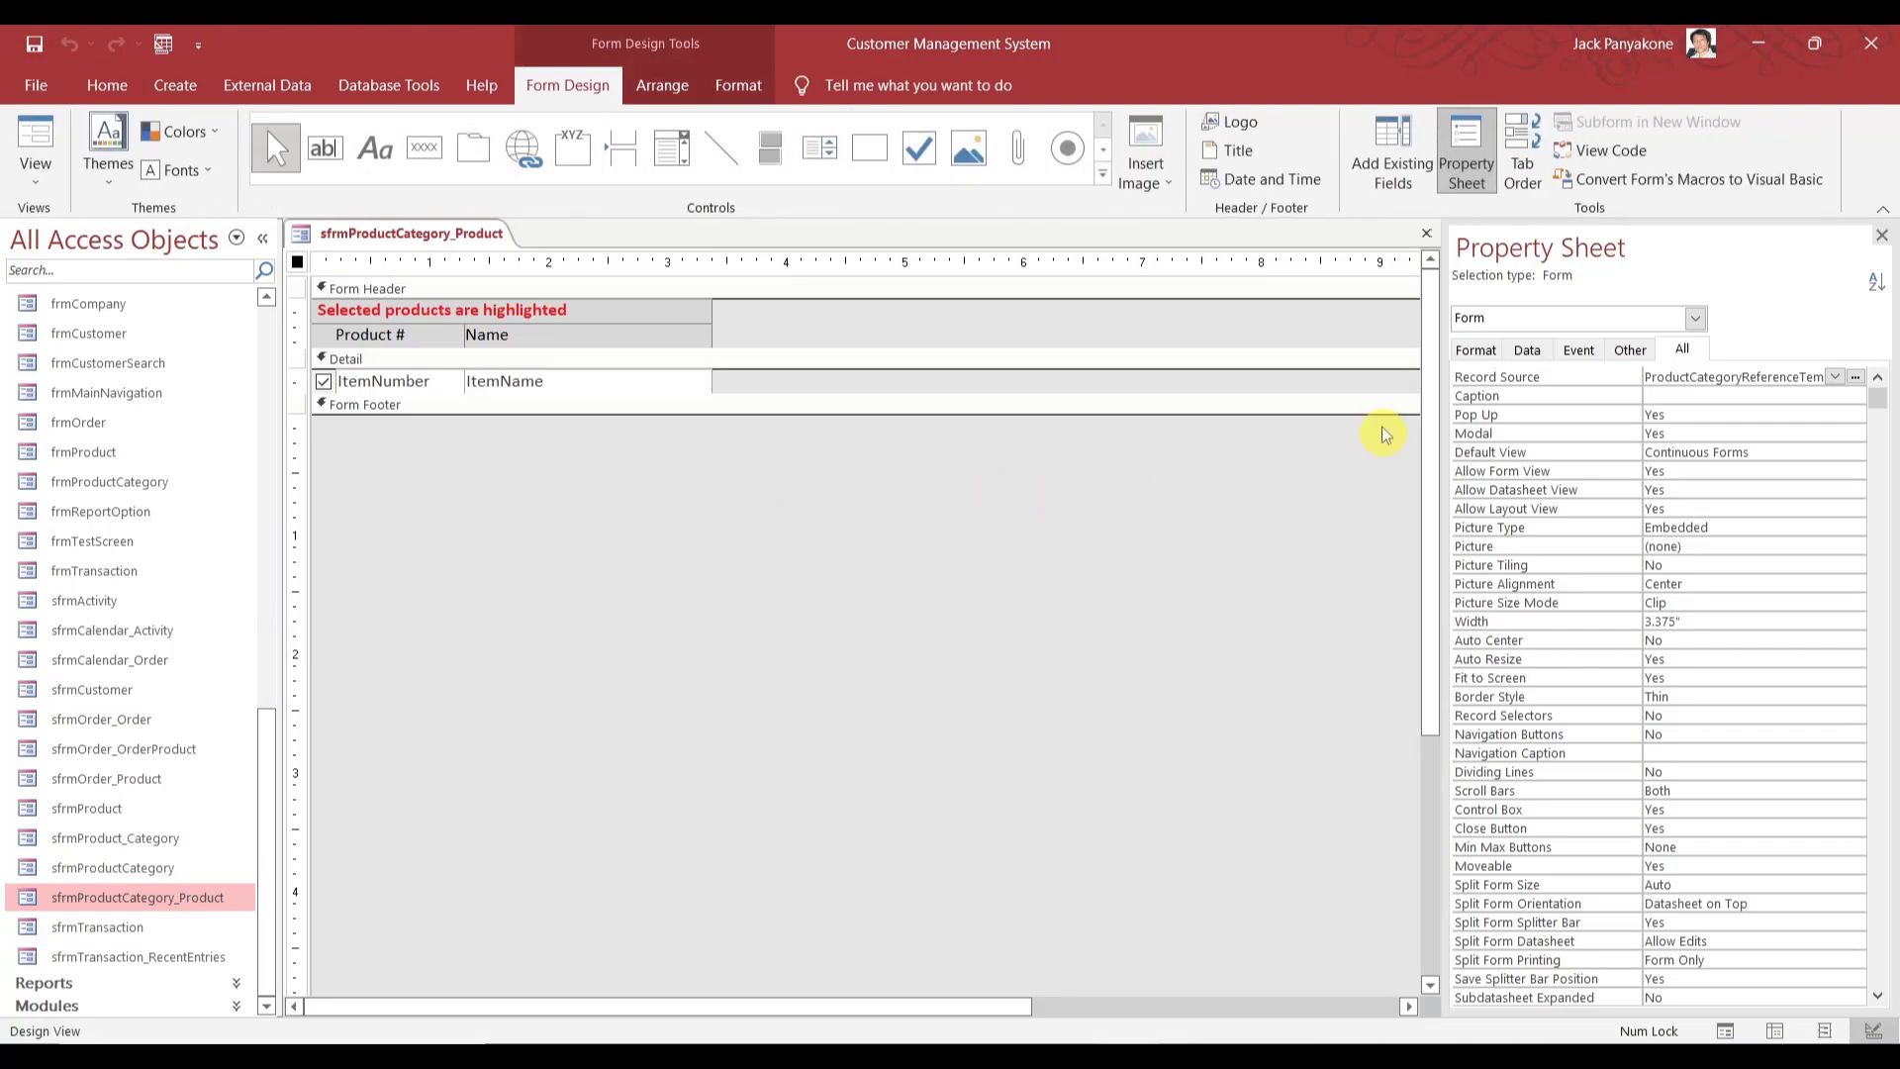
right_click(1680, 377)
left_click(1737, 434)
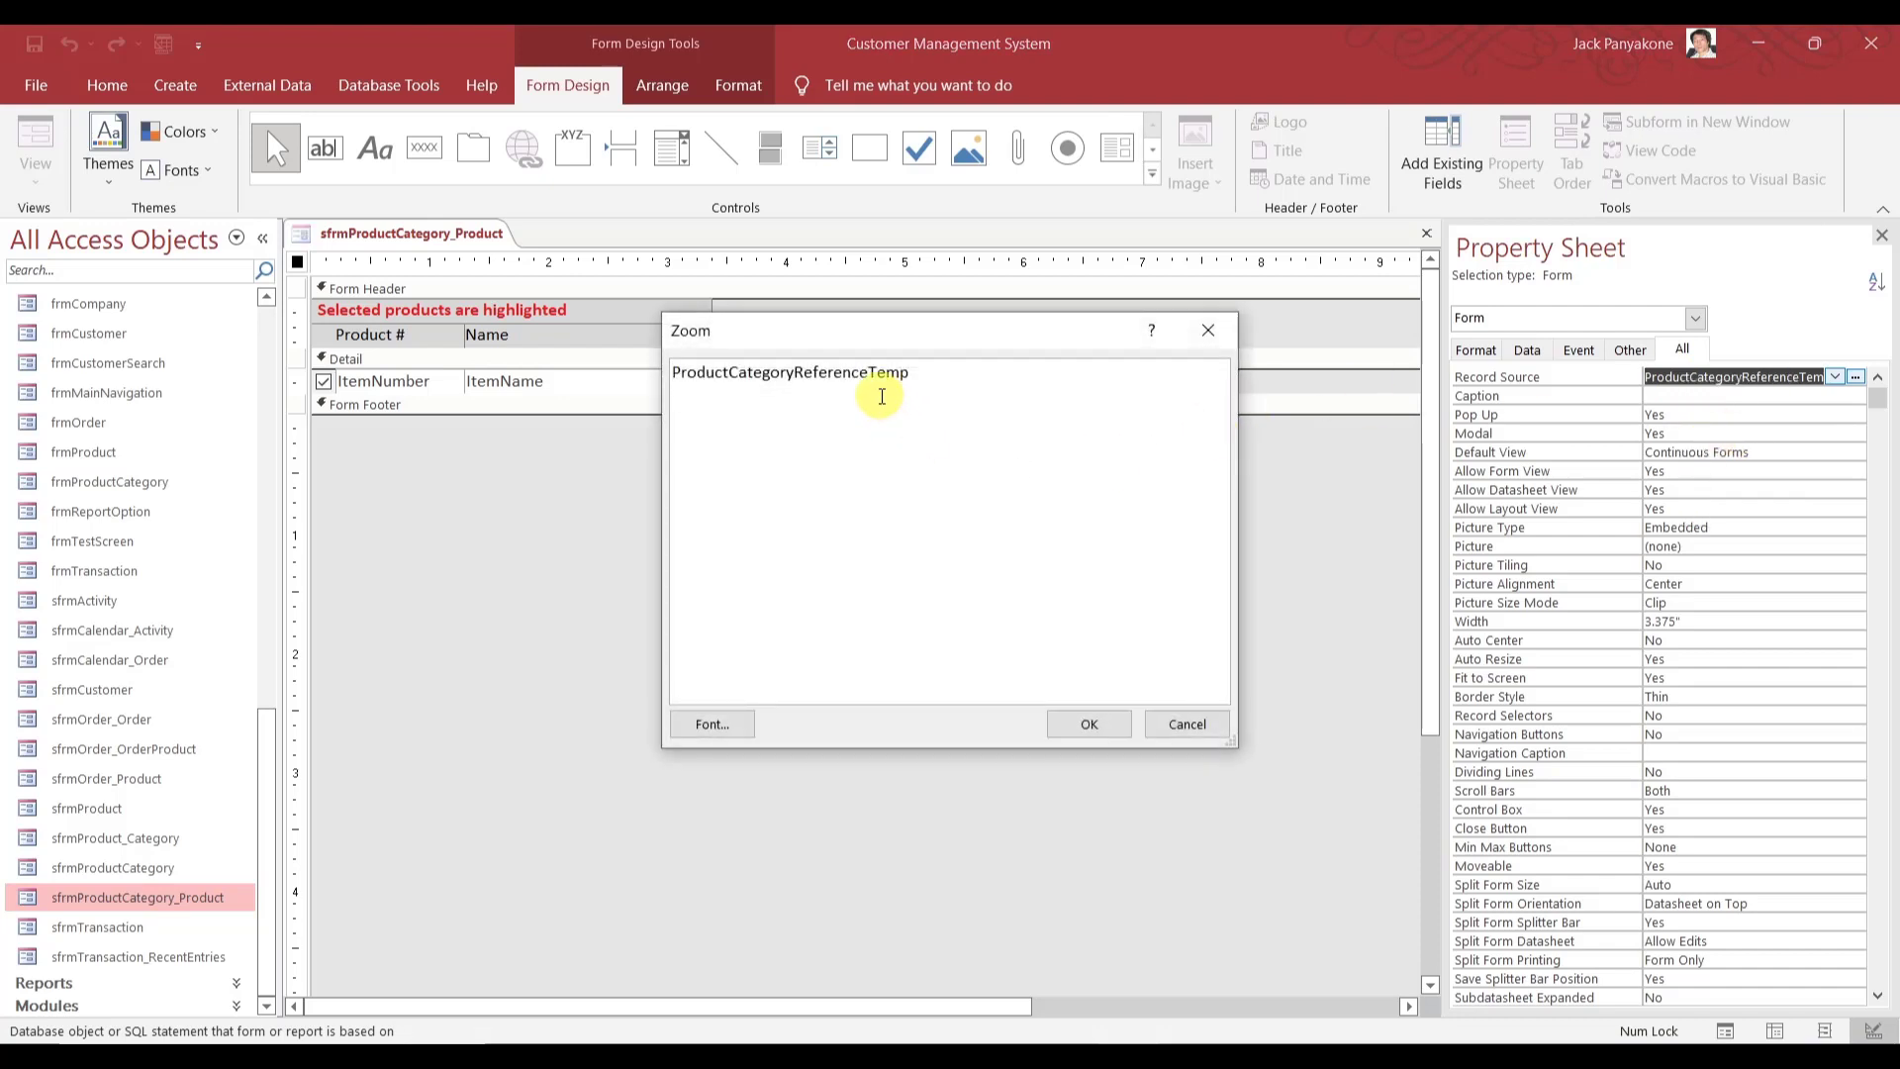
type("dbo_")
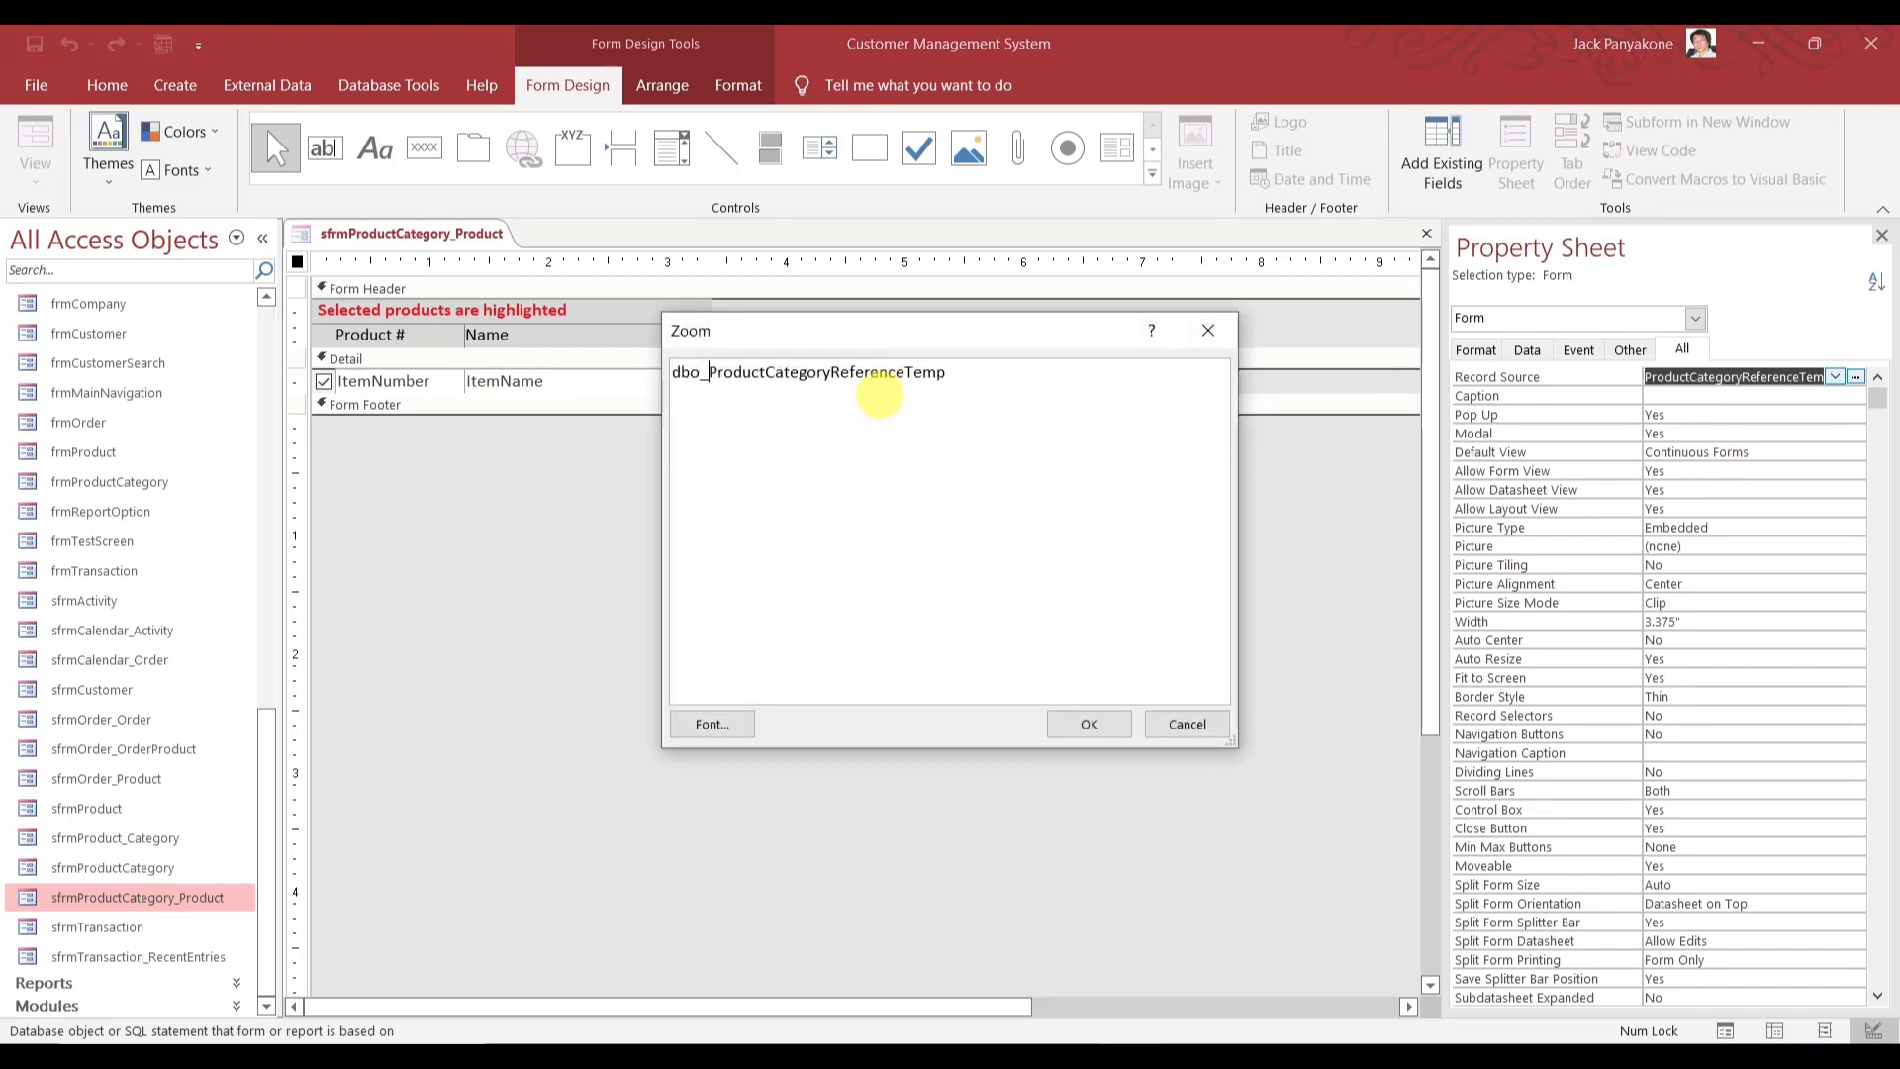
left_click(1087, 726)
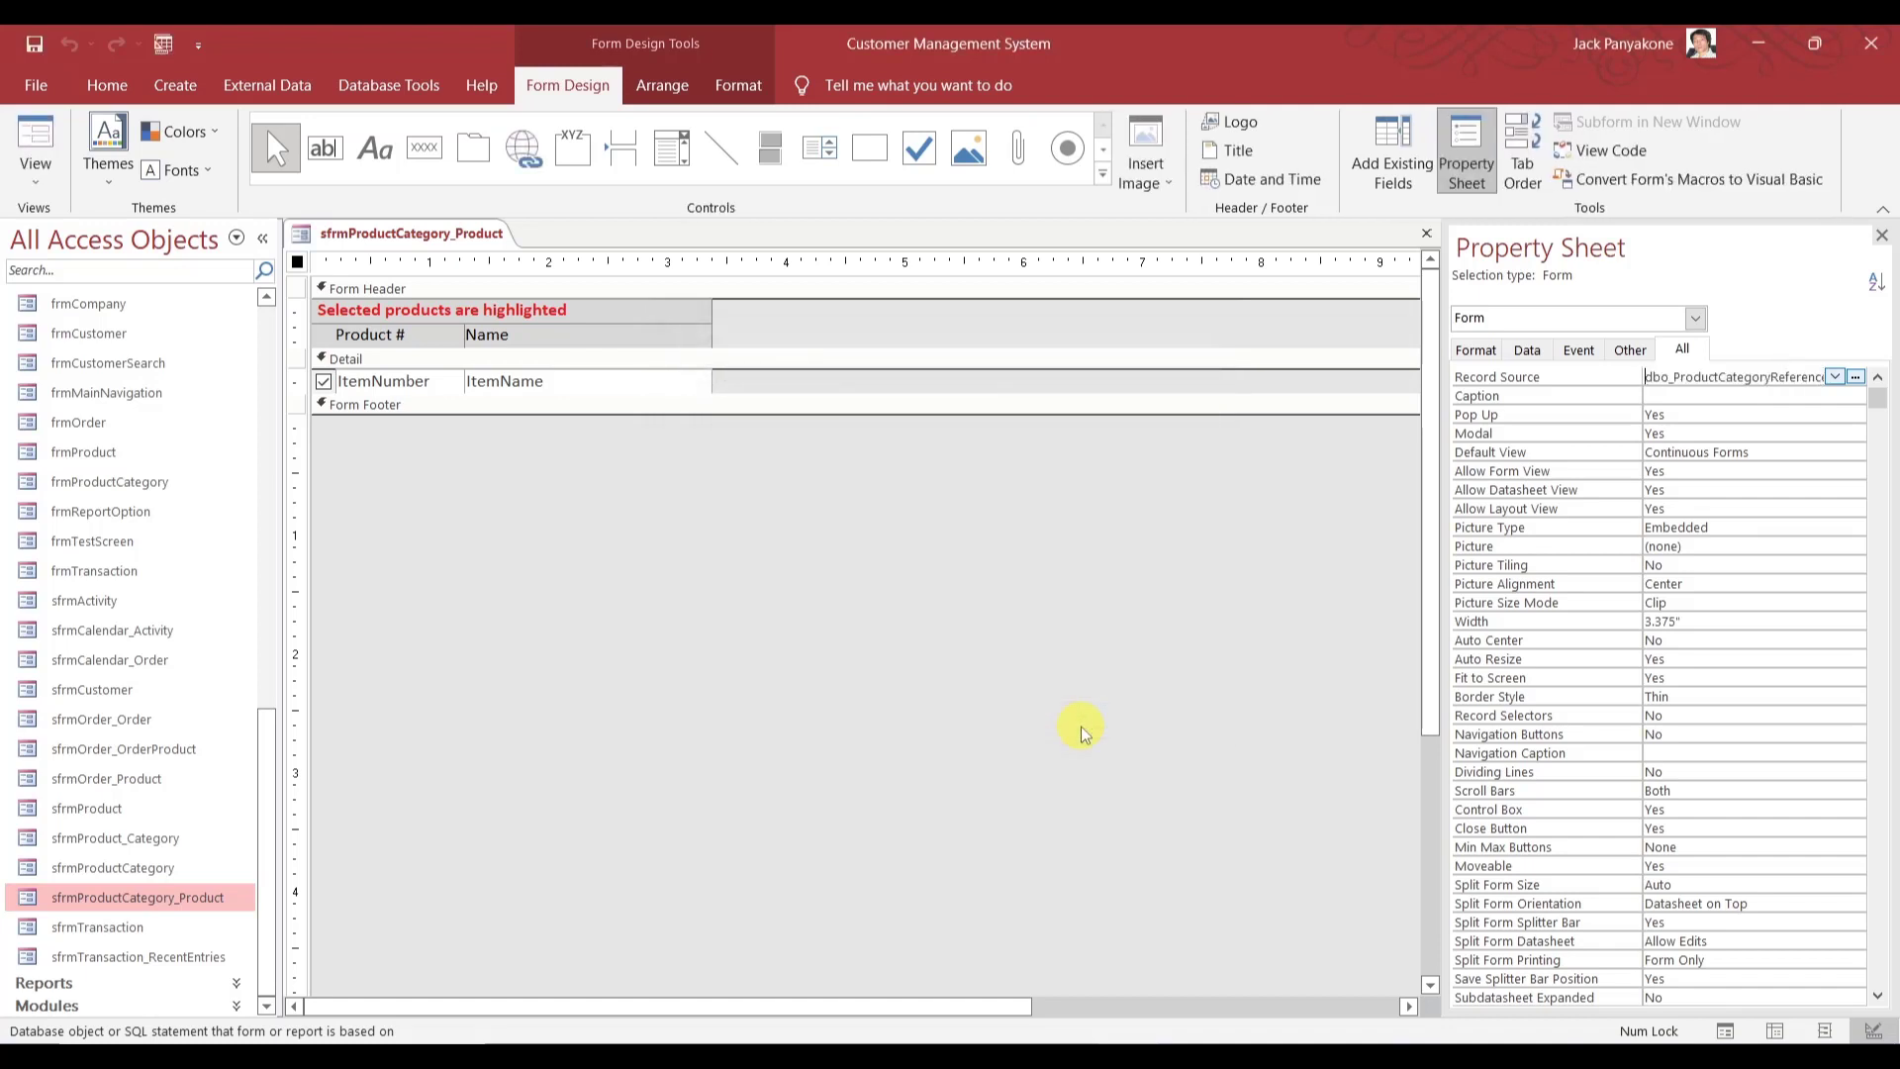
- Check the ProductCategoryDbAccess calls in the sfrmProductCategory_Product form's code, and close the form
left_click(1629, 155)
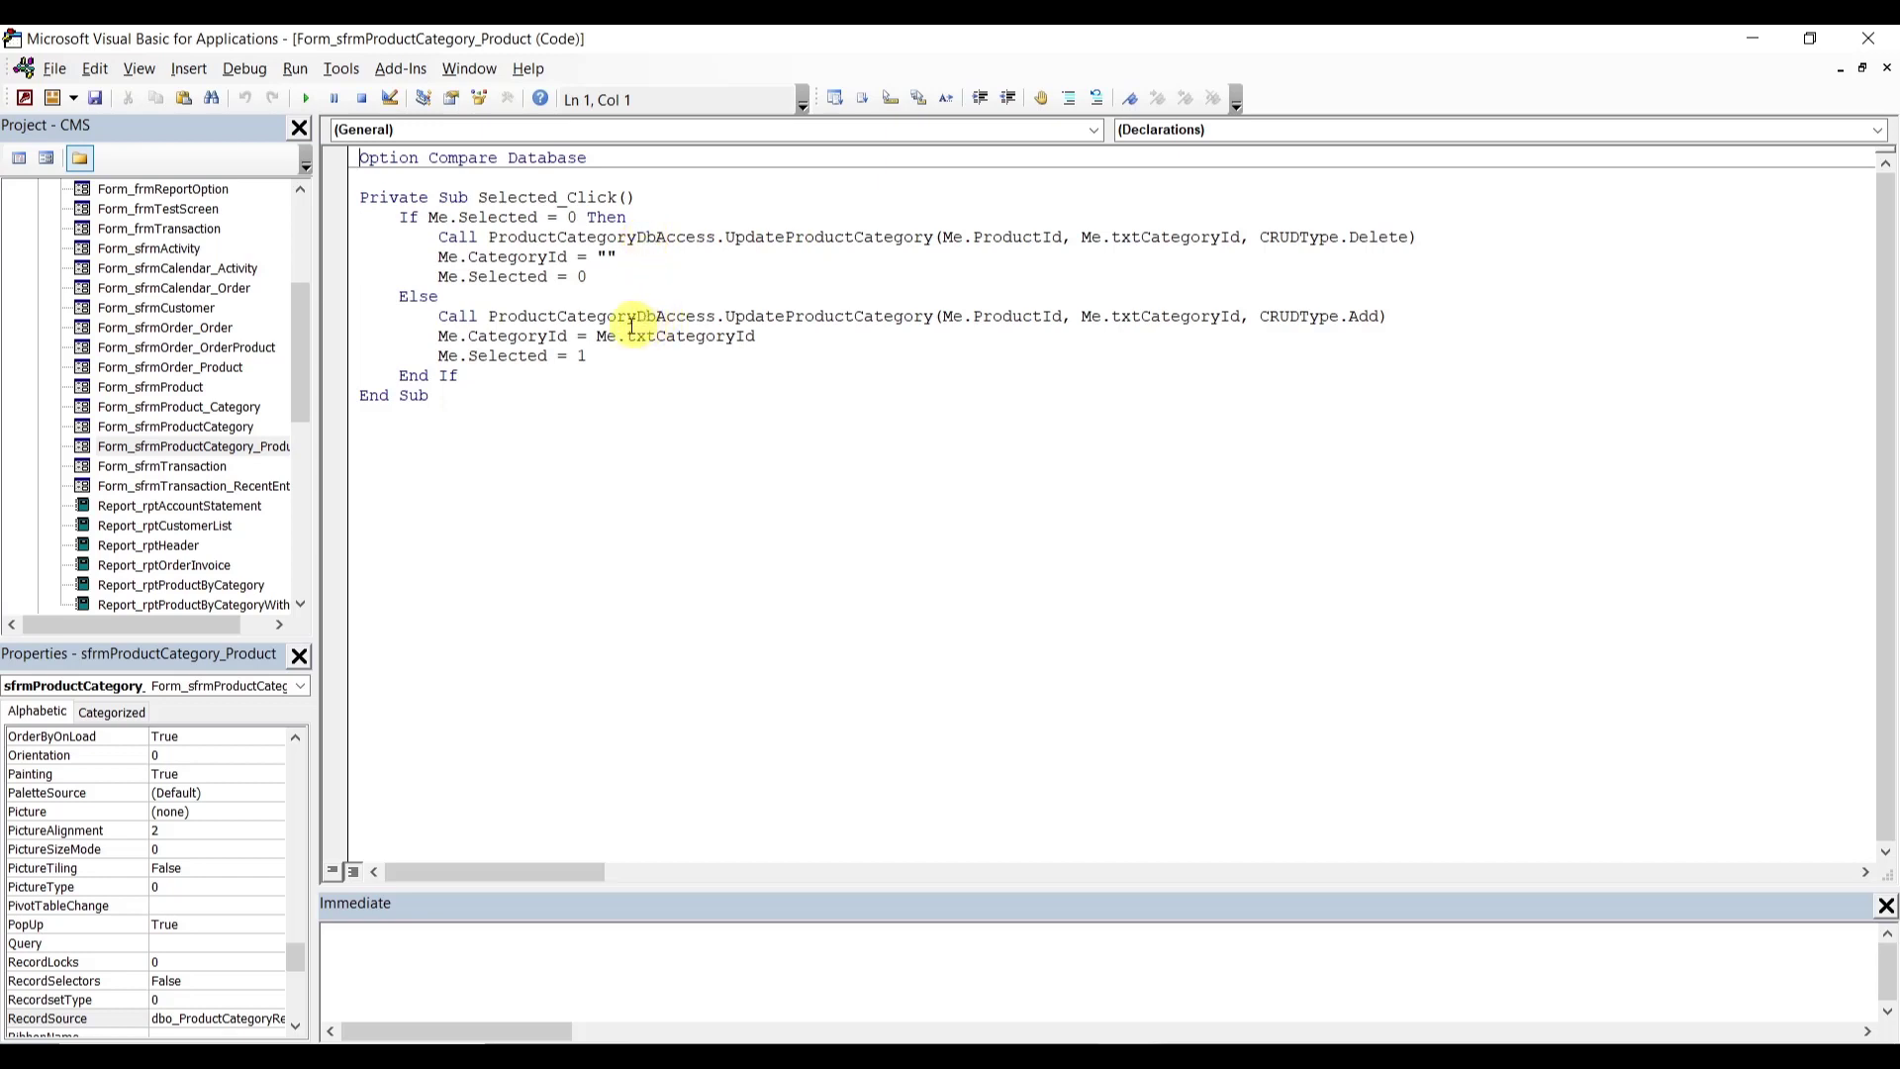
double_click(582, 241)
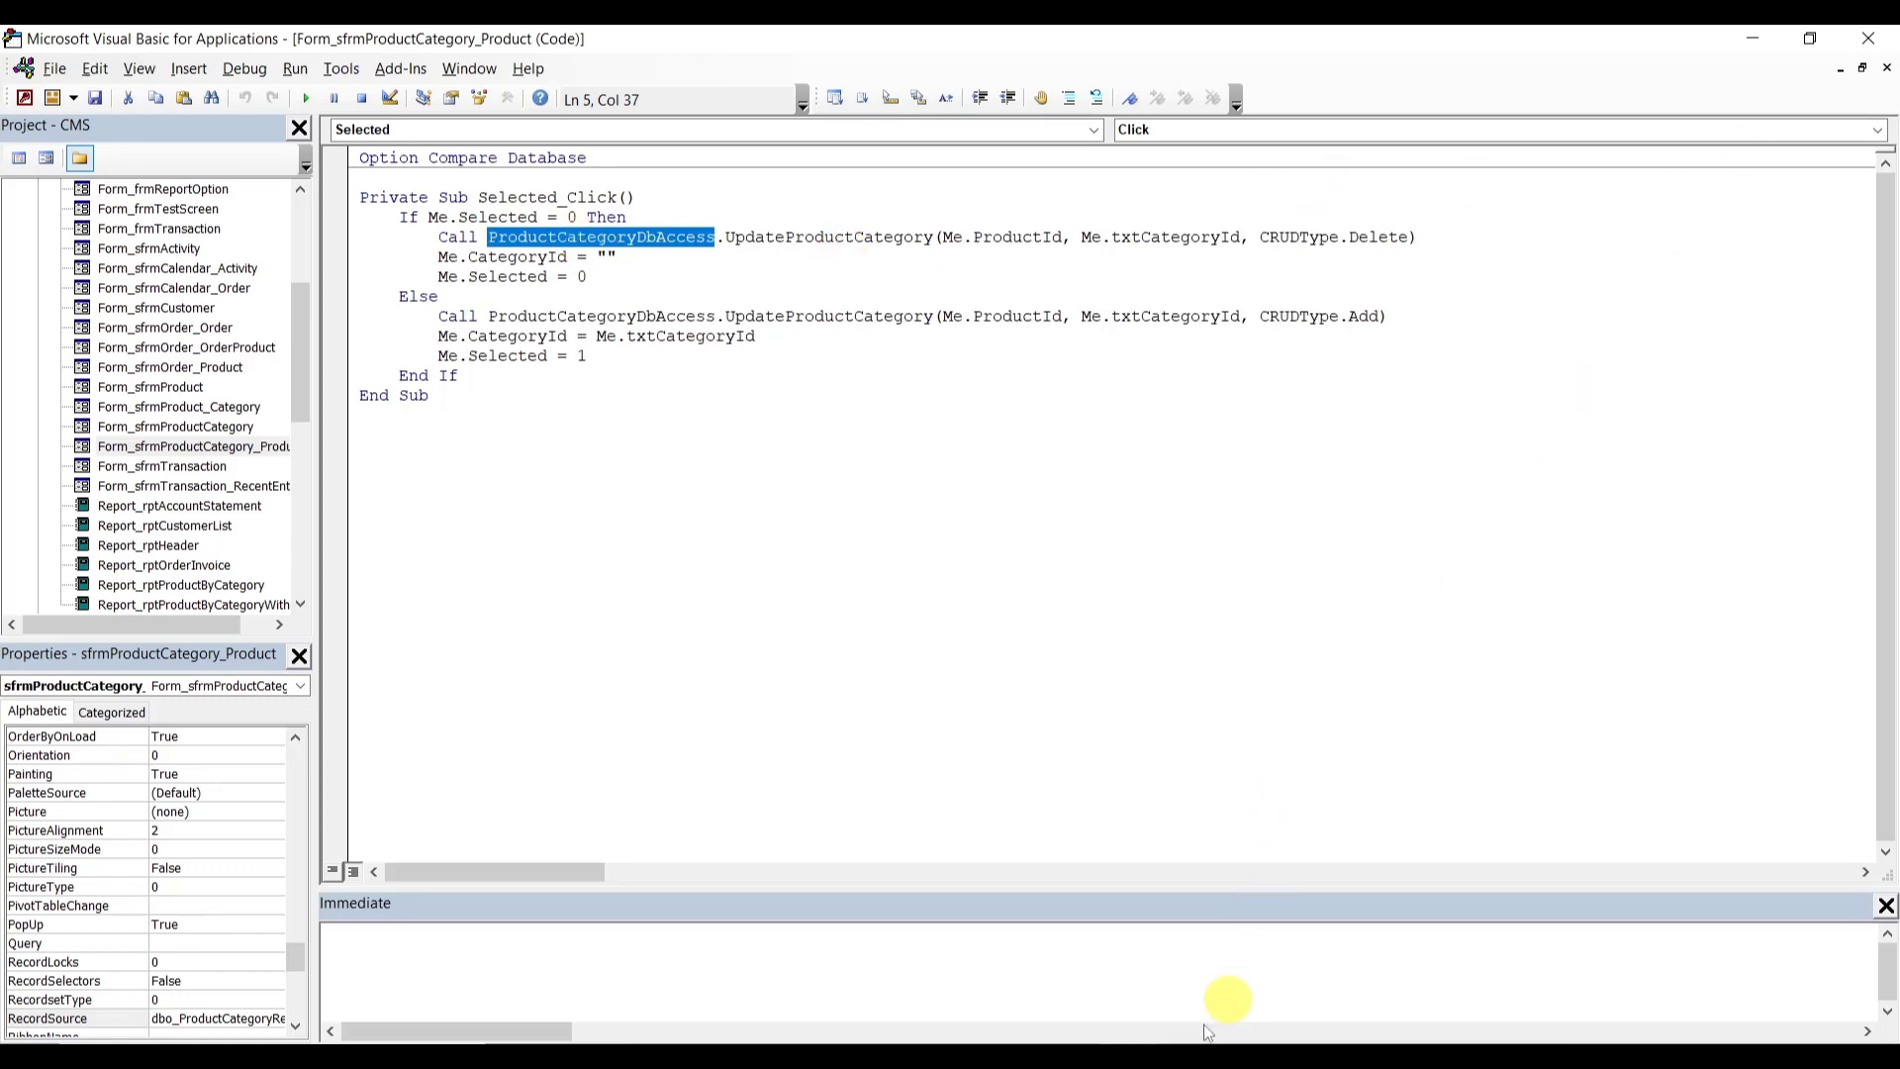
mouse_move(1208, 1041)
left_click(1039, 1004)
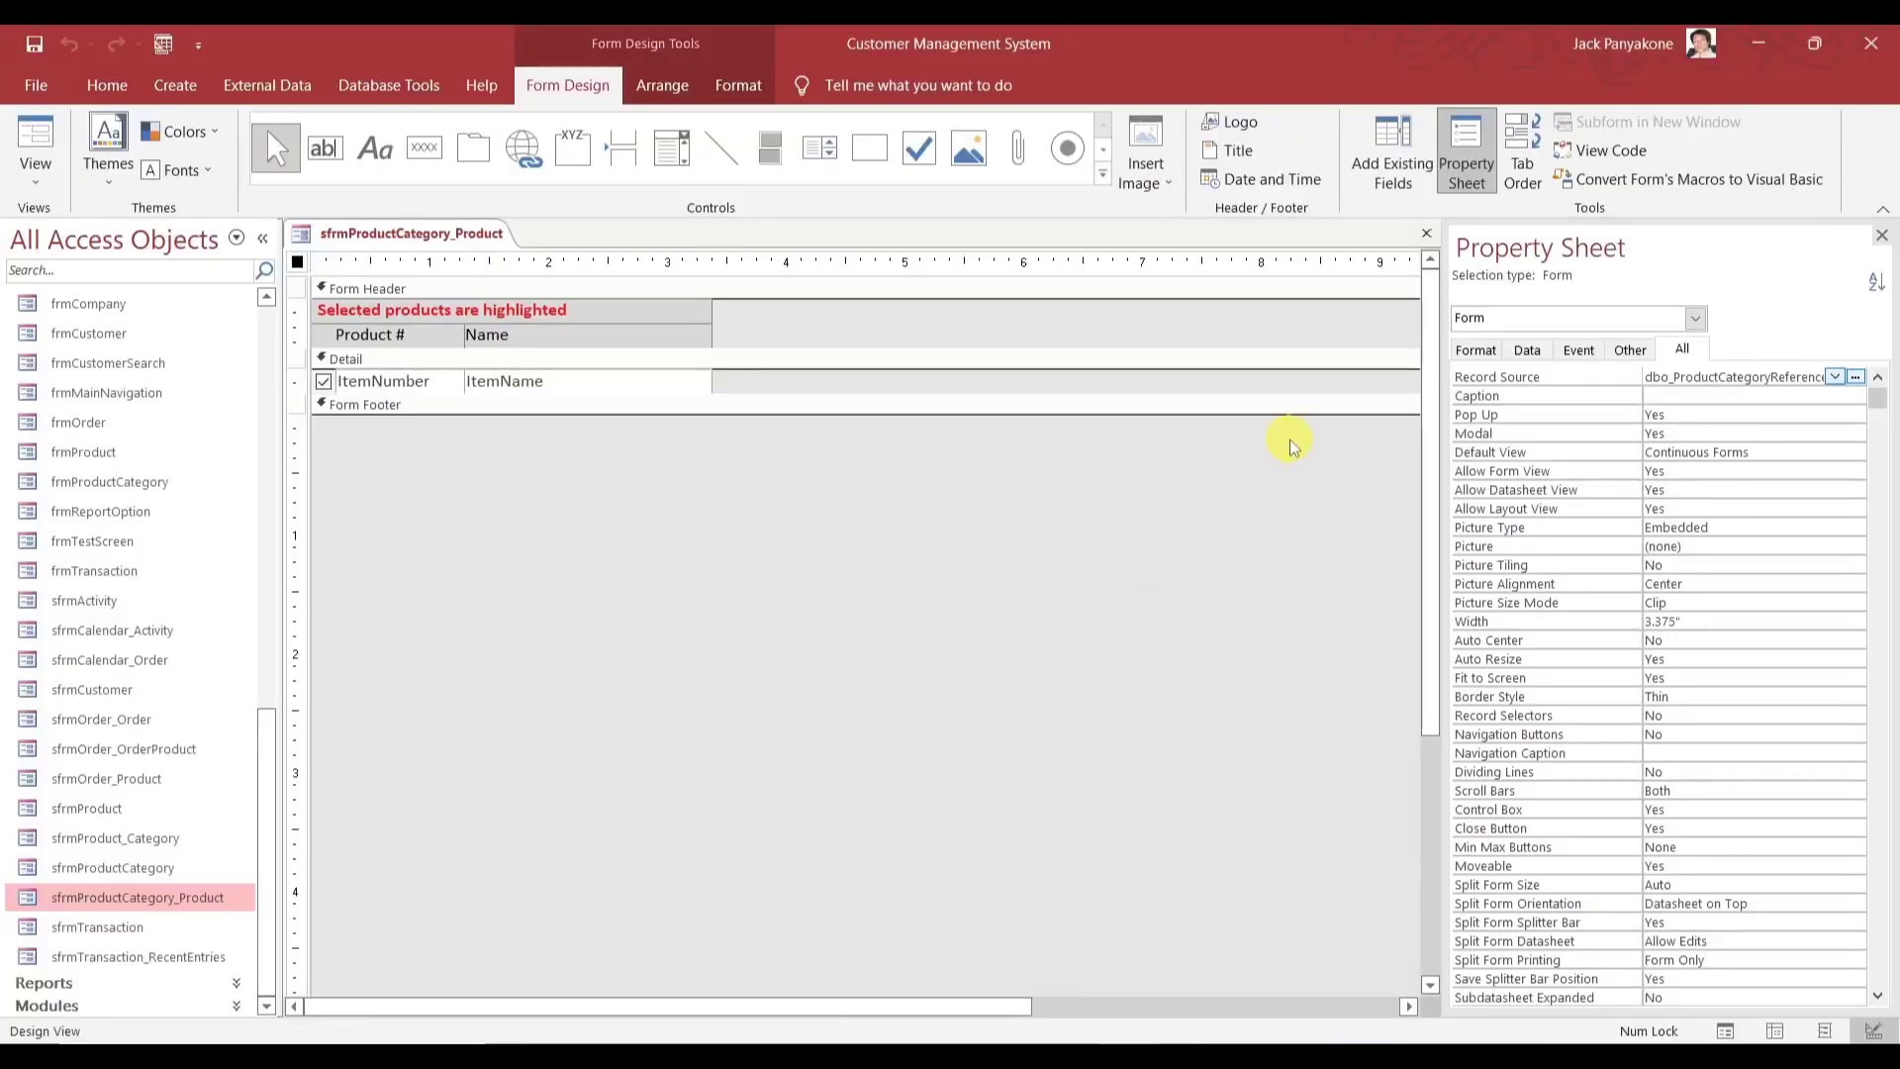
left_click(1426, 232)
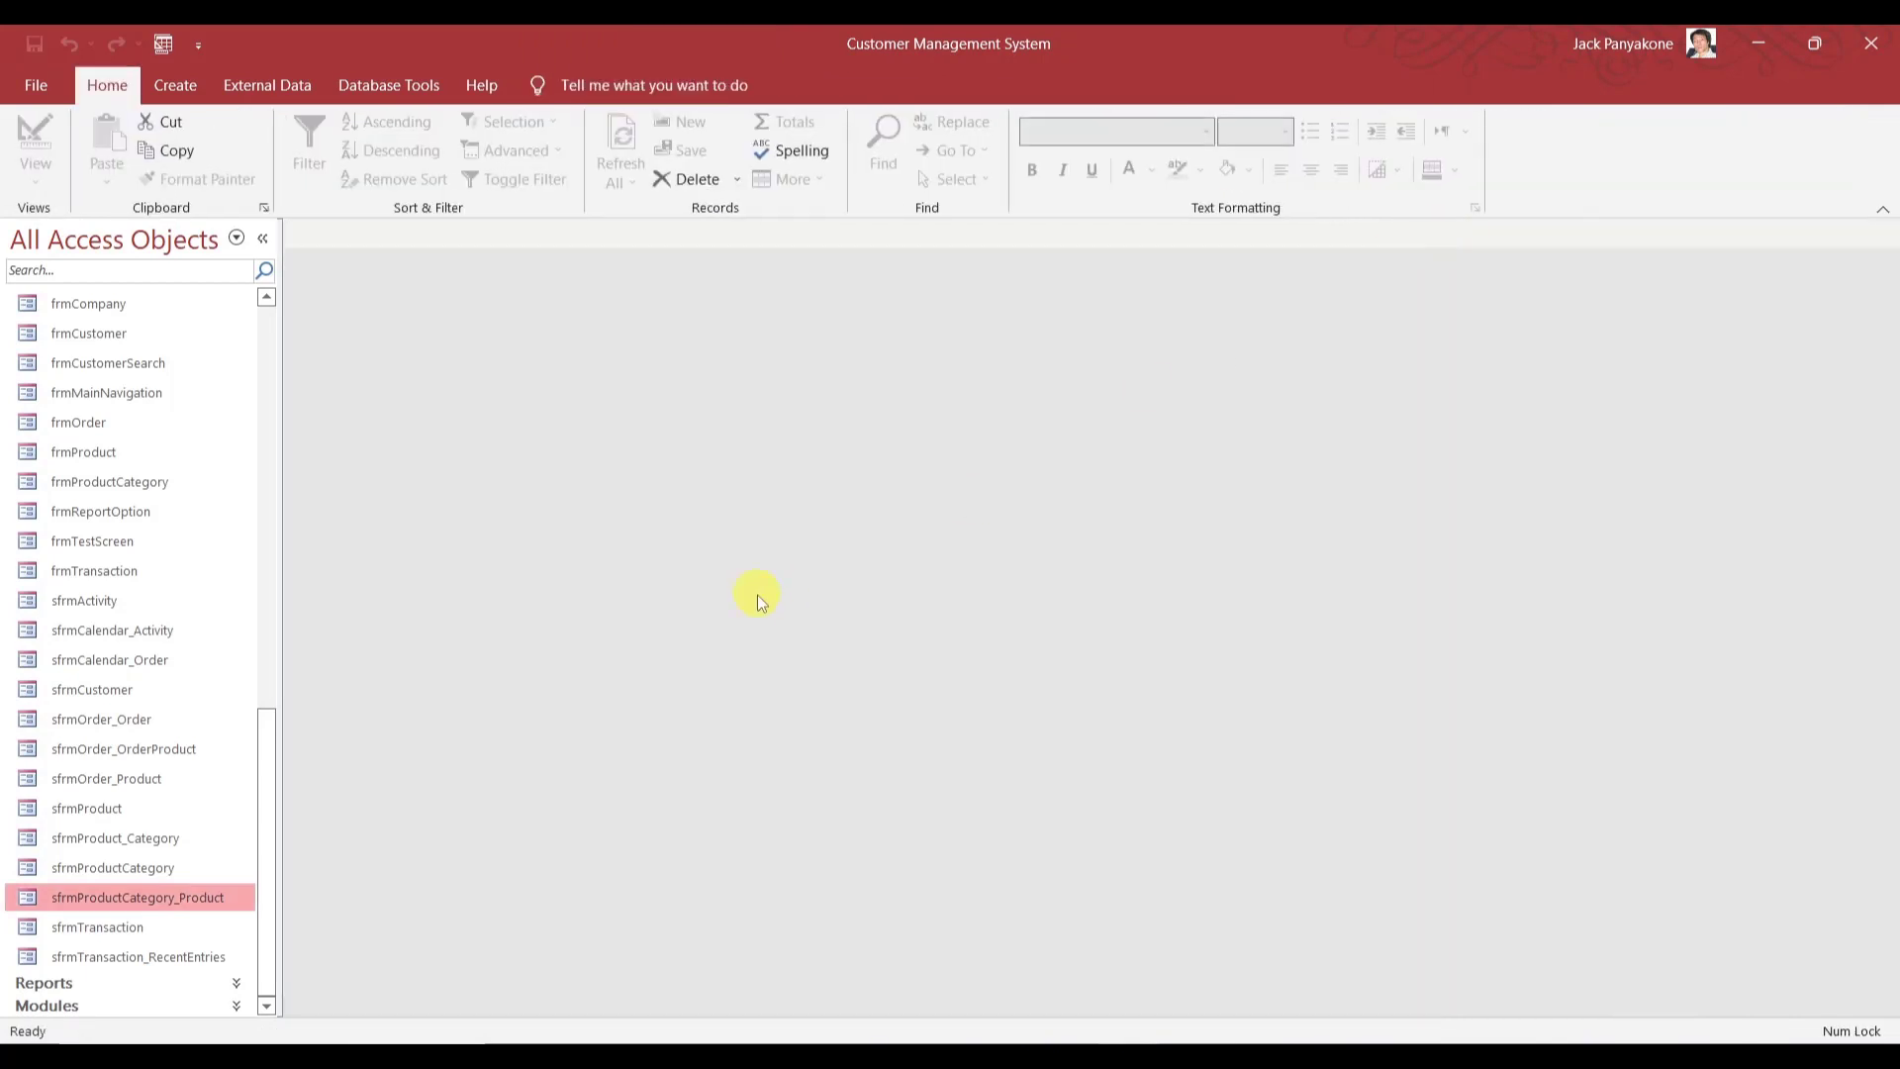
- Open sfrmTransaction_RecentEntries in Design View, examine its Record Source and RefreshForm code for table references, and close it
left_click(182, 956)
right_click(181, 954)
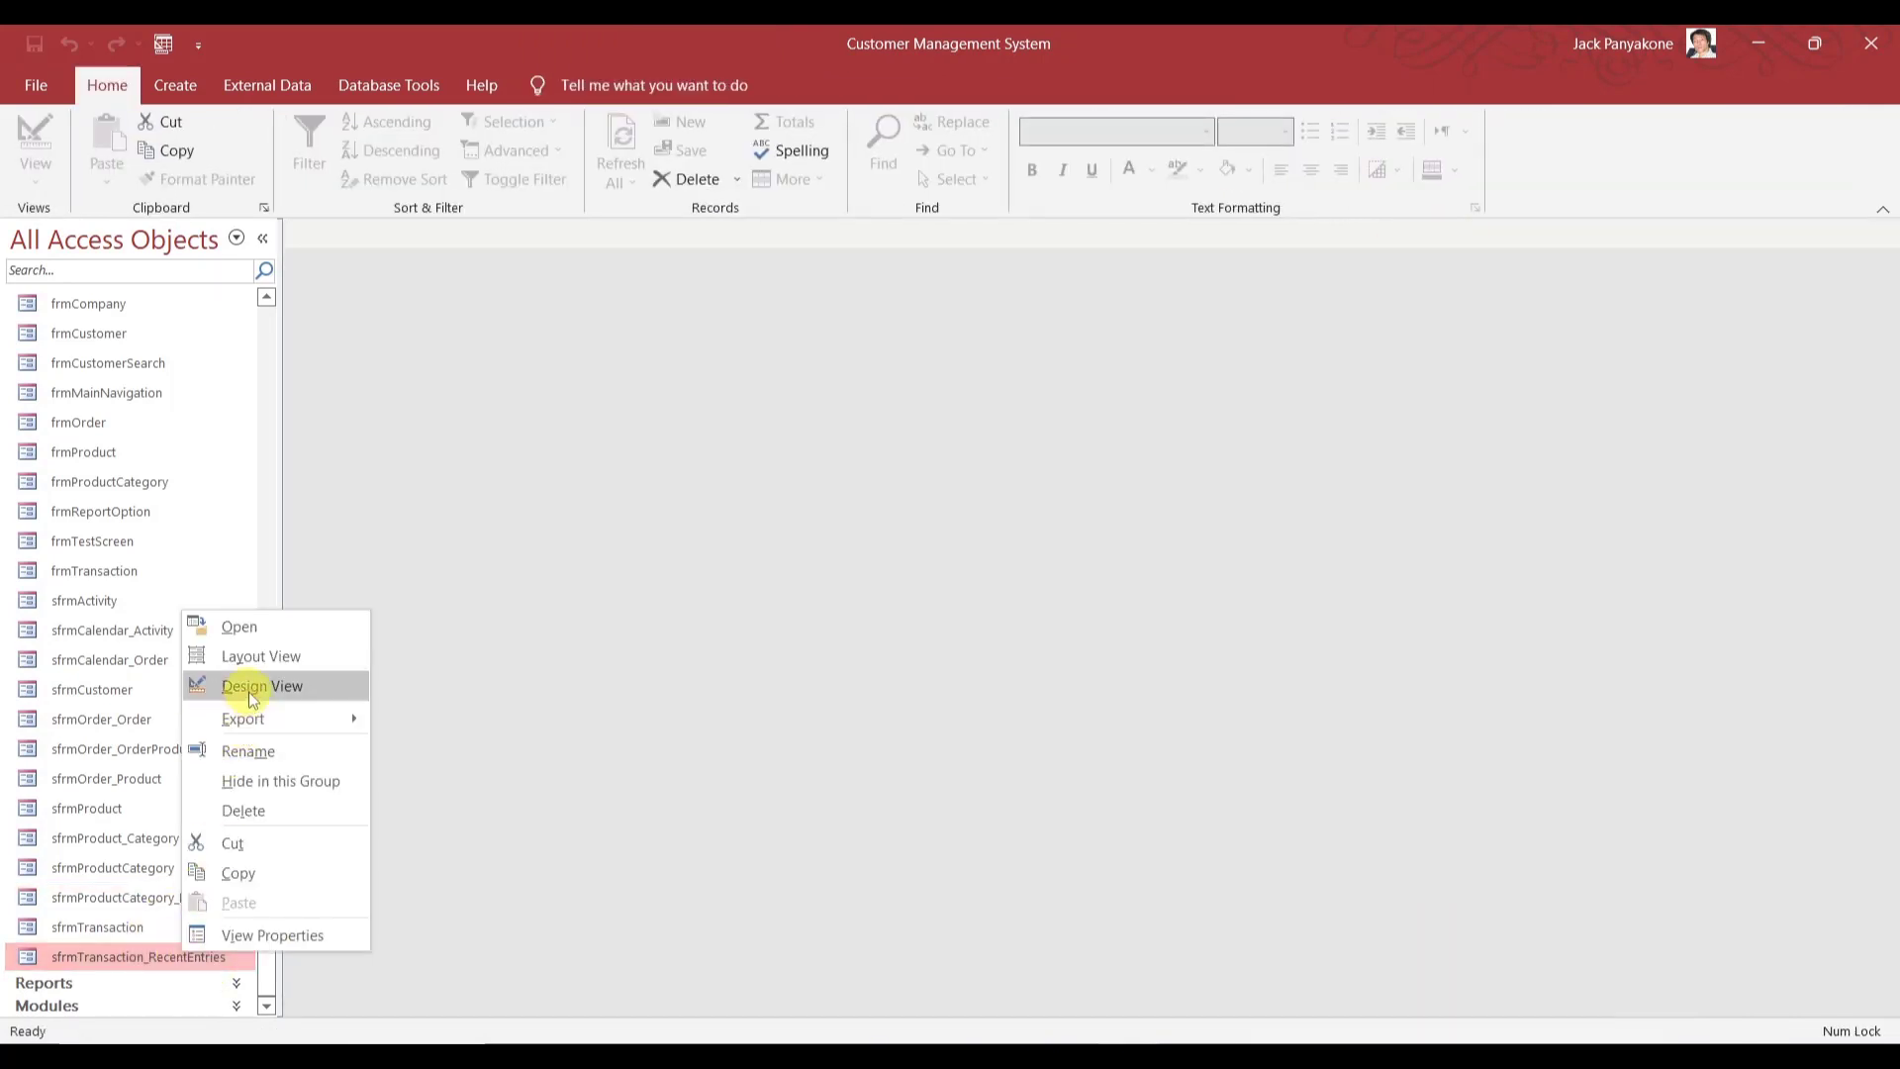
left_click(247, 692)
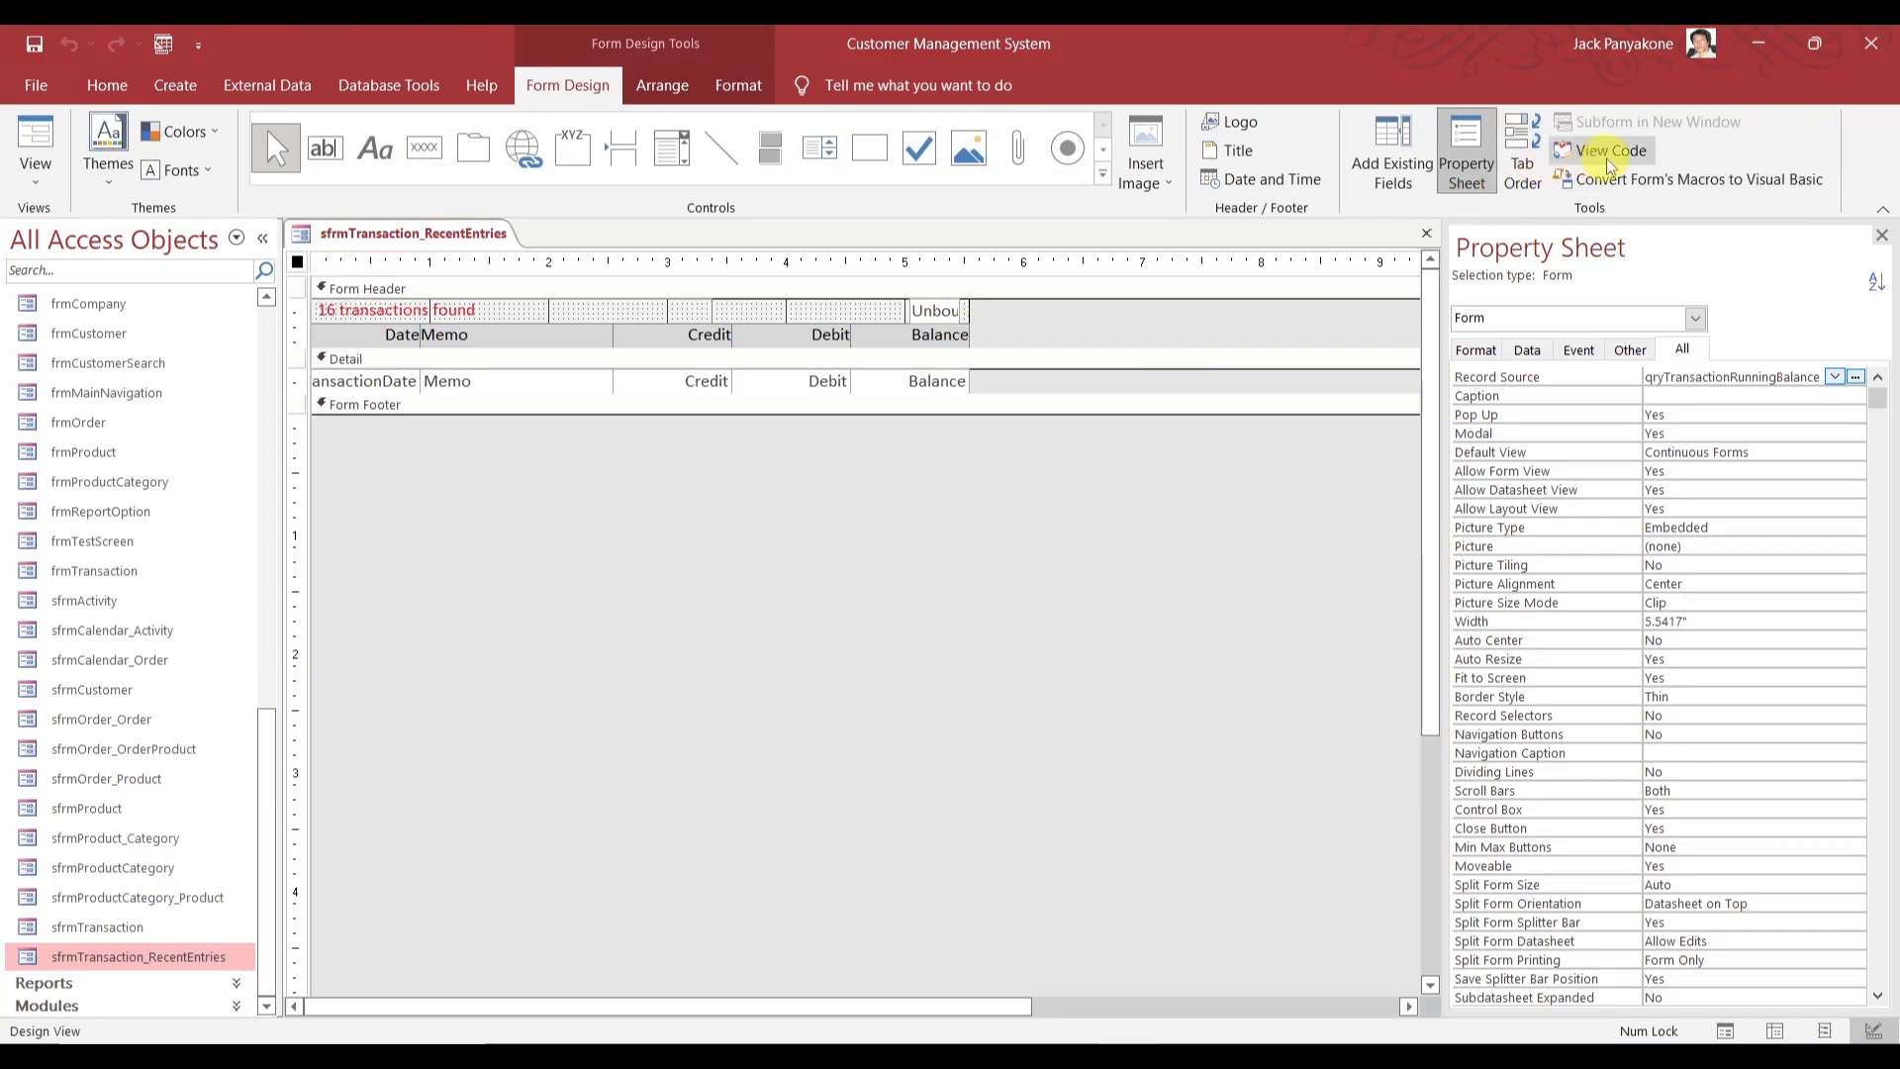
left_click(1608, 162)
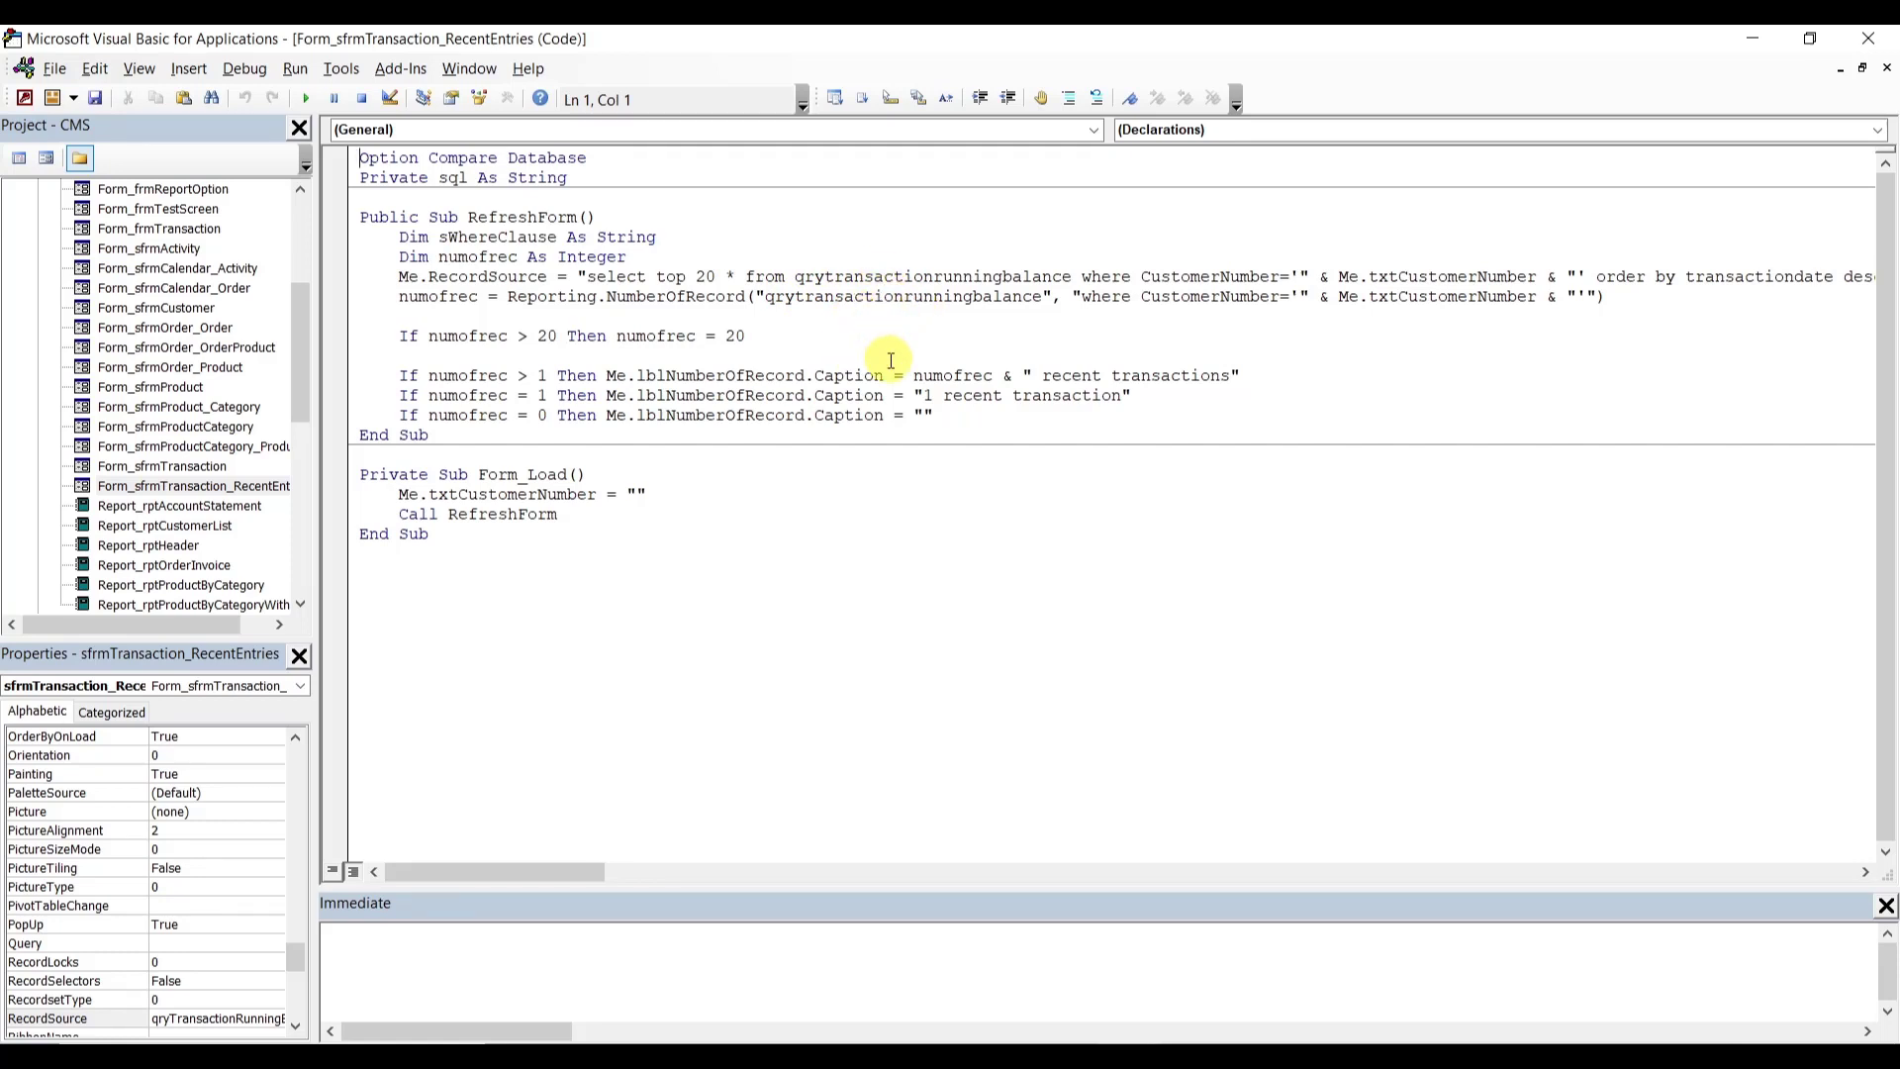
mouse_move(1115, 1039)
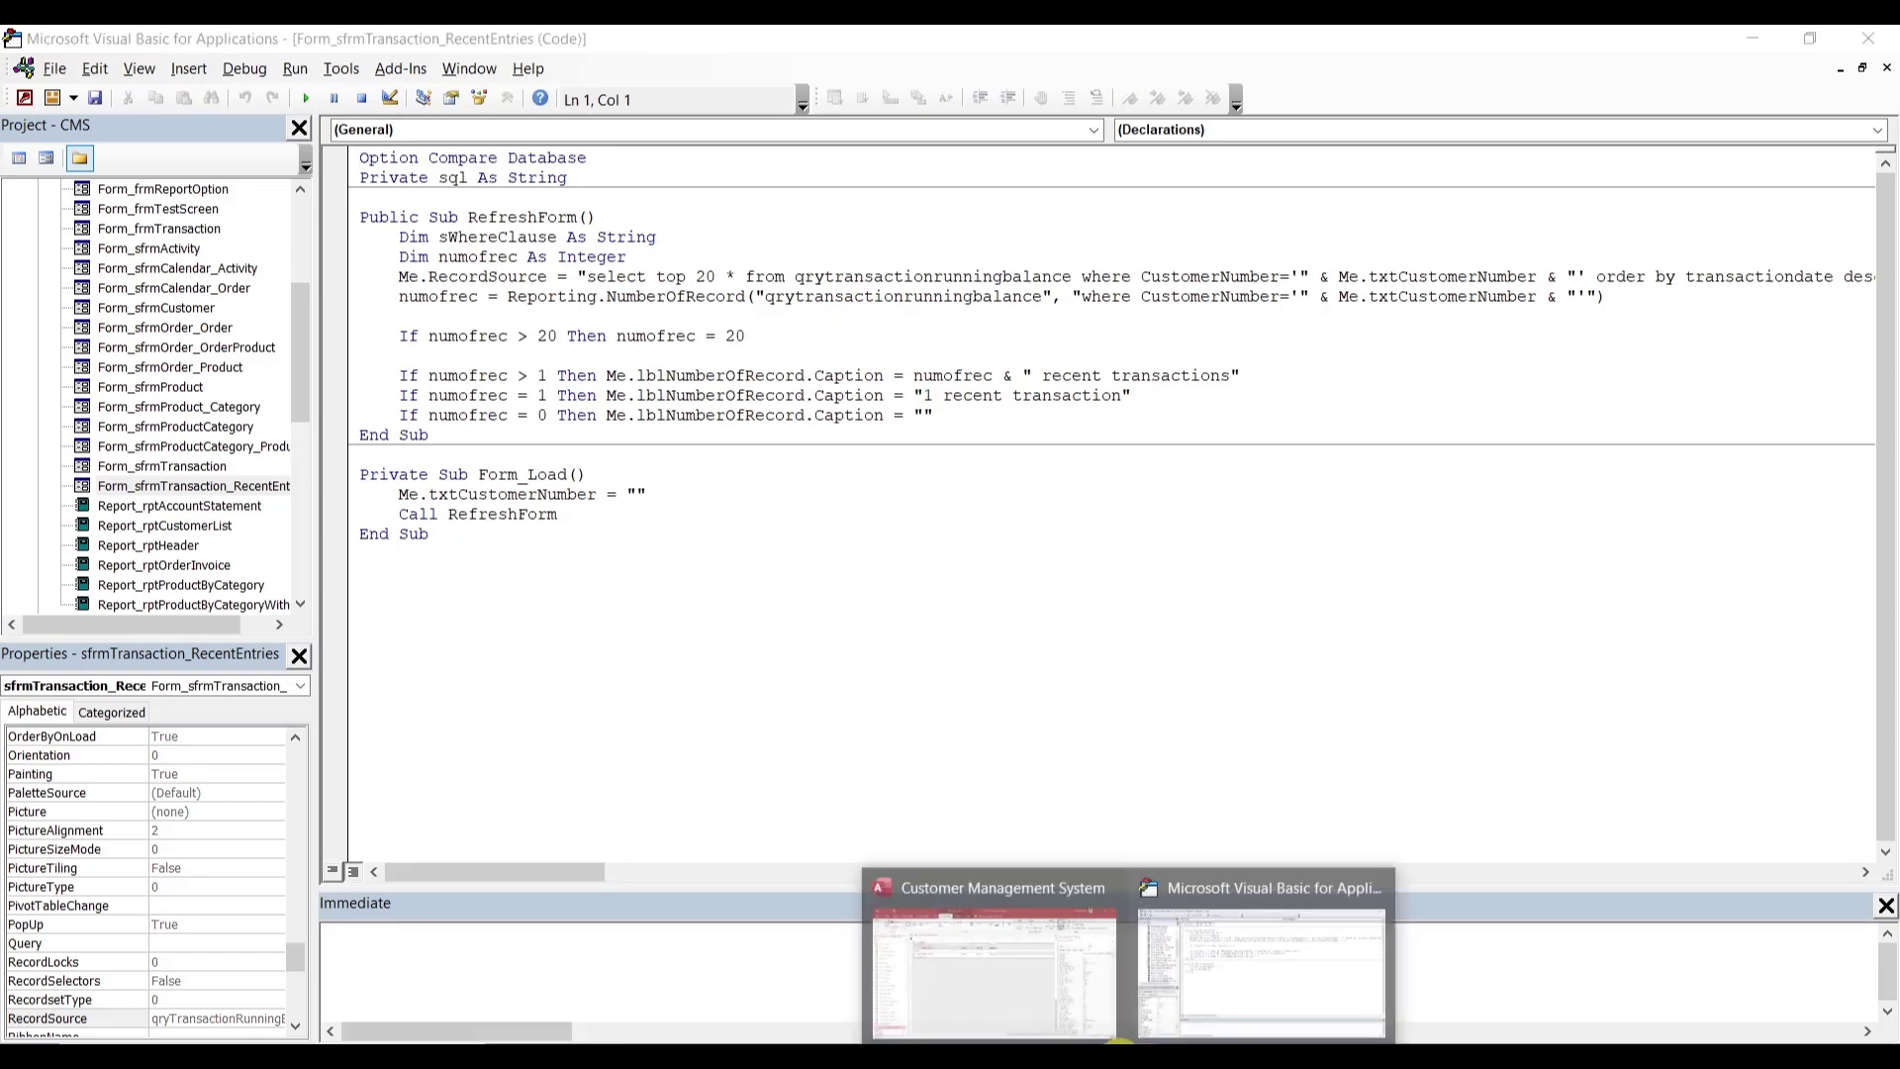
left_click(1041, 946)
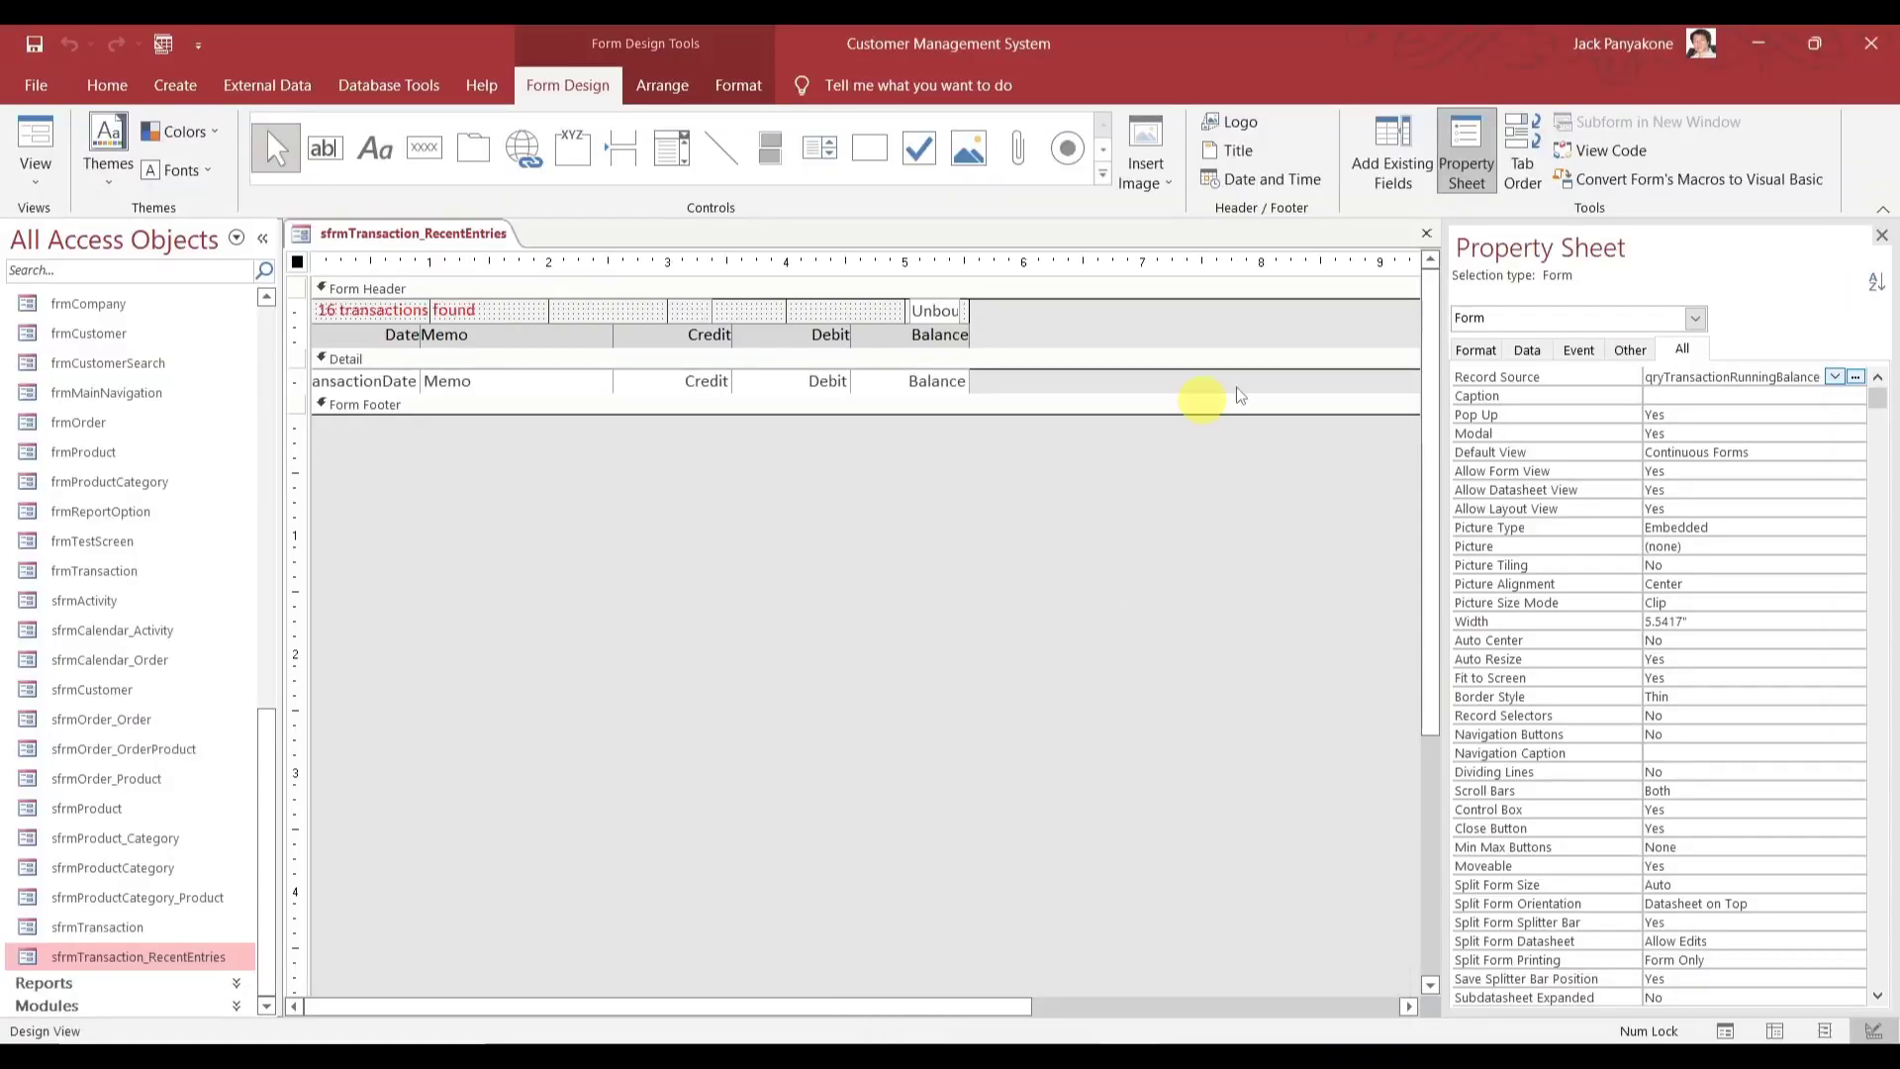
left_click(1426, 232)
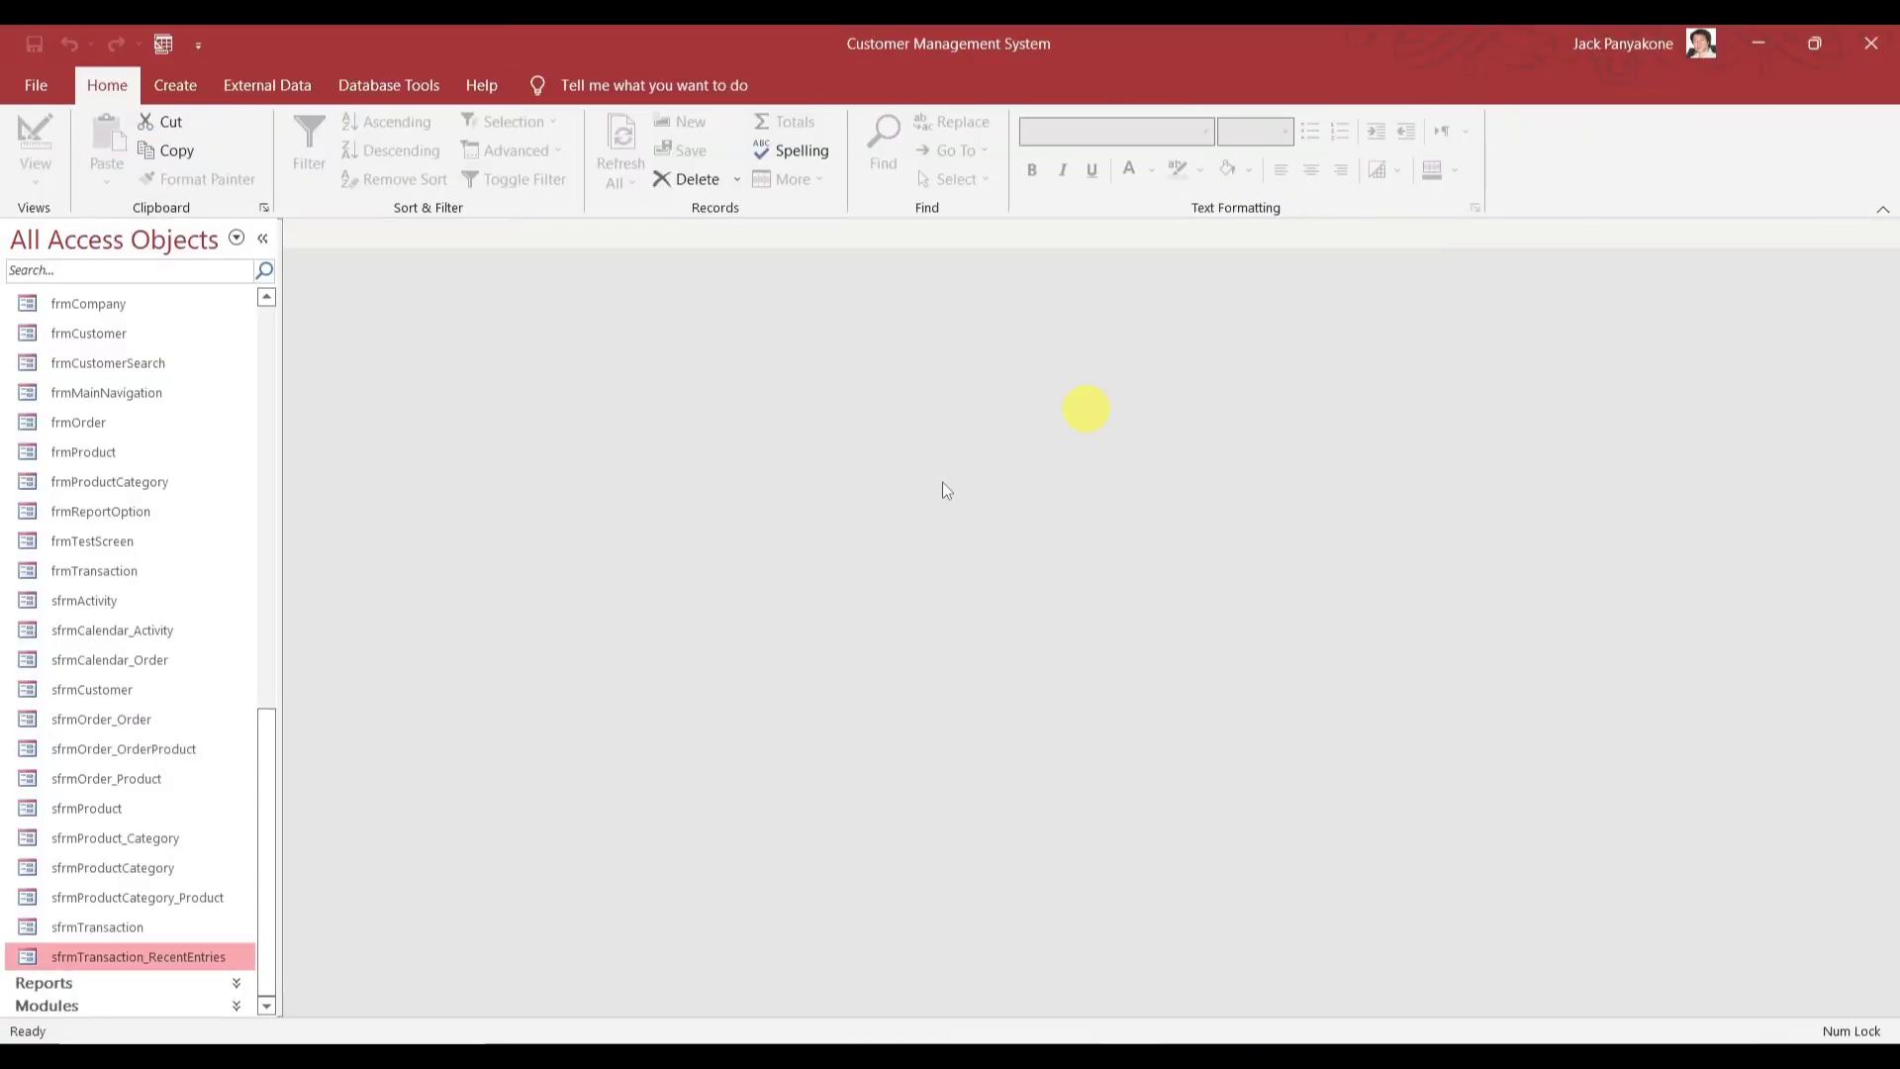
- Reopen sfrmTransaction in Design View, examine its RefreshForm and double-click event code, and close the form
left_click(109, 927)
right_click(108, 928)
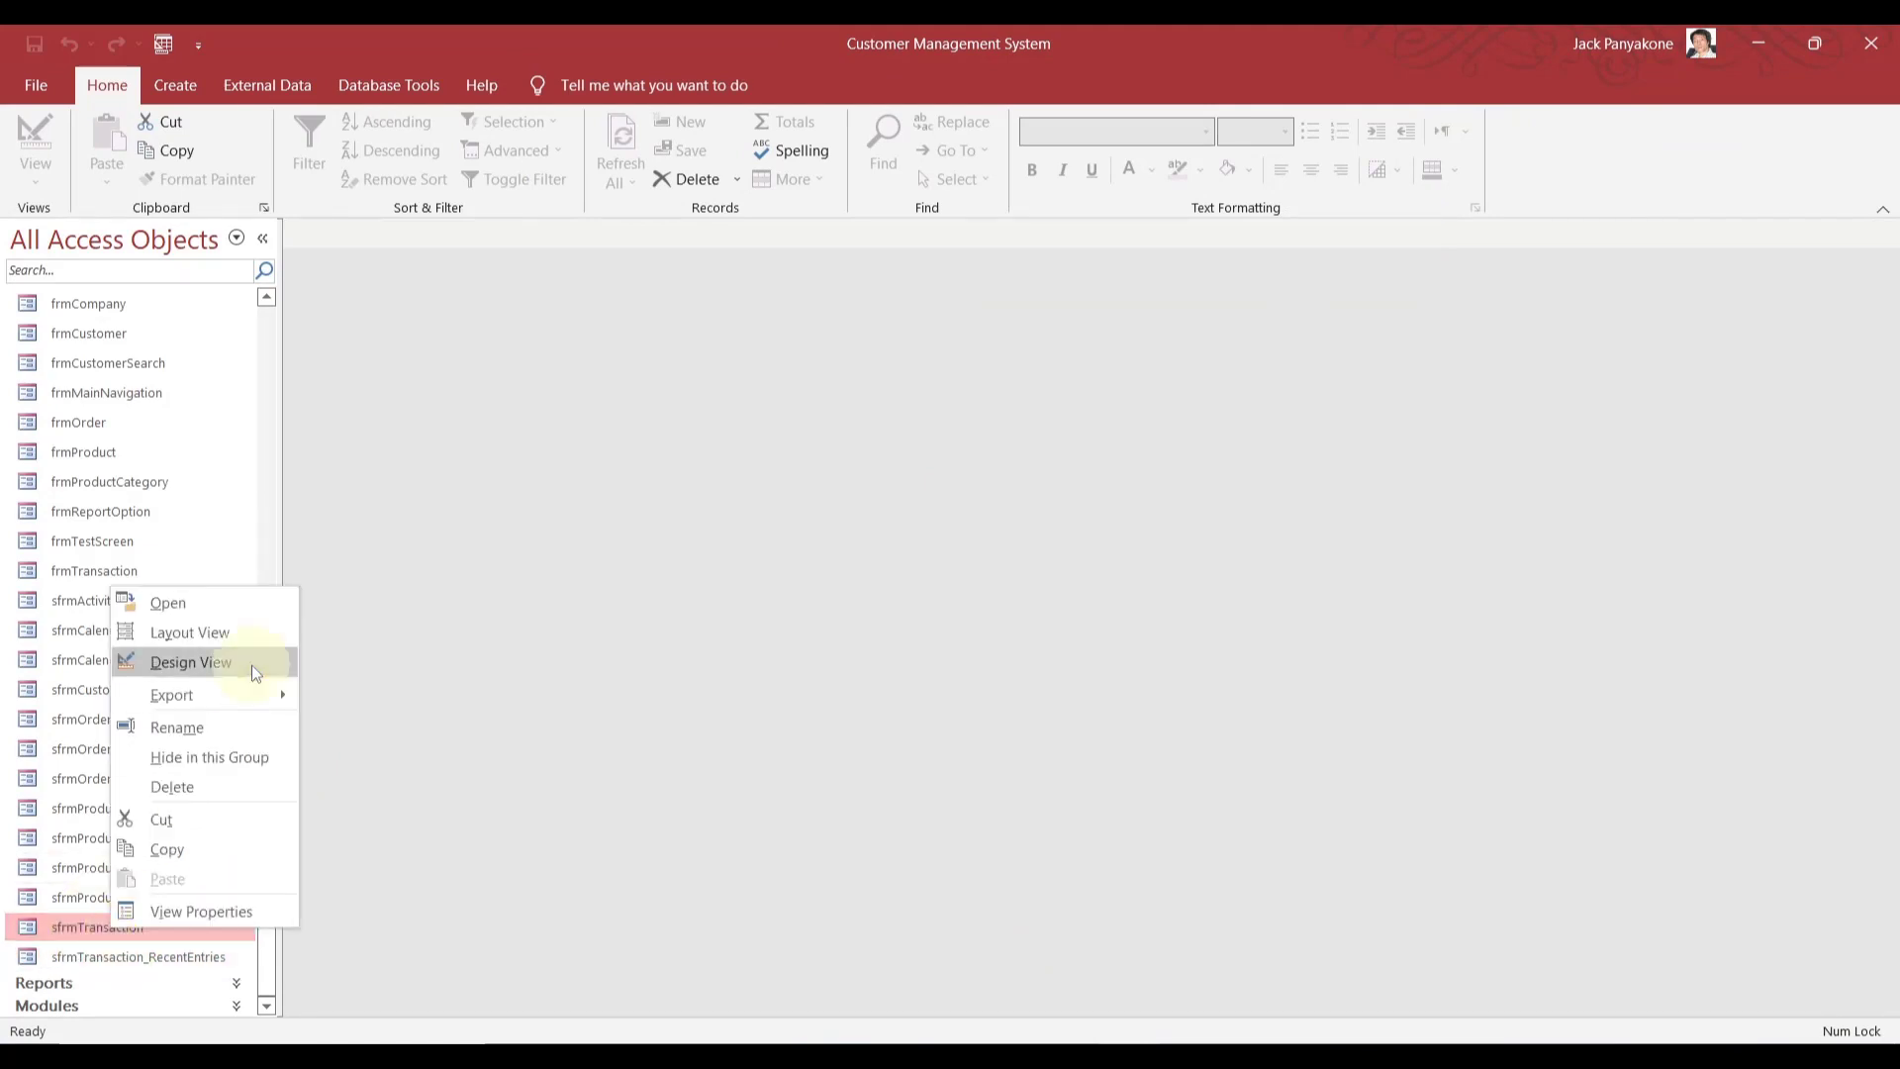
left_click(251, 667)
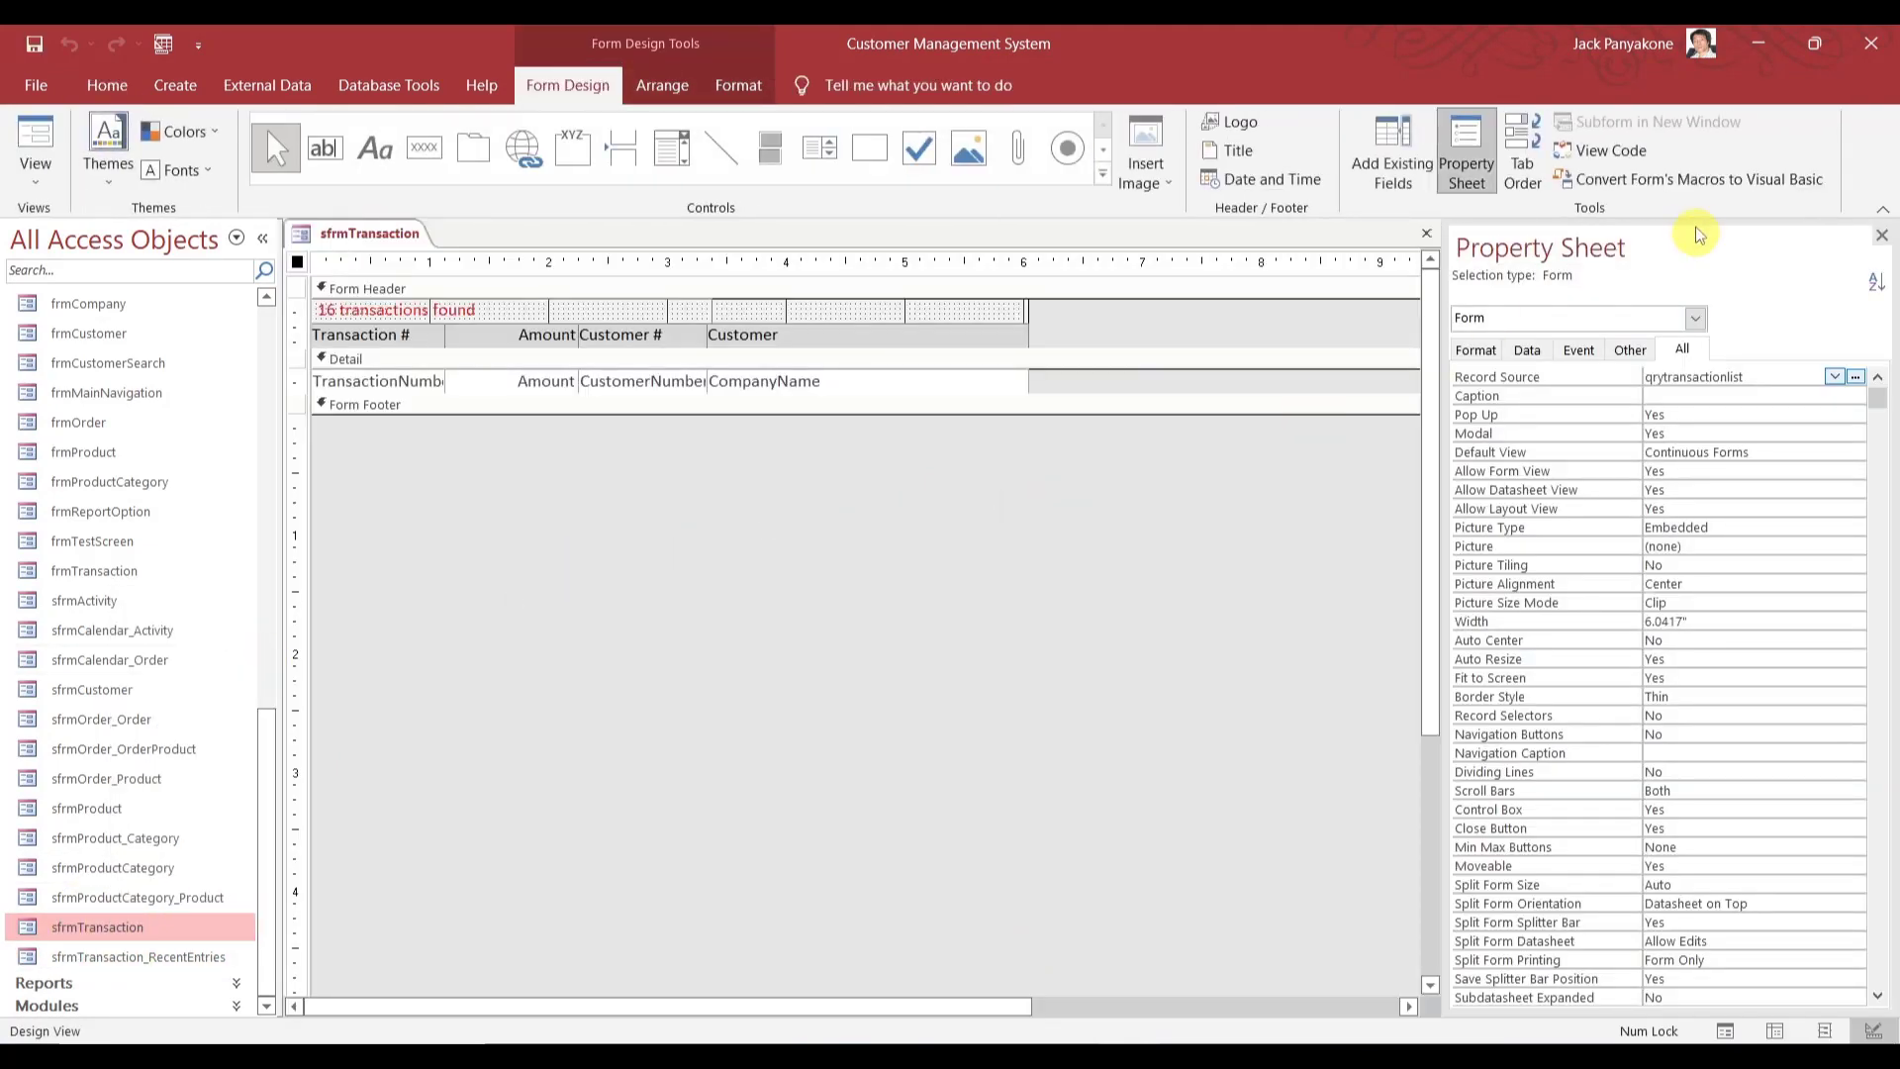
left_click(1657, 152)
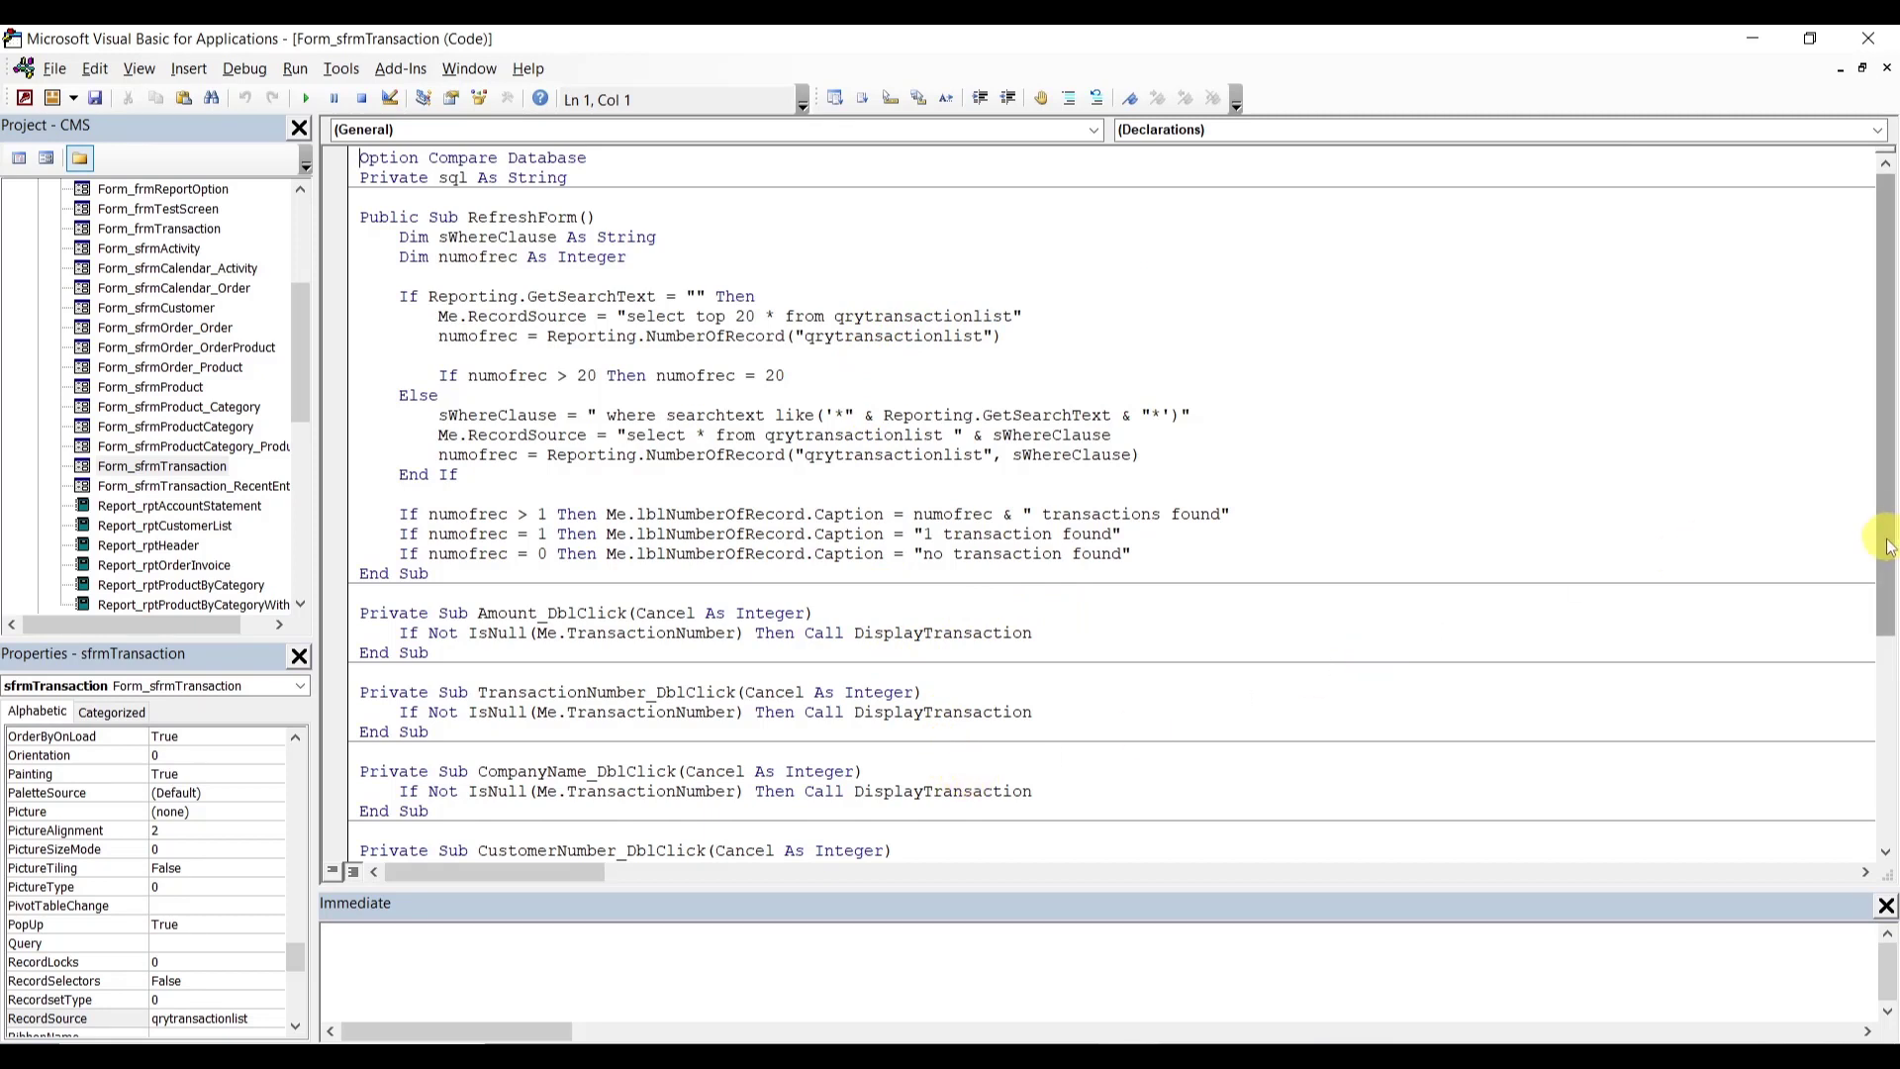
left_click_drag(1891, 539, 1888, 463)
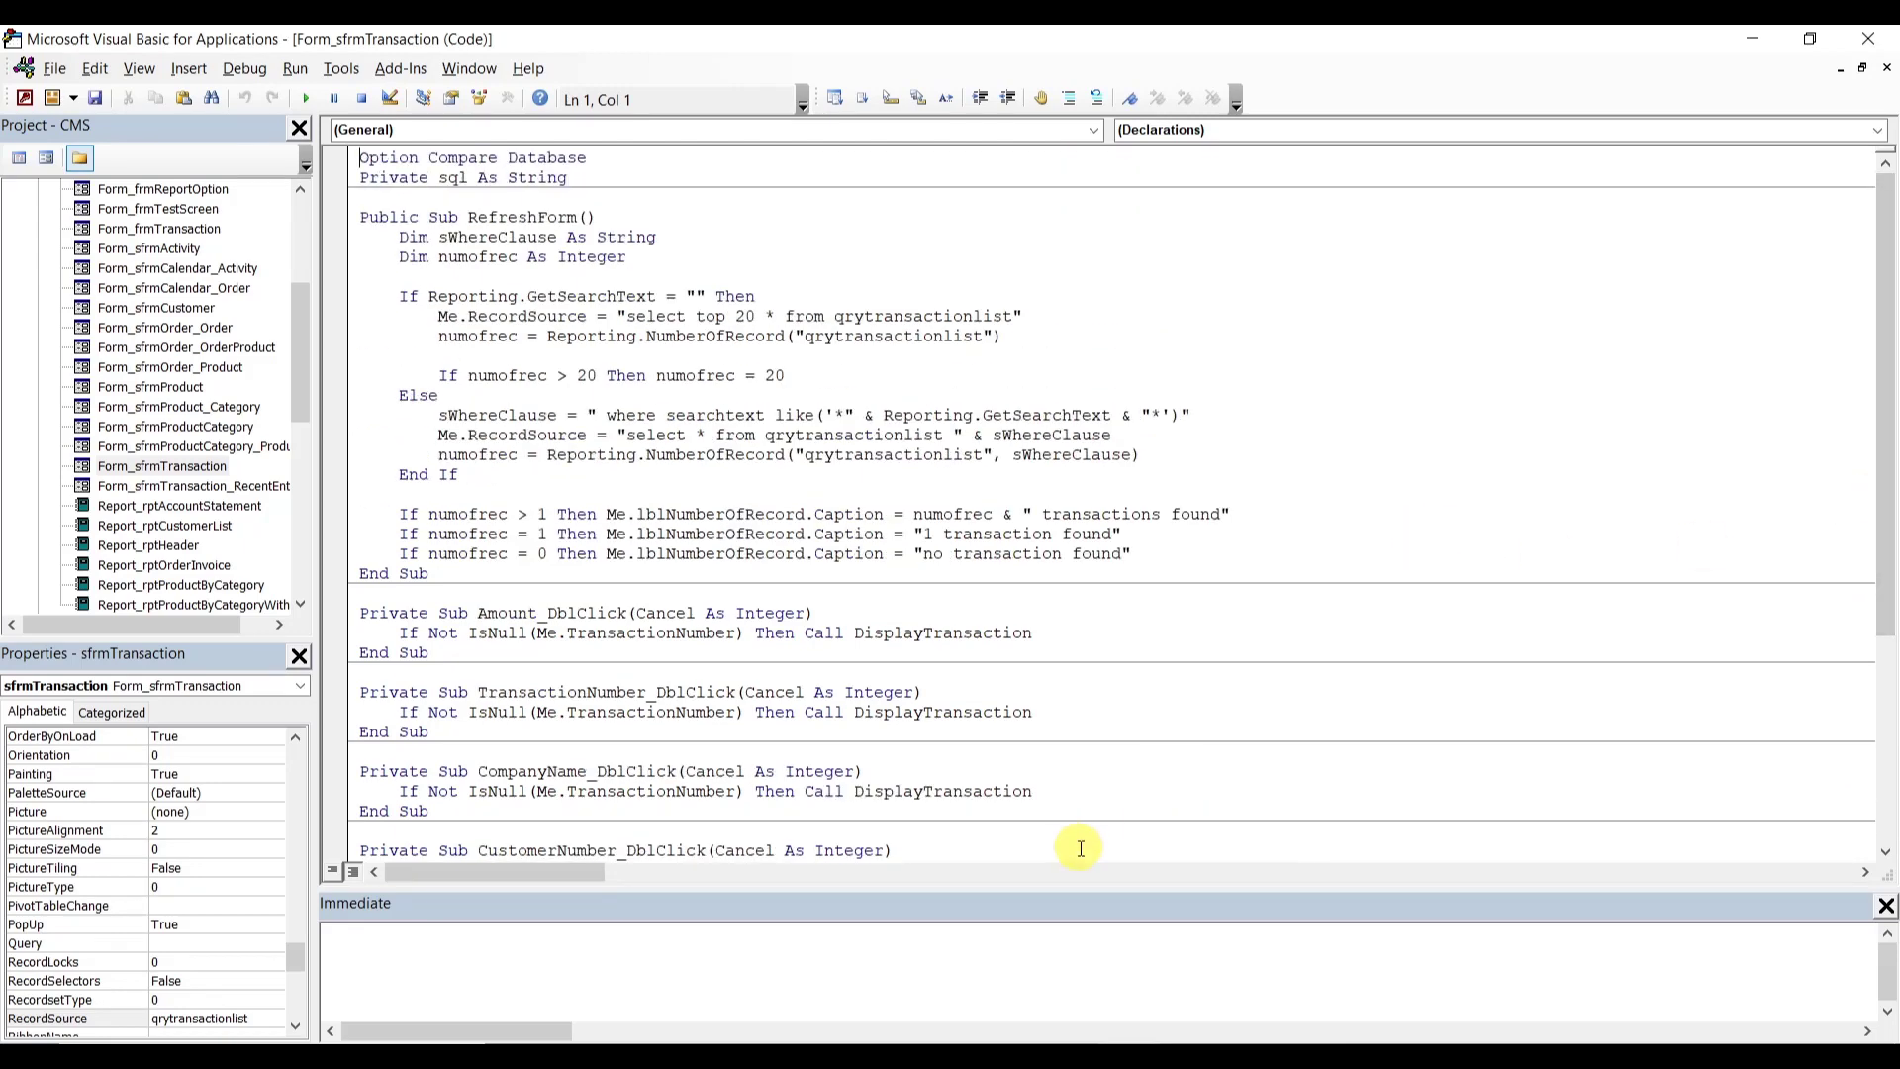
left_click(1000, 975)
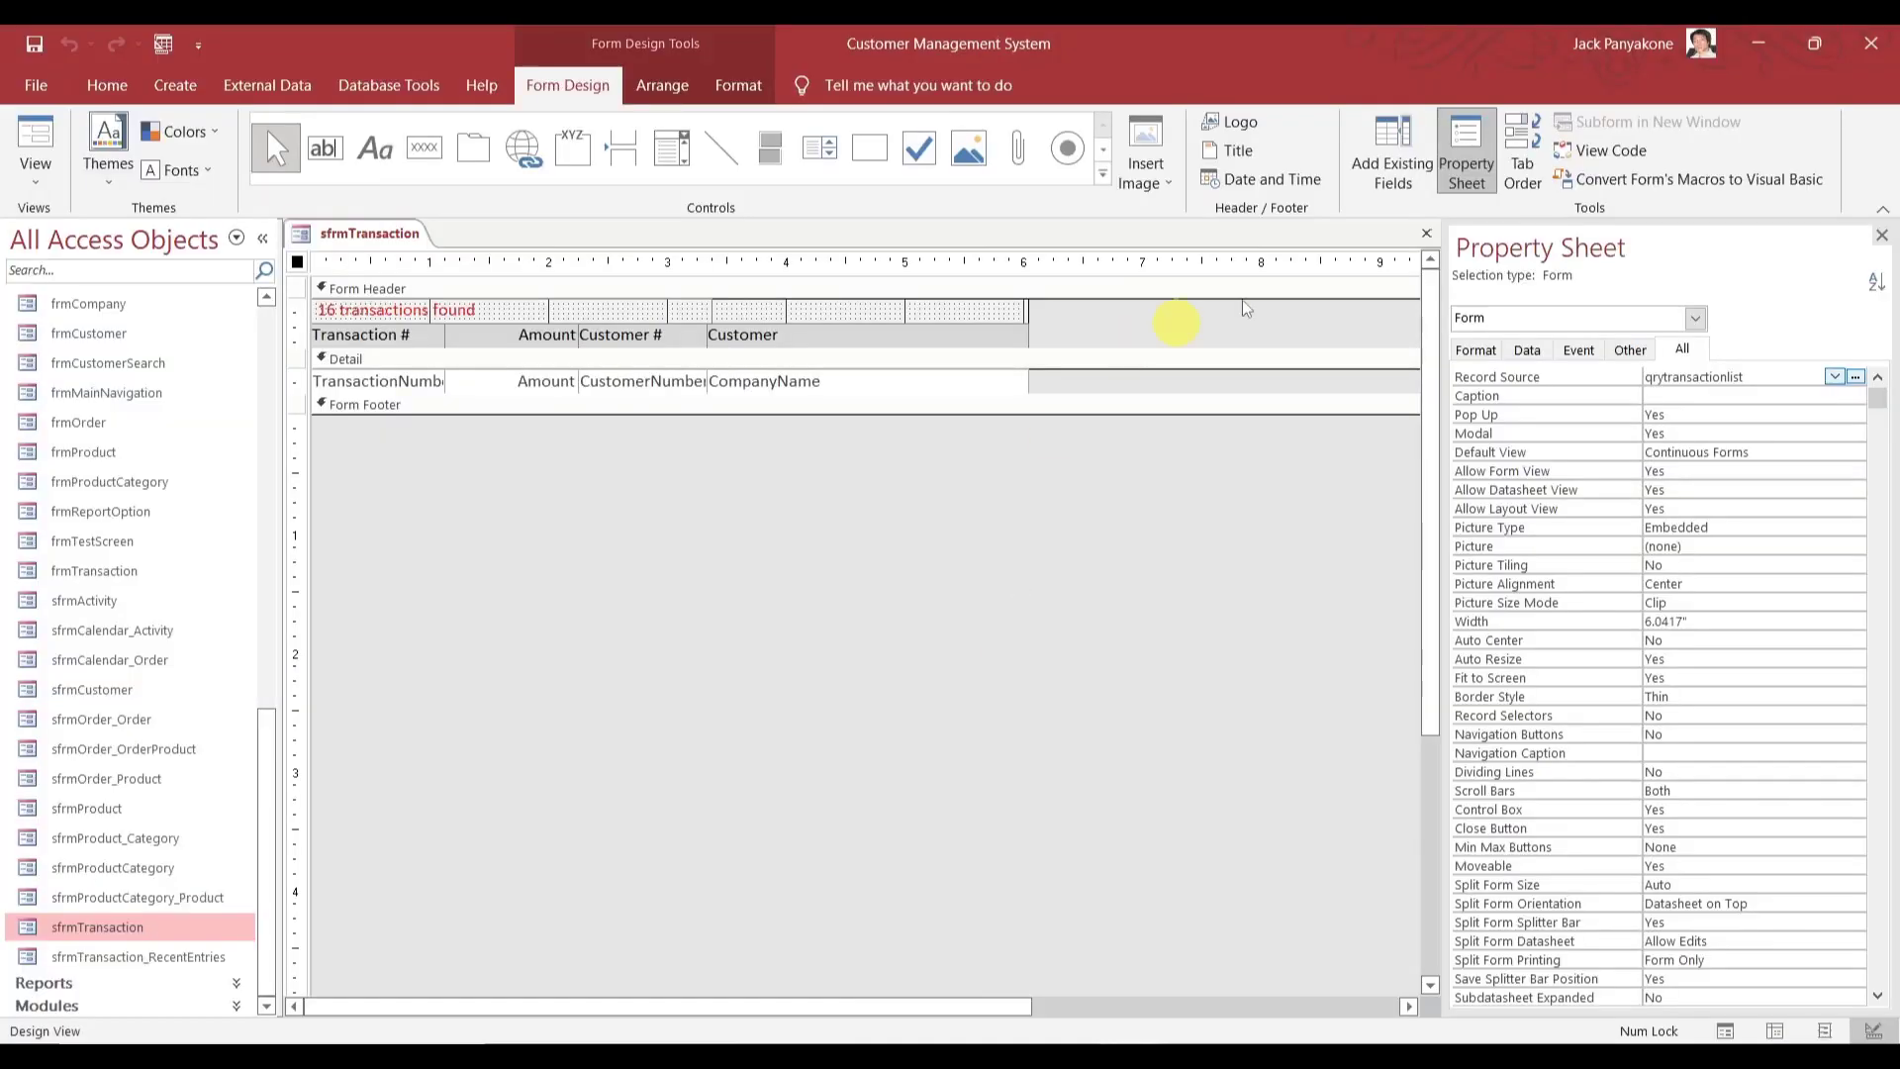
left_click(1426, 233)
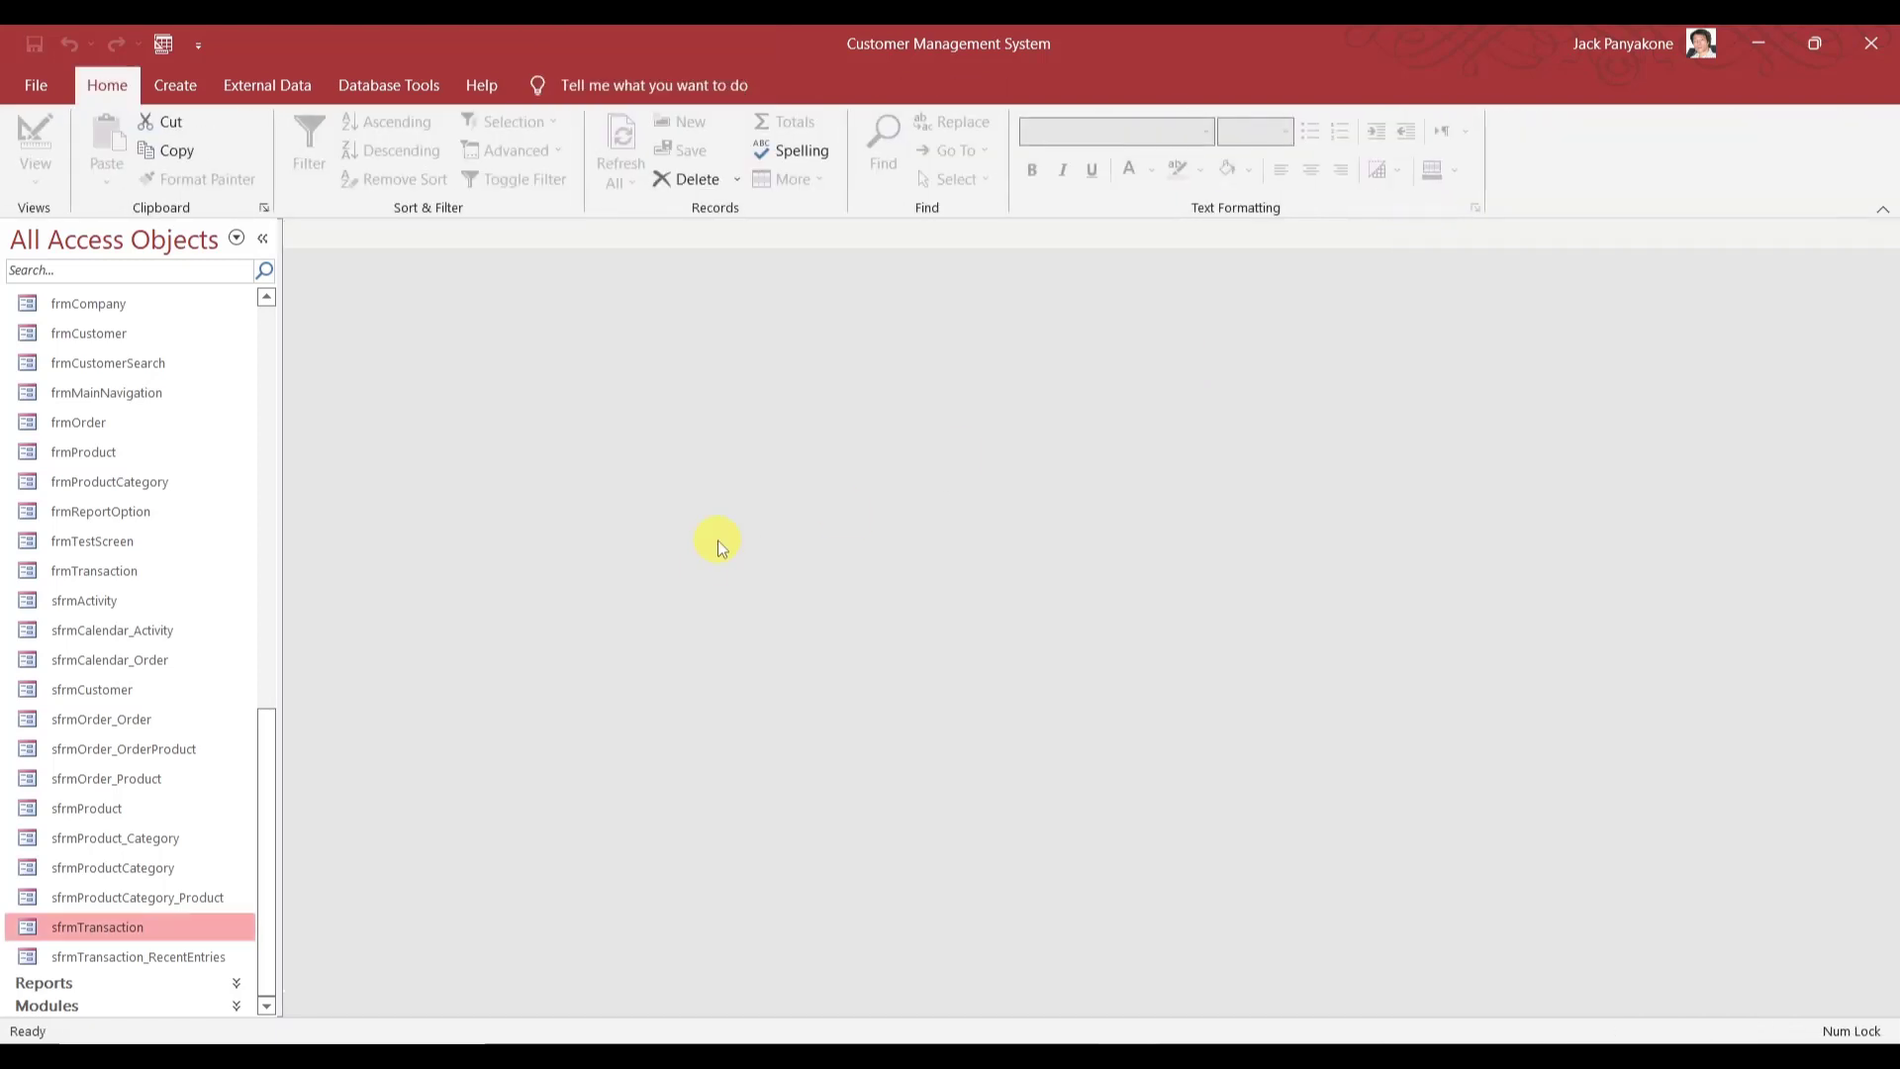
- Open the sfrmProductCategory form in Design View
left_click(140, 866)
right_click(139, 865)
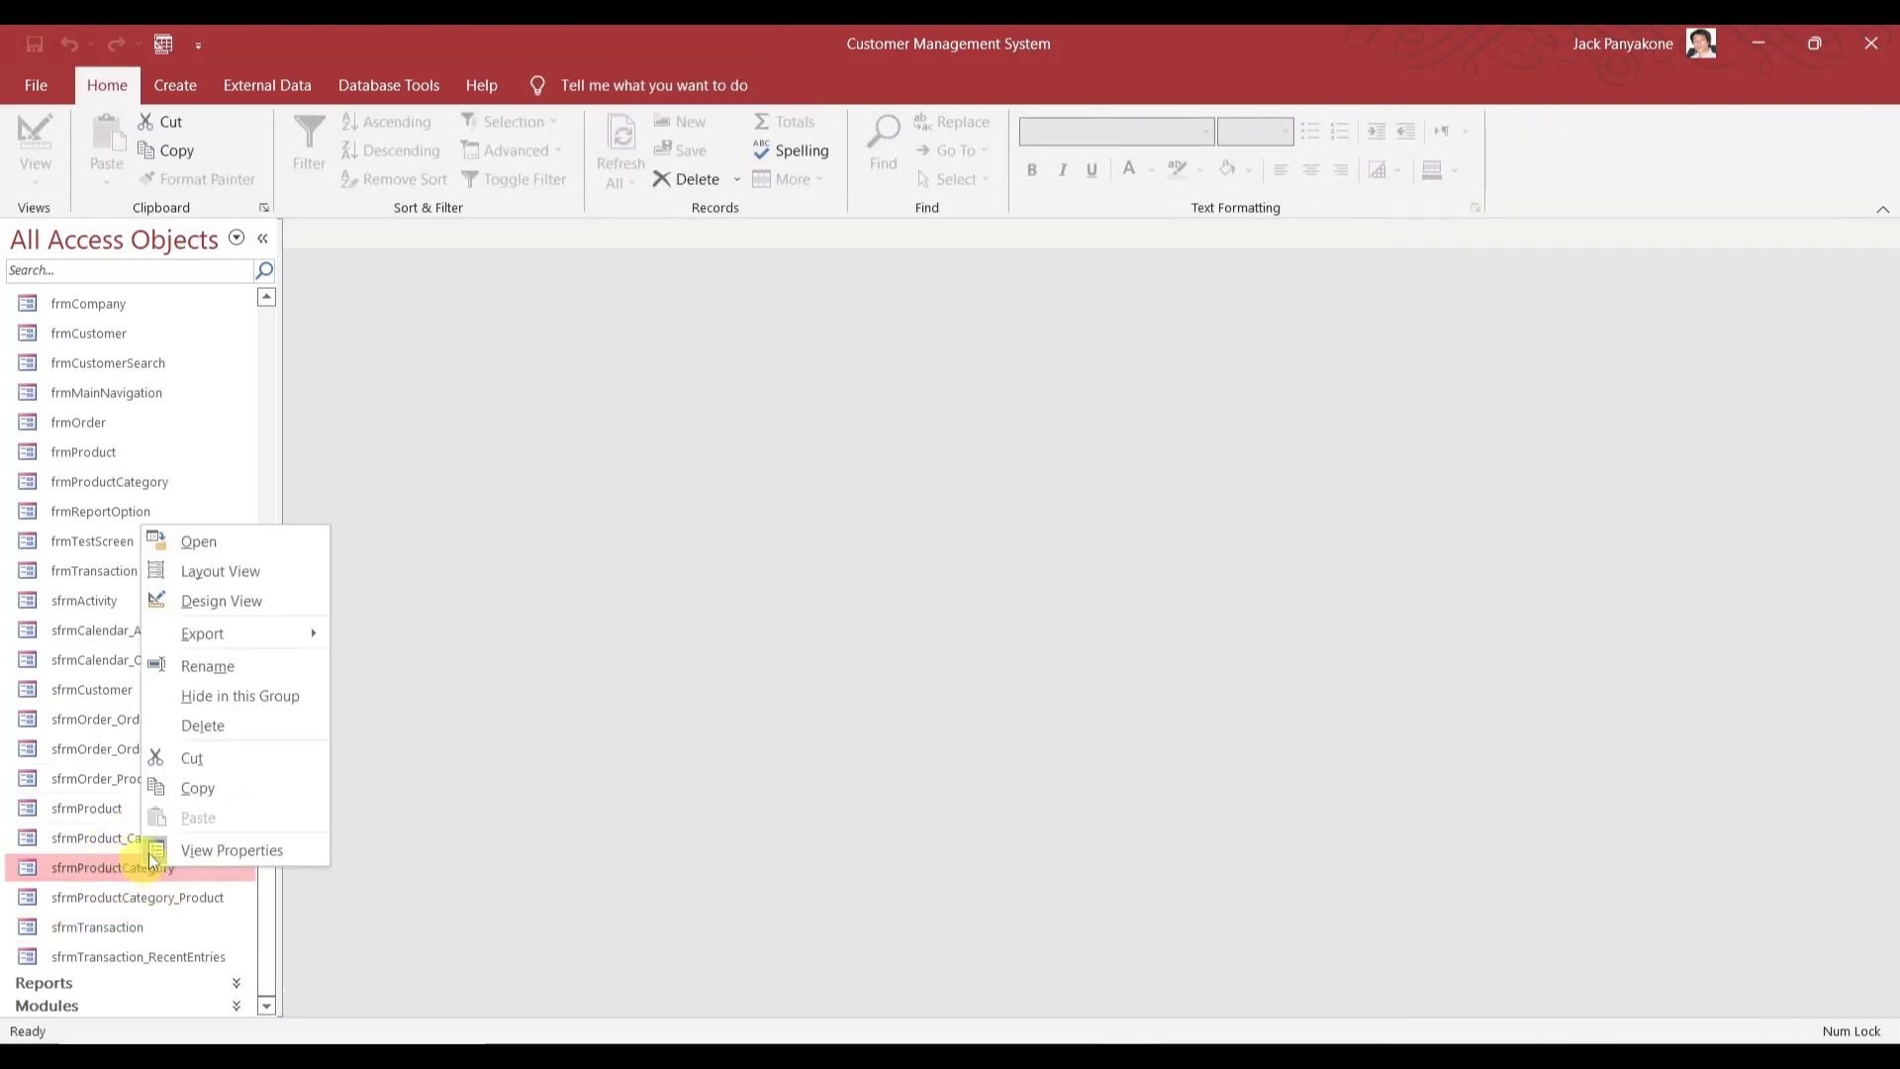
left_click(224, 603)
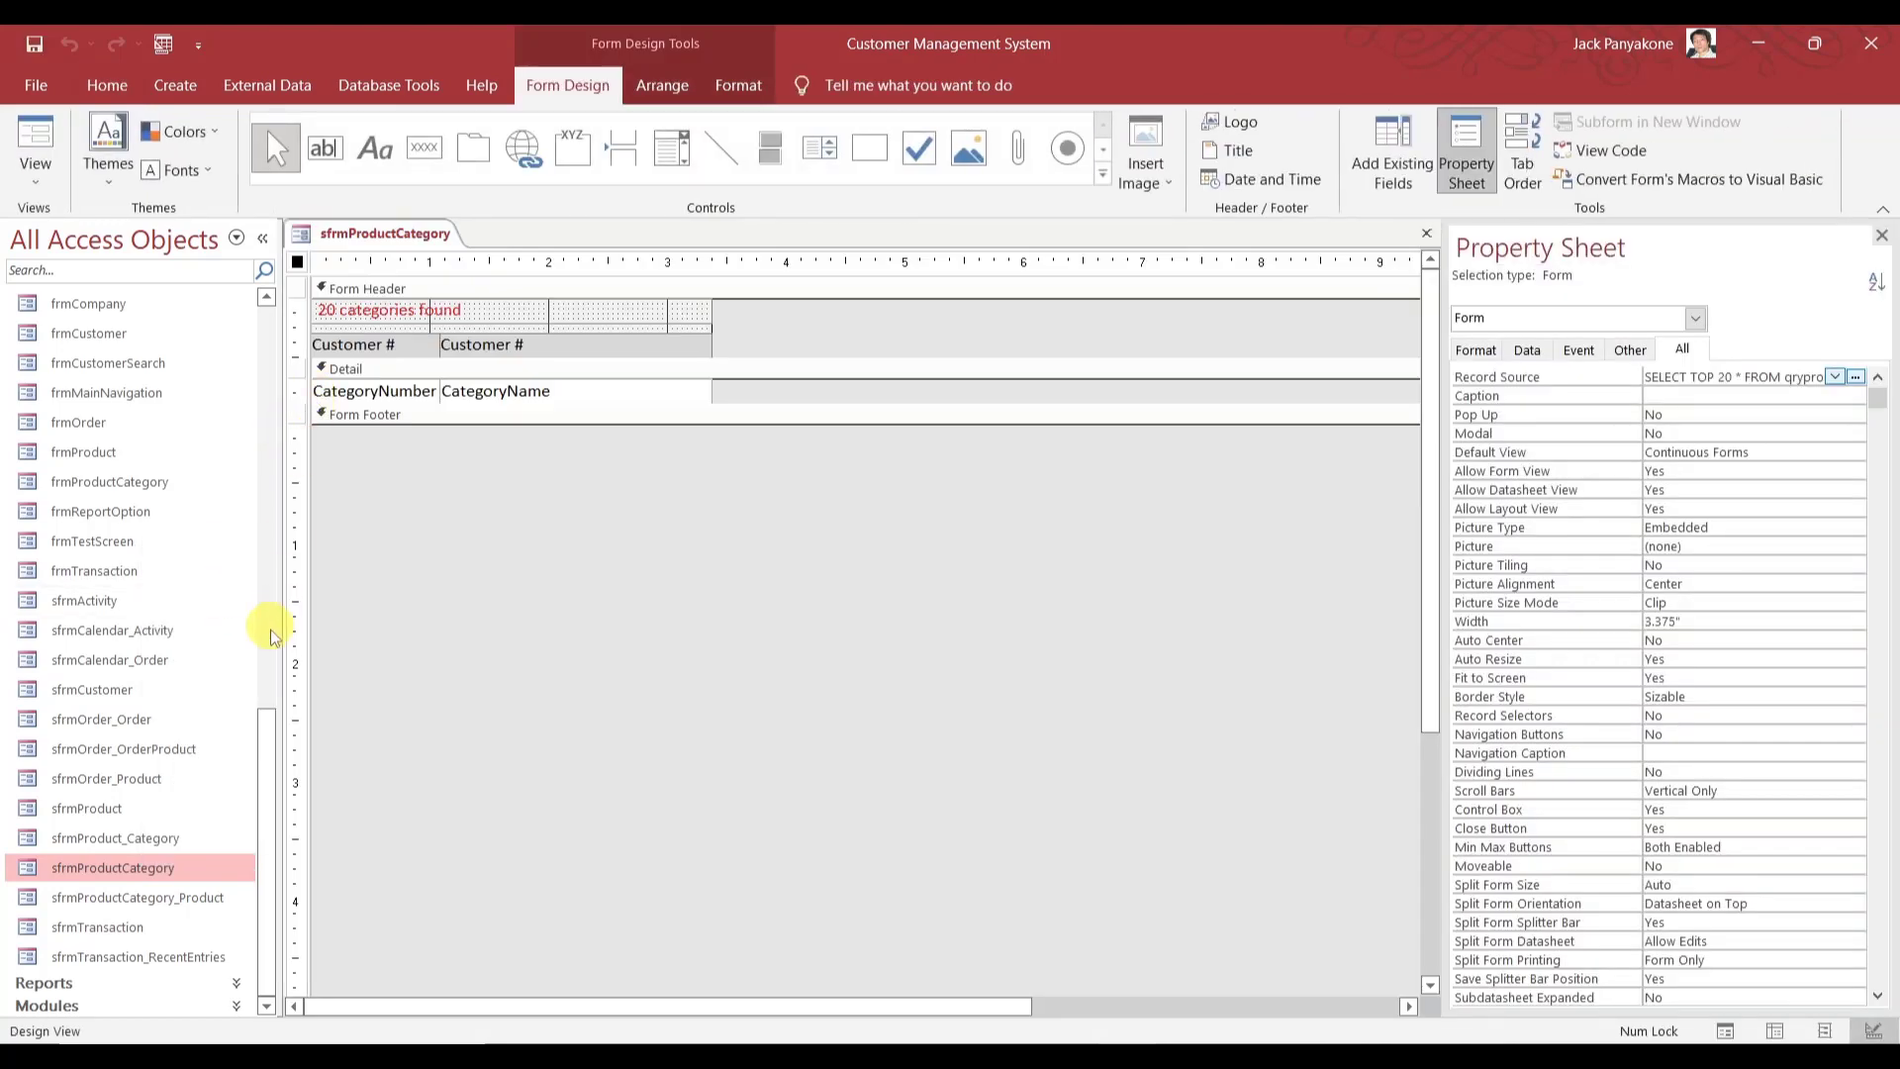
- Open sfrmProduct_Category in Design View, set its Record Source to dbo_ProductCategoryReferenceTemp, and close the form
left_click(164, 837)
right_click(164, 837)
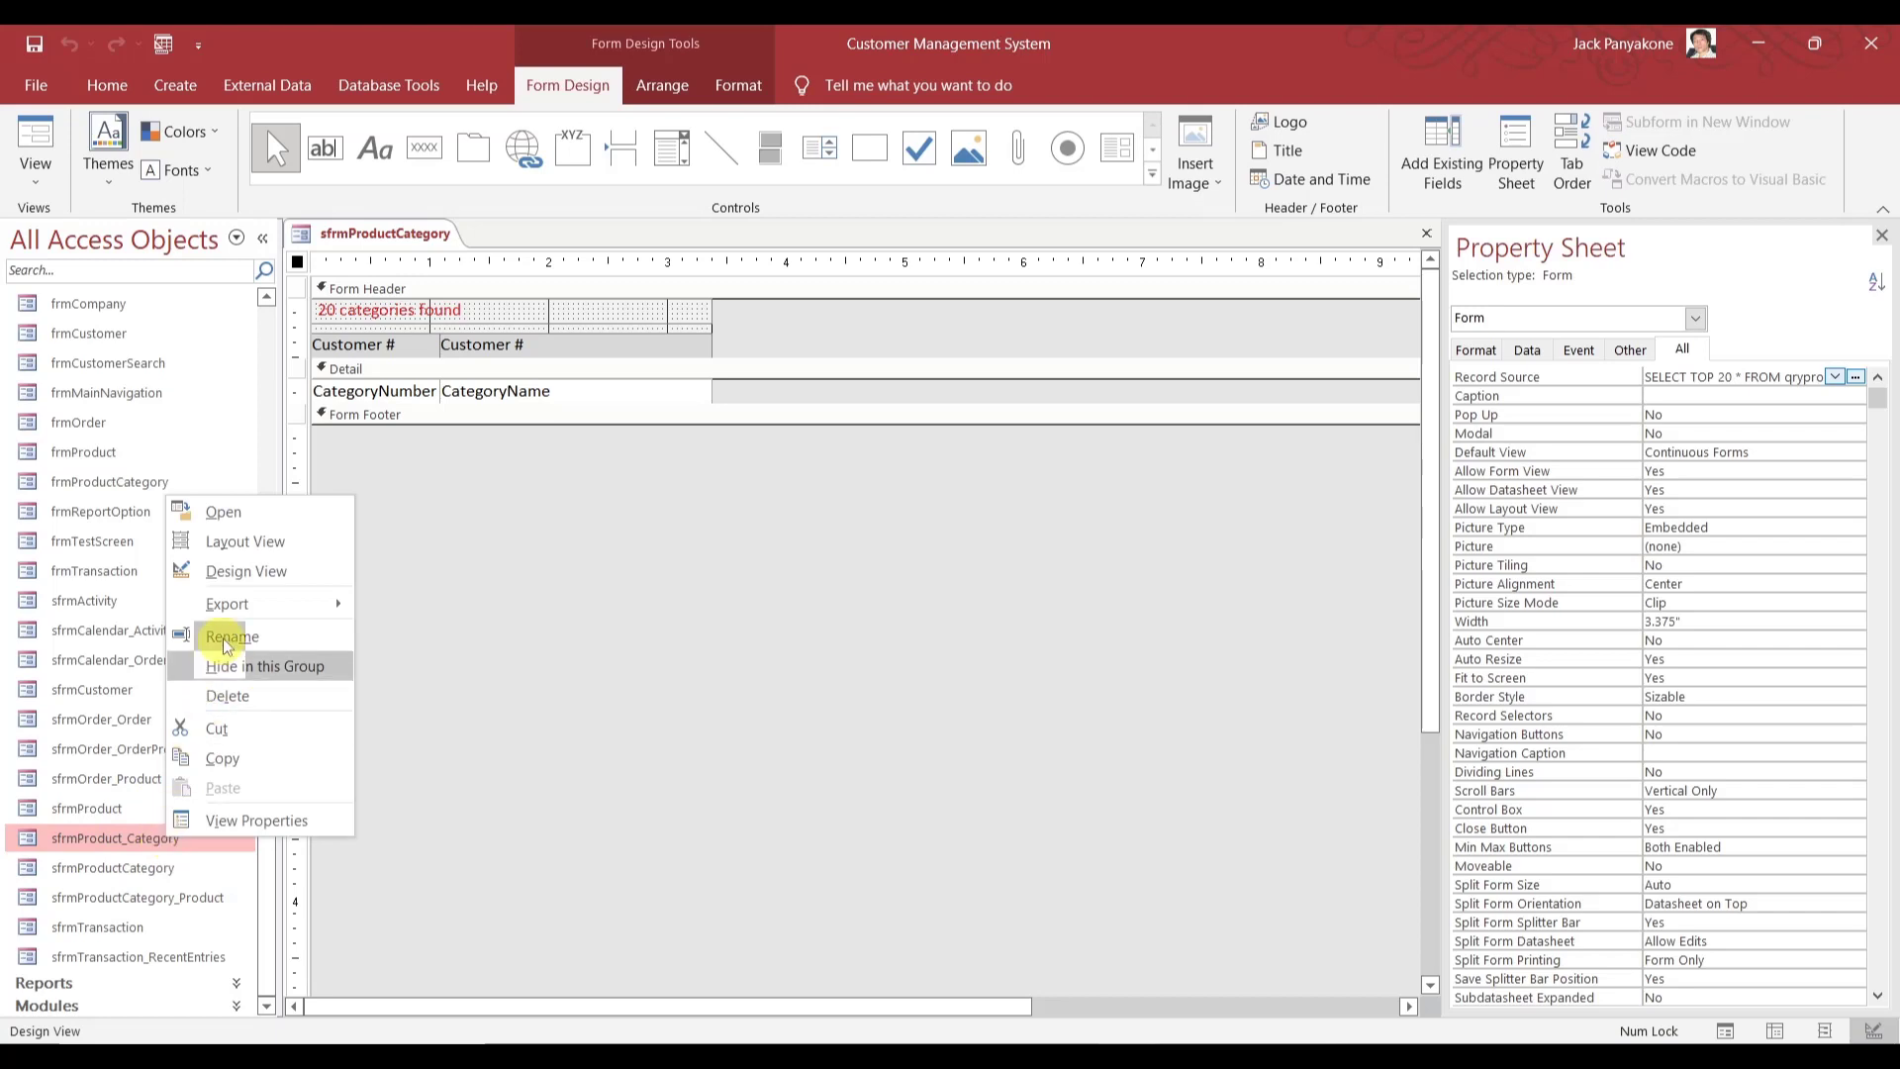
left_click(229, 572)
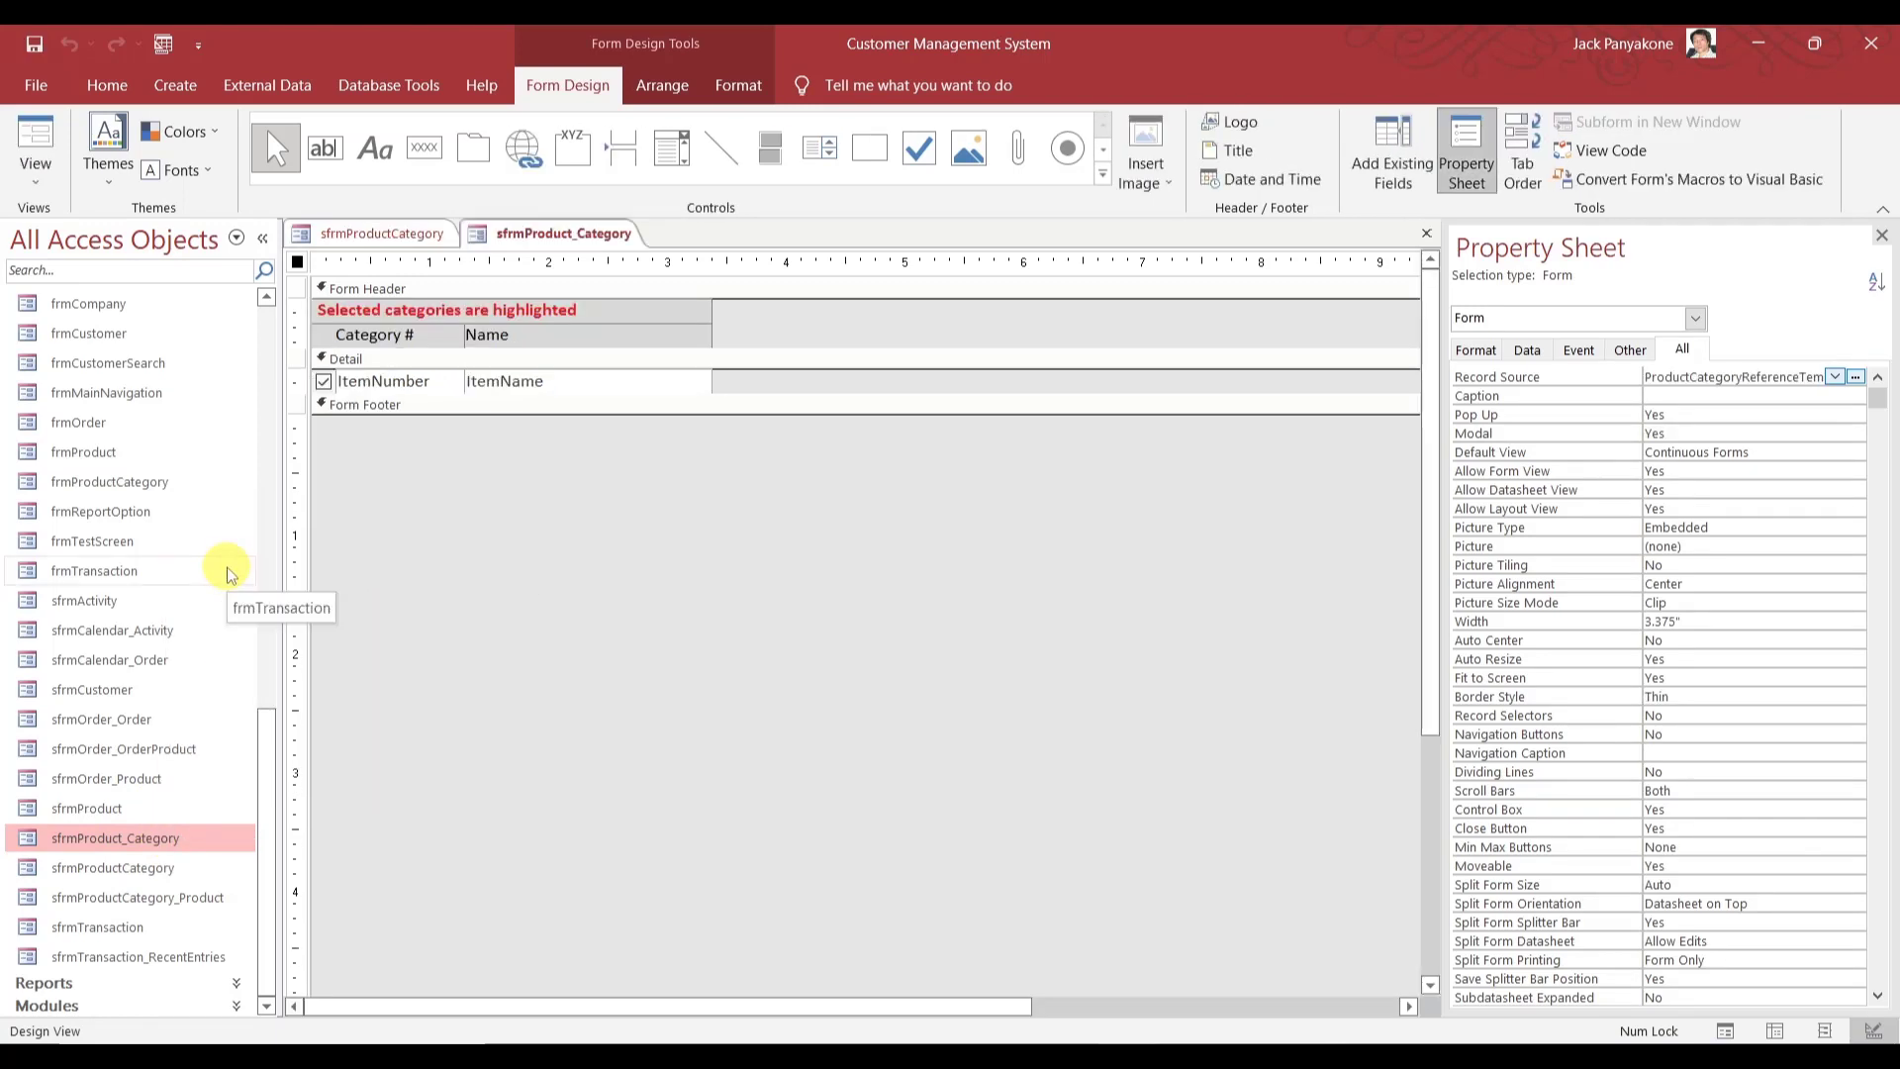
right_click(1670, 378)
left_click(1725, 428)
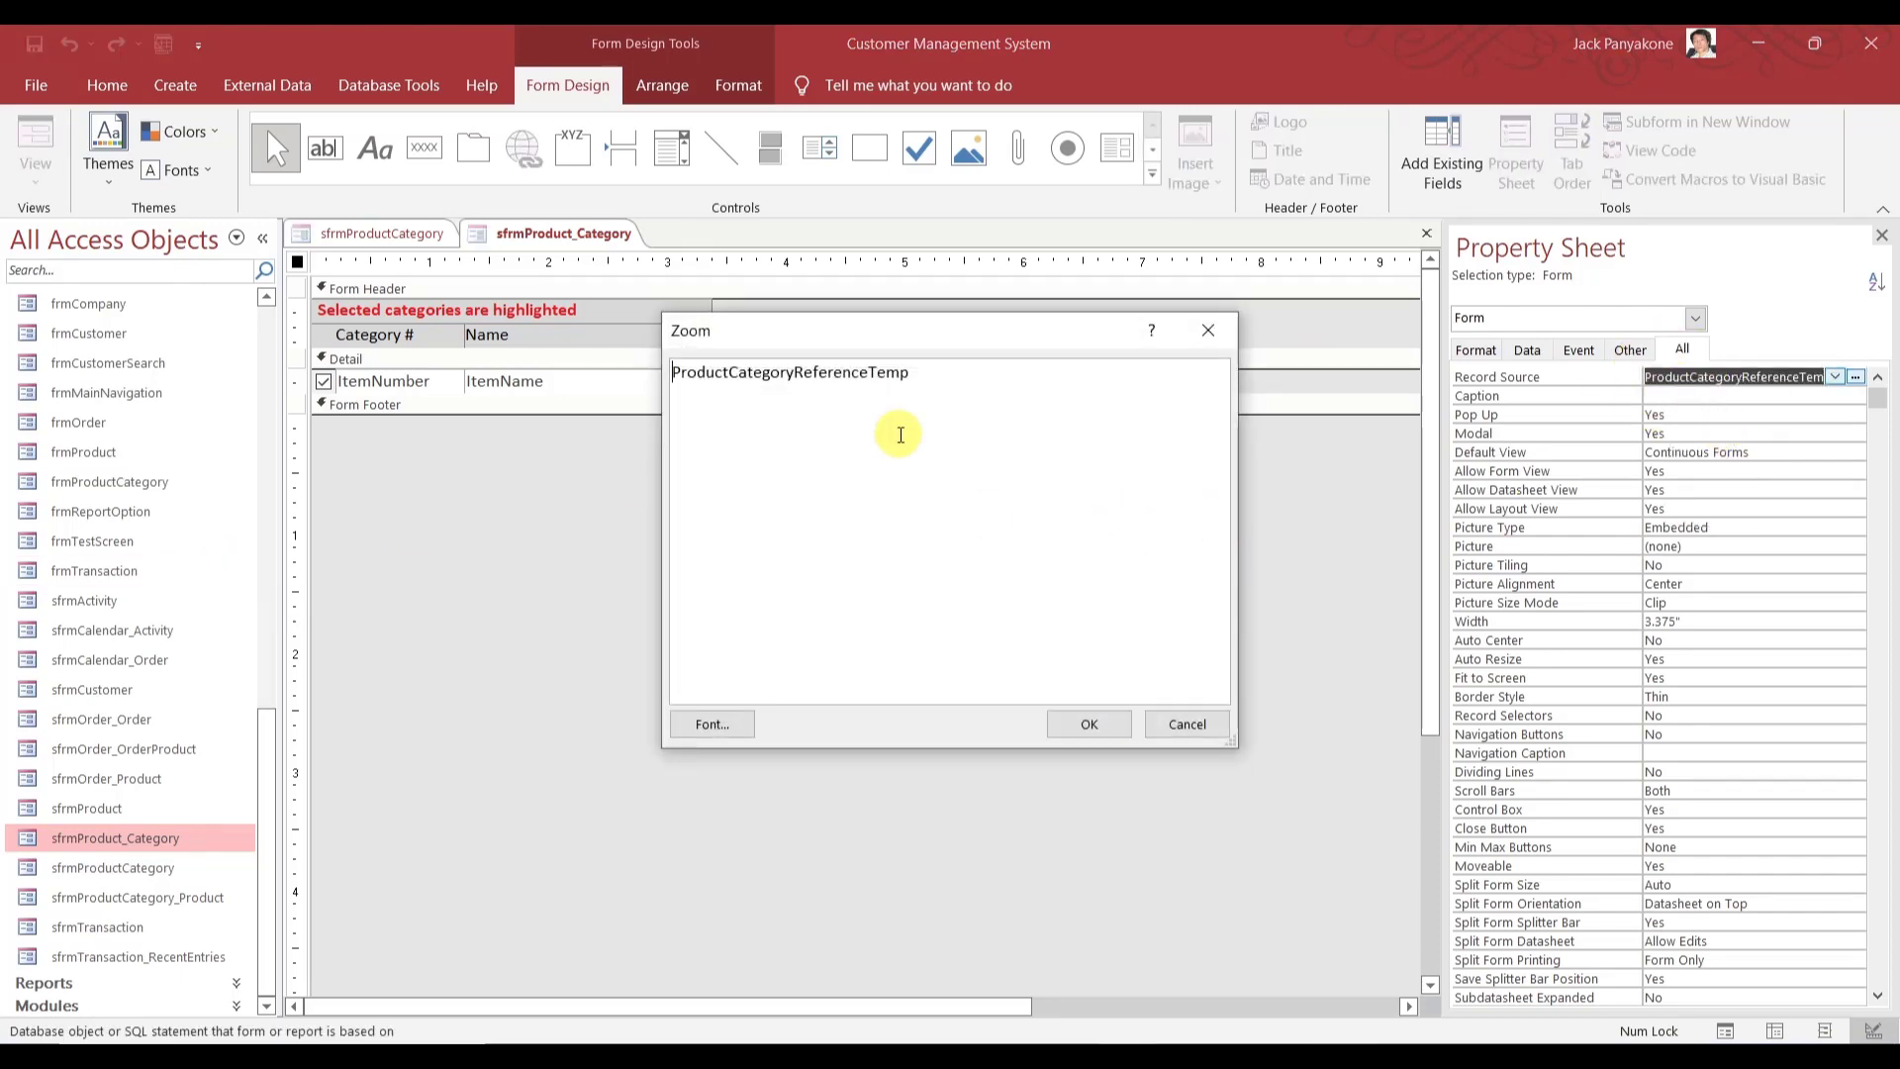
type("dbo_")
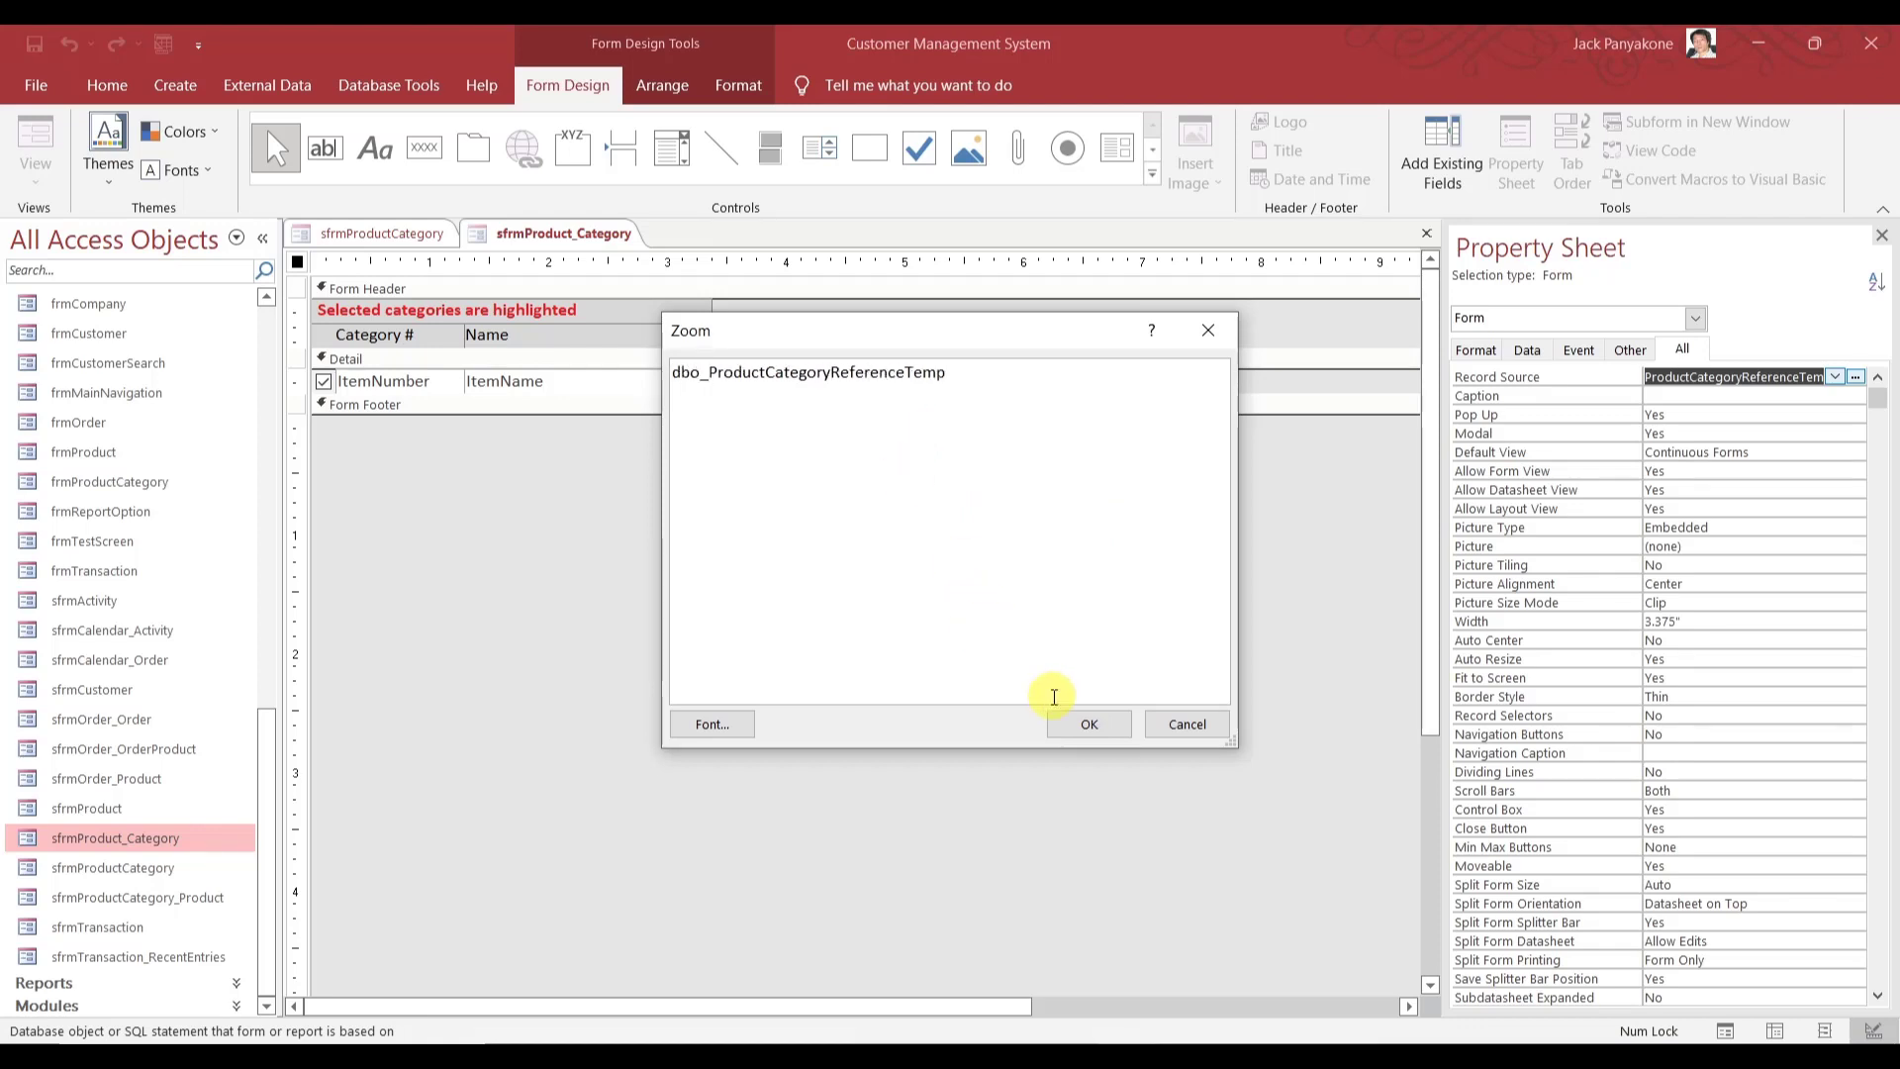
left_click(1061, 726)
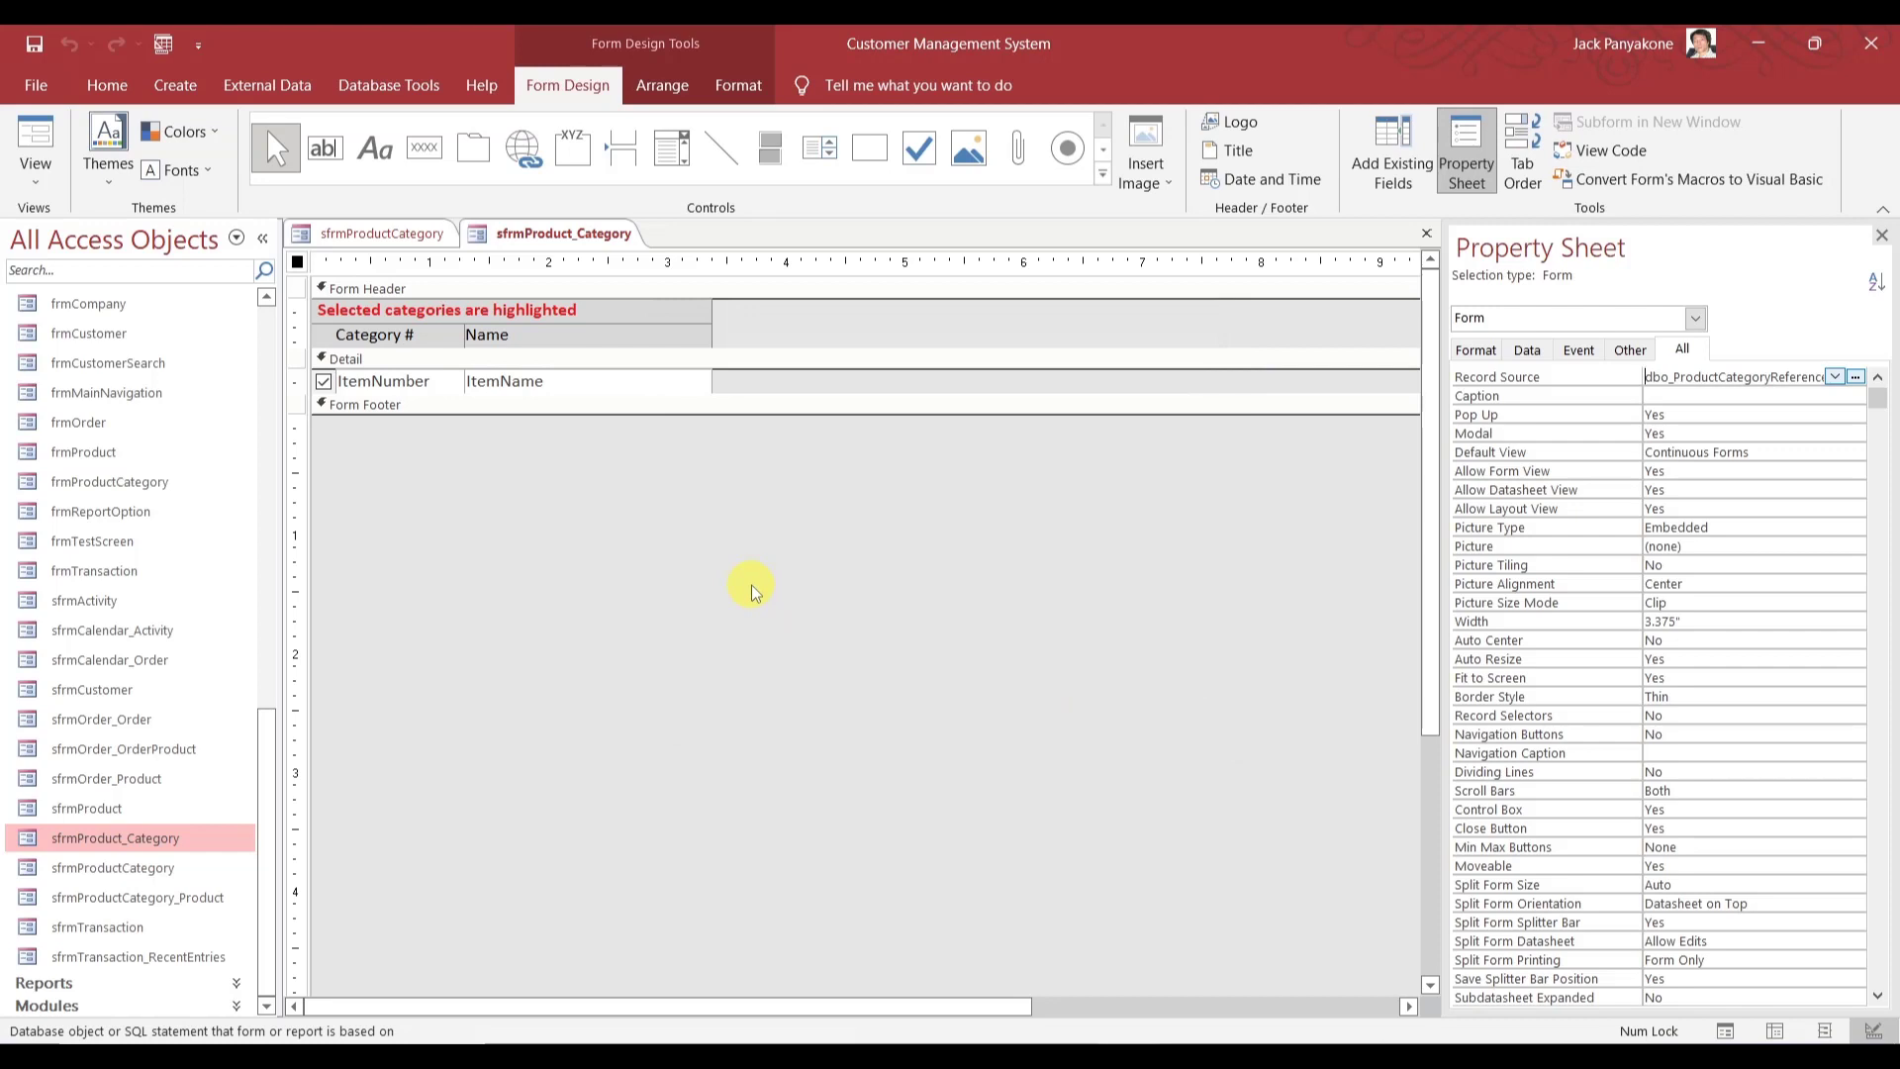
left_click(1427, 232)
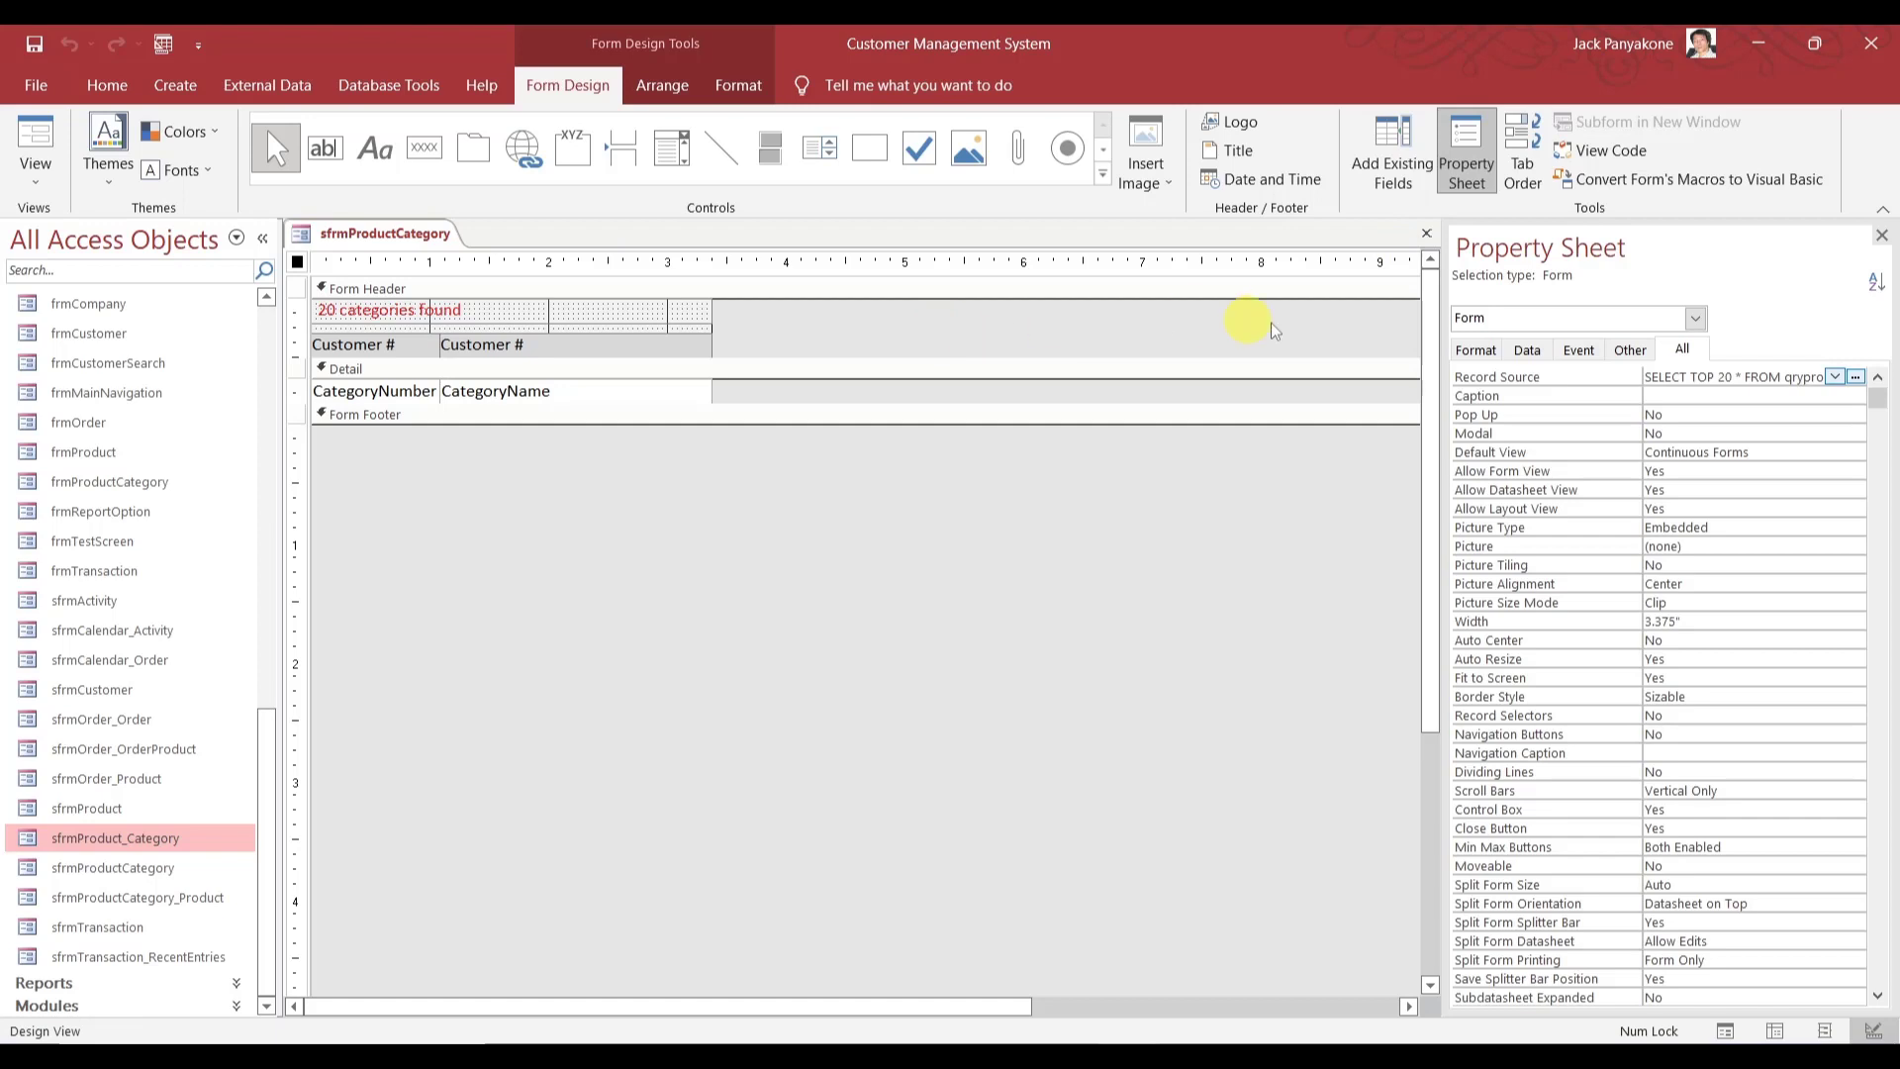
- Set the Record Source of sfrmProductCategory to qryproductcategorylist and close the form
double_click(1783, 382)
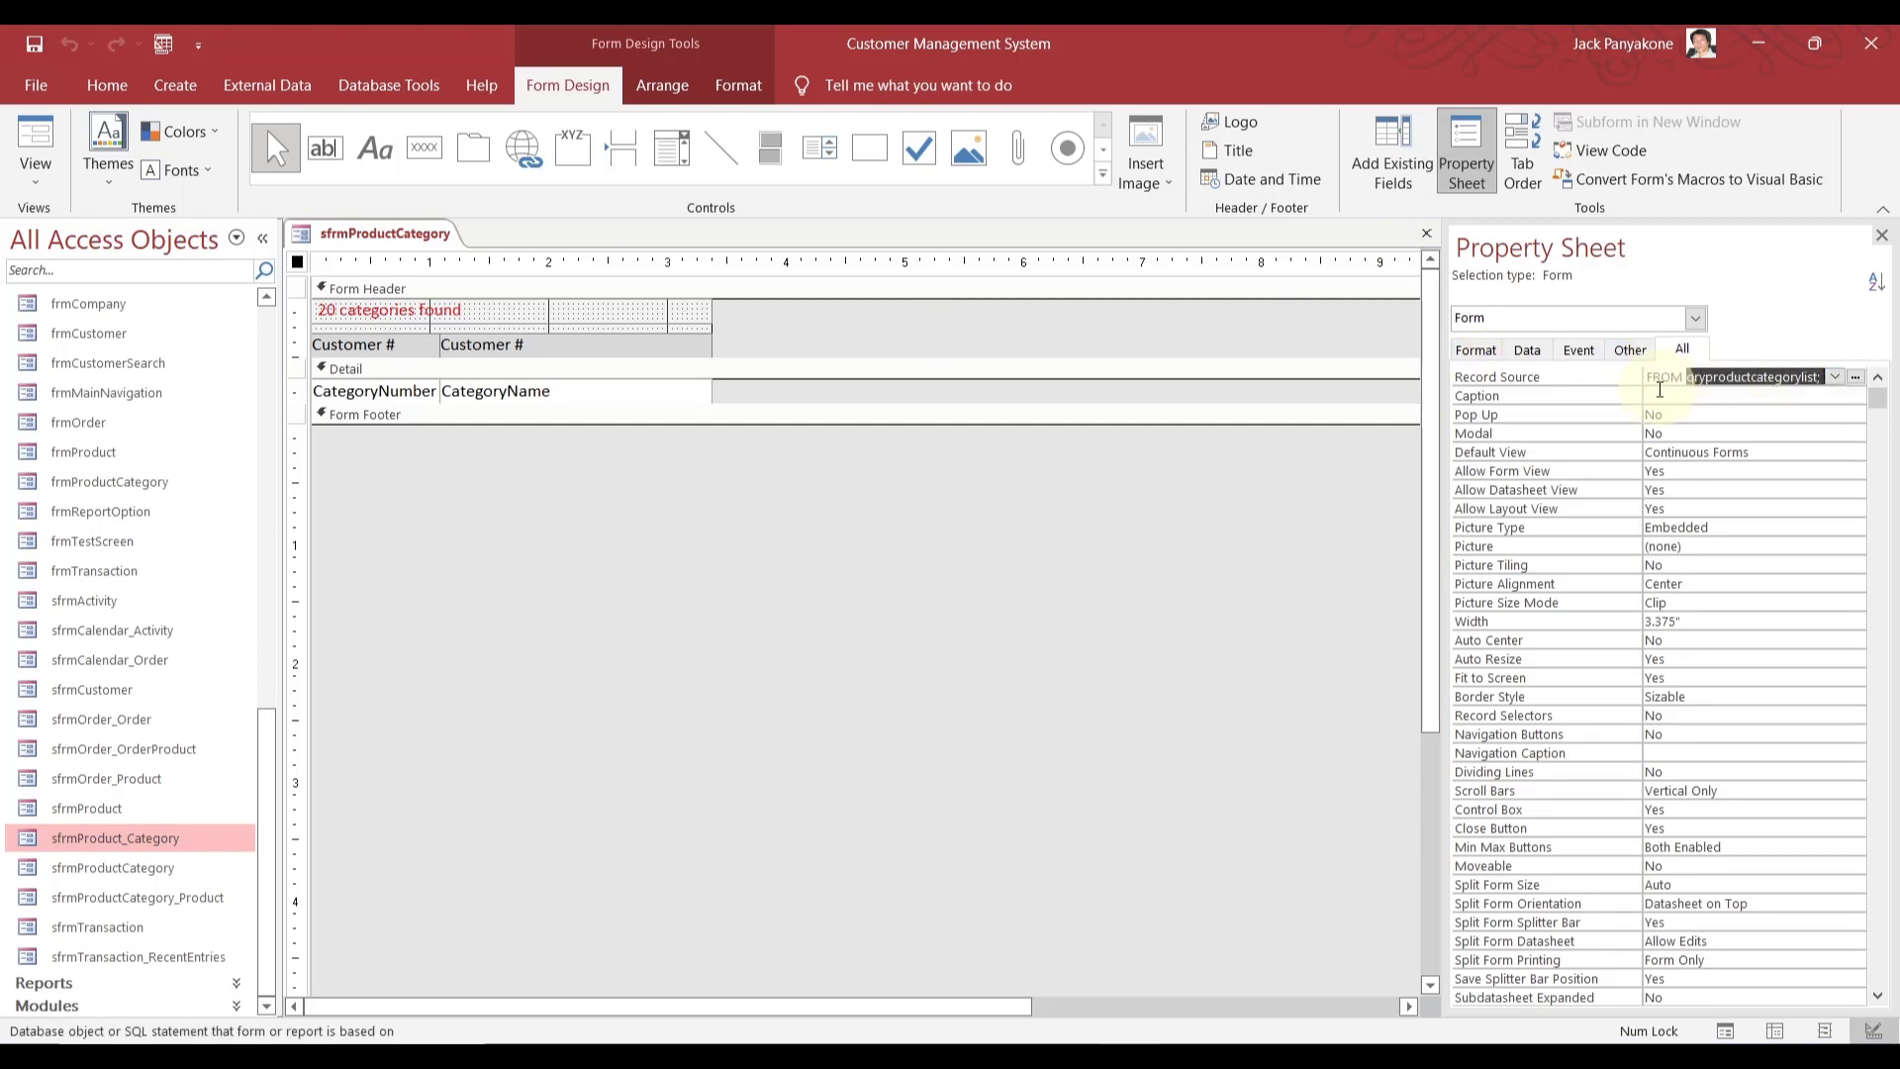
left_click_drag(1649, 392, 1636, 382)
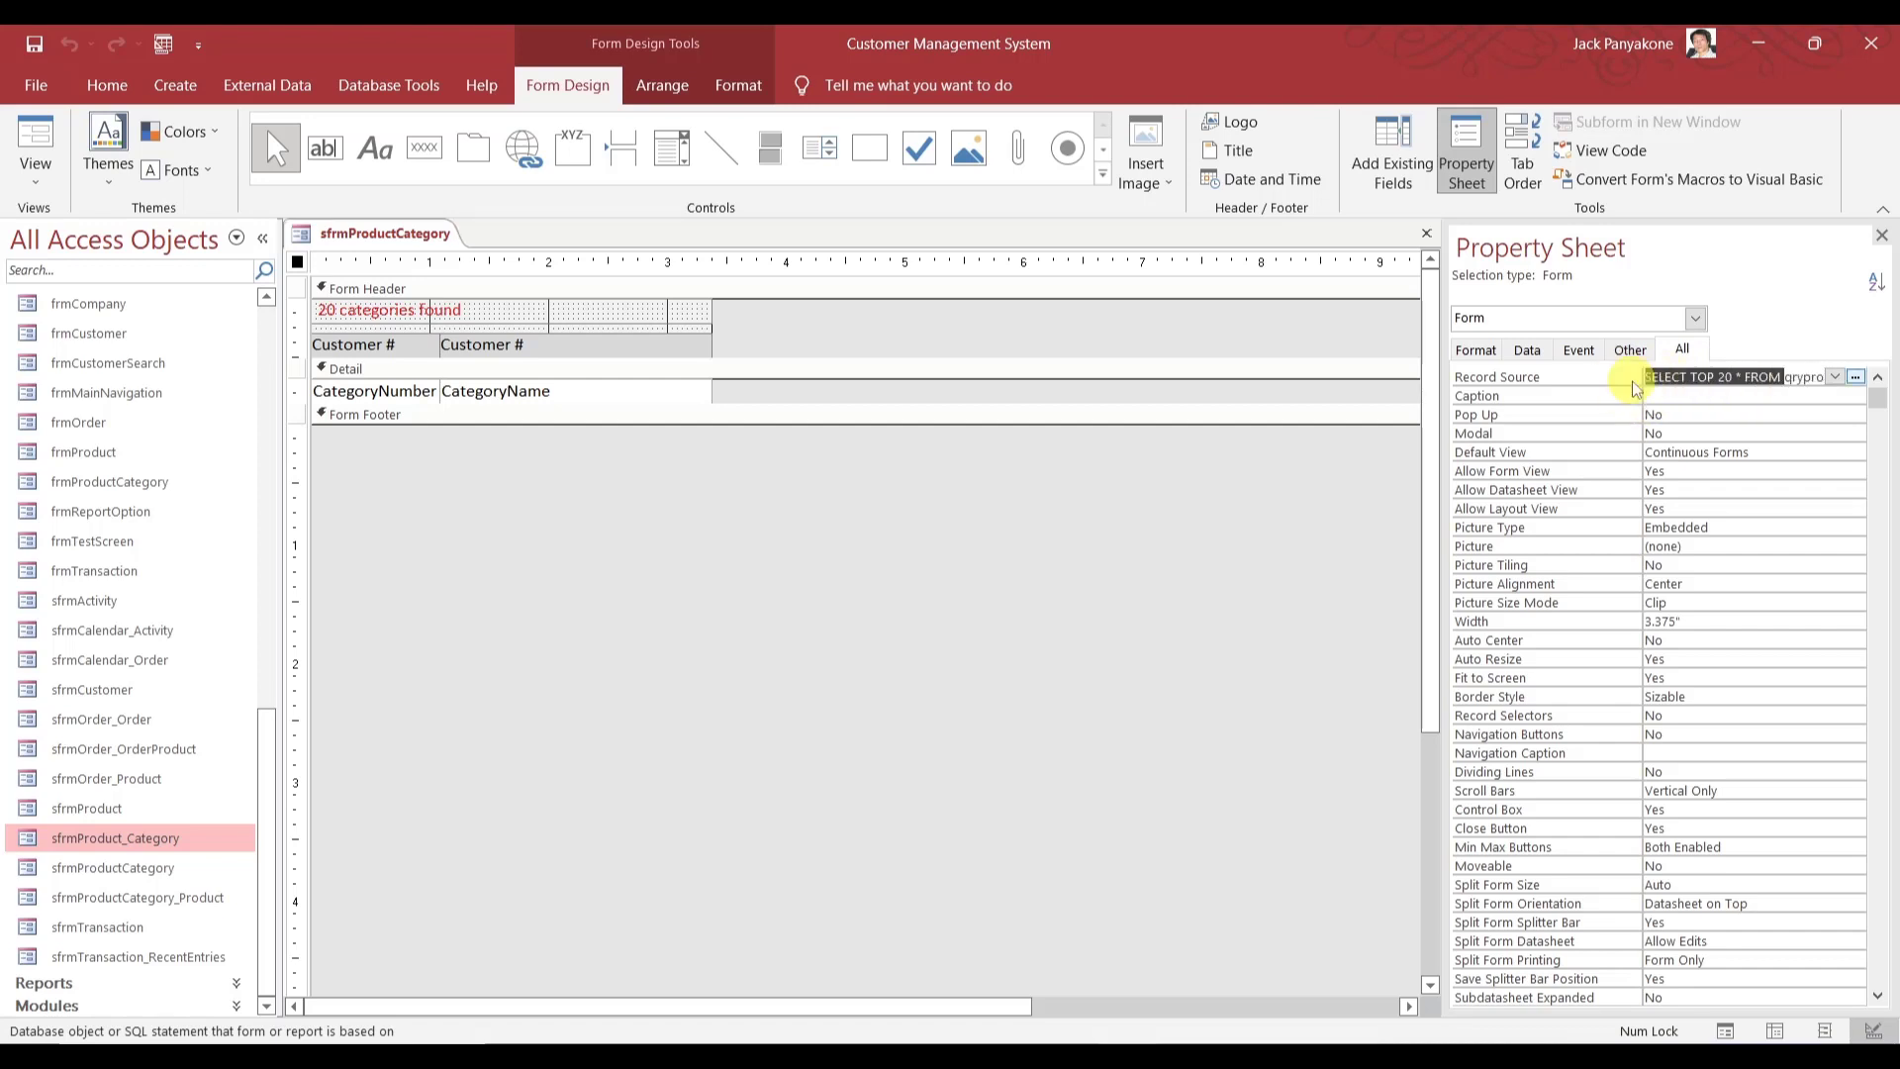
key("Delete")
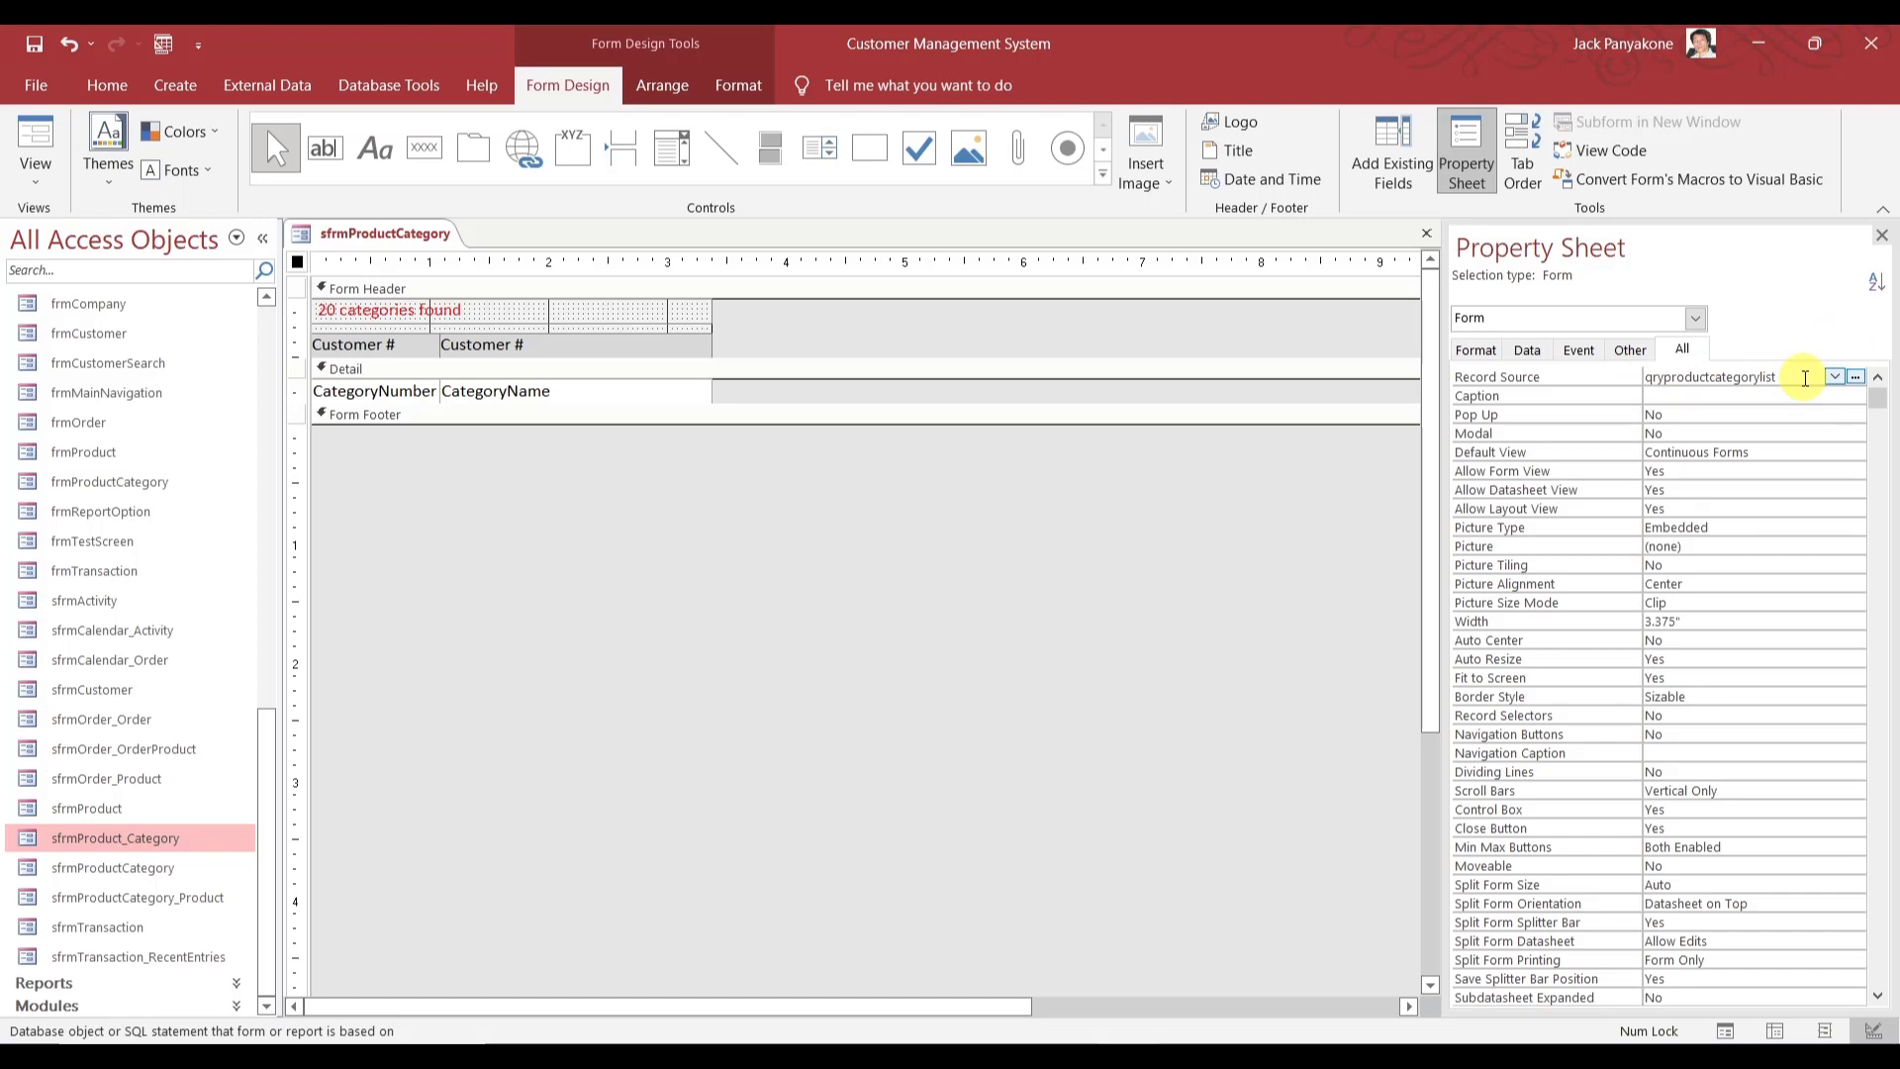
left_click(1013, 637)
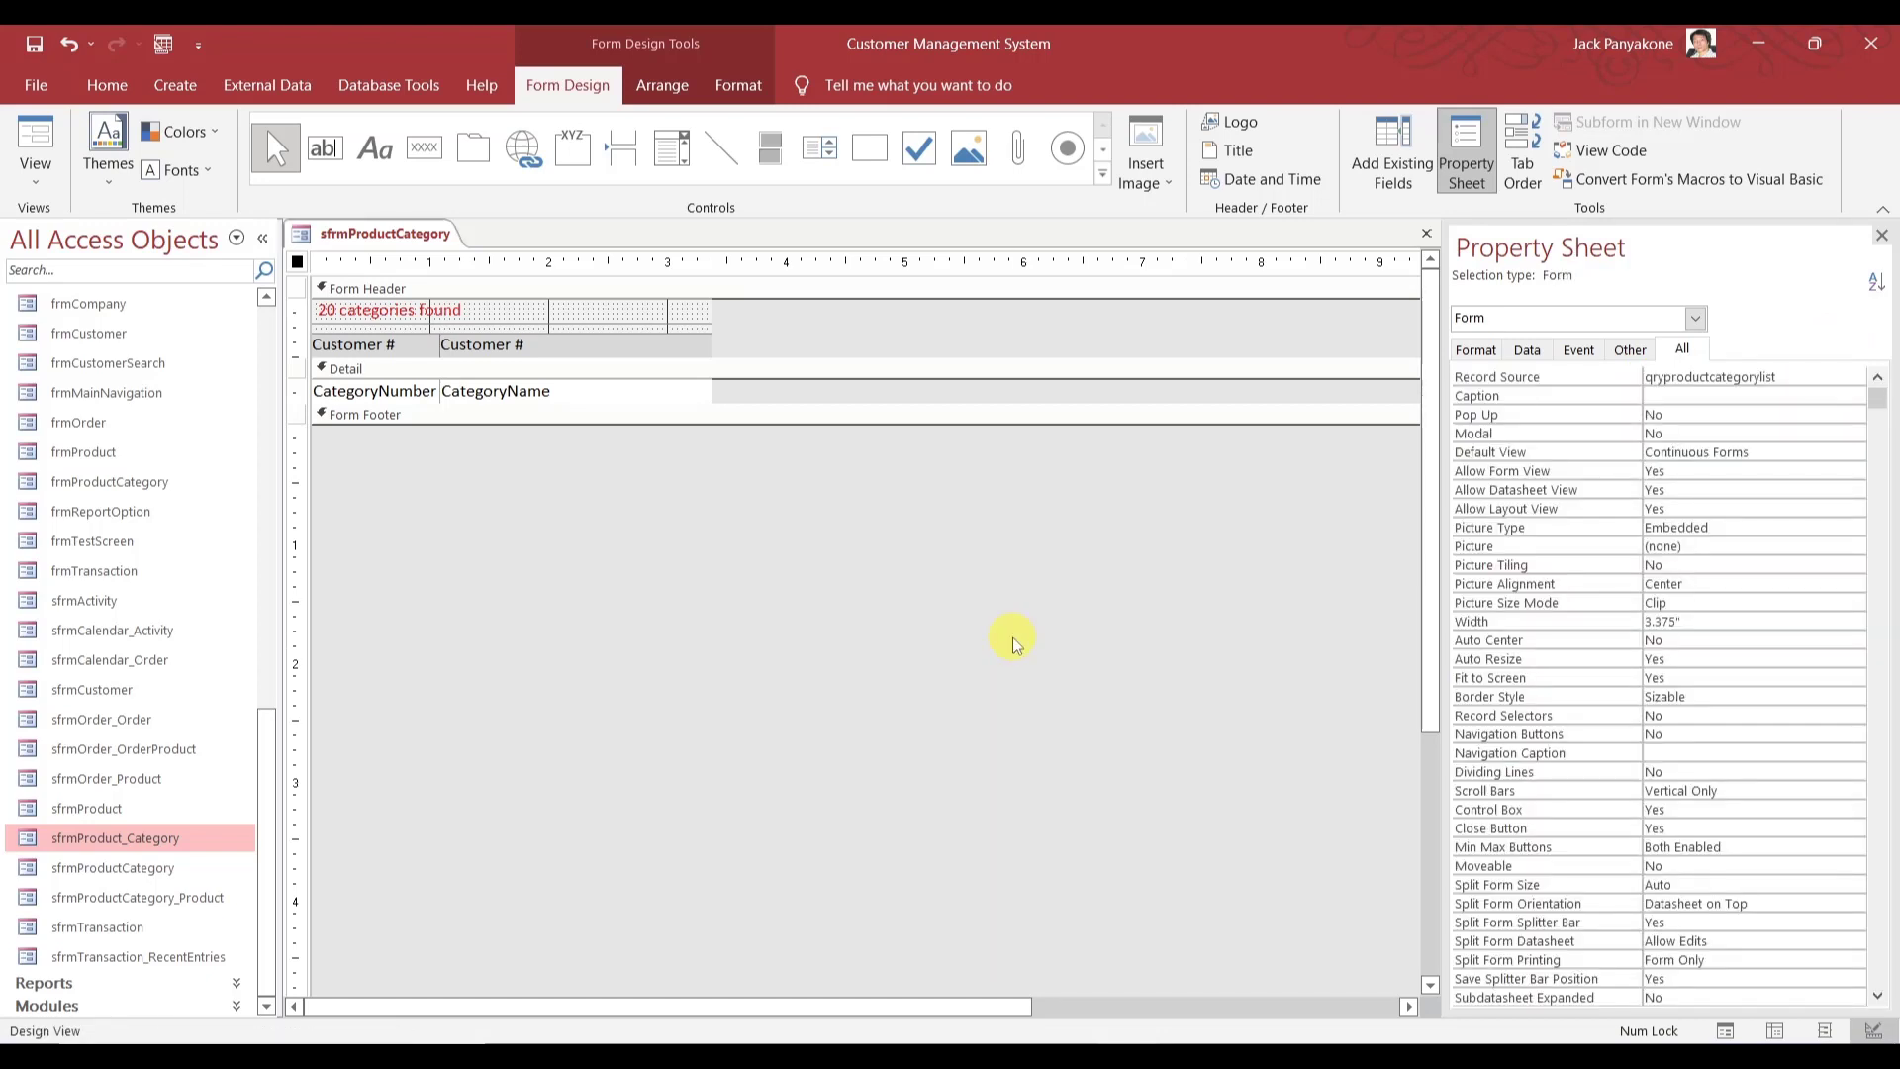
left_click(1426, 239)
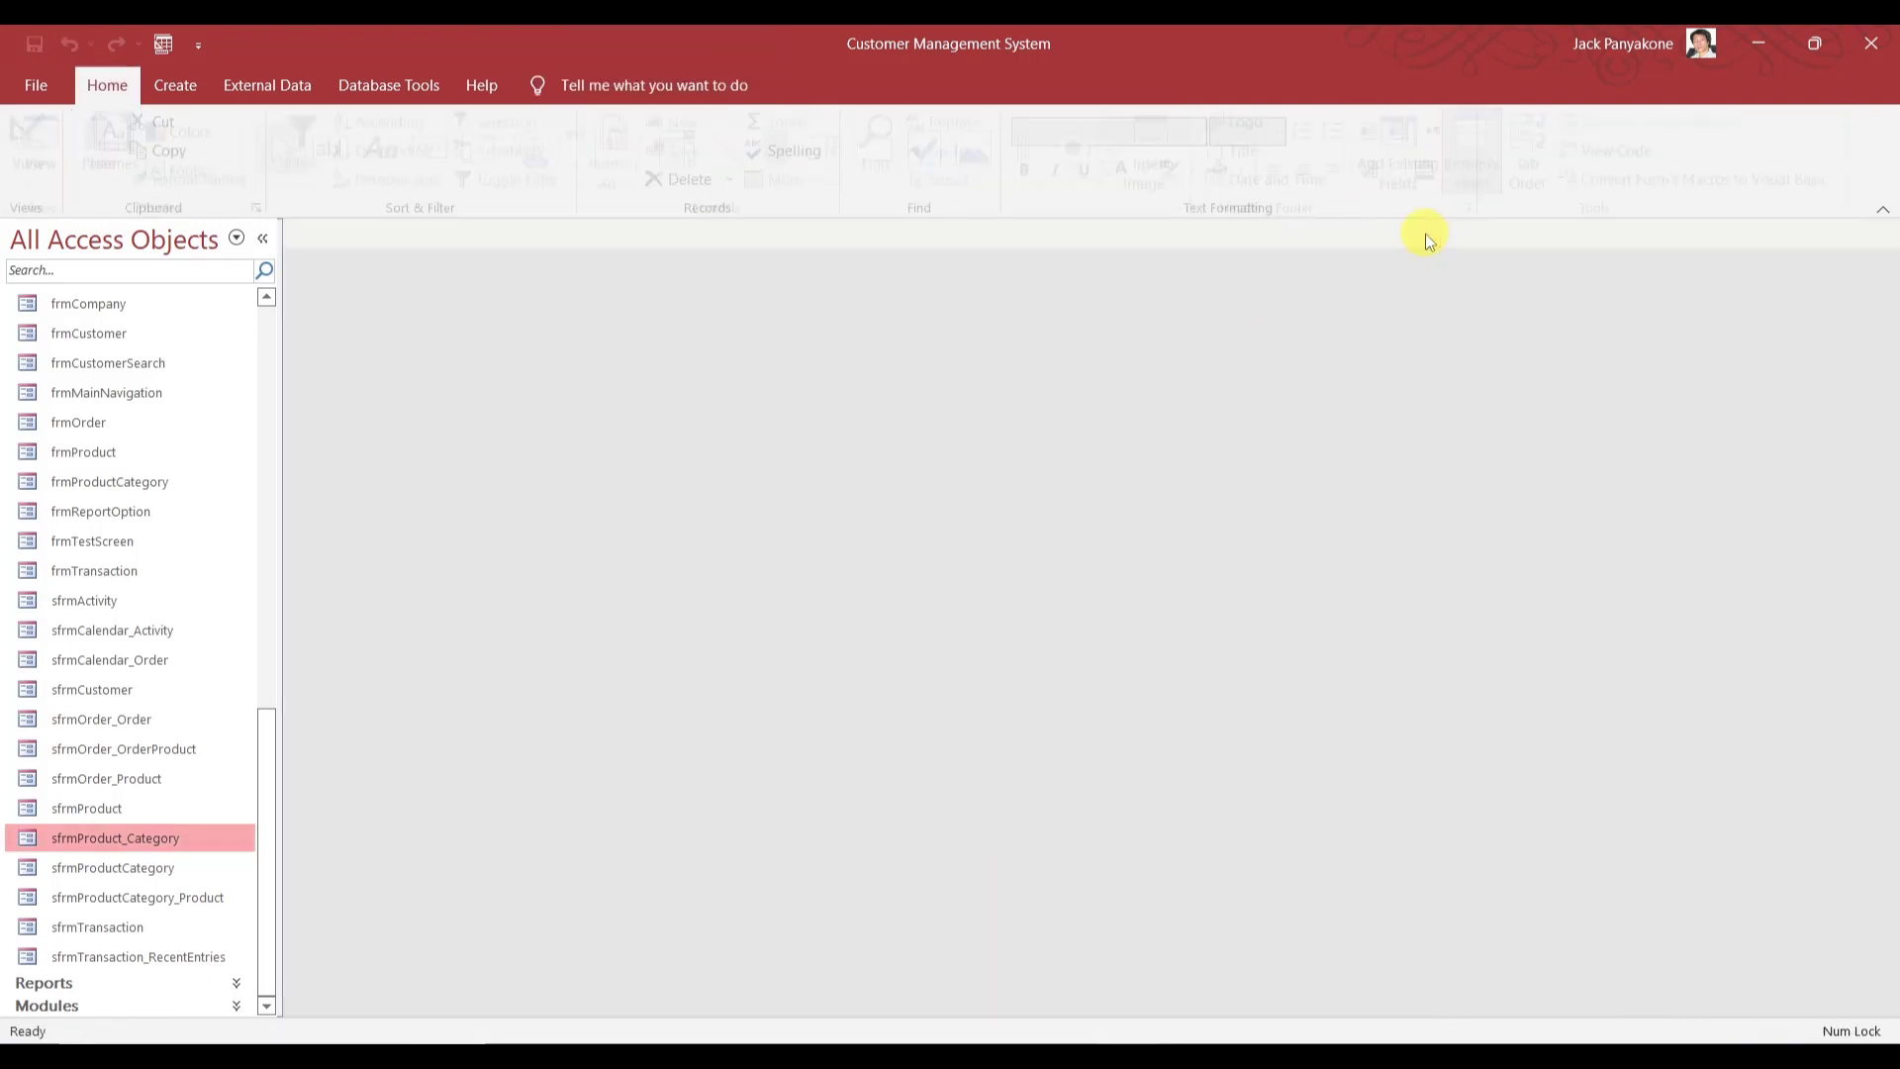
- Open sfrmProduct and sfrmOrder_Product one after the other in Design View, check each Record Source, and close both forms
right_click(79, 816)
left_click(151, 544)
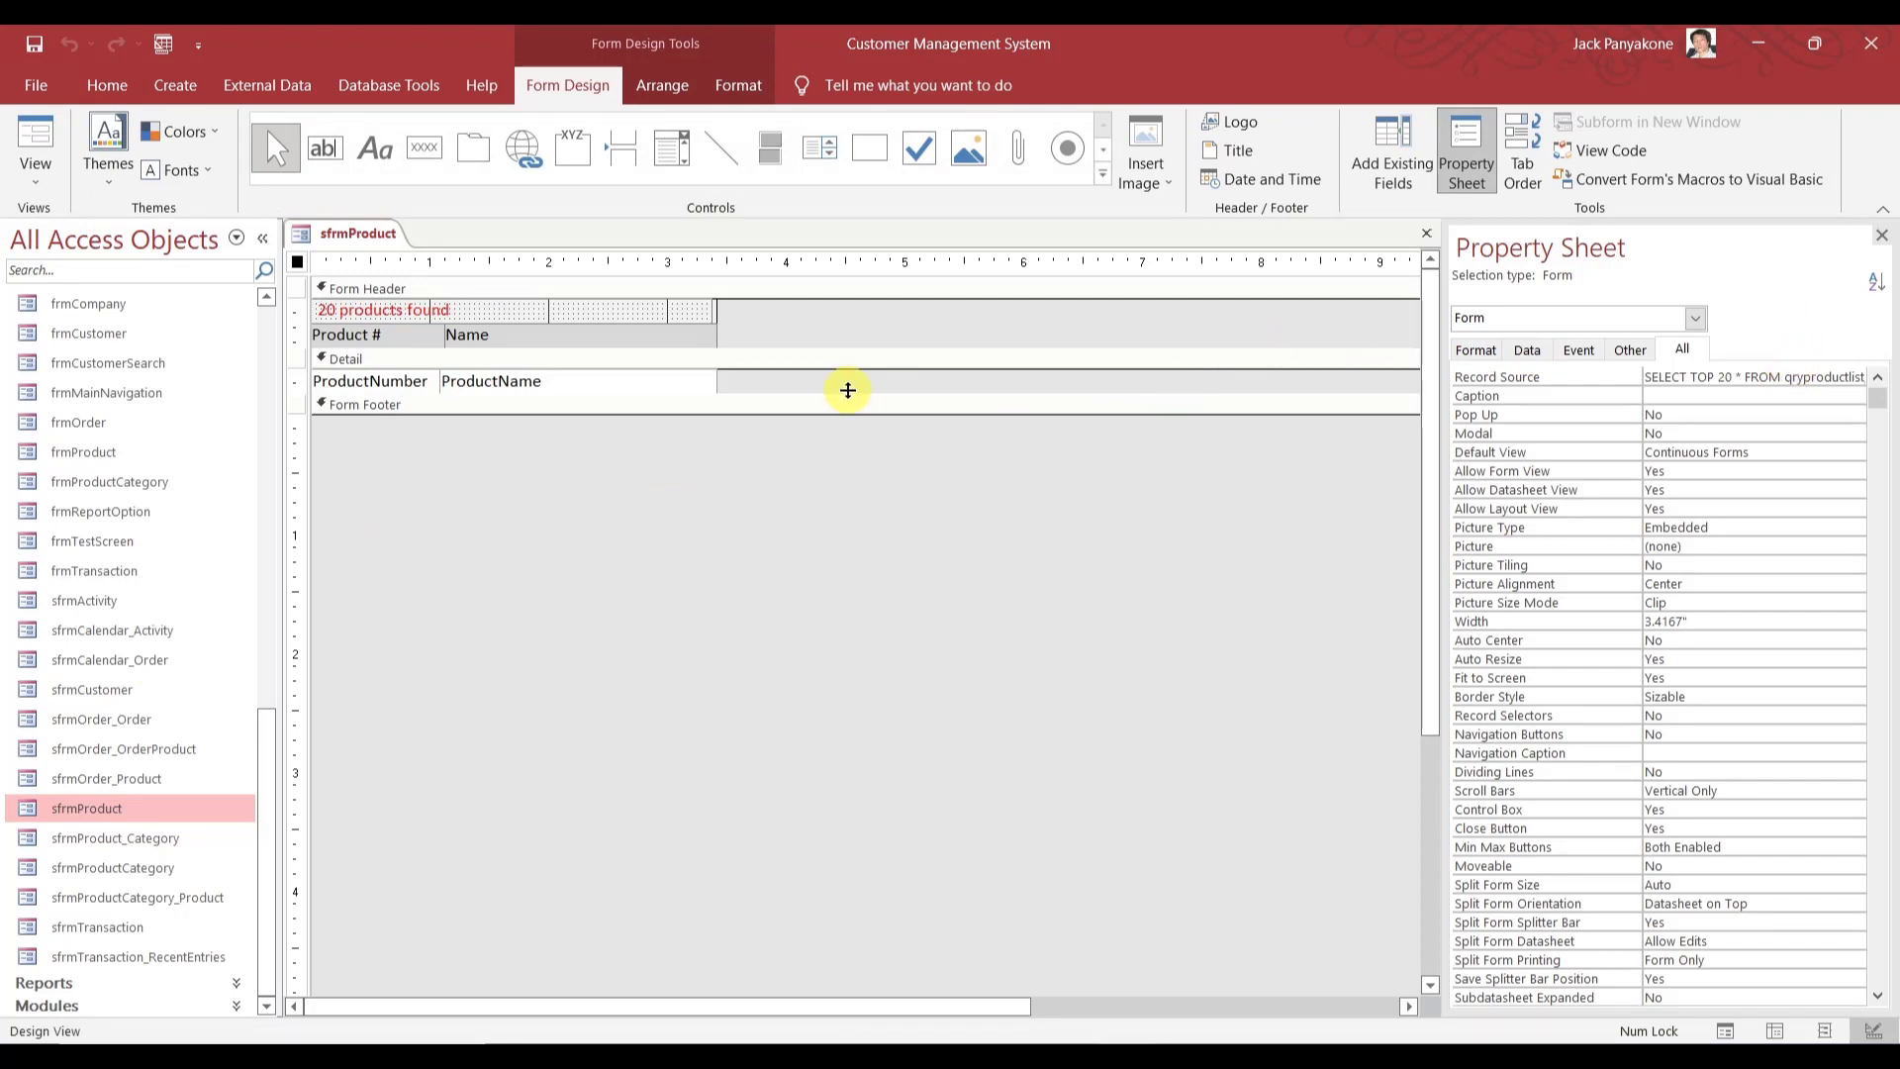
left_click(1425, 234)
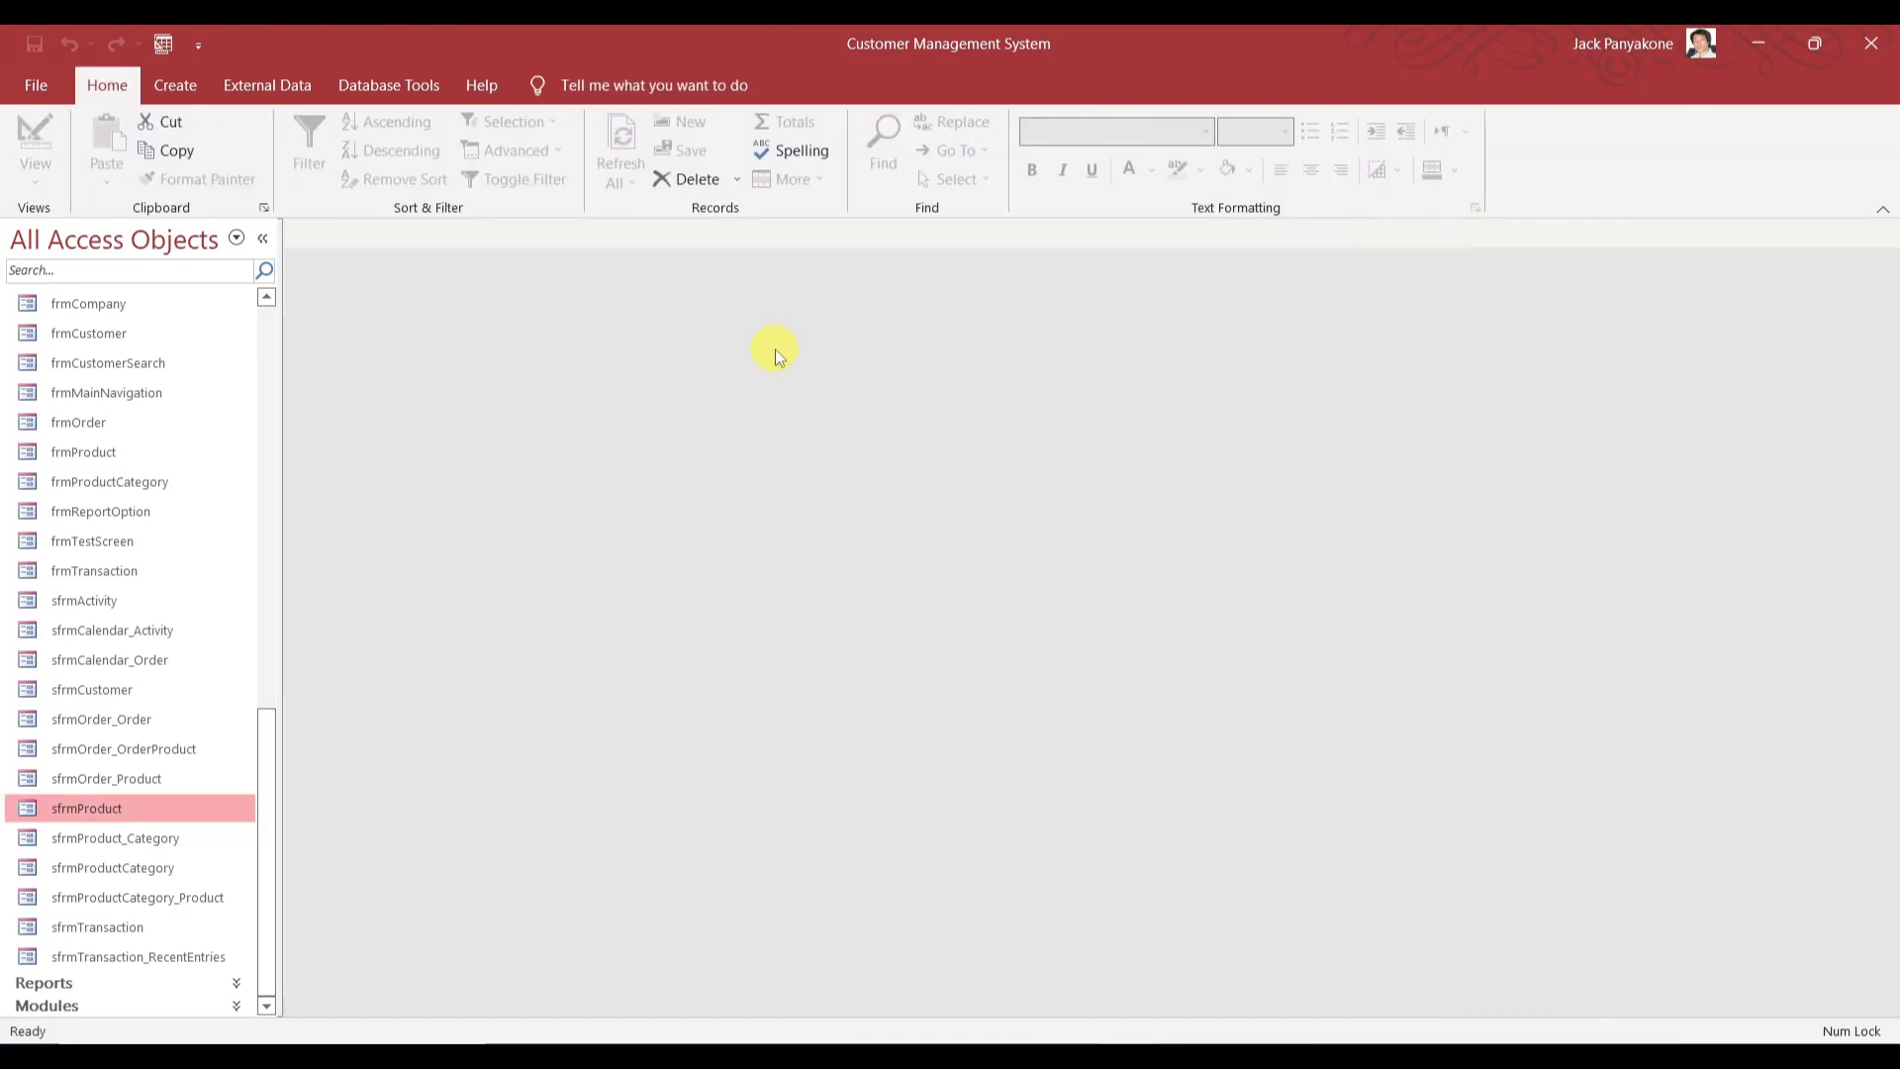
right_click(115, 784)
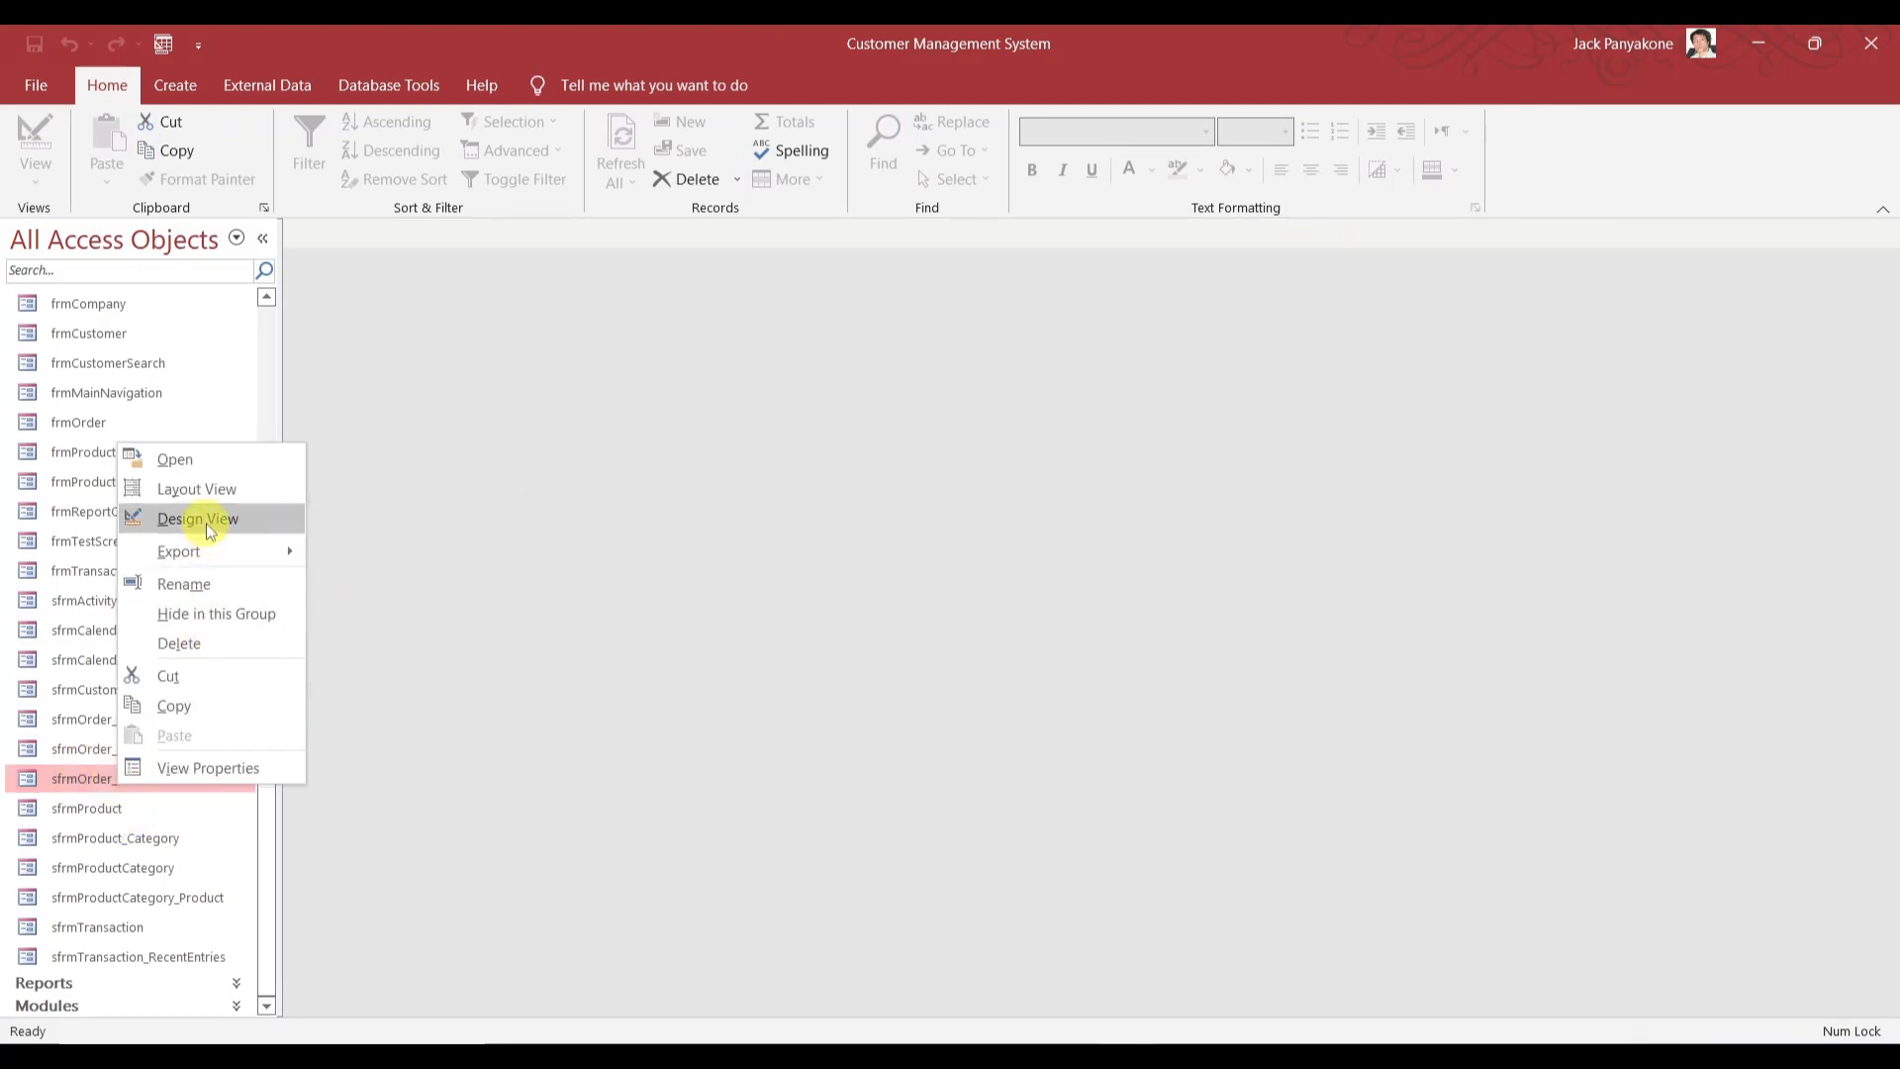
left_click(198, 519)
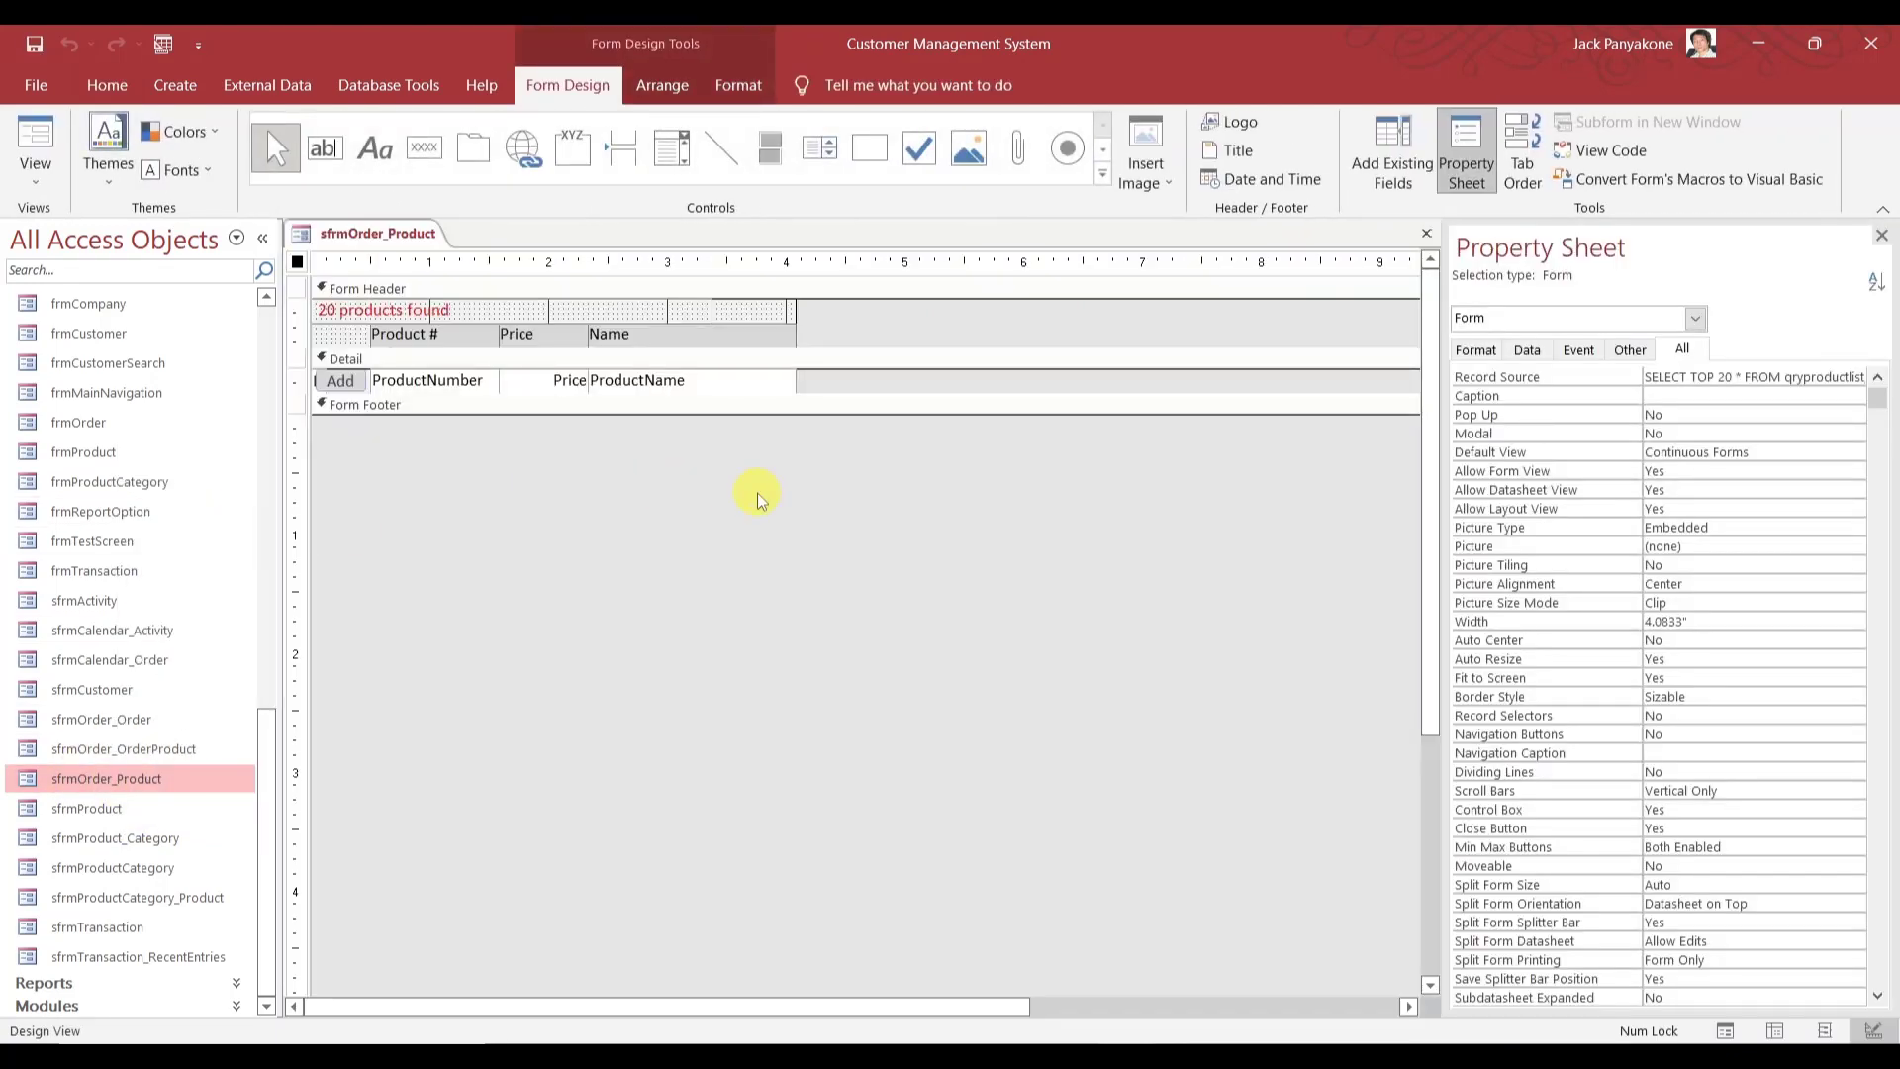
left_click(1425, 235)
- Open sfrmOrder_OrderProduct in Design View, read its full Record Source statement in the Zoom window, and close the form
right_click(166, 745)
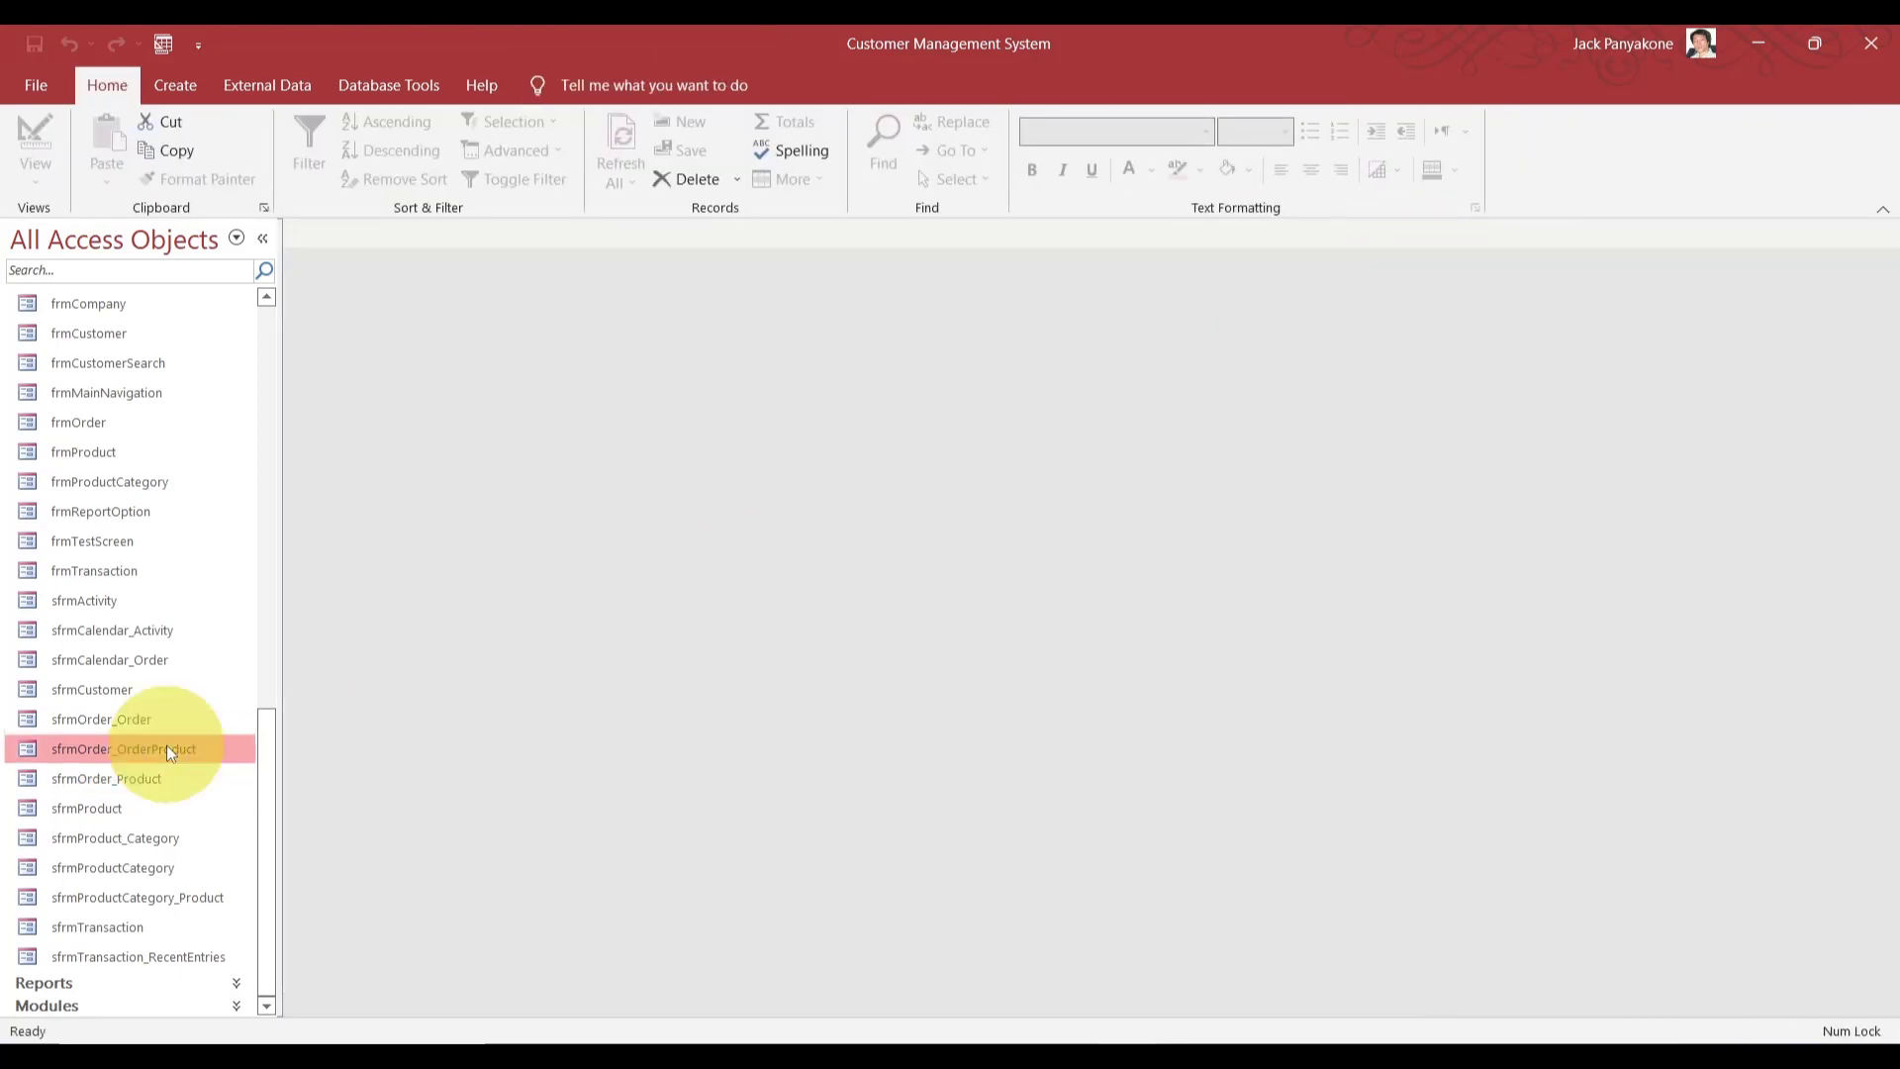
left_click(257, 483)
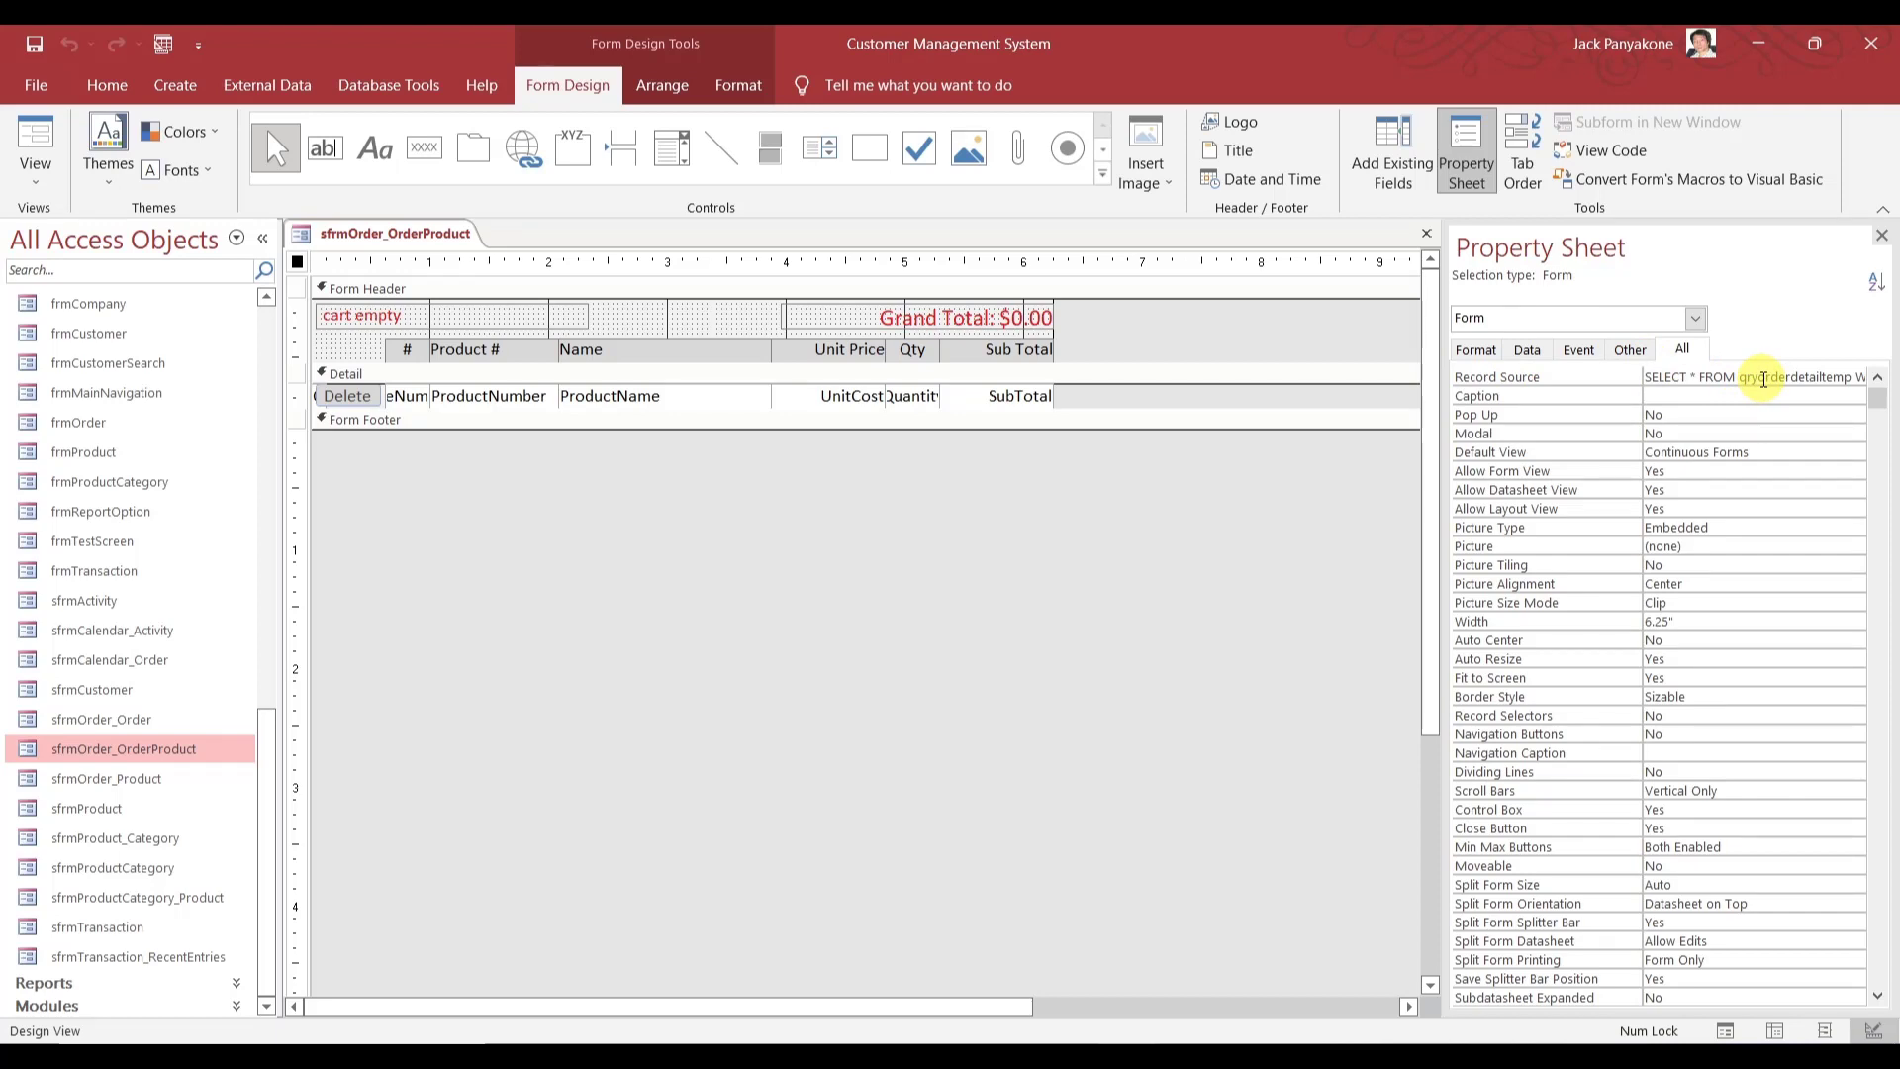
right_click(1764, 380)
left_click(1763, 380)
right_click(1763, 380)
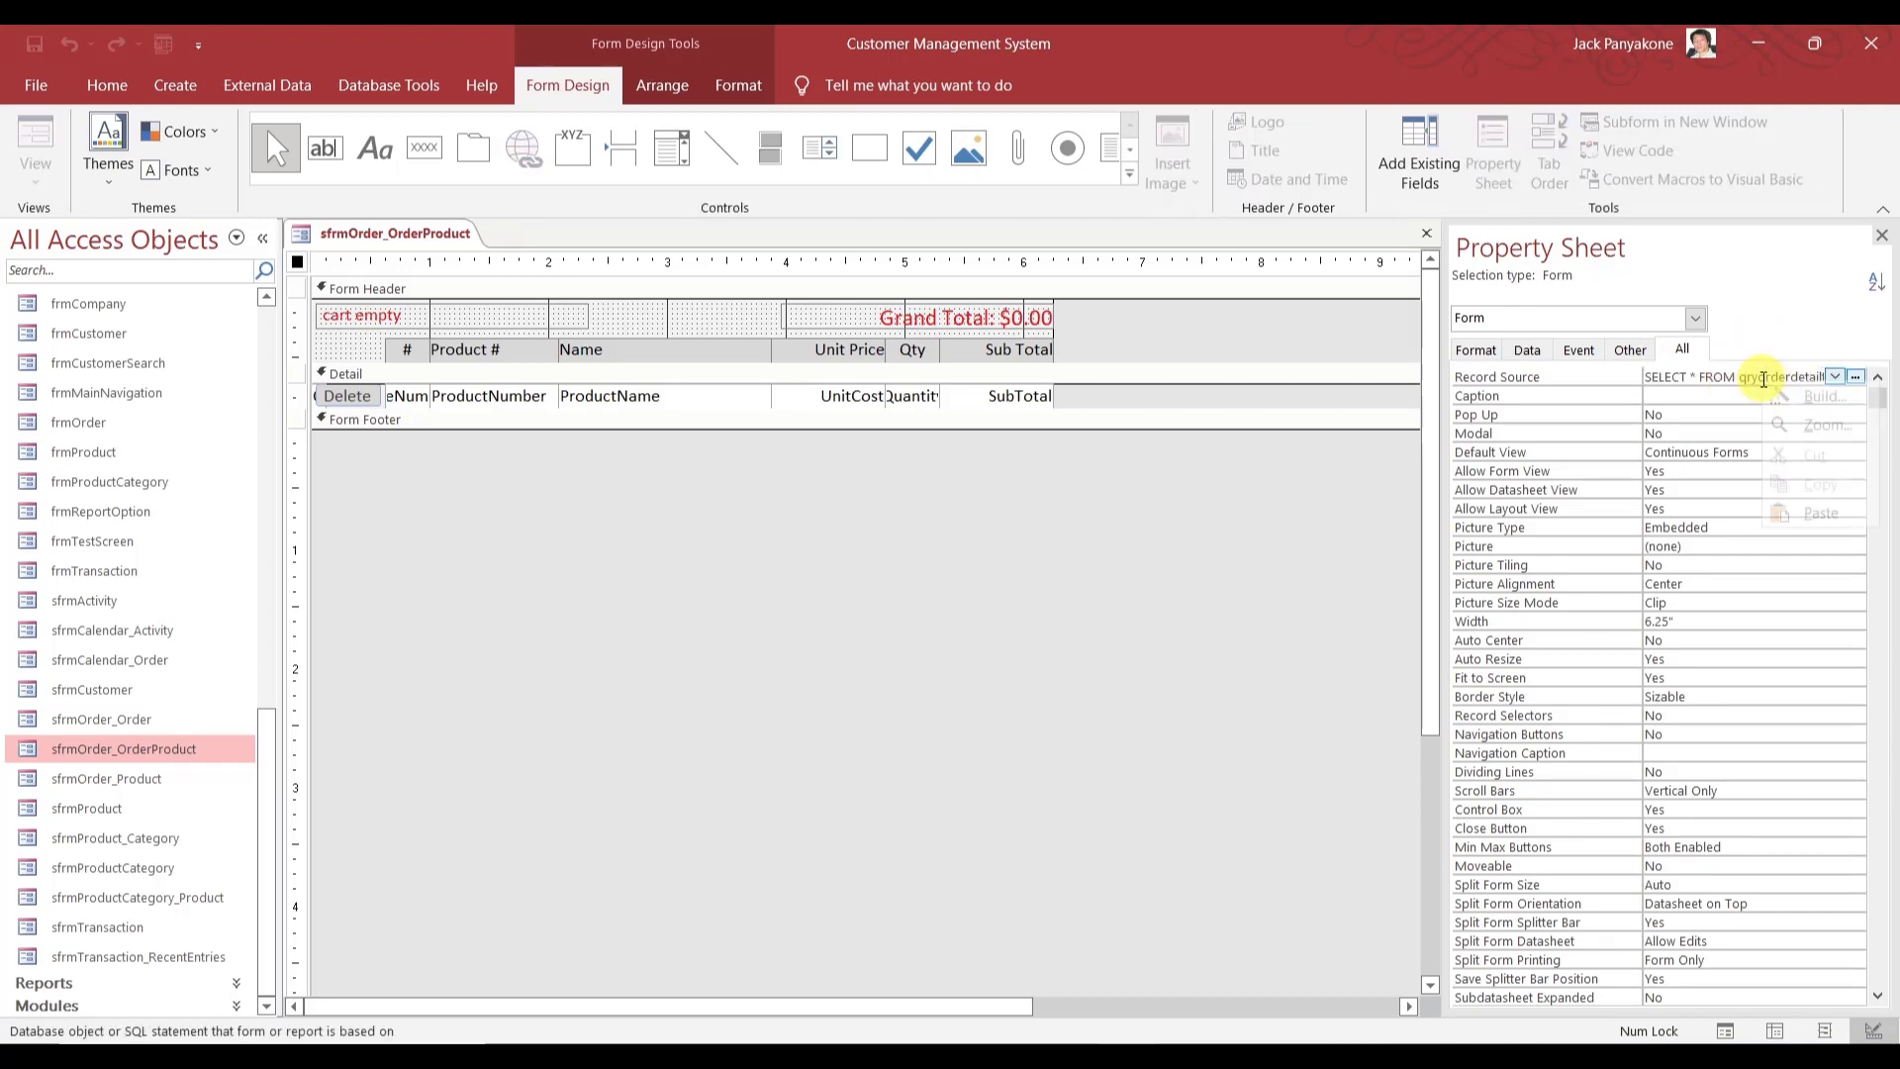
left_click(1801, 426)
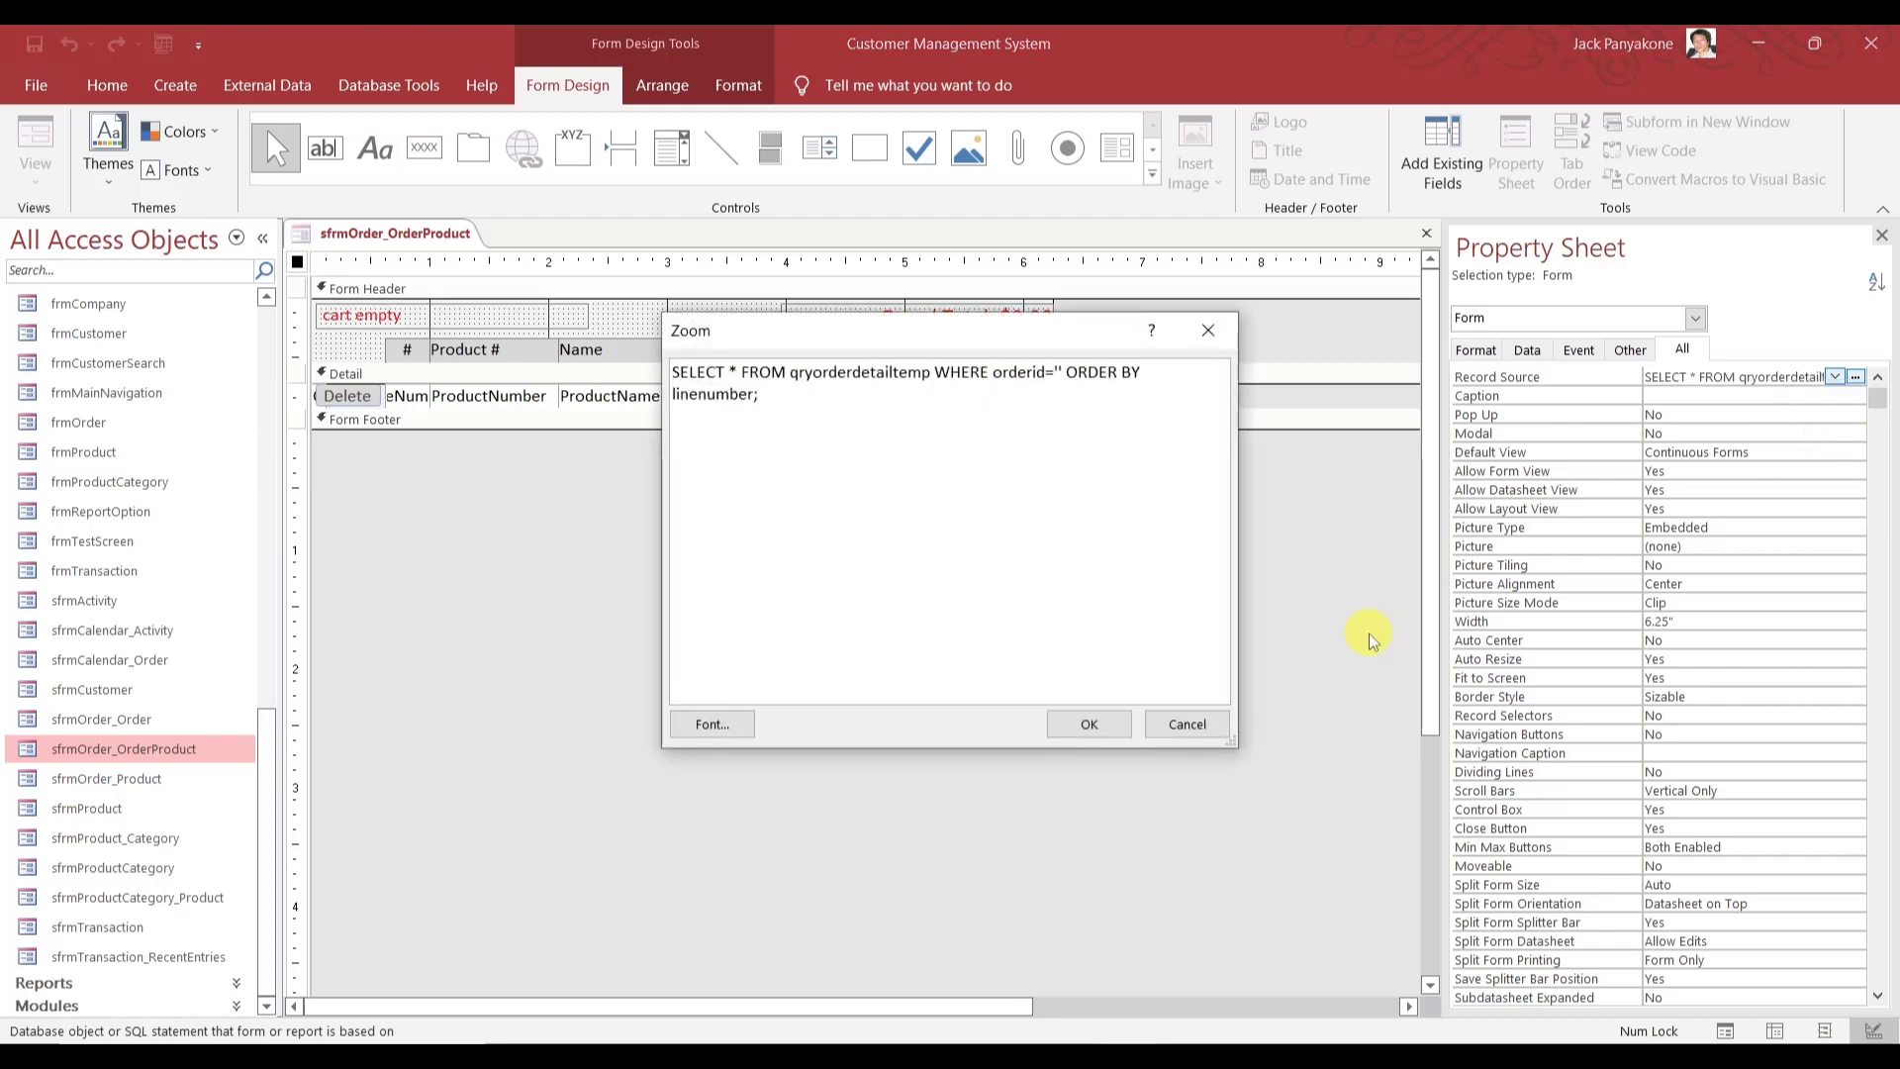
left_click(1187, 723)
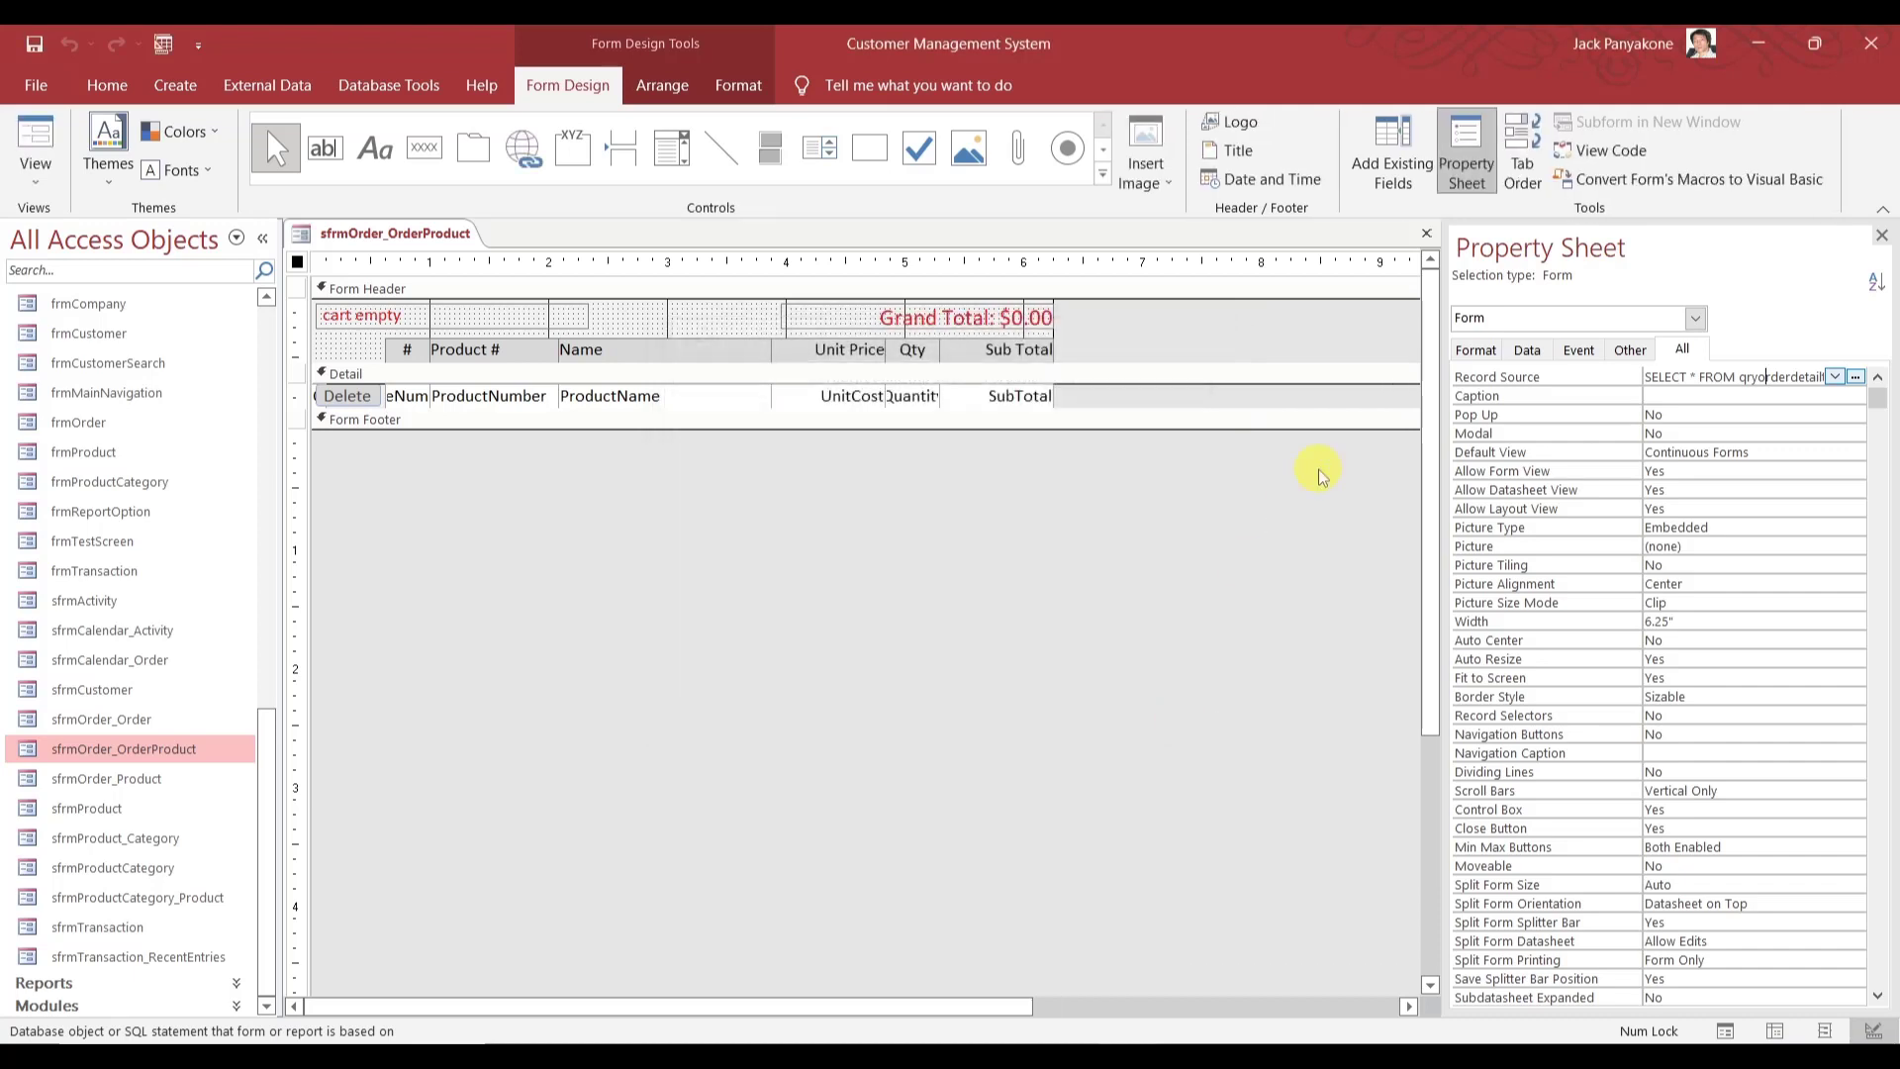
left_click(1426, 232)
- Open sfrmOrder_Order in Design View, check its Record Source, and close the form
left_click(104, 719)
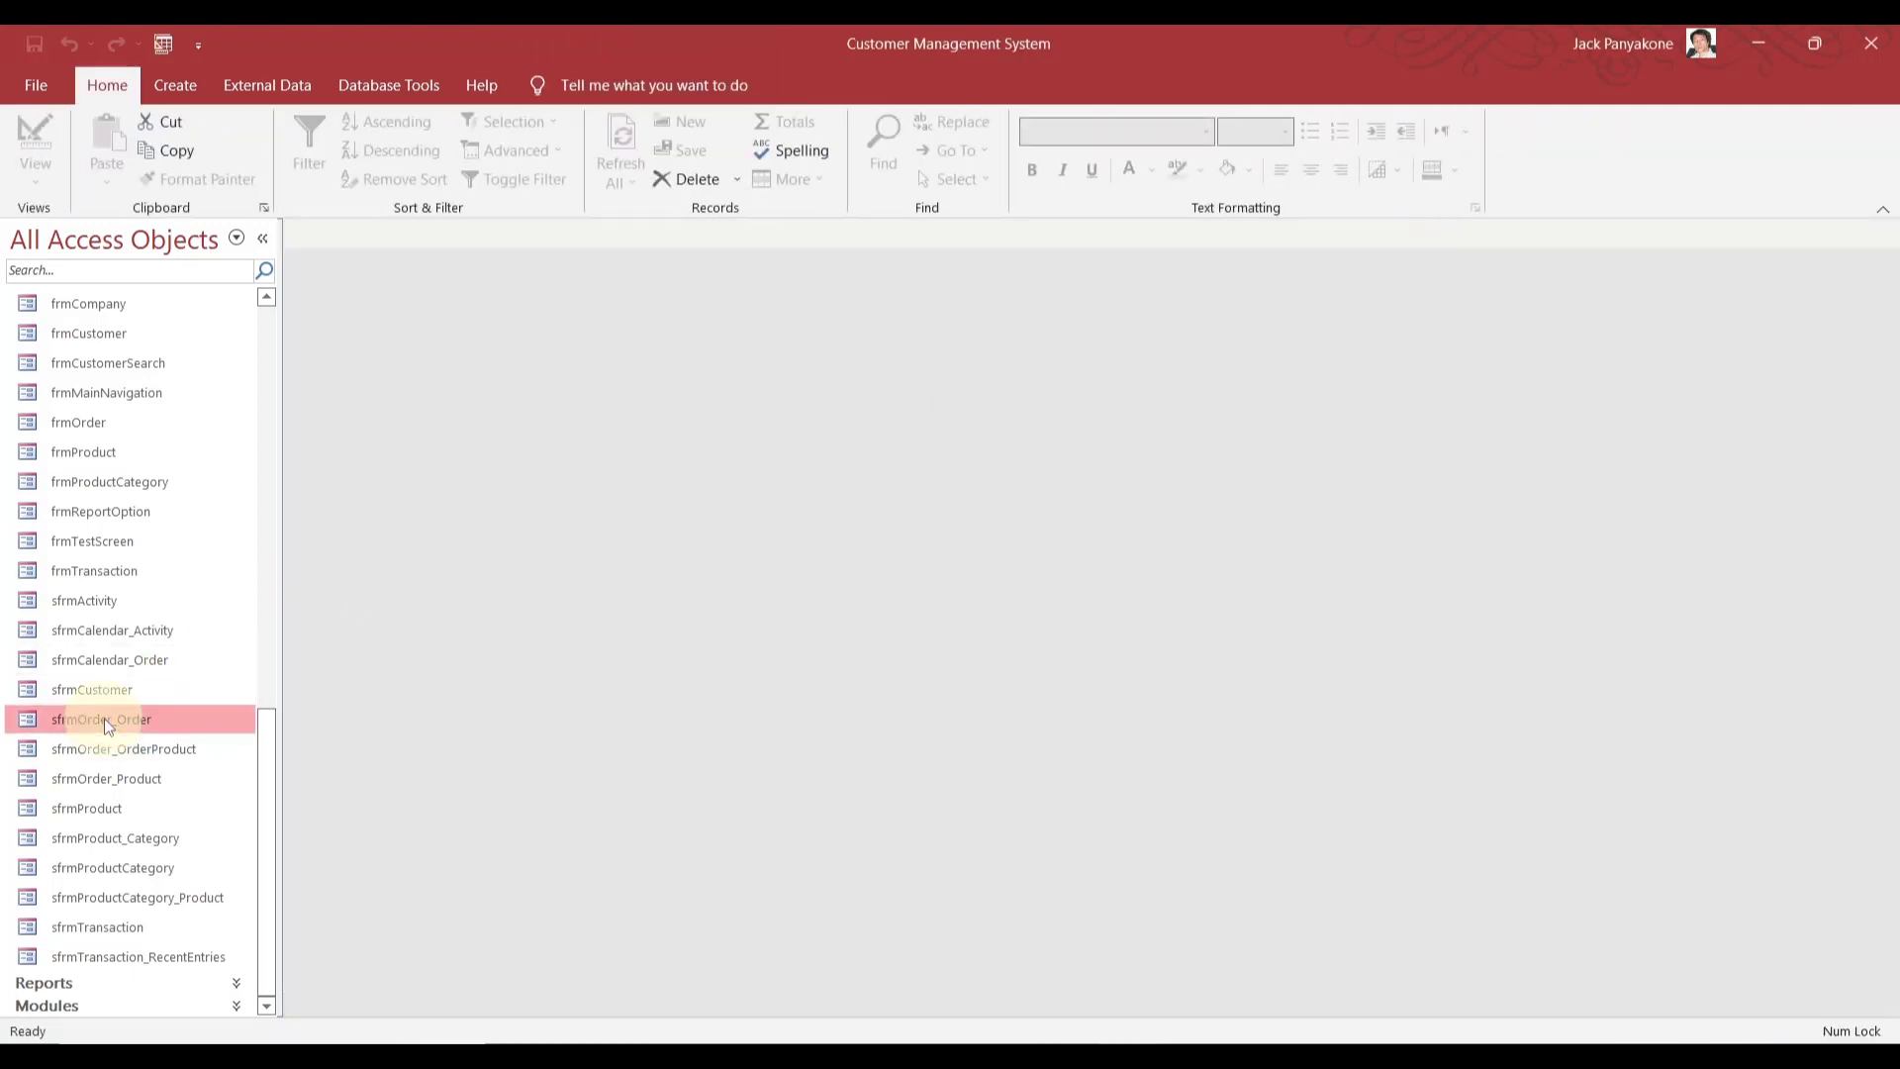
right_click(104, 718)
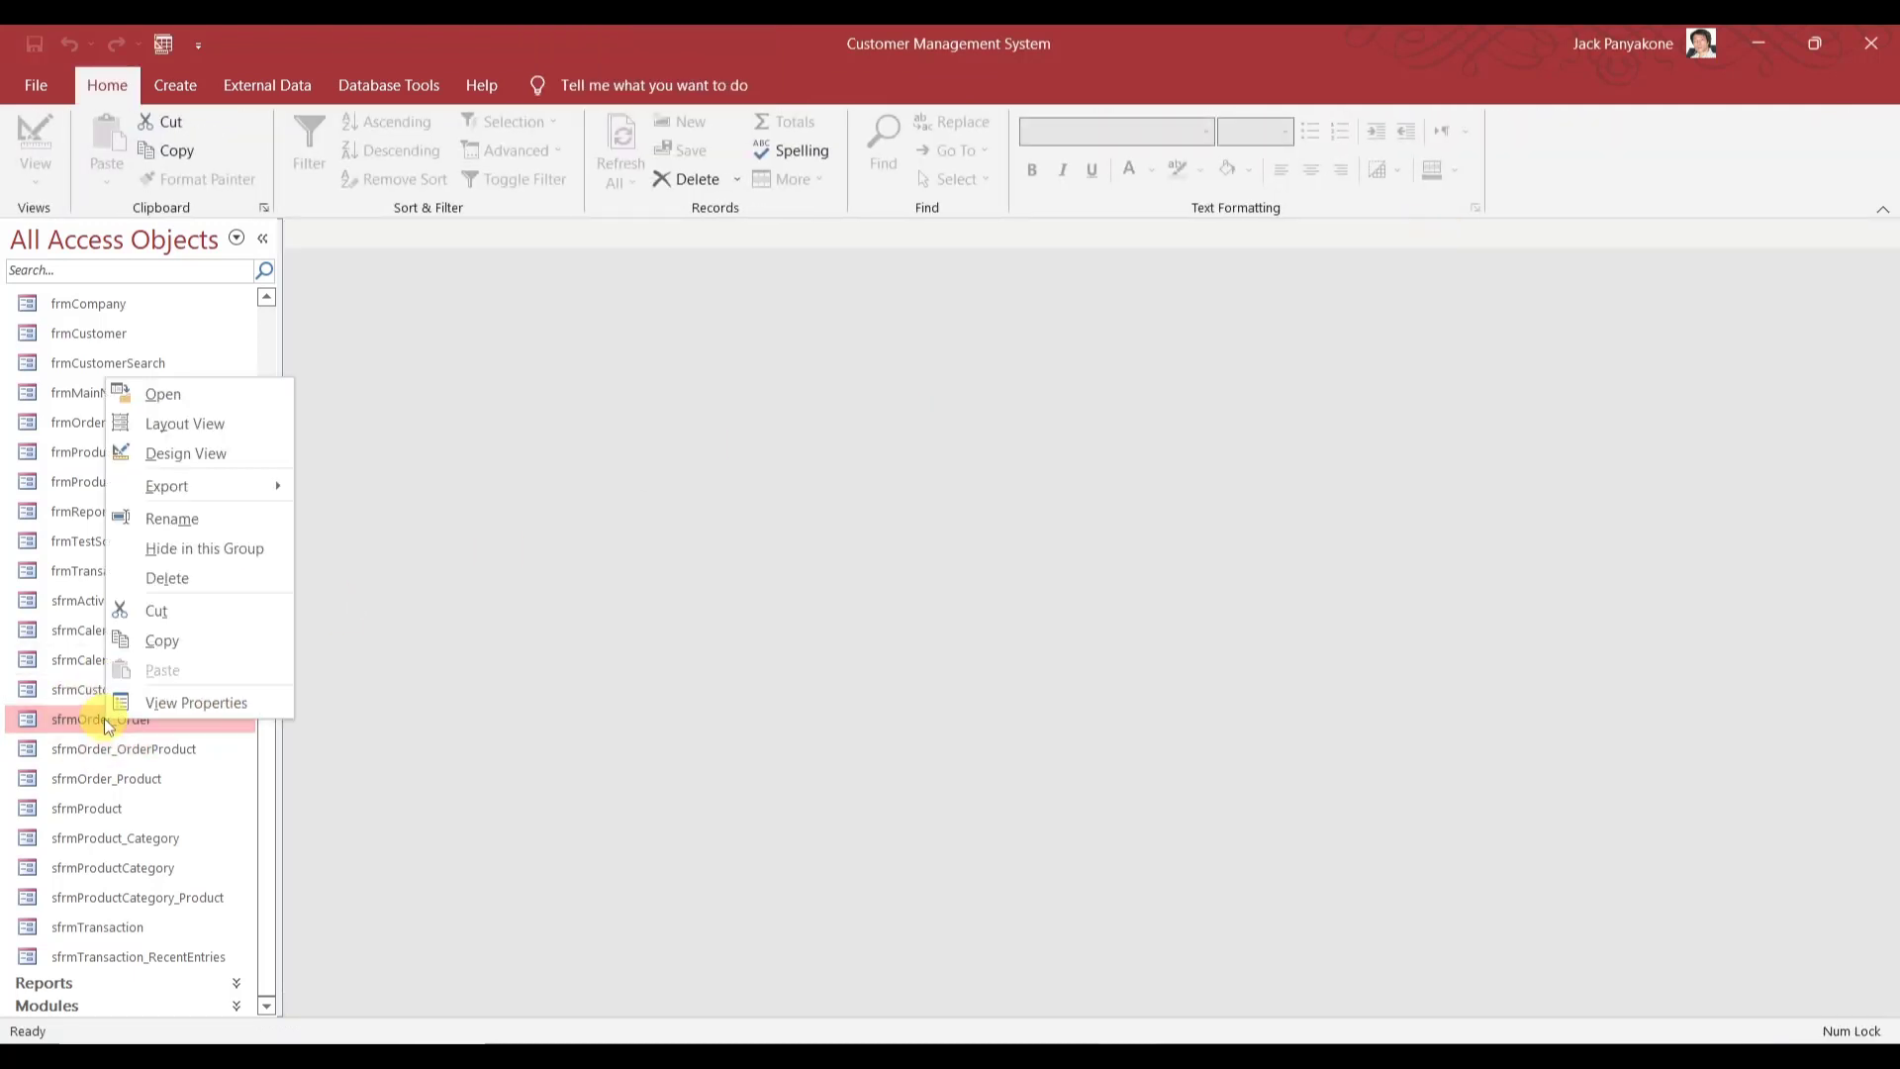
left_click(184, 455)
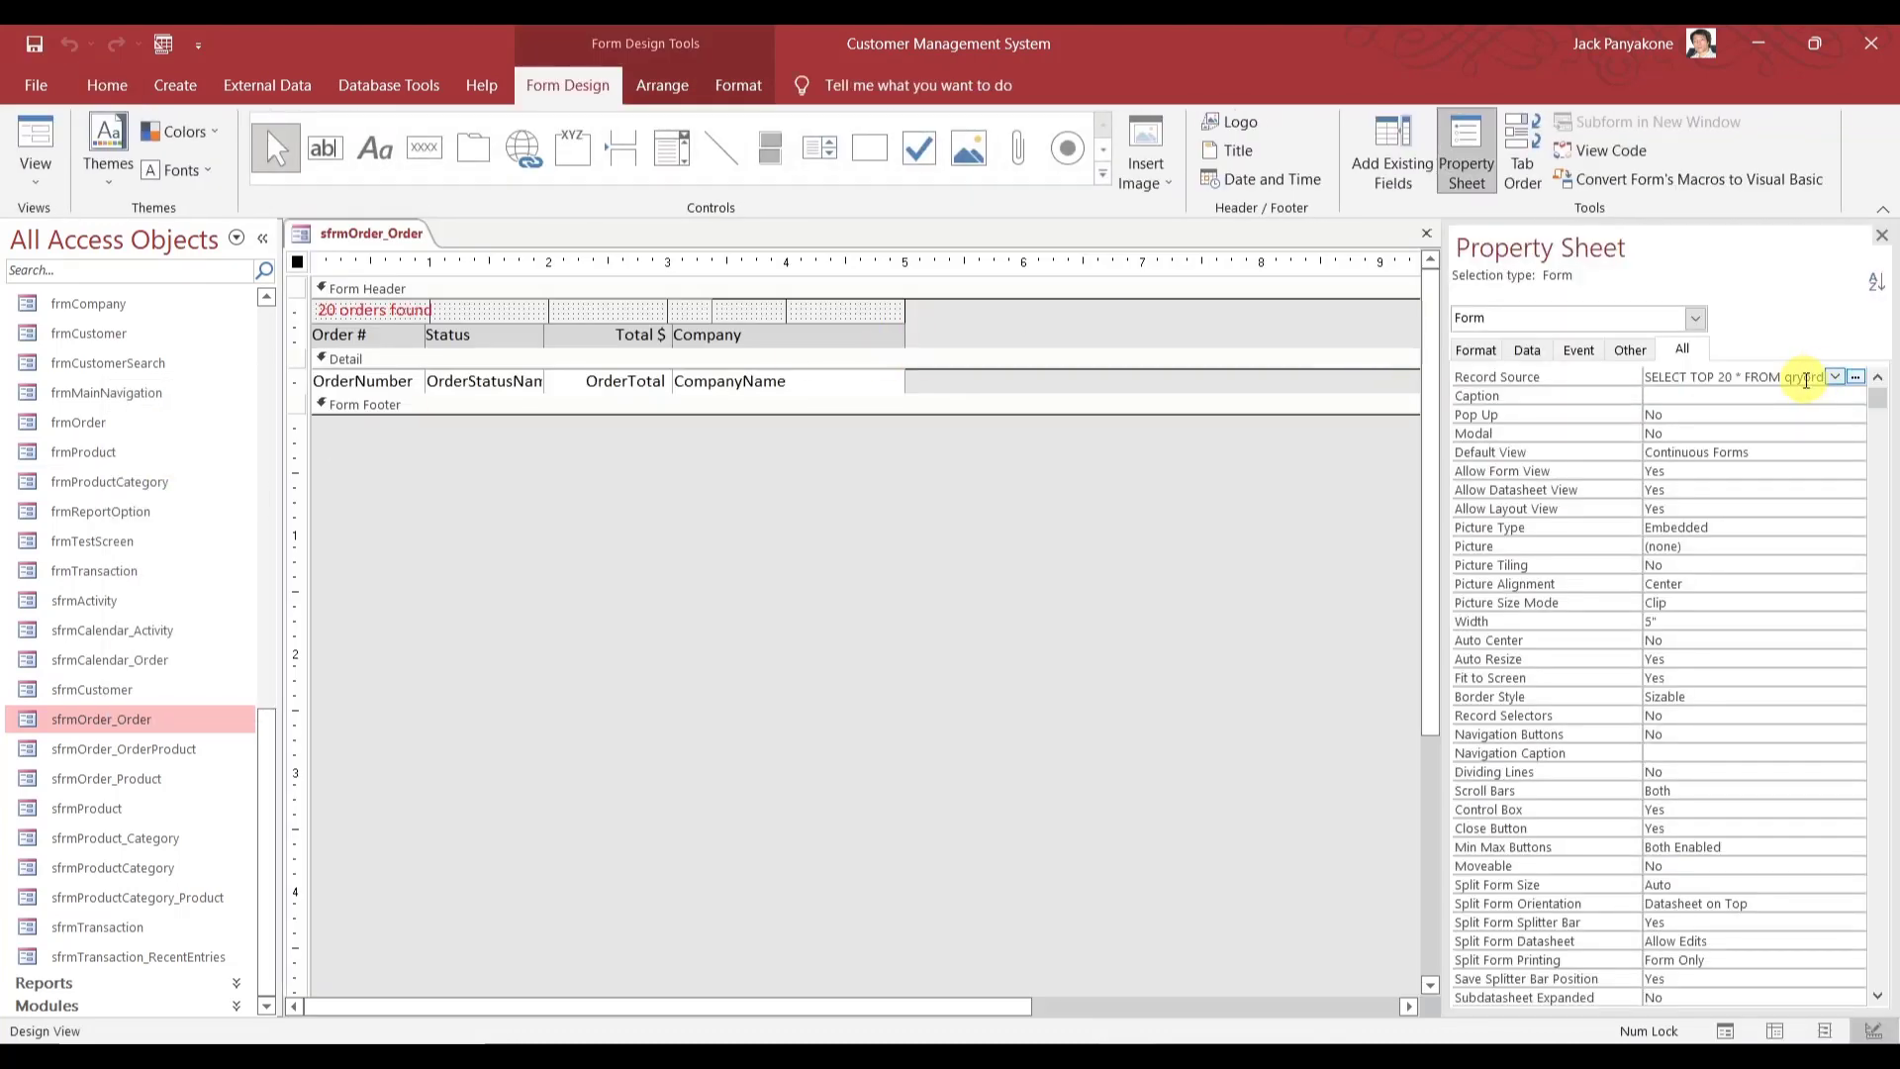
left_click(1426, 233)
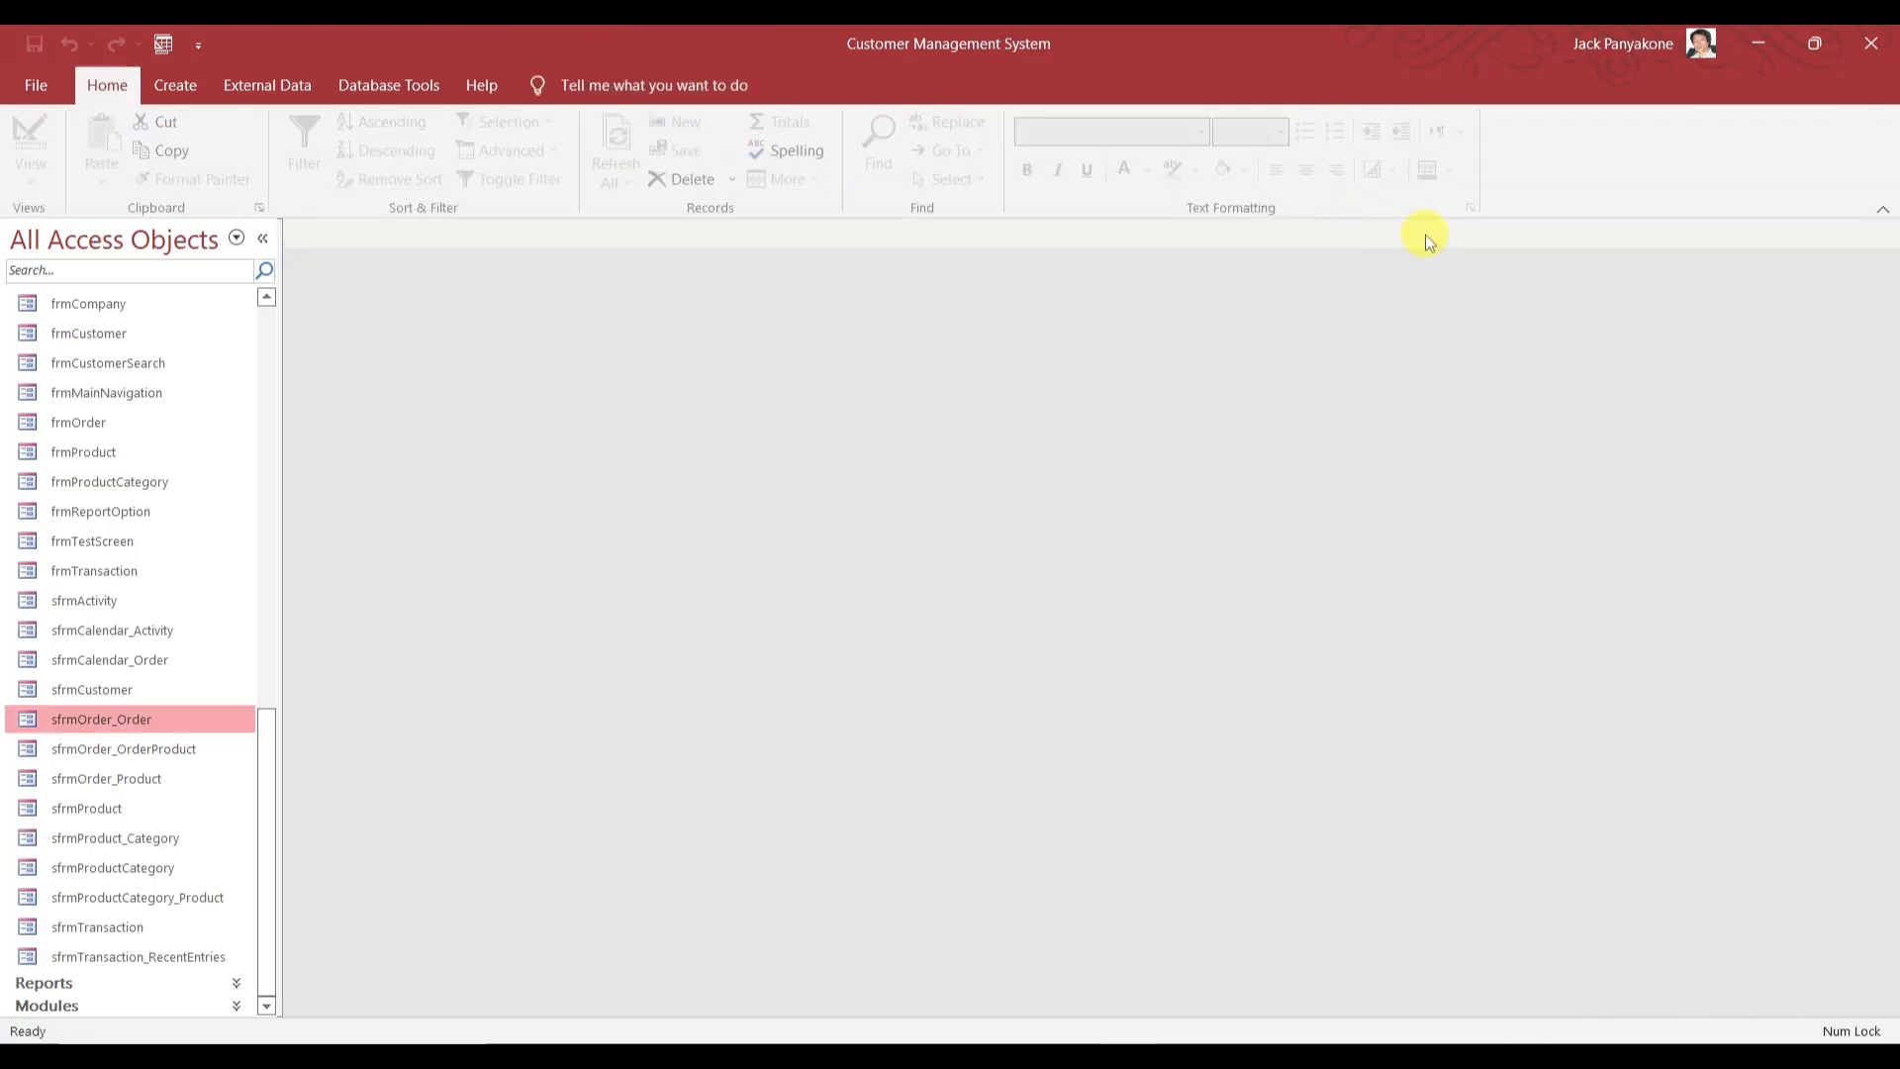
- Open sfrmCustomer in Design View, read its full Record Source statement in the Zoom window, and close the form
left_click(87, 695)
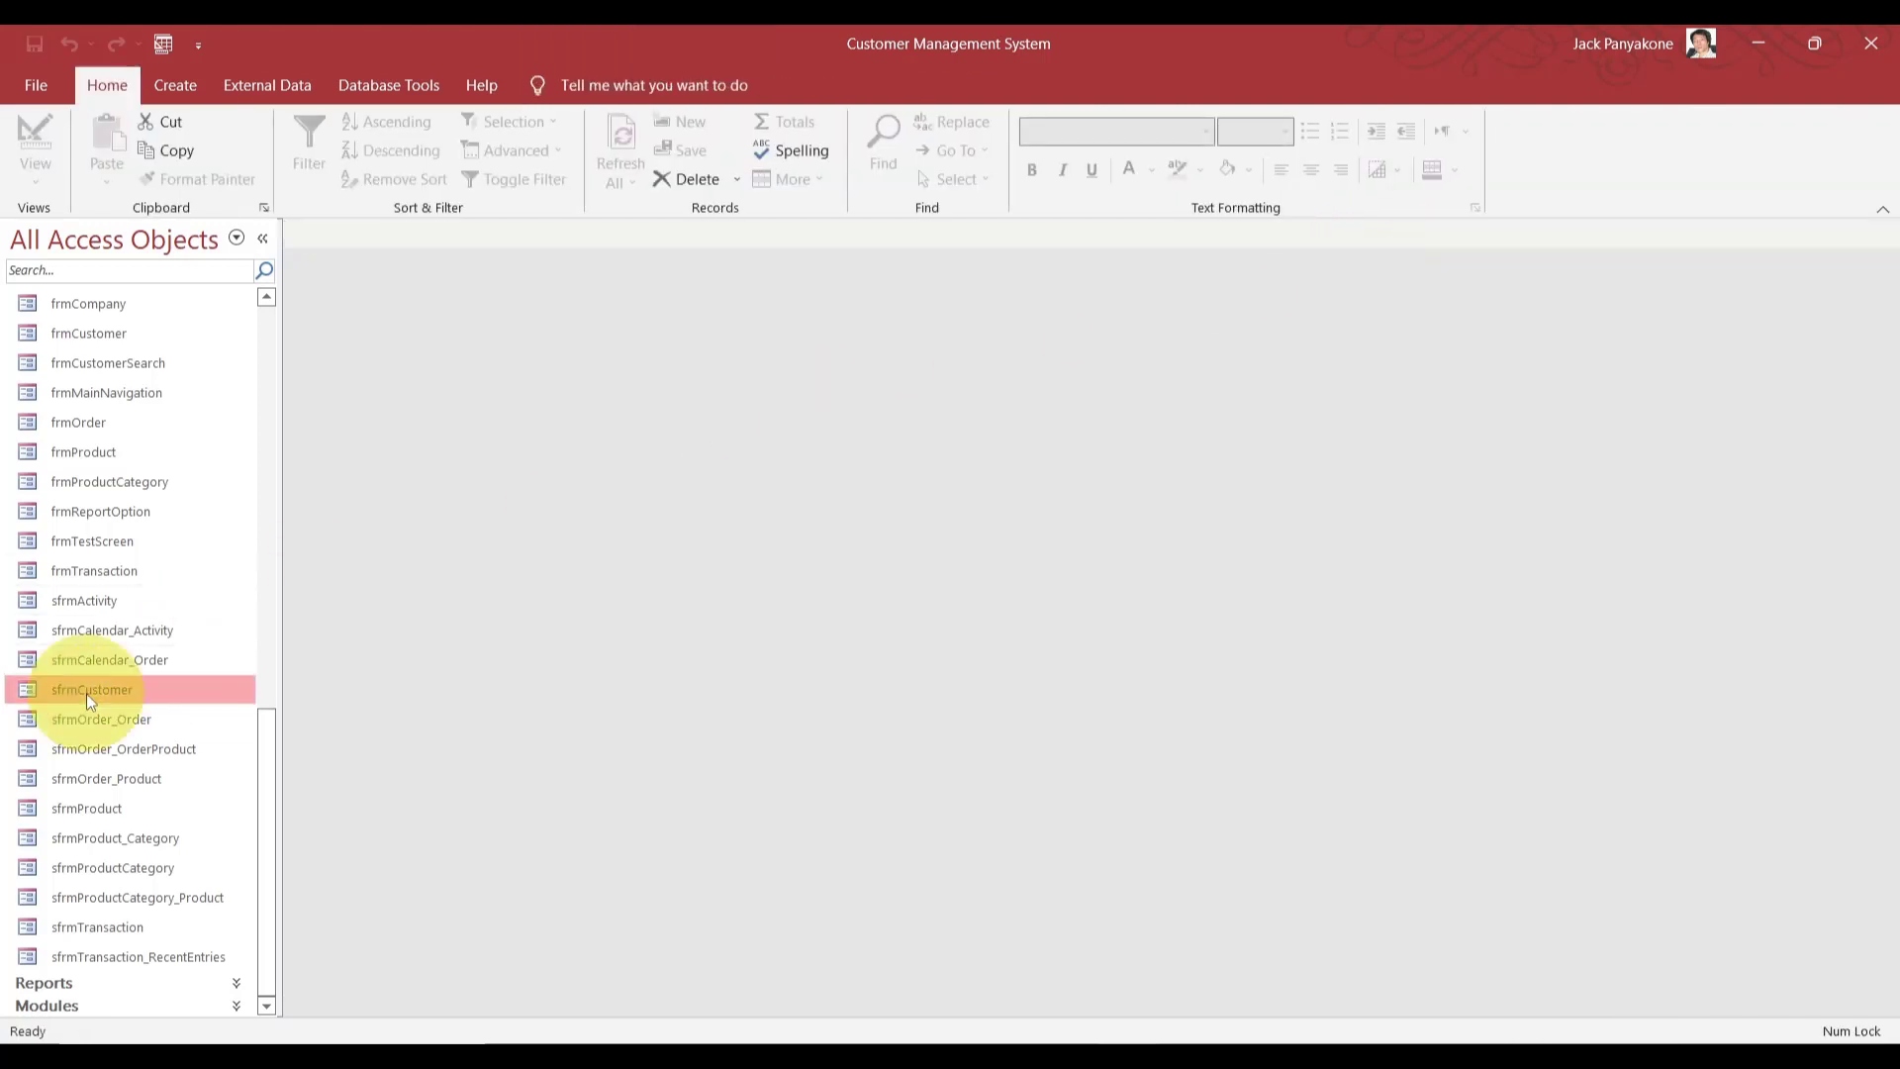
right_click(86, 692)
left_click(154, 769)
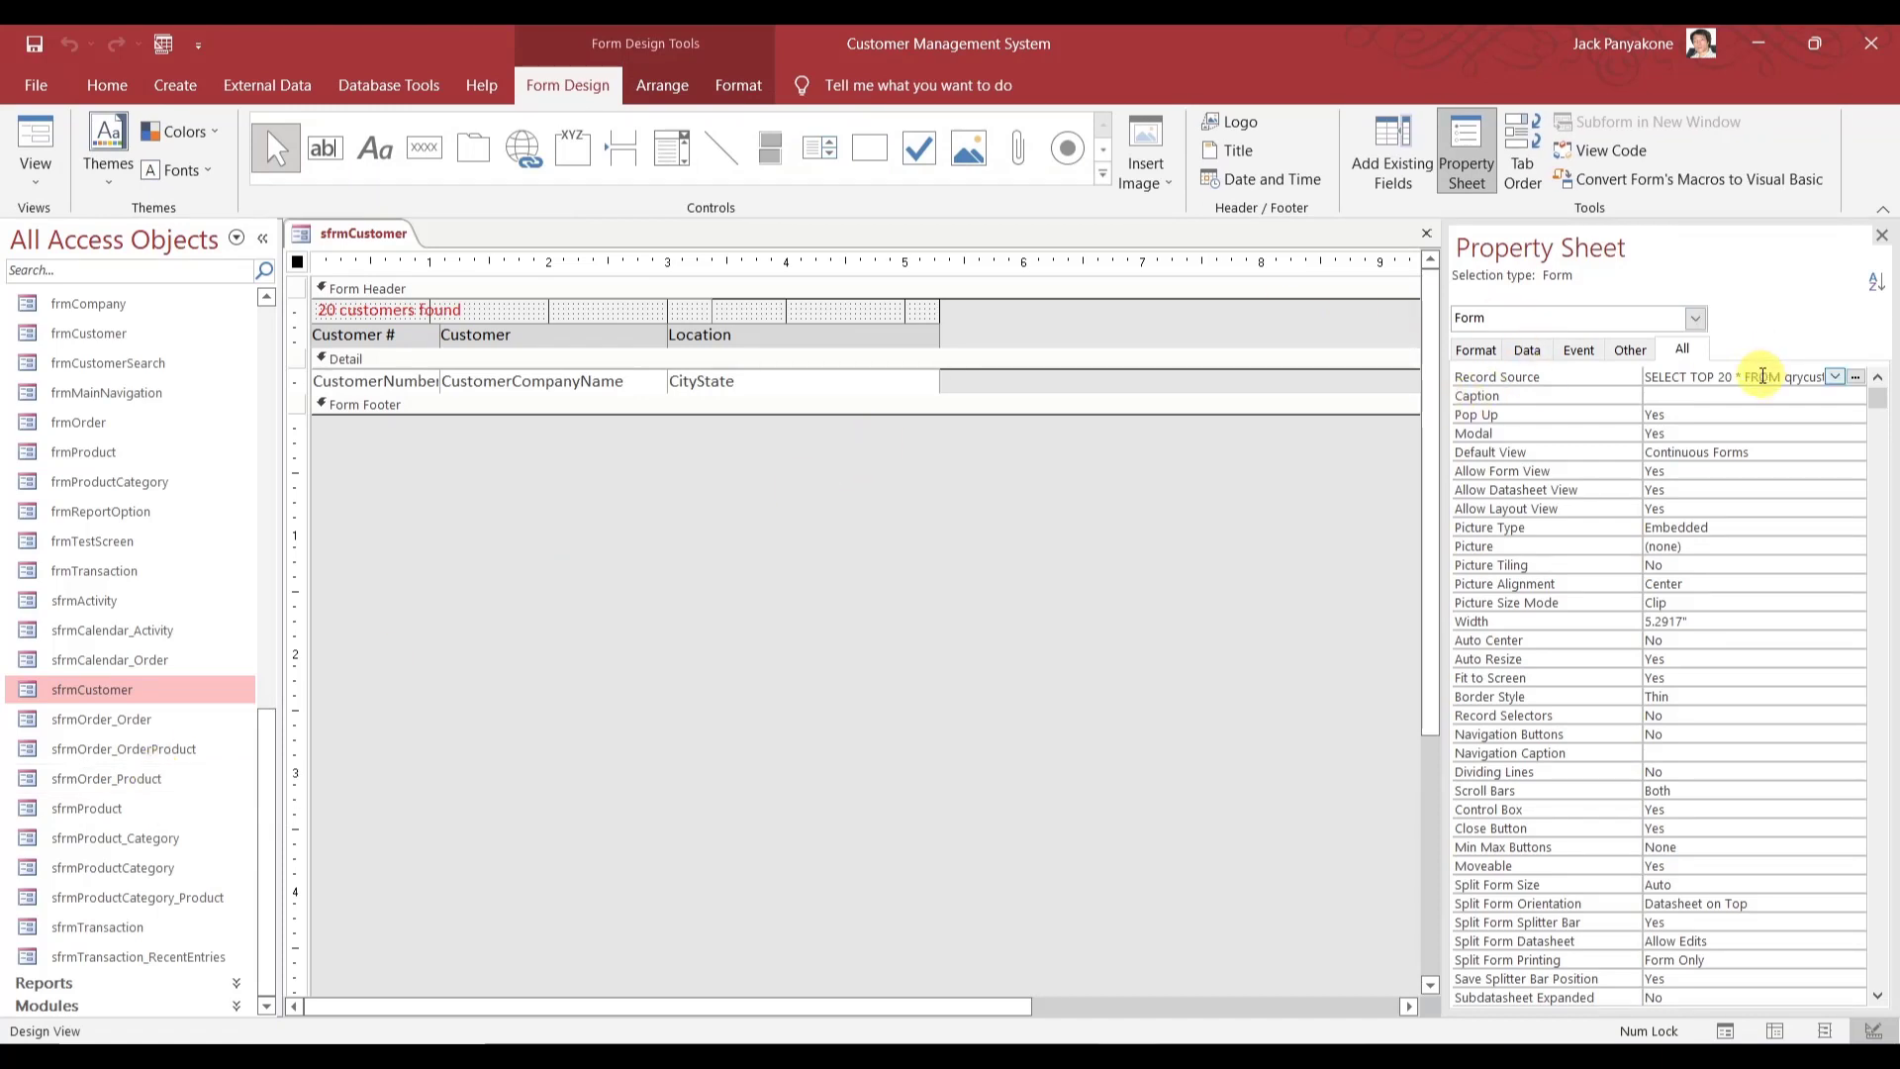
right_click(1762, 377)
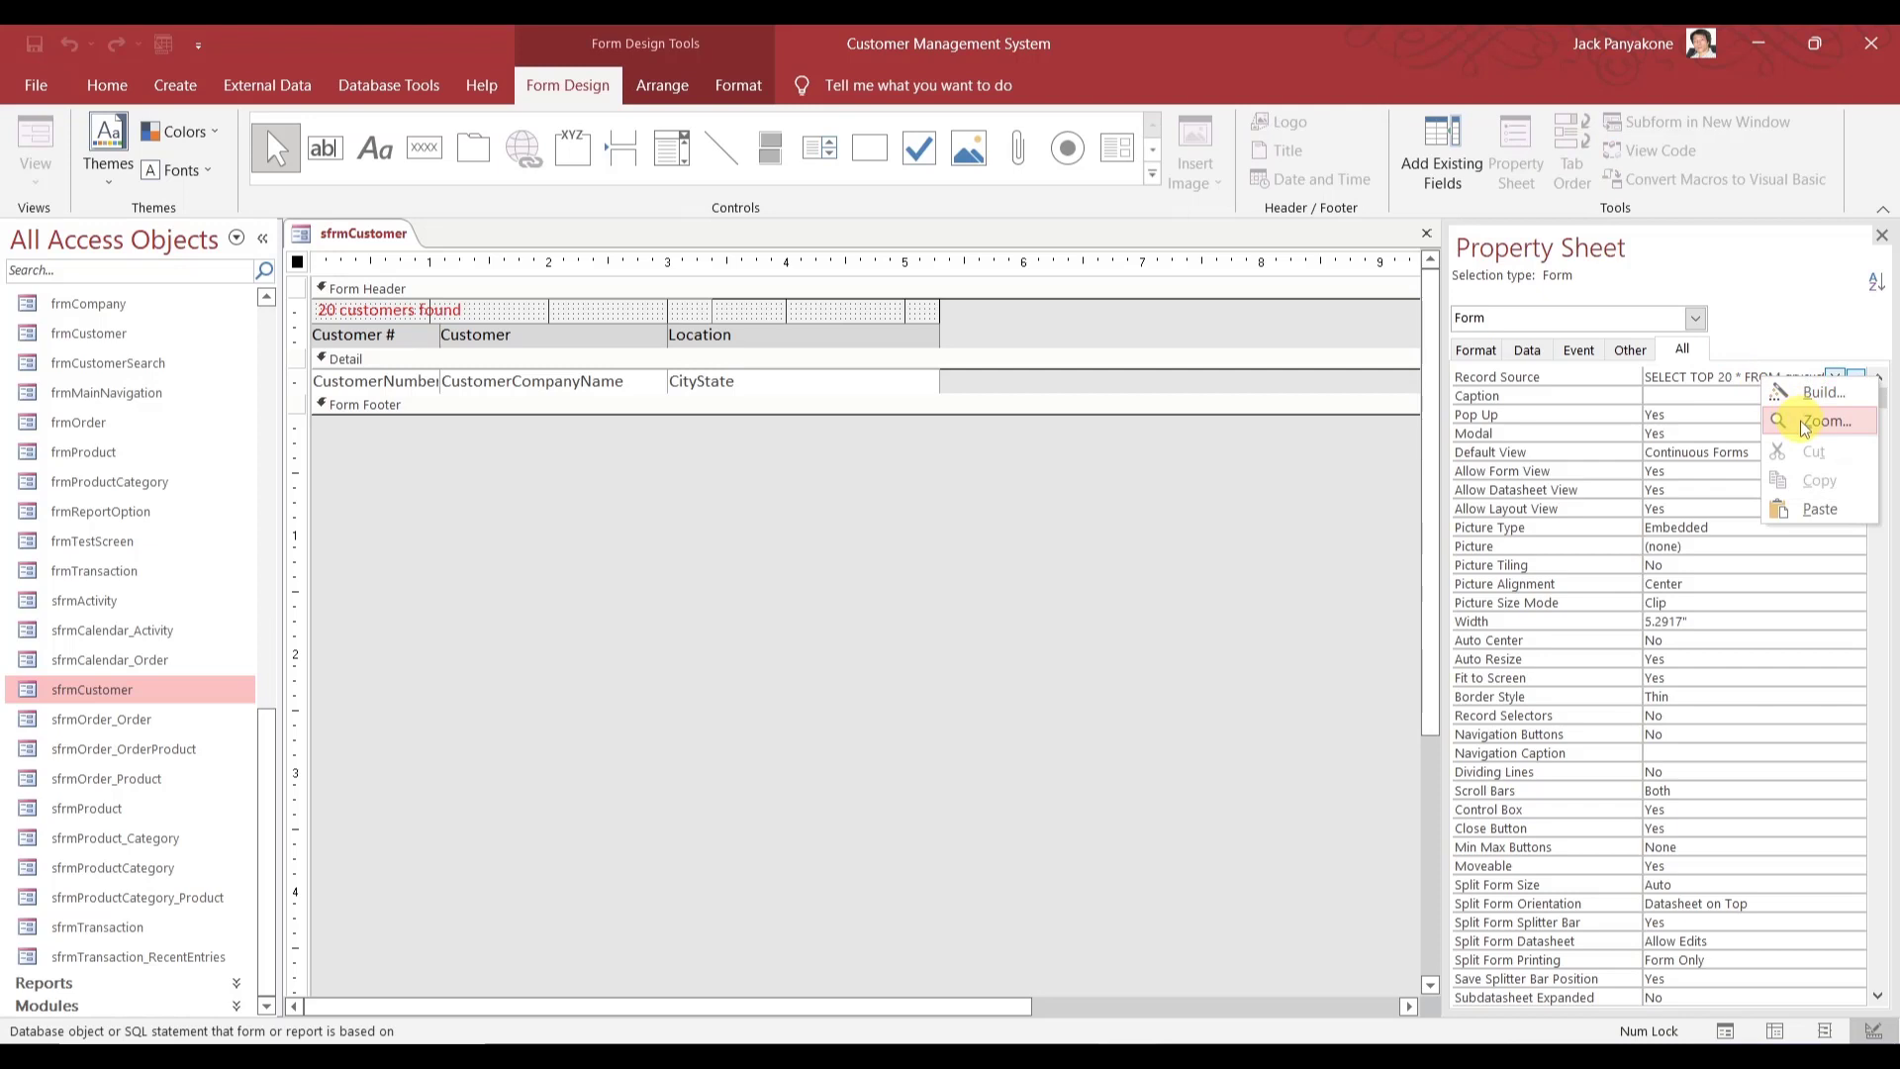
left_click(1803, 422)
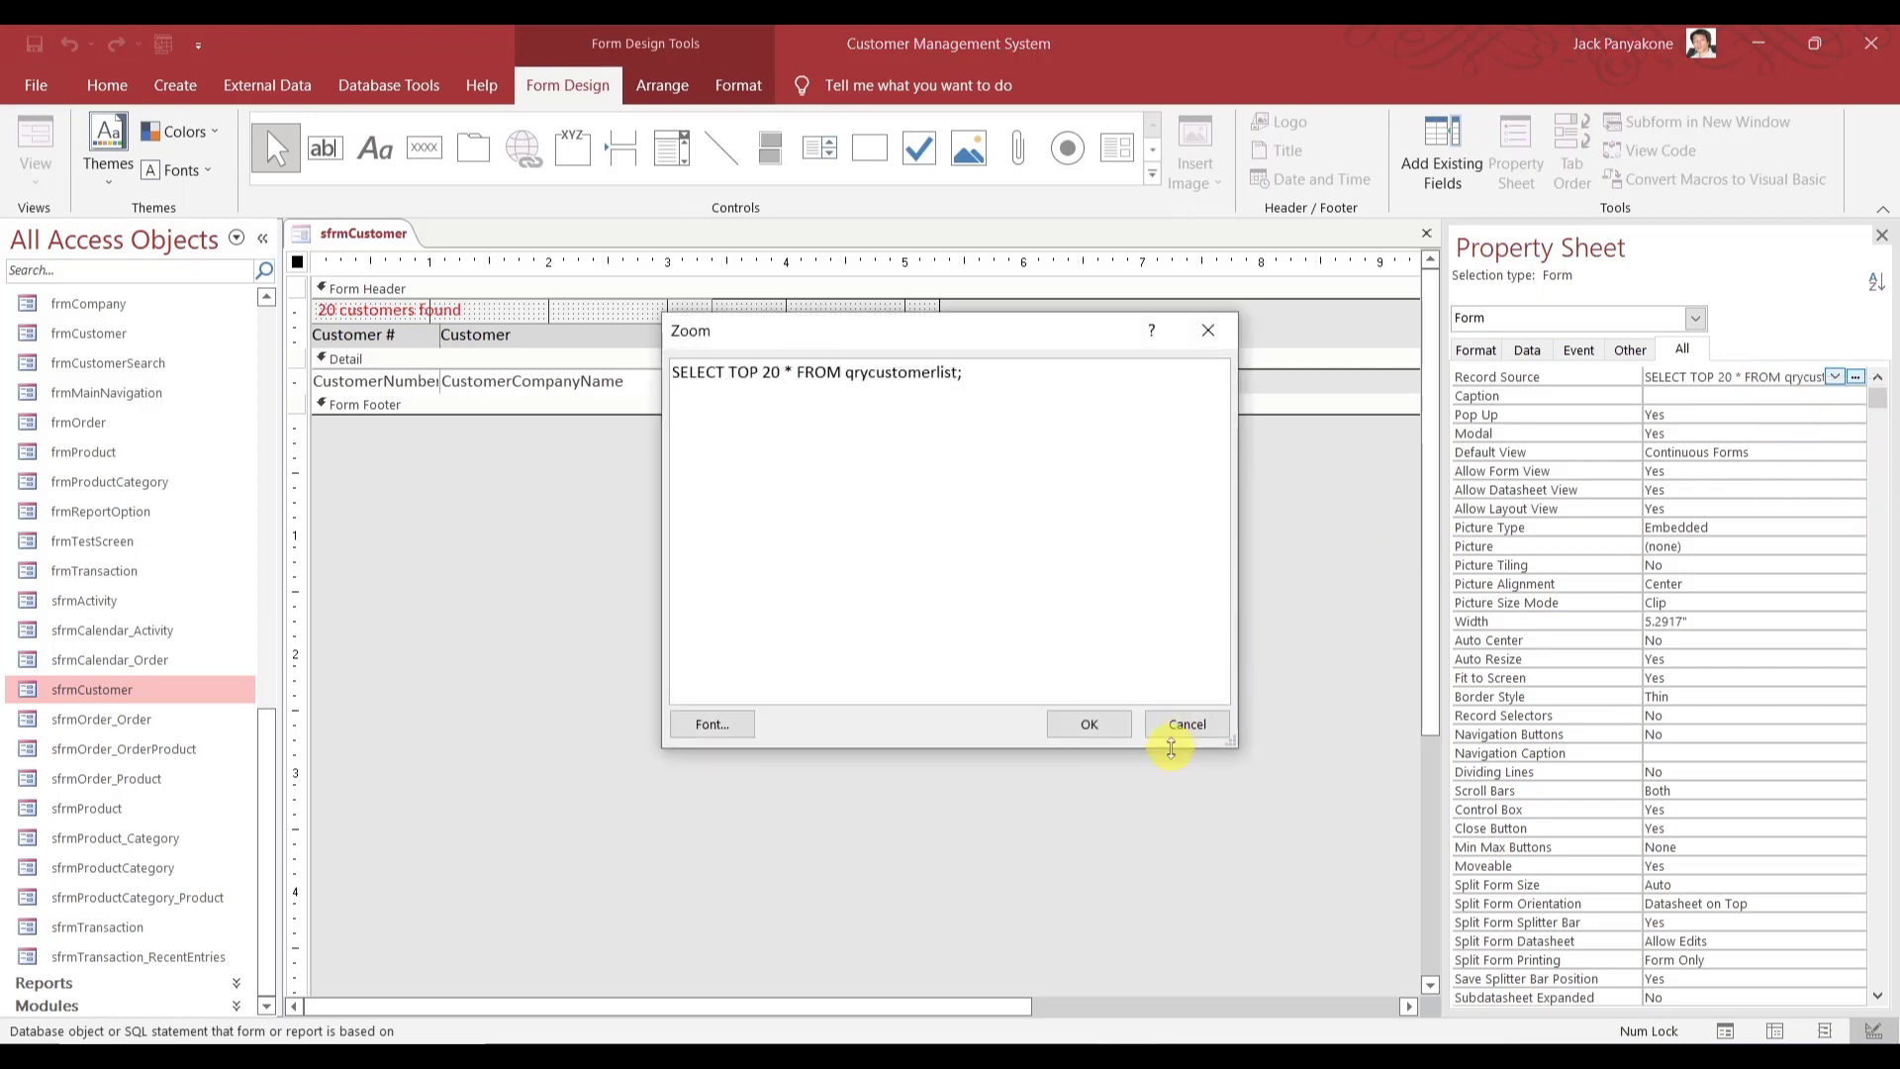
left_click(1187, 727)
left_click(1426, 233)
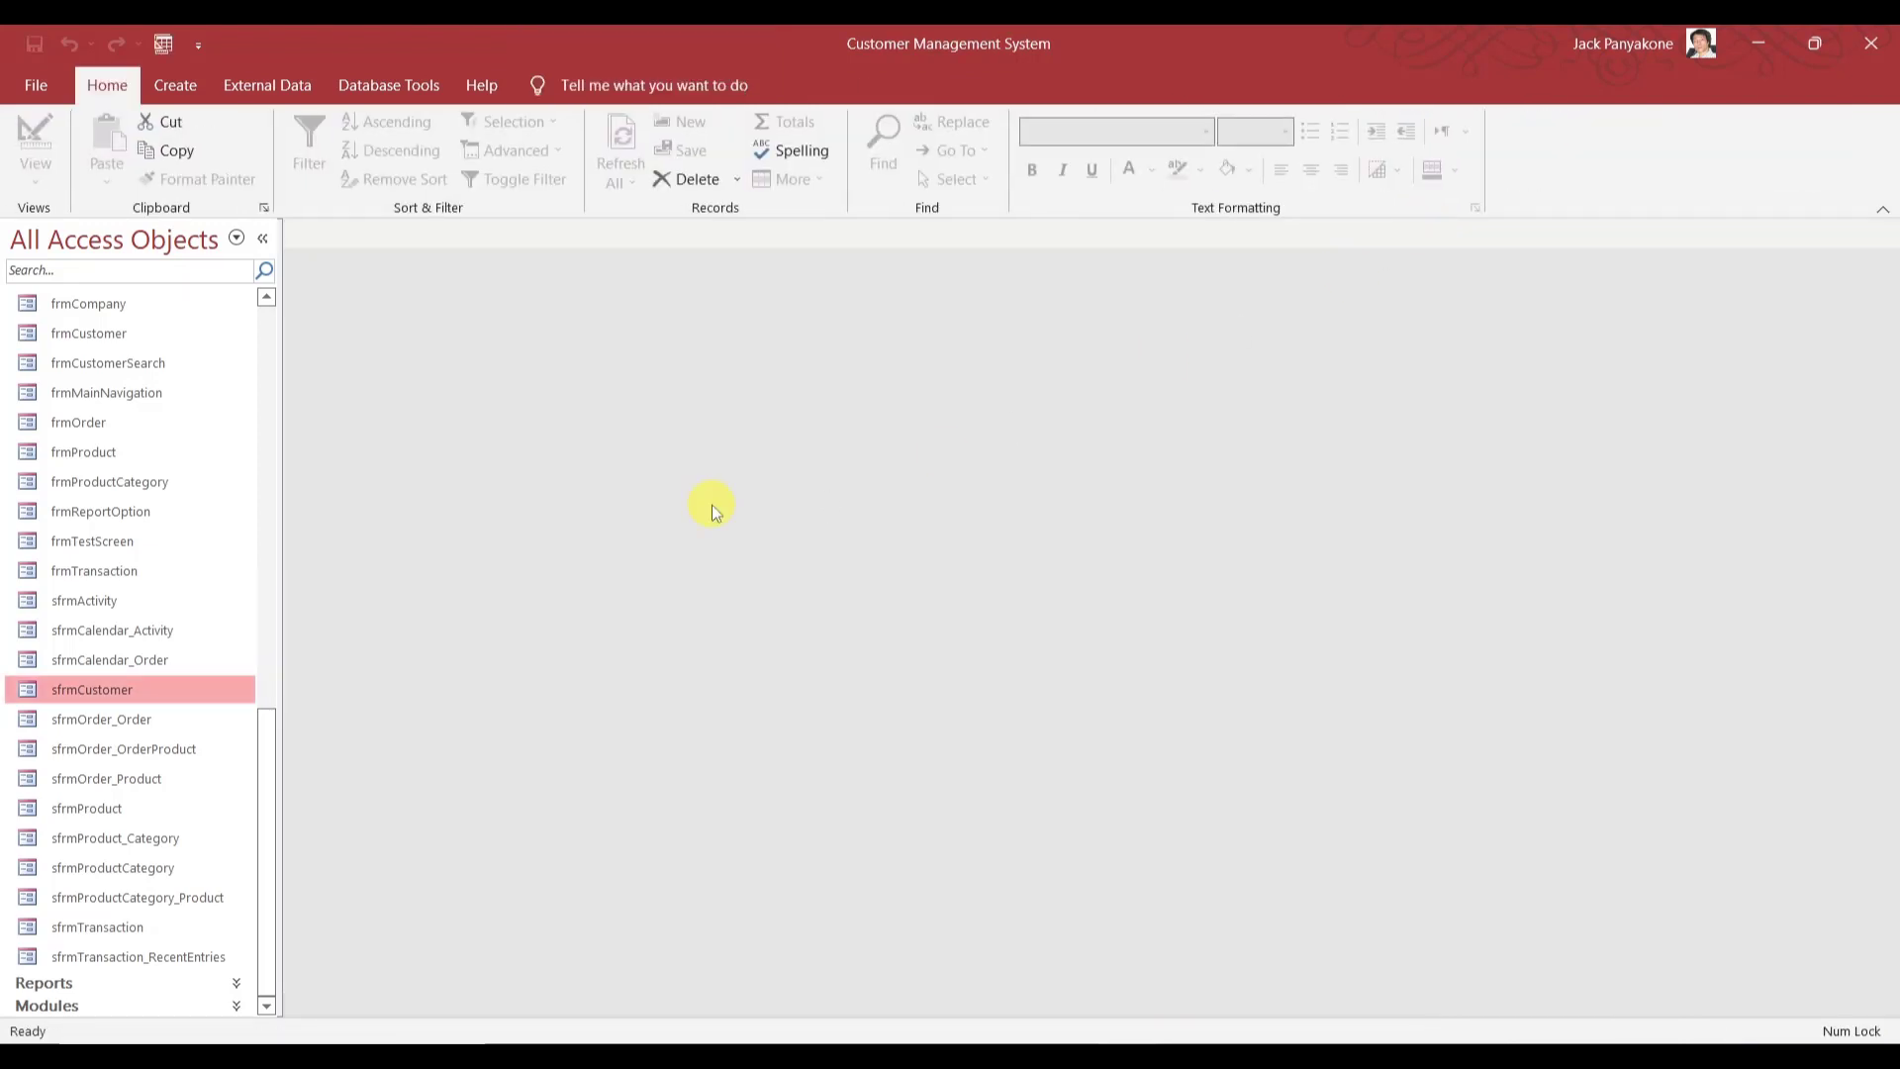
- Open sfrmCalendar_Order in Design View, check its Record Source, and close the form
left_click(150, 662)
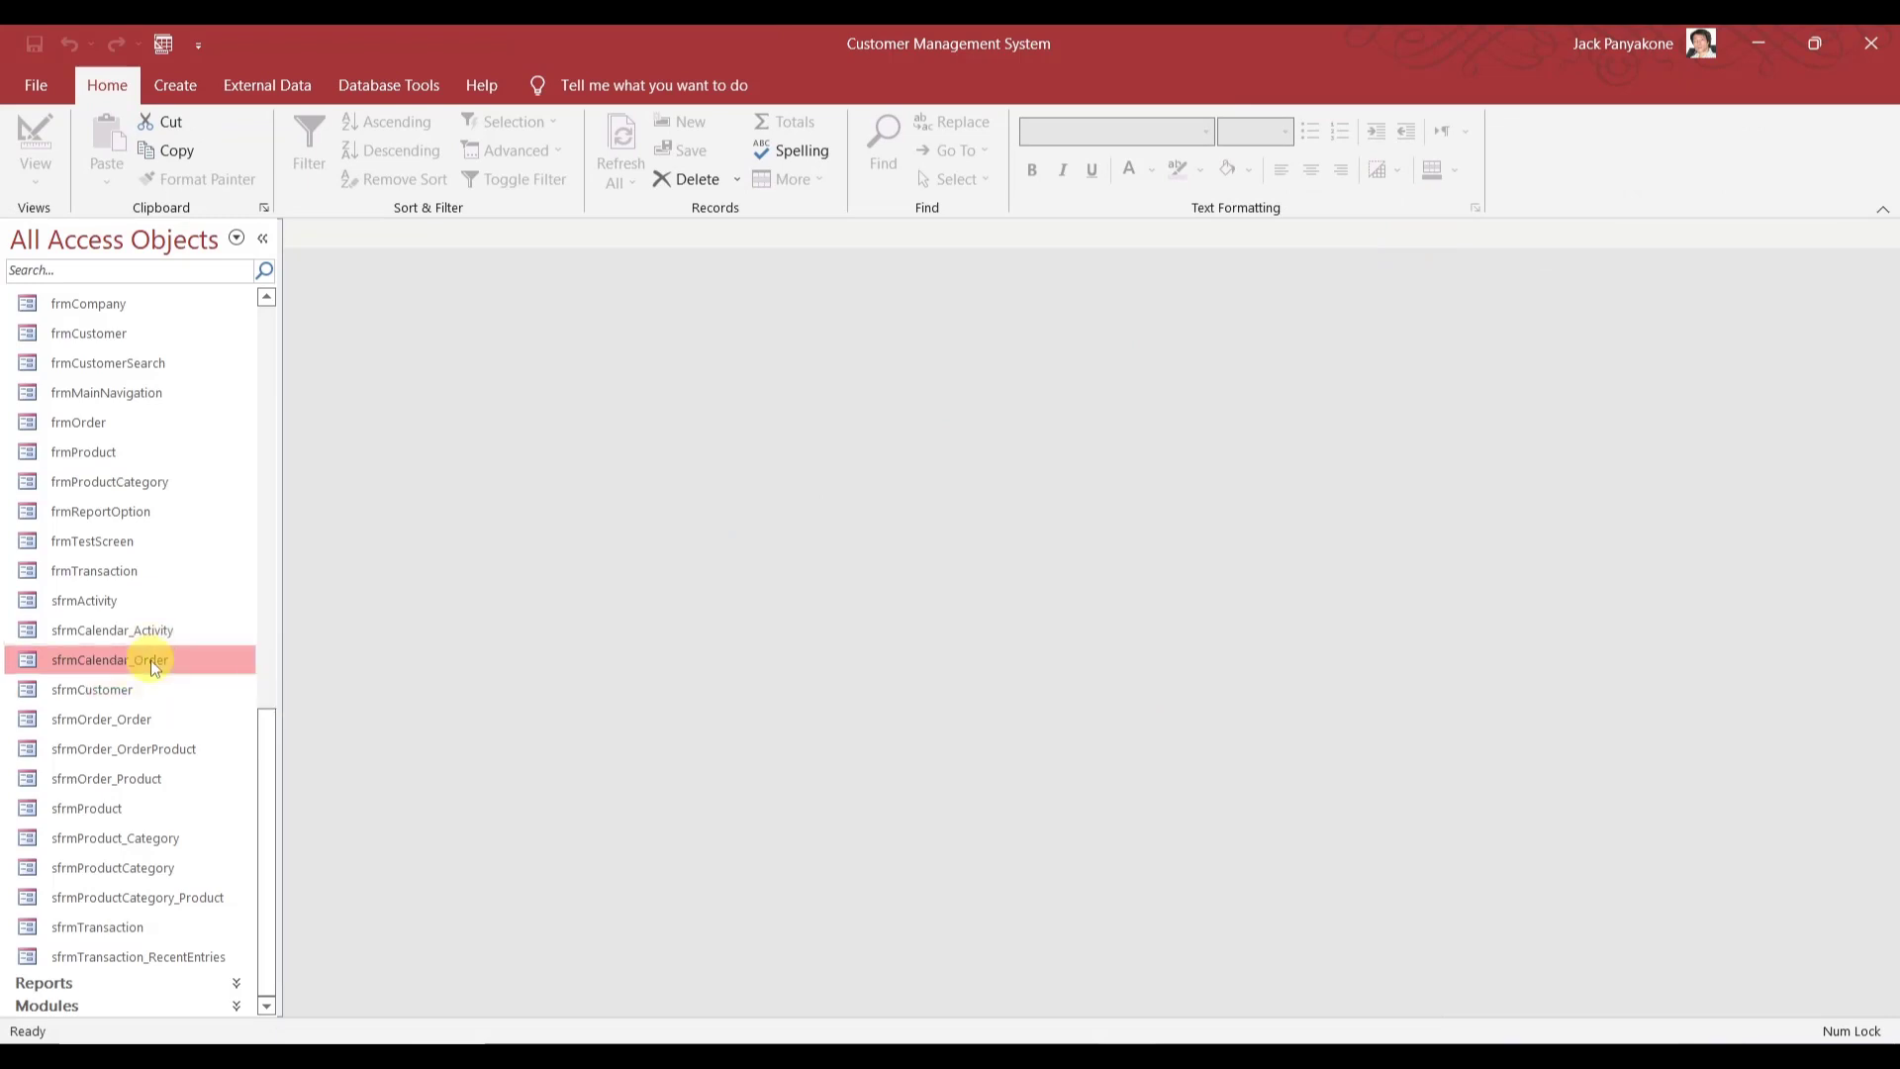
right_click(150, 661)
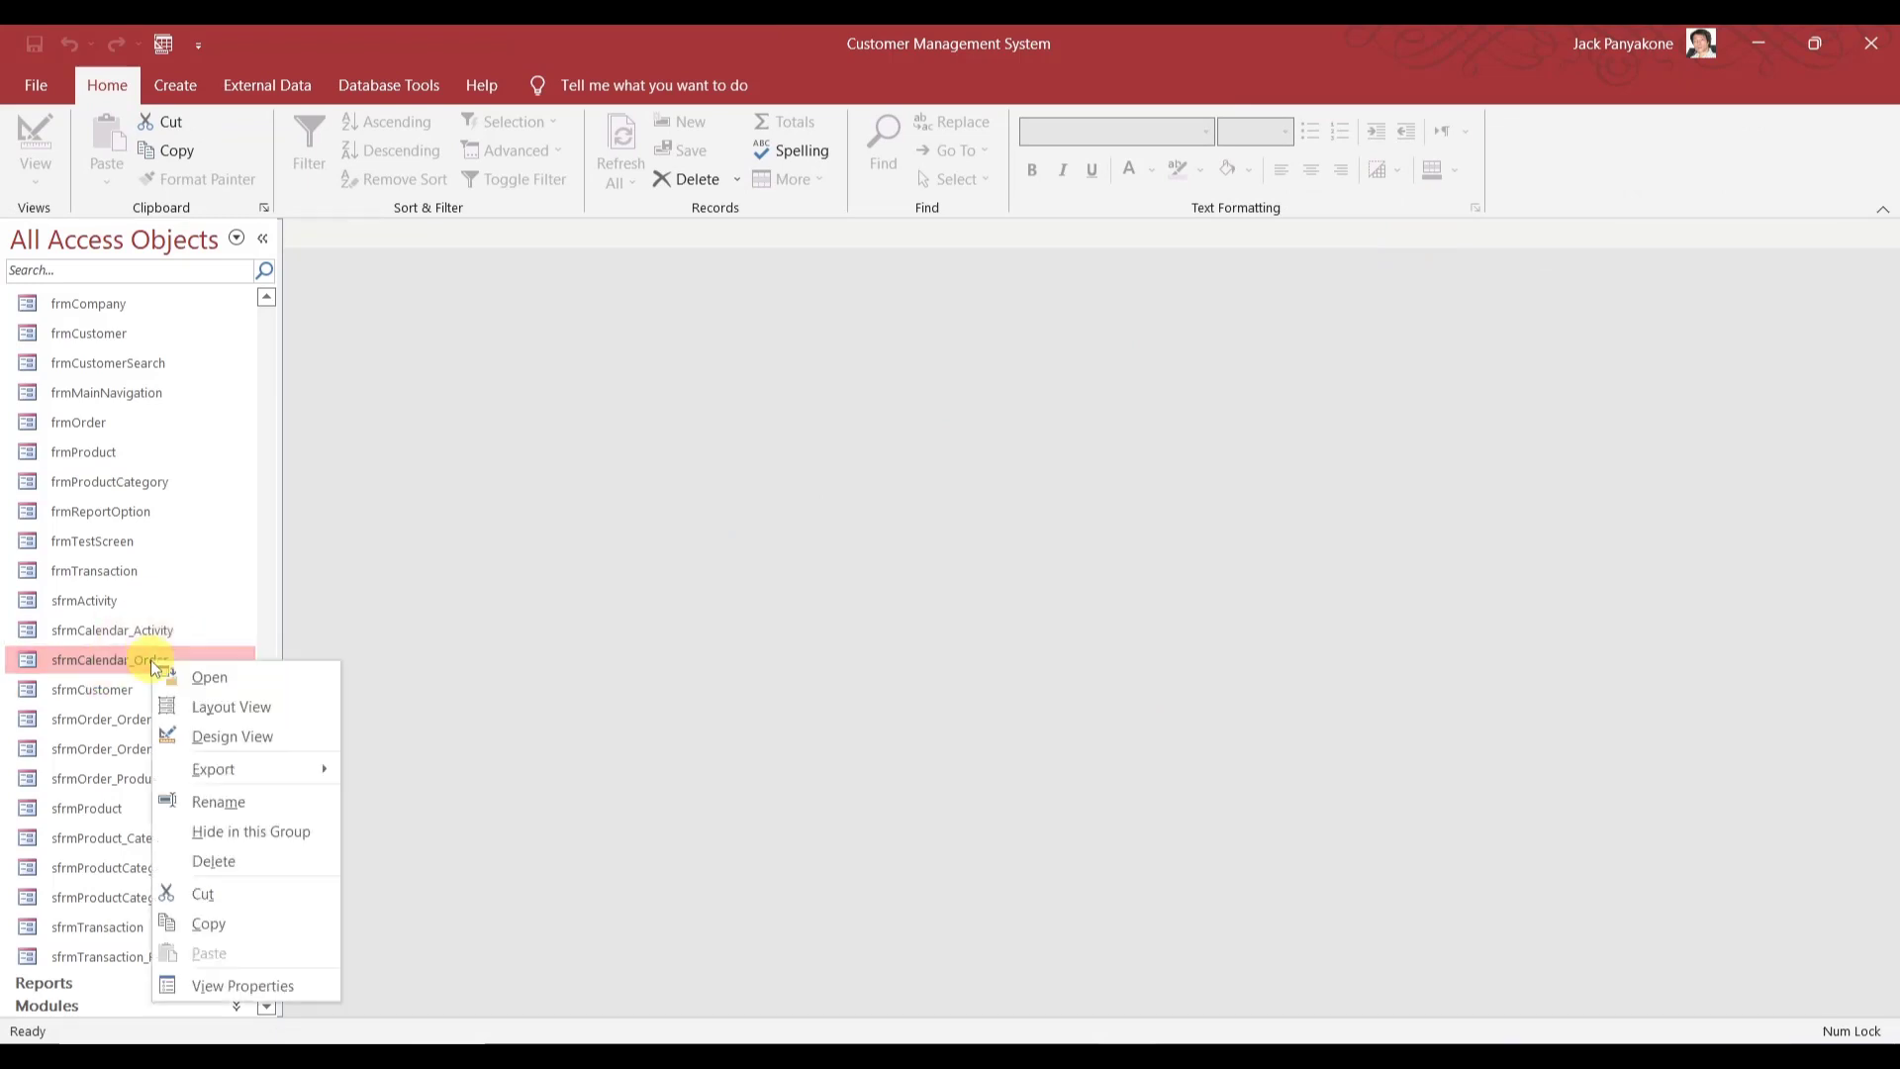
left_click(246, 731)
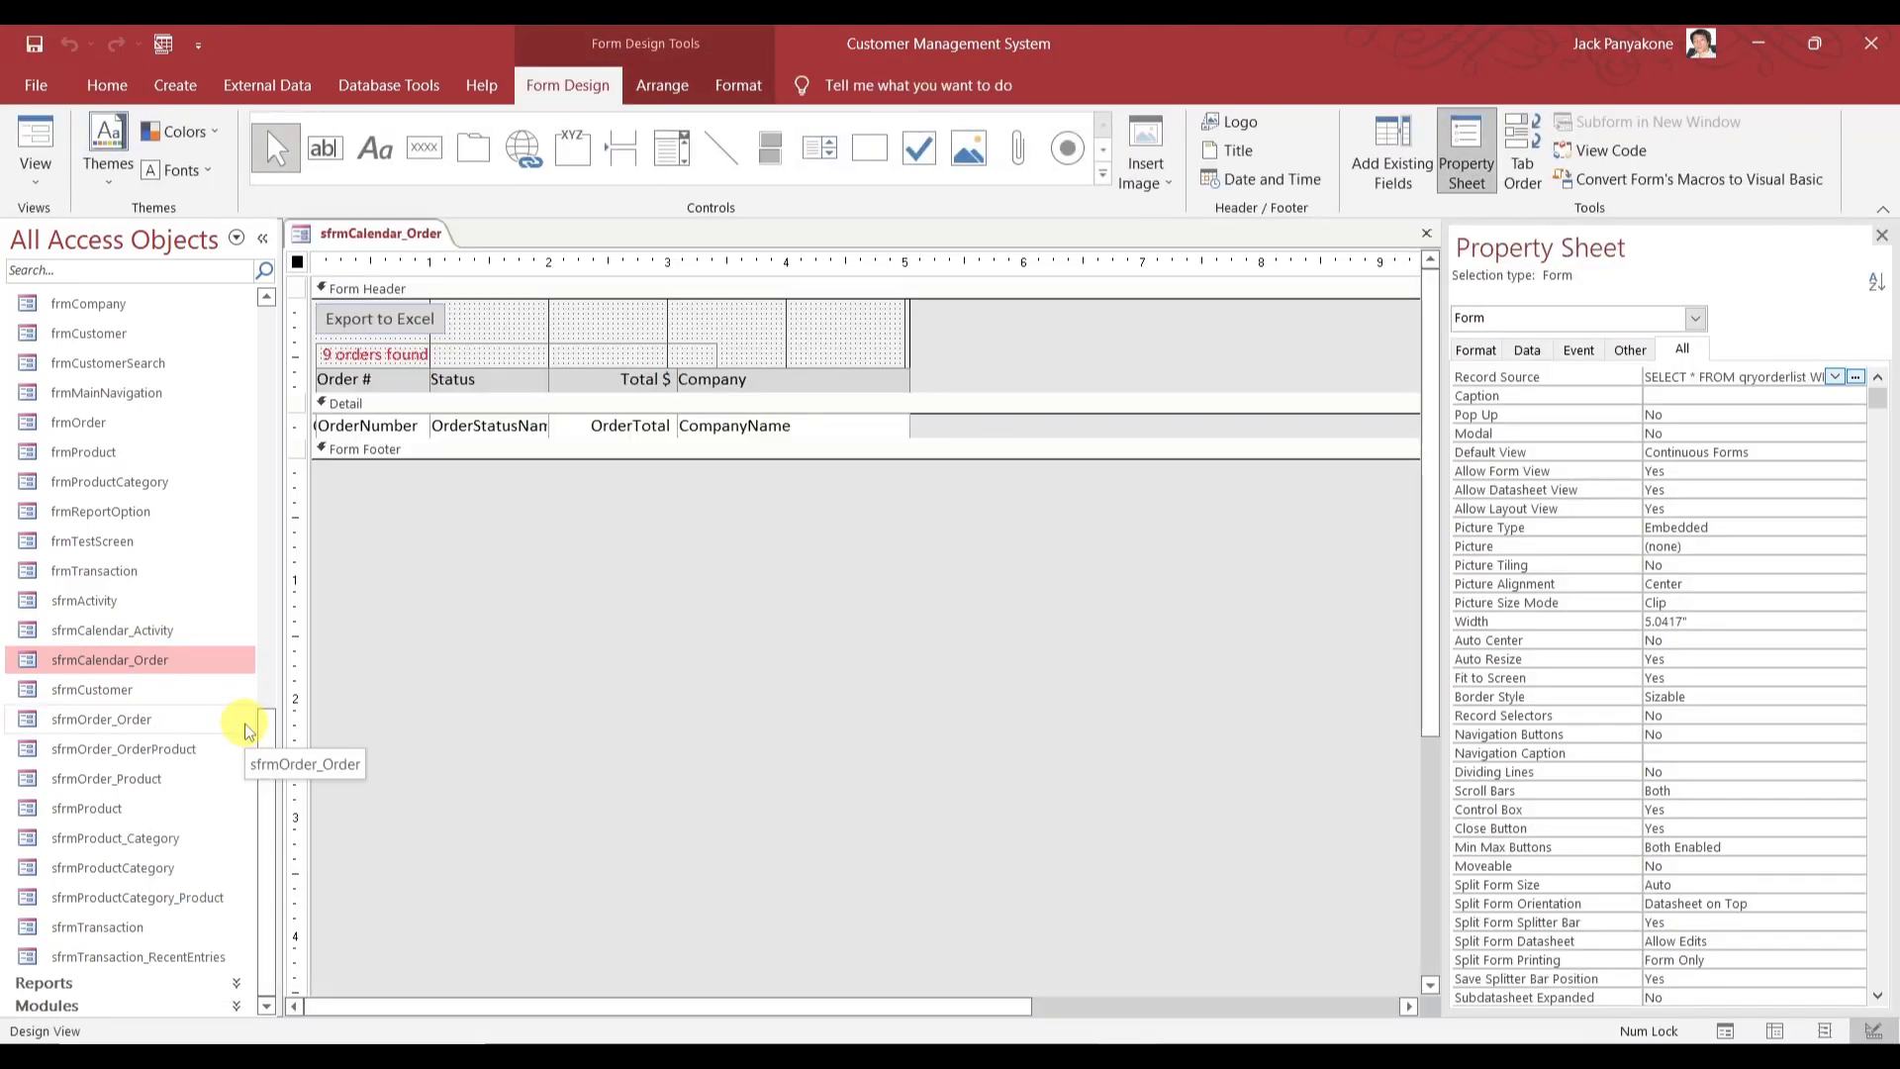
left_click(1426, 236)
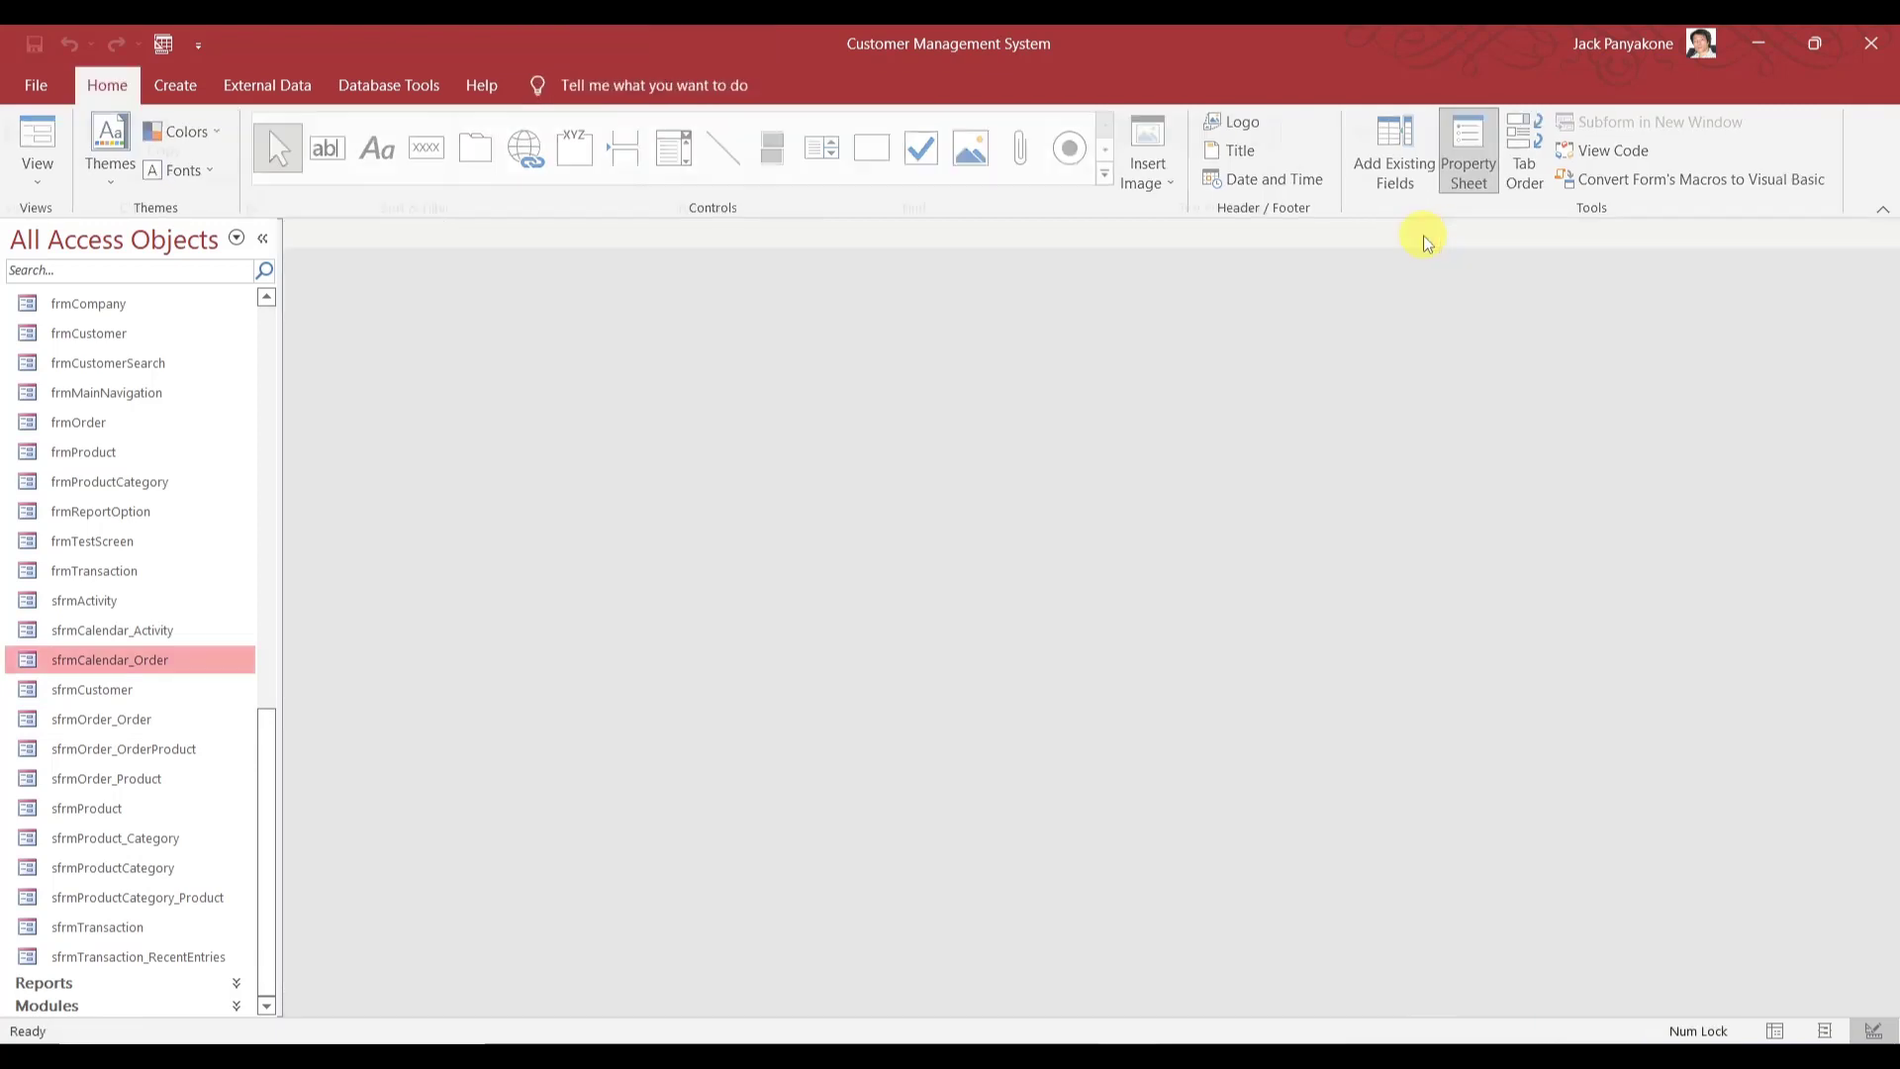
- Open sfrmCalendar_Activity in Design View, check its Record Source, and close the form
left_click(116, 631)
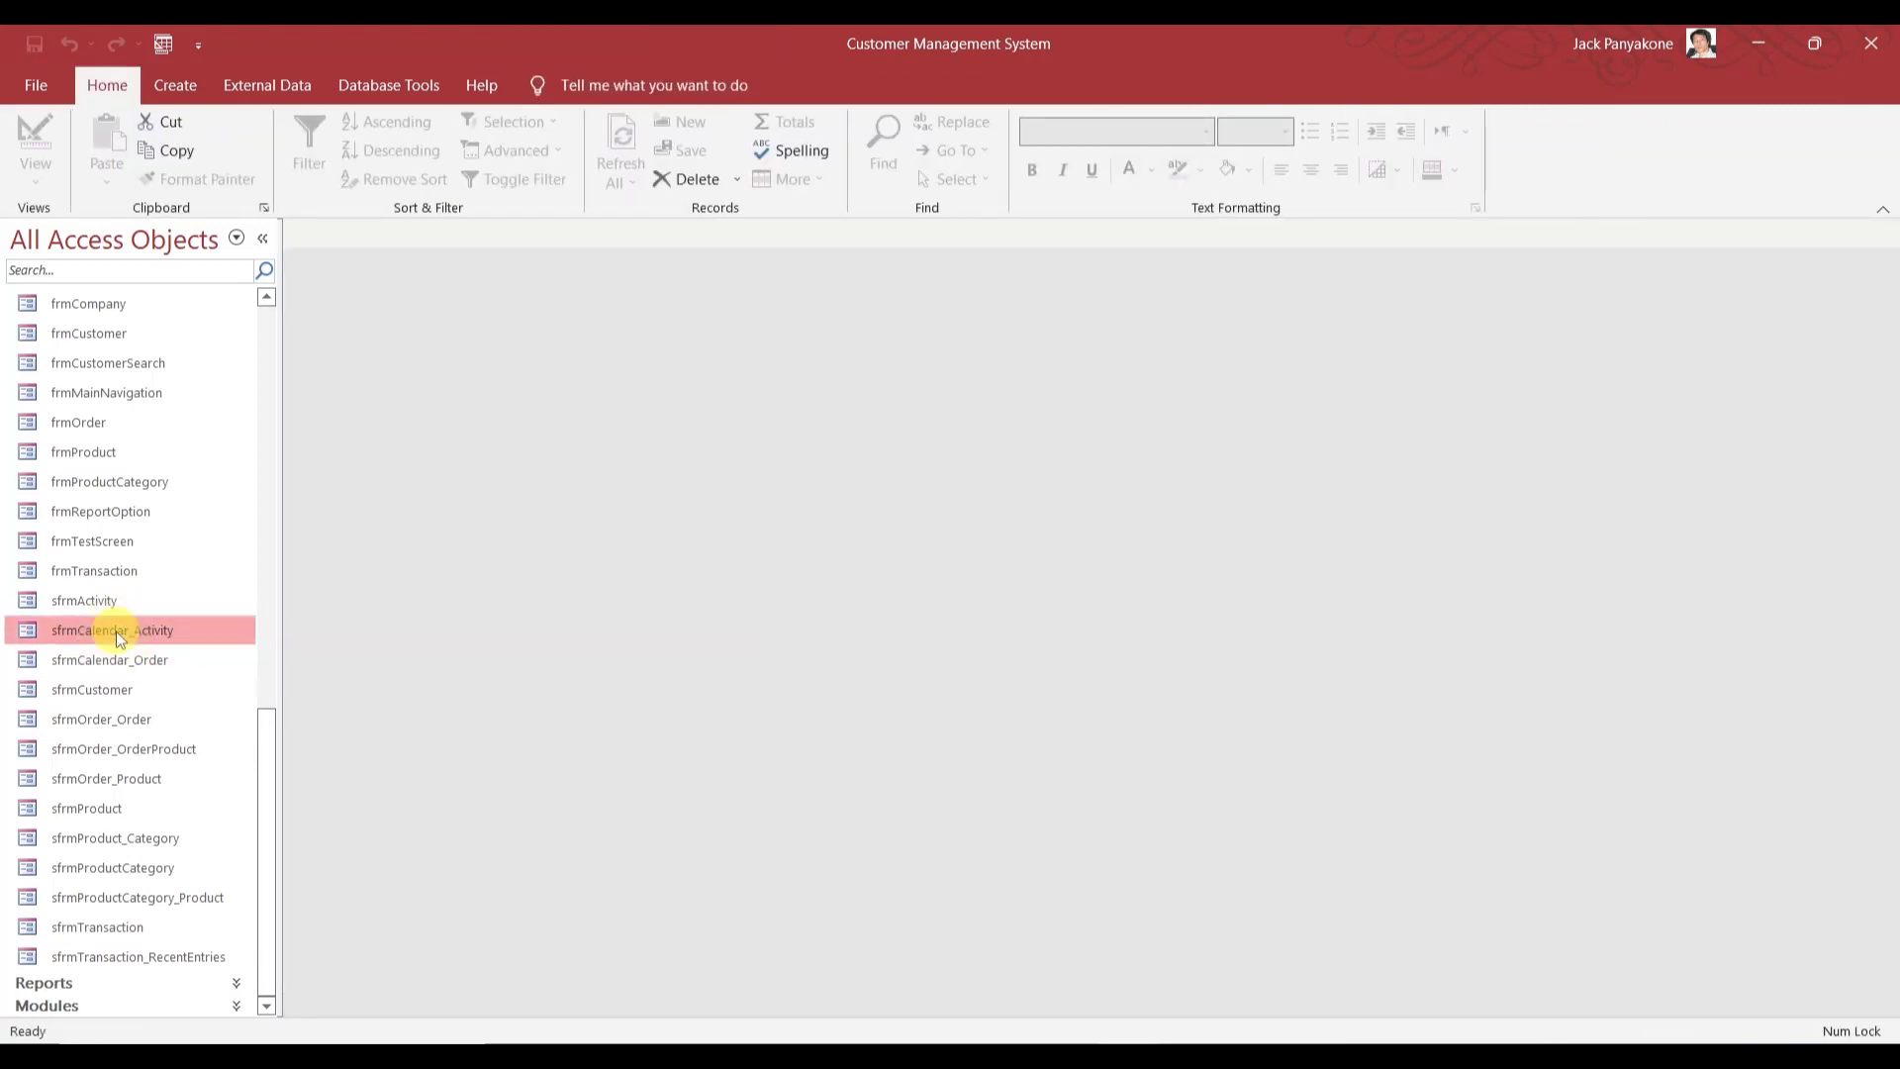
right_click(116, 632)
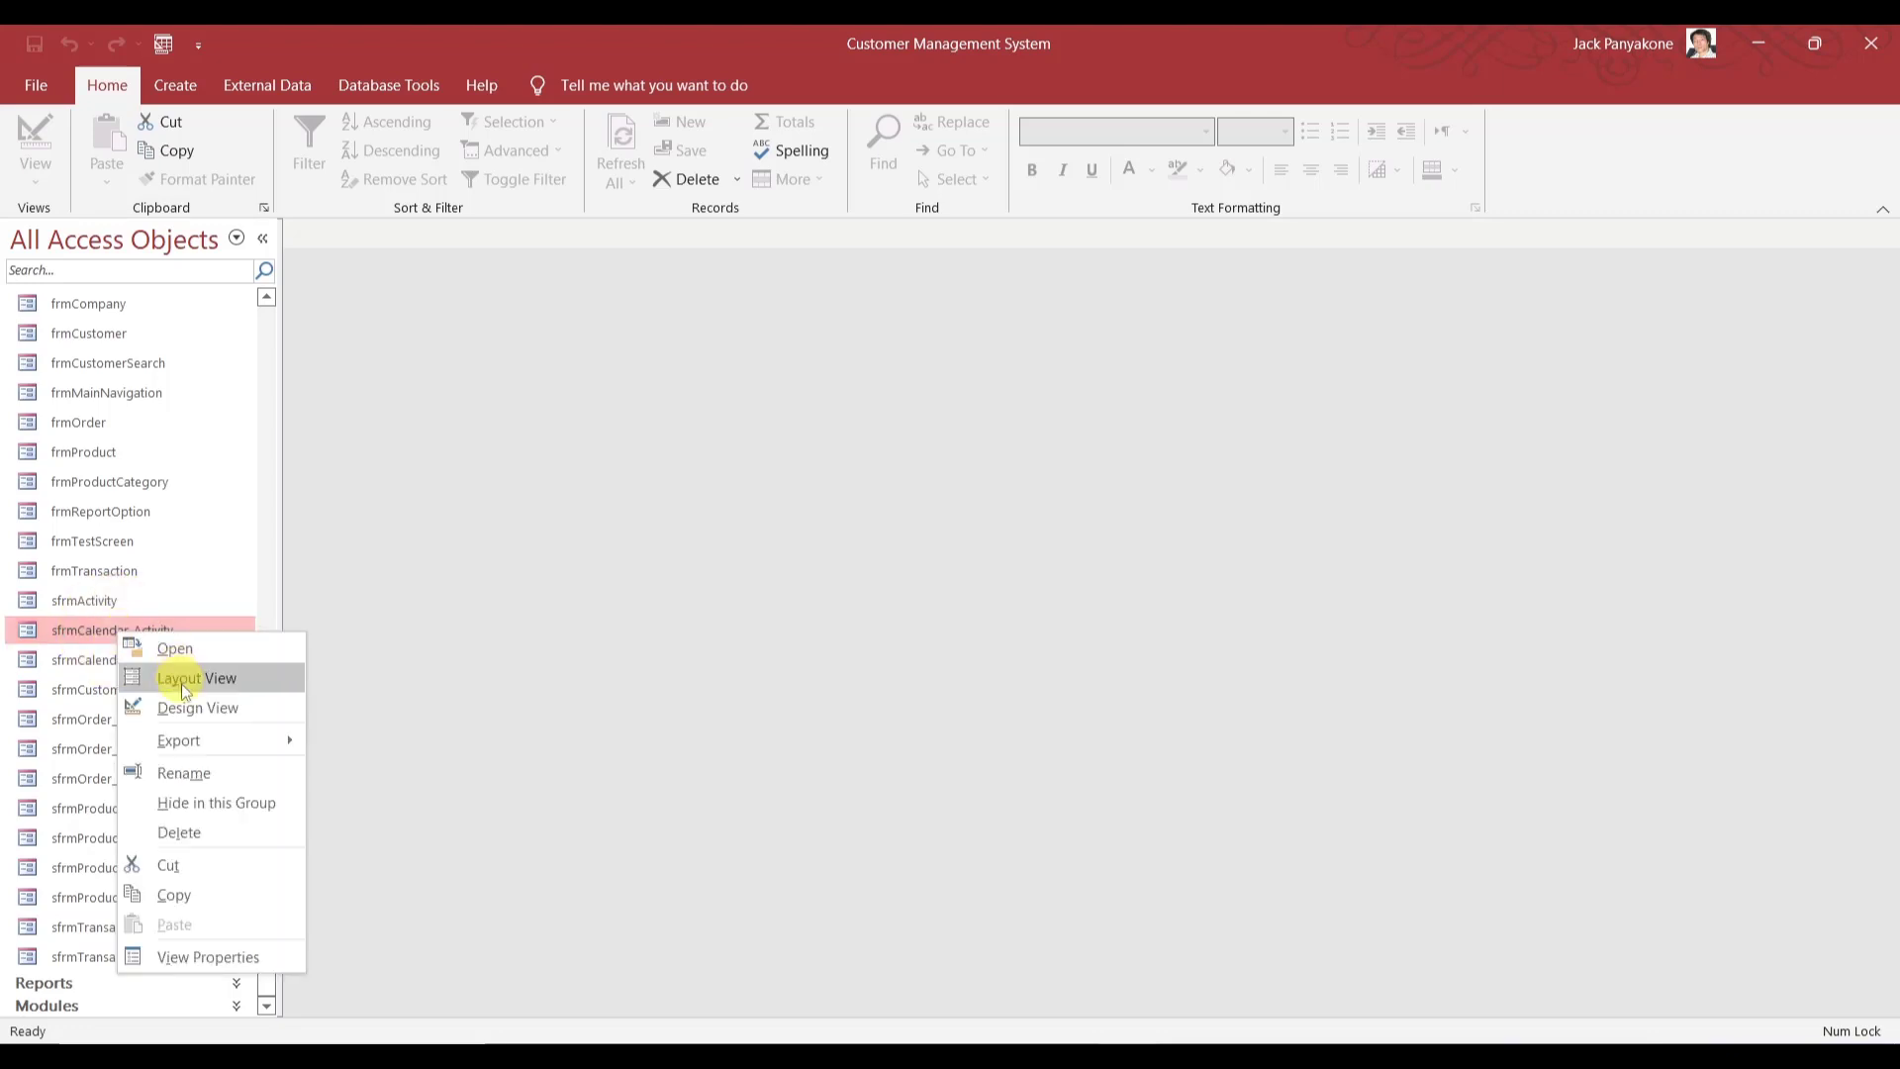
left_click(182, 711)
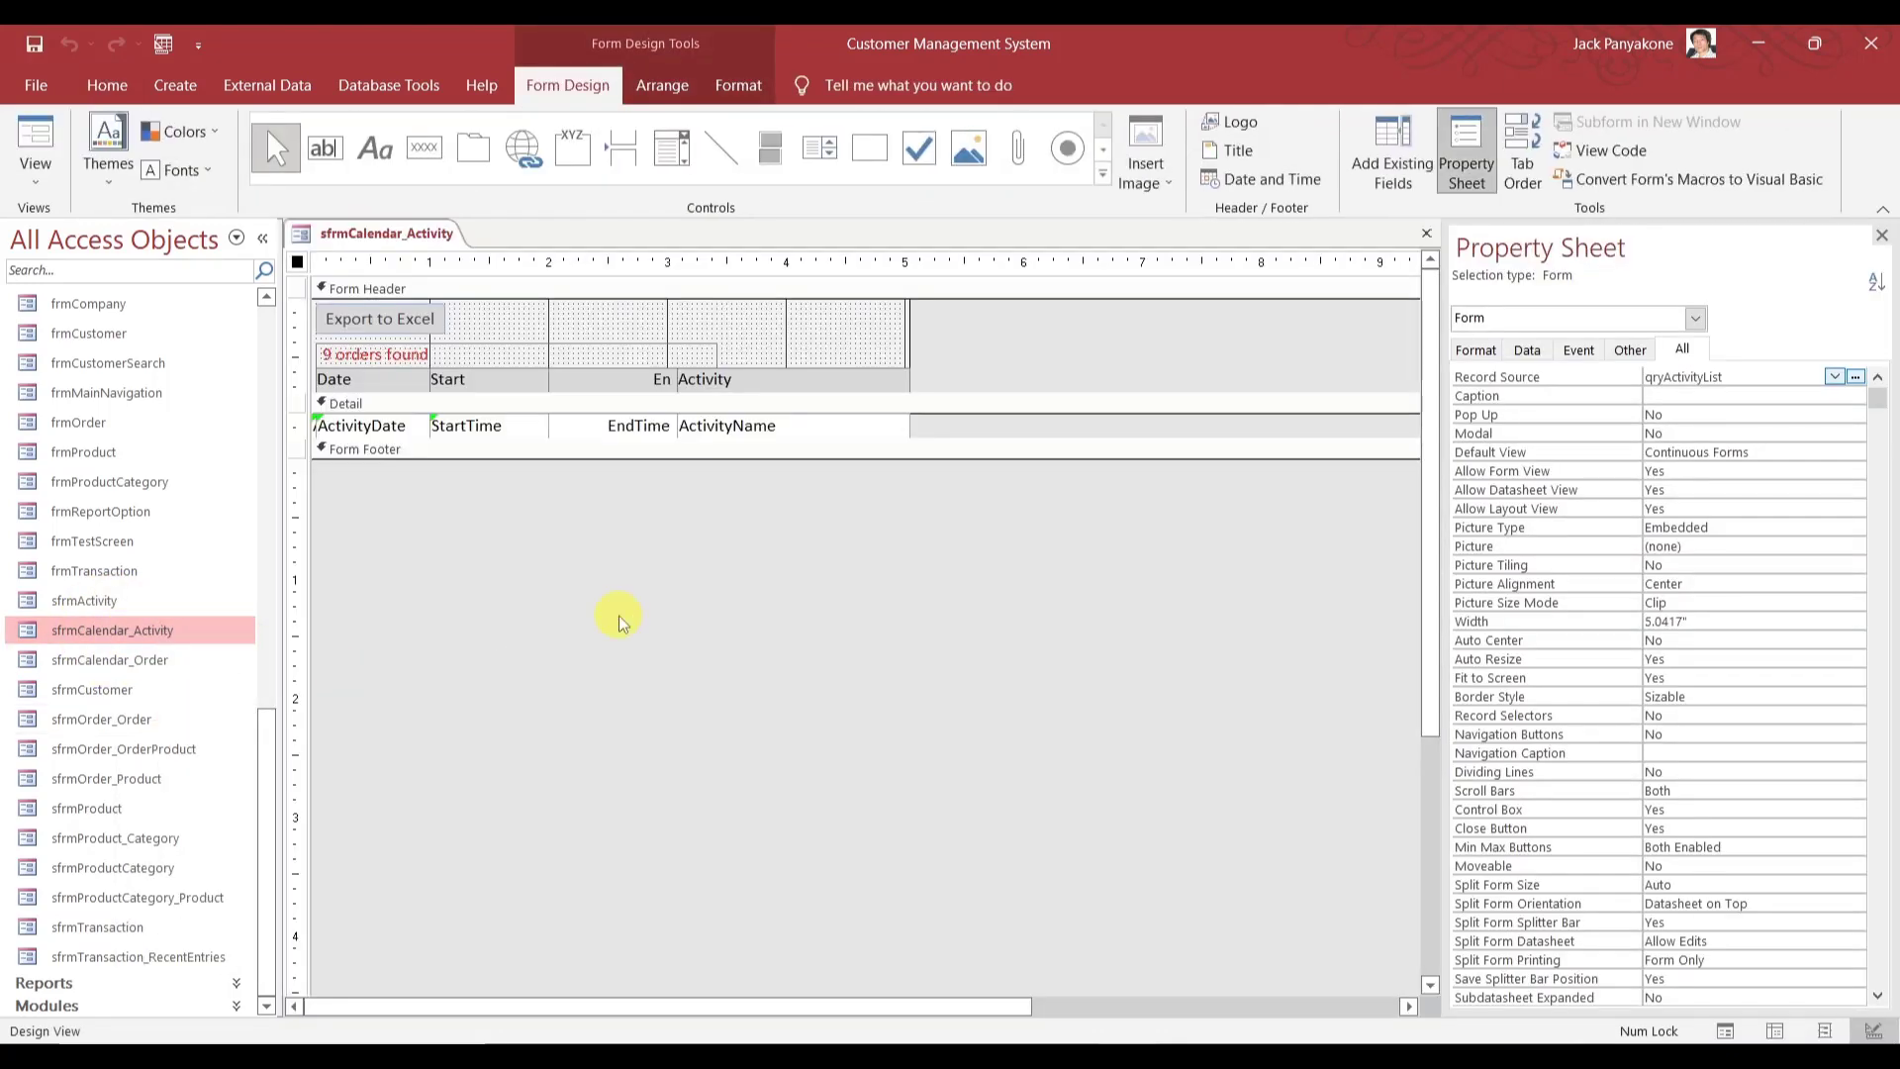
left_click(1426, 233)
- Open sfrmActivity in Design View and extend its Detail section downward to a height of about 1.2 inches
left_click(103, 601)
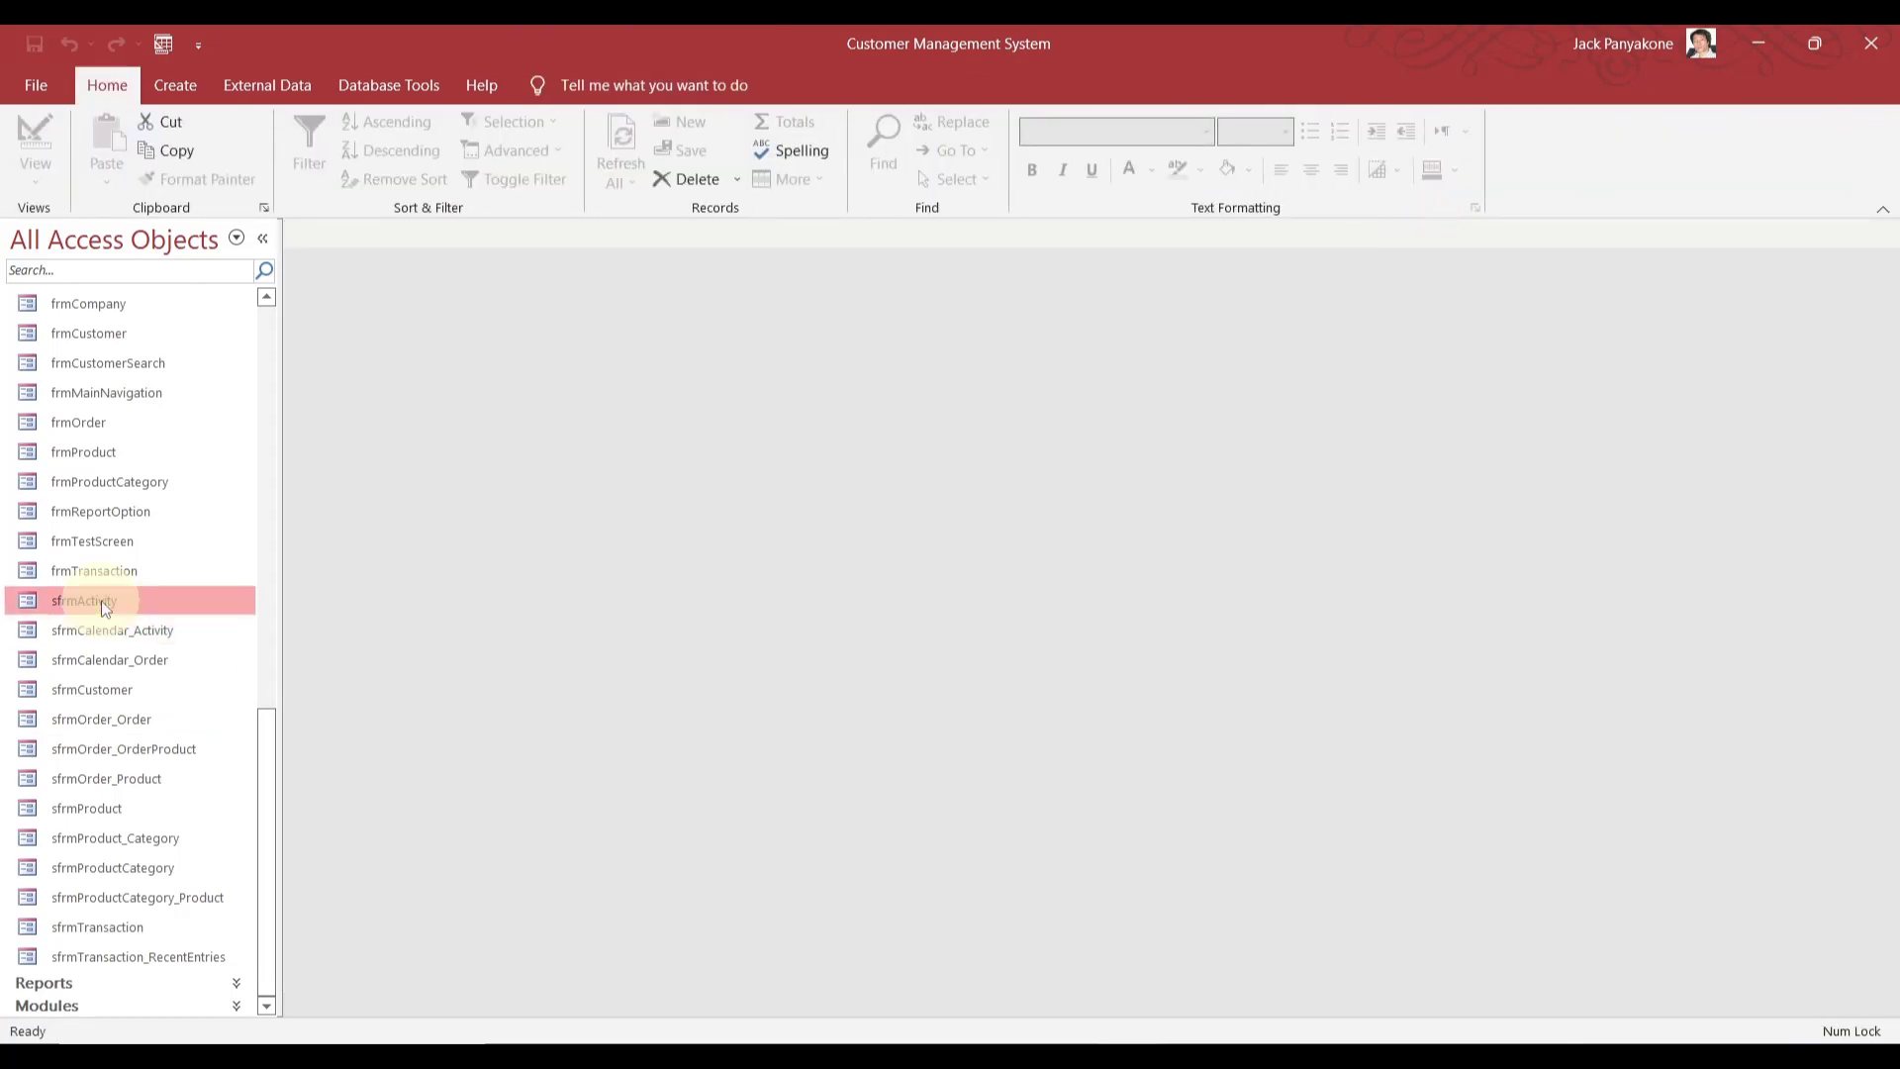
right_click(101, 600)
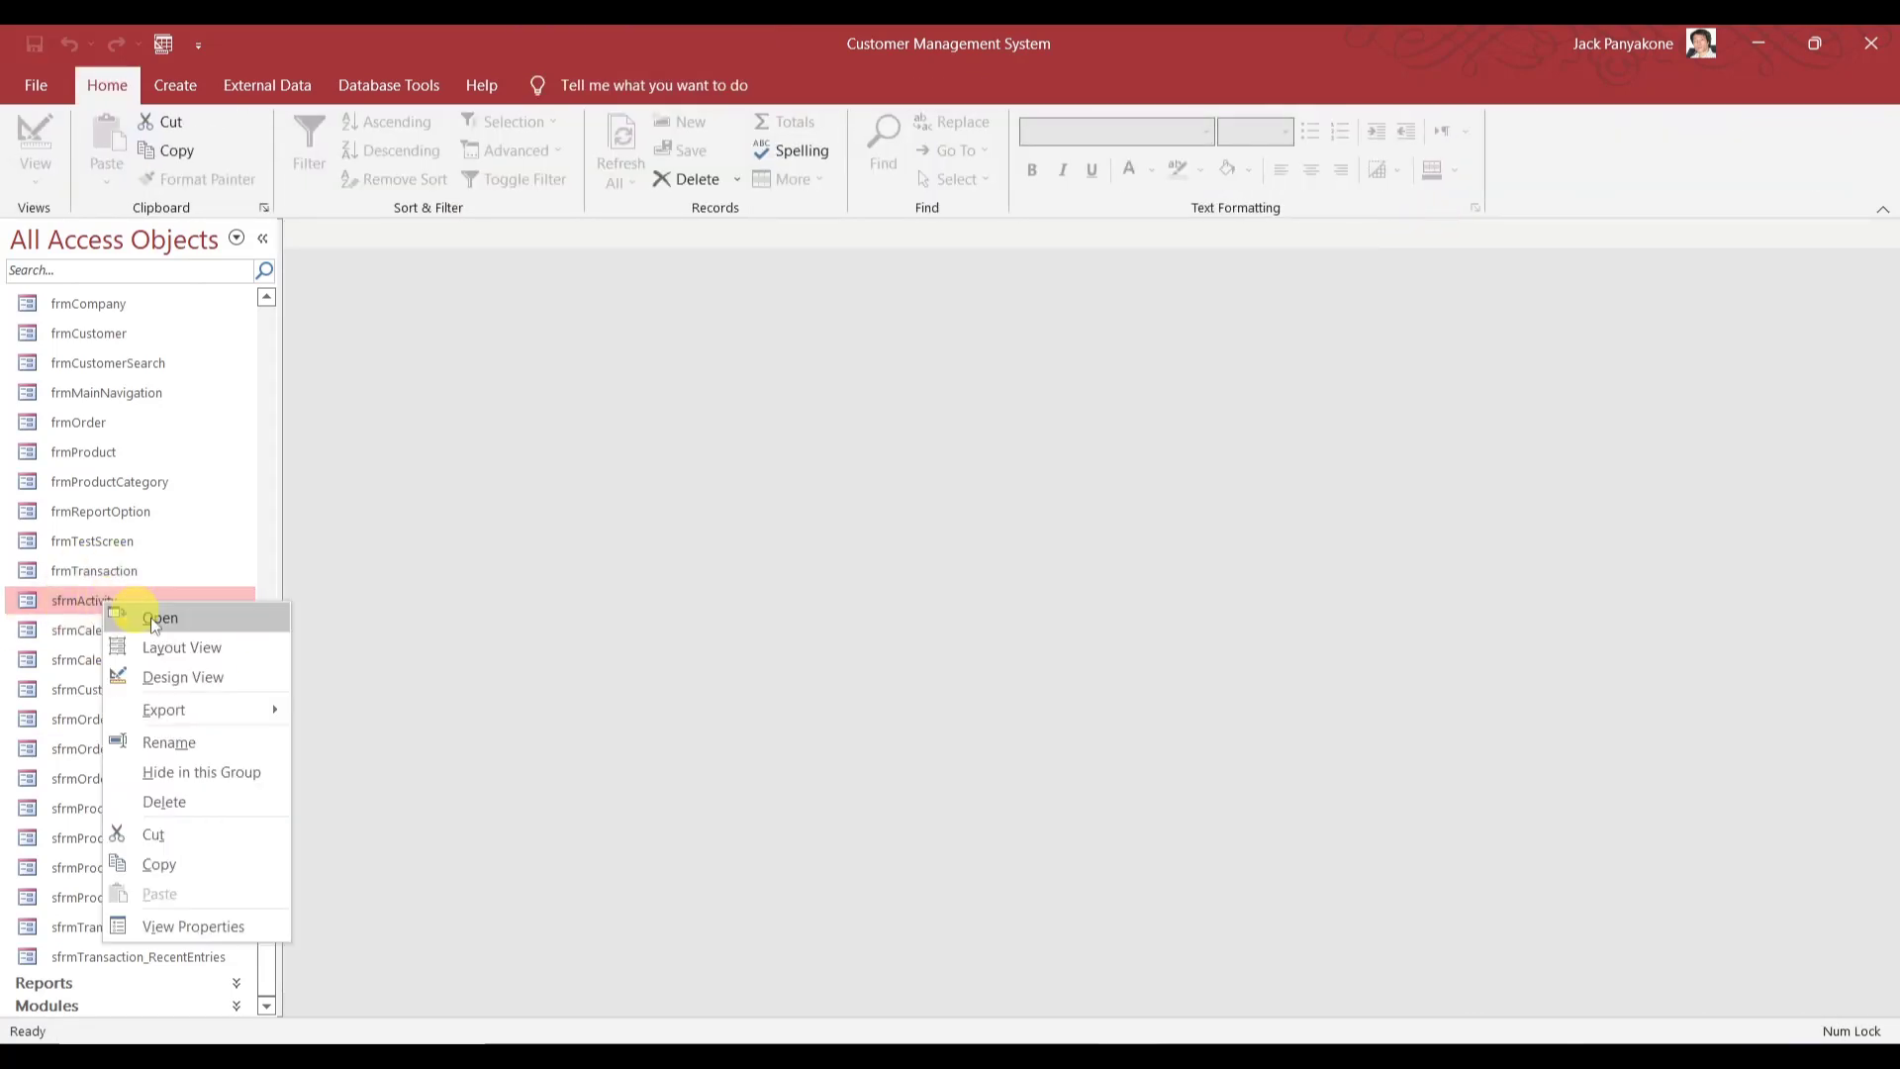
left_click(188, 683)
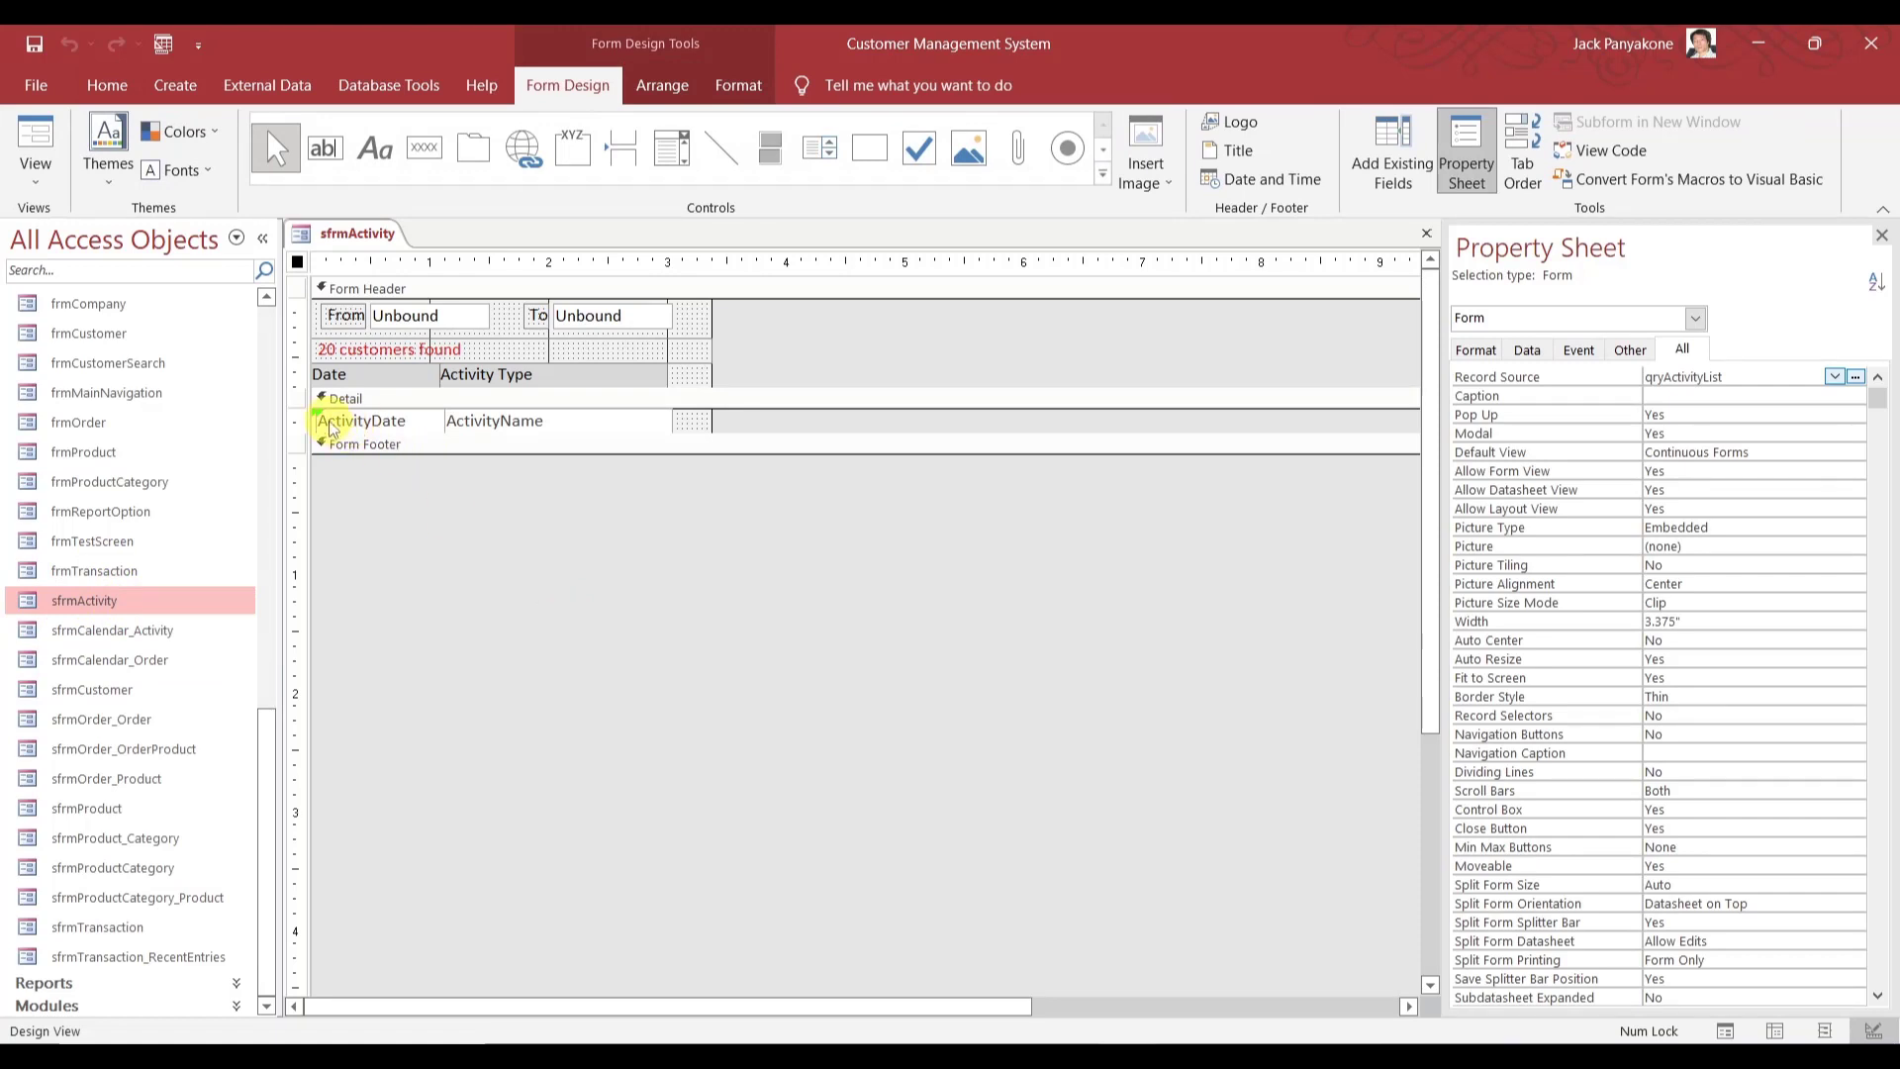
left_click(757, 444)
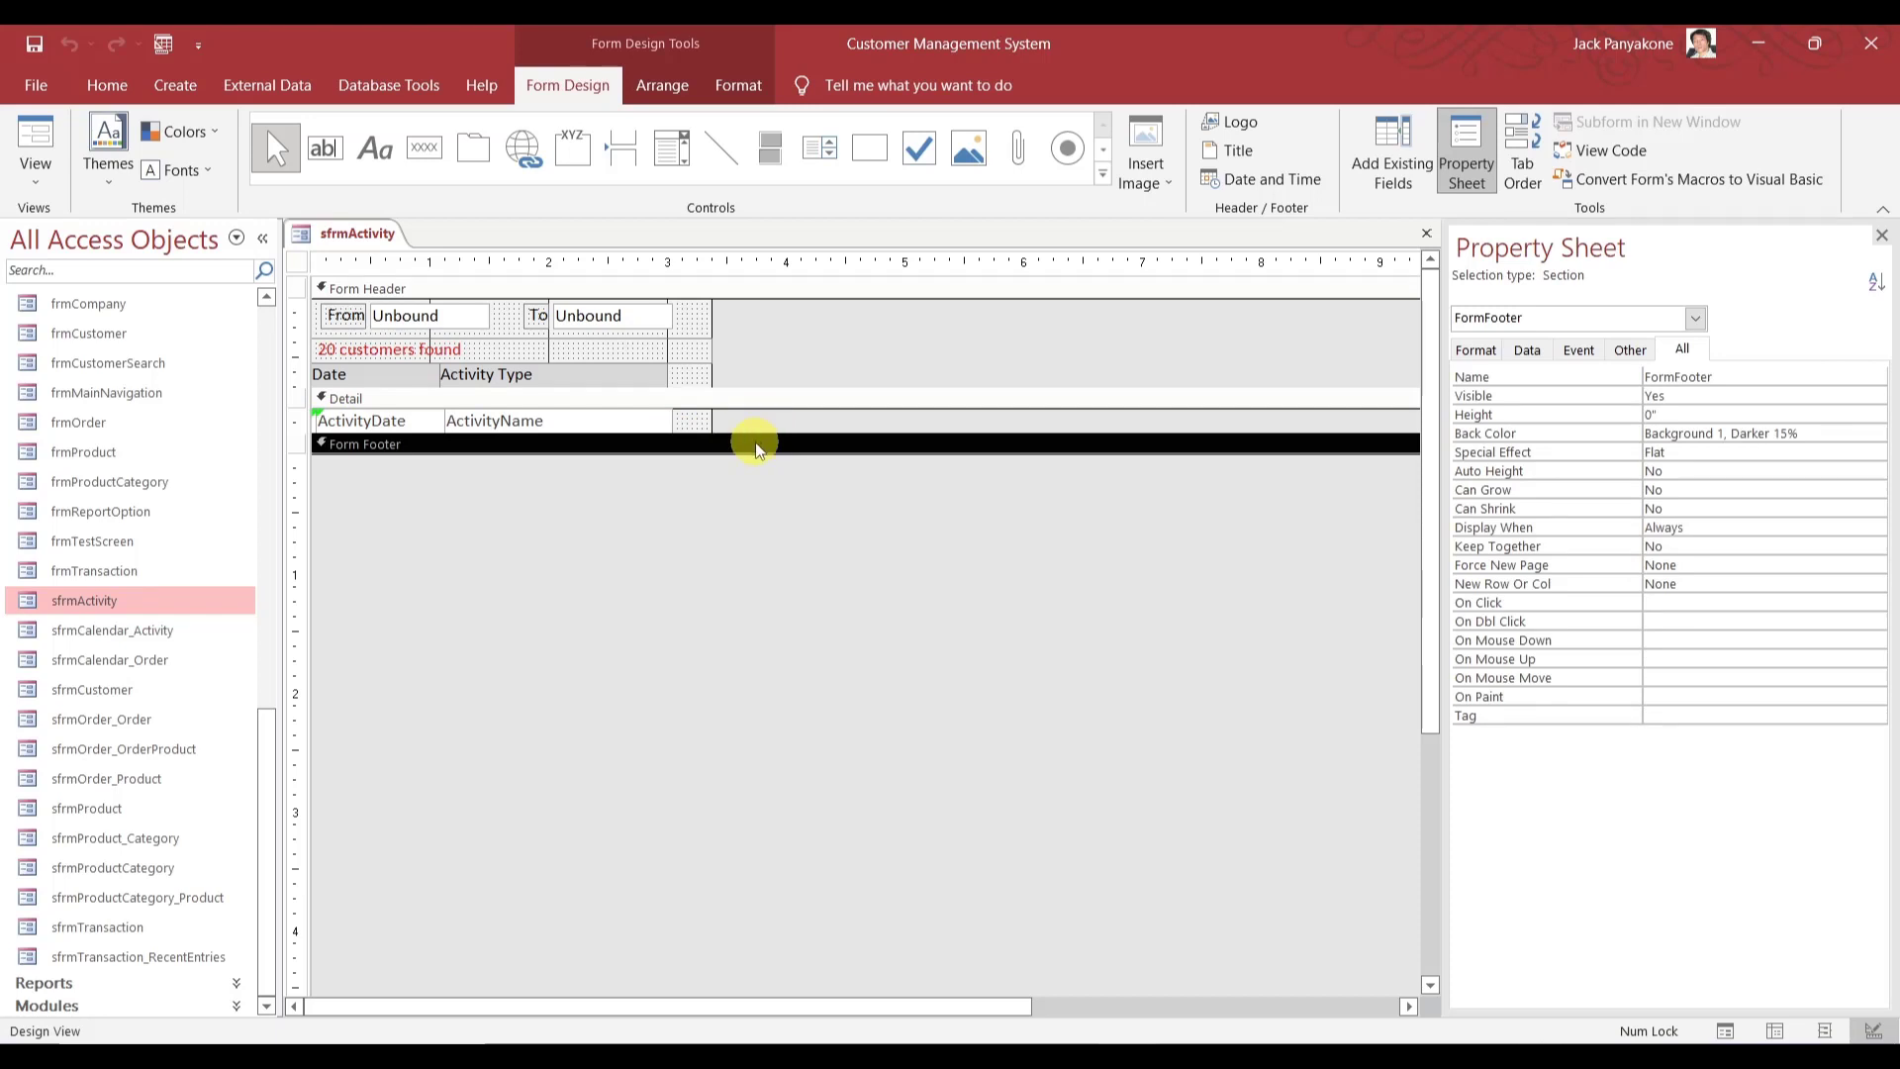
left_click_drag(746, 432, 737, 550)
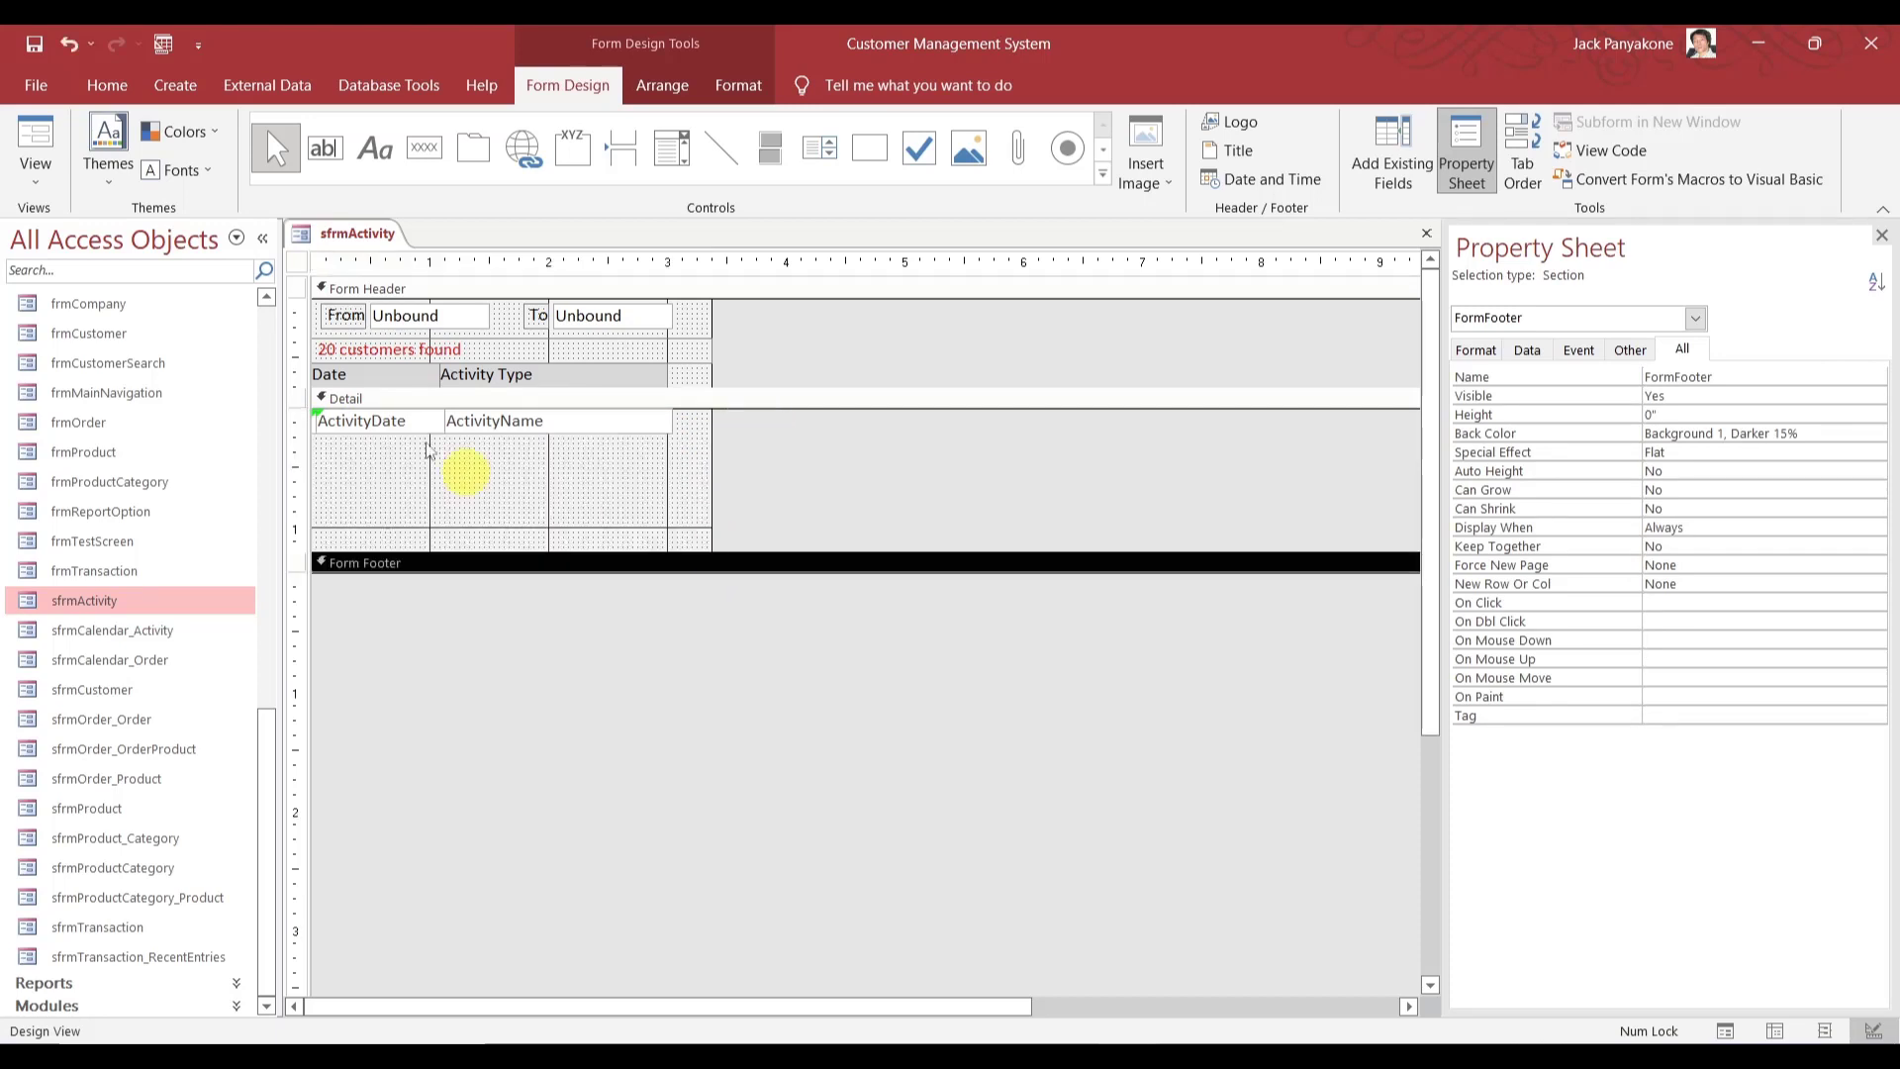
- Move the ActivityDate text box down in sfrmActivity's Detail section, to 0.75" from the section's top and 0.125" from its left edge
left_click_drag(386, 438, 395, 526)
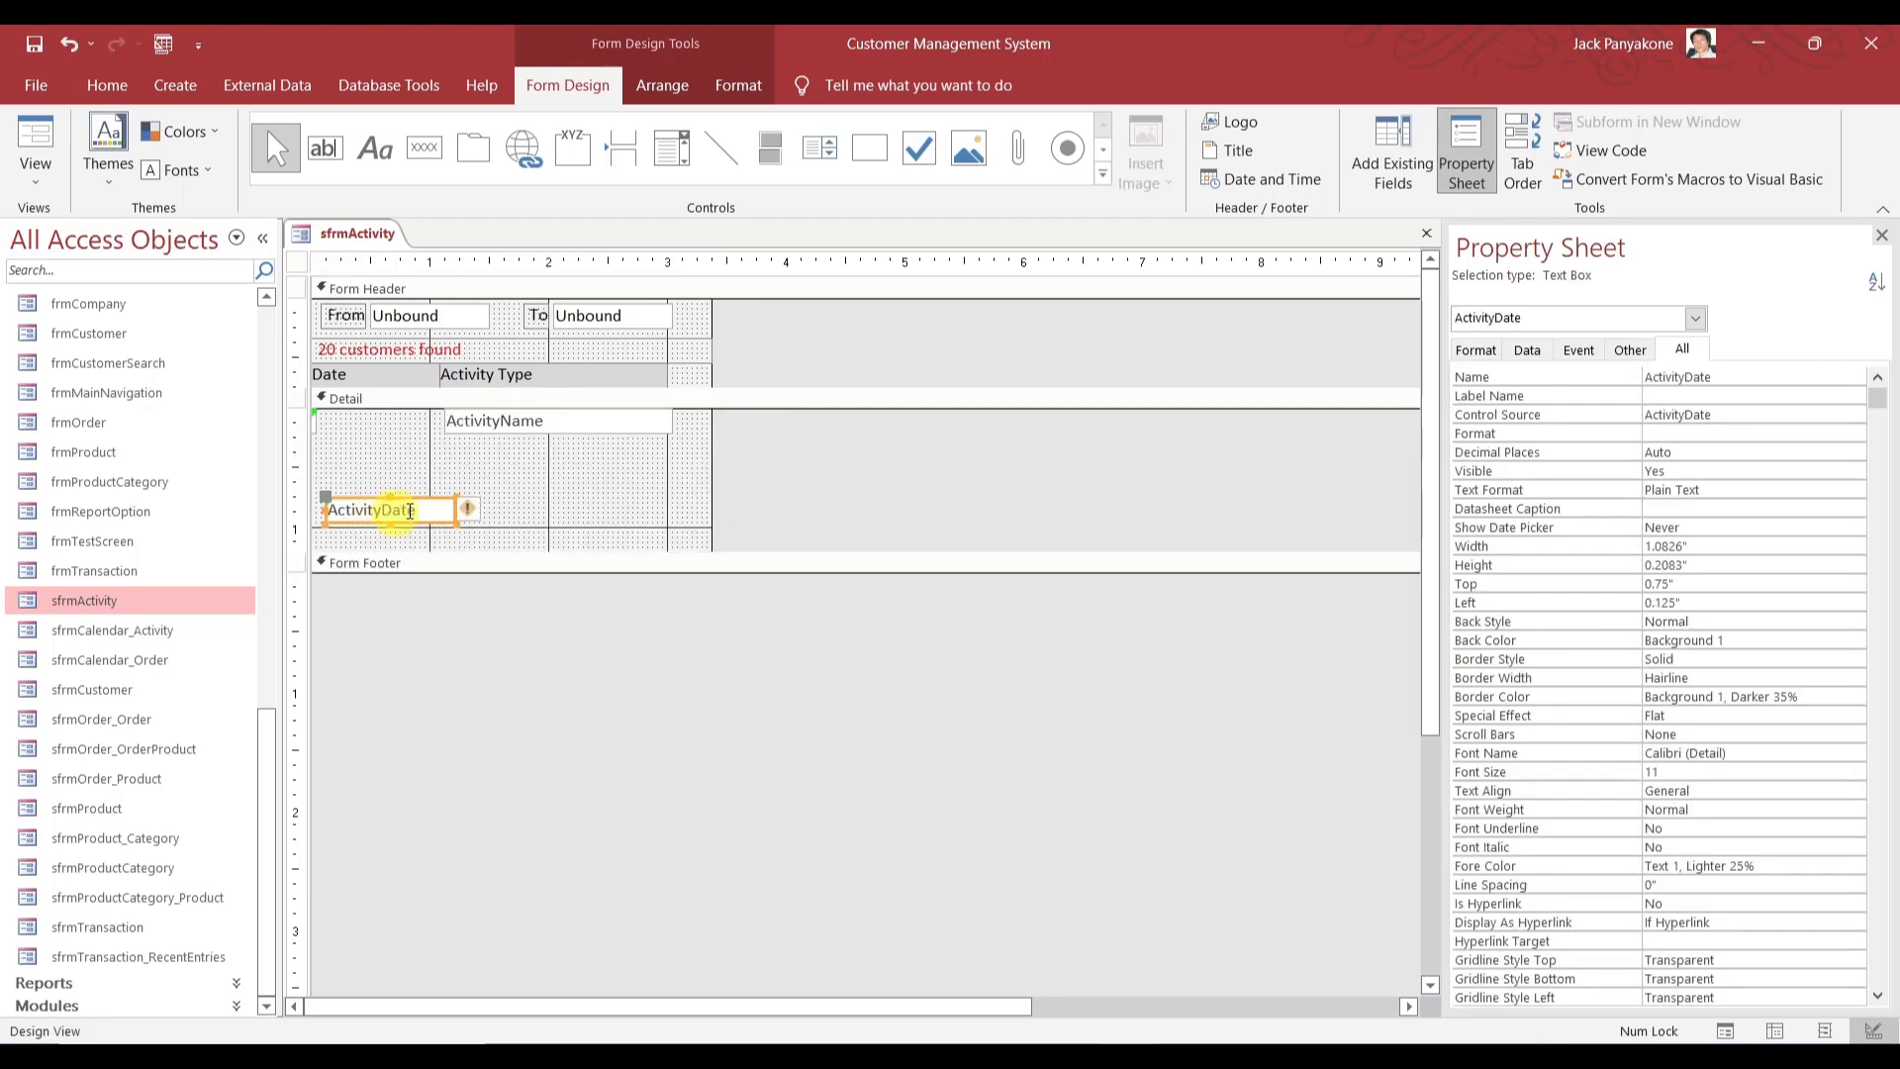
left_click(522, 466)
left_click(791, 485)
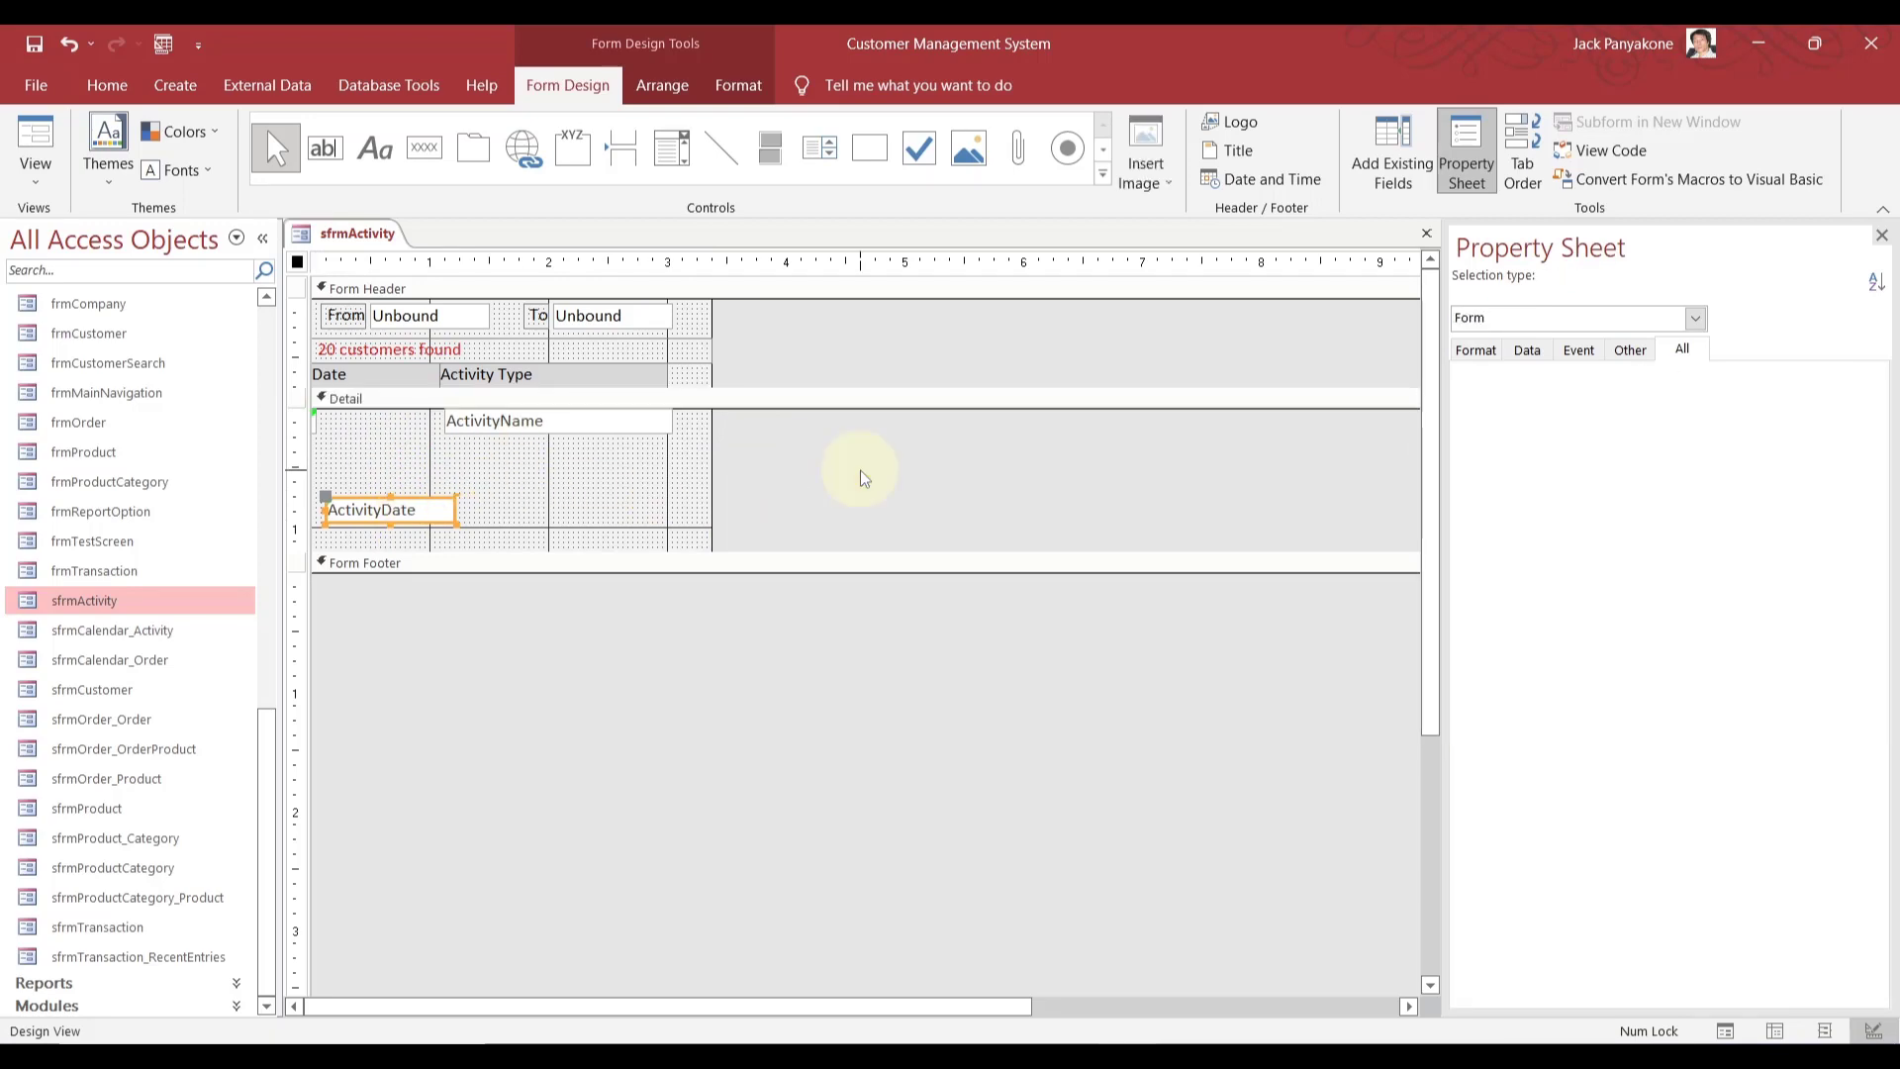
left_click(450, 510)
left_click(443, 625)
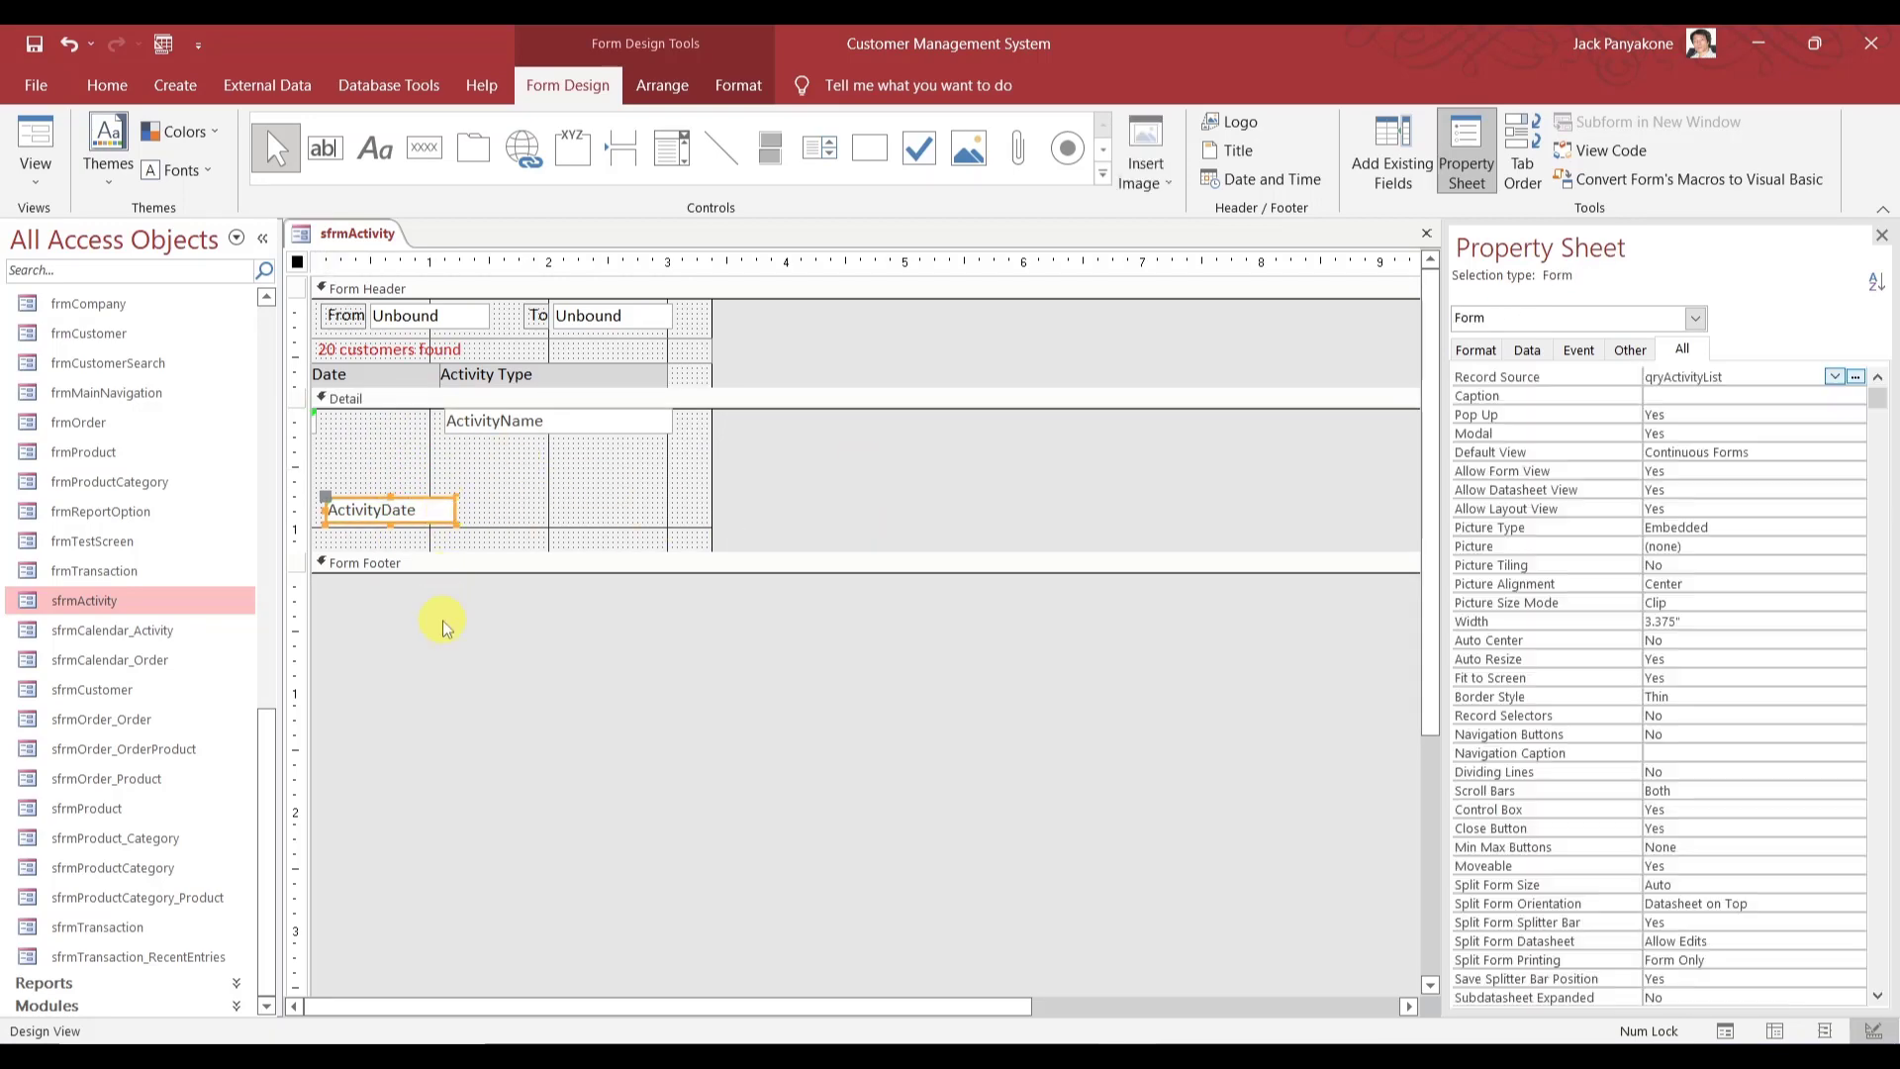
left_click(387, 652)
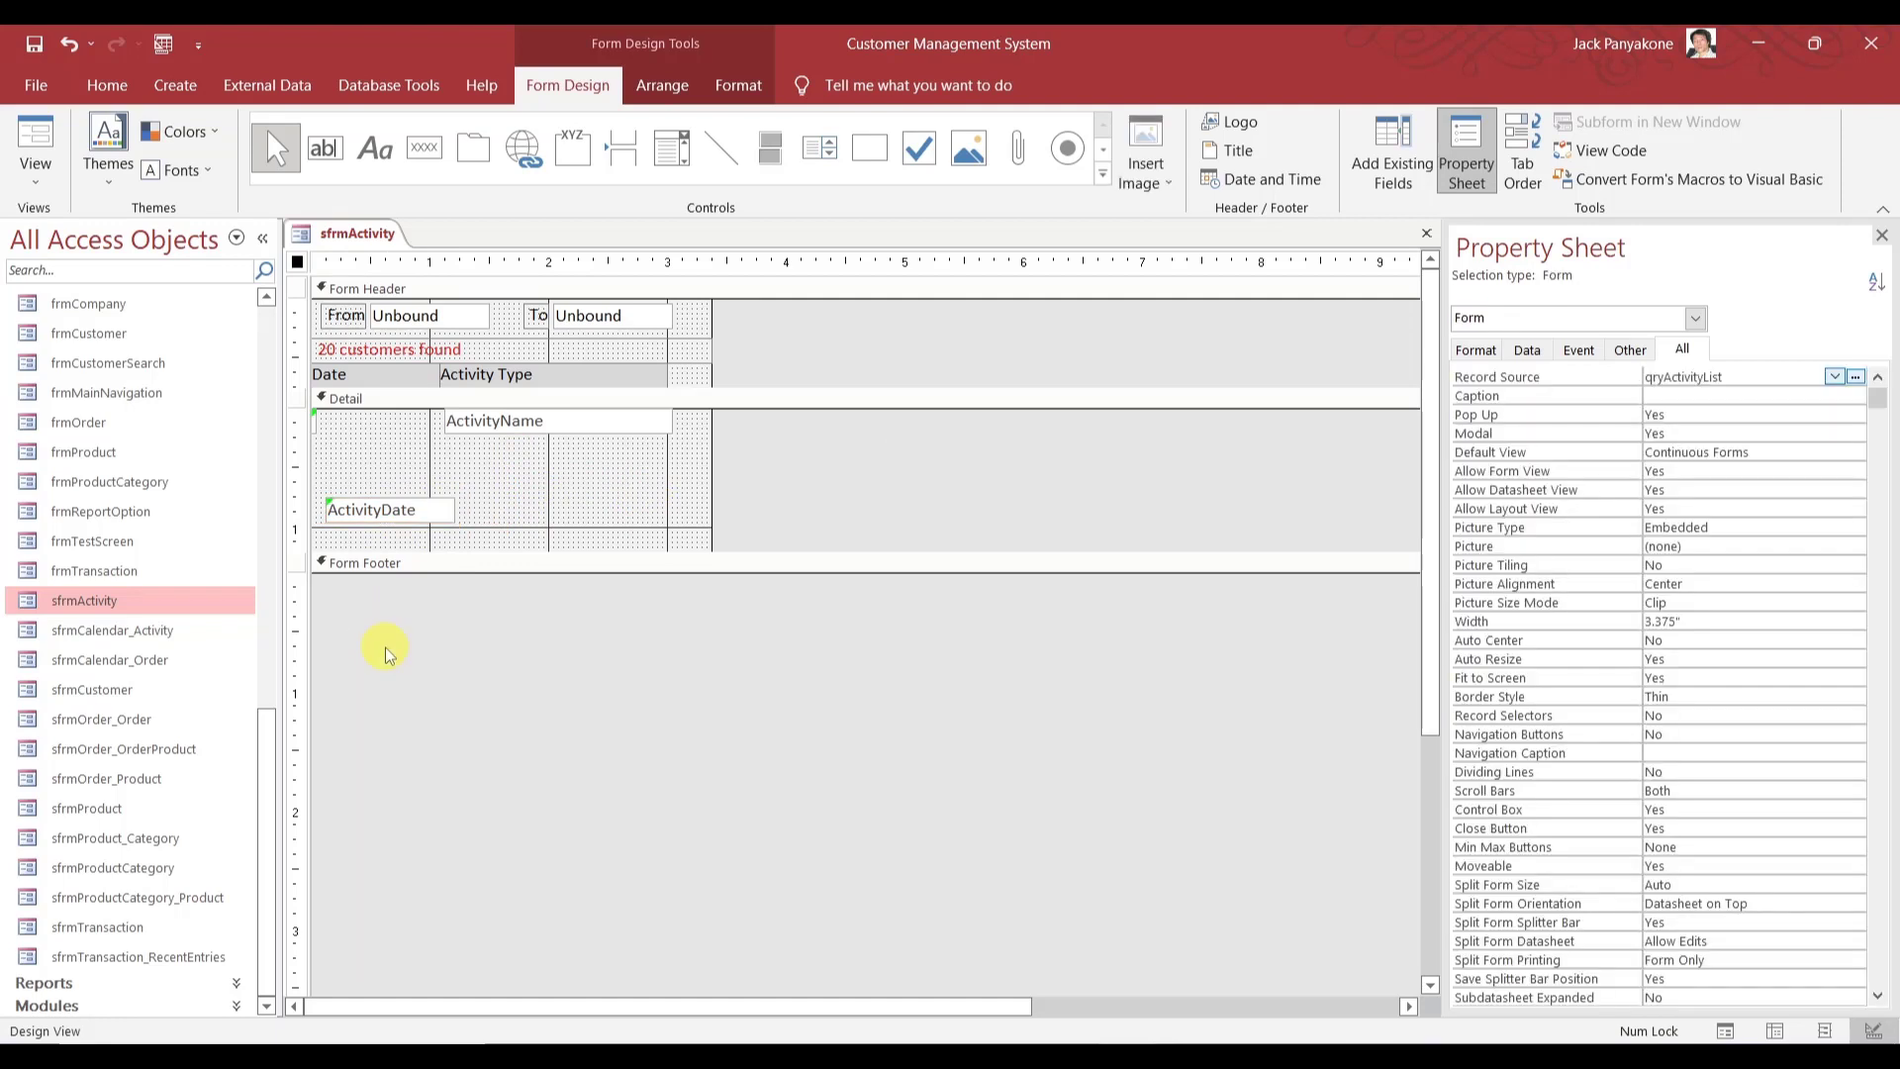
- Check which fields are available as the Control Source of the ActivityDate text box
left_click(424, 509)
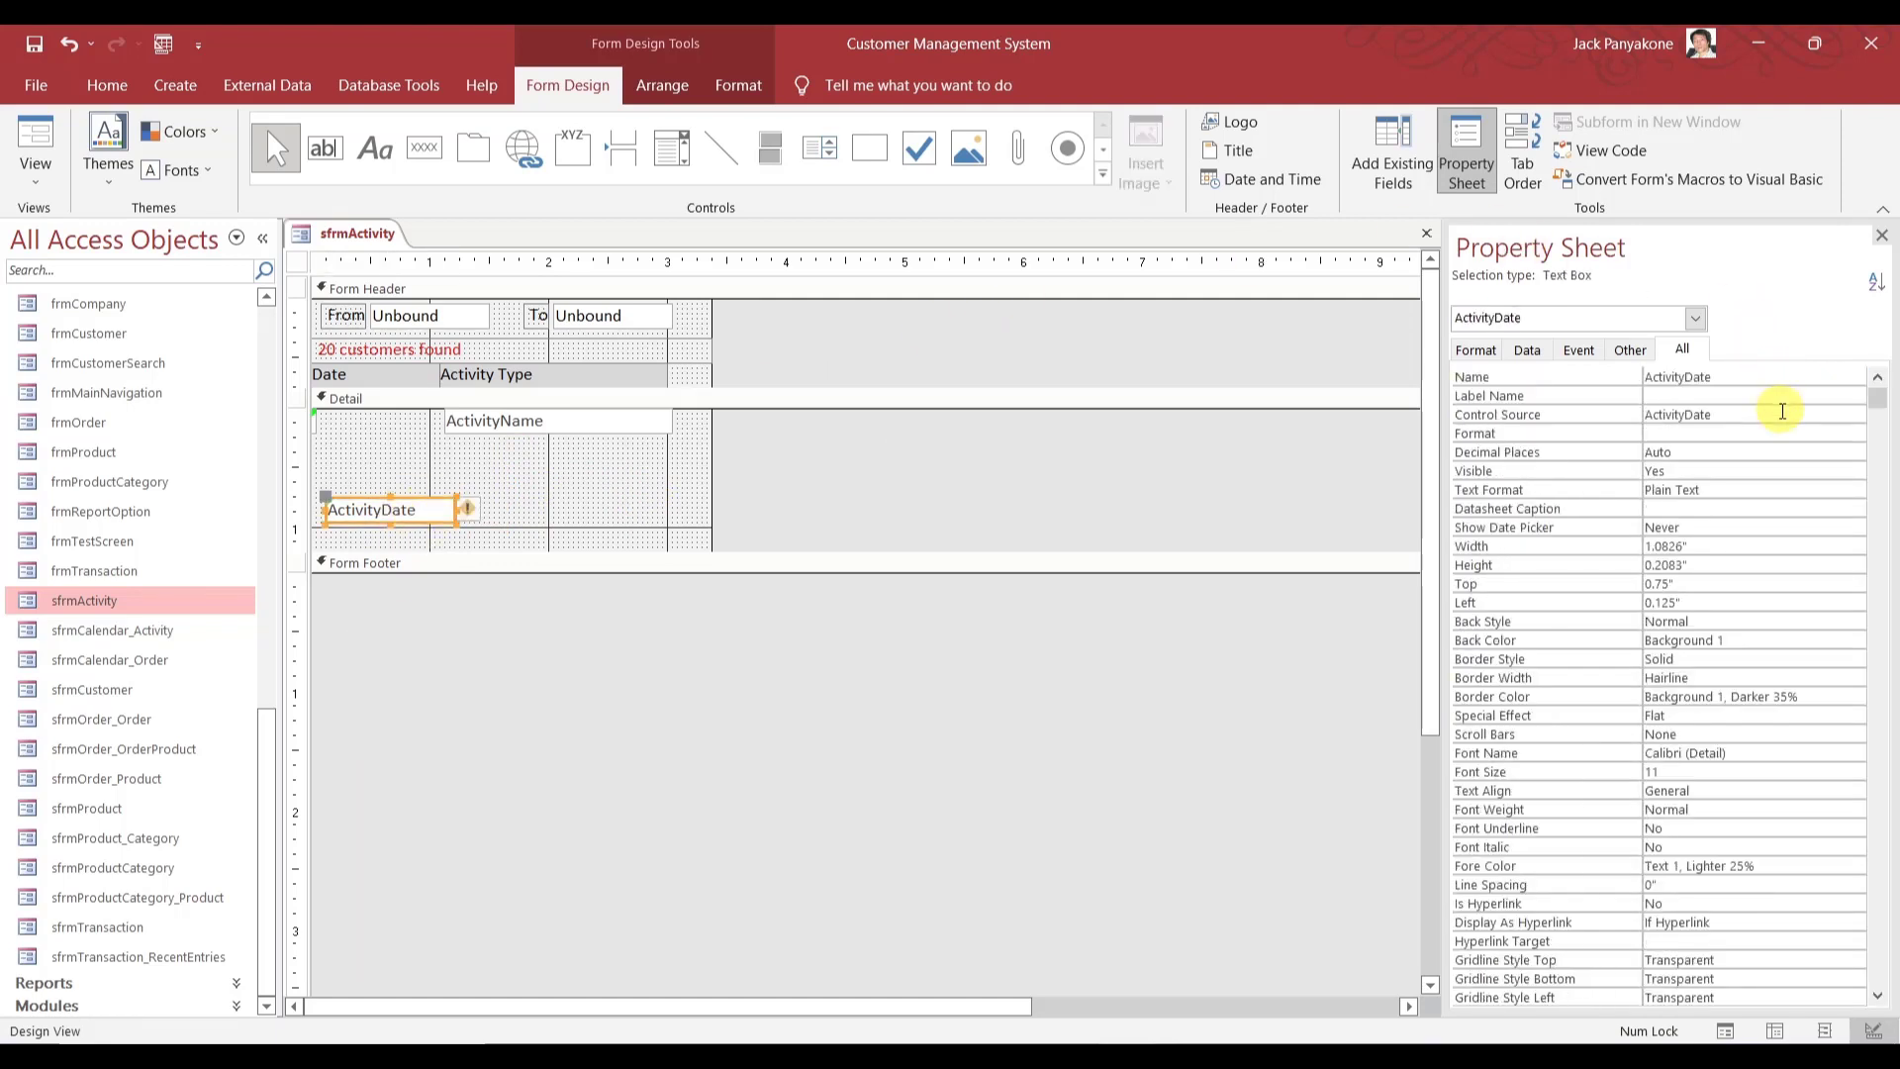
left_click(1778, 413)
left_click(1835, 415)
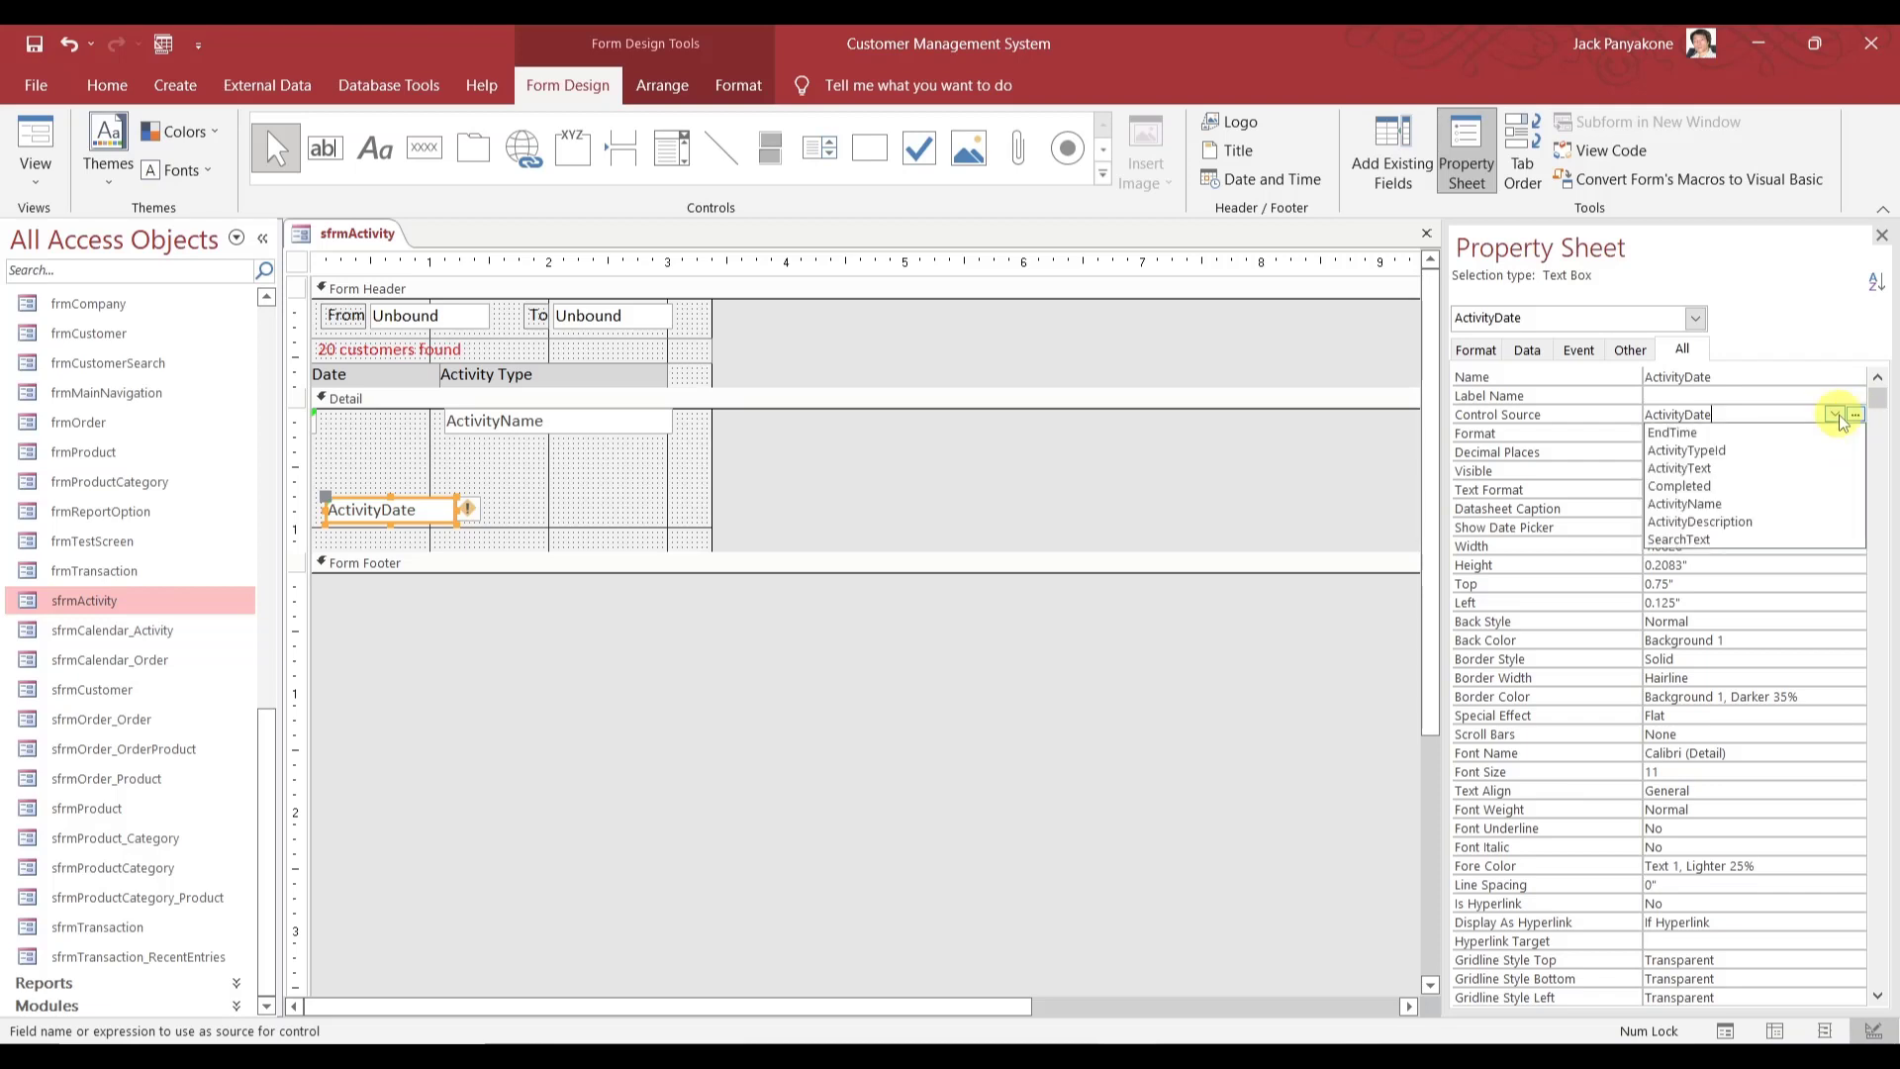
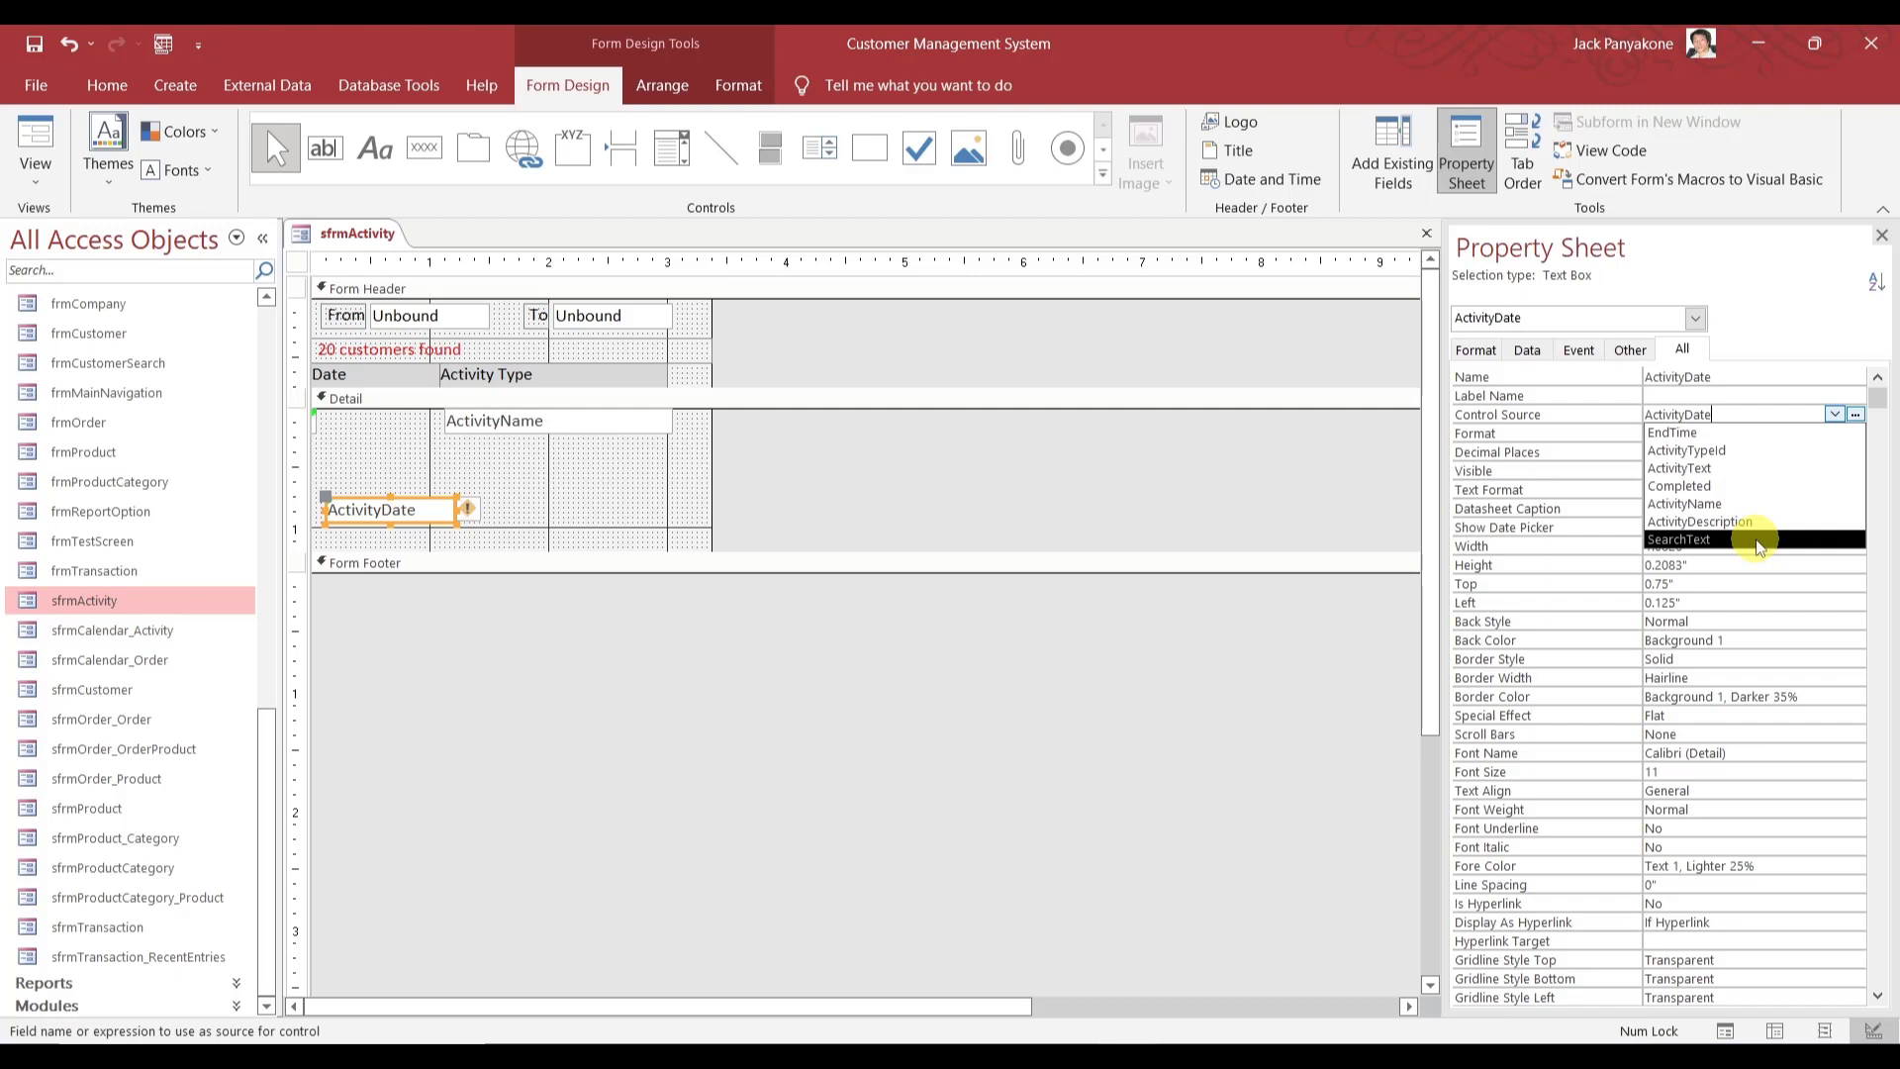
left_click(1241, 489)
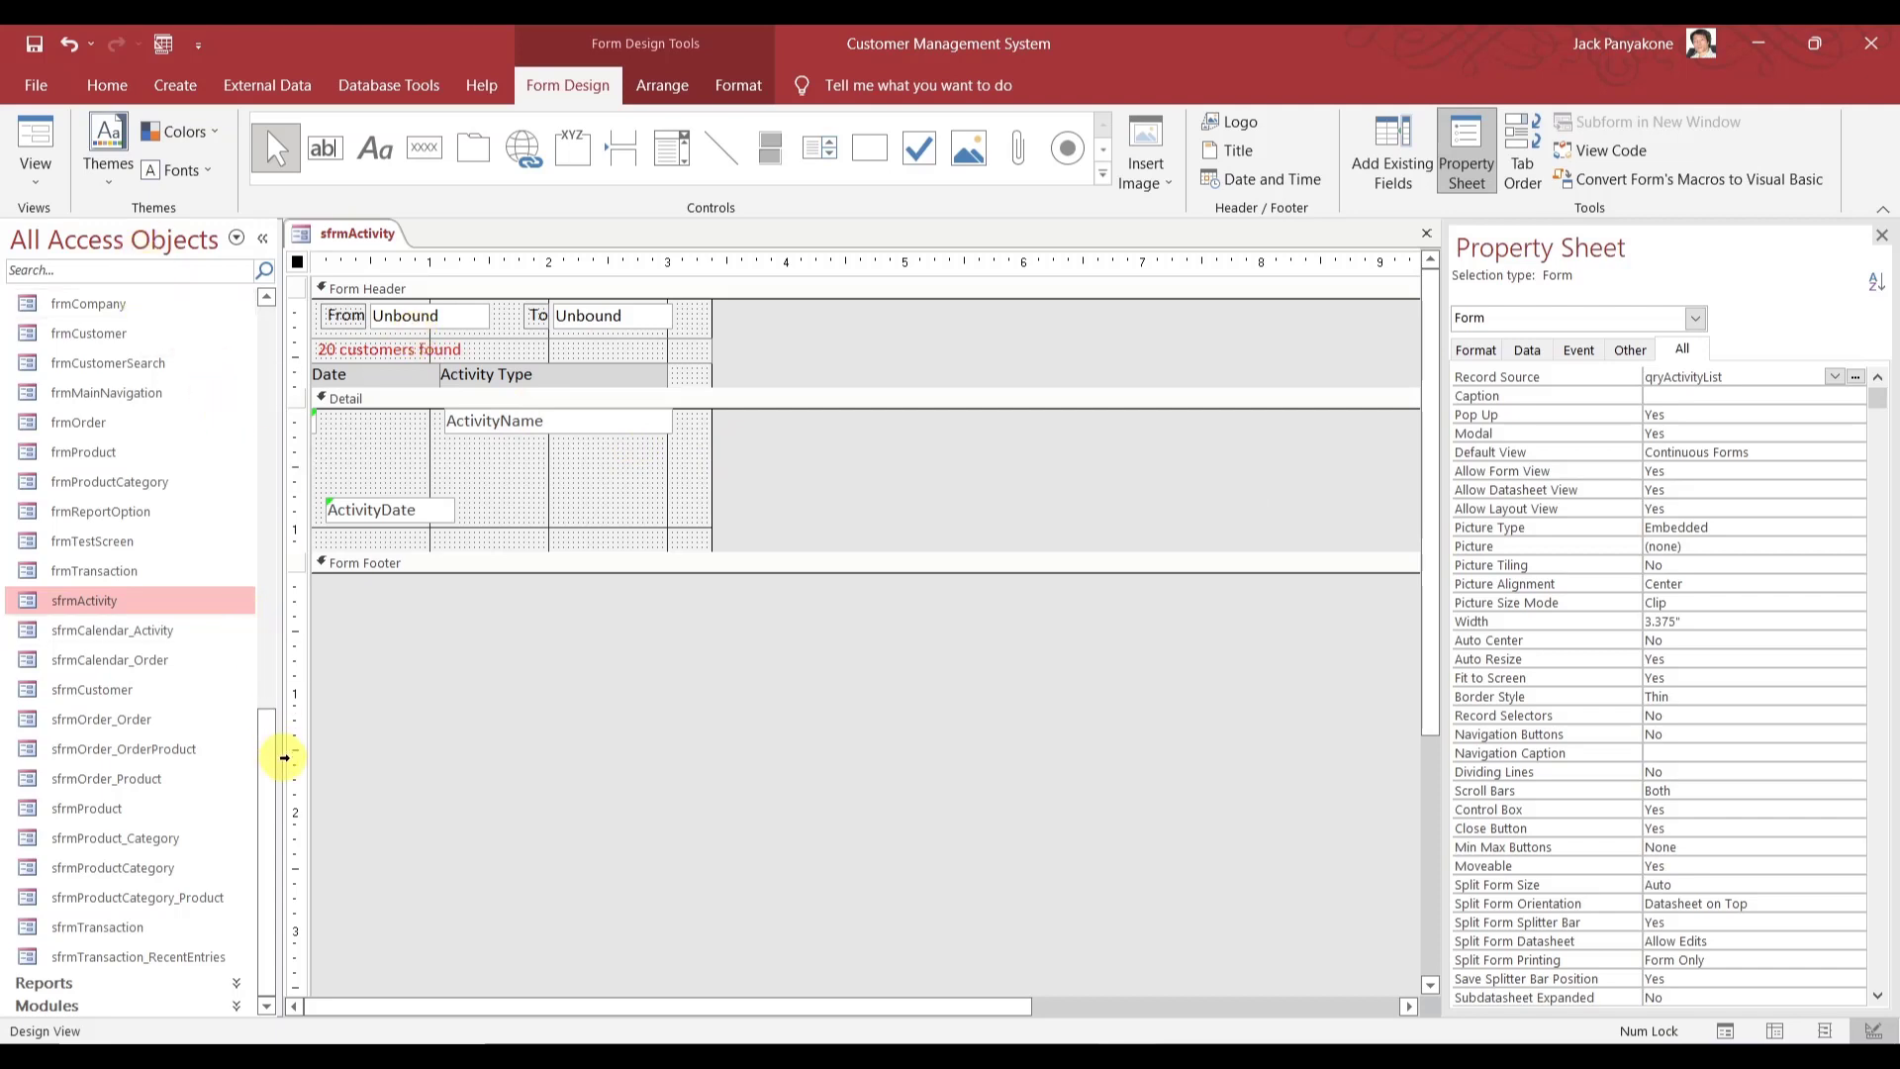
- Collapse the table group in the object list and open the query qryActivityList in Design View
left_click_drag(264, 763, 249, 499)
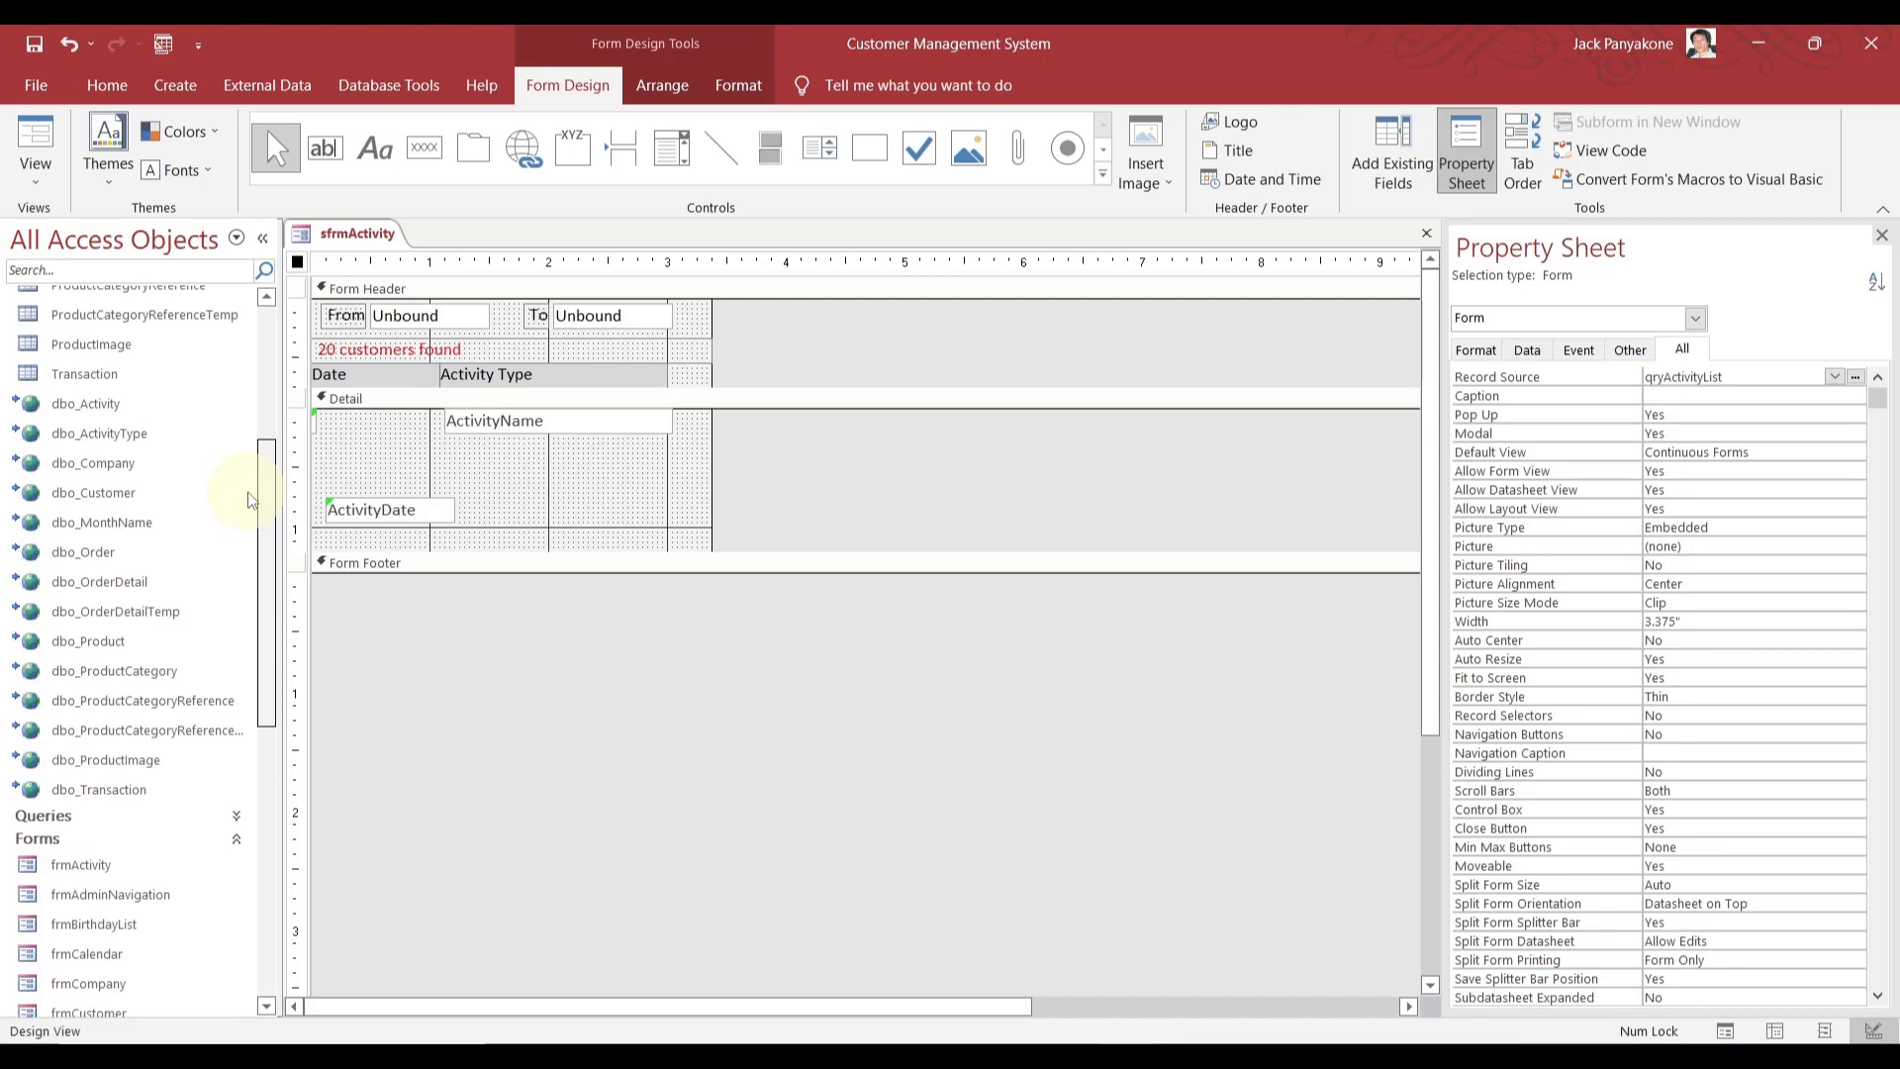
left_click_drag(250, 500, 234, 284)
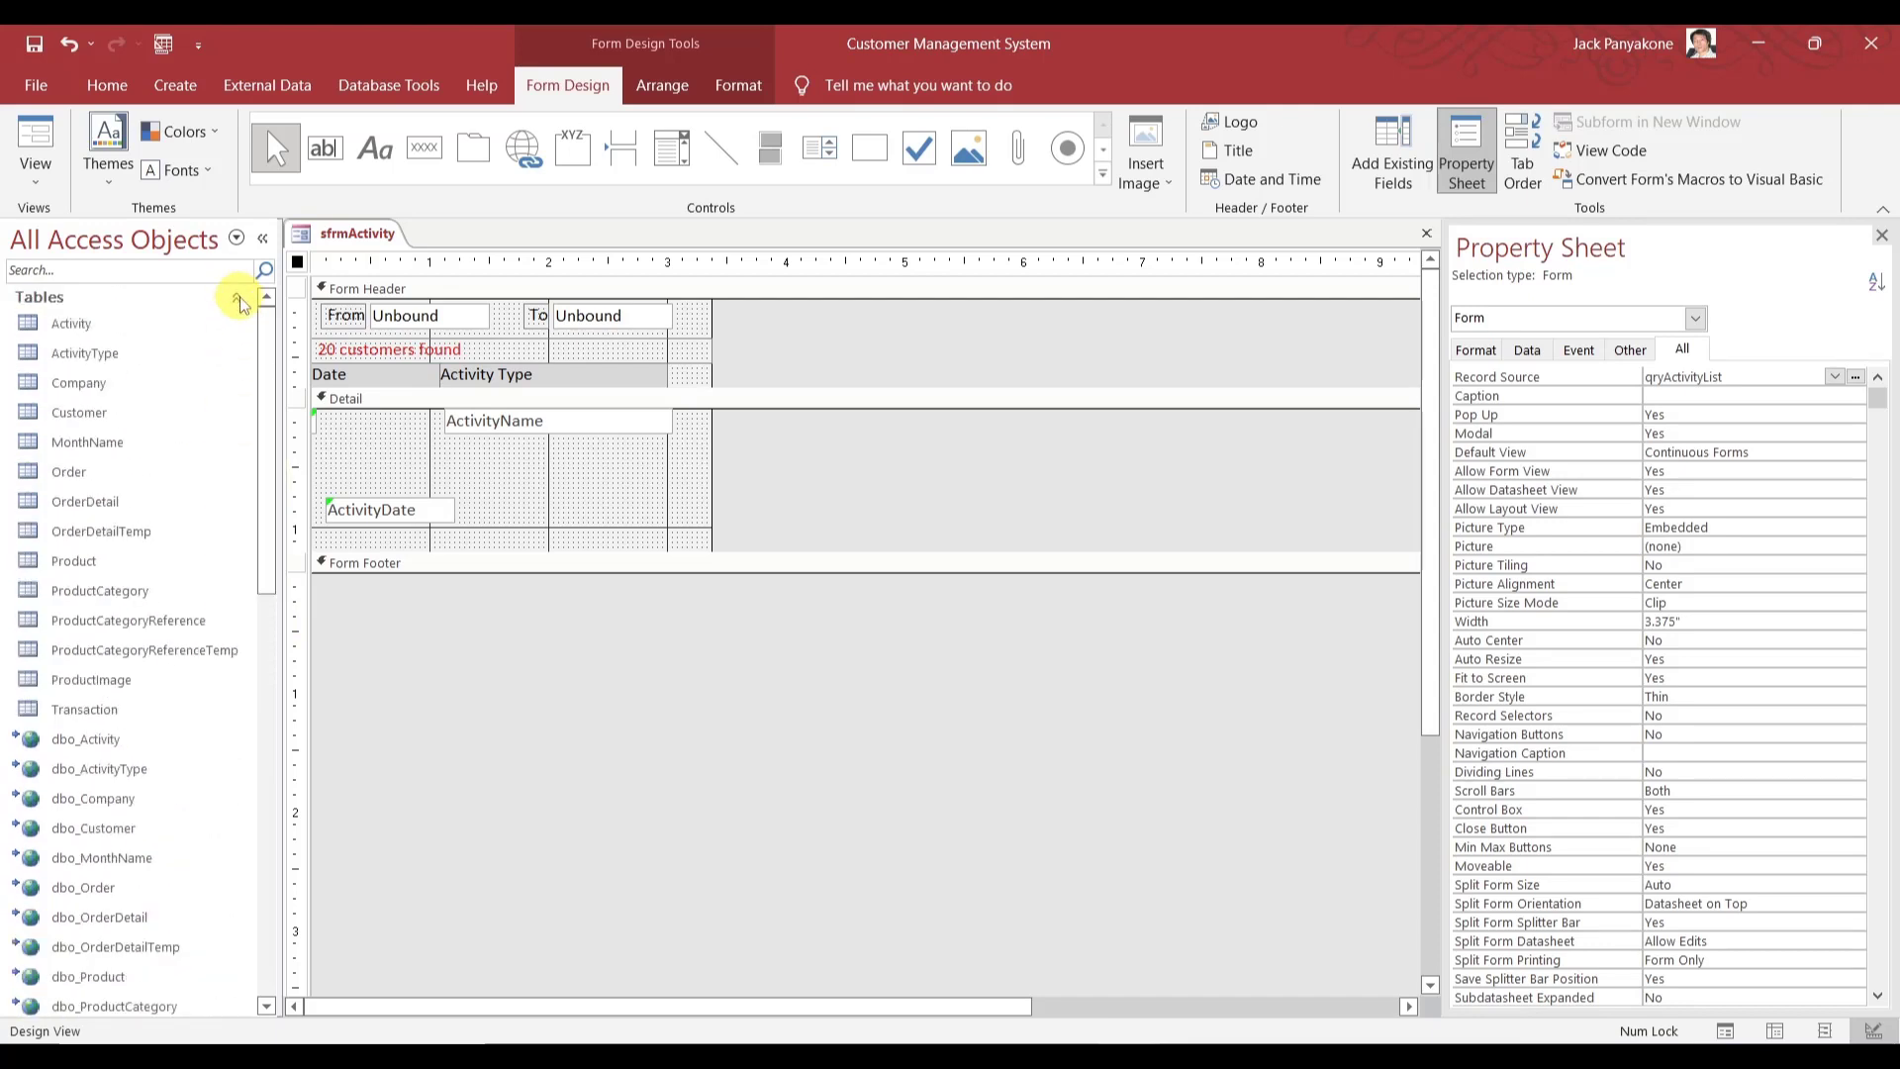
left_click(241, 299)
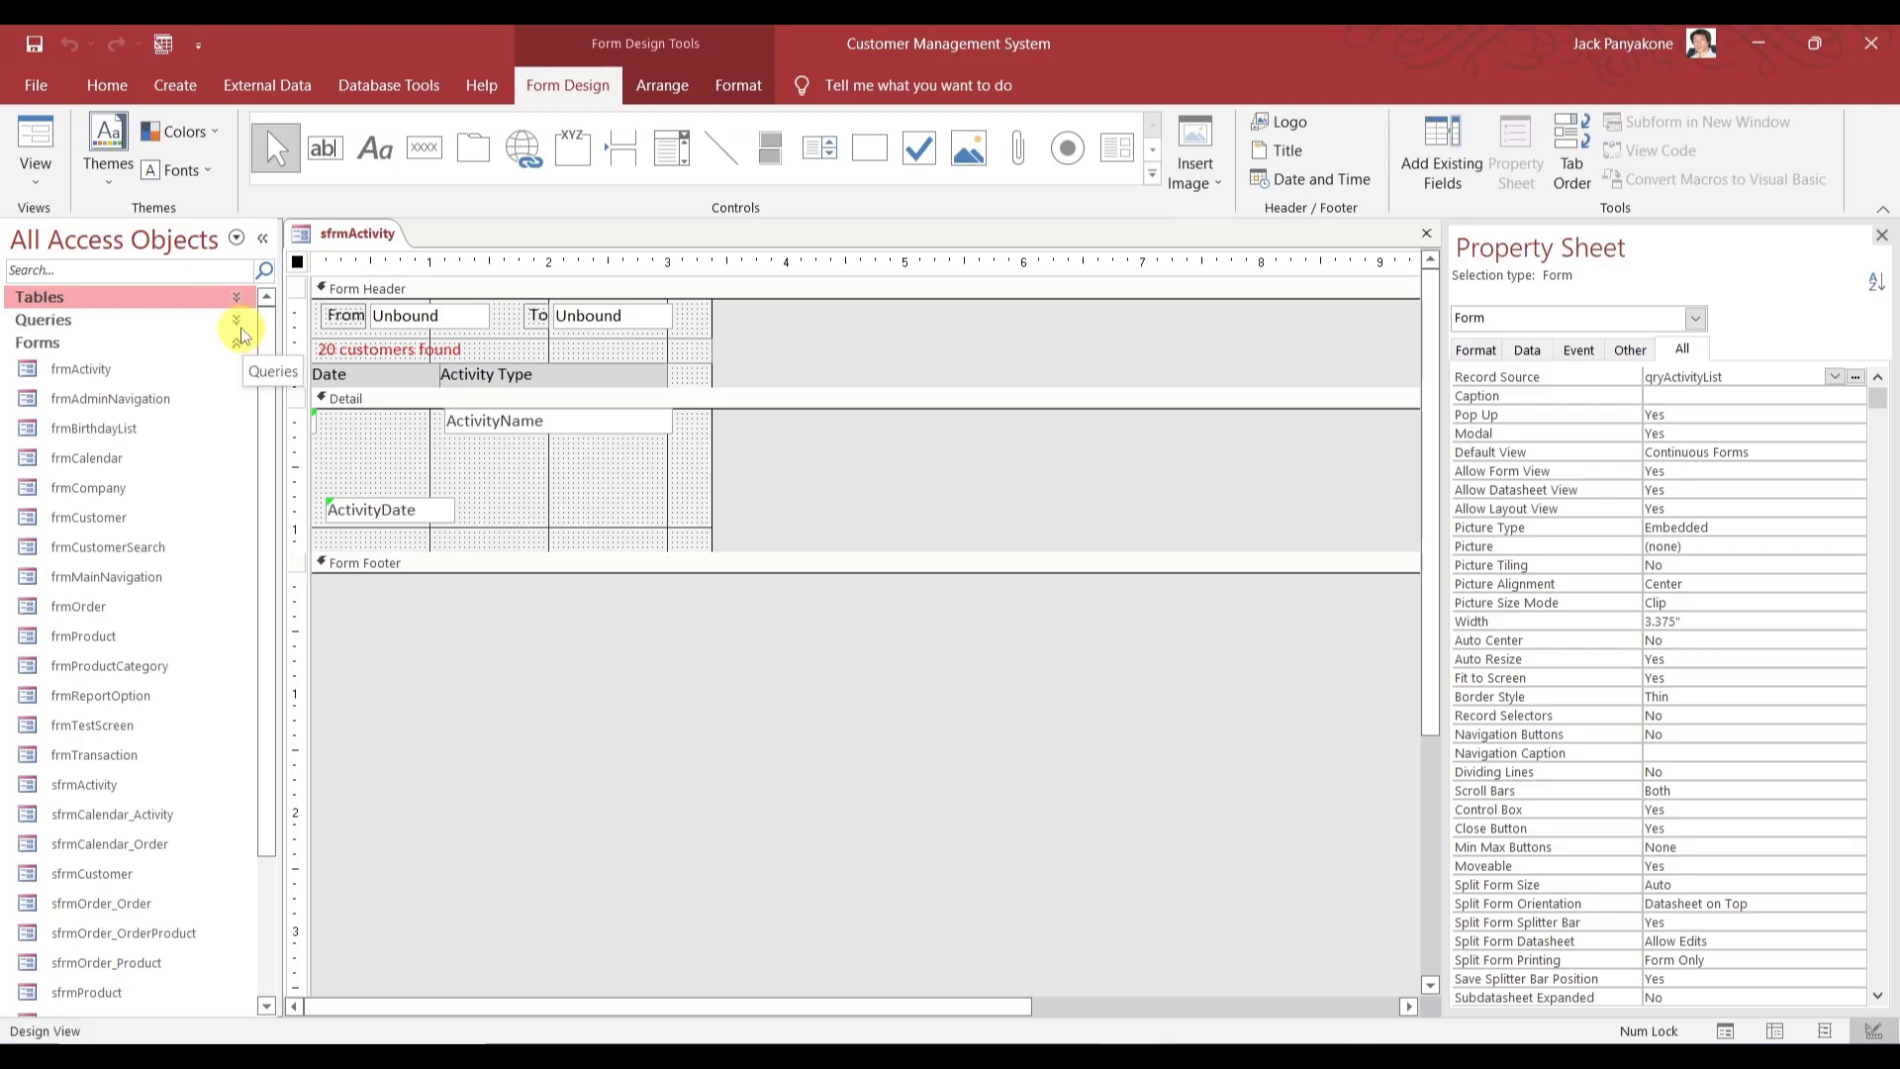
left_click(238, 323)
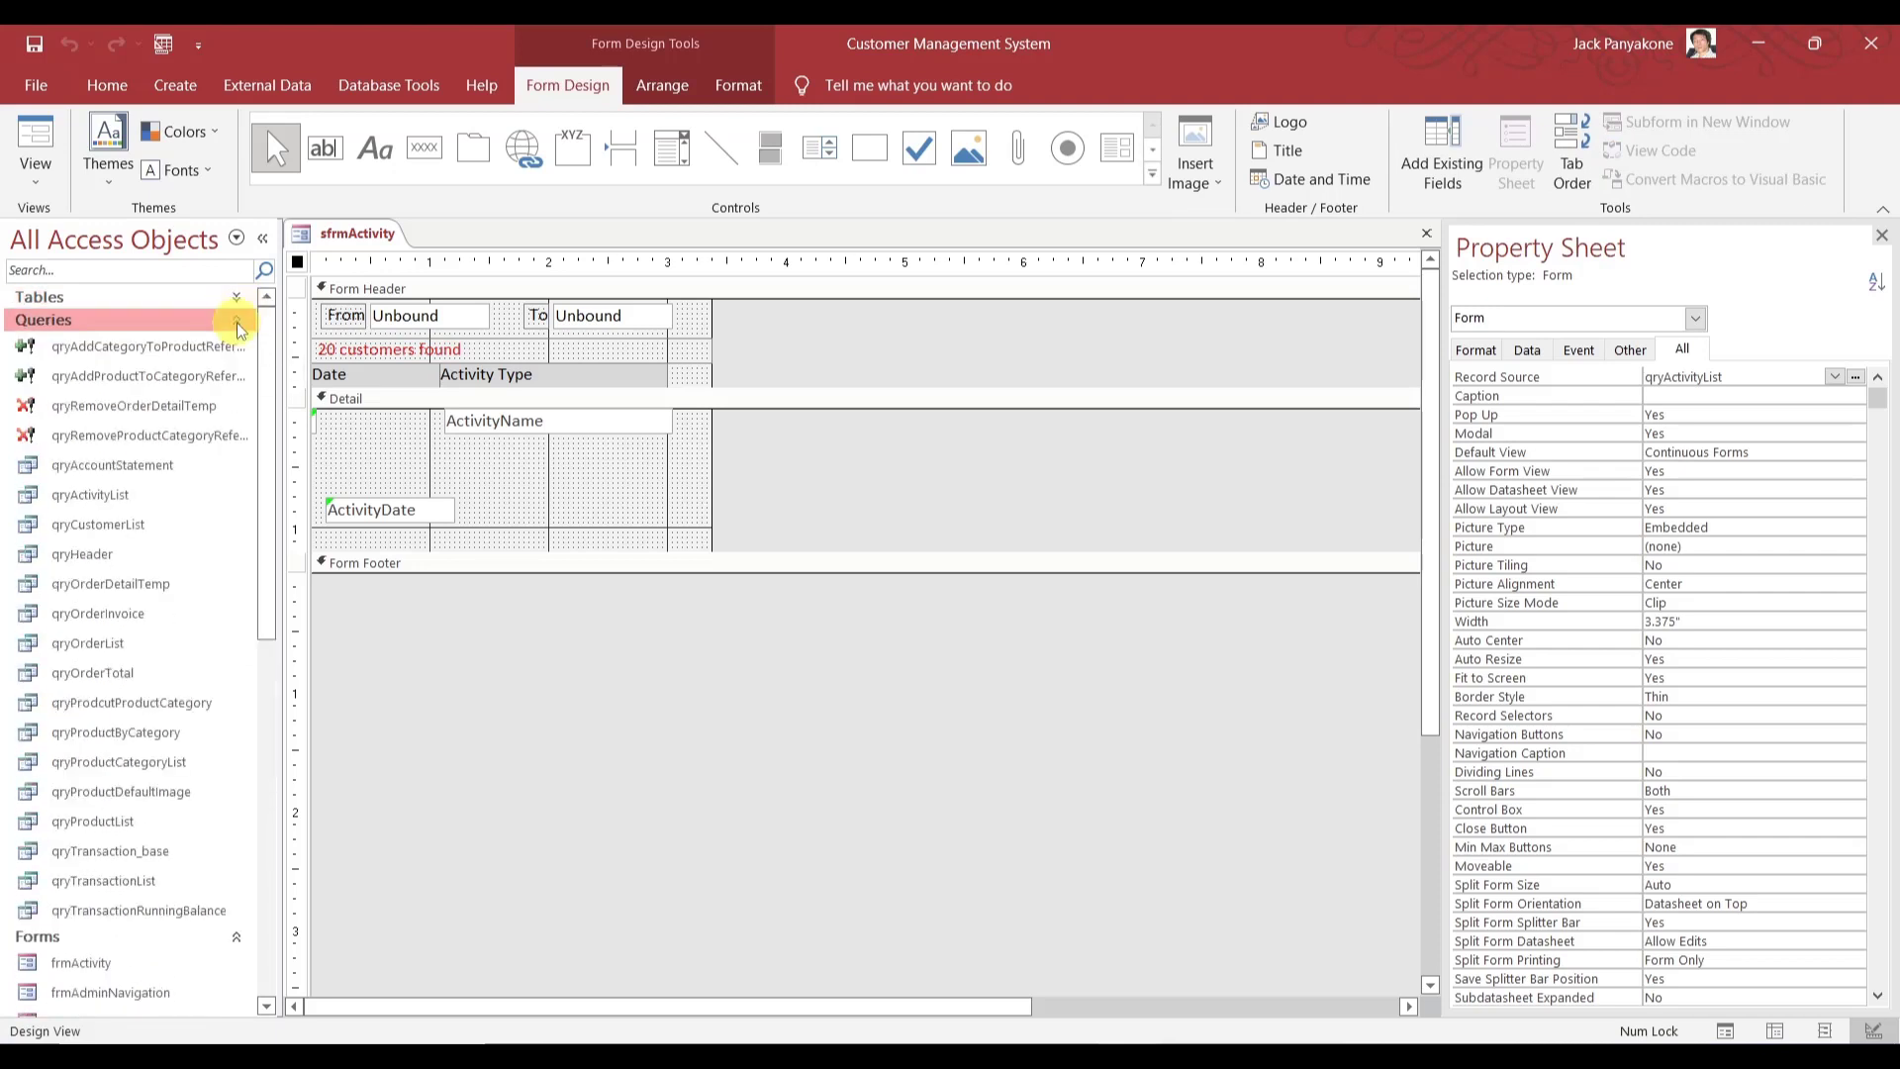
right_click(129, 496)
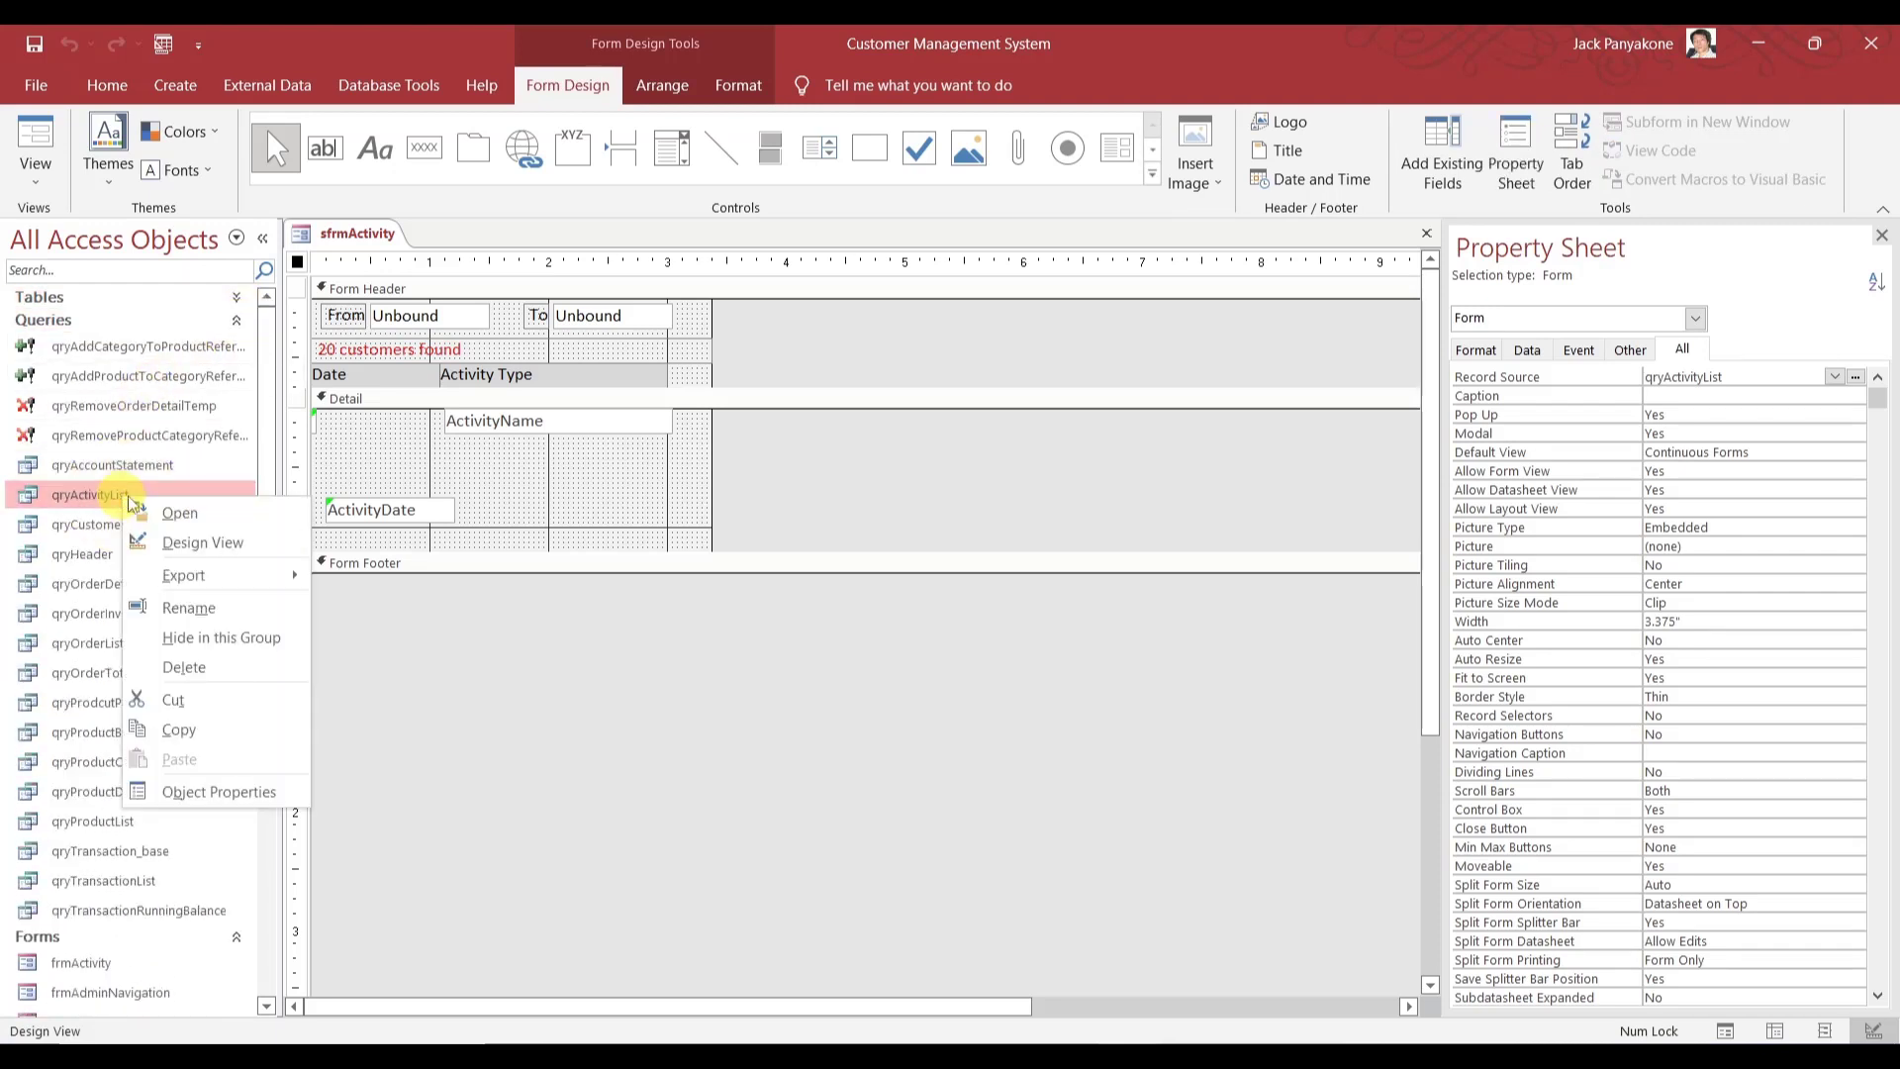
left_click(188, 542)
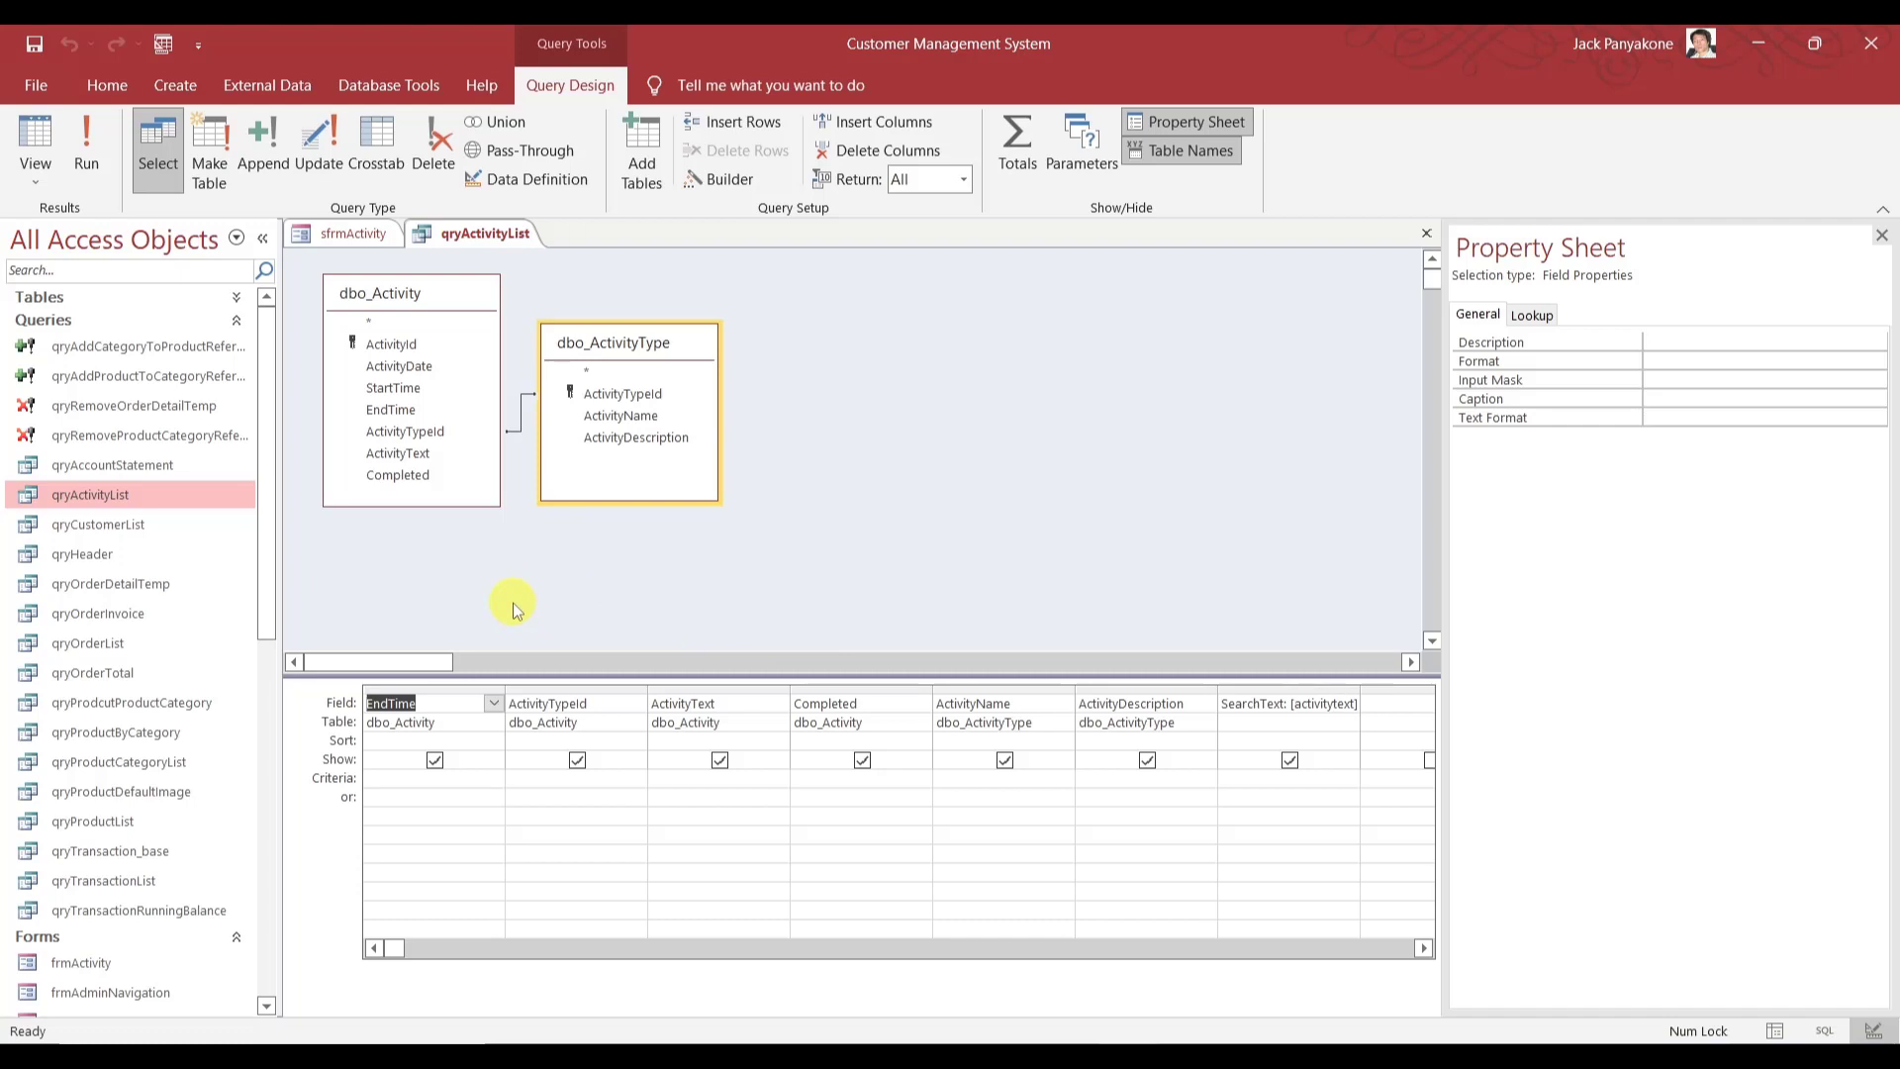
- Add the ActivityDate field from dbo_Activity to qryActivityList and place it as the first column
double_click(425, 366)
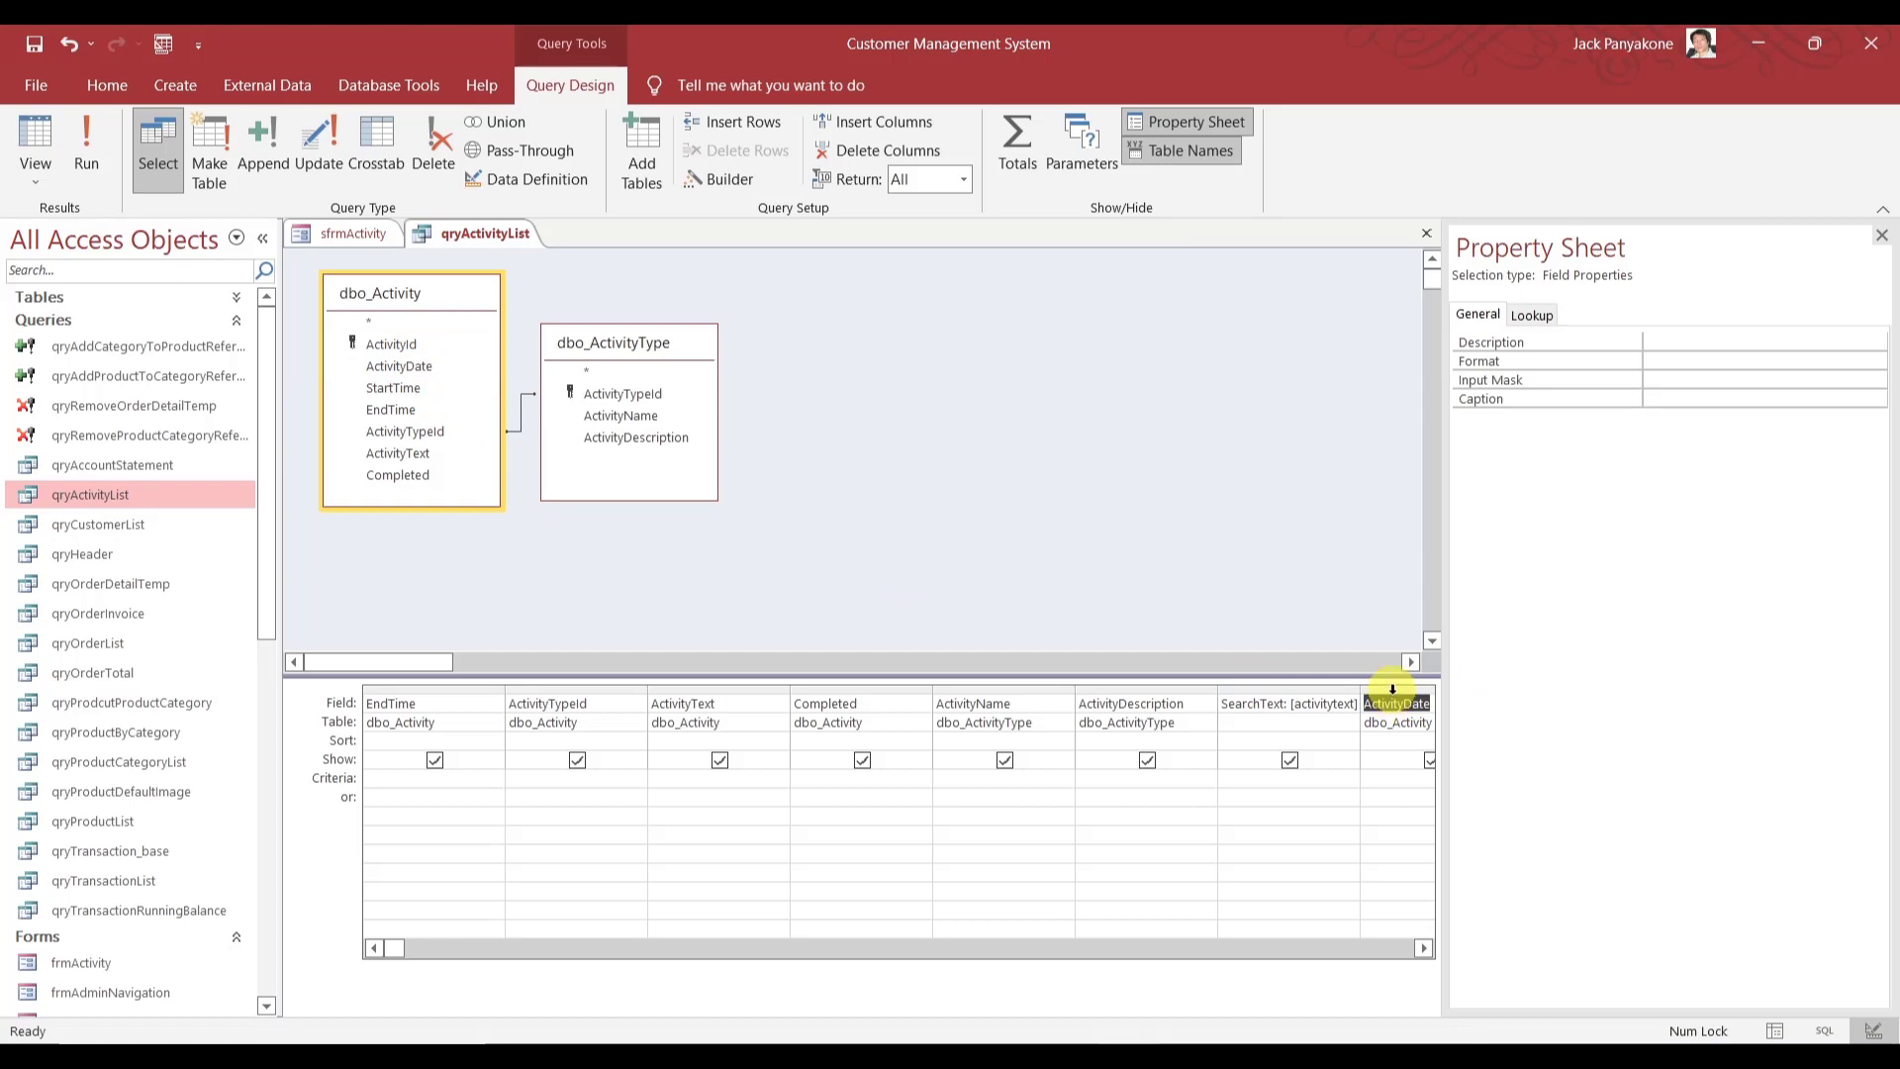
left_click(1393, 689)
left_click_drag(1393, 689, 420, 757)
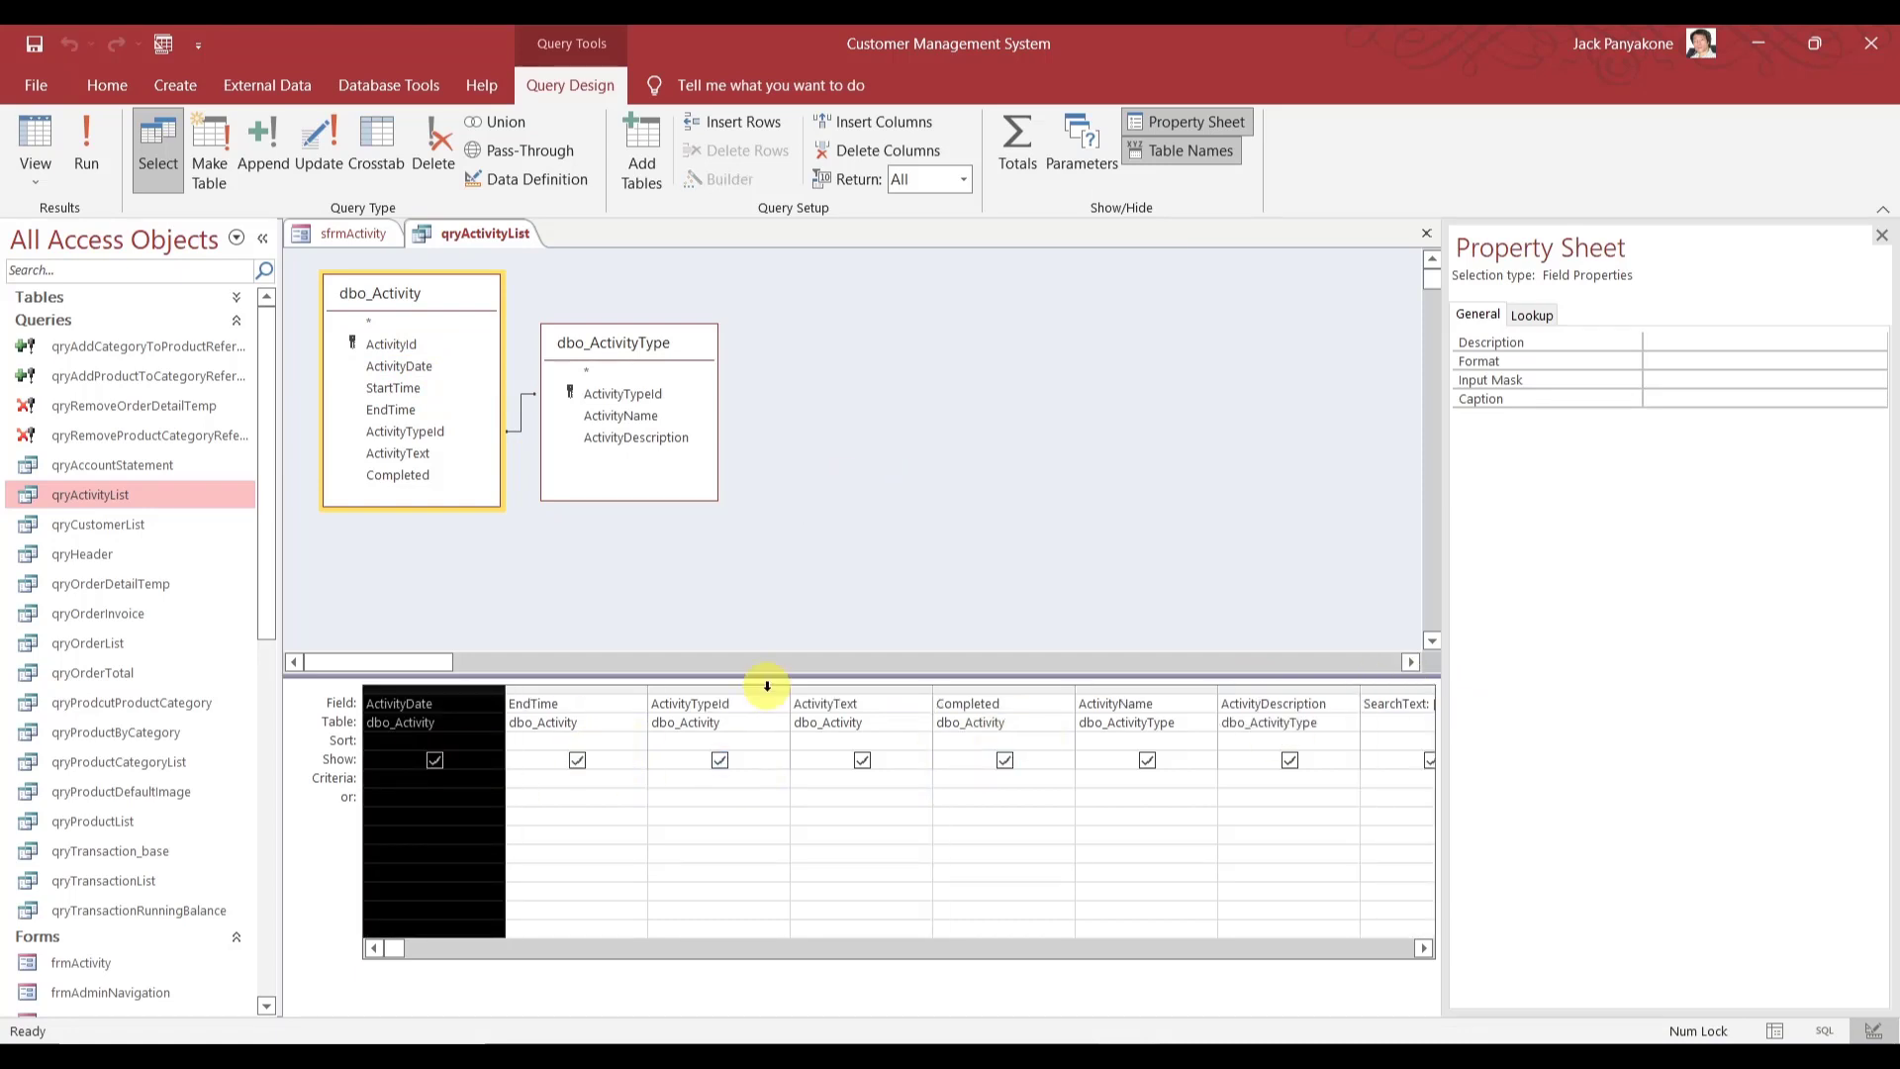
- Check the narrow hidden text box in sfrmActivity's Detail section, and add ActivityId from dbo_Activity as the first column of qryActivityList
left_click(358, 233)
left_click(315, 418)
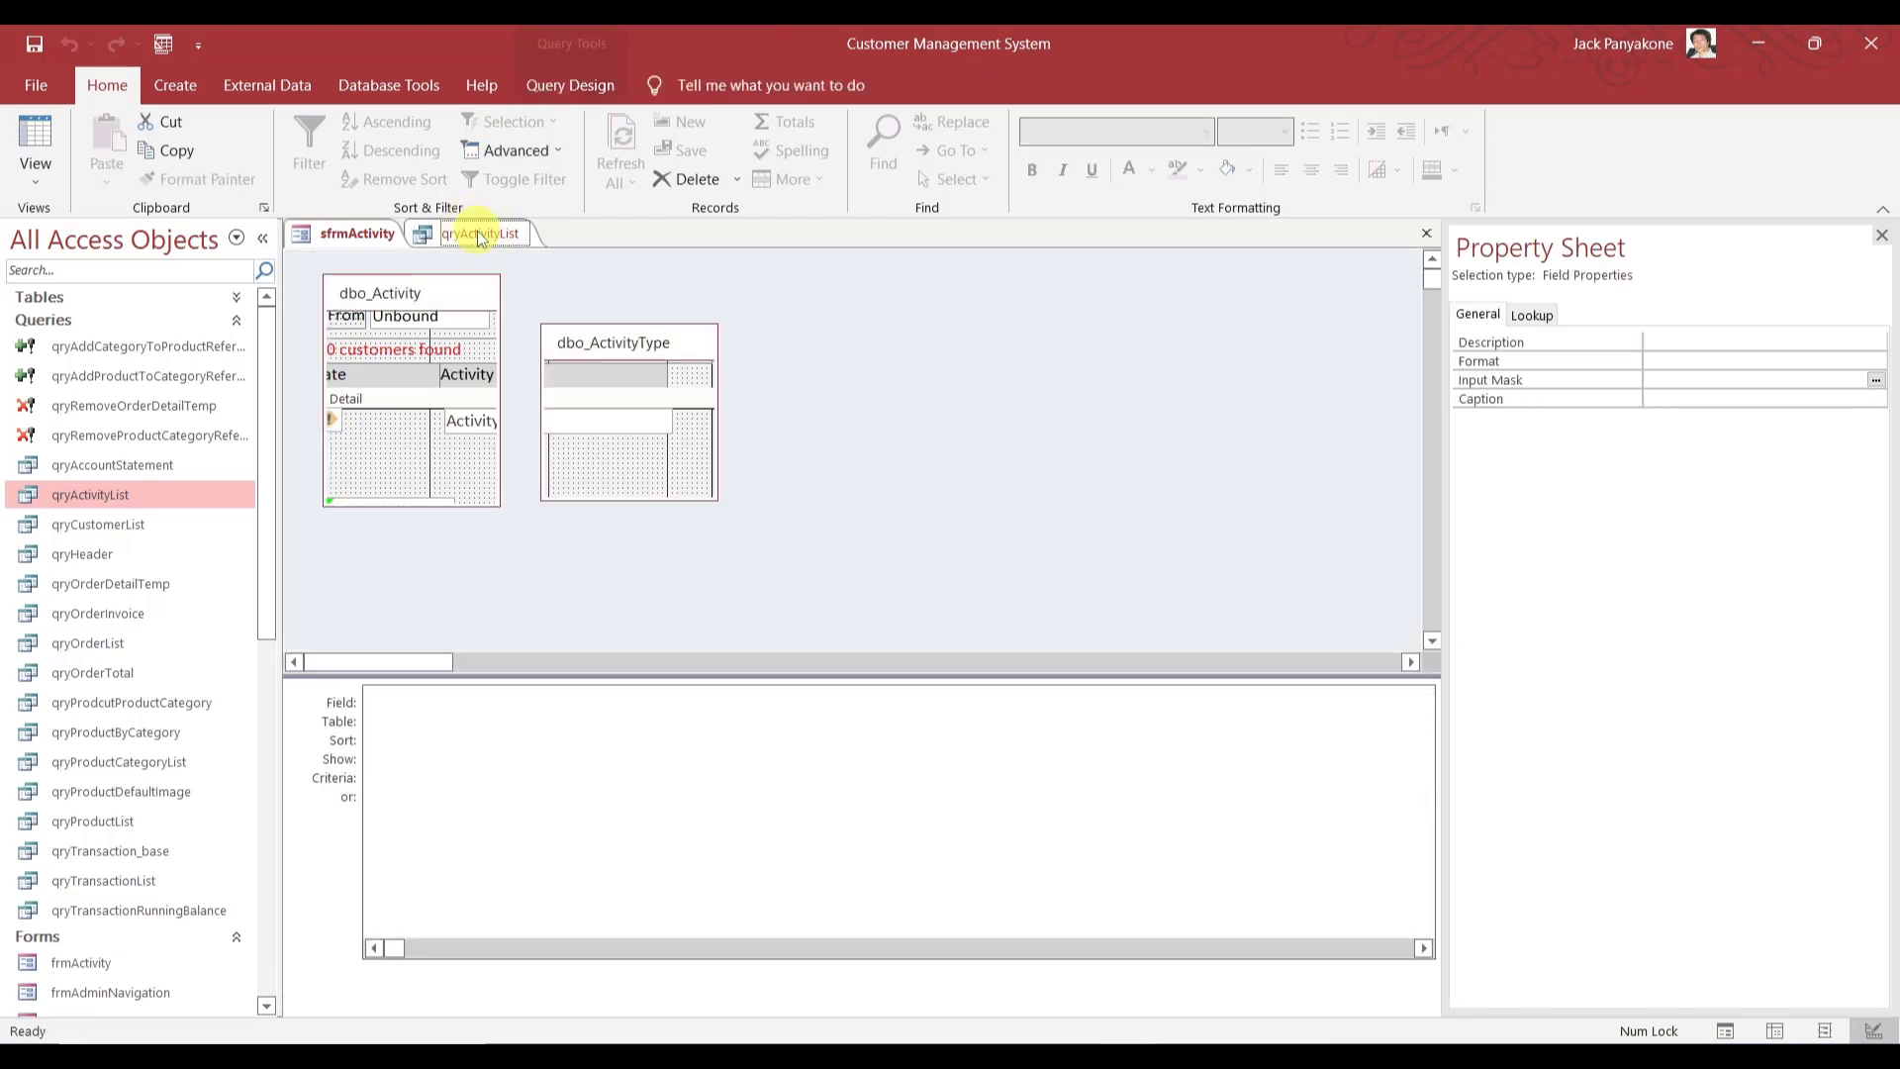
left_click(479, 235)
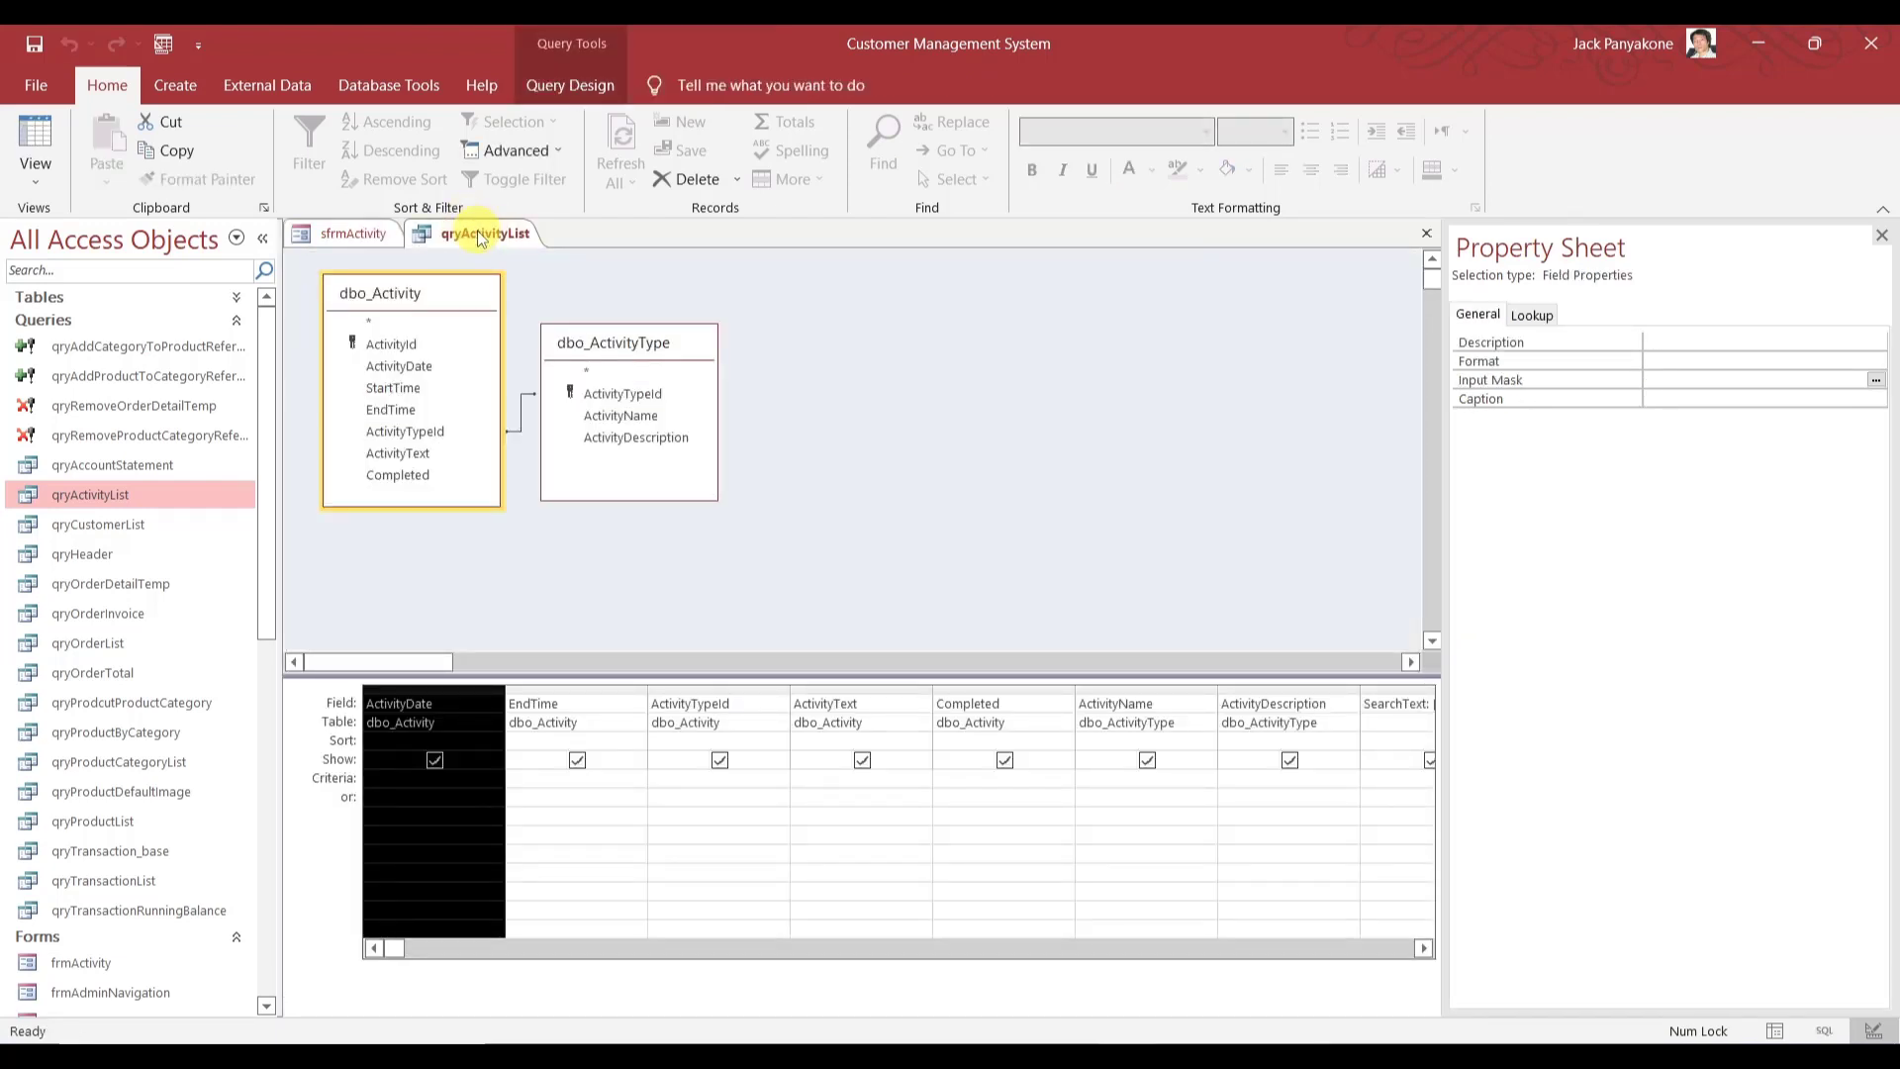
left_click(414, 348)
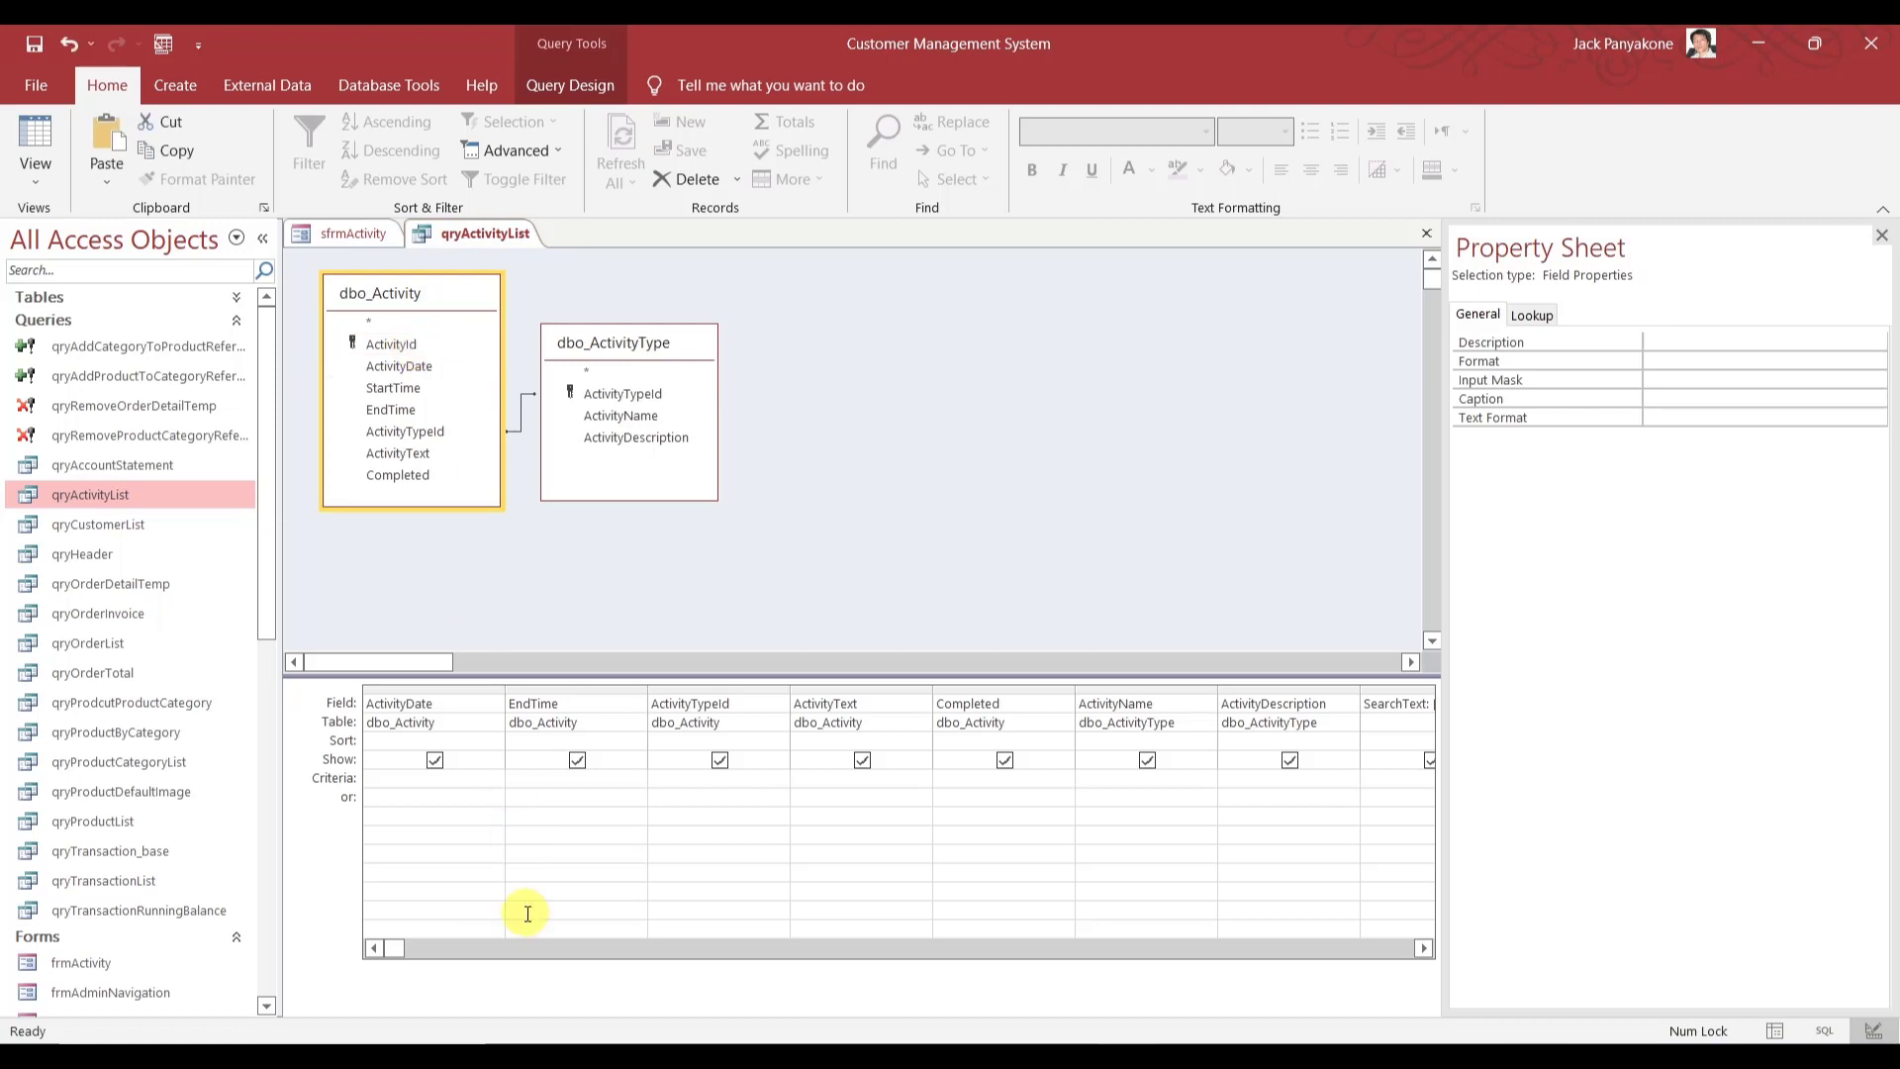
left_click(1425, 950)
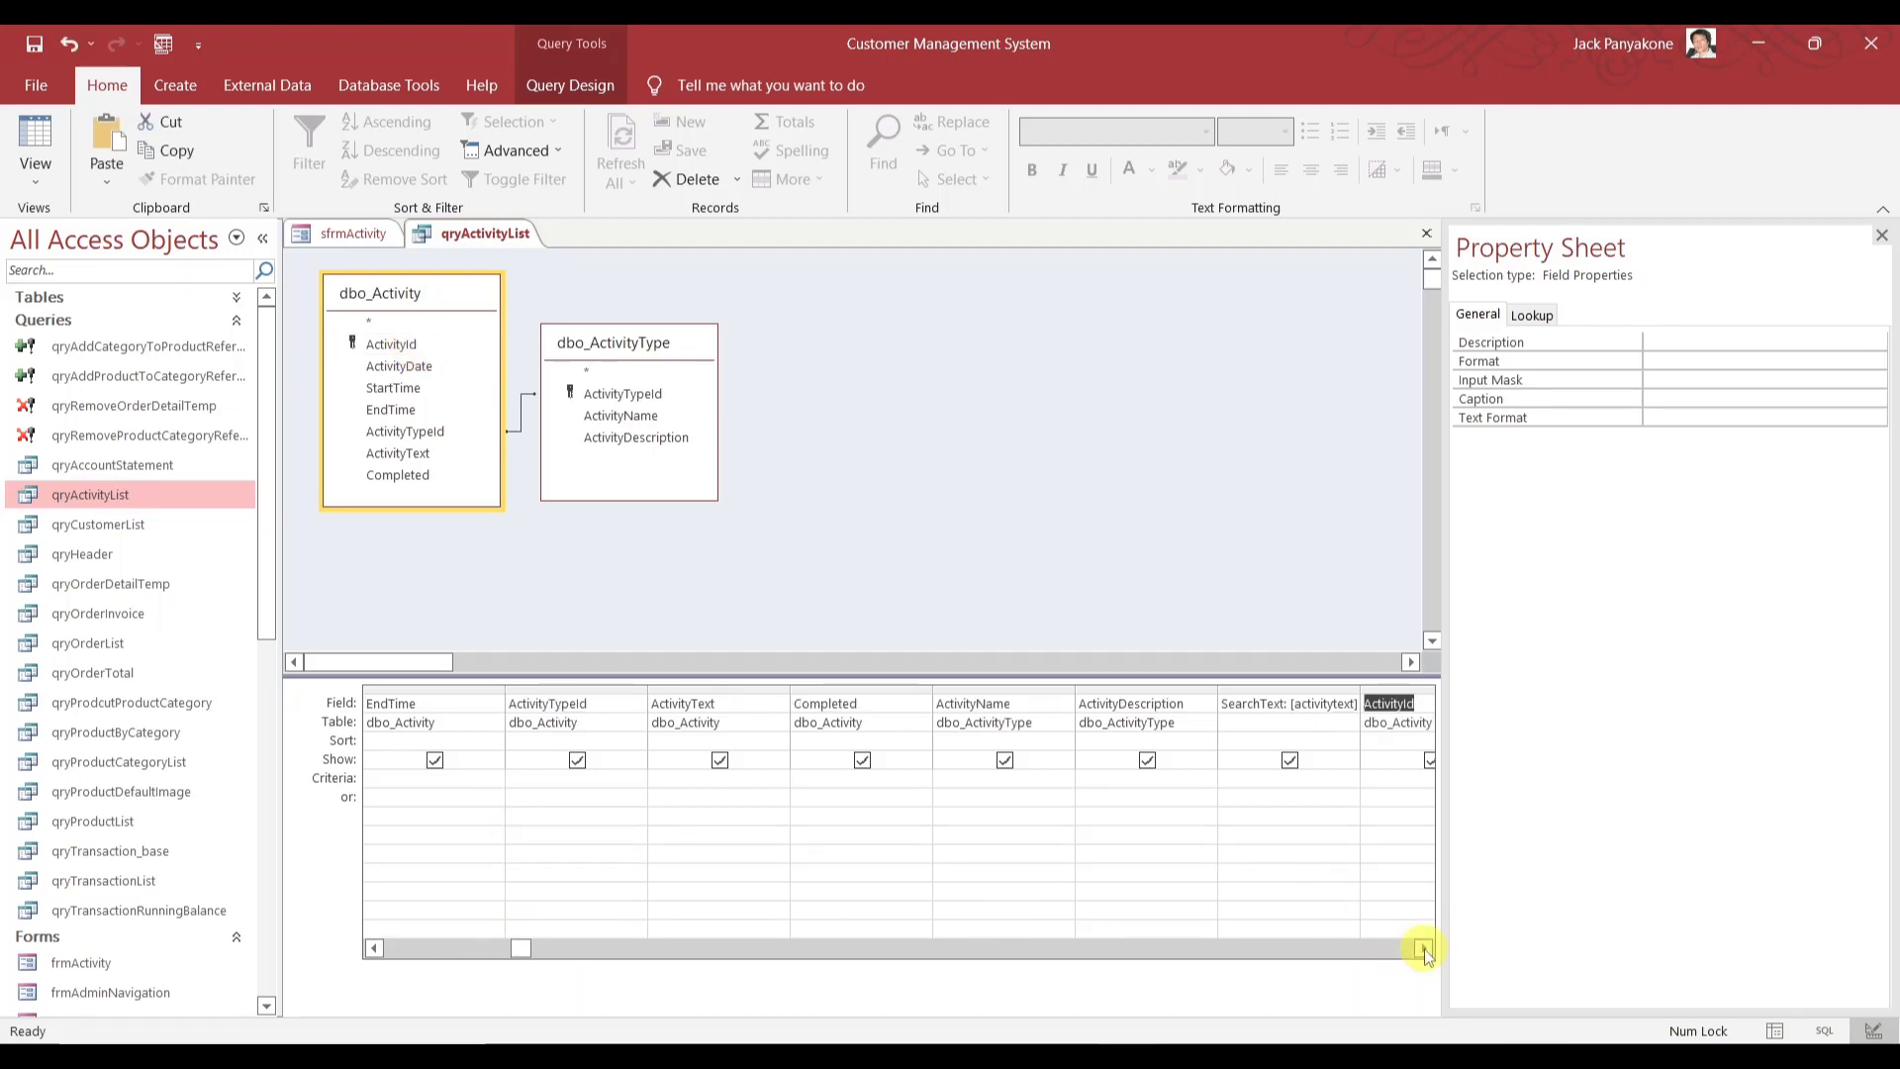
left_click(1425, 950)
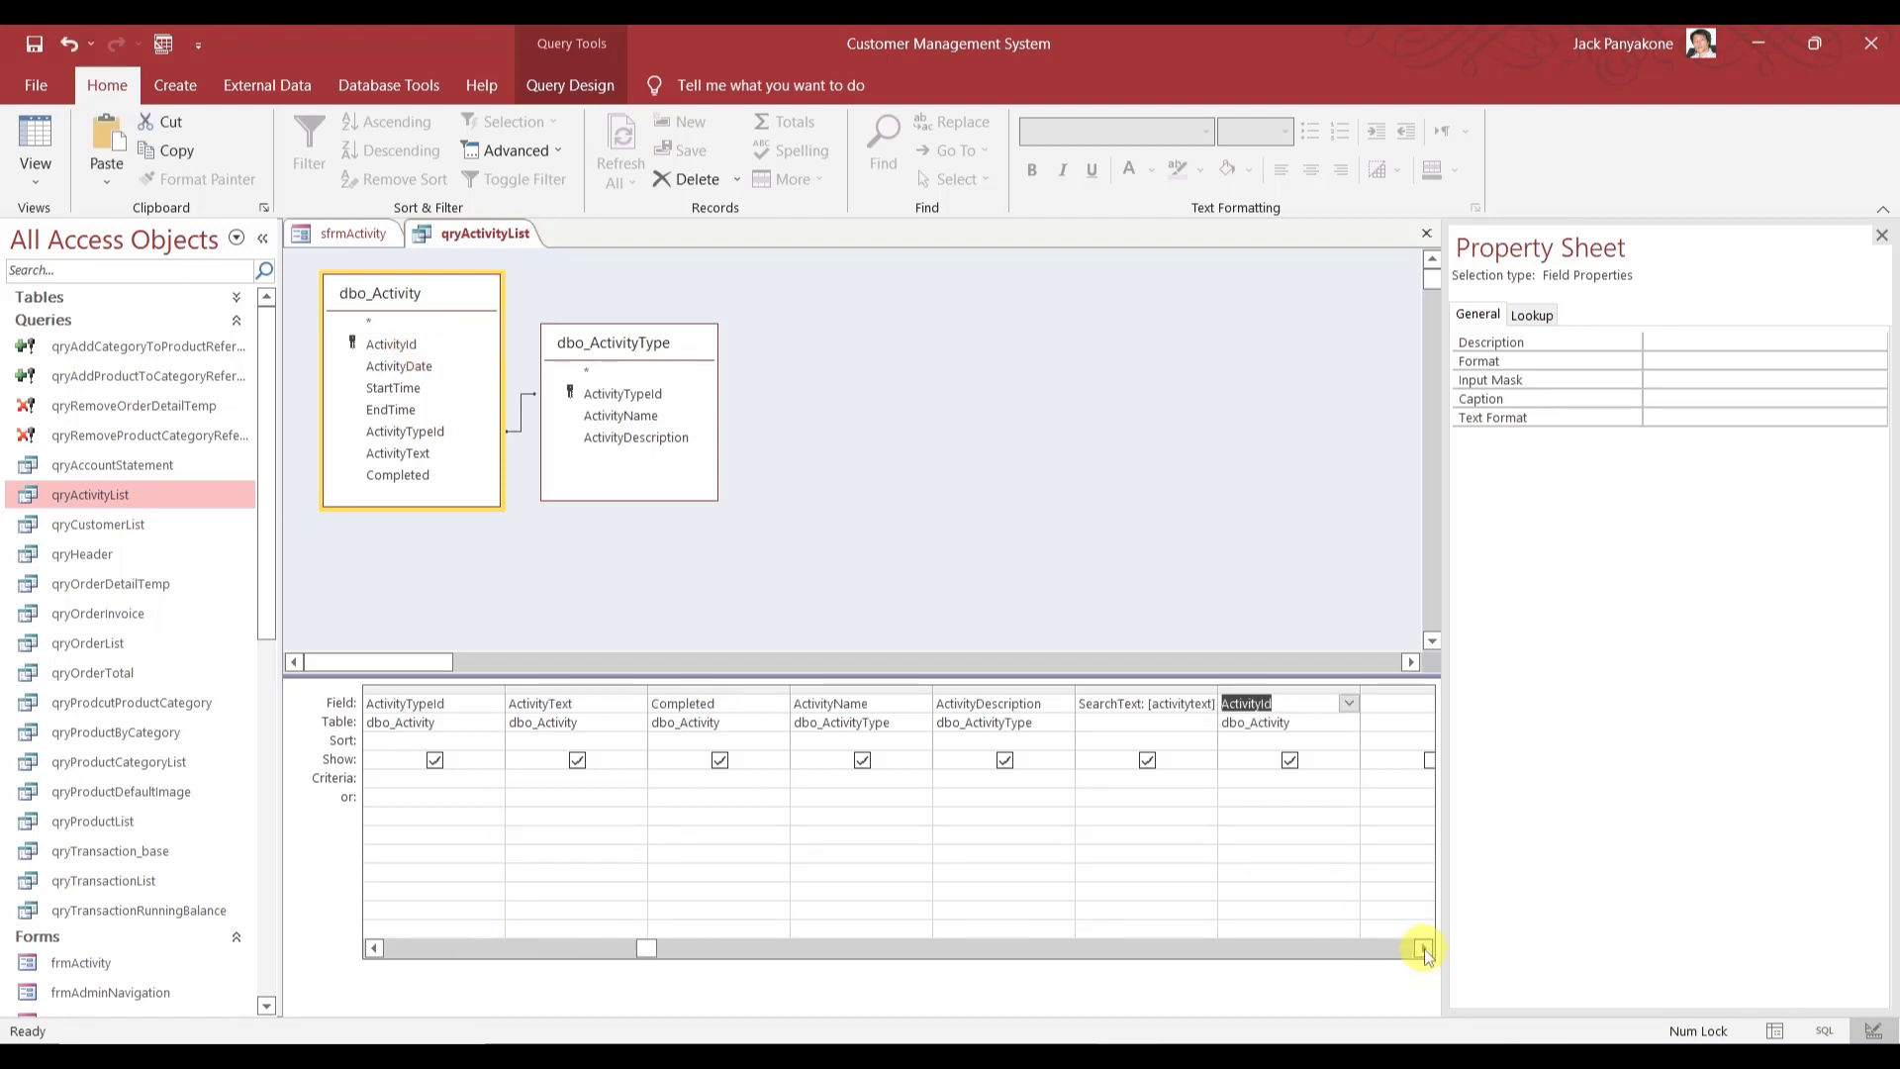
left_click(1278, 691)
left_click_drag(1278, 691, 369, 705)
left_click(603, 629)
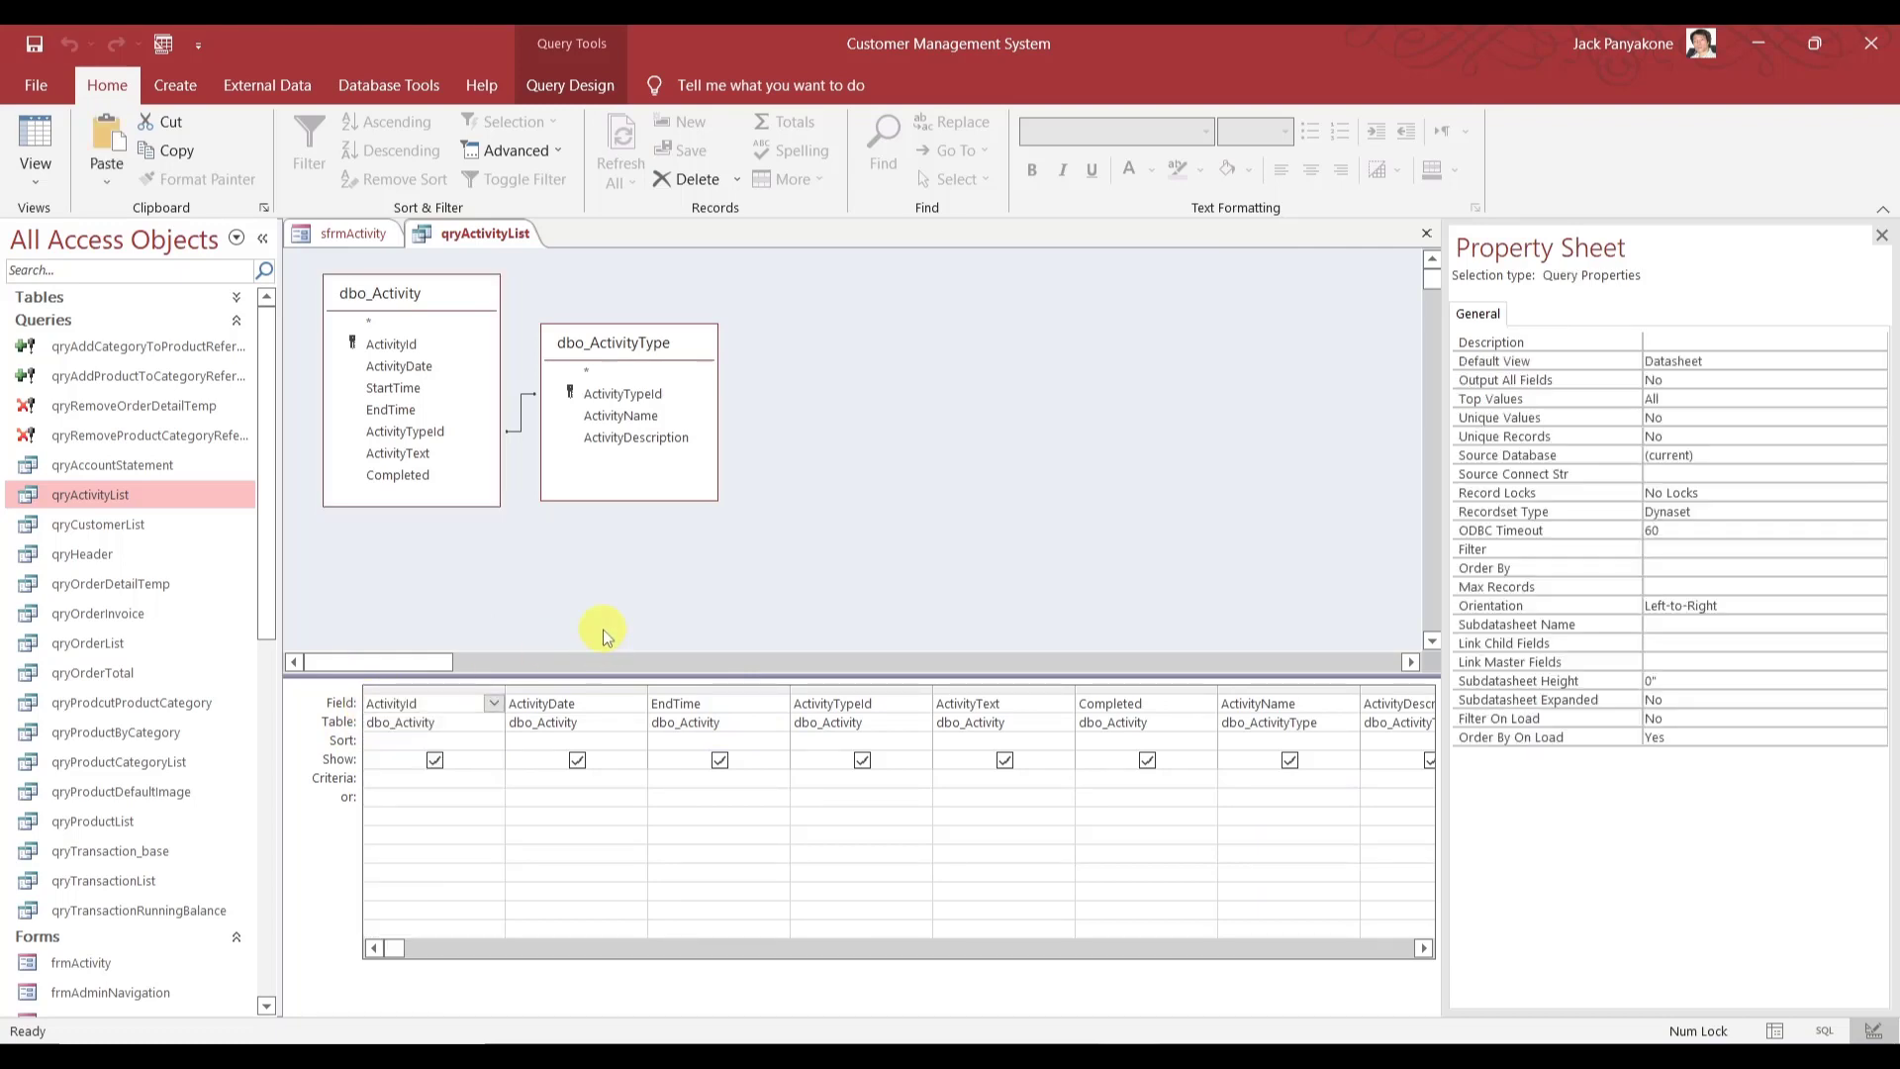
- Review all columns in the design grid of qryActivityList, from ActivityId through SearchText
left_click(1422, 951)
left_click(1422, 950)
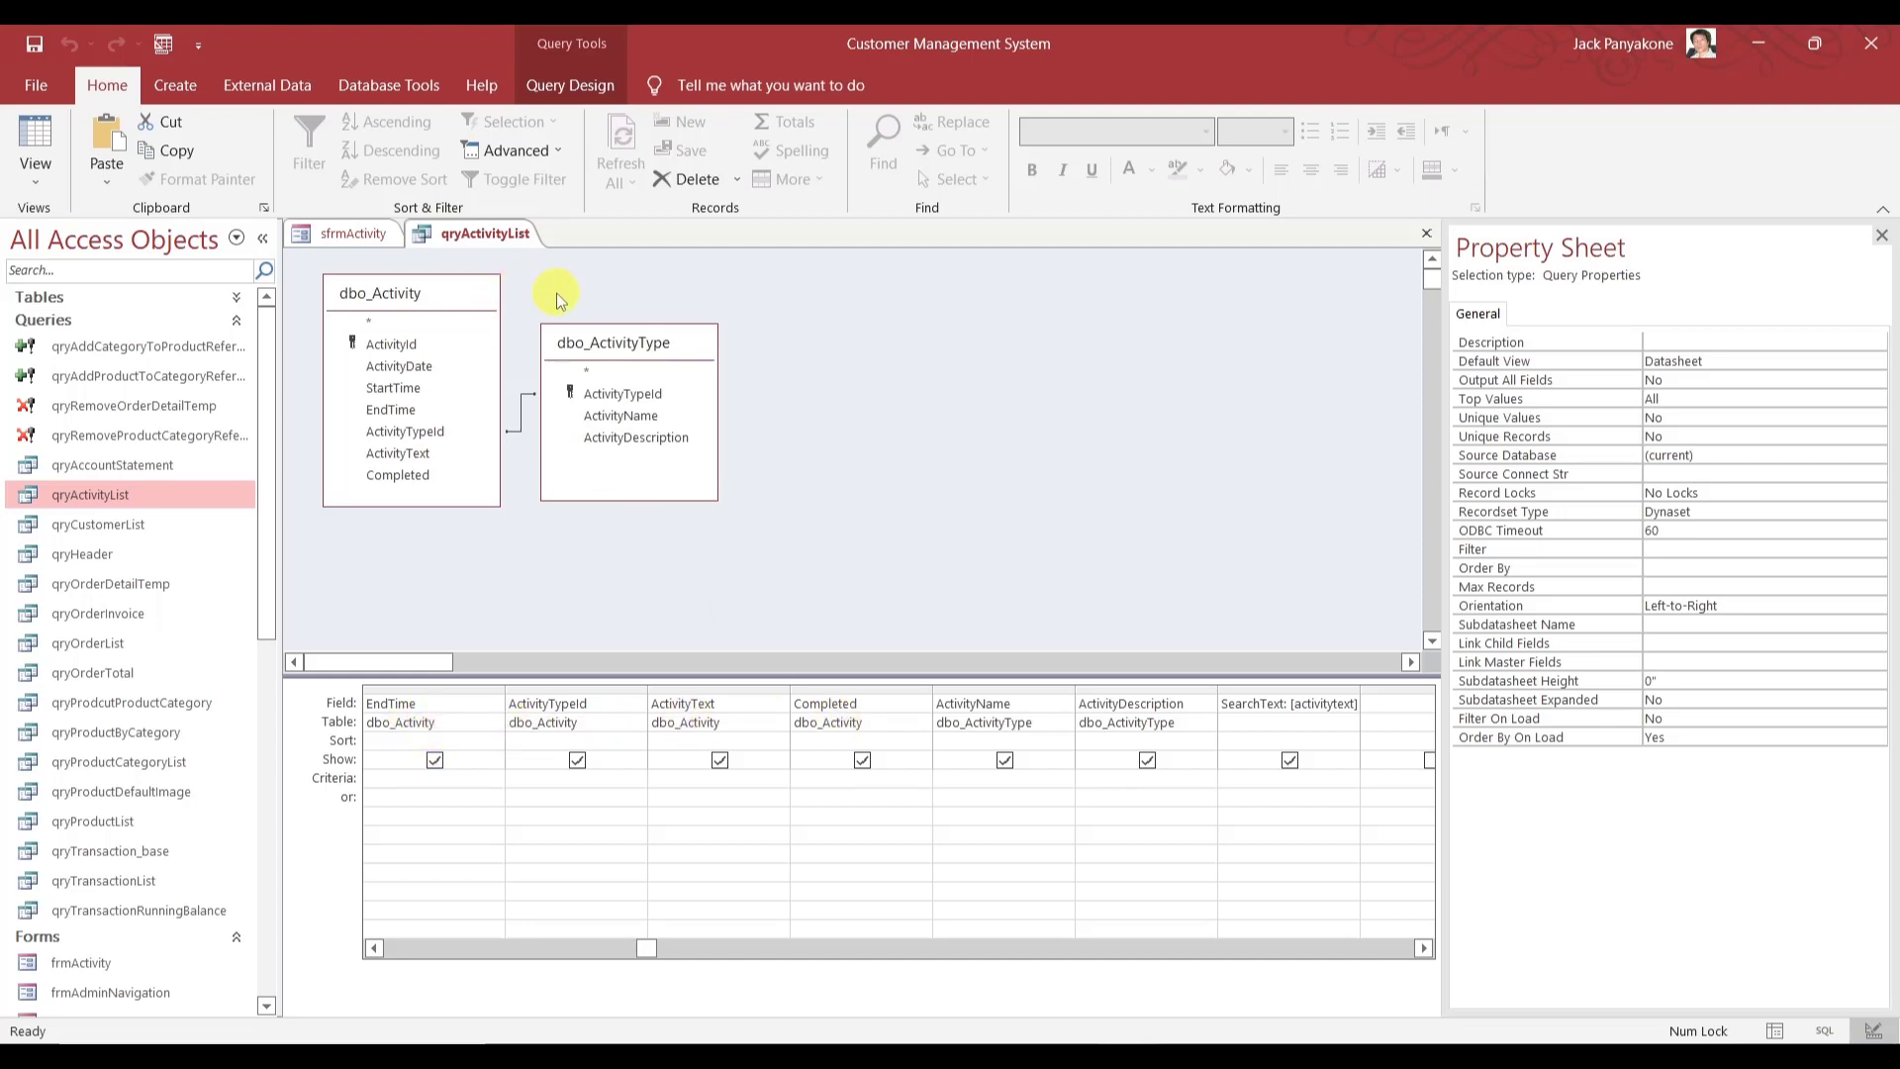
left_click(372, 953)
left_click(372, 953)
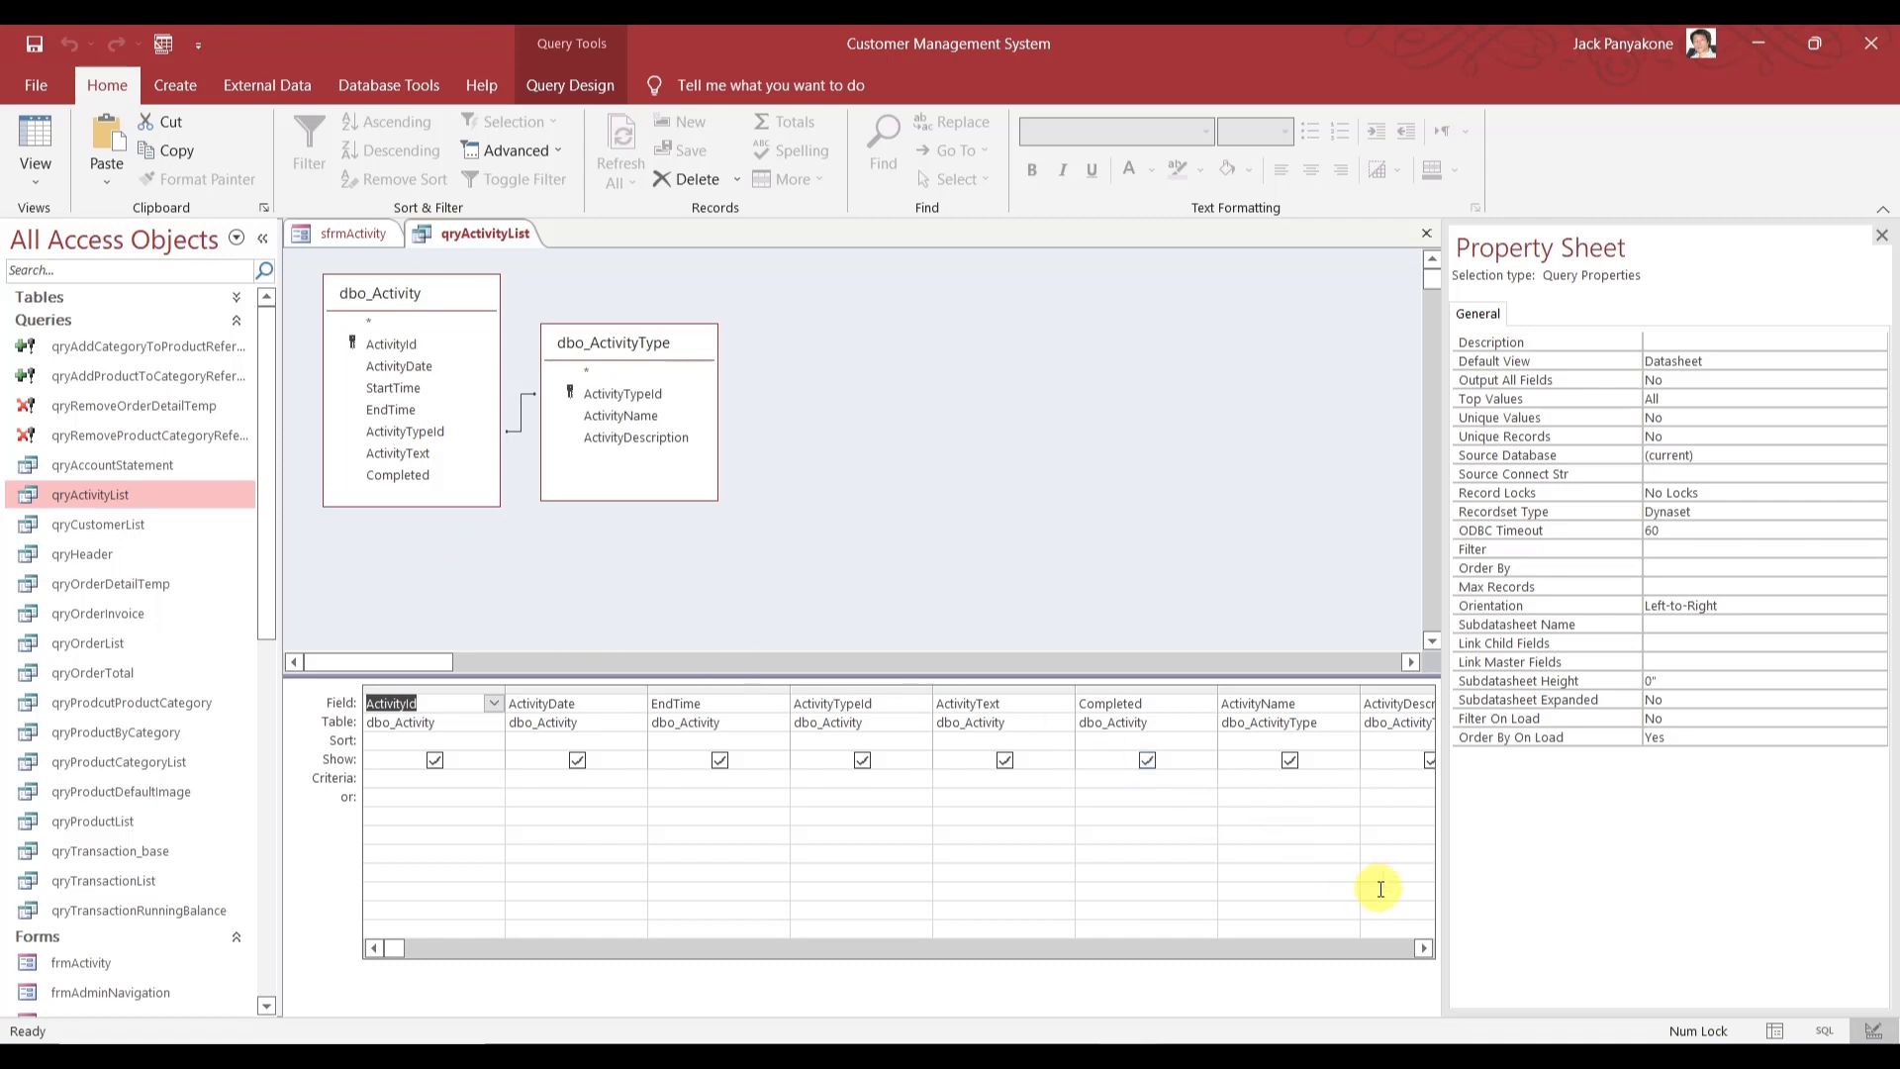
left_click(1422, 948)
left_click(1422, 948)
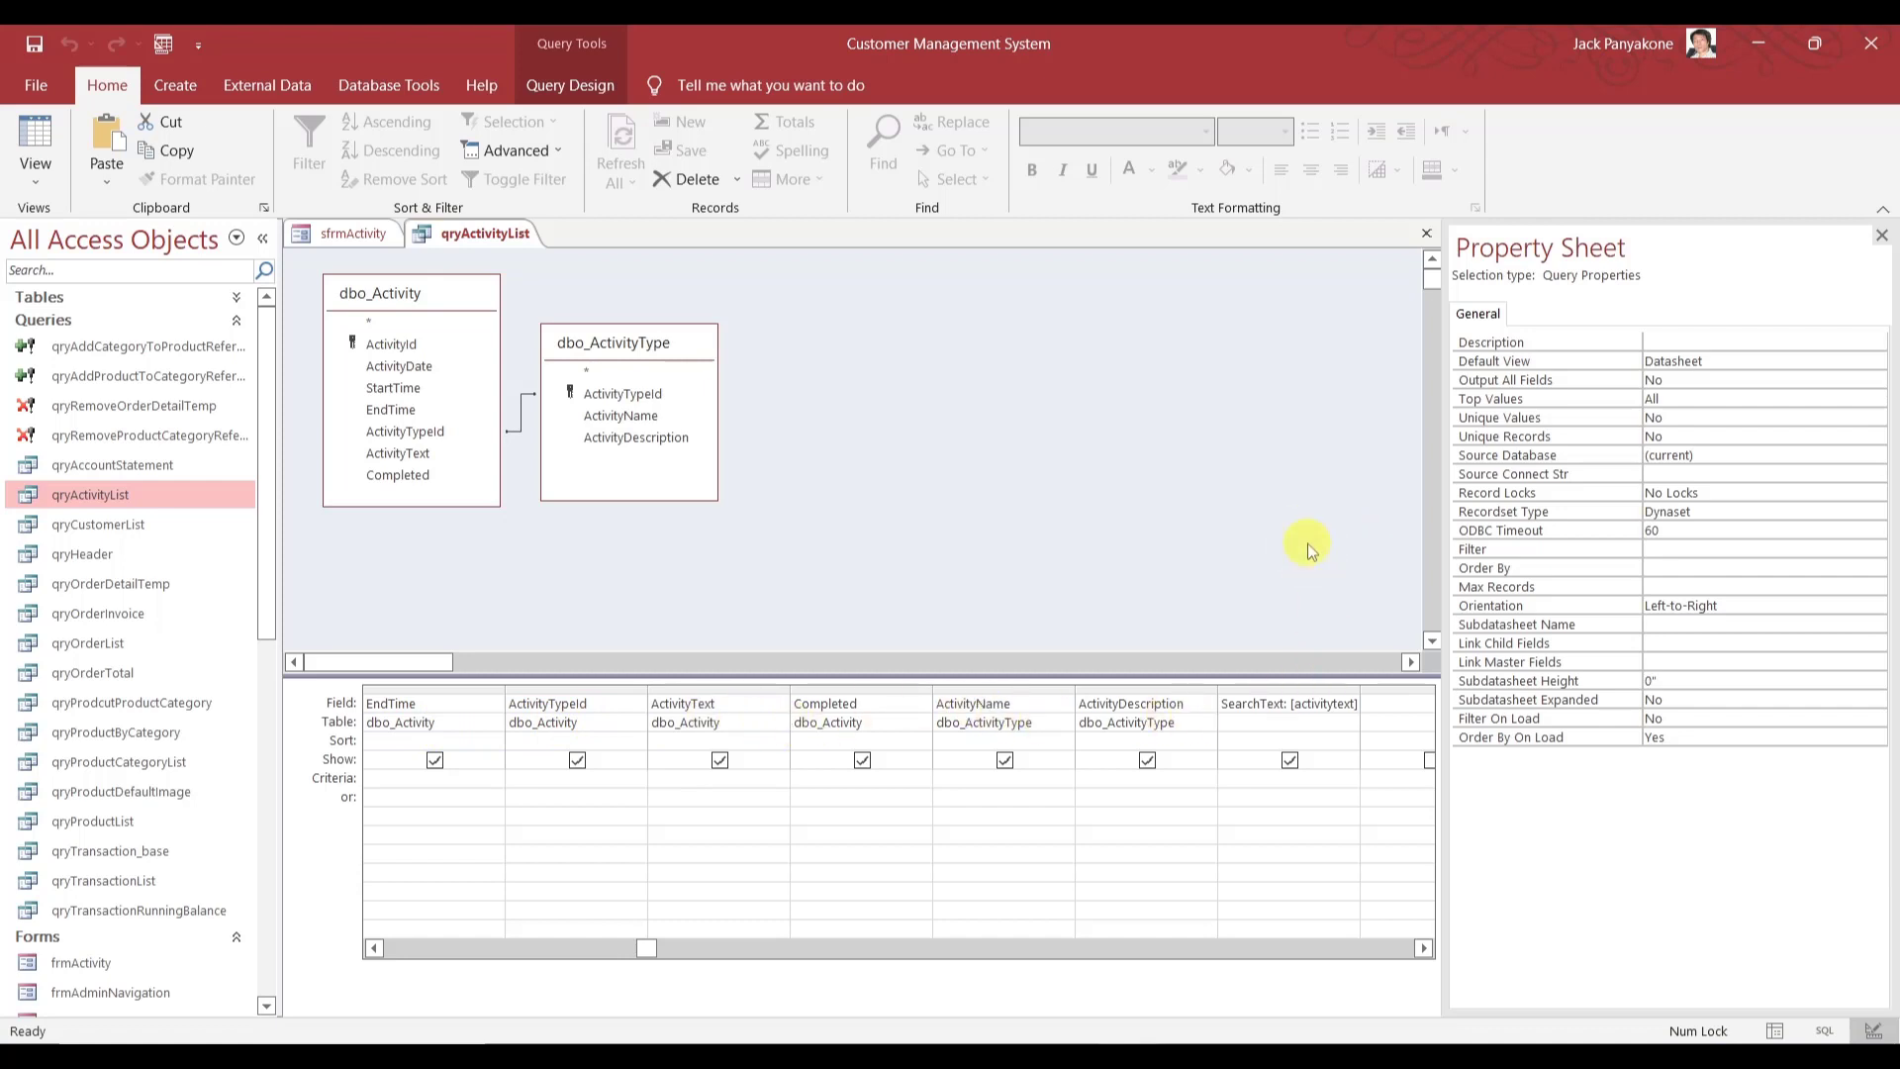
- Close qryActivityList, and close sfrmActivity without saving its design changes
left_click(1425, 236)
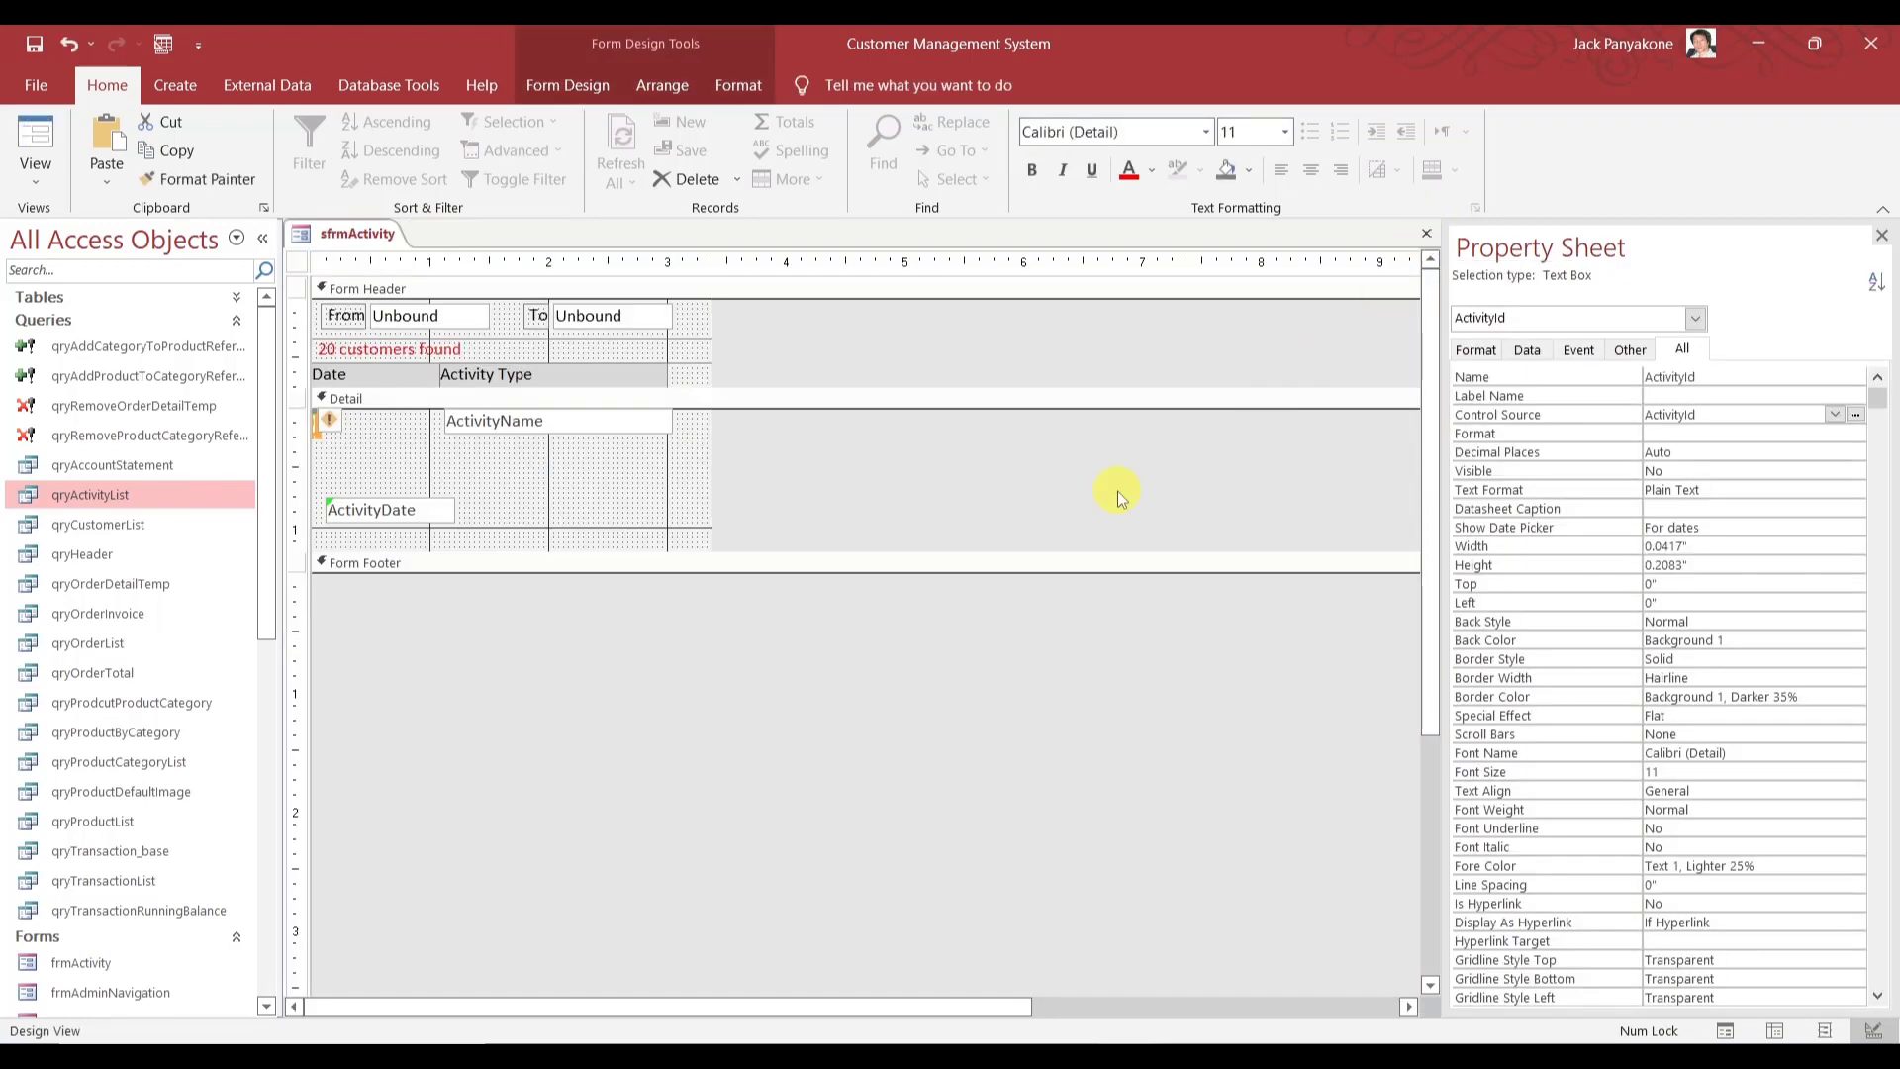
left_click(1427, 235)
left_click(960, 616)
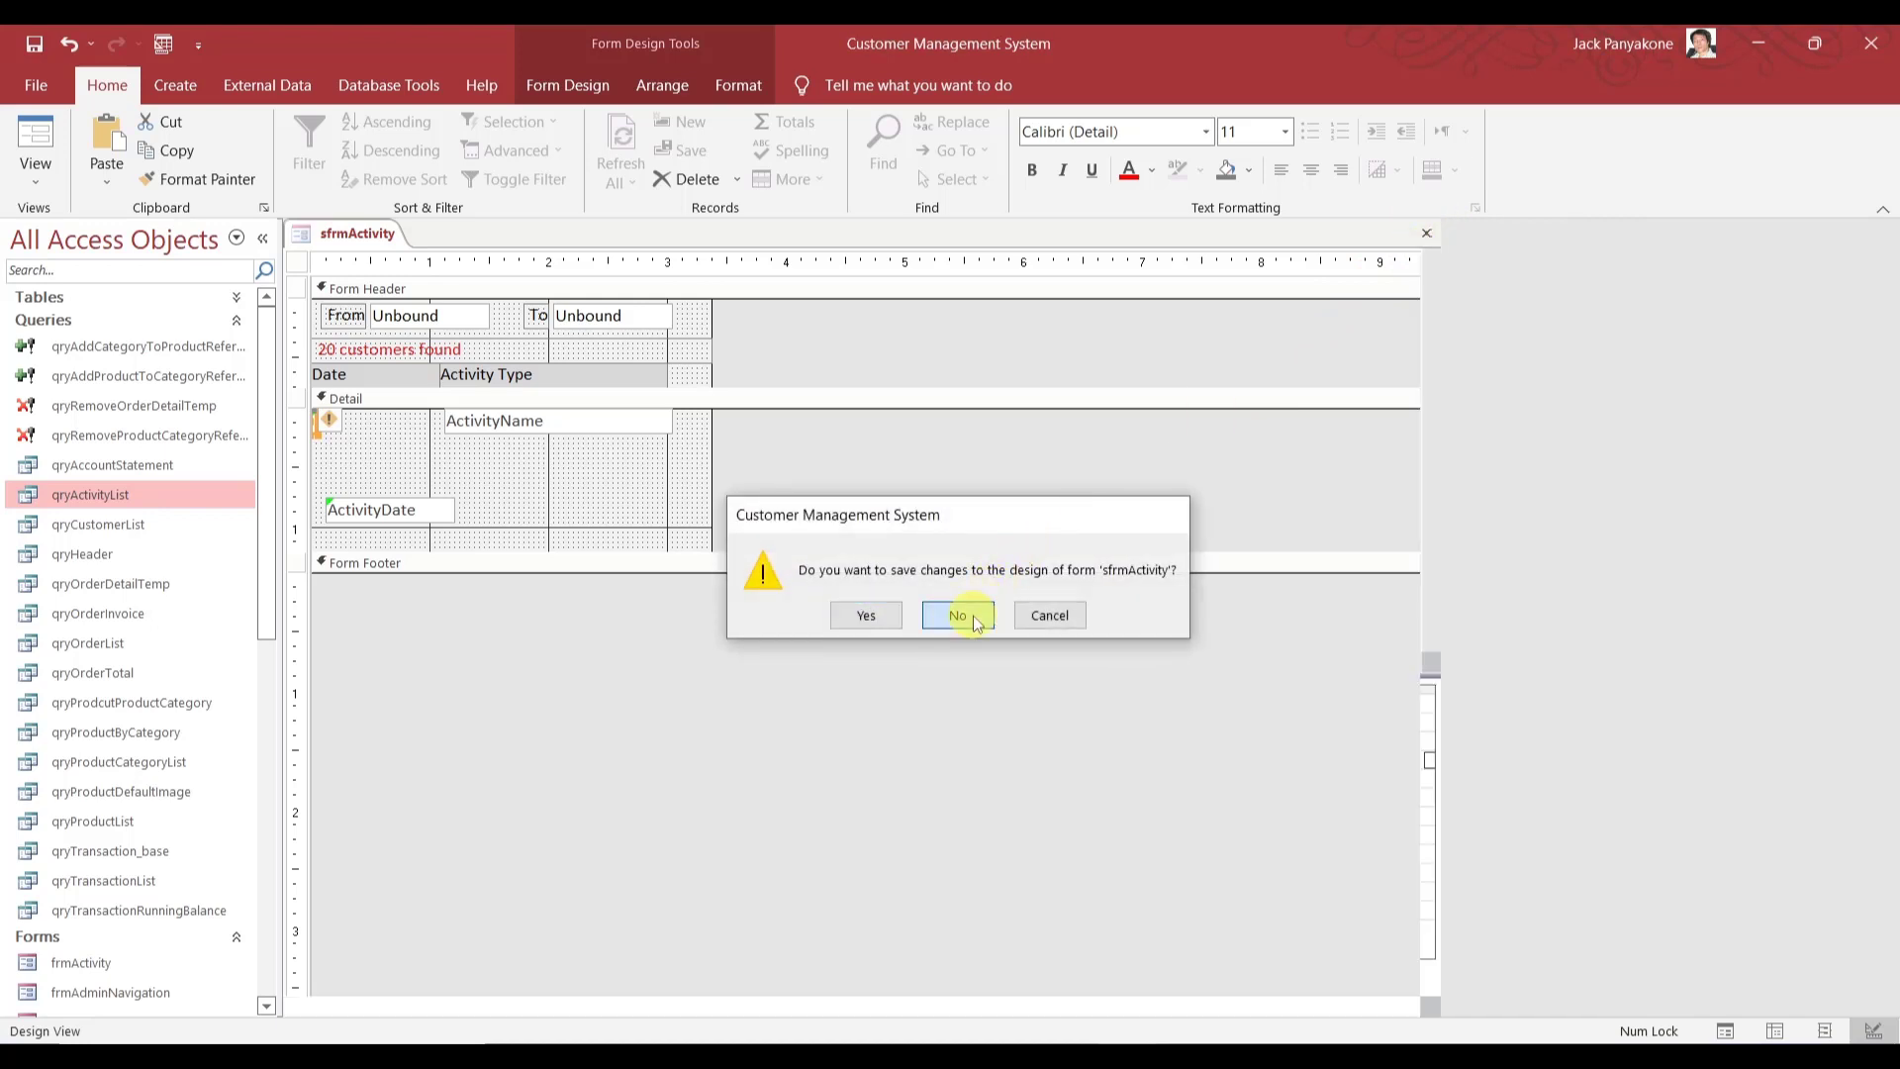
- Reopen sfrmActivity in Design View, check its Detail controls for field errors, and close the form
left_click(238, 320)
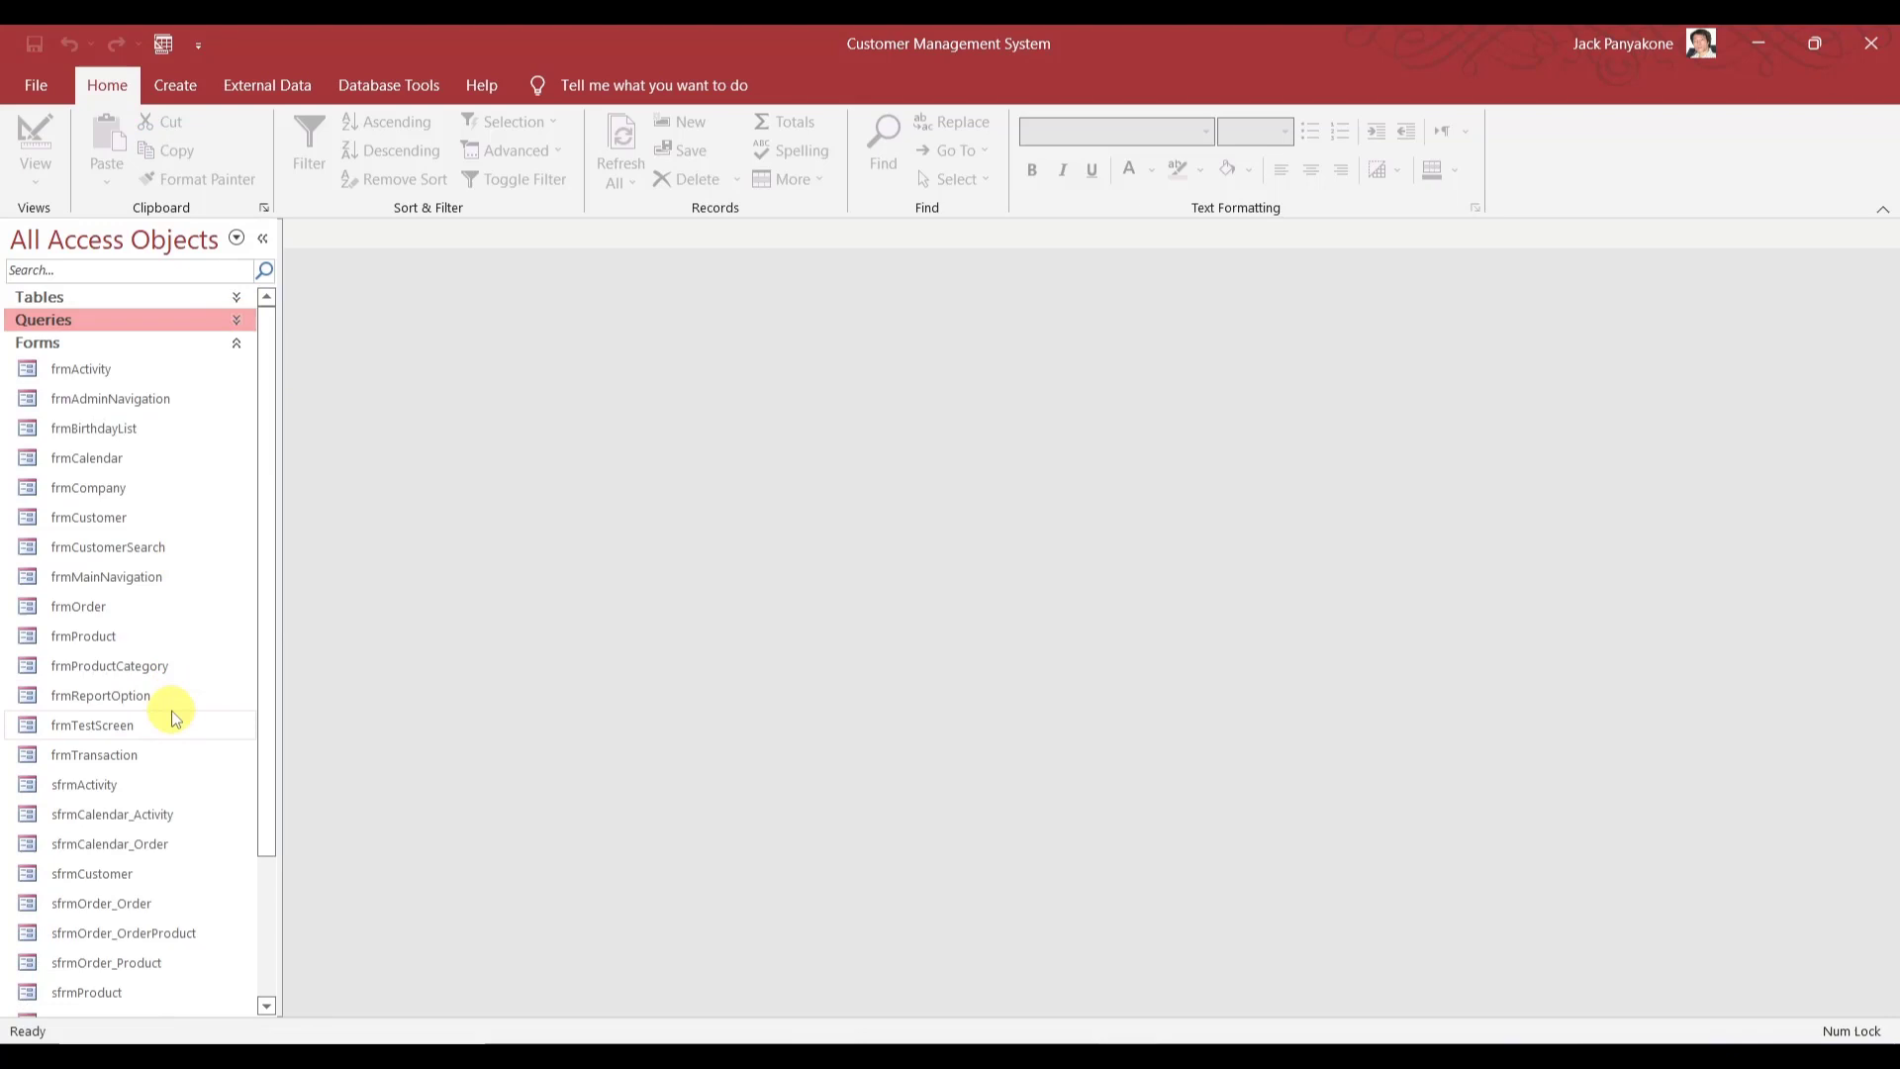
right_click(131, 786)
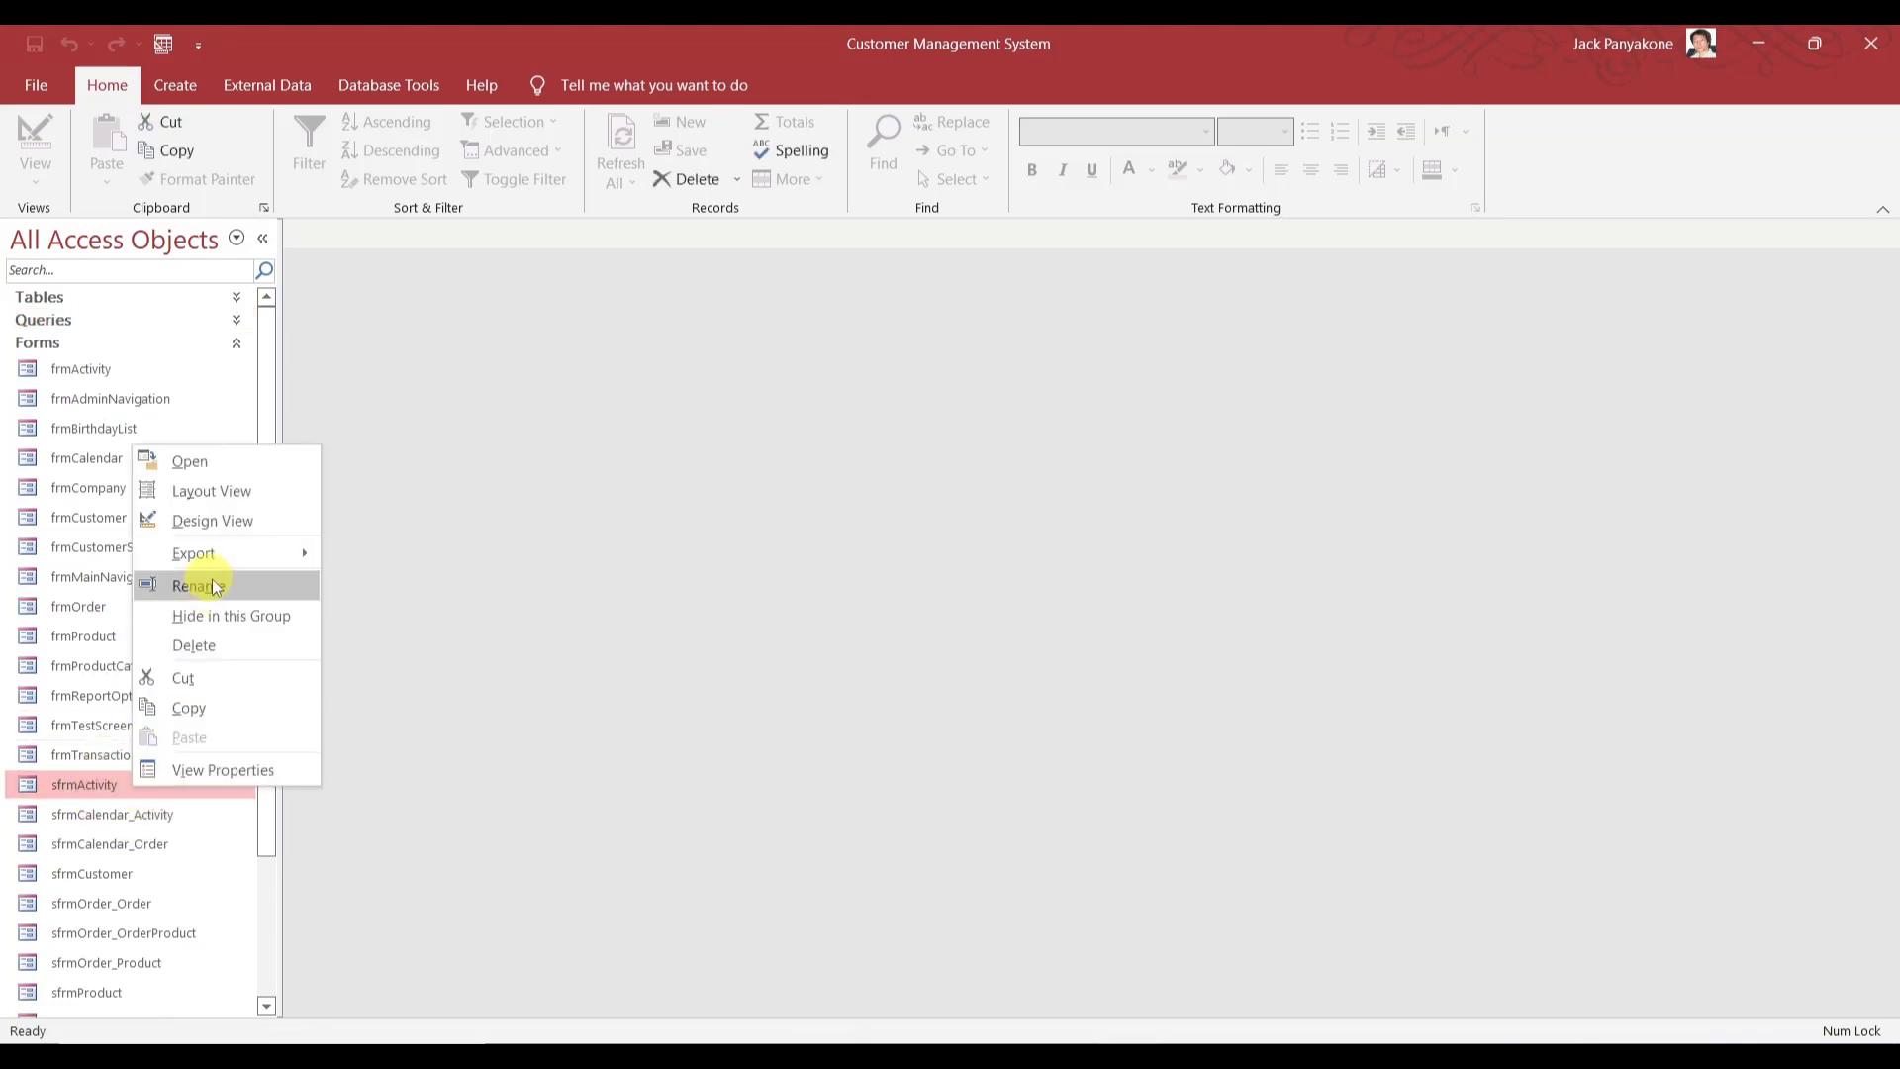
left_click(218, 520)
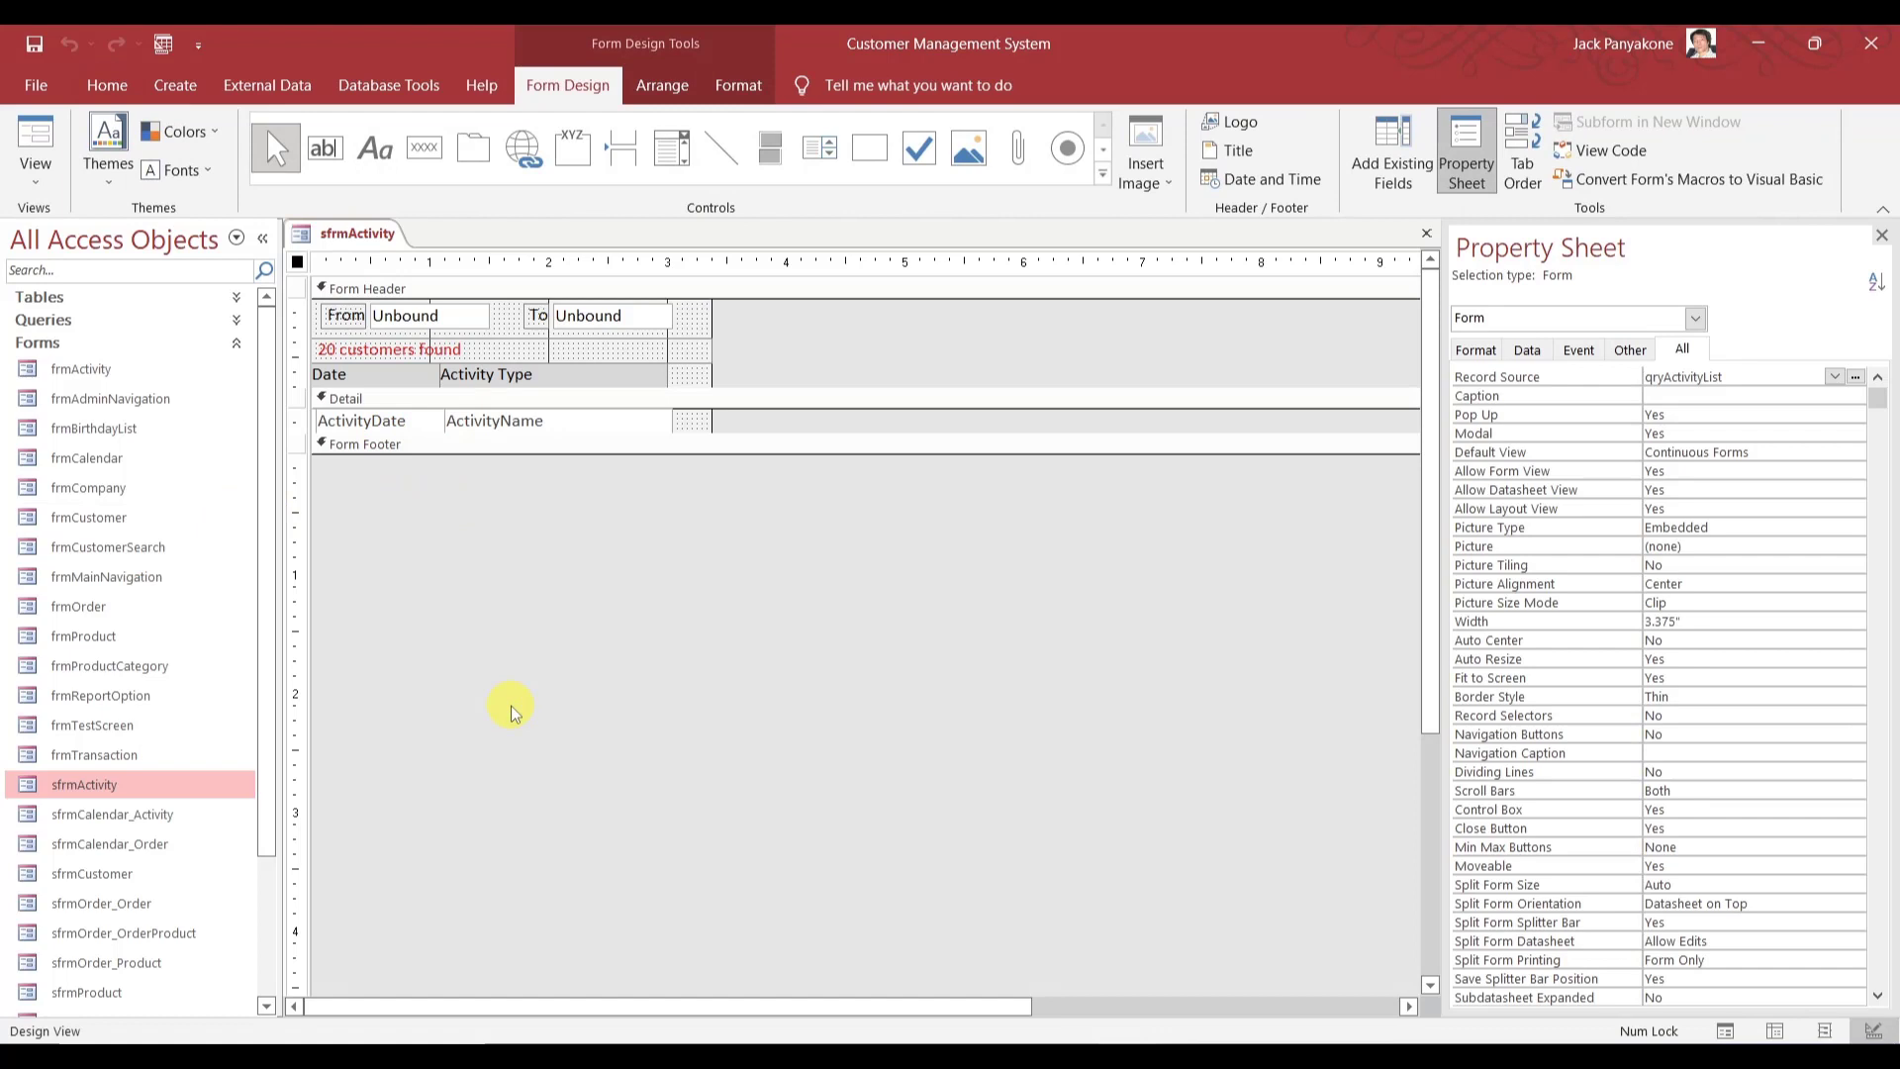
left_click(1425, 234)
- Open sfrmCalendar_Activity in Design View and check its Record Source and Detail controls
left_click(153, 822)
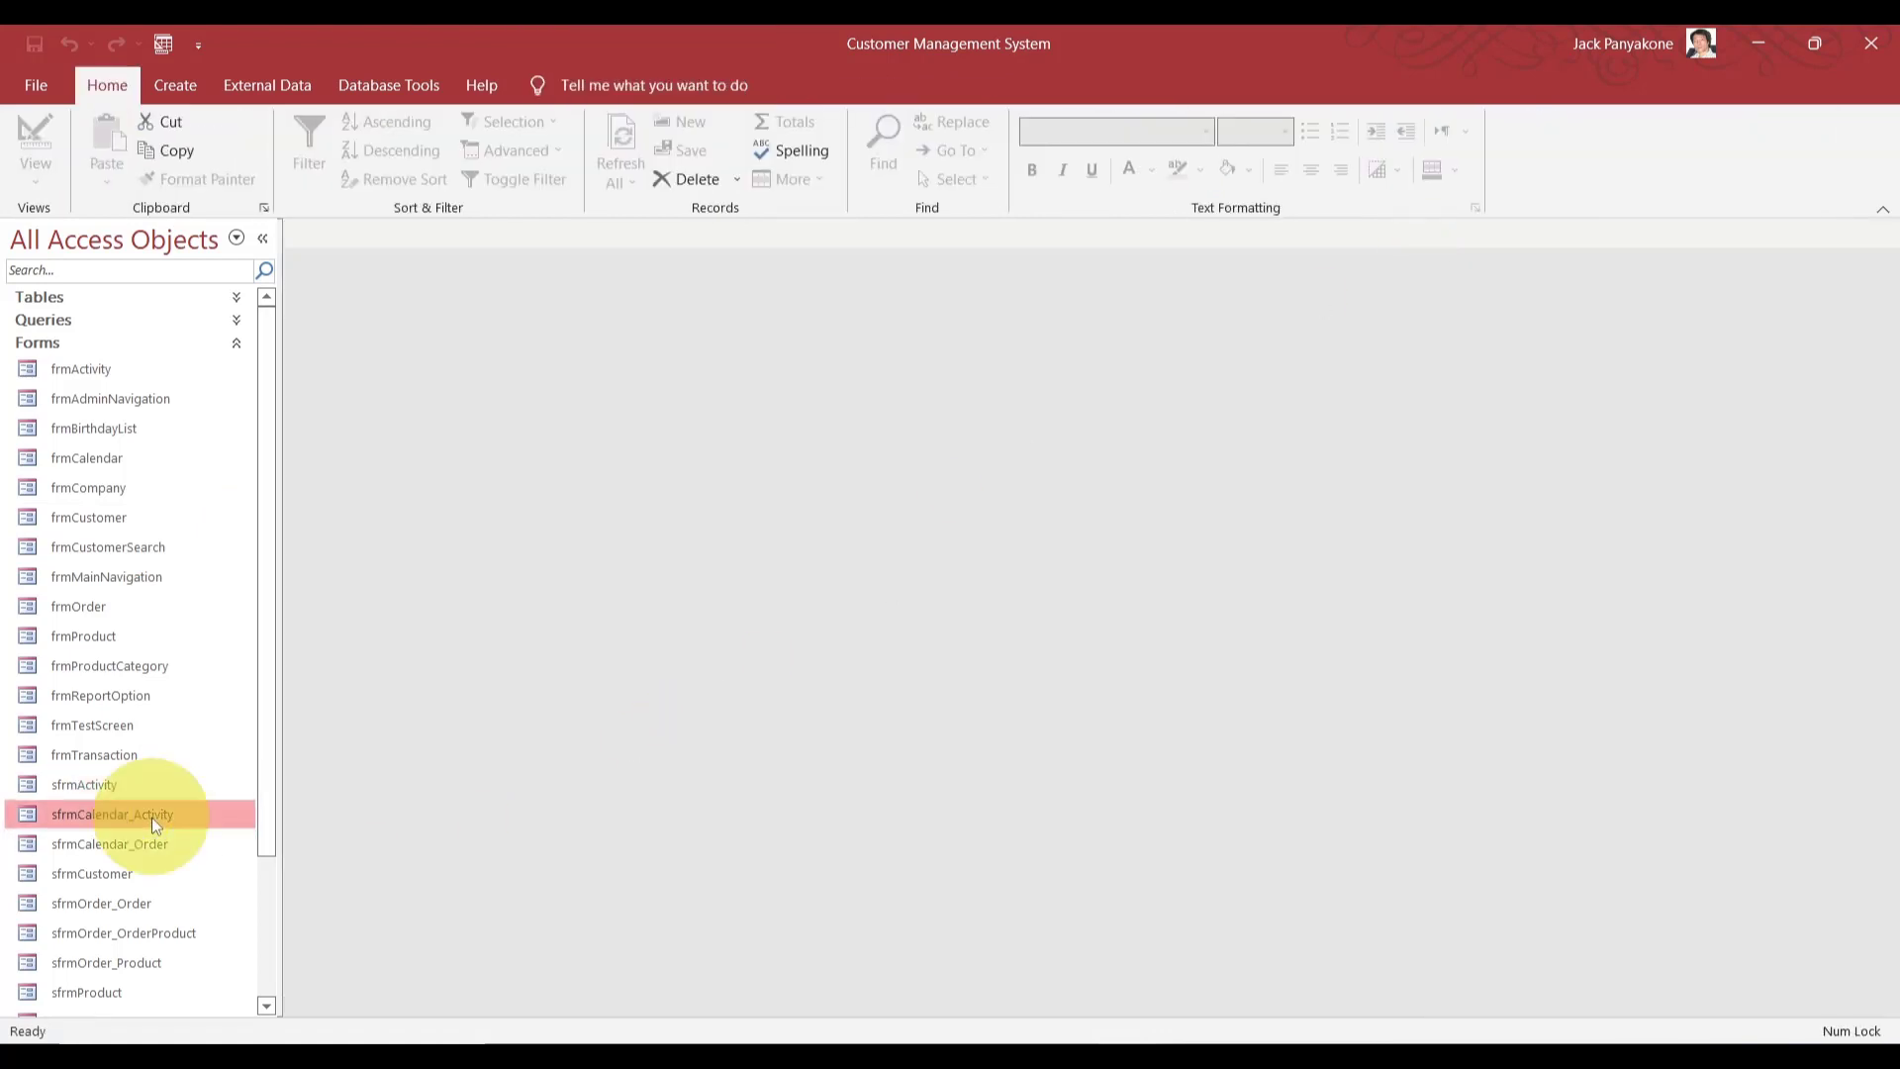
right_click(153, 821)
left_click(234, 553)
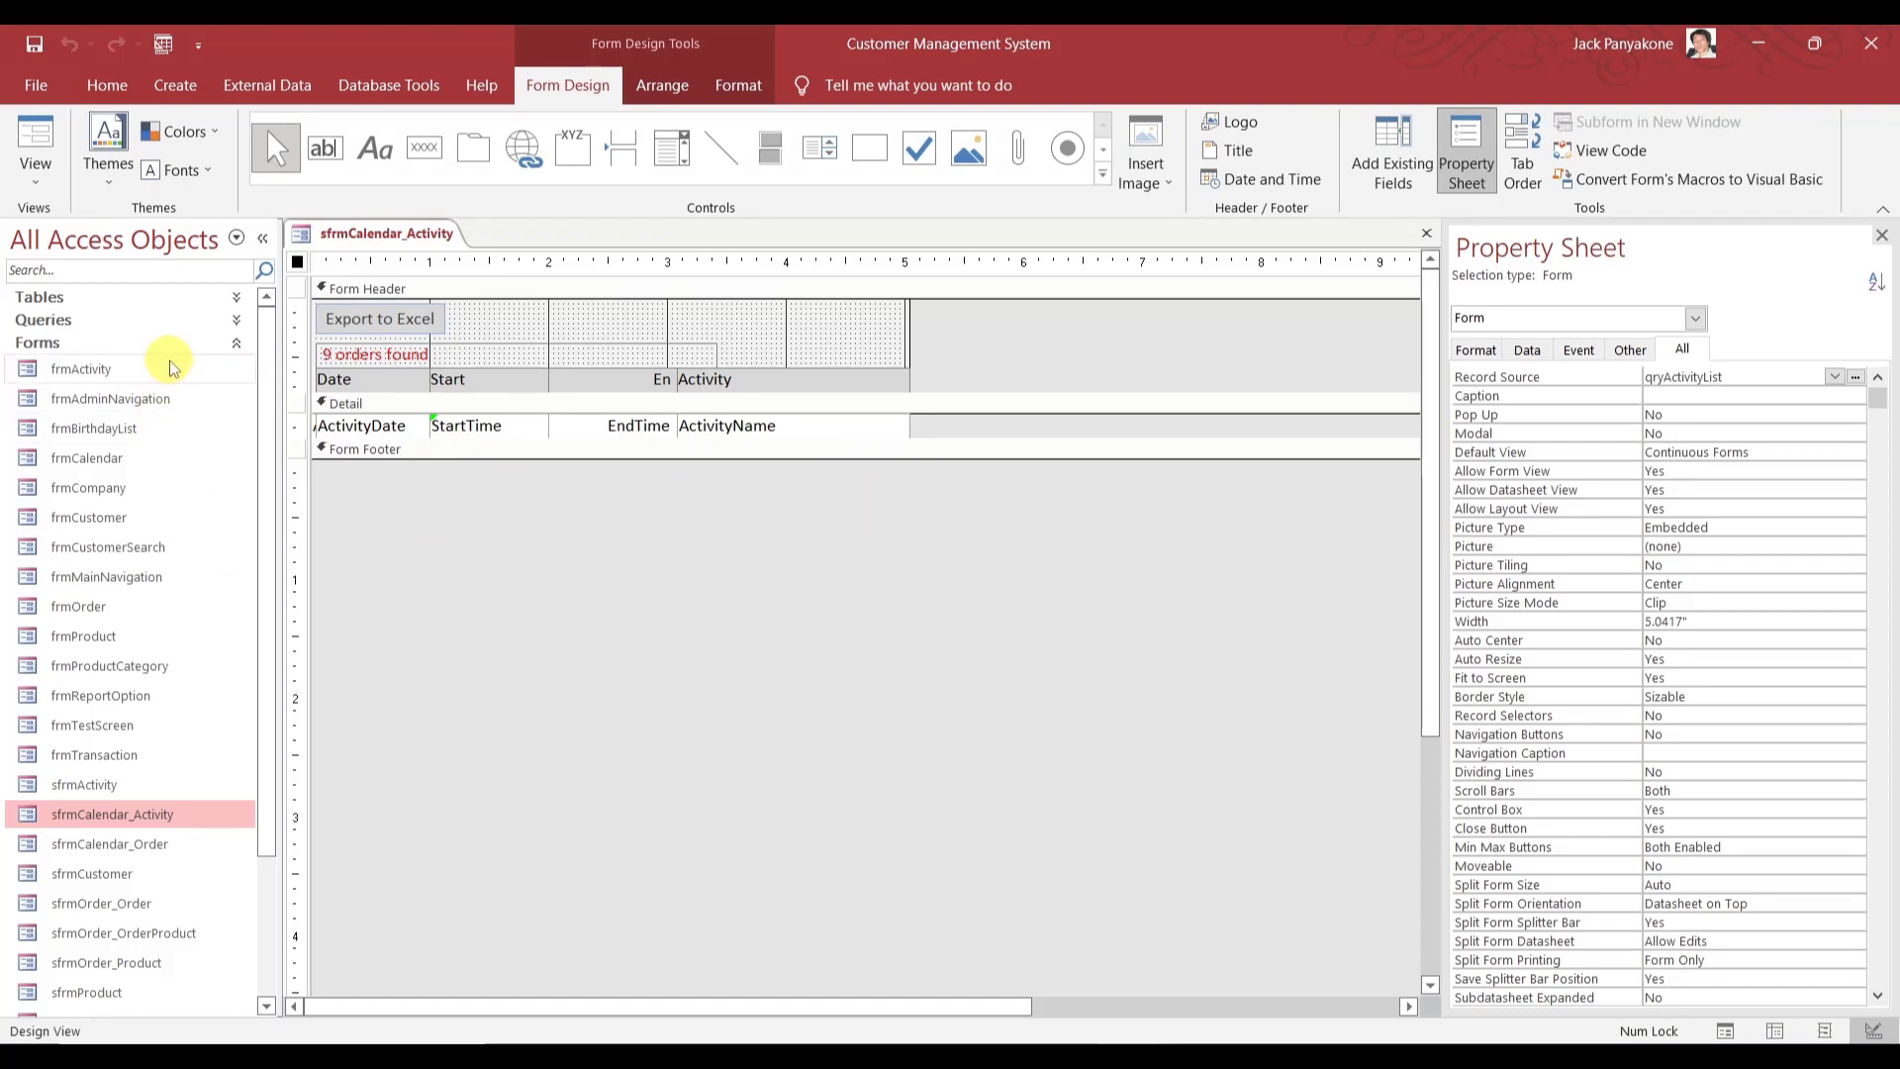
- Open qryActivityList, the record source query of sfrmCalendar_Activity, in Design View
left_click(237, 320)
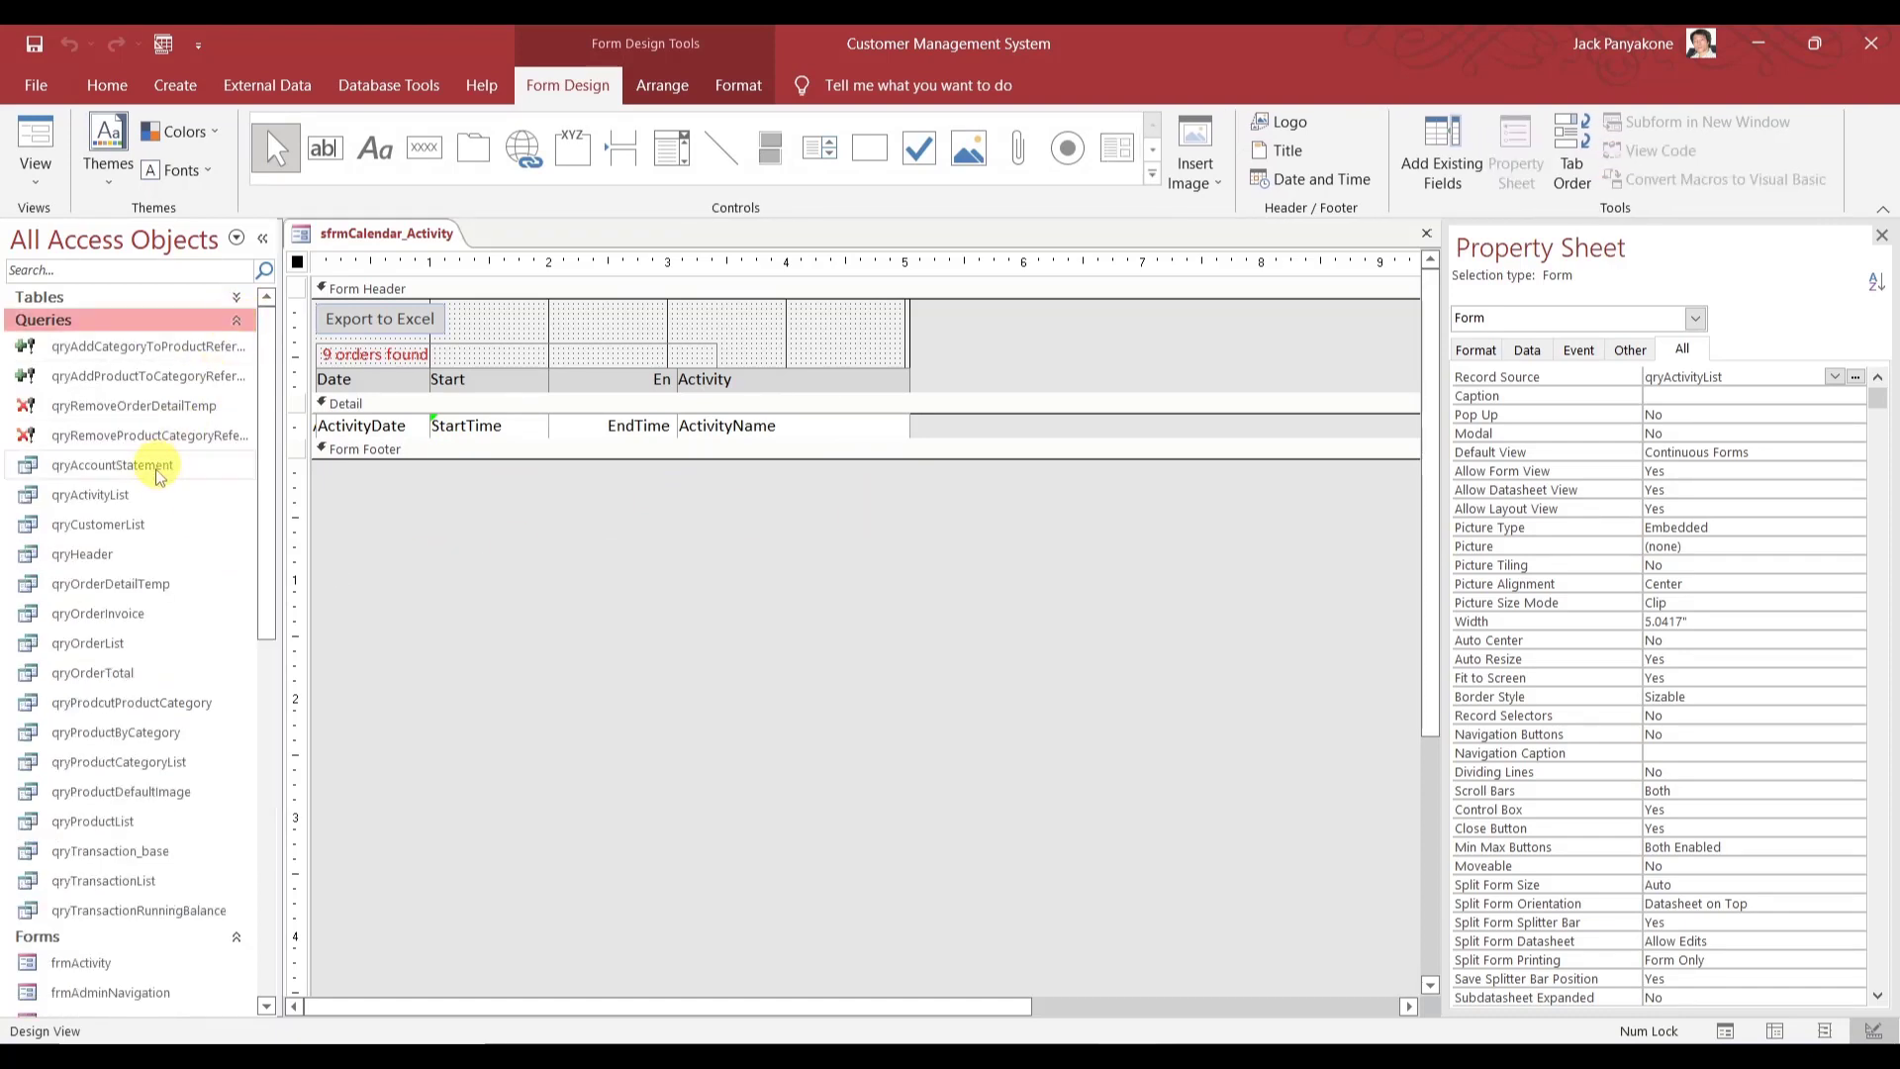
left_click(139, 497)
right_click(140, 497)
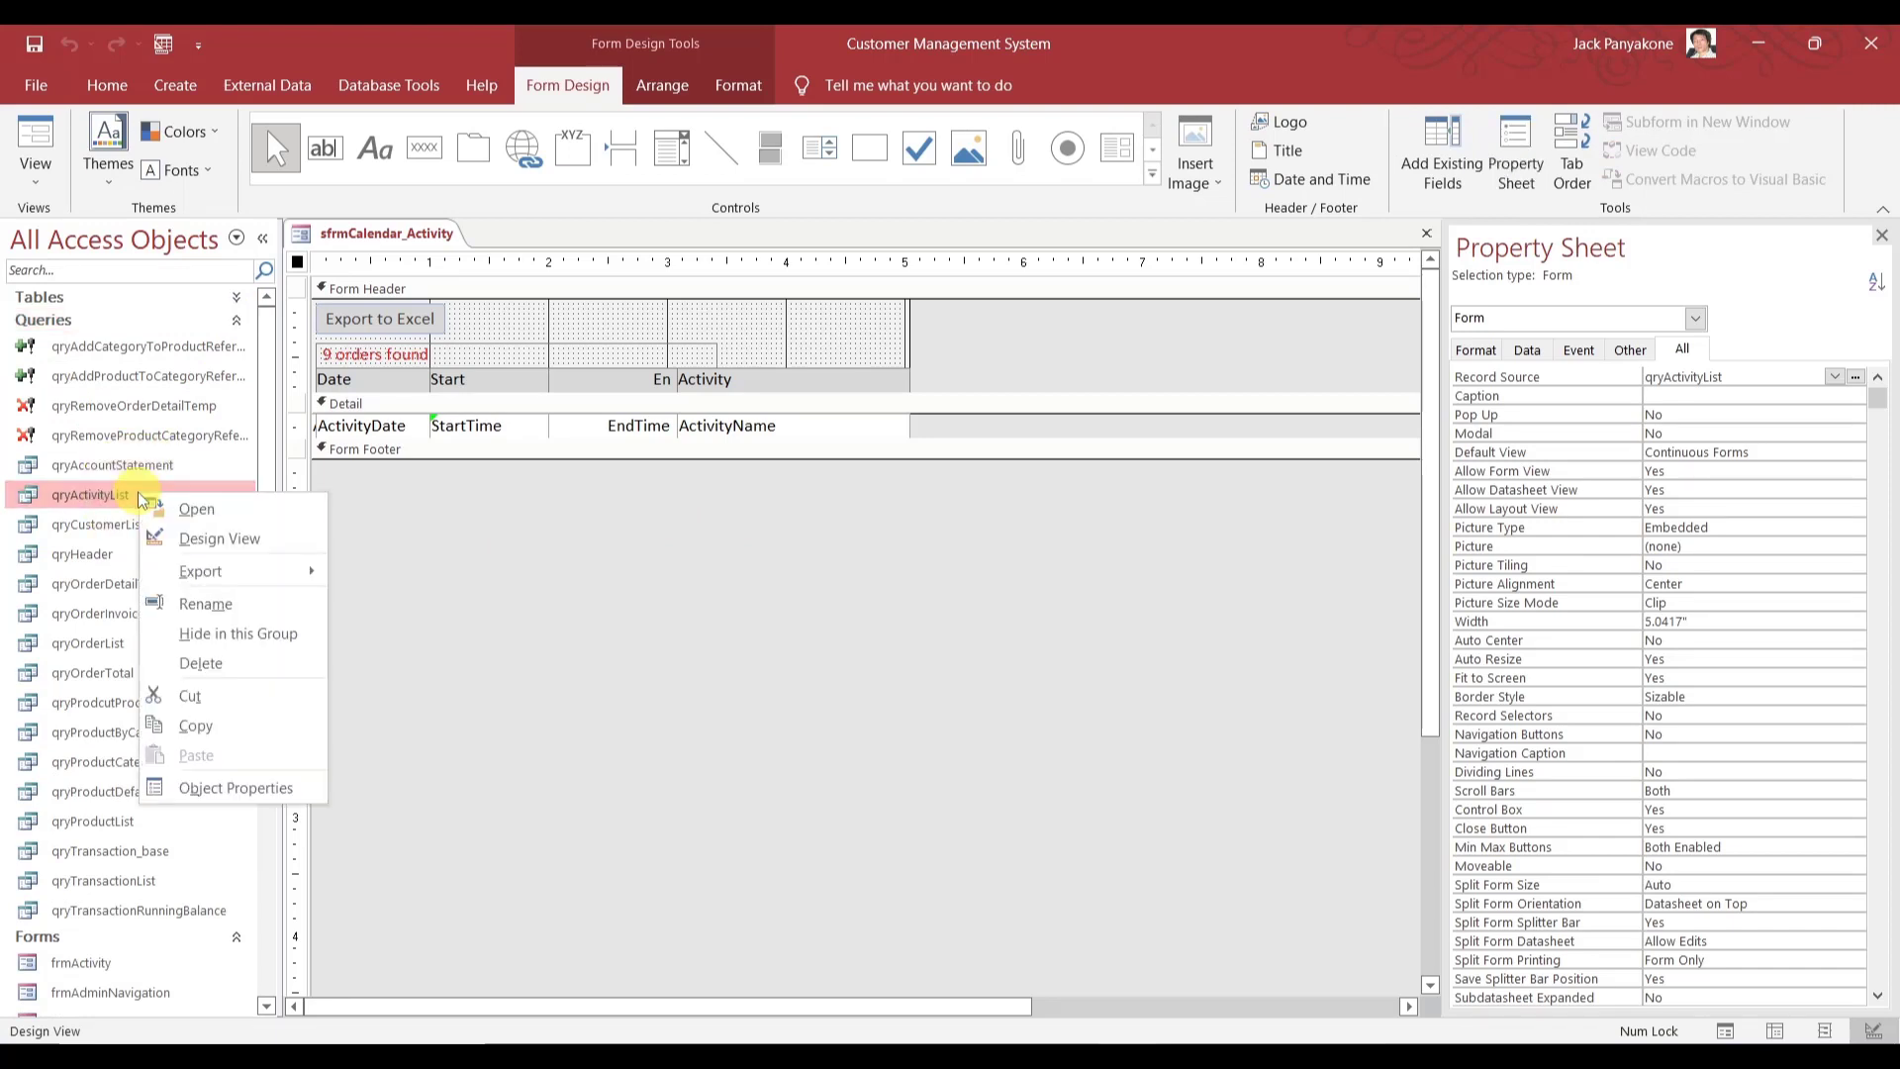
left_click(206, 540)
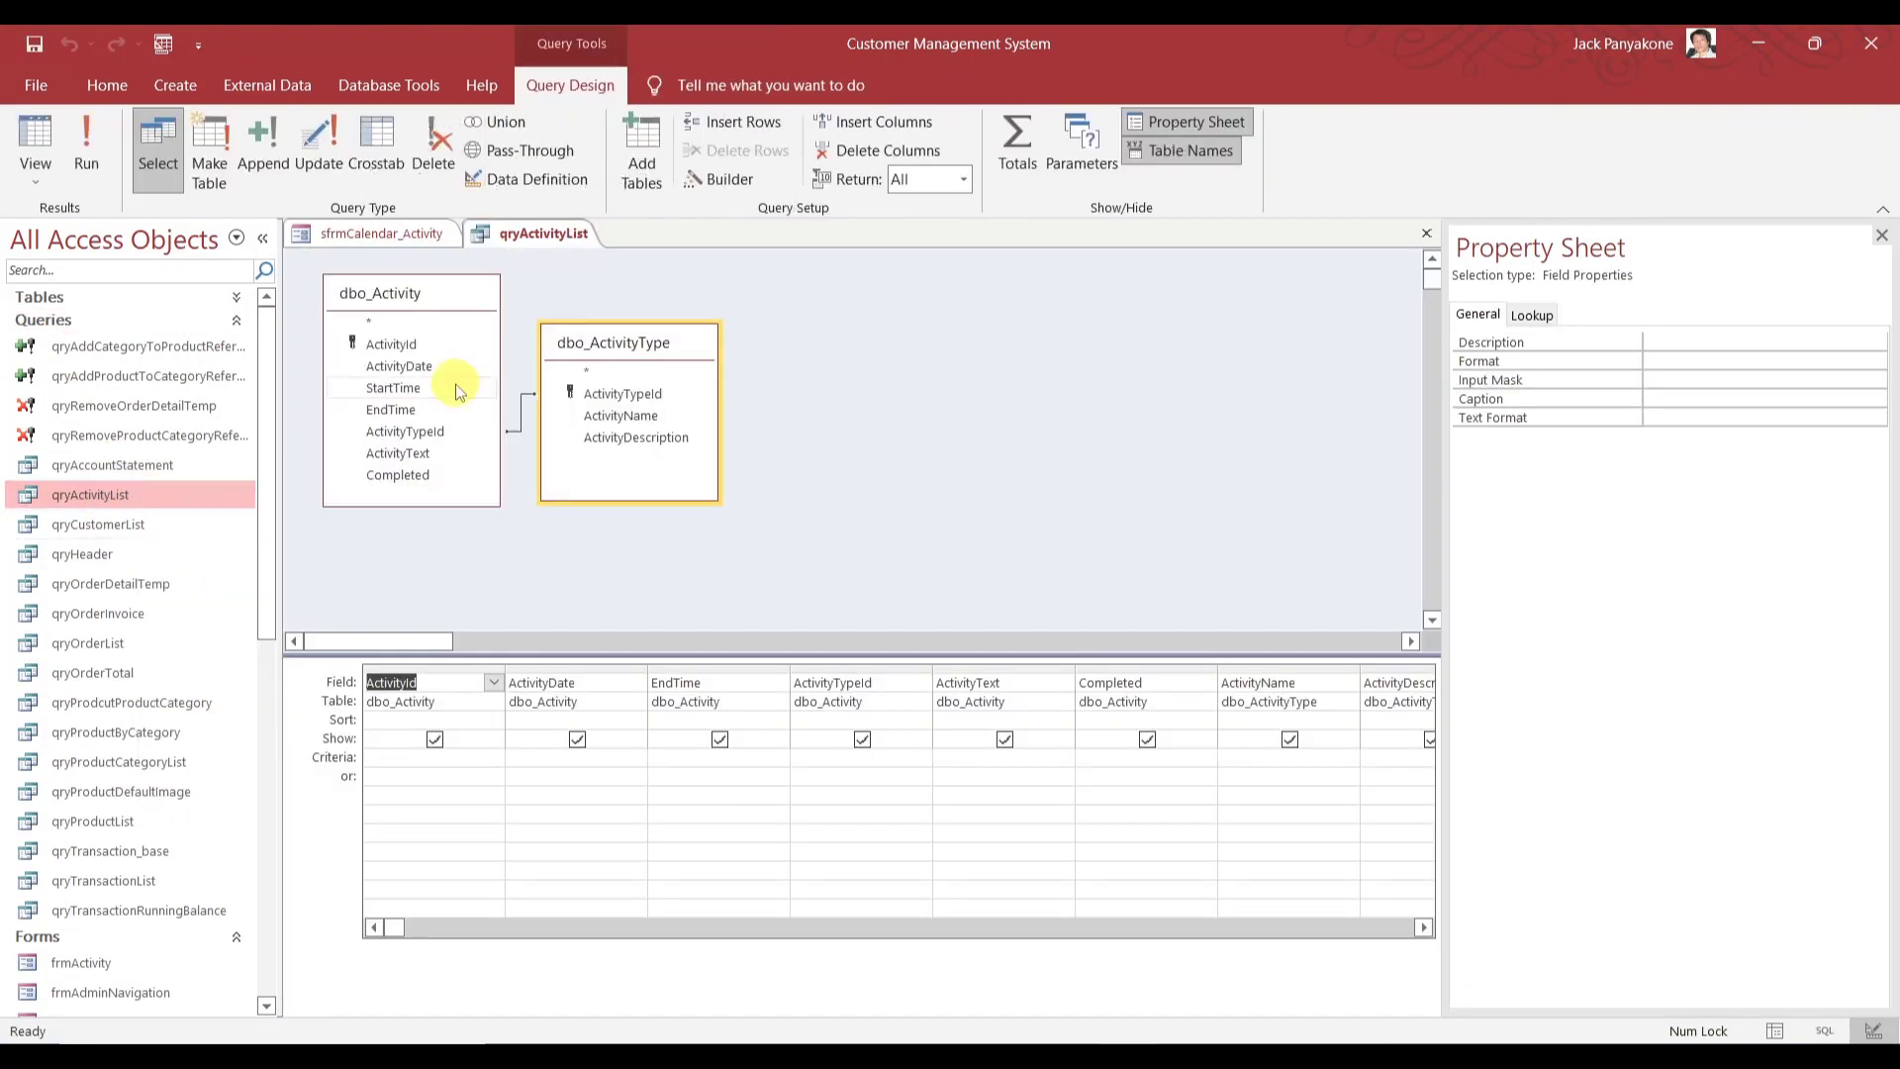
- Add StartTime from dbo_Activity to qryActivityList, place its column between ActivityDate and EndTime, and close the query and sfrmCalendar_Activity
left_click(424, 394)
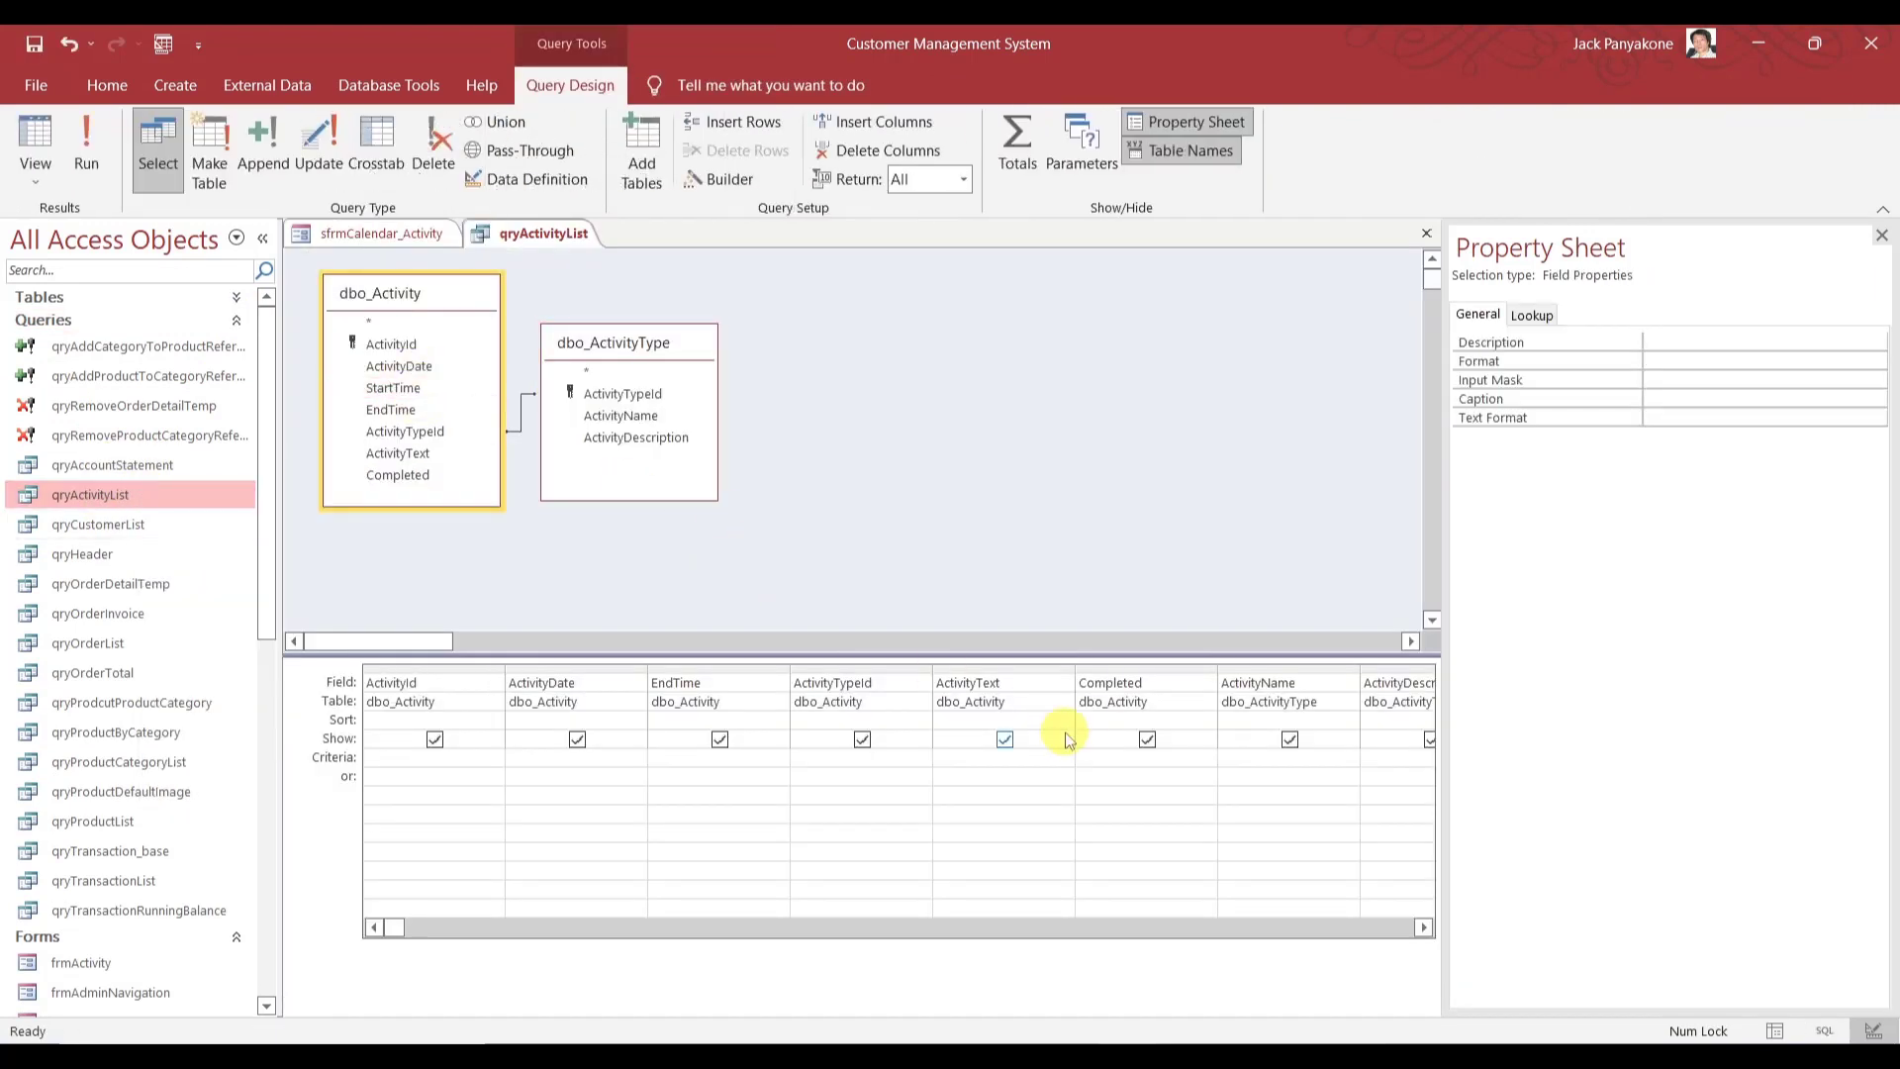
left_click(1424, 927)
left_click(1424, 927)
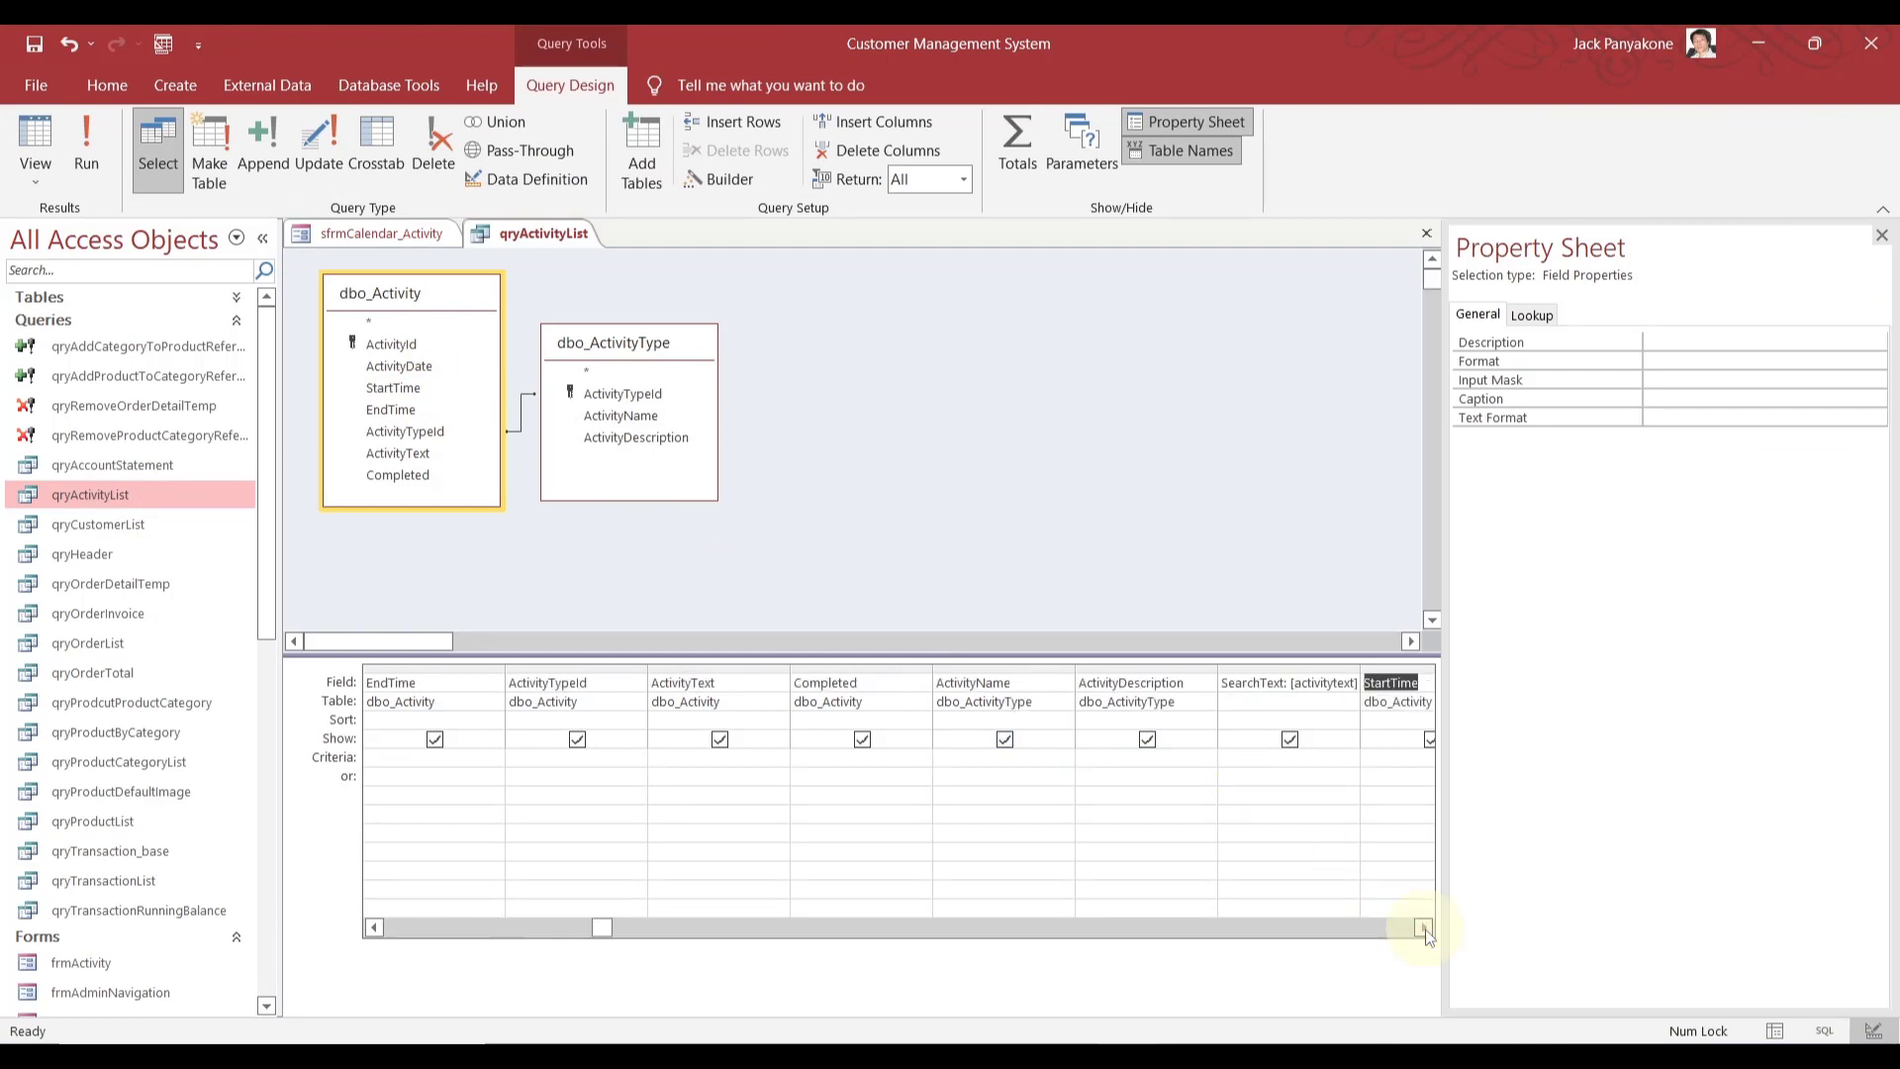
left_click(1424, 928)
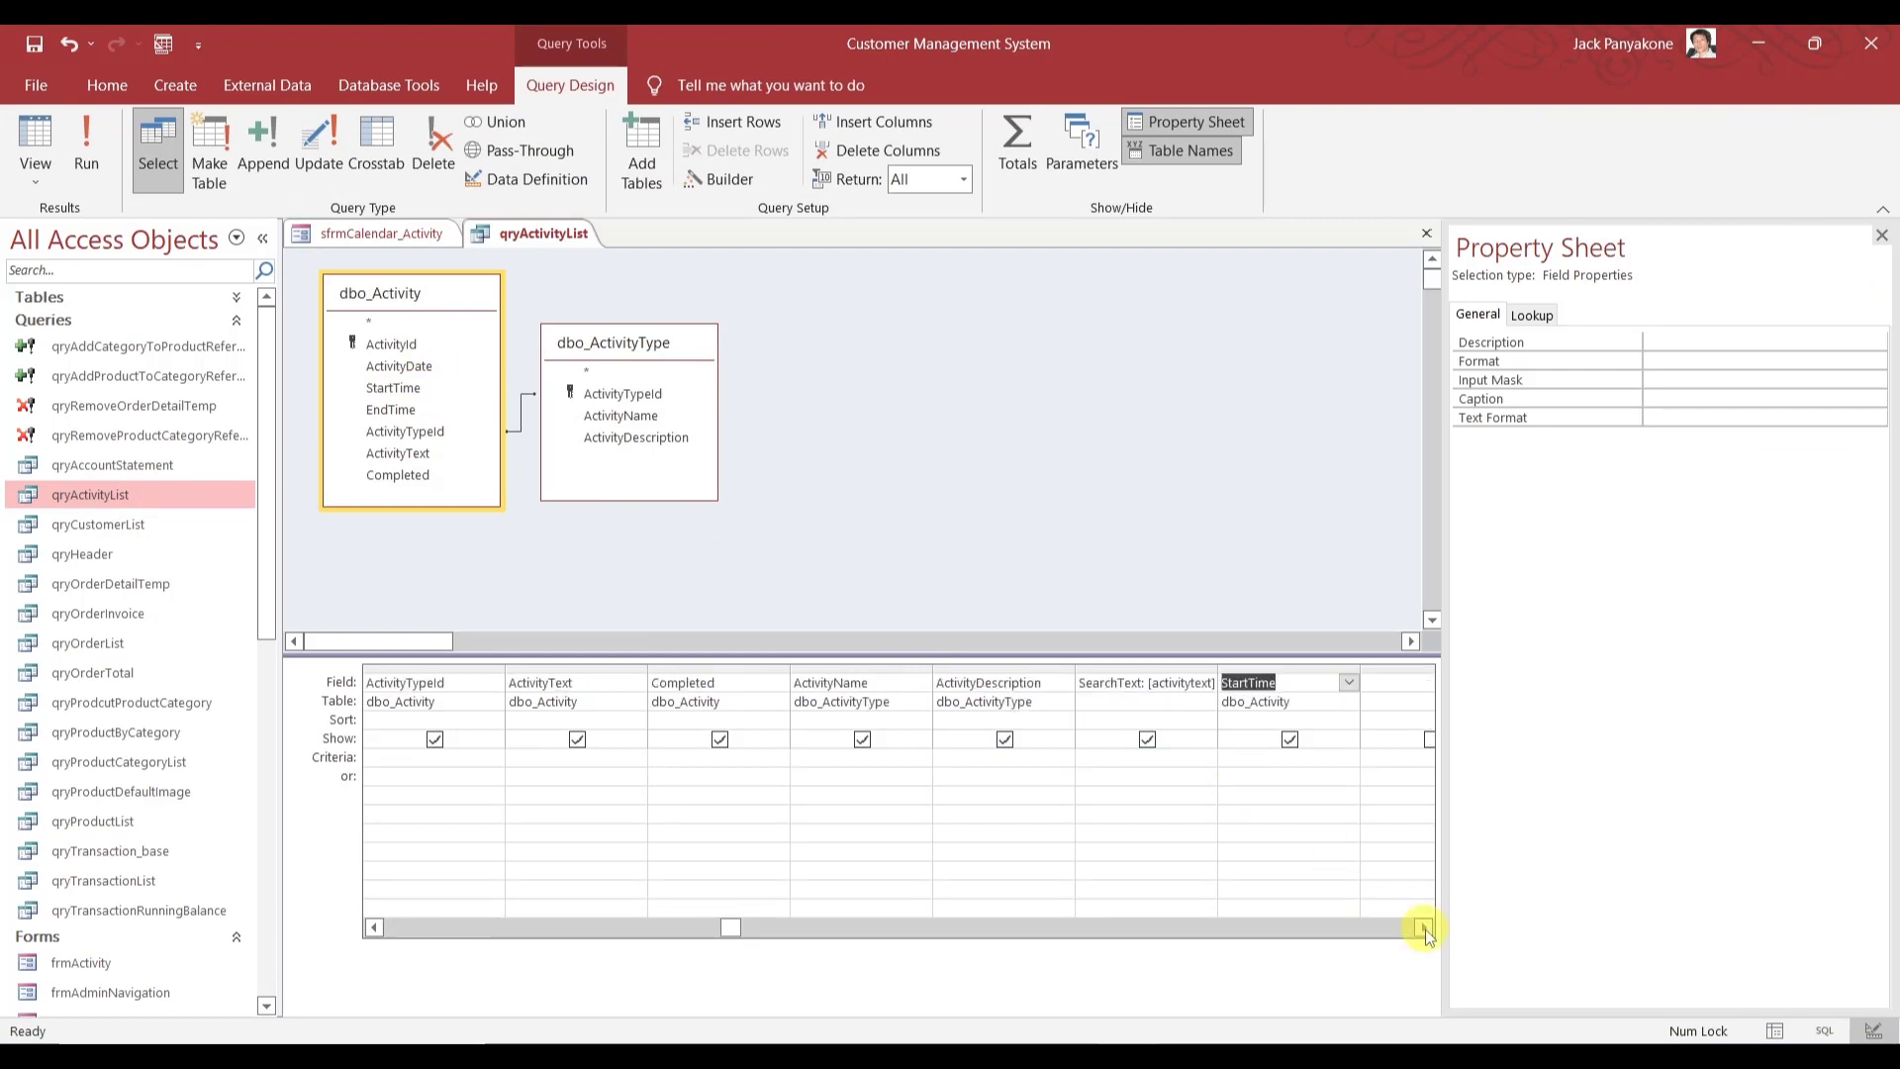
left_click(1306, 667)
left_click_drag(1306, 667, 687, 665)
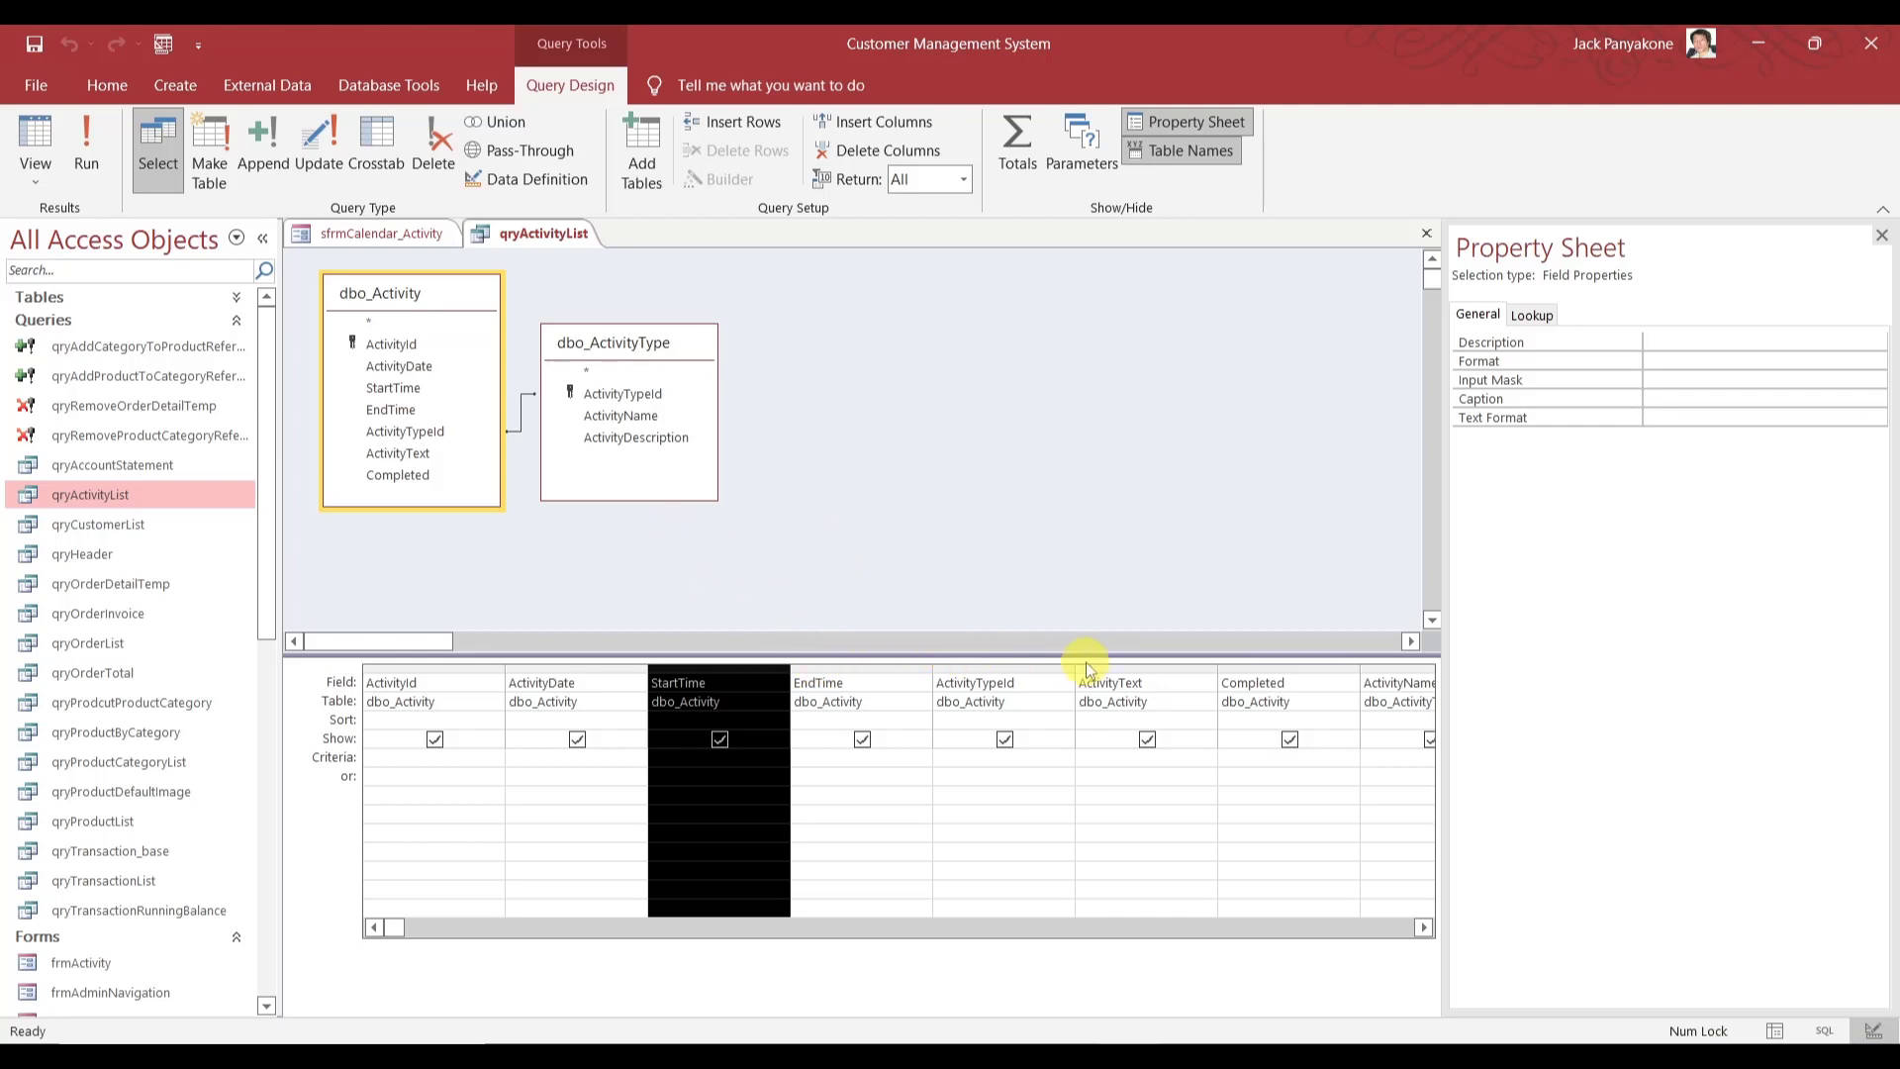
left_click(1133, 562)
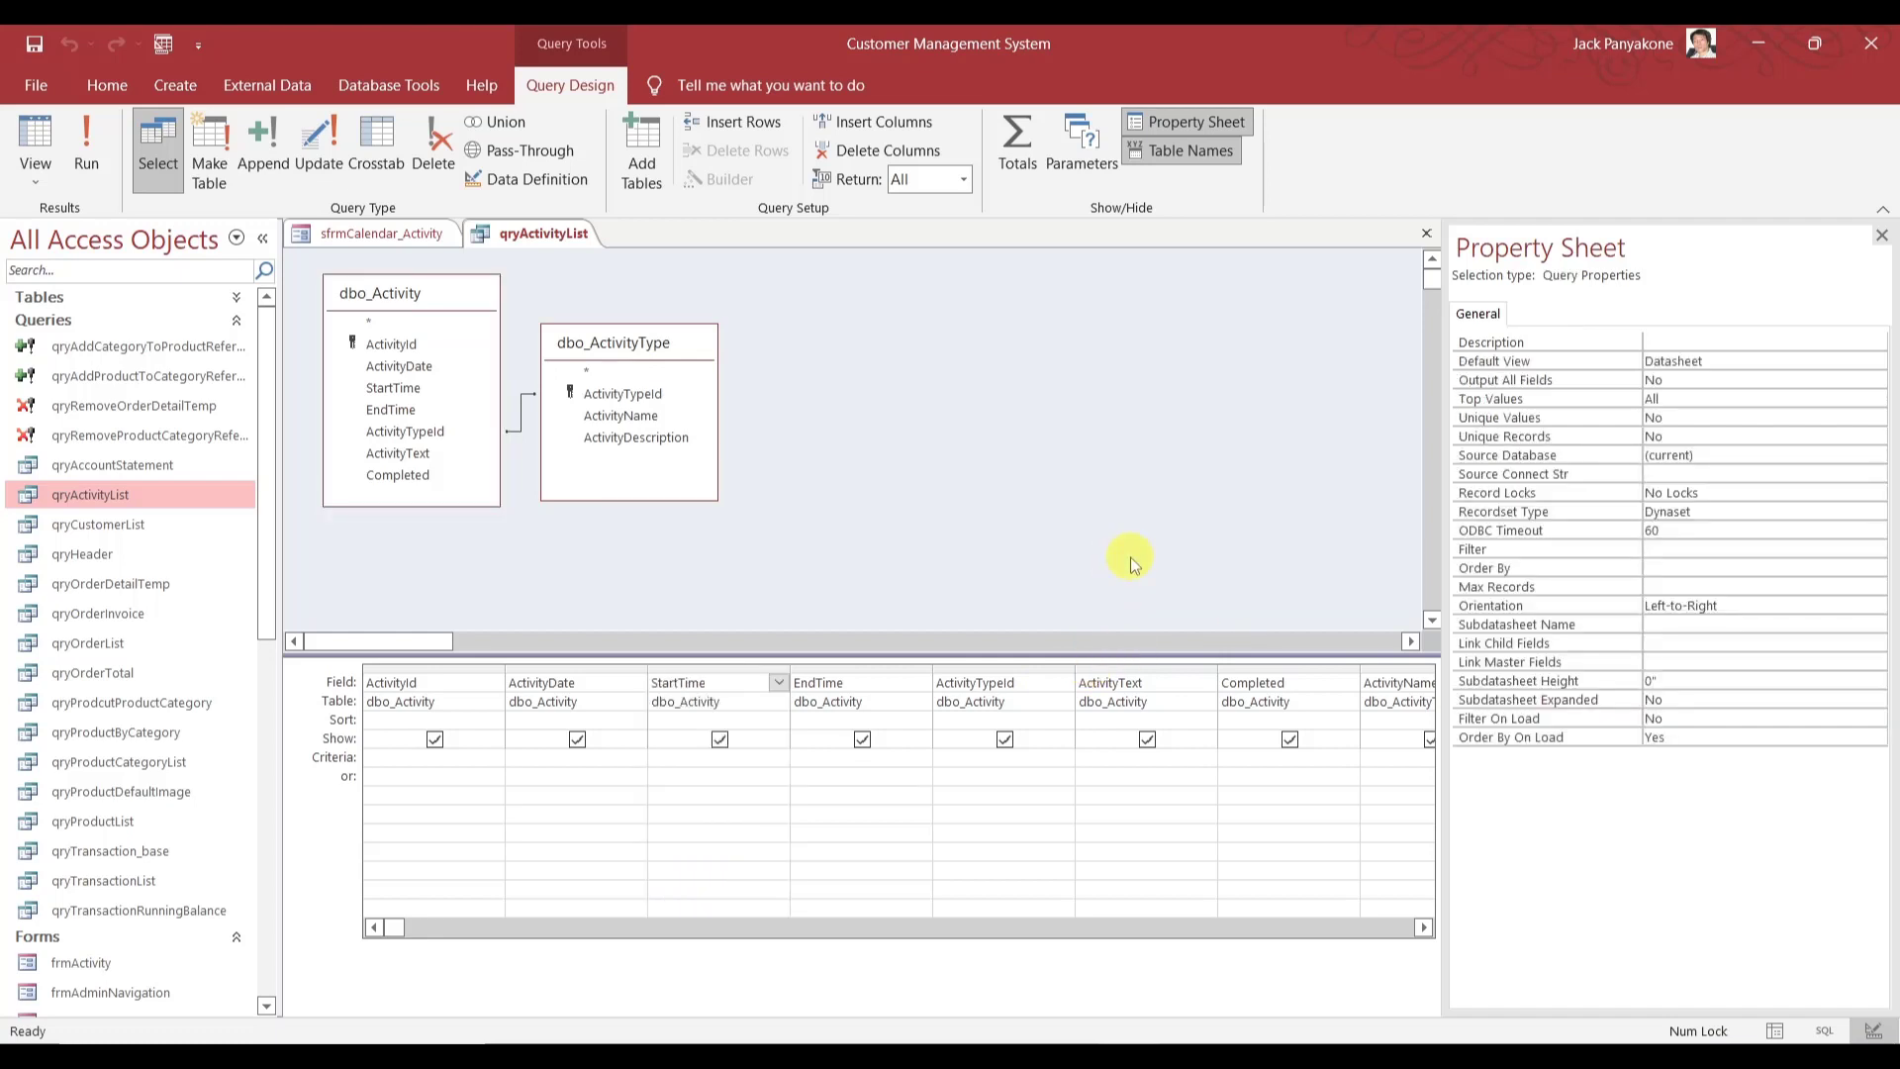
left_click(1426, 234)
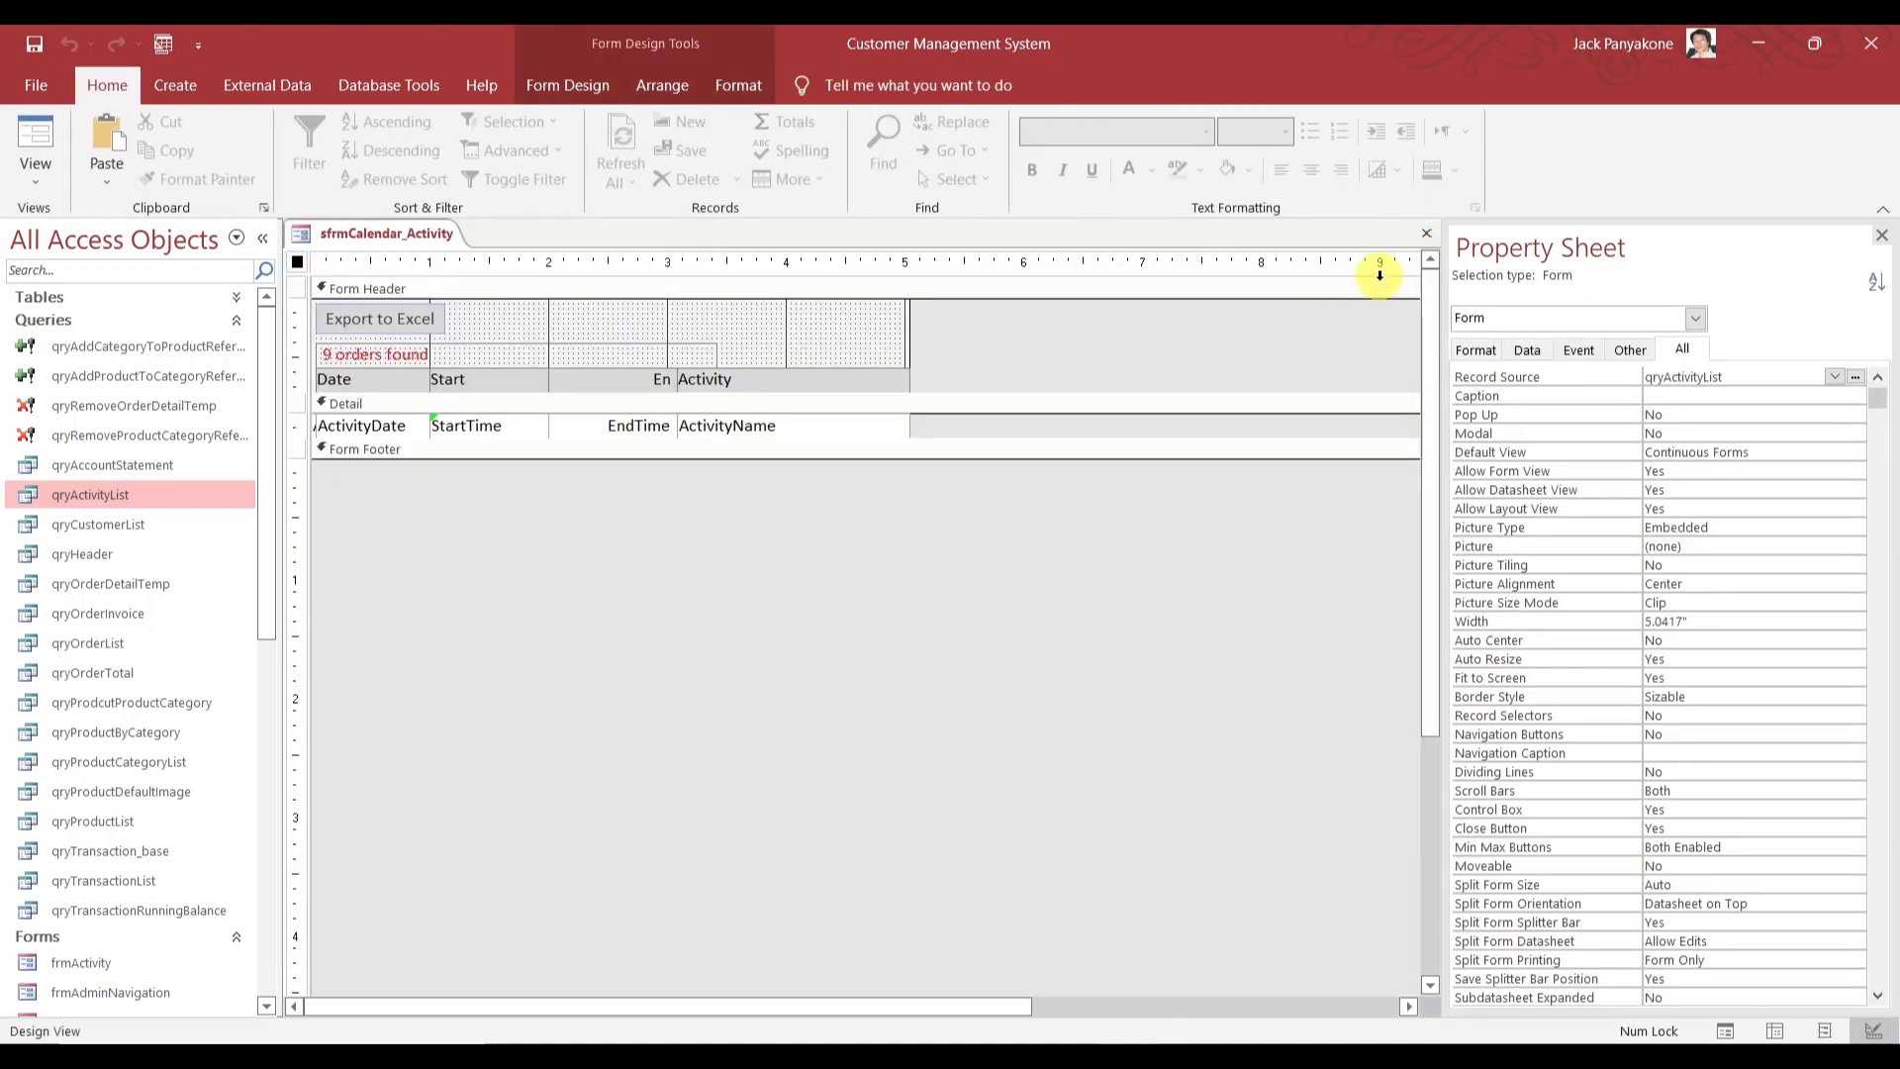
left_click(1426, 234)
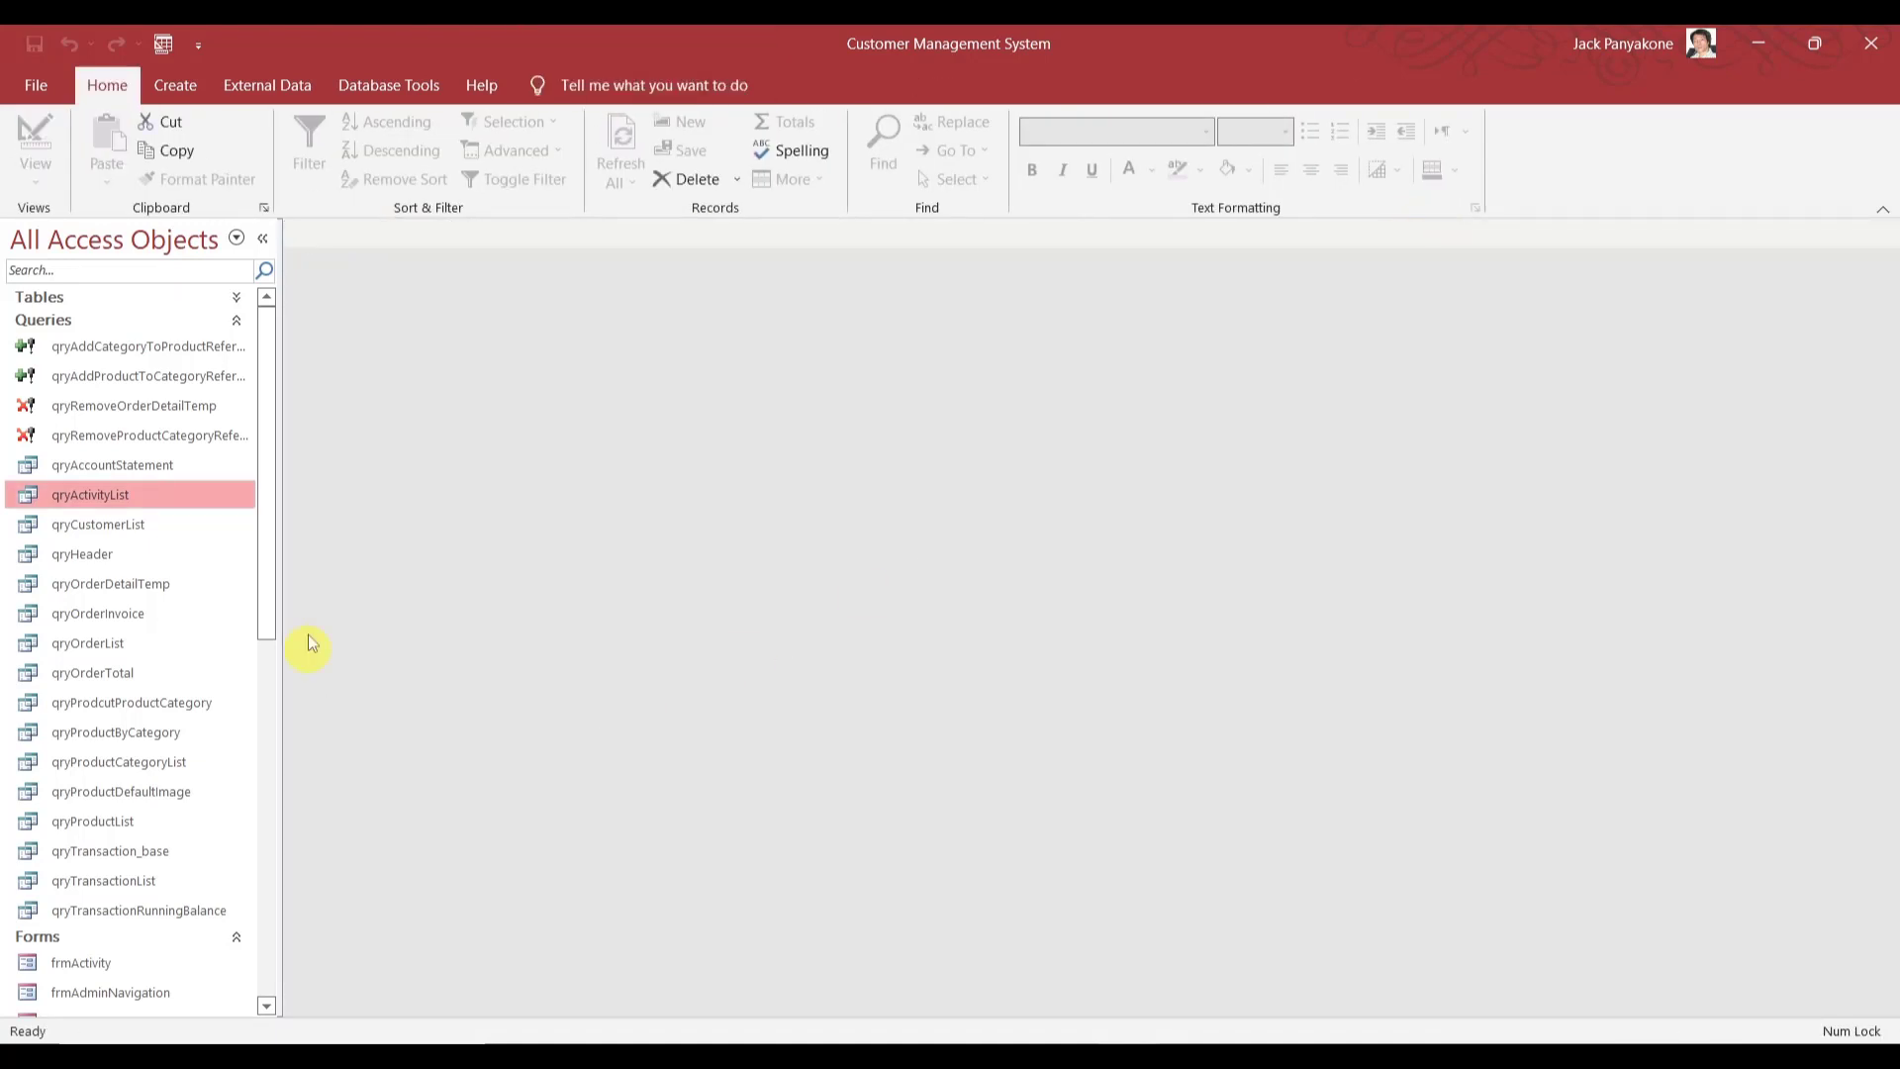
- Reopen sfrmCalendar_Activity in Design View, check its Detail controls for field errors, and close the form
left_click(236, 319)
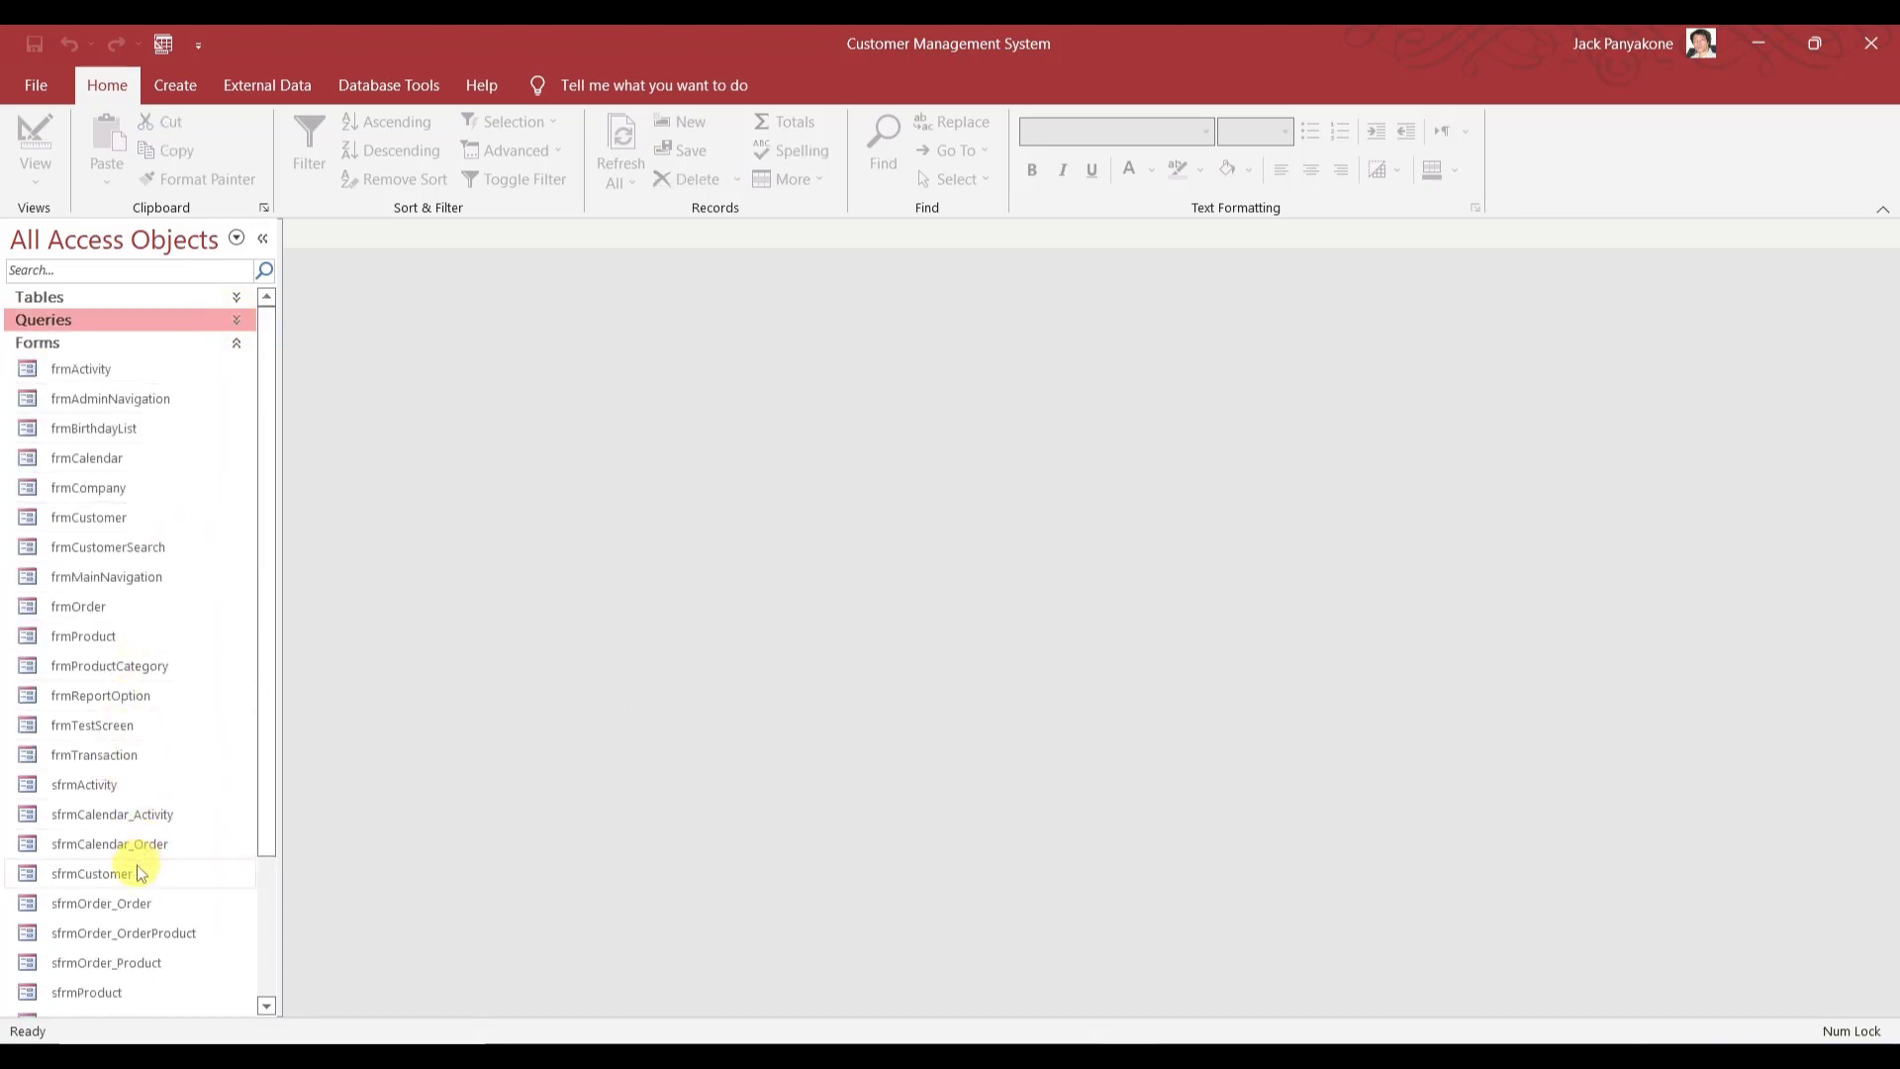
right_click(139, 814)
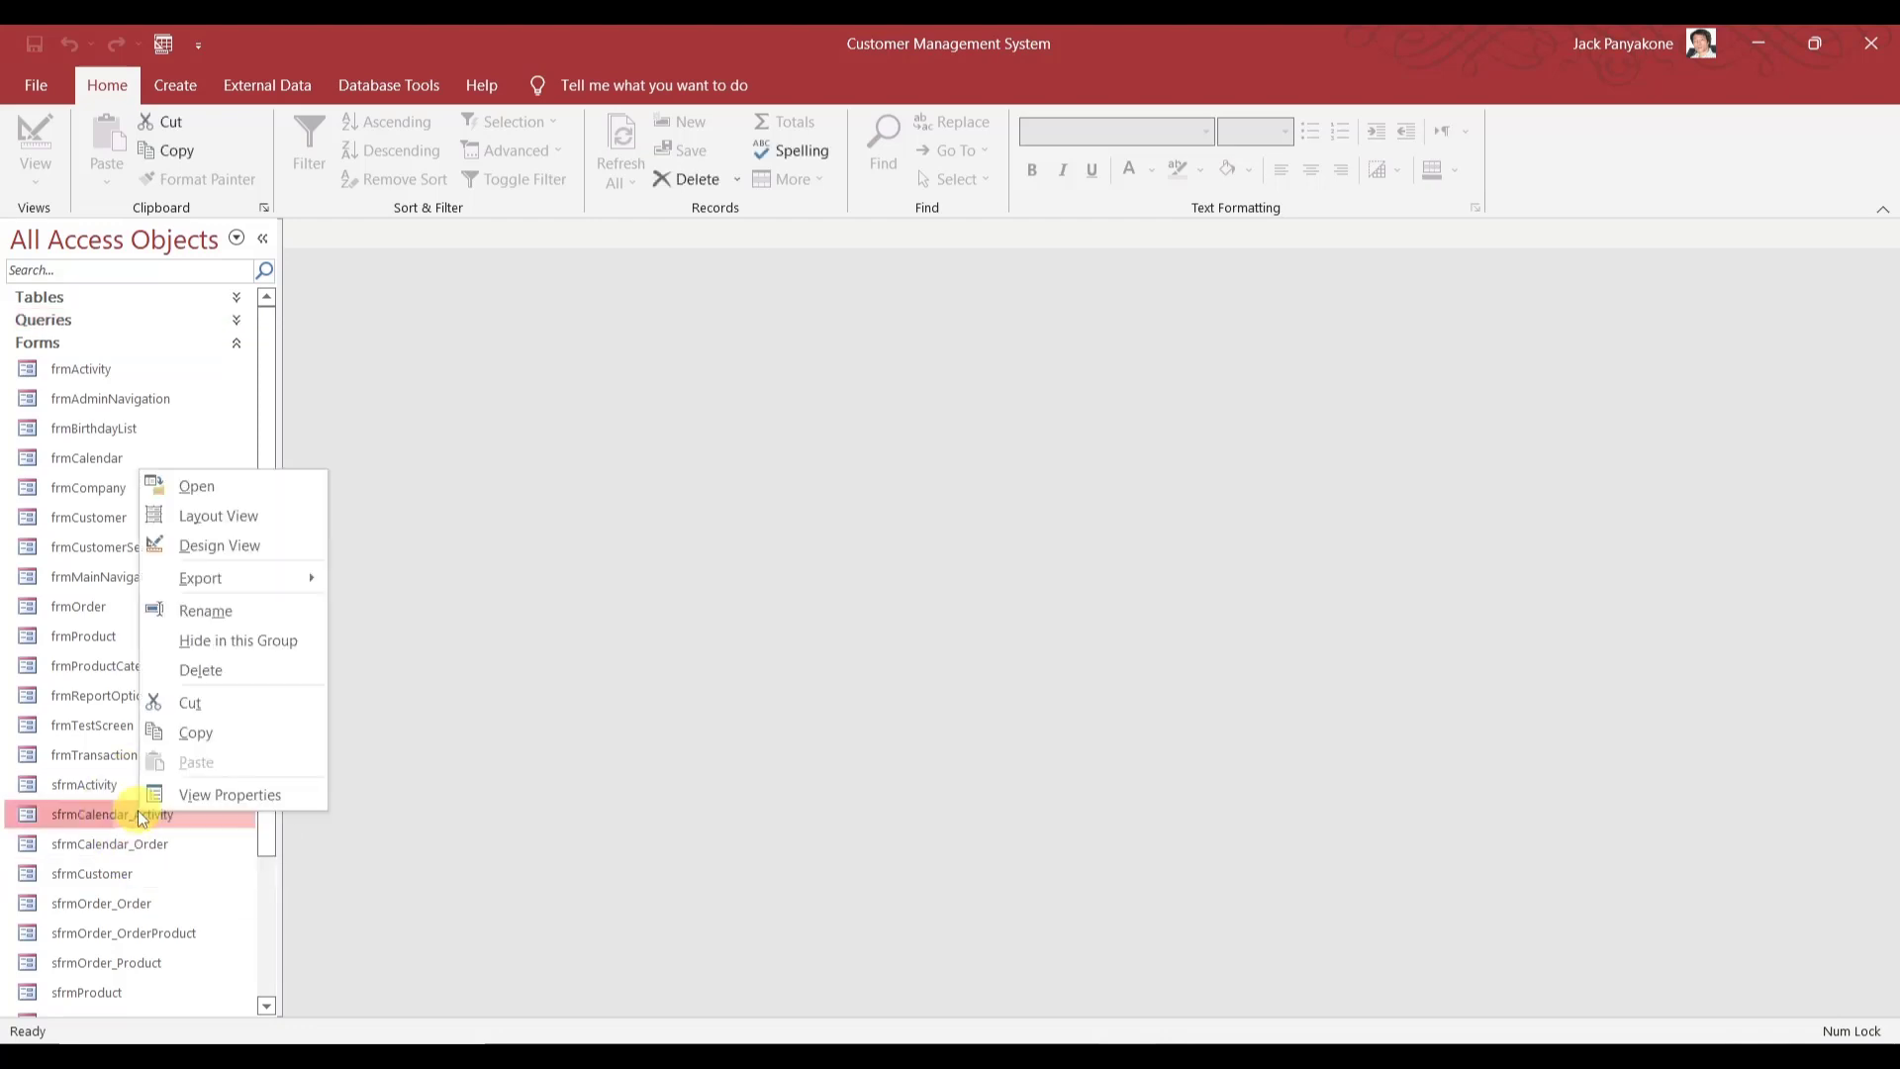
left_click(253, 547)
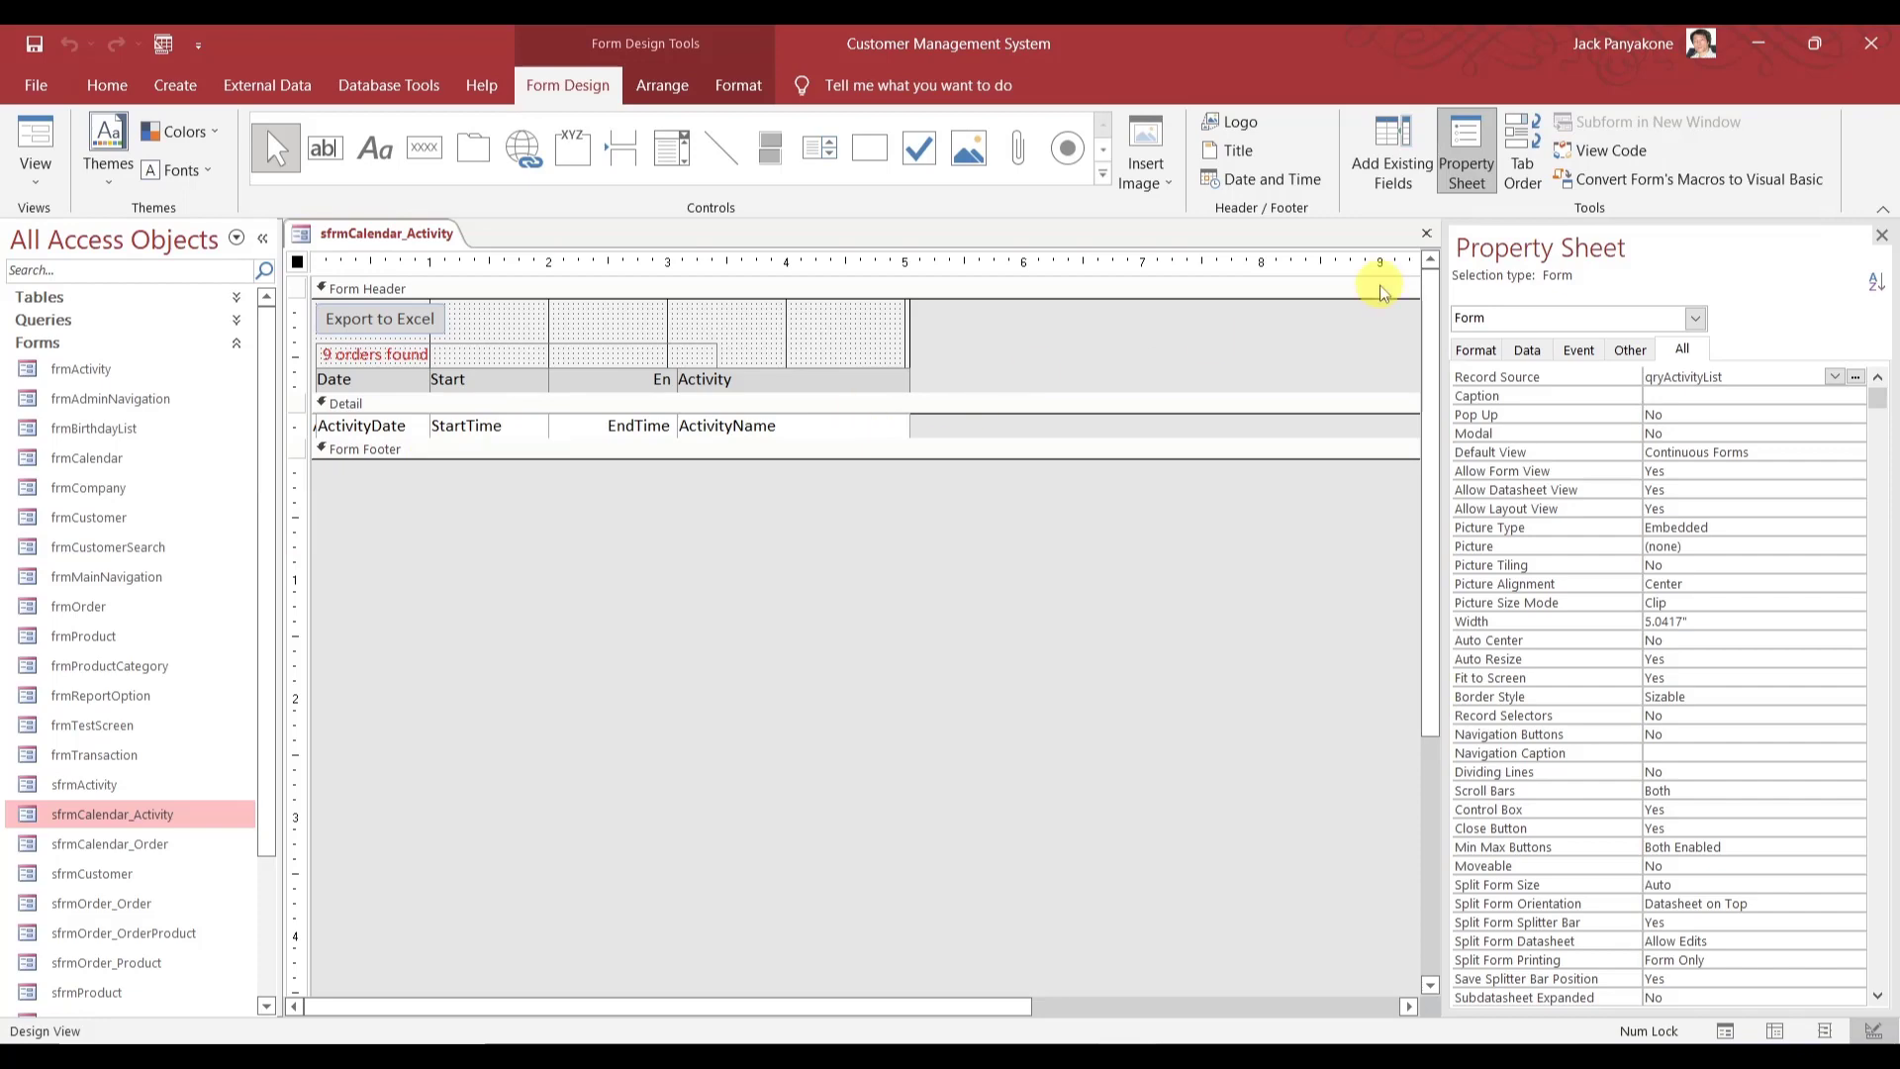
left_click(1426, 233)
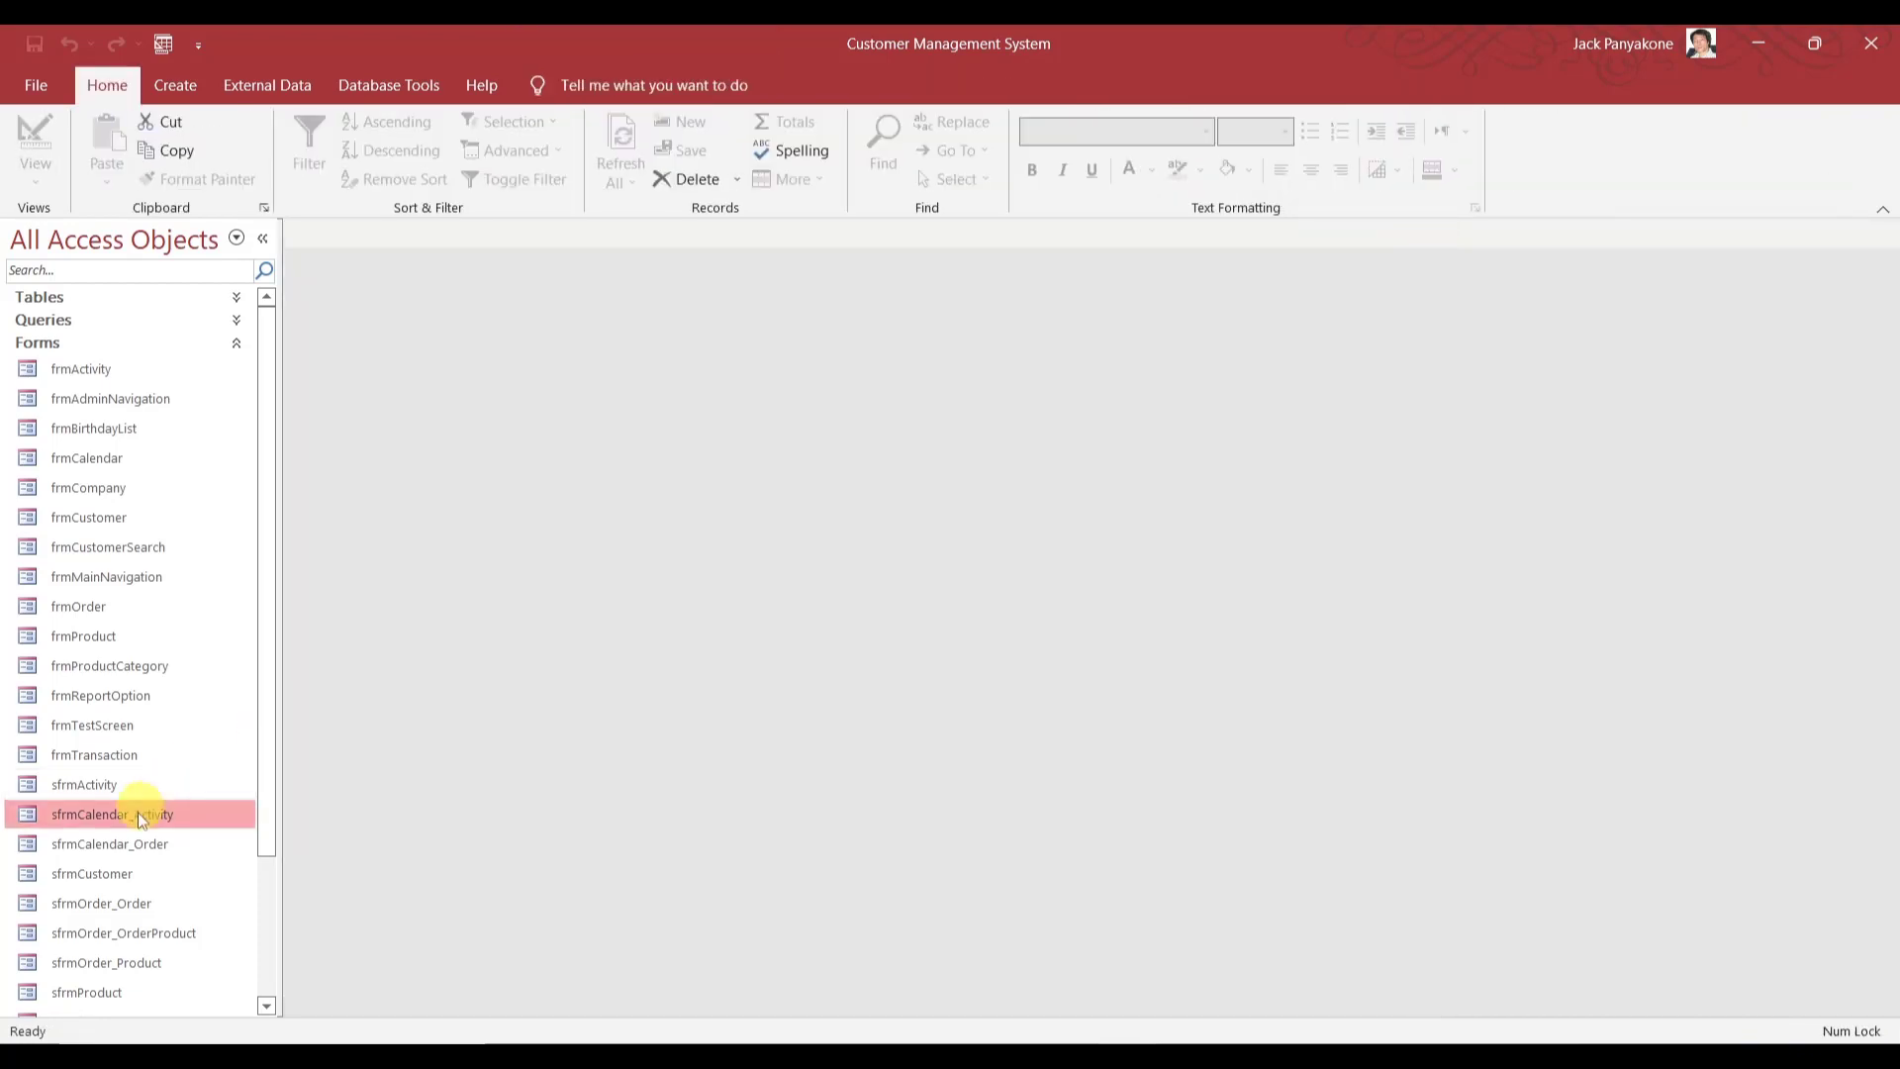
- Open sfrmCalendar_Order in Design View, check its Record Source and Detail controls for field errors, and close the form
left_click(127, 847)
right_click(127, 846)
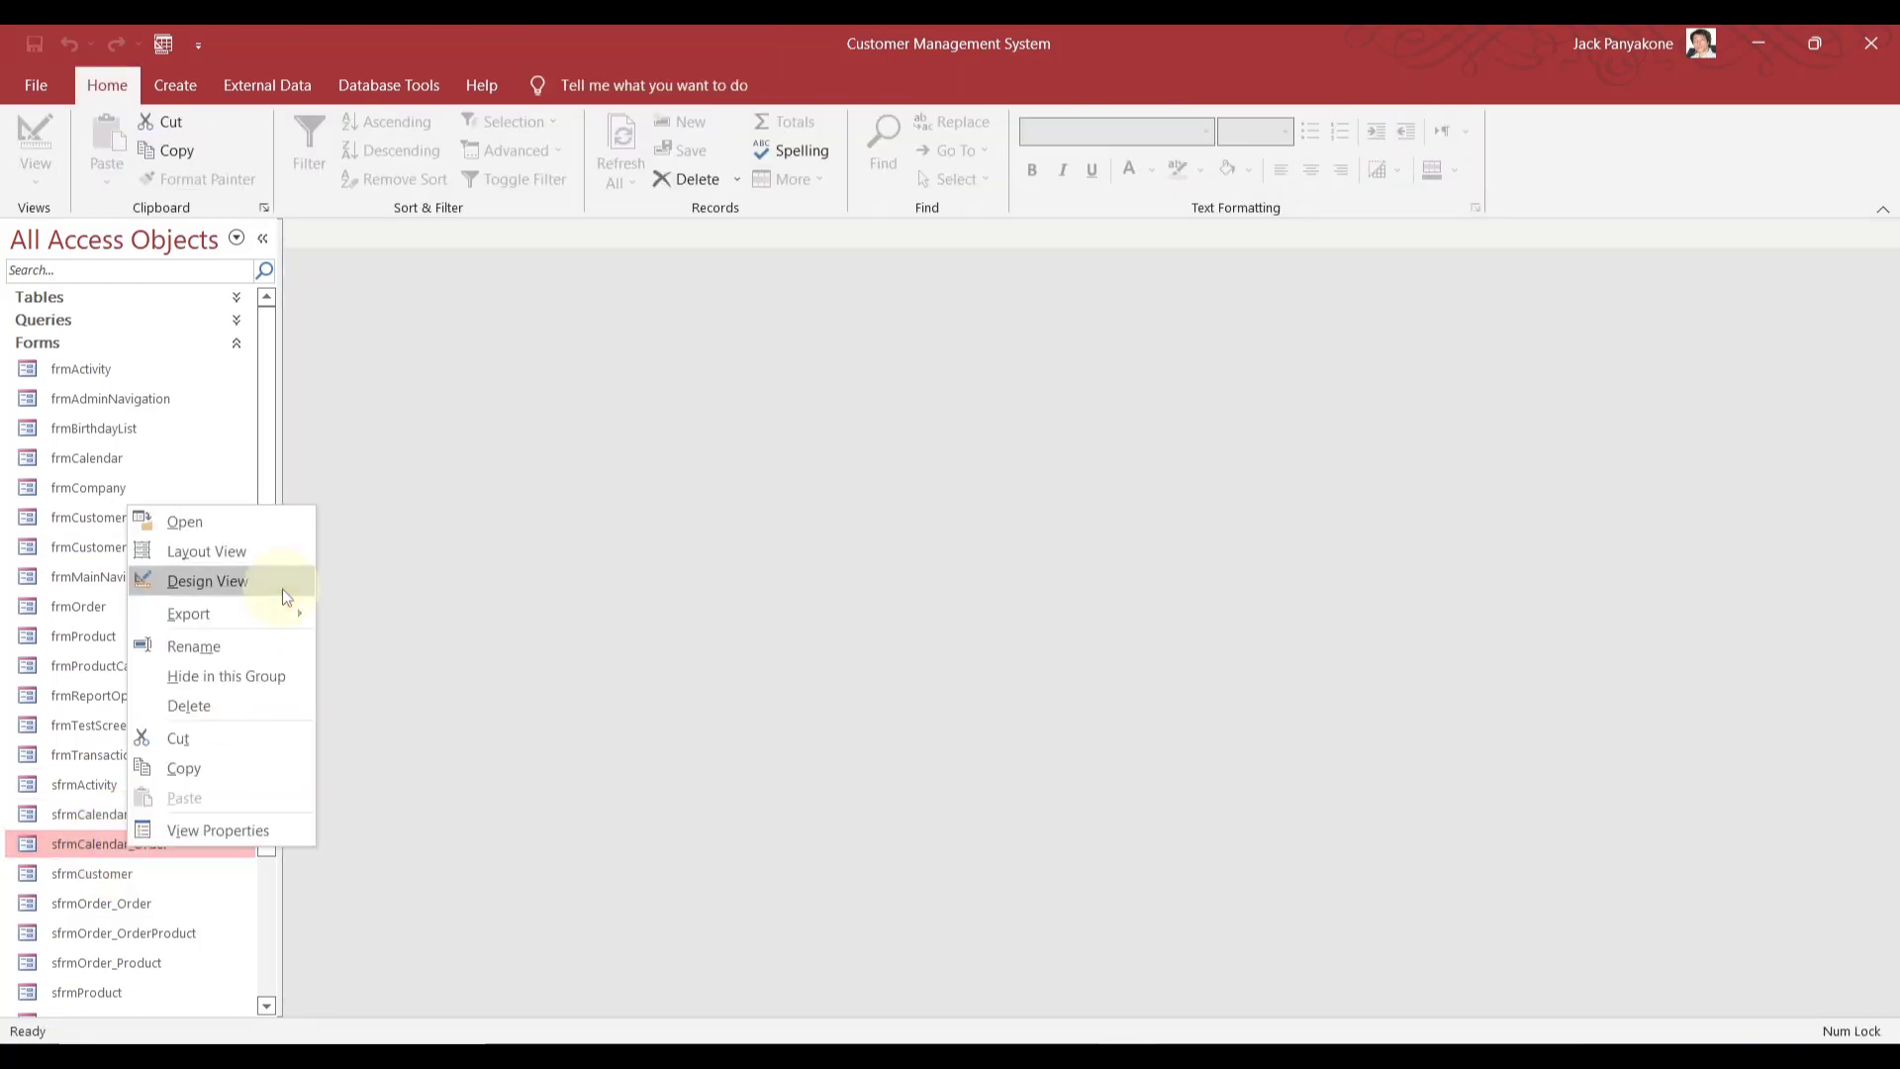
left_click(282, 589)
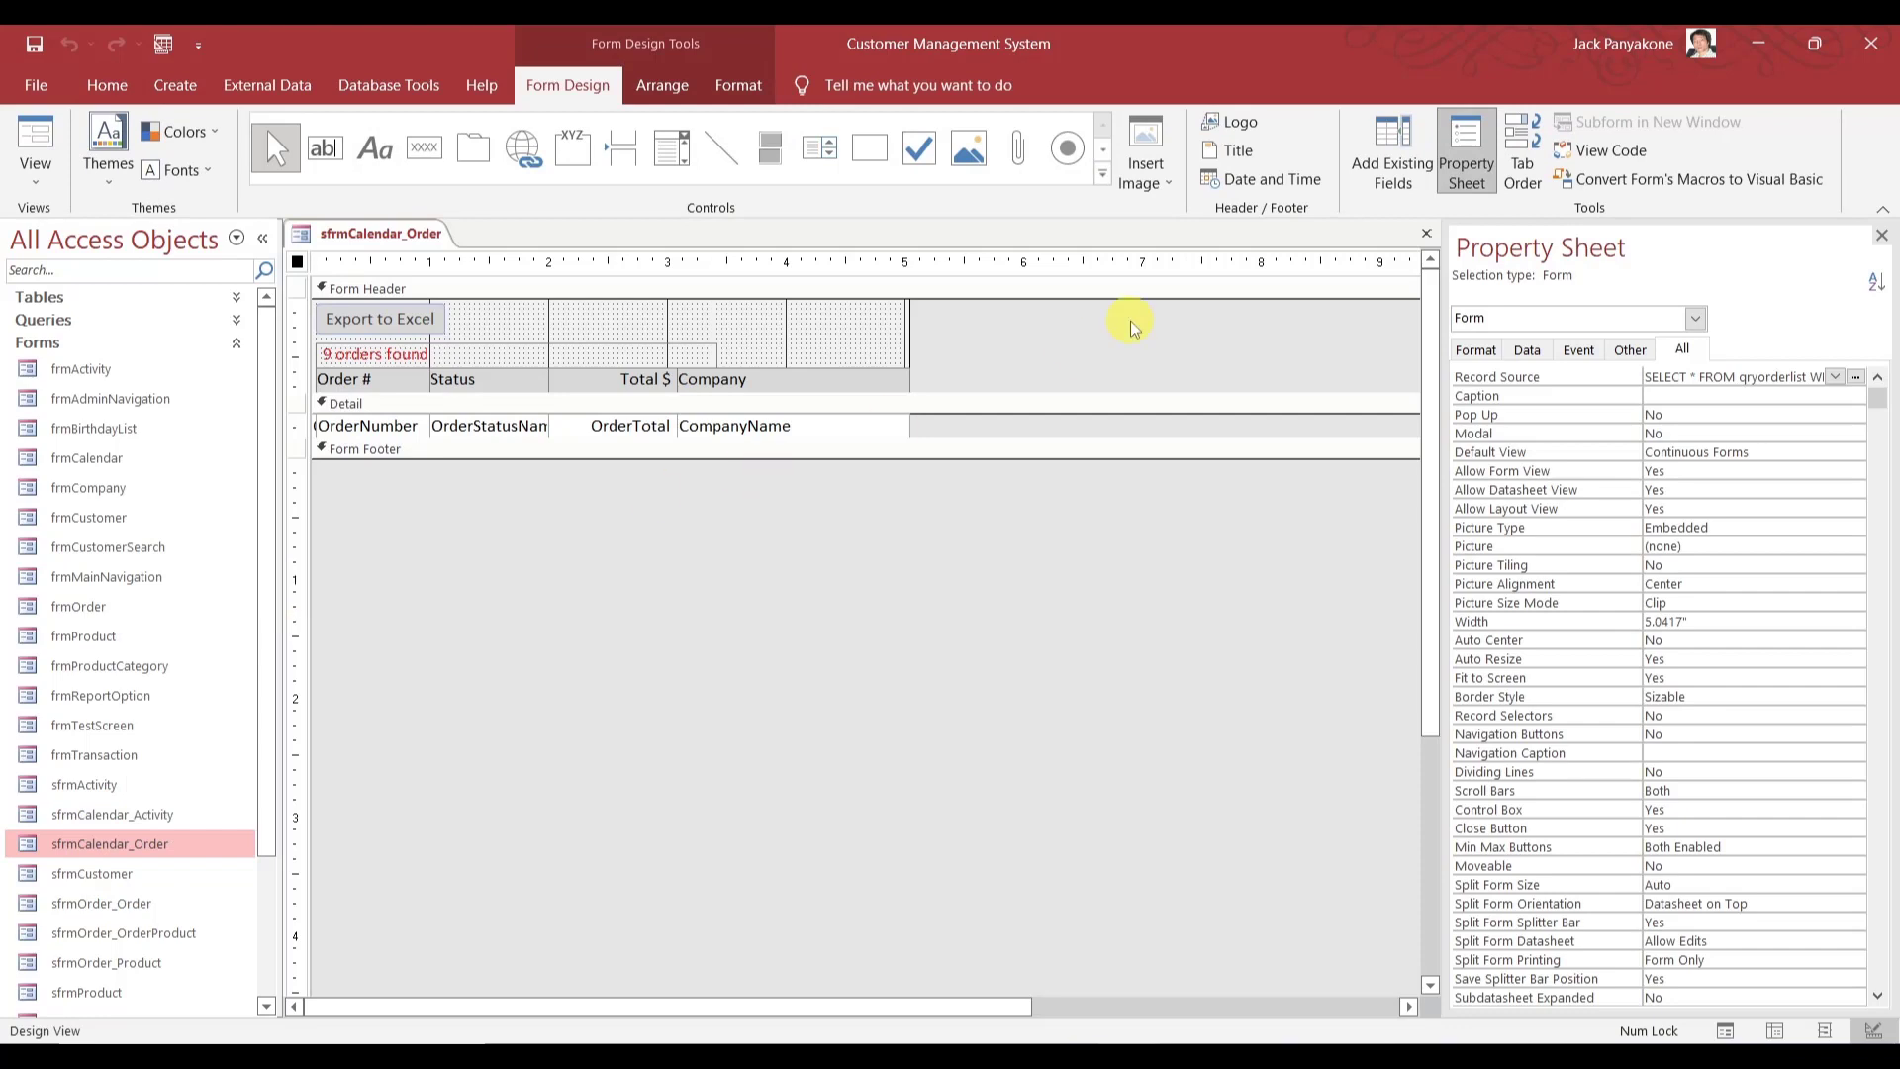
left_click(1426, 232)
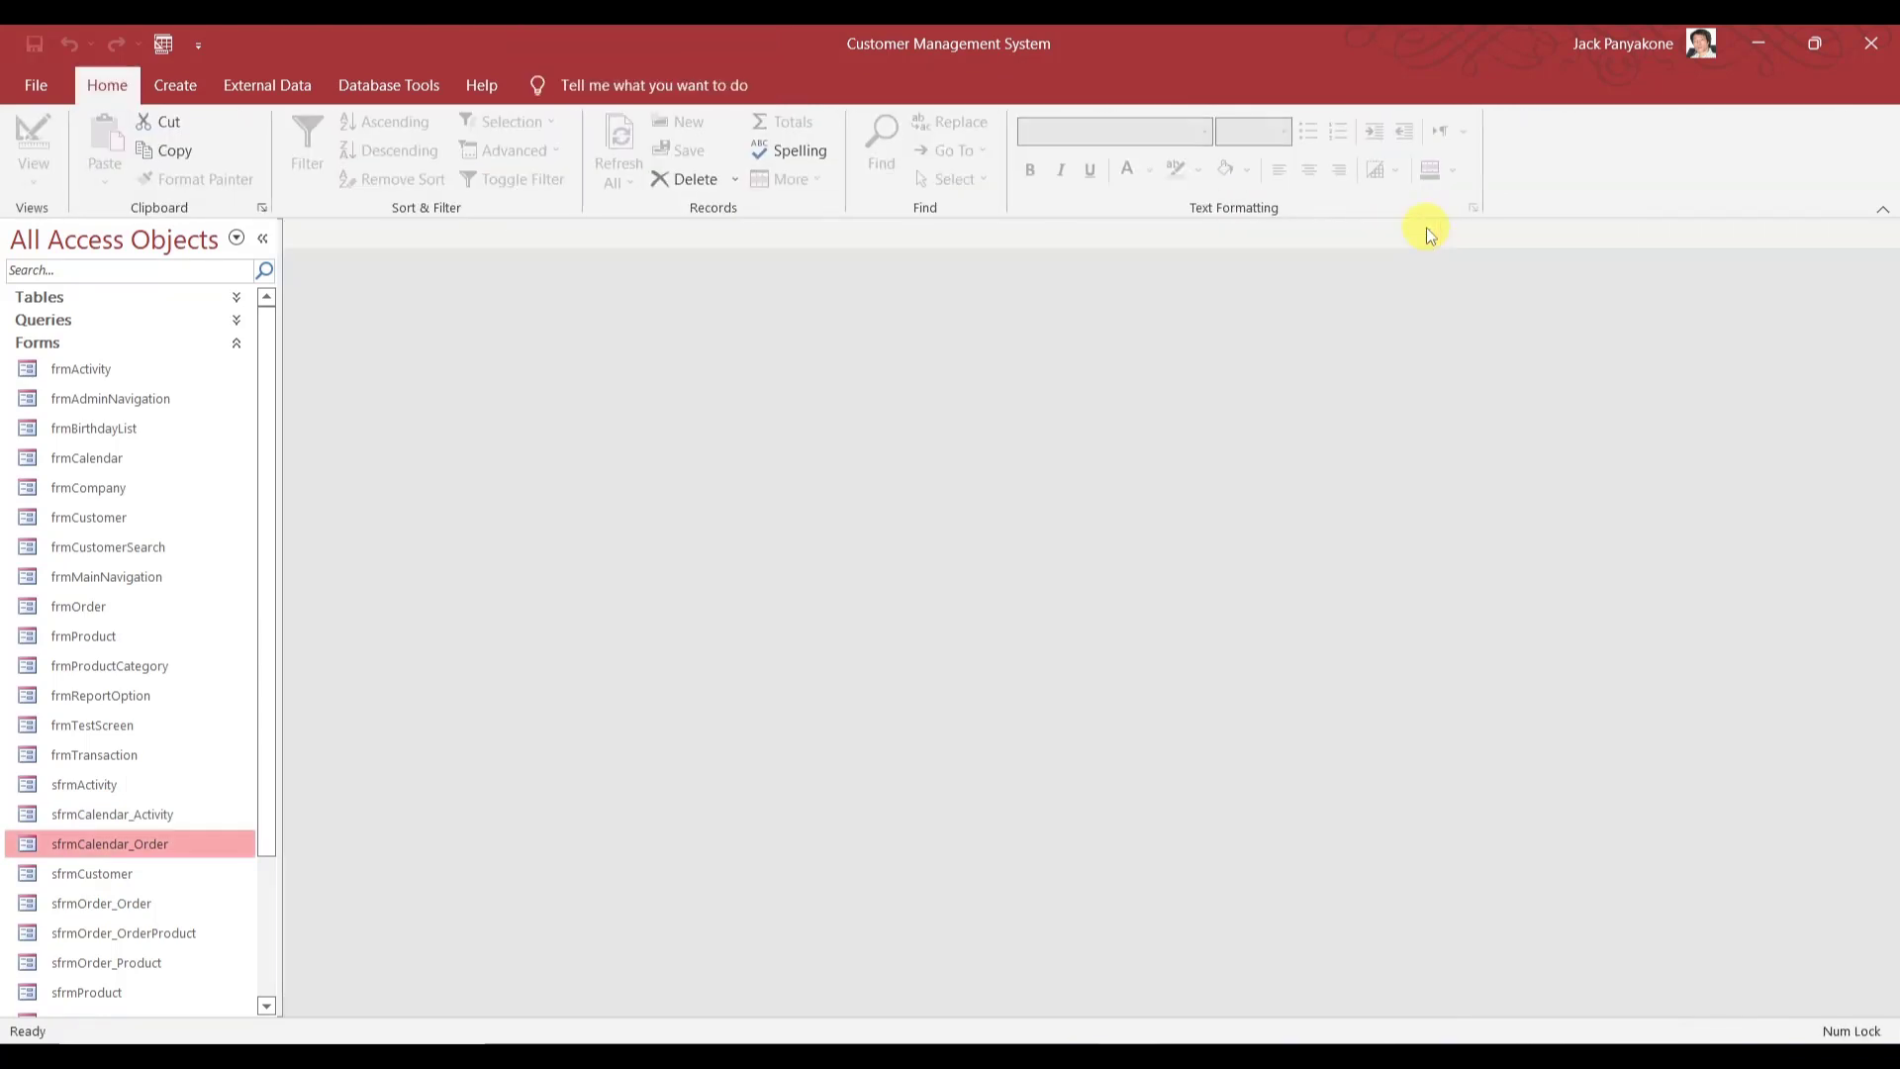
- Open sfrmCustomer in Design View, check its Record Source and Detail controls for field errors, and close the form
right_click(115, 876)
left_click(235, 620)
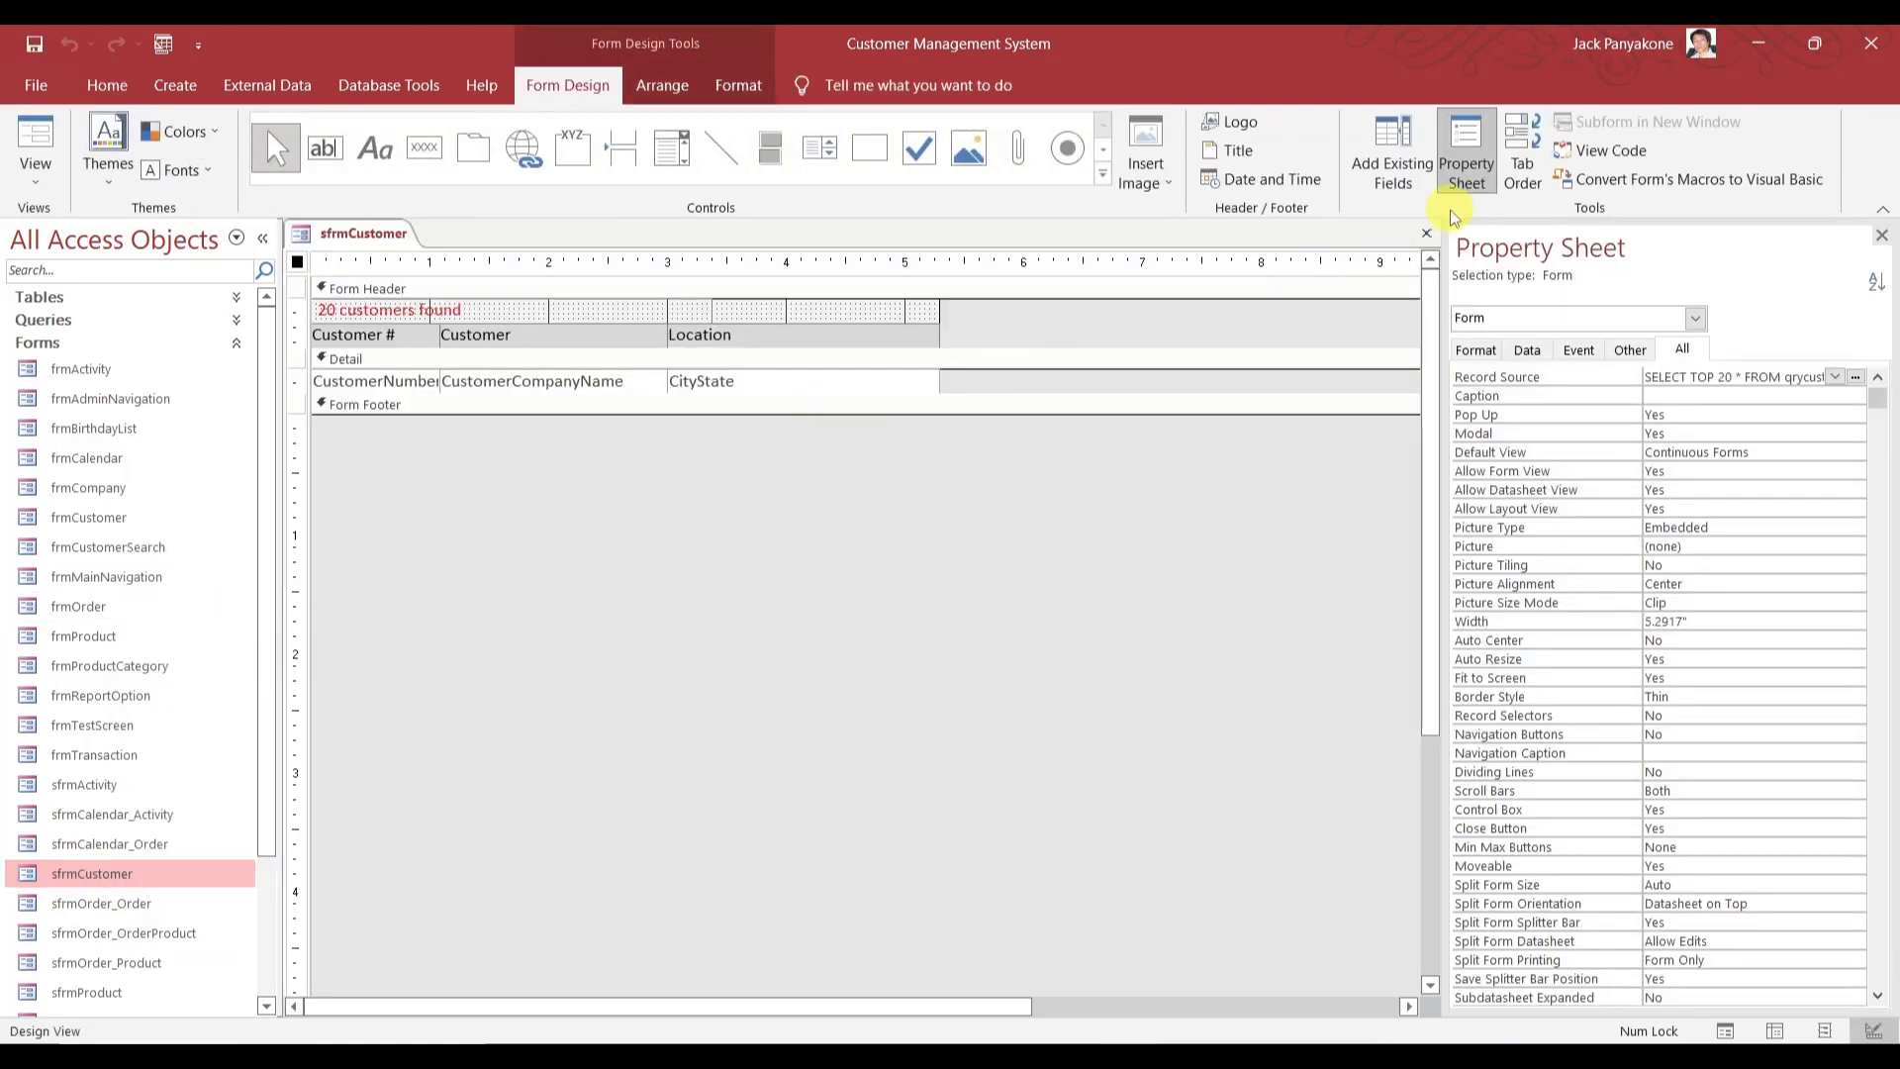
left_click(1426, 236)
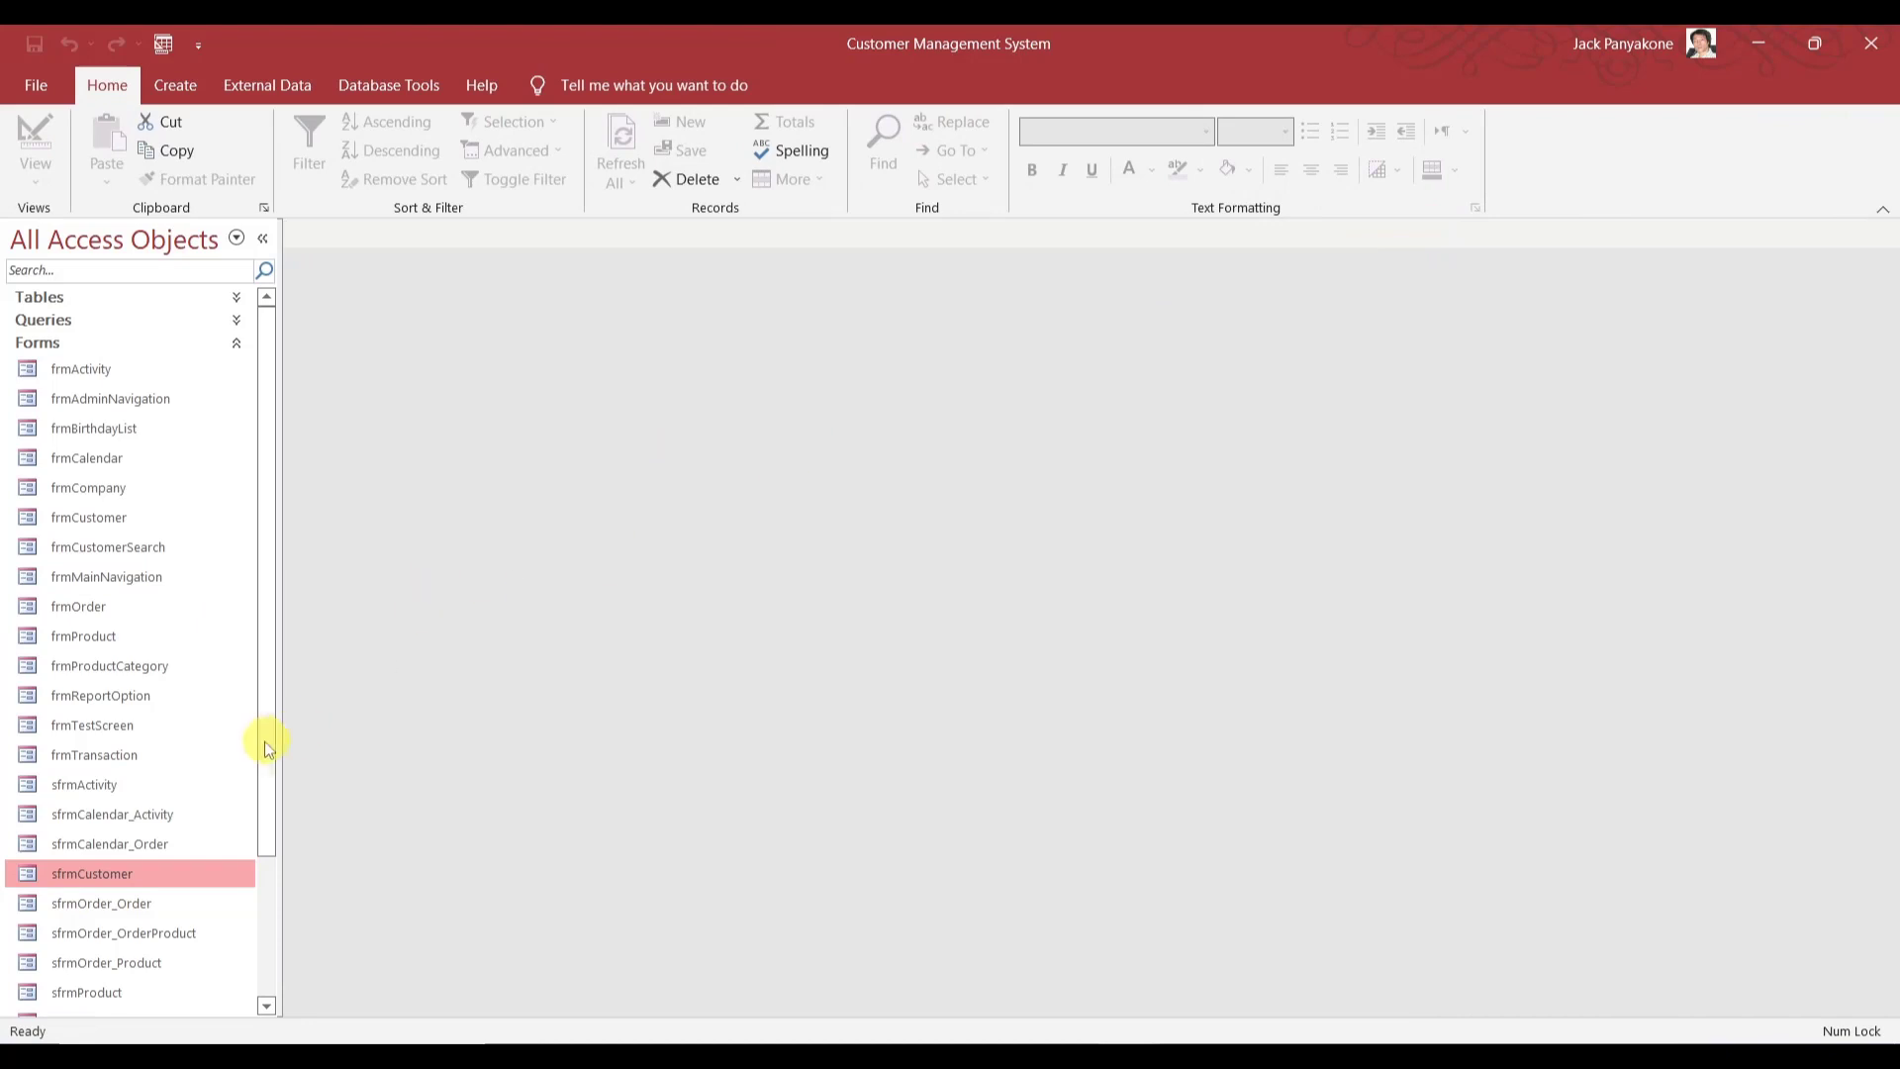
- Look through the remaining subforms in the Forms group of the object list and collapse the group
scroll(271, 718, "down", 2)
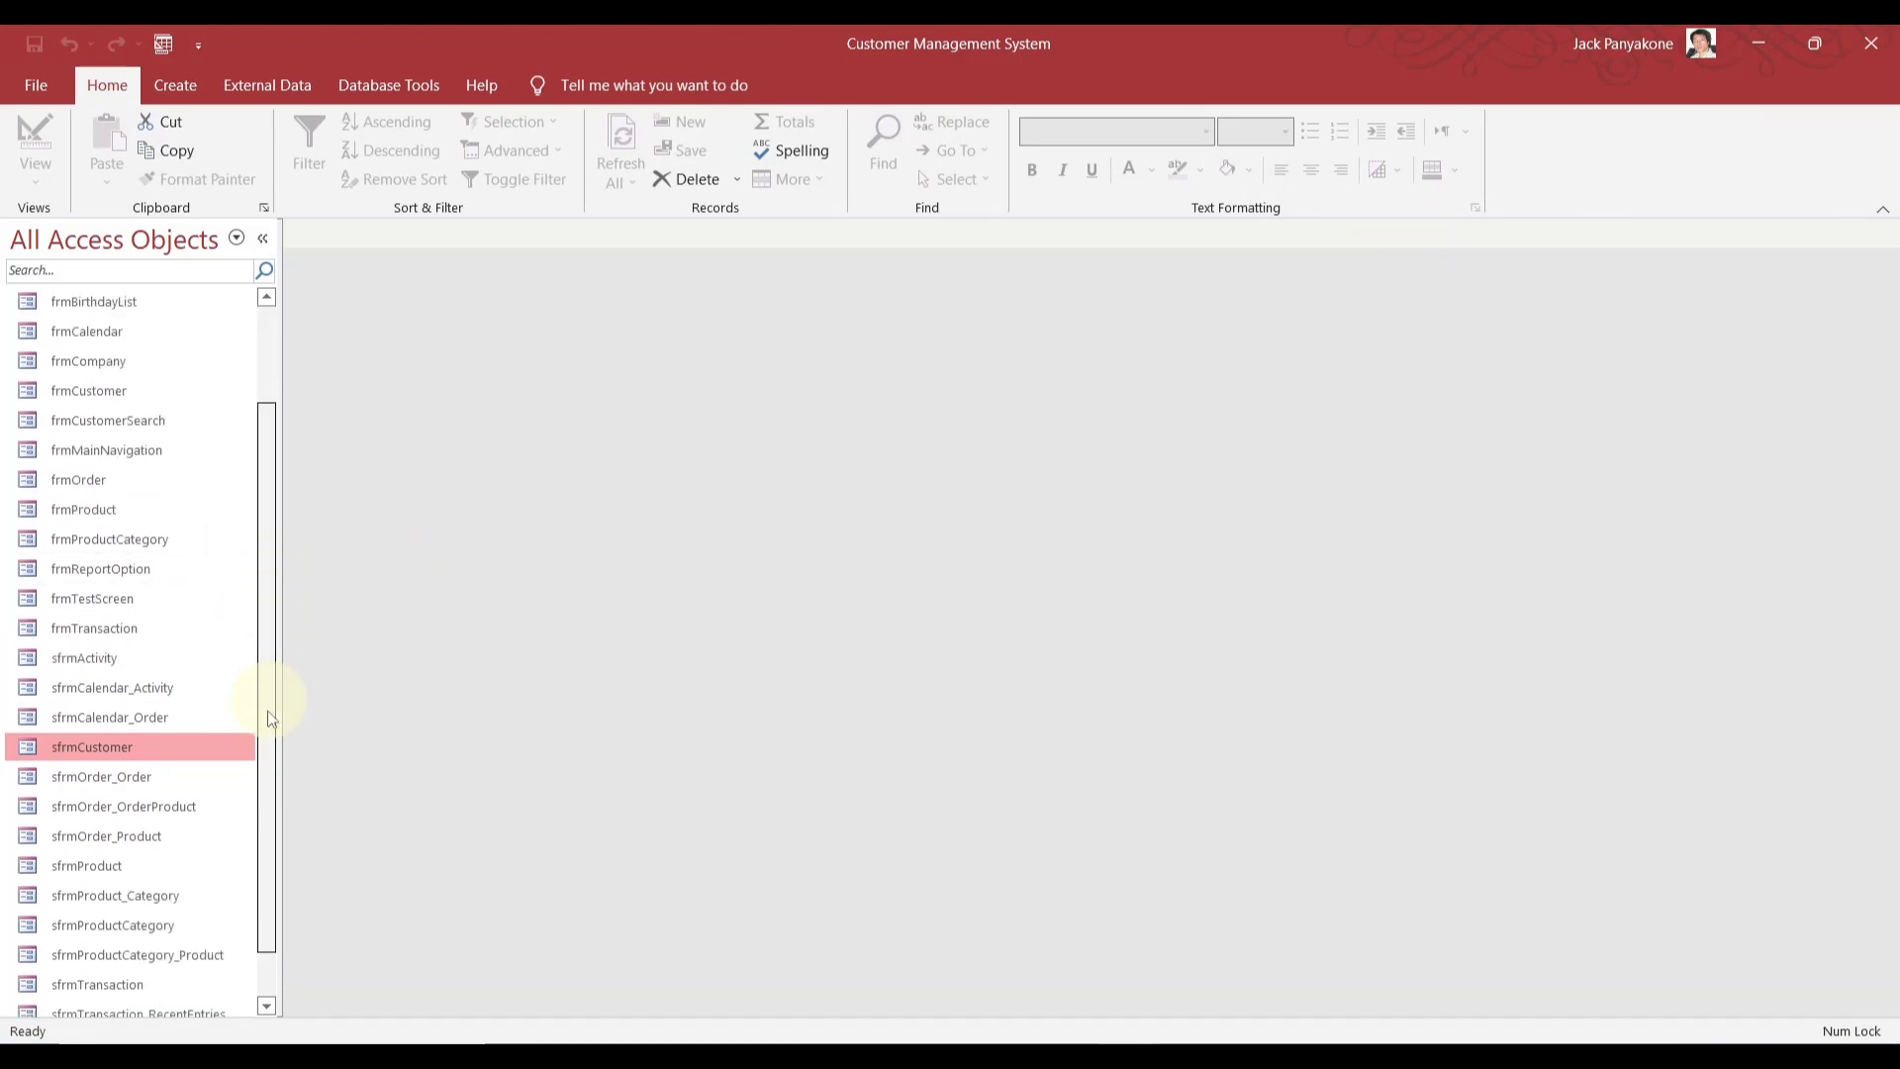
scroll(265, 772, "down", 1)
scroll(265, 425, "up", 3)
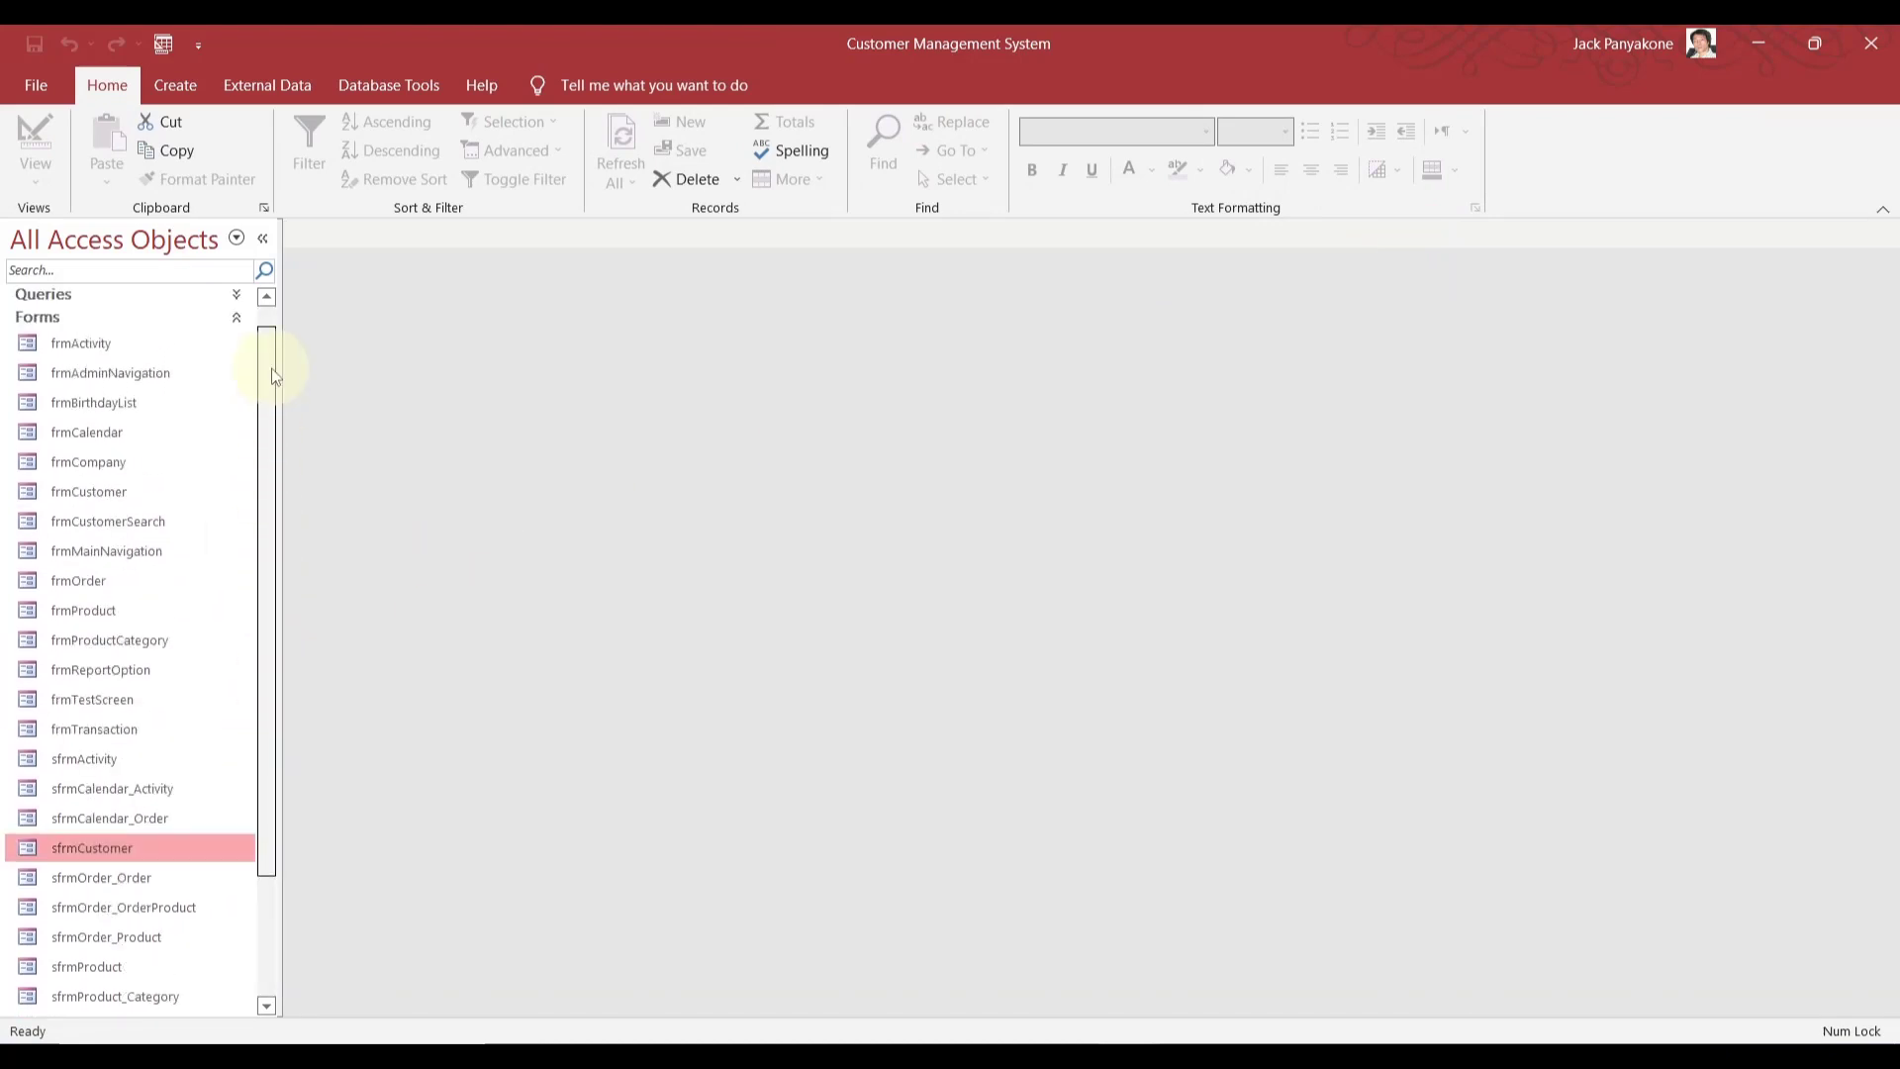
scroll(275, 371, "up", 1)
left_click(237, 342)
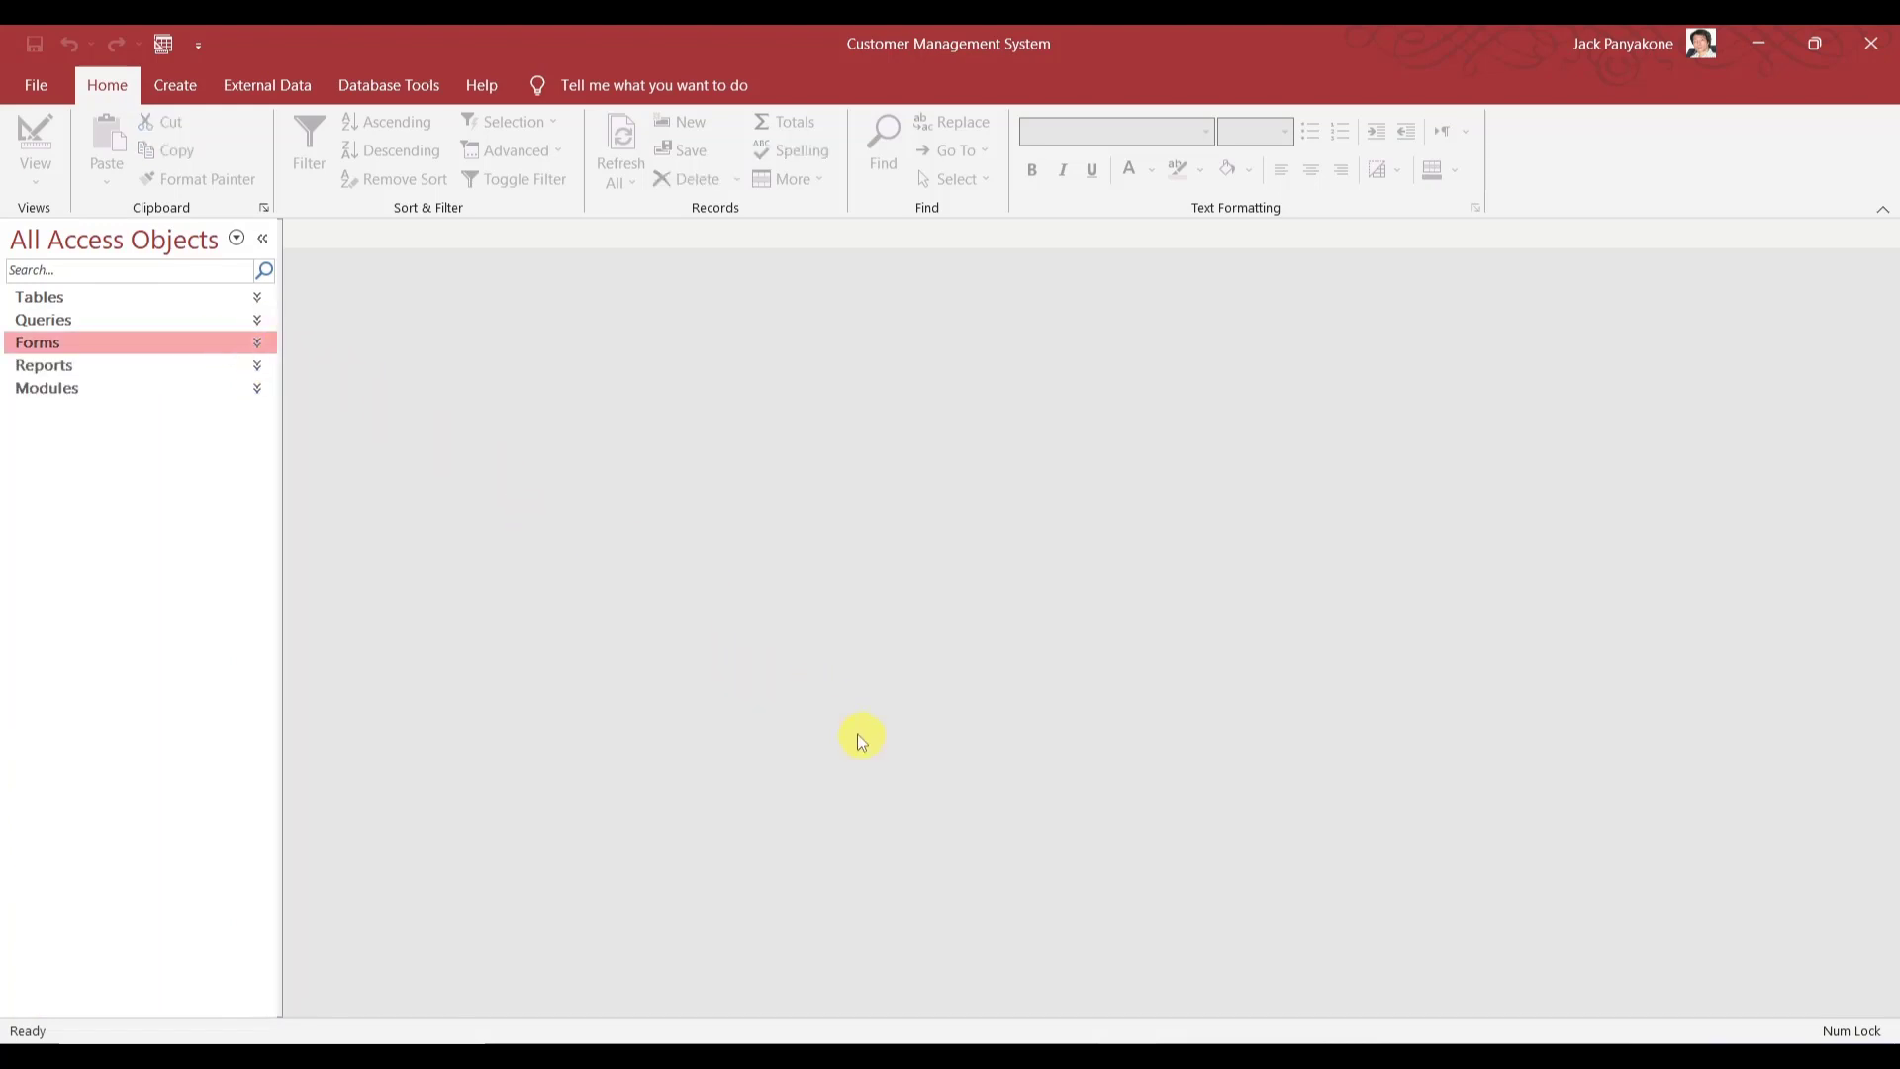
- Switch to the Visual Basic editor, open the ActivityDbAccess module, and check the source queried in GetActivitiesByMonth's SQL statement
mouse_move(1131, 1054)
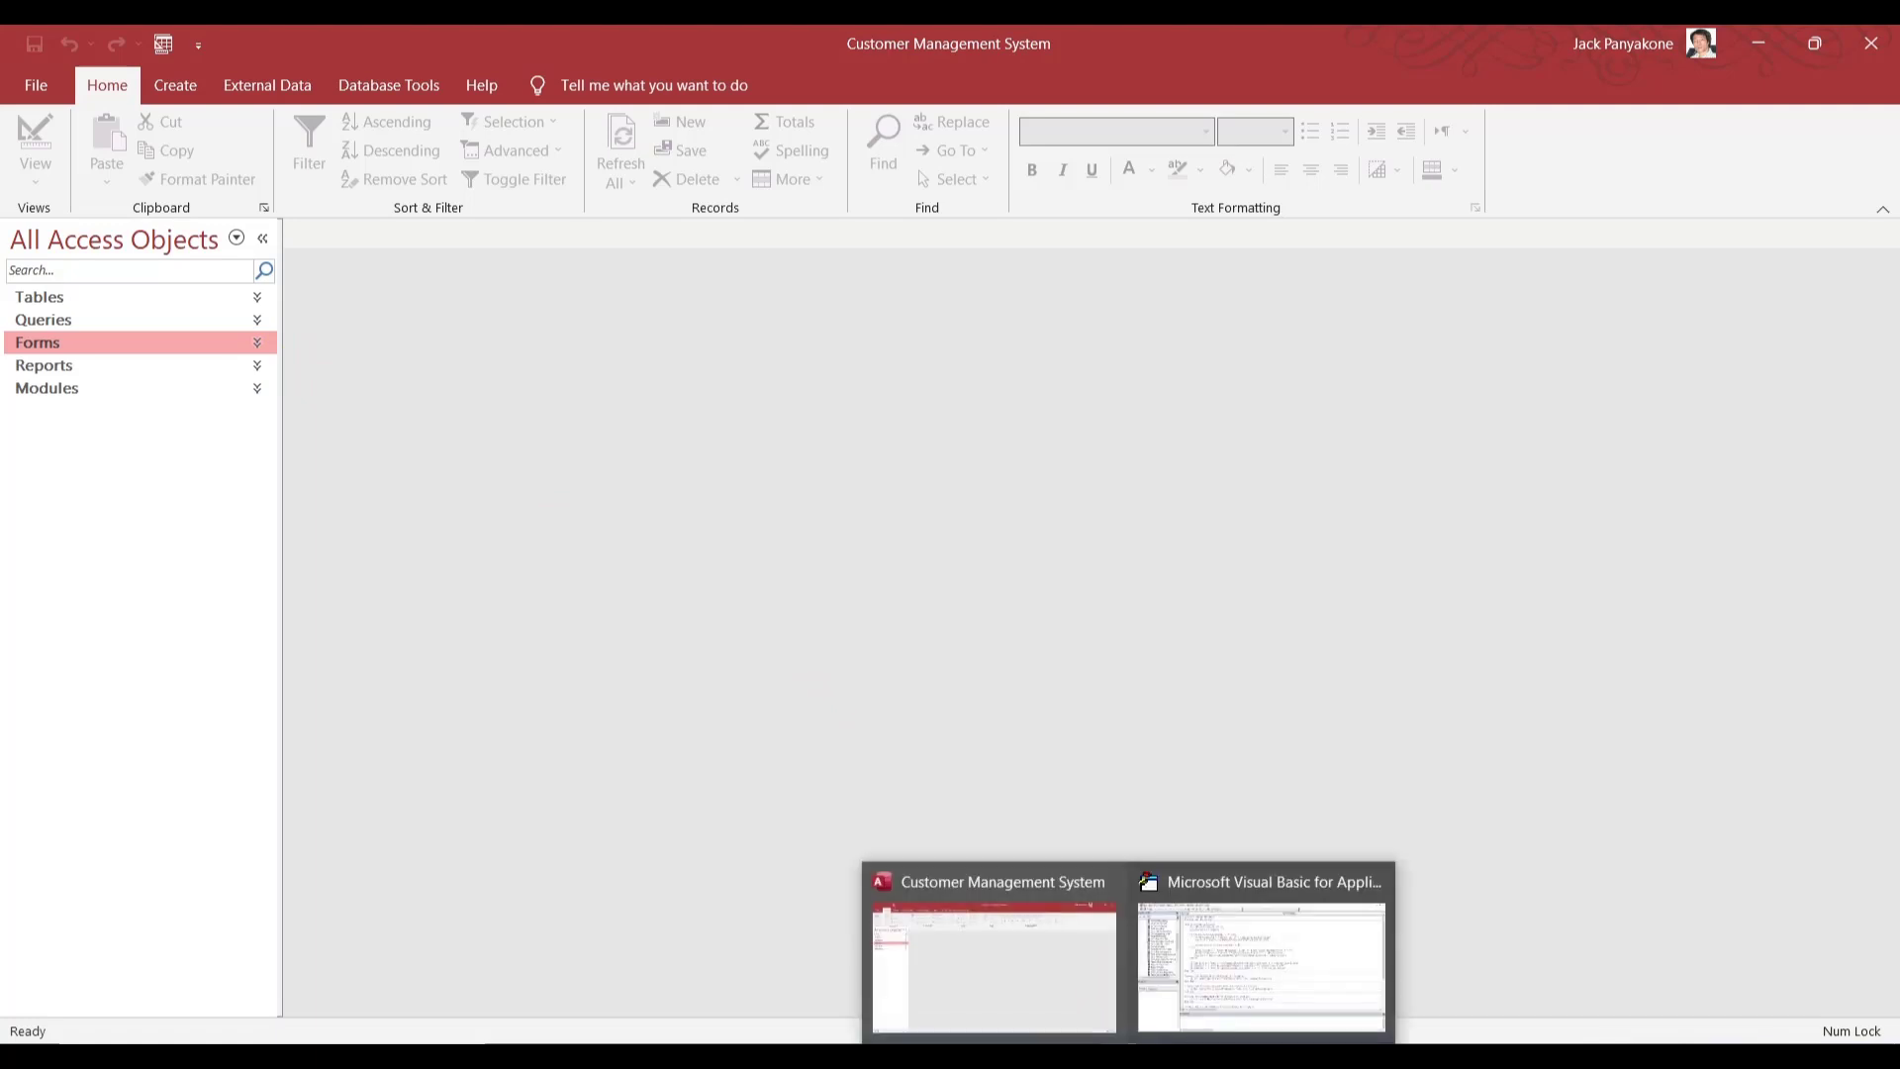
left_click(1237, 980)
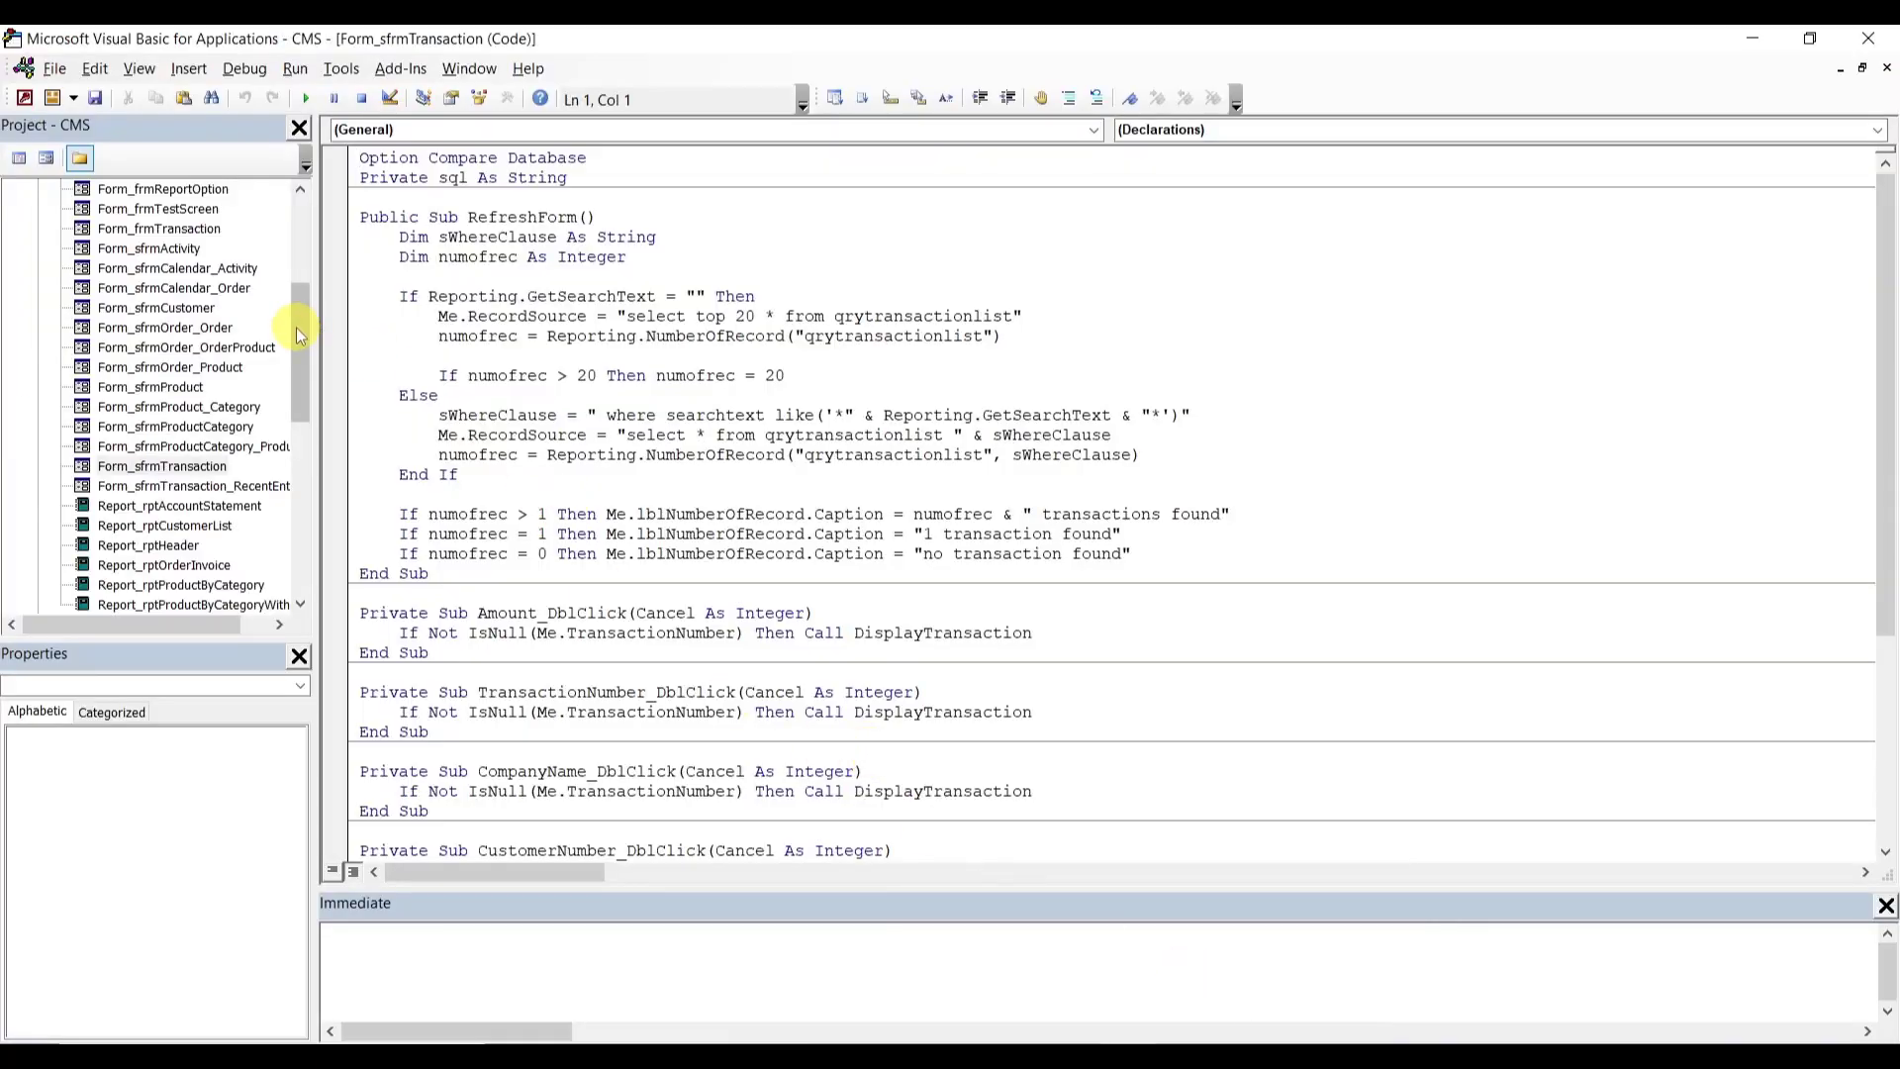
left_click_drag(295, 329, 306, 432)
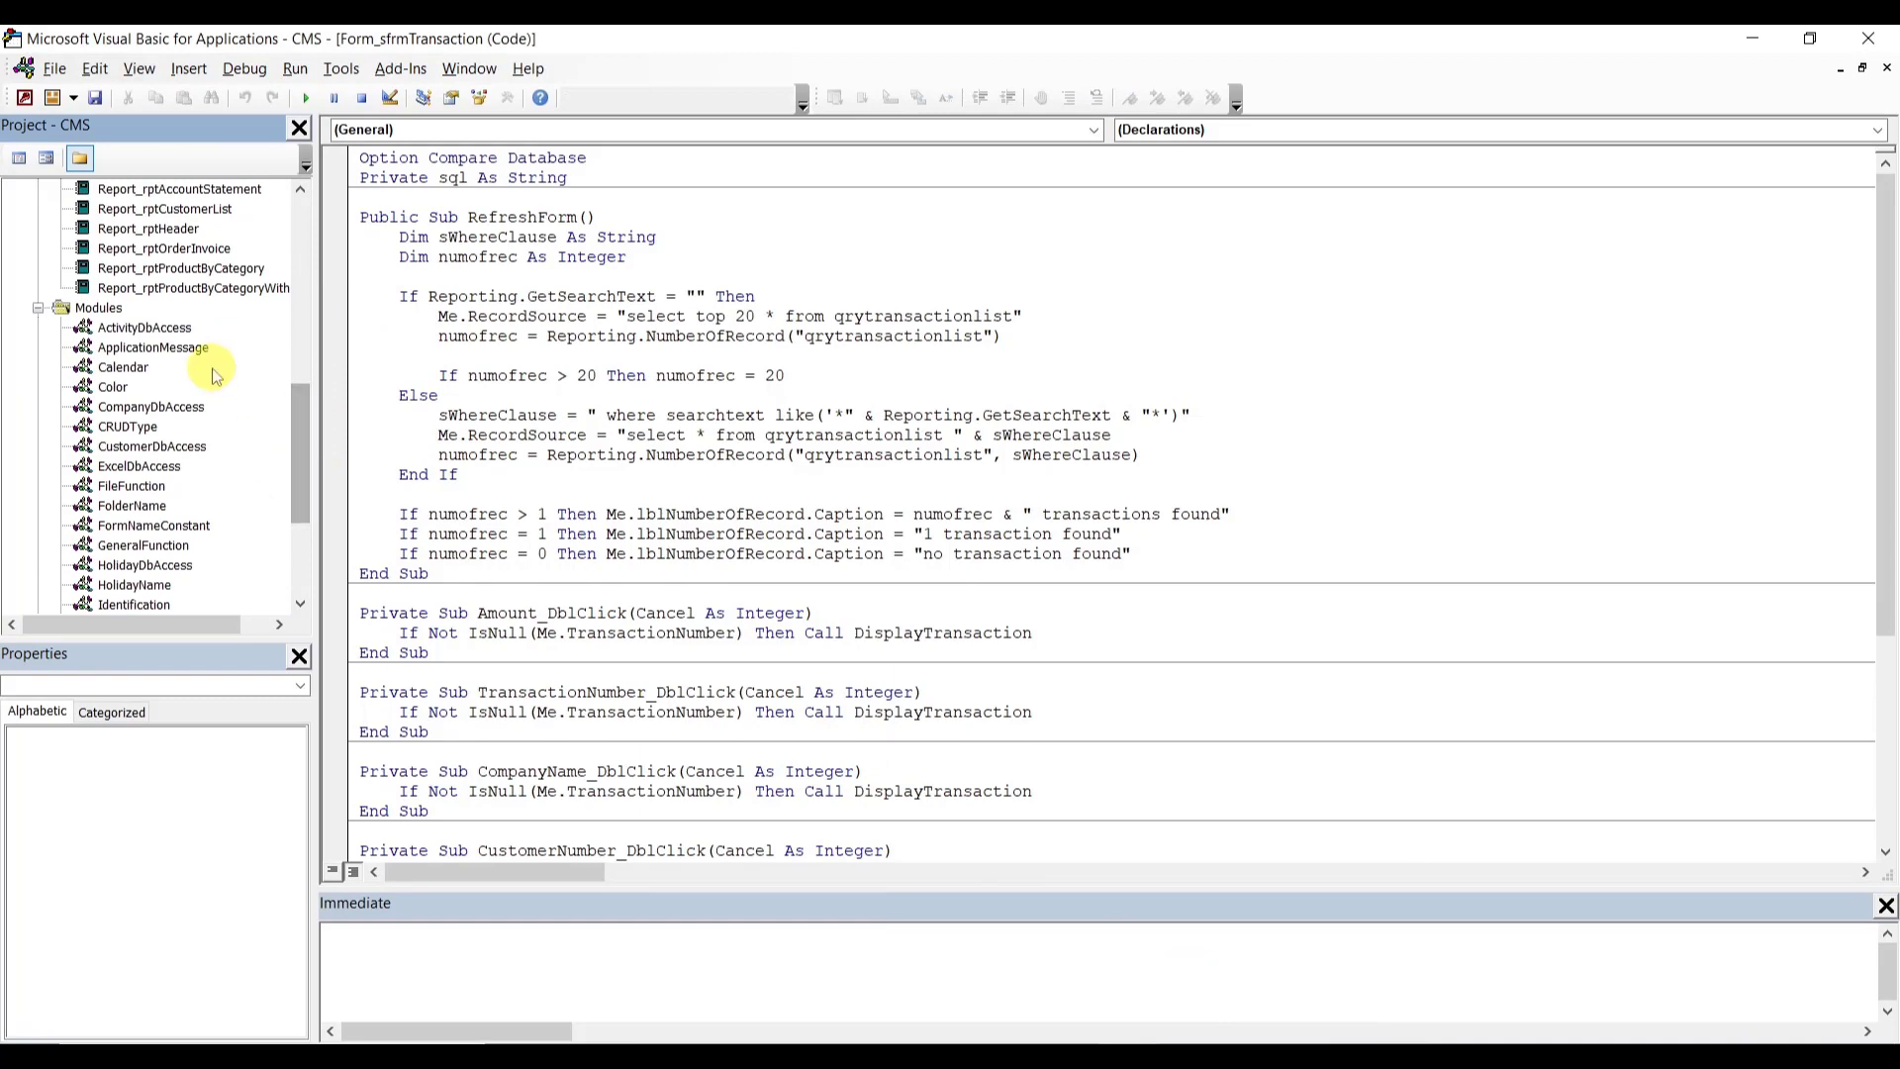
double_click(143, 327)
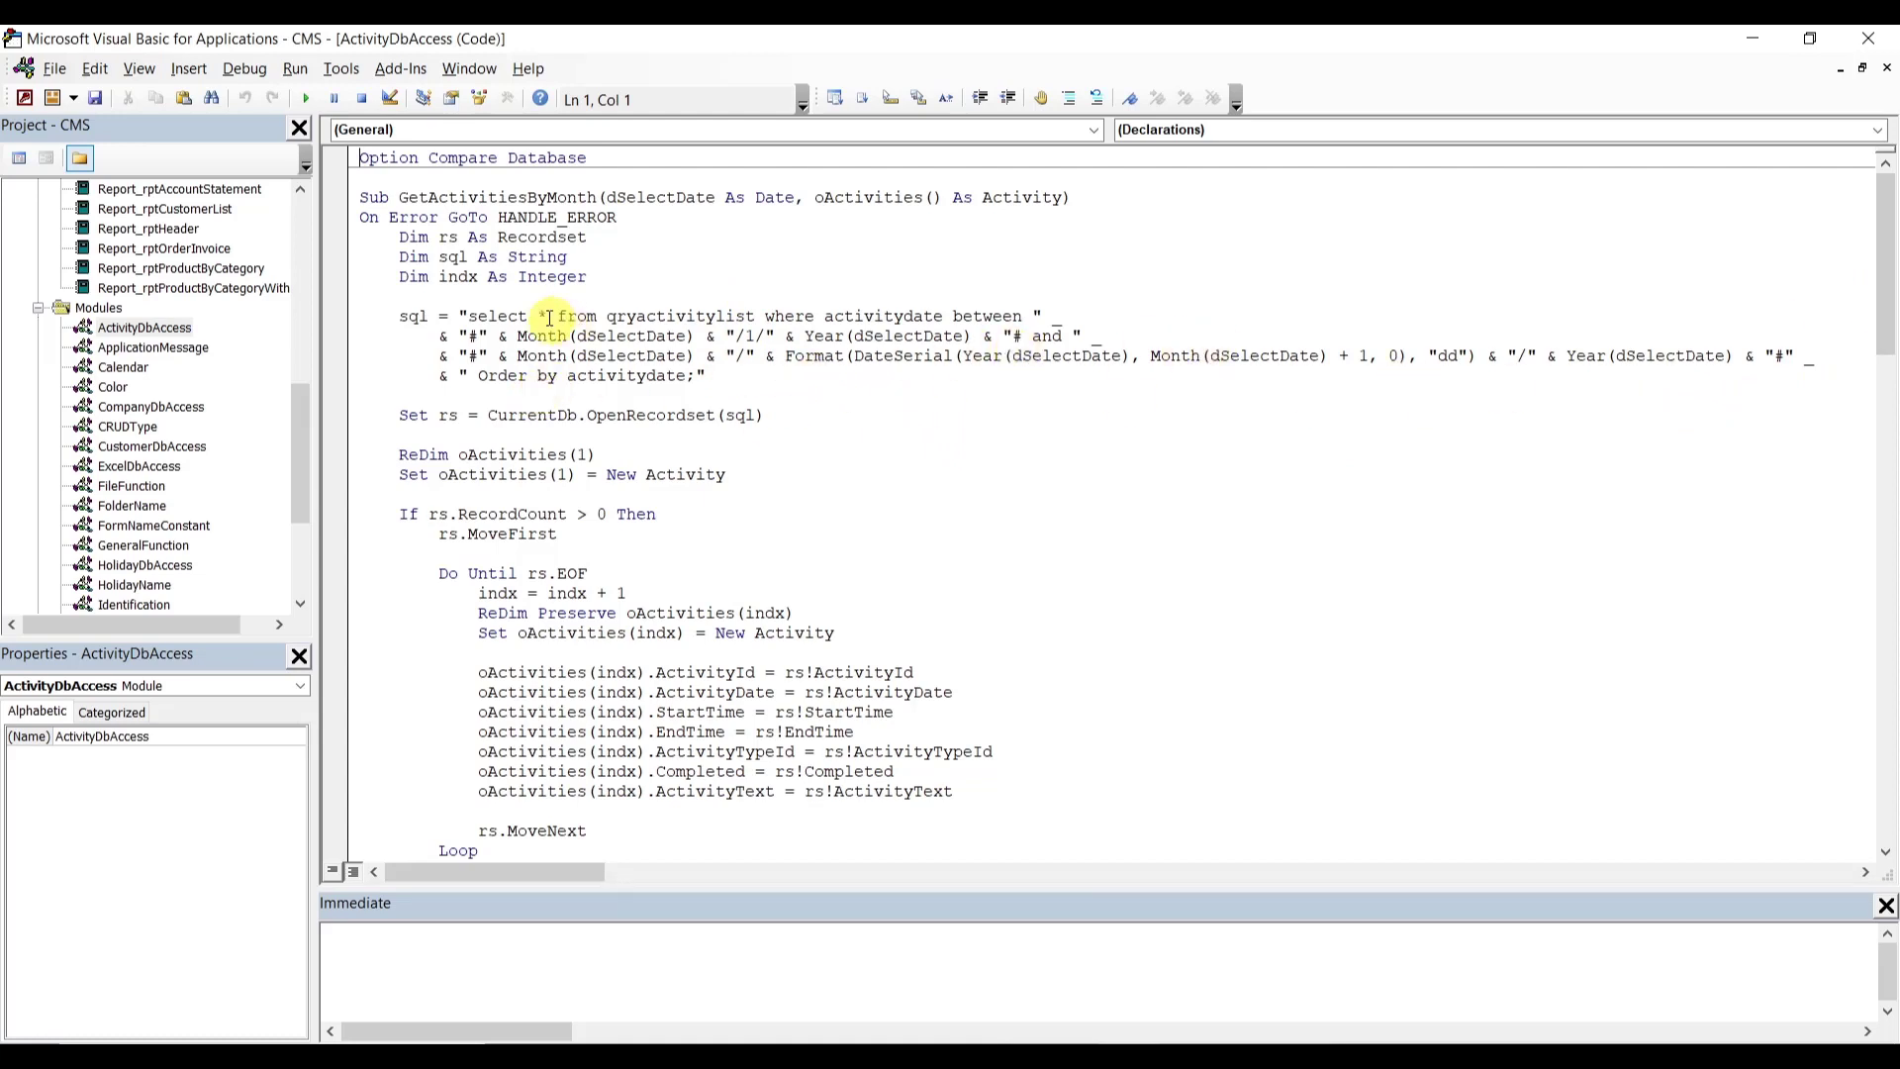
double_click(633, 317)
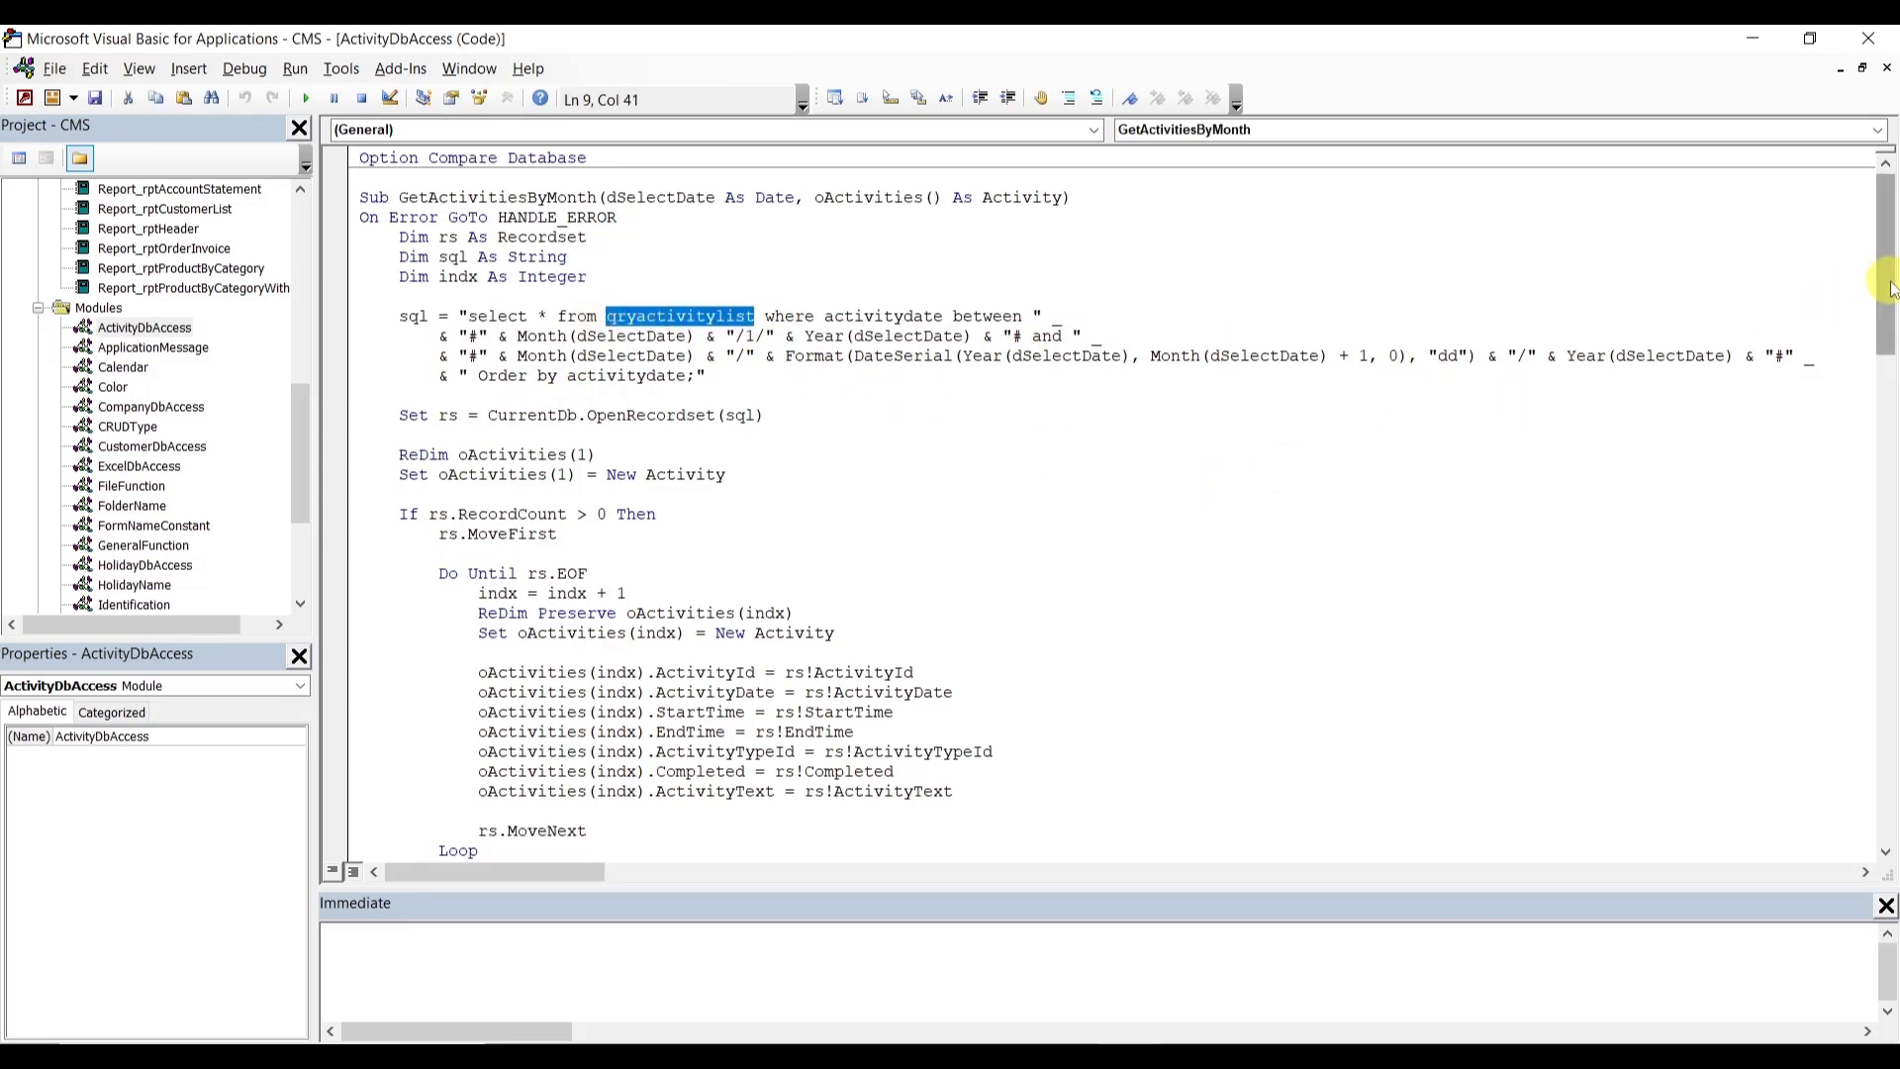
- In the ActivityDeleted function, change the table in the delete statement to dbo_activity
left_click_drag(1887, 276, 1890, 505)
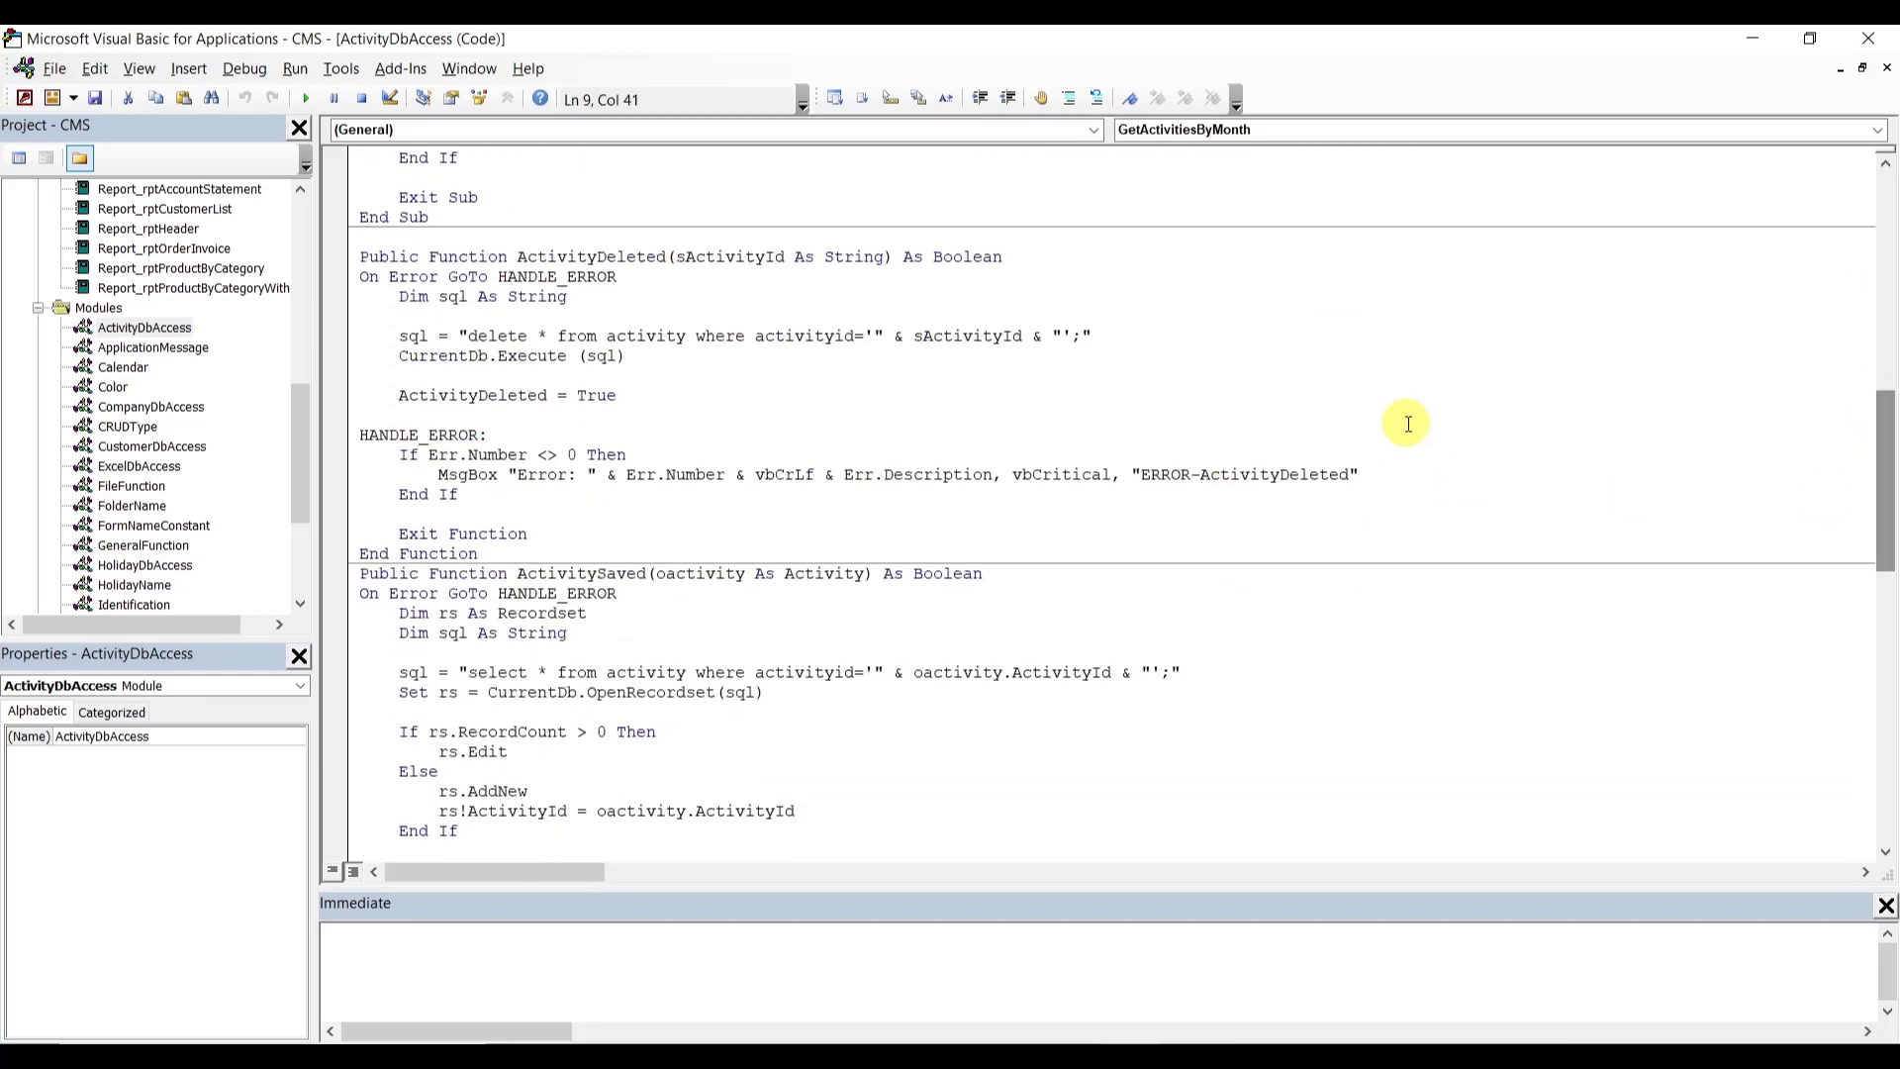
left_click(608, 339)
type("dbo")
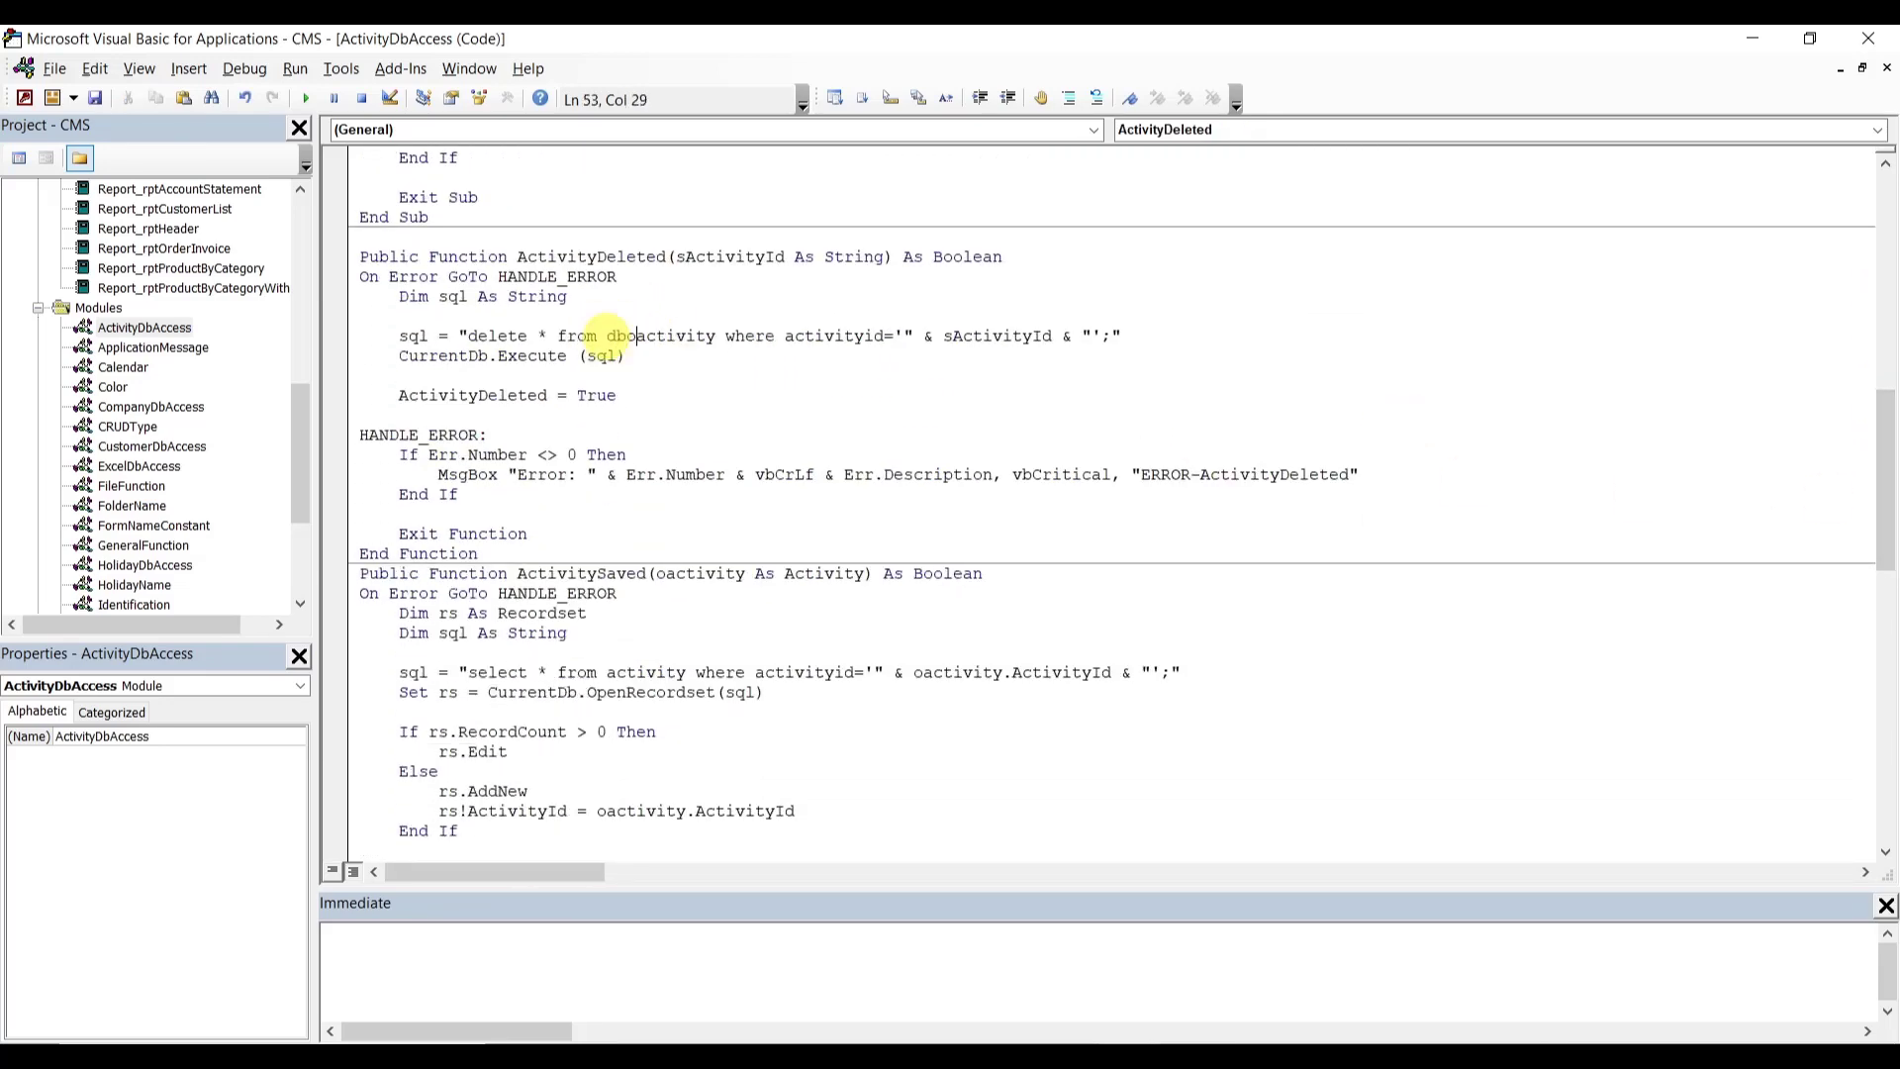
type("_")
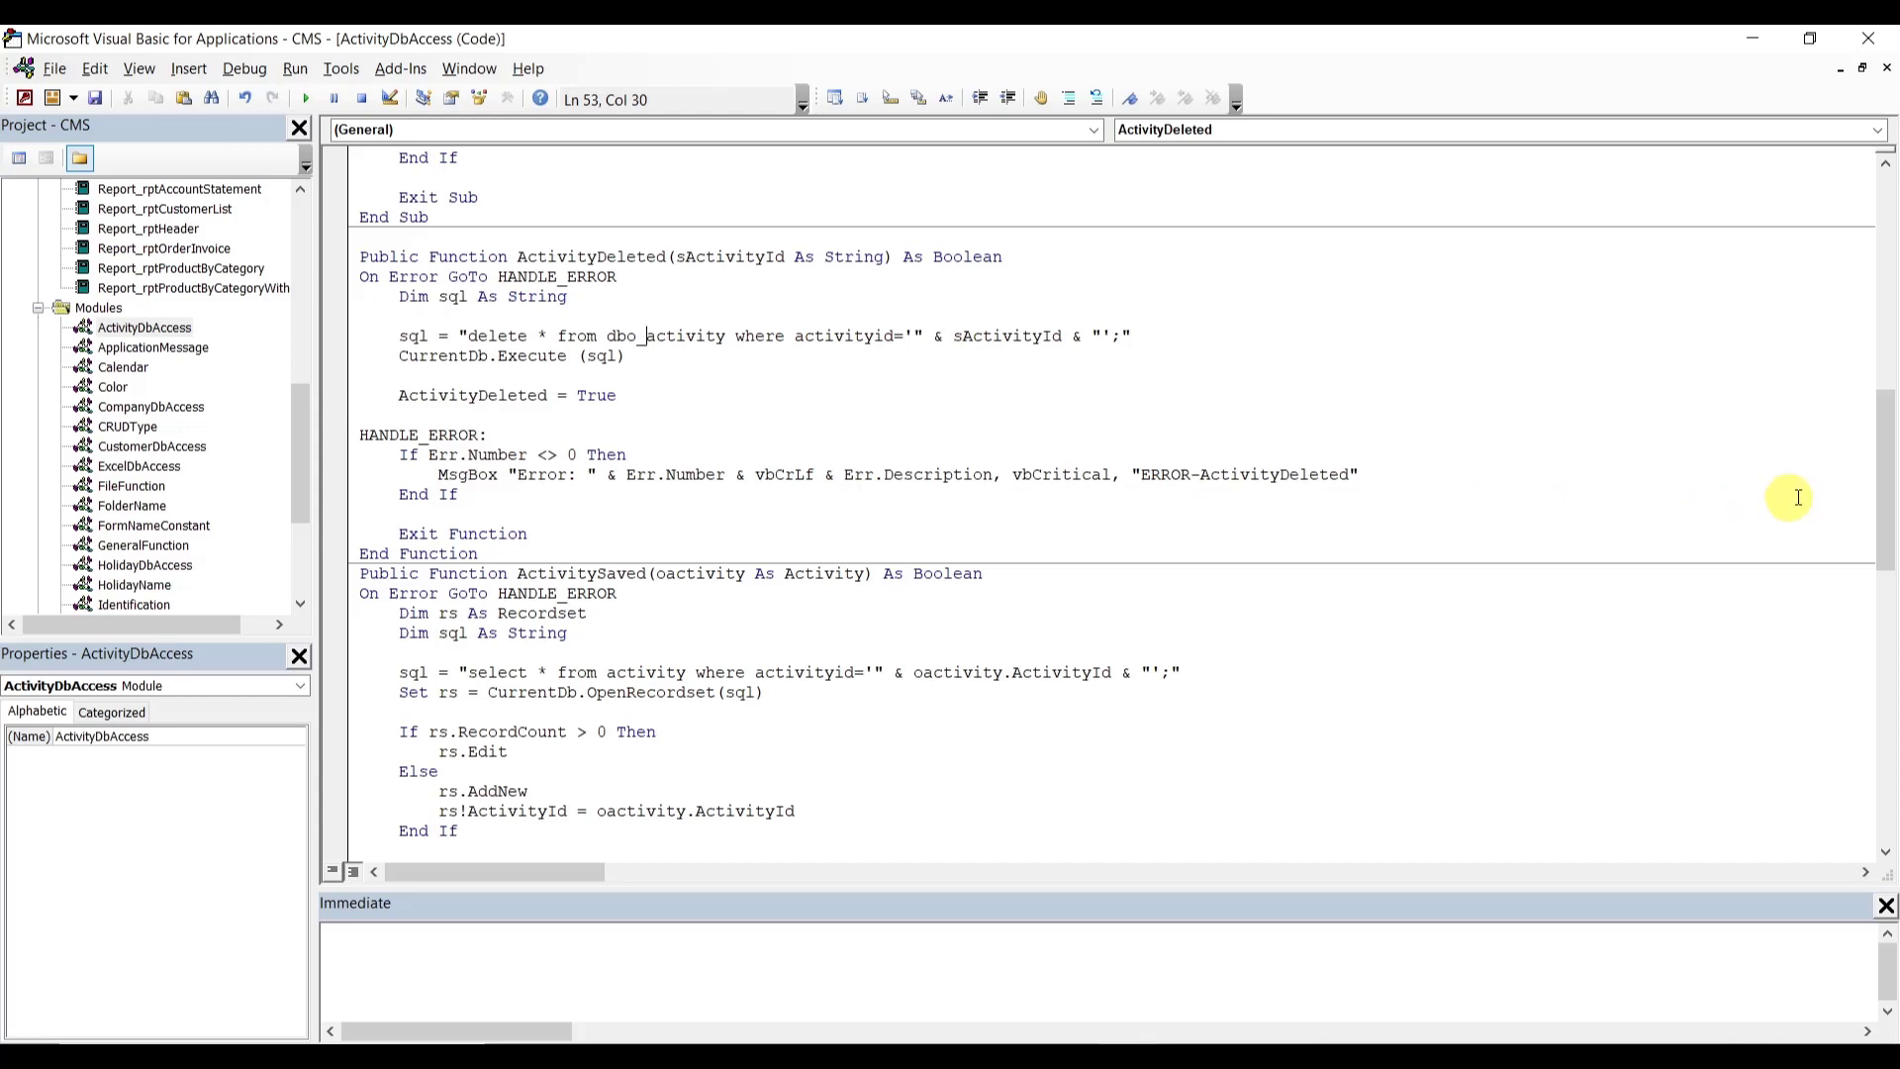
- In the ActivitySaved function, change the table in the select statement to dbo_activity
left_click_drag(1887, 493, 1890, 577)
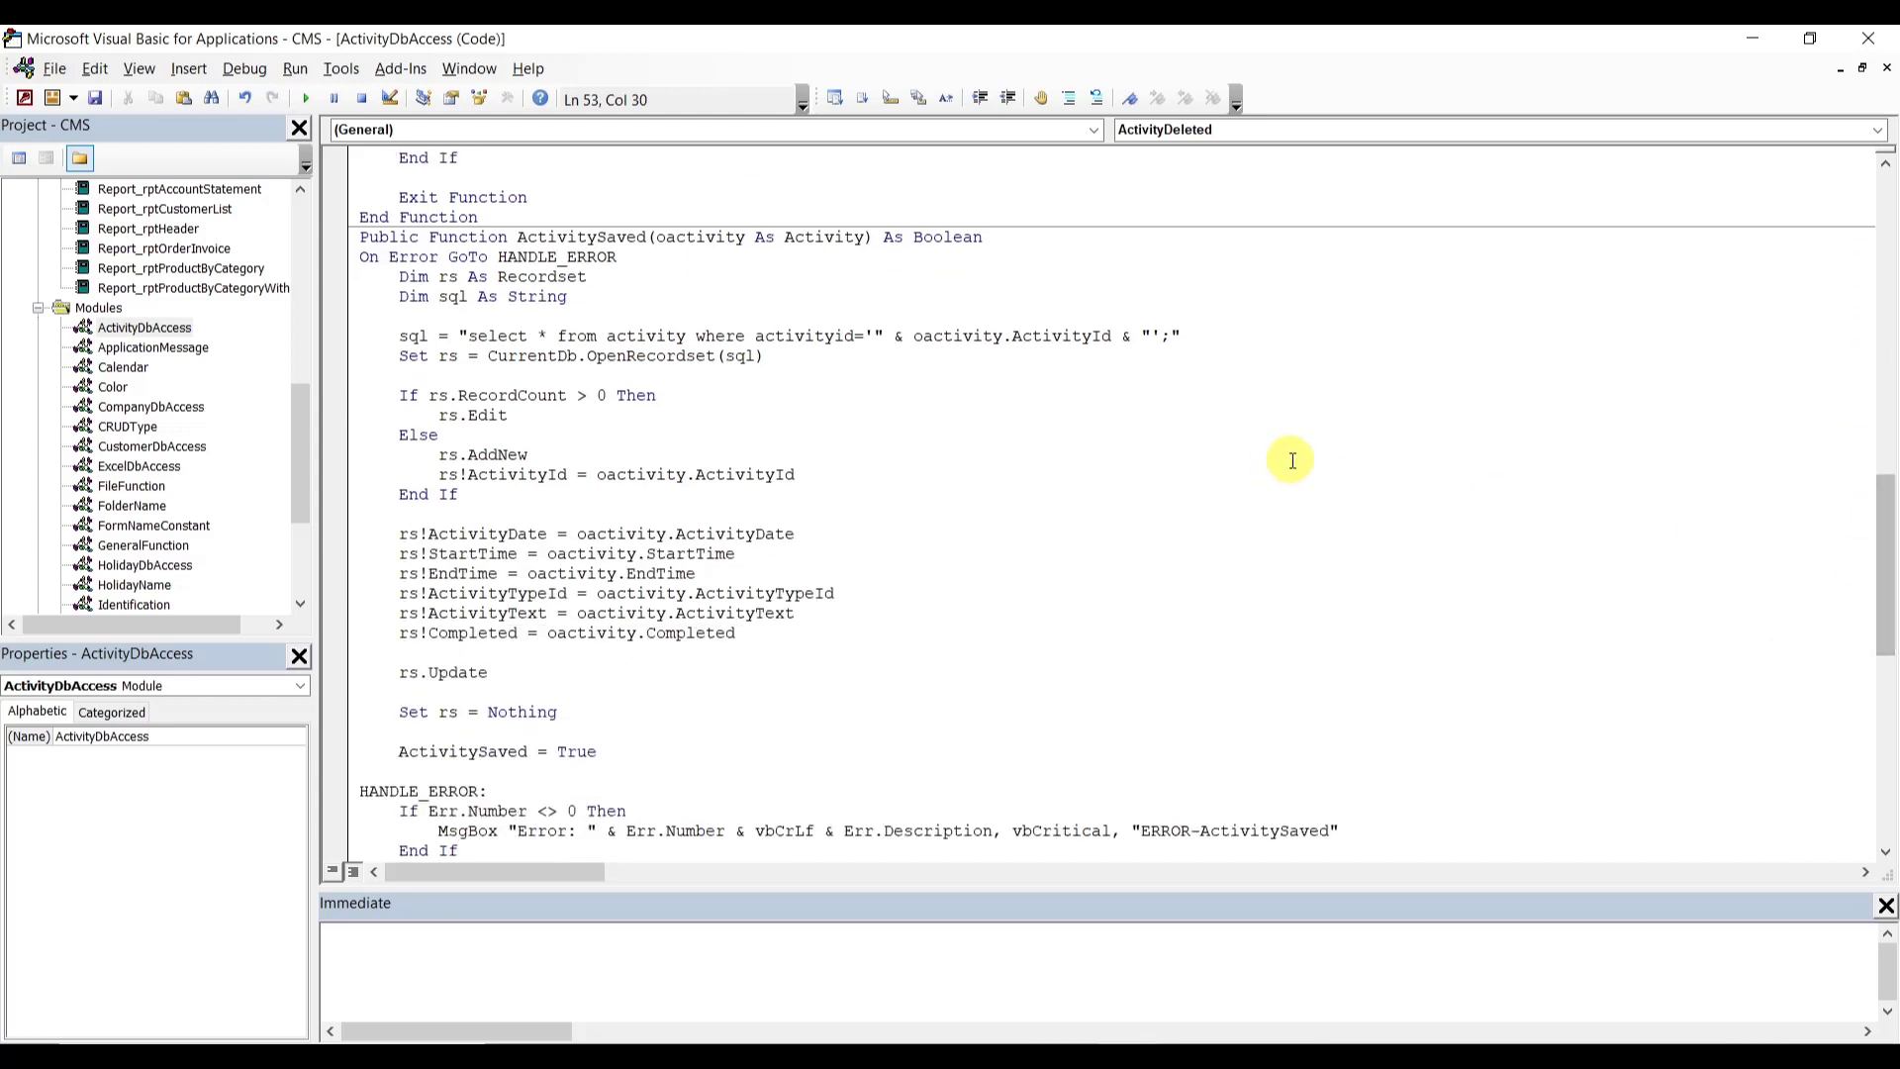
left_click(610, 338)
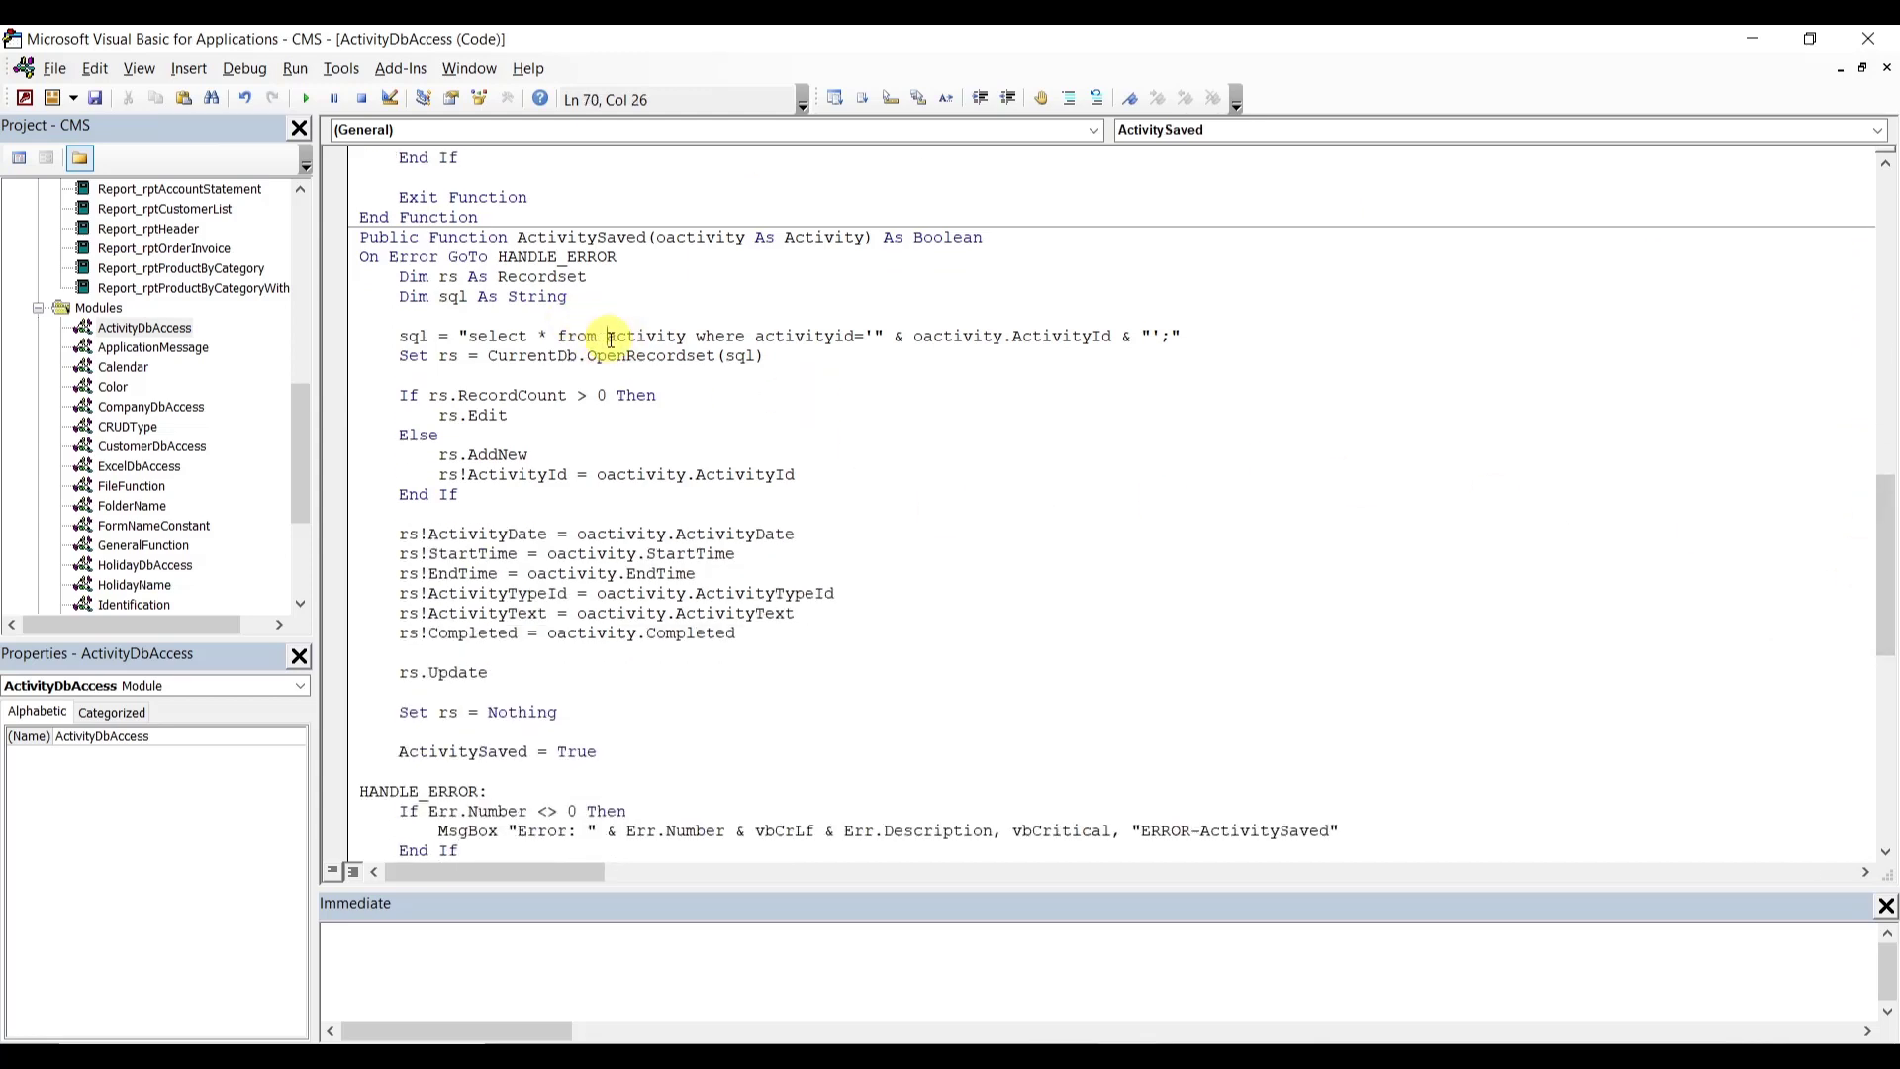
type("dbo_")
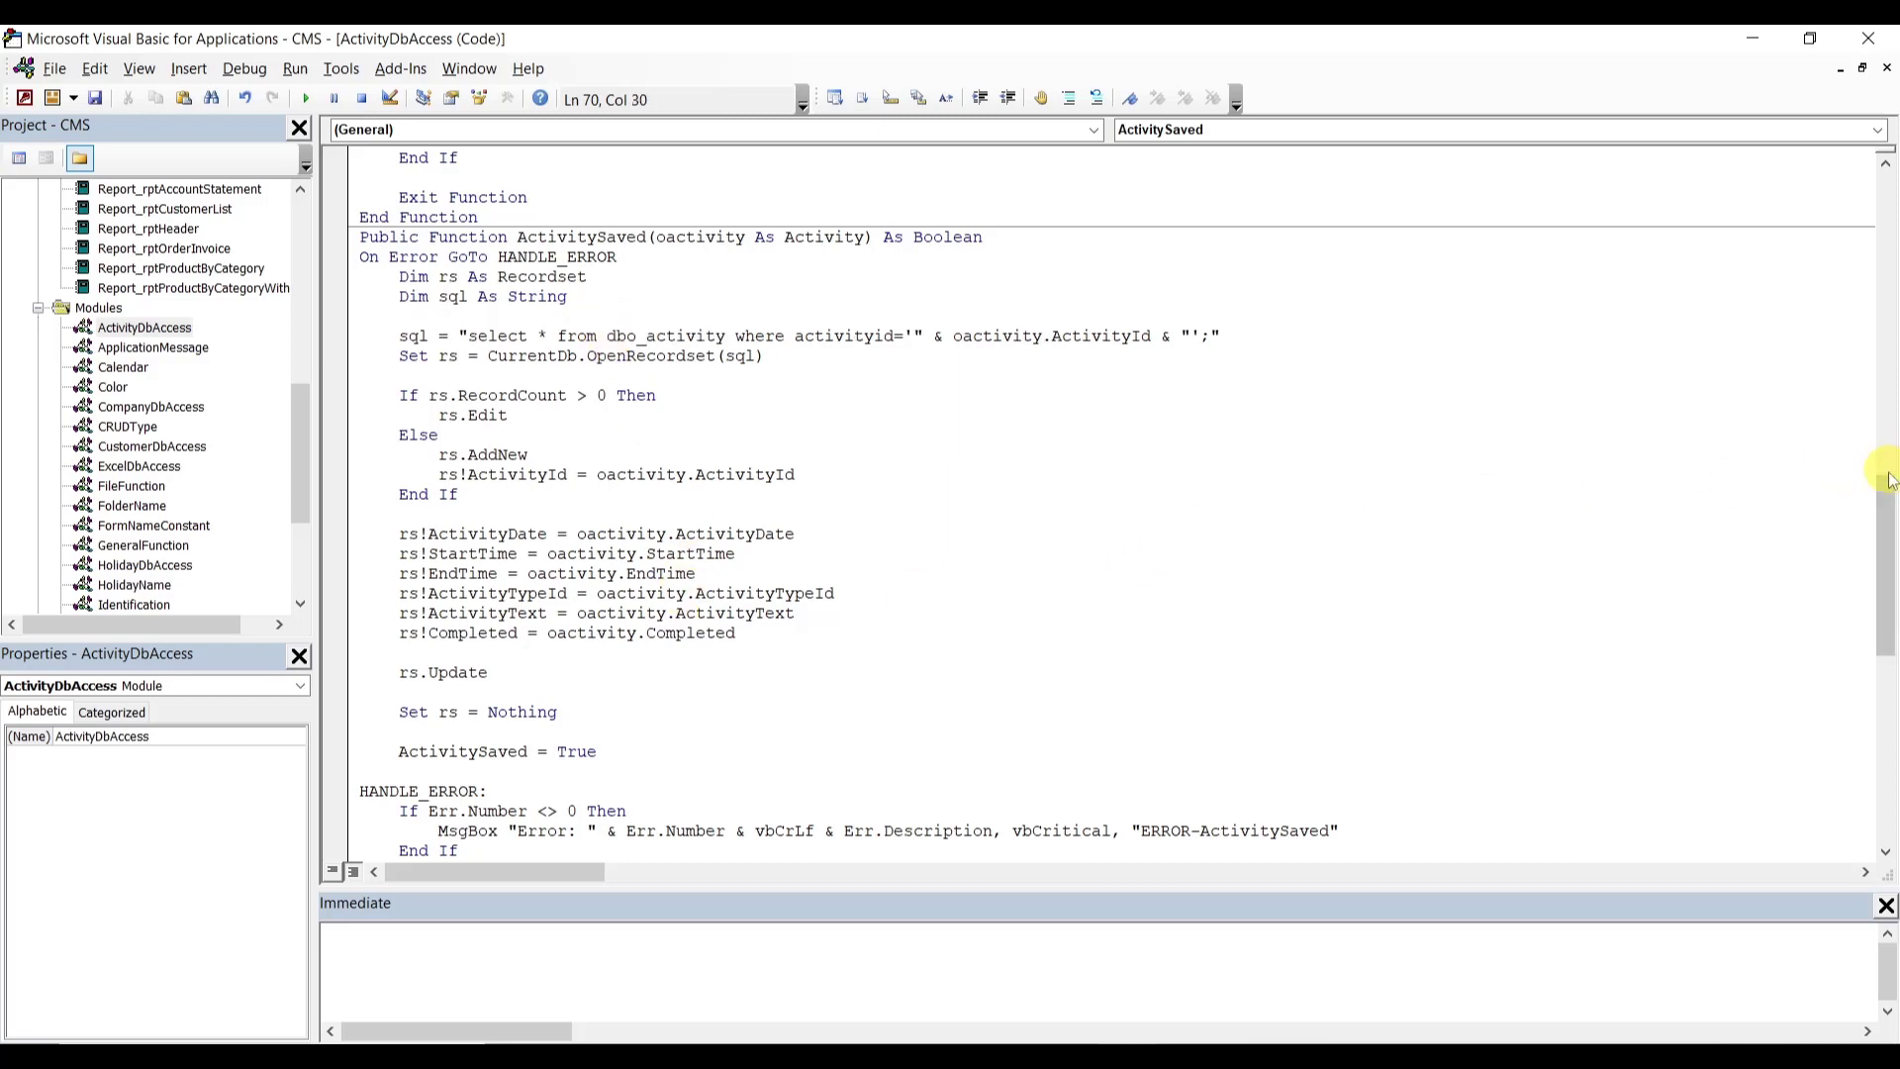
- In the ActivityExists function, change the select statement's table to dbo_activity and check the rest of the module
left_click_drag(1888, 502, 1888, 665)
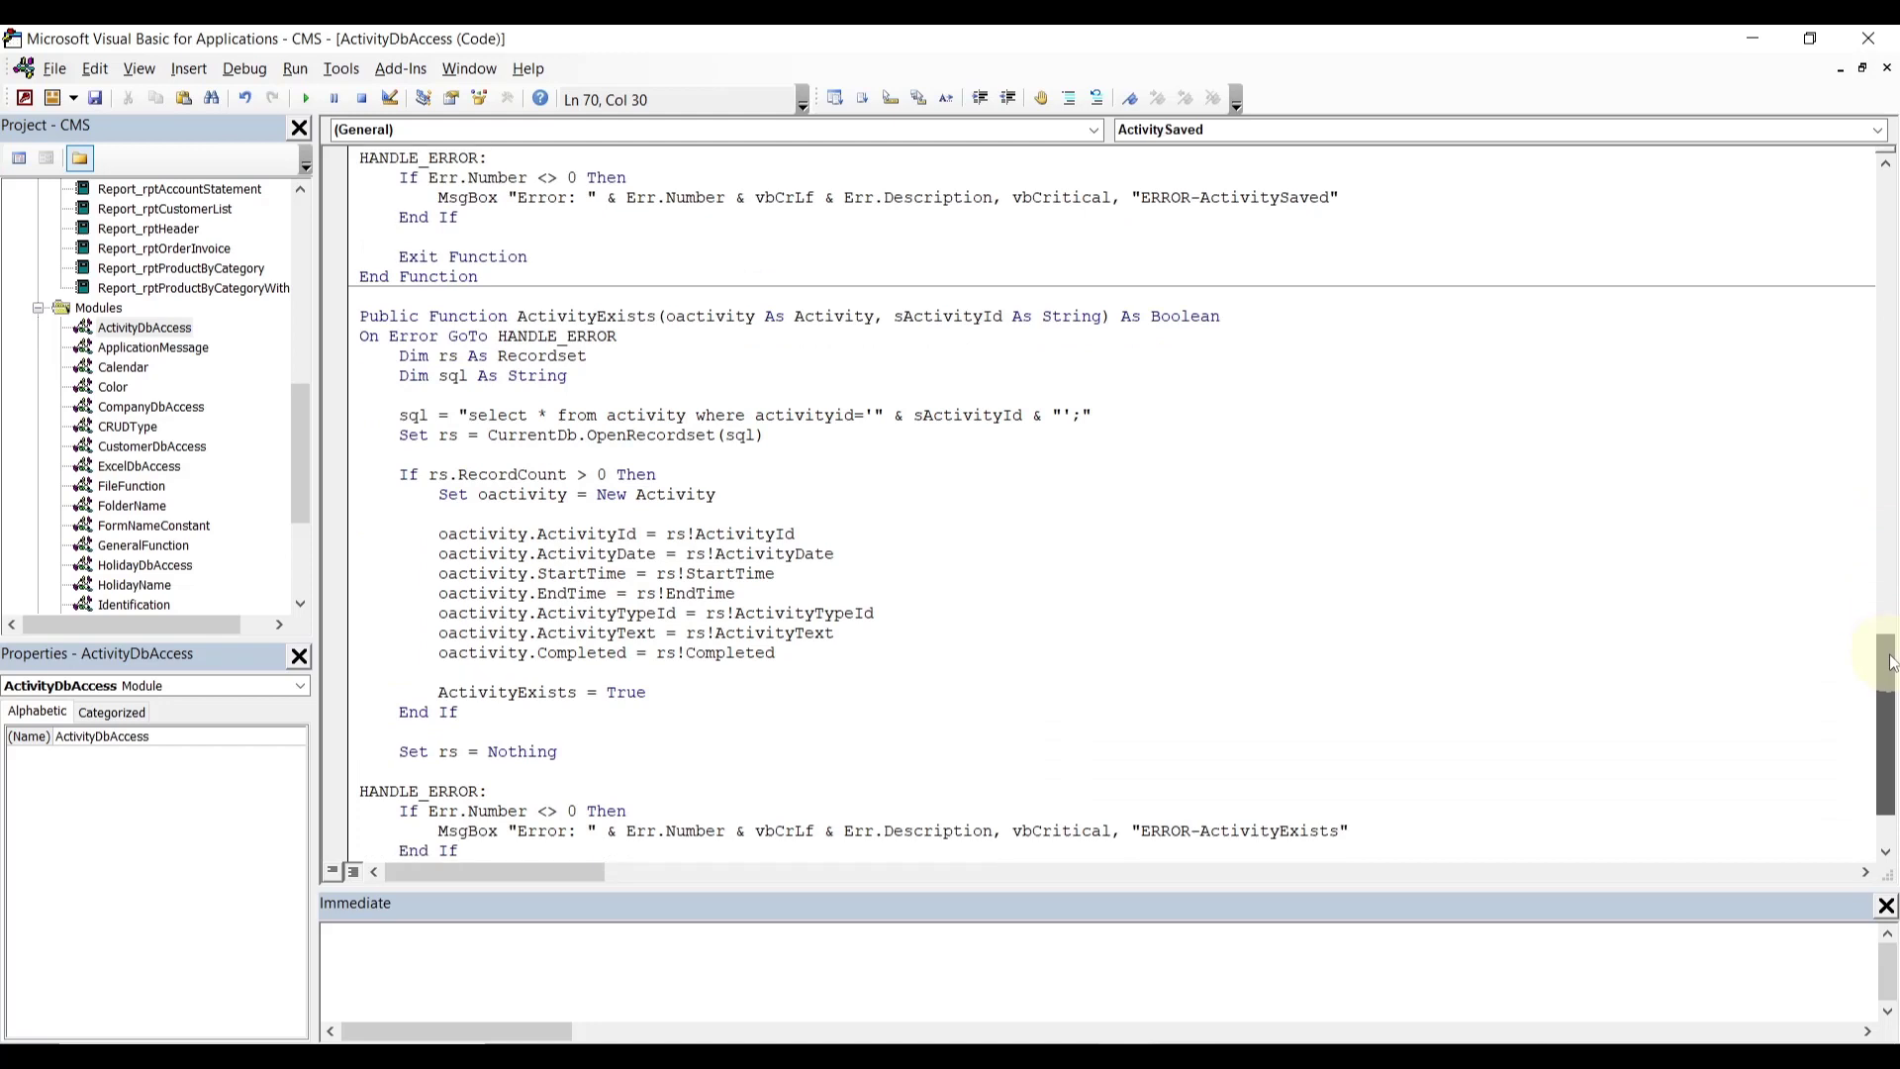
left_click(607, 420)
type("dbo_")
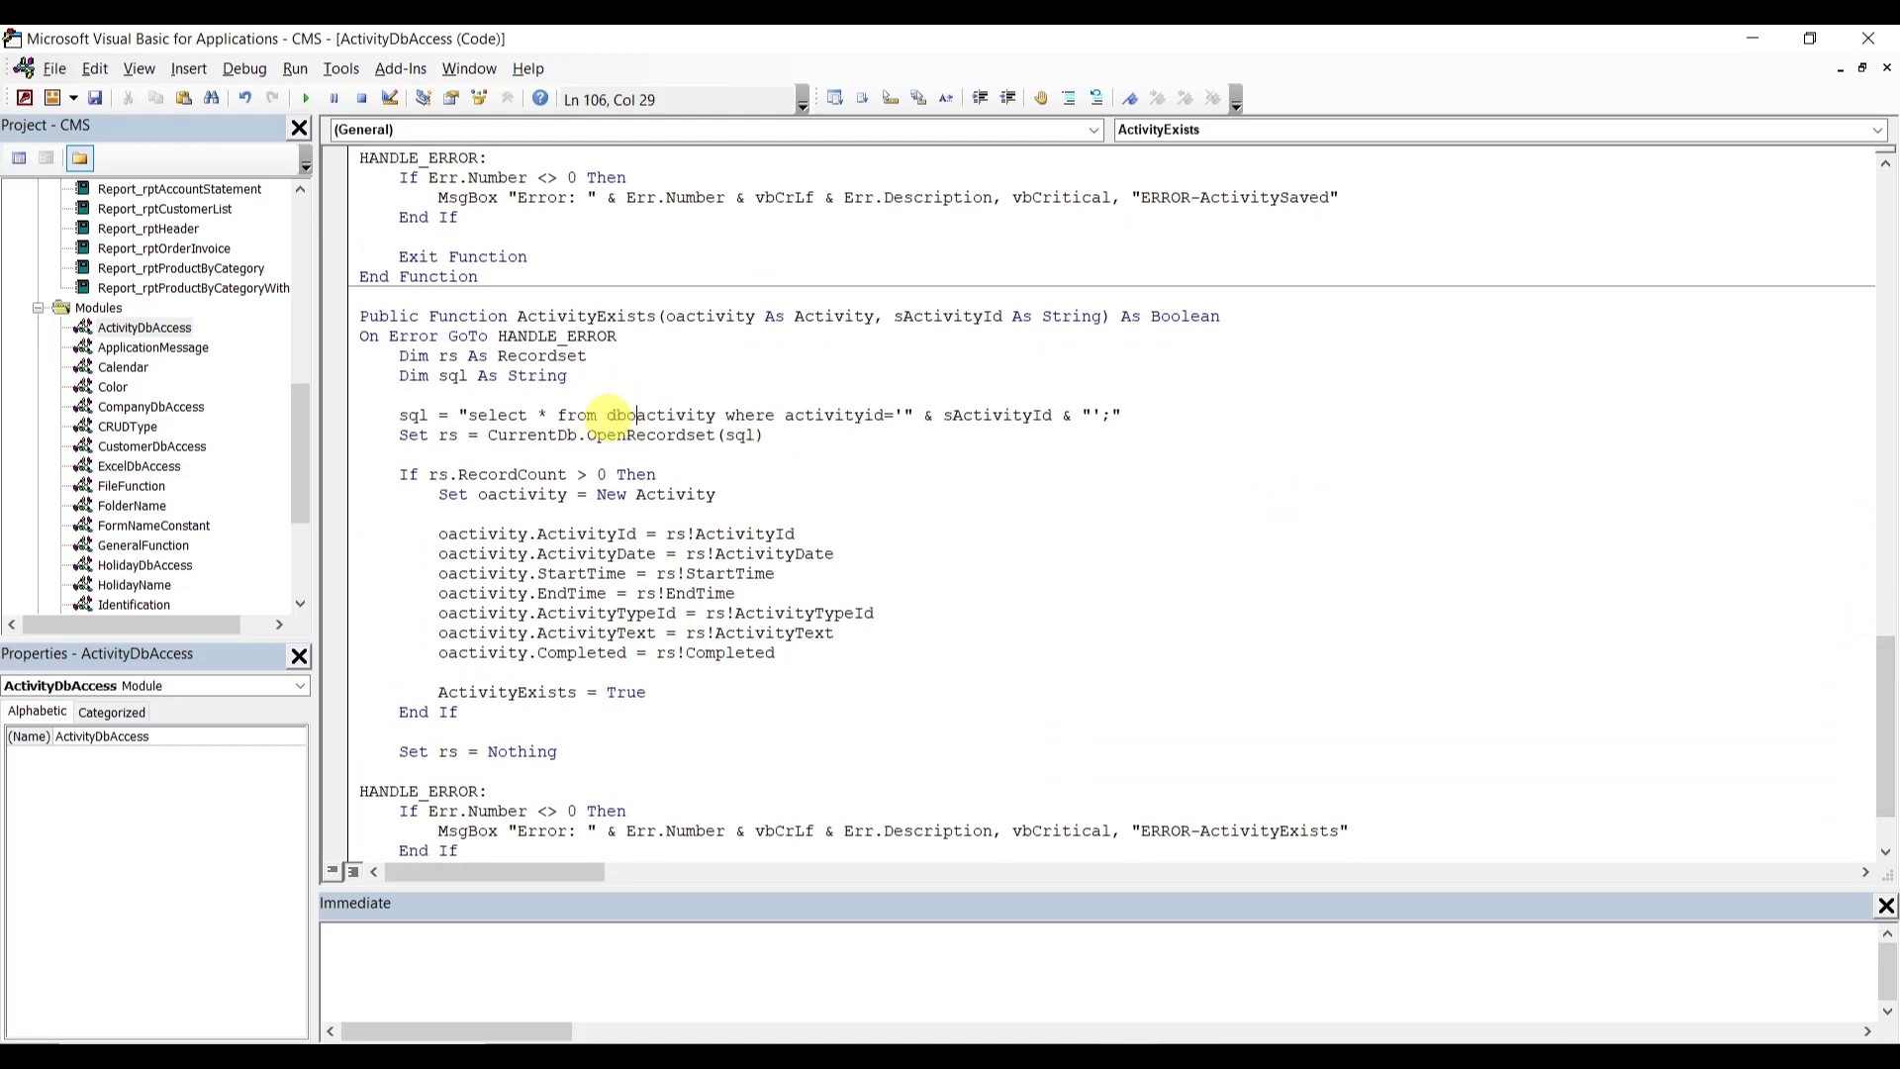
double_click(615, 422)
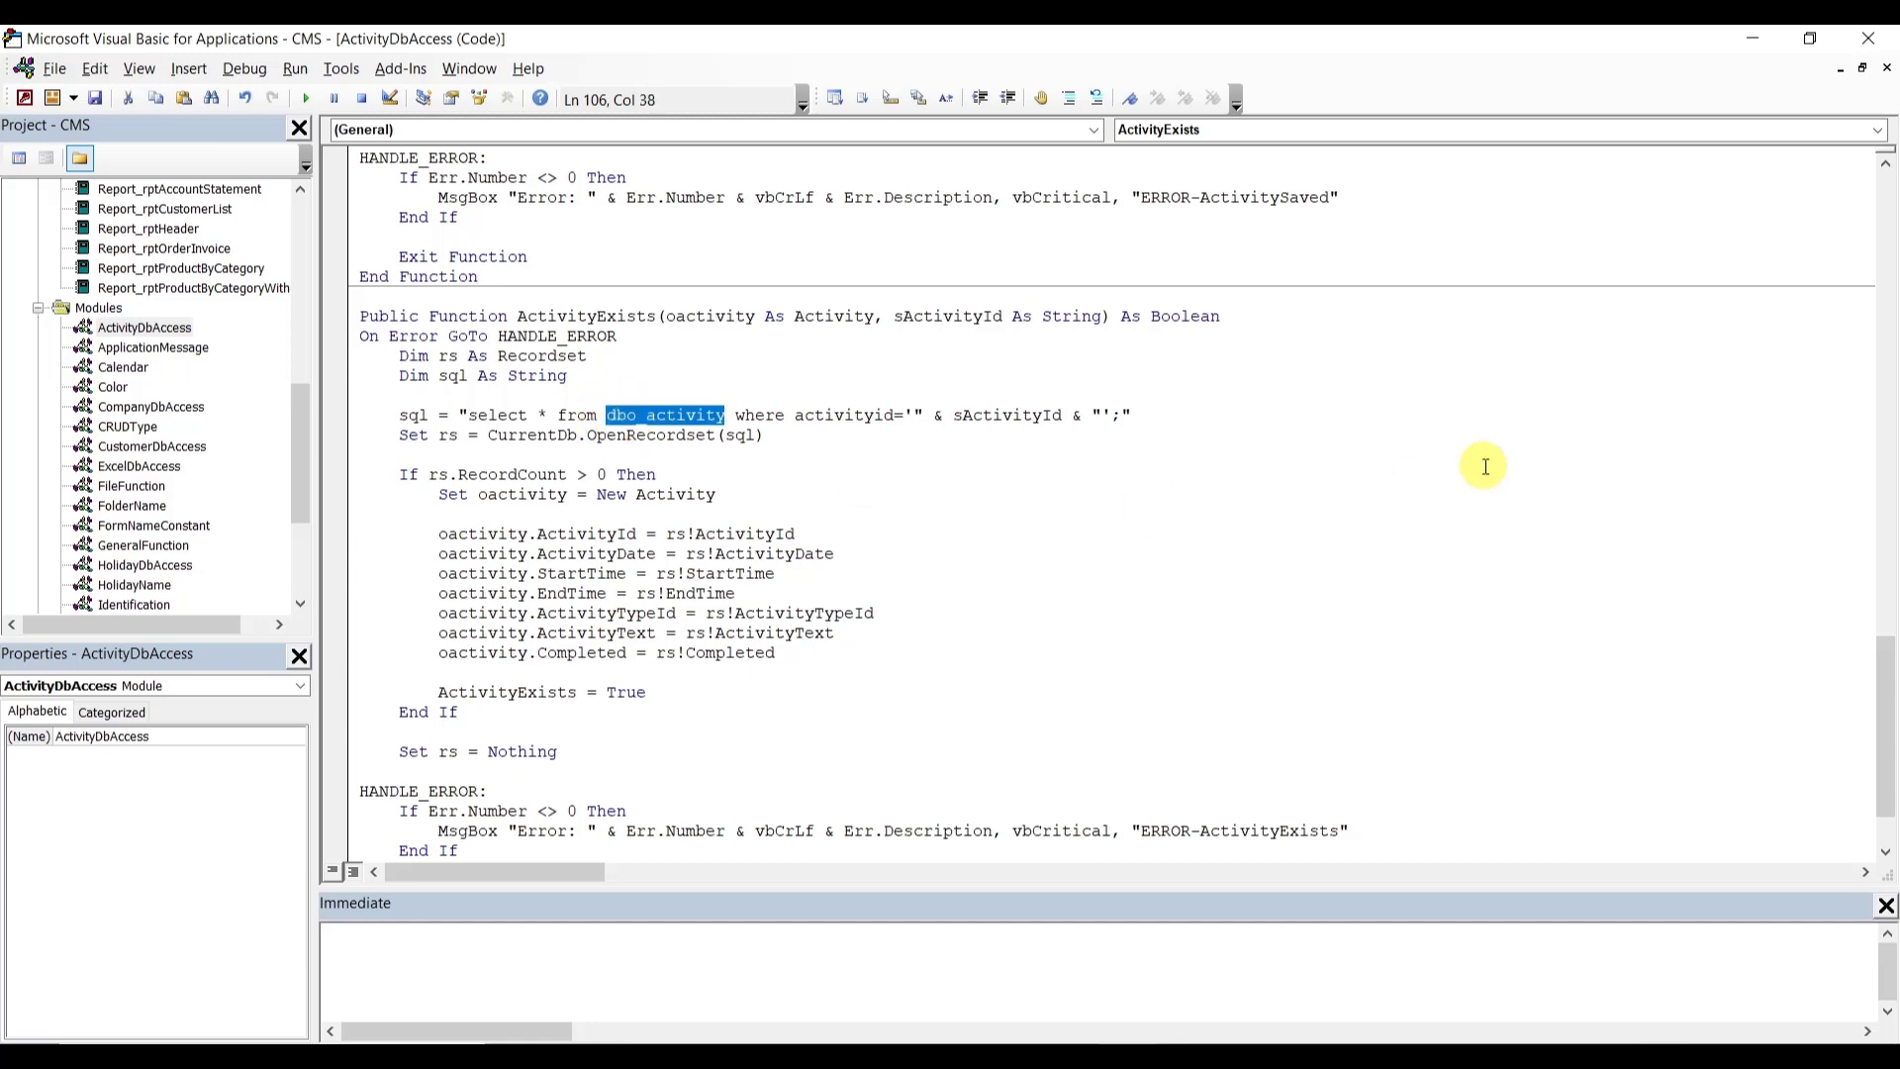
left_click_drag(1888, 670, 1888, 733)
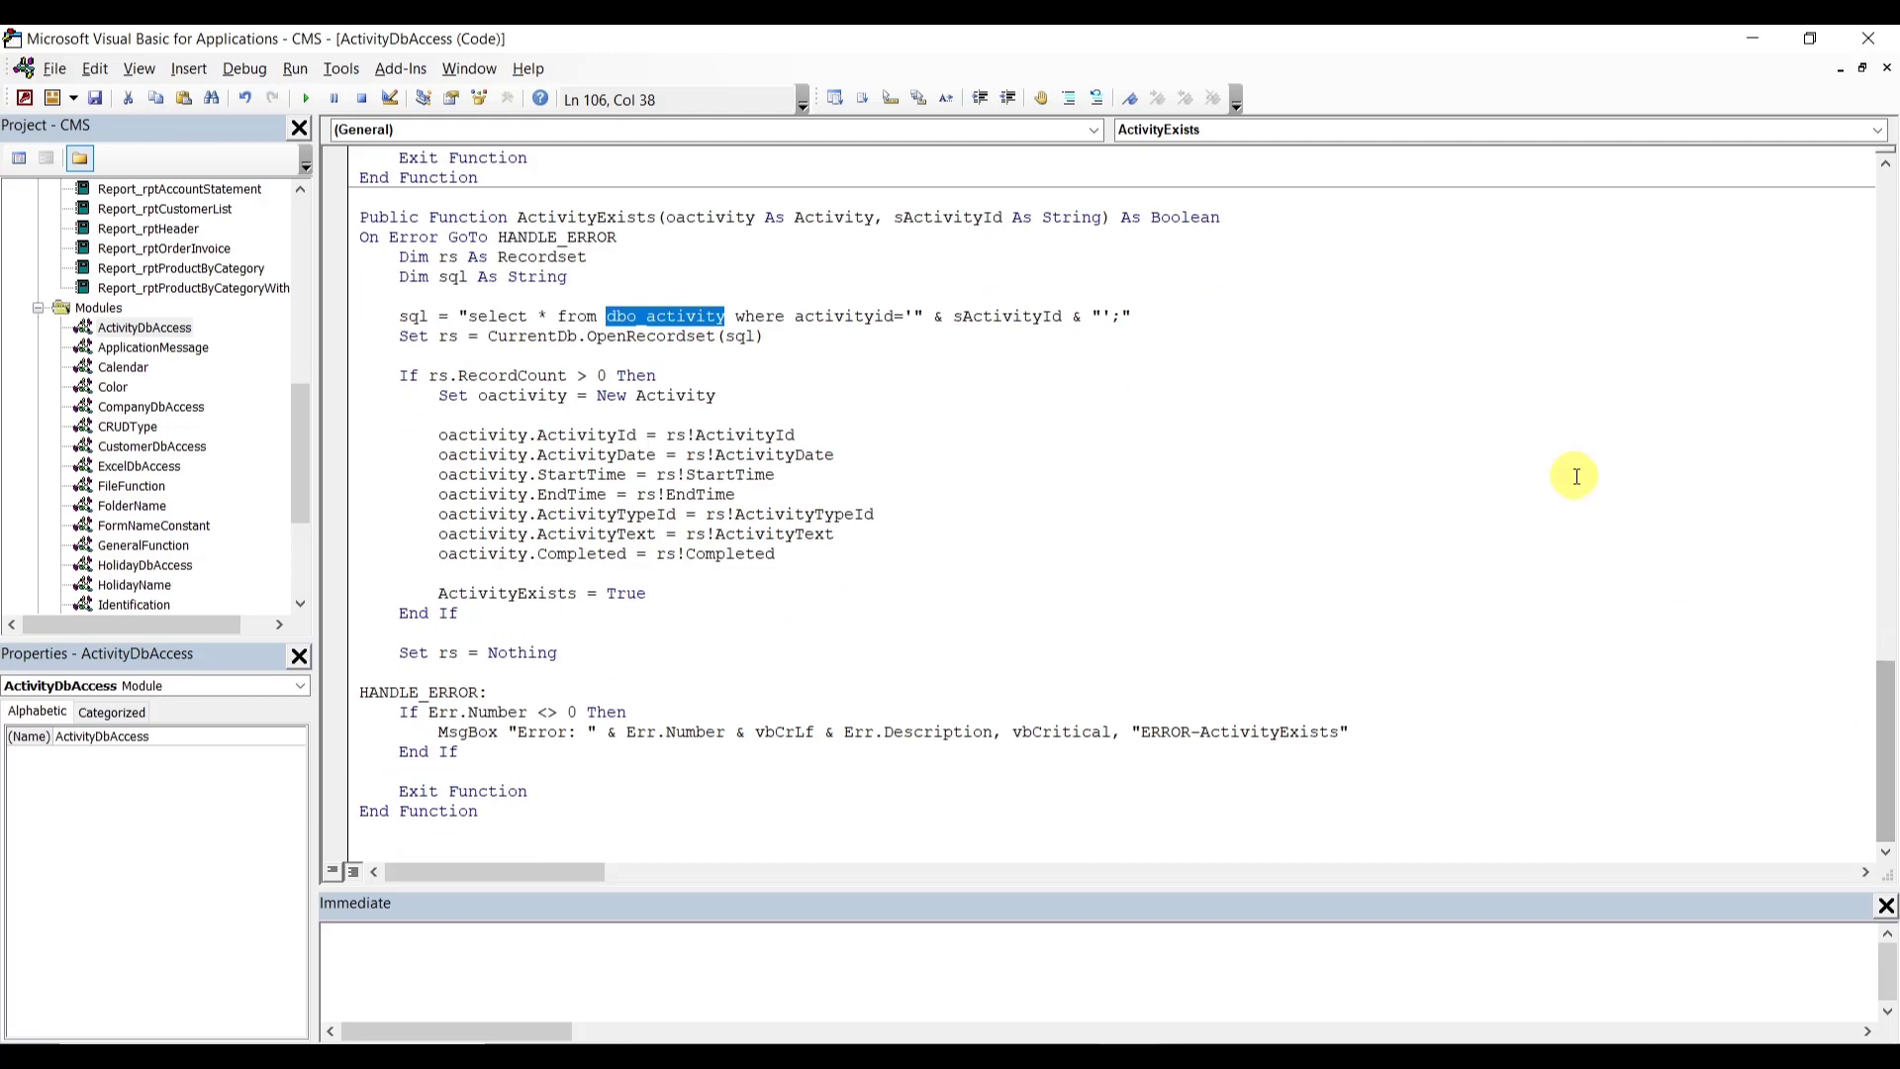
- Open the CompanyDbAccess module and change the table in CompanyDeleted's delete statement to dbo_company
double_click(136, 413)
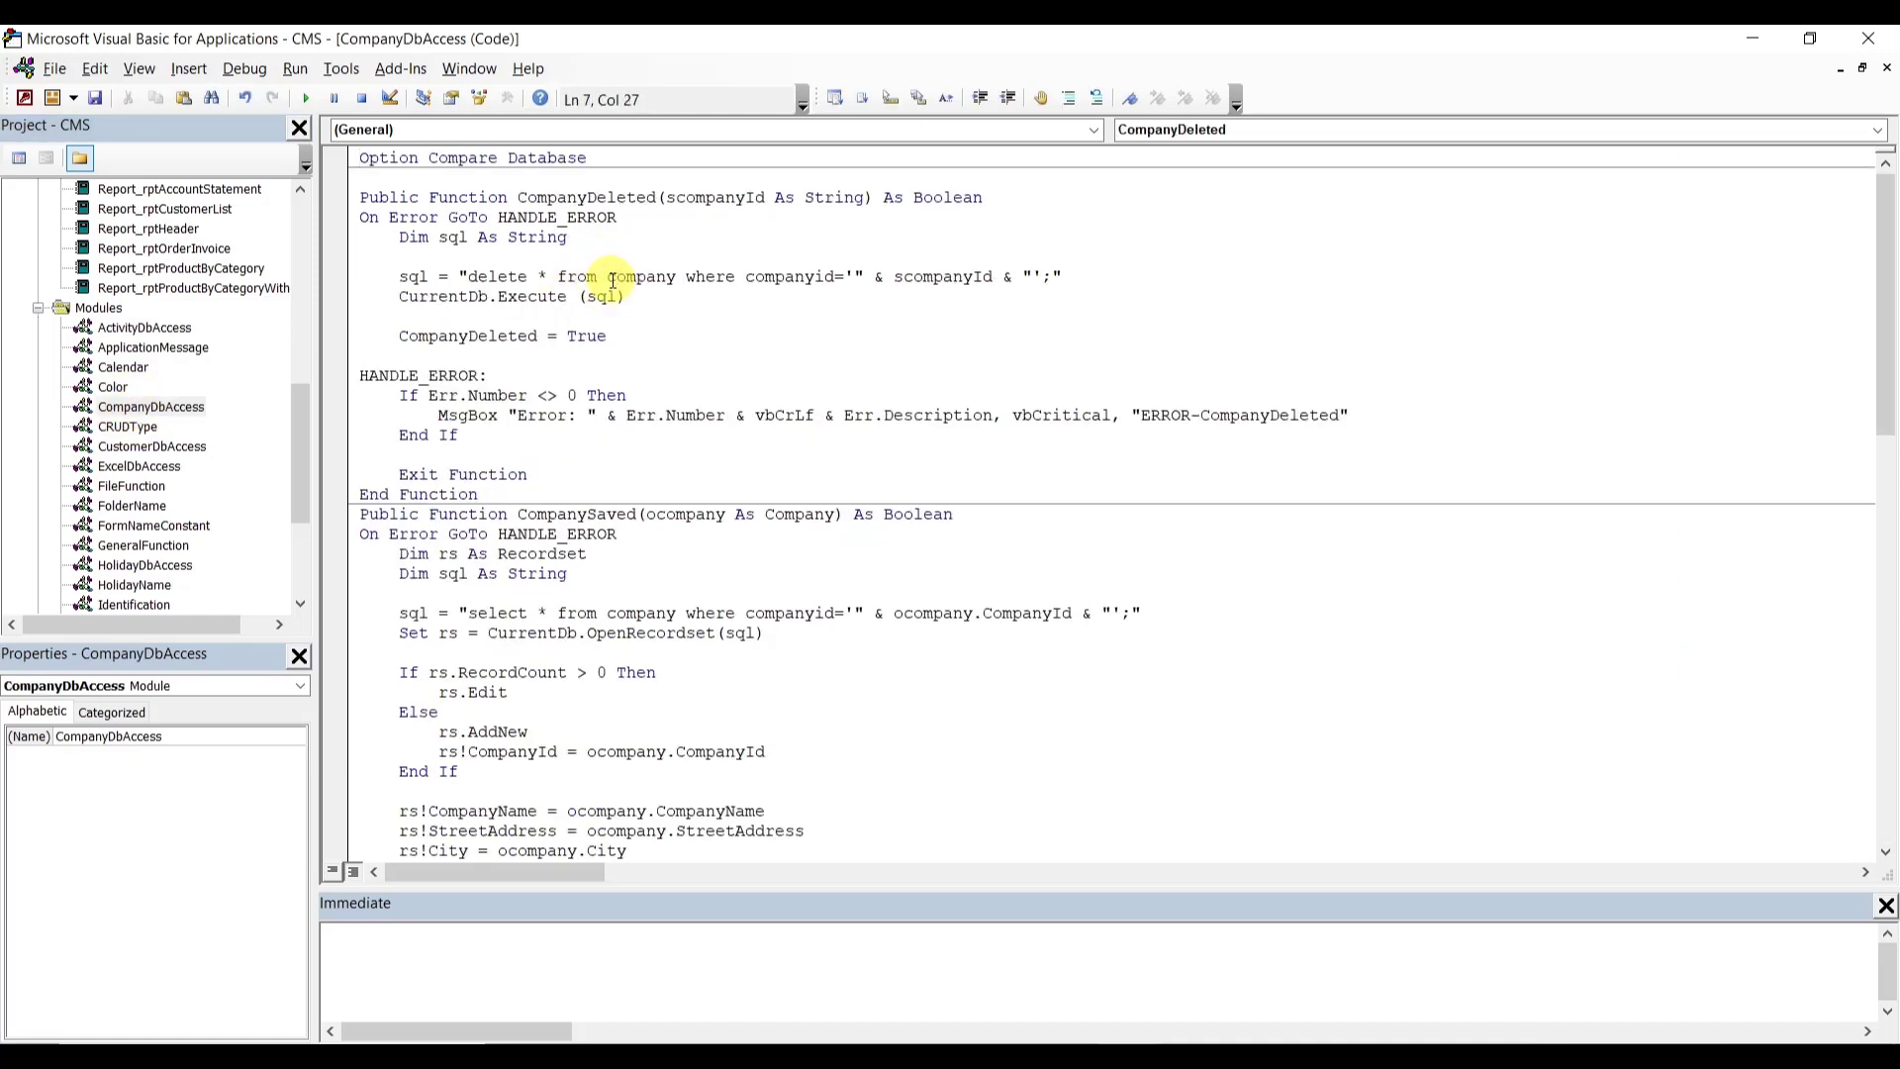
type("dbo")
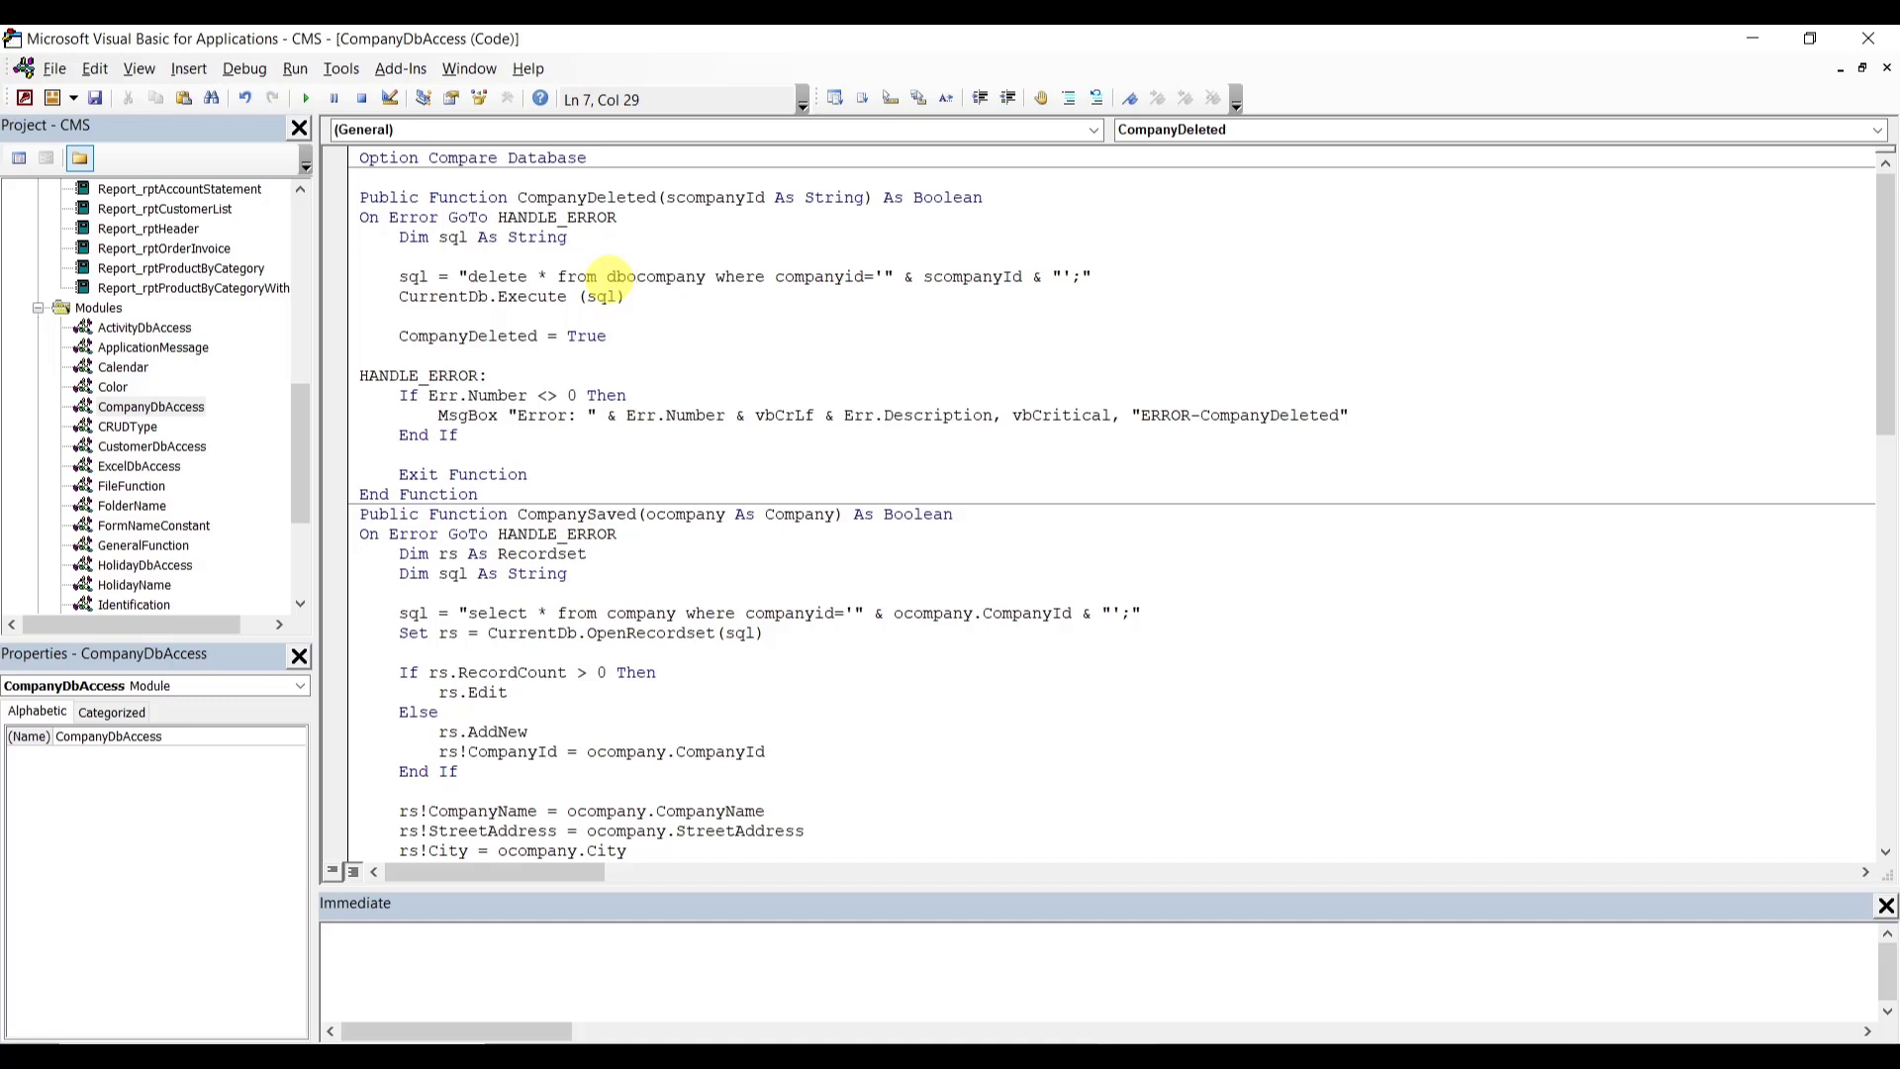
type(".")
- In the CompanySaved function, change the select statement's table to dbo_company and check its ocompany parameter reference
double_click(622, 278)
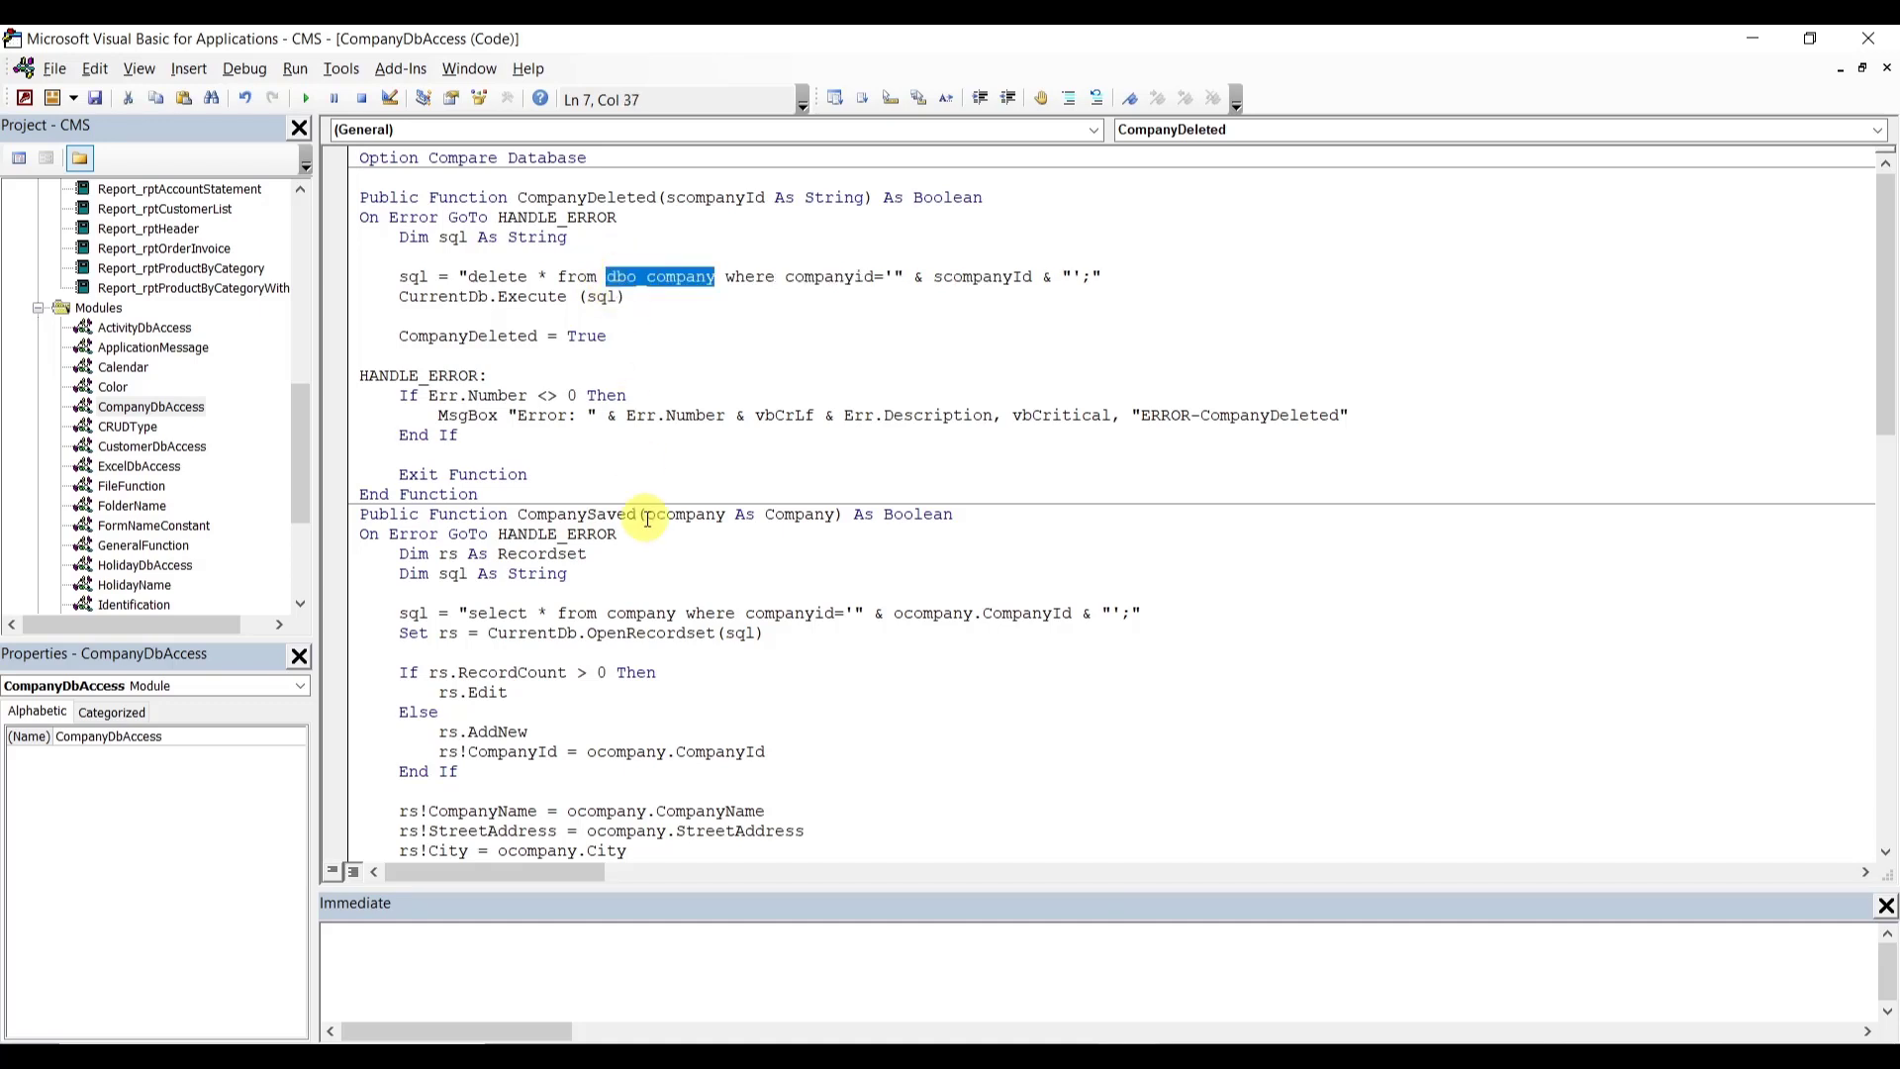
key("ctrl+c")
double_click(630, 615)
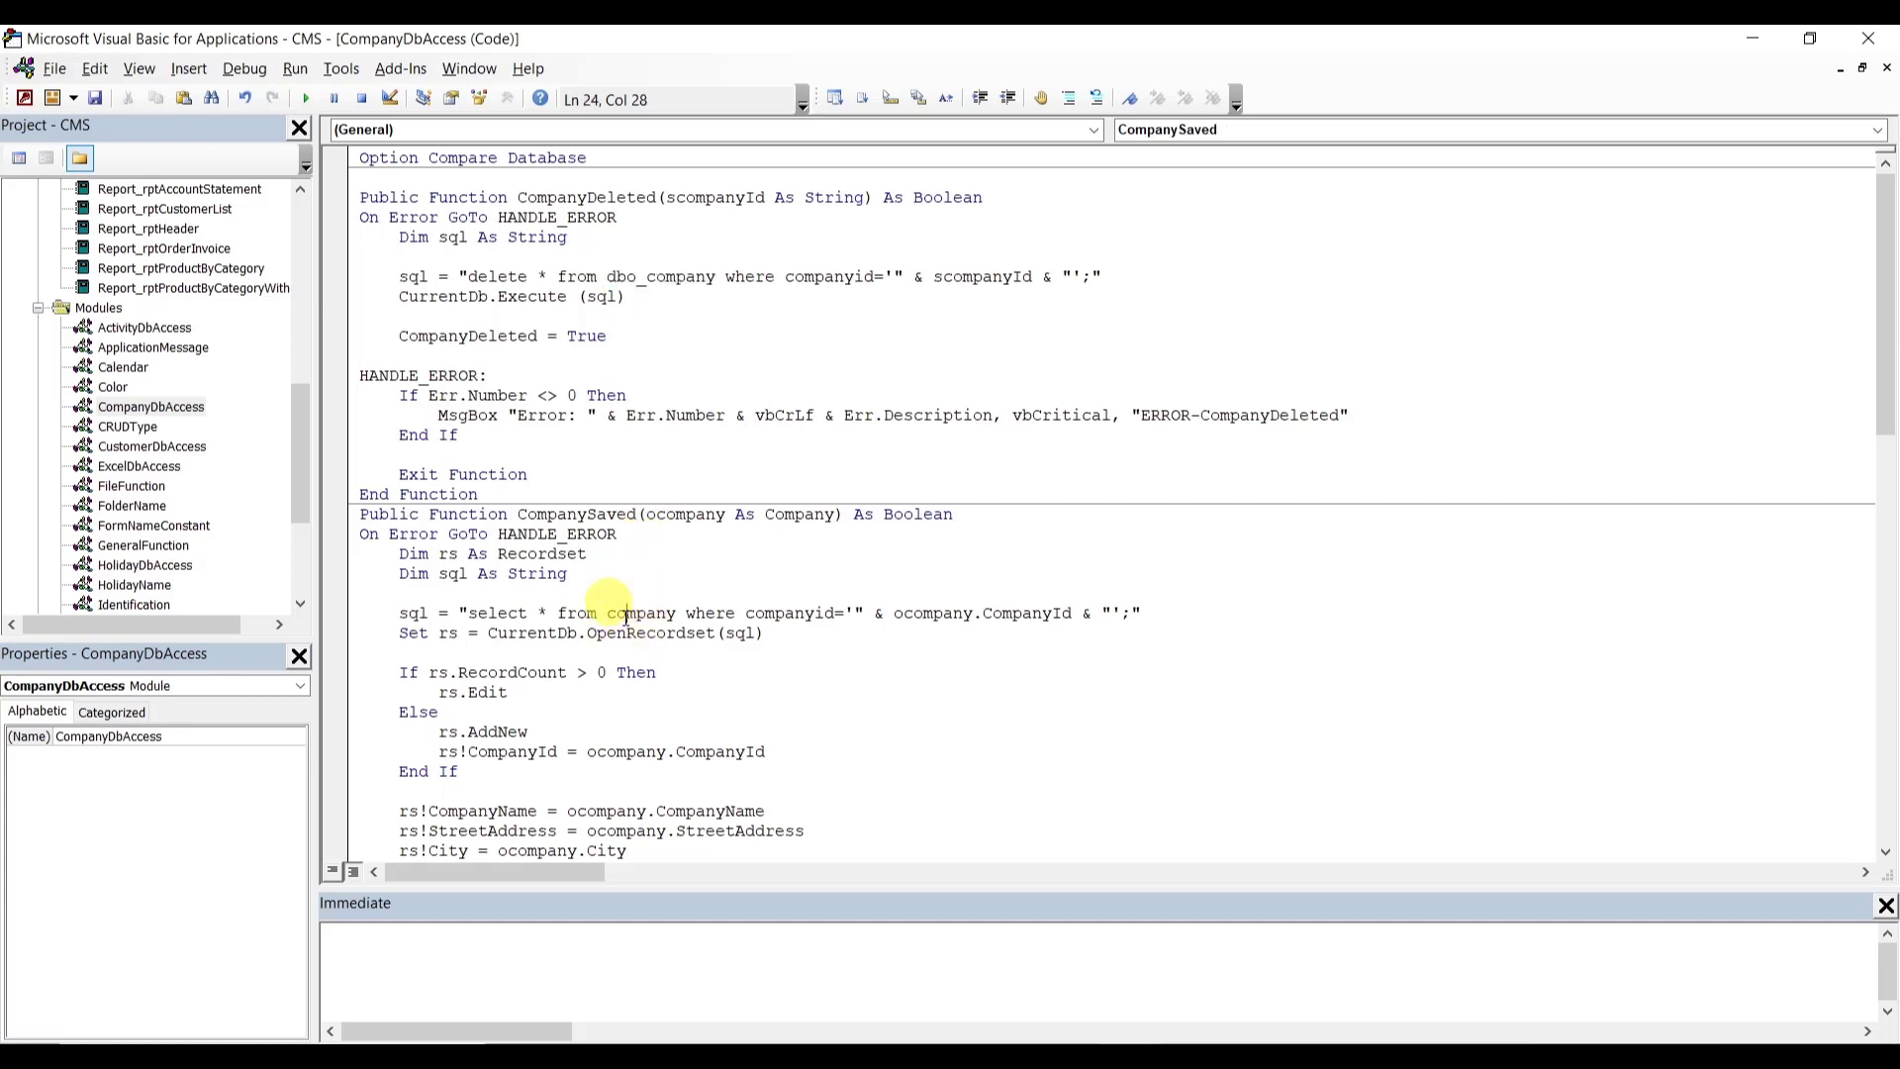
key("ctrl+v")
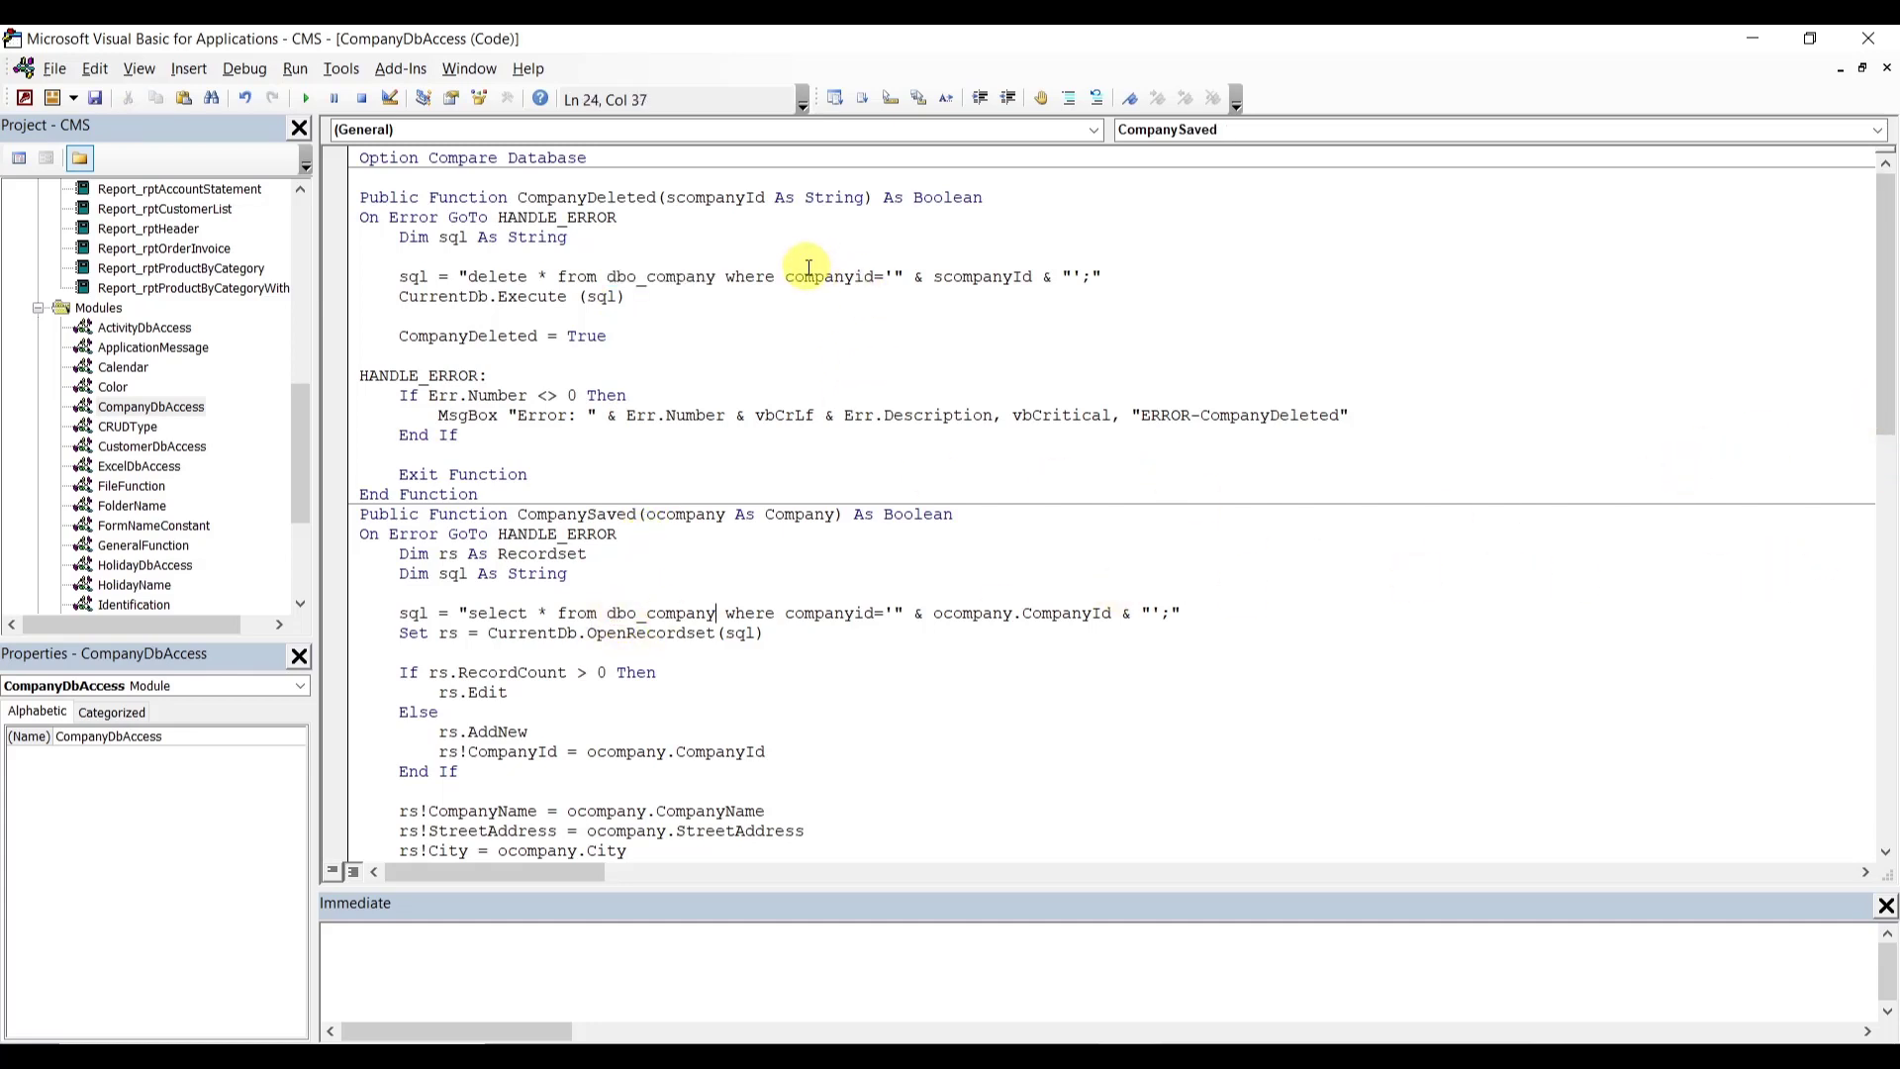
double_click(975, 614)
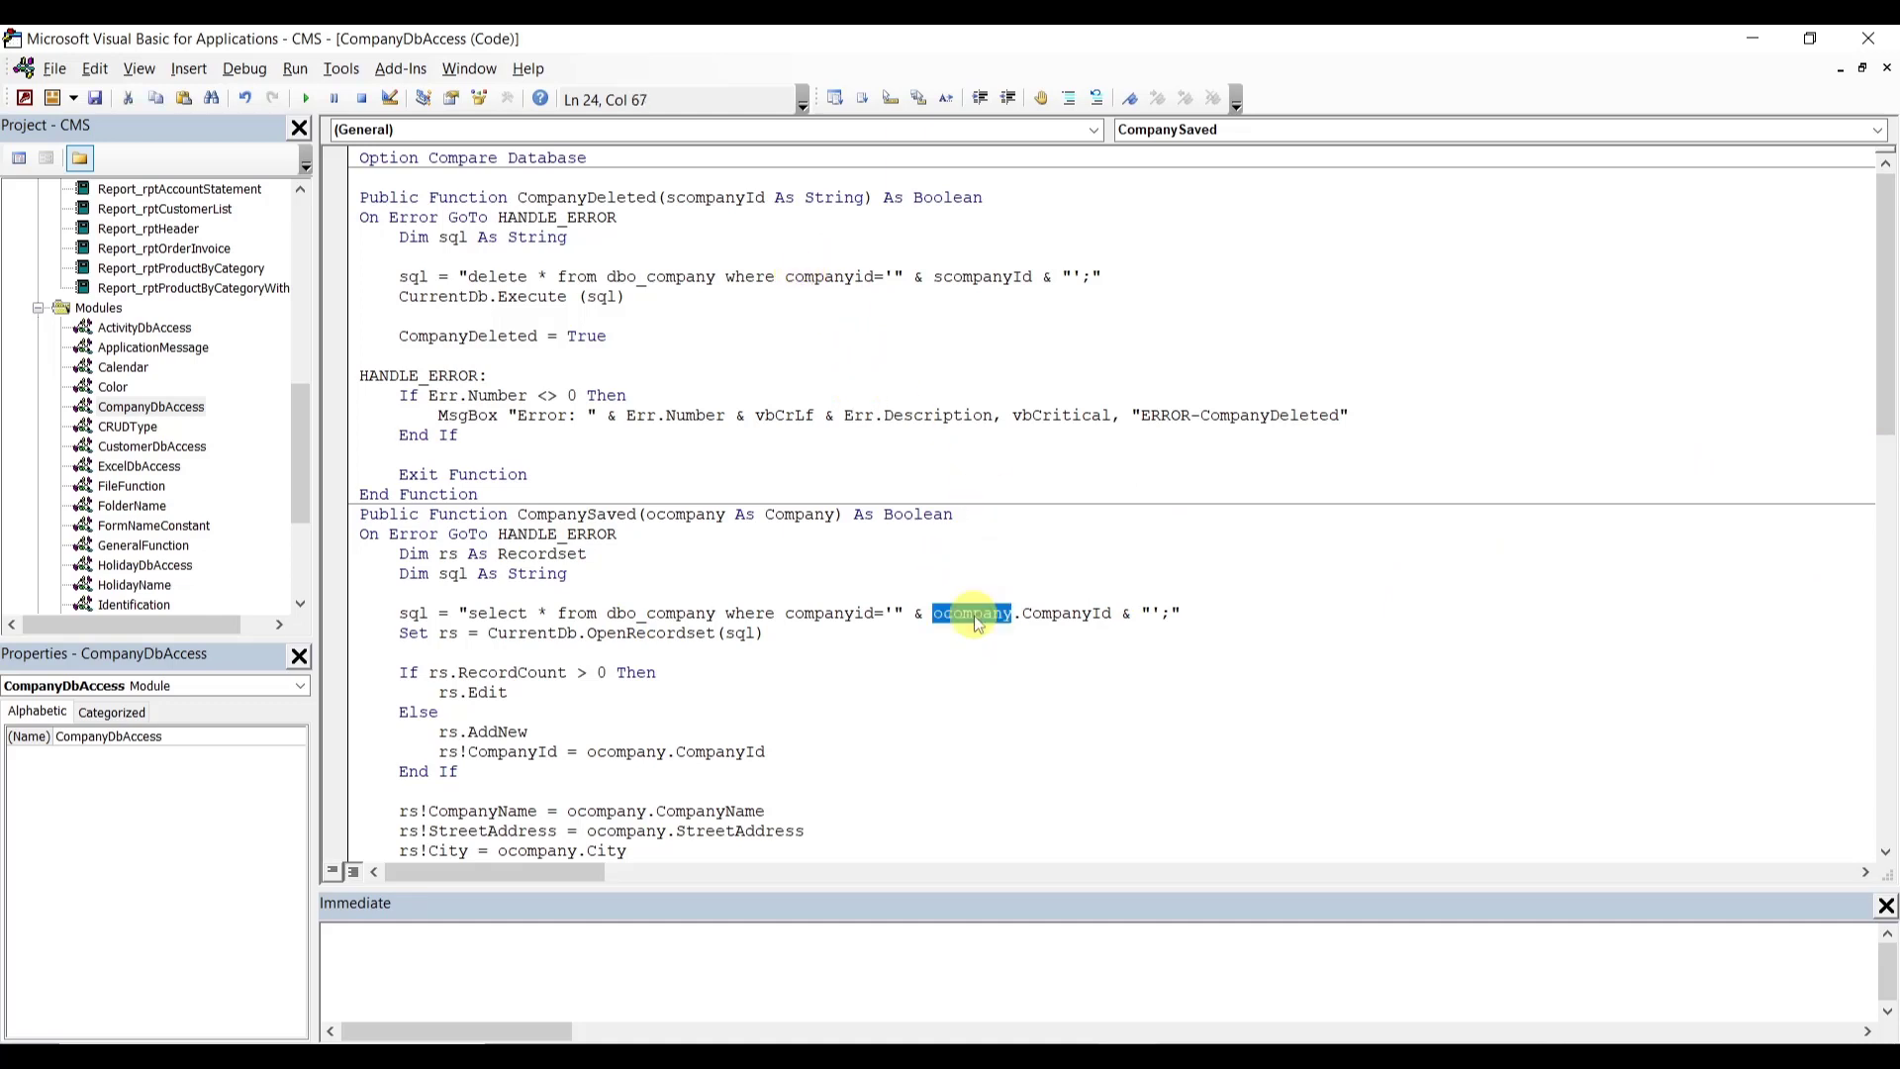
left_click(696, 514)
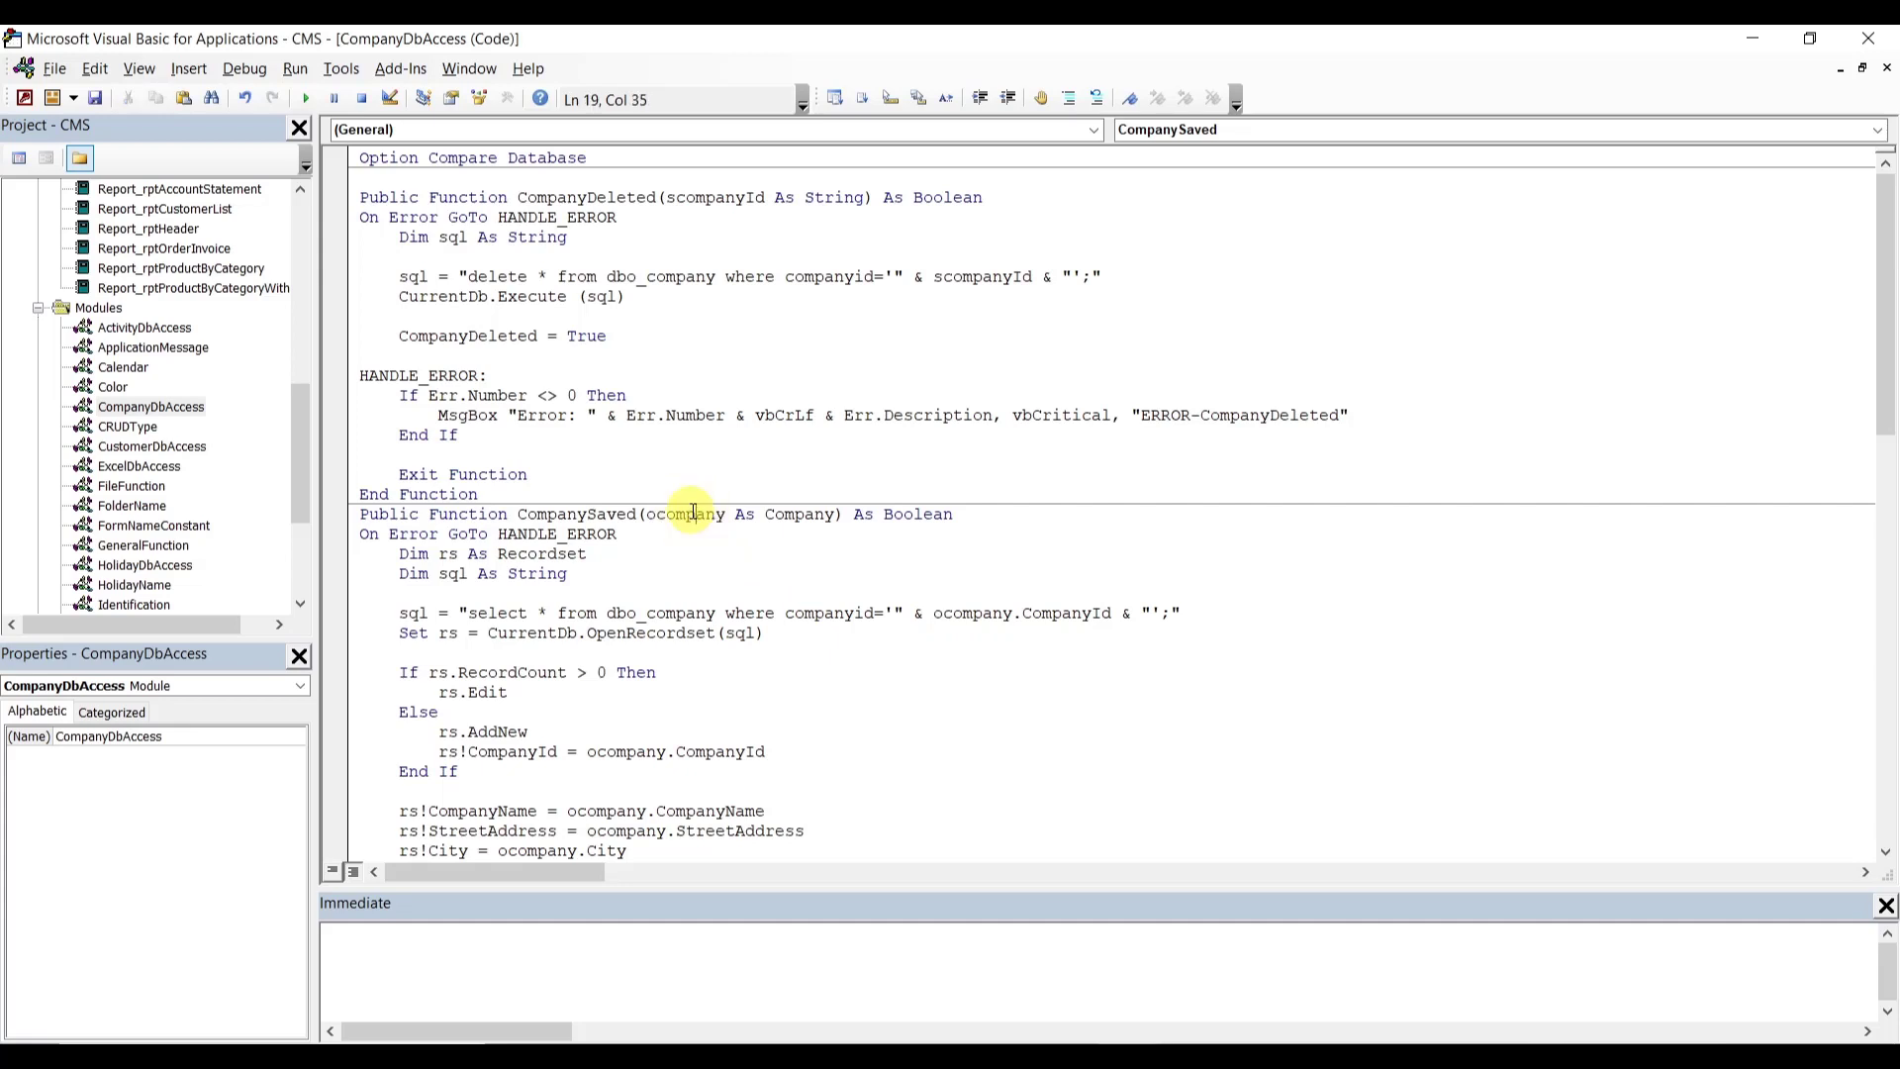
left_click(963, 615)
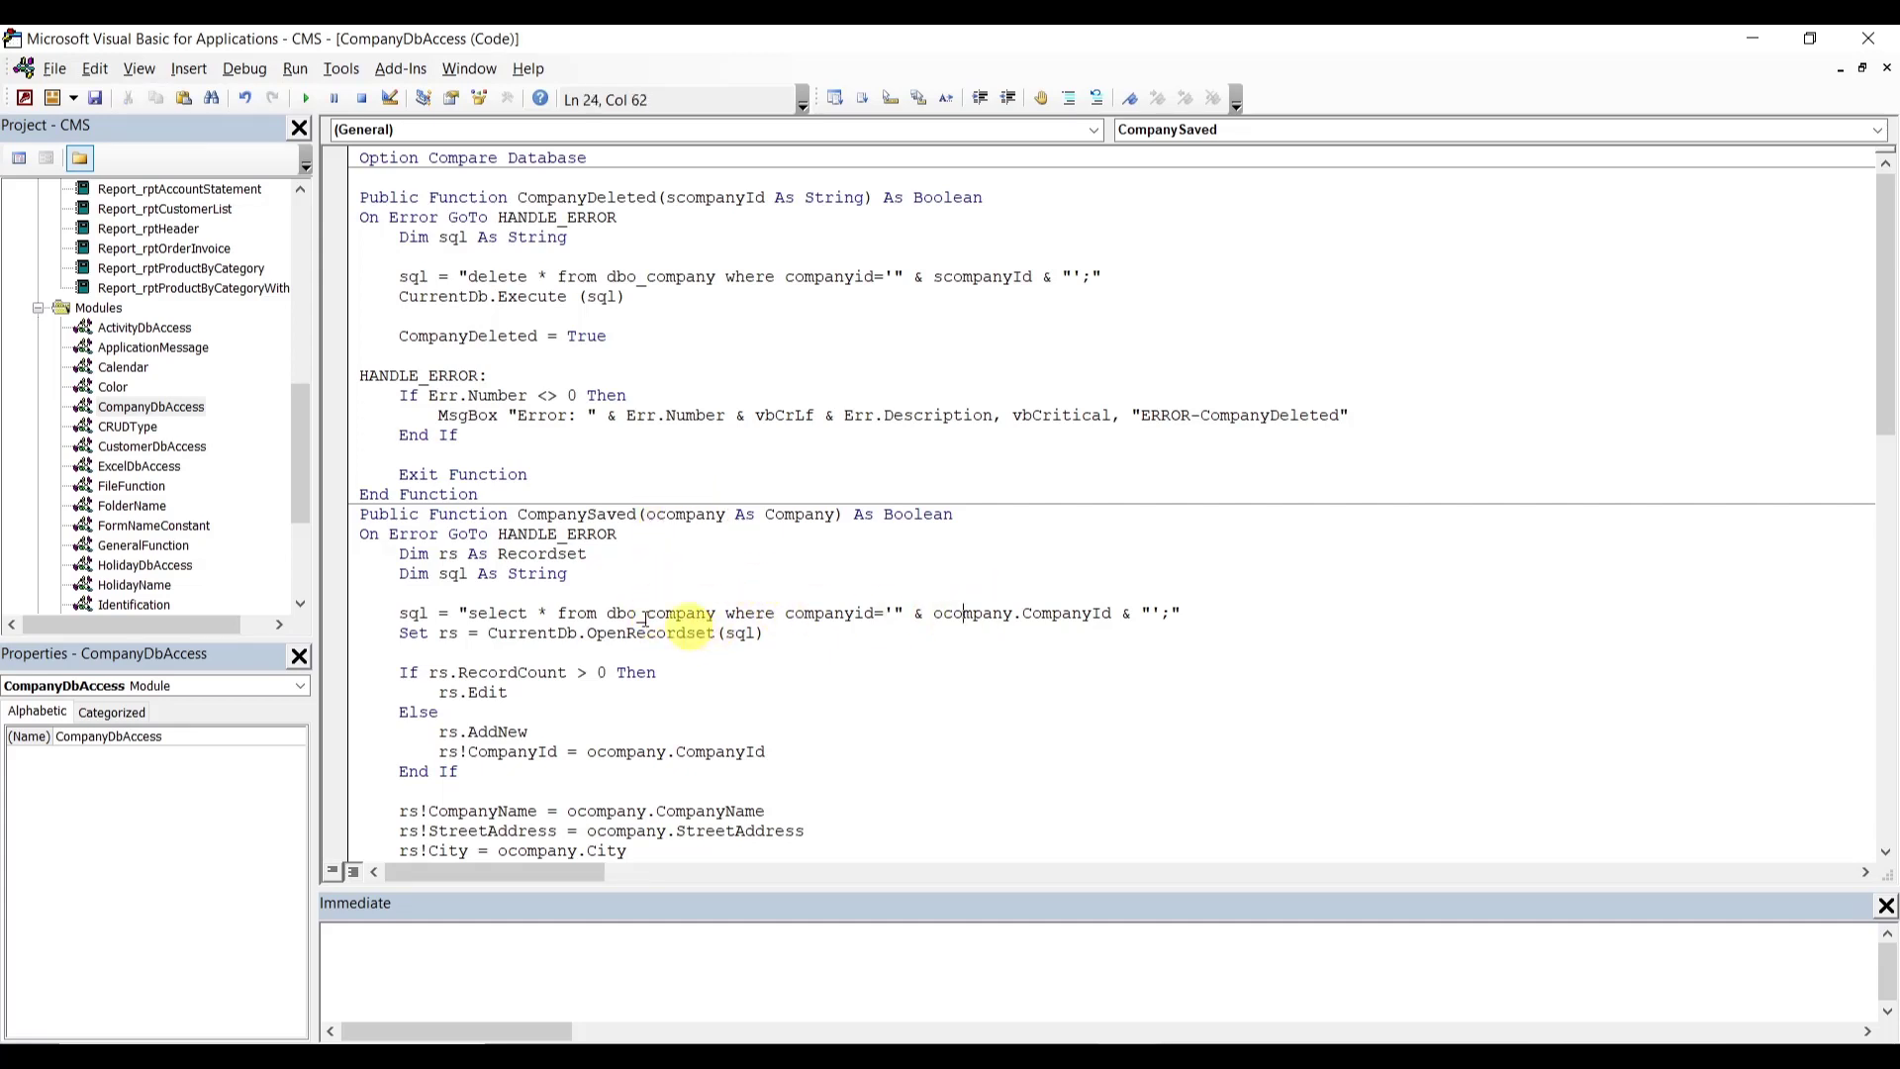
- In the CompanyExists function, change the select statement's table to dbo_company and check the rest of the module
left_click_drag(1887, 407, 1893, 705)
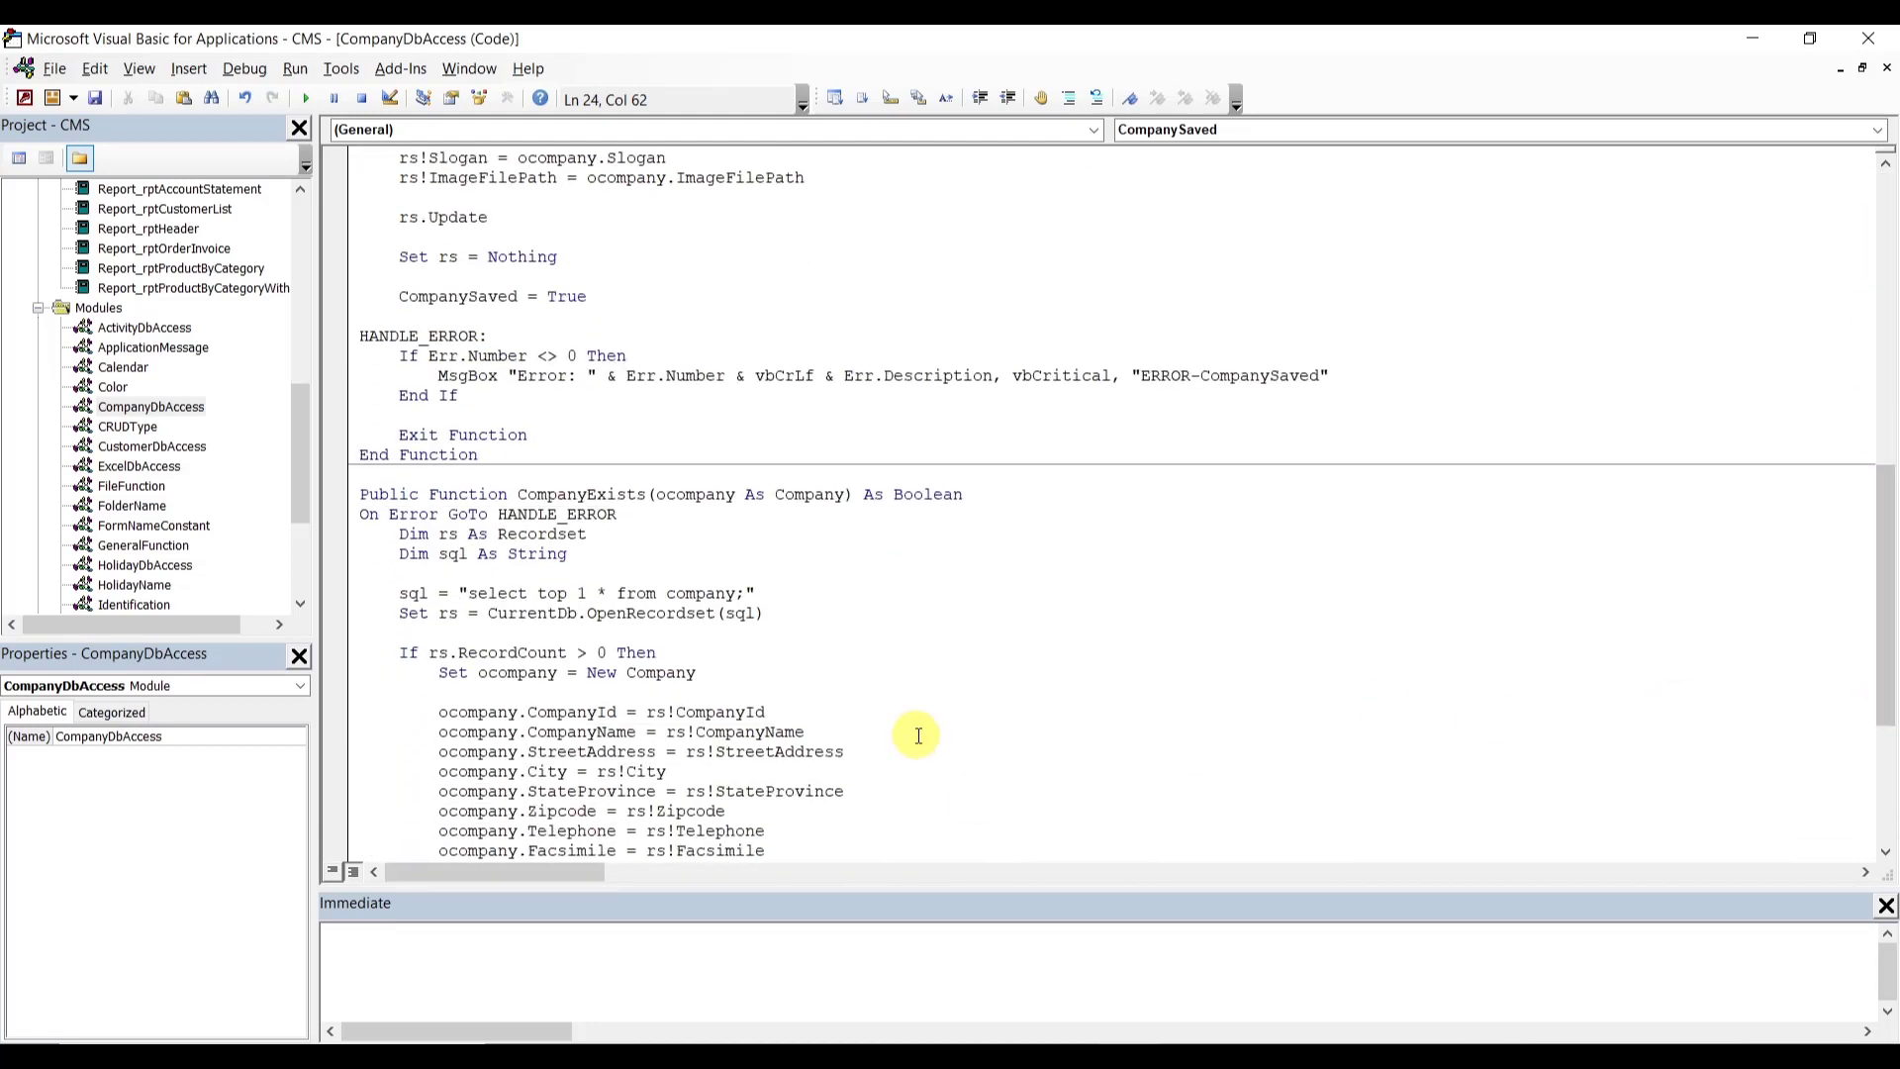
double_click(728, 593)
type("dbo_company")
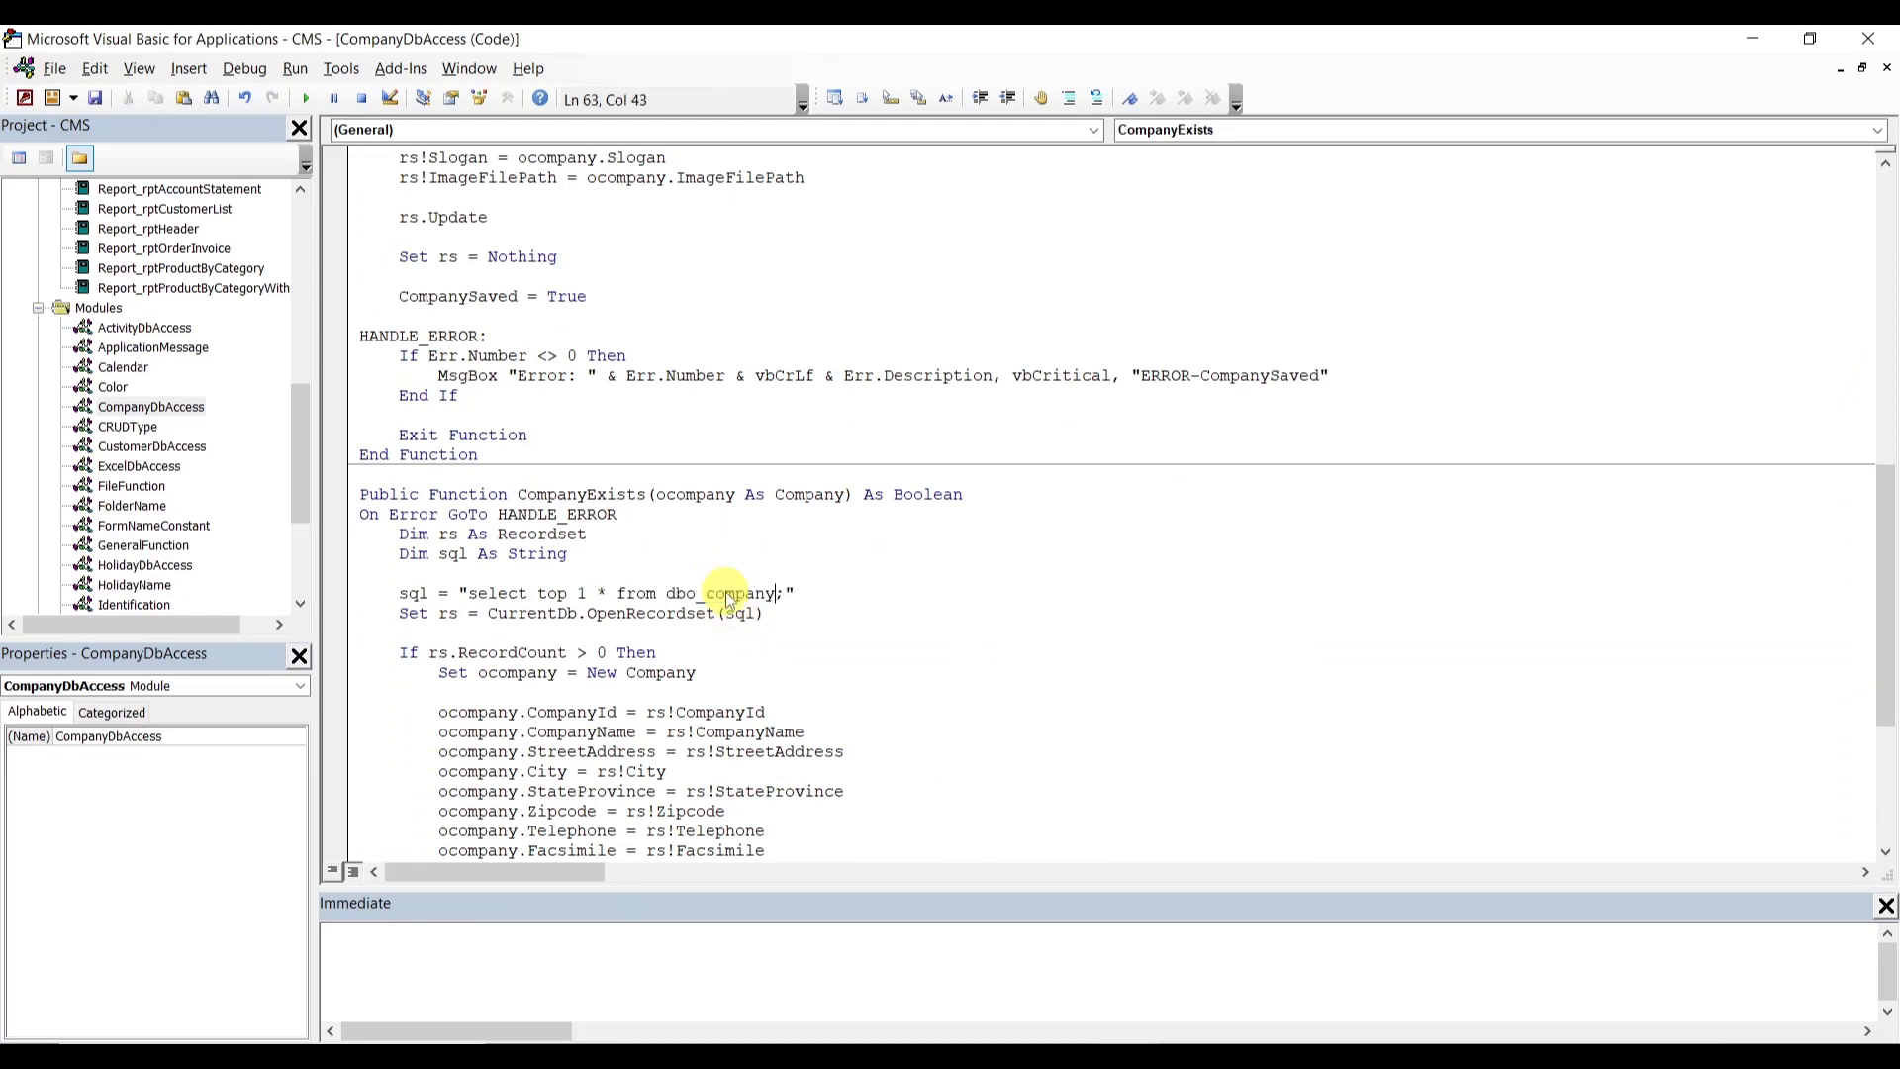
left_click_drag(1885, 633, 1895, 777)
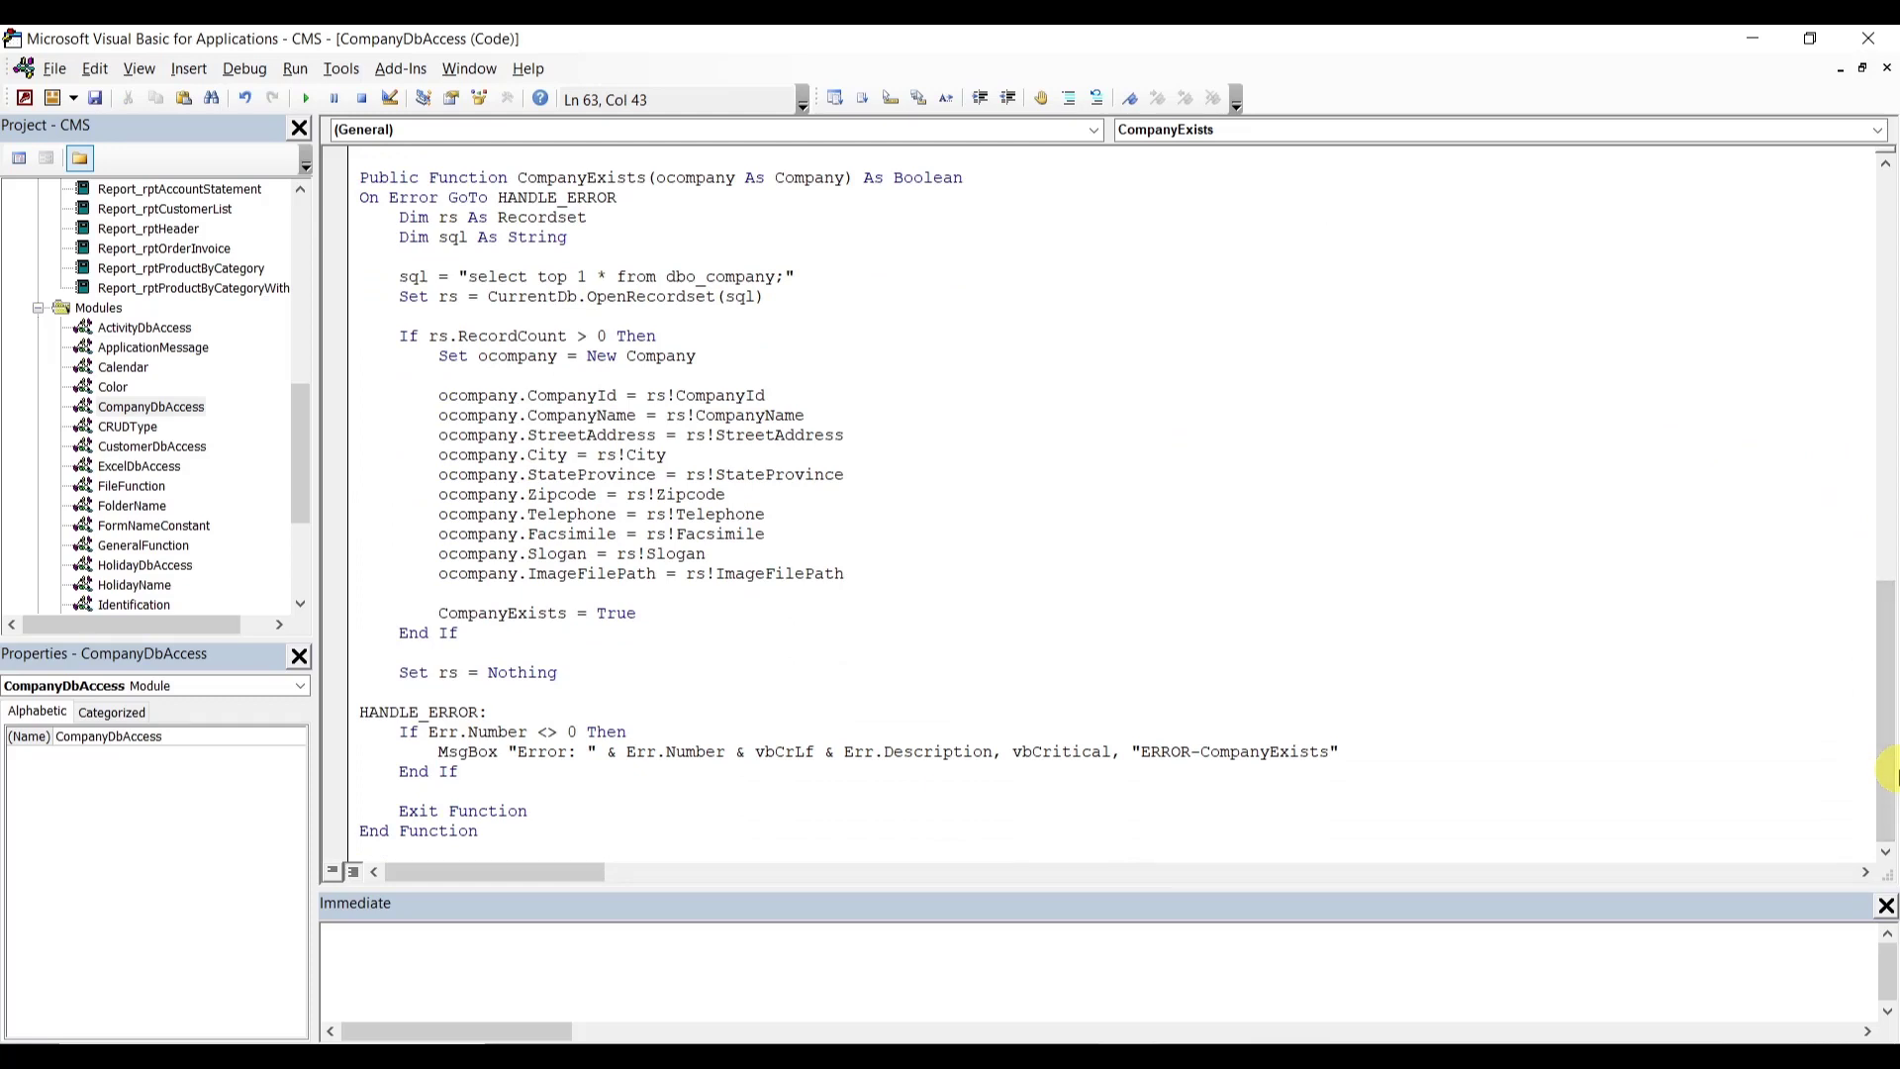
- Open the CustomerDbAccess module and change the table in CustomerDeleted's delete statement to dbo_customer
double_click(135, 447)
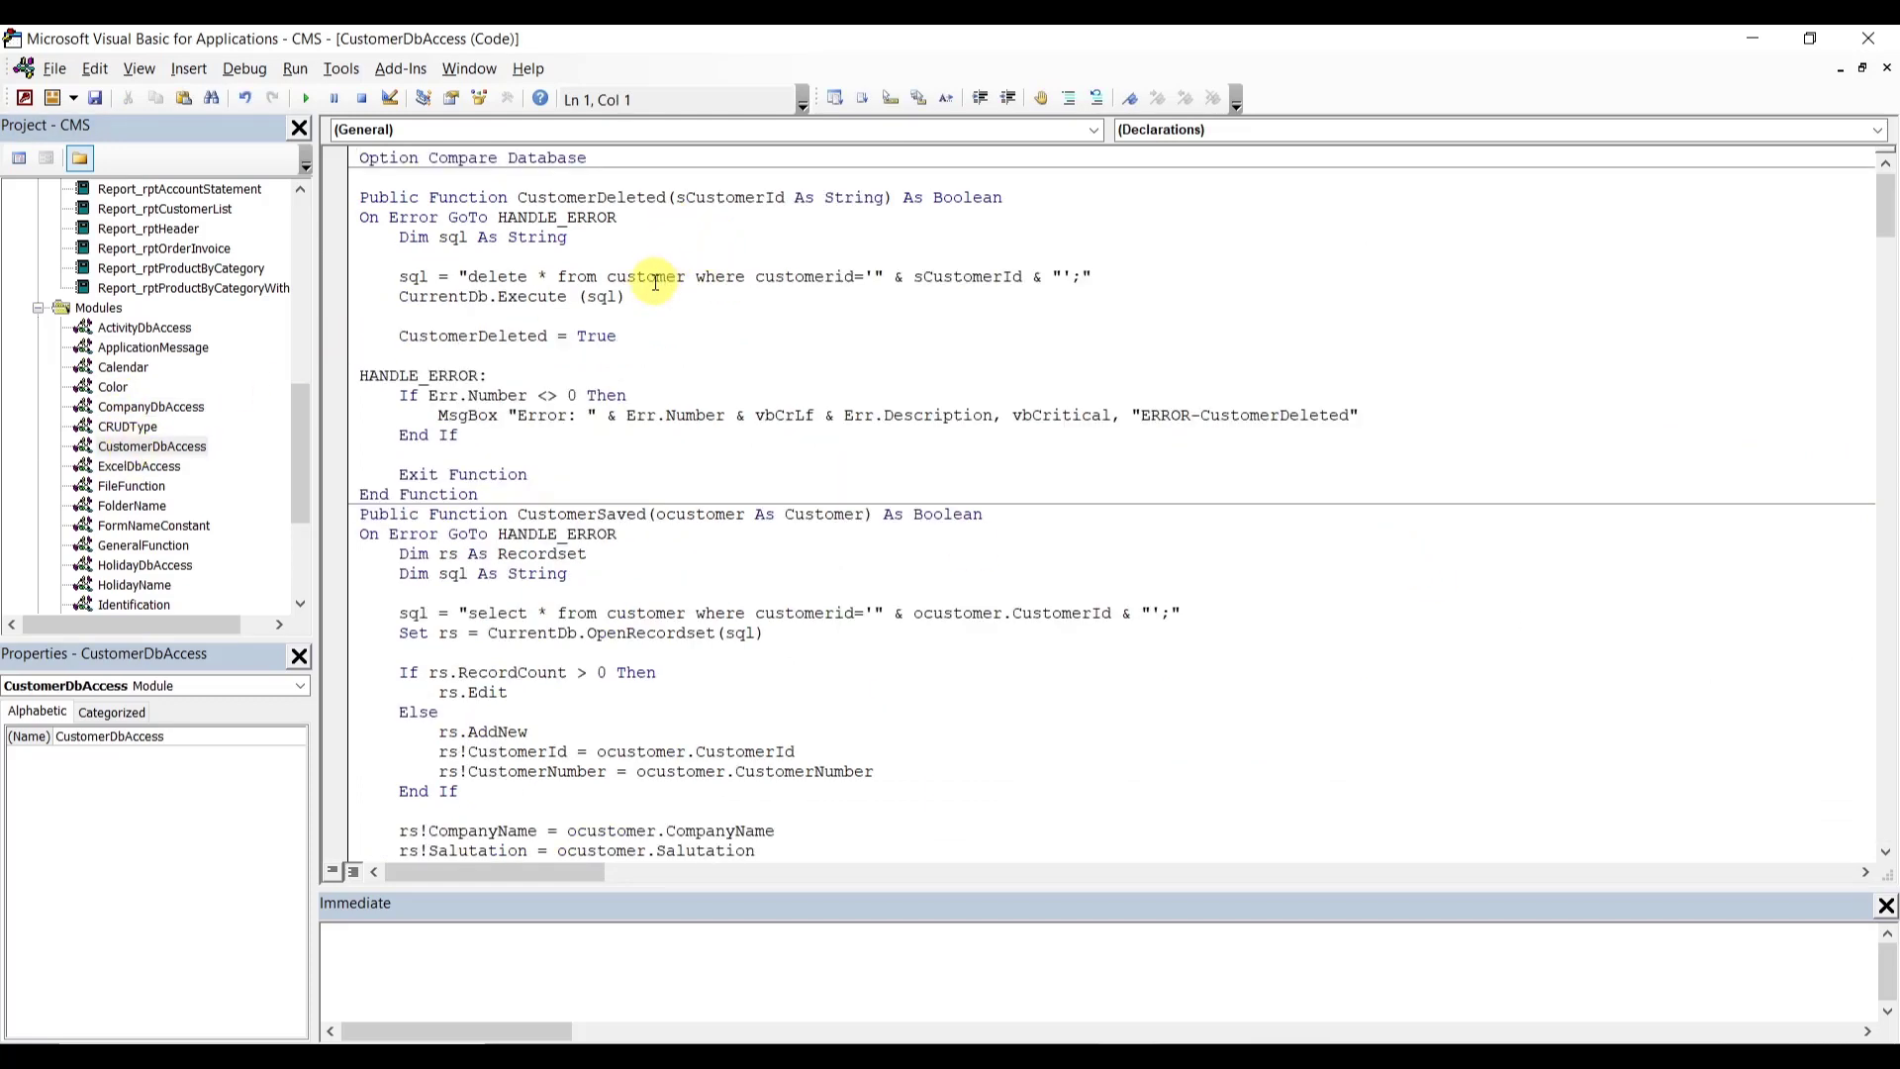
left_click(609, 278)
type("dbo")
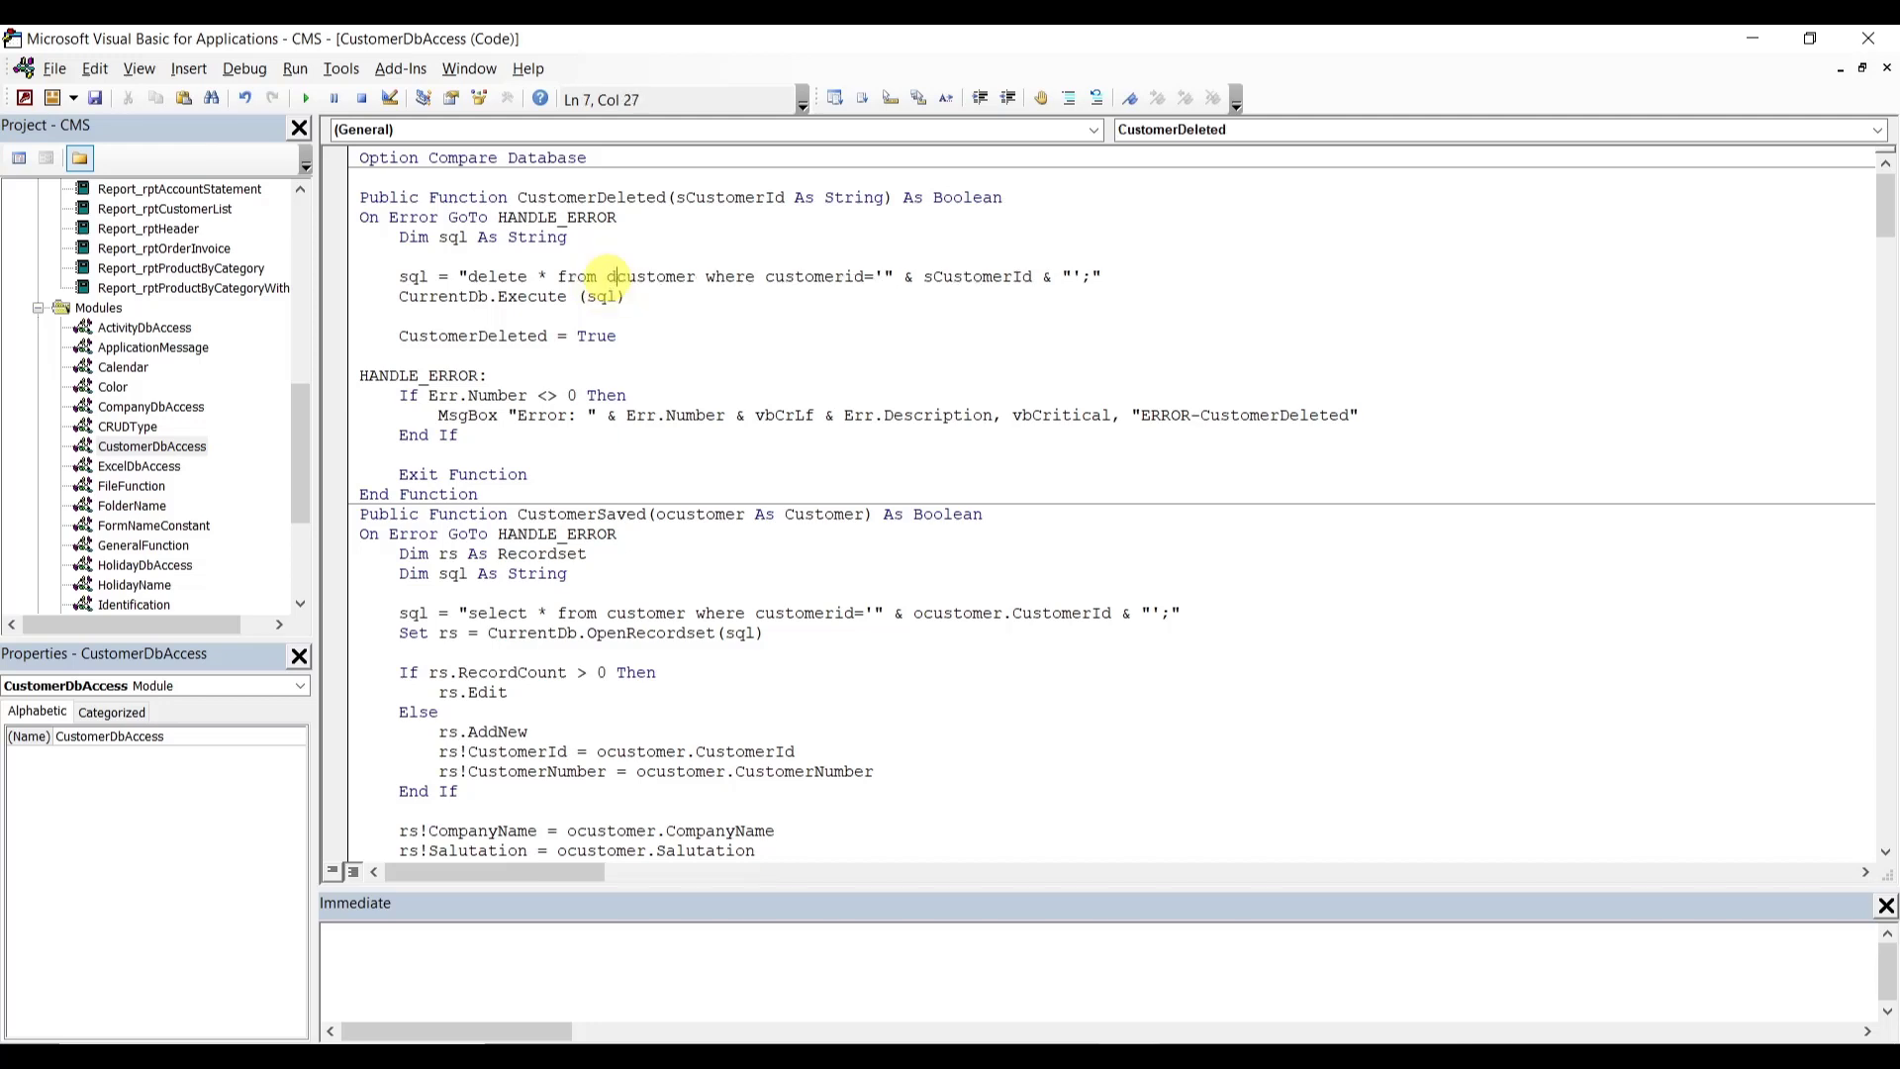
type("_")
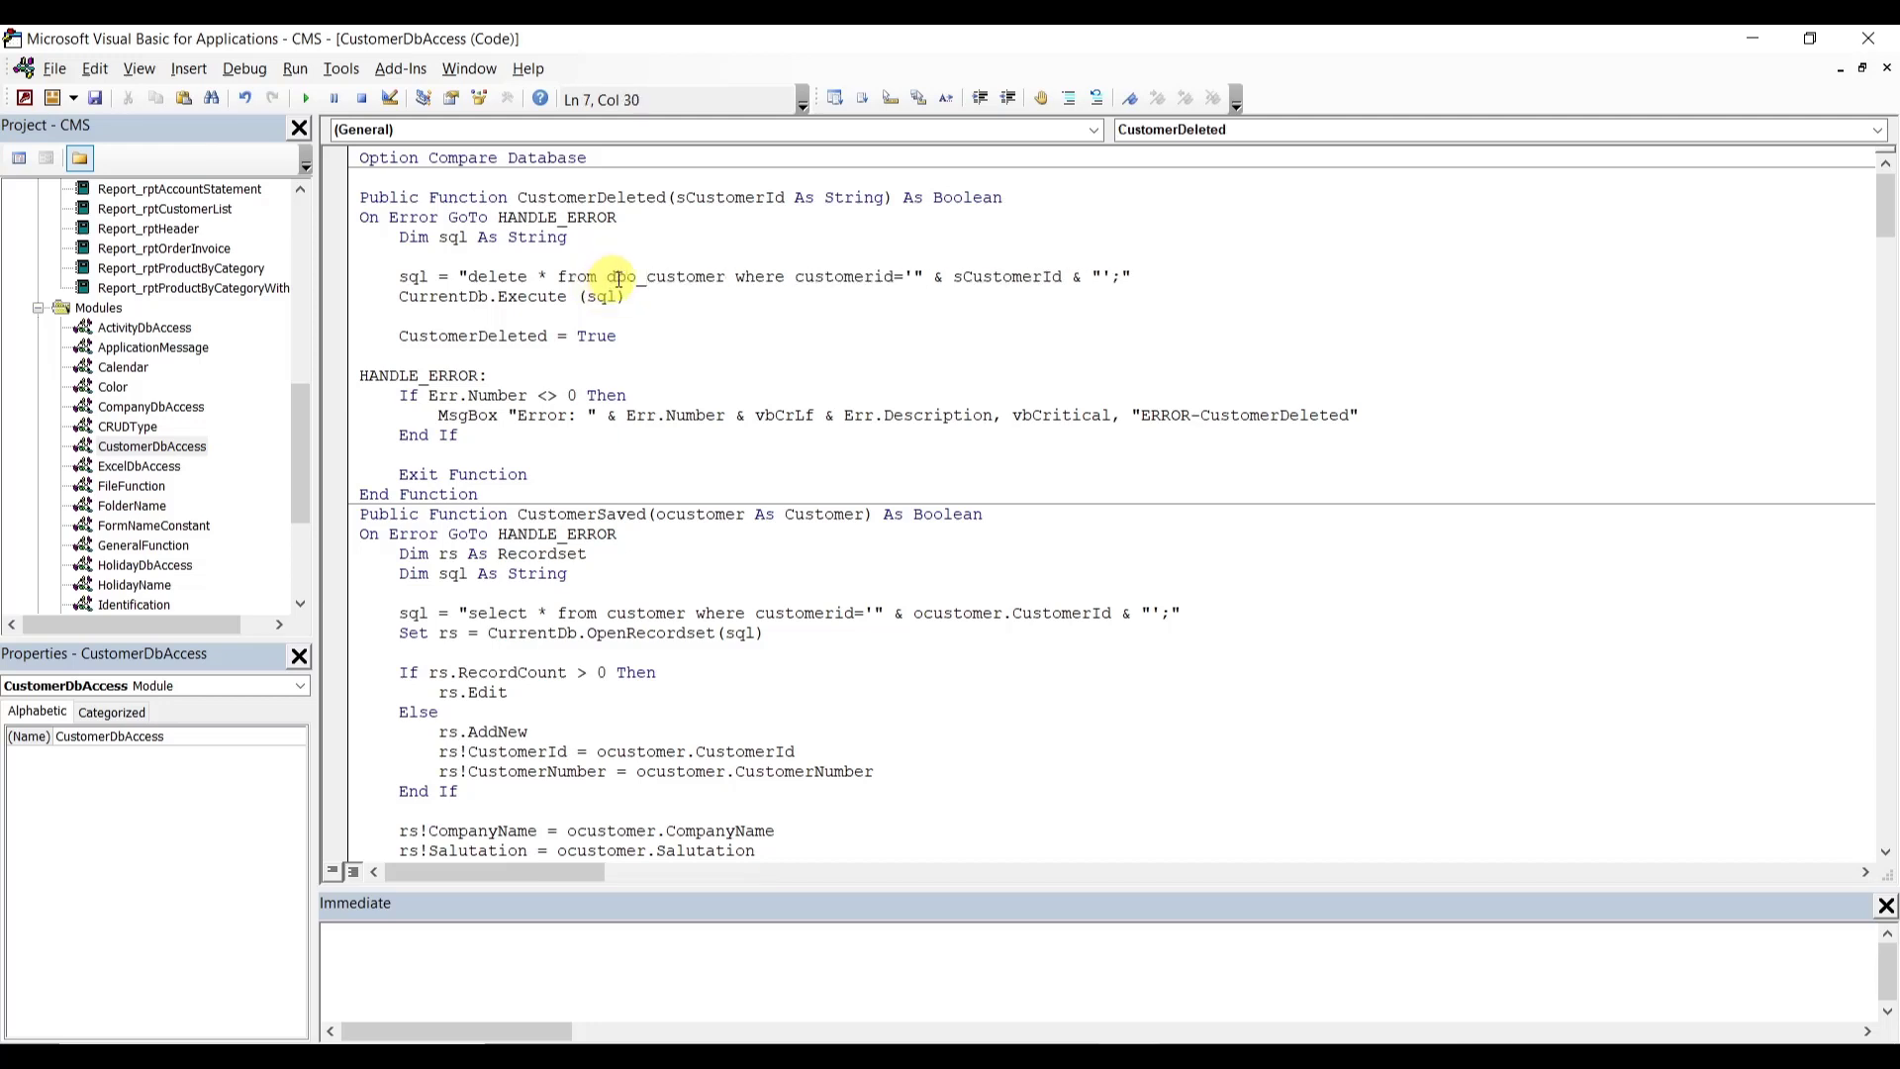
- In the CustomerSaved function, replace the select statement's table with dbo_customer, copied from the delete statement
double_click(618, 278)
key("ctrl+c")
double_click(617, 619)
key("ctrl+v")
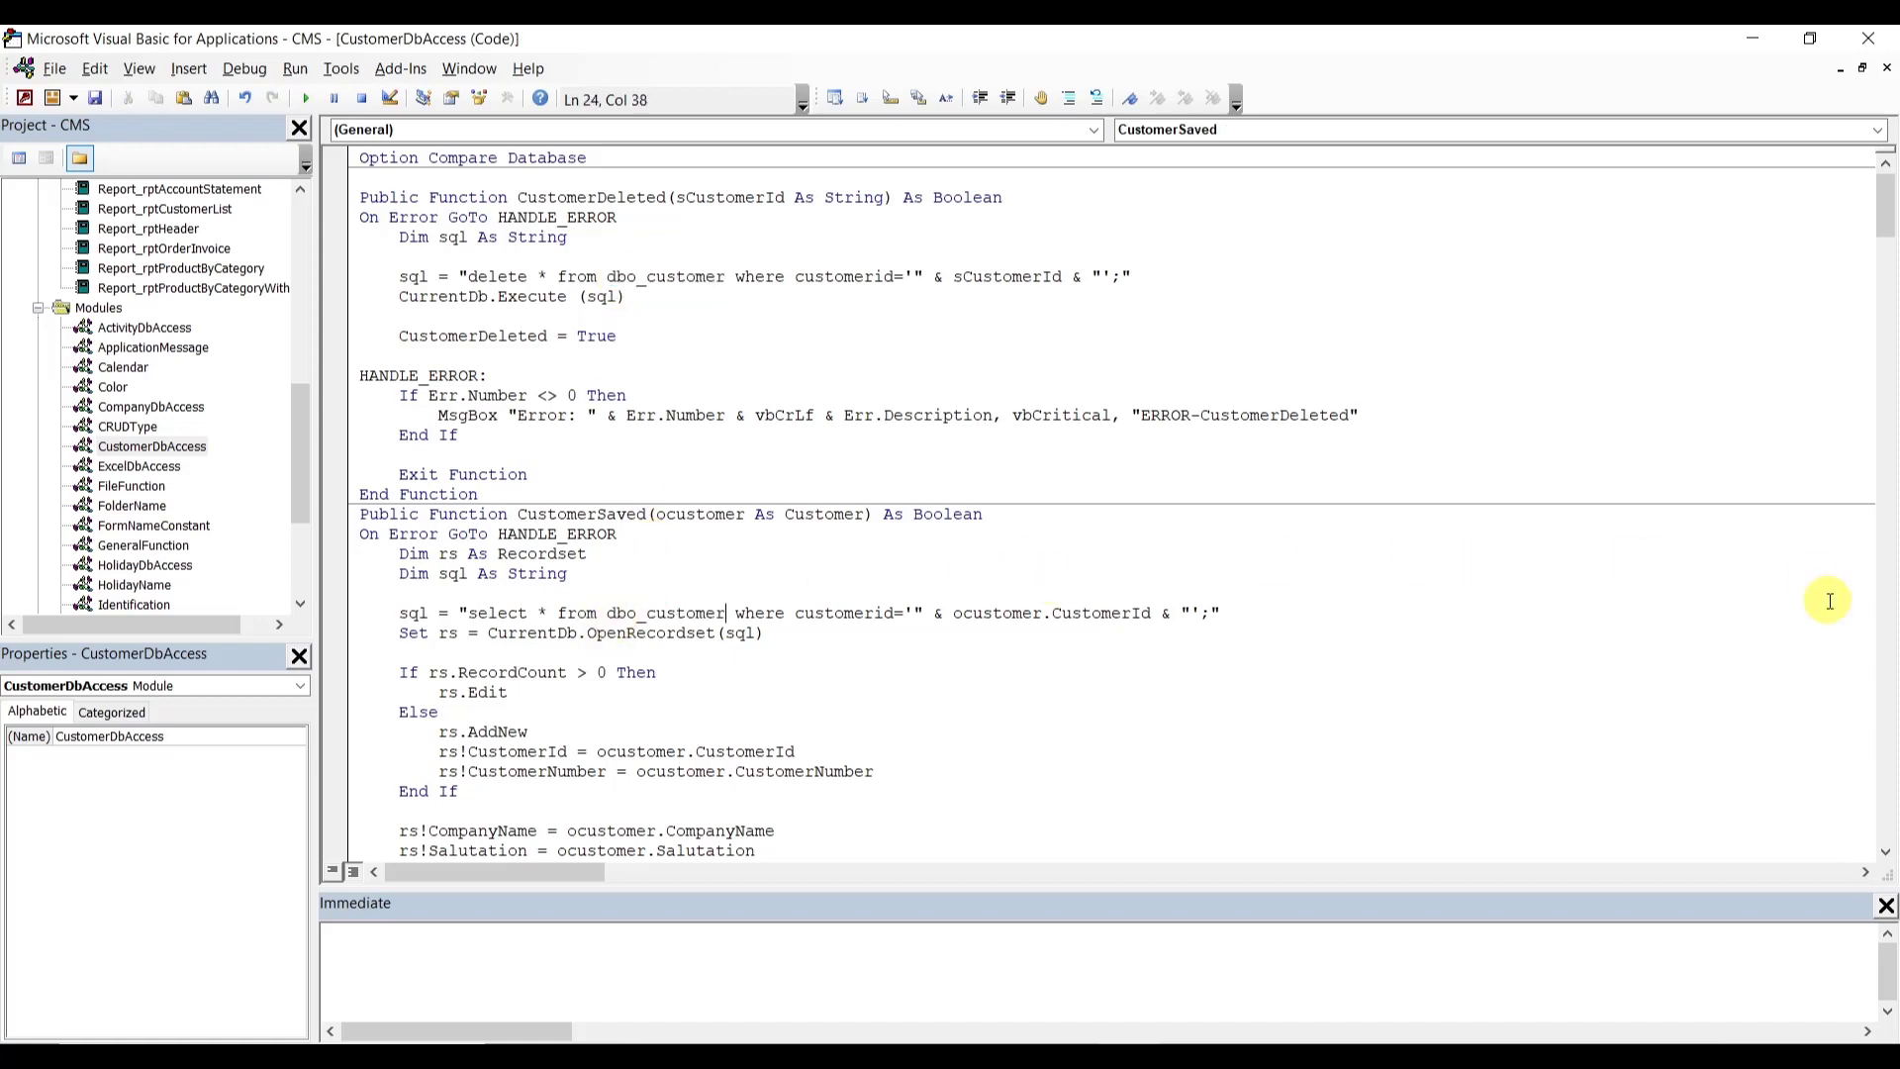
- Check the sources queried in the balance and payment functions, and change the table in CustomerExistsByNumber's select statement to dbo_customer
left_click_drag(1883, 199, 1892, 297)
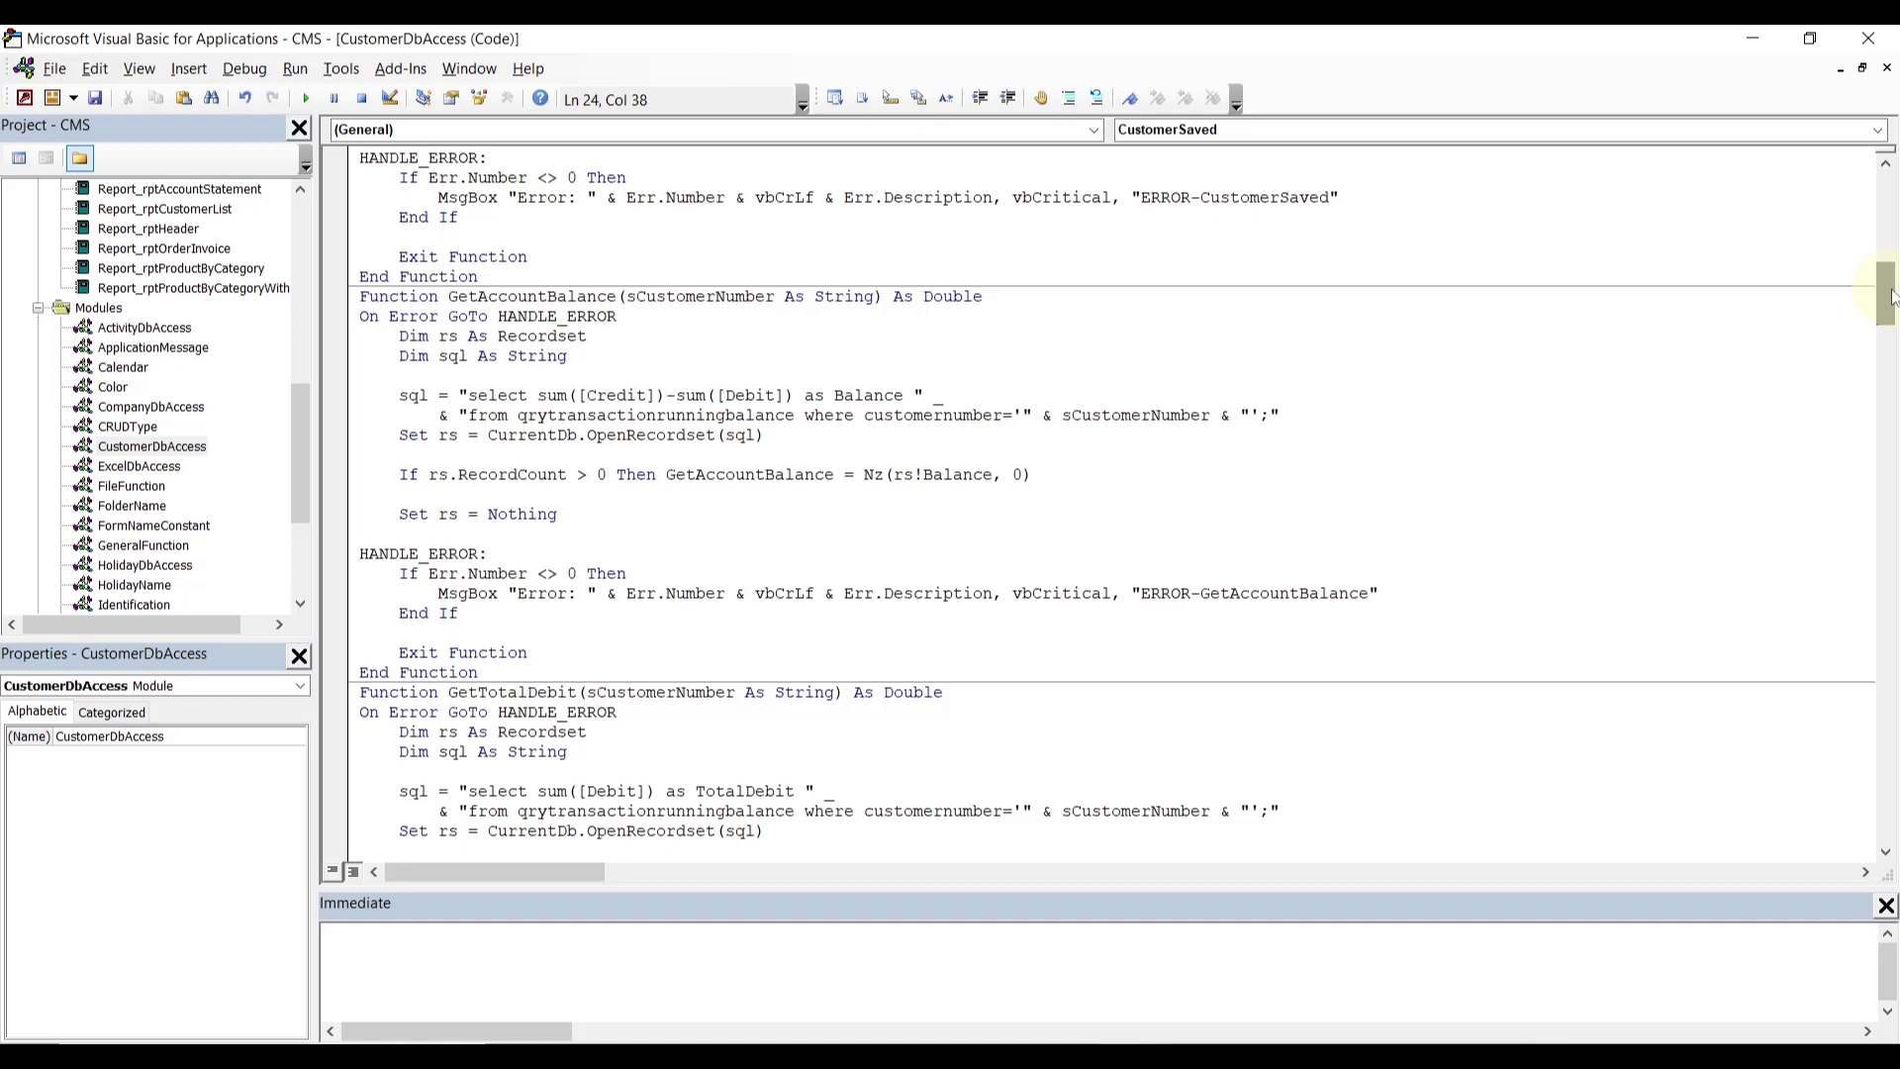
left_click_drag(1891, 297, 1891, 338)
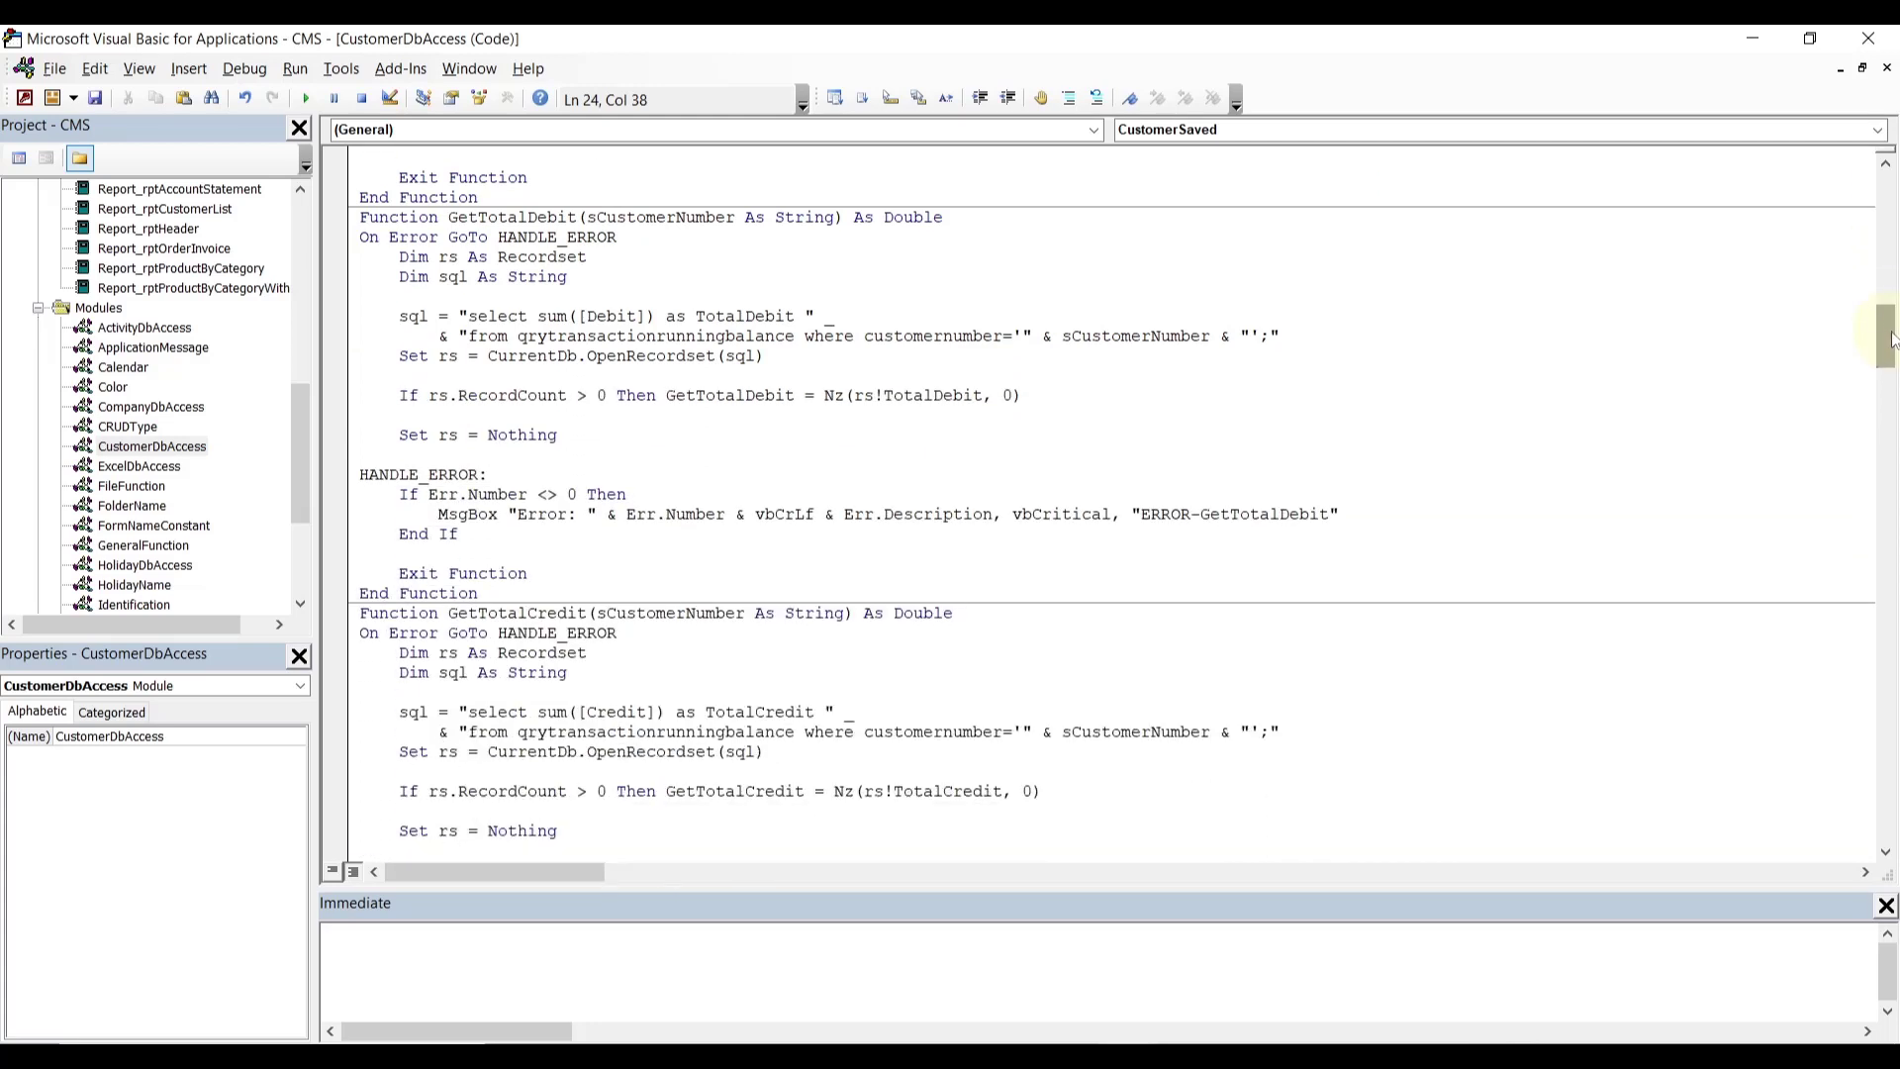
left_click_drag(1891, 338, 1892, 364)
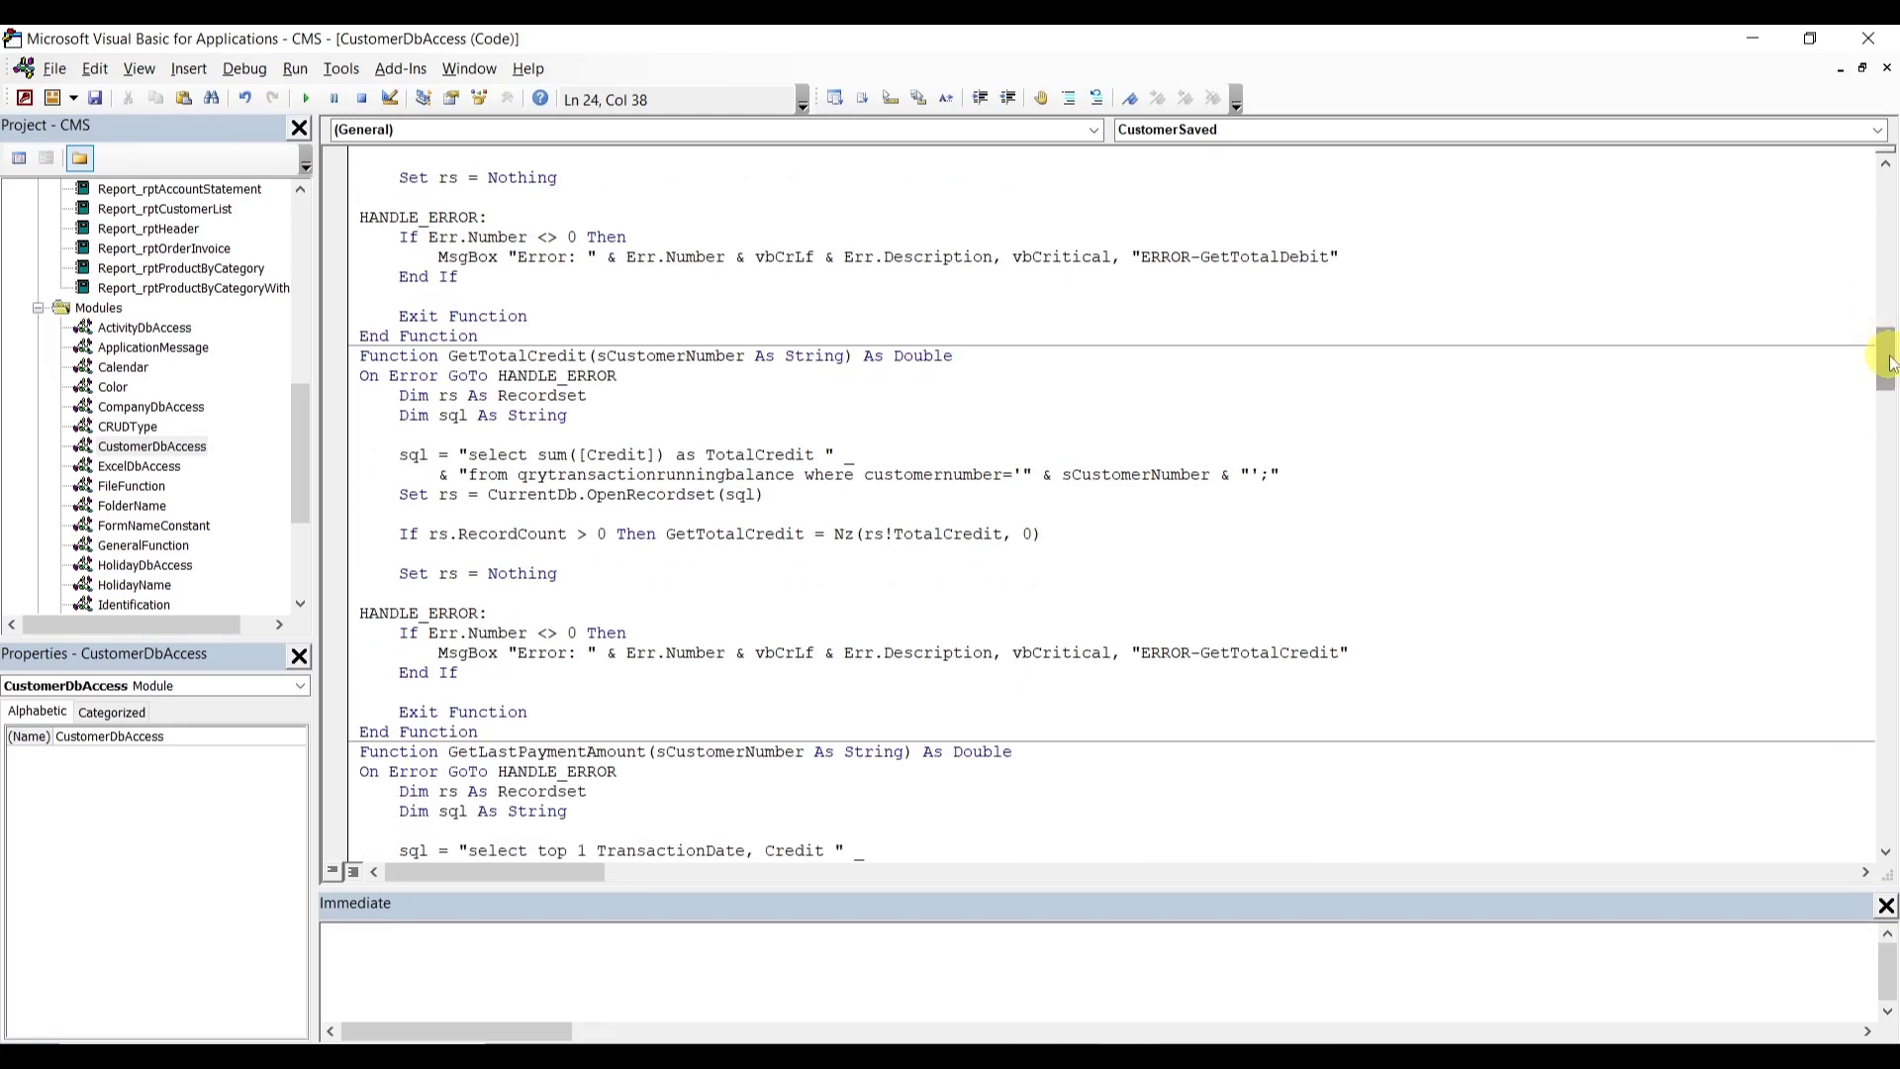
left_click_drag(1891, 364, 1891, 411)
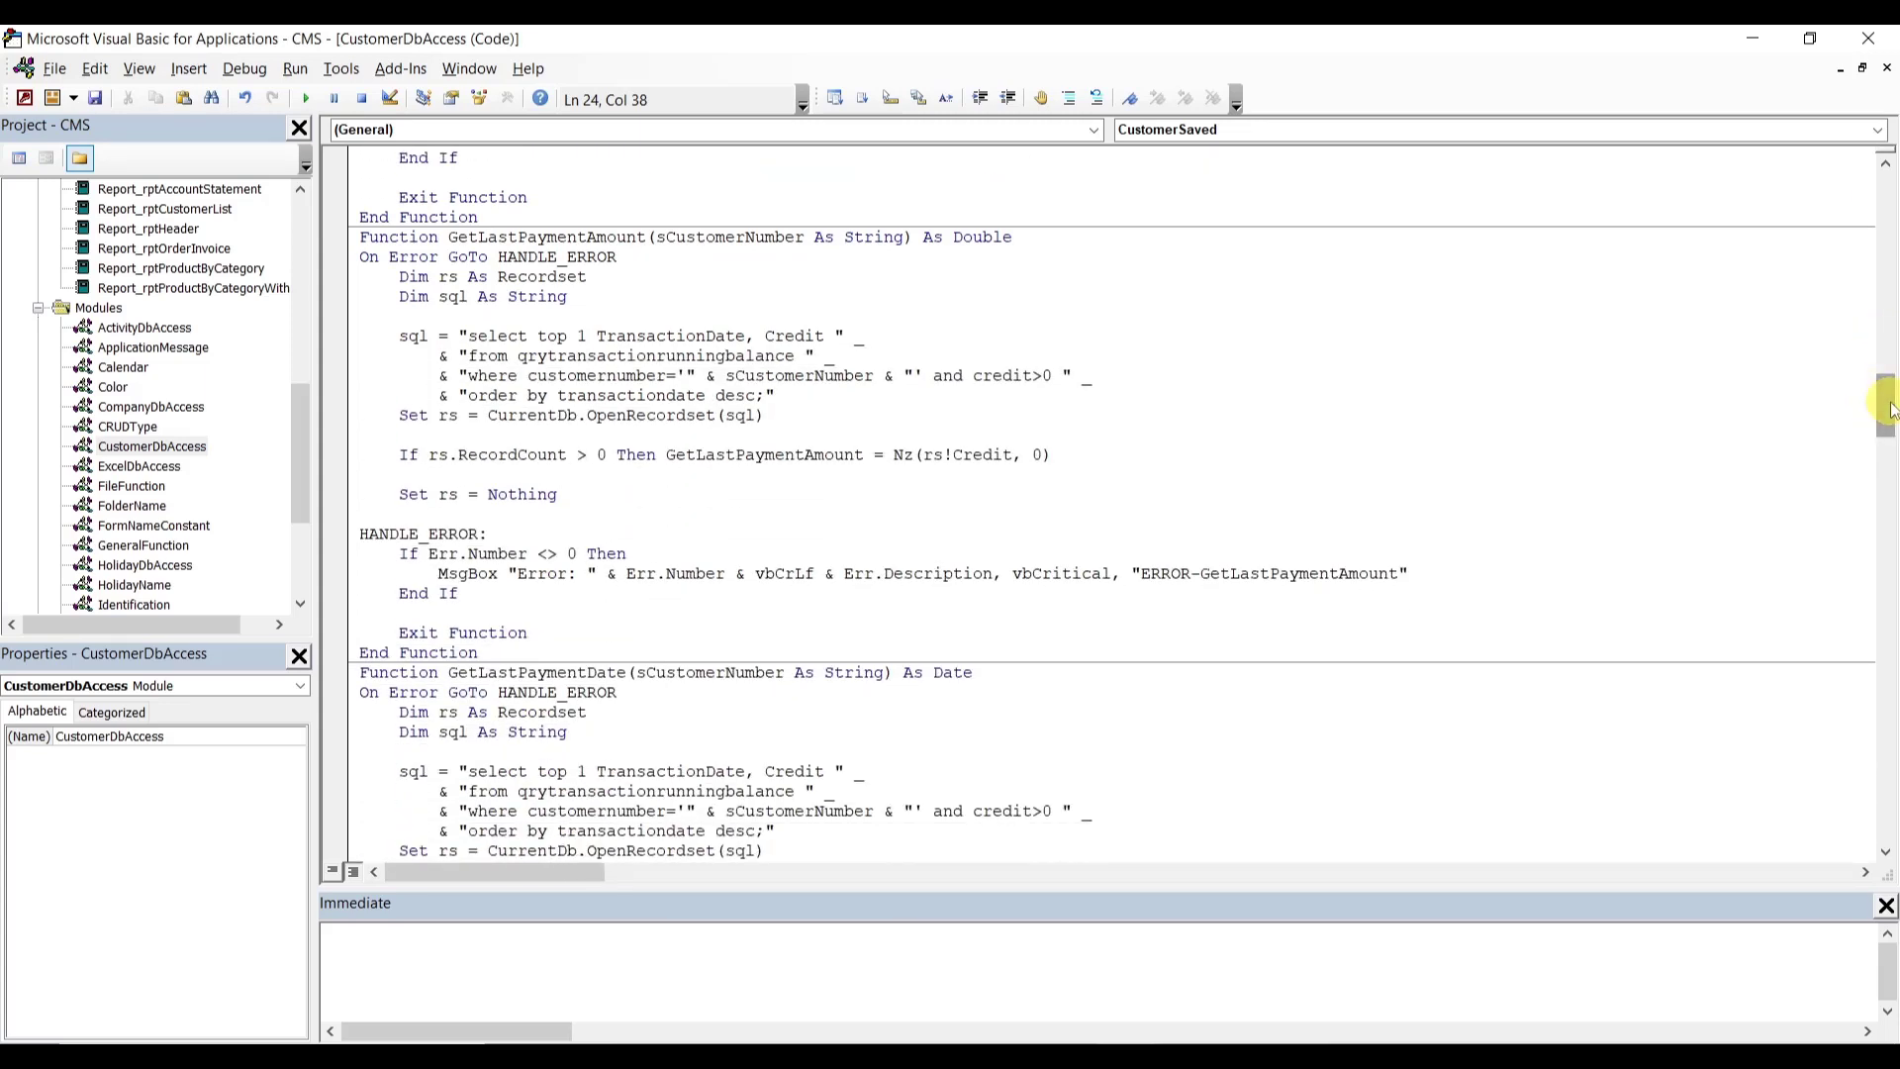
left_click_drag(1890, 408, 1890, 442)
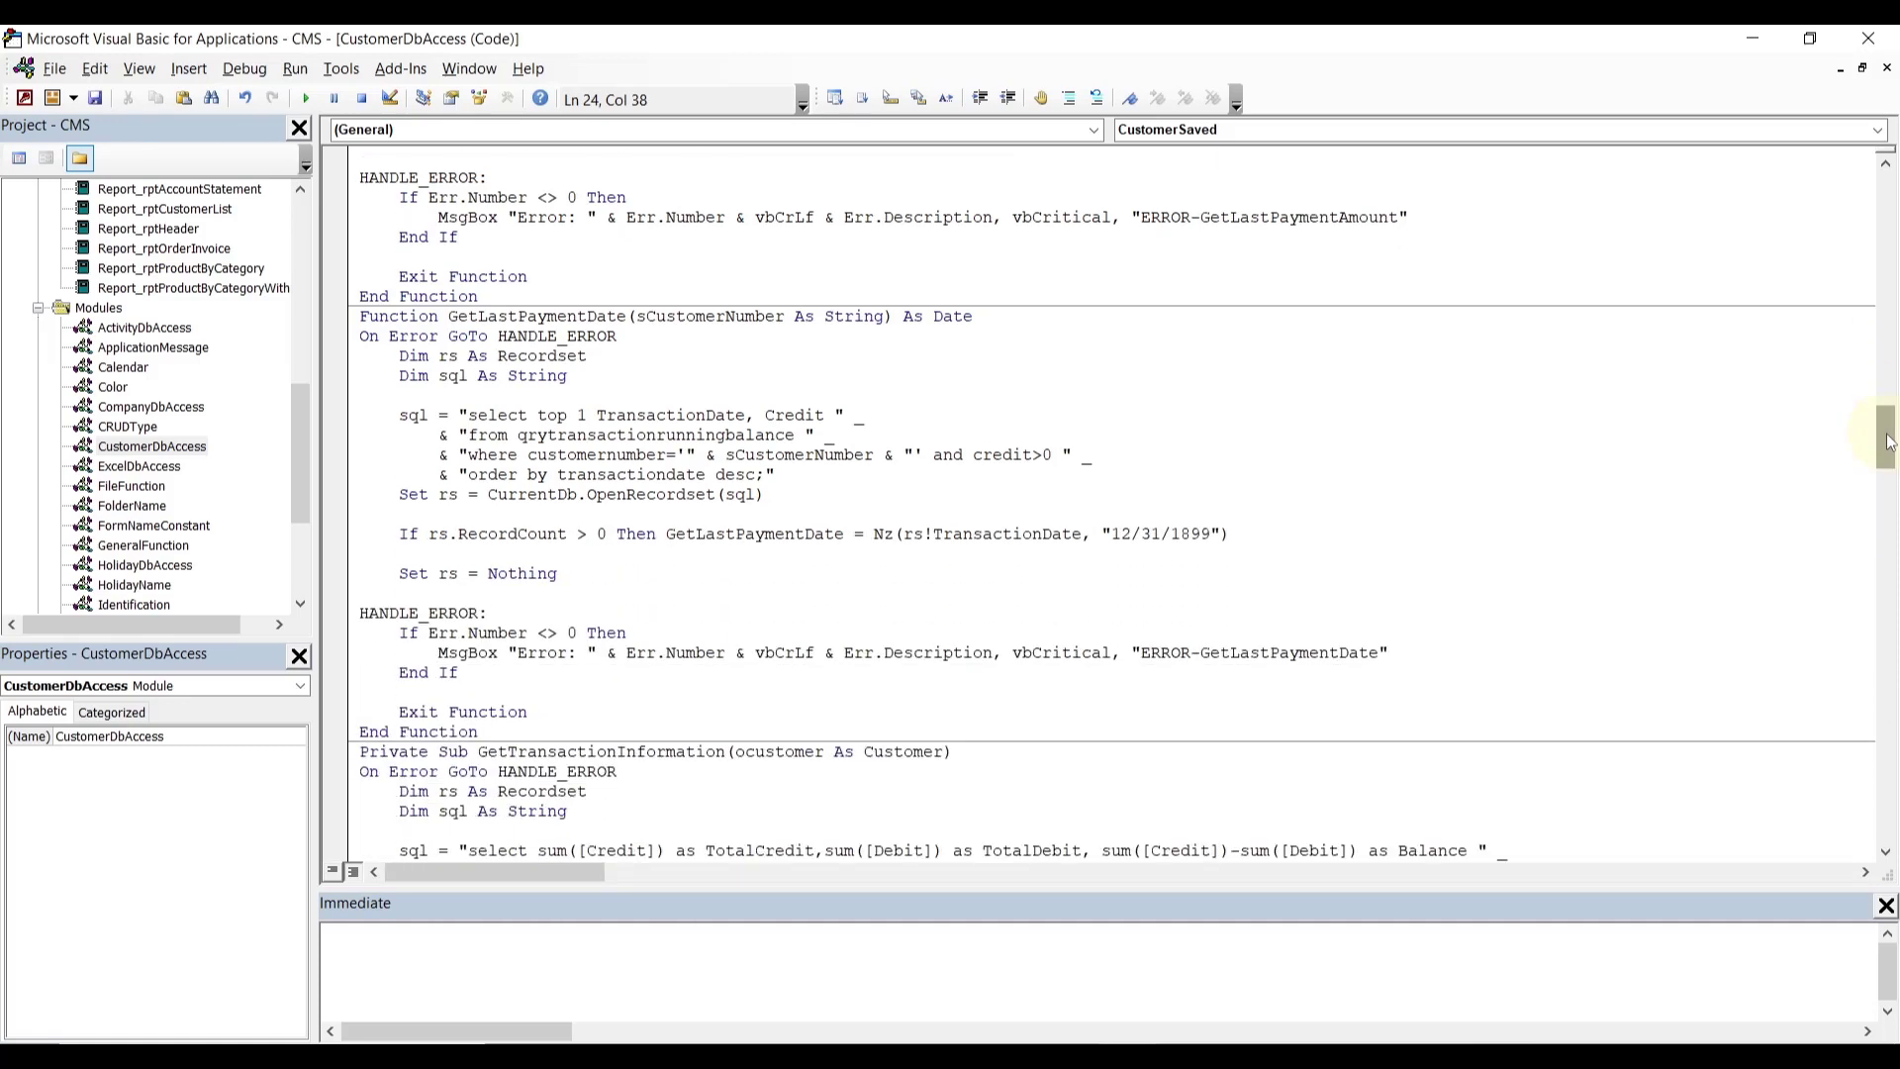
left_click_drag(1890, 442, 1890, 487)
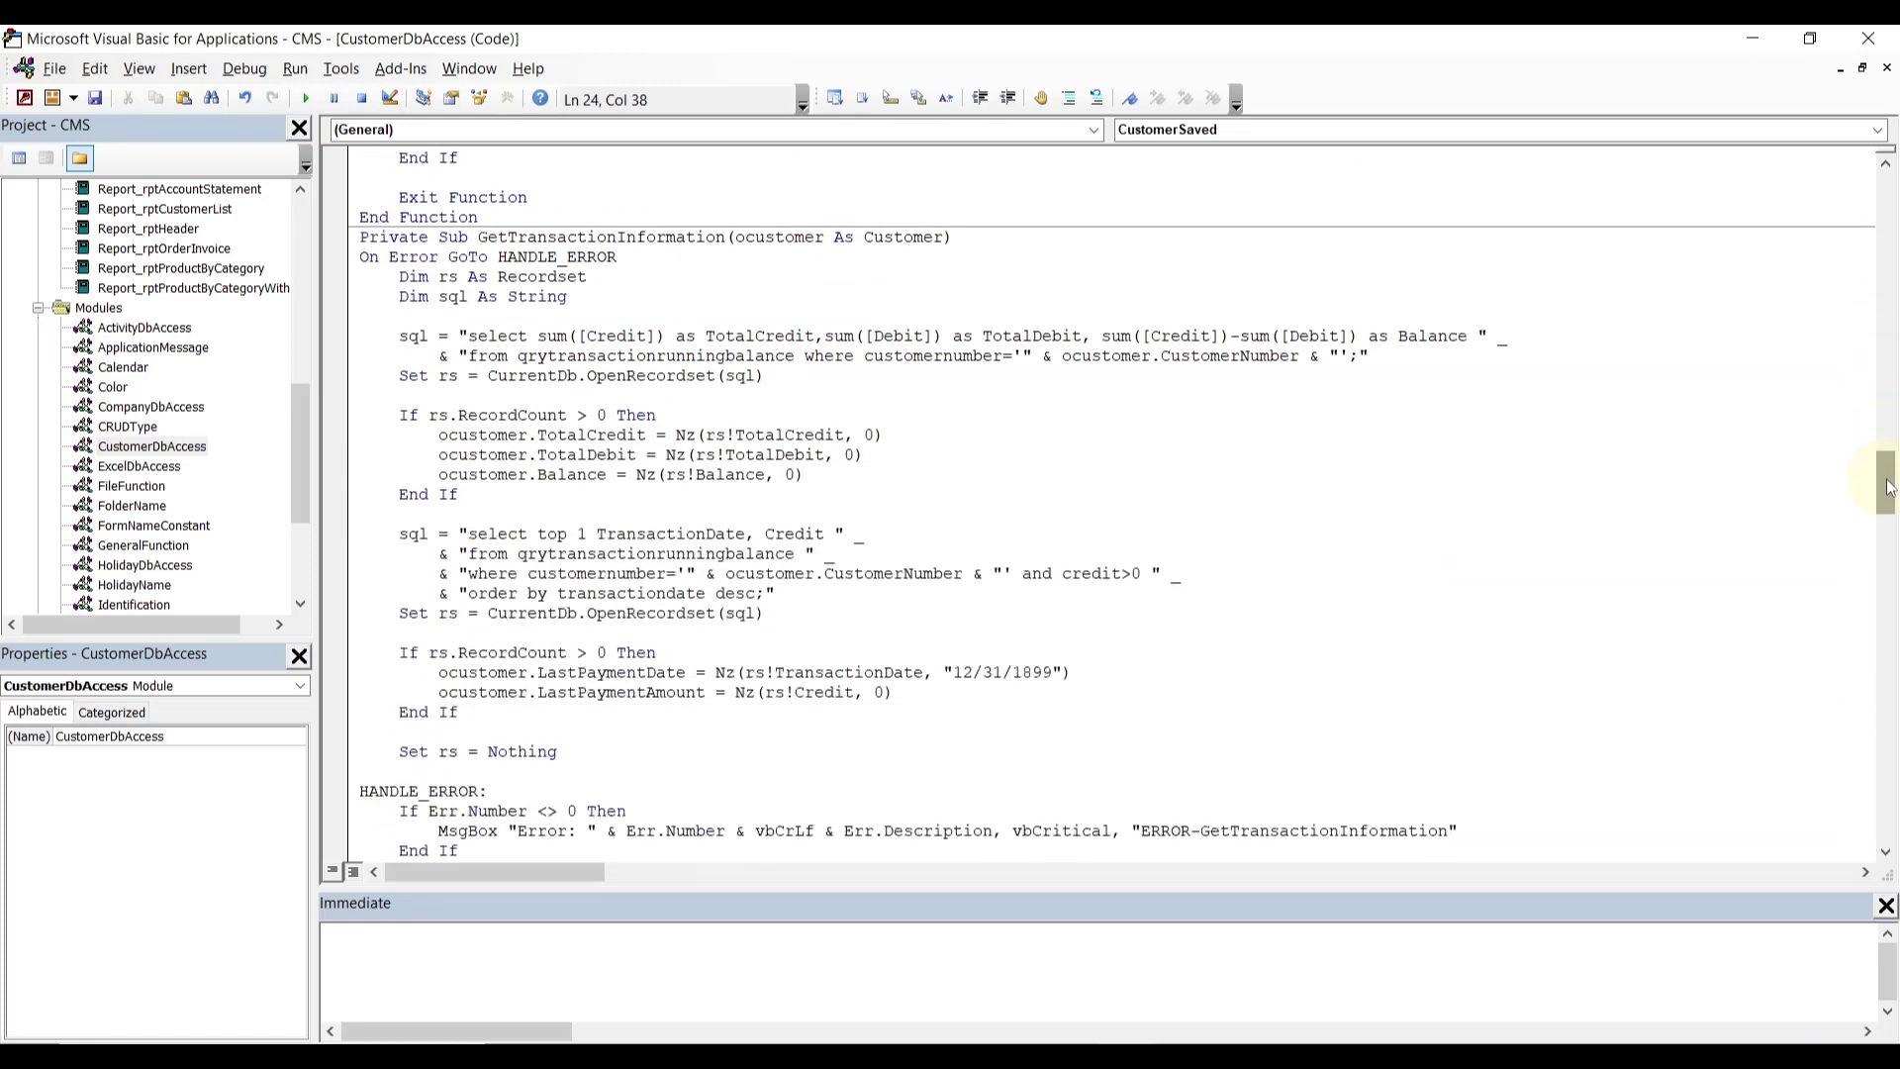
left_click_drag(1890, 487, 1890, 540)
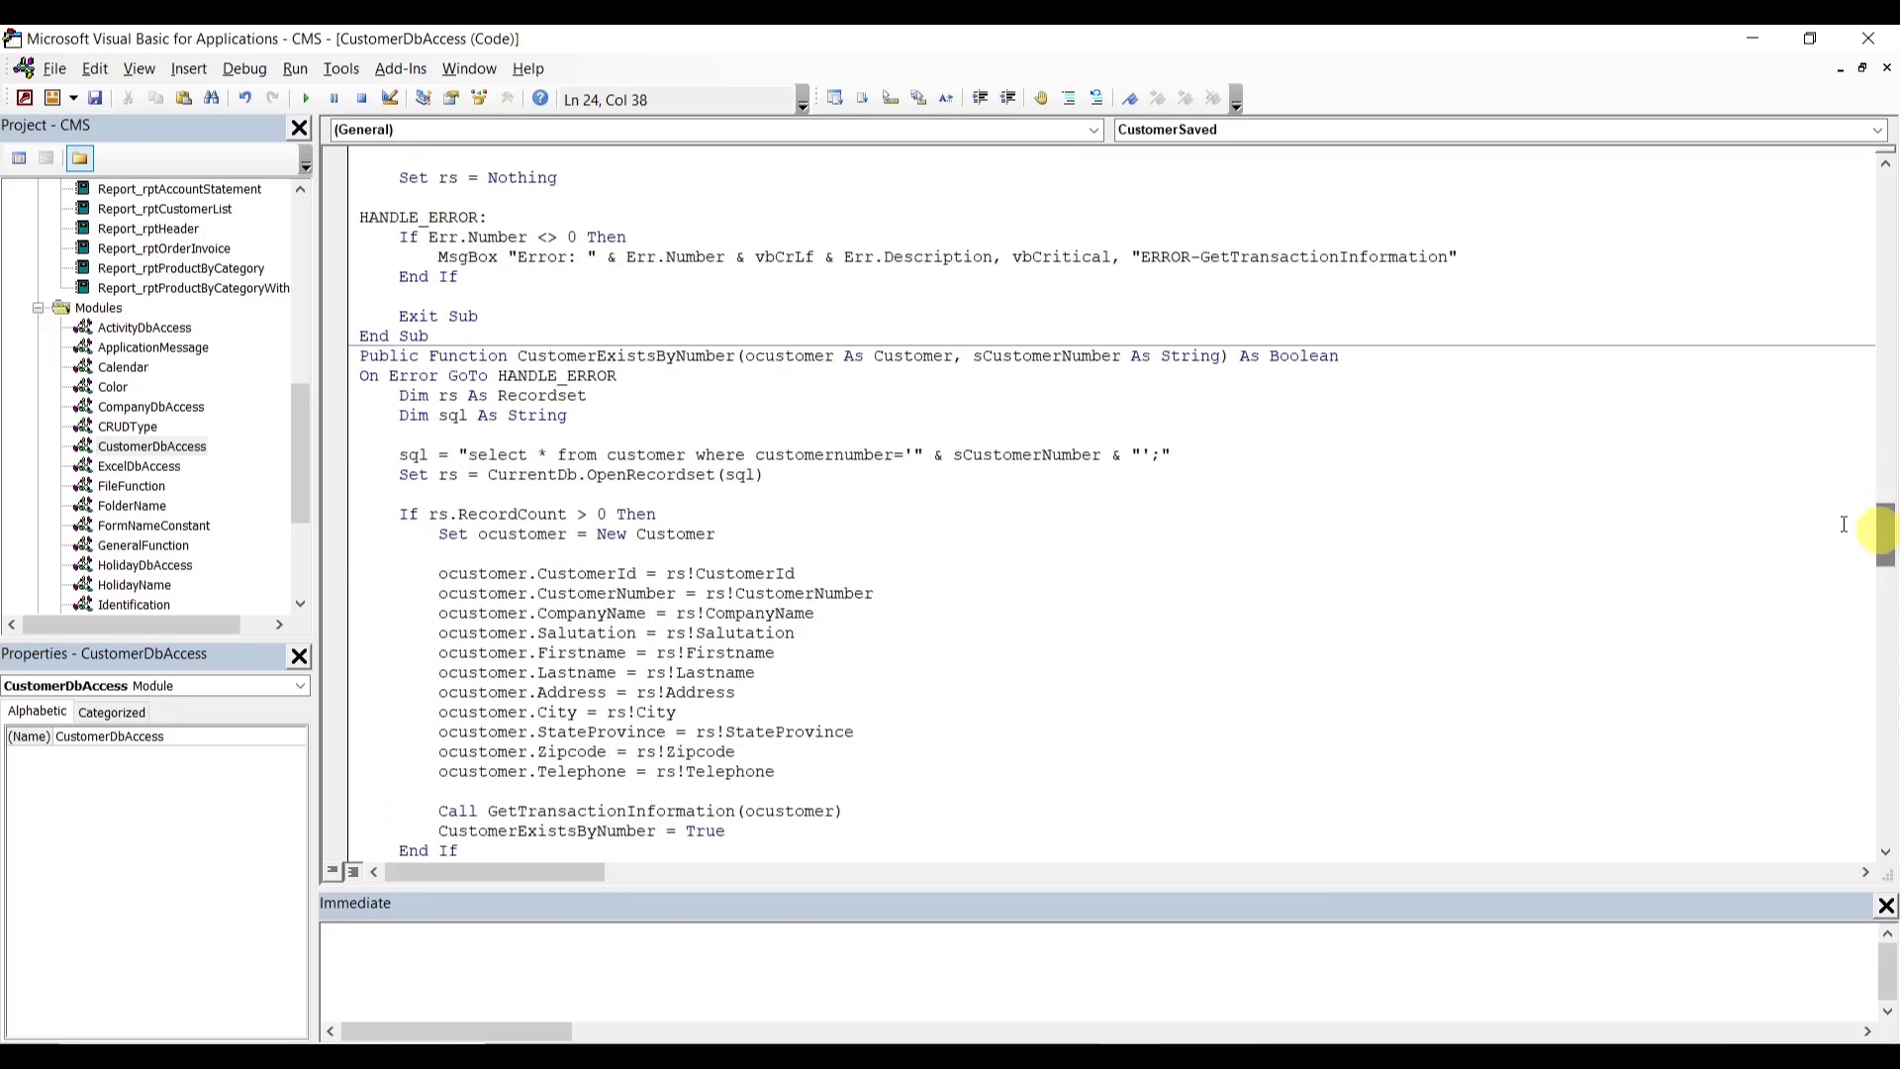
double_click(666, 454)
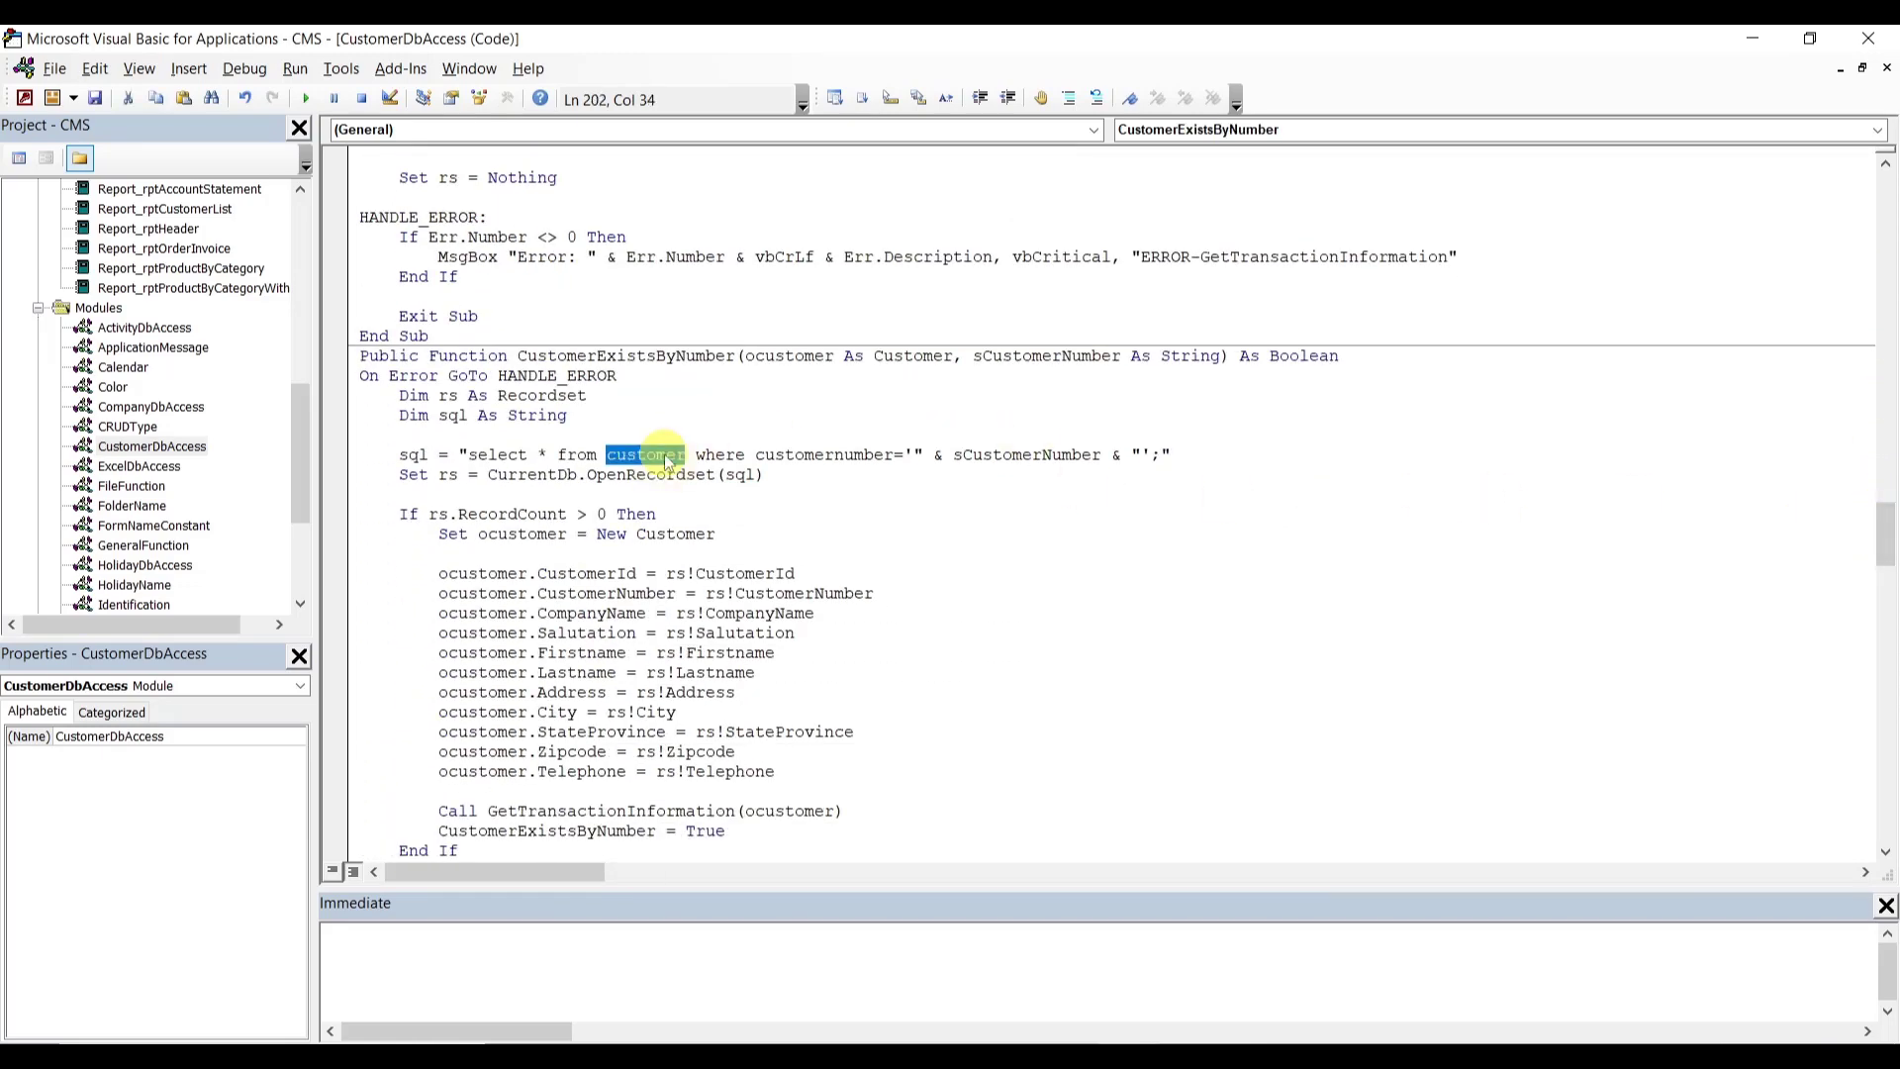
type("dbo_customer")
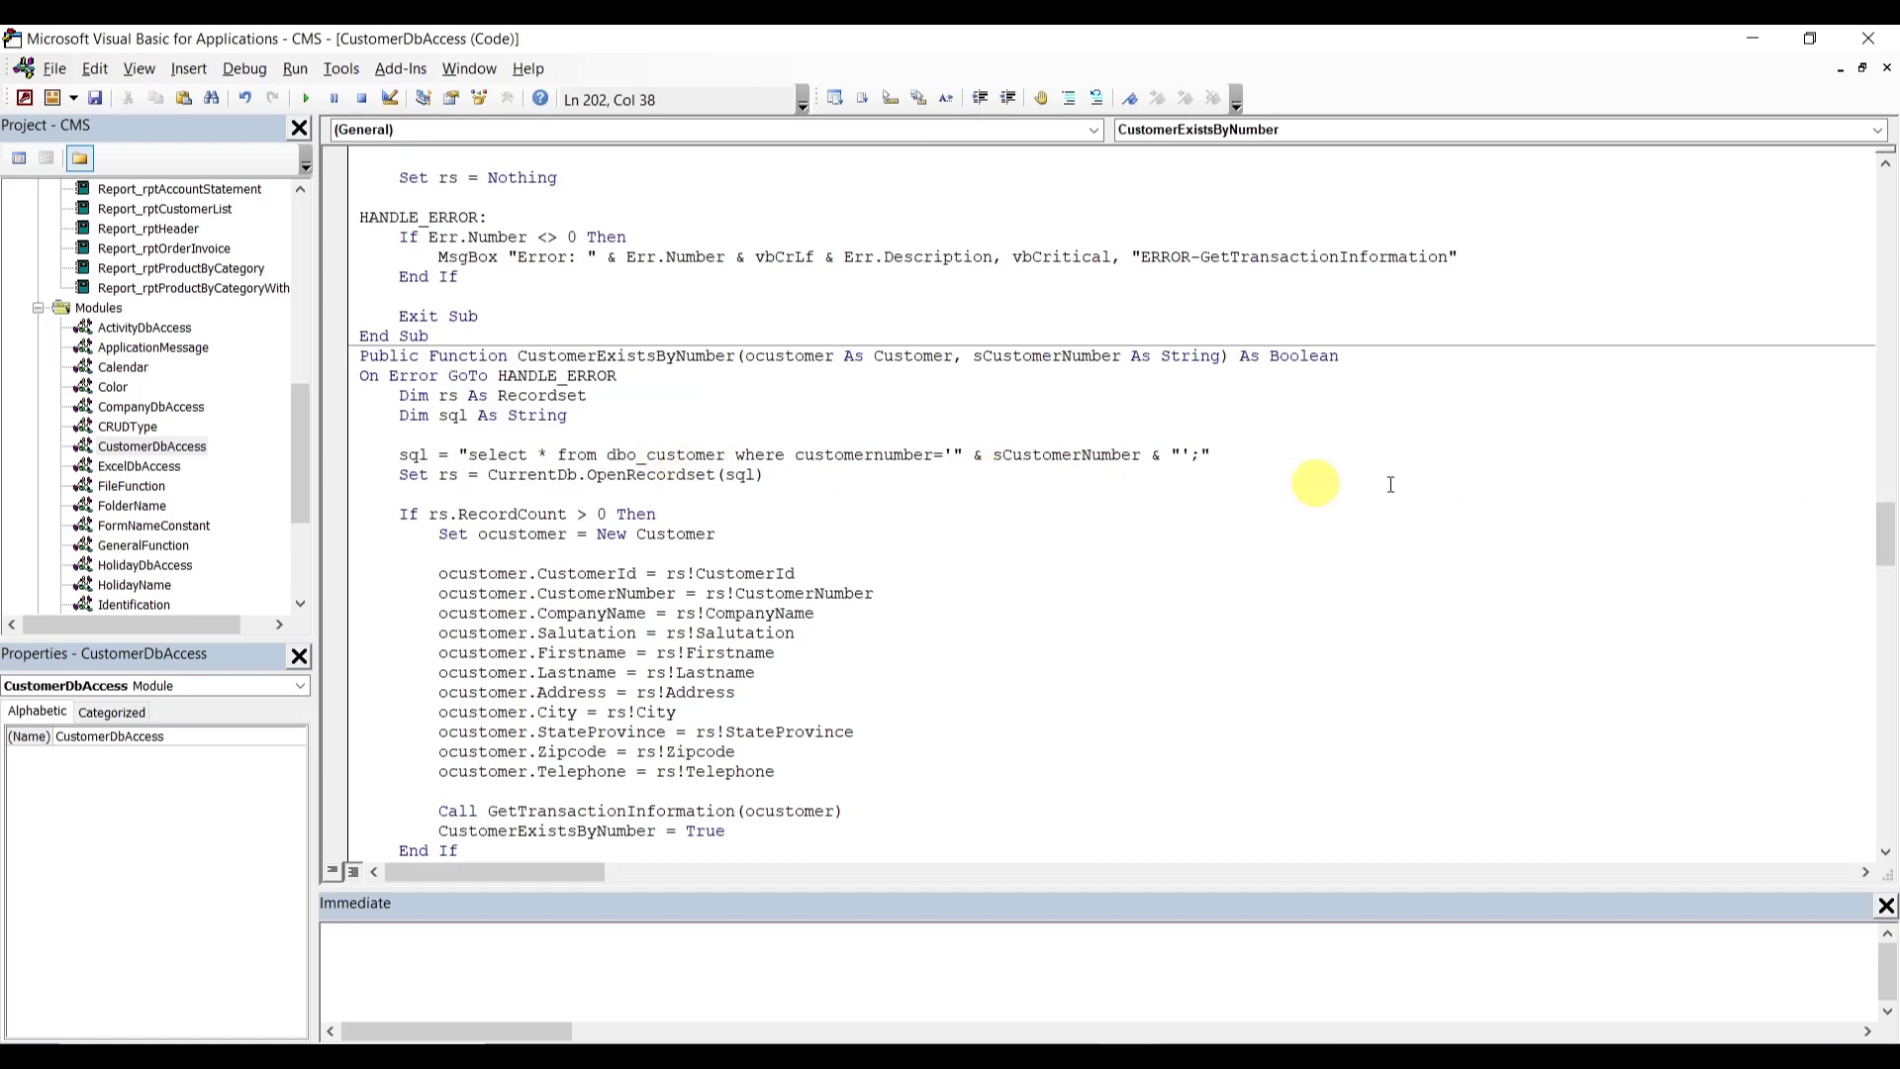
- In the CustomerExistsById function, change the table in the select statement to dbo_customer
left_click_drag(1886, 547, 1889, 614)
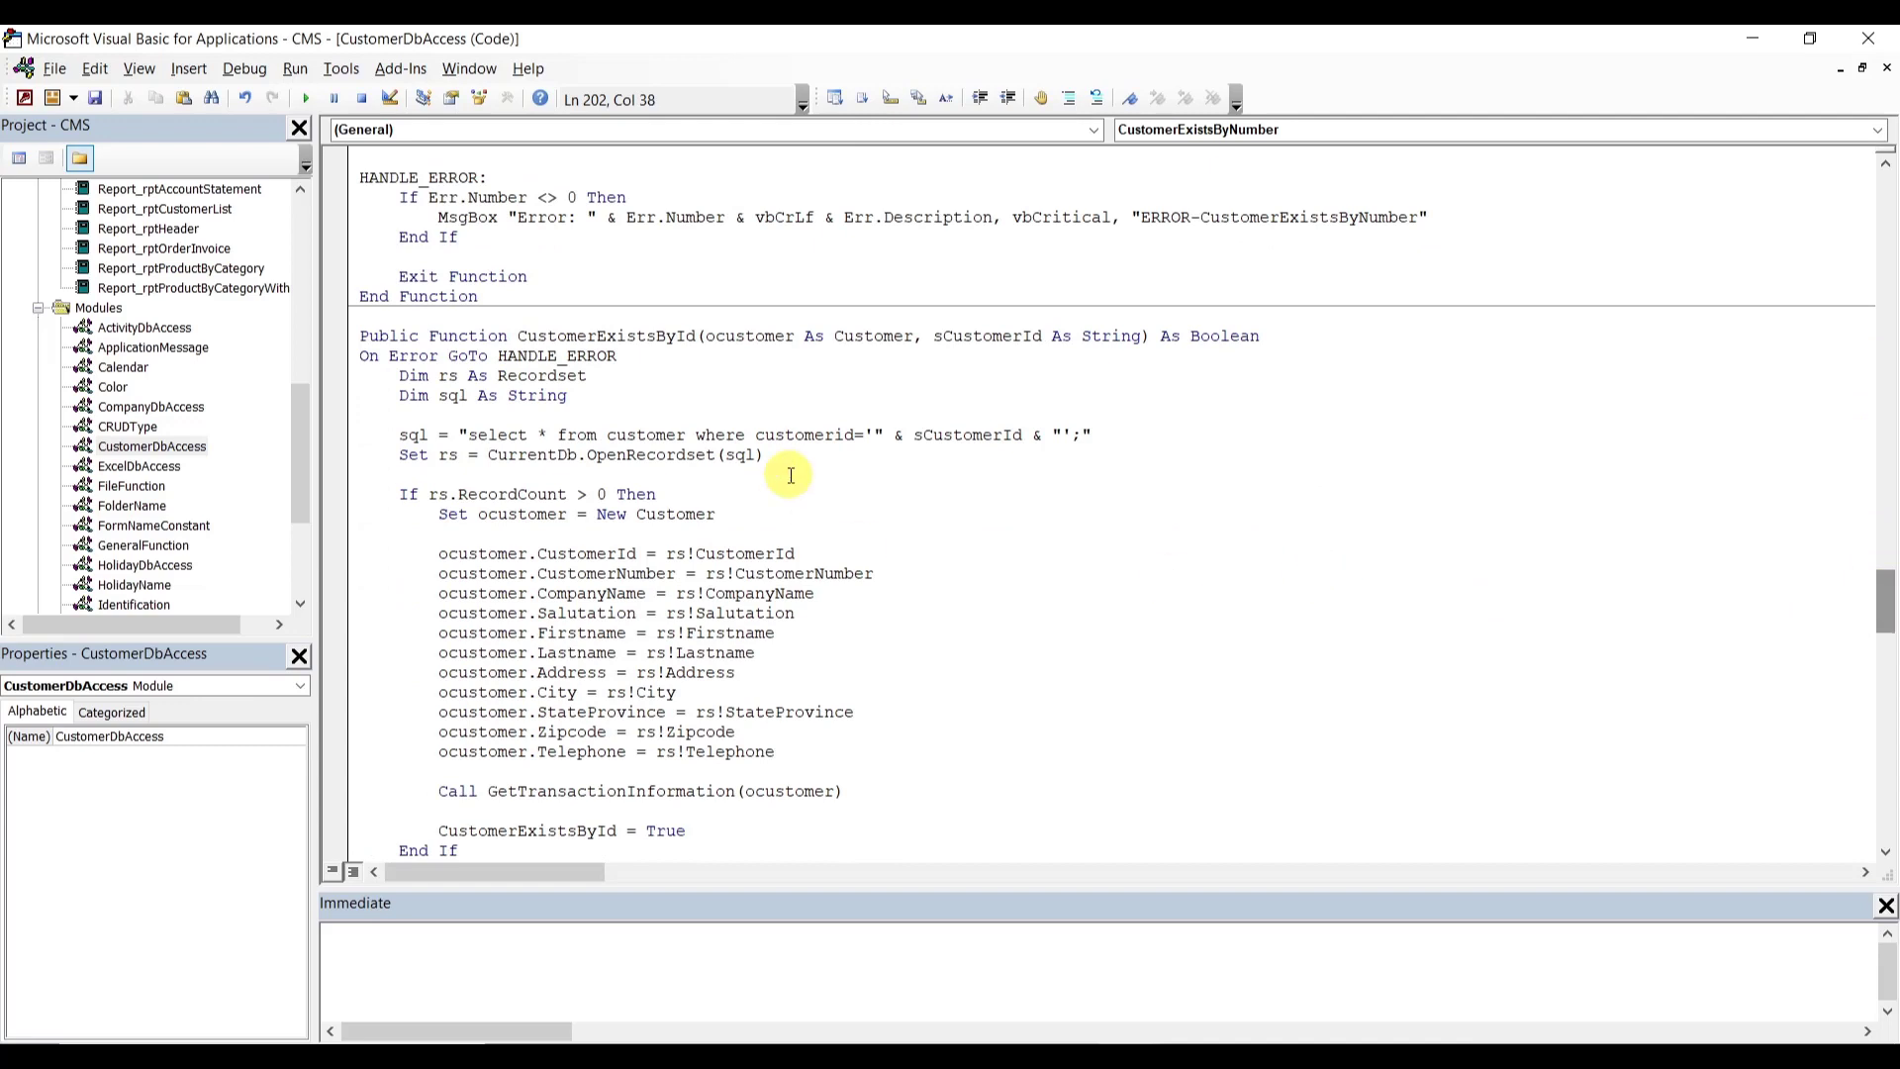
double_click(616, 437)
key("ctrl+v")
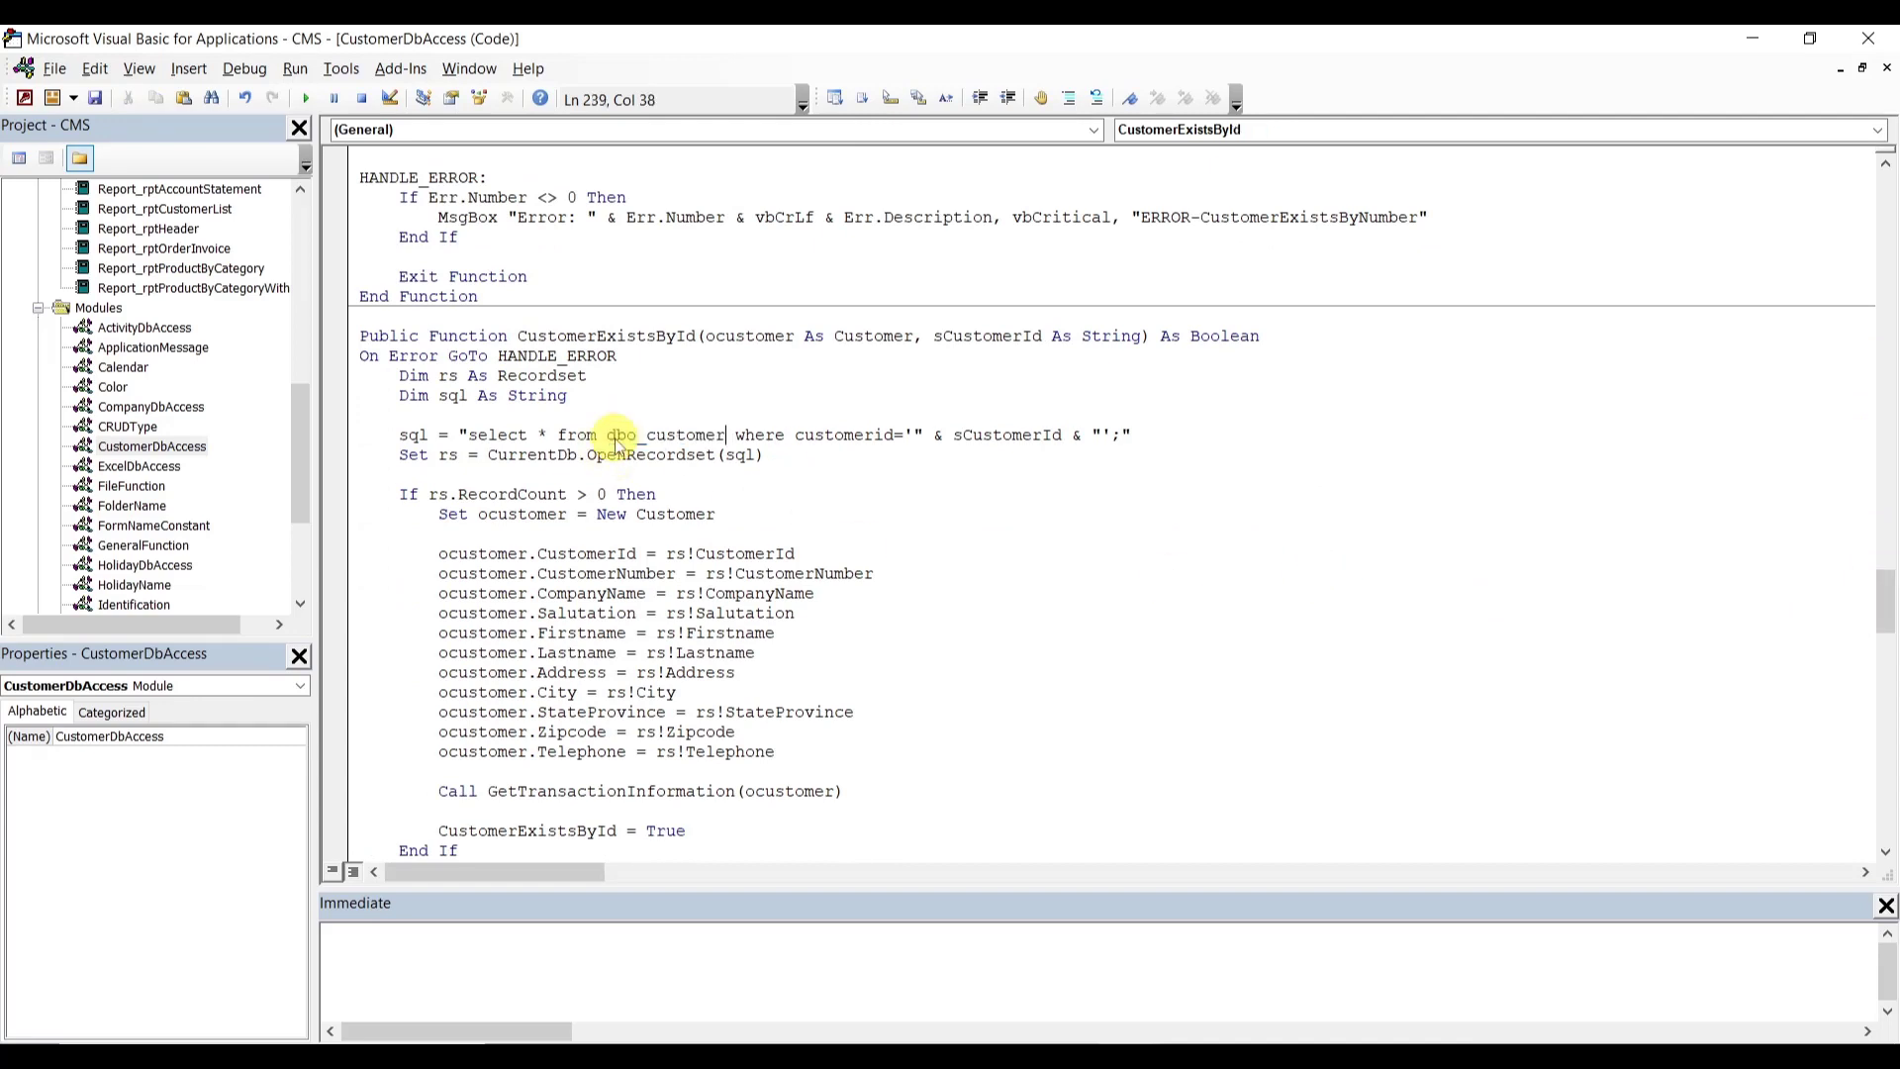
- Check GetNewCustomerNumber's query source and change the recordset table opened in UpdateCustomerNumber to dbo_customer
left_click_drag(1887, 593, 1890, 675)
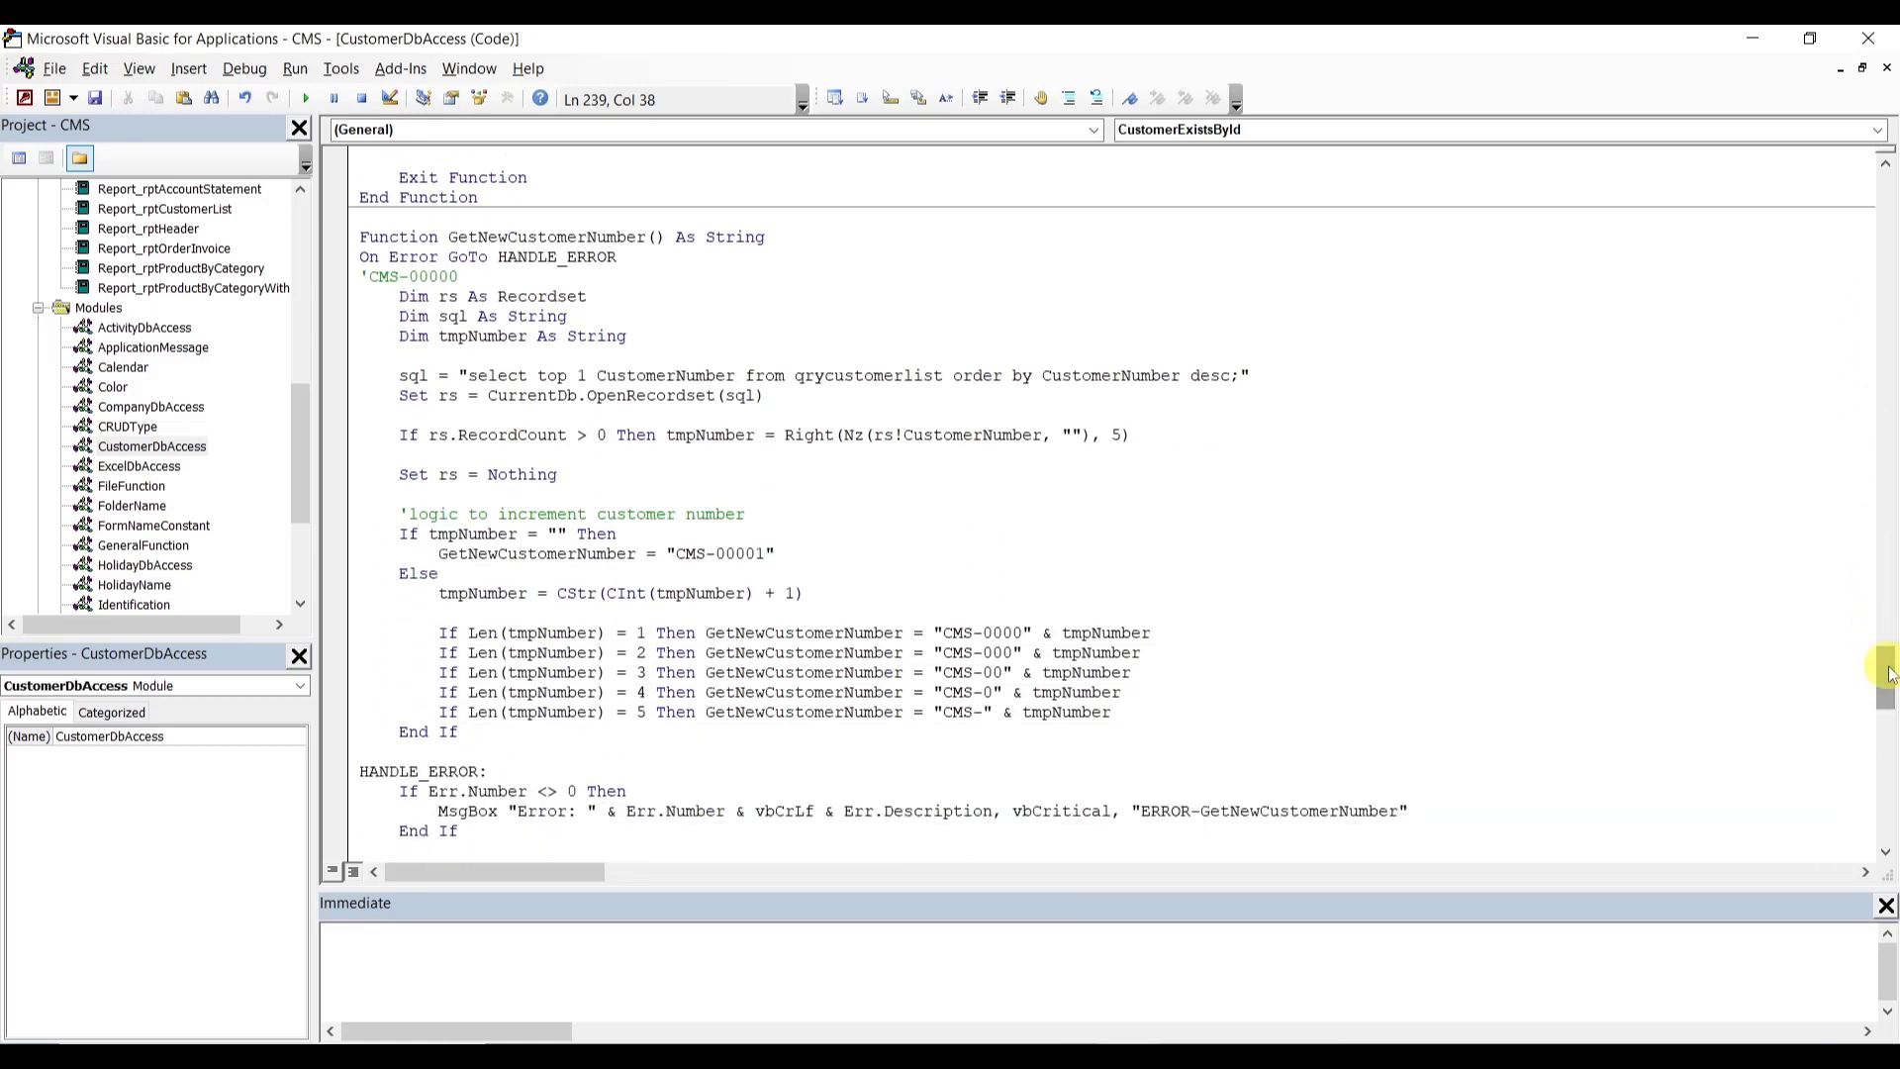
left_click_drag(1890, 675, 1890, 728)
double_click(756, 442)
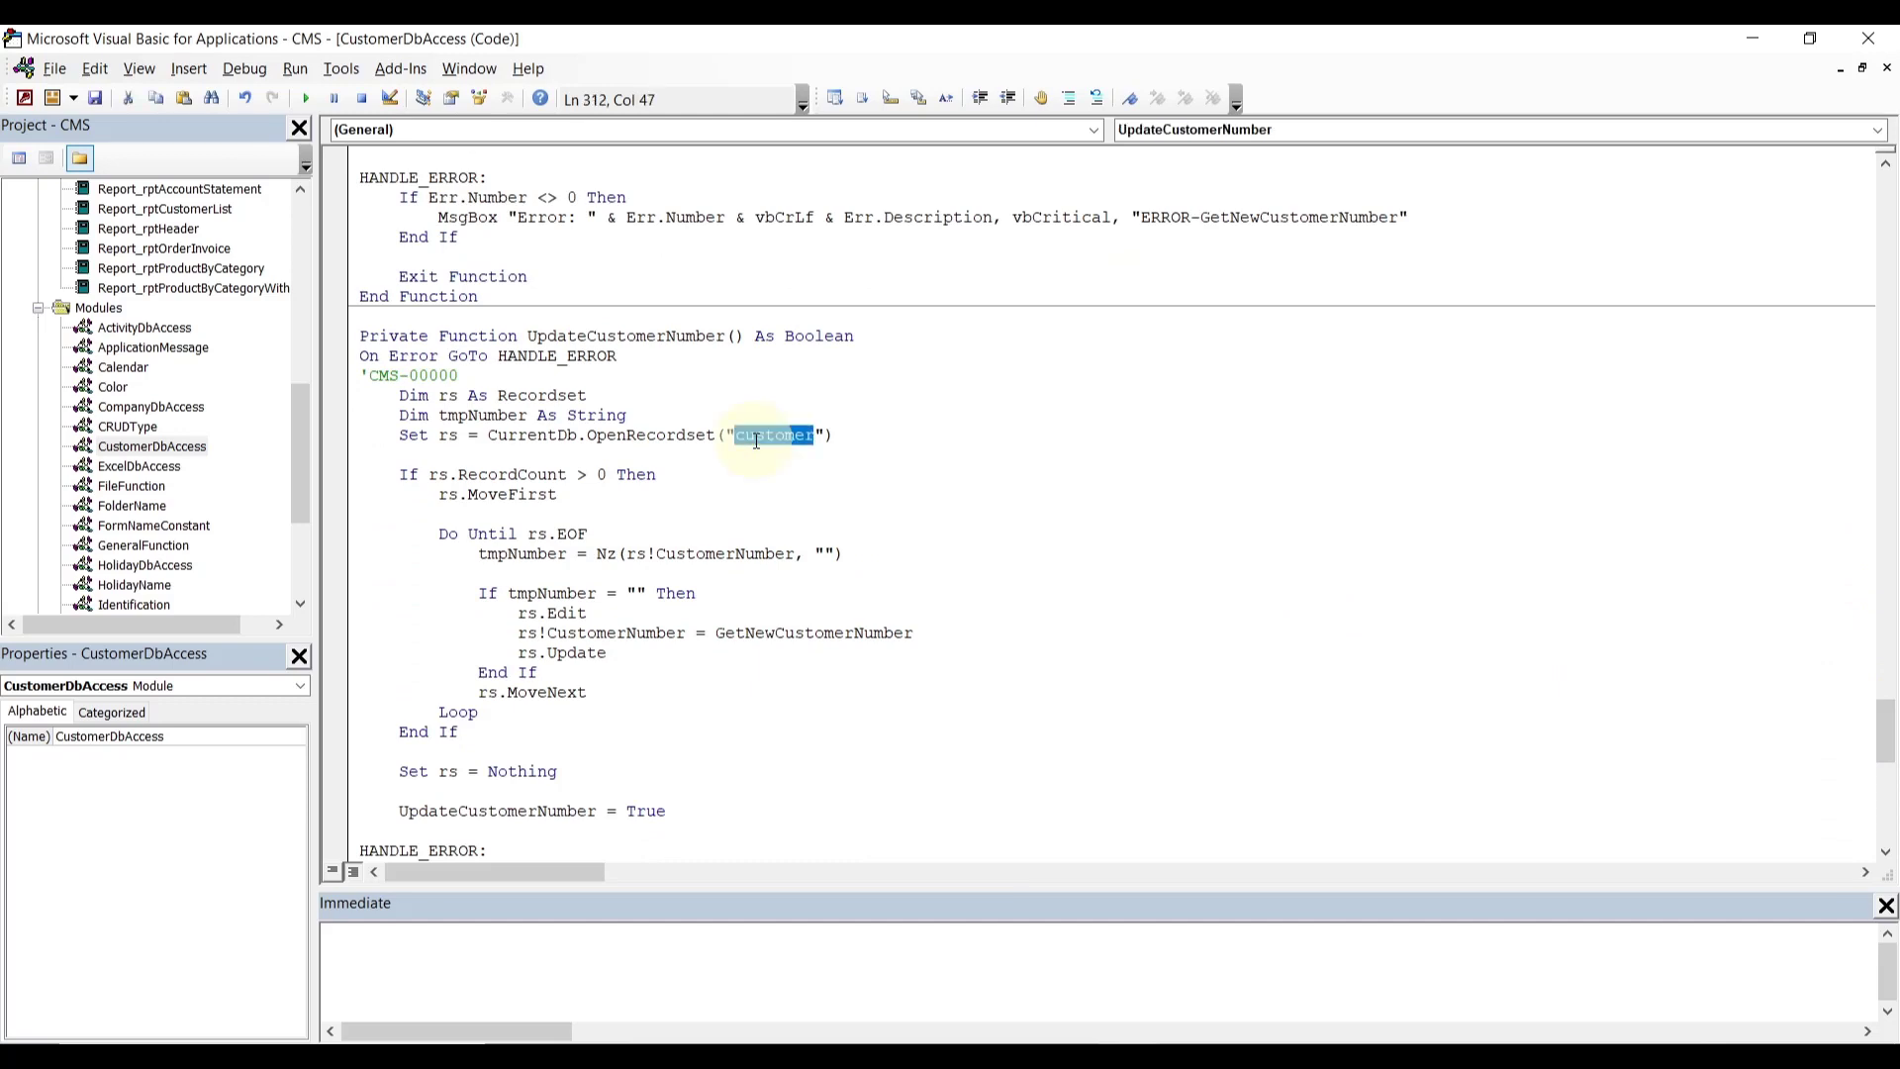
key("ctrl+v")
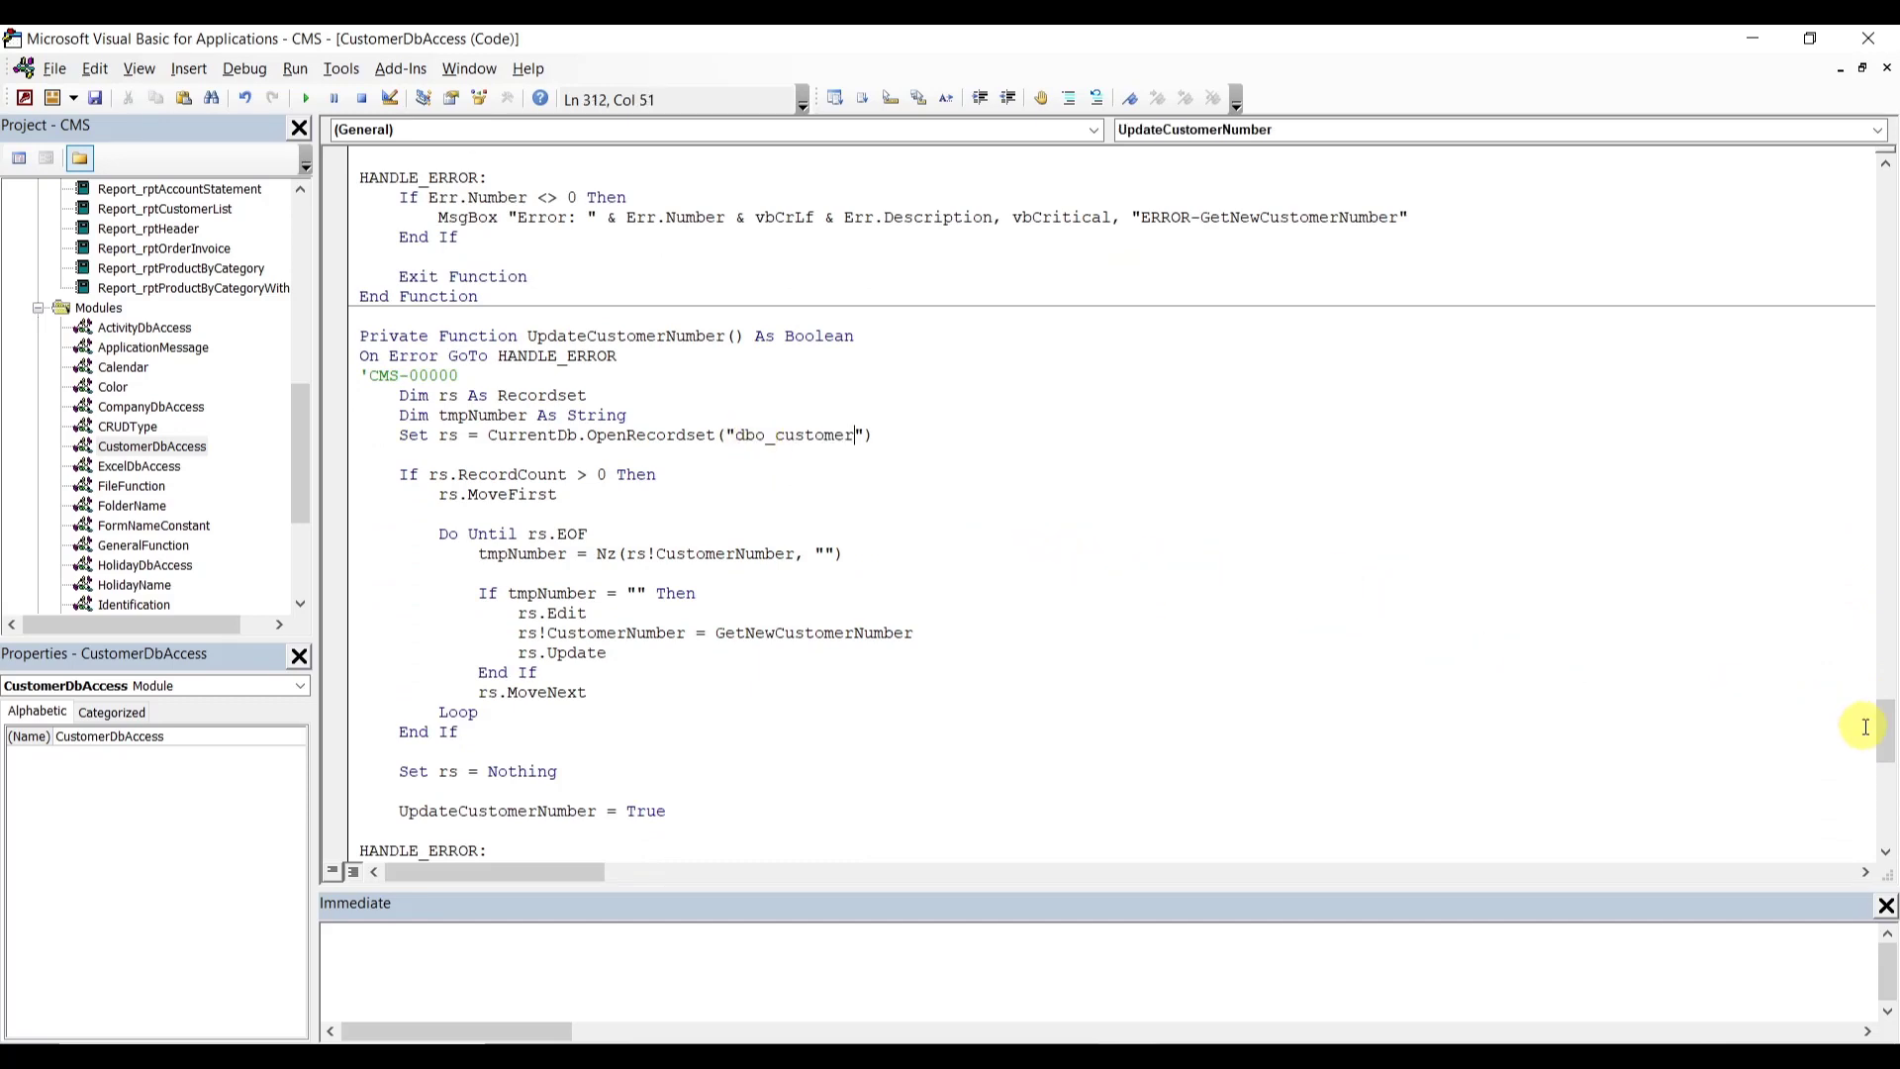
- In the UpdatePhoneNumber procedure, change the table opened as a recordset to dbo_customer
left_click_drag(1883, 724, 1880, 785)
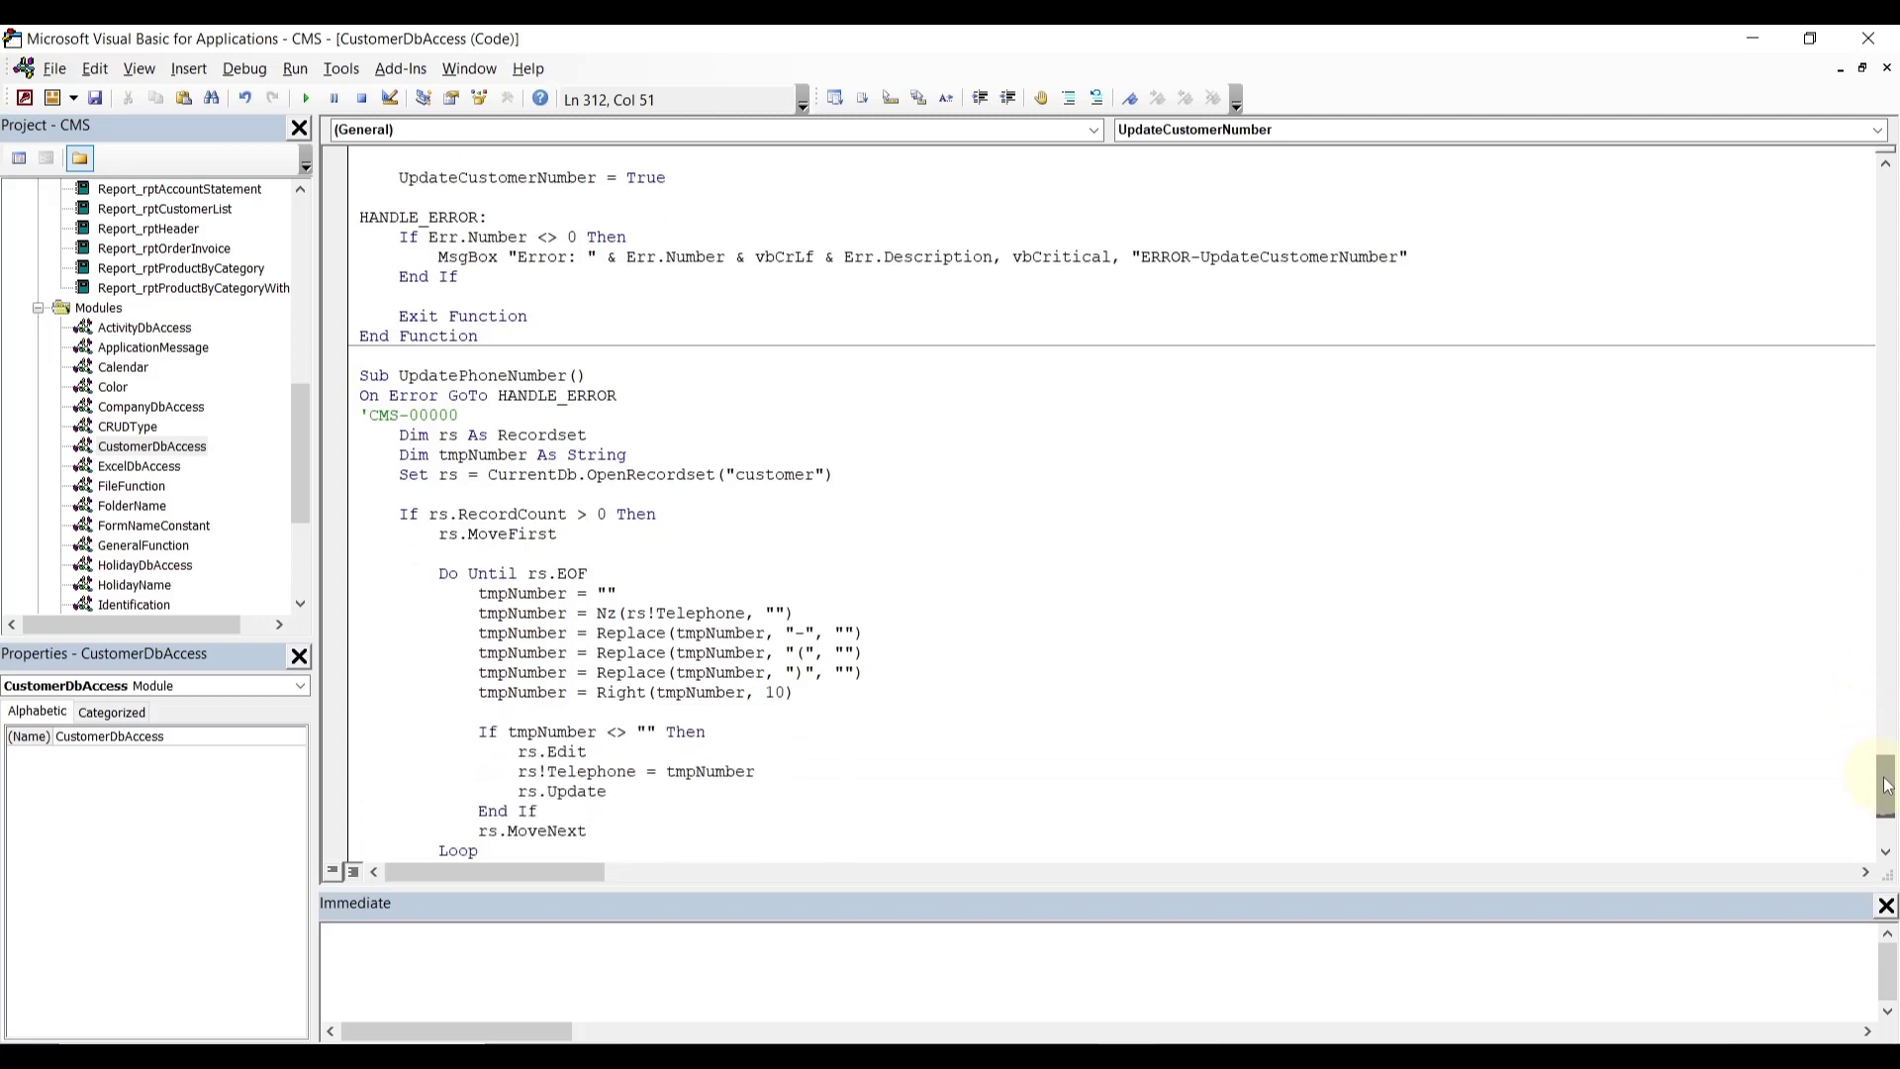
double_click(763, 474)
key("ctrl+v")
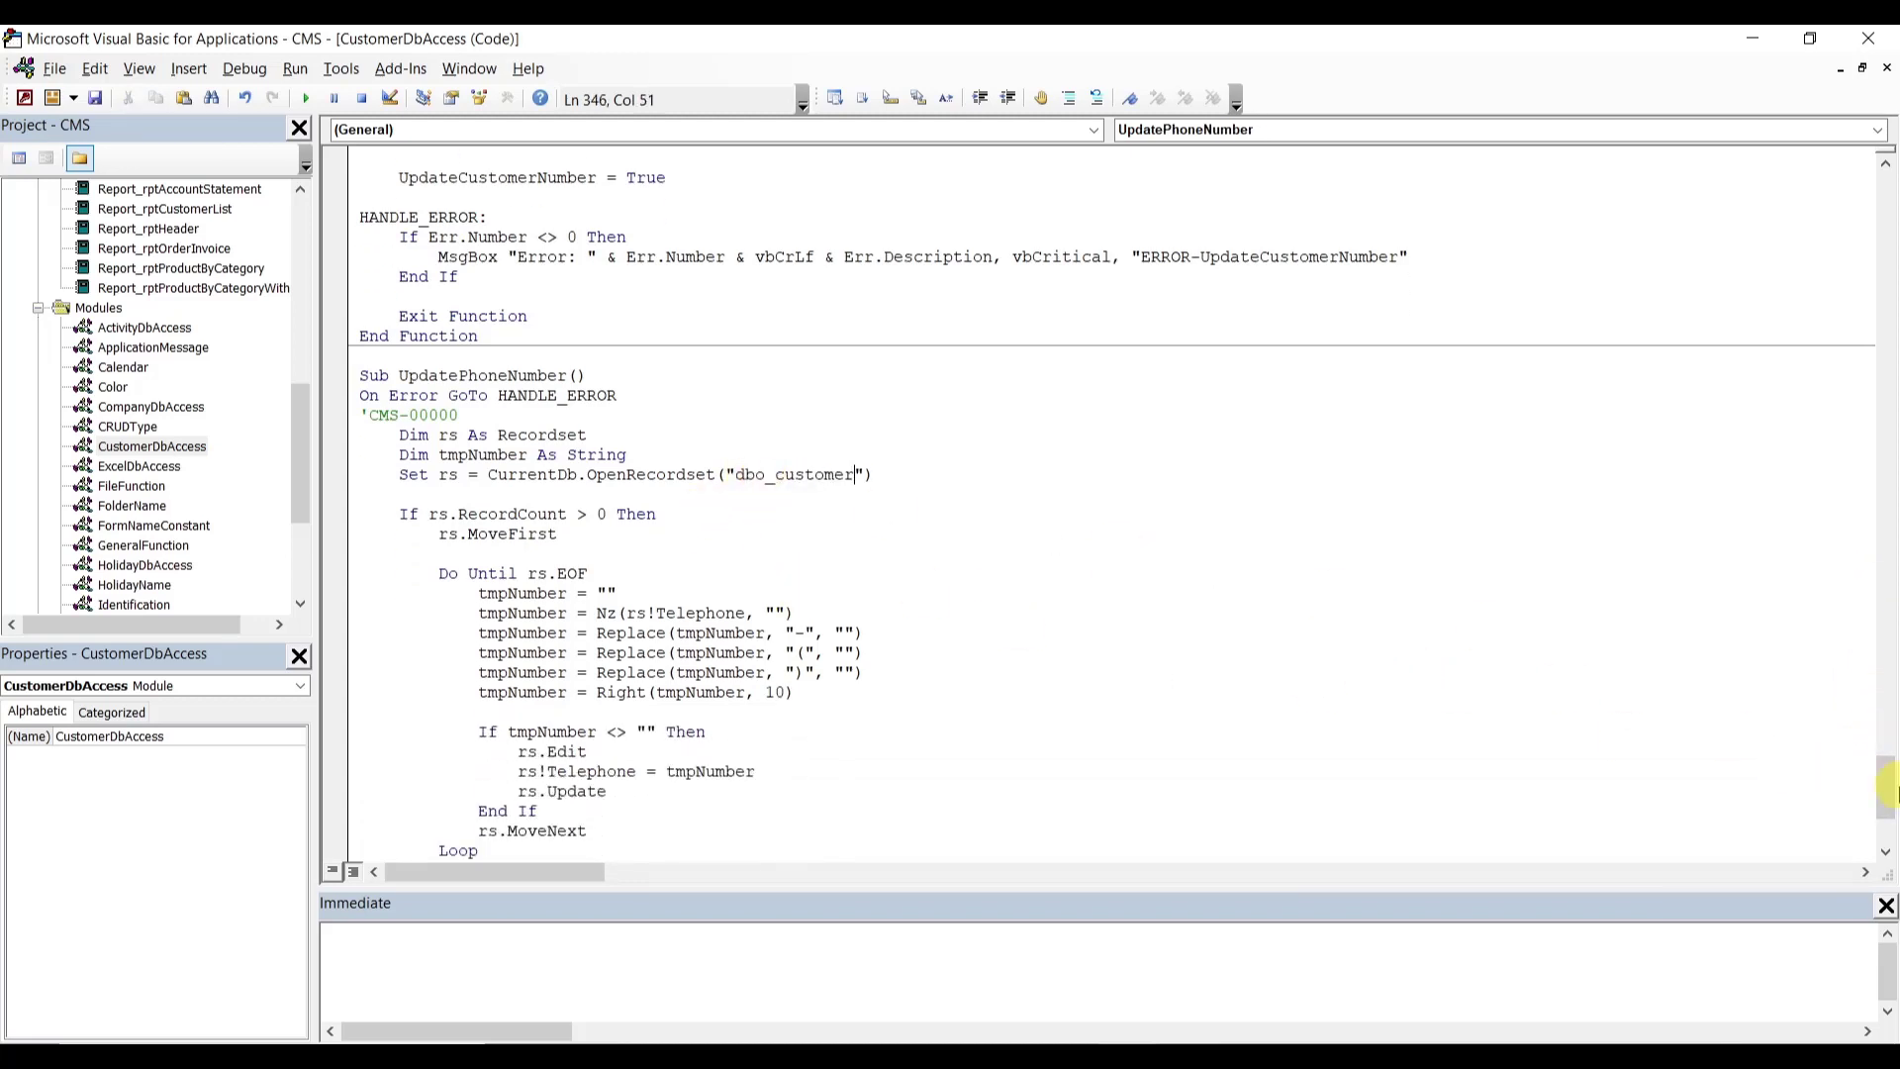
left_click_drag(1885, 782, 1824, 518)
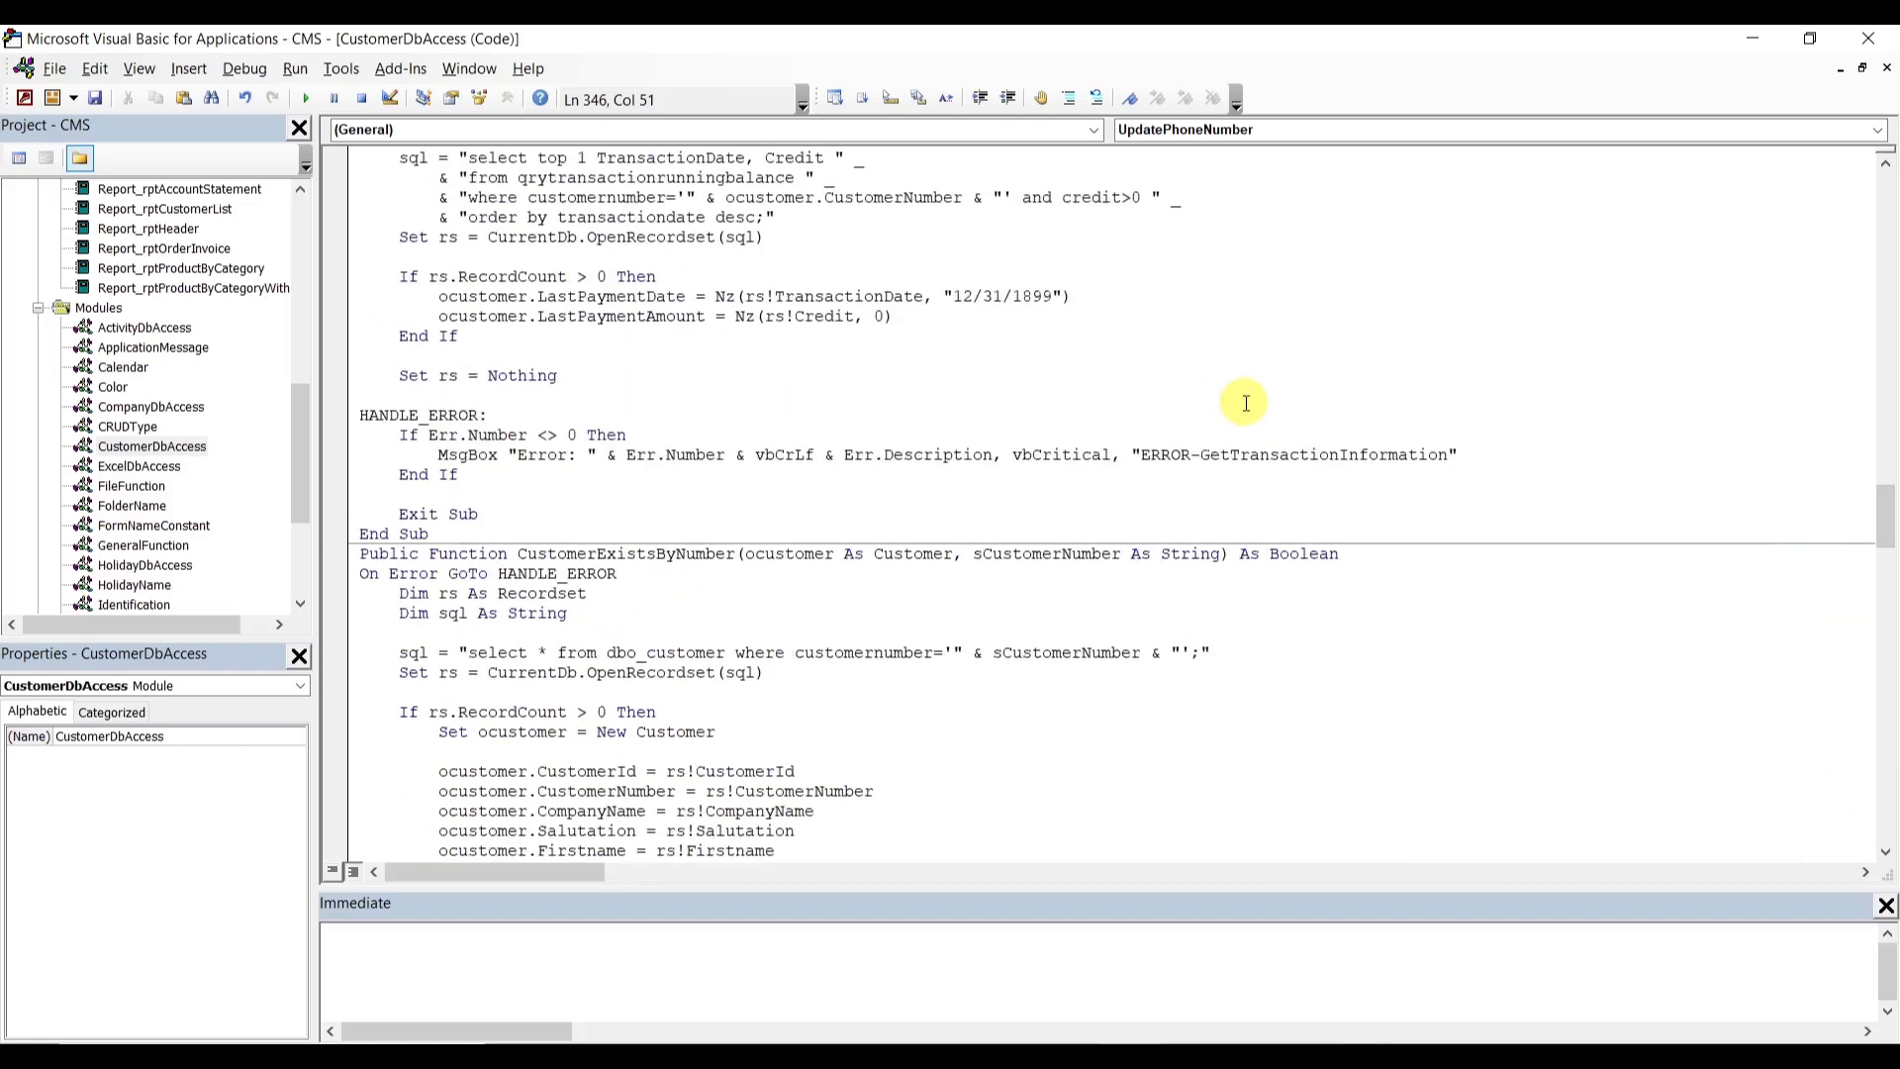
- Check the ExcelDbAccess module for hard-coded table names and open the HolidayDbAccess module
left_click(126, 470)
double_click(127, 470)
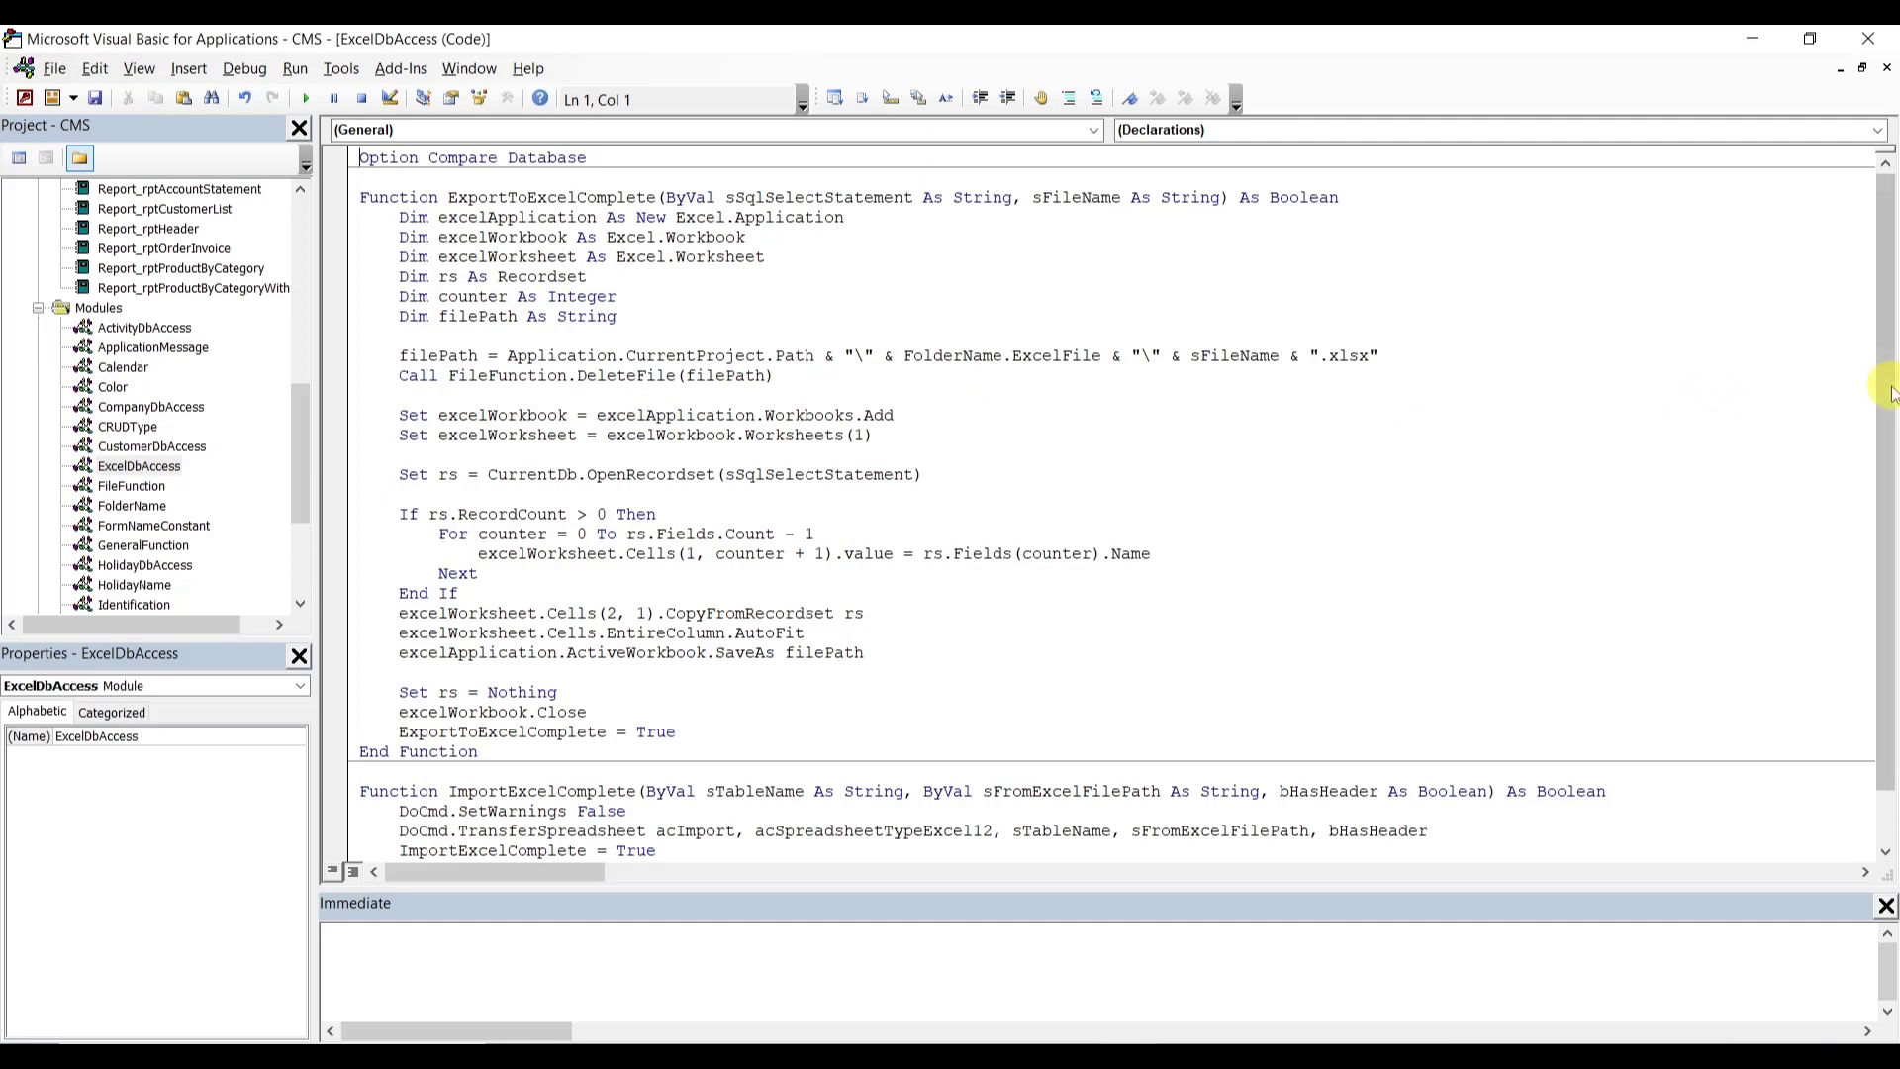
scroll(1865, 386, "down", 1)
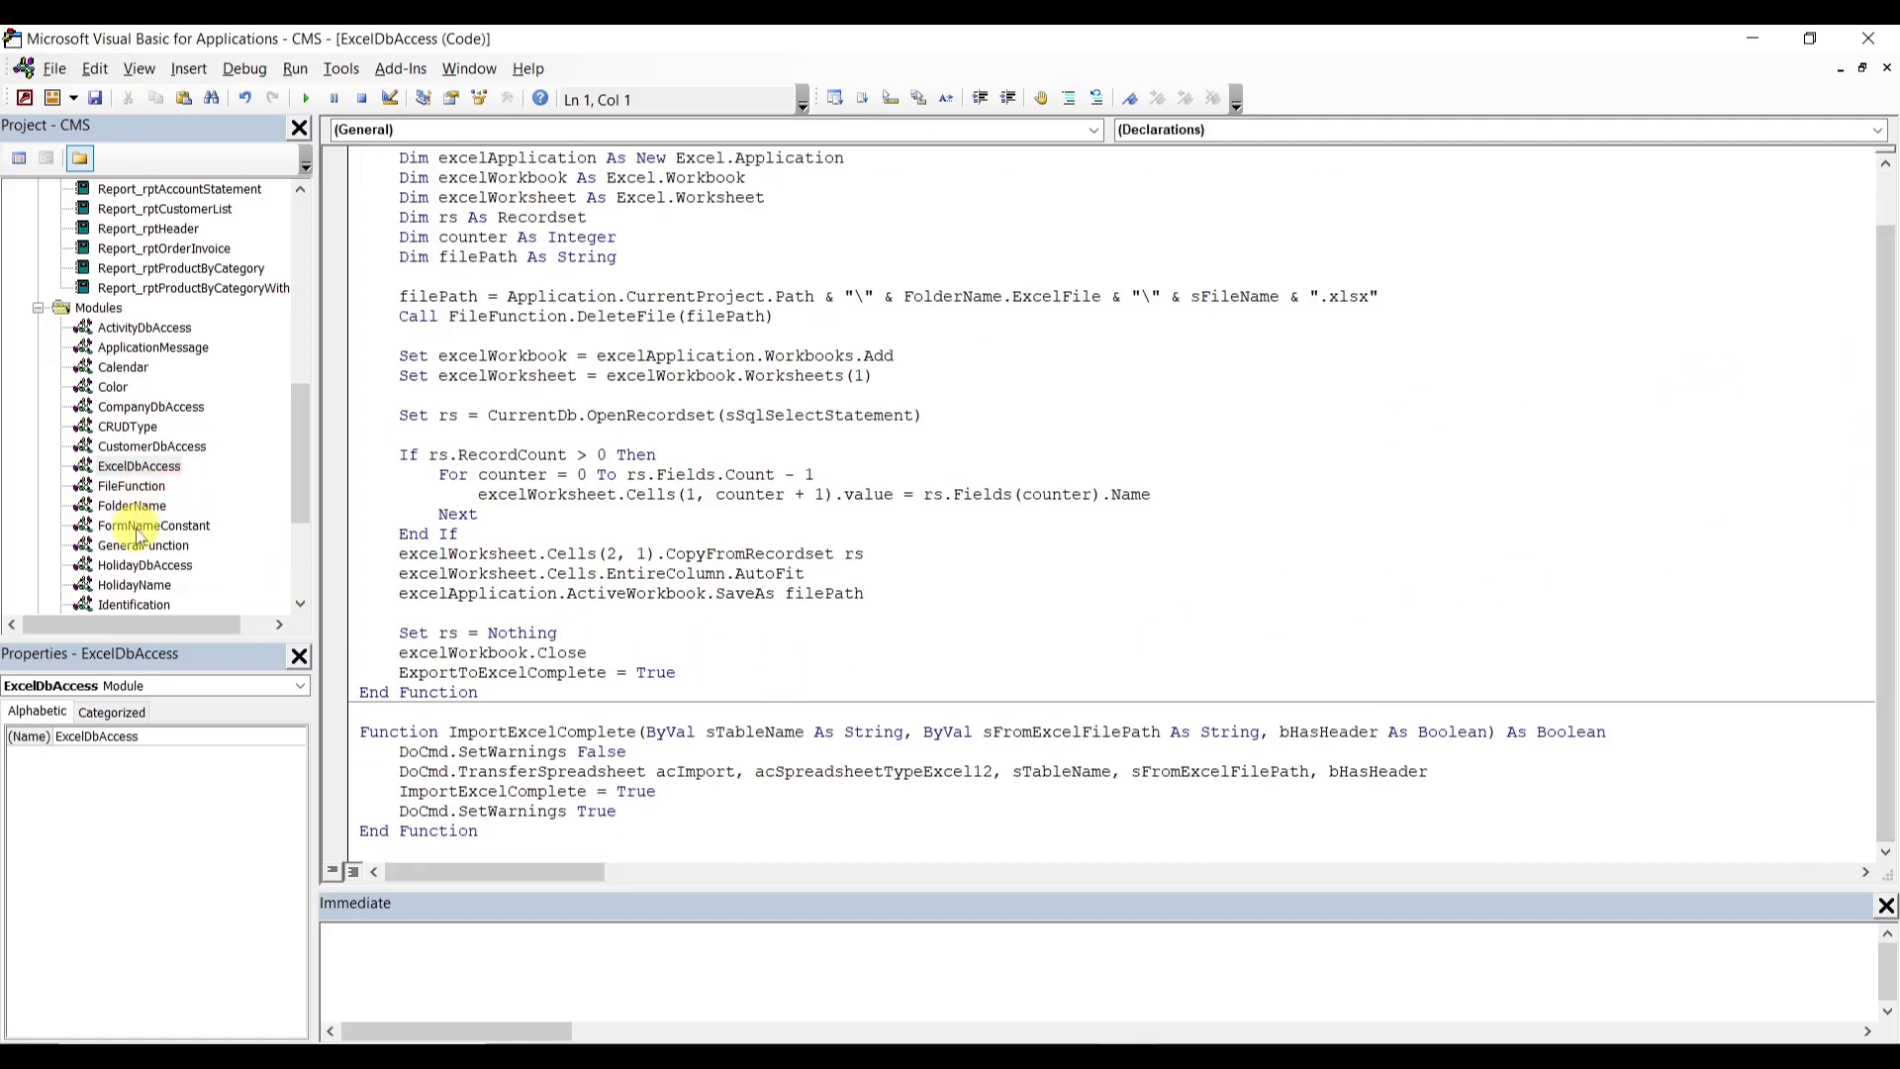
double_click(143, 566)
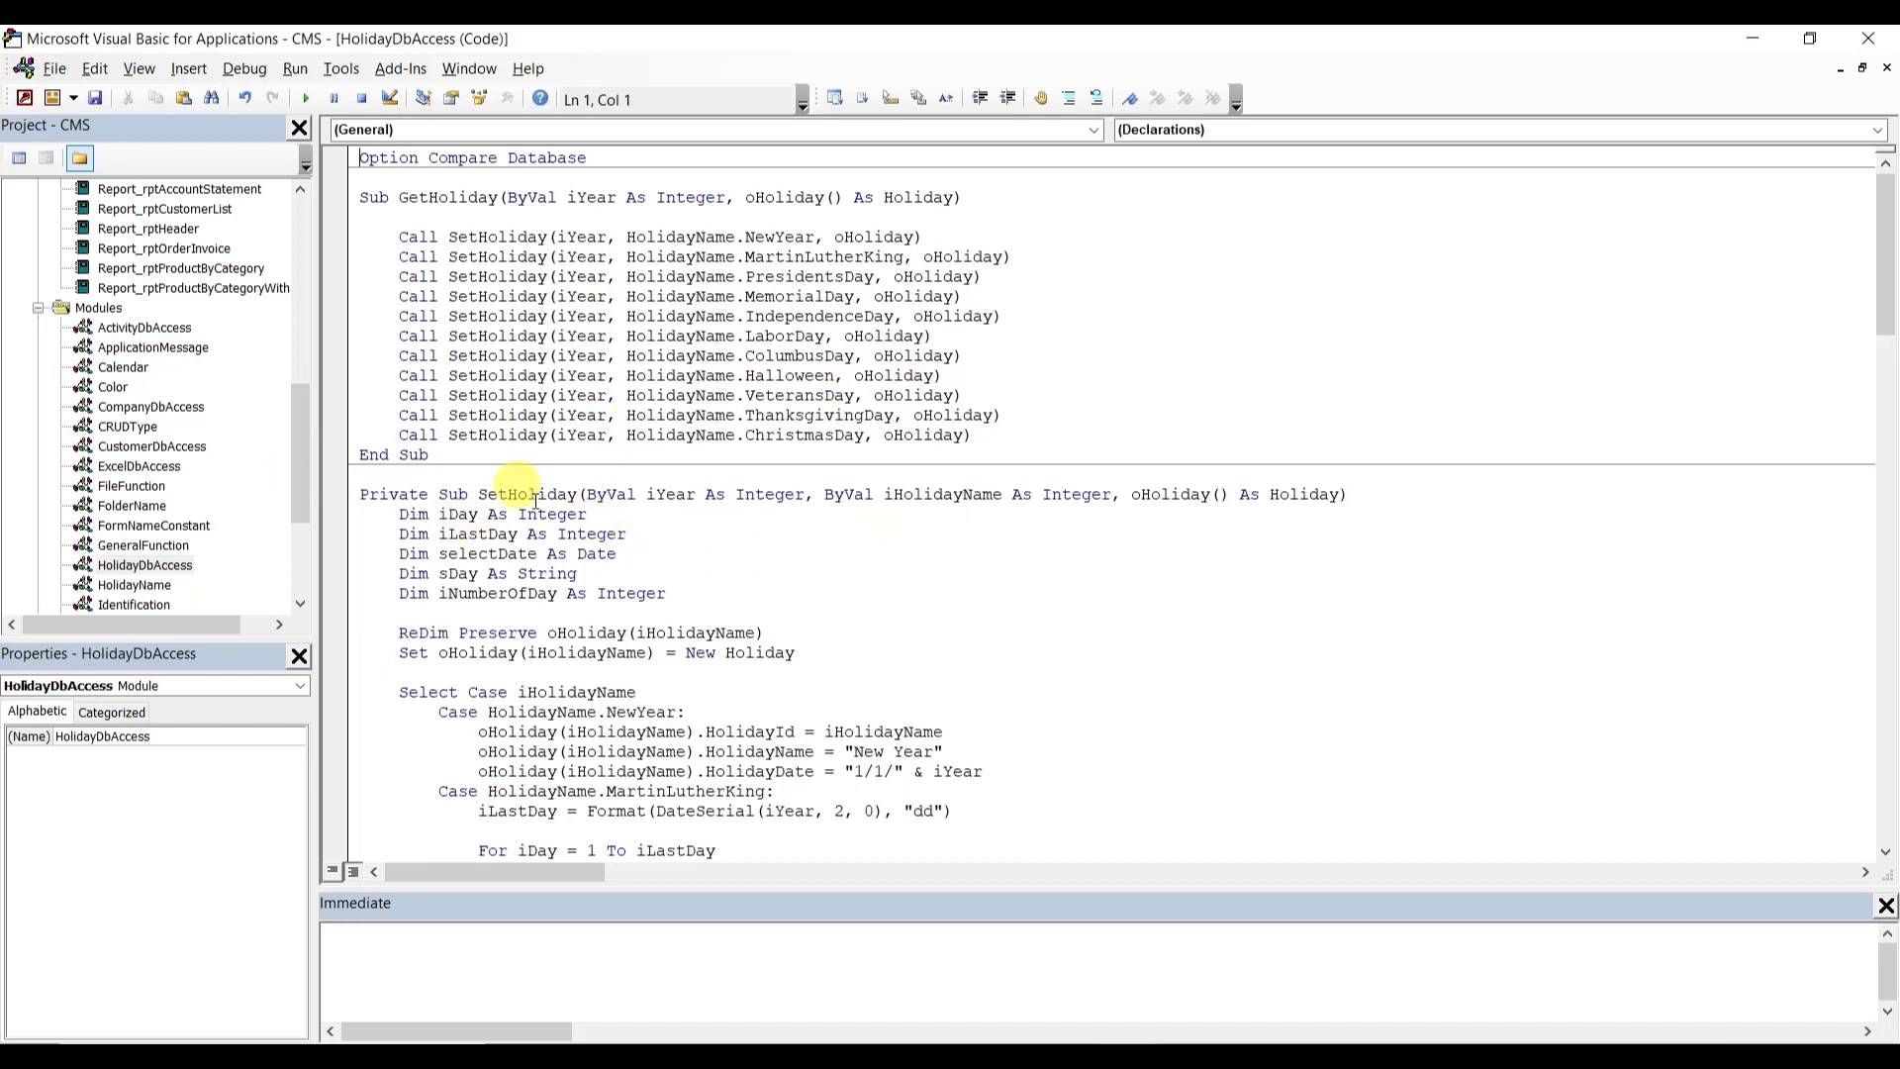
- Open the OrderDbAccess module and check the queries in its first procedures for hard-coded table names
left_click_drag(299, 473, 294, 536)
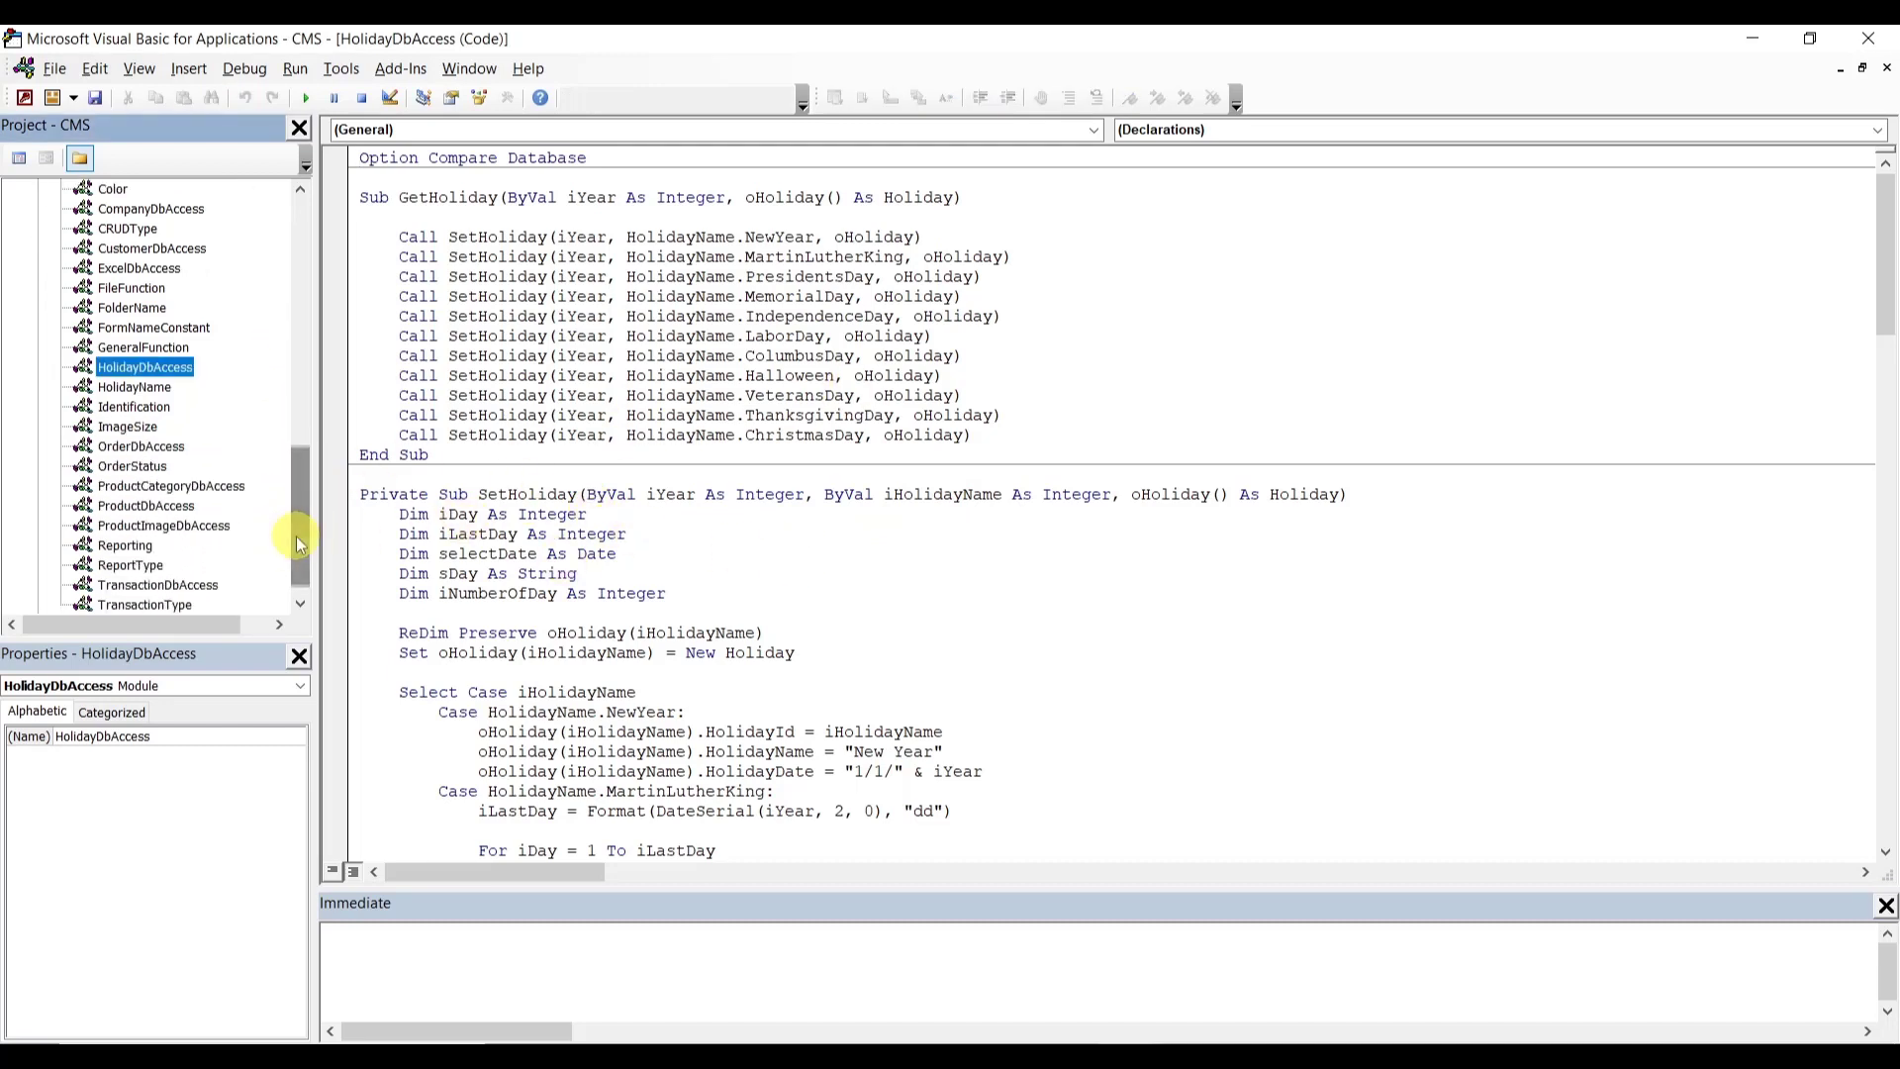
double_click(145, 448)
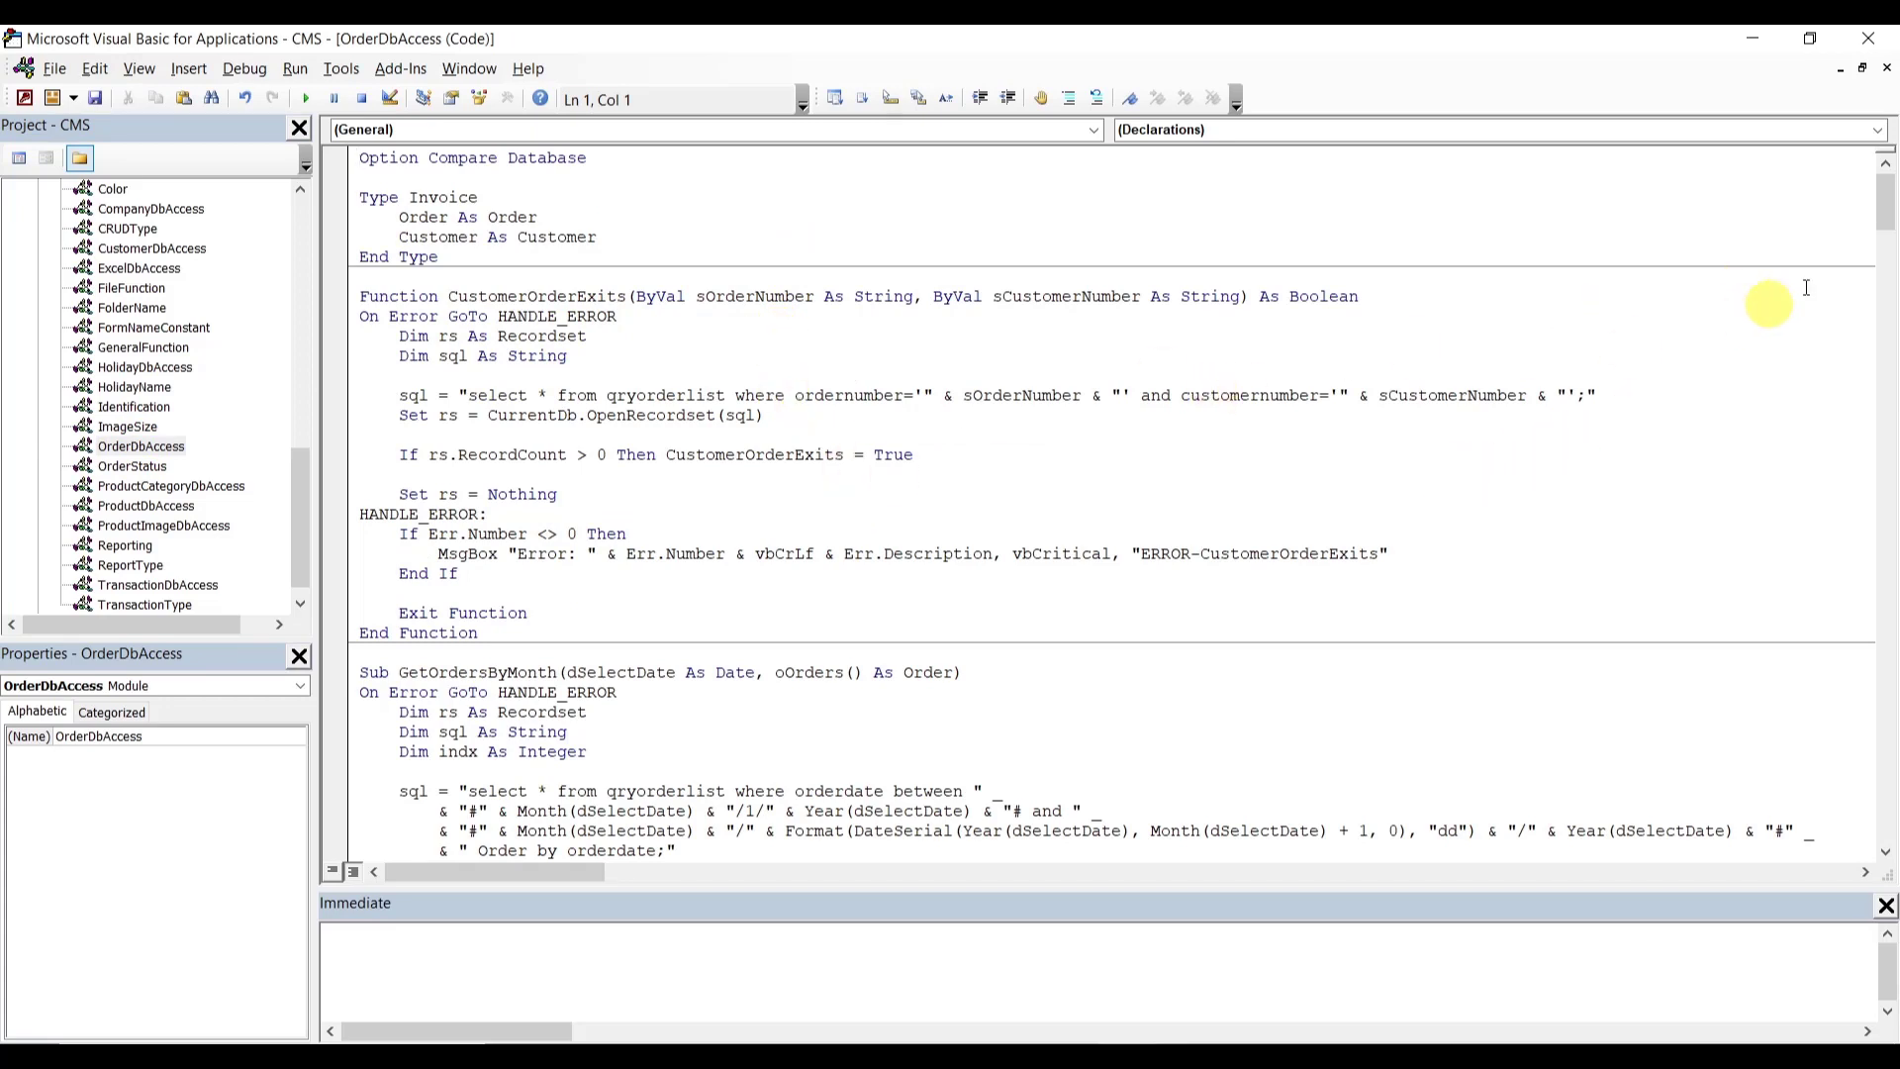
left_click_drag(1890, 210, 1893, 334)
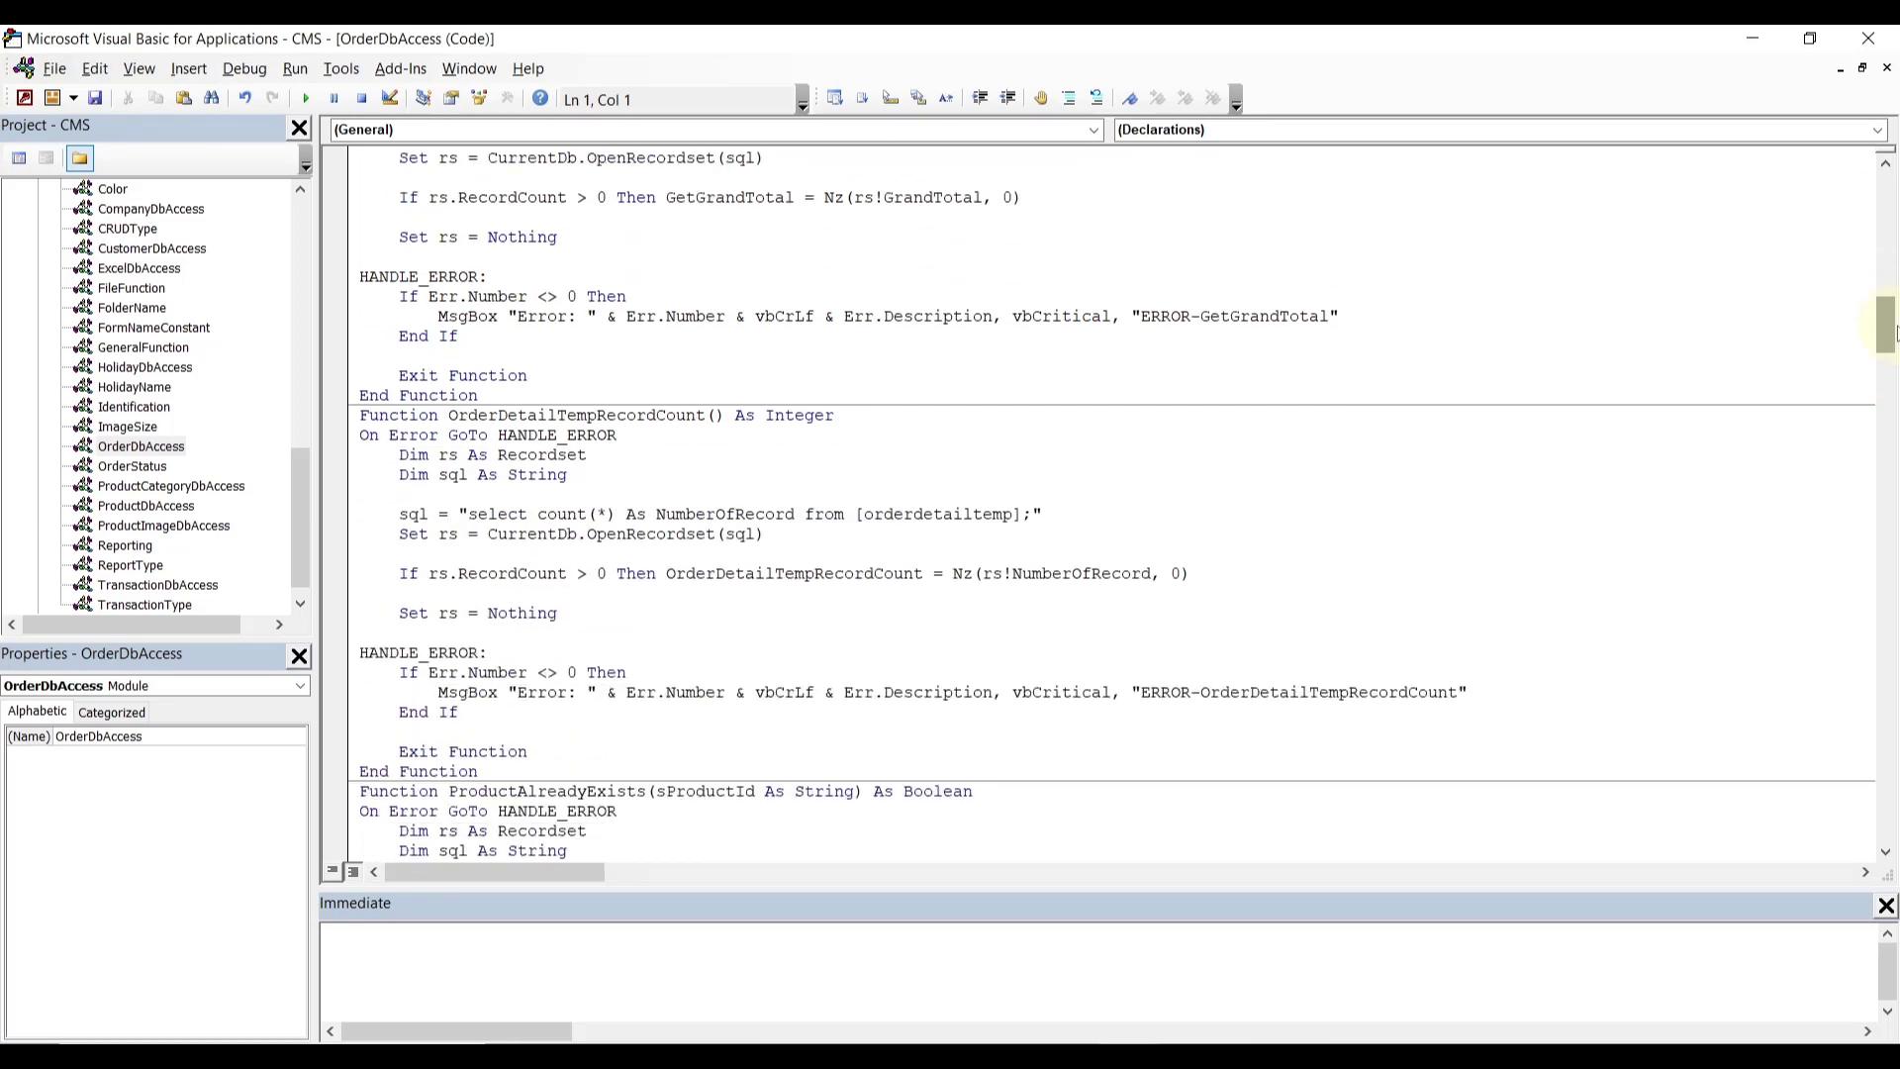
left_click_drag(1893, 333, 1894, 353)
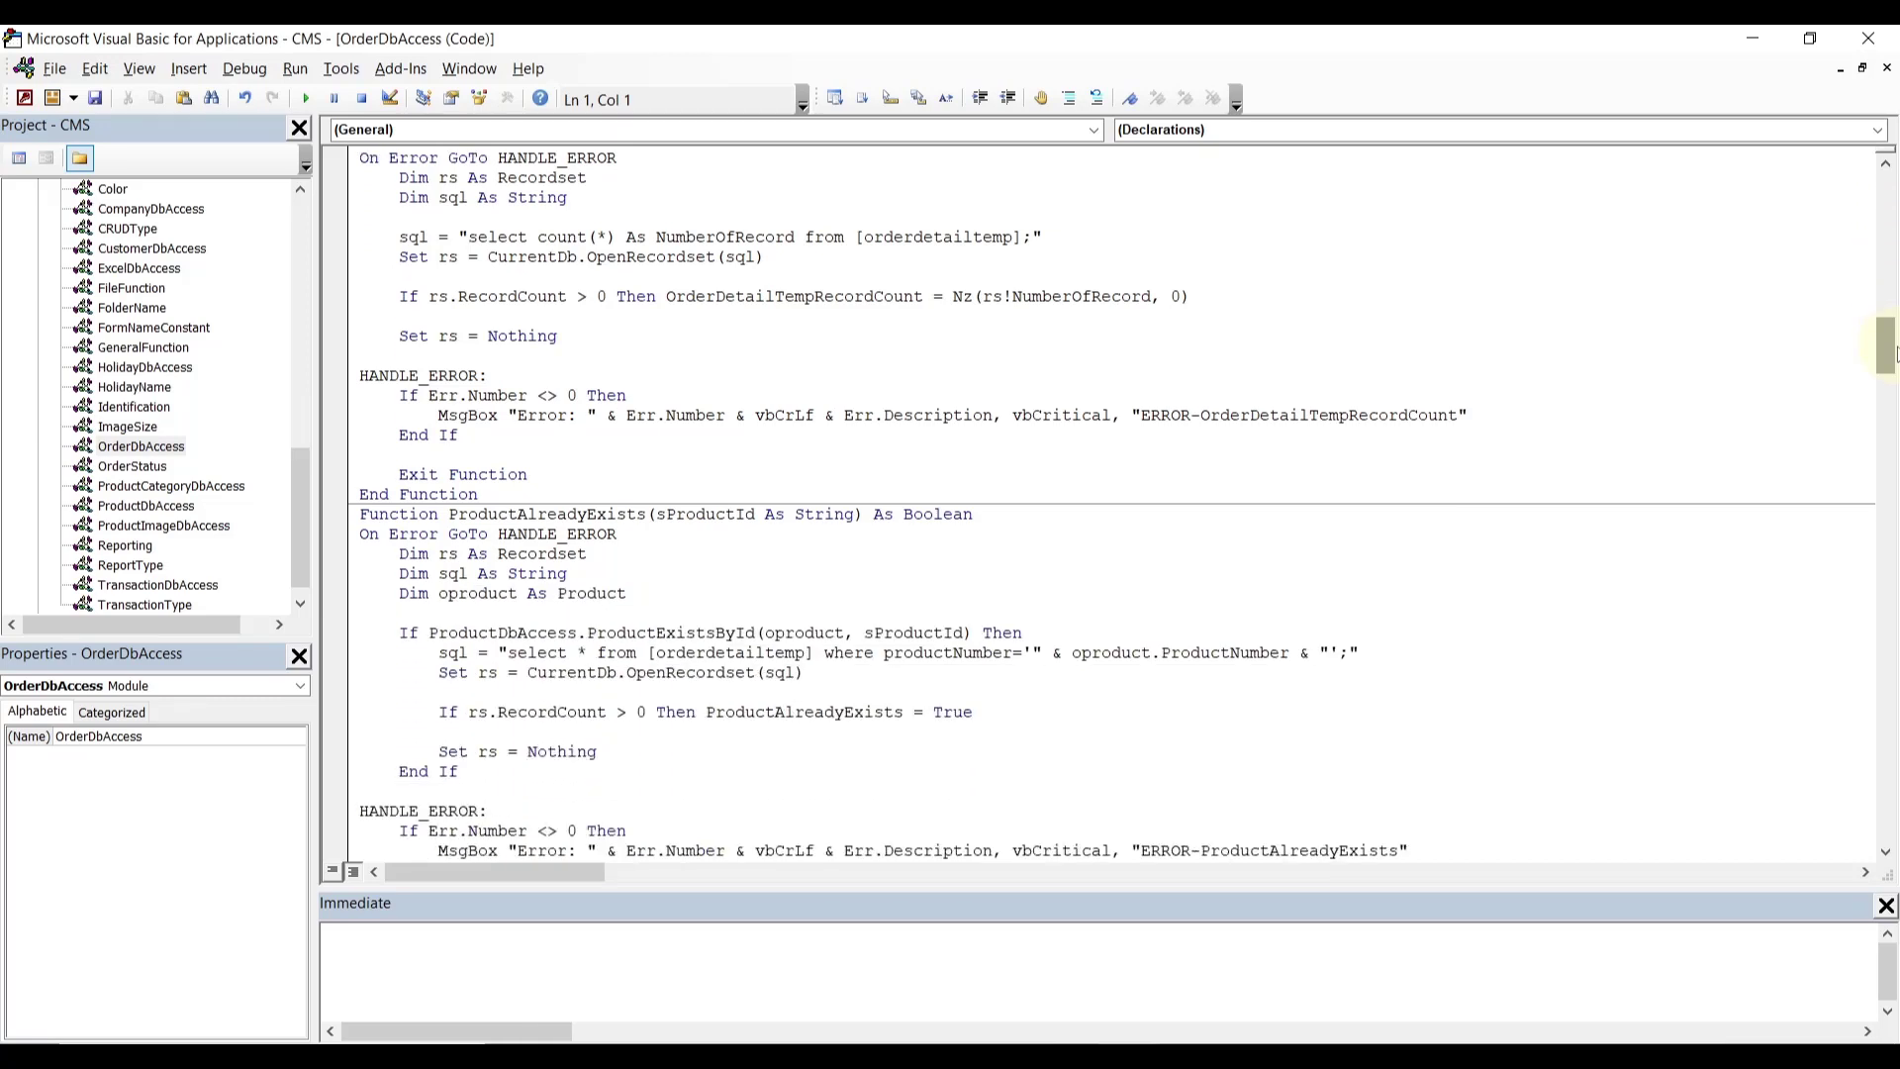
left_click_drag(1893, 354, 1891, 307)
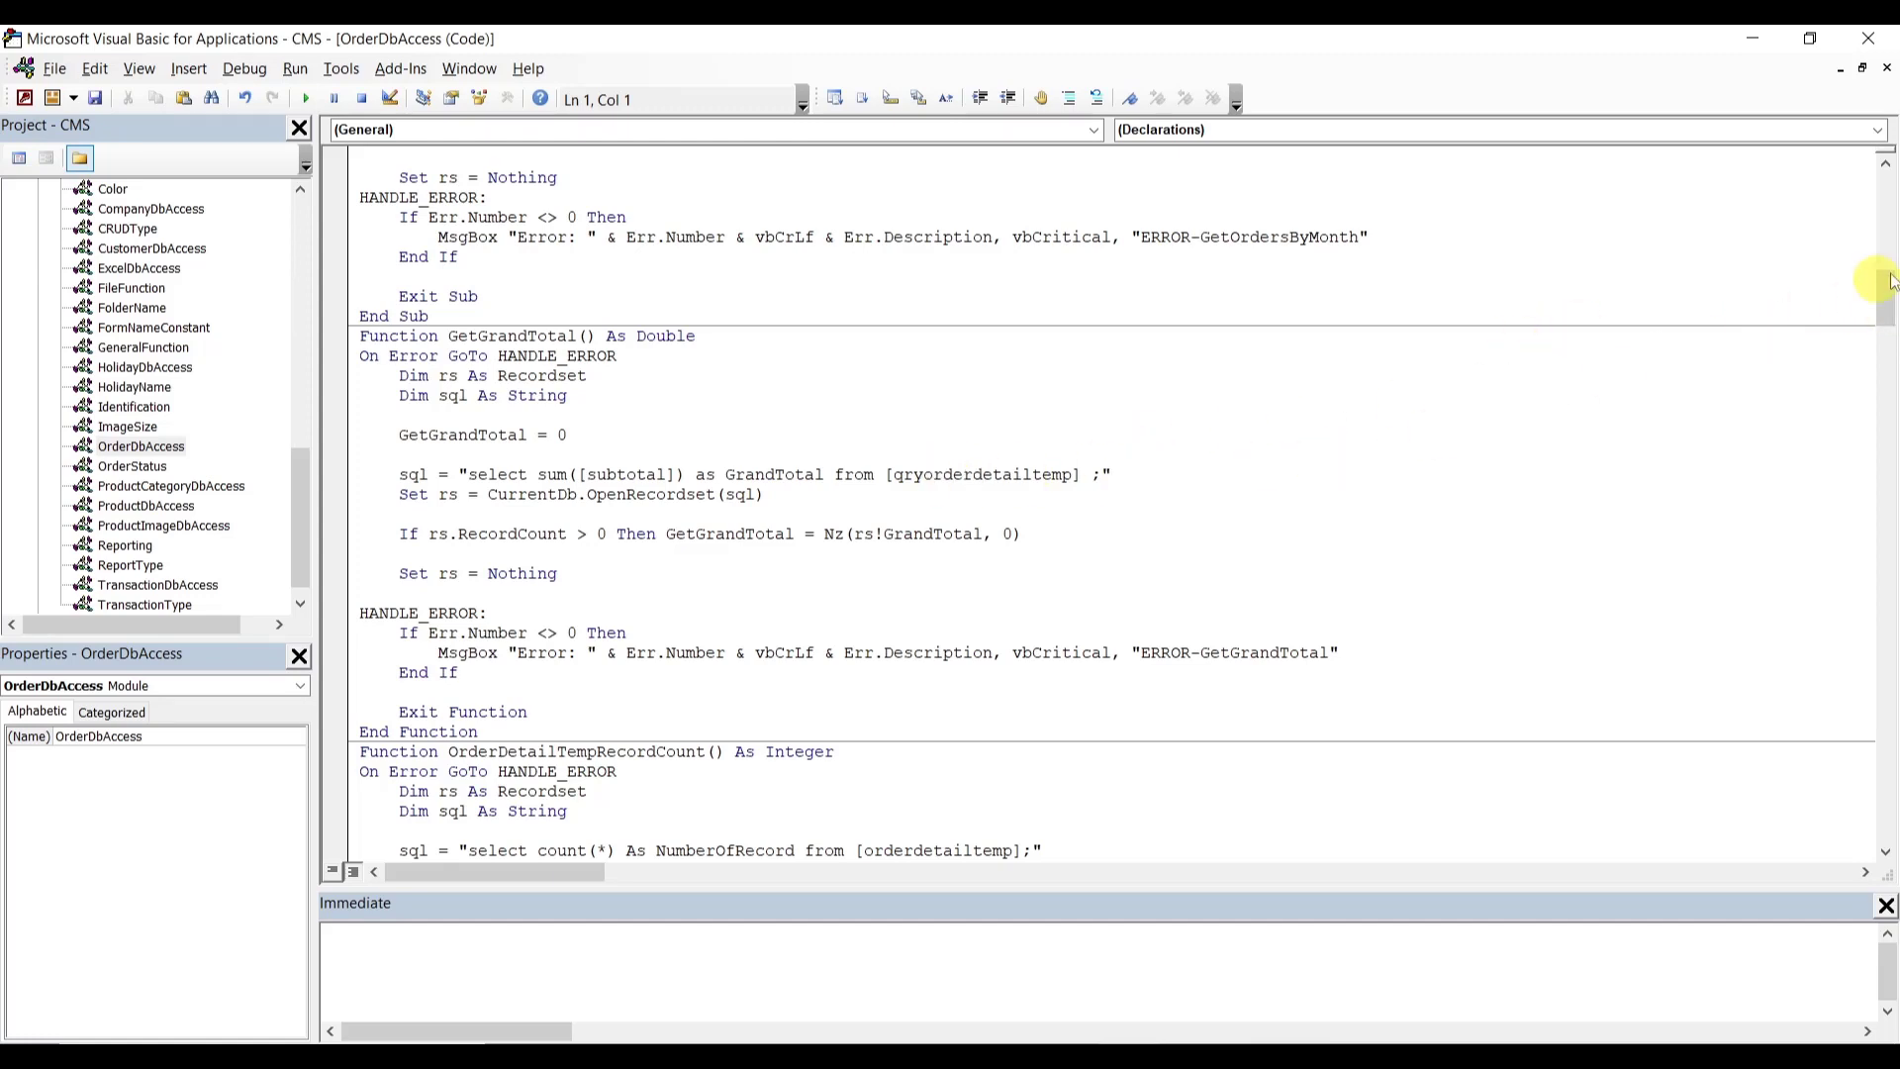
left_click_drag(1887, 288, 1891, 332)
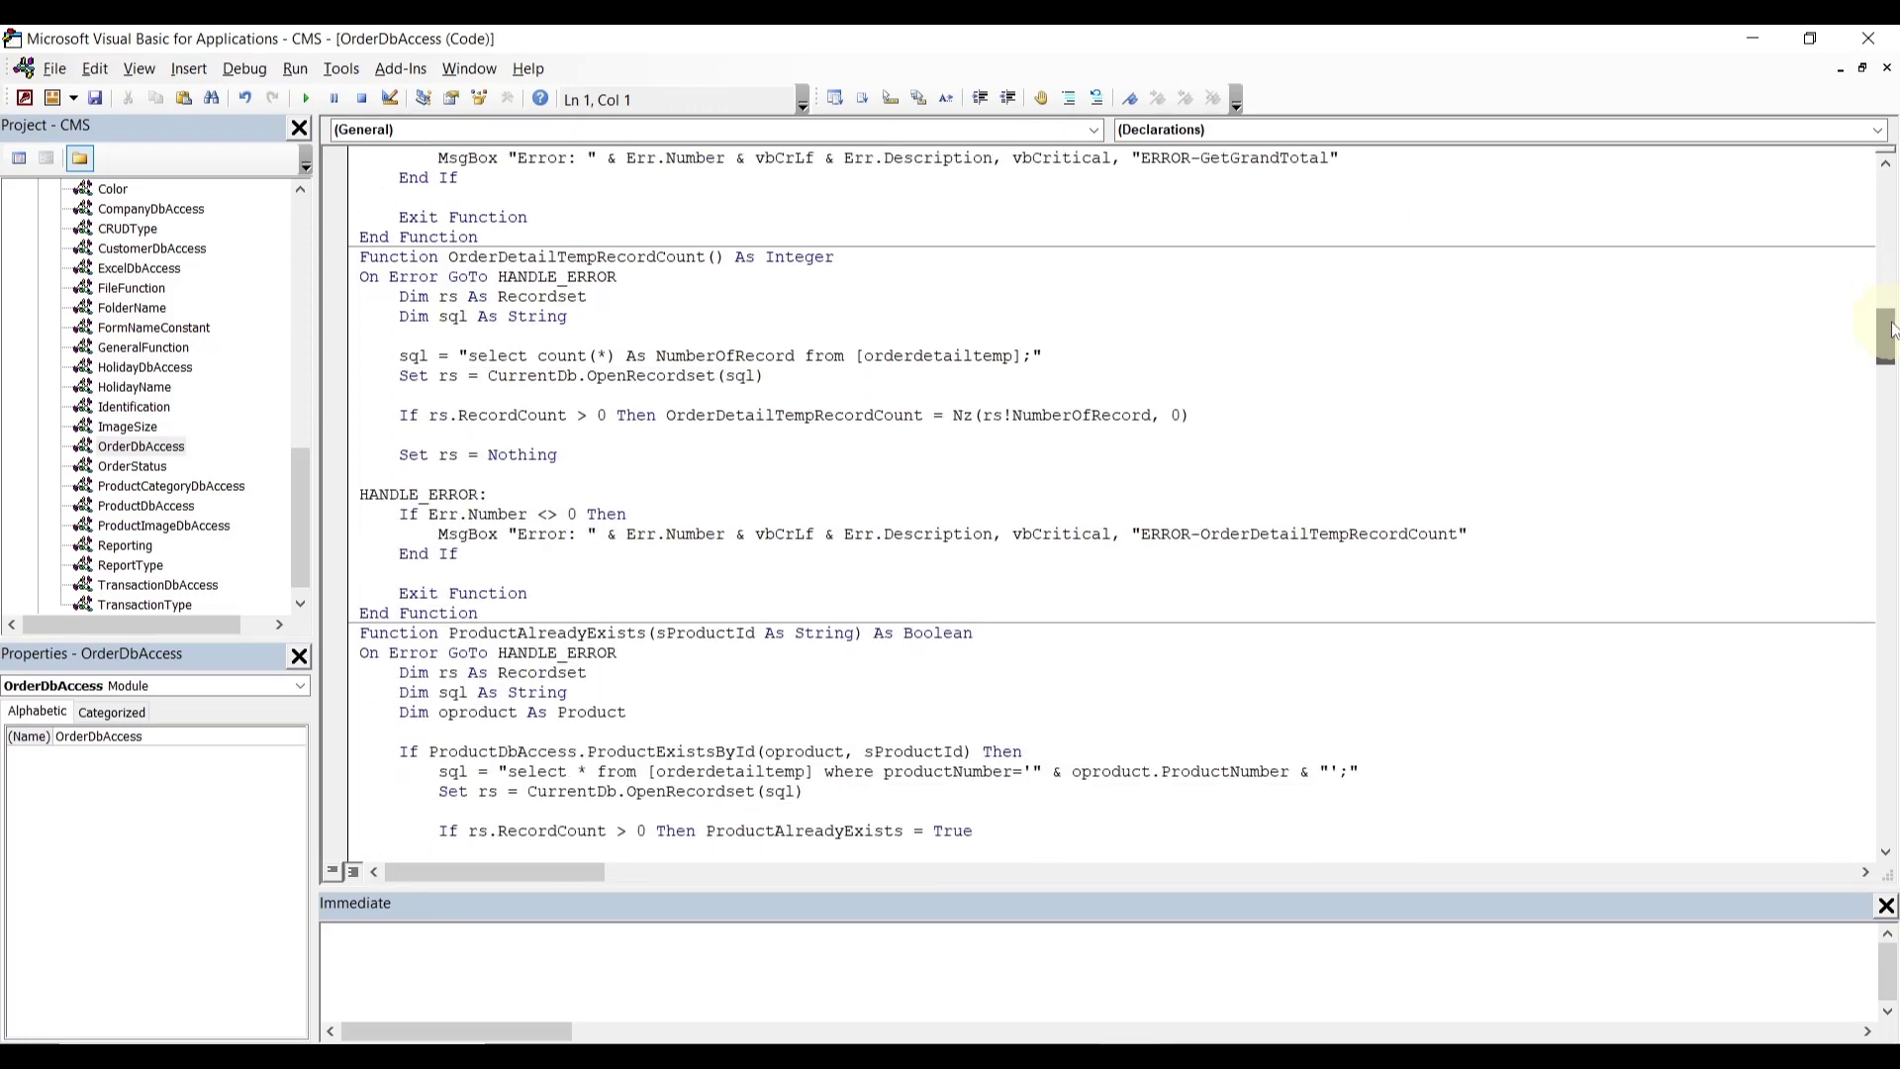
- In the OrderDetailTempRecordCount function, replace the bracketed table name in the count query with dbo_OrderDetailTemp, without brackets
left_click(862, 358)
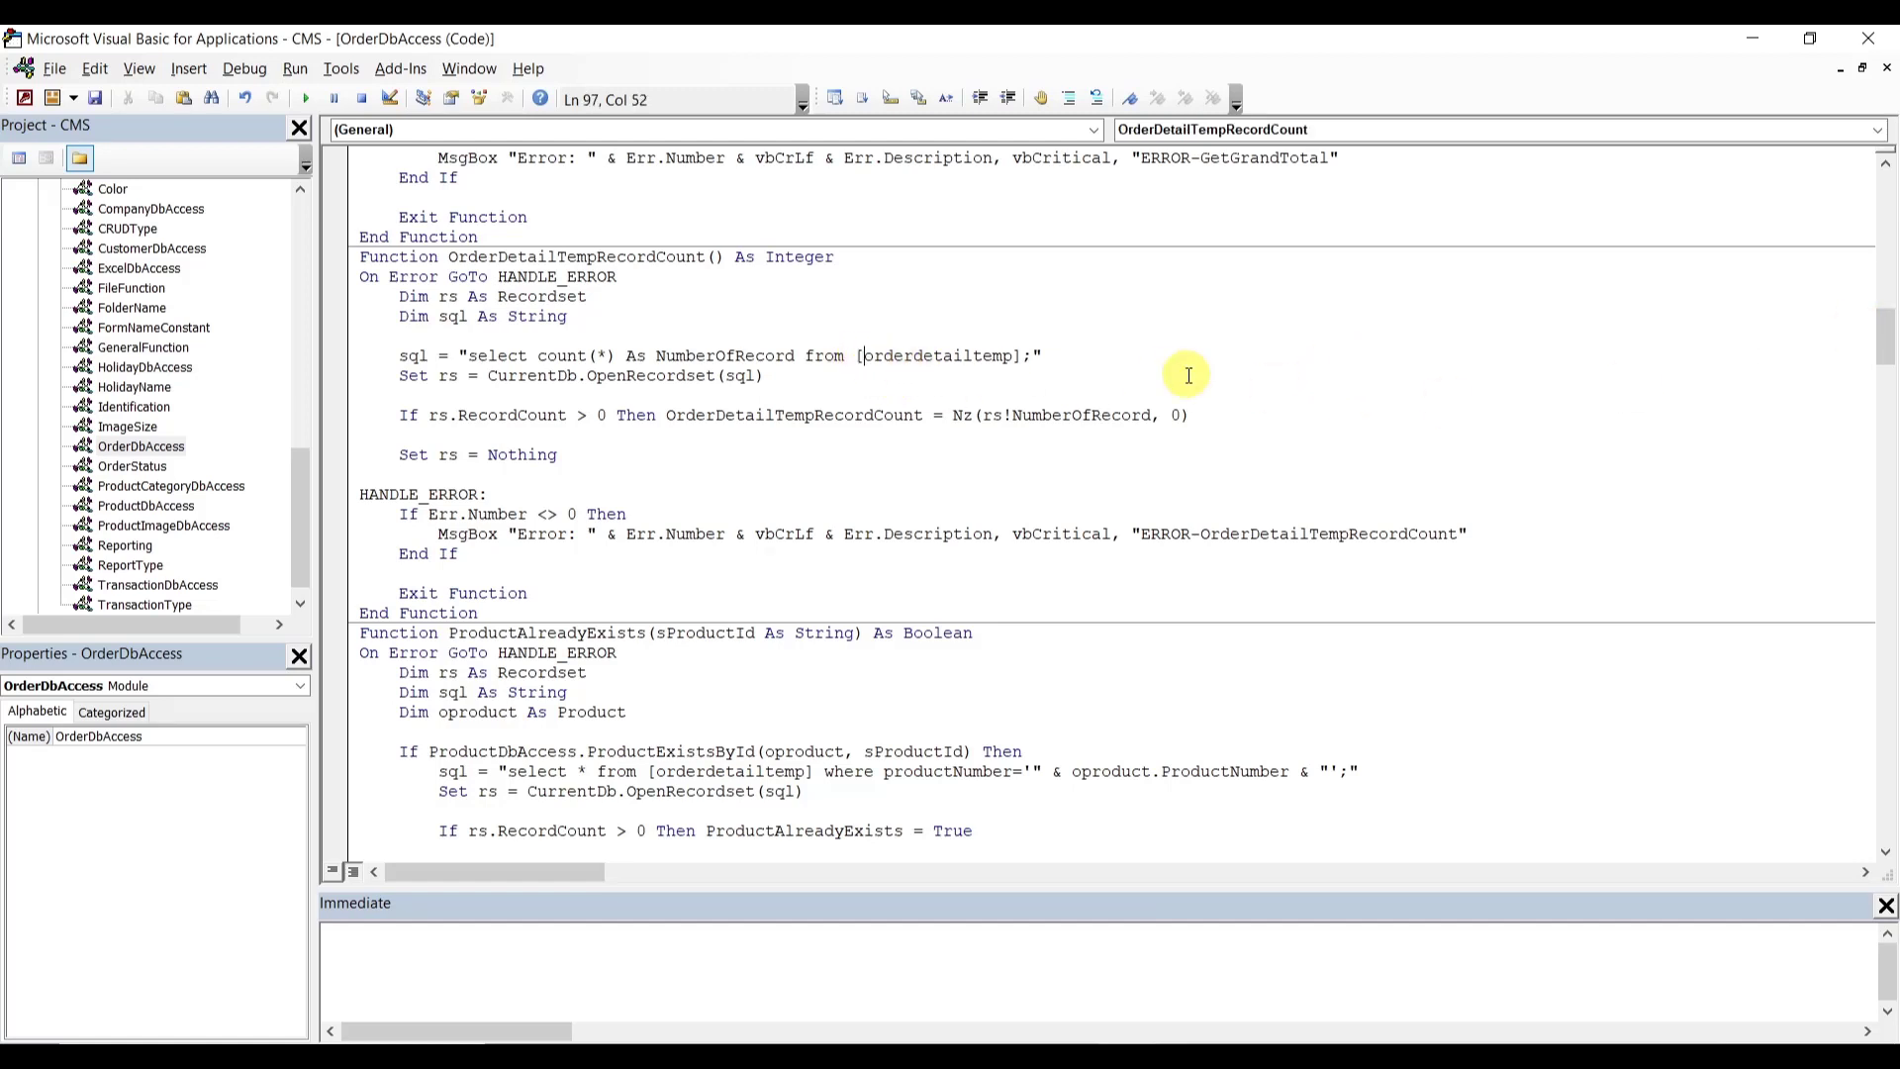
key("BackSpace")
type("dbo_")
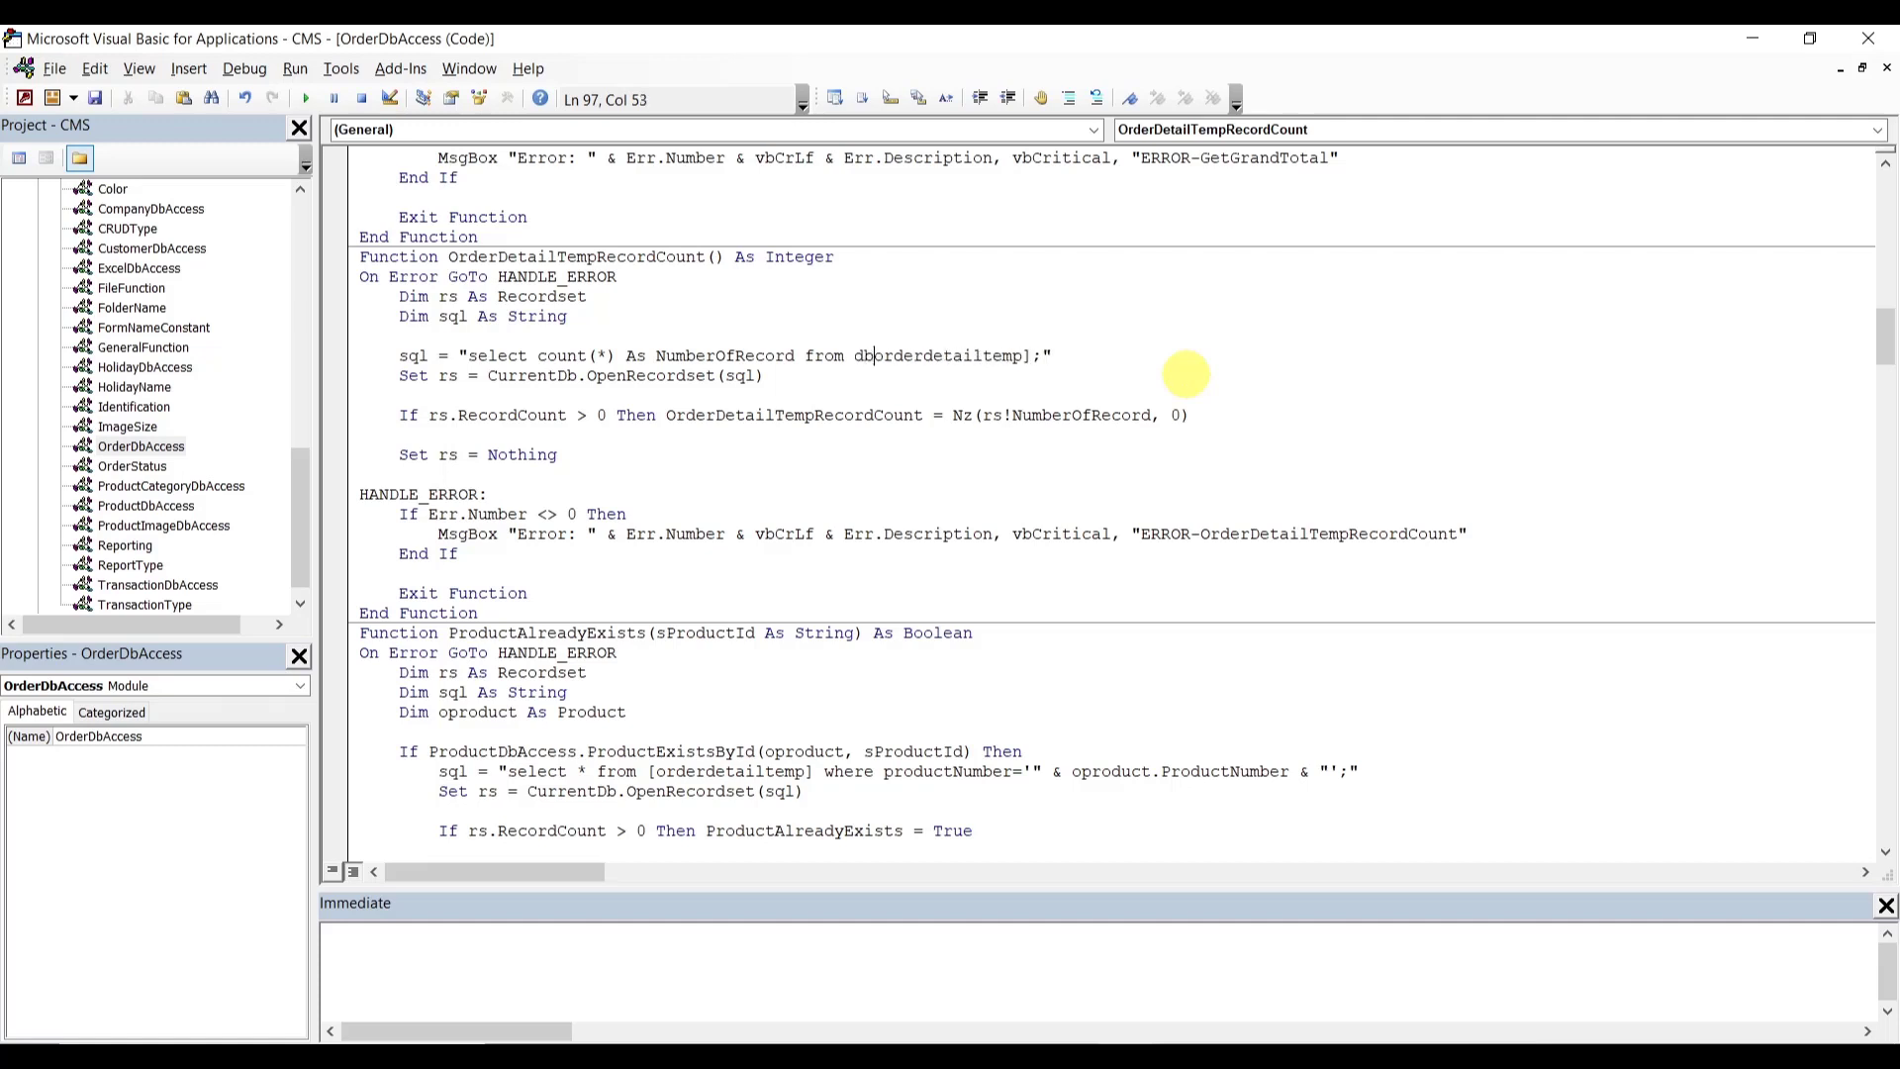
type("O")
key("Delete")
key("Right")
key("Right")
key("Right")
key("BackSpace")
type("D")
key("Right")
key("BackSpace")
type("T")
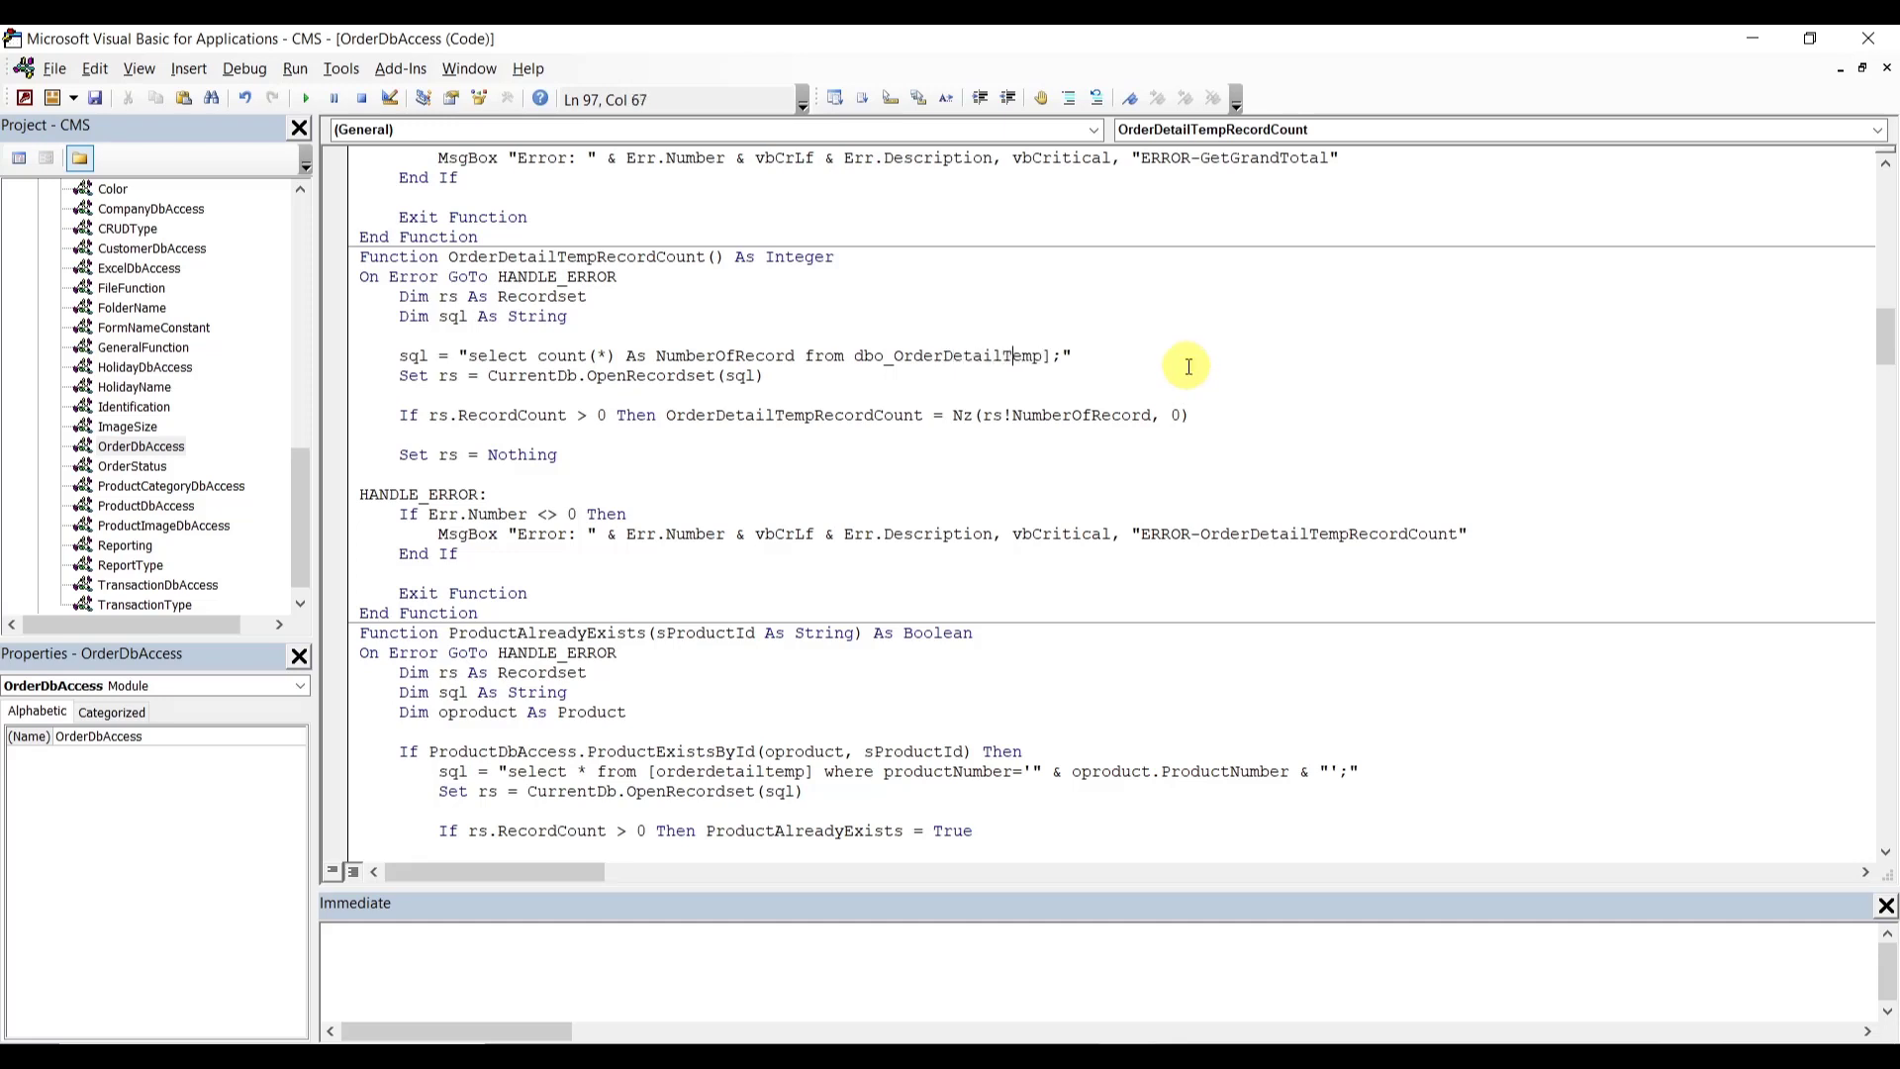
key("Right")
- Copy the dbo_OrderDetailTemp name and paste it over the bracketed table name in ProductAlreadyExists' select statement, keeping the brackets
double_click(958, 360)
key("ctrl+c")
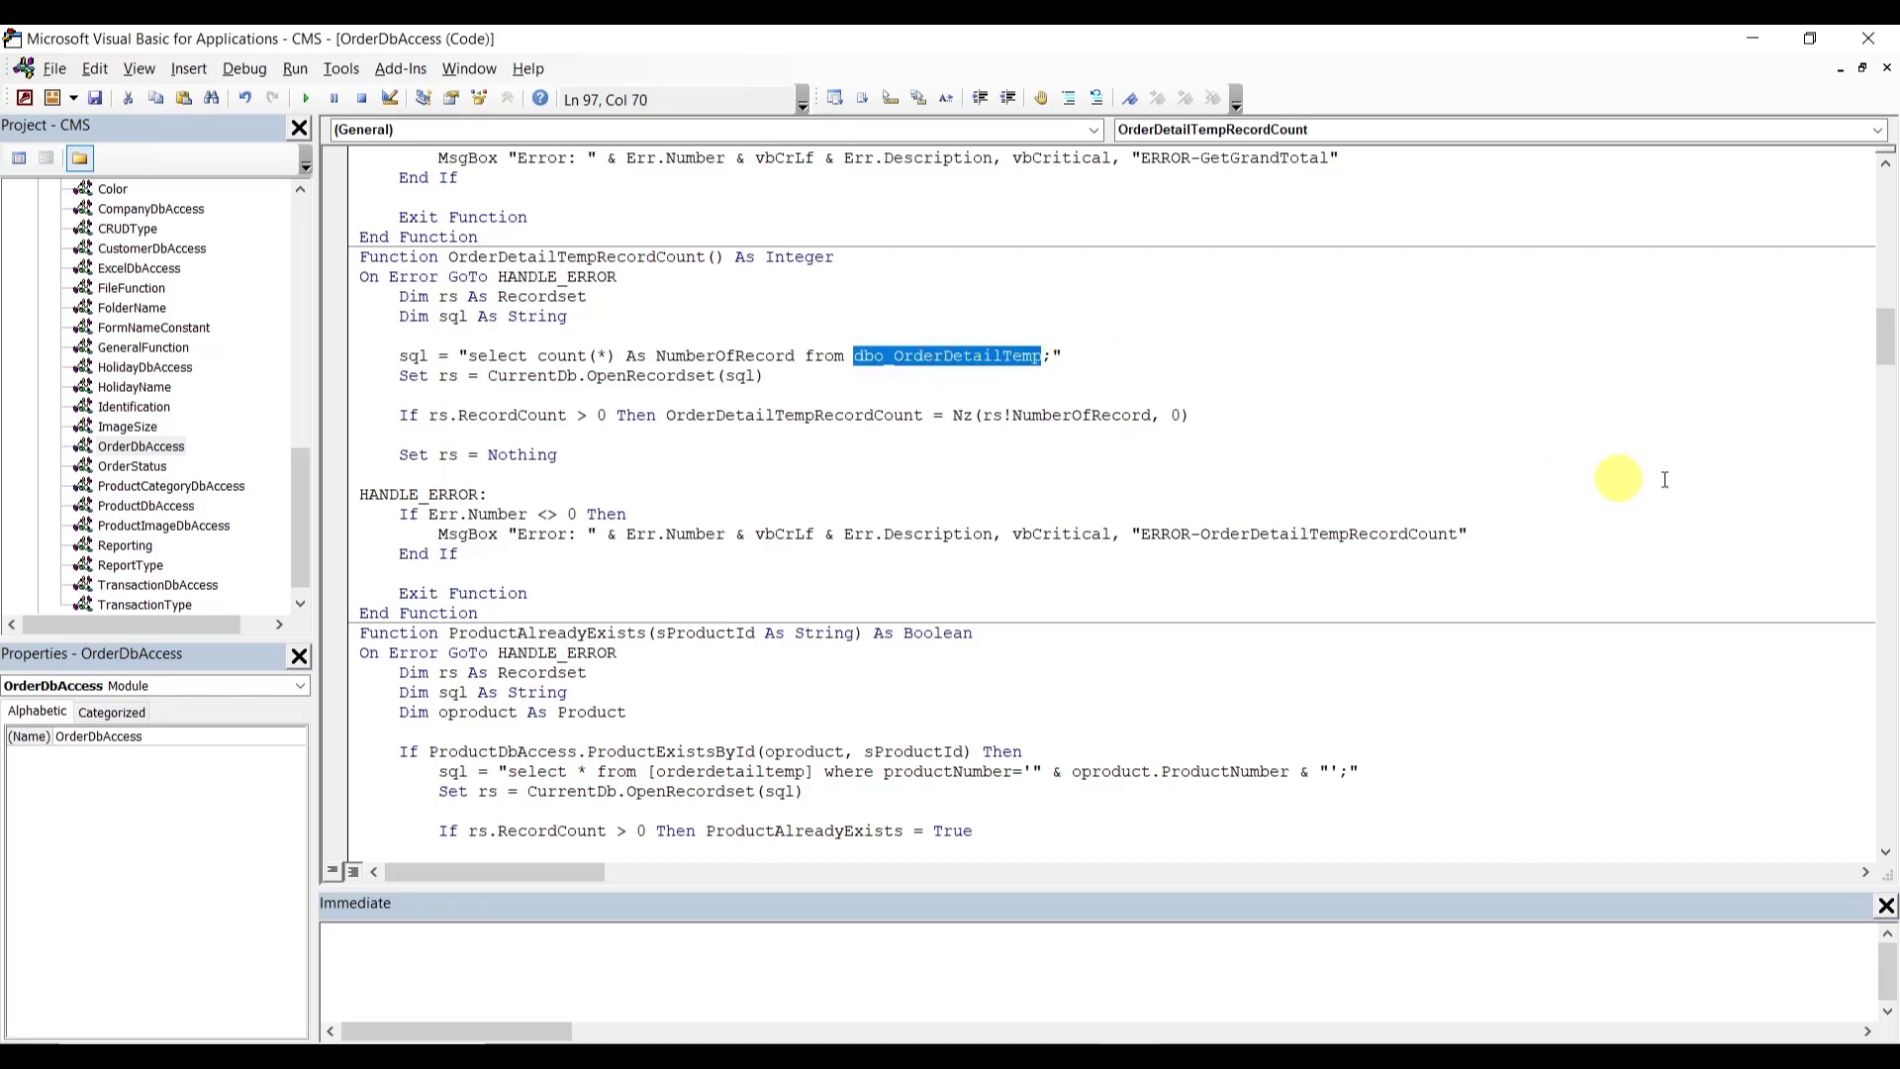
left_click_drag(1883, 325, 1883, 356)
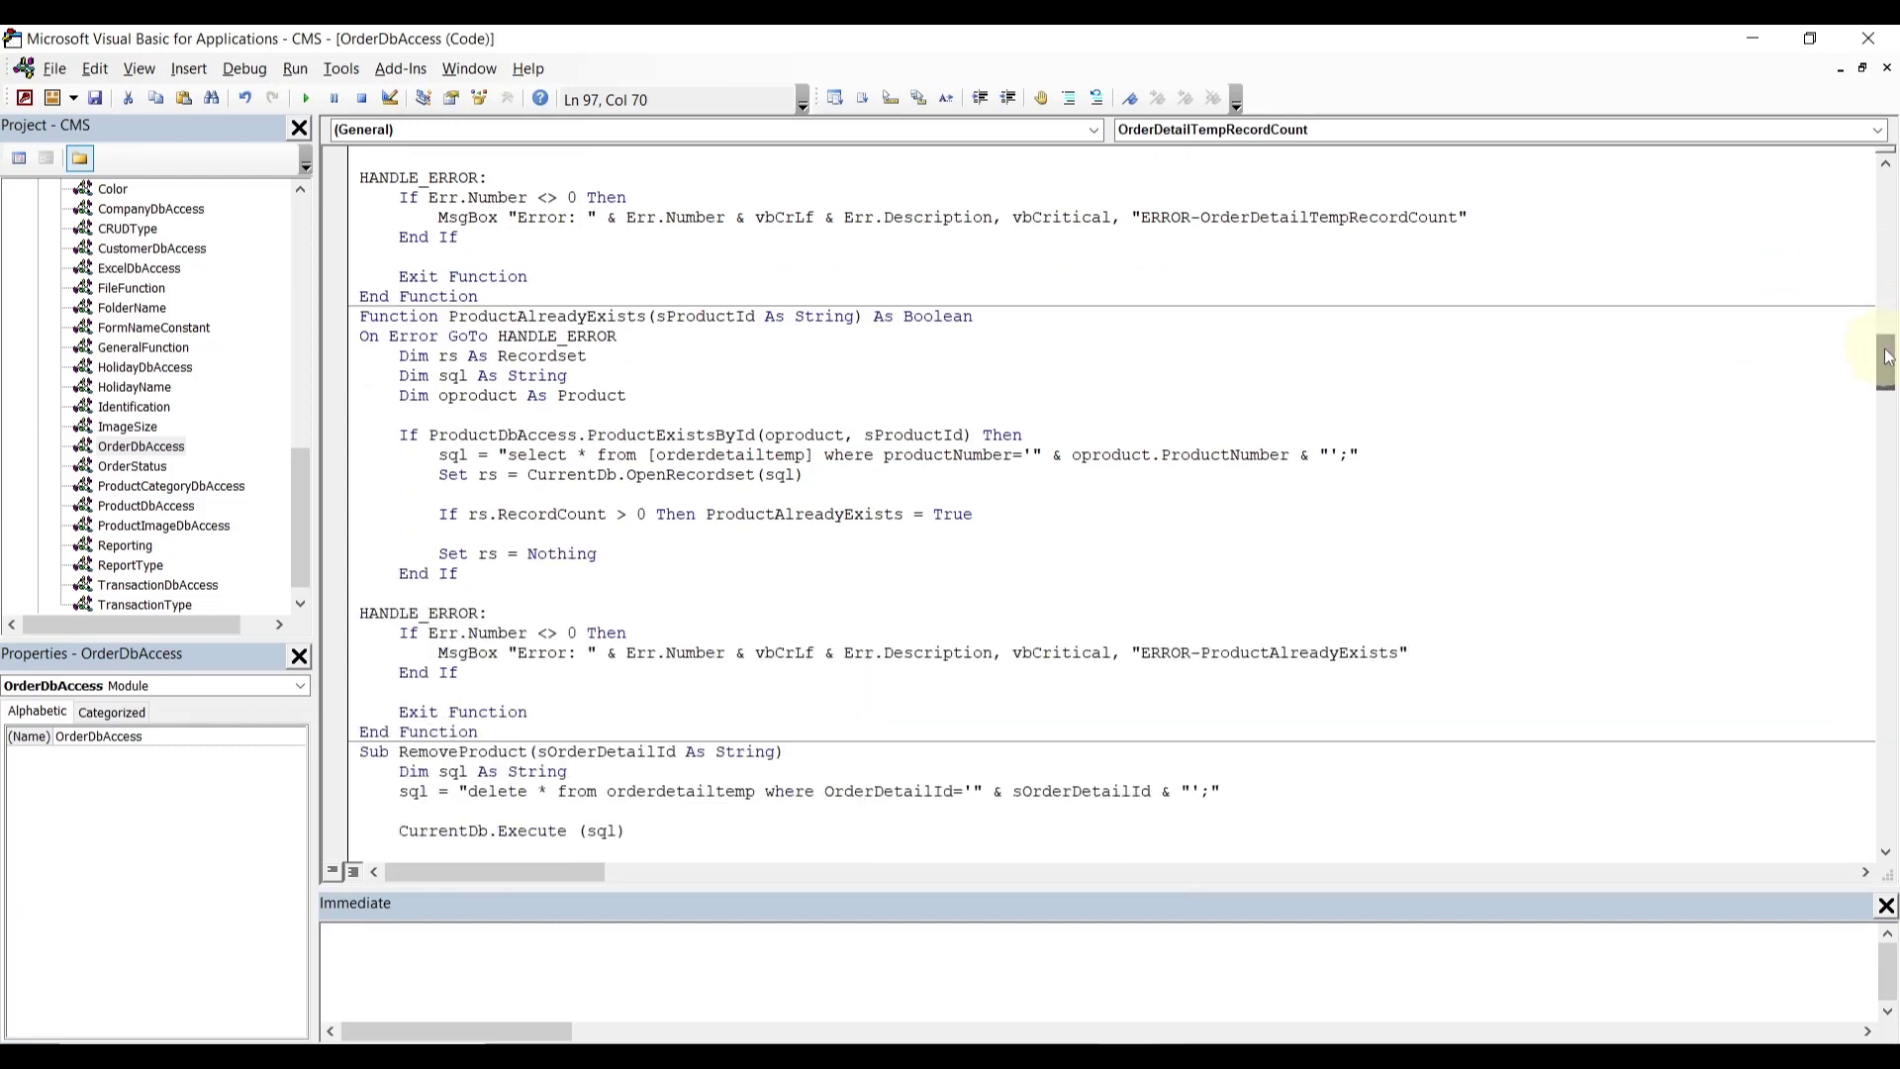
double_click(767, 458)
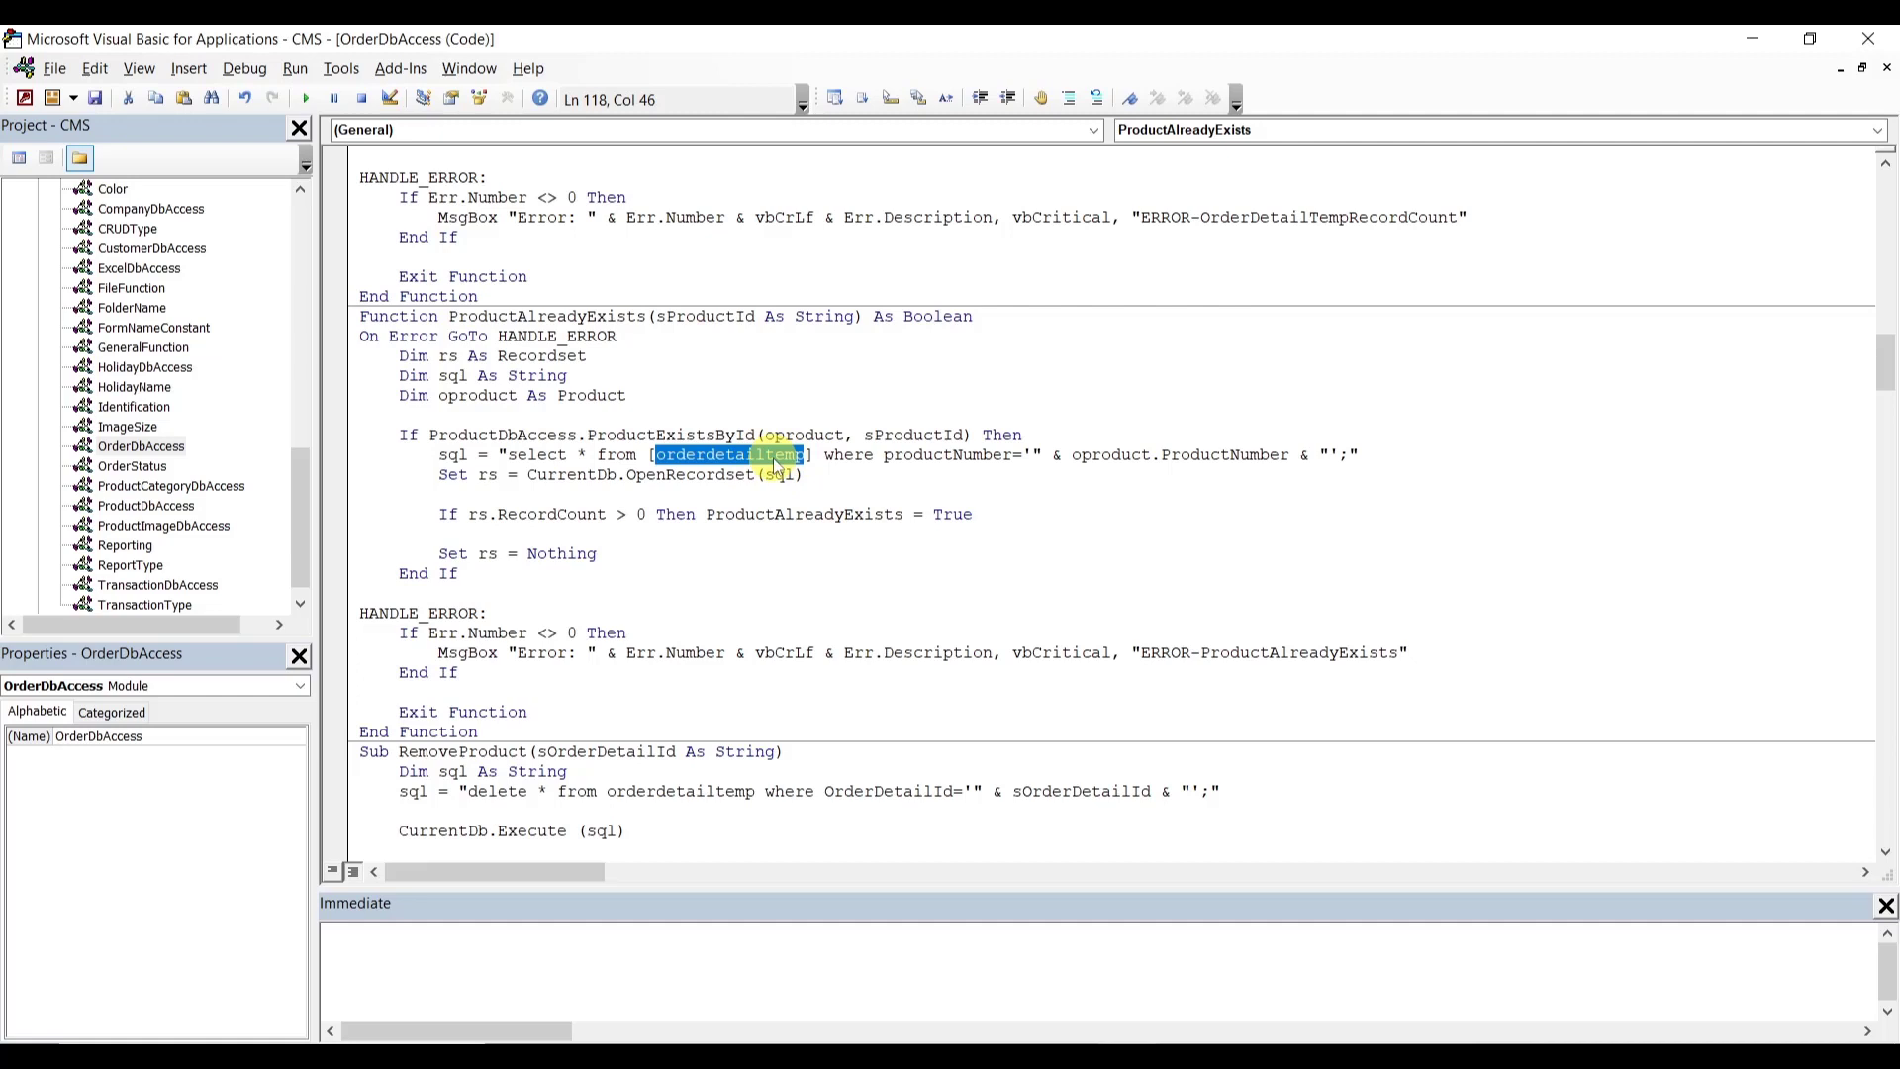
key("ctrl+v")
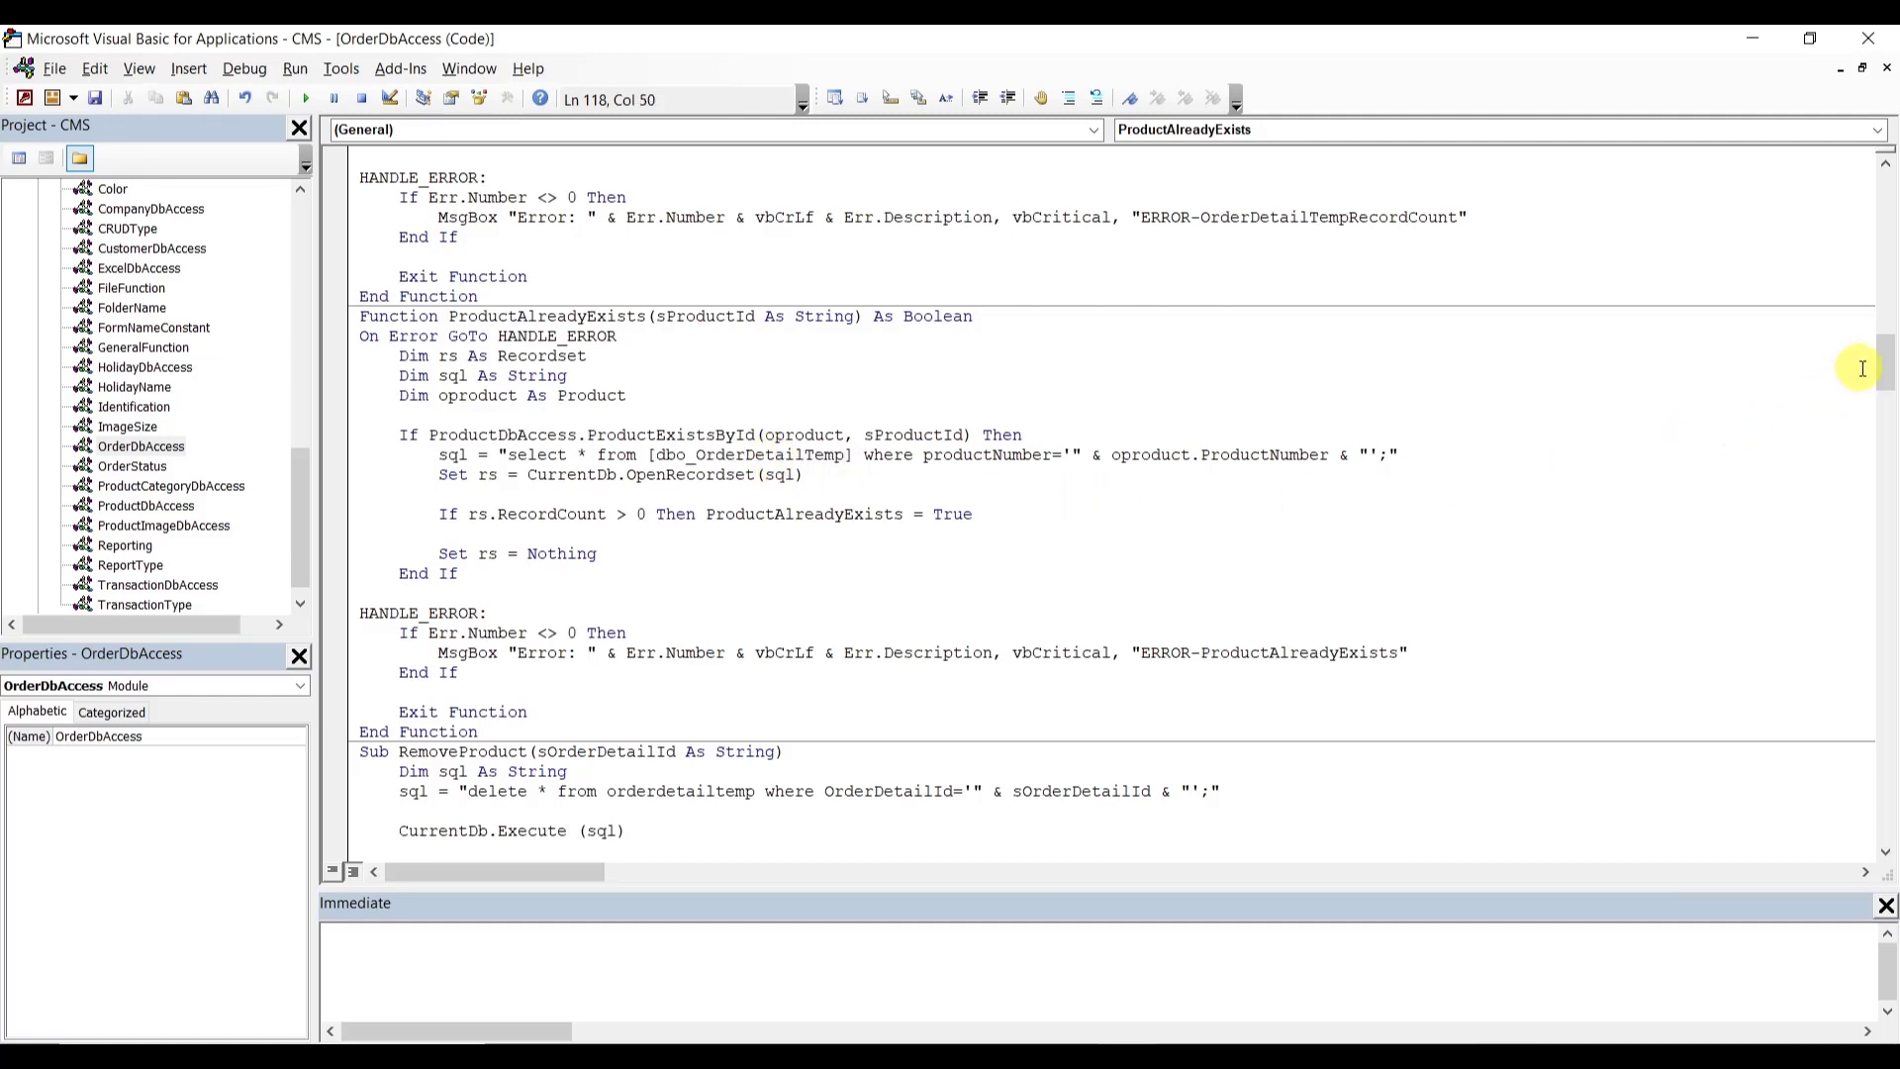
- In the AddProduct procedure, replace the target table of the insert statement with the copied name dbo_OrderDetailTemp
left_click_drag(1886, 368, 1886, 416)
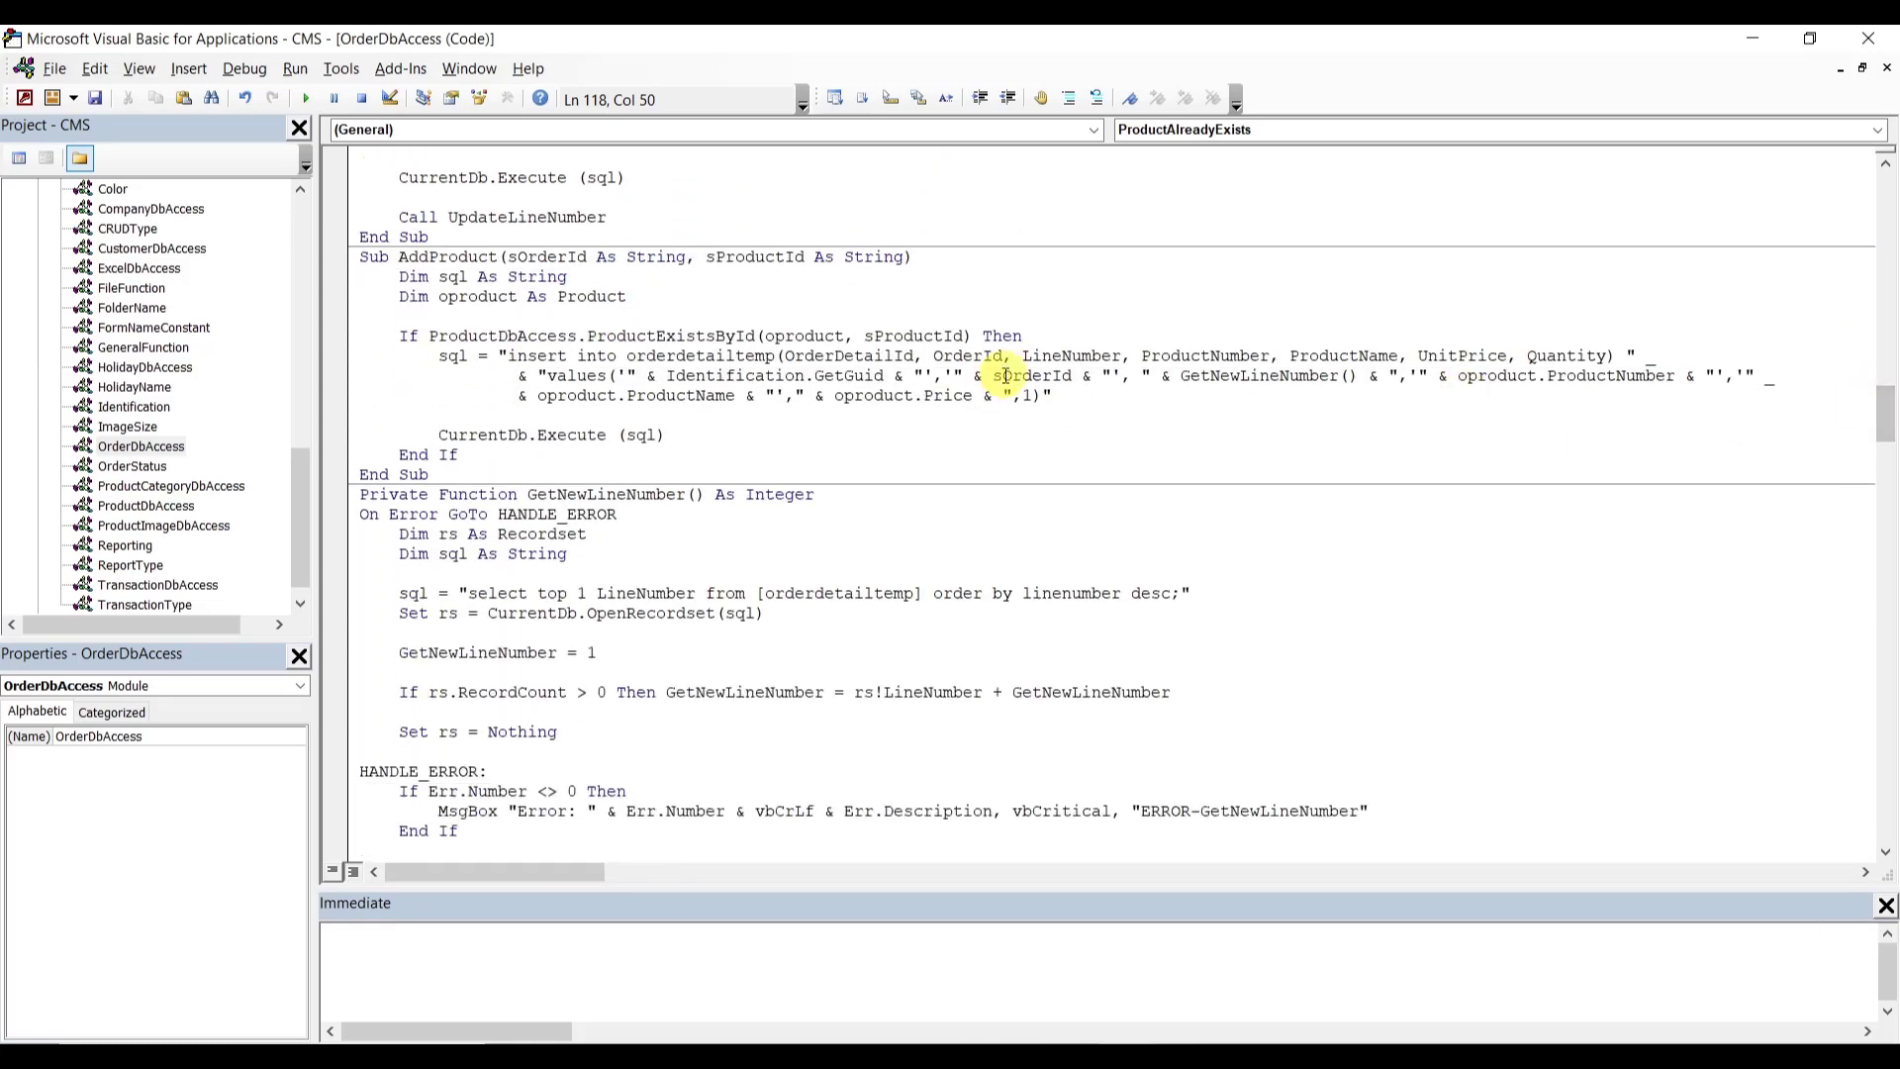
double_click(696, 358)
key("ctrl+v")
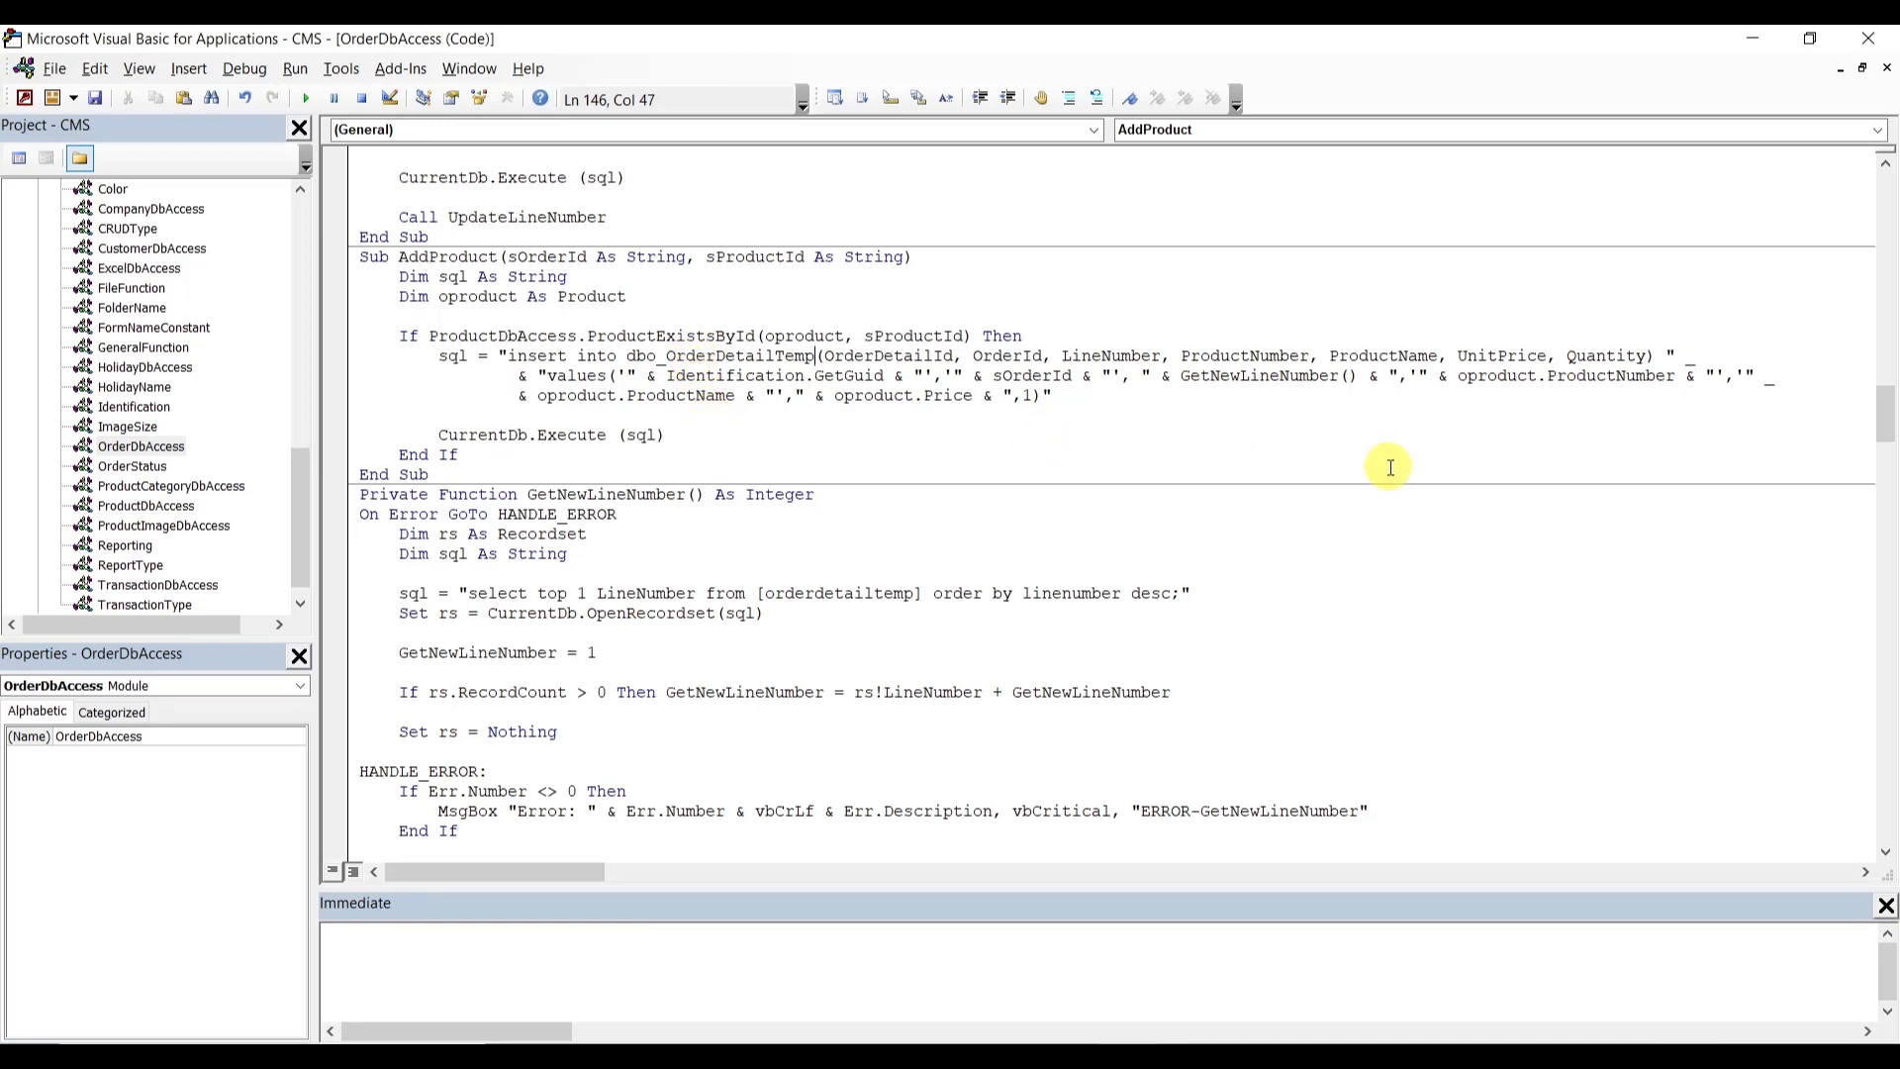
- In the GetNewLineNumber function, replace the bracketed table in the select top 1 statement with dbo_OrderDetailTemp, removing the brackets
left_click_drag(1883, 414, 1884, 433)
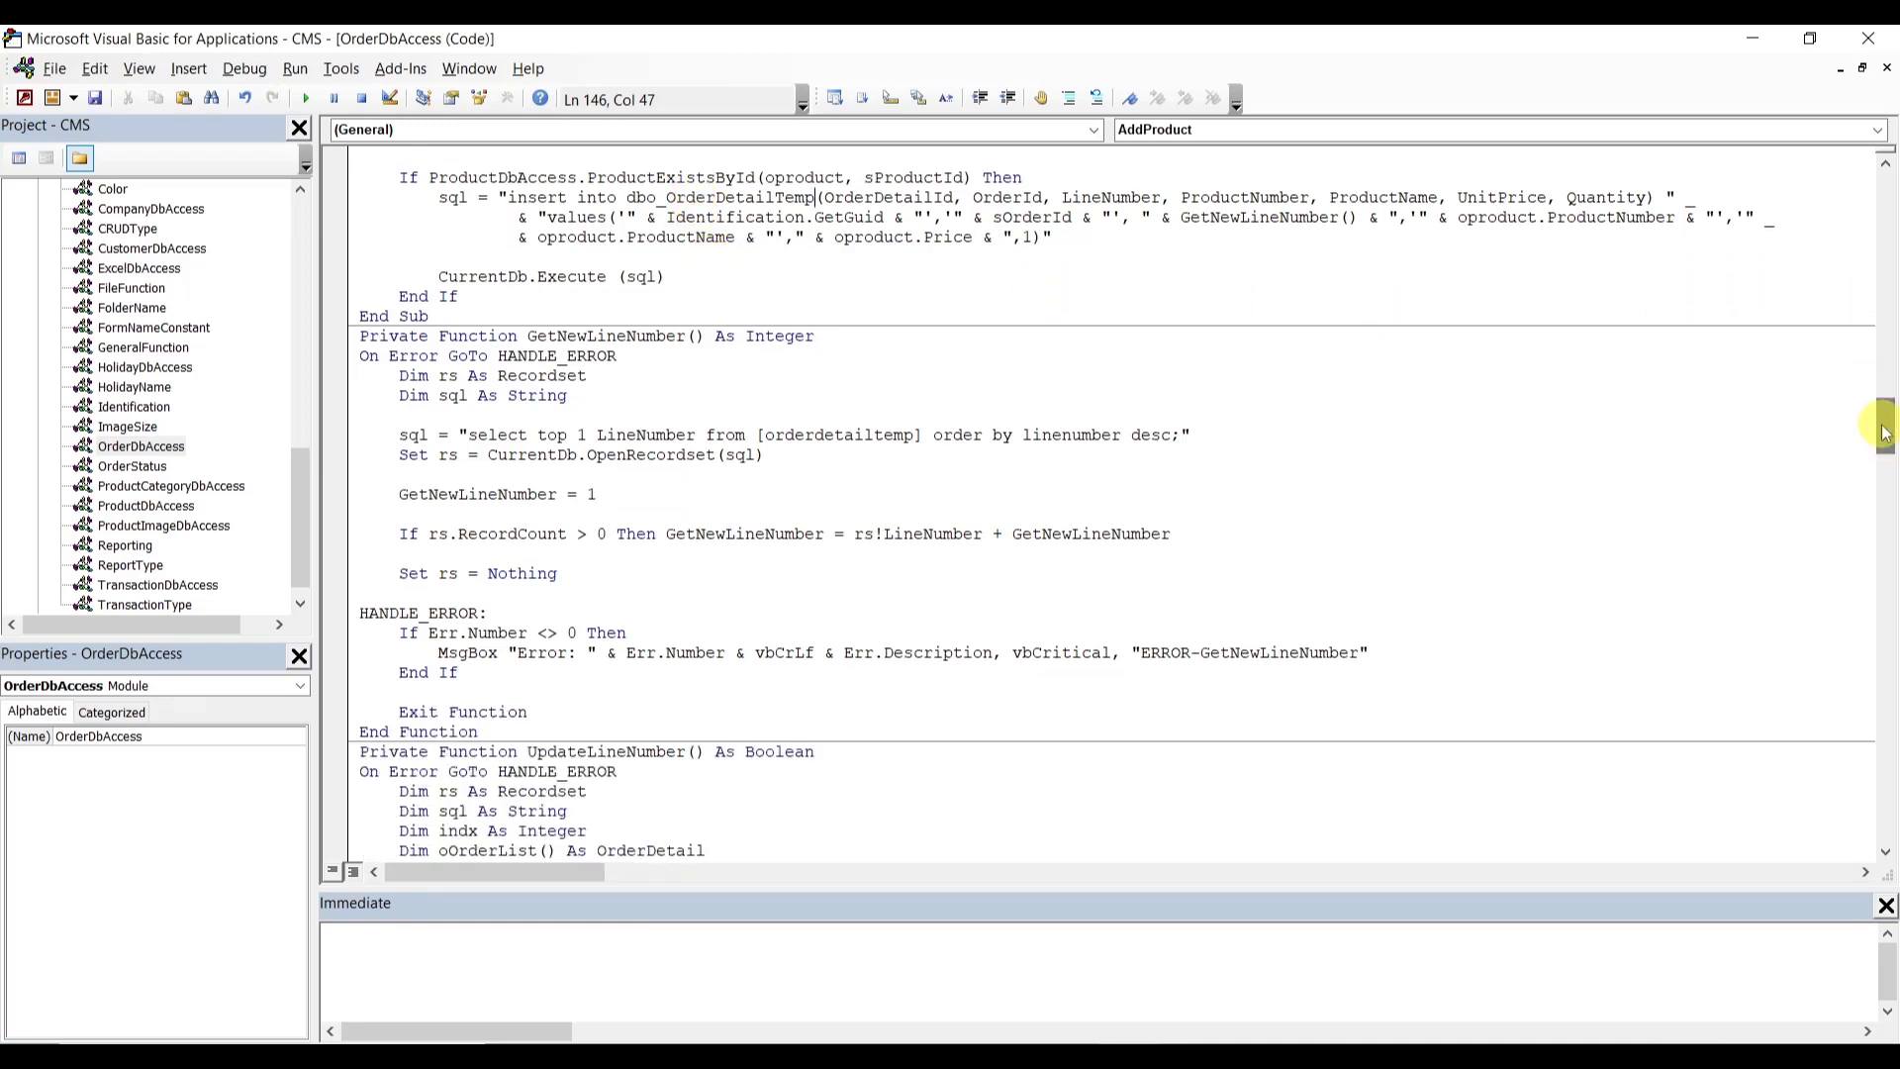
double_click(831, 436)
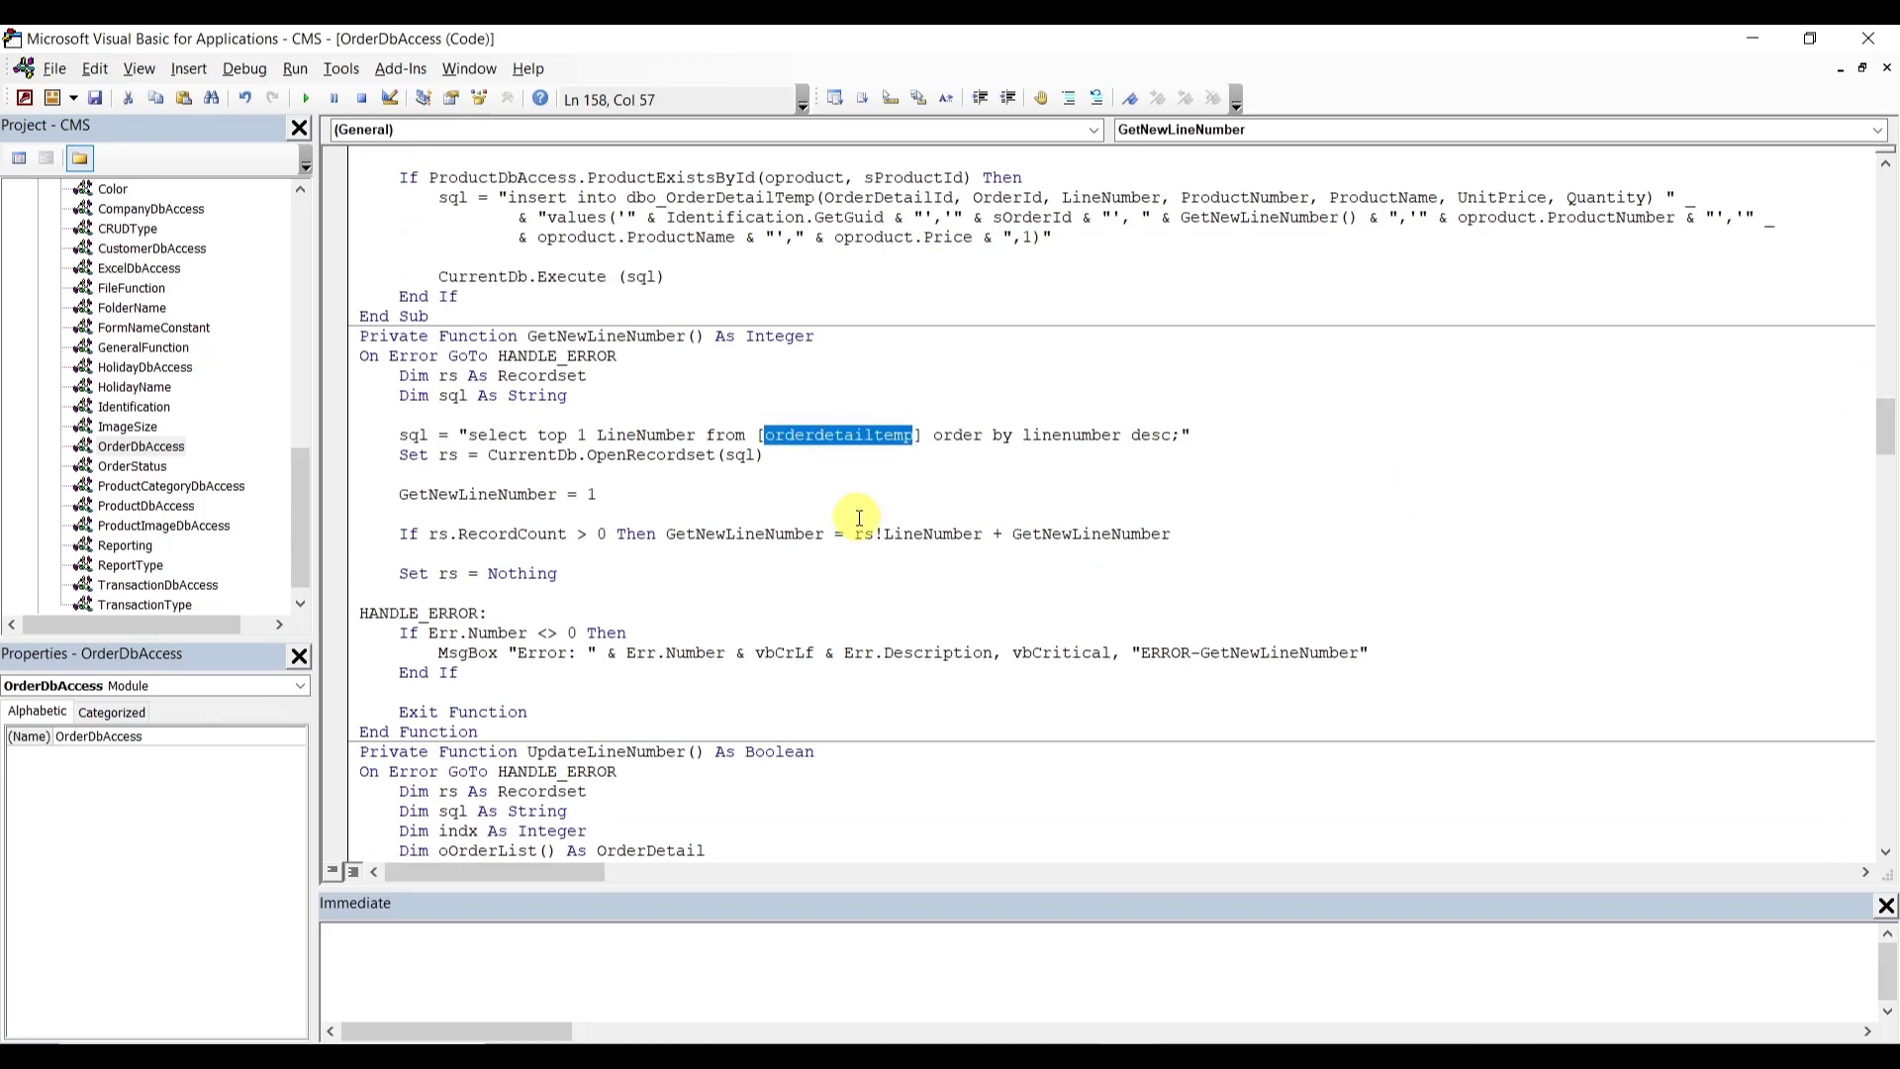
key("Delete")
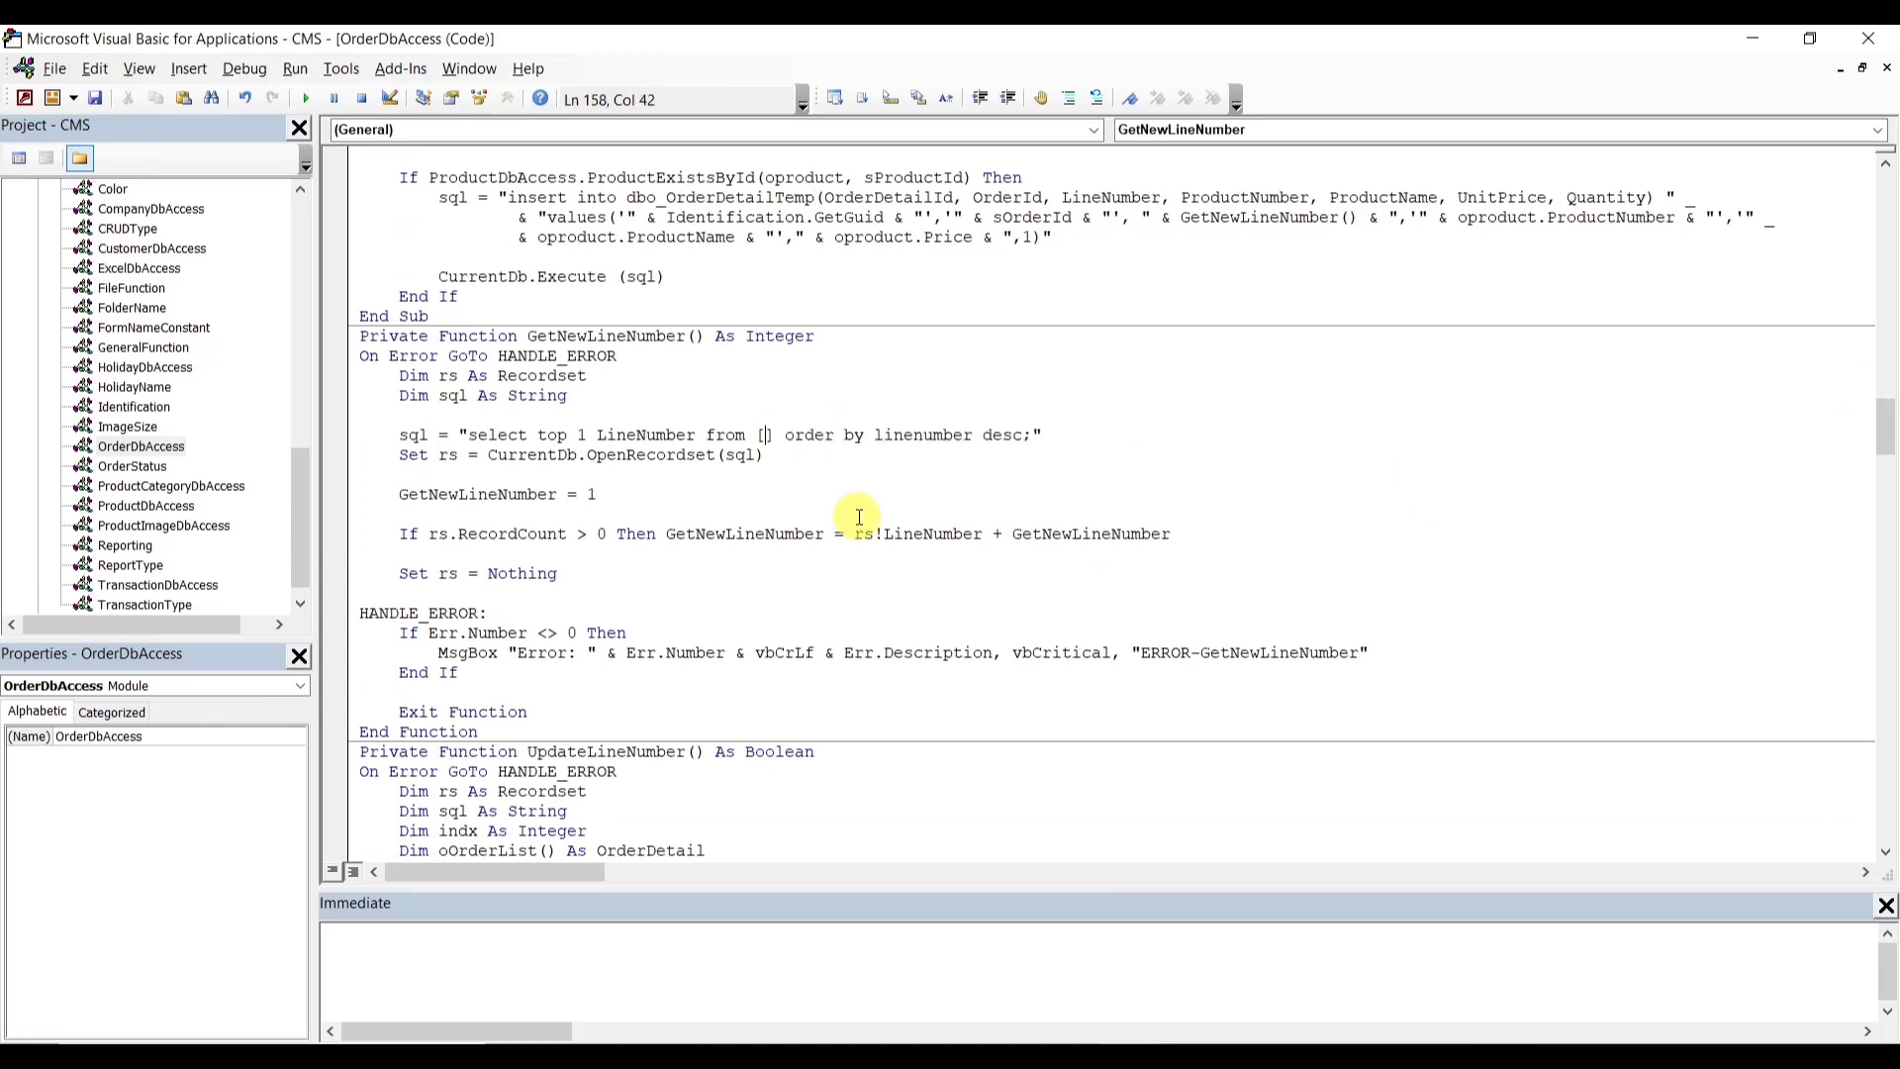
key("Delete")
key("BackSpace")
key("ctrl+v")
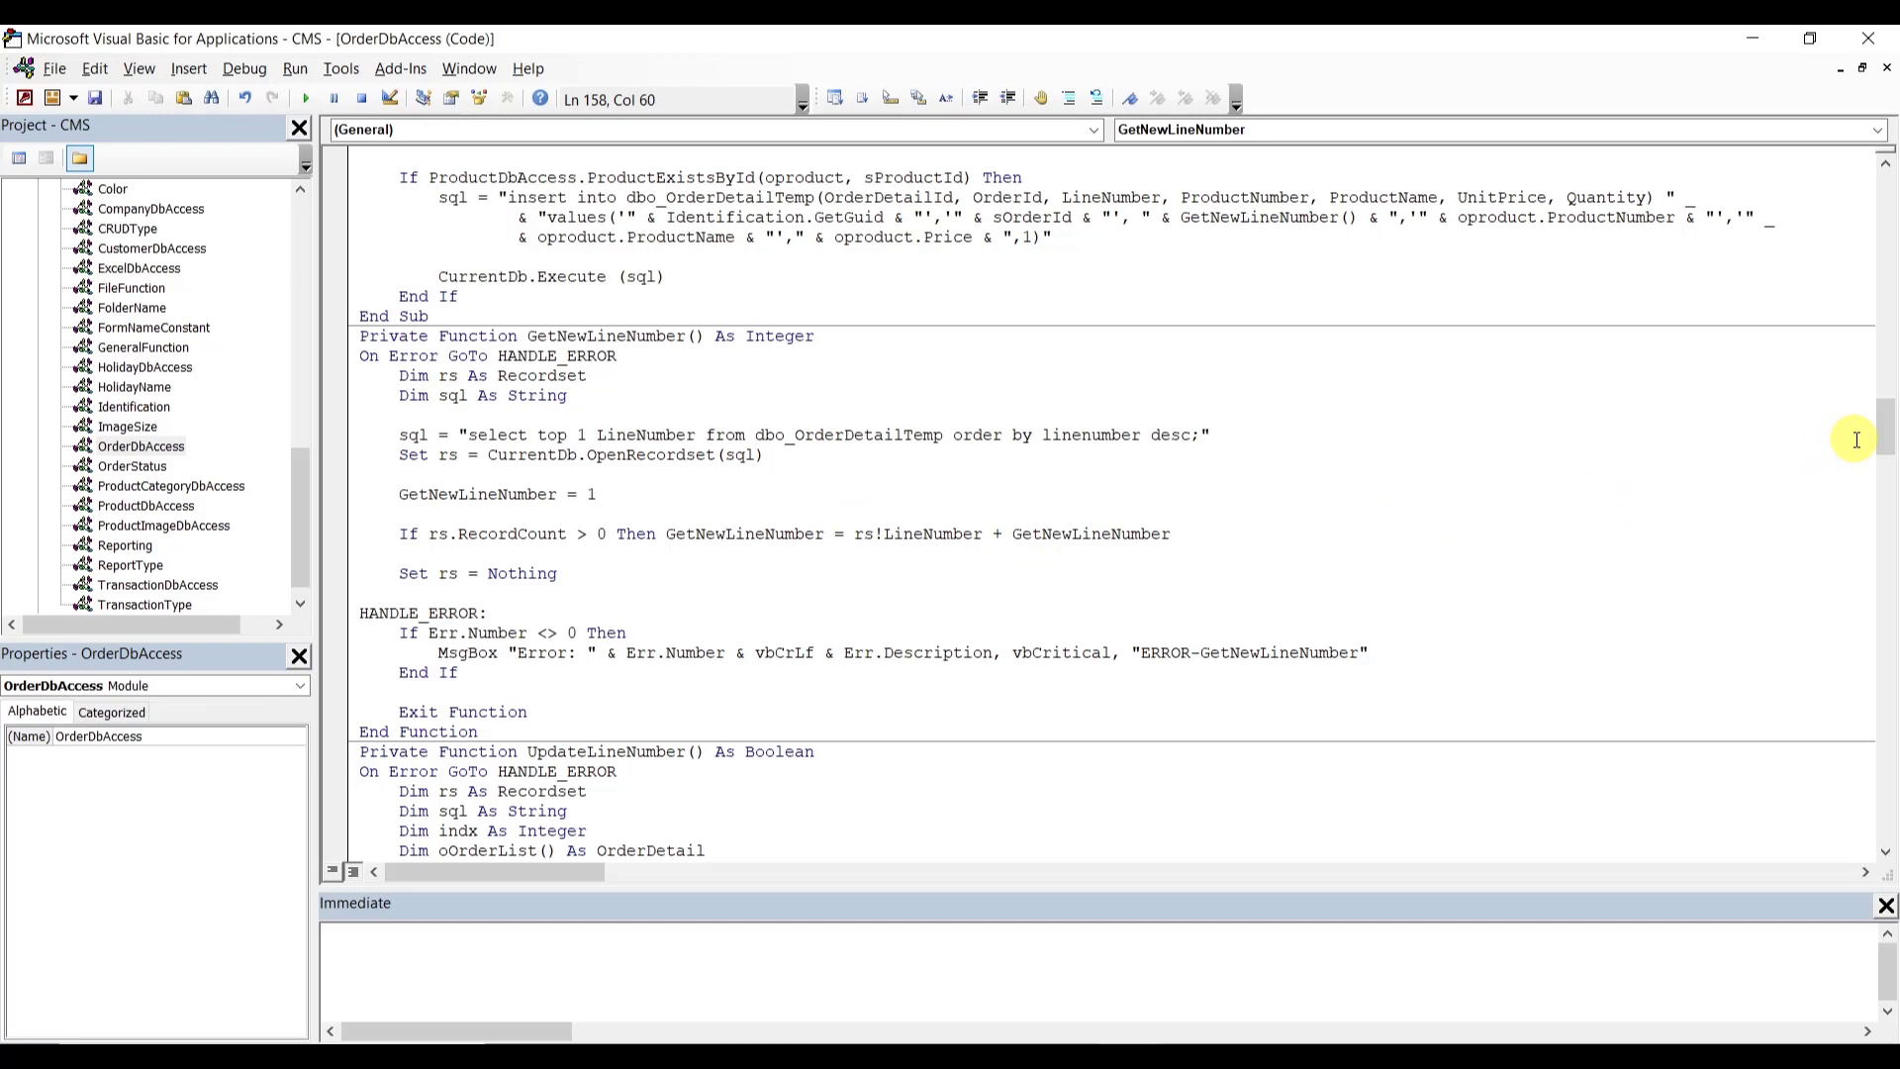
- In the UpdateLineNumber function, replace the table in the select statement with dbo_OrderDetailTemp
left_click_drag(1888, 429, 1886, 475)
left_click(736, 336)
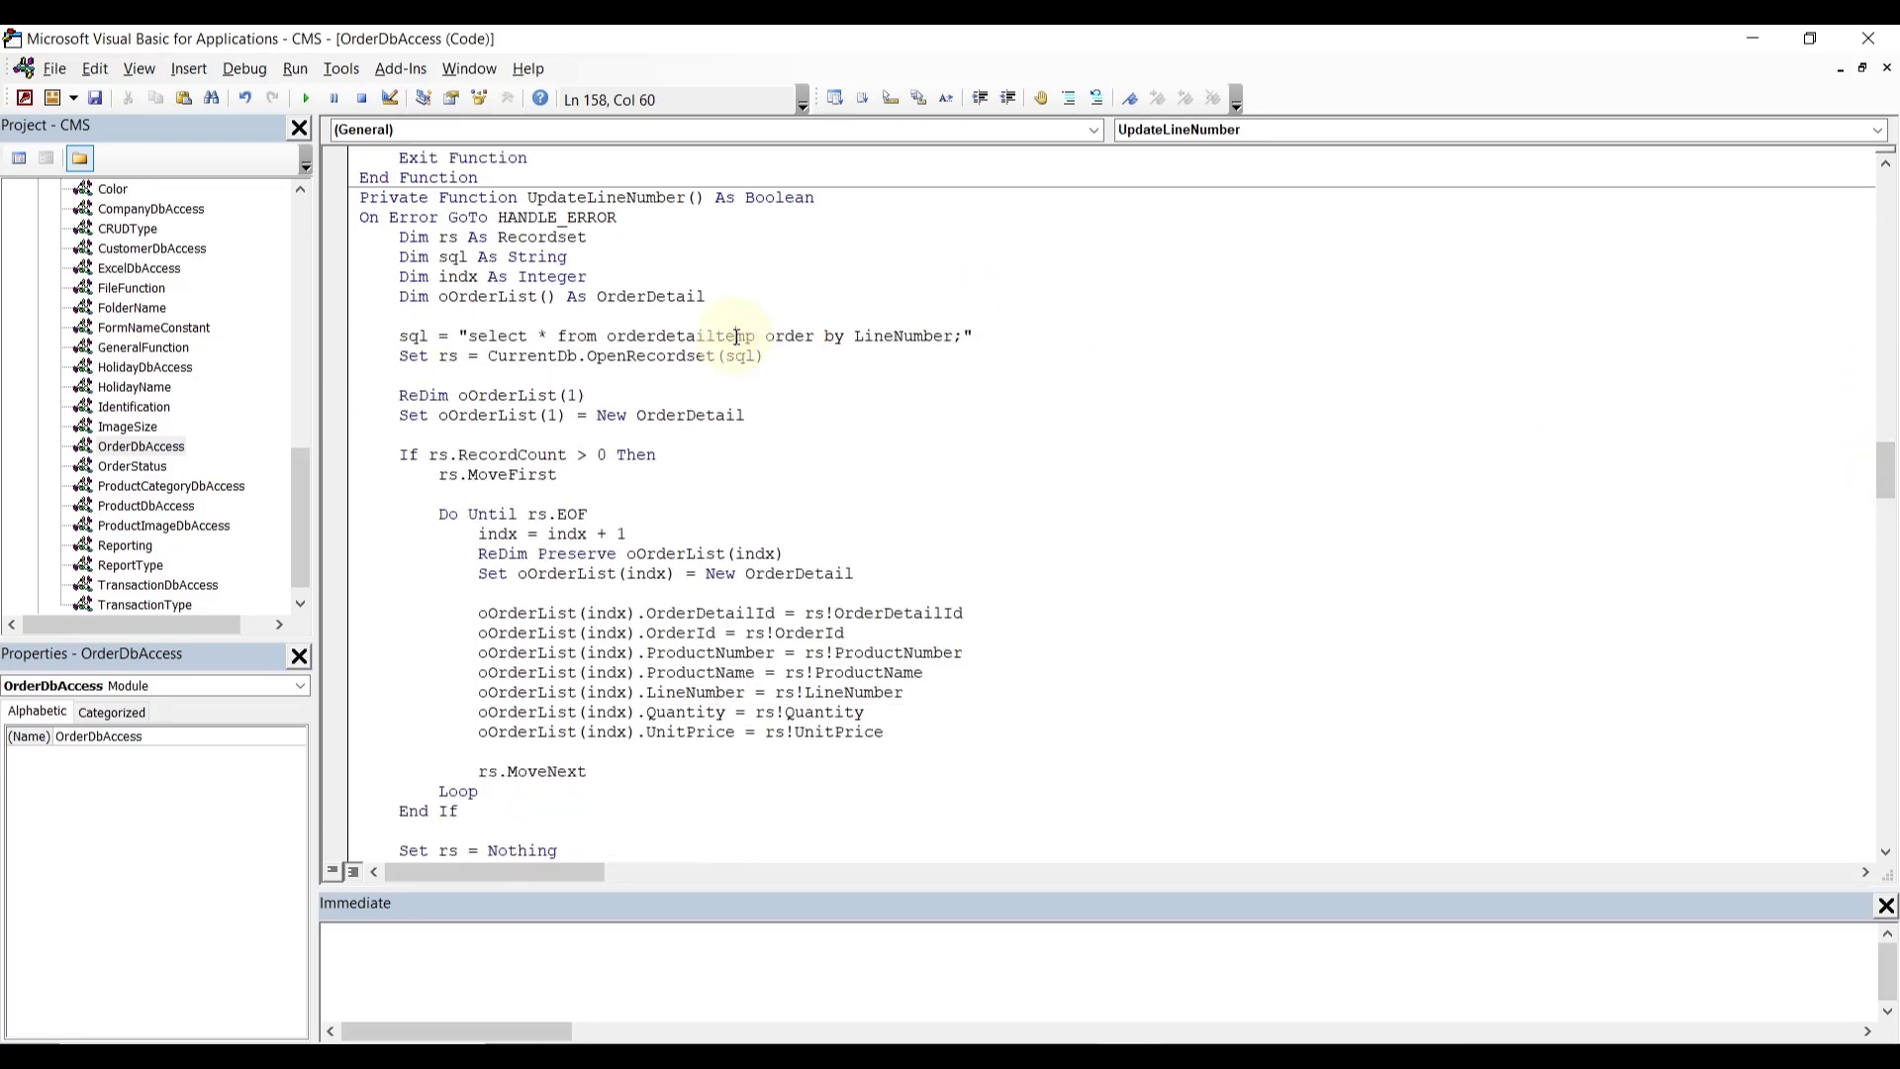
double_click(736, 337)
key("ctrl+v")
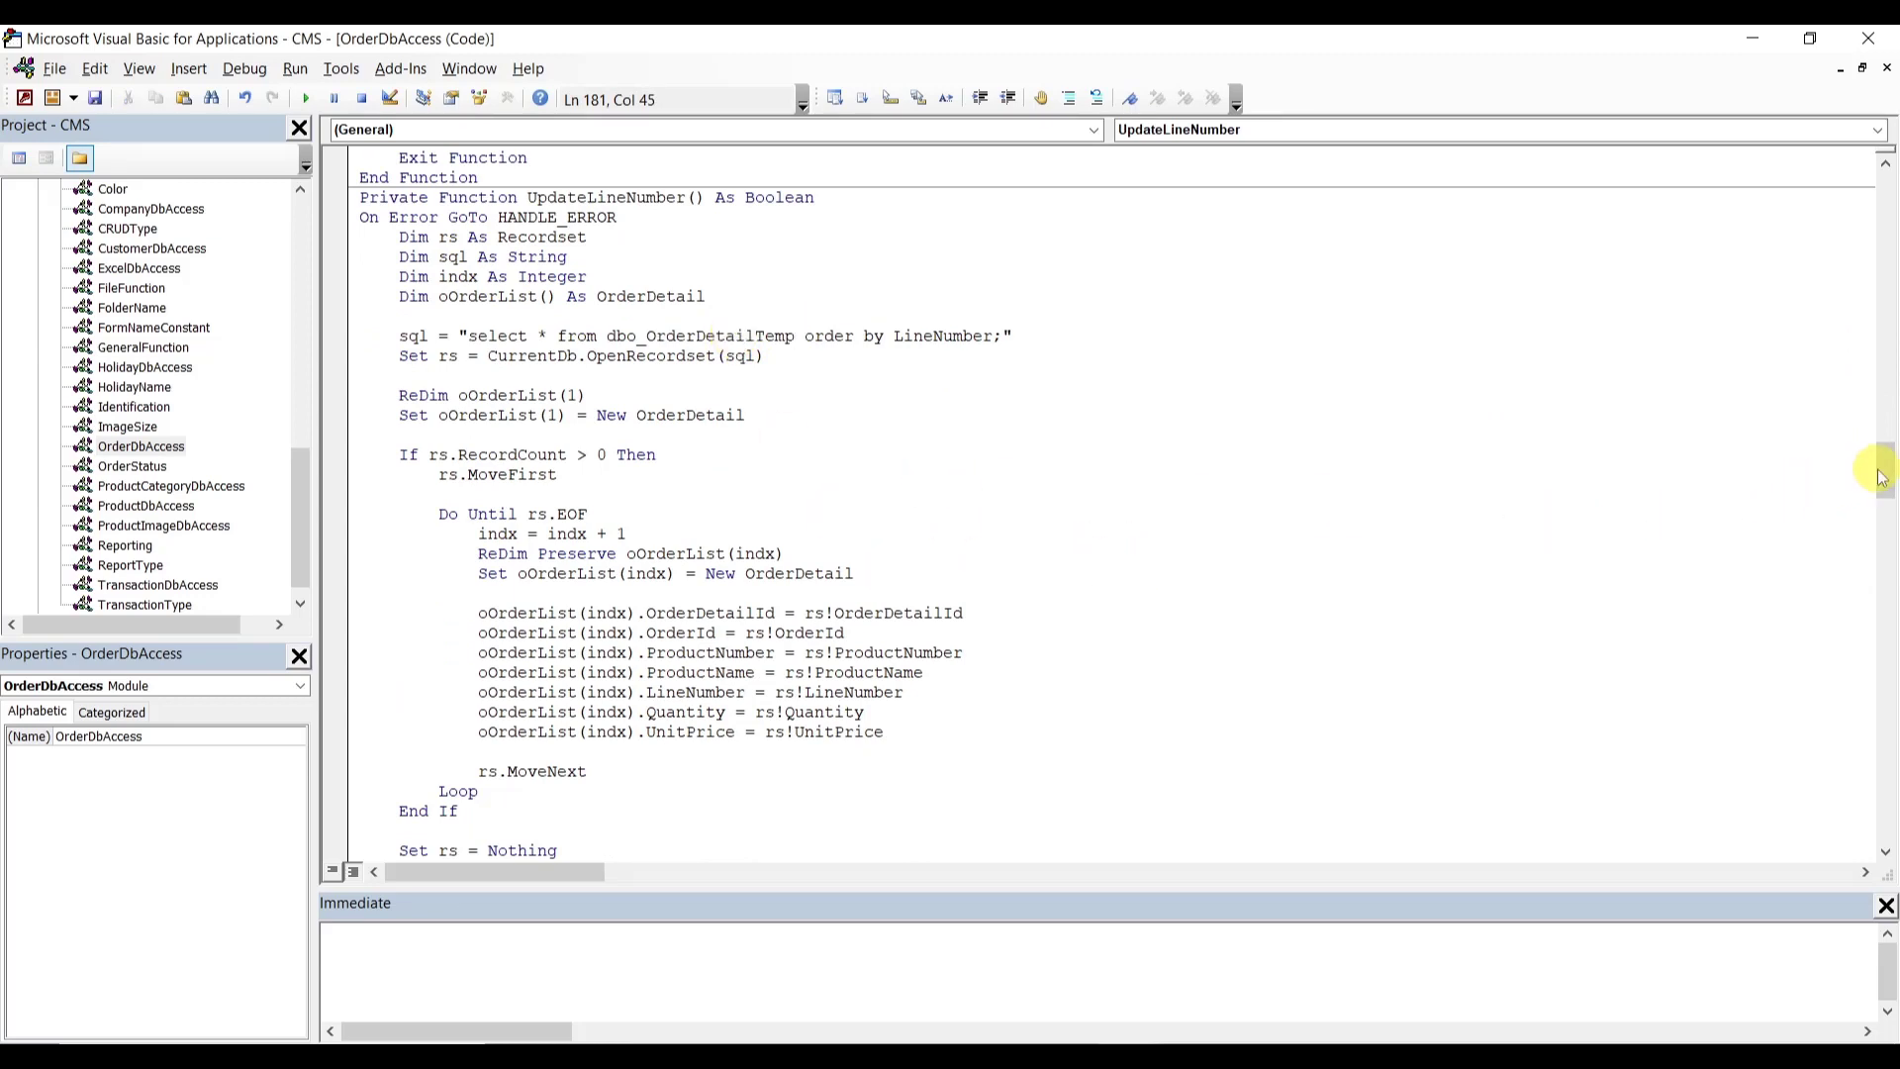
- In the SaveOrder procedure, change the table in the delete statement to dbo_orderdetail
left_click_drag(1874, 467, 1891, 524)
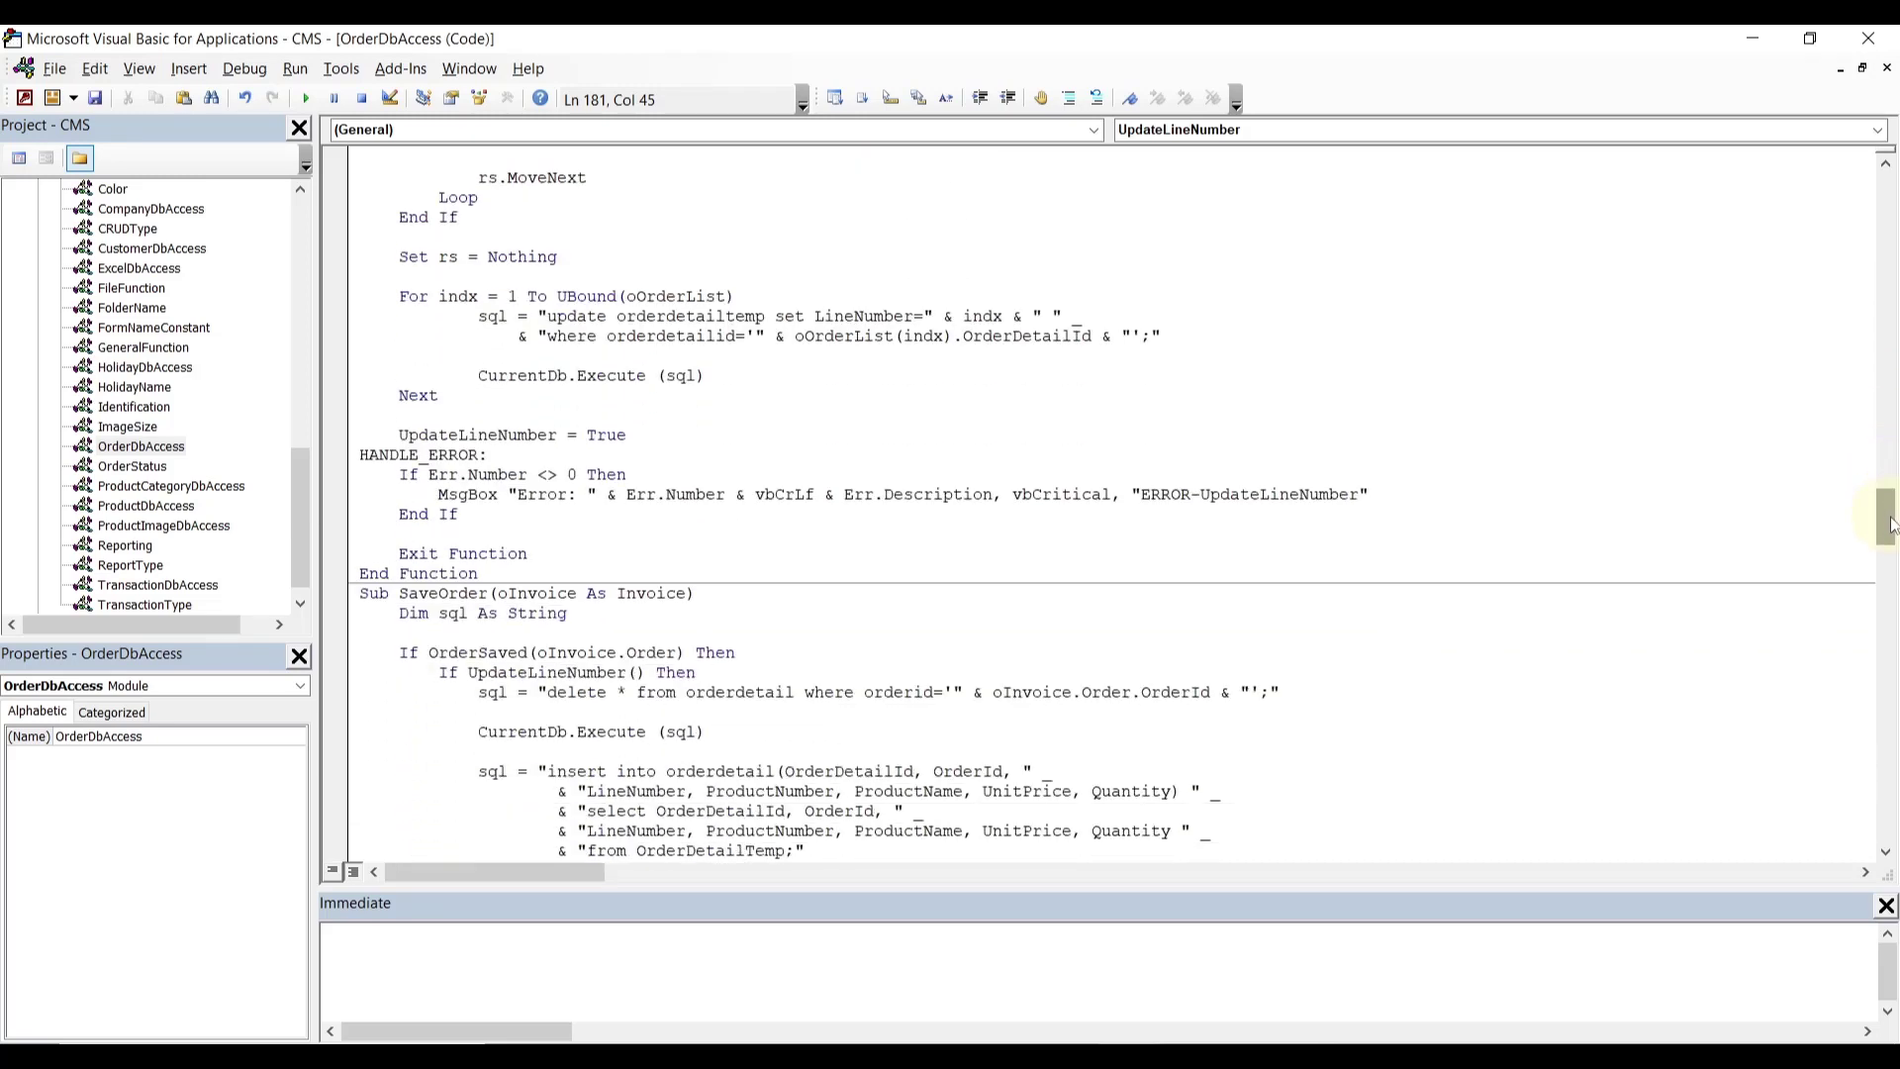
left_click_drag(1890, 524, 1890, 542)
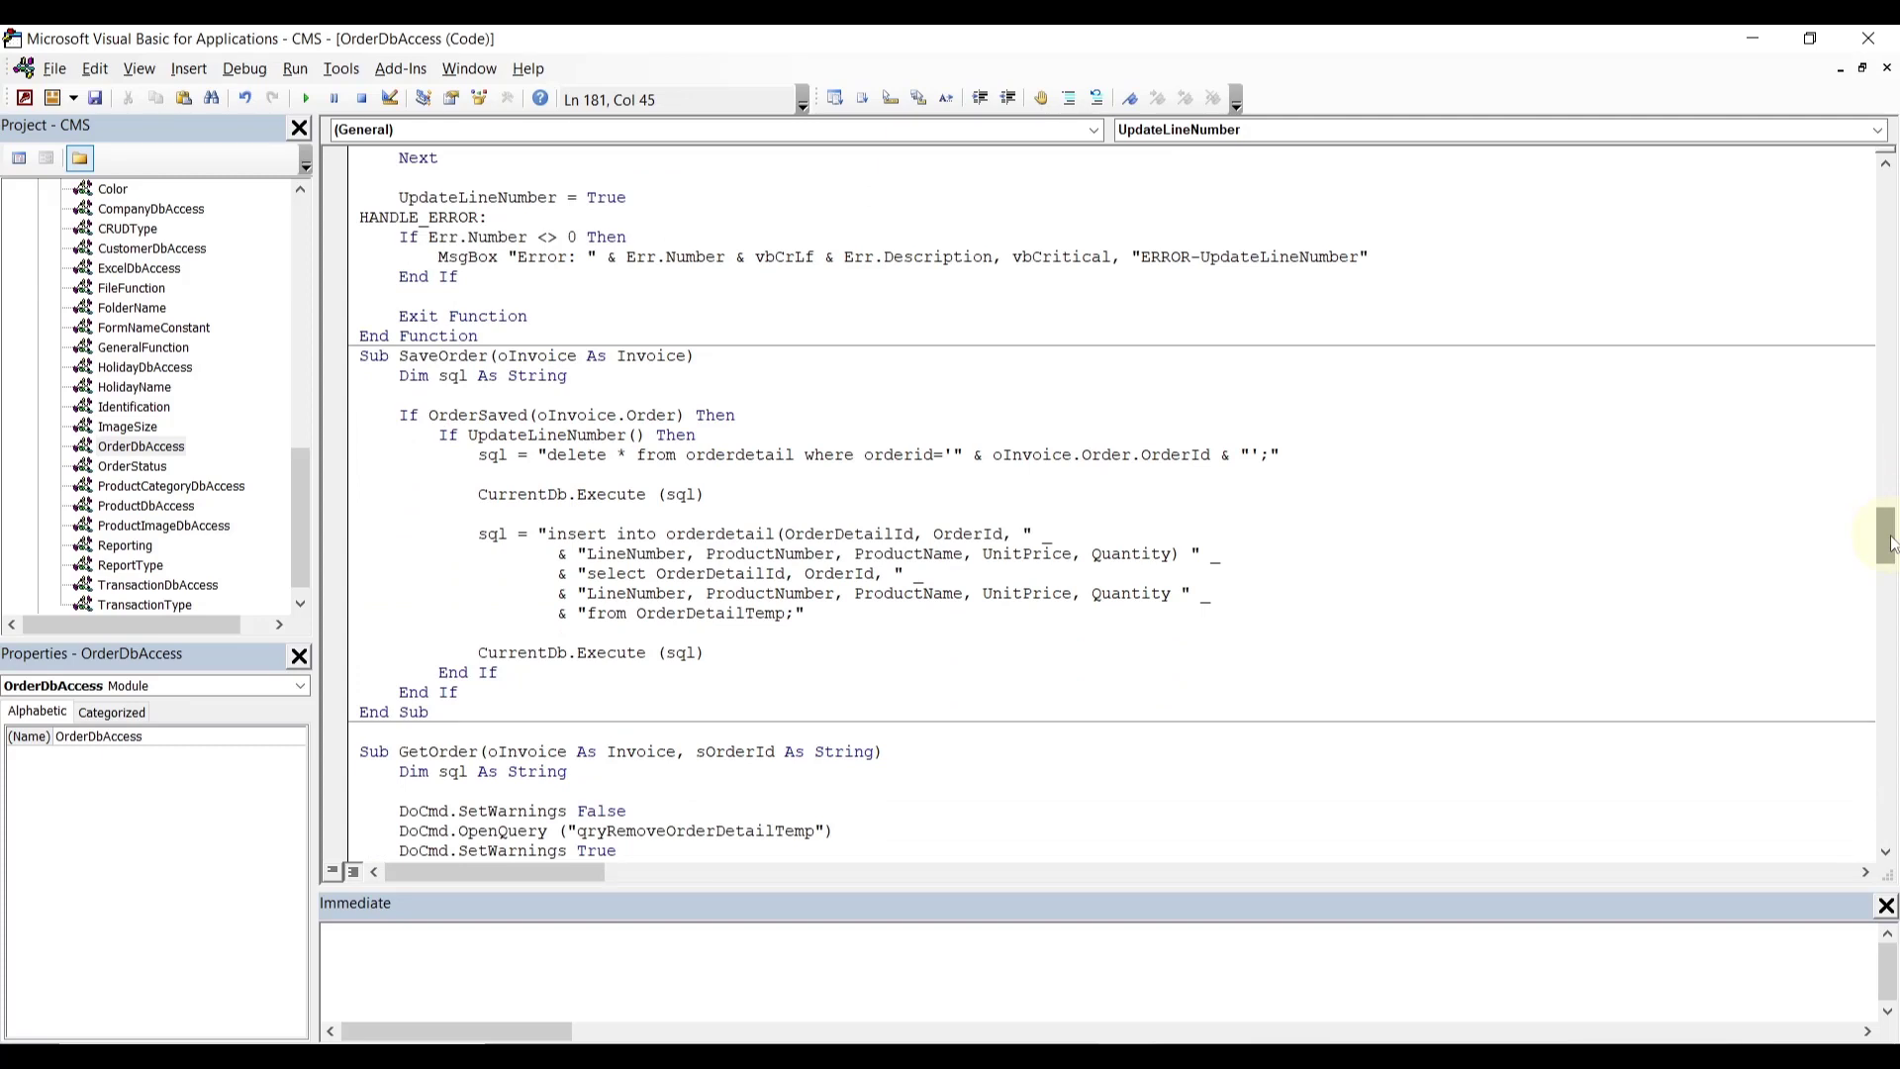
left_click(690, 455)
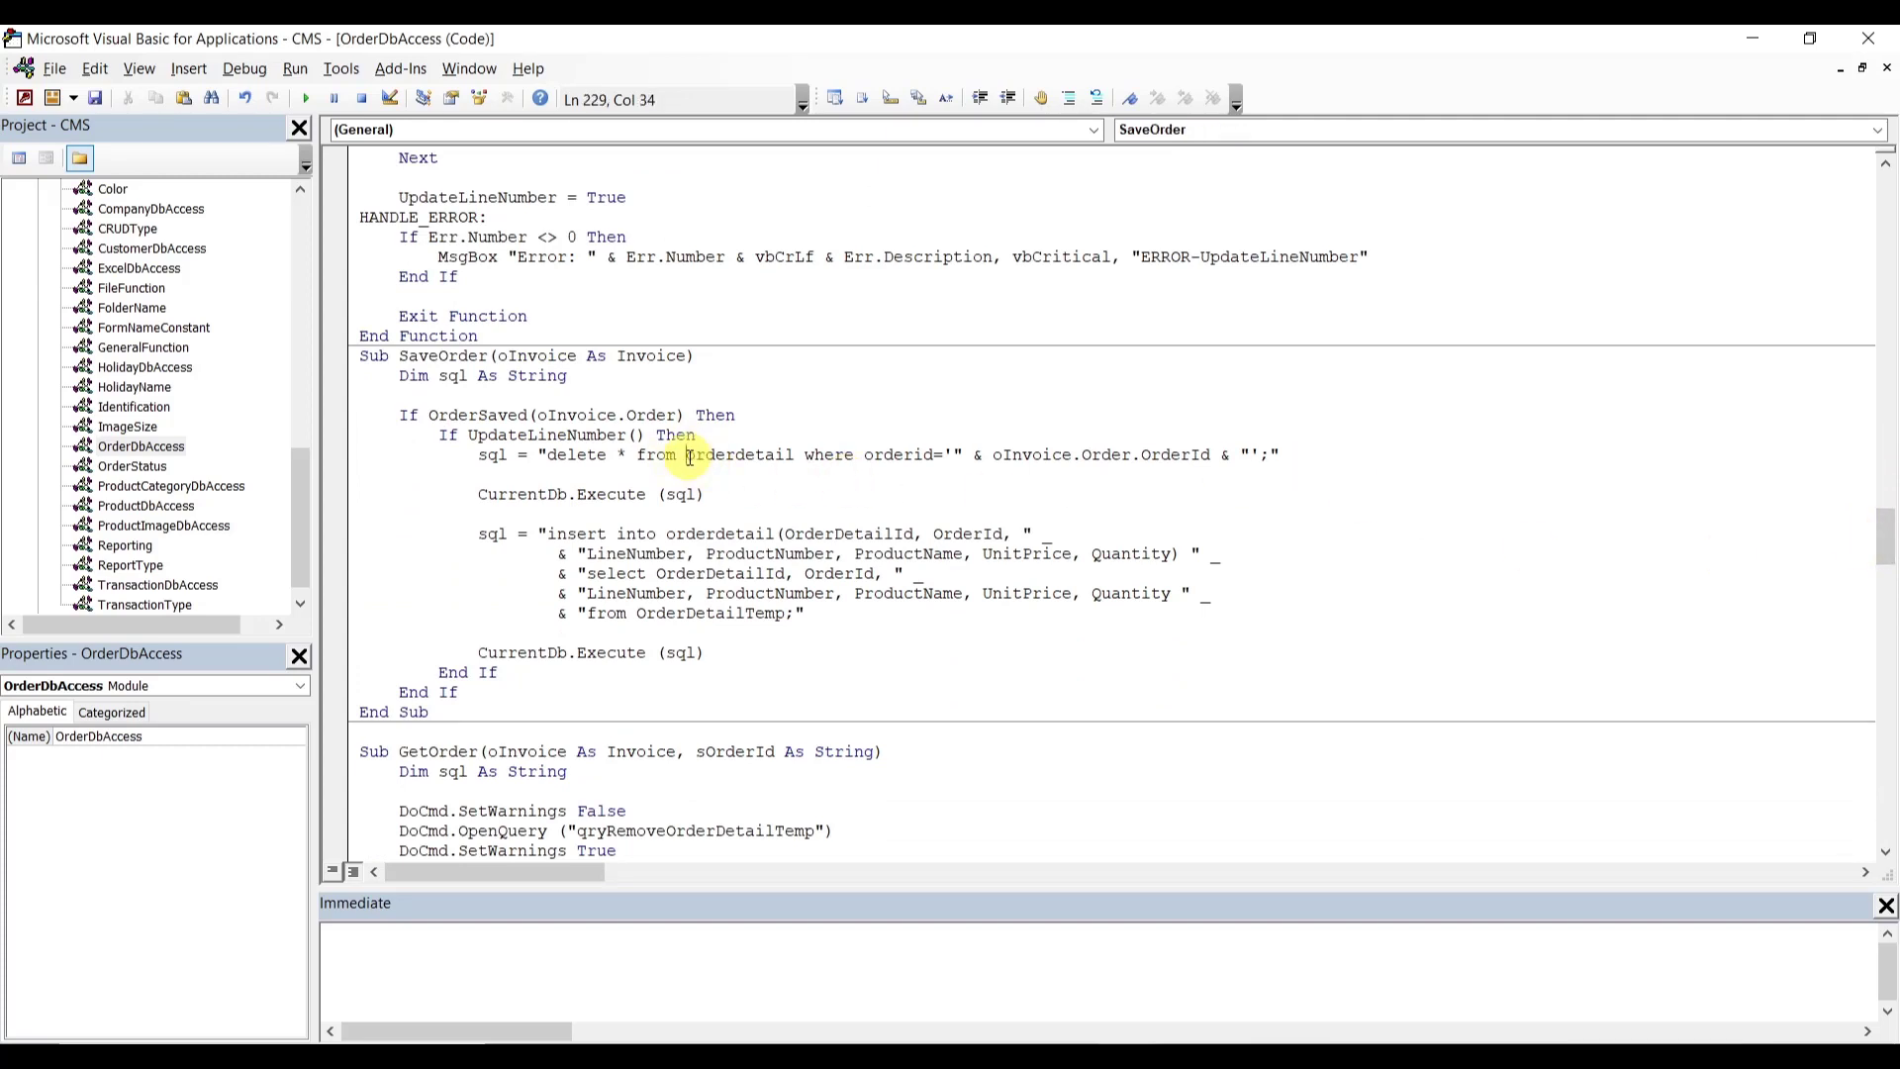
type("dbo_")
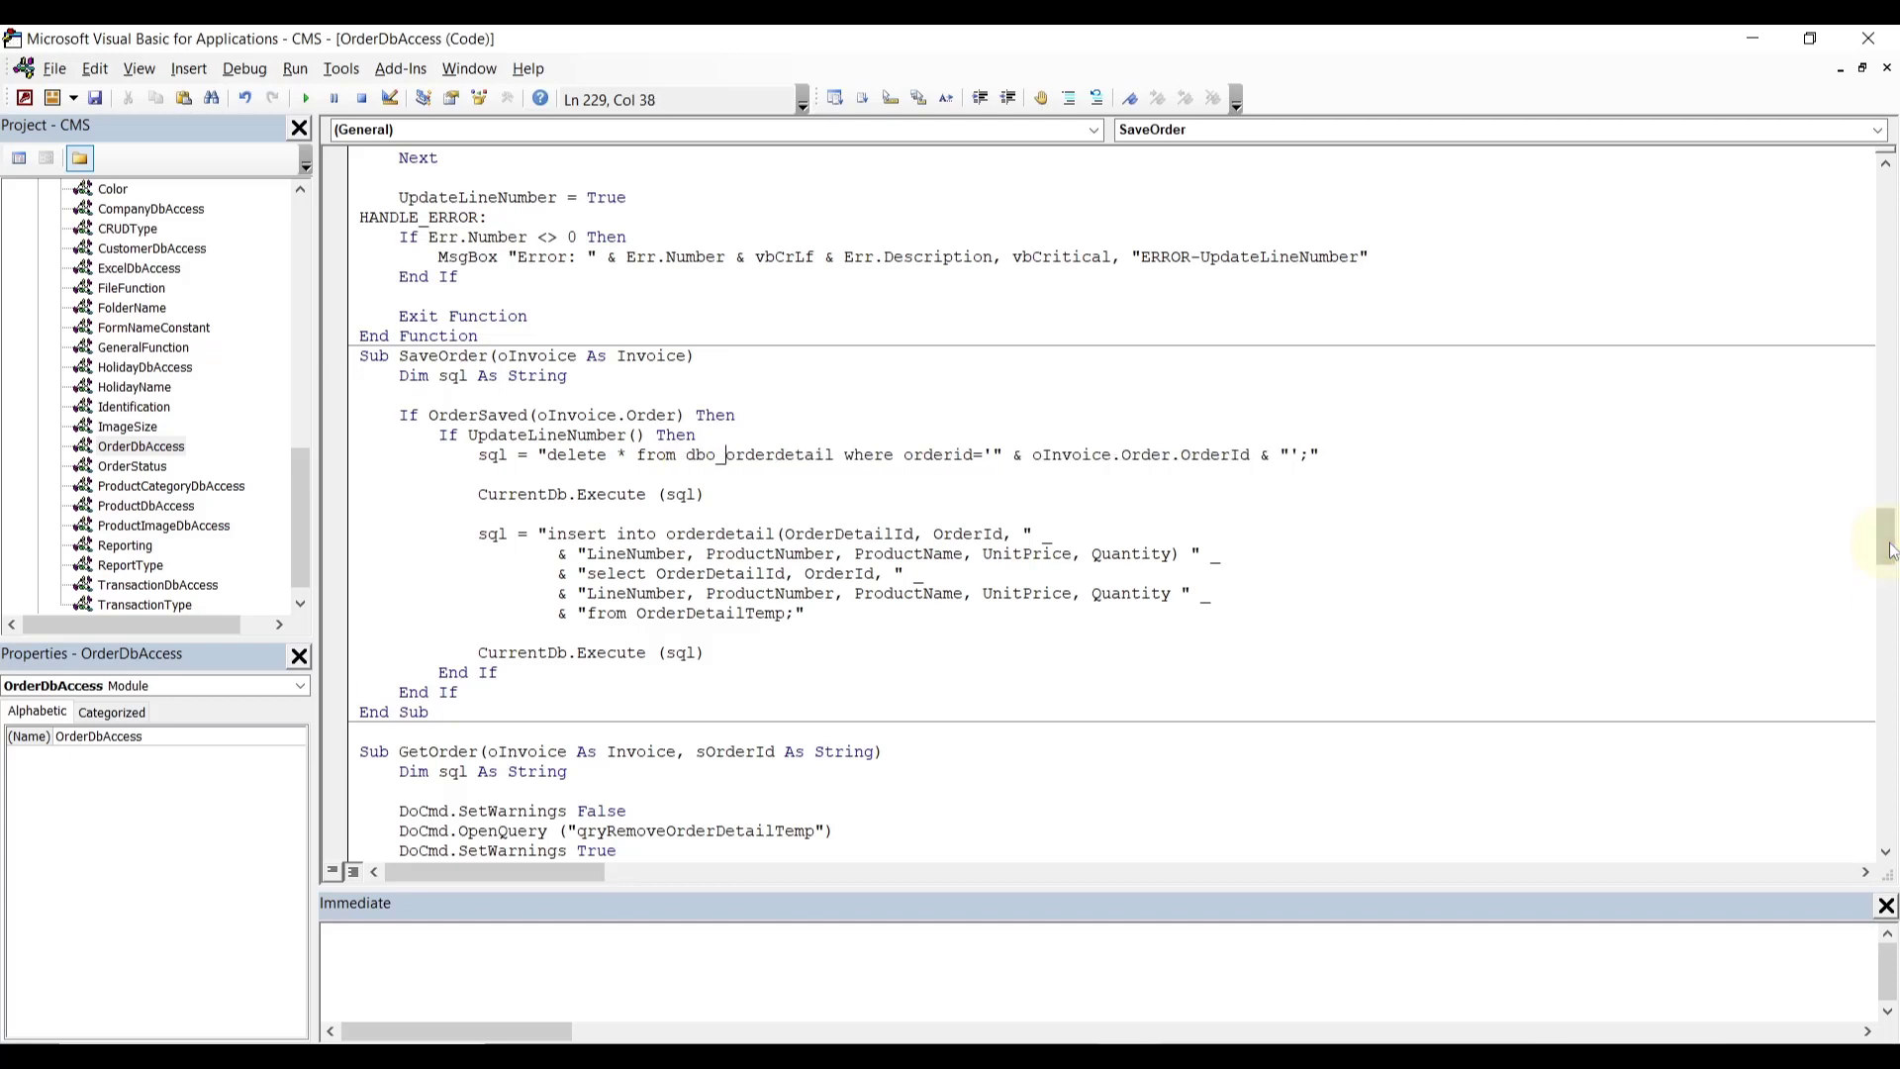
- In the GetOrder procedure, change the target table of the insert statement to dbo_orderdetailtemp
left_click_drag(1890, 535, 1890, 579)
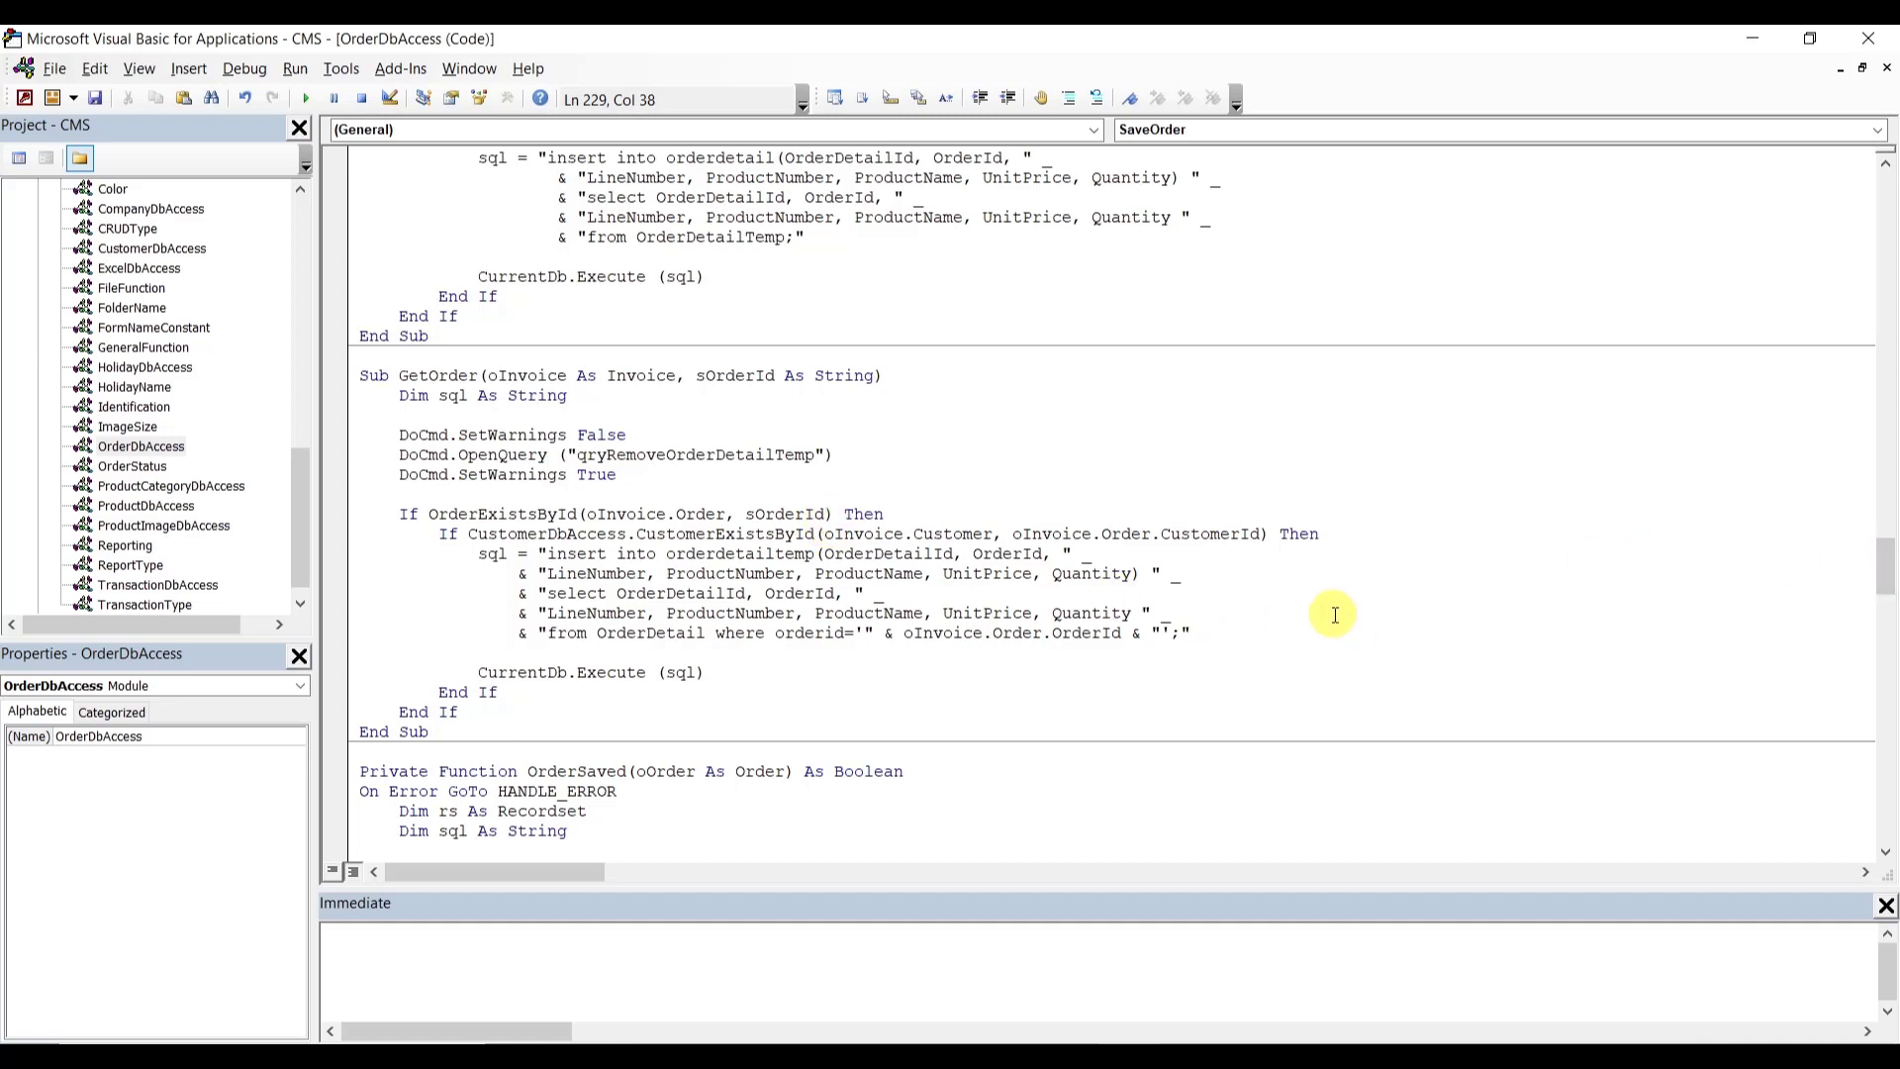
left_click(667, 554)
type("dbo")
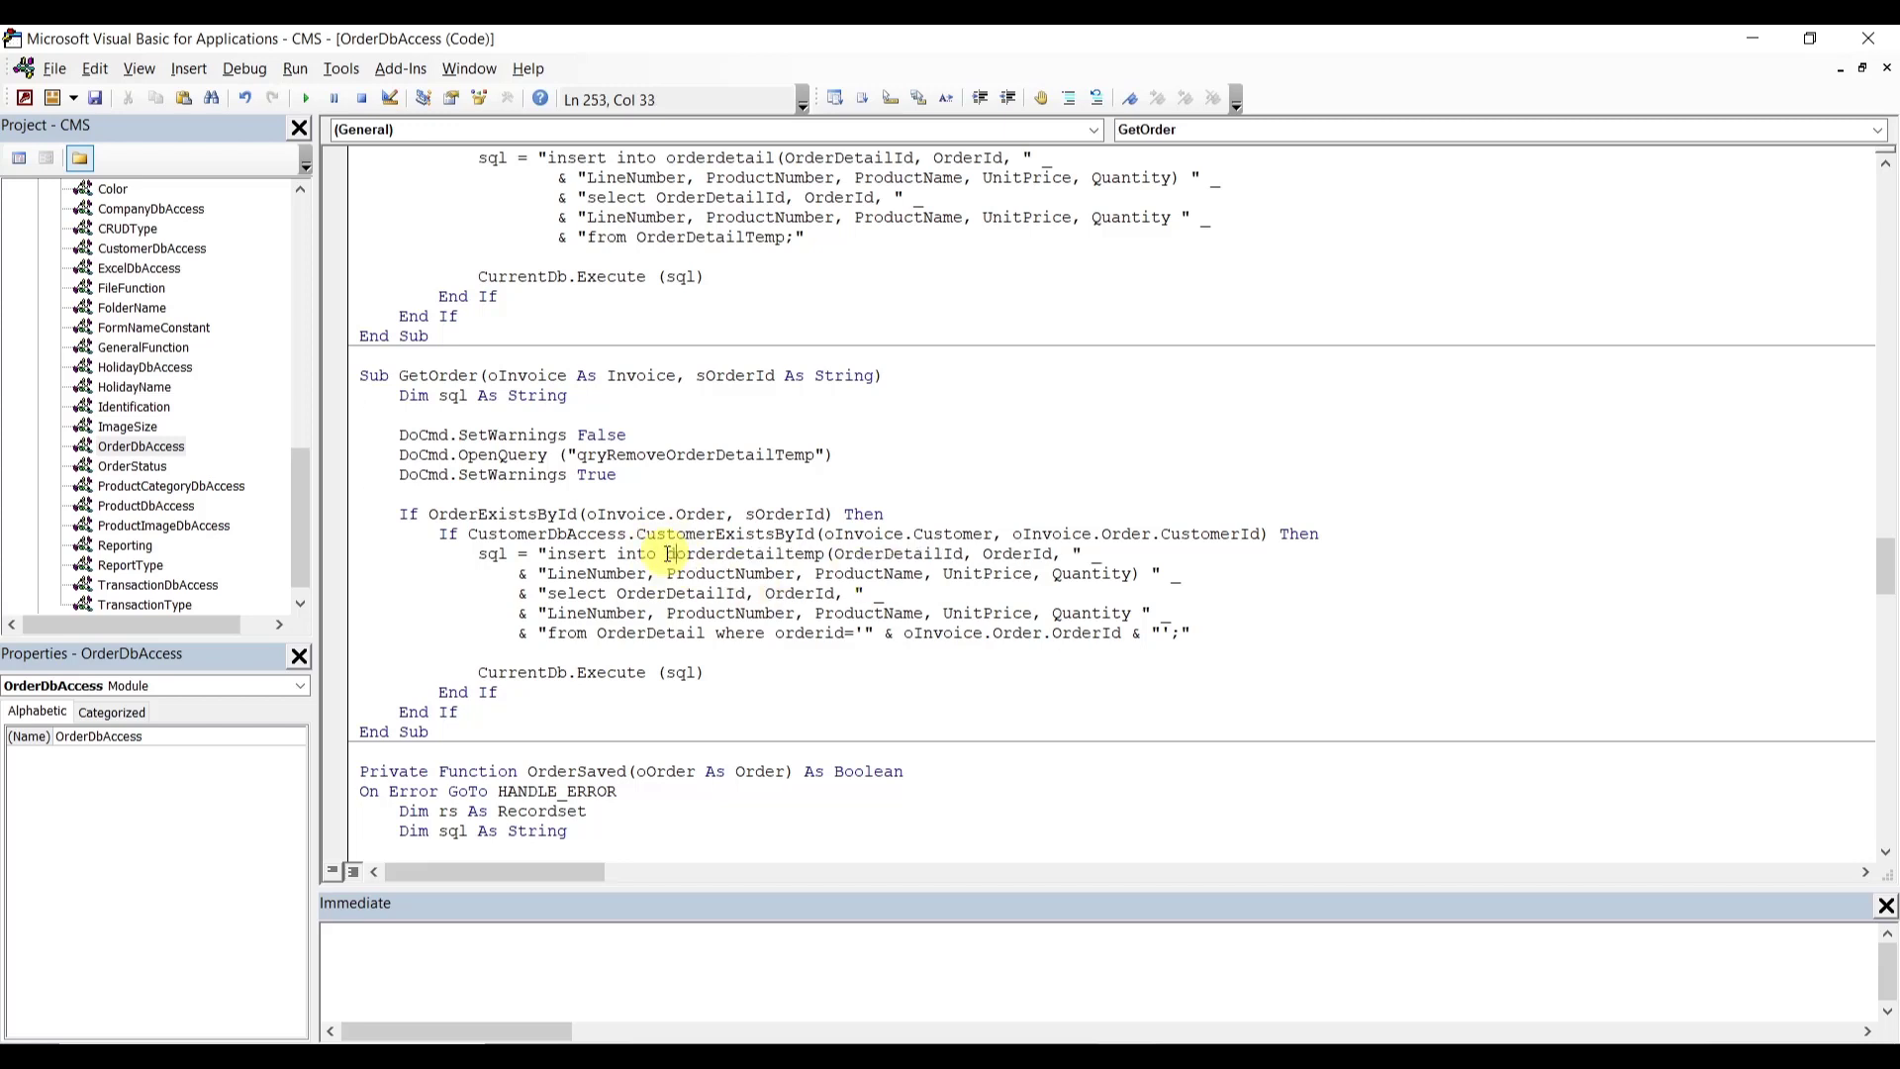
type("_")
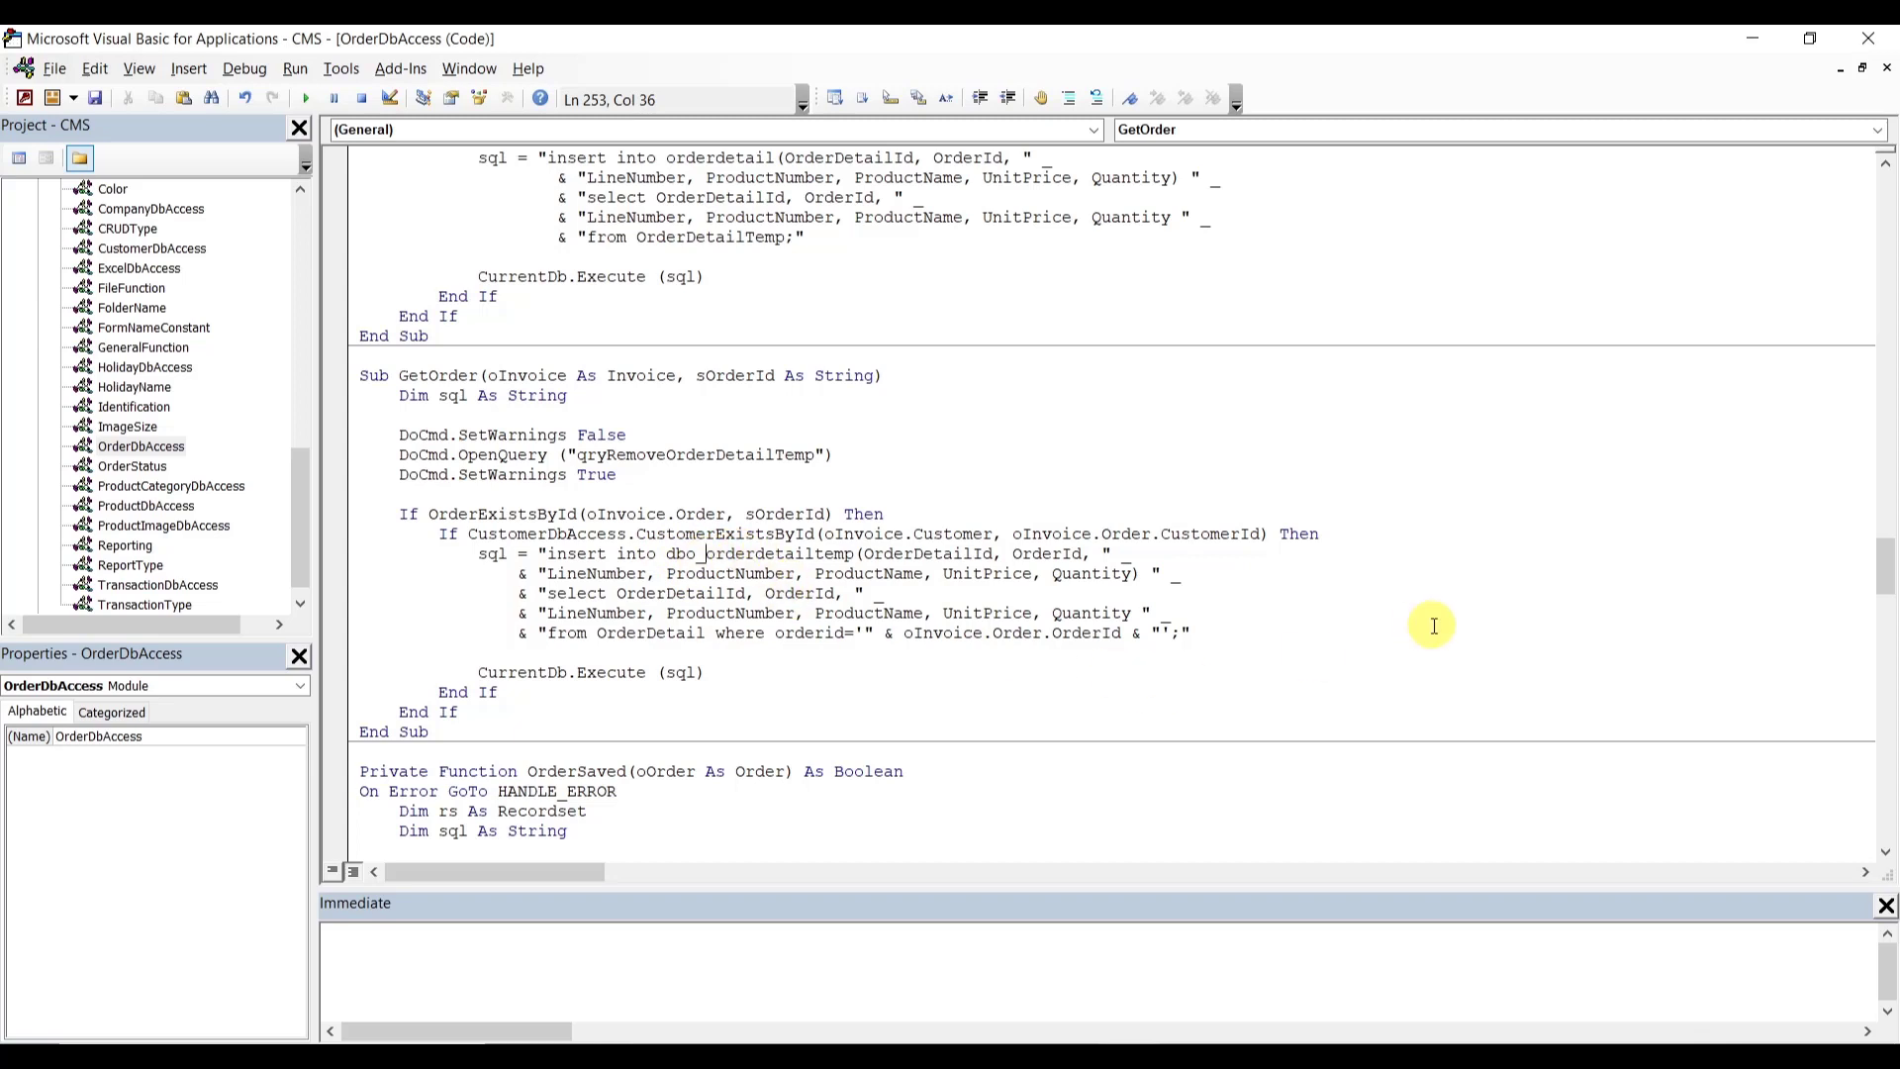
- In the OrderSaved function, change the bracketed table in the select statement to dbo_order without brackets
left_click_drag(1884, 569, 1888, 616)
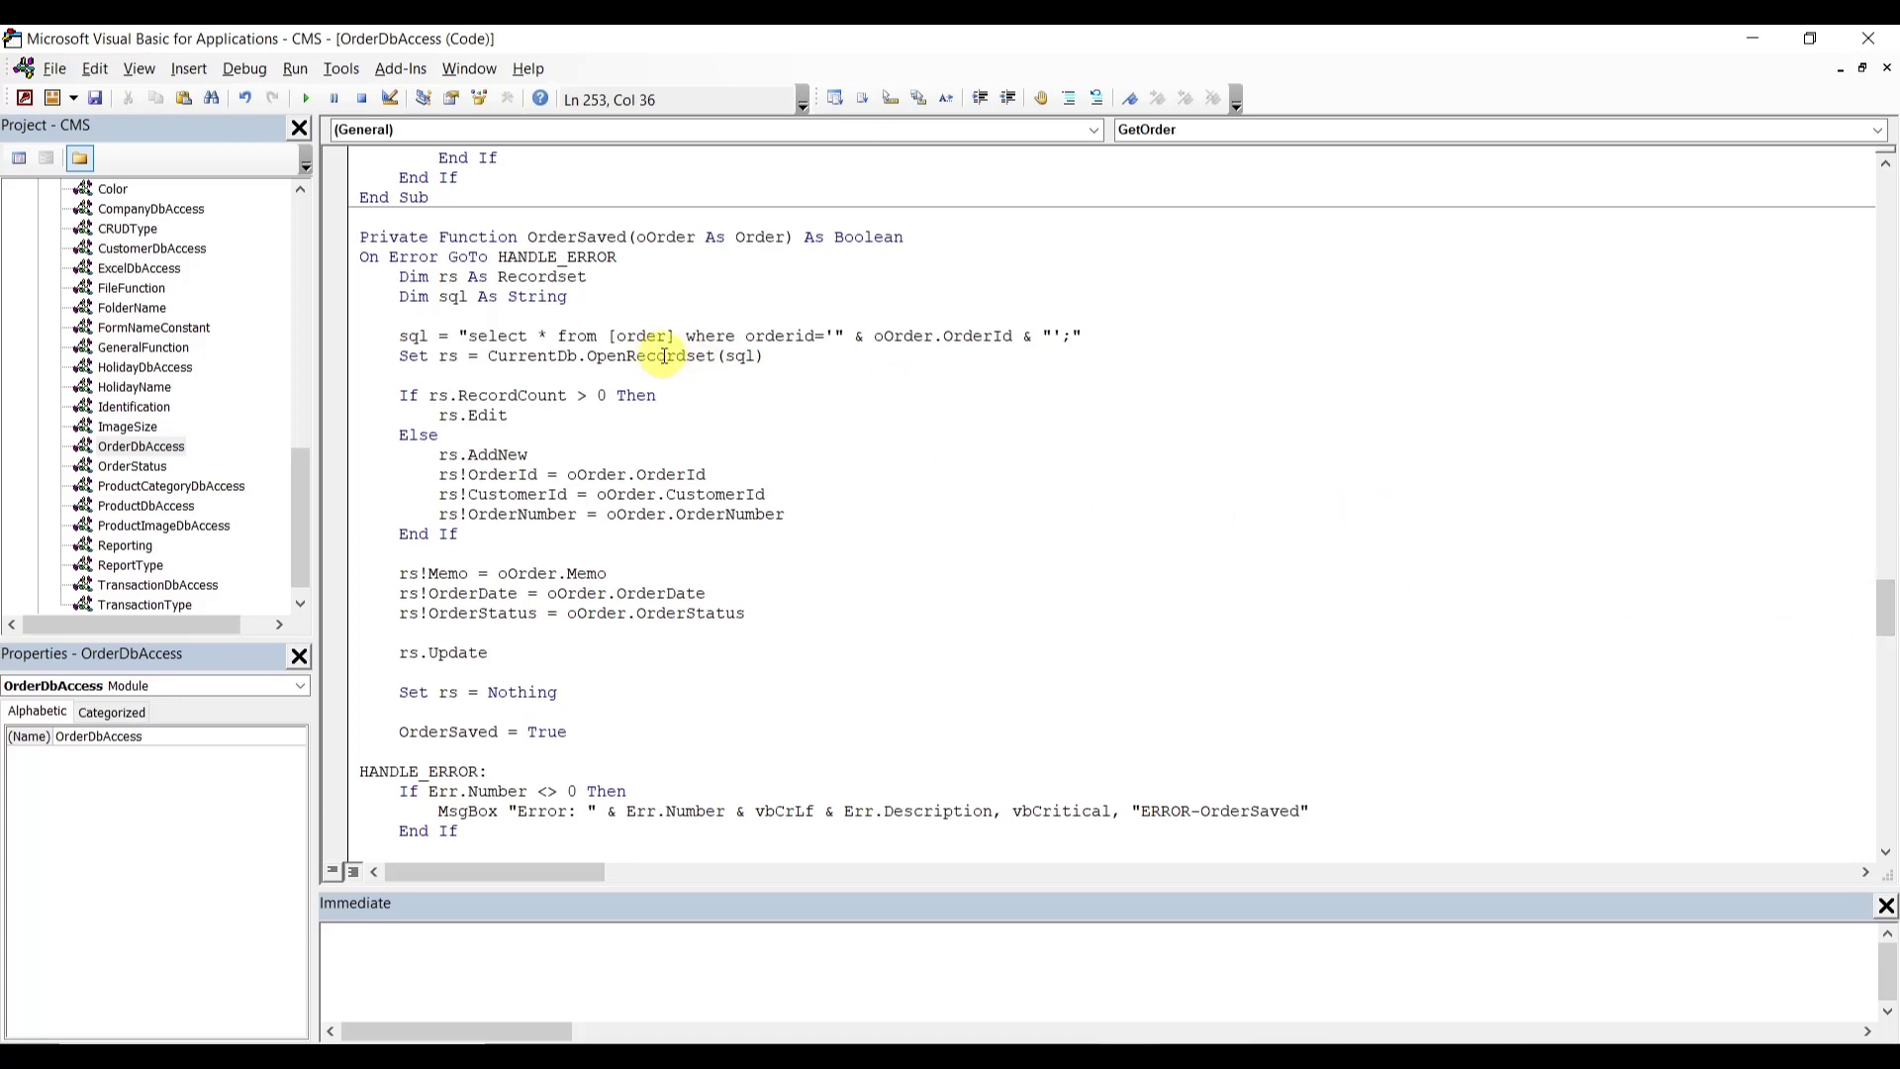
left_click(615, 337)
key("BackSpace")
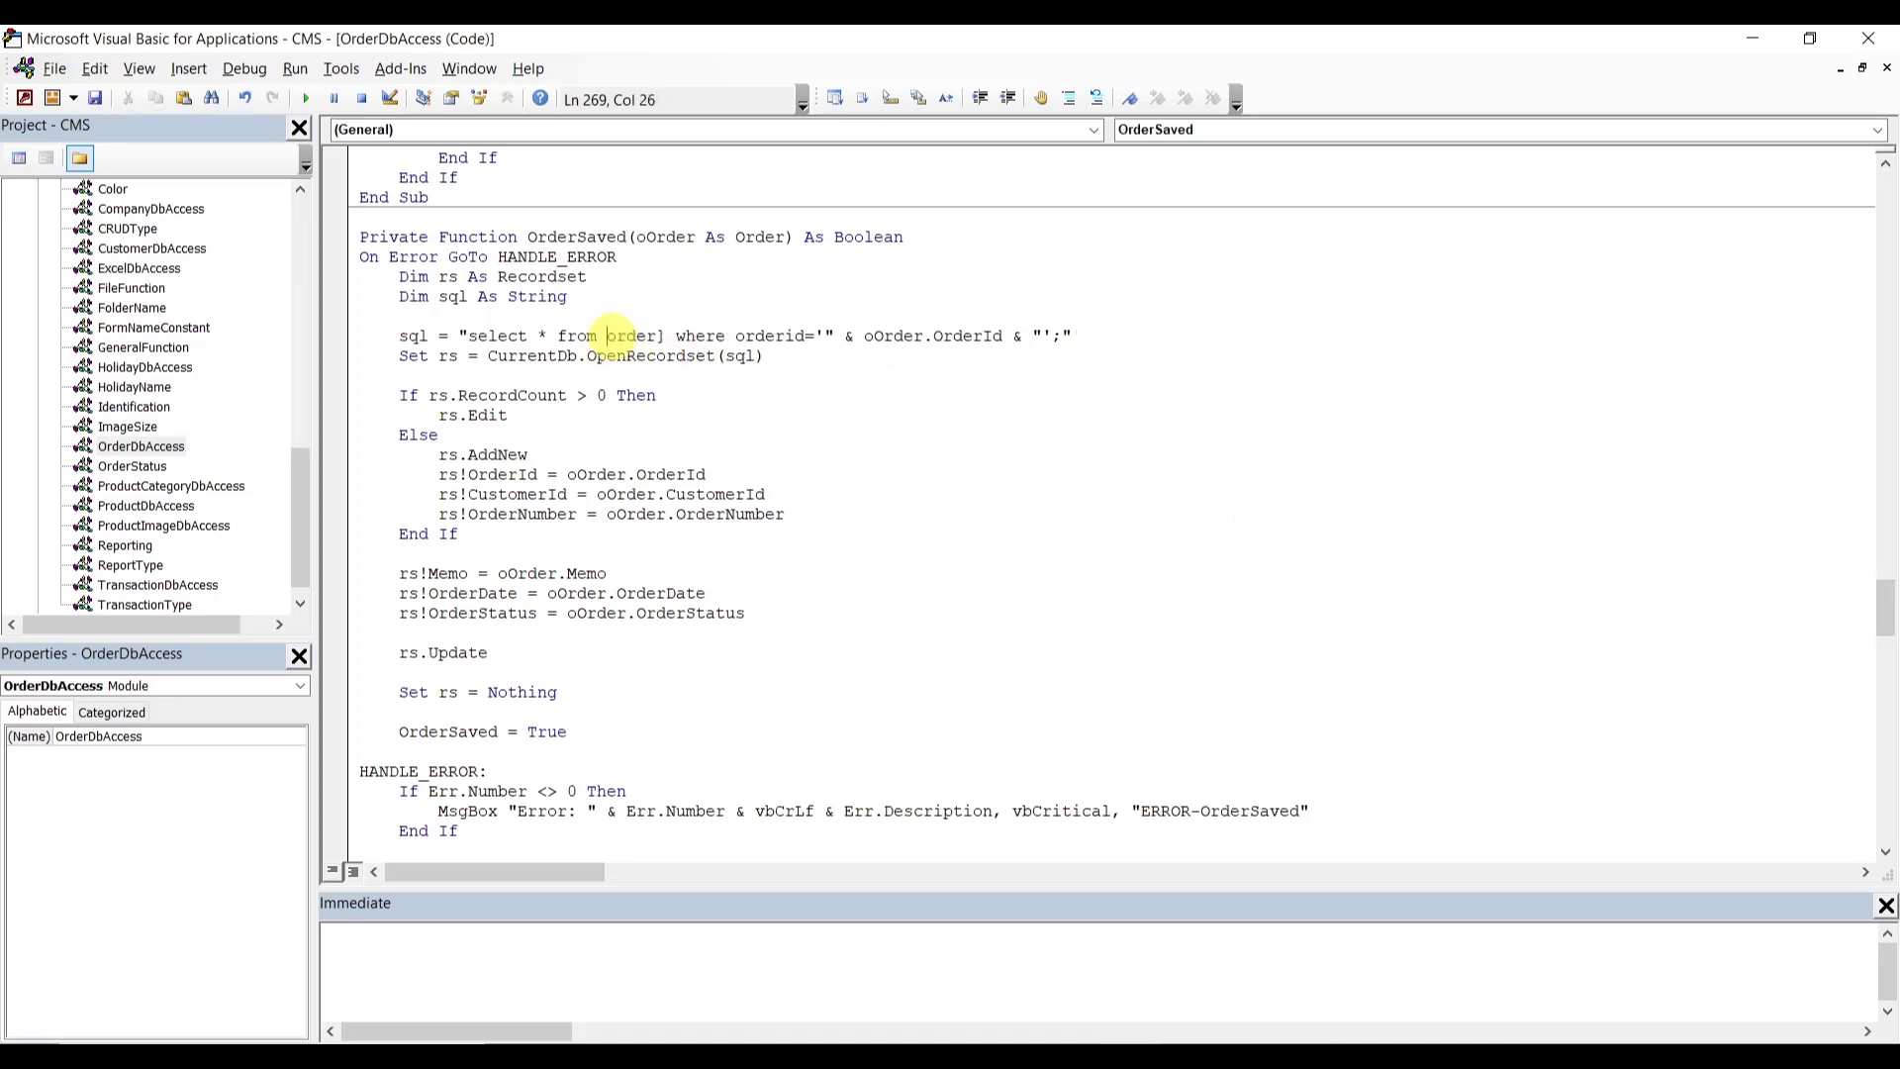
type("dbo_")
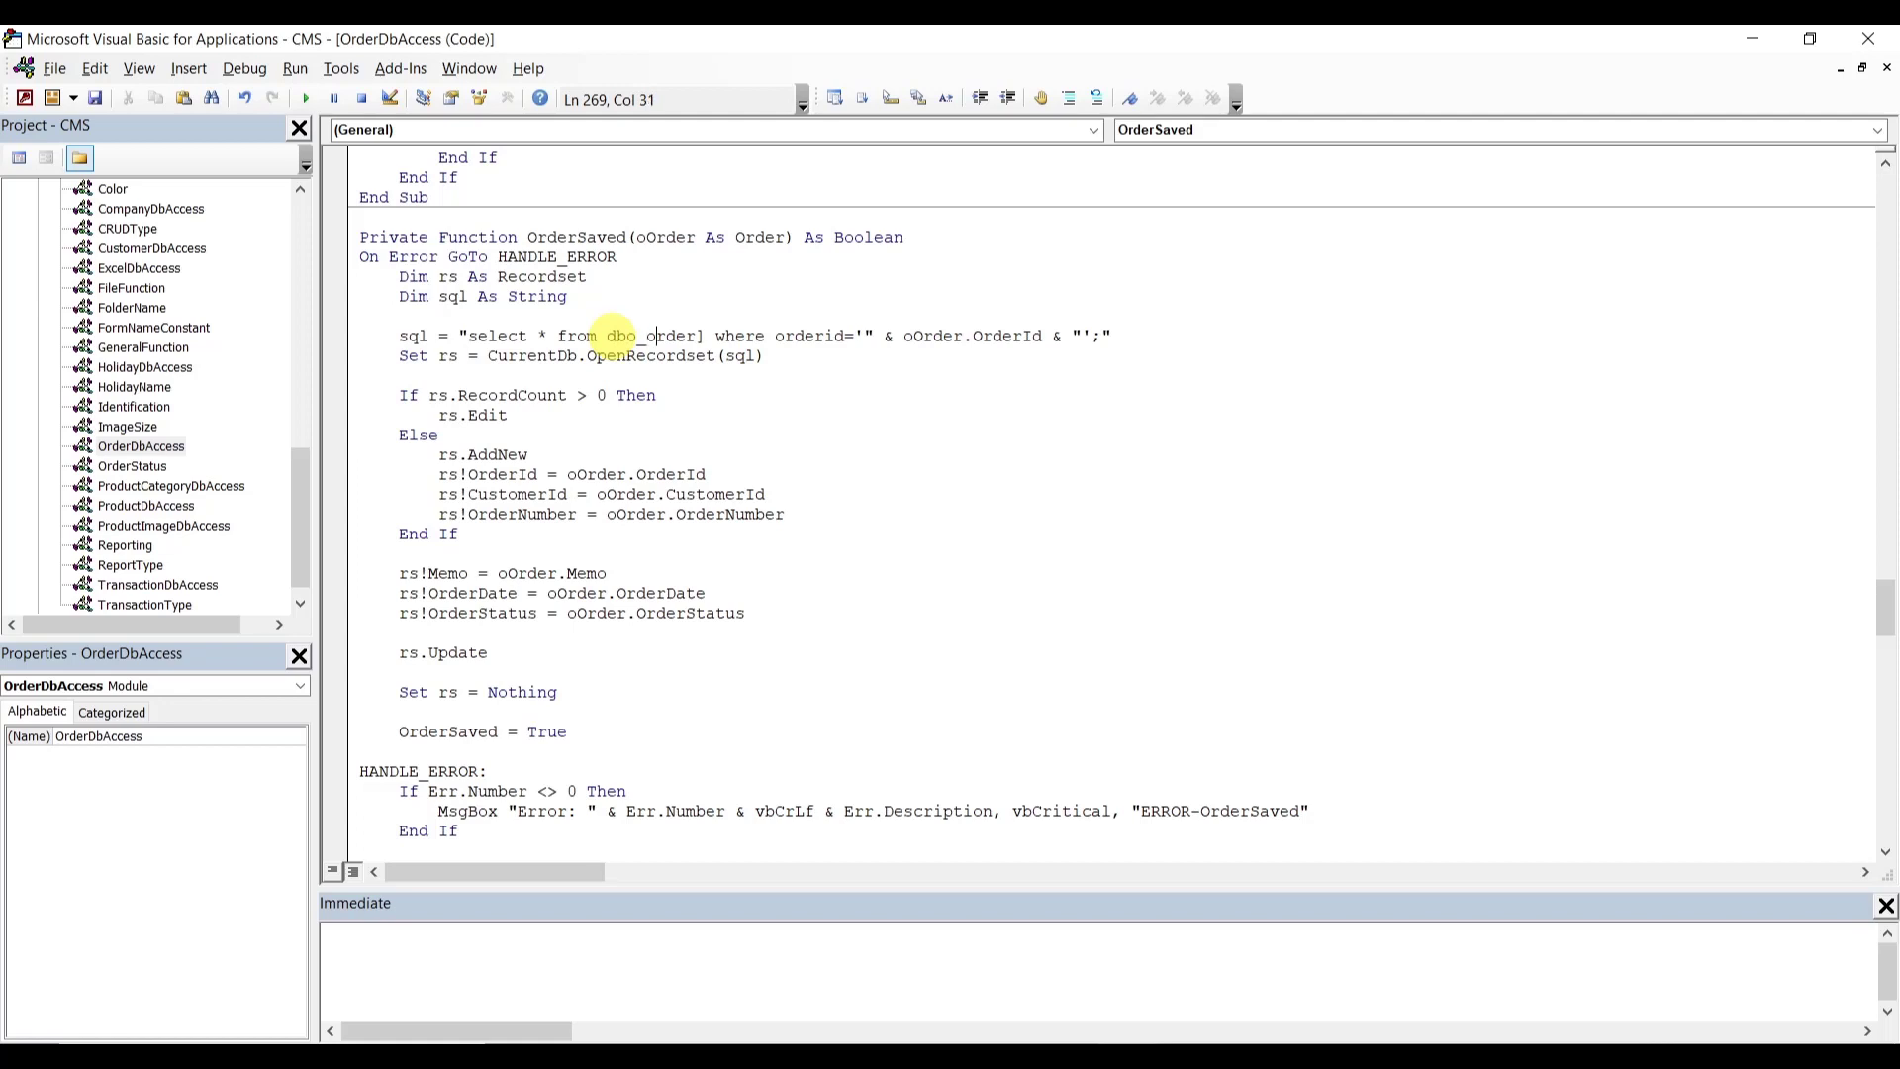
key("Delete")
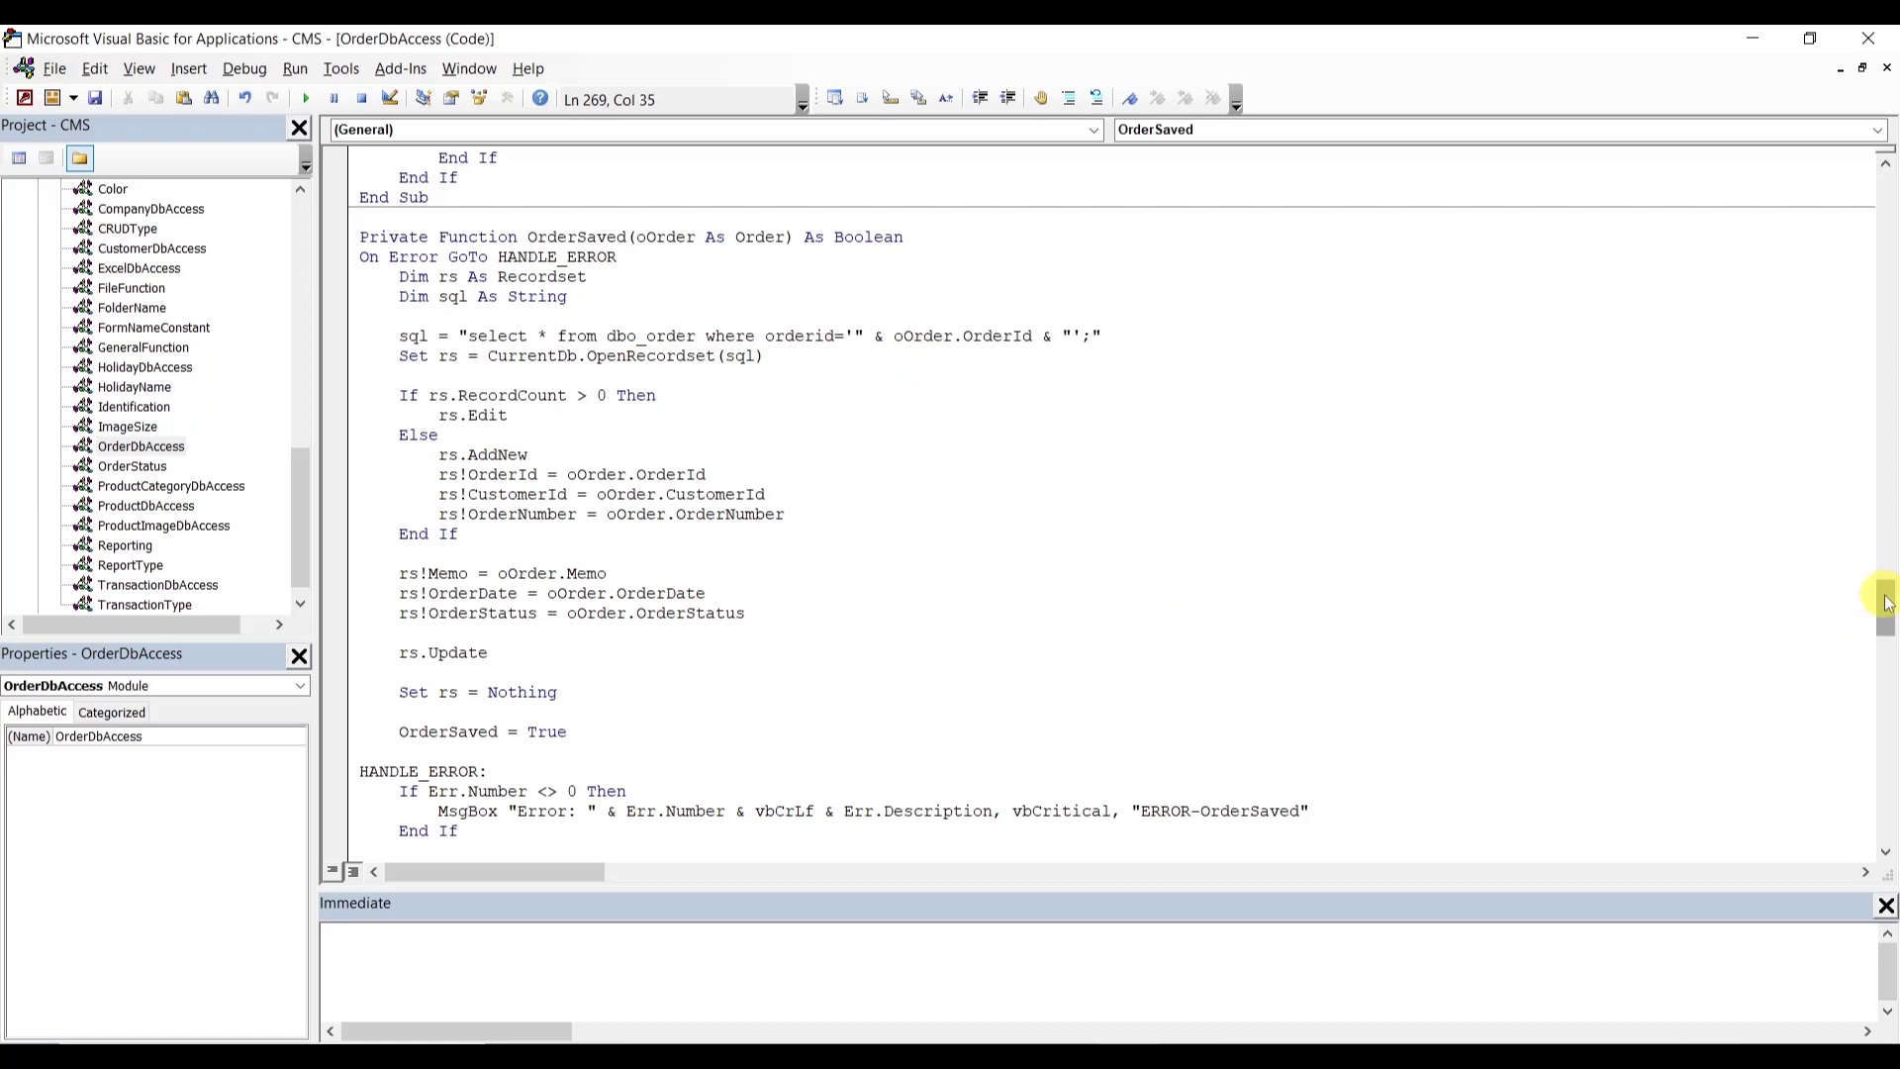
- In the OrderExistsById function, change the bracketed table in the select statement to dbo_order without brackets
left_click_drag(1886, 609, 1890, 648)
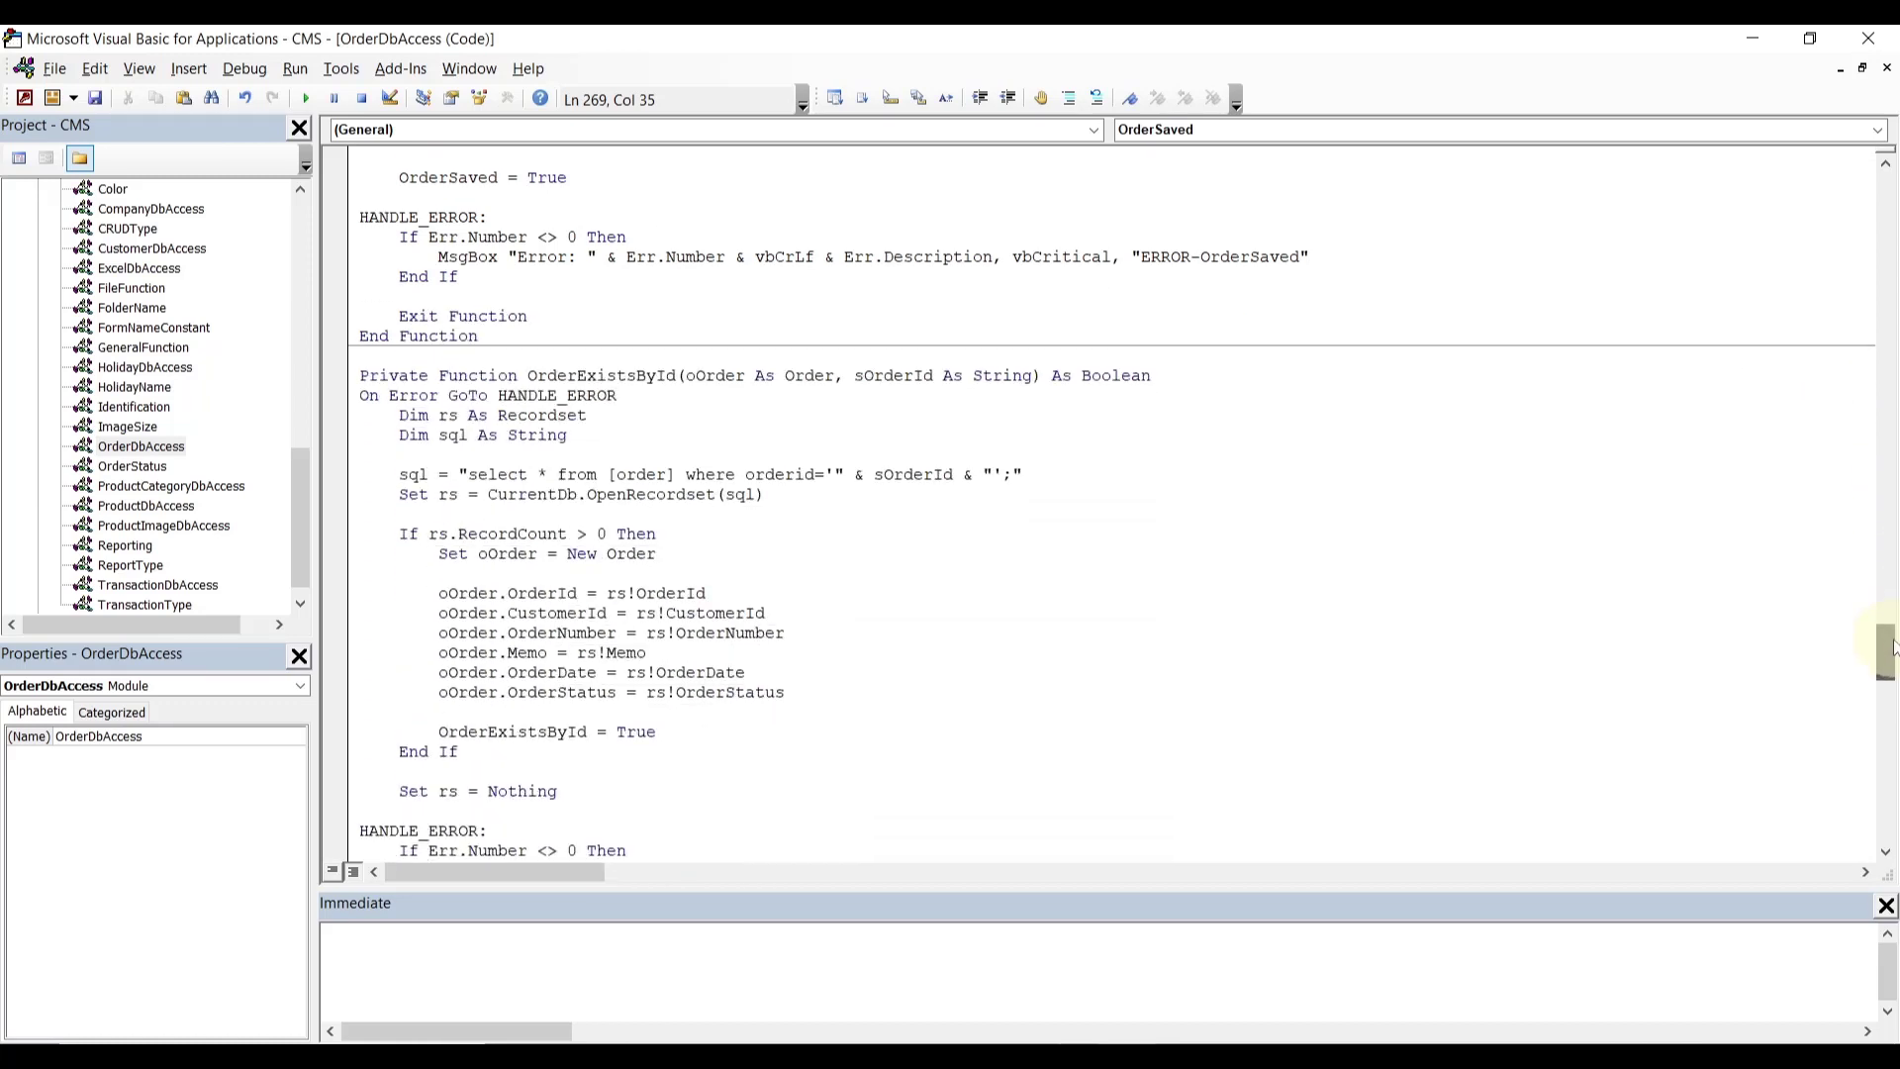
left_click(616, 476)
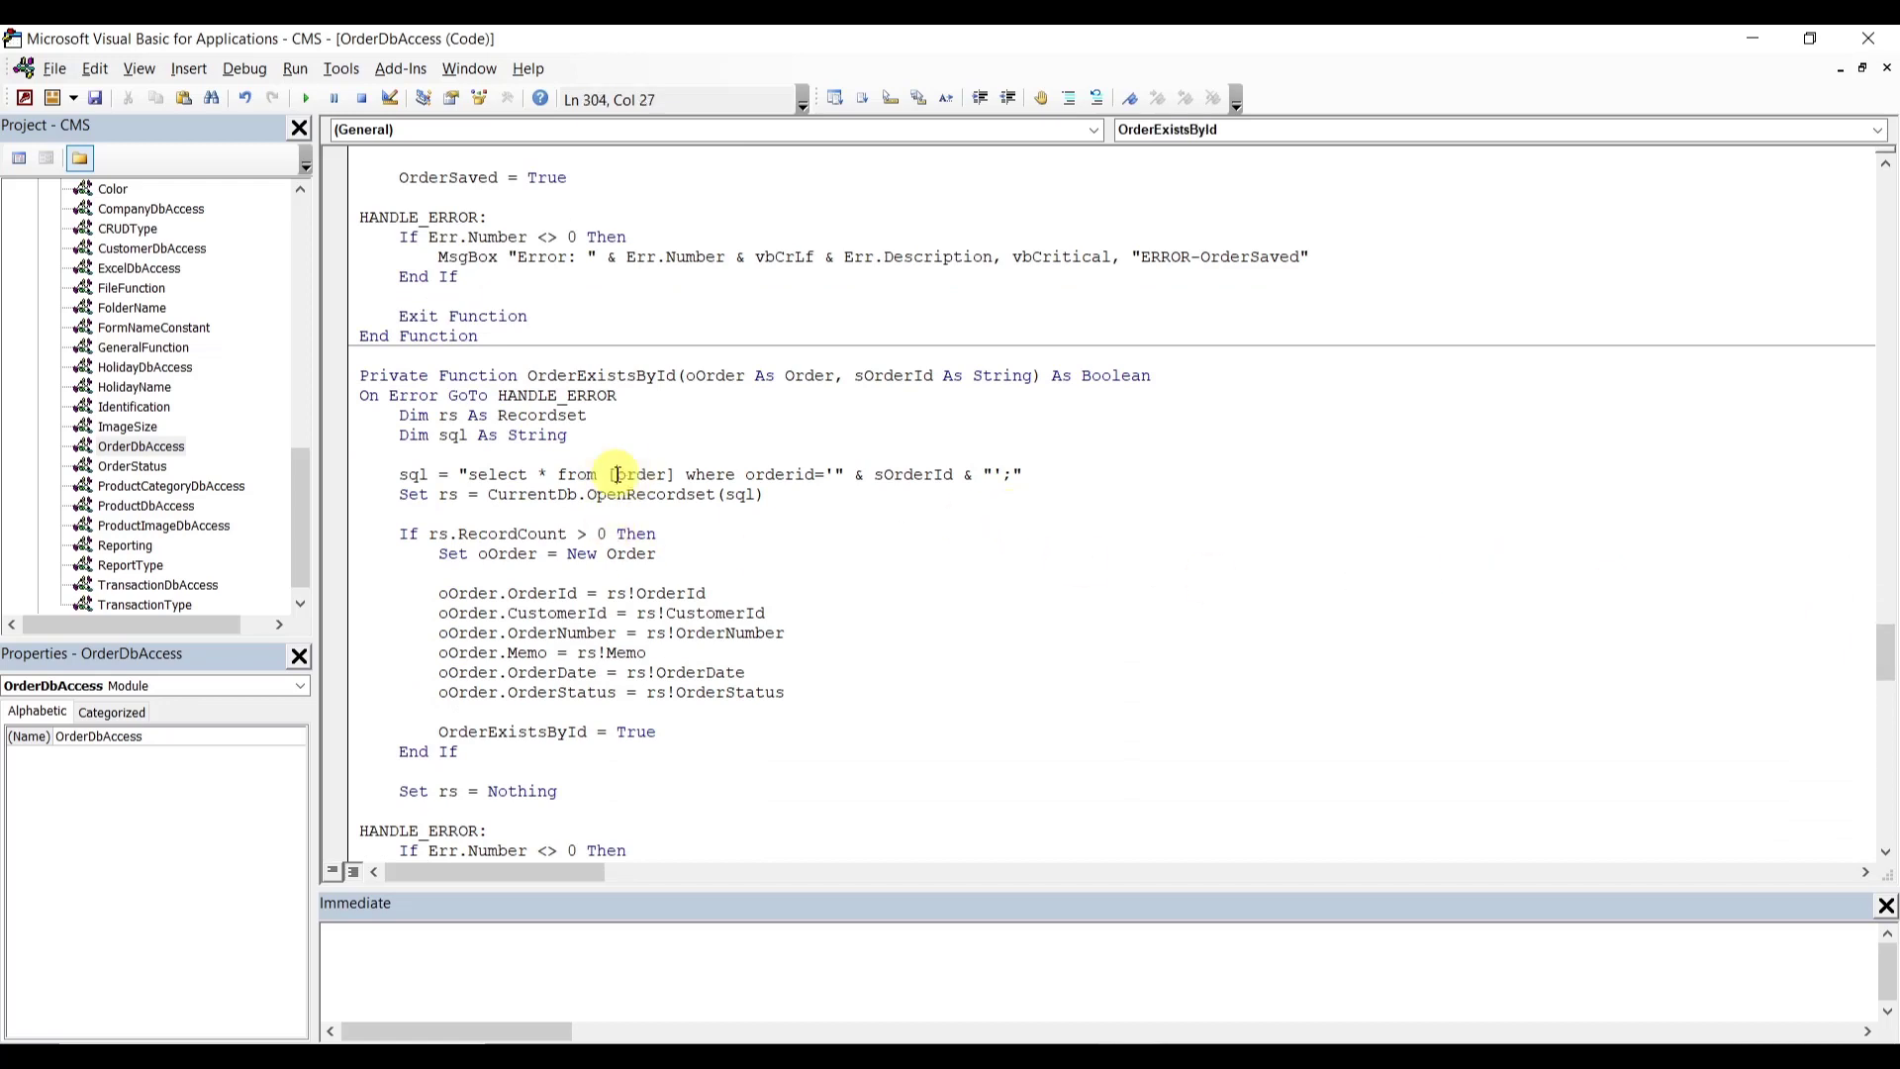
key("BackSpace")
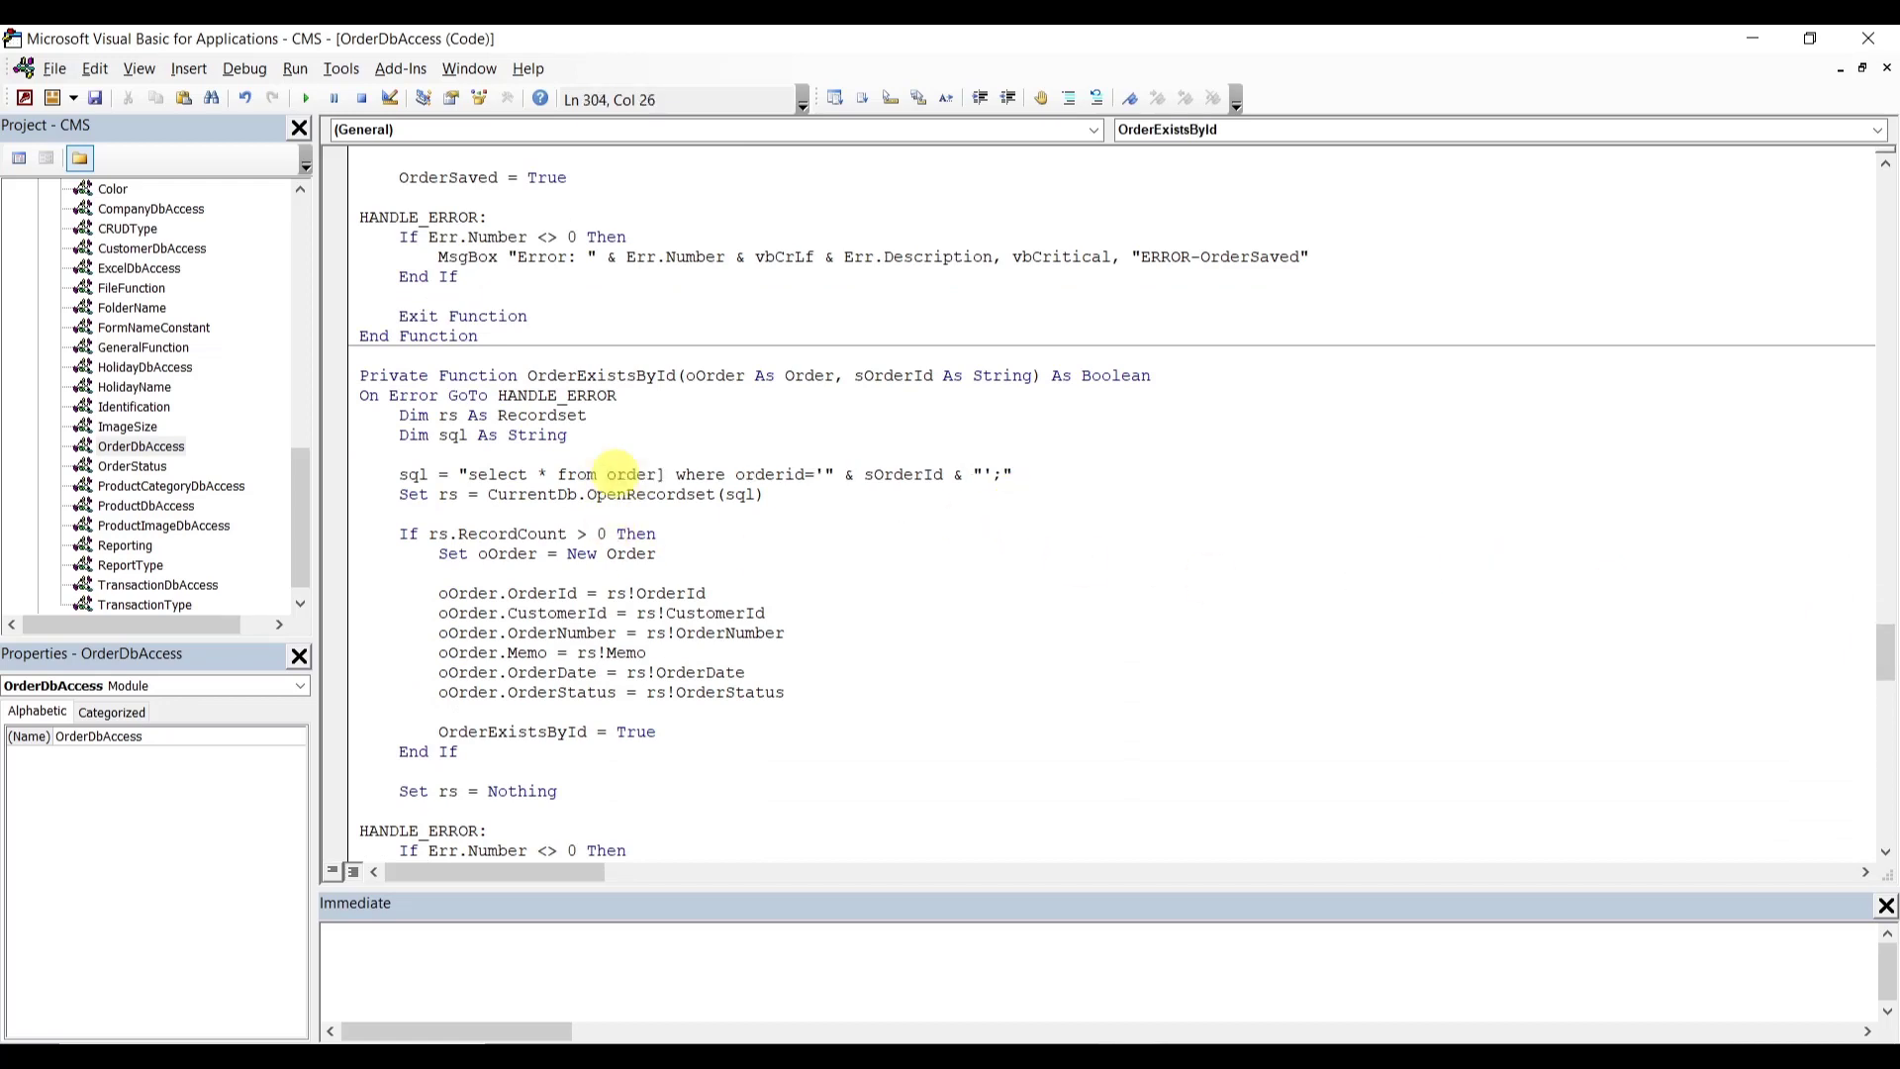
type("dbo_")
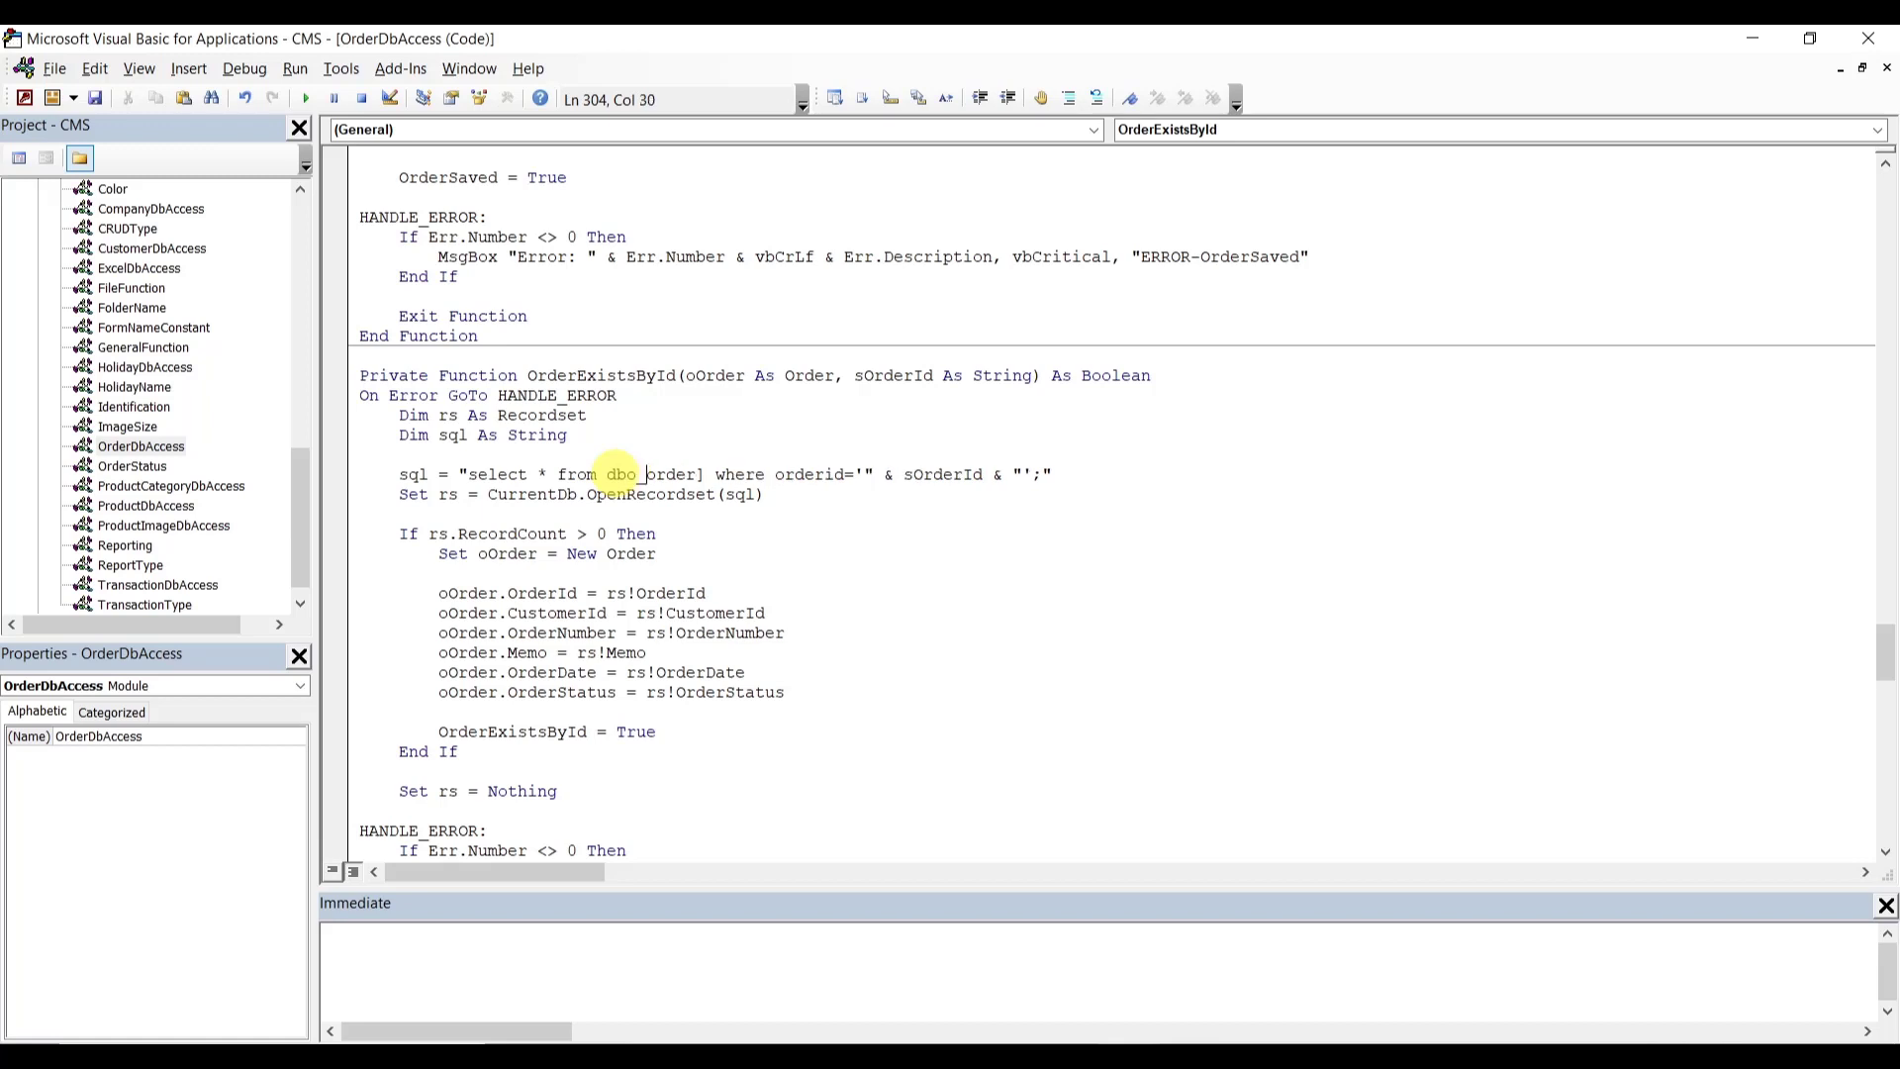
key("Right")
key("Right")
key("Right")
key("Right")
key("Delete")
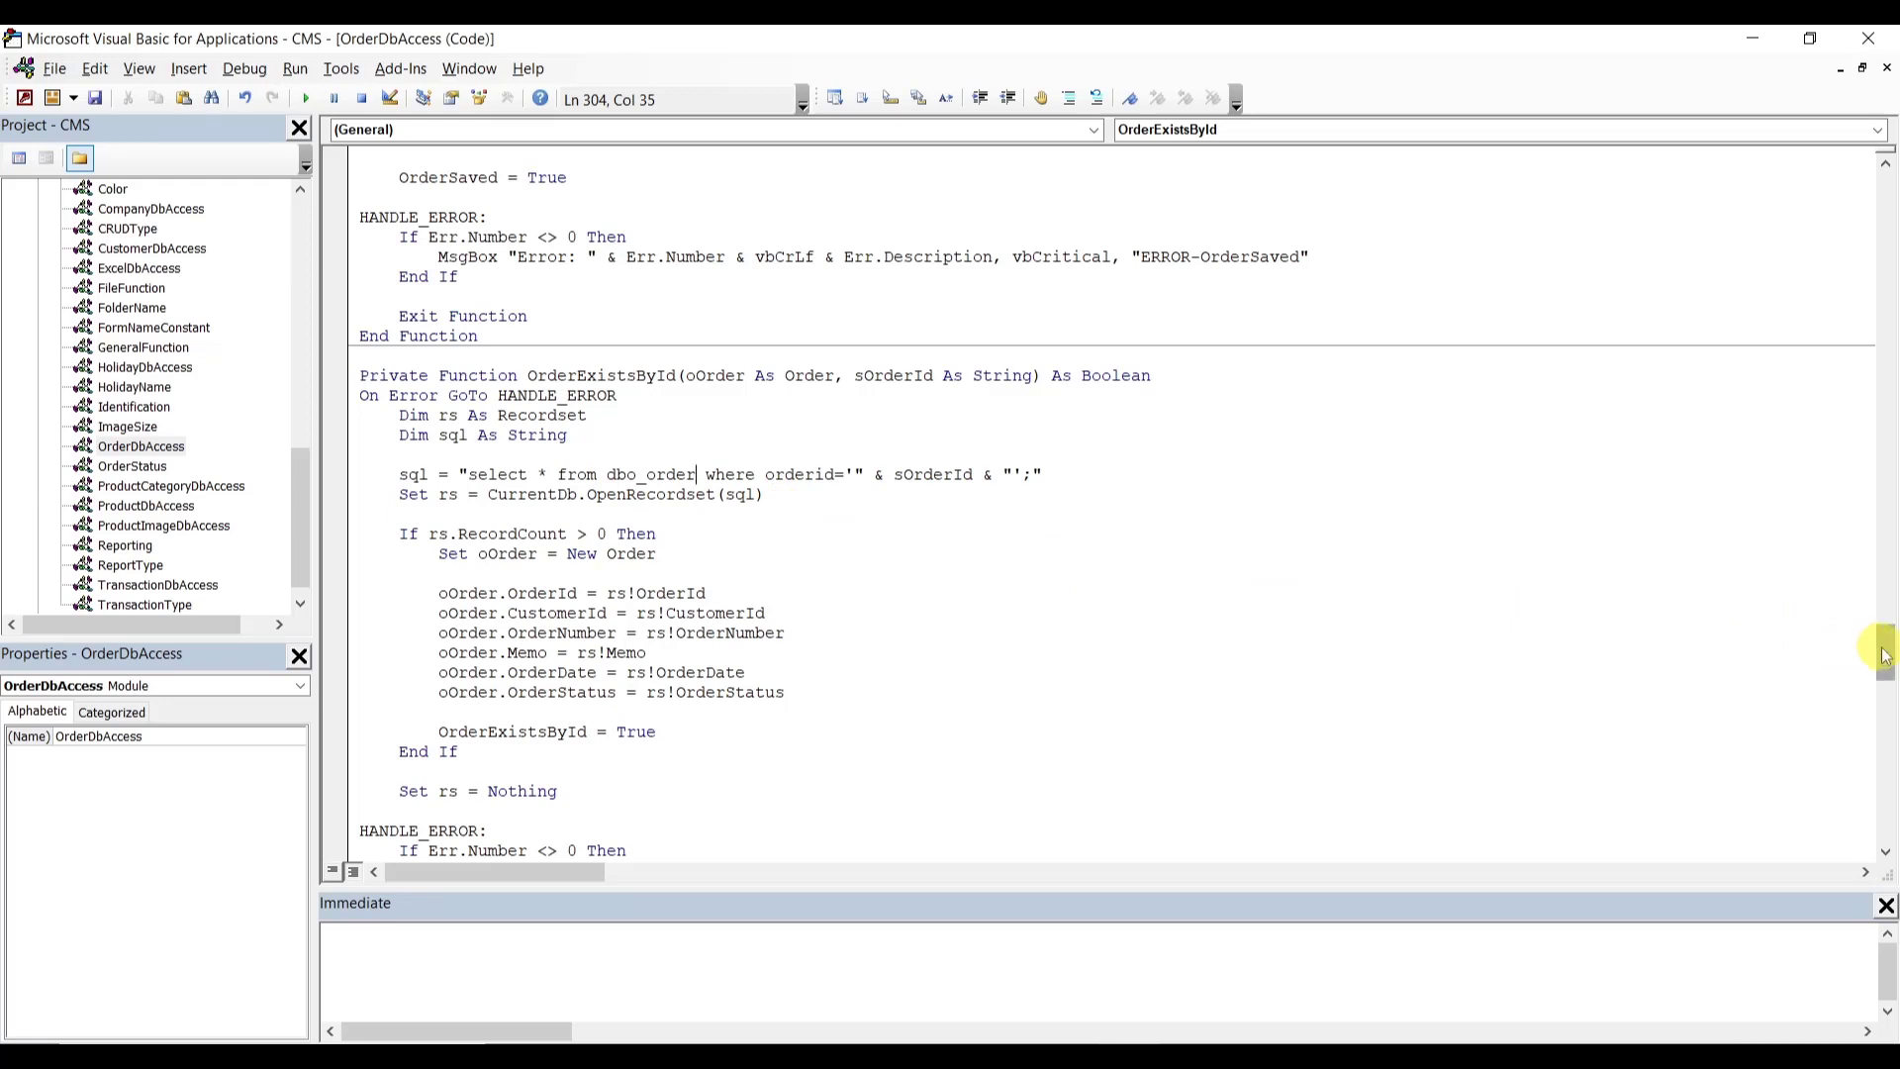
- In the GetNewOrderNumber function, change the bracketed table in the select top 1 statement to dbo_order without brackets
left_click_drag(1884, 655, 1883, 703)
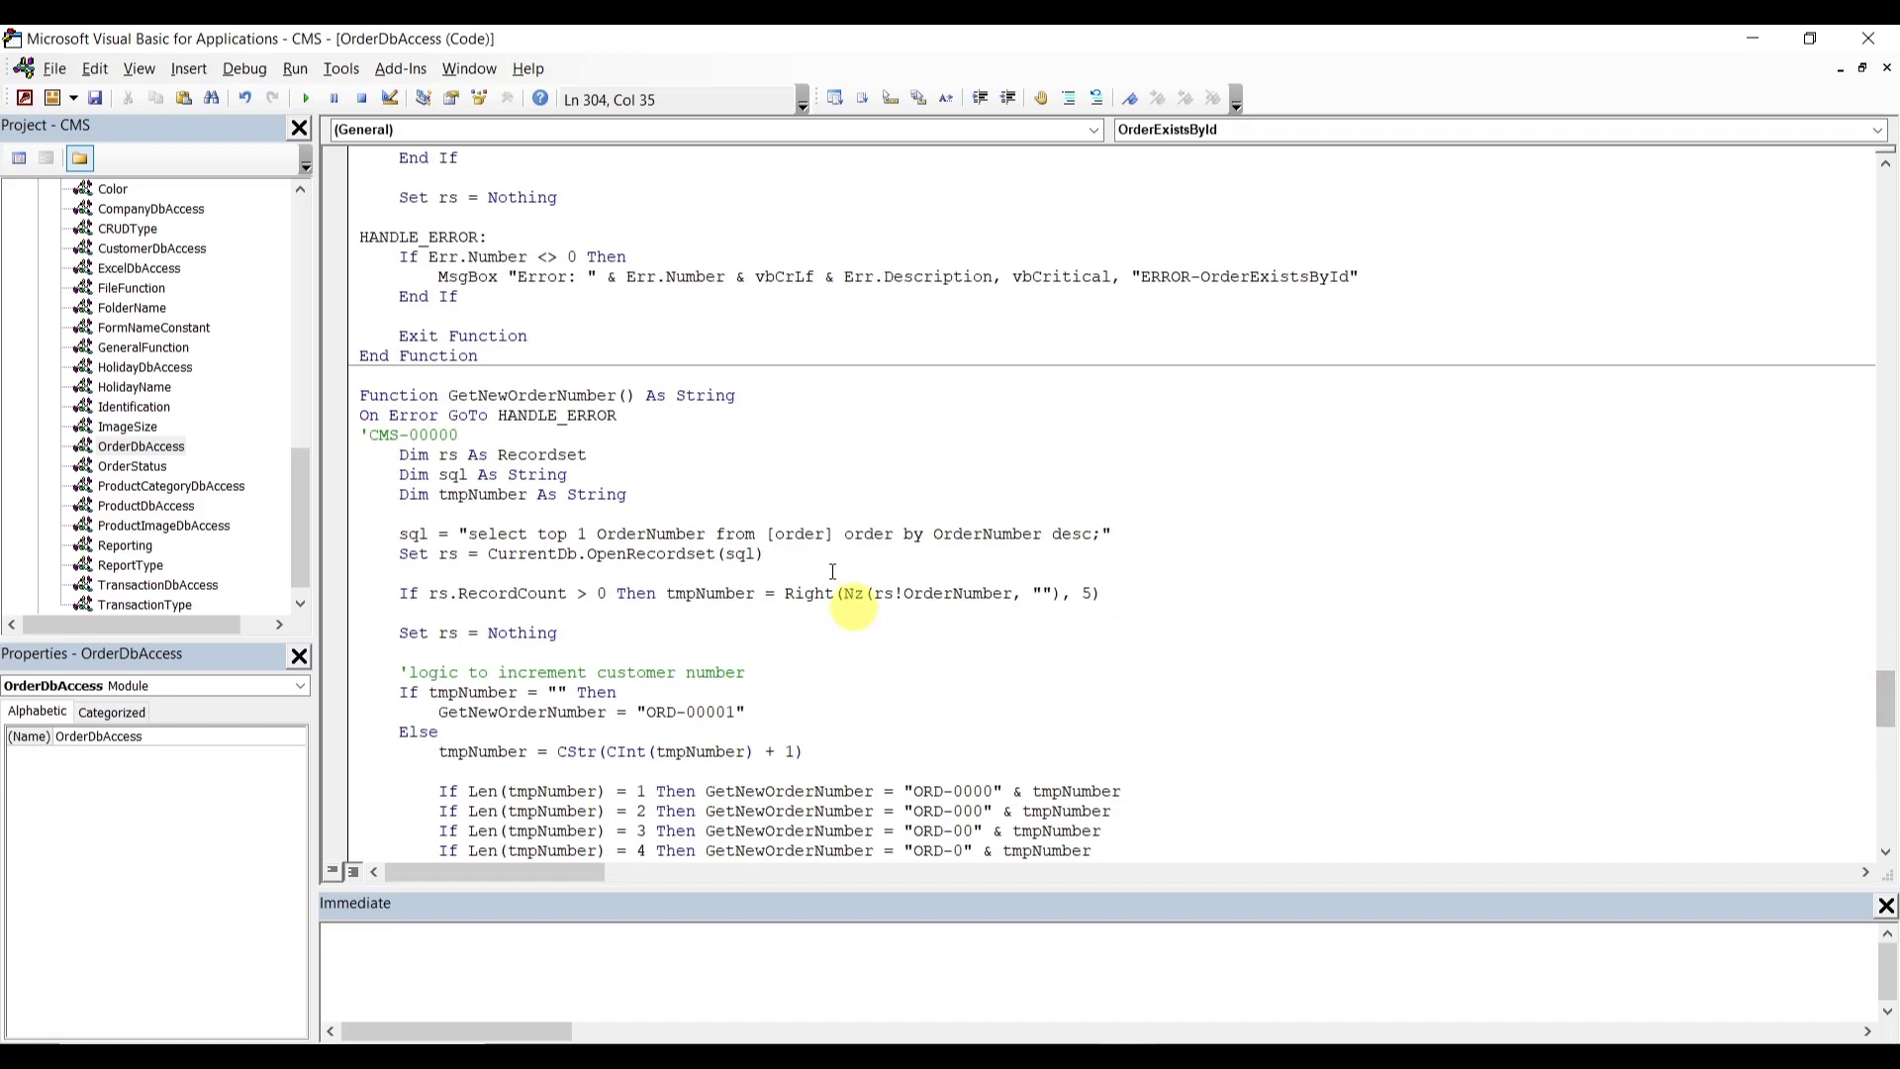
left_click(774, 534)
key("BackSpace")
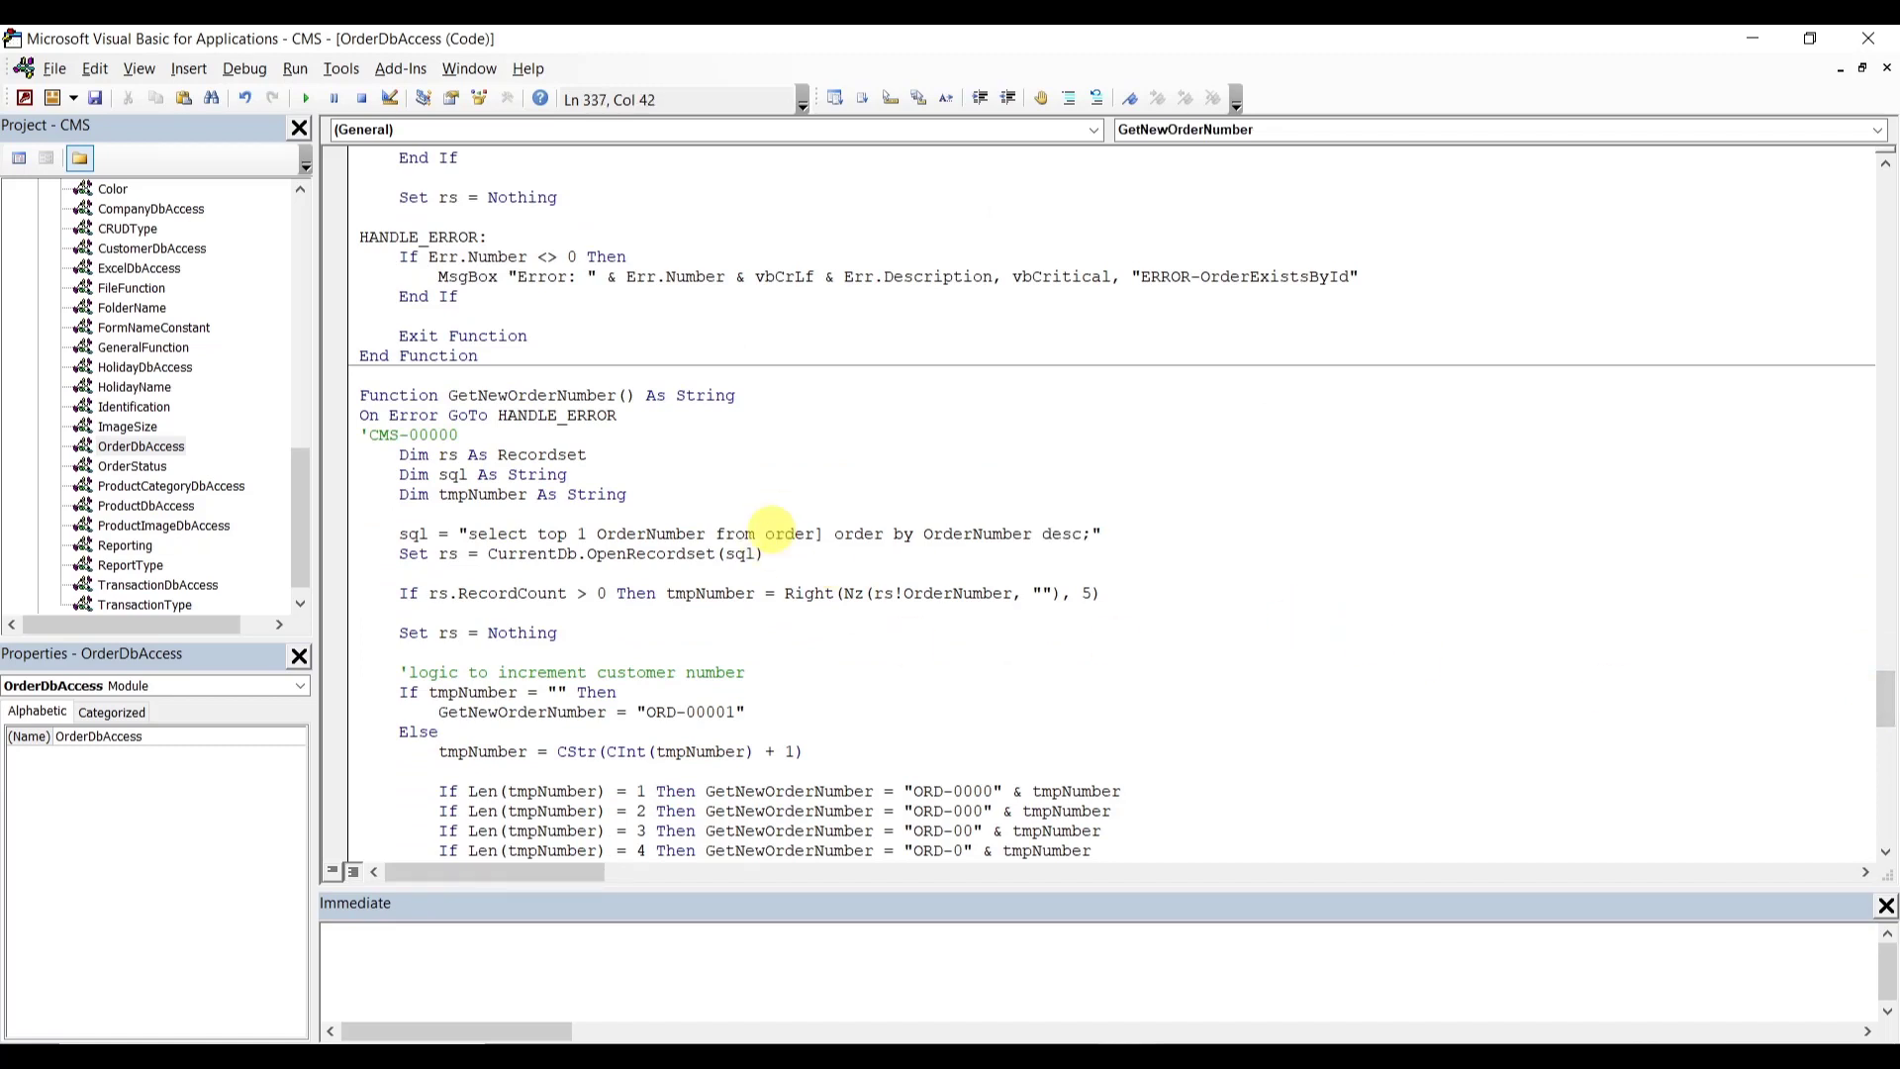
type("dbo_")
key("Right")
key("Right")
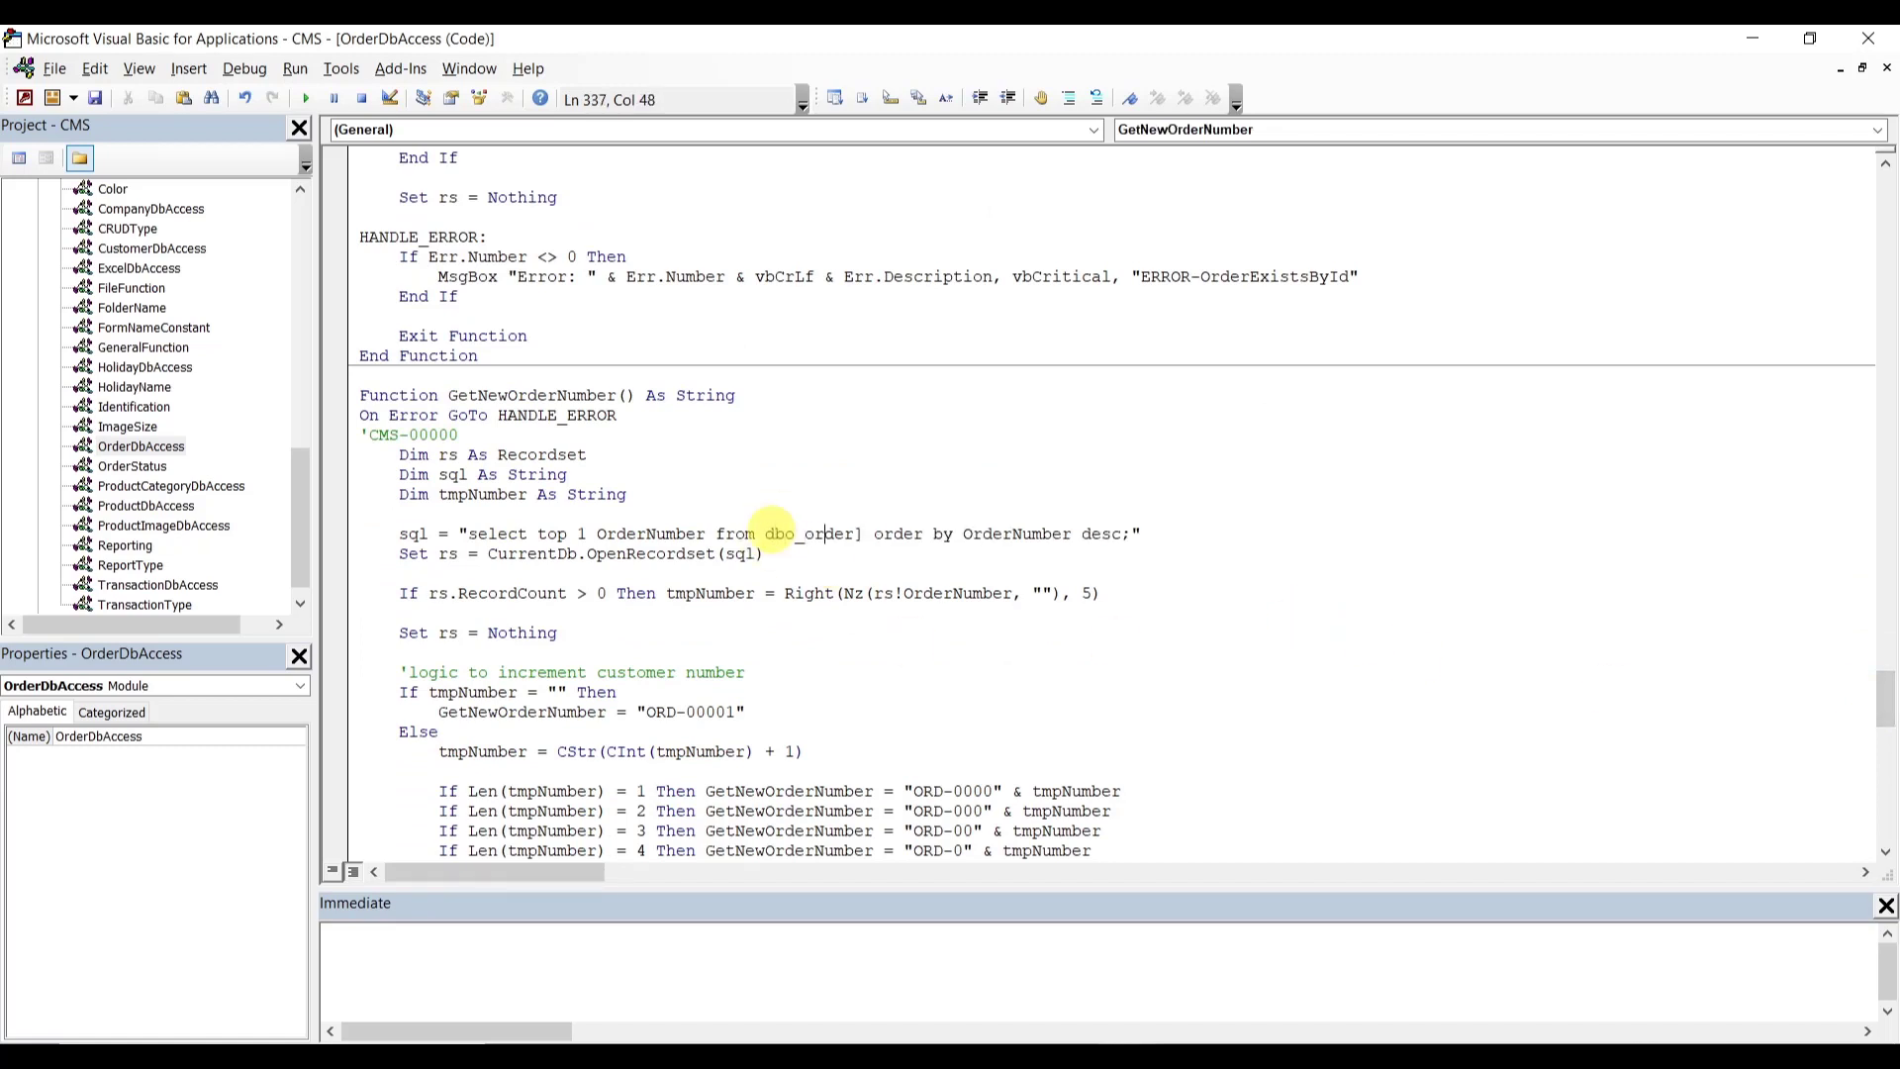
key("Right")
key("Right")
key("Right")
key("Delete")
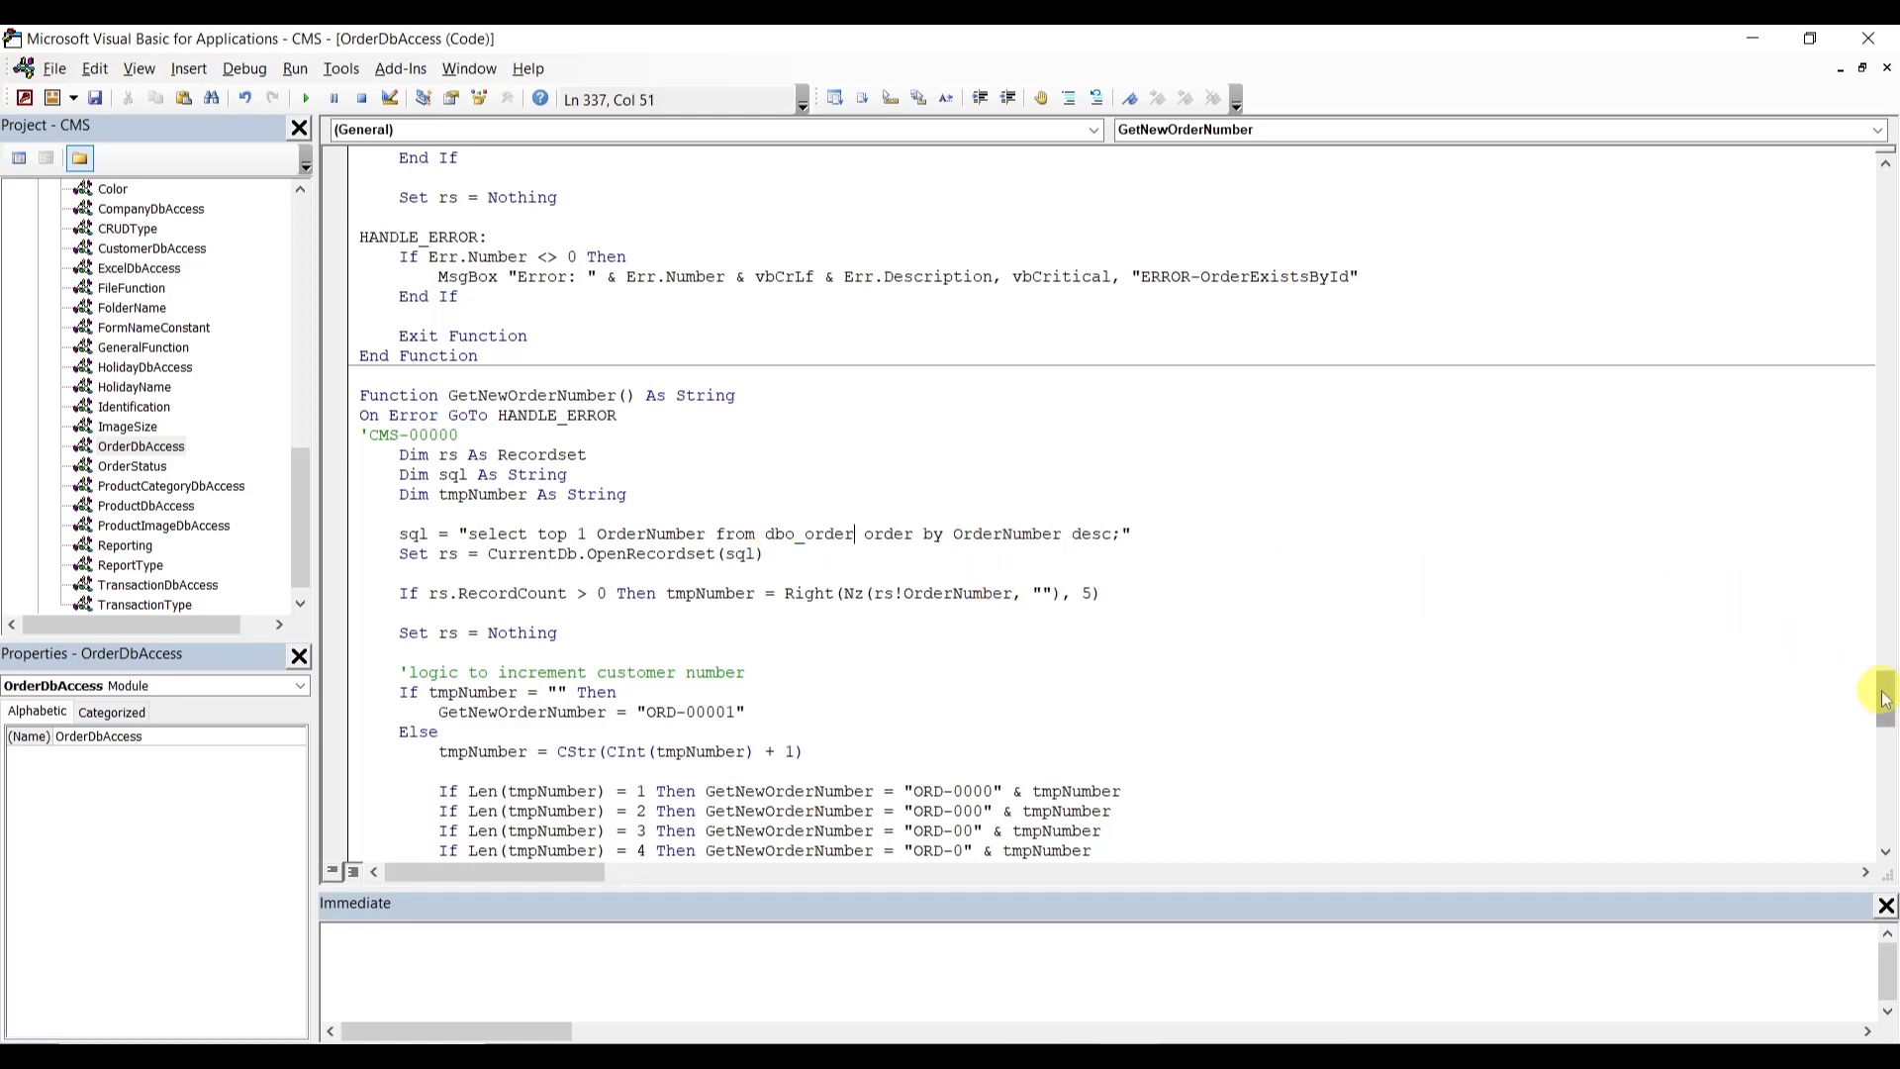
- In the AddTestOrders procedure, change the table in the select top 50 statement to dbo_customer
left_click_drag(1883, 699, 1873, 770)
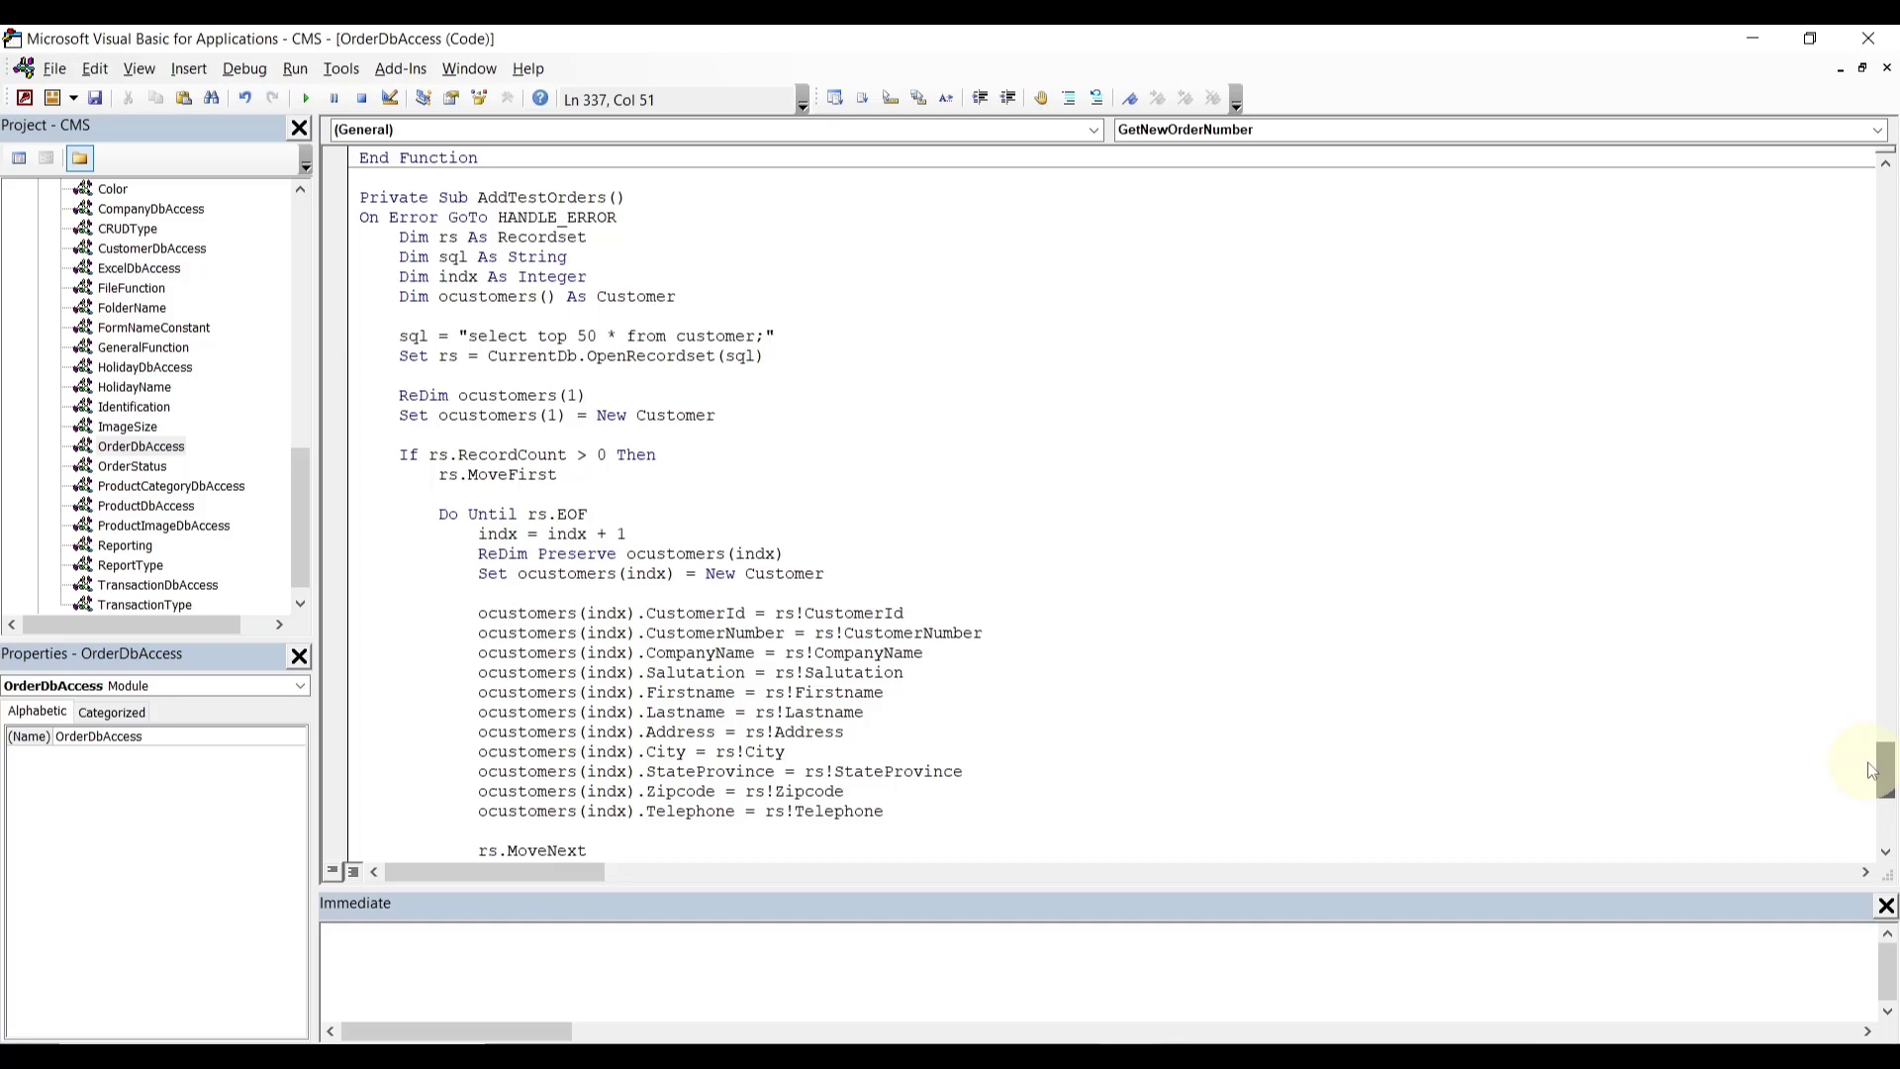
left_click_drag(1873, 769, 1872, 778)
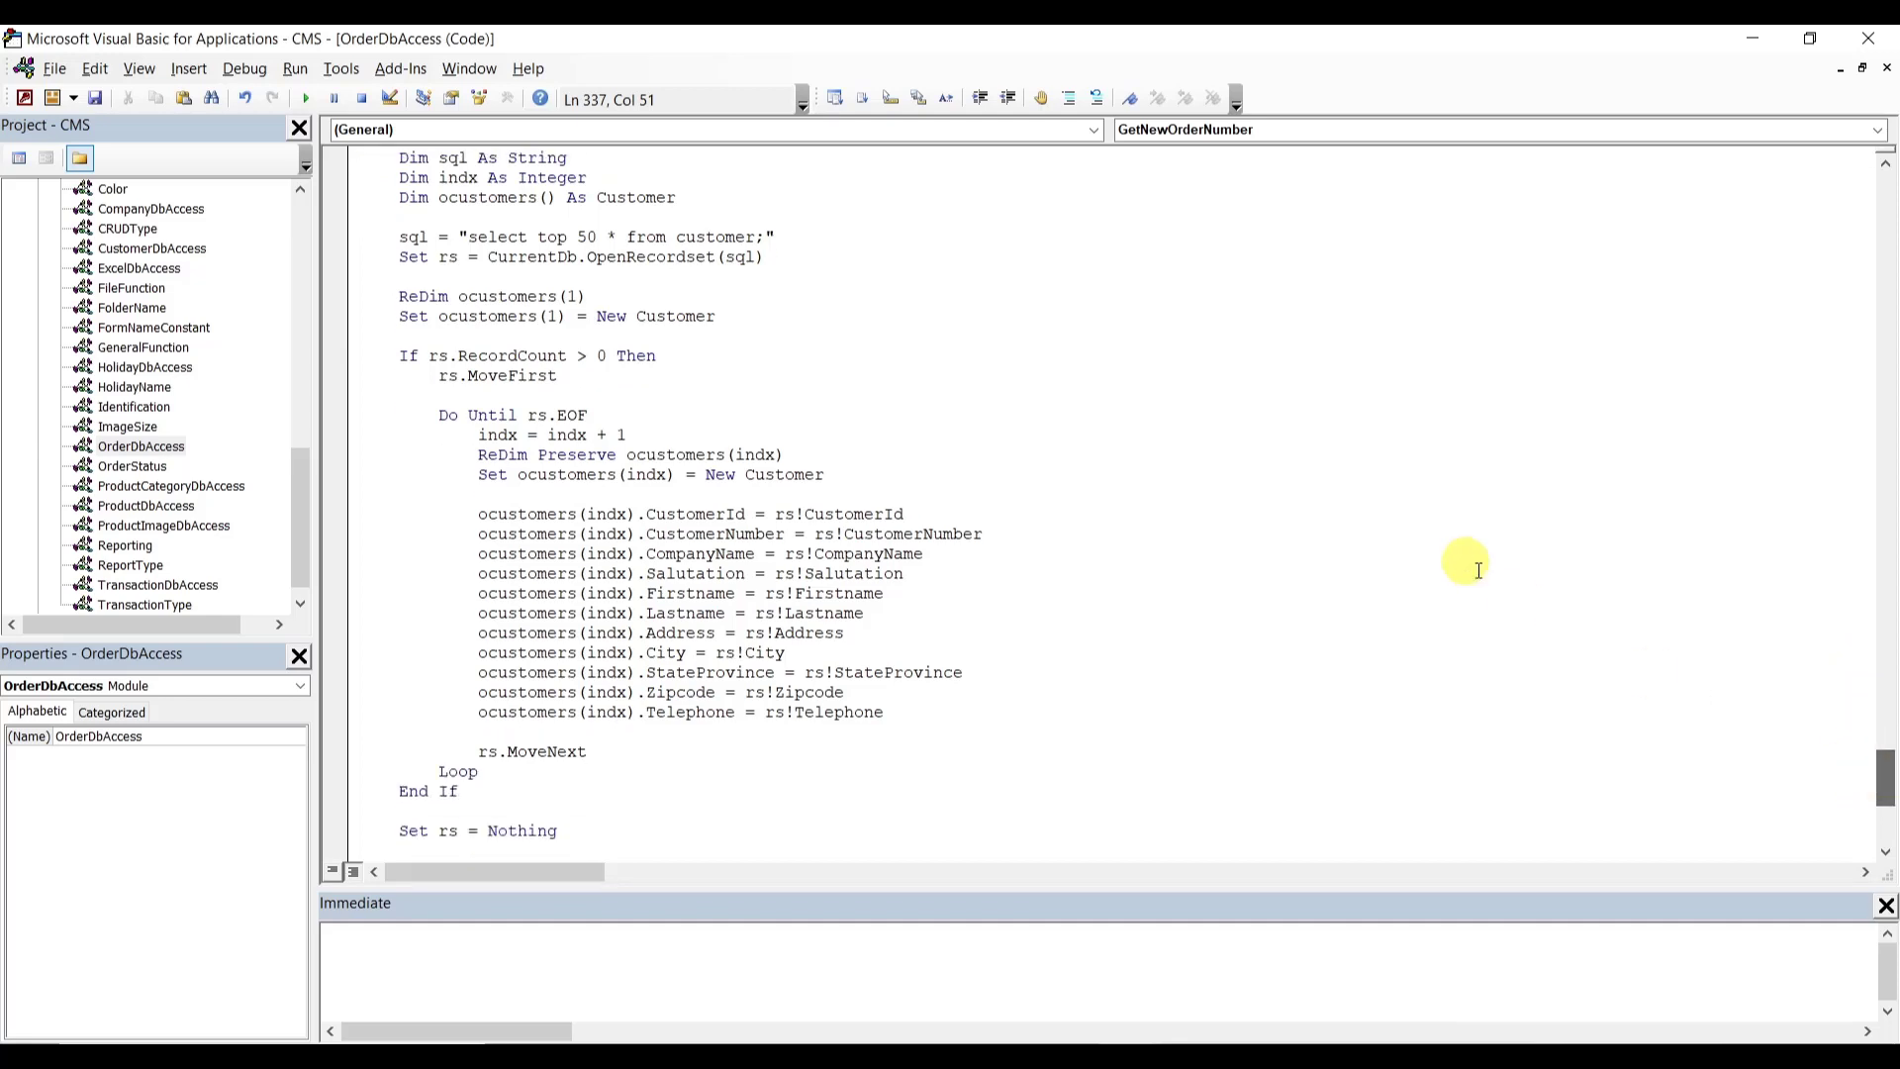
left_click(680, 239)
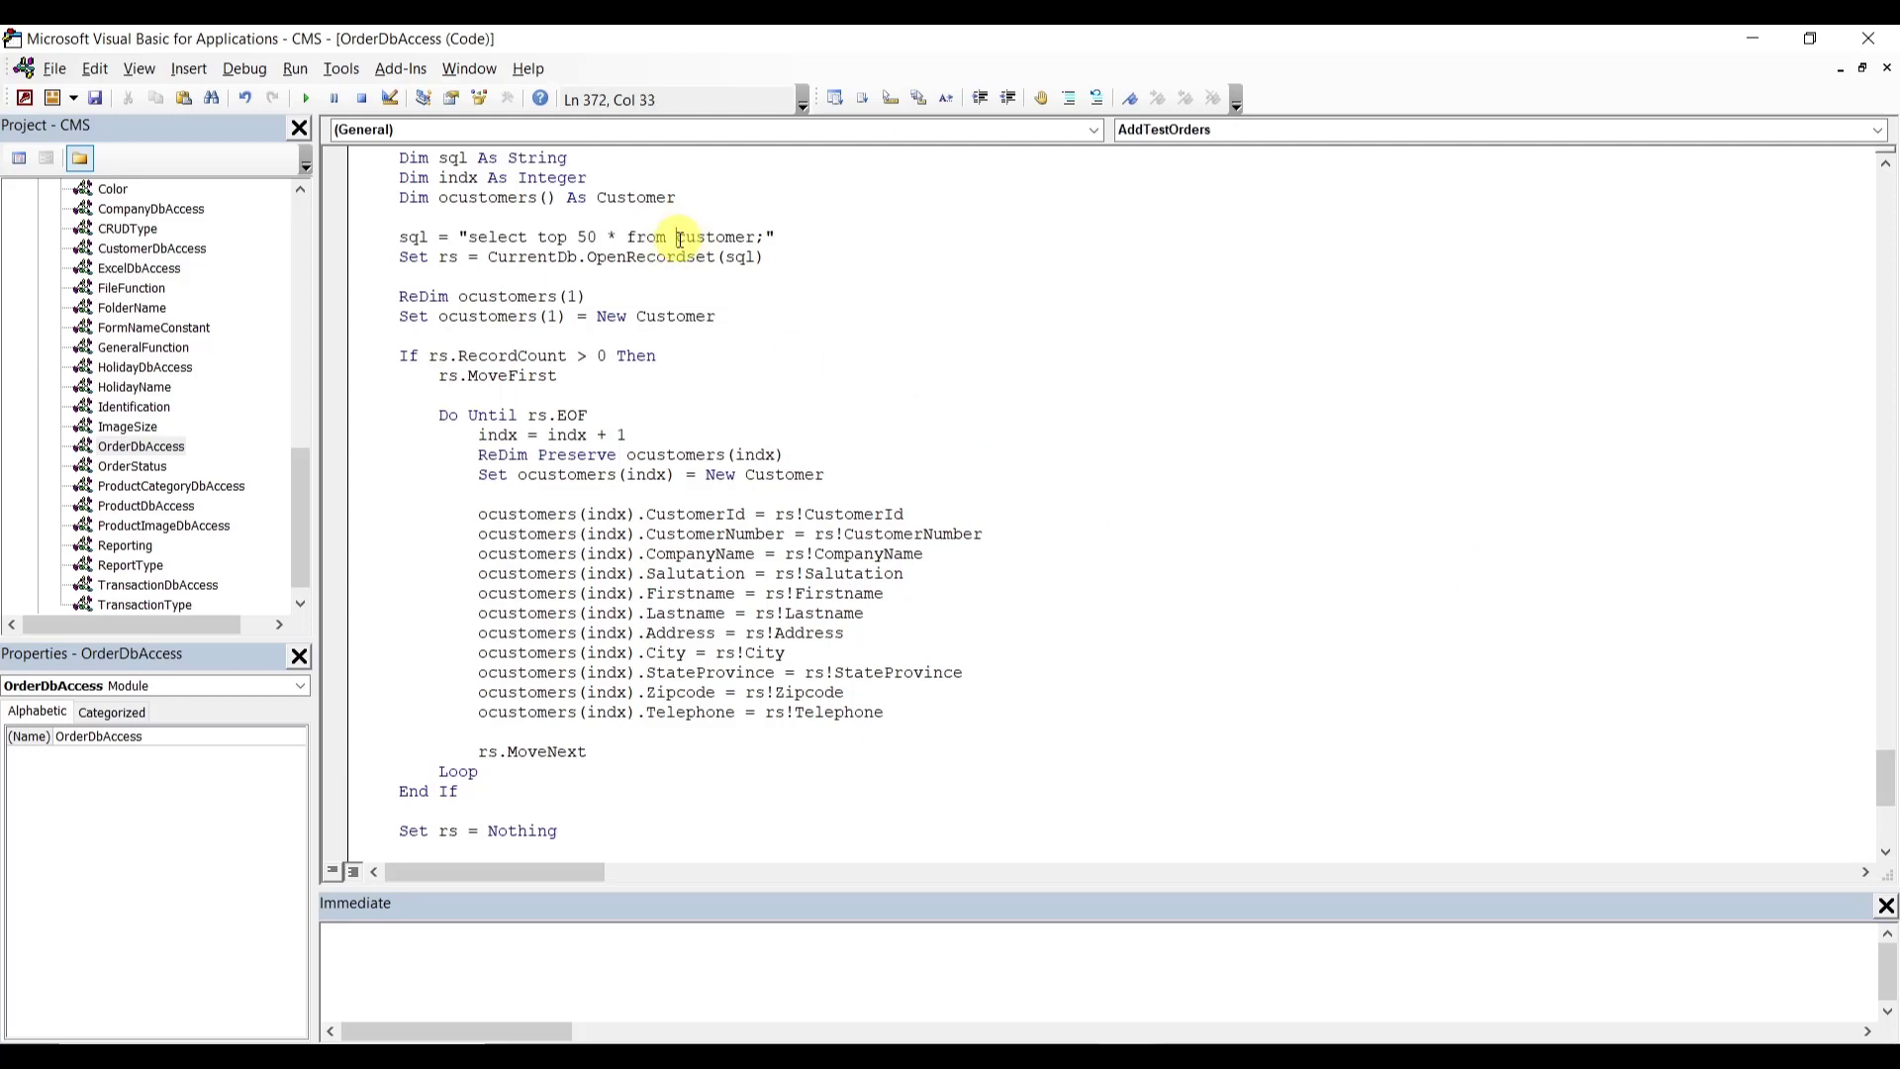
type("dbo_")
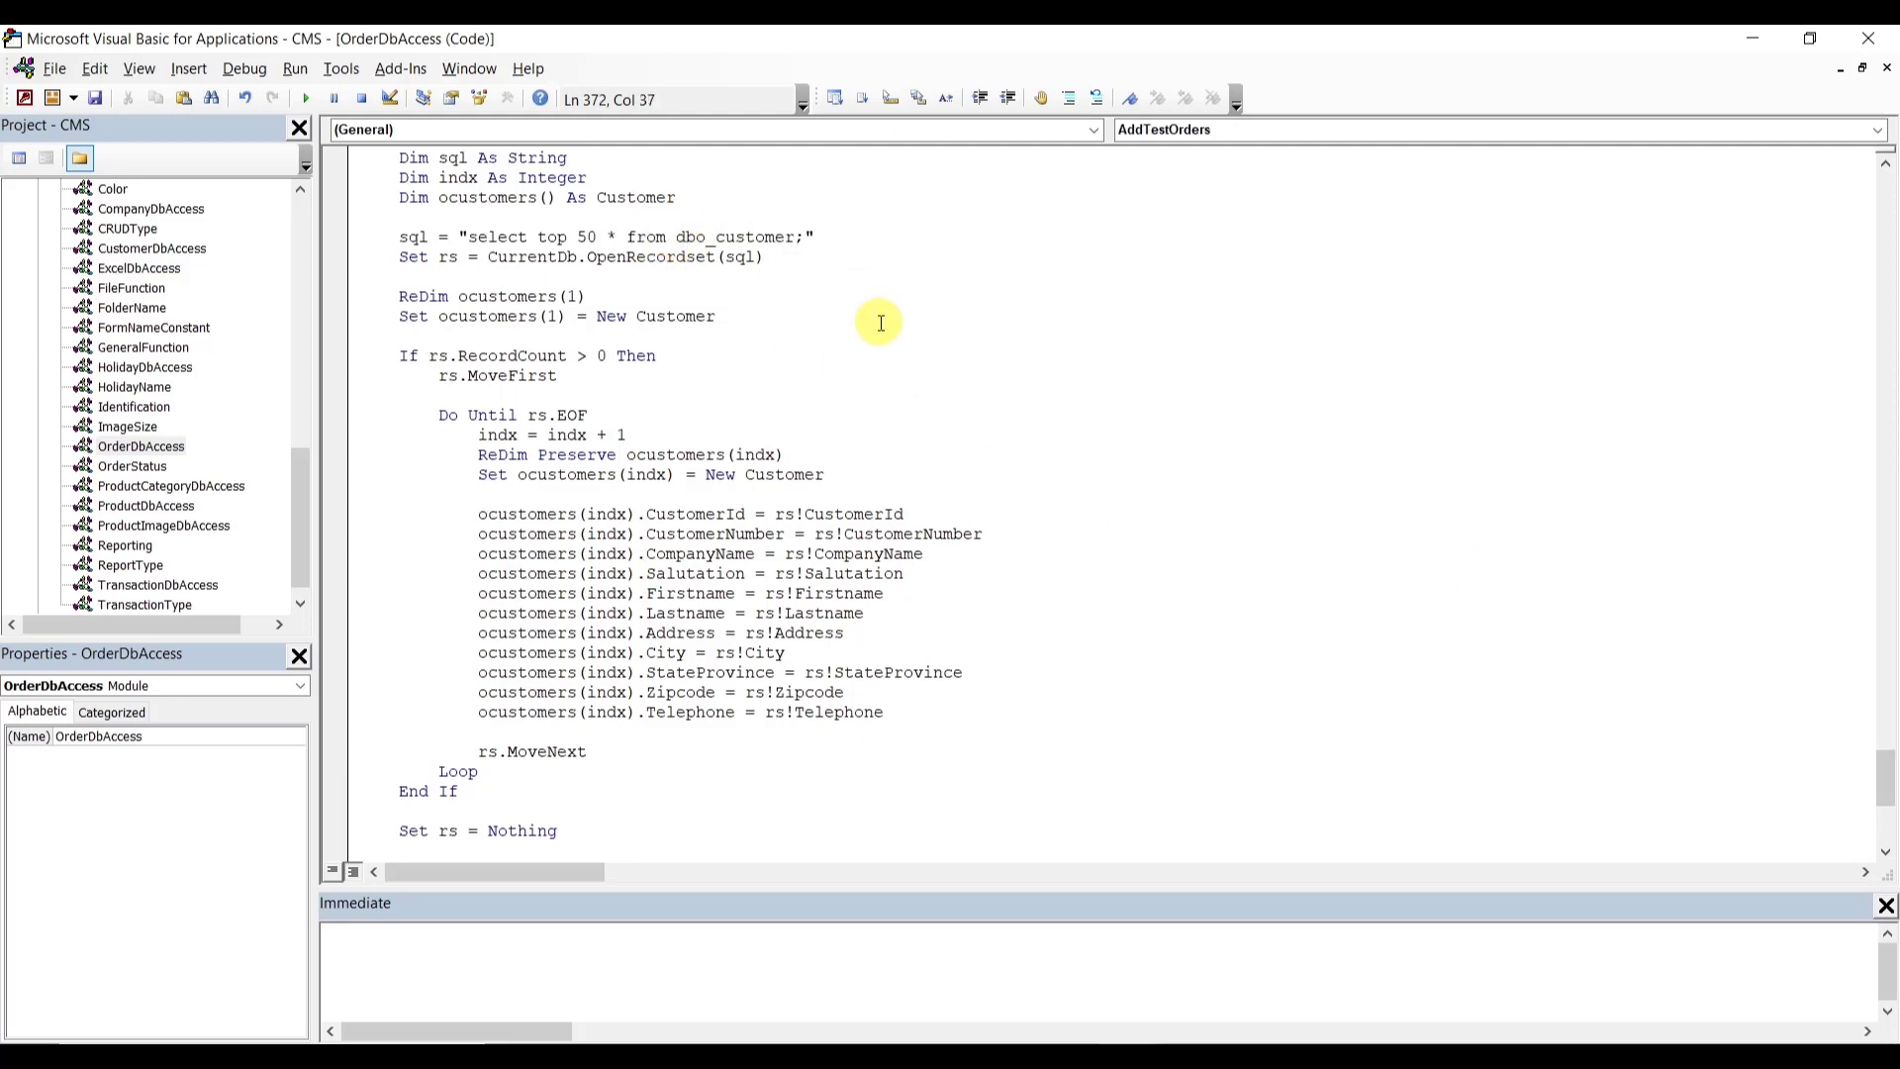
- Open the ProductCategoryDbAccess module and change the table in UpdateProductCategory's insert and delete statements to dbo_ProductCategoryReference
left_click_drag(1890, 772, 1890, 813)
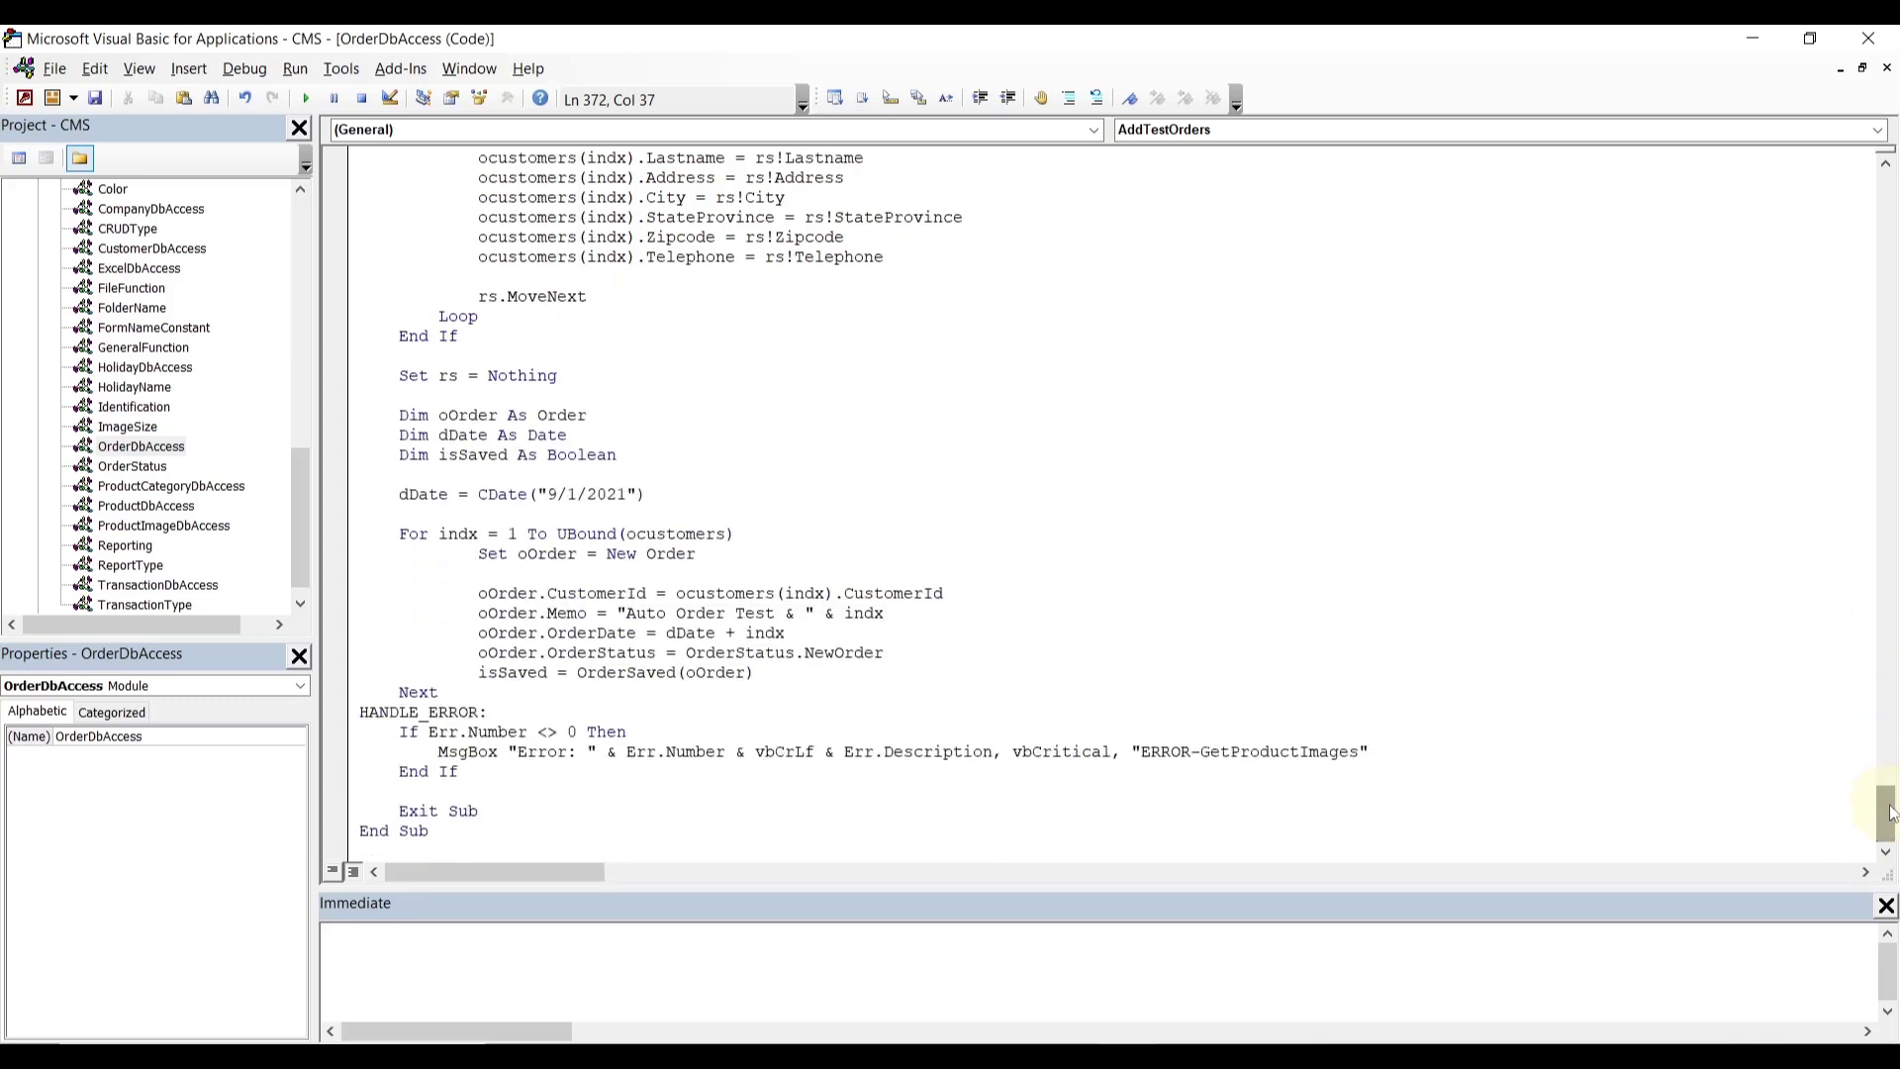
left_click_drag(1890, 813, 1843, 195)
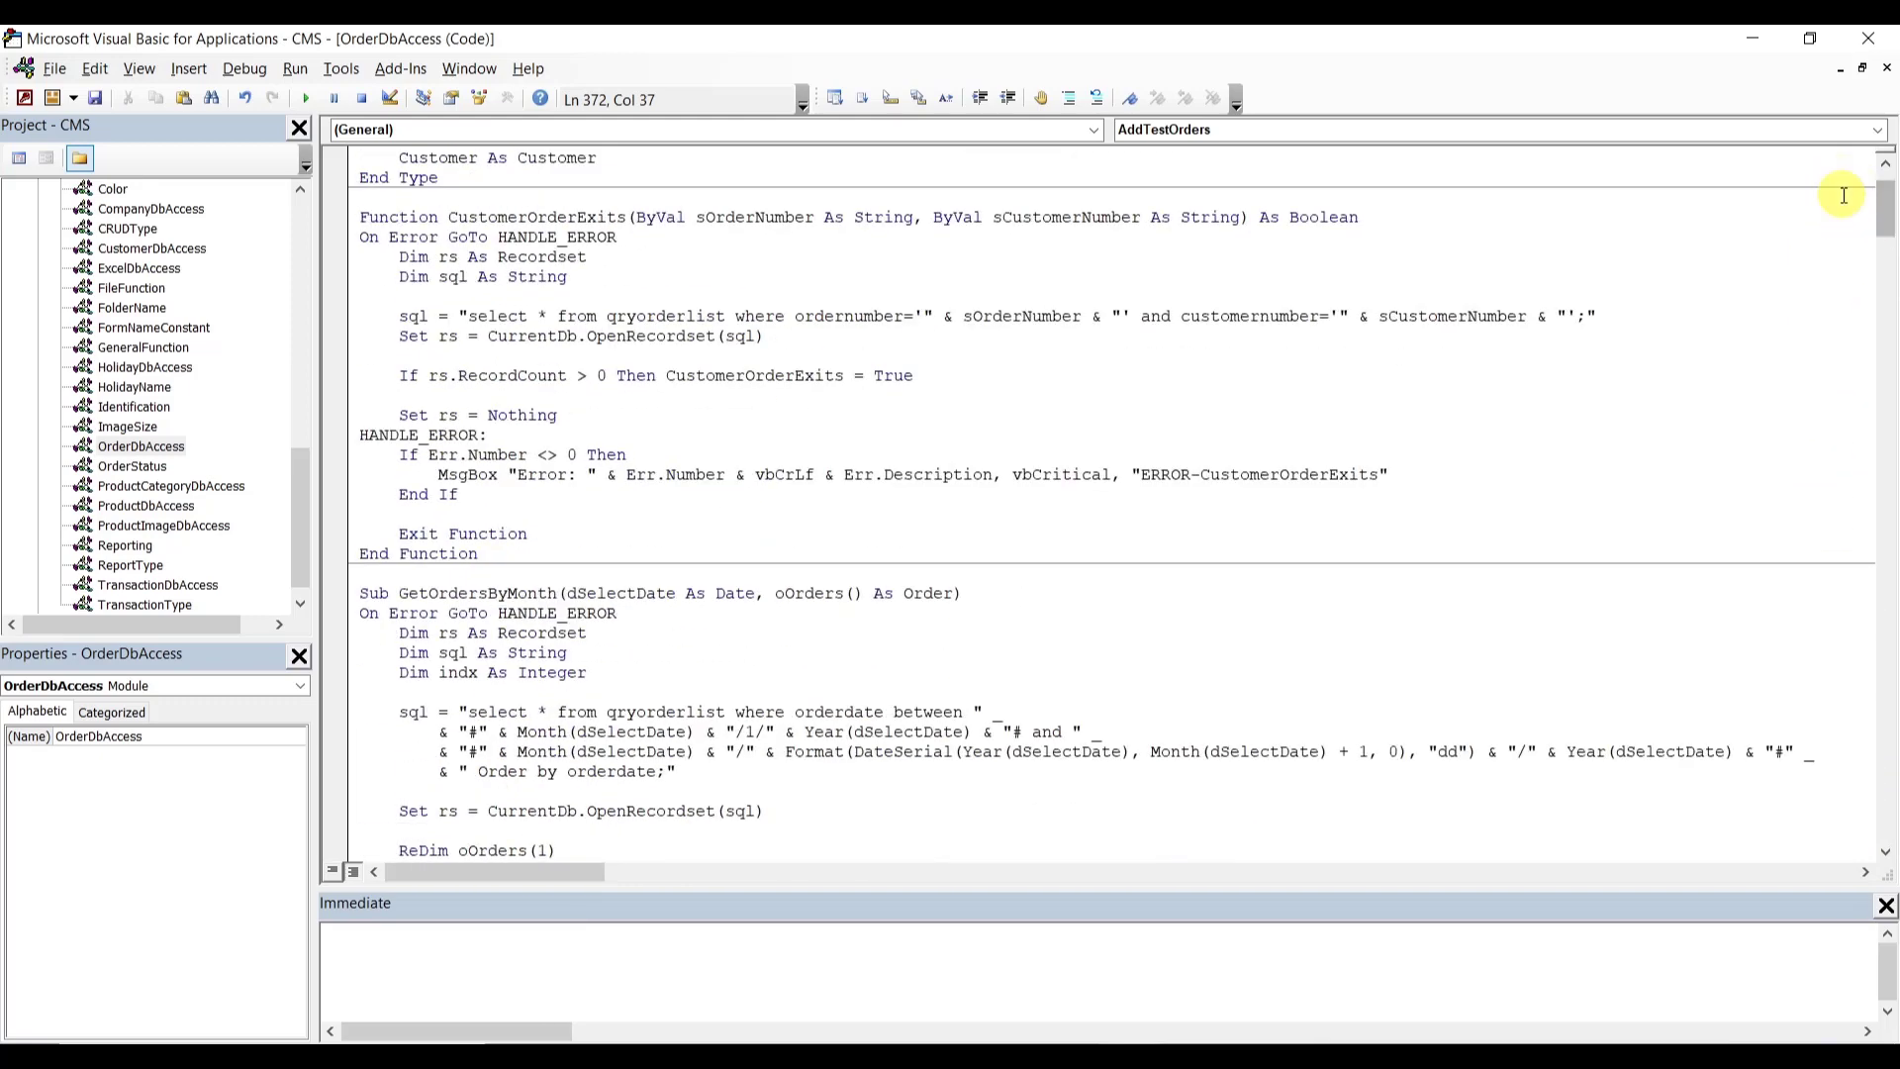
double_click(138, 488)
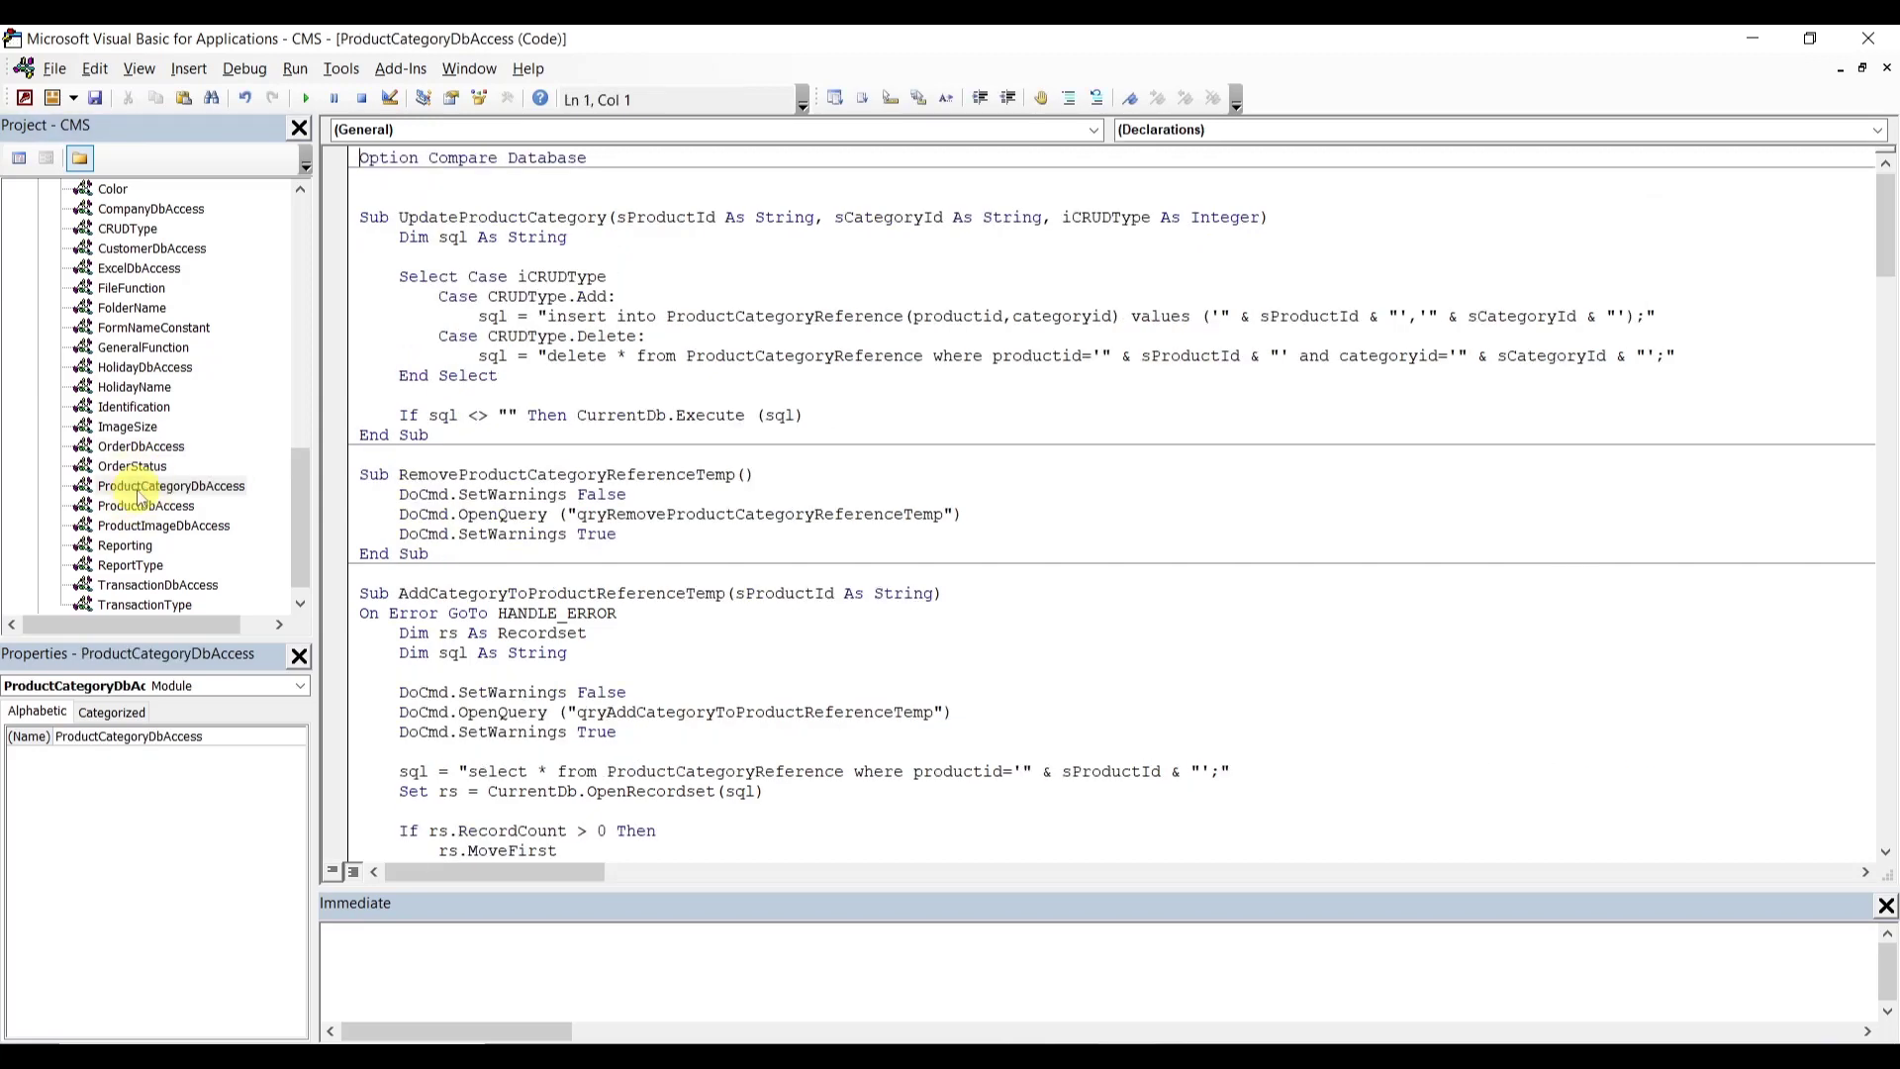
left_click(758, 272)
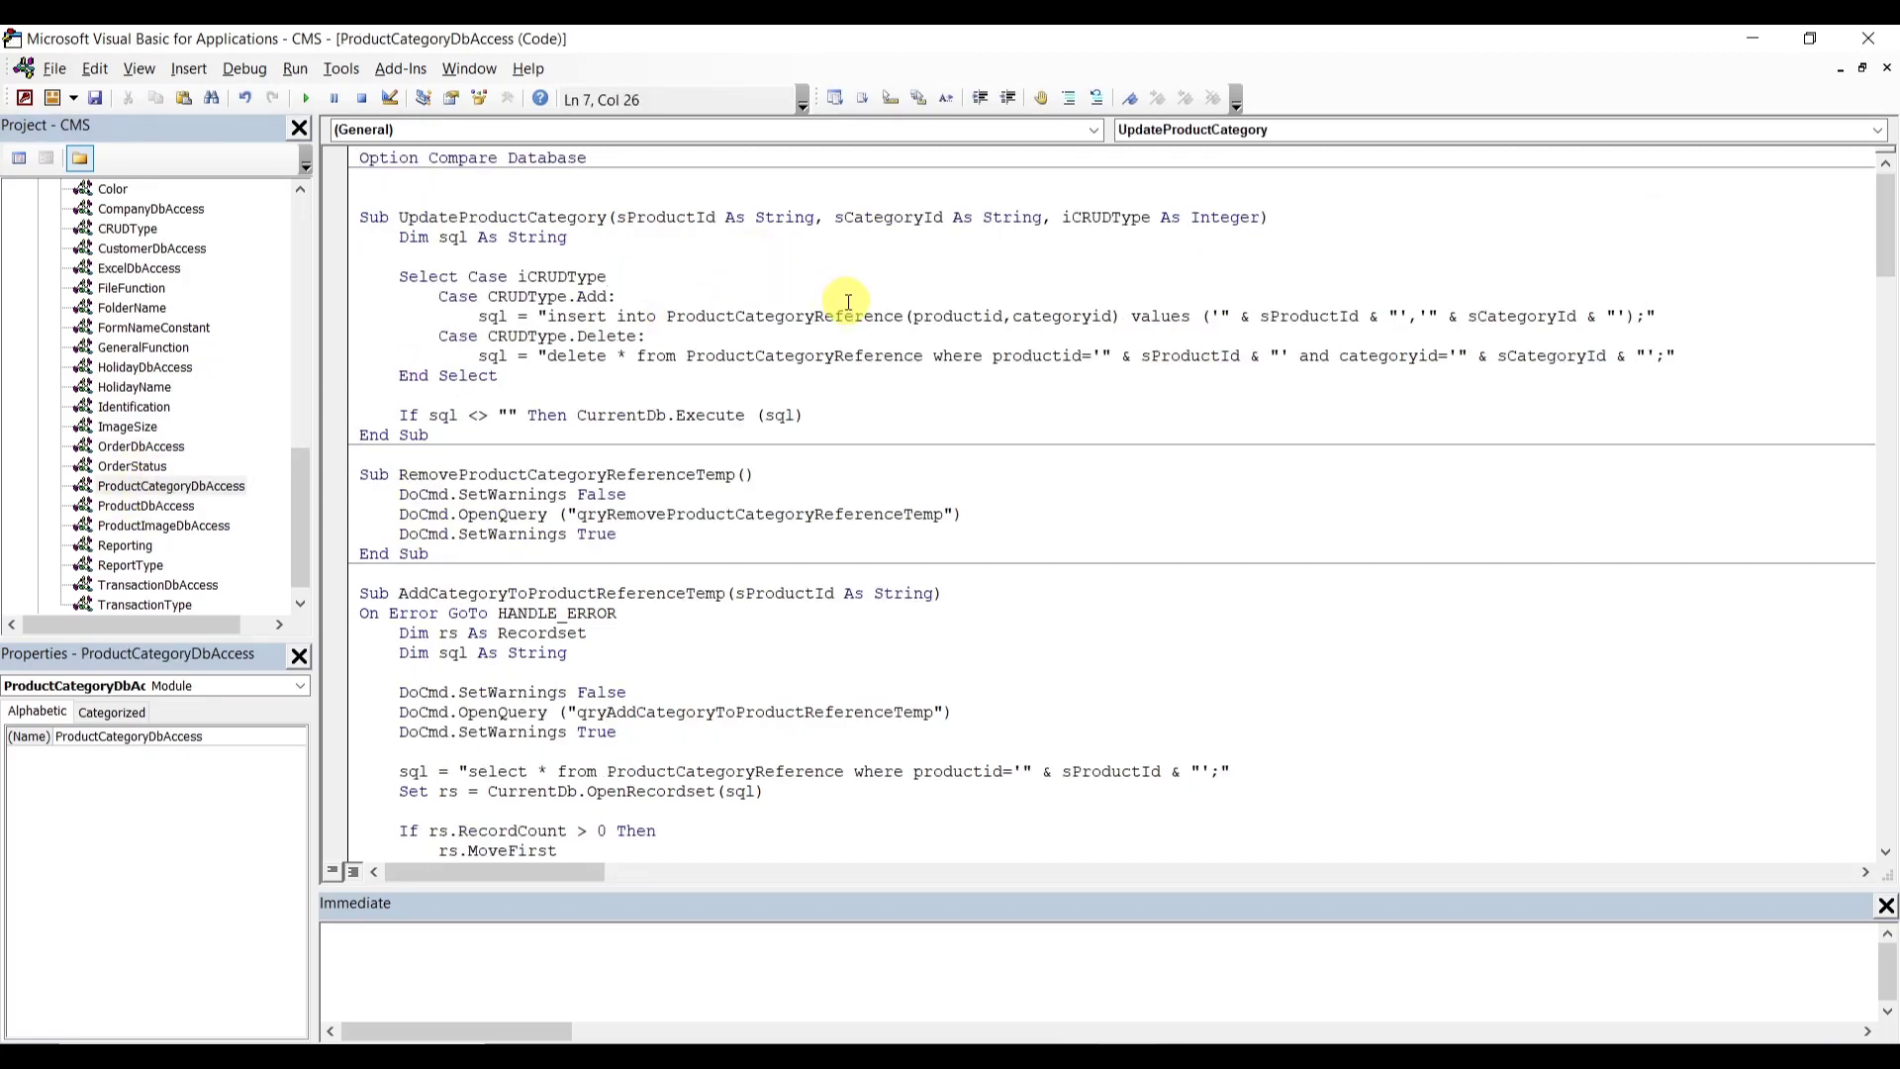
left_click(668, 321)
type("dbo_")
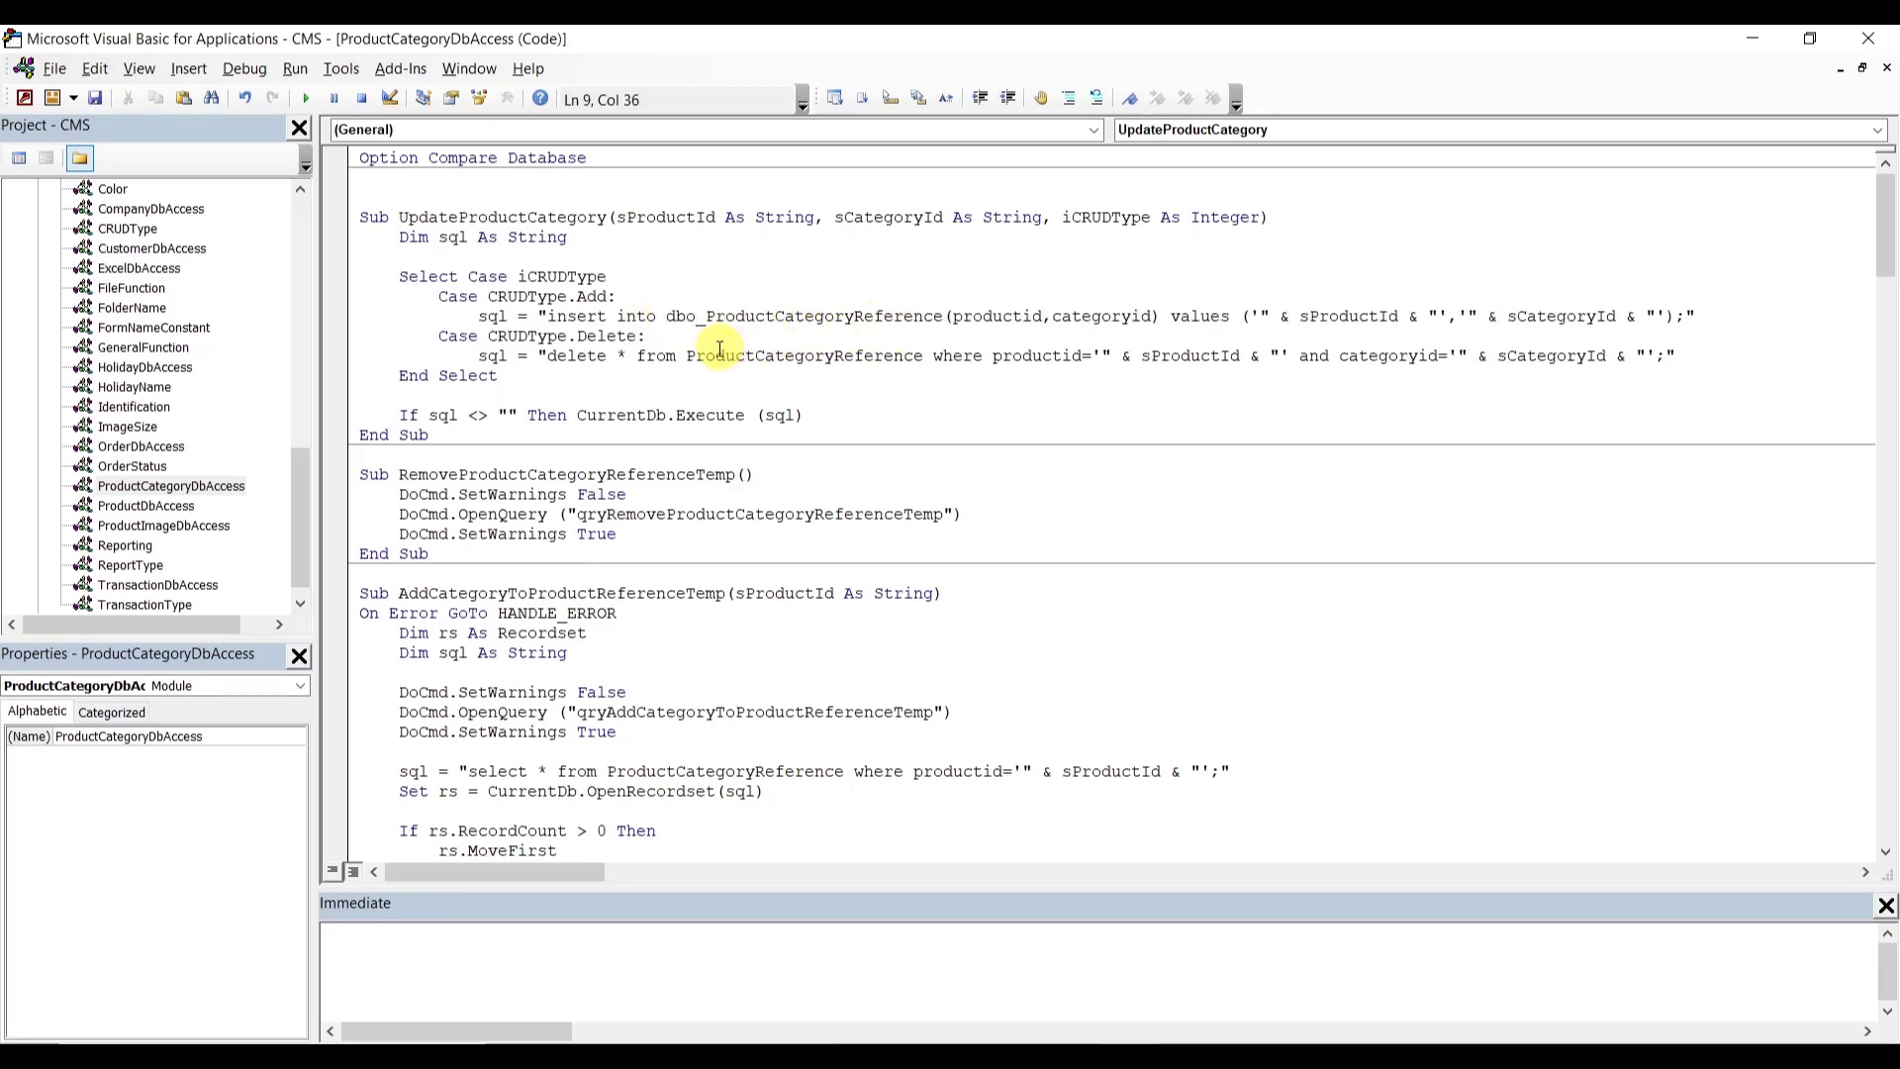
left_click(688, 355)
type("dbo_")
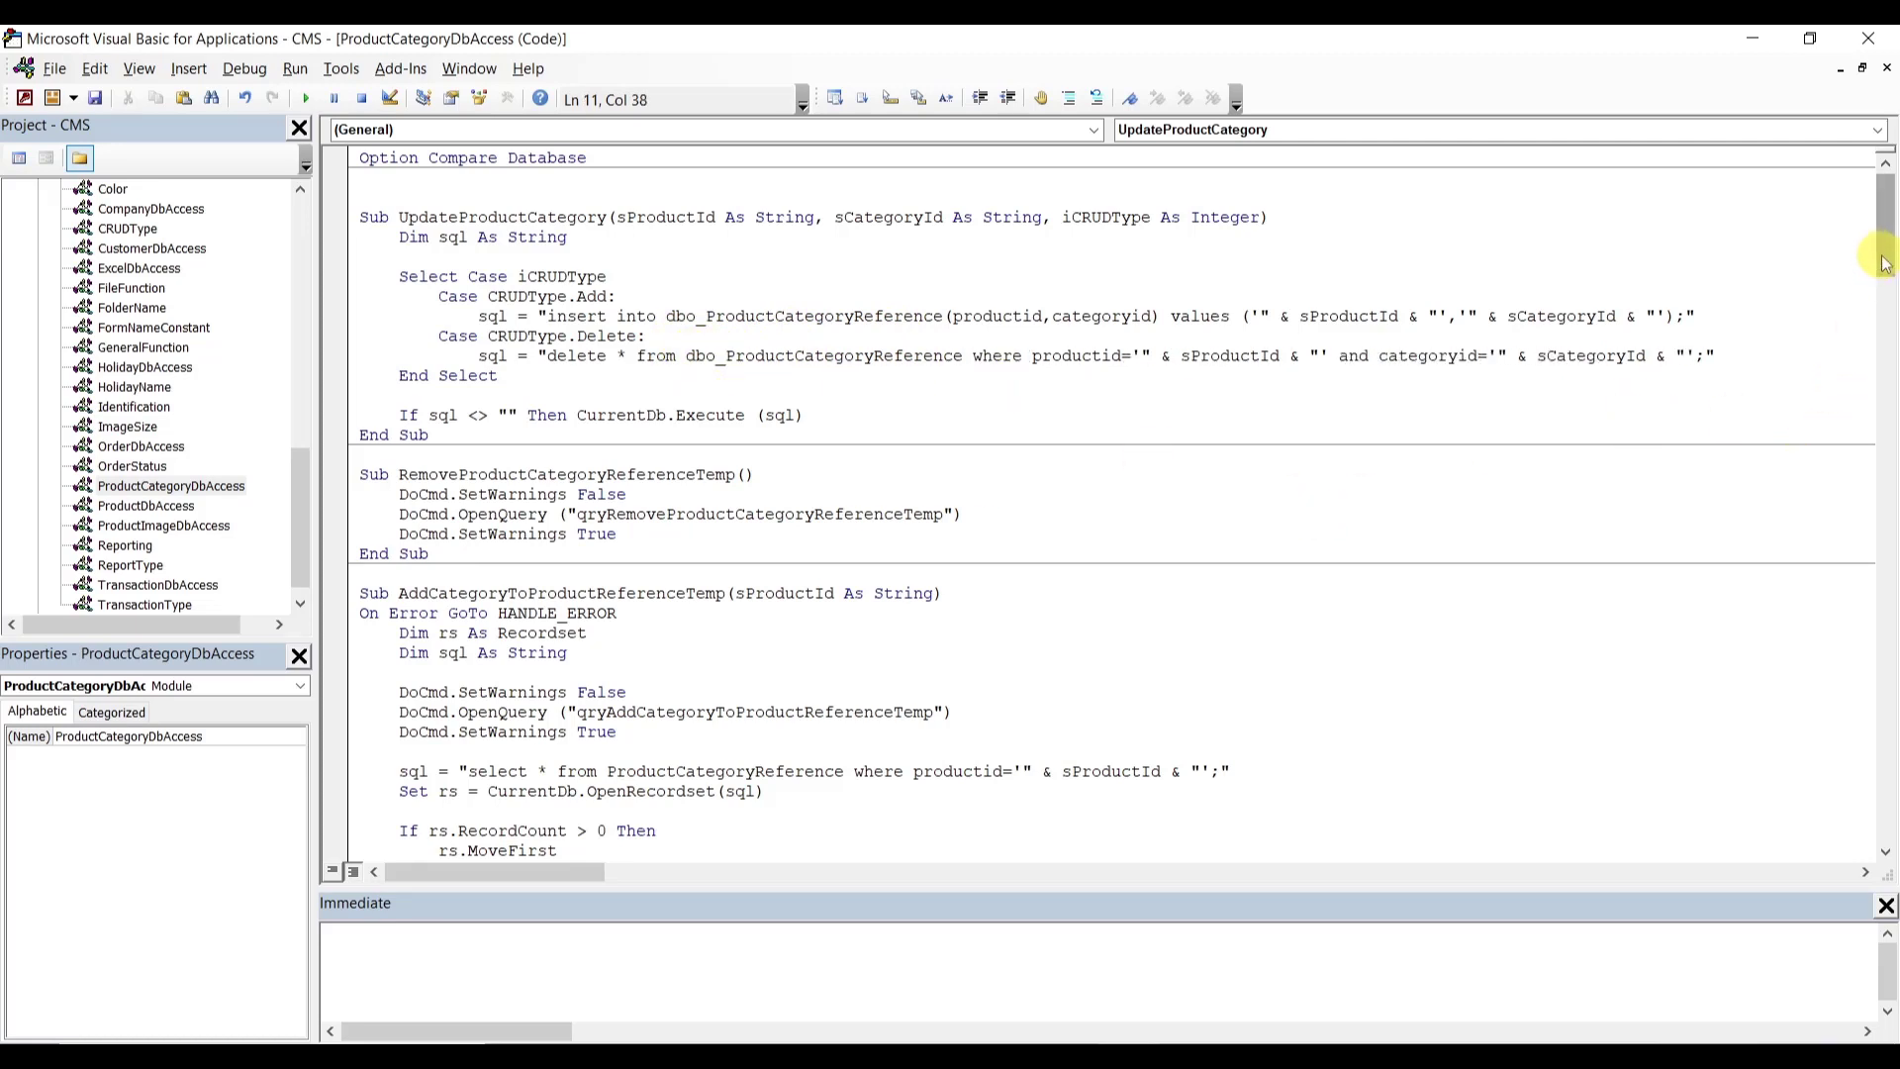
- In AddCategoryToProductReferenceTemp, change the select table to dbo_ProductCategoryReference and the update table to dbo_ProductCategoryReferenceTemp
left_click_drag(1885, 263, 1886, 331)
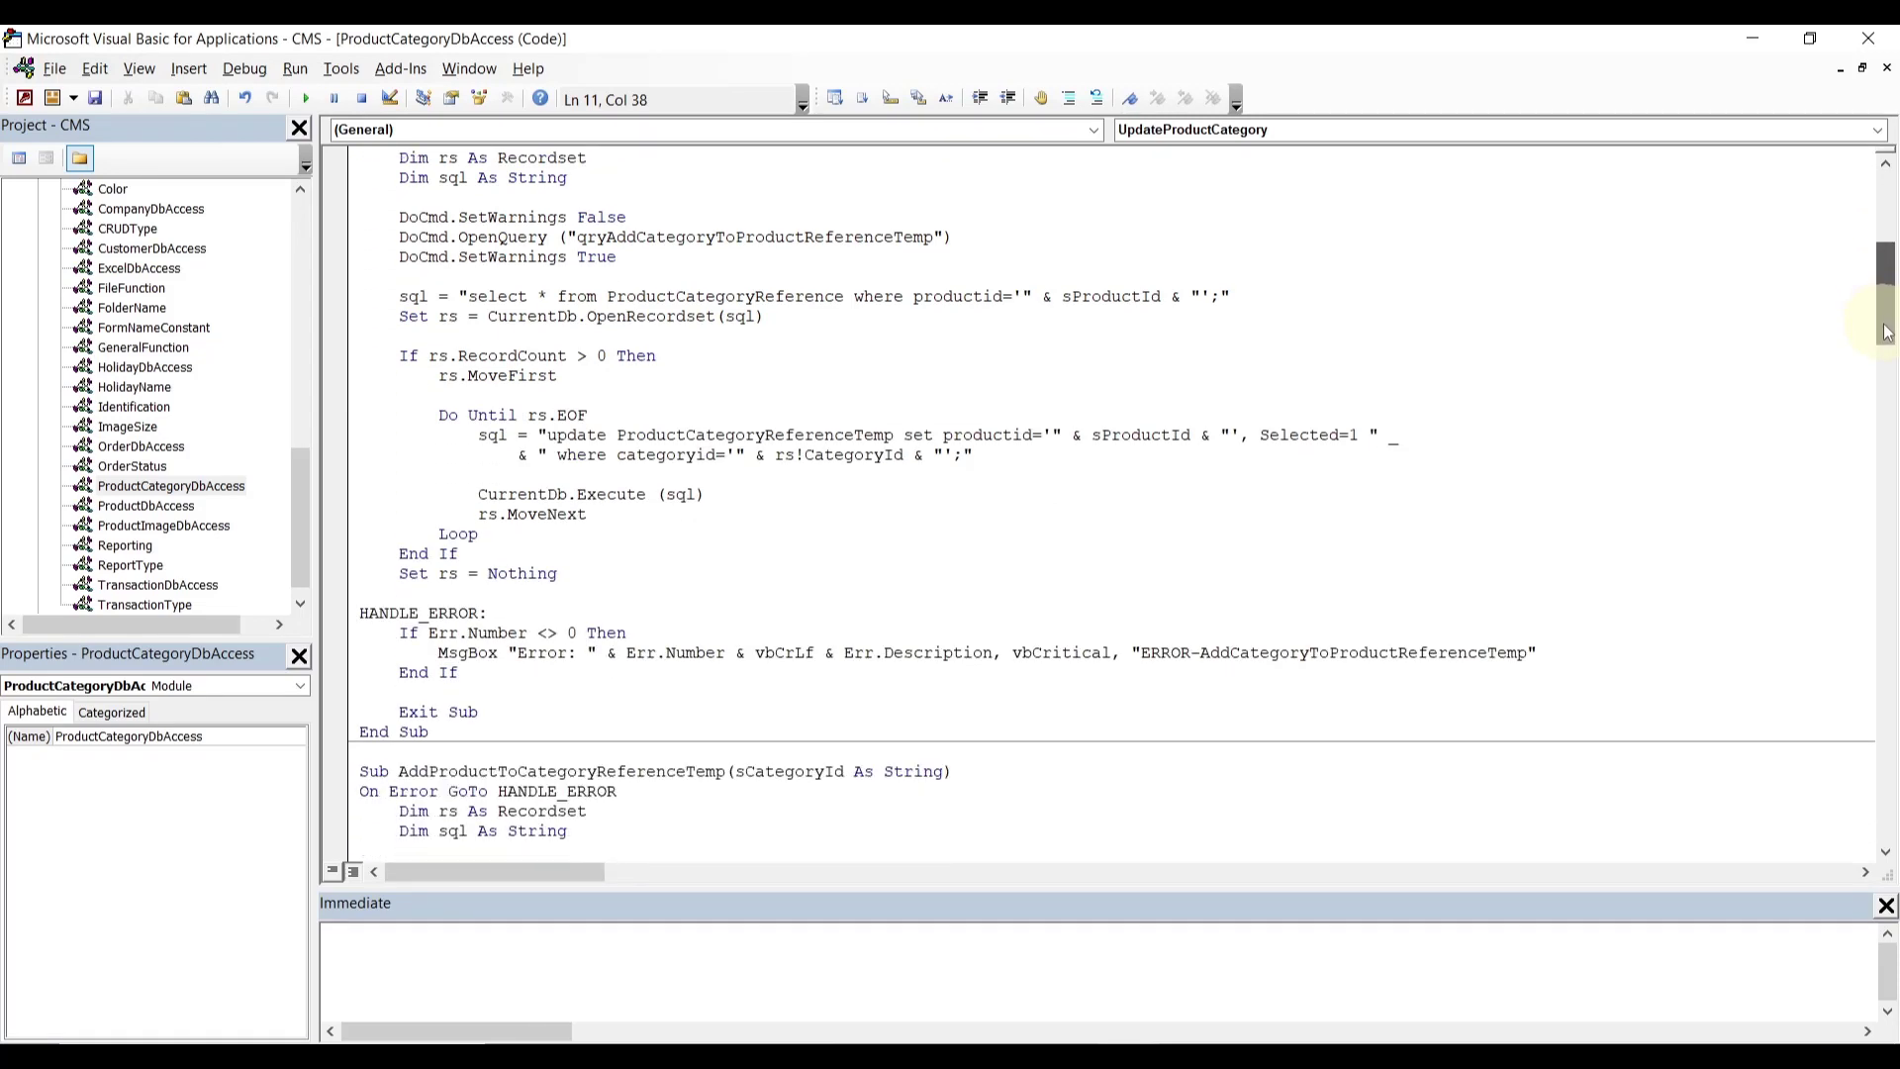
left_click(607, 296)
type("dbo")
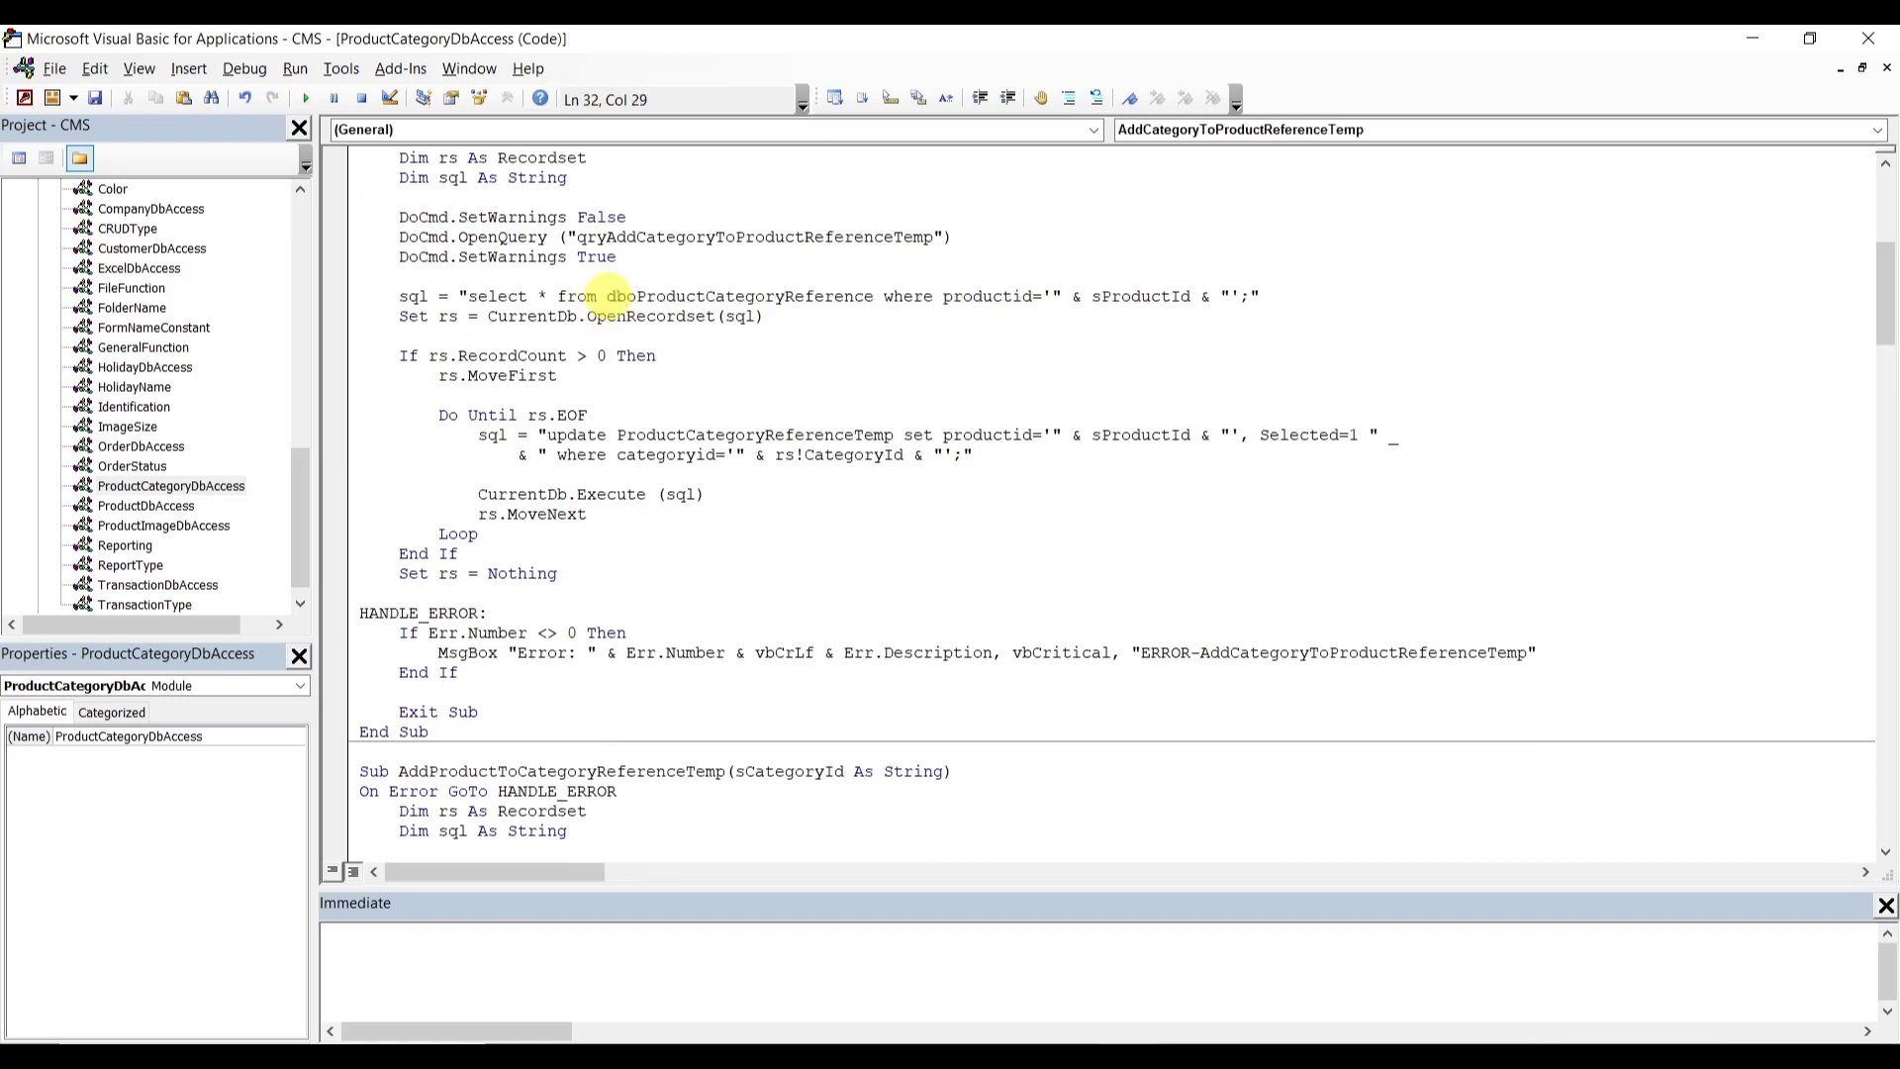
type("_")
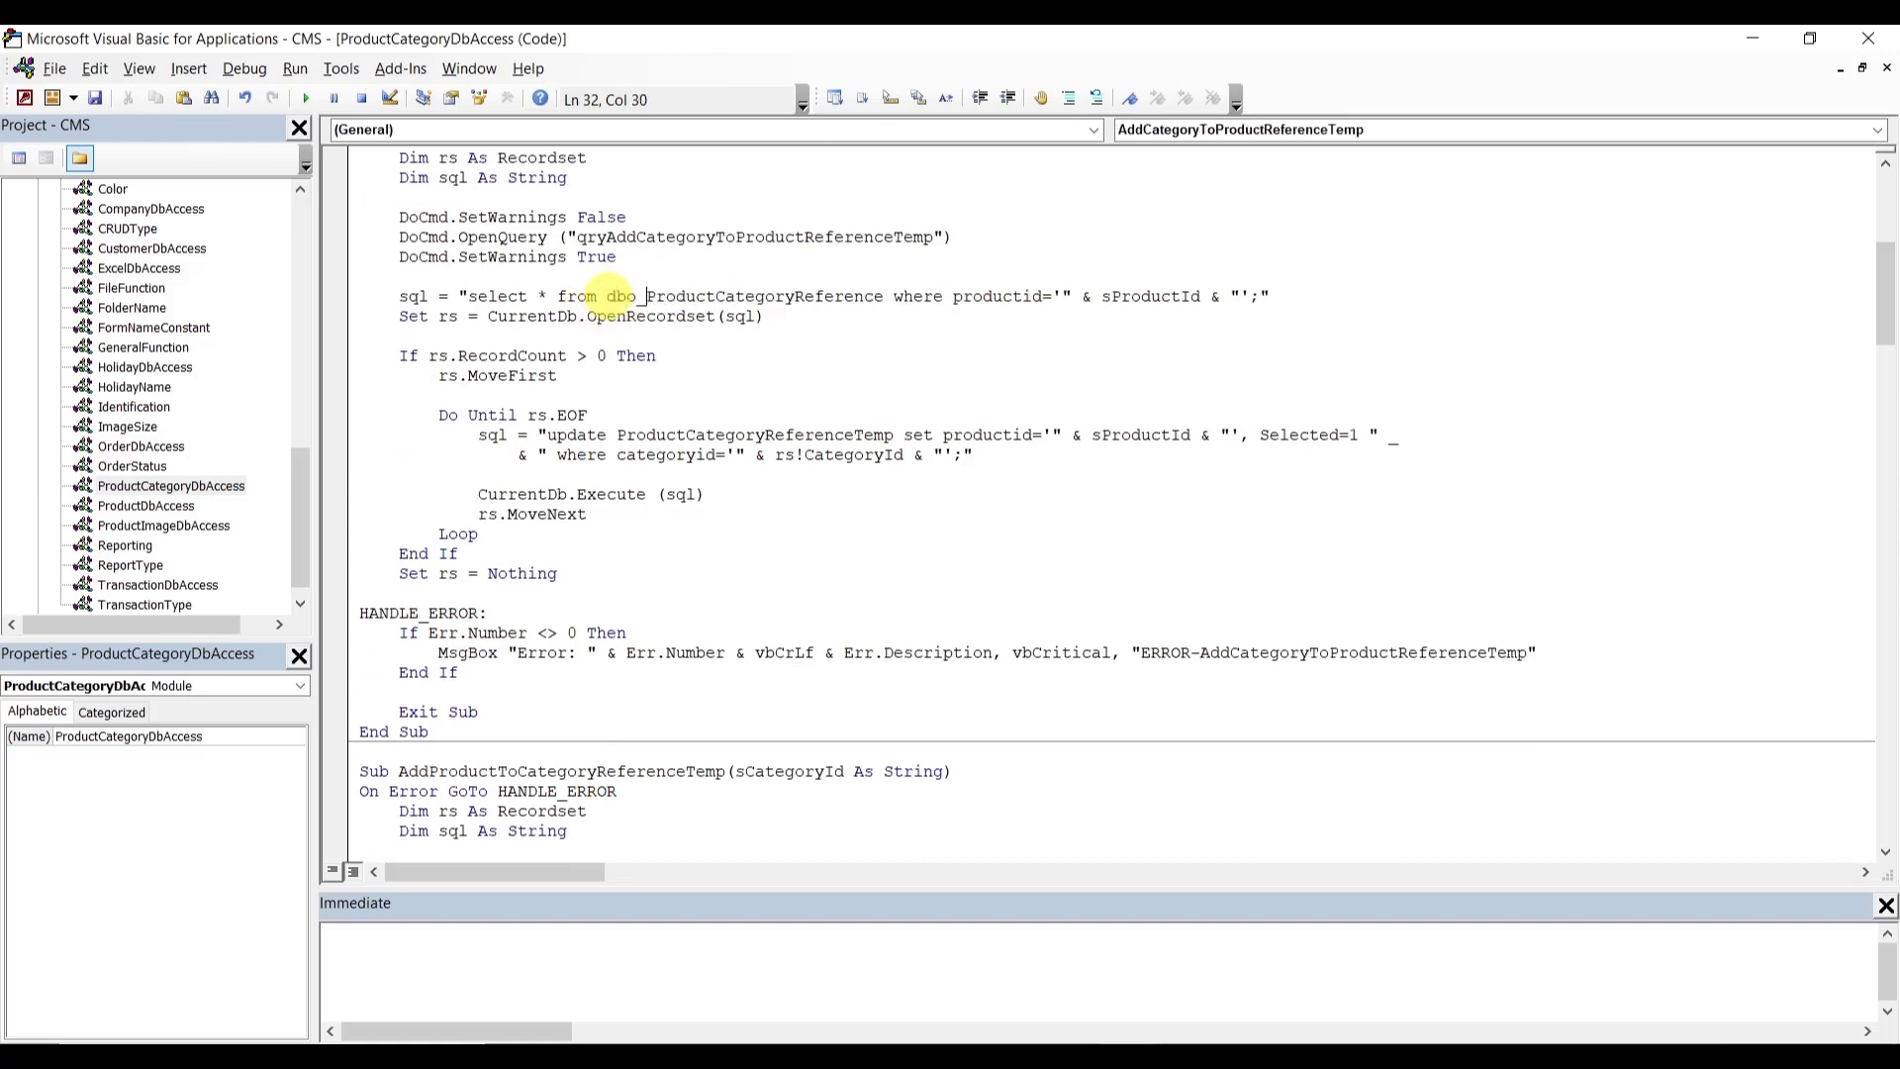
left_click(617, 436)
type("dbo")
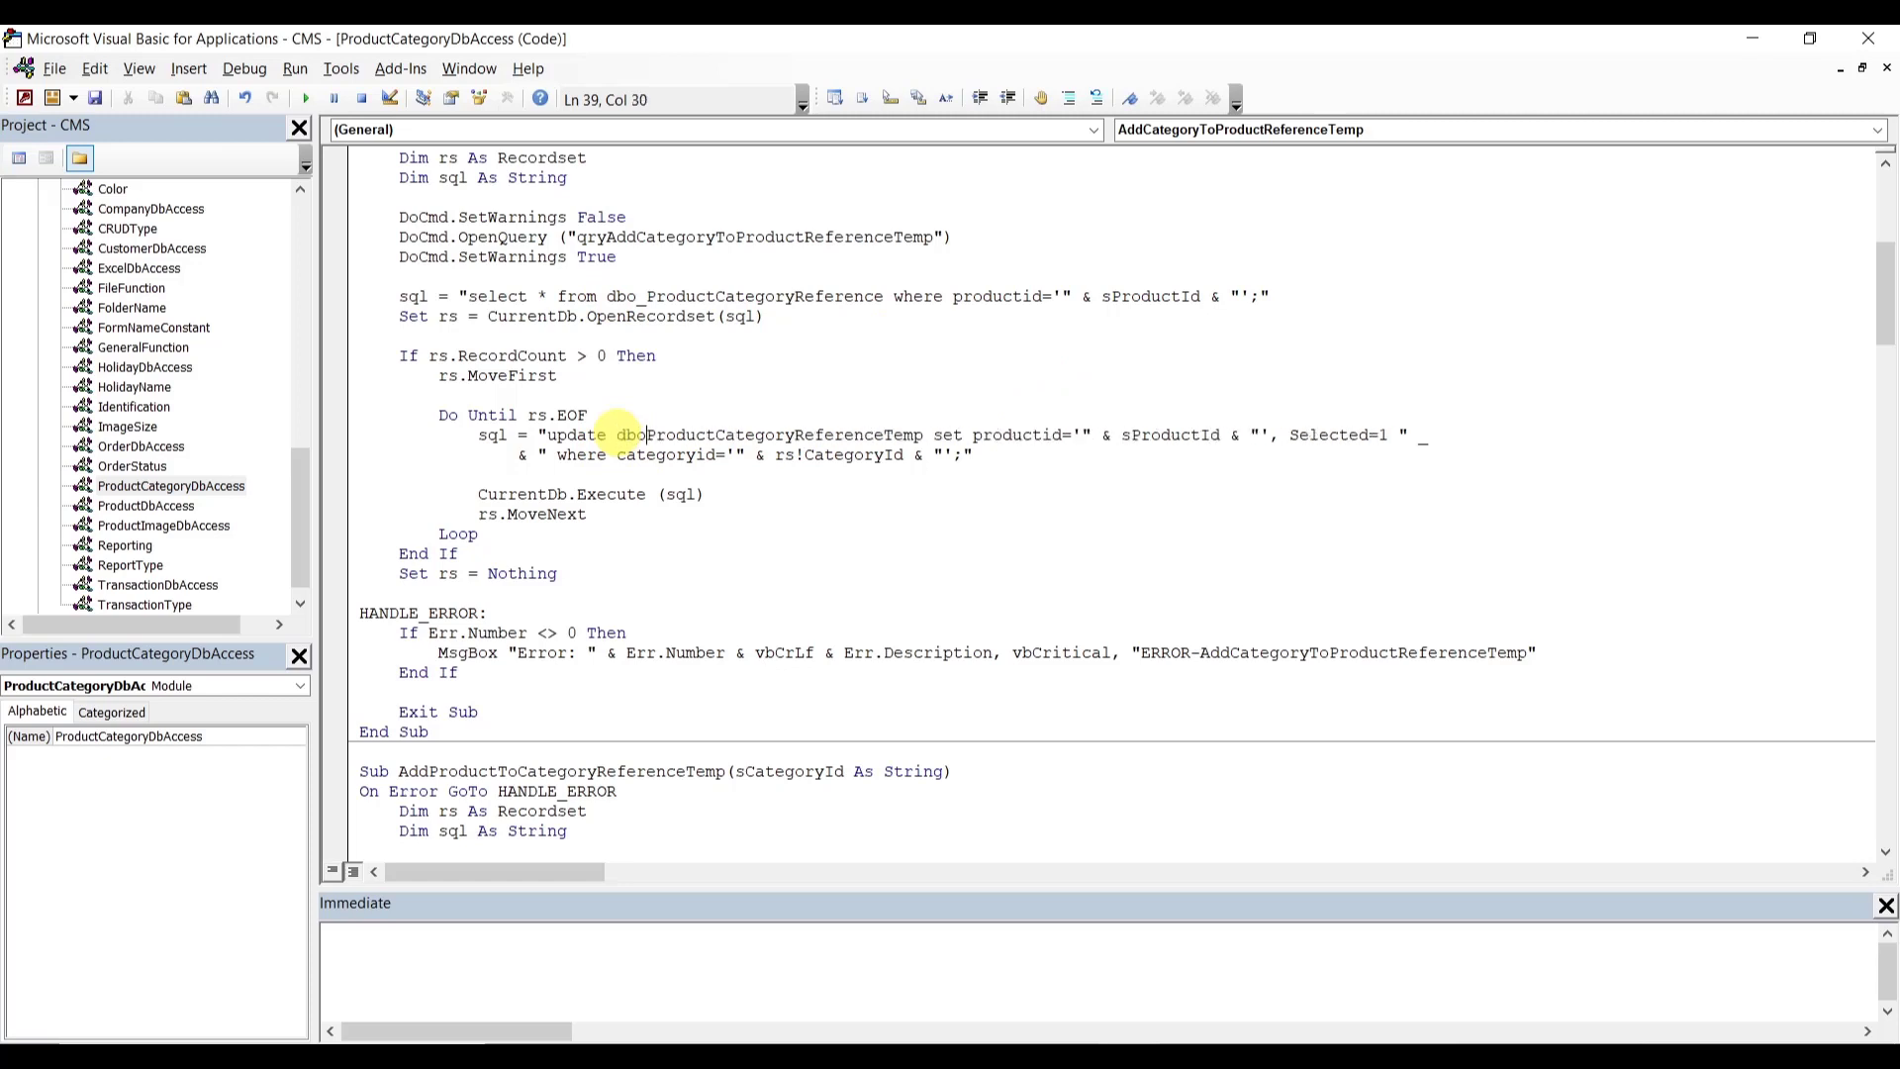
type("_")
left_click(939, 527)
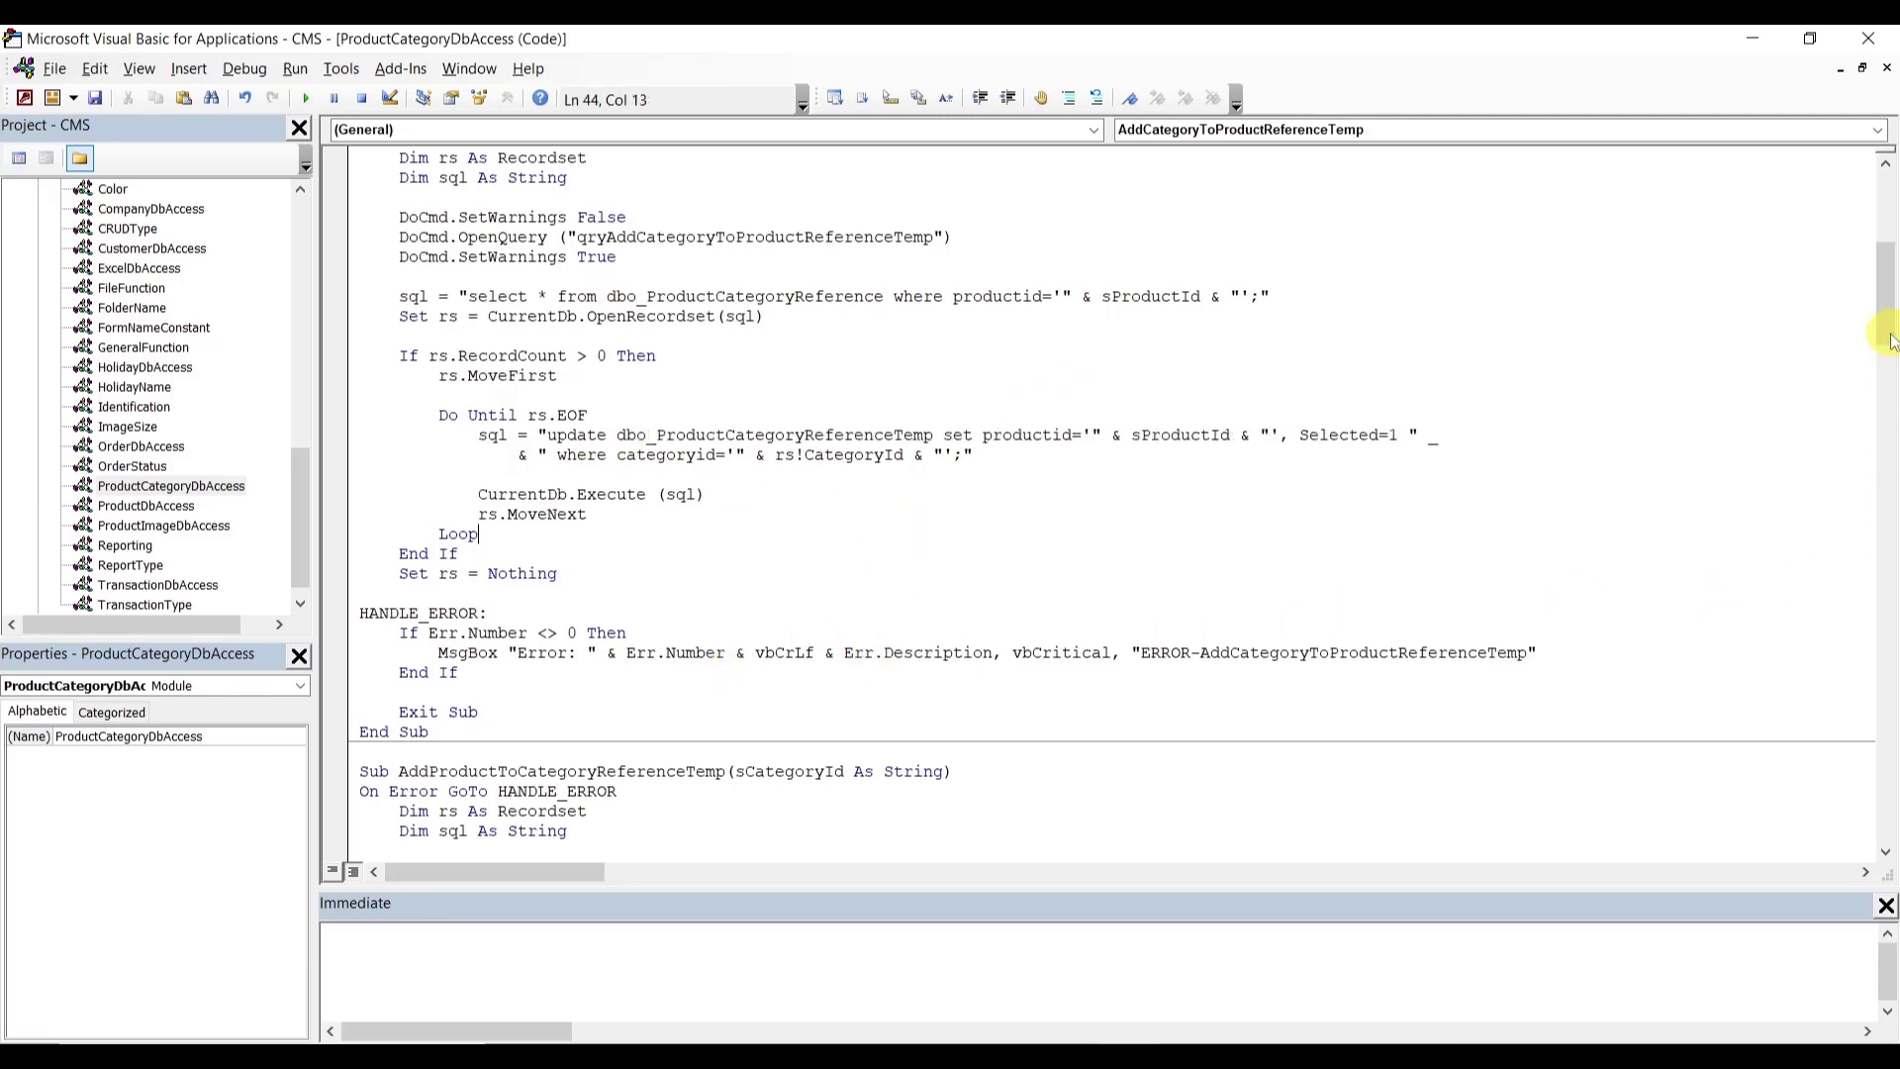
- In AddProductToCategoryReferenceTemp, change the select table to dbo_ProductCategoryReference and the update table to dbo_ProductCategoryReferenceTemp
scroll(1891, 317, "up", 2)
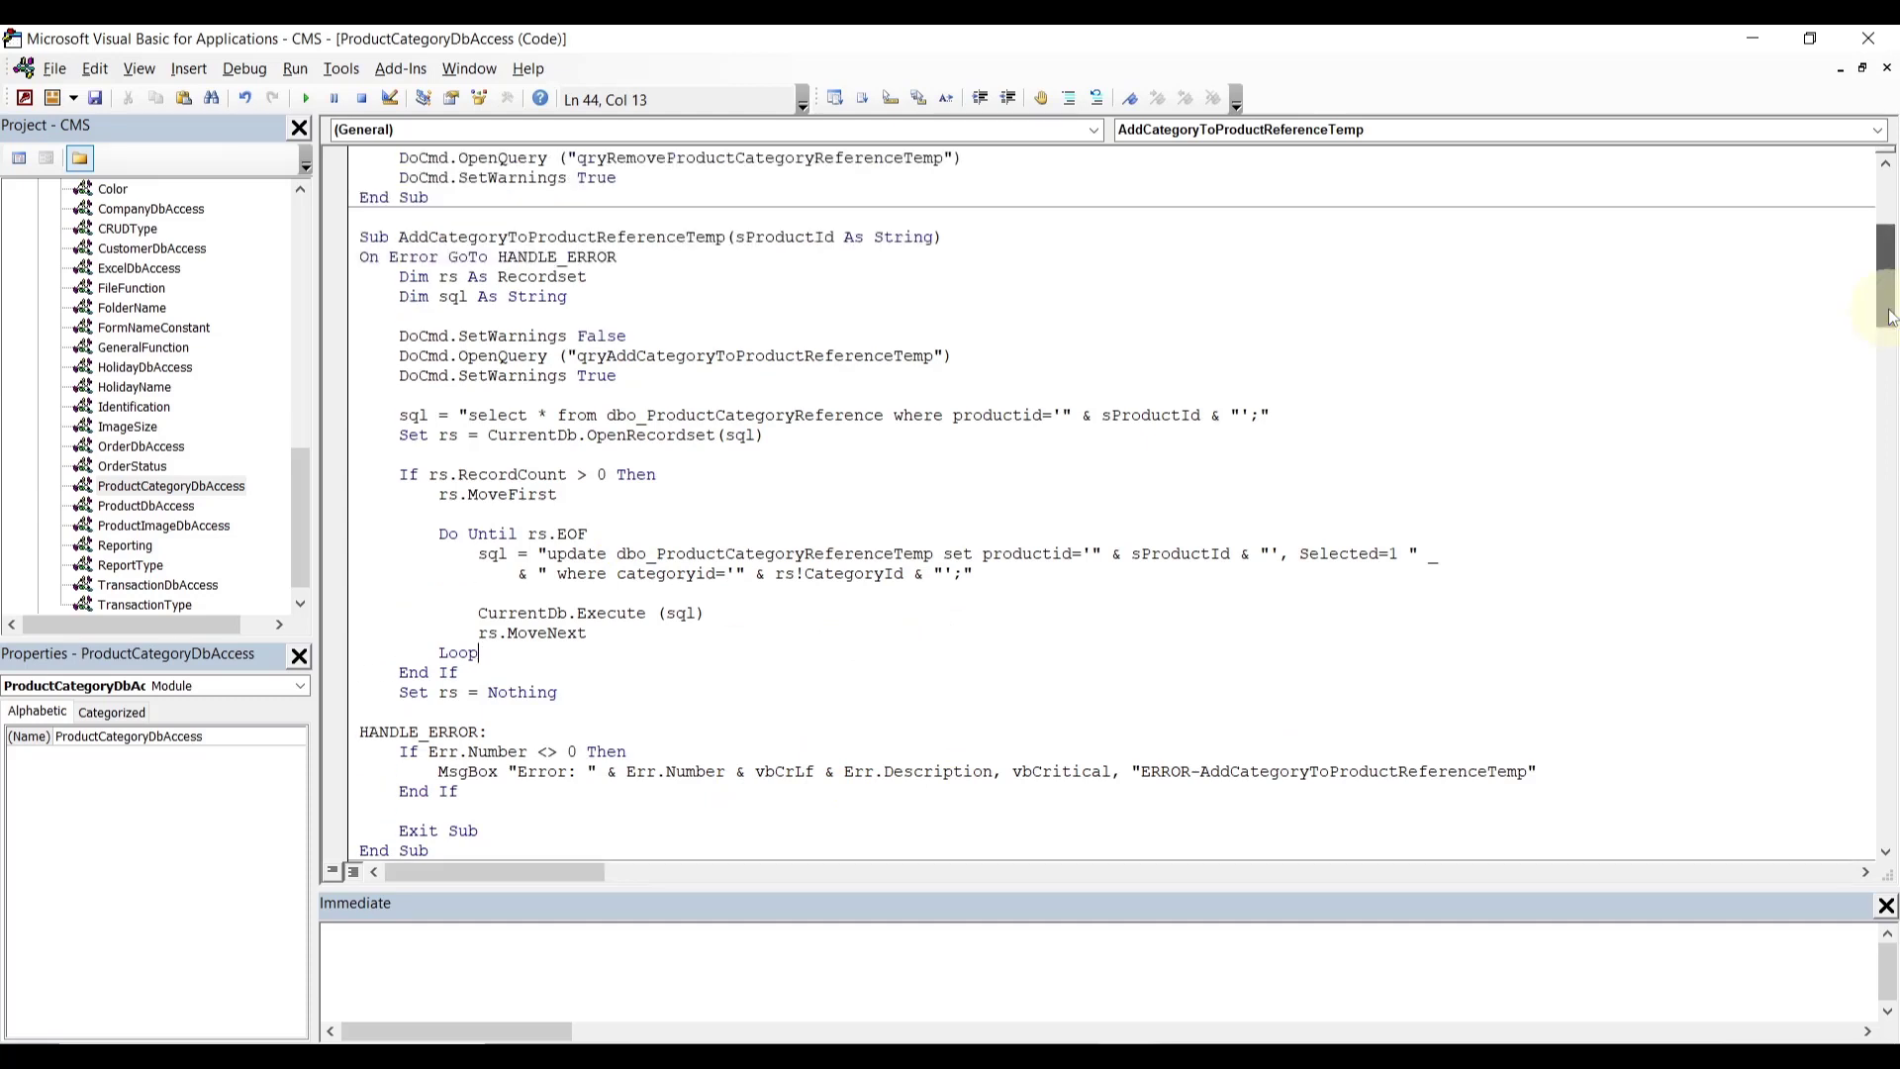
scroll(1890, 317, "up", 3)
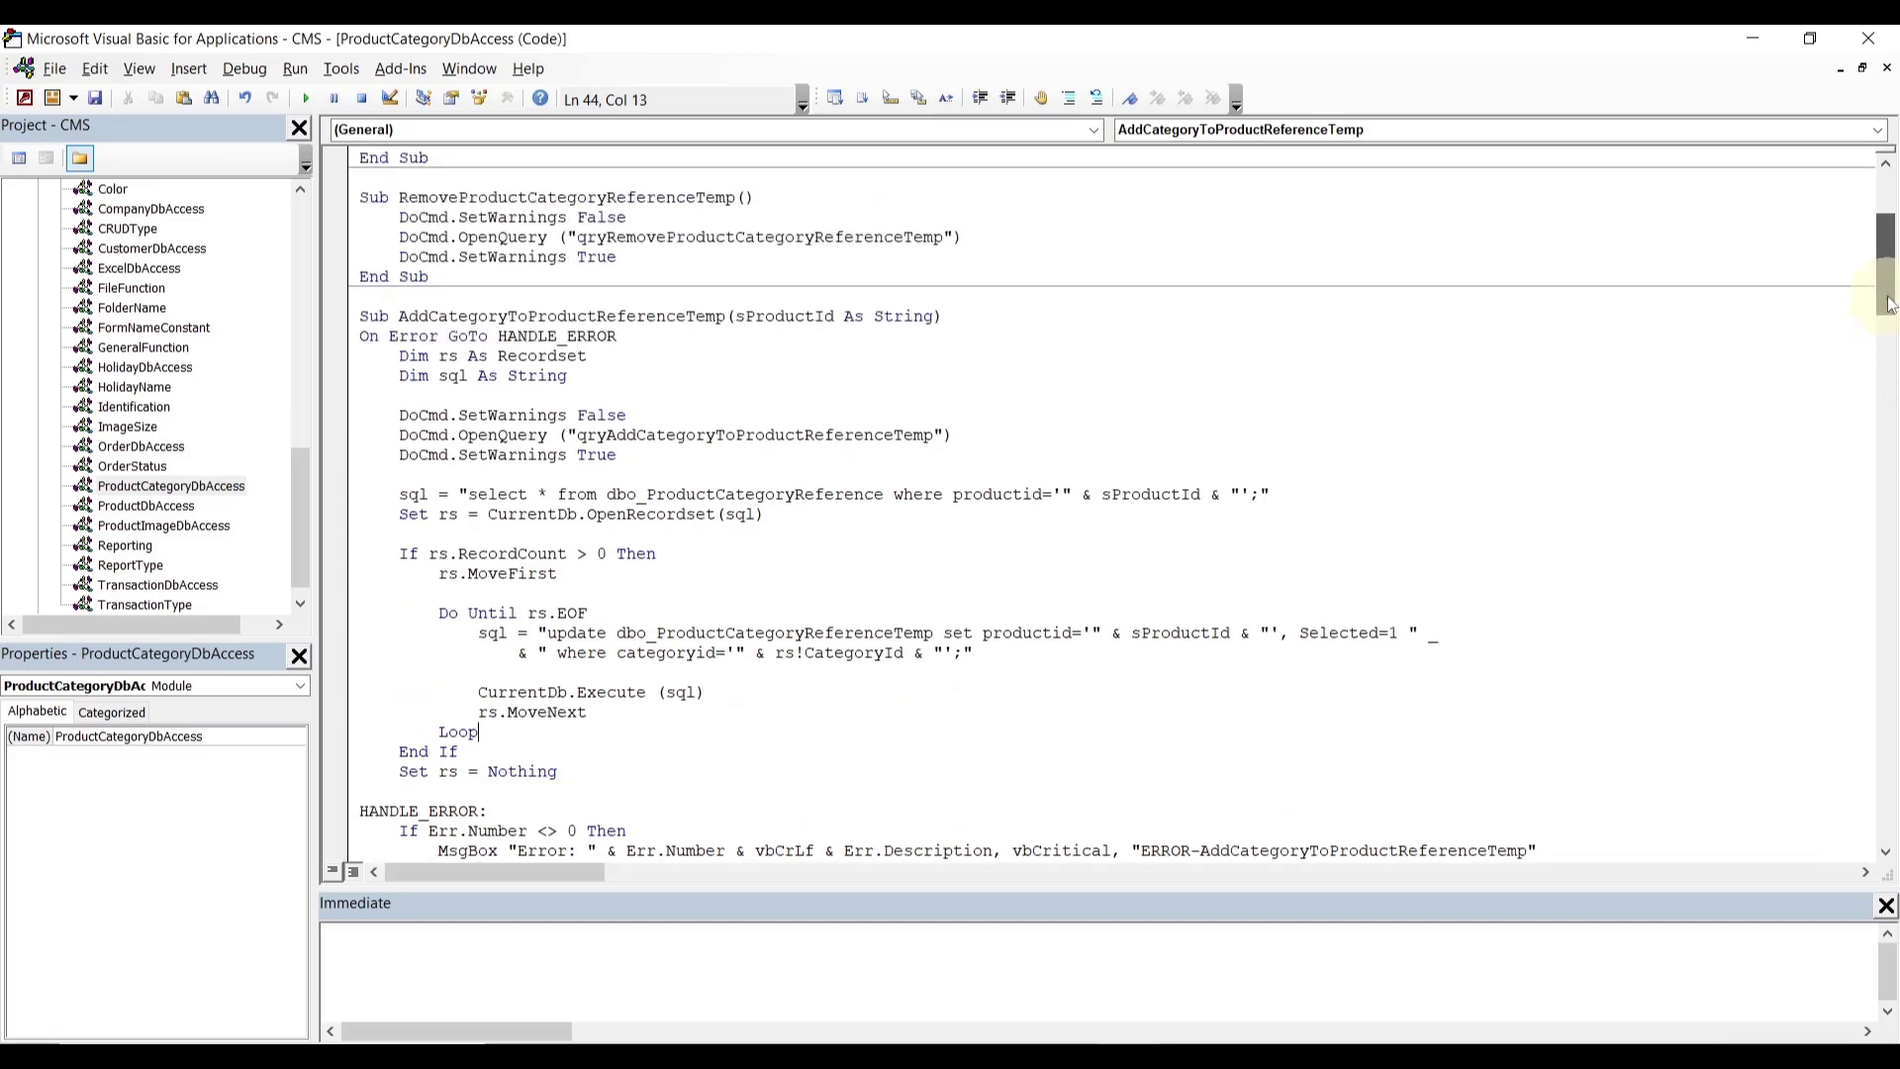
scroll(1888, 297, "up", 2)
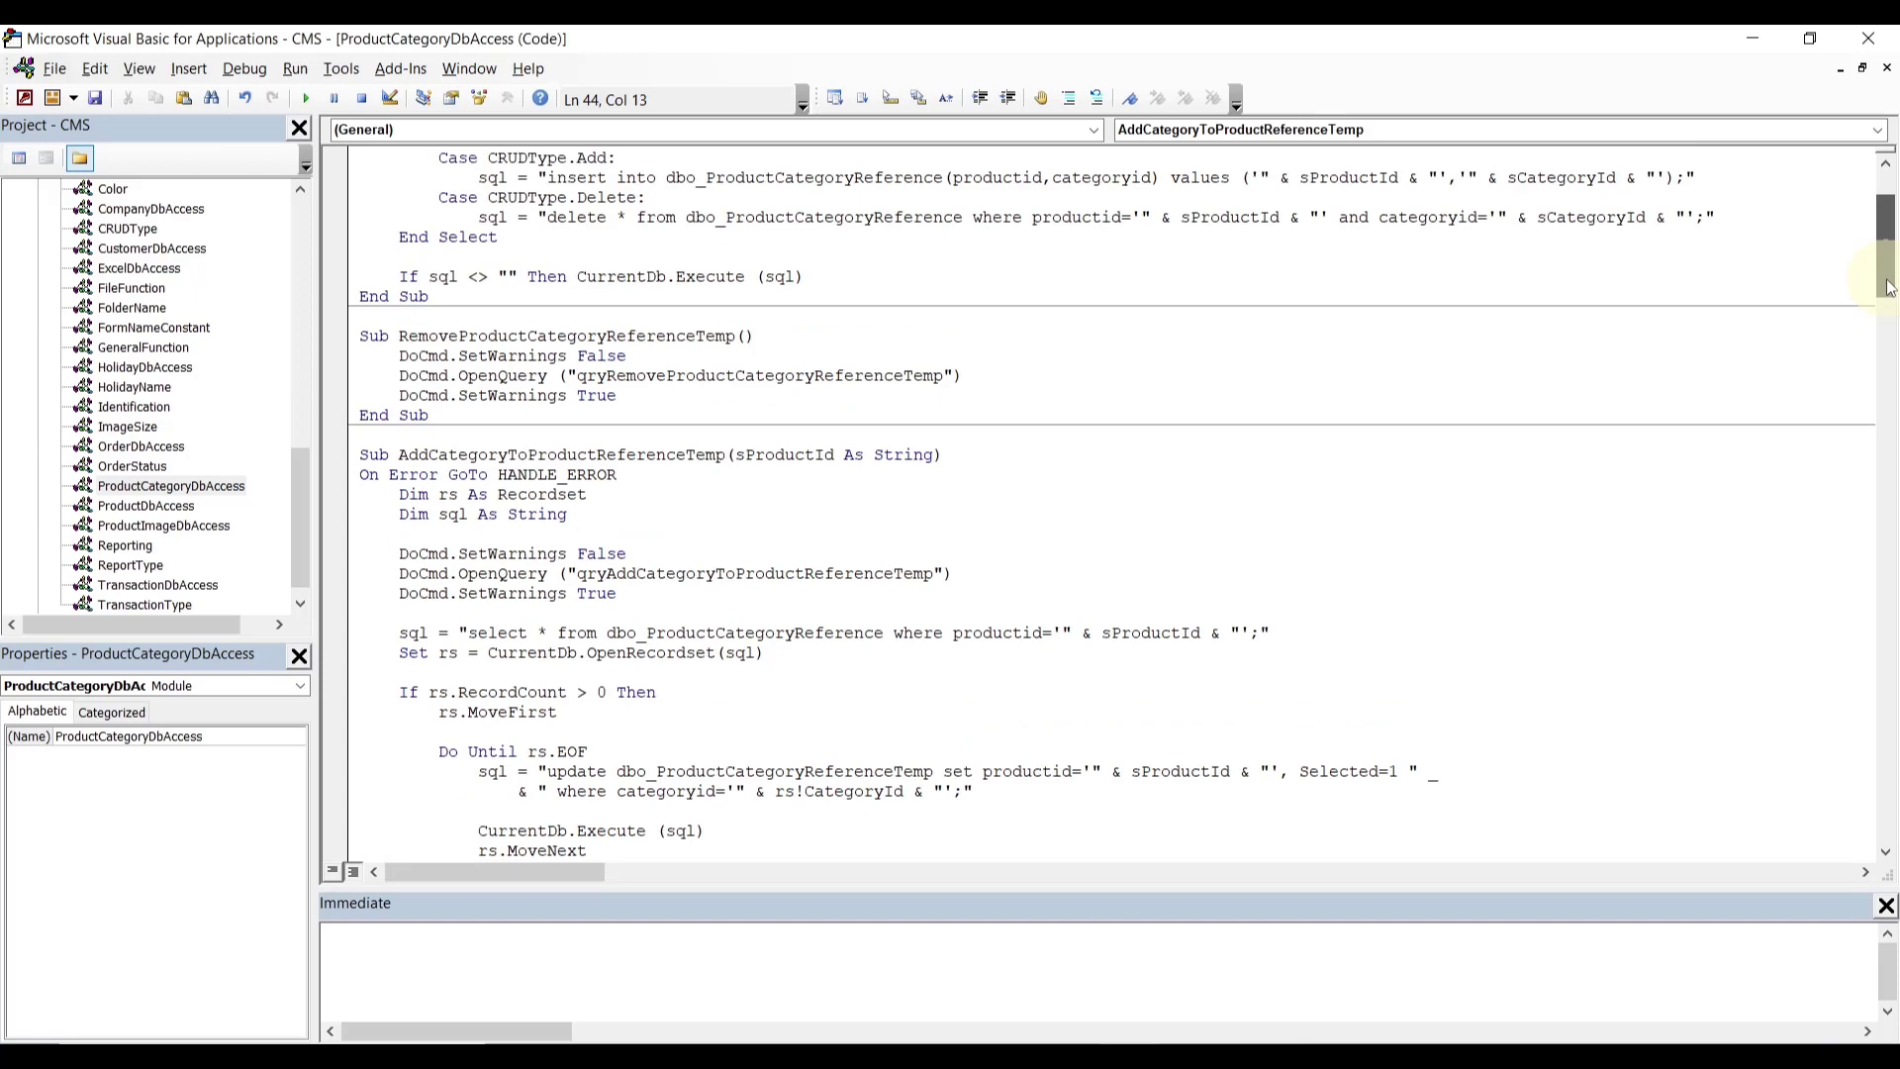
left_click_drag(1888, 287, 1888, 252)
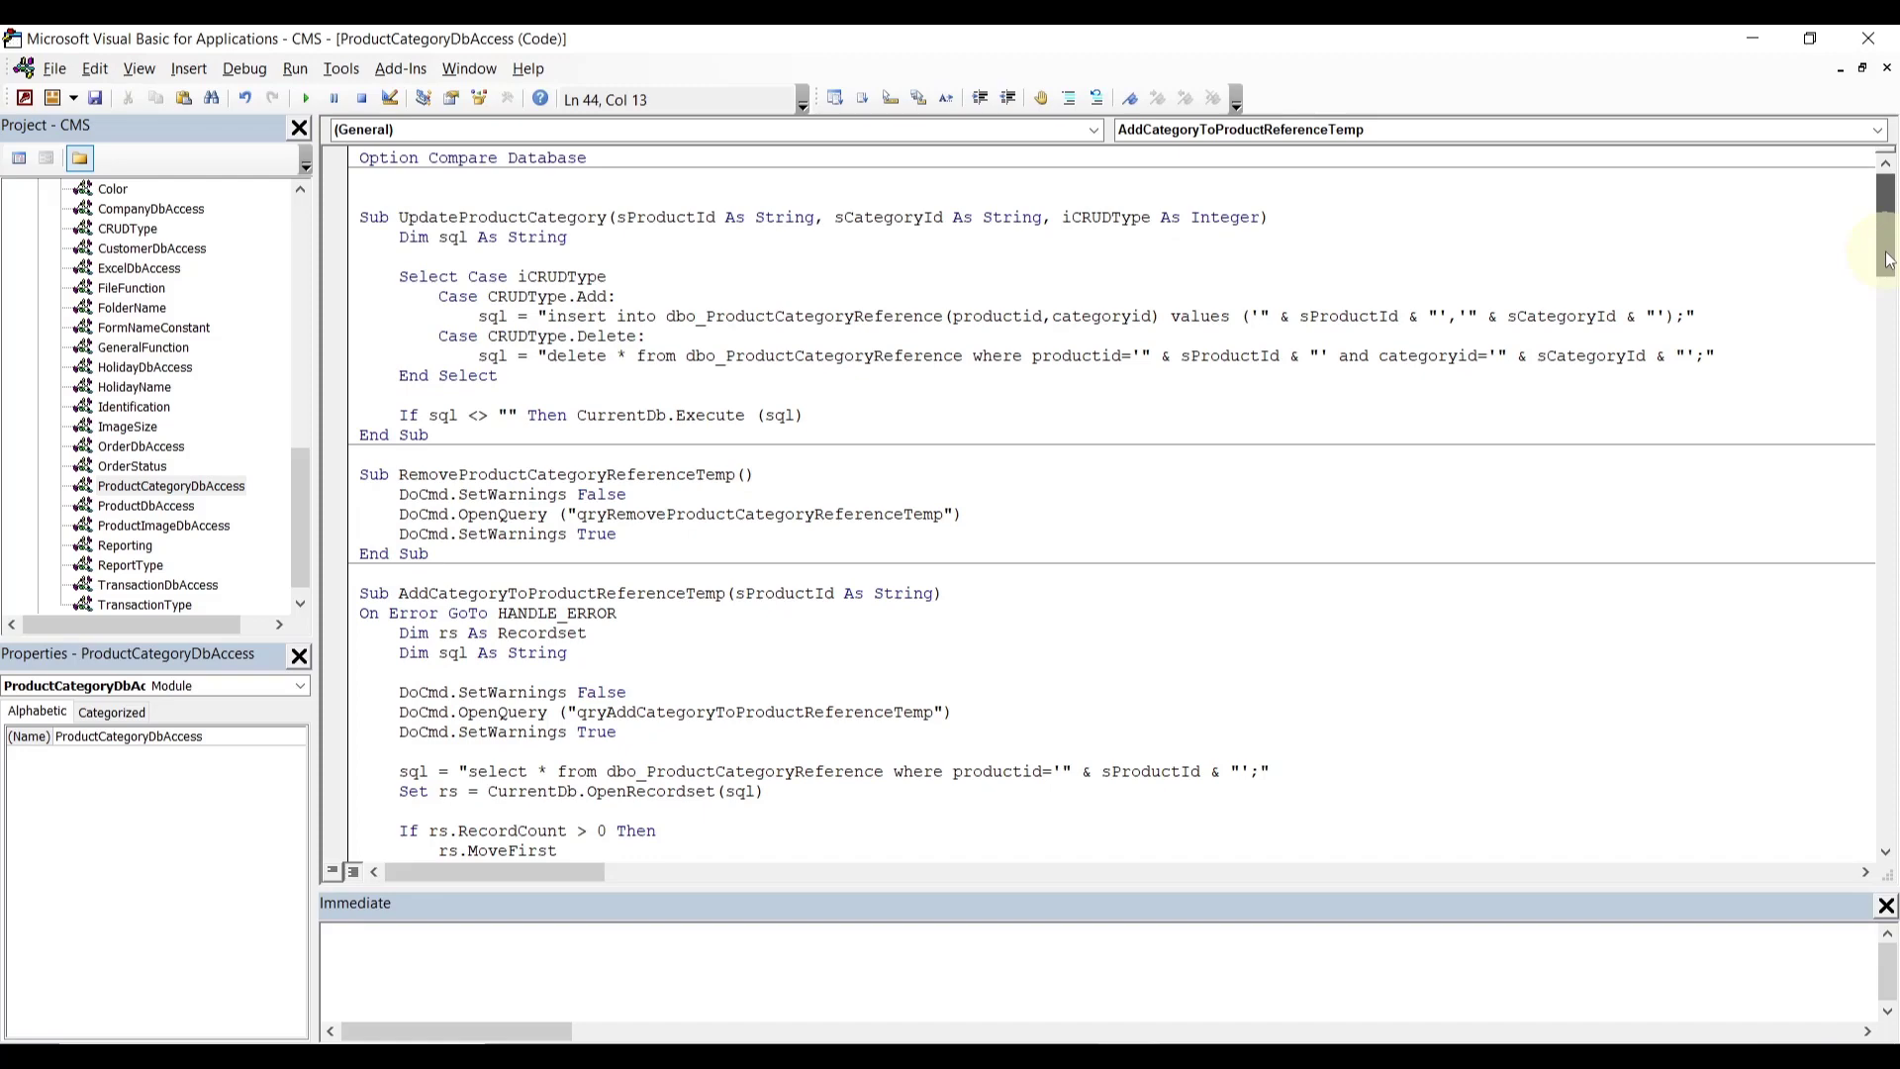
left_click_drag(1888, 260, 1893, 422)
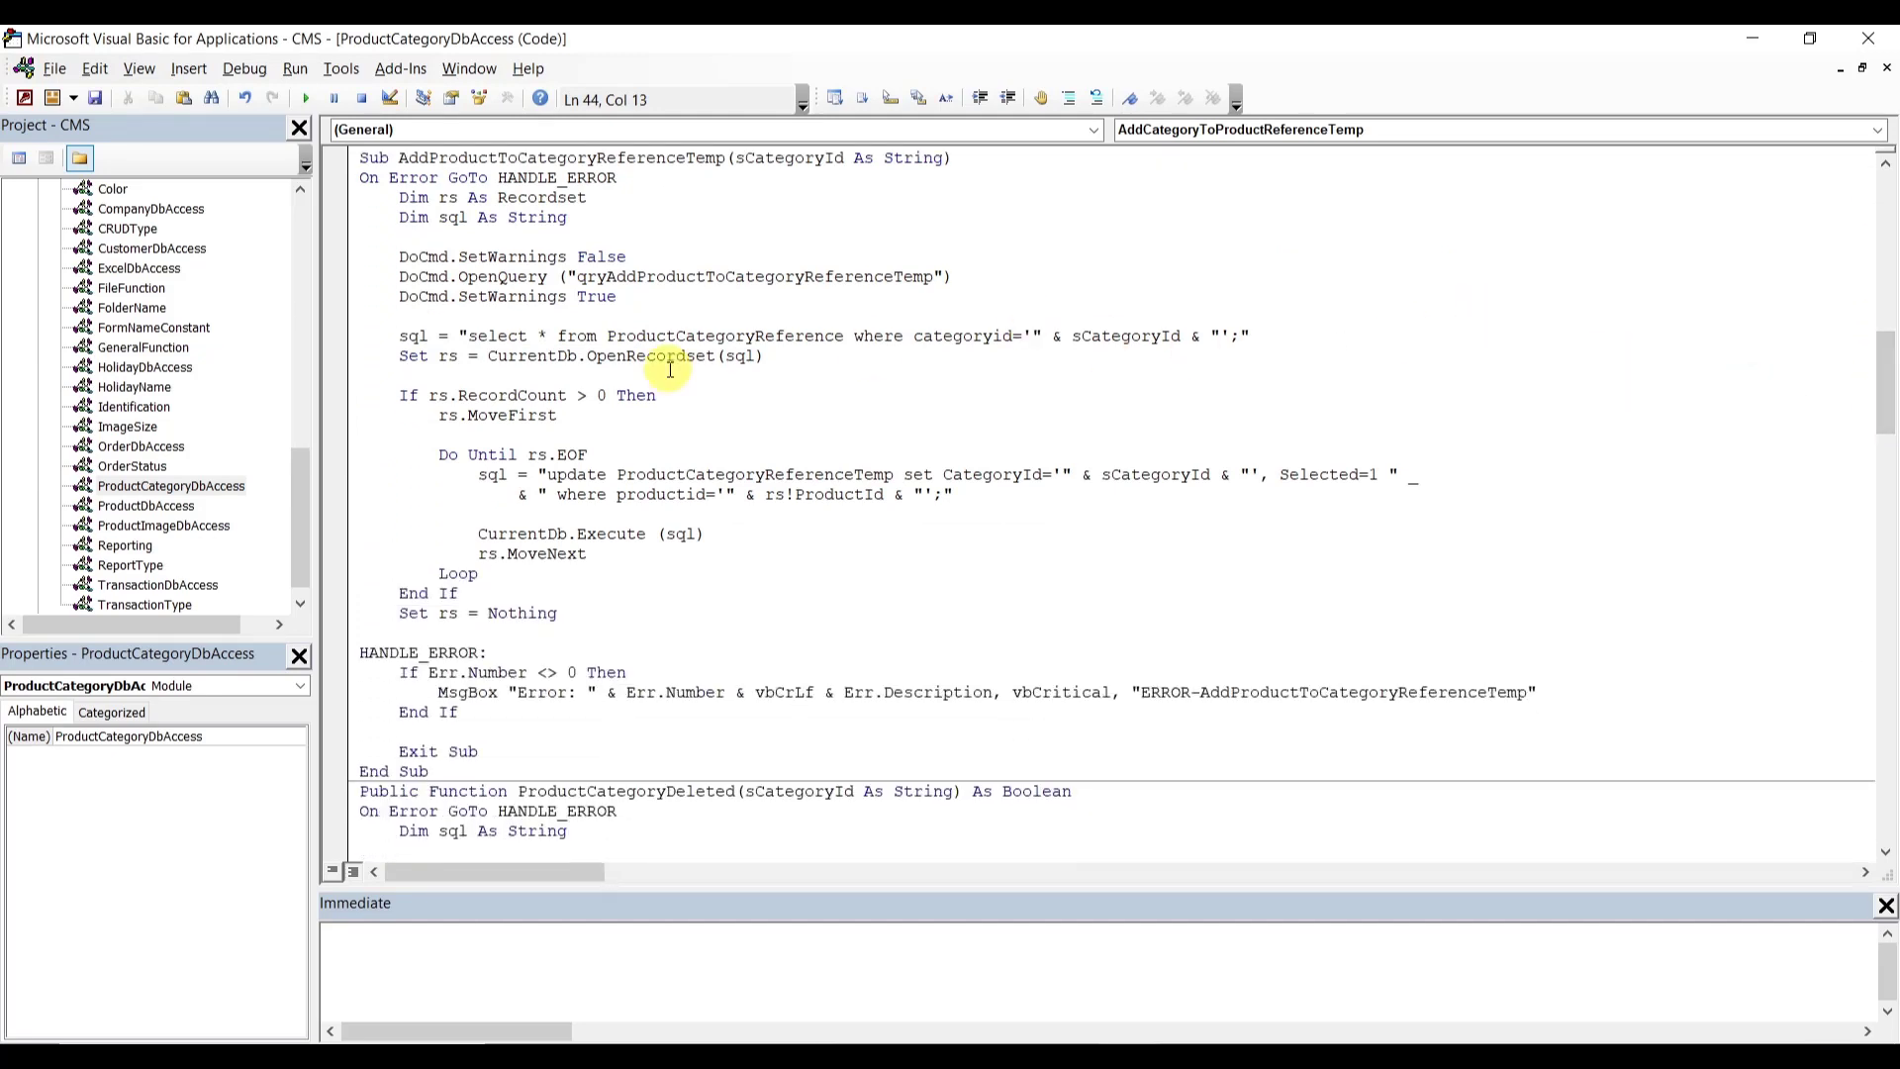
left_click(617, 336)
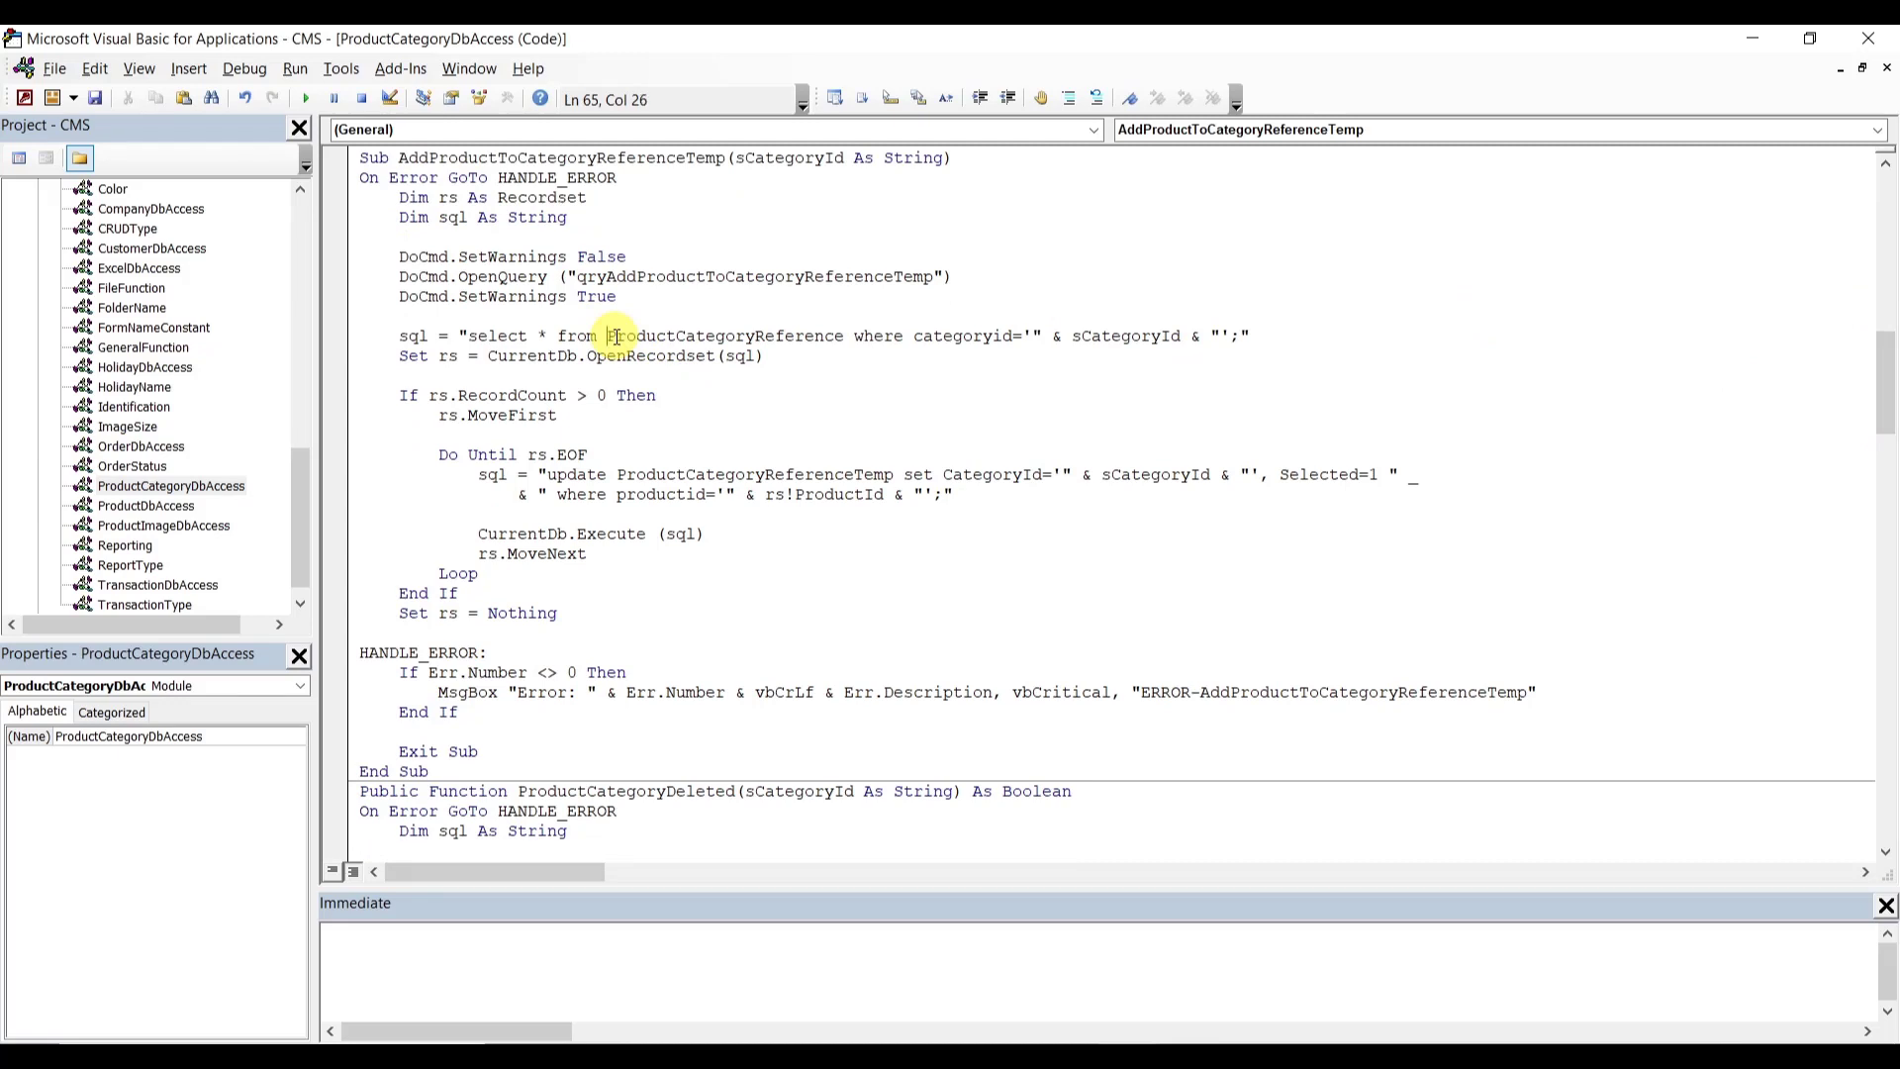
type("dbo_")
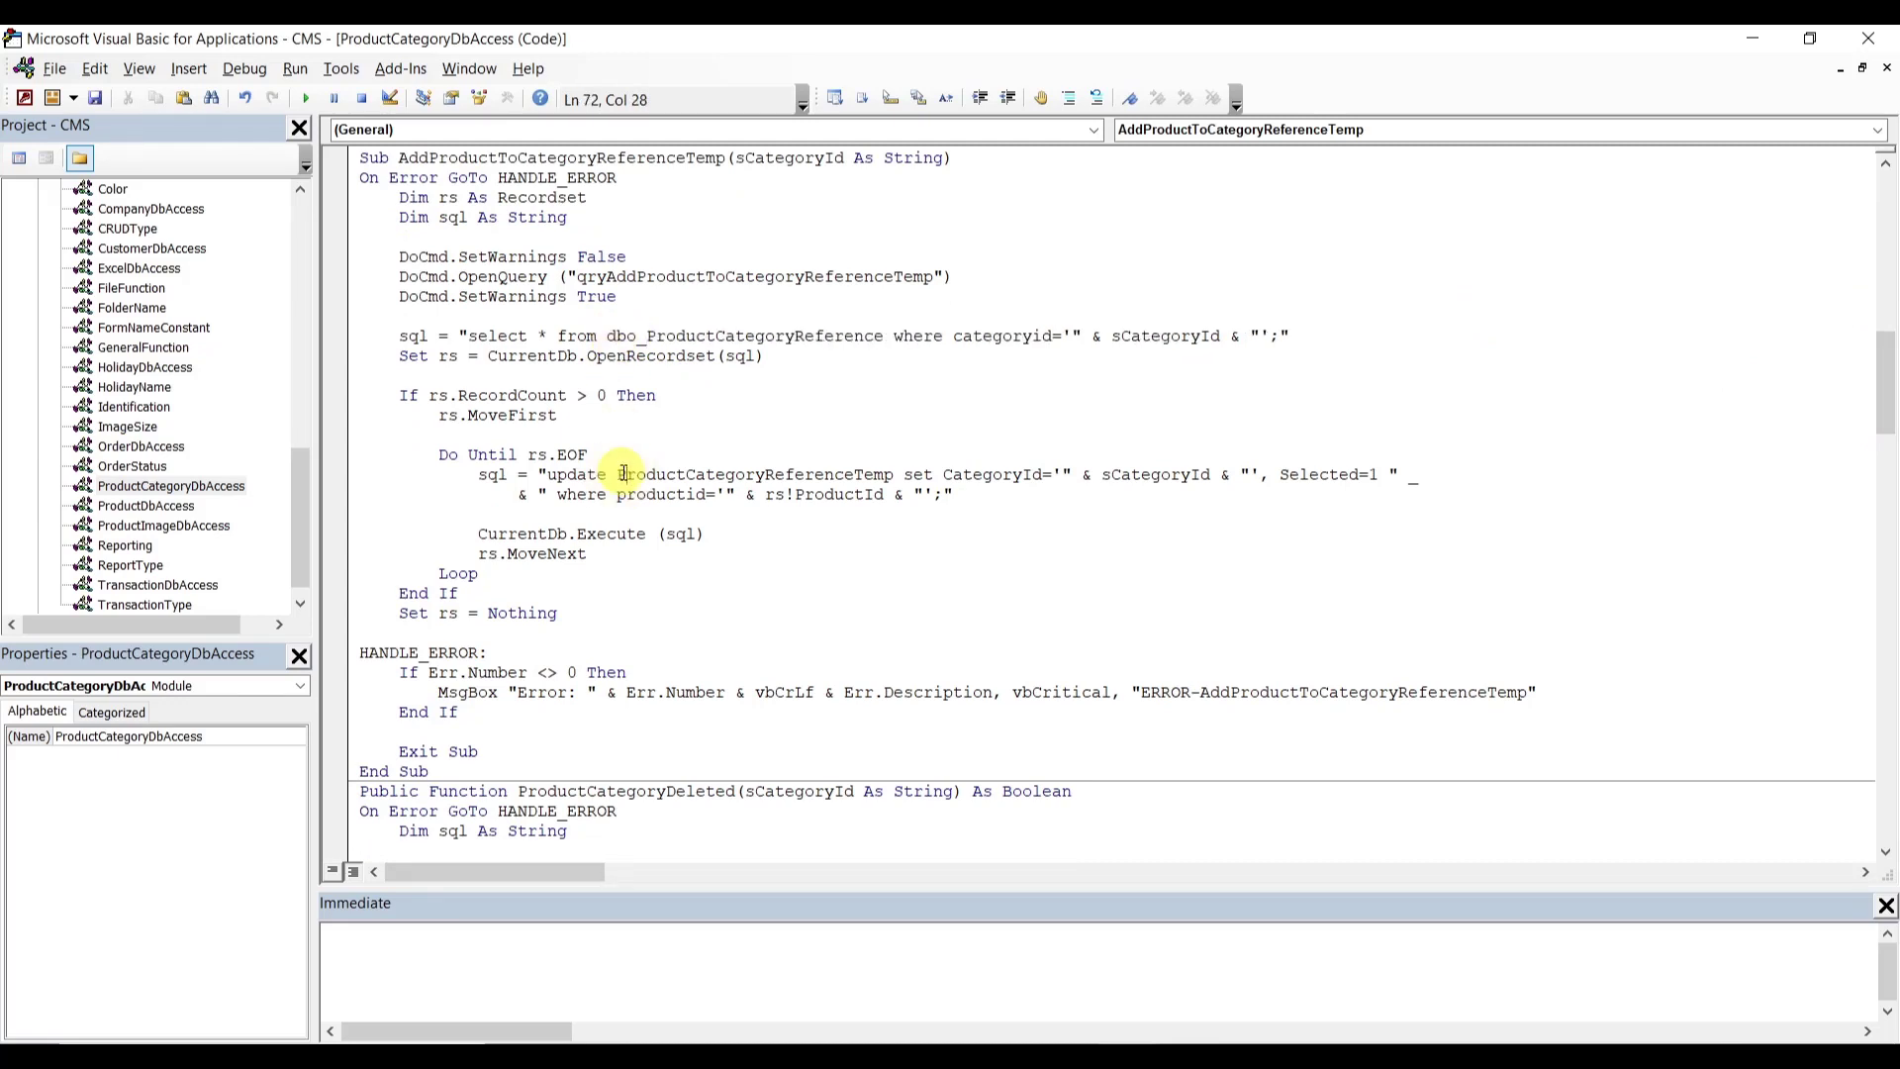
type("dbo_")
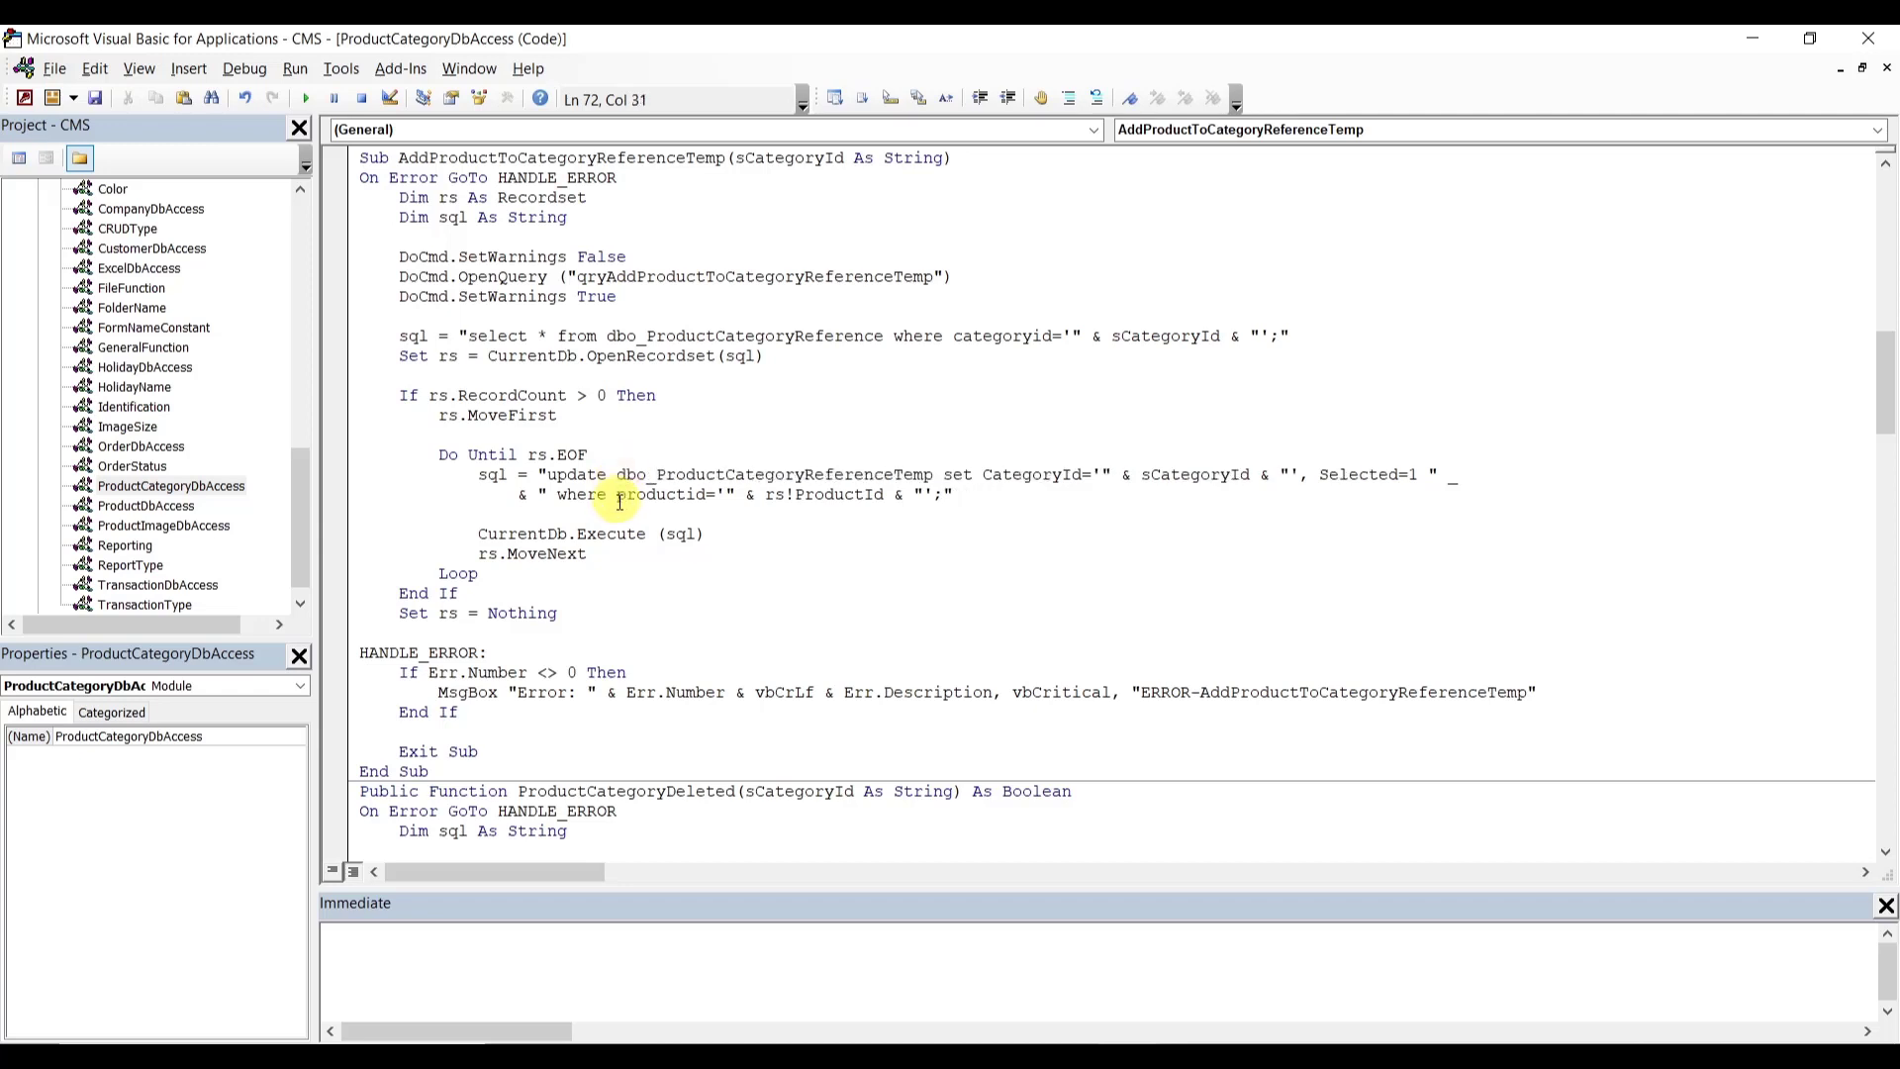
left_click(620, 494)
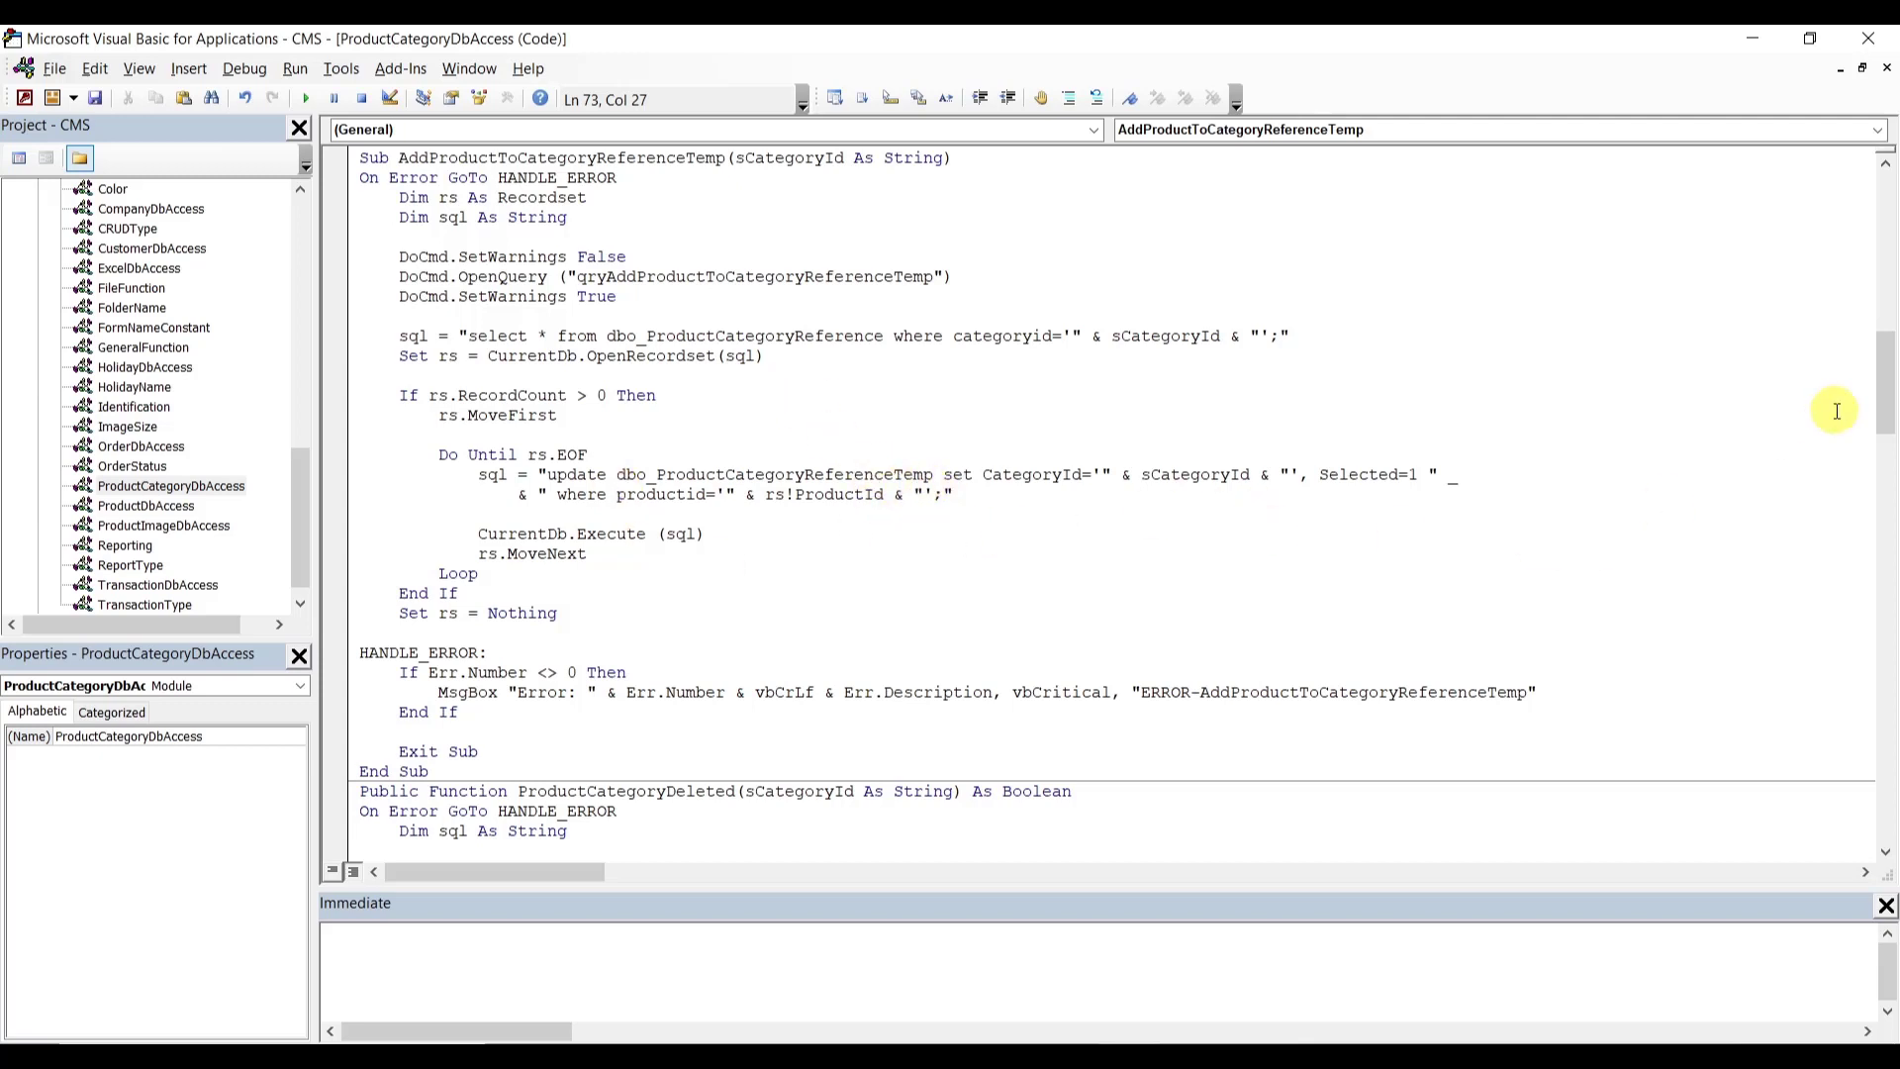
- In ProductCategoryDeleted's delete statement and ProductCategorySaved's select statement, change the table to dbo_productcategory
left_click_drag(1885, 371, 1890, 454)
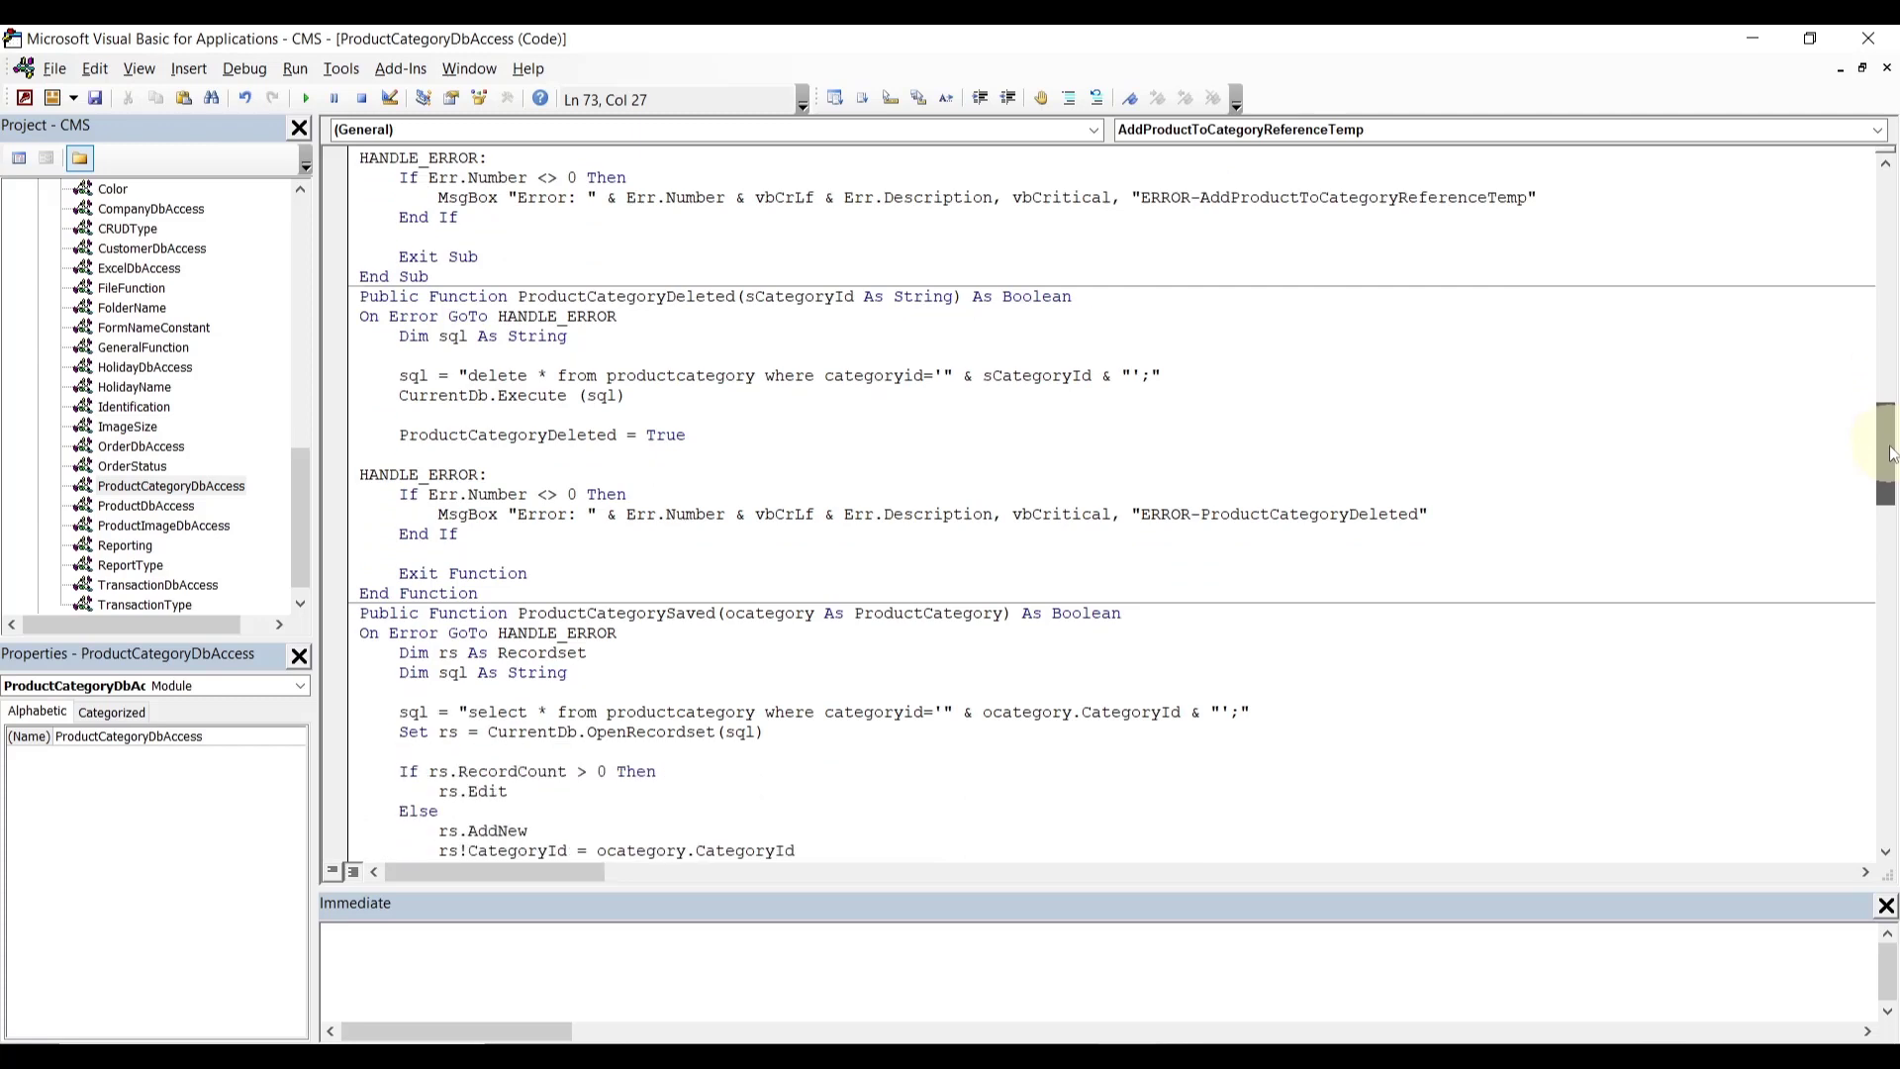
left_click(607, 378)
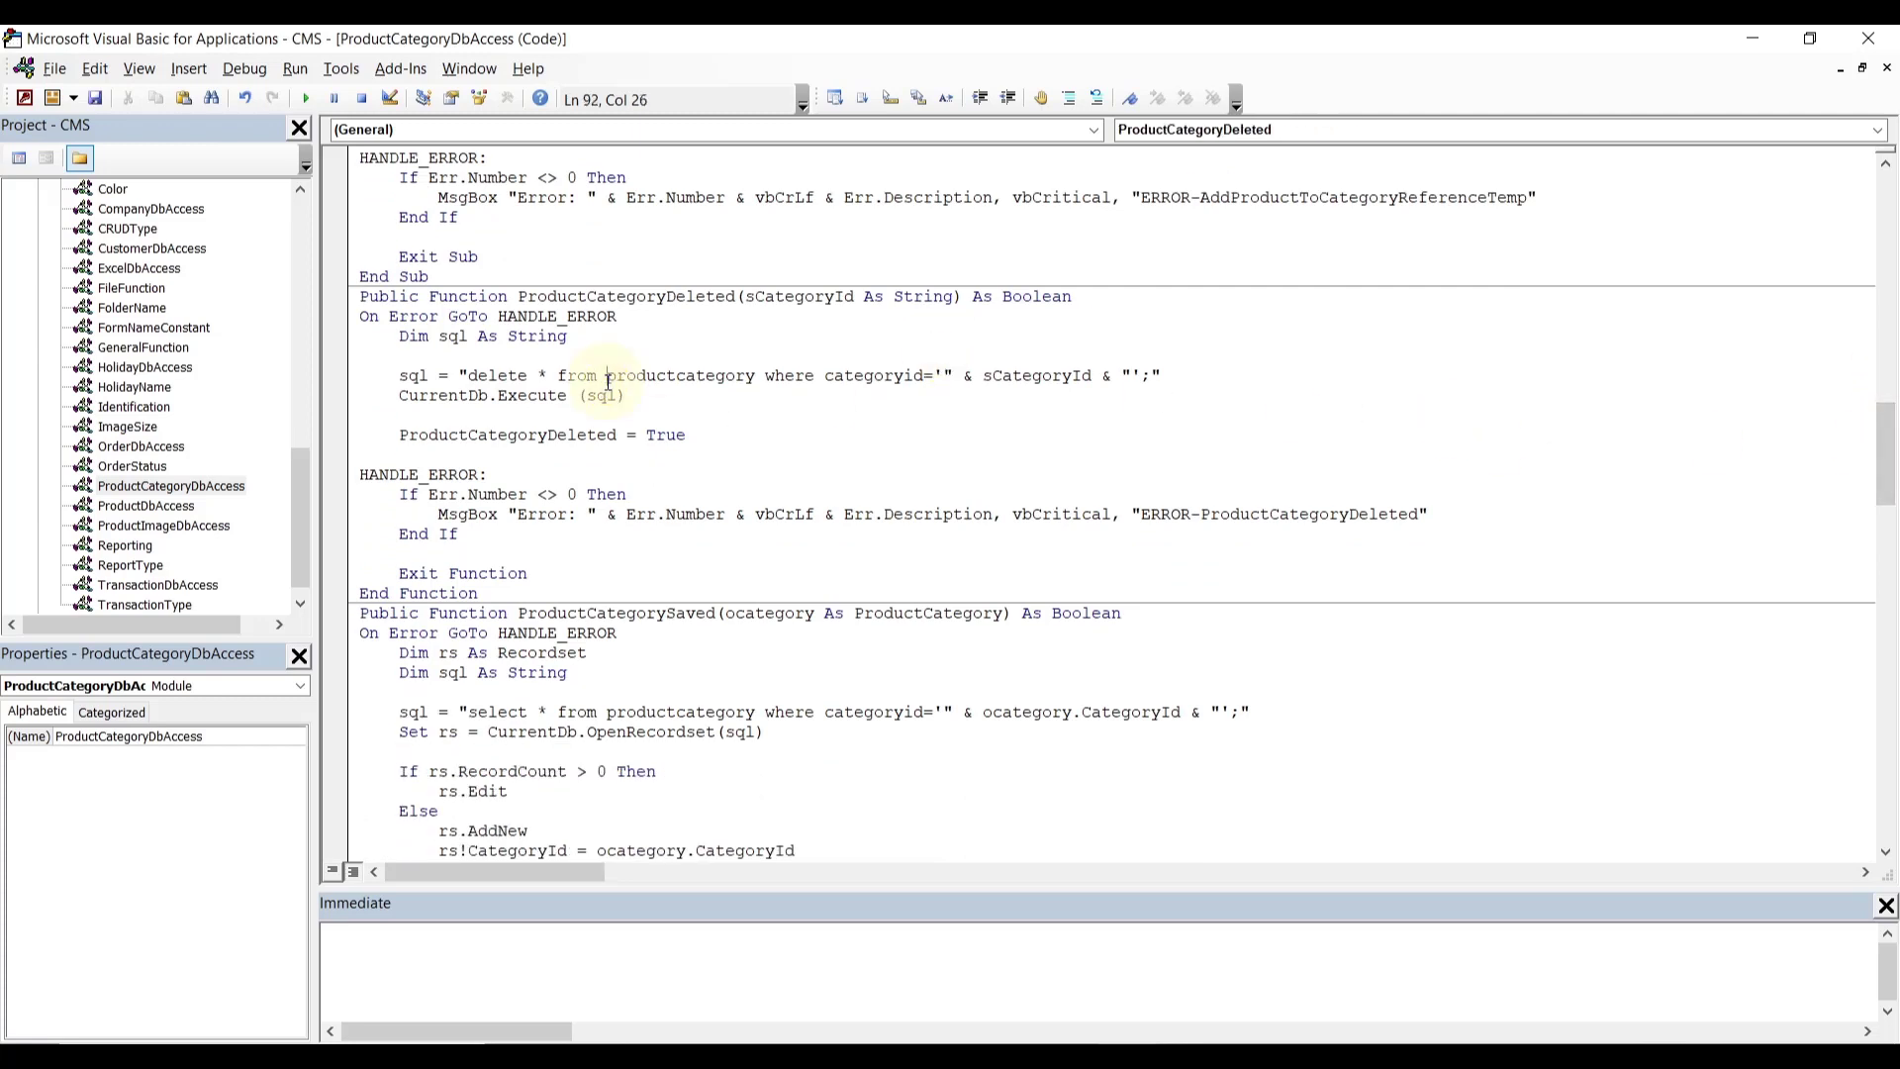
type("dbo_")
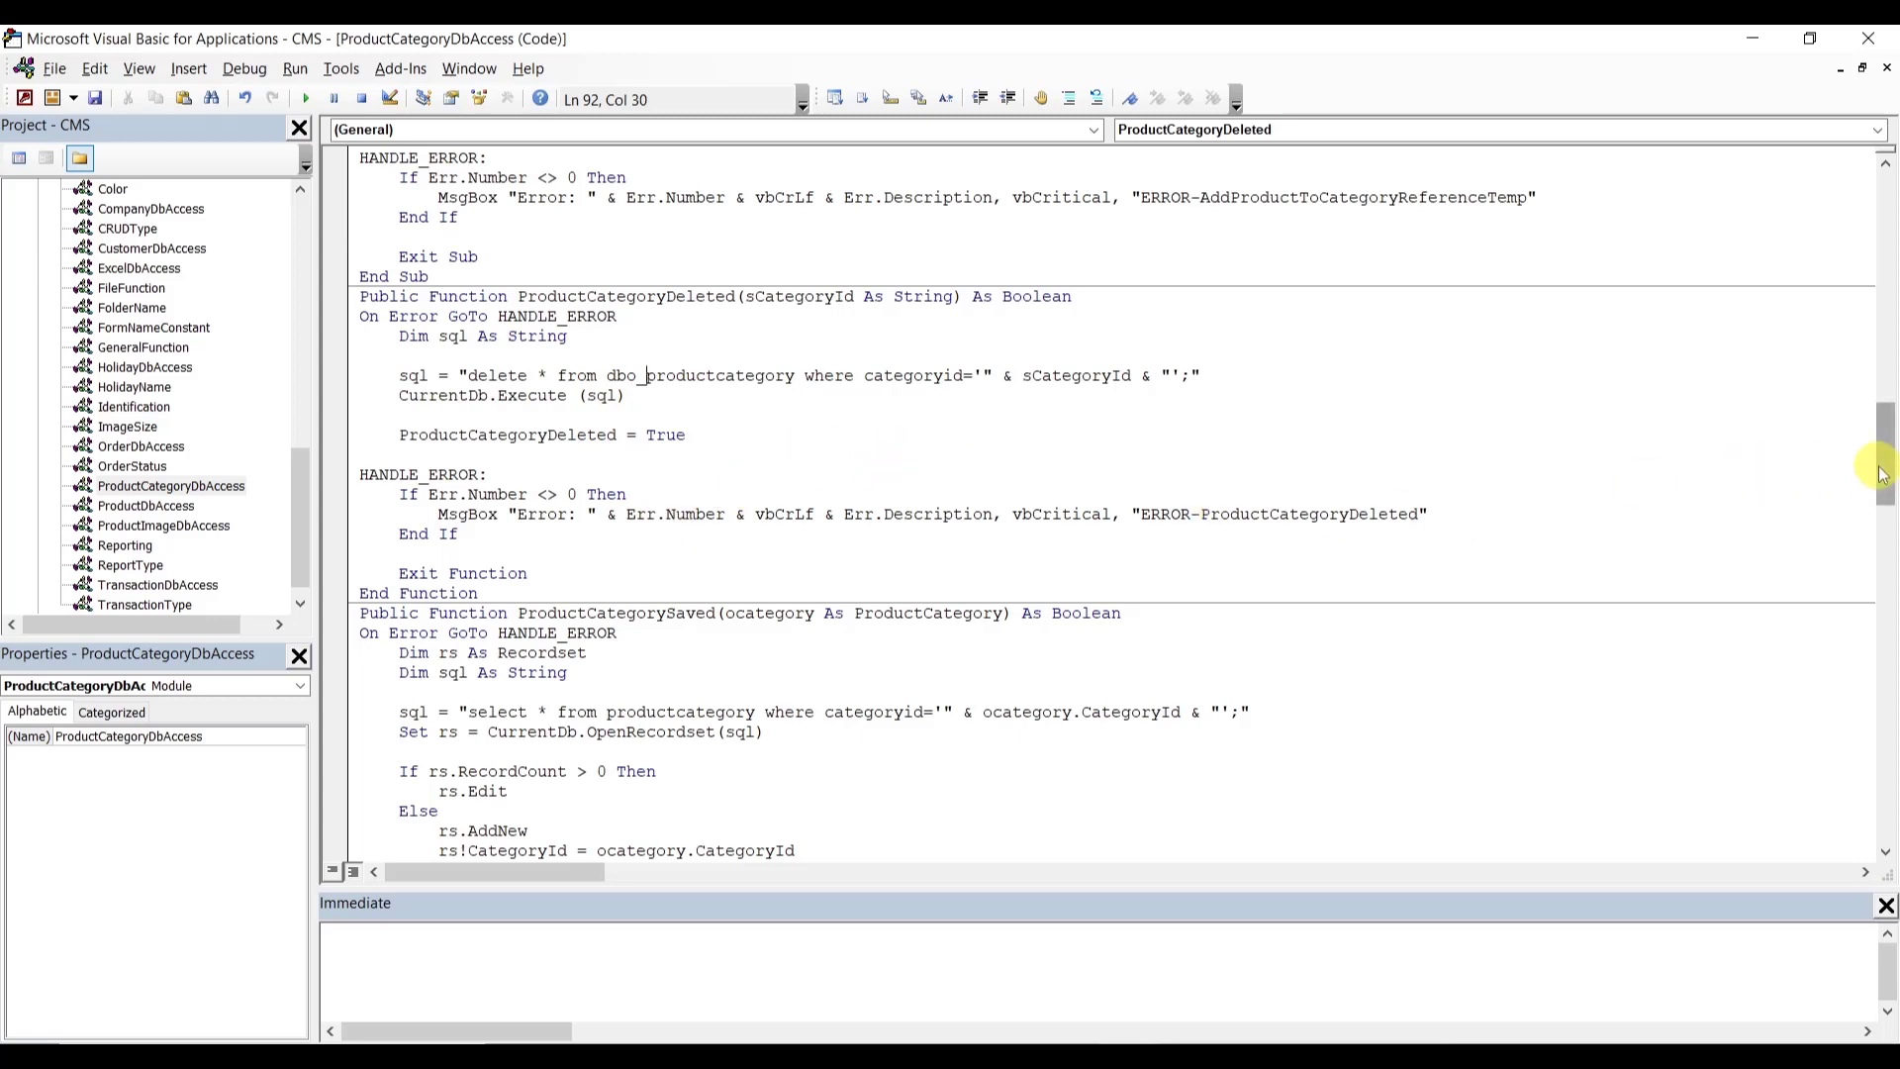
left_click_drag(1884, 475, 1888, 529)
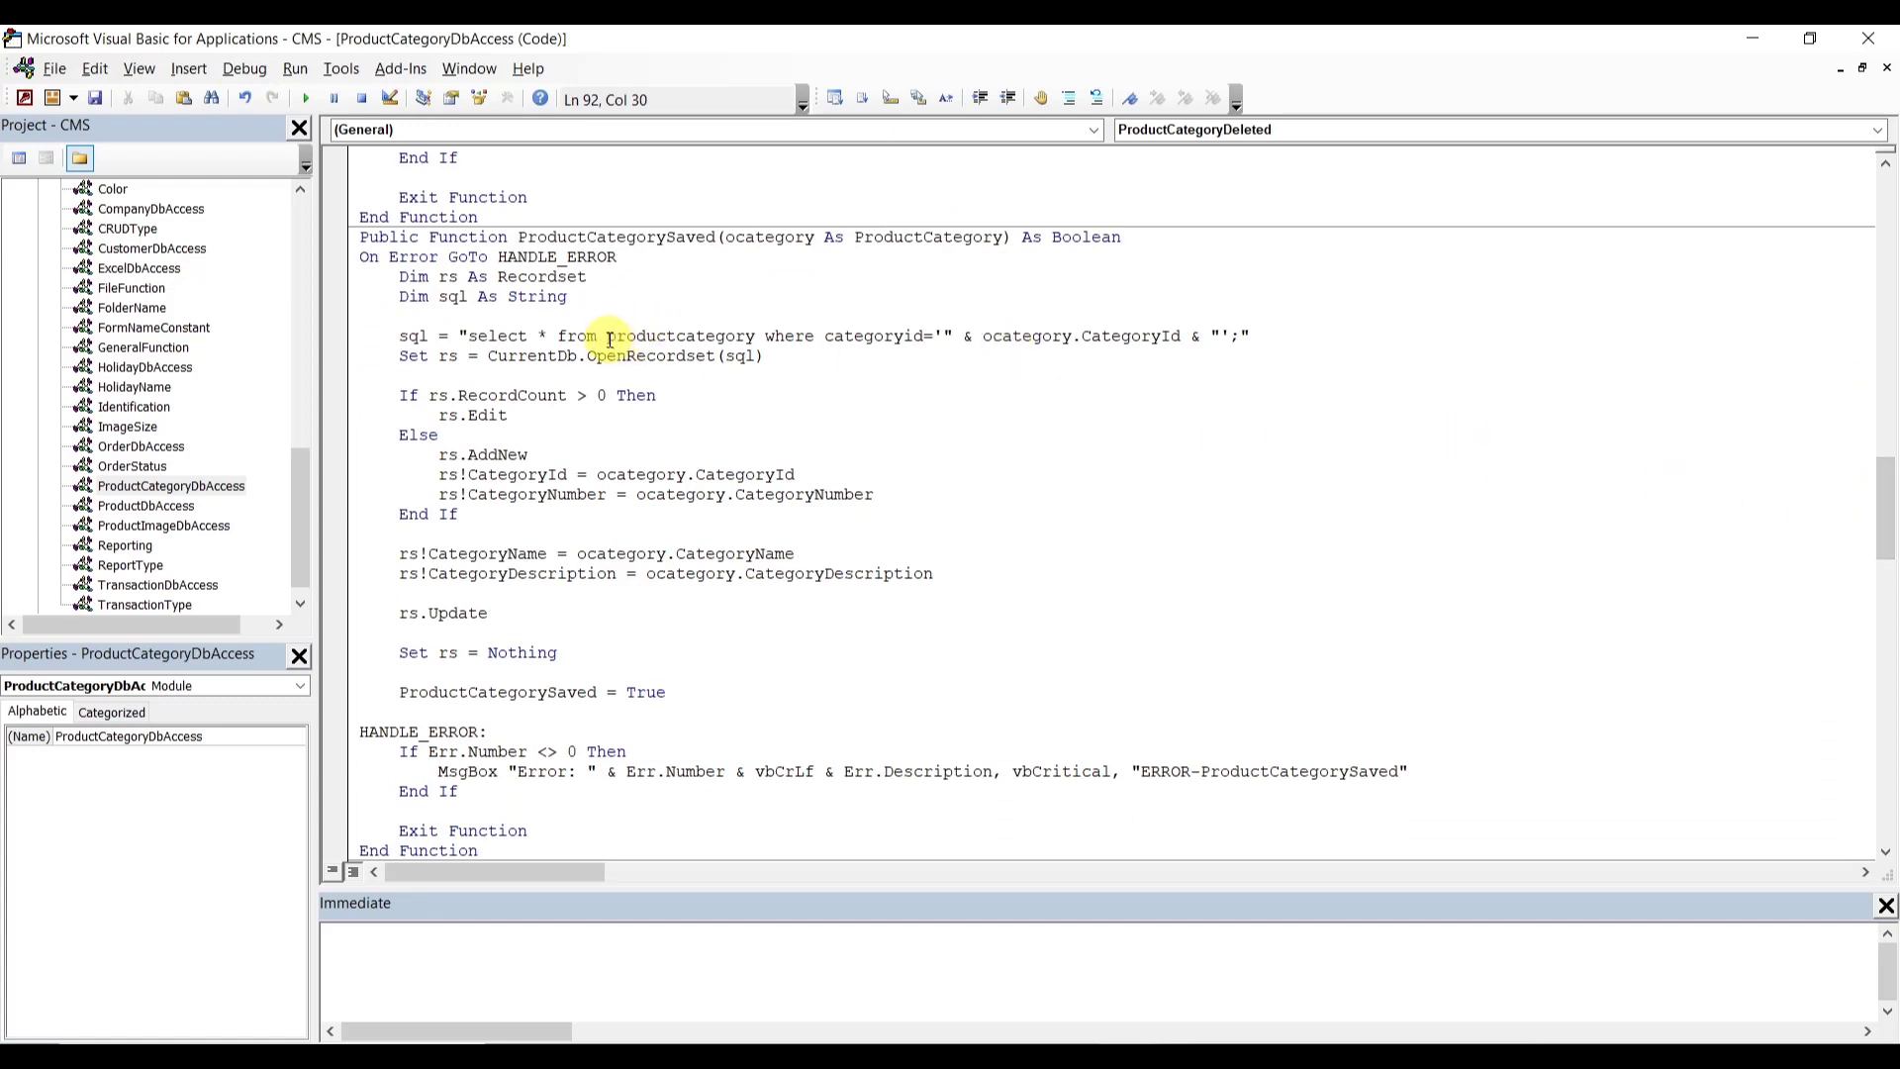
type("dbo_")
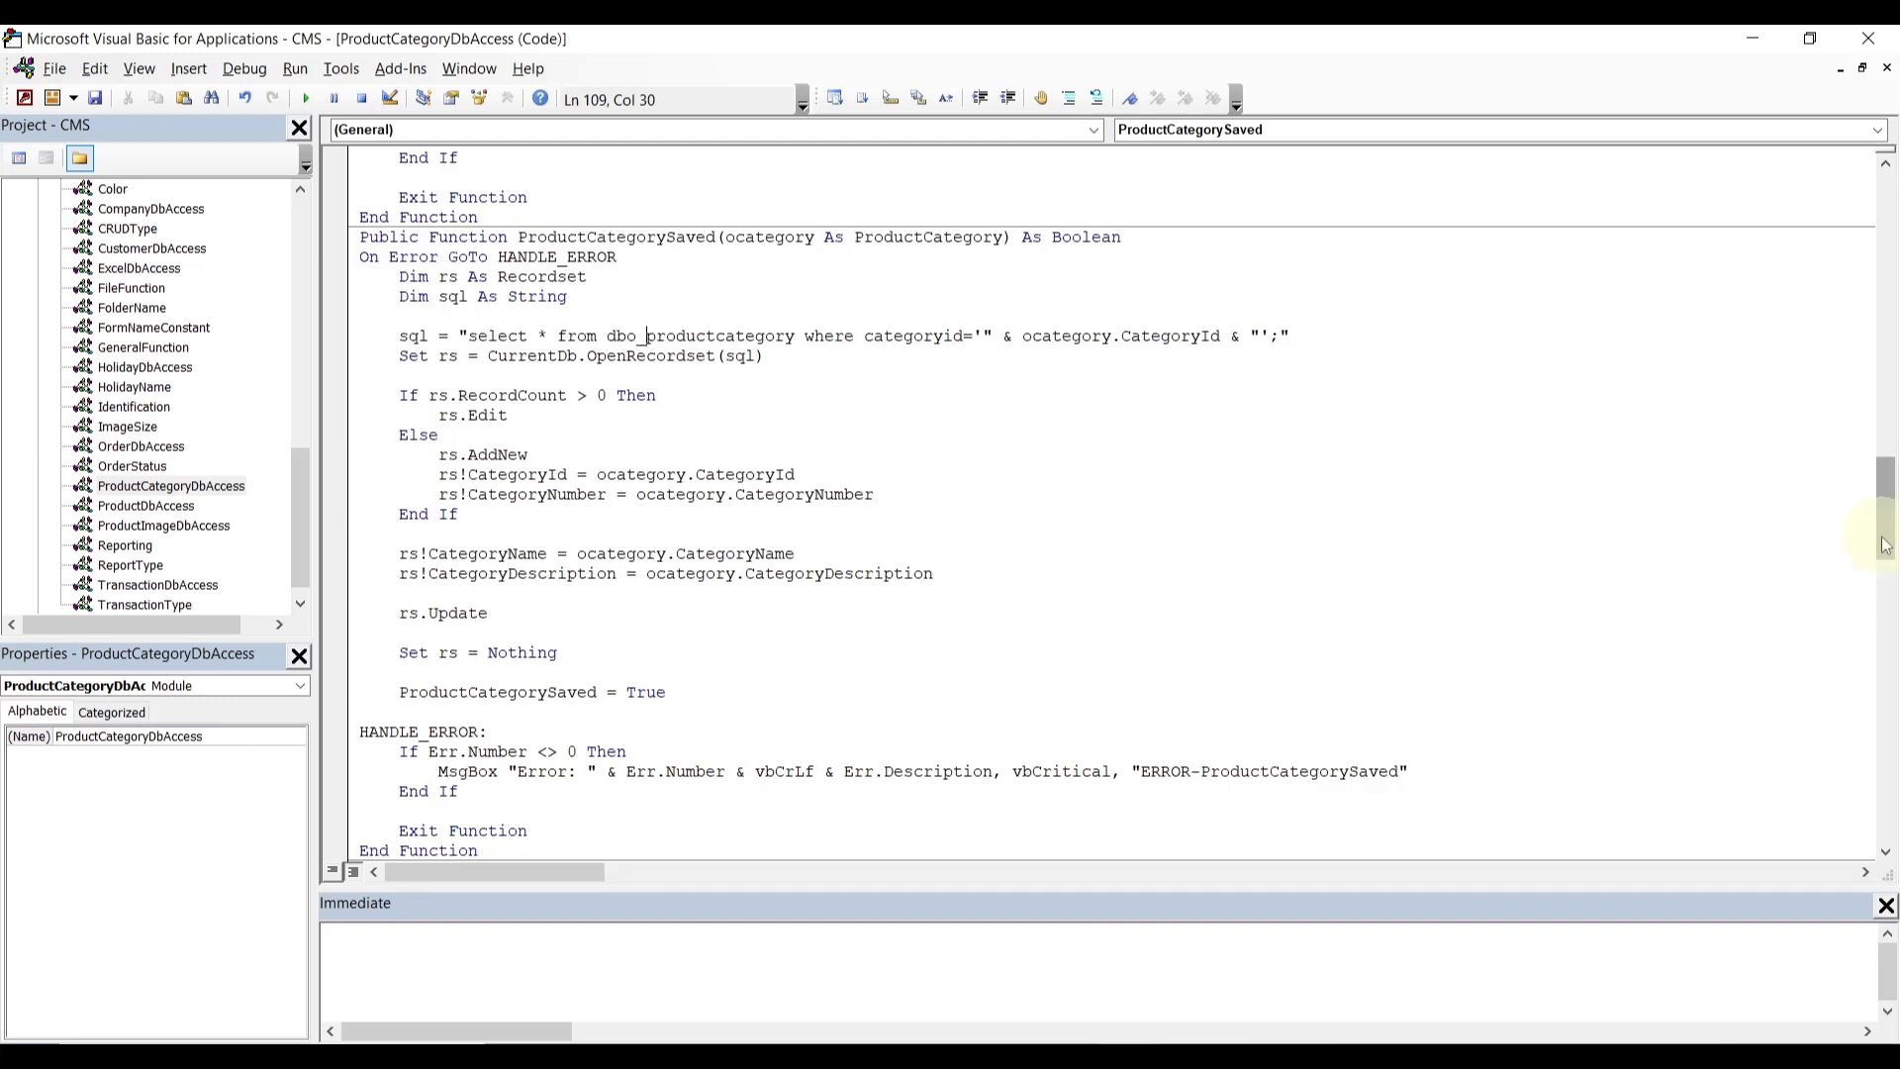
- Change the table to dbo_productcategory in the select statements of ProductCategoryExistsById and GetNewProductCategoryNumber
left_click_drag(1884, 544, 1885, 608)
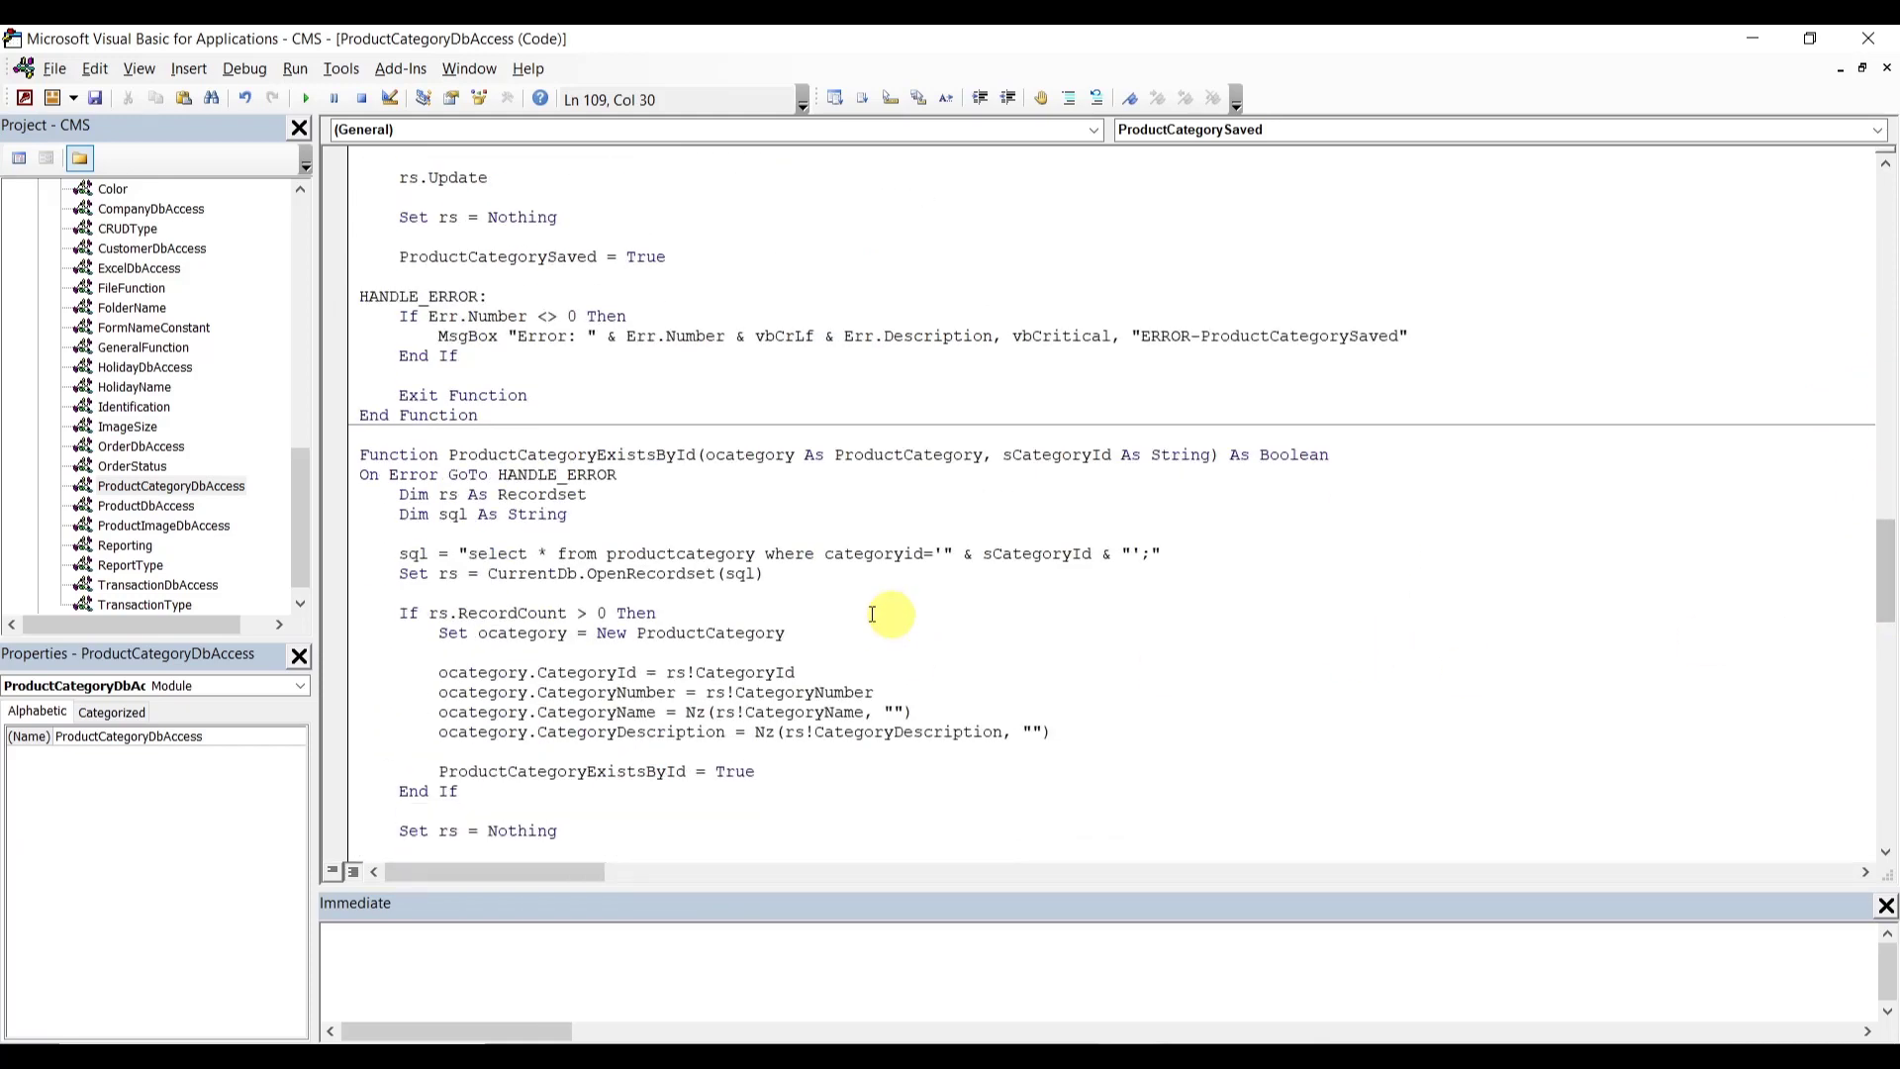
type("dbo_")
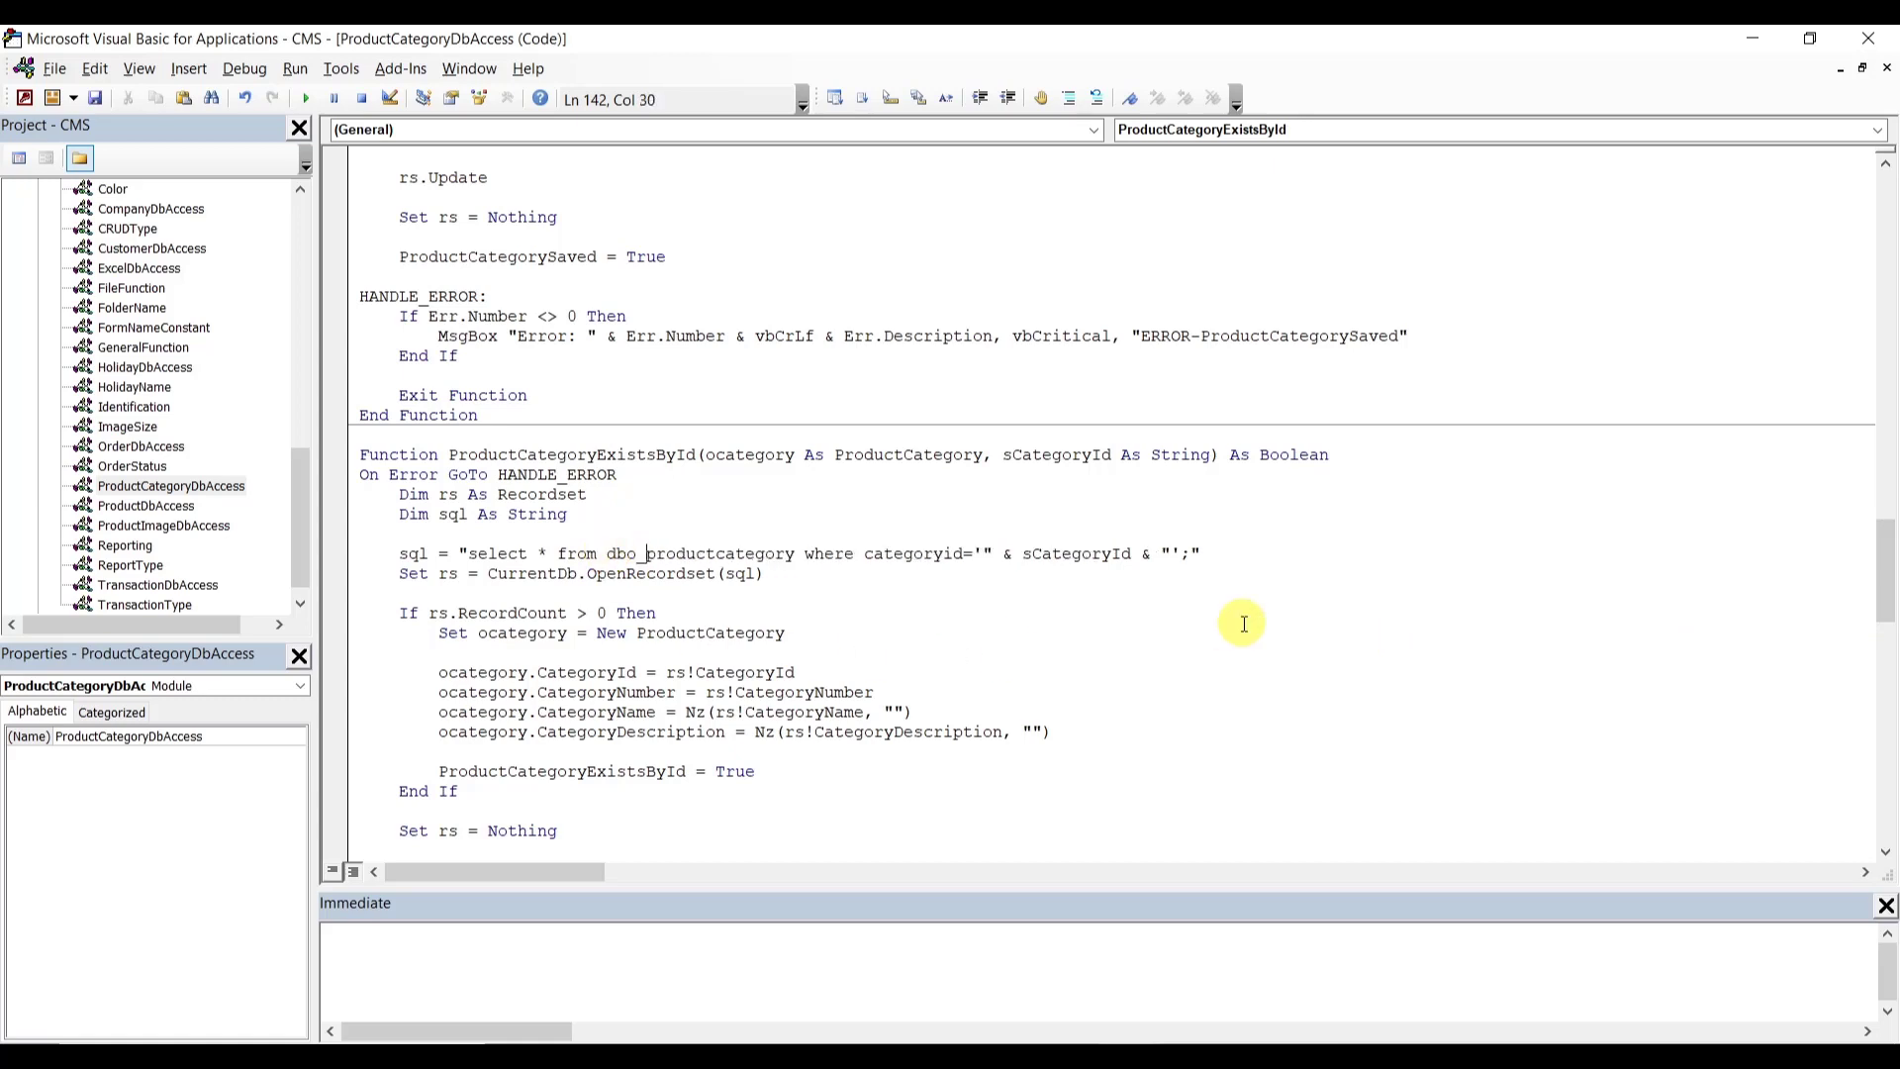
left_click_drag(1891, 586, 1884, 684)
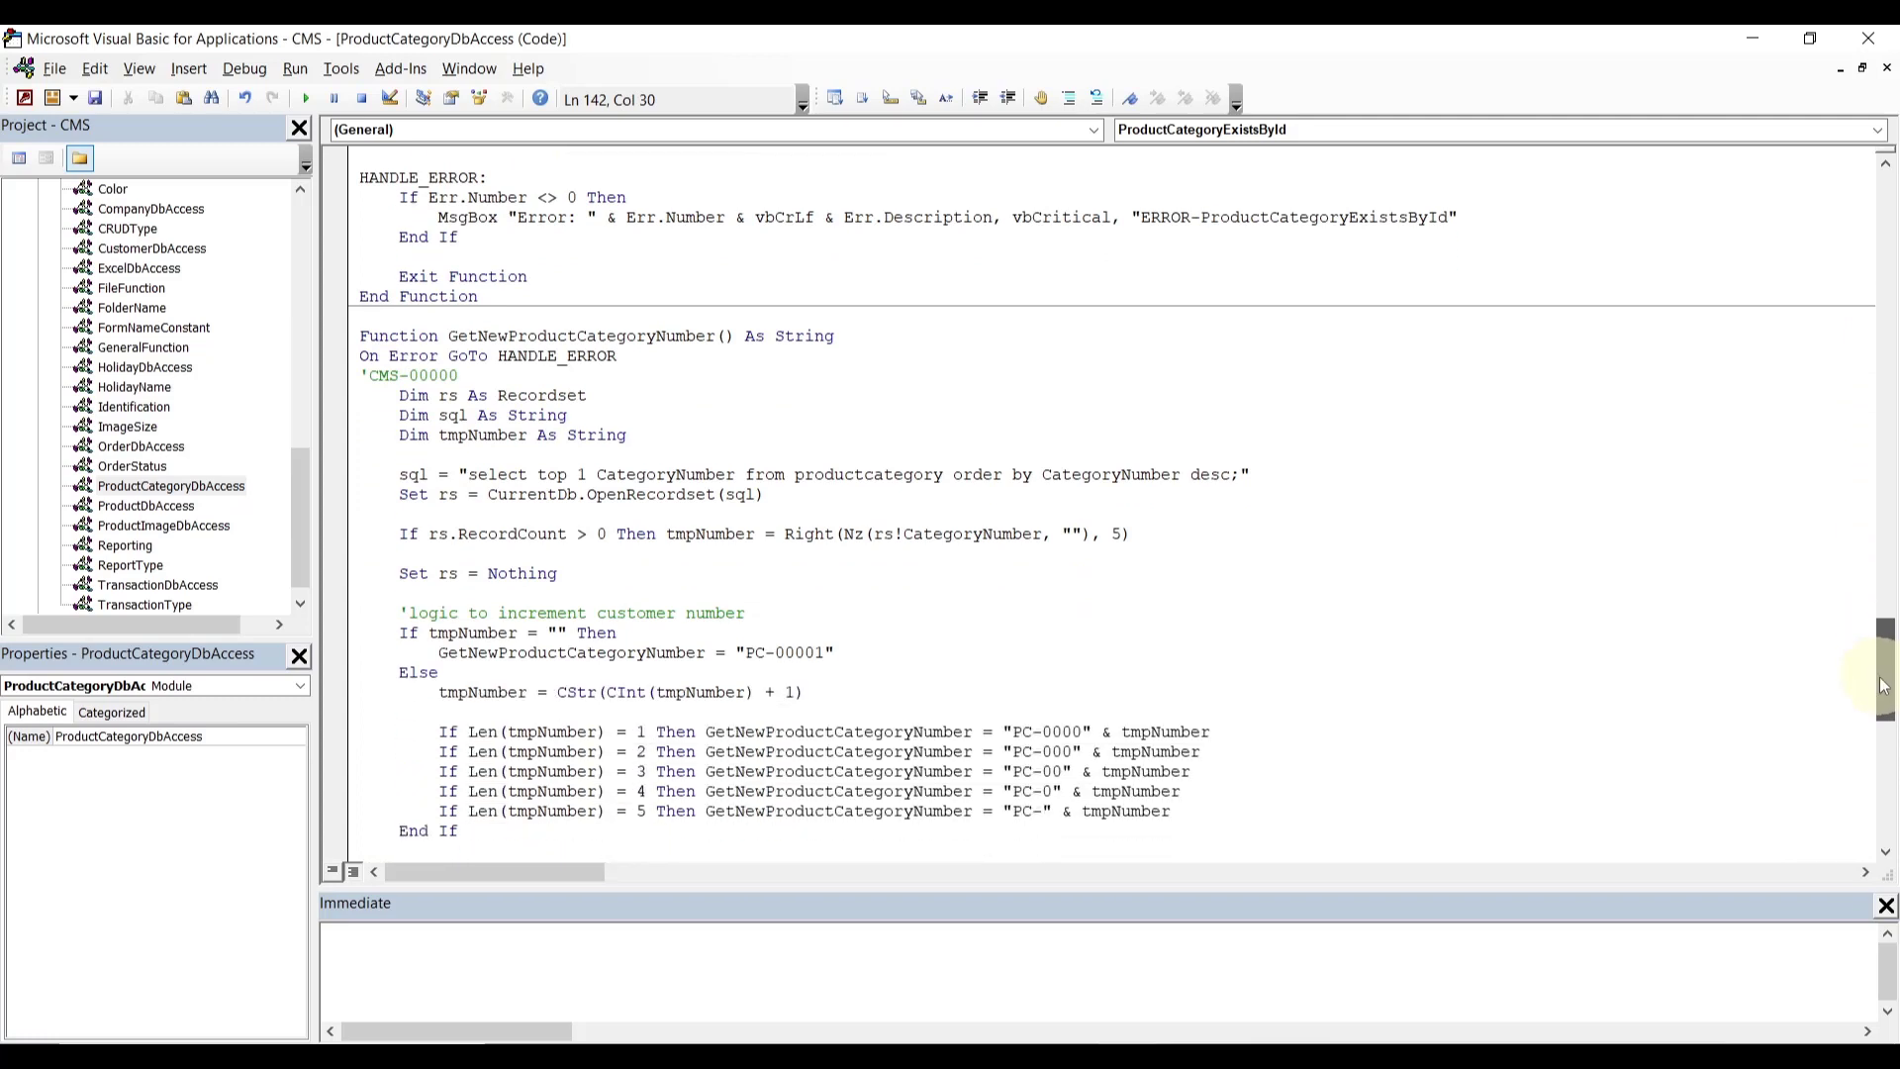
left_click(801, 478)
type("dbo_")
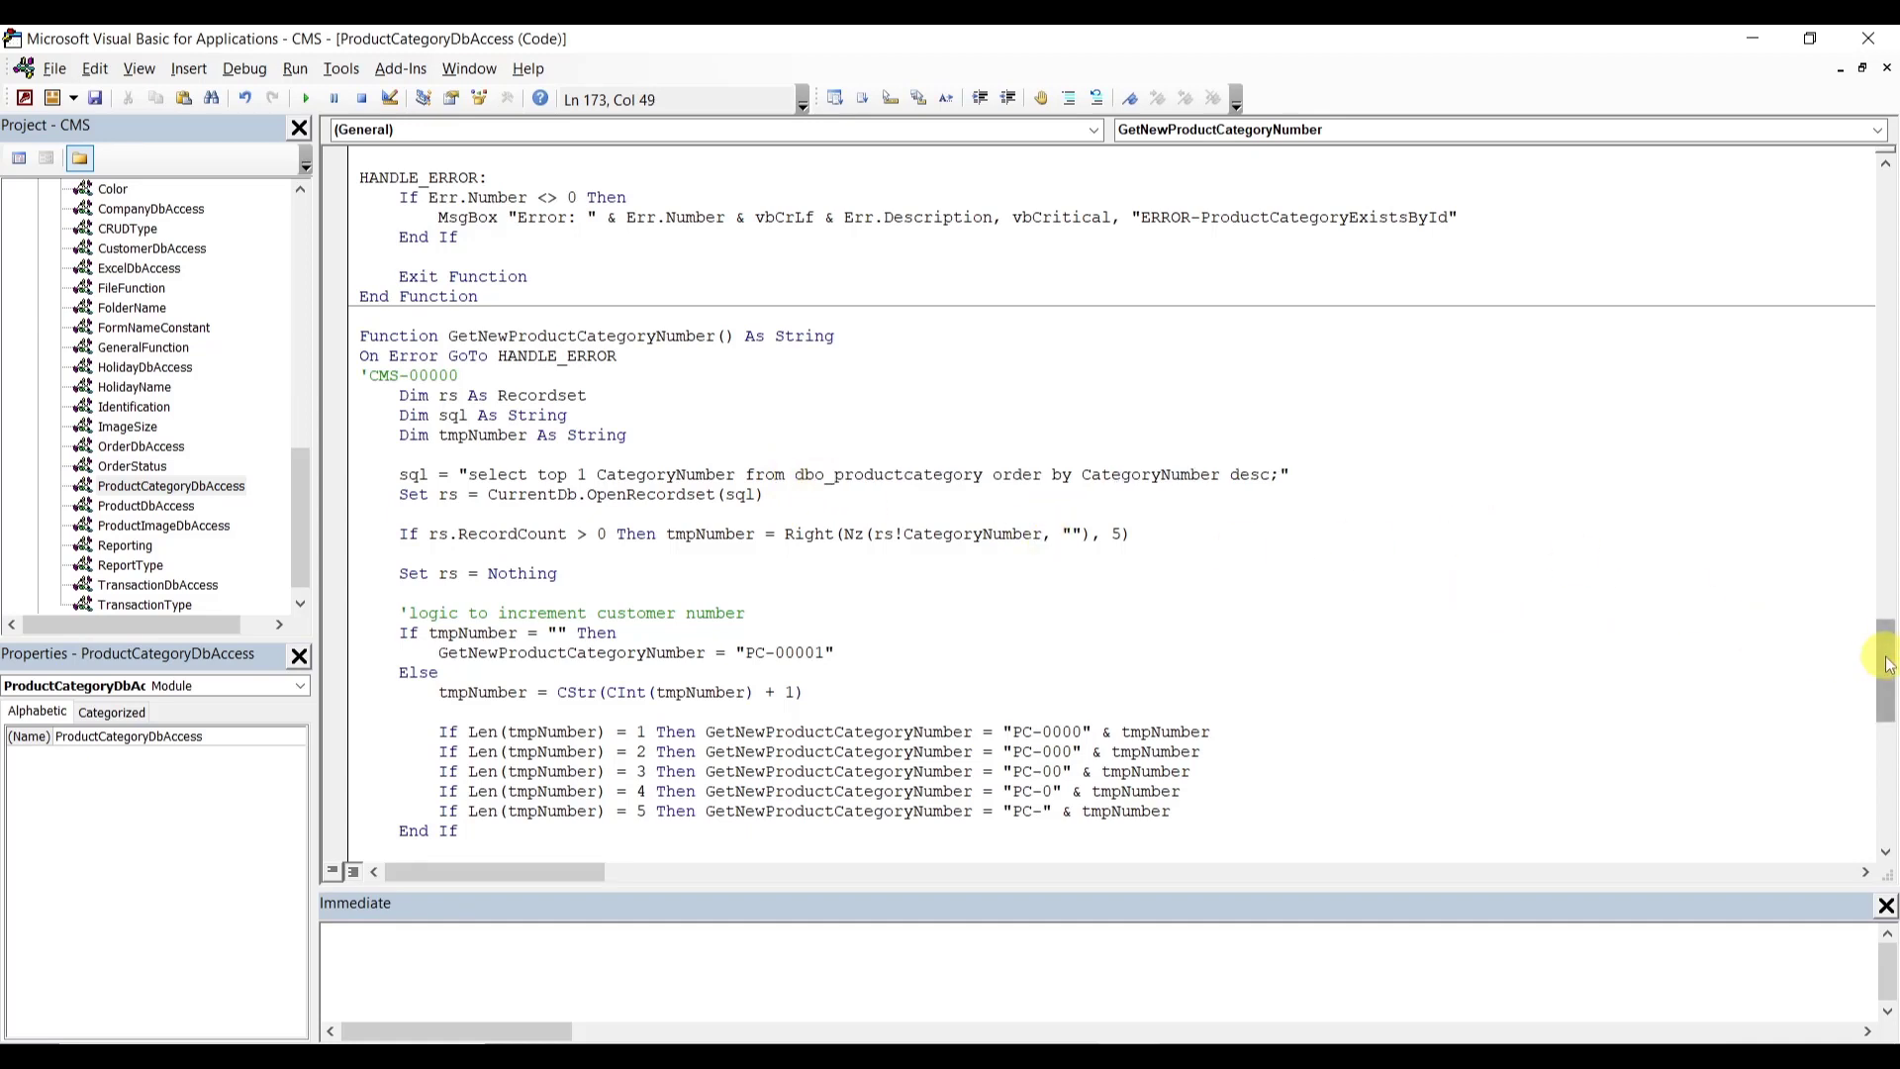
- In UpdateCategoryNumber, change the table opened by OpenRecordset to dbo_productcategory
left_click_drag(1880, 661, 1885, 754)
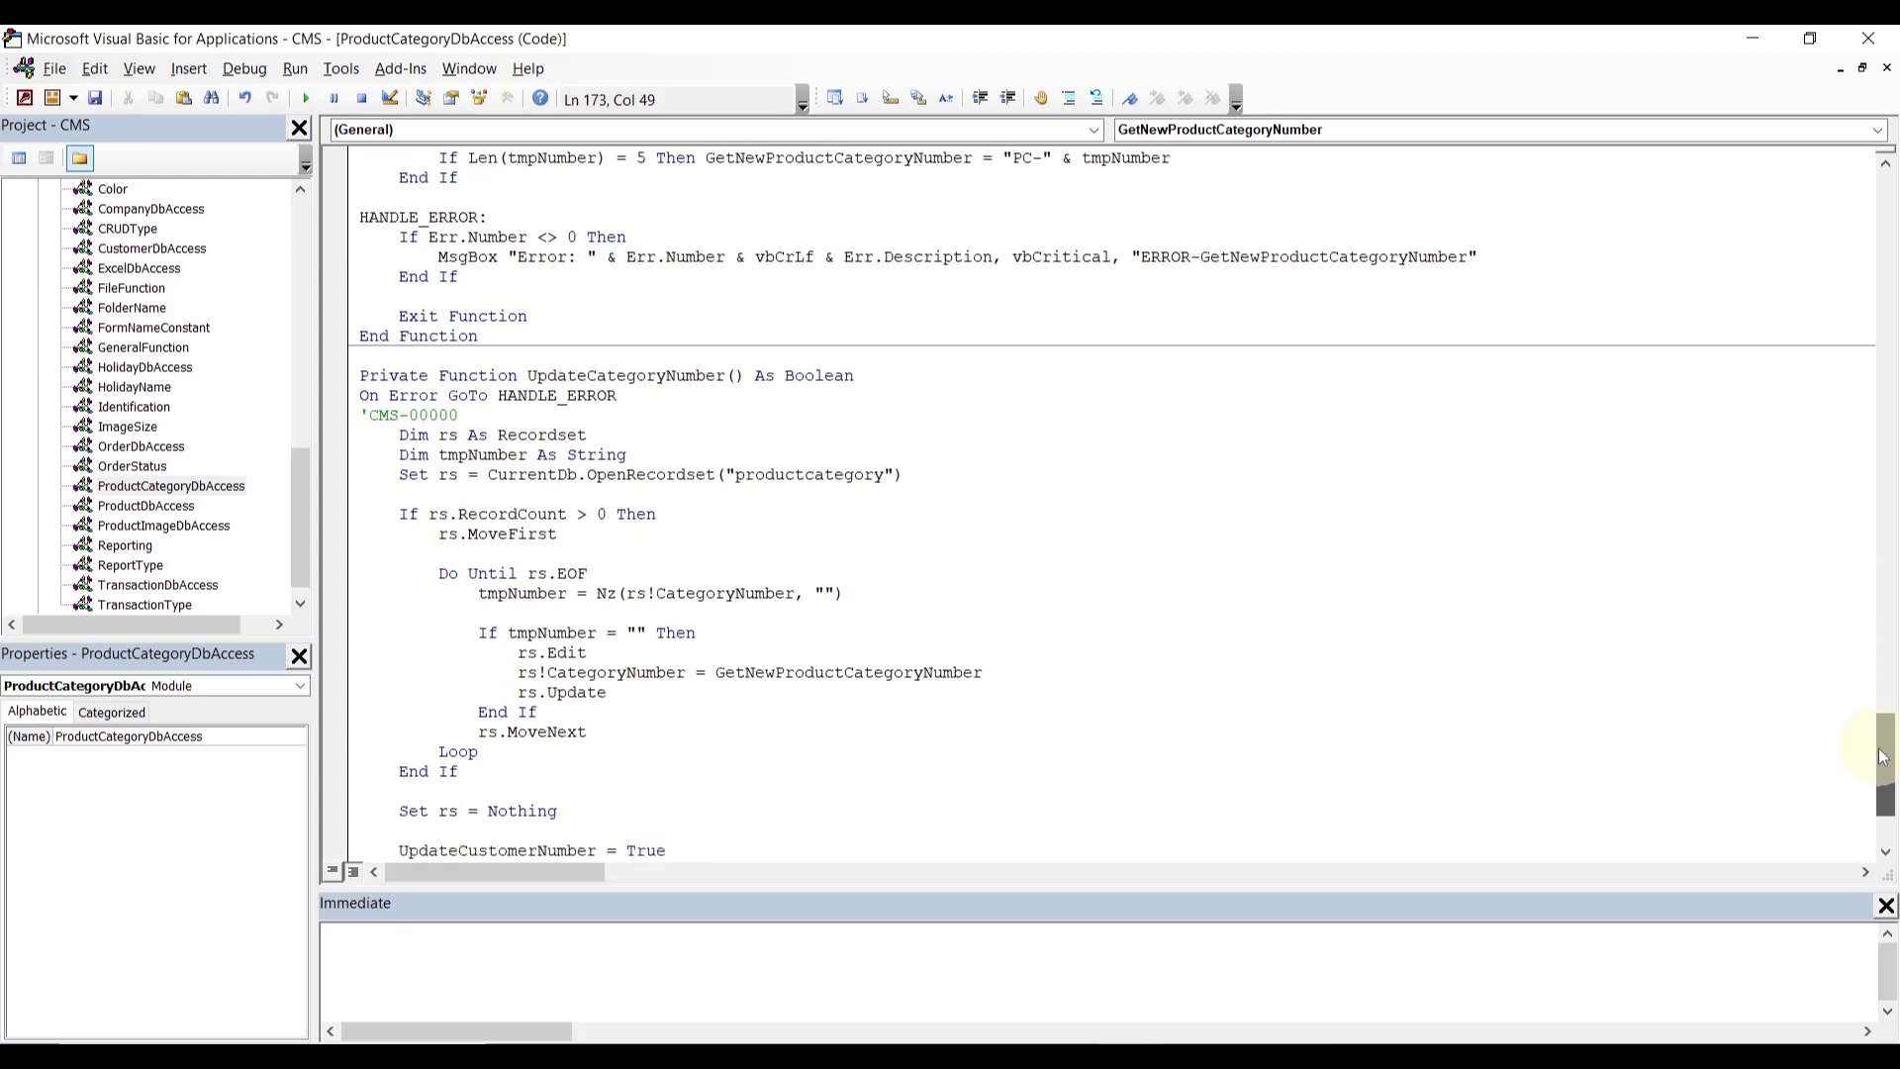
left_click(733, 476)
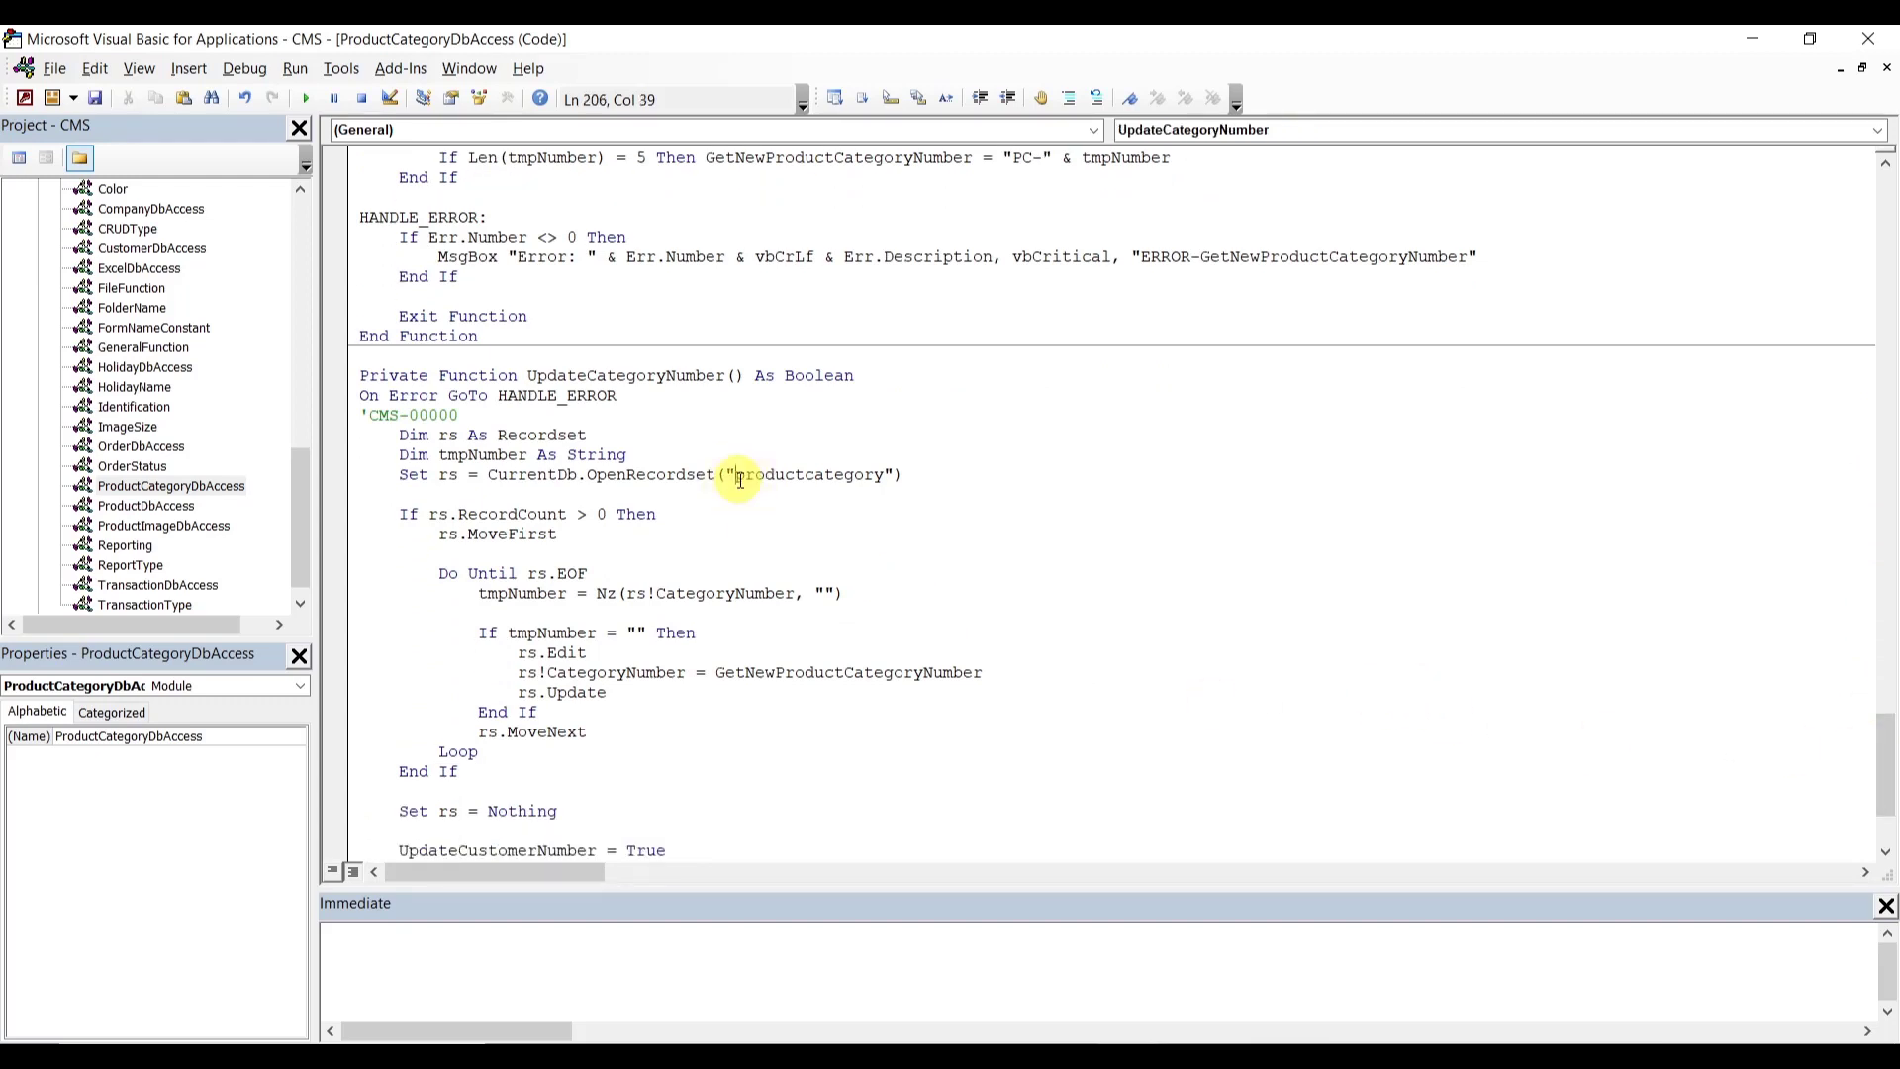
type("dbo_")
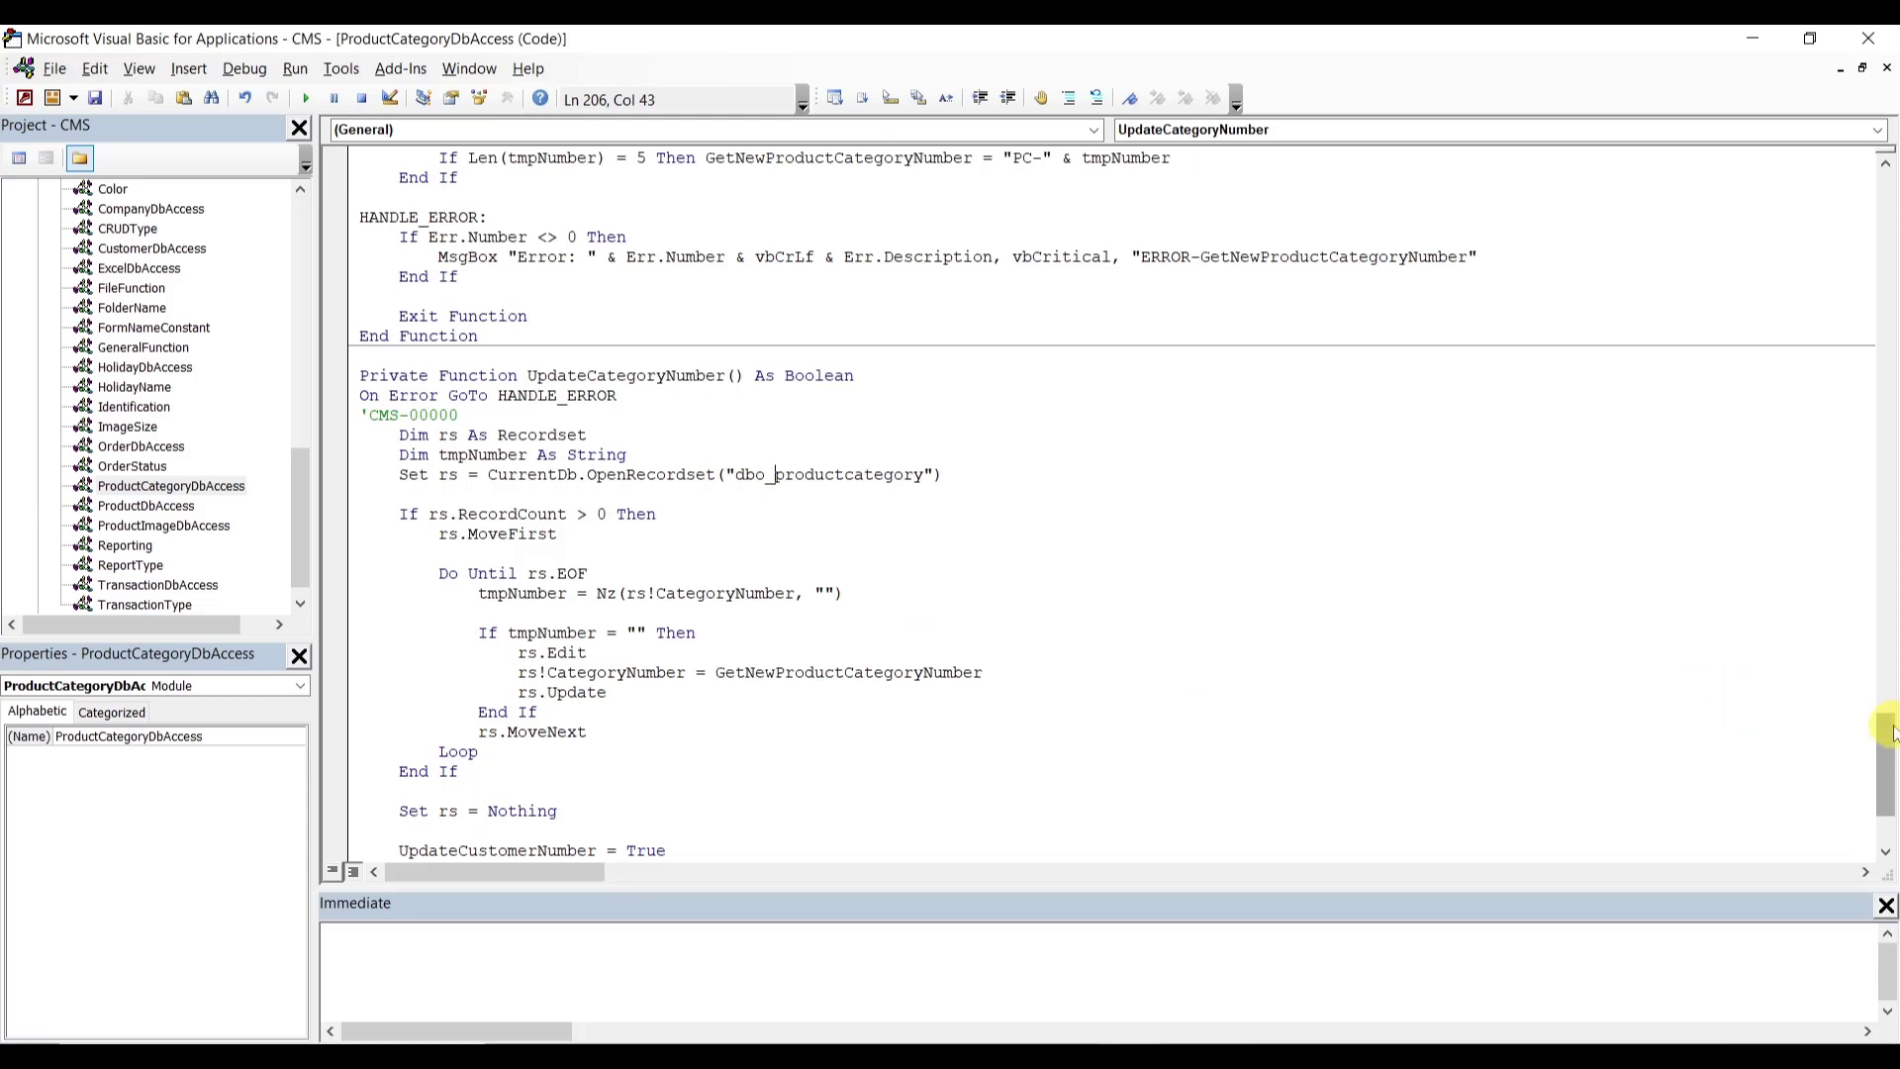
left_click_drag(1889, 754, 1870, 207)
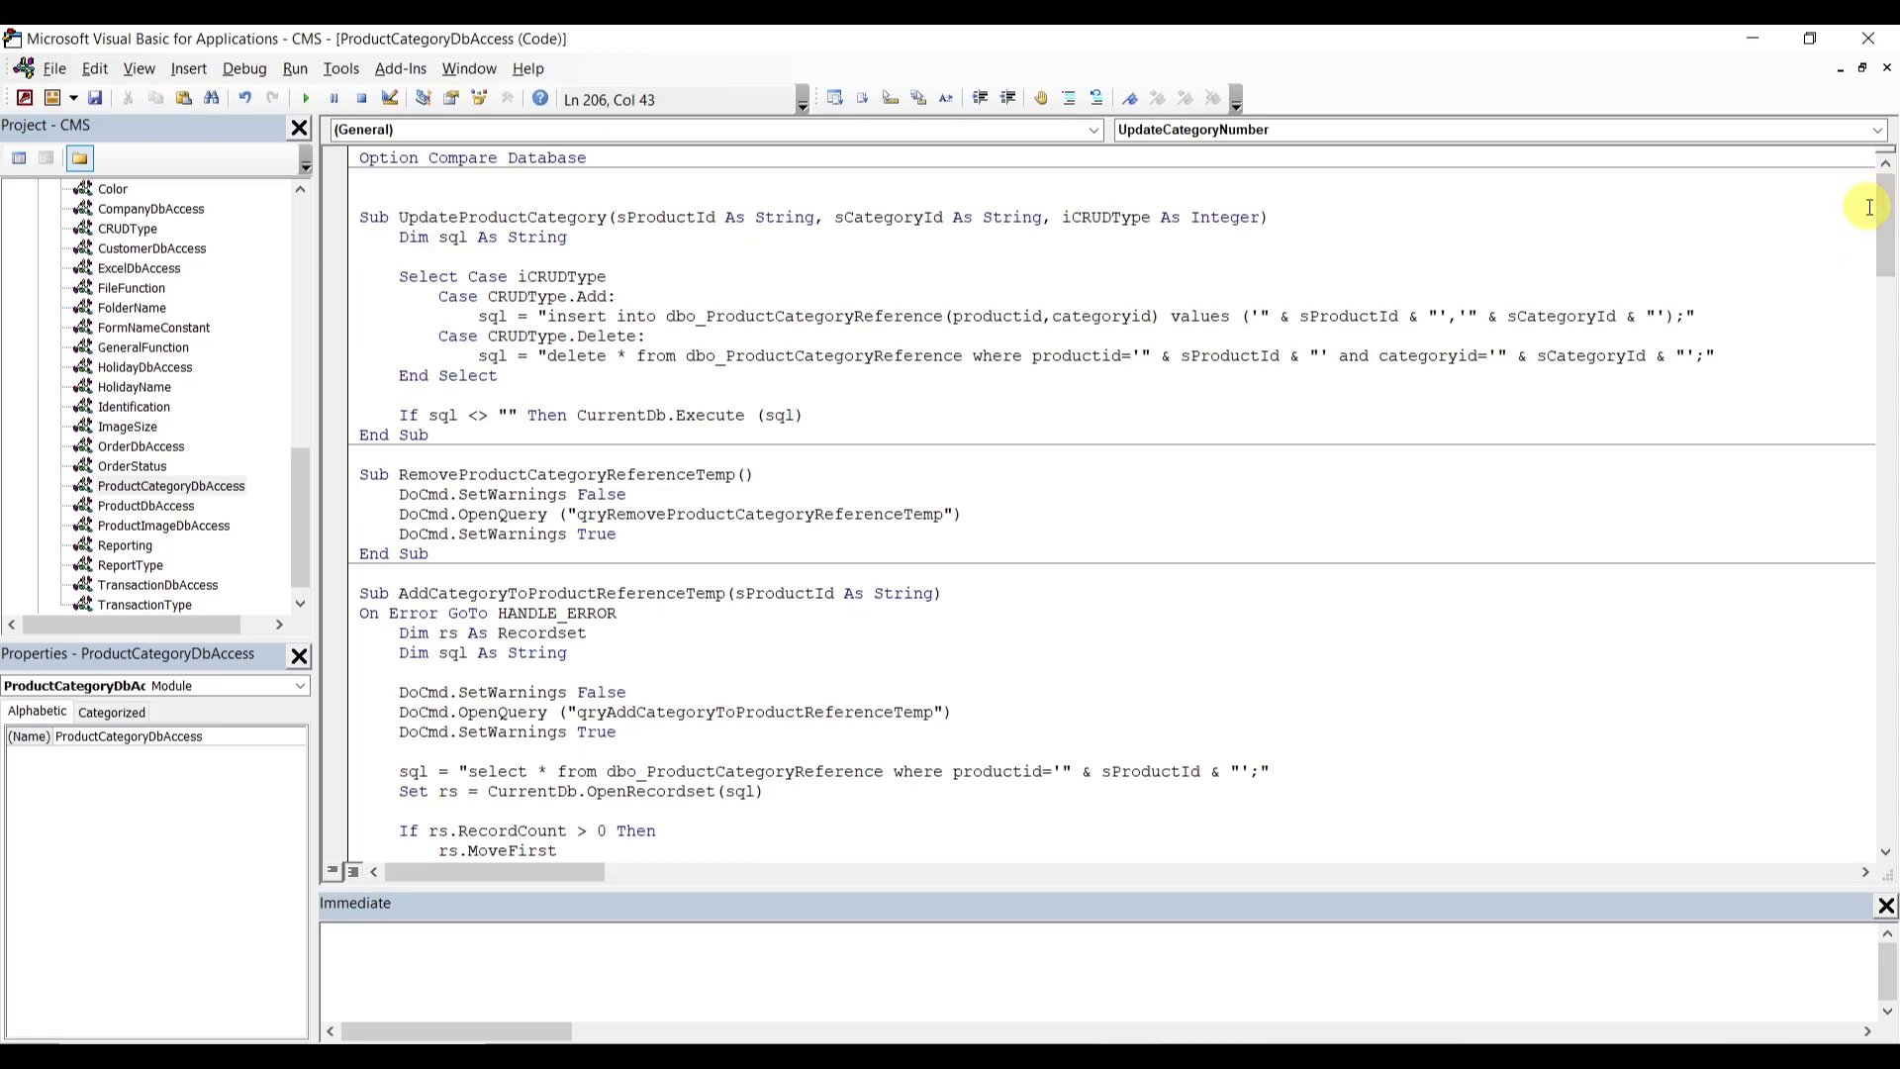
- Open the ProductDbAccess module and change the table opened by the GetProducts recordset to dbo_product
left_click(151, 508)
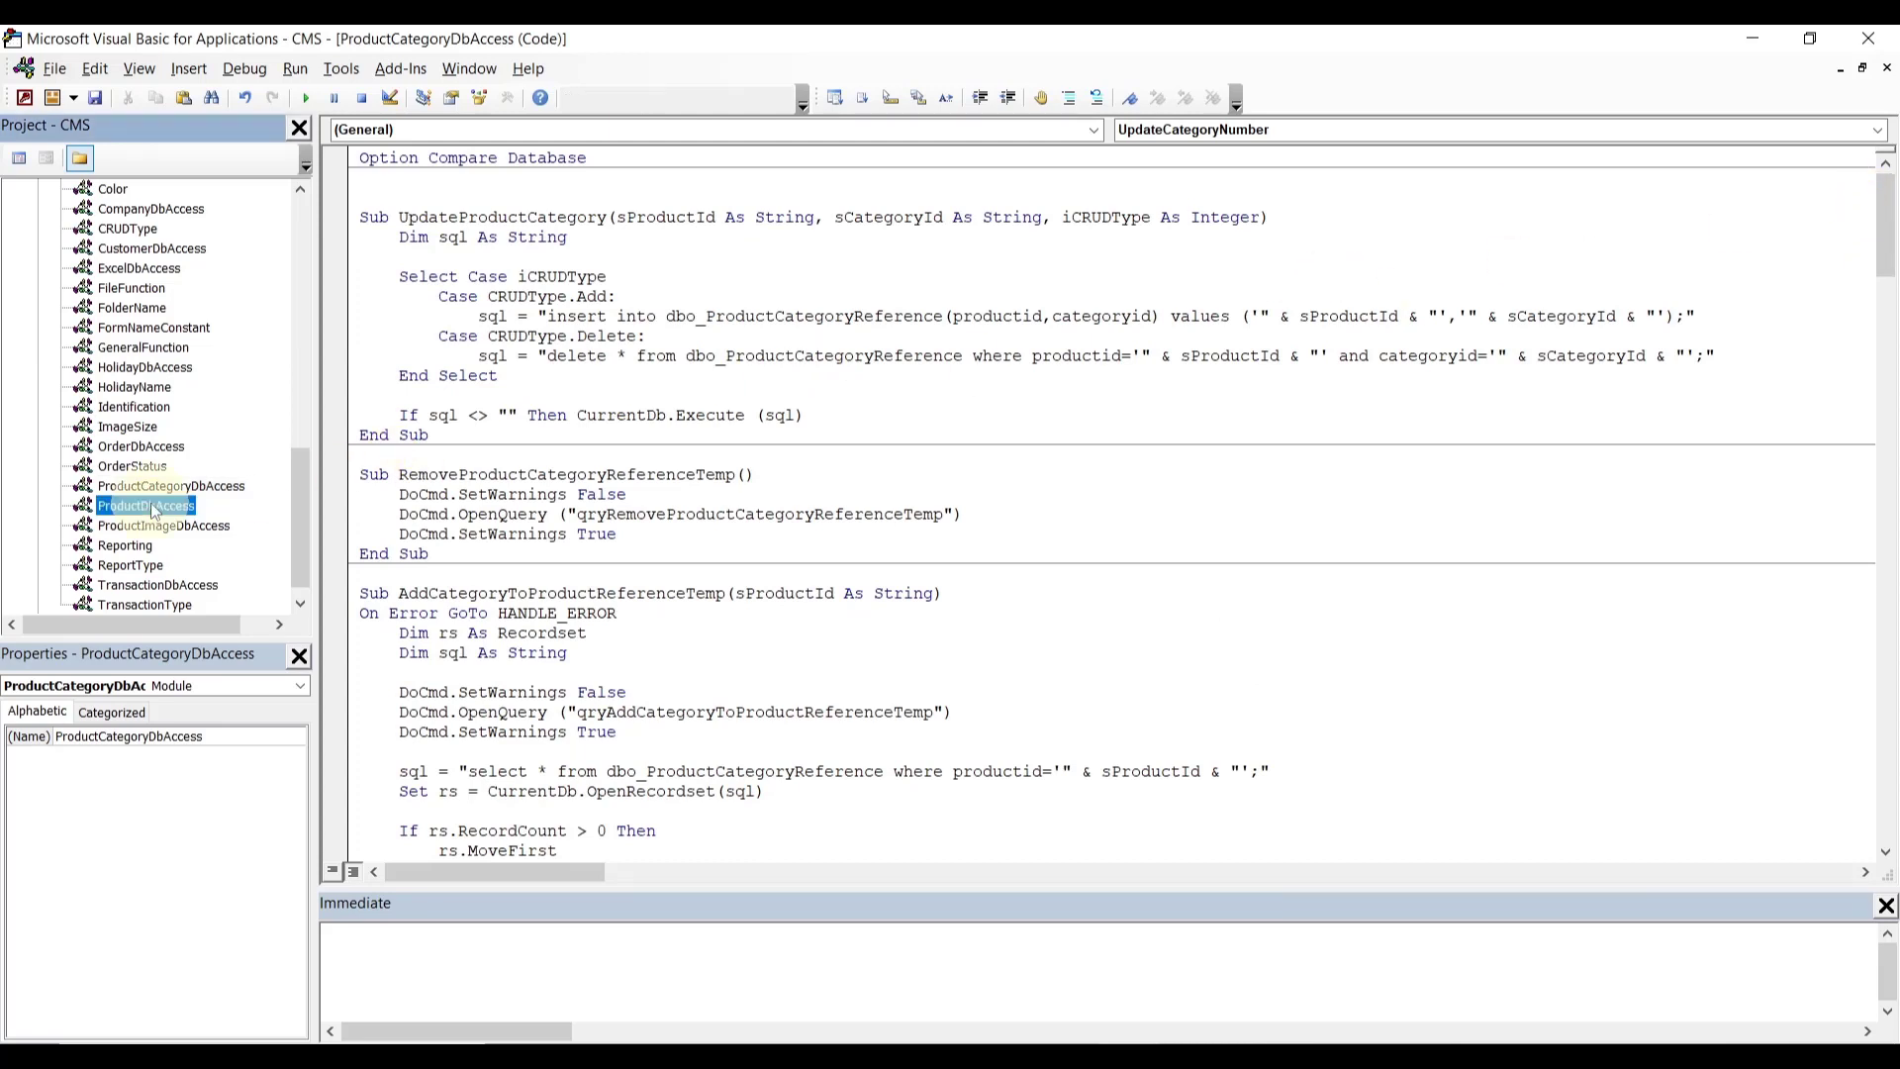
double_click(152, 507)
left_click(717, 336)
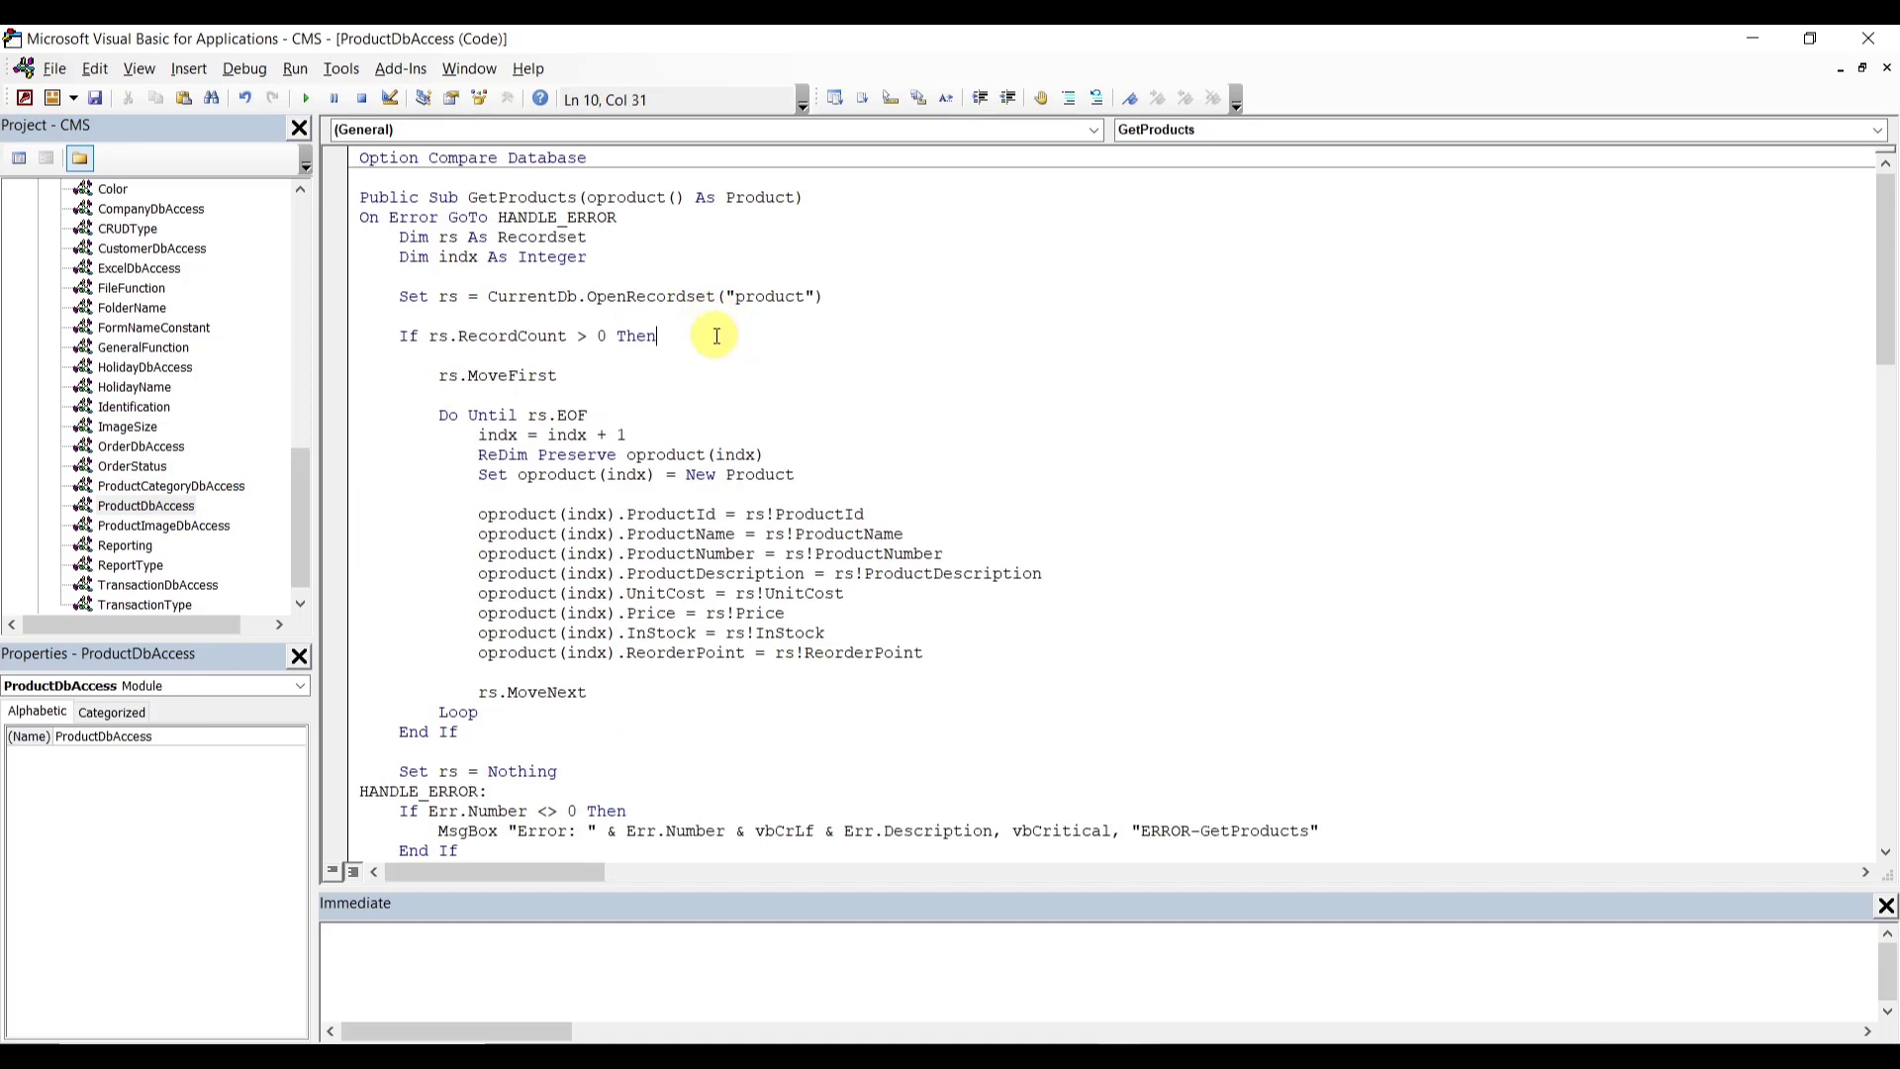
left_click(738, 300)
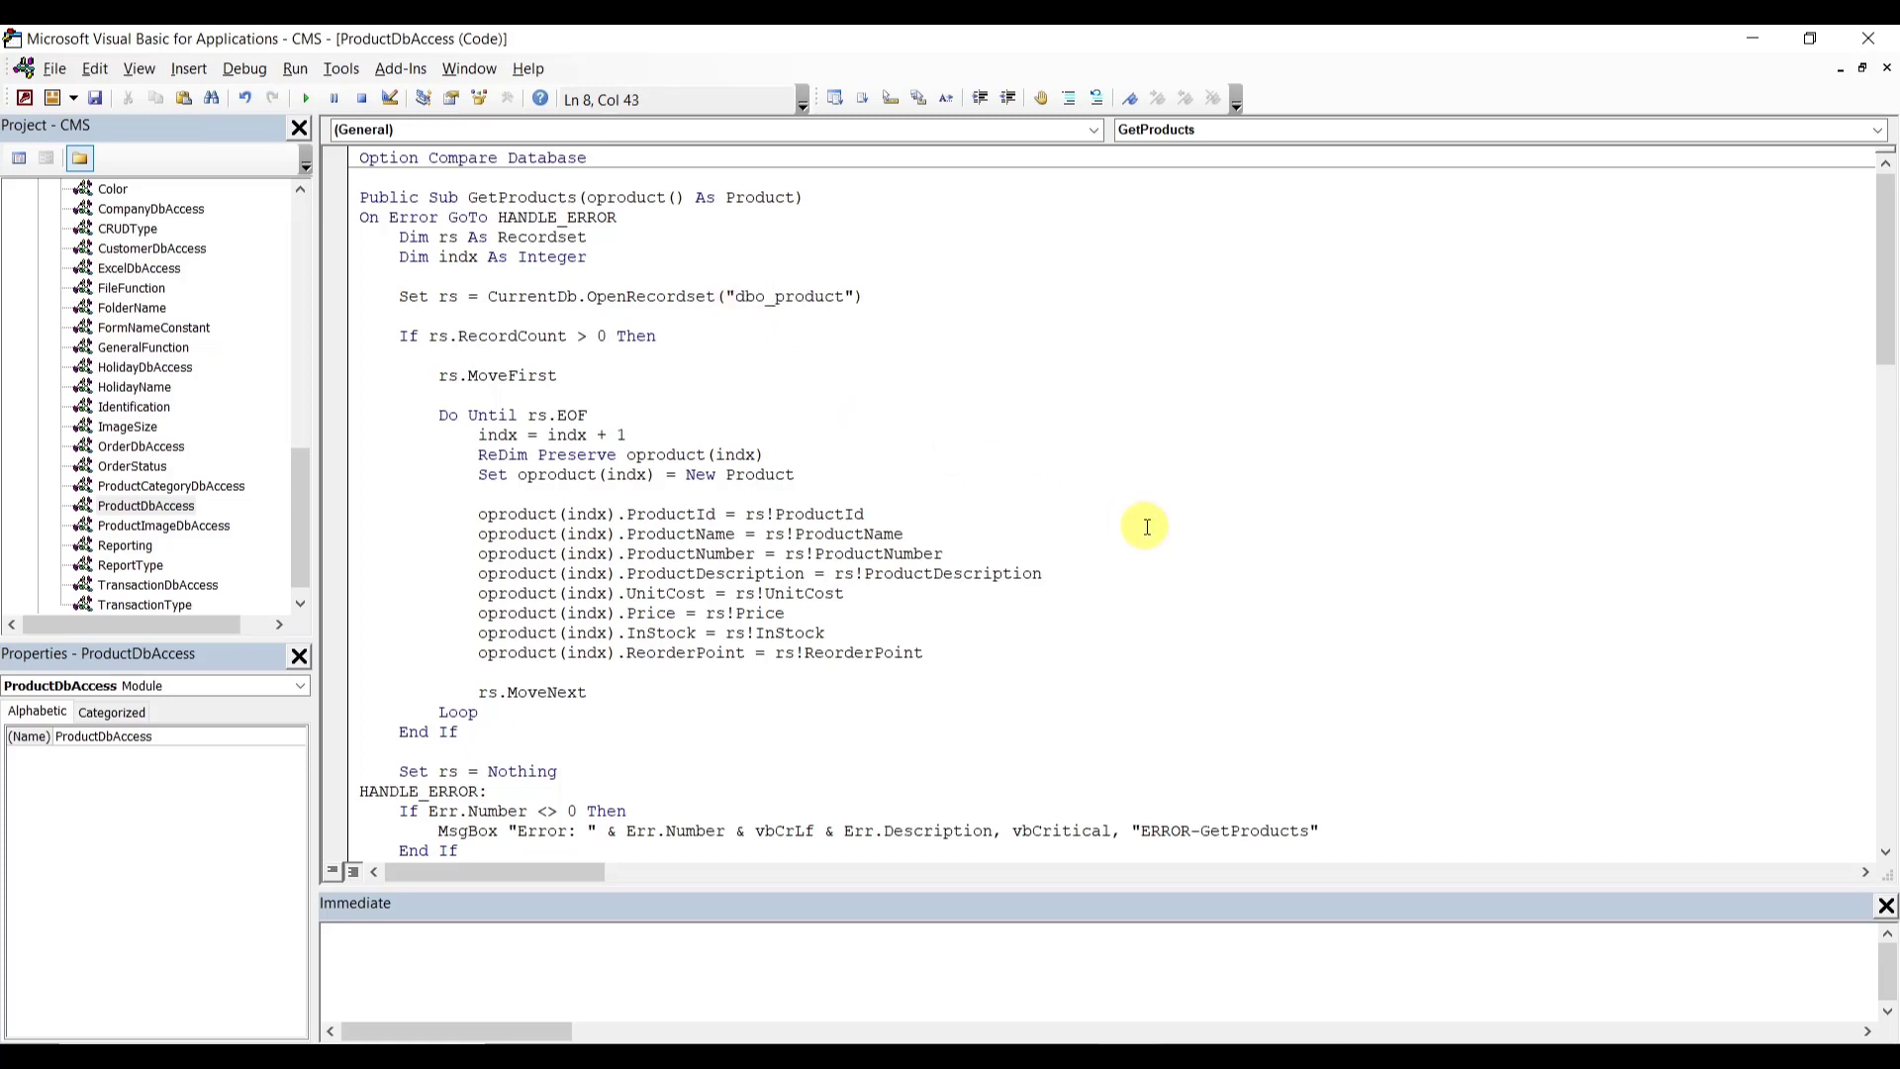
- Change the table to dbo_product in ProductDeleted's delete statement and ProductSaved's select statement
left_click_drag(1887, 326, 1890, 470)
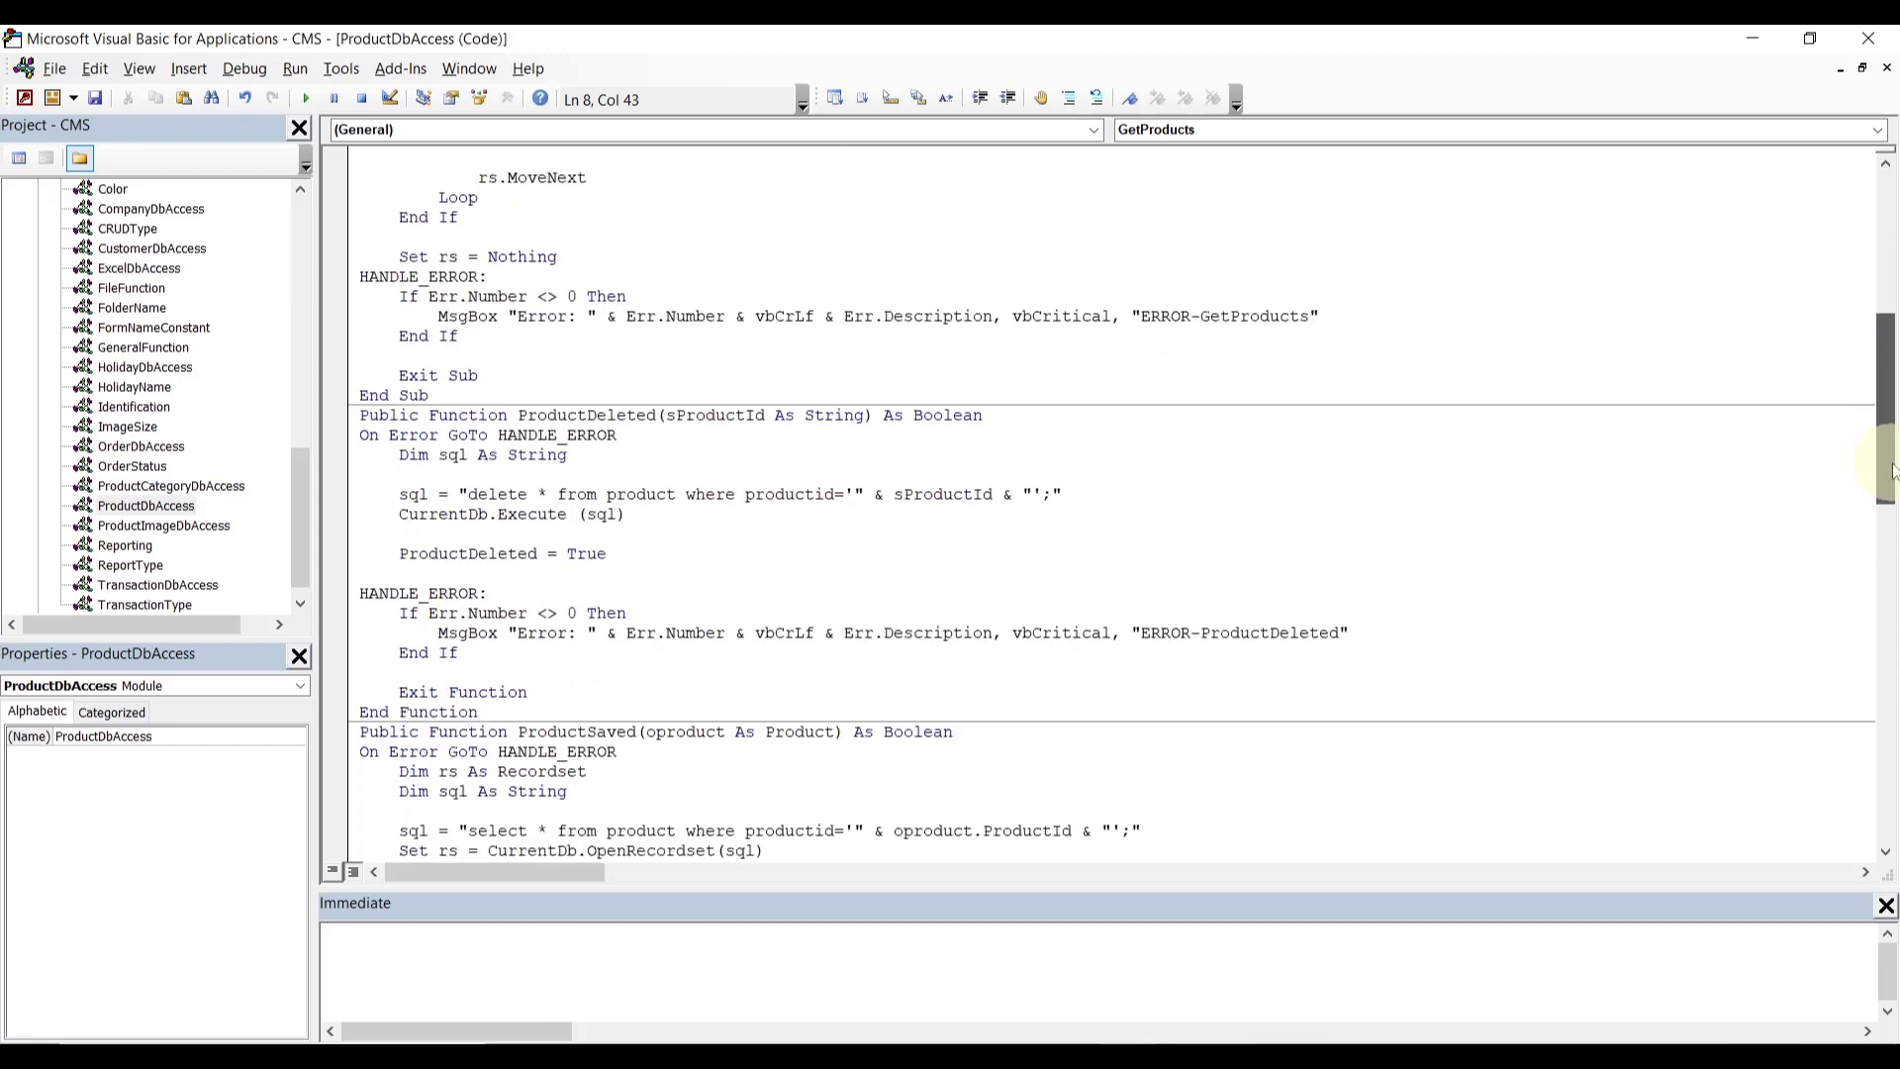
left_click(610, 497)
type("dbo")
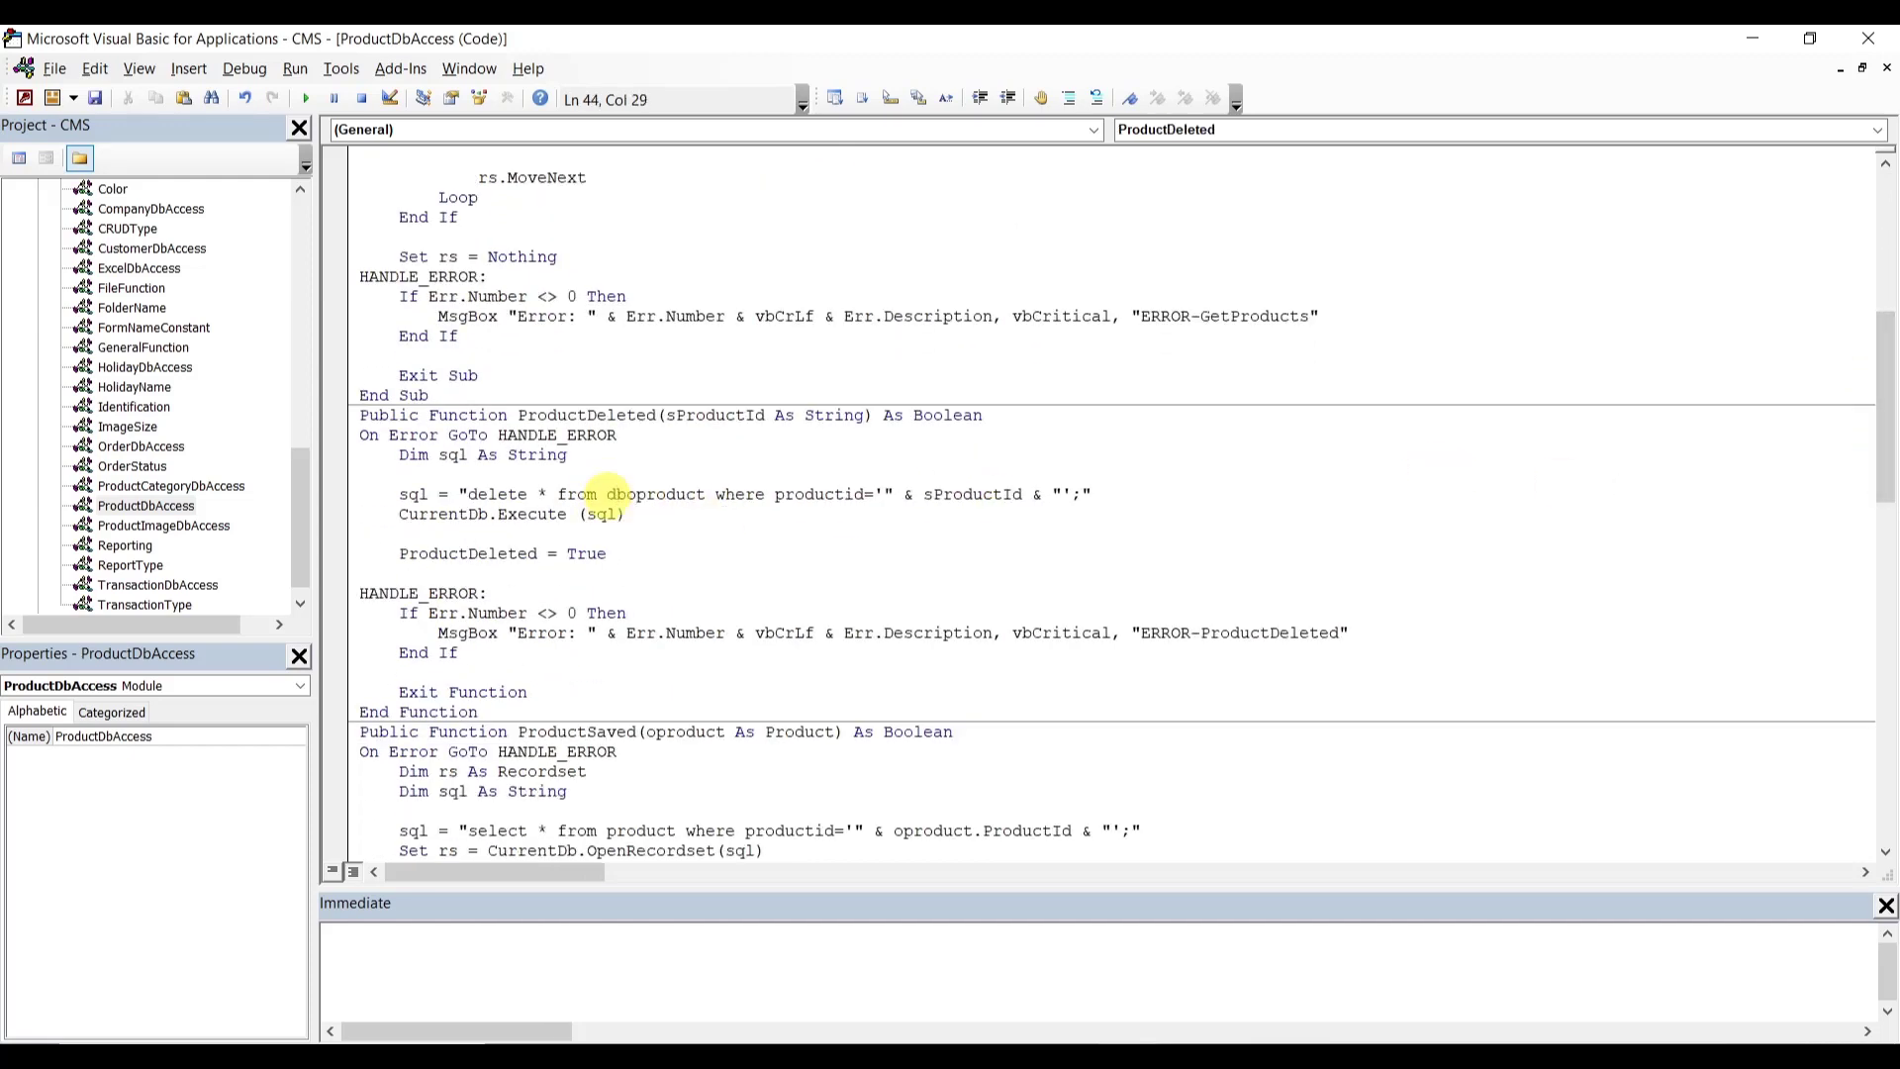
type("_")
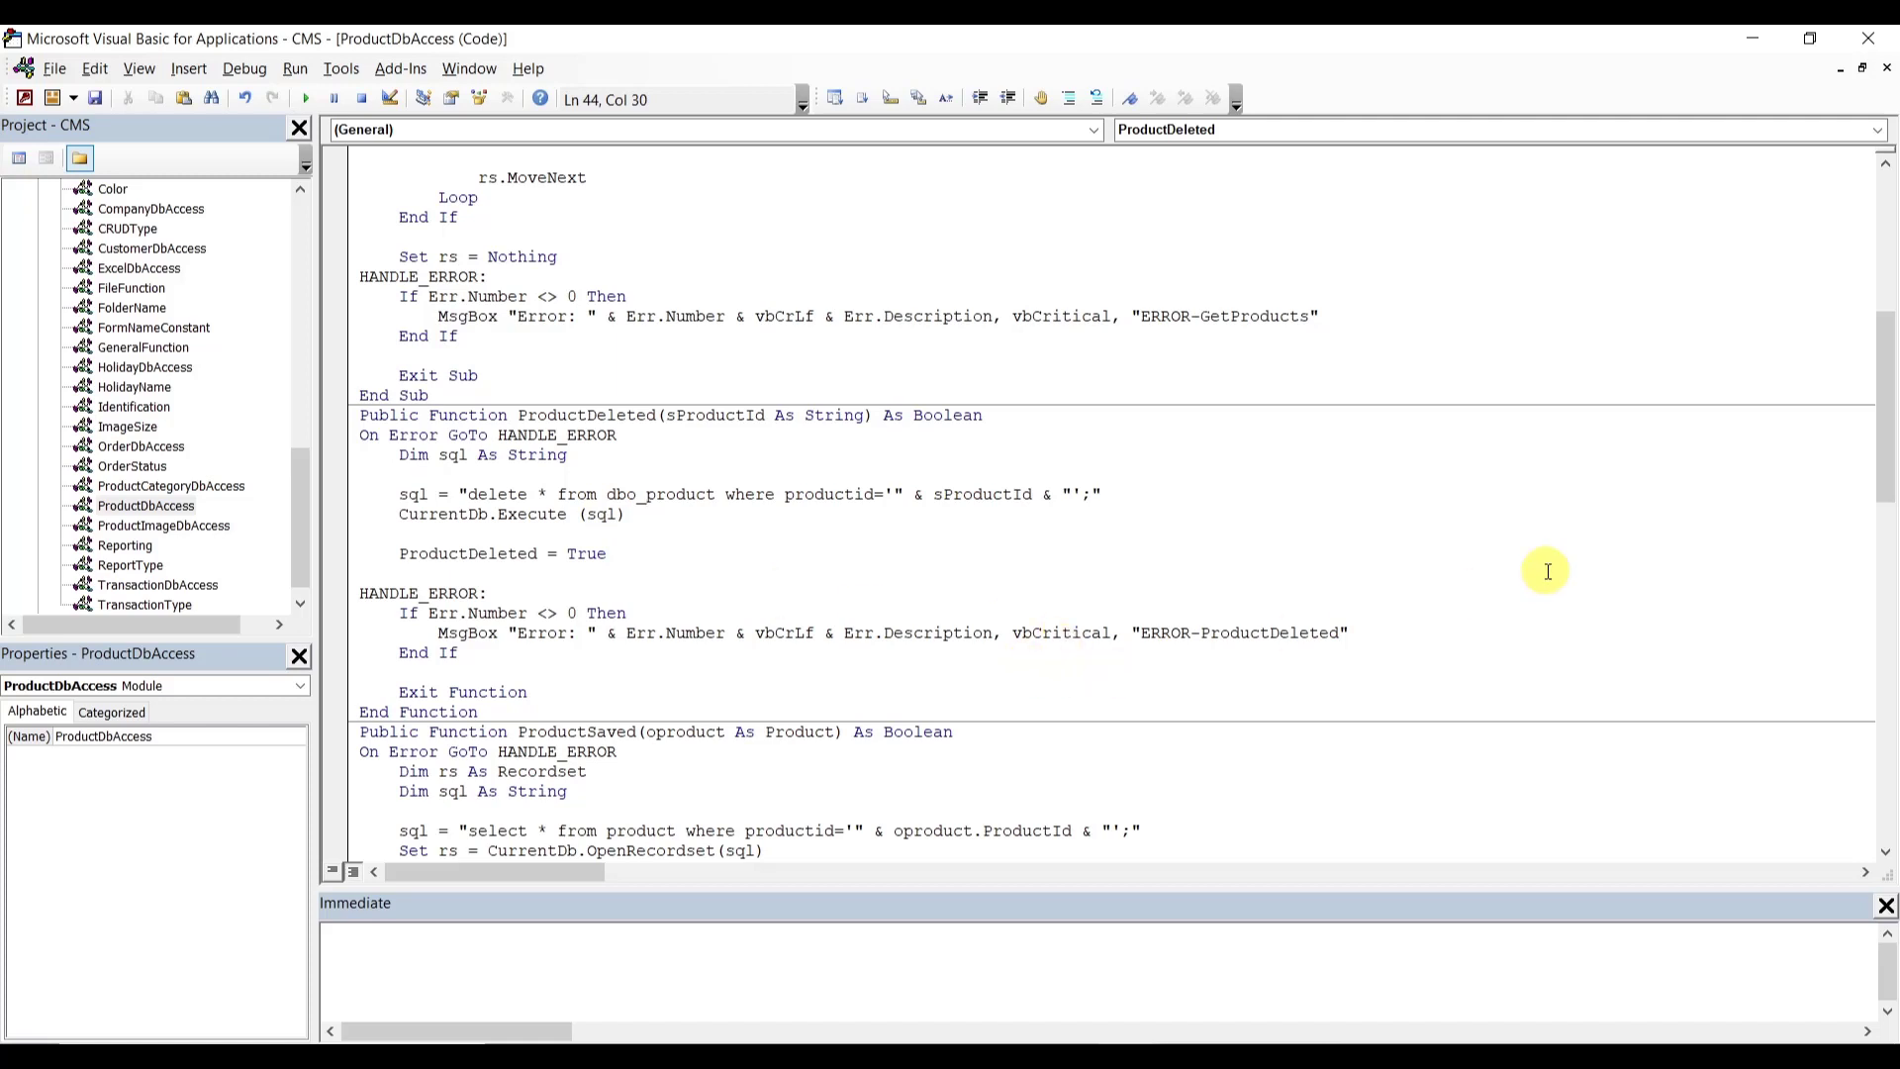
left_click_drag(1886, 436, 1888, 486)
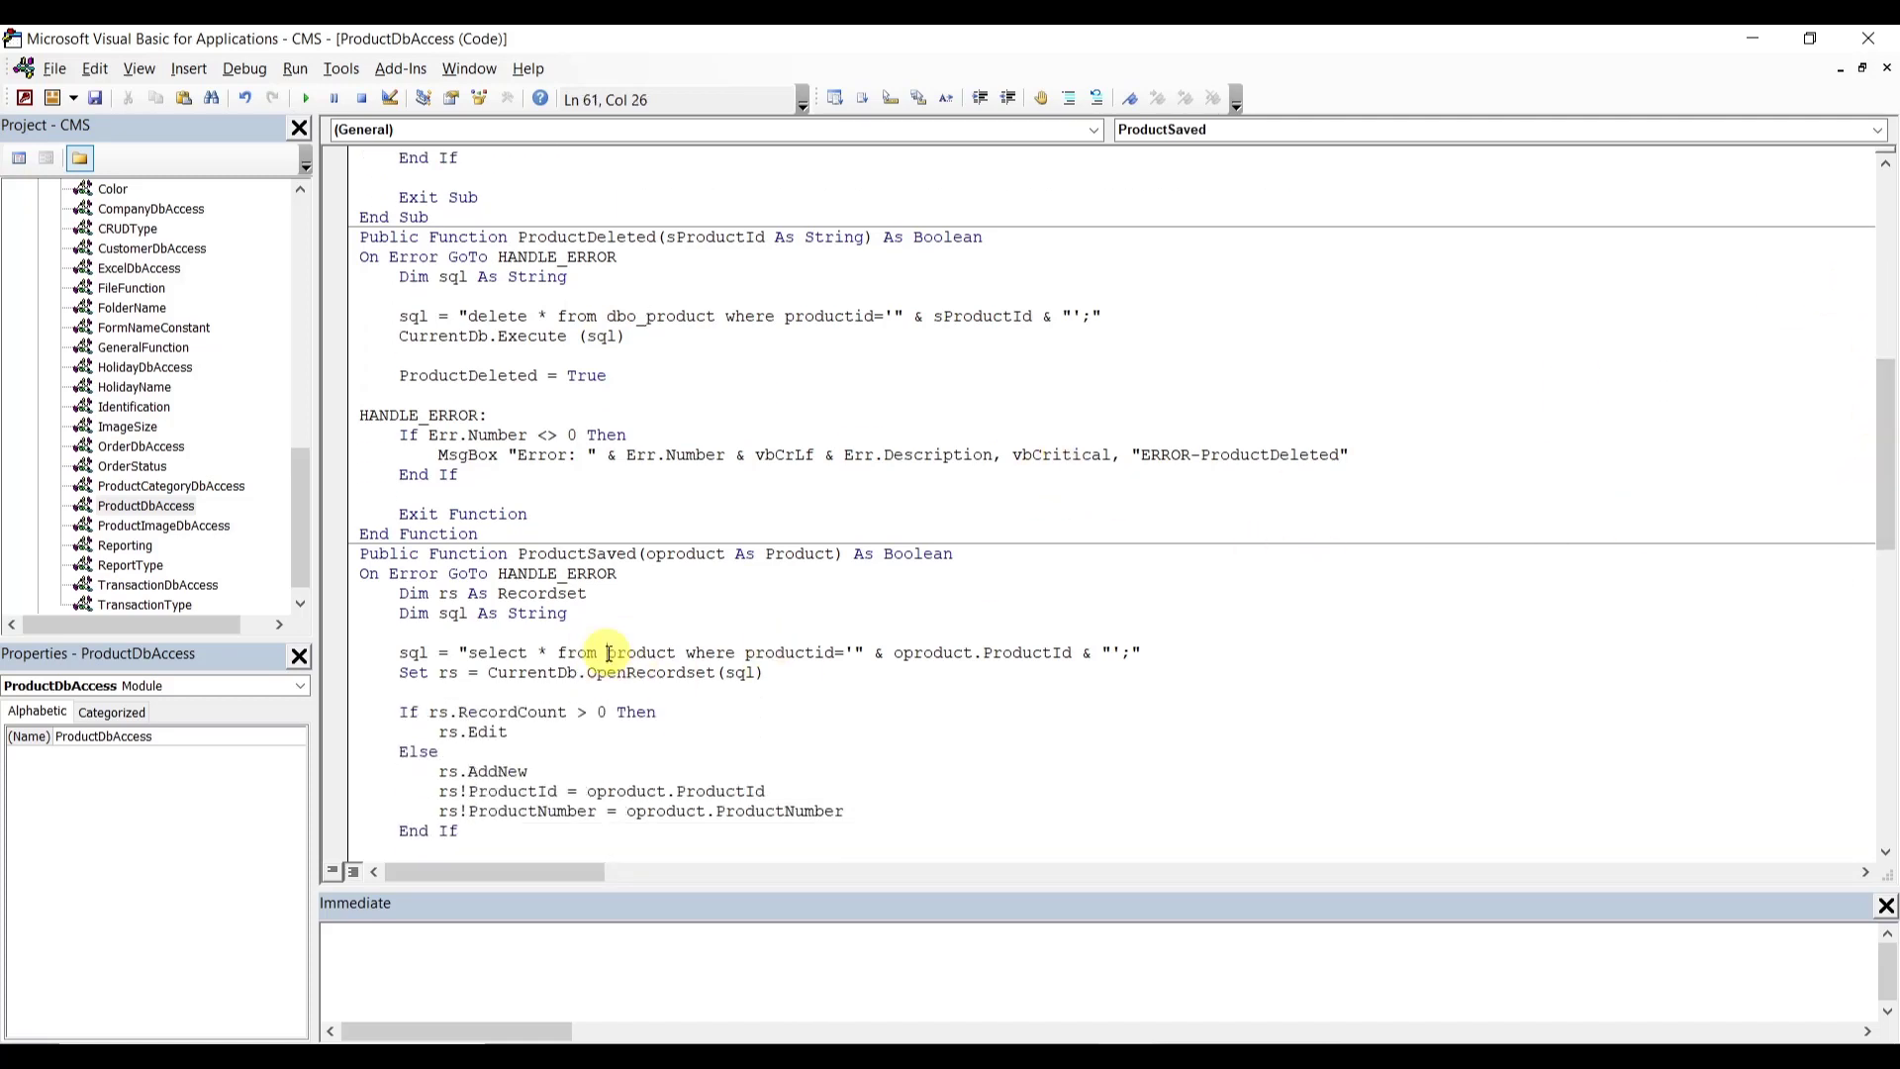
type("dbo_")
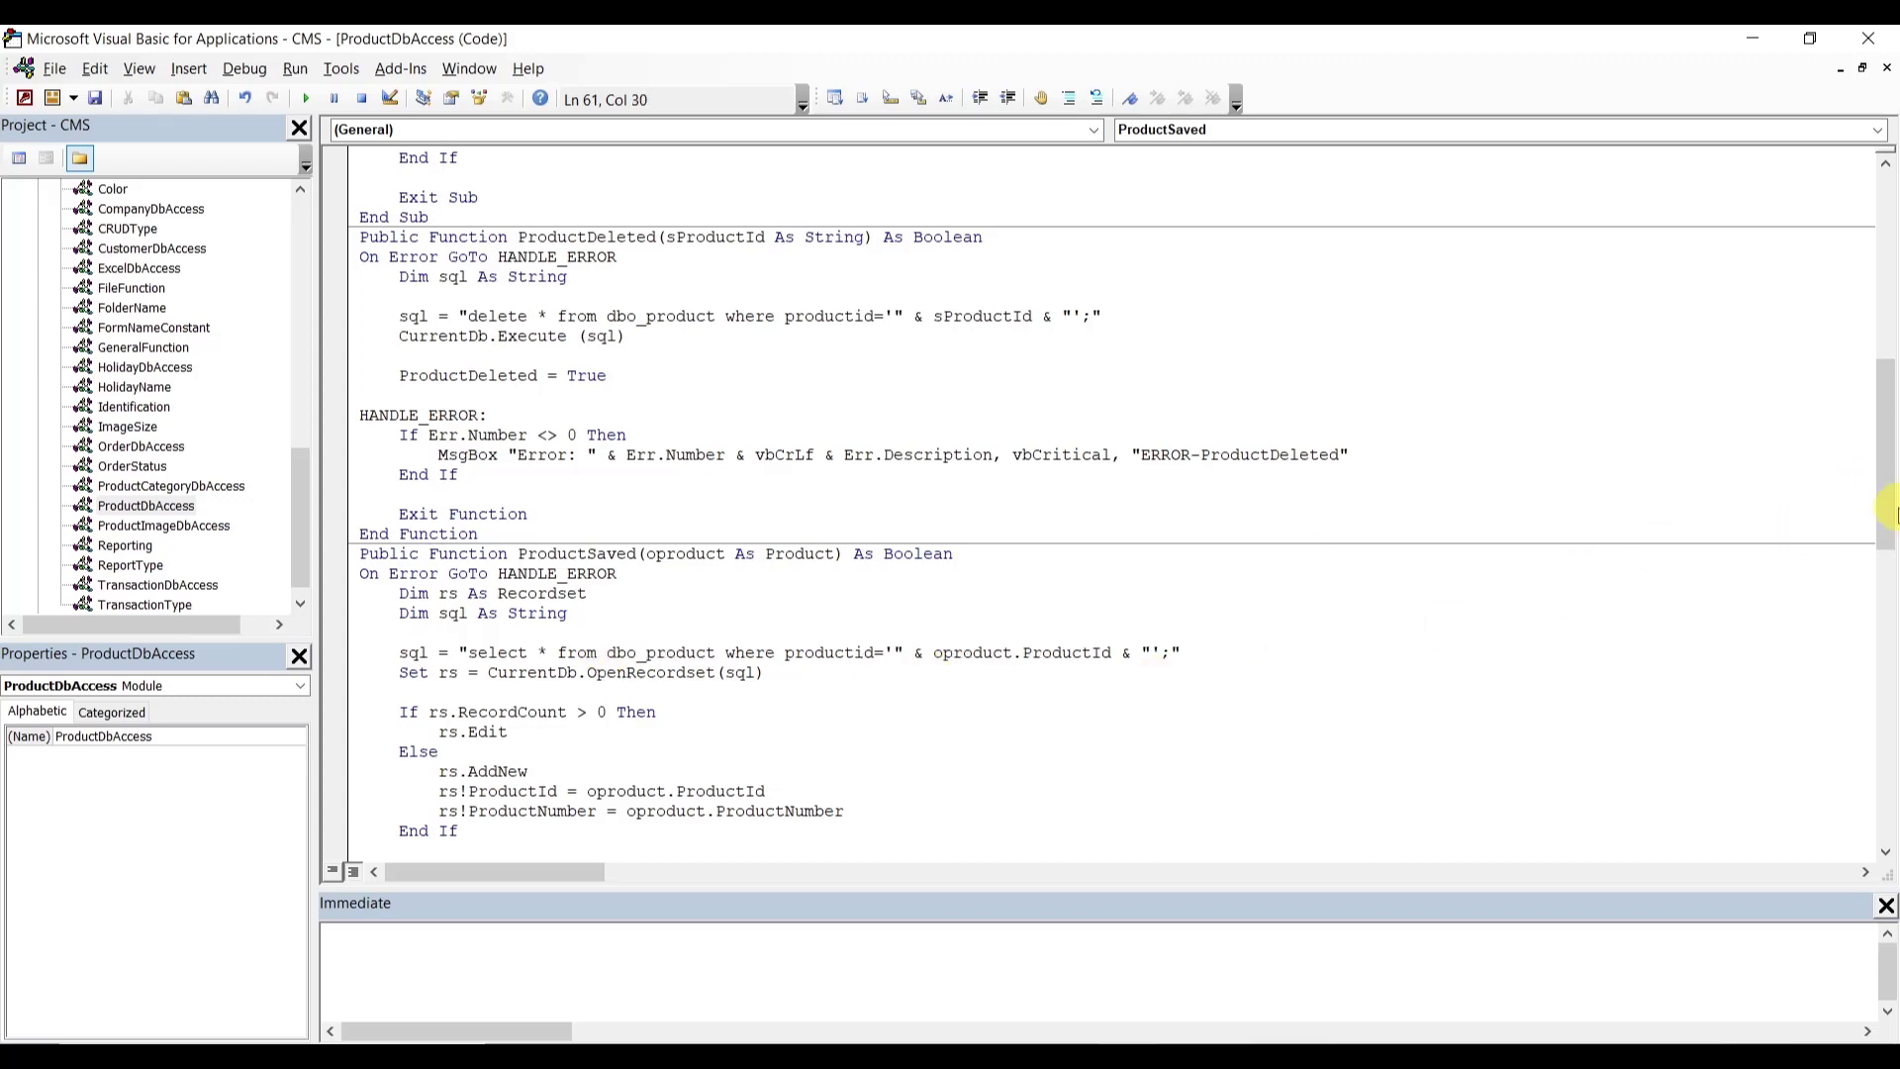
- In ProductExistsById, change the table in the select statement to dbo_product
left_click_drag(1880, 525, 1886, 706)
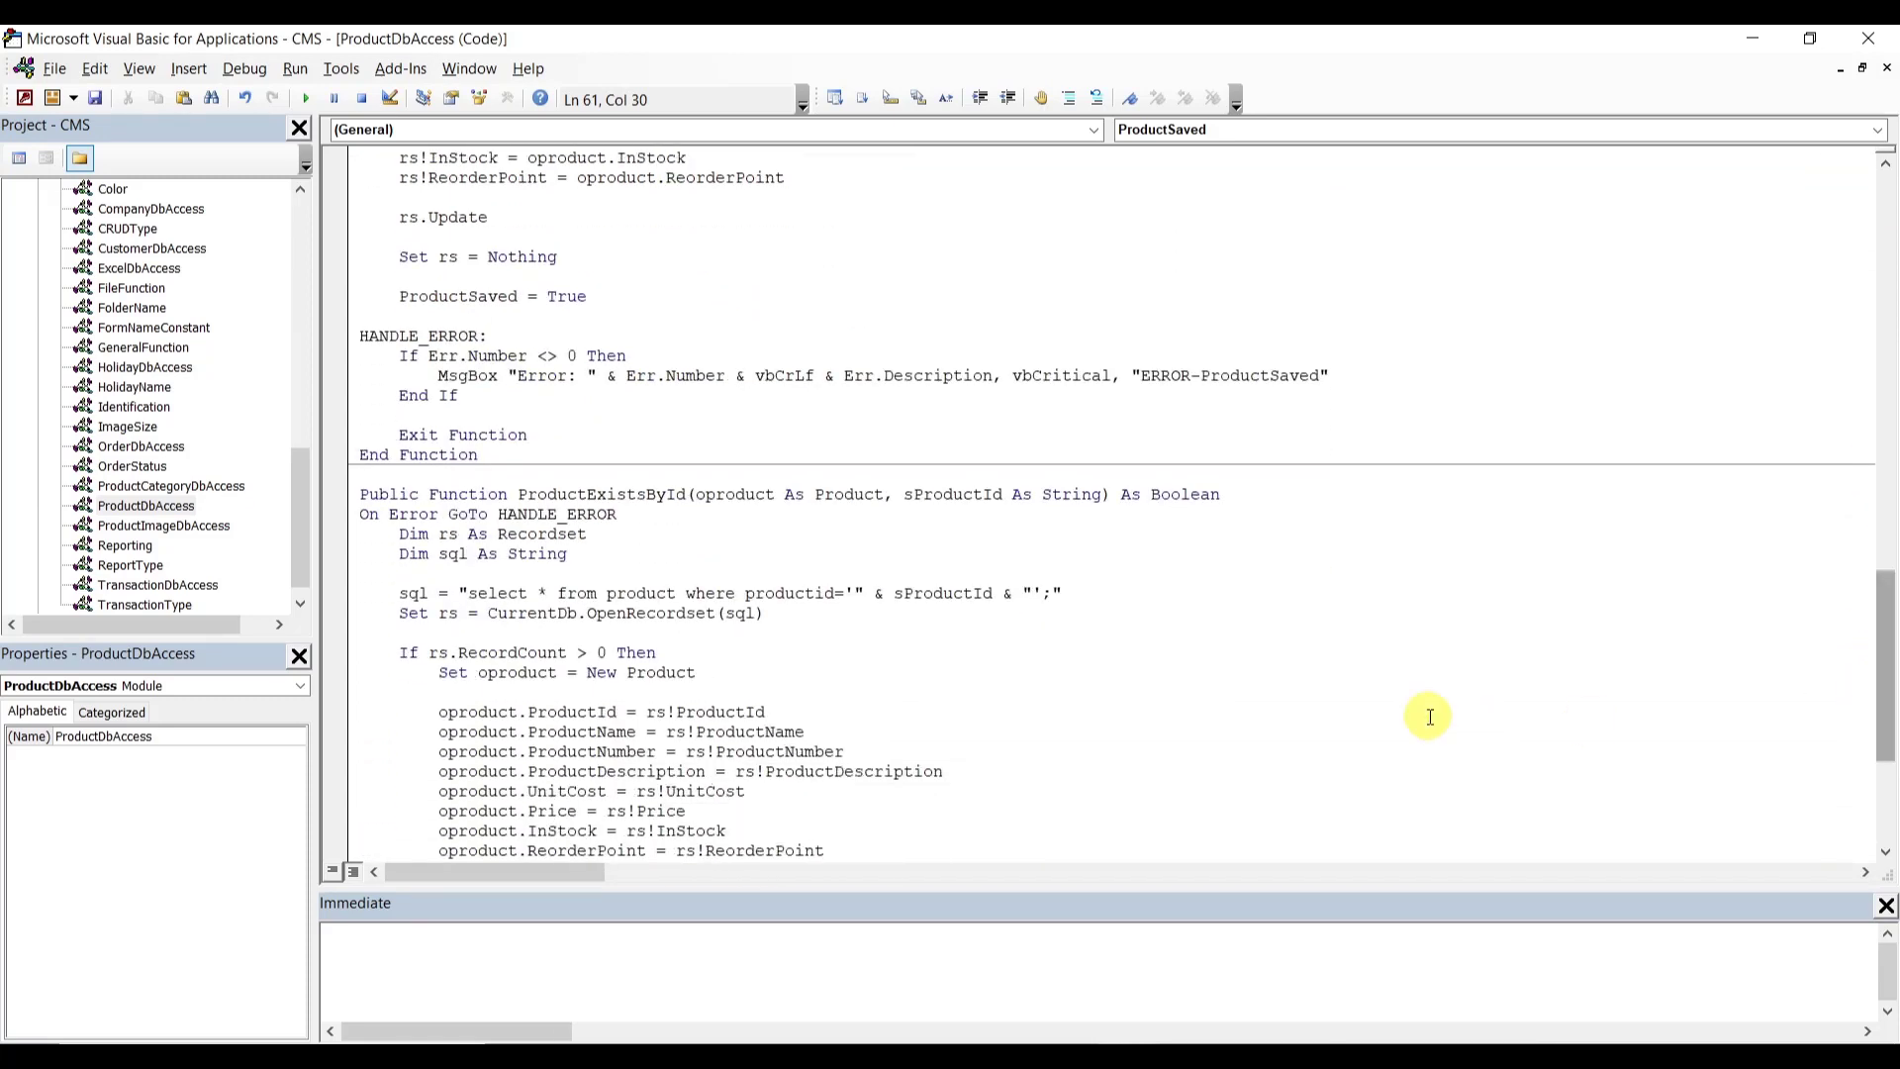
left_click(608, 595)
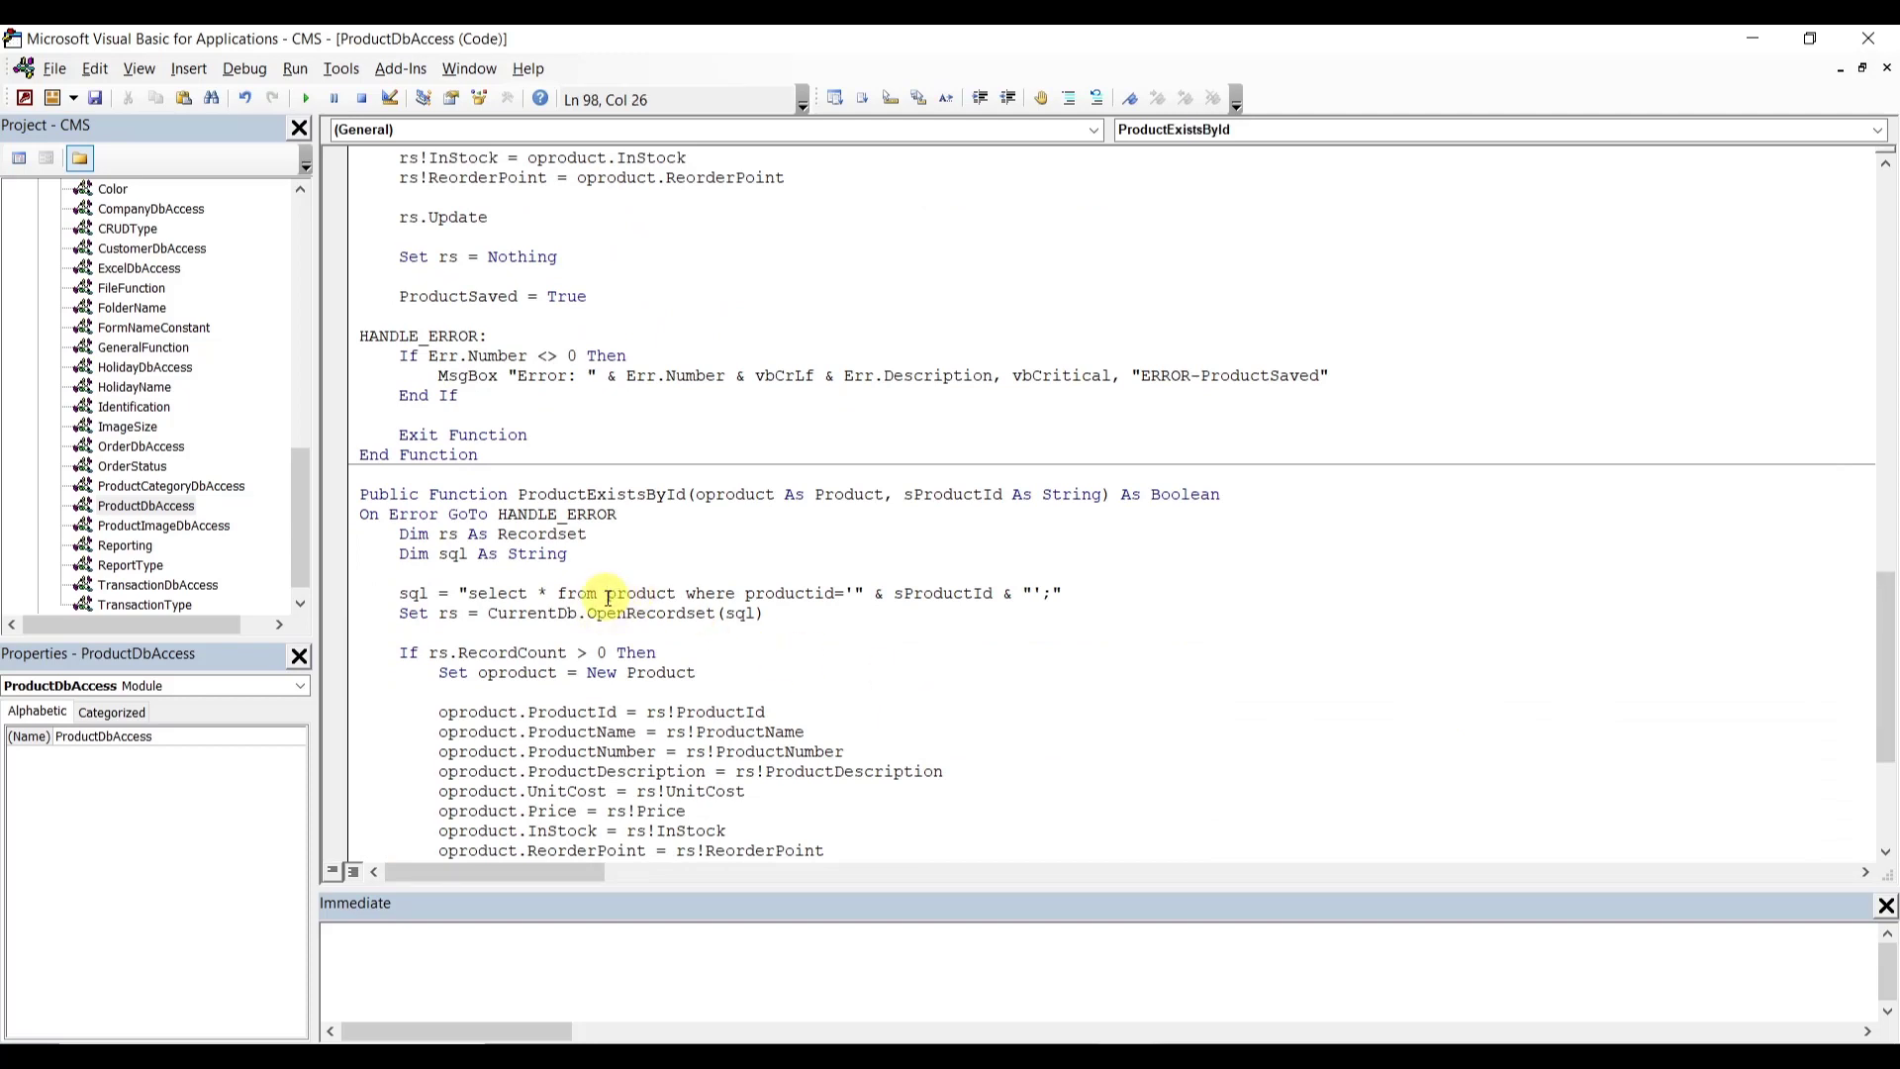
type("dbo_")
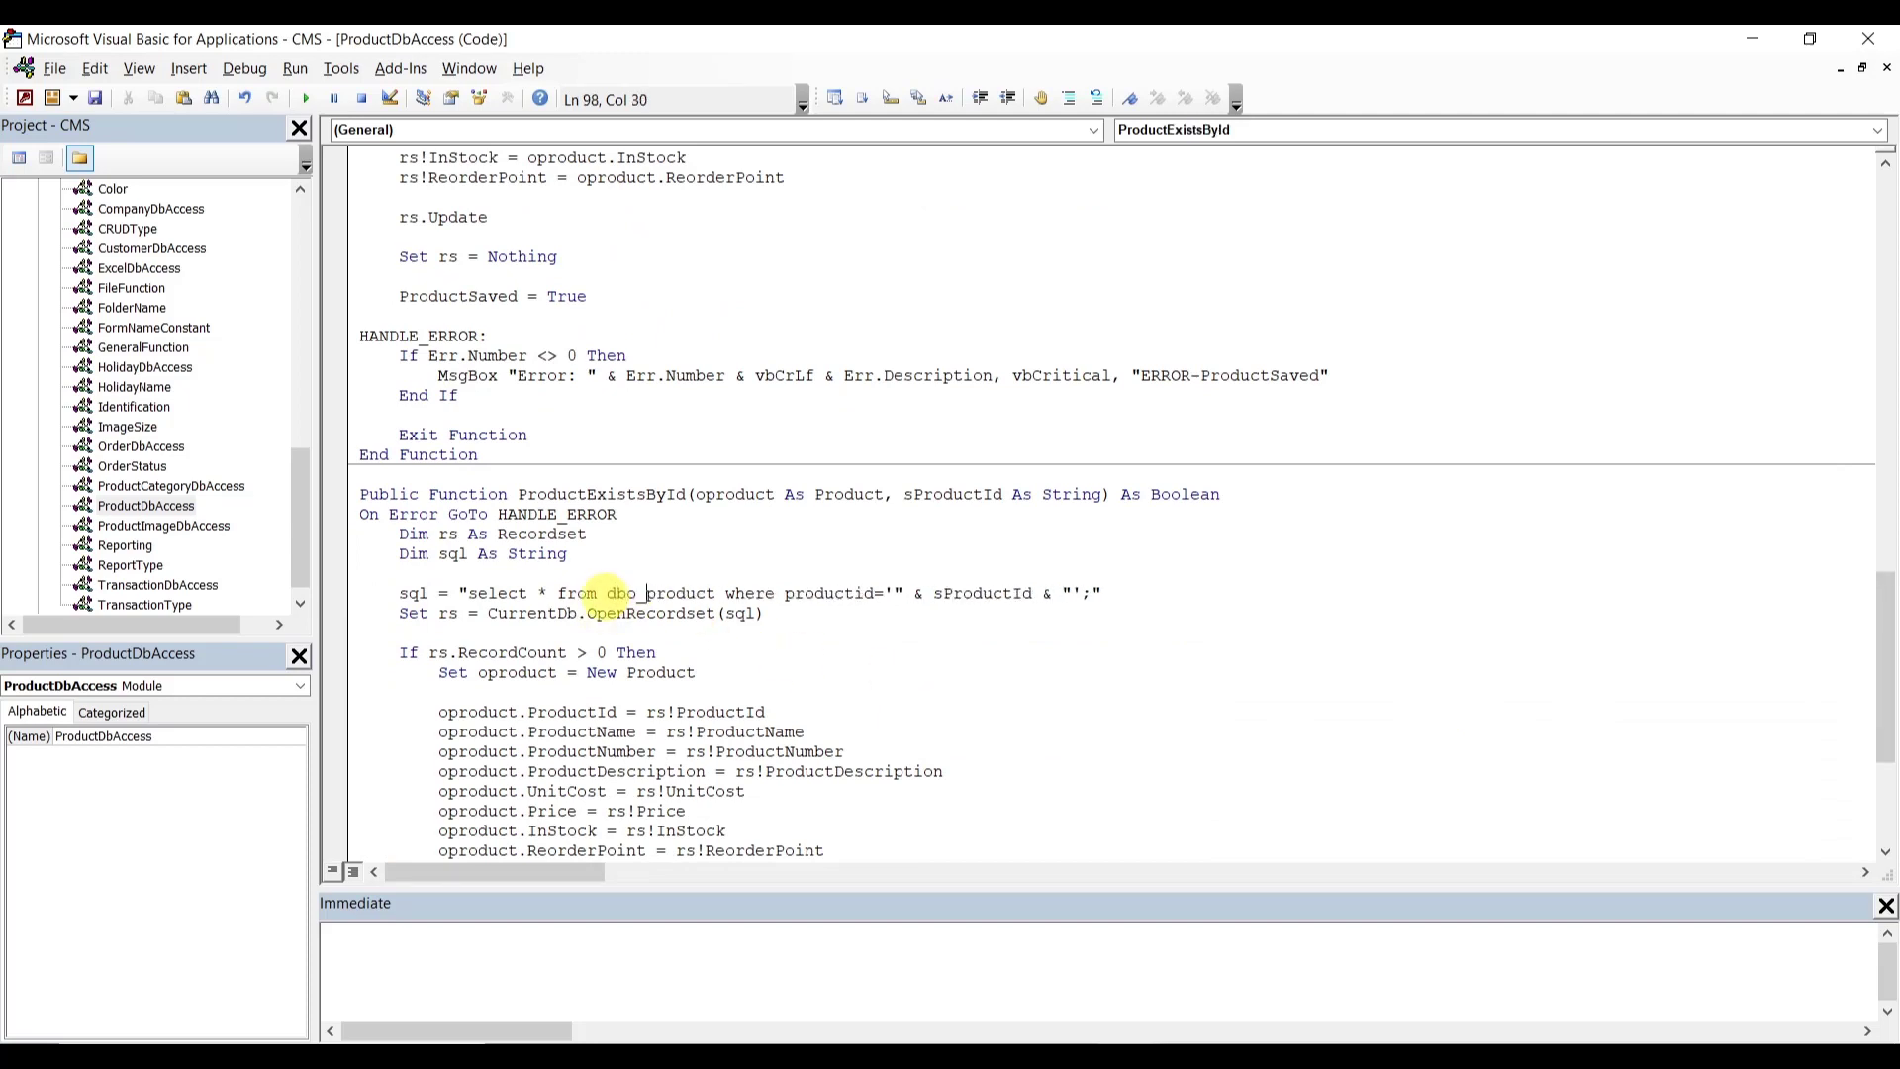
left_click_drag(1884, 628, 1886, 717)
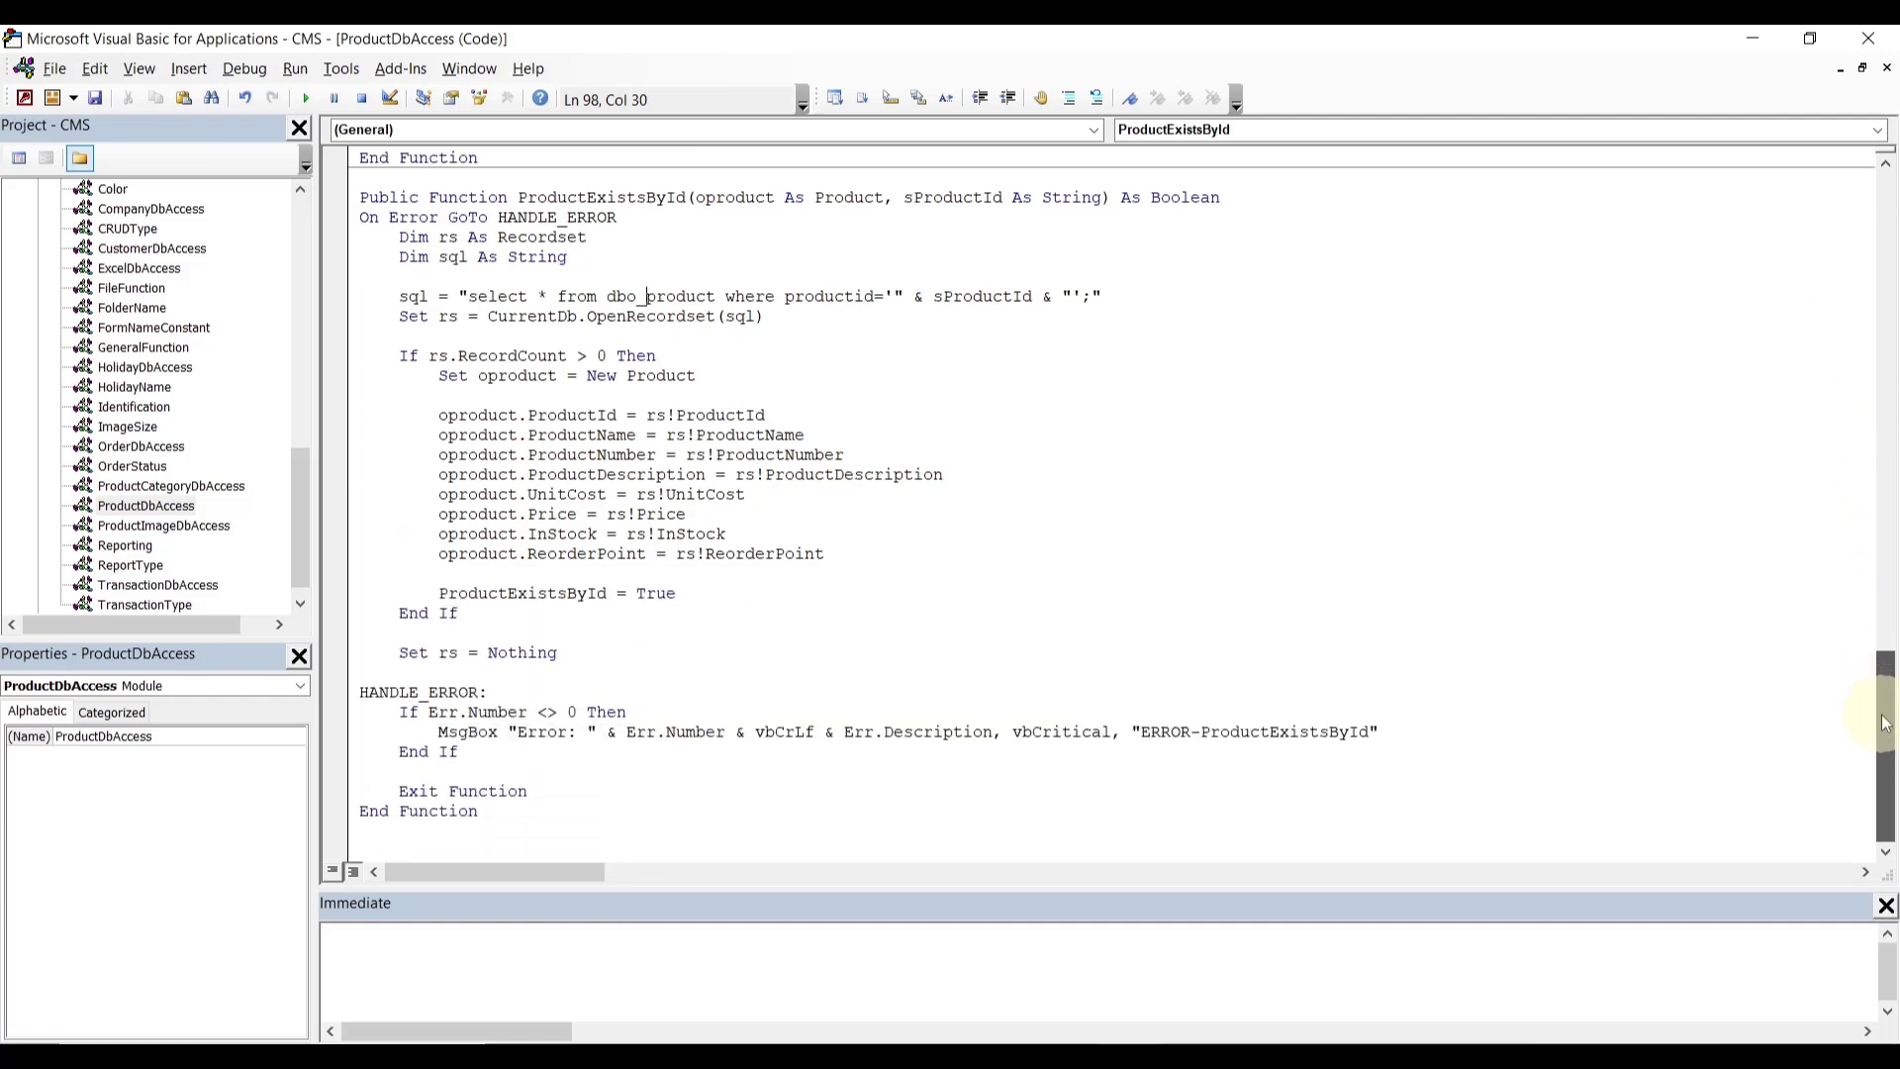
- Open the ProductImageDbAccess module and change the table in GetProductImages' select statement to dbo_productimage
double_click(210, 537)
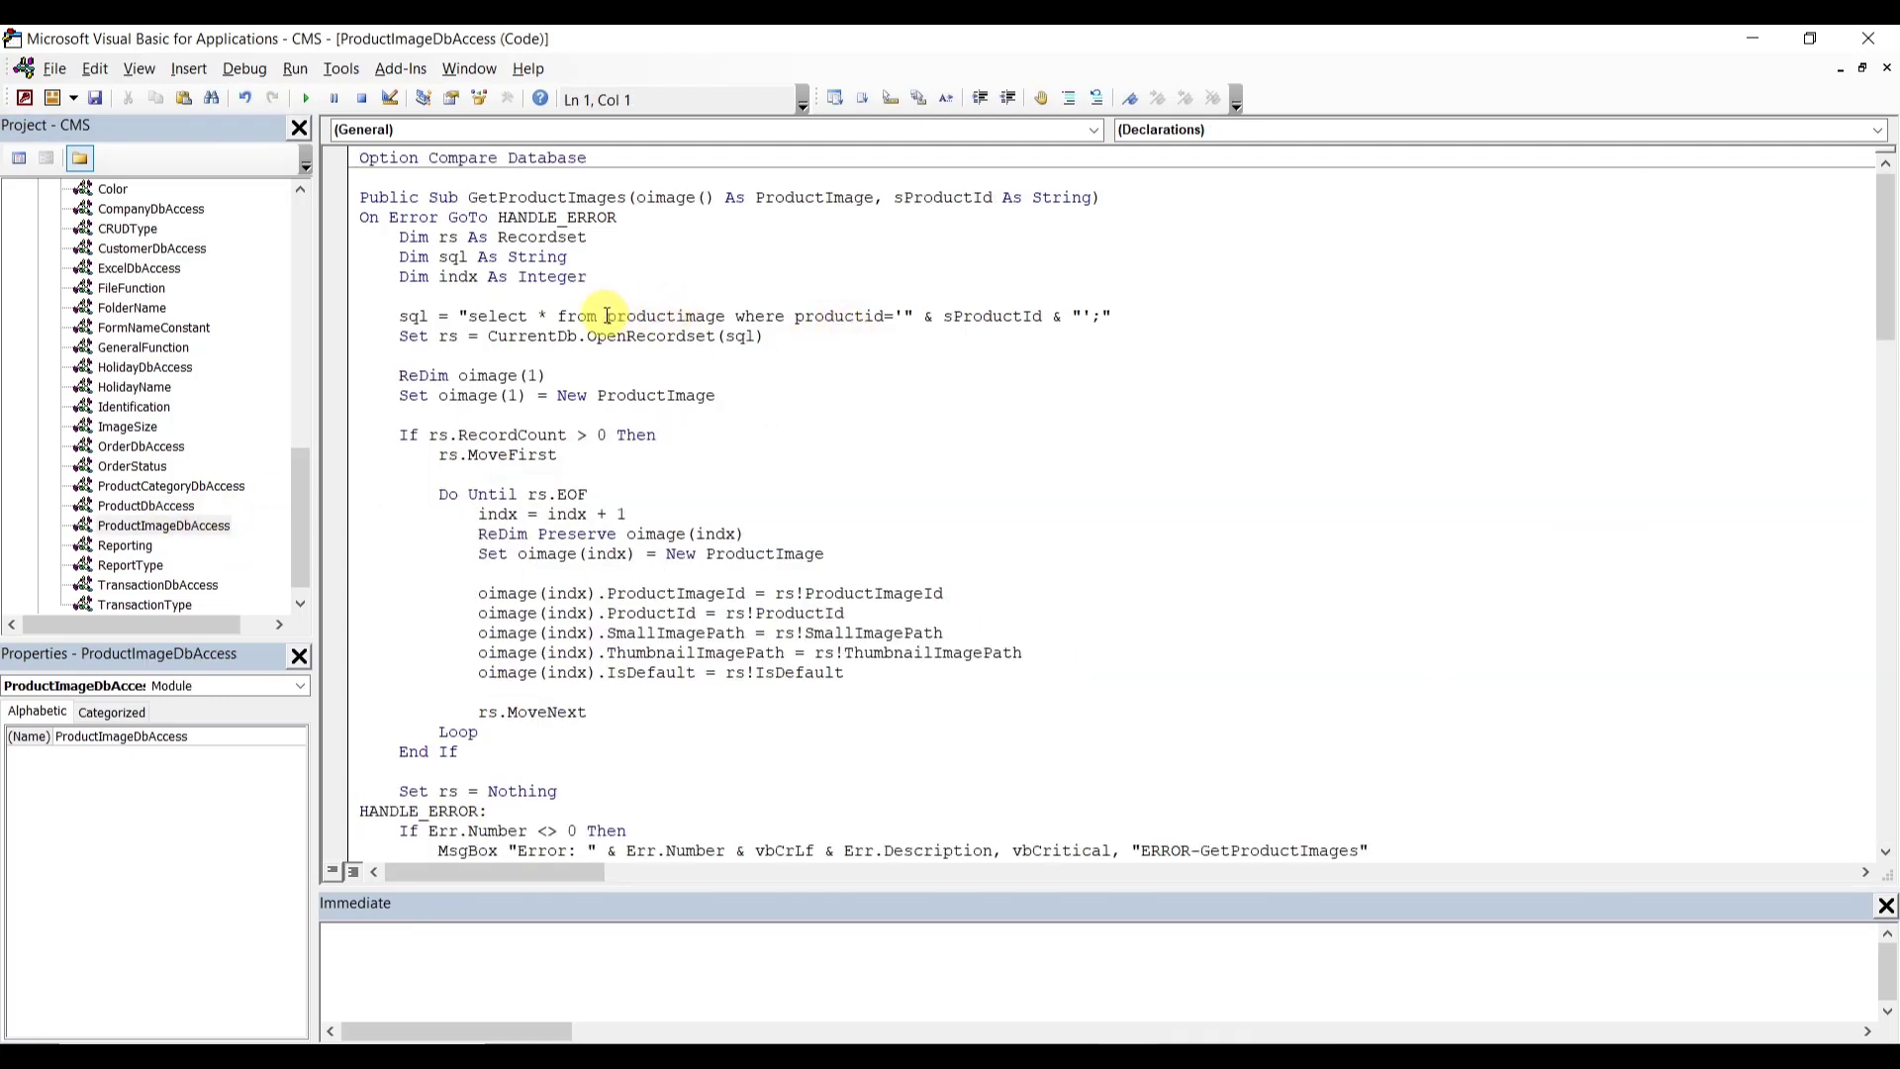
type("d")
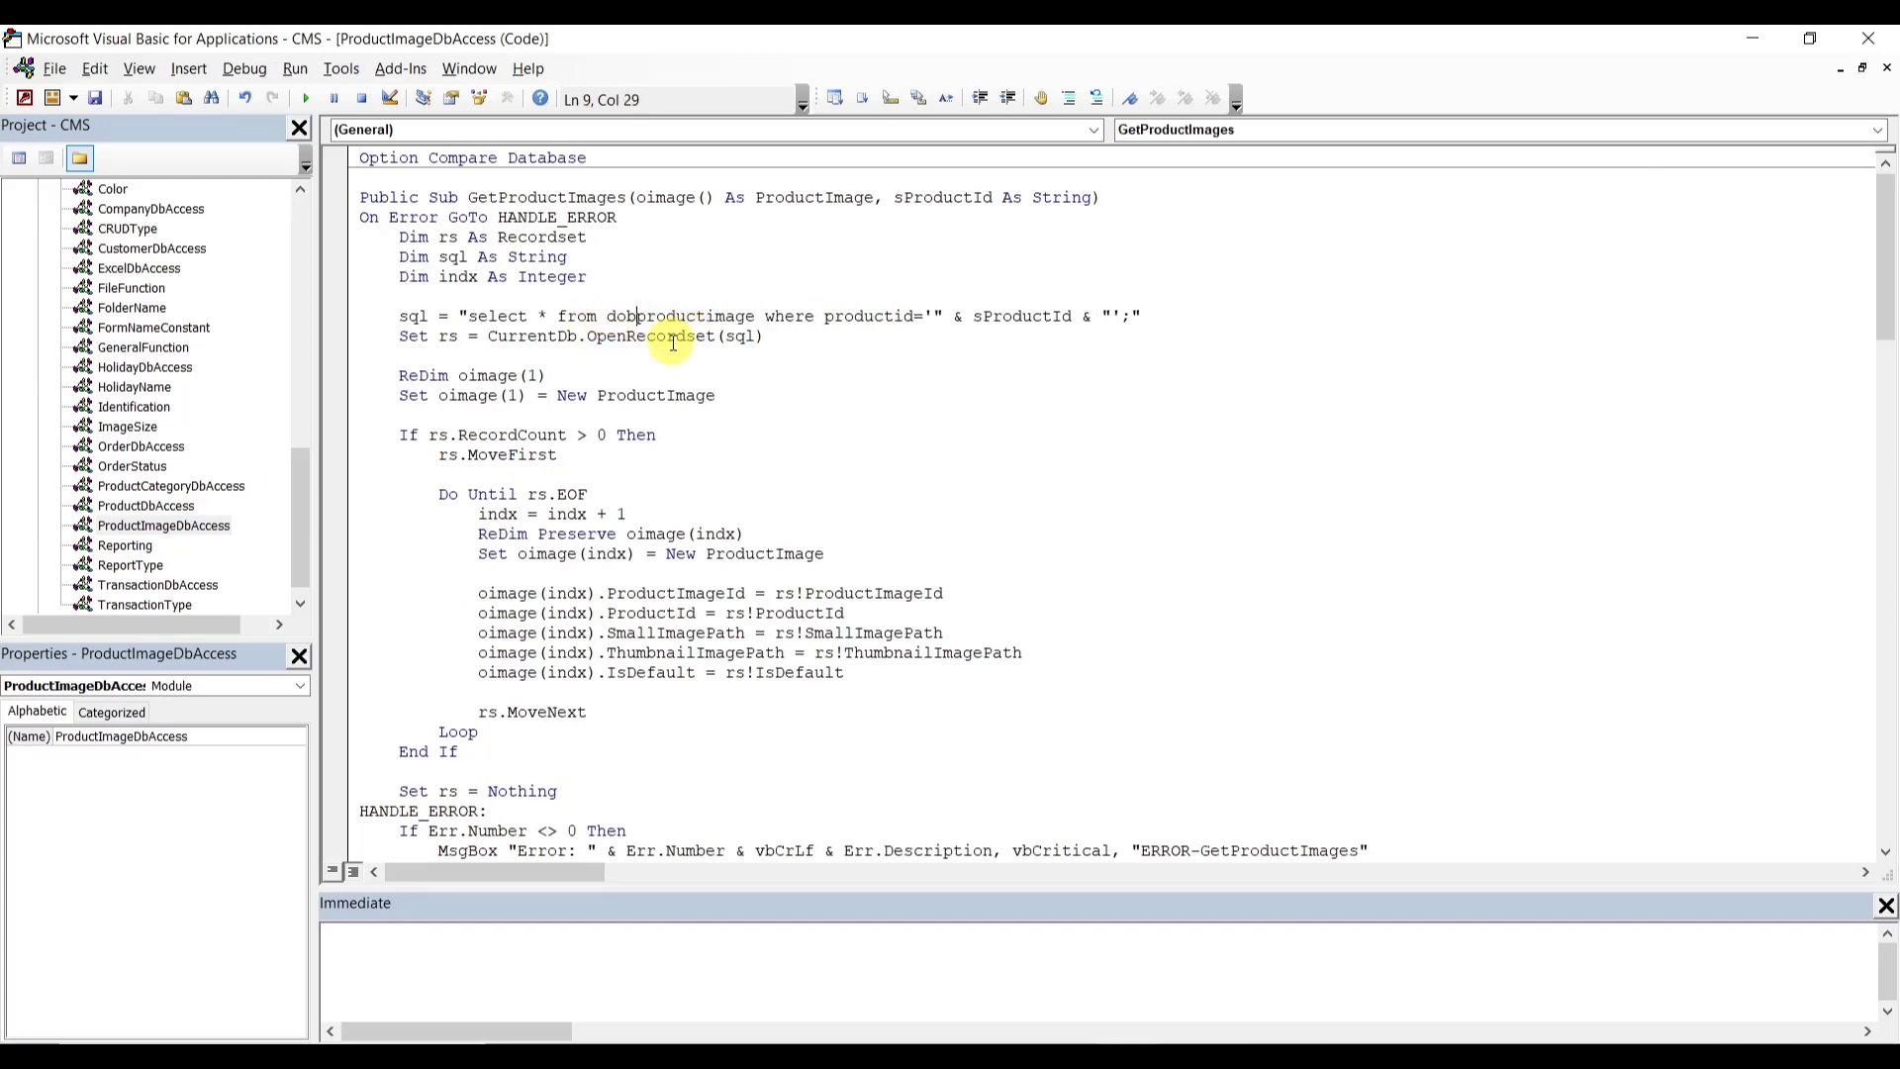
type("b")
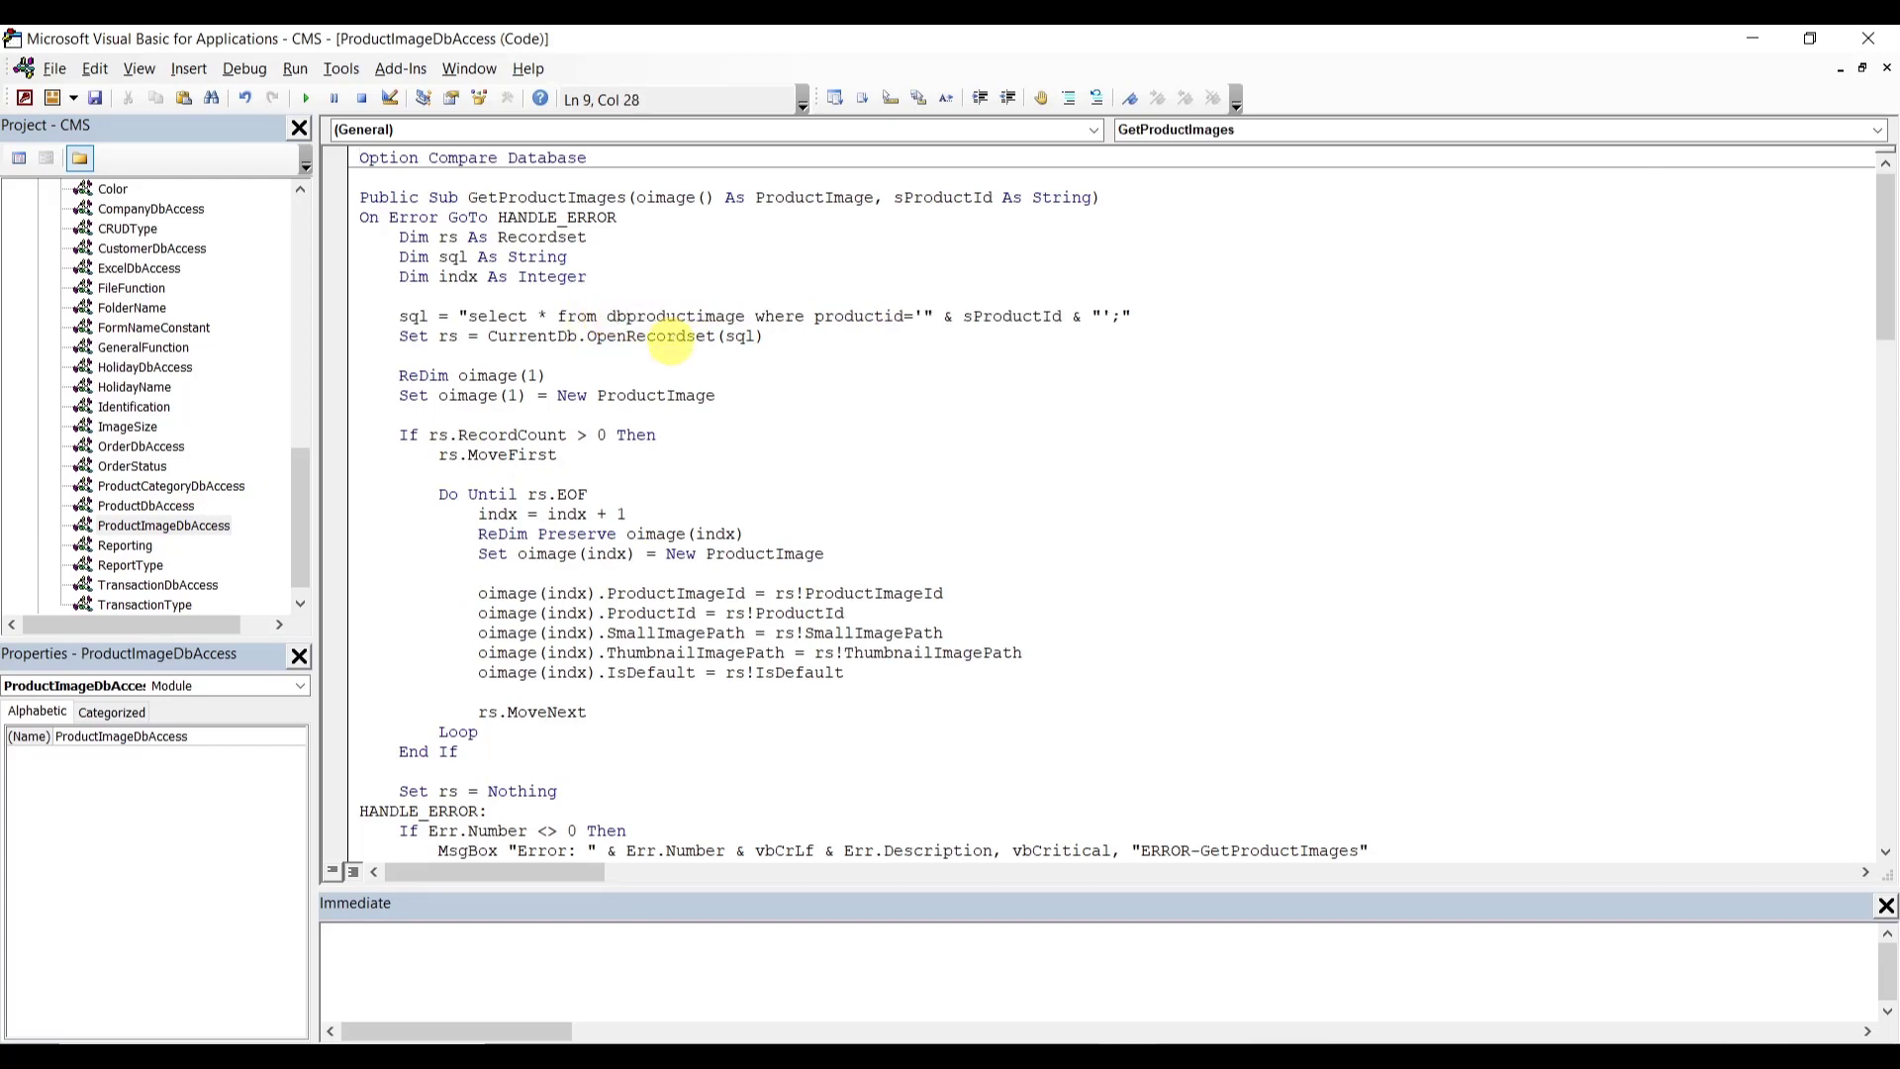
type("o_")
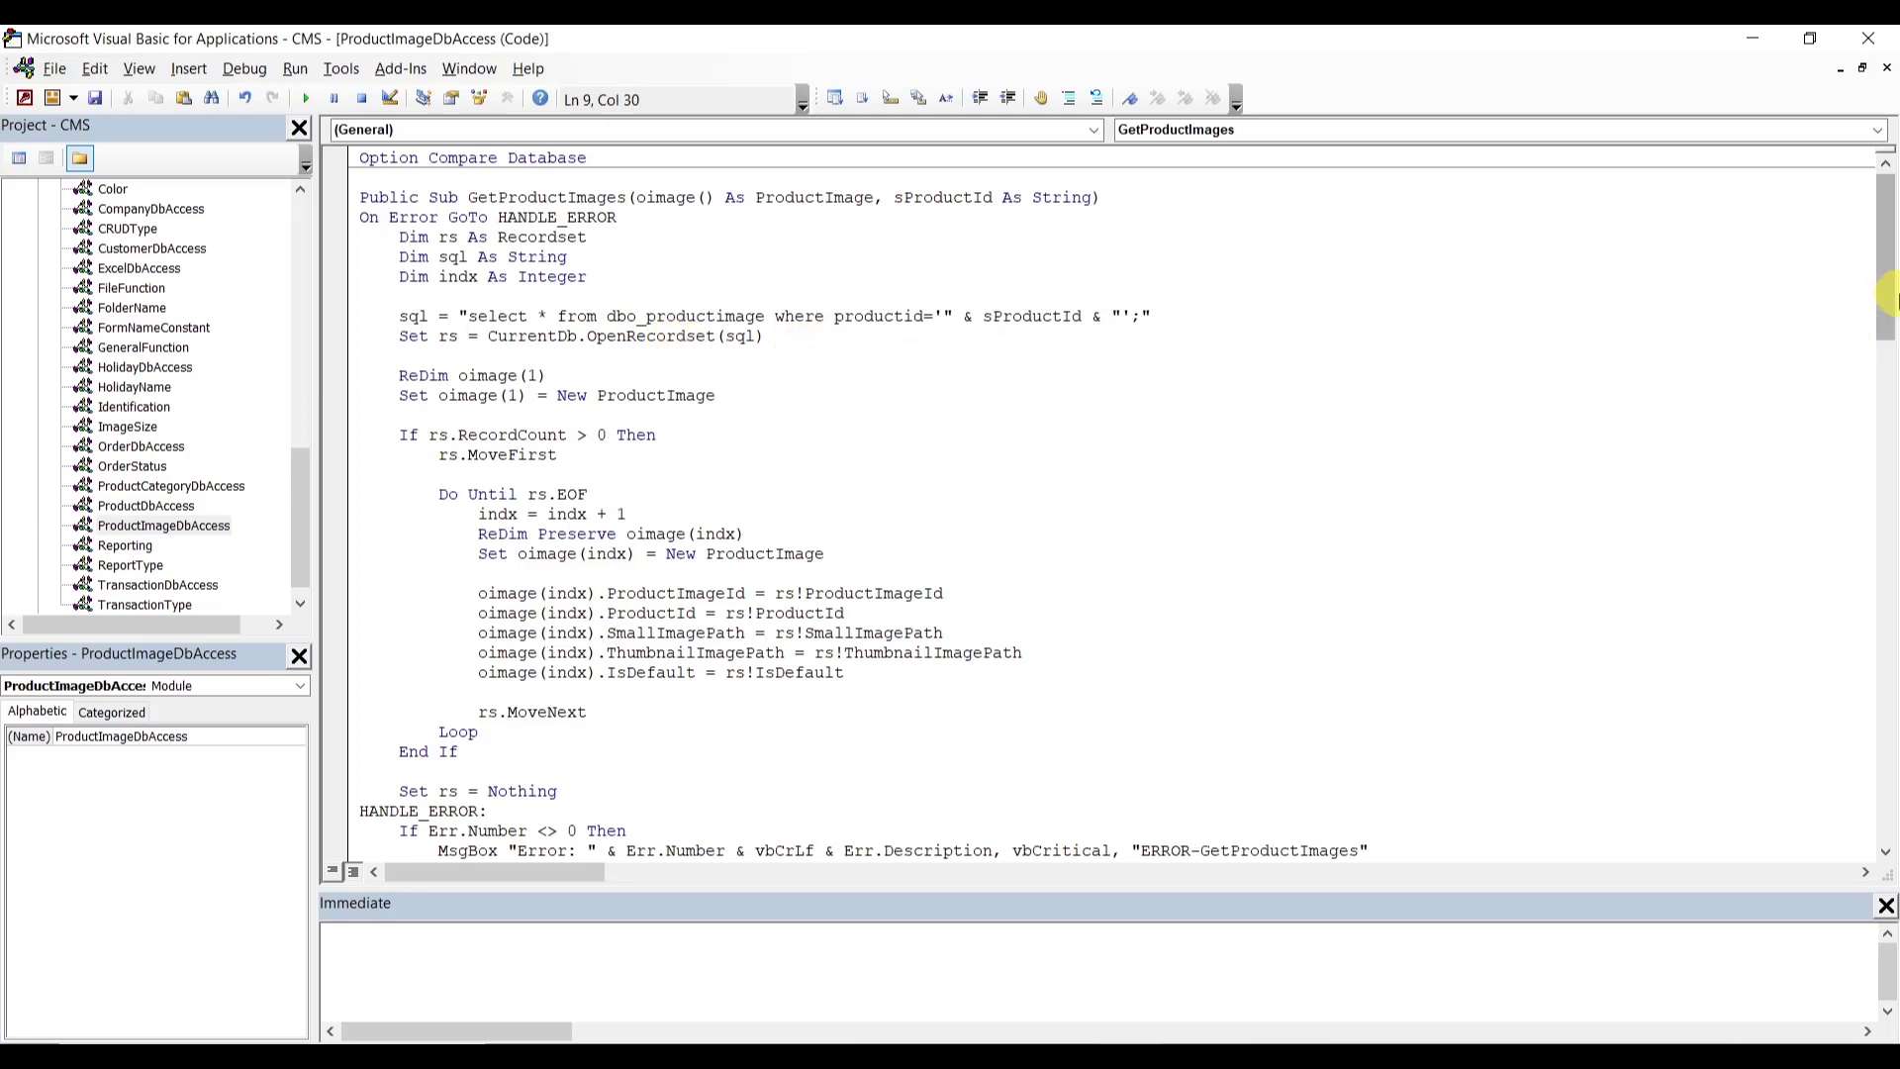
- Change the table to dbo_productimage in ProductImageDeleted's first select statement and in ProductImageSaved's select top 1 statement
left_click_drag(1890, 302, 1890, 430)
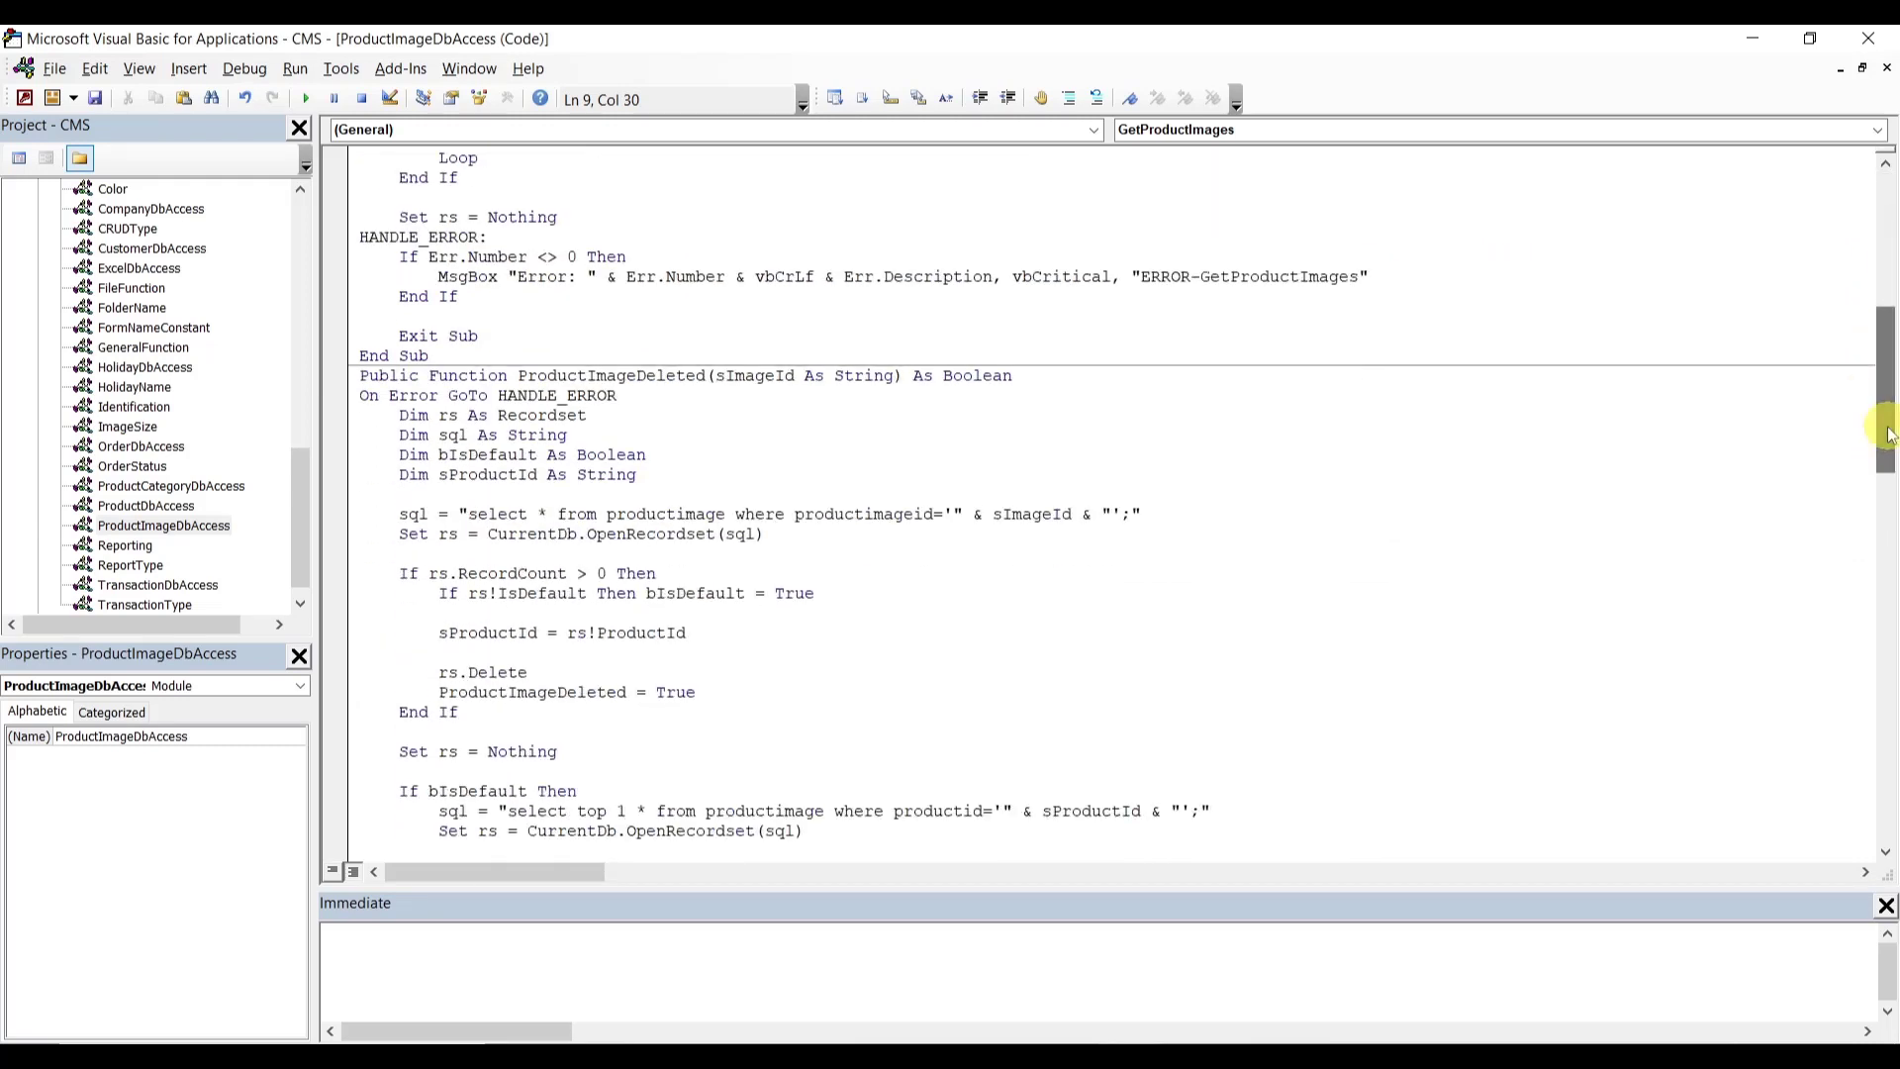
left_click(606, 514)
type("dbo_")
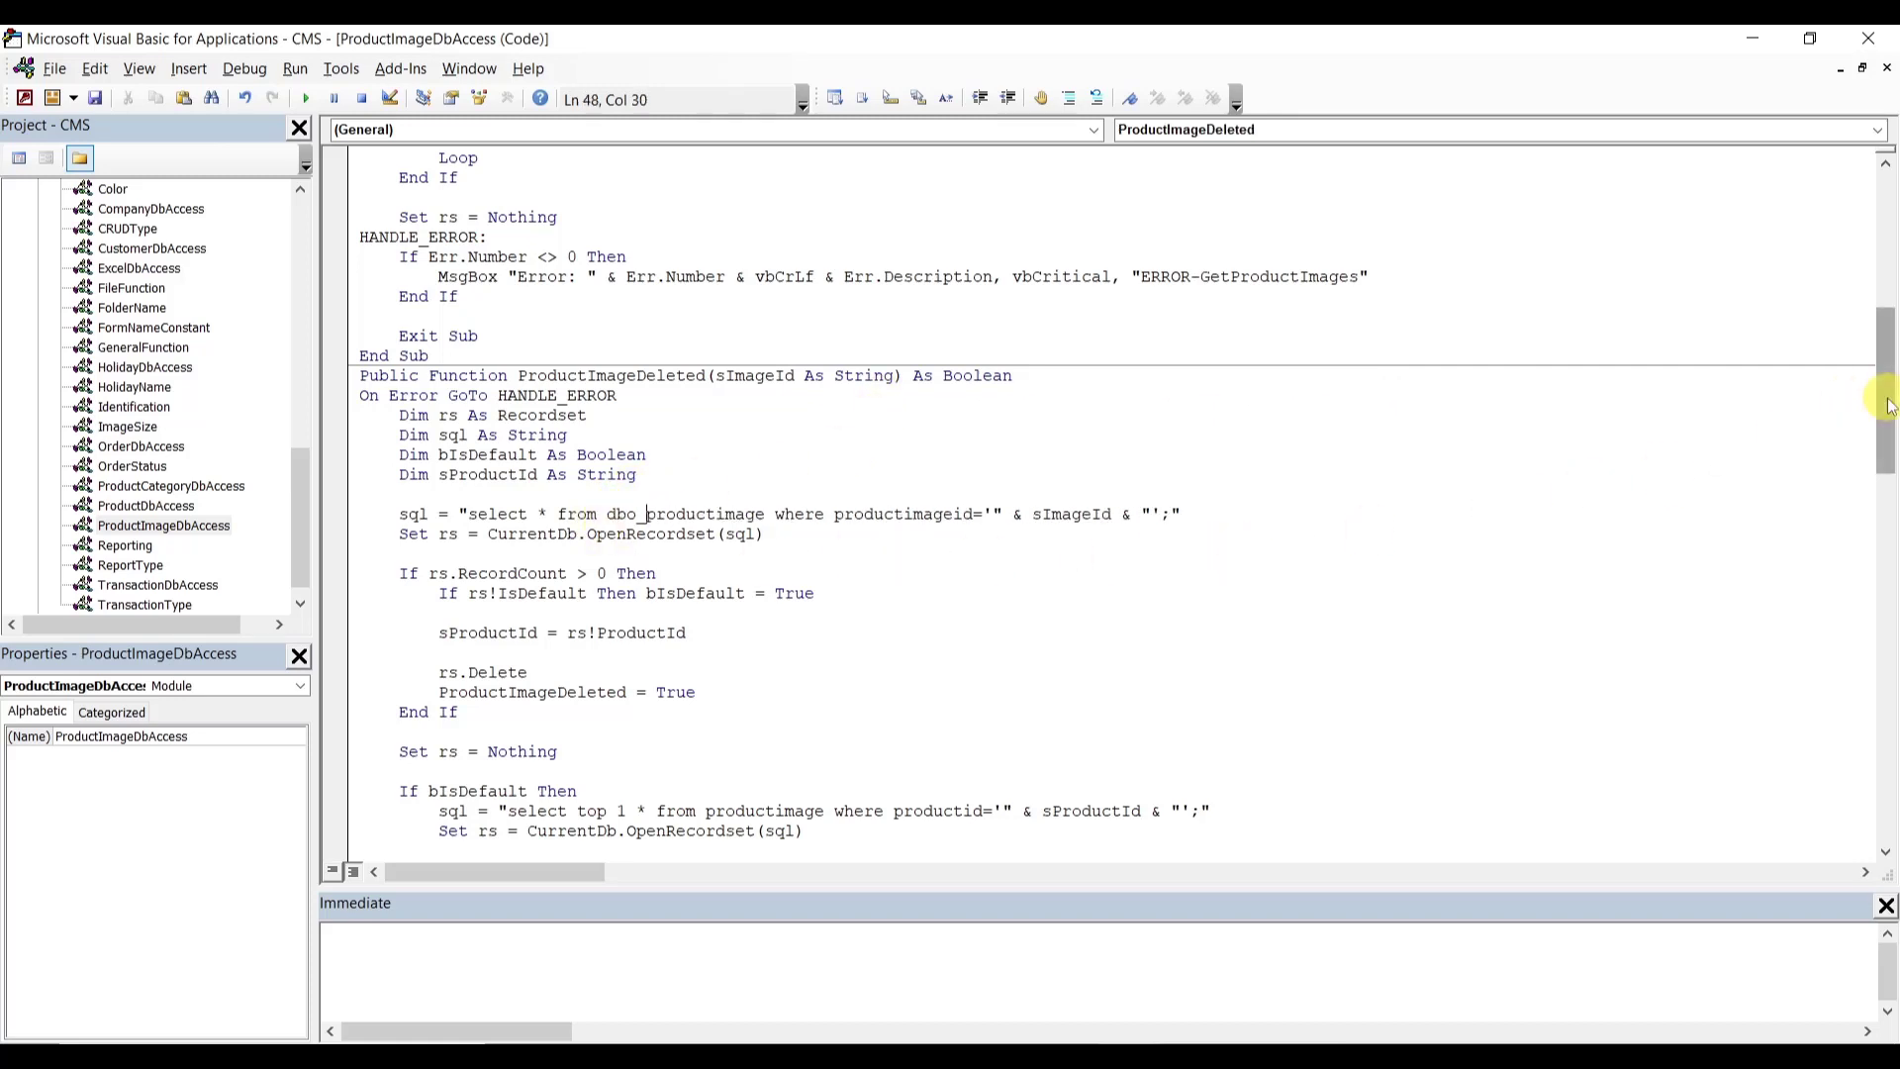
left_click_drag(1890, 396, 1890, 582)
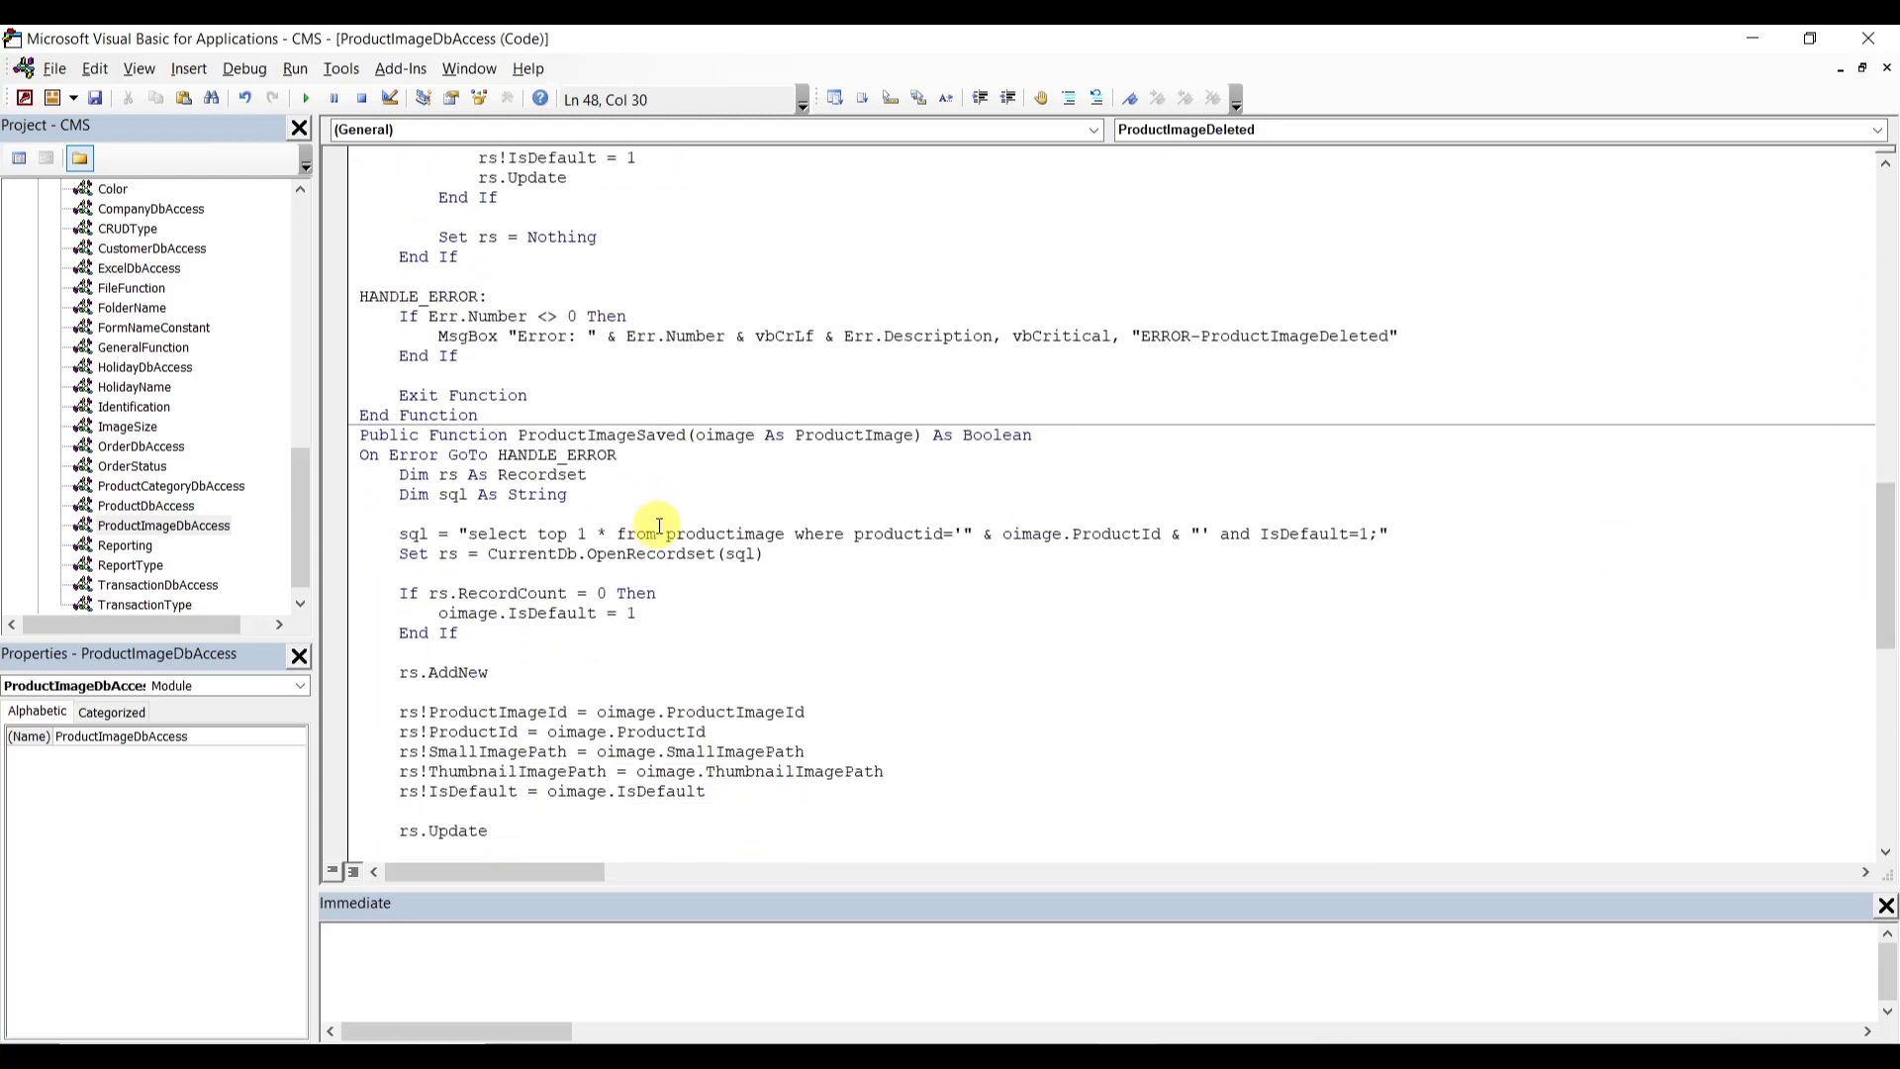
type("dbo_")
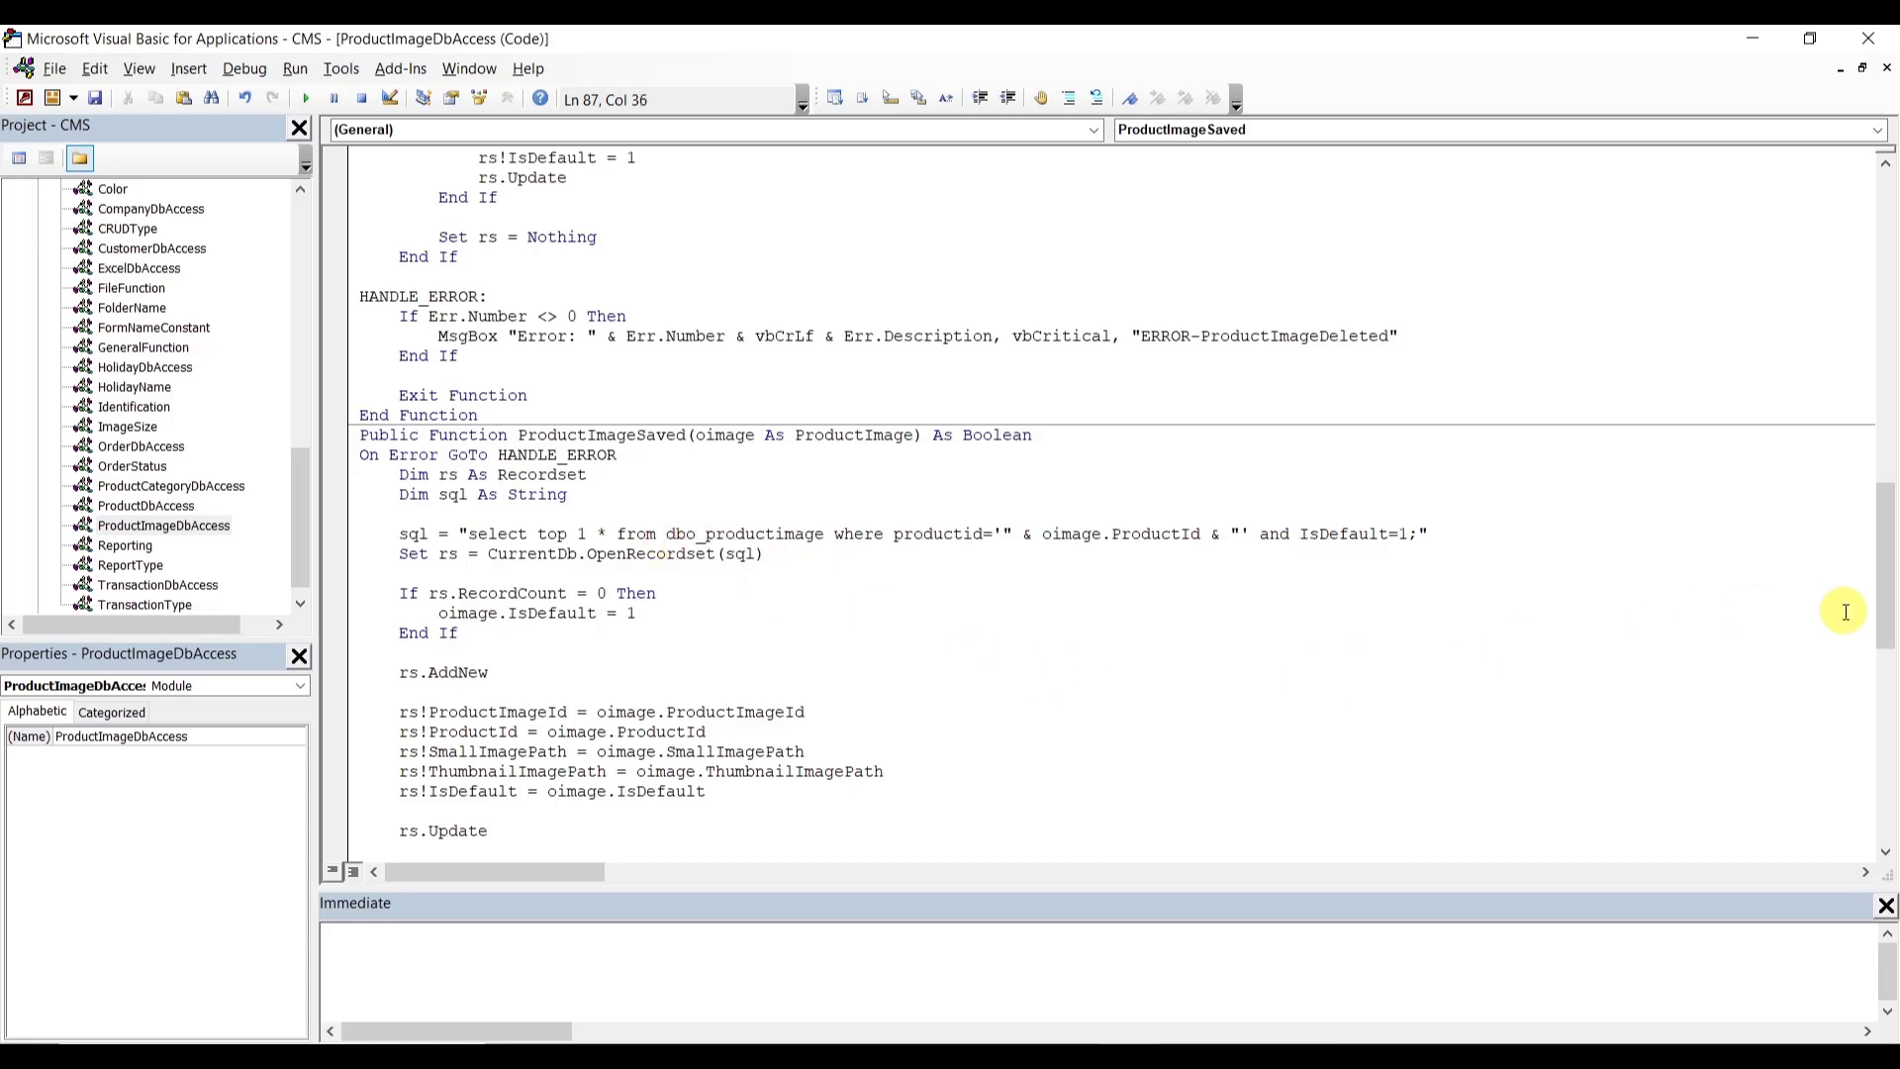
- Change the table in ProductImageExistsById's select statement to dbo_productimage and save the ProductDbAccess and ProductImageDbAccess modules
left_click_drag(1890, 608, 1883, 752)
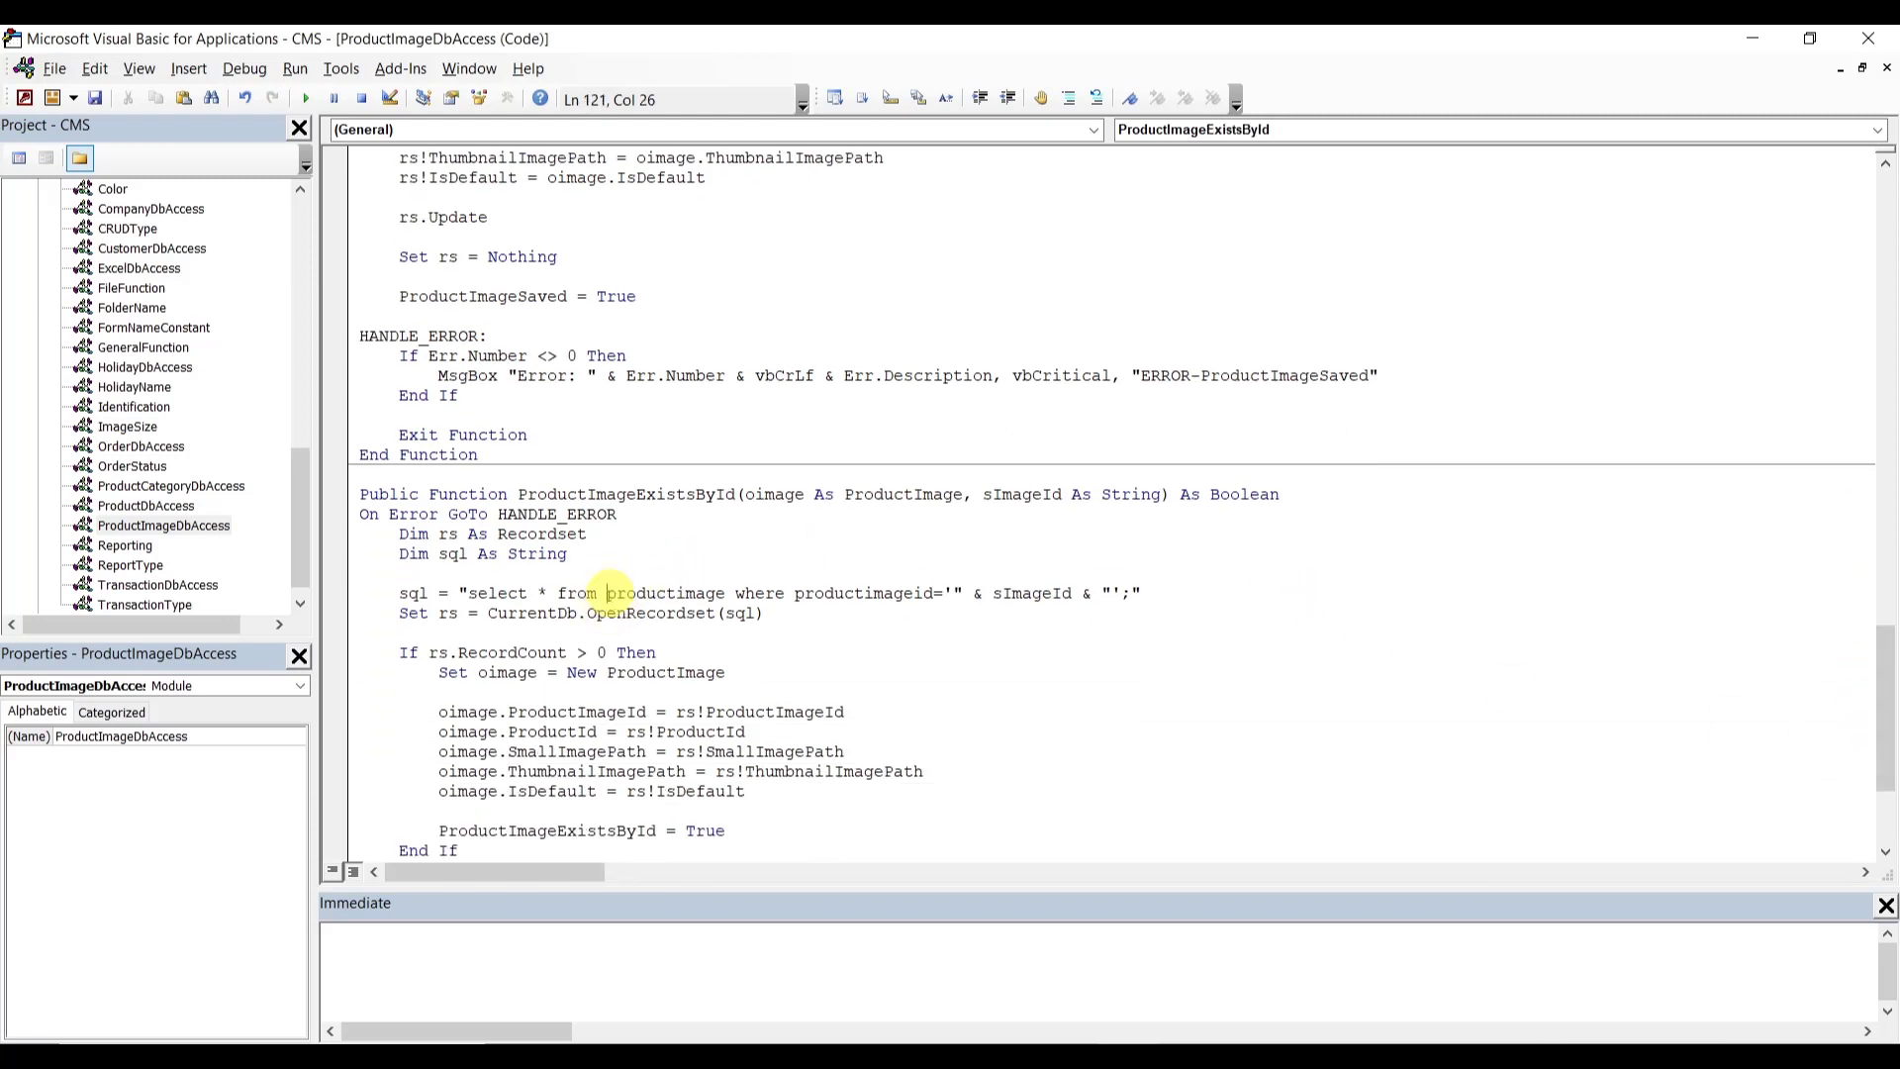
type("dbo")
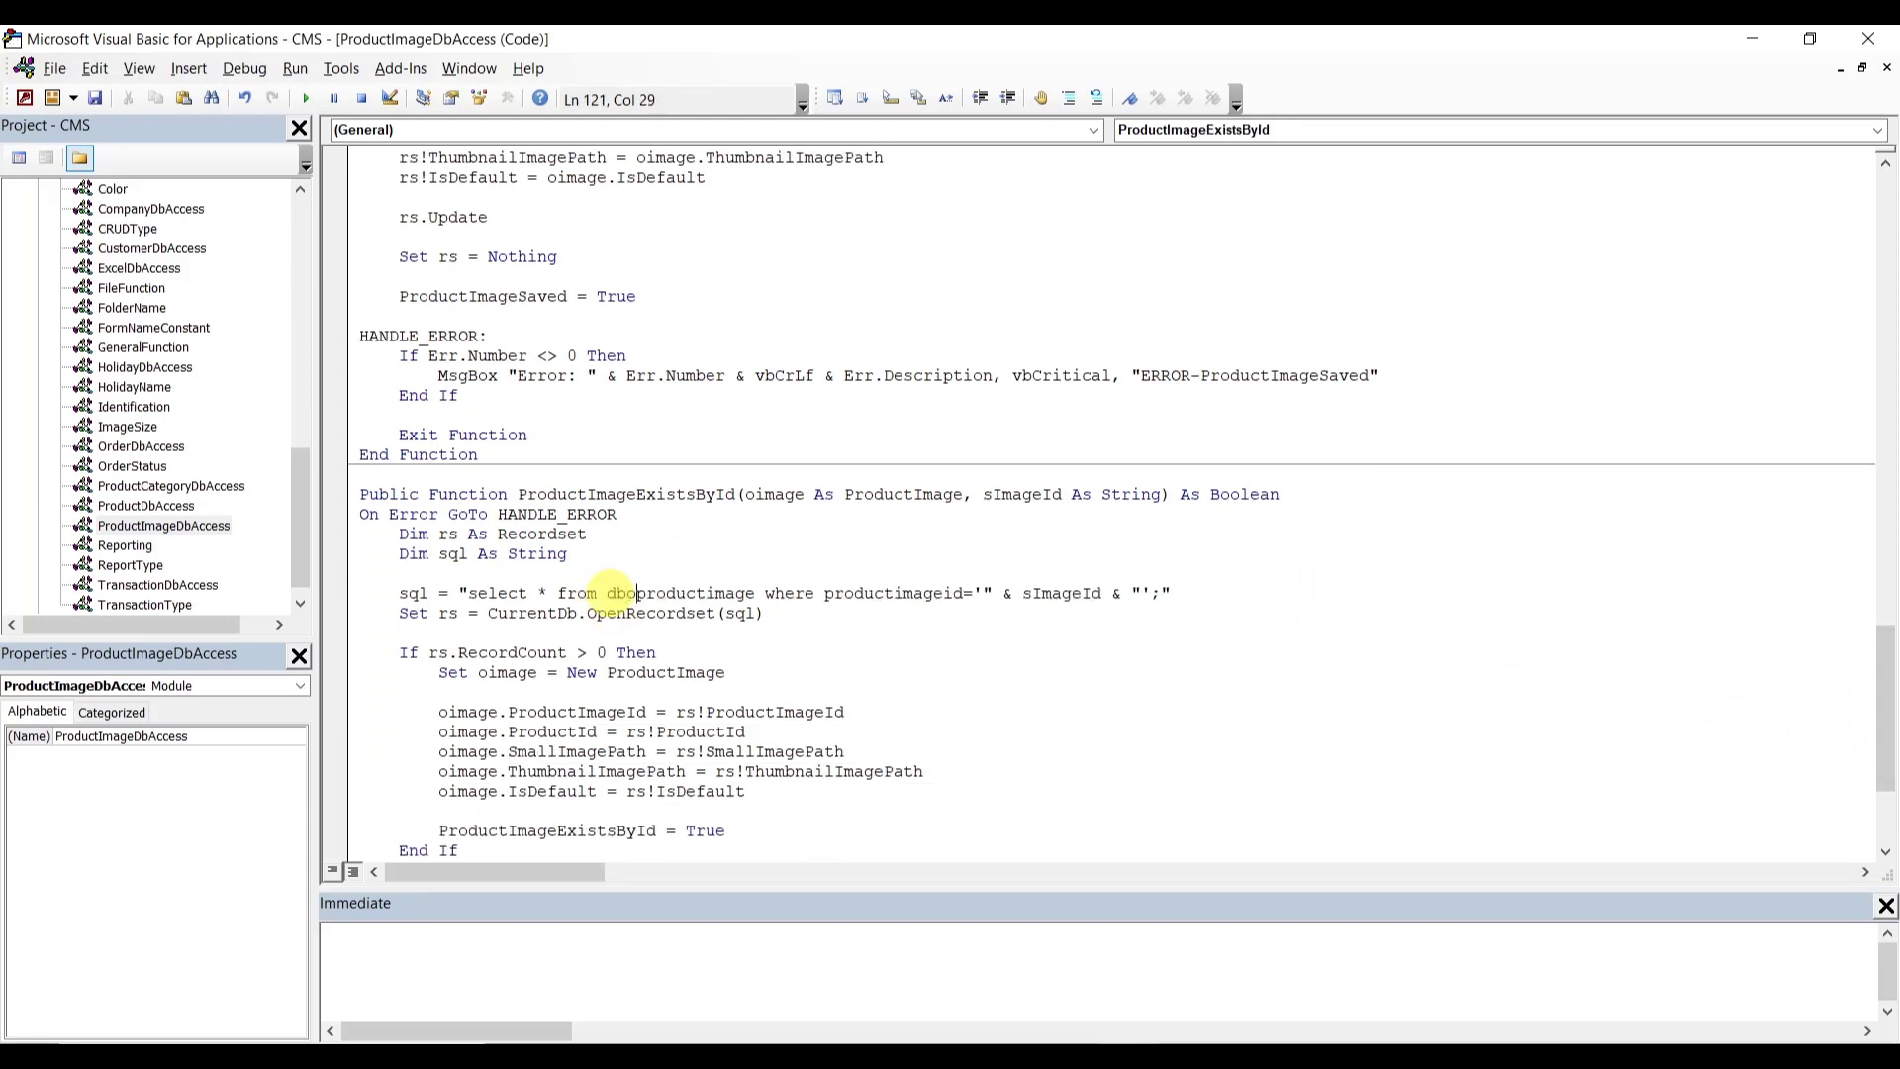
type("_")
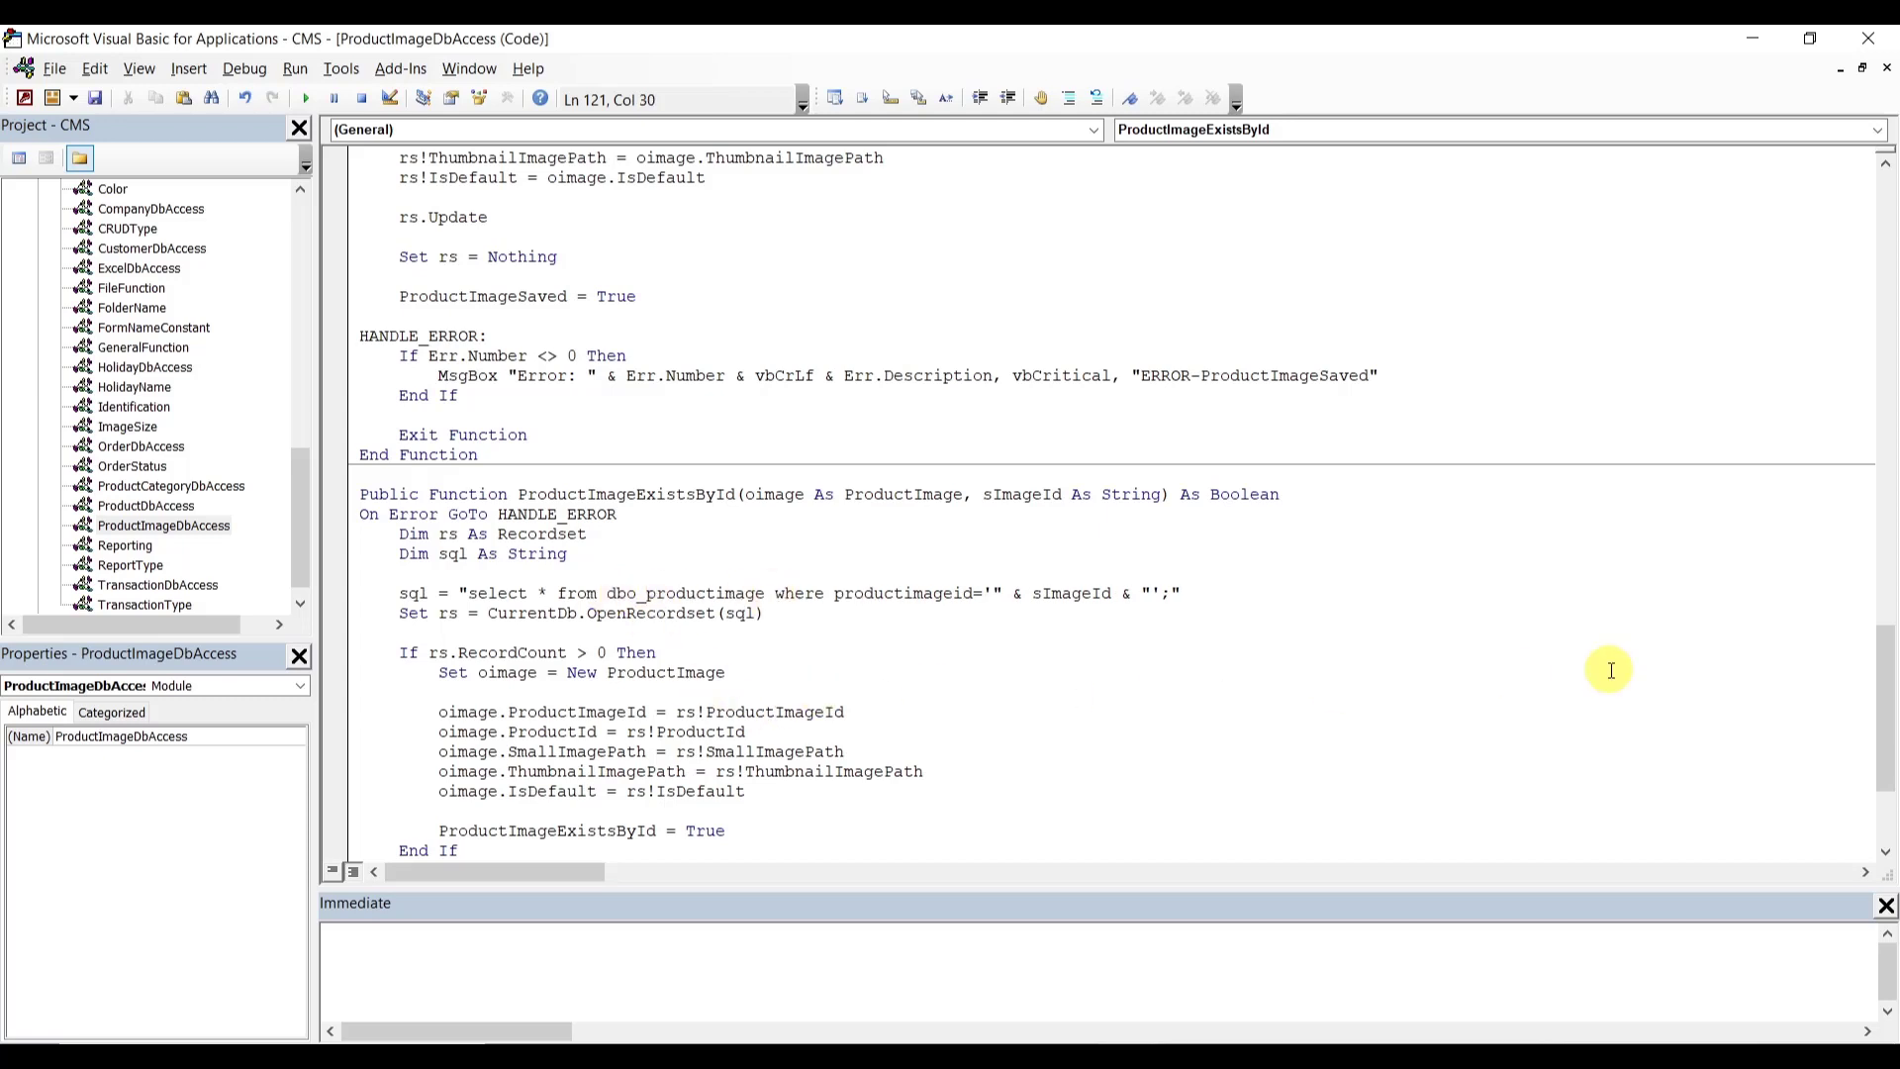
left_click_drag(1886, 737, 1843, 232)
key("ctrl+s")
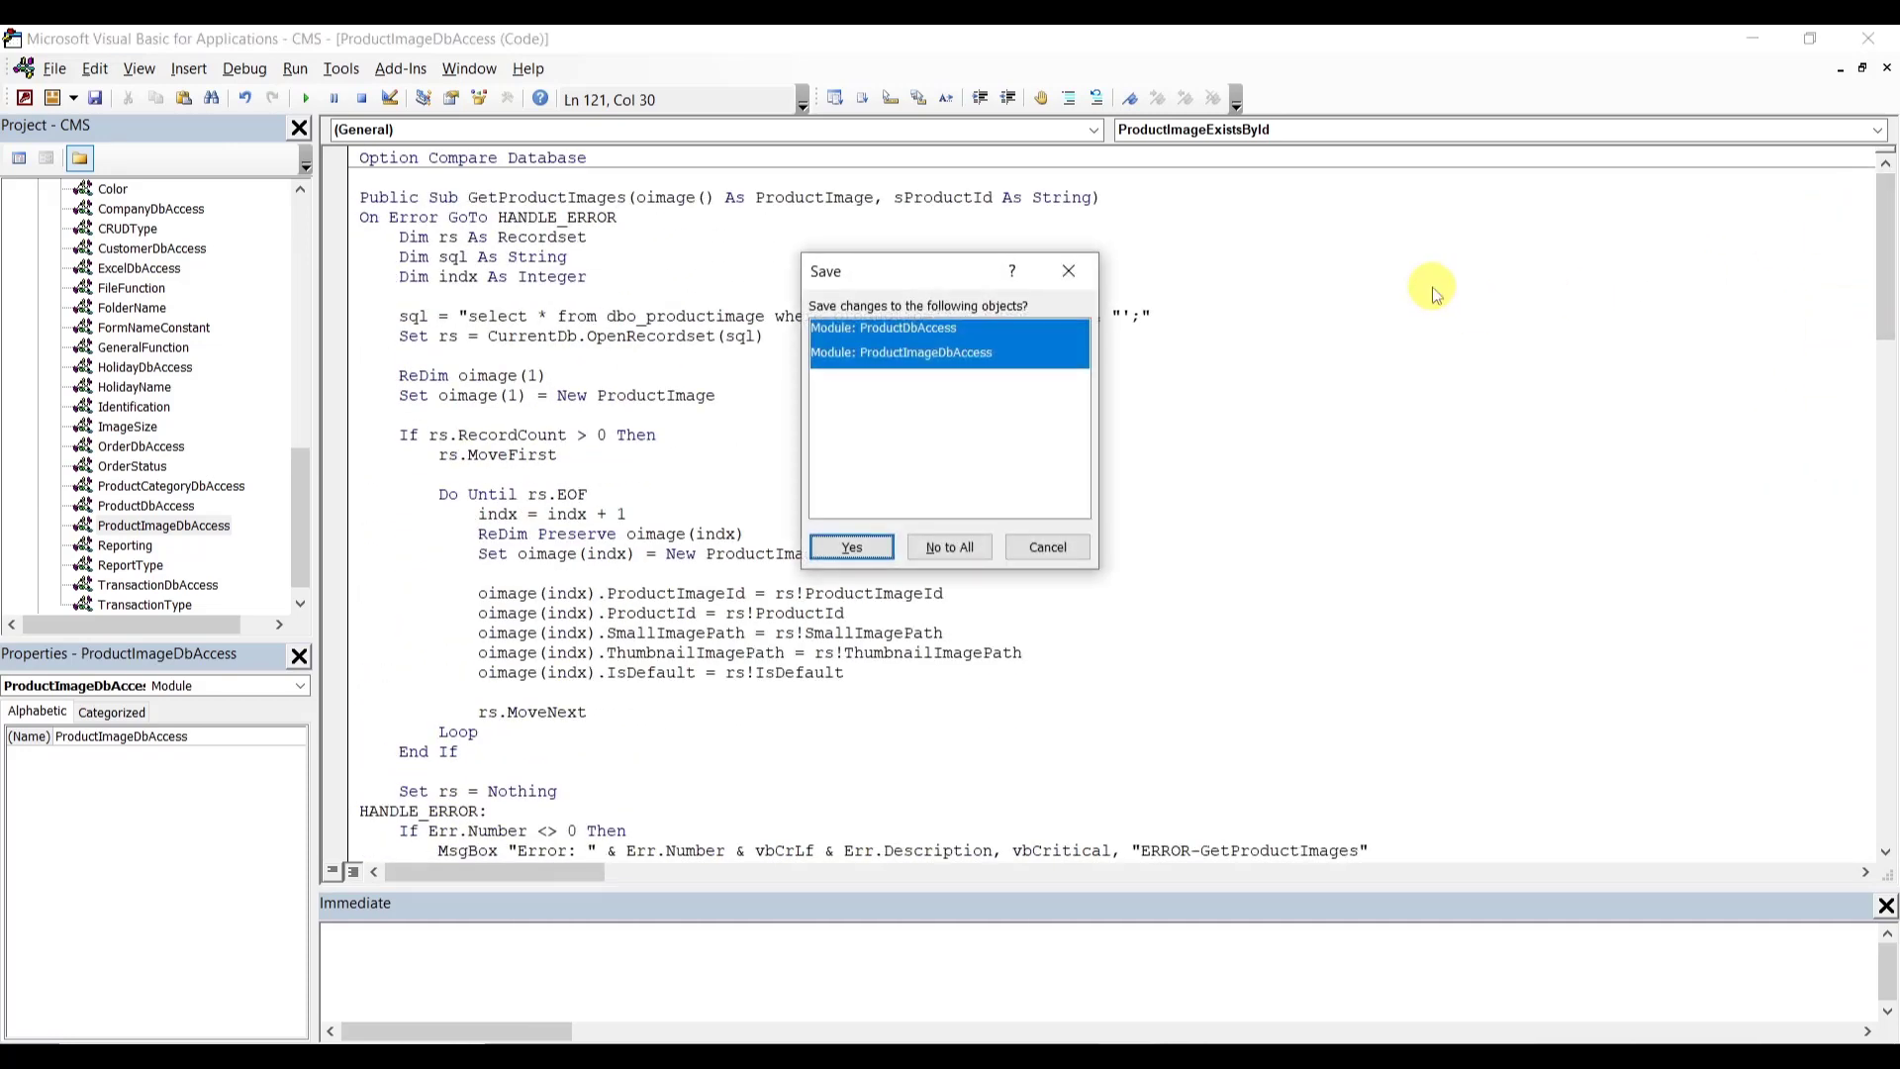
left_click(853, 548)
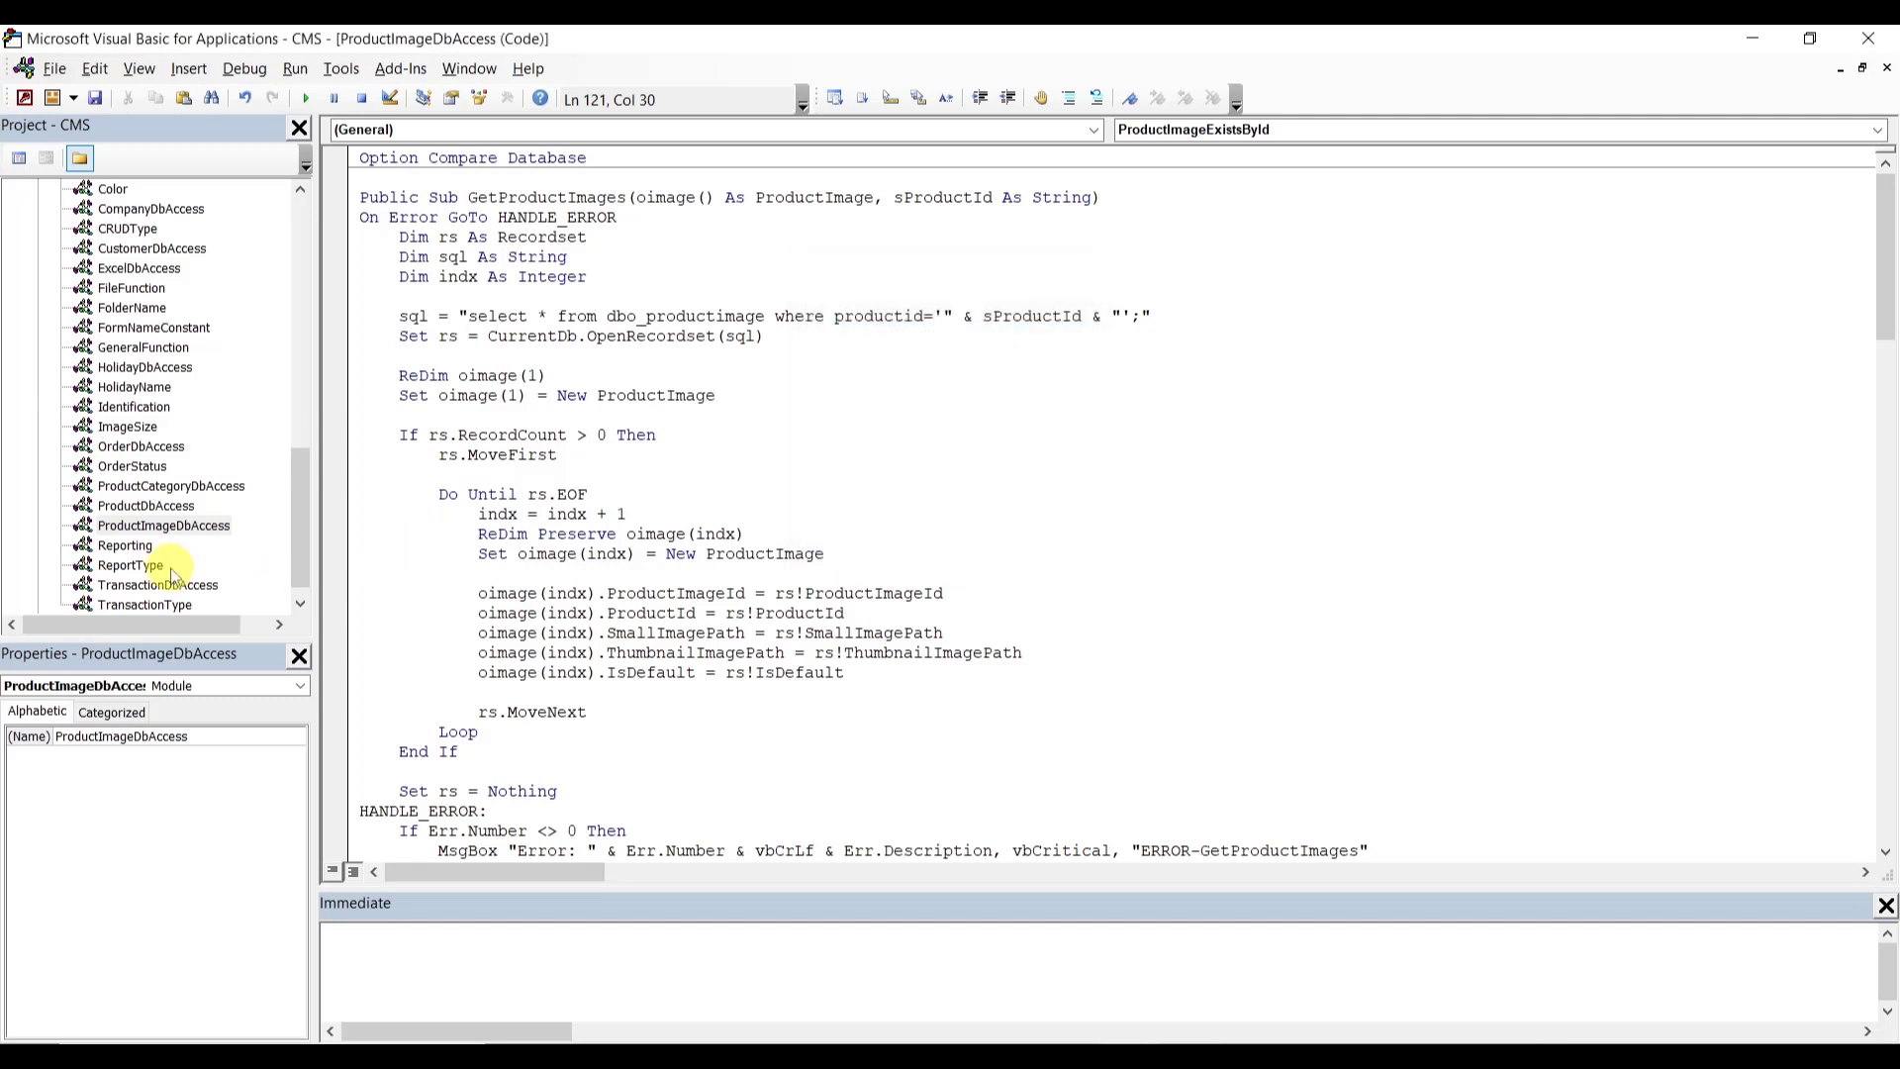
- Open the TransactionDbAccess module and change the table to dbo_transaction in the update statements of UnvoidTransaction and VoidTransaction
scroll(299, 558, "down", 1)
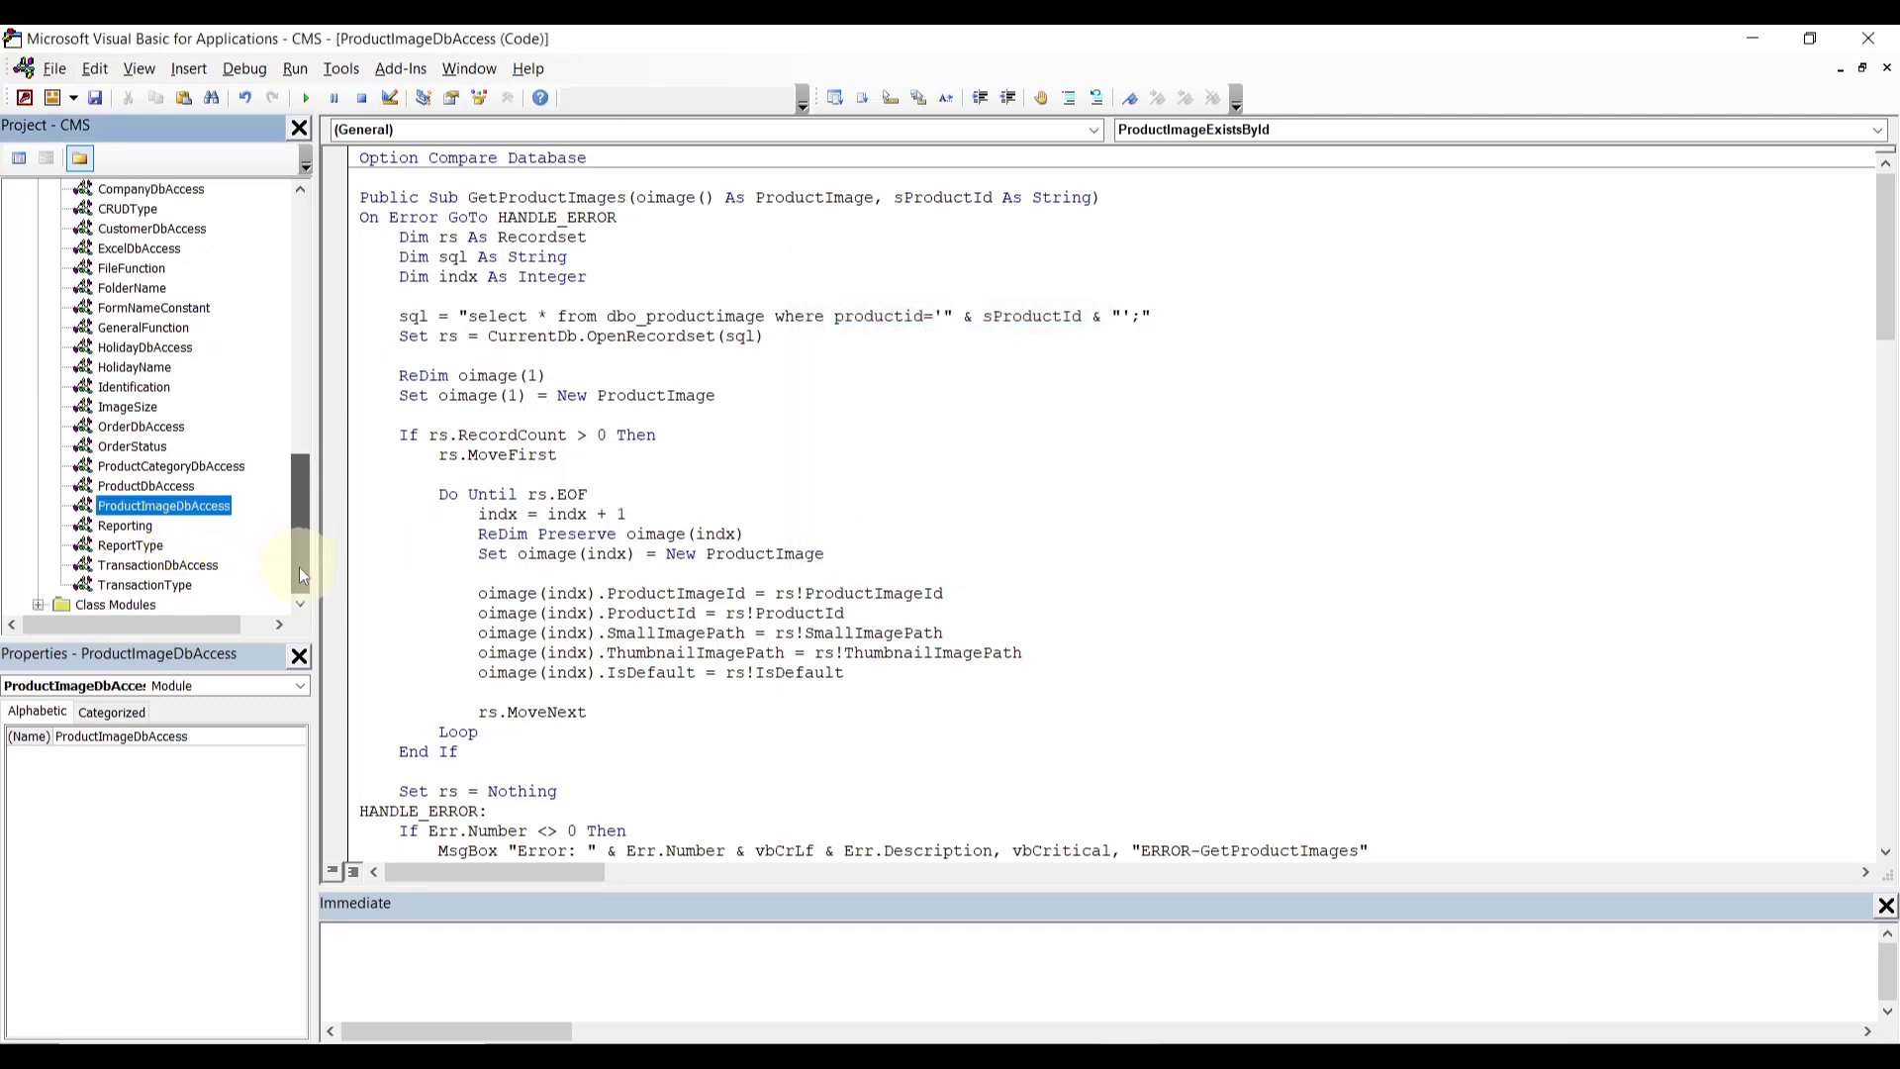
double_click(148, 567)
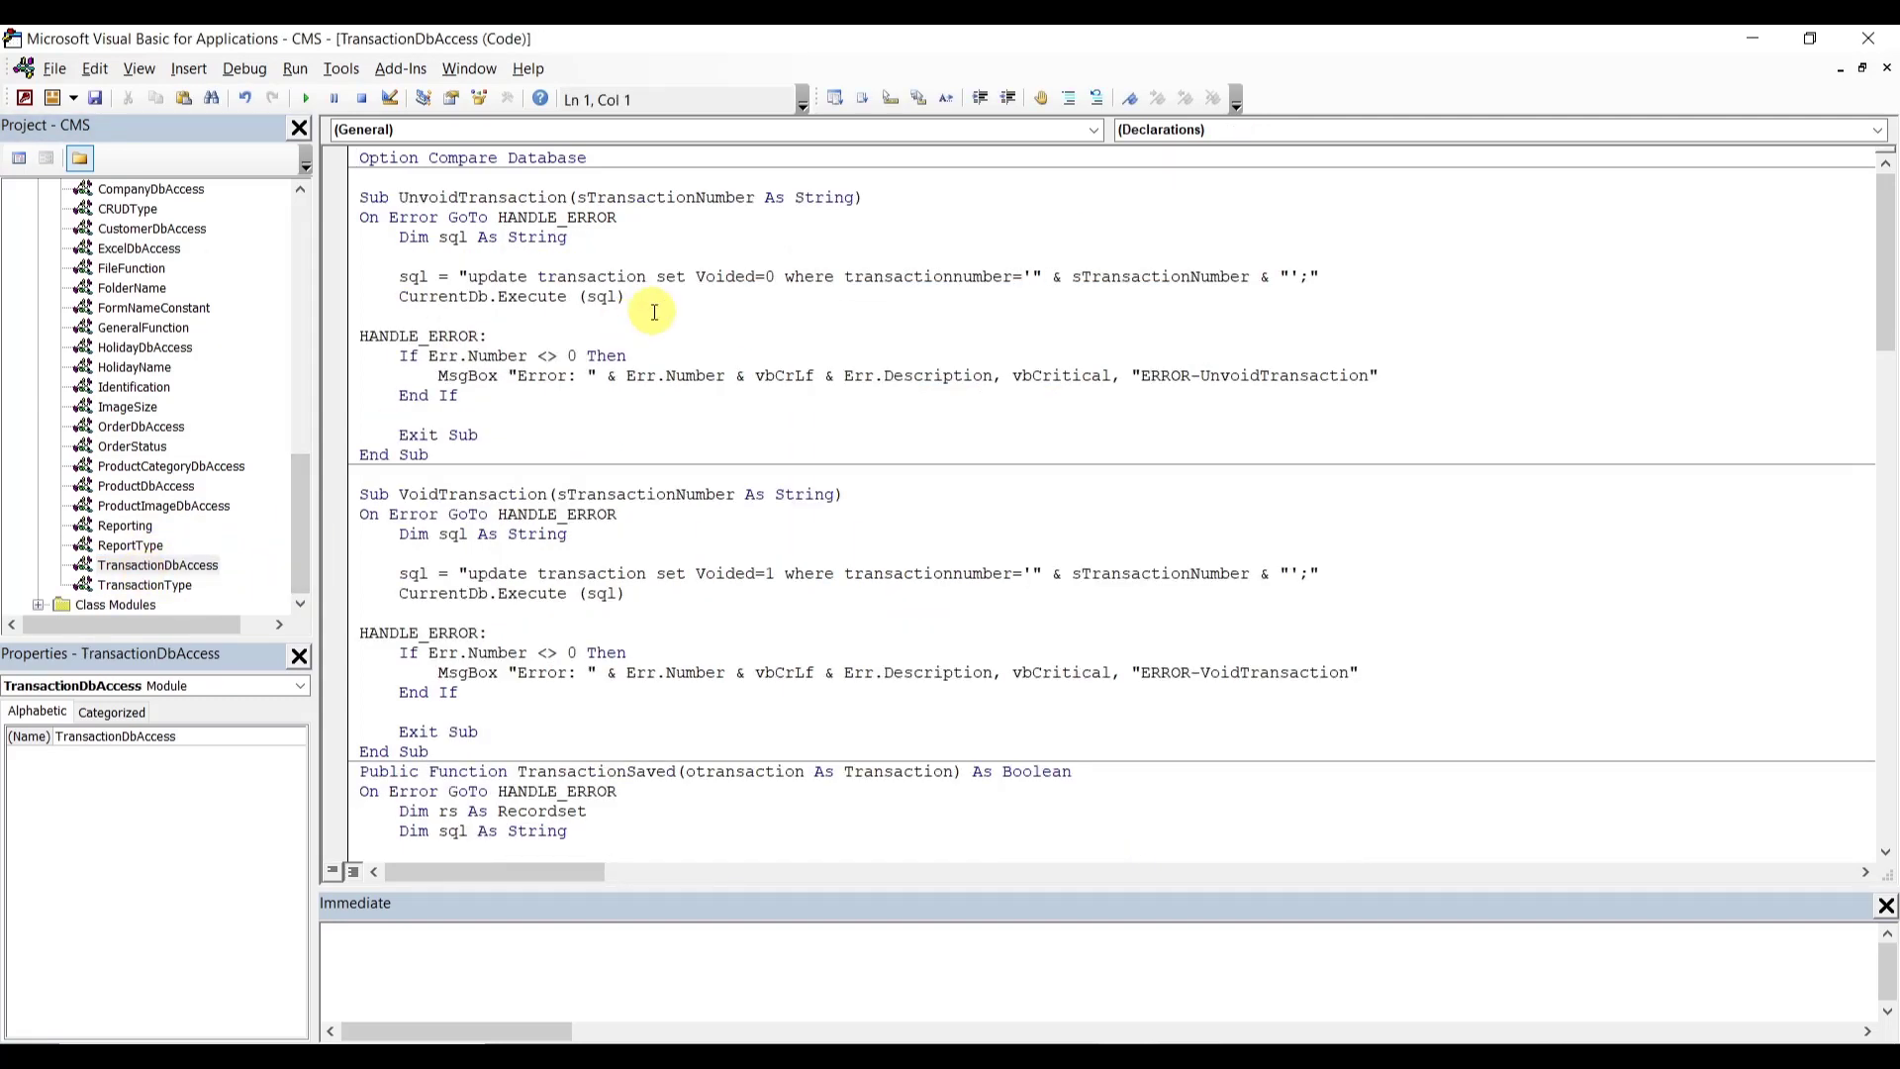
left_click(539, 277)
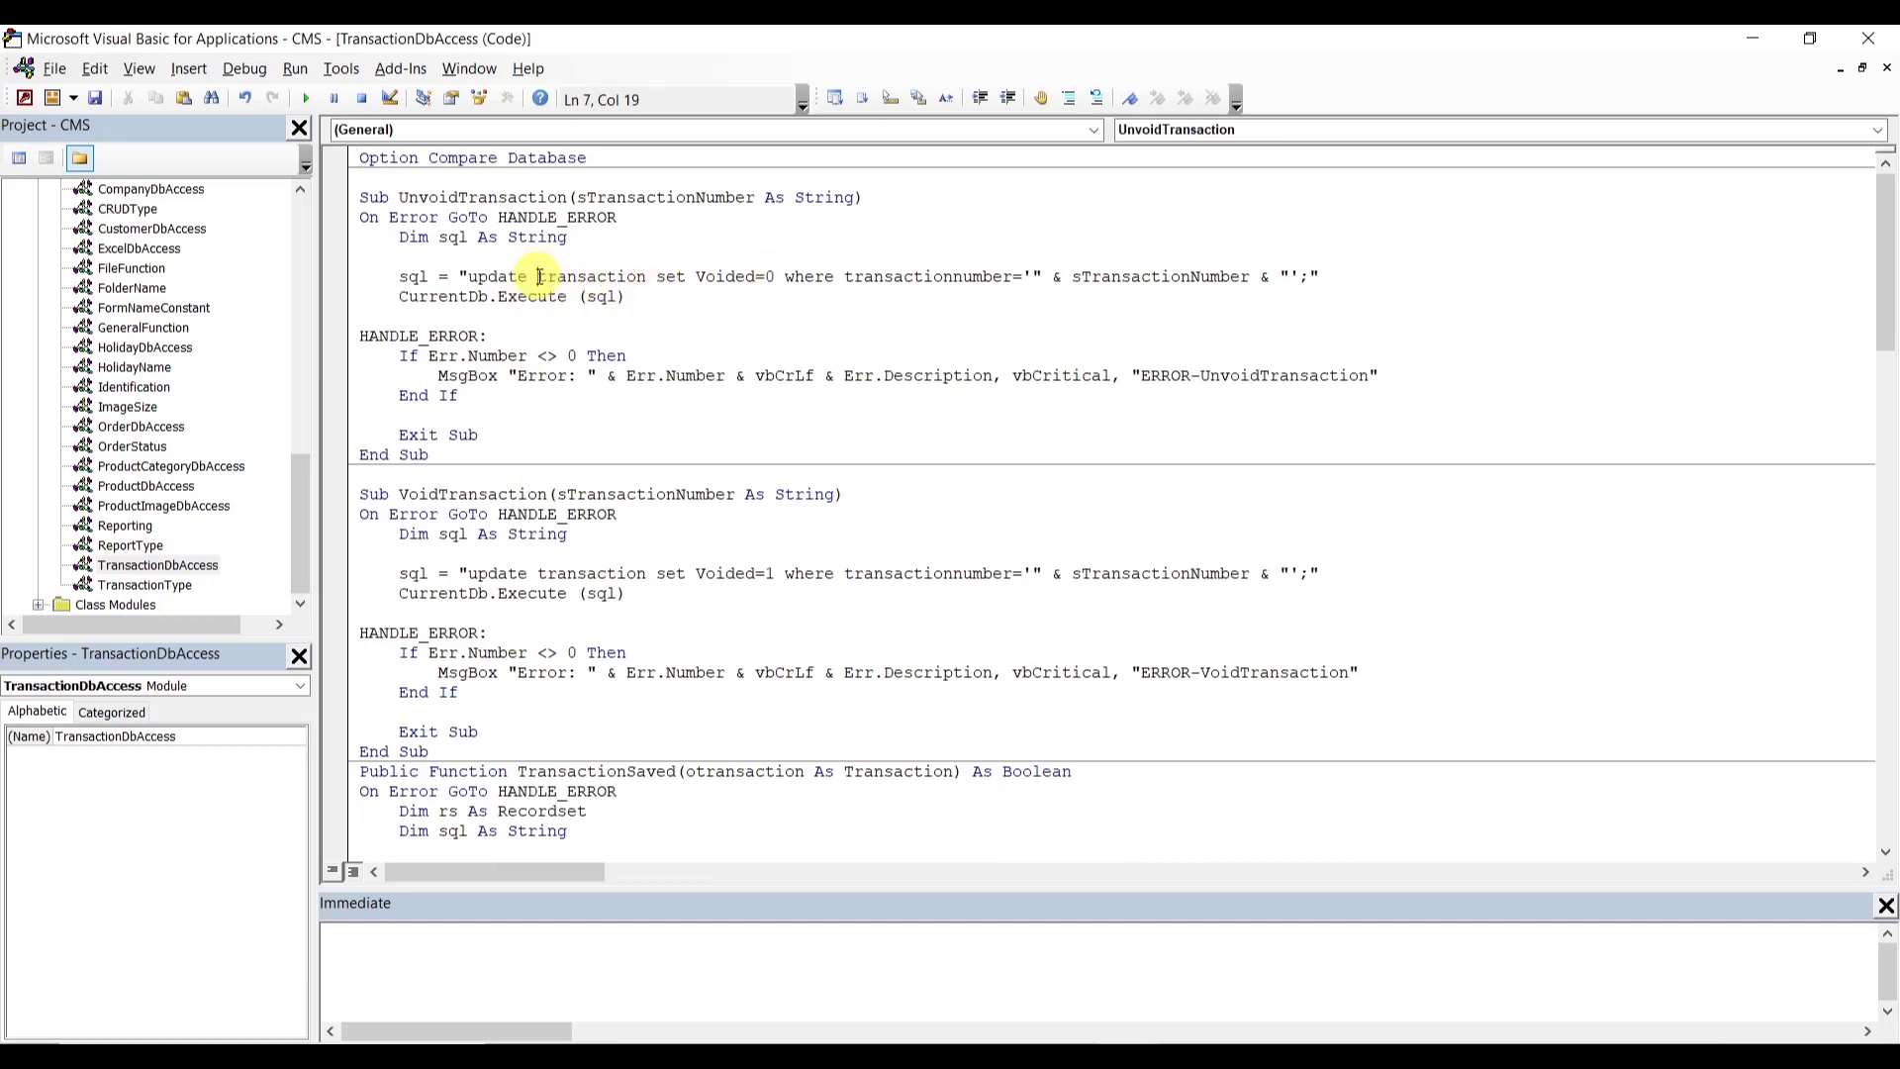
type("dbo")
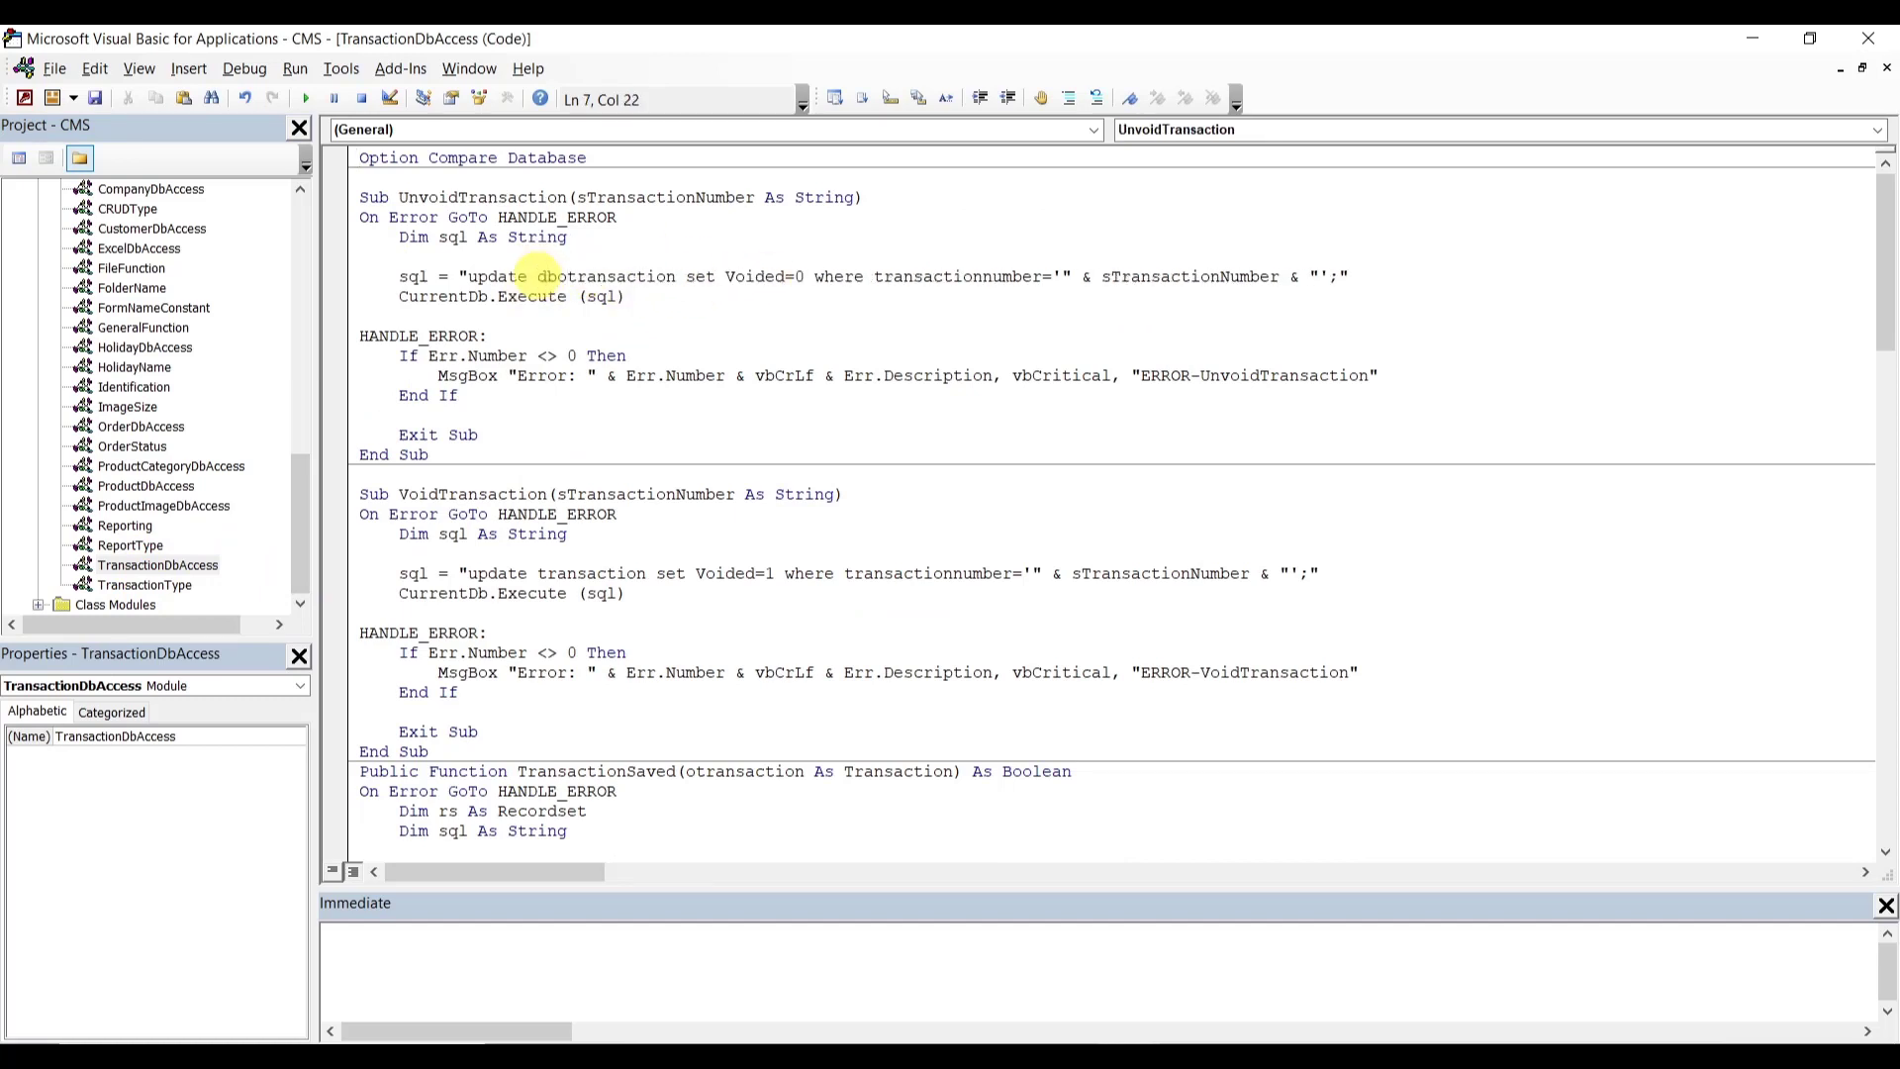
type("_")
double_click(544, 277)
key("ctrl+c")
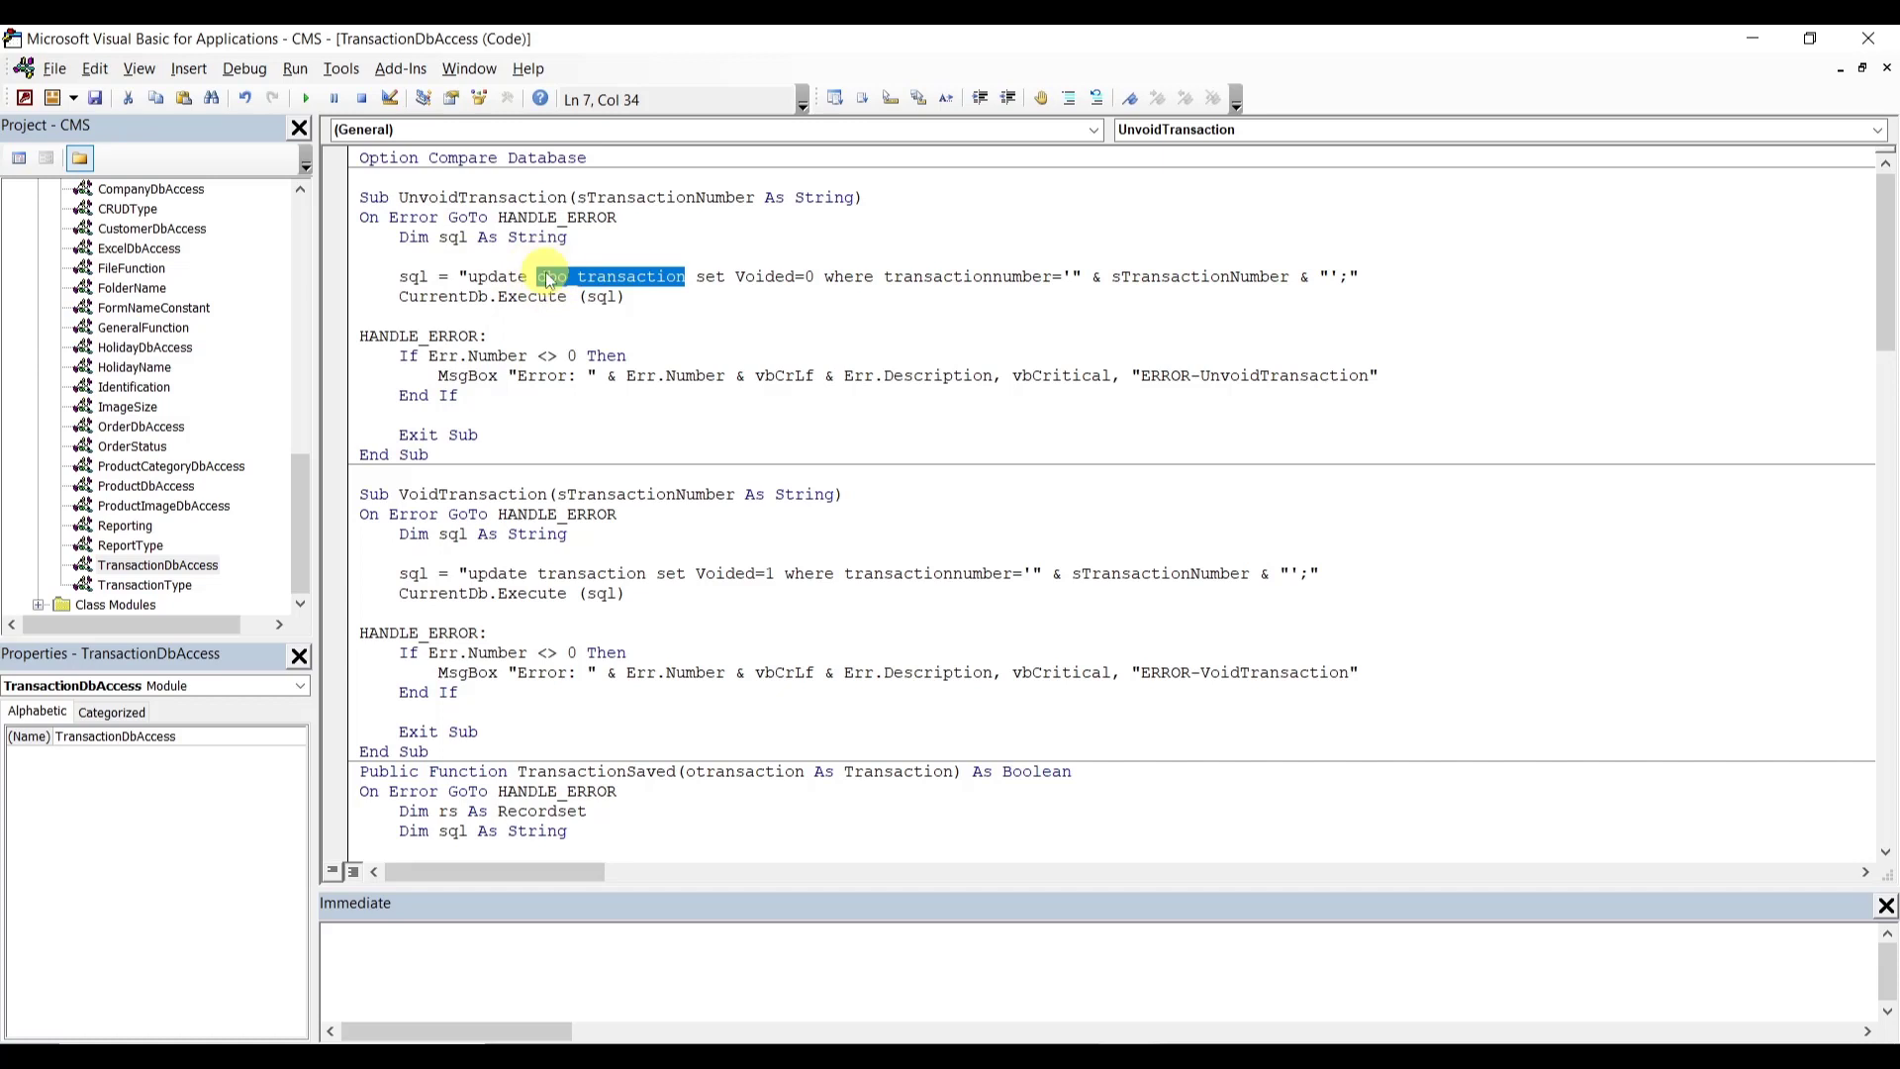
double_click(592, 576)
key("ctrl+v")
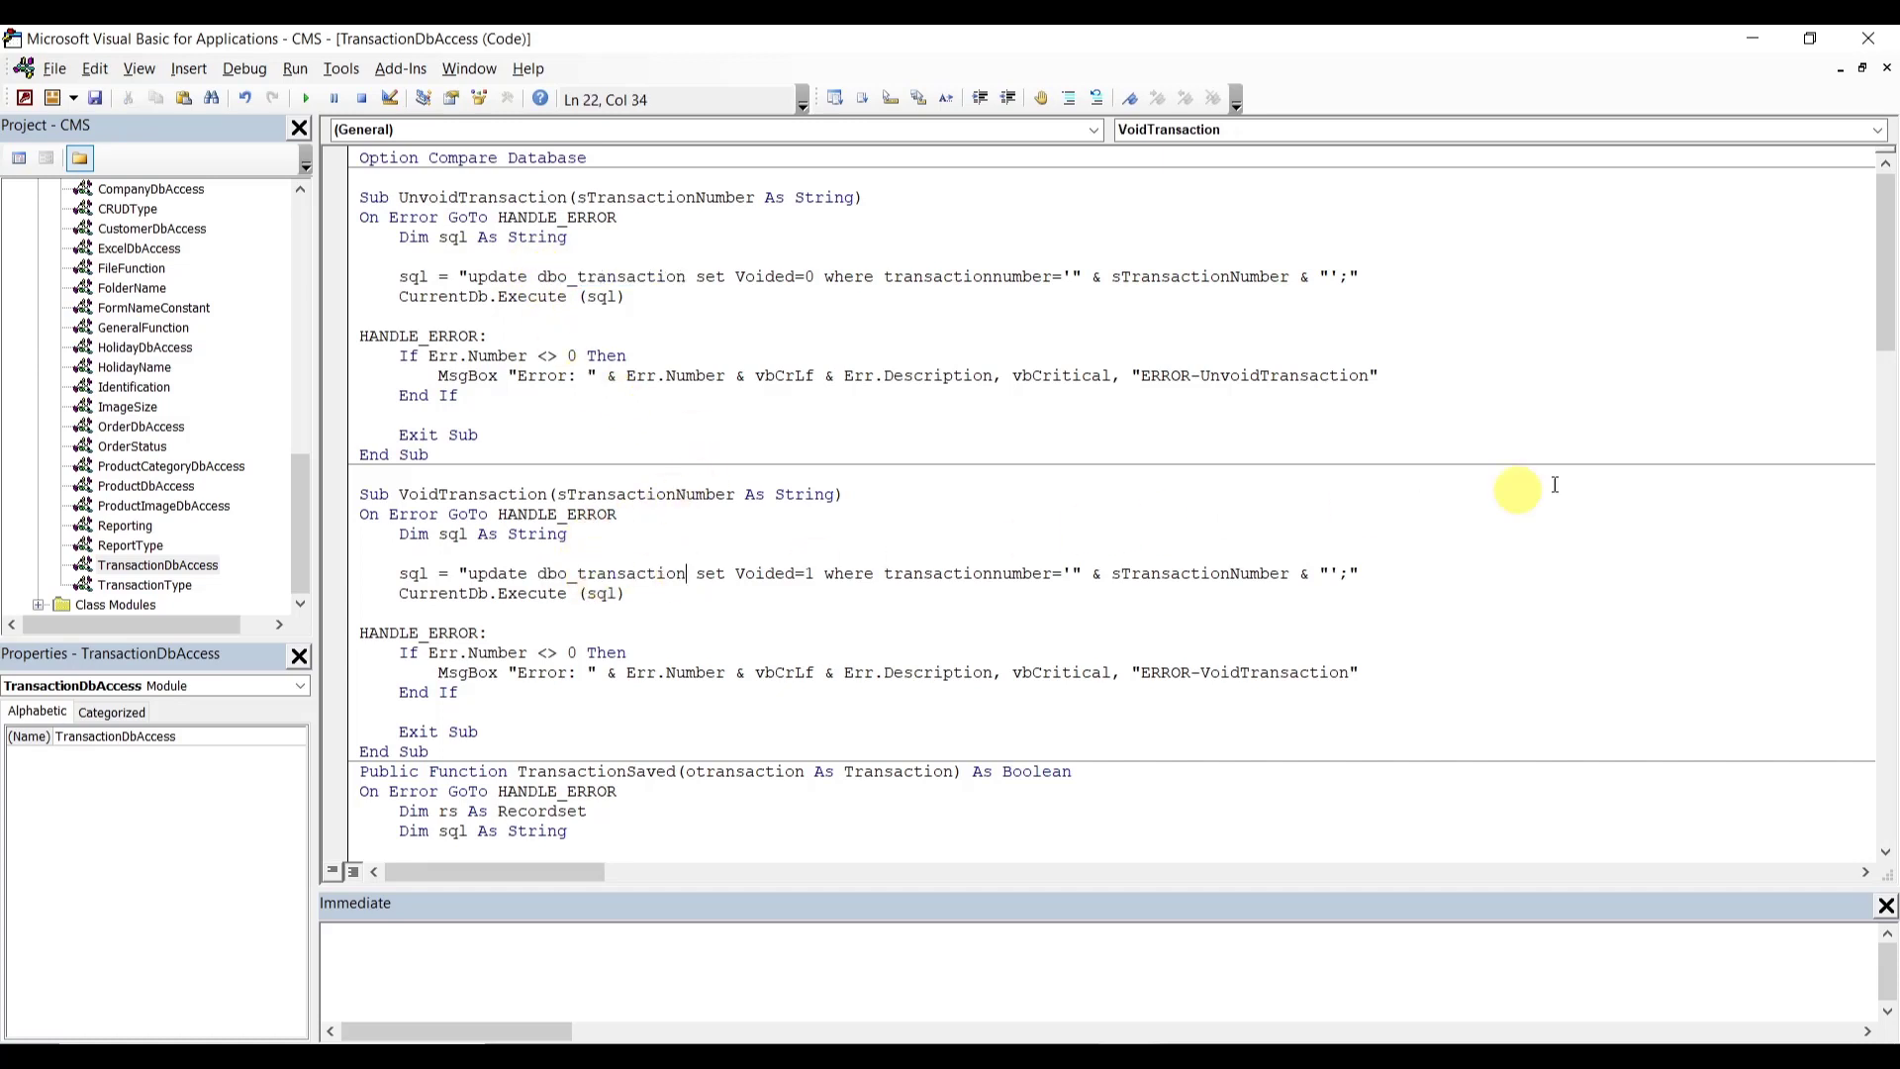
- Change the table to dbo_transaction in the select statements of TransactionSaved and TransactionExistsById
scroll(1888, 322, "down", 6)
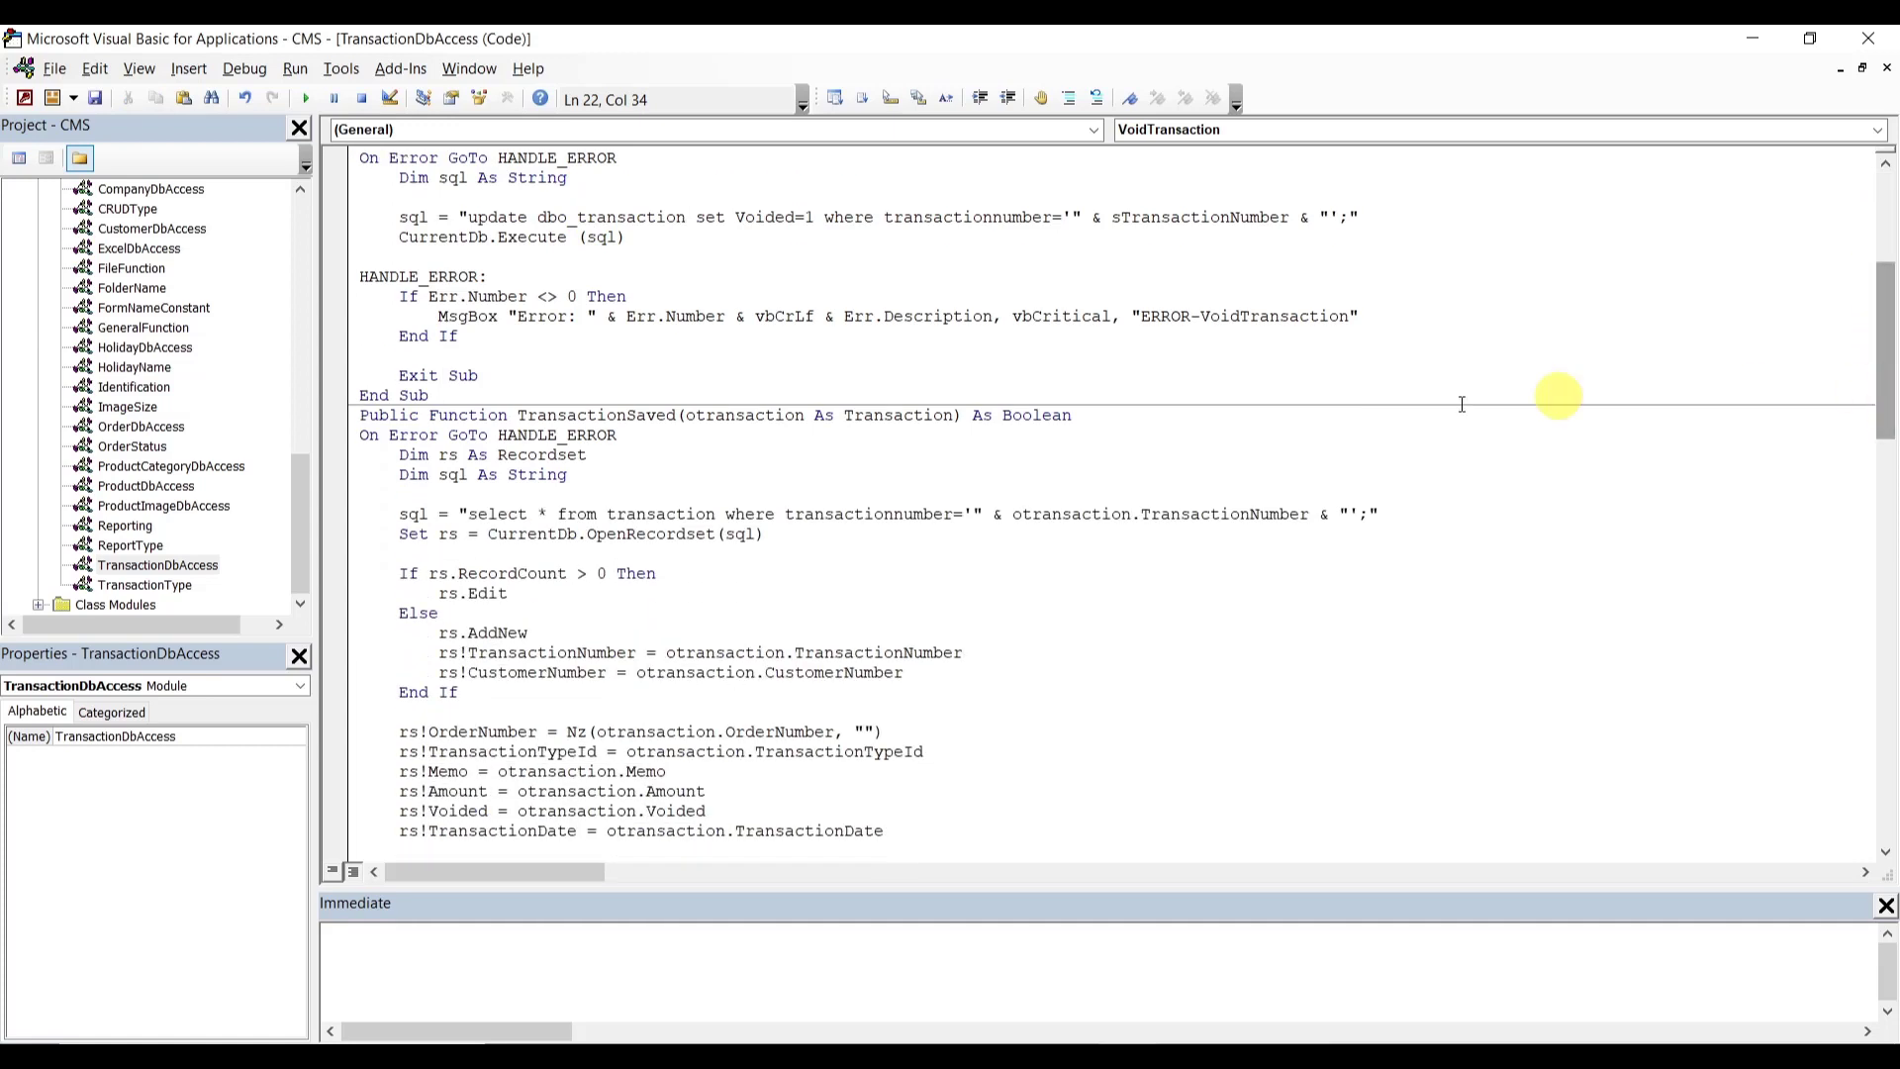
double_click(658, 514)
key("ctrl+v")
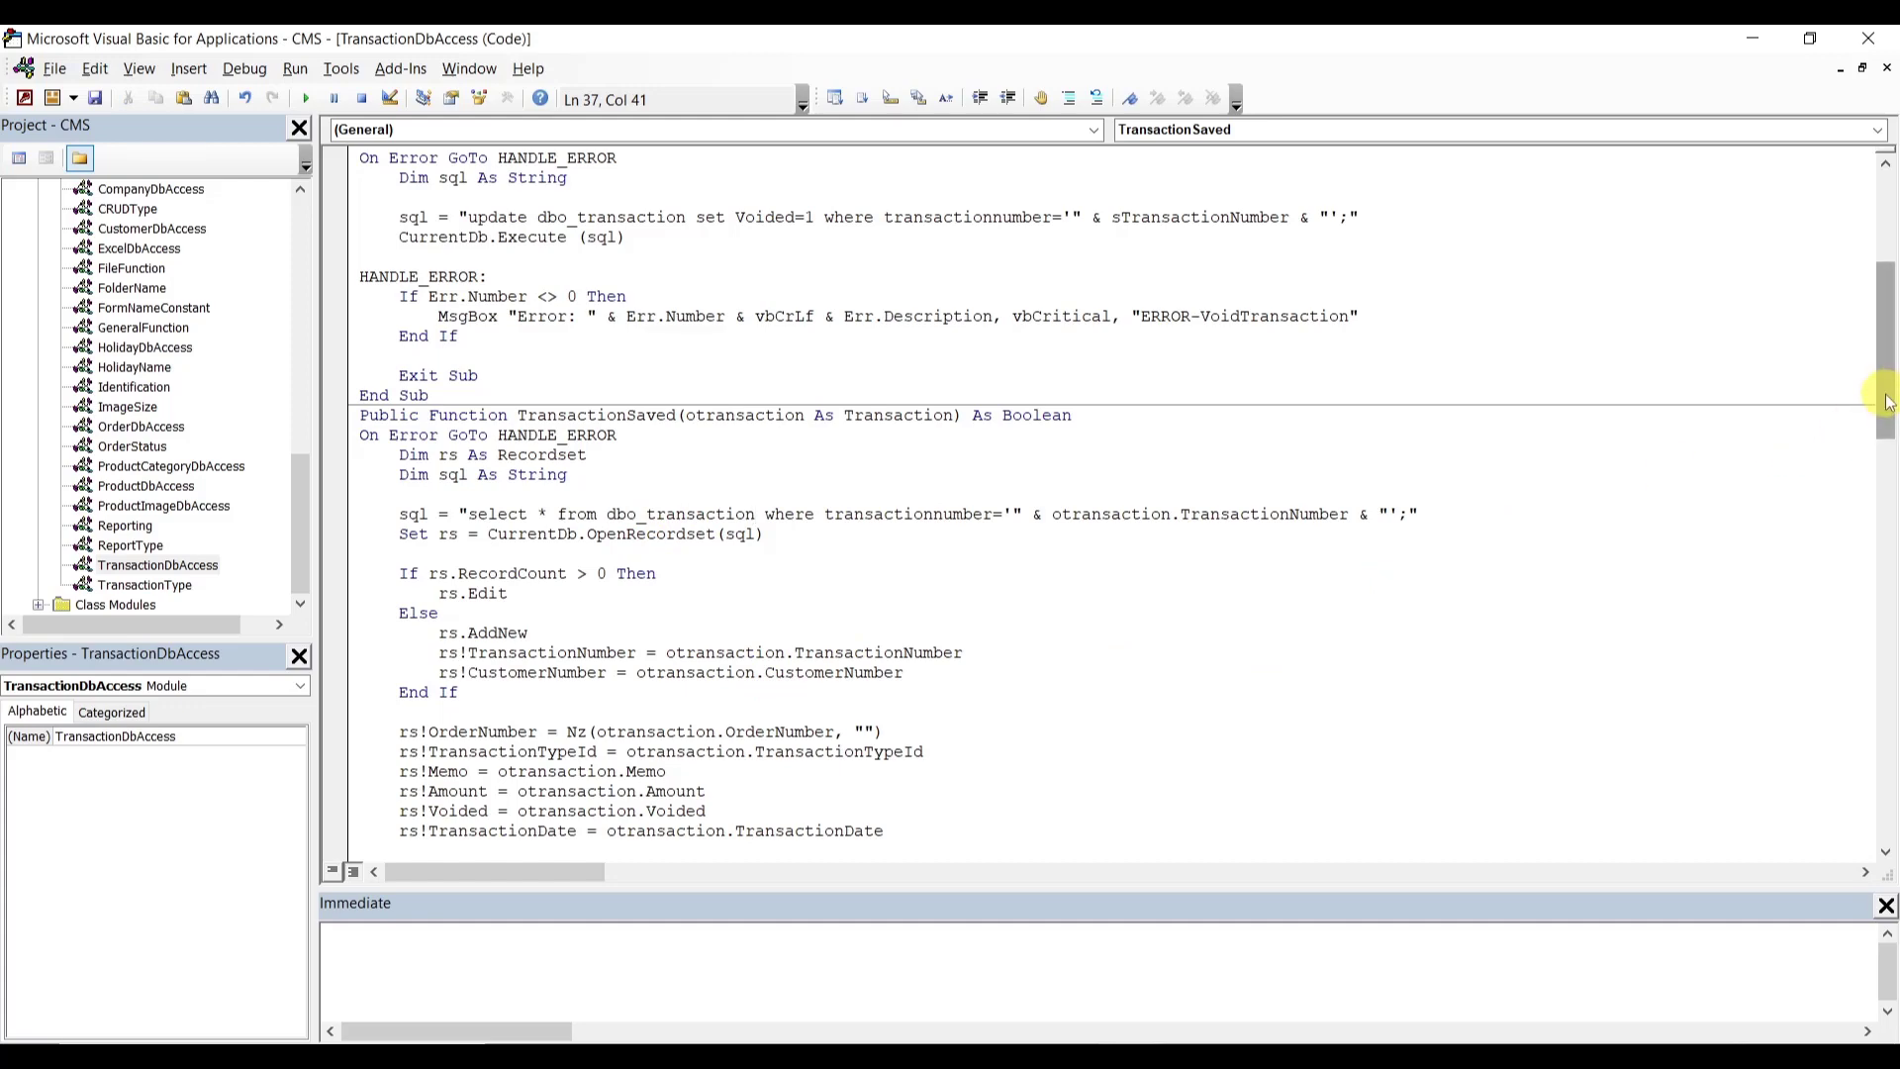
left_click_drag(1885, 406, 1888, 579)
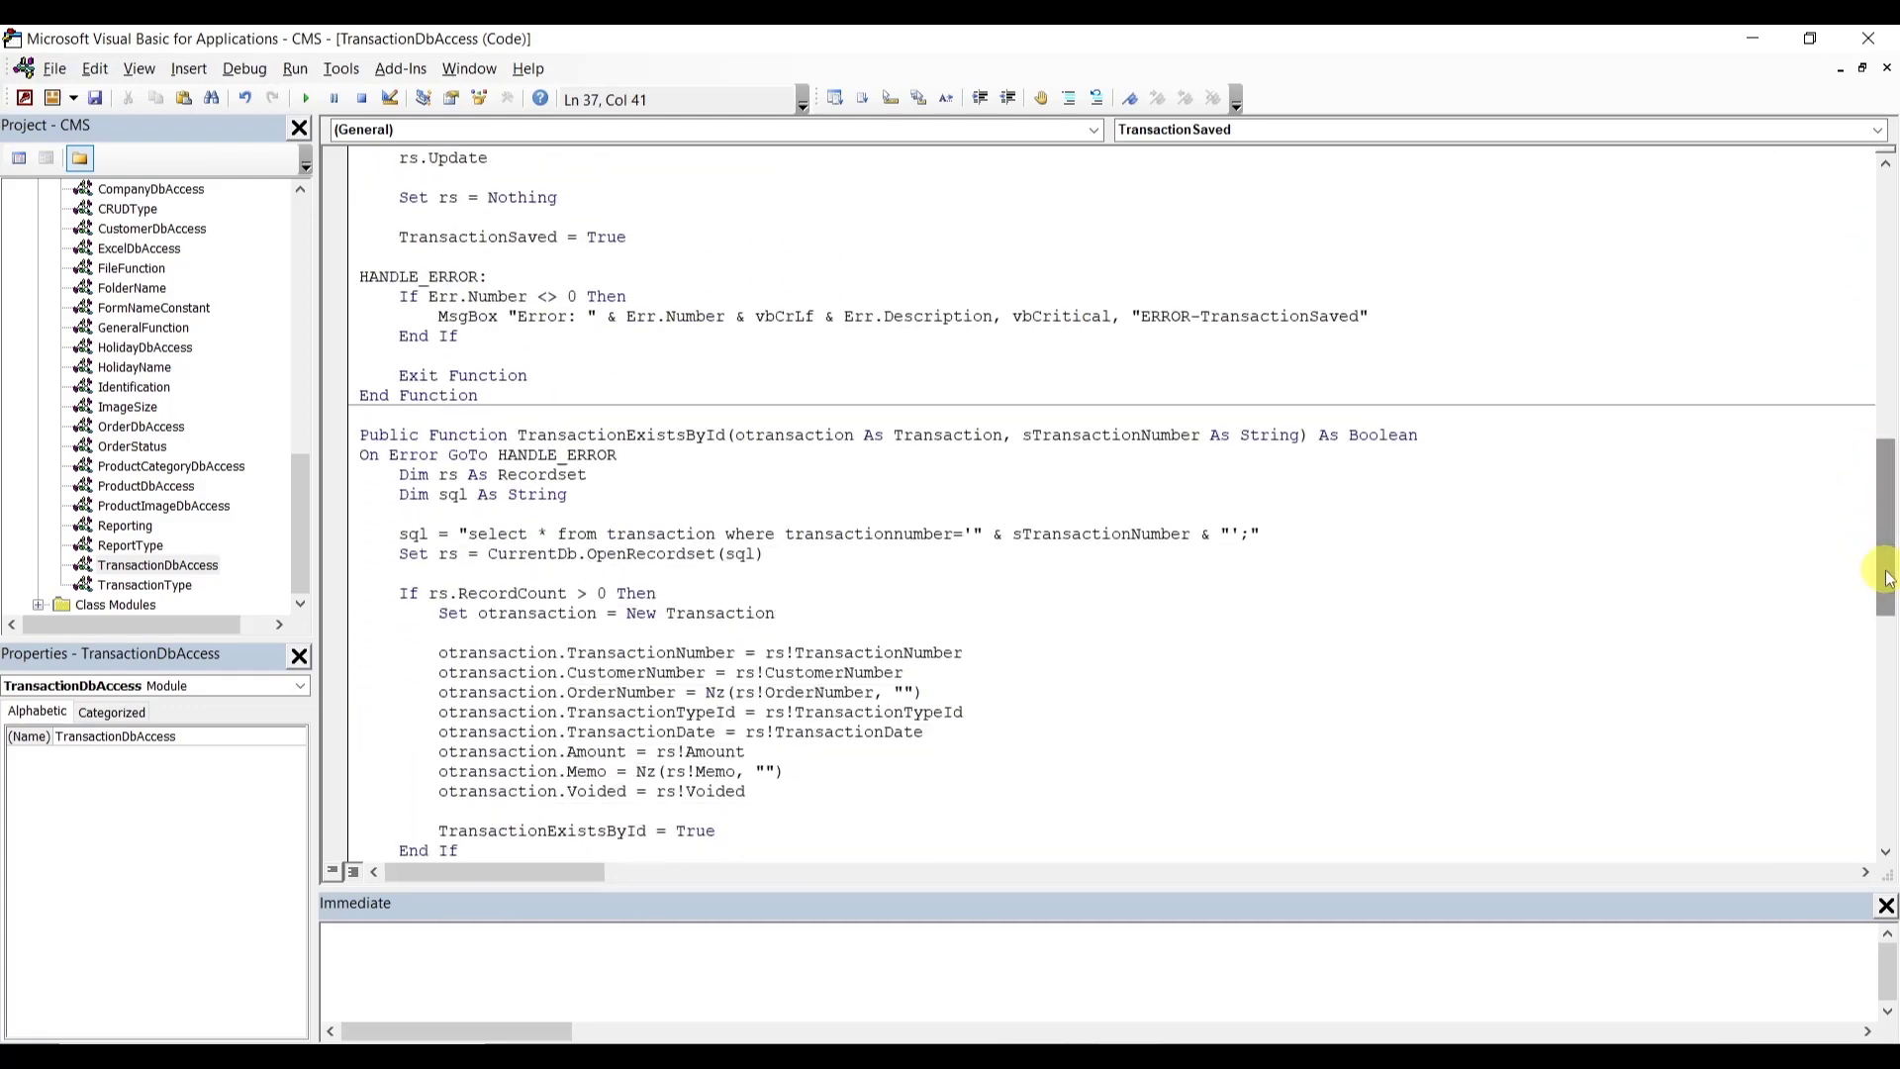
double_click(644, 540)
key("ctrl+v")
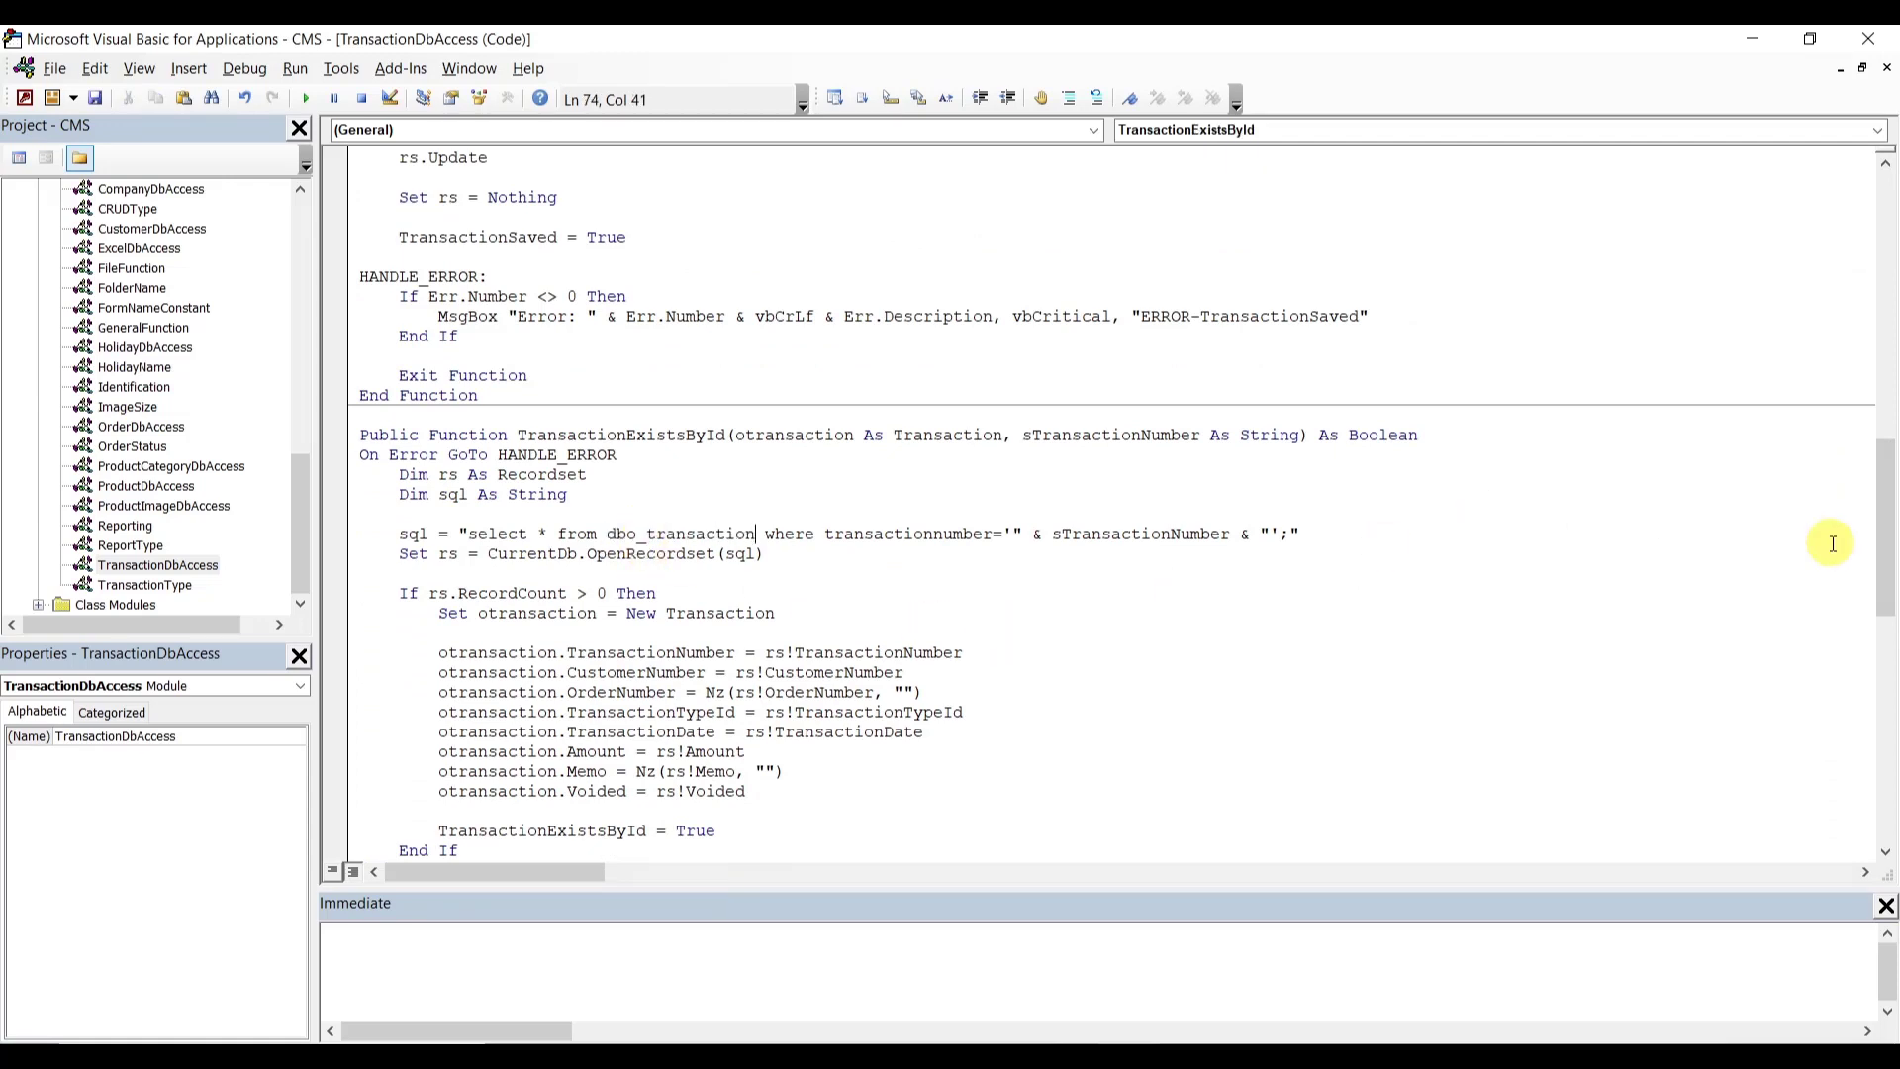
- In GetNewTransactionNumber, change the table in the select top 1 statement to dbo_transaction
left_click_drag(1888, 554, 1888, 711)
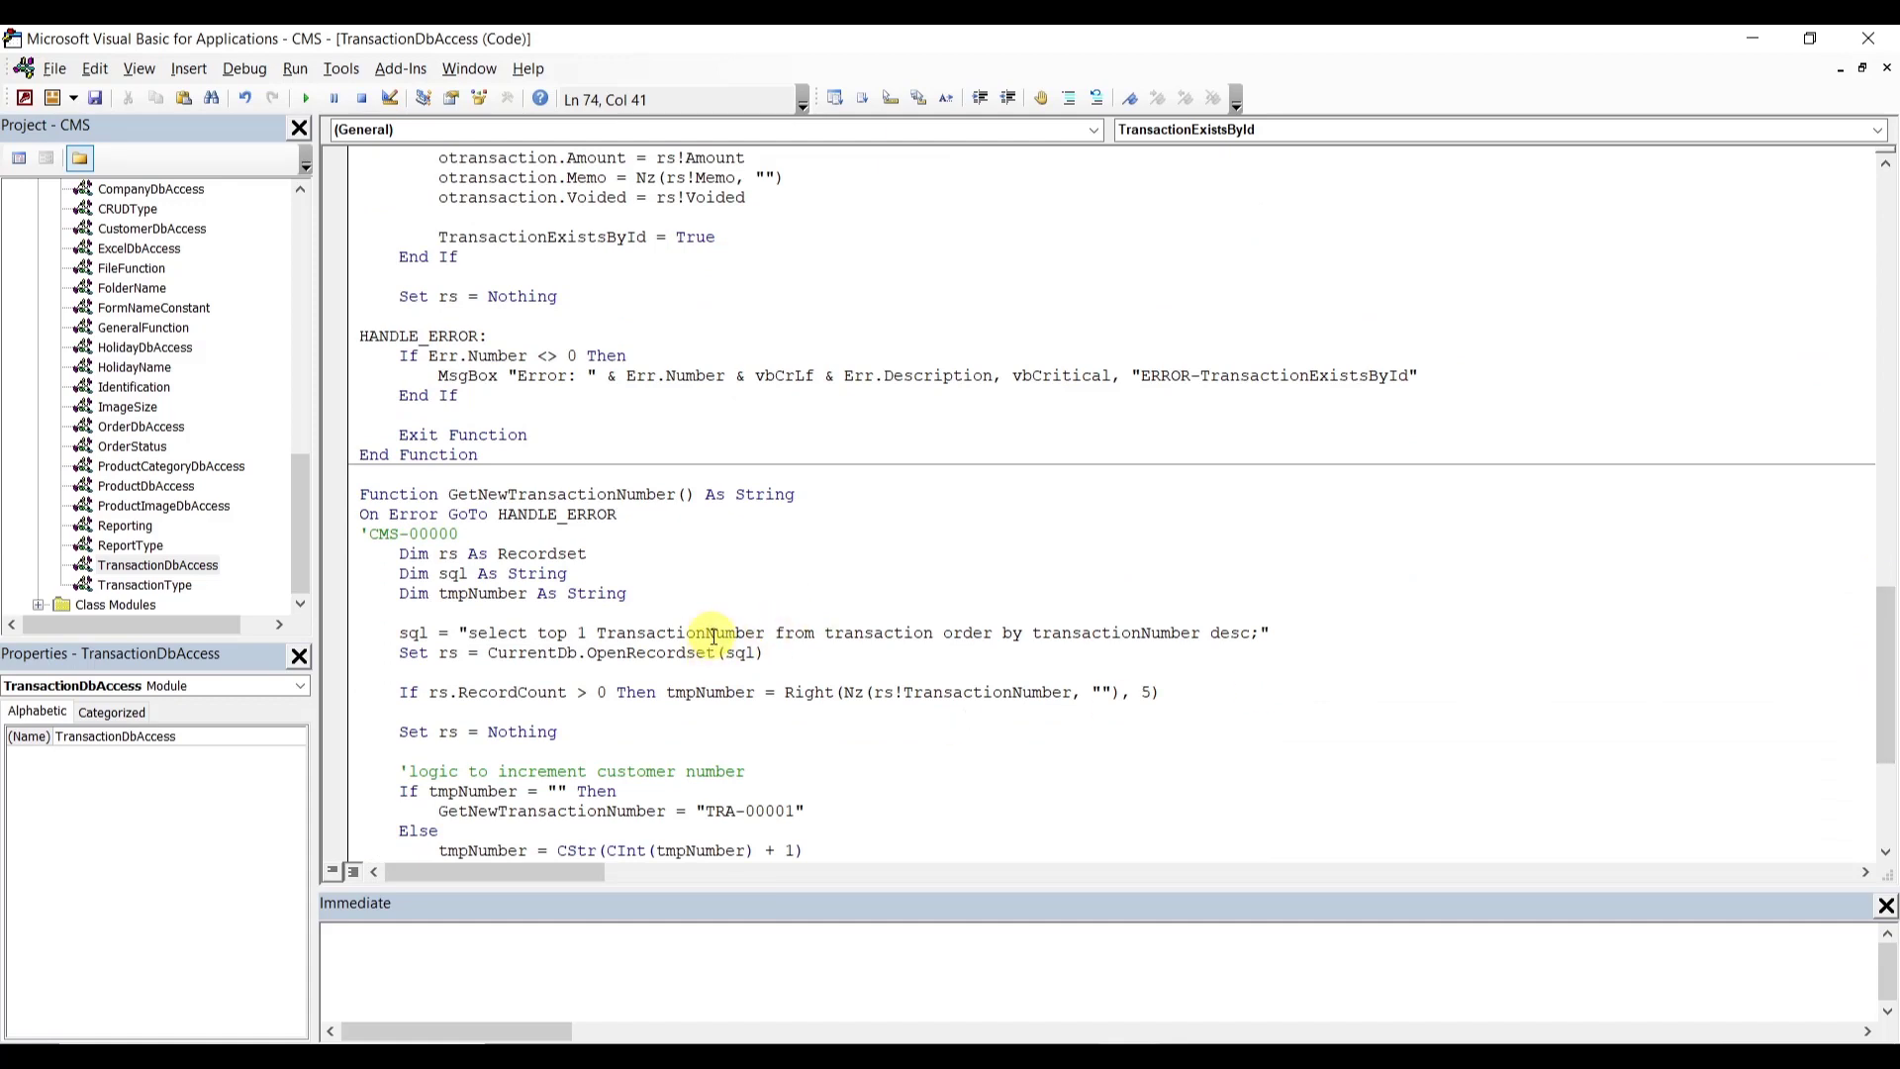
double_click(919, 641)
key("ctrl+v")
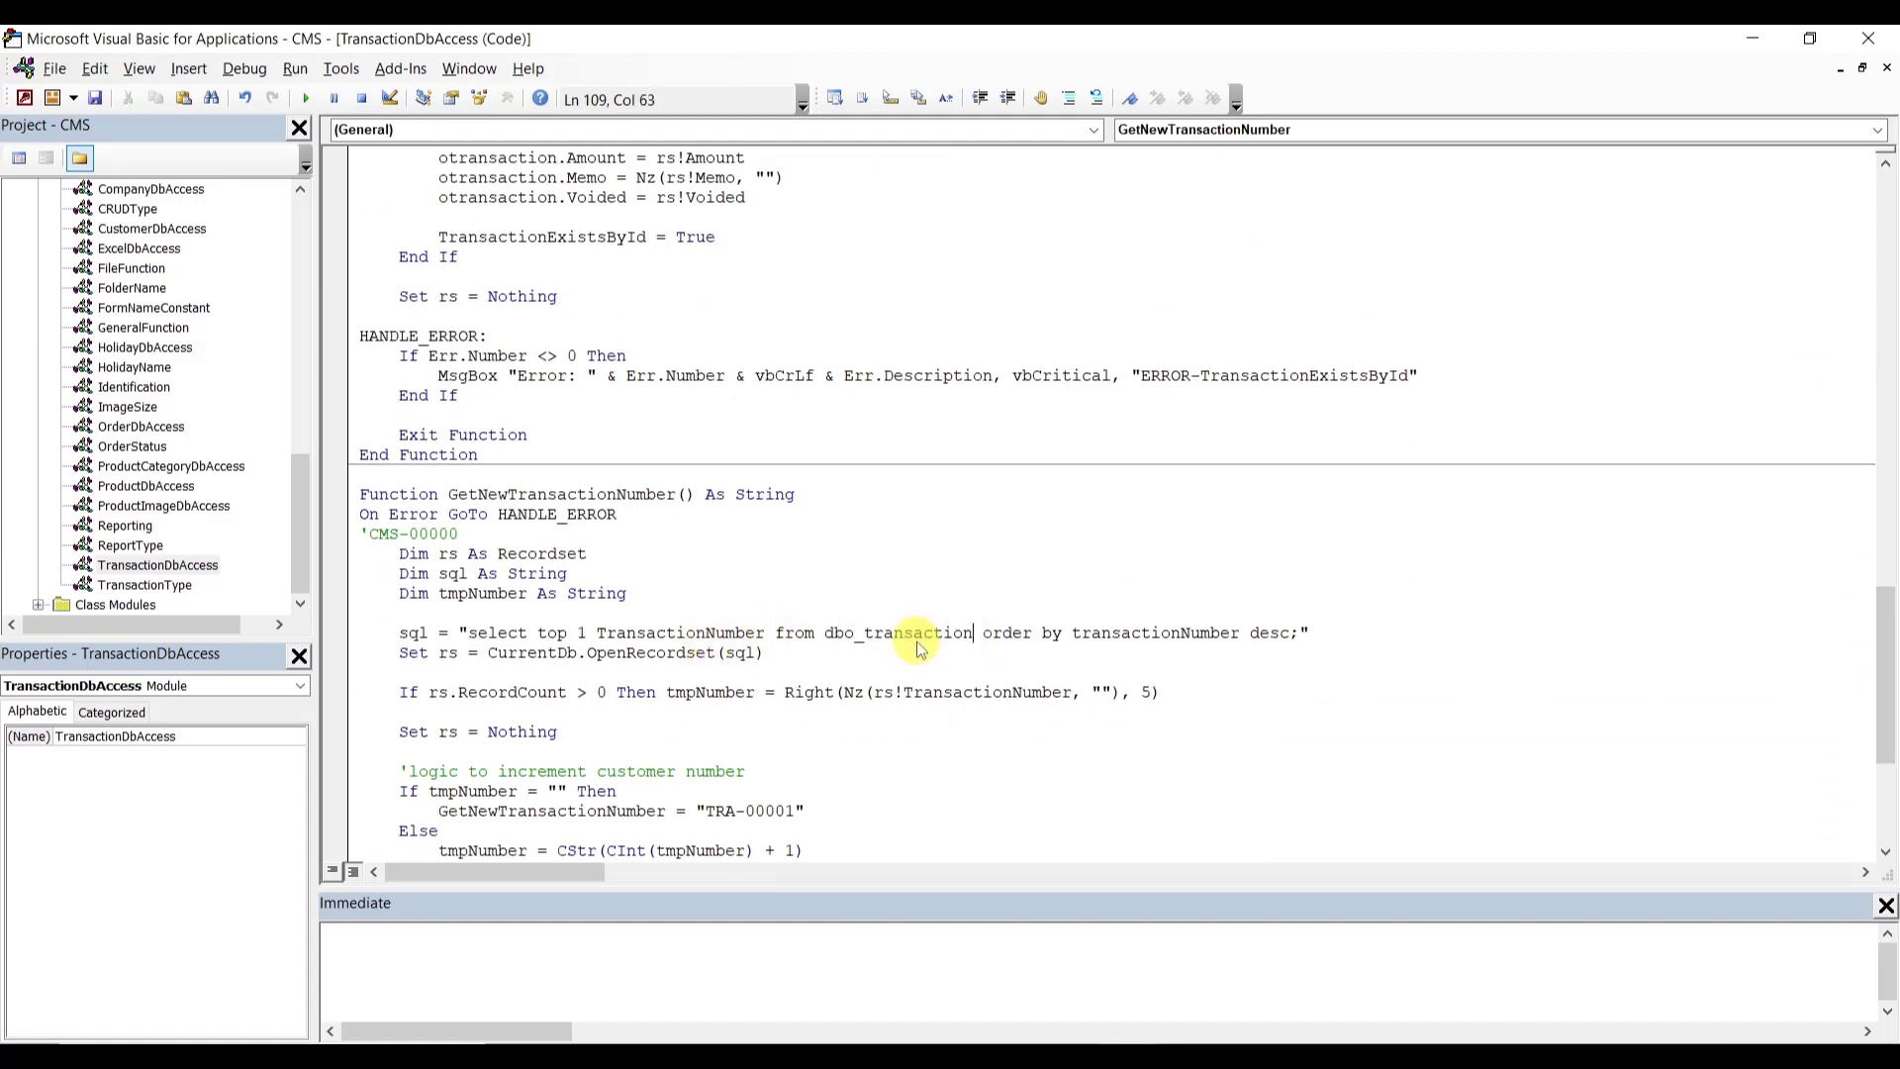
left_click_drag(1880, 701, 1827, 263)
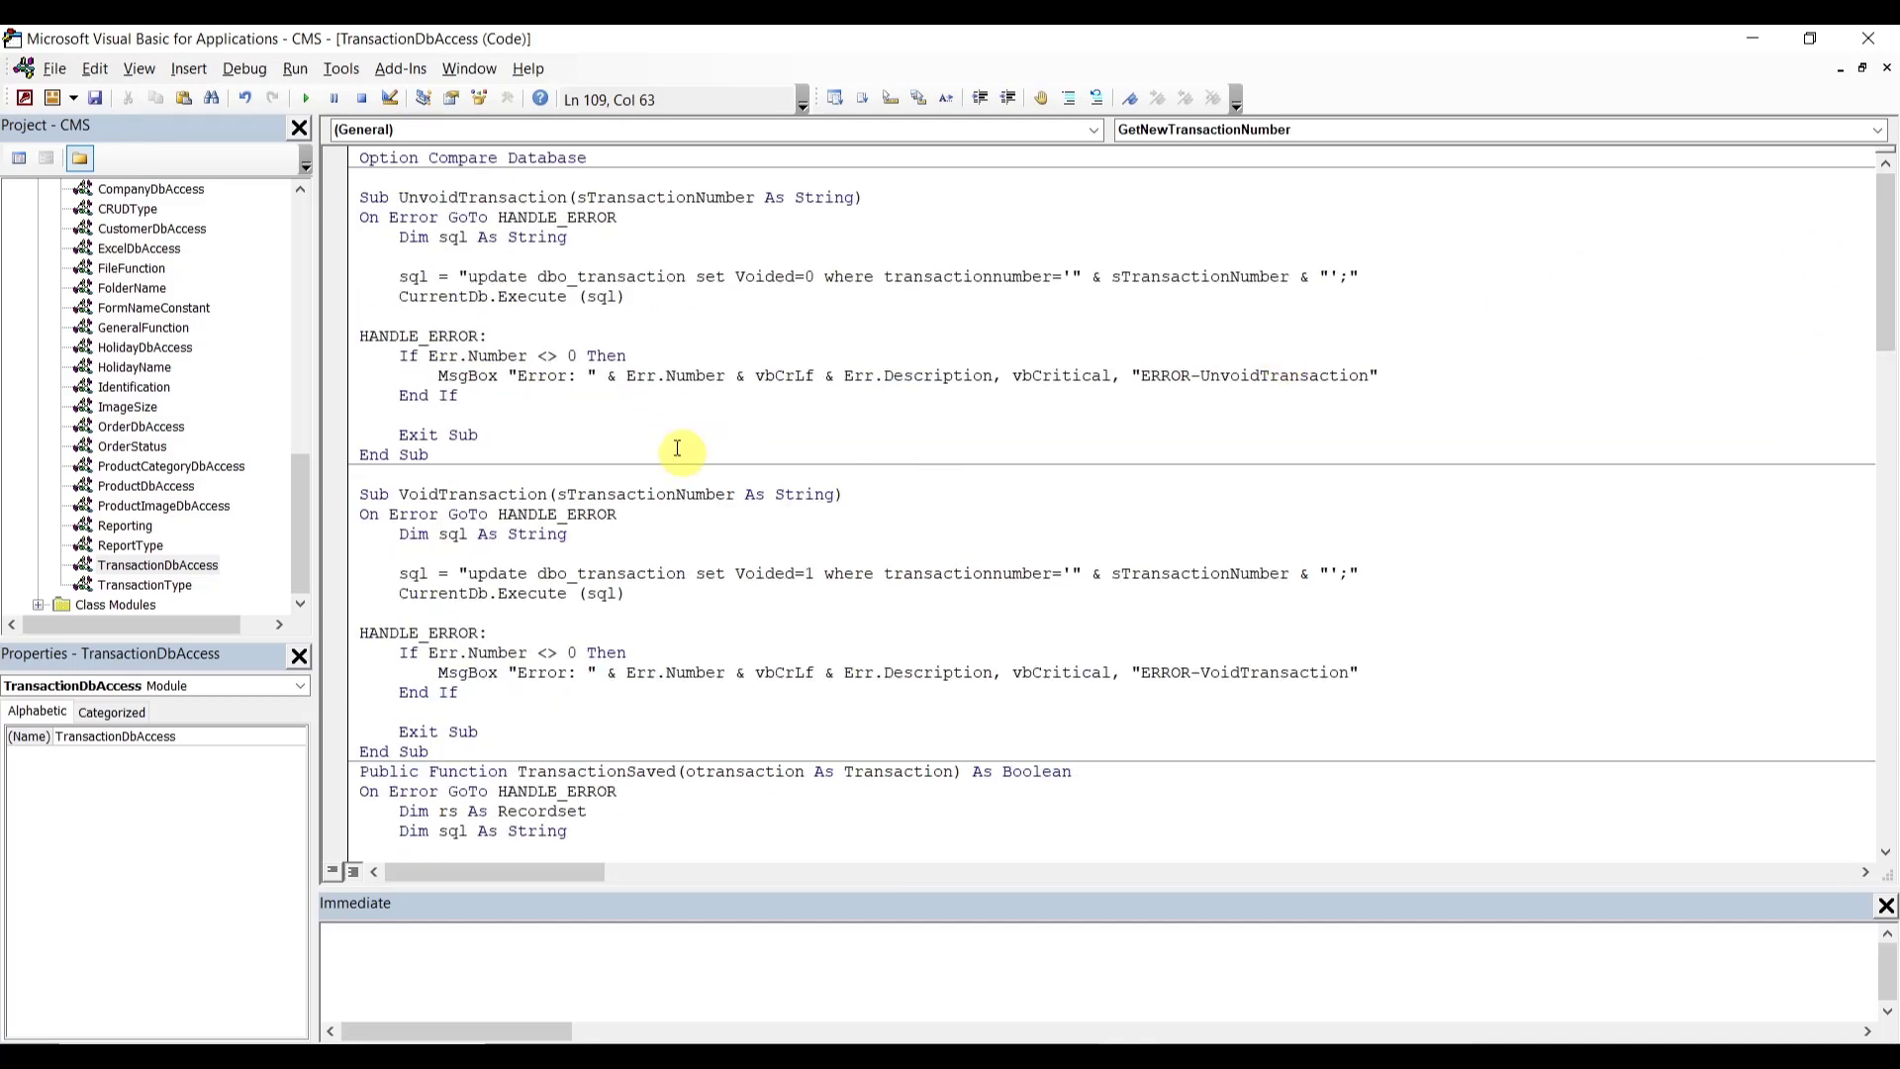
- Look through the TransactionType, ReportType and Reporting modules for SQL statements that name tables
double_click(153, 591)
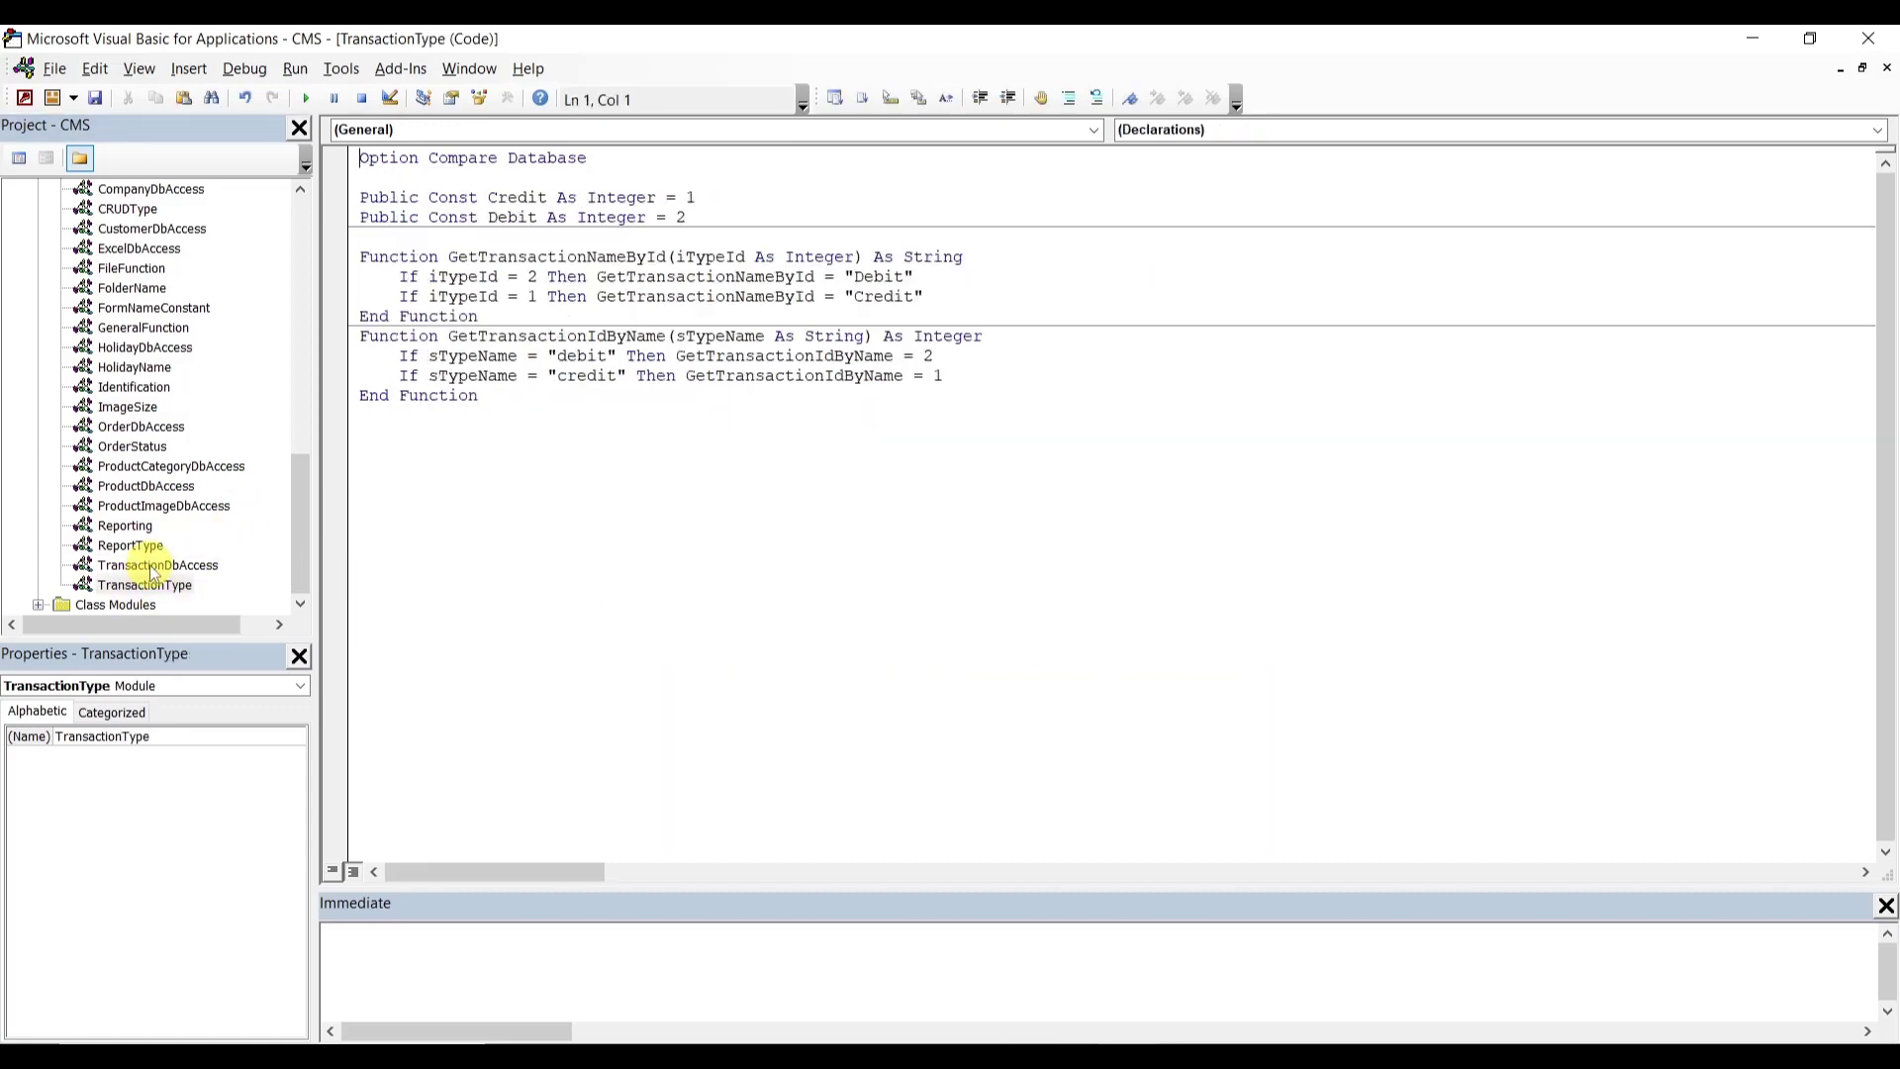
double_click(153, 566)
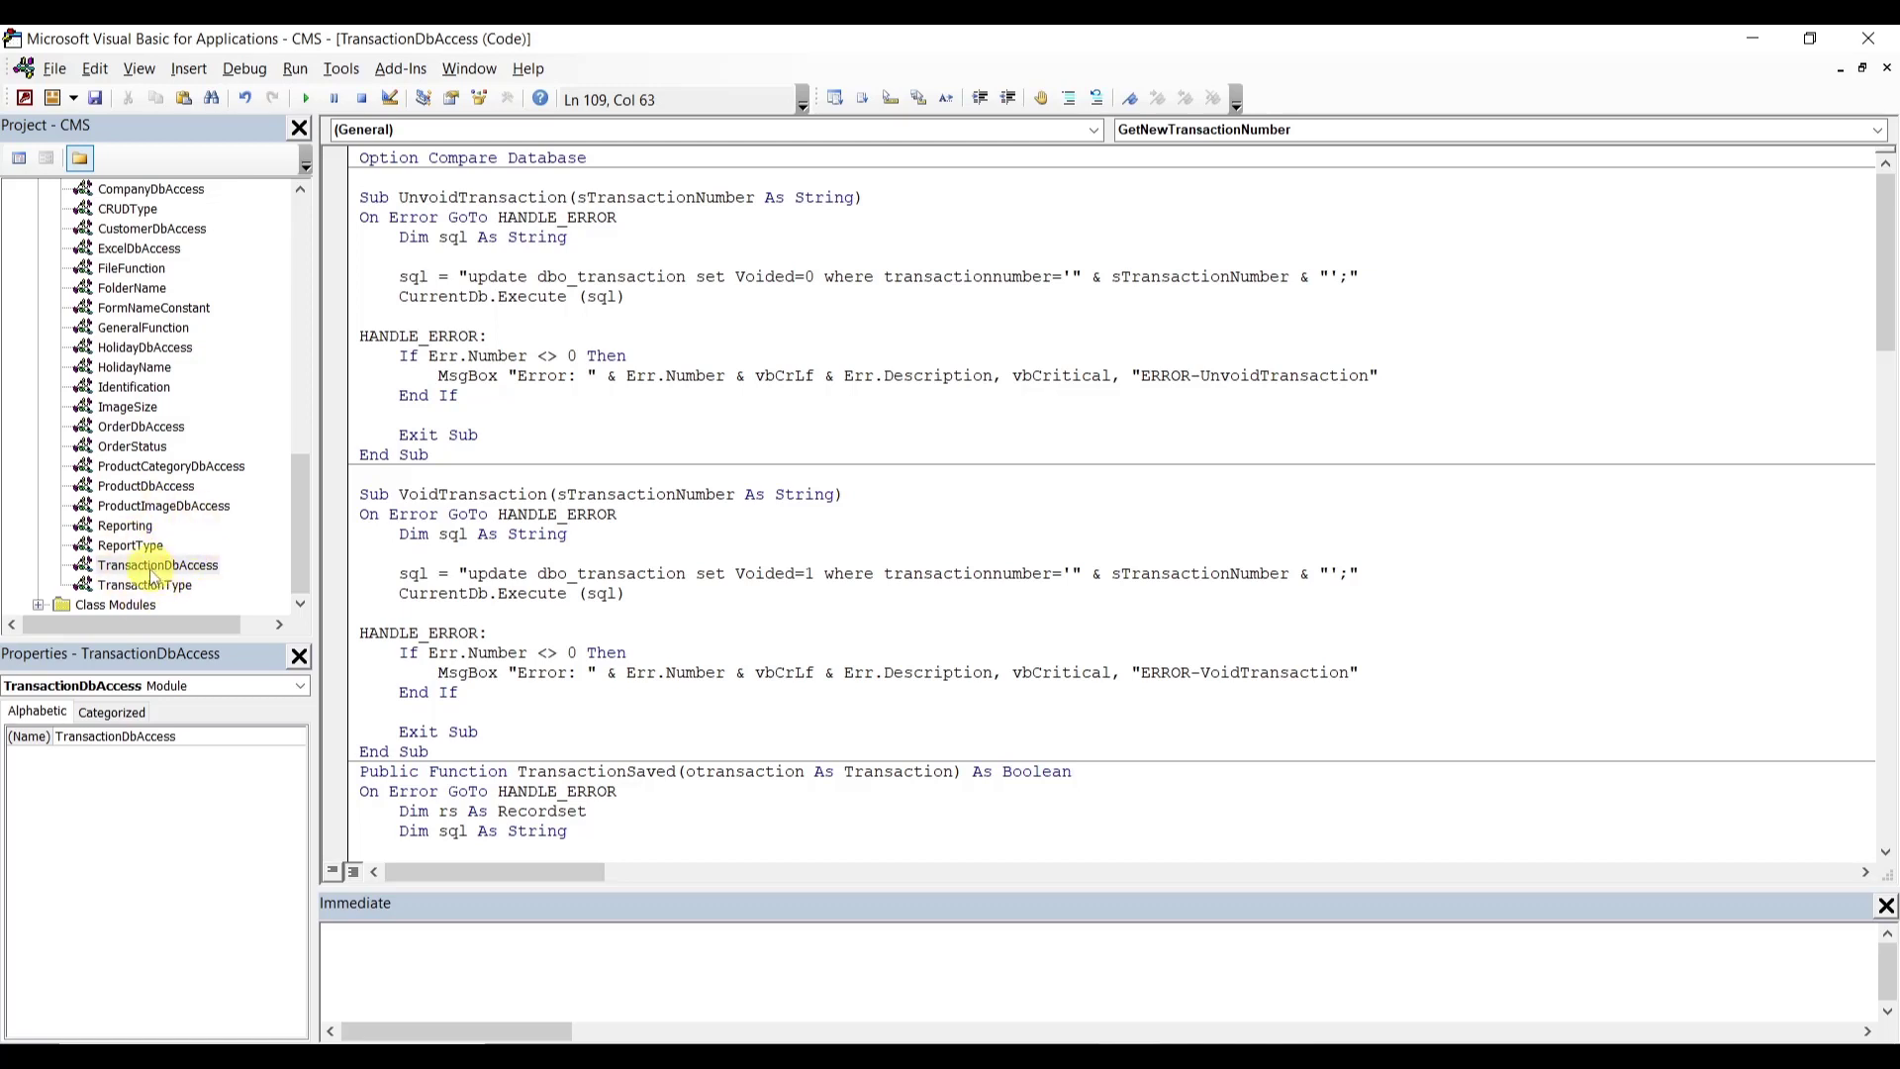
left_click(134, 544)
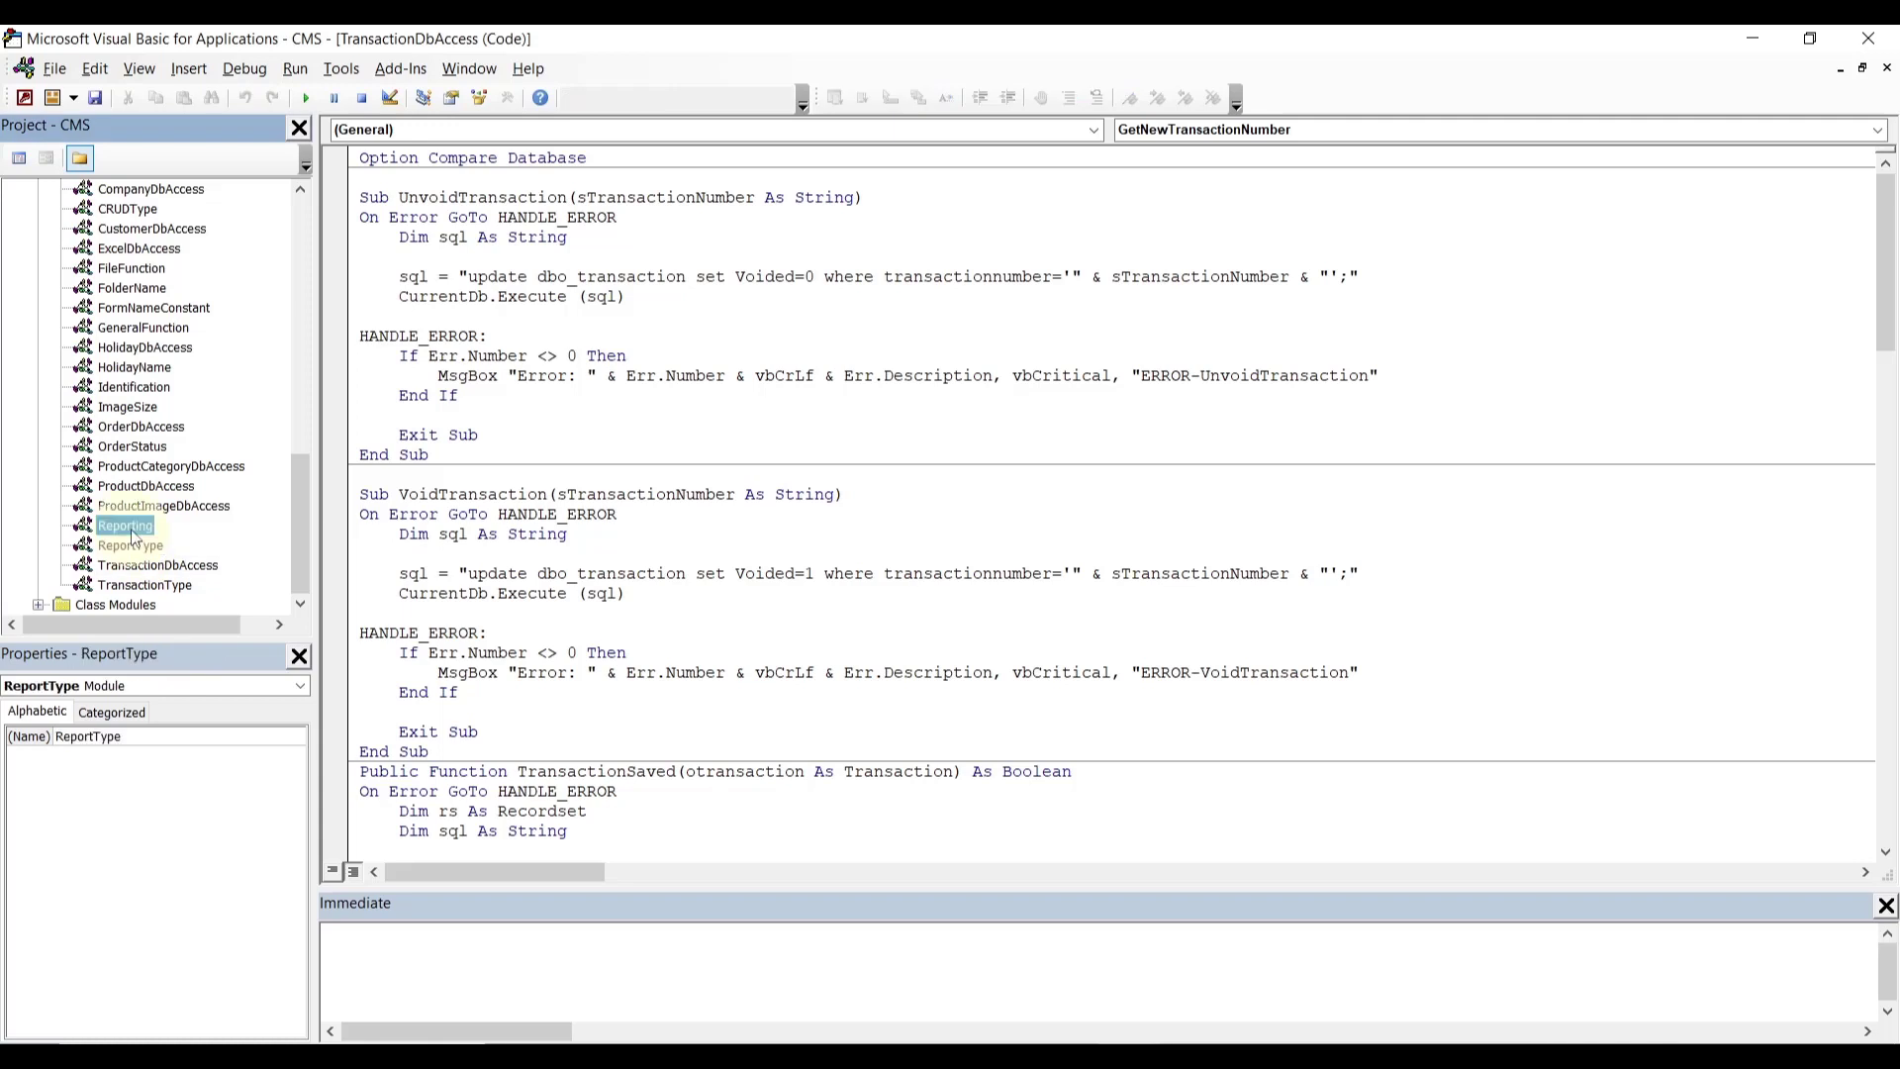
left_click(126, 525)
left_click(132, 546)
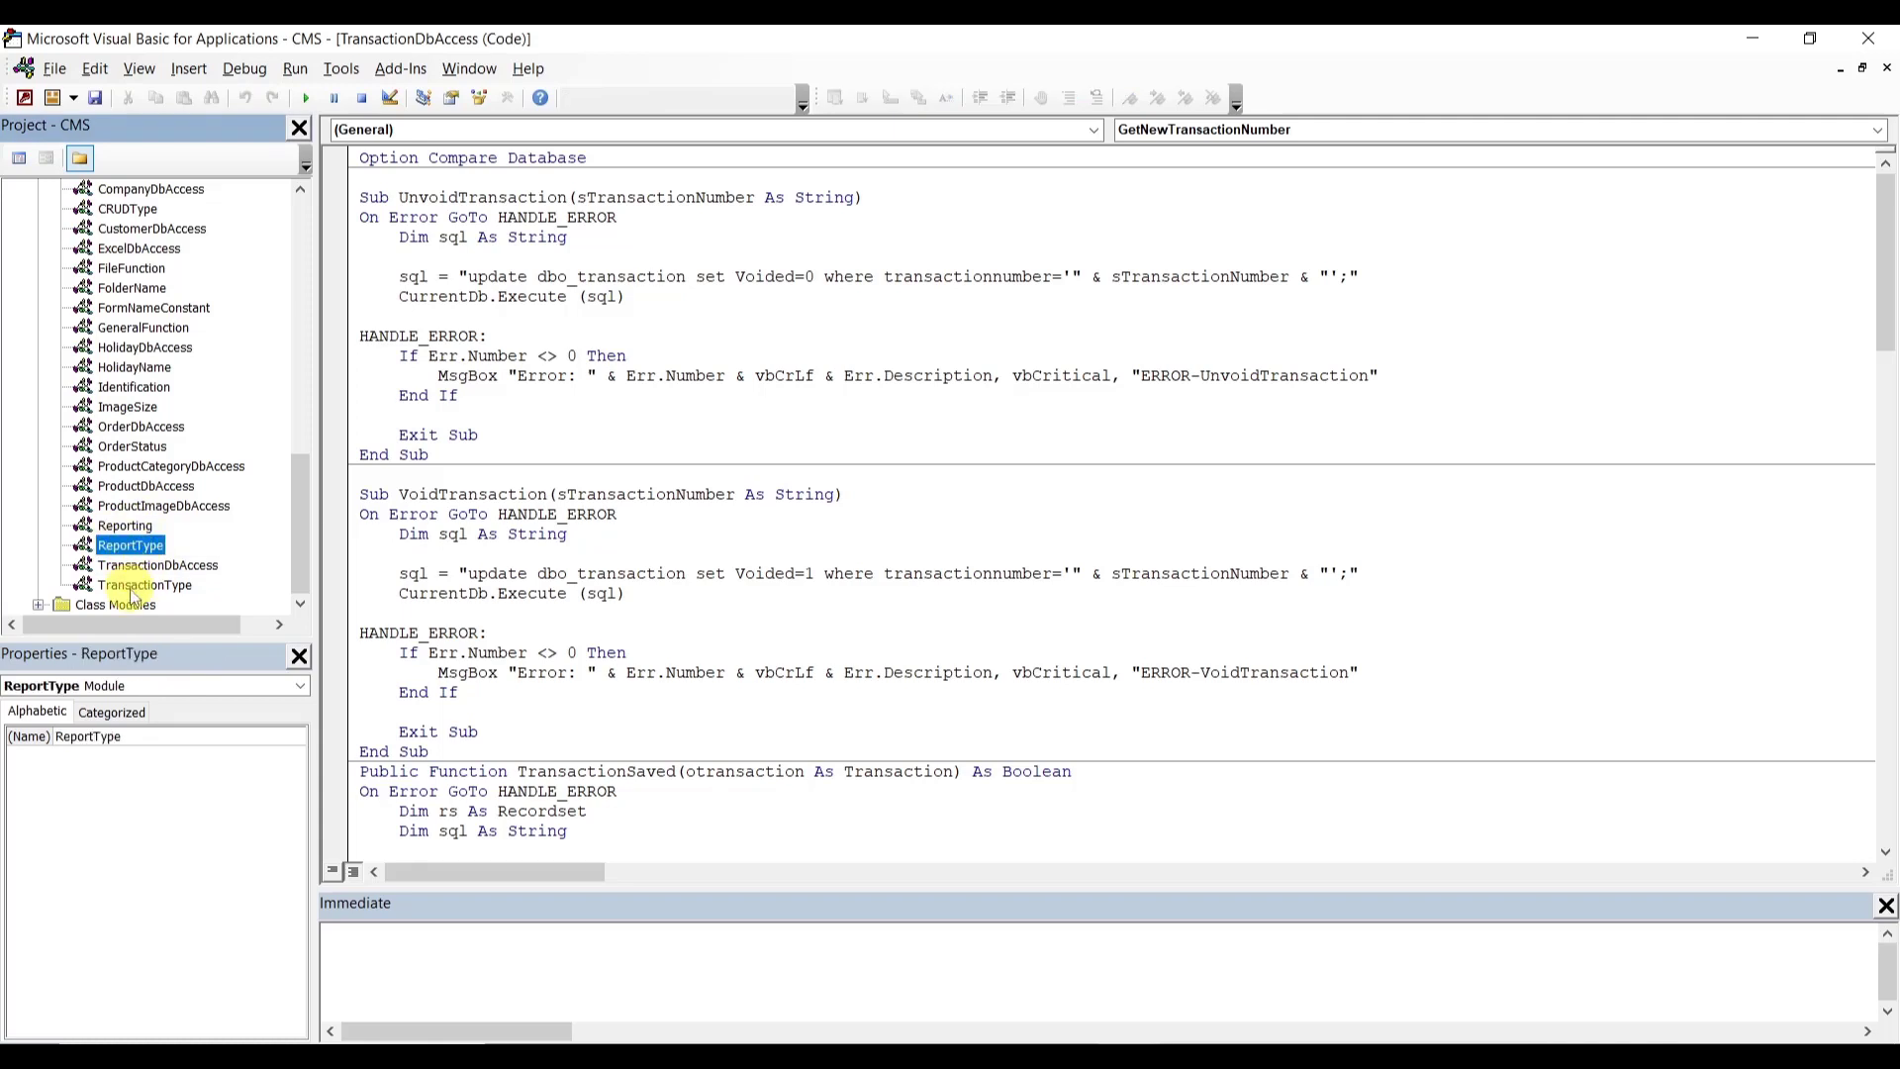
double_click(133, 589)
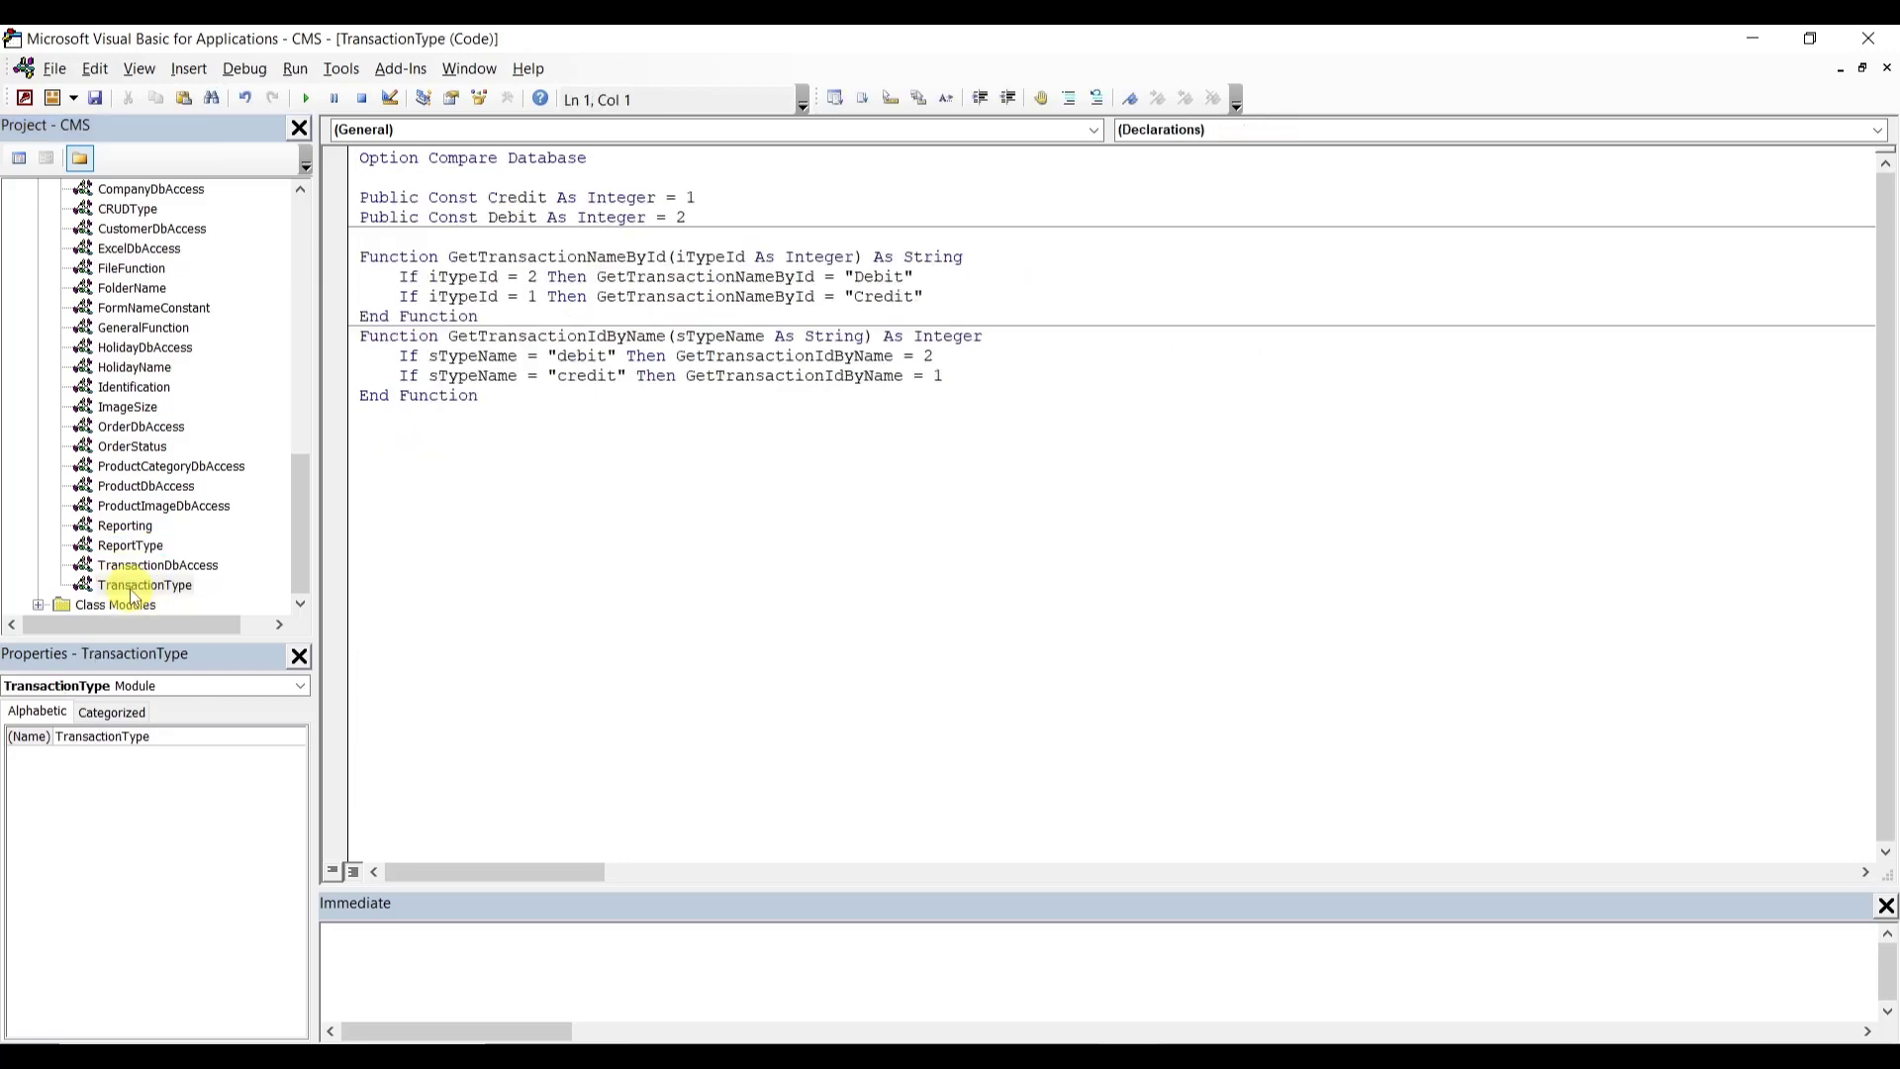
double_click(133, 551)
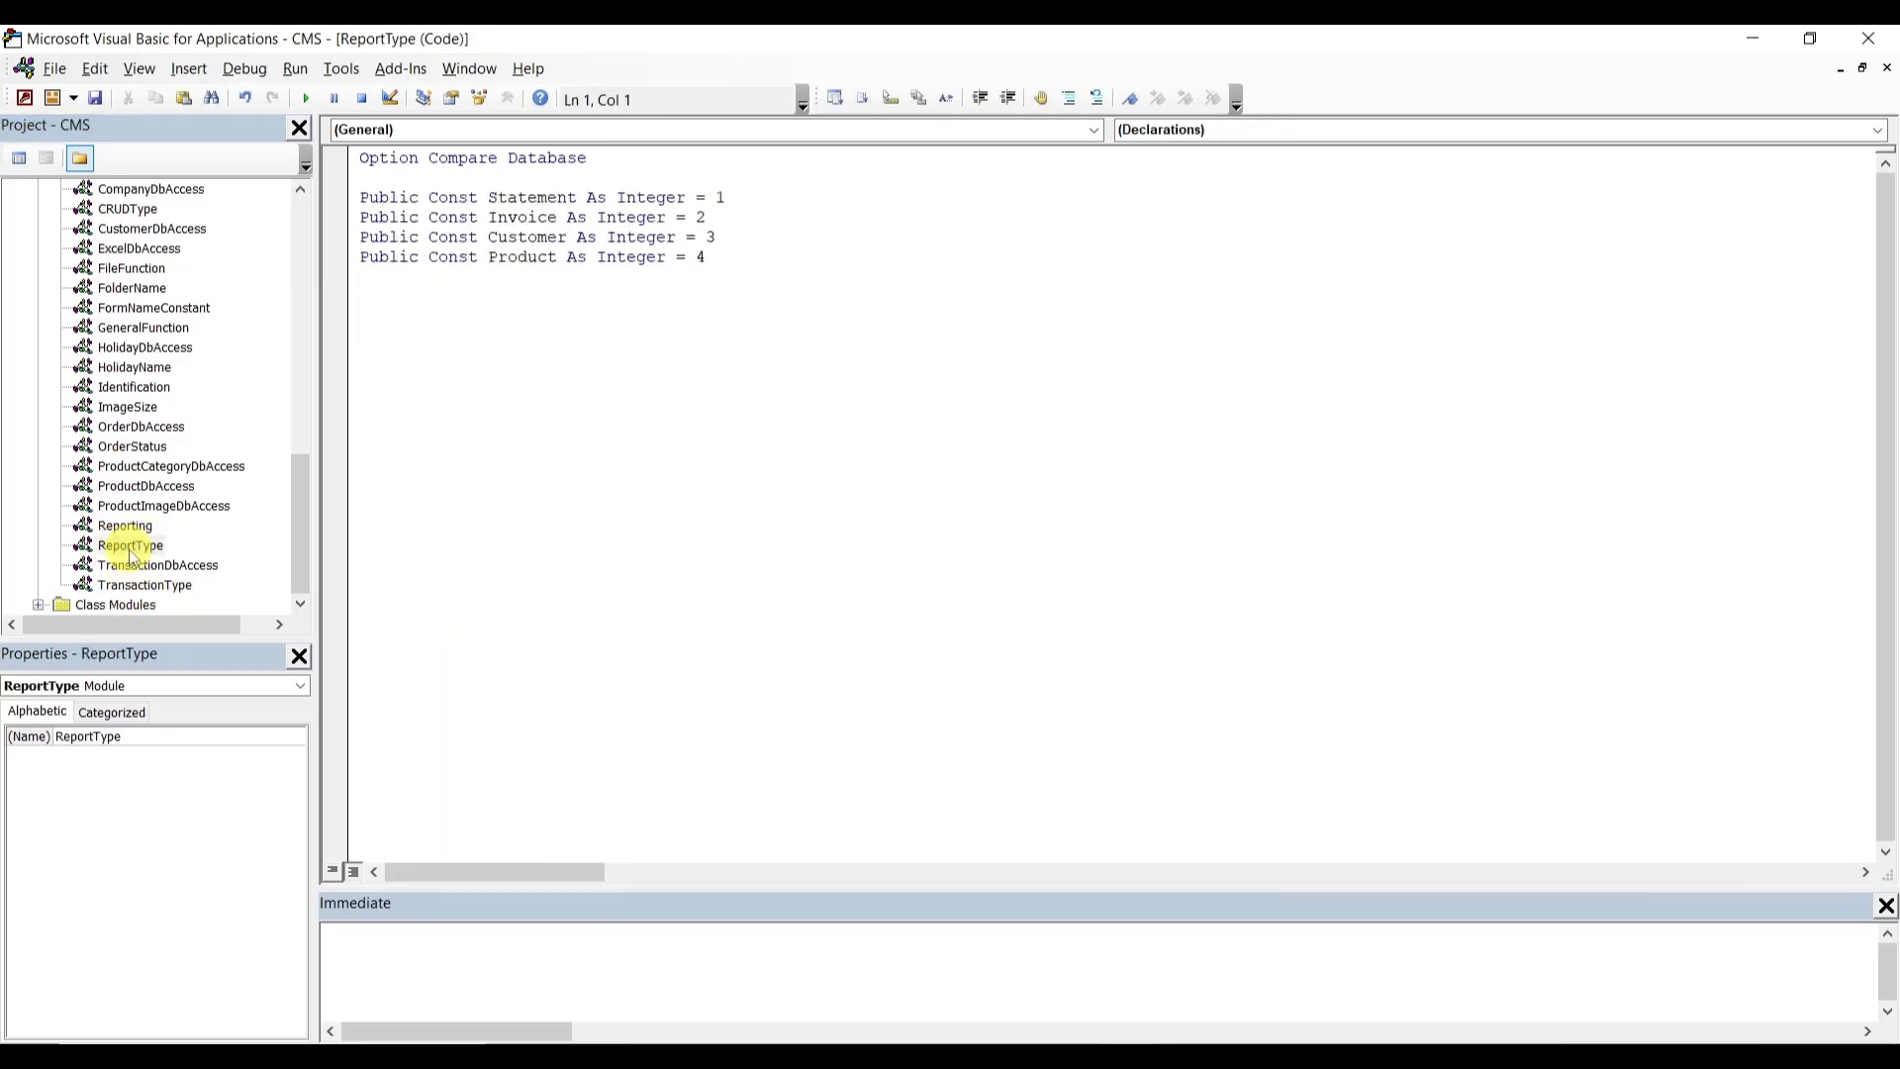
double_click(127, 527)
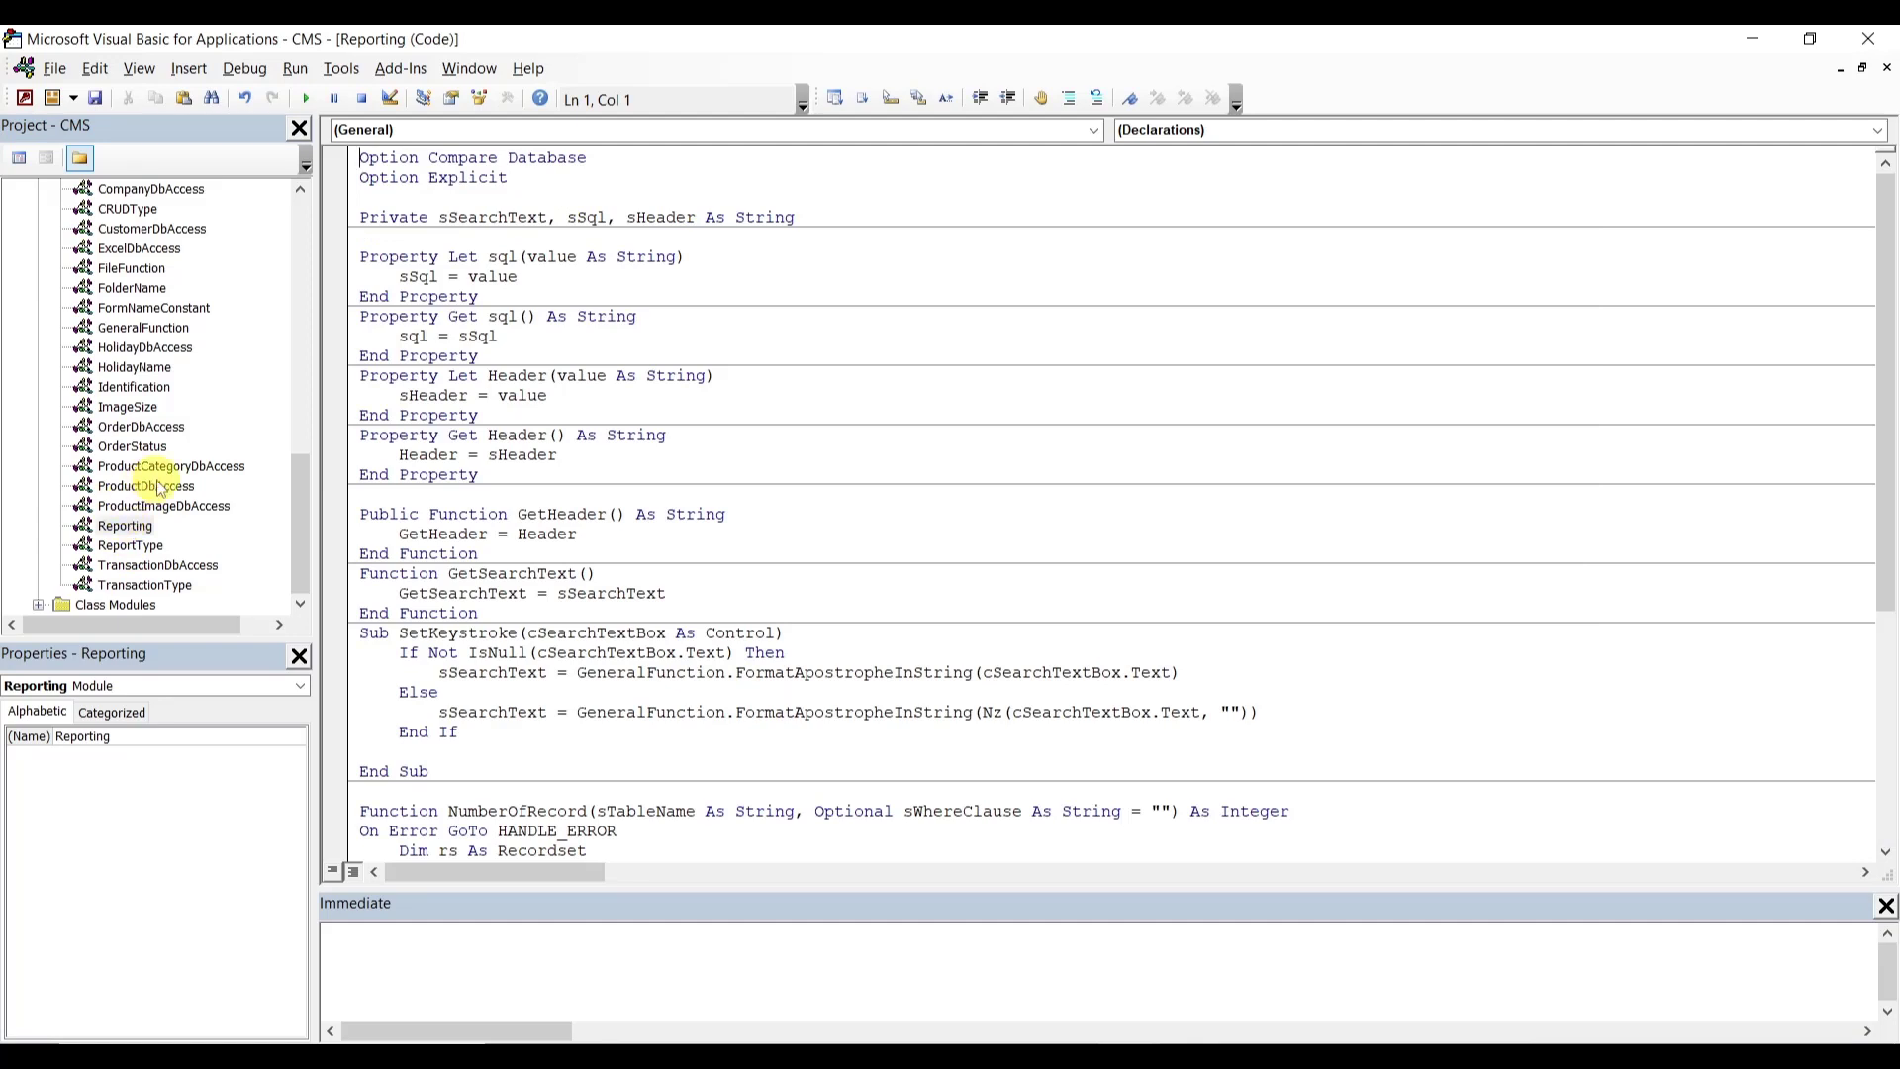
- Examine the remaining modules from OrderStatus and ImageSize up to FileFunction and ExcelDbAccess for table names in SQL statements
double_click(135, 449)
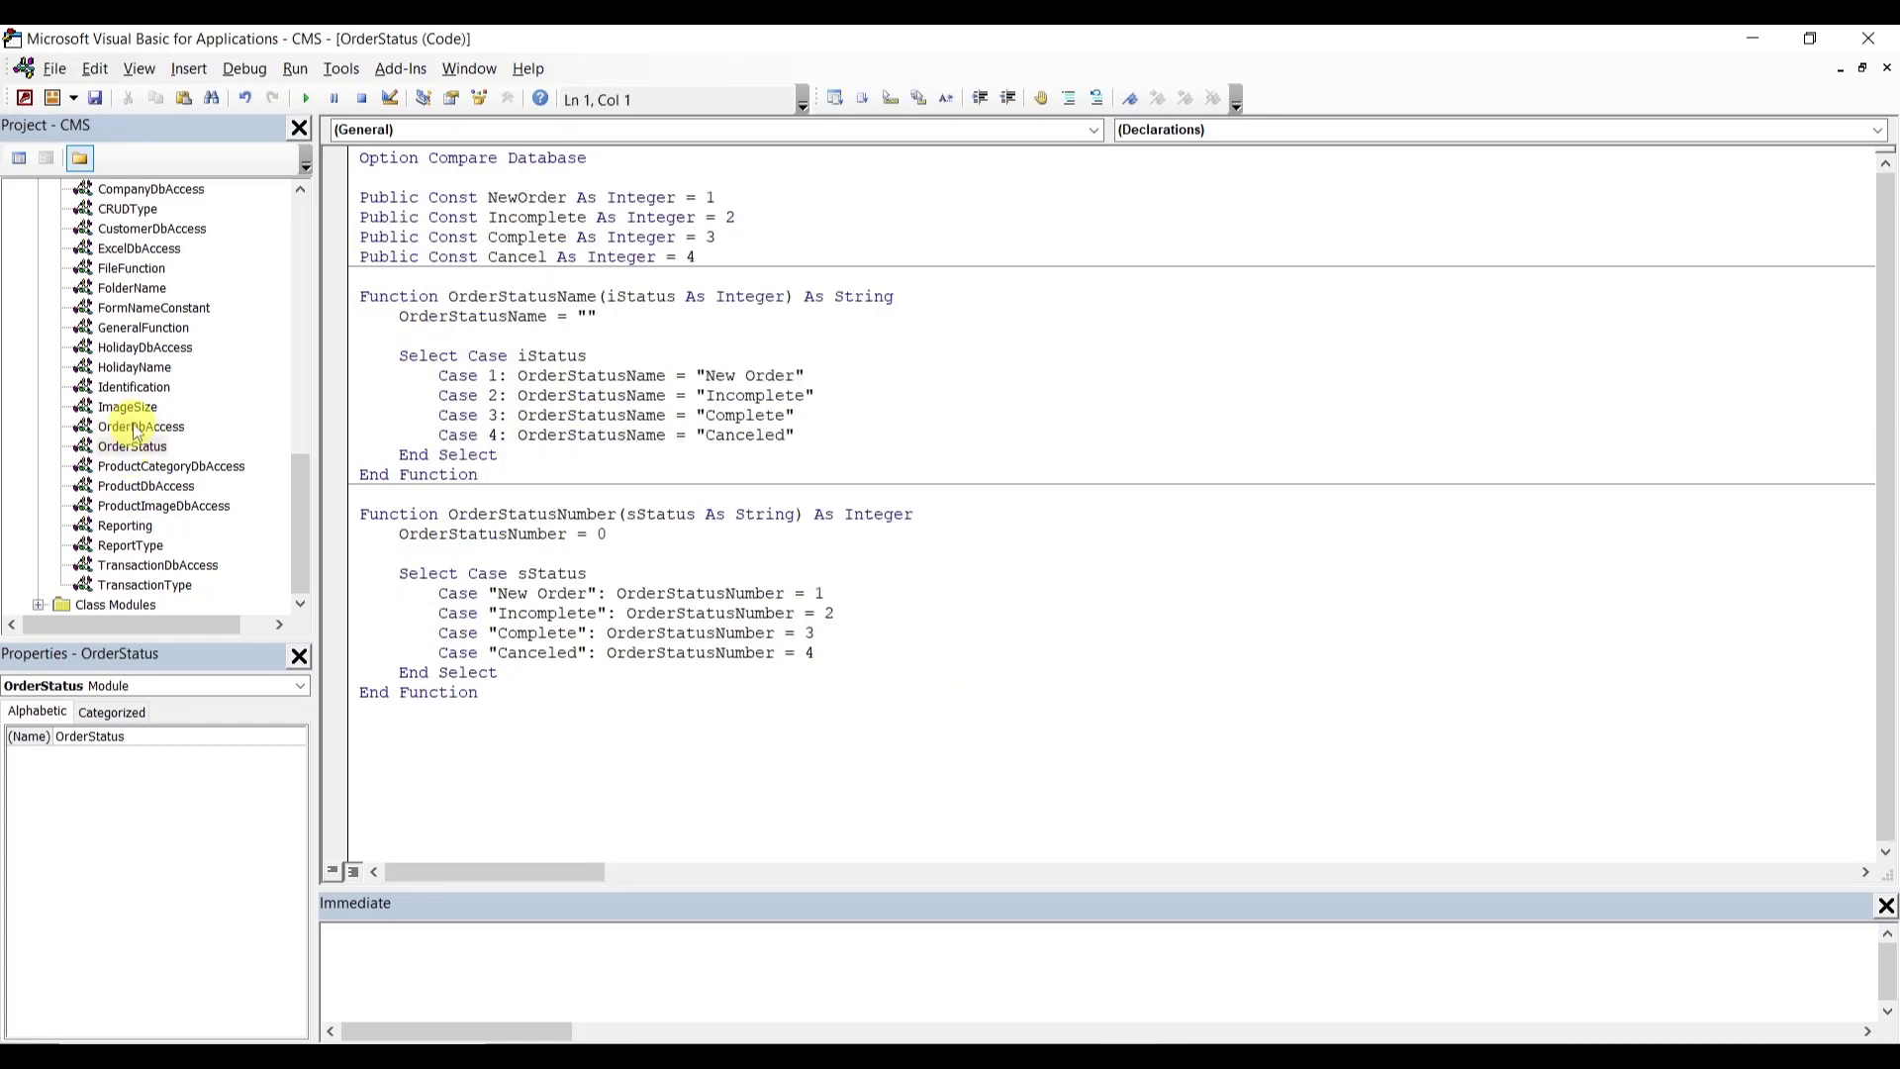
double_click(132, 409)
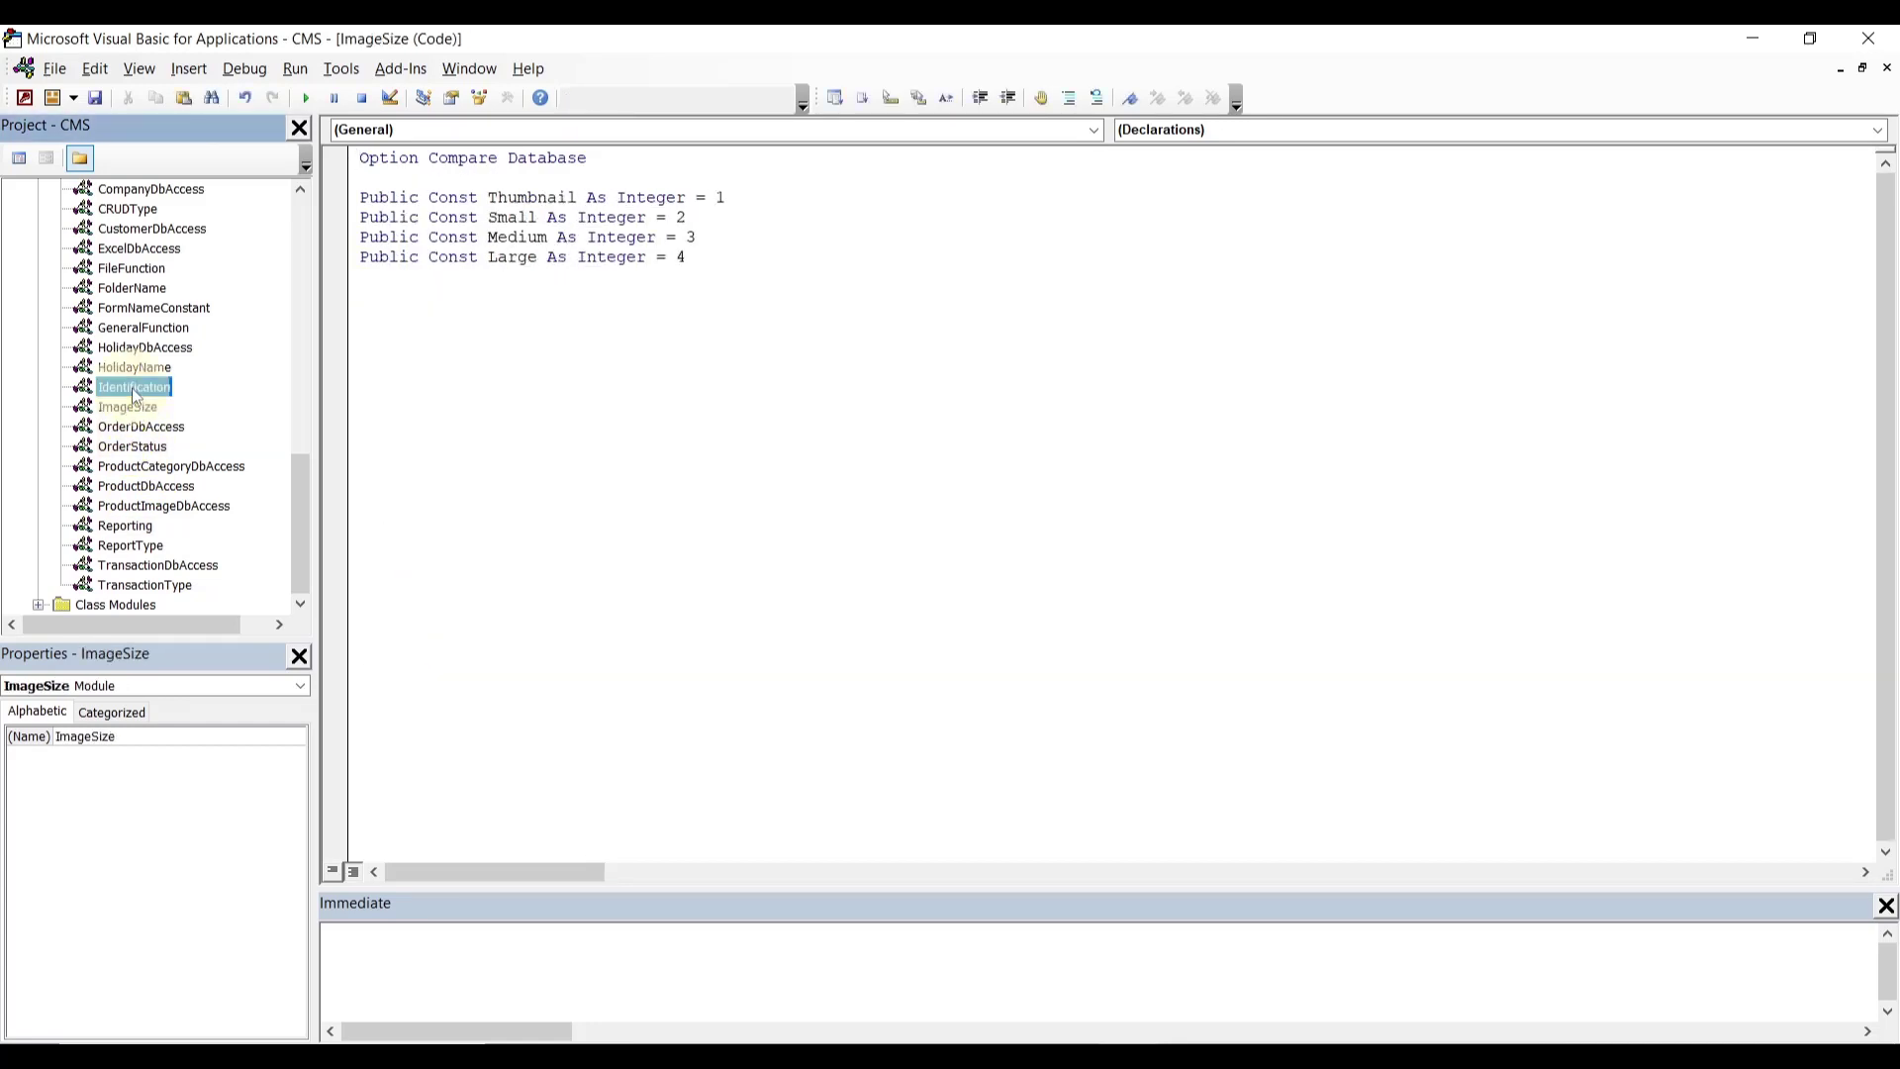
double_click(134, 390)
double_click(134, 369)
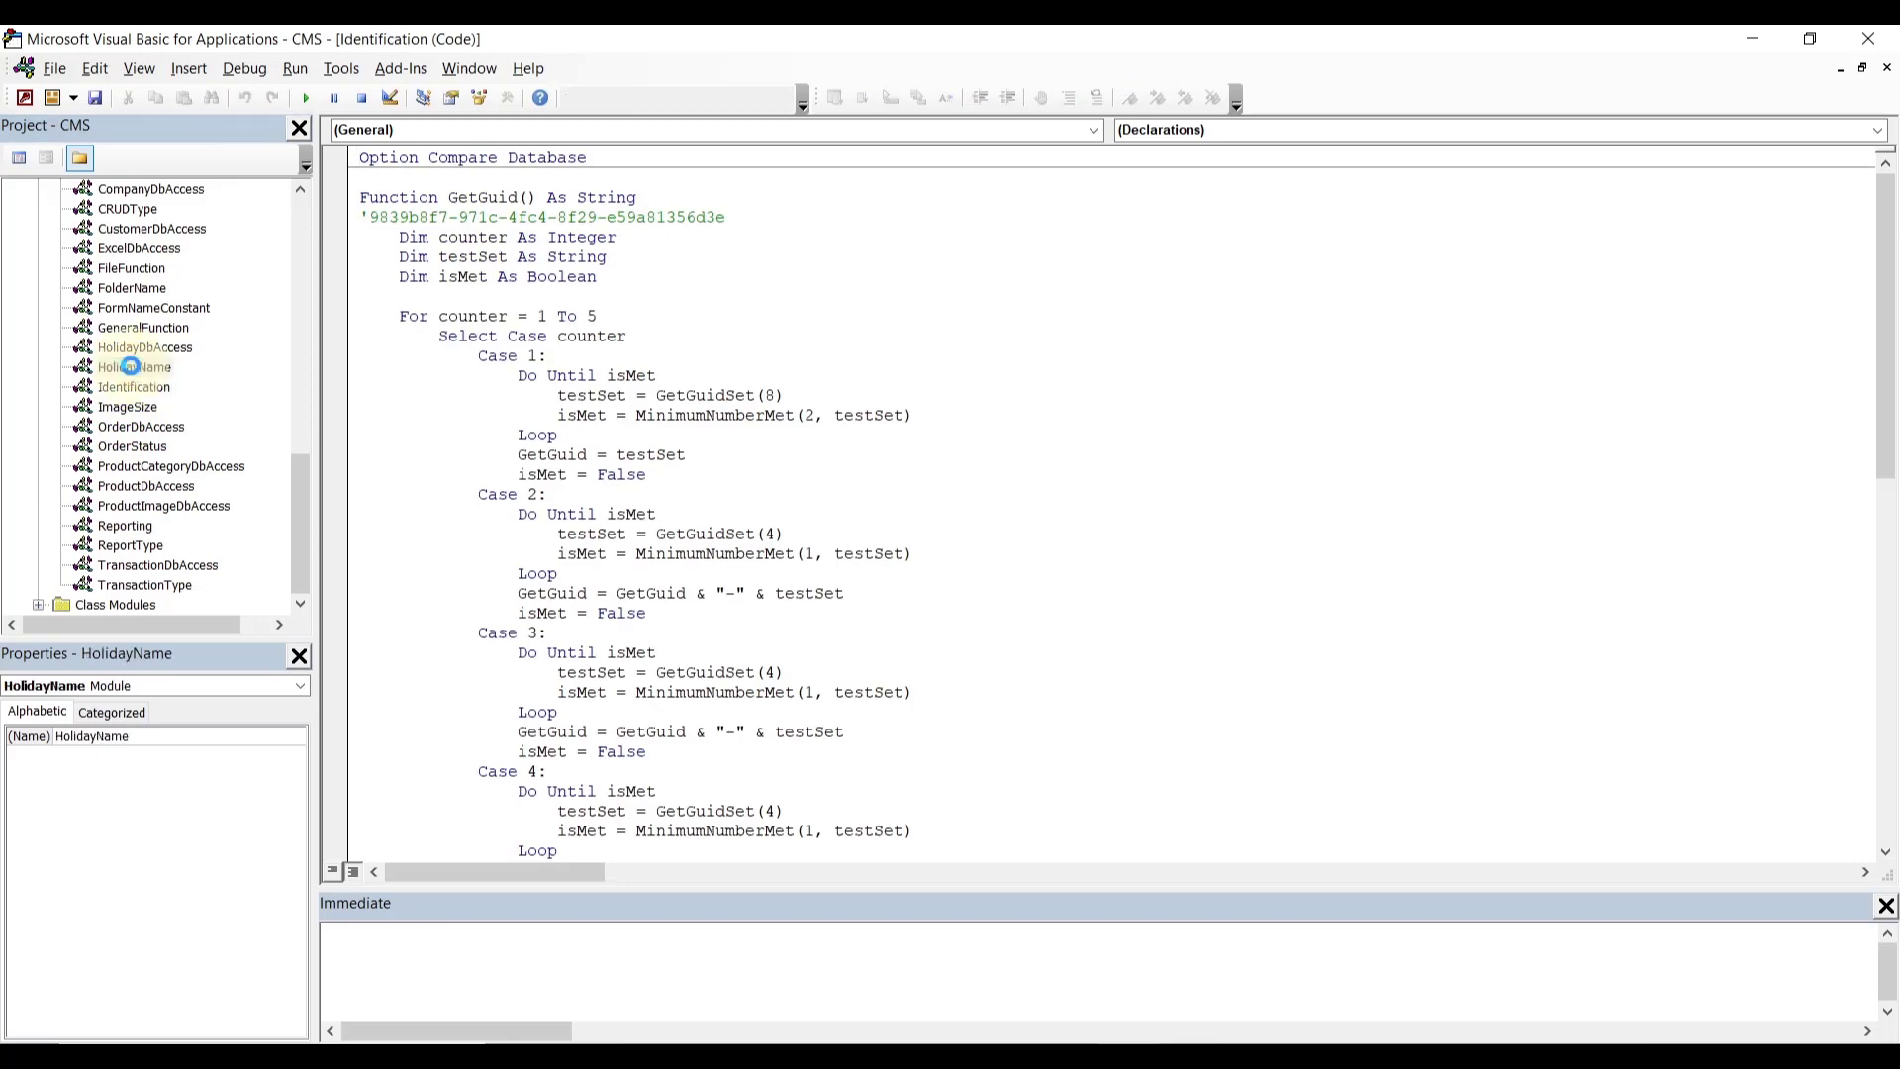
double_click(138, 332)
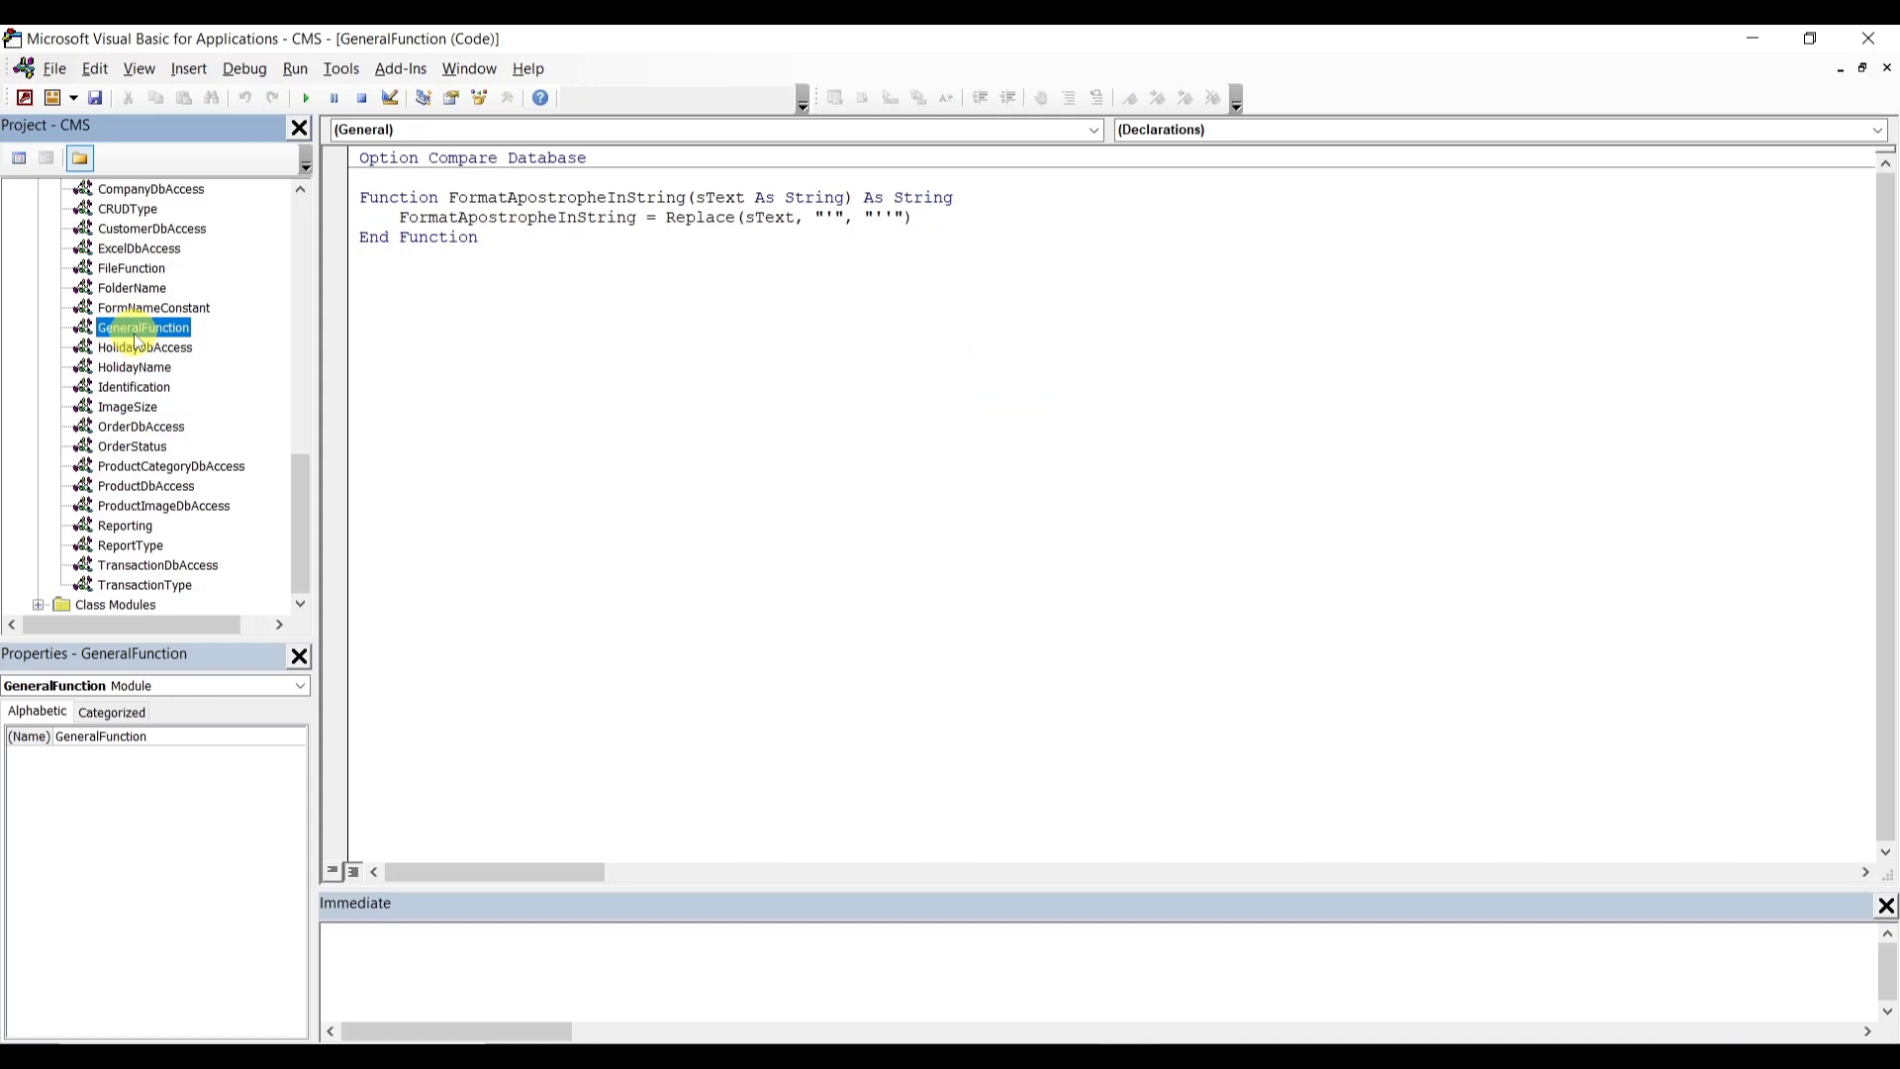
double_click(147, 311)
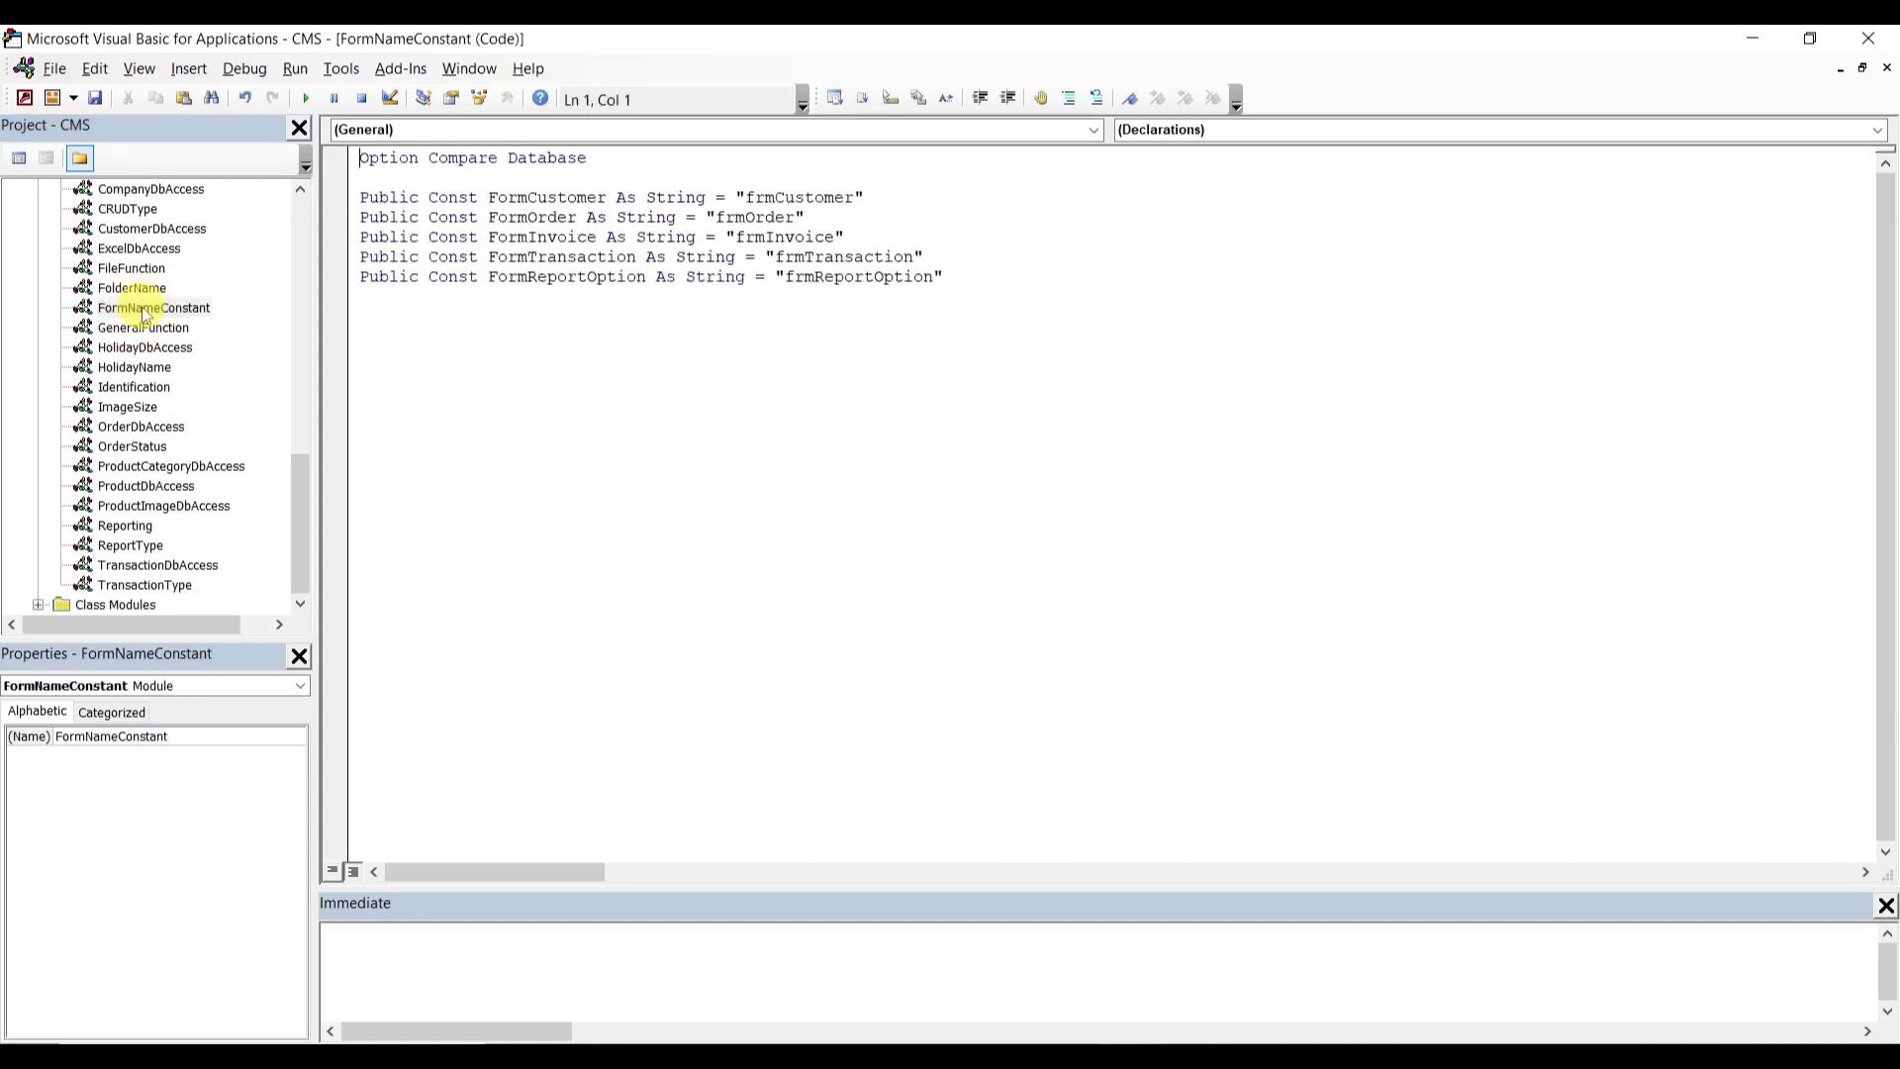
double_click(136, 291)
double_click(133, 270)
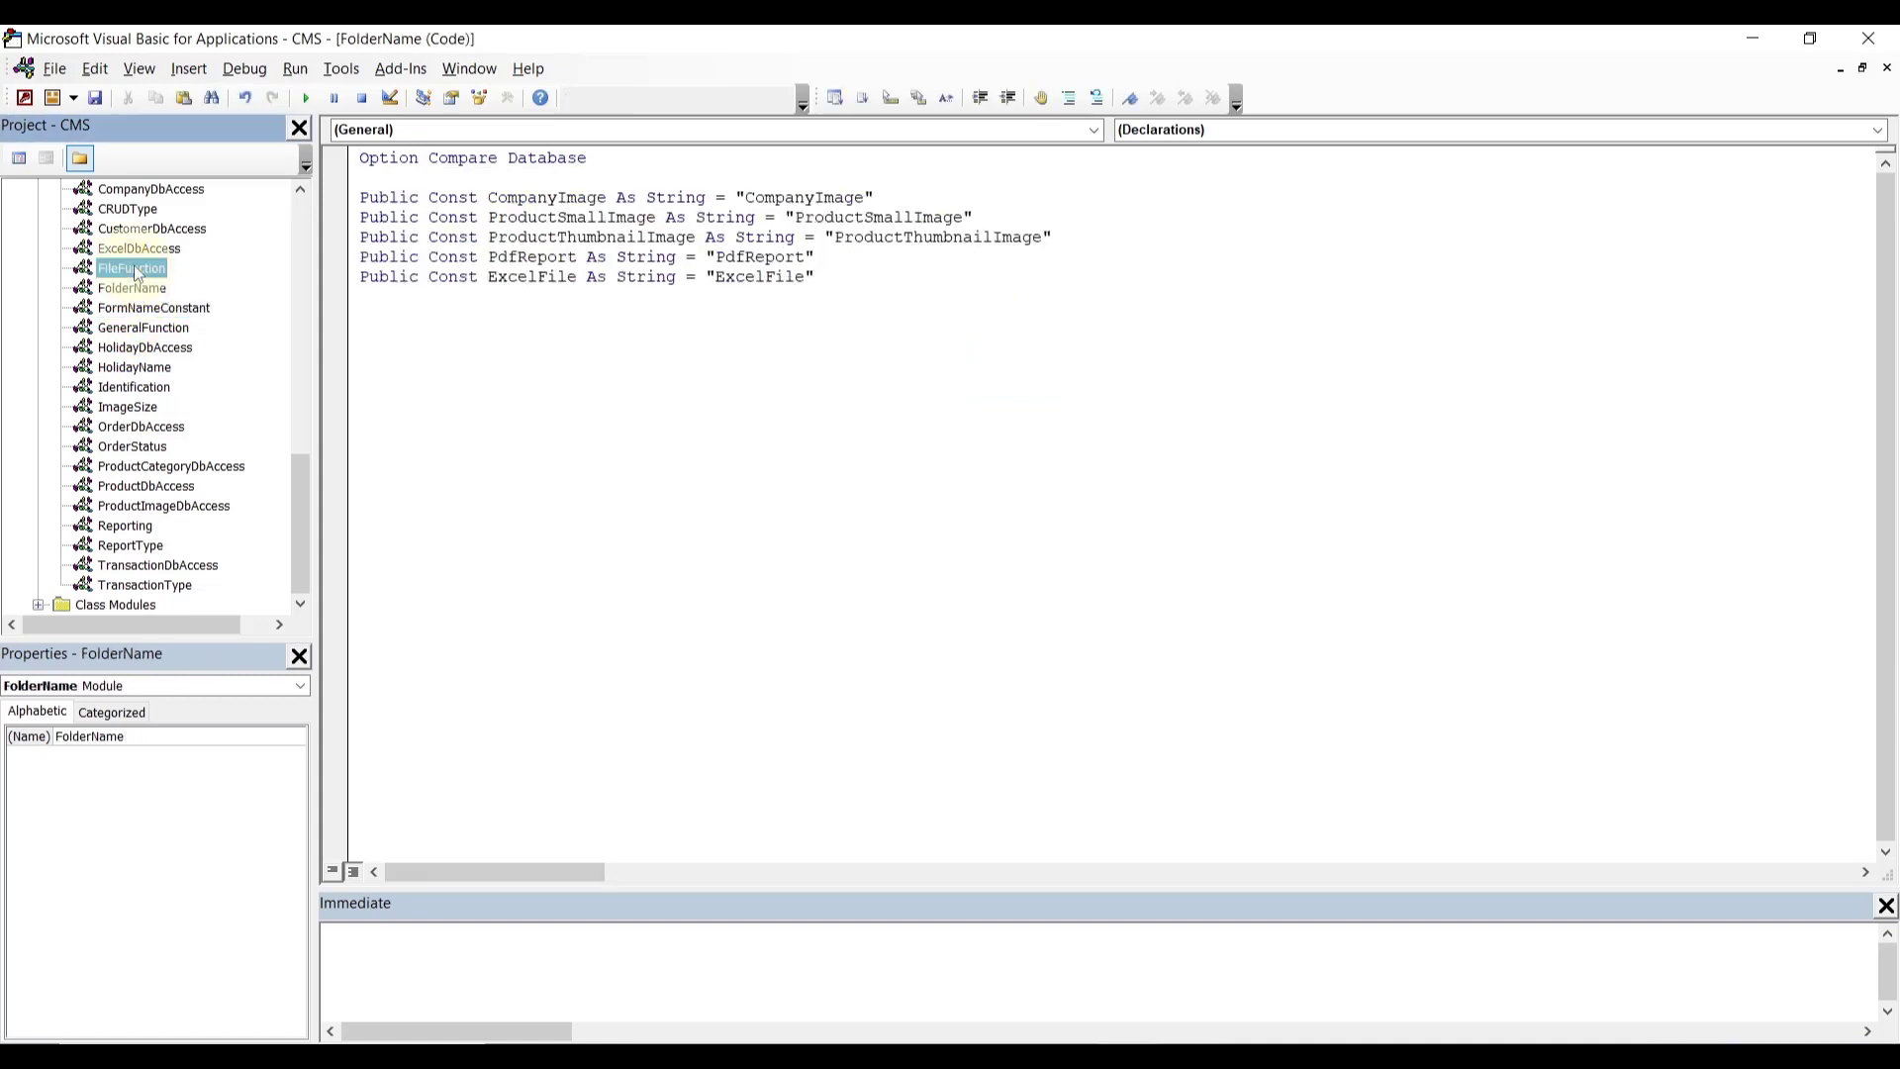
double_click(136, 253)
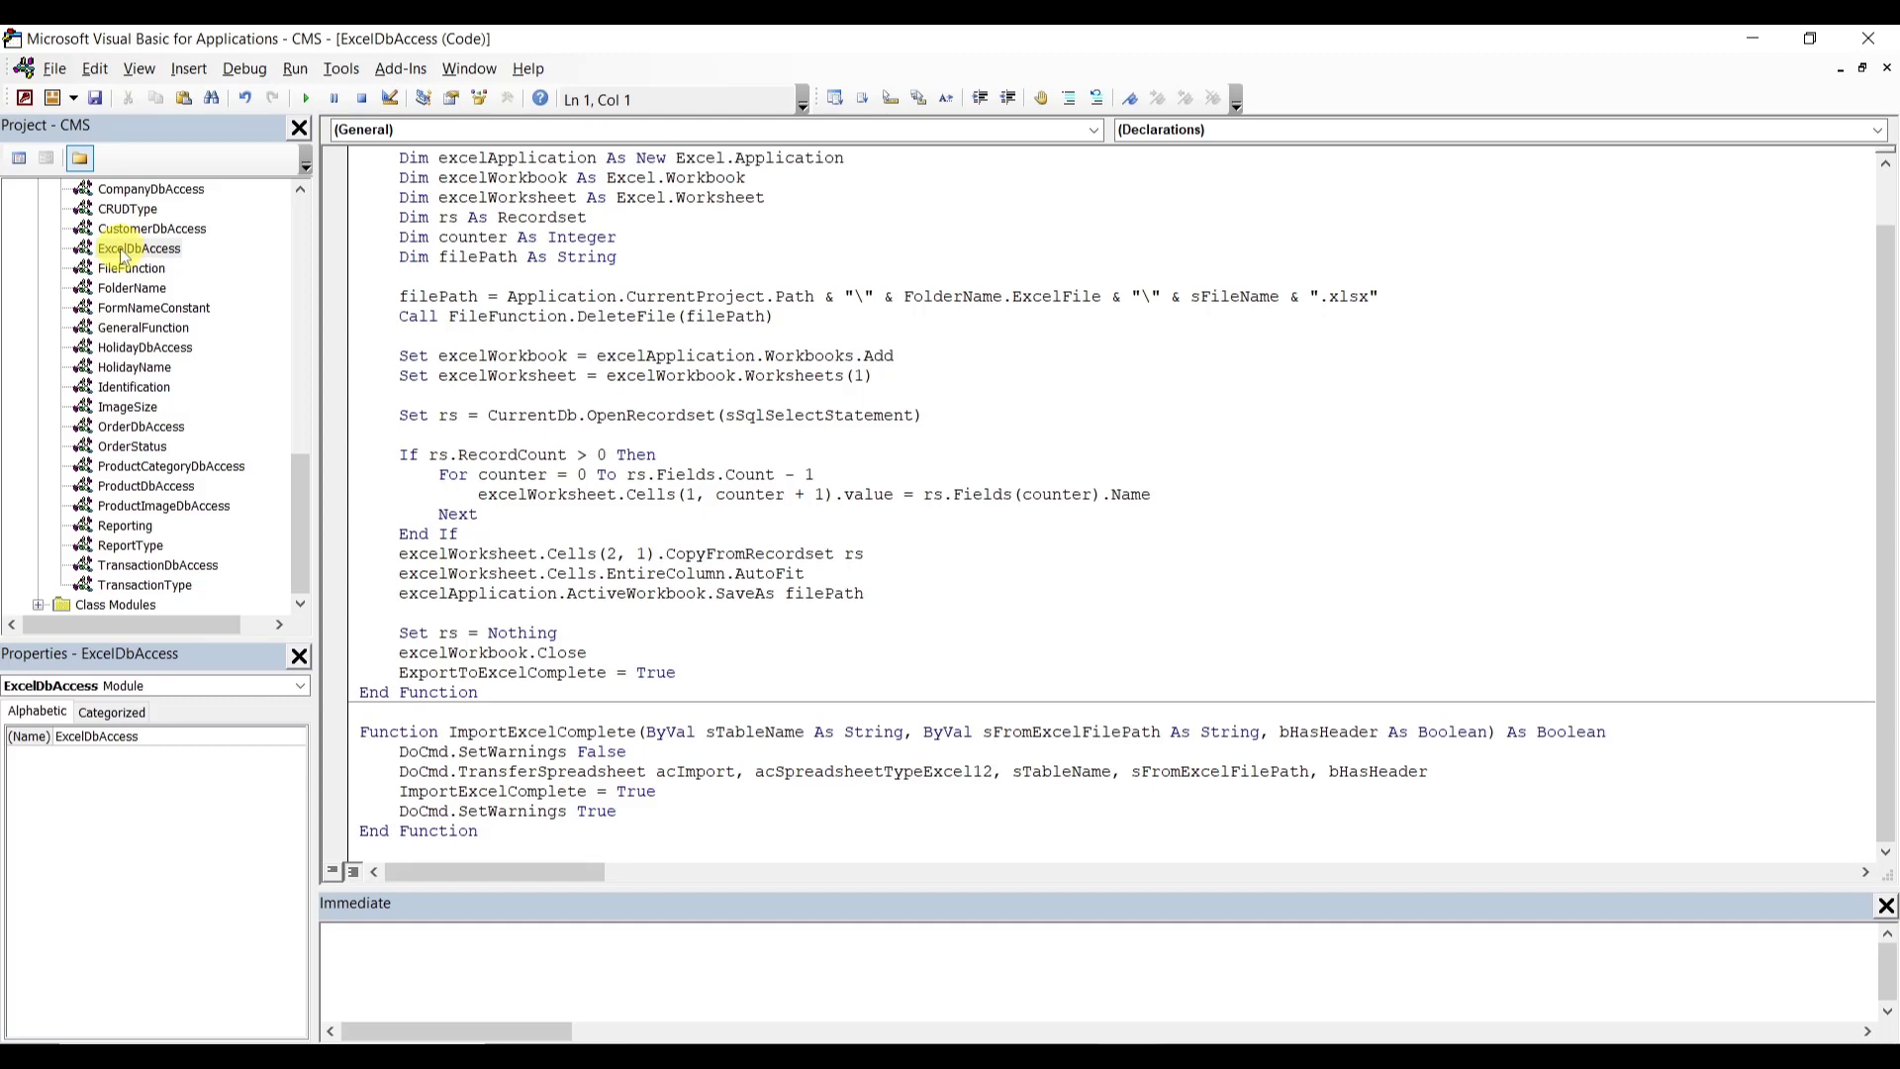
- Check the project references for the Microsoft Excel 16.0 Object Library and close the list
left_click(348, 71)
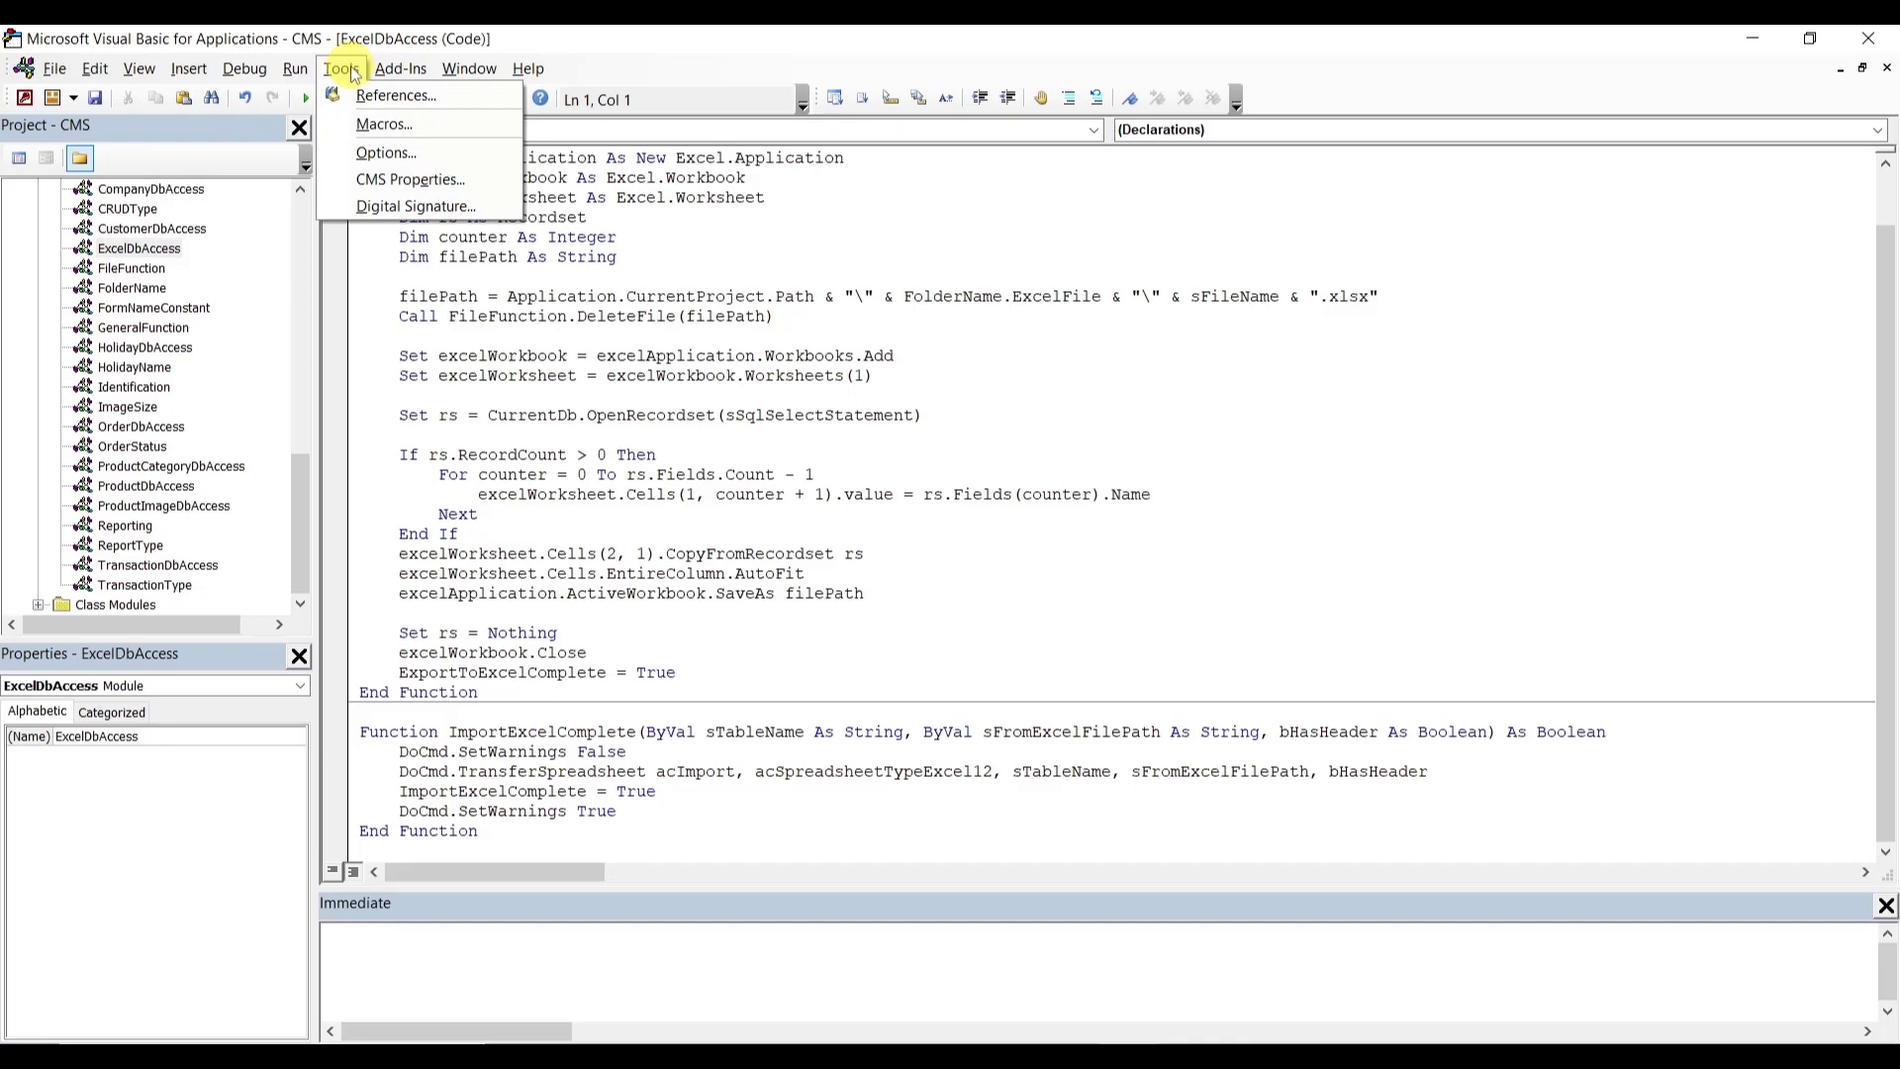
left_click(386, 95)
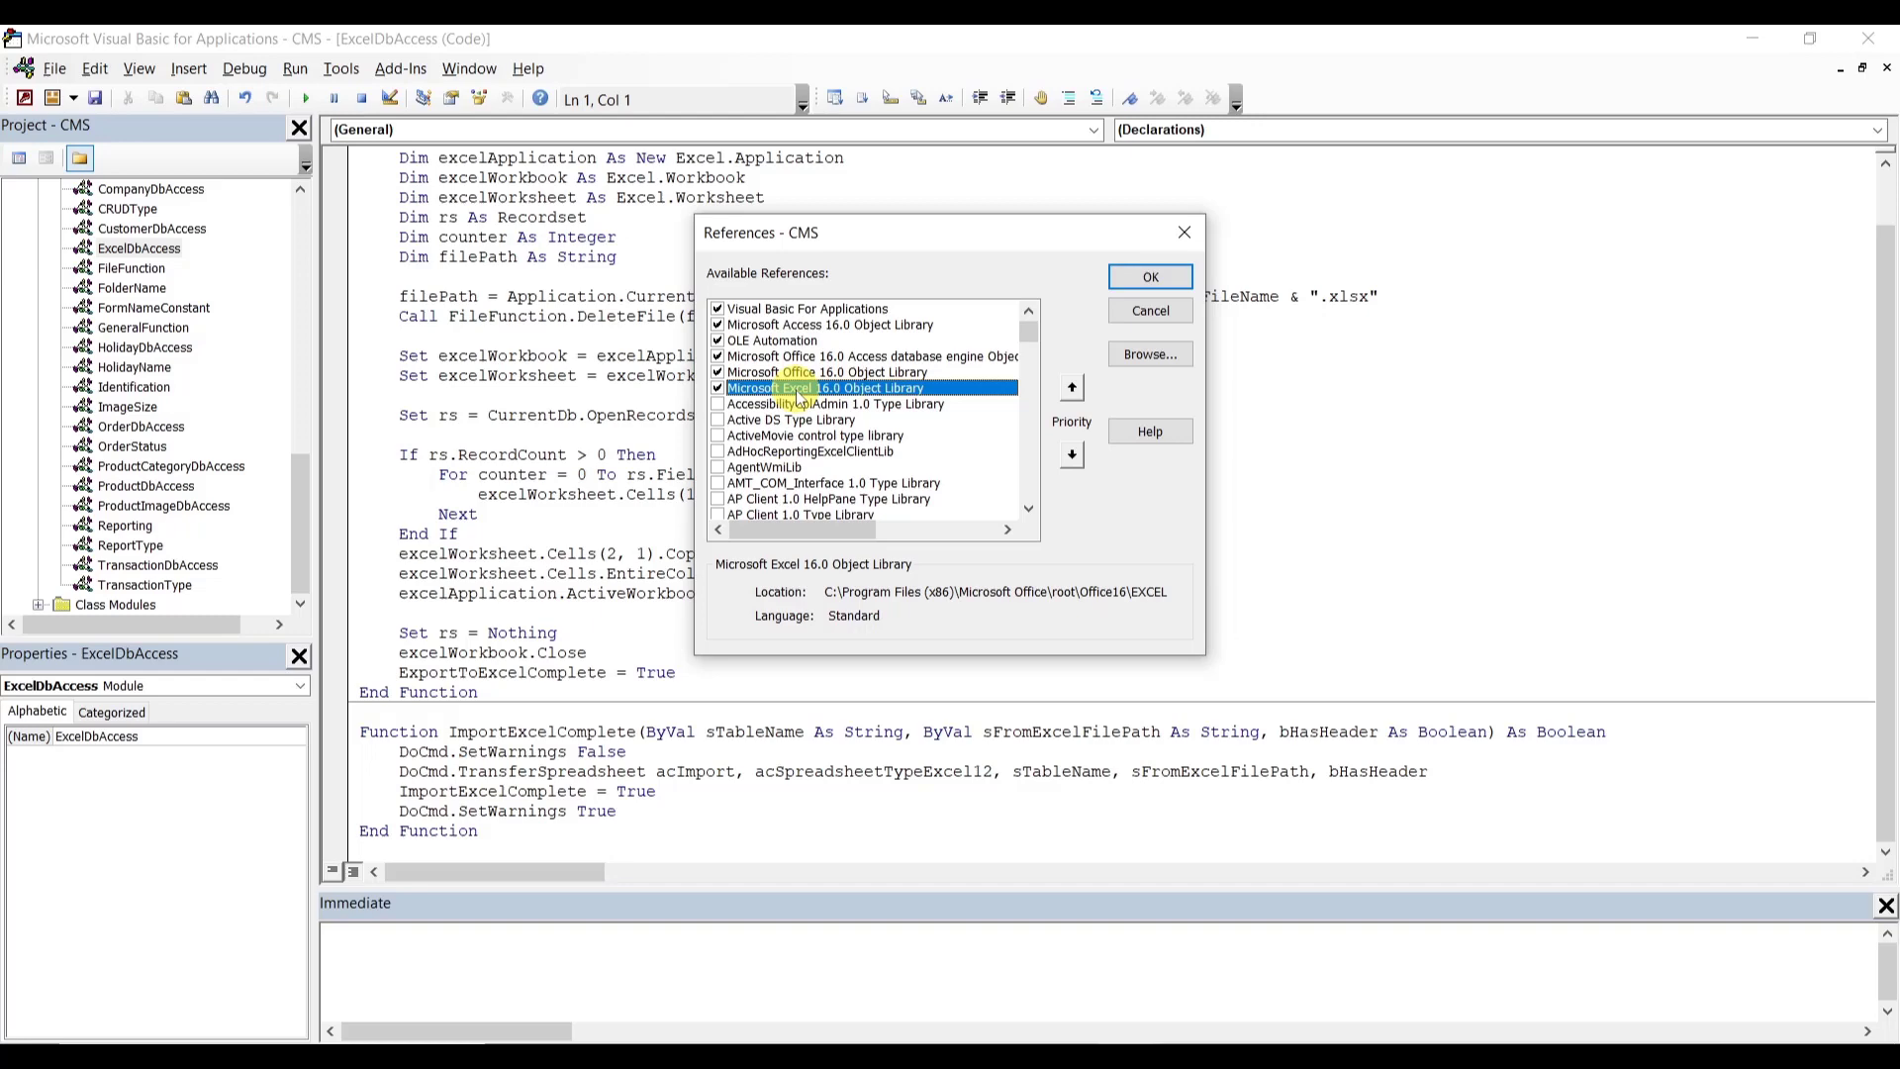
left_click(1146, 280)
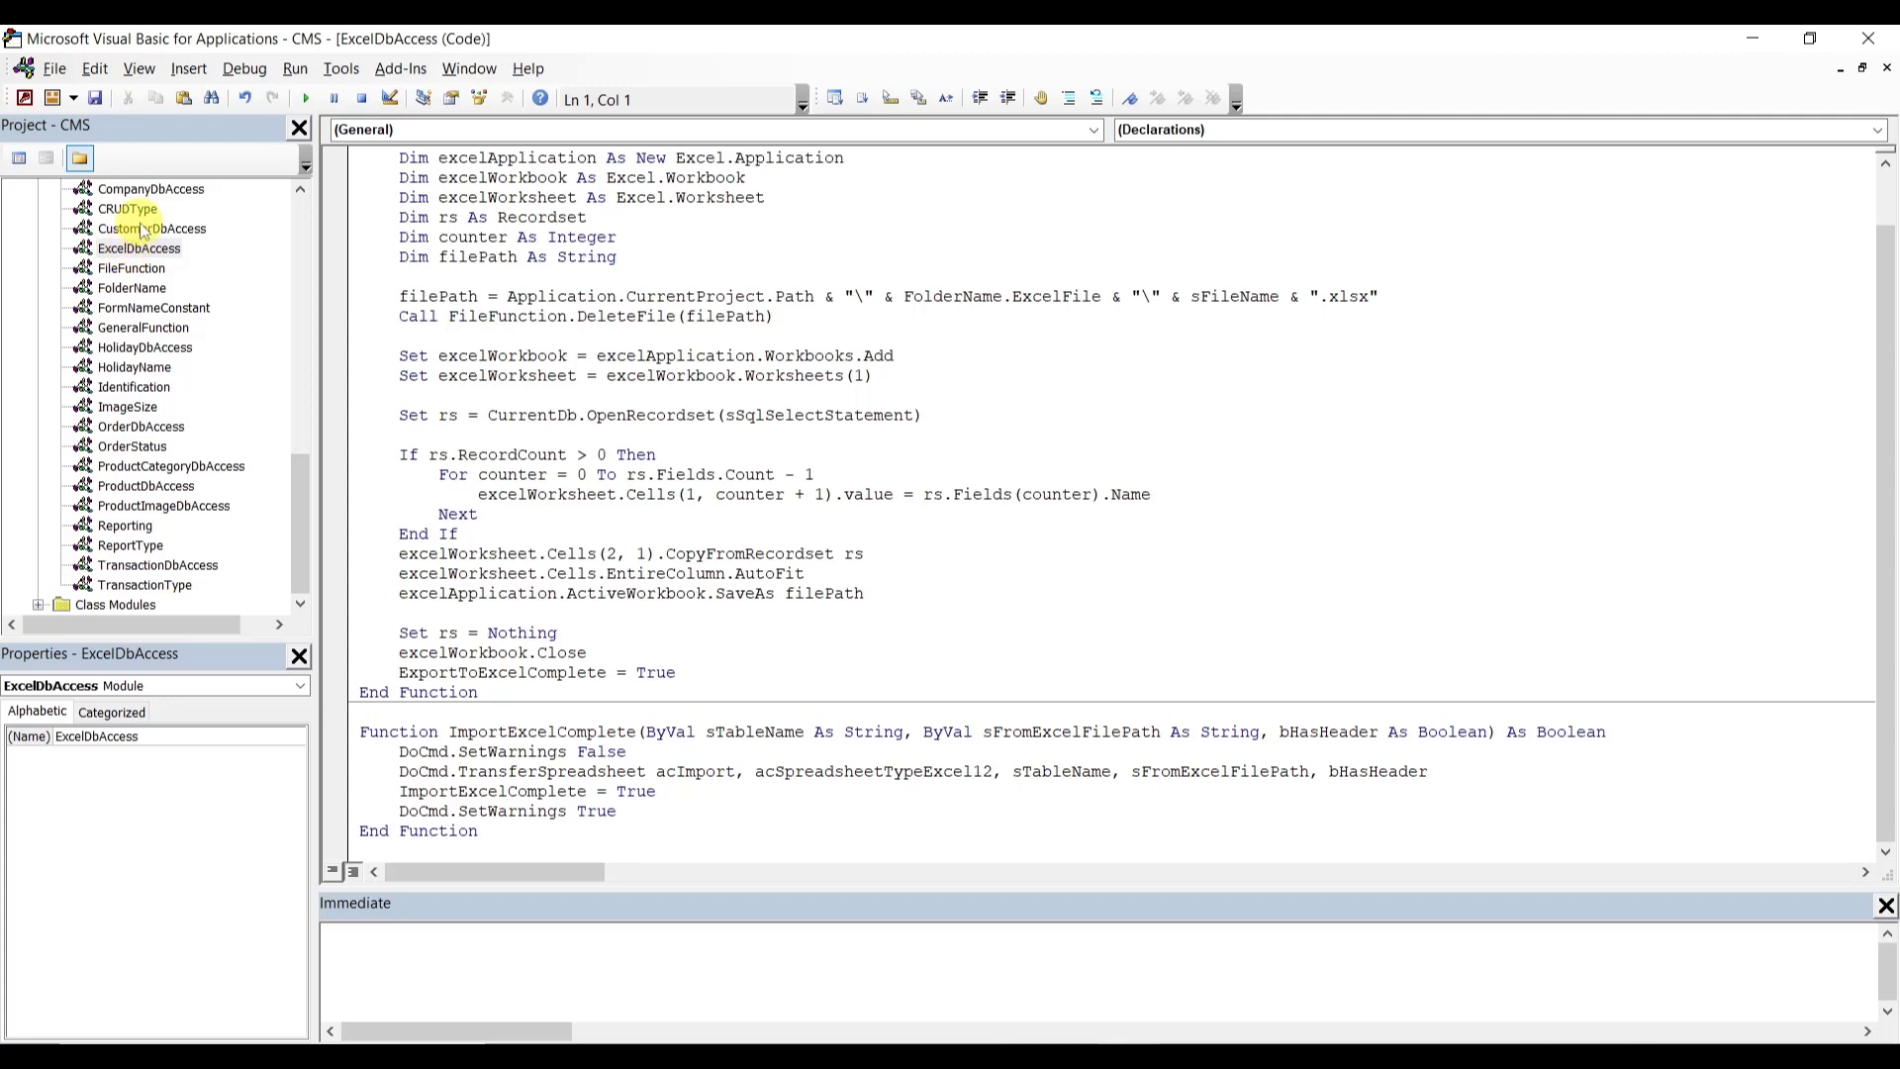
- Review the ActivityExists function's SQL in the ActivityDbAccess module and collapse the project's Modules folder
left_click_drag(311, 481, 301, 432)
double_click(143, 287)
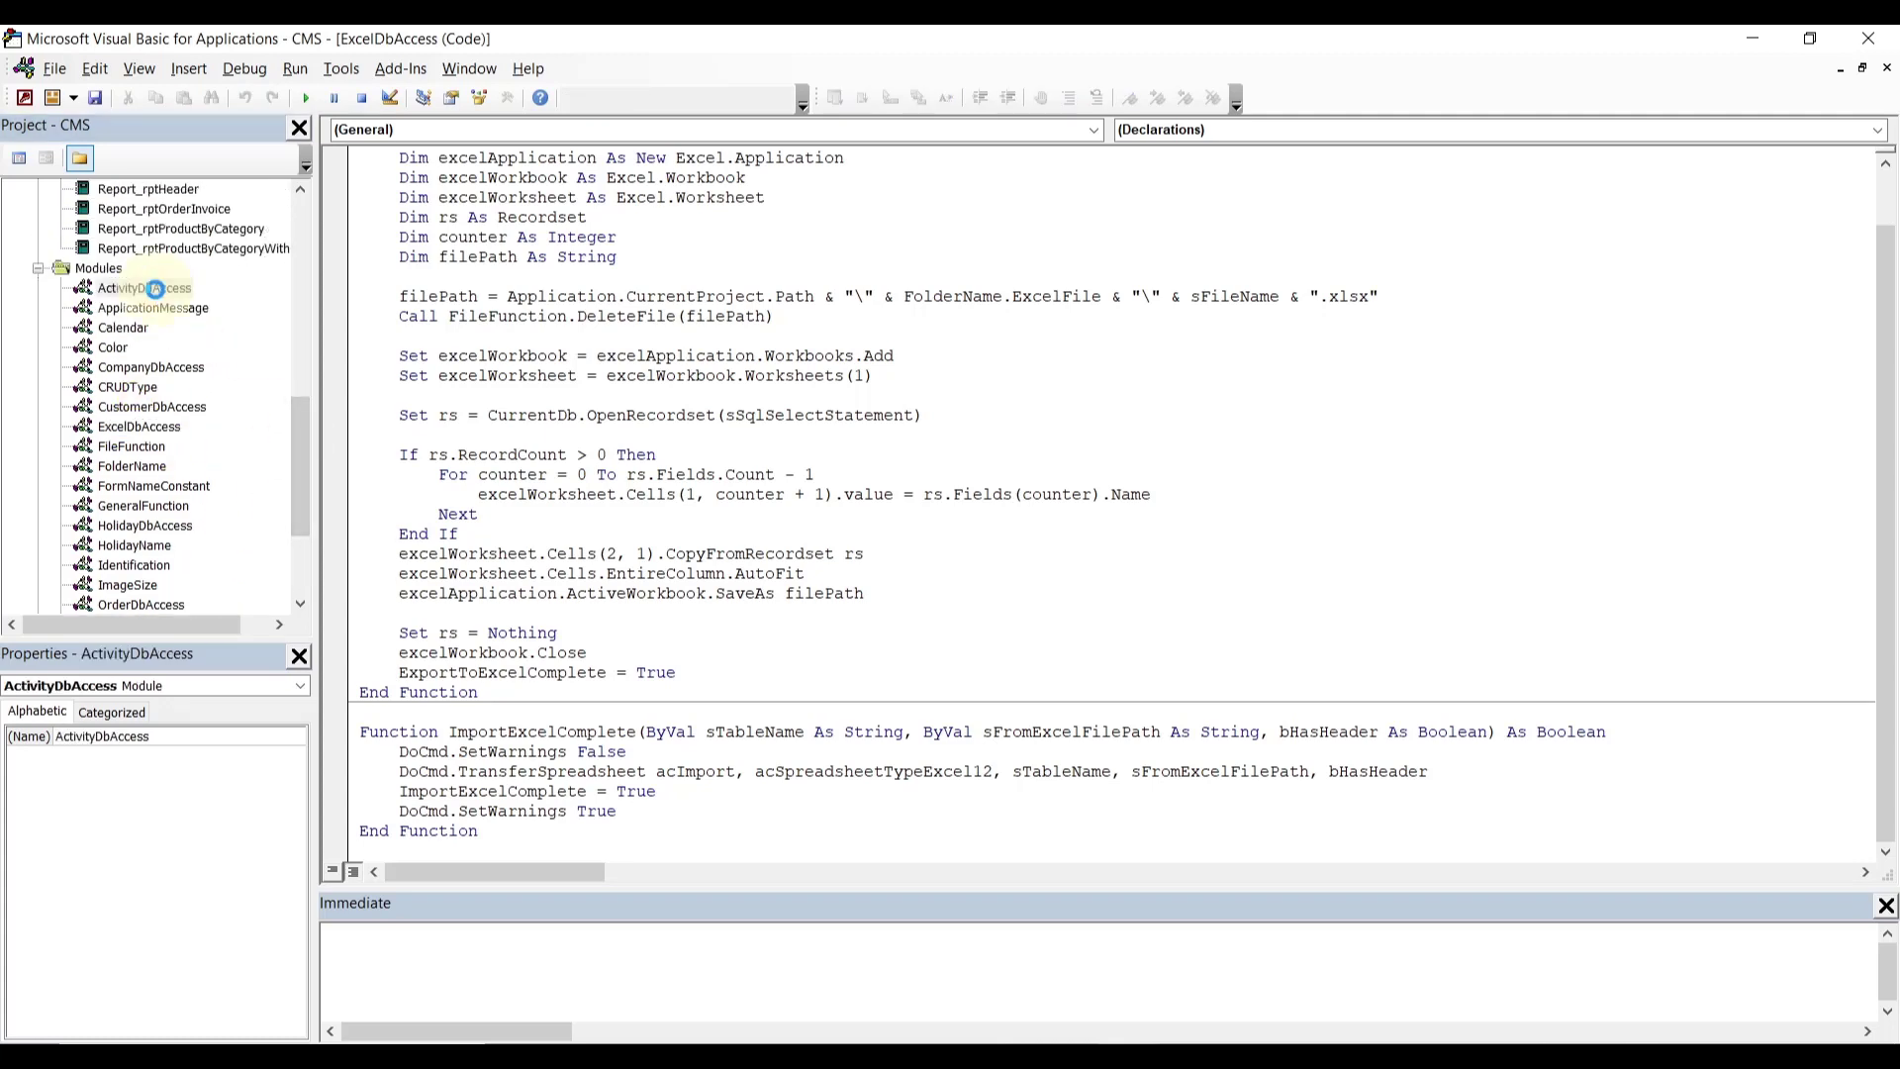
left_click(629, 277)
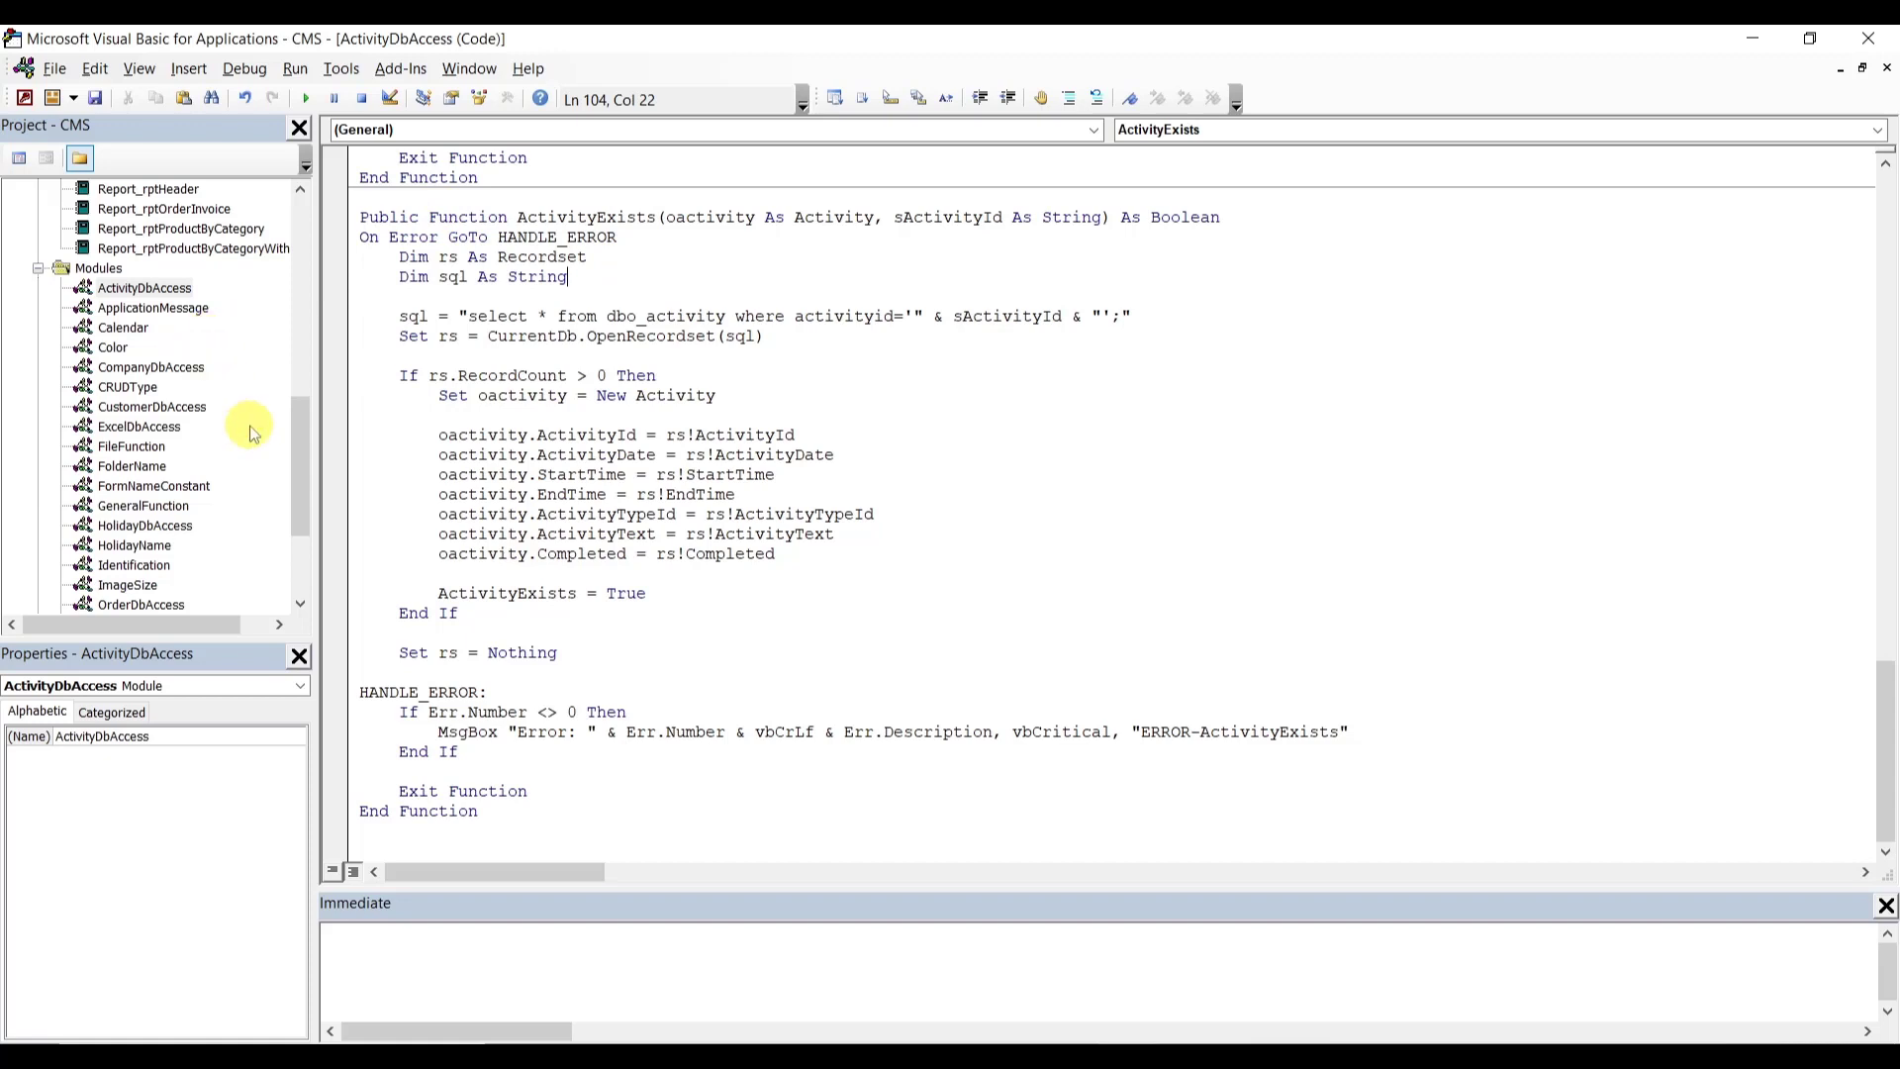
left_click_drag(299, 423, 295, 378)
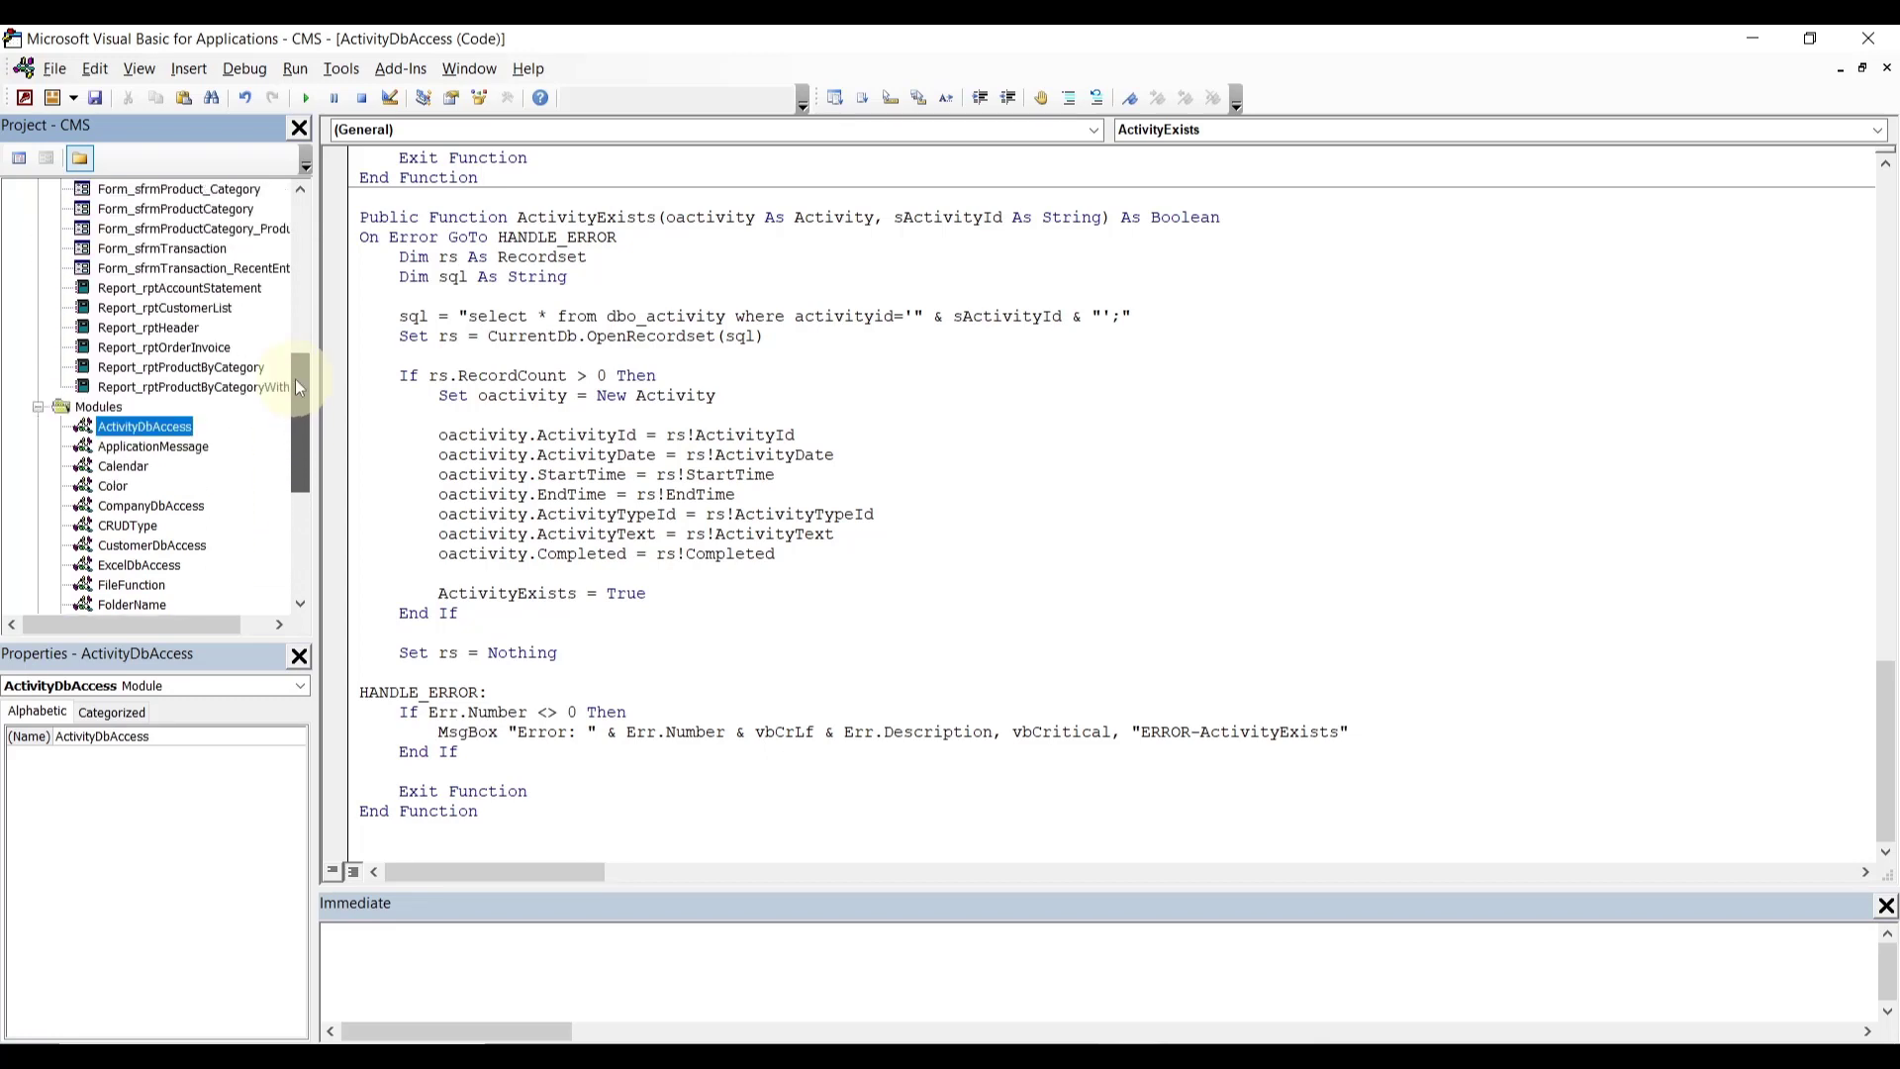
left_click(38, 407)
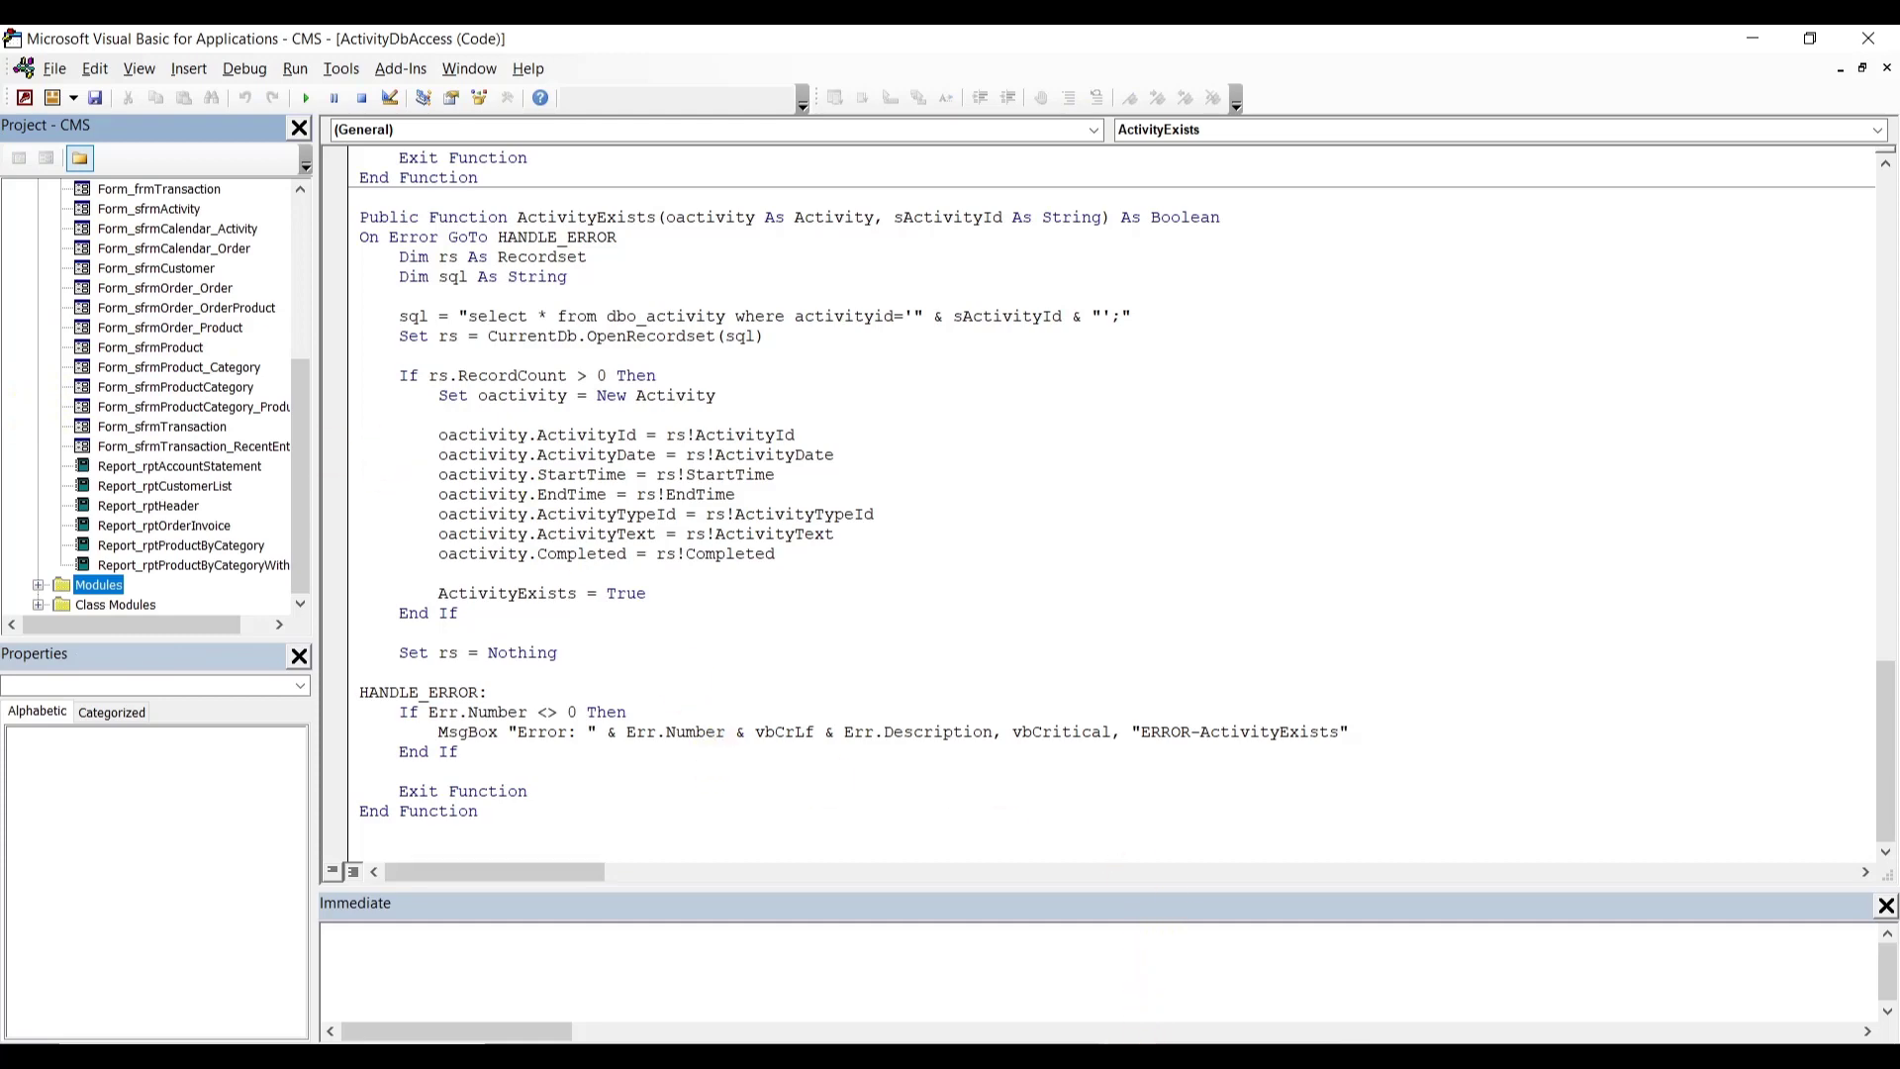
- Switch to the Customer Management System database in Access, expand the Forms group and select frmMainNavigation
left_click(1048, 996)
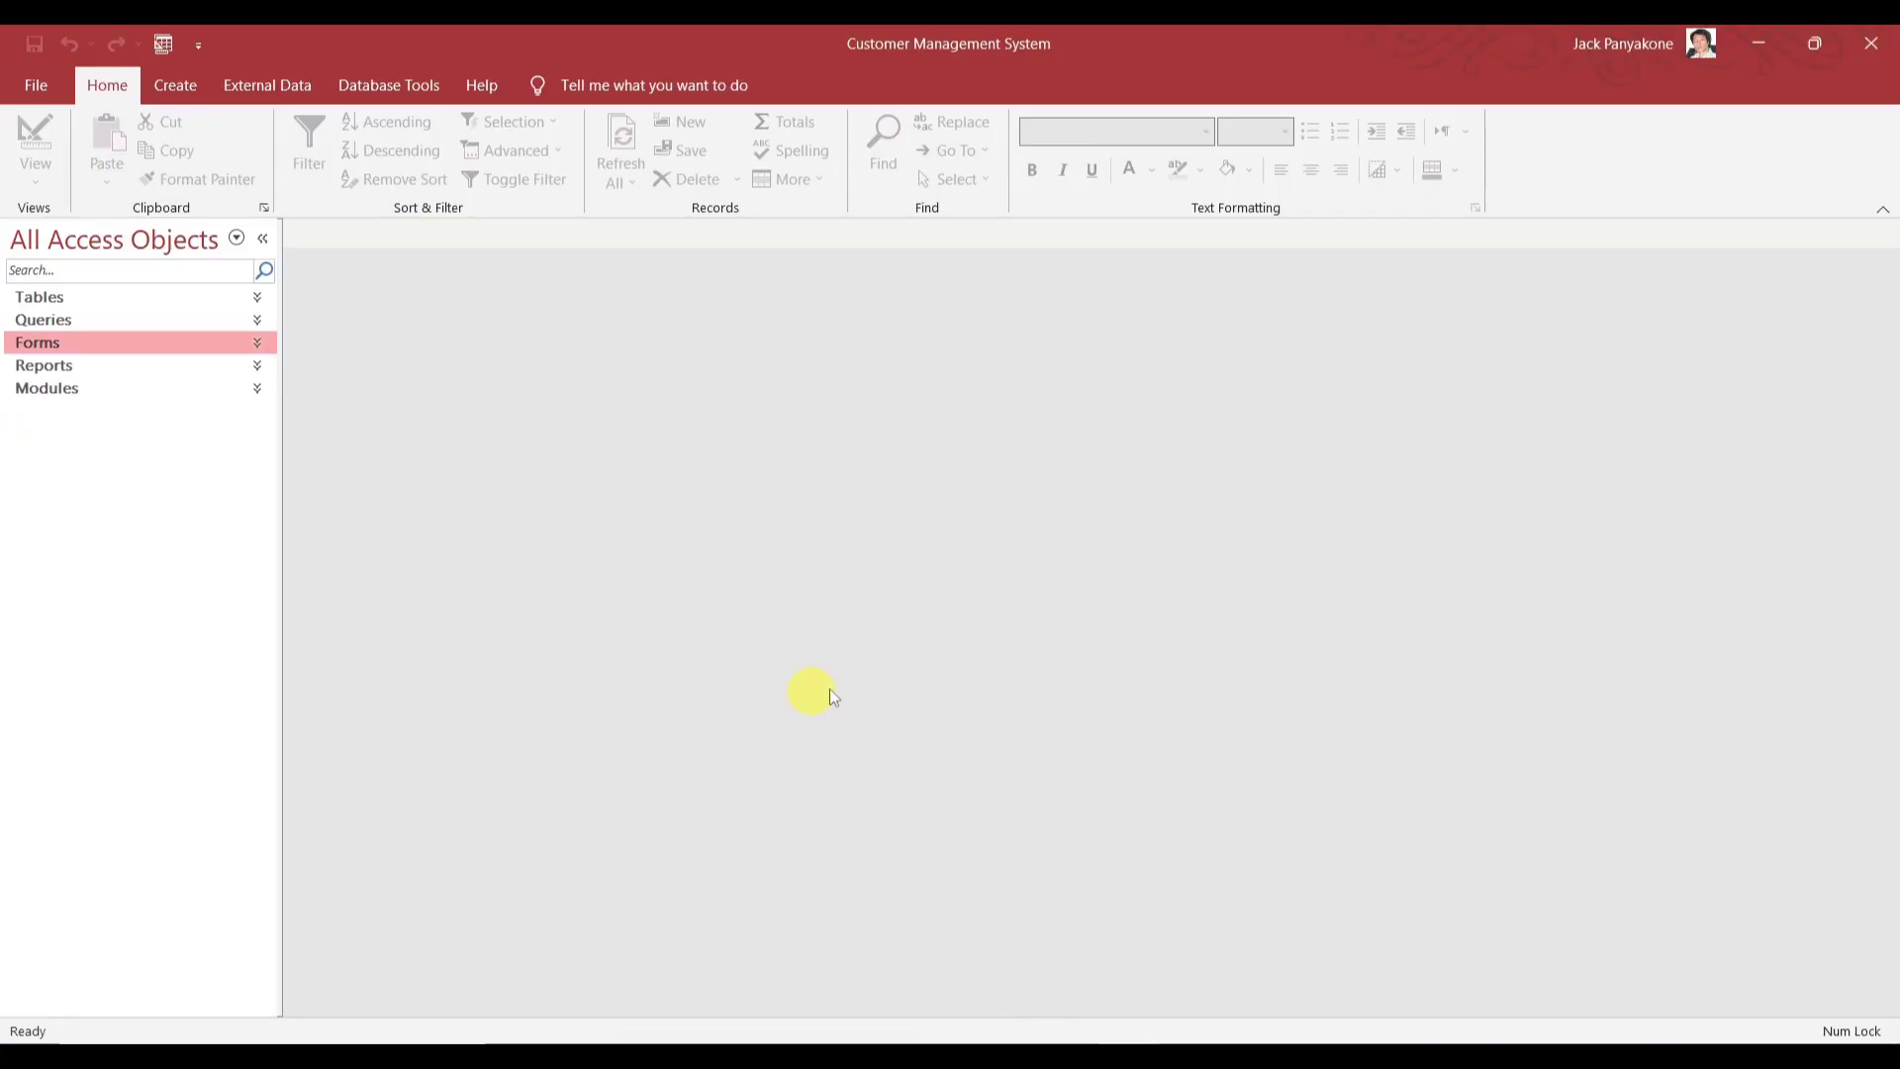
left_click(247, 341)
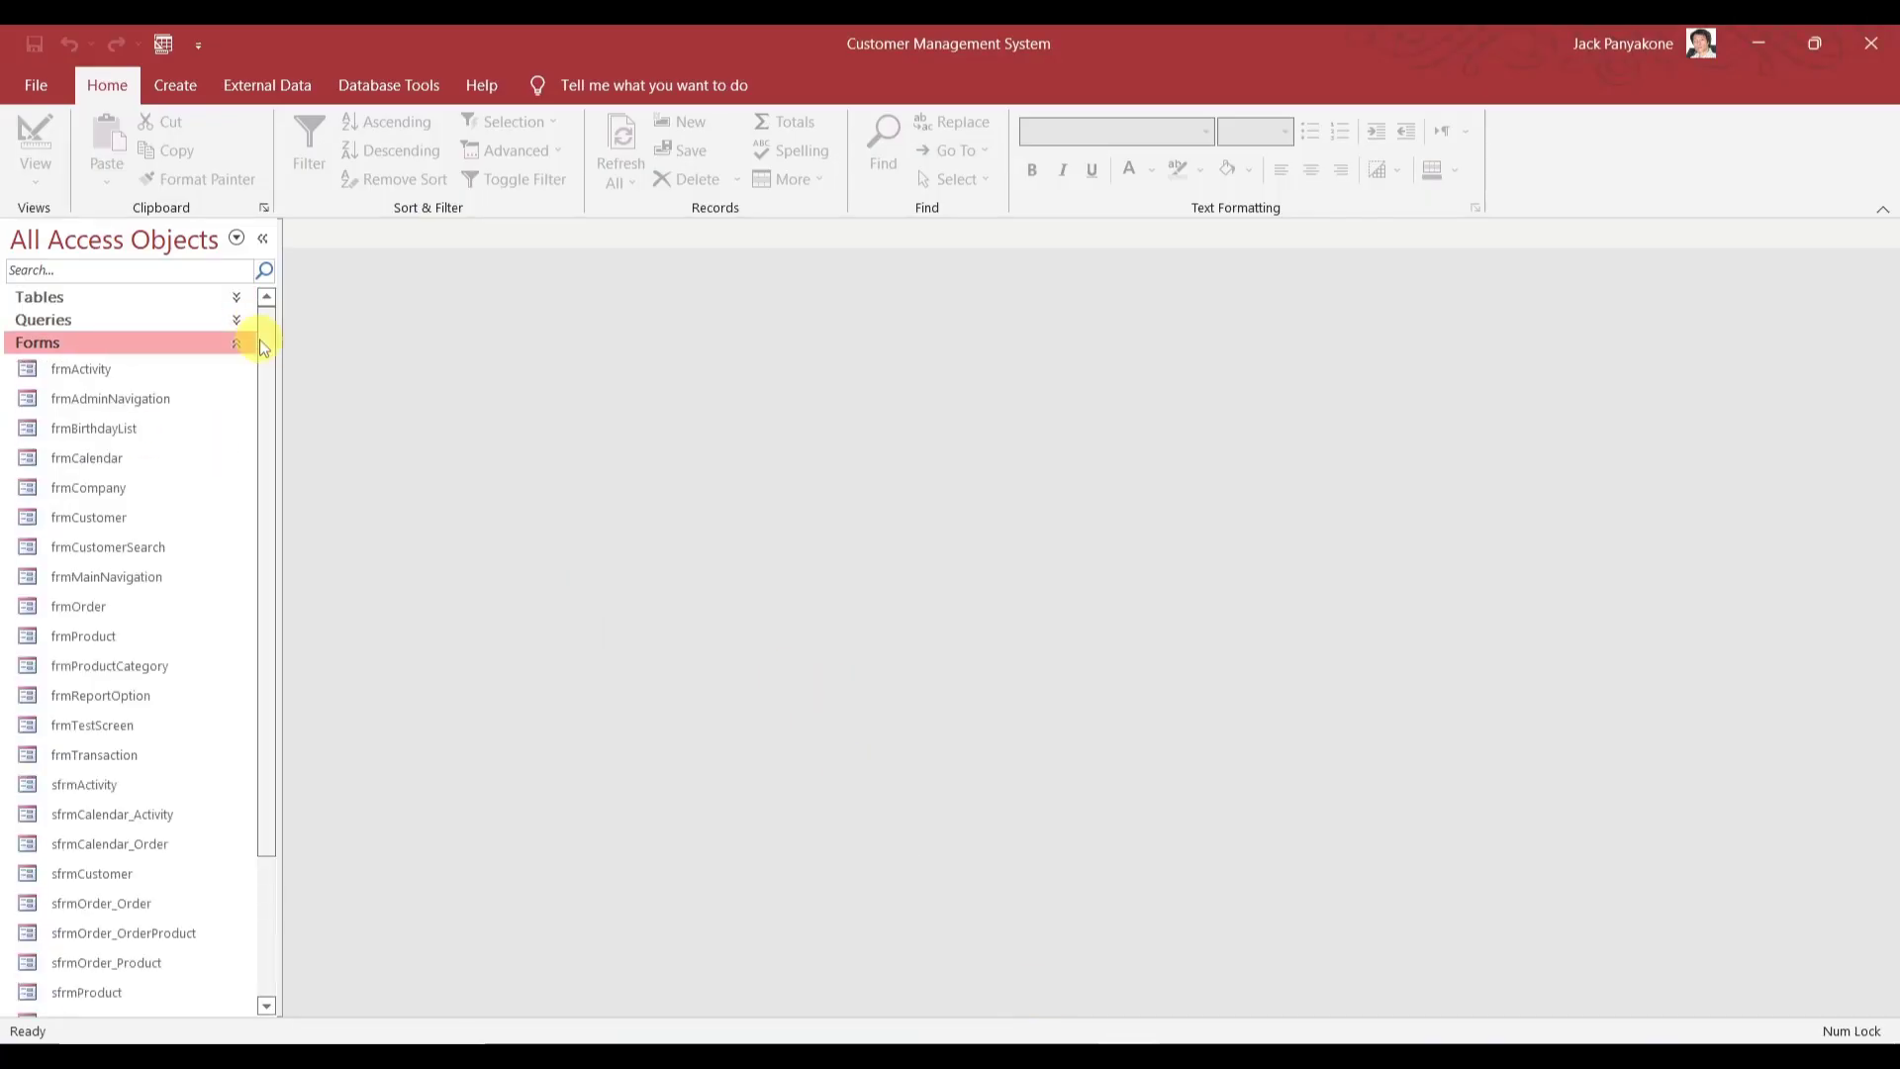
left_click(119, 583)
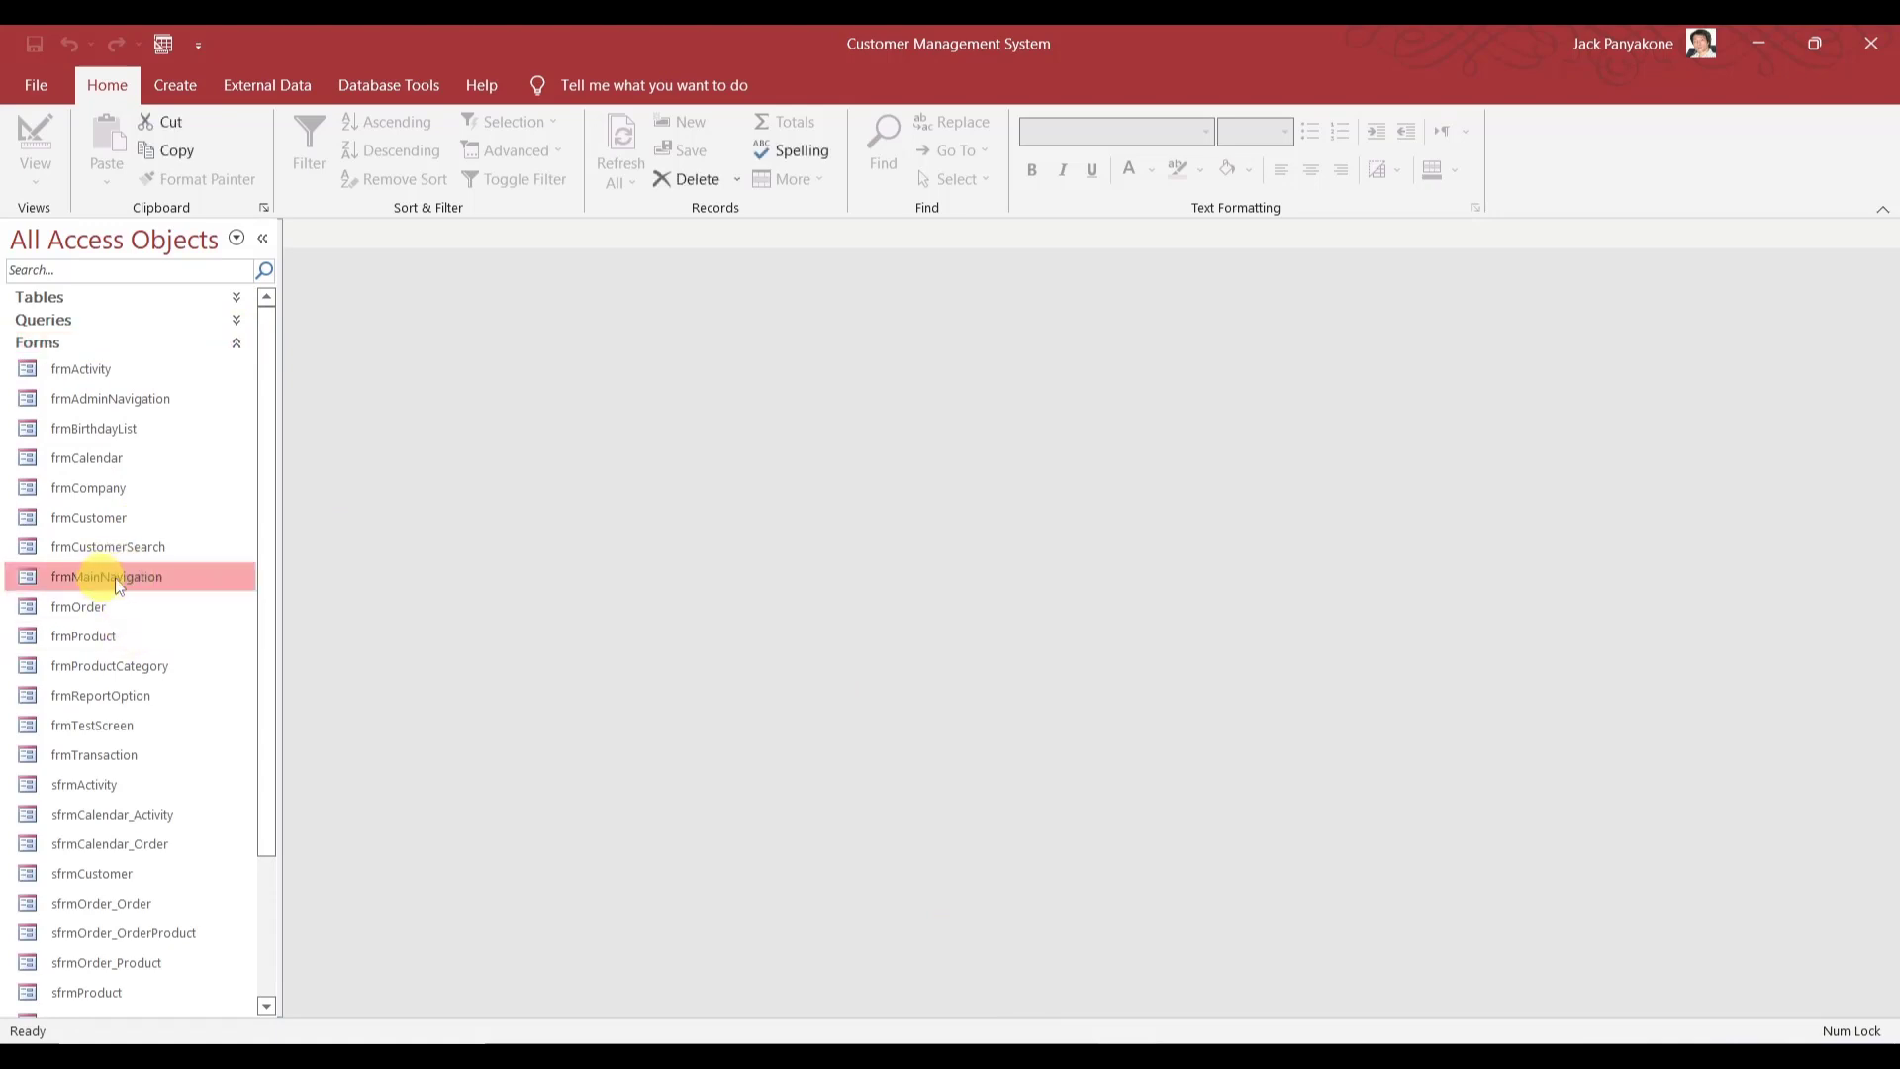